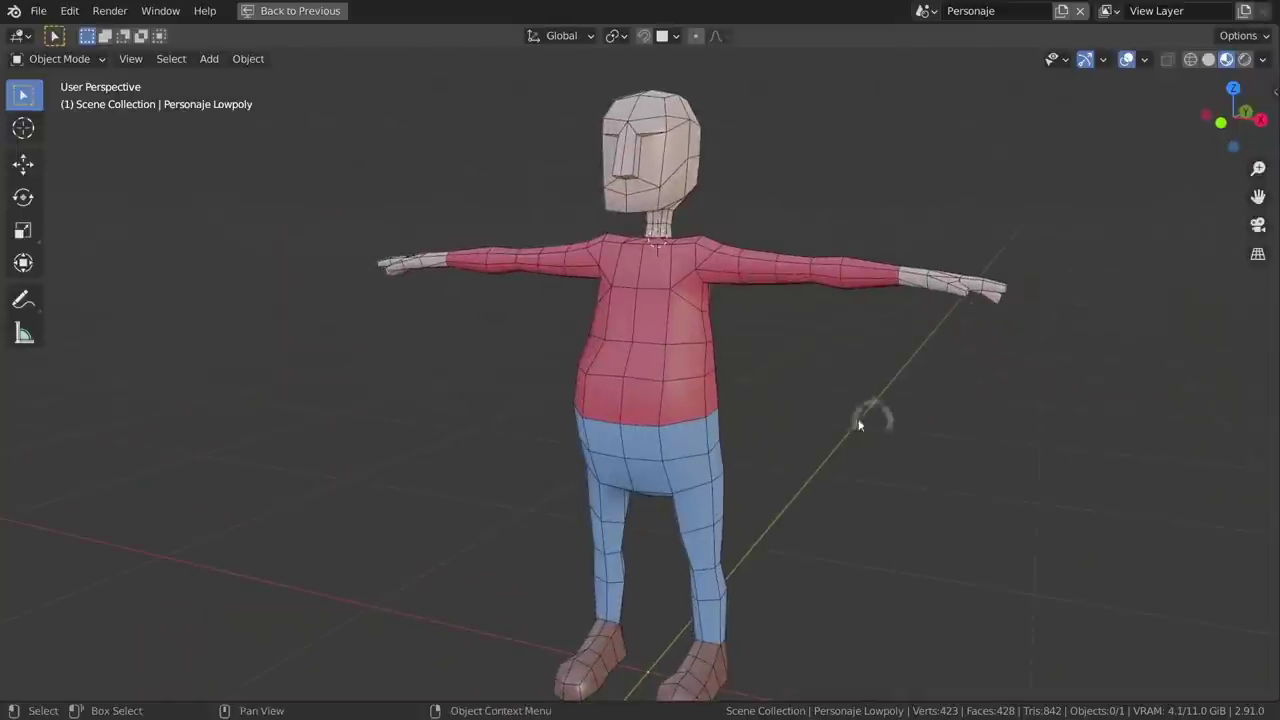
Select the low-poly character and orbit around to view its back.
{"action": "left_click", "coordinate": [678, 396]}
{"action": "mouse_move", "coordinate": [755, 412]}
{"action": "middle_mouse_down"}
{"action": "mouse_move", "coordinate": [1172, 445]}
{"action": "mouse_move", "coordinate": [680, 228]}
{"action": "middle_mouse_up"}
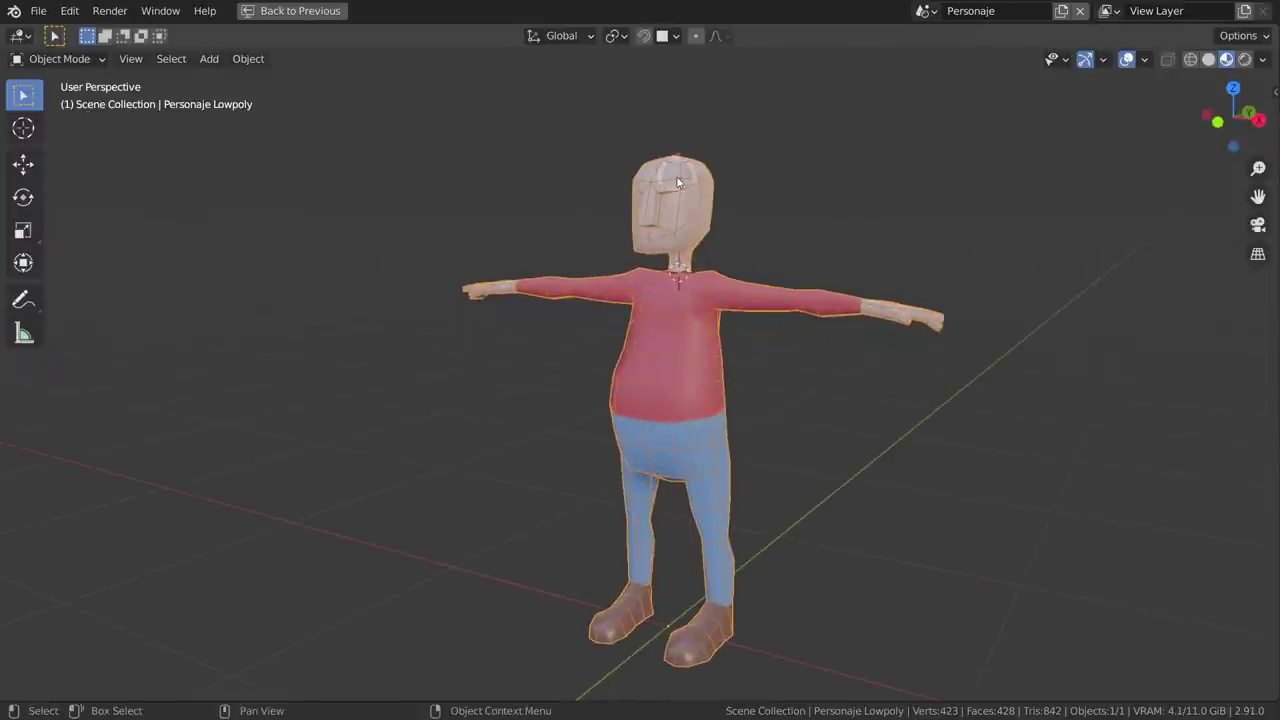
{"action": "scroll", "coordinate": [680, 228], "scroll_direction": "up", "scroll_amount": 5}
Select the metarig instead and orbit to a straight front view.
{"action": "left_click", "coordinate": [887, 280]}
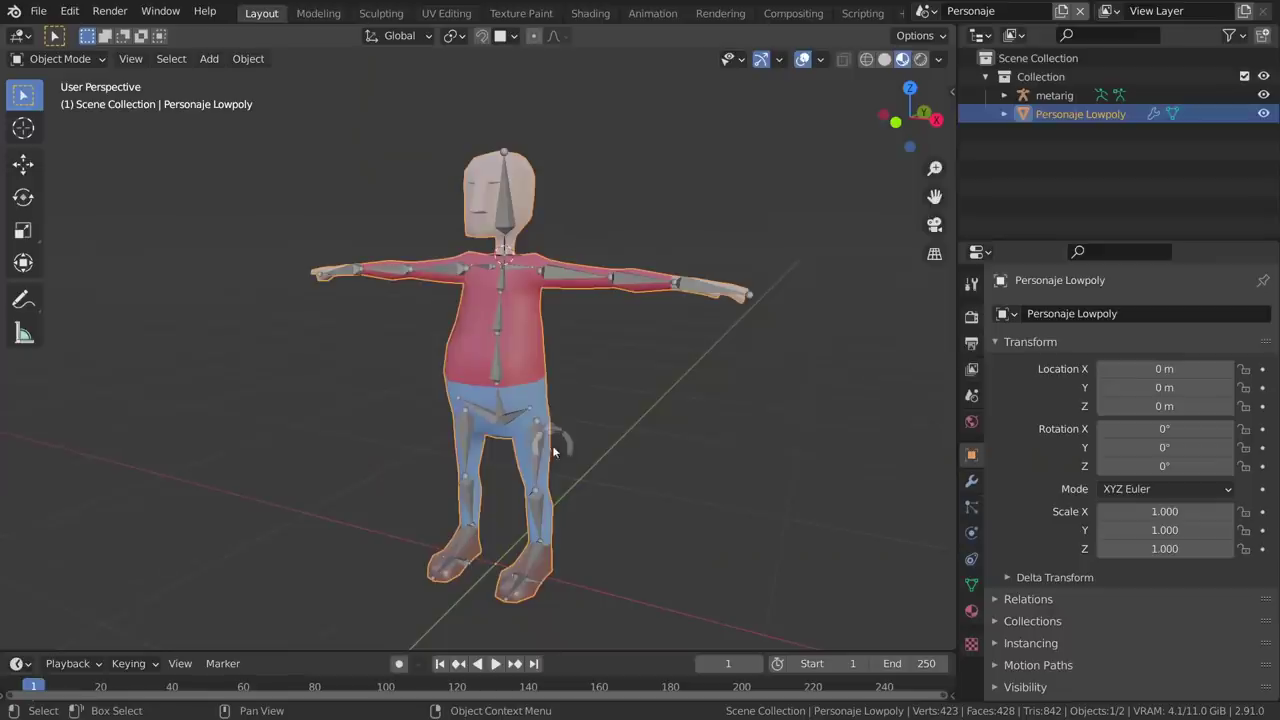
{"action": "left_click", "coordinate": [582, 279]}
{"action": "mouse_move", "coordinate": [581, 291]}
{"action": "middle_mouse_down"}
{"action": "mouse_move", "coordinate": [624, 390]}
{"action": "mouse_move", "coordinate": [565, 383]}
{"action": "mouse_move", "coordinate": [686, 363]}
{"action": "mouse_move", "coordinate": [633, 392]}
{"action": "mouse_move", "coordinate": [723, 397]}
{"action": "mouse_move", "coordinate": [600, 380]}
{"action": "middle_mouse_up"}
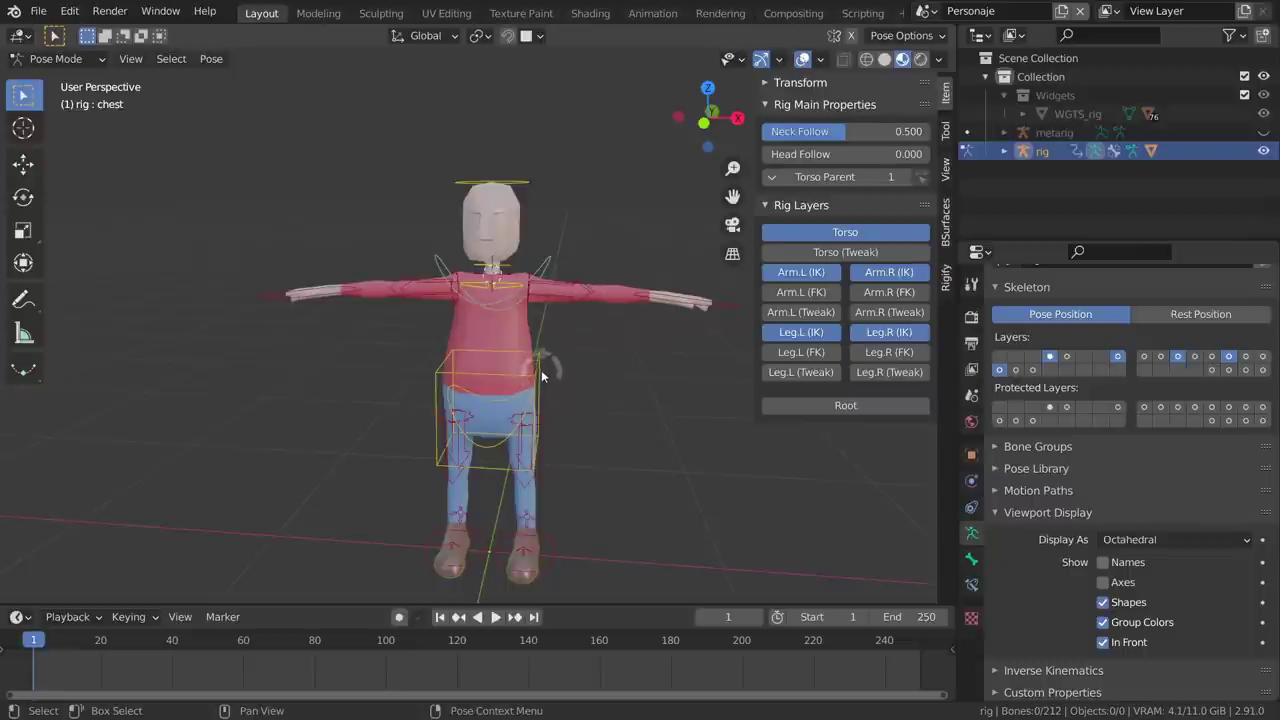
Try moving the torso control, cancel it, then rotate the head bone freely.
{"action": "left_click", "coordinate": [541, 368]}
{"action": "key", "text": "g"}
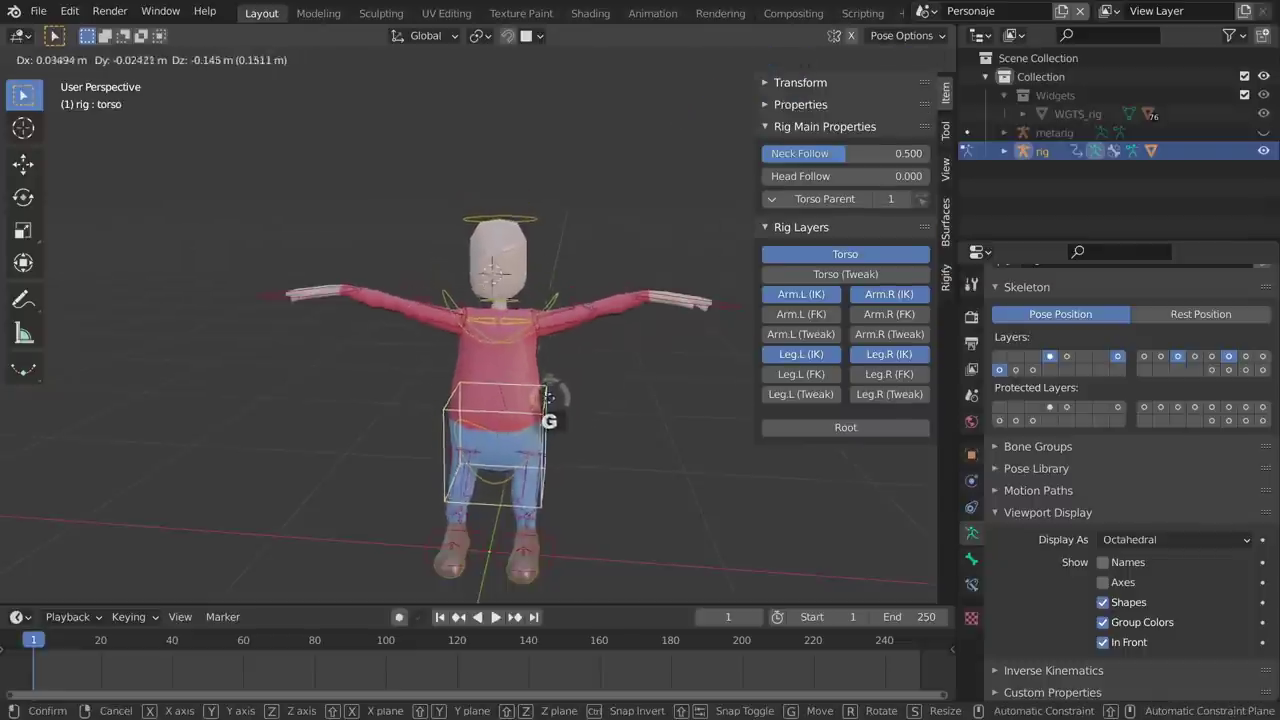
{"action": "right_click", "coordinate": [544, 360]}
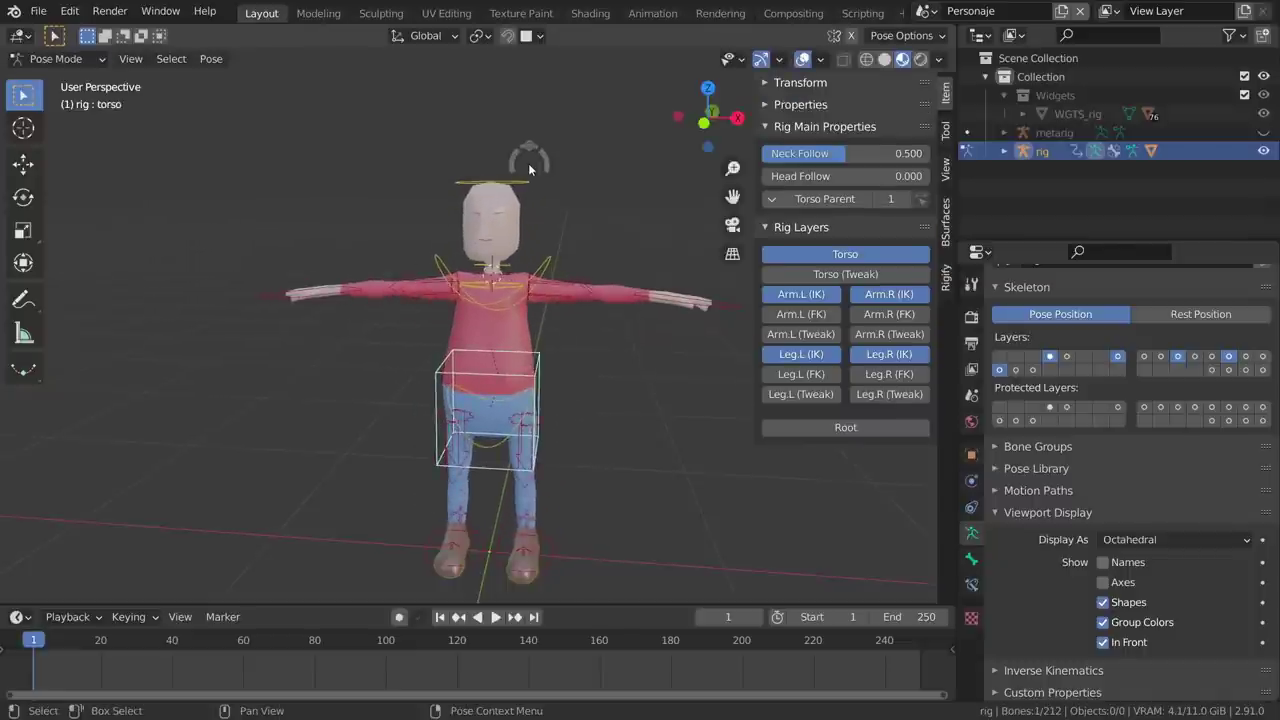
{"action": "left_click", "coordinate": [528, 165]}
{"action": "scroll", "coordinate": [528, 165], "scroll_direction": "up", "scroll_amount": 4}
{"action": "key", "text": "r"}
{"action": "key", "text": "r"}
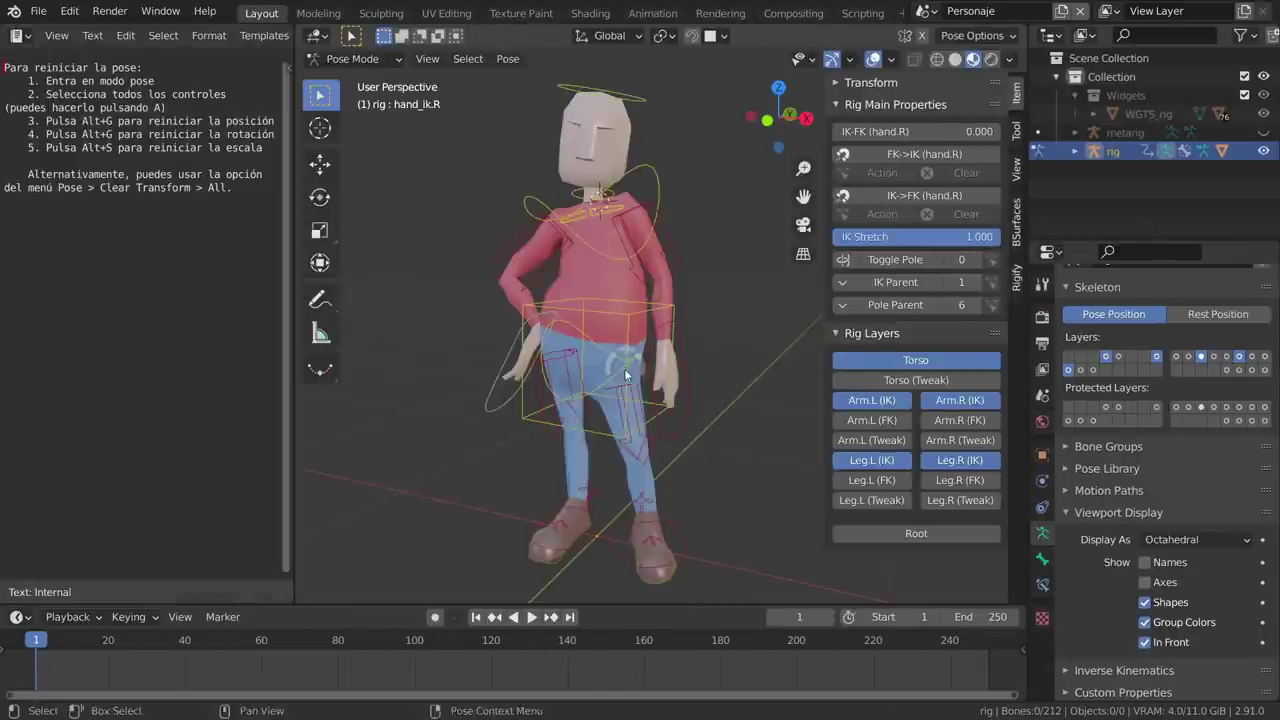
{"action": "mouse_move", "coordinate": [620, 380]}
{"action": "middle_mouse_down"}
{"action": "mouse_move", "coordinate": [650, 385]}
{"action": "mouse_move", "coordinate": [586, 366]}
{"action": "middle_mouse_up"}
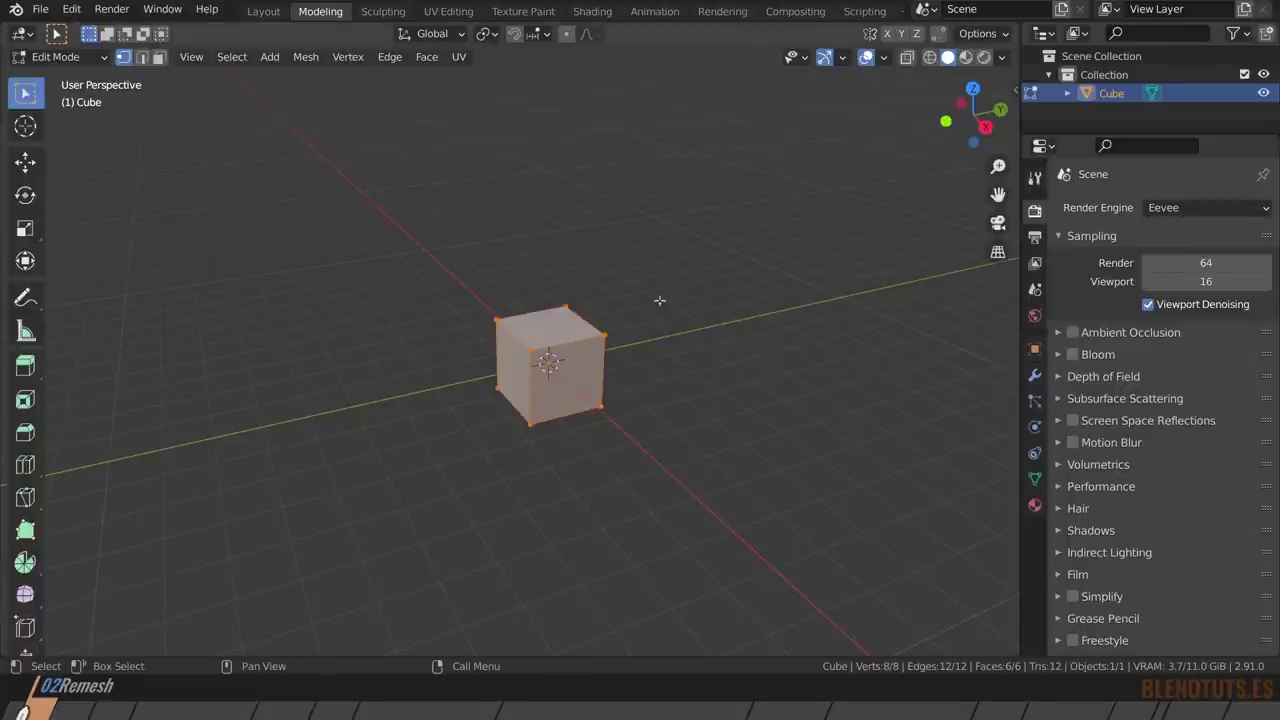
Replace the default cube with a new UV sphere in Object Mode.
{"action": "middle_click_drag", "start_coordinate": [575, 318], "coordinate": [514, 318], "text": "shift"}
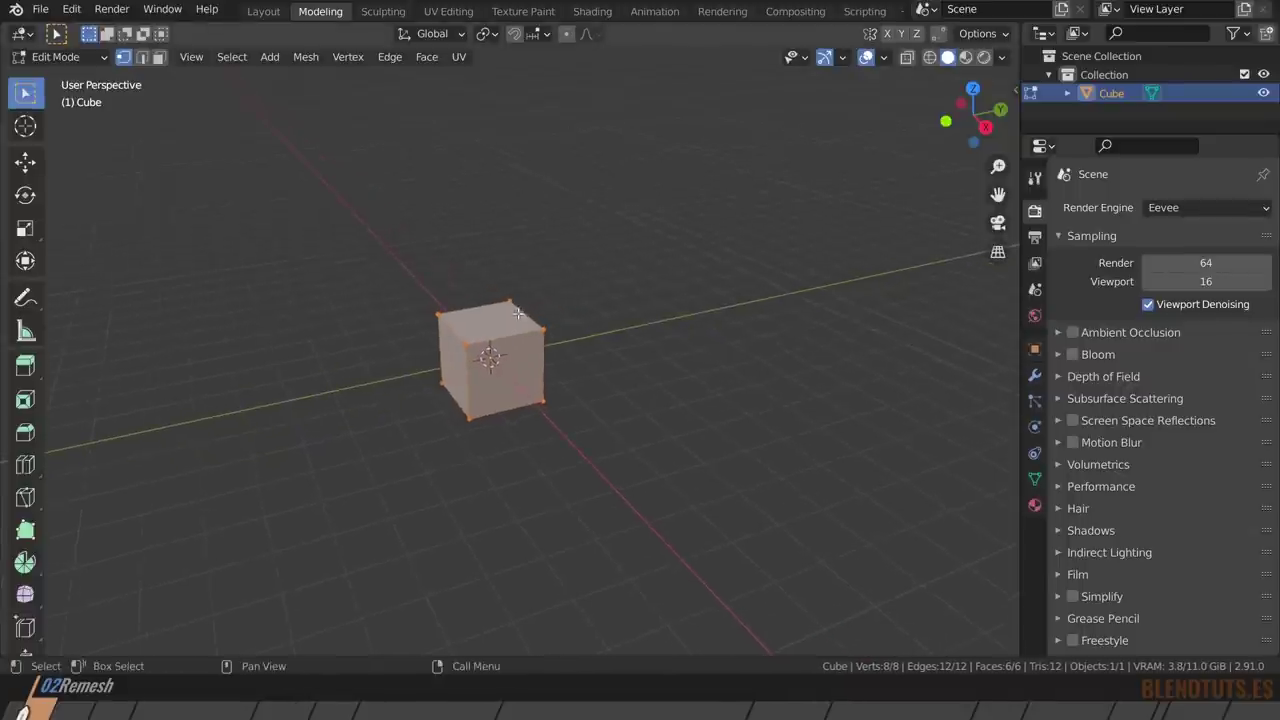
{"action": "key", "text": "Tab"}
{"action": "middle_click_drag", "start_coordinate": [473, 355], "coordinate": [513, 367], "text": "shift"}
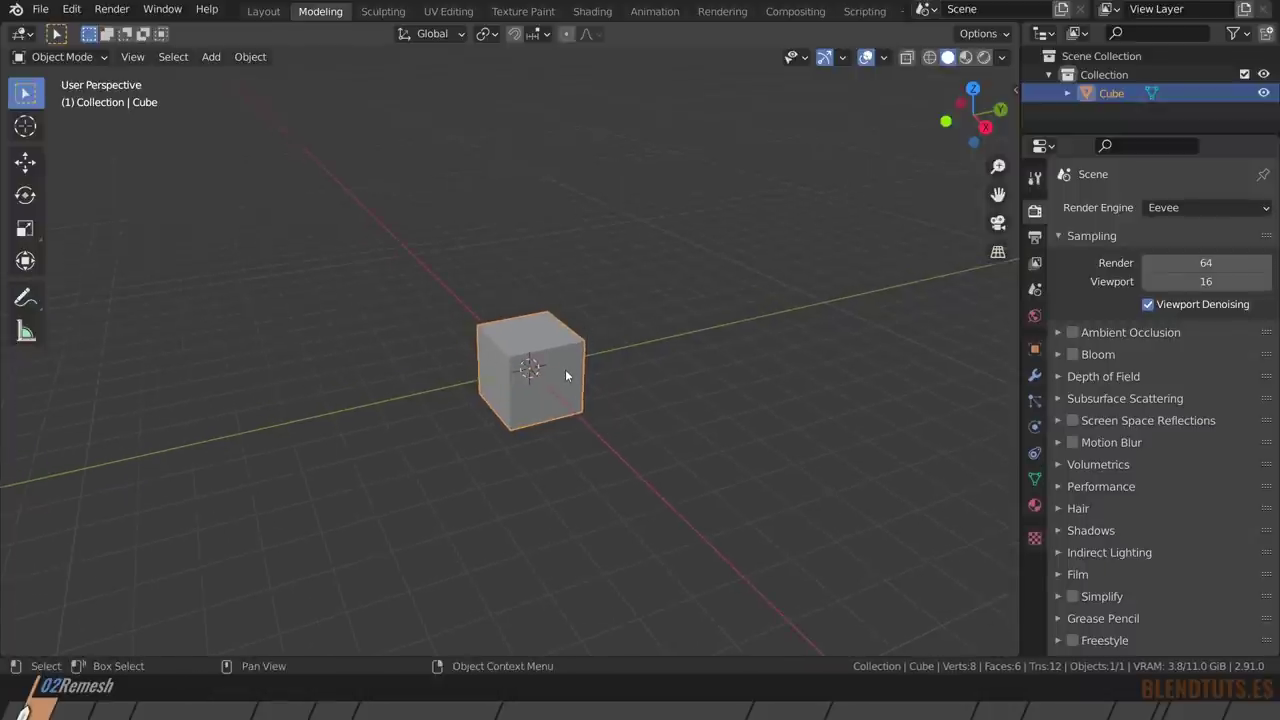
{"action": "key", "text": "x"}
{"action": "left_click", "coordinate": [645, 302]}
{"action": "key", "text": "shift+a"}
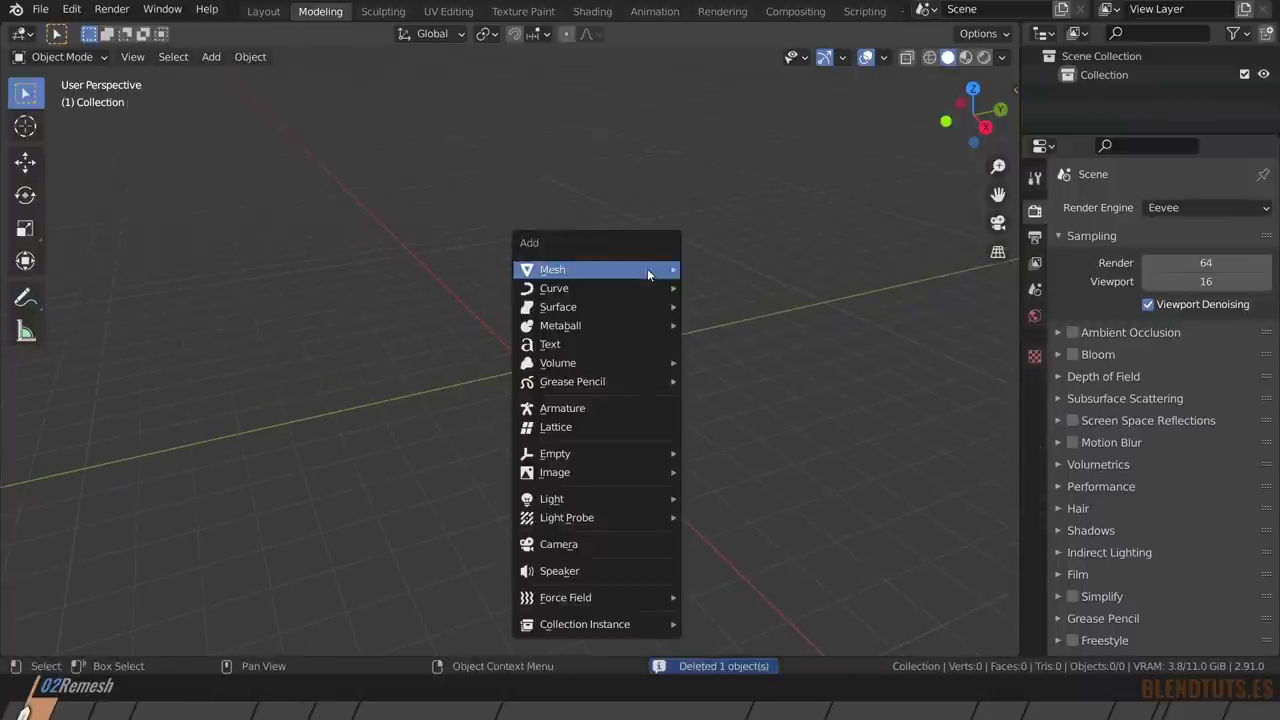
{"action": "mouse_move", "coordinate": [552, 269]}
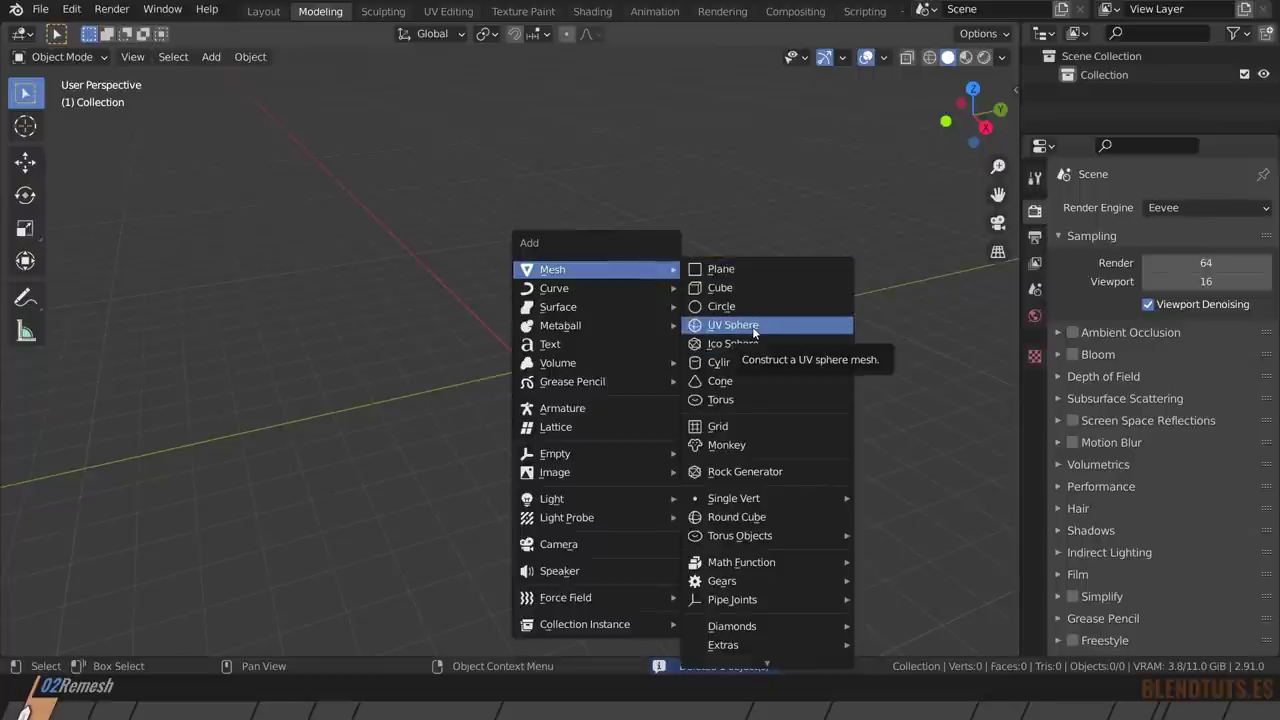
{"action": "left_click", "coordinate": [753, 332]}
{"action": "scroll", "coordinate": [550, 360], "scroll_direction": "up", "scroll_amount": 3}
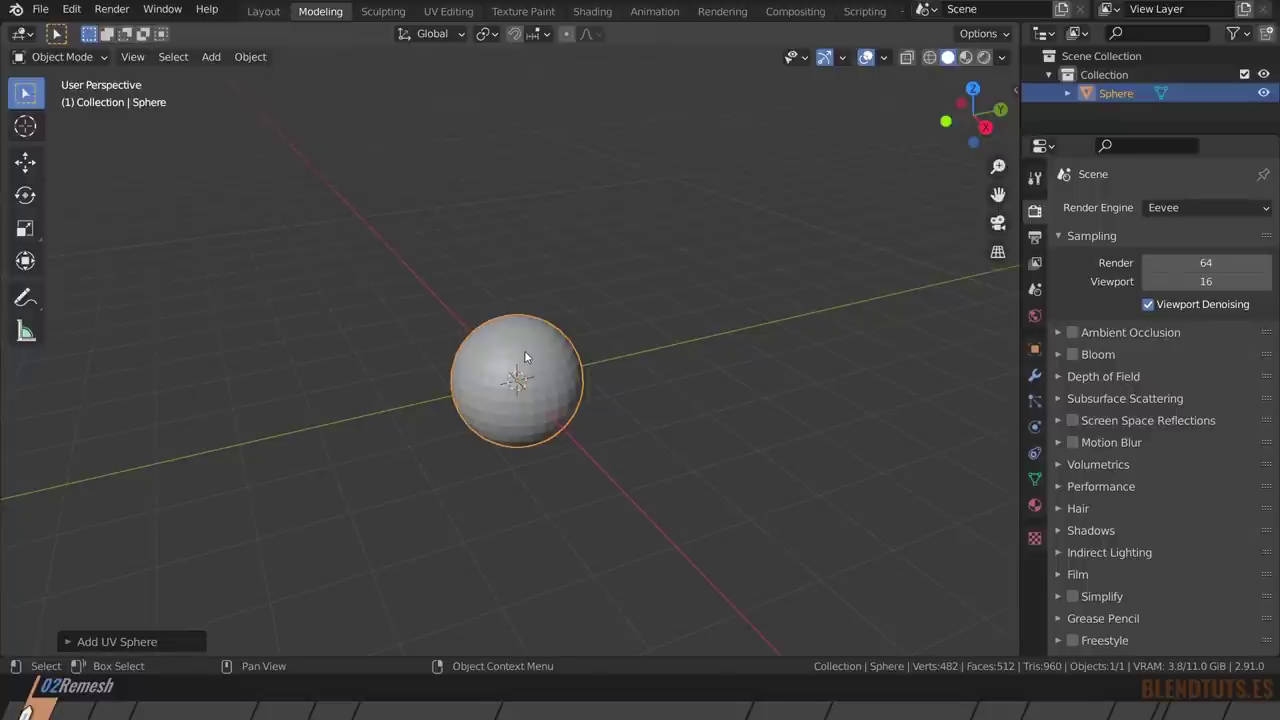
Duplicate the sphere upward and shrink the copy into a small middle sphere.
{"action": "key", "text": "shift+d"}
{"action": "key", "text": "z"}
{"action": "left_click", "coordinate": [642, 278]}
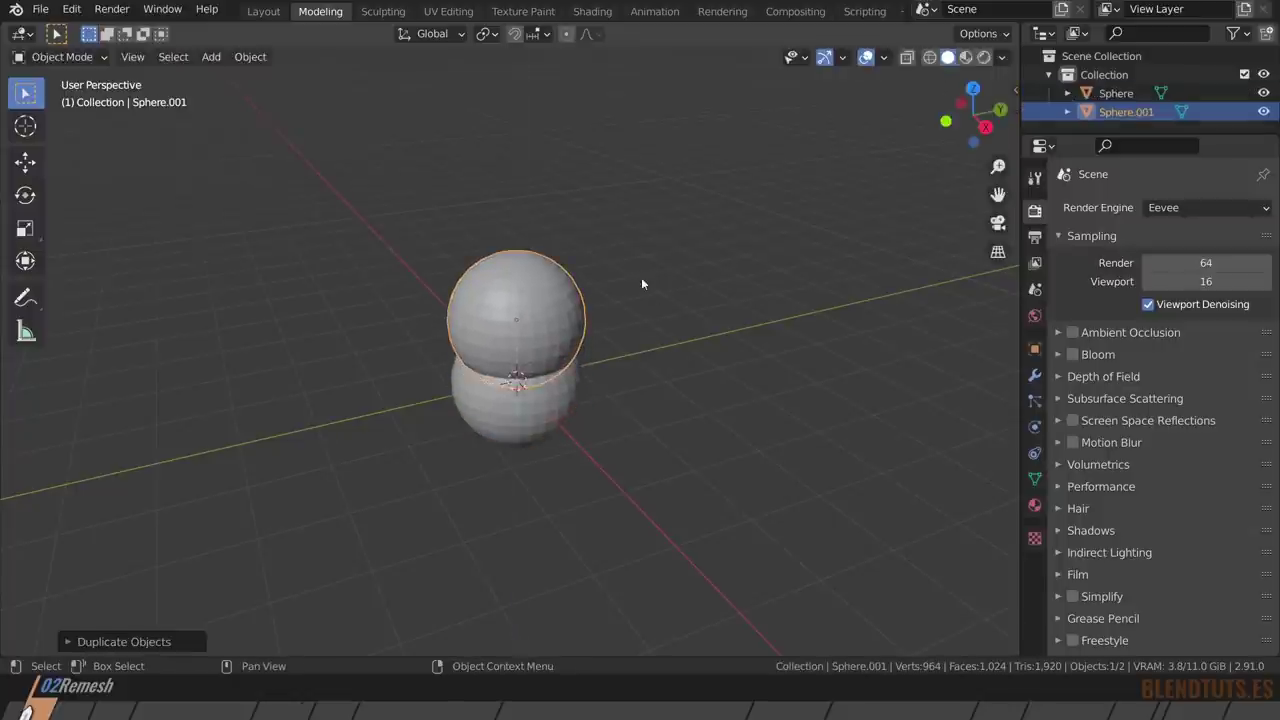
{"action": "key", "text": "s"}
{"action": "left_click", "coordinate": [612, 321]}
{"action": "key", "text": "g"}
{"action": "key", "text": "z"}
{"action": "left_click", "coordinate": [608, 316]}
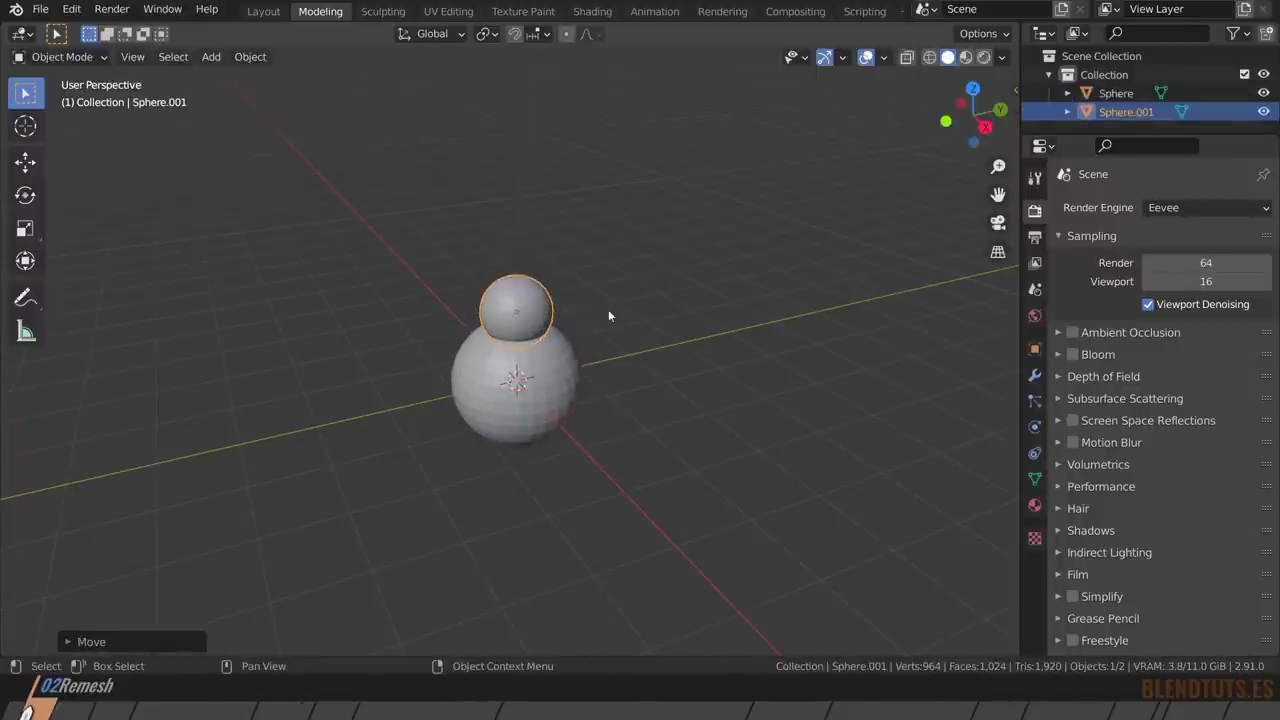
{"action": "middle_click_drag", "start_coordinate": [553, 364], "coordinate": [659, 321]}
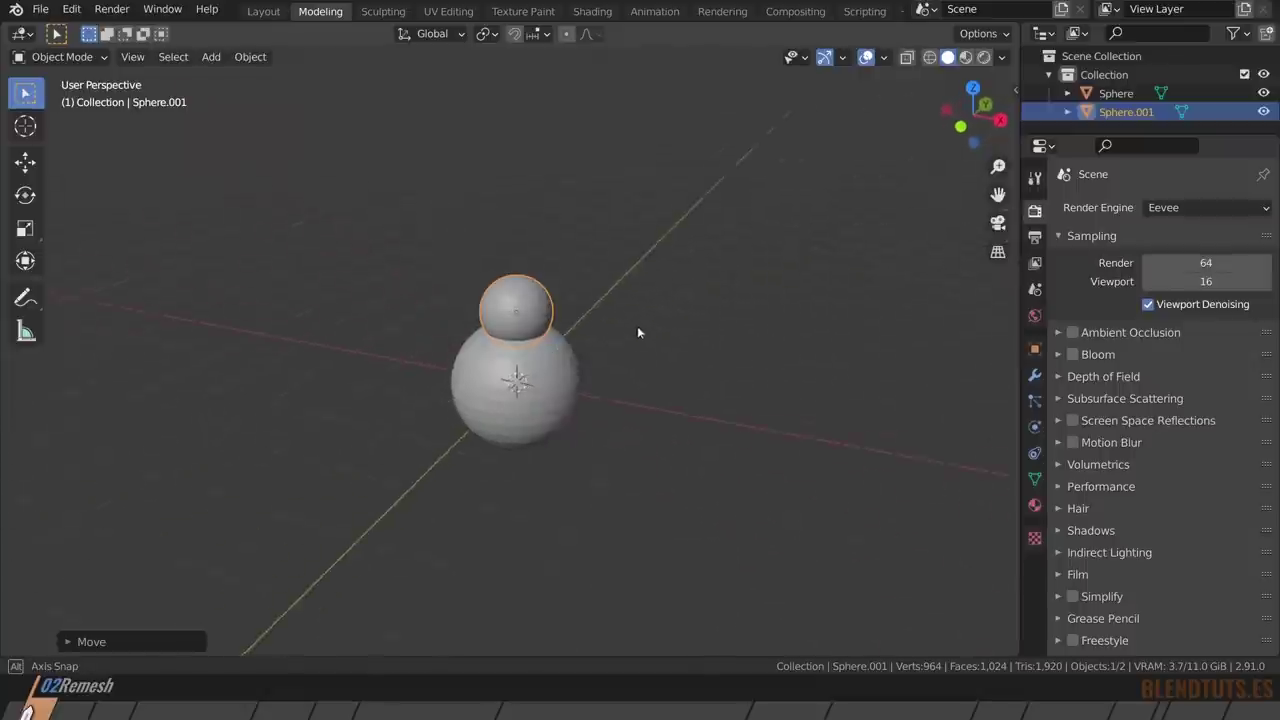
Duplicate the small sphere upward, enlarge it, and seat it on top as the third sphere.
{"action": "key", "text": "shift+d"}
{"action": "key", "text": "z"}
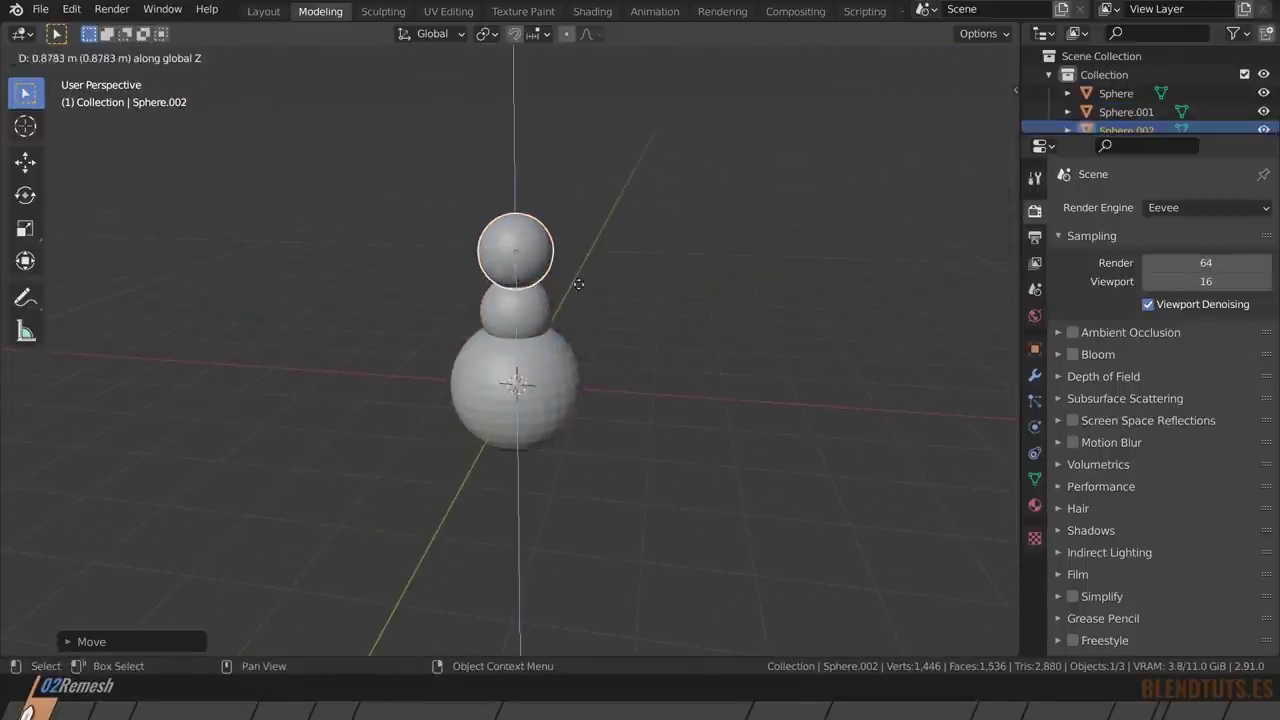
{"action": "left_click", "coordinate": [578, 300]}
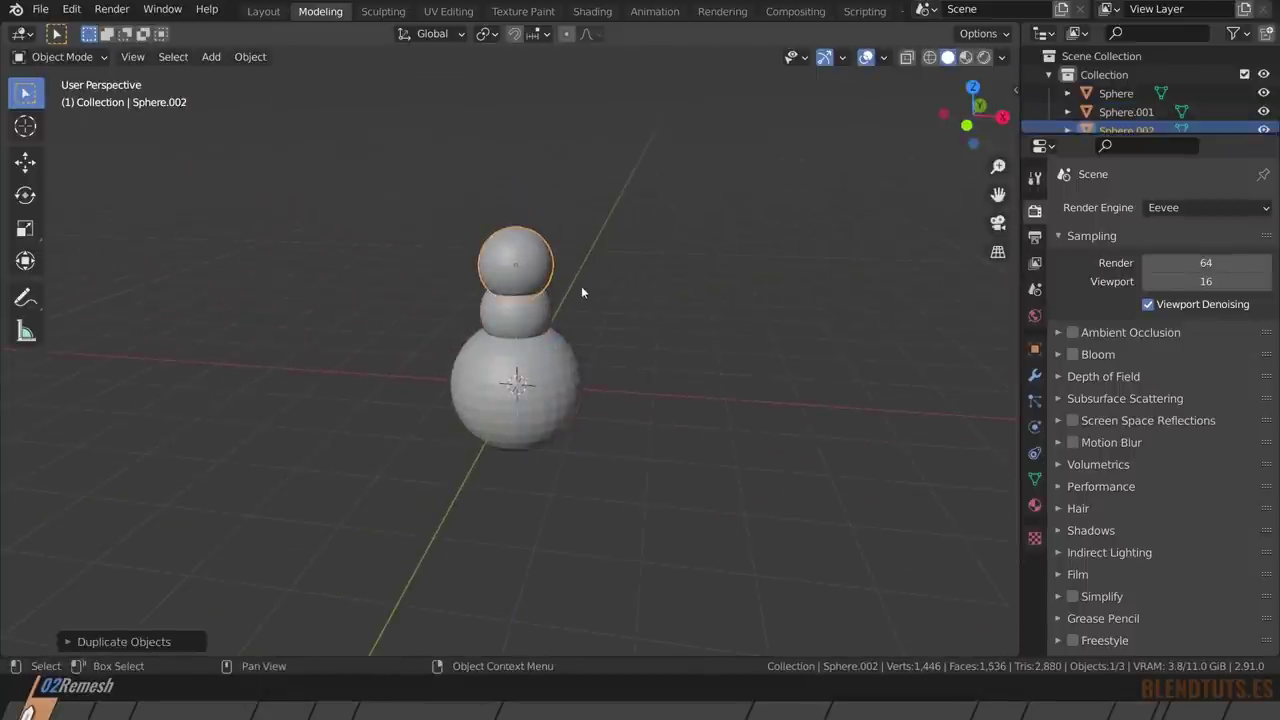
{"action": "scroll", "coordinate": [581, 286], "scroll_direction": "up", "scroll_amount": 3}
{"action": "key", "text": "s"}
{"action": "left_click", "coordinate": [756, 357]}
{"action": "key", "text": "g"}
{"action": "key", "text": "z"}
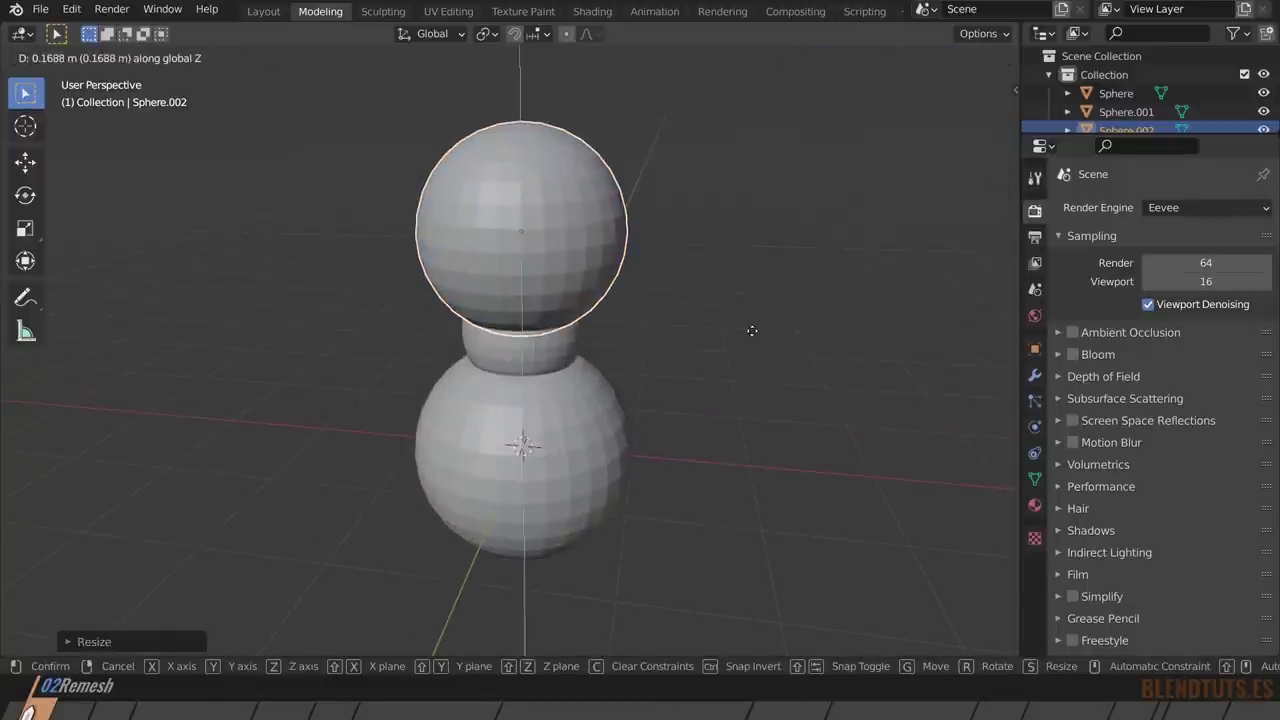
{"action": "left_click", "coordinate": [740, 347]}
{"action": "scroll", "coordinate": [571, 416], "scroll_direction": "down", "scroll_amount": 2}
{"action": "scroll", "coordinate": [650, 373], "scroll_direction": "down", "scroll_amount": 1}
{"action": "key", "text": "alt+a"}
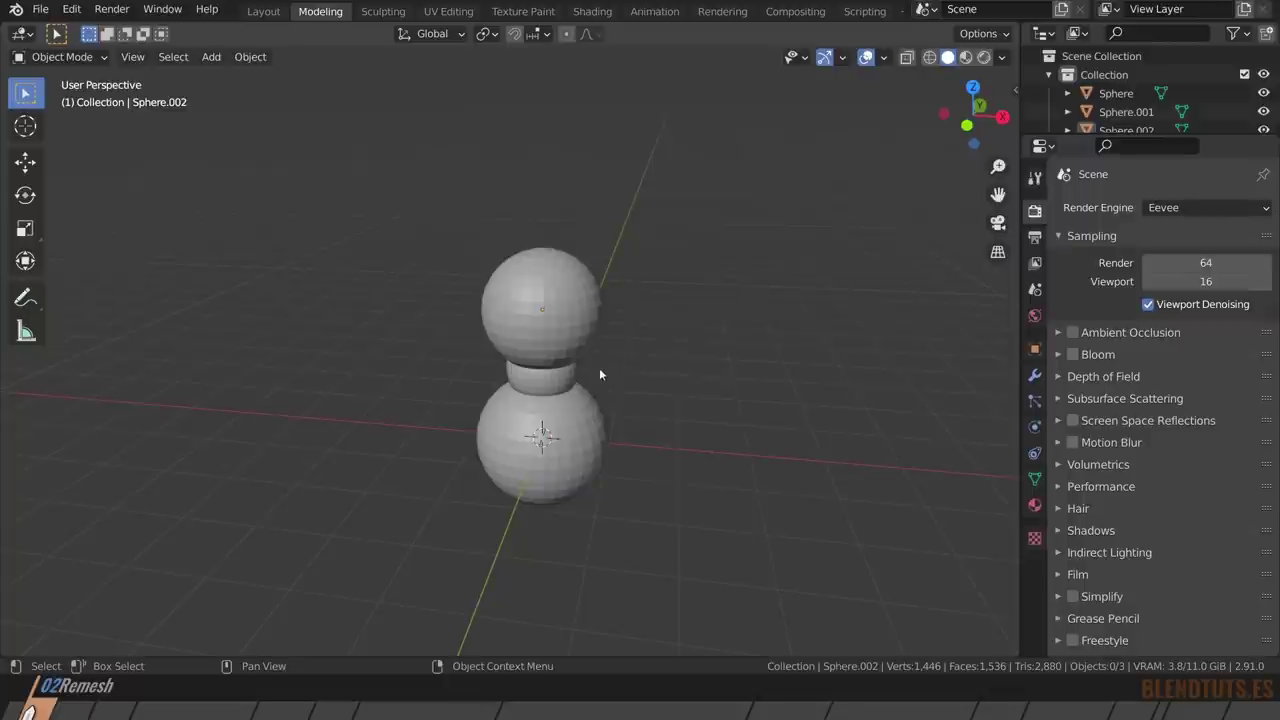
{"action": "mouse_move", "coordinate": [589, 391]}
{"action": "middle_mouse_down"}
{"action": "mouse_move", "coordinate": [561, 396]}
{"action": "mouse_move", "coordinate": [616, 429]}
{"action": "mouse_move", "coordinate": [522, 403]}
{"action": "mouse_move", "coordinate": [555, 379]}
{"action": "middle_mouse_up"}
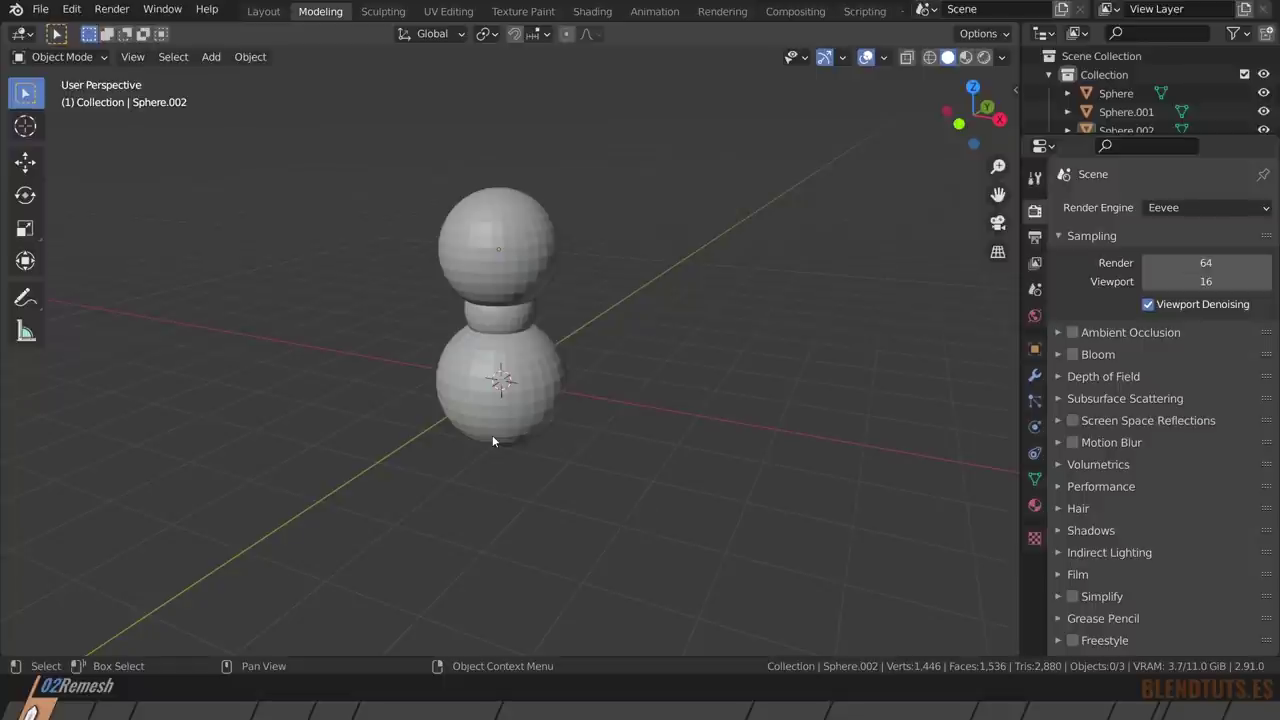
Select all three spheres and join them into one object with Ctrl+J.
{"action": "left_click", "coordinate": [523, 380]}
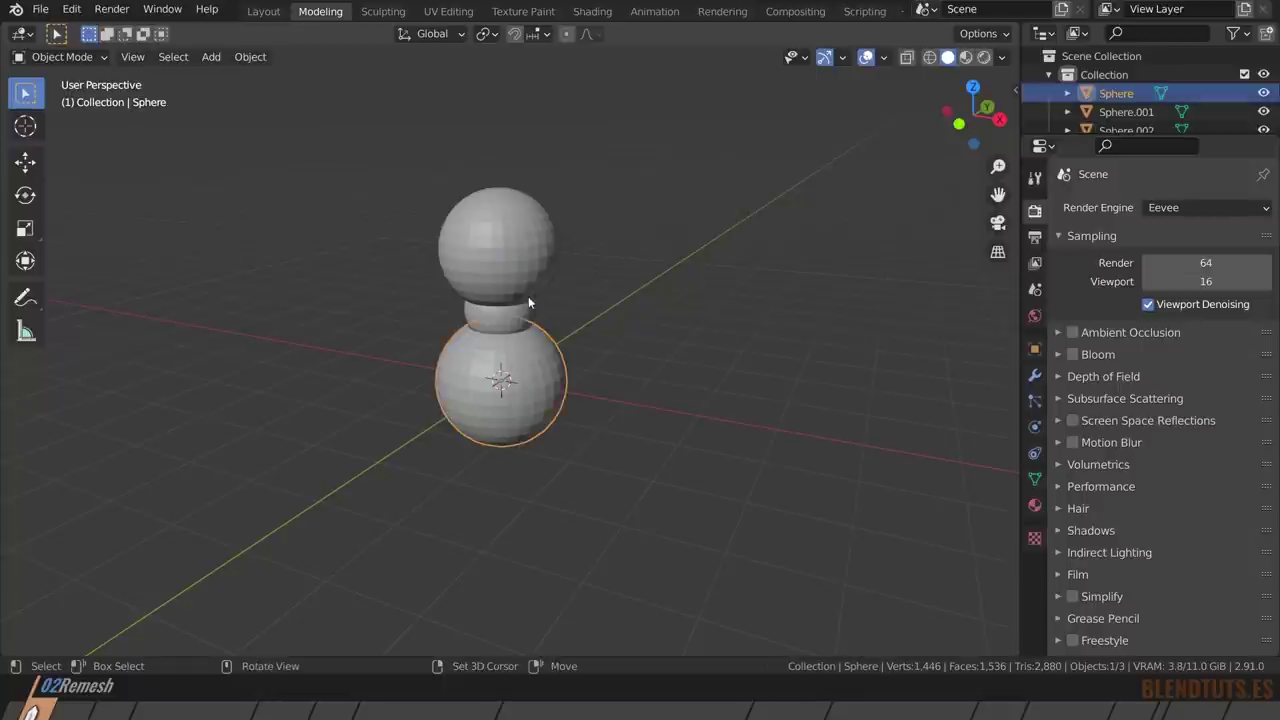
{"action": "left_click", "coordinate": [526, 306], "text": "shift"}
{"action": "left_click", "coordinate": [528, 278], "text": "shift"}
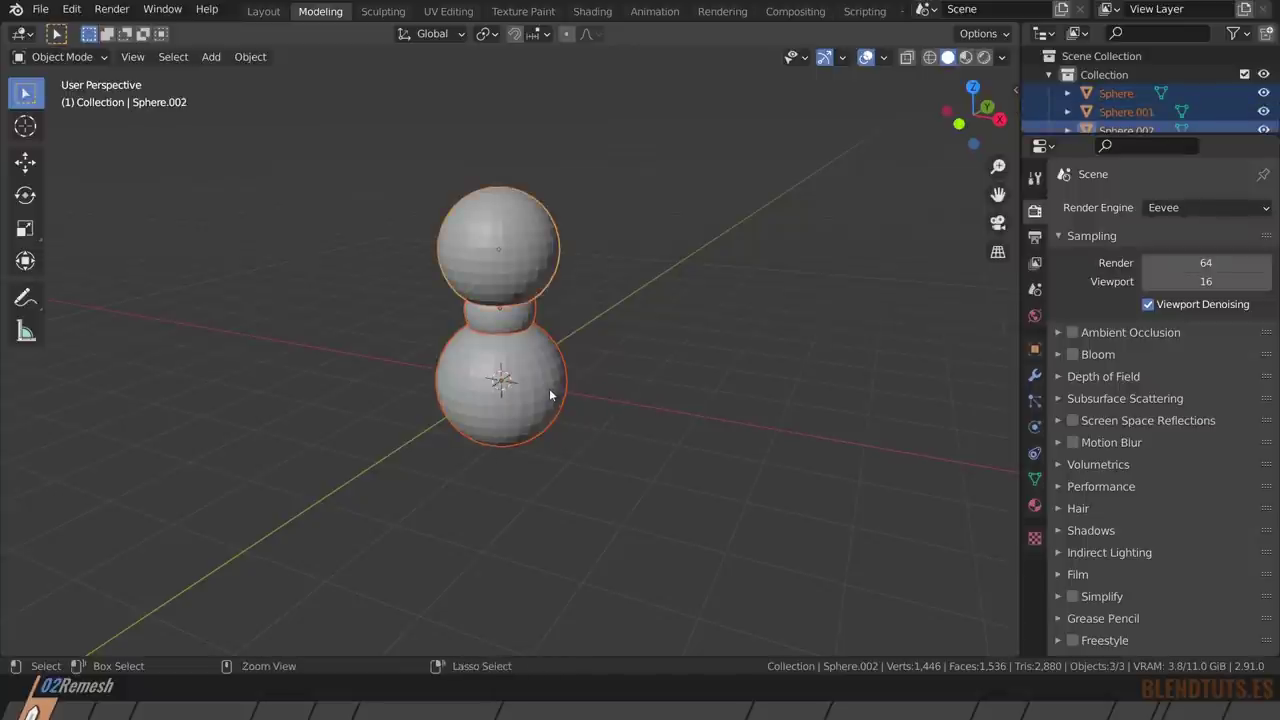
{"action": "key", "text": "ctrl+j"}
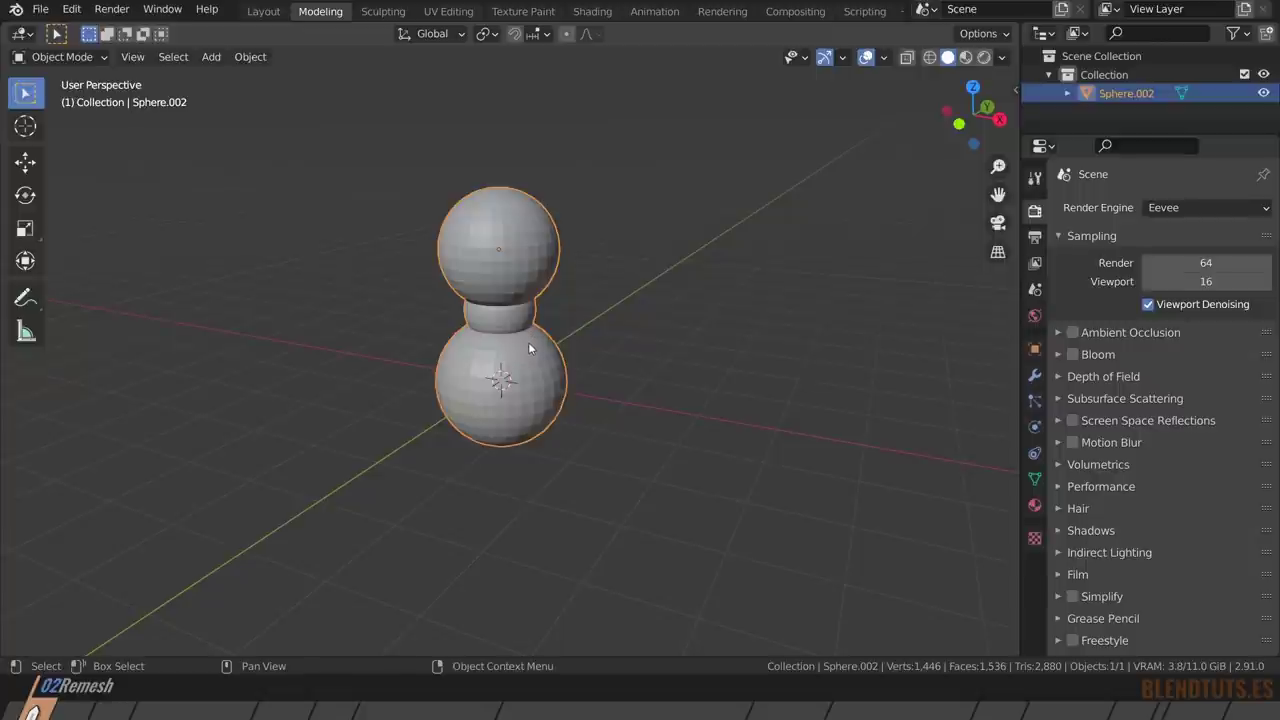
Show the joined mesh in wireframe shading and display its Object Data properties.
{"action": "key", "text": "Tab"}
{"action": "key", "text": "z"}
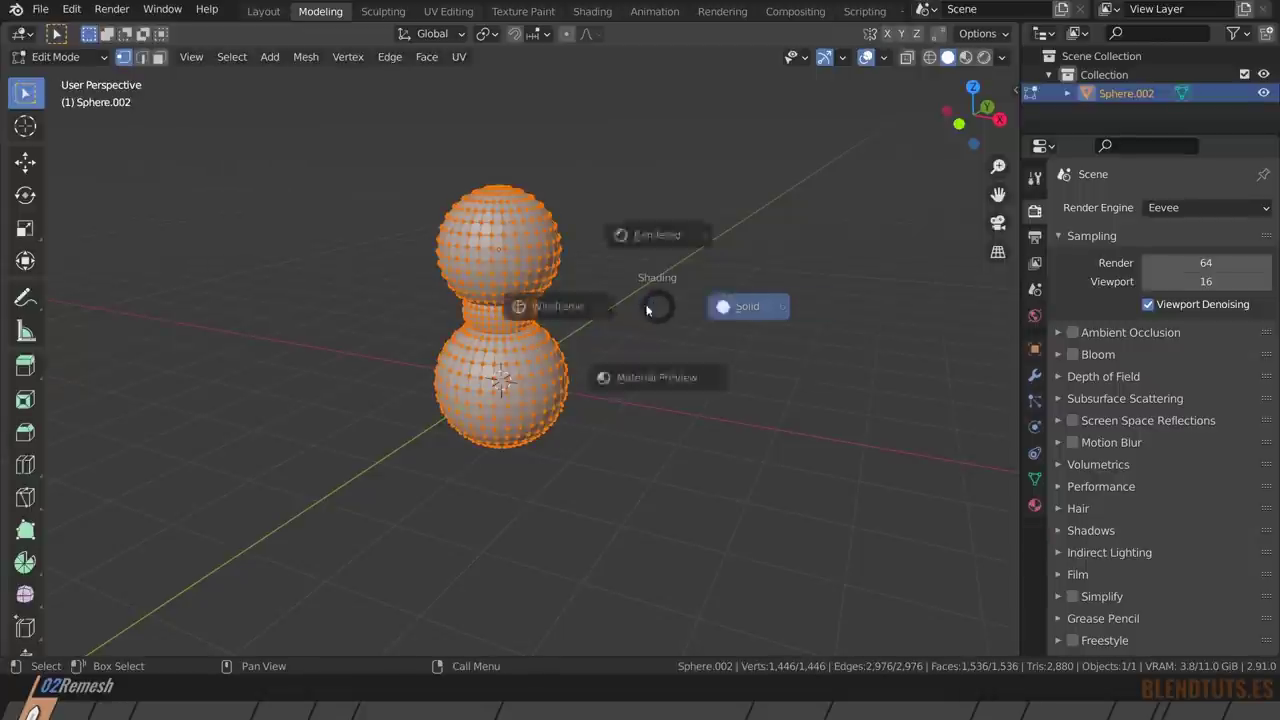
{"action": "left_click", "coordinate": [528, 310]}
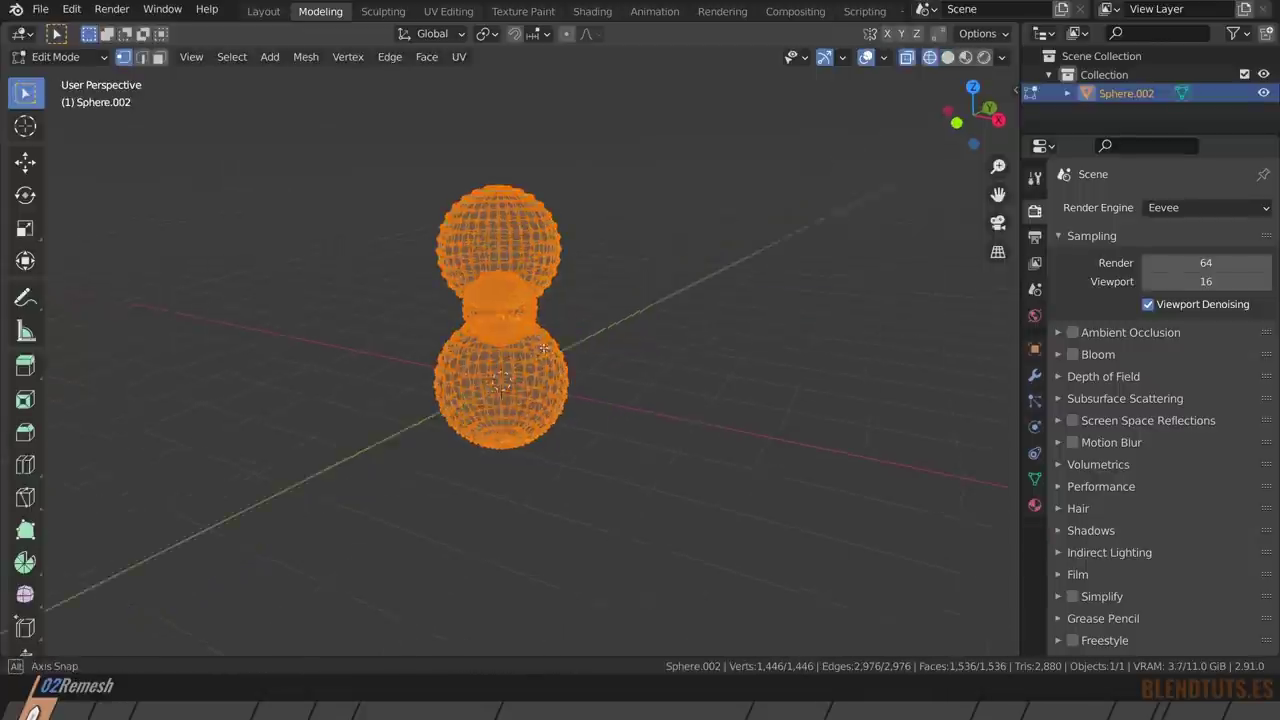
{"action": "scroll", "coordinate": [545, 300], "scroll_direction": "up", "scroll_amount": 1}
{"action": "scroll", "coordinate": [547, 292], "scroll_direction": "up", "scroll_amount": 3}
{"action": "scroll", "coordinate": [548, 289], "scroll_direction": "up", "scroll_amount": 2}
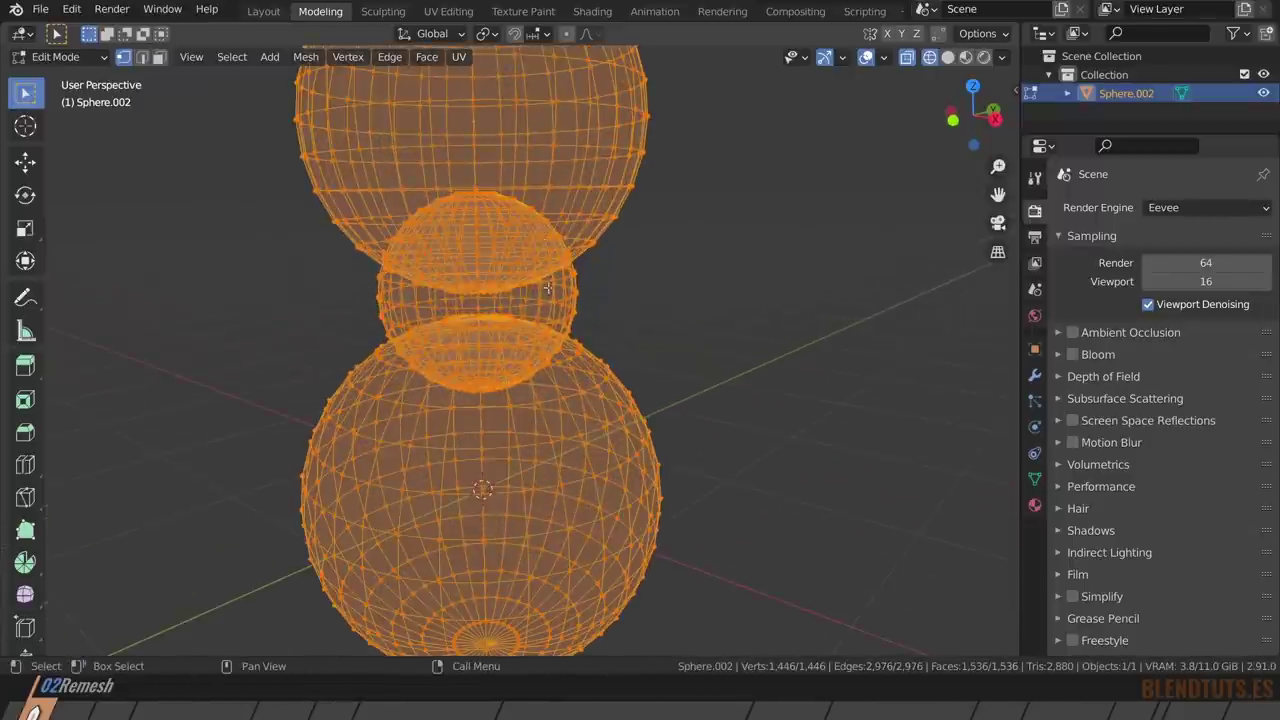
{"action": "scroll", "coordinate": [483, 323], "scroll_direction": "down", "scroll_amount": 3}
{"action": "scroll", "coordinate": [483, 323], "scroll_direction": "down", "scroll_amount": 2}
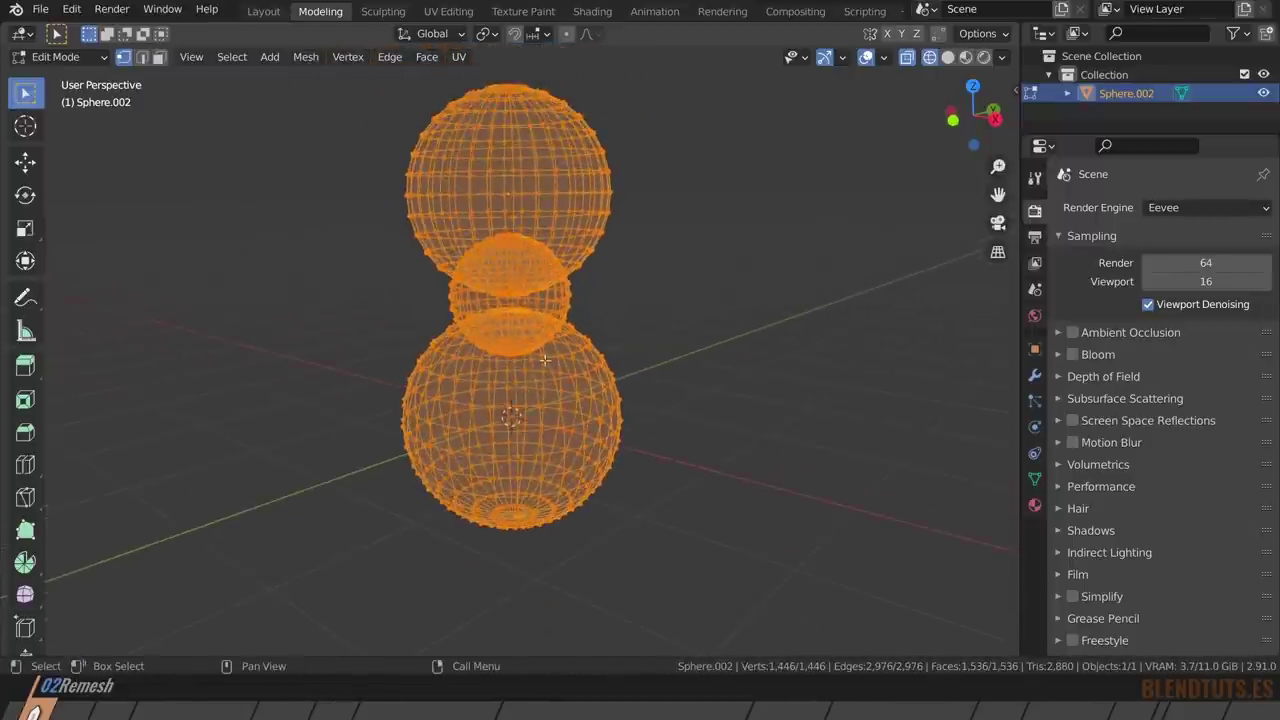
{"action": "key", "text": "Tab"}
{"action": "middle_click_drag", "start_coordinate": [560, 340], "coordinate": [605, 356]}
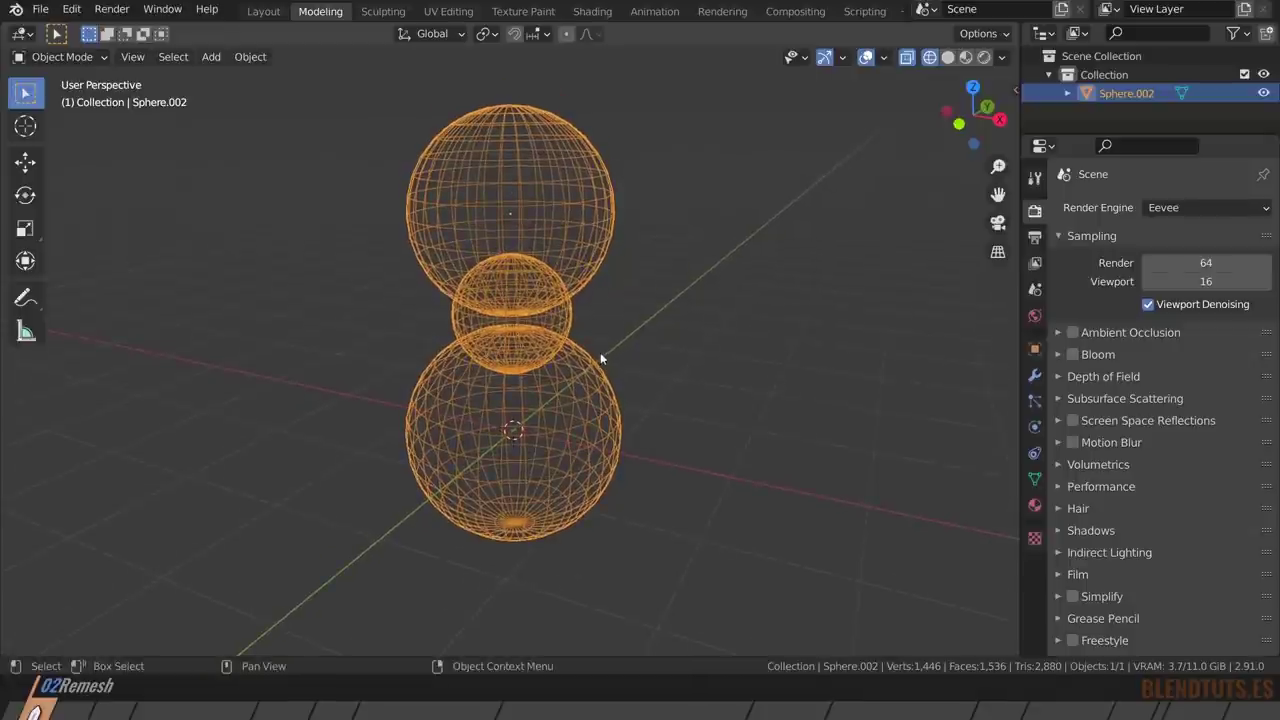
{"action": "left_click", "coordinate": [1035, 482]}
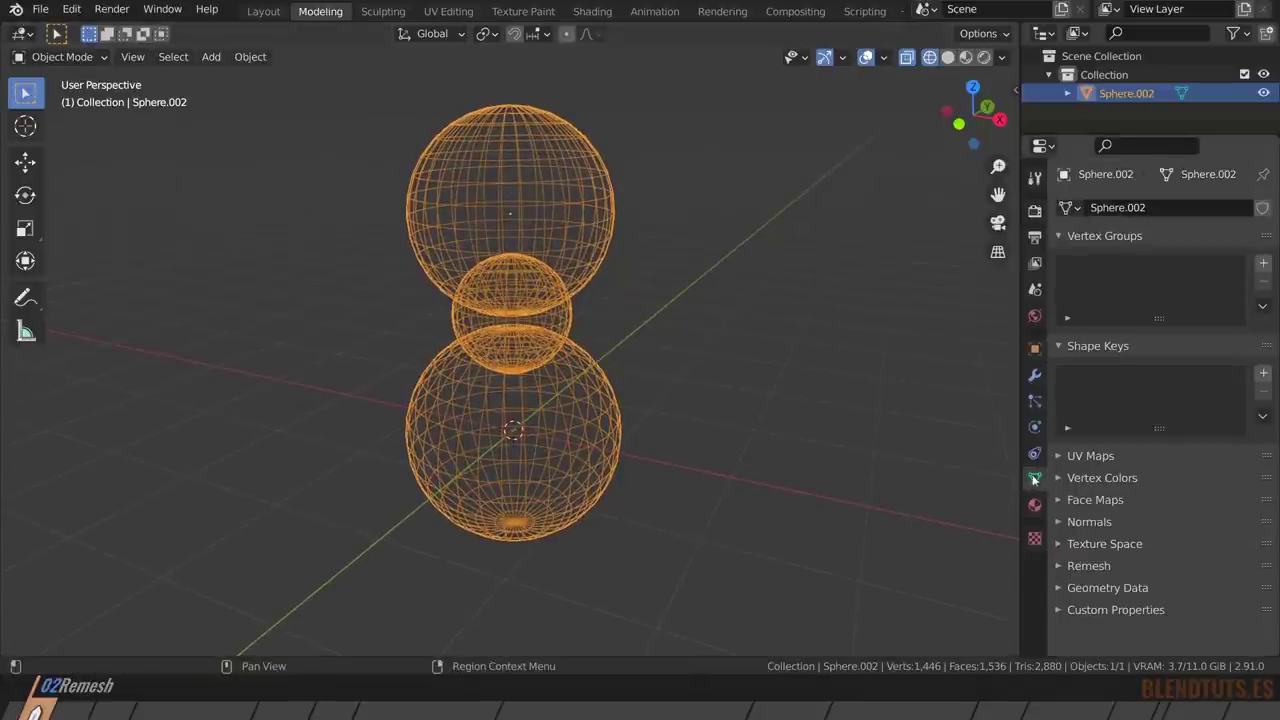
Voxel-remesh the spheres at 0.1 m into a 3,959-vertex mesh and view it in solid shading.
{"action": "left_click", "coordinate": [1090, 565]}
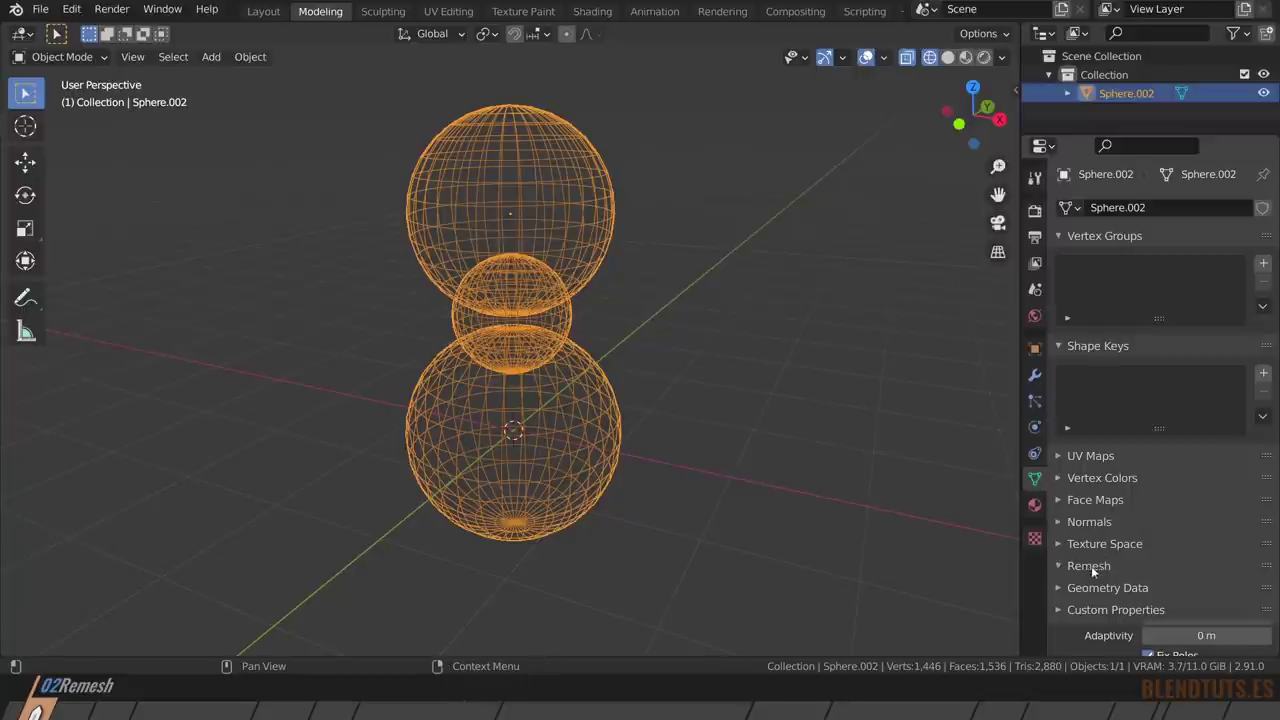
{"action": "scroll", "coordinate": [1152, 447], "scroll_direction": "down", "scroll_amount": 3}
{"action": "scroll", "coordinate": [1152, 447], "scroll_direction": "down", "scroll_amount": 2}
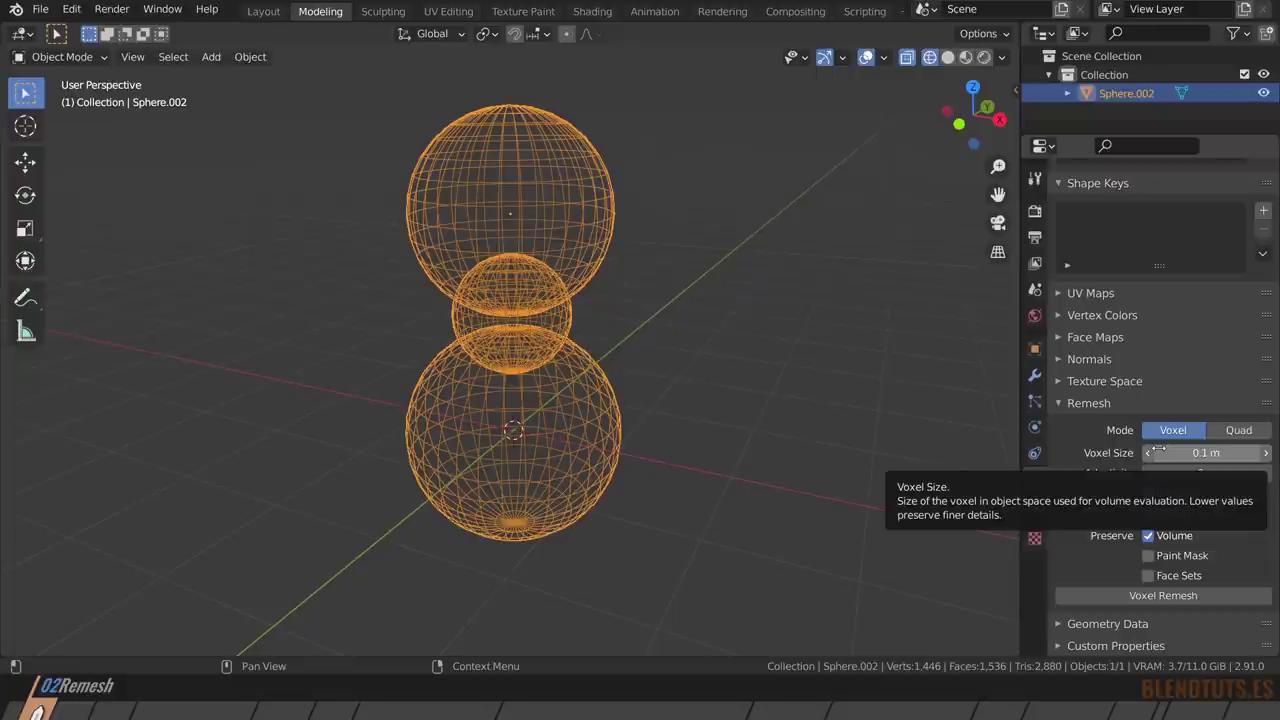
{"action": "left_click", "coordinate": [1169, 595]}
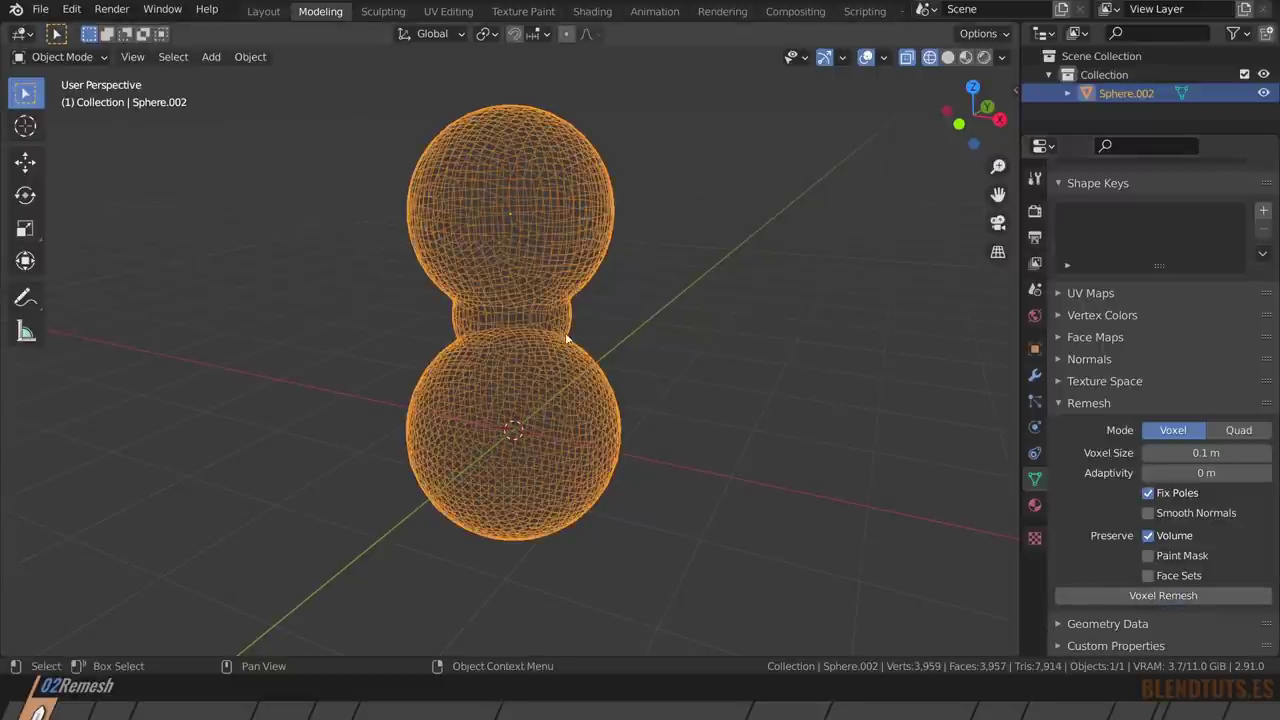
{"action": "mouse_move", "coordinate": [568, 339]}
{"action": "middle_mouse_down"}
{"action": "mouse_move", "coordinate": [604, 286]}
{"action": "mouse_move", "coordinate": [534, 347]}
{"action": "mouse_move", "coordinate": [620, 294]}
{"action": "mouse_move", "coordinate": [591, 334]}
{"action": "mouse_move", "coordinate": [621, 366]}
{"action": "middle_mouse_up"}
{"action": "key", "text": "shift+z"}
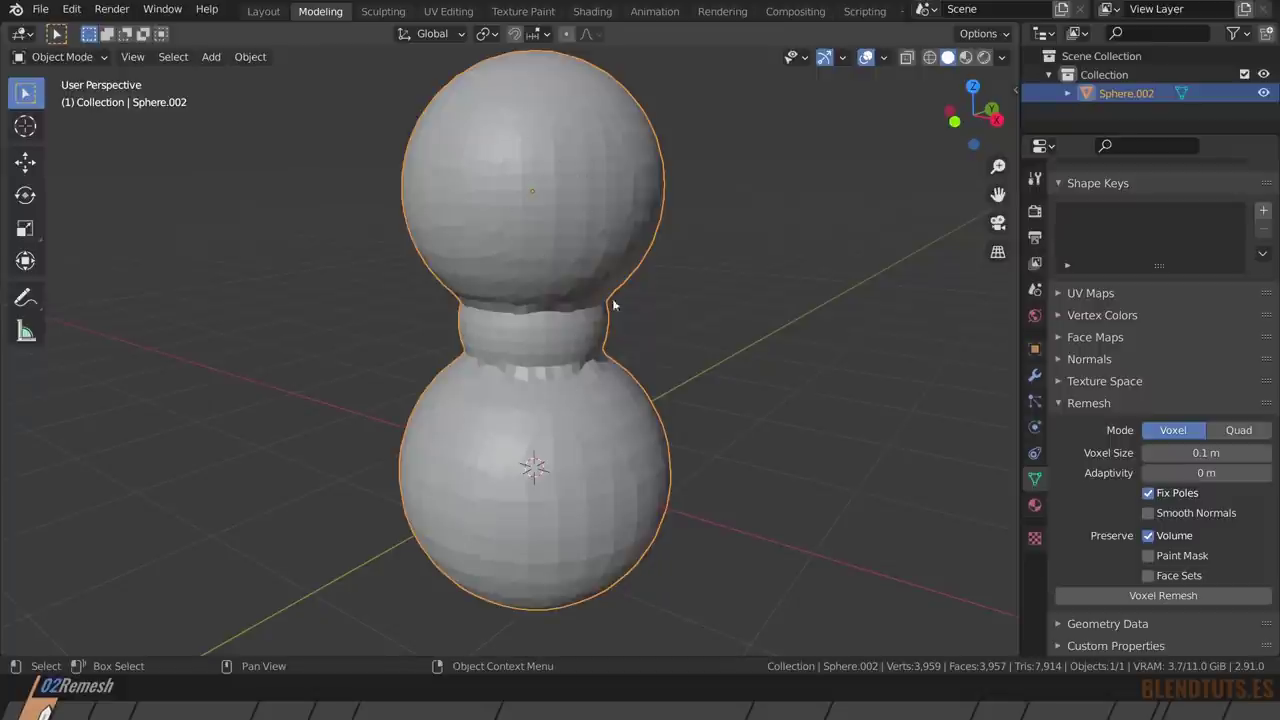
Undo the remesh, then remesh at 0.191 m and again at 0.101 m voxel size.
{"action": "key", "text": "ctrl+r"}
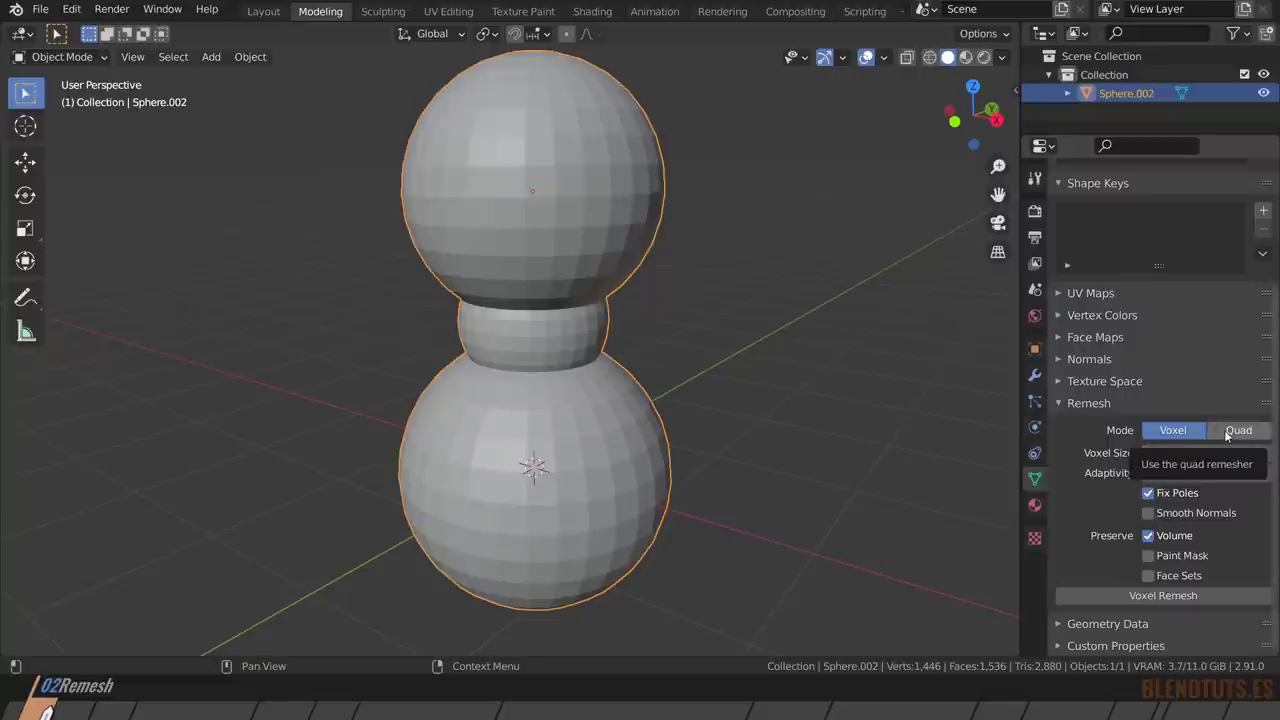
{"action": "left_click_drag", "start_coordinate": [1198, 455], "coordinate": [1260, 455]}
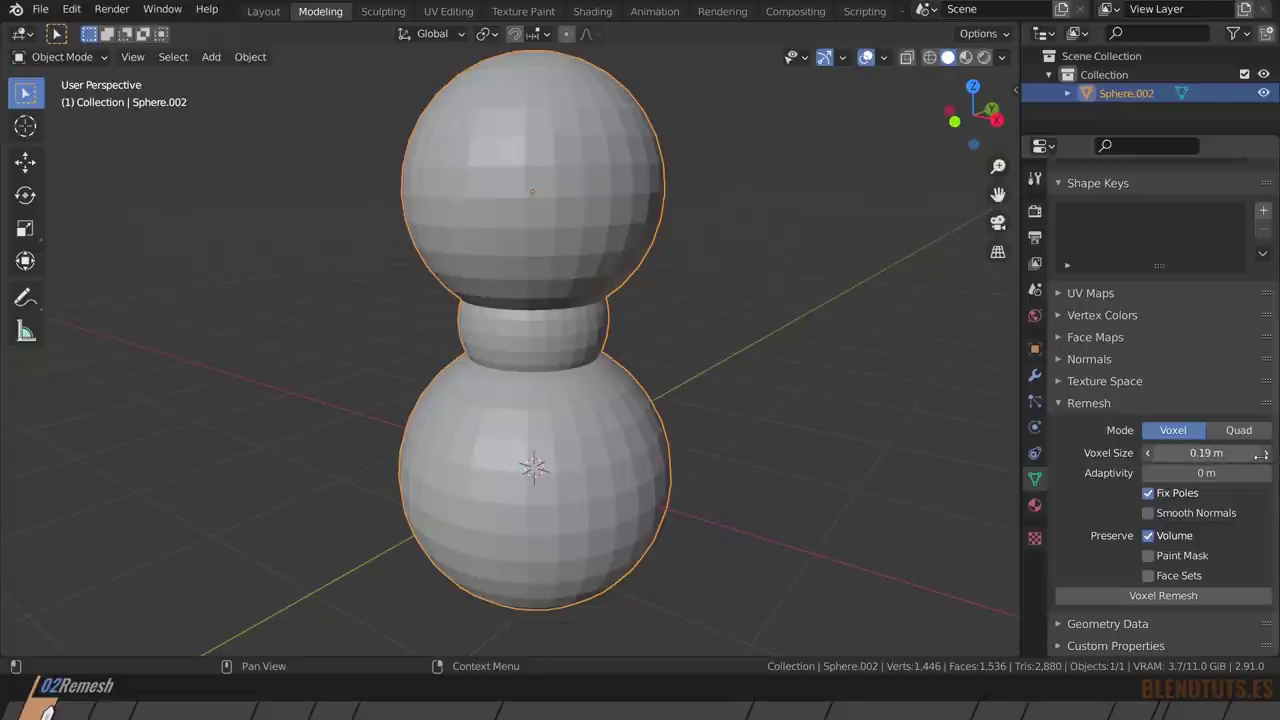
{"action": "left_click", "coordinate": [1177, 596]}
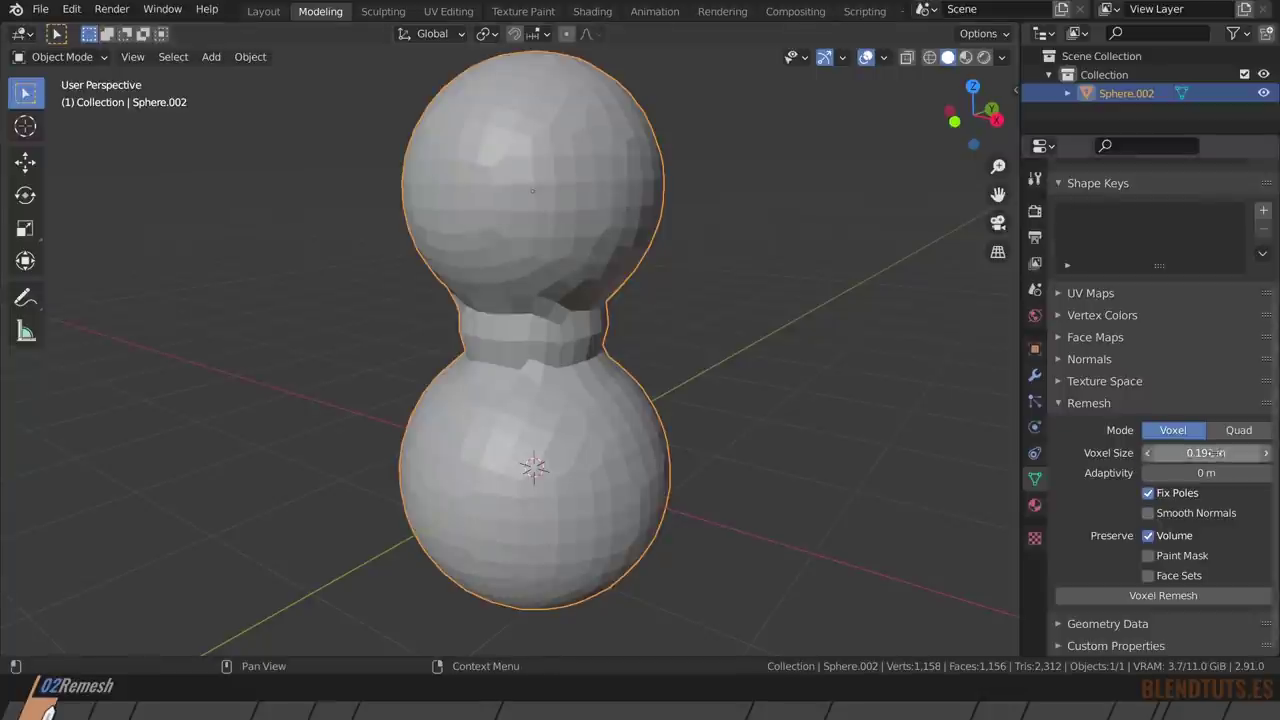
{"action": "left_click_drag", "start_coordinate": [1205, 453], "coordinate": [1149, 470]}
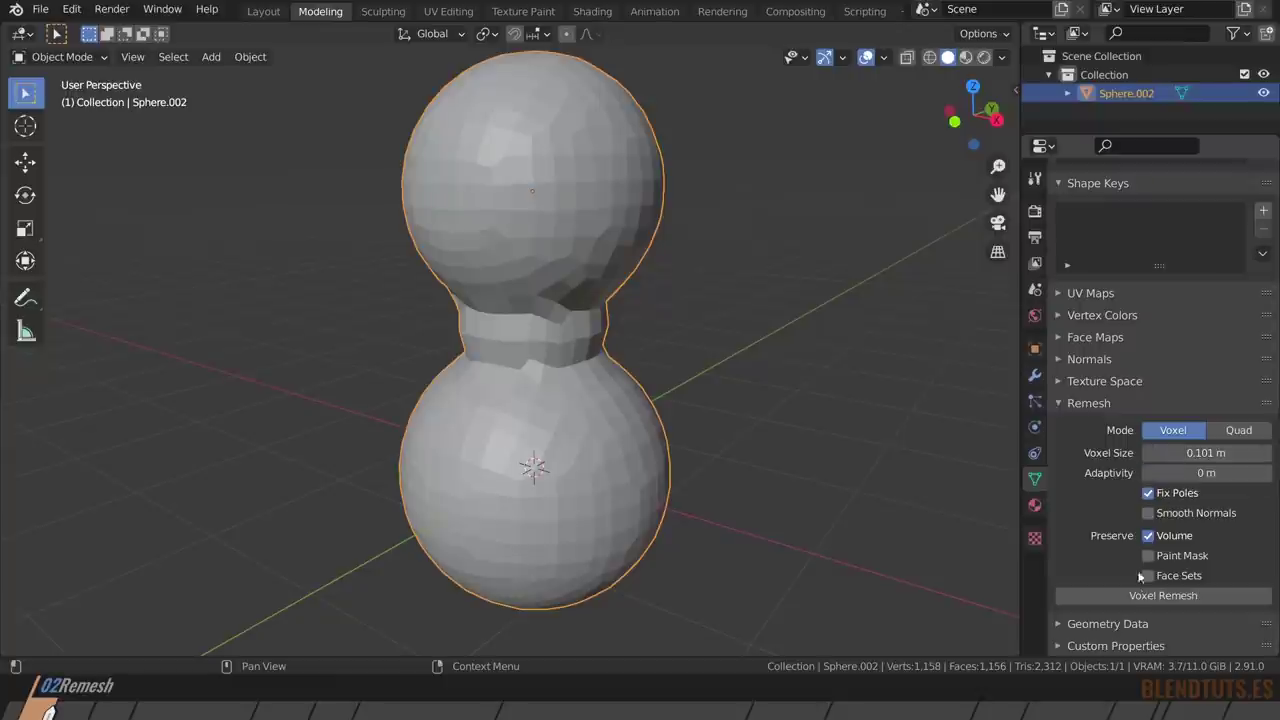
{"action": "left_click", "coordinate": [1168, 597]}
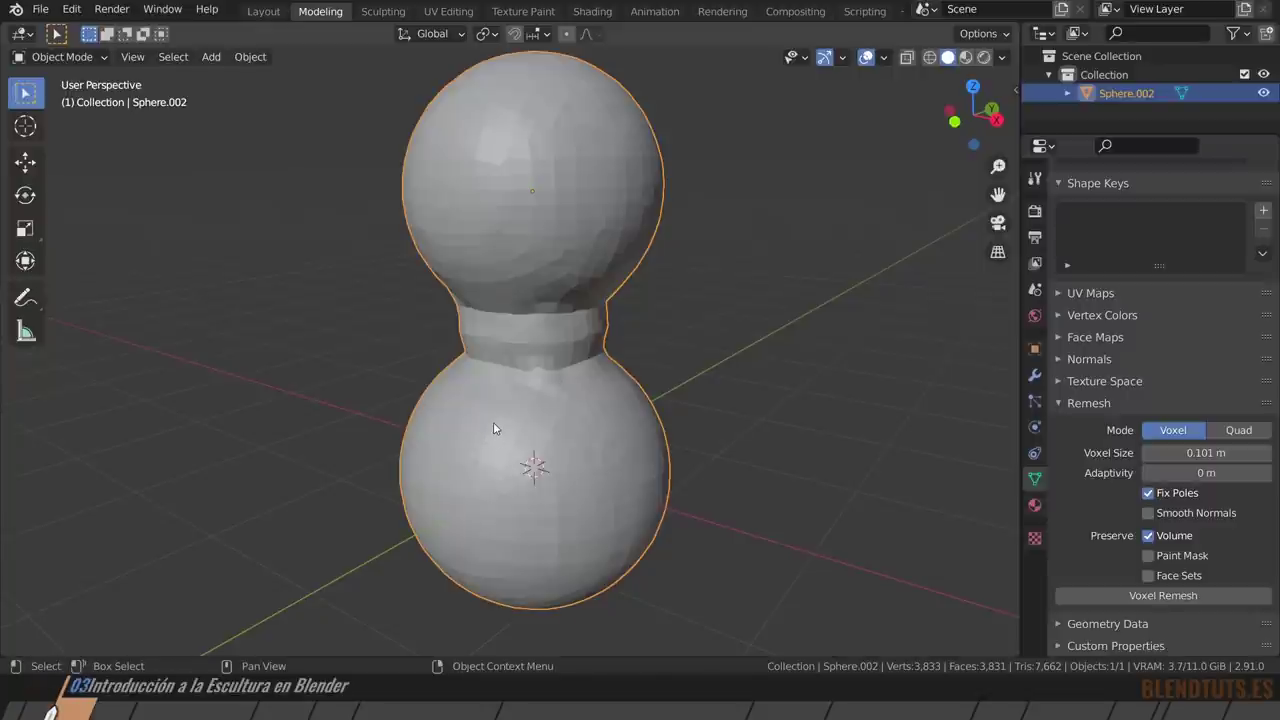
Put the object into Sculpt Mode in the Sculpting workspace.
{"action": "left_click", "coordinate": [90, 58]}
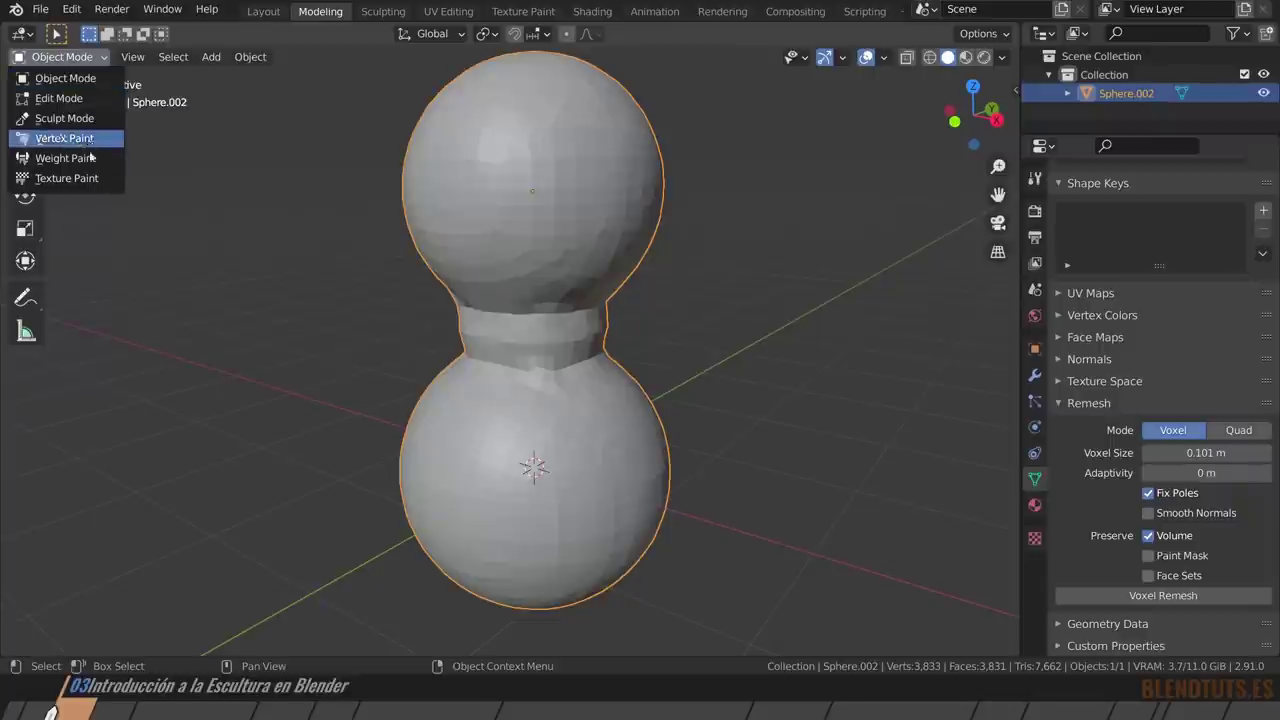
{"action": "left_click", "coordinate": [64, 118]}
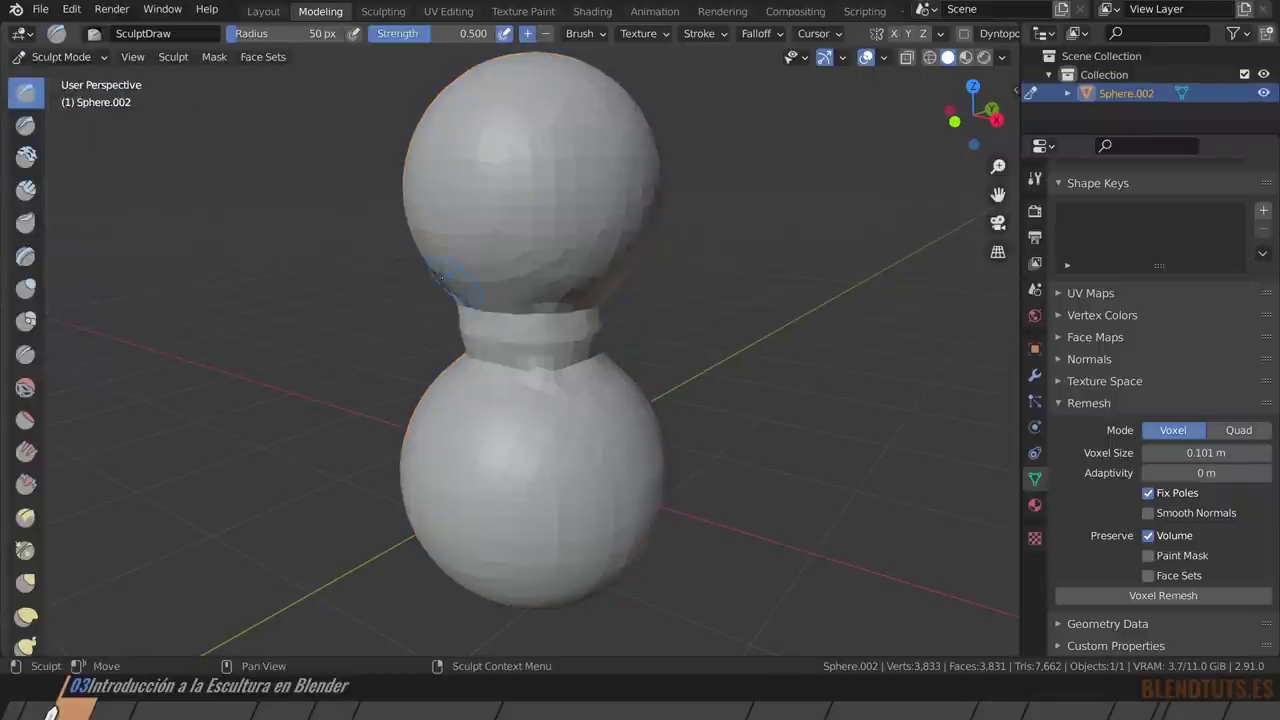
{"action": "left_click", "coordinate": [385, 11]}
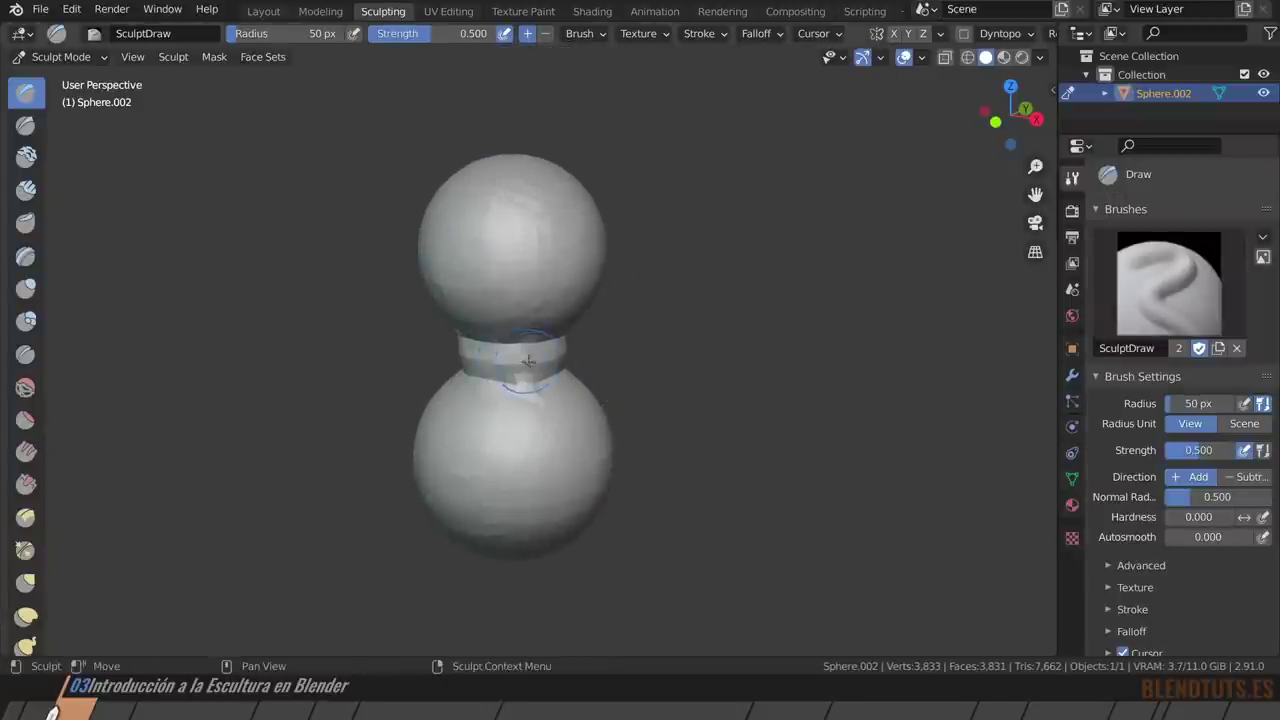
Zoom in and paint several Draw brush strokes across the neck band from different angles.
{"action": "mouse_move", "coordinate": [649, 417]}
{"action": "middle_mouse_down", "text": "ctrl"}
{"action": "mouse_move", "coordinate": [587, 304]}
{"action": "mouse_move", "coordinate": [600, 300]}
{"action": "middle_mouse_up", "text": "ctrl"}
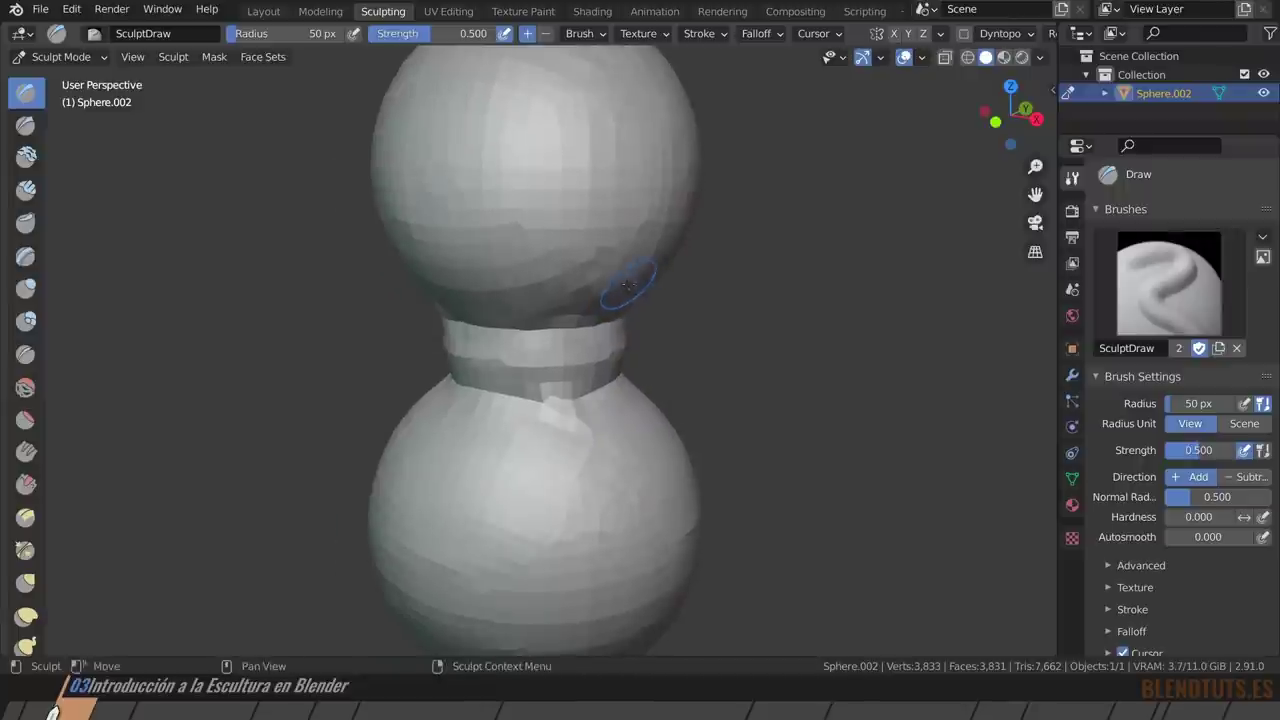
{"action": "left_click_drag", "start_coordinate": [600, 310], "coordinate": [470, 328]}
{"action": "middle_click_drag", "start_coordinate": [511, 341], "coordinate": [345, 338]}
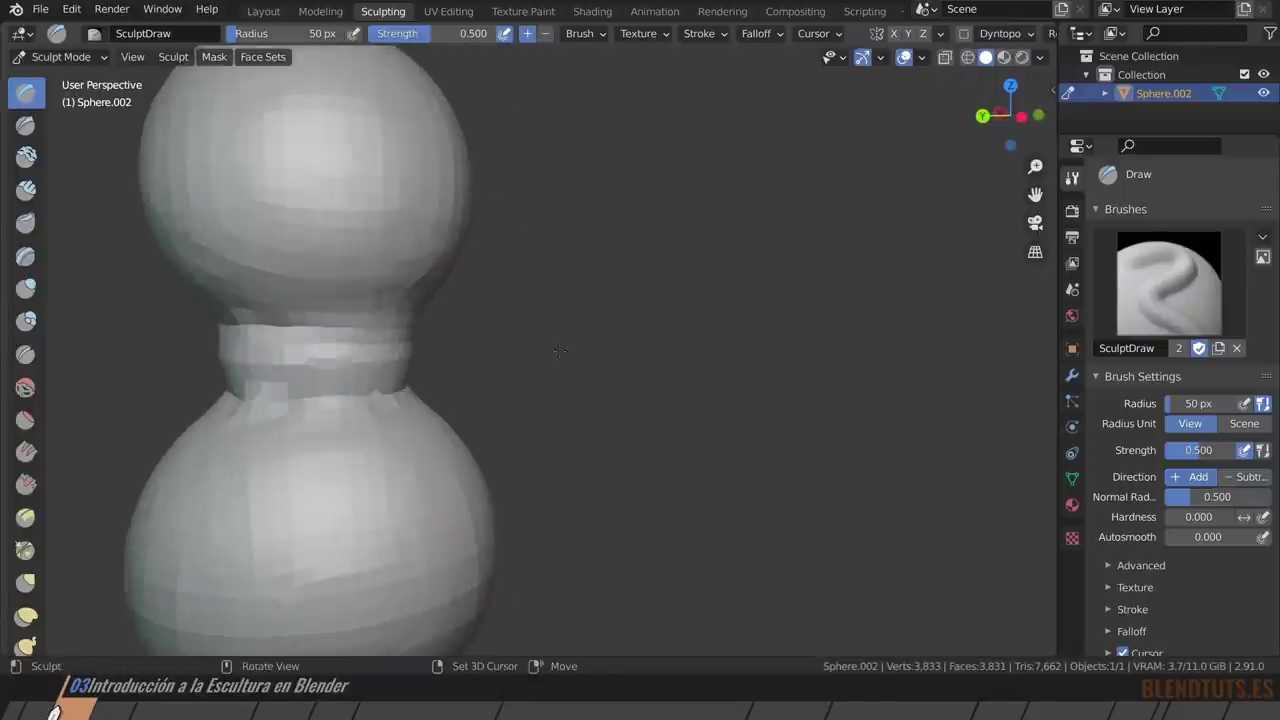
{"action": "left_click_drag", "start_coordinate": [340, 338], "coordinate": [225, 325]}
{"action": "mouse_move", "coordinate": [270, 392]}
{"action": "left_mouse_down"}
{"action": "mouse_move", "coordinate": [385, 398]}
{"action": "mouse_move", "coordinate": [349, 386]}
{"action": "mouse_move", "coordinate": [371, 380]}
{"action": "mouse_move", "coordinate": [266, 374]}
{"action": "mouse_move", "coordinate": [242, 448]}
{"action": "left_mouse_up"}
{"action": "middle_click_drag", "start_coordinate": [242, 448], "coordinate": [407, 387]}
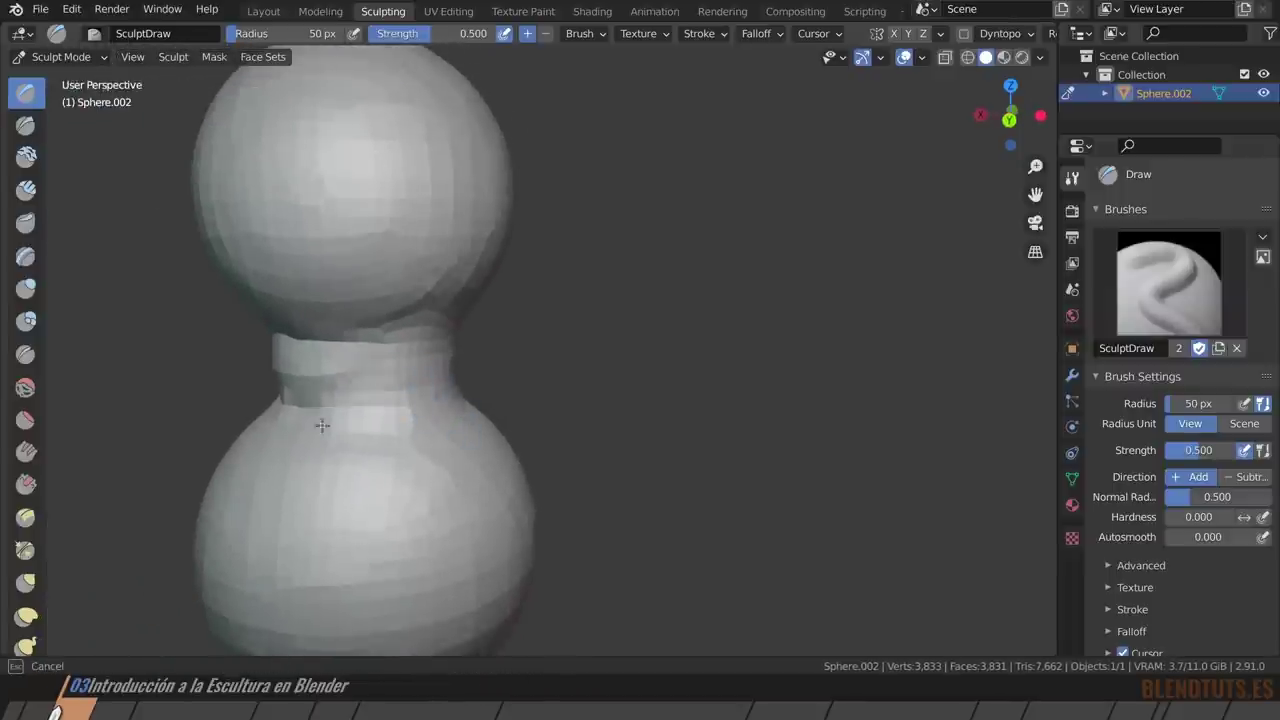
{"action": "mouse_move", "coordinate": [290, 400]}
{"action": "middle_mouse_down"}
{"action": "mouse_move", "coordinate": [366, 417]}
{"action": "mouse_move", "coordinate": [307, 413]}
{"action": "middle_mouse_up"}
{"action": "mouse_move", "coordinate": [307, 413]}
{"action": "left_mouse_down"}
{"action": "mouse_move", "coordinate": [230, 405]}
{"action": "mouse_move", "coordinate": [186, 423]}
{"action": "left_mouse_up"}
{"action": "mouse_move", "coordinate": [186, 430]}
{"action": "middle_mouse_down"}
{"action": "mouse_move", "coordinate": [140, 440]}
{"action": "mouse_move", "coordinate": [520, 380]}
{"action": "mouse_move", "coordinate": [600, 340]}
{"action": "middle_mouse_up"}
{"action": "scroll", "coordinate": [461, 392], "scroll_direction": "down", "scroll_amount": 3}
{"action": "scroll", "coordinate": [609, 337], "scroll_direction": "up", "scroll_amount": 2}
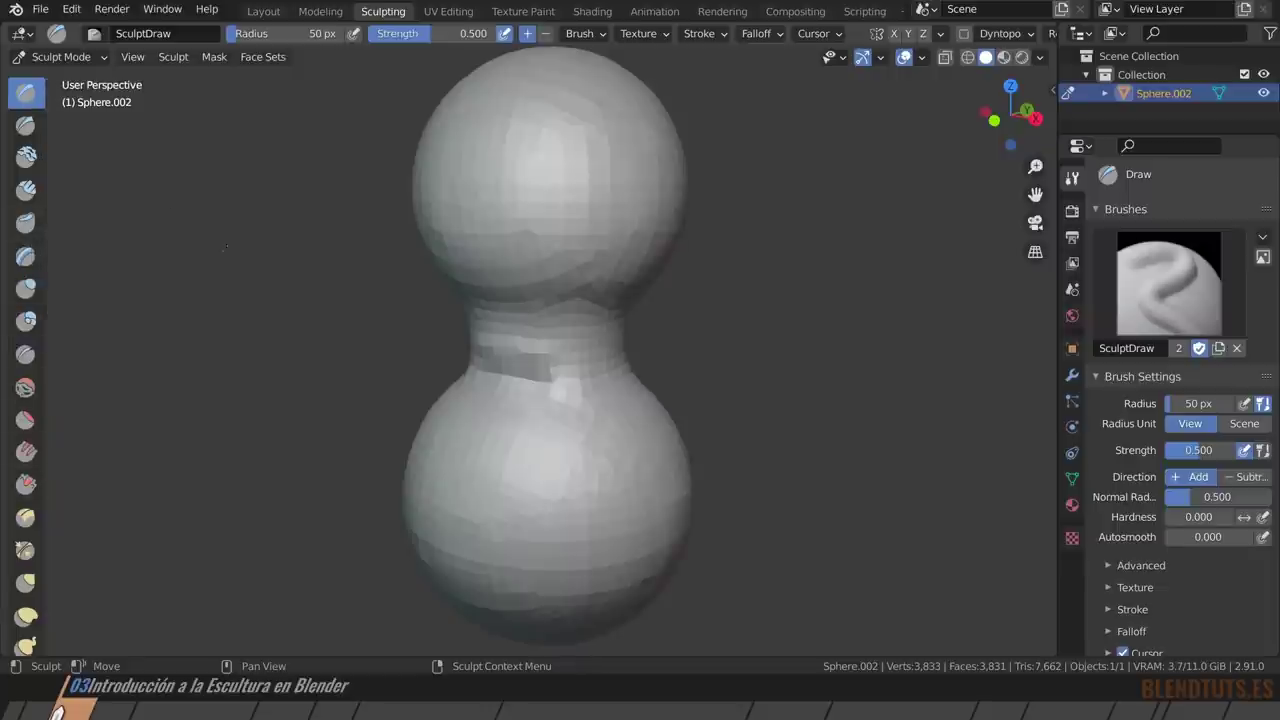
Try the Draw Sharp and Clay brushes, return to Draw, and browse its brush, texture and stroke settings.
{"action": "left_click", "coordinate": [27, 125]}
{"action": "left_click", "coordinate": [29, 154]}
{"action": "left_click", "coordinate": [26, 92]}
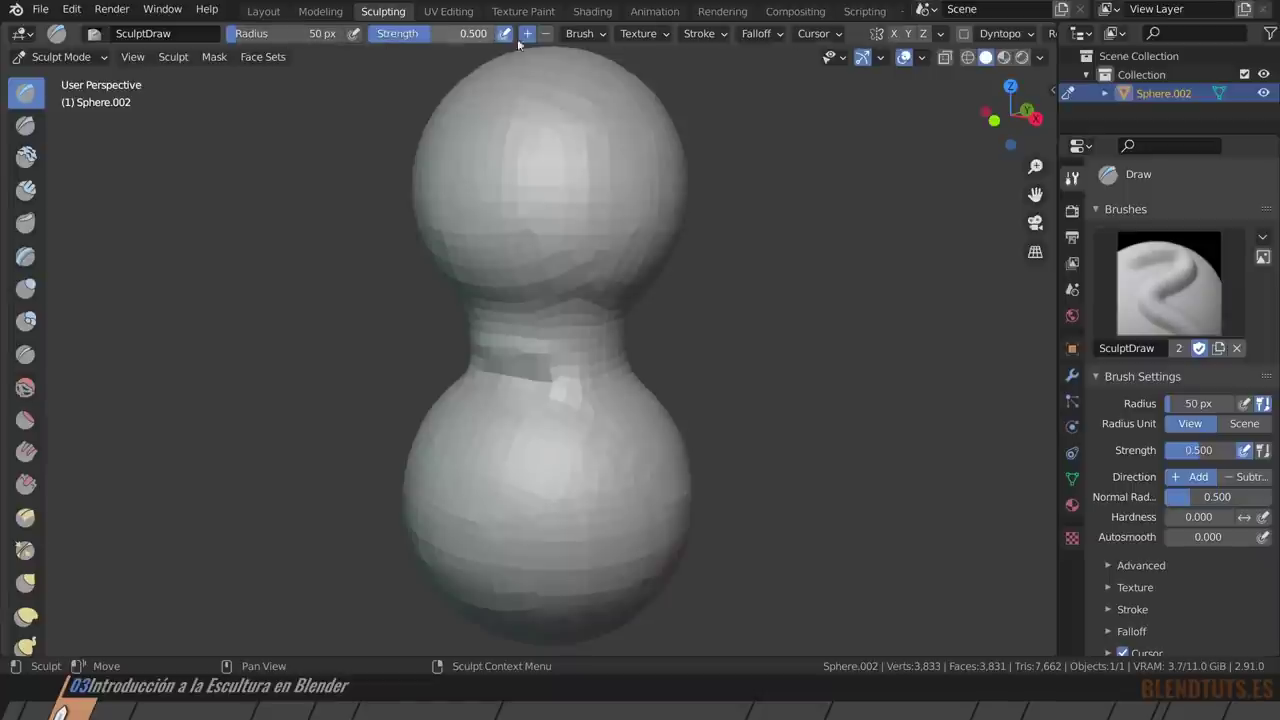
{"action": "left_click", "coordinate": [594, 34]}
{"action": "left_click", "coordinate": [640, 33]}
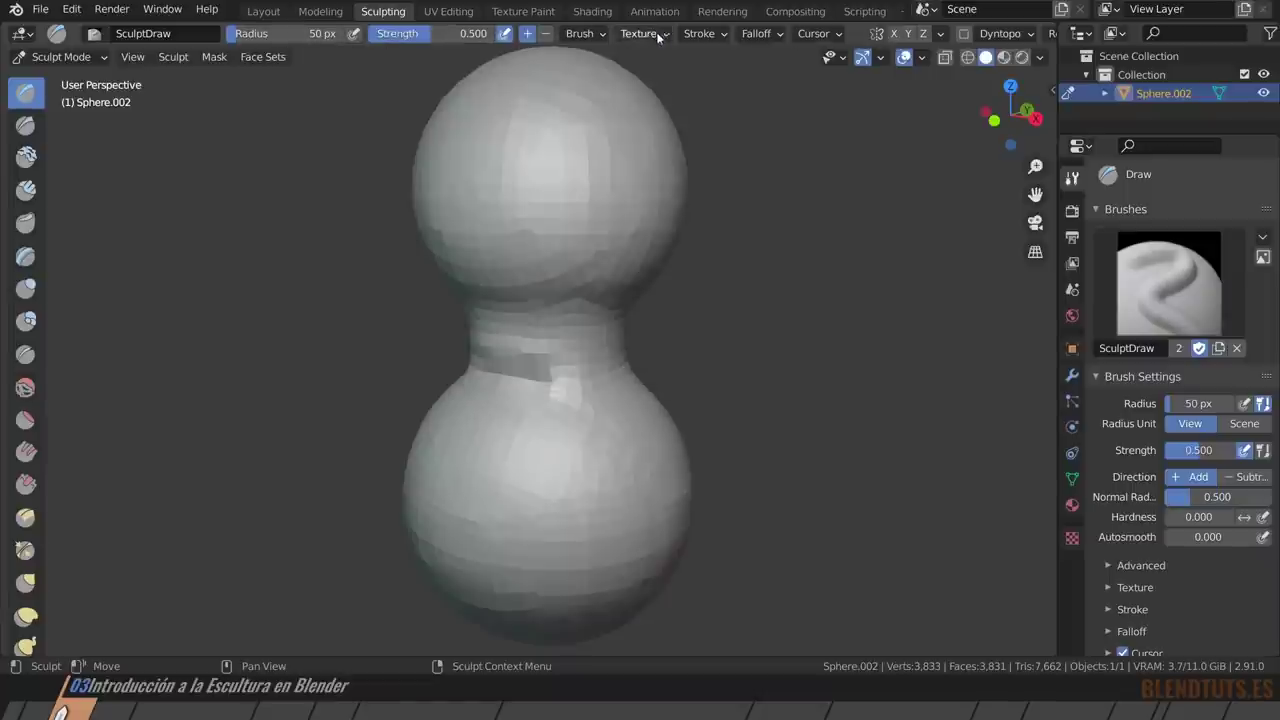
{"action": "left_click", "coordinate": [640, 33]}
{"action": "left_click", "coordinate": [717, 37]}
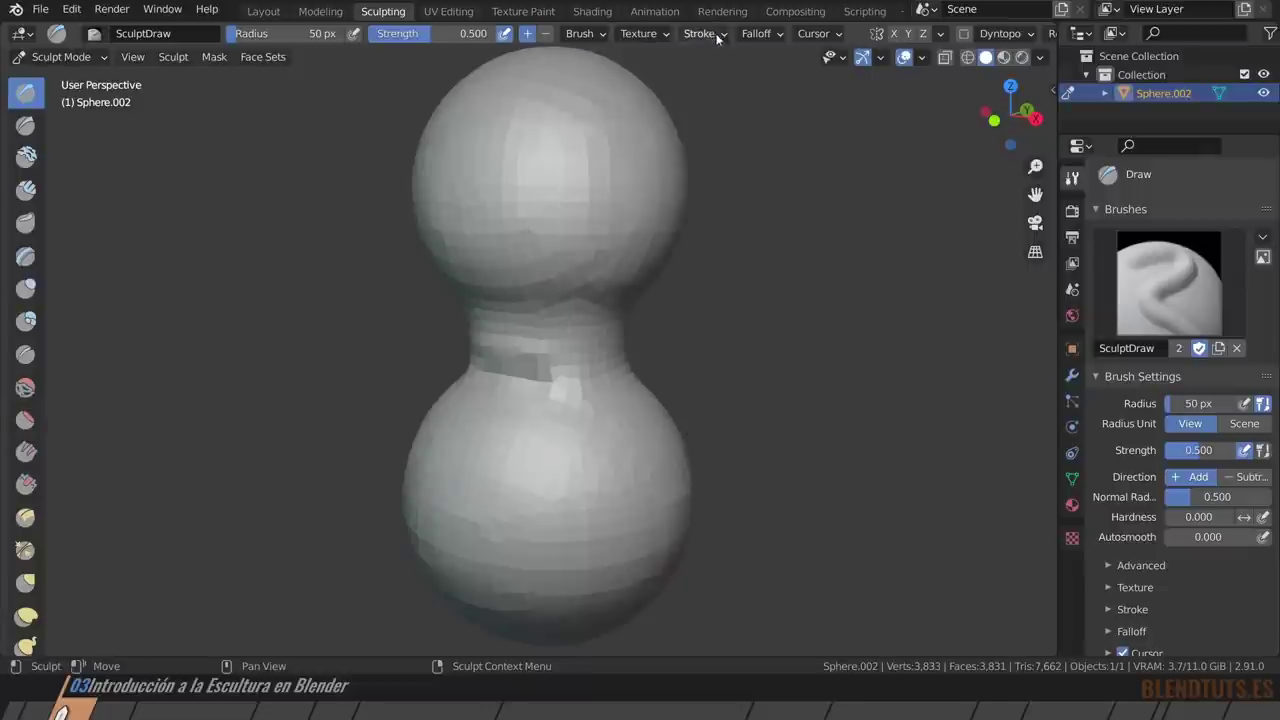
{"action": "left_click", "coordinate": [722, 34]}
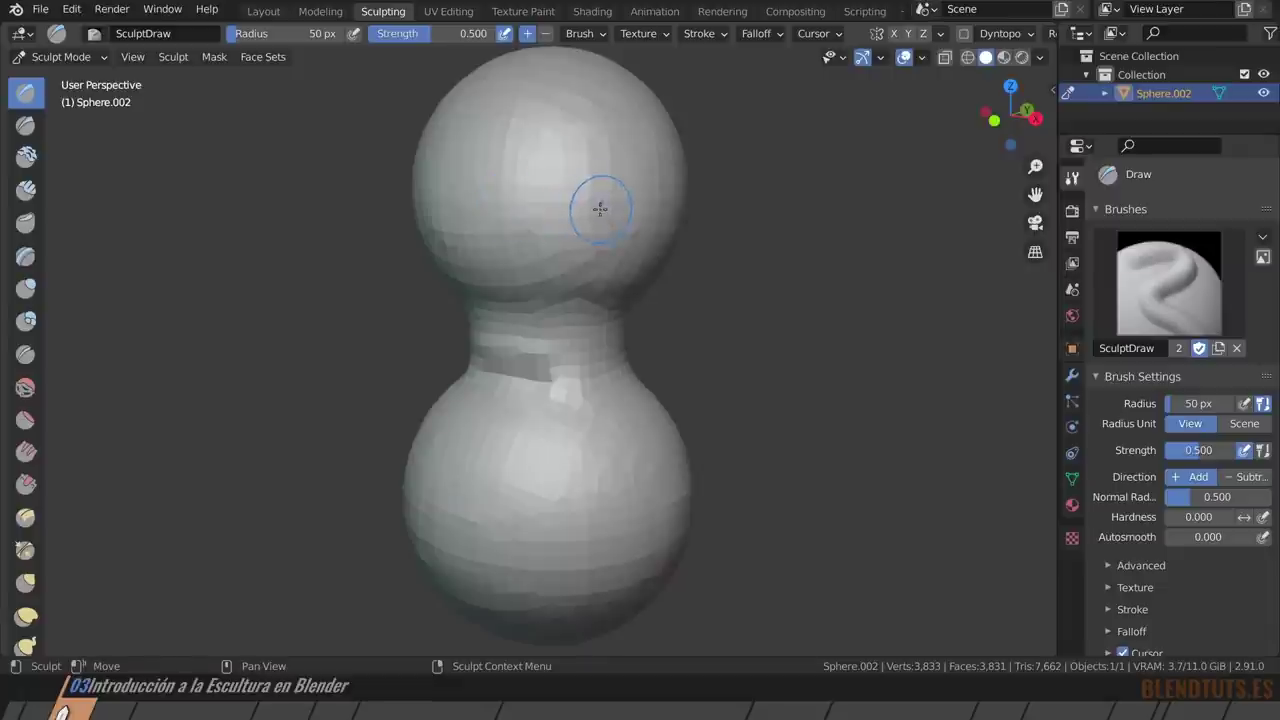
Resize the brush to 221 px, then 90 px, and raise bulges on the upper sphere.
{"action": "key", "text": "f"}
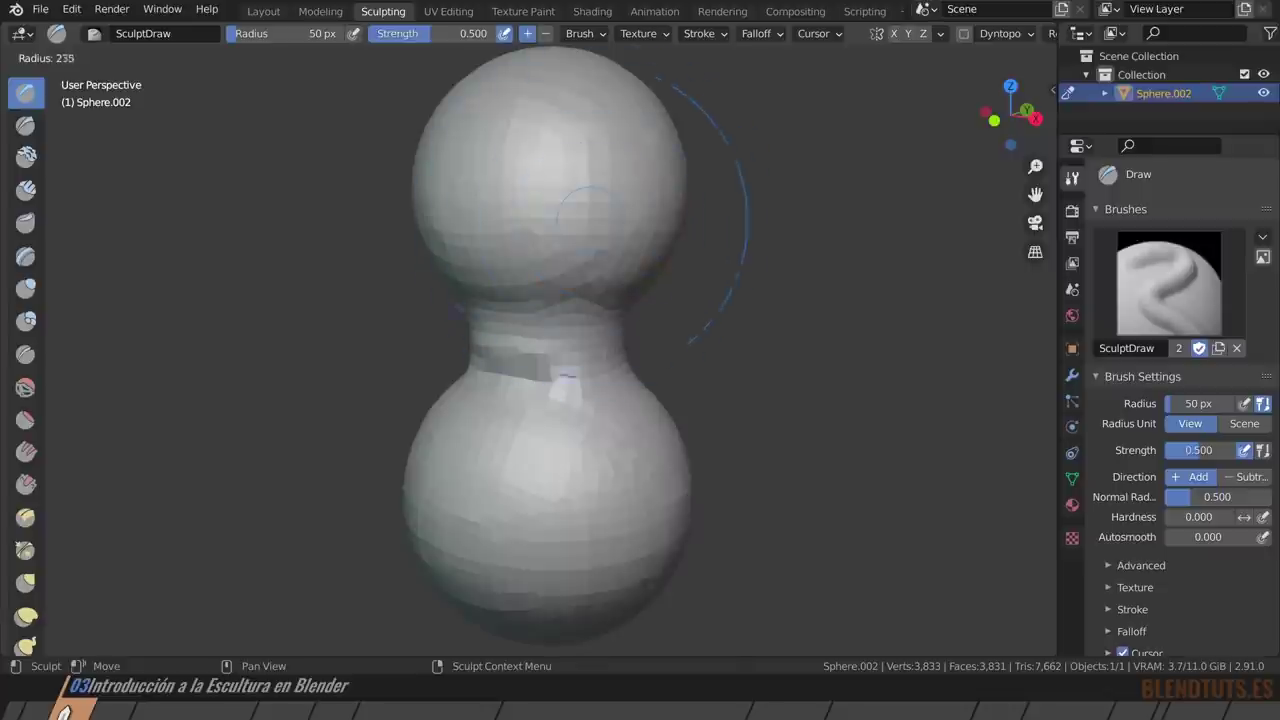
{"action": "left_click", "coordinate": [705, 298]}
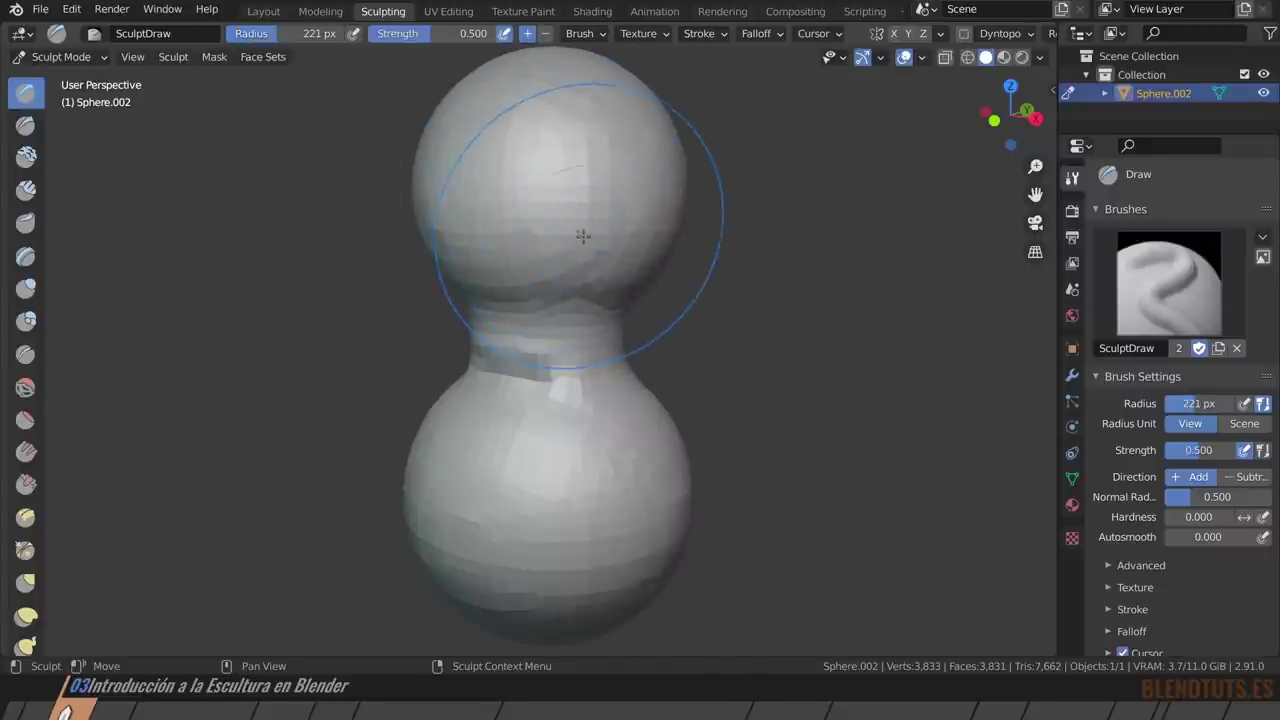
{"action": "key", "text": "f"}
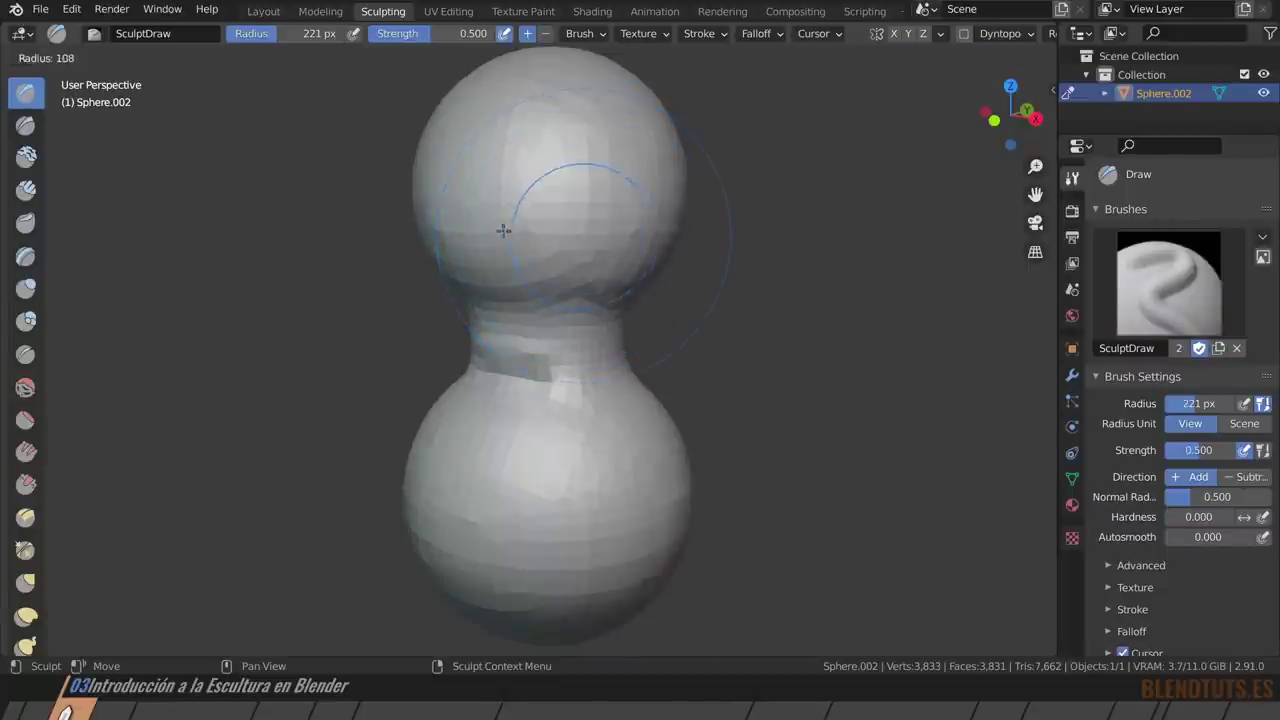
{"action": "left_click", "coordinate": [491, 236]}
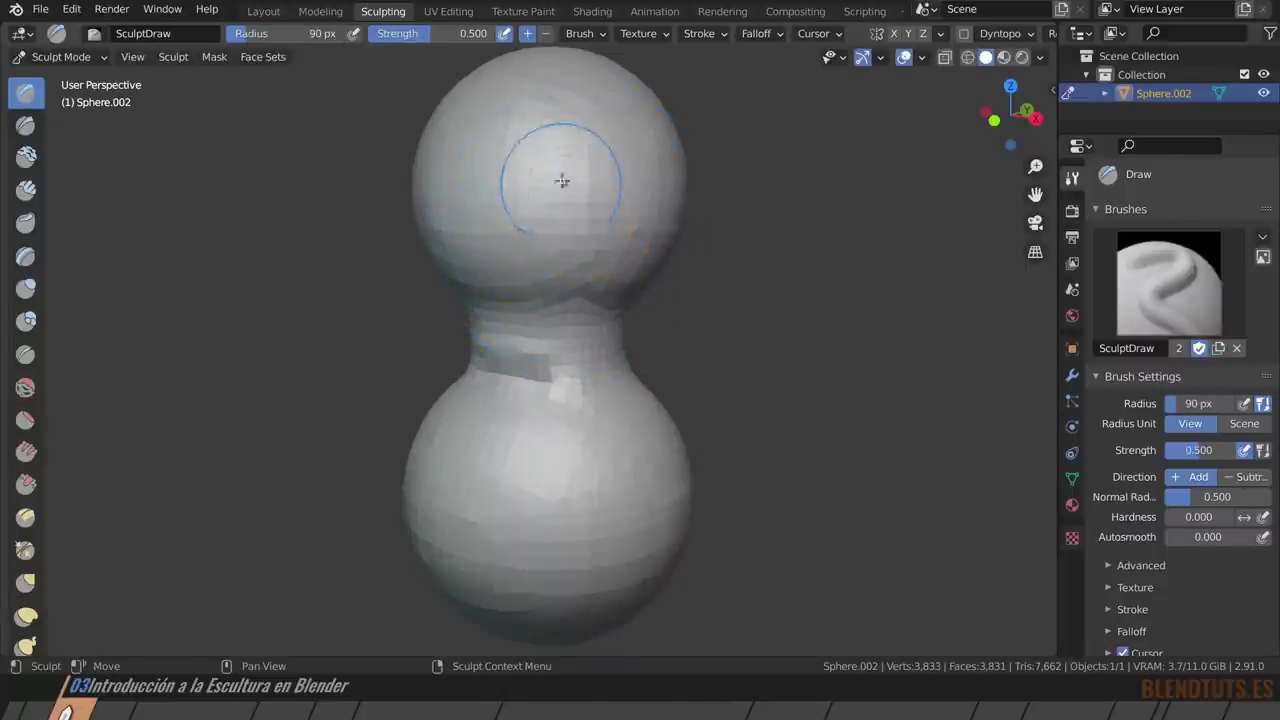
{"action": "left_click_drag", "start_coordinate": [574, 150], "coordinate": [565, 190]}
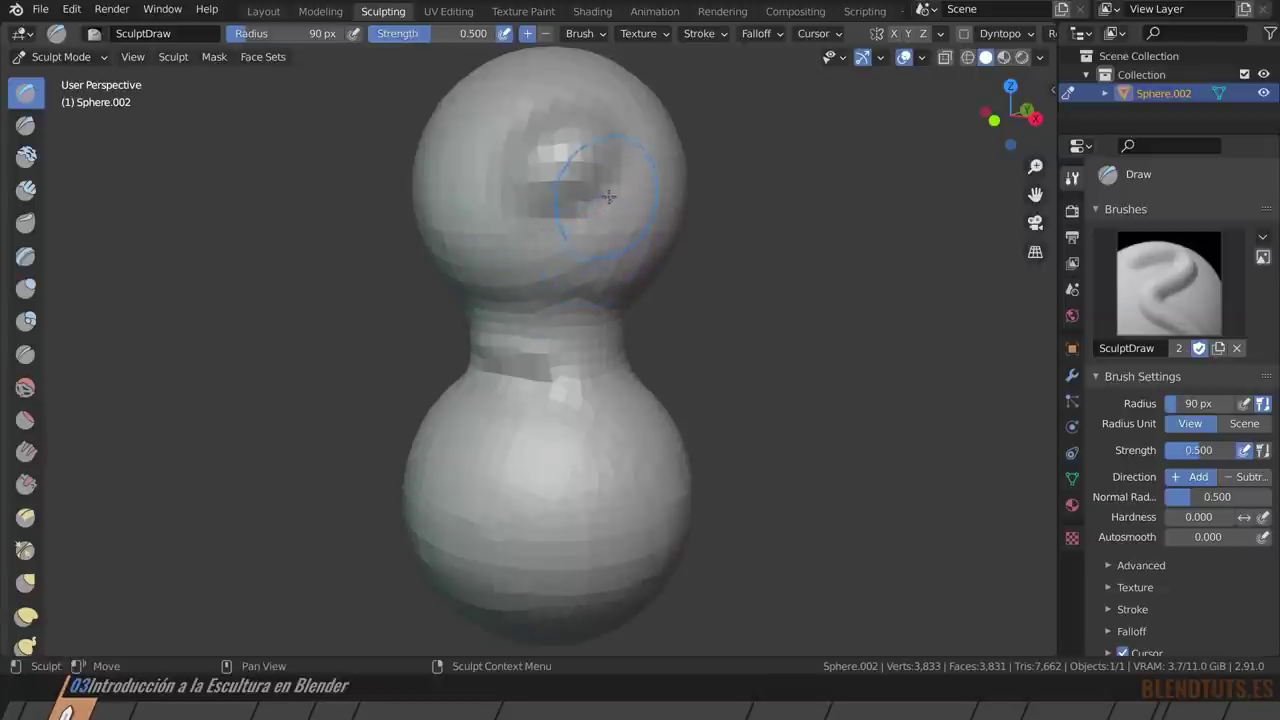
{"action": "left_click_drag", "start_coordinate": [579, 197], "coordinate": [617, 178]}
Sculpt a mouth-like groove at 0.543 strength, then set radius 115 px and strength 1.000.
{"action": "key", "text": "shift+f"}
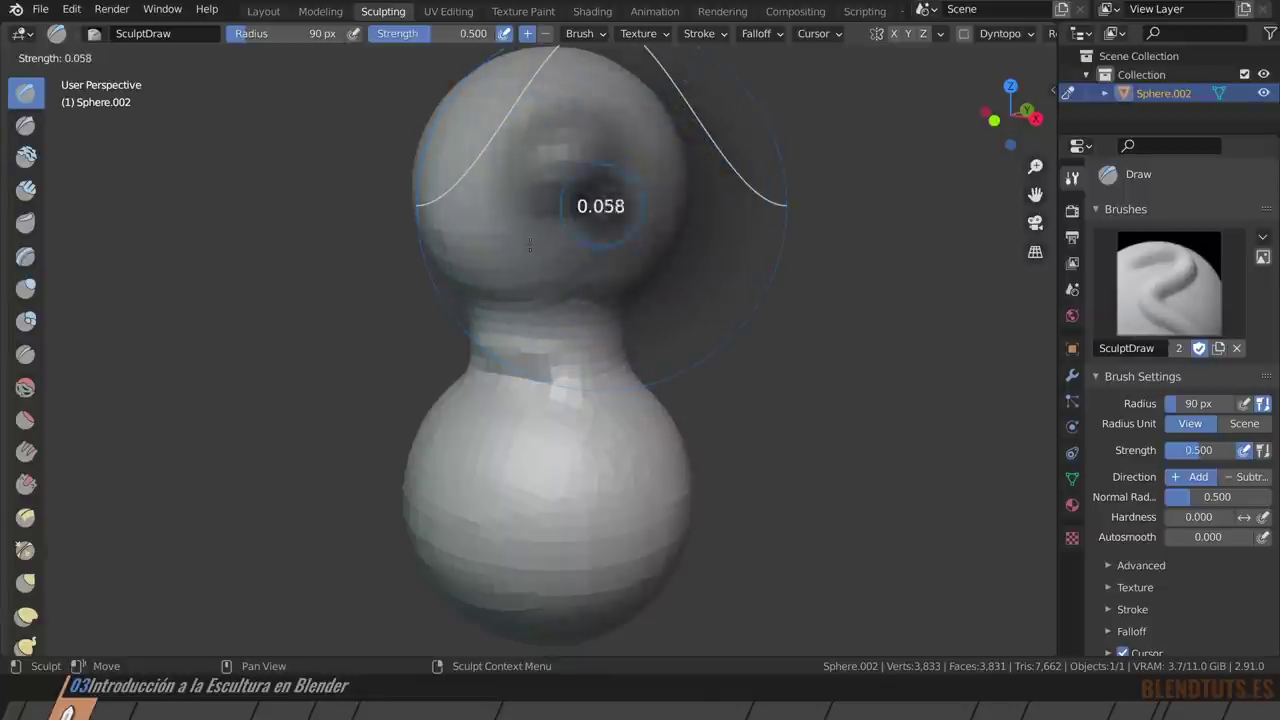
{"action": "left_click", "coordinate": [606, 243]}
{"action": "left_click_drag", "start_coordinate": [549, 243], "coordinate": [598, 262]}
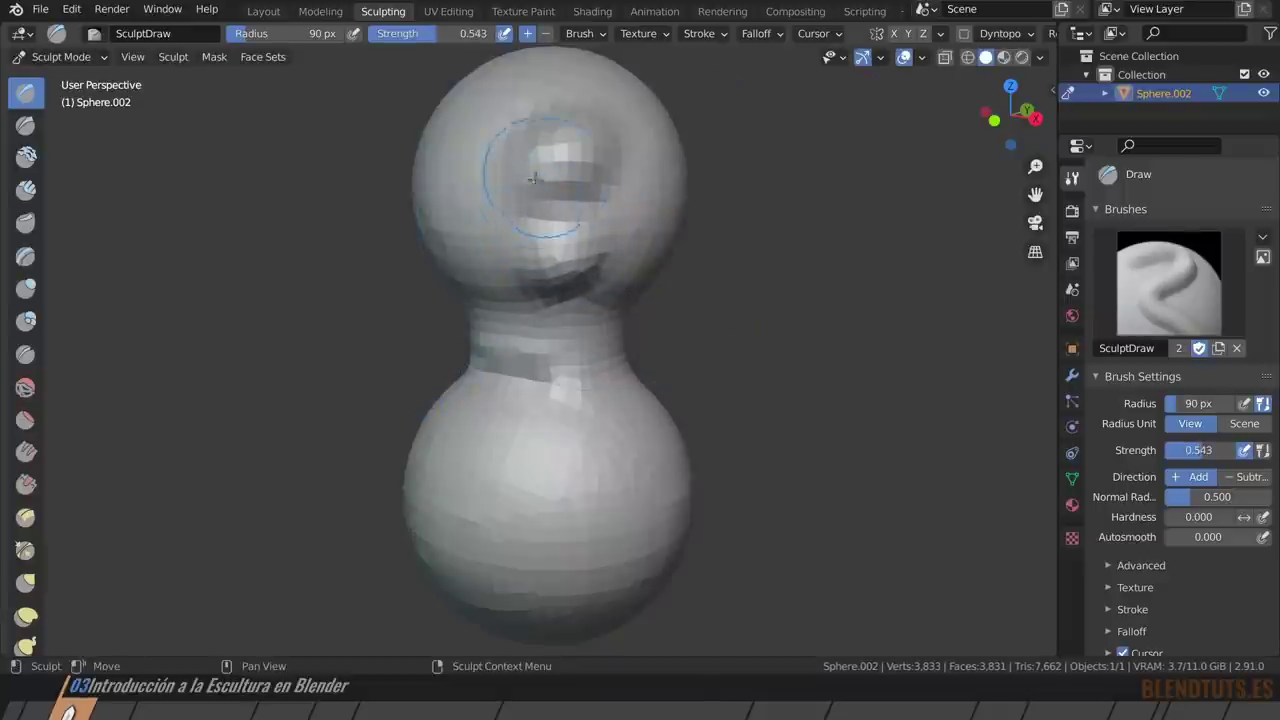
{"action": "left_click_drag", "start_coordinate": [258, 37], "coordinate": [273, 38]}
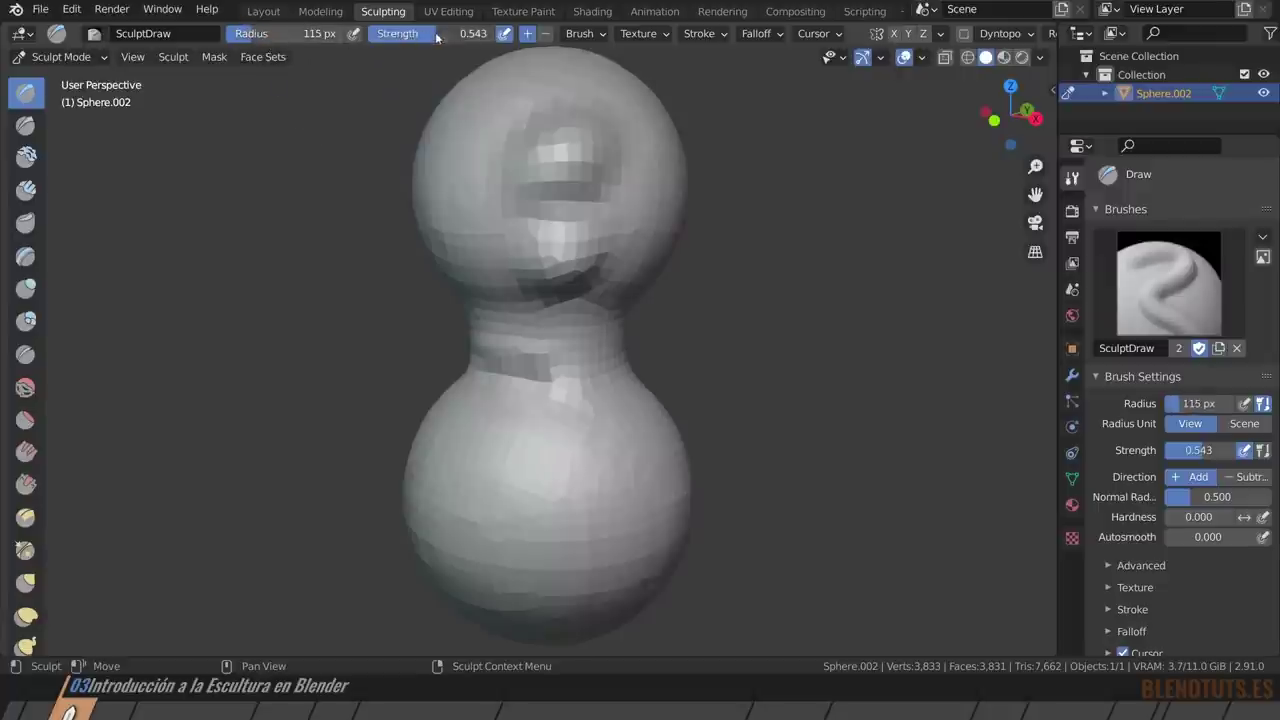
{"action": "left_click_drag", "start_coordinate": [503, 45], "coordinate": [525, 40]}
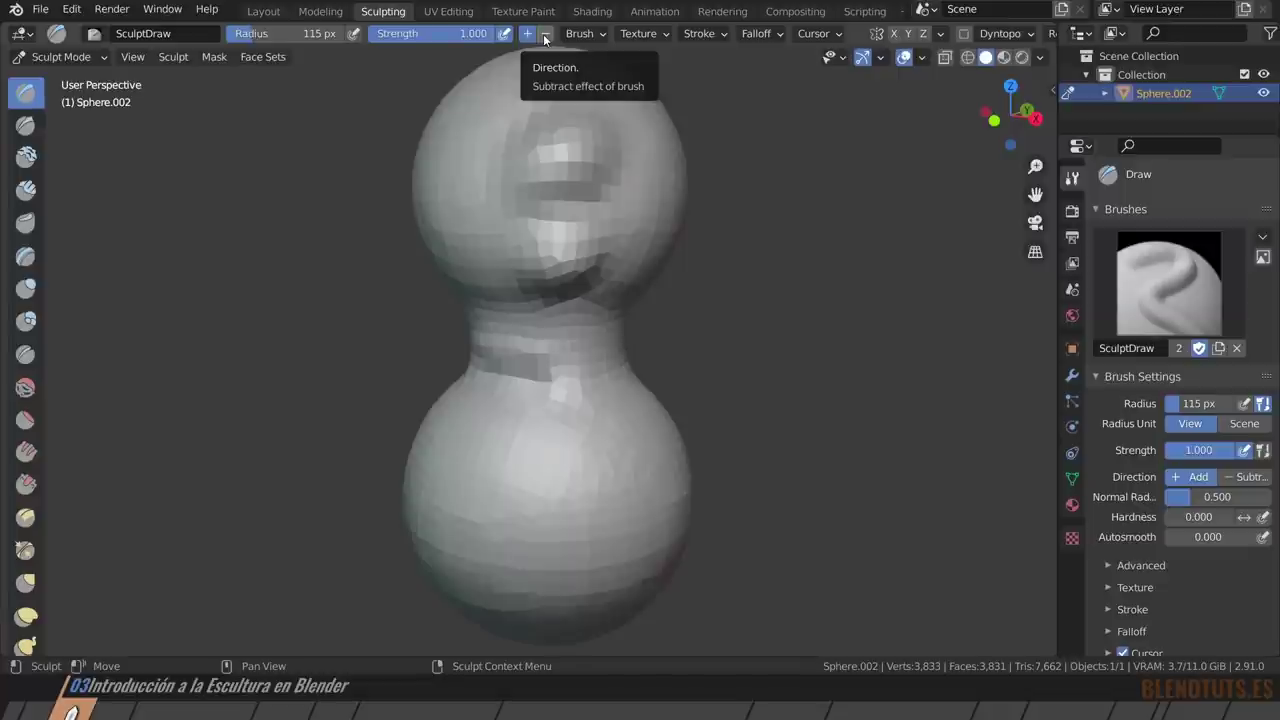
Shrink the brush to 70 px and carve dents into the lower sphere with the brush set to subtract.
{"action": "key", "text": "f"}
{"action": "left_click", "coordinate": [560, 466]}
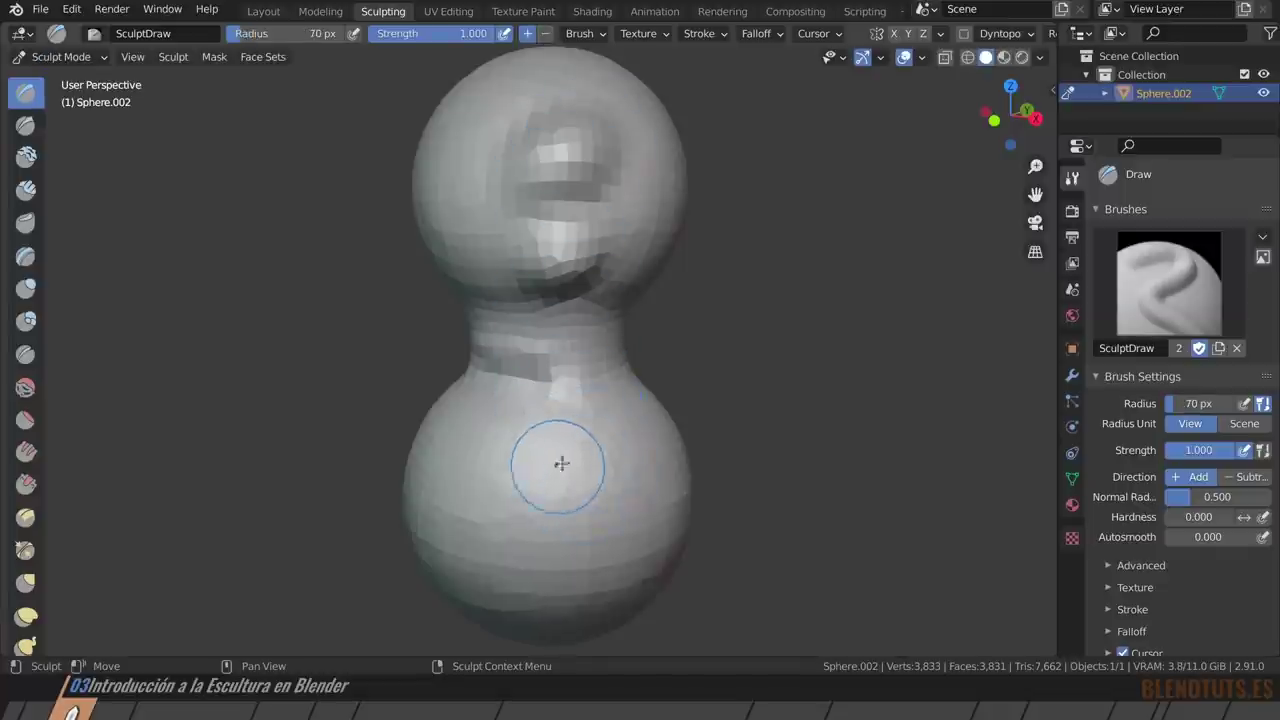
{"action": "left_click_drag", "start_coordinate": [560, 465], "coordinate": [571, 458]}
{"action": "mouse_move", "coordinate": [651, 467]}
{"action": "left_mouse_down"}
{"action": "mouse_move", "coordinate": [575, 510]}
{"action": "mouse_move", "coordinate": [624, 473]}
{"action": "mouse_move", "coordinate": [543, 428]}
{"action": "mouse_move", "coordinate": [570, 432]}
{"action": "left_mouse_up"}
{"action": "left_click", "coordinate": [547, 36]}
{"action": "middle_click_drag", "start_coordinate": [614, 386], "coordinate": [663, 428]}
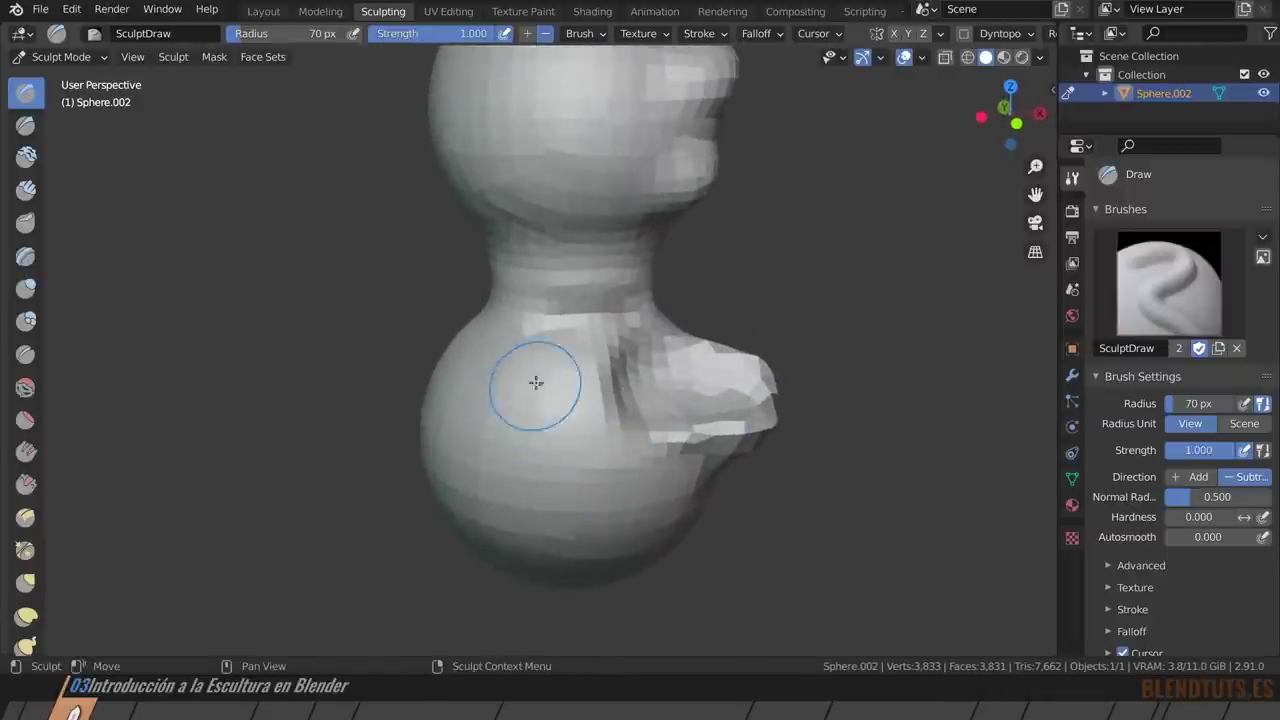
{"action": "left_click_drag", "start_coordinate": [536, 382], "coordinate": [548, 386]}
Switch the brush direction to Add and shape the hole's curved grooves and edges.
{"action": "left_click", "coordinate": [529, 37]}
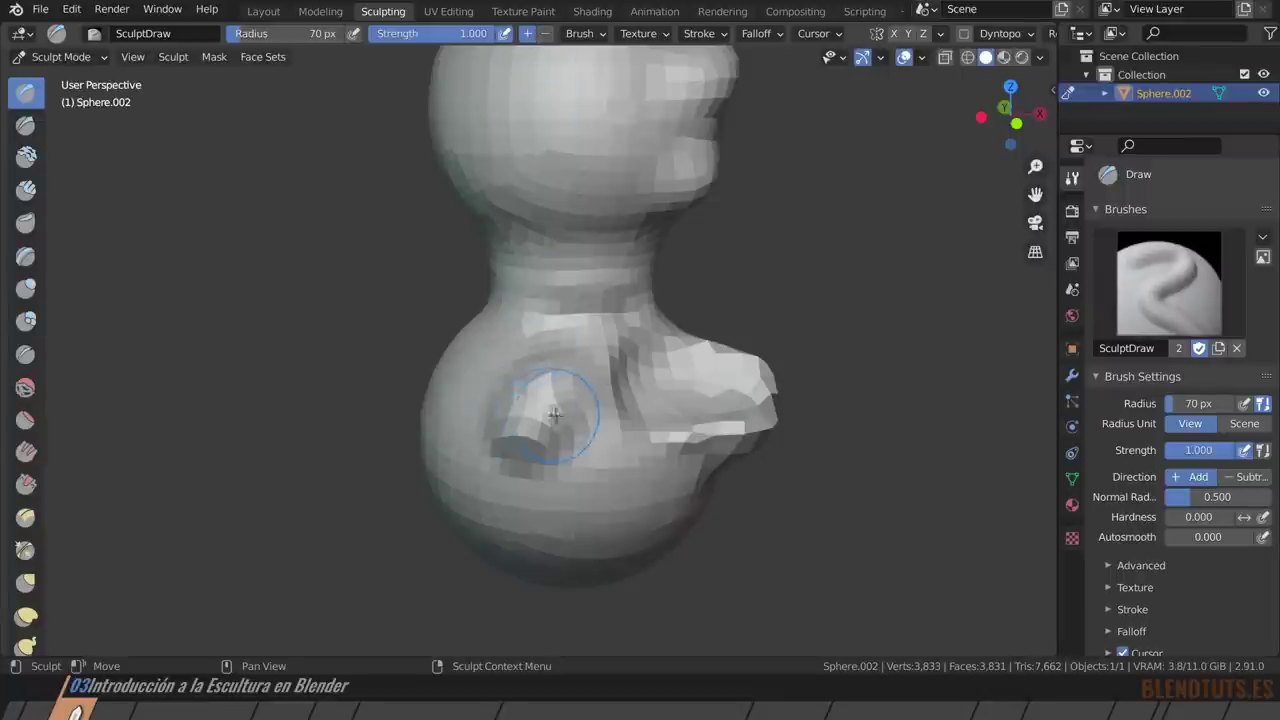
{"action": "left_click_drag", "start_coordinate": [554, 414], "coordinate": [584, 432]}
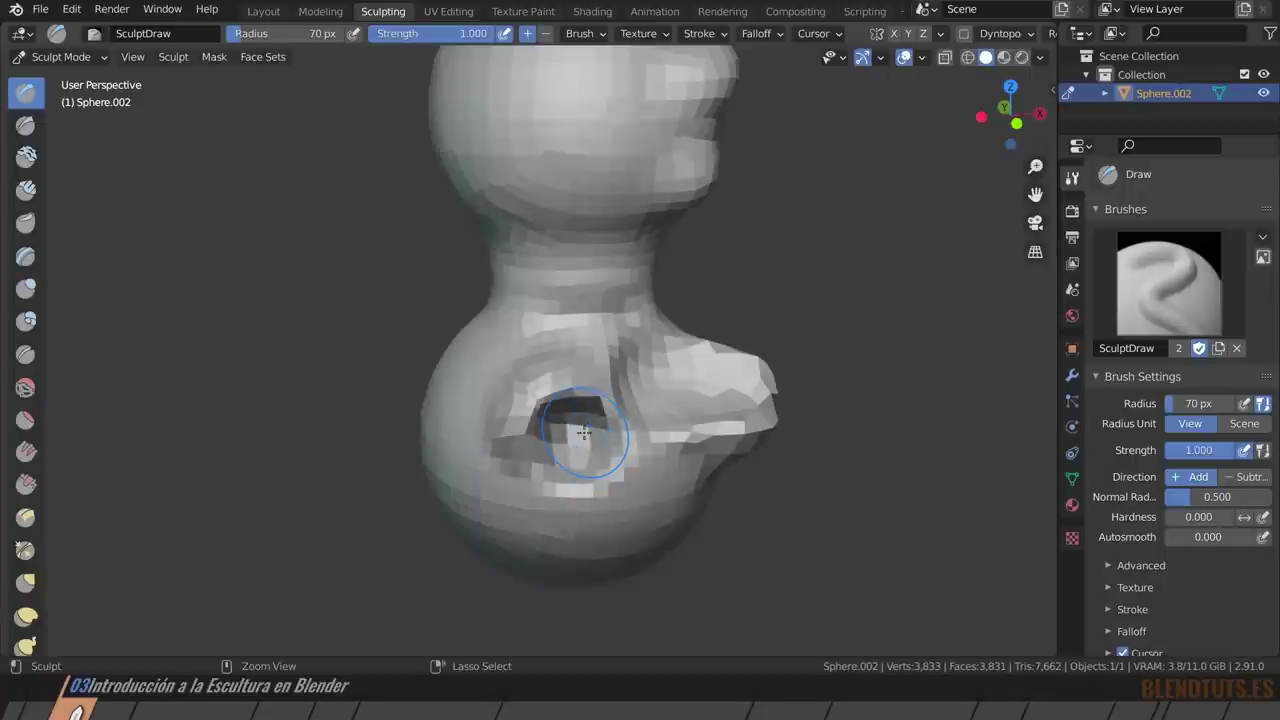
{"action": "mouse_move", "coordinate": [512, 378]}
{"action": "left_mouse_down"}
{"action": "mouse_move", "coordinate": [527, 508]}
{"action": "mouse_move", "coordinate": [565, 522]}
{"action": "mouse_move", "coordinate": [533, 478]}
{"action": "left_mouse_up"}
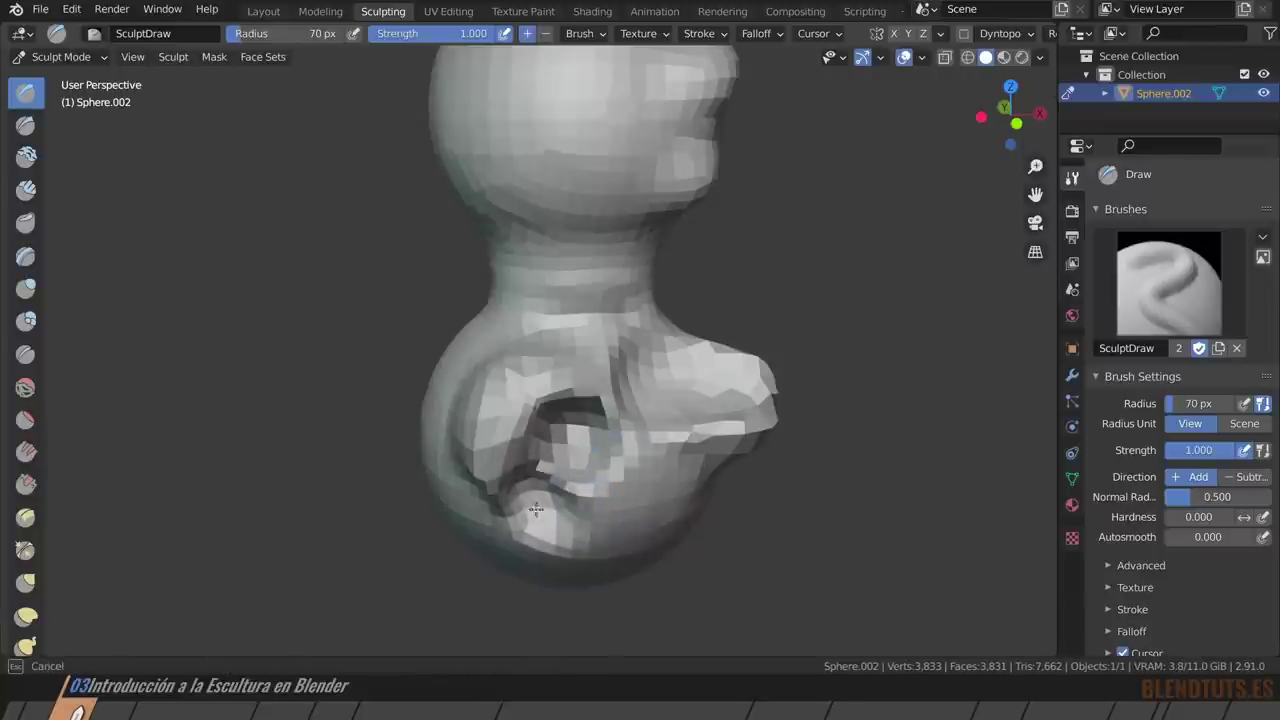
{"action": "left_click_drag", "start_coordinate": [533, 478], "coordinate": [549, 436]}
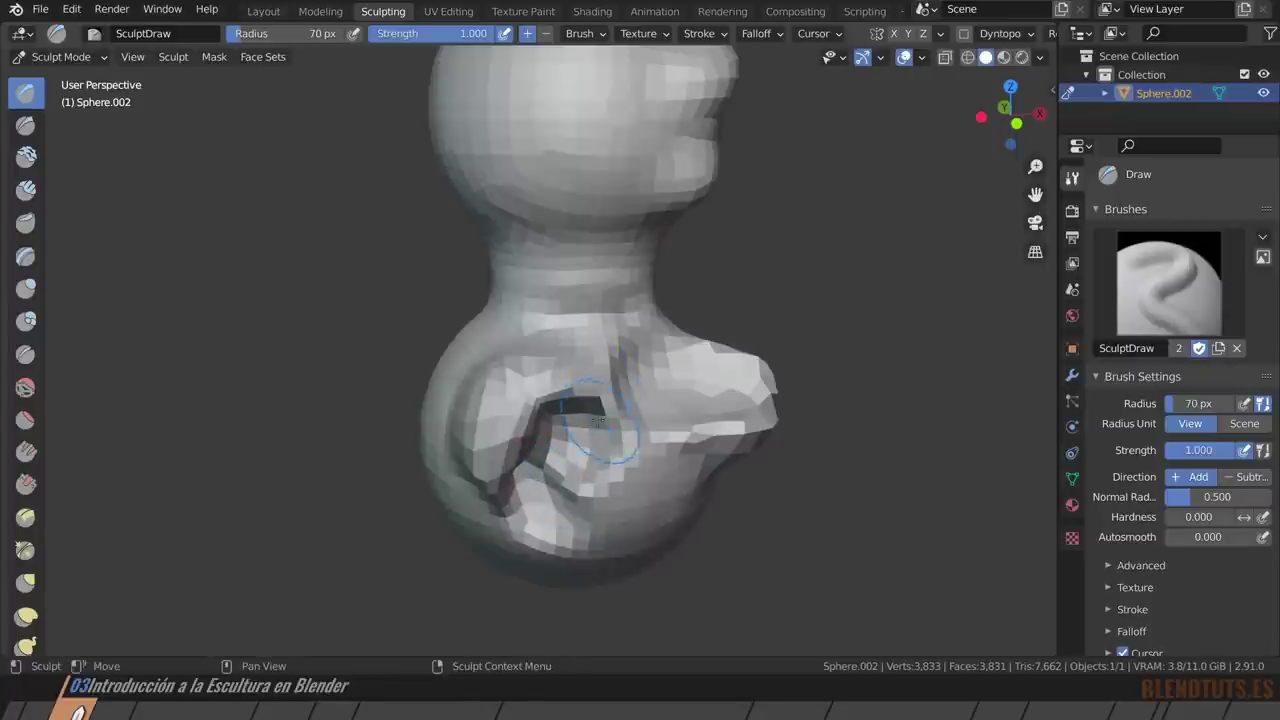
{"action": "middle_click_drag", "start_coordinate": [598, 422], "coordinate": [507, 407]}
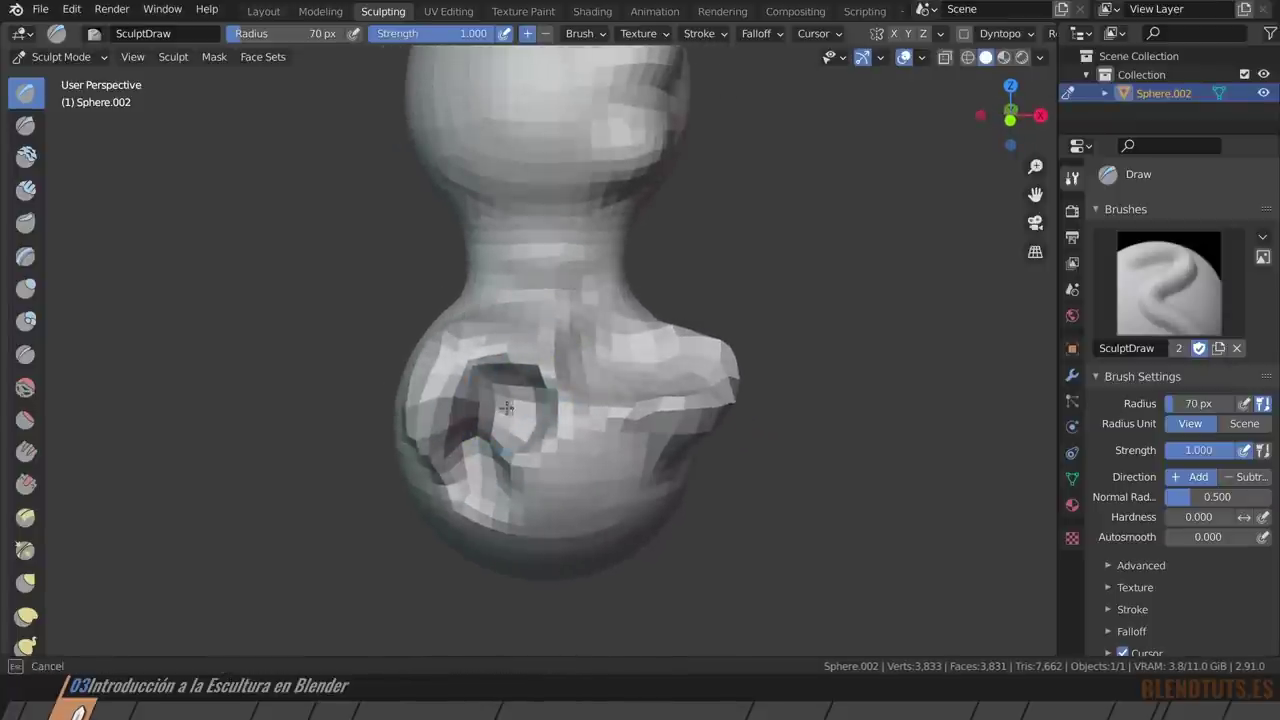
{"action": "left_click_drag", "start_coordinate": [507, 407], "coordinate": [458, 404]}
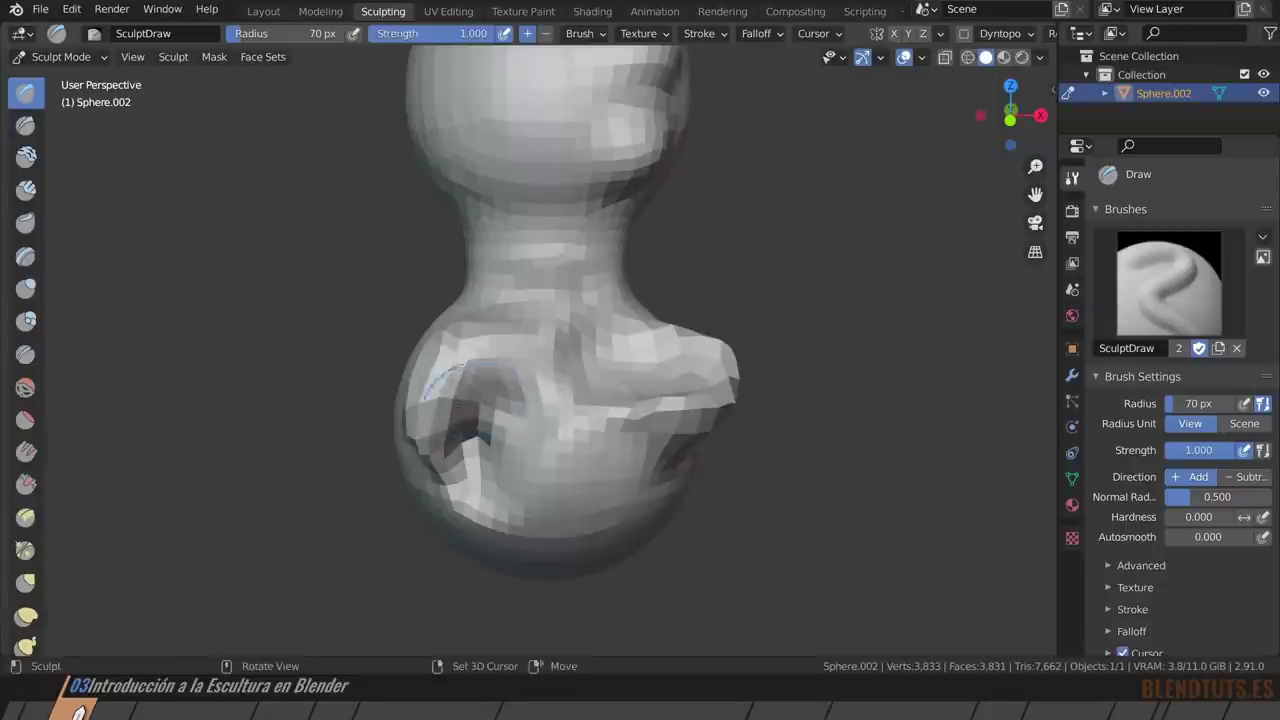
{"action": "mouse_move", "coordinate": [418, 440]}
{"action": "left_mouse_down"}
{"action": "mouse_move", "coordinate": [445, 336]}
{"action": "mouse_move", "coordinate": [440, 350]}
{"action": "left_mouse_up"}
{"action": "left_click_drag", "start_coordinate": [393, 458], "coordinate": [455, 420]}
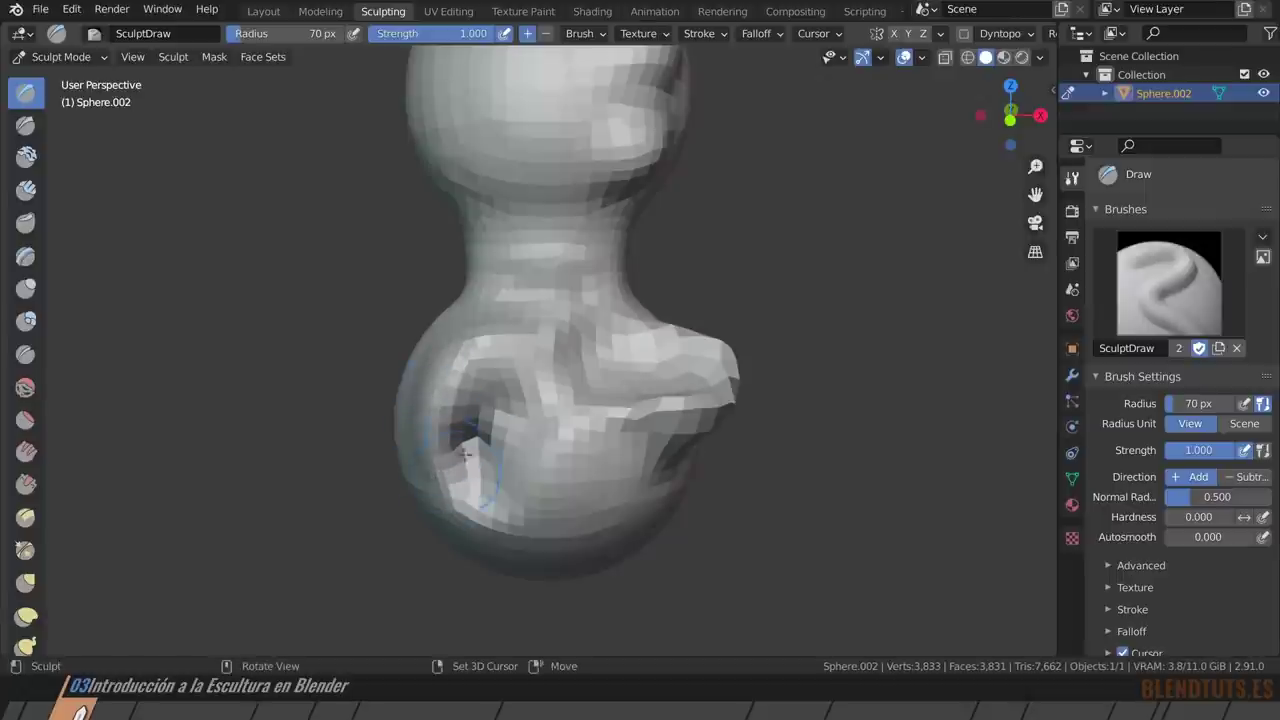
{"action": "mouse_move", "coordinate": [737, 365]}
{"action": "left_mouse_down"}
{"action": "mouse_move", "coordinate": [697, 452]}
{"action": "mouse_move", "coordinate": [675, 425]}
{"action": "left_mouse_up"}
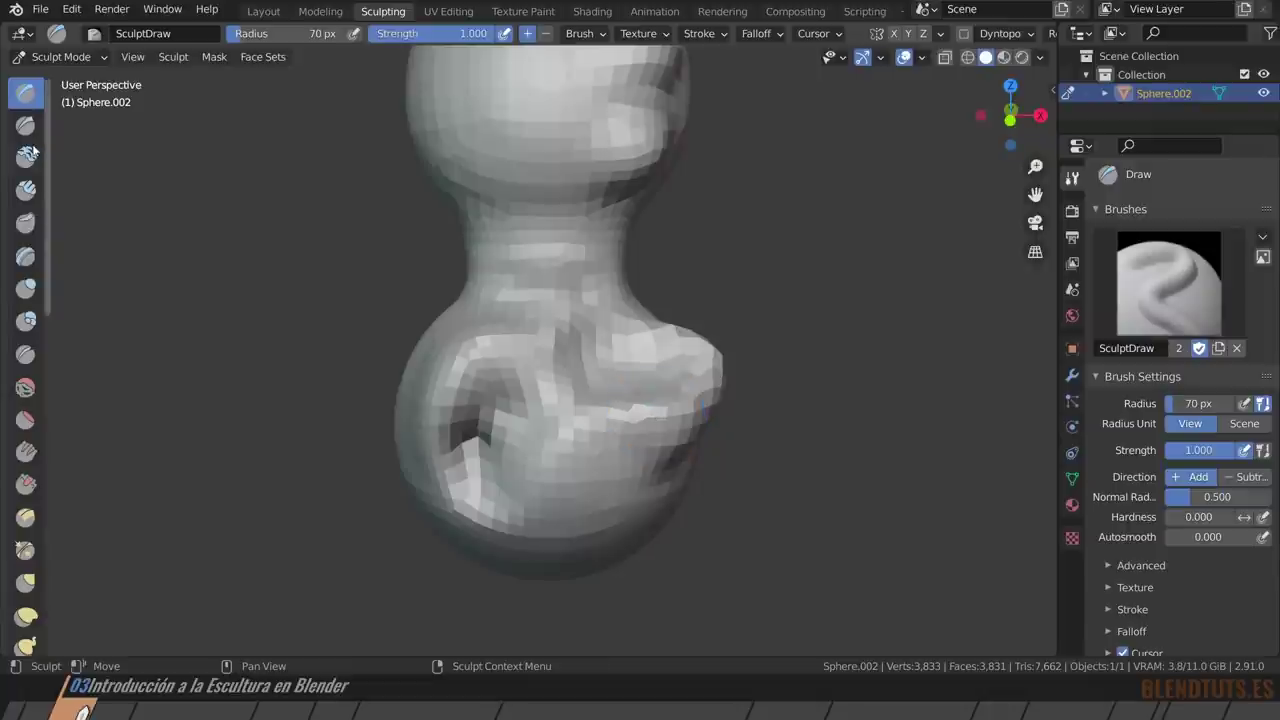
Set the Smooth brush strength to about 0.48, then go back to the Draw brush.
{"action": "left_click", "coordinate": [26, 389]}
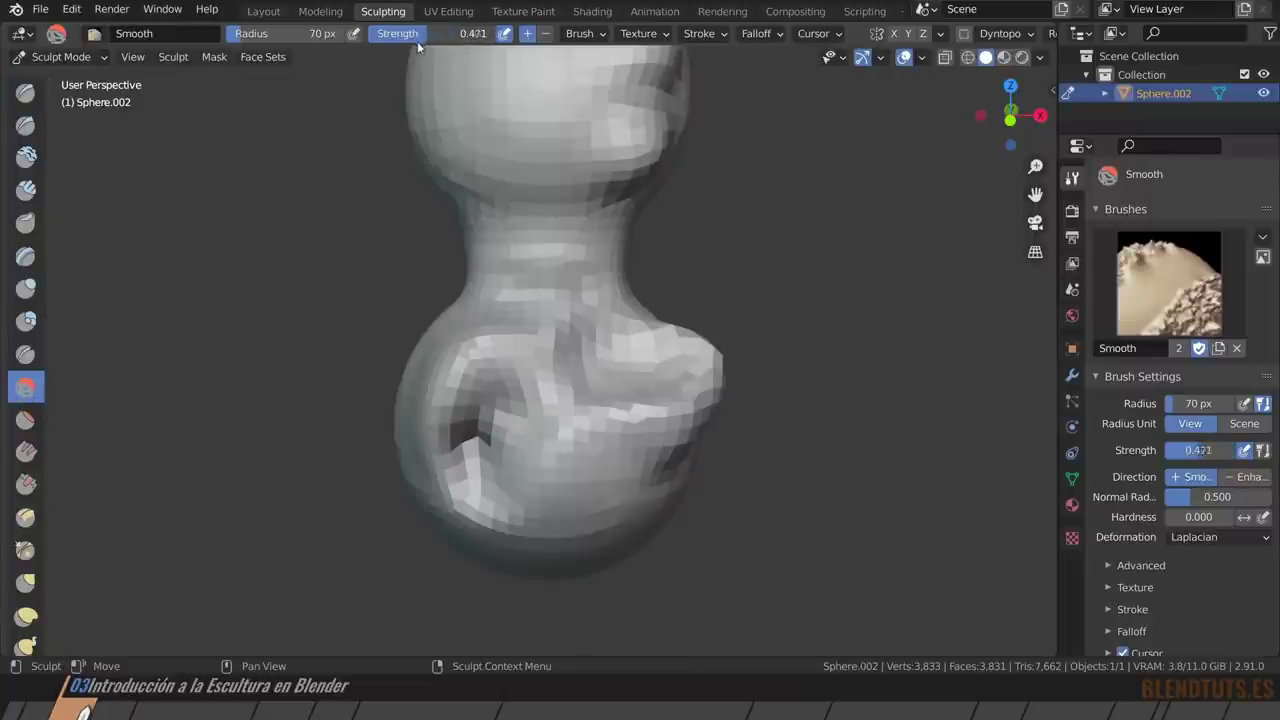
{"action": "key", "text": "shift+f"}
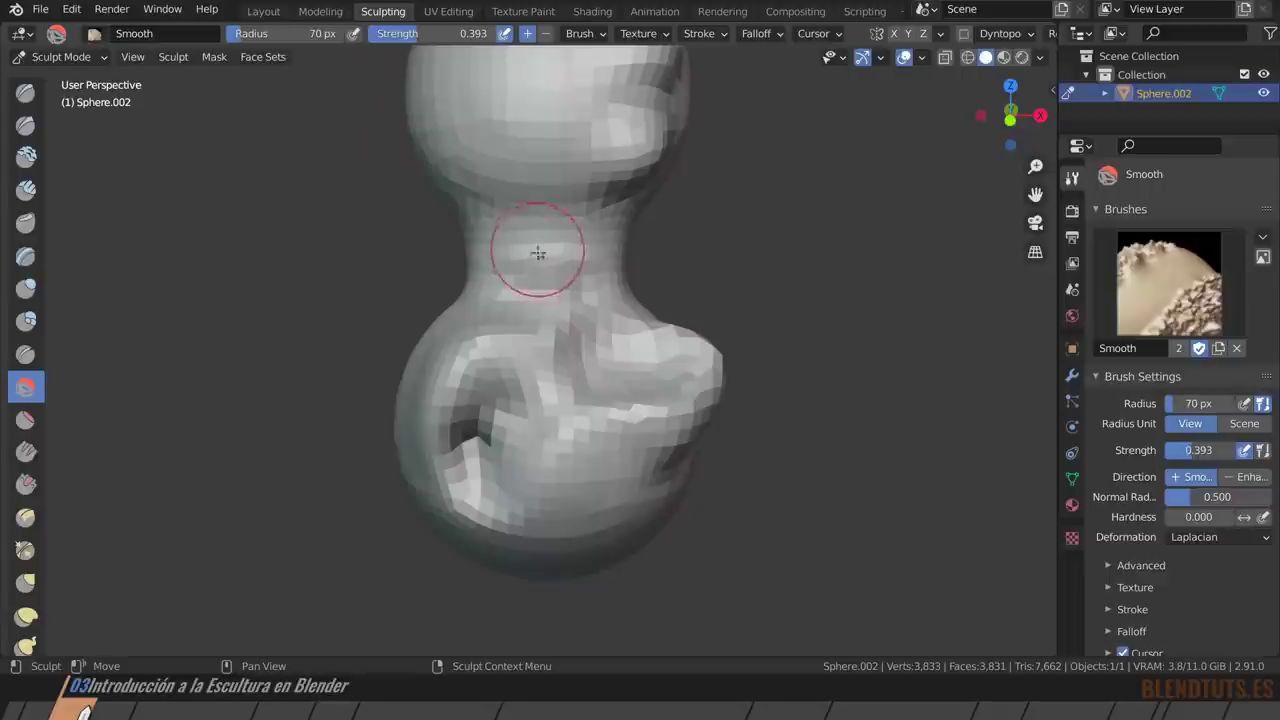
{"action": "left_click", "coordinate": [538, 290]}
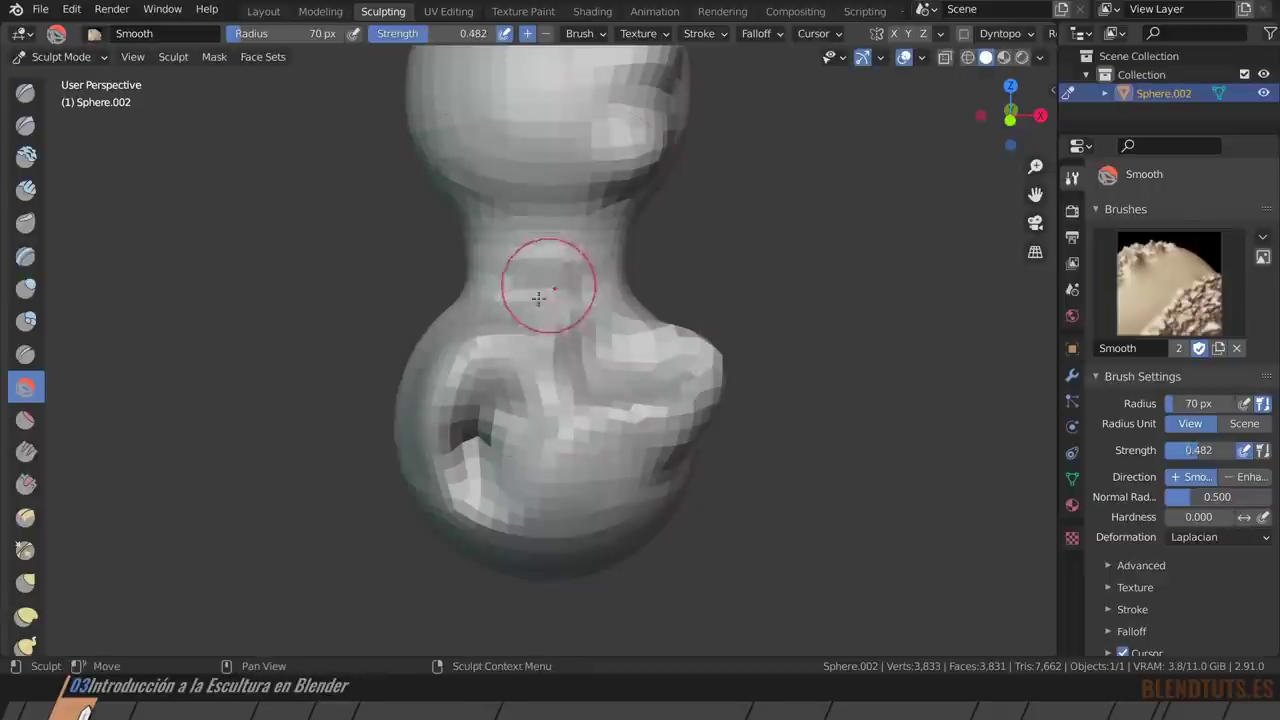
{"action": "left_click", "coordinate": [26, 92]}
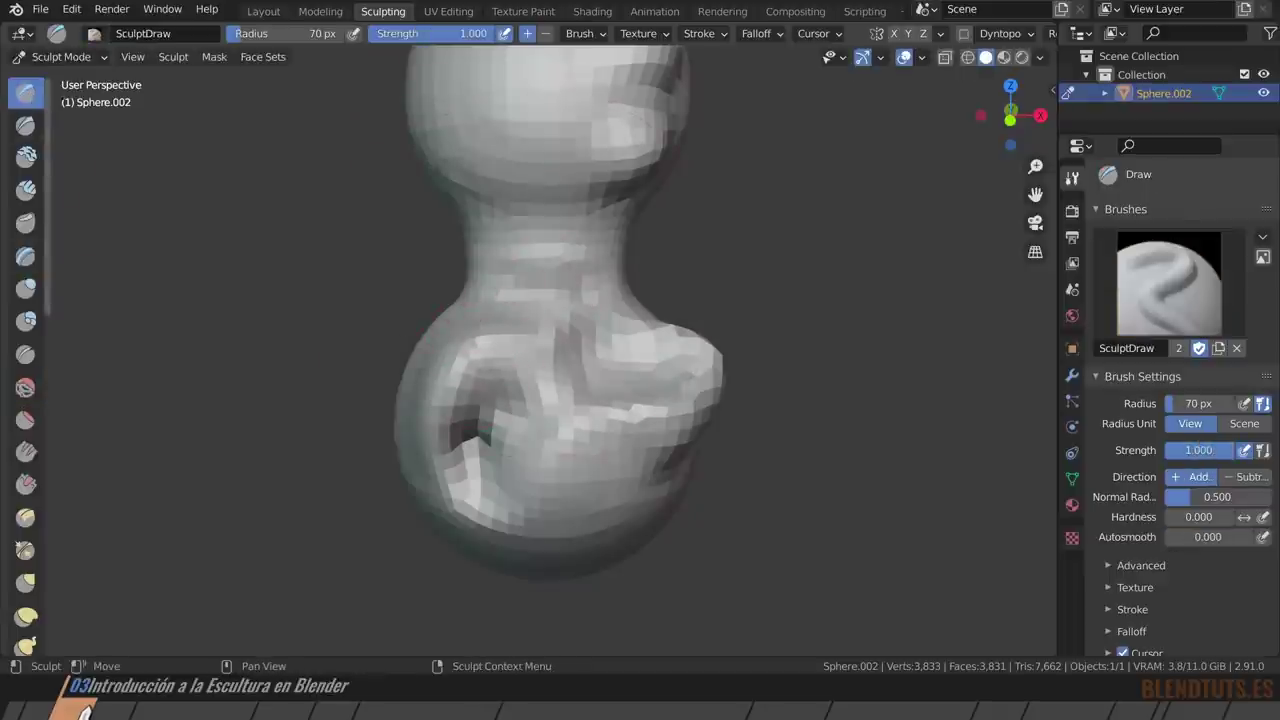
Stroke over the lower sphere to fill the hole and round off its sharp folds.
{"action": "mouse_move", "coordinate": [569, 368]}
{"action": "left_mouse_down"}
{"action": "mouse_move", "coordinate": [551, 363]}
{"action": "mouse_move", "coordinate": [470, 485]}
{"action": "mouse_move", "coordinate": [489, 492]}
{"action": "left_mouse_up"}
{"action": "left_click_drag", "start_coordinate": [485, 425], "coordinate": [548, 430], "text": "shift"}
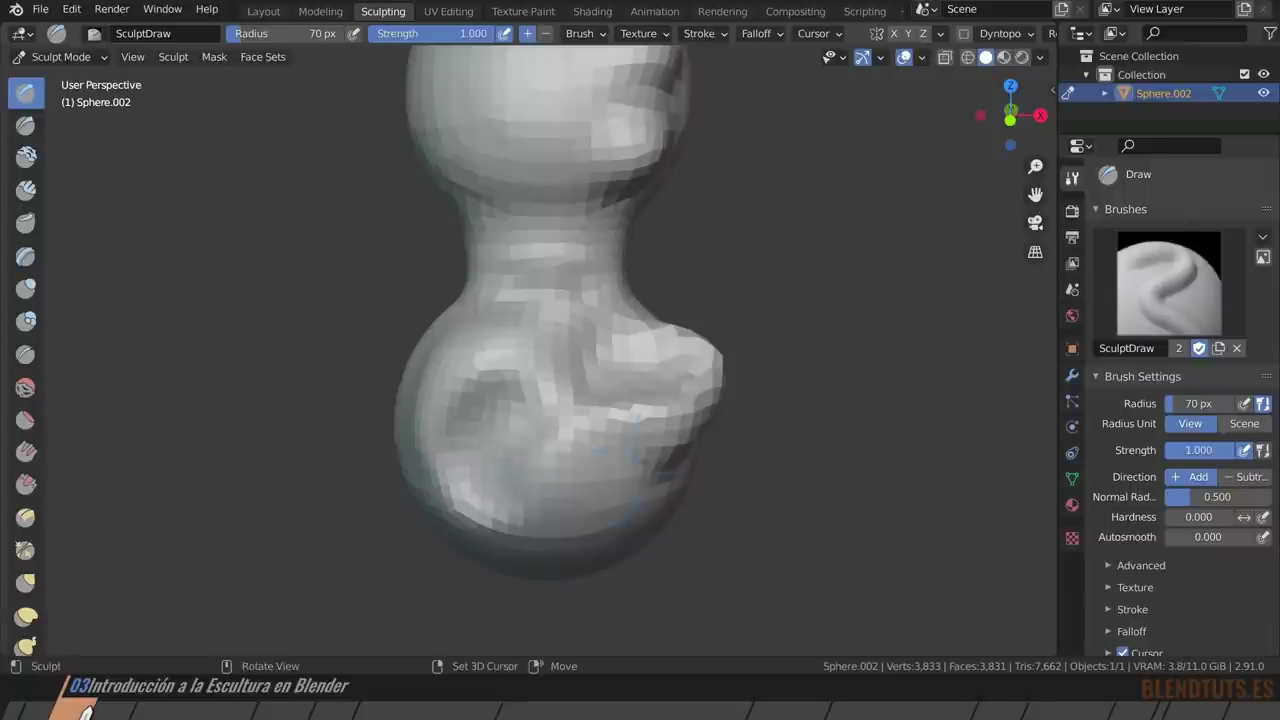
{"action": "mouse_move", "coordinate": [692, 347]}
{"action": "left_mouse_down", "text": "shift"}
{"action": "mouse_move", "coordinate": [700, 428]}
{"action": "mouse_move", "coordinate": [640, 420]}
{"action": "mouse_move", "coordinate": [655, 402]}
{"action": "mouse_move", "coordinate": [627, 419]}
{"action": "left_mouse_up", "text": "shift"}
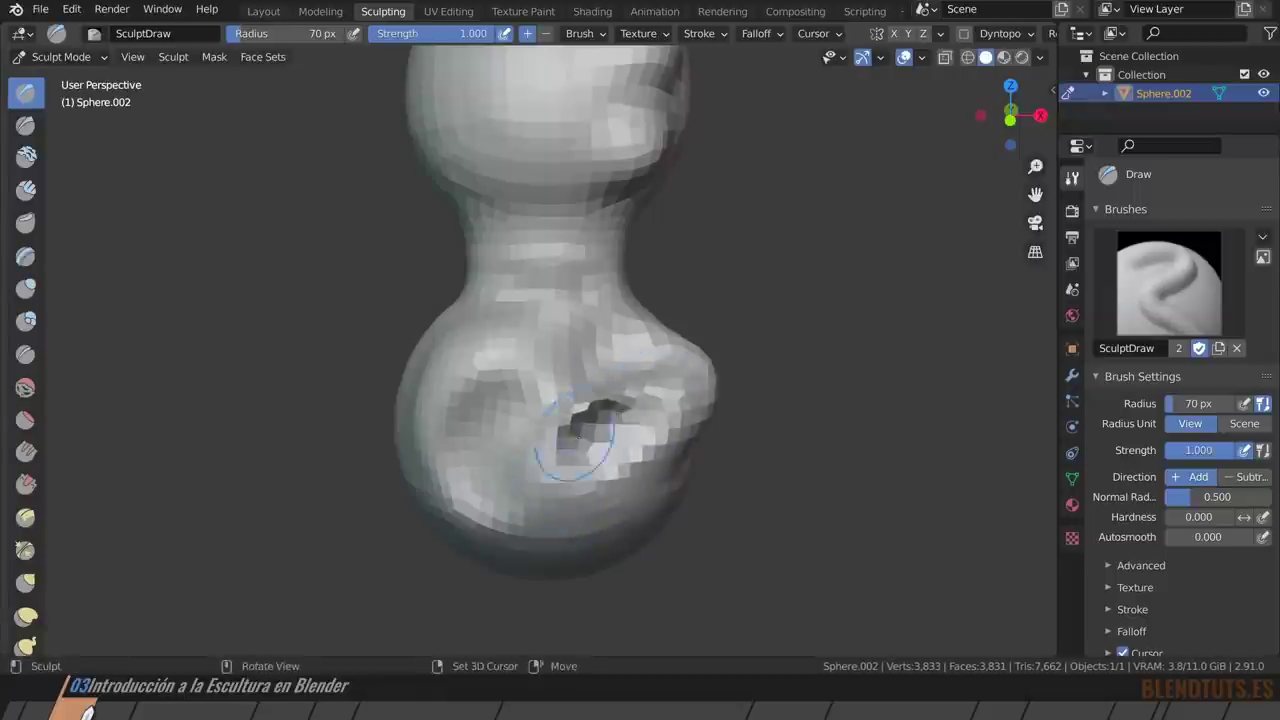
{"action": "left_click_drag", "start_coordinate": [560, 471], "coordinate": [564, 429], "text": "shift"}
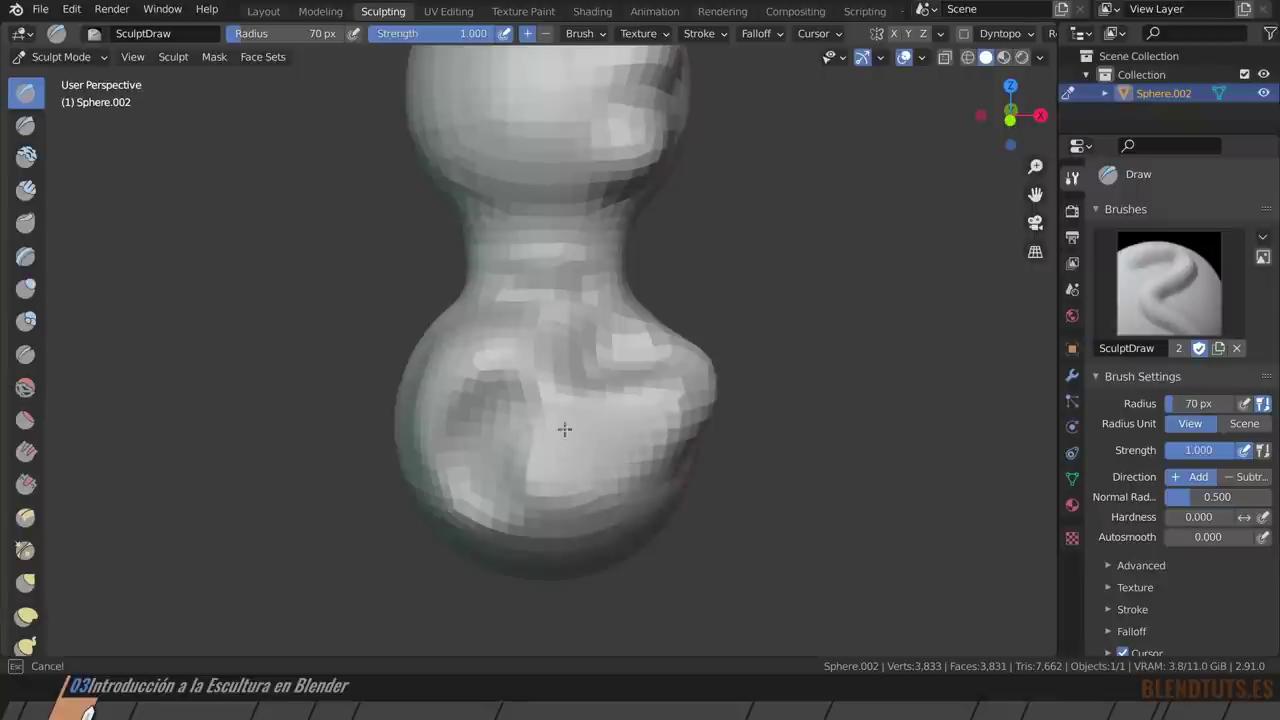
{"action": "left_click_drag", "start_coordinate": [597, 489], "coordinate": [537, 463], "text": "shift"}
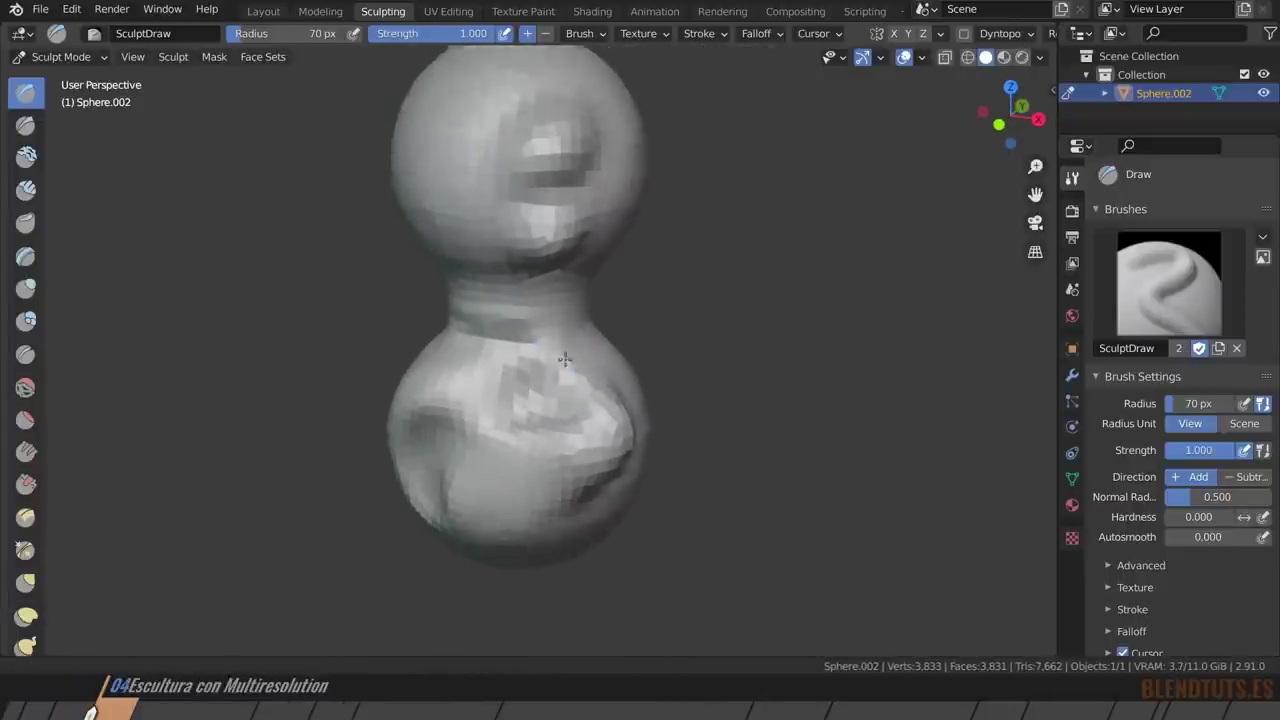
View the object's modifier settings and return from Sculpt Mode to Object Mode.
{"action": "middle_click_drag", "start_coordinate": [565, 358], "coordinate": [580, 371]}
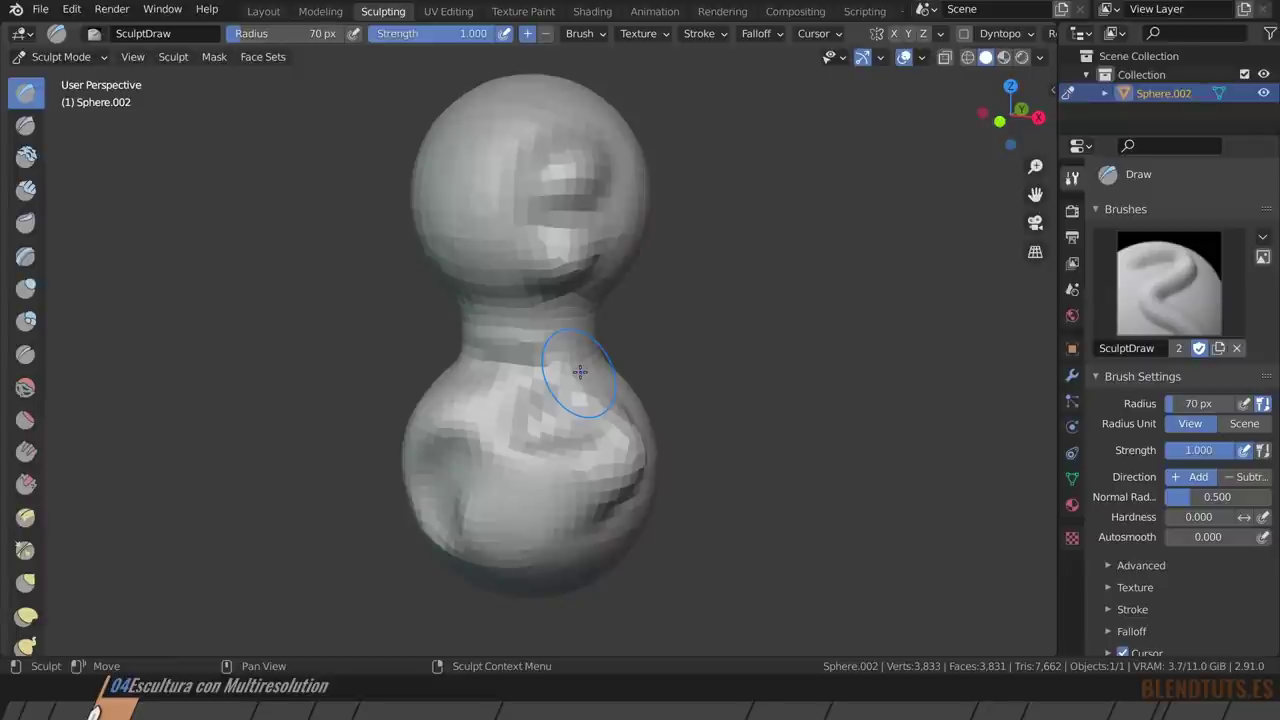
{"action": "left_click", "coordinate": [1072, 374]}
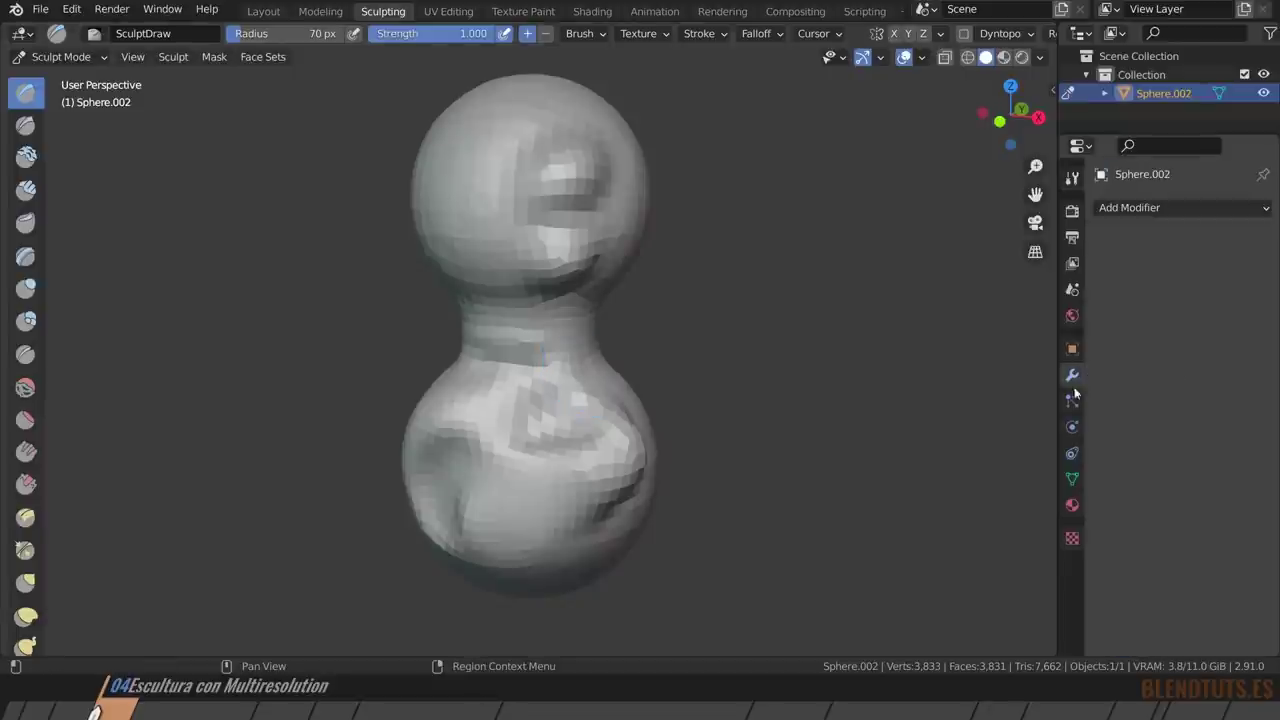
{"action": "middle_click_drag", "start_coordinate": [593, 337], "coordinate": [560, 390], "text": "shift"}
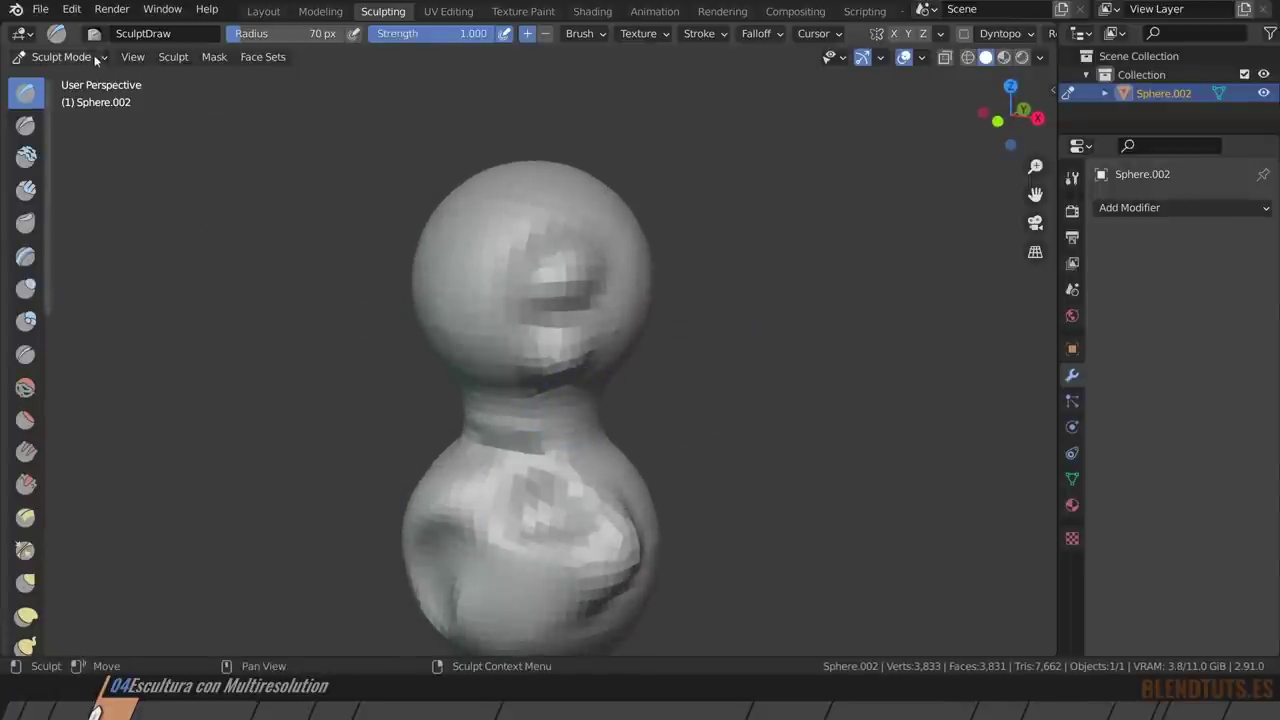
{"action": "left_click", "coordinate": [60, 56]}
{"action": "left_click", "coordinate": [50, 74]}
Delete the sculpted Sphere.002 and switch to the Layout workspace.
{"action": "middle_click_drag", "start_coordinate": [568, 453], "coordinate": [532, 374], "text": "shift"}
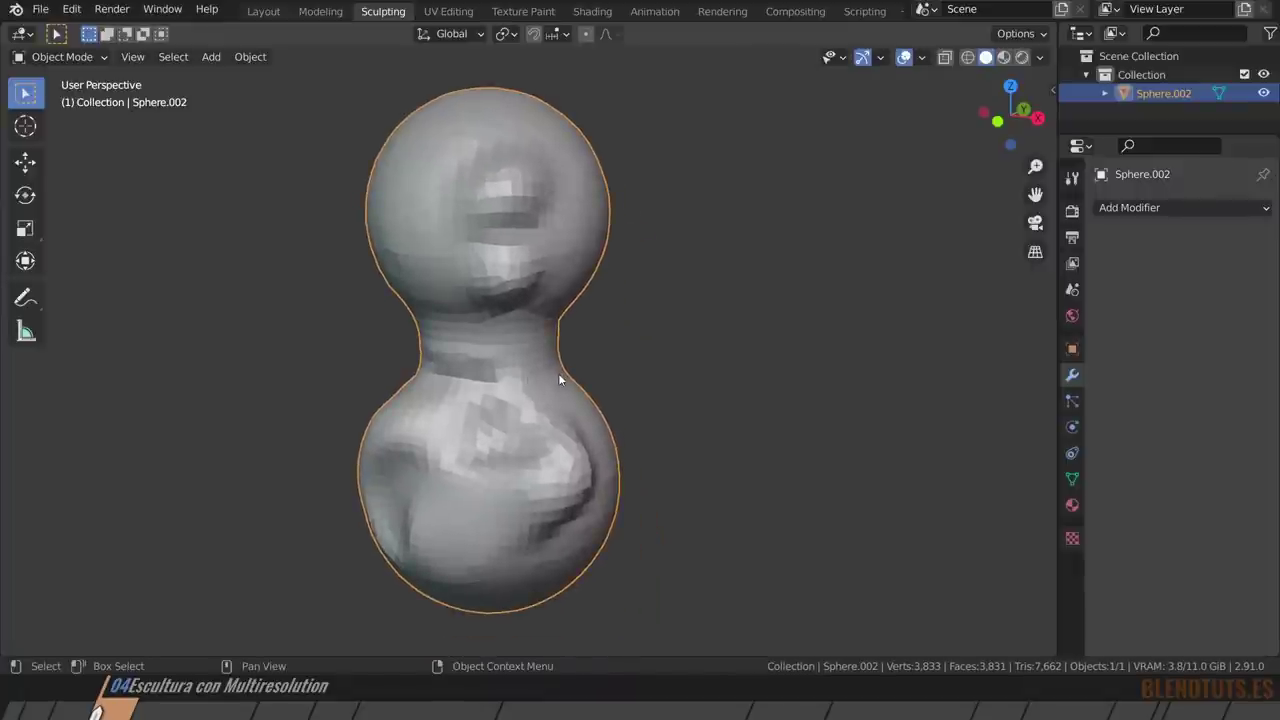
{"action": "middle_click_drag", "start_coordinate": [558, 379], "coordinate": [575, 396]}
{"action": "key", "text": "x"}
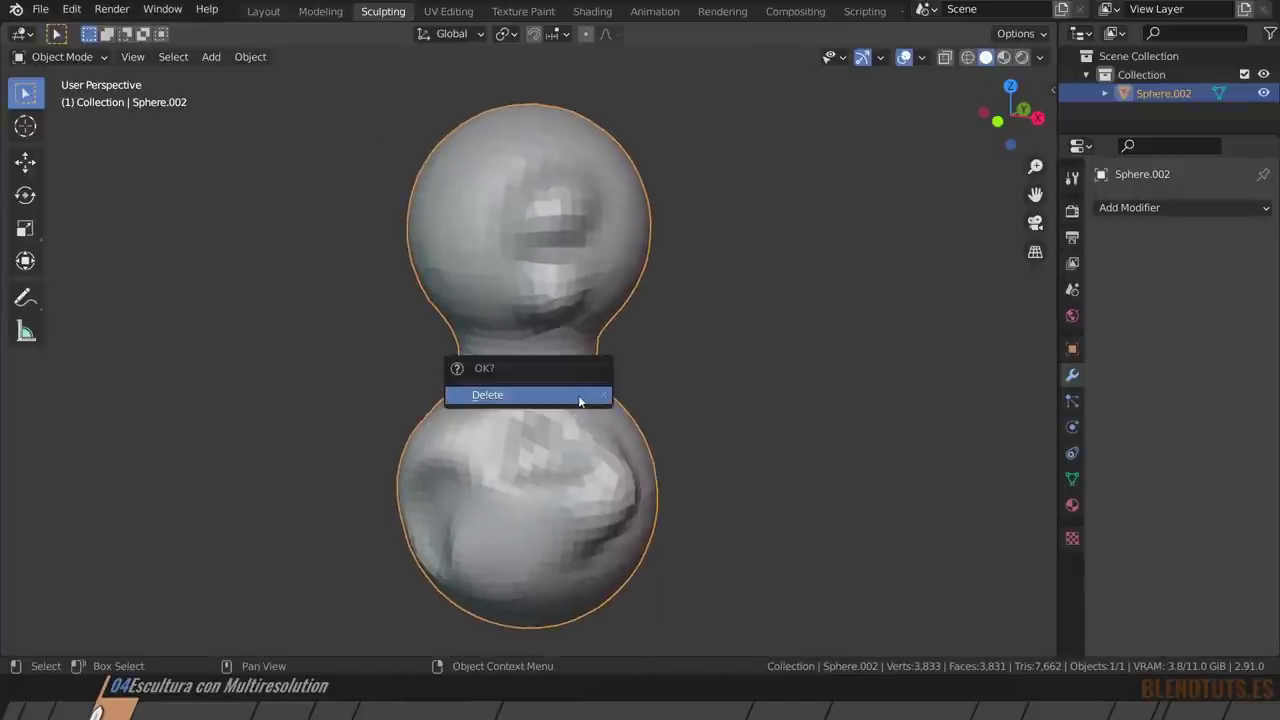
{"action": "left_click", "coordinate": [578, 395]}
{"action": "left_click", "coordinate": [263, 11]}
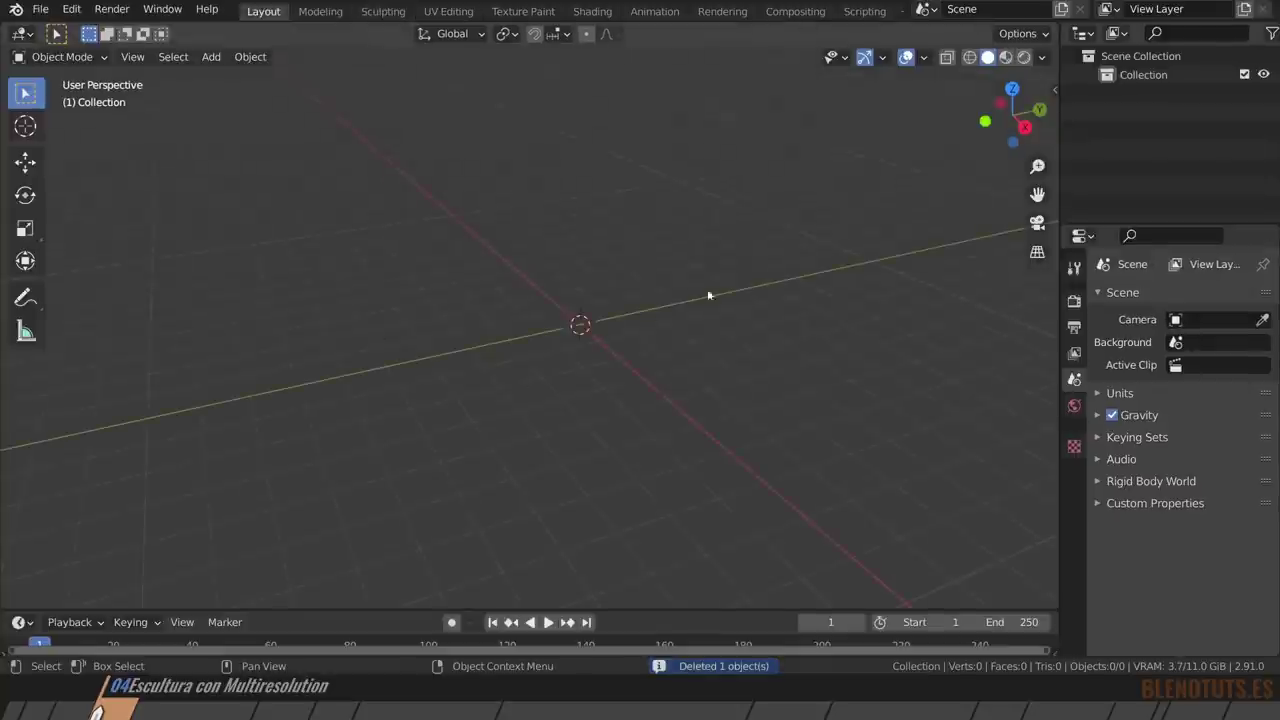
Add a cube and give it a Subdivision Surface at level 2 with Ctrl+2.
{"action": "key", "text": "shift+a"}
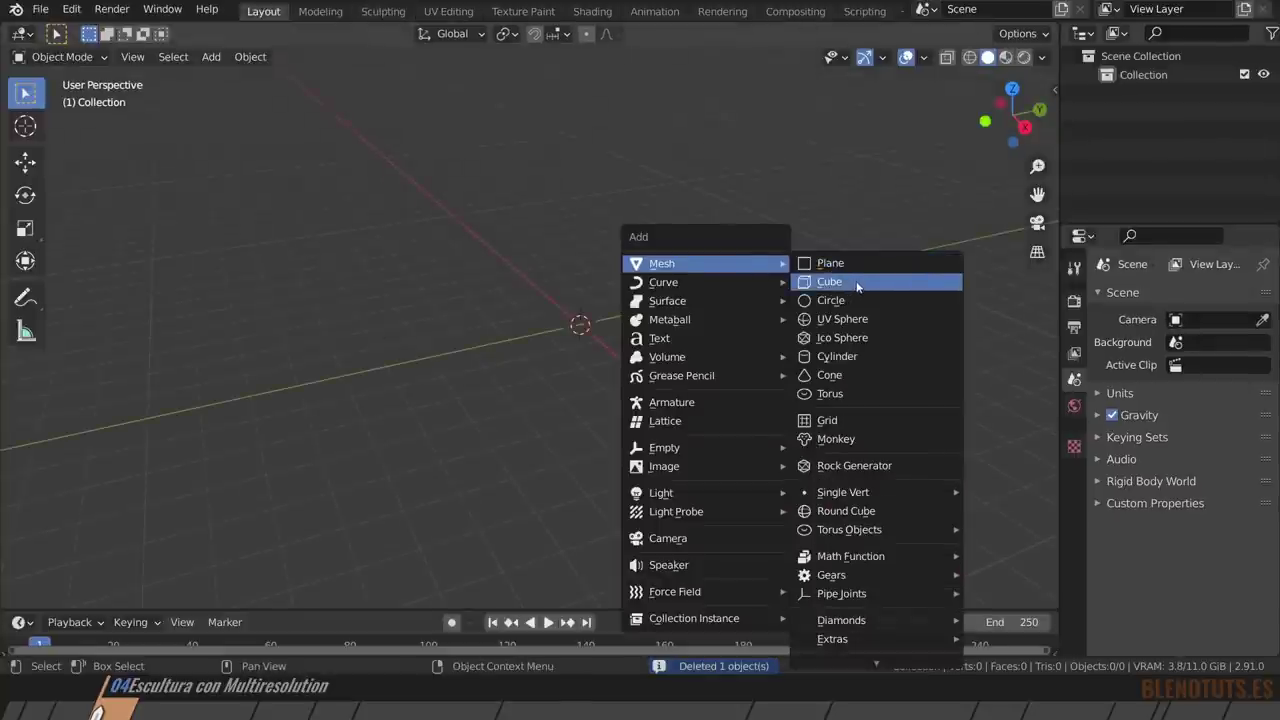
{"action": "left_click", "coordinate": [829, 282]}
{"action": "middle_click_drag", "start_coordinate": [574, 414], "coordinate": [591, 432]}
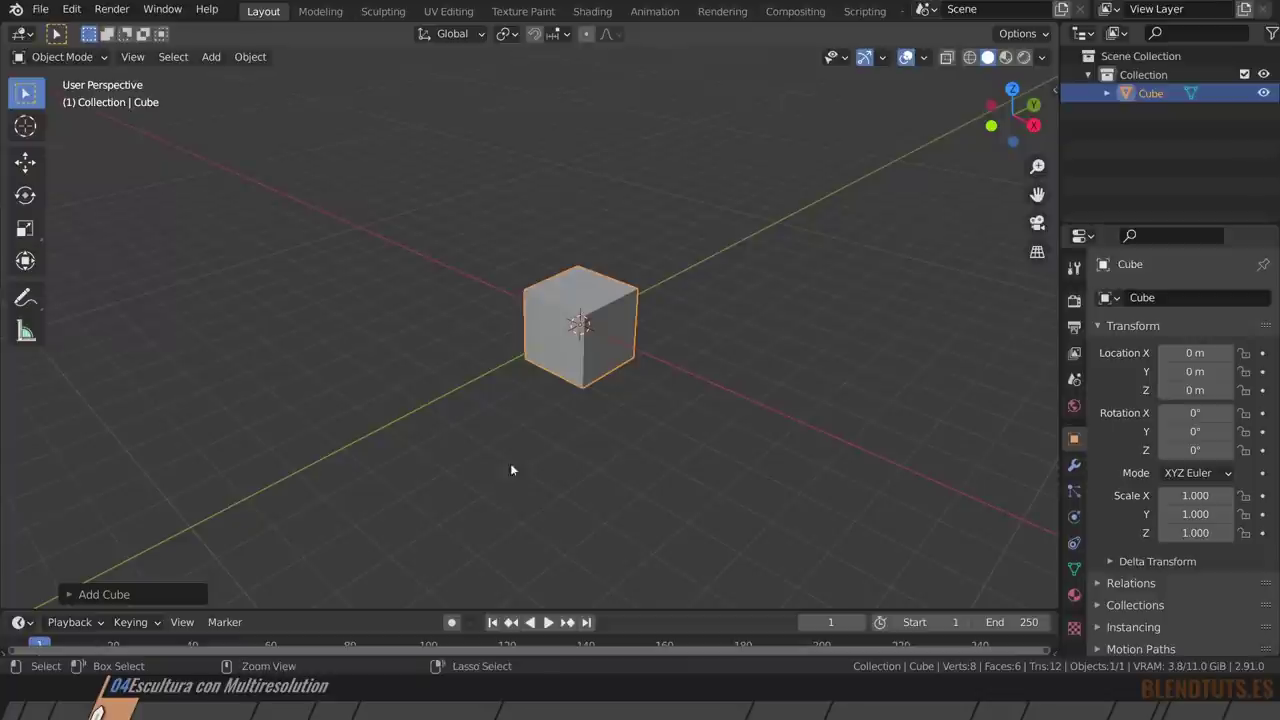
{"action": "left_click", "coordinate": [1074, 465]}
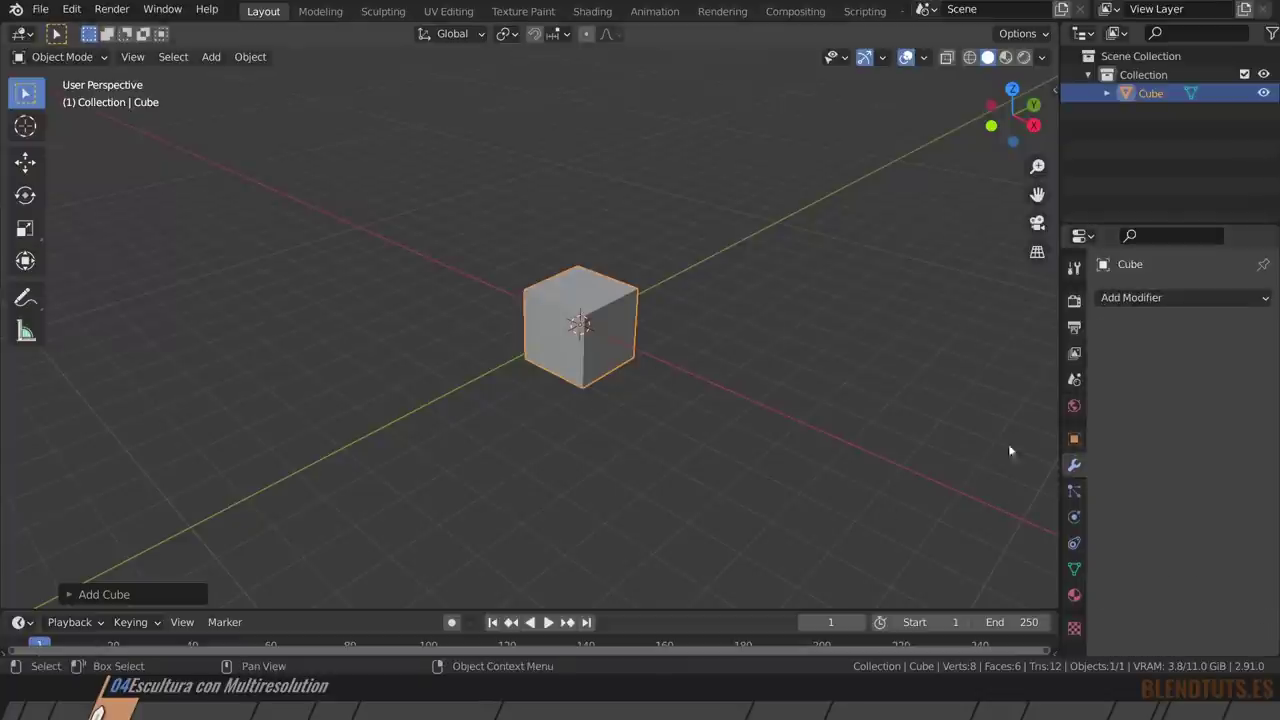
{"action": "left_click", "coordinate": [1160, 298]}
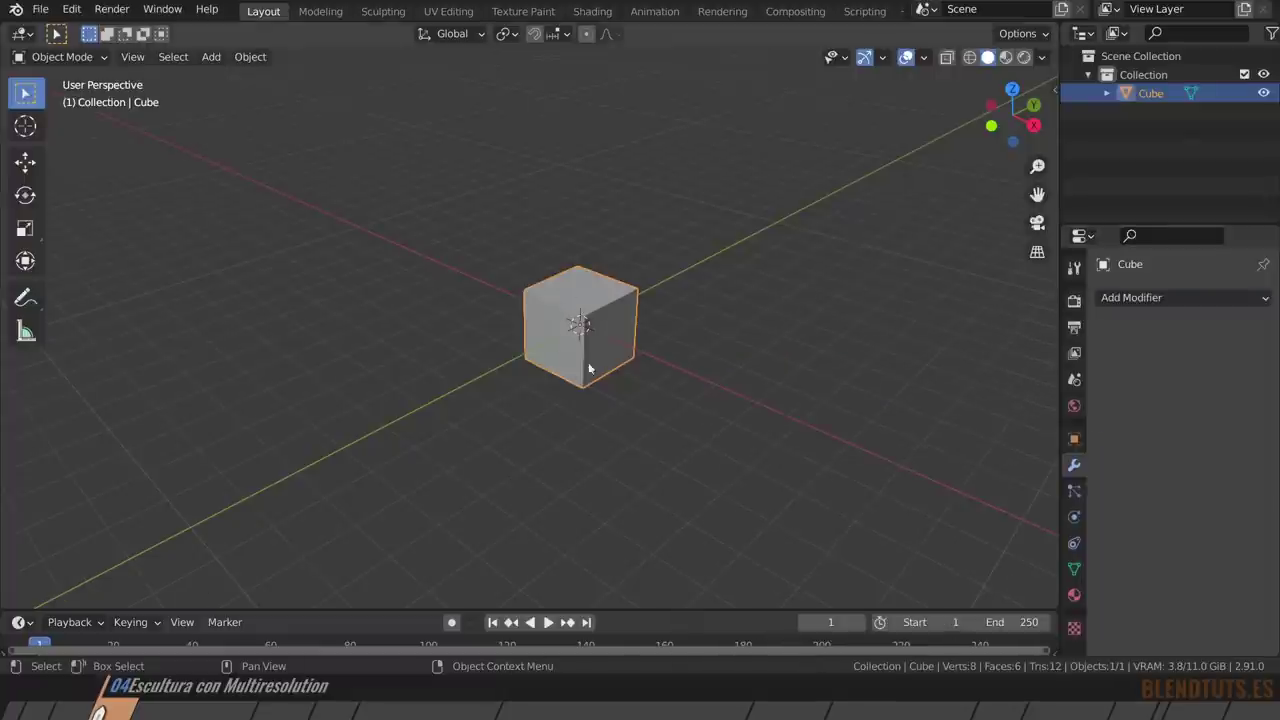
{"action": "middle_click_drag", "start_coordinate": [591, 364], "coordinate": [564, 376], "text": "shift"}
{"action": "scroll", "coordinate": [542, 323], "scroll_direction": "up", "scroll_amount": 2}
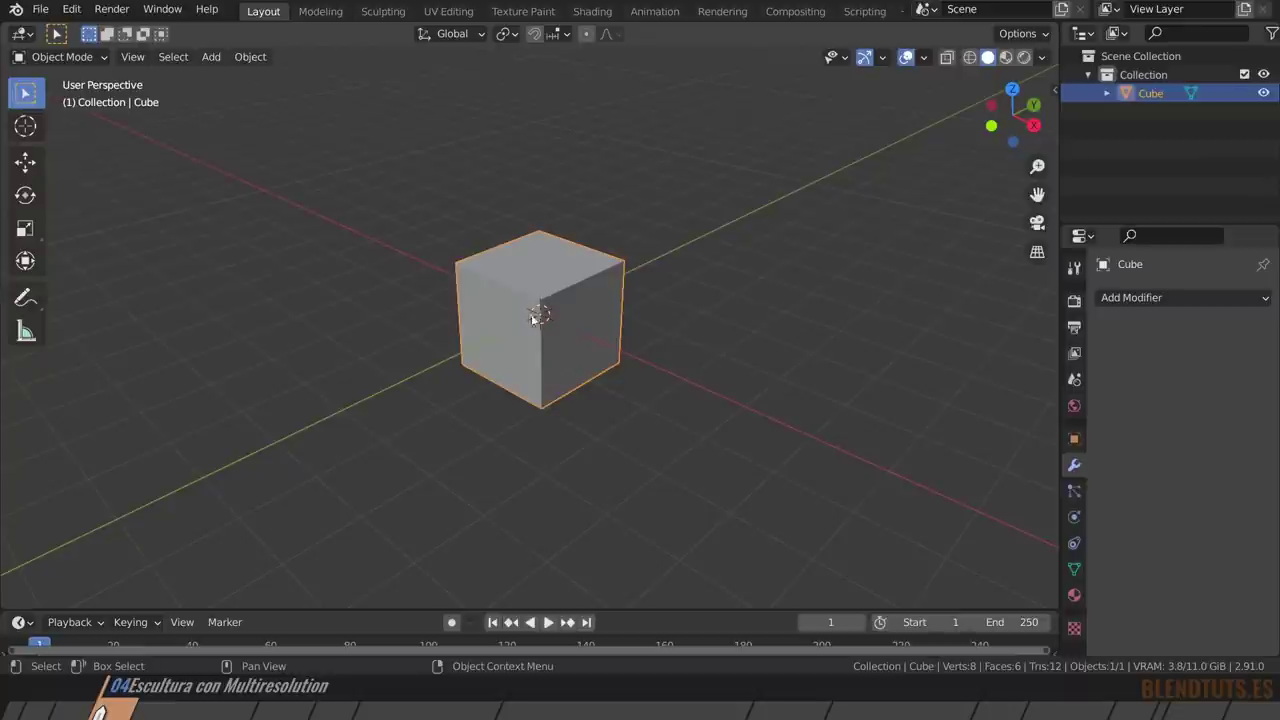
{"action": "left_click", "coordinate": [80, 57]}
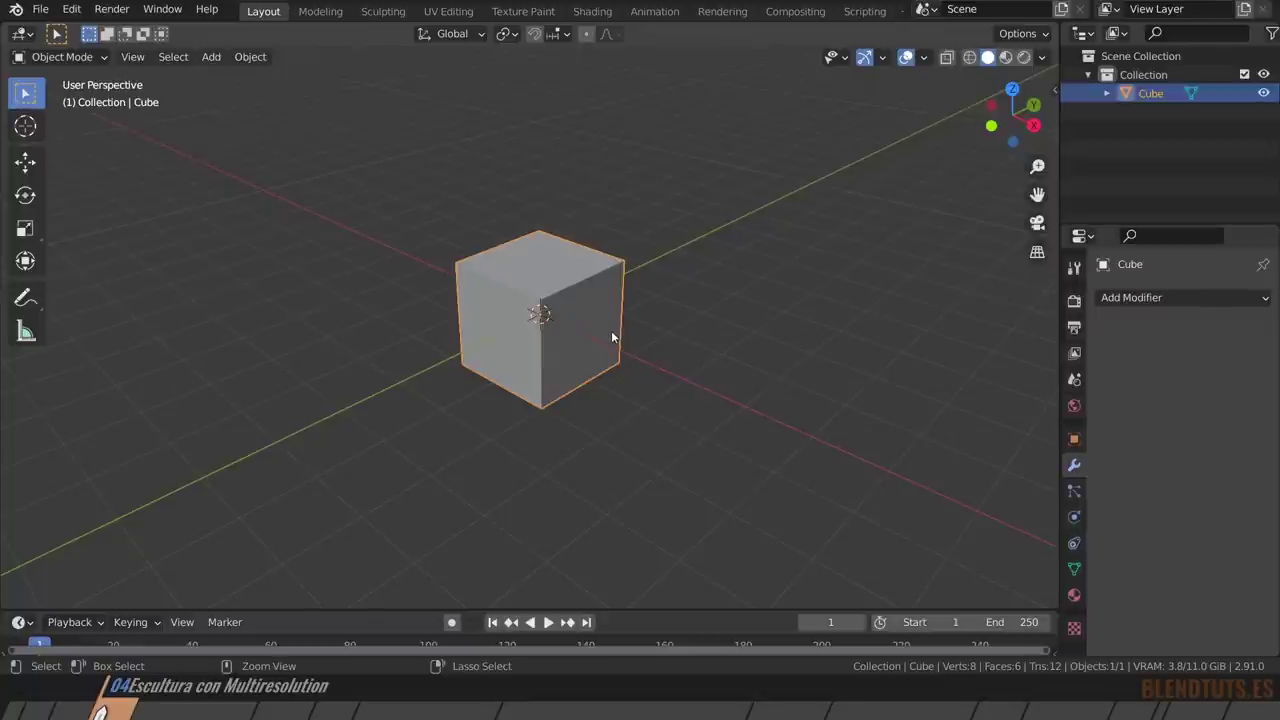
{"action": "key", "text": "ctrl+2"}
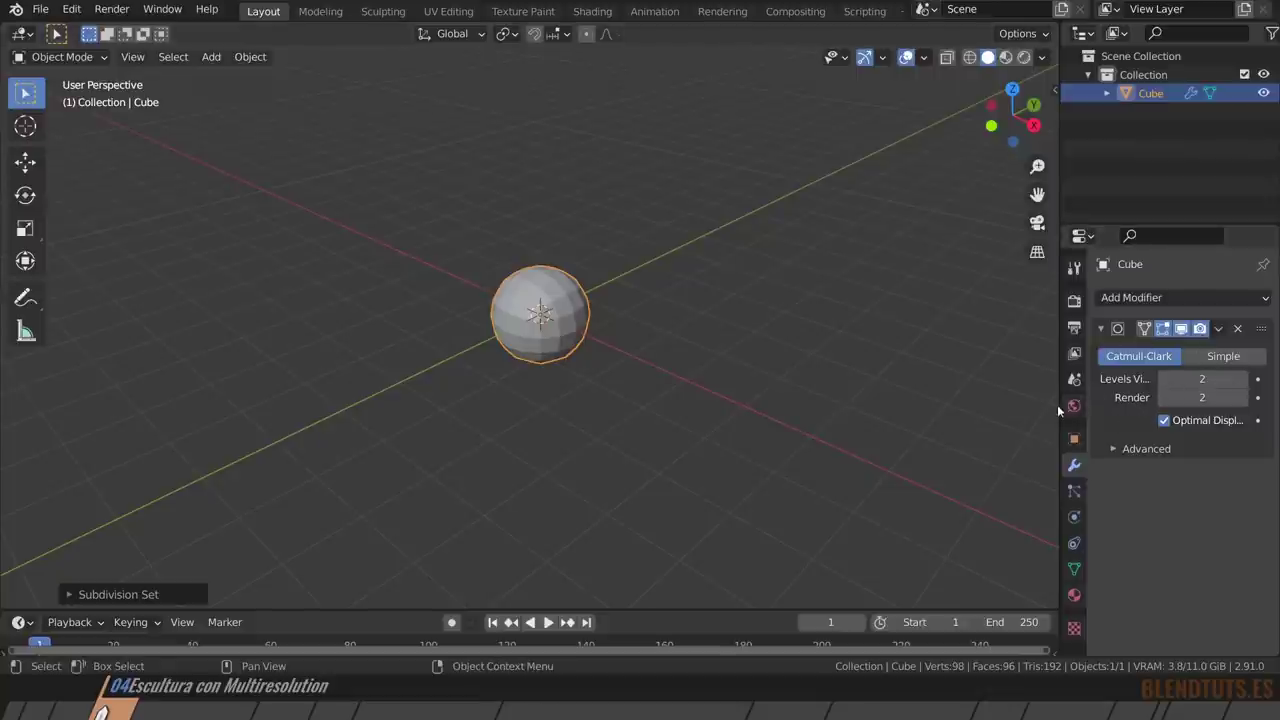
Widen the side panel and try viewport subdivision levels 1 through 4, settling on 3.
{"action": "left_click_drag", "start_coordinate": [1060, 400], "coordinate": [1000, 400]}
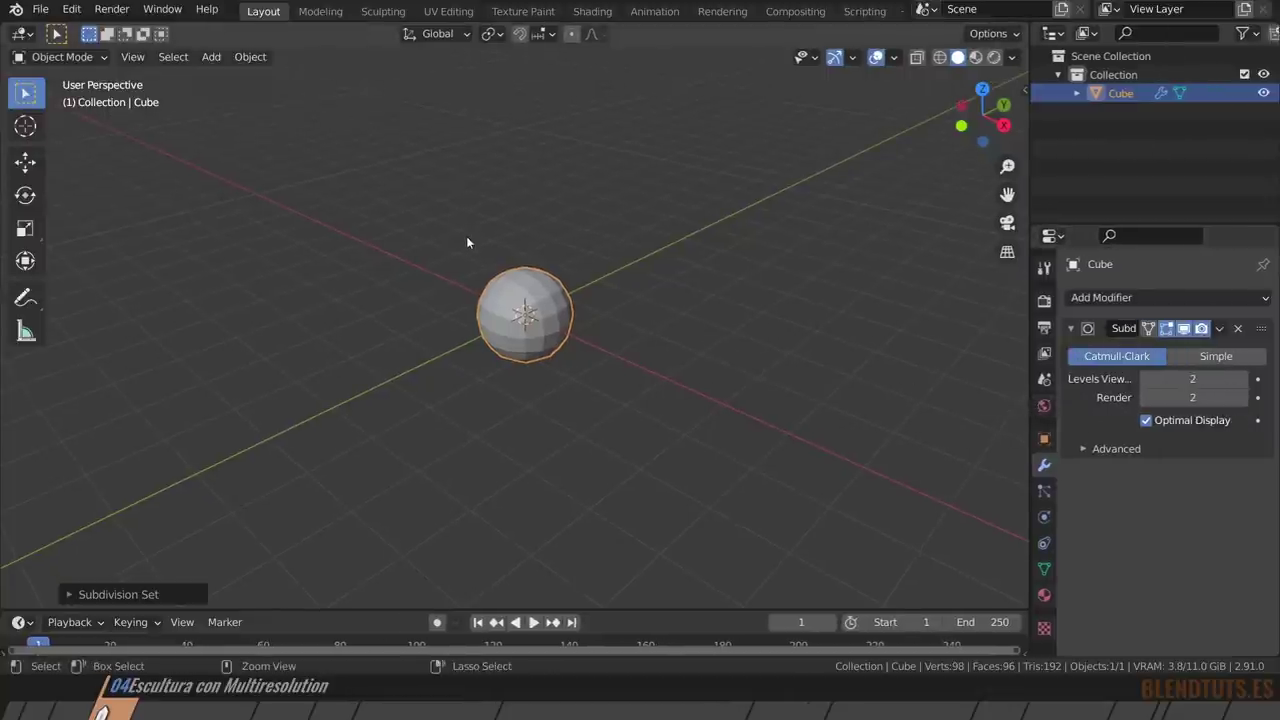
{"action": "key", "text": "ctrl+1"}
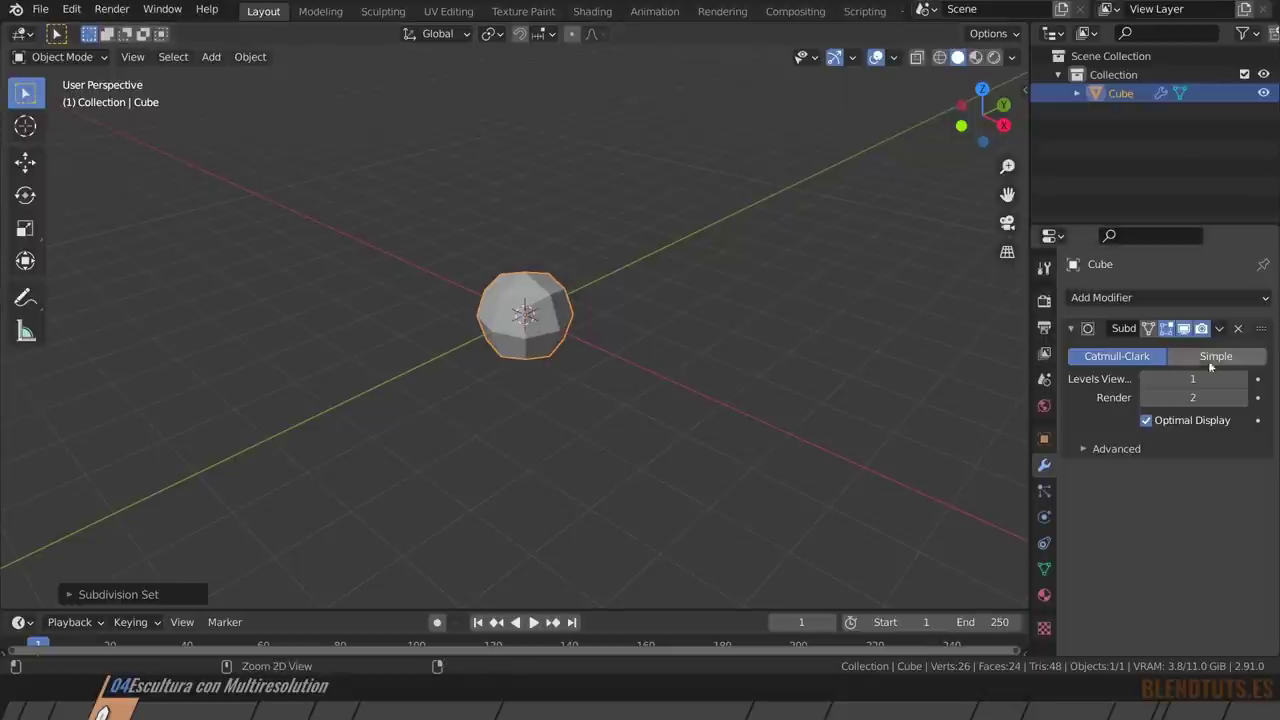
{"action": "key", "text": "ctrl+2"}
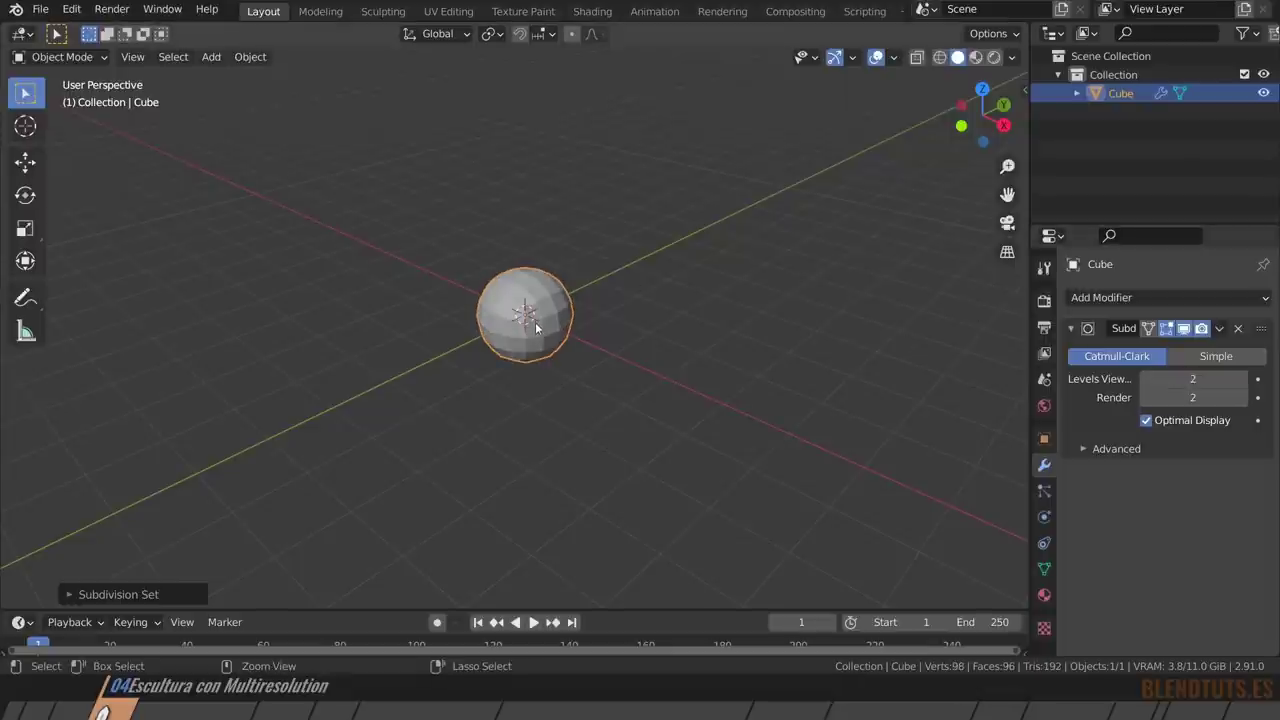
{"action": "key", "text": "ctrl+3"}
{"action": "key", "text": "ctrl+4"}
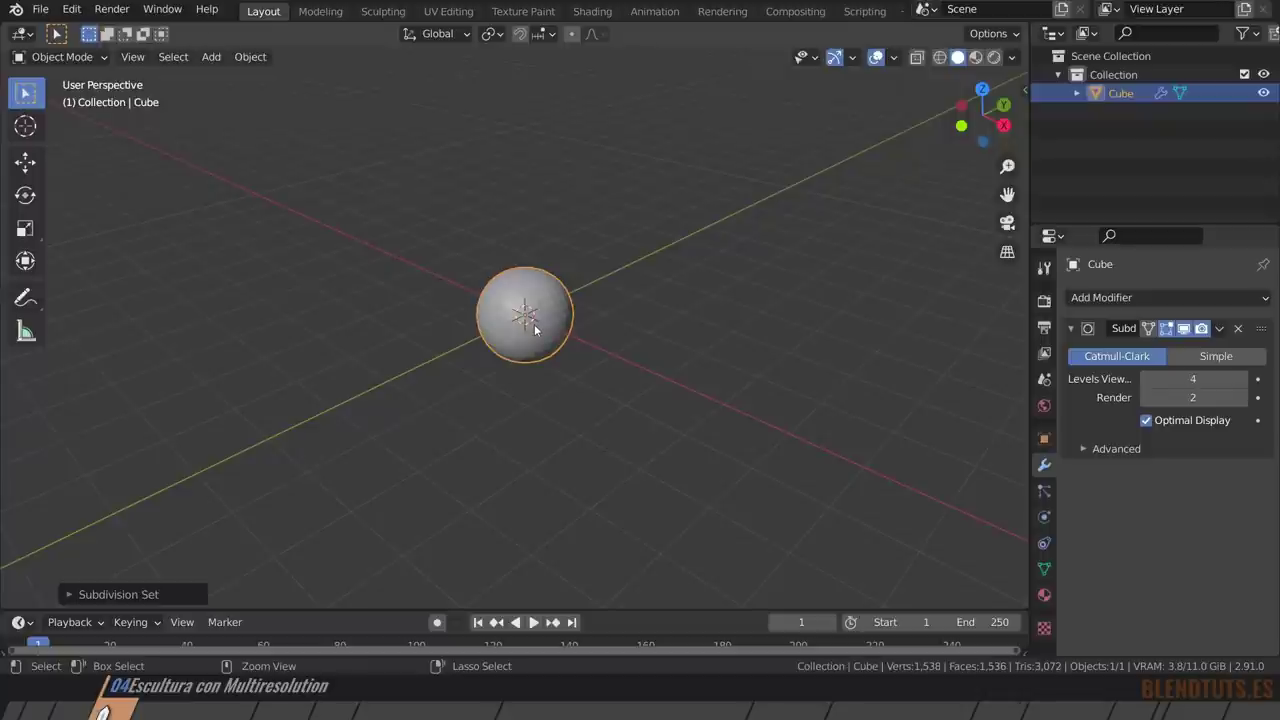
{"action": "key", "text": "ctrl+1"}
{"action": "key", "text": "ctrl+3"}
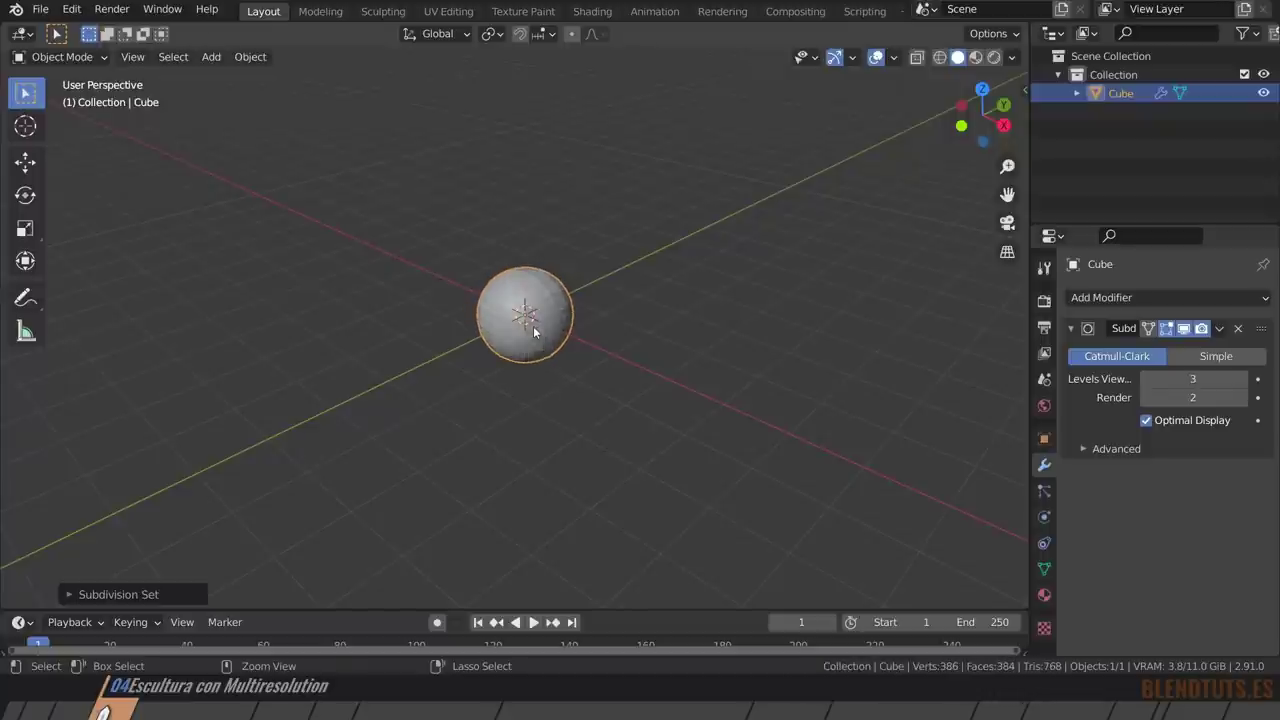
{"action": "key", "text": "ctrl+1"}
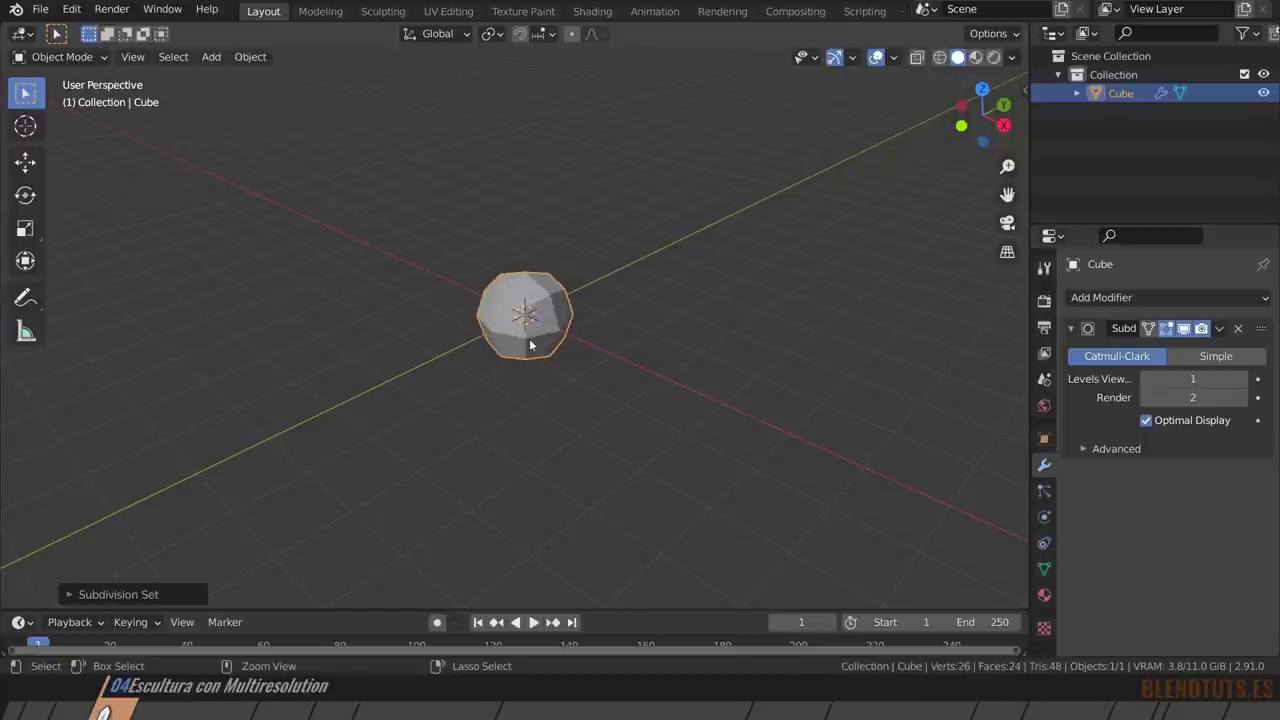
{"action": "key", "text": "ctrl+2"}
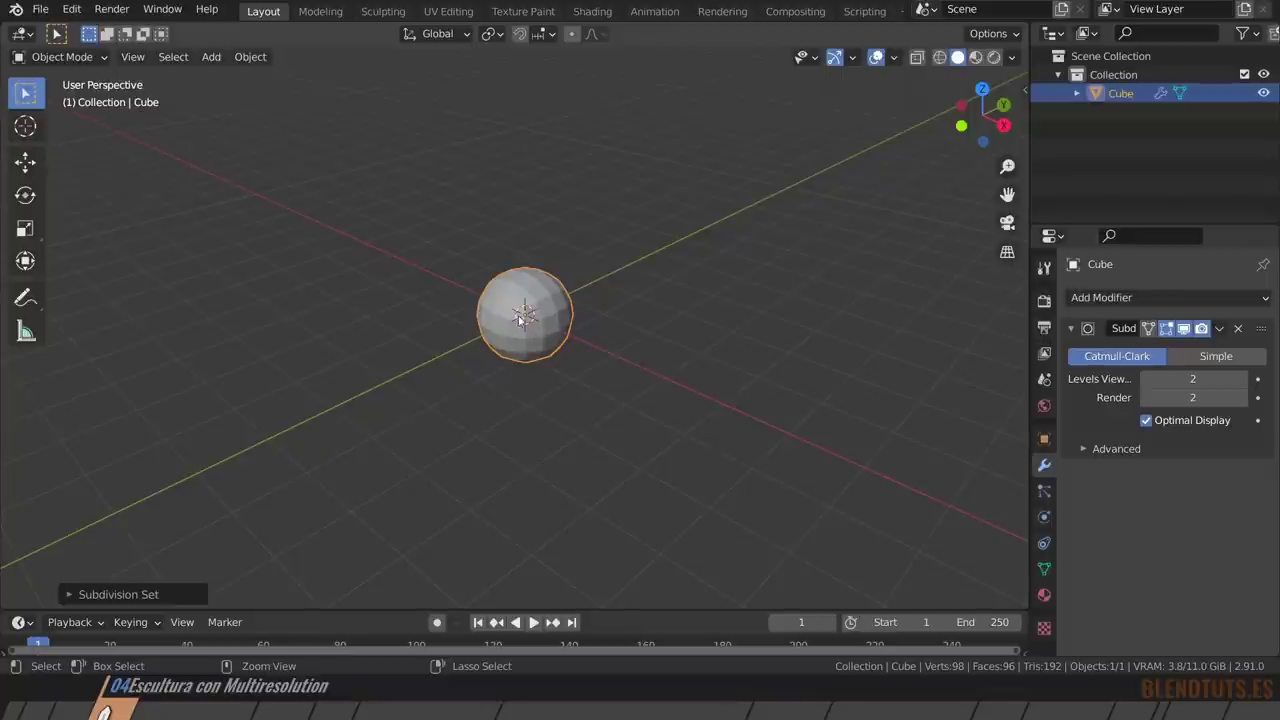
{"action": "key", "text": "ctrl+3"}
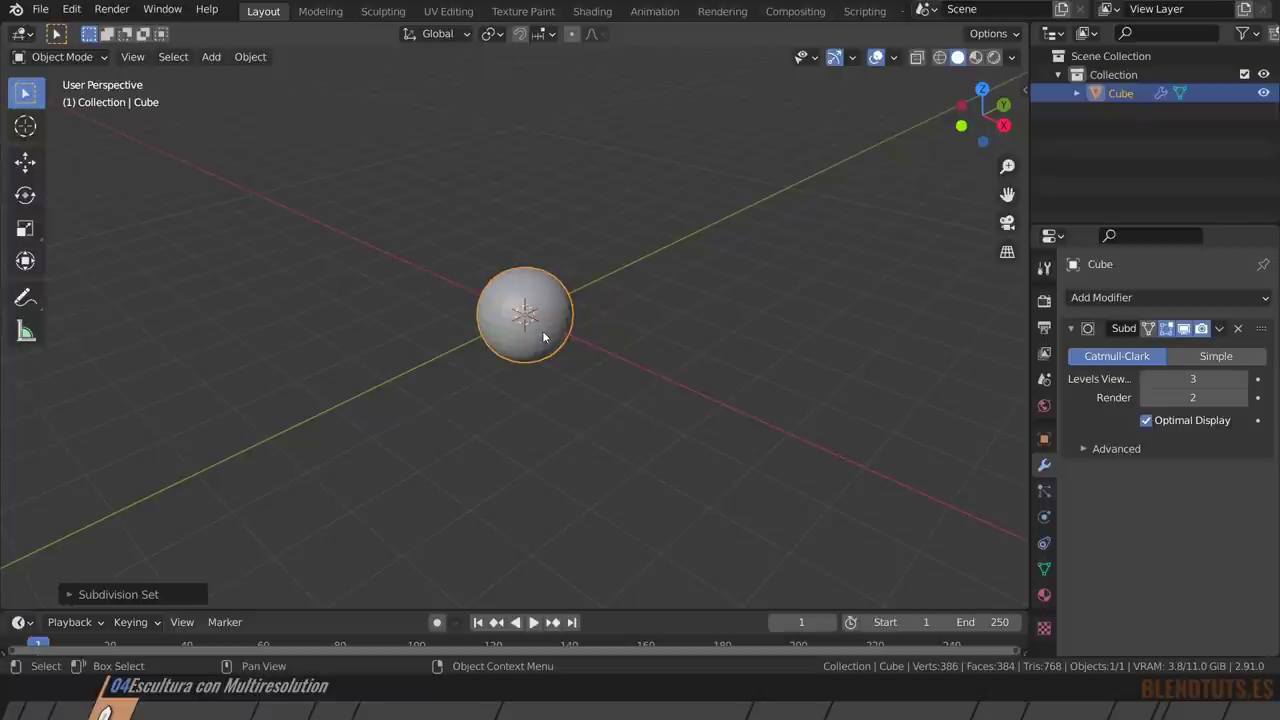
{"action": "left_click", "coordinate": [383, 11]}
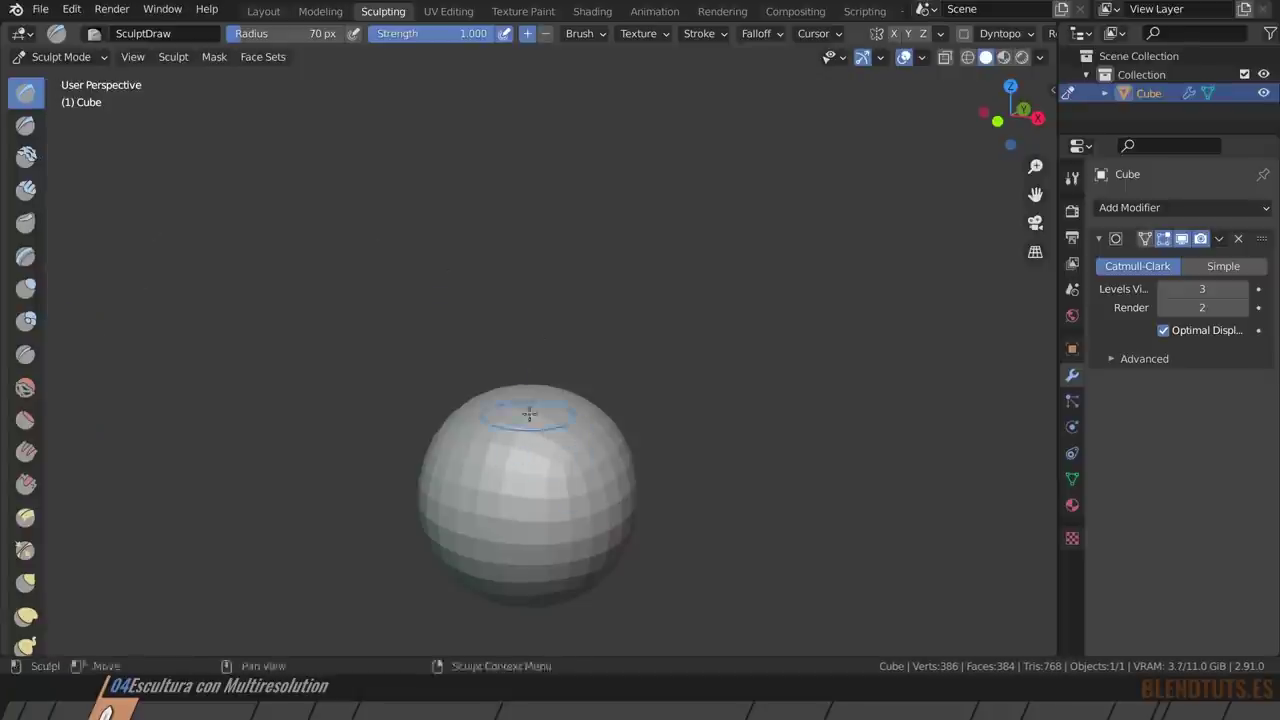
{"action": "left_click_drag", "start_coordinate": [518, 410], "coordinate": [516, 420]}
{"action": "left_click_drag", "start_coordinate": [594, 430], "coordinate": [571, 471]}
{"action": "mouse_move", "coordinate": [571, 471]}
{"action": "left_mouse_down"}
{"action": "mouse_move", "coordinate": [586, 457]}
{"action": "mouse_move", "coordinate": [571, 467]}
{"action": "left_mouse_up"}
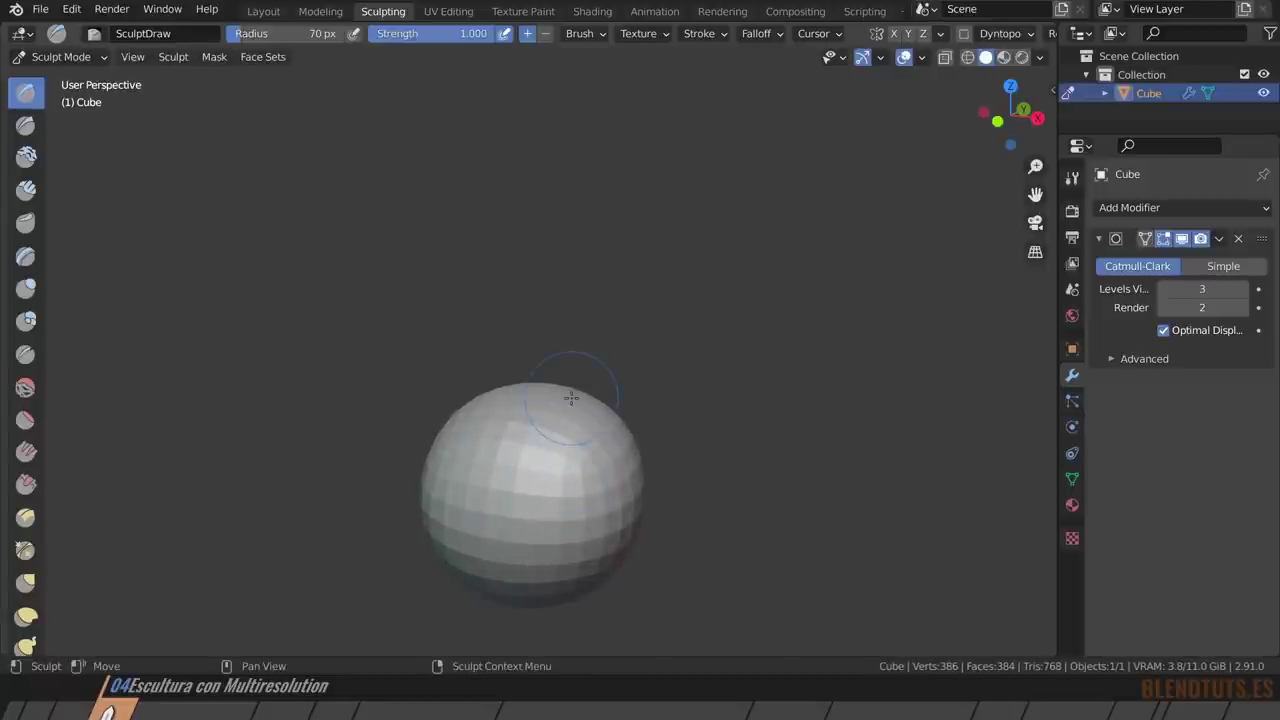
{"action": "left_click", "coordinate": [86, 57]}
{"action": "left_click", "coordinate": [92, 80]}
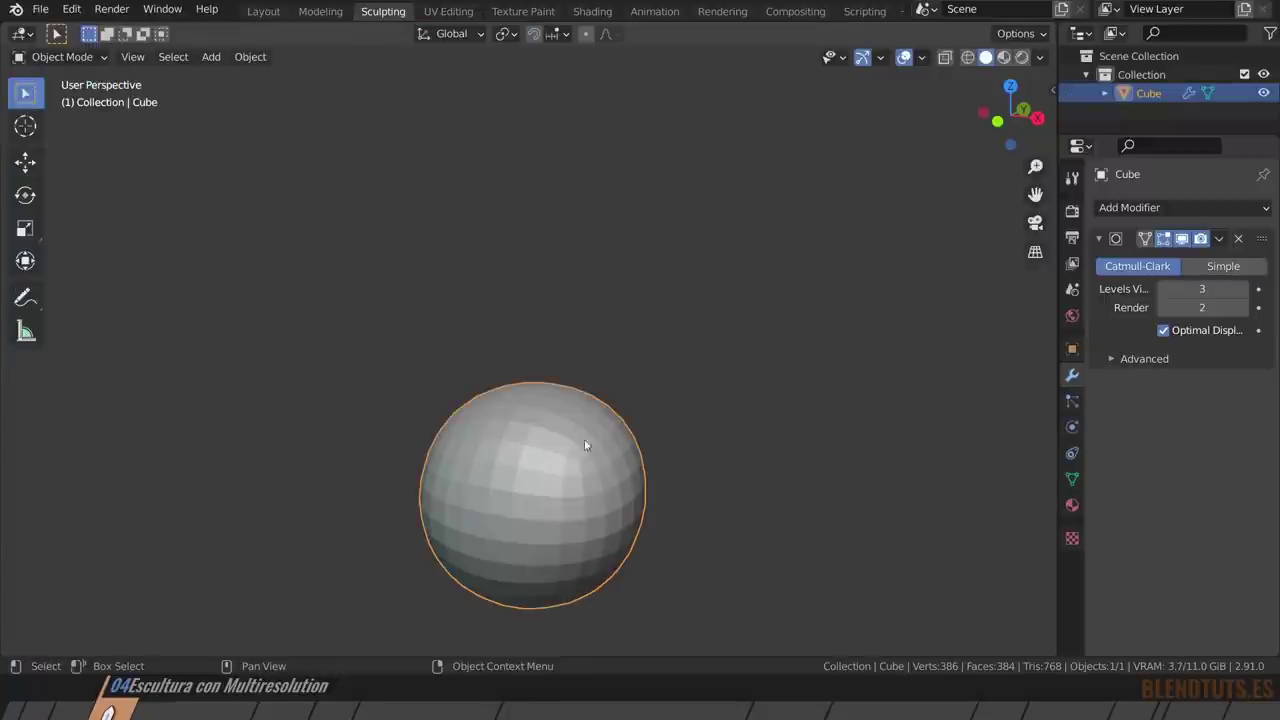
{"action": "left_click", "coordinate": [263, 11]}
{"action": "scroll", "coordinate": [525, 410], "scroll_direction": "up", "scroll_amount": 2}
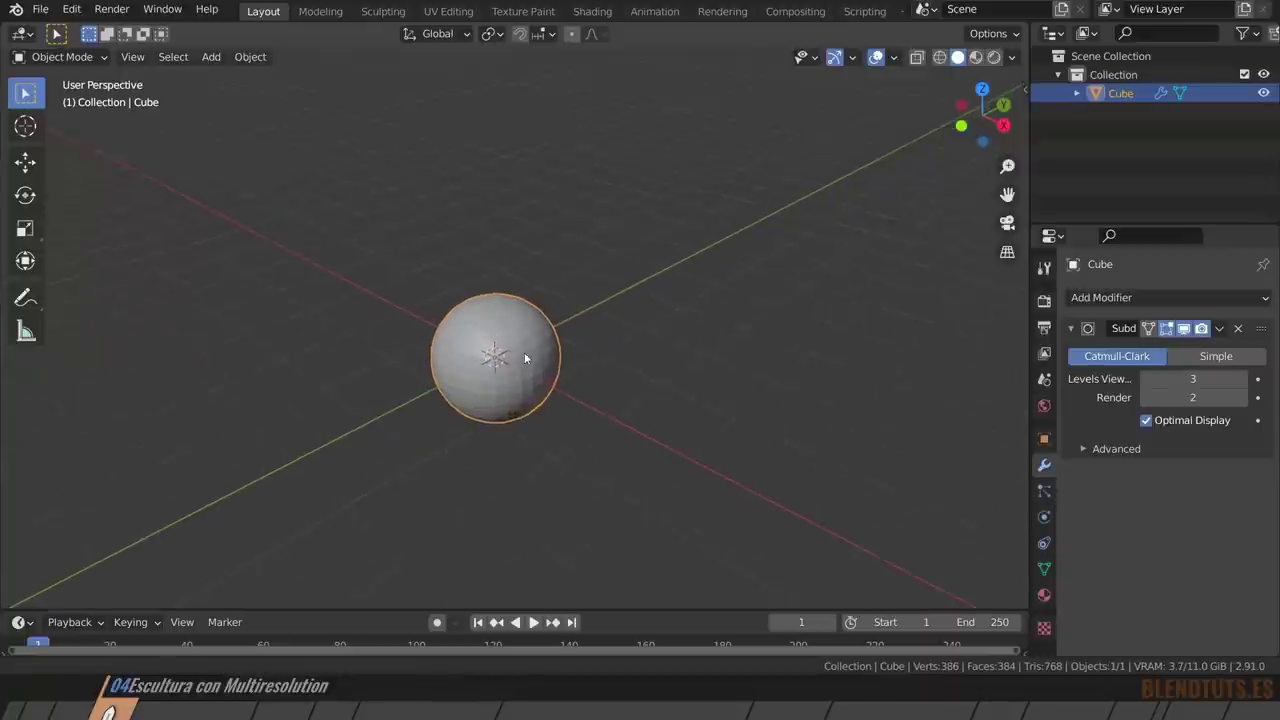
{"action": "scroll", "coordinate": [515, 375], "scroll_direction": "up", "scroll_amount": 2}
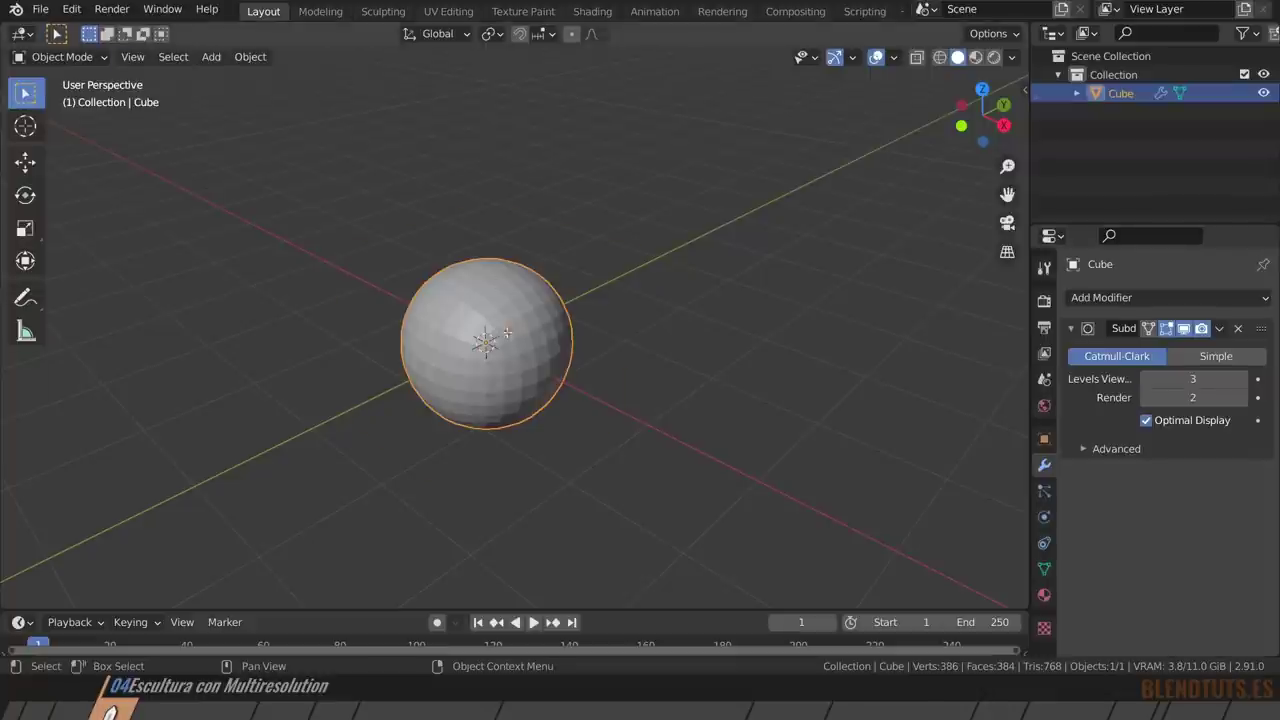
{"action": "key", "text": "Tab"}
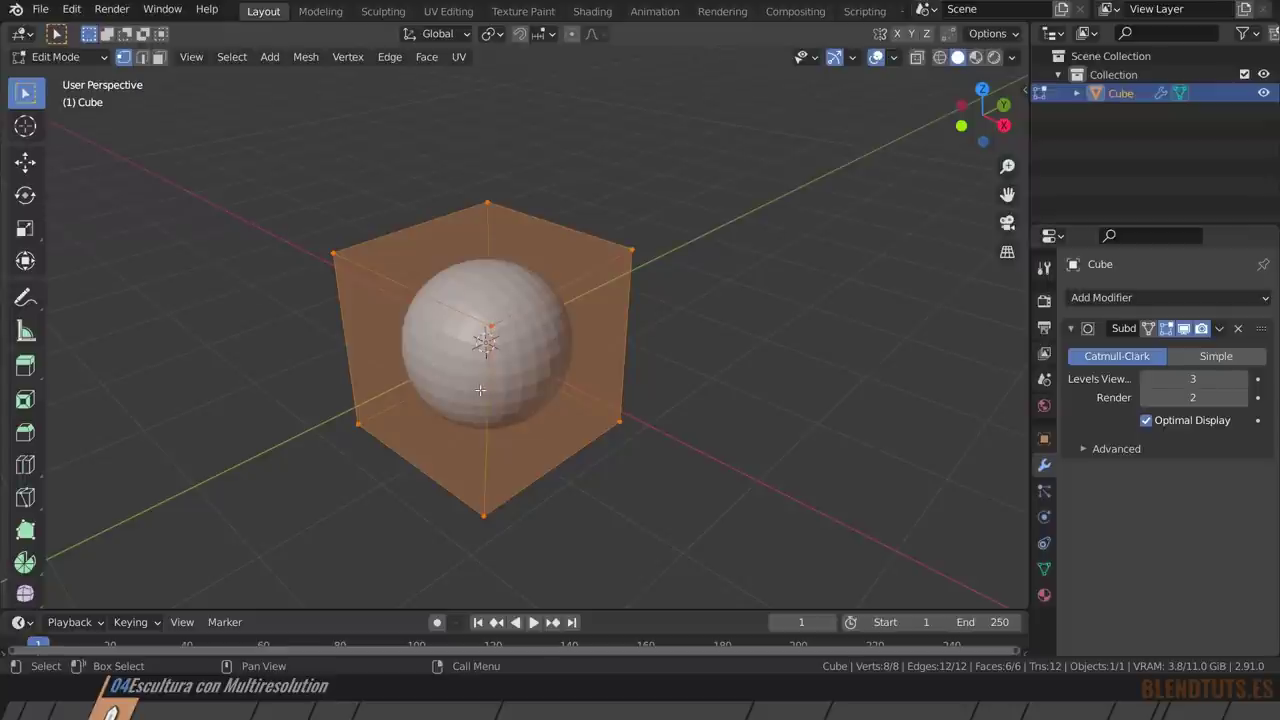
{"action": "left_click", "coordinate": [628, 252]}
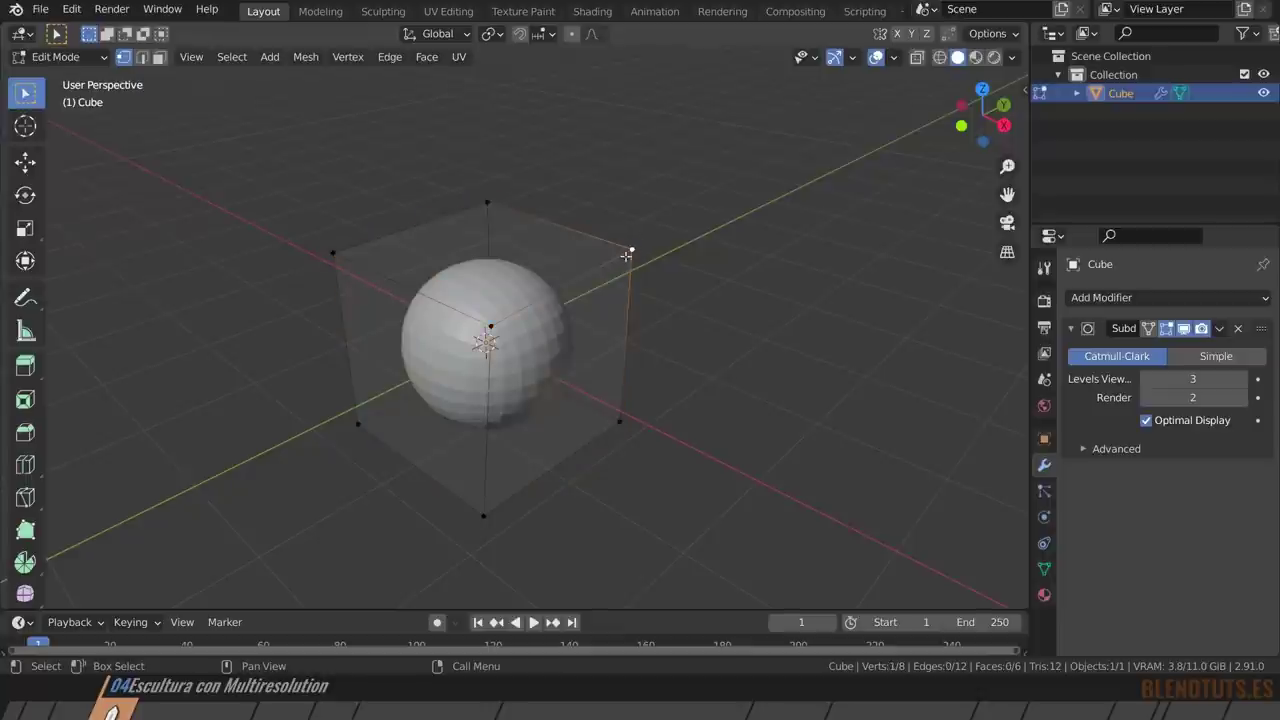
{"action": "left_click", "coordinate": [487, 203]}
{"action": "left_click", "coordinate": [334, 252]}
{"action": "left_click", "coordinate": [490, 326]}
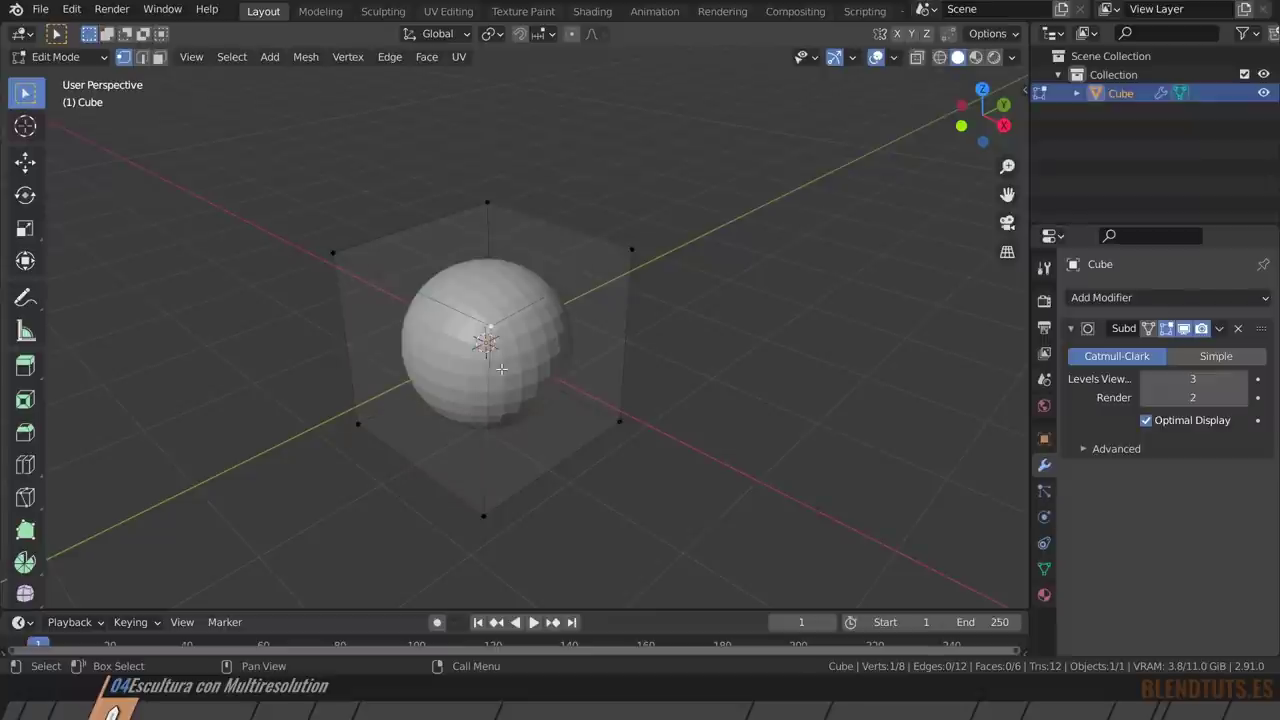
{"action": "key", "text": "Tab"}
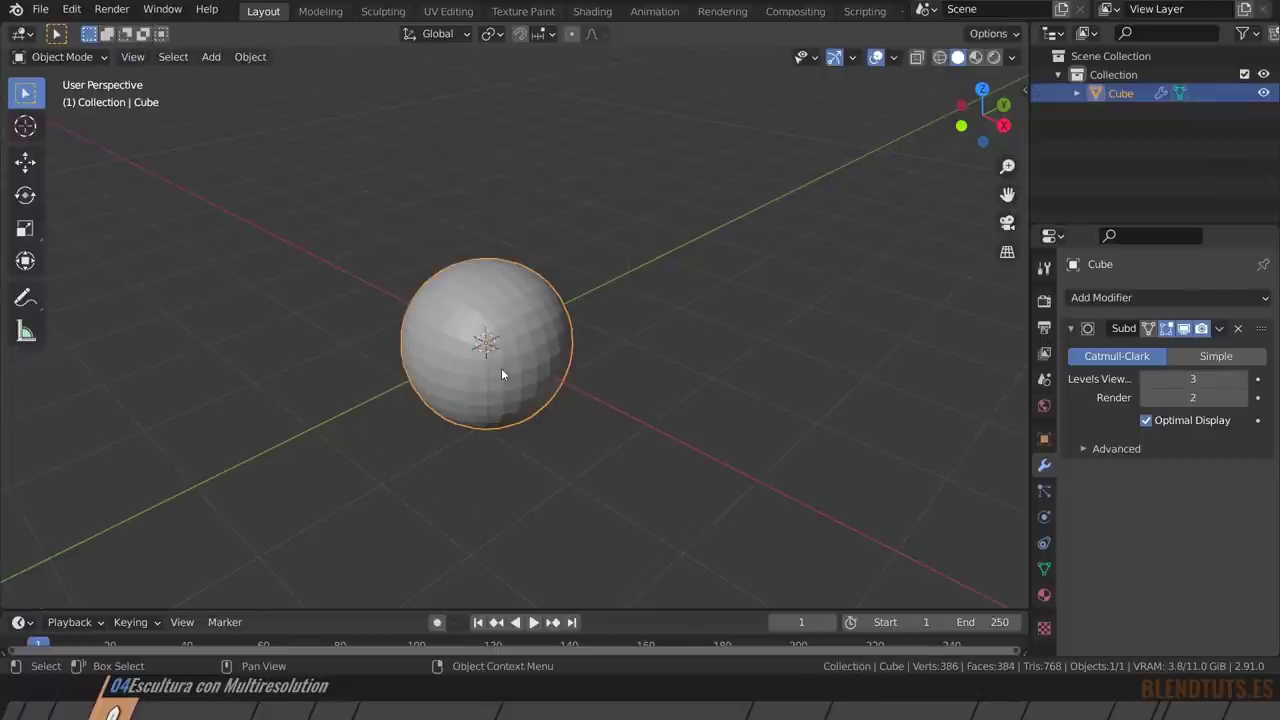
Swap the Subdivision modifier for Multires, subdivide three times, then Tab into Edit Mode and back.
{"action": "left_click", "coordinate": [1237, 329]}
{"action": "left_click", "coordinate": [1120, 297]}
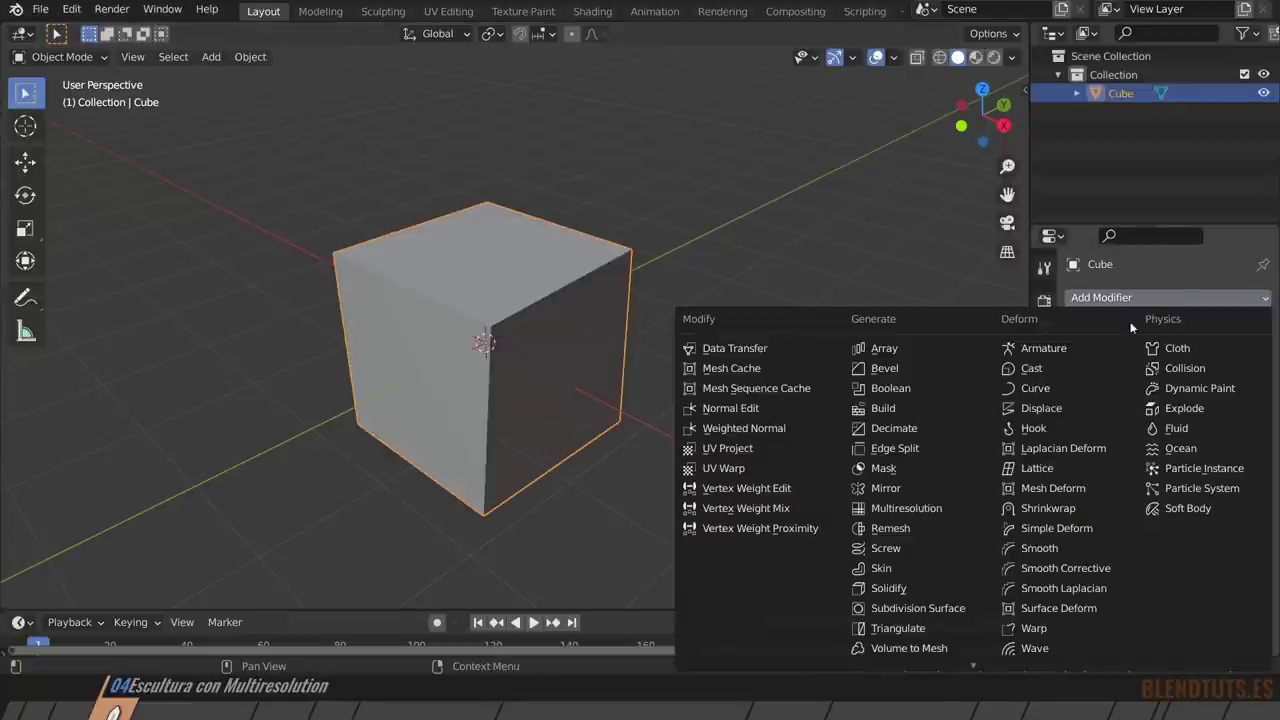
{"action": "left_click", "coordinate": [918, 510]}
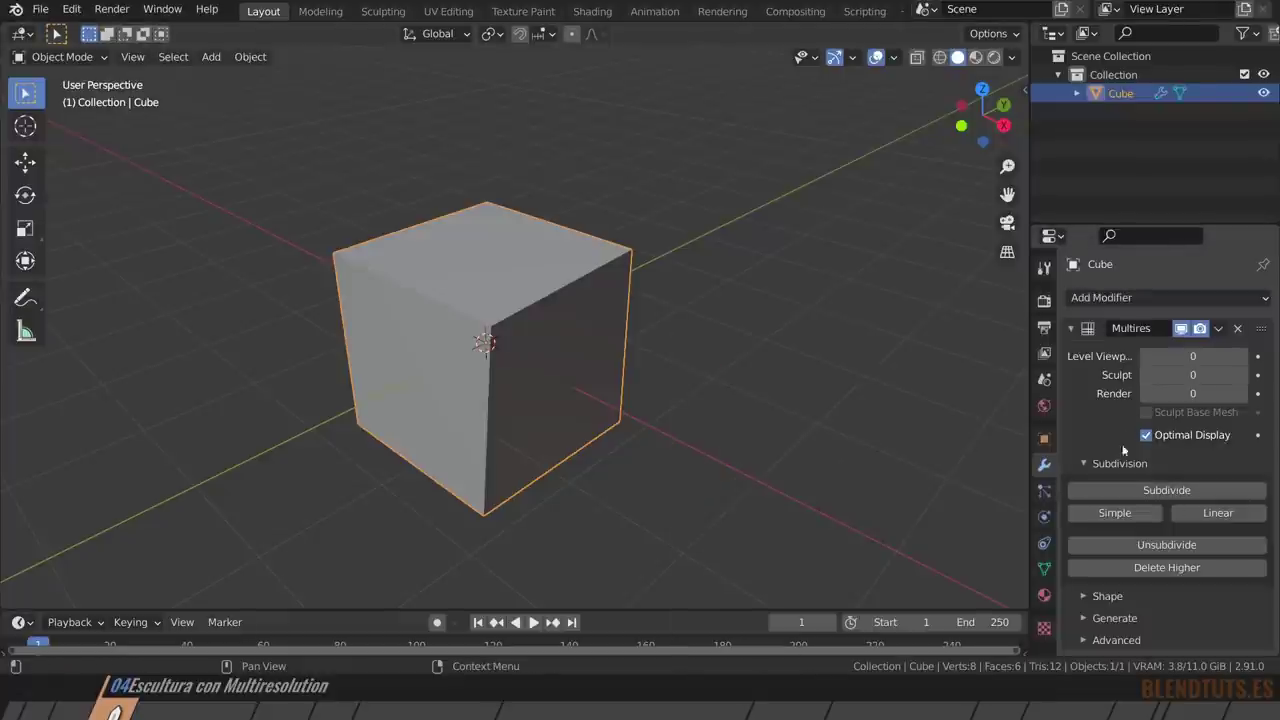
{"action": "left_click", "coordinate": [1168, 492]}
{"action": "left_click", "coordinate": [1168, 492]}
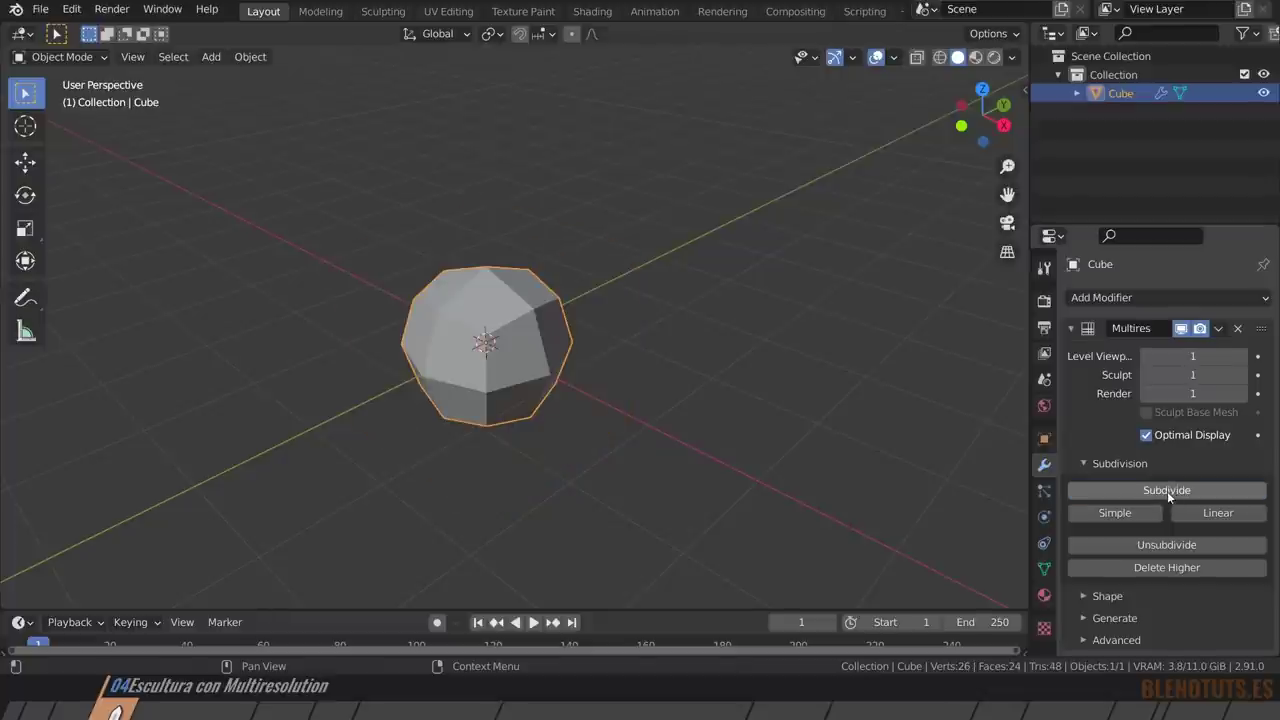
{"action": "left_click", "coordinate": [1165, 495]}
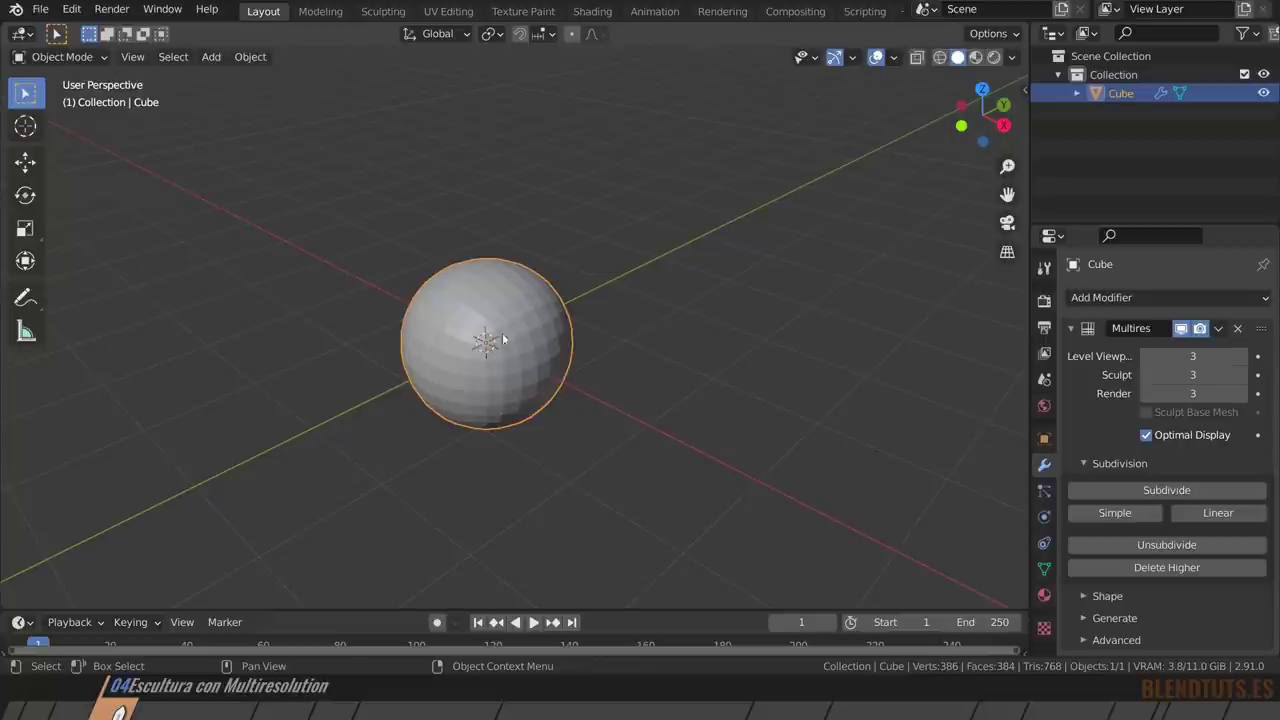
{"action": "key", "text": "Tab"}
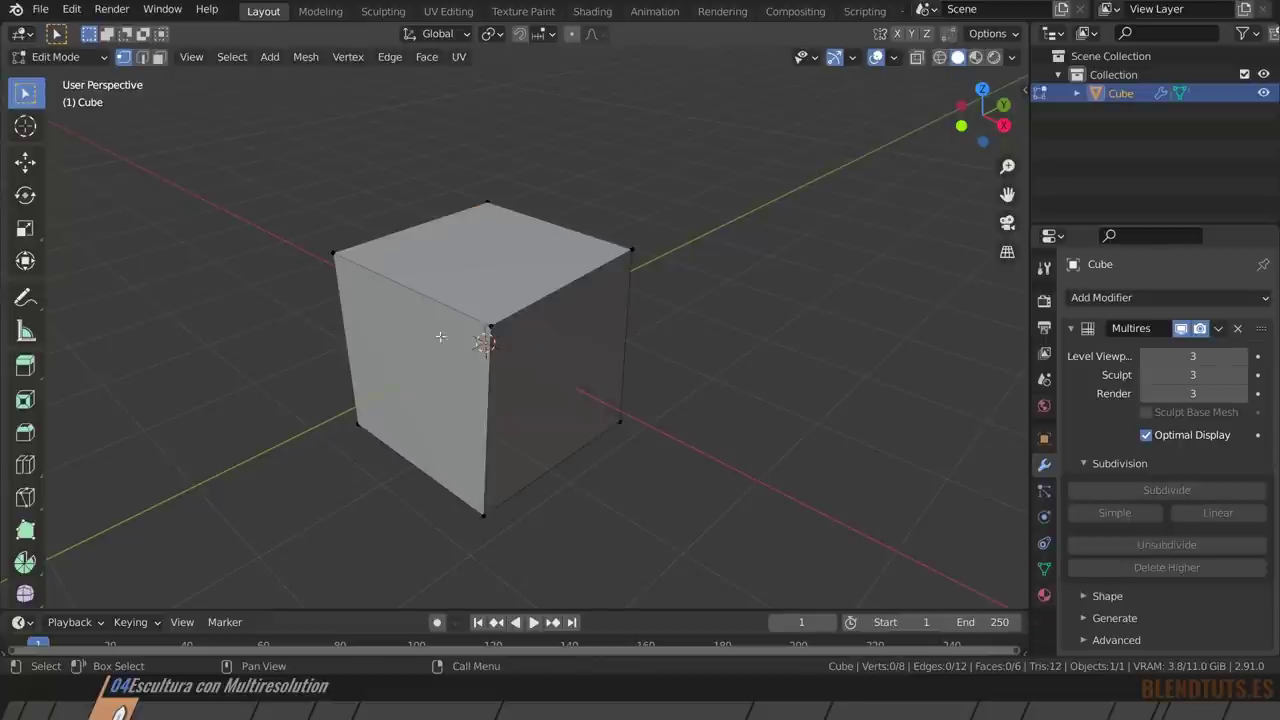
{"action": "key", "text": "Tab"}
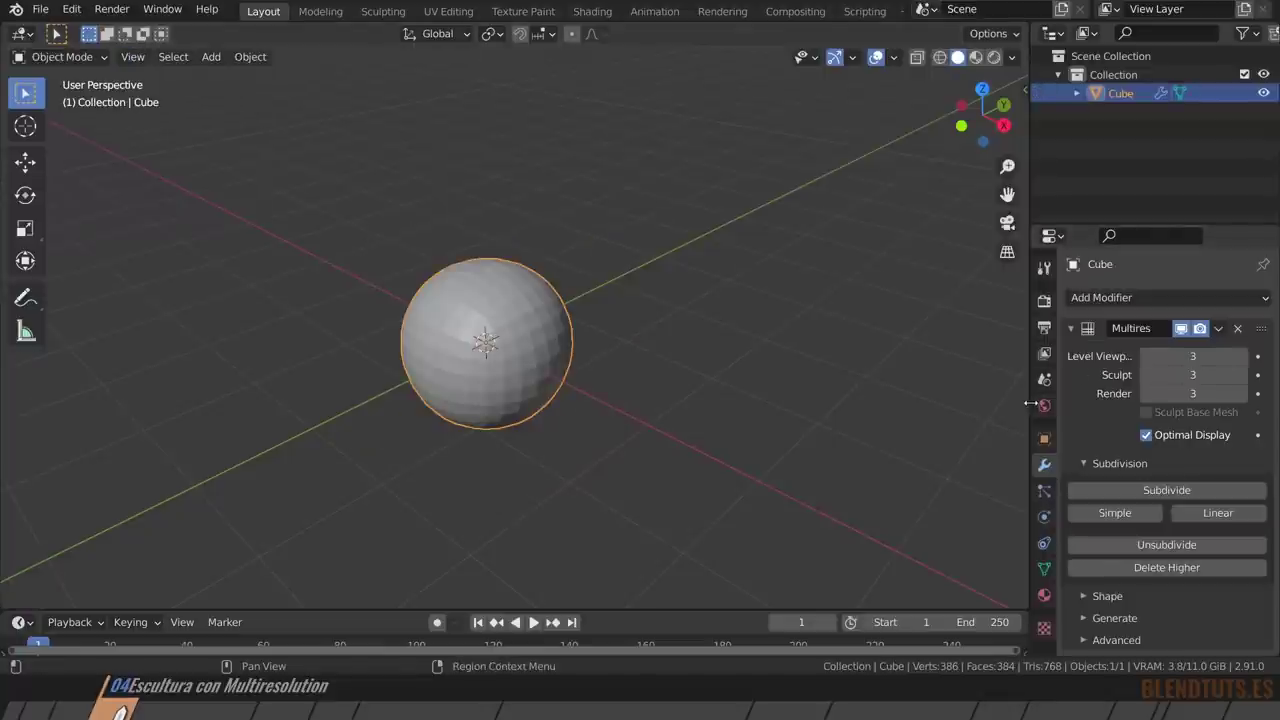
Widen the side panel and test a raised stroke in the Sculpting workspace, then return to Layout.
{"action": "left_click_drag", "start_coordinate": [1030, 404], "coordinate": [958, 414]}
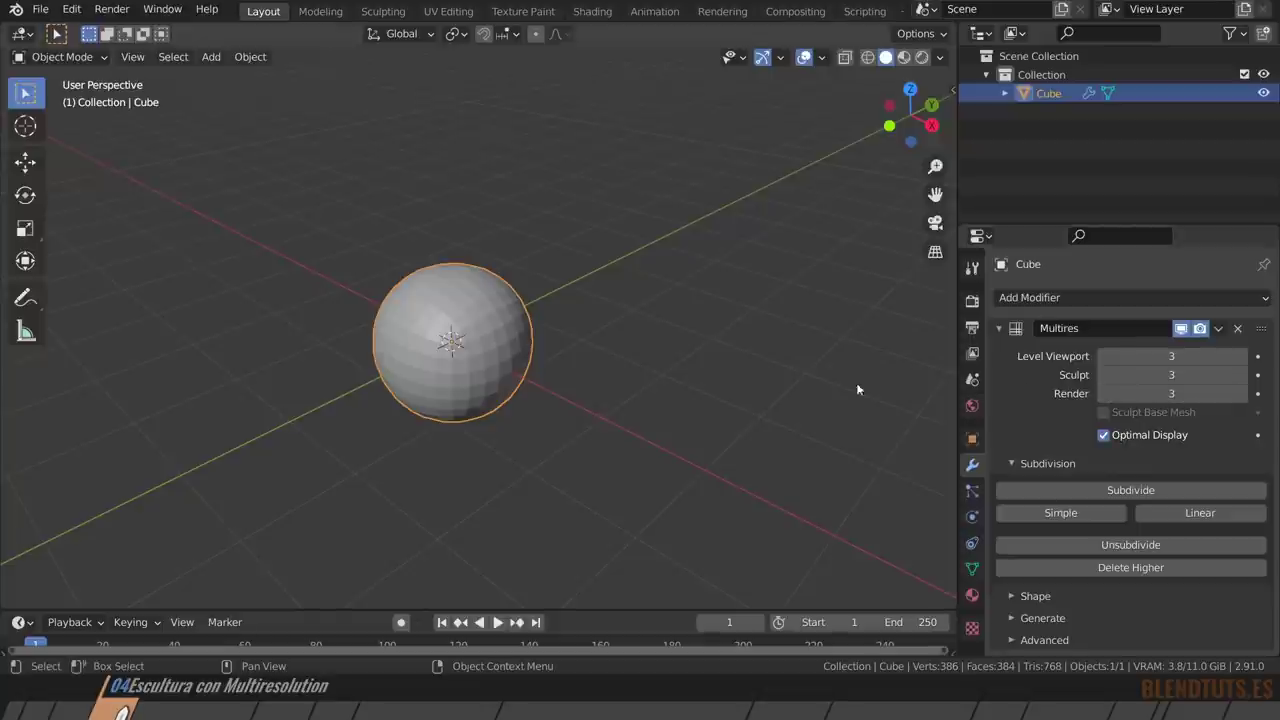
{"action": "left_click", "coordinate": [395, 12]}
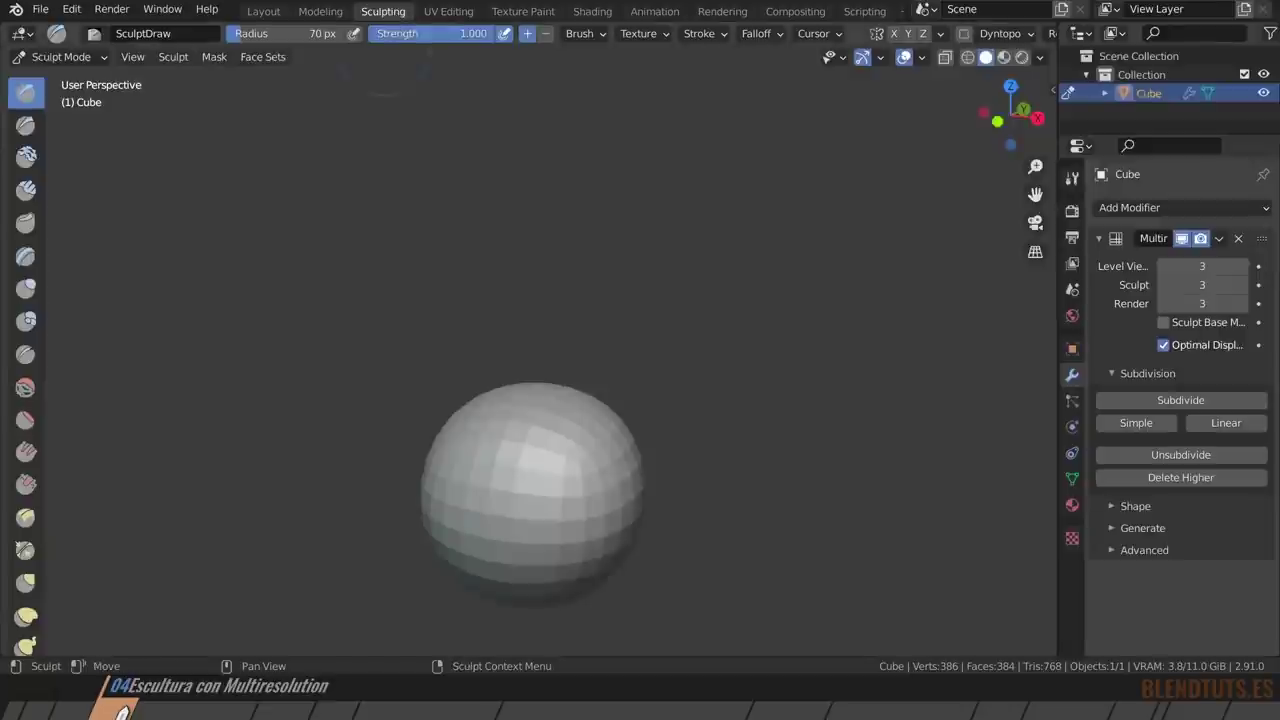
{"action": "mouse_move", "coordinate": [528, 463]}
{"action": "left_mouse_down"}
{"action": "mouse_move", "coordinate": [506, 417]}
{"action": "mouse_move", "coordinate": [534, 423]}
{"action": "mouse_move", "coordinate": [518, 478]}
{"action": "mouse_move", "coordinate": [493, 493]}
{"action": "mouse_move", "coordinate": [571, 443]}
{"action": "left_mouse_up"}
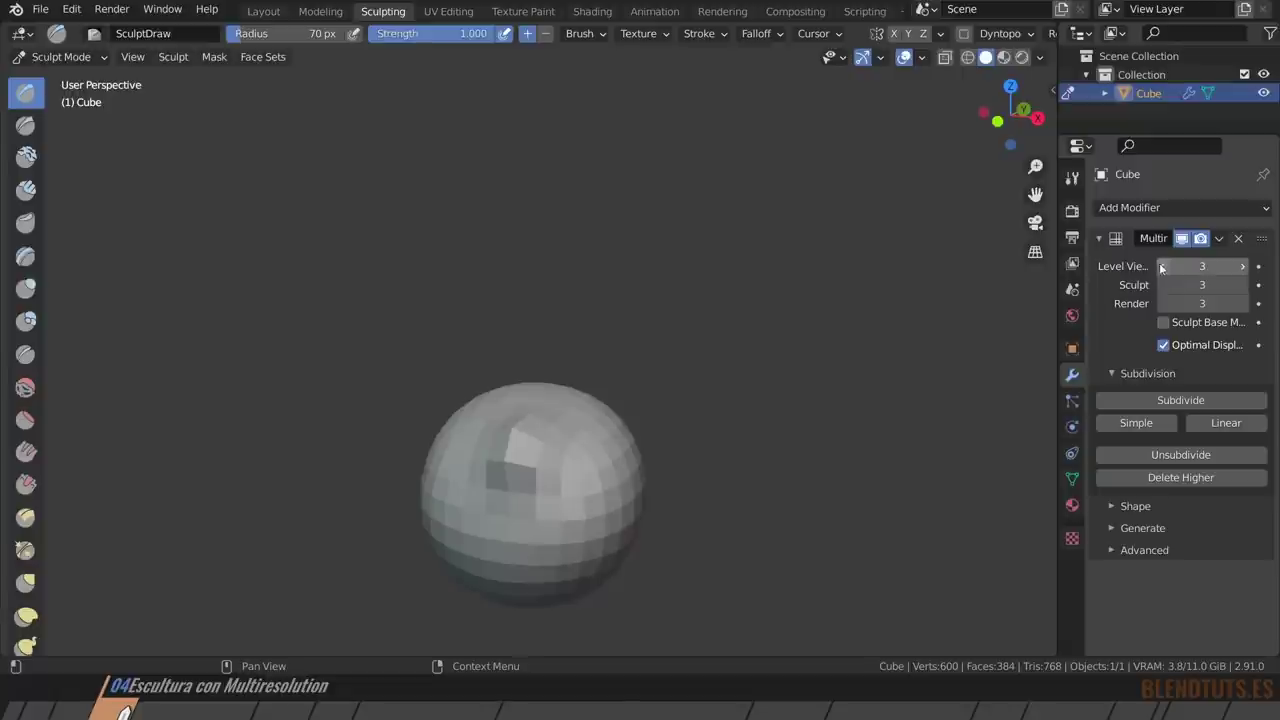
{"action": "left_click", "coordinate": [264, 11]}
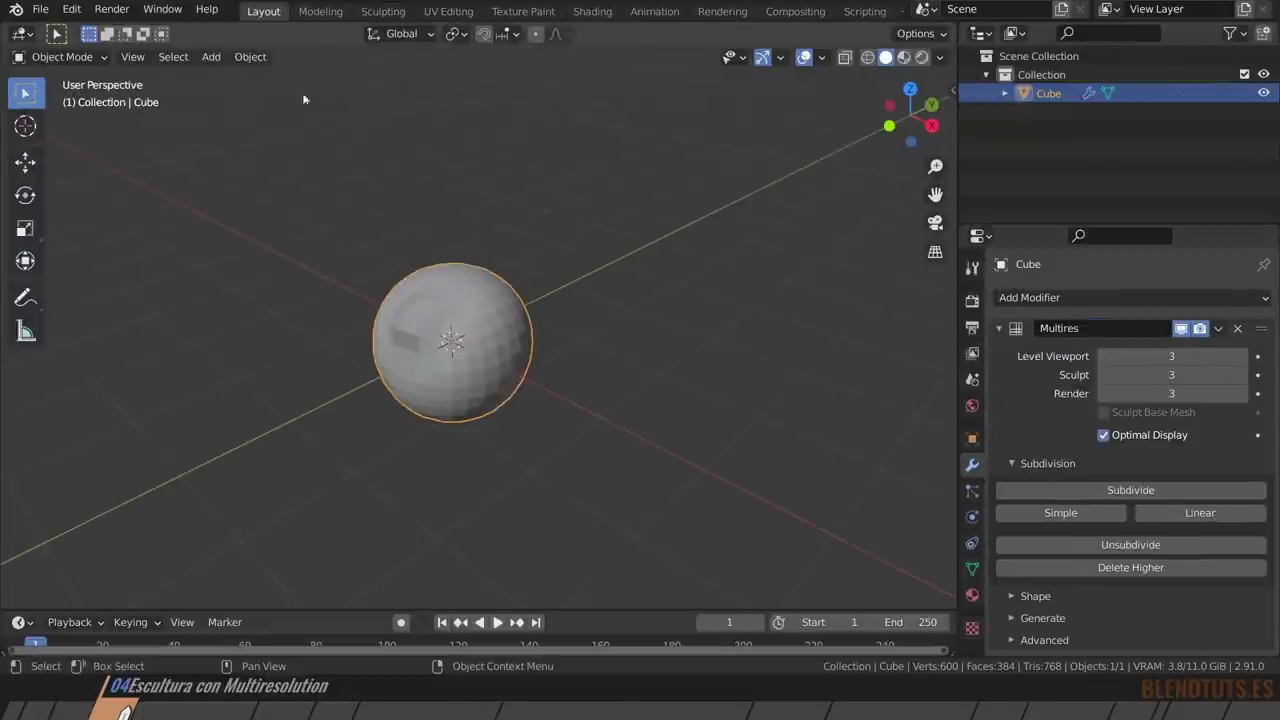
Drop the Multires viewport level to 2, raise it back to 3, and zoom onto the sphere.
{"action": "left_click", "coordinate": [1103, 356]}
{"action": "left_click_drag", "start_coordinate": [1103, 356], "coordinate": [1093, 372]}
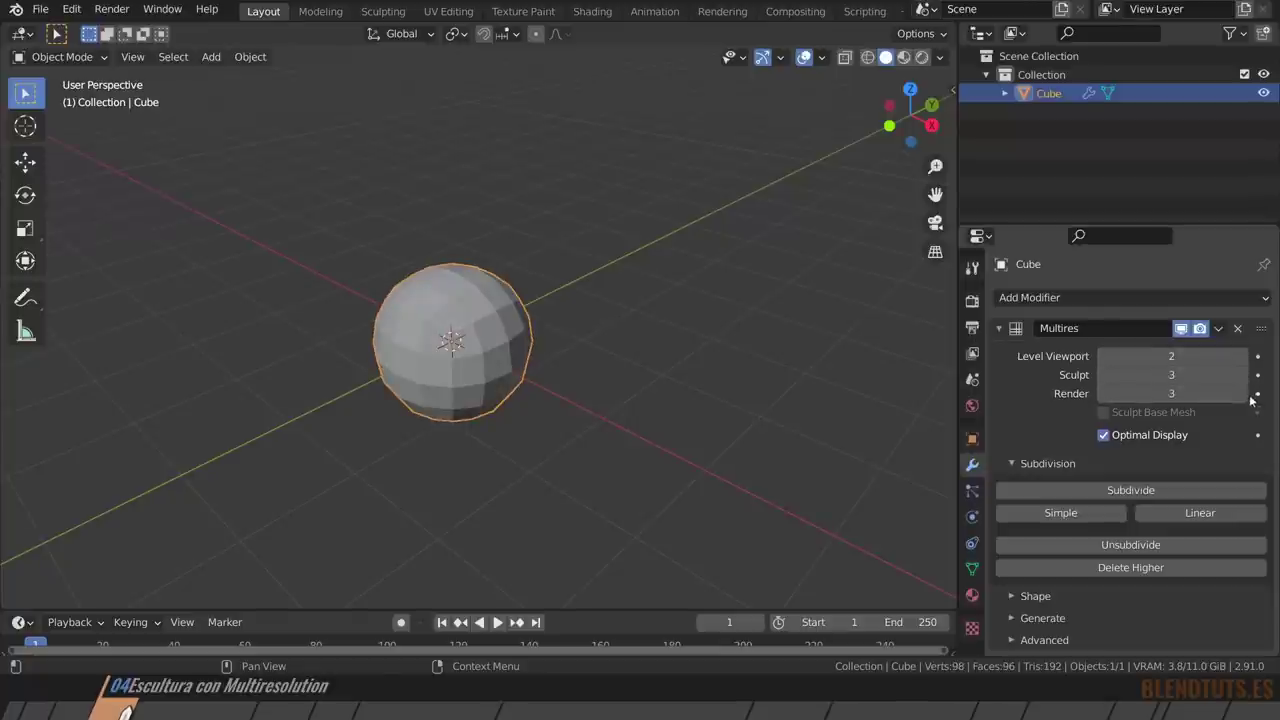
{"action": "left_click", "coordinate": [1242, 356]}
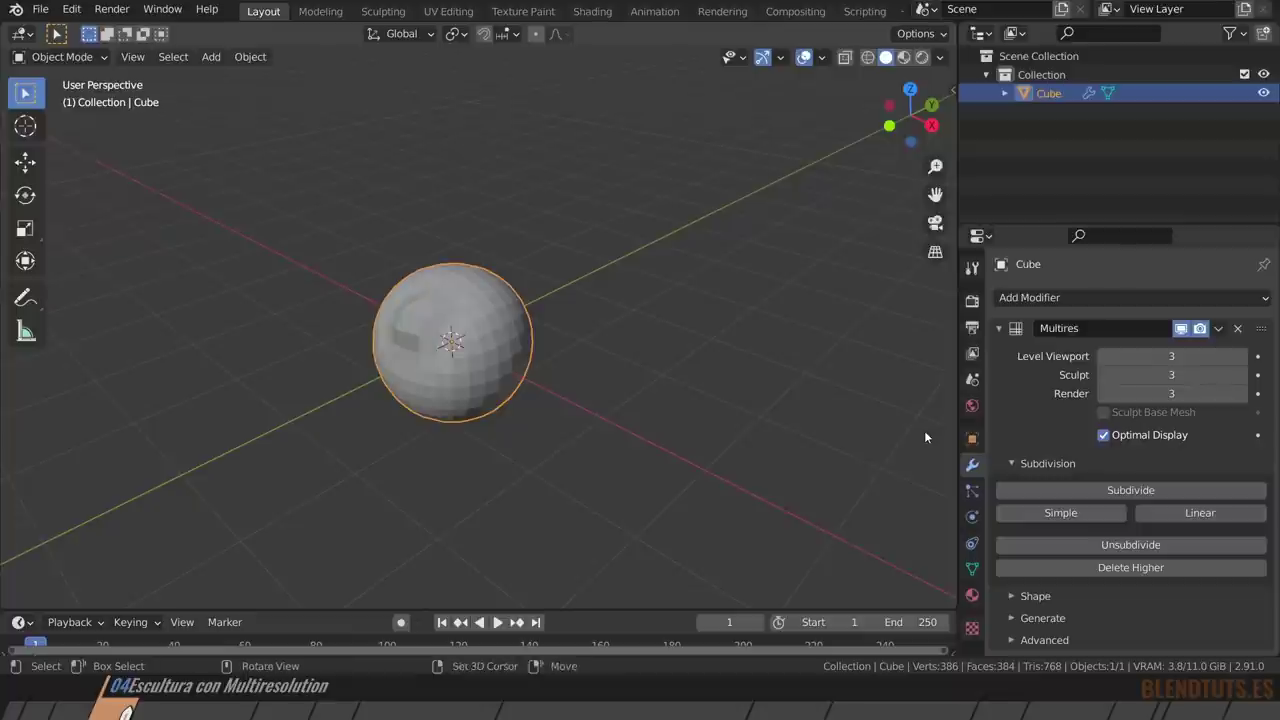
{"action": "middle_click_drag", "start_coordinate": [924, 430], "coordinate": [532, 353]}
{"action": "scroll", "coordinate": [466, 299], "scroll_direction": "up", "scroll_amount": 3}
{"action": "middle_click_drag", "start_coordinate": [466, 299], "coordinate": [551, 308], "text": "shift"}
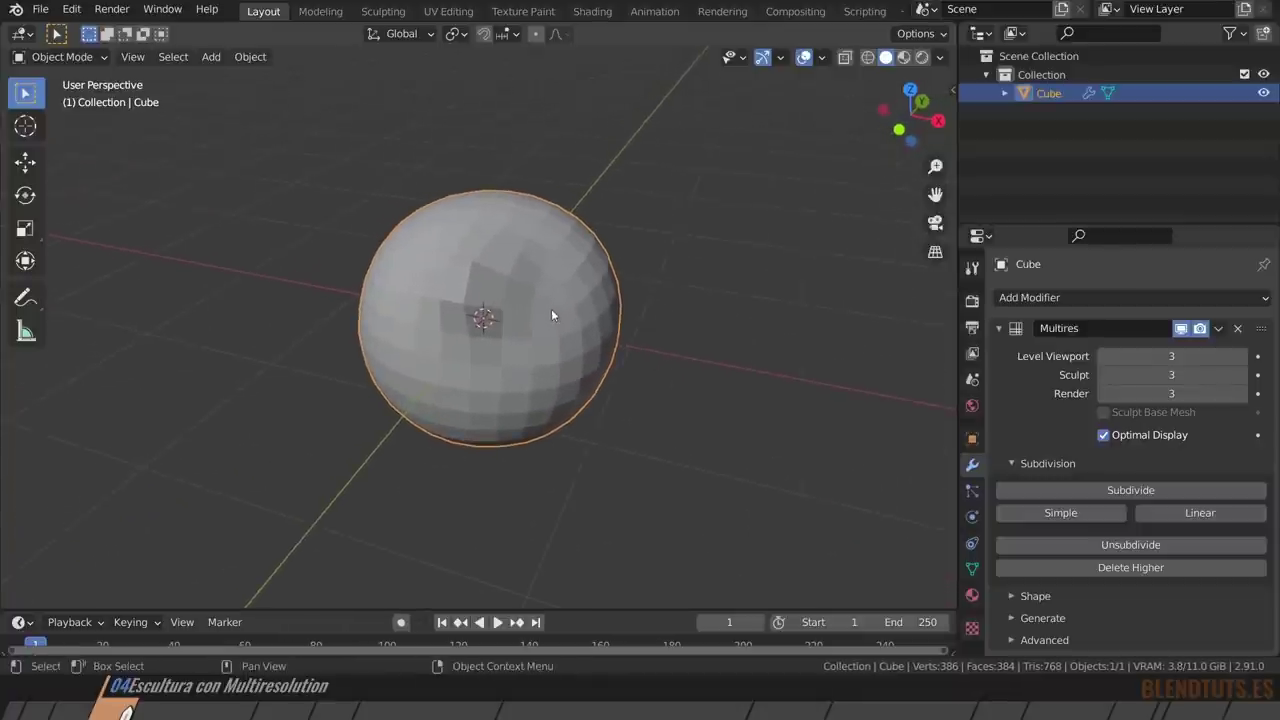
{"action": "scroll", "coordinate": [562, 291], "scroll_direction": "up", "scroll_amount": 2}
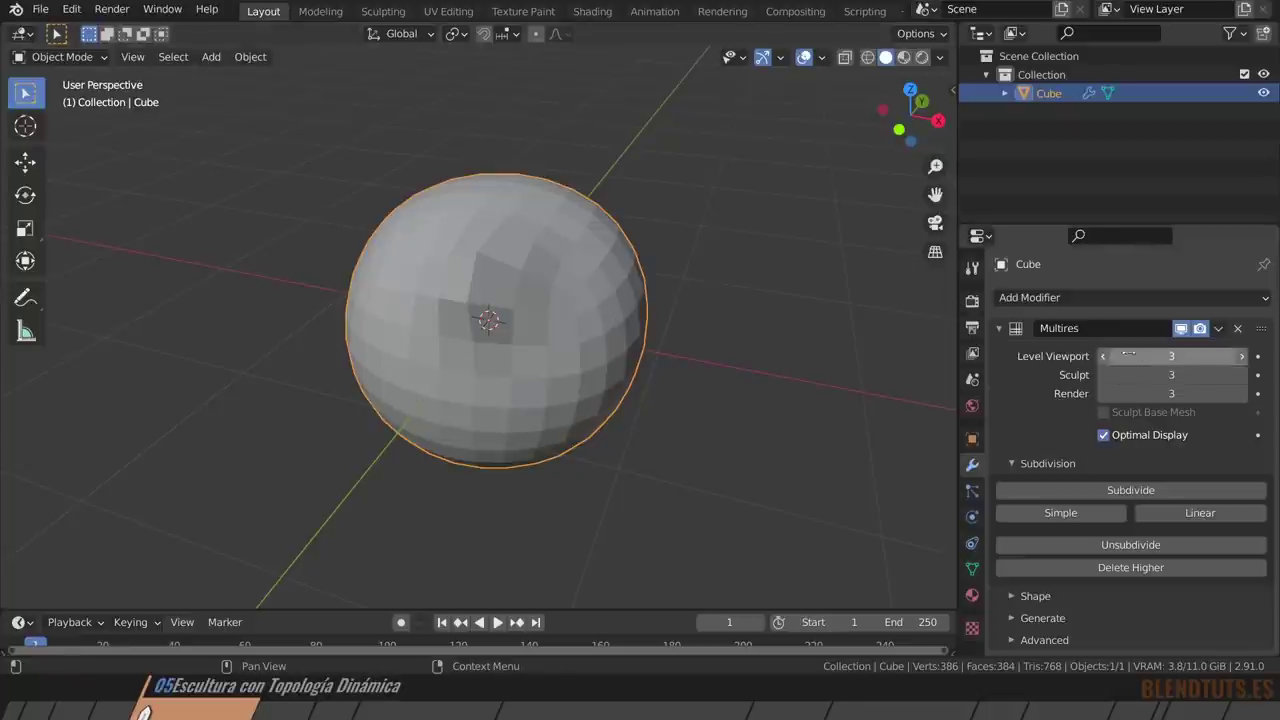
Apply the Multires modifier from its options menu and switch to the Sculpting workspace.
{"action": "left_click", "coordinate": [997, 330]}
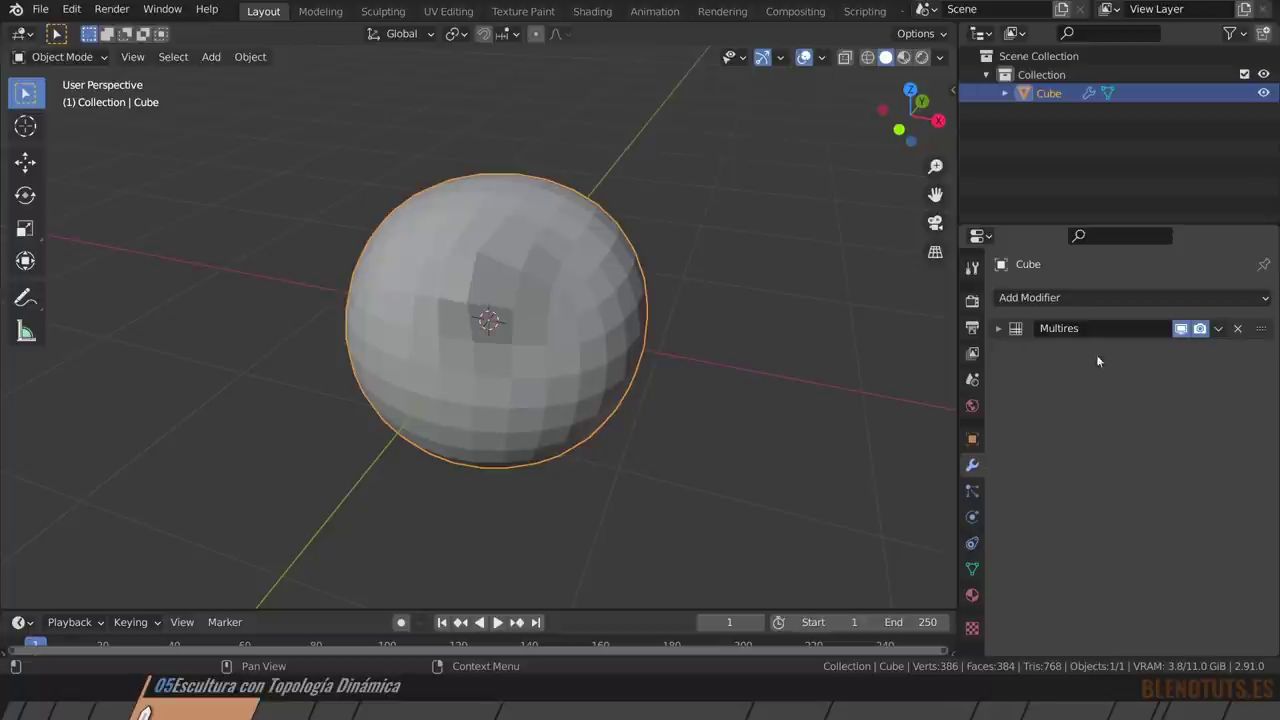
{"action": "left_click", "coordinate": [1002, 327]}
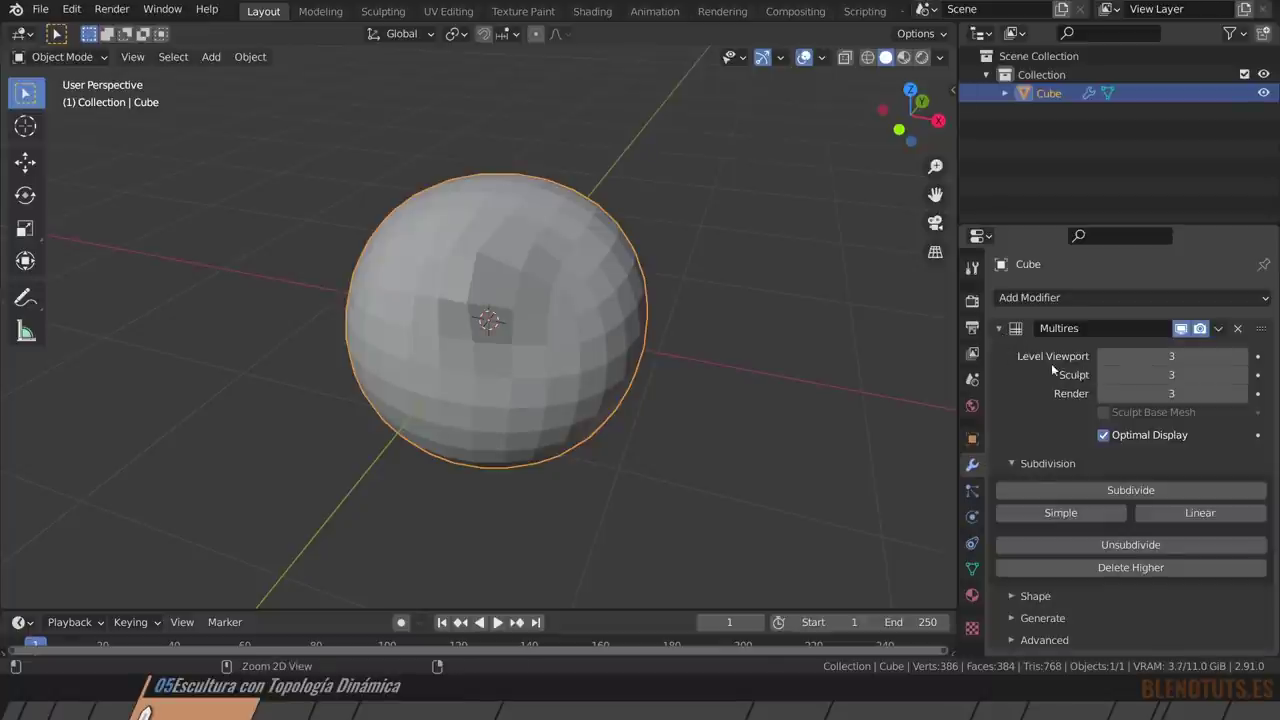
{"action": "left_click", "coordinate": [1218, 329]}
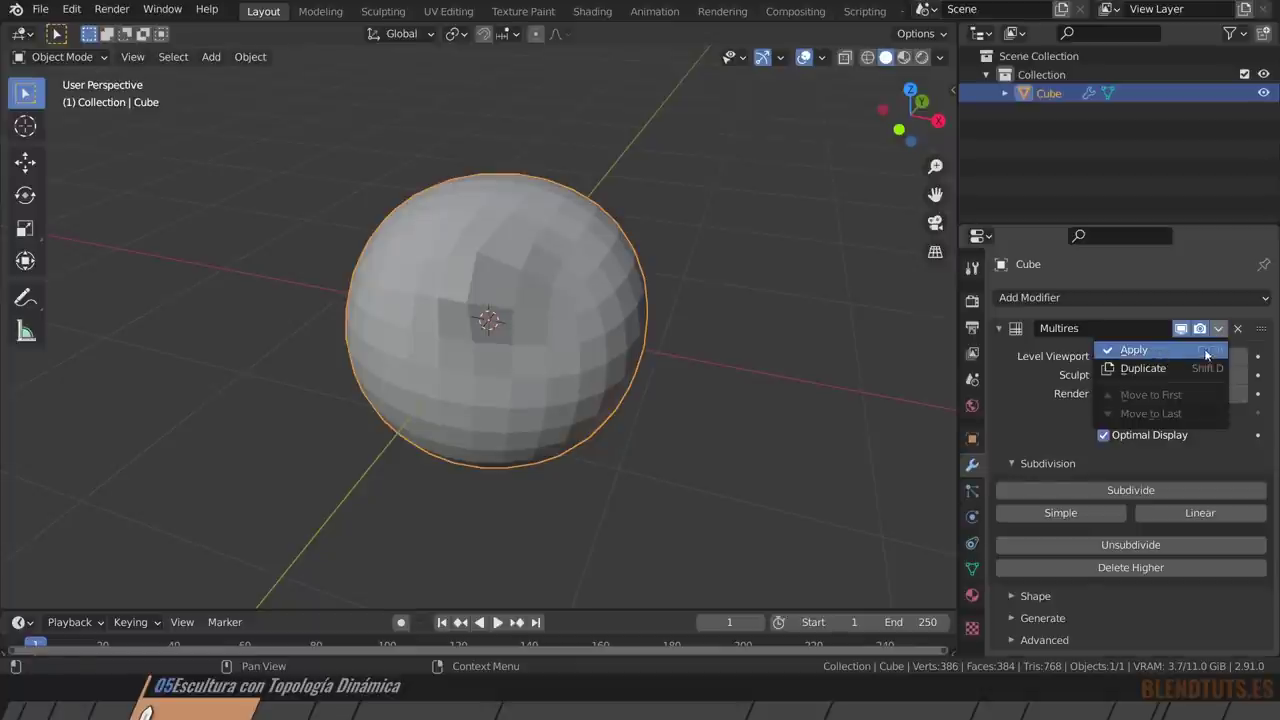
{"action": "left_click", "coordinate": [1136, 350]}
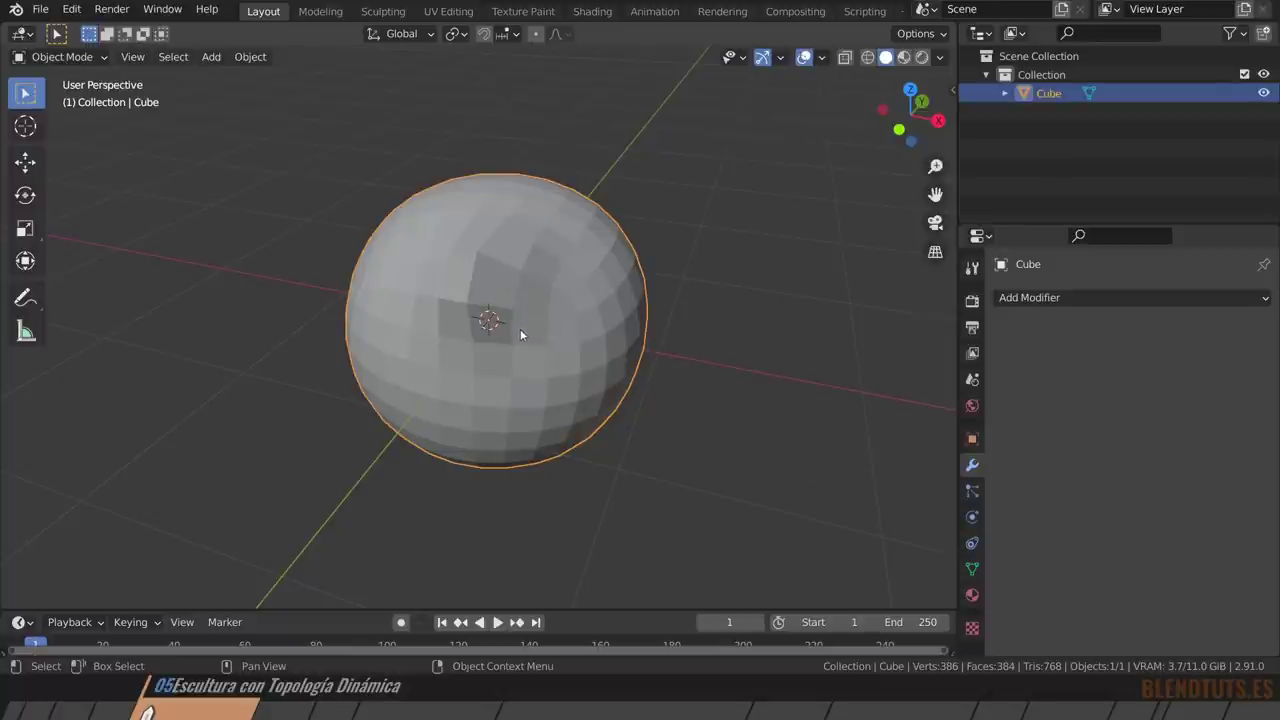
{"action": "left_click", "coordinate": [383, 11]}
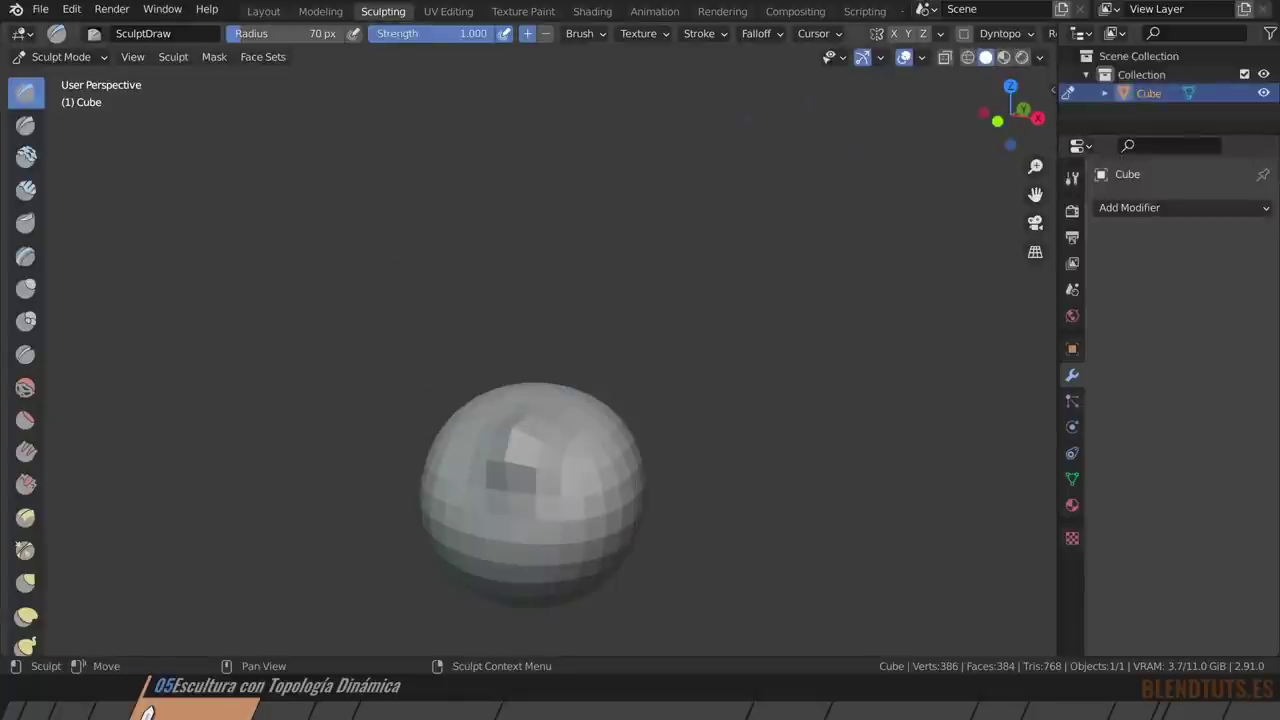
Enable Dynamic Topology and accept the vertex data warning.
{"action": "scroll", "coordinate": [1012, 36], "scroll_direction": "down", "scroll_amount": 3}
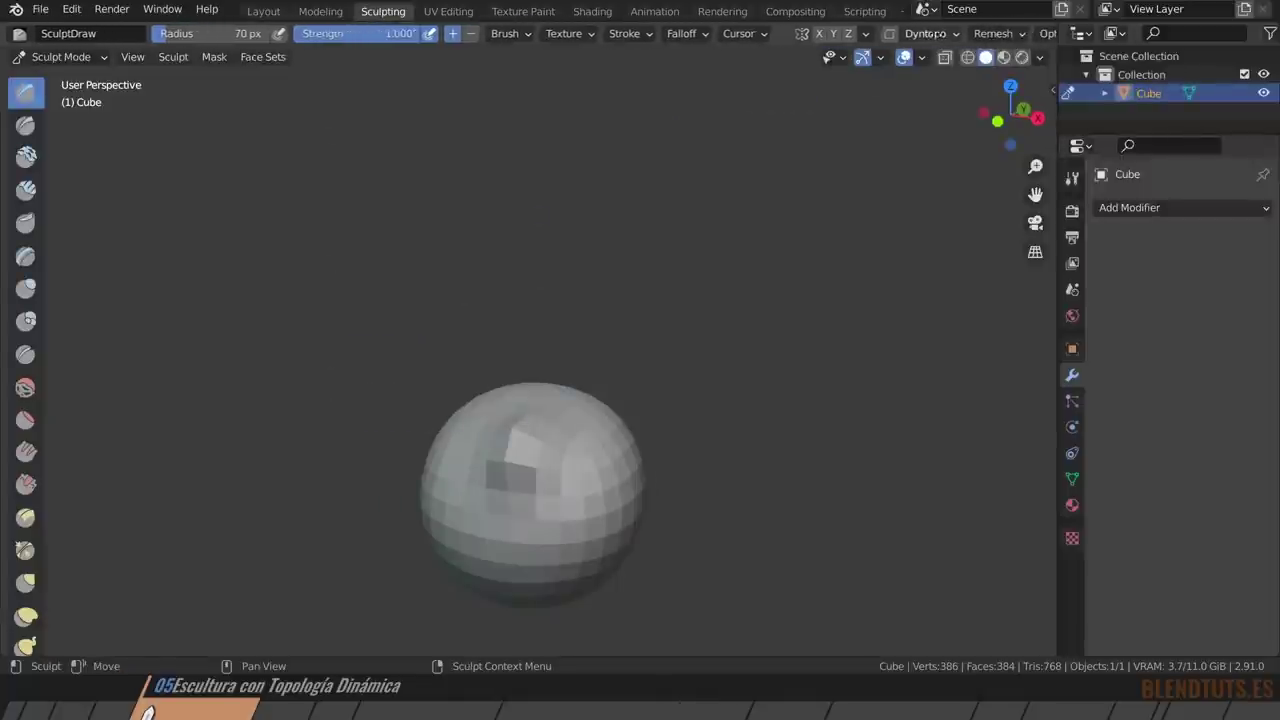
{"action": "left_click", "coordinate": [876, 36]}
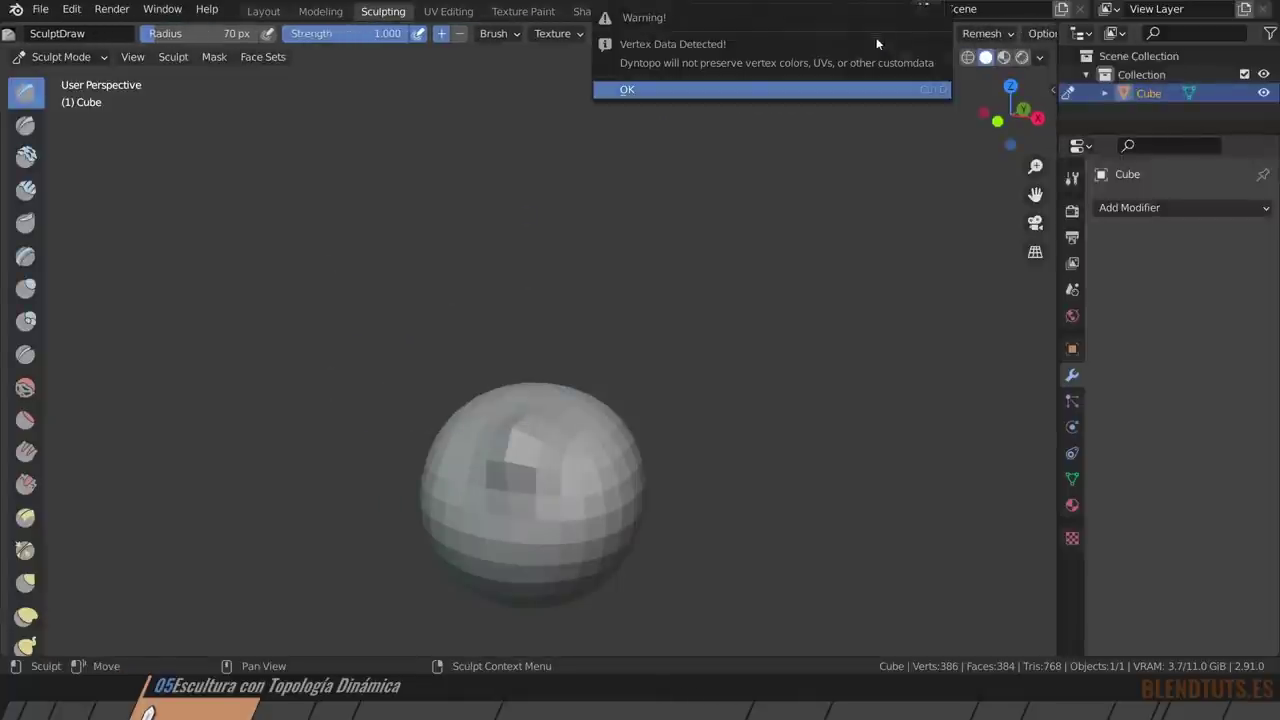
{"action": "left_click", "coordinate": [765, 88]}
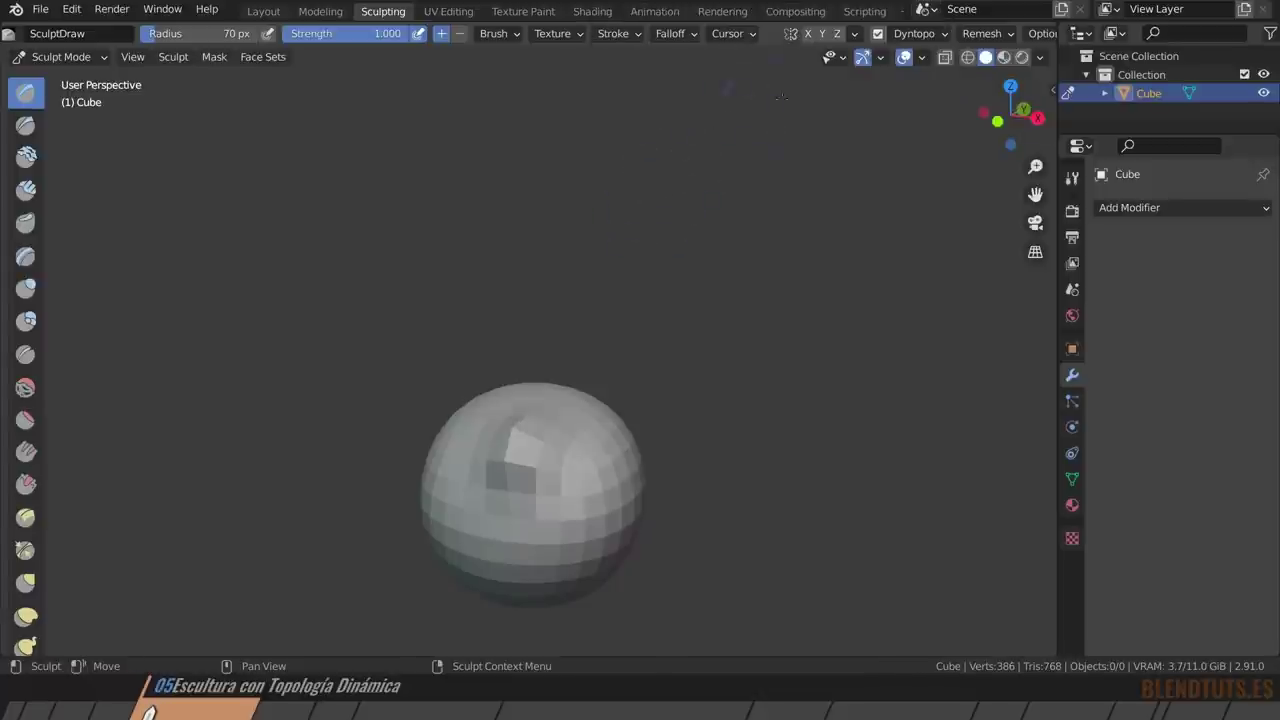
Set Detail Size to about 8.30 px and sculpt a first dent at the sphere's centre.
{"action": "left_click", "coordinate": [925, 34]}
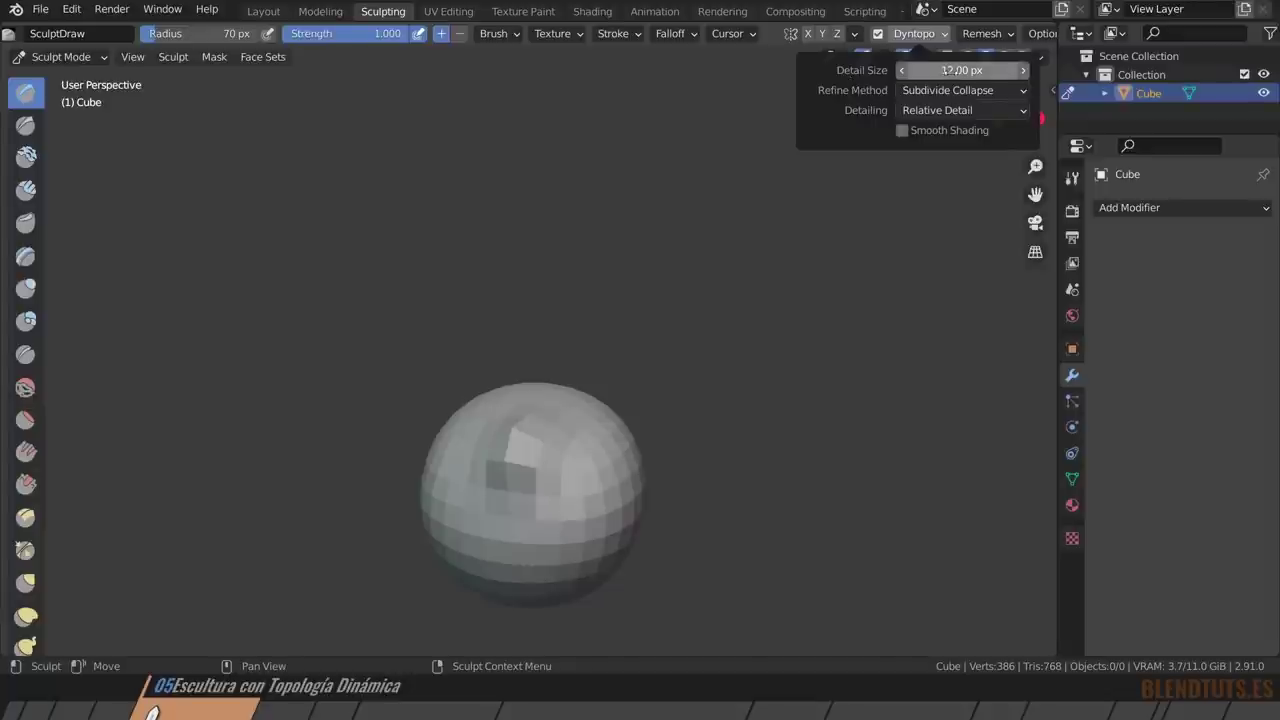
{"action": "left_click_drag", "start_coordinate": [942, 70], "coordinate": [1055, 69]}
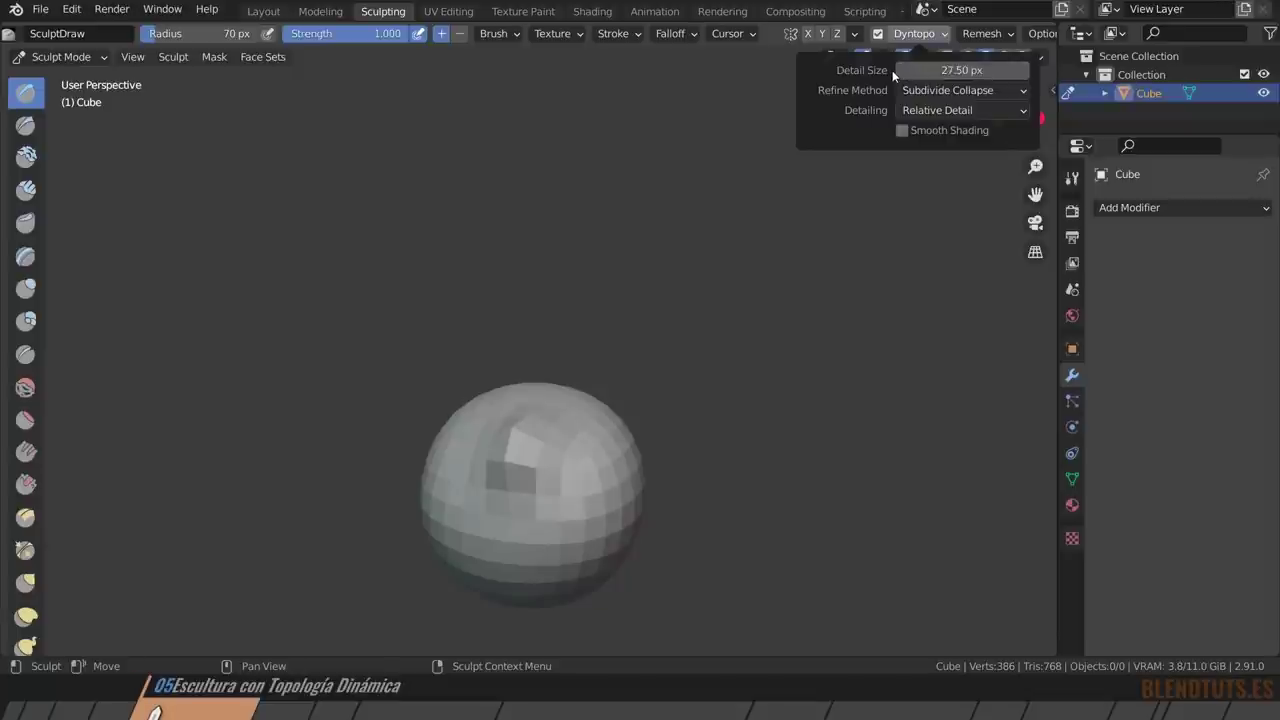
{"action": "mouse_move", "coordinate": [898, 70]}
{"action": "left_mouse_down"}
{"action": "mouse_move", "coordinate": [902, 80]}
{"action": "mouse_move", "coordinate": [880, 80]}
{"action": "left_mouse_up"}
{"action": "left_click", "coordinate": [915, 33]}
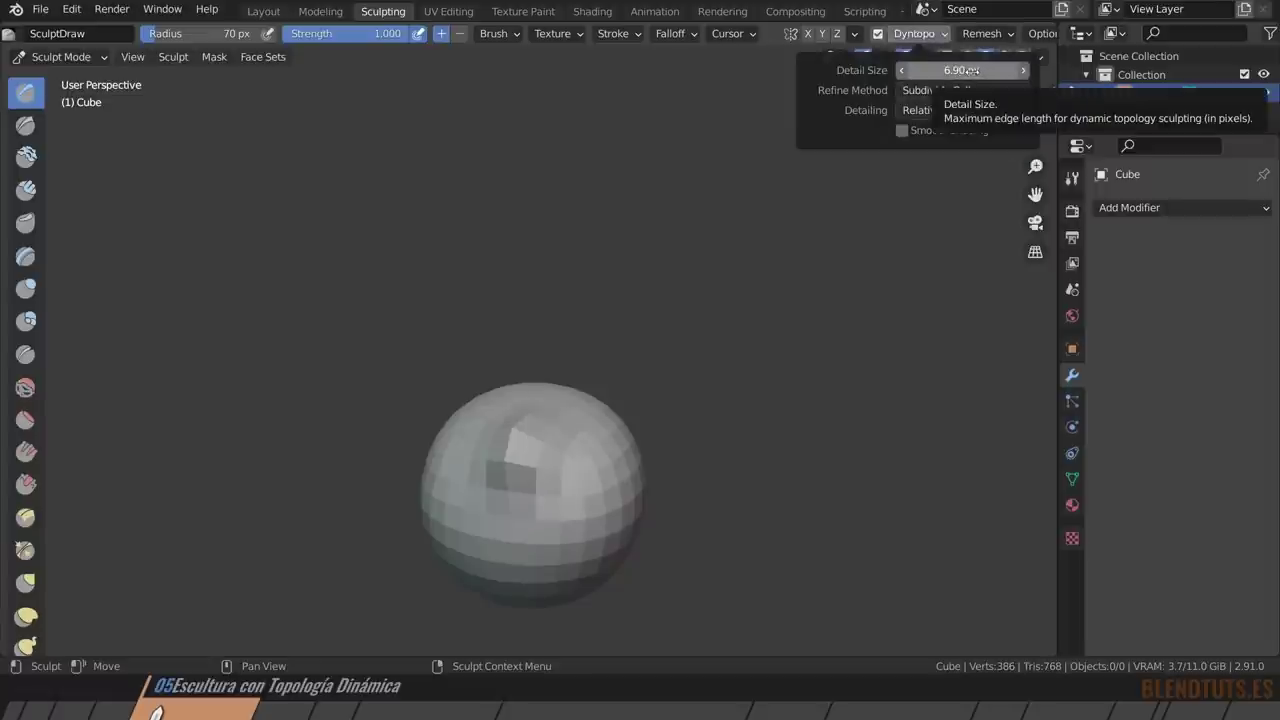
{"action": "left_click_drag", "start_coordinate": [971, 70], "coordinate": [953, 70]}
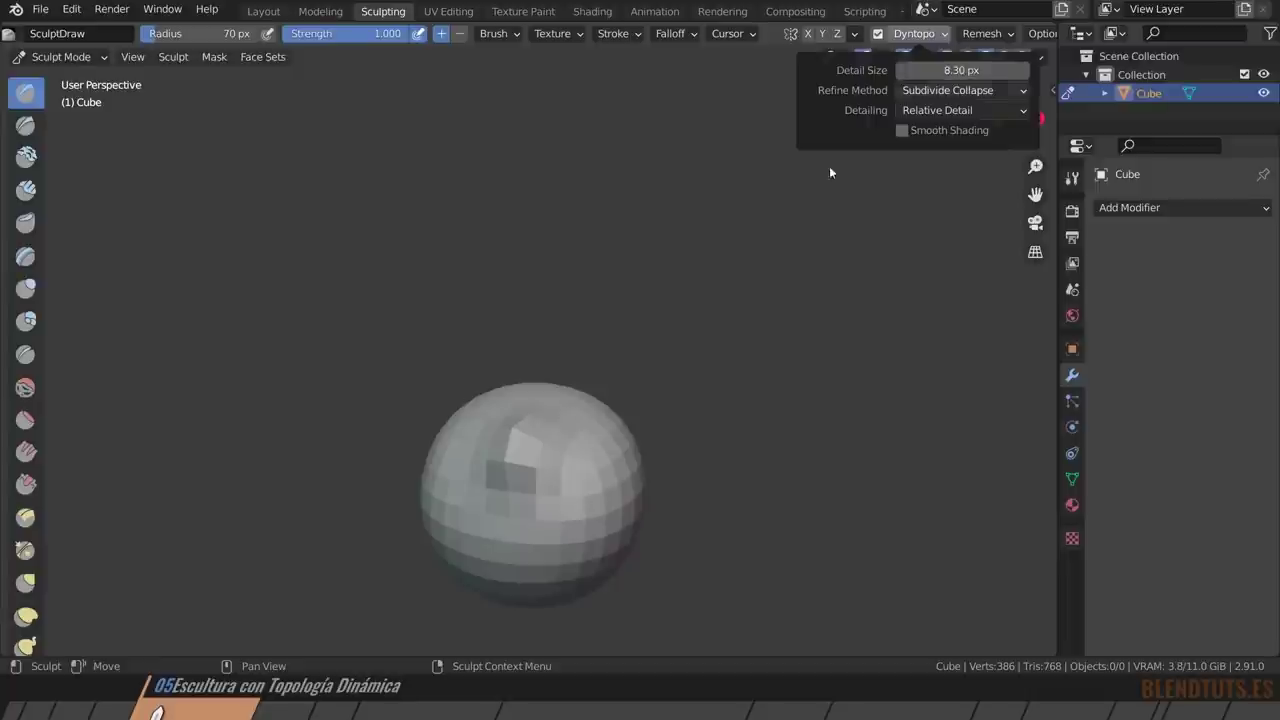
{"action": "mouse_move", "coordinate": [560, 445]}
{"action": "left_mouse_down"}
{"action": "mouse_move", "coordinate": [571, 494]}
{"action": "mouse_move", "coordinate": [550, 497]}
{"action": "left_mouse_up"}
{"action": "middle_click_drag", "start_coordinate": [550, 497], "coordinate": [548, 470]}
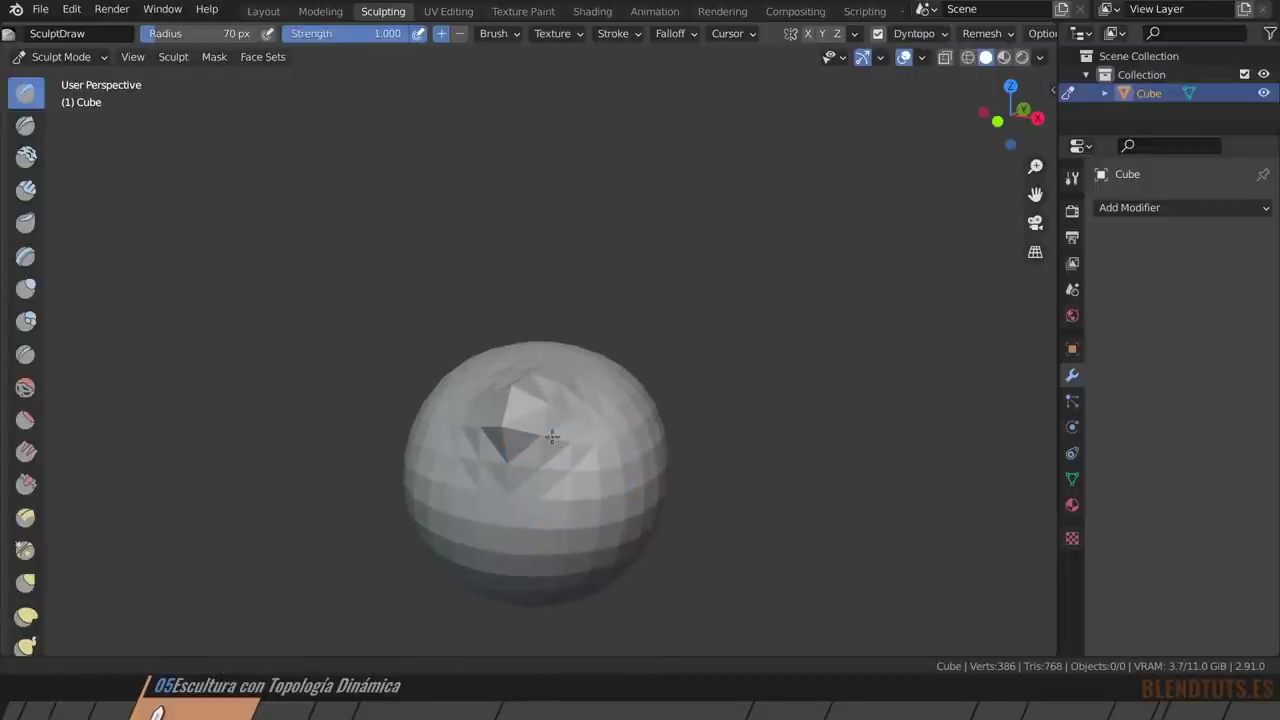
Carve a groove across the sphere's top, checking it in wireframe before returning to solid shading.
{"action": "scroll", "coordinate": [566, 350], "scroll_direction": "up", "scroll_amount": 4}
{"action": "left_click_drag", "start_coordinate": [566, 391], "coordinate": [485, 485]}
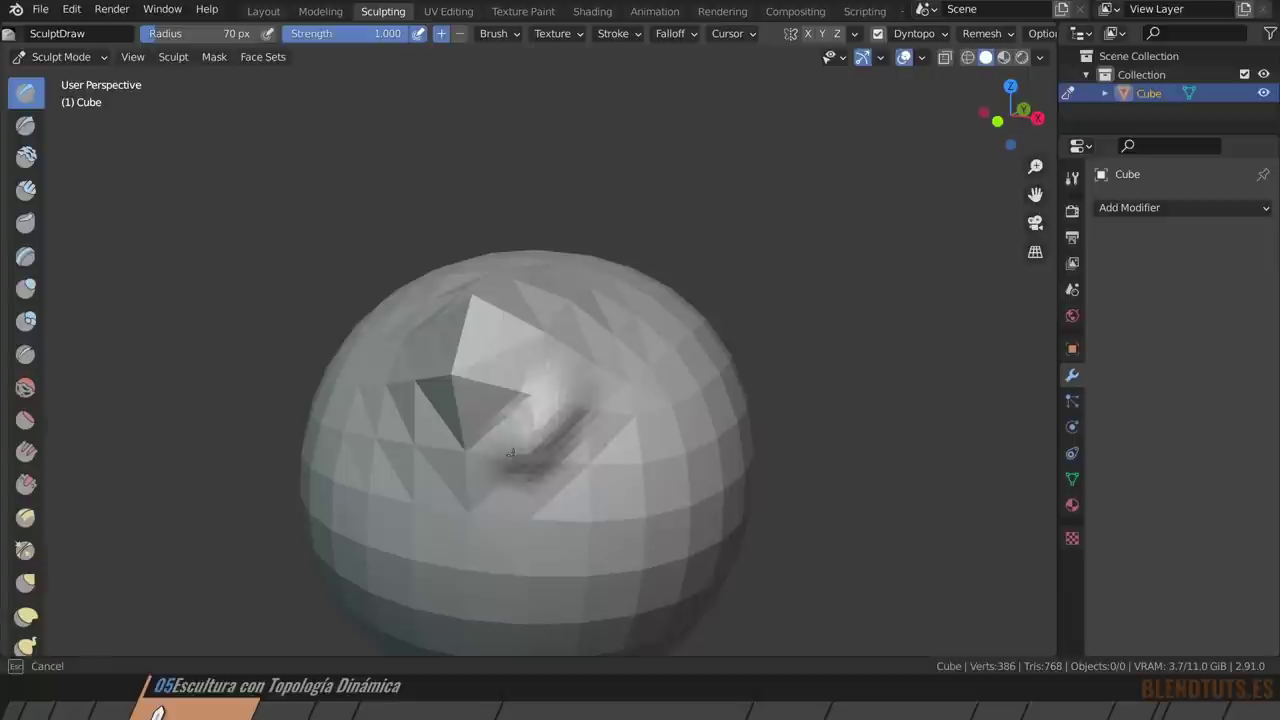
{"action": "mouse_move", "coordinate": [557, 371]}
{"action": "left_mouse_down"}
{"action": "mouse_move", "coordinate": [460, 460]}
{"action": "mouse_move", "coordinate": [535, 375]}
{"action": "mouse_move", "coordinate": [480, 470]}
{"action": "mouse_move", "coordinate": [580, 400]}
{"action": "mouse_move", "coordinate": [520, 455]}
{"action": "left_mouse_up"}
{"action": "key", "text": "z"}
{"action": "left_click", "coordinate": [572, 314]}
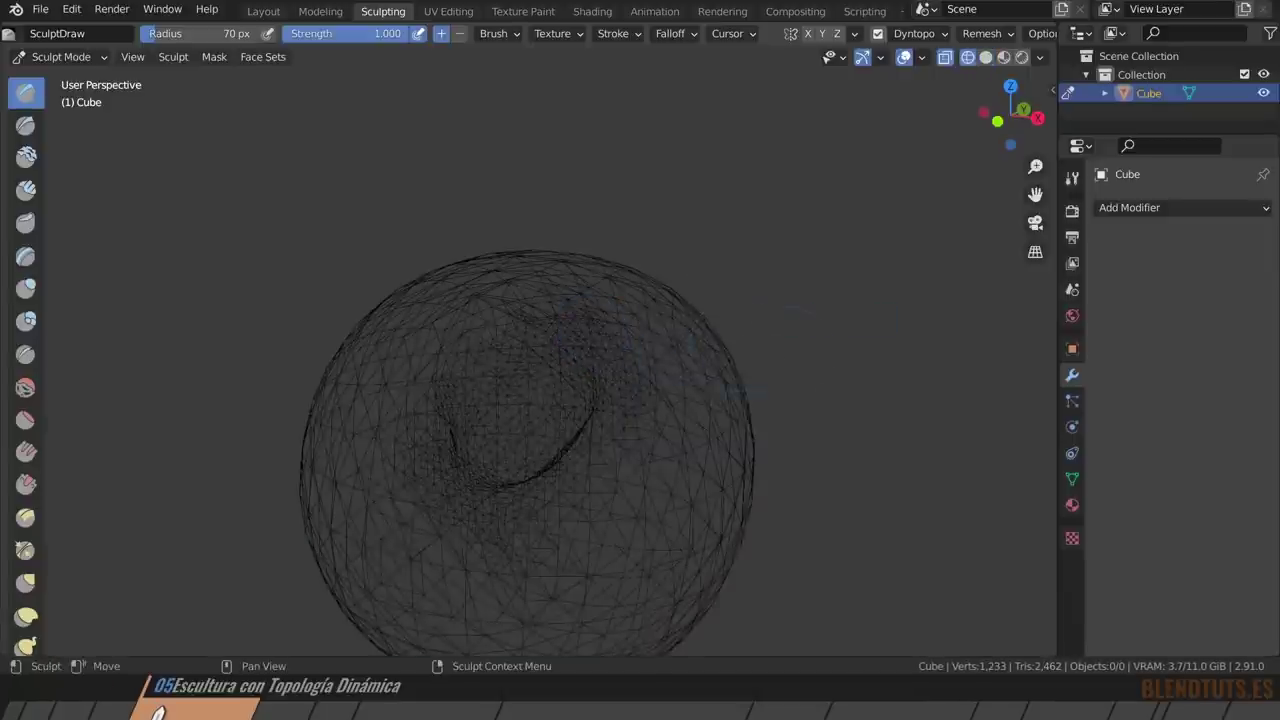
{"action": "left_click_drag", "start_coordinate": [596, 405], "coordinate": [608, 443]}
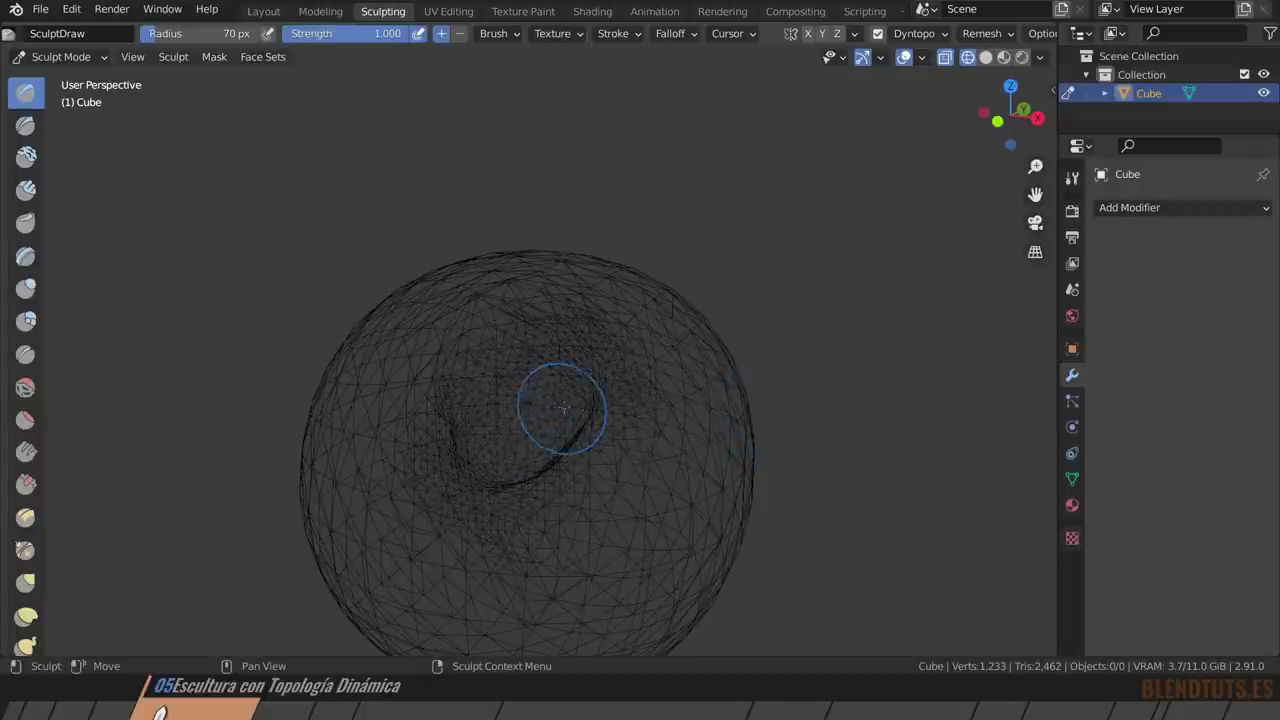
{"action": "key", "text": "z"}
{"action": "left_click", "coordinate": [660, 403]}
Raise an elongated oval bump in the groove with a smaller inner oval on it.
{"action": "middle_click_drag", "start_coordinate": [545, 445], "coordinate": [588, 292], "text": "ctrl"}
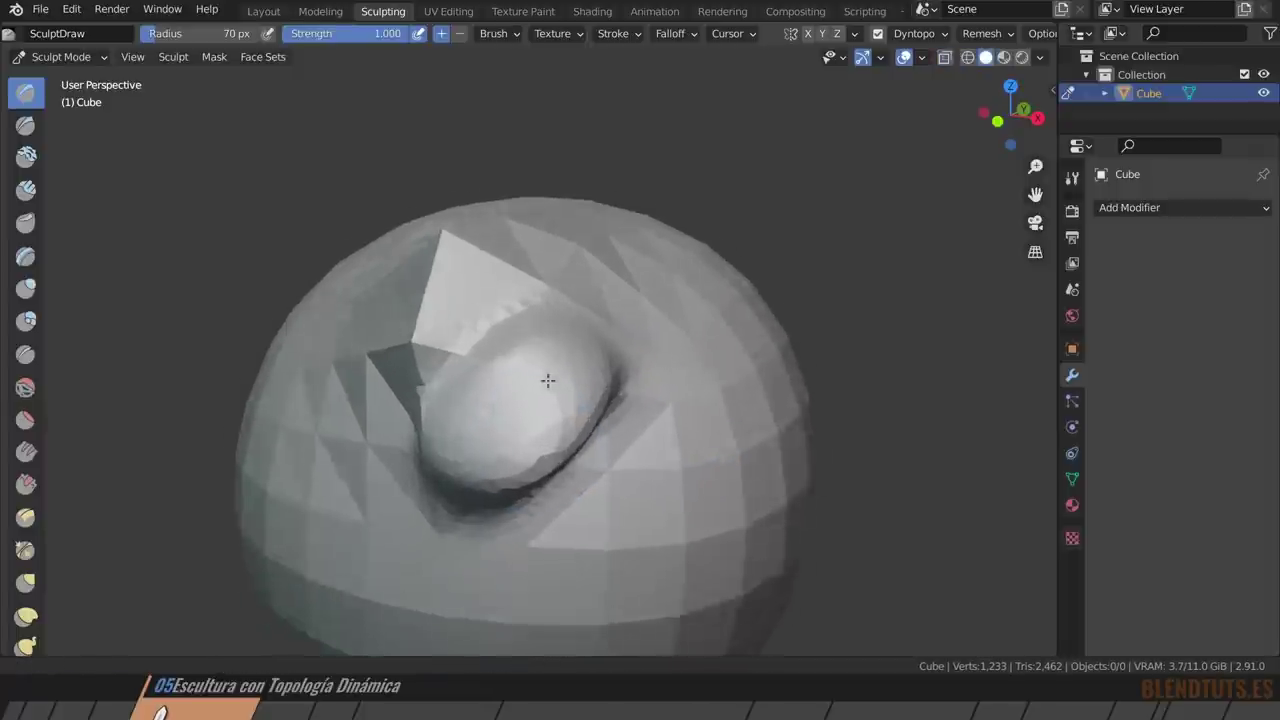
{"action": "left_click_drag", "start_coordinate": [589, 292], "coordinate": [543, 389]}
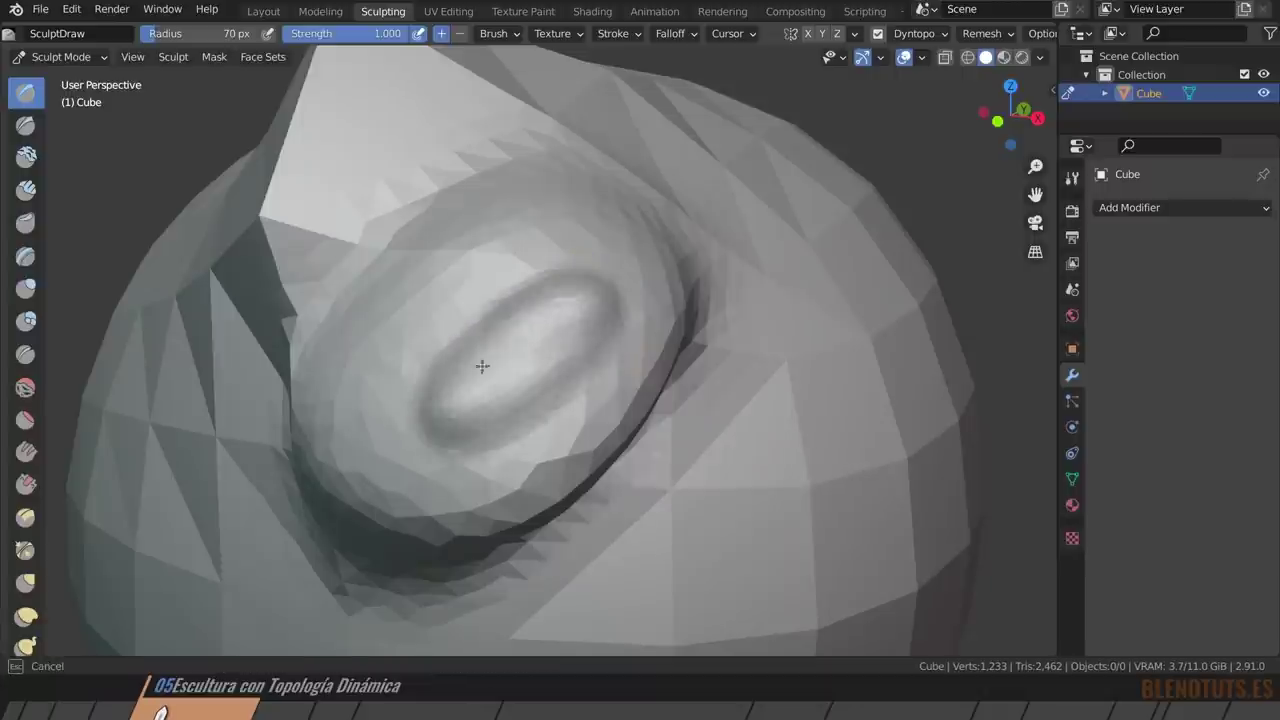
{"action": "middle_click_drag", "start_coordinate": [543, 389], "coordinate": [528, 271], "text": "ctrl"}
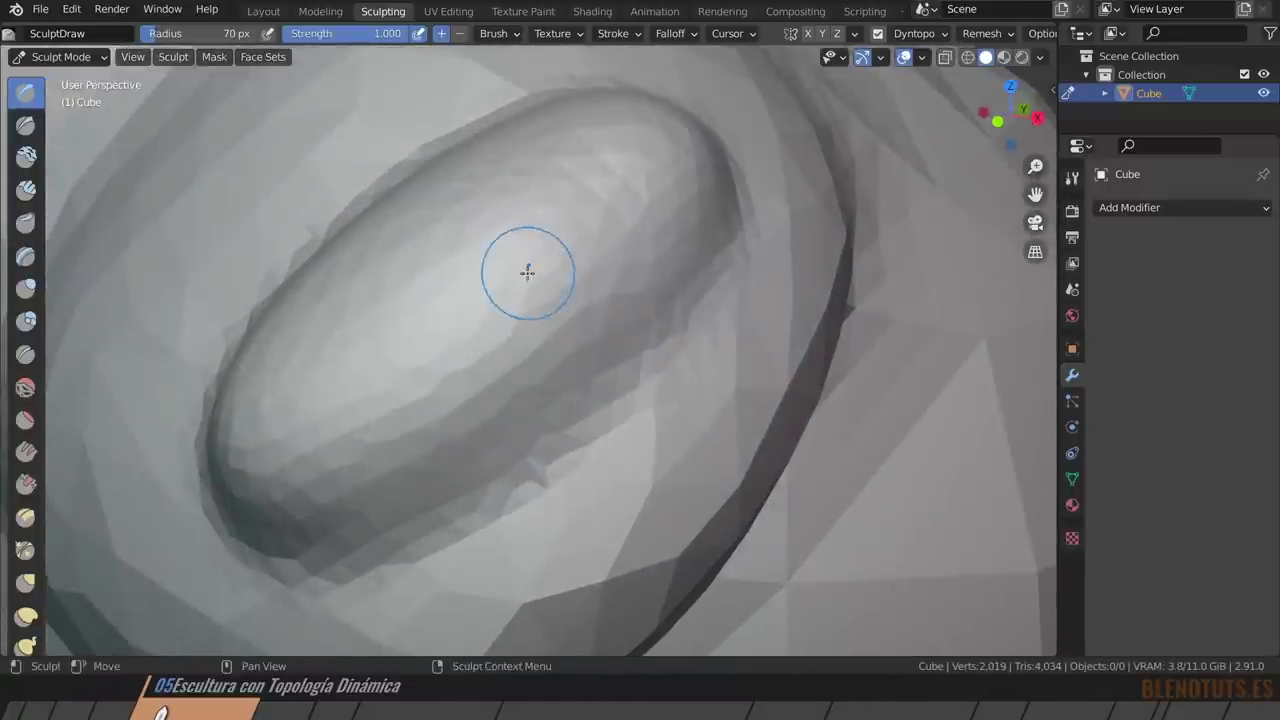
{"action": "mouse_move", "coordinate": [528, 271]}
{"action": "left_mouse_down"}
{"action": "mouse_move", "coordinate": [420, 351]}
{"action": "mouse_move", "coordinate": [526, 242]}
{"action": "mouse_move", "coordinate": [500, 280]}
{"action": "left_mouse_up"}
{"action": "mouse_move", "coordinate": [500, 280]}
{"action": "middle_mouse_down", "text": "ctrl"}
{"action": "mouse_move", "coordinate": [491, 291]}
{"action": "mouse_move", "coordinate": [489, 240]}
{"action": "mouse_move", "coordinate": [474, 235]}
{"action": "middle_mouse_up", "text": "ctrl"}
{"action": "mouse_move", "coordinate": [474, 235]}
{"action": "left_mouse_down"}
{"action": "mouse_move", "coordinate": [486, 220]}
{"action": "mouse_move", "coordinate": [500, 229]}
{"action": "mouse_move", "coordinate": [474, 234]}
{"action": "left_mouse_up"}
{"action": "mouse_move", "coordinate": [474, 234]}
{"action": "middle_mouse_down", "text": "ctrl"}
{"action": "mouse_move", "coordinate": [513, 259]}
{"action": "mouse_move", "coordinate": [510, 230]}
{"action": "mouse_move", "coordinate": [500, 263]}
{"action": "middle_mouse_up", "text": "ctrl"}
{"action": "left_click_drag", "start_coordinate": [500, 263], "coordinate": [531, 220]}
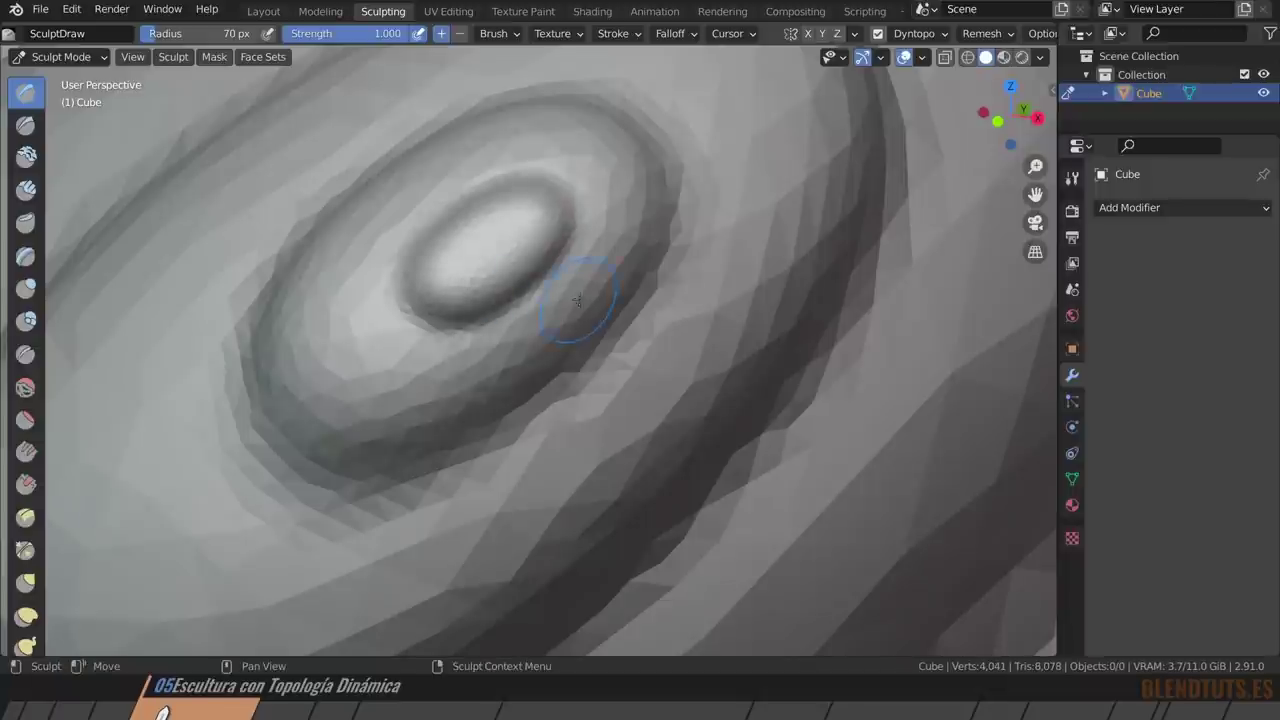
{"action": "left_click", "coordinate": [920, 57]}
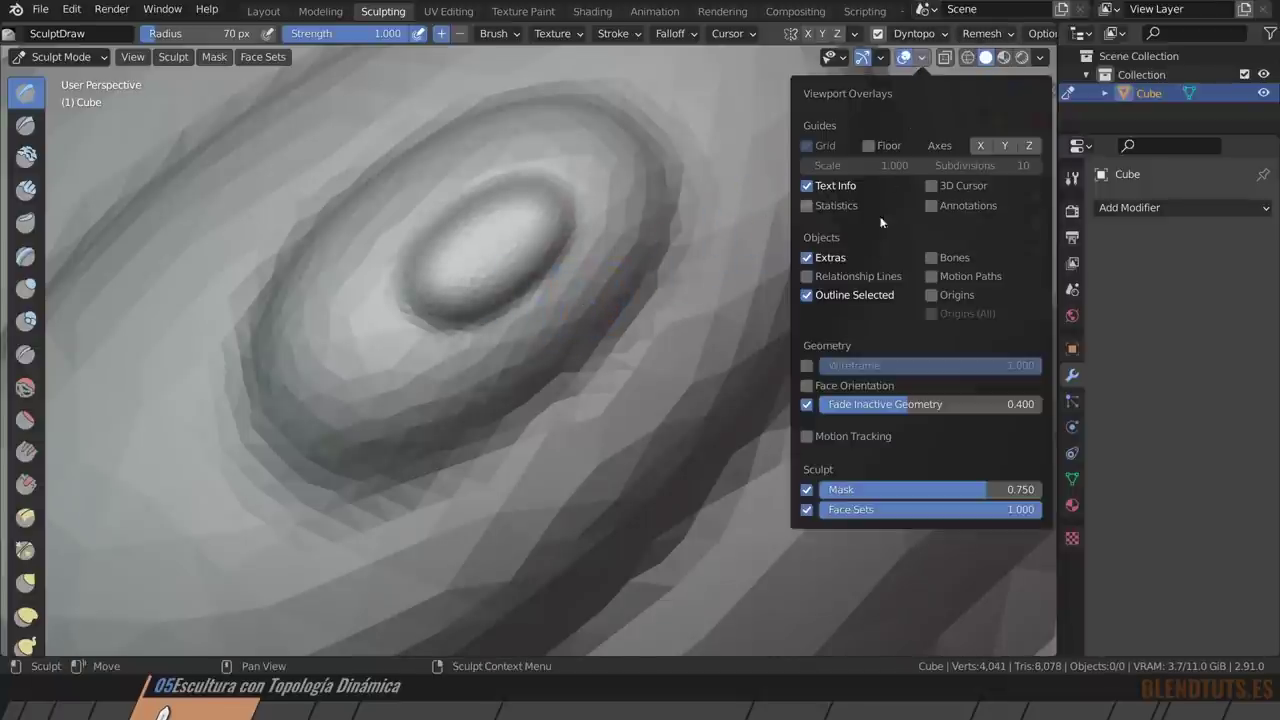
Turn on the wireframe overlay and orbit and zoom to inspect the dense triangles around the pit.
{"action": "left_click", "coordinate": [807, 367]}
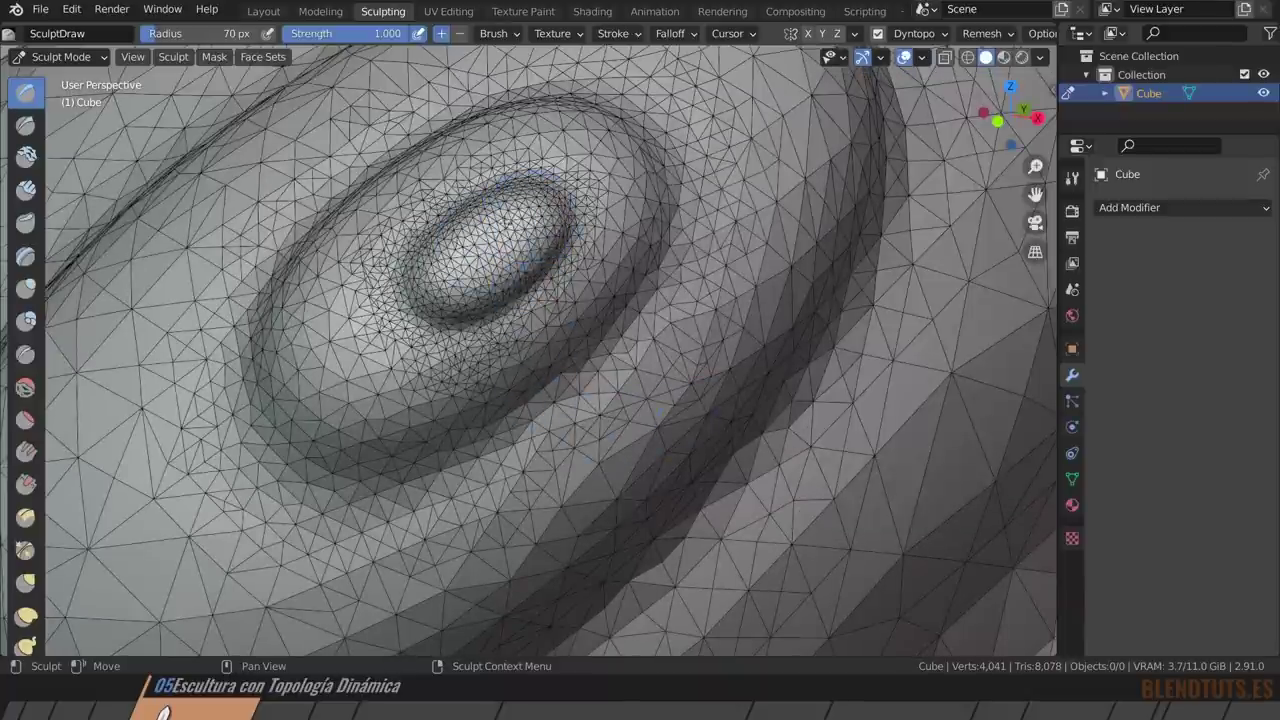
{"action": "mouse_move", "coordinate": [571, 290]}
{"action": "middle_mouse_down"}
{"action": "mouse_move", "coordinate": [640, 300]}
{"action": "mouse_move", "coordinate": [640, 360]}
{"action": "middle_mouse_up"}
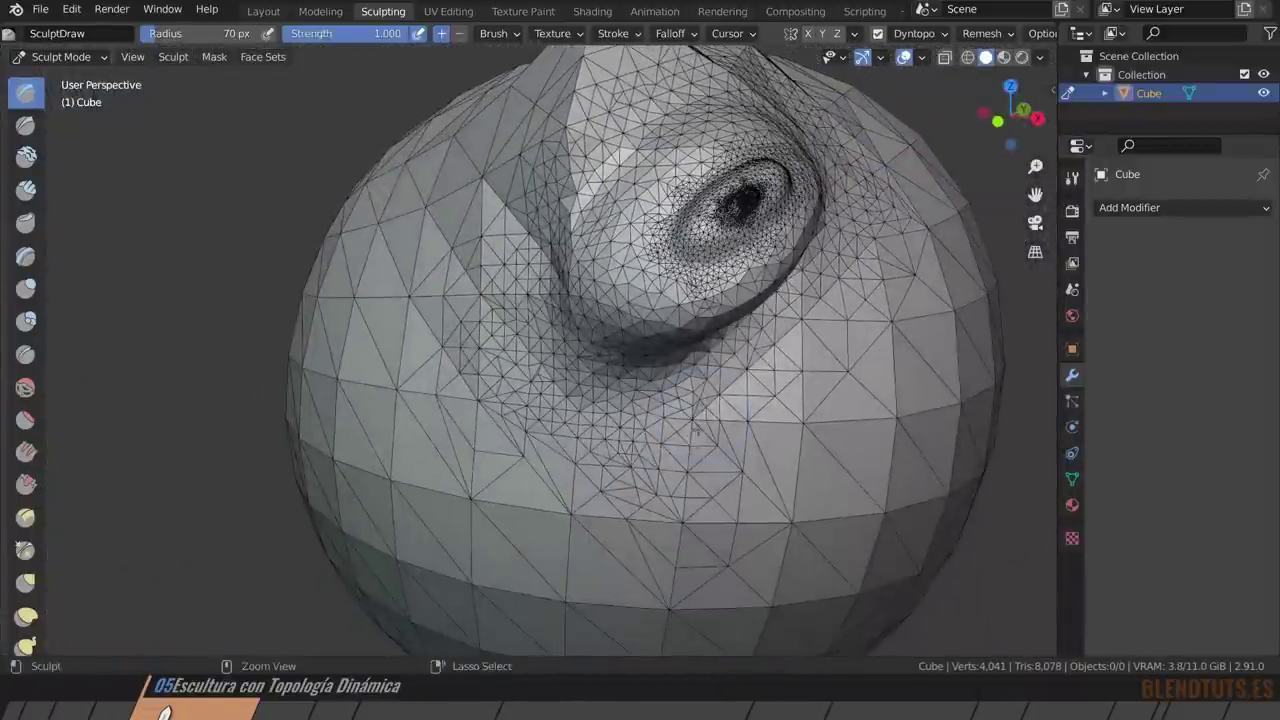
{"action": "middle_click_drag", "start_coordinate": [698, 430], "coordinate": [775, 338], "text": "ctrl"}
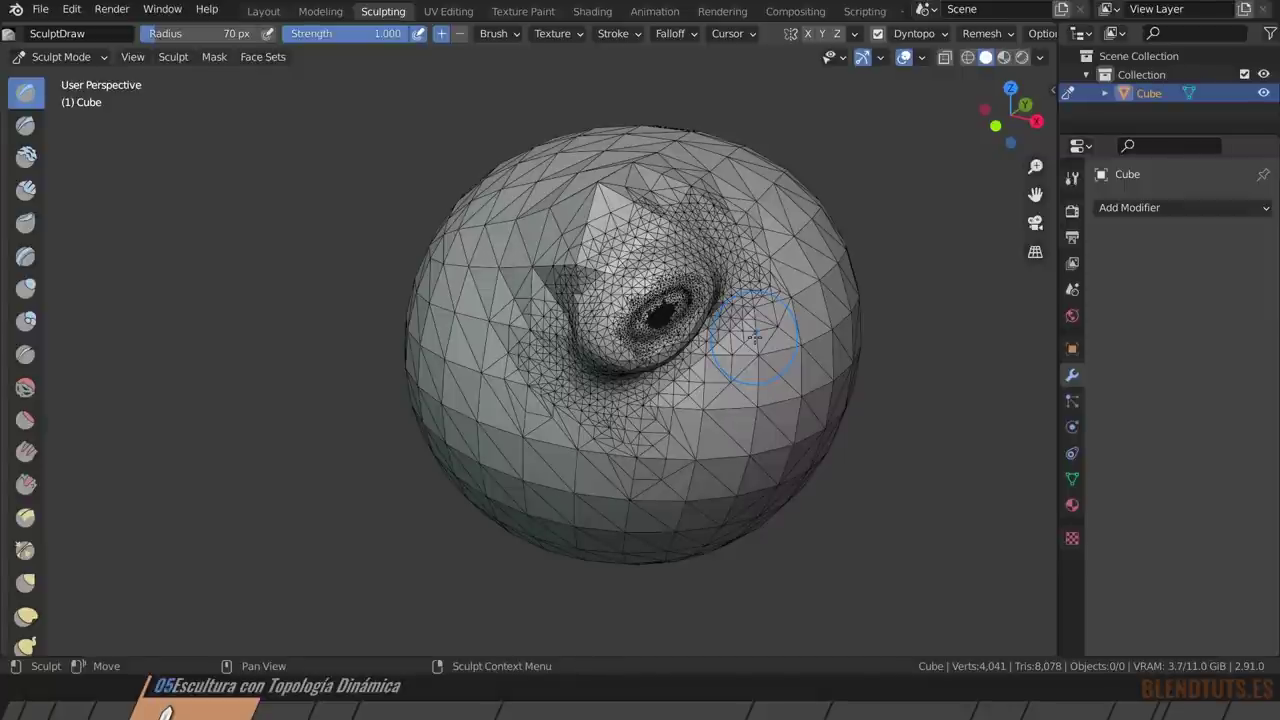
{"action": "middle_click_drag", "start_coordinate": [755, 338], "coordinate": [755, 230], "text": "ctrl"}
{"action": "mouse_move", "coordinate": [645, 230]}
{"action": "middle_mouse_down", "text": "ctrl"}
{"action": "mouse_move", "coordinate": [645, 305]}
{"action": "mouse_move", "coordinate": [645, 290]}
{"action": "middle_mouse_up", "text": "ctrl"}
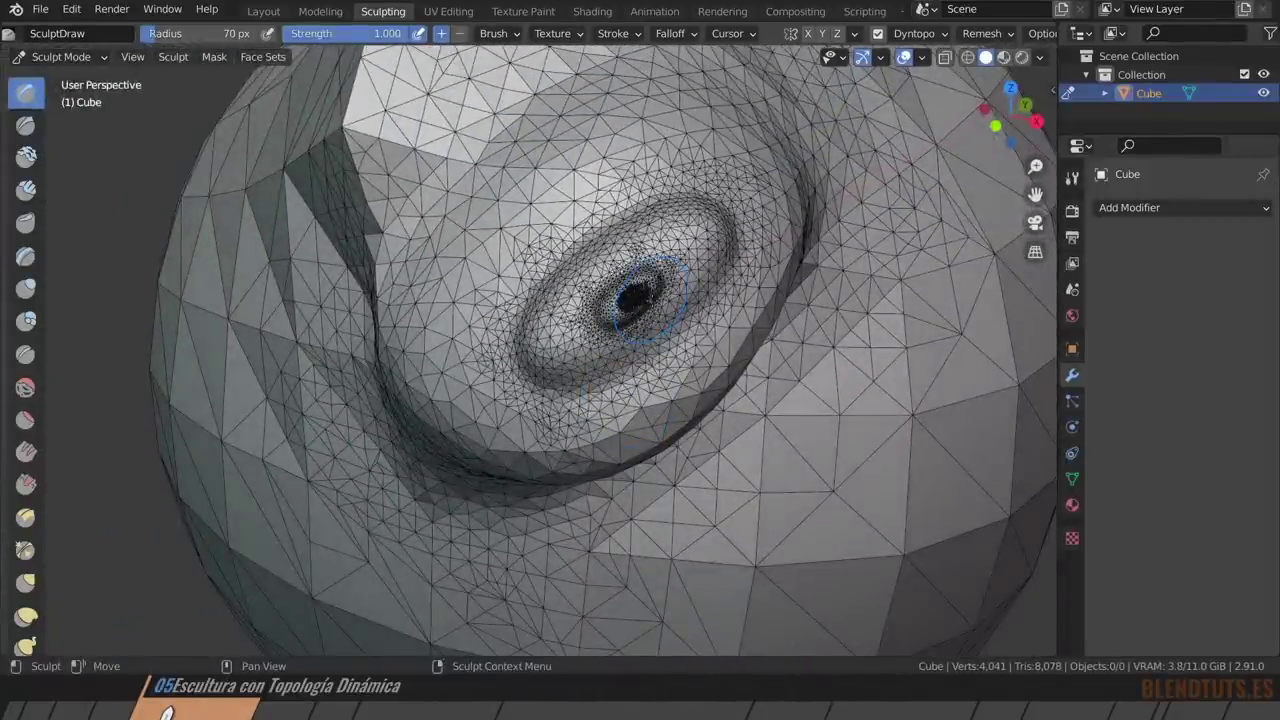
{"action": "left_click", "coordinate": [938, 34]}
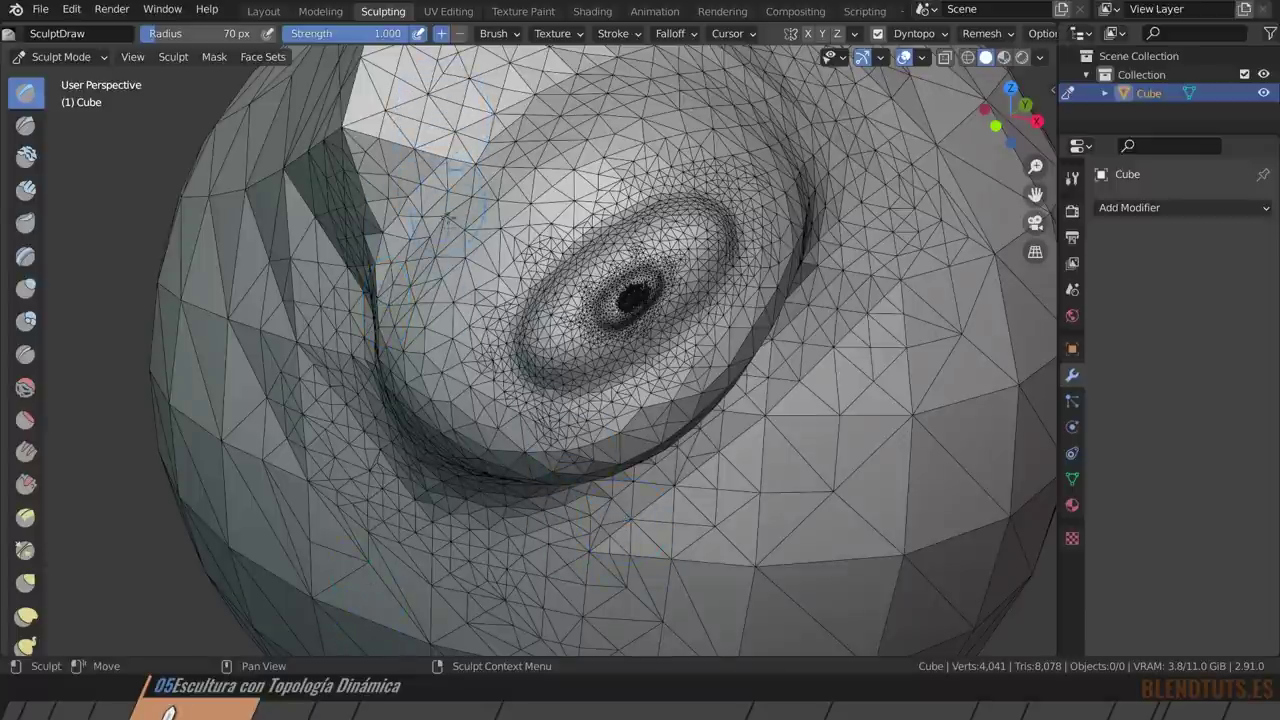
Switch the Cube to Object Mode and show the sidebar's View tab.
{"action": "left_click", "coordinate": [60, 56]}
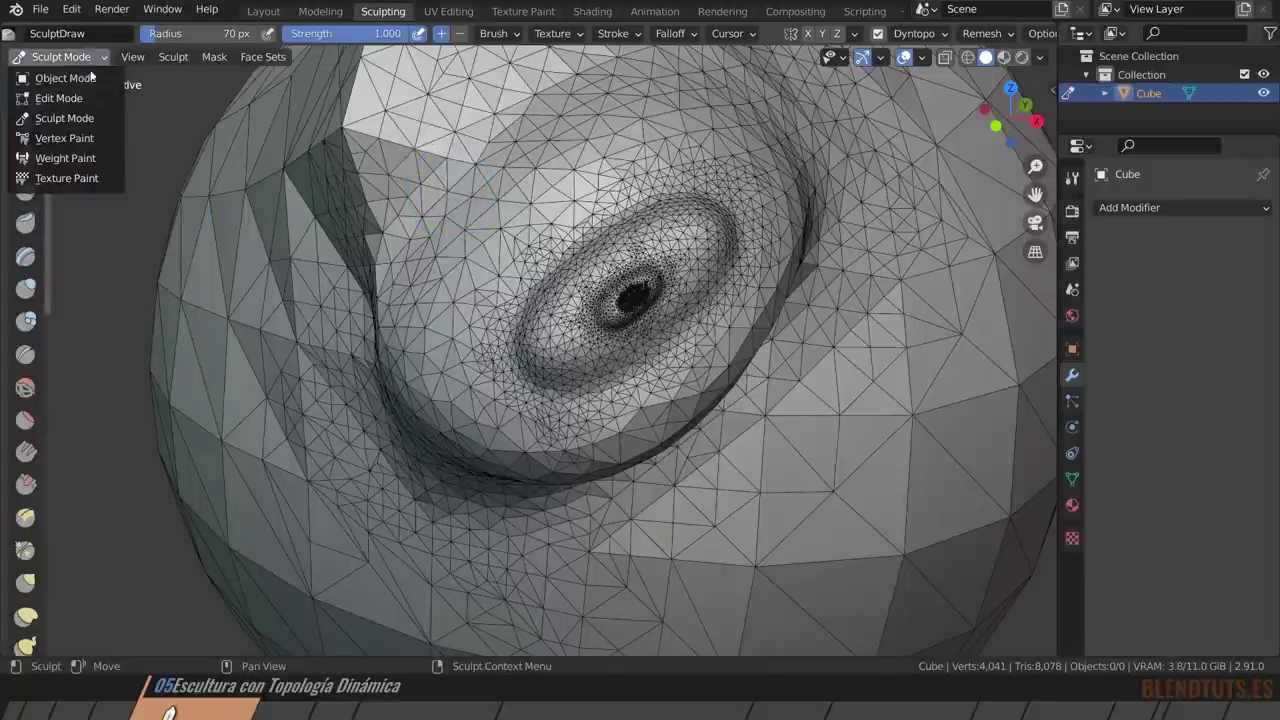
{"action": "left_click", "coordinate": [75, 77]}
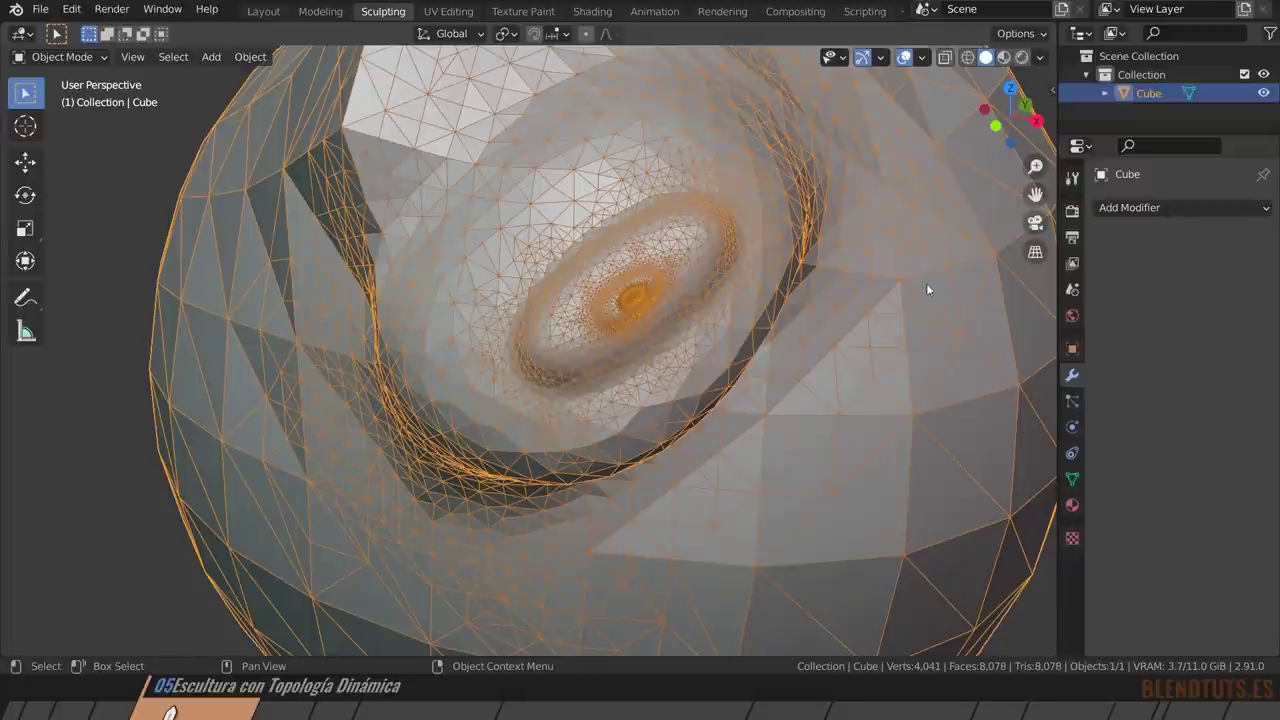
{"action": "key", "text": "n"}
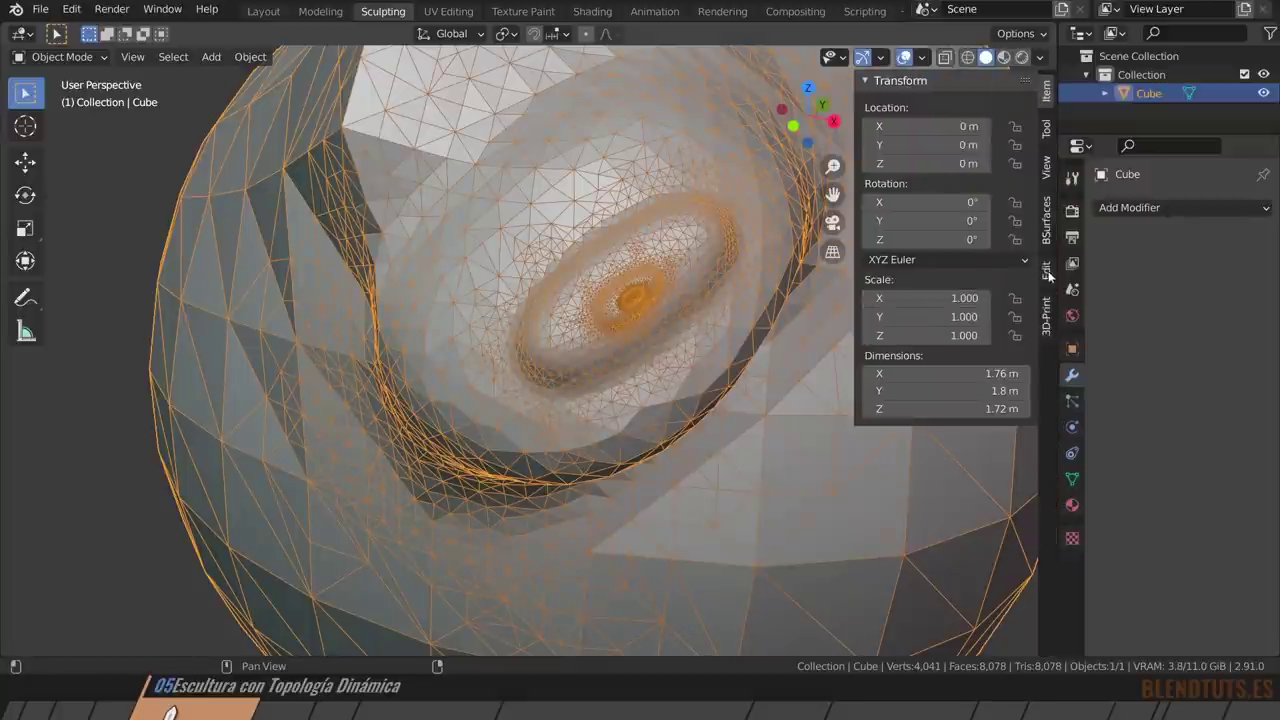
{"action": "left_click", "coordinate": [1047, 222]}
{"action": "left_click", "coordinate": [1048, 180]}
{"action": "left_click", "coordinate": [1048, 206]}
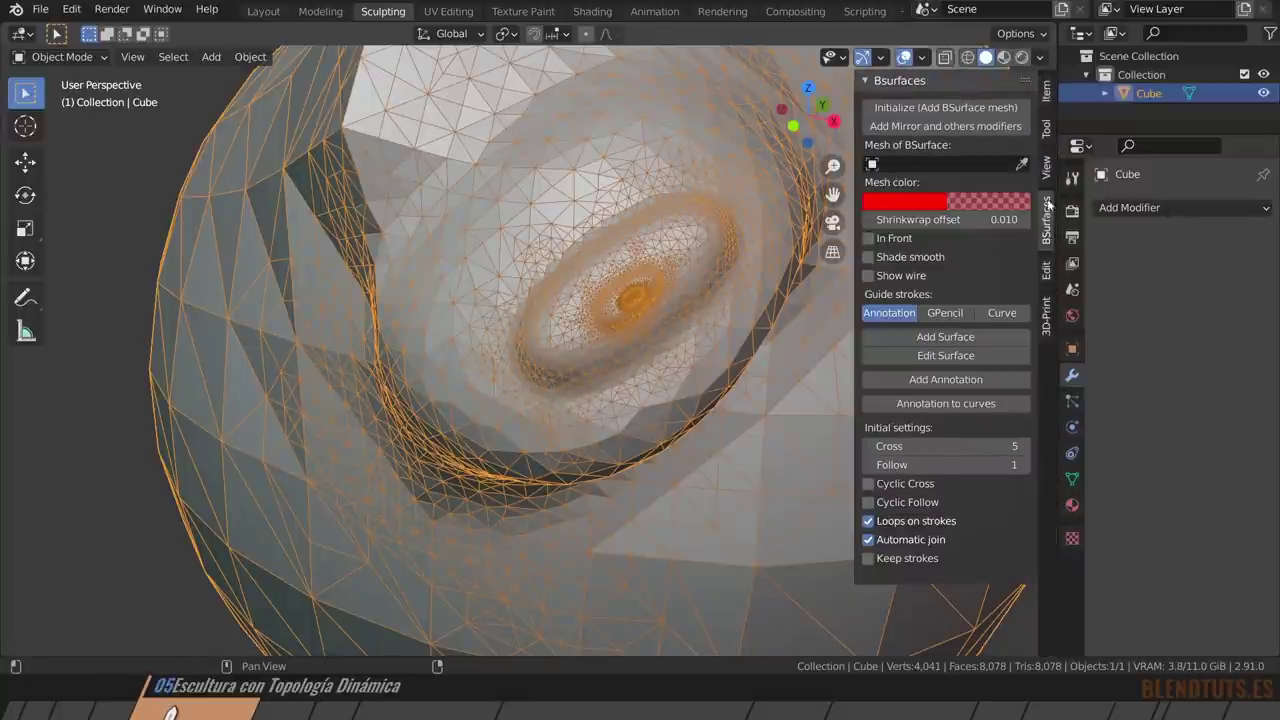
{"action": "left_click", "coordinate": [1047, 168]}
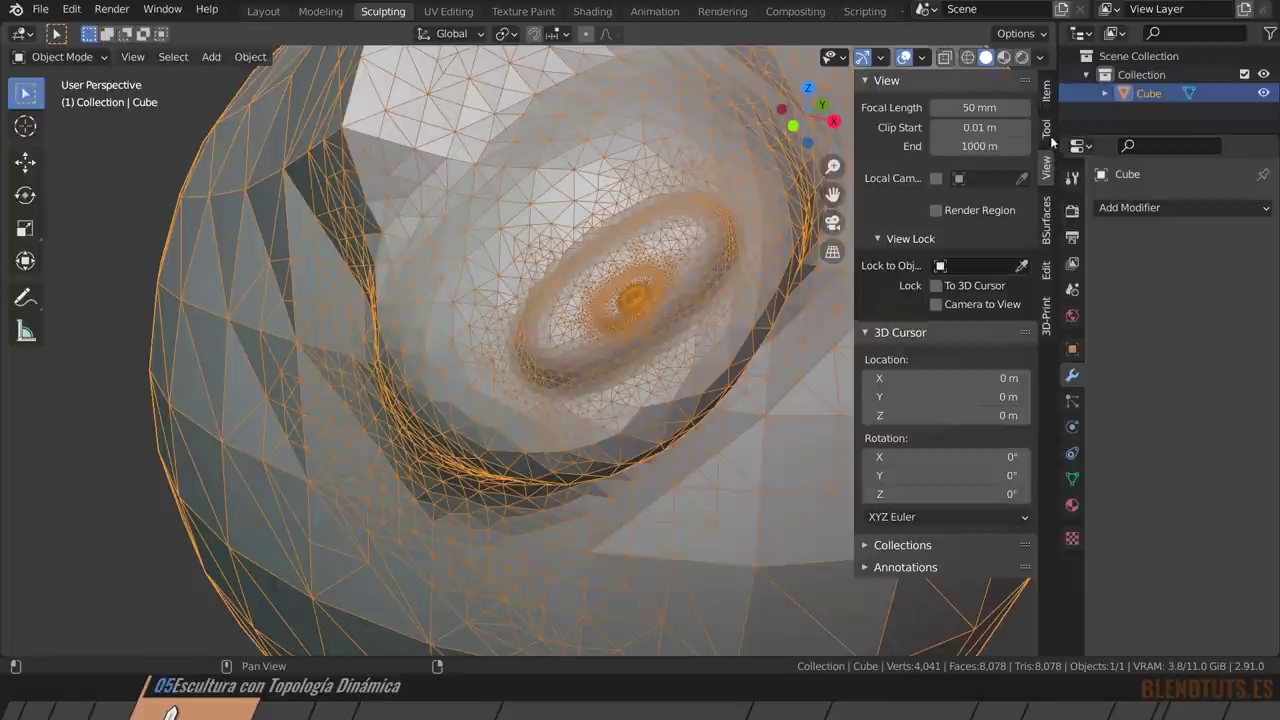
Pick the Annotate tool with View placement and unlink the existing Note annotation data.
{"action": "left_click", "coordinate": [905, 567]}
{"action": "scroll", "coordinate": [909, 566], "scroll_direction": "down", "scroll_amount": 3}
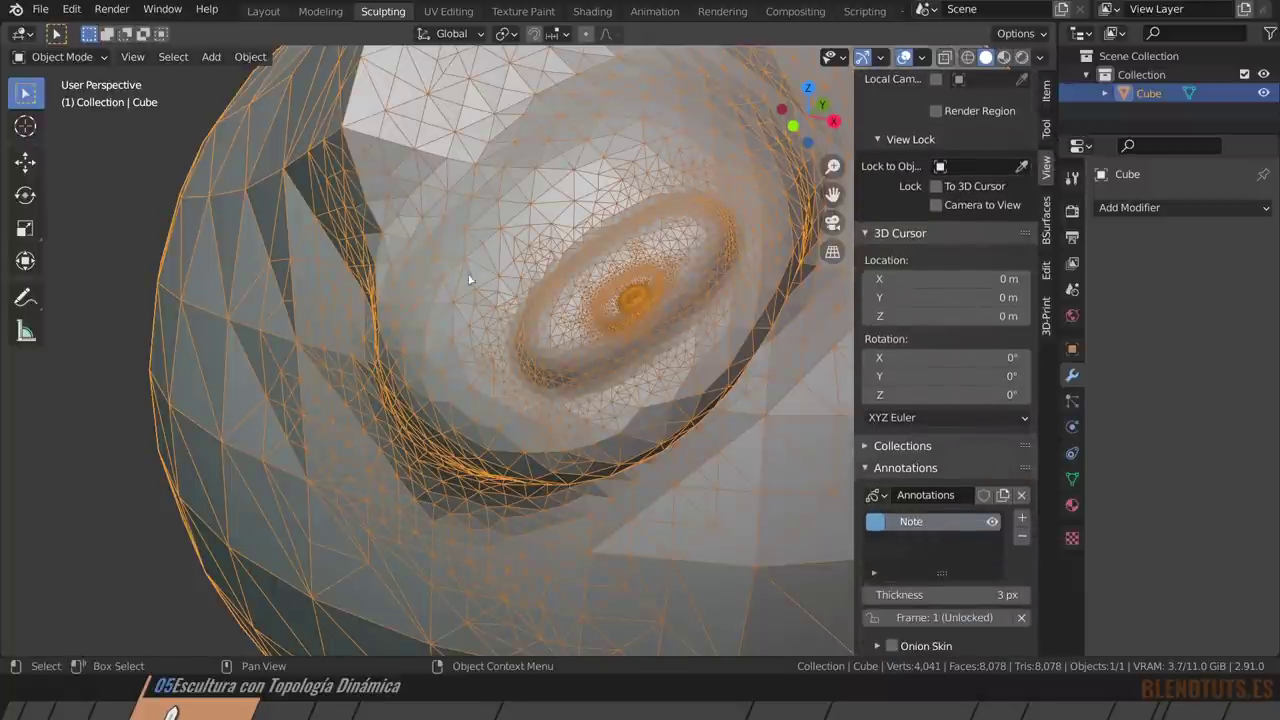
{"action": "left_click", "coordinate": [26, 297]}
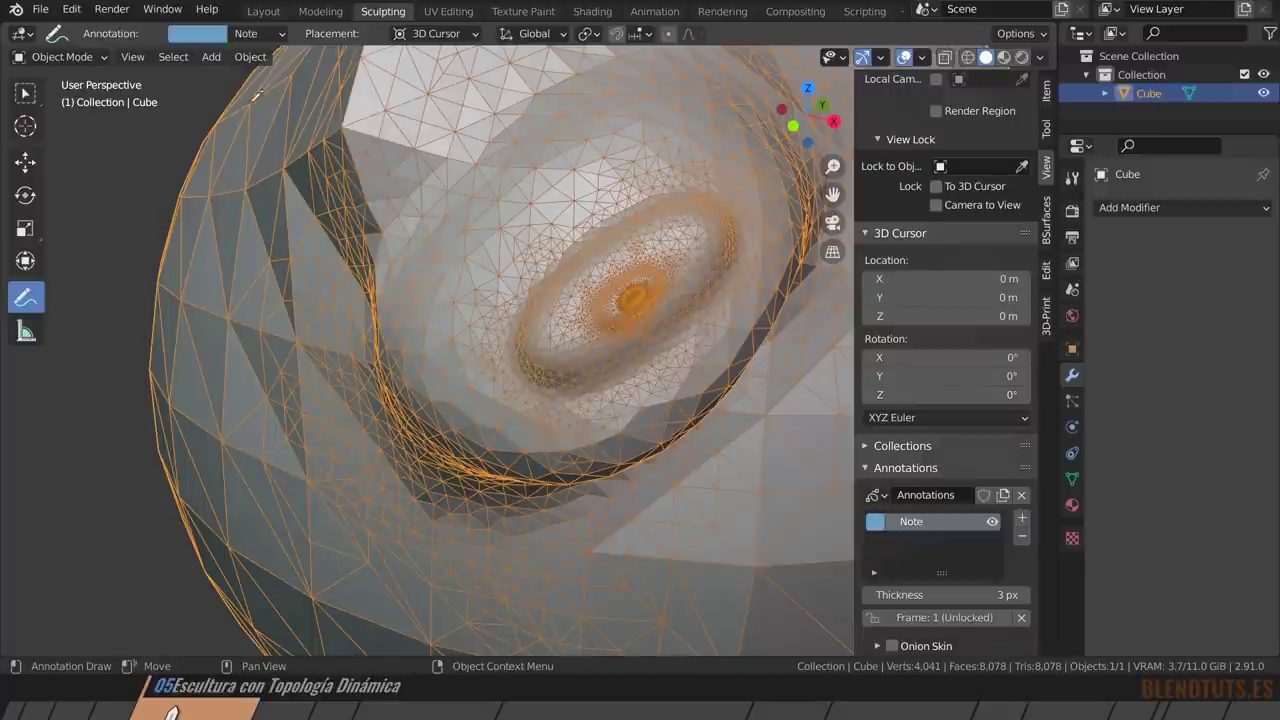
{"action": "left_click", "coordinate": [452, 36]}
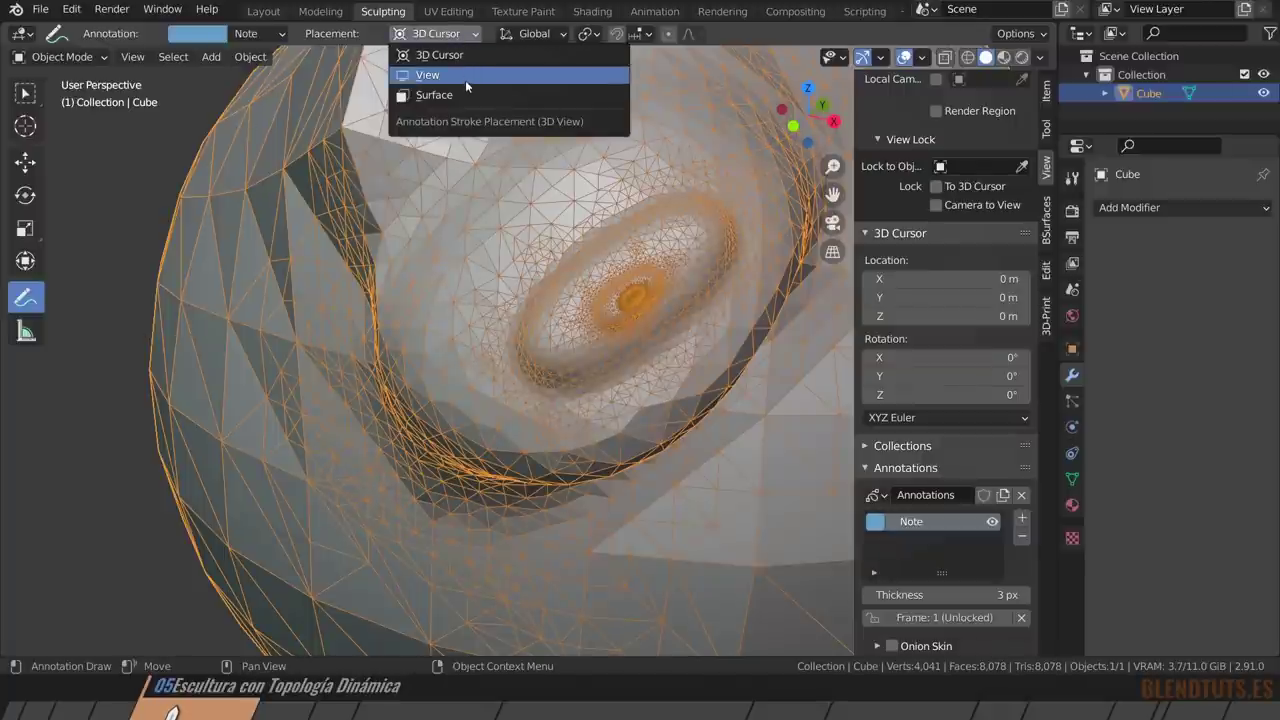
{"action": "left_click", "coordinate": [467, 77]}
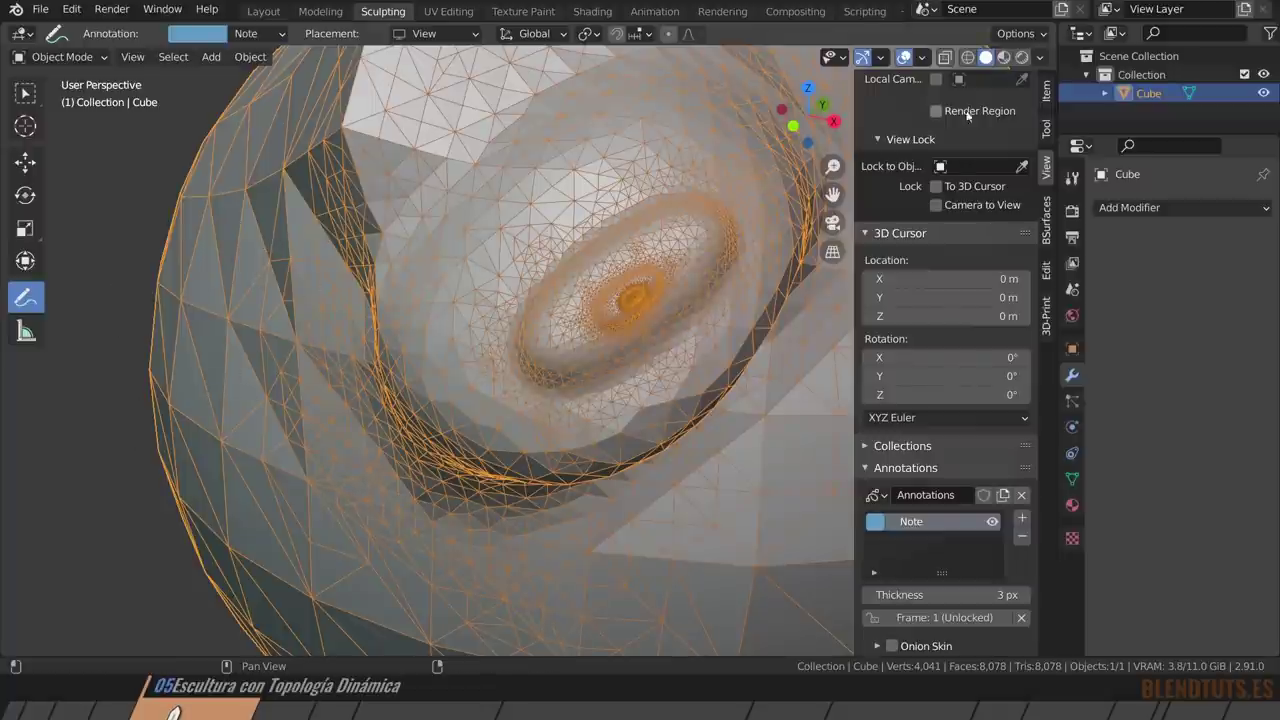
{"action": "left_click", "coordinate": [1021, 494]}
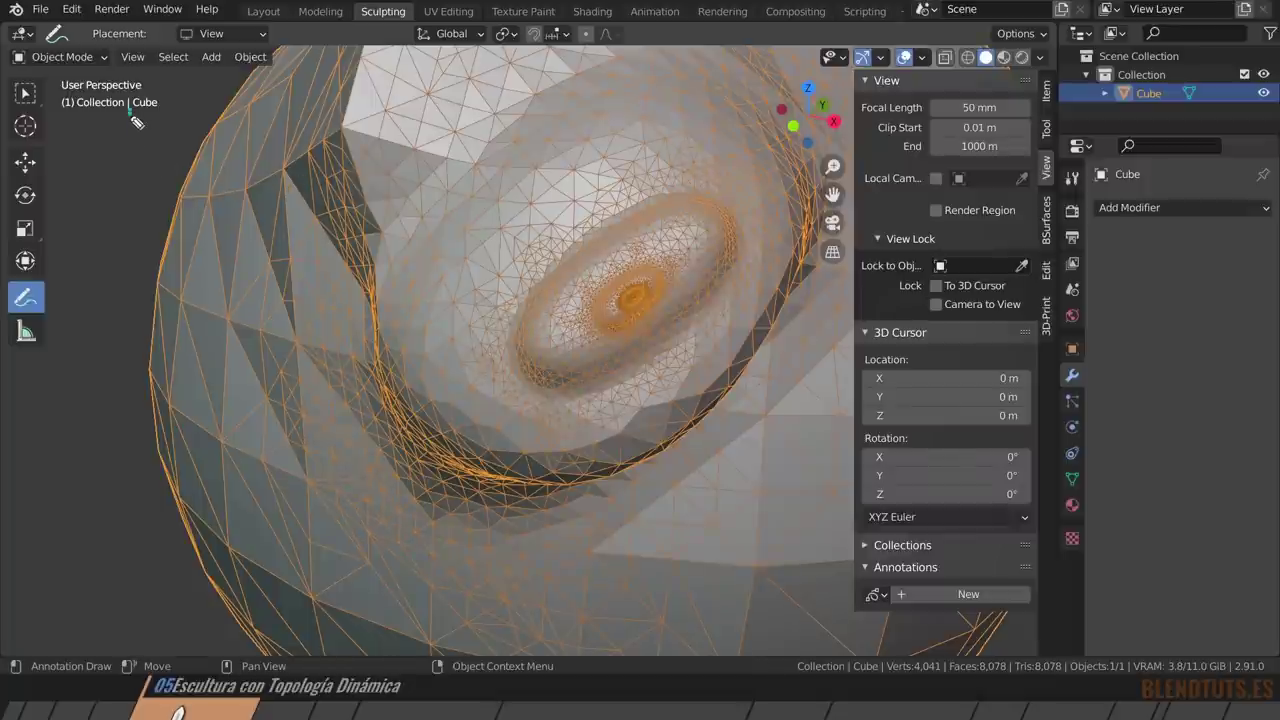
{"action": "left_click_drag", "start_coordinate": [130, 108], "coordinate": [120, 498]}
{"action": "mouse_move", "coordinate": [181, 112]}
{"action": "left_mouse_down"}
{"action": "mouse_move", "coordinate": [173, 438]}
{"action": "mouse_move", "coordinate": [245, 422]}
{"action": "left_mouse_up"}
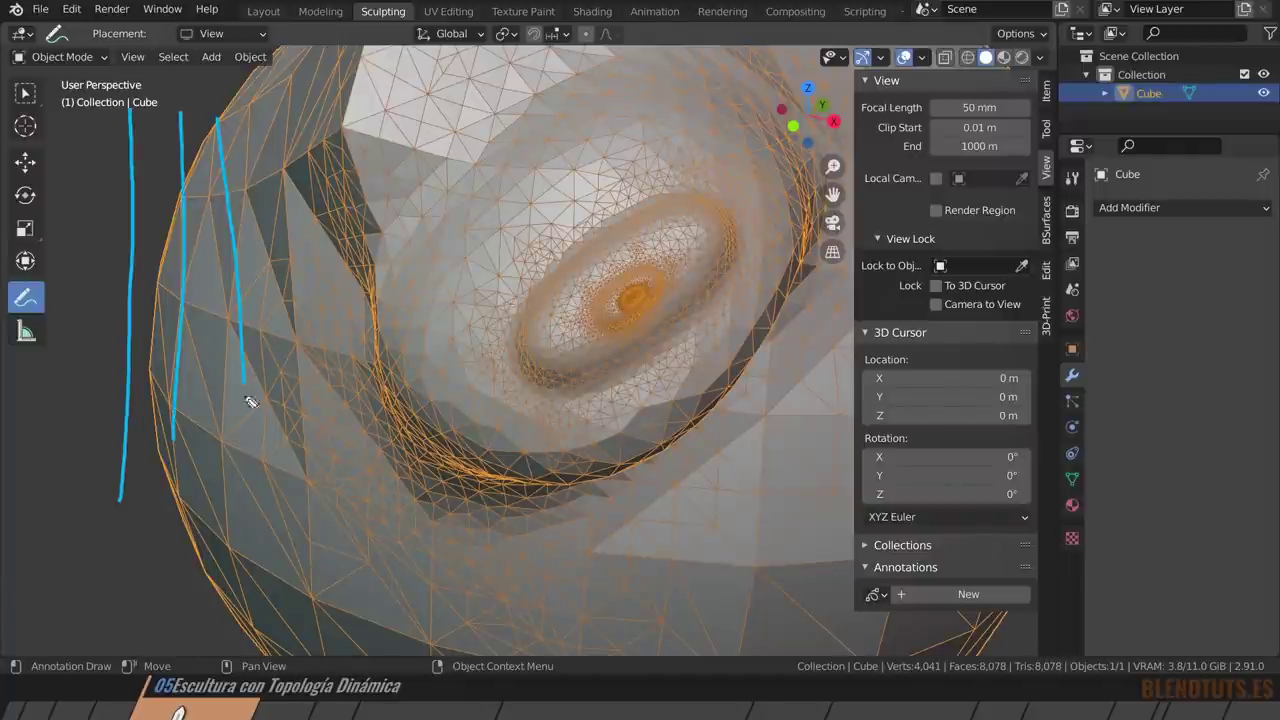
{"action": "left_click_drag", "start_coordinate": [249, 122], "coordinate": [272, 406]}
{"action": "left_click_drag", "start_coordinate": [320, 124], "coordinate": [335, 286]}
{"action": "left_click_drag", "start_coordinate": [110, 146], "coordinate": [400, 138]}
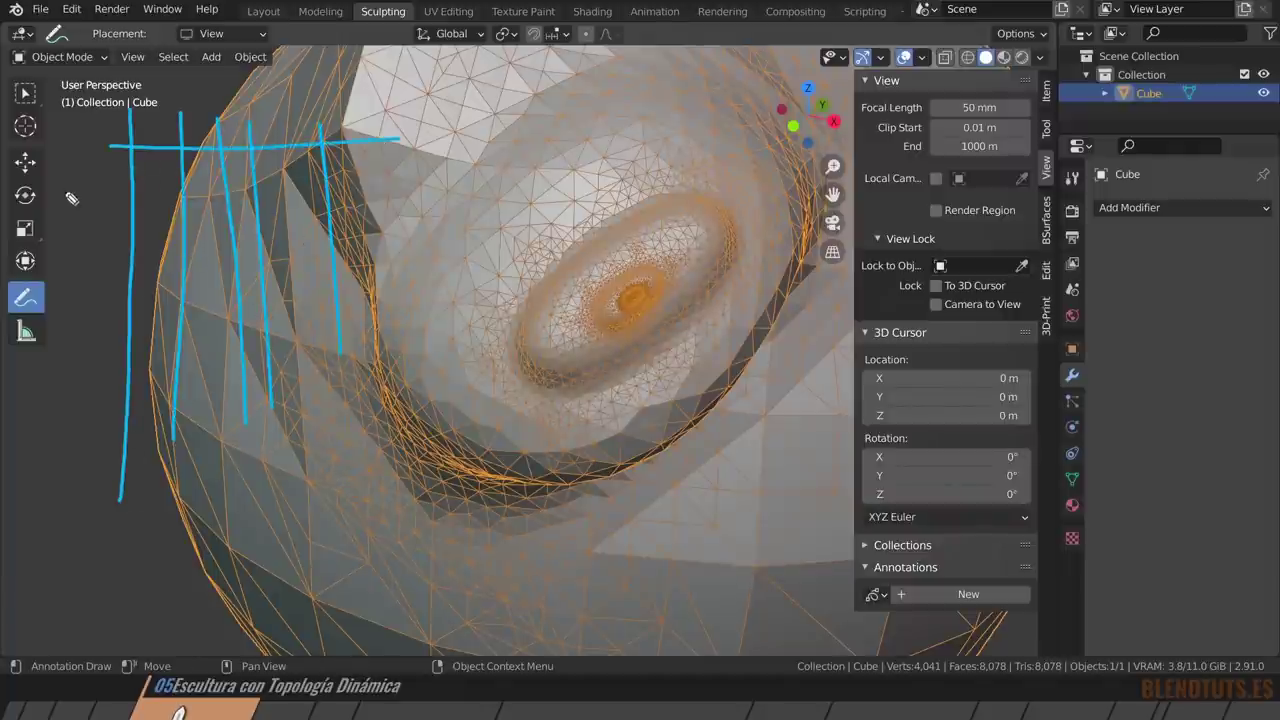
{"action": "left_click_drag", "start_coordinate": [64, 192], "coordinate": [380, 188]}
{"action": "left_click_drag", "start_coordinate": [42, 241], "coordinate": [400, 236]}
{"action": "left_click_drag", "start_coordinate": [60, 300], "coordinate": [475, 295]}
{"action": "left_click_drag", "start_coordinate": [58, 362], "coordinate": [425, 346]}
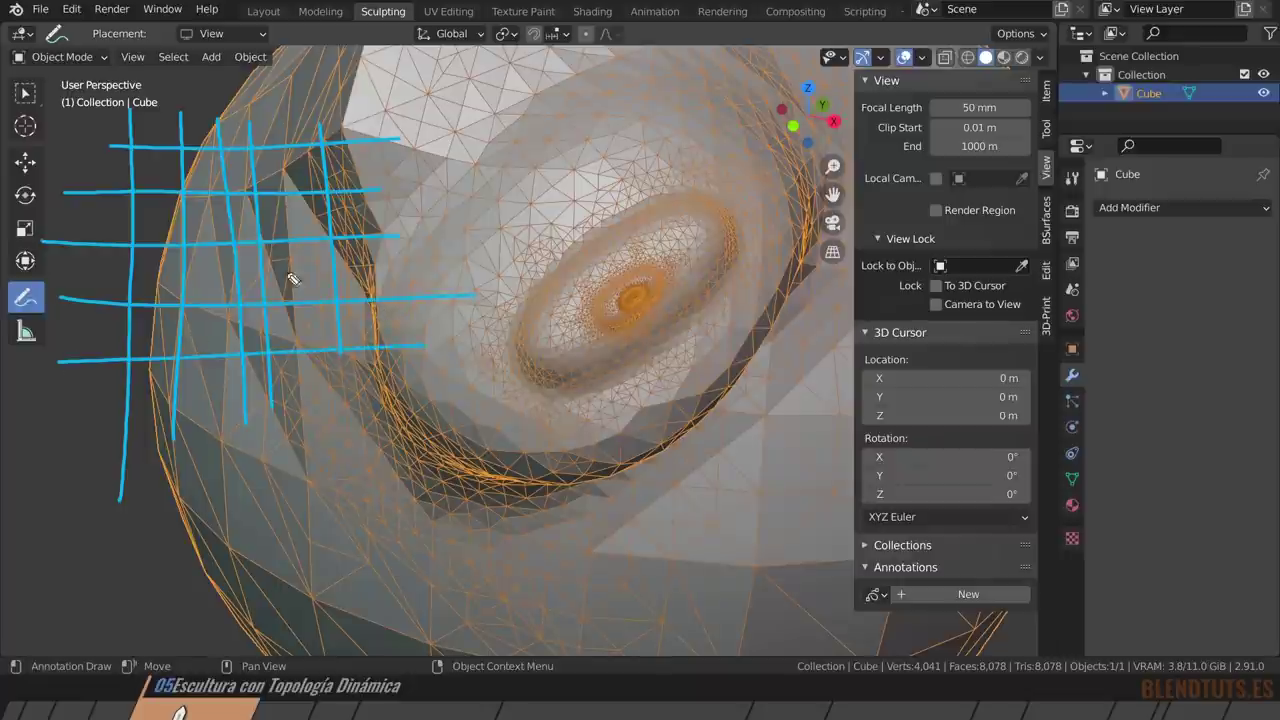
{"action": "left_click", "coordinate": [277, 158]}
{"action": "left_click_drag", "start_coordinate": [277, 155], "coordinate": [292, 170]}
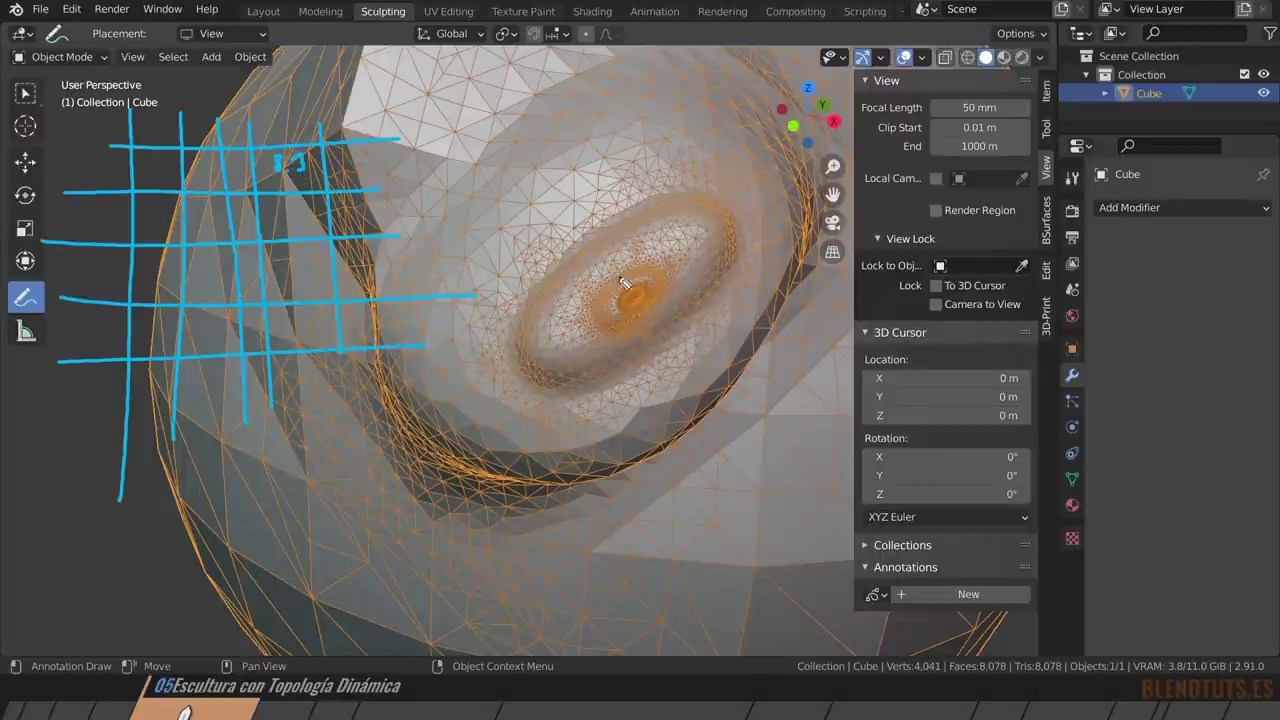
{"action": "mouse_move", "coordinate": [686, 313]}
{"action": "left_mouse_down"}
{"action": "mouse_move", "coordinate": [654, 303]}
{"action": "mouse_move", "coordinate": [670, 317]}
{"action": "mouse_move", "coordinate": [666, 294]}
{"action": "left_mouse_up"}
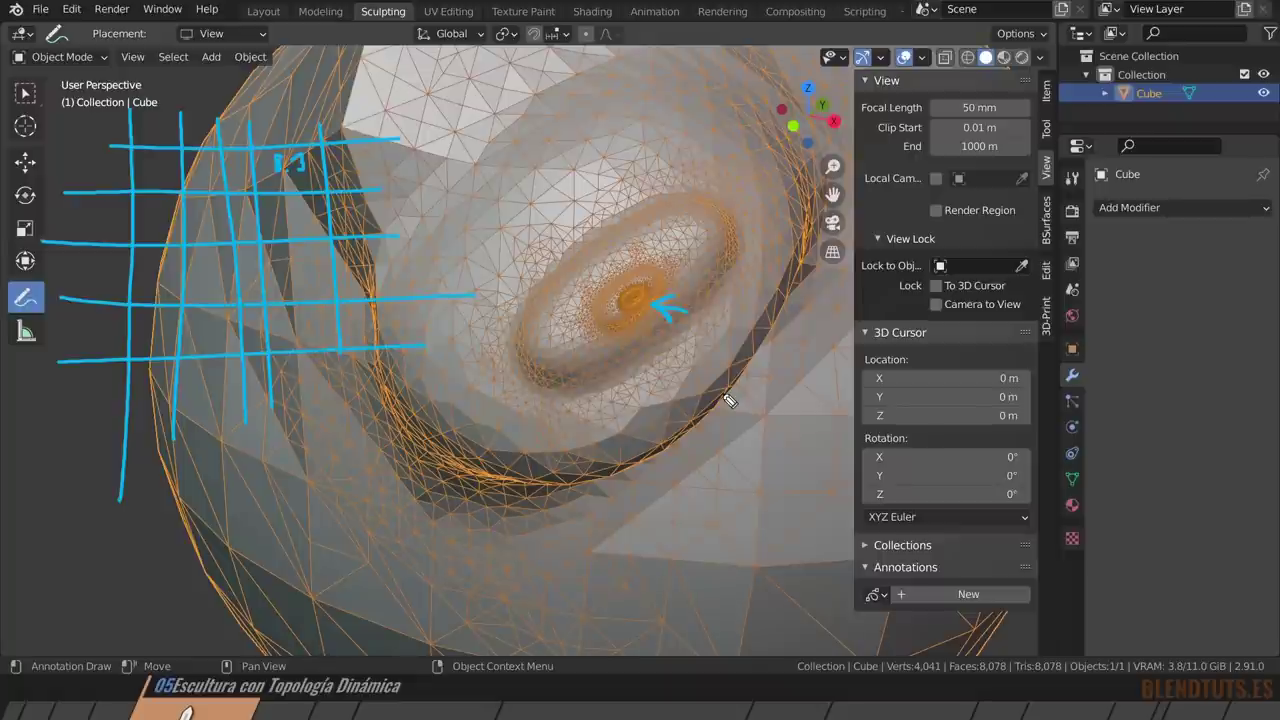
{"action": "left_click_drag", "start_coordinate": [358, 100], "coordinate": [340, 122]}
{"action": "left_click_drag", "start_coordinate": [340, 122], "coordinate": [352, 121]}
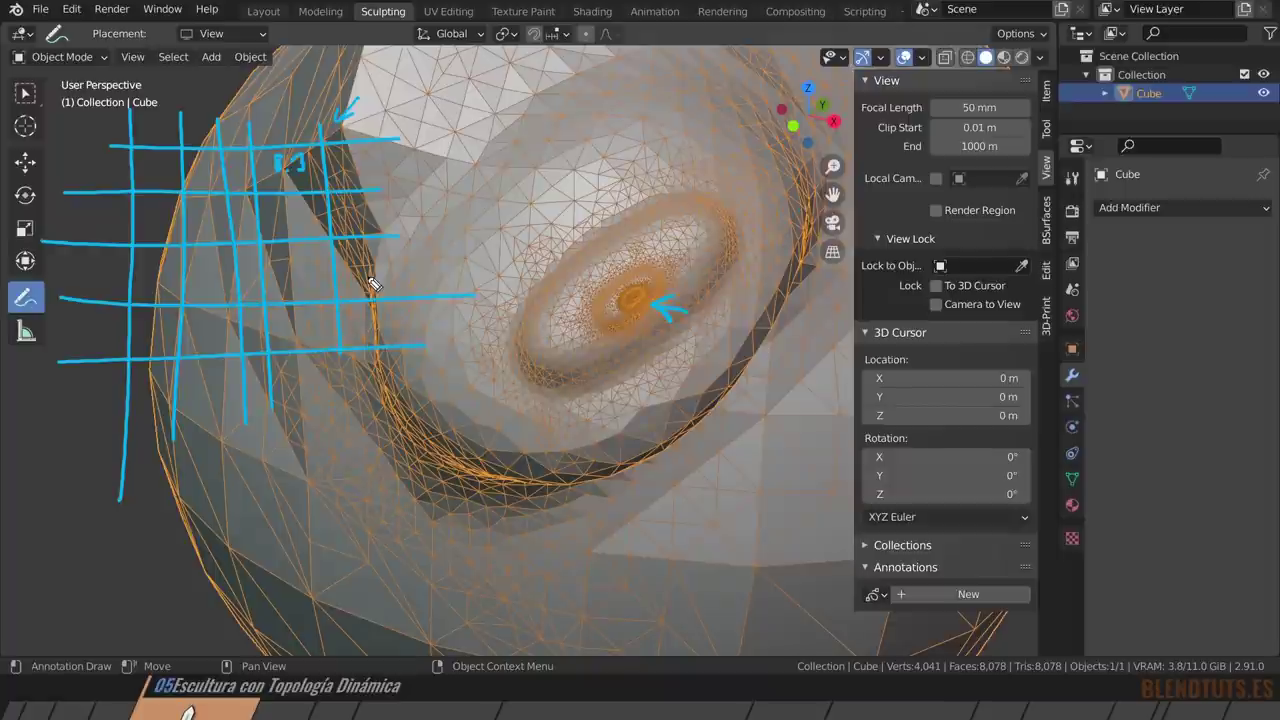
{"action": "left_click_drag", "start_coordinate": [656, 283], "coordinate": [642, 297]}
{"action": "left_click_drag", "start_coordinate": [578, 262], "coordinate": [586, 350]}
{"action": "left_click_drag", "start_coordinate": [608, 238], "coordinate": [617, 356]}
{"action": "mouse_move", "coordinate": [642, 225]}
{"action": "left_mouse_down"}
{"action": "mouse_move", "coordinate": [648, 295]}
{"action": "mouse_move", "coordinate": [678, 352]}
{"action": "left_mouse_up"}
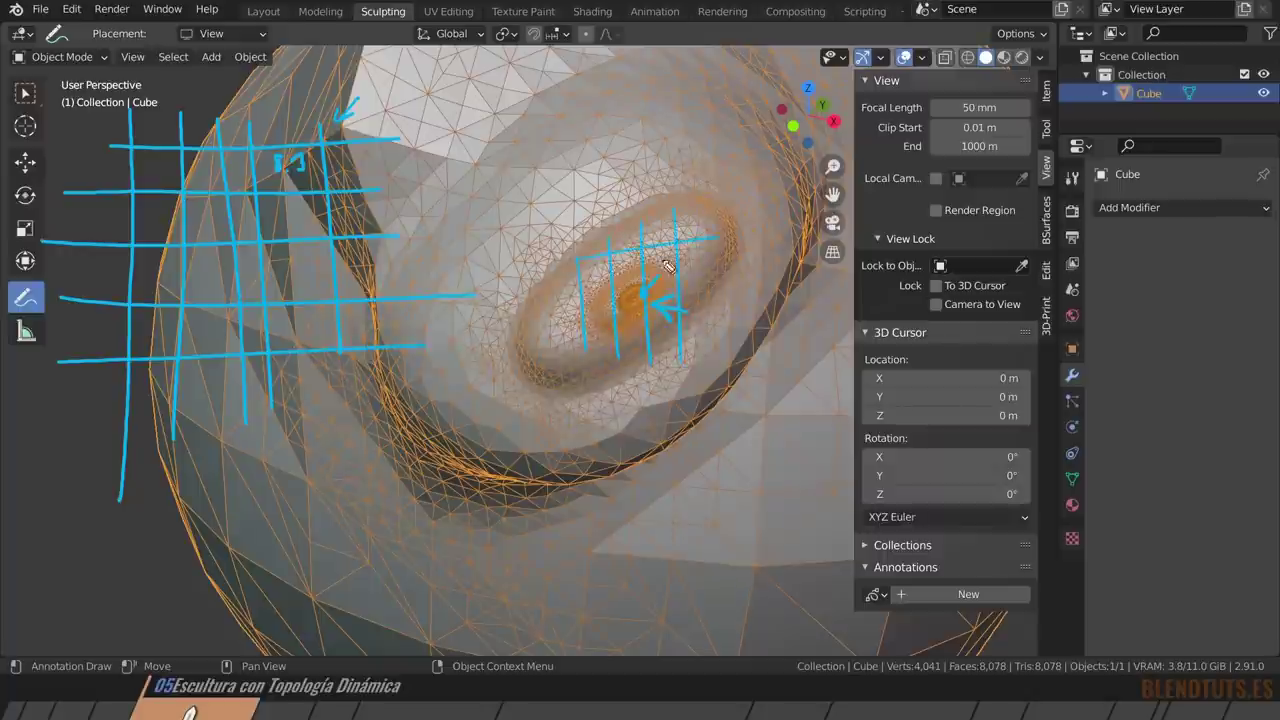
{"action": "left_click_drag", "start_coordinate": [558, 270], "coordinate": [730, 266]}
{"action": "left_click_drag", "start_coordinate": [548, 335], "coordinate": [750, 348]}
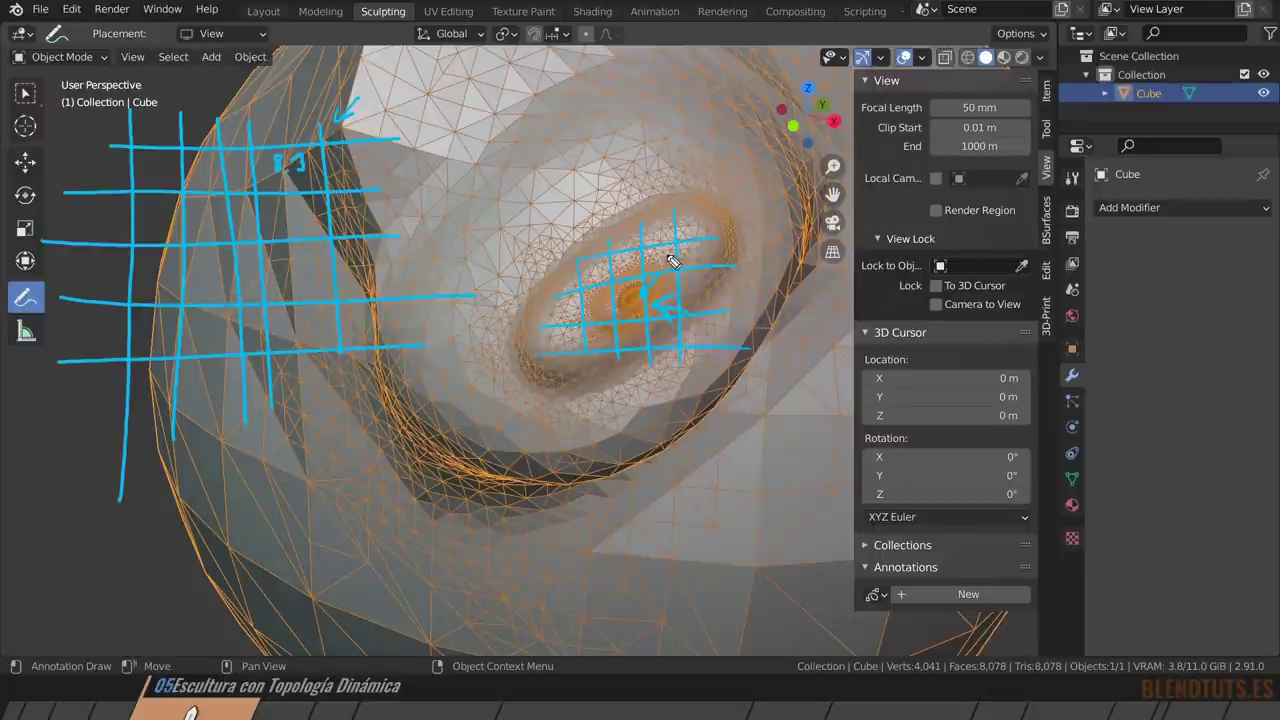
{"action": "left_click_drag", "start_coordinate": [598, 415], "coordinate": [600, 505]}
{"action": "mouse_move", "coordinate": [607, 410]}
{"action": "left_mouse_down"}
{"action": "mouse_move", "coordinate": [609, 505]}
{"action": "mouse_move", "coordinate": [622, 515]}
{"action": "left_mouse_up"}
{"action": "mouse_move", "coordinate": [632, 398]}
{"action": "left_mouse_down"}
{"action": "mouse_move", "coordinate": [634, 520]}
{"action": "mouse_move", "coordinate": [645, 512]}
{"action": "left_mouse_up"}
{"action": "left_click_drag", "start_coordinate": [658, 405], "coordinate": [662, 448]}
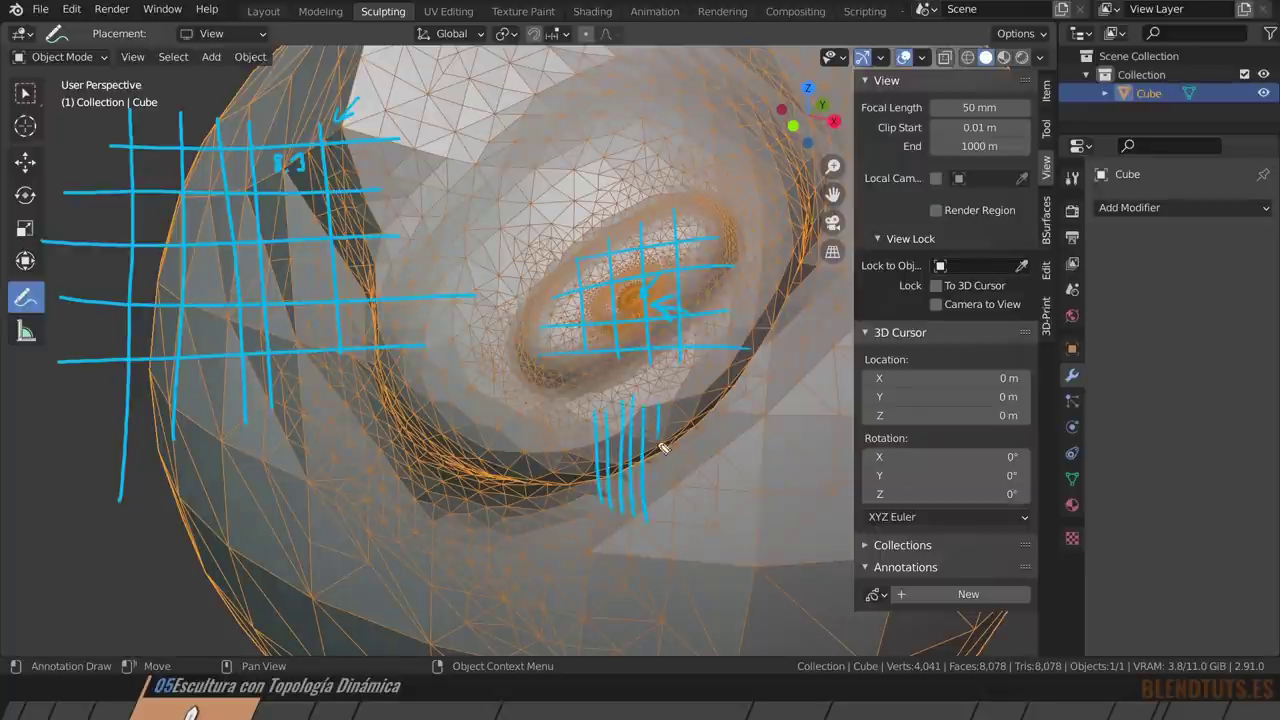
{"action": "mouse_move", "coordinate": [600, 420]}
{"action": "left_mouse_down"}
{"action": "mouse_move", "coordinate": [678, 417]}
{"action": "mouse_move", "coordinate": [585, 436]}
{"action": "left_mouse_up"}
{"action": "mouse_move", "coordinate": [680, 446]}
{"action": "left_mouse_down"}
{"action": "mouse_move", "coordinate": [566, 458]}
{"action": "mouse_move", "coordinate": [685, 455]}
{"action": "mouse_move", "coordinate": [575, 474]}
{"action": "left_mouse_up"}
{"action": "mouse_move", "coordinate": [665, 484]}
{"action": "left_mouse_down"}
{"action": "mouse_move", "coordinate": [600, 488]}
{"action": "mouse_move", "coordinate": [702, 484]}
{"action": "left_mouse_up"}
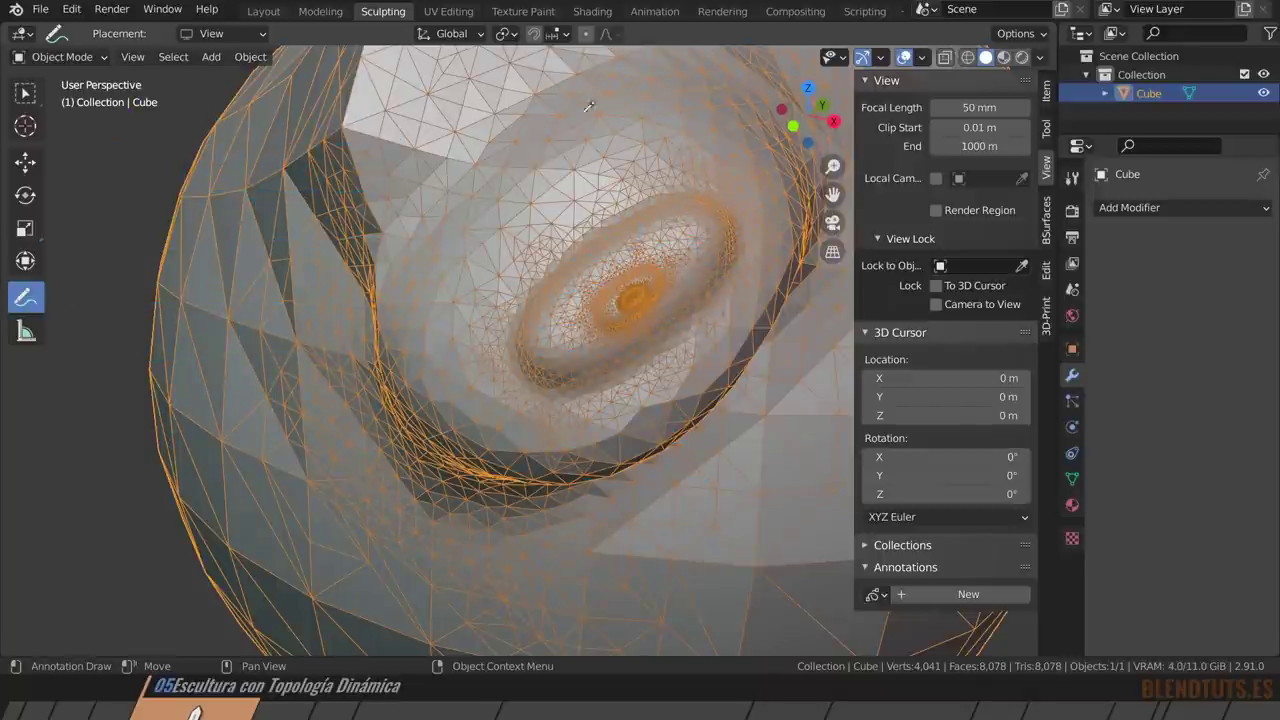
Return the Cube to Sculpt Mode and re-enable Dynamic Topology, accepting the warning.
{"action": "left_click", "coordinate": [88, 57]}
{"action": "left_click", "coordinate": [80, 118]}
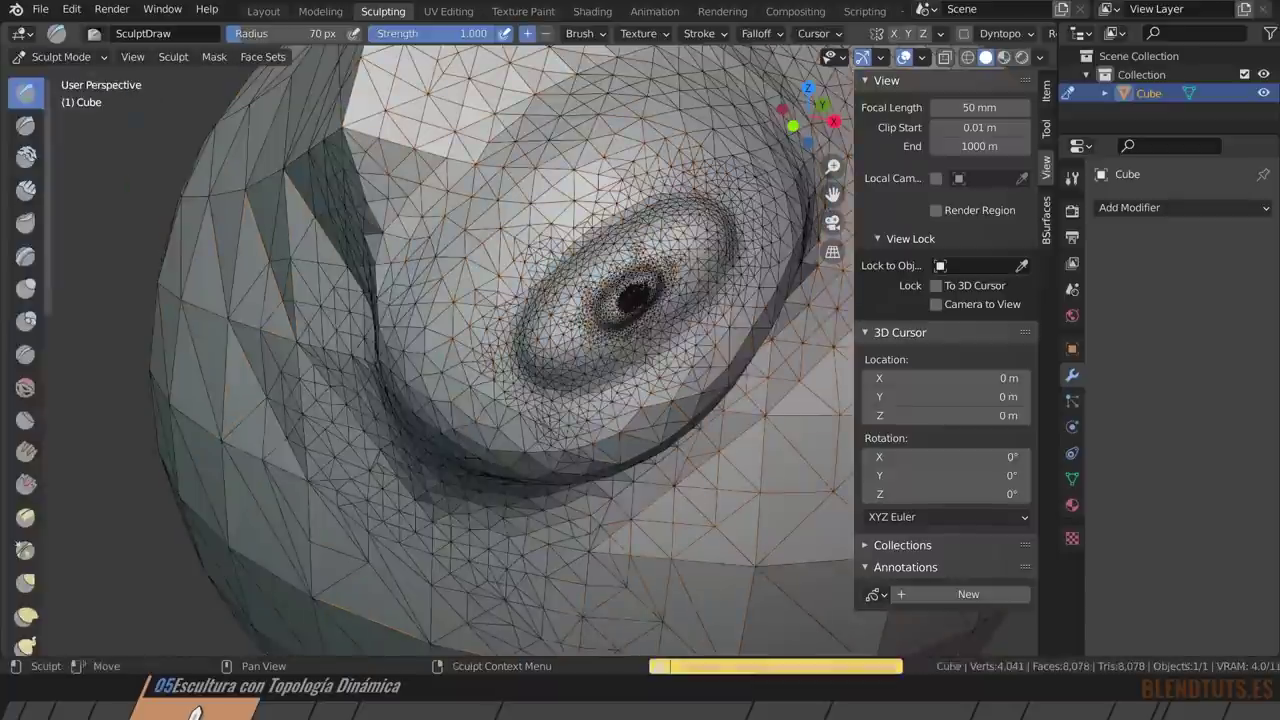
{"action": "middle_click_drag", "start_coordinate": [745, 233], "coordinate": [690, 330]}
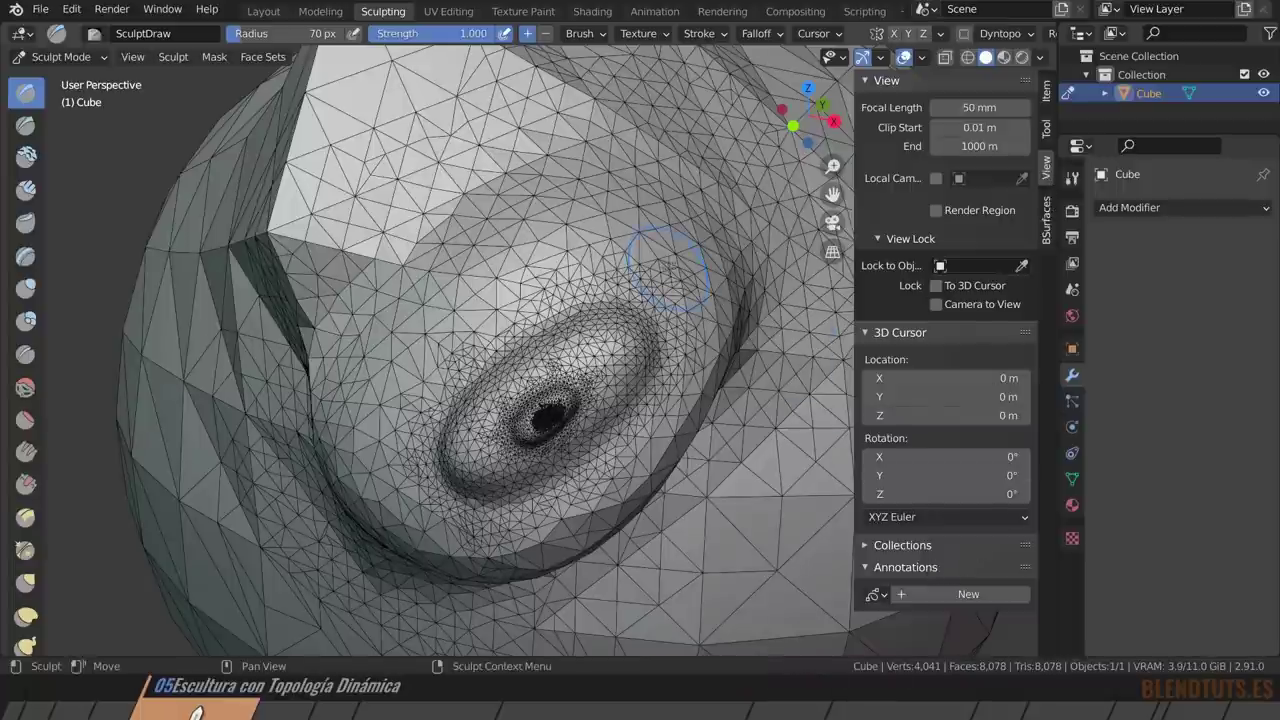
{"action": "left_click", "coordinate": [1000, 33]}
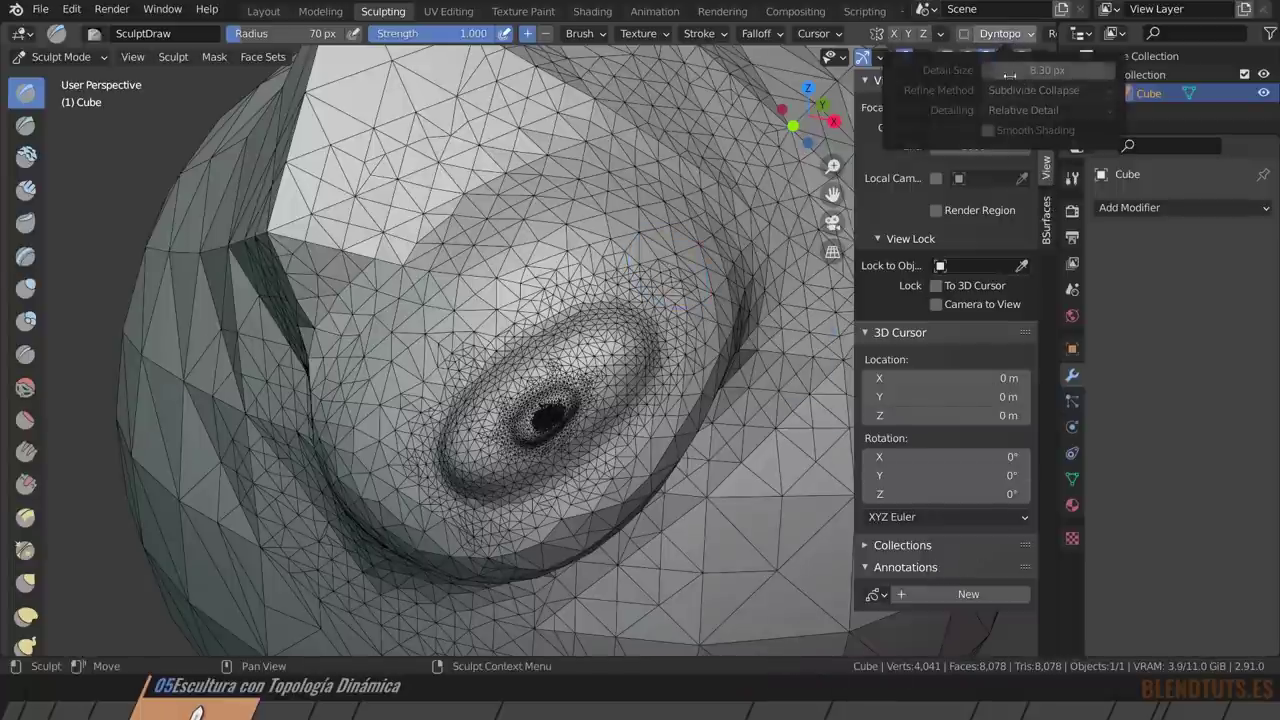
{"action": "left_click", "coordinate": [964, 33]}
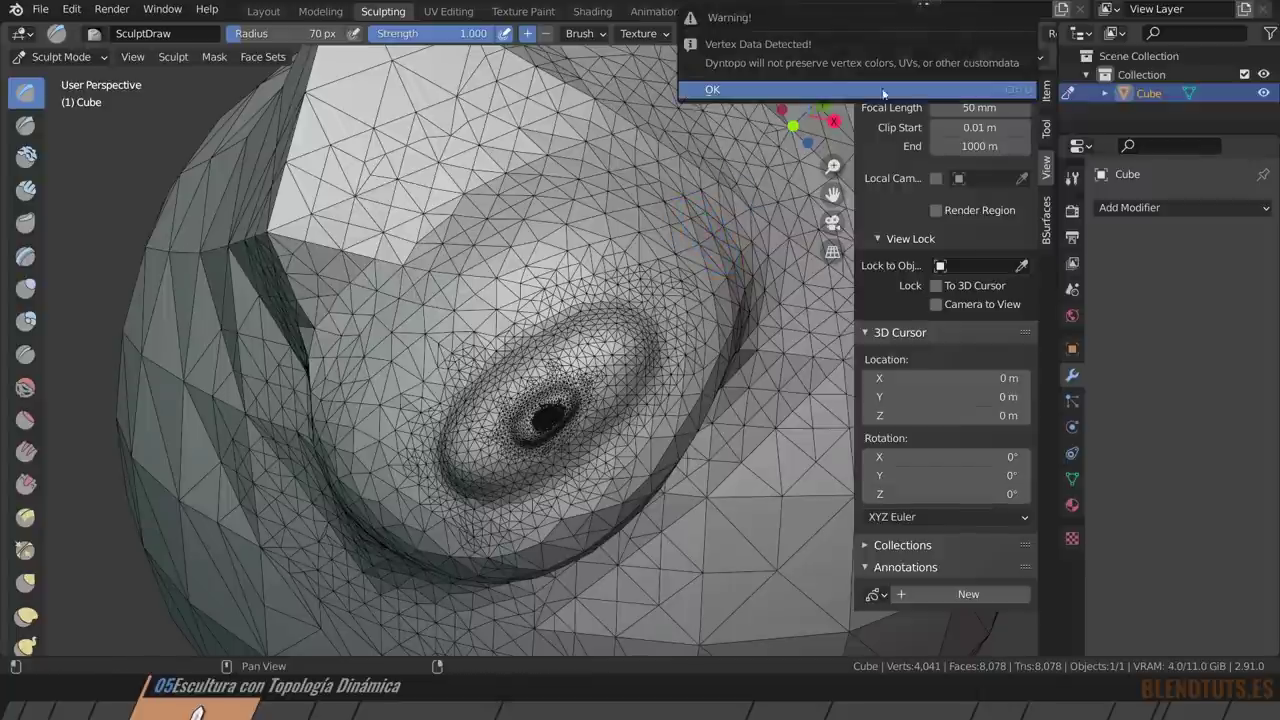
{"action": "left_click", "coordinate": [837, 92]}
Enter a new Detail Size and sculpt raised ridges across the upper sphere and rim.
{"action": "left_click", "coordinate": [1000, 33]}
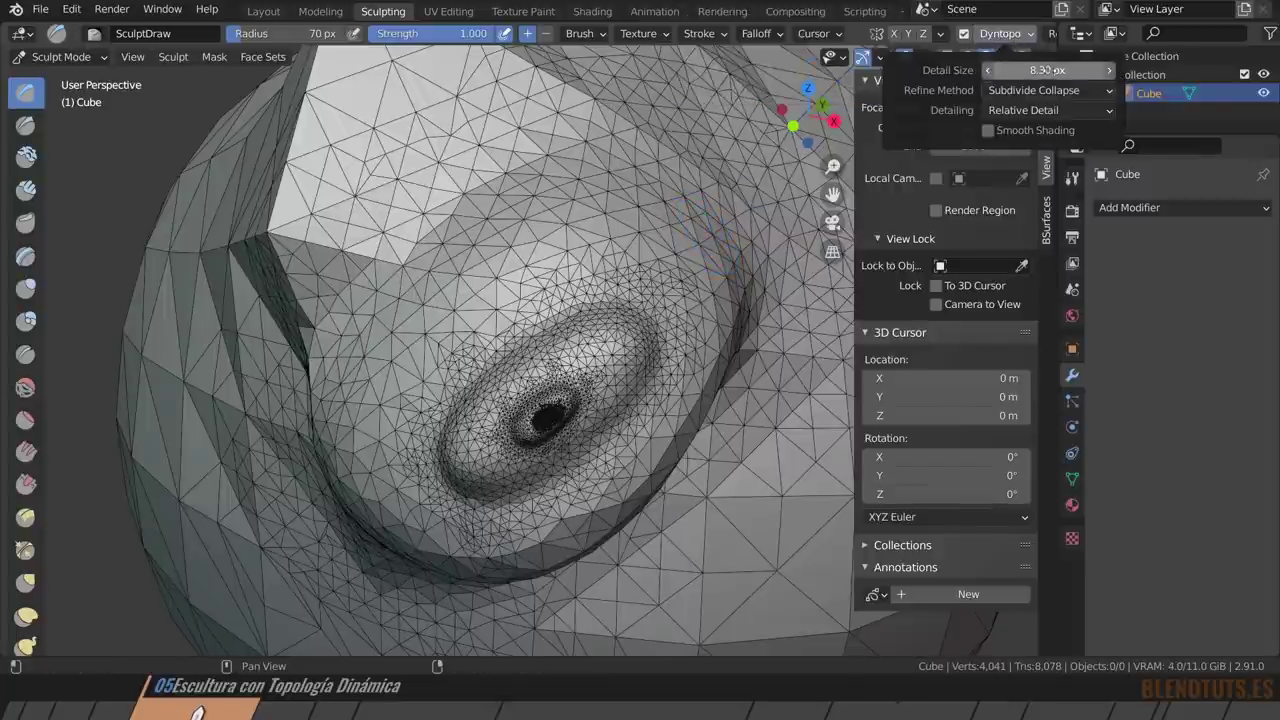
{"action": "left_click", "coordinate": [1038, 70]}
{"action": "key", "text": "Return"}
{"action": "left_click_drag", "start_coordinate": [533, 206], "coordinate": [385, 300]}
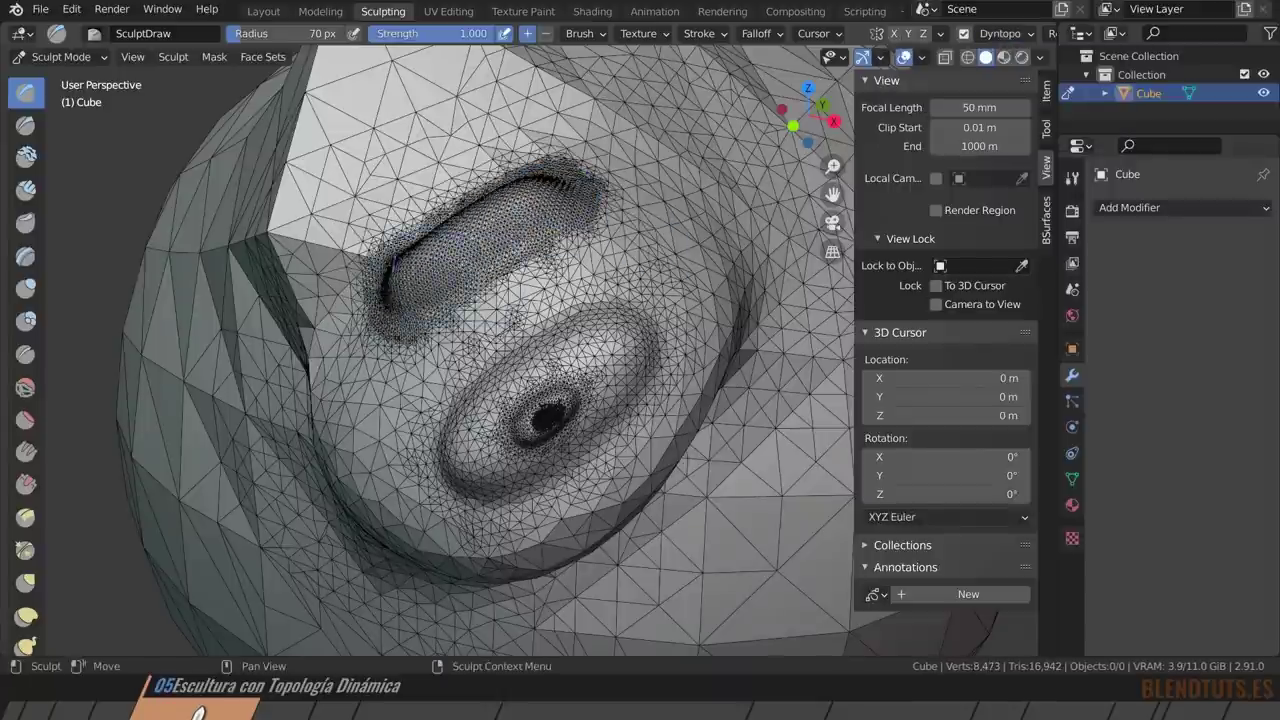
{"action": "left_click", "coordinate": [1000, 33]}
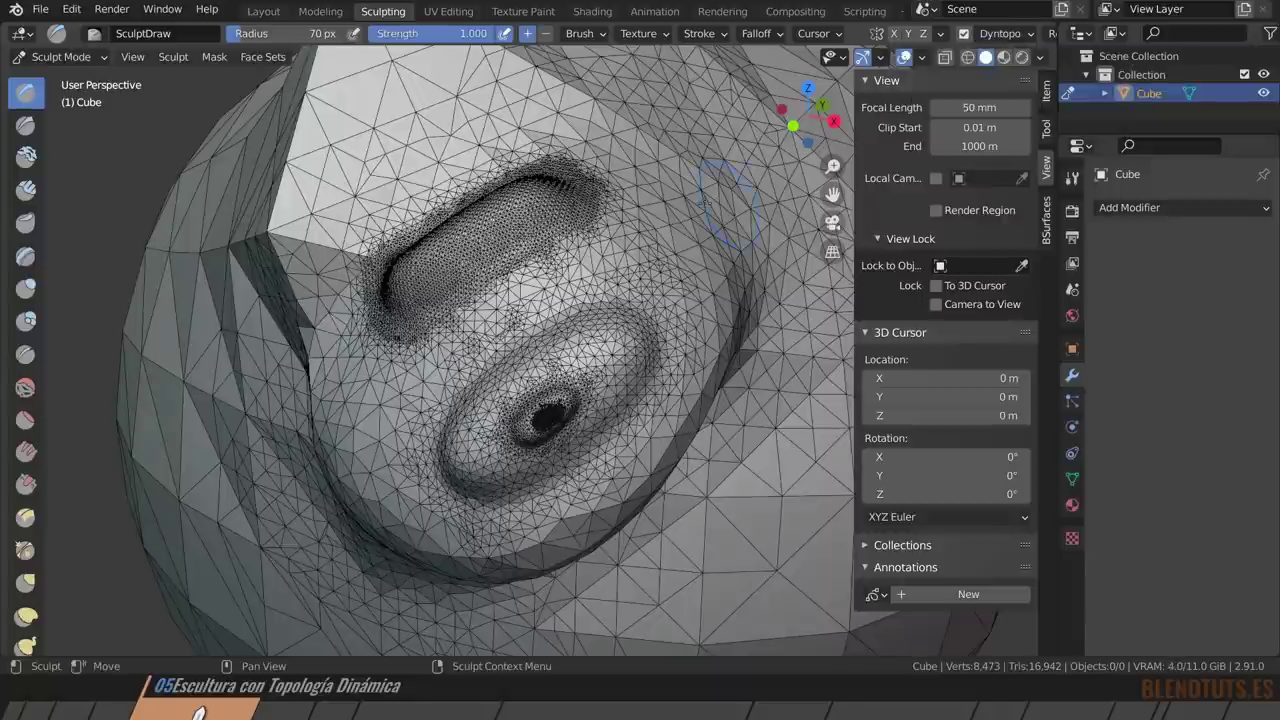
{"action": "mouse_move", "coordinate": [680, 235]}
{"action": "left_mouse_down"}
{"action": "mouse_move", "coordinate": [745, 165]}
{"action": "mouse_move", "coordinate": [750, 205]}
{"action": "left_mouse_up"}
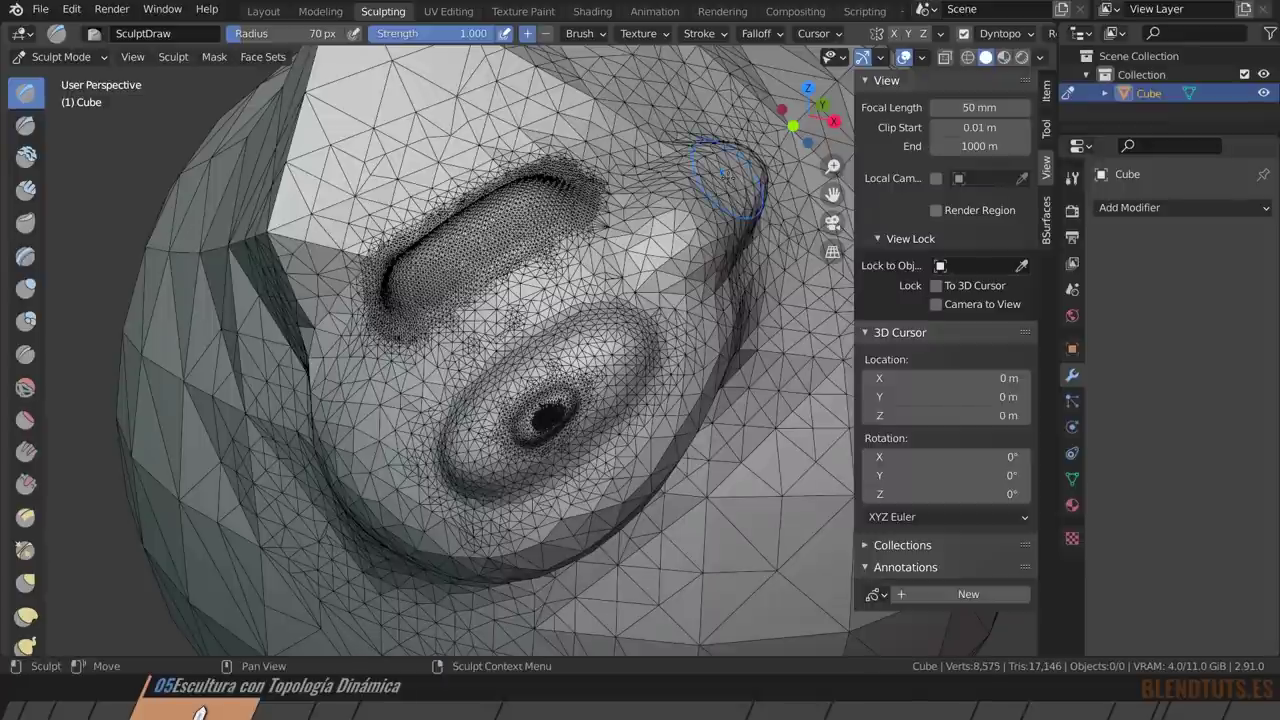
Raise the Detail Size to about 32 px and sculpt a stroke along the upper ridge.
{"action": "left_click", "coordinate": [1000, 33]}
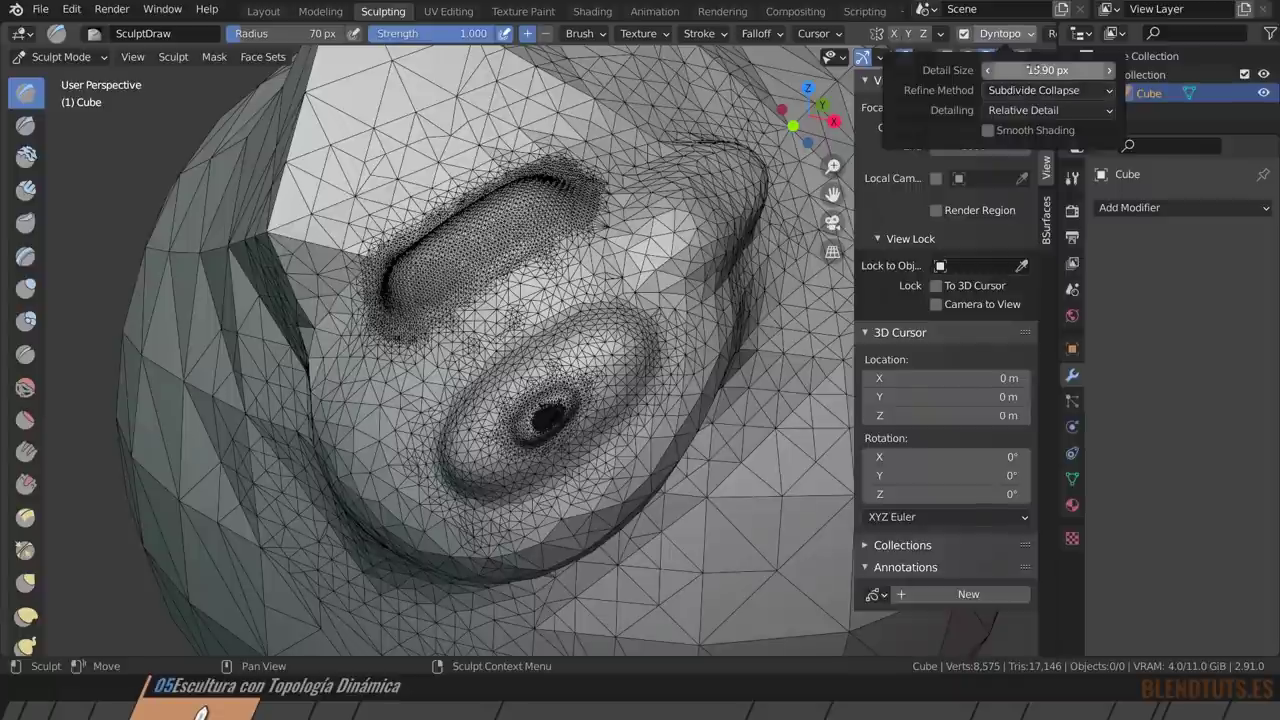
{"action": "left_click_drag", "start_coordinate": [1050, 70], "coordinate": [1140, 72]}
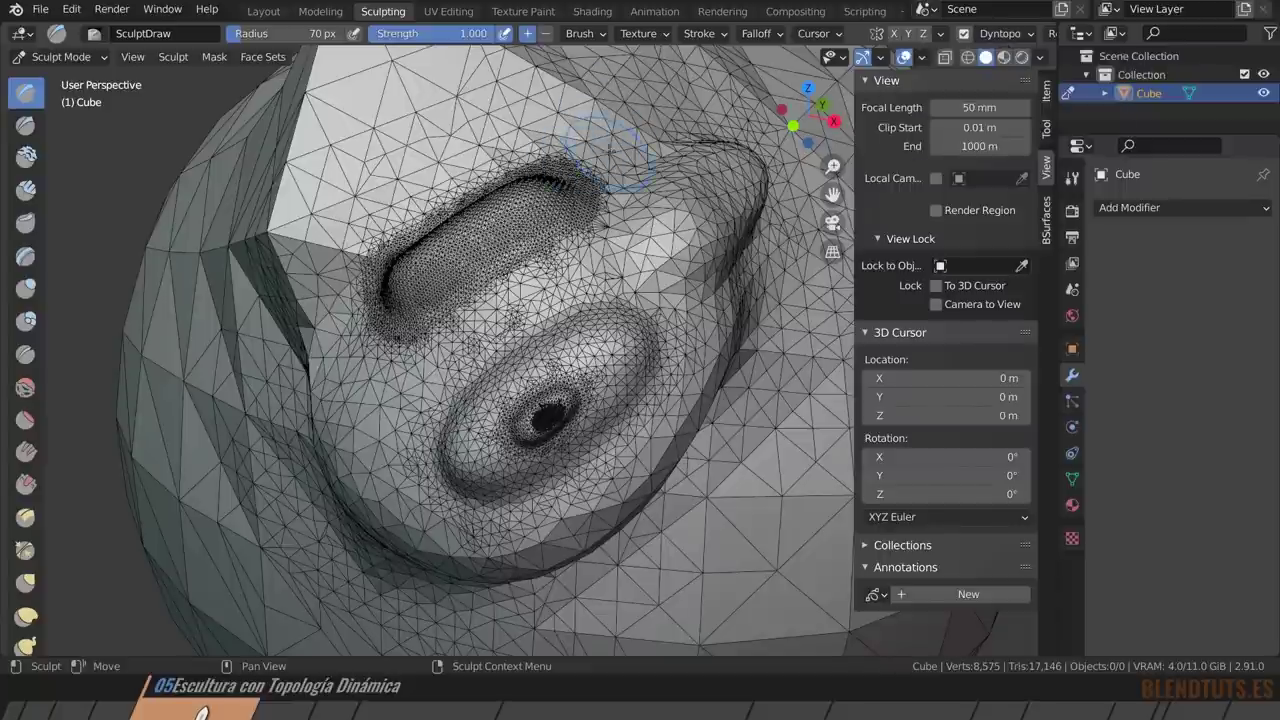
{"action": "mouse_move", "coordinate": [615, 132]}
{"action": "left_mouse_down"}
{"action": "mouse_move", "coordinate": [597, 166]}
{"action": "mouse_move", "coordinate": [374, 302]}
{"action": "left_mouse_up"}
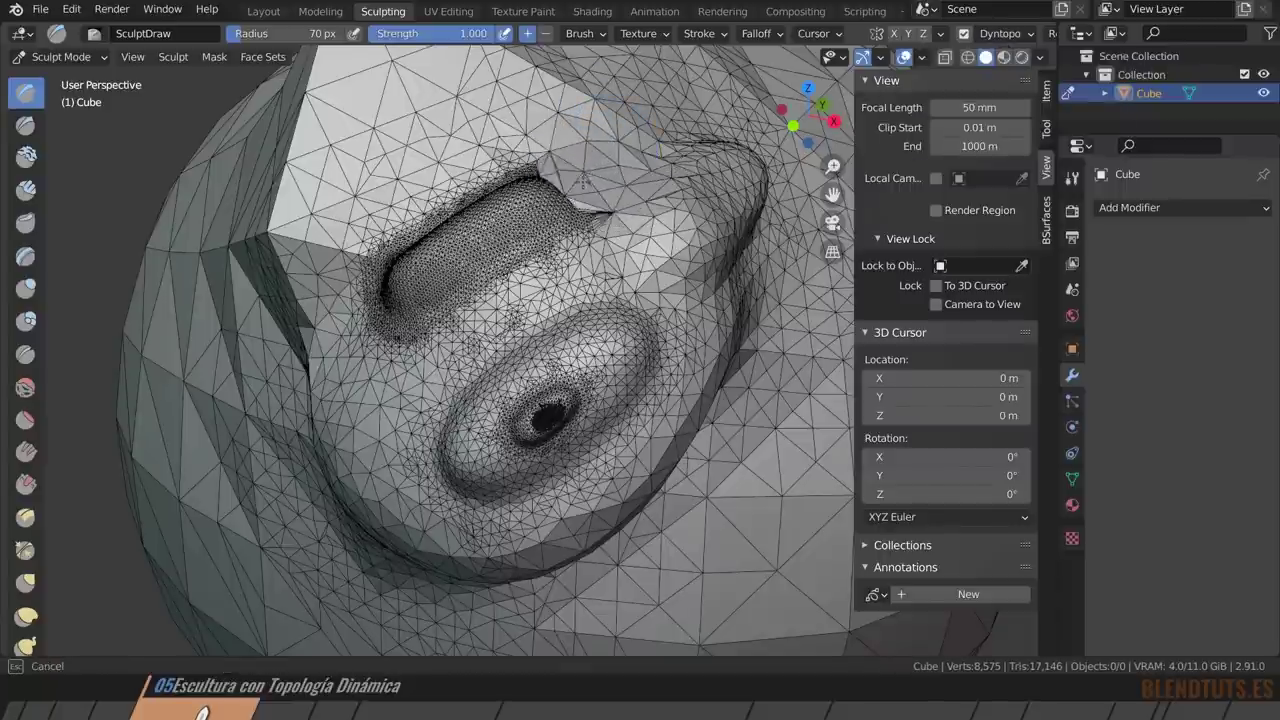
Undo the dense ridge and sculpt a coarse looping ridge above the lump at 32.50 px.
{"action": "key", "text": "ctrl+z"}
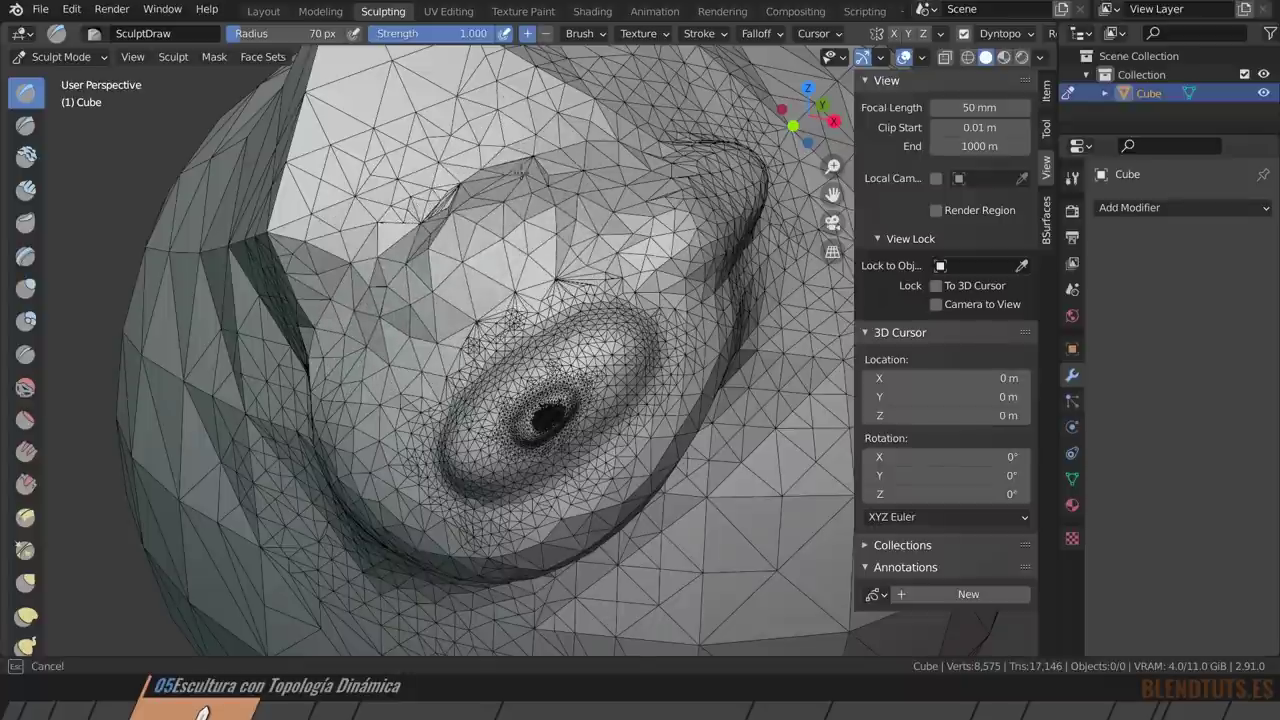
{"action": "mouse_move", "coordinate": [540, 115]}
{"action": "left_mouse_down"}
{"action": "mouse_move", "coordinate": [427, 272]}
{"action": "mouse_move", "coordinate": [488, 248]}
{"action": "left_mouse_up"}
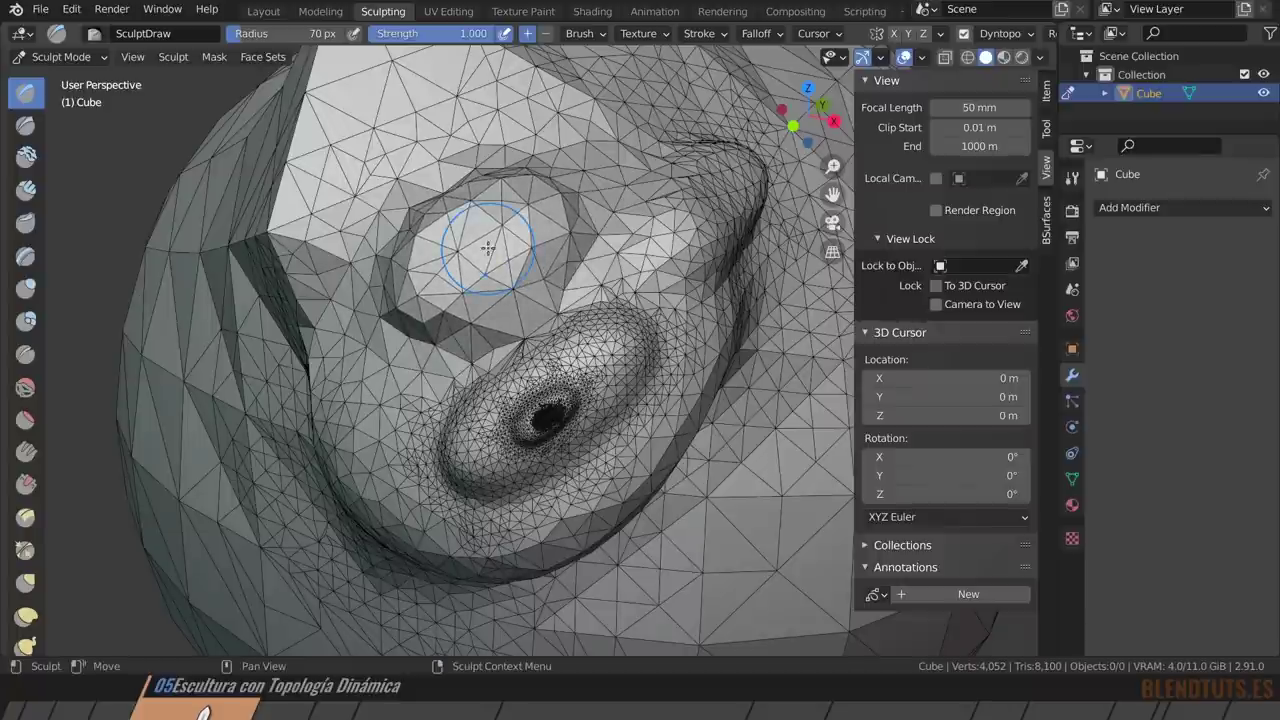
{"action": "left_click", "coordinate": [1000, 33]}
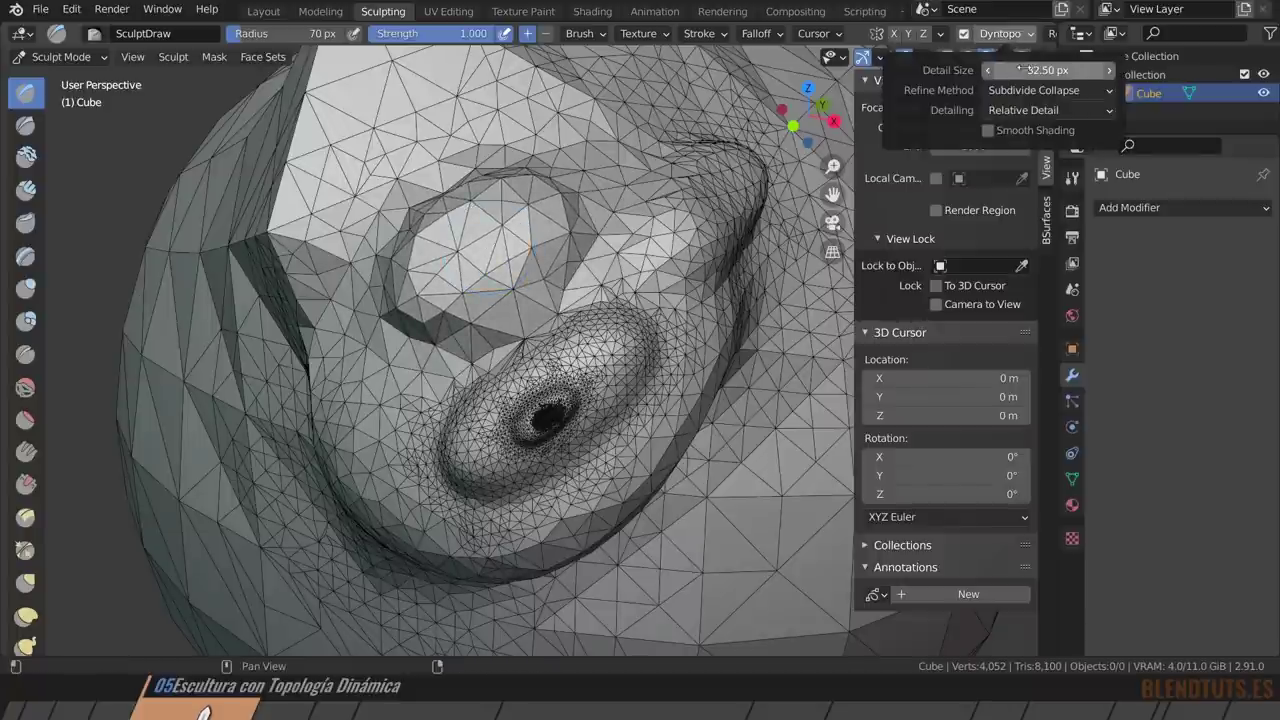
{"action": "left_click_drag", "start_coordinate": [480, 250], "coordinate": [472, 280]}
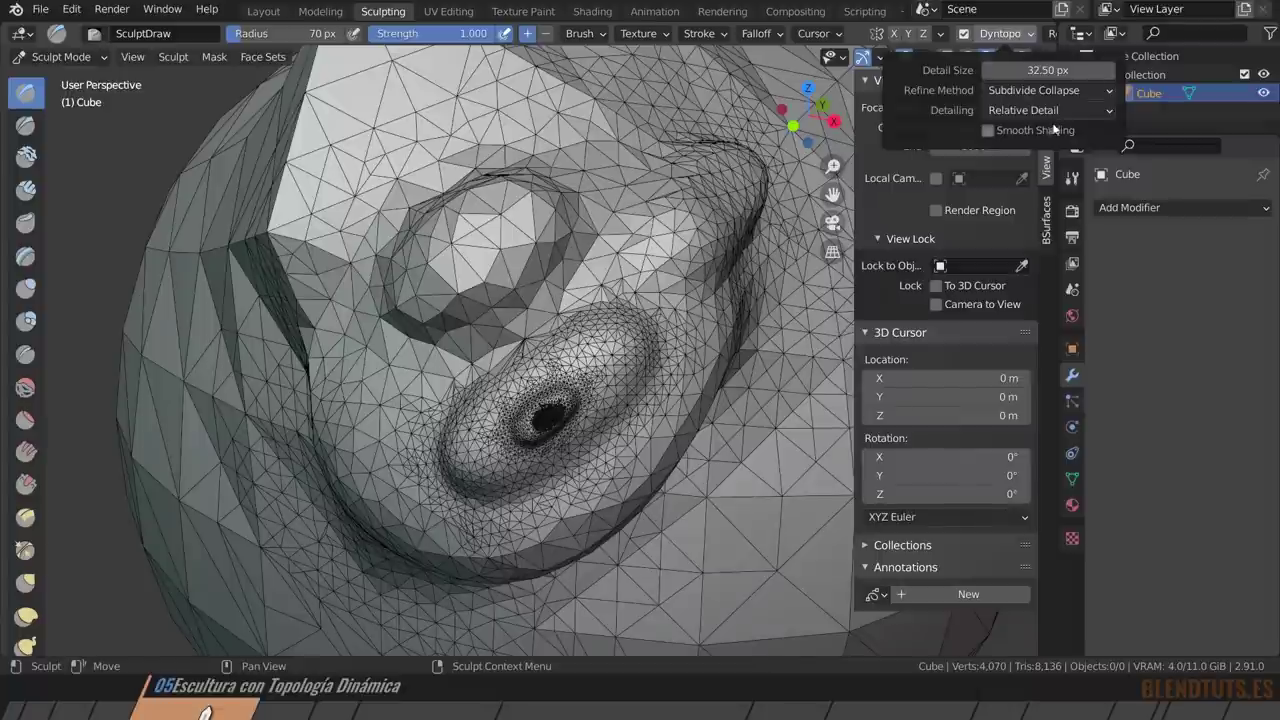
{"action": "left_click", "coordinate": [1058, 90]}
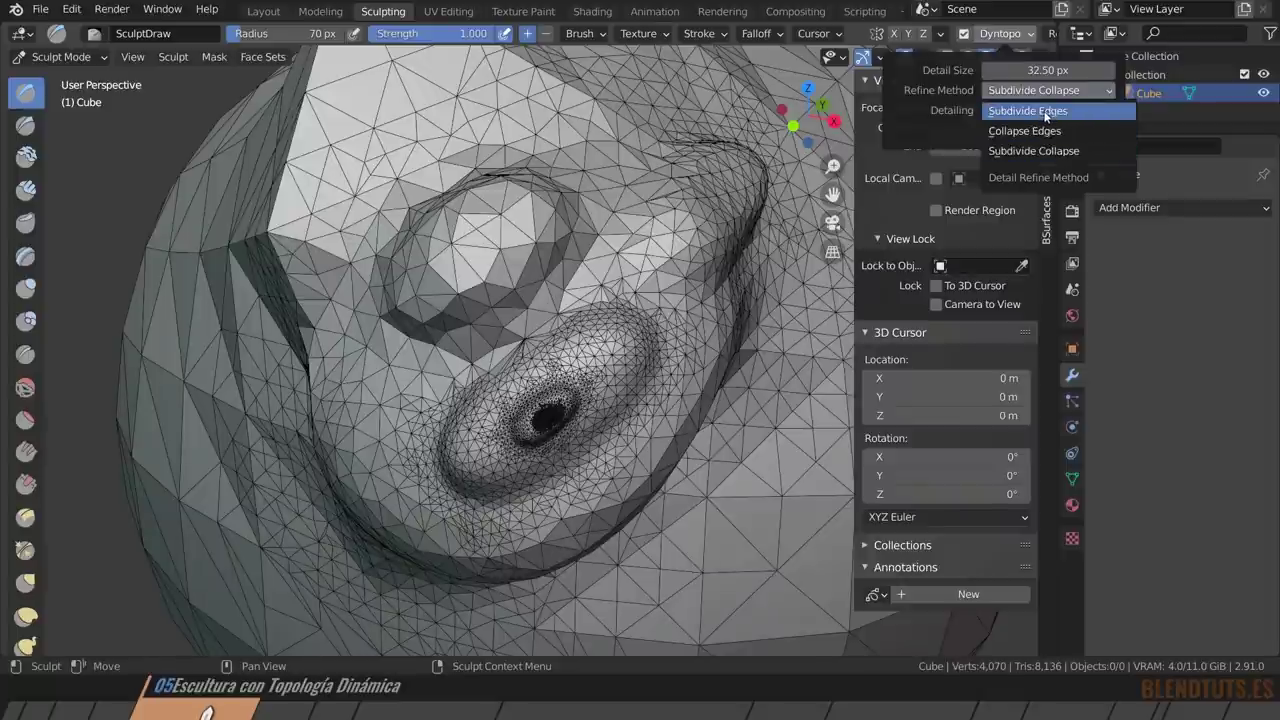
{"action": "mouse_move", "coordinate": [1028, 111]}
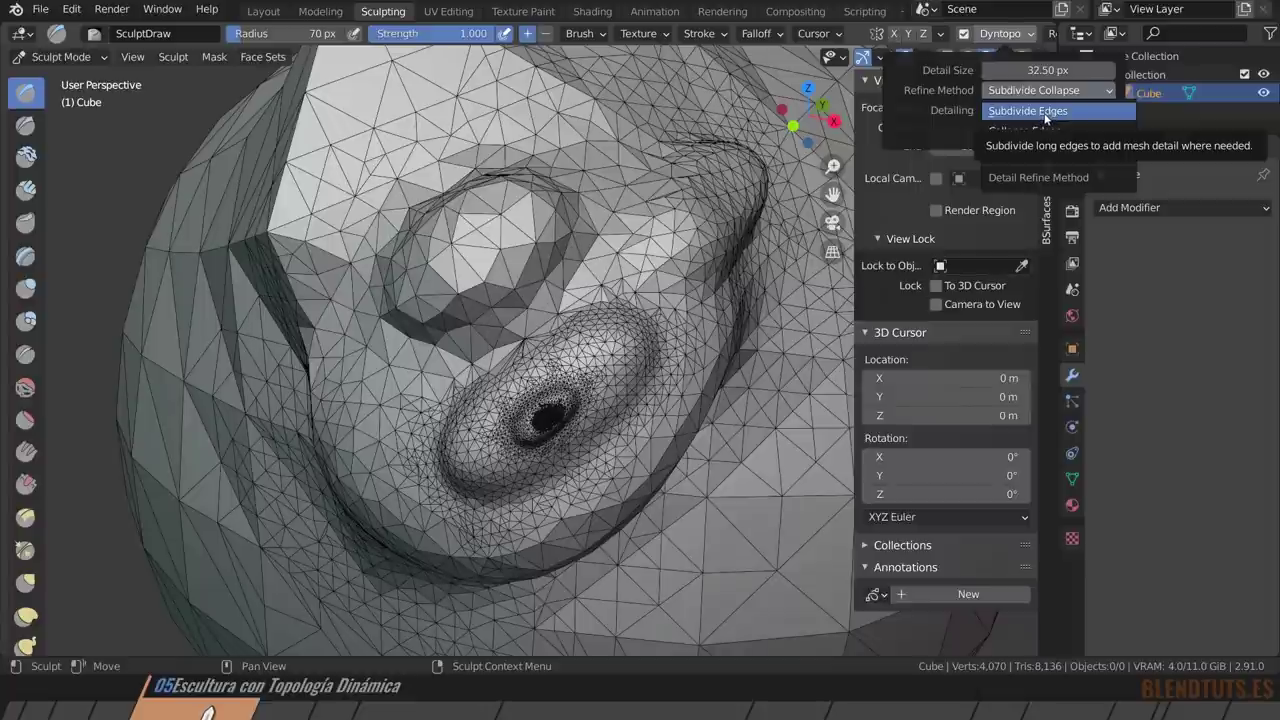
{"action": "left_click", "coordinate": [1046, 111]}
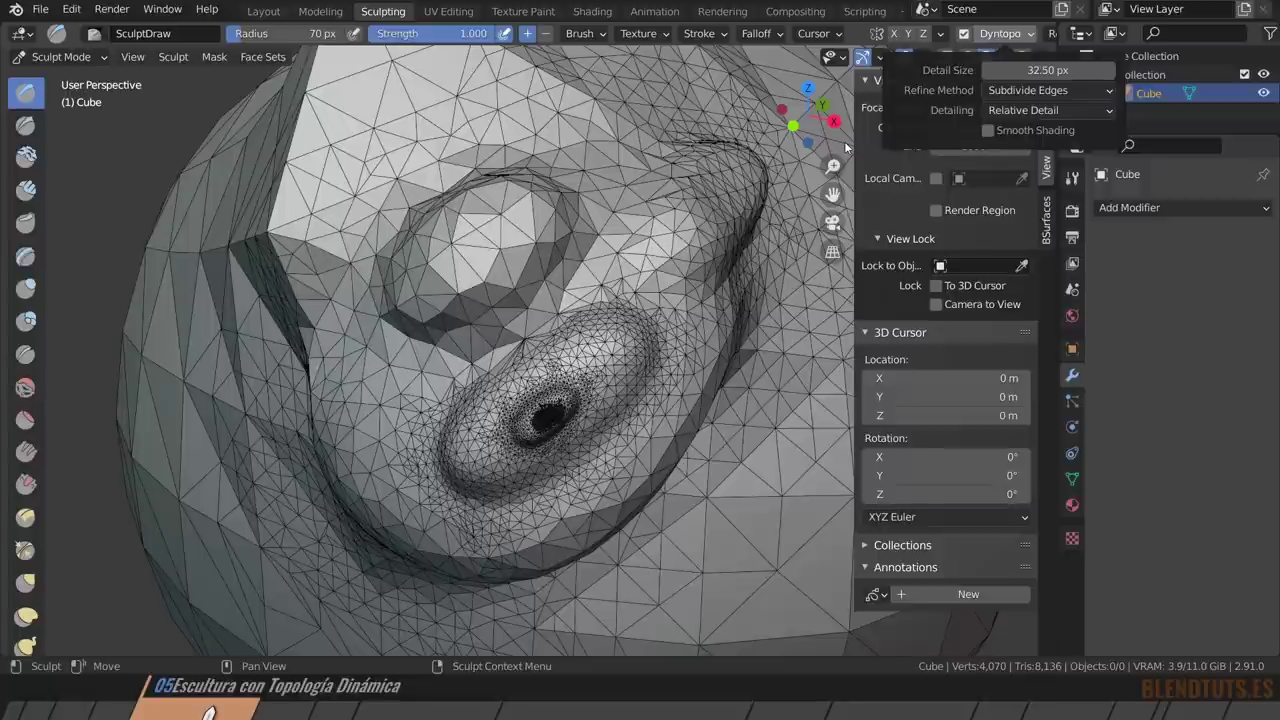
{"action": "left_click", "coordinate": [1028, 92]}
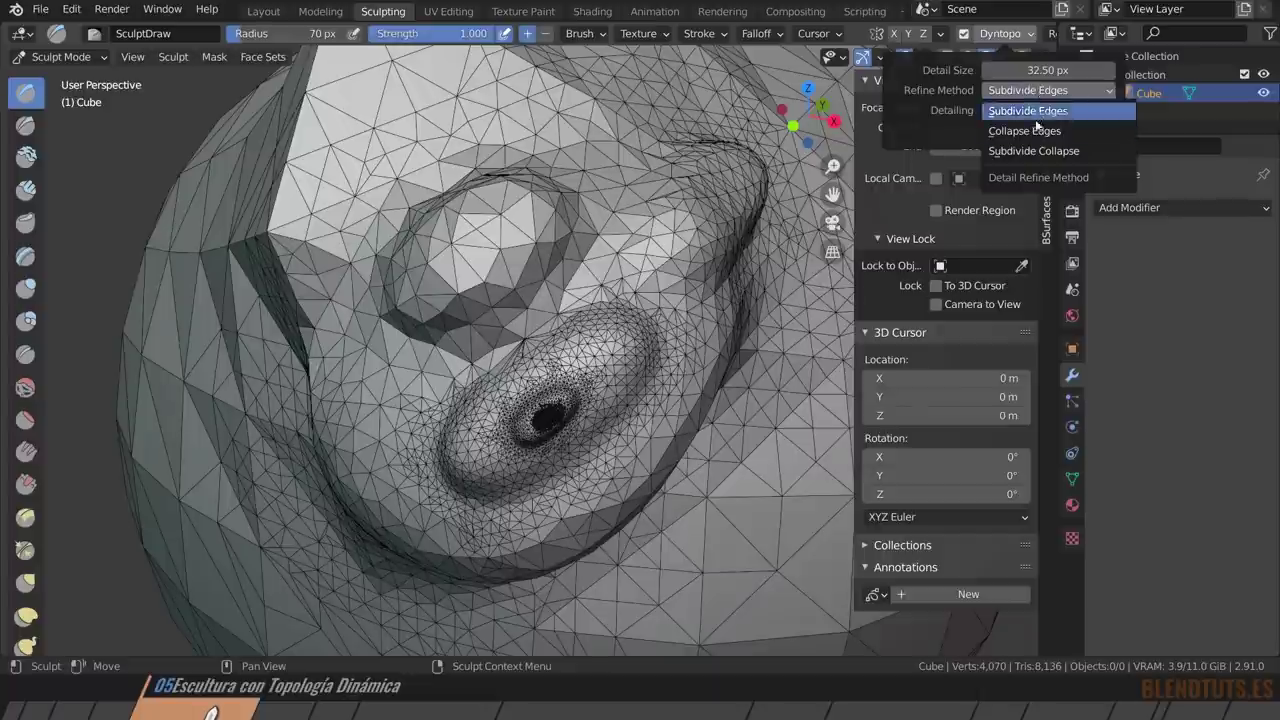
{"action": "left_click", "coordinate": [1049, 155]}
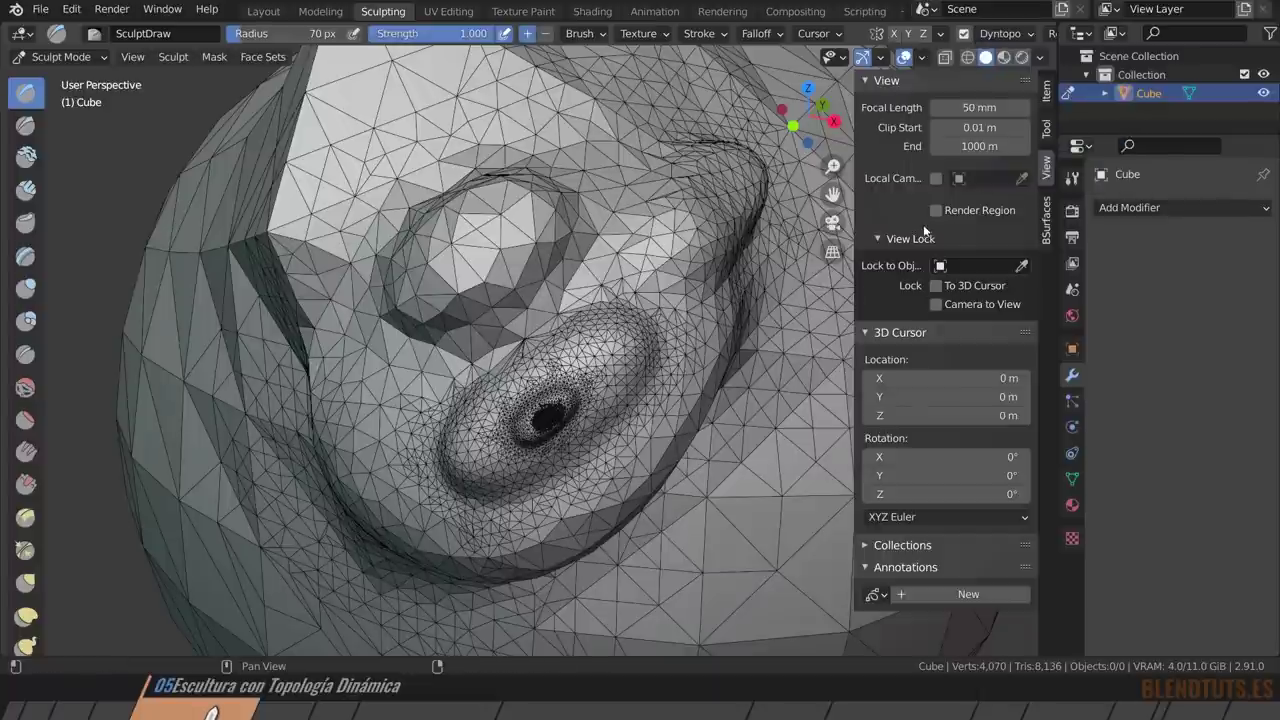
{"action": "left_click", "coordinate": [1003, 34]}
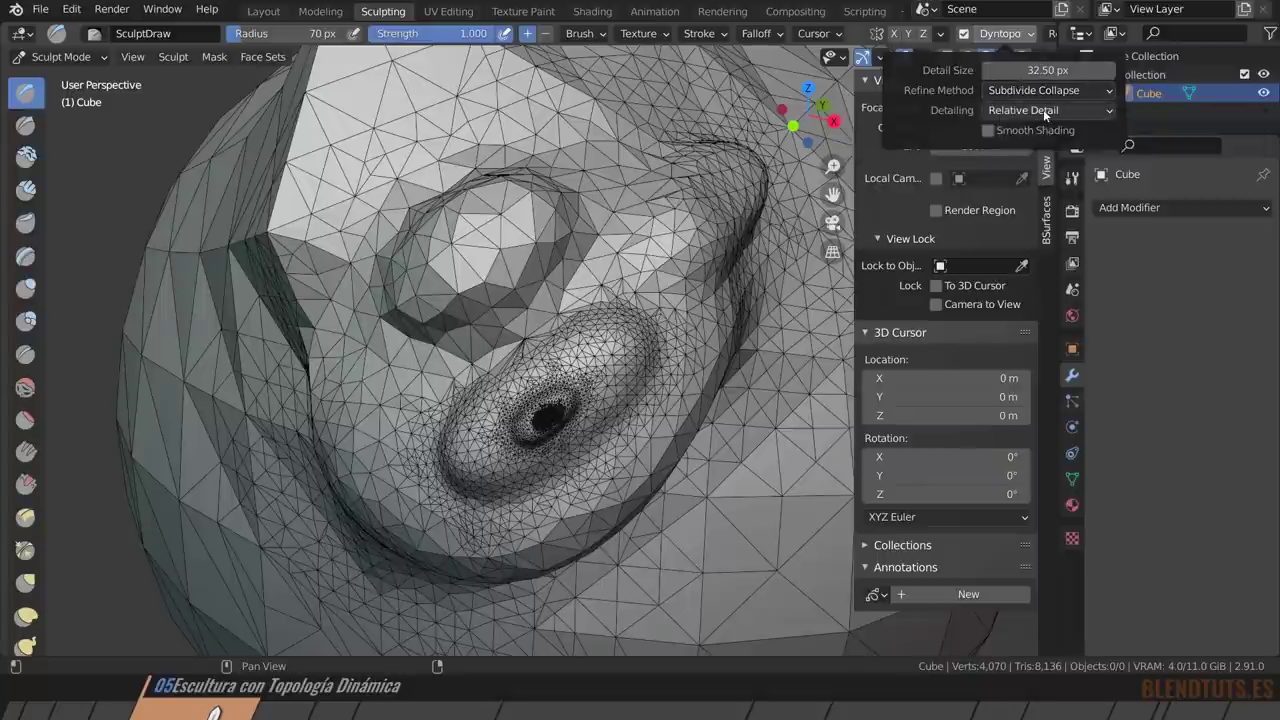
Switch detailing to Constant Detail and sample resolution 99.81 from the dense lump.
{"action": "left_click", "coordinate": [1043, 109]}
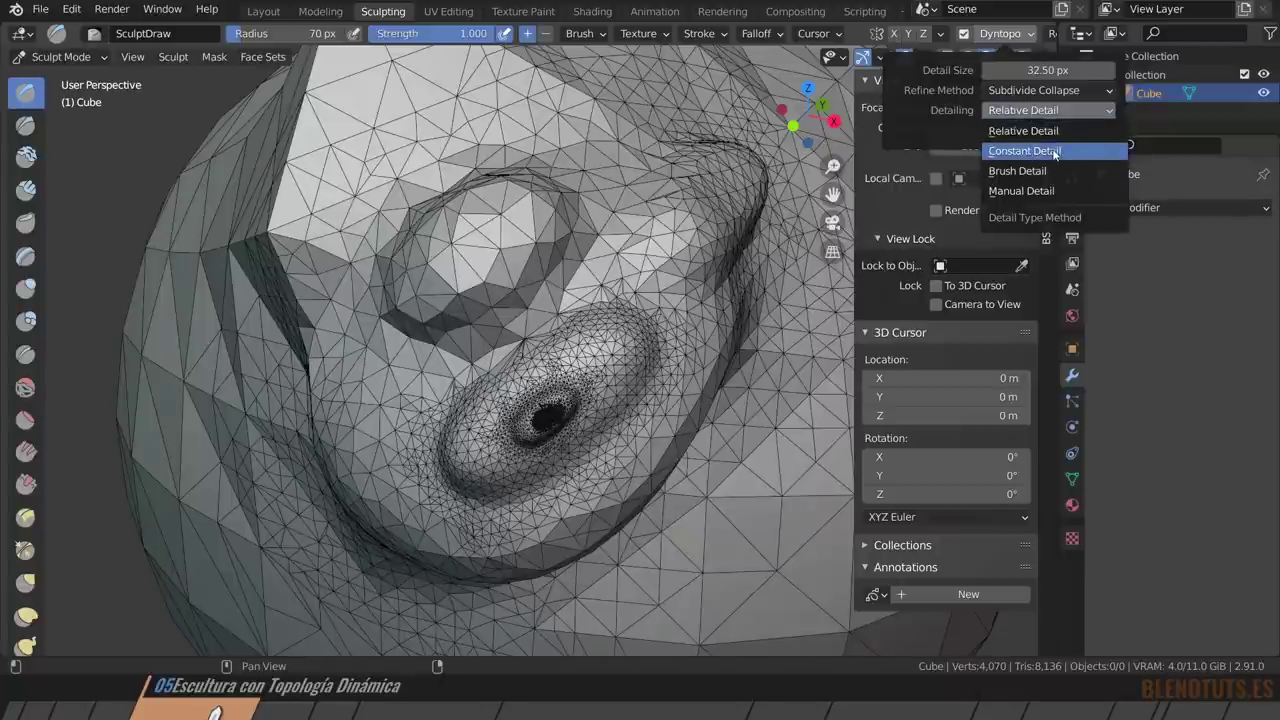
{"action": "left_click", "coordinate": [1053, 151]}
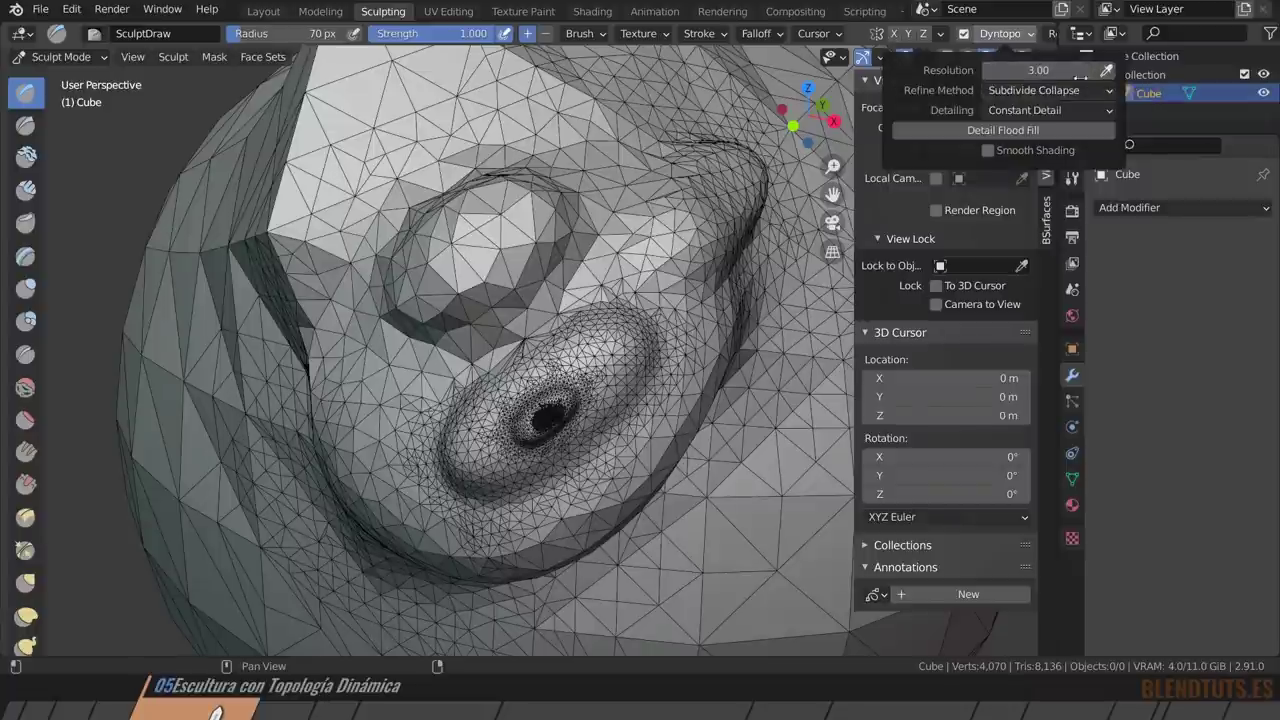
{"action": "left_click", "coordinate": [1105, 70]}
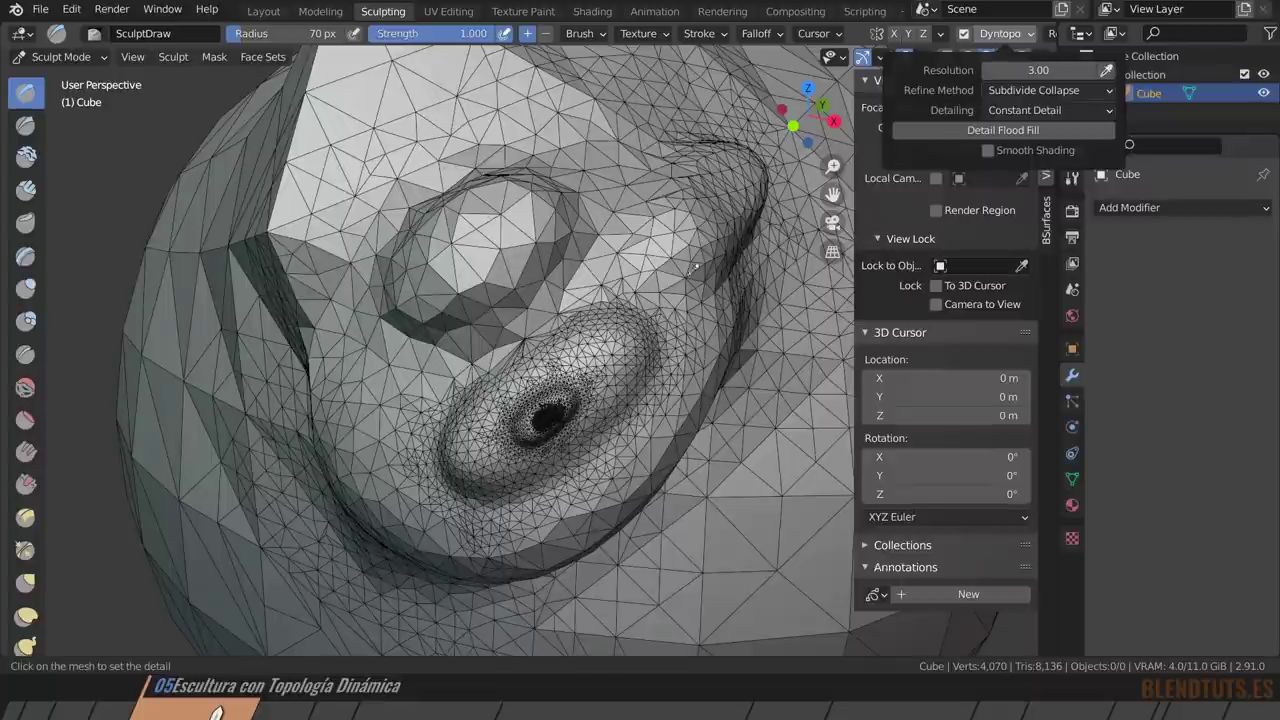
{"action": "left_click", "coordinate": [617, 342]}
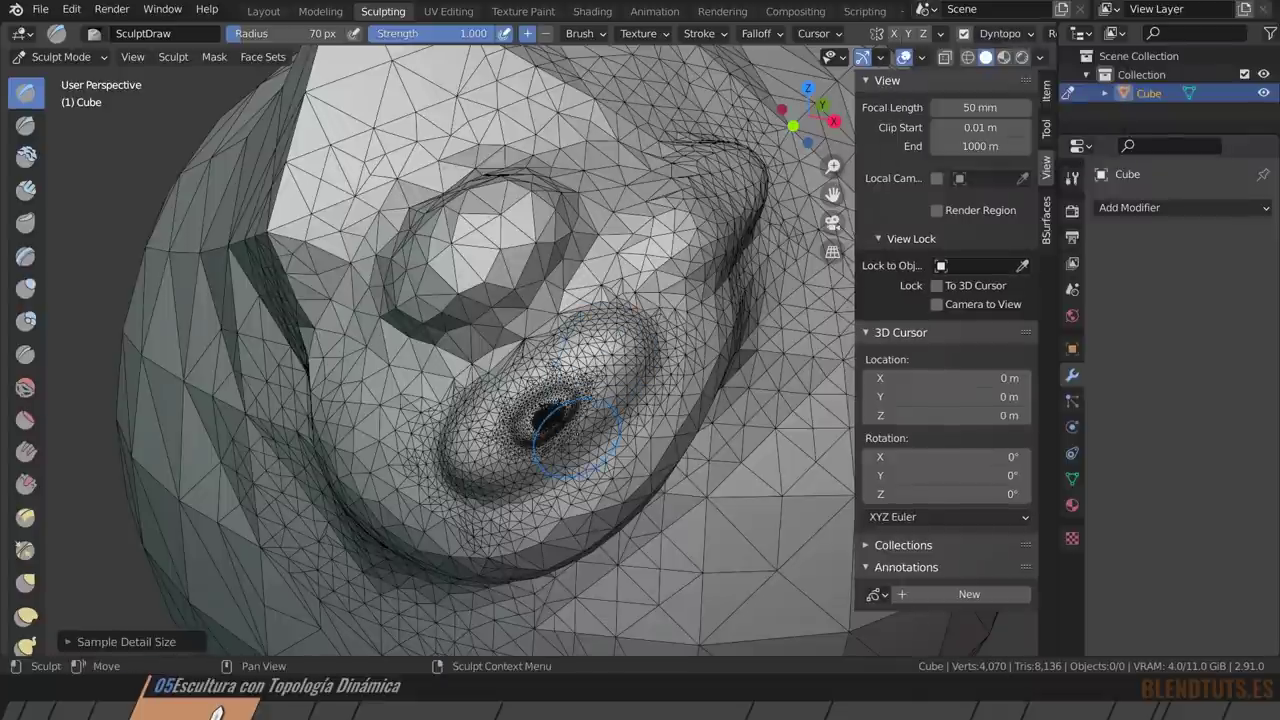
{"action": "left_click", "coordinate": [1000, 33]}
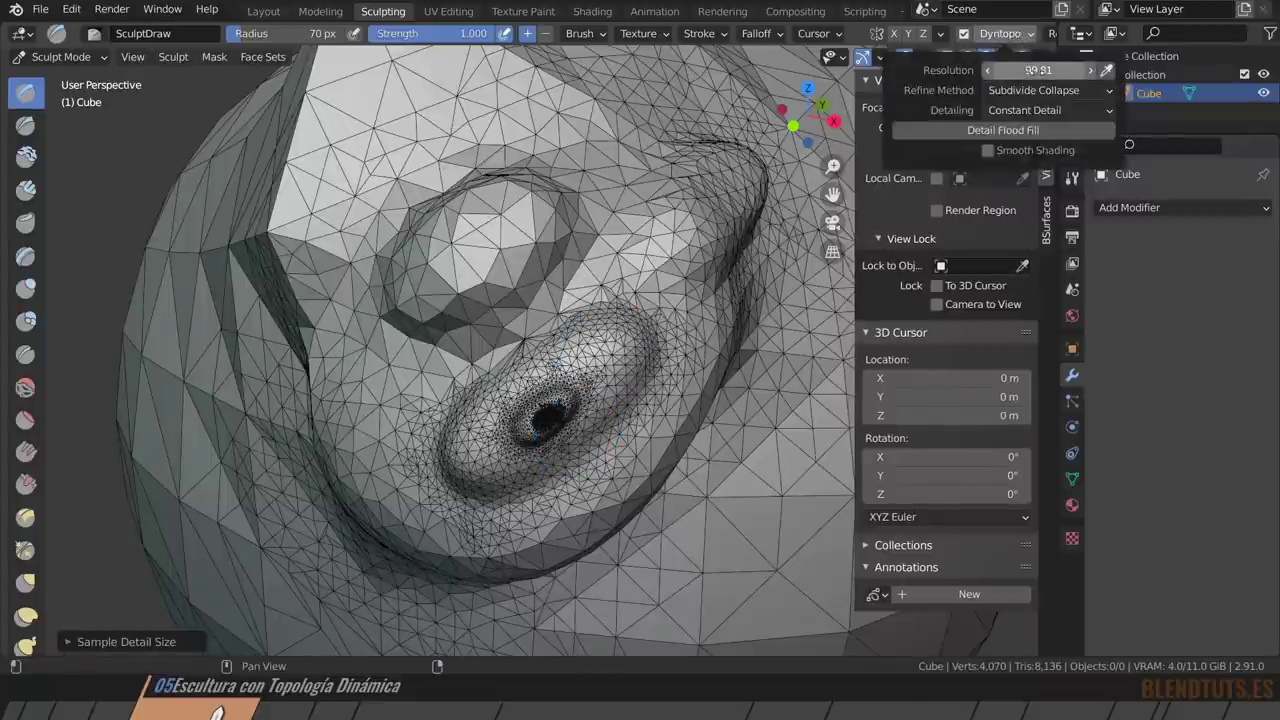
Sculpt densely triangulated strokes at the upper left of the sphere.
{"action": "left_click_drag", "start_coordinate": [440, 150], "coordinate": [380, 100]}
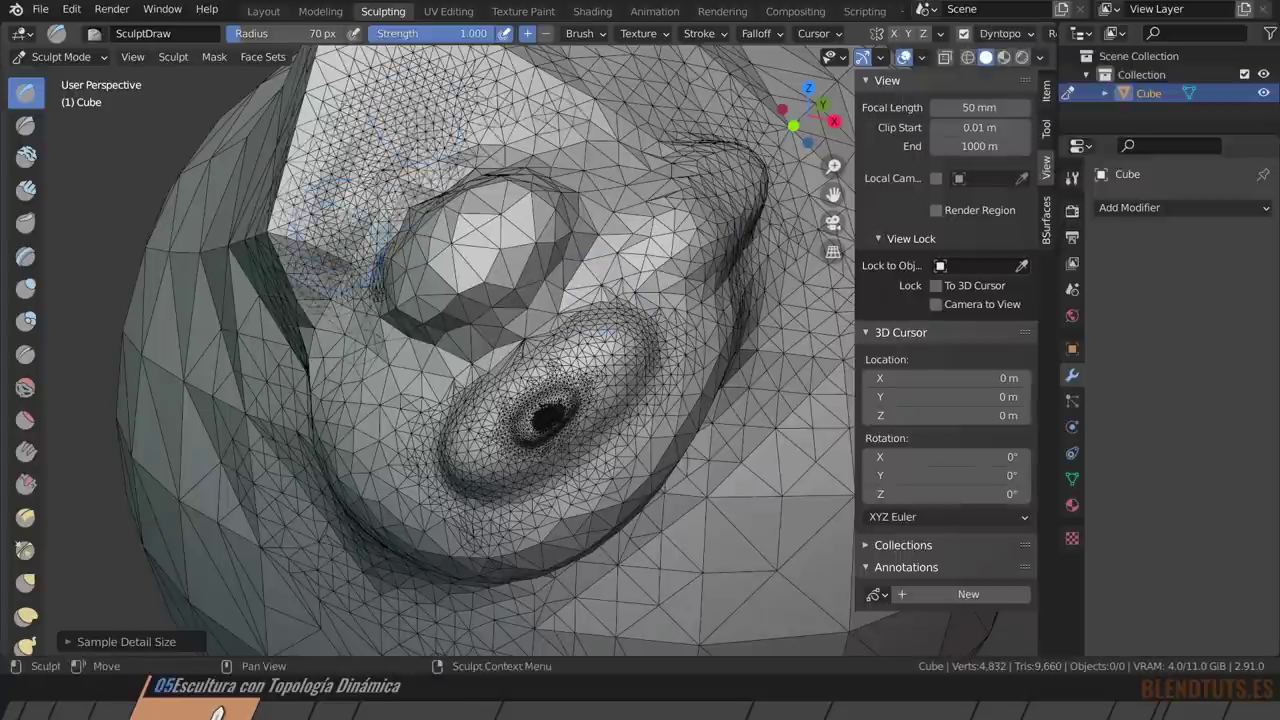
{"action": "left_click_drag", "start_coordinate": [385, 205], "coordinate": [370, 420]}
{"action": "middle_click_drag", "start_coordinate": [370, 420], "coordinate": [690, 290]}
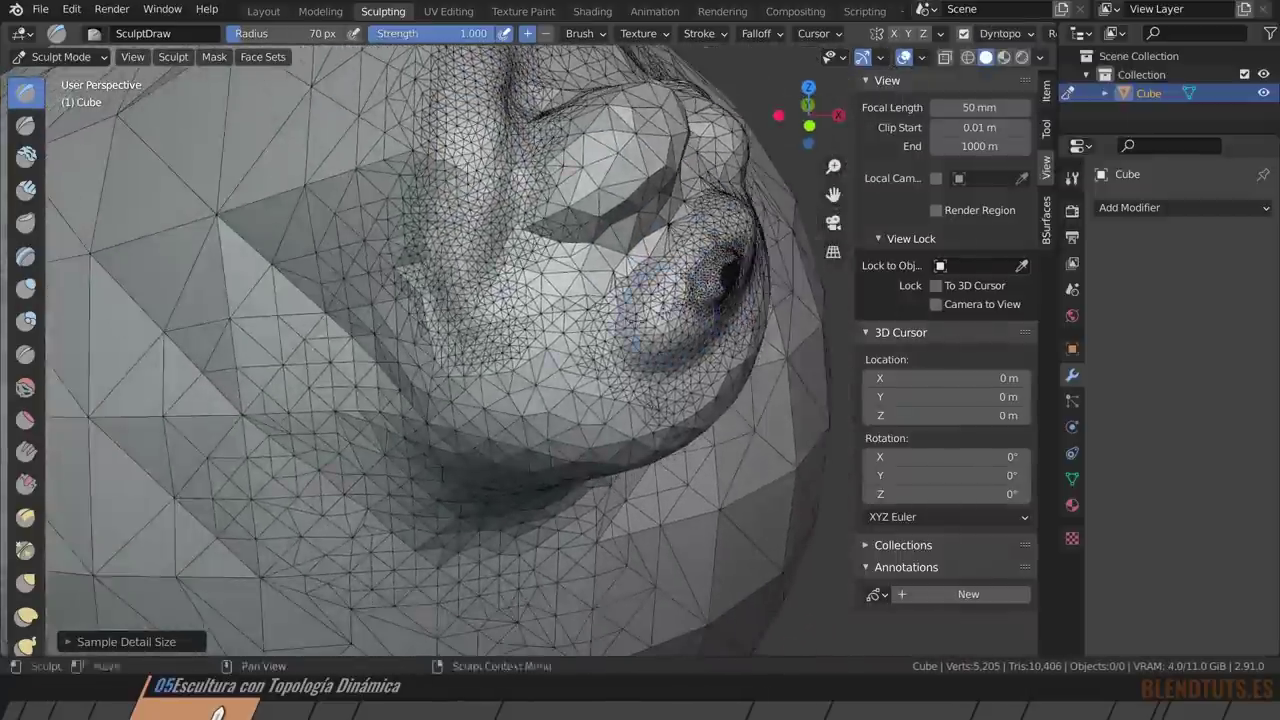
{"action": "scroll", "coordinate": [440, 380], "scroll_direction": "down", "scroll_amount": 5}
Sculpt a dense blob at the lower left and a stroke on the upper sphere.
{"action": "left_click_drag", "start_coordinate": [400, 340], "coordinate": [330, 470]}
{"action": "middle_click_drag", "start_coordinate": [227, 461], "coordinate": [757, 385]}
{"action": "scroll", "coordinate": [506, 490], "scroll_direction": "down", "scroll_amount": 3}
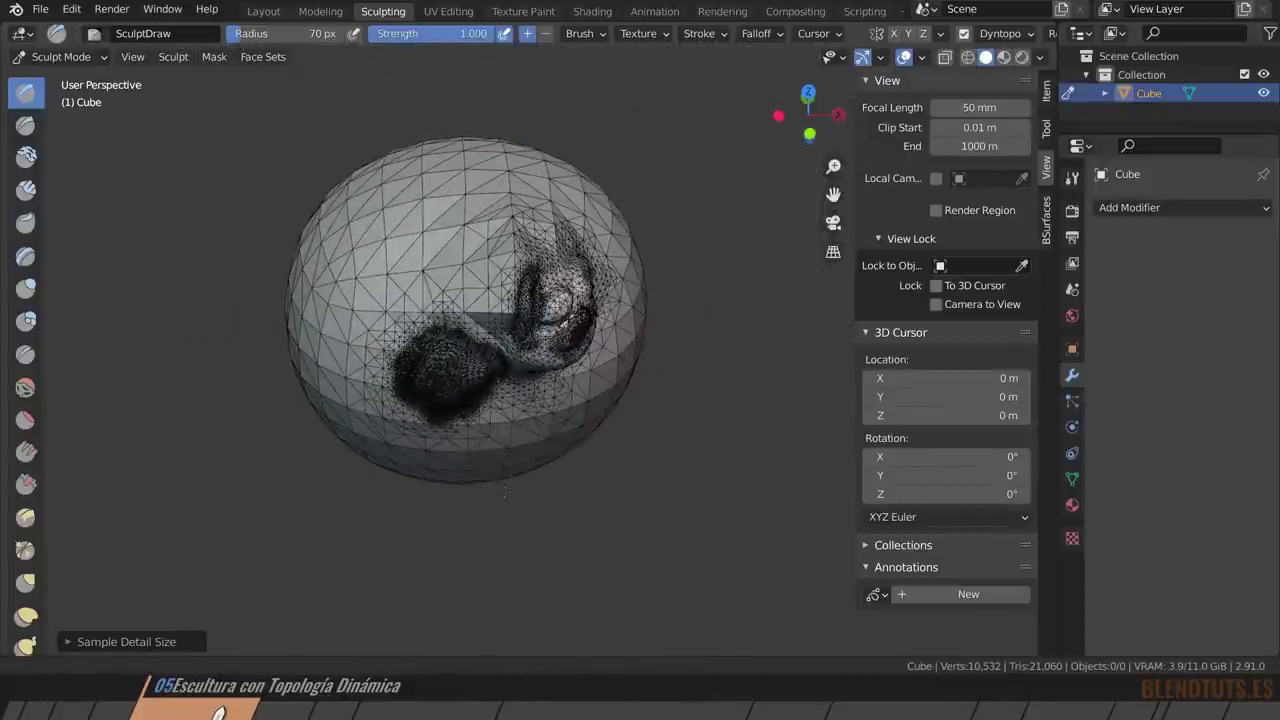
{"action": "left_click_drag", "start_coordinate": [350, 220], "coordinate": [480, 280]}
{"action": "scroll", "coordinate": [450, 280], "scroll_direction": "up", "scroll_amount": 3}
{"action": "scroll", "coordinate": [450, 280], "scroll_direction": "up", "scroll_amount": 5}
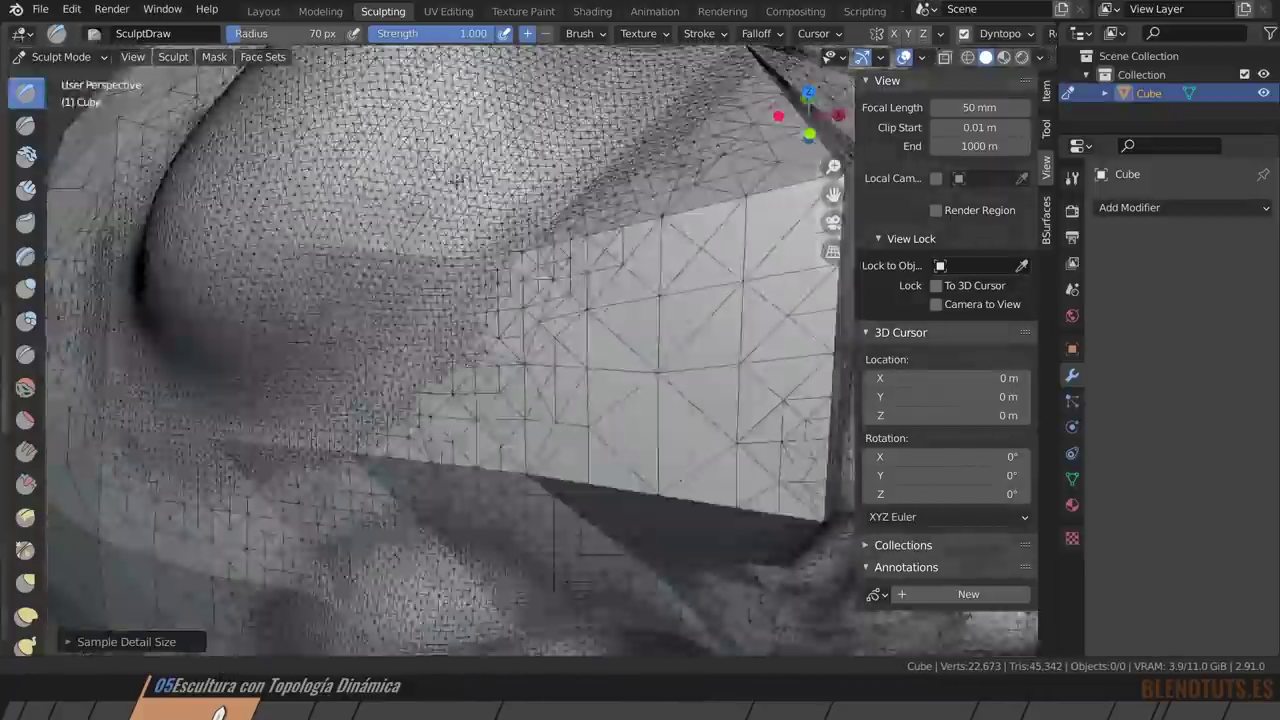
{"action": "scroll", "coordinate": [620, 390], "scroll_direction": "down", "scroll_amount": 4}
{"action": "scroll", "coordinate": [620, 390], "scroll_direction": "up", "scroll_amount": 2}
{"action": "scroll", "coordinate": [614, 418], "scroll_direction": "down", "scroll_amount": 2}
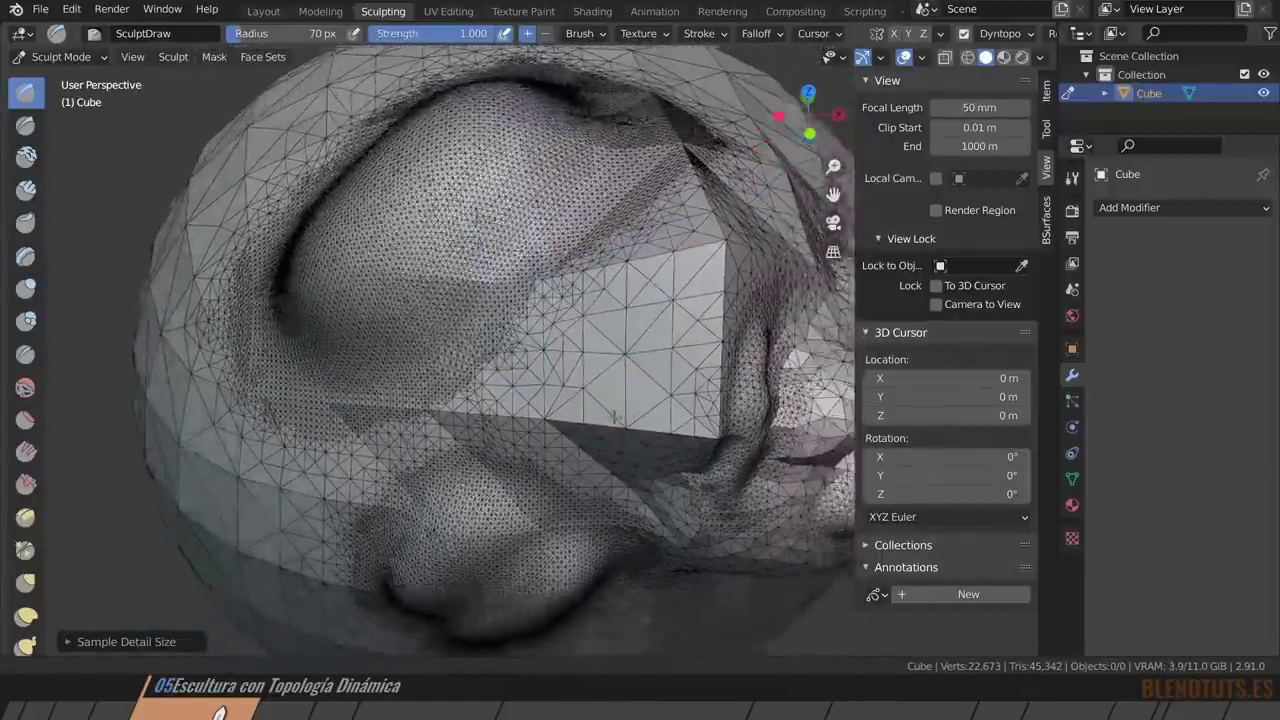
{"action": "scroll", "coordinate": [613, 416], "scroll_direction": "down", "scroll_amount": 2}
{"action": "middle_click_drag", "start_coordinate": [613, 416], "coordinate": [686, 378]}
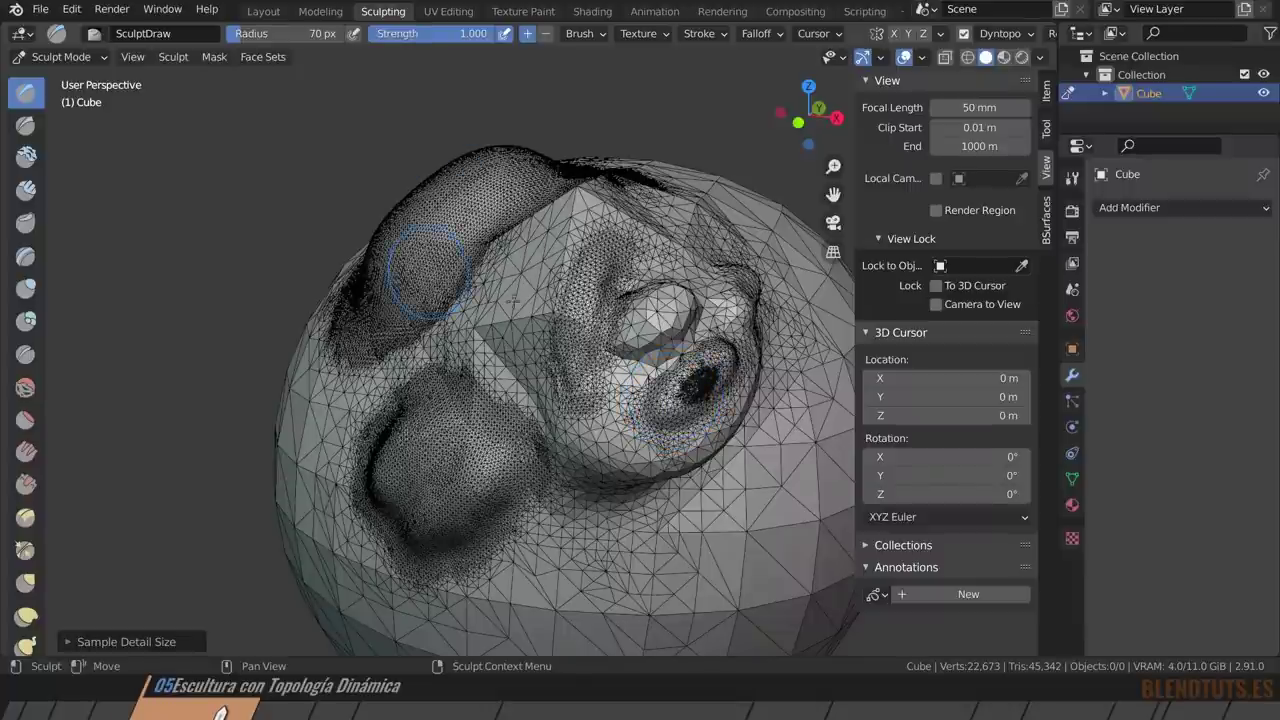
{"action": "left_click", "coordinate": [1004, 35]}
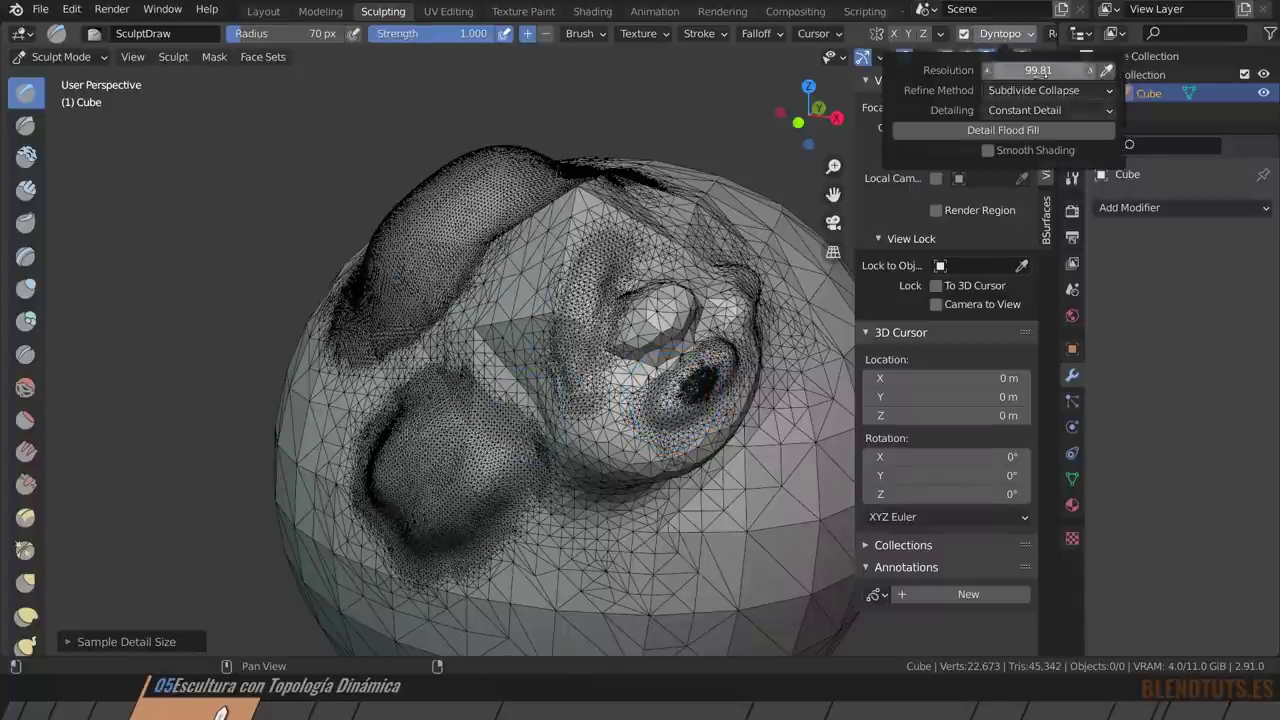
Lower the constant detail resolution to 43.51 and sculpt a bulge on the upper middle.
{"action": "left_click_drag", "start_coordinate": [1040, 70], "coordinate": [780, 112]}
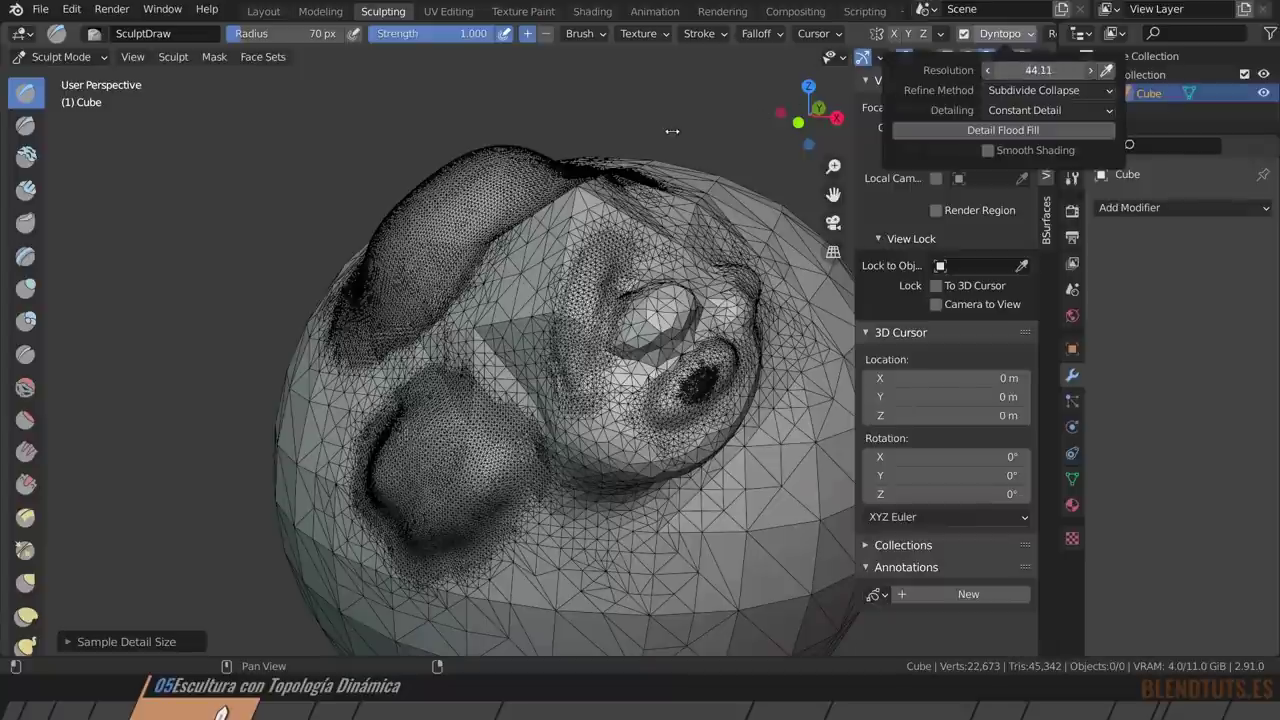
{"action": "left_click_drag", "start_coordinate": [560, 230], "coordinate": [514, 346]}
{"action": "mouse_move", "coordinate": [540, 225]}
{"action": "left_mouse_down"}
{"action": "mouse_move", "coordinate": [500, 330]}
{"action": "mouse_move", "coordinate": [480, 320]}
{"action": "mouse_move", "coordinate": [610, 350]}
{"action": "left_mouse_up"}
{"action": "left_click_drag", "start_coordinate": [600, 235], "coordinate": [524, 290]}
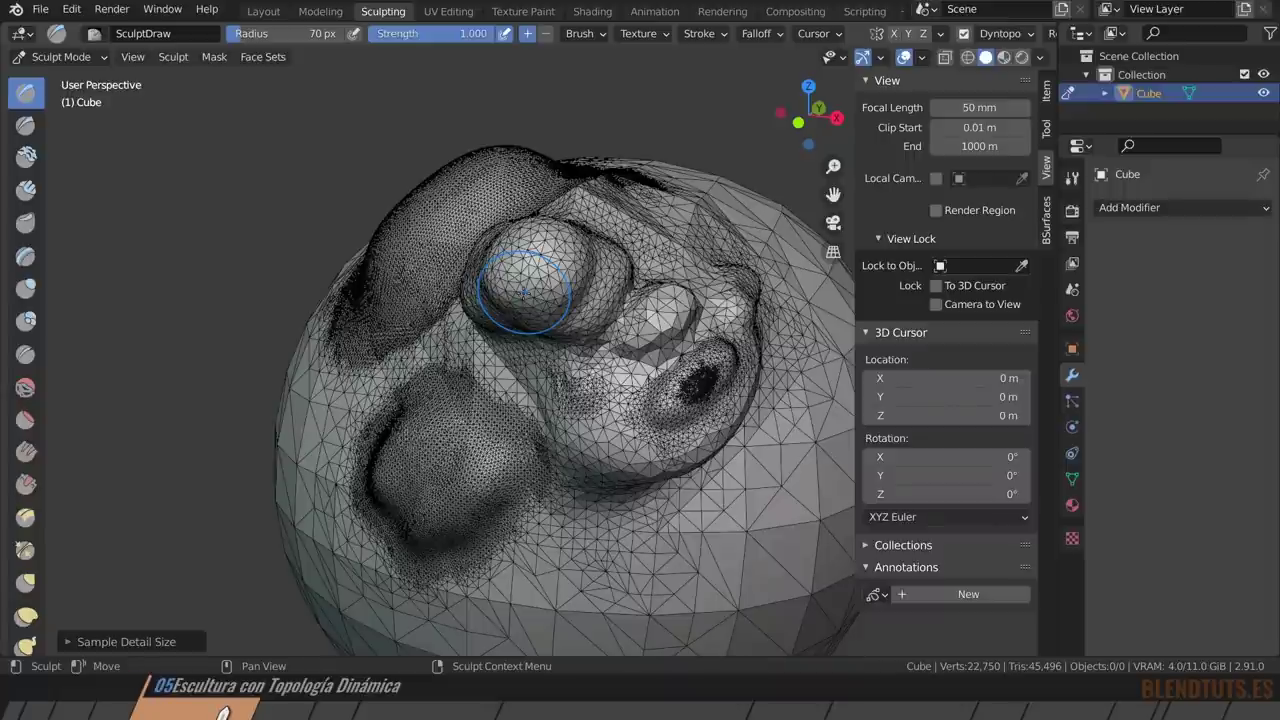
Run Detail Flood Fill on the sphere, then undo it with Ctrl+Z.
{"action": "left_click", "coordinate": [1006, 36]}
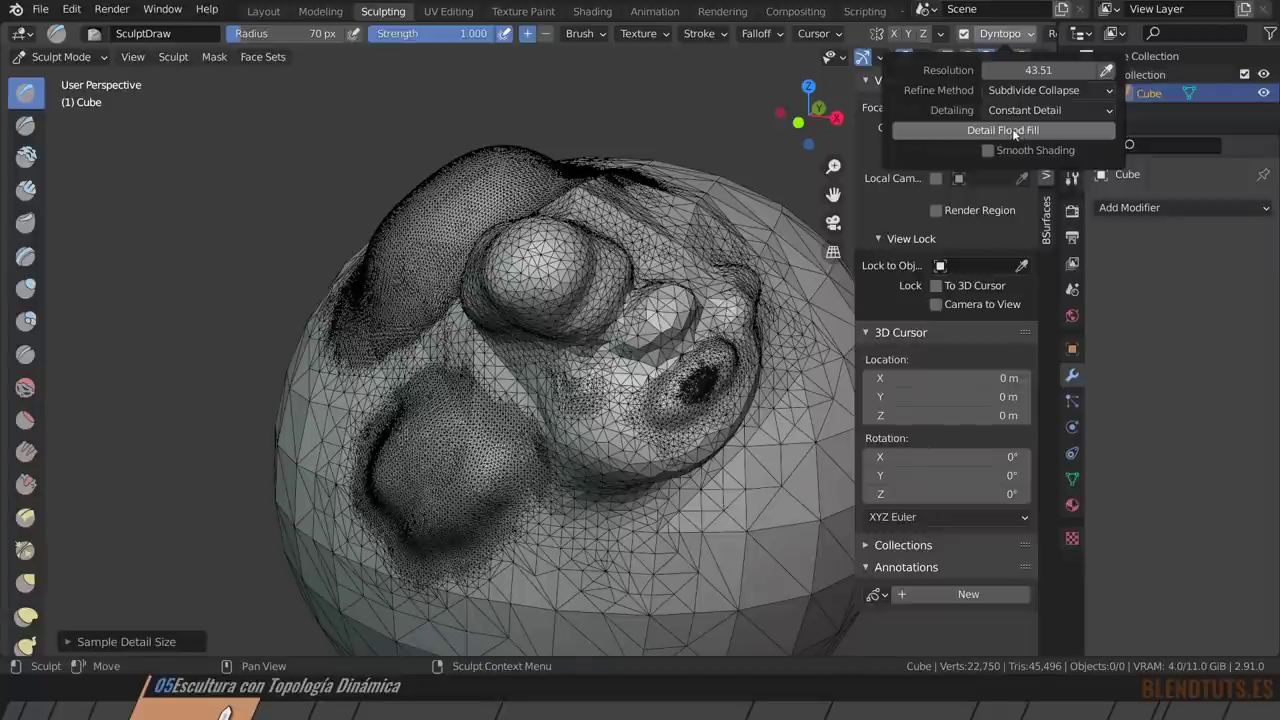
{"action": "left_click", "coordinate": [1016, 133]}
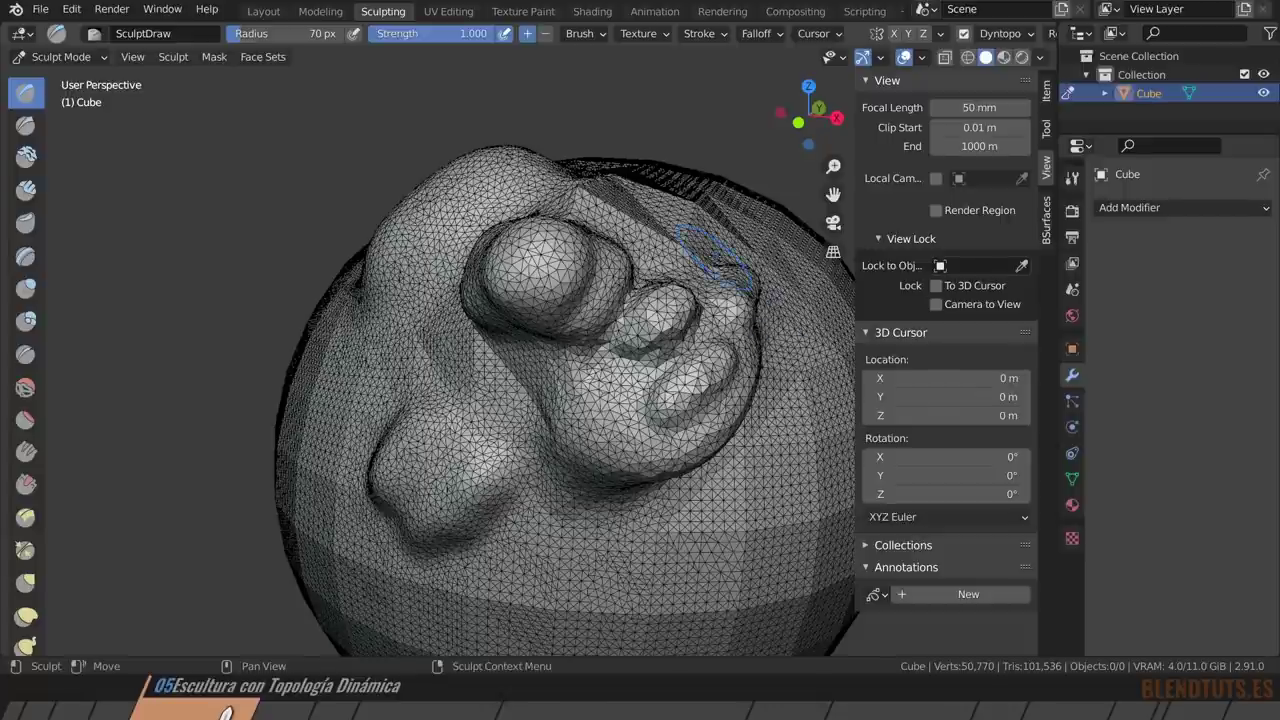
{"action": "key", "text": "ctrl+z"}
{"action": "left_click", "coordinate": [1000, 33]}
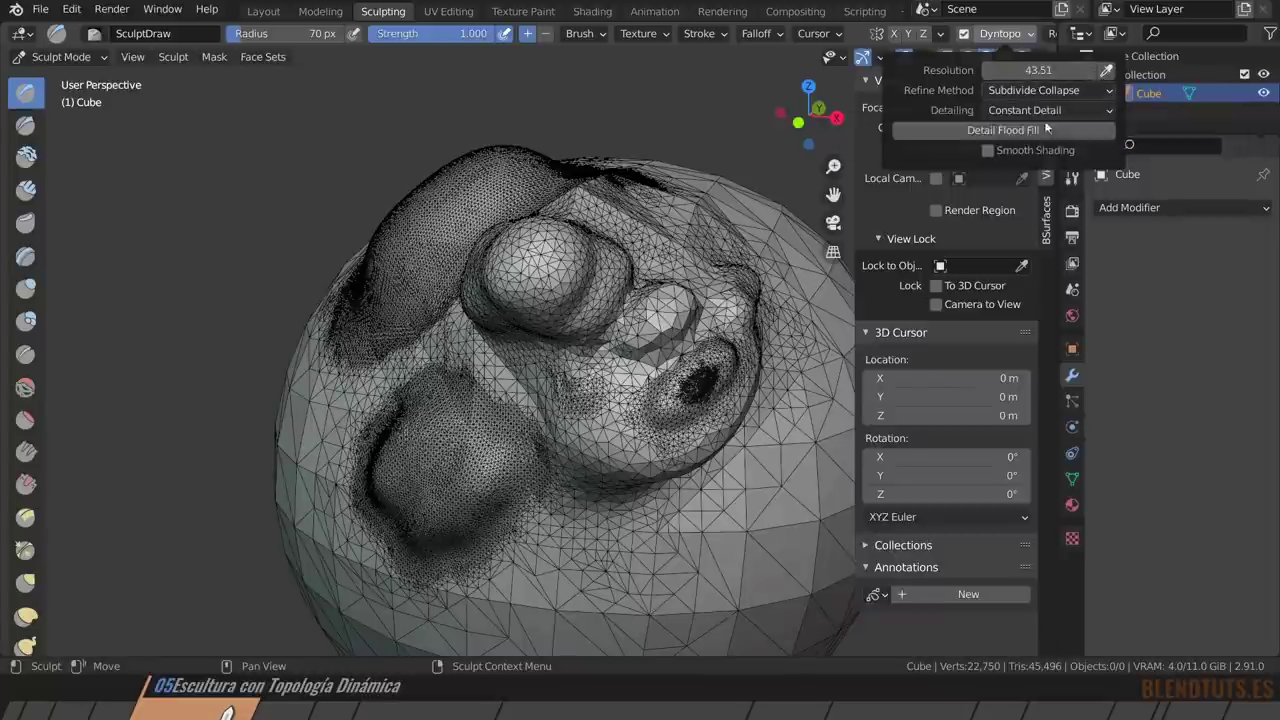
{"action": "left_click", "coordinate": [1045, 112]}
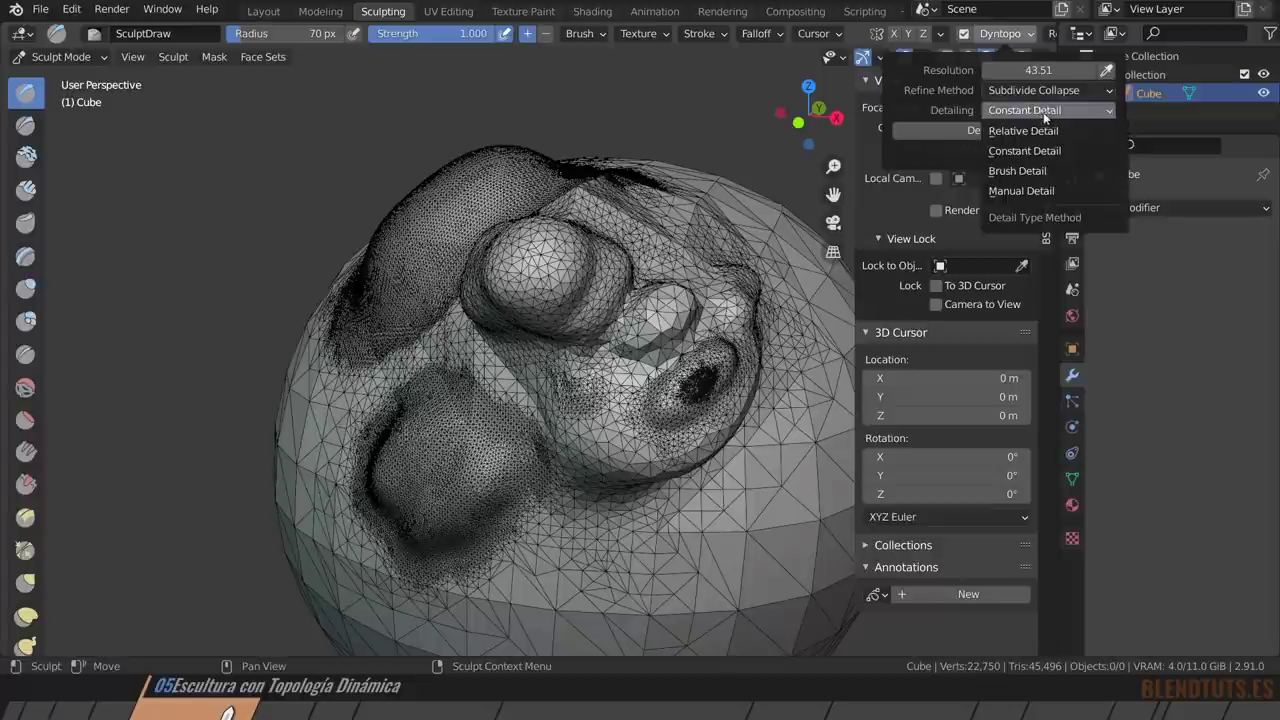
Switch detailing to Manual Detail, lower the resolution, and sculpt a dent beside the nose.
{"action": "left_click", "coordinate": [1048, 191]}
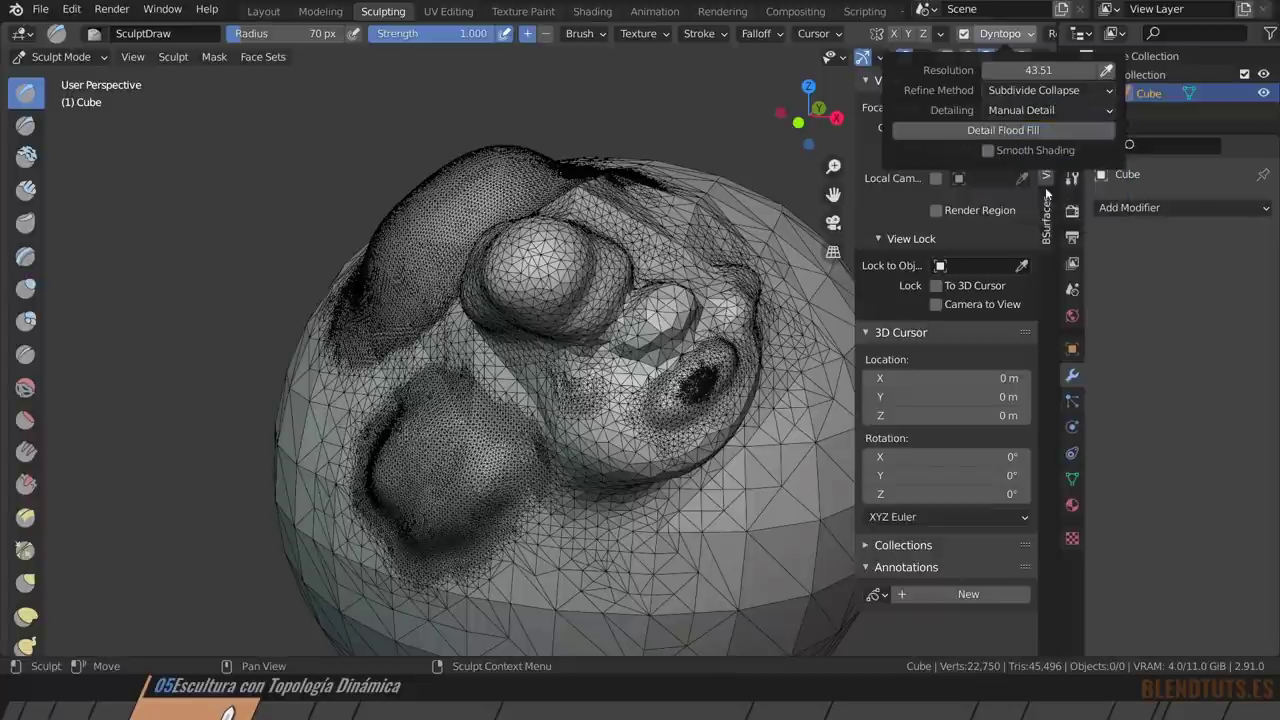
{"action": "left_click_drag", "start_coordinate": [1038, 70], "coordinate": [1005, 70]}
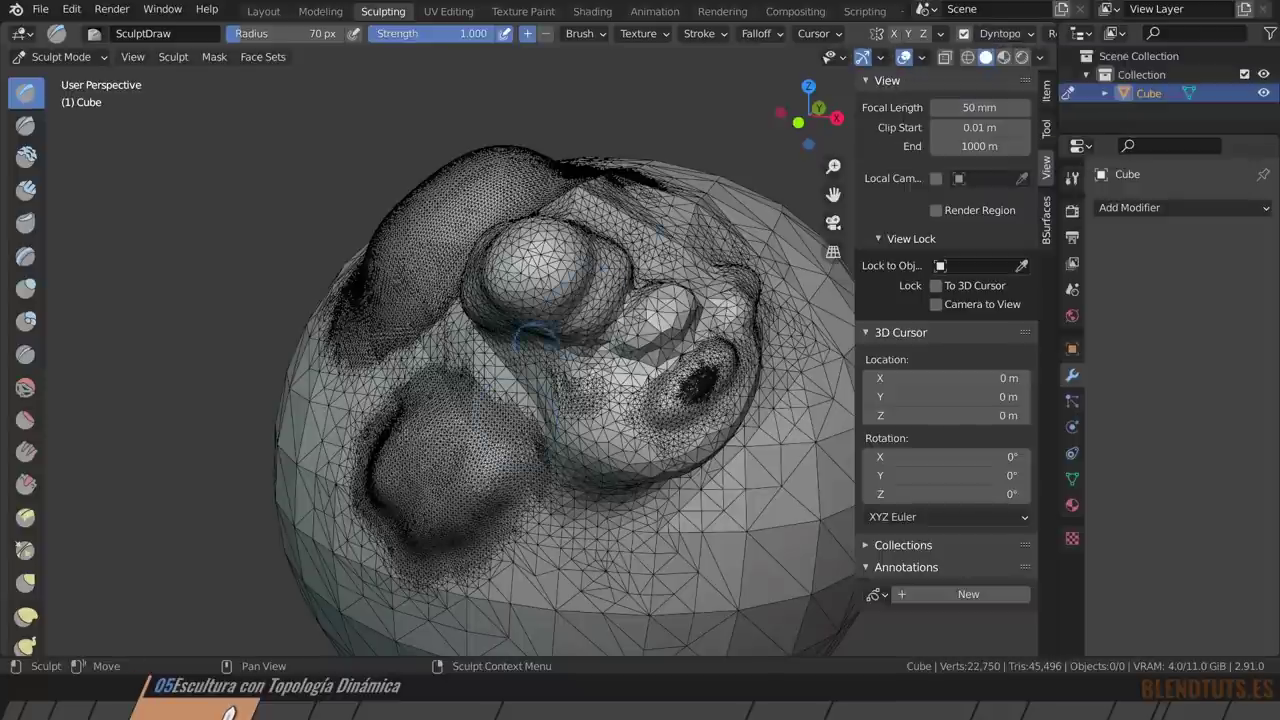
{"action": "mouse_move", "coordinate": [532, 345]}
{"action": "left_mouse_down"}
{"action": "mouse_move", "coordinate": [525, 395]}
{"action": "mouse_move", "coordinate": [515, 380]}
{"action": "left_mouse_up"}
{"action": "scroll", "coordinate": [540, 400], "scroll_direction": "up", "scroll_amount": 3}
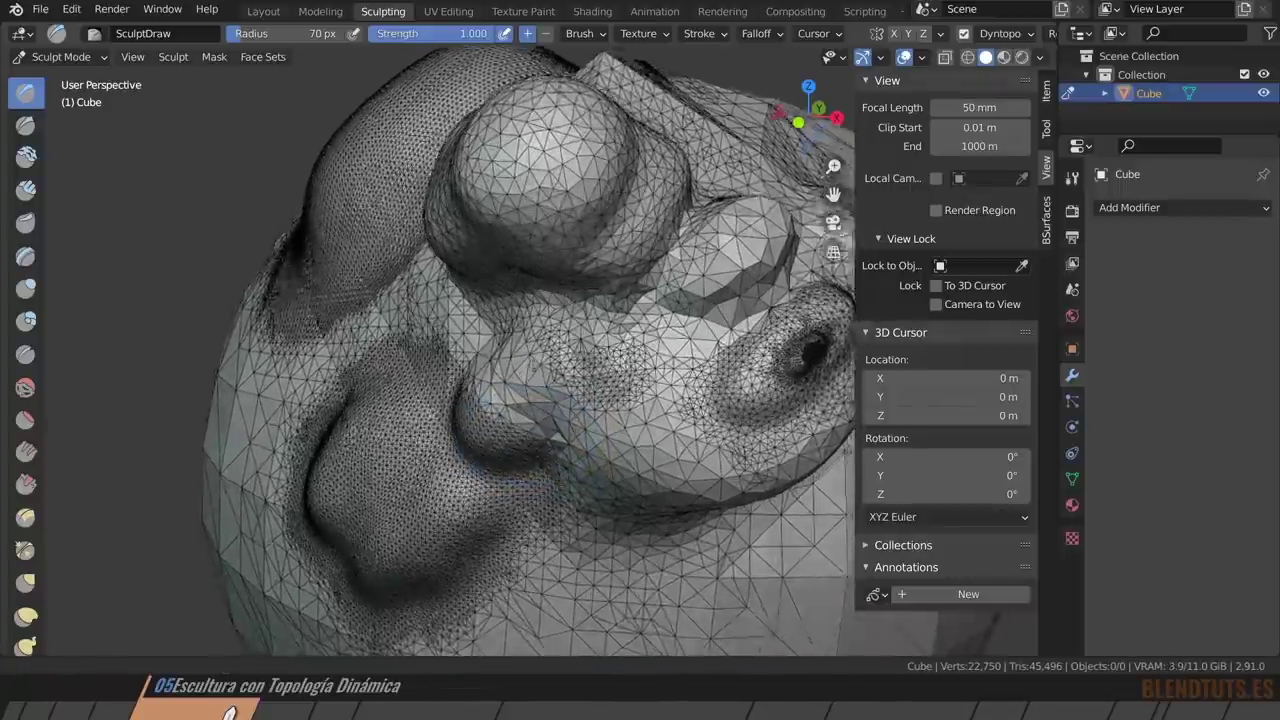
{"action": "left_click_drag", "start_coordinate": [565, 330], "coordinate": [565, 350]}
{"action": "scroll", "coordinate": [565, 350], "scroll_direction": "up", "scroll_amount": 2}
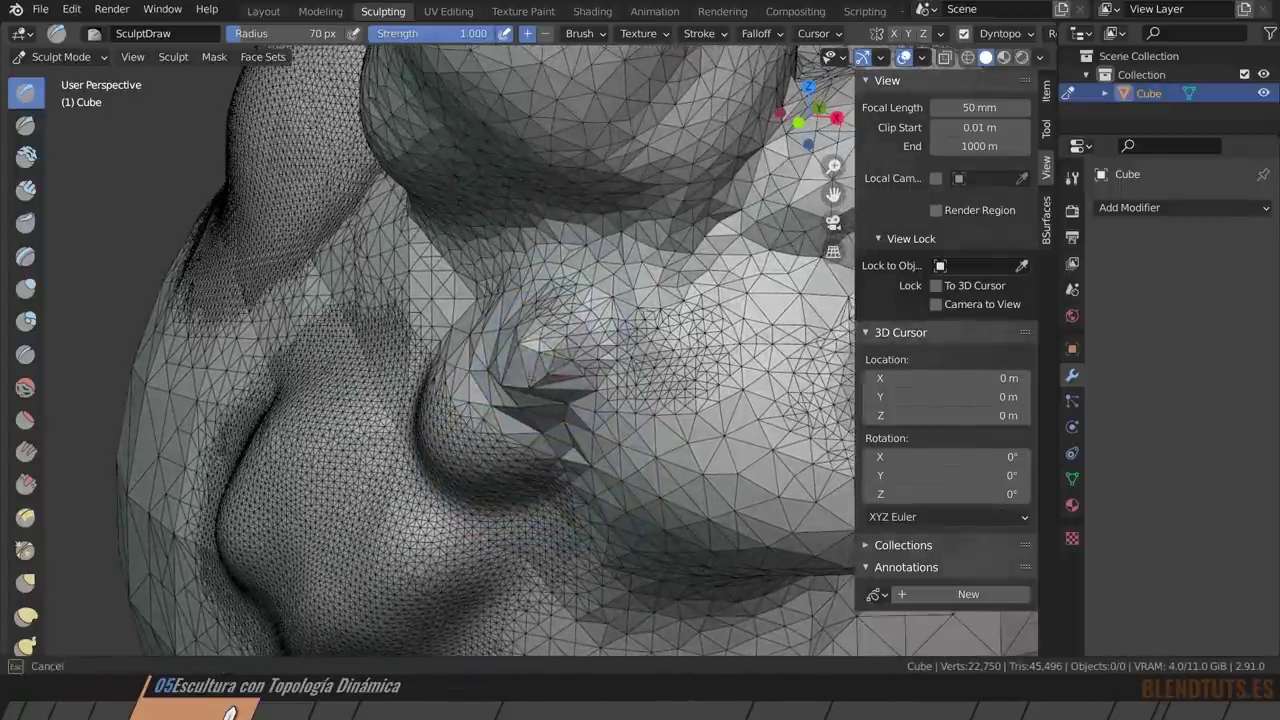
Adjust the detail resolution again and deepen the dent at the new setting.
{"action": "left_click", "coordinate": [1000, 33]}
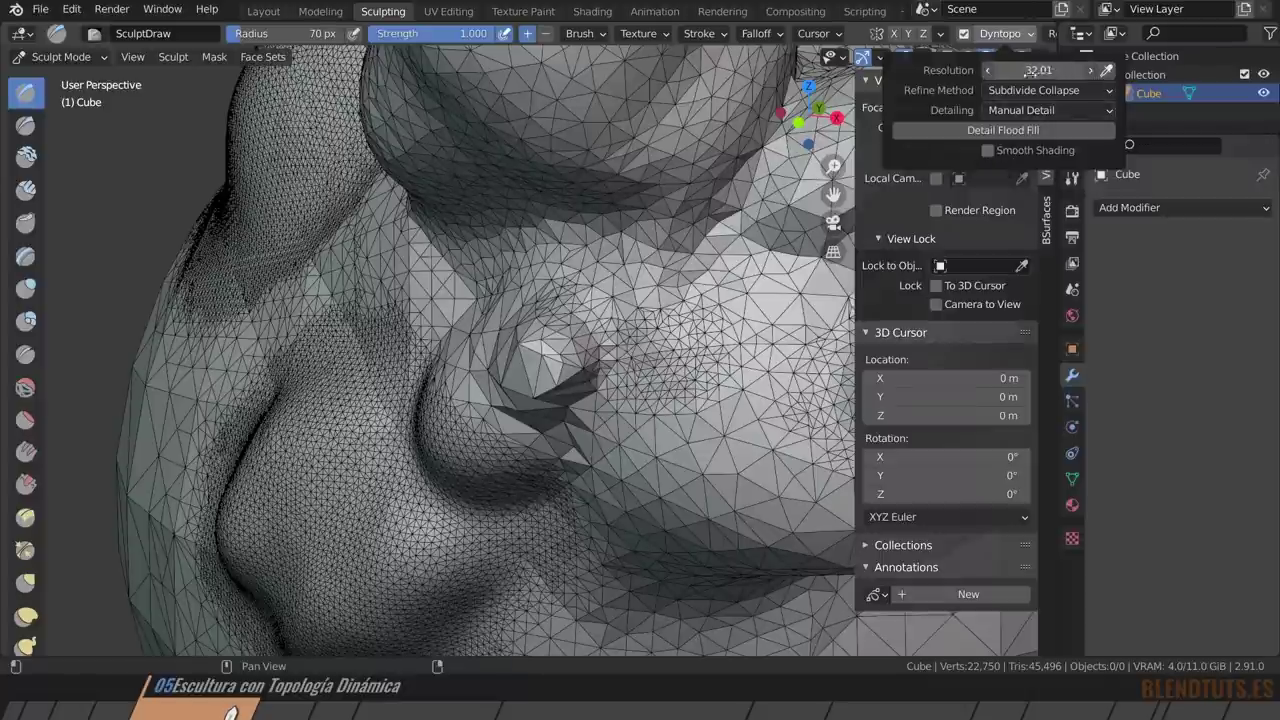
{"action": "left_click_drag", "start_coordinate": [1030, 70], "coordinate": [1031, 70]}
{"action": "mouse_move", "coordinate": [620, 358]}
{"action": "left_mouse_down"}
{"action": "mouse_move", "coordinate": [538, 347]}
{"action": "mouse_move", "coordinate": [505, 365]}
{"action": "left_mouse_up"}
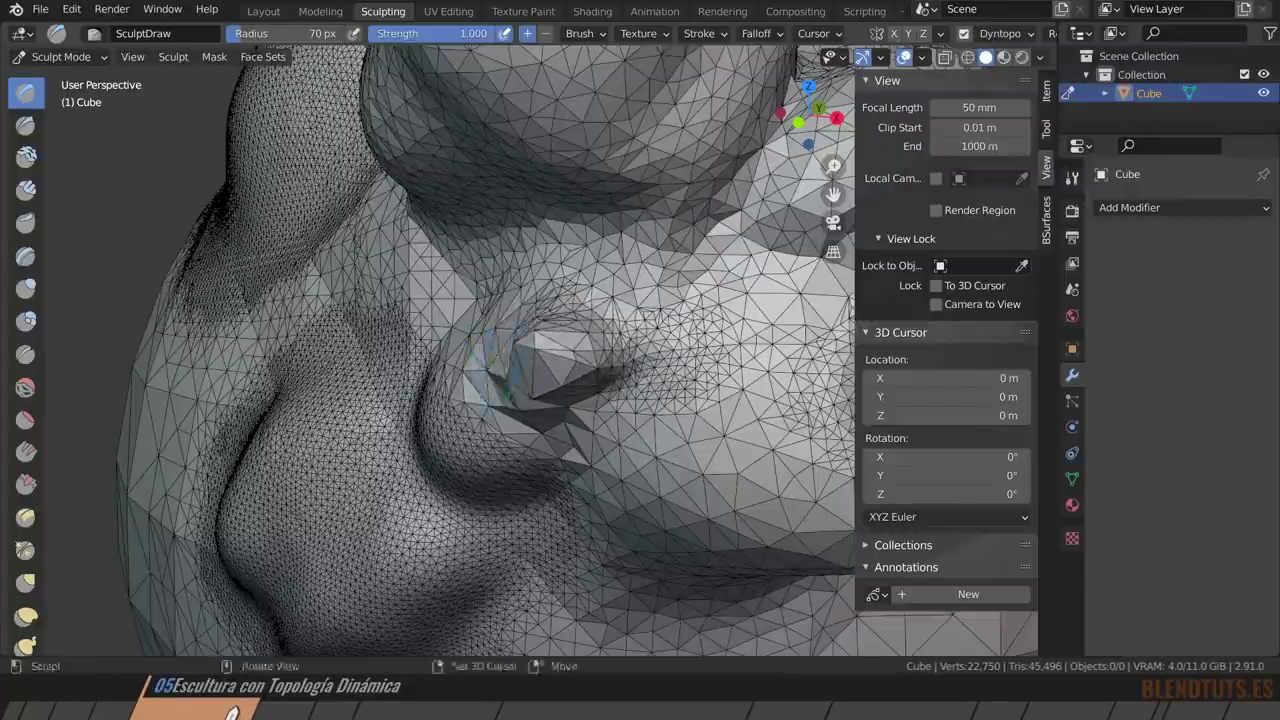
{"action": "left_click", "coordinate": [1000, 33]}
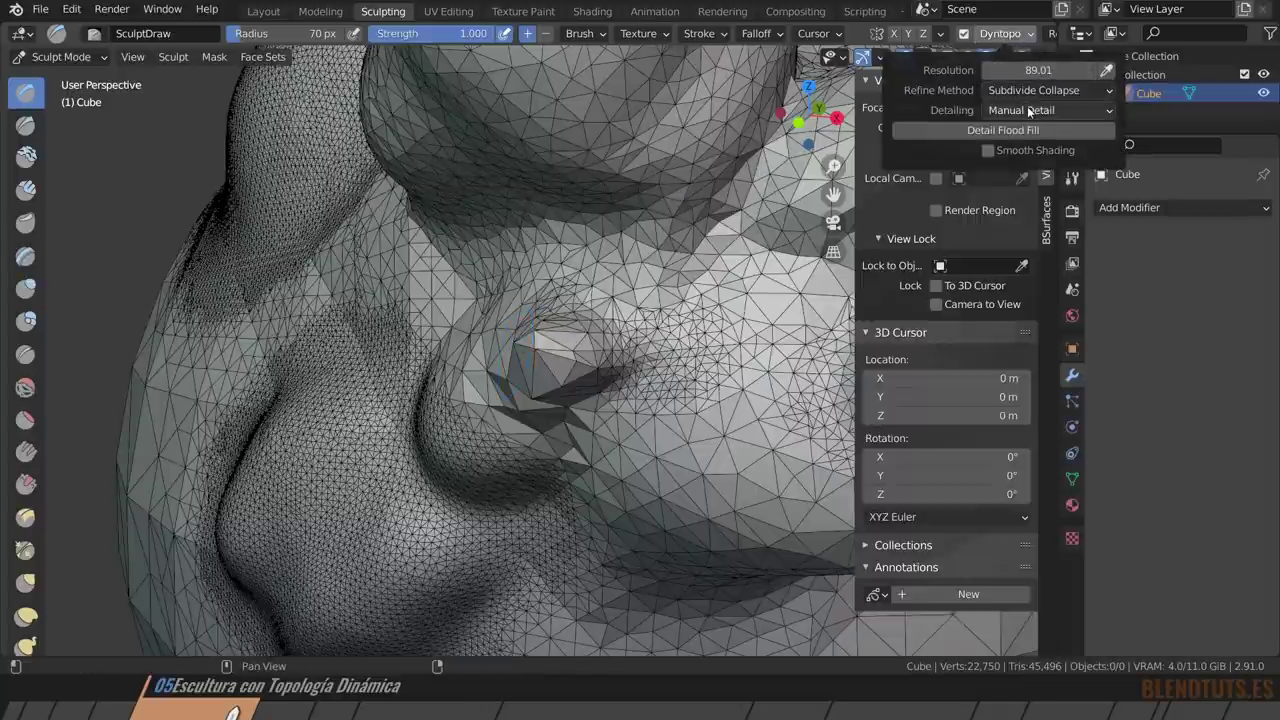
{"action": "mouse_move", "coordinate": [1048, 110]}
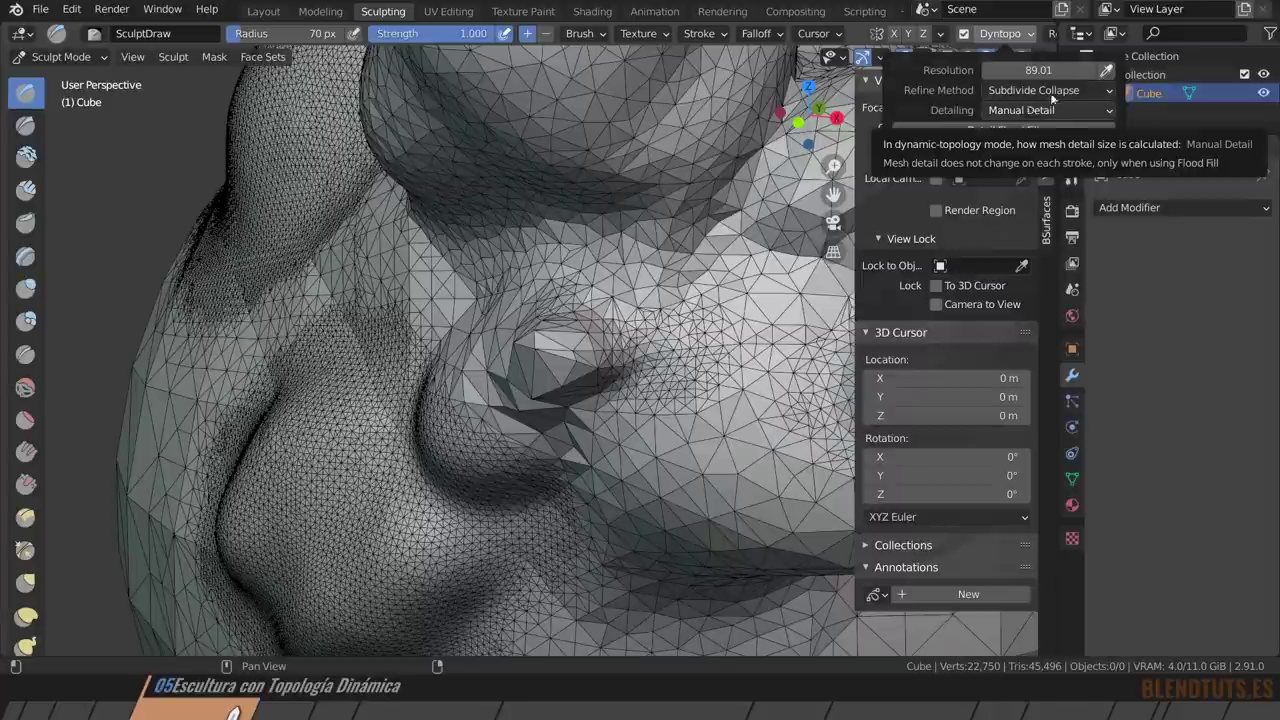
Switch Dyntopo detailing to Brush Detail at 18.60%.
{"action": "left_click", "coordinate": [1043, 112]}
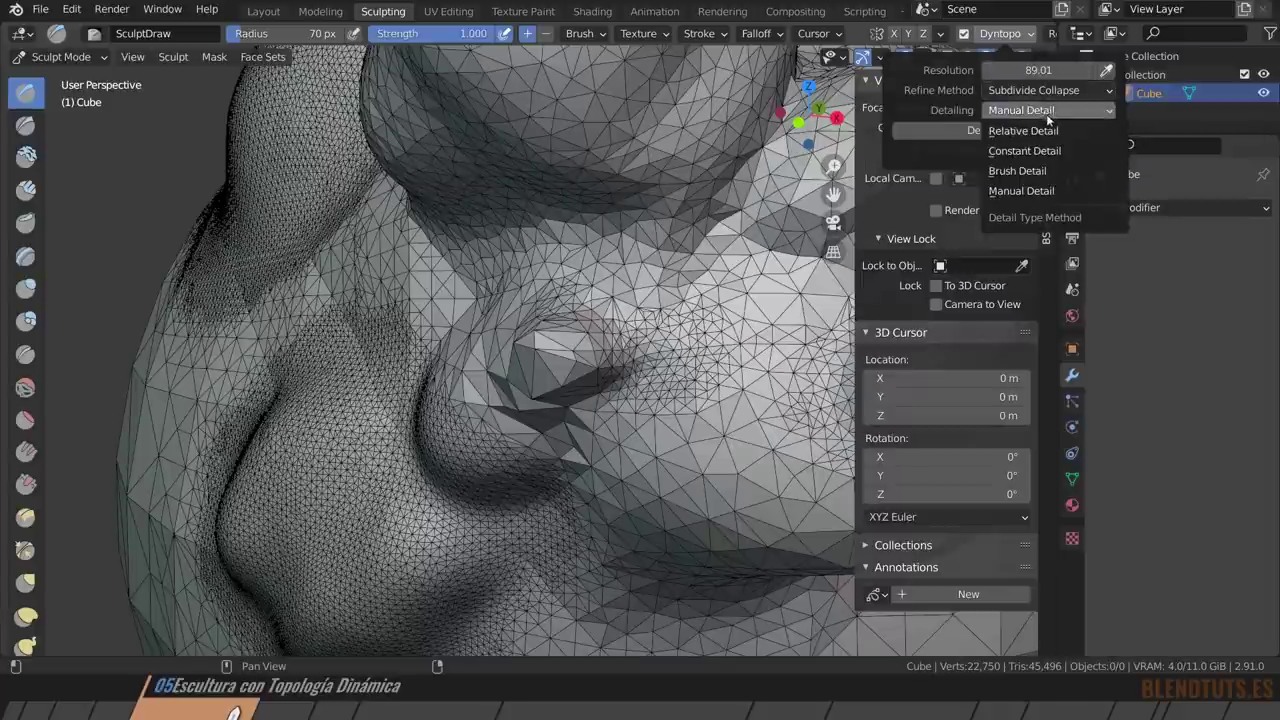
{"action": "left_click", "coordinate": [1017, 171]}
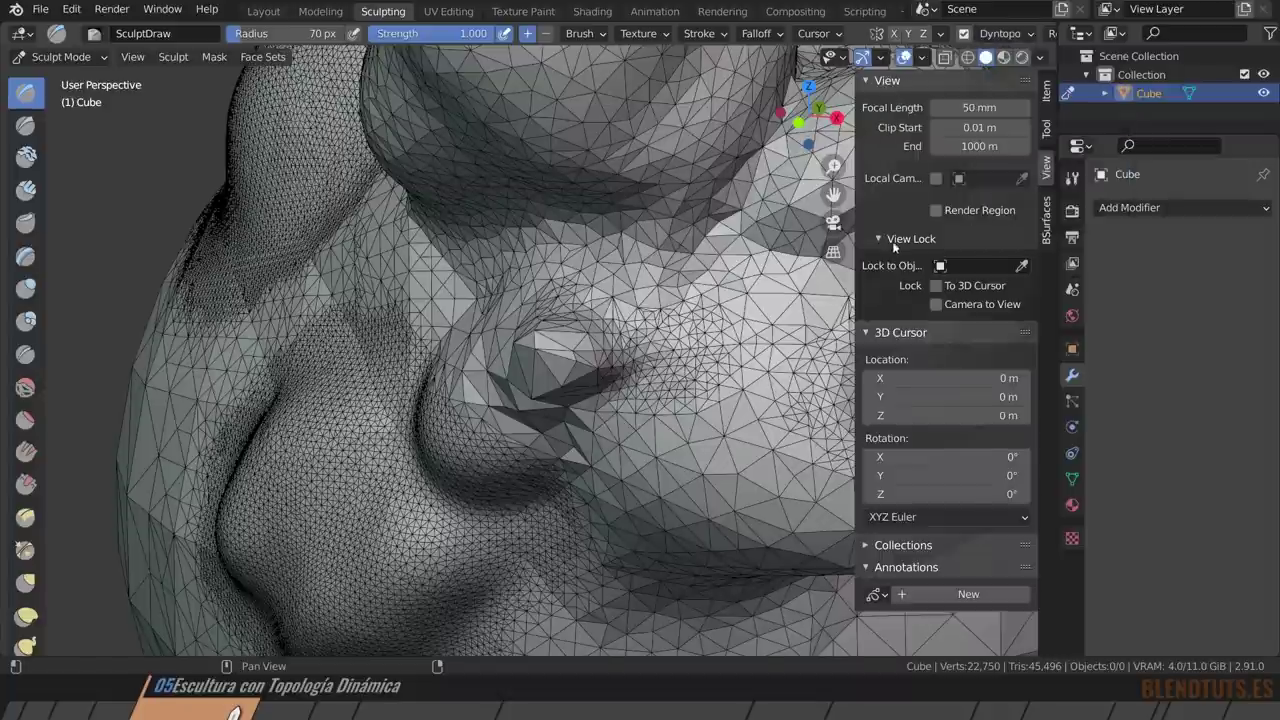
{"action": "left_click", "coordinate": [1015, 33]}
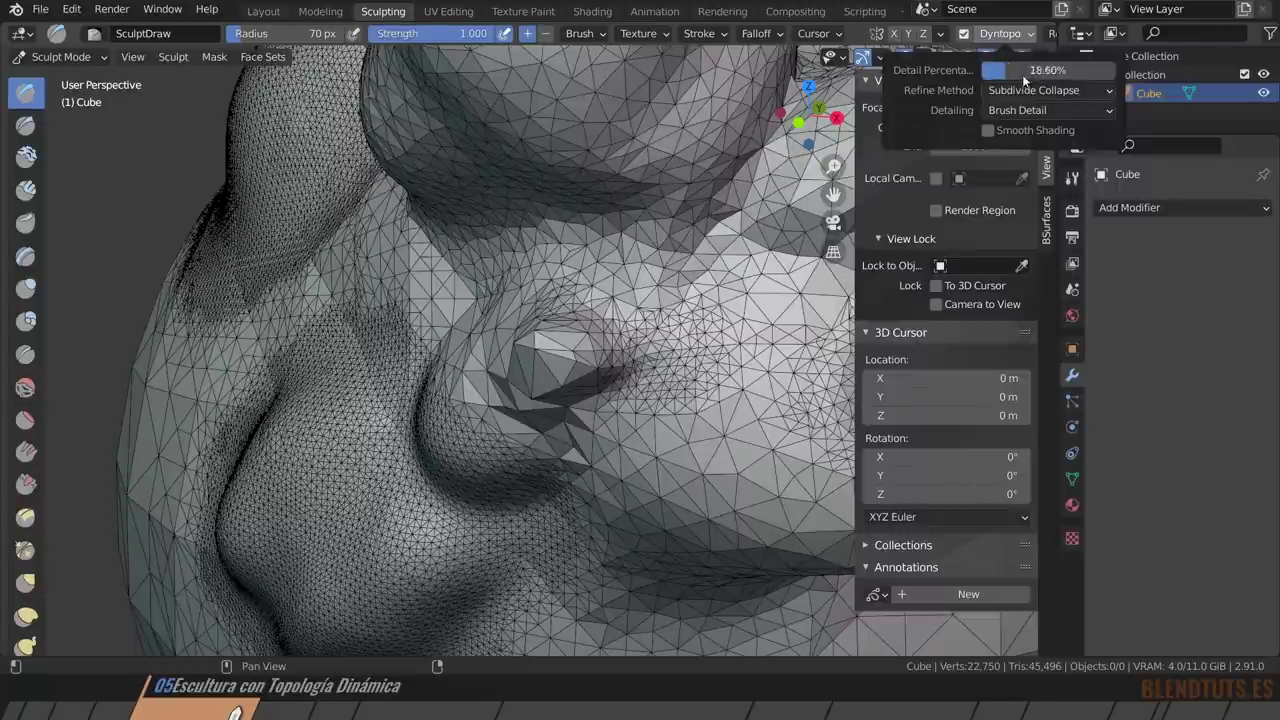
Shrink the brush radius and re-sculpt the nose tip.
{"action": "key", "text": "f"}
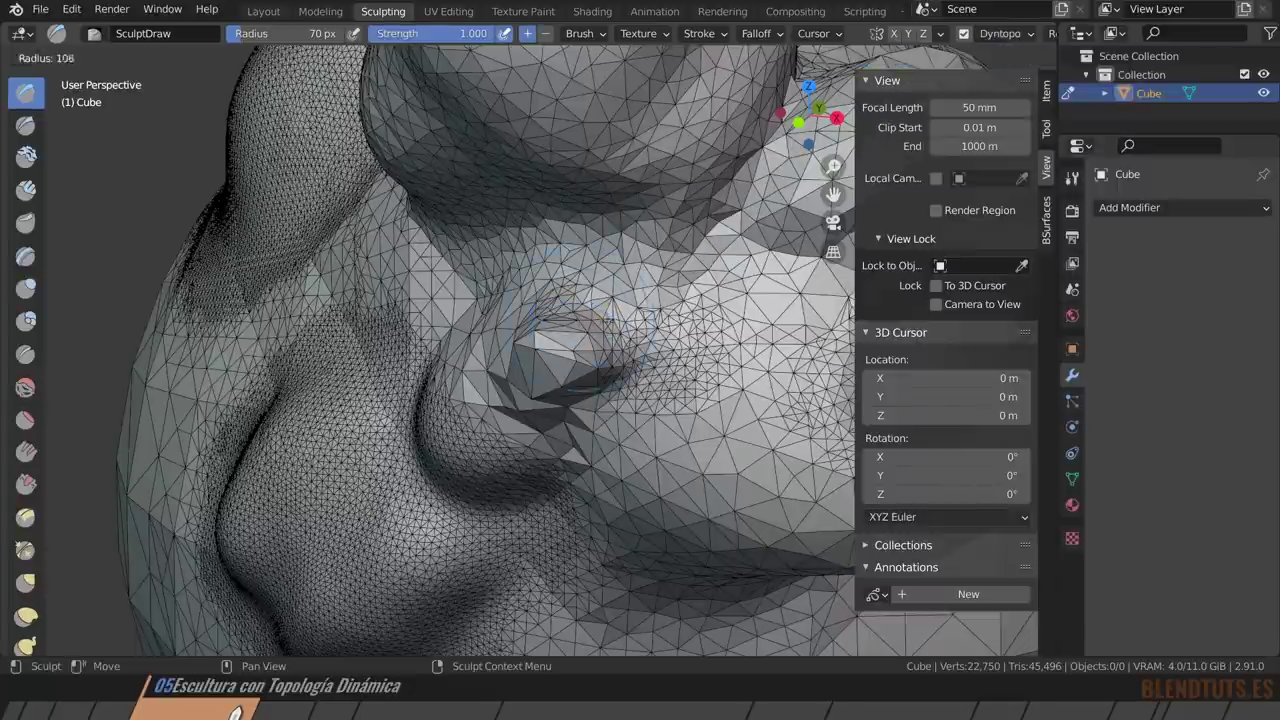
{"action": "left_click", "coordinate": [634, 270]}
{"action": "left_click_drag", "start_coordinate": [600, 340], "coordinate": [610, 290]}
{"action": "key", "text": "f"}
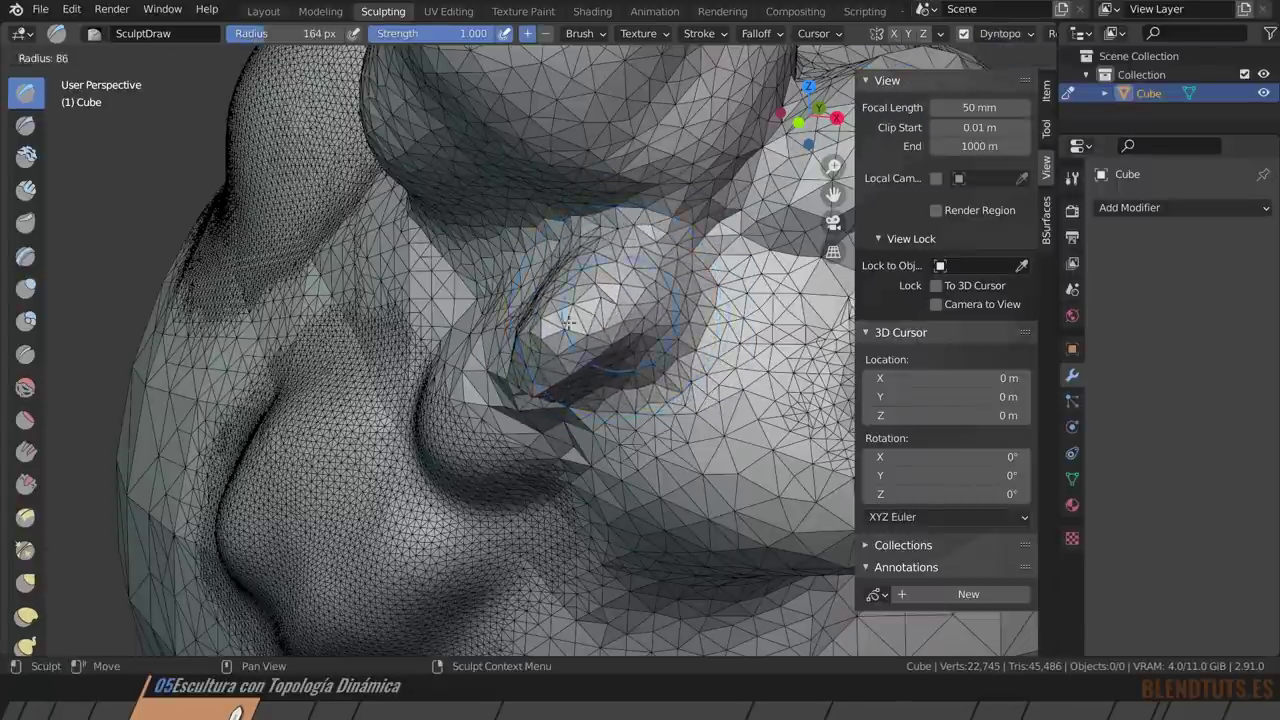
{"action": "left_click", "coordinate": [592, 305]}
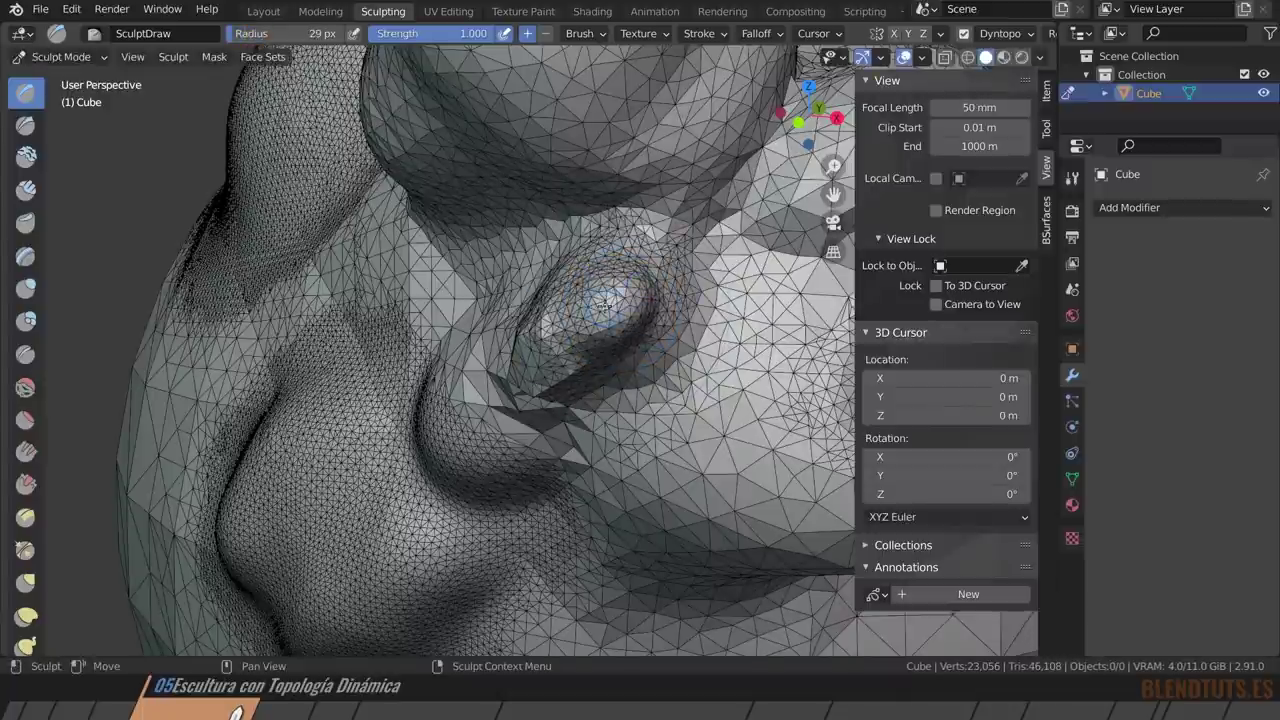
{"action": "mouse_move", "coordinate": [595, 305]}
{"action": "left_mouse_down"}
{"action": "mouse_move", "coordinate": [615, 295]}
{"action": "mouse_move", "coordinate": [603, 302]}
{"action": "mouse_move", "coordinate": [625, 345]}
{"action": "left_mouse_up"}
{"action": "left_click", "coordinate": [612, 298]}
Enlarge the brush to 170 px and sculpt a broad coarse bulge across the lower middle.
{"action": "key", "text": "f"}
{"action": "left_click", "coordinate": [731, 344]}
{"action": "scroll", "coordinate": [620, 345], "scroll_direction": "down", "scroll_amount": 3}
{"action": "scroll", "coordinate": [620, 345], "scroll_direction": "down", "scroll_amount": 3}
{"action": "scroll", "coordinate": [620, 345], "scroll_direction": "down", "scroll_amount": 3}
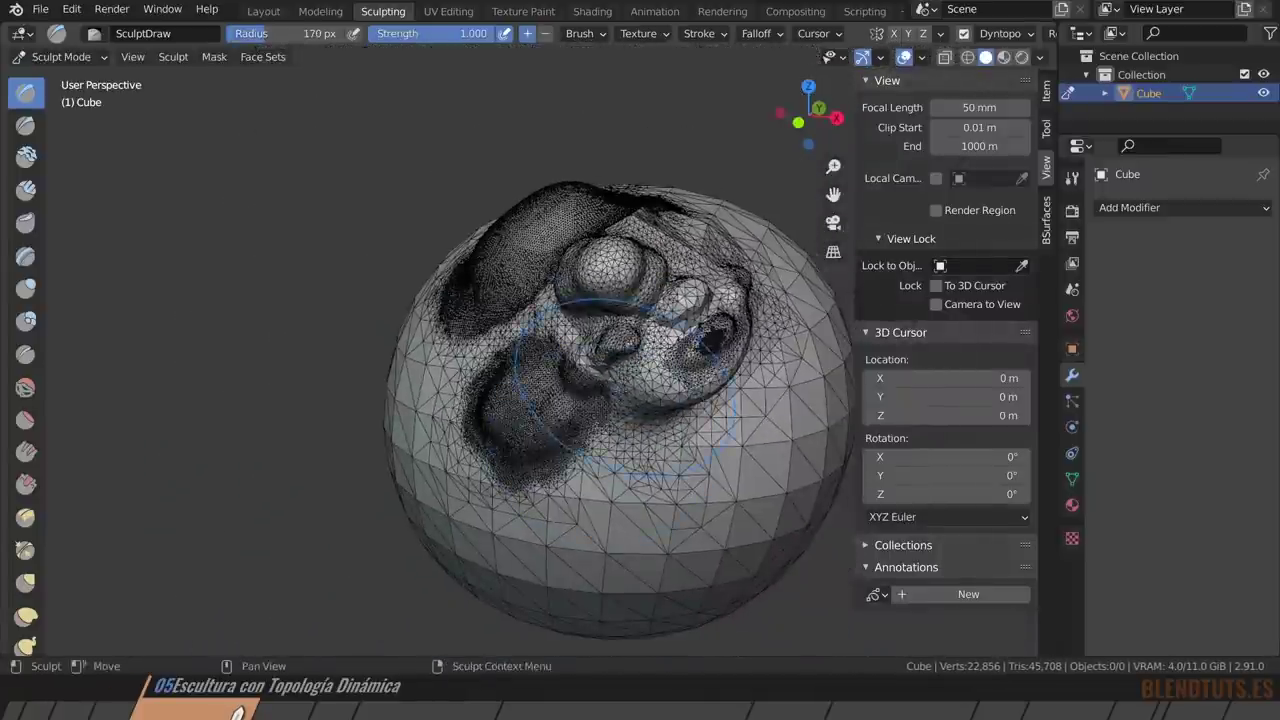
{"action": "mouse_move", "coordinate": [620, 345]}
{"action": "middle_mouse_down"}
{"action": "mouse_move", "coordinate": [630, 340]}
{"action": "mouse_move", "coordinate": [600, 360]}
{"action": "middle_mouse_up"}
{"action": "left_click_drag", "start_coordinate": [680, 420], "coordinate": [505, 560]}
{"action": "mouse_move", "coordinate": [490, 430]}
{"action": "left_mouse_down"}
{"action": "mouse_move", "coordinate": [520, 450]}
{"action": "mouse_move", "coordinate": [600, 420]}
{"action": "mouse_move", "coordinate": [550, 463]}
{"action": "mouse_move", "coordinate": [590, 440]}
{"action": "left_mouse_up"}
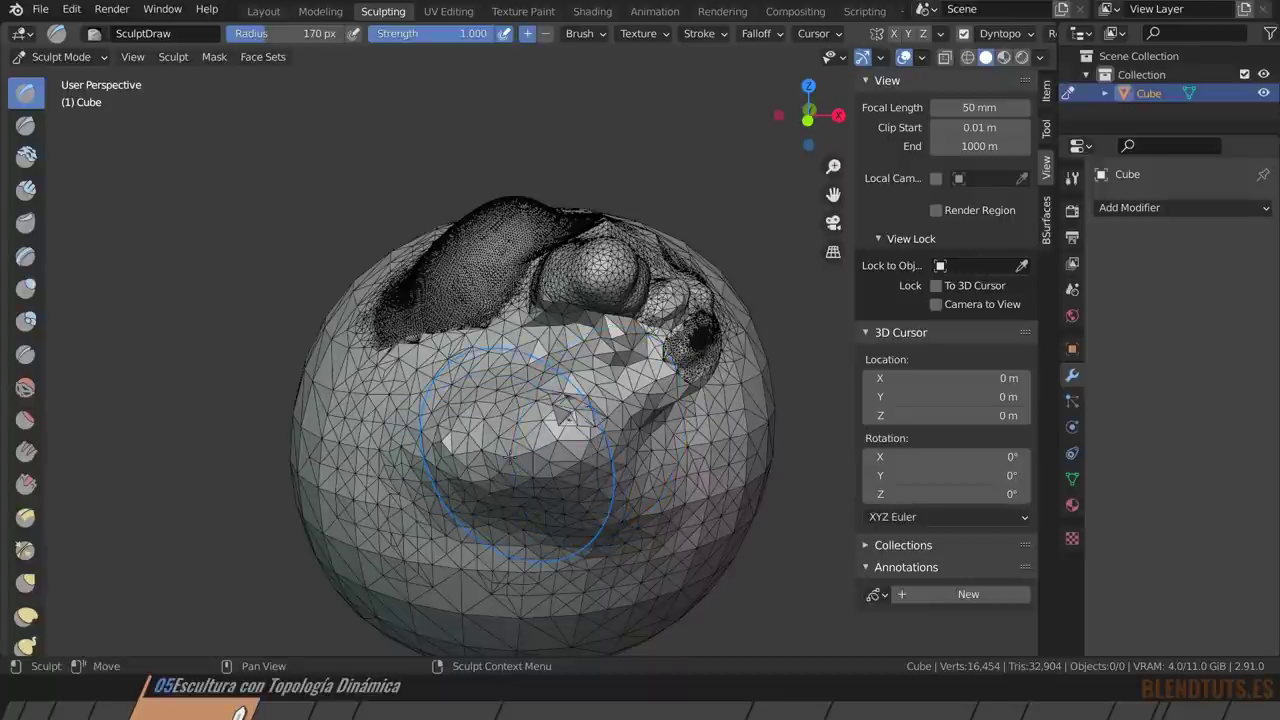
Change the brush Radius Unit to Scene so the radius reads 0.38 m.
{"action": "left_click", "coordinate": [597, 36]}
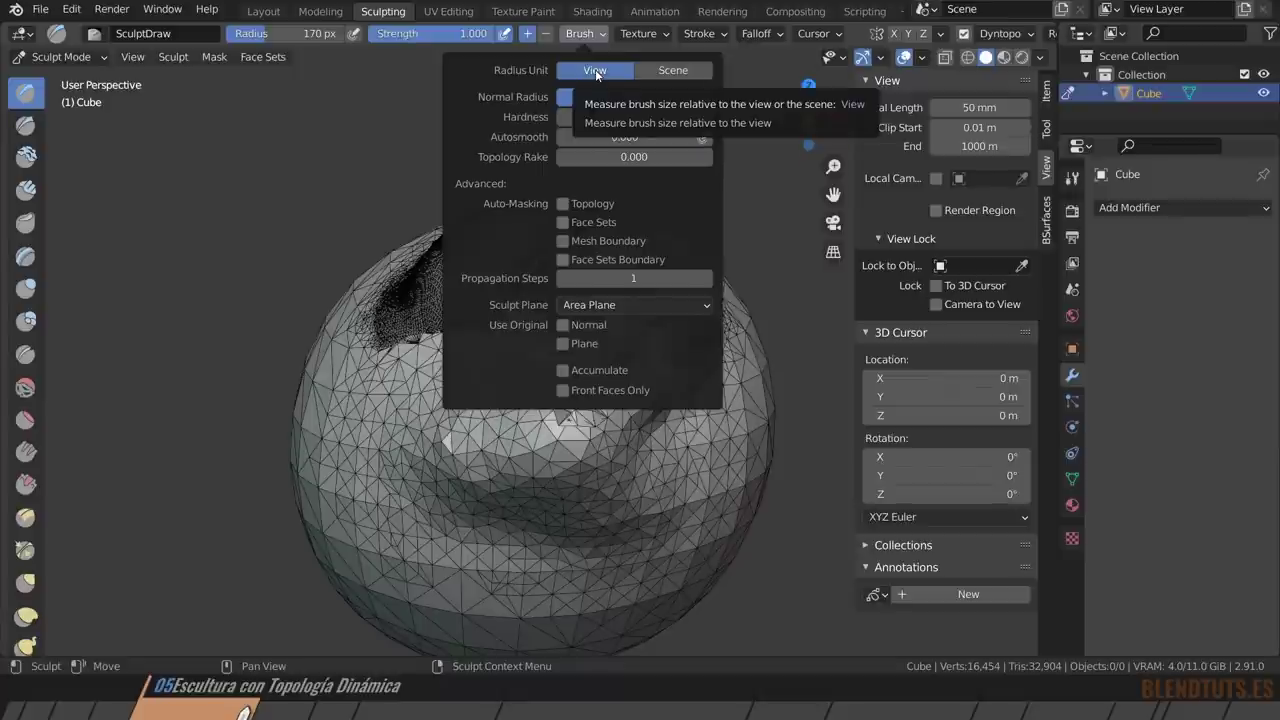
{"action": "left_click", "coordinate": [656, 74]}
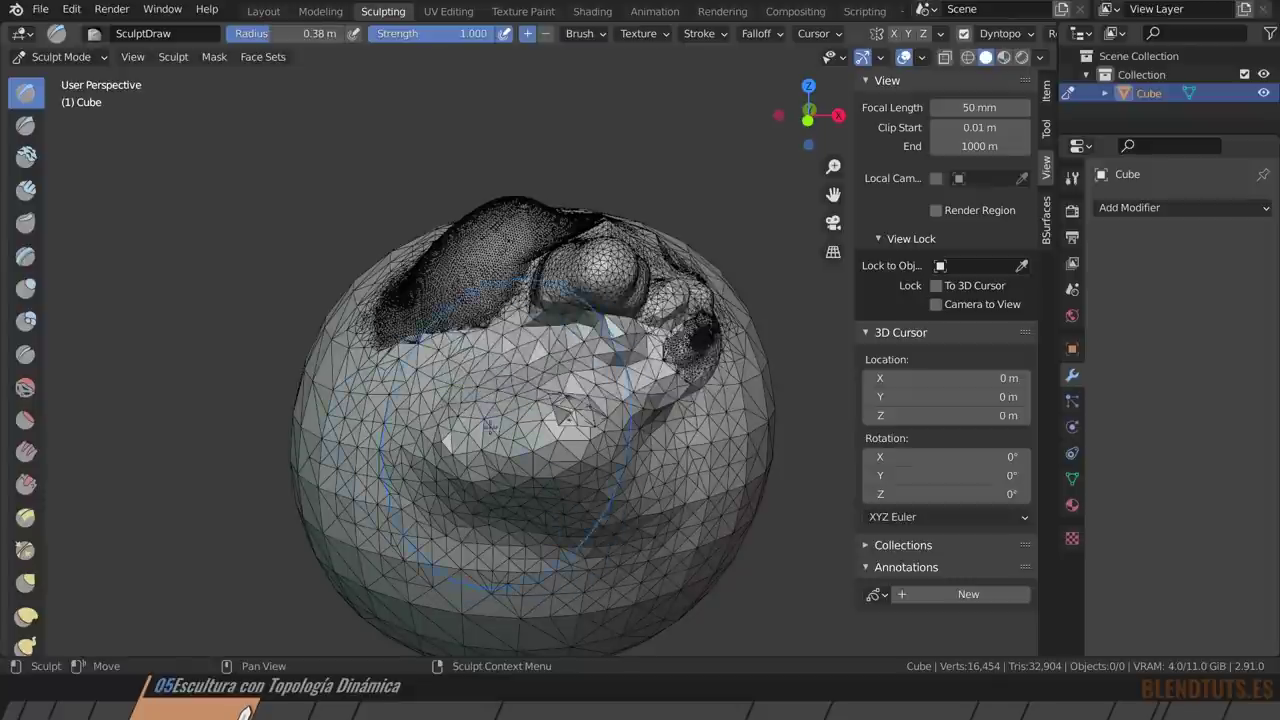
Shrink the brush radius to 0.16 m and sculpt a curling stroke on the sphere.
{"action": "key", "text": "f"}
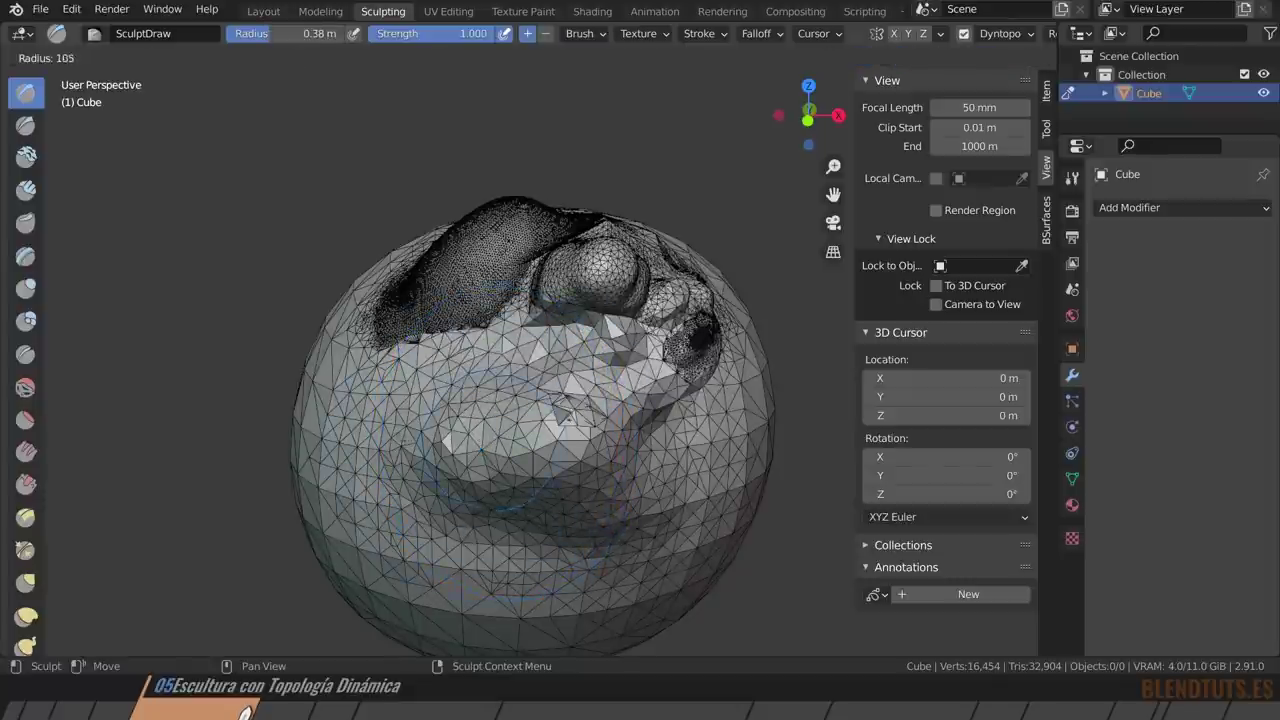
{"action": "left_click", "coordinate": [461, 446]}
{"action": "middle_click_drag", "start_coordinate": [448, 422], "coordinate": [432, 428], "text": "ctrl"}
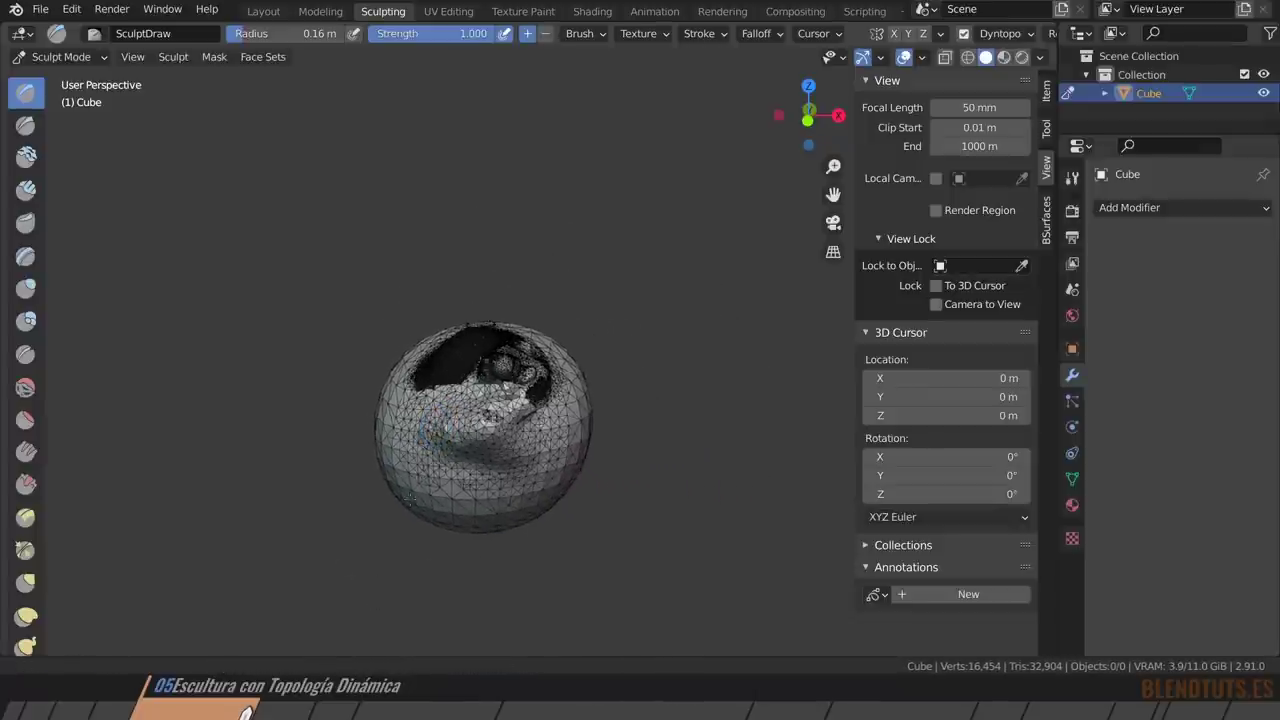
{"action": "mouse_move", "coordinate": [432, 428]}
{"action": "left_mouse_down"}
{"action": "mouse_move", "coordinate": [432, 458]}
{"action": "mouse_move", "coordinate": [462, 458]}
{"action": "mouse_move", "coordinate": [460, 436]}
{"action": "mouse_move", "coordinate": [440, 455]}
{"action": "mouse_move", "coordinate": [495, 448]}
{"action": "left_mouse_up"}
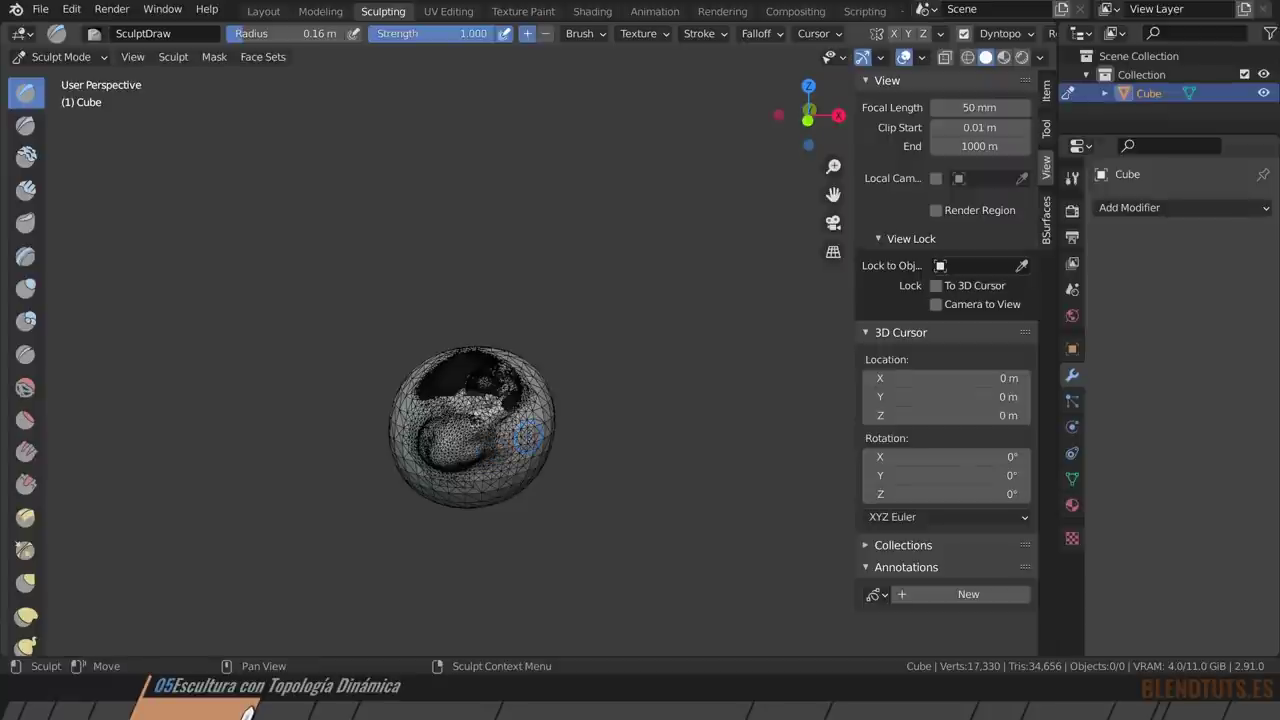
Reshape the lower bulge with several strokes, pulling it upward, and orbit to inspect.
{"action": "middle_click_drag", "start_coordinate": [528, 436], "coordinate": [528, 370], "text": "ctrl"}
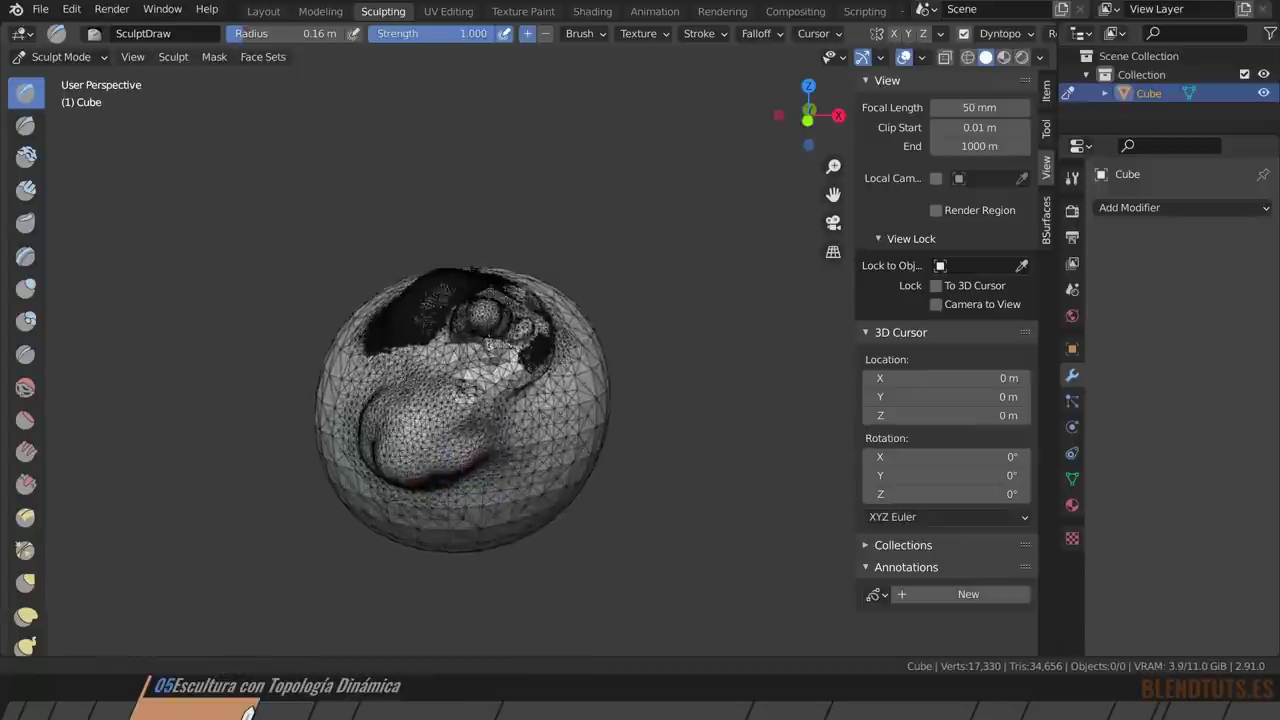
{"action": "mouse_move", "coordinate": [500, 410]}
{"action": "left_mouse_down"}
{"action": "mouse_move", "coordinate": [400, 450]}
{"action": "mouse_move", "coordinate": [460, 428]}
{"action": "left_mouse_up"}
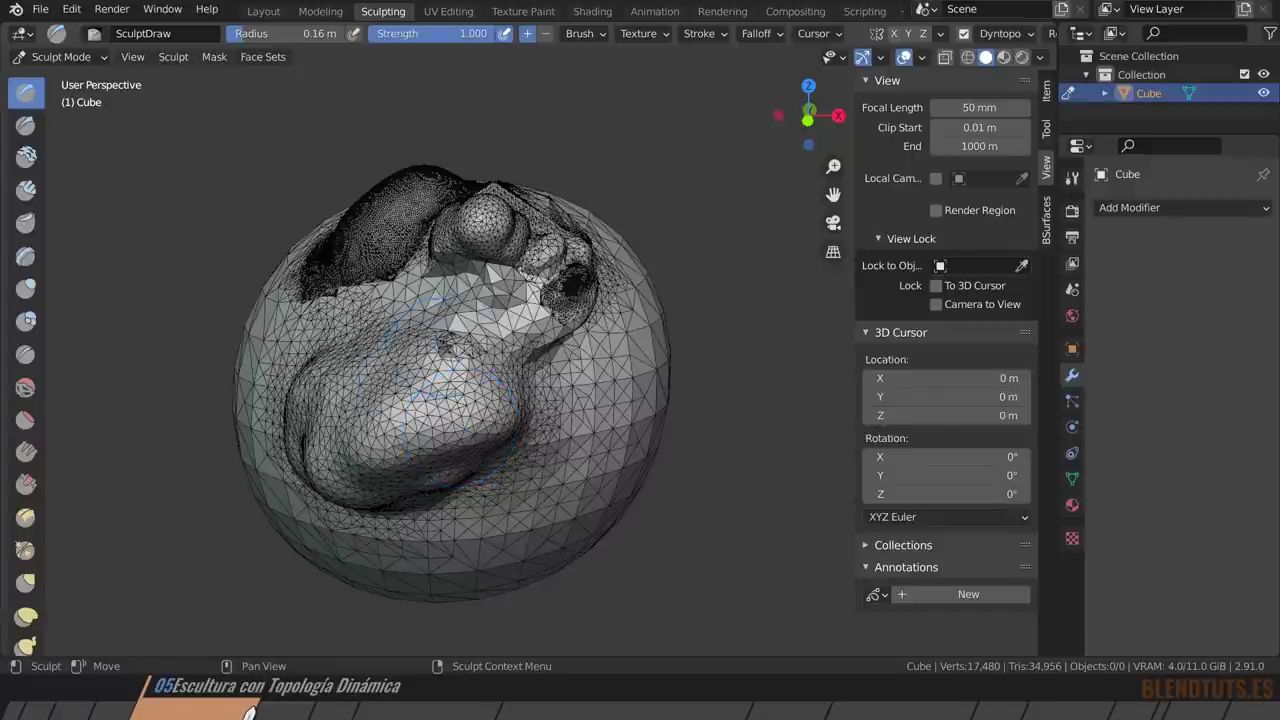
{"action": "mouse_move", "coordinate": [455, 420]}
{"action": "left_mouse_down"}
{"action": "mouse_move", "coordinate": [430, 385]}
{"action": "mouse_move", "coordinate": [450, 340]}
{"action": "mouse_move", "coordinate": [480, 370]}
{"action": "left_mouse_up"}
{"action": "middle_click_drag", "start_coordinate": [478, 370], "coordinate": [460, 360]}
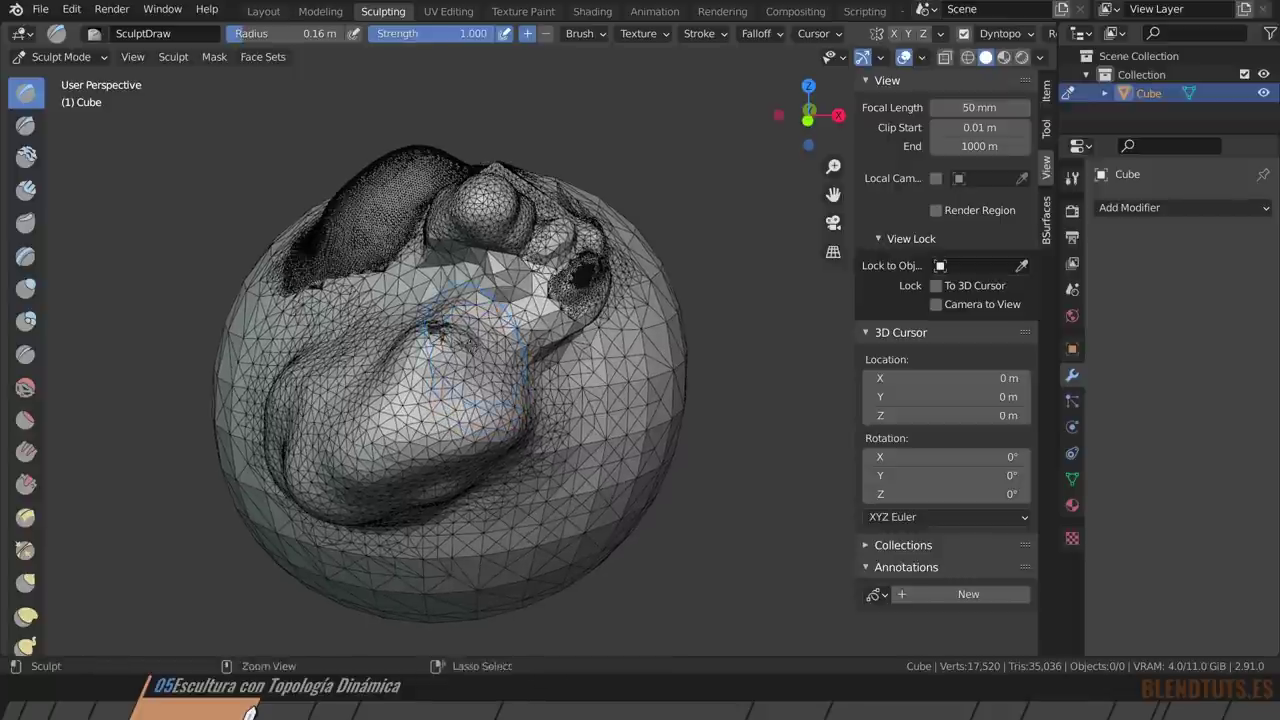
{"action": "left_click_drag", "start_coordinate": [460, 360], "coordinate": [445, 350]}
{"action": "mouse_move", "coordinate": [440, 338]}
{"action": "middle_mouse_down"}
{"action": "mouse_move", "coordinate": [494, 364]}
{"action": "mouse_move", "coordinate": [470, 360]}
{"action": "middle_mouse_up"}
{"action": "scroll", "coordinate": [436, 345], "scroll_direction": "up", "scroll_amount": 3}
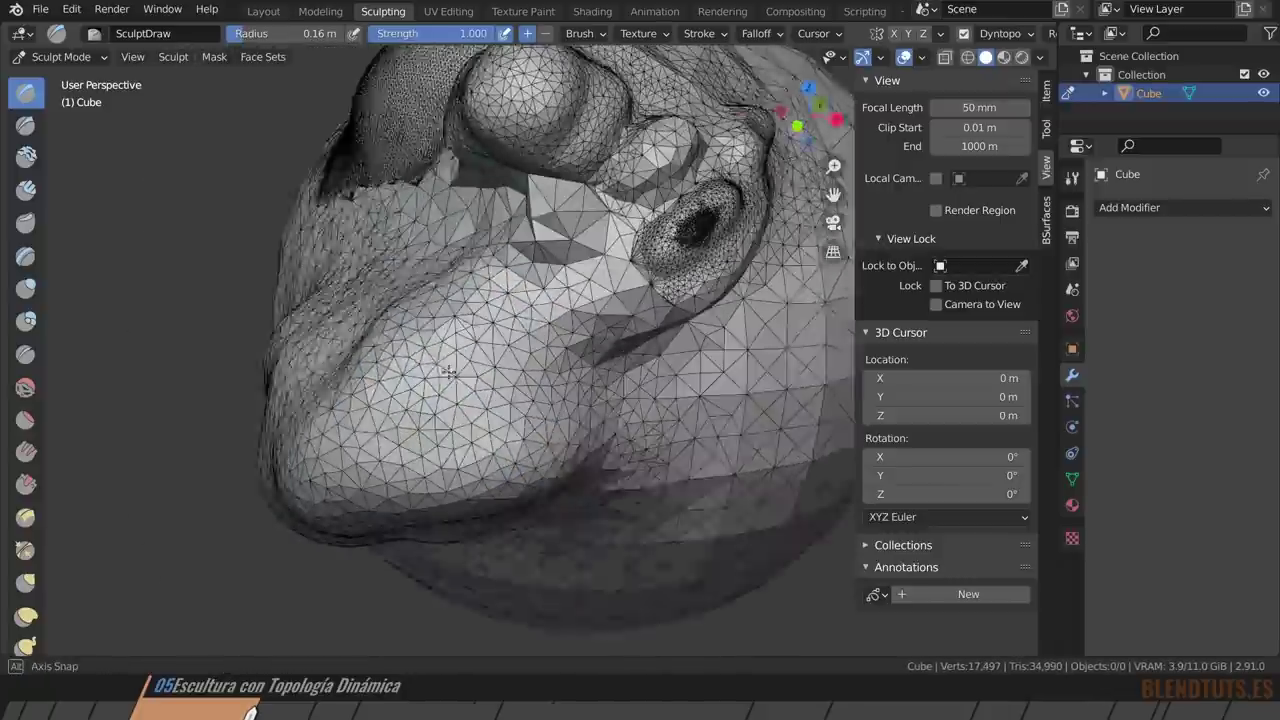
{"action": "scroll", "coordinate": [470, 360], "scroll_direction": "down", "scroll_amount": 3}
{"action": "scroll", "coordinate": [484, 363], "scroll_direction": "down", "scroll_amount": 2}
{"action": "middle_click_drag", "start_coordinate": [430, 310], "coordinate": [451, 320]}
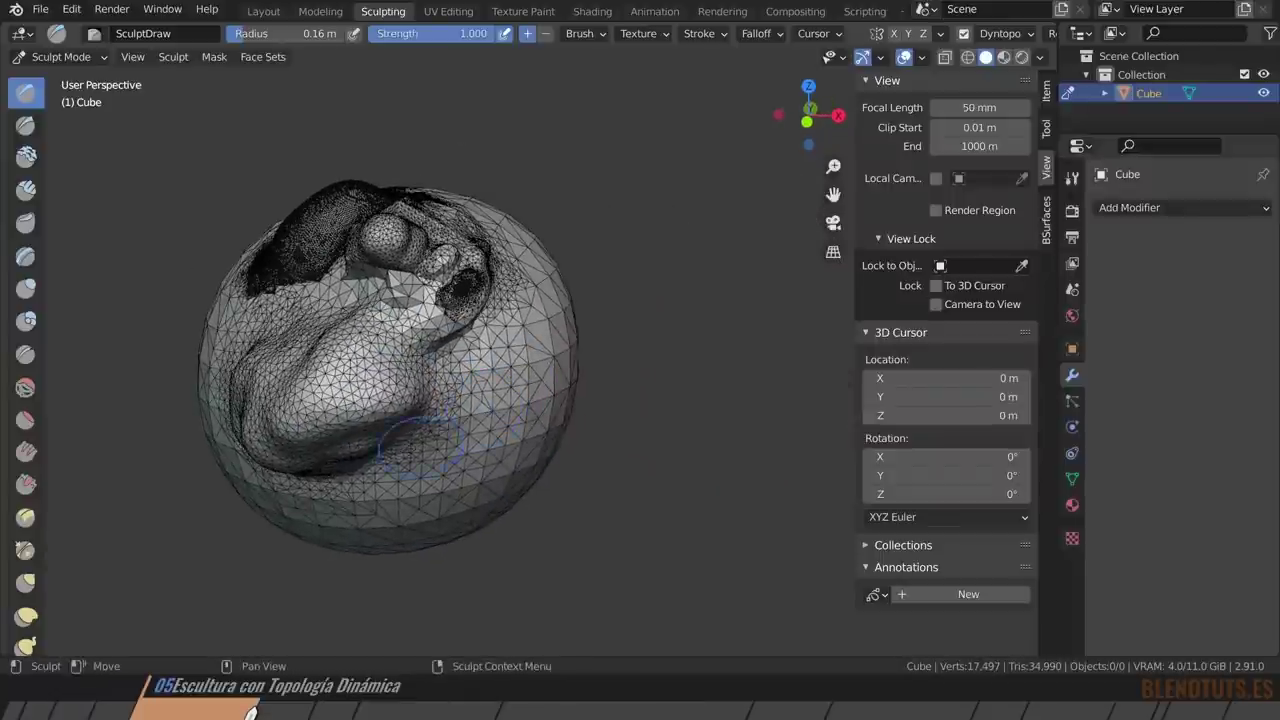
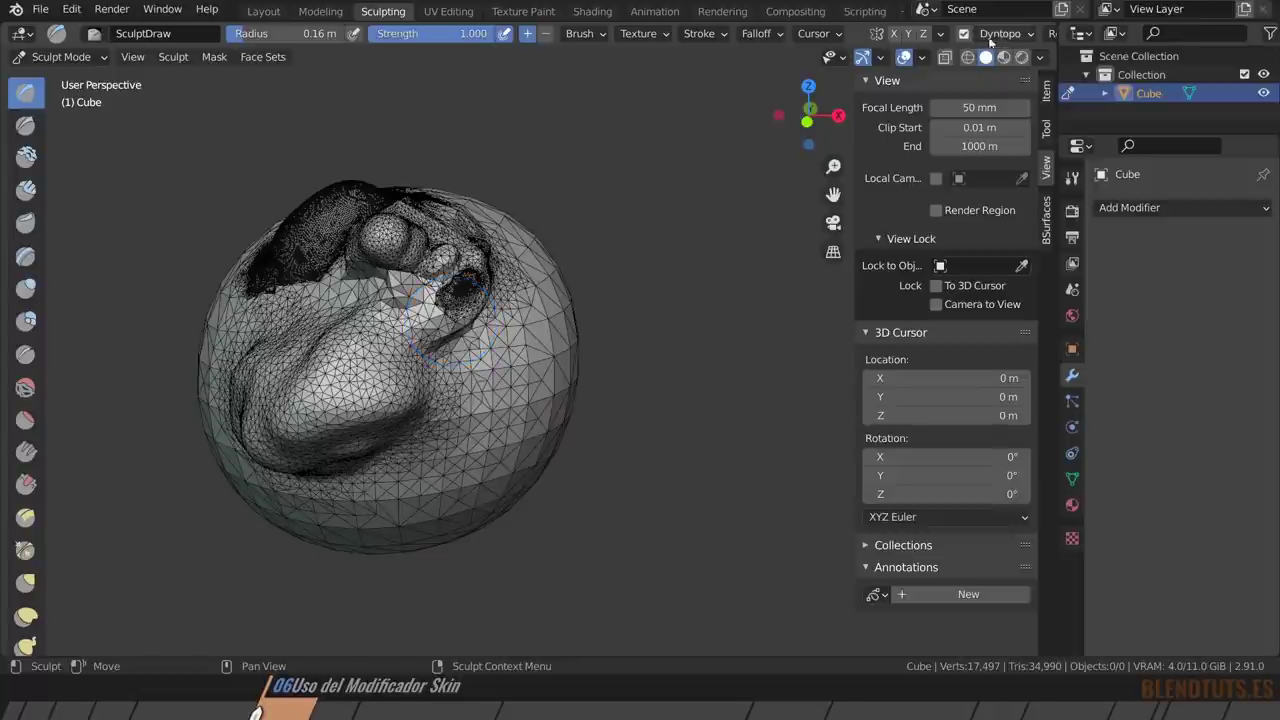
Switch to Object Mode with the tweak selection style and delete the sculpted cube.
{"action": "left_click", "coordinate": [80, 60]}
{"action": "left_click", "coordinate": [65, 77]}
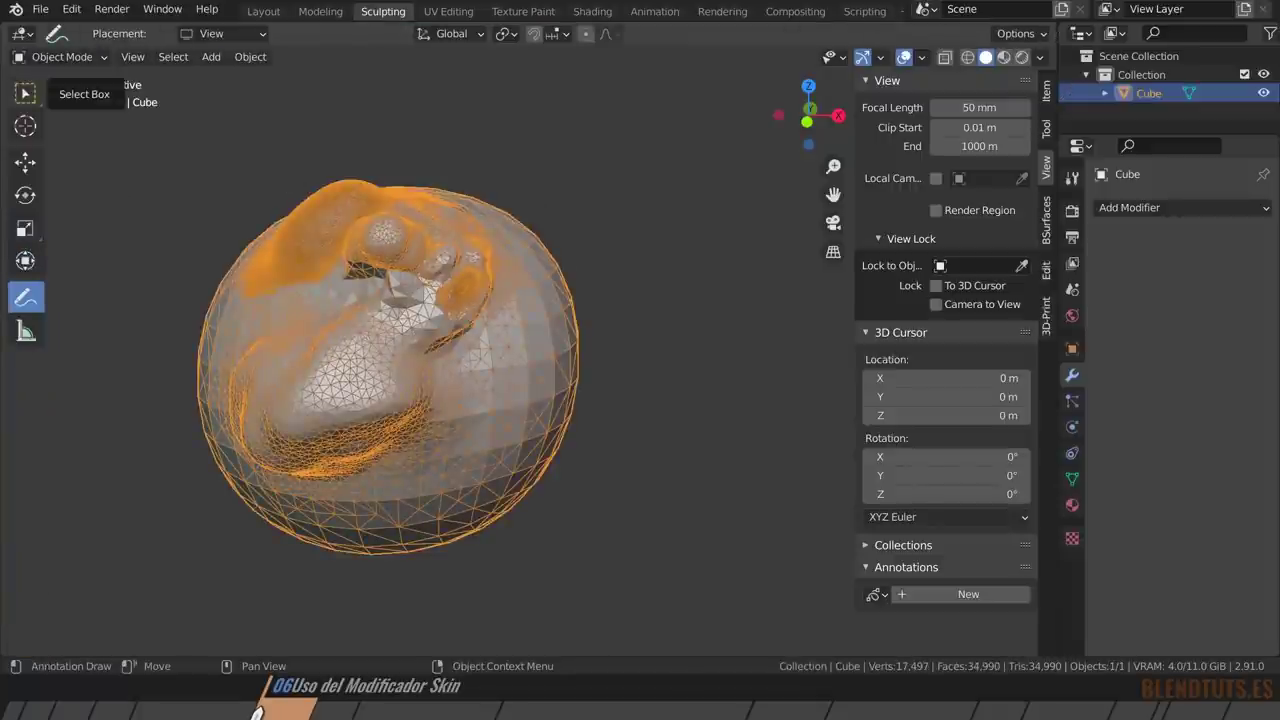
{"action": "left_click", "coordinate": [25, 93]}
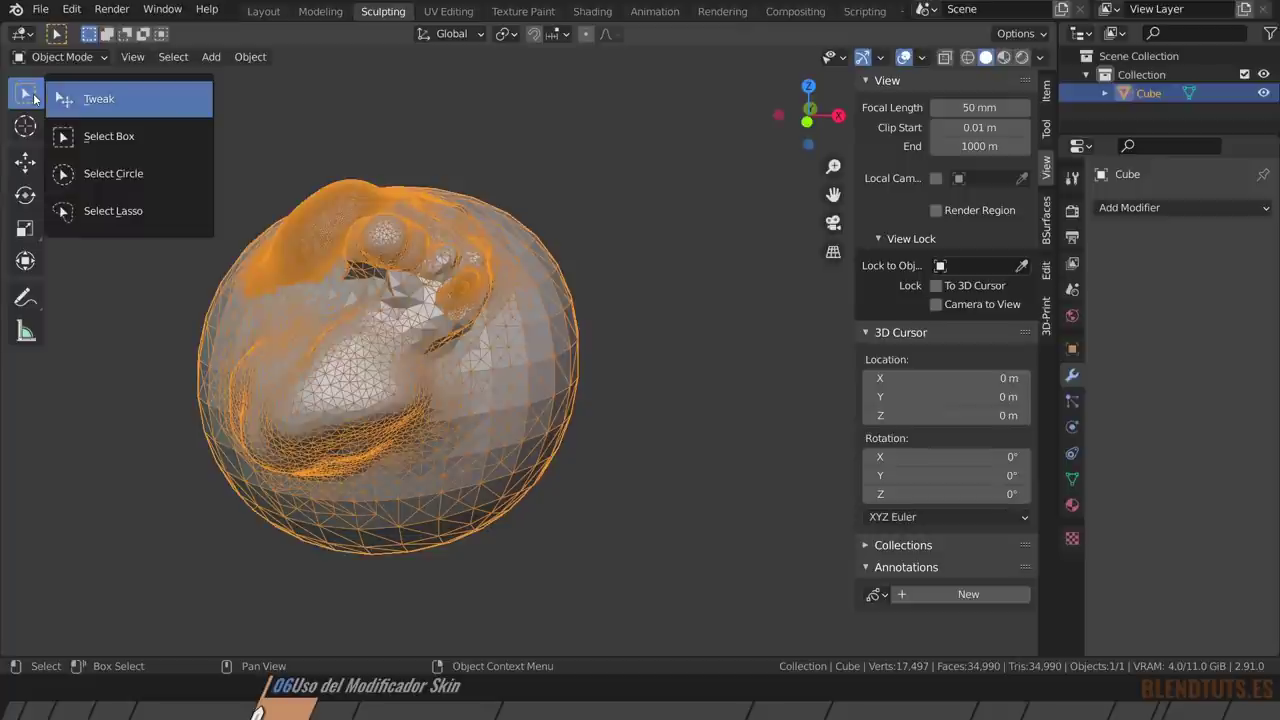
{"action": "left_click", "coordinate": [33, 97]}
{"action": "left_click", "coordinate": [110, 107]}
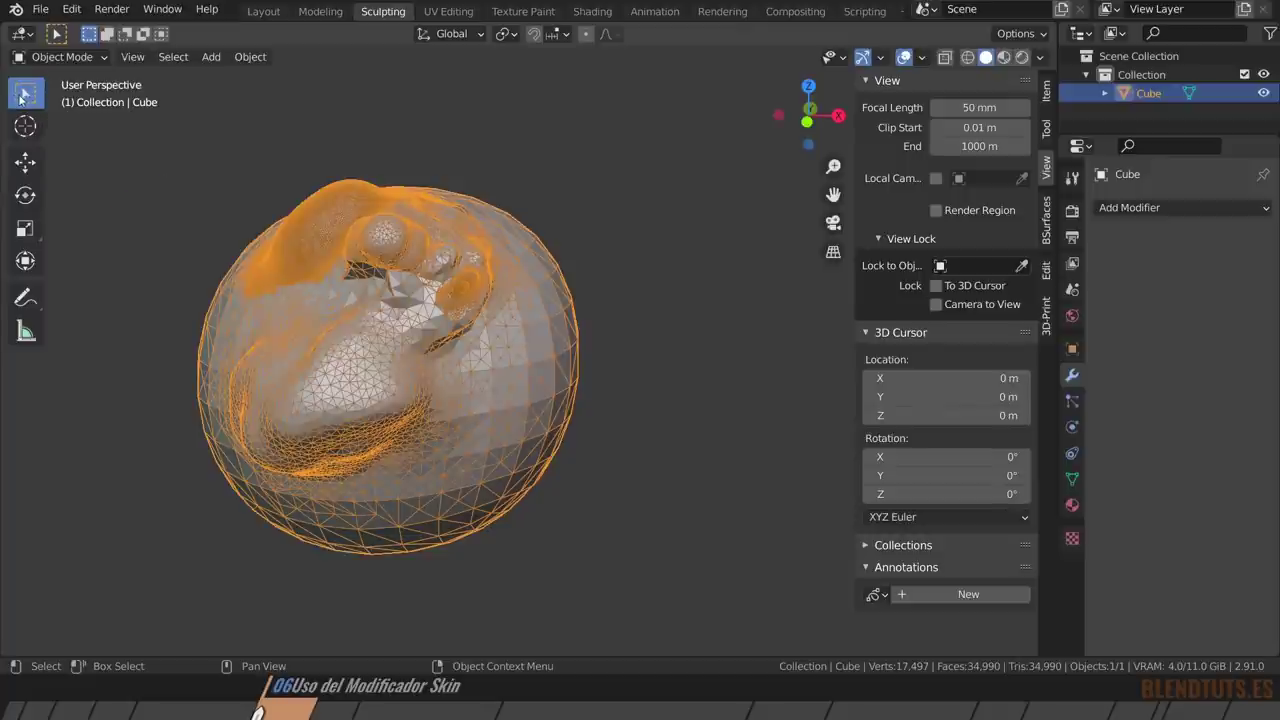
{"action": "key", "text": "x"}
{"action": "left_click", "coordinate": [364, 352]}
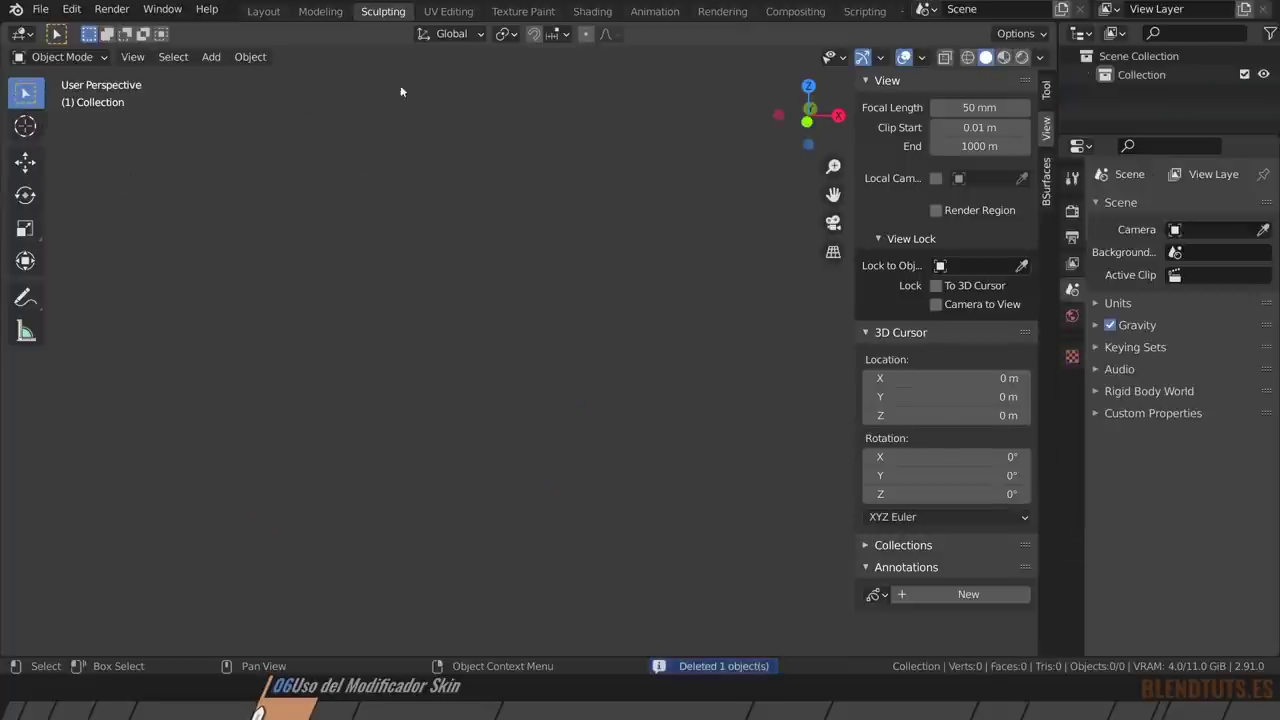
Add a test plane, delete all its vertices, then remove the empty plane object.
{"action": "key", "text": "shift+a"}
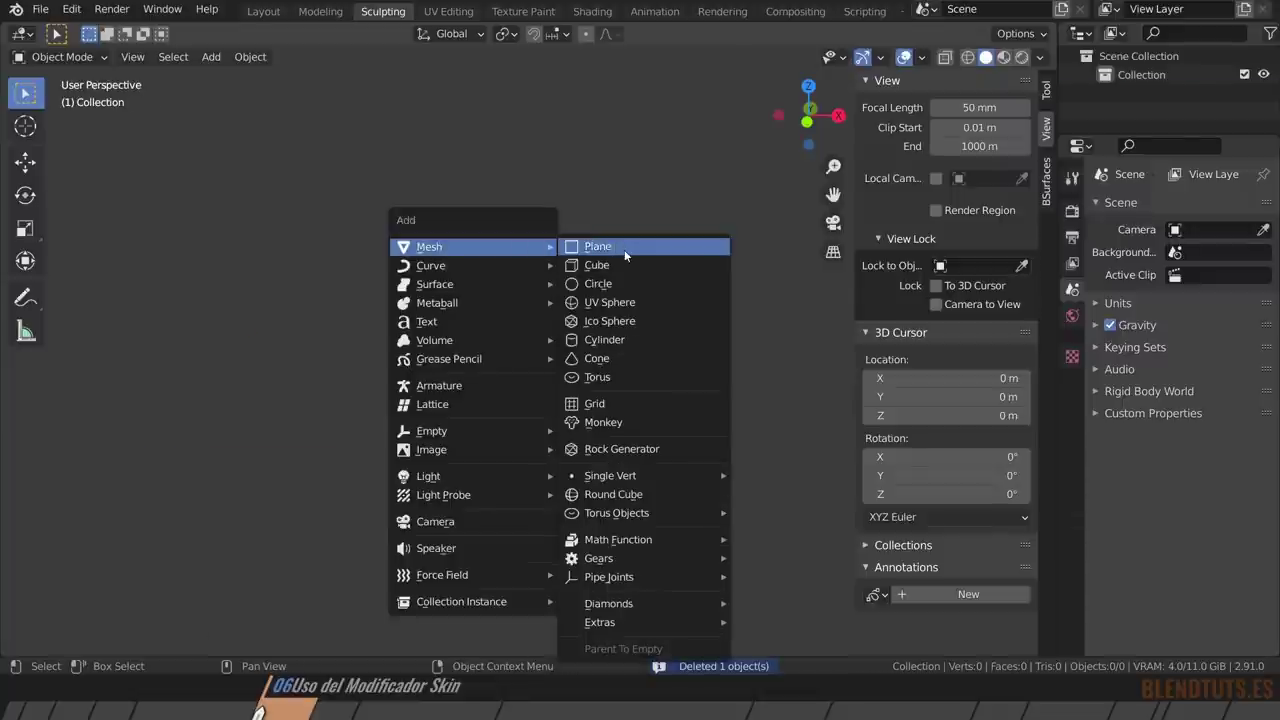
{"action": "left_click", "coordinate": [624, 249]}
{"action": "key", "text": "Tab"}
{"action": "key", "text": "x"}
{"action": "left_click", "coordinate": [490, 388]}
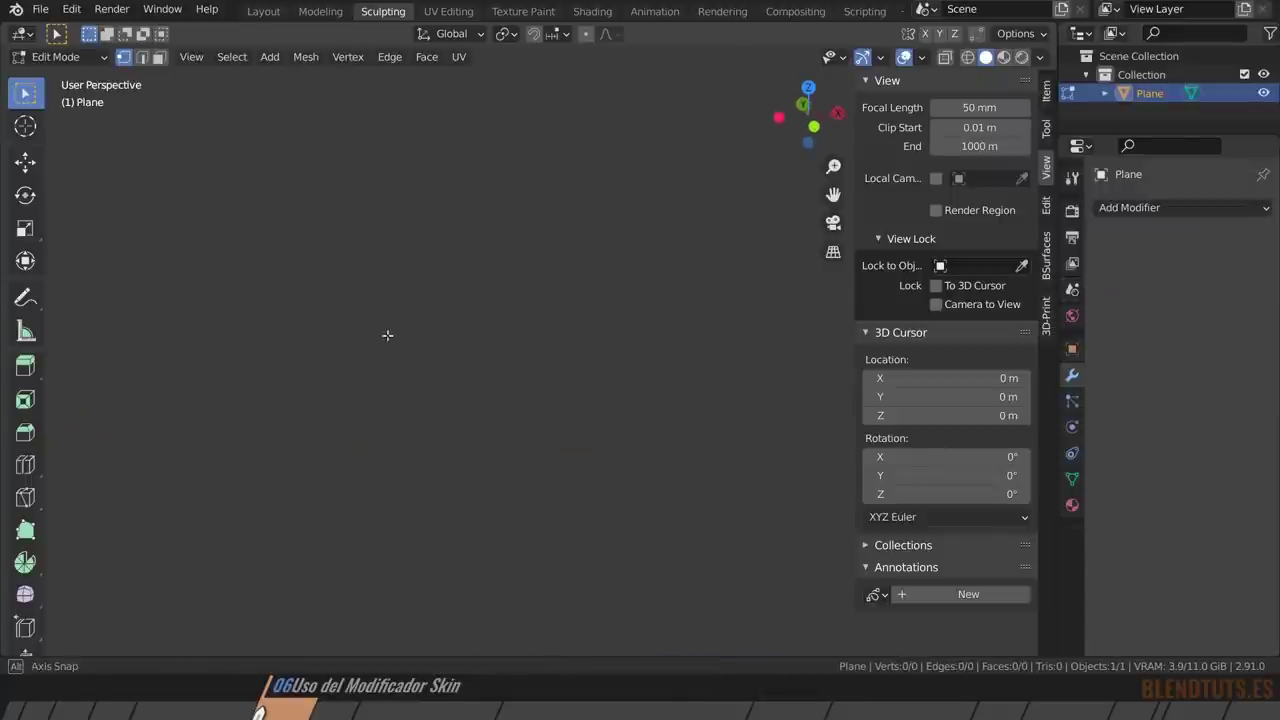
{"action": "key", "text": "shift+a"}
{"action": "key", "text": "Escape"}
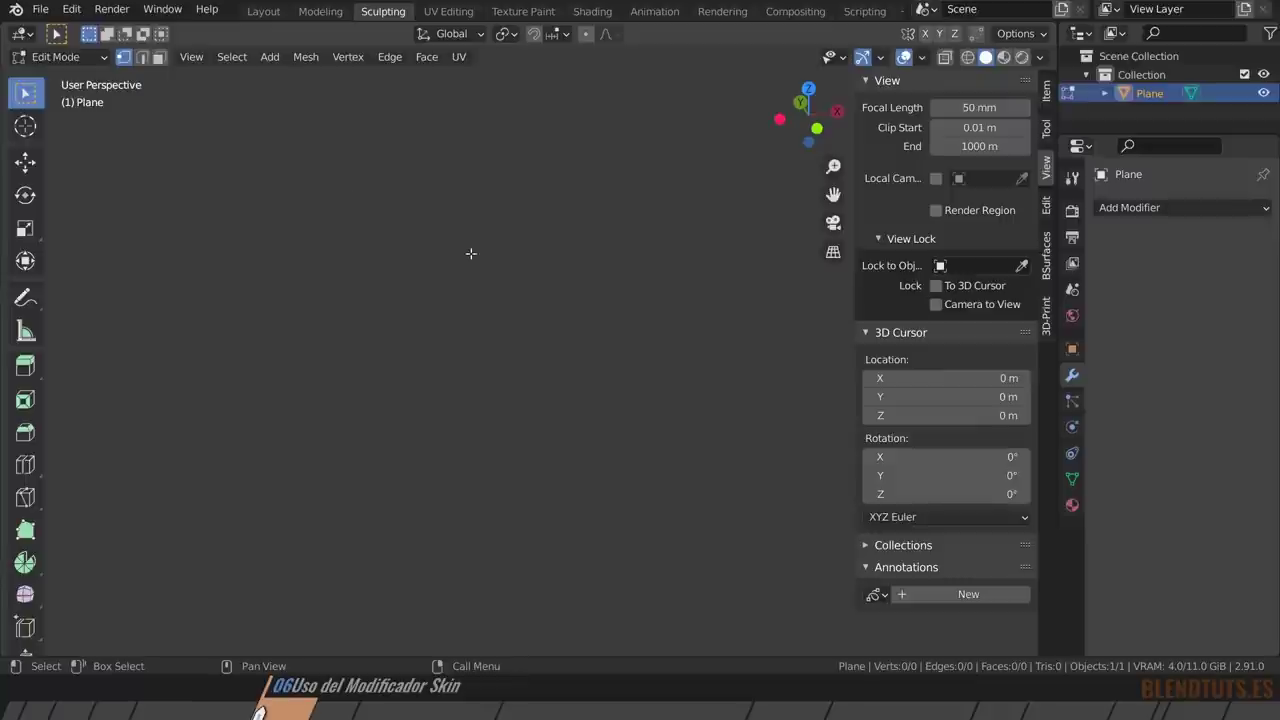
{"action": "key", "text": "Tab"}
{"action": "key", "text": "x"}
{"action": "left_click", "coordinate": [470, 252]}
In Layout, add a test Single Vert, delete it, and reopen the Single Vert add options.
{"action": "left_click", "coordinate": [262, 11]}
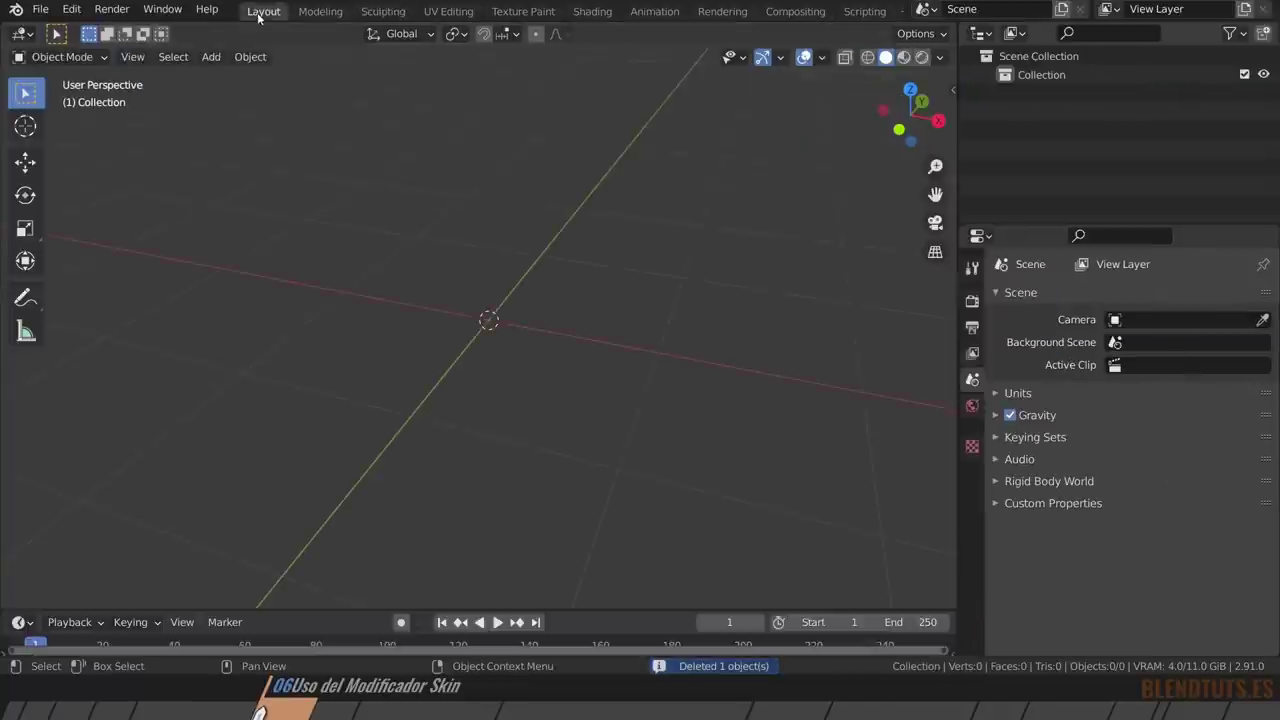
{"action": "key", "text": "shift+a"}
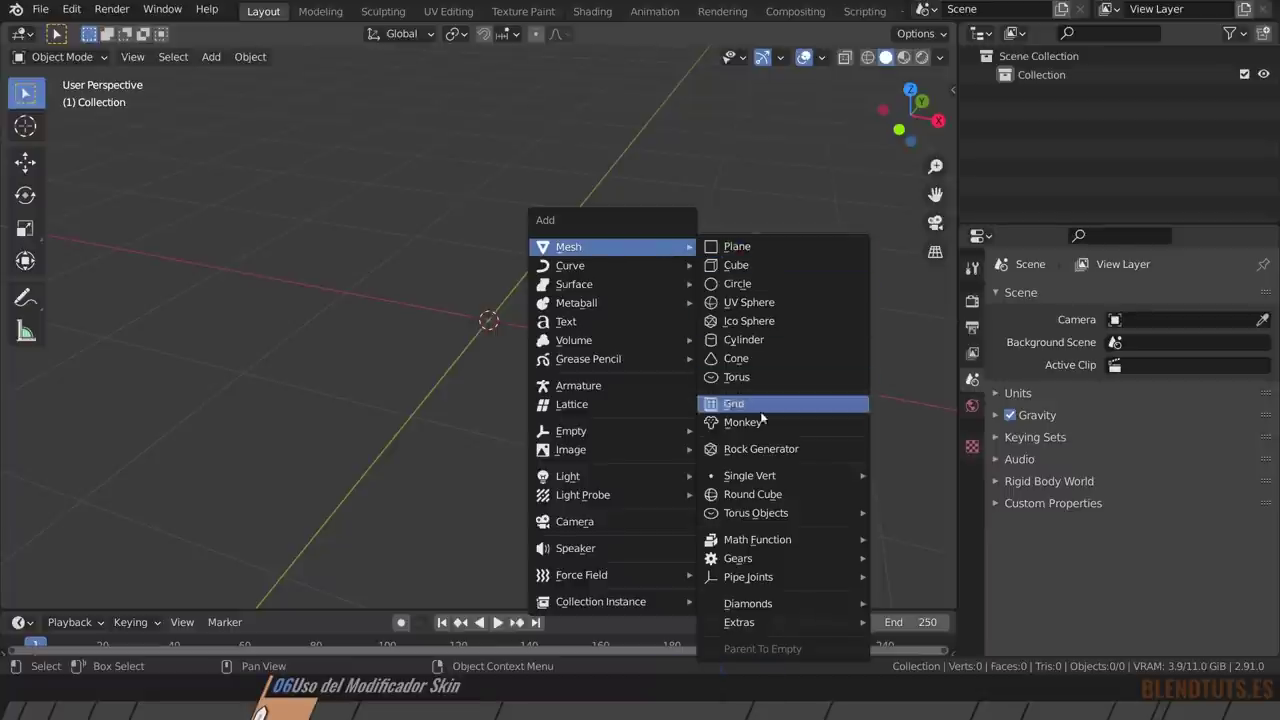
{"action": "mouse_move", "coordinate": [749, 476]}
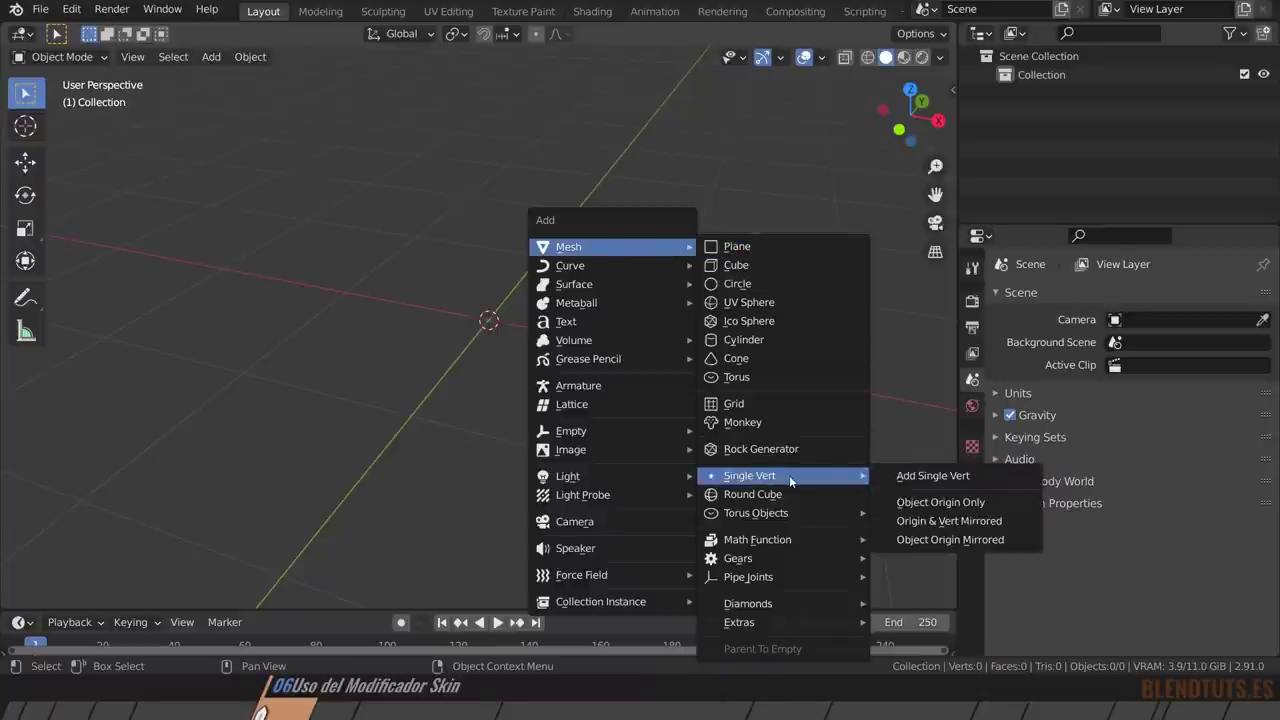
{"action": "left_click", "coordinate": [944, 477]}
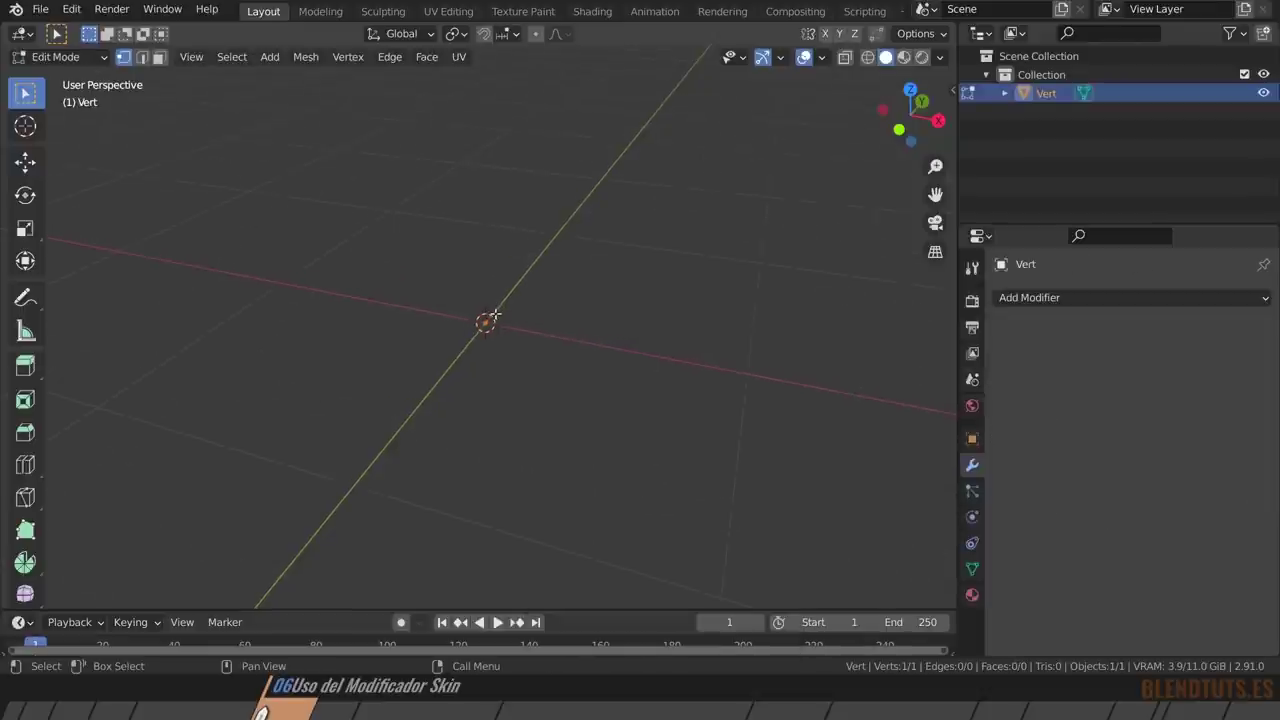
{"action": "key", "text": "Tab"}
{"action": "key", "text": "x"}
{"action": "left_click", "coordinate": [557, 286]}
{"action": "key", "text": "shift+a"}
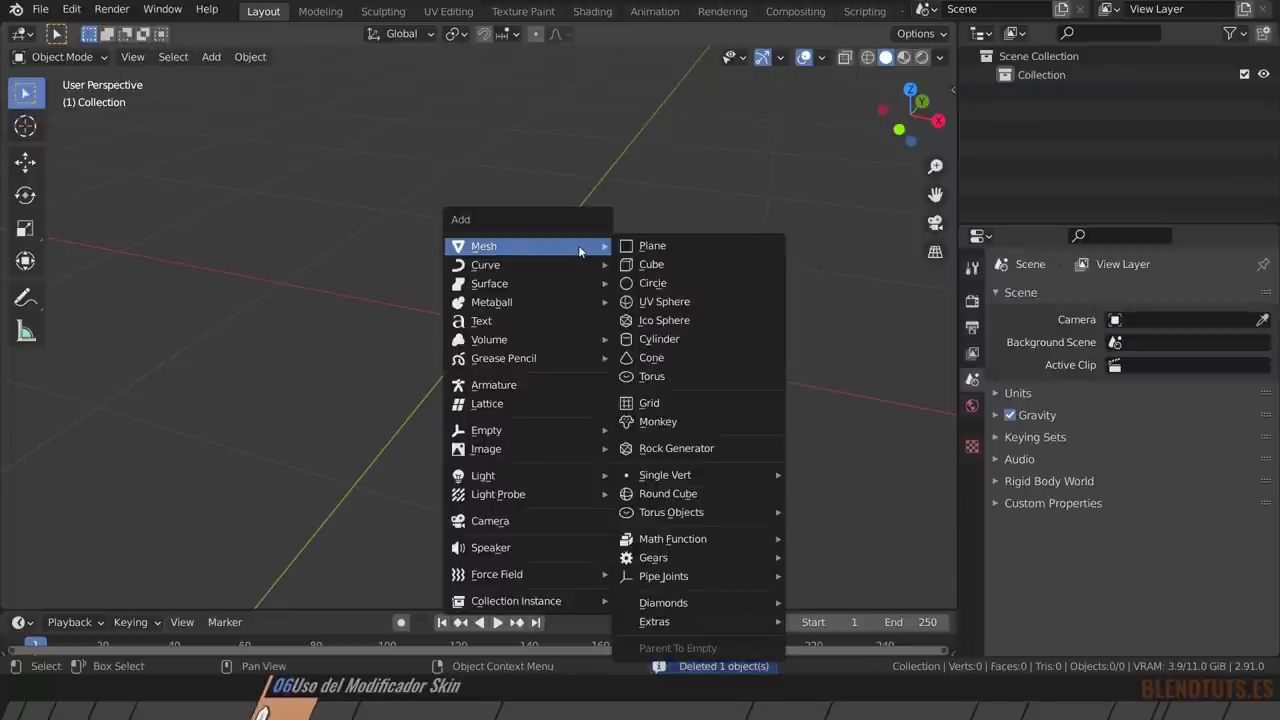
{"action": "mouse_move", "coordinate": [697, 475]}
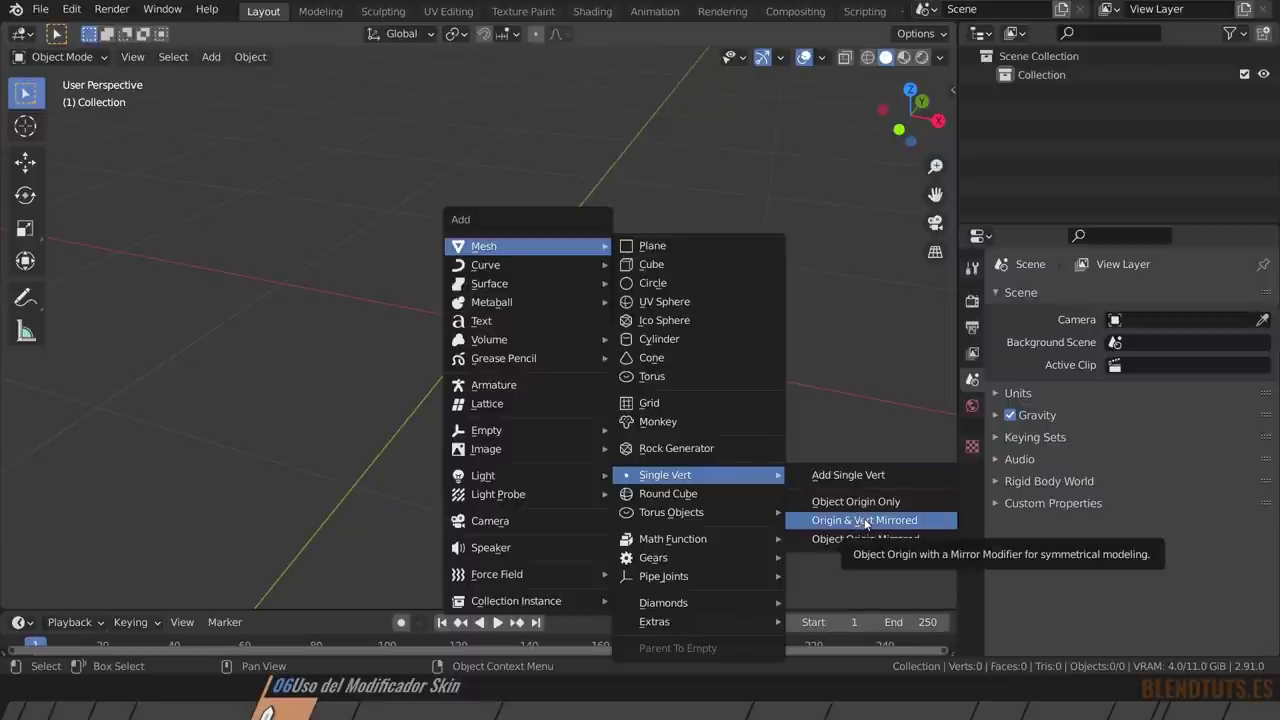
Add an Origin & Vert Mirrored vertex, test three extrusions, undo them, and open Preferences.
{"action": "left_click", "coordinate": [862, 520]}
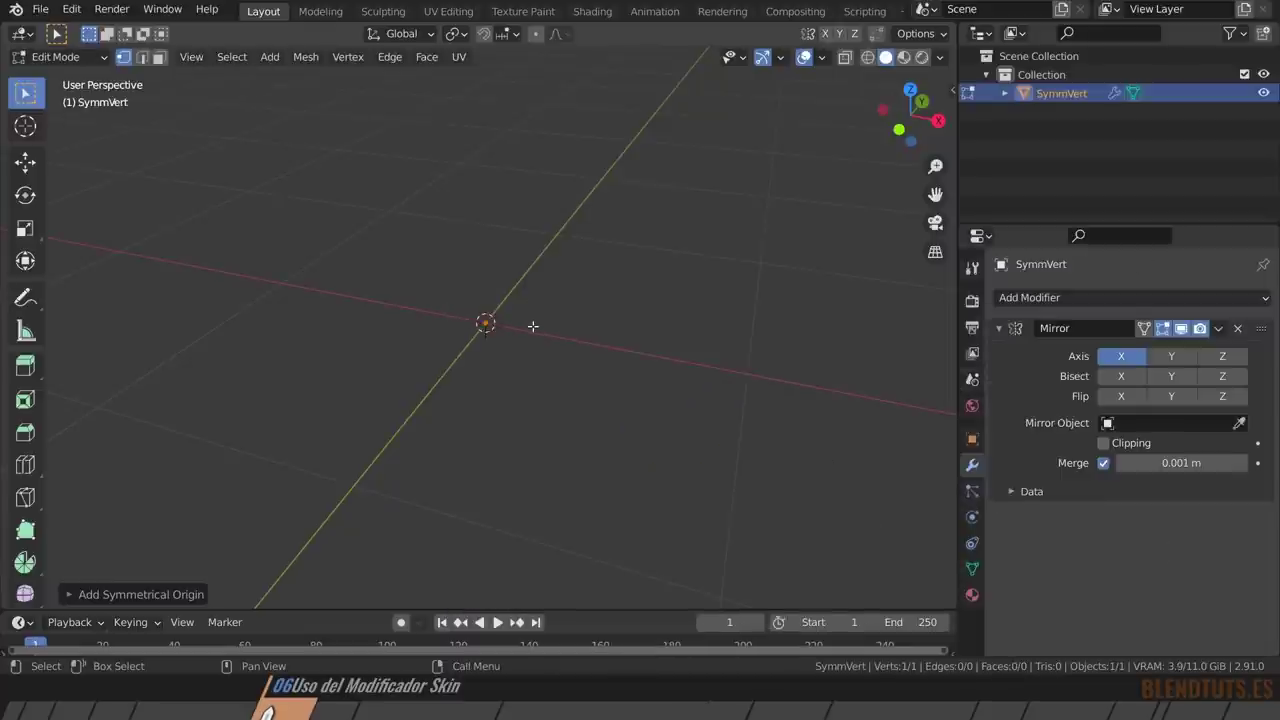
{"action": "key", "text": "e"}
{"action": "left_click", "coordinate": [624, 246]}
{"action": "key", "text": "e"}
{"action": "left_click", "coordinate": [628, 150]}
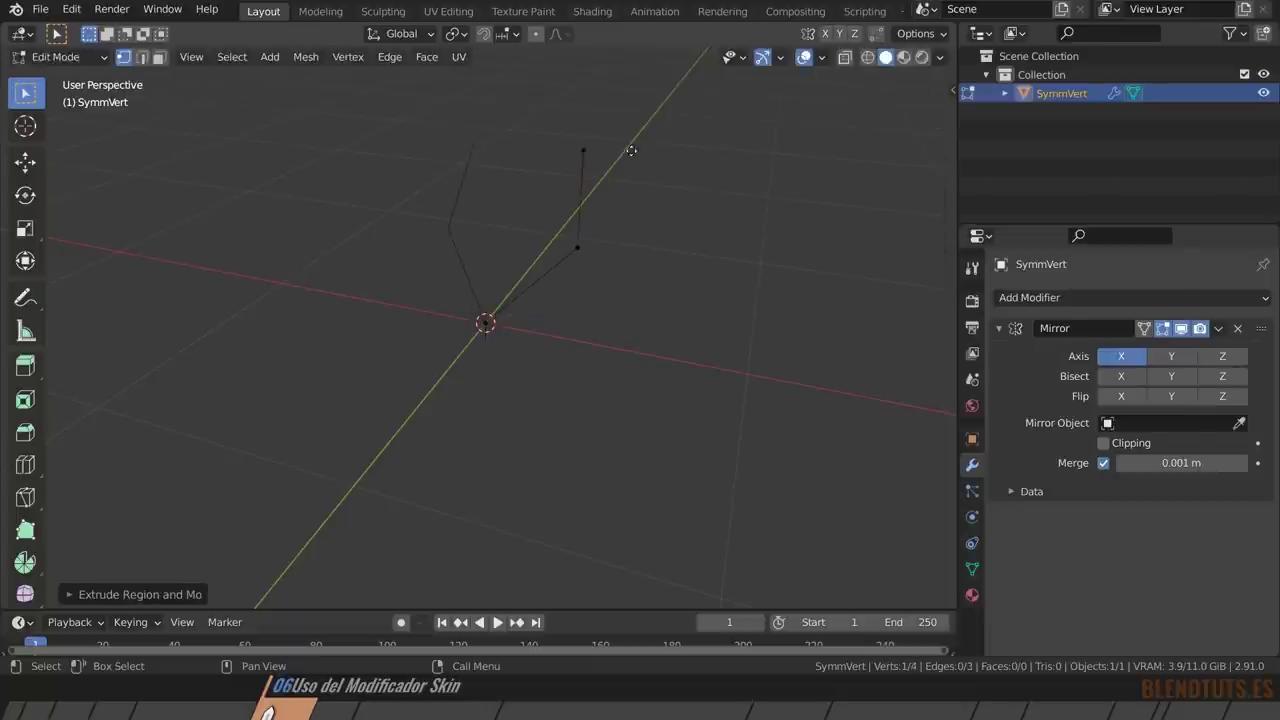
{"action": "key", "text": "e"}
{"action": "left_click", "coordinate": [770, 183]}
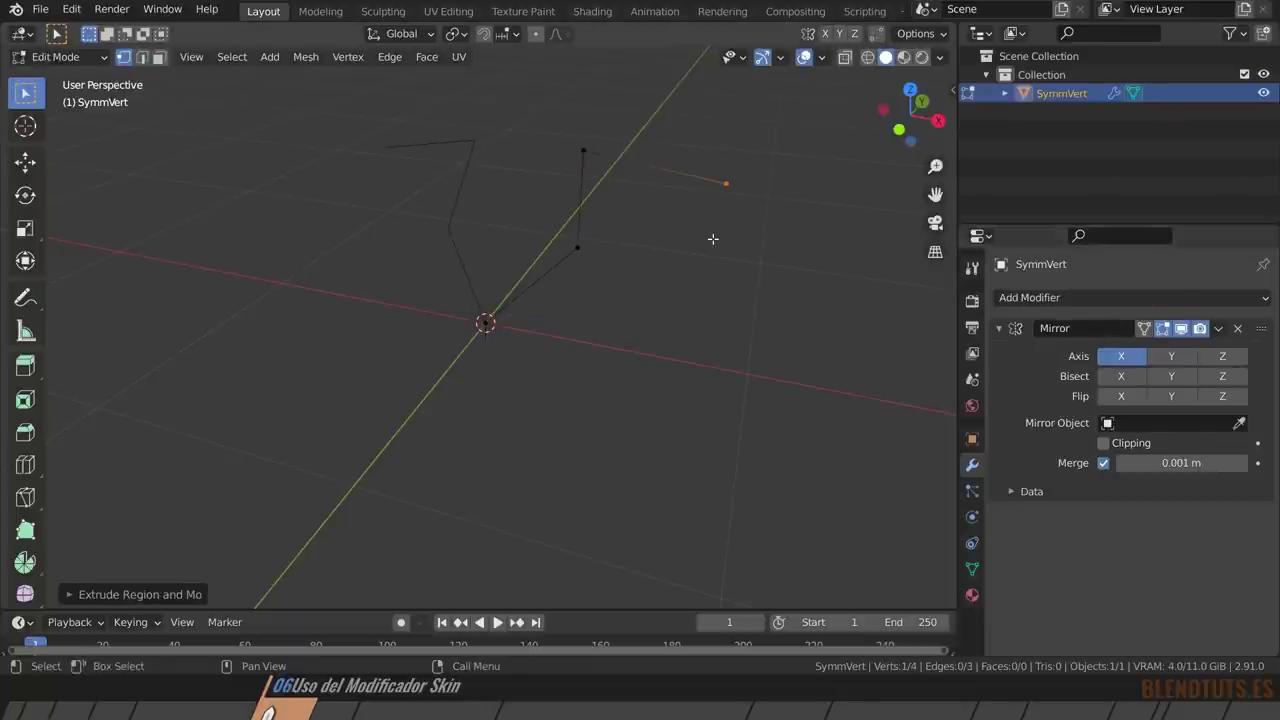
{"action": "key", "text": "ctrl+z"}
{"action": "key", "text": "ctrl+z"}
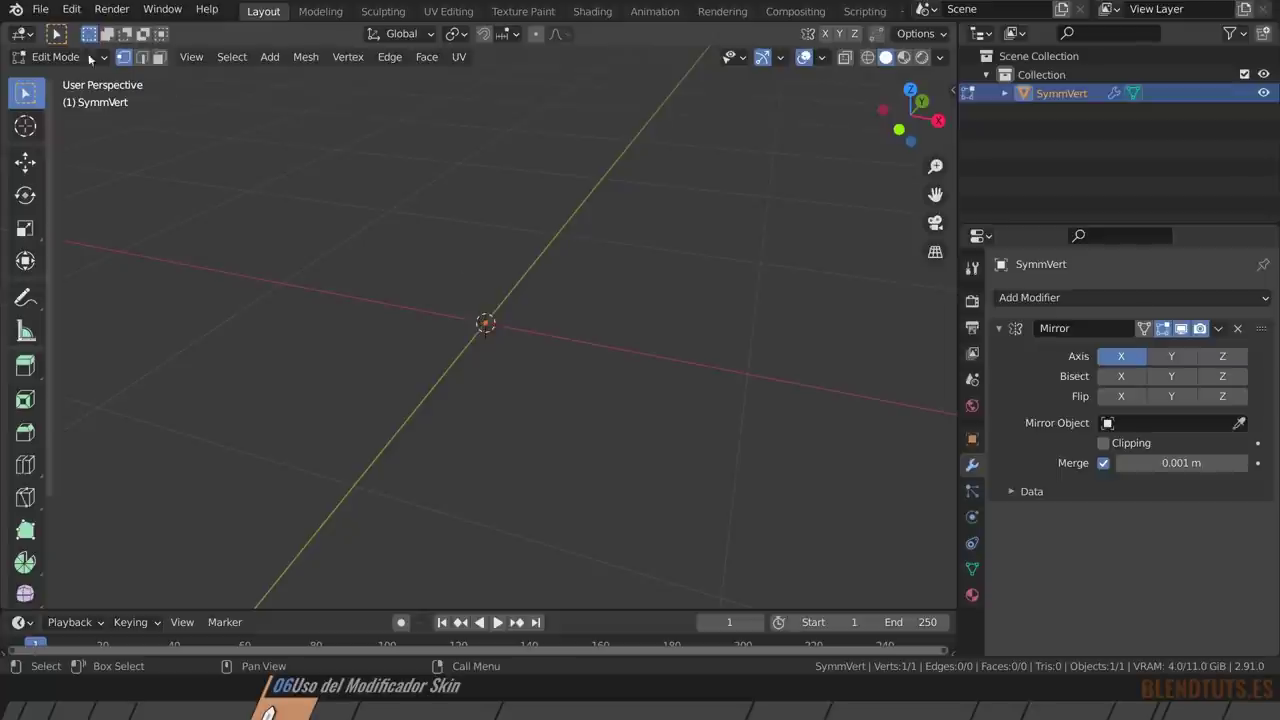
{"action": "left_click", "coordinate": [71, 9]}
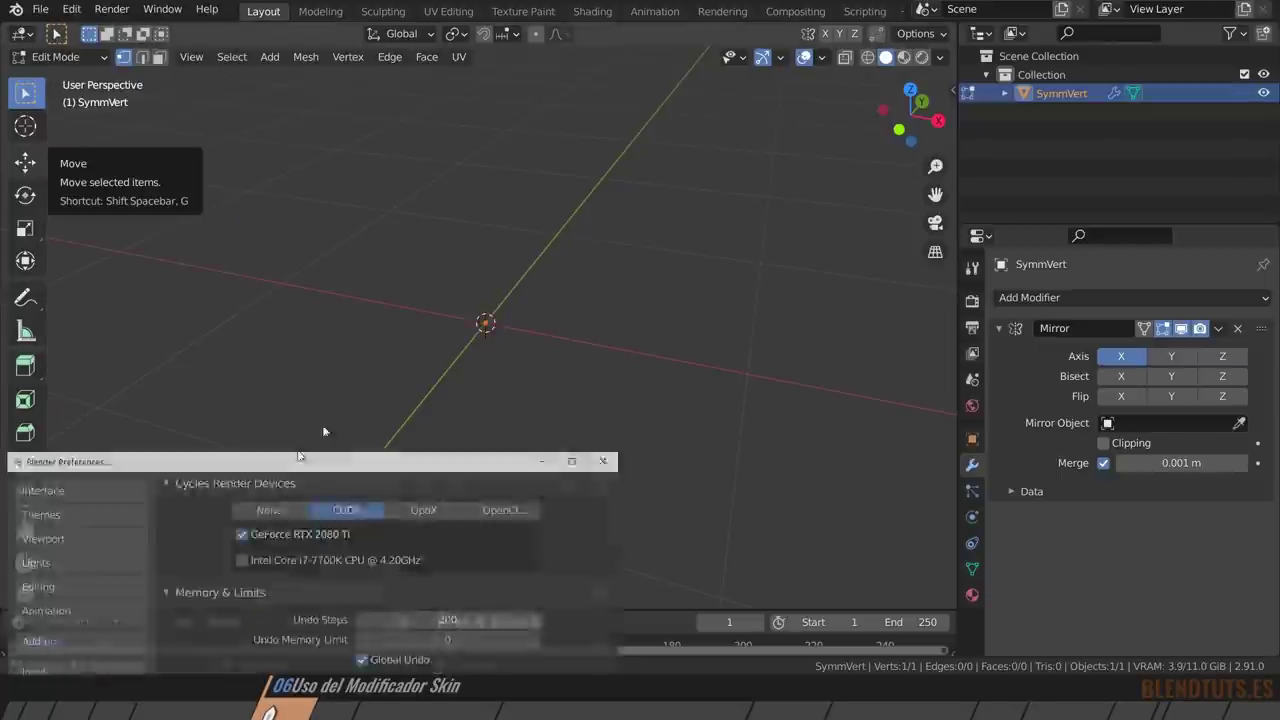
Search 'ext' in Add-ons to confirm Add Mesh: Extra Objects is enabled, then close Preferences.
{"action": "left_click", "coordinate": [290, 253]}
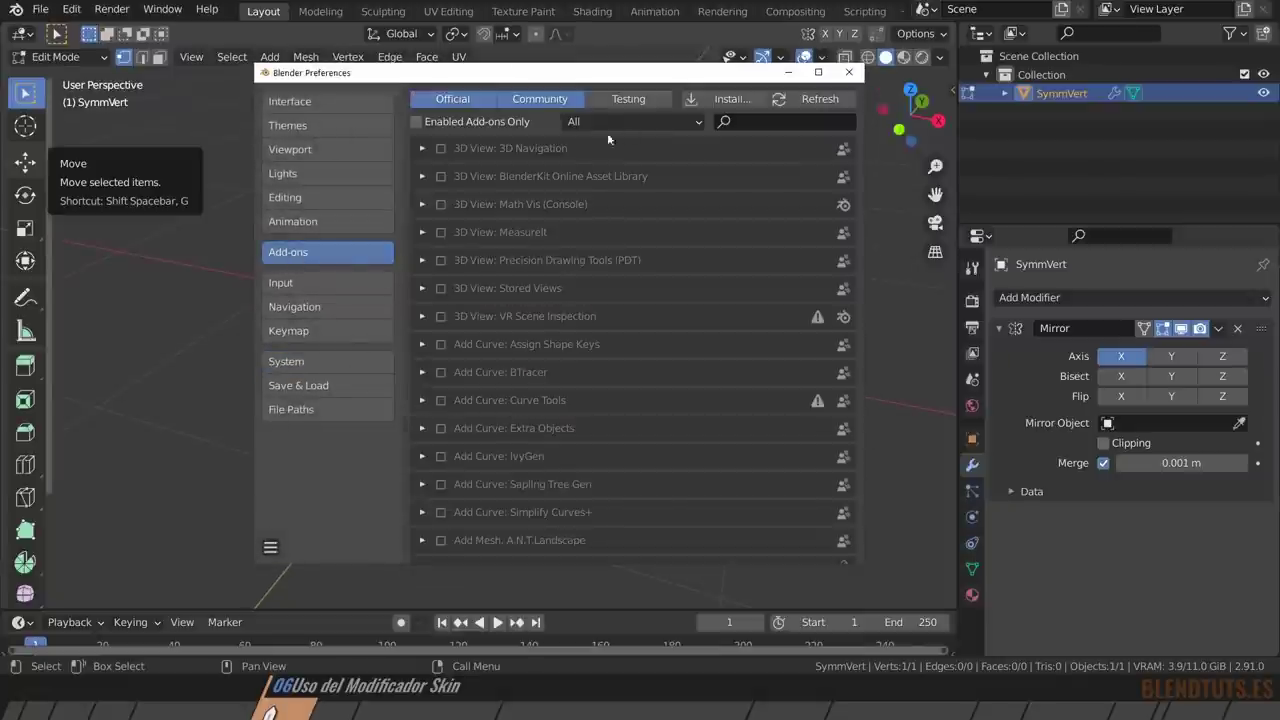
{"action": "left_click", "coordinate": [771, 124]}
{"action": "type", "text": "ext"}
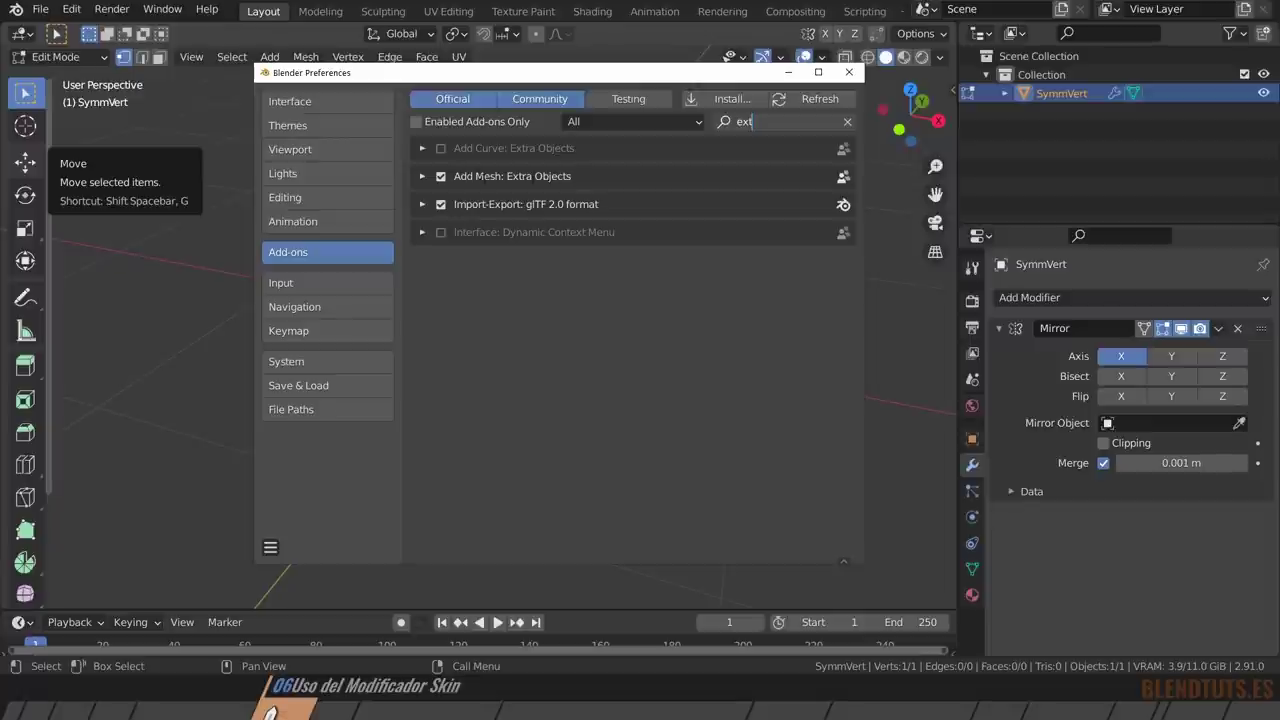
{"action": "left_click", "coordinate": [849, 72]}
{"action": "key", "text": "shift+a"}
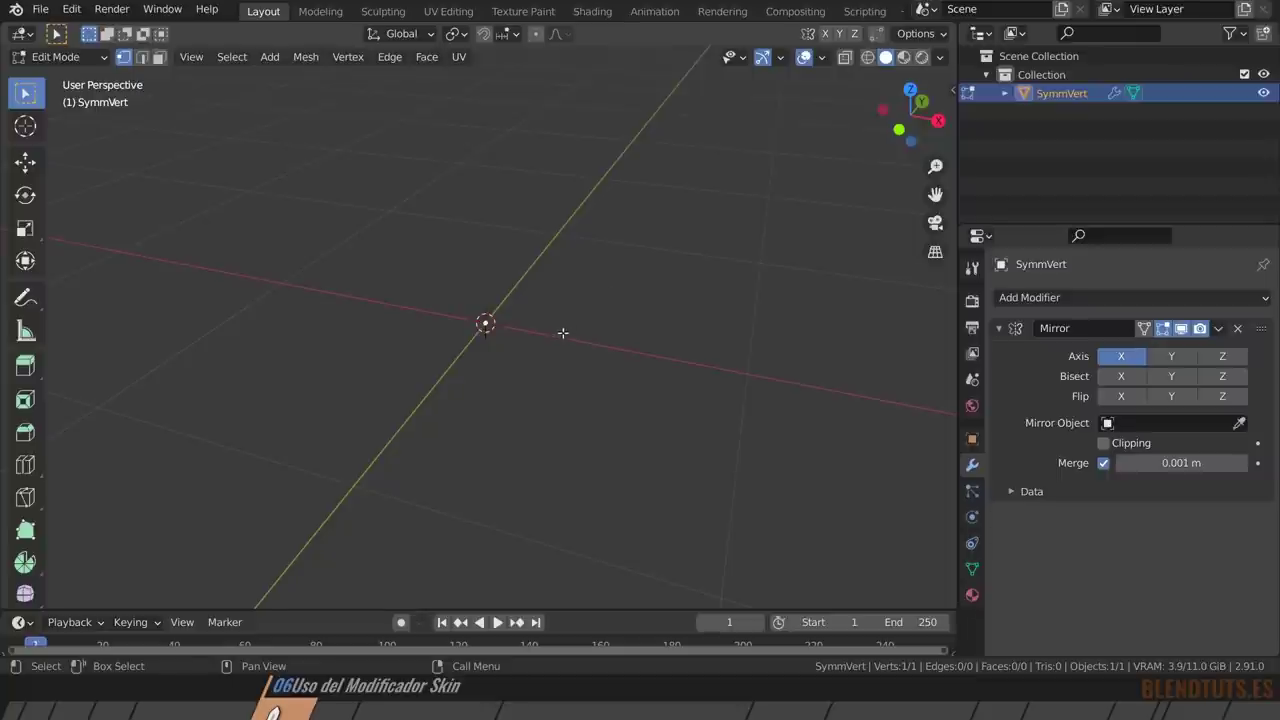
Raise the SymmVert vertex along Z, extrude a vertex straight above it, and enable mirror clipping.
{"action": "key", "text": "g"}
{"action": "key", "text": "z"}
{"action": "left_click", "coordinate": [553, 300]}
{"action": "middle_click_drag", "start_coordinate": [553, 300], "coordinate": [555, 314]}
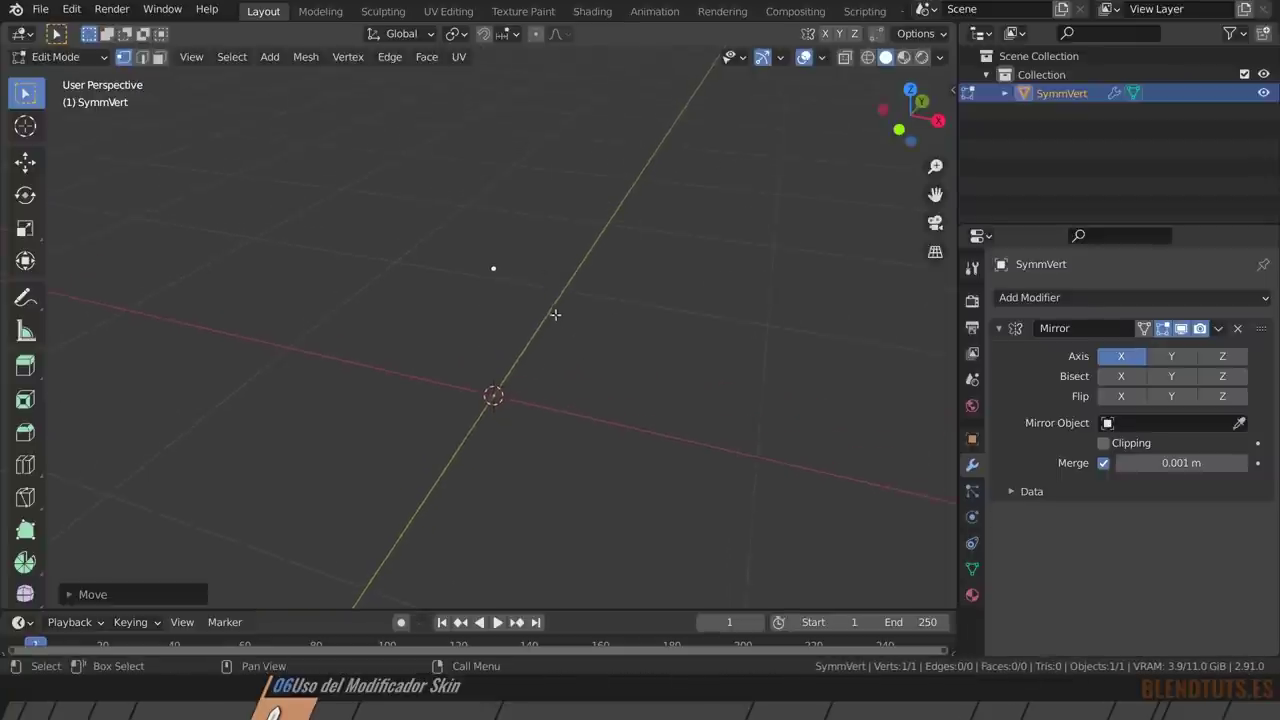
{"action": "key", "text": "e"}
{"action": "key", "text": "z"}
{"action": "left_click", "coordinate": [600, 240]}
{"action": "mouse_move", "coordinate": [600, 240]}
{"action": "middle_mouse_down"}
{"action": "mouse_move", "coordinate": [545, 274]}
{"action": "mouse_move", "coordinate": [537, 300]}
{"action": "middle_mouse_up"}
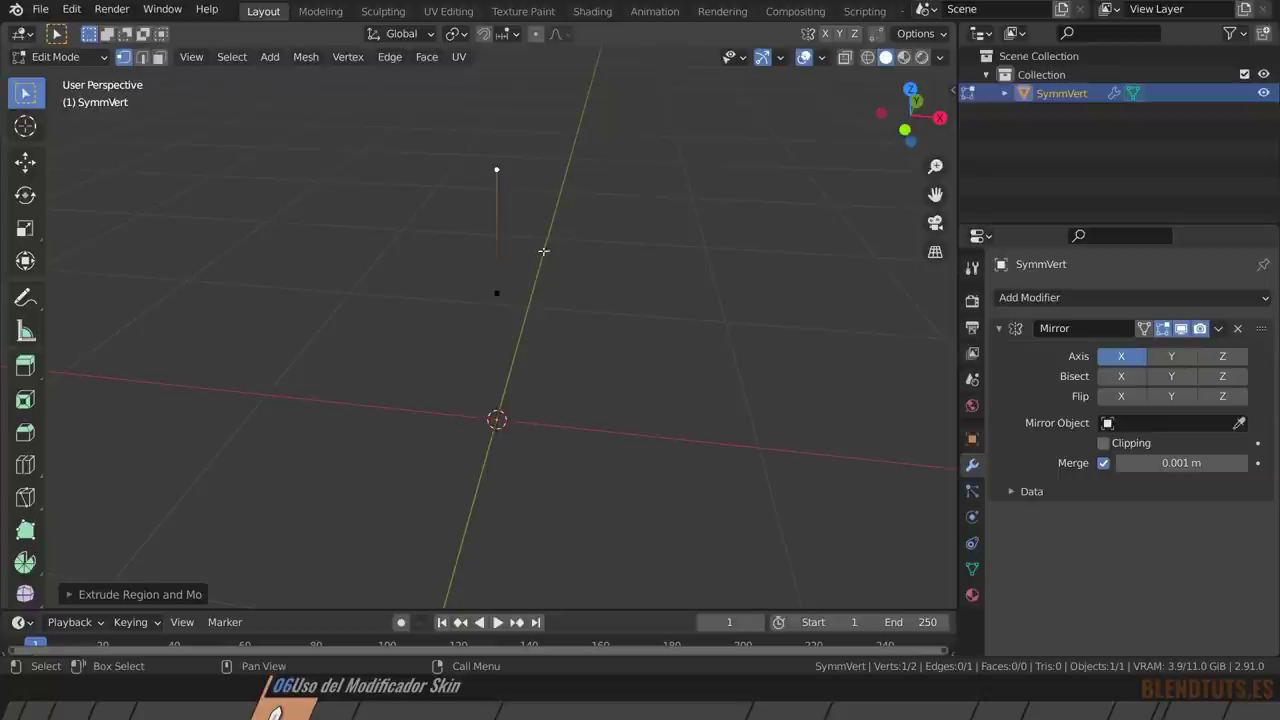
{"action": "left_click", "coordinate": [1103, 443]}
Extrude another vertex, then disable mirror clipping and extrude a vertex to the right.
{"action": "key", "text": "e"}
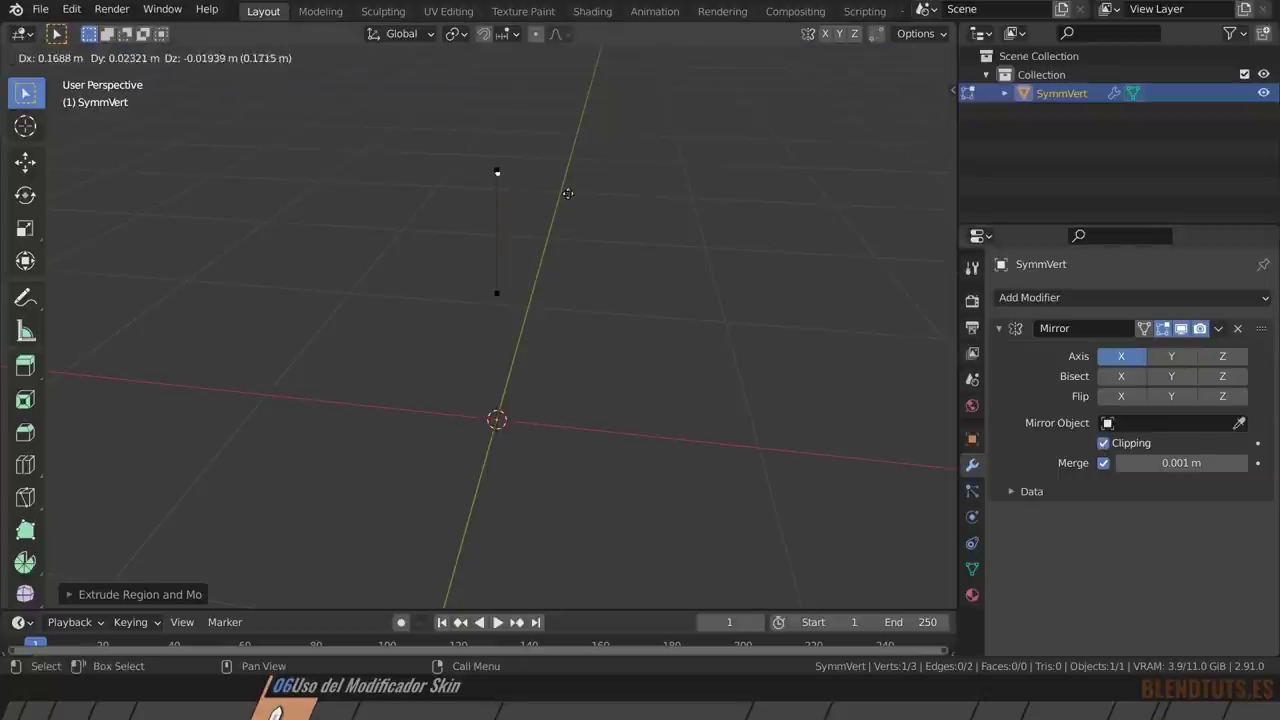
{"action": "left_click", "coordinate": [586, 194]}
{"action": "key", "text": "c"}
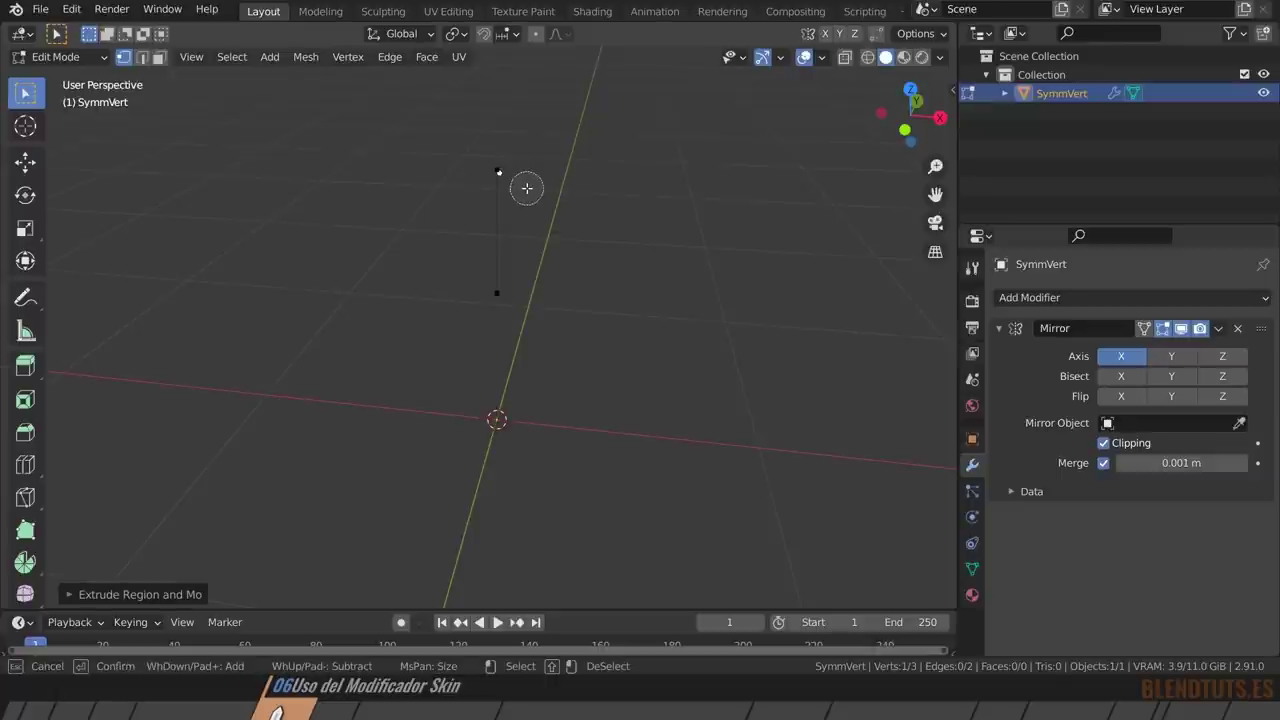
{"action": "key", "text": "Escape"}
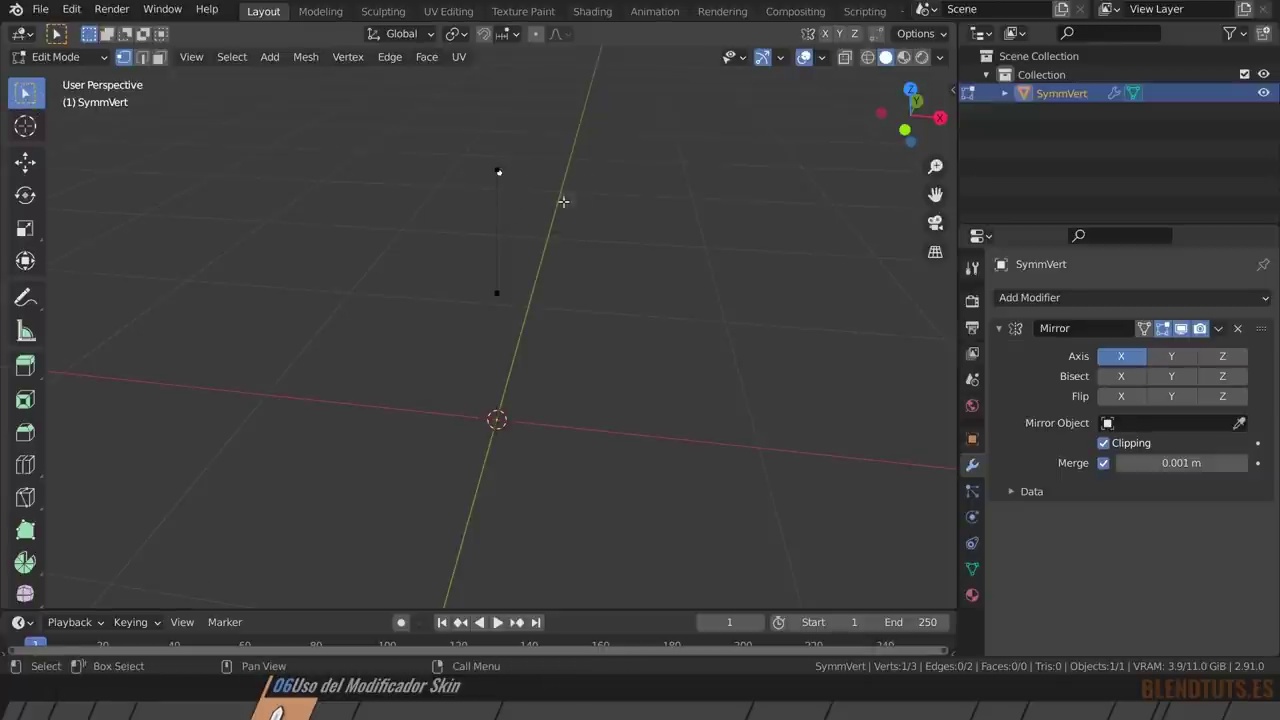
{"action": "mouse_move", "coordinate": [623, 194]}
{"action": "middle_mouse_down"}
{"action": "mouse_move", "coordinate": [500, 174]}
{"action": "mouse_move", "coordinate": [623, 217]}
{"action": "middle_mouse_up"}
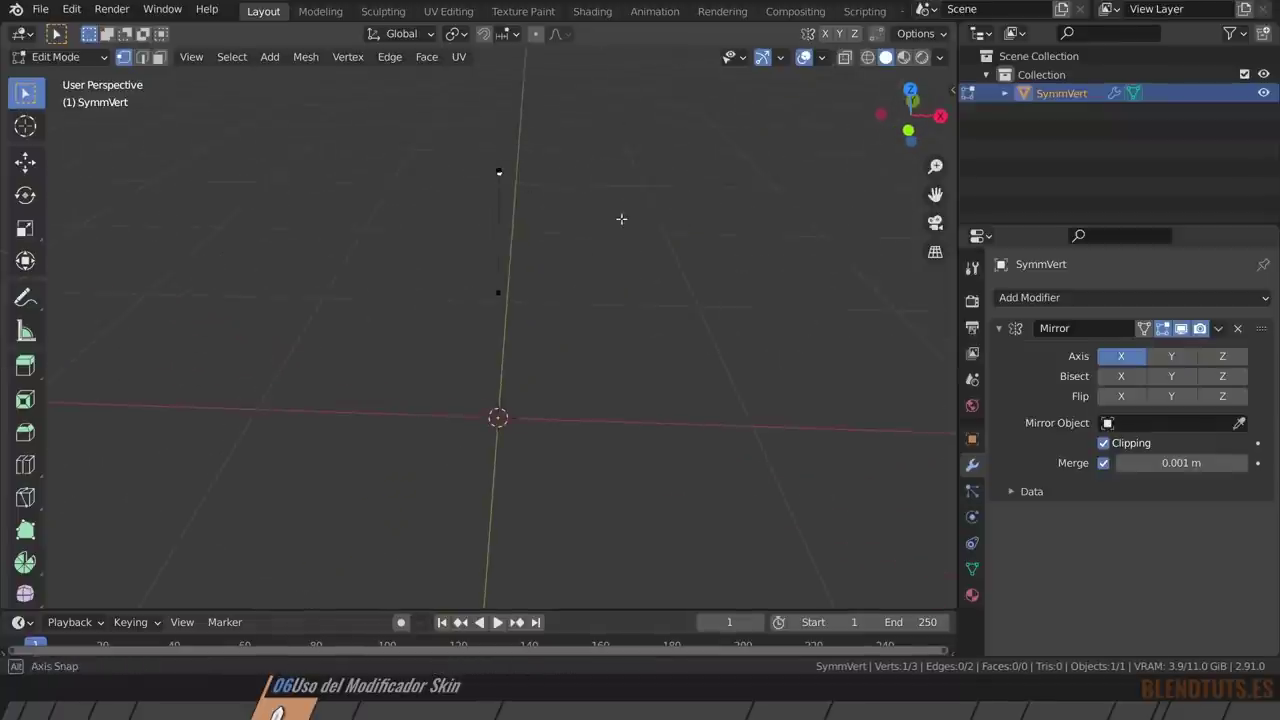
{"action": "left_click", "coordinate": [1103, 442]}
{"action": "key", "text": "e"}
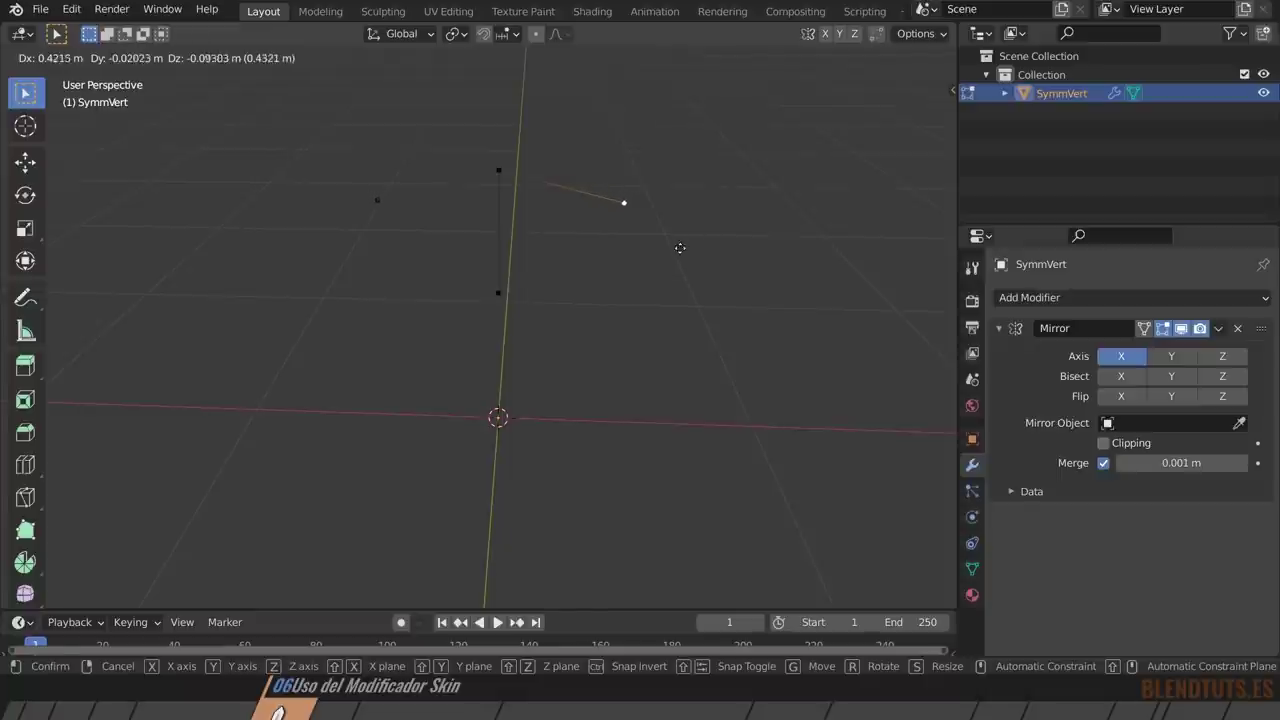
{"action": "left_click", "coordinate": [655, 243]}
{"action": "middle_click_drag", "start_coordinate": [599, 212], "coordinate": [586, 194]}
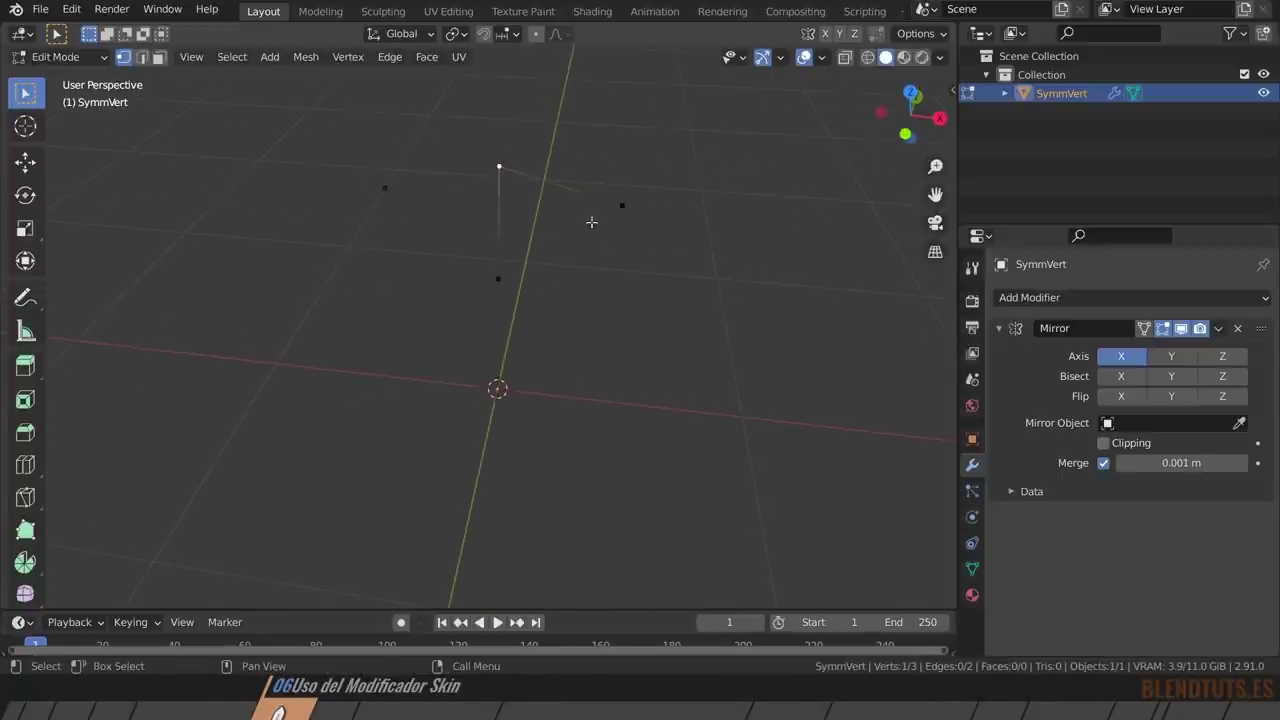
Extrude a vertex up along Z, lower it, then extrude a new top vertex vertically.
{"action": "key", "text": "e"}
{"action": "key", "text": "z"}
{"action": "left_click", "coordinate": [603, 166]}
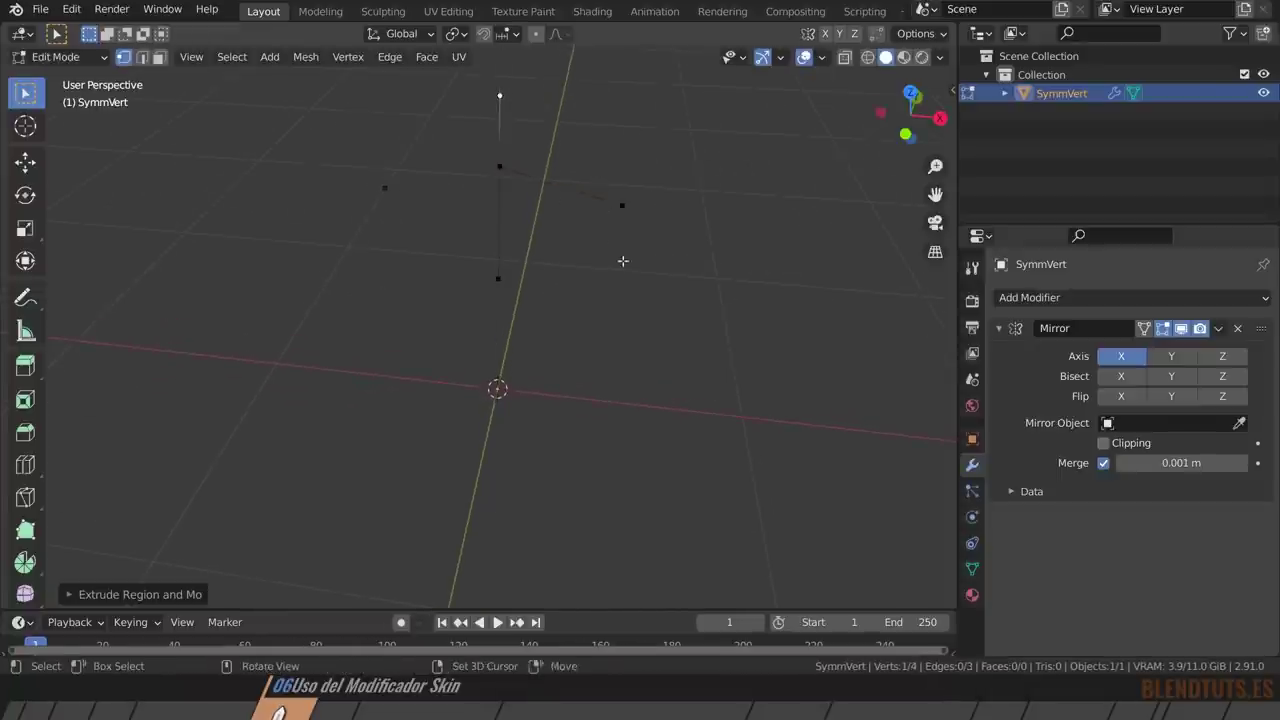
{"action": "middle_click_drag", "start_coordinate": [623, 260], "coordinate": [605, 225]}
{"action": "key", "text": "g"}
{"action": "key", "text": "z"}
{"action": "left_click", "coordinate": [591, 226]}
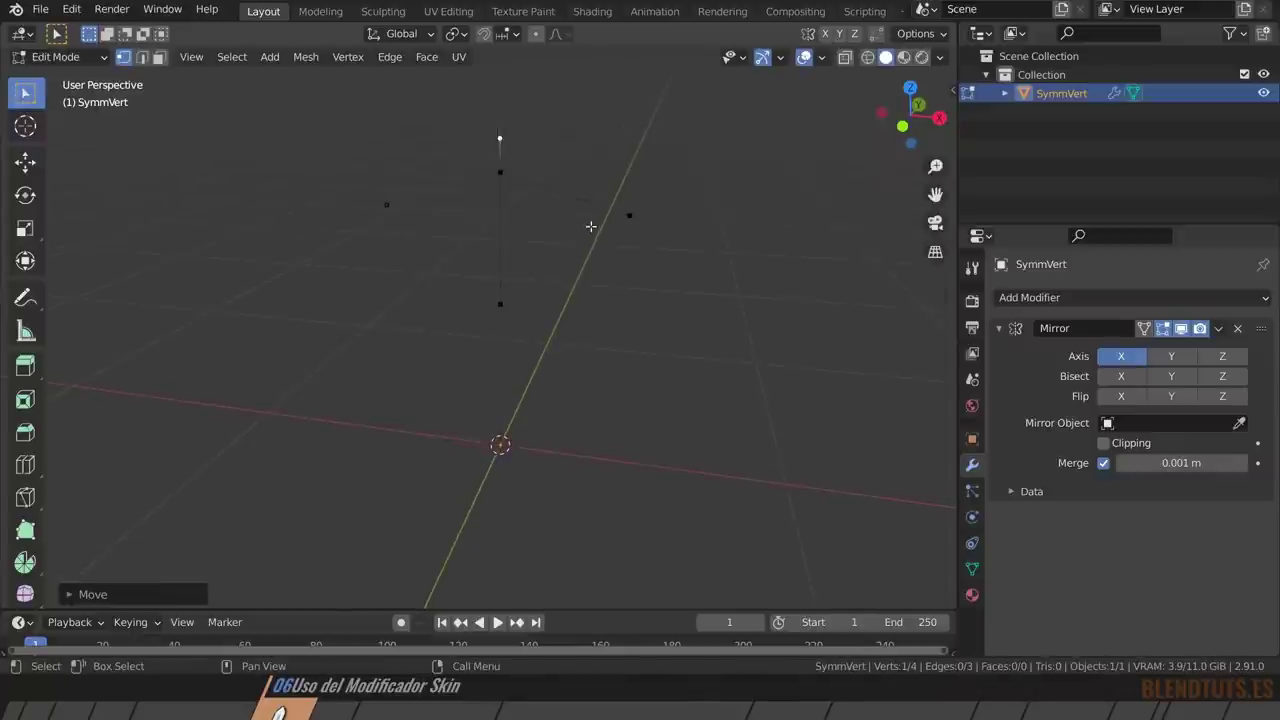
{"action": "key", "text": "e"}
{"action": "key", "text": "z"}
{"action": "left_click", "coordinate": [589, 164]}
From the bottom vertex, extrude a vertex near the origin and raise it along Z.
{"action": "left_click", "coordinate": [510, 298]}
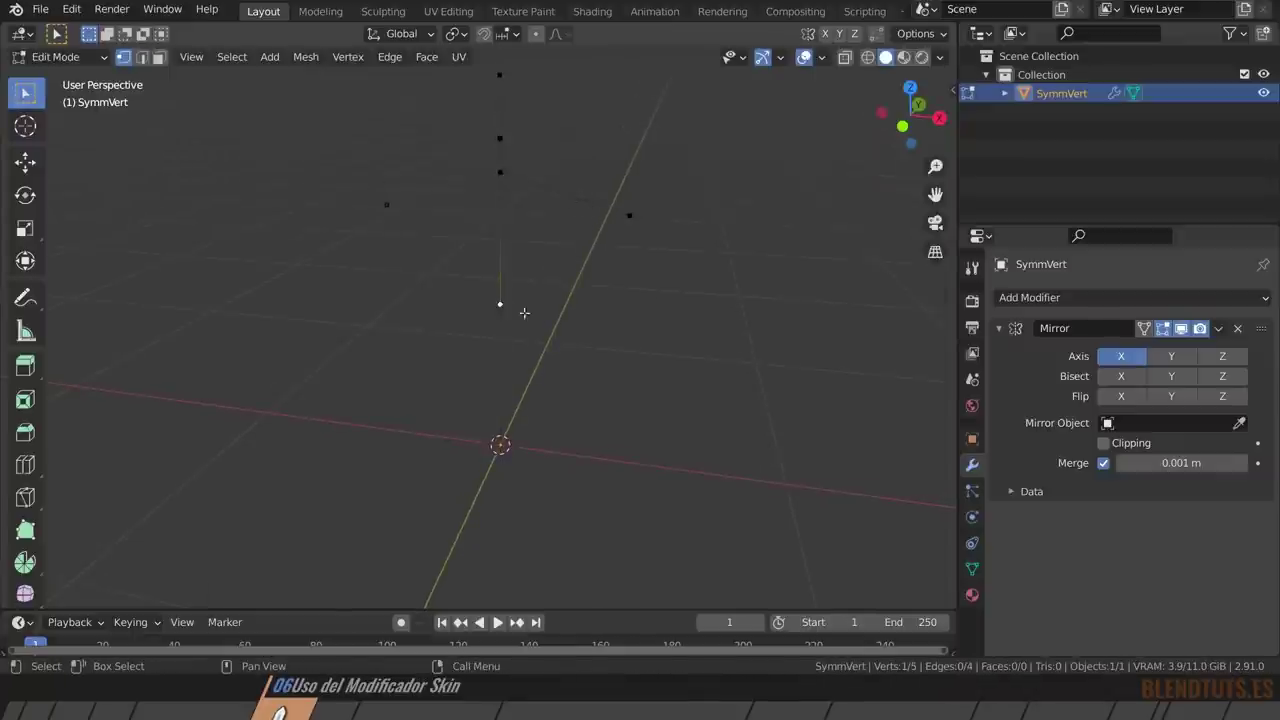
{"action": "key", "text": "e"}
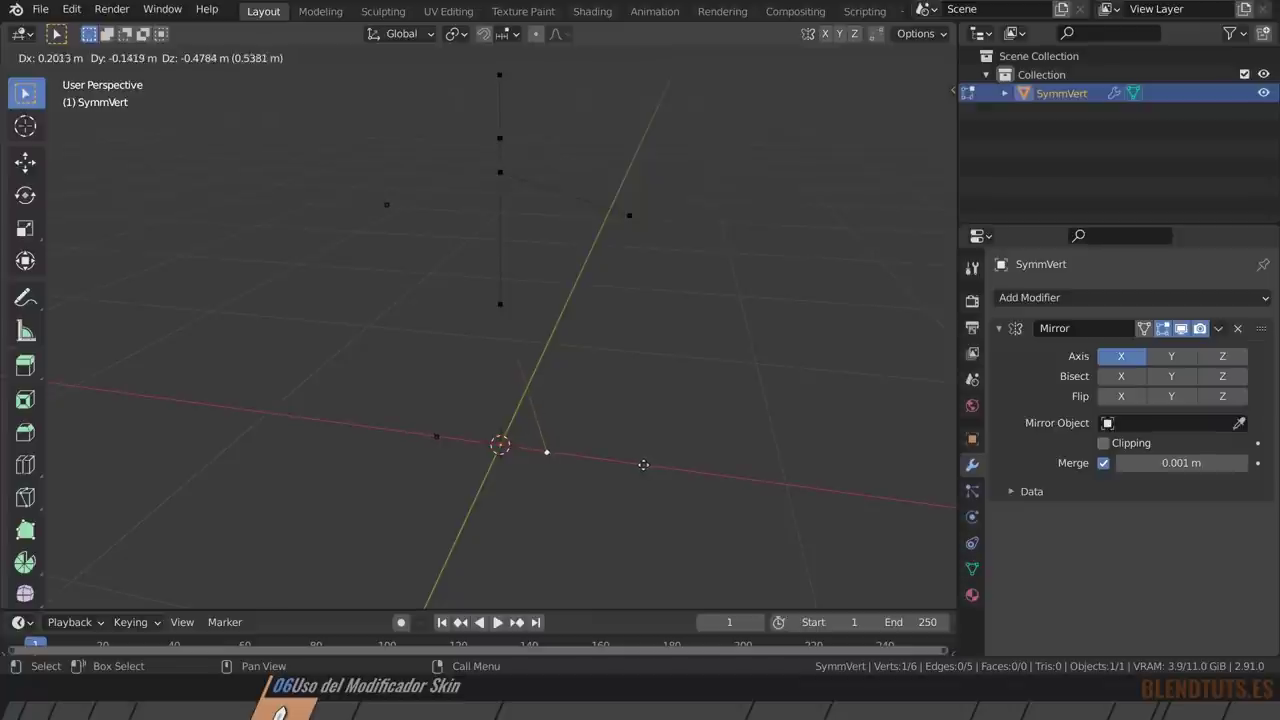
{"action": "left_click", "coordinate": [643, 463]}
{"action": "key", "text": "g"}
{"action": "key", "text": "z"}
{"action": "left_click", "coordinate": [587, 299]}
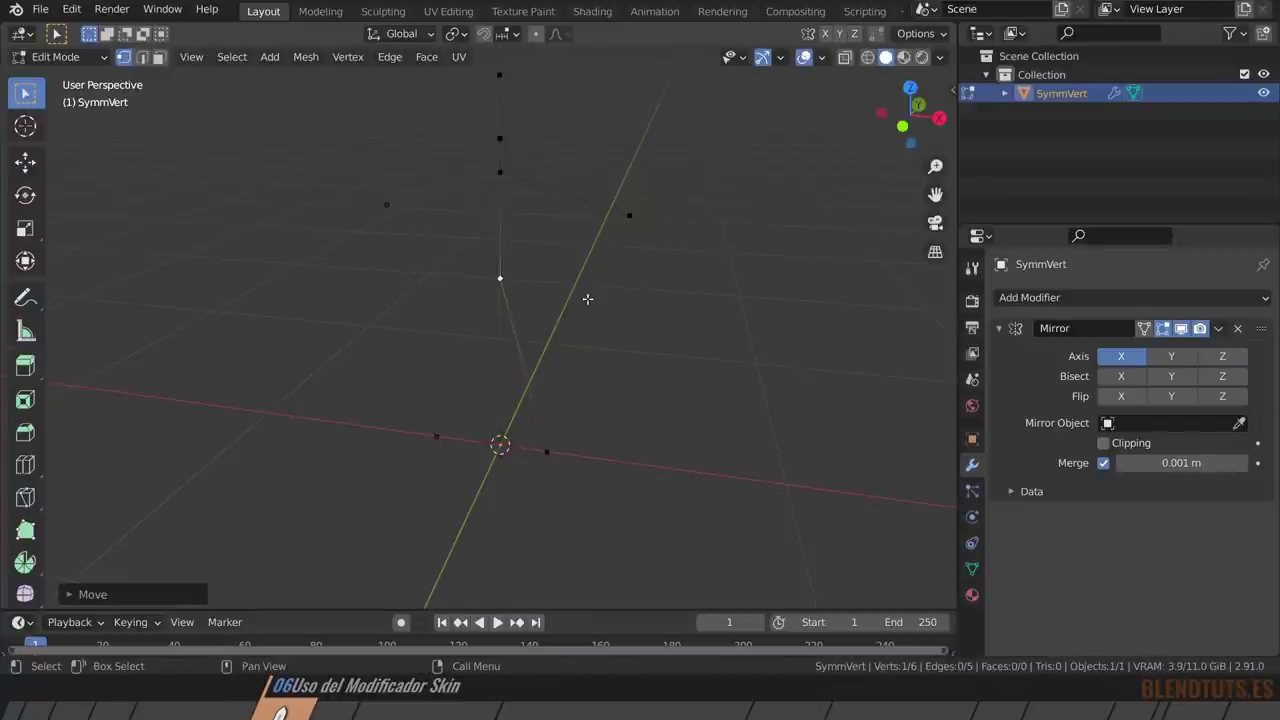
{"action": "mouse_move", "coordinate": [498, 287]}
{"action": "middle_mouse_down"}
{"action": "mouse_move", "coordinate": [560, 386]}
{"action": "mouse_move", "coordinate": [574, 366]}
{"action": "mouse_move", "coordinate": [551, 317]}
{"action": "mouse_move", "coordinate": [522, 341]}
{"action": "mouse_move", "coordinate": [551, 337]}
{"action": "mouse_move", "coordinate": [480, 250]}
{"action": "middle_mouse_up"}
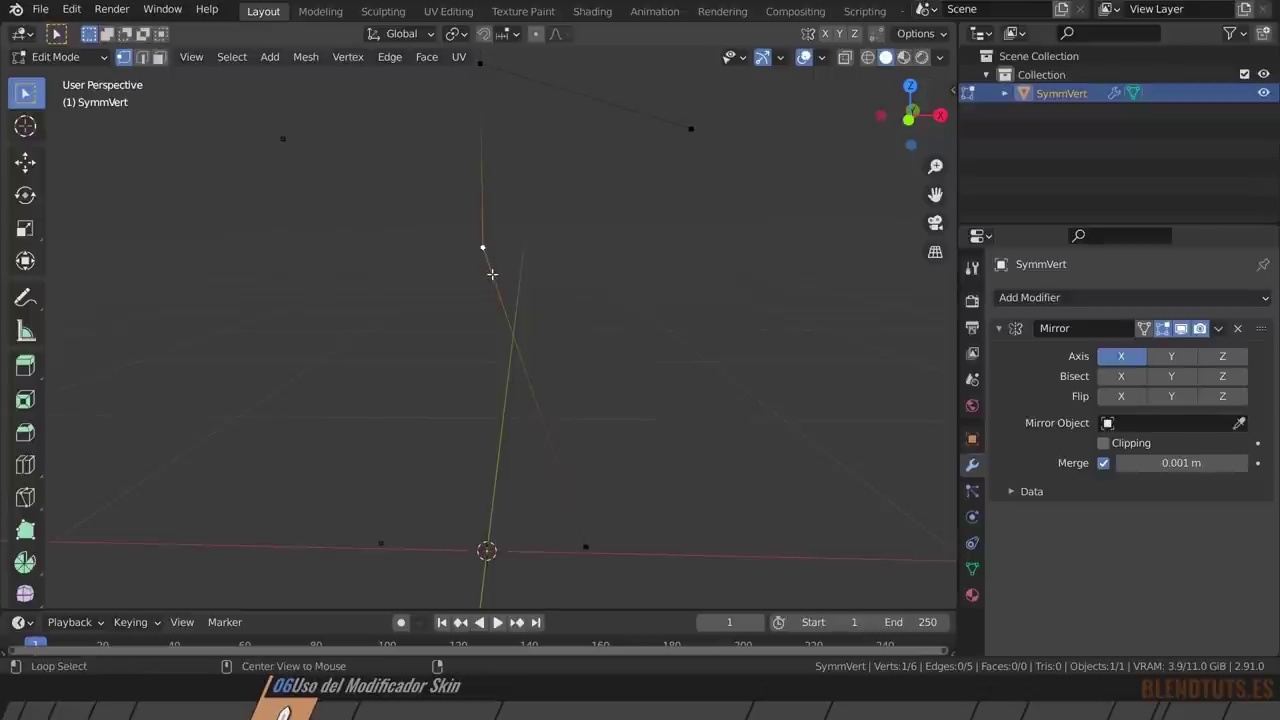
Extrude two vertices downward from the selected one and reposition the lower vertex.
{"action": "key", "text": "e"}
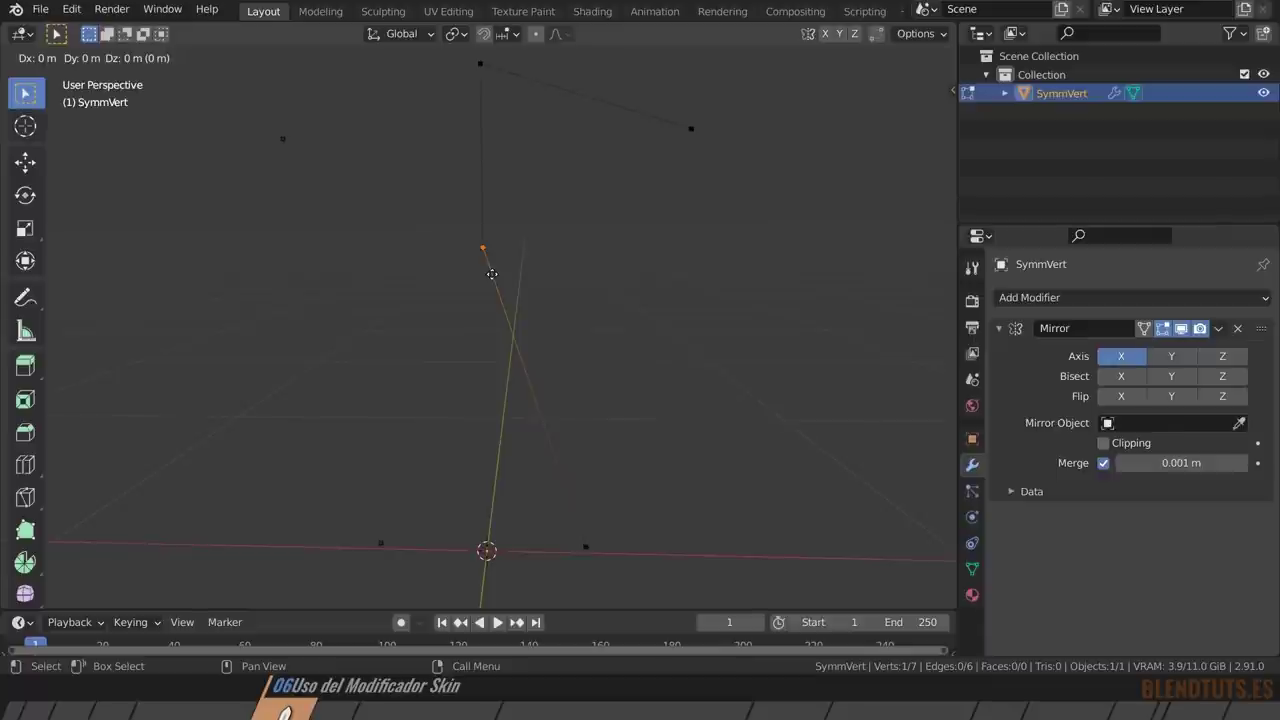
{"action": "left_click", "coordinate": [580, 290]}
{"action": "key", "text": "e"}
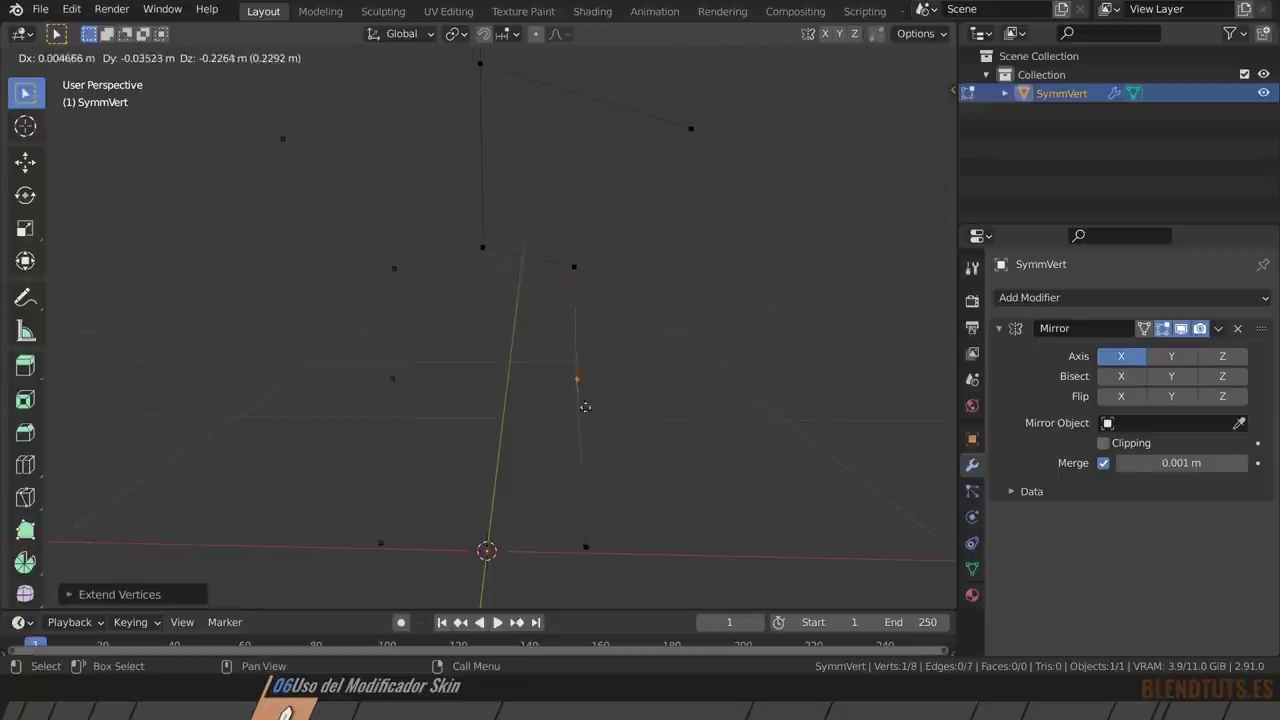
{"action": "left_click", "coordinate": [590, 432]}
{"action": "mouse_move", "coordinate": [586, 423]}
{"action": "middle_mouse_down"}
{"action": "mouse_move", "coordinate": [671, 377]}
{"action": "mouse_move", "coordinate": [474, 374]}
{"action": "mouse_move", "coordinate": [665, 391]}
{"action": "middle_mouse_up"}
{"action": "key", "text": "g"}
{"action": "left_click", "coordinate": [531, 536]}
Extrude another vertex and move it up, then move the upper chain vertex up and right.
{"action": "key", "text": "e"}
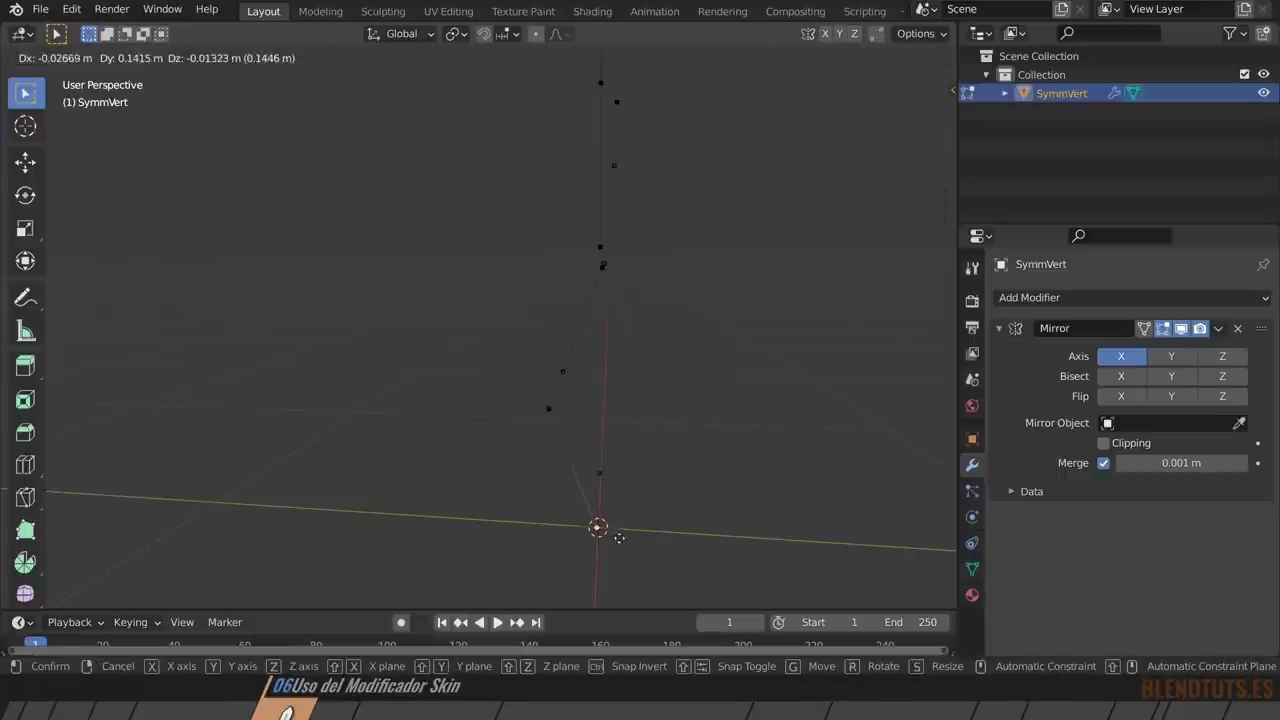
{"action": "left_click", "coordinate": [540, 531]}
{"action": "mouse_move", "coordinate": [483, 434]}
{"action": "middle_mouse_down"}
{"action": "mouse_move", "coordinate": [720, 437]}
{"action": "mouse_move", "coordinate": [574, 406]}
{"action": "middle_mouse_up"}
{"action": "key", "text": "g"}
{"action": "left_click", "coordinate": [637, 396]}
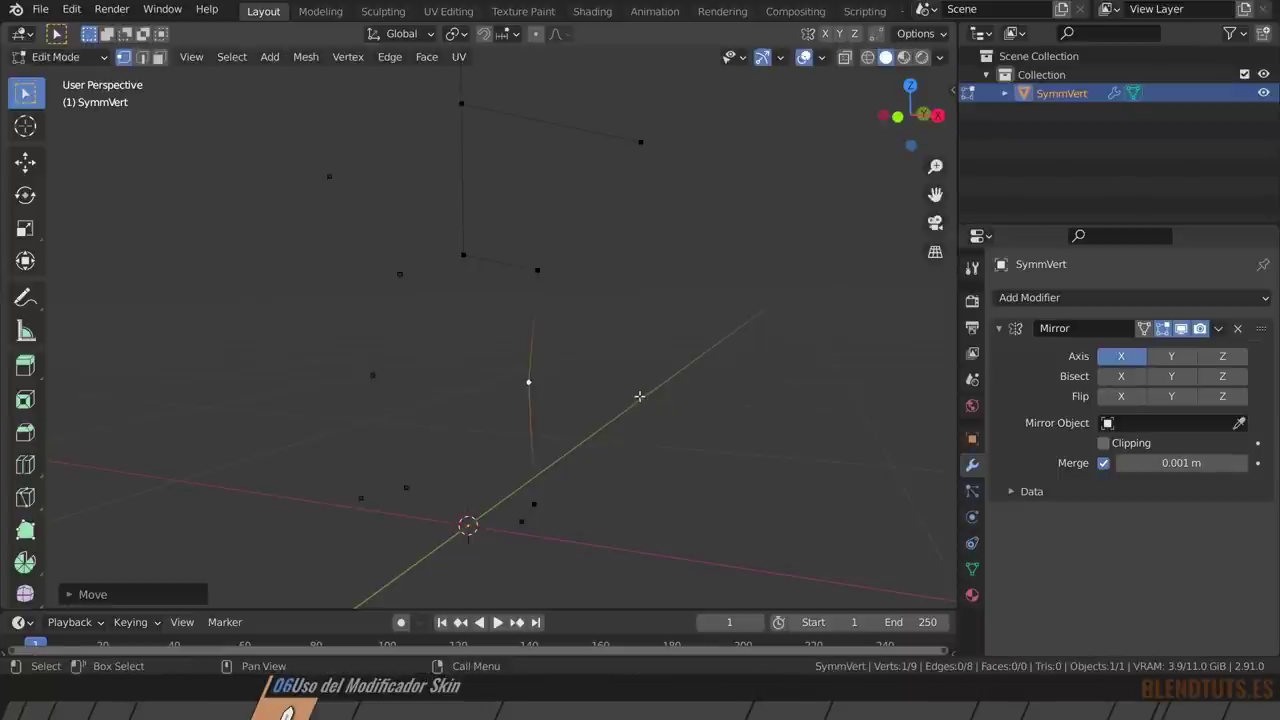
{"action": "mouse_move", "coordinate": [587, 251]}
{"action": "middle_mouse_down"}
{"action": "mouse_move", "coordinate": [626, 289]}
{"action": "mouse_move", "coordinate": [466, 277]}
{"action": "mouse_move", "coordinate": [497, 231]}
{"action": "mouse_move", "coordinate": [546, 367]}
{"action": "mouse_move", "coordinate": [583, 349]}
{"action": "mouse_move", "coordinate": [645, 253]}
{"action": "middle_mouse_up"}
{"action": "left_click", "coordinate": [526, 366]}
{"action": "key", "text": "g"}
{"action": "left_click", "coordinate": [790, 180]}
{"action": "middle_click_drag", "start_coordinate": [790, 180], "coordinate": [584, 219]}
Extrude a vertex from the moved one and shift it up and to the left.
{"action": "key", "text": "e"}
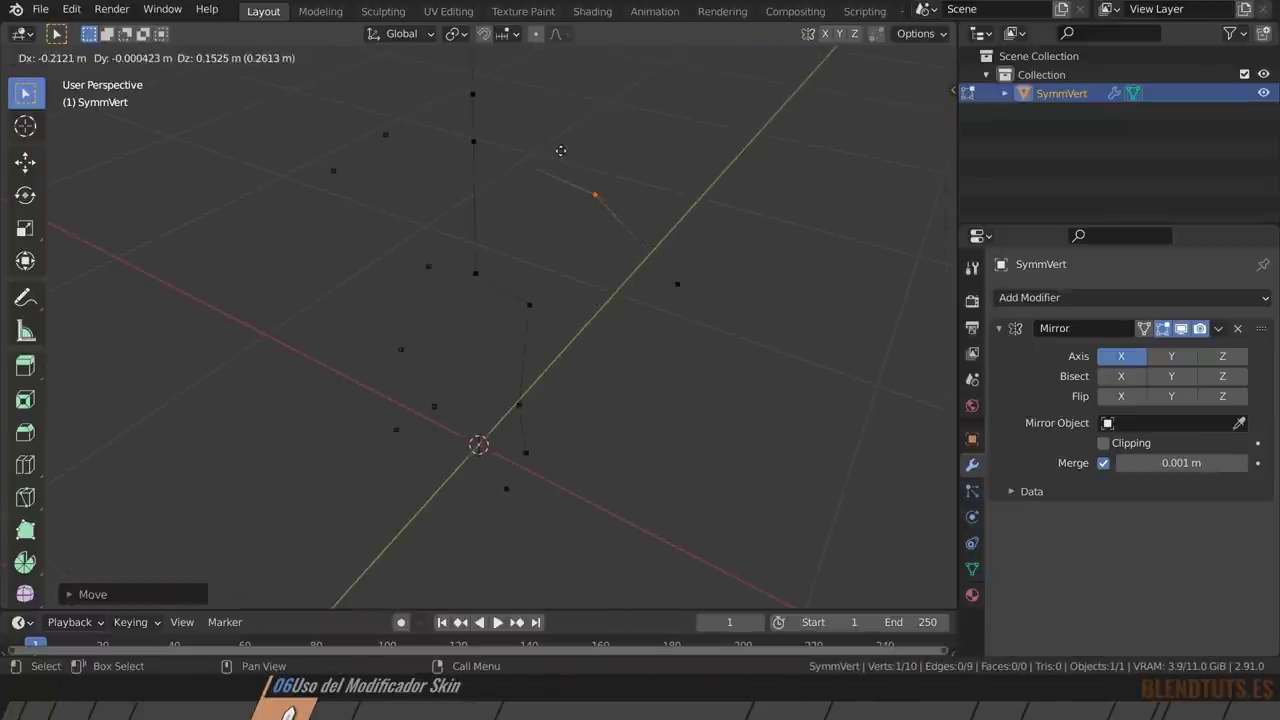
{"action": "left_click", "coordinate": [562, 150]}
{"action": "middle_click_drag", "start_coordinate": [694, 226], "coordinate": [623, 251]}
{"action": "key", "text": "g"}
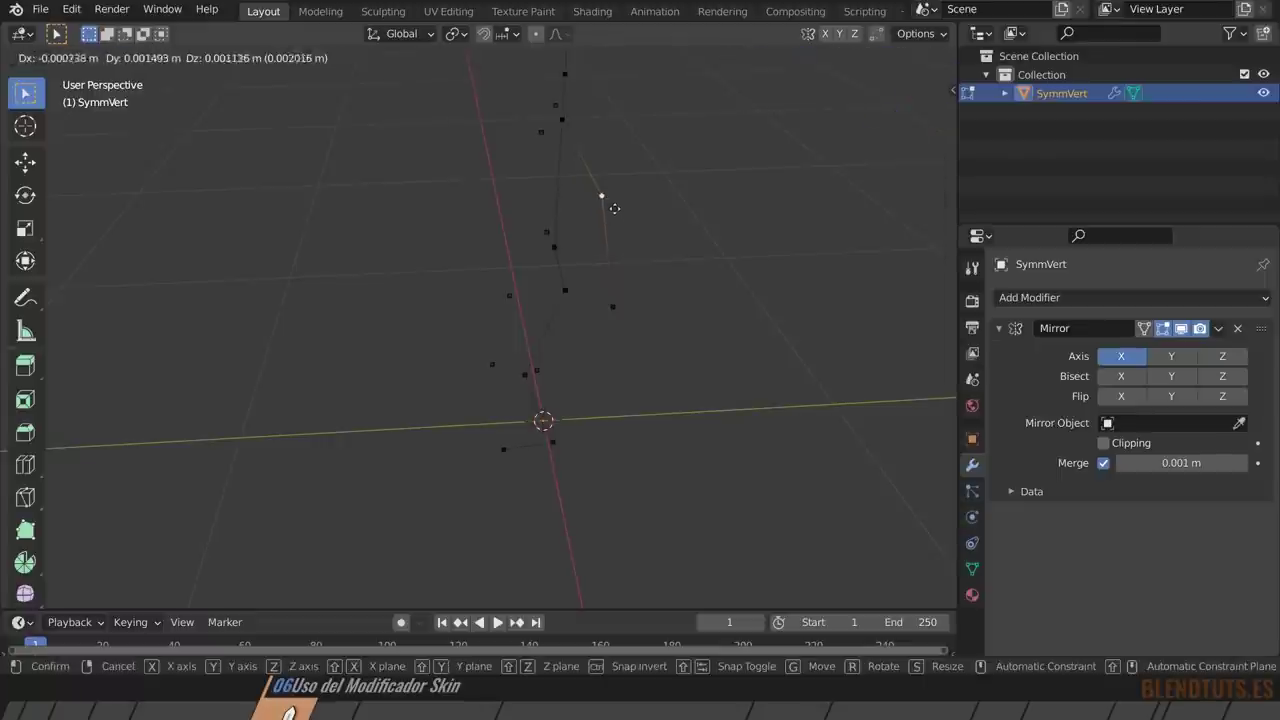
{"action": "left_click", "coordinate": [565, 125]}
{"action": "mouse_move", "coordinate": [571, 151]}
{"action": "middle_mouse_down"}
{"action": "mouse_move", "coordinate": [610, 263]}
{"action": "mouse_move", "coordinate": [594, 209]}
{"action": "middle_mouse_up"}
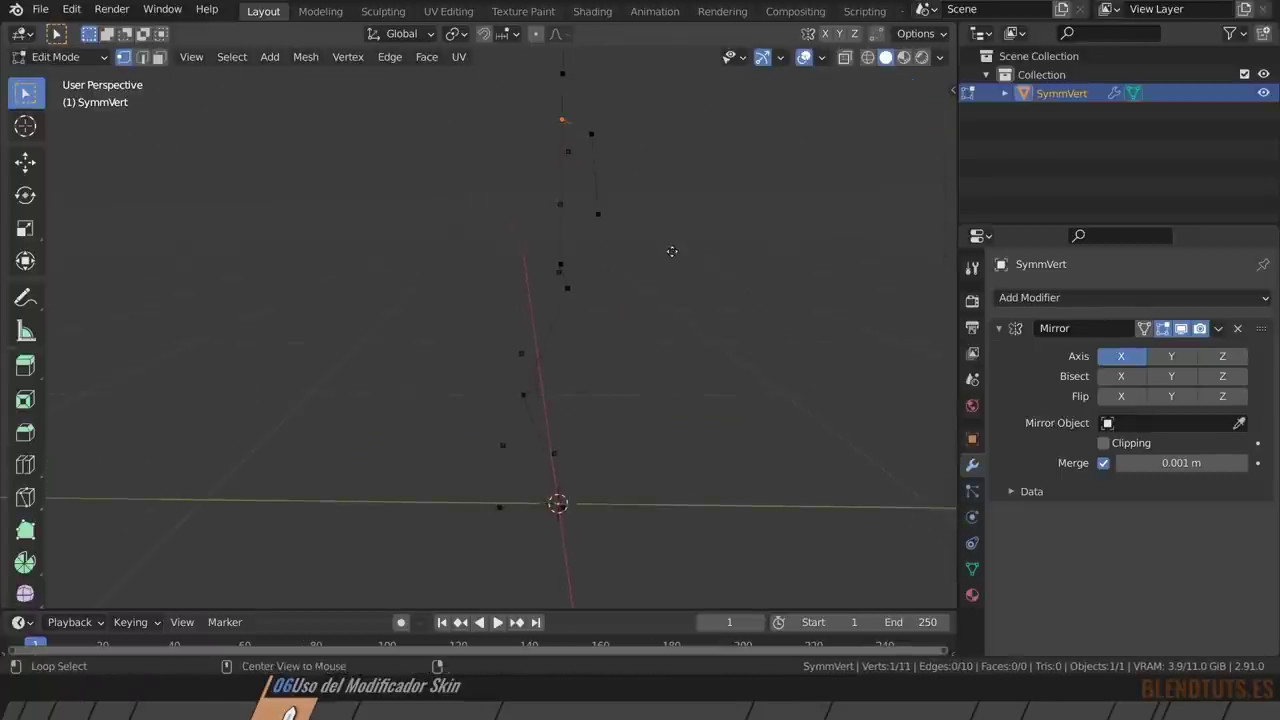
Cancel a vertical extrusion and delete the stray extra vertex.
{"action": "key", "text": "e"}
{"action": "key", "text": "z"}
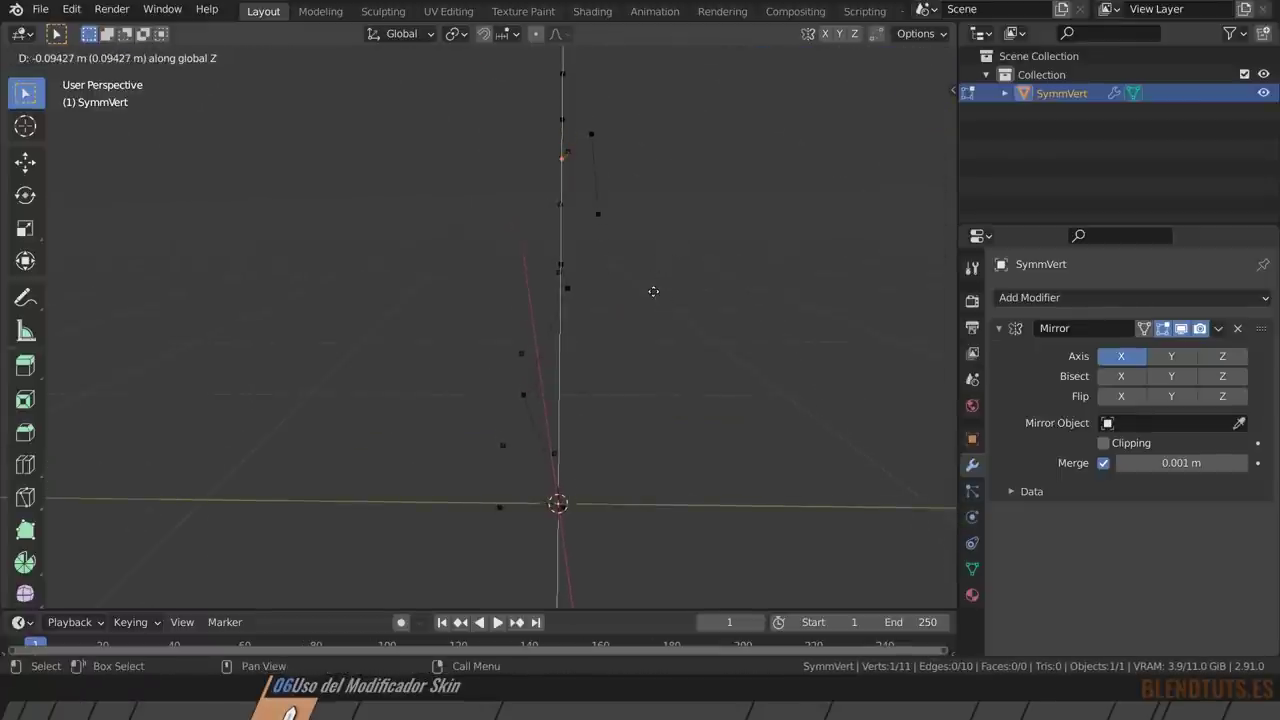
{"action": "key", "text": "Escape"}
{"action": "key", "text": "x"}
{"action": "left_click", "coordinate": [636, 212]}
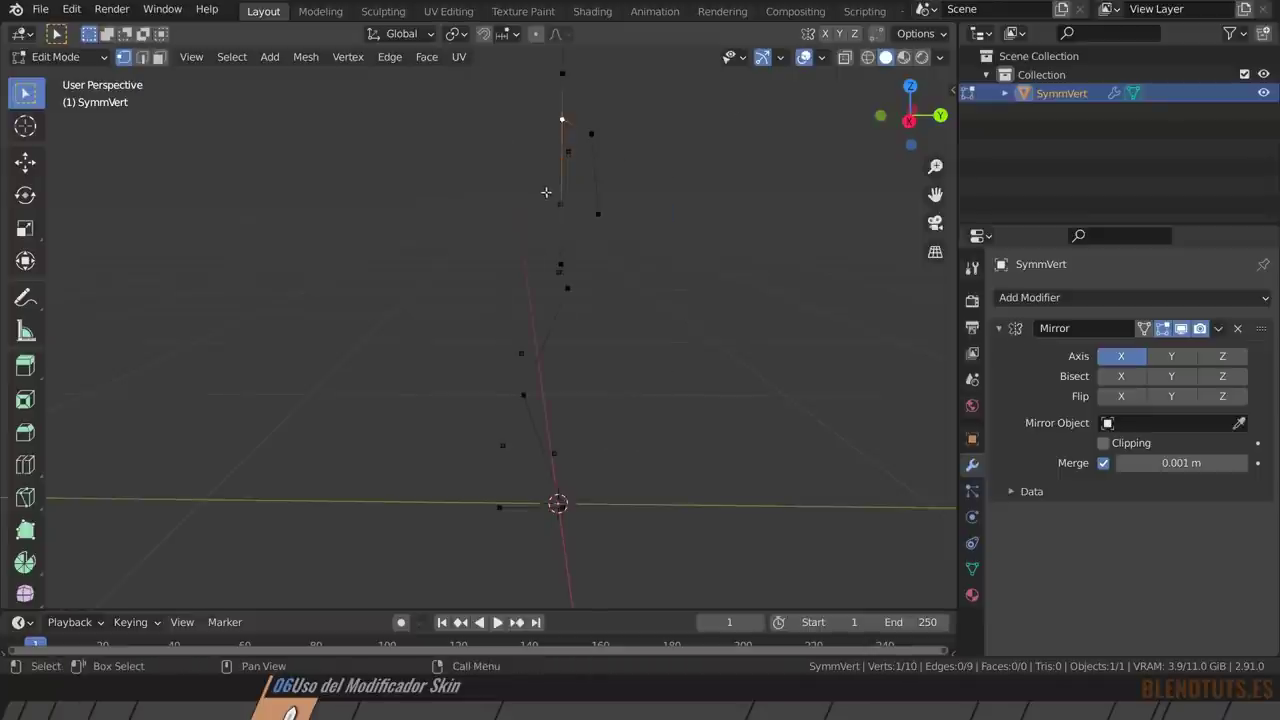
Extrude a vertex vertically, nudge it along Y and Z, and return to Object Mode.
{"action": "key", "text": "e"}
{"action": "key", "text": "z"}
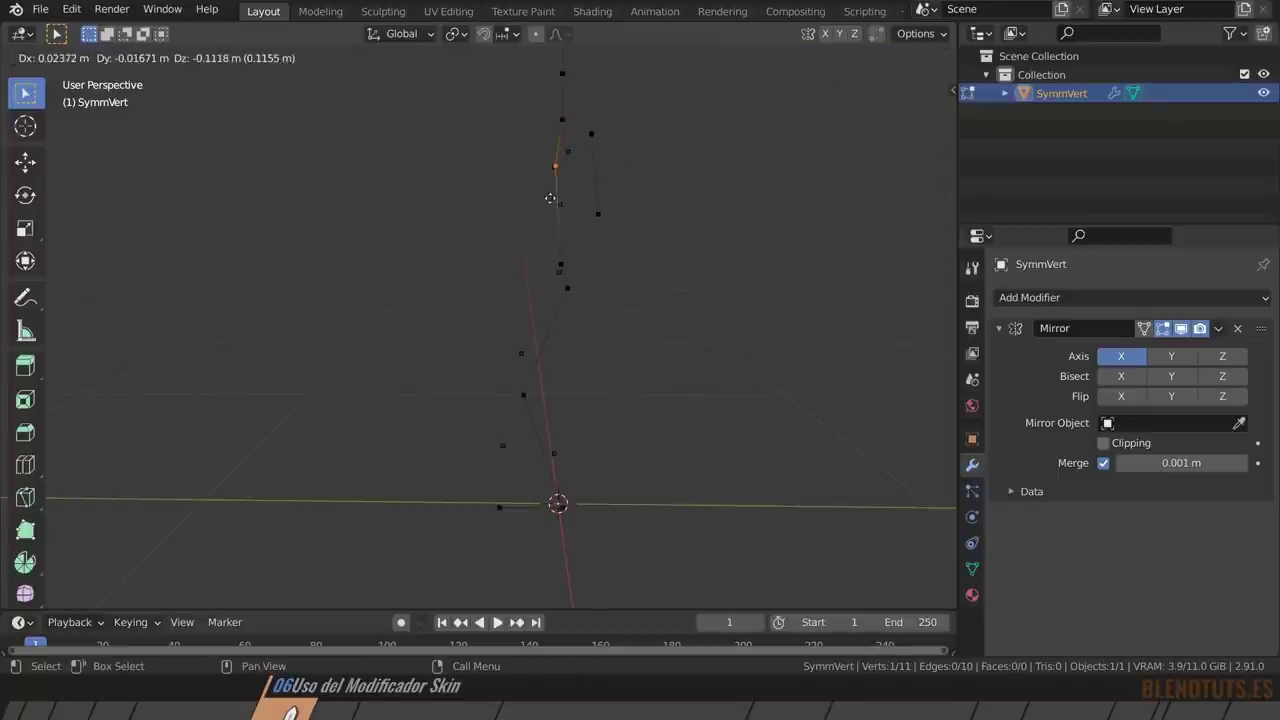
{"action": "left_click", "coordinate": [552, 212]}
{"action": "key", "text": "g"}
{"action": "key", "text": "y"}
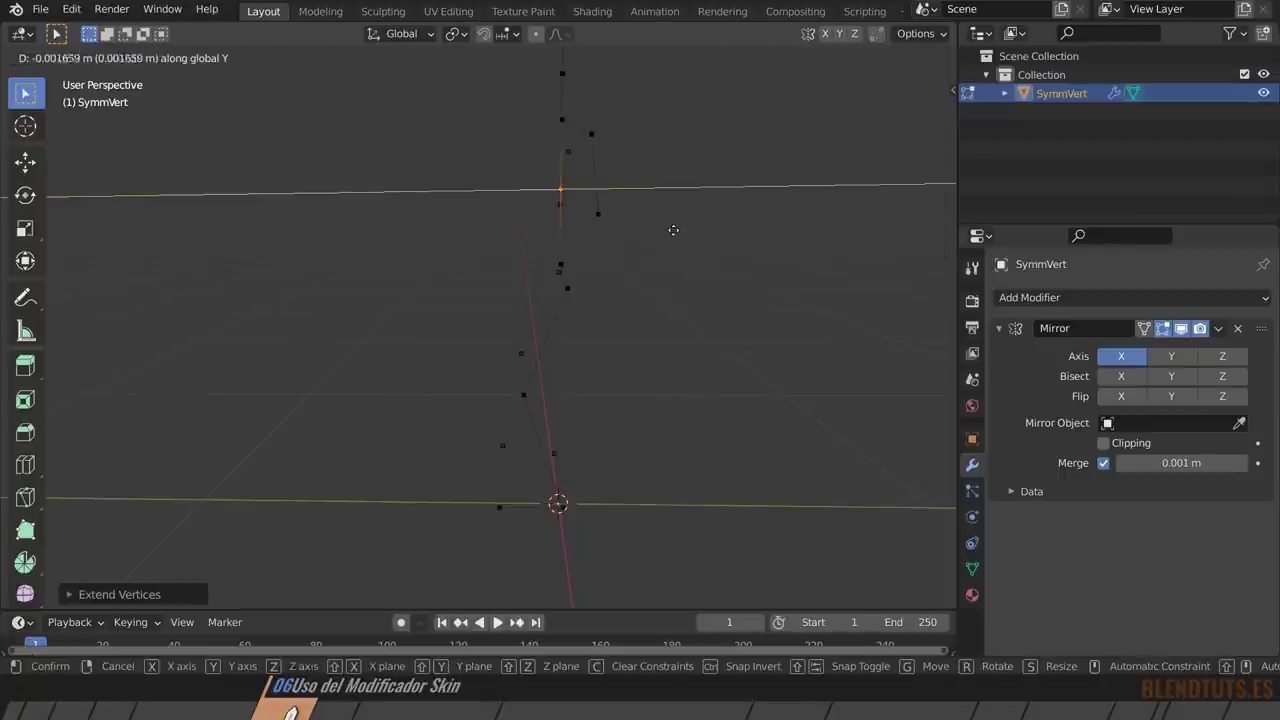
{"action": "left_click", "coordinate": [665, 229]}
{"action": "key", "text": "g"}
{"action": "key", "text": "z"}
{"action": "left_click", "coordinate": [666, 237]}
{"action": "mouse_move", "coordinate": [666, 237]}
{"action": "middle_mouse_down"}
{"action": "mouse_move", "coordinate": [642, 304]}
{"action": "mouse_move", "coordinate": [600, 314]}
{"action": "mouse_move", "coordinate": [586, 260]}
{"action": "mouse_move", "coordinate": [640, 246]}
{"action": "mouse_move", "coordinate": [581, 292]}
{"action": "middle_mouse_up"}
{"action": "key", "text": "Tab"}
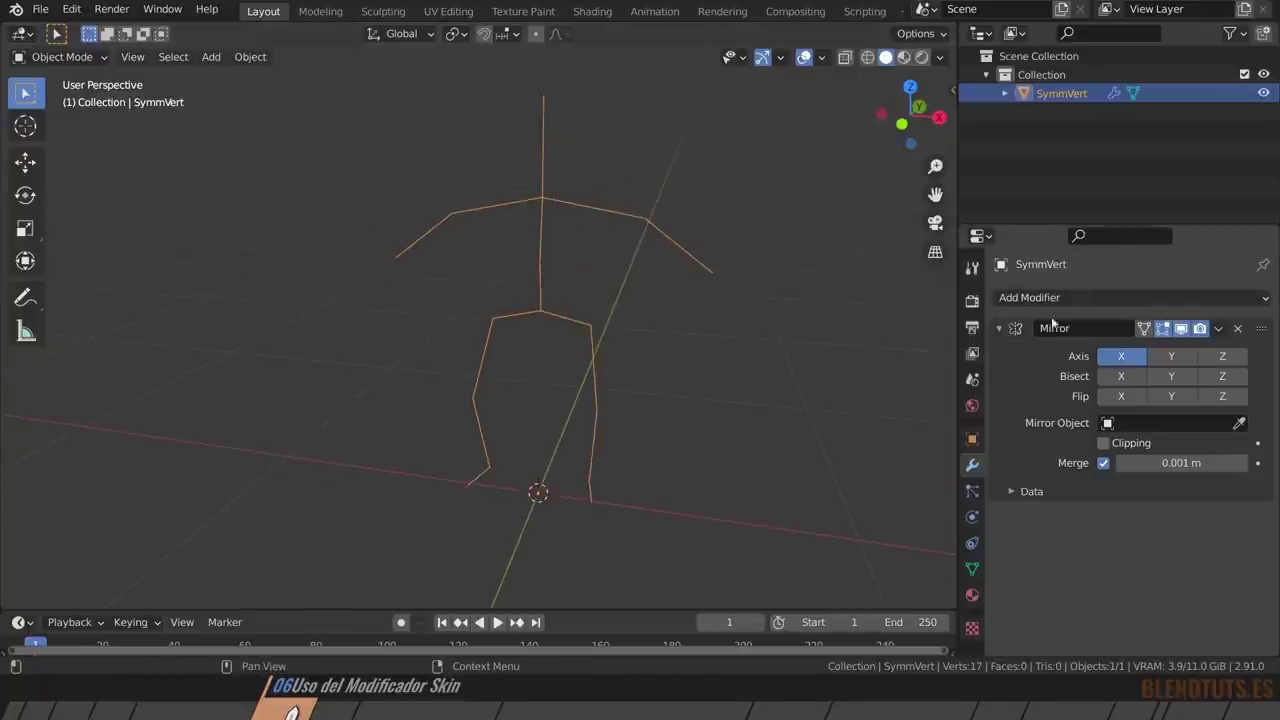
Collapse the Mirror panel and add a Skin modifier beneath it on SymmVert.
{"action": "left_click", "coordinate": [999, 327]}
{"action": "left_click", "coordinate": [1060, 297]}
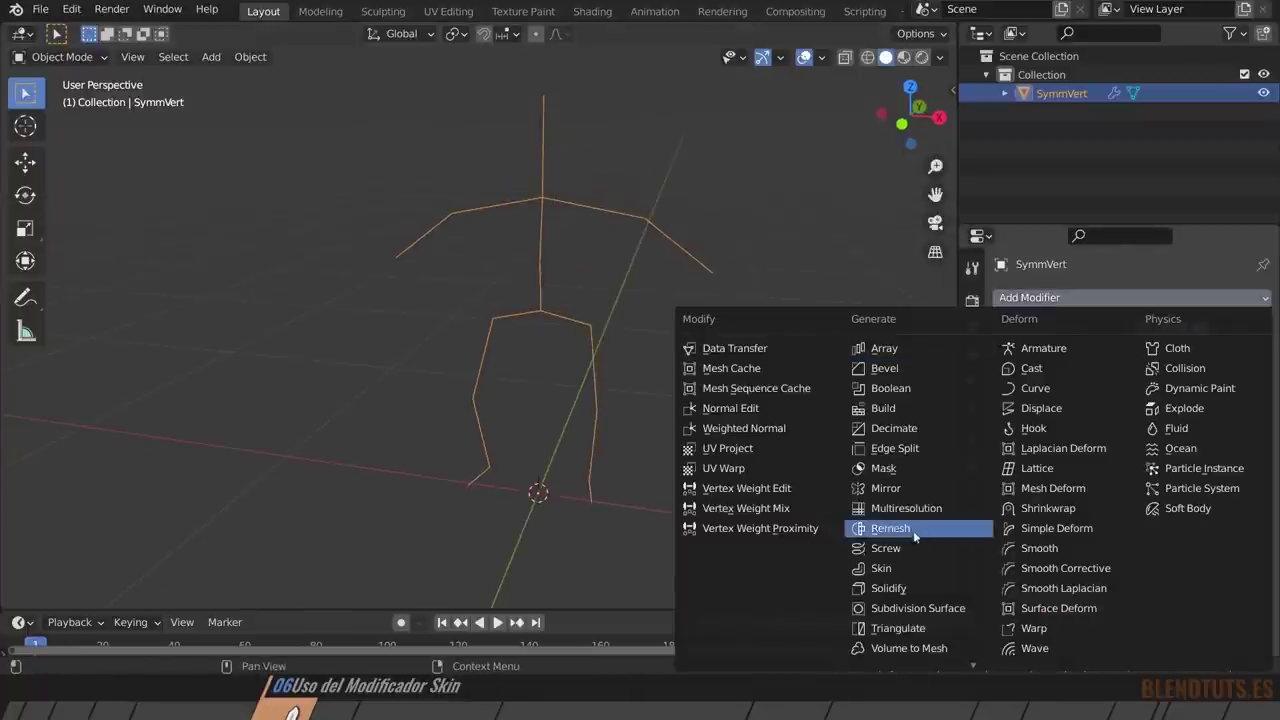
{"action": "left_click", "coordinate": [921, 567]}
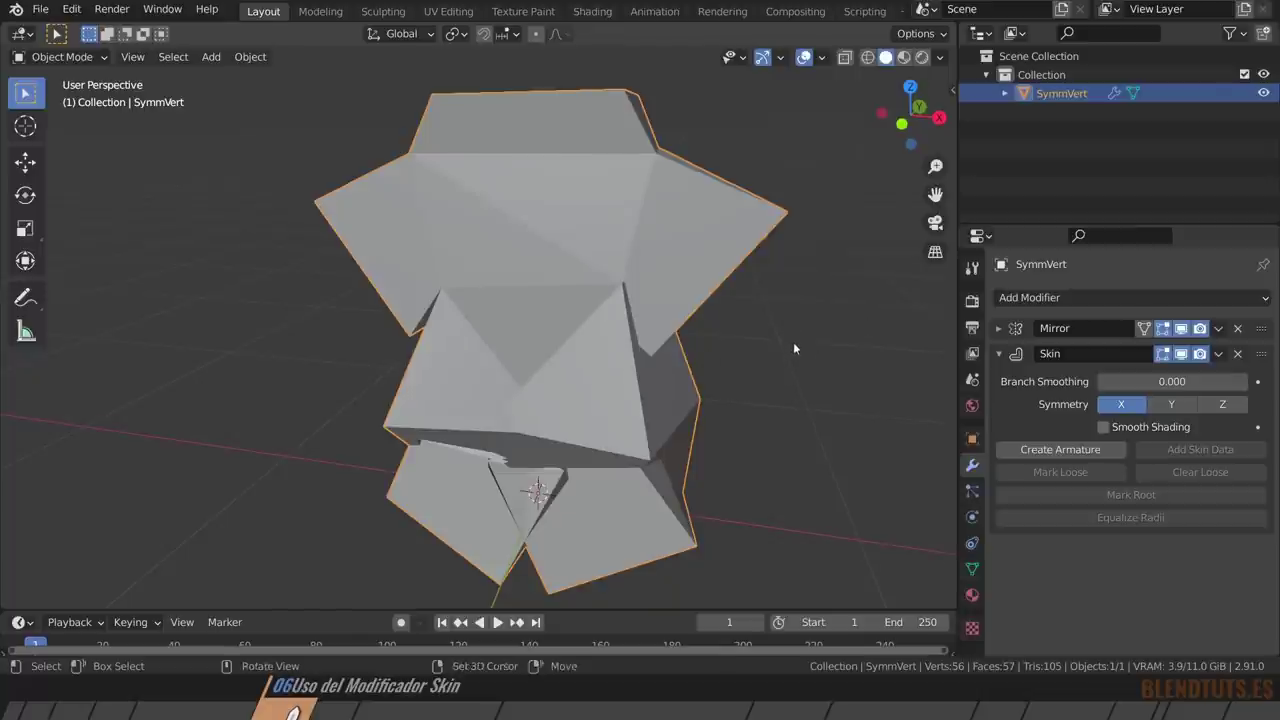
{"action": "middle_click_drag", "start_coordinate": [791, 330], "coordinate": [741, 347]}
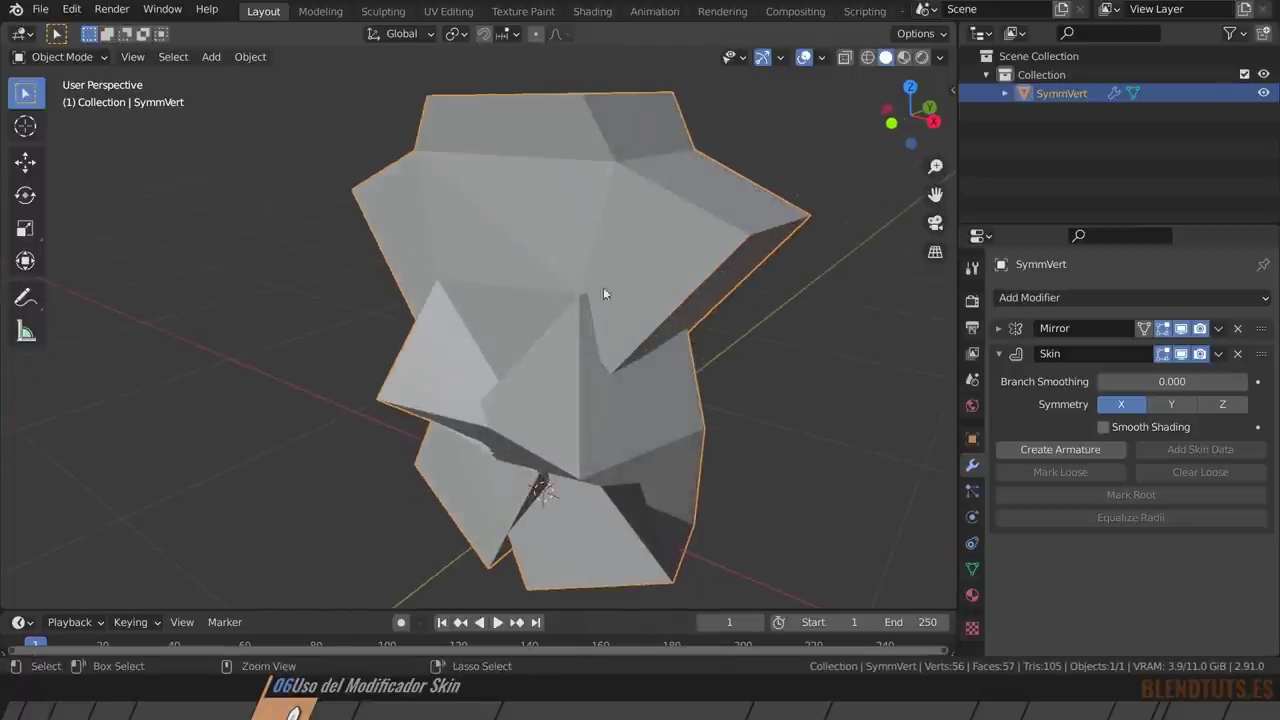
Apply SymmVert's scale through Ctrl+A and go back into Edit Mode.
{"action": "middle_click_drag", "start_coordinate": [693, 316], "coordinate": [670, 319]}
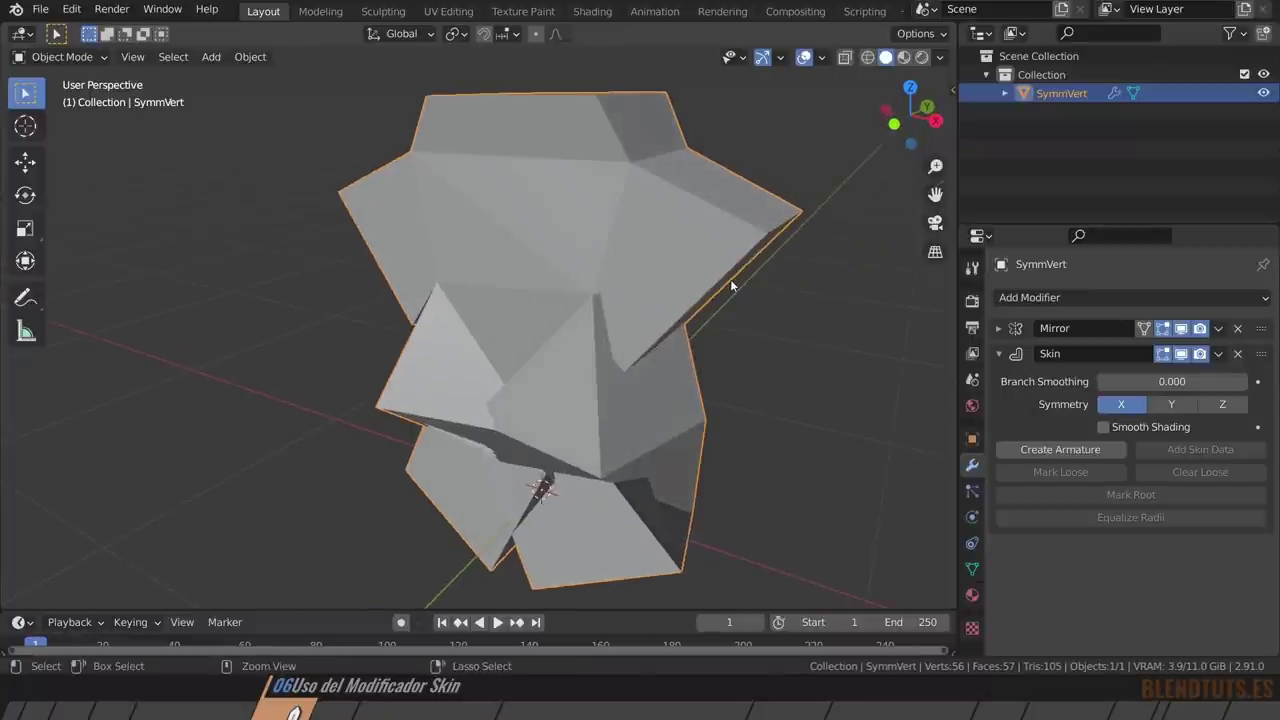
{"action": "key", "text": "ctrl+a"}
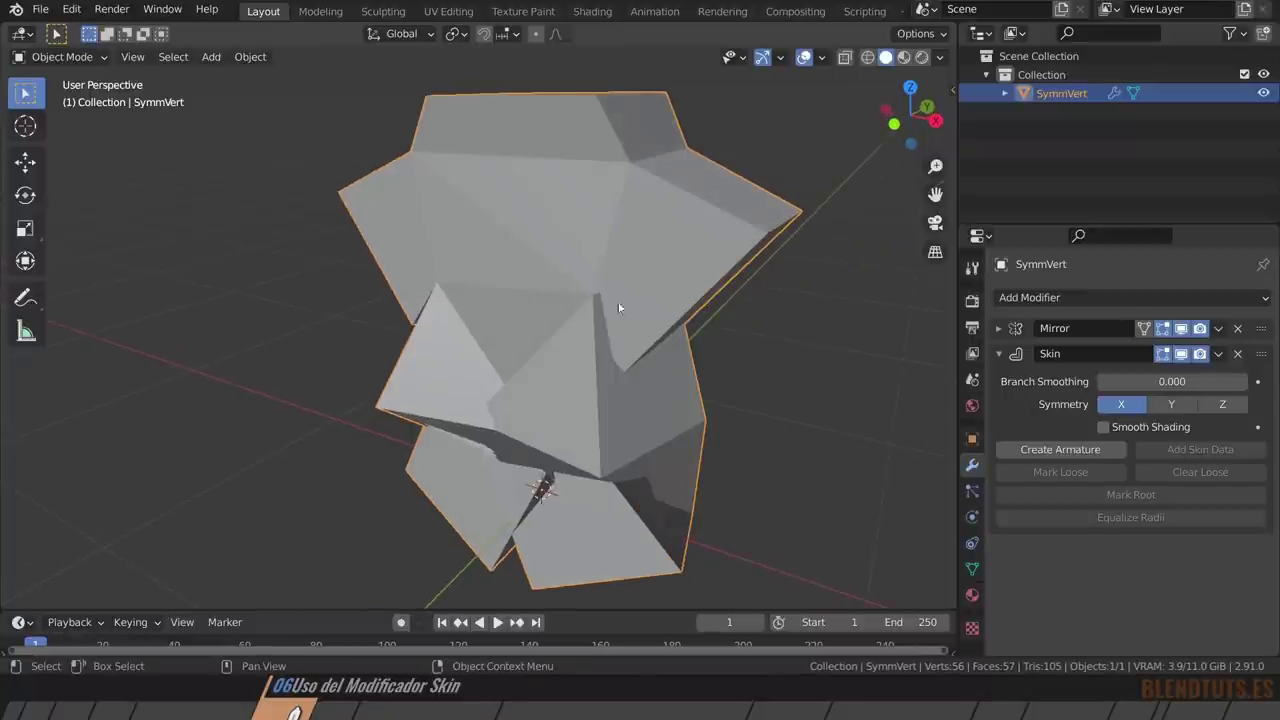
{"action": "key", "text": "ctrl+a"}
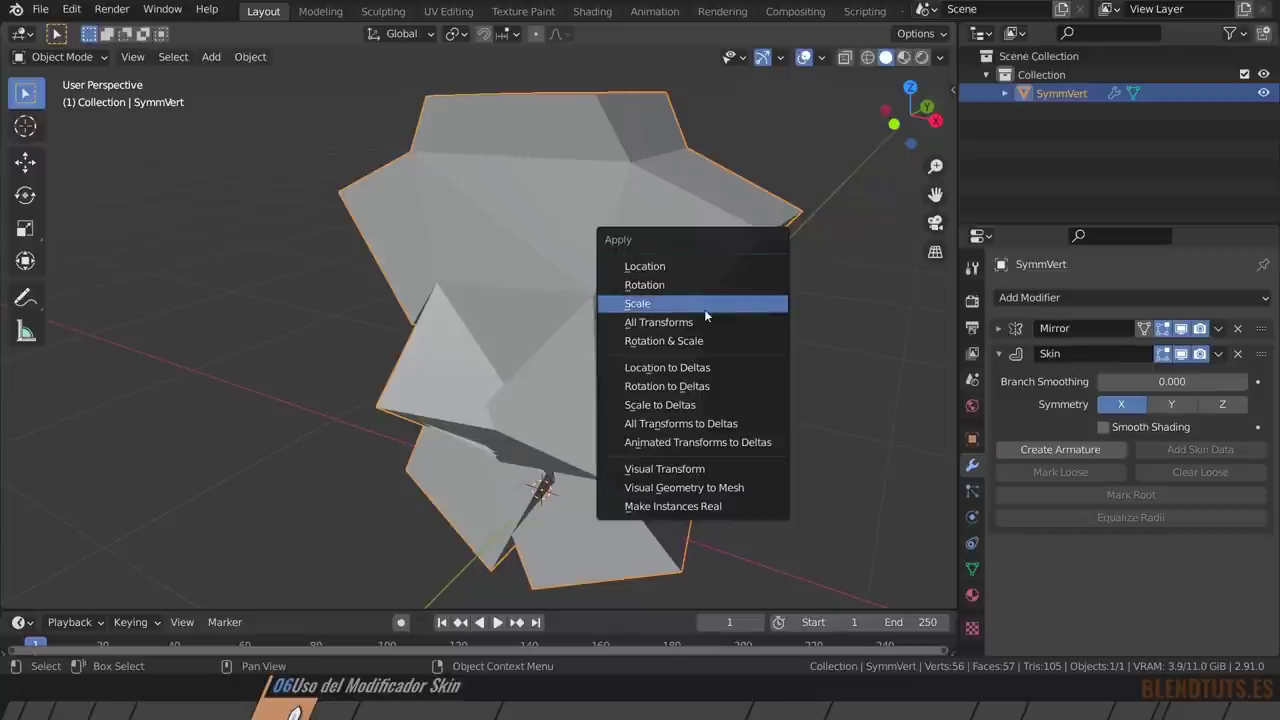
{"action": "left_click", "coordinate": [705, 305]}
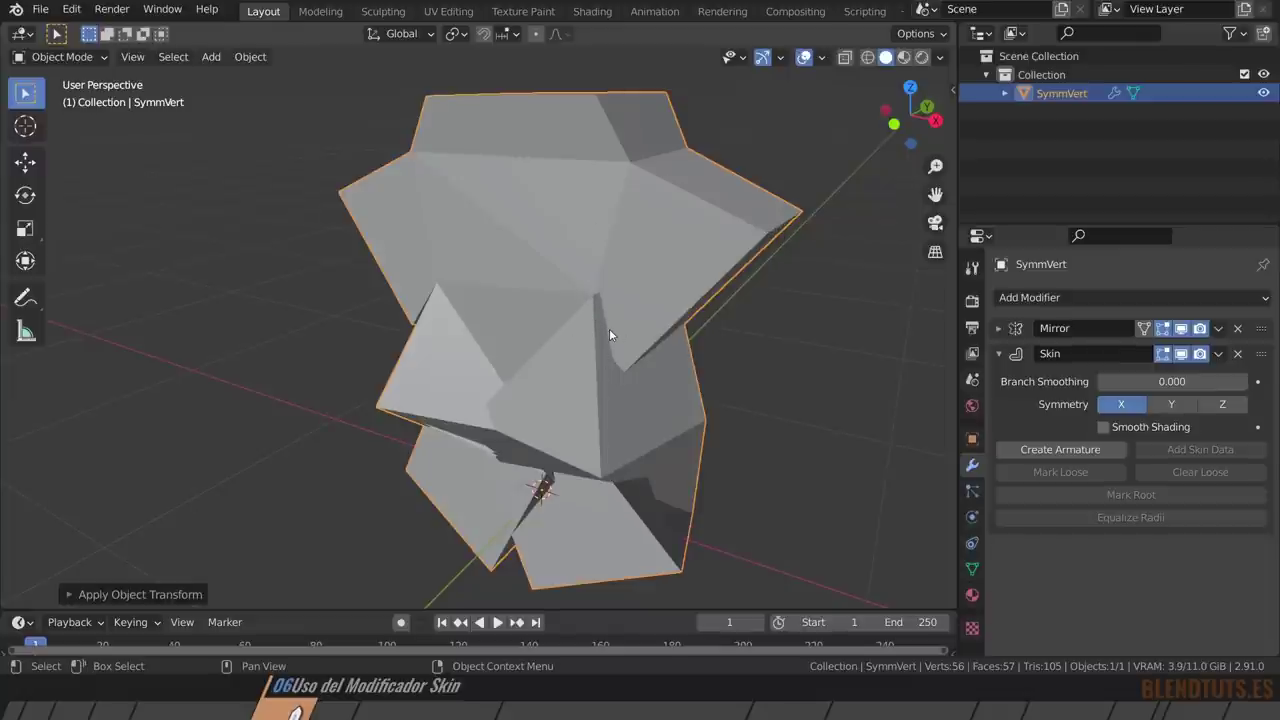
{"action": "key", "text": "Tab"}
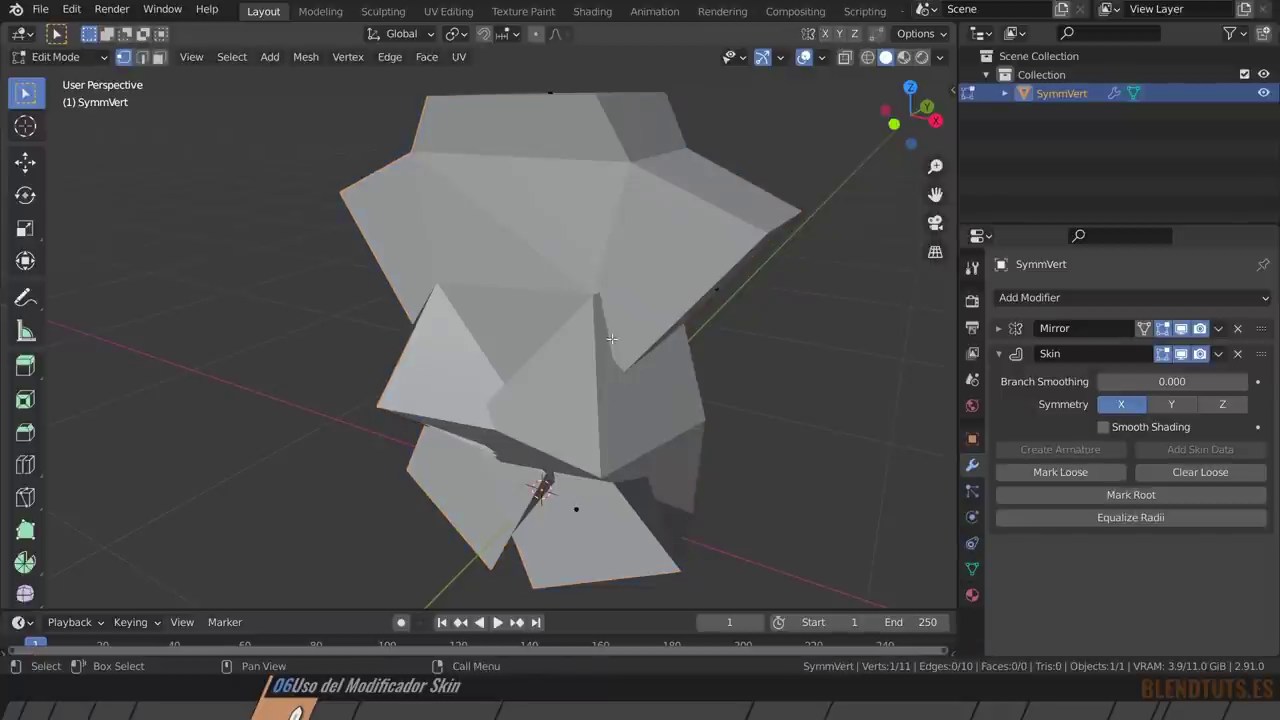
In wireframe view, enlarge the skin radius of the selected vertices and the hip vertex.
{"action": "key", "text": "shift+z"}
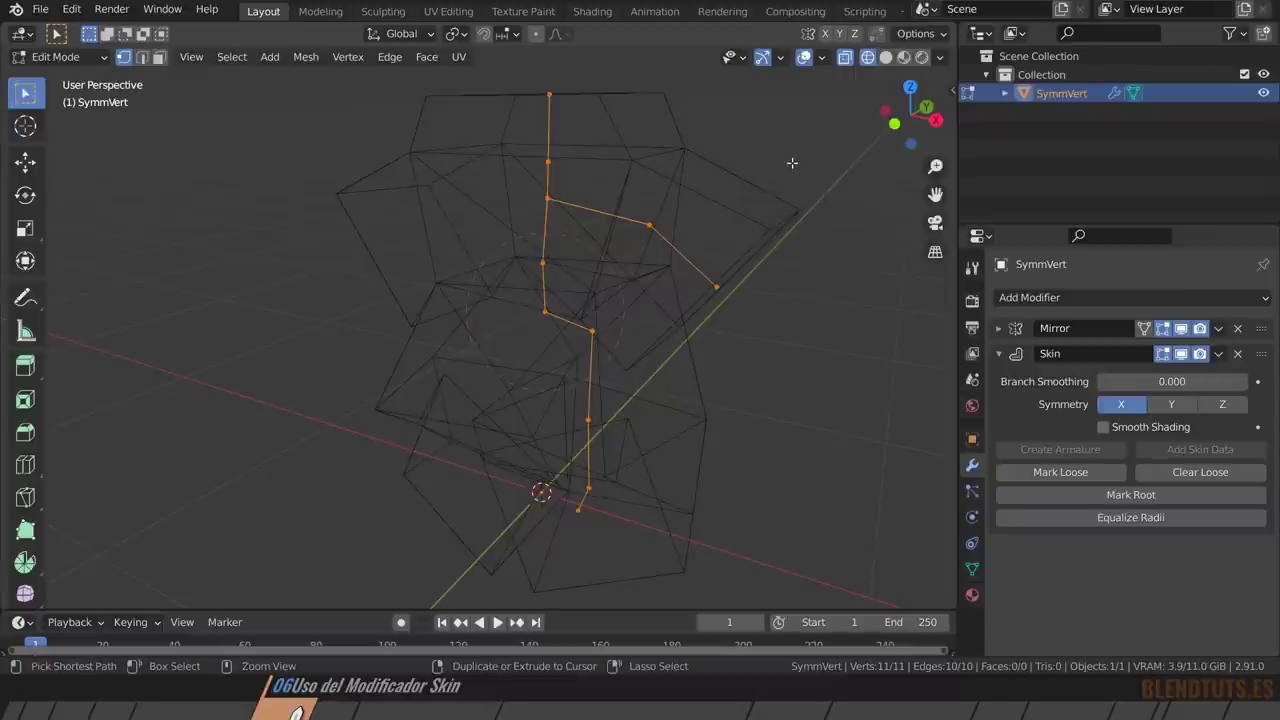
{"action": "key", "text": "ctrl+a"}
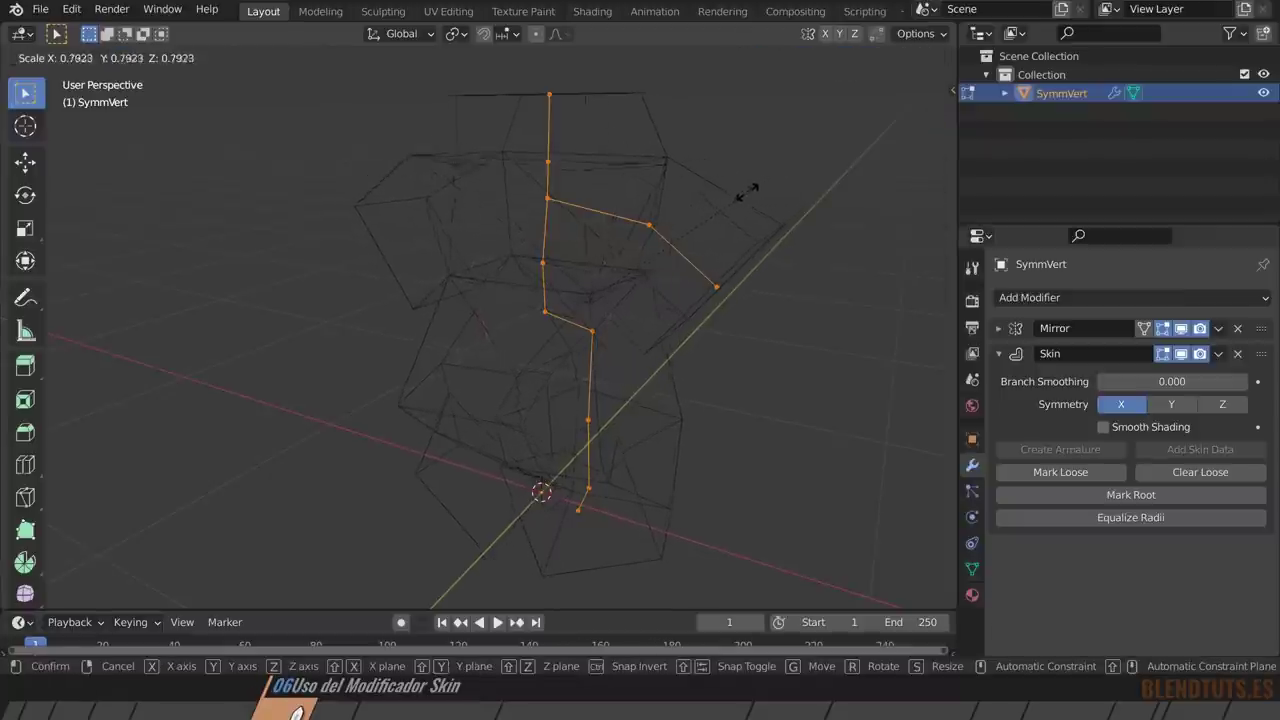
{"action": "left_click", "coordinate": [615, 293]}
{"action": "left_click", "coordinate": [542, 313]}
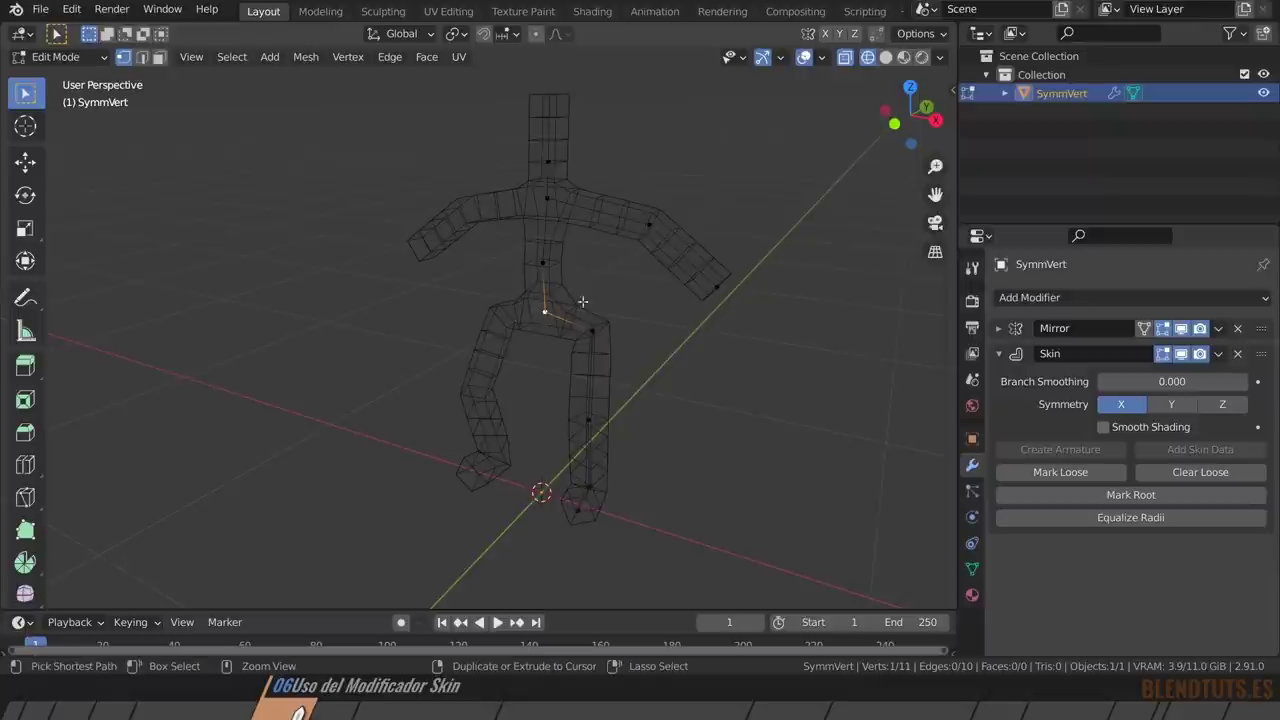
{"action": "key", "text": "s"}
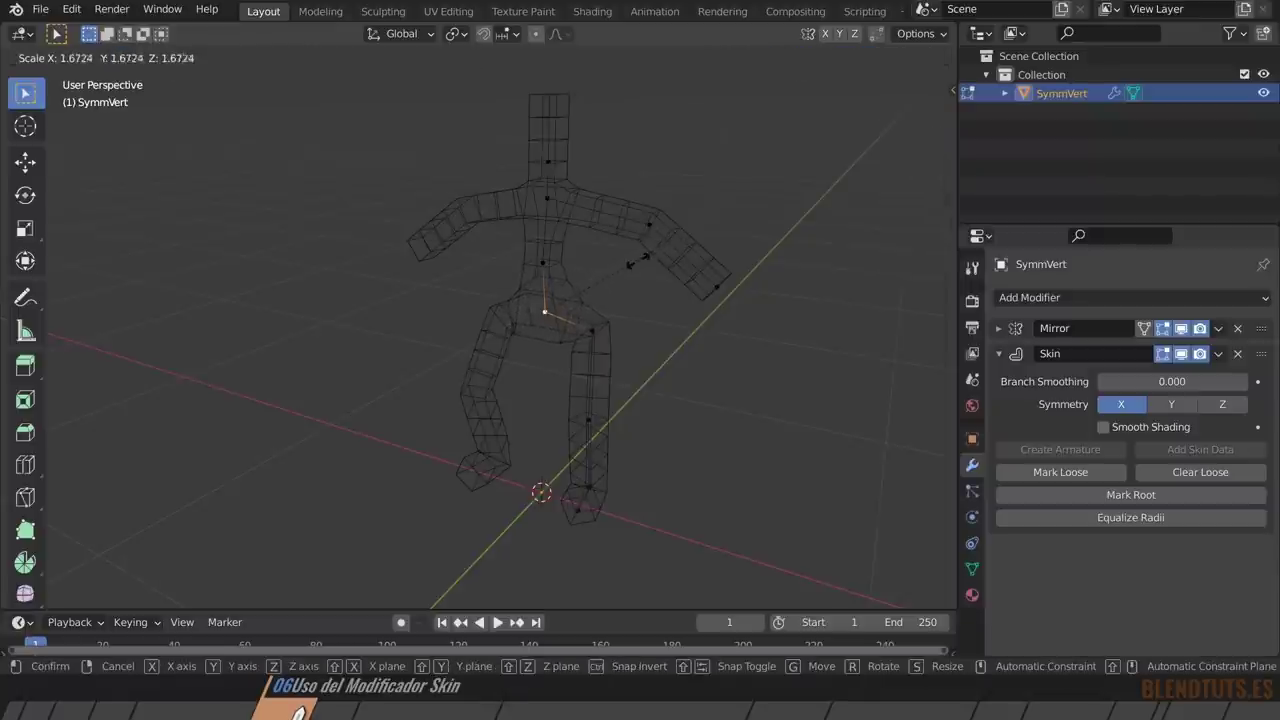
{"action": "left_click", "coordinate": [638, 259]}
Enlarge the skin thickness of the right hip, spine and chest vertices.
{"action": "left_click", "coordinate": [592, 330]}
{"action": "key", "text": "s"}
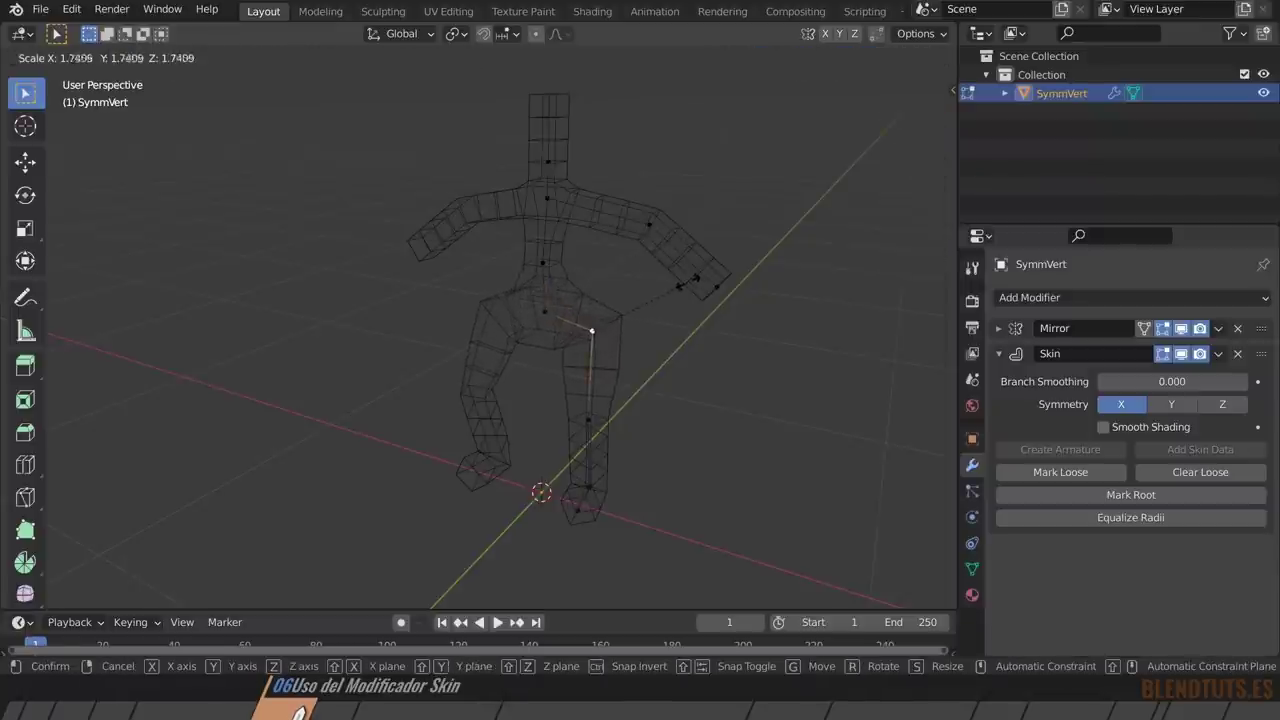
{"action": "left_click", "coordinate": [697, 277]}
{"action": "left_click", "coordinate": [542, 262]}
{"action": "key", "text": "s"}
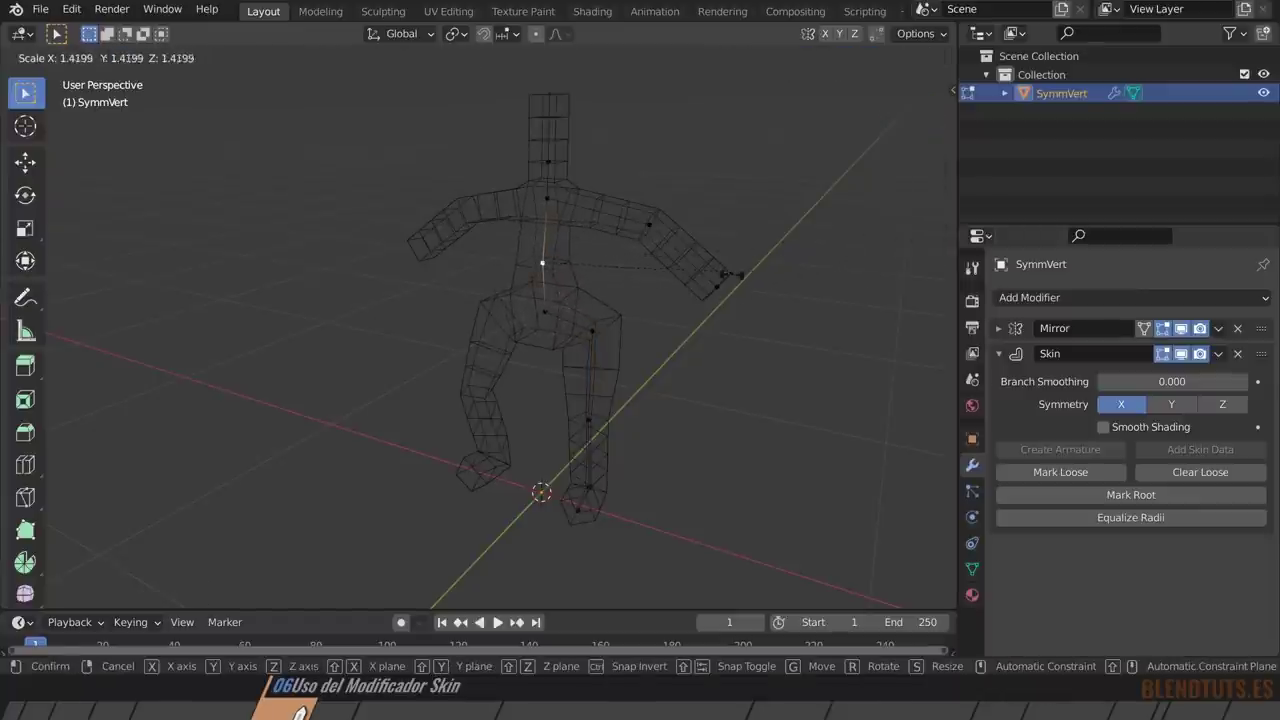
{"action": "left_click", "coordinate": [748, 279]}
{"action": "left_click", "coordinate": [547, 198]}
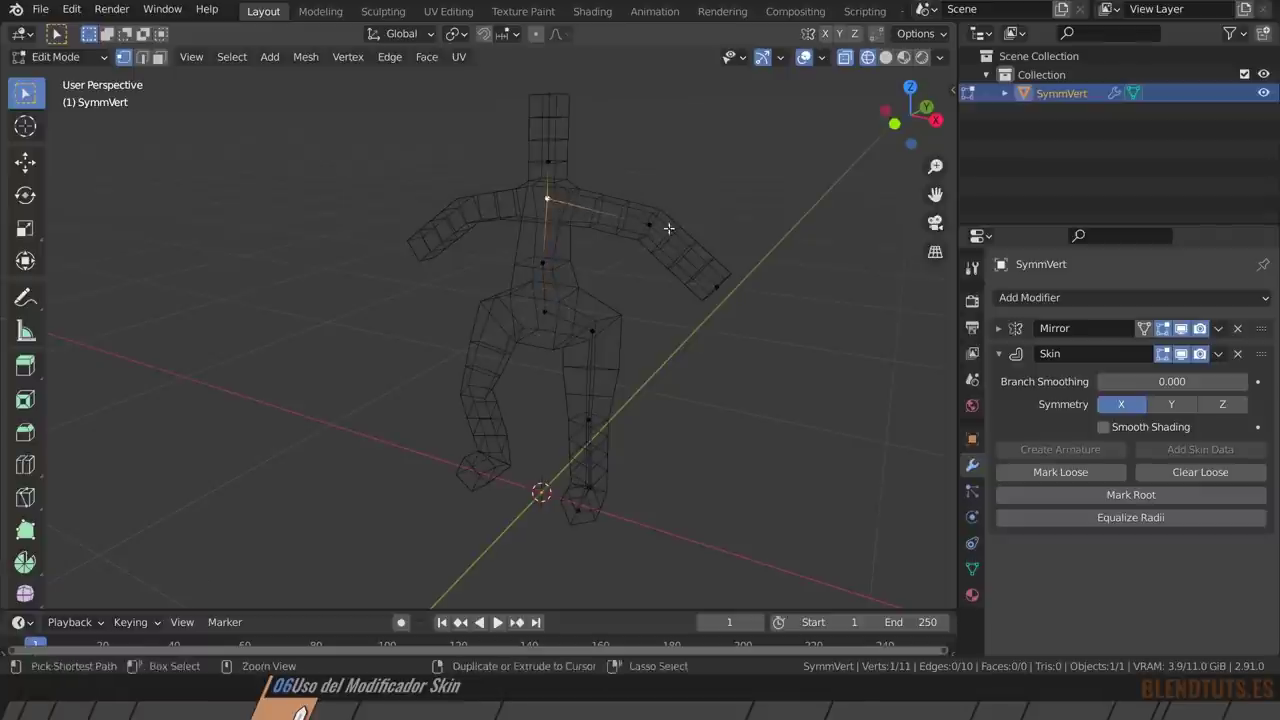
{"action": "key", "text": "s"}
{"action": "left_click", "coordinate": [870, 303]}
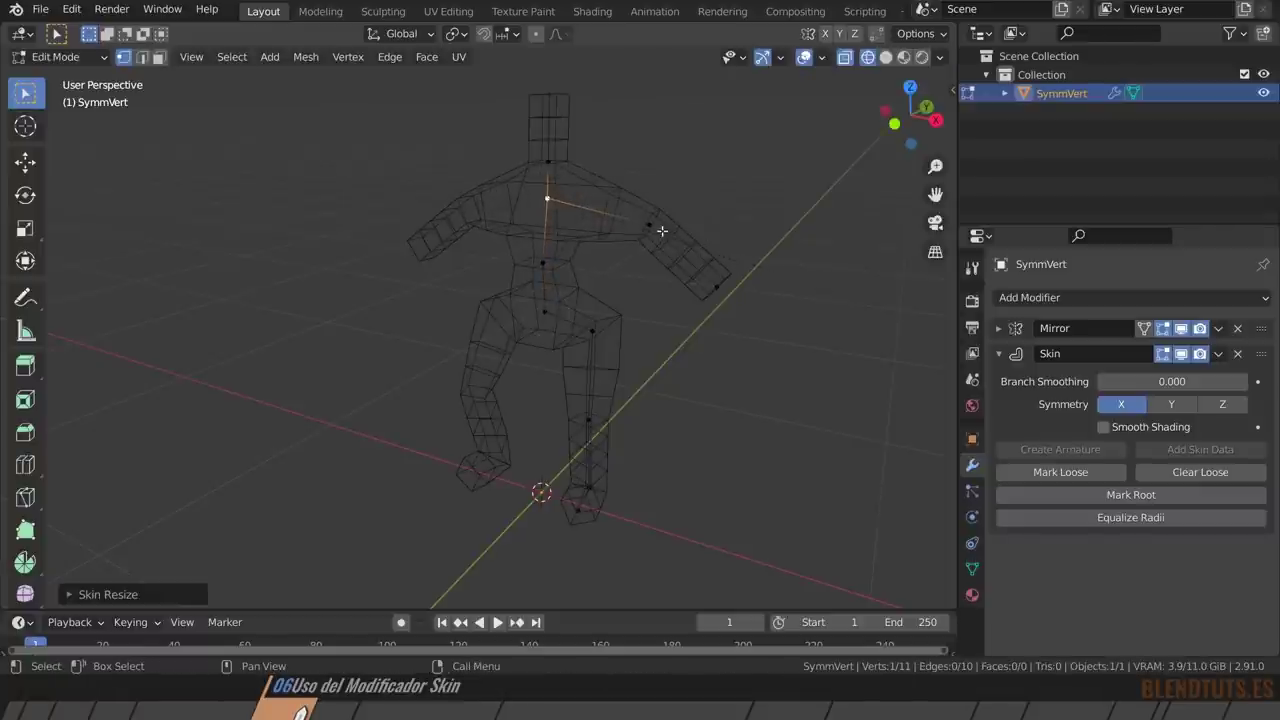
Thicken the skin at the top of the head and extrude a new vertex upward.
{"action": "left_click", "coordinate": [548, 97]}
{"action": "key", "text": "ctrl+a"}
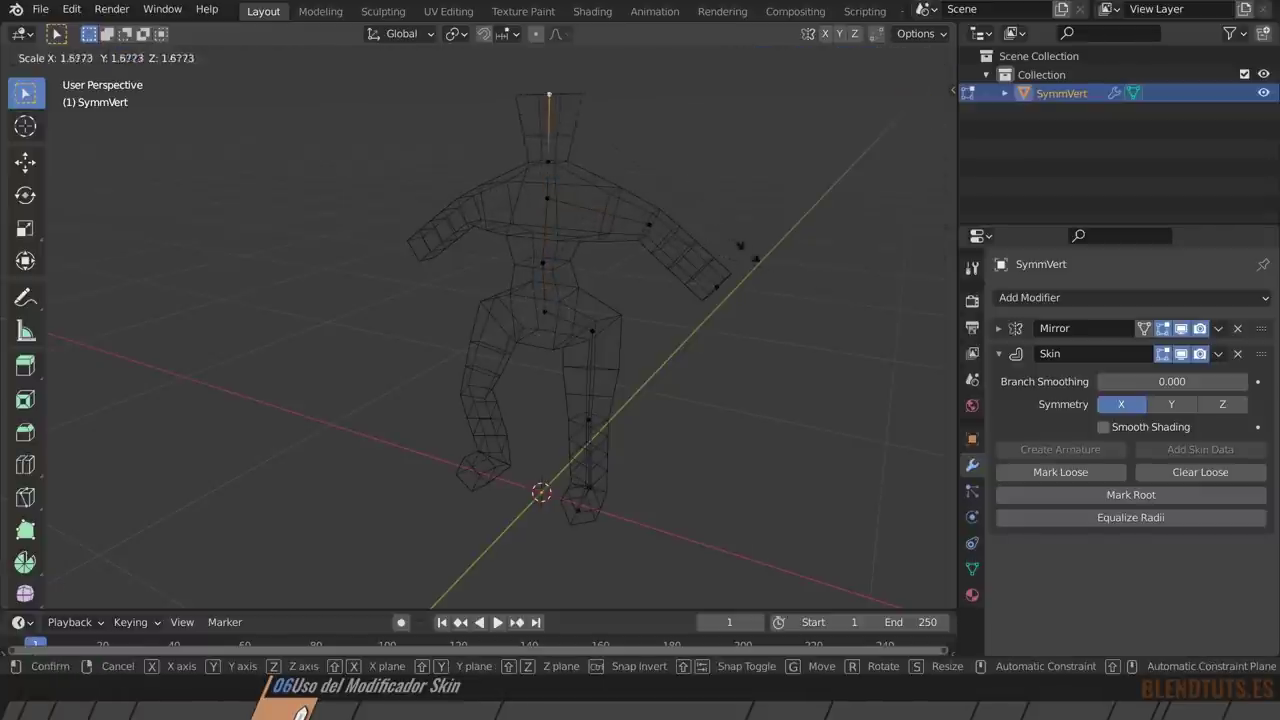
{"action": "left_click", "coordinate": [774, 319]}
{"action": "key", "text": "e"}
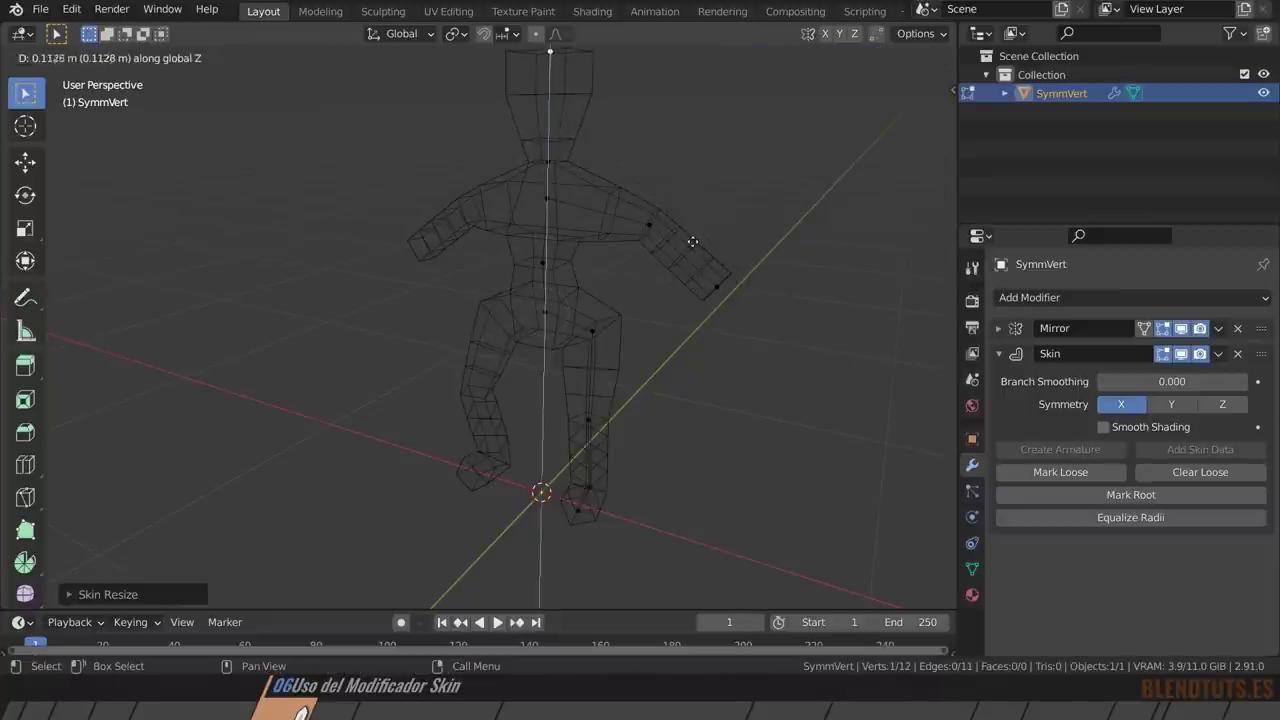
{"action": "left_click", "coordinate": [680, 240]}
{"action": "scroll", "coordinate": [599, 232], "scroll_direction": "up", "scroll_amount": 1}
{"action": "middle_click_drag", "start_coordinate": [599, 232], "coordinate": [669, 289]}
Select the right hand vertex and thicken its skin.
{"action": "left_click", "coordinate": [713, 297]}
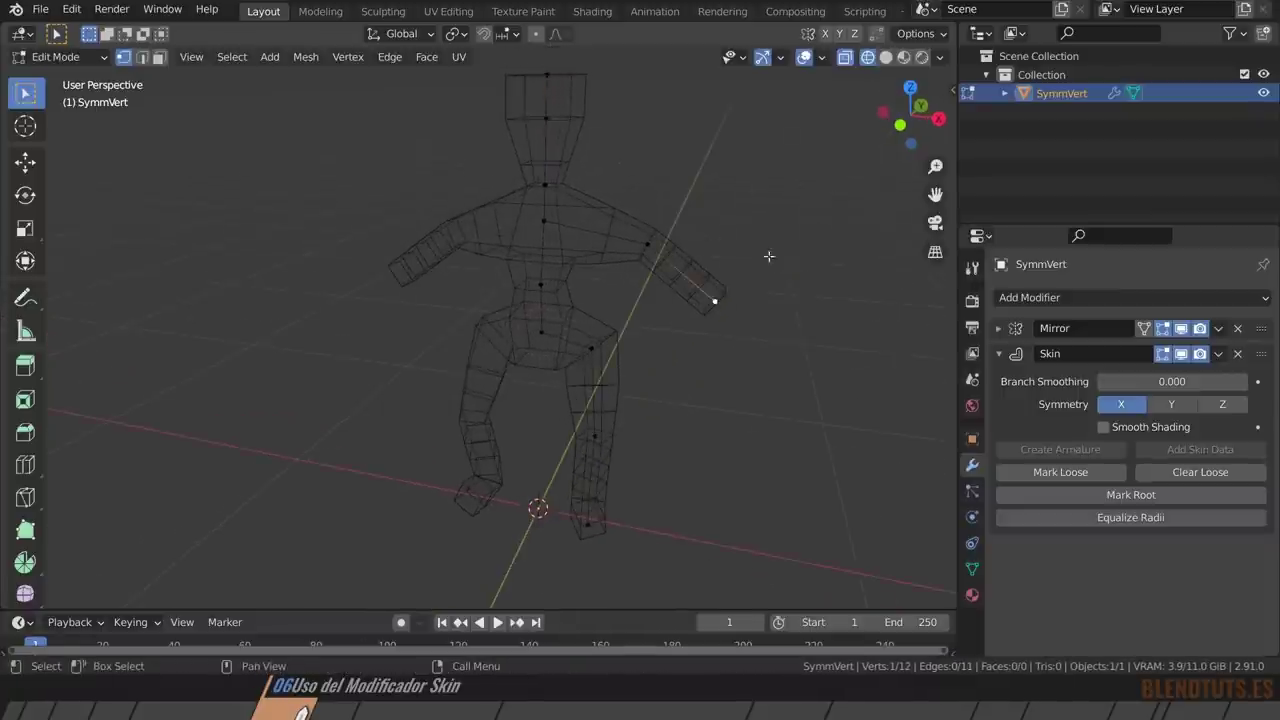
{"action": "key", "text": "ctrl+a"}
{"action": "left_click", "coordinate": [750, 293]}
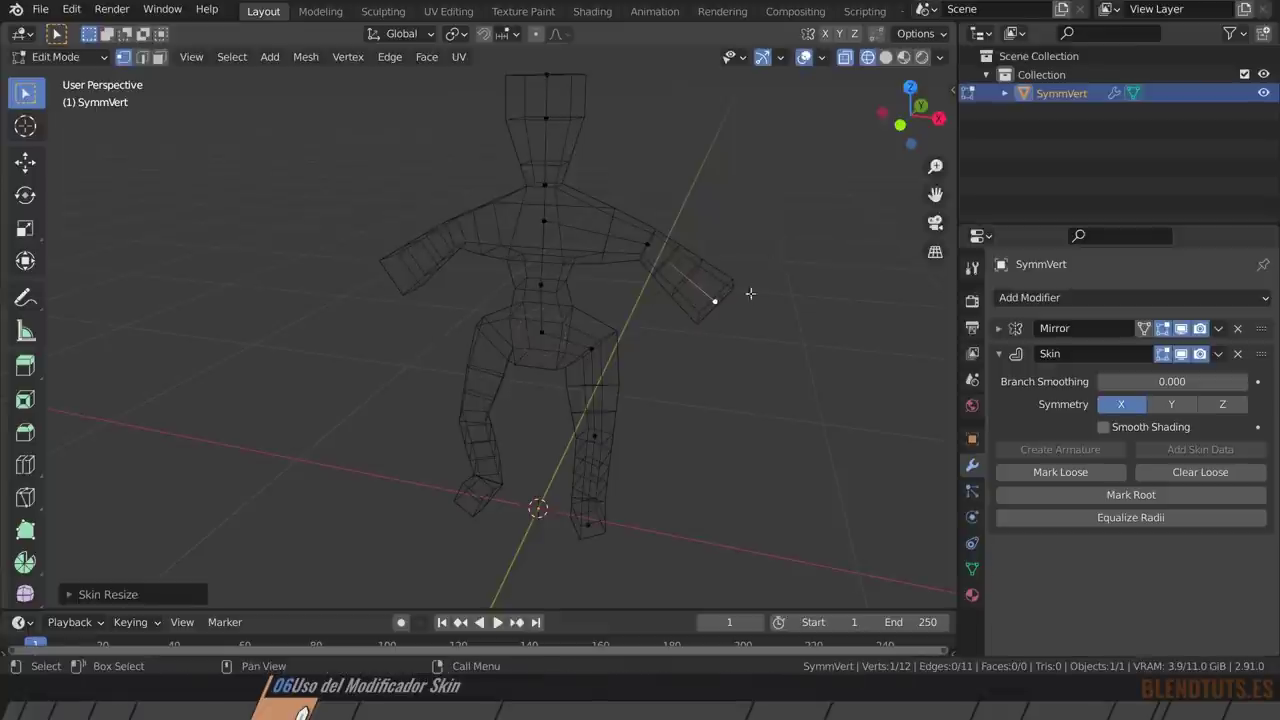
Extrude a new vertex out from the hand and enlarge its skin.
{"action": "key", "text": "e"}
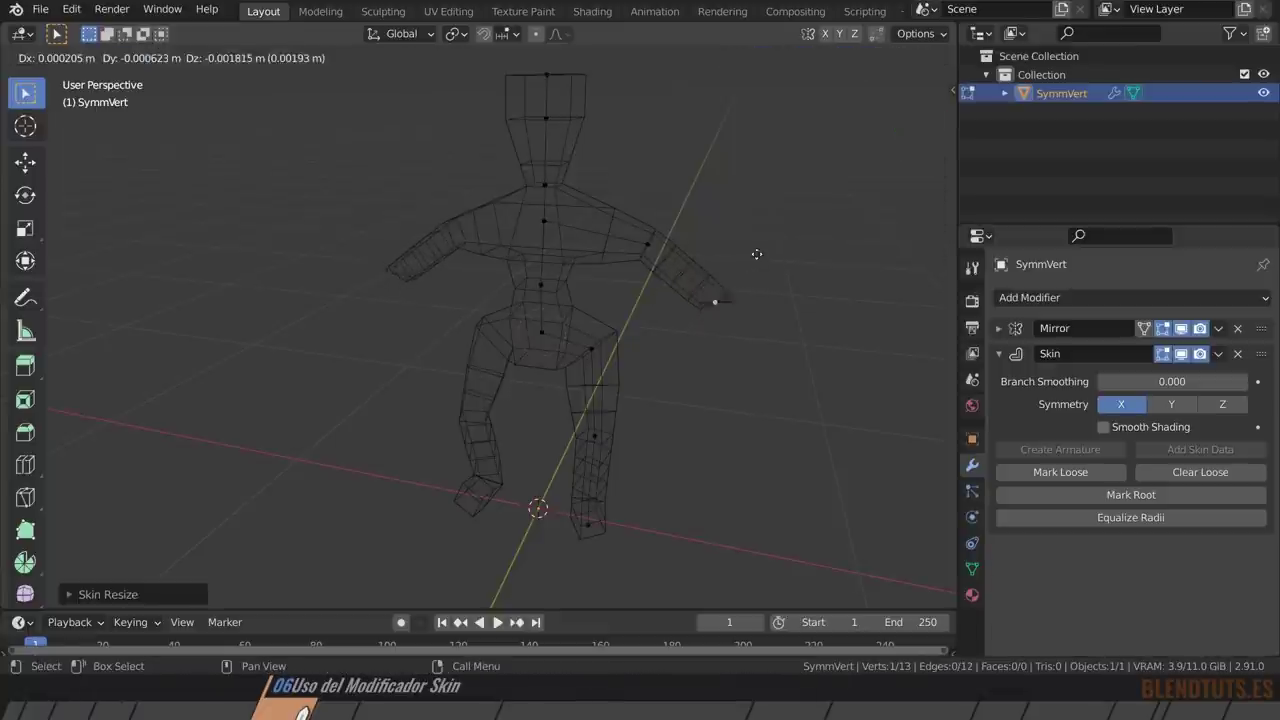
{"action": "left_click", "coordinate": [789, 291]}
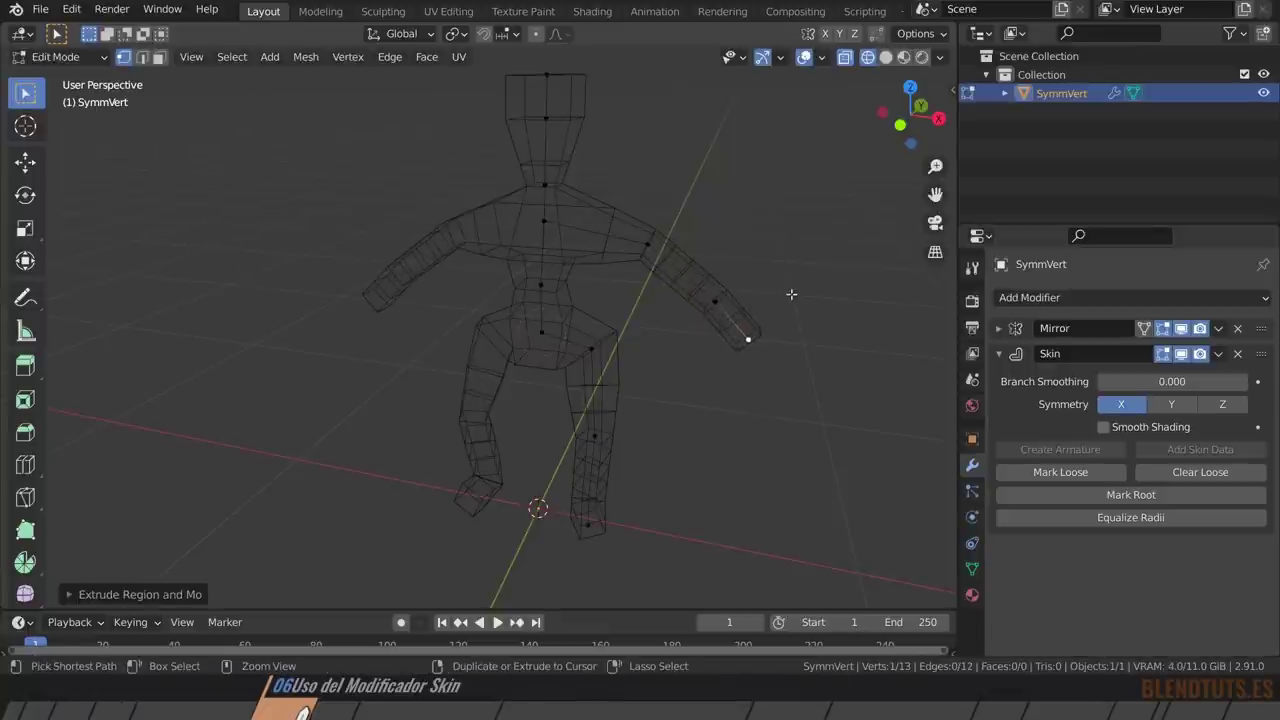
{"action": "key", "text": "ctrl+a"}
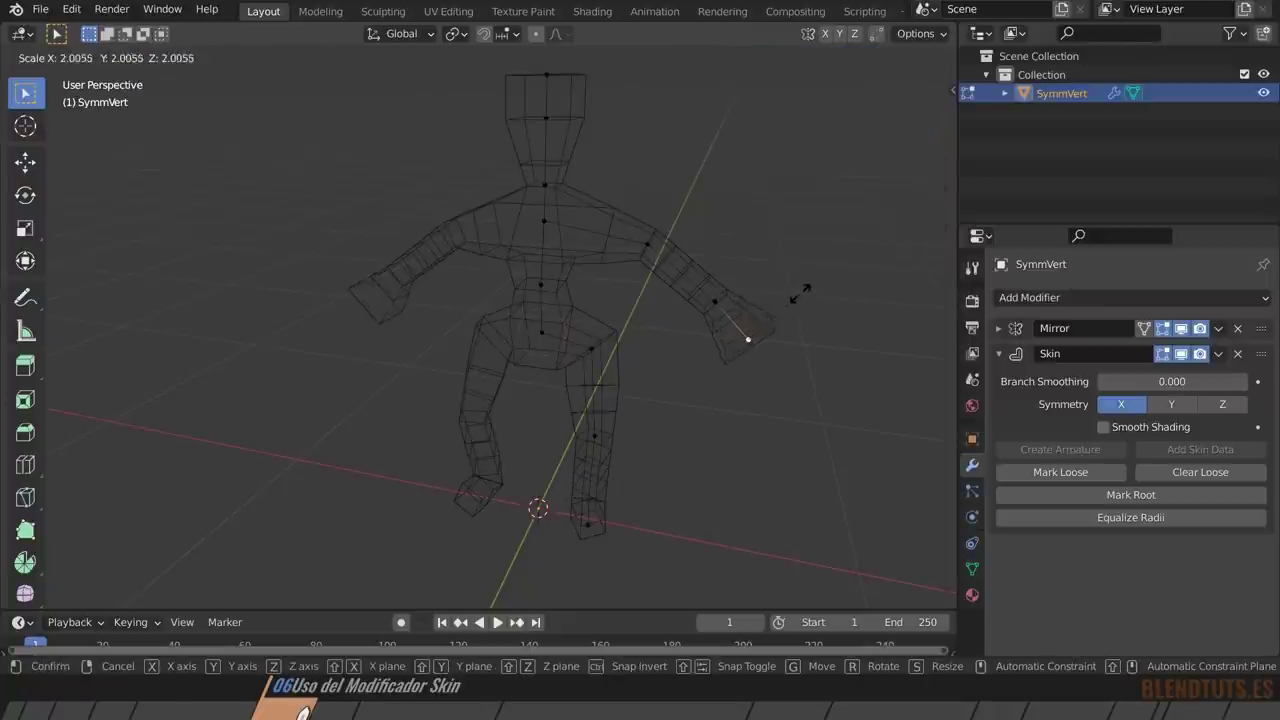
{"action": "left_click", "coordinate": [806, 290]}
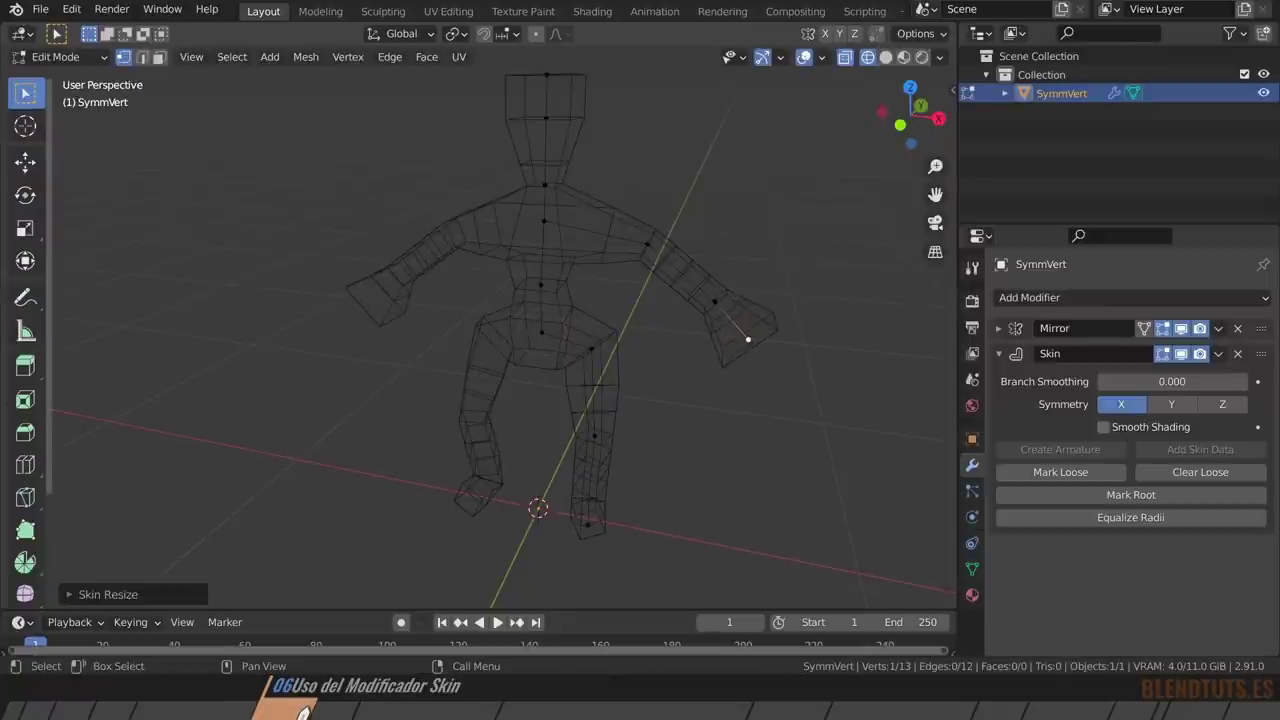
Enlarge the leg vertex's skin and move it to a new position.
{"action": "middle_click_drag", "start_coordinate": [540, 417], "coordinate": [710, 466]}
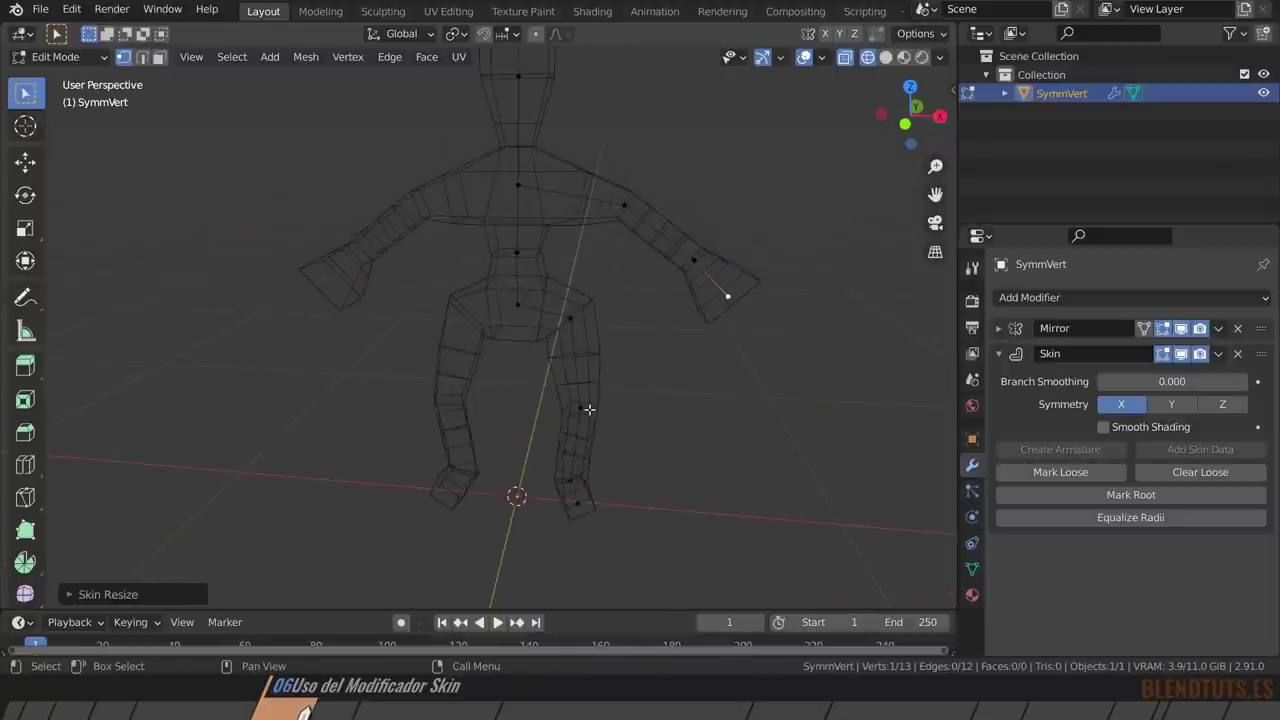
{"action": "left_click", "coordinate": [582, 408]}
{"action": "key", "text": "ctrl+a"}
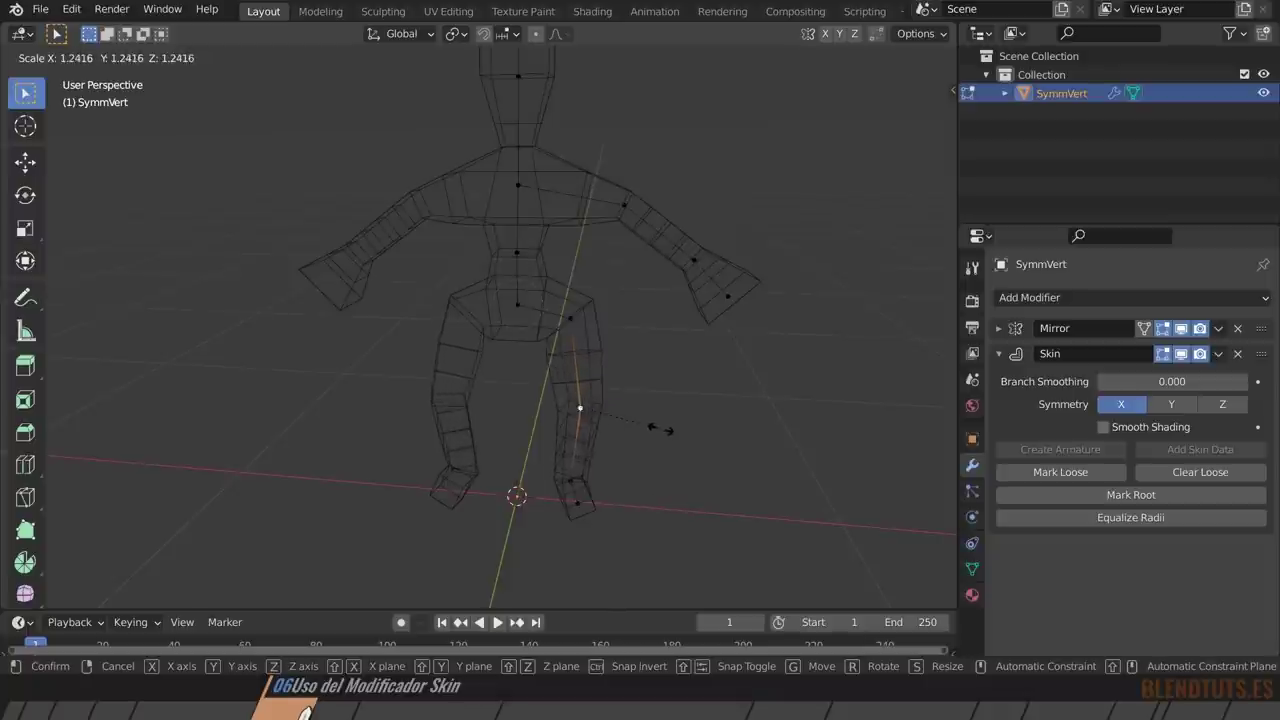
{"action": "left_click", "coordinate": [656, 428]}
{"action": "key", "text": "g"}
{"action": "left_click", "coordinate": [624, 431]}
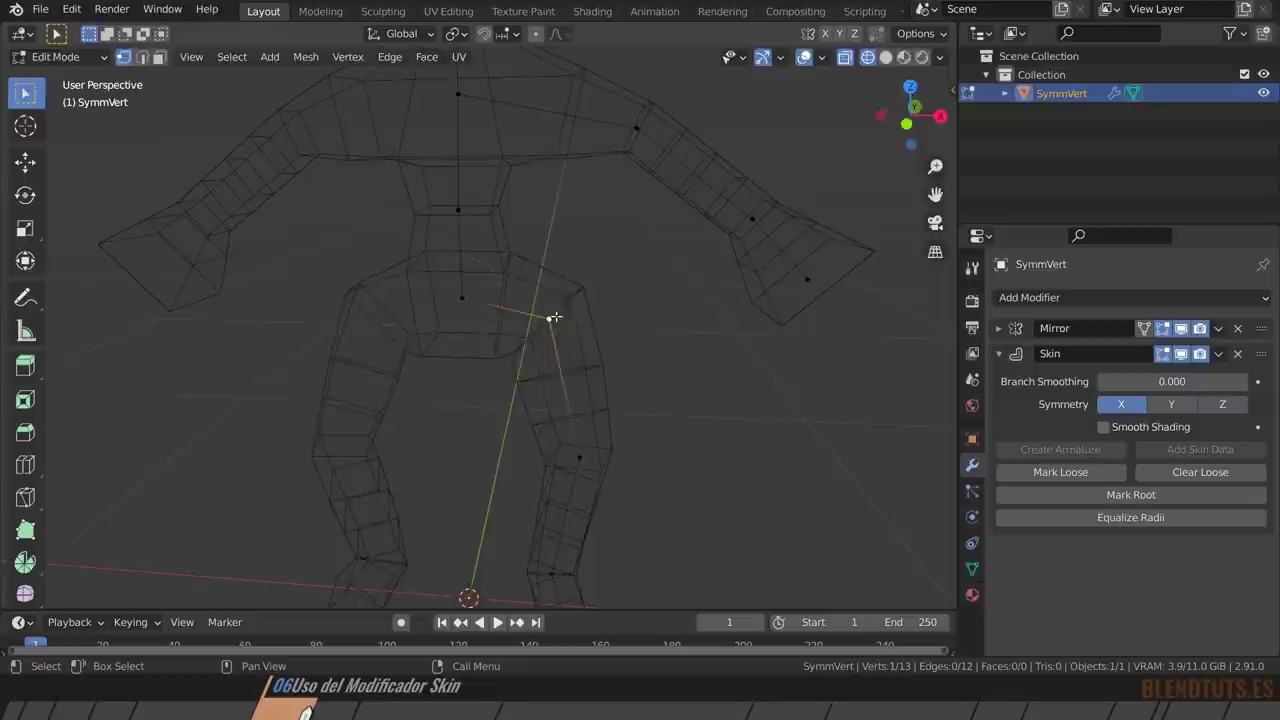
Extrude and reposition a new branch vertex from the pelvis, then return to Object Mode.
{"action": "key", "text": "e"}
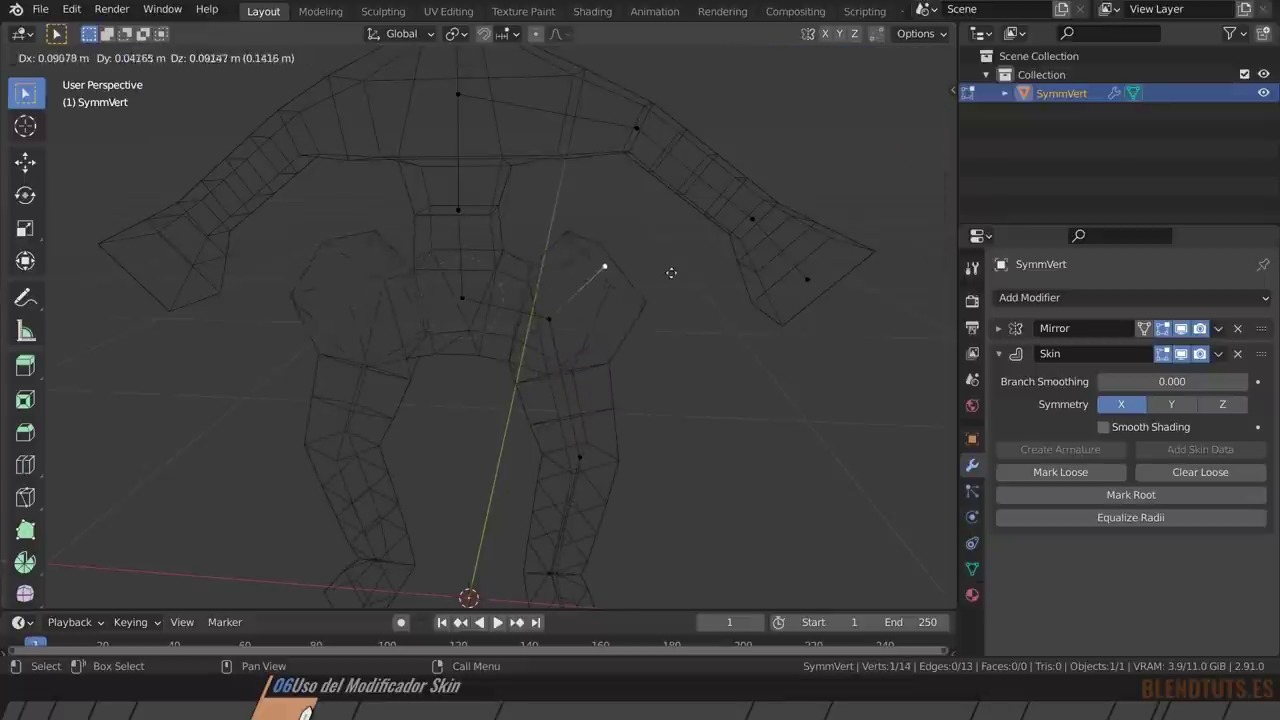
{"action": "left_click", "coordinate": [688, 253]}
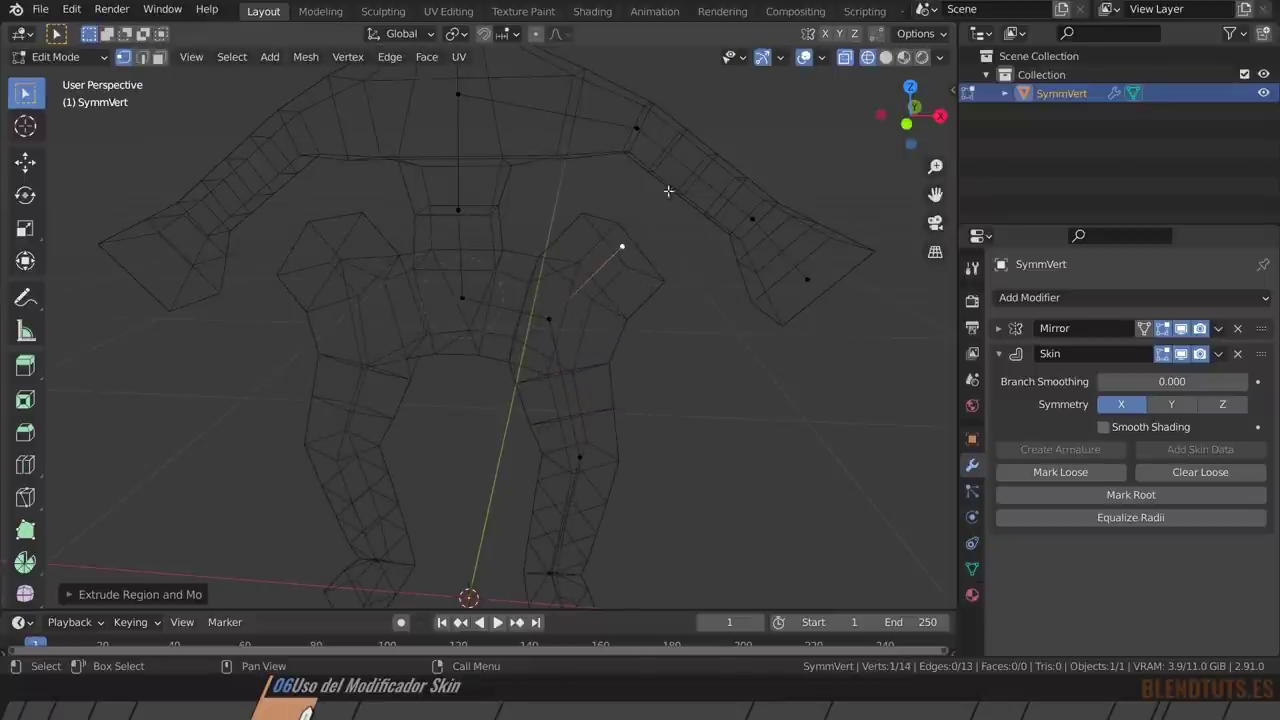
{"action": "mouse_move", "coordinate": [639, 245]}
{"action": "middle_mouse_down"}
{"action": "mouse_move", "coordinate": [586, 303]}
{"action": "mouse_move", "coordinate": [560, 311]}
{"action": "mouse_move", "coordinate": [591, 337]}
{"action": "mouse_move", "coordinate": [581, 394]}
{"action": "mouse_move", "coordinate": [571, 386]}
{"action": "middle_mouse_up"}
{"action": "key", "text": "g"}
{"action": "left_click", "coordinate": [569, 395]}
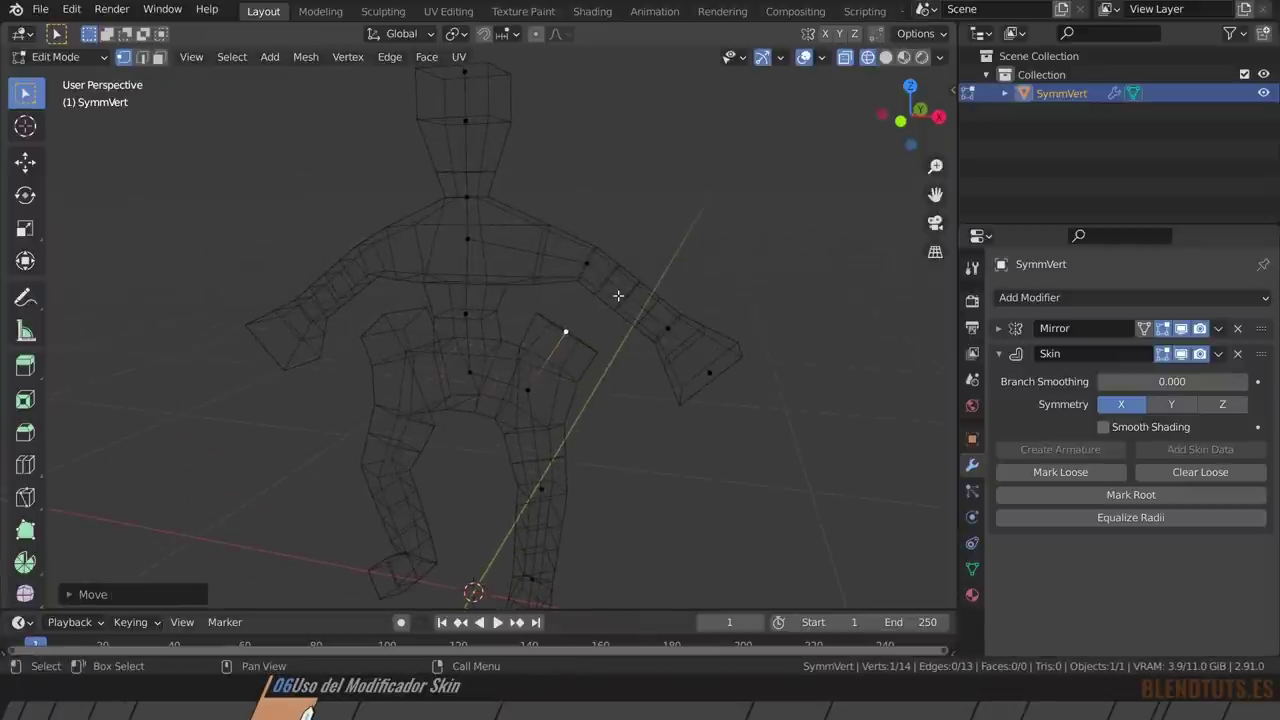
{"action": "key", "text": "Tab"}
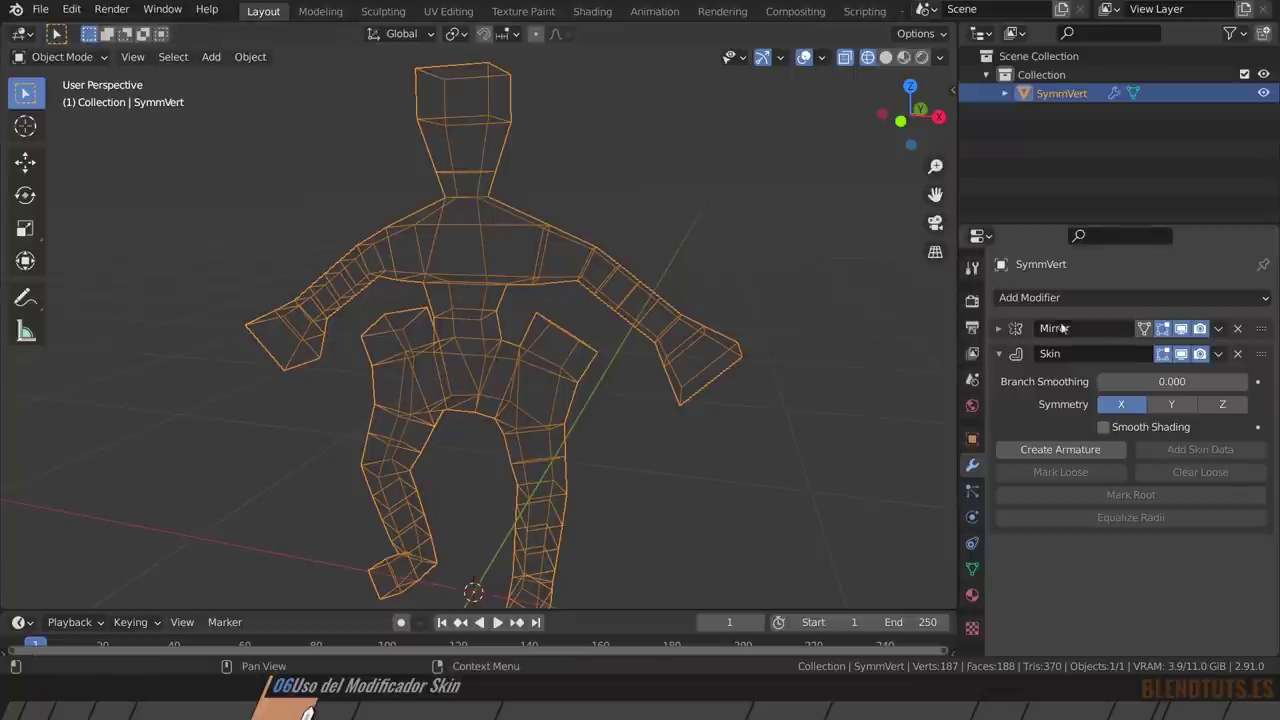
Apply the Skin modifier, add and apply Subdivision Surface, then view it solid in Sculpting.
{"action": "key", "text": "ctrl+a"}
{"action": "key", "text": "ctrl+a"}
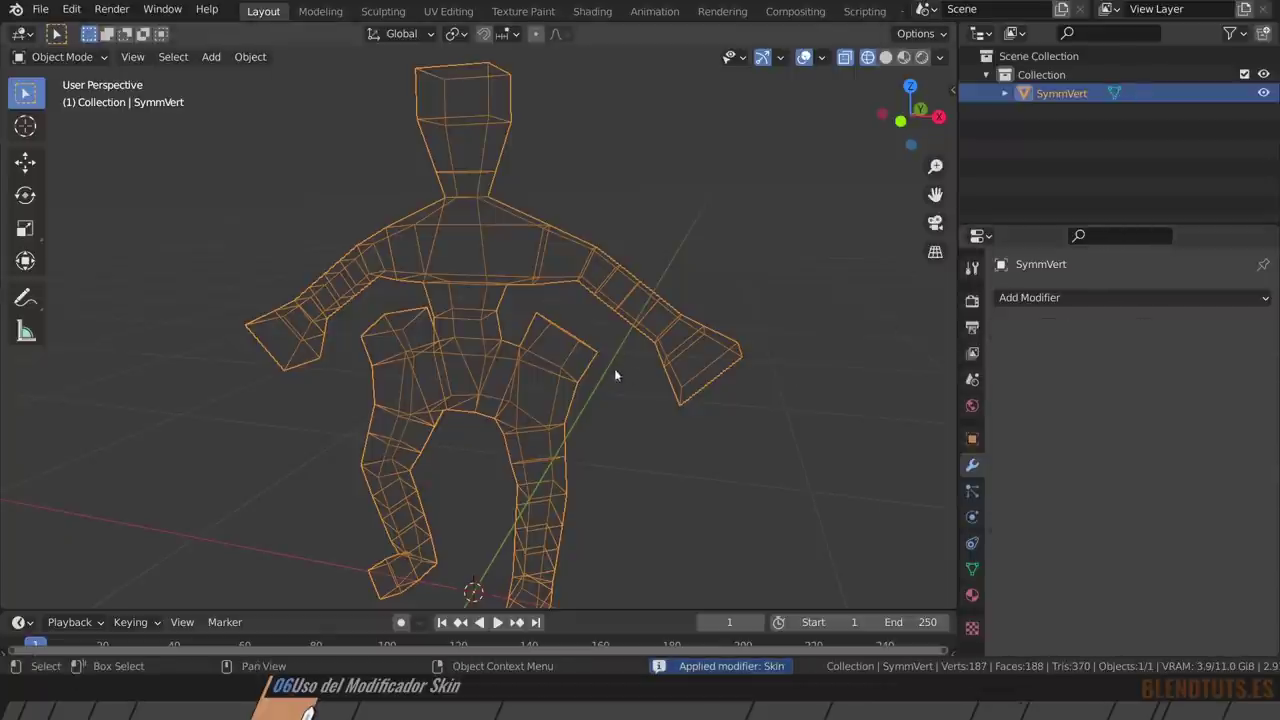
{"action": "left_click", "coordinate": [1061, 297]}
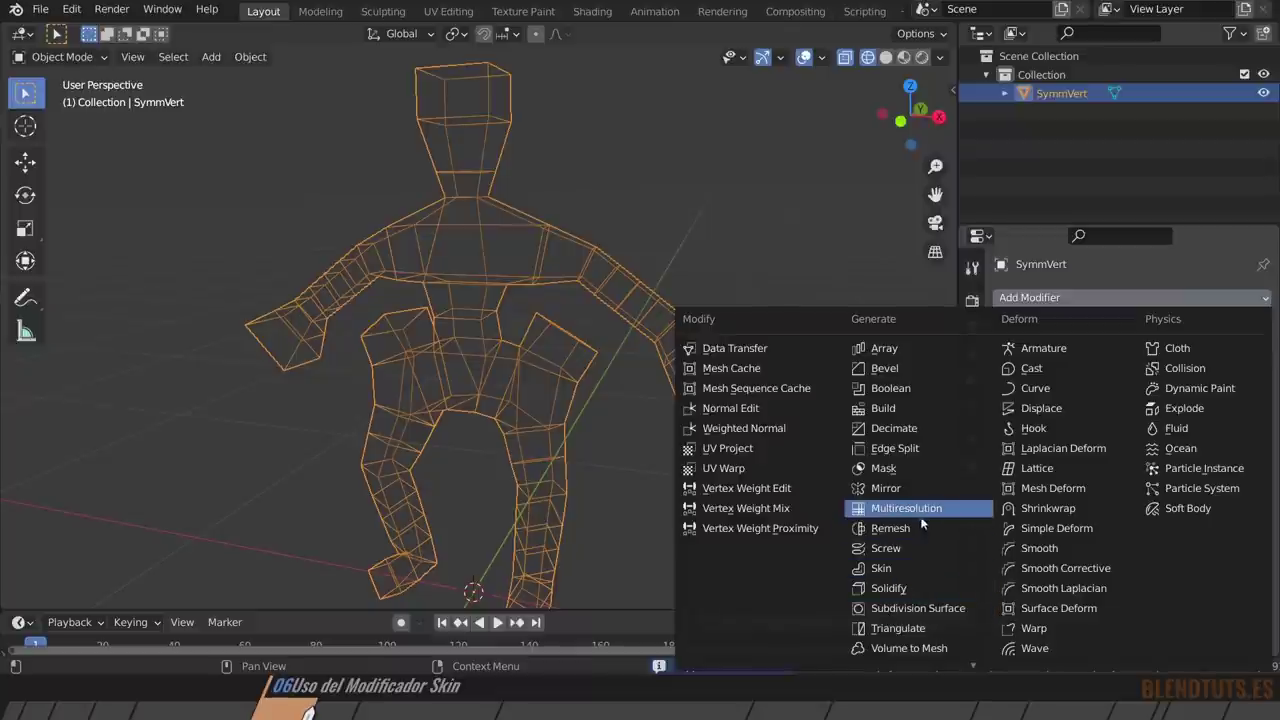
{"action": "left_click", "coordinate": [915, 610]}
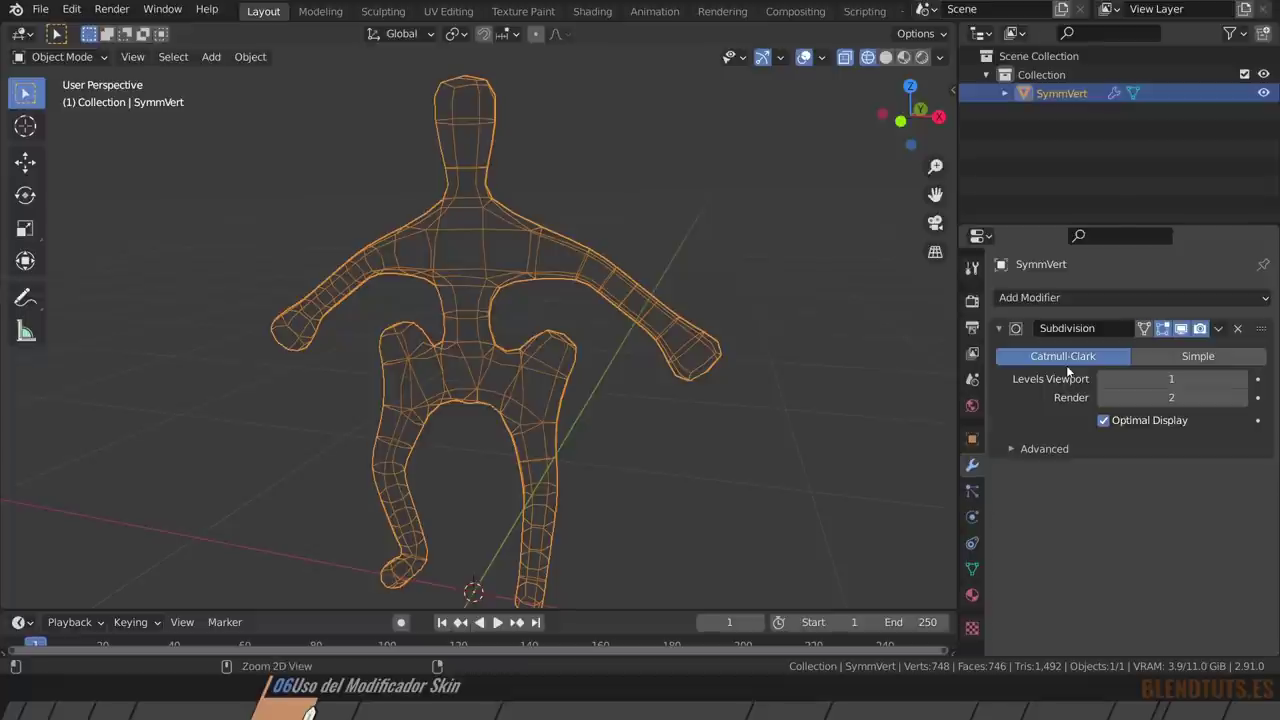
{"action": "key", "text": "ctrl+a"}
{"action": "key", "text": "z"}
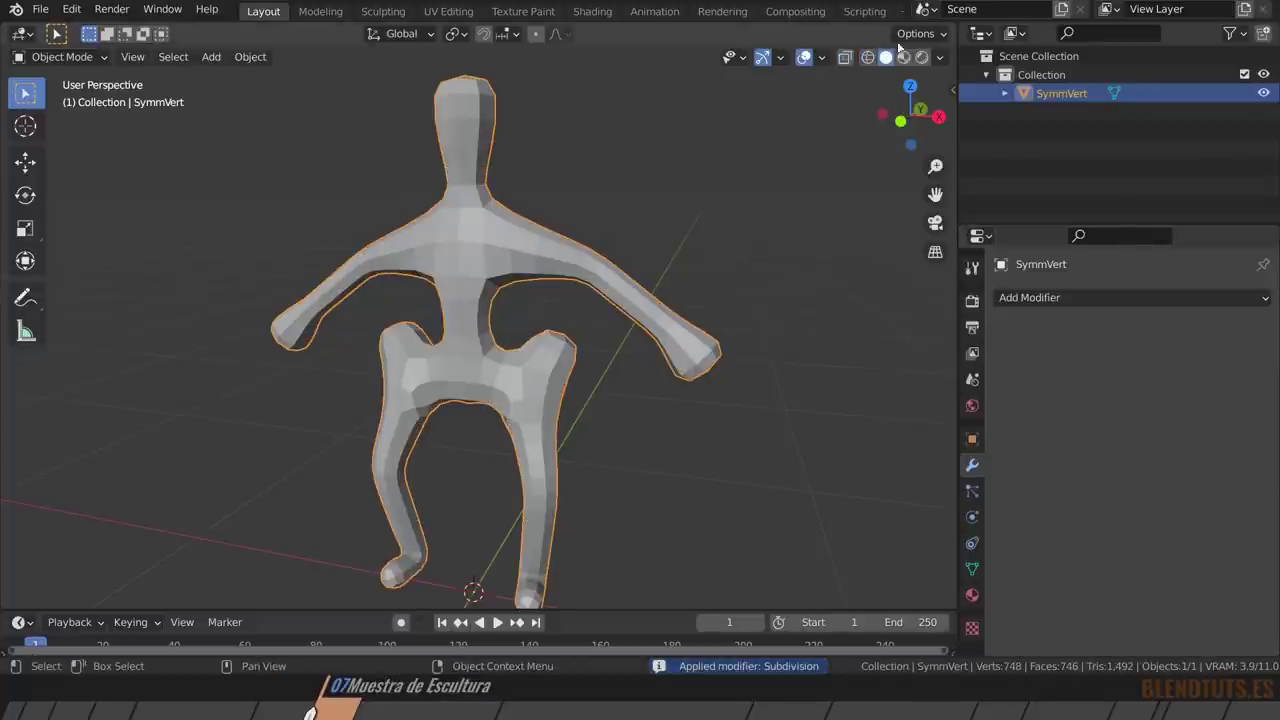
{"action": "left_click", "coordinate": [383, 12]}
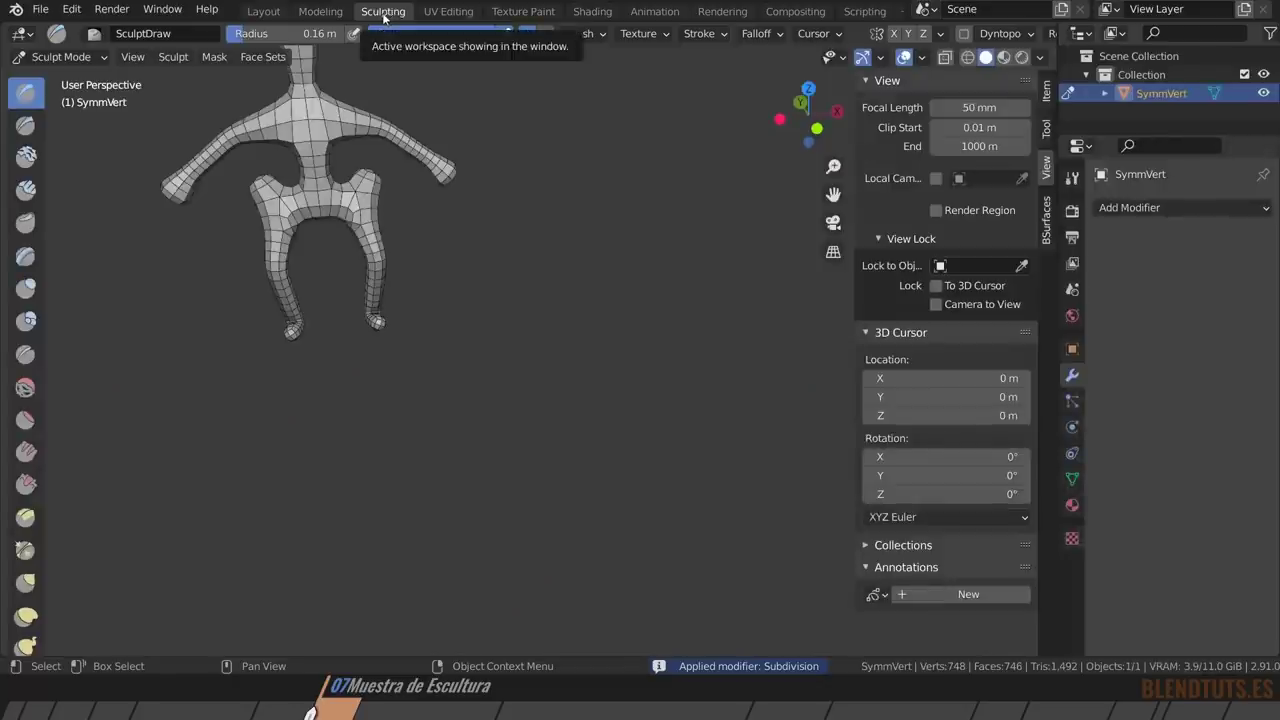
Turn on Dyntopo and set its detailing to Relative Detail at 14.40 px.
{"action": "mouse_move", "coordinate": [470, 260]}
{"action": "middle_mouse_down"}
{"action": "mouse_move", "coordinate": [481, 321]}
{"action": "mouse_move", "coordinate": [540, 230]}
{"action": "middle_mouse_up"}
{"action": "scroll", "coordinate": [565, 185], "scroll_direction": "up", "scroll_amount": 5}
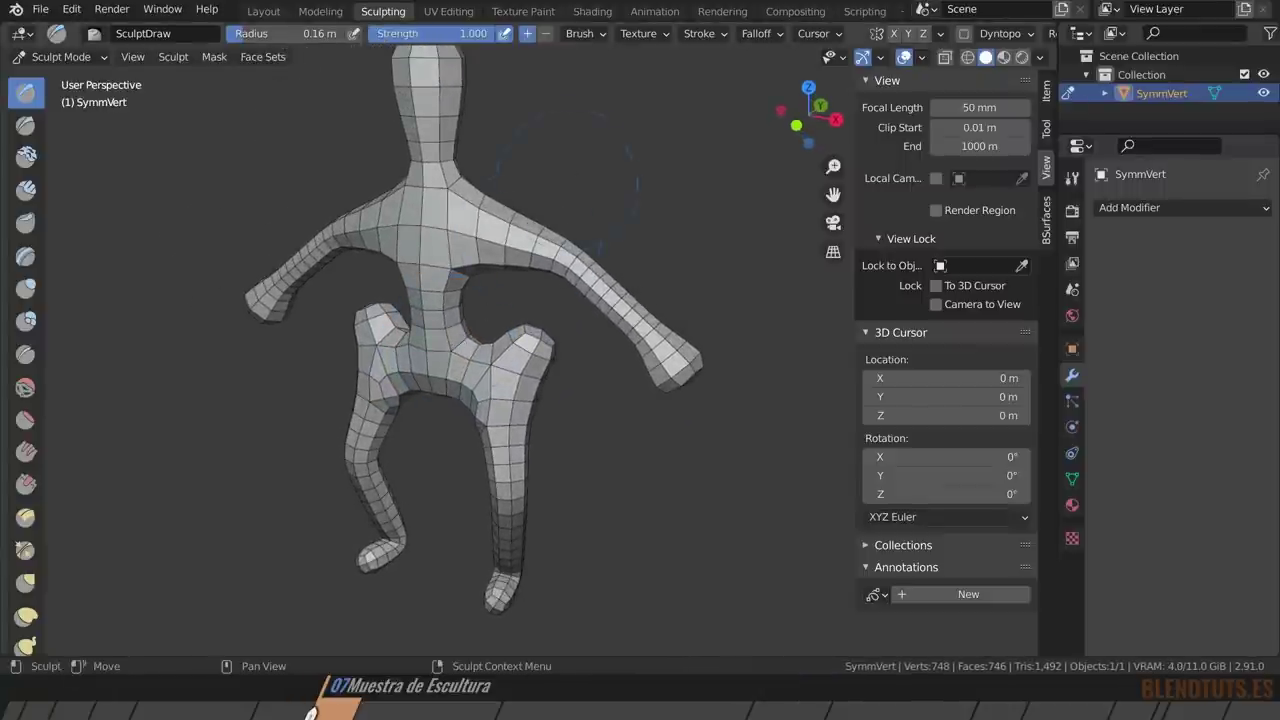
{"action": "left_click", "coordinate": [964, 33]}
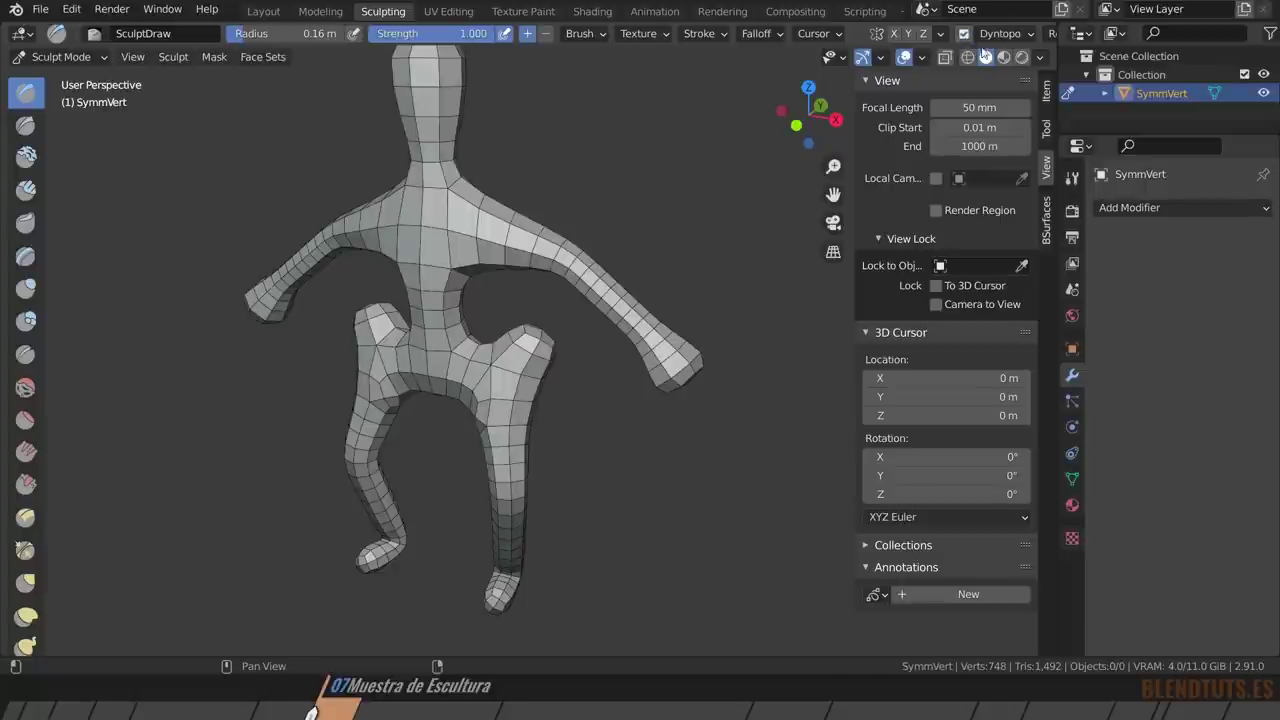
{"action": "left_click", "coordinate": [1000, 33]}
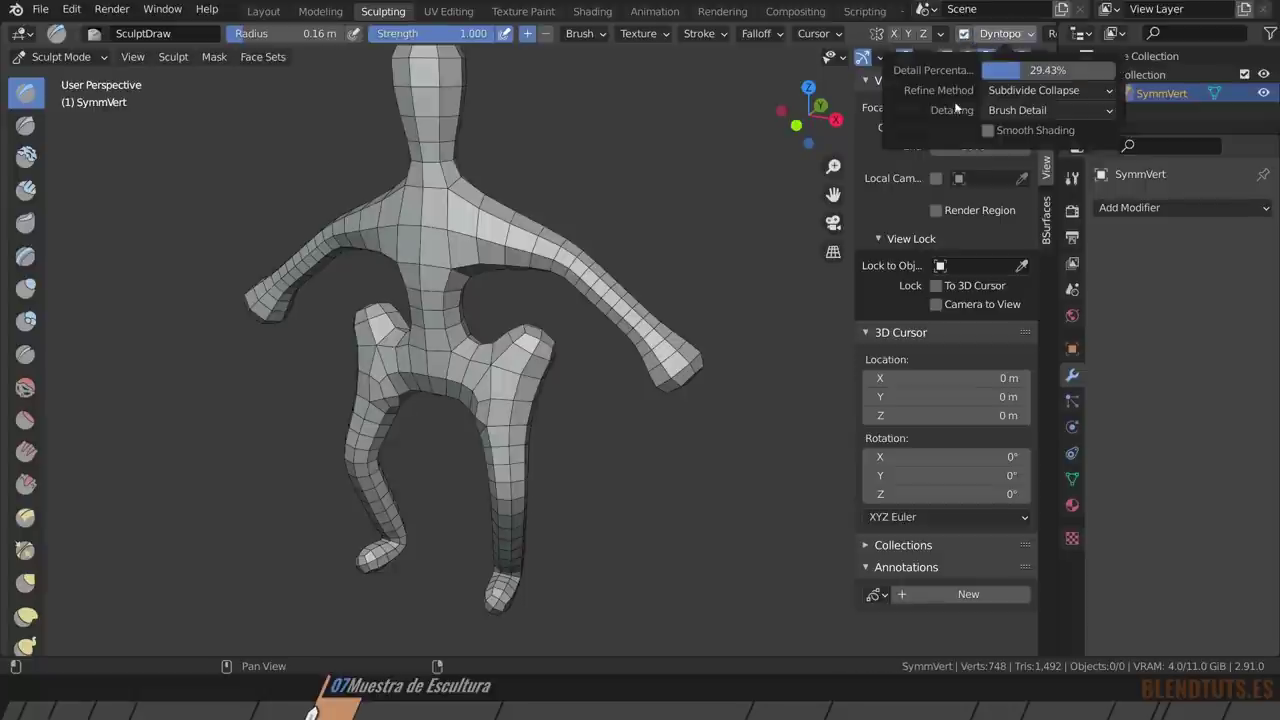
{"action": "left_click", "coordinate": [1030, 110]}
{"action": "left_click", "coordinate": [1050, 131]}
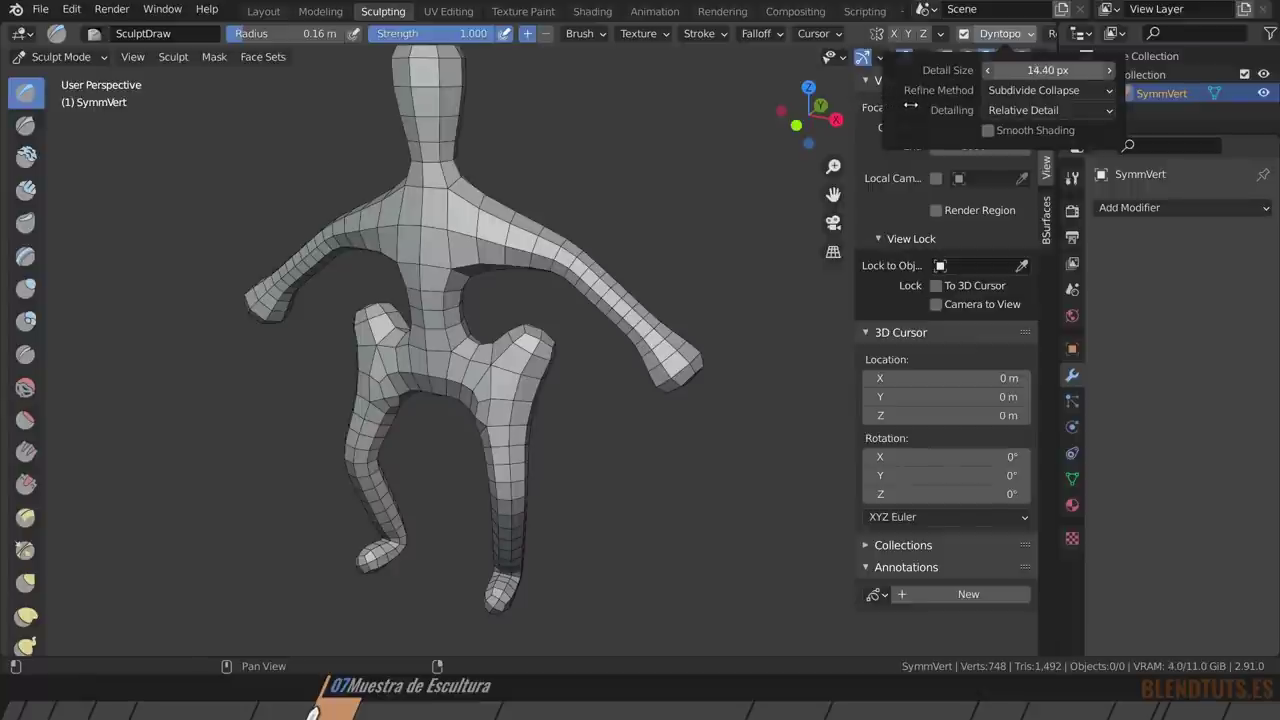
{"action": "scroll", "coordinate": [543, 400], "scroll_direction": "up", "scroll_amount": 2}
Set the Draw brush radius to 0.063 m and undo a trial stroke on the neck.
{"action": "scroll", "coordinate": [520, 380], "scroll_direction": "up", "scroll_amount": 2}
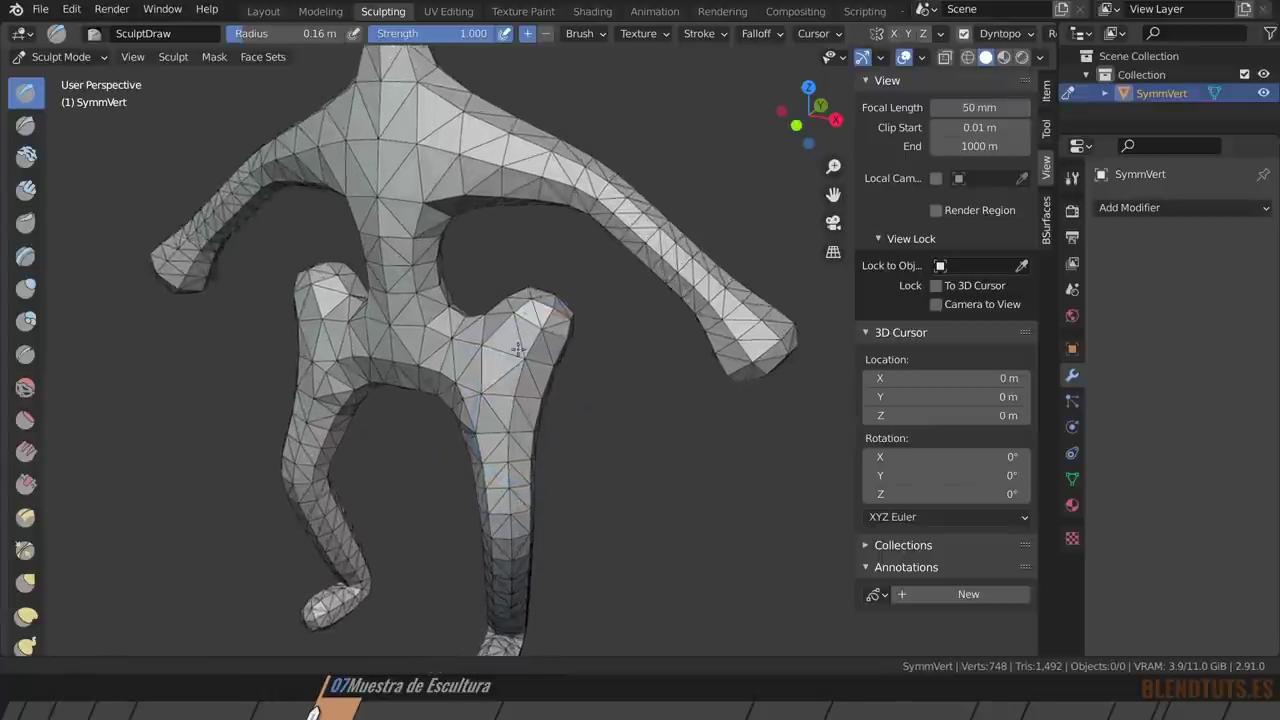
{"action": "scroll", "coordinate": [480, 371], "scroll_direction": "up", "scroll_amount": 2}
{"action": "scroll", "coordinate": [555, 316], "scroll_direction": "up", "scroll_amount": 2}
{"action": "key", "text": "f"}
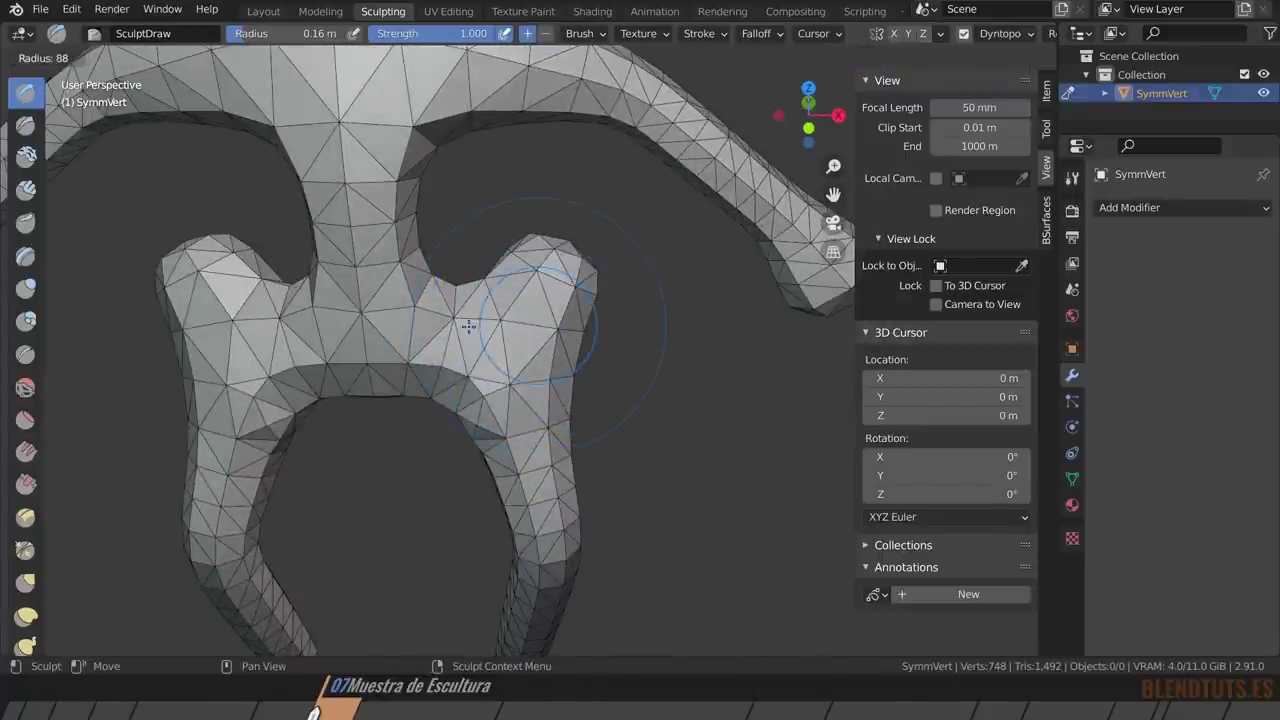
{"action": "left_click", "coordinate": [470, 320]}
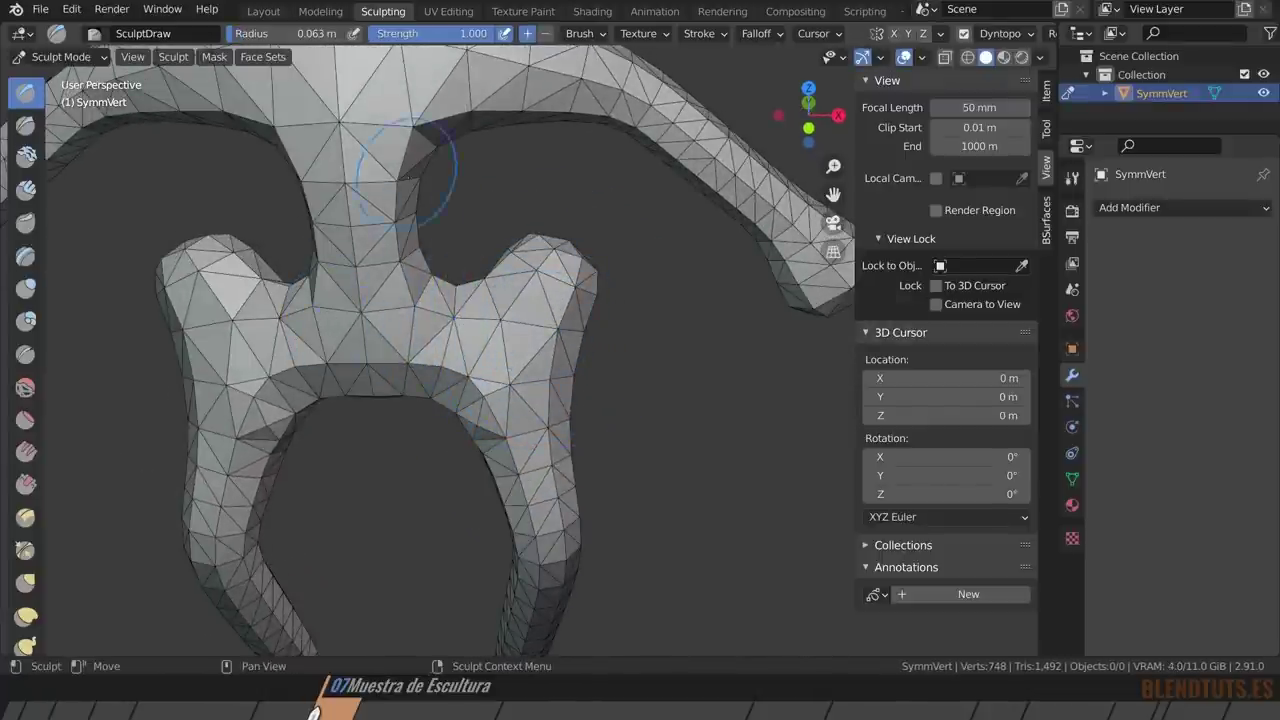
{"action": "left_click_drag", "start_coordinate": [405, 175], "coordinate": [400, 130]}
{"action": "key", "text": "ctrl+z"}
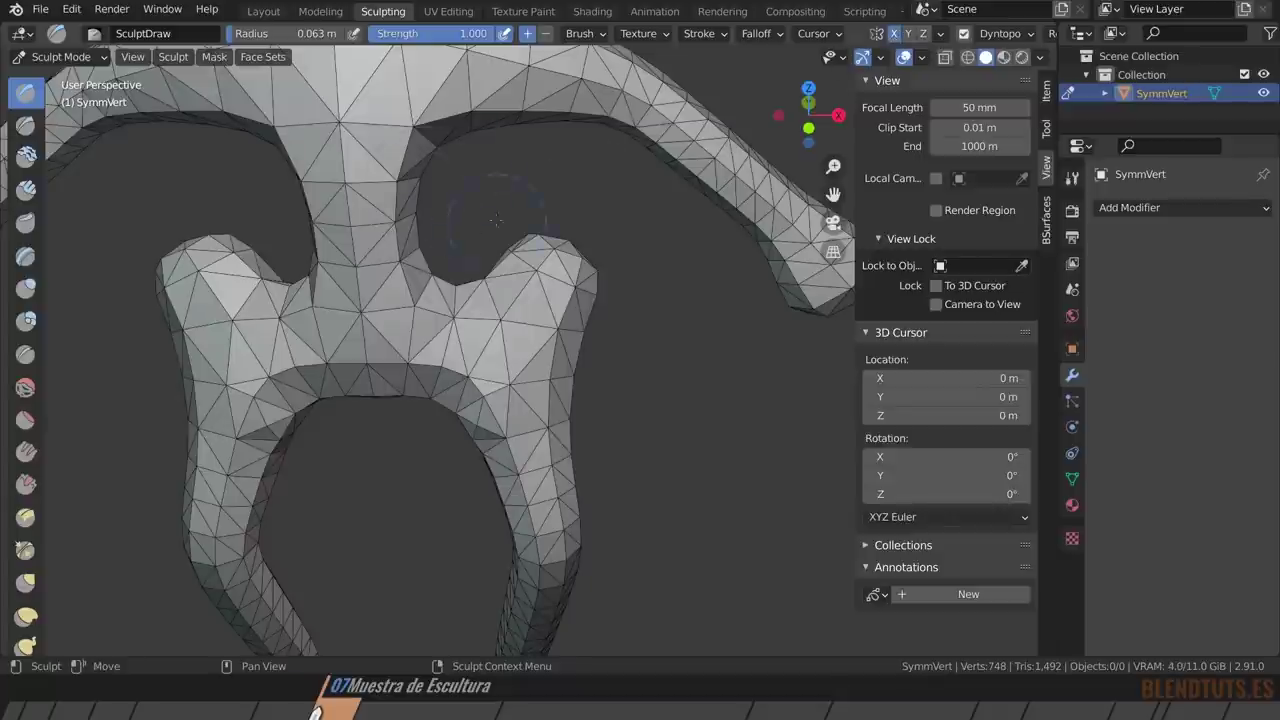
Sculpt raised detail around the neck and chest, then smooth out the chest crease.
{"action": "middle_click_drag", "start_coordinate": [496, 220], "coordinate": [500, 352], "text": "shift"}
{"action": "mouse_move", "coordinate": [390, 230]}
{"action": "left_mouse_down"}
{"action": "mouse_move", "coordinate": [446, 251]}
{"action": "mouse_move", "coordinate": [420, 245]}
{"action": "left_mouse_up"}
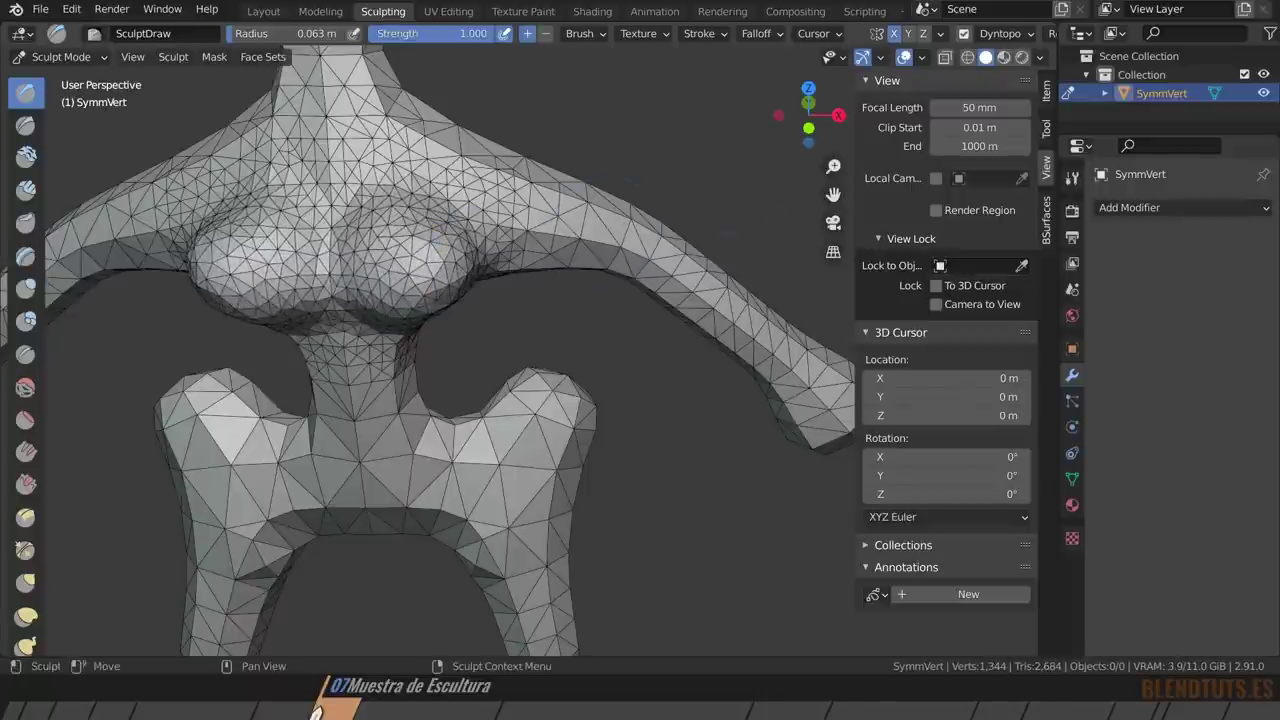
{"action": "left_click", "coordinate": [1020, 35]}
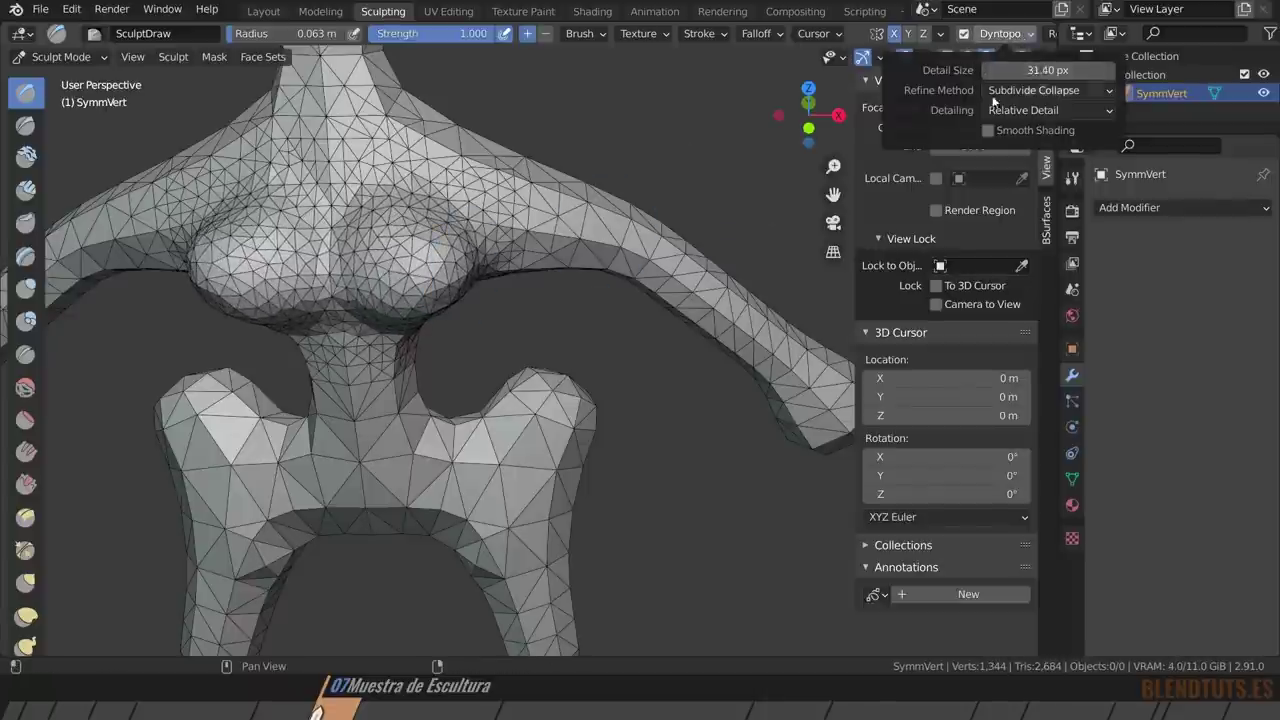
{"action": "left_click_drag", "start_coordinate": [440, 205], "coordinate": [449, 242]}
{"action": "left_click_drag", "start_coordinate": [351, 240], "coordinate": [449, 266], "text": "shift"}
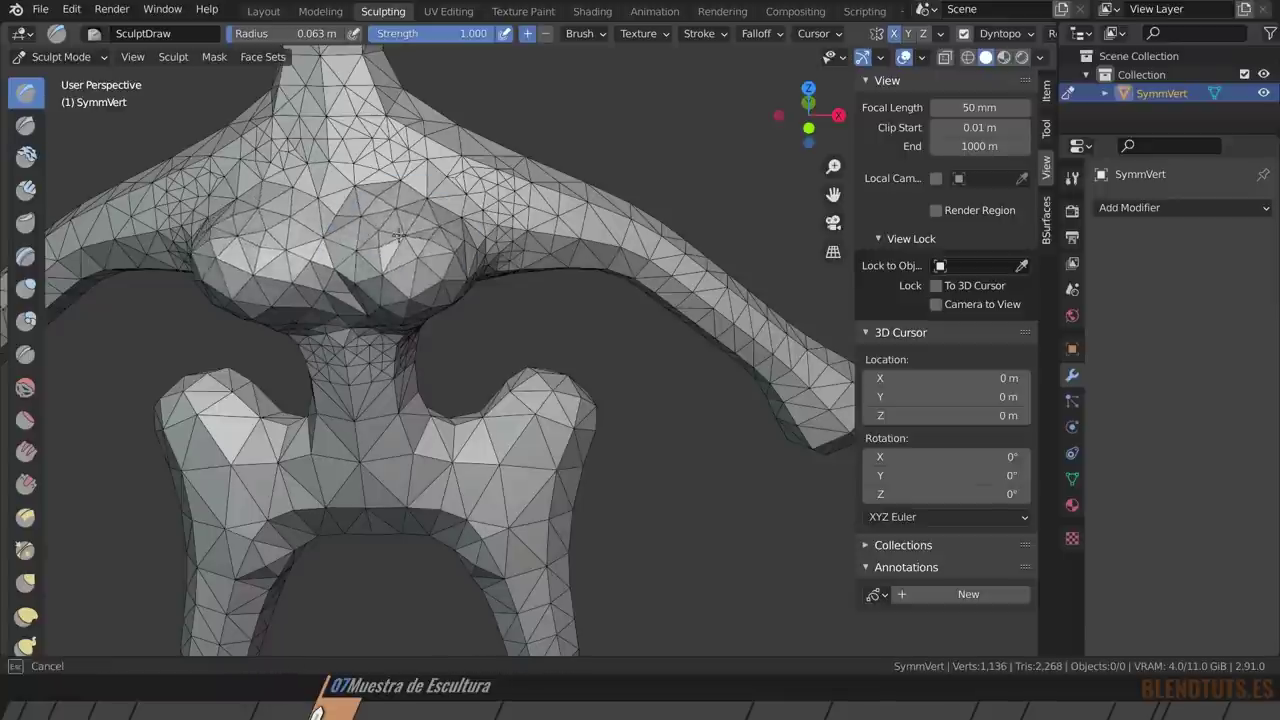
{"action": "middle_click_drag", "start_coordinate": [438, 282], "coordinate": [443, 243]}
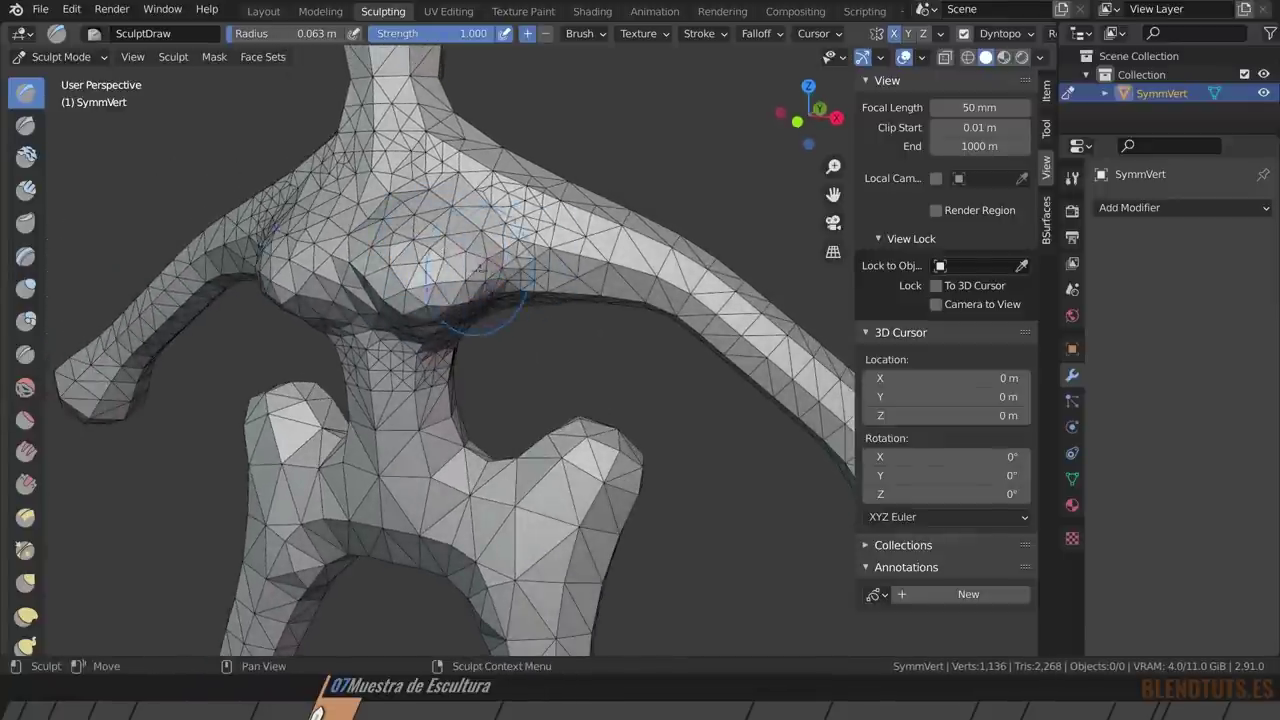
{"action": "mouse_move", "coordinate": [480, 266]}
{"action": "left_mouse_down", "text": "shift"}
{"action": "mouse_move", "coordinate": [410, 243]}
{"action": "mouse_move", "coordinate": [388, 282]}
{"action": "left_mouse_up", "text": "shift"}
Reshape the neck, chest and armpit area and smooth near the collarbone.
{"action": "middle_click_drag", "start_coordinate": [426, 276], "coordinate": [357, 357]}
{"action": "mouse_move", "coordinate": [357, 357]}
{"action": "left_mouse_down", "text": "shift"}
{"action": "mouse_move", "coordinate": [411, 436]}
{"action": "mouse_move", "coordinate": [430, 520]}
{"action": "left_mouse_up", "text": "shift"}
{"action": "middle_click_drag", "start_coordinate": [430, 520], "coordinate": [360, 520]}
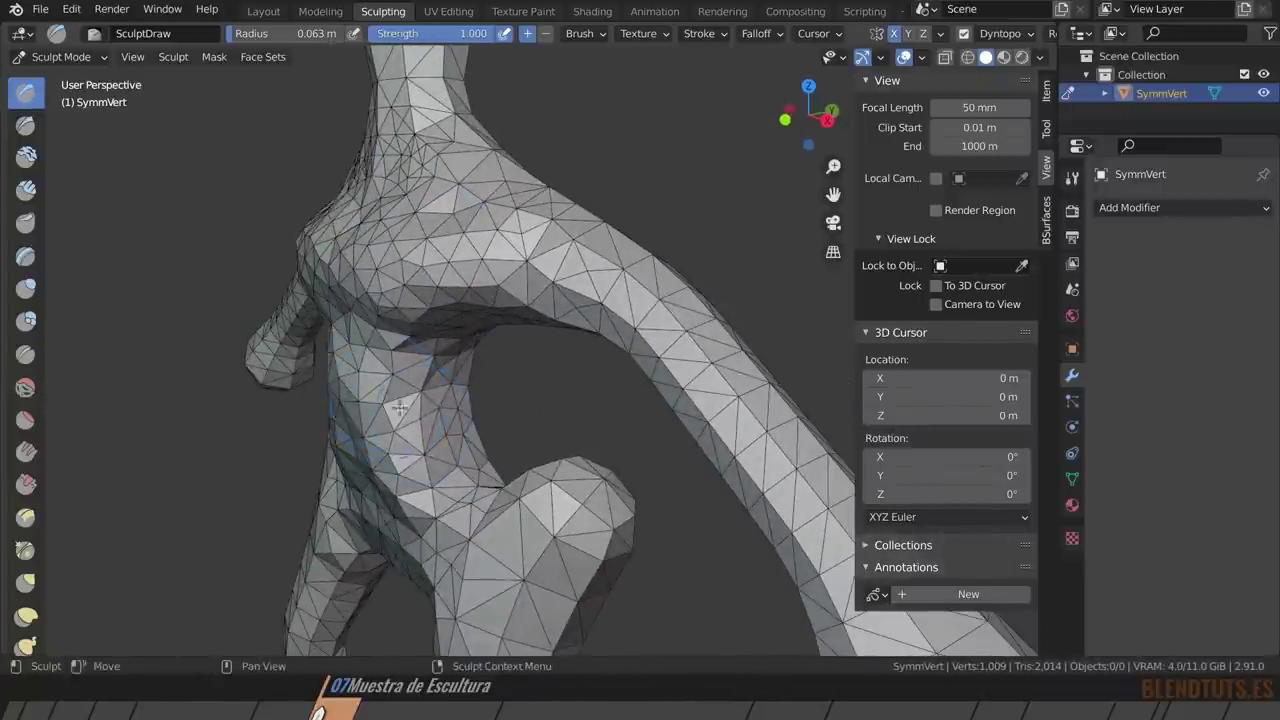
{"action": "mouse_move", "coordinate": [480, 600]}
{"action": "left_mouse_down", "text": "shift"}
{"action": "mouse_move", "coordinate": [476, 351]}
{"action": "mouse_move", "coordinate": [460, 366]}
{"action": "left_mouse_up", "text": "shift"}
{"action": "middle_click_drag", "start_coordinate": [460, 366], "coordinate": [537, 290]}
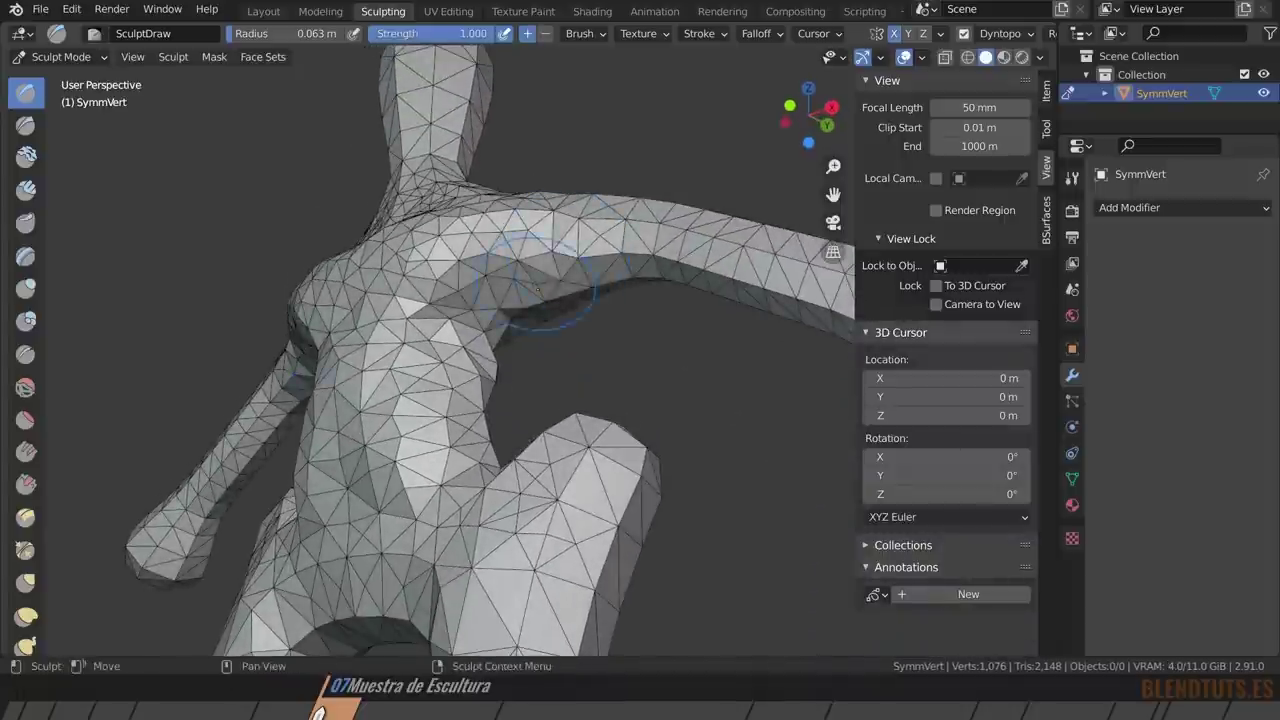
{"action": "left_click_drag", "start_coordinate": [476, 348], "coordinate": [501, 347]}
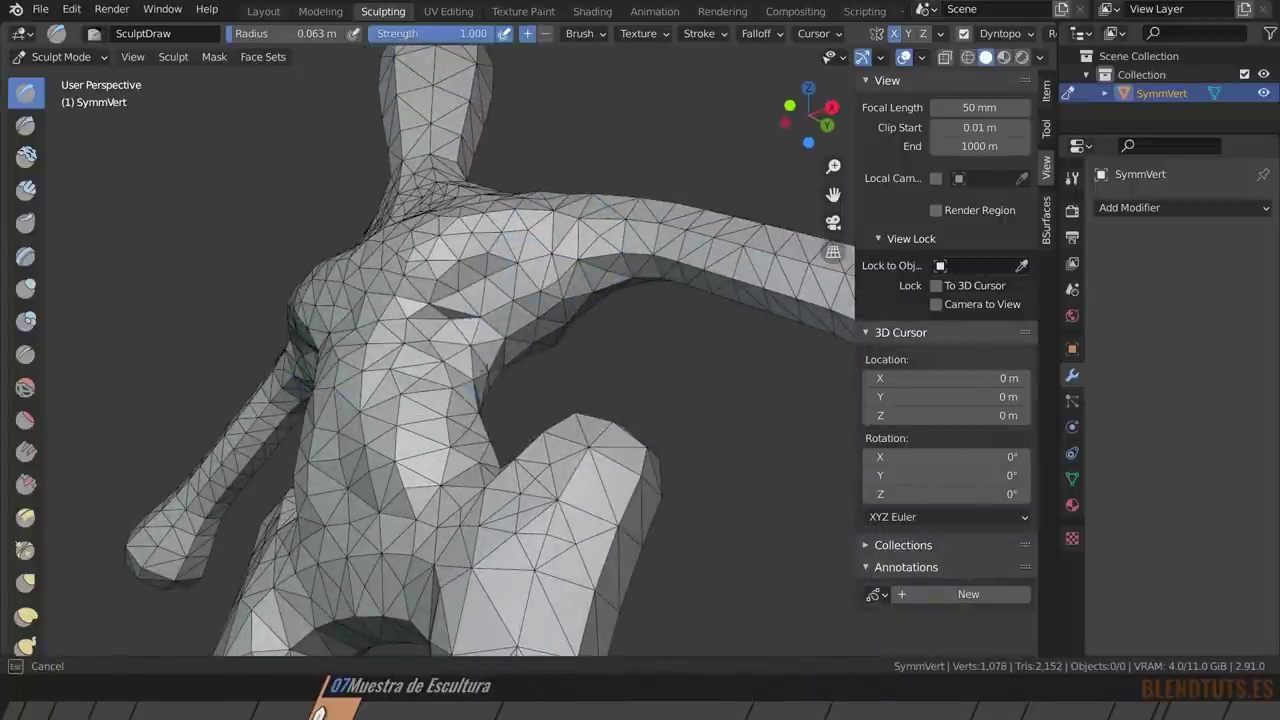
{"action": "left_click_drag", "start_coordinate": [470, 400], "coordinate": [360, 450]}
{"action": "left_click_drag", "start_coordinate": [440, 300], "coordinate": [458, 236], "text": "shift"}
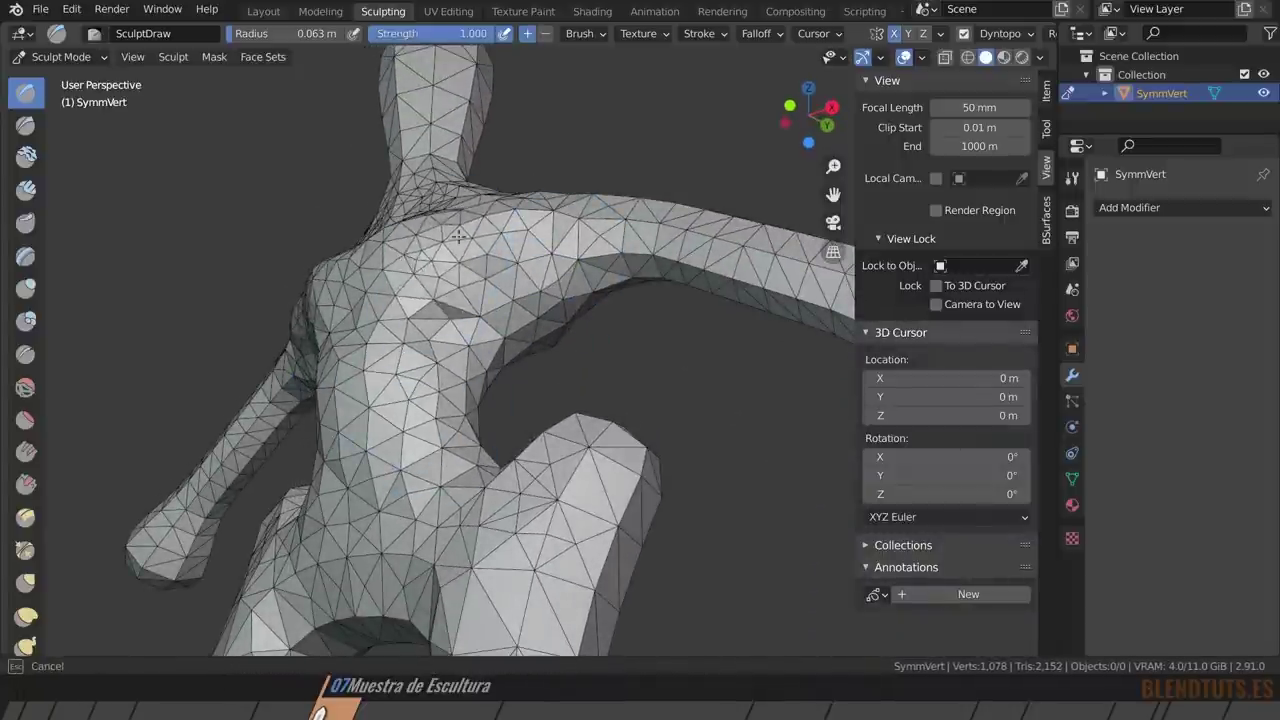
From the front view, add mirrored detail strokes across the chest.
{"action": "key", "text": "KP_1"}
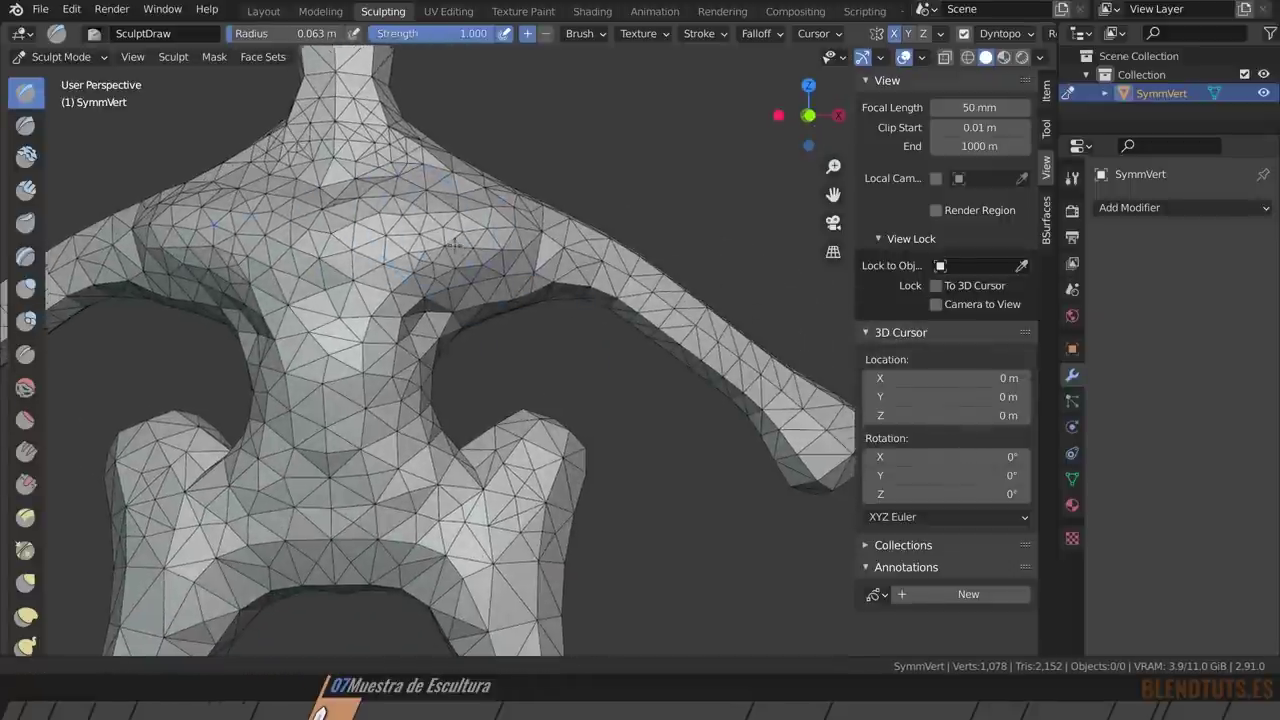
{"action": "left_click_drag", "start_coordinate": [505, 300], "coordinate": [500, 400], "text": "shift"}
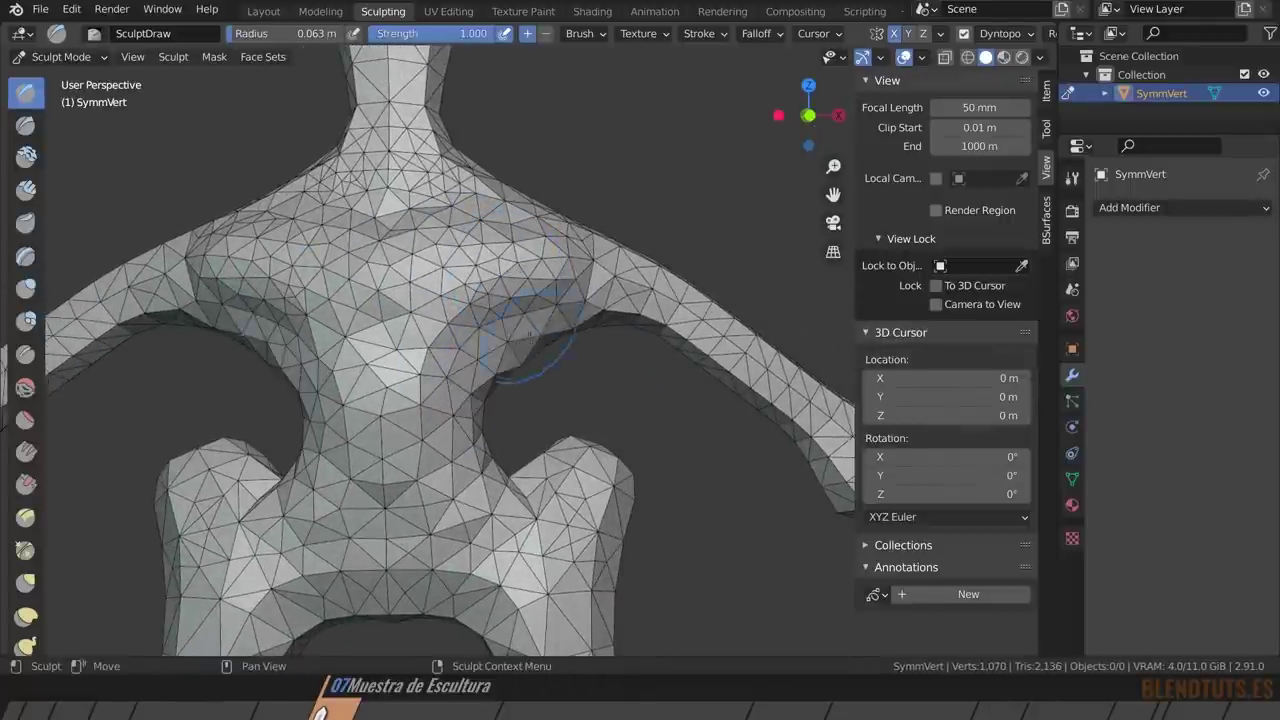
{"action": "left_click_drag", "start_coordinate": [440, 300], "coordinate": [420, 280], "text": "shift"}
{"action": "mouse_move", "coordinate": [420, 280]}
{"action": "middle_mouse_down"}
{"action": "mouse_move", "coordinate": [511, 318]}
{"action": "mouse_move", "coordinate": [440, 280]}
{"action": "middle_mouse_up"}
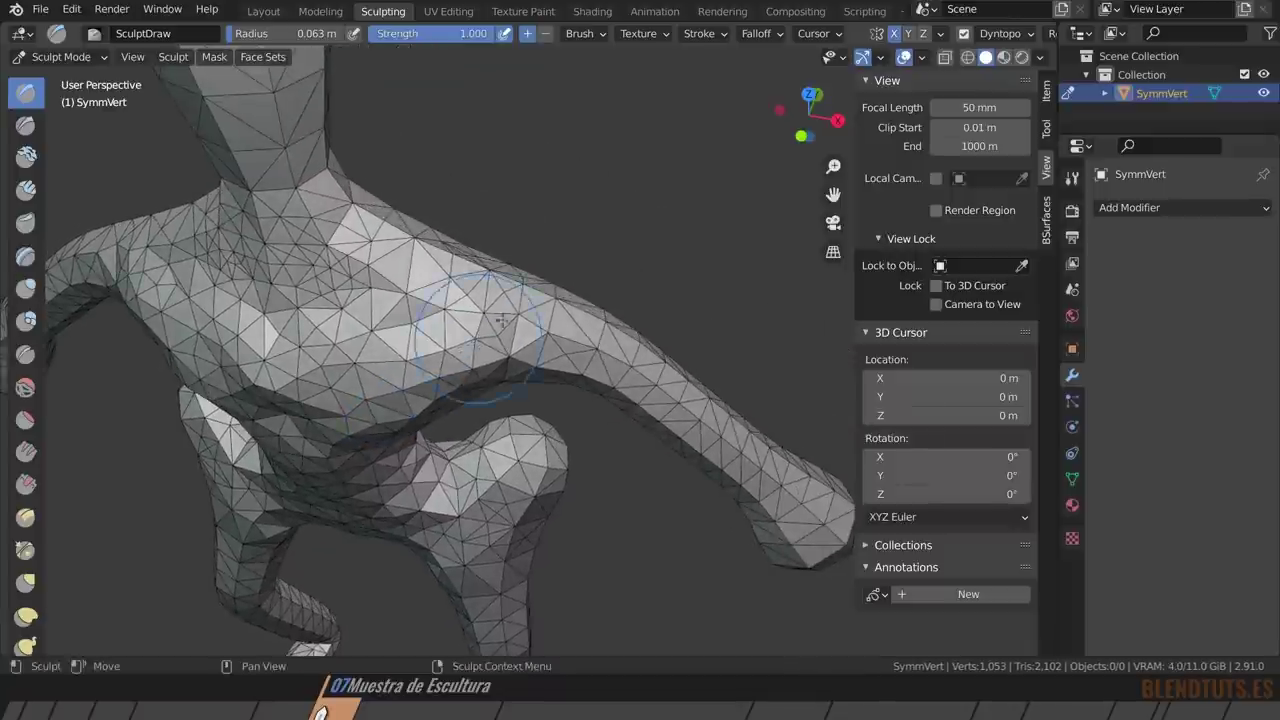
{"action": "left_click_drag", "start_coordinate": [440, 270], "coordinate": [450, 320]}
{"action": "middle_click_drag", "start_coordinate": [450, 320], "coordinate": [549, 258]}
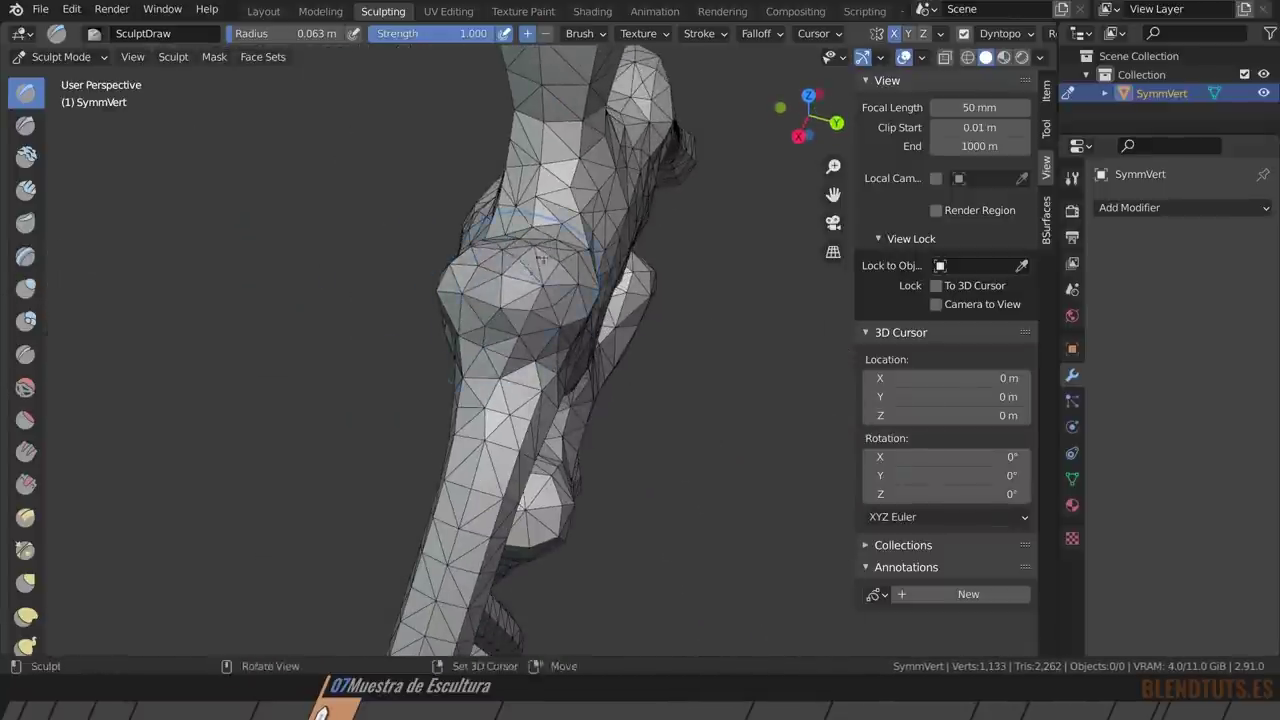
Sculpt and deform the upper torso, shoulders and neck area.
{"action": "left_click_drag", "start_coordinate": [549, 245], "coordinate": [580, 140]}
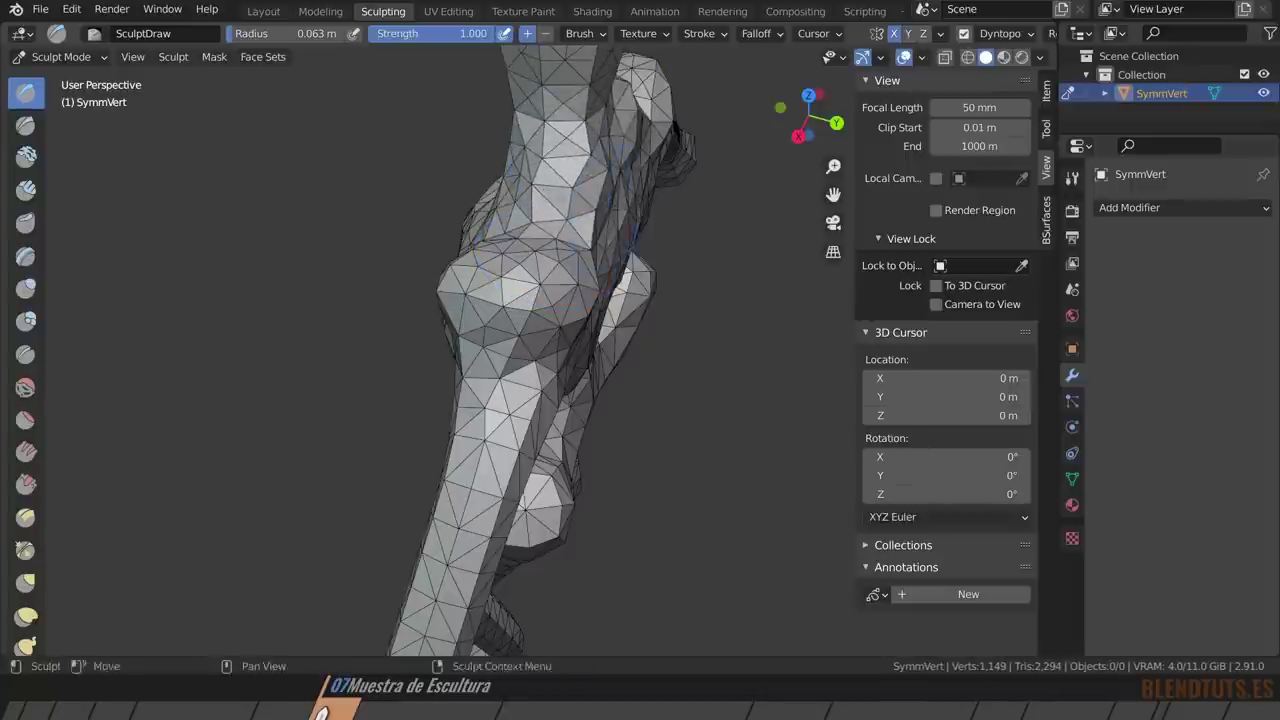
{"action": "middle_click_drag", "start_coordinate": [580, 140], "coordinate": [600, 205]}
{"action": "mouse_move", "coordinate": [600, 205]}
{"action": "left_mouse_down"}
{"action": "mouse_move", "coordinate": [556, 335]}
{"action": "mouse_move", "coordinate": [598, 241]}
{"action": "left_mouse_up"}
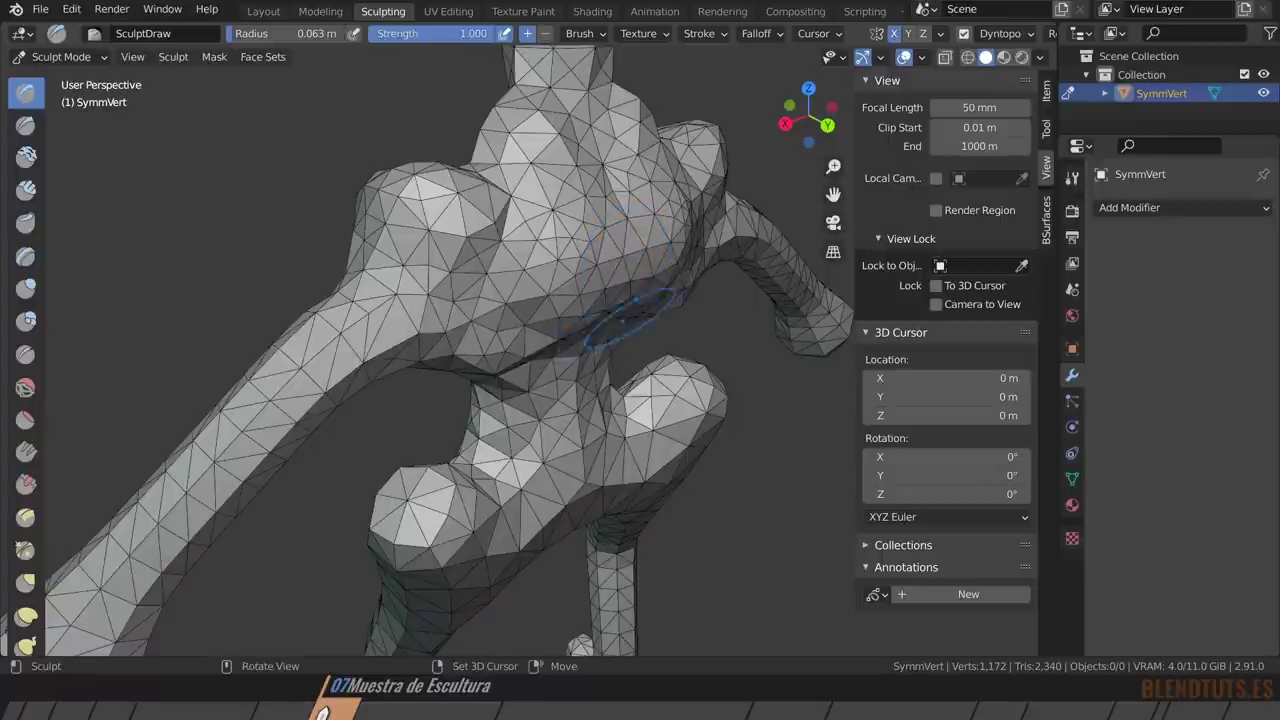
{"action": "middle_click_drag", "start_coordinate": [598, 241], "coordinate": [540, 260]}
{"action": "left_click_drag", "start_coordinate": [540, 260], "coordinate": [500, 440]}
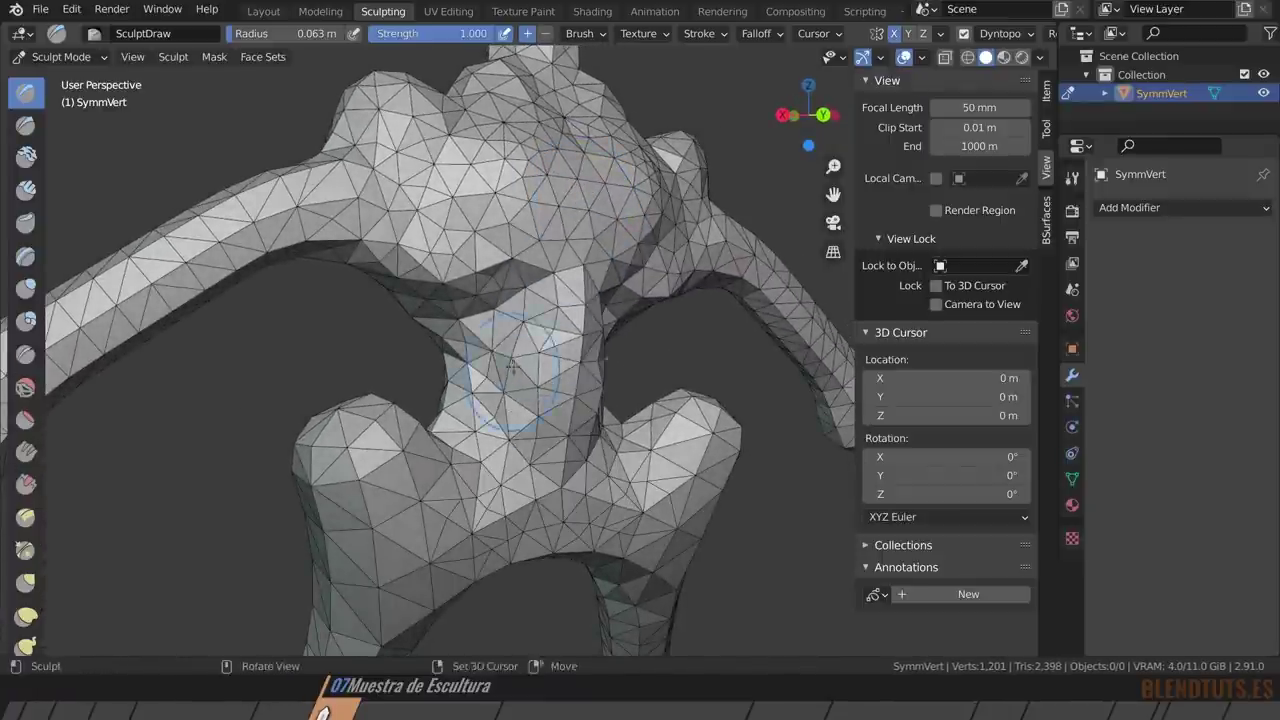
{"action": "middle_click_drag", "start_coordinate": [500, 440], "coordinate": [376, 432]}
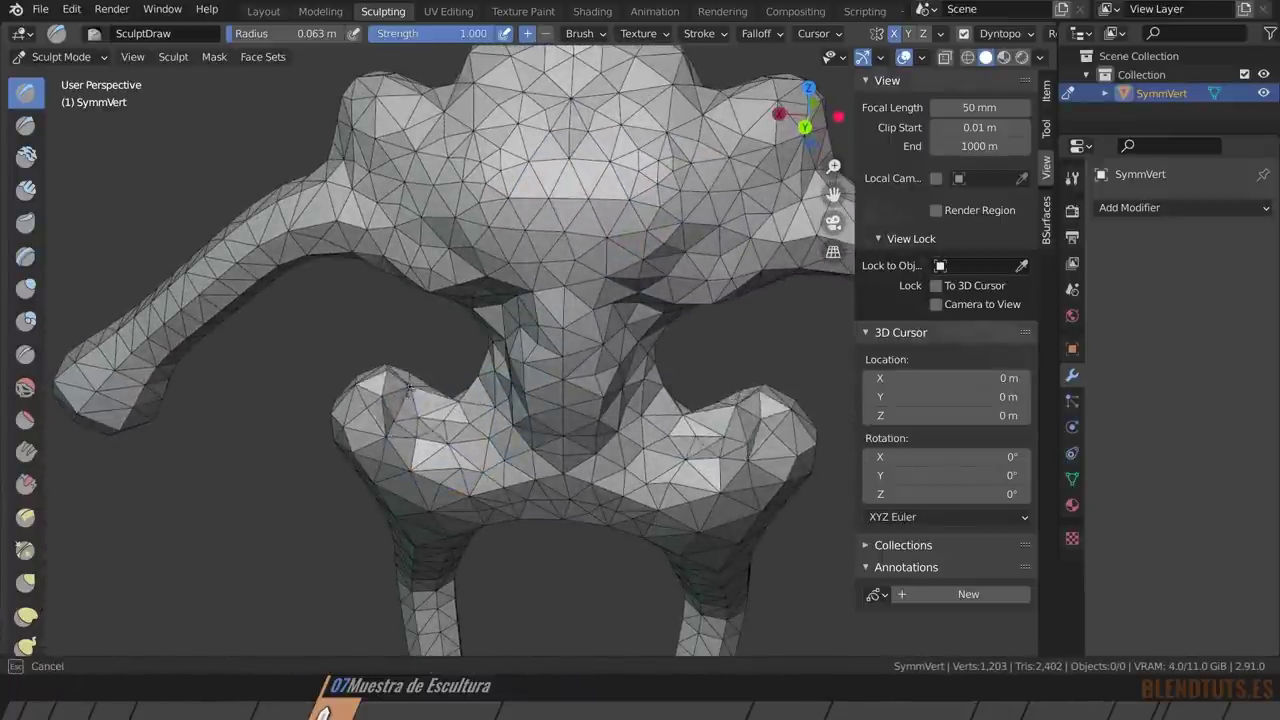
{"action": "middle_click_drag", "start_coordinate": [376, 432], "coordinate": [428, 421]}
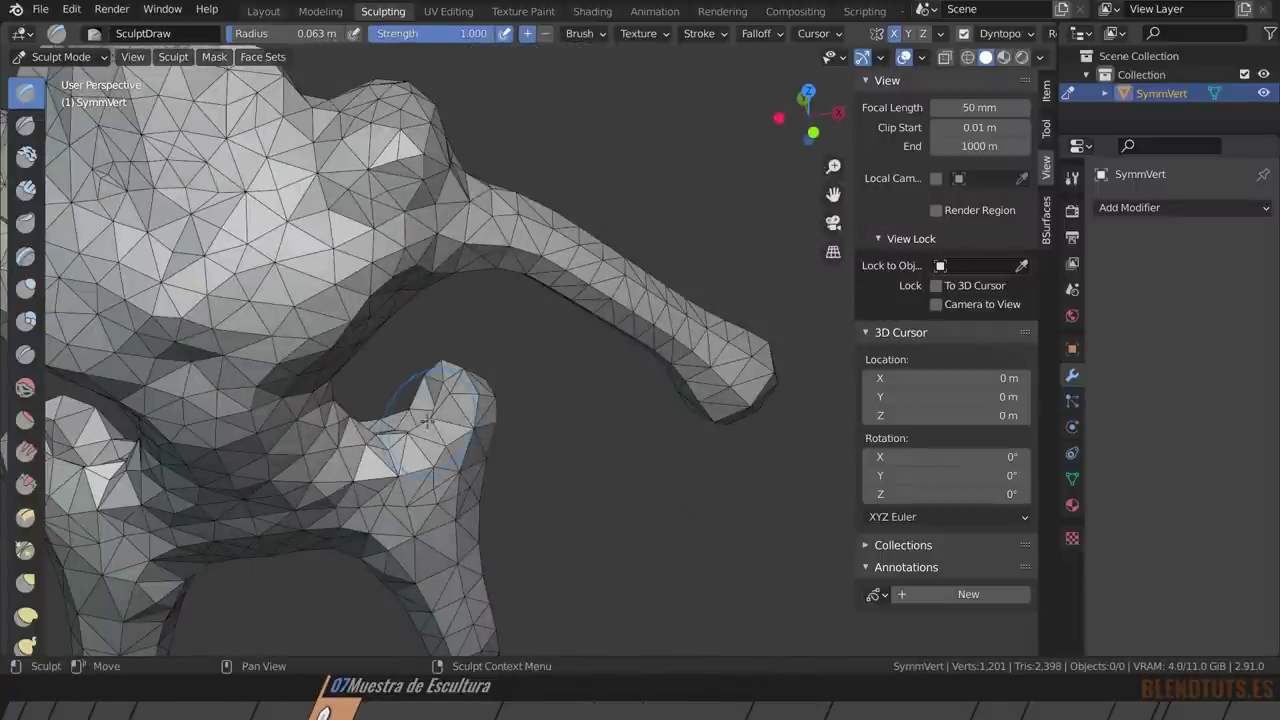
Reshape the hip peaks, the bulge on the leg and the right leg.
{"action": "left_click_drag", "start_coordinate": [418, 427], "coordinate": [430, 378]}
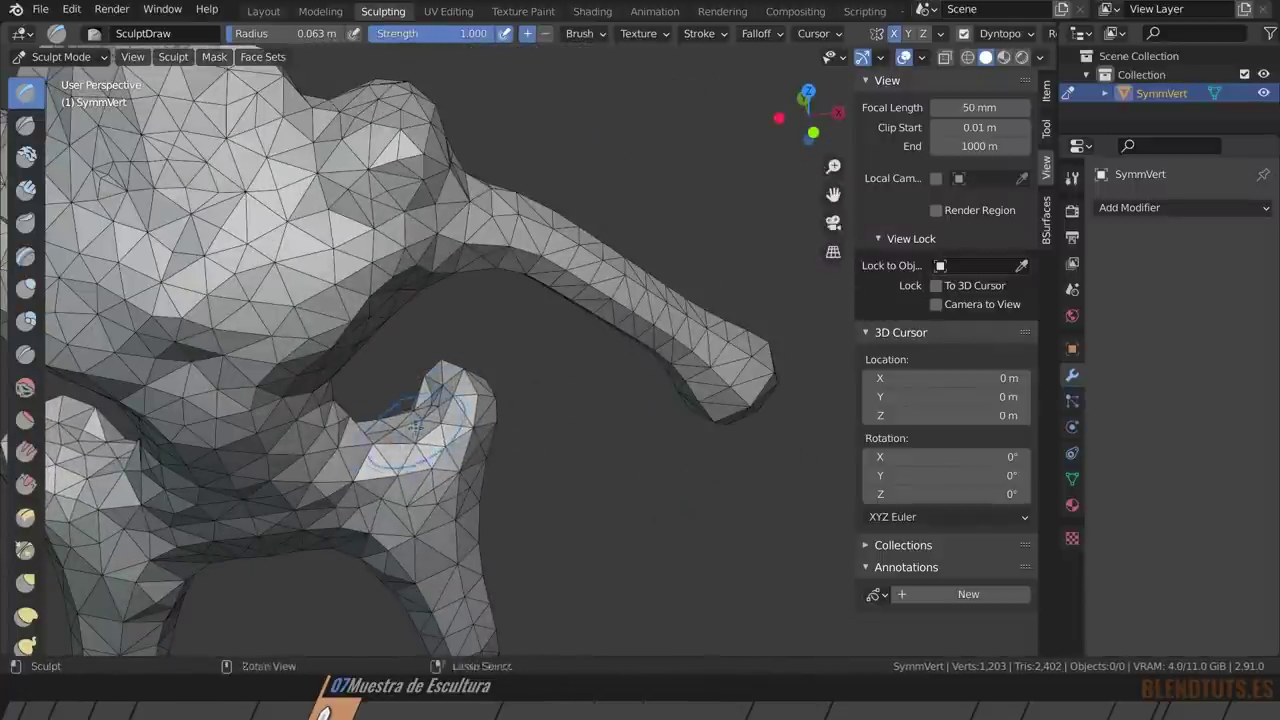
{"action": "left_click_drag", "start_coordinate": [416, 425], "coordinate": [388, 432]}
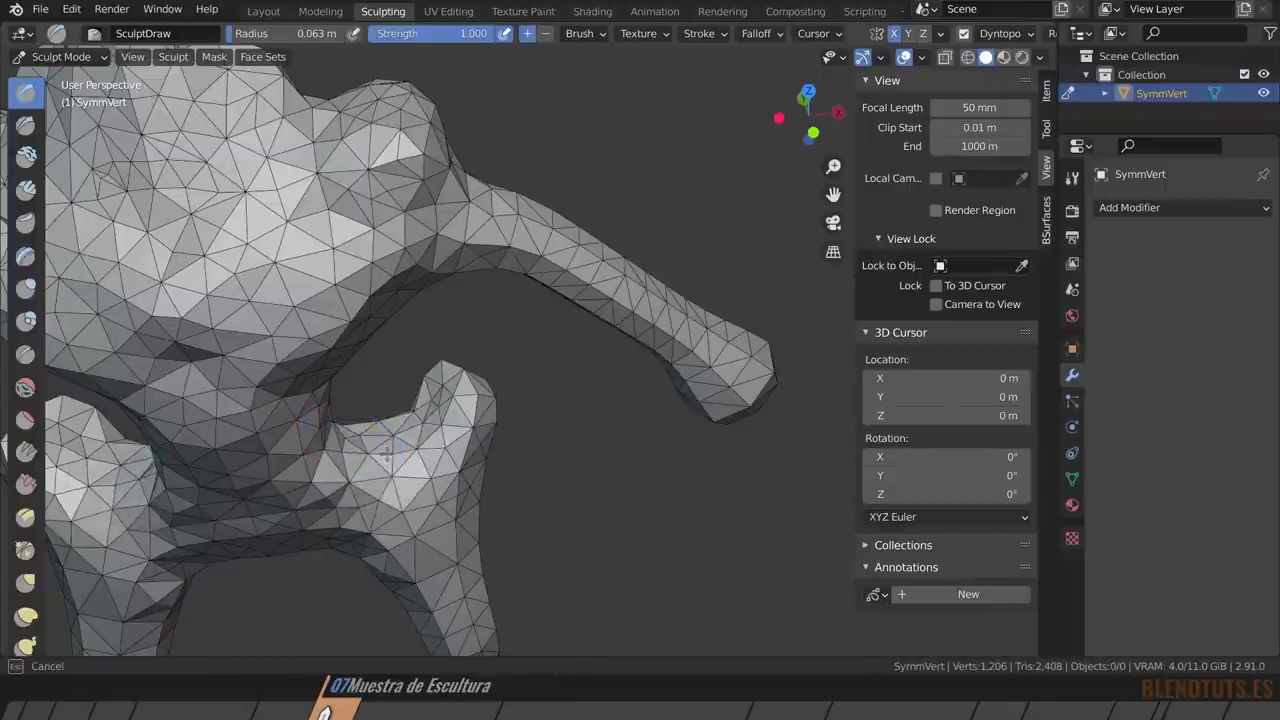
{"action": "middle_click_drag", "start_coordinate": [345, 440], "coordinate": [470, 315]}
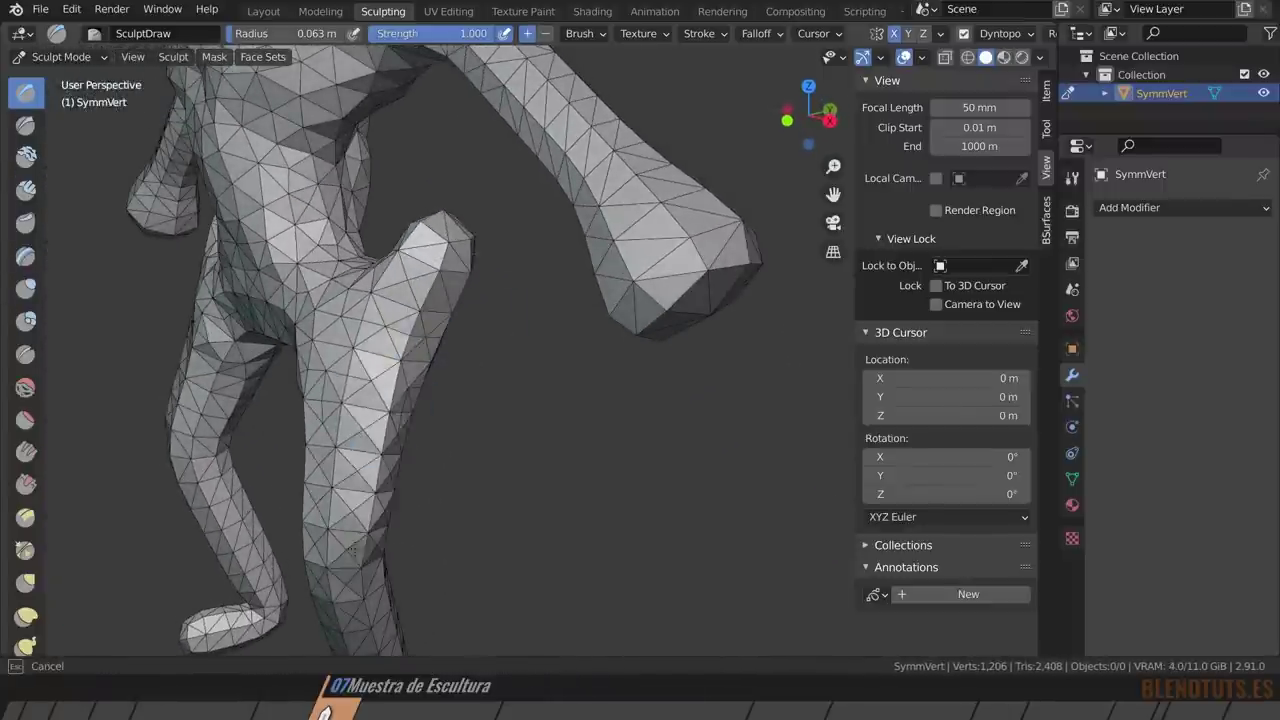
{"action": "left_click_drag", "start_coordinate": [455, 320], "coordinate": [350, 540]}
{"action": "mouse_move", "coordinate": [350, 540]}
{"action": "middle_mouse_down"}
{"action": "mouse_move", "coordinate": [430, 380]}
{"action": "mouse_move", "coordinate": [300, 275]}
{"action": "middle_mouse_up"}
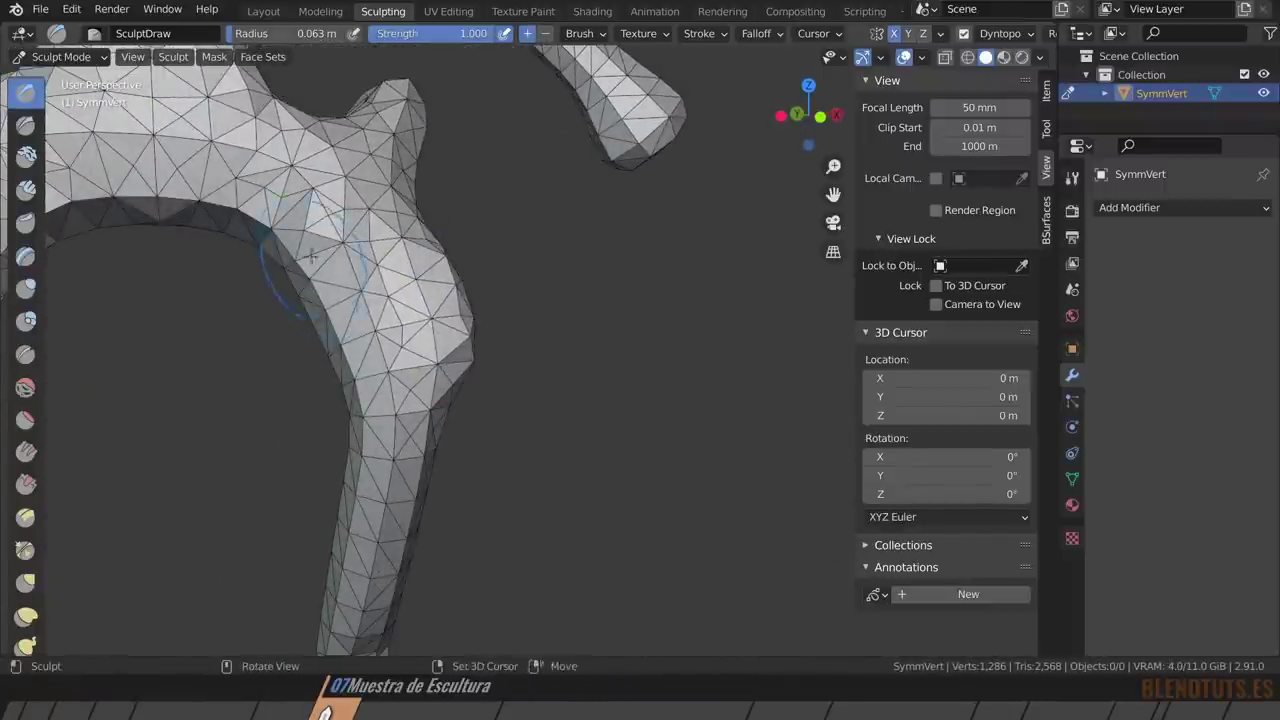
{"action": "left_click_drag", "start_coordinate": [300, 275], "coordinate": [400, 300]}
{"action": "middle_click_drag", "start_coordinate": [400, 300], "coordinate": [420, 235]}
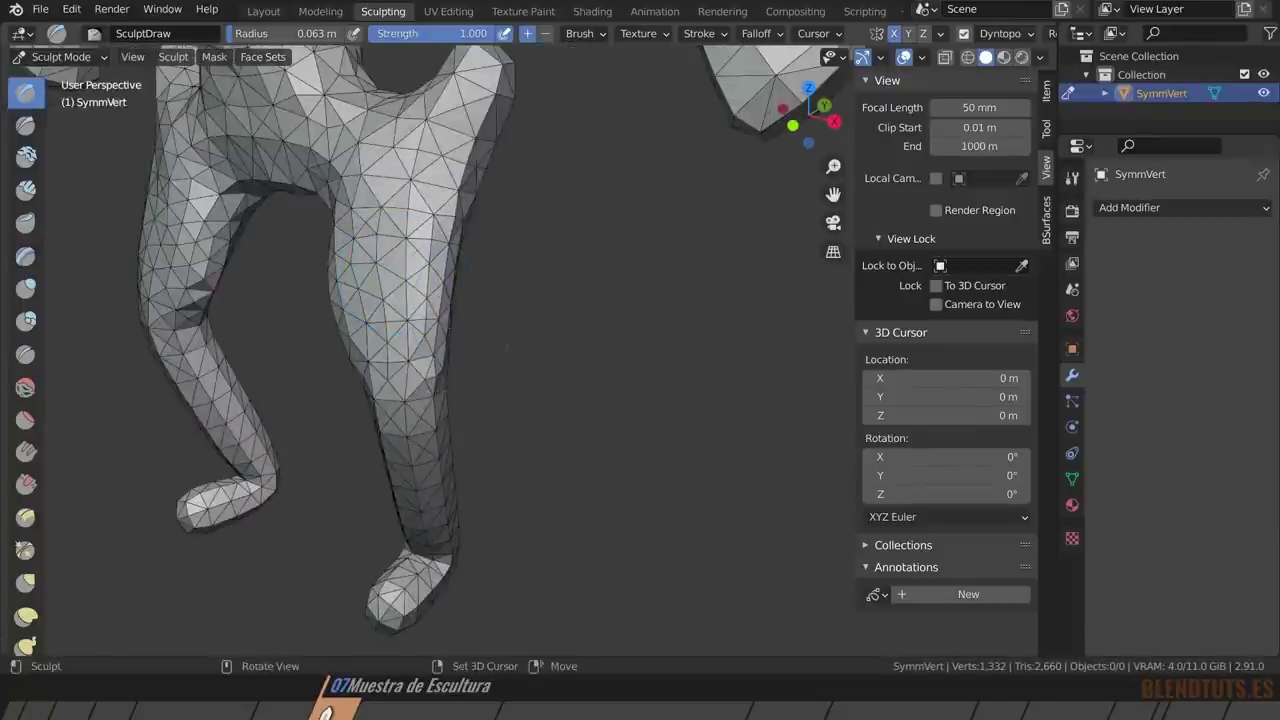
{"action": "left_click_drag", "start_coordinate": [468, 280], "coordinate": [430, 400]}
{"action": "mouse_move", "coordinate": [430, 400]}
{"action": "middle_mouse_down"}
{"action": "mouse_move", "coordinate": [521, 284]}
{"action": "mouse_move", "coordinate": [405, 330]}
{"action": "middle_mouse_up"}
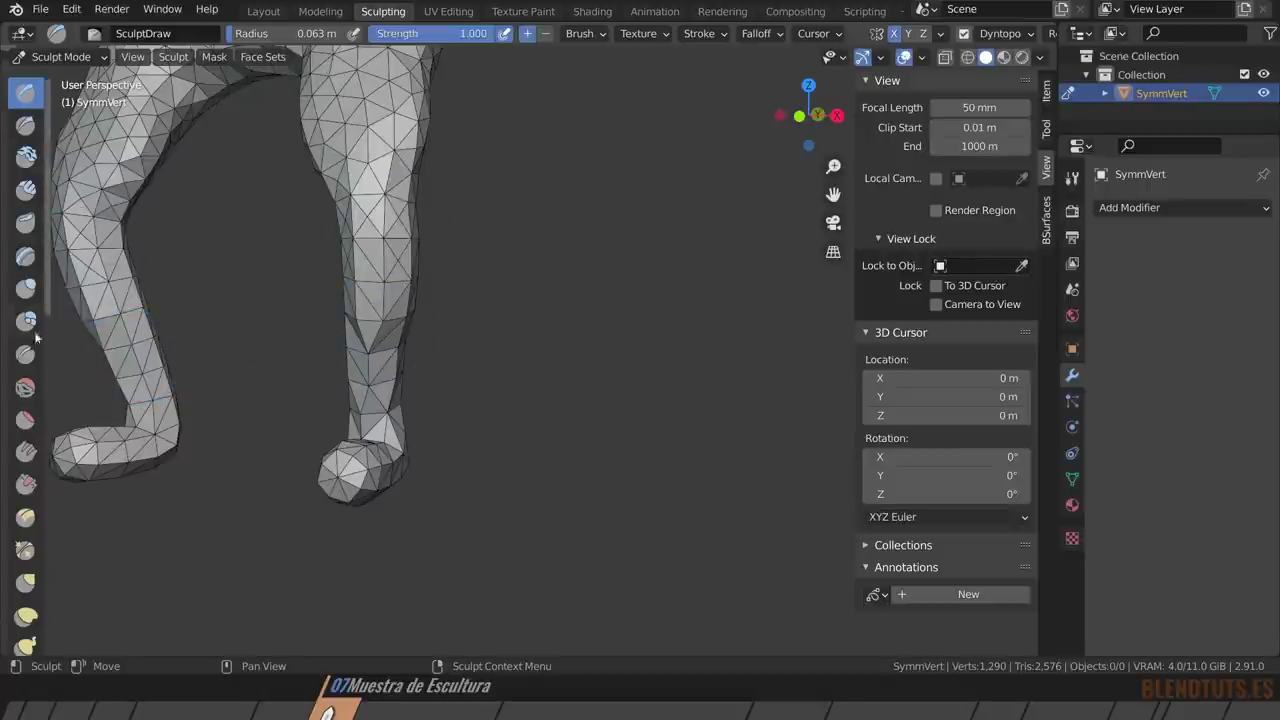
Switch to the Inflate/Deflate brush and frame the legs, crotch and arms.
{"action": "left_click", "coordinate": [26, 289]}
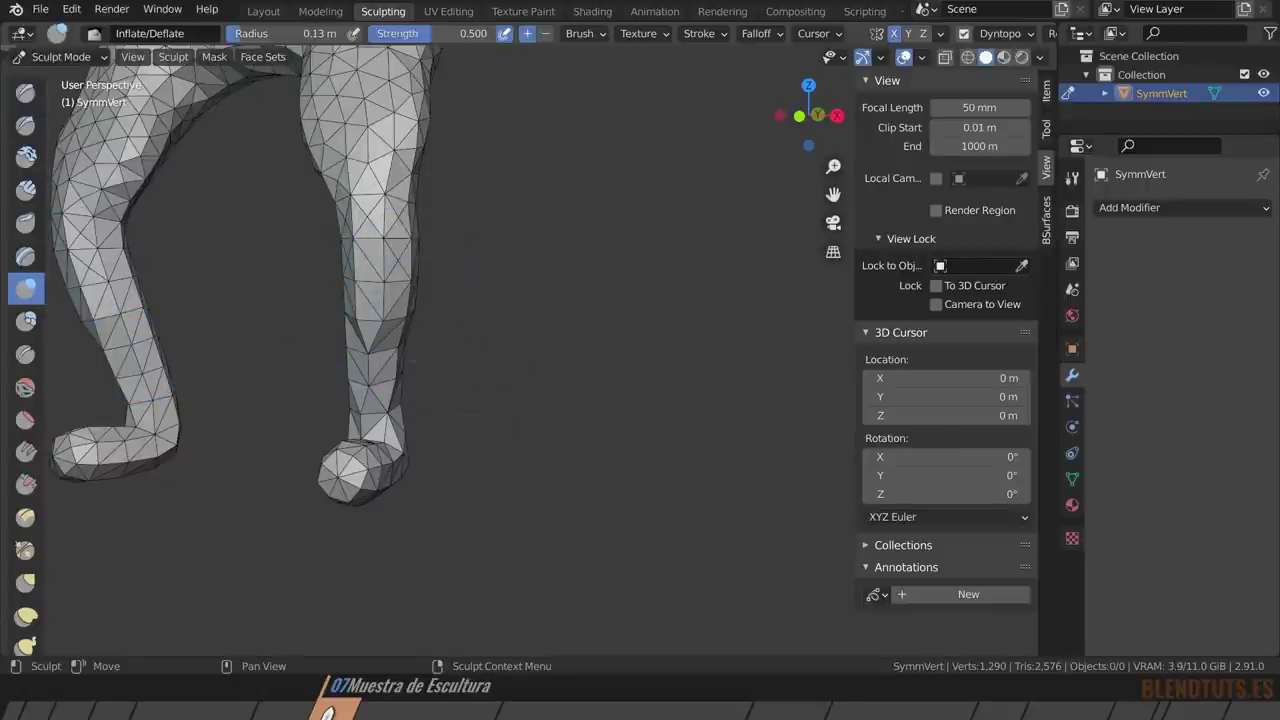
{"action": "middle_click_drag", "start_coordinate": [343, 257], "coordinate": [508, 307]}
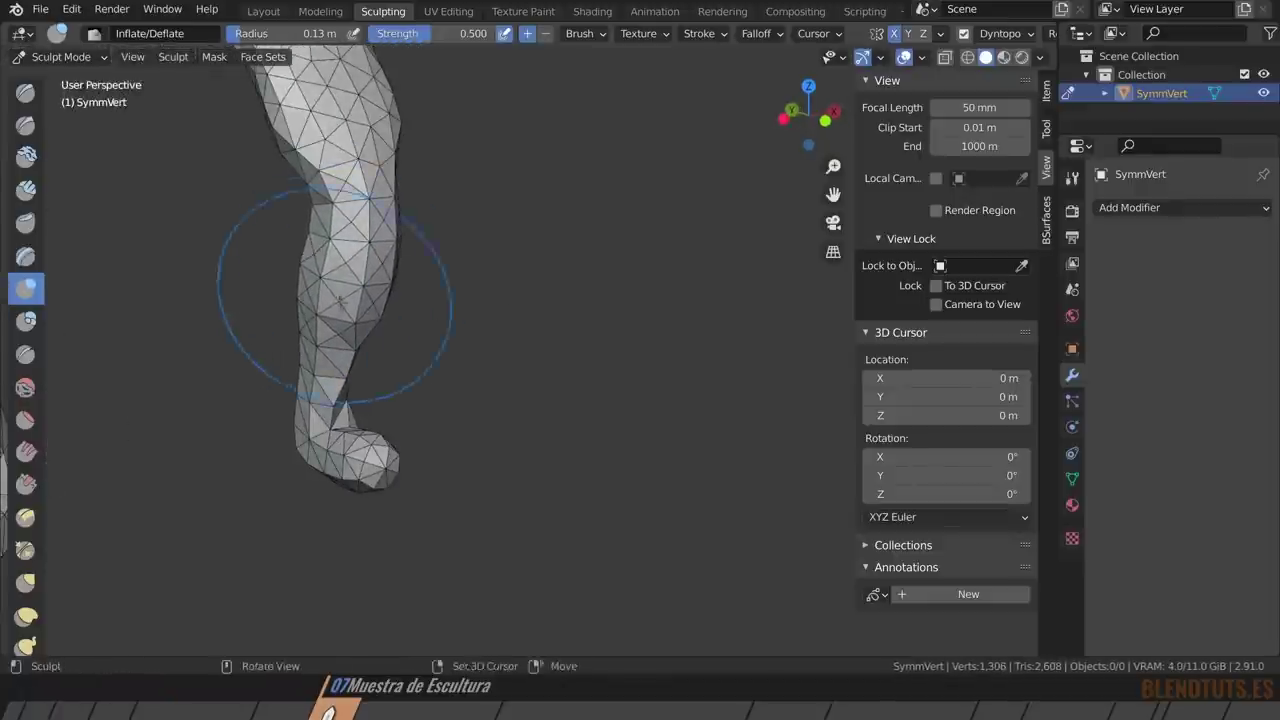
{"action": "mouse_move", "coordinate": [340, 298]}
{"action": "middle_mouse_down"}
{"action": "mouse_move", "coordinate": [300, 285]}
{"action": "mouse_move", "coordinate": [315, 312]}
{"action": "middle_mouse_up"}
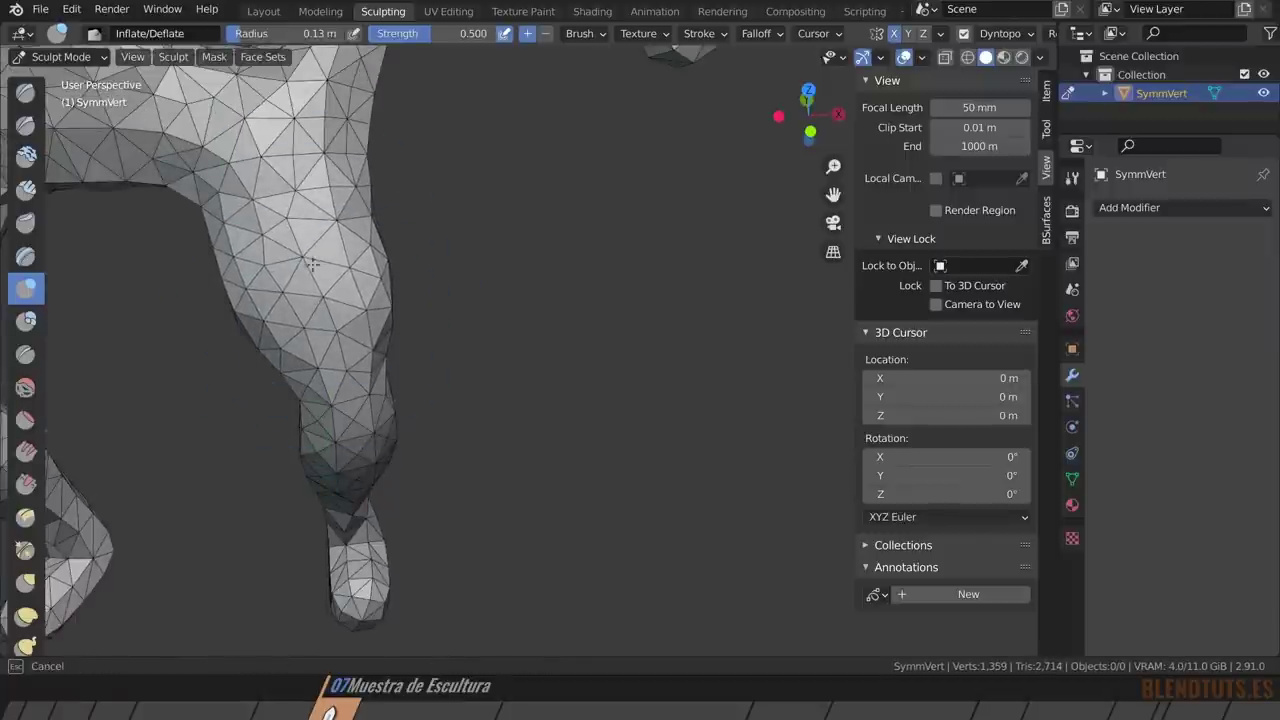
{"action": "mouse_move", "coordinate": [268, 317]}
{"action": "middle_mouse_down"}
{"action": "mouse_move", "coordinate": [363, 265]}
{"action": "mouse_move", "coordinate": [300, 250]}
{"action": "middle_mouse_up"}
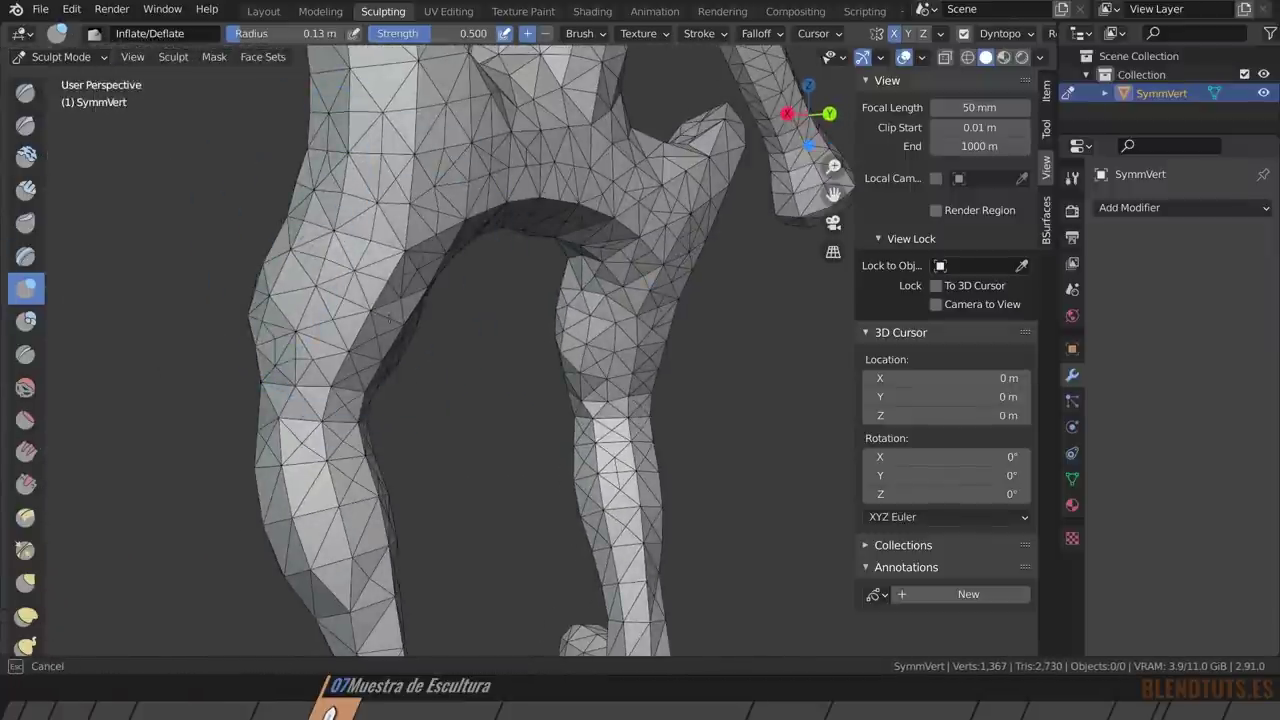
{"action": "middle_click_drag", "start_coordinate": [370, 362], "coordinate": [534, 374]}
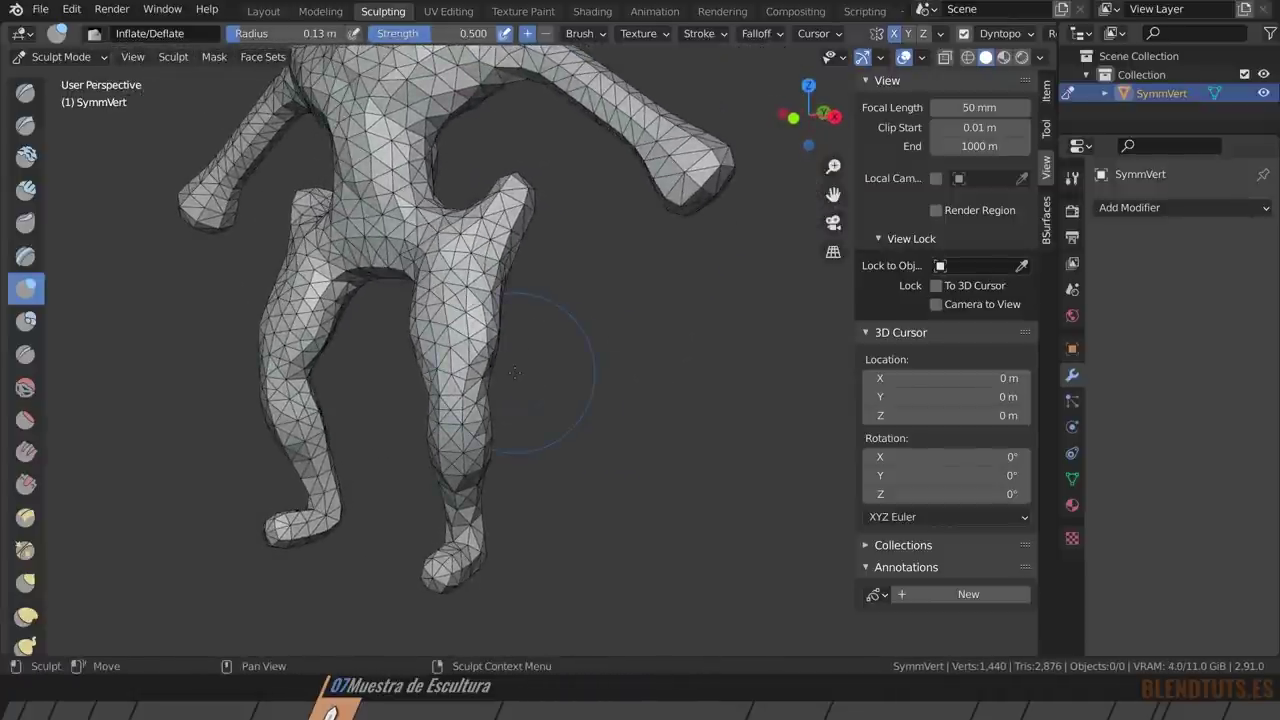
{"action": "mouse_move", "coordinate": [517, 372]}
{"action": "middle_mouse_down"}
{"action": "mouse_move", "coordinate": [530, 285]}
{"action": "mouse_move", "coordinate": [500, 345]}
{"action": "middle_mouse_up"}
Stroke down the right leg, then undo the last stroke.
{"action": "left_click_drag", "start_coordinate": [500, 334], "coordinate": [495, 378]}
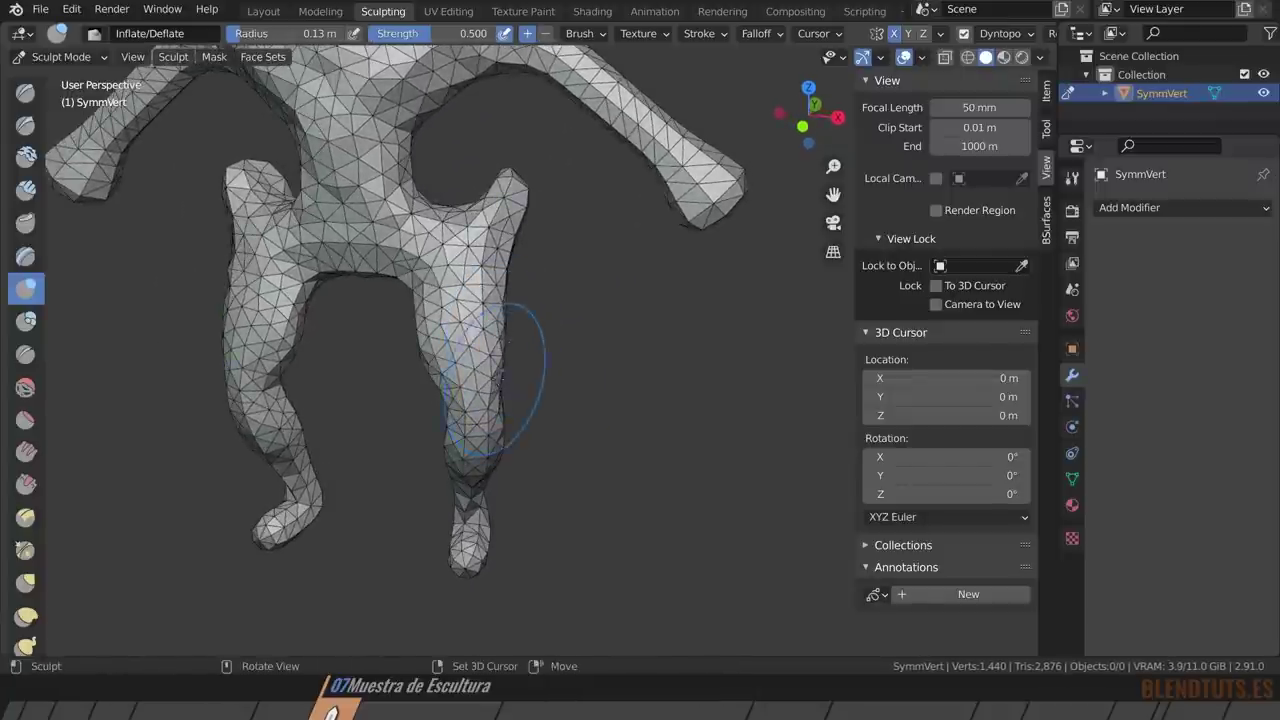
{"action": "left_click_drag", "start_coordinate": [495, 330], "coordinate": [497, 357]}
{"action": "key", "text": "ctrl+z"}
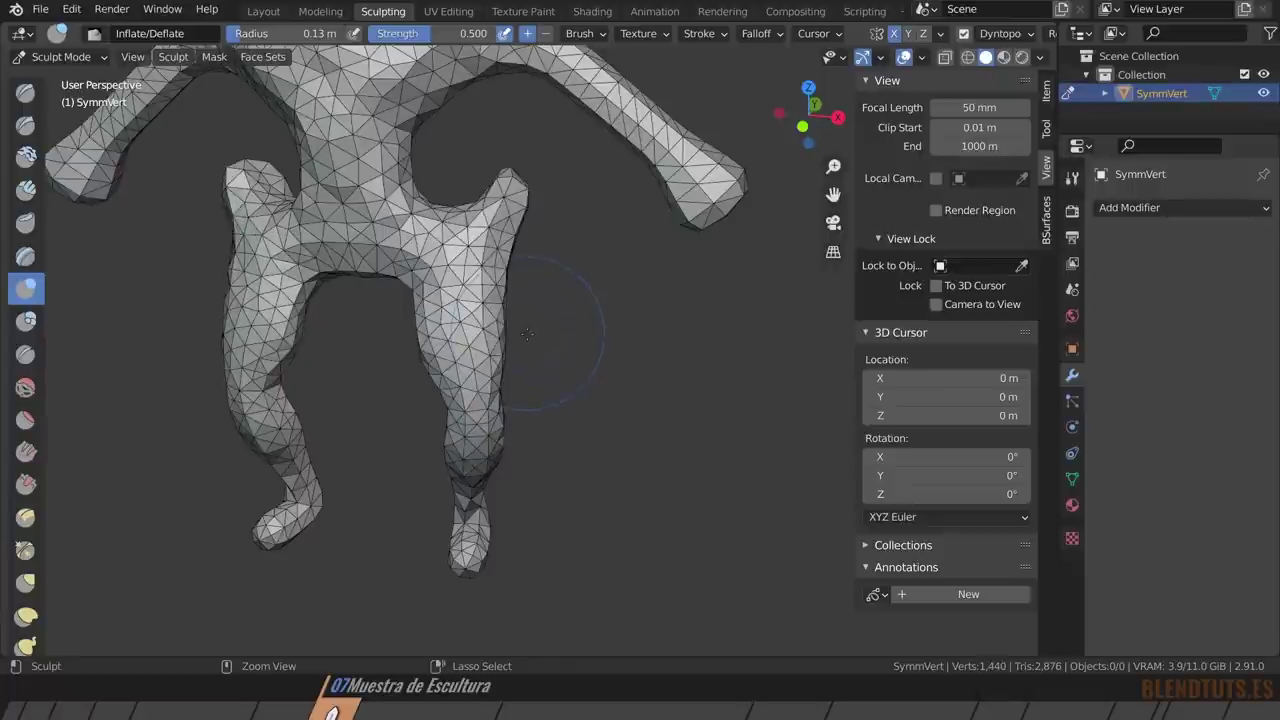
{"action": "scroll", "coordinate": [575, 370], "scroll_direction": "up", "scroll_amount": 3}
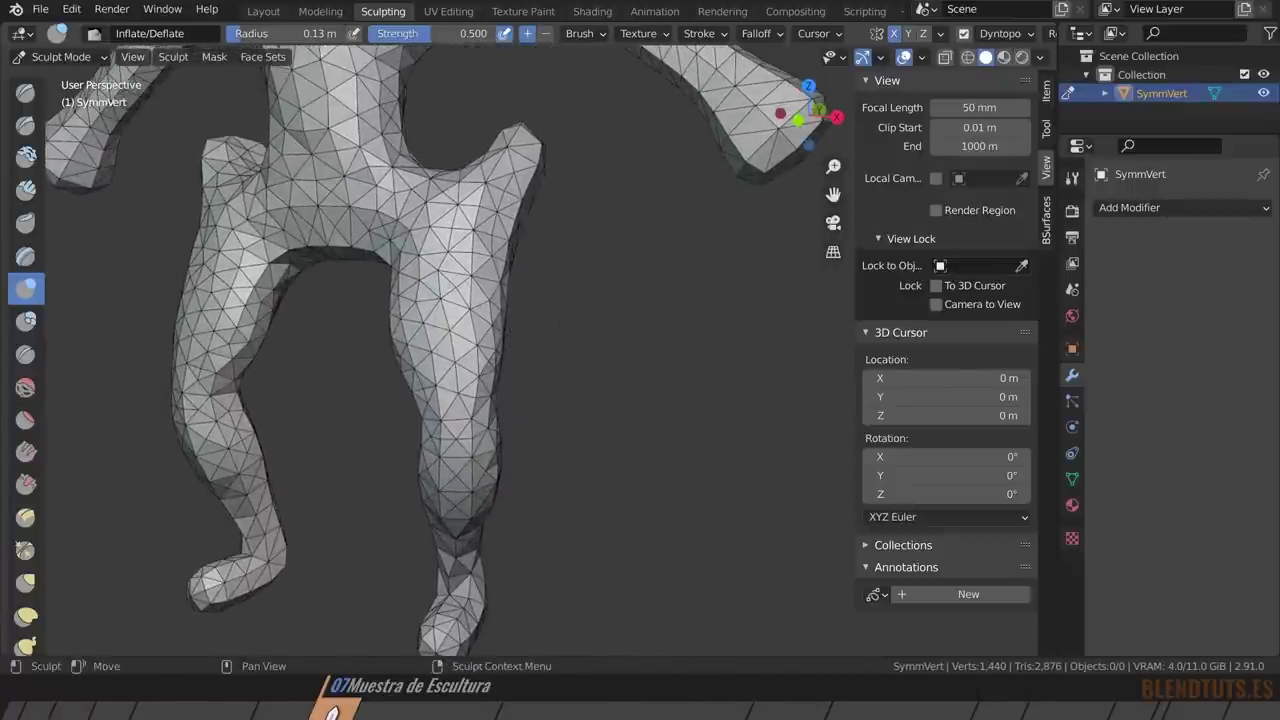
{"action": "left_click_drag", "start_coordinate": [45, 249], "coordinate": [36, 585]}
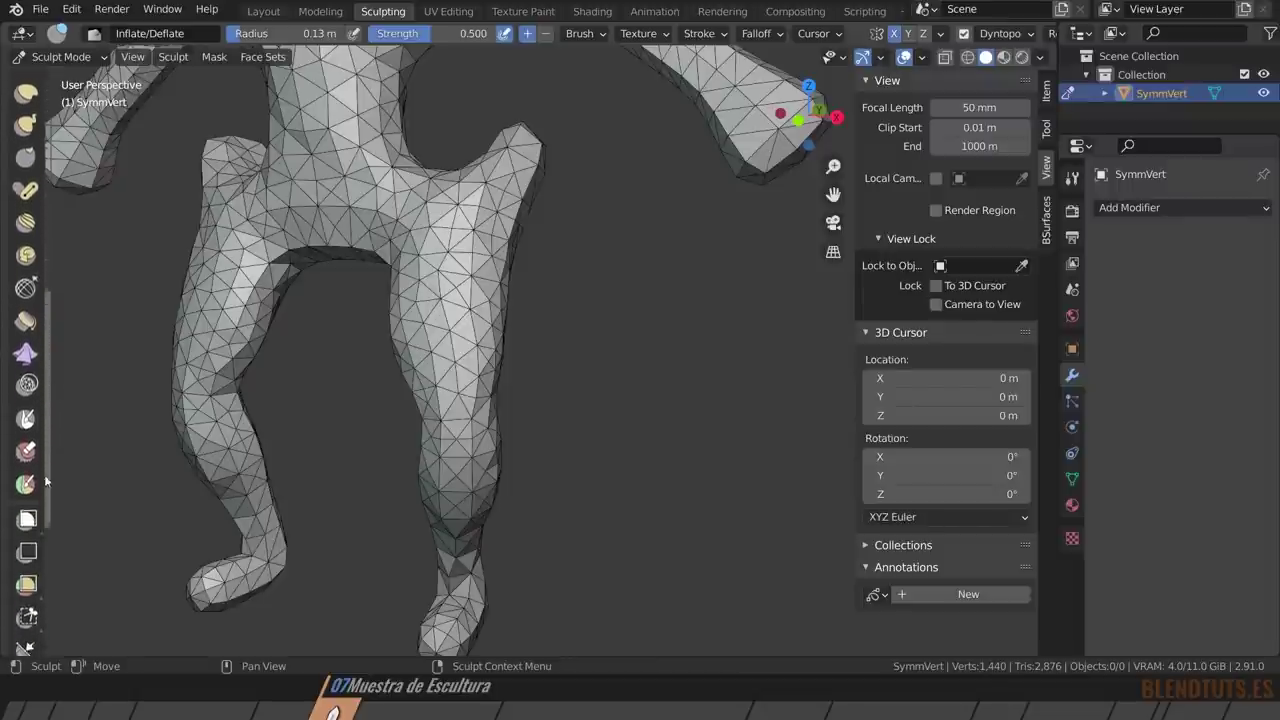
{"action": "scroll", "coordinate": [36, 585], "scroll_direction": "up", "scroll_amount": 10}
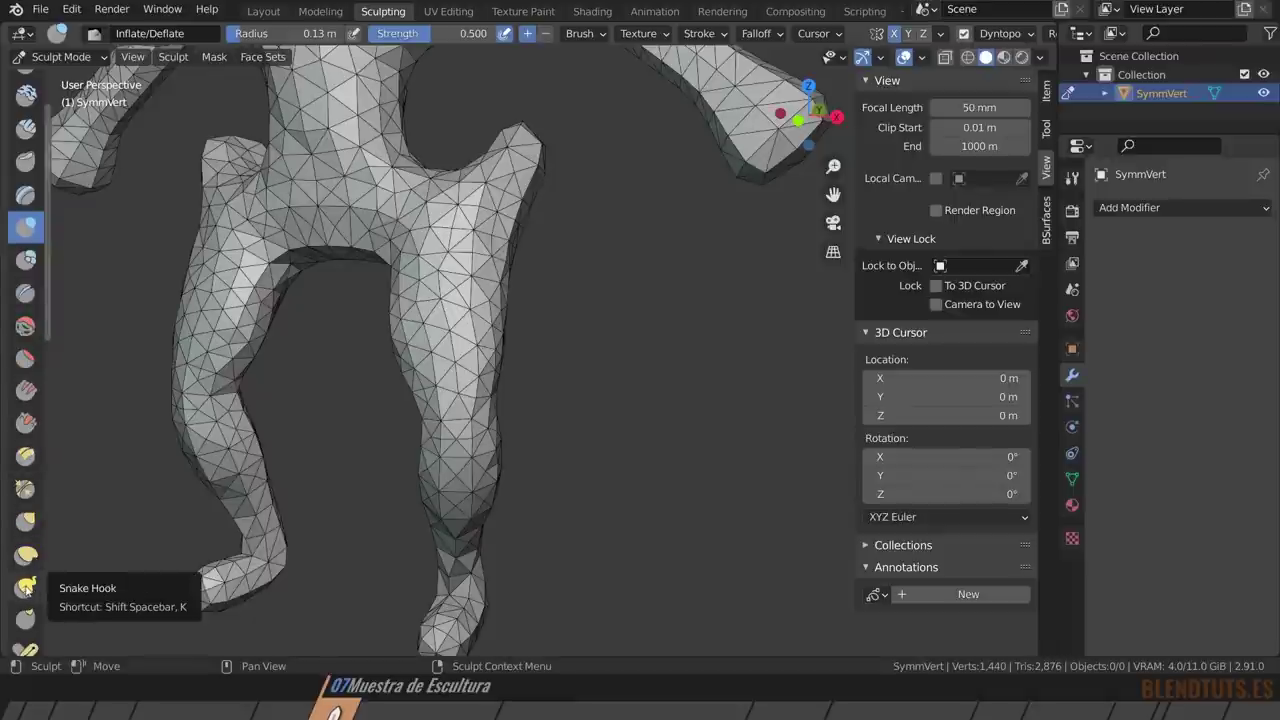
With the Grab brush, pull the crotch mesh and the horn-like peak atop the right leg.
{"action": "left_click", "coordinate": [27, 522]}
{"action": "left_click_drag", "start_coordinate": [463, 207], "coordinate": [455, 200]}
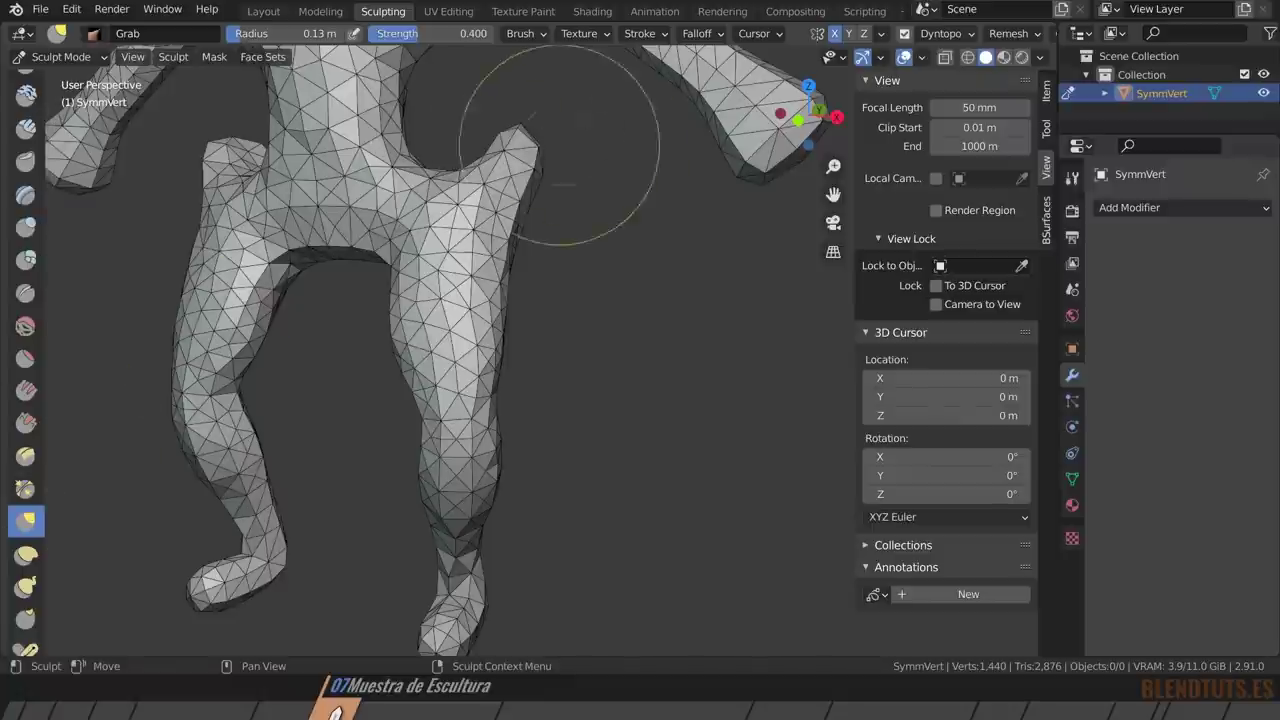
{"action": "left_click_drag", "start_coordinate": [559, 144], "coordinate": [522, 168]}
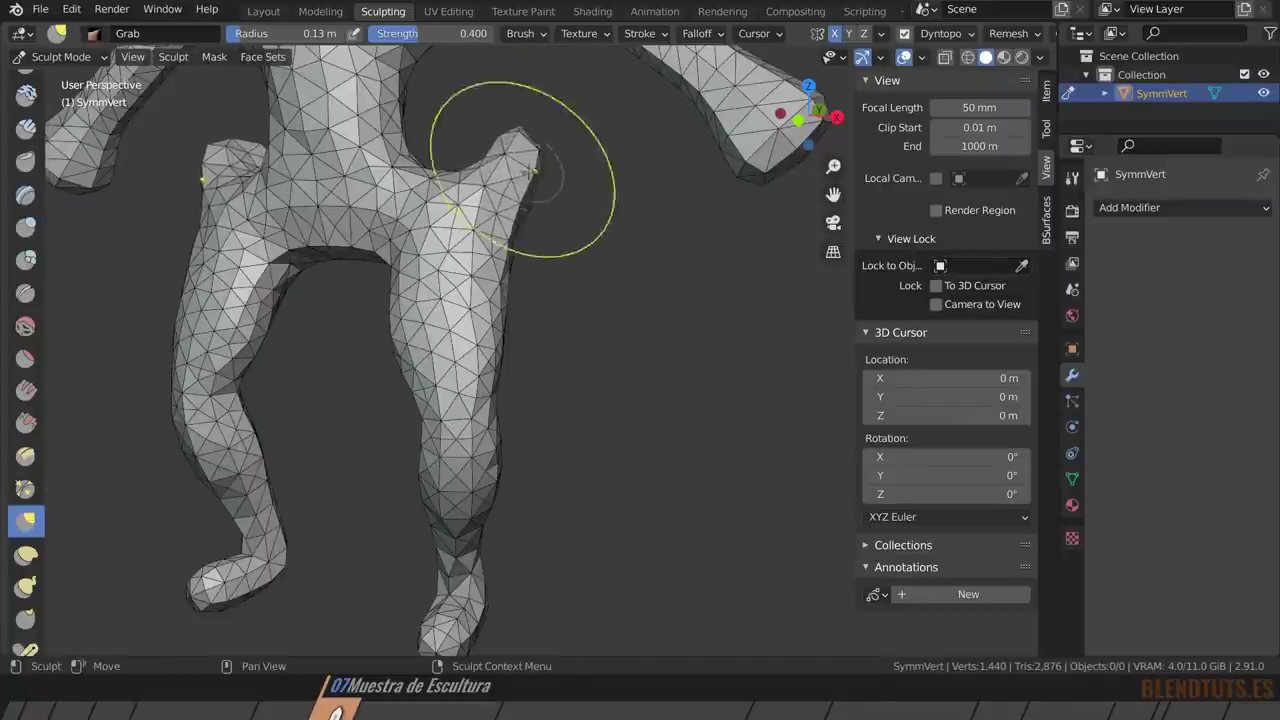
{"action": "left_click_drag", "start_coordinate": [343, 243], "coordinate": [325, 280]}
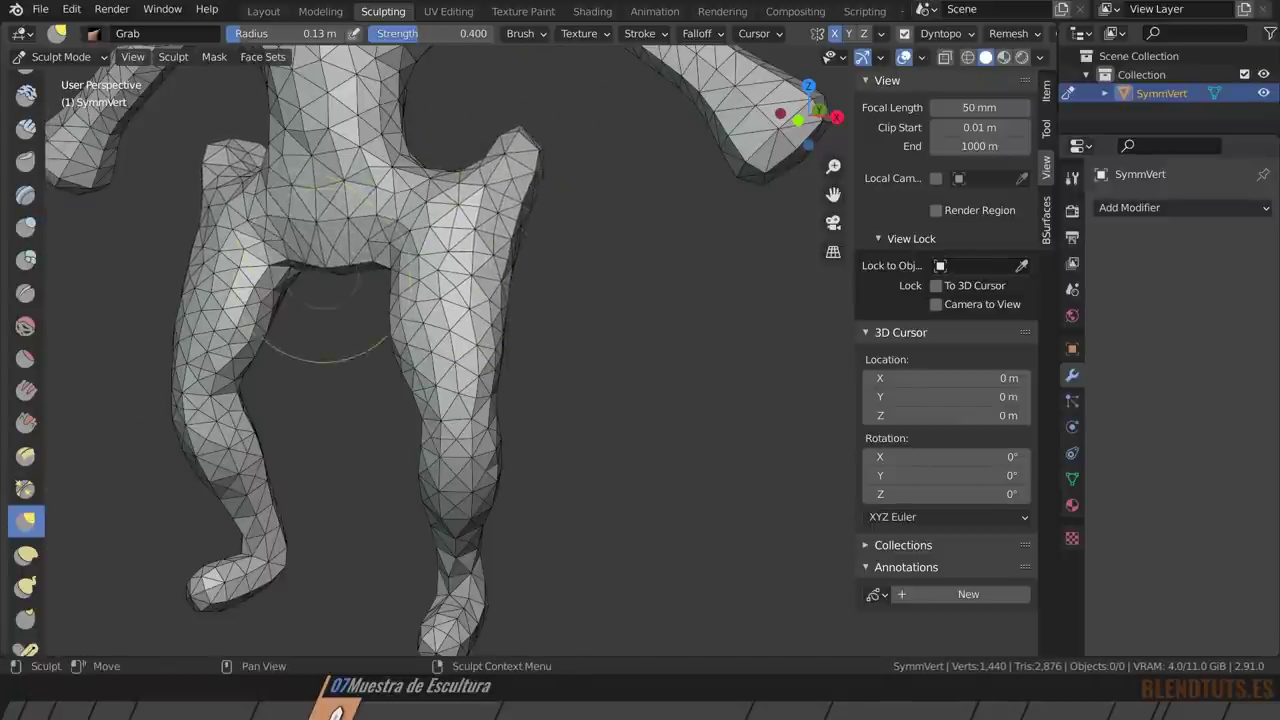
{"action": "left_click_drag", "start_coordinate": [346, 216], "coordinate": [348, 213]}
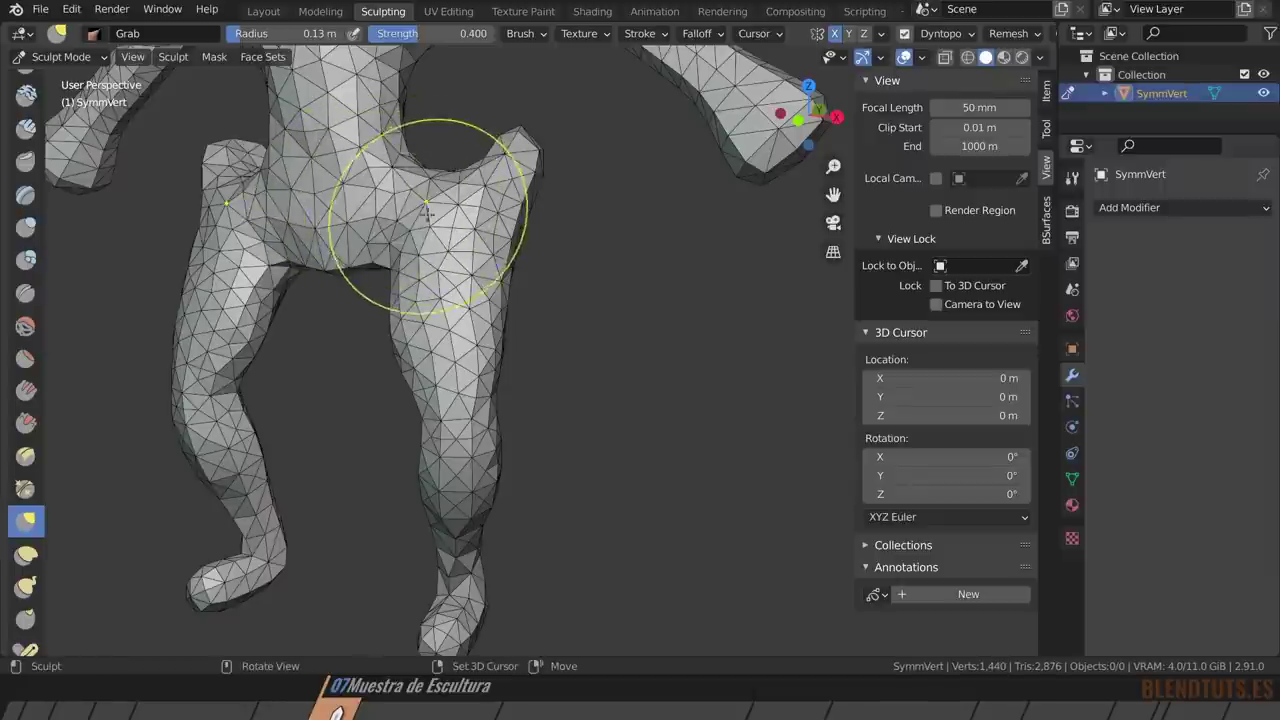
{"action": "middle_click_drag", "start_coordinate": [427, 213], "coordinate": [320, 230]}
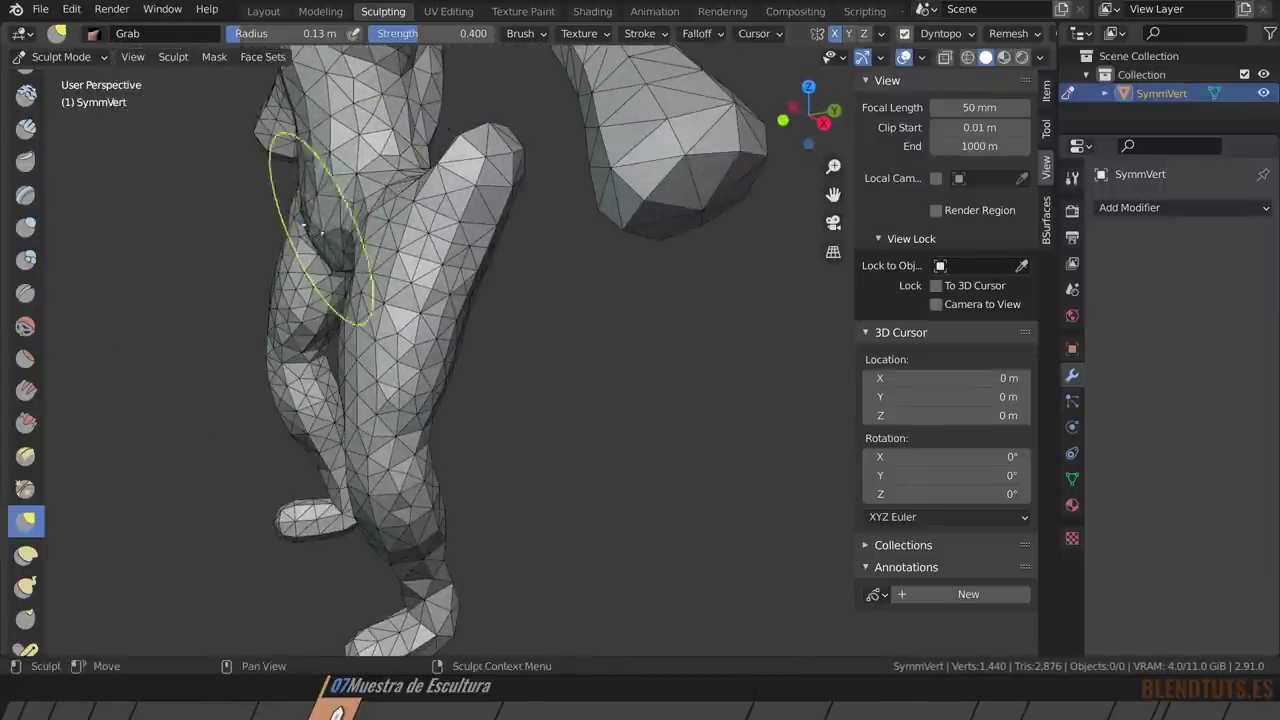
{"action": "middle_click_drag", "start_coordinate": [557, 300], "coordinate": [488, 230]}
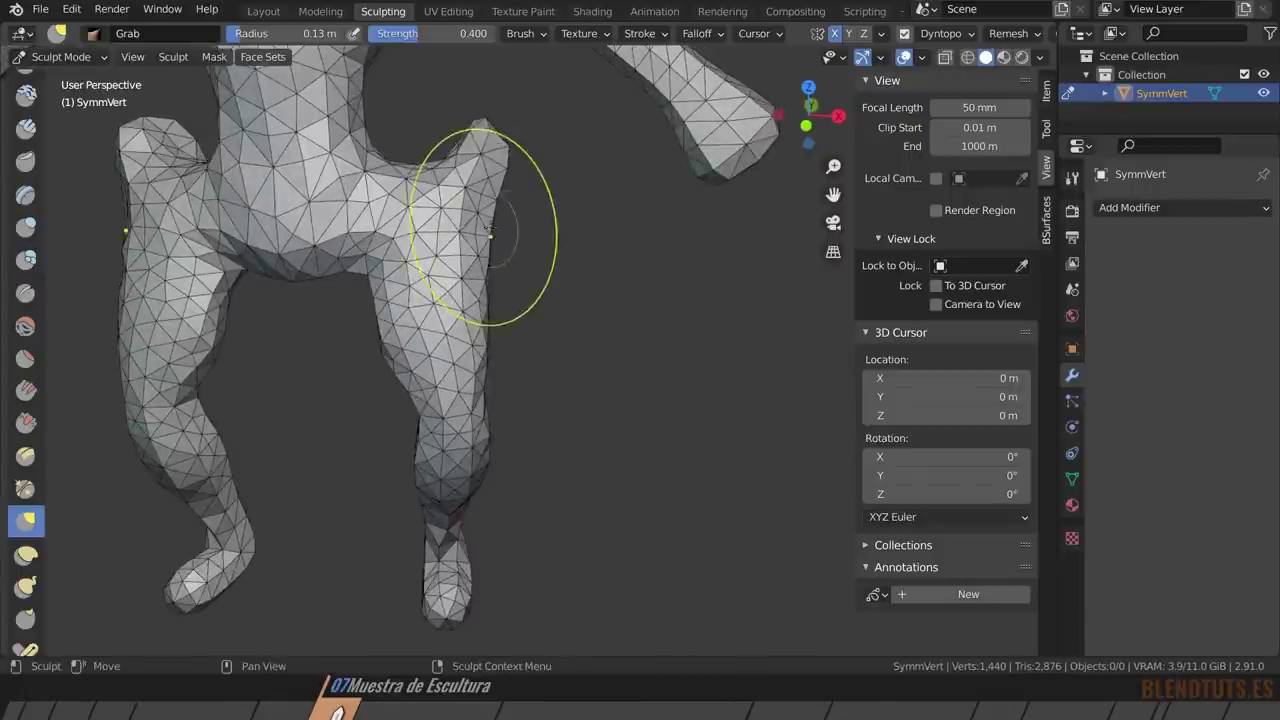
{"action": "left_click_drag", "start_coordinate": [488, 232], "coordinate": [549, 237]}
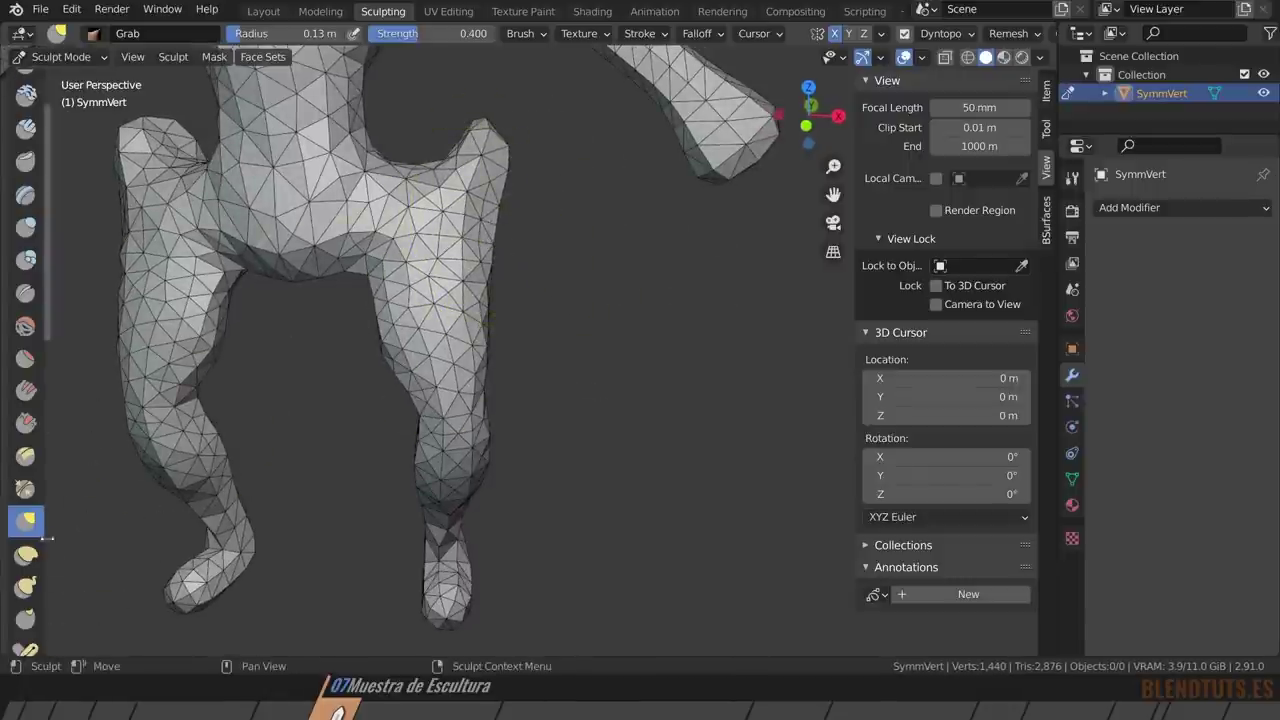
Switch to the Snake Hook brush with a 0.054 m radius.
{"action": "left_click", "coordinate": [27, 588]}
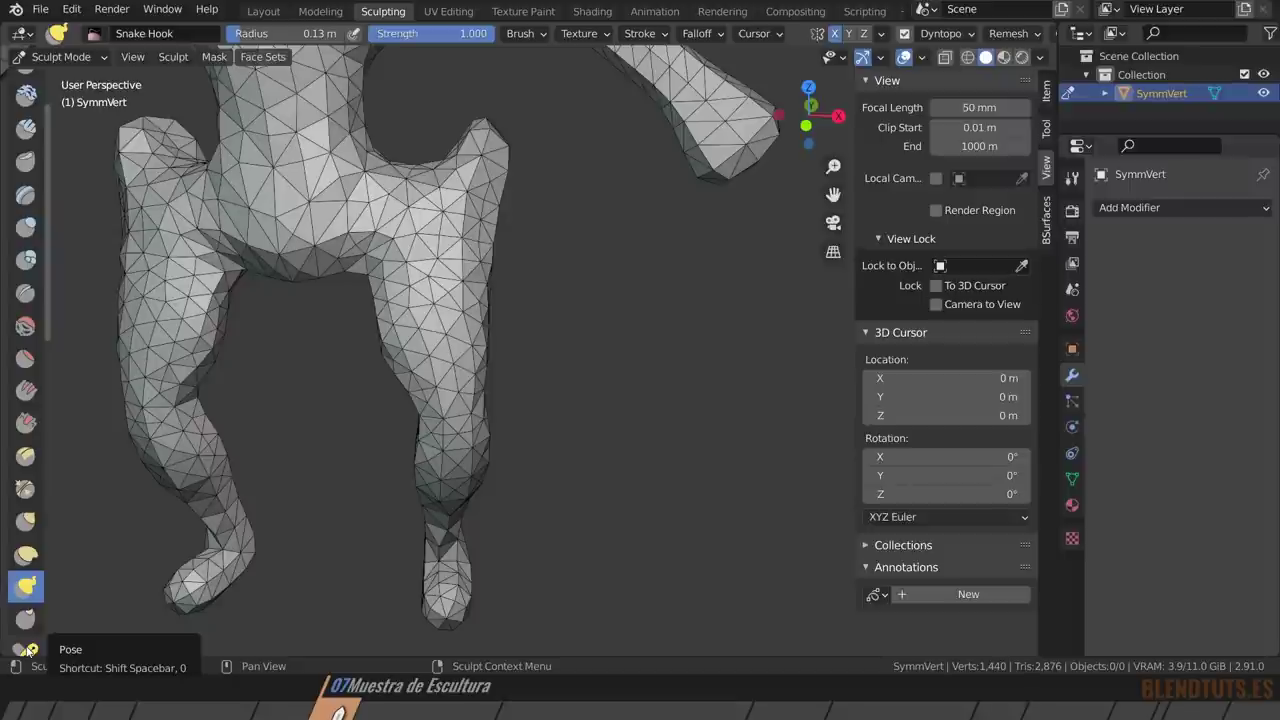
{"action": "key", "text": "f"}
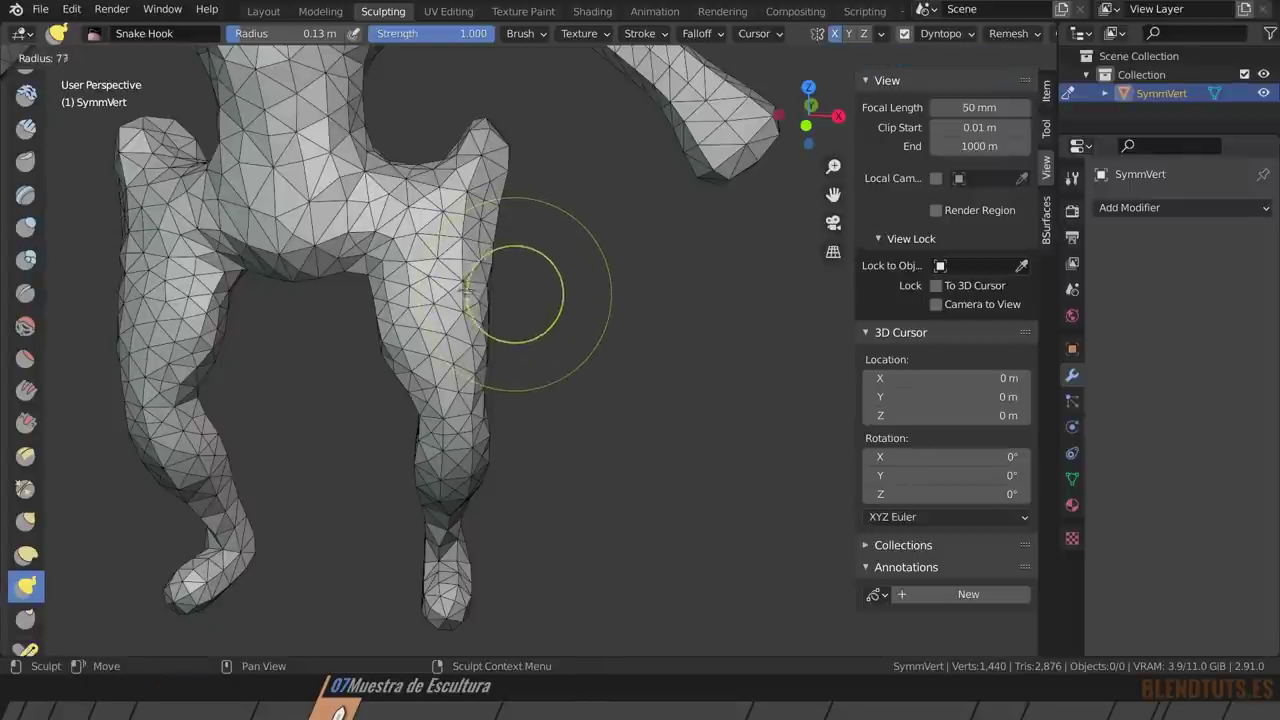
{"action": "left_click", "coordinate": [475, 293]}
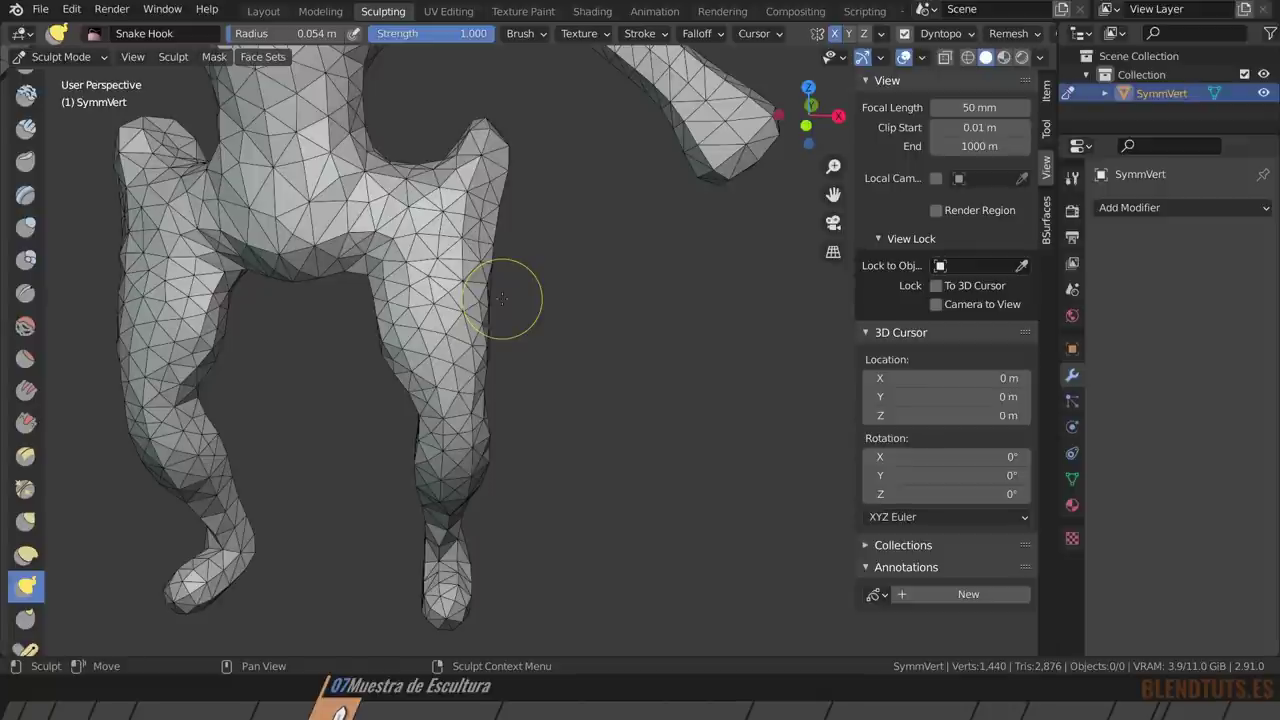
Pull two short horns up from the top of the head and show the Remesh settings.
{"action": "mouse_move", "coordinate": [510, 175]}
{"action": "middle_mouse_down", "text": "shift"}
{"action": "mouse_move", "coordinate": [465, 357]}
{"action": "mouse_move", "coordinate": [500, 205]}
{"action": "middle_mouse_up", "text": "shift"}
{"action": "scroll", "coordinate": [465, 357], "scroll_direction": "down", "scroll_amount": 2}
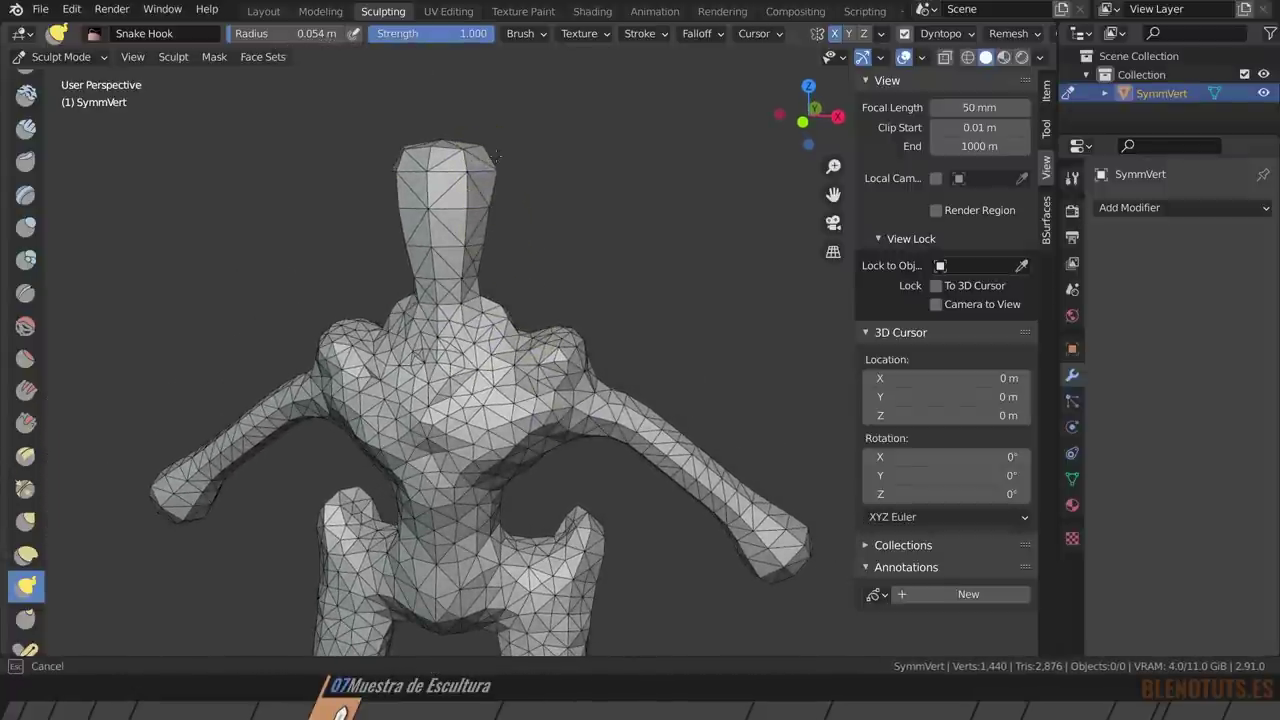
{"action": "scroll", "coordinate": [500, 148], "scroll_direction": "up", "scroll_amount": 2}
{"action": "scroll", "coordinate": [500, 148], "scroll_direction": "up", "scroll_amount": 2}
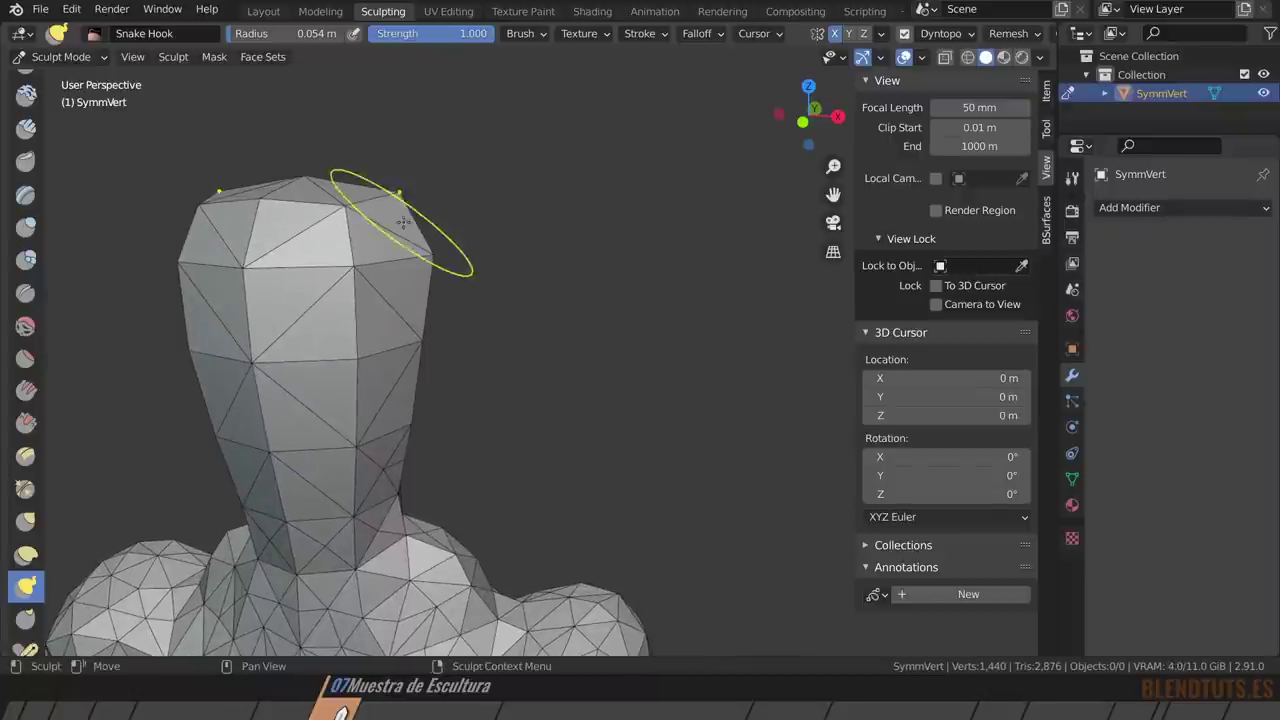
{"action": "mouse_move", "coordinate": [390, 205]}
{"action": "left_mouse_down"}
{"action": "mouse_move", "coordinate": [455, 190]}
{"action": "mouse_move", "coordinate": [463, 110]}
{"action": "mouse_move", "coordinate": [457, 143]}
{"action": "left_mouse_up"}
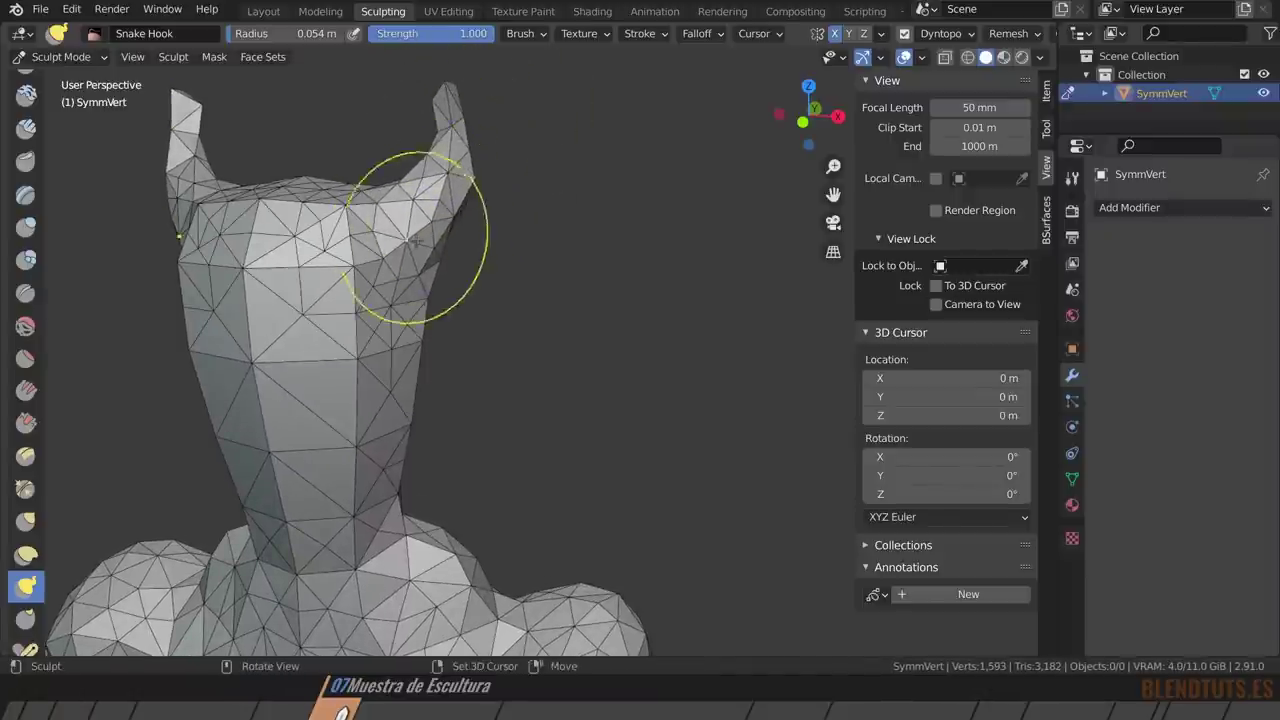
{"action": "left_click", "coordinate": [1008, 34]}
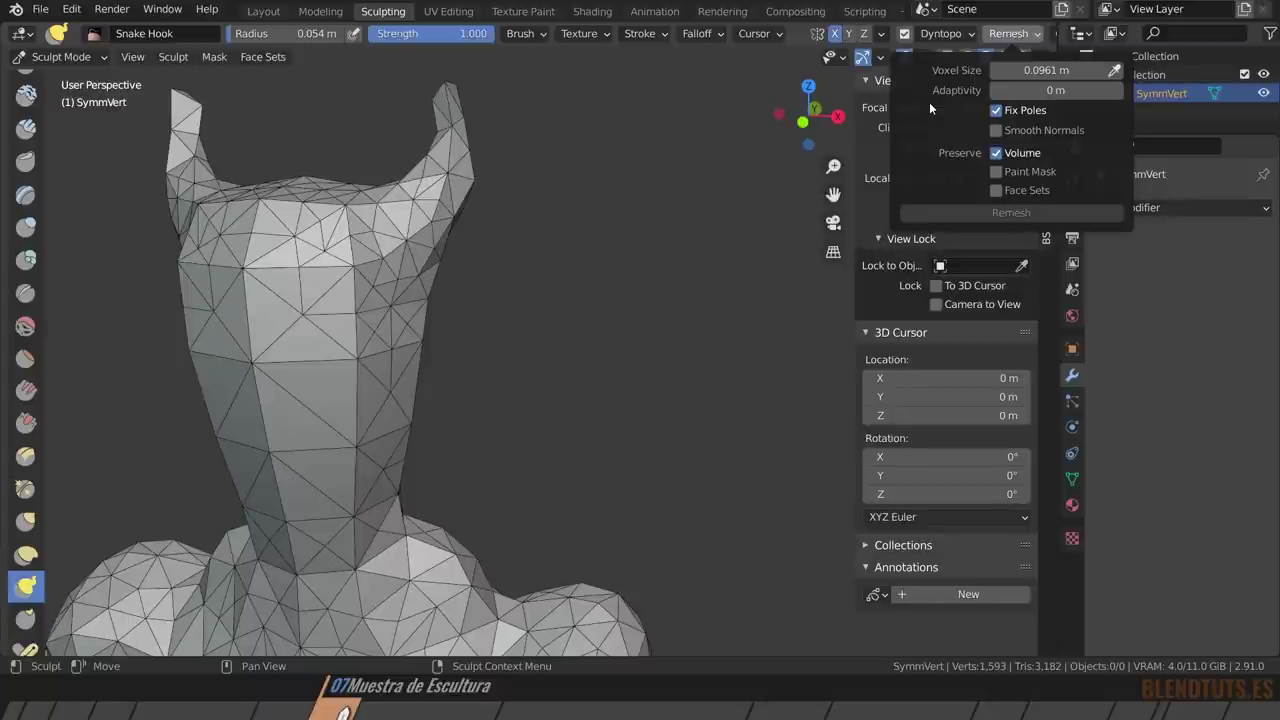
Try pulling the horn tips upward twice and undo both attempts.
{"action": "middle_click_drag", "start_coordinate": [486, 166], "coordinate": [486, 300]}
{"action": "mouse_move", "coordinate": [505, 310]}
{"action": "left_mouse_down"}
{"action": "mouse_move", "coordinate": [520, 233]}
{"action": "mouse_move", "coordinate": [500, 200]}
{"action": "left_mouse_up"}
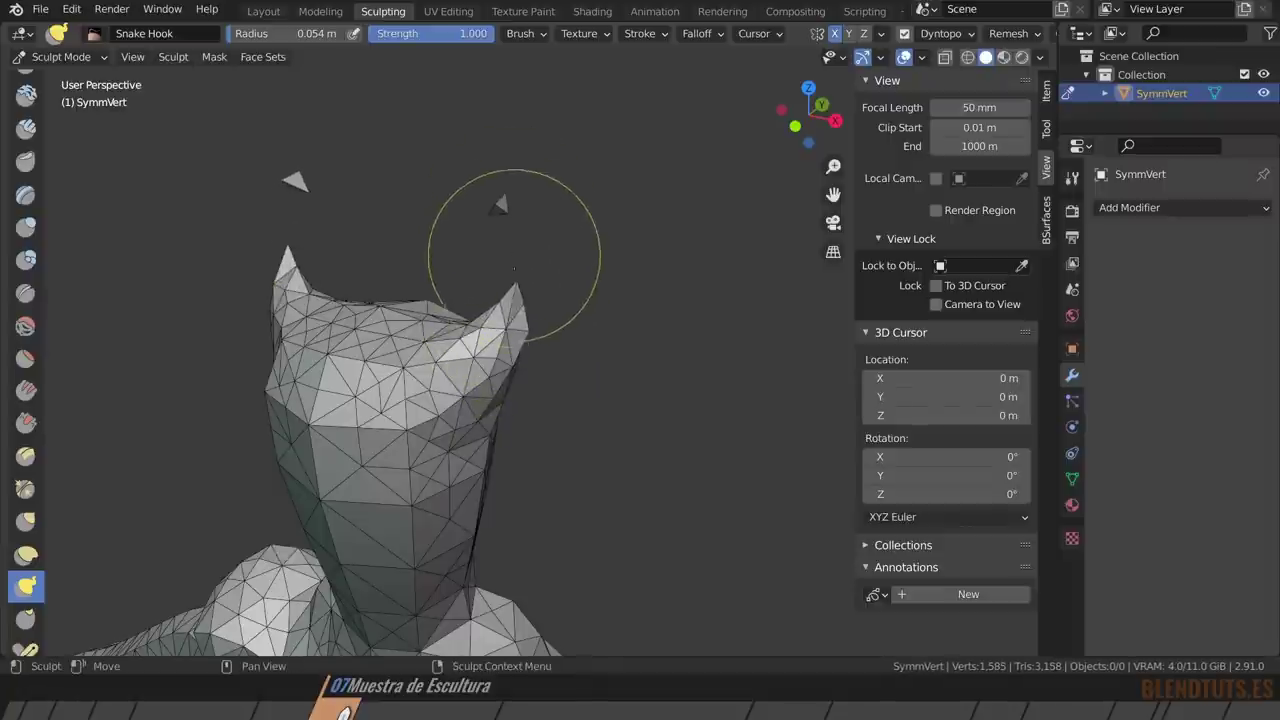
{"action": "key", "text": "ctrl+z"}
{"action": "left_click_drag", "start_coordinate": [504, 266], "coordinate": [506, 231]}
{"action": "key", "text": "ctrl+z"}
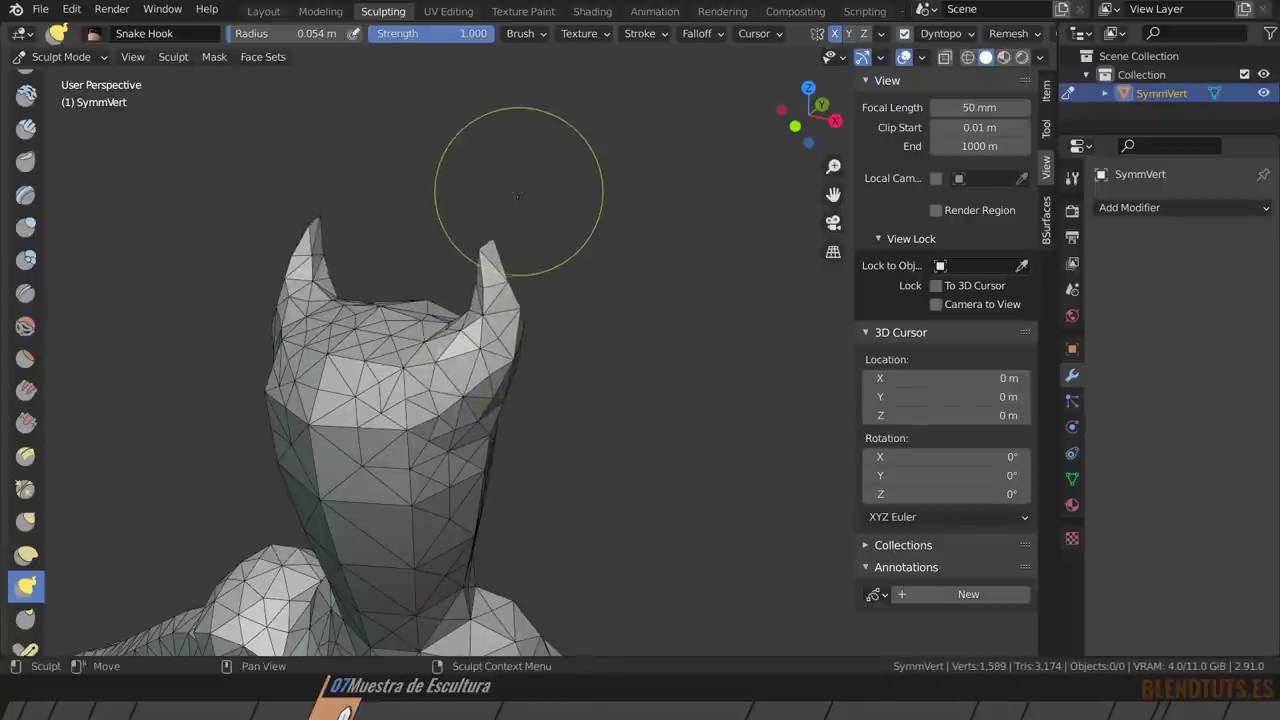
With Dyntopo enabled, lengthen the horns and curve their tips upward and outward.
{"action": "left_click", "coordinate": [1008, 33]}
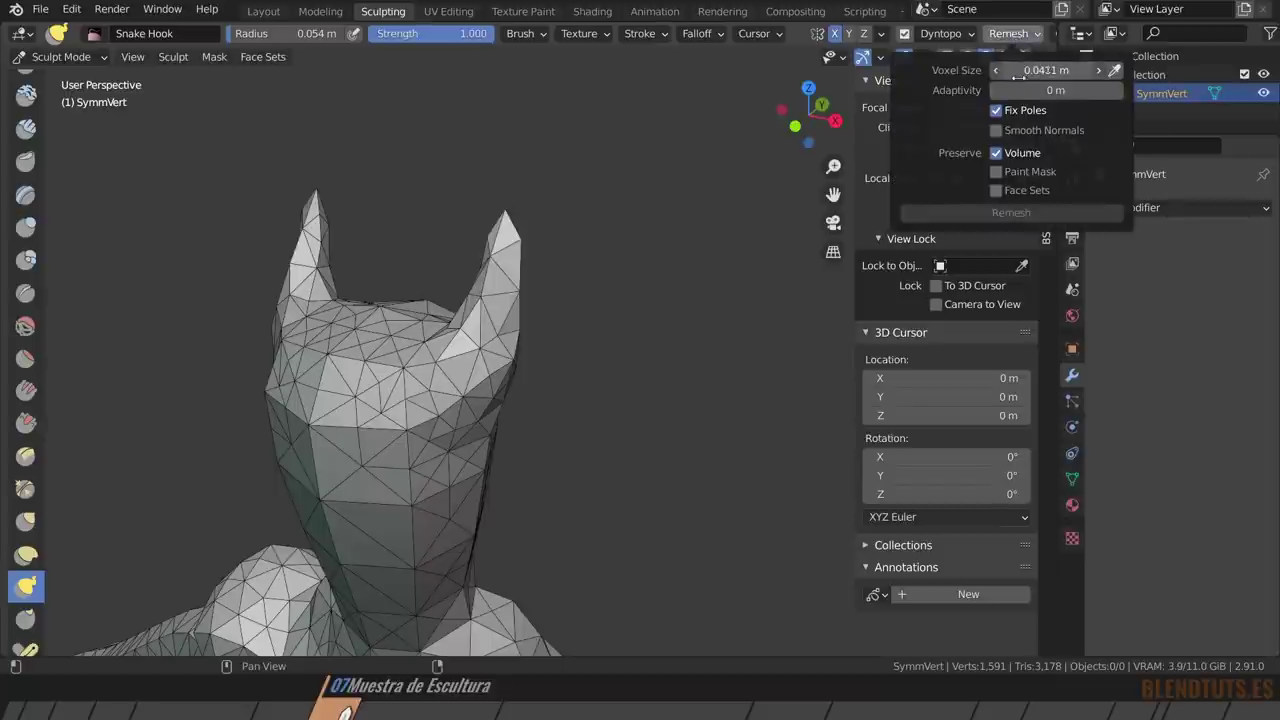
{"action": "left_click", "coordinate": [940, 33]}
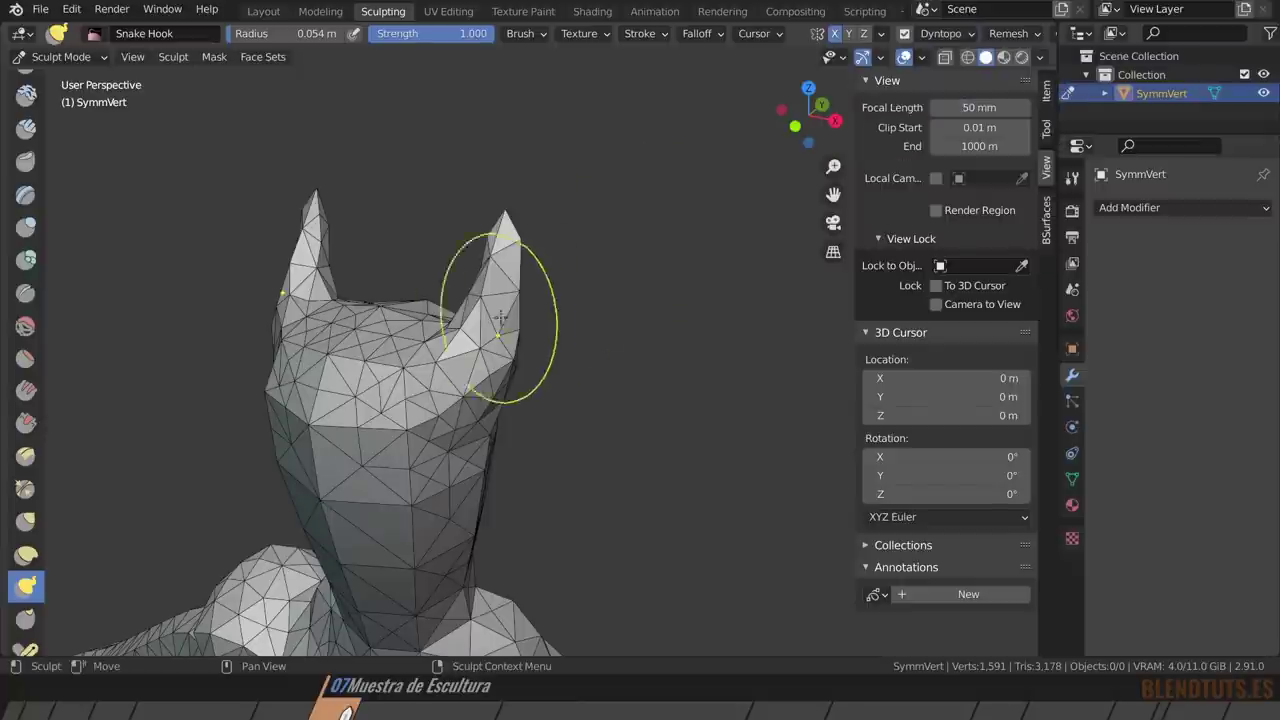
{"action": "left_click_drag", "start_coordinate": [492, 330], "coordinate": [498, 300]}
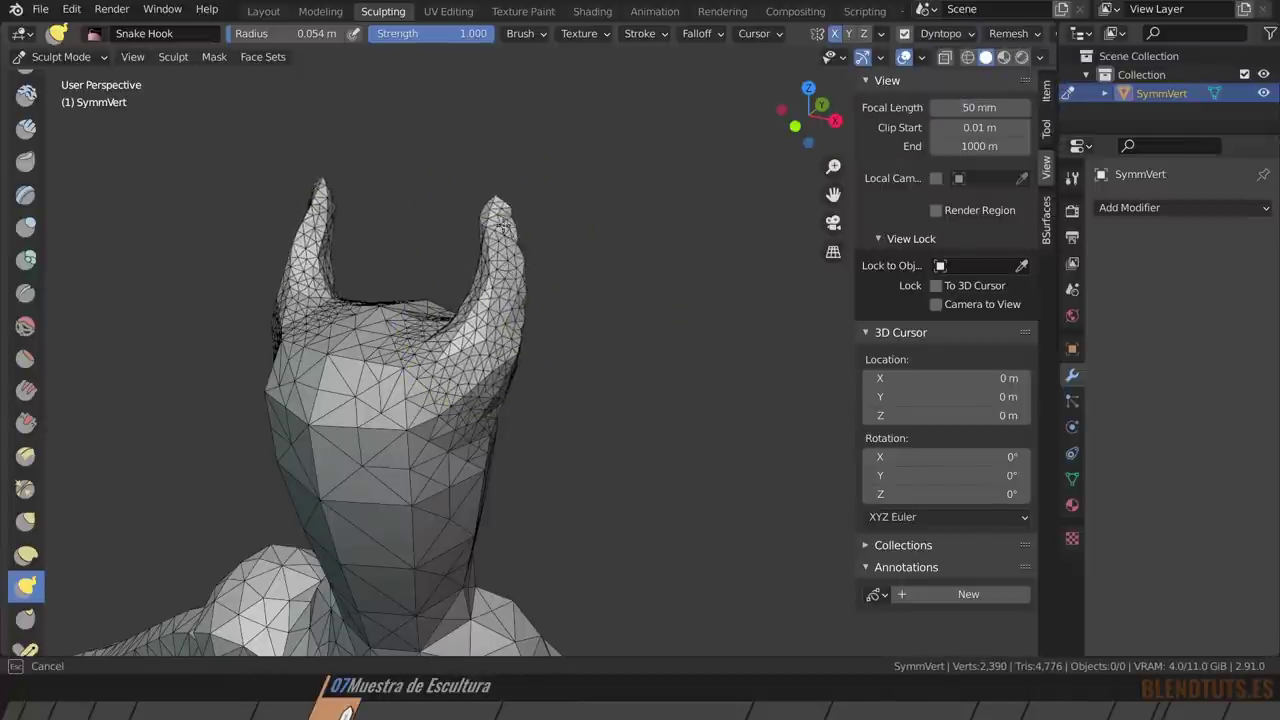
{"action": "left_click_drag", "start_coordinate": [495, 195], "coordinate": [555, 168]}
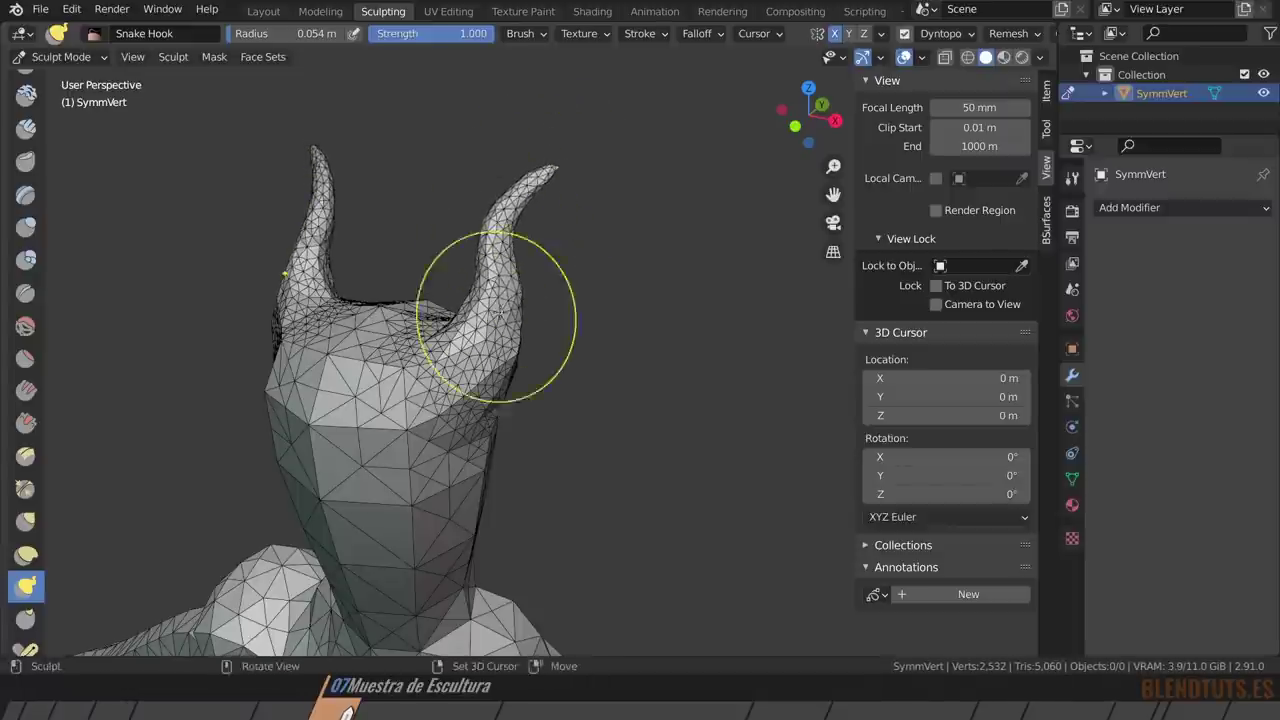
{"action": "middle_click_drag", "start_coordinate": [485, 368], "coordinate": [469, 312]}
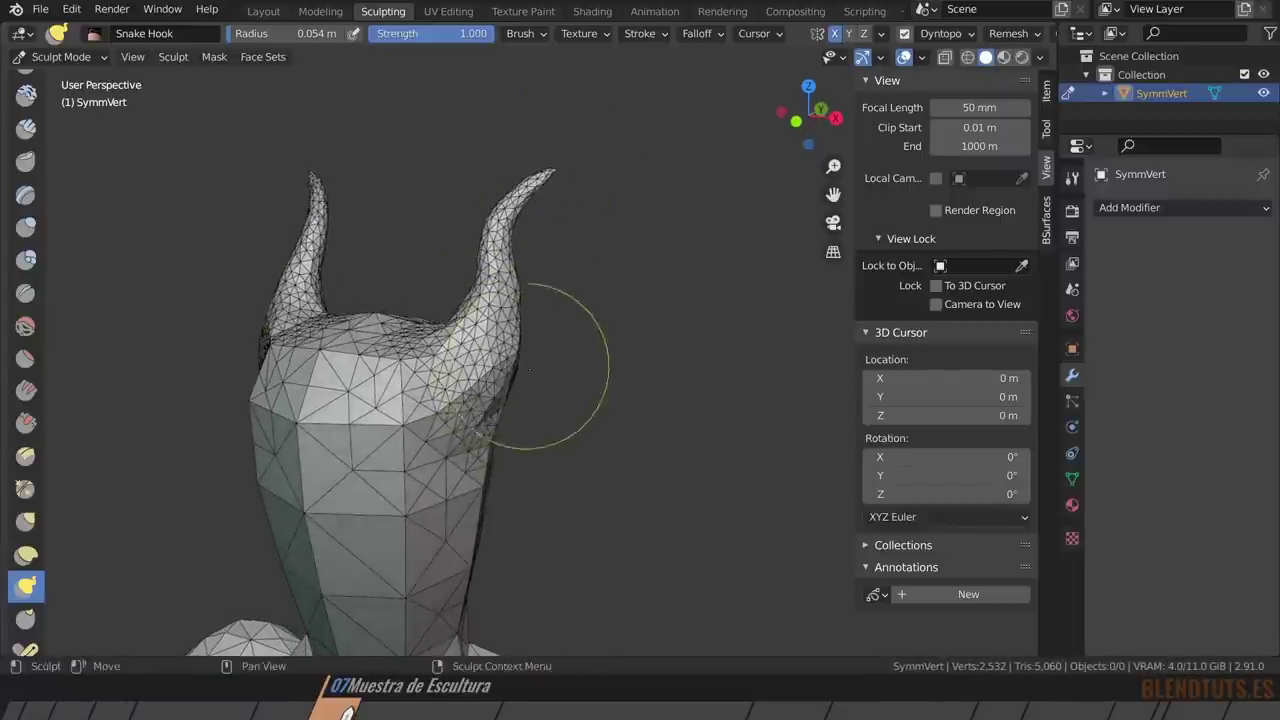
Enlarge the Snake Hook brush to 0.11 m and pull the neck to the left.
{"action": "key", "text": "f"}
{"action": "left_click", "coordinate": [486, 330]}
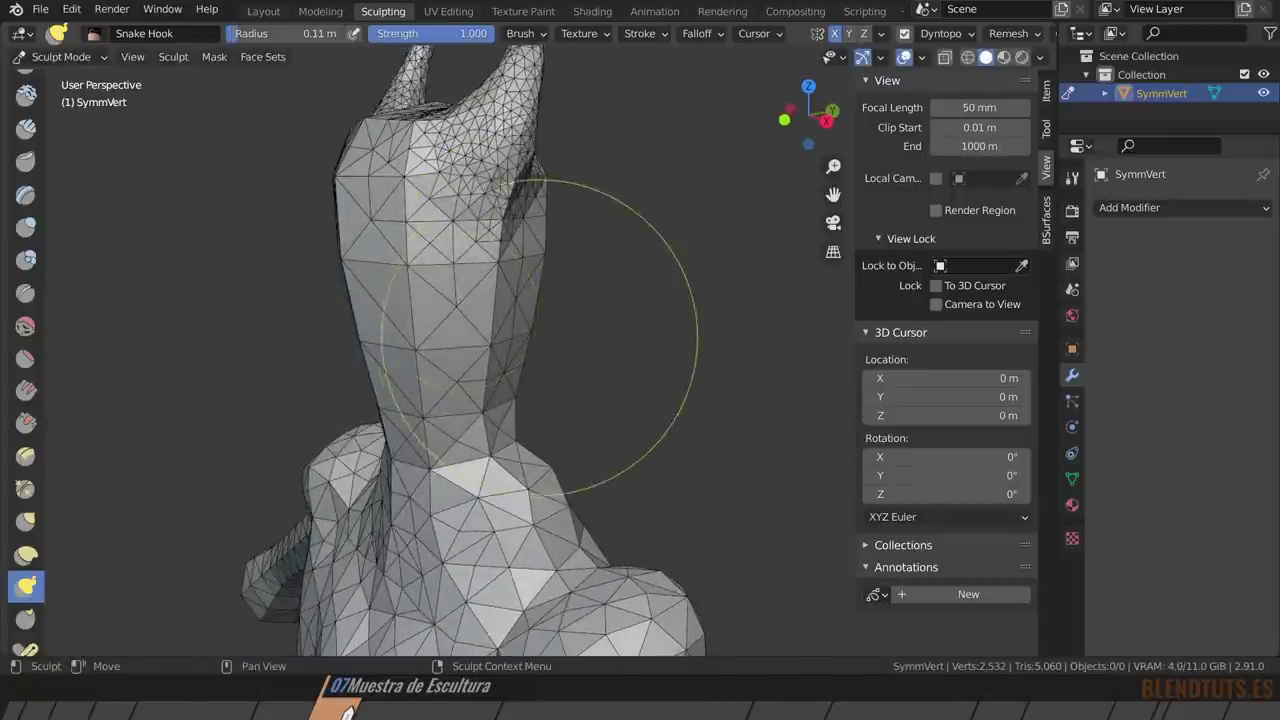
{"action": "mouse_move", "coordinate": [385, 343]}
{"action": "left_mouse_down"}
{"action": "mouse_move", "coordinate": [347, 378]}
{"action": "mouse_move", "coordinate": [389, 391]}
{"action": "mouse_move", "coordinate": [314, 329]}
{"action": "mouse_move", "coordinate": [331, 420]}
{"action": "mouse_move", "coordinate": [360, 403]}
{"action": "mouse_move", "coordinate": [330, 380]}
{"action": "mouse_move", "coordinate": [400, 386]}
{"action": "mouse_move", "coordinate": [343, 329]}
{"action": "mouse_move", "coordinate": [400, 333]}
{"action": "left_mouse_up"}
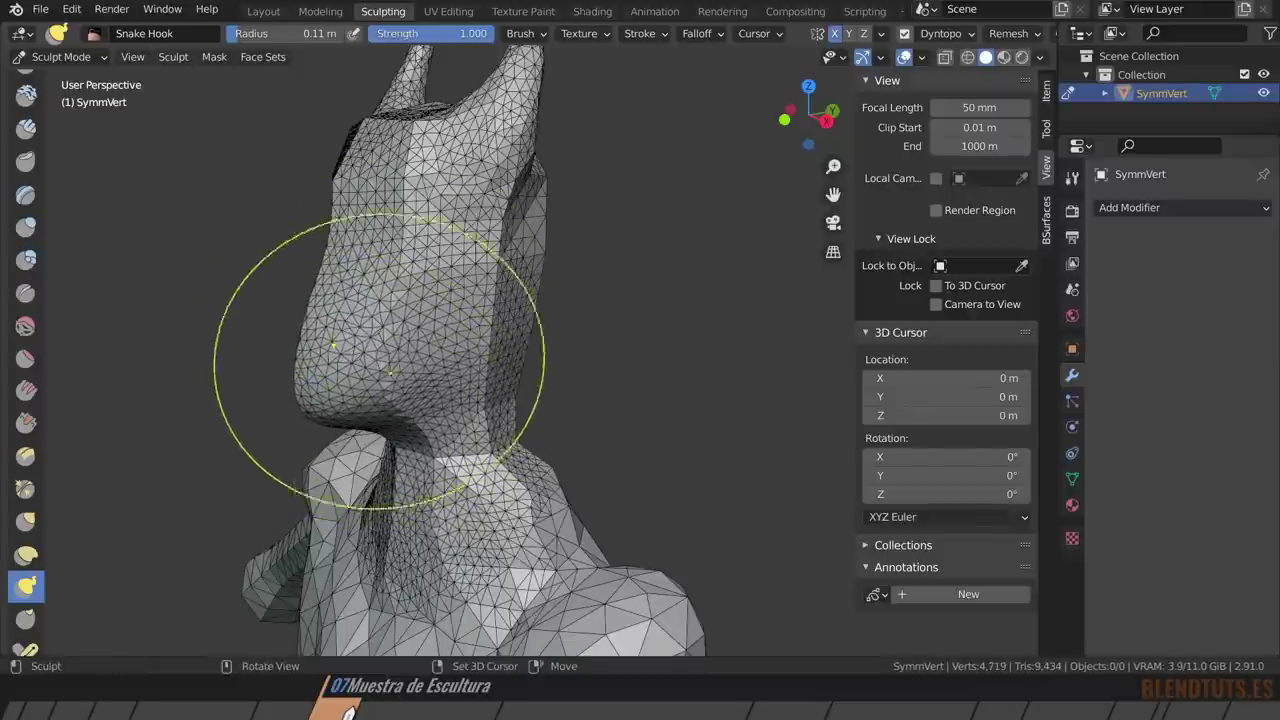
{"action": "middle_click_drag", "start_coordinate": [560, 232], "coordinate": [749, 229]}
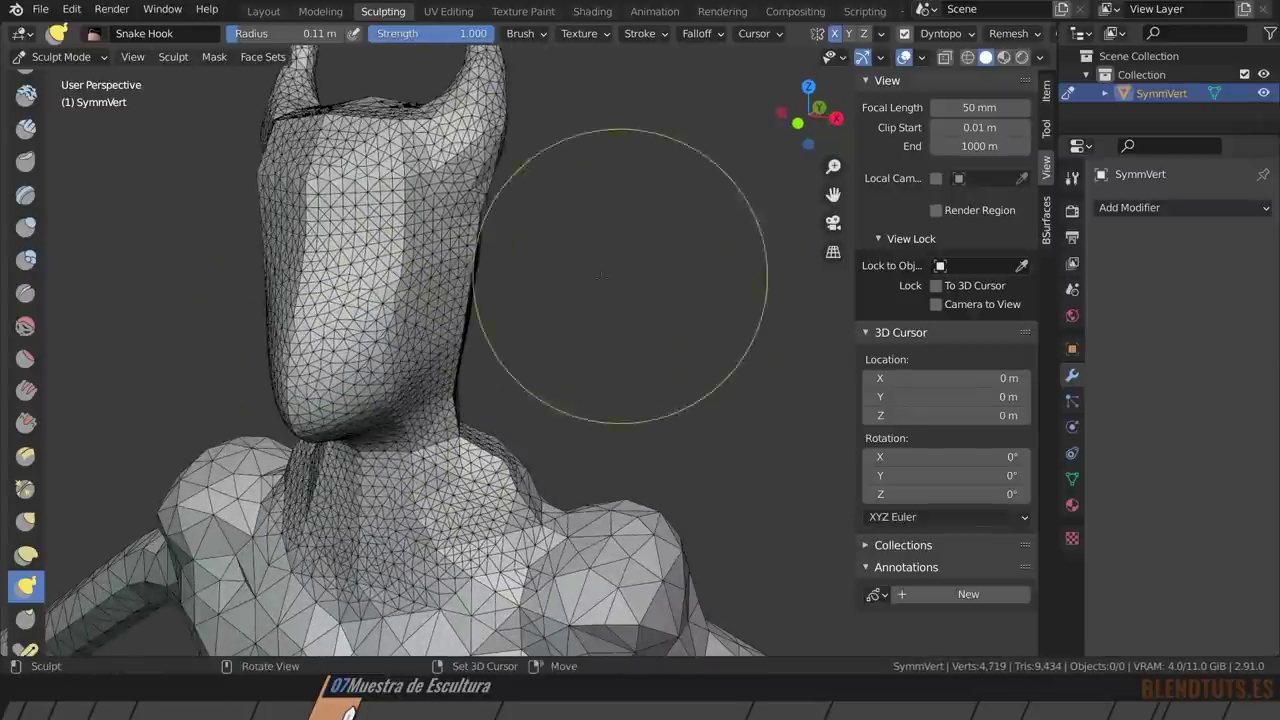
{"action": "mouse_move", "coordinate": [300, 271]}
{"action": "middle_mouse_down"}
{"action": "mouse_move", "coordinate": [360, 280]}
{"action": "mouse_move", "coordinate": [400, 329]}
{"action": "mouse_move", "coordinate": [633, 371]}
{"action": "mouse_move", "coordinate": [543, 357]}
{"action": "middle_mouse_up"}
Shrink the brush to 0.057 m and pull a curved spike out of the shoulder.
{"action": "key", "text": "f"}
{"action": "left_click", "coordinate": [363, 334]}
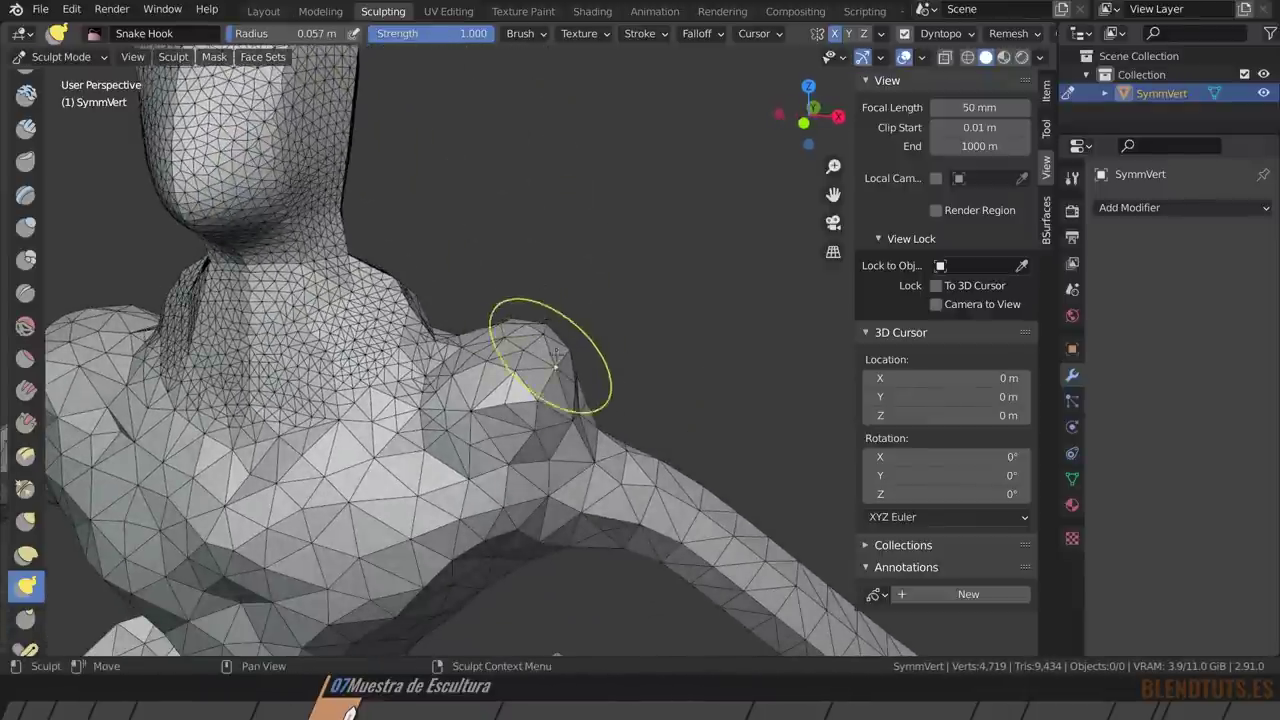
{"action": "mouse_move", "coordinate": [543, 357]}
{"action": "left_mouse_down"}
{"action": "mouse_move", "coordinate": [634, 380]}
{"action": "mouse_move", "coordinate": [705, 265]}
{"action": "mouse_move", "coordinate": [677, 237]}
{"action": "left_mouse_up"}
{"action": "left_click_drag", "start_coordinate": [657, 294], "coordinate": [629, 329]}
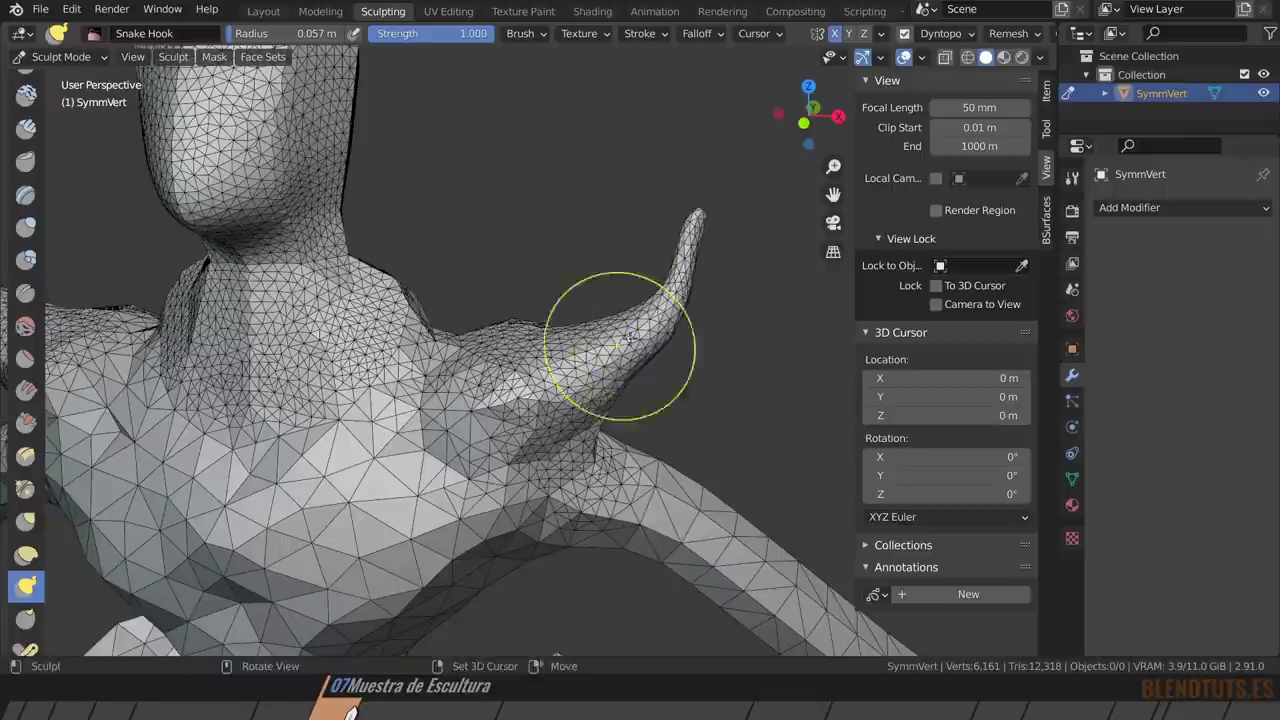
{"action": "scroll", "coordinate": [514, 380], "scroll_direction": "down", "scroll_amount": 5}
{"action": "mouse_move", "coordinate": [557, 443]}
{"action": "middle_mouse_down"}
{"action": "mouse_move", "coordinate": [600, 440]}
{"action": "mouse_move", "coordinate": [629, 286]}
{"action": "mouse_move", "coordinate": [655, 320]}
{"action": "mouse_move", "coordinate": [608, 349]}
{"action": "mouse_move", "coordinate": [534, 320]}
{"action": "mouse_move", "coordinate": [558, 410]}
{"action": "middle_mouse_up"}
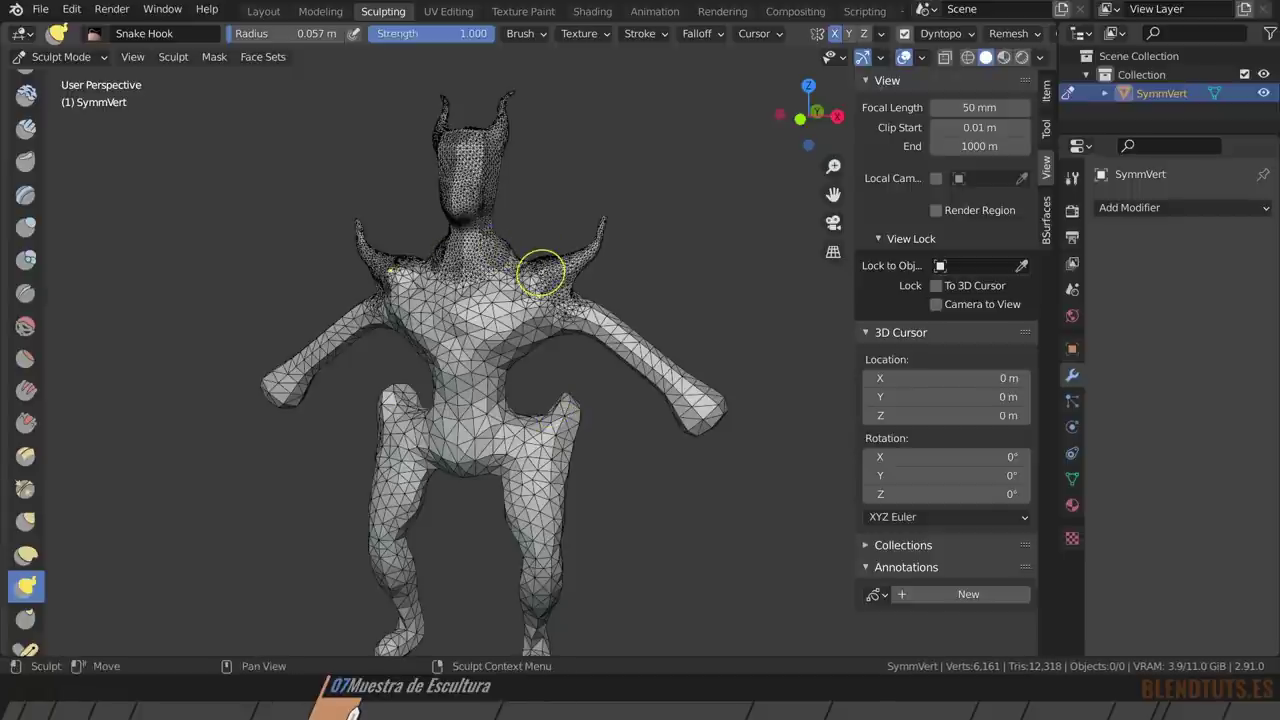
Drag the neck mesh down toward the chest.
{"action": "scroll", "coordinate": [541, 272], "scroll_direction": "up", "scroll_amount": 2}
{"action": "scroll", "coordinate": [541, 250], "scroll_direction": "up", "scroll_amount": 3}
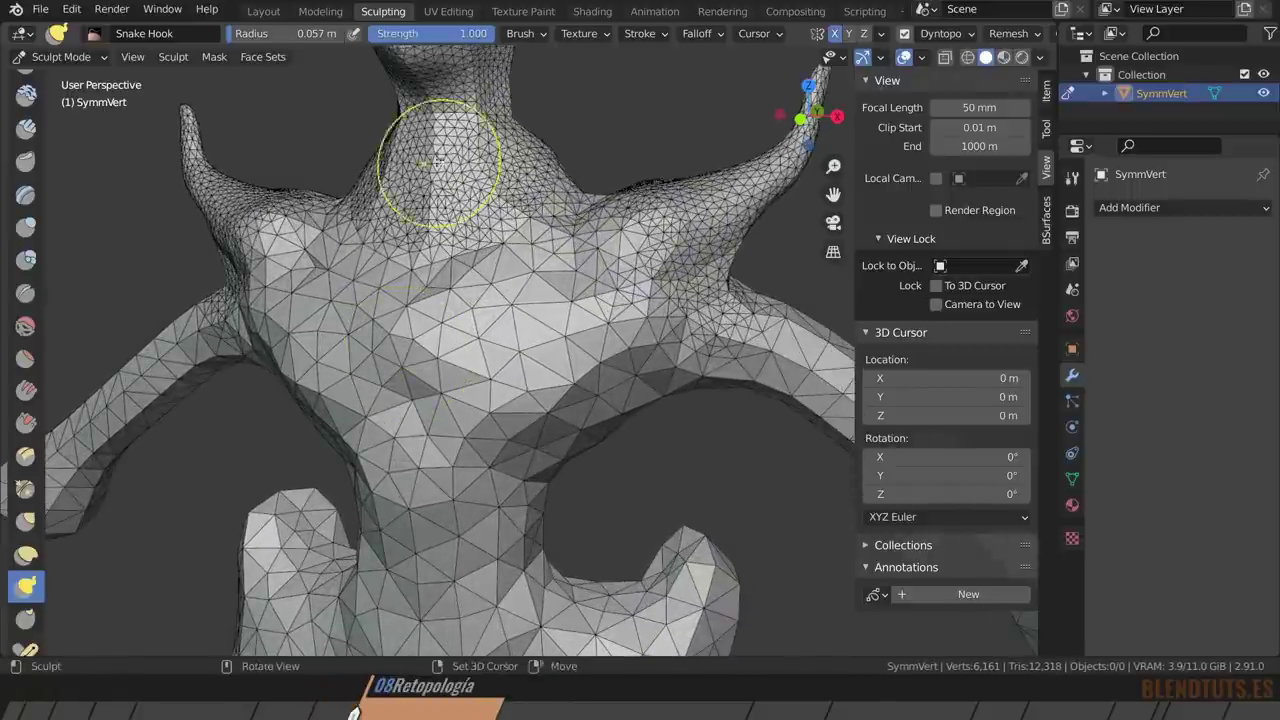
{"action": "left_click_drag", "start_coordinate": [437, 161], "coordinate": [427, 254]}
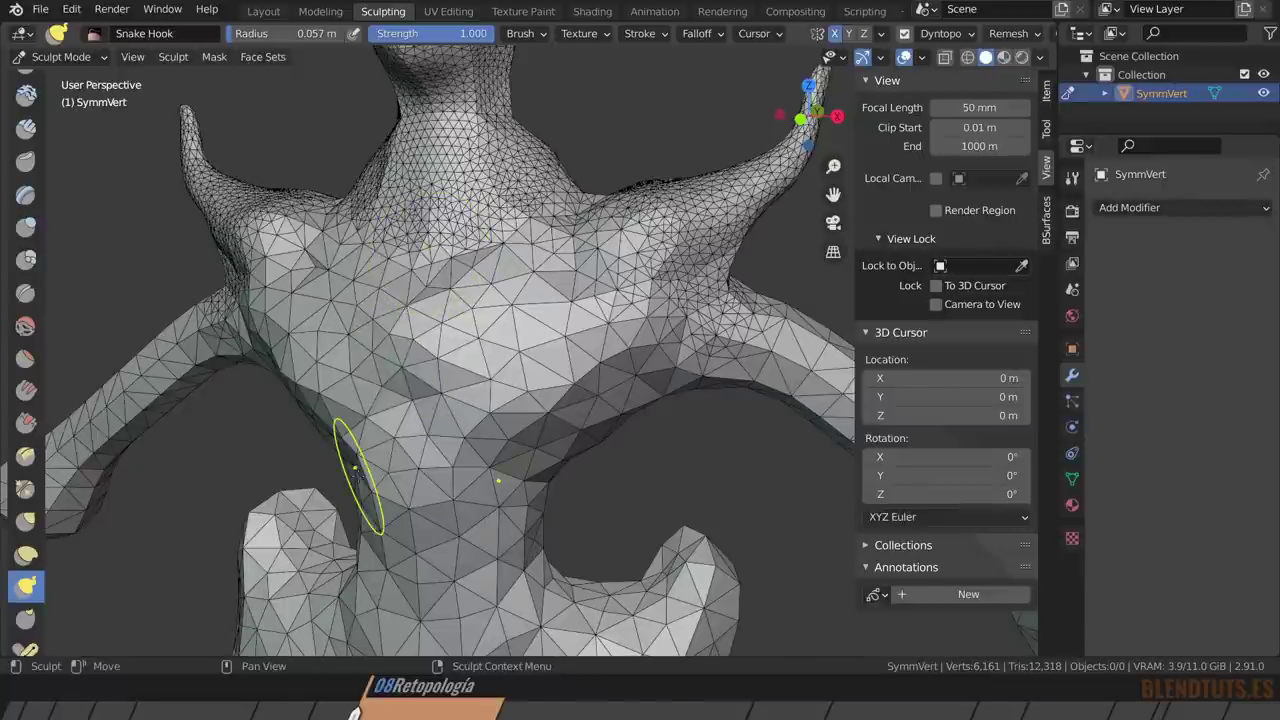
{"action": "scroll", "coordinate": [28, 500], "scroll_direction": "up", "scroll_amount": 2}
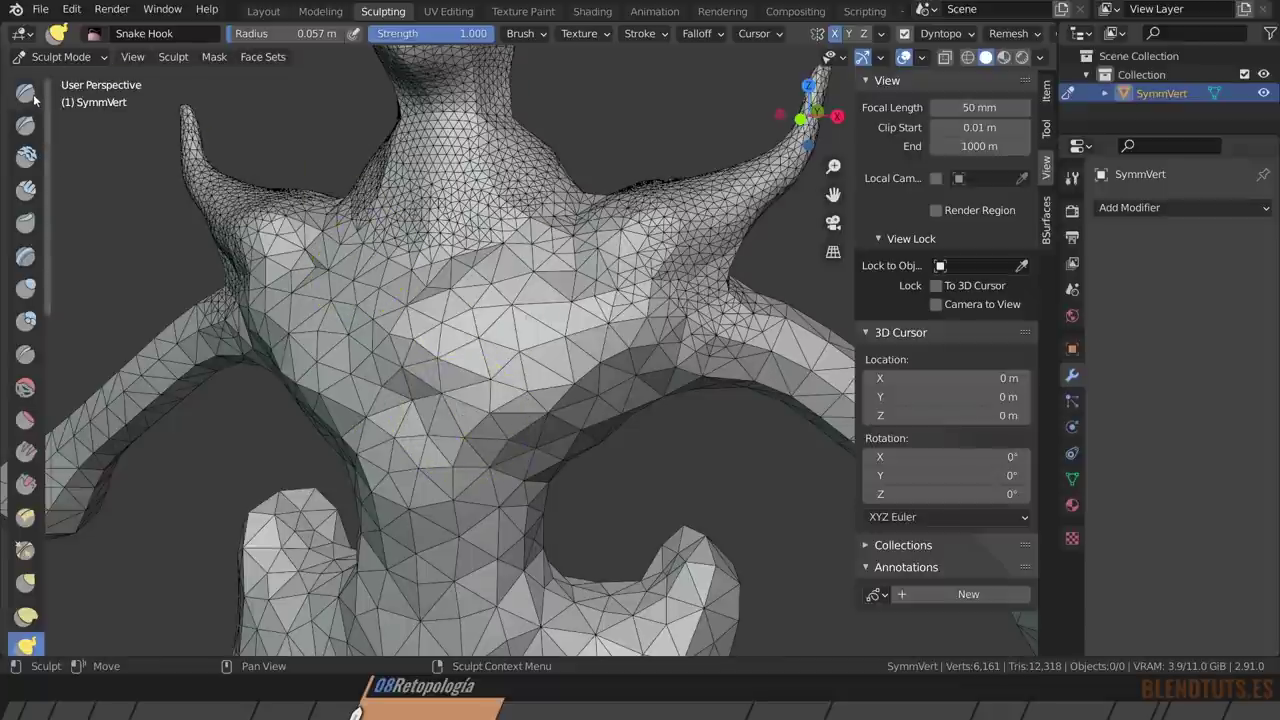
Return to Object Mode, deselect the figure, and frame the whole mesh.
{"action": "left_click", "coordinate": [62, 57]}
{"action": "left_click", "coordinate": [72, 77]}
{"action": "scroll", "coordinate": [440, 270], "scroll_direction": "down", "scroll_amount": 2}
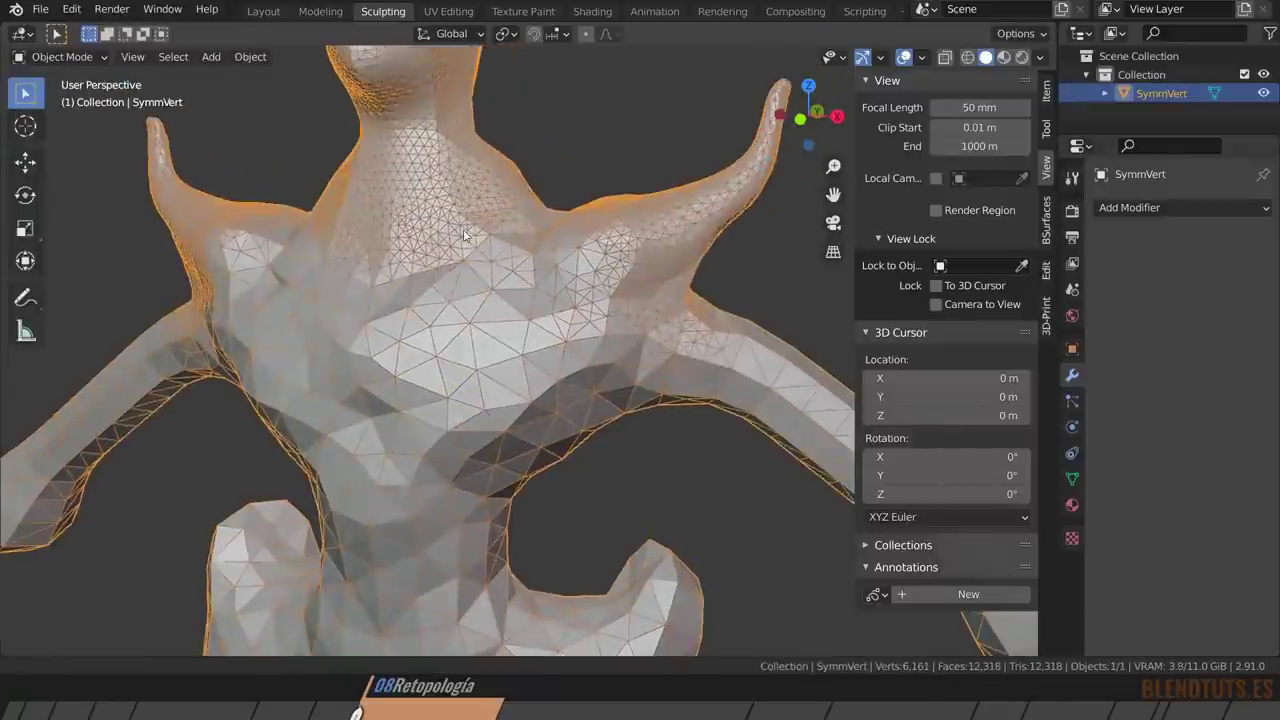
{"action": "key", "text": "alt+a"}
{"action": "scroll", "coordinate": [440, 270], "scroll_direction": "down", "scroll_amount": 3}
{"action": "scroll", "coordinate": [449, 277], "scroll_direction": "down", "scroll_amount": 1}
{"action": "scroll", "coordinate": [449, 277], "scroll_direction": "down", "scroll_amount": 2}
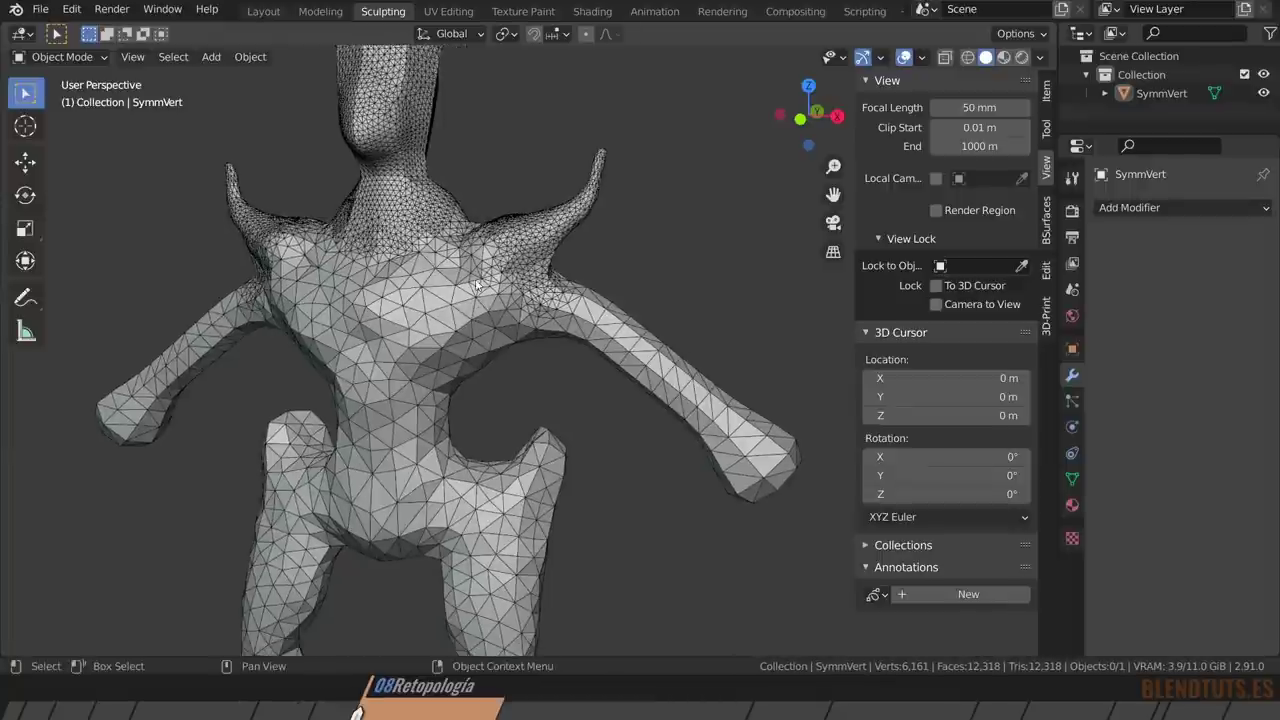
{"action": "scroll", "coordinate": [523, 337], "scroll_direction": "down", "scroll_amount": 1}
{"action": "key", "text": "Home"}
In the Layout workspace, apply Shade Smooth to the figure and bring up the Add menu.
{"action": "left_click", "coordinate": [263, 11]}
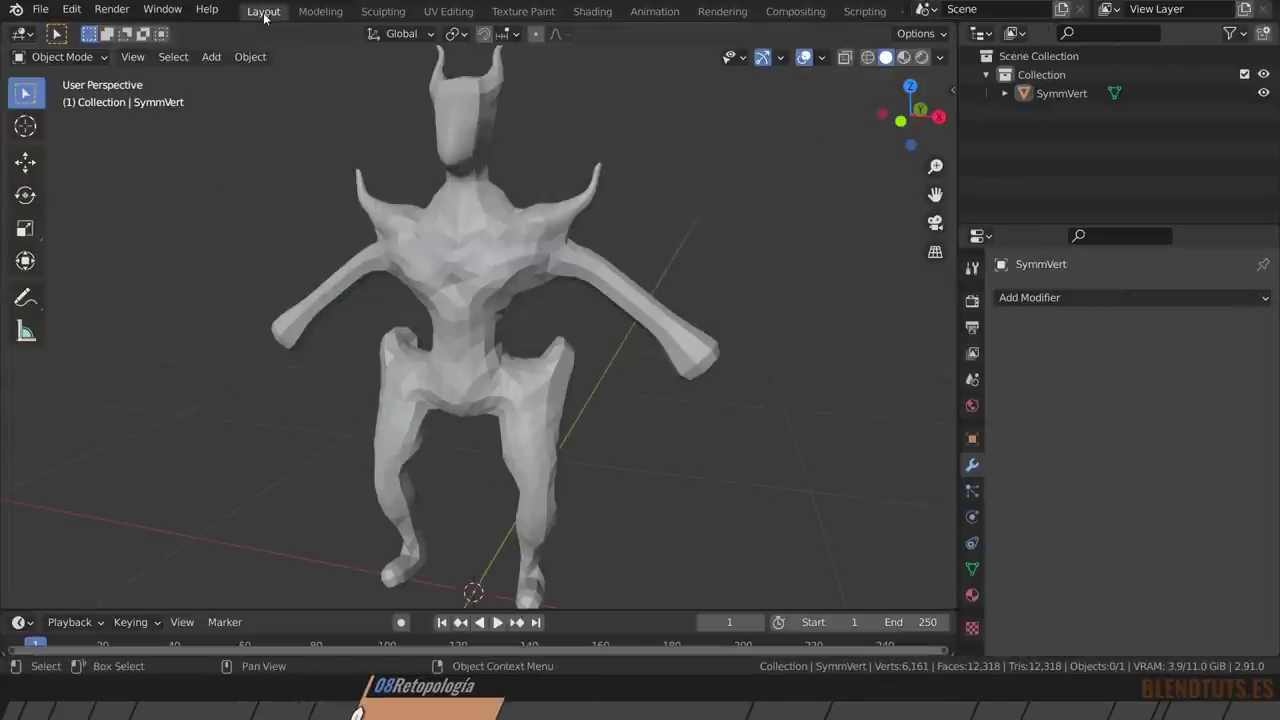
{"action": "left_click", "coordinate": [515, 263]}
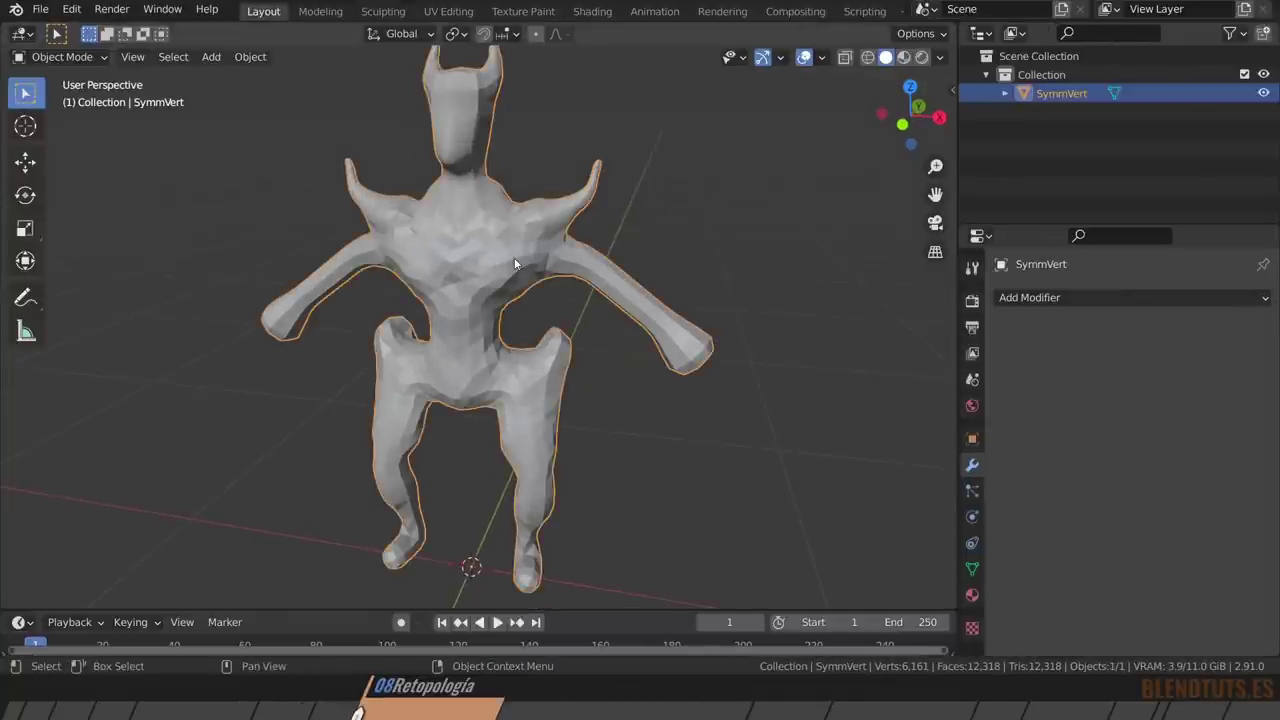
{"action": "right_click", "coordinate": [515, 263]}
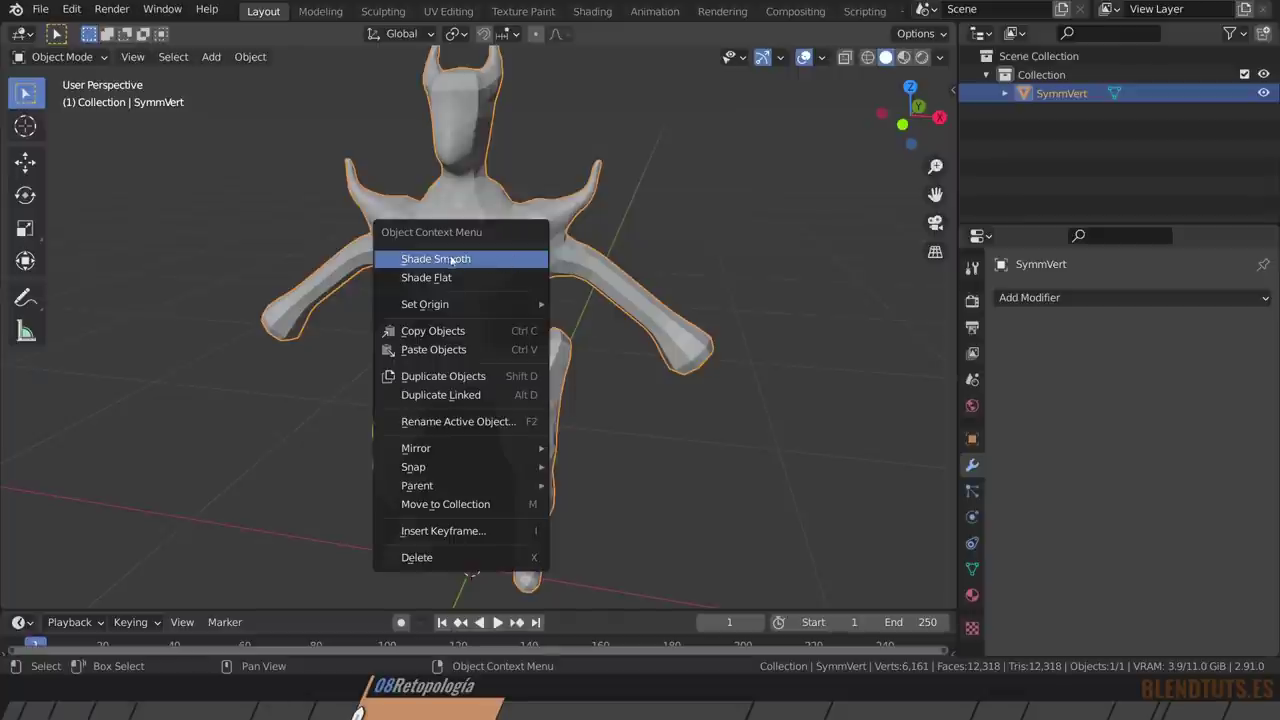
{"action": "left_click", "coordinate": [474, 261]}
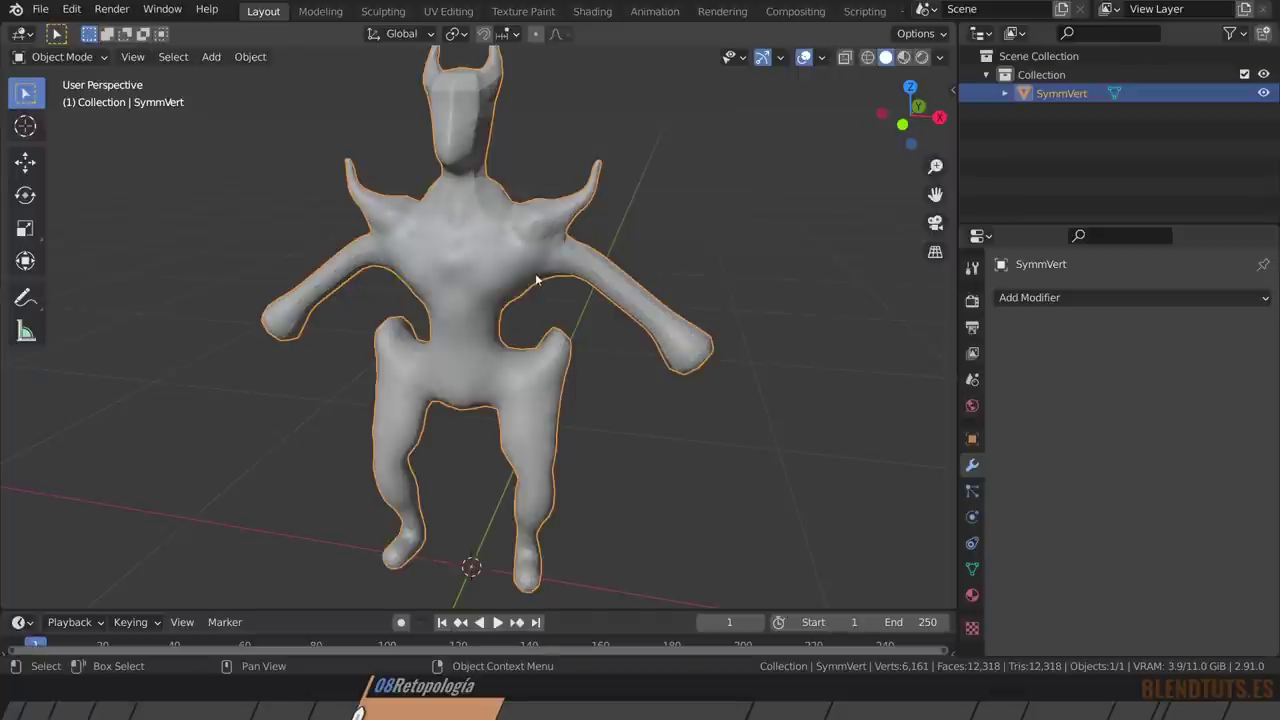
{"action": "key", "text": "shift+a"}
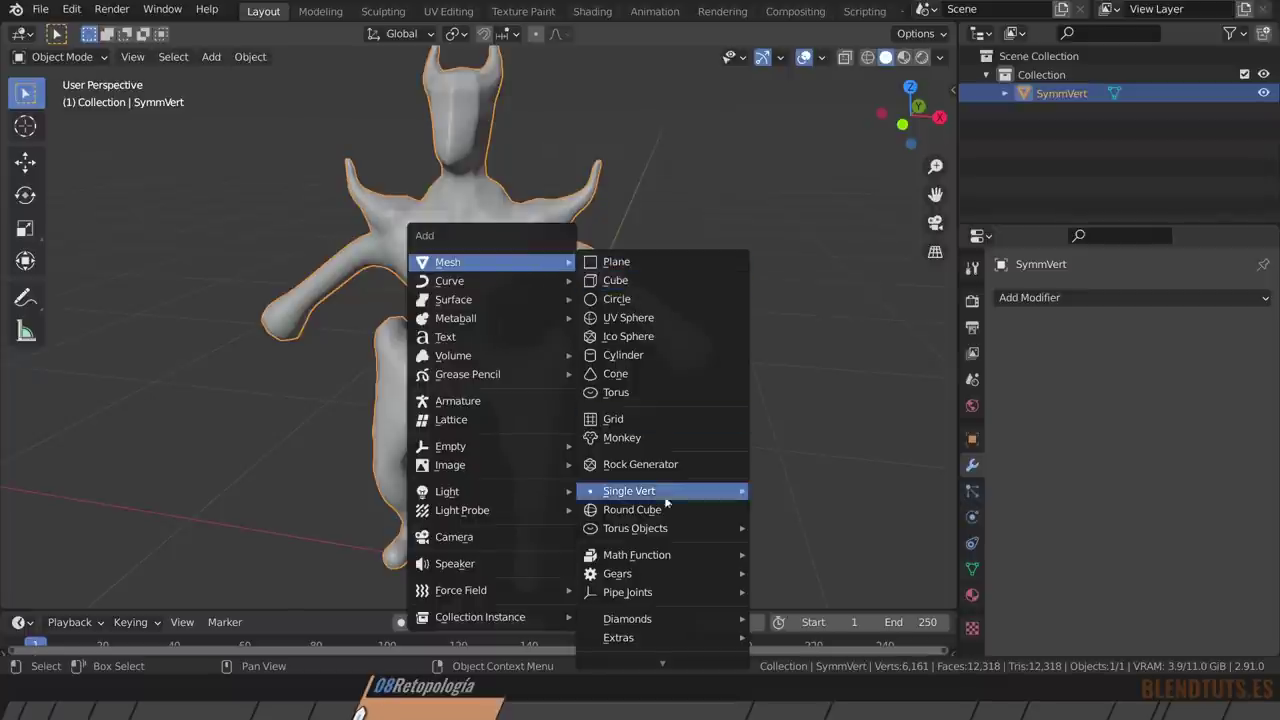
{"action": "mouse_move", "coordinate": [629, 491]}
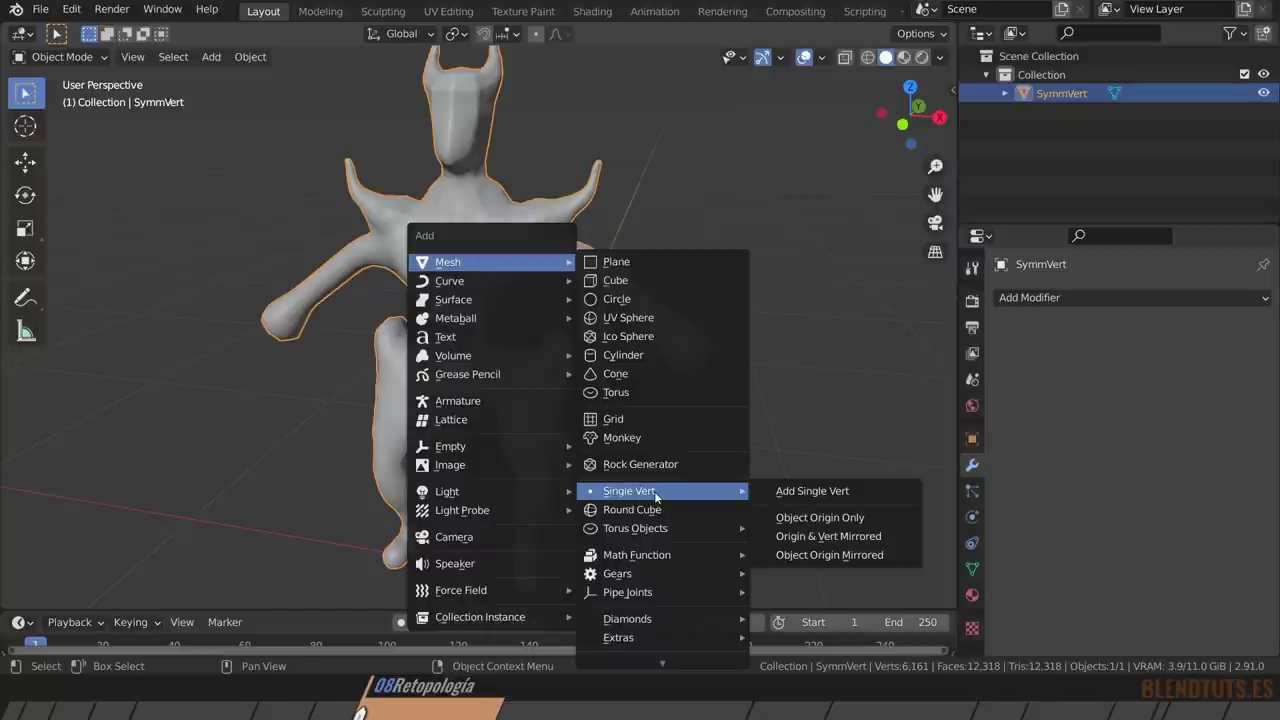
Add a mirrored Single Vert mesh and enable Face snapping with Project Individual Elements.
{"action": "left_click", "coordinate": [814, 563]}
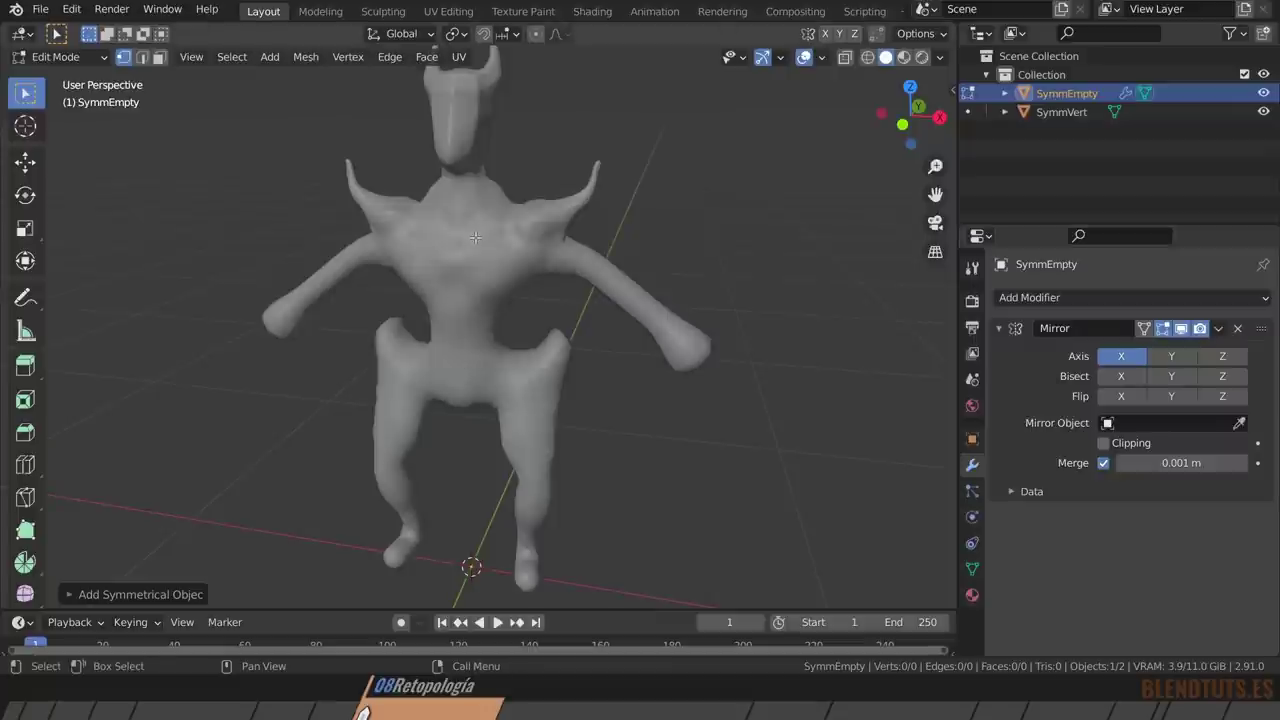
{"action": "left_click", "coordinate": [484, 34]}
{"action": "left_click", "coordinate": [507, 35]}
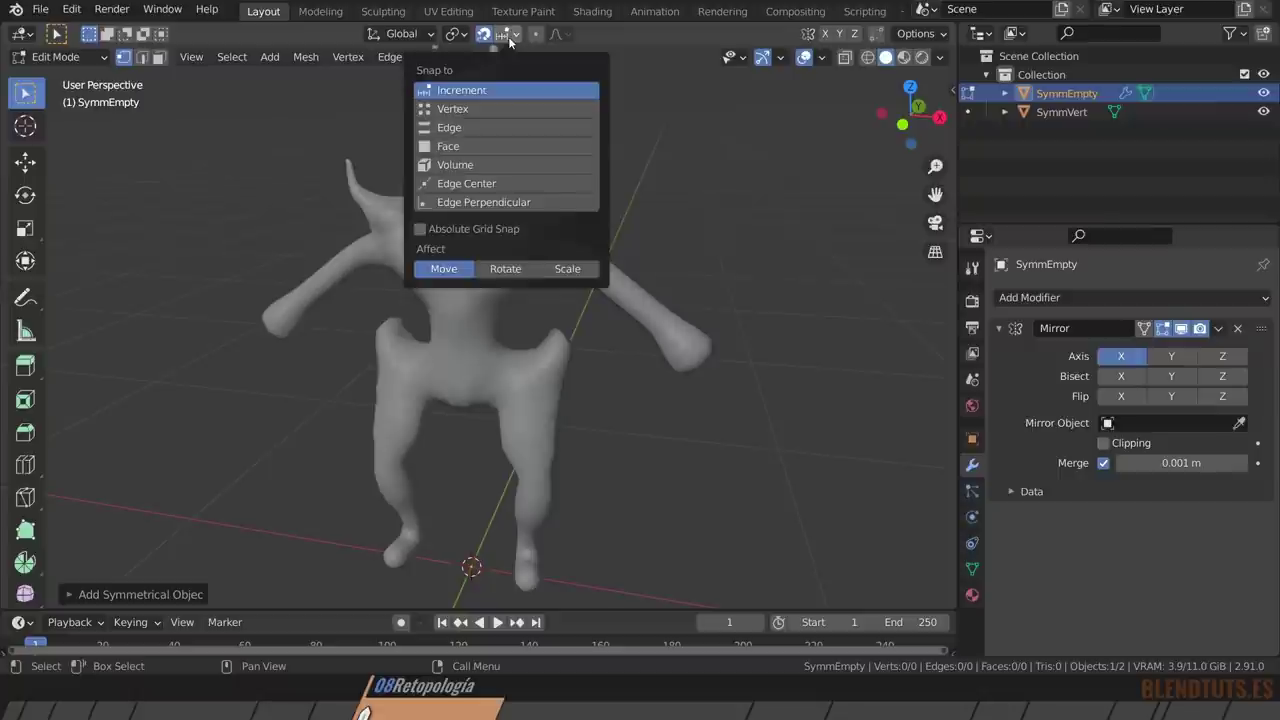
{"action": "left_click", "coordinate": [492, 146]}
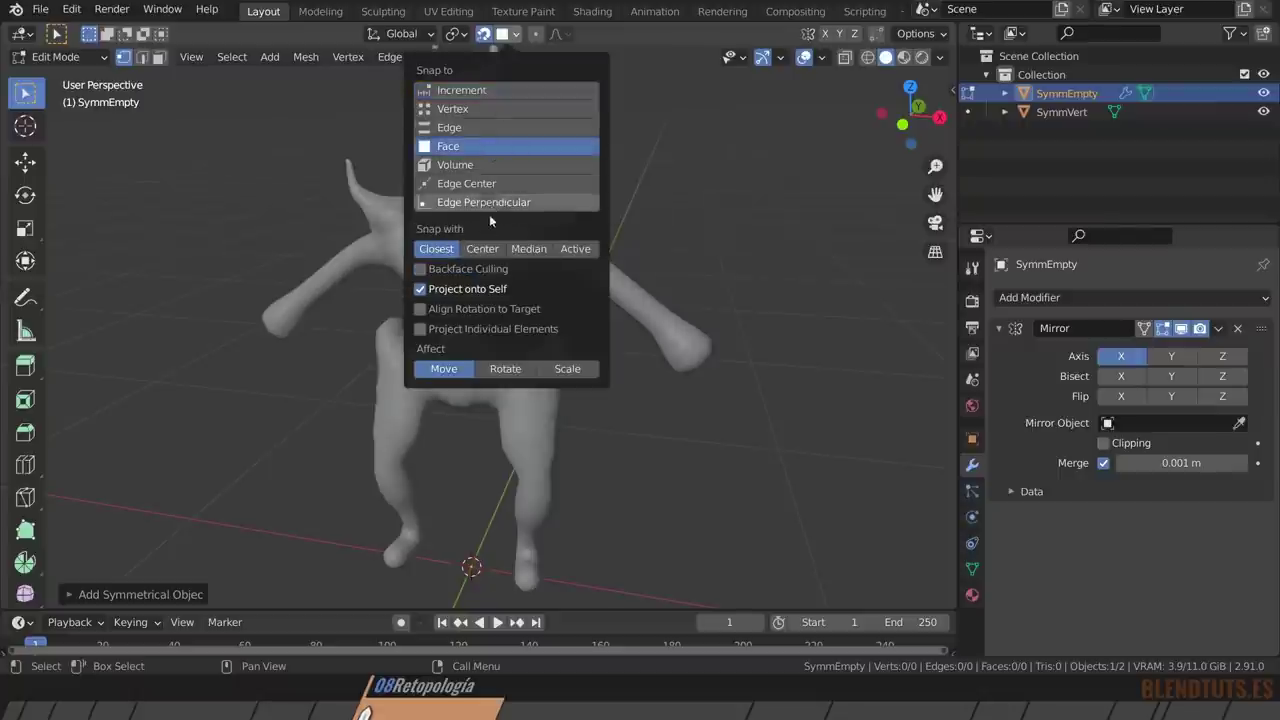
{"action": "left_click", "coordinate": [497, 328]}
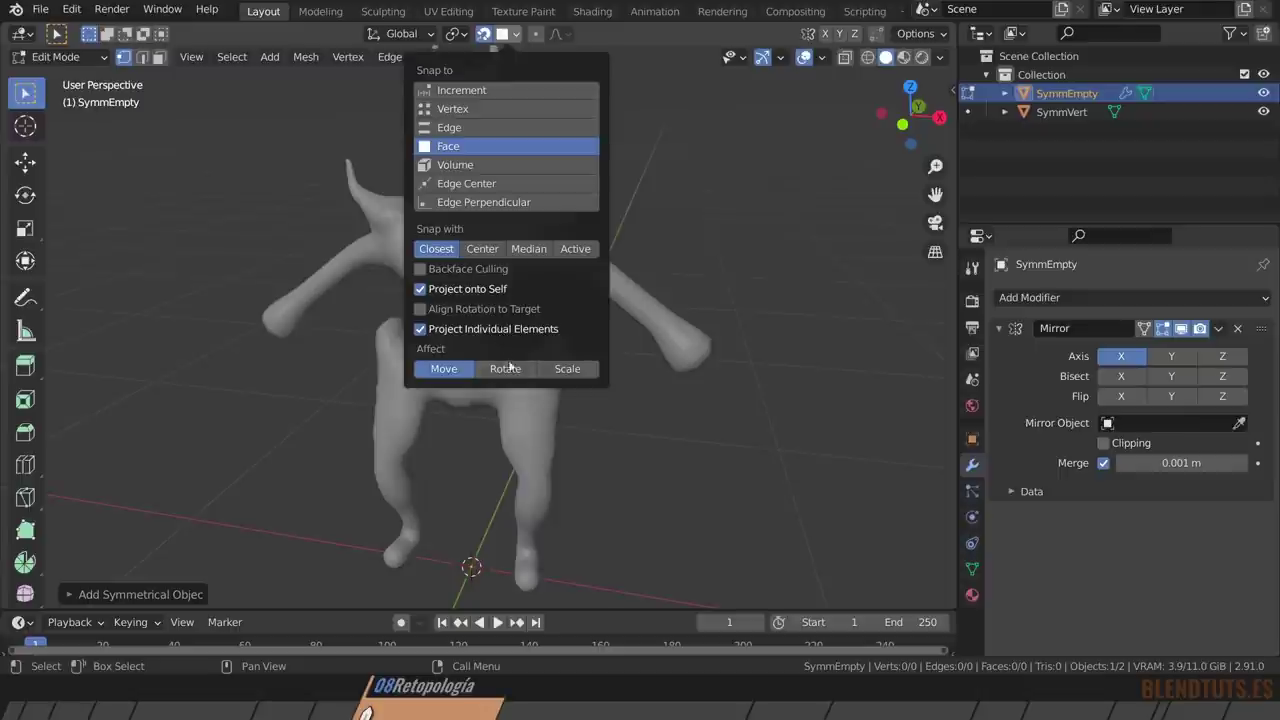
Zoom in on the torso and place two connected vertices on the chest.
{"action": "left_click", "coordinate": [568, 369]}
{"action": "middle_click_drag", "start_coordinate": [457, 226], "coordinate": [480, 355]}
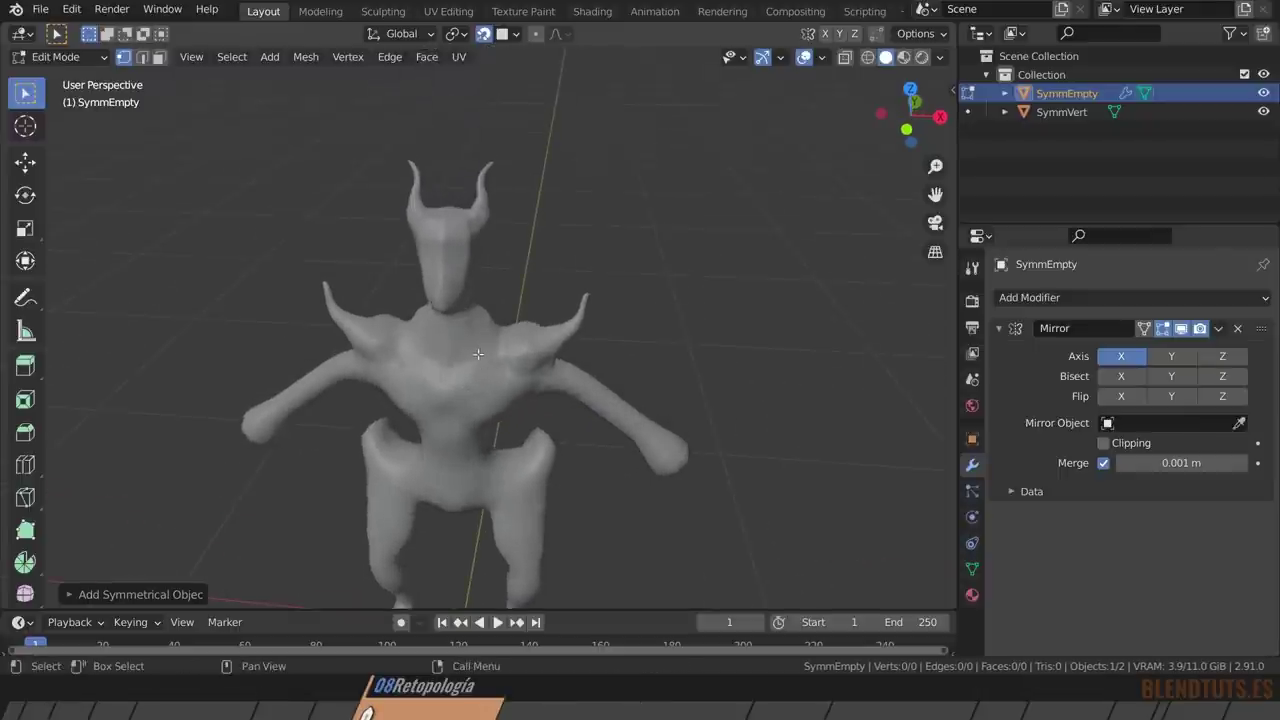
{"action": "scroll", "coordinate": [471, 361], "scroll_direction": "up", "scroll_amount": 4}
{"action": "scroll", "coordinate": [471, 361], "scroll_direction": "up", "scroll_amount": 3}
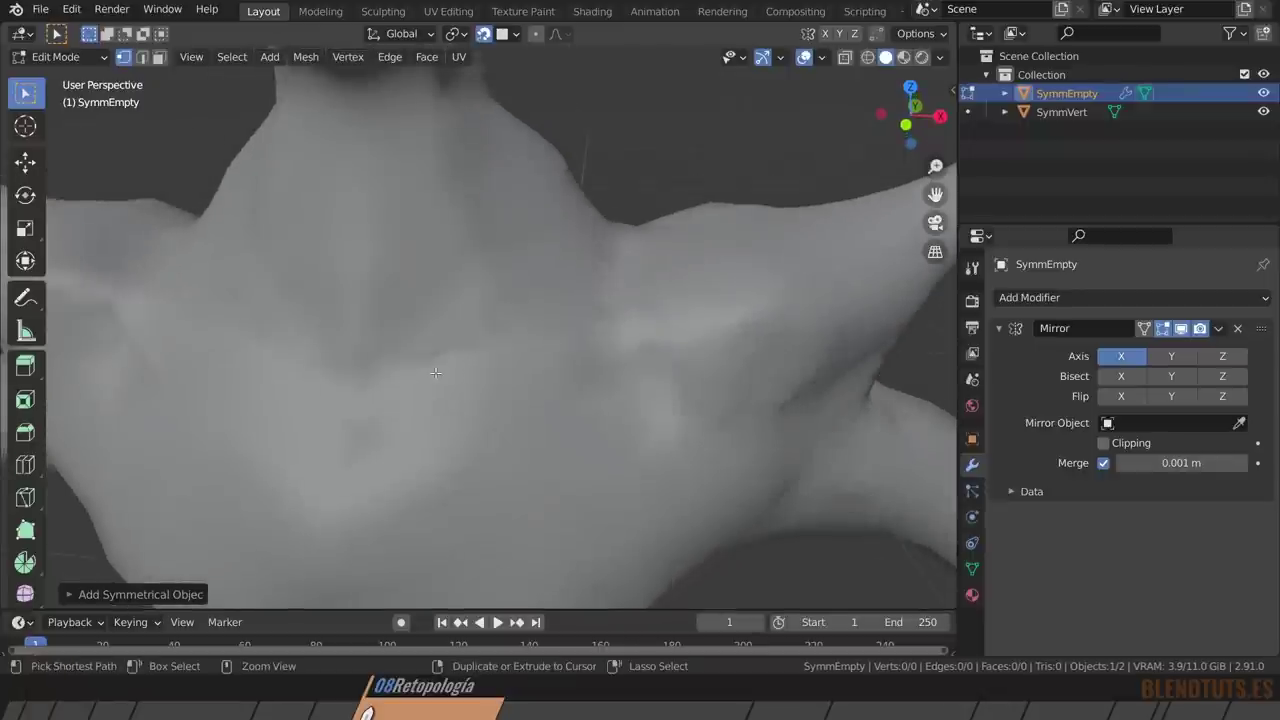
{"action": "right_click", "coordinate": [436, 373], "text": "ctrl"}
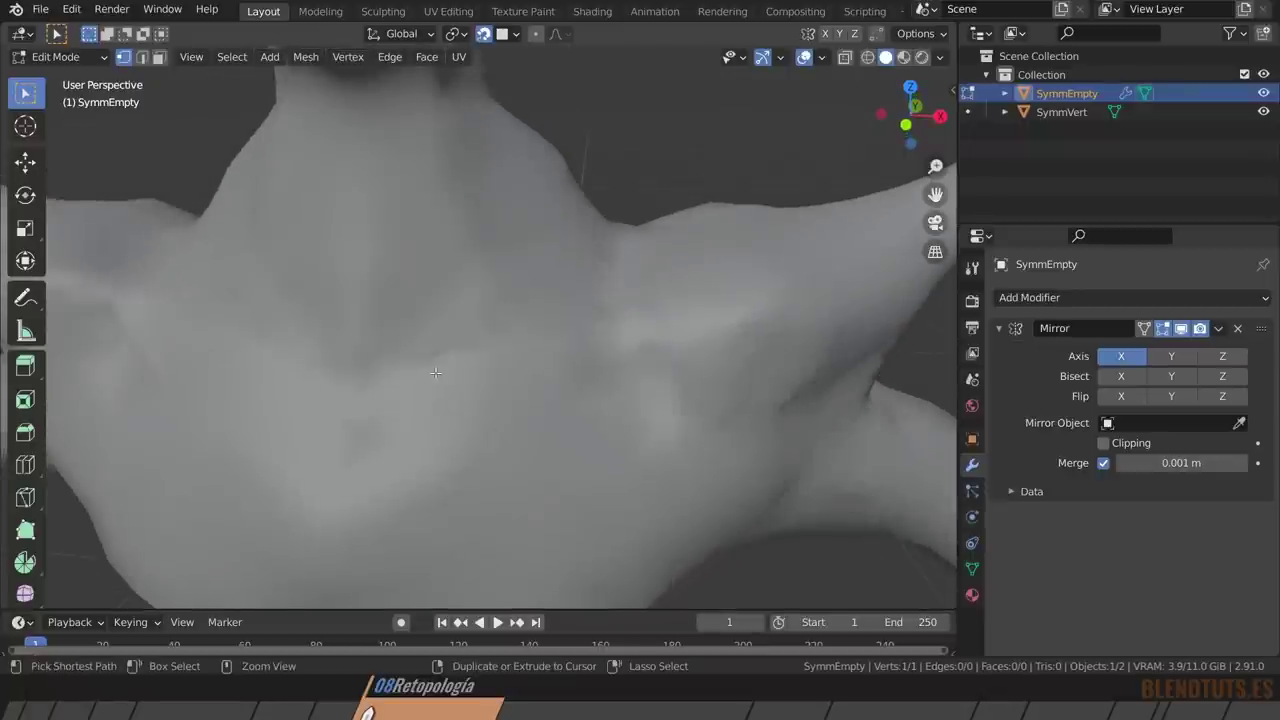
{"action": "right_click", "coordinate": [444, 438], "text": "ctrl"}
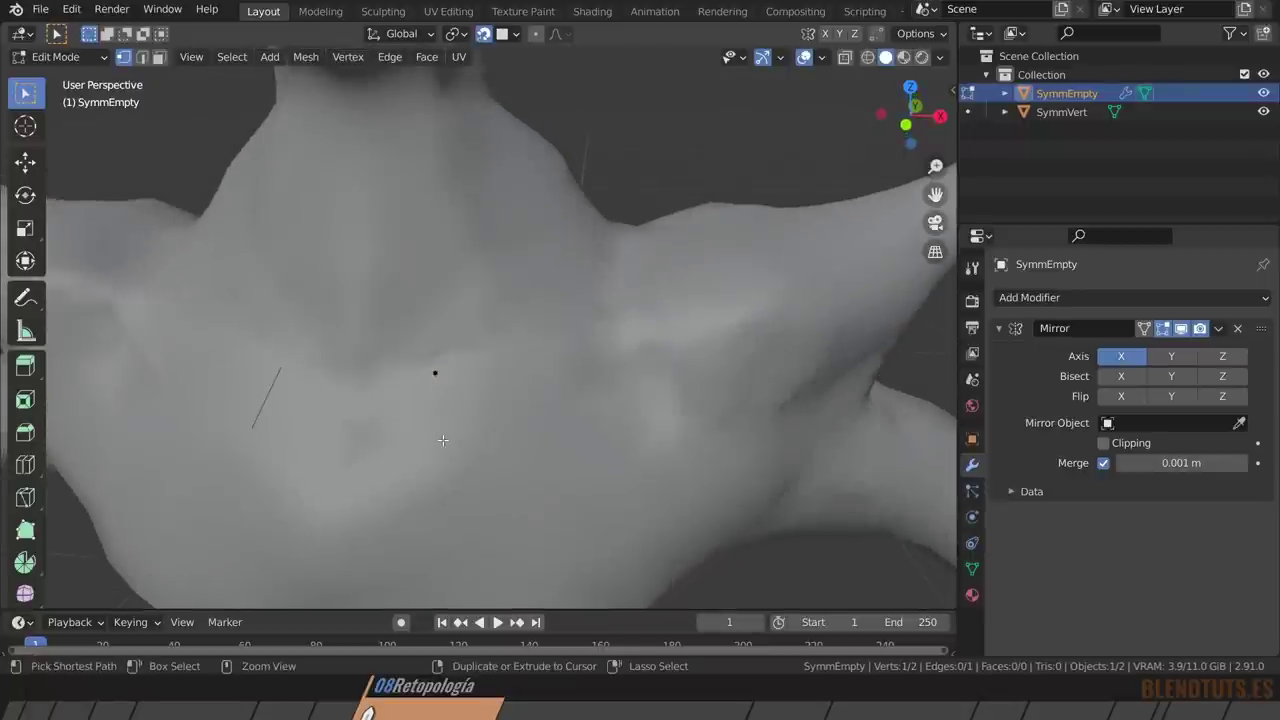
Extrude more vertices and reposition them to form a quad snapped onto the chest.
{"action": "left_click", "coordinate": [437, 373]}
{"action": "key", "text": "e"}
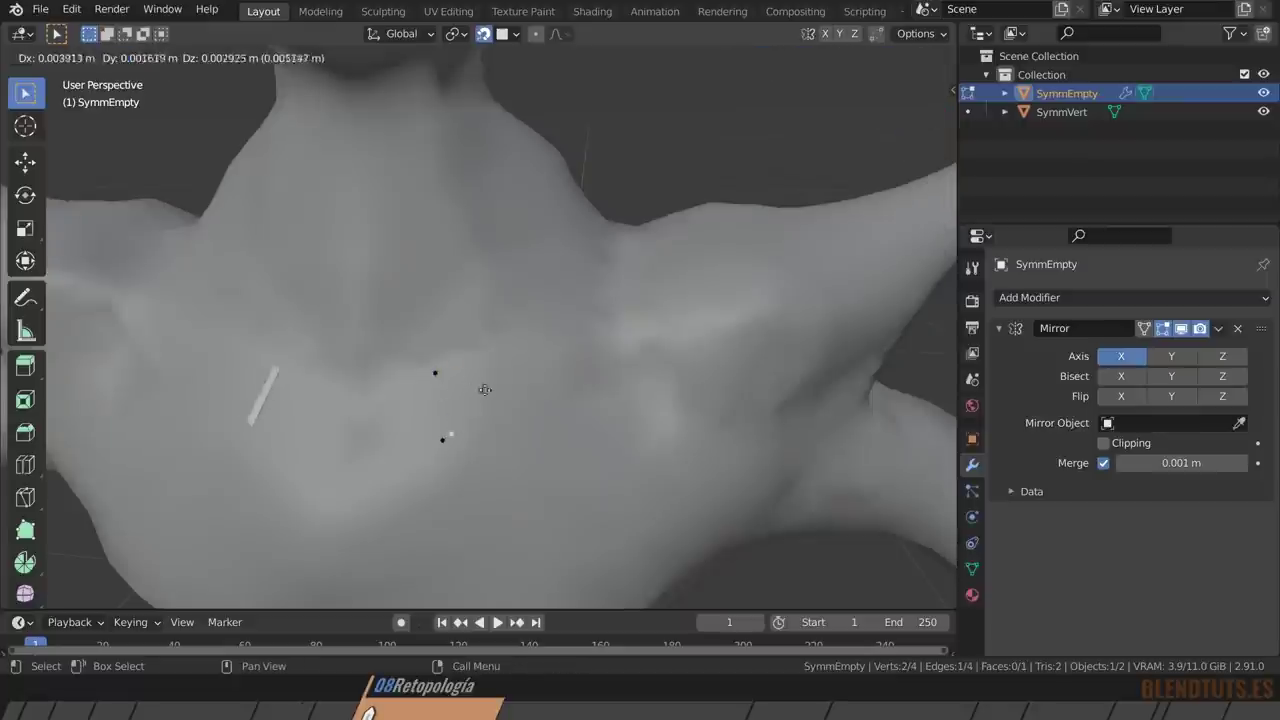
{"action": "left_click", "coordinate": [575, 345]}
{"action": "left_click", "coordinate": [549, 335]}
{"action": "key", "text": "g"}
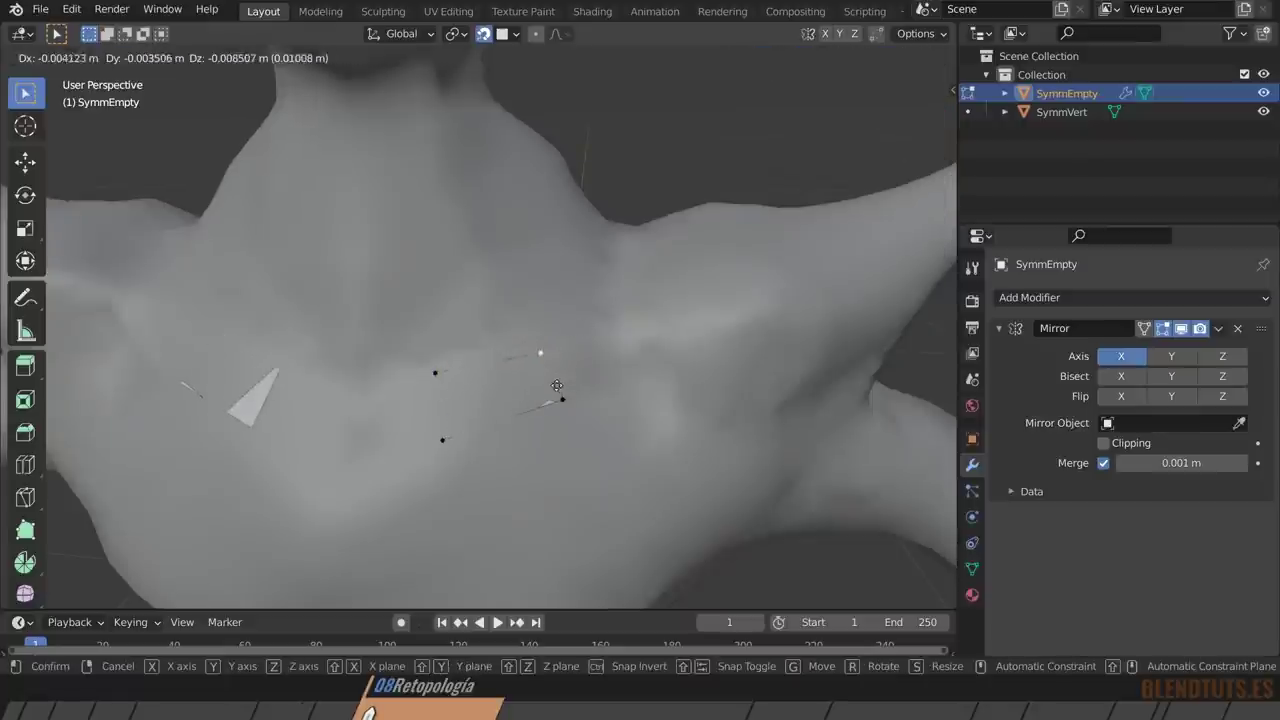
{"action": "left_click", "coordinate": [529, 349]}
{"action": "left_click", "coordinate": [562, 401]}
{"action": "key", "text": "g"}
{"action": "left_click", "coordinate": [550, 406]}
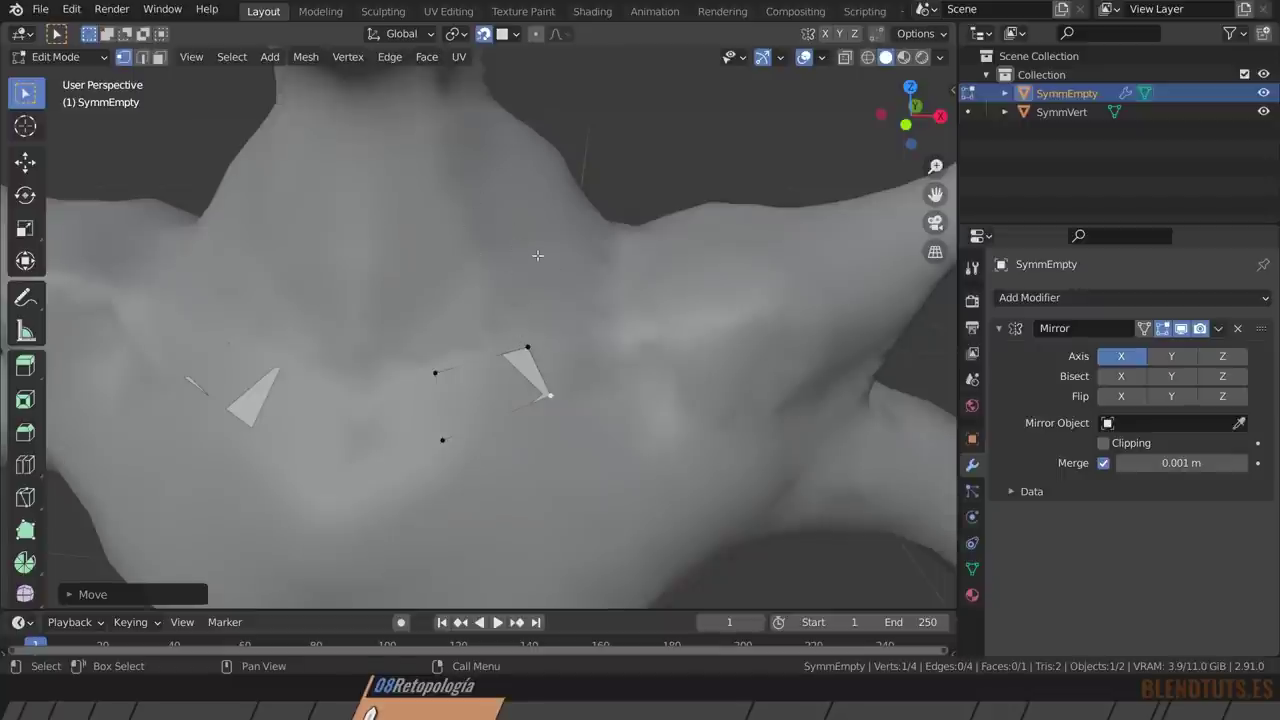
Enable In Front in the object's Viewport Display settings.
{"action": "left_click", "coordinate": [971, 438]}
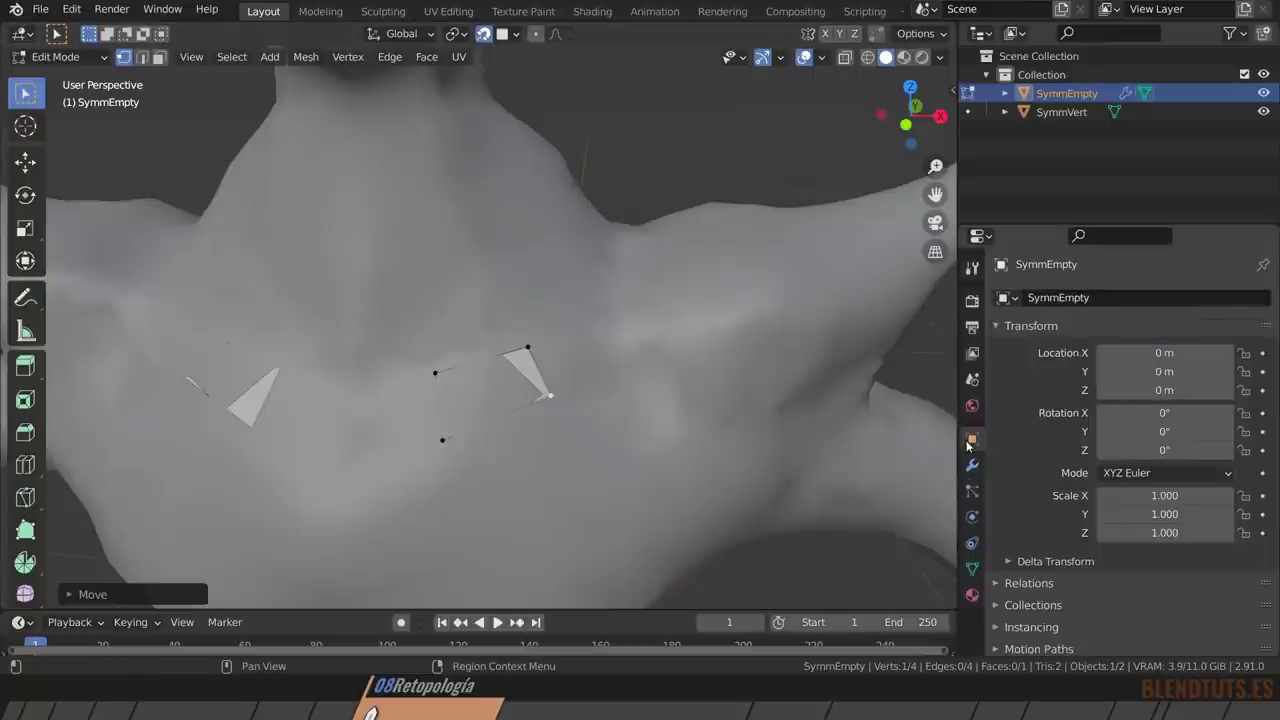
{"action": "scroll", "coordinate": [1017, 428], "scroll_direction": "down", "scroll_amount": 2}
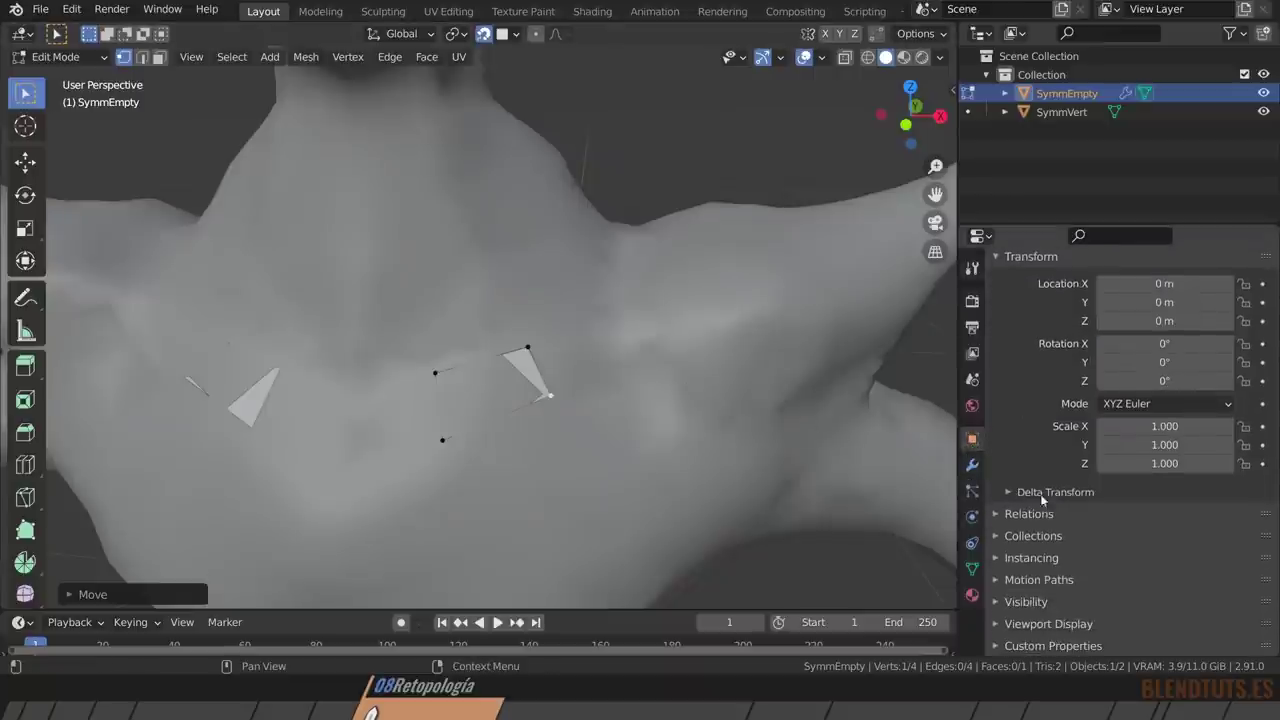
{"action": "left_click", "coordinate": [1040, 624]}
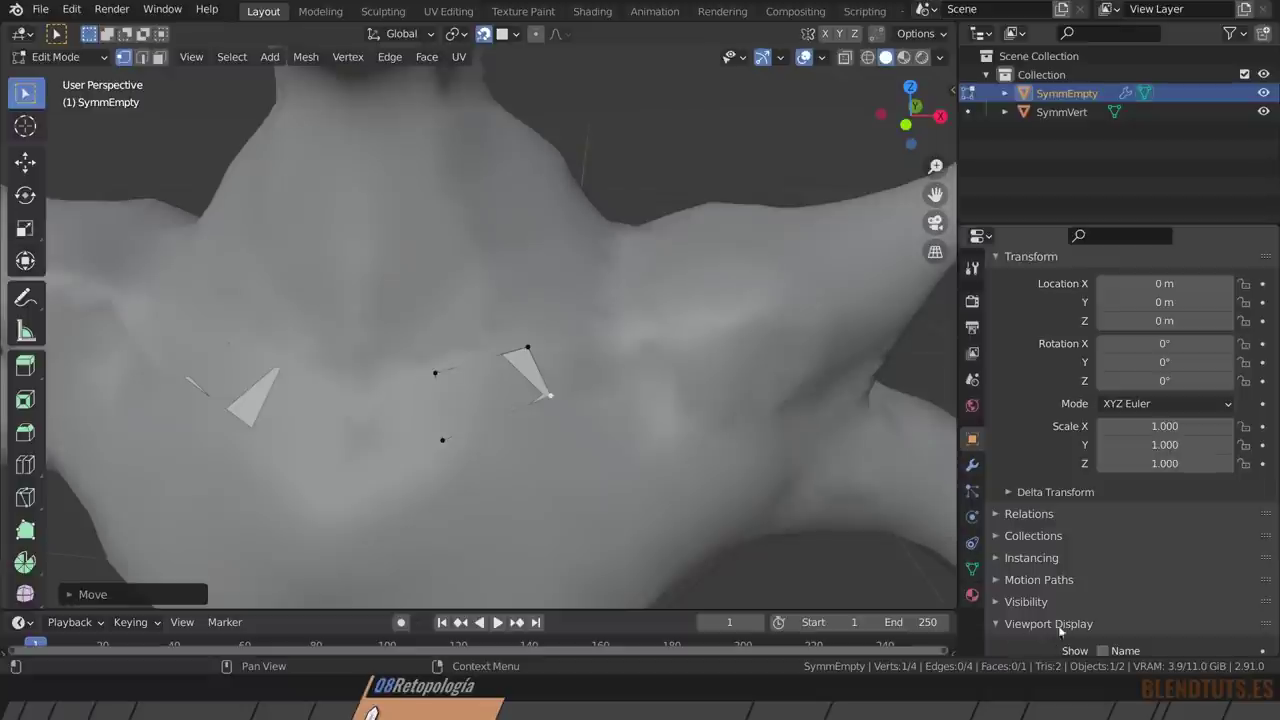
{"action": "scroll", "coordinate": [1046, 628], "scroll_direction": "down", "scroll_amount": 5}
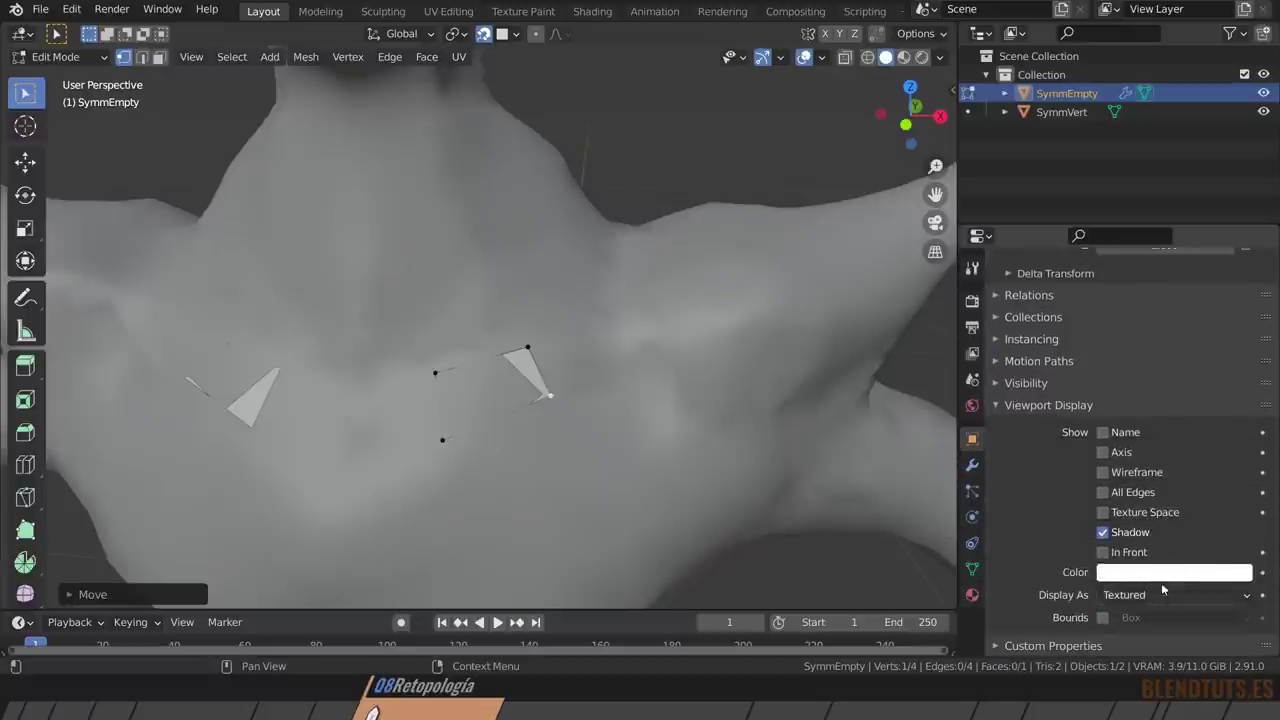
{"action": "left_click", "coordinate": [1103, 552]}
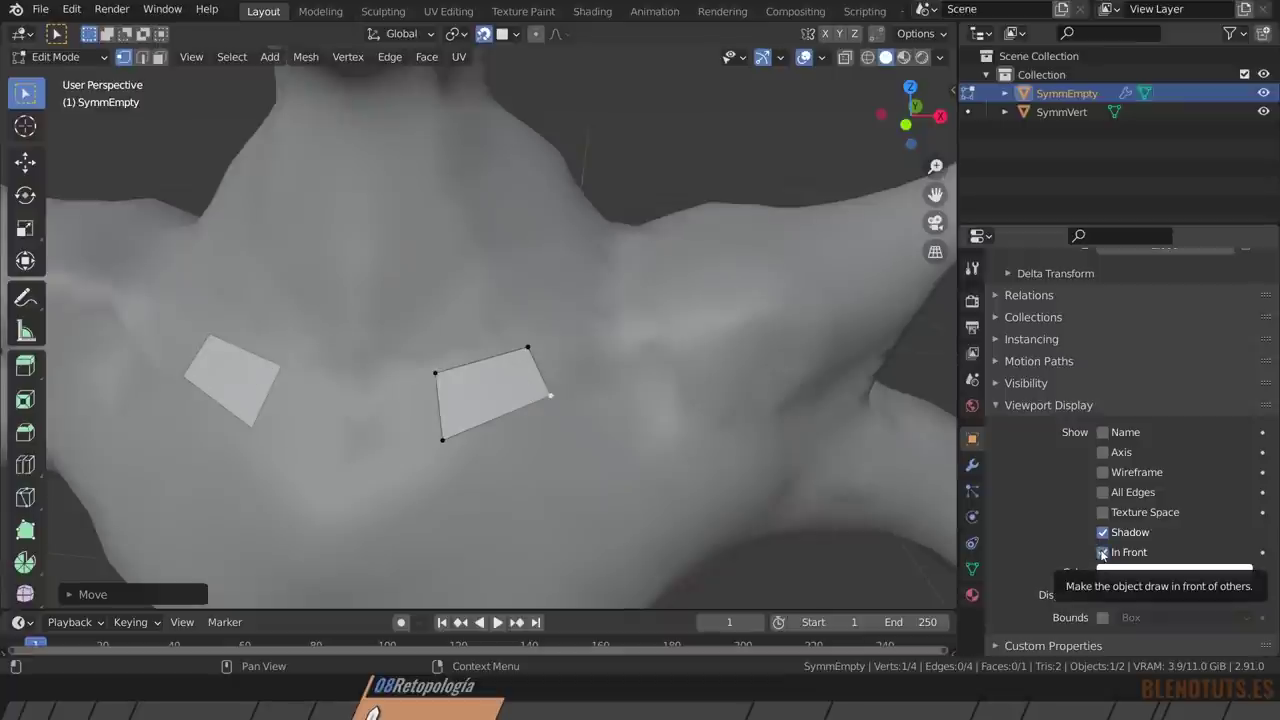
{"action": "mouse_move", "coordinate": [620, 390]}
{"action": "middle_mouse_down"}
{"action": "mouse_move", "coordinate": [677, 385]}
{"action": "mouse_move", "coordinate": [598, 388]}
{"action": "mouse_move", "coordinate": [602, 304]}
{"action": "middle_mouse_up"}
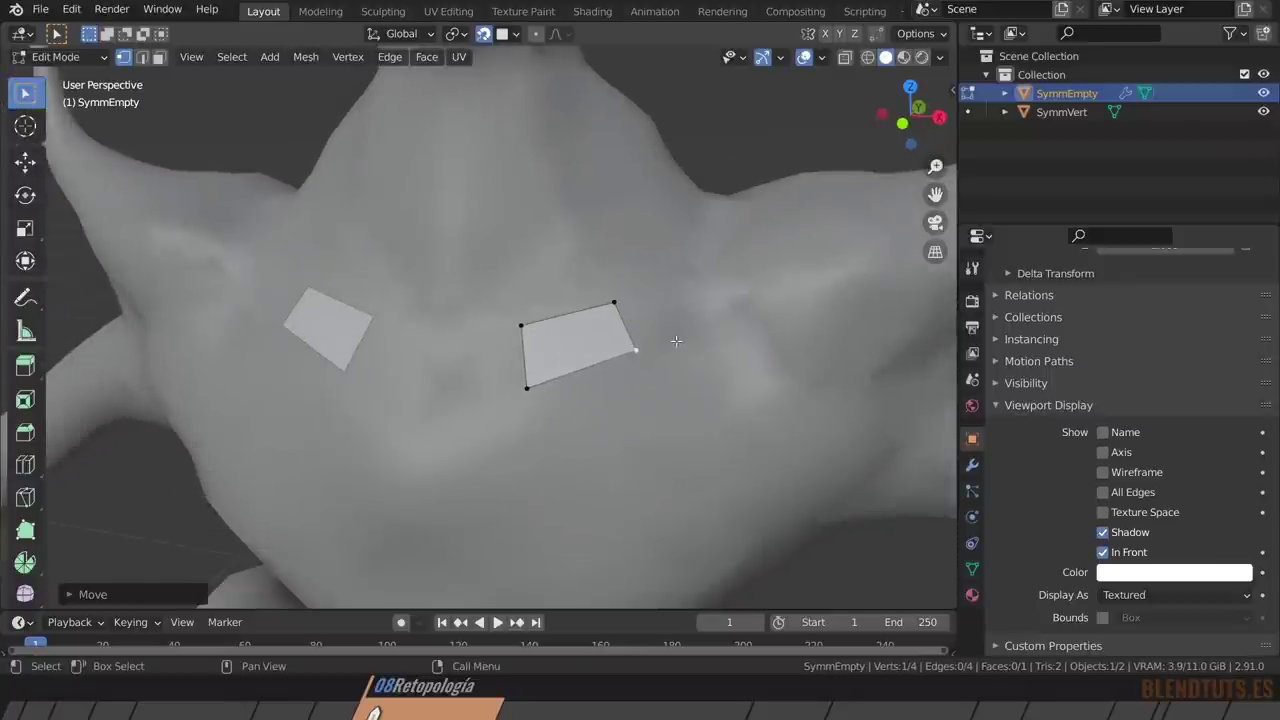
Set the object display colour to salmon and switch viewport shading colour to Object.
{"action": "left_click", "coordinate": [1137, 573]}
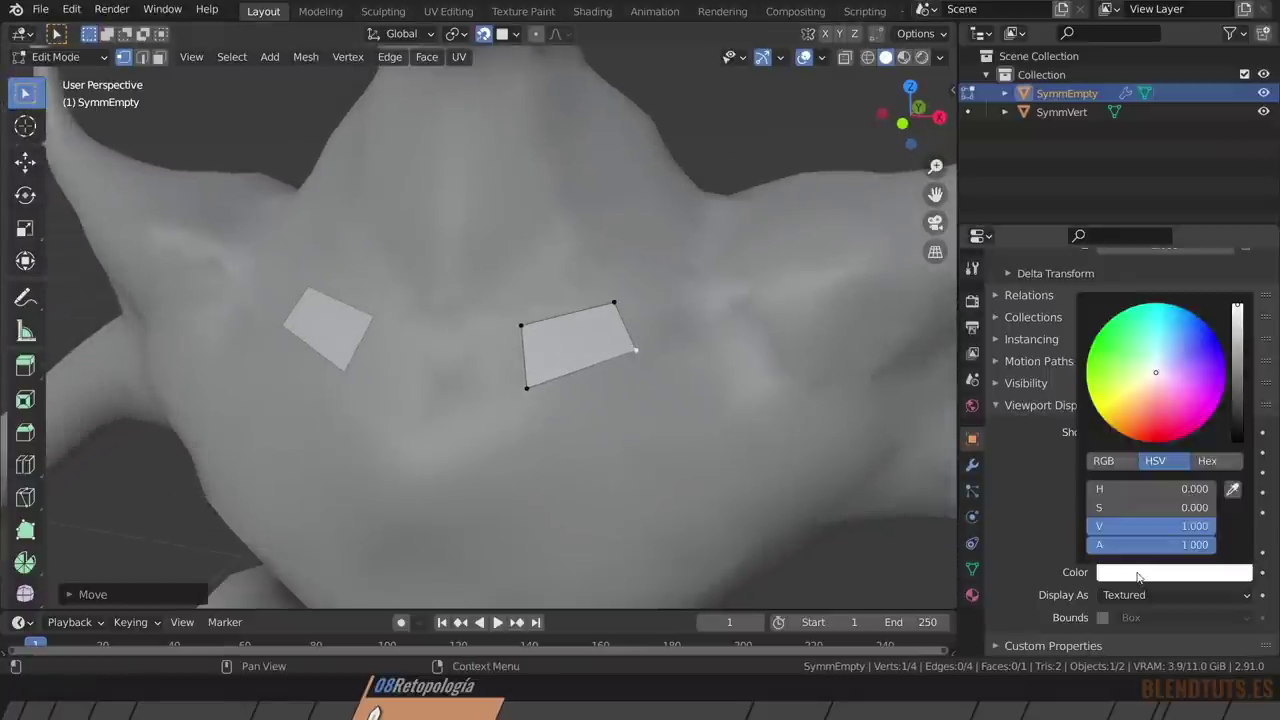
{"action": "left_click_drag", "start_coordinate": [1150, 384], "coordinate": [1146, 406]}
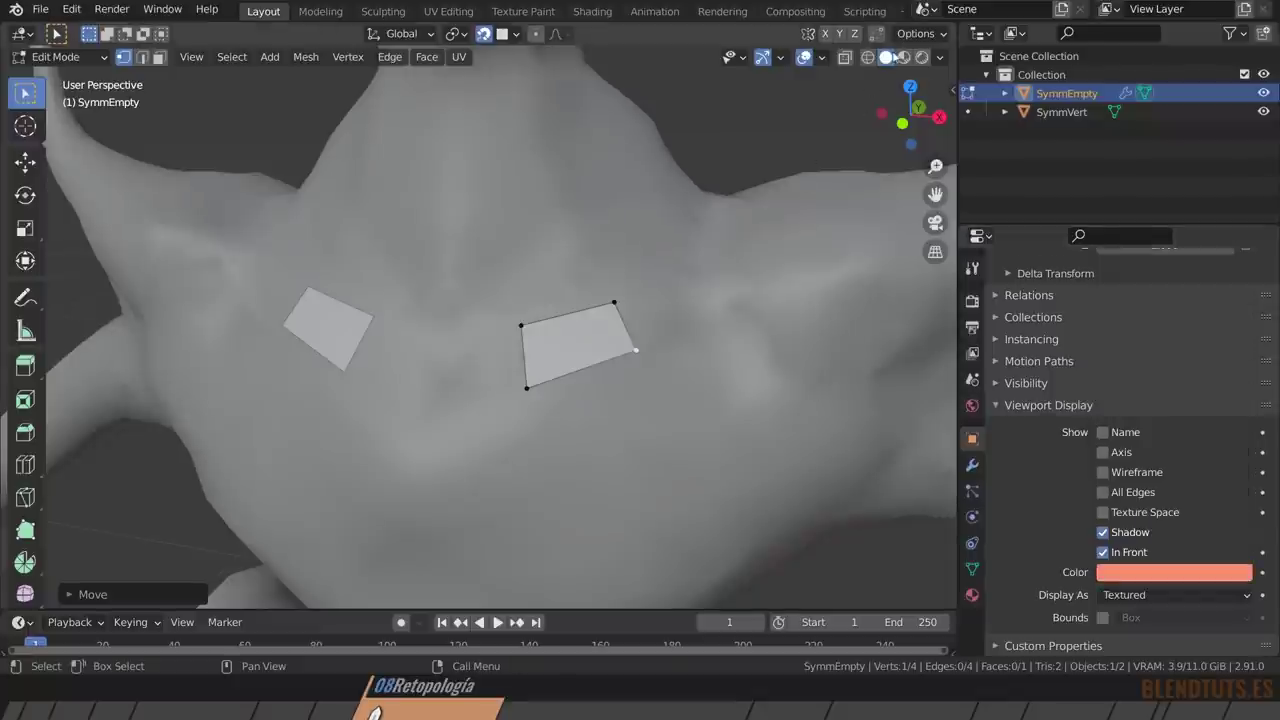
{"action": "left_click", "coordinate": [940, 57]}
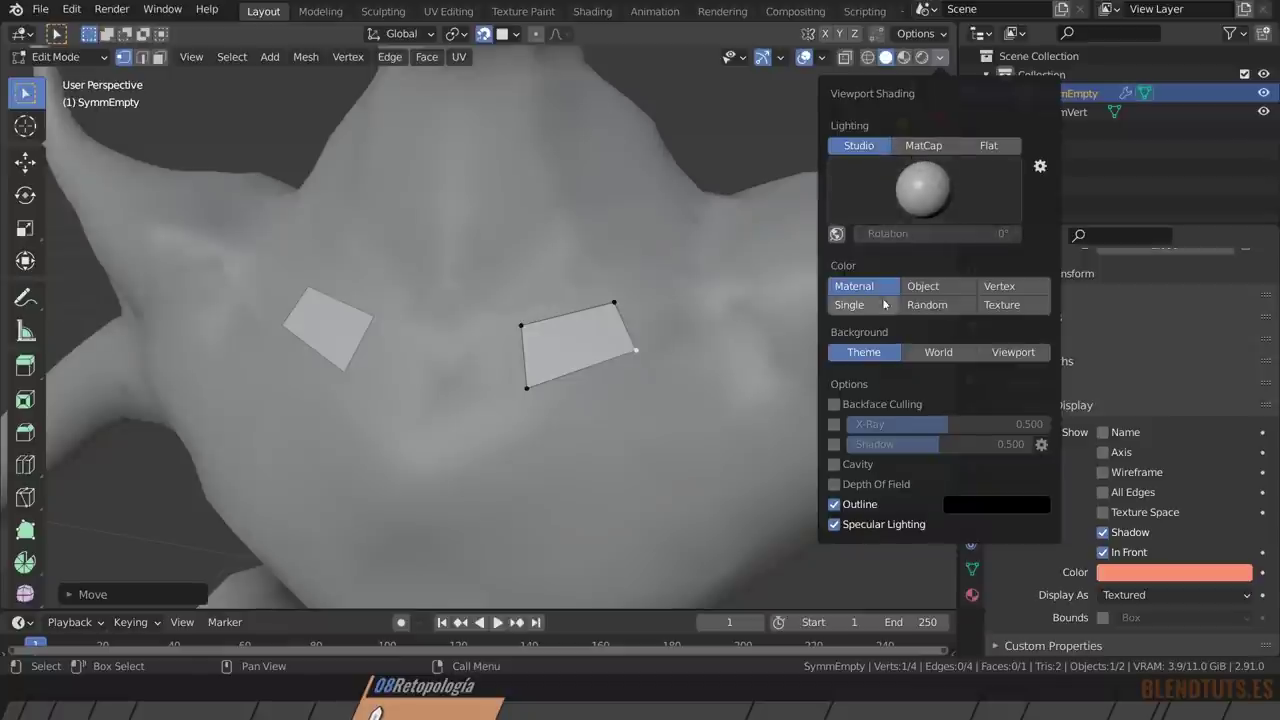
{"action": "left_click", "coordinate": [932, 287]}
Set the display colour's alpha to about 0.64 so the mesh looks translucent.
{"action": "left_click", "coordinate": [1128, 578]}
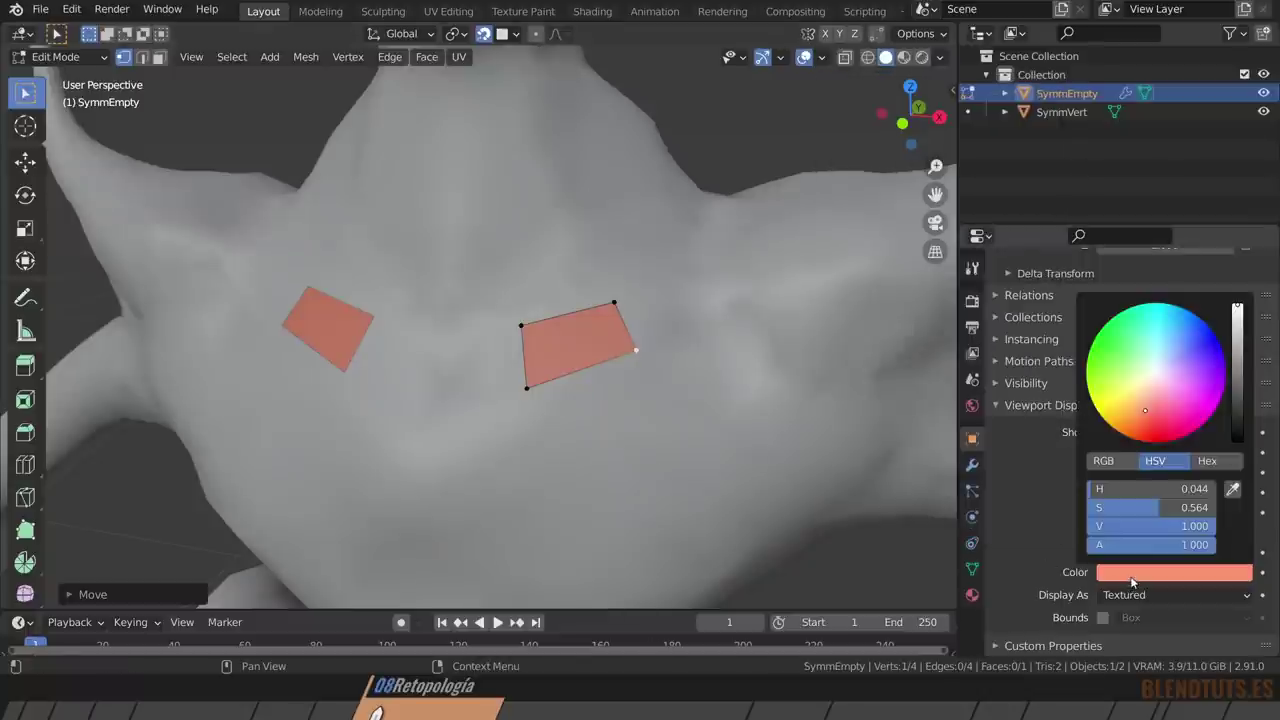
{"action": "mouse_move", "coordinate": [1200, 544]}
{"action": "left_mouse_down"}
{"action": "mouse_move", "coordinate": [1117, 544]}
{"action": "mouse_move", "coordinate": [1168, 544]}
{"action": "left_mouse_up"}
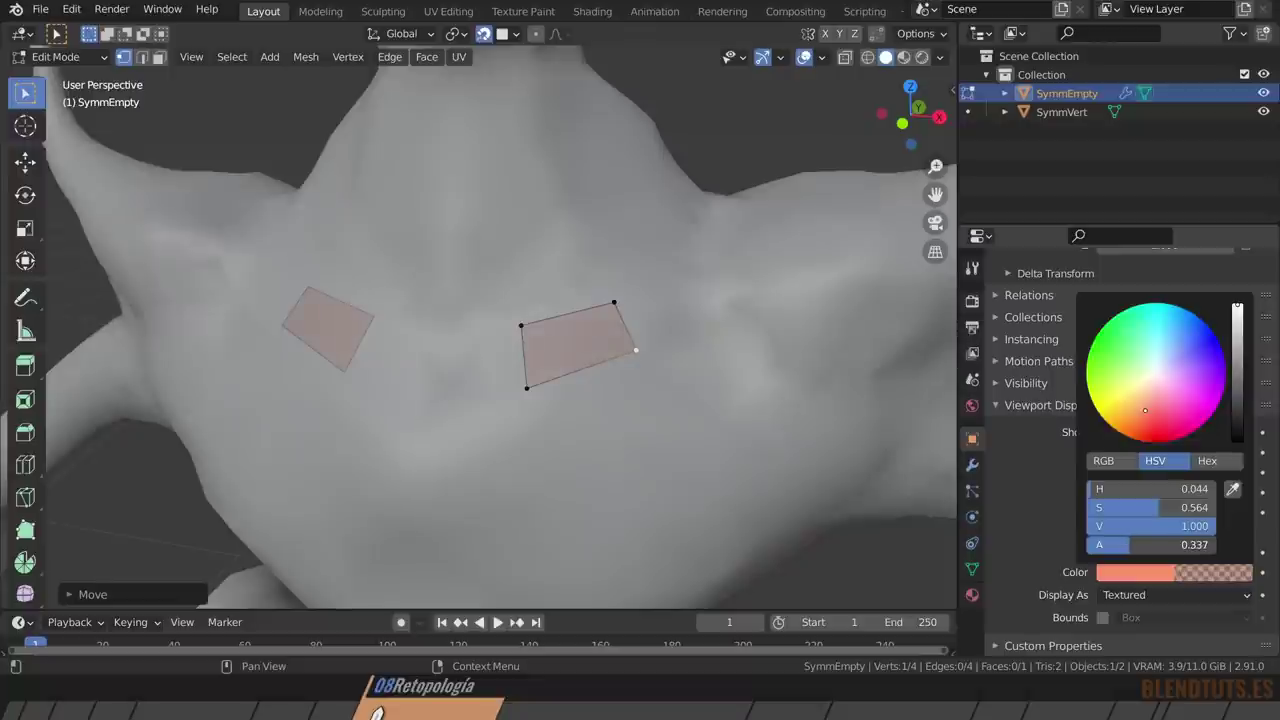
{"action": "left_click", "coordinate": [1142, 578]}
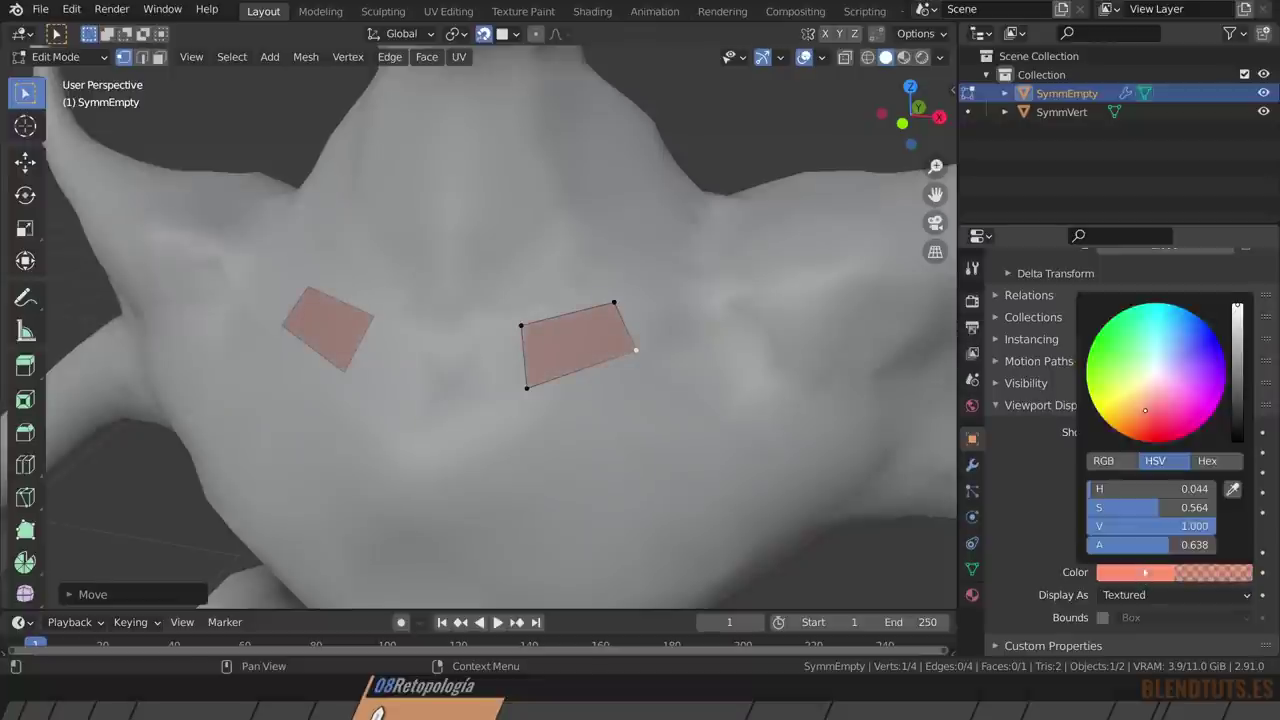
{"action": "left_click_drag", "start_coordinate": [1168, 544], "coordinate": [1126, 544]}
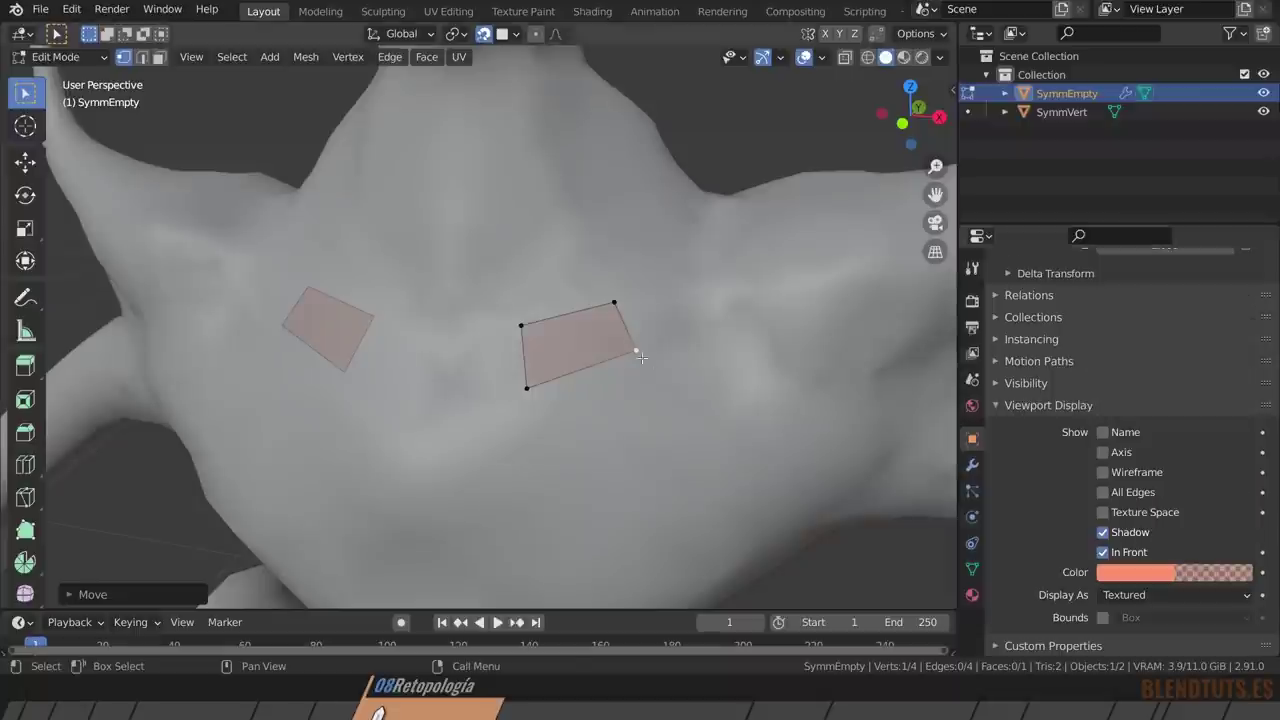
{"action": "middle_click_drag", "start_coordinate": [636, 350], "coordinate": [632, 298]}
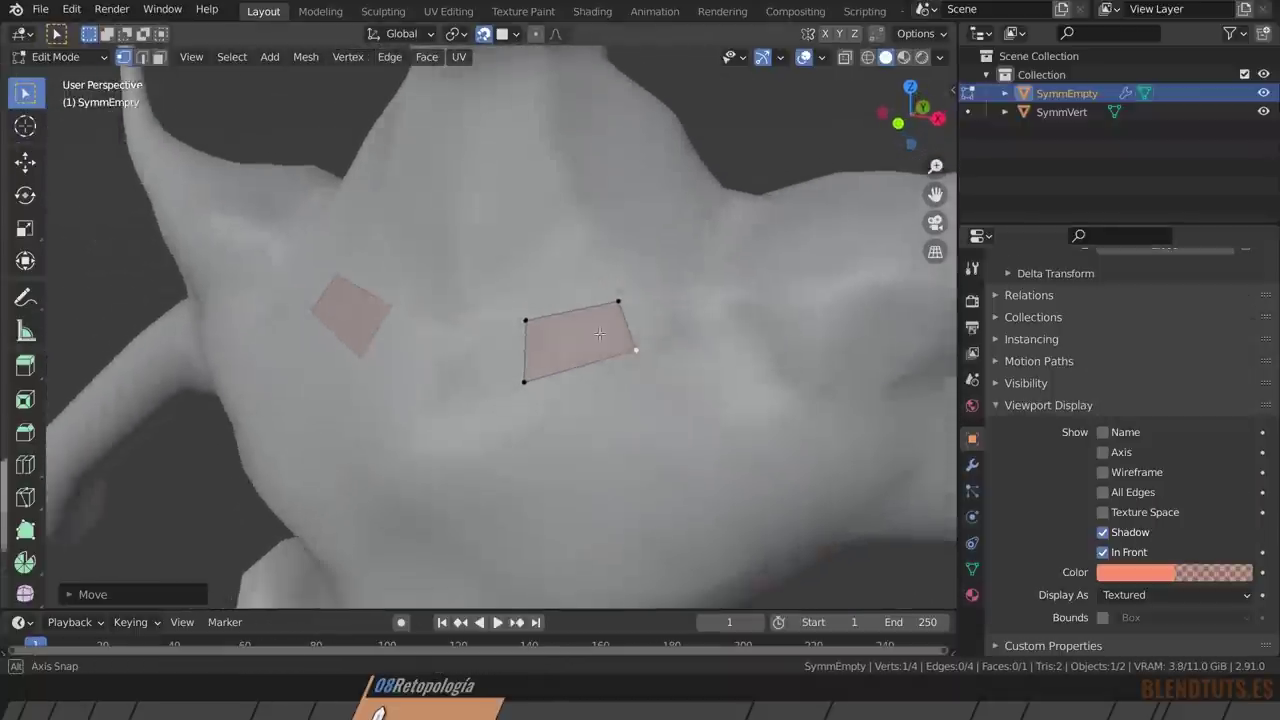
Extrude the quad's right edge into two more faces, rotating to follow the chest.
{"action": "left_click", "coordinate": [618, 299], "text": "shift"}
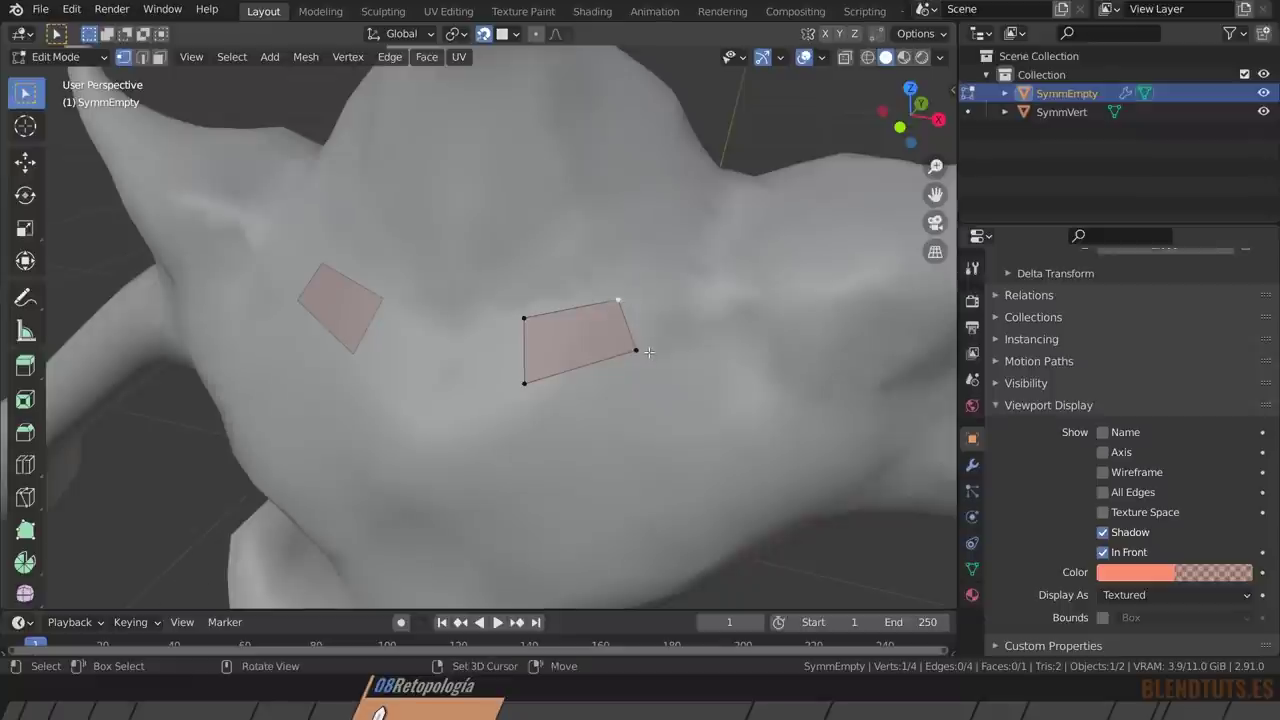
{"action": "key", "text": "e"}
{"action": "left_click", "coordinate": [730, 345]}
{"action": "key", "text": "r"}
{"action": "left_click", "coordinate": [797, 352]}
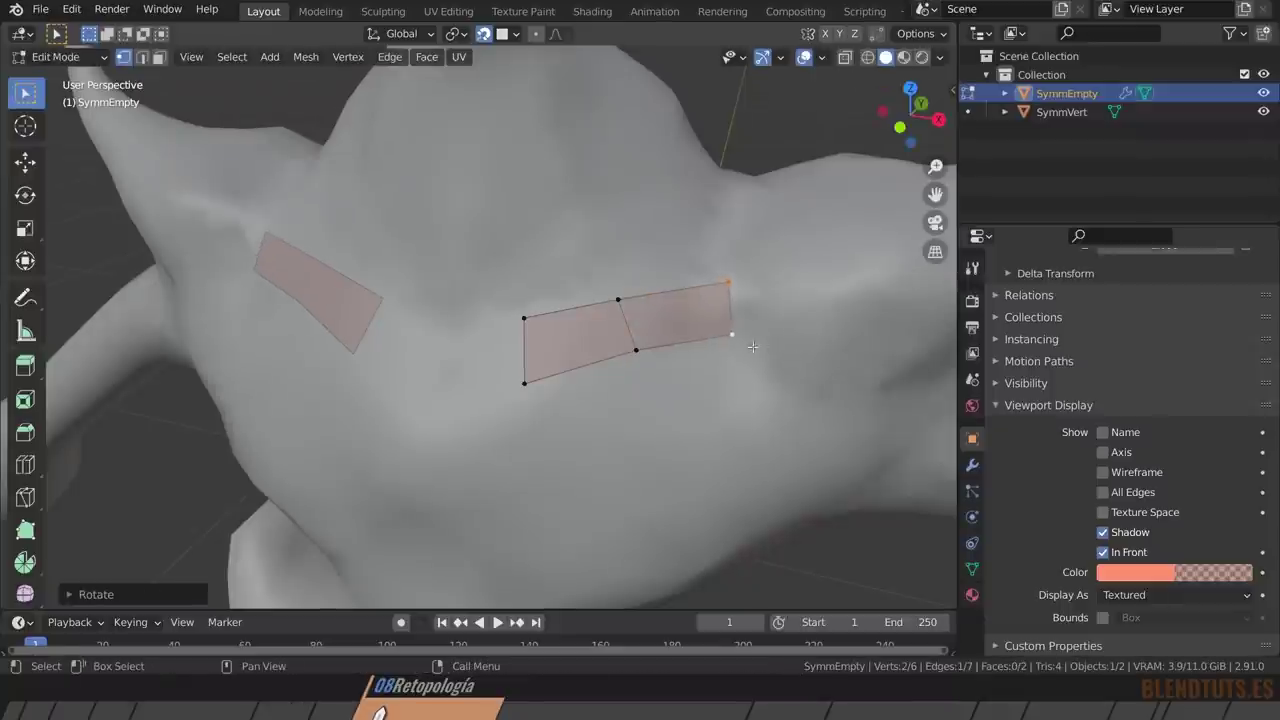
{"action": "key", "text": "e"}
{"action": "left_click", "coordinate": [848, 325]}
Shift the middle top vertex, extend a vertex upward, and fill a face above.
{"action": "left_click", "coordinate": [730, 288]}
{"action": "key", "text": "g"}
{"action": "left_click", "coordinate": [755, 294]}
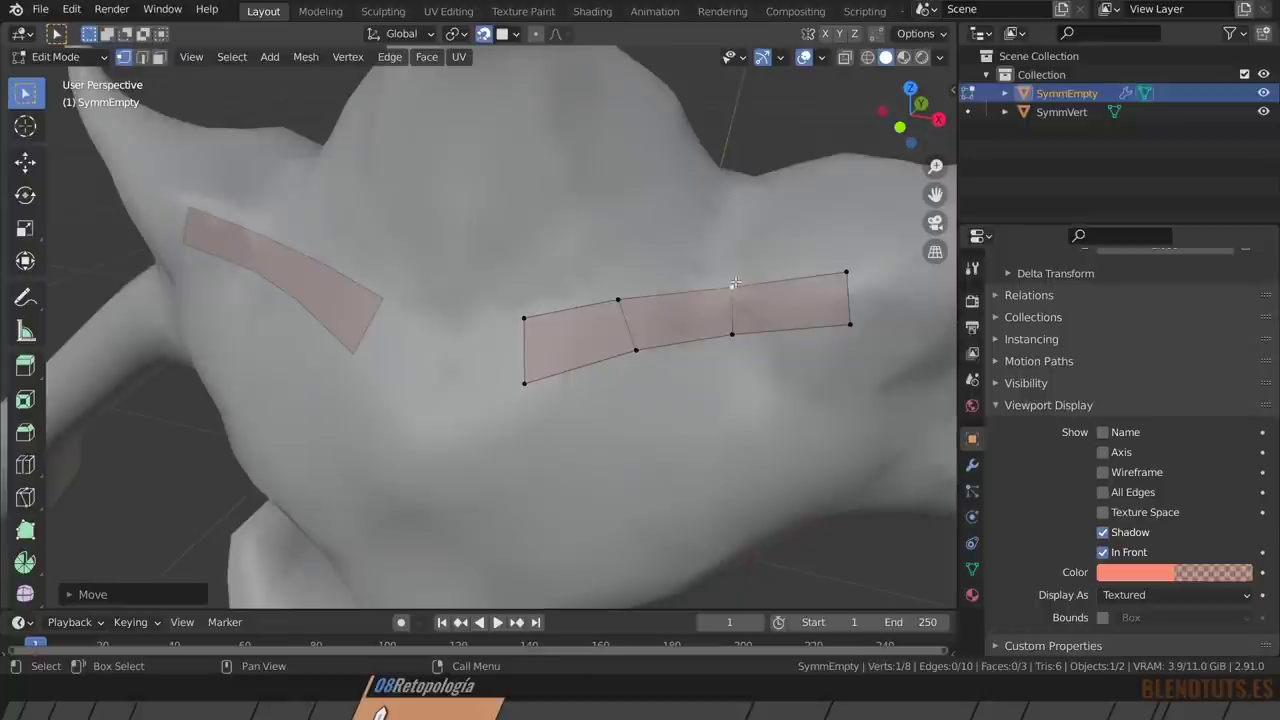
{"action": "key", "text": "e"}
{"action": "left_click", "coordinate": [740, 228]}
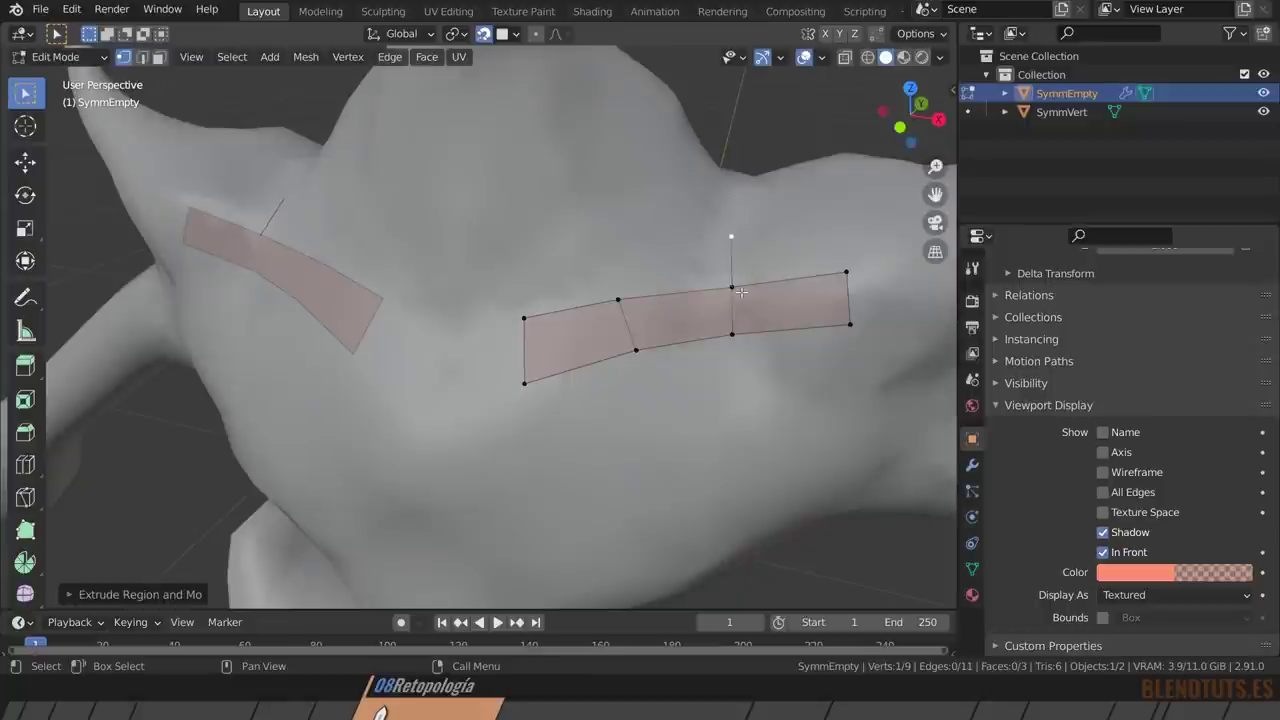
{"action": "key", "text": "f"}
{"action": "left_click", "coordinate": [827, 218]}
Extrude the top edge over the shoulder, then add and reposition a loop cut.
{"action": "middle_click_drag", "start_coordinate": [827, 218], "coordinate": [775, 333]}
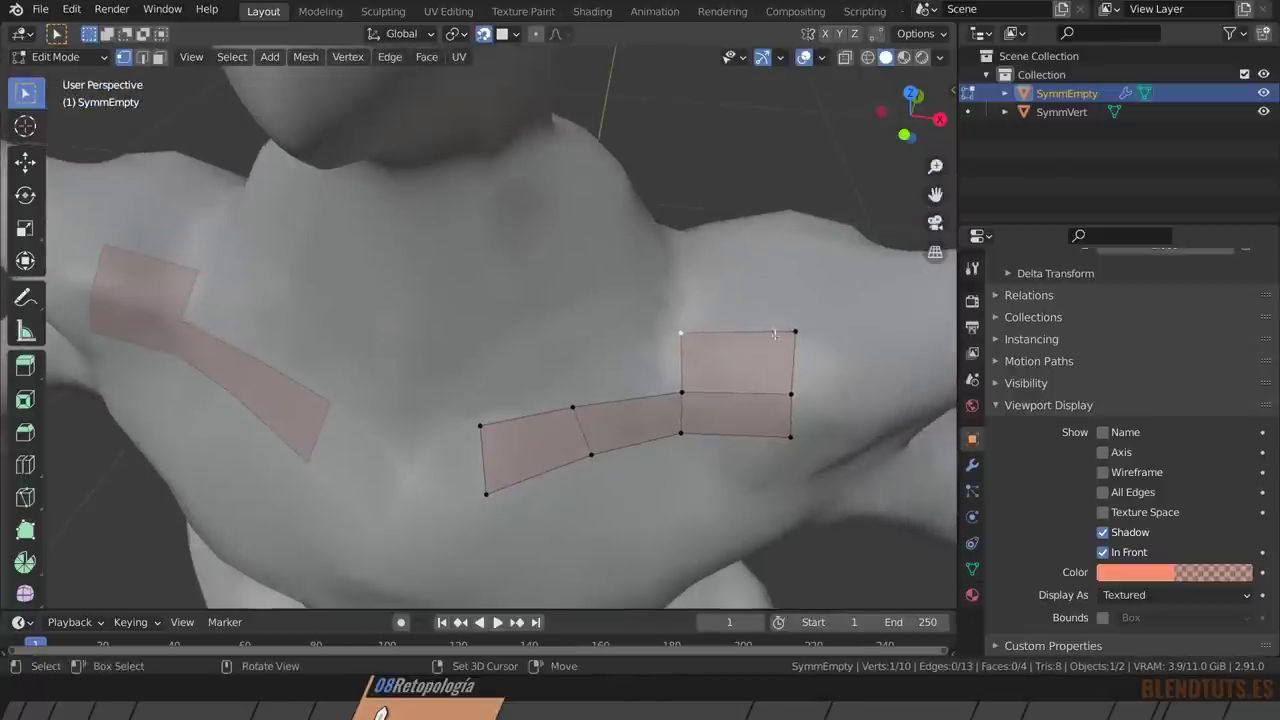
{"action": "left_click", "coordinate": [785, 333], "text": "shift"}
{"action": "key", "text": "e"}
{"action": "left_click", "coordinate": [800, 245]}
{"action": "key", "text": "ctrl+r"}
{"action": "left_click", "coordinate": [795, 274]}
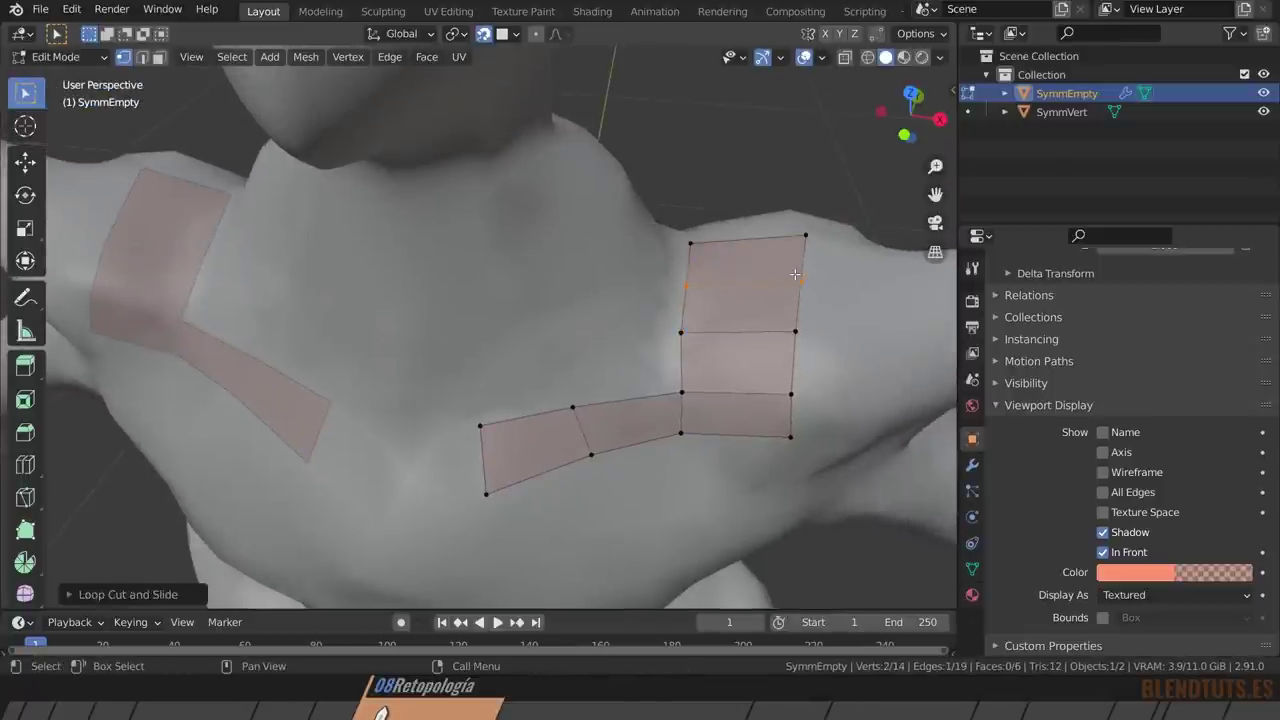
{"action": "key", "text": "g"}
{"action": "left_click", "coordinate": [828, 320]}
Nudge the patch's top-left vertices onto the shoulder surface.
{"action": "middle_click_drag", "start_coordinate": [828, 320], "coordinate": [792, 322]}
{"action": "key", "text": "g"}
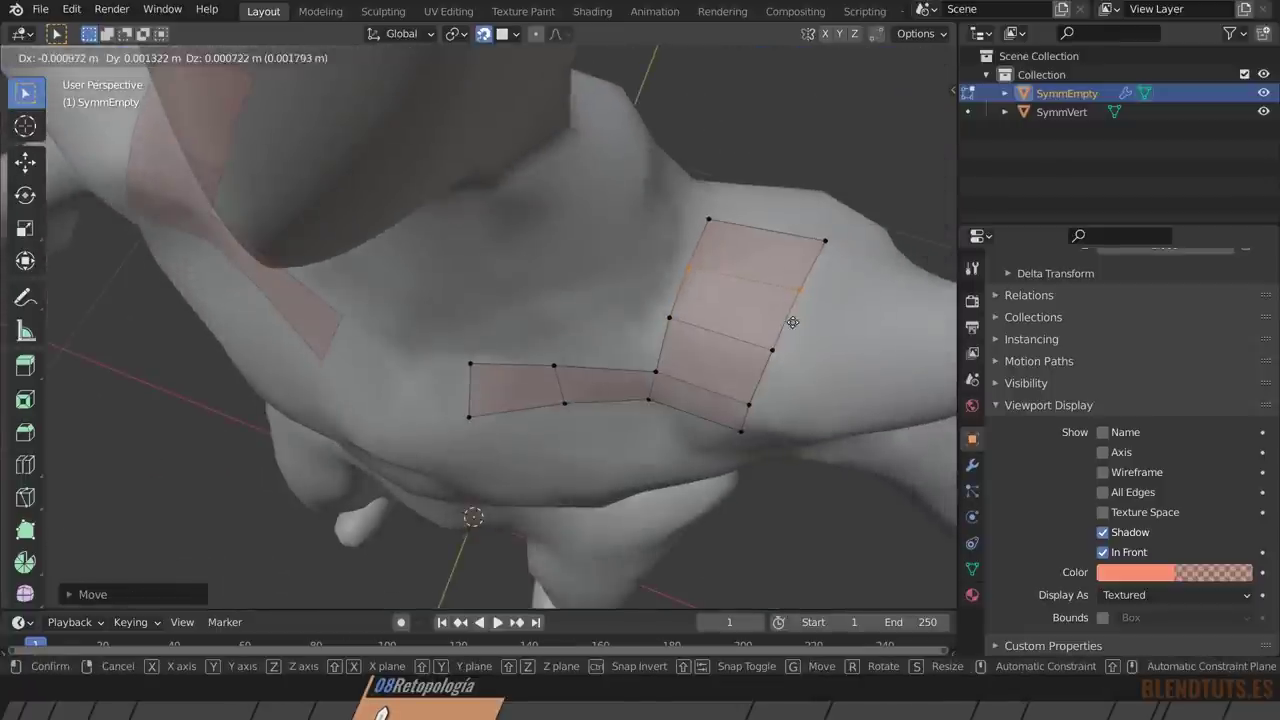
{"action": "left_click", "coordinate": [792, 322]}
{"action": "left_click", "coordinate": [707, 216]}
{"action": "key", "text": "g"}
{"action": "left_click", "coordinate": [750, 222]}
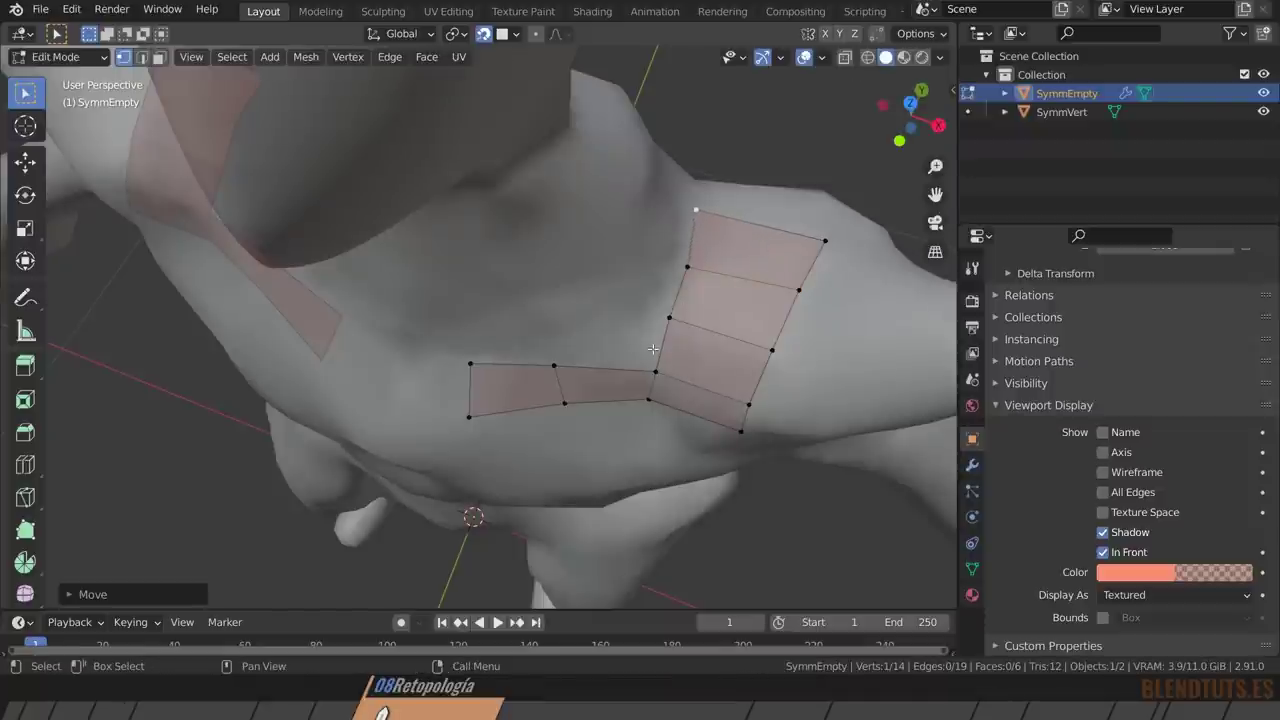
Adjust the lower-middle, top-right and right-middle patch vertices to follow the chest.
{"action": "left_click", "coordinate": [655, 371]}
{"action": "key", "text": "g"}
{"action": "left_click", "coordinate": [664, 368]}
{"action": "left_click", "coordinate": [822, 239]}
{"action": "key", "text": "g"}
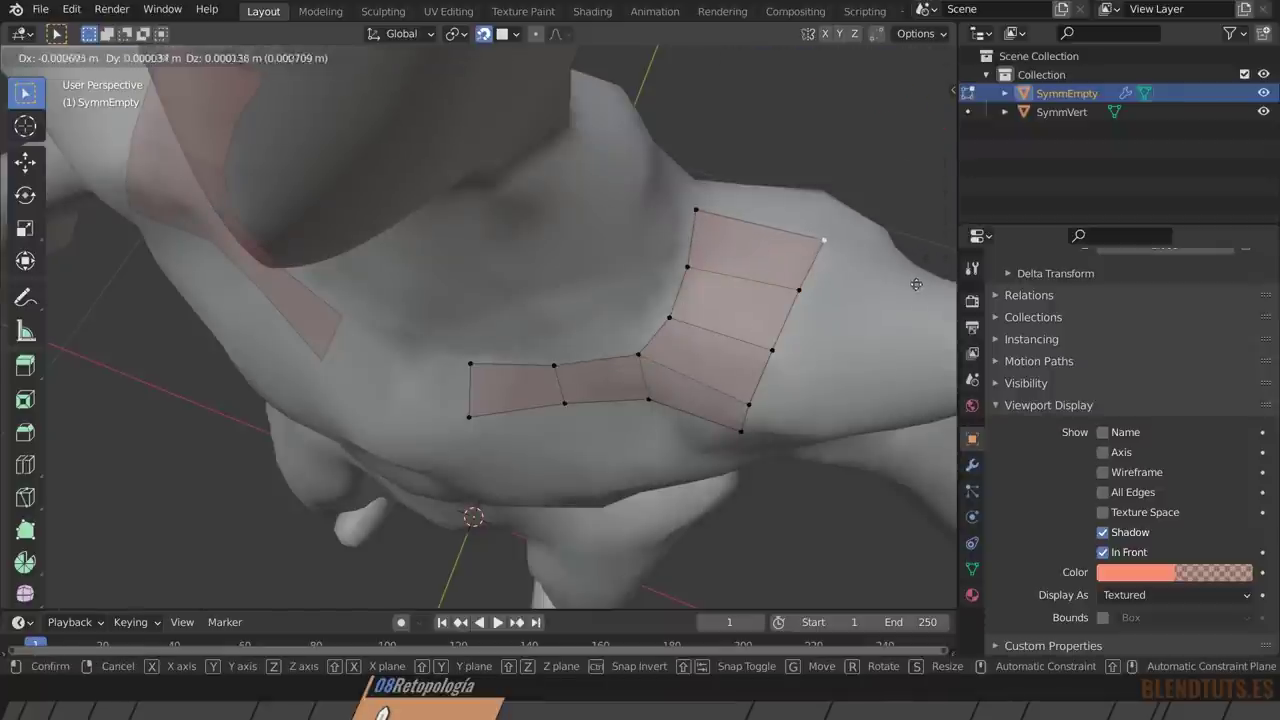
{"action": "left_click", "coordinate": [807, 237]}
{"action": "left_click", "coordinate": [775, 352]}
{"action": "key", "text": "g"}
{"action": "left_click", "coordinate": [788, 376]}
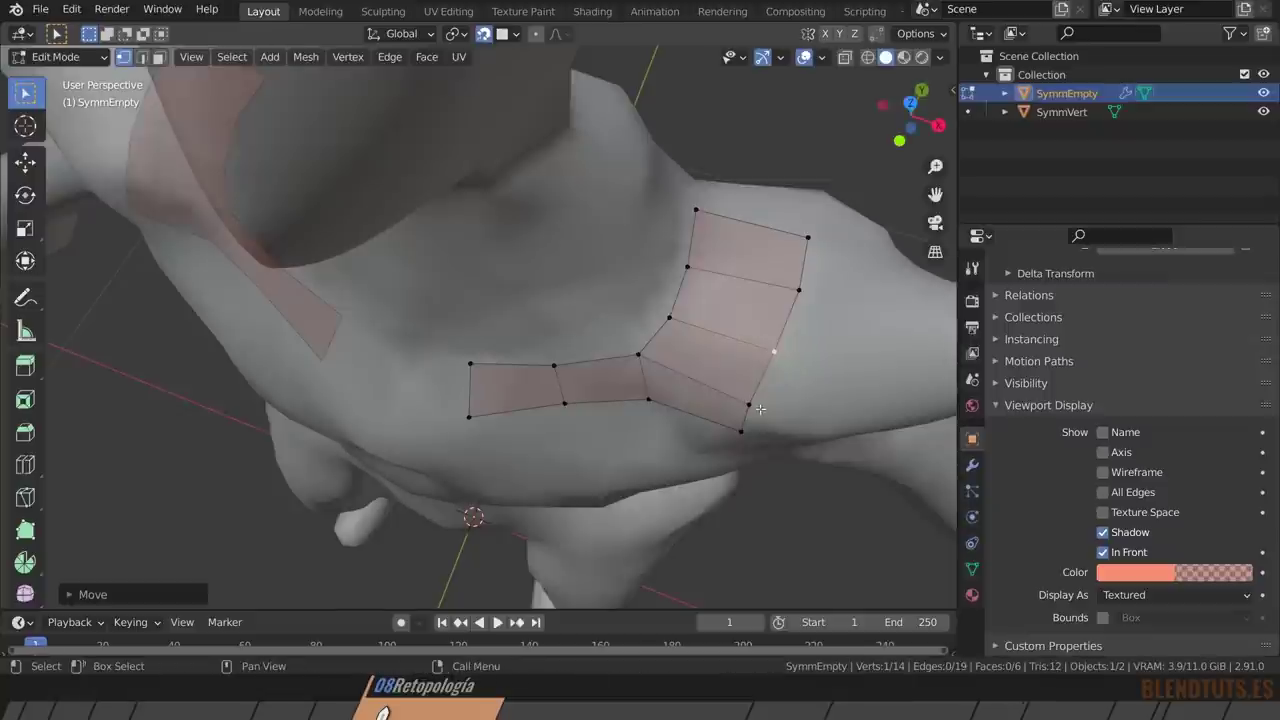
Extrude the patch's left edge into a new face toward the chest centre.
{"action": "middle_click_drag", "start_coordinate": [772, 448], "coordinate": [715, 381]}
{"action": "scroll", "coordinate": [715, 381], "scroll_direction": "down", "scroll_amount": 3}
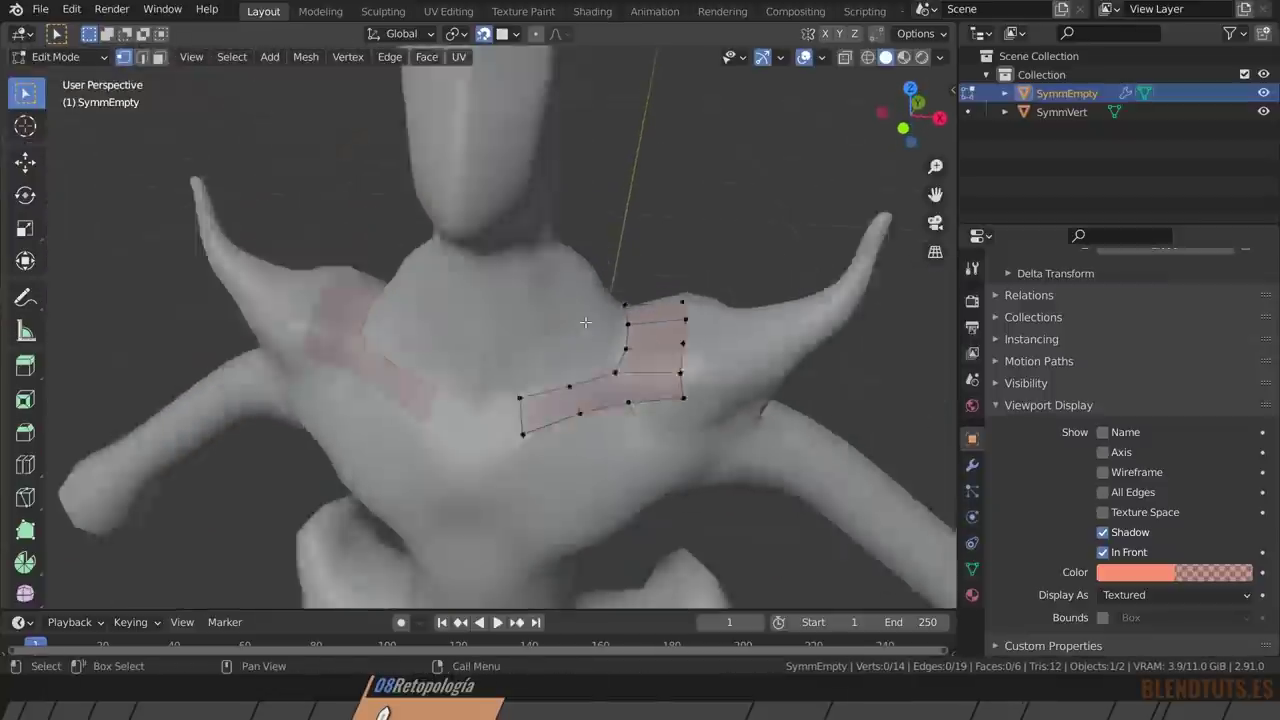
{"action": "scroll", "coordinate": [545, 288], "scroll_direction": "down", "scroll_amount": 5}
{"action": "middle_click_drag", "start_coordinate": [514, 334], "coordinate": [607, 245]}
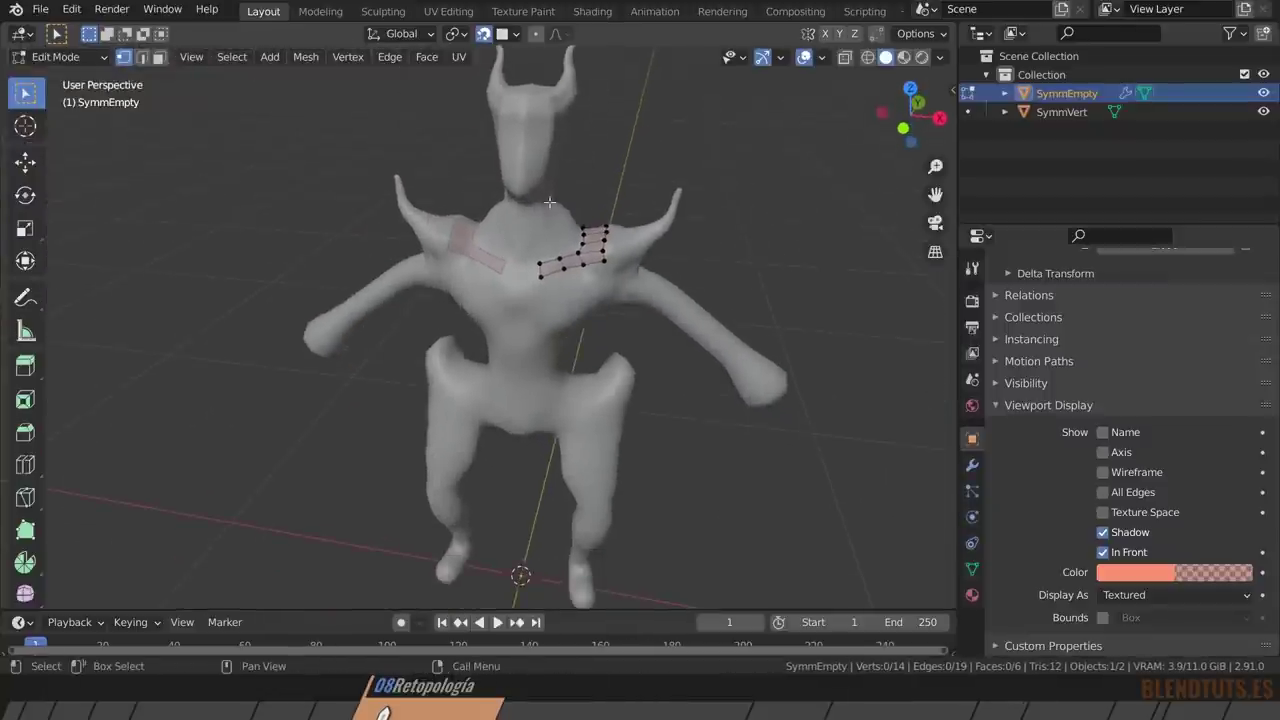
{"action": "scroll", "coordinate": [584, 214], "scroll_direction": "up", "scroll_amount": 4}
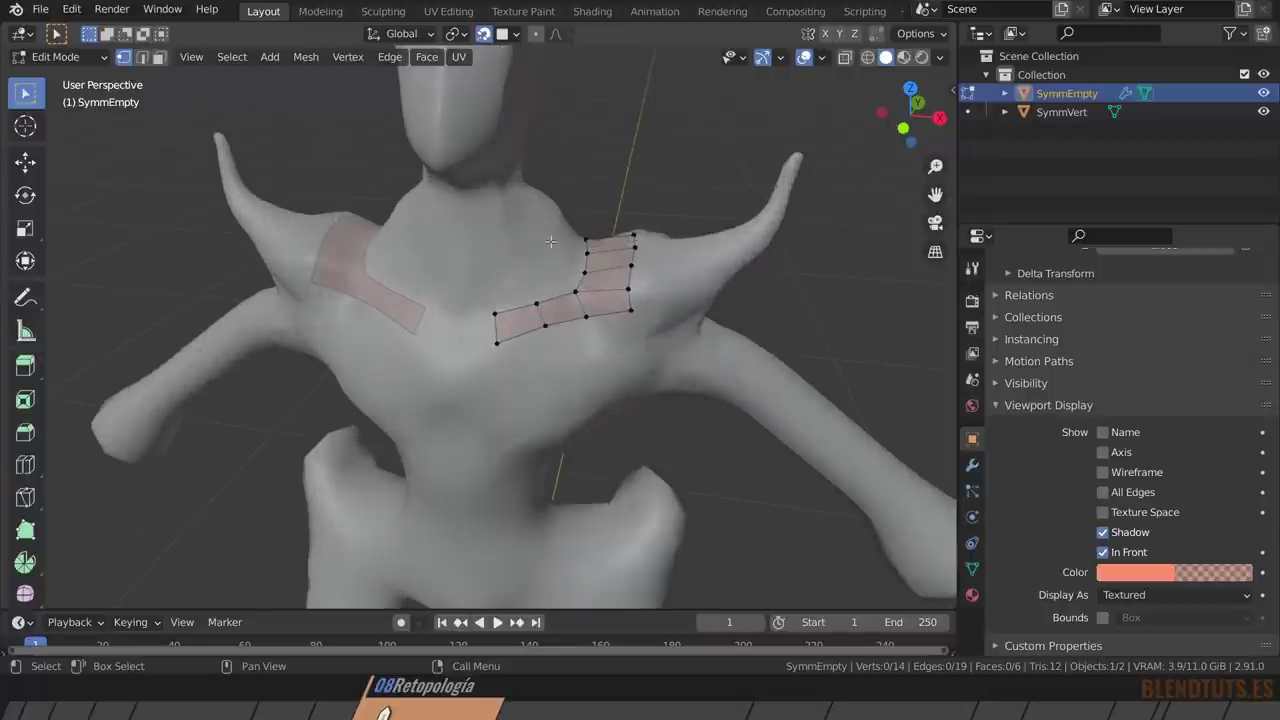
{"action": "scroll", "coordinate": [582, 265], "scroll_direction": "up", "scroll_amount": 5}
{"action": "middle_click_drag", "start_coordinate": [370, 455], "coordinate": [495, 415], "text": "shift"}
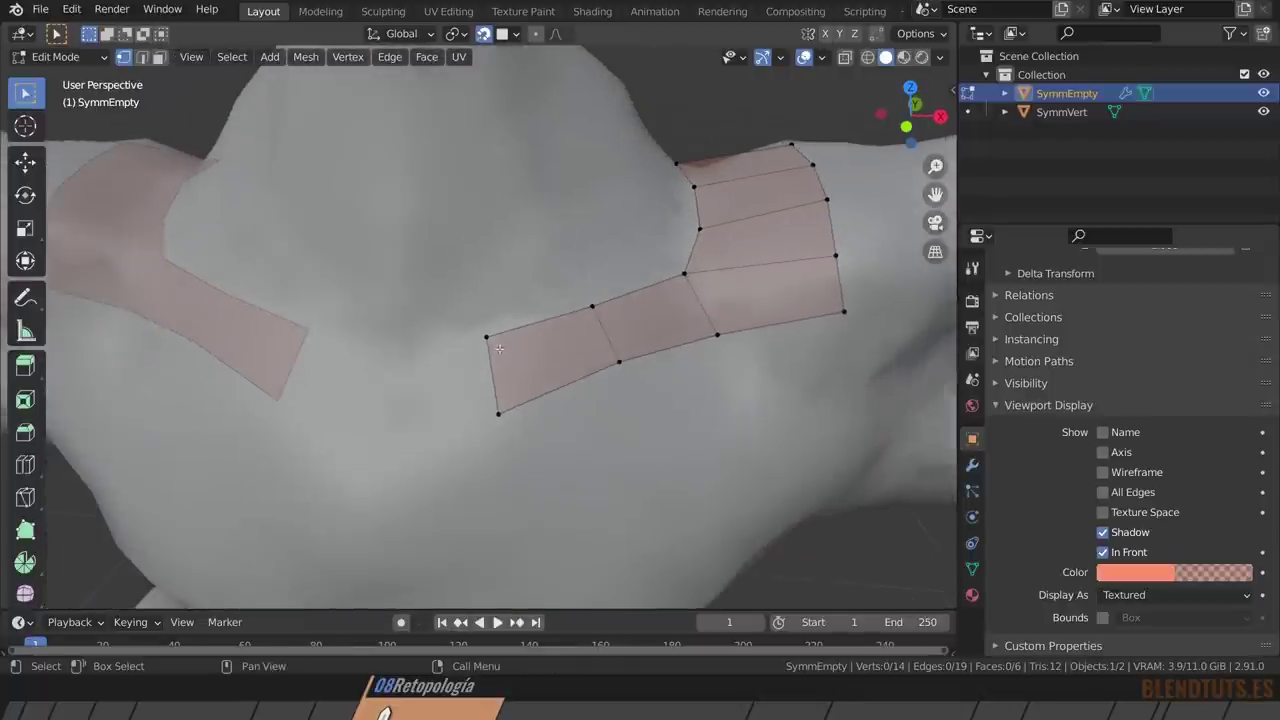
{"action": "left_click", "coordinate": [490, 342]}
{"action": "left_click", "coordinate": [497, 420], "text": "shift"}
{"action": "key", "text": "e"}
{"action": "left_click", "coordinate": [435, 434]}
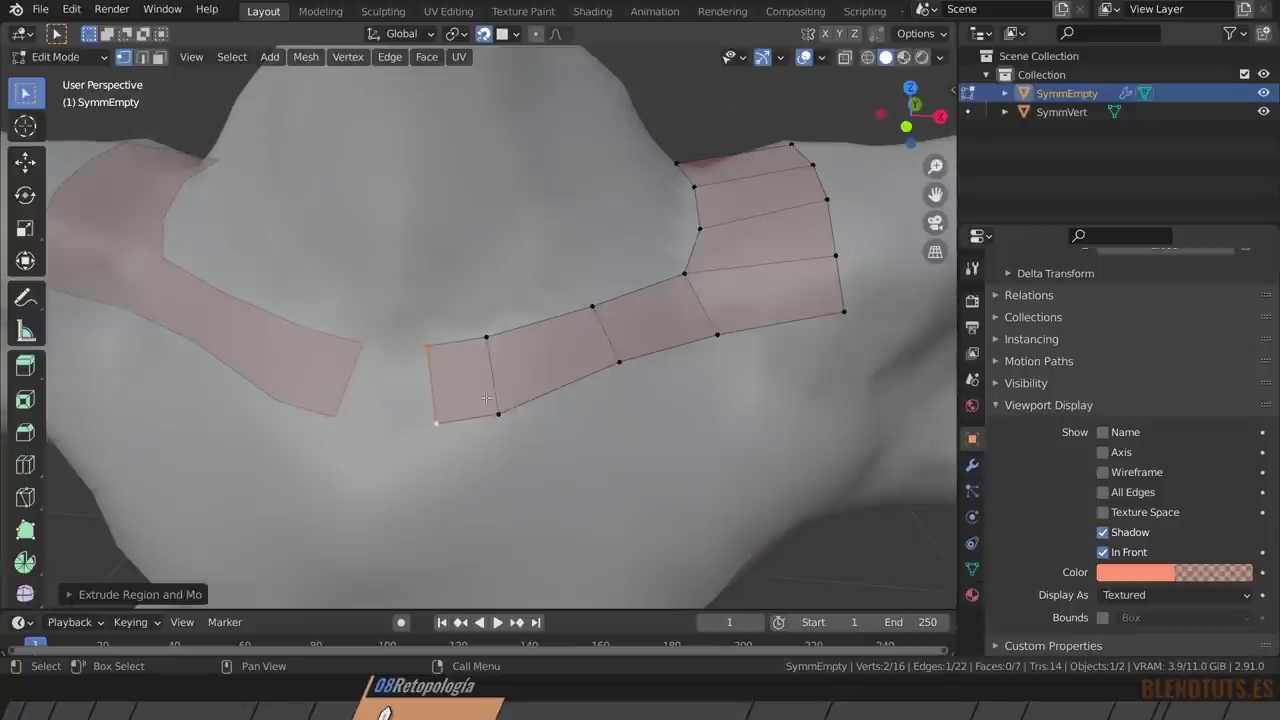
Enable Mirror modifier Clipping and move the new edge onto the centre line.
{"action": "left_click", "coordinate": [971, 465]}
{"action": "left_click", "coordinate": [1103, 443]}
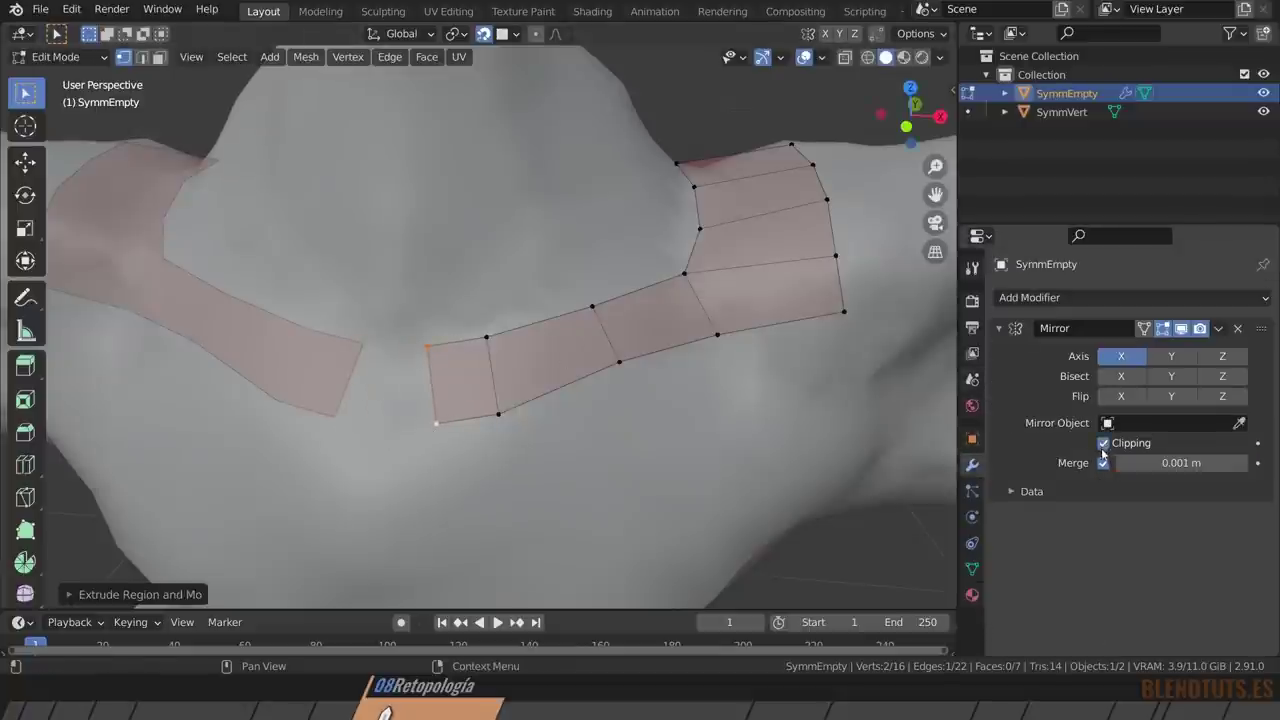
{"action": "key", "text": "g"}
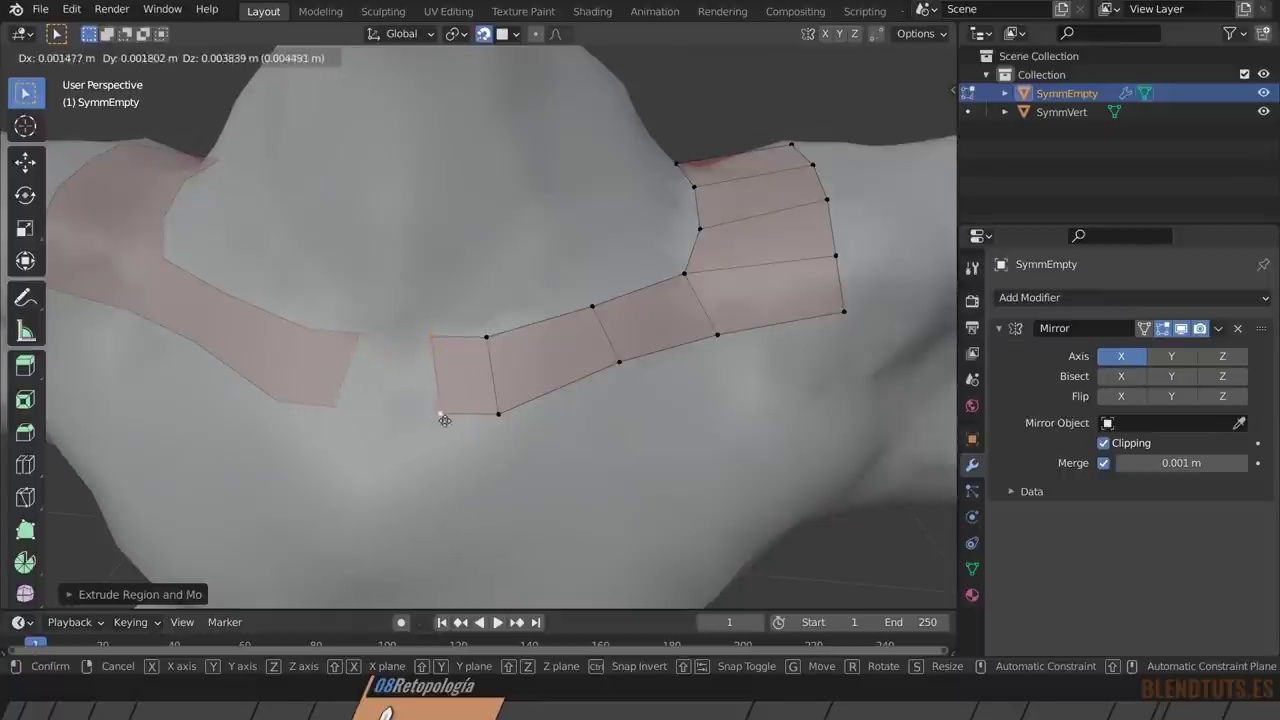
{"action": "left_click", "coordinate": [350, 425]}
Select the strip's bottom centre vertex from a lower torso view.
{"action": "scroll", "coordinate": [383, 426], "scroll_direction": "down", "scroll_amount": 3}
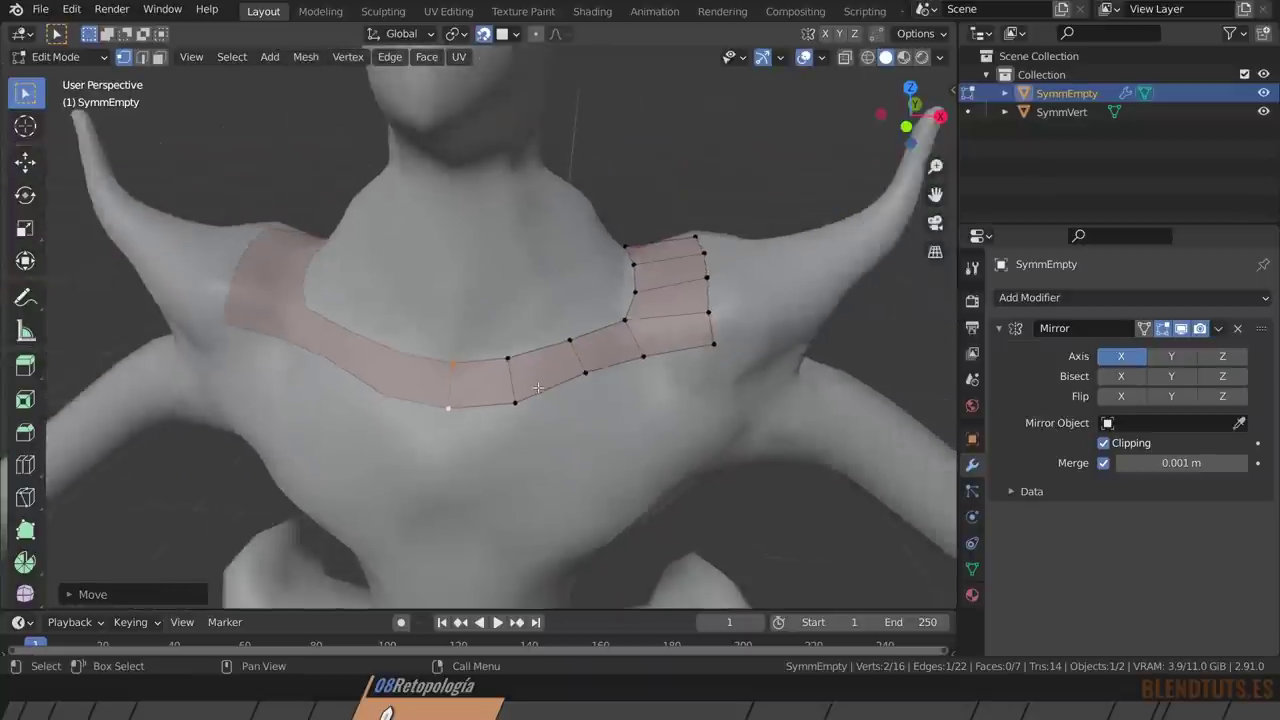
{"action": "scroll", "coordinate": [523, 424], "scroll_direction": "down", "scroll_amount": 2}
{"action": "mouse_move", "coordinate": [523, 424]}
{"action": "middle_mouse_down"}
{"action": "mouse_move", "coordinate": [500, 395]}
{"action": "mouse_move", "coordinate": [540, 285]}
{"action": "middle_mouse_up"}
{"action": "left_click", "coordinate": [500, 392]}
{"action": "scroll", "coordinate": [501, 389], "scroll_direction": "up", "scroll_amount": 4}
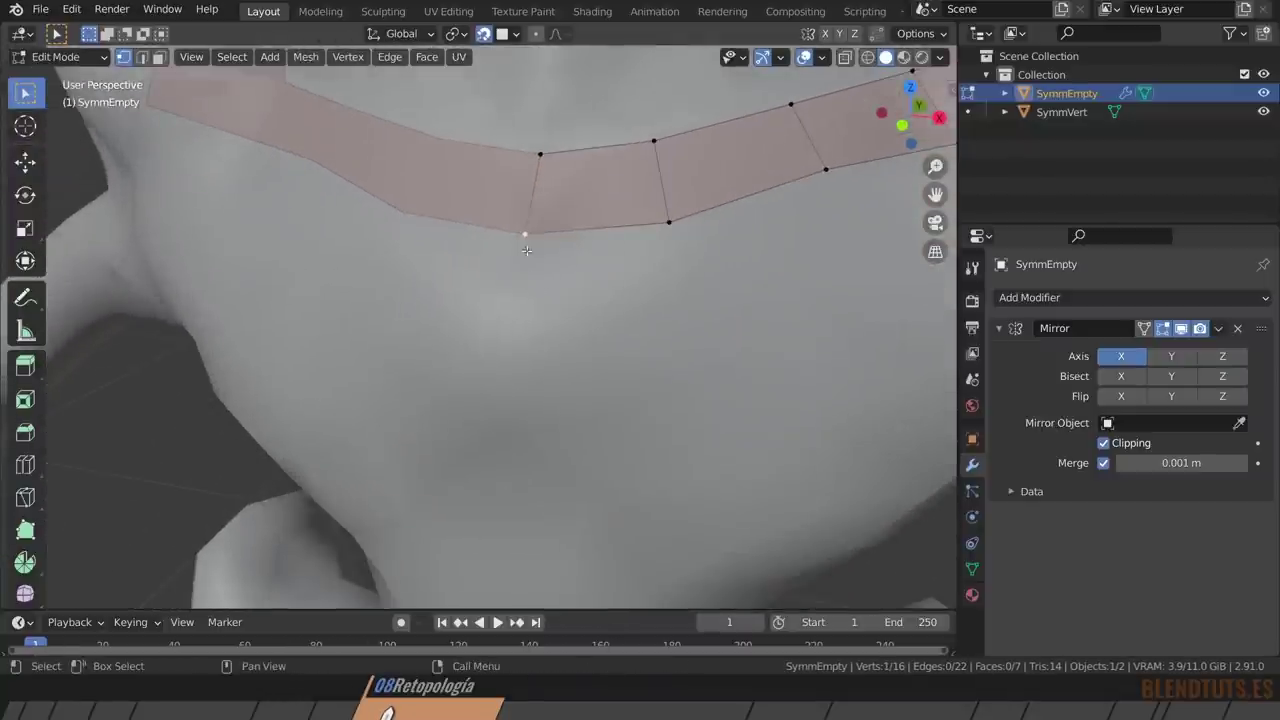
Extend a chain of four vertices down the chest from the centre vertex.
{"action": "right_click", "coordinate": [522, 338], "text": "ctrl"}
{"action": "right_click", "coordinate": [536, 391], "text": "ctrl"}
{"action": "right_click", "coordinate": [581, 445], "text": "ctrl"}
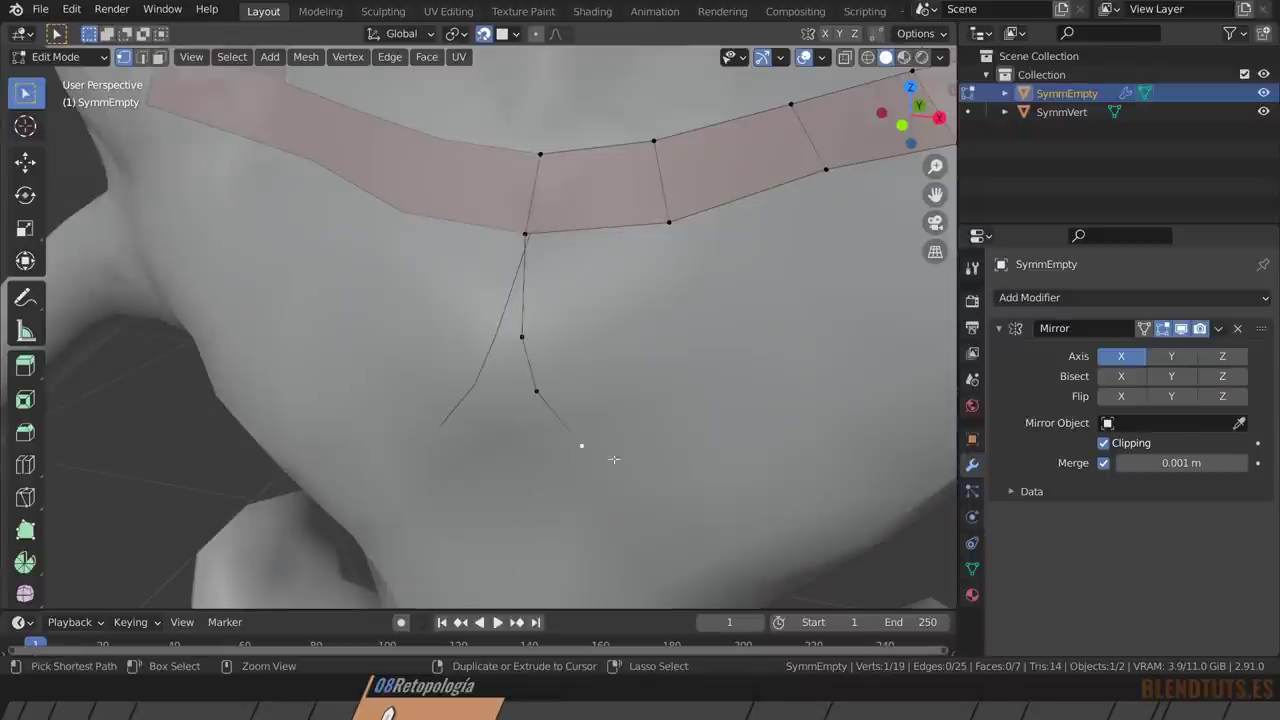
{"action": "right_click", "coordinate": [633, 464], "text": "ctrl"}
Reposition the chain's upper and fork vertices into a Y, then open Preferences.
{"action": "left_click", "coordinate": [525, 235]}
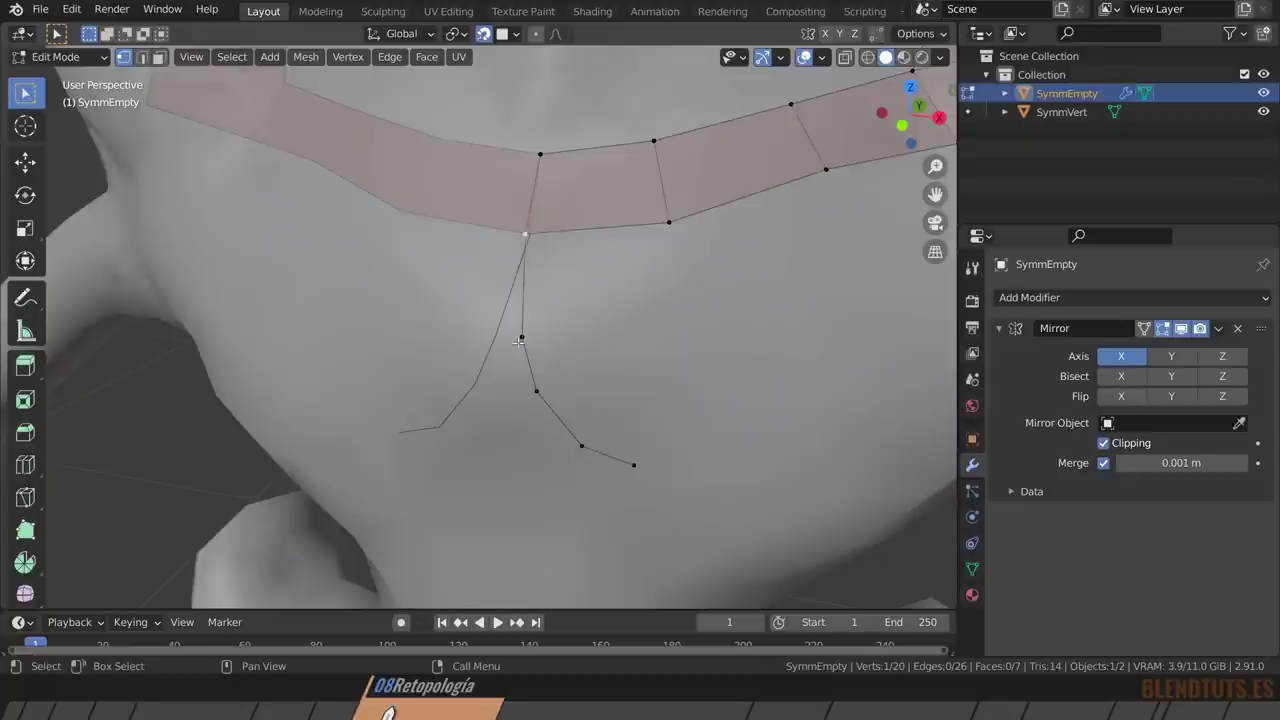
{"action": "left_click_drag", "start_coordinate": [527, 232], "coordinate": [529, 230]}
{"action": "mouse_move", "coordinate": [522, 338]}
{"action": "left_mouse_down"}
{"action": "mouse_move", "coordinate": [517, 374]}
{"action": "mouse_move", "coordinate": [457, 397]}
{"action": "left_mouse_up"}
{"action": "left_click", "coordinate": [536, 391]}
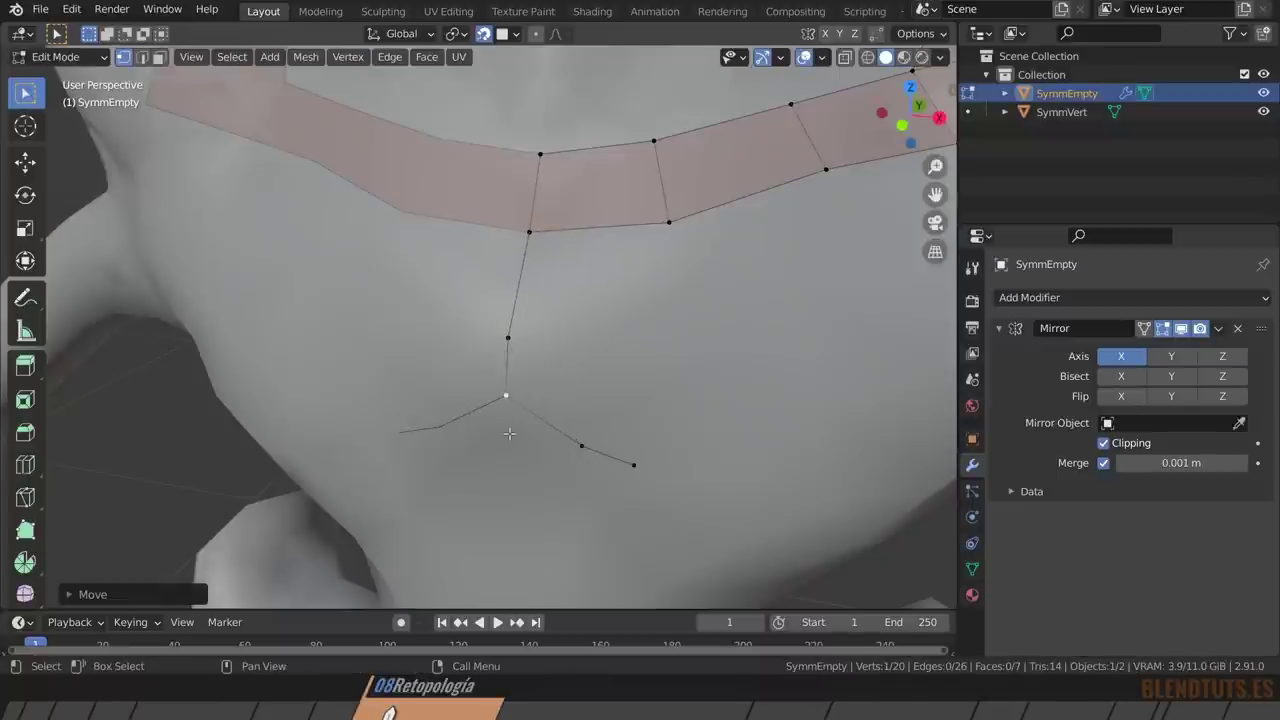
{"action": "left_click", "coordinate": [537, 233]}
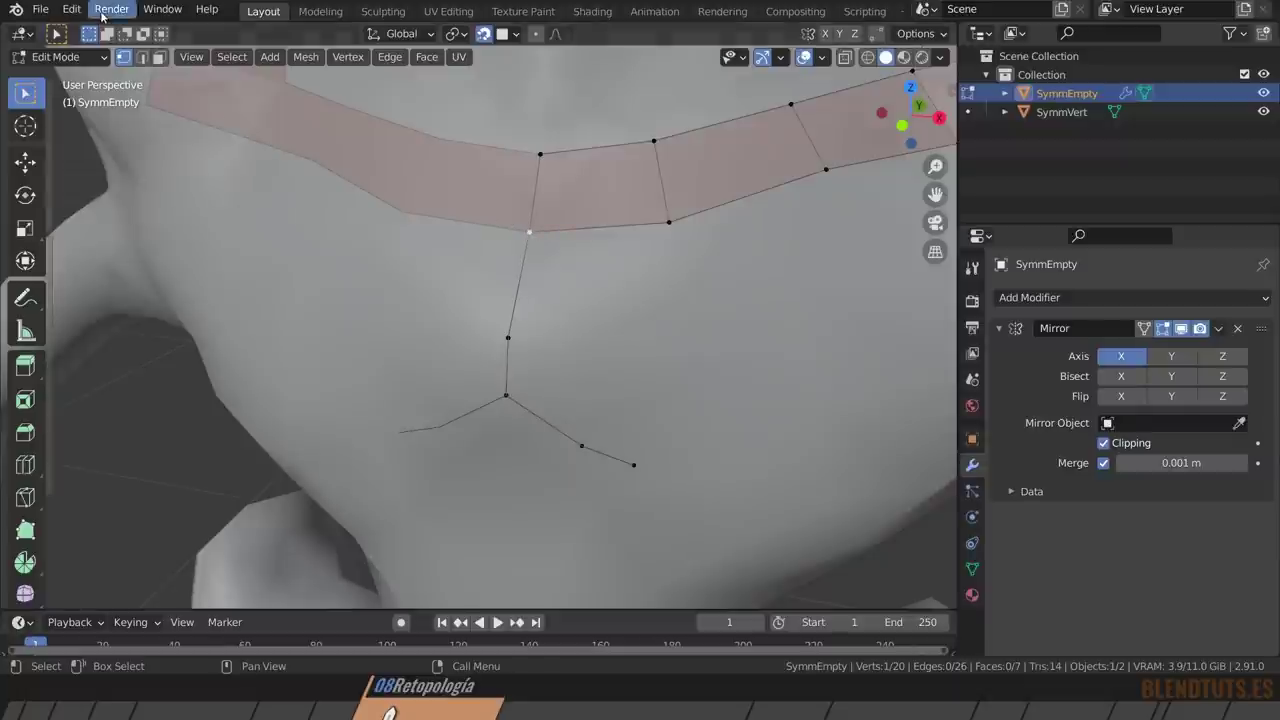
{"action": "left_click", "coordinate": [72, 9]}
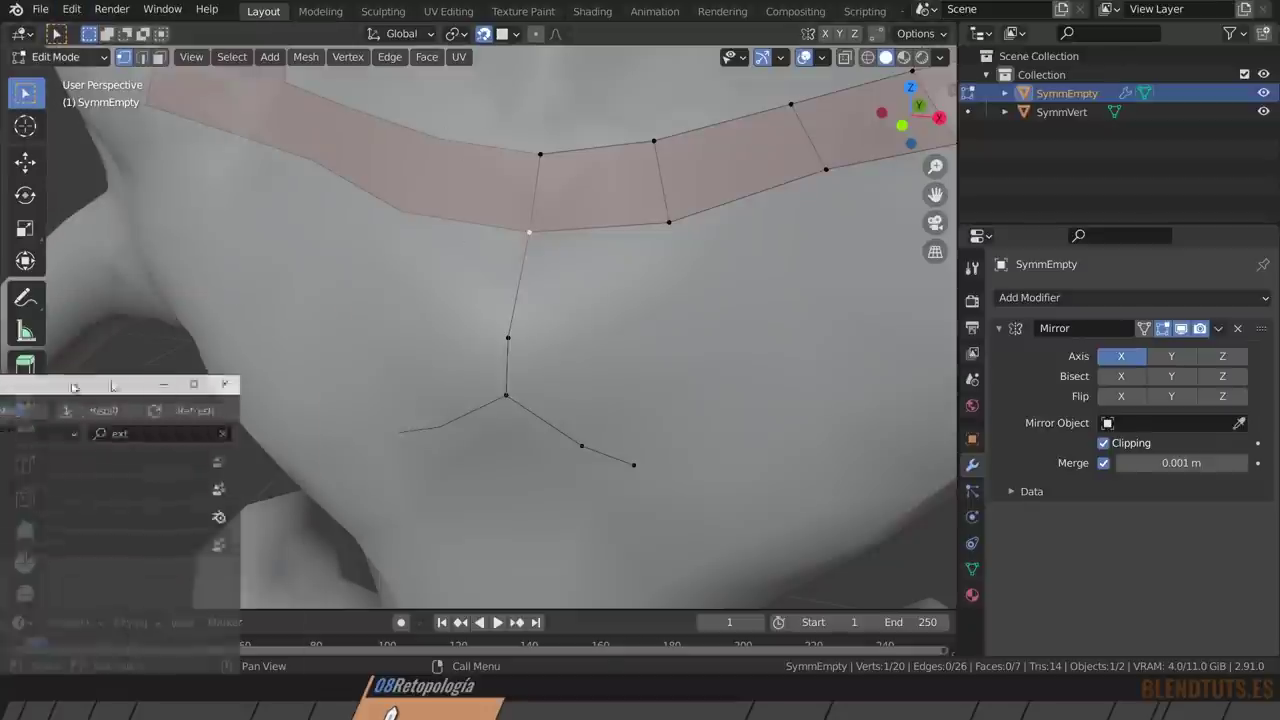
Search the add-ons for 'f2' and expand Mesh: F2 to confirm it is enabled.
{"action": "left_click_drag", "start_coordinate": [60, 380], "coordinate": [686, 97]}
{"action": "left_click", "coordinate": [778, 147]}
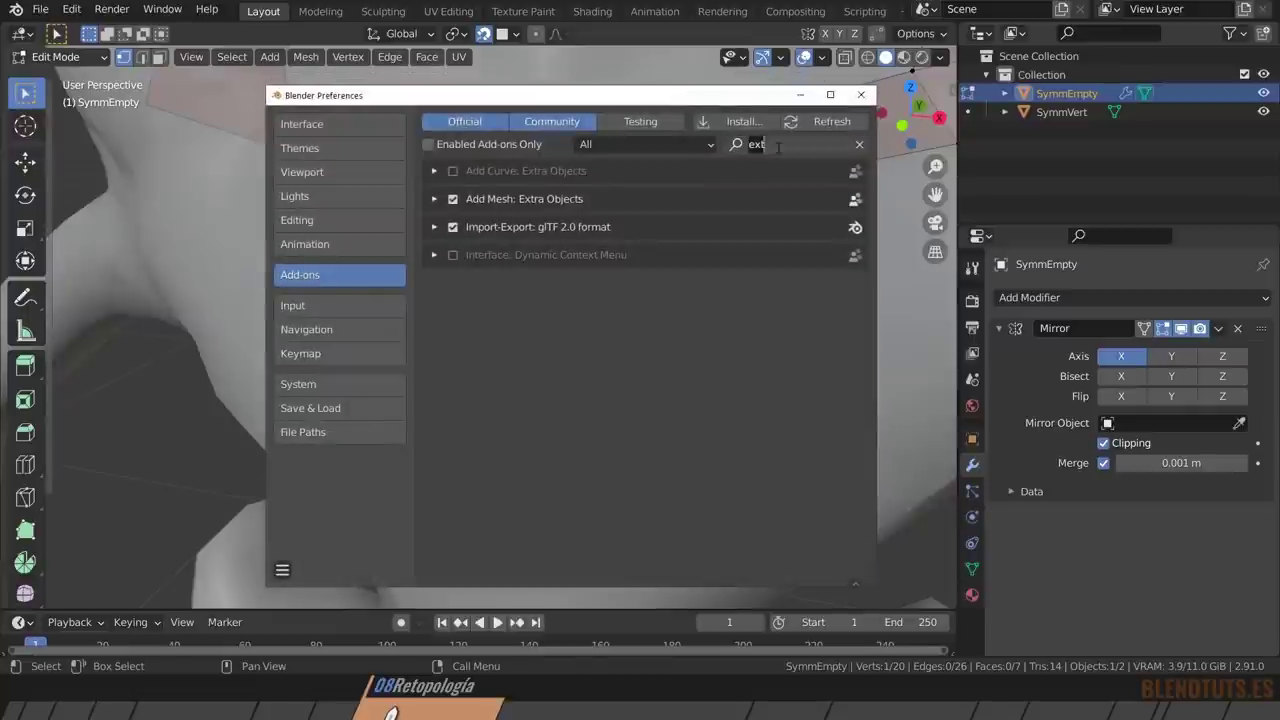
{"action": "type", "text": "f2"}
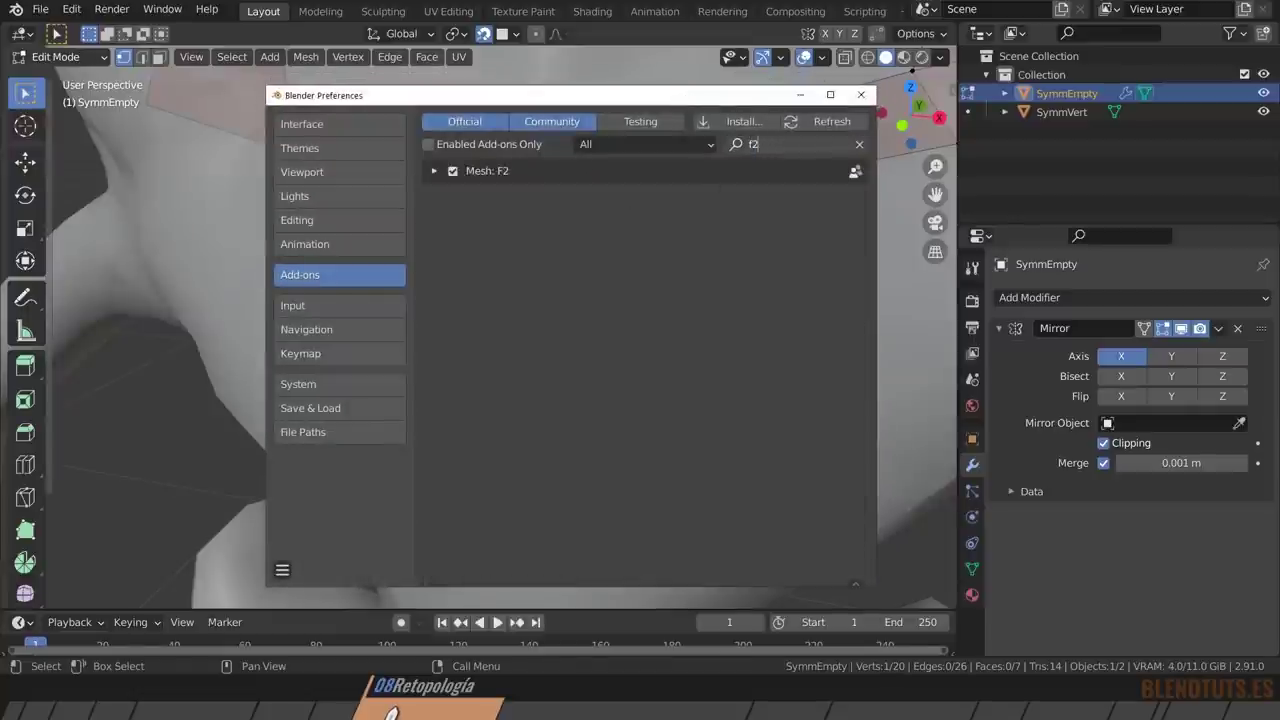
{"action": "key", "text": "Return"}
{"action": "left_click", "coordinate": [434, 171]}
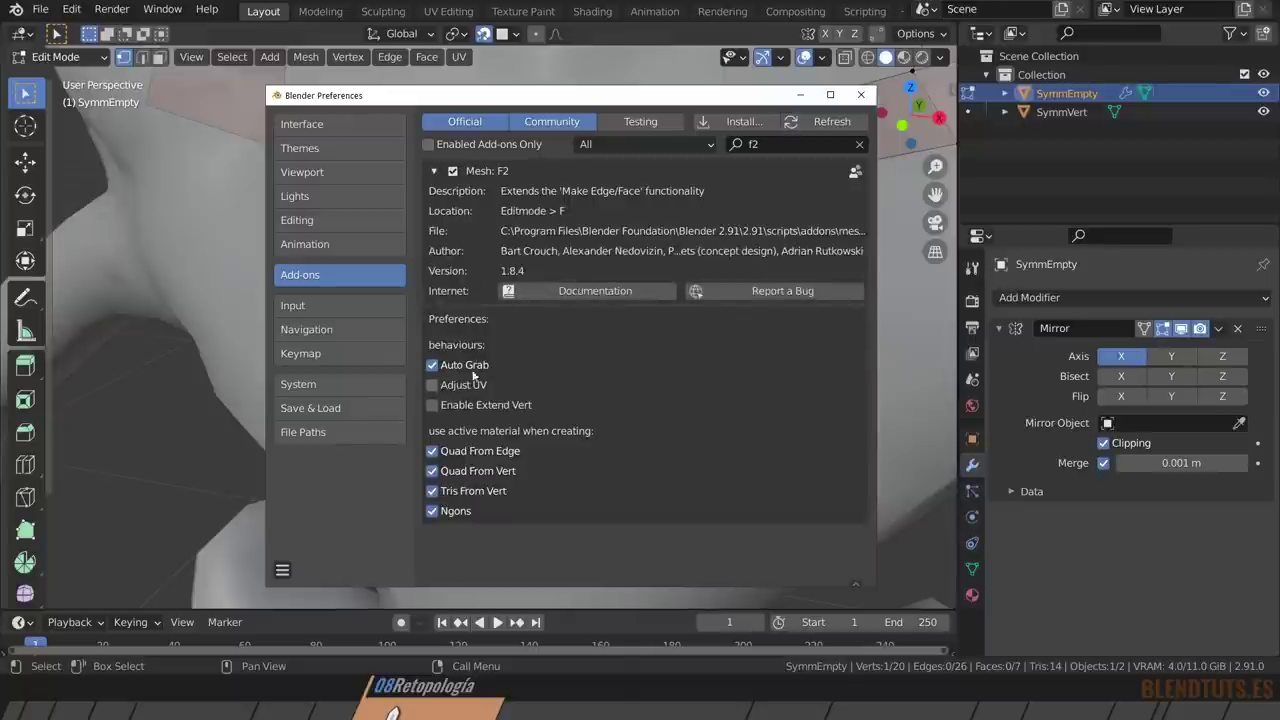
Extend a loose vertex chain down the chest from the central quad's lower-right corner.
{"action": "left_click", "coordinate": [861, 95]}
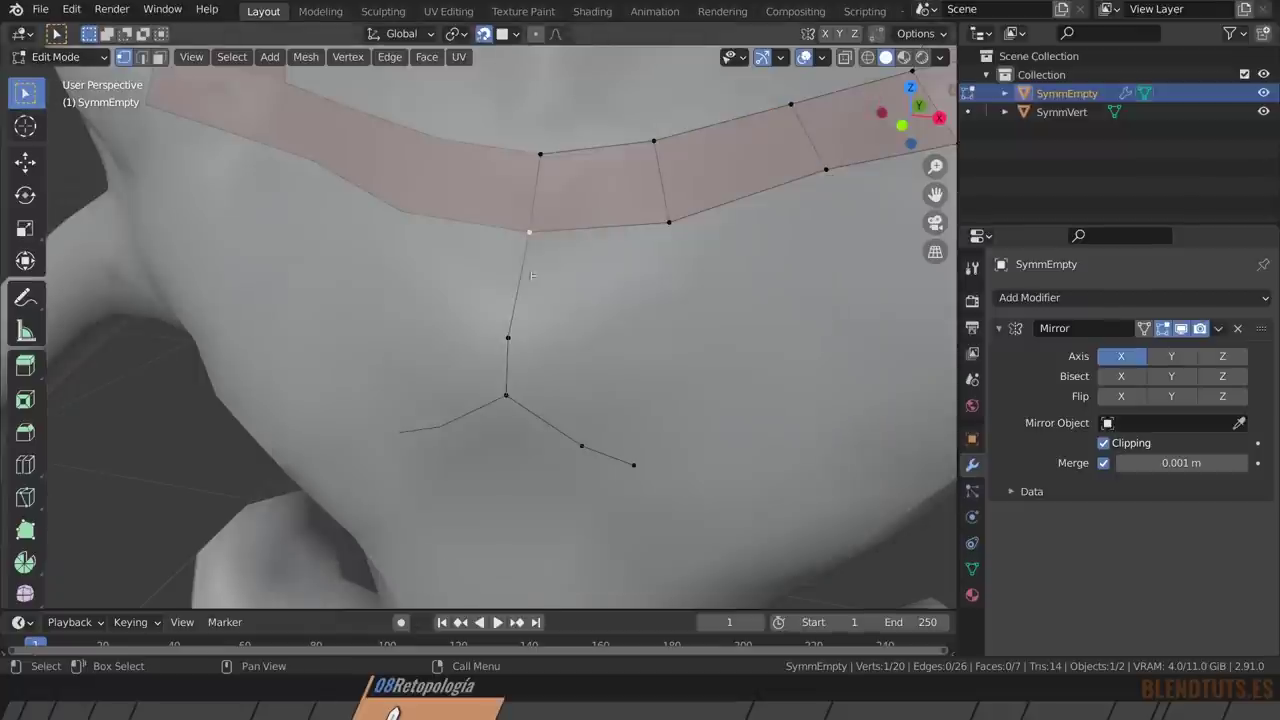
{"action": "middle_click_drag", "start_coordinate": [531, 275], "coordinate": [482, 269], "text": "shift"}
{"action": "middle_click_drag", "start_coordinate": [595, 244], "coordinate": [505, 232], "text": "shift"}
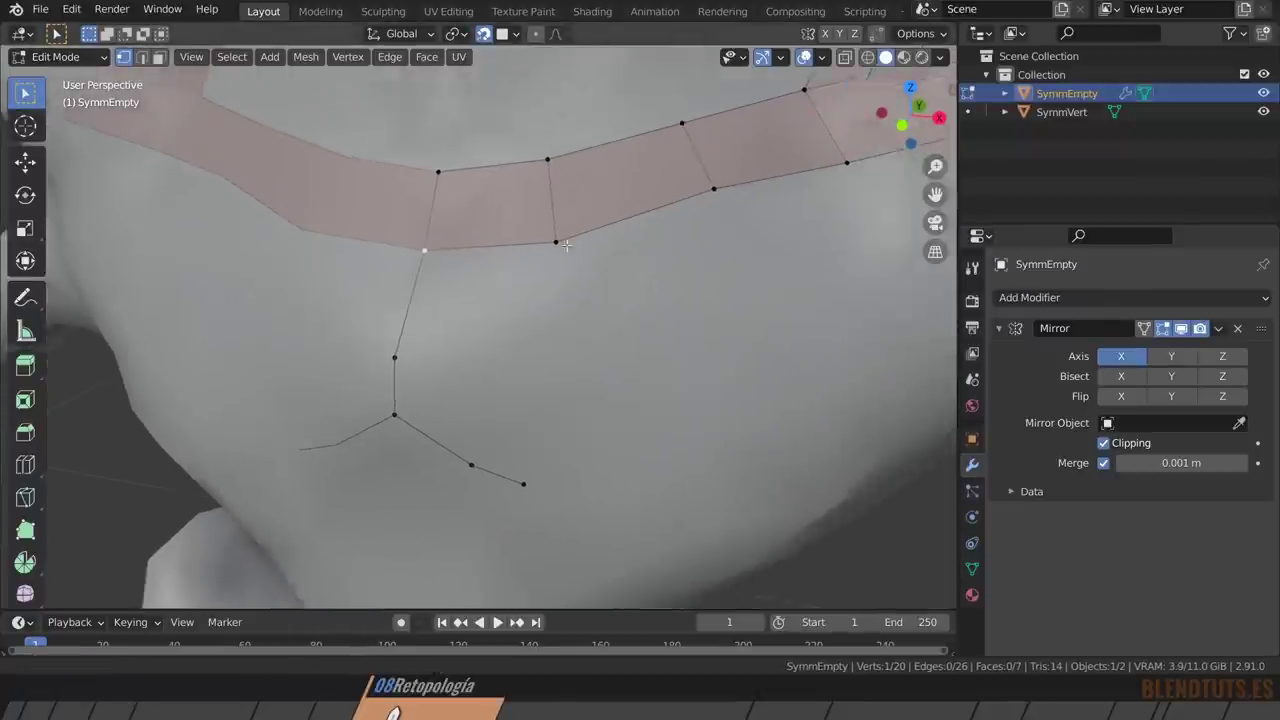
{"action": "left_click", "coordinate": [519, 233]}
{"action": "left_click", "coordinate": [520, 383], "text": "ctrl"}
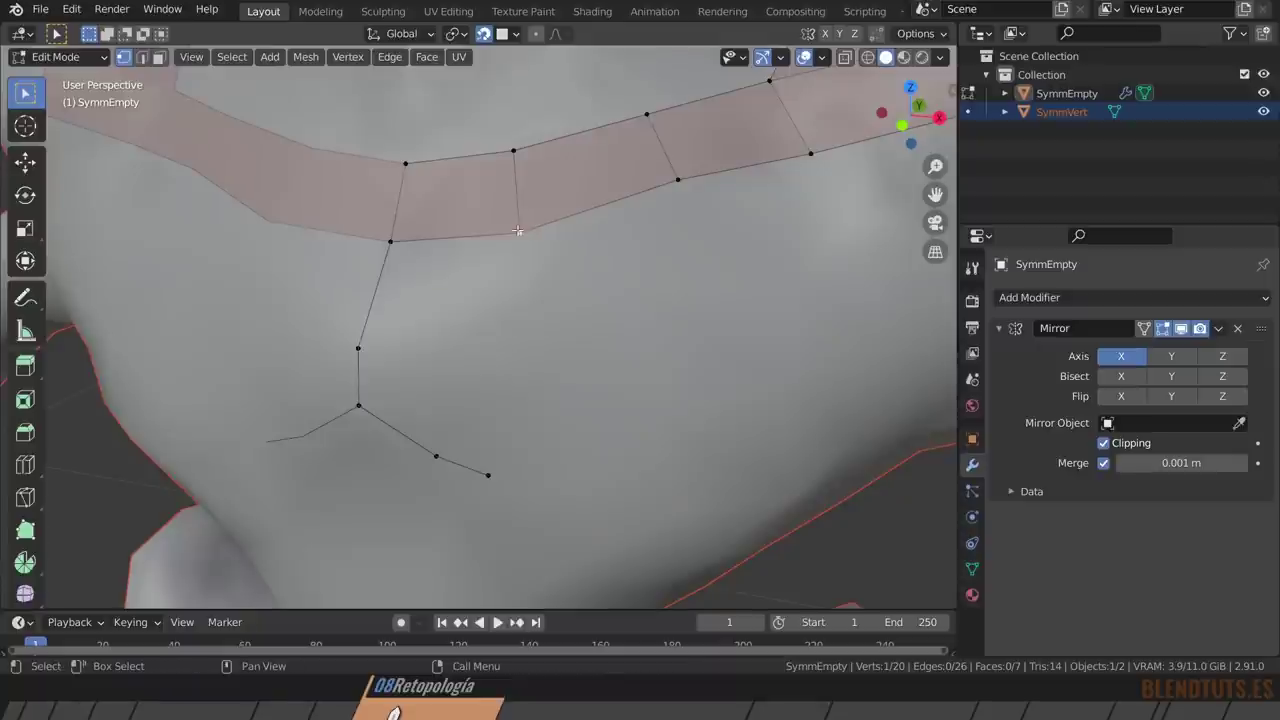
{"action": "left_click", "coordinate": [476, 345], "text": "ctrl"}
{"action": "left_click", "coordinate": [485, 386], "text": "ctrl"}
{"action": "left_click", "coordinate": [507, 421], "text": "ctrl"}
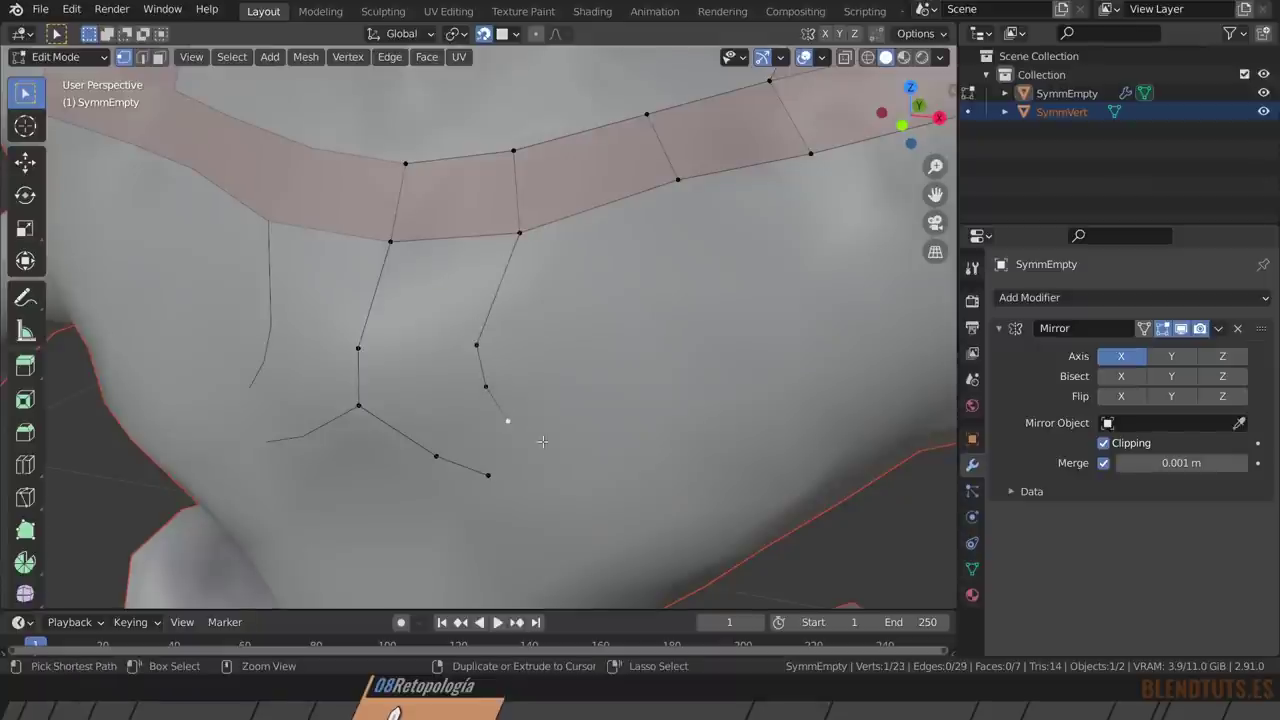
{"action": "left_click", "coordinate": [542, 441], "text": "ctrl"}
In edge mode, fill quads below the central quad's bottom edge with F2, then undo them.
{"action": "key", "text": "2"}
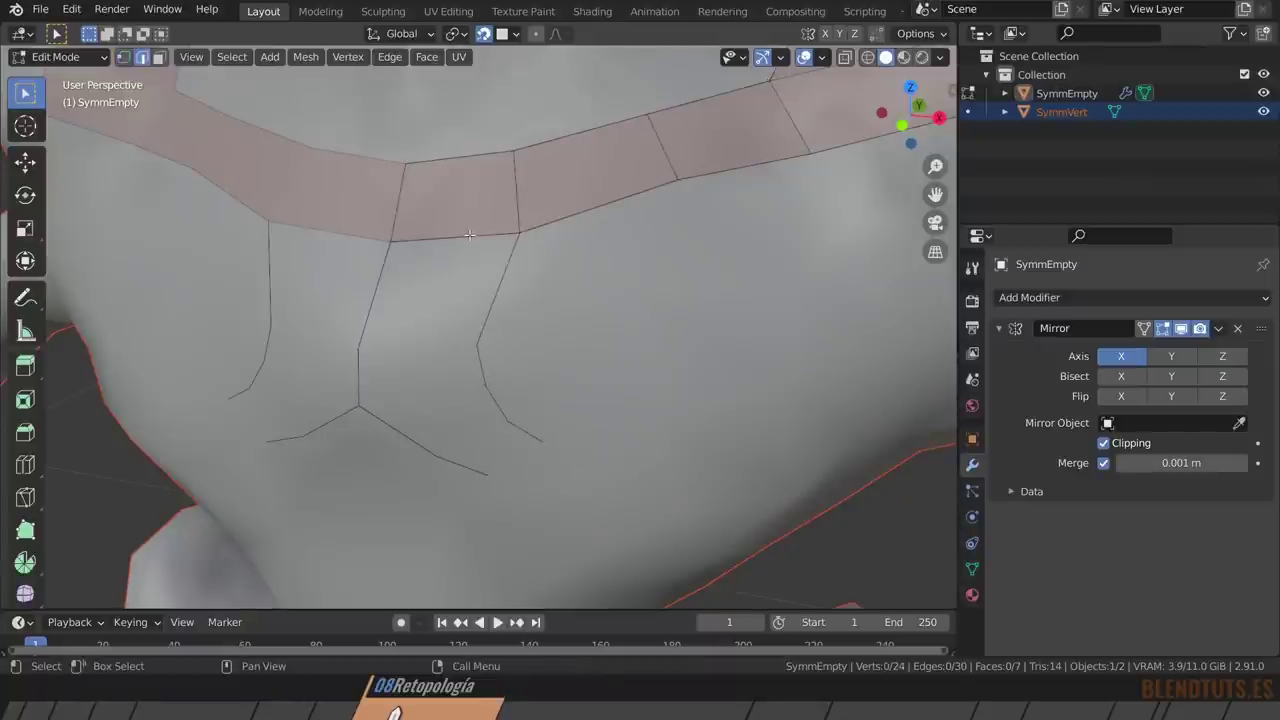
{"action": "left_click", "coordinate": [469, 240]}
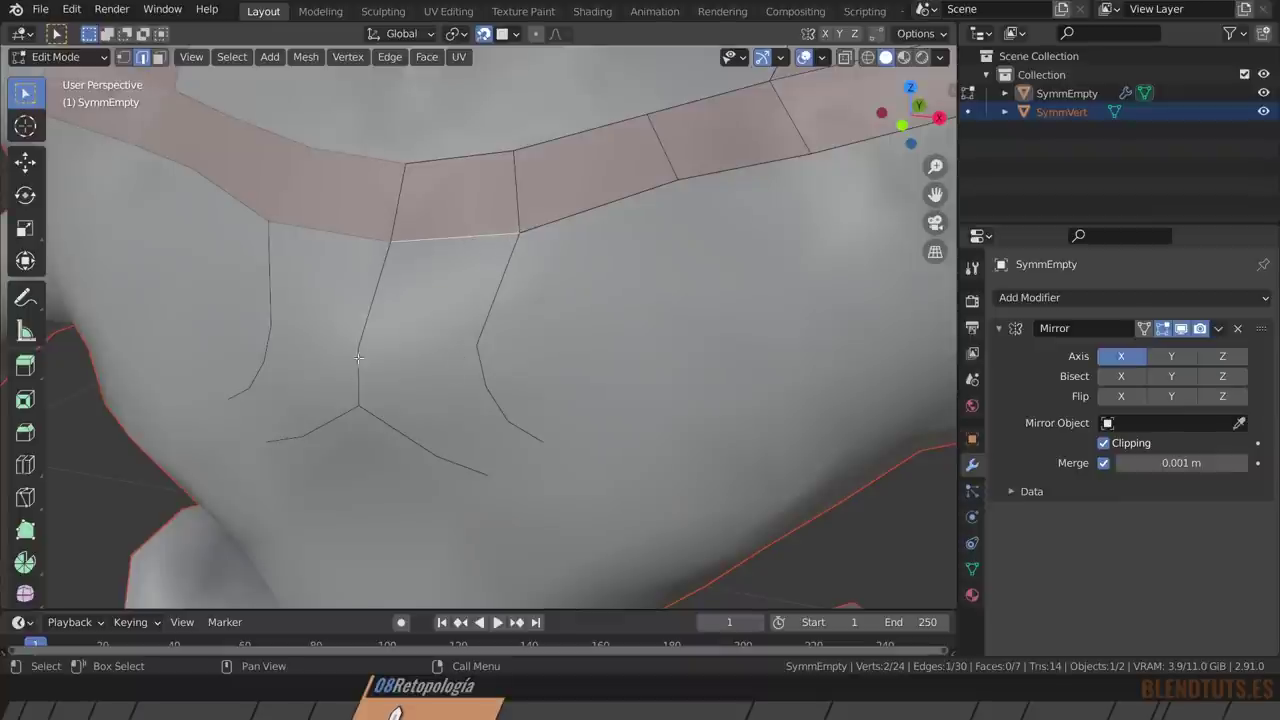
{"action": "key", "text": "ctrl+z"}
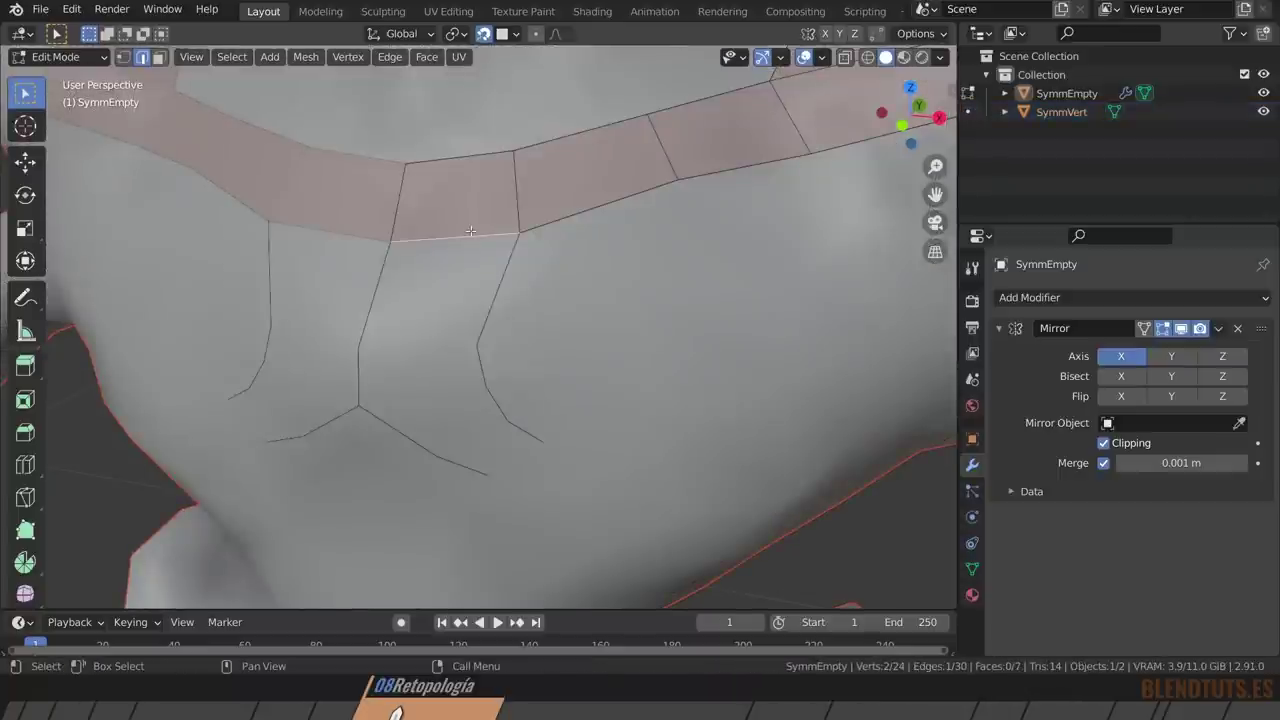
{"action": "key", "text": "F2"}
{"action": "key", "text": "F2"}
{"action": "key", "text": "F2"}
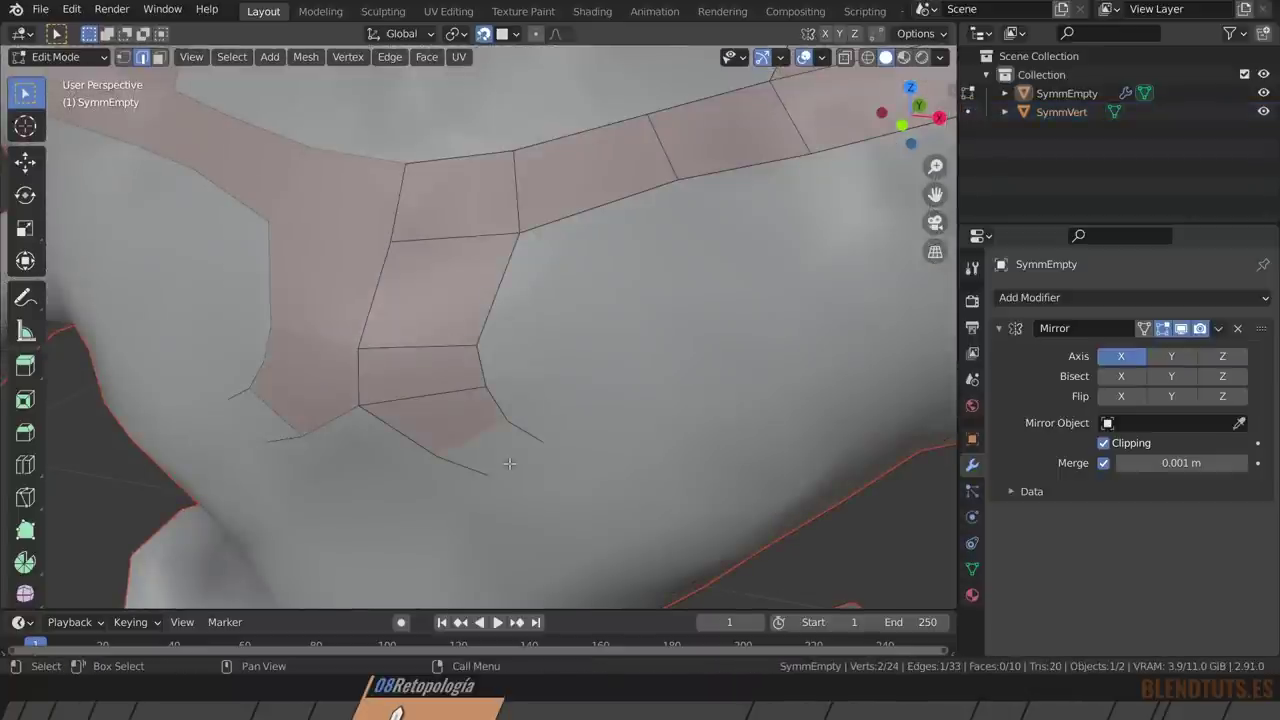
{"action": "key", "text": "F2"}
{"action": "key", "text": "ctrl+z"}
{"action": "key", "text": "ctrl+z"}
{"action": "key", "text": "ctrl+z"}
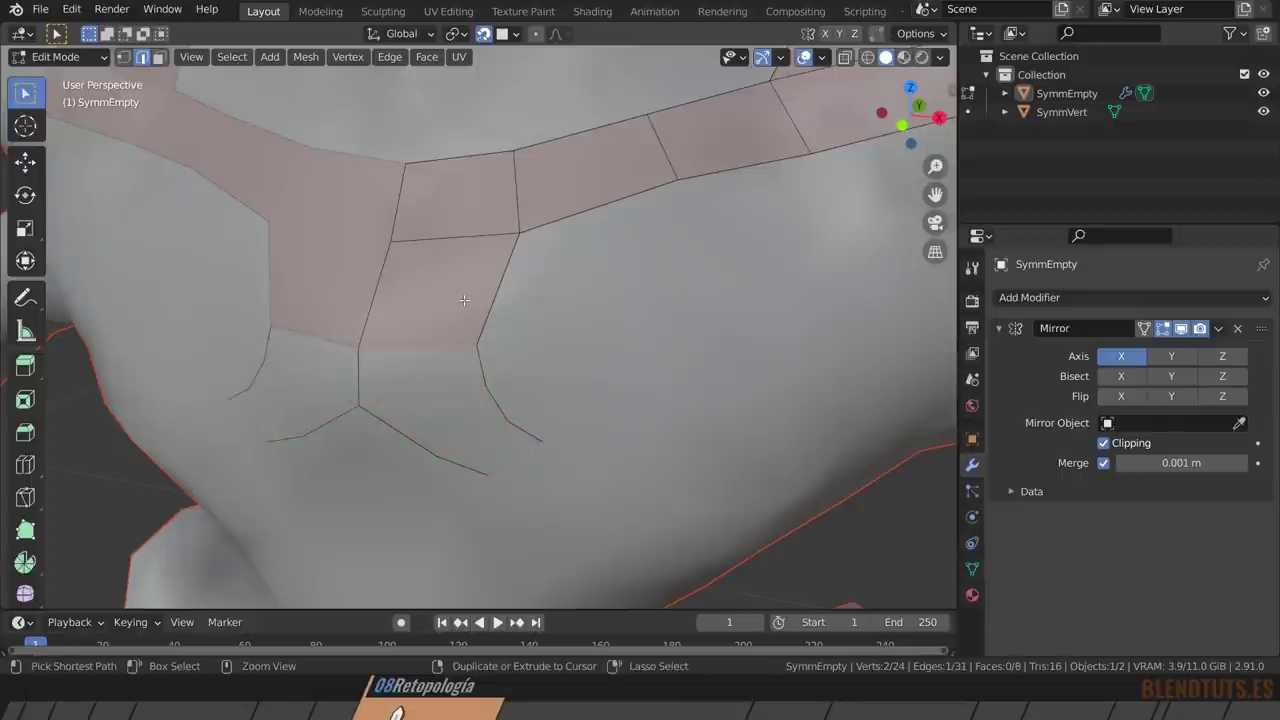
{"action": "key", "text": "ctrl+z"}
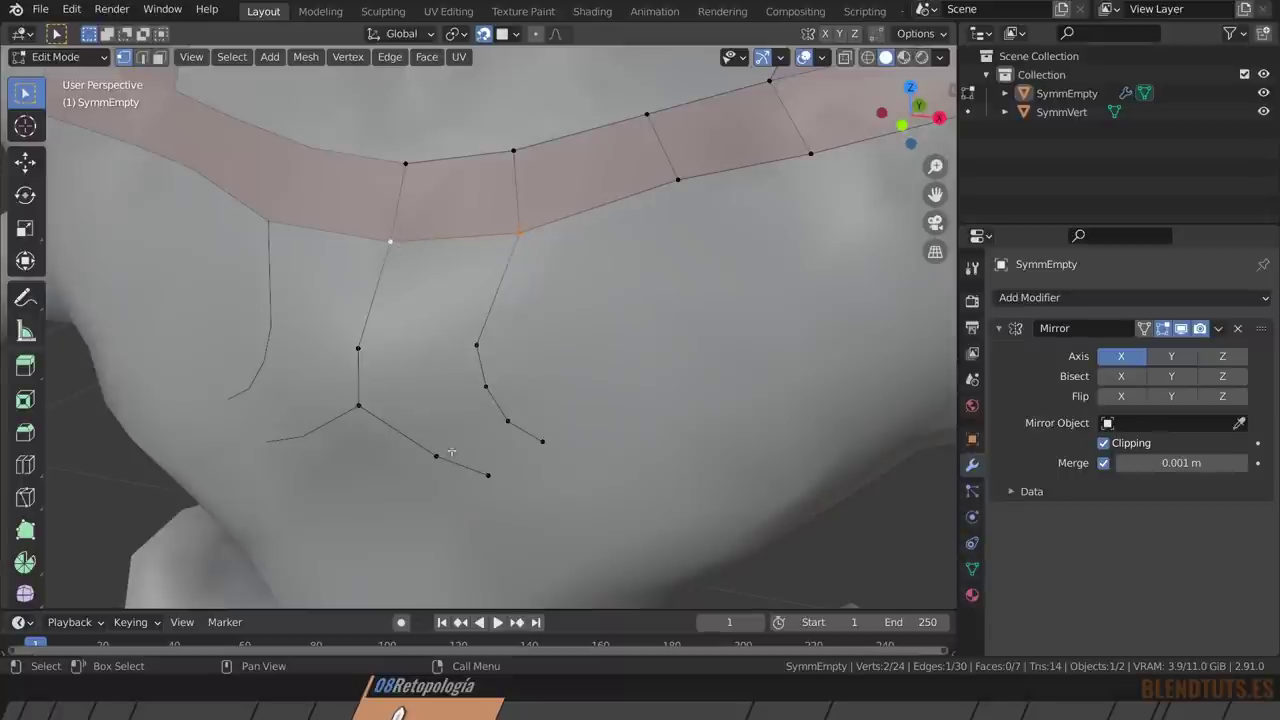
Fill faces down the loose edge chain with F, then undo the new faces.
{"action": "key", "text": "f"}
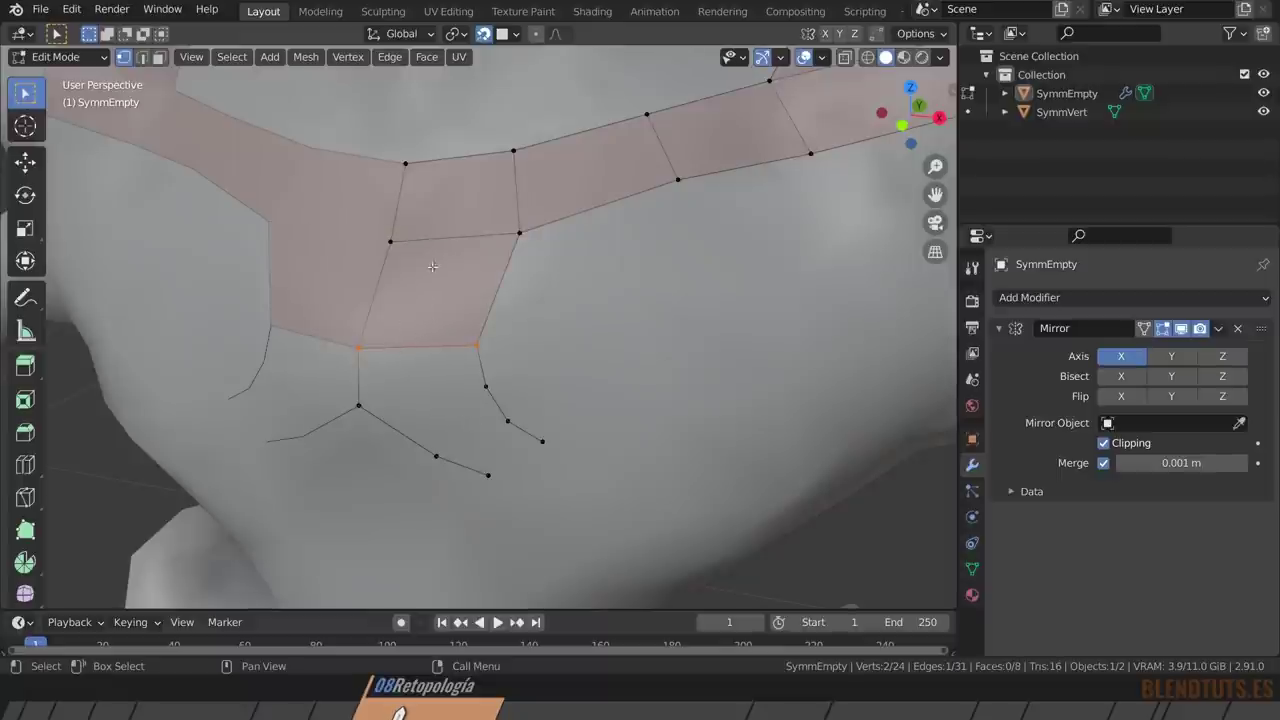
{"action": "key", "text": "f"}
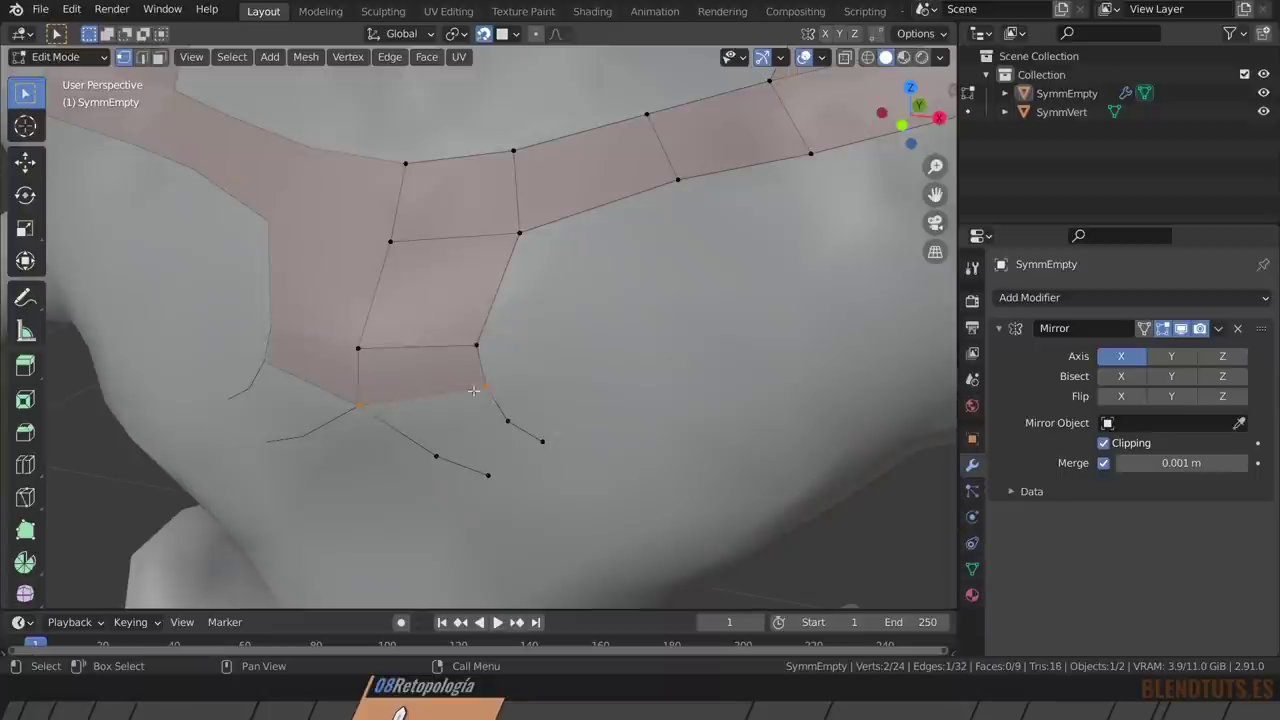
{"action": "key", "text": "f"}
{"action": "key", "text": "f"}
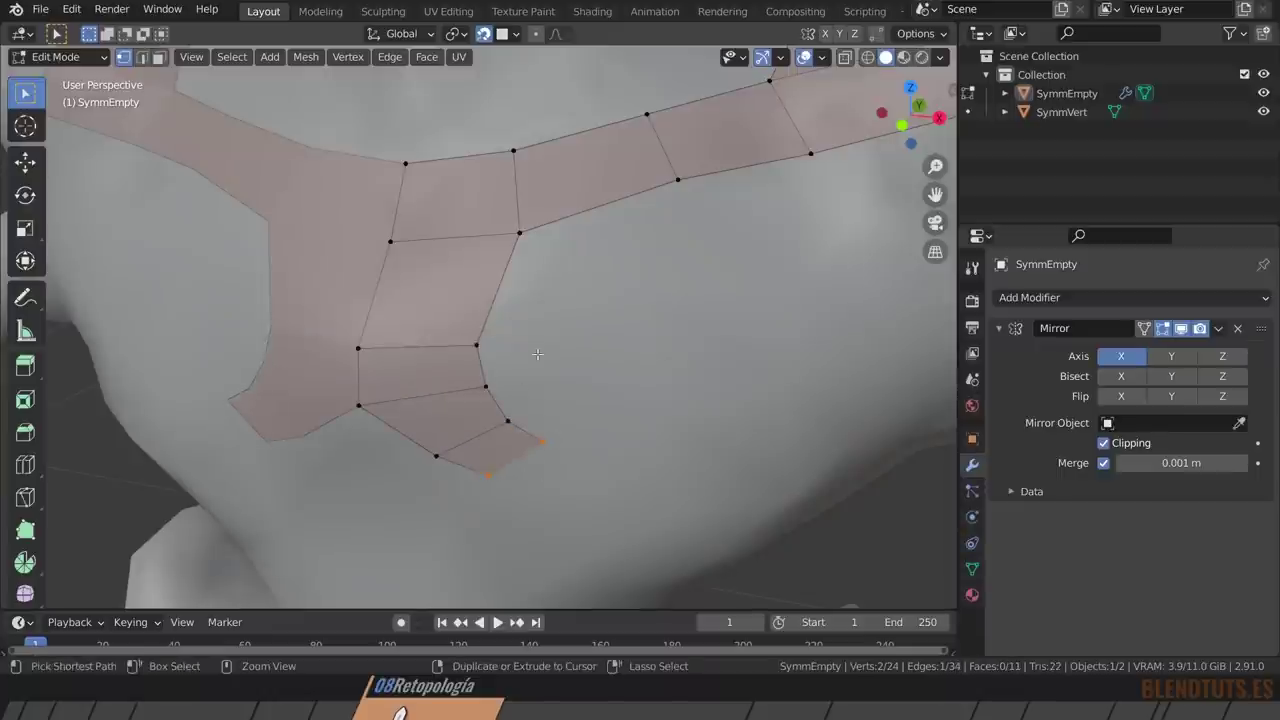
{"action": "key", "text": "ctrl+z"}
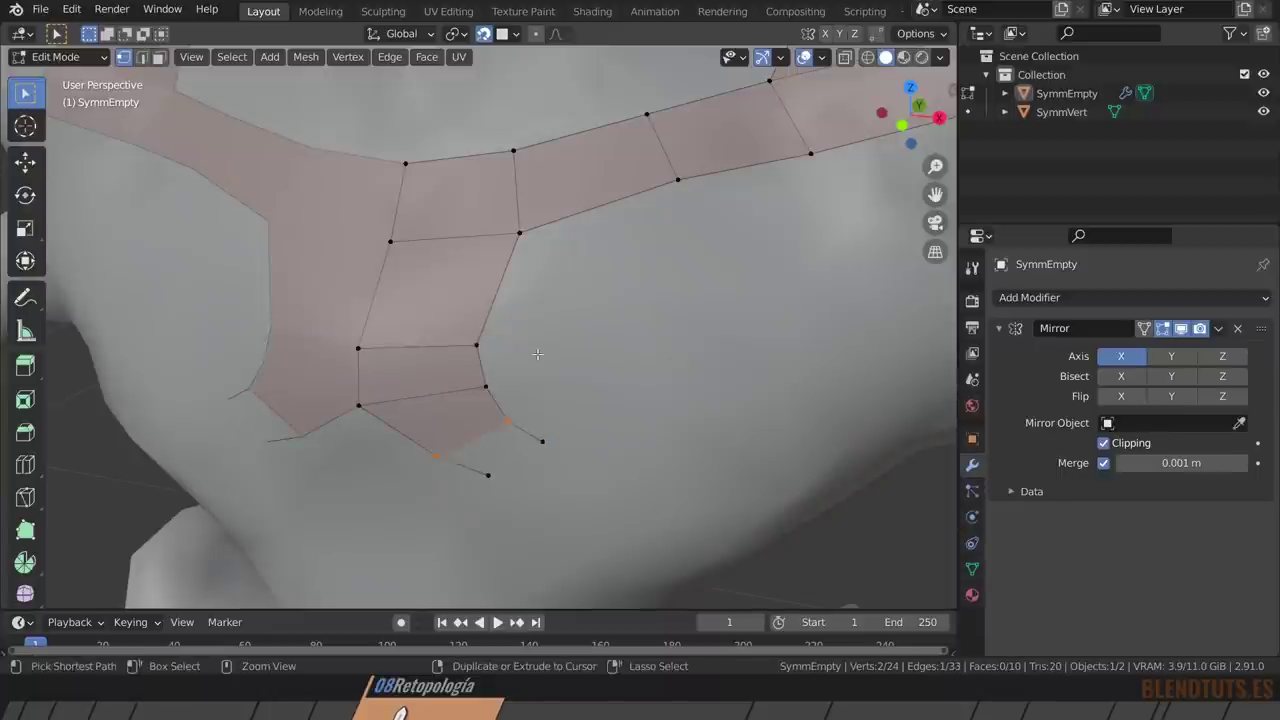
{"action": "key", "text": "ctrl+z"}
{"action": "key", "text": "ctrl+z"}
{"action": "key", "text": "ctrl+z"}
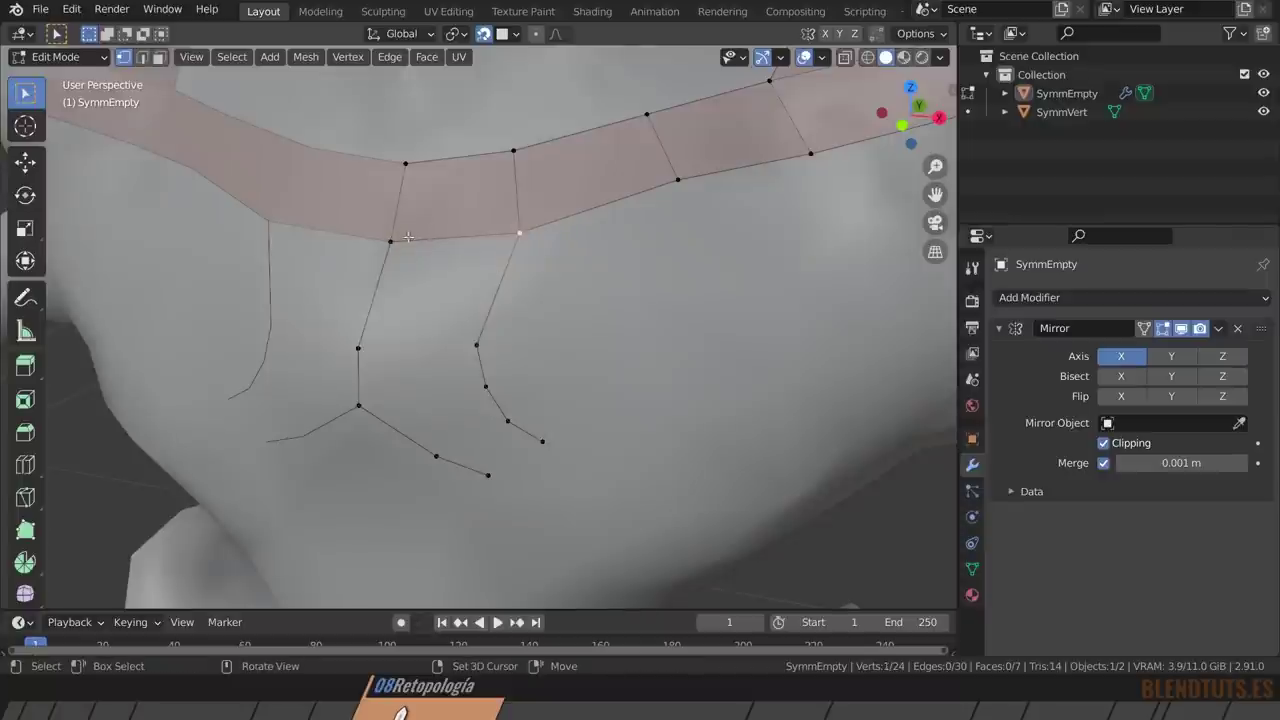
Fill a quad between four selected corner vertices, then undo it.
{"action": "left_click", "coordinate": [390, 241], "text": "shift"}
{"action": "left_click", "coordinate": [358, 348], "text": "shift"}
{"action": "left_click", "coordinate": [477, 344], "text": "shift"}
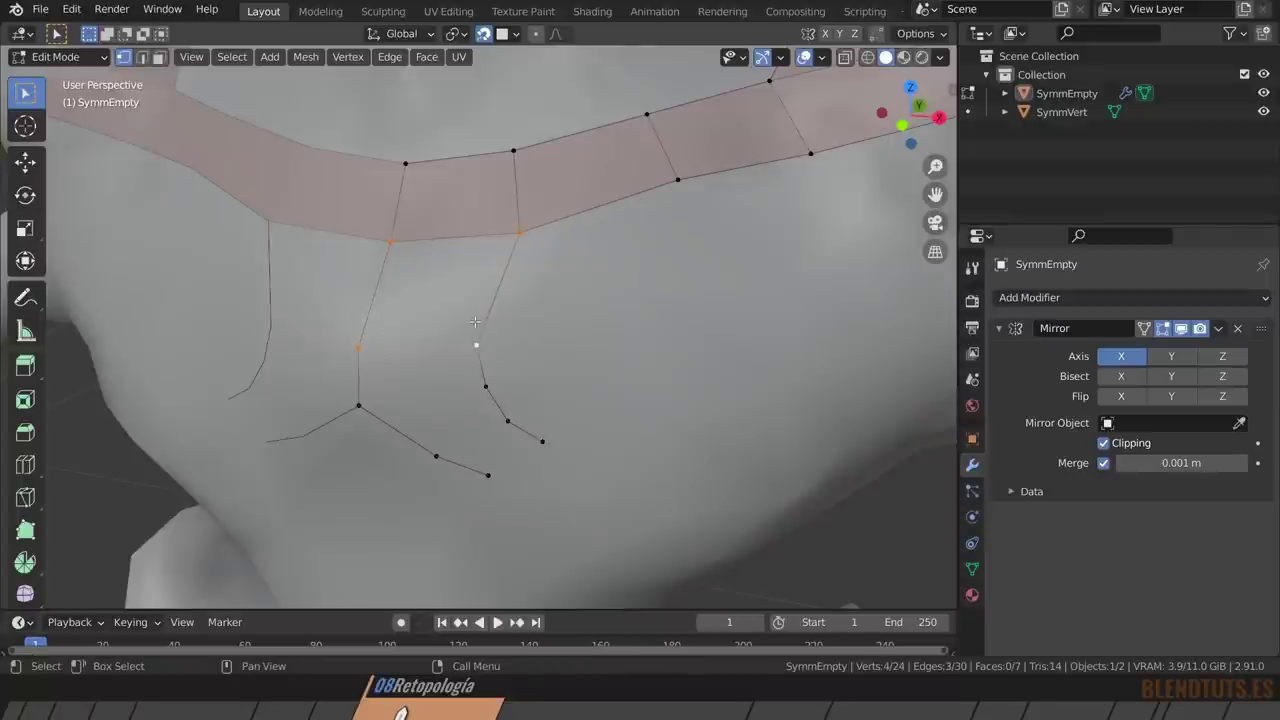
{"action": "key", "text": "f"}
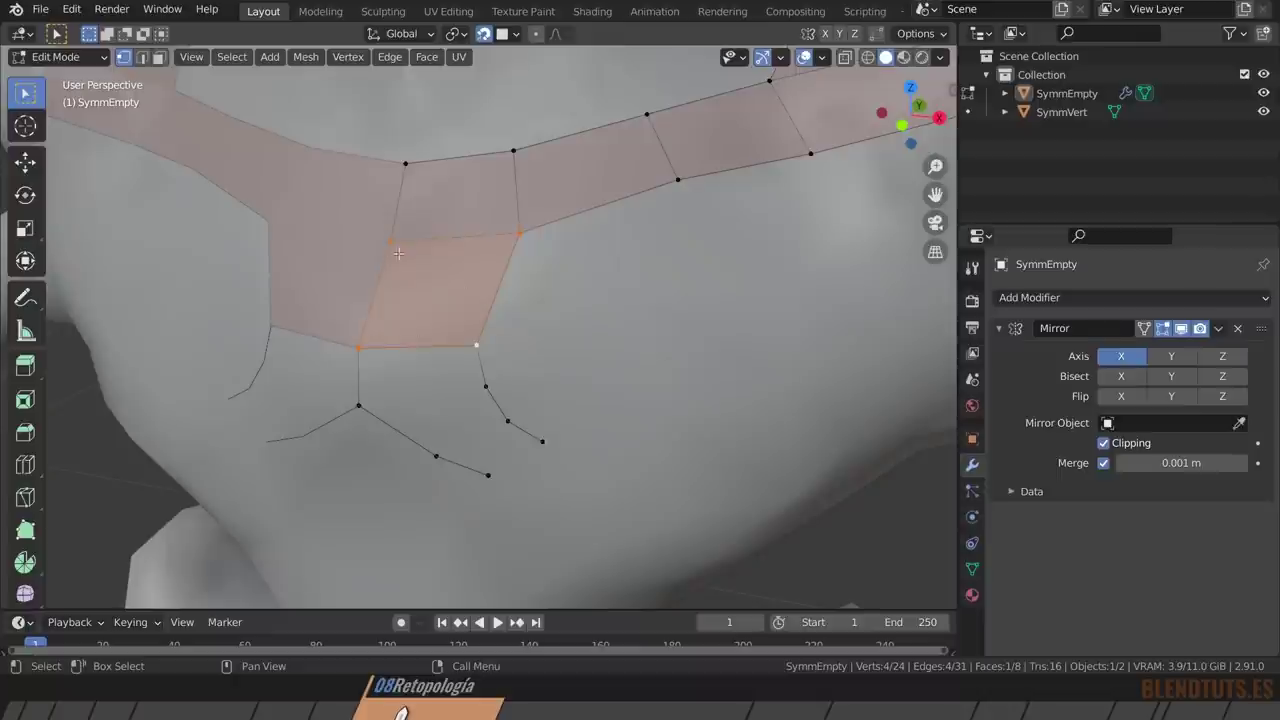
{"action": "key", "text": "ctrl+z"}
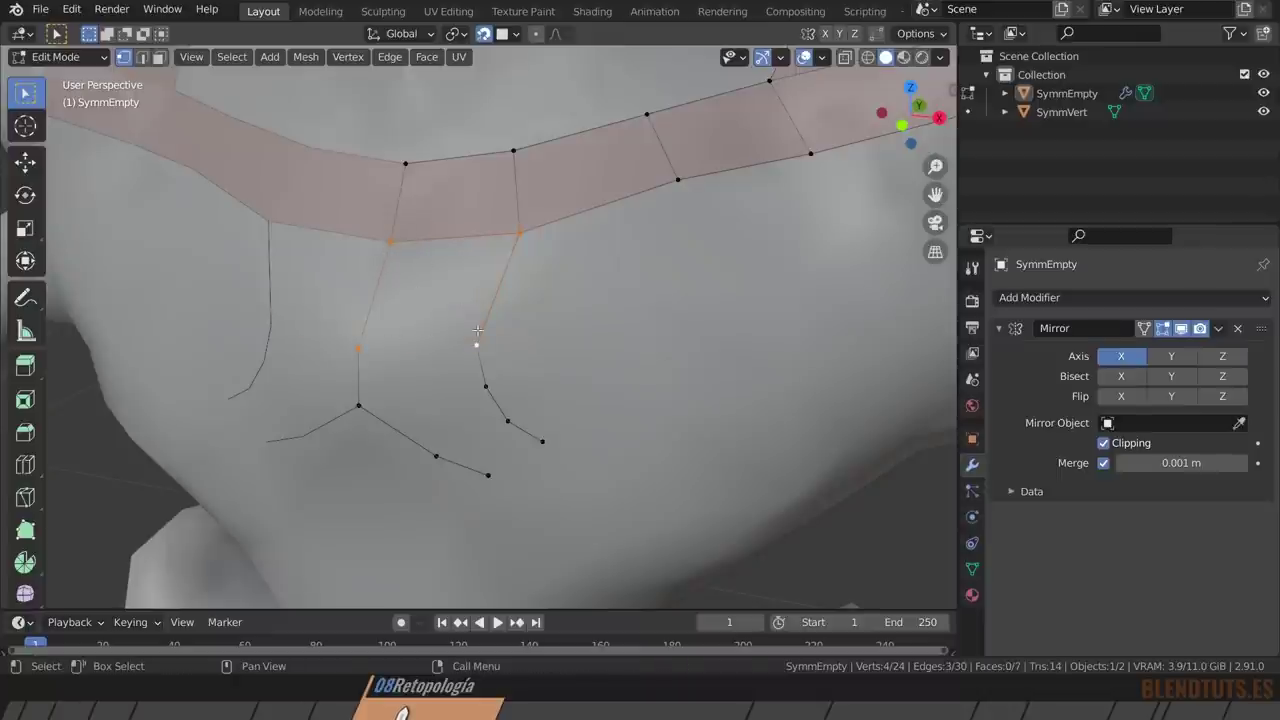
Fill faces down the strip from the paired top vertices, then undo the four lower faces.
{"action": "left_click", "coordinate": [389, 239]}
{"action": "left_click", "coordinate": [519, 232], "text": "shift"}
{"action": "key", "text": "f"}
{"action": "key", "text": "f"}
{"action": "key", "text": "f"}
{"action": "key", "text": "f"}
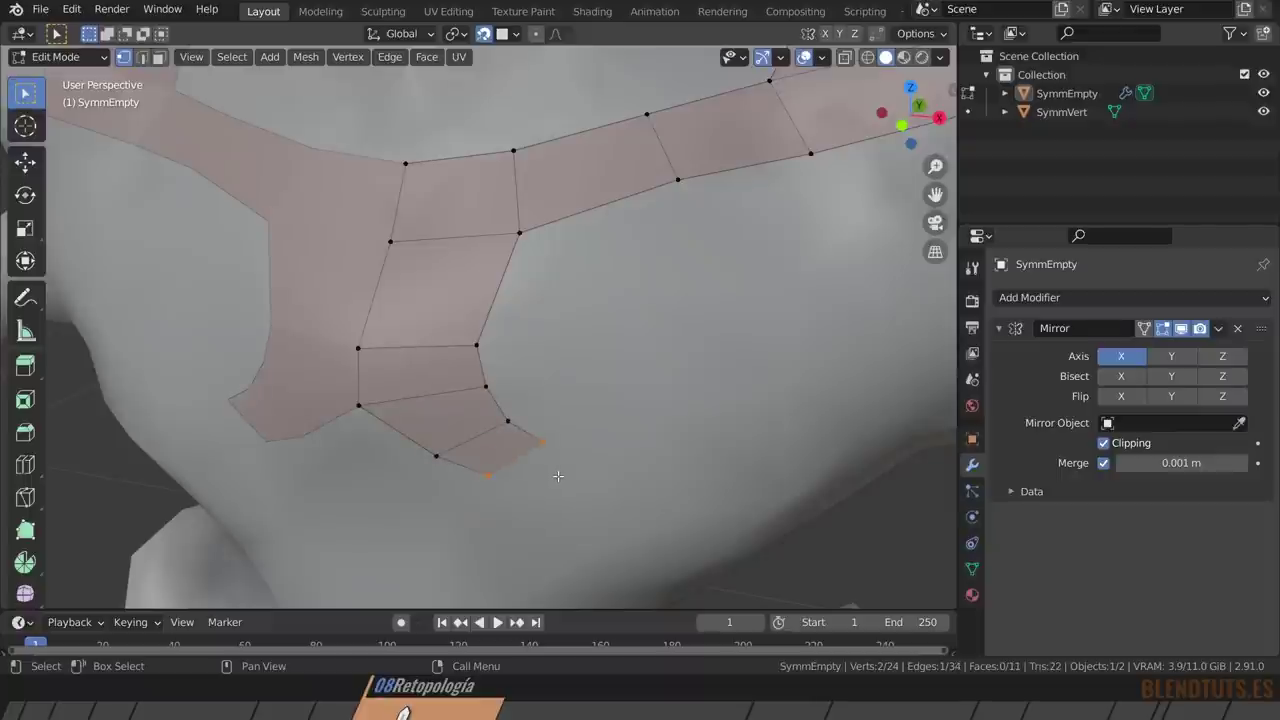
{"action": "key", "text": "ctrl+z"}
{"action": "key", "text": "ctrl+z"}
{"action": "key", "text": "ctrl+z"}
{"action": "key", "text": "ctrl+shift+z"}
{"action": "key", "text": "ctrl+shift+z"}
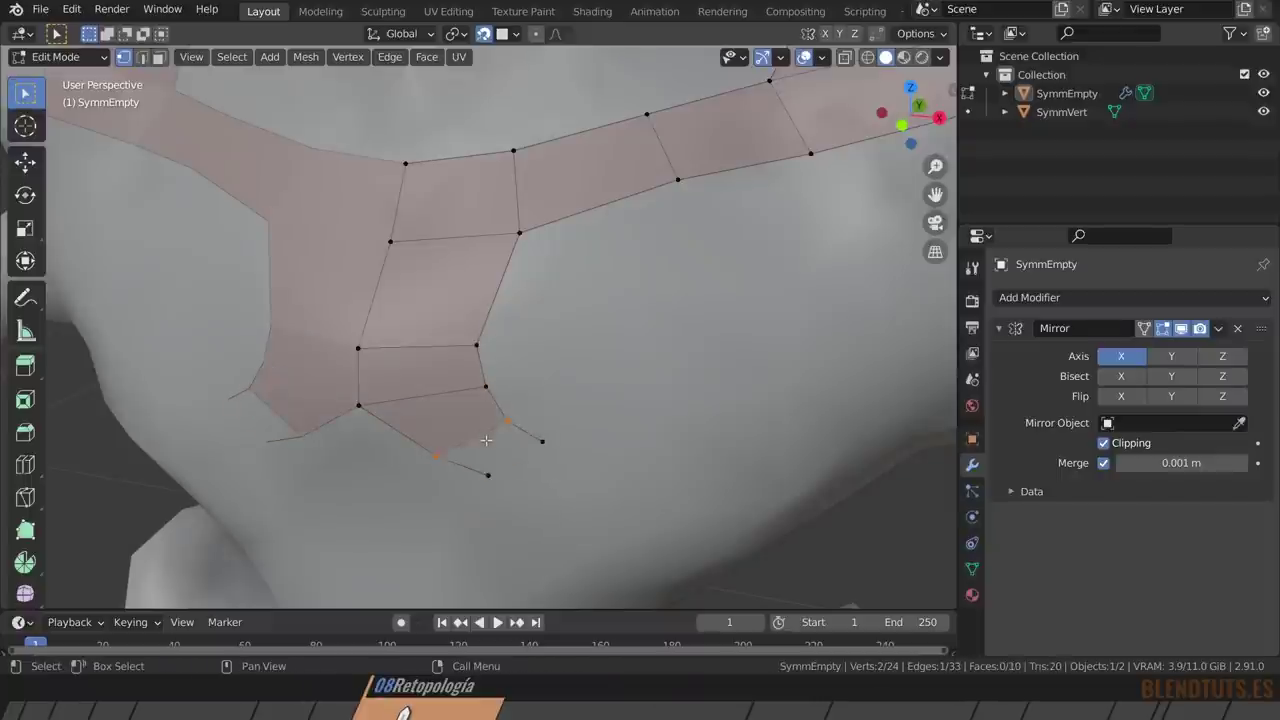
{"action": "key", "text": "ctrl+shift+z"}
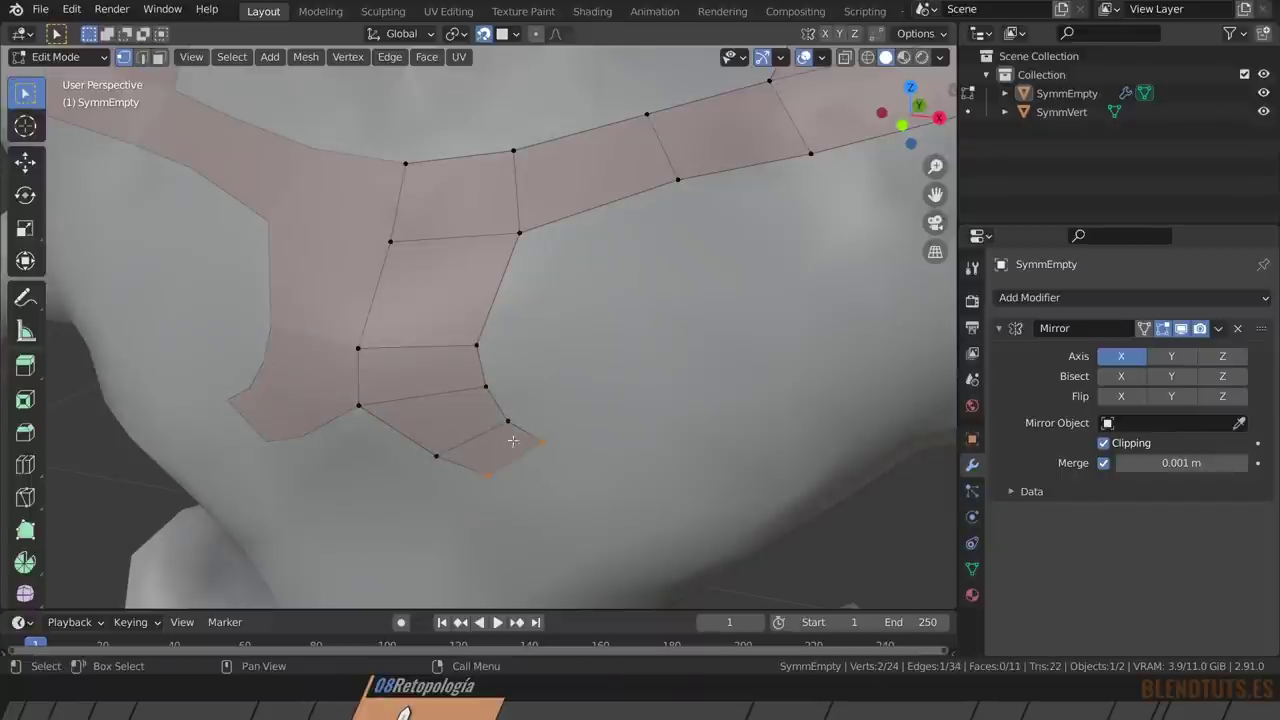
{"action": "key", "text": "ctrl+z"}
{"action": "key", "text": "ctrl+z"}
{"action": "key", "text": "ctrl+z"}
{"action": "key", "text": "ctrl+z"}
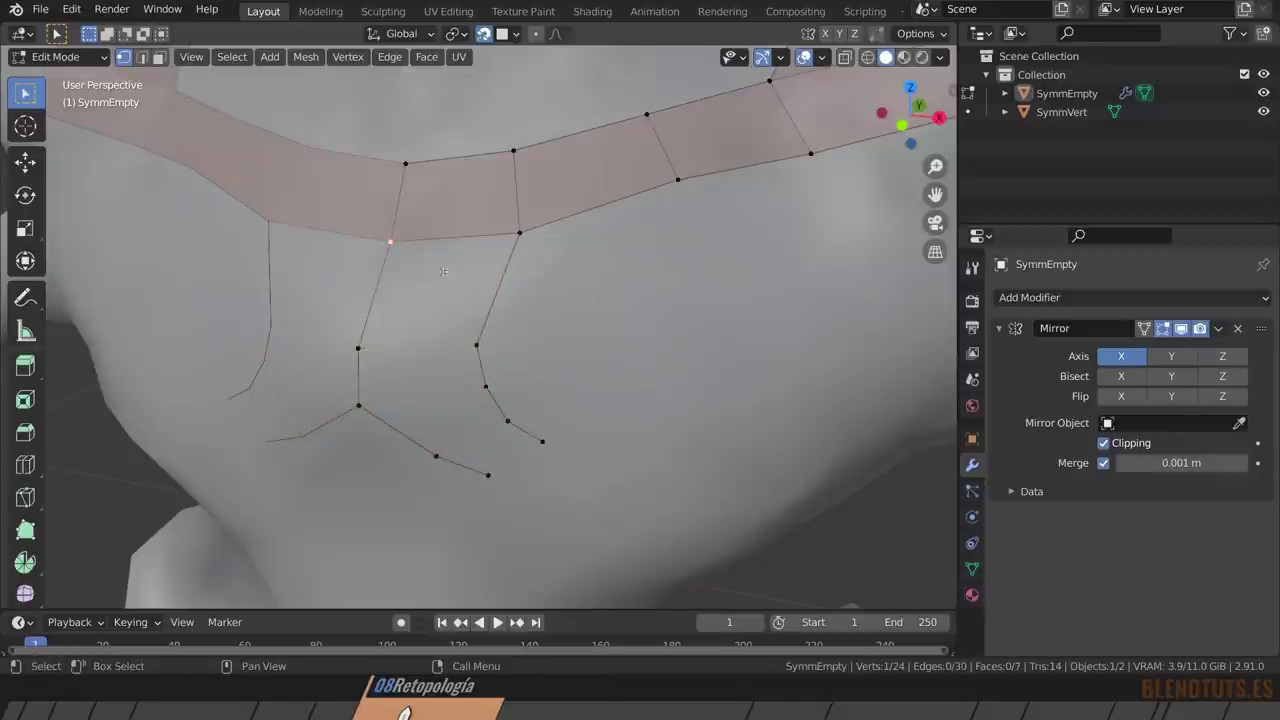
Delete the right branch of loose vertices.
{"action": "left_click", "coordinate": [479, 344]}
{"action": "left_click", "coordinate": [542, 441], "text": "ctrl"}
{"action": "key", "text": "x"}
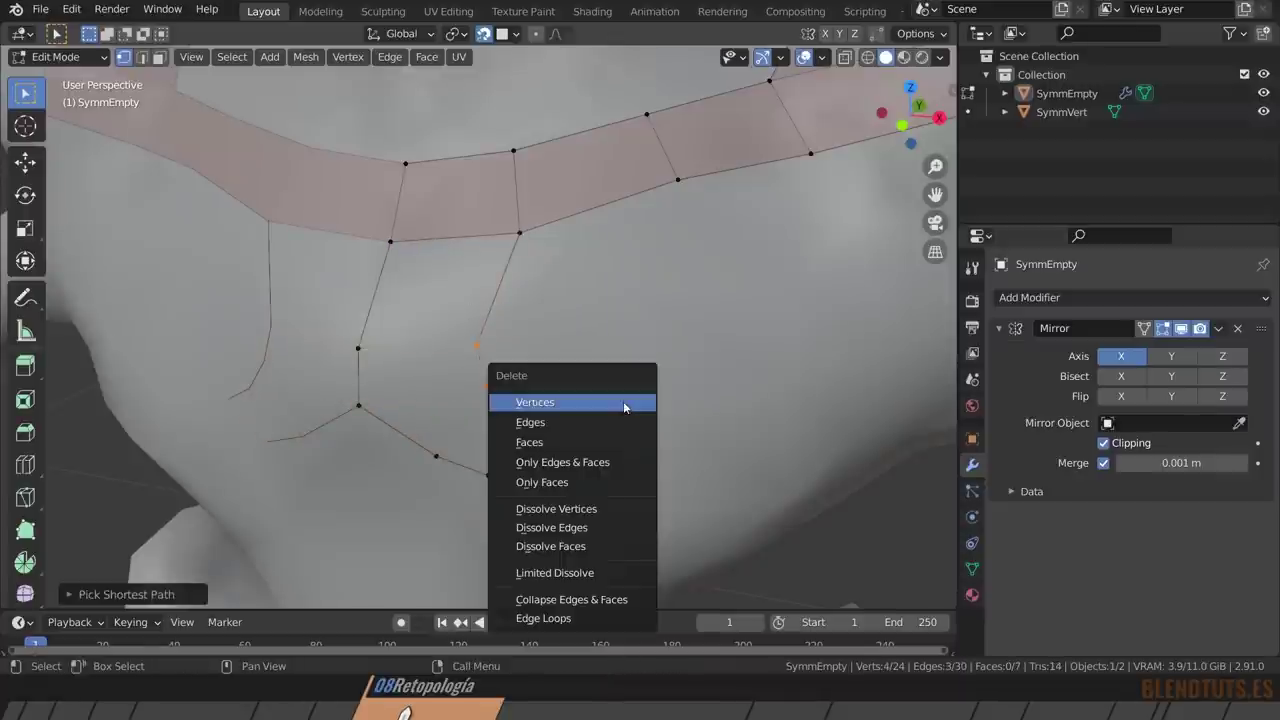
{"action": "left_click", "coordinate": [545, 400]}
Extrude new quad faces from the strip's lower edge down onto the chest.
{"action": "left_click", "coordinate": [389, 242]}
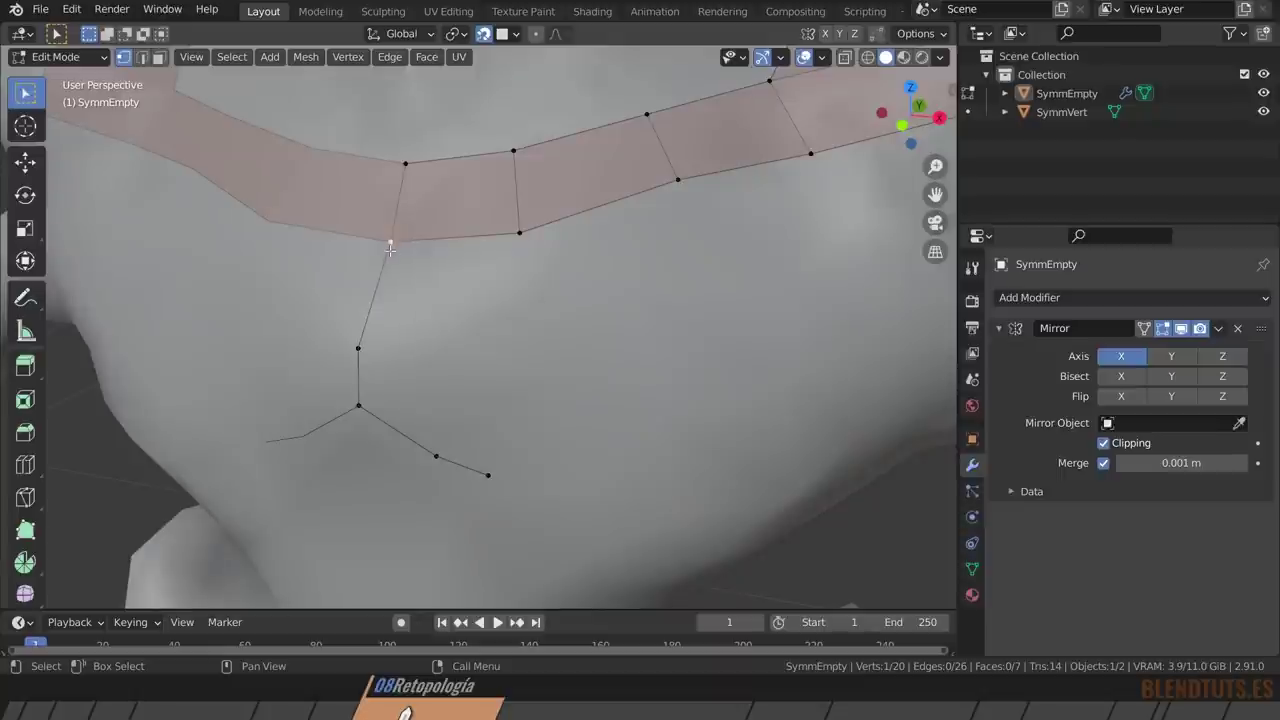
{"action": "key", "text": "f"}
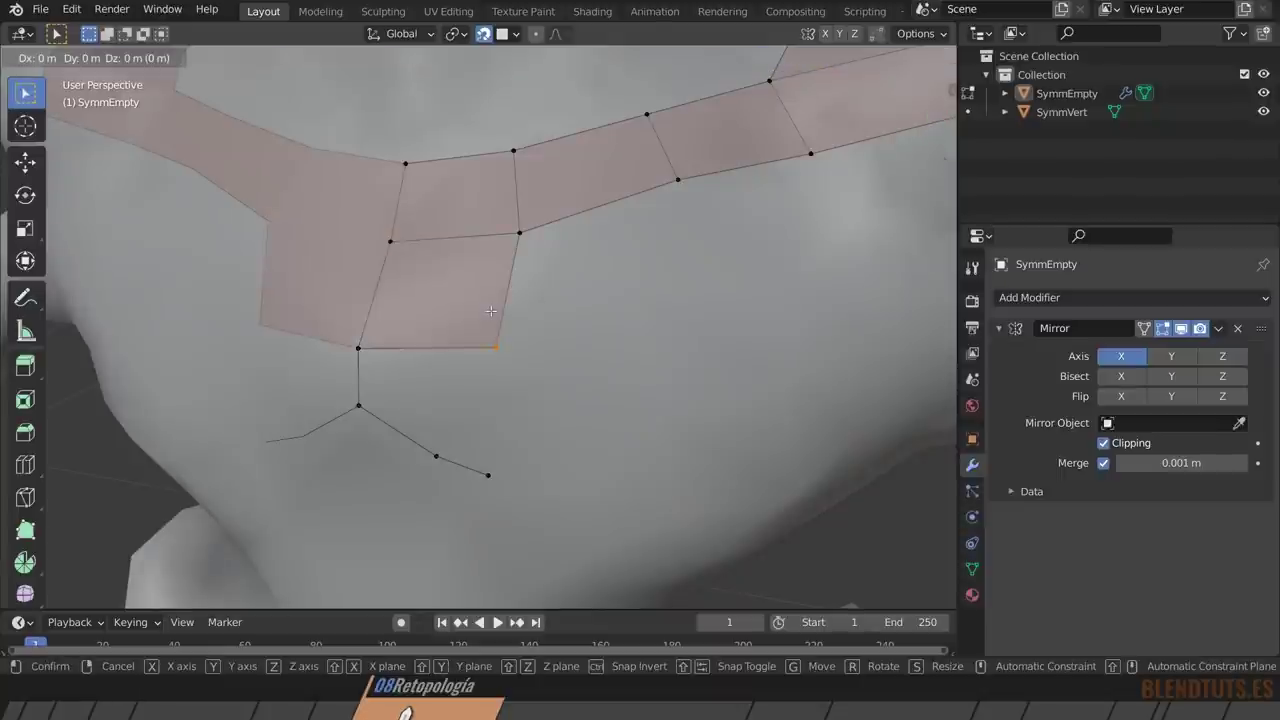
{"action": "left_click", "coordinate": [491, 311]}
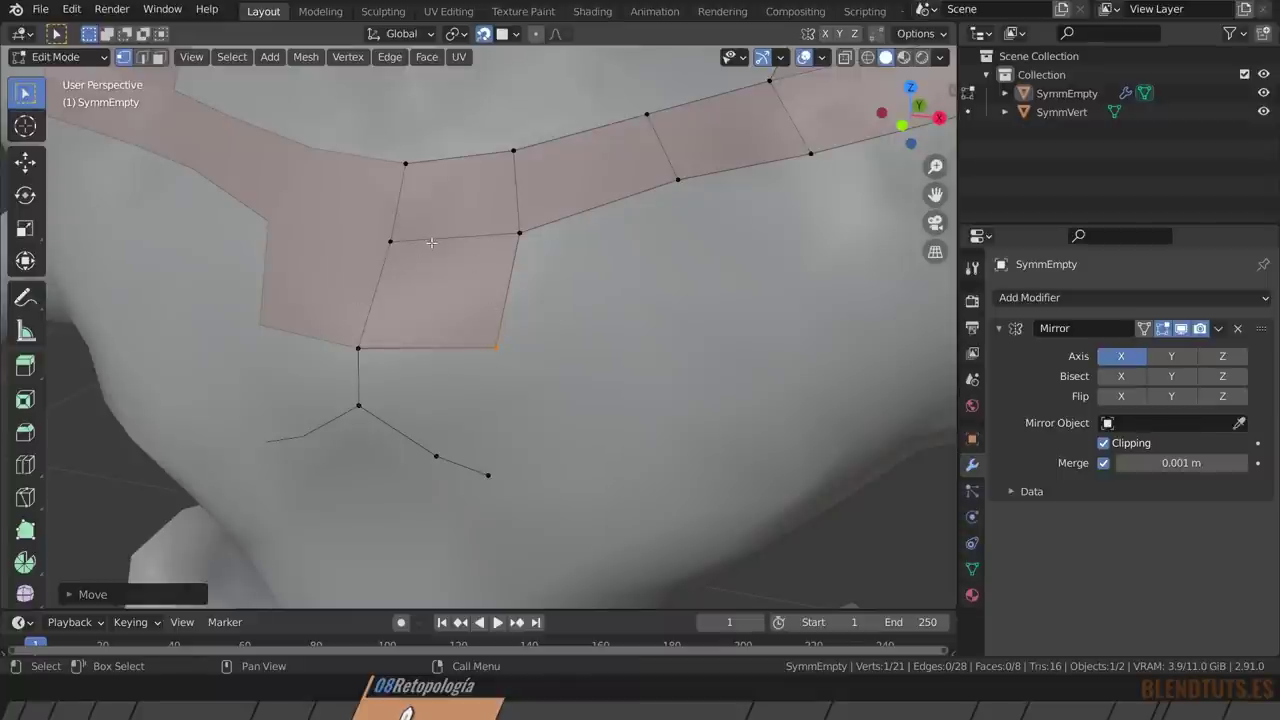
{"action": "left_click", "coordinate": [352, 350]}
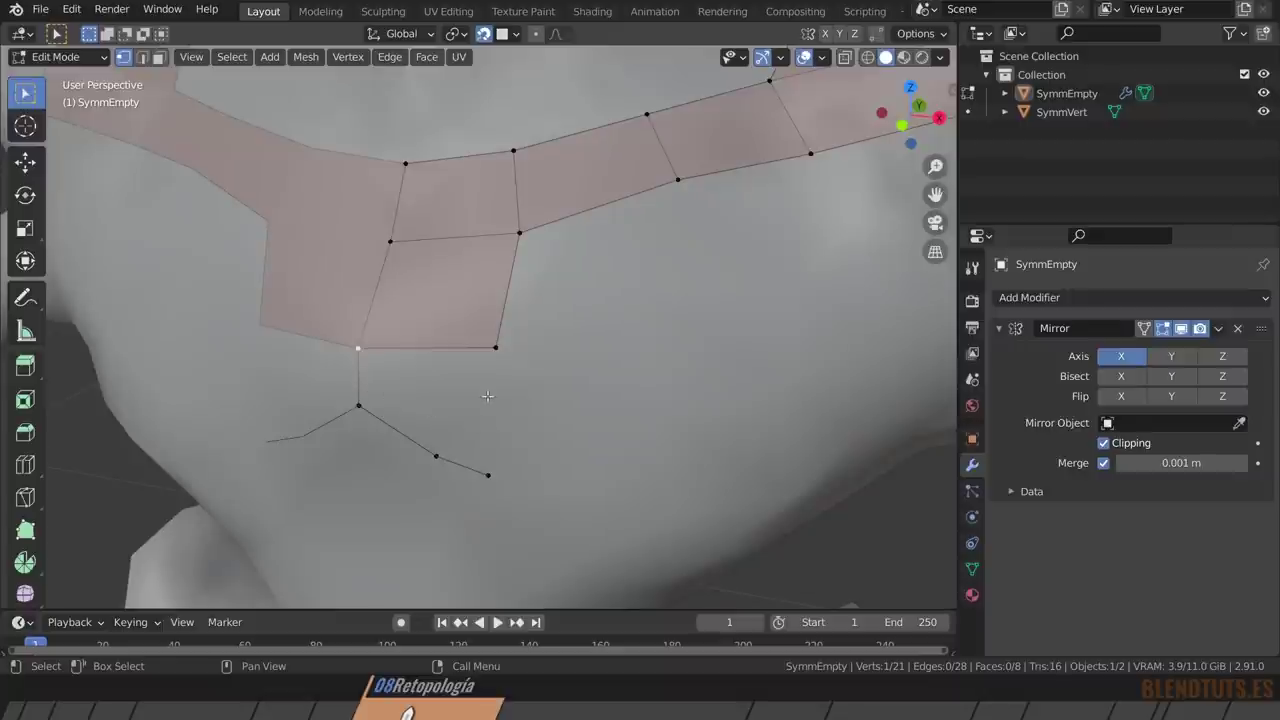
{"action": "key", "text": "f"}
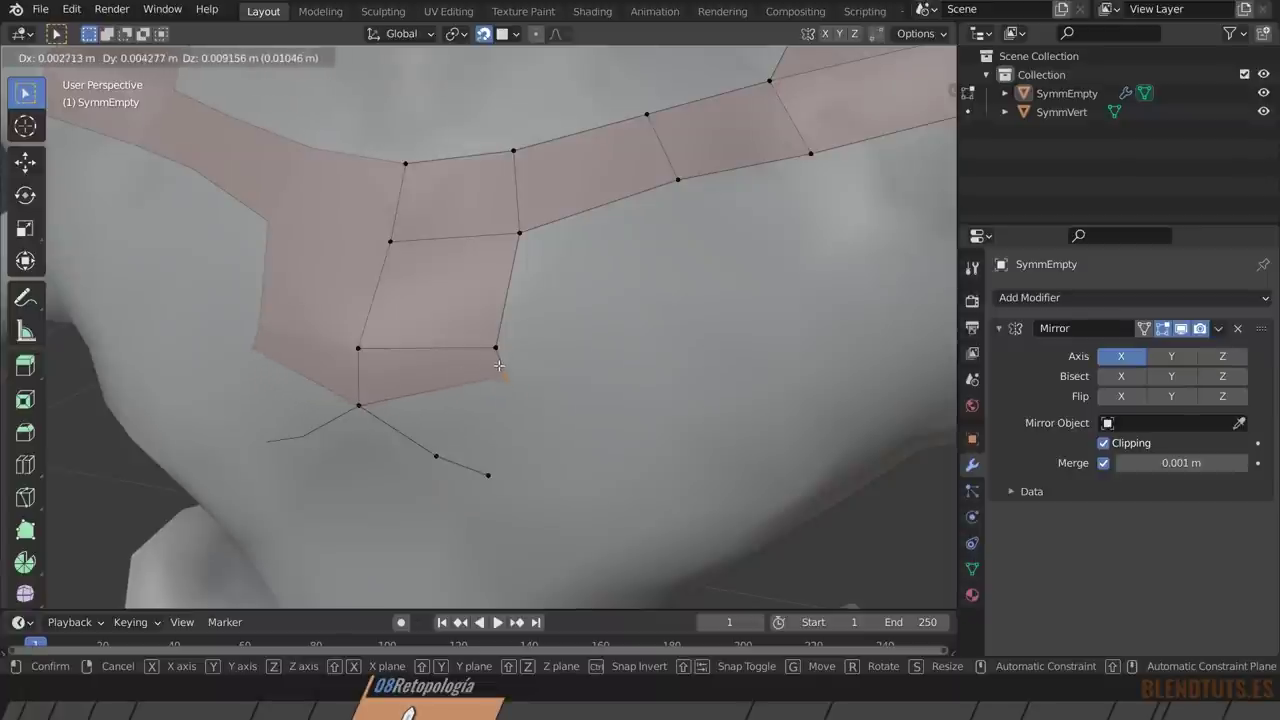
{"action": "left_click", "coordinate": [501, 371]}
{"action": "key", "text": "f"}
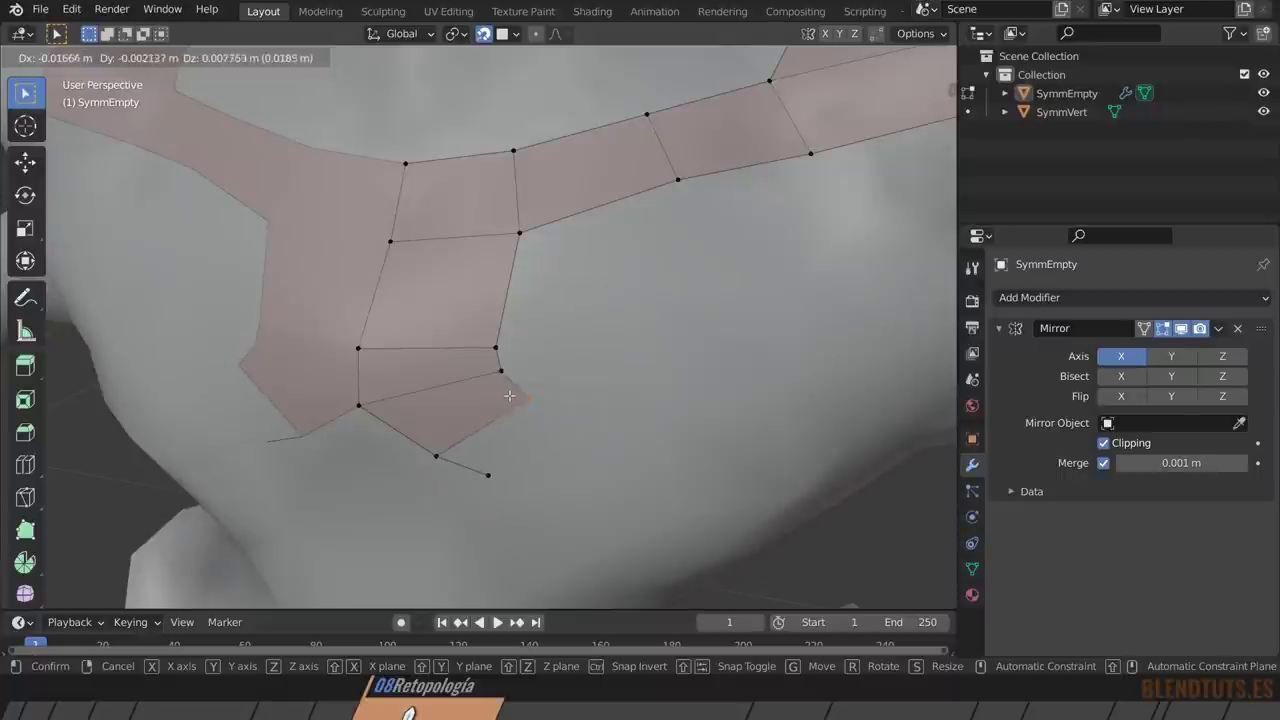
{"action": "left_click", "coordinate": [509, 396]}
{"action": "key", "text": "f"}
{"action": "left_click", "coordinate": [509, 396]}
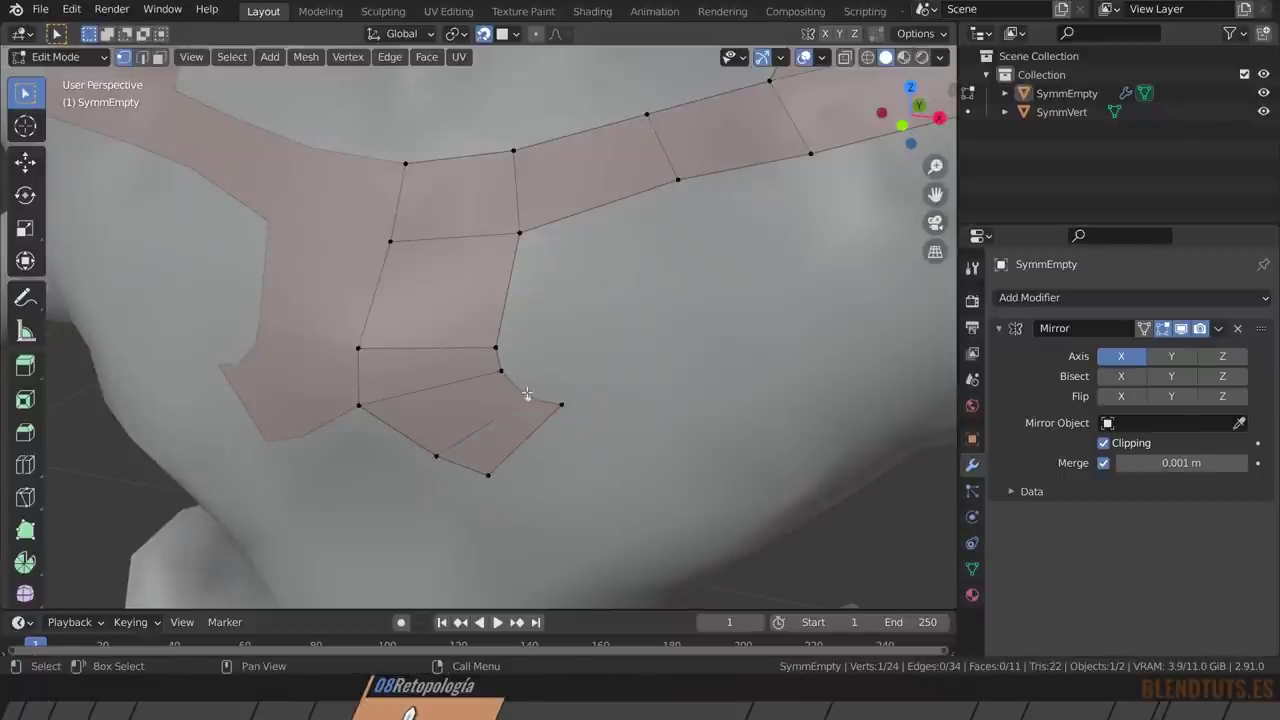
Fill the remaining corner gaps of the chest patch with quads.
{"action": "left_click", "coordinate": [501, 371]}
{"action": "key", "text": "f"}
{"action": "left_click", "coordinate": [495, 348]}
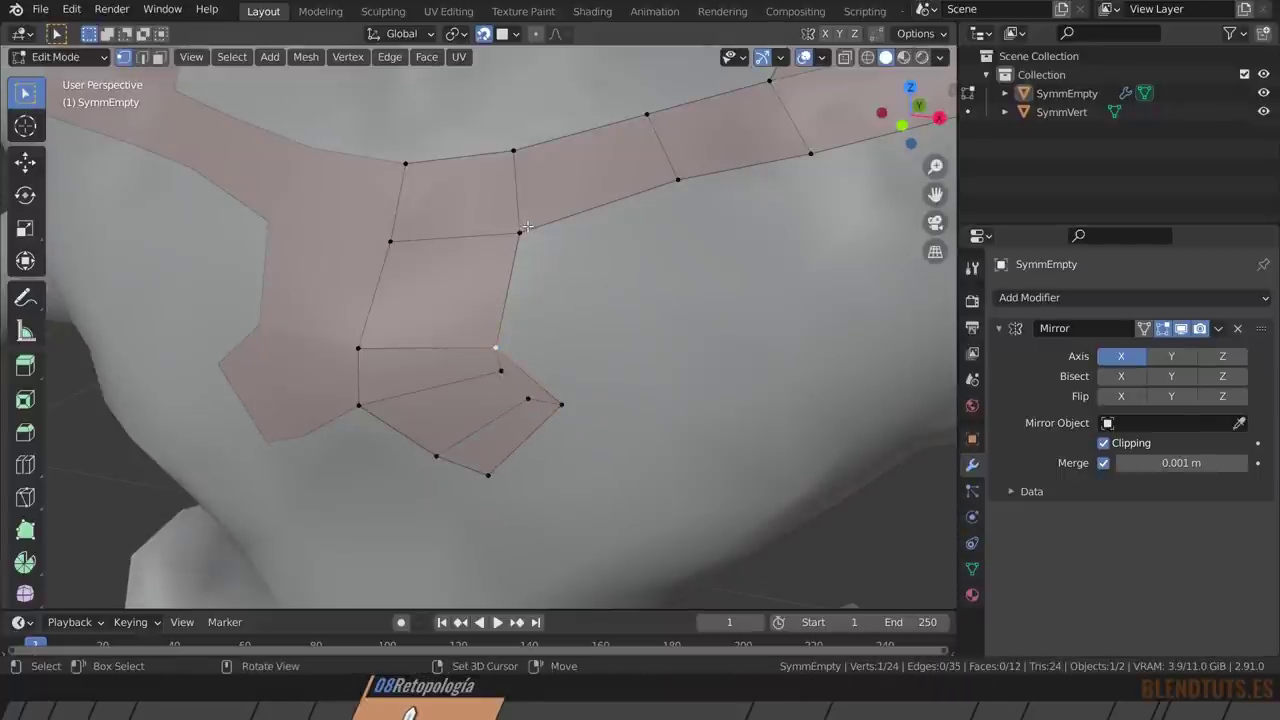
{"action": "left_click", "coordinate": [519, 232], "text": "shift"}
{"action": "key", "text": "f"}
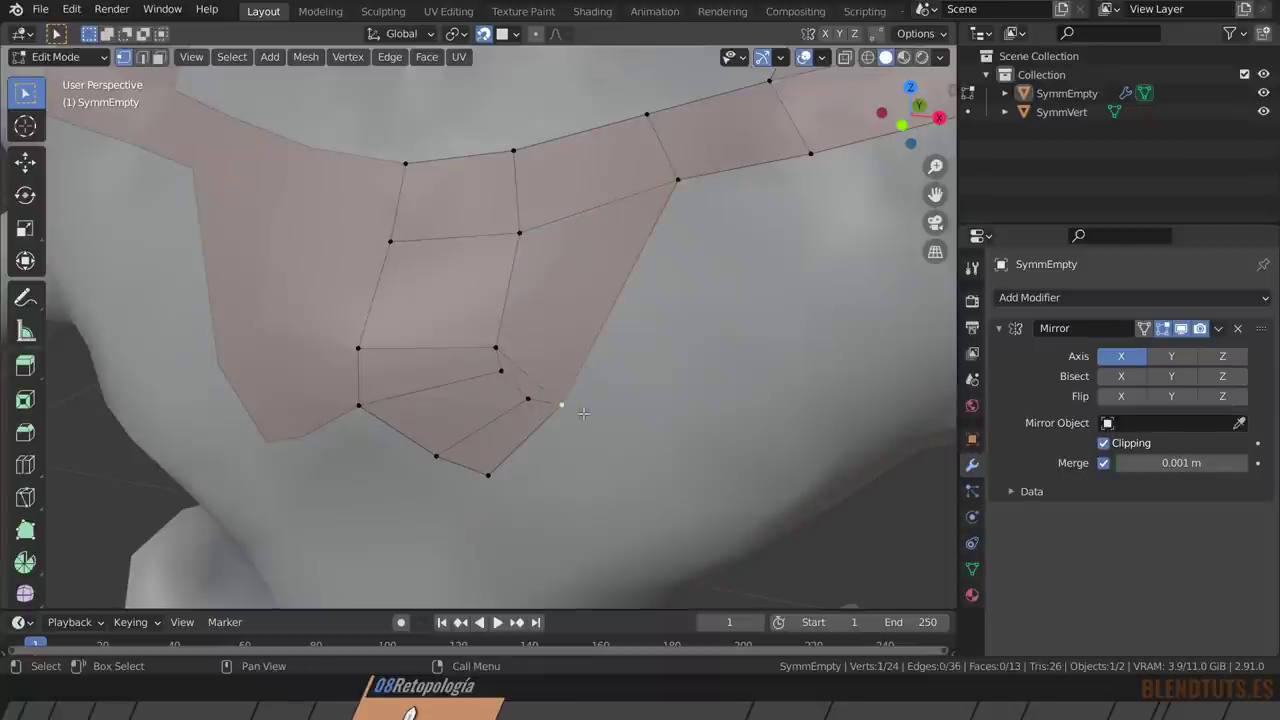
Reposition the patch's corner and middle vertices to follow the chest.
{"action": "key", "text": "g"}
{"action": "left_click", "coordinate": [606, 429]}
{"action": "left_click", "coordinate": [527, 399]}
{"action": "key", "text": "g"}
{"action": "left_click", "coordinate": [501, 372]}
{"action": "key", "text": "g"}
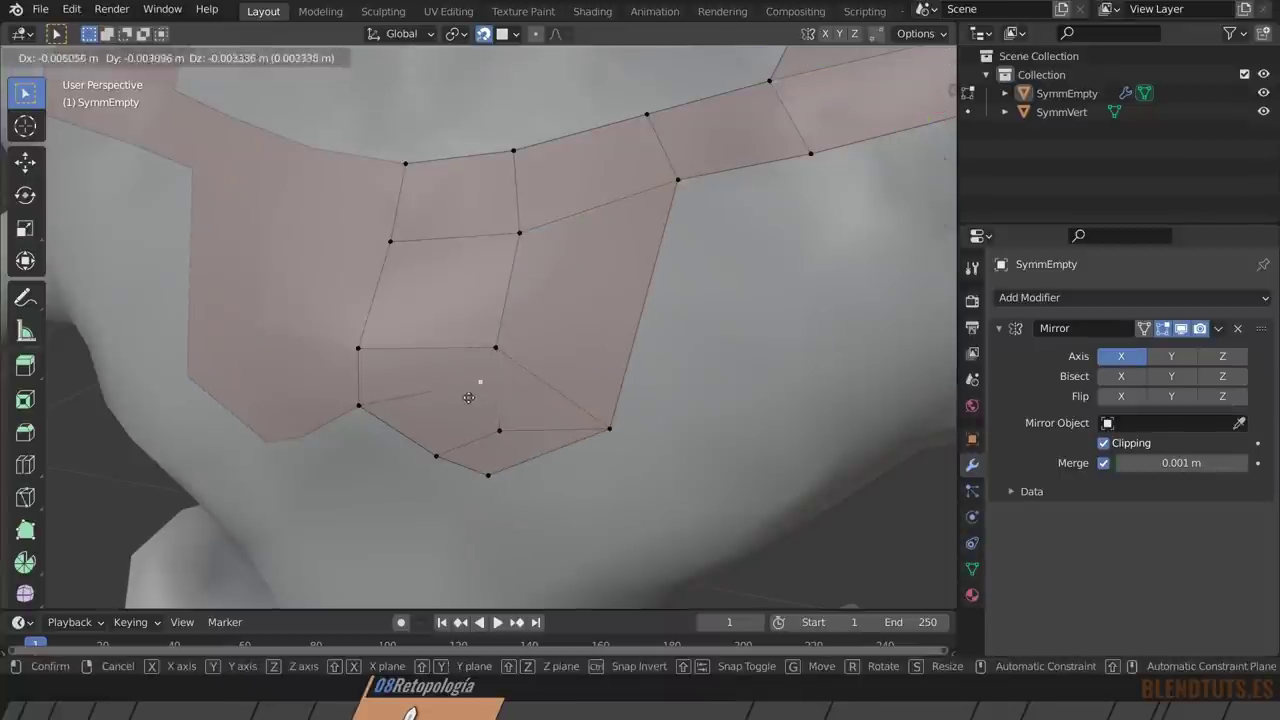
{"action": "left_click", "coordinate": [447, 407]}
{"action": "left_click", "coordinate": [358, 405]}
{"action": "key", "text": "g"}
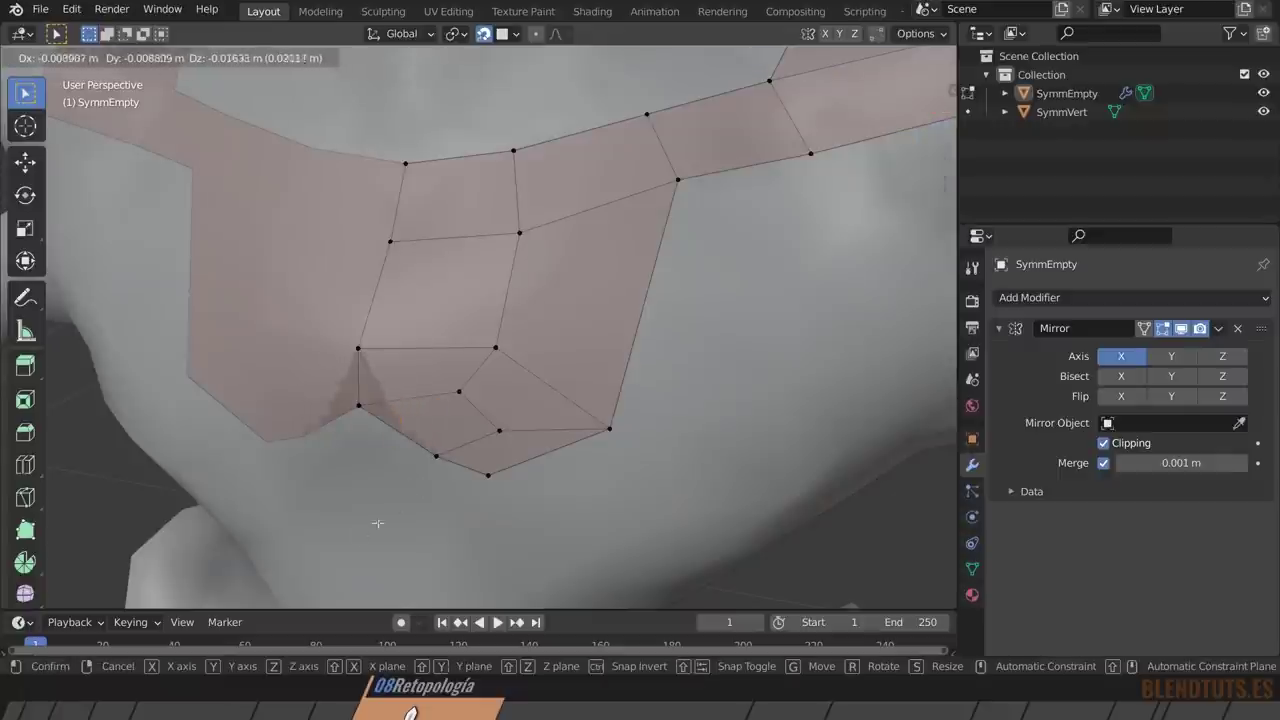
{"action": "left_click", "coordinate": [391, 478]}
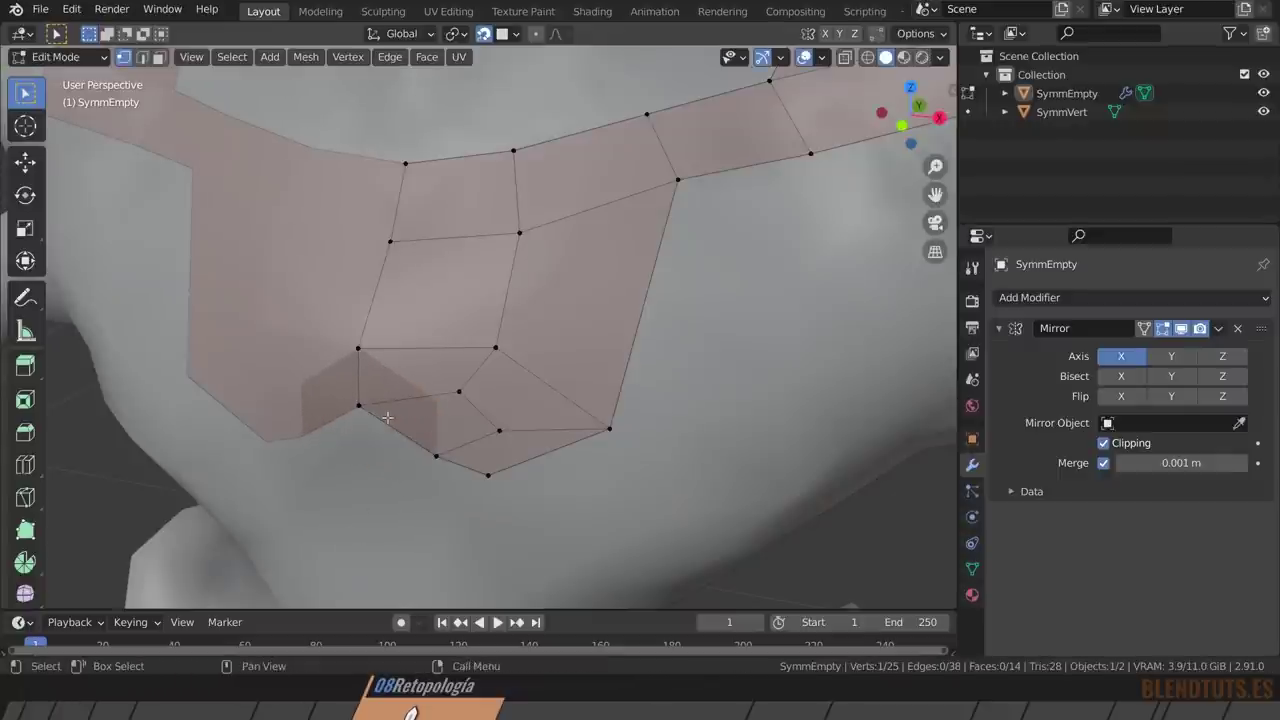
Extrude a quad from the corner vertex, then delete the new vertex and its face.
{"action": "key", "text": "ctrl+z"}
{"action": "key", "text": "f"}
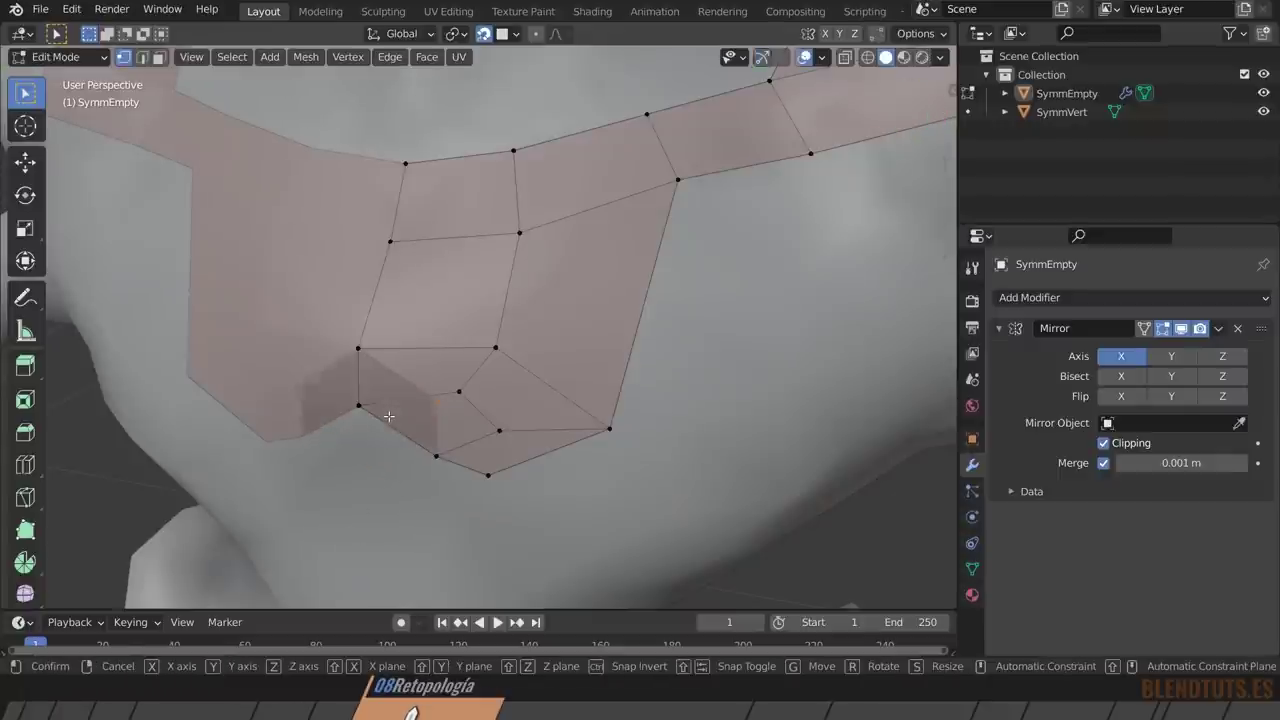
{"action": "left_click", "coordinate": [408, 389]}
{"action": "key", "text": "x"}
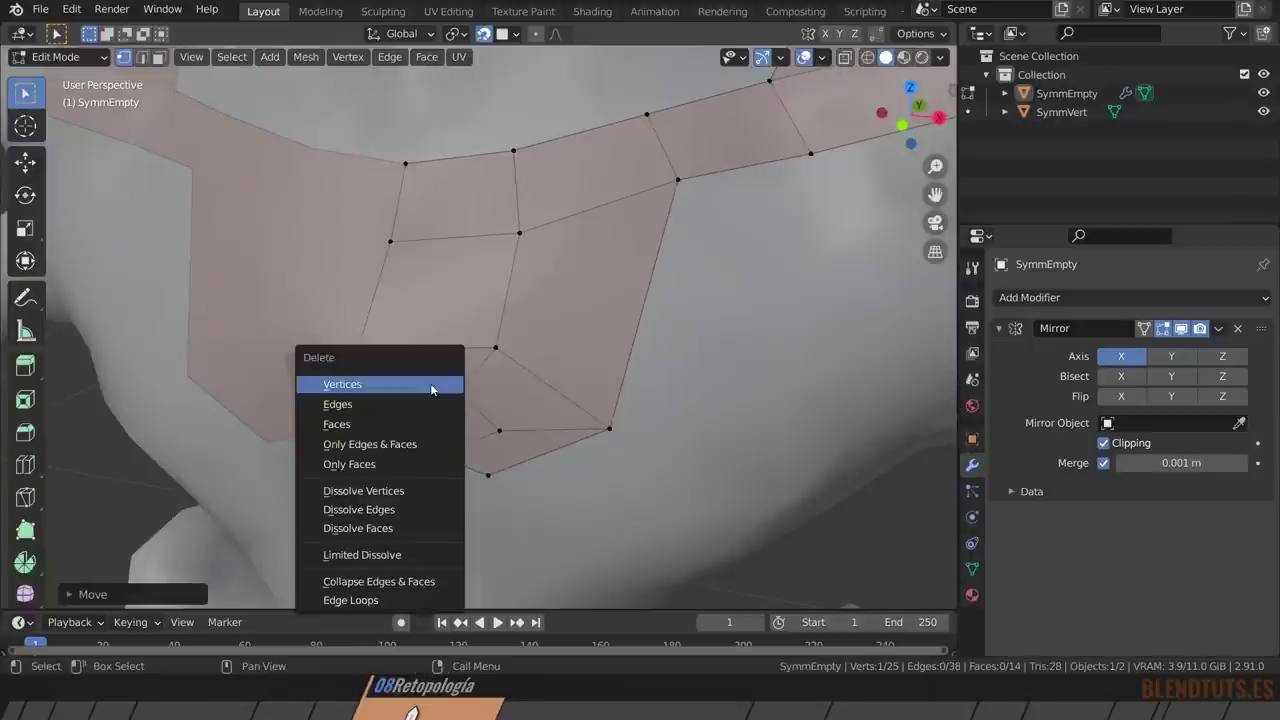
{"action": "left_click", "coordinate": [430, 383]}
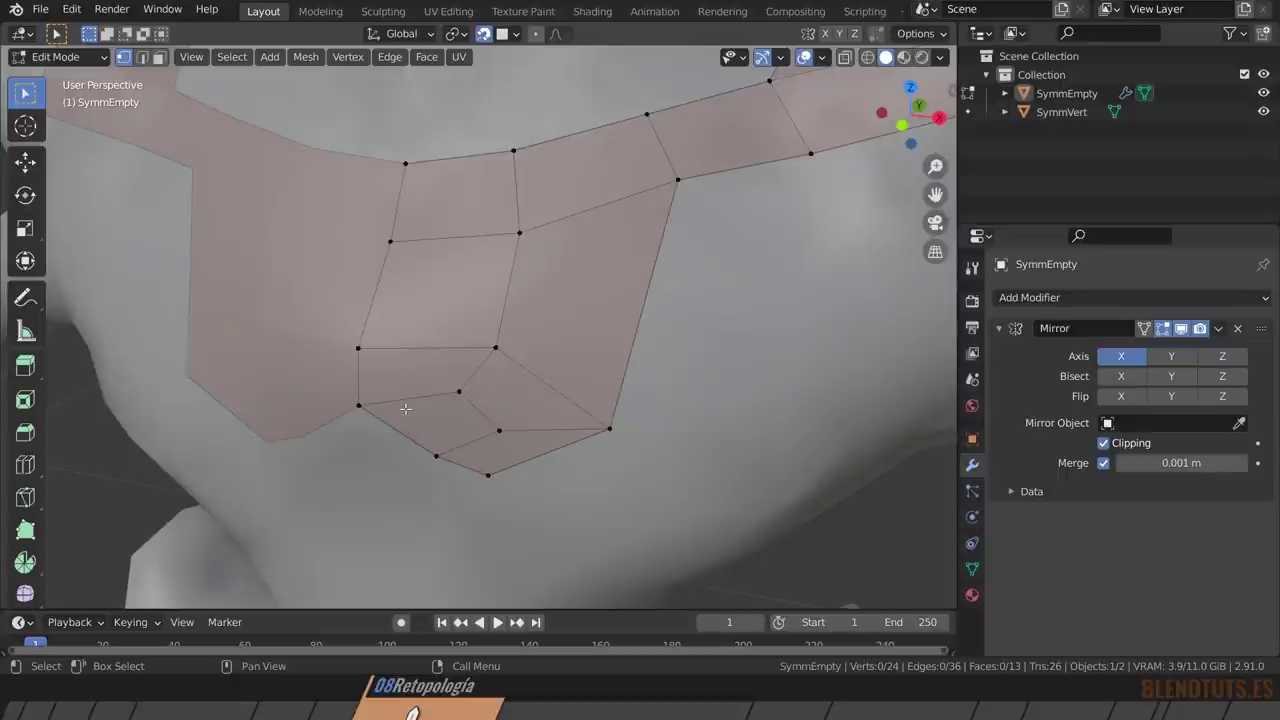
Delete the stray vertex and reselect the patch's left corner vertex.
{"action": "middle_click_drag", "start_coordinate": [410, 441], "coordinate": [422, 398], "text": "shift"}
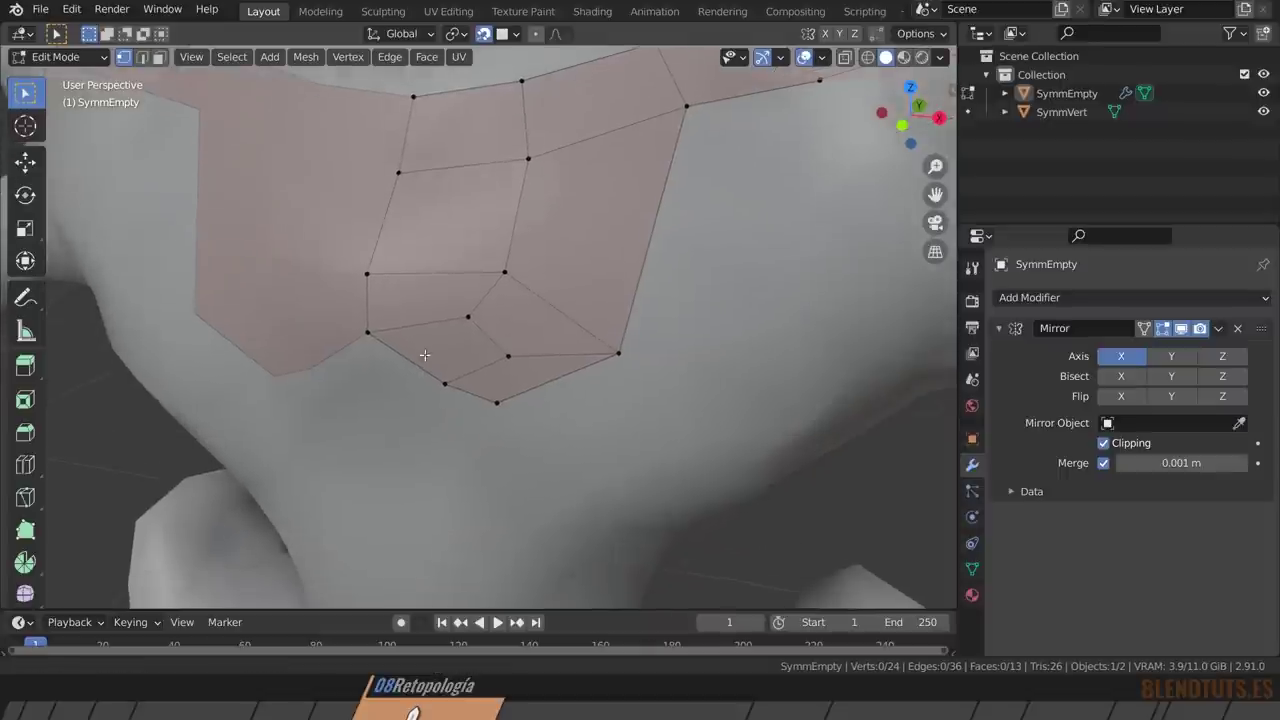
{"action": "left_click", "coordinate": [369, 333]}
{"action": "key", "text": "g"}
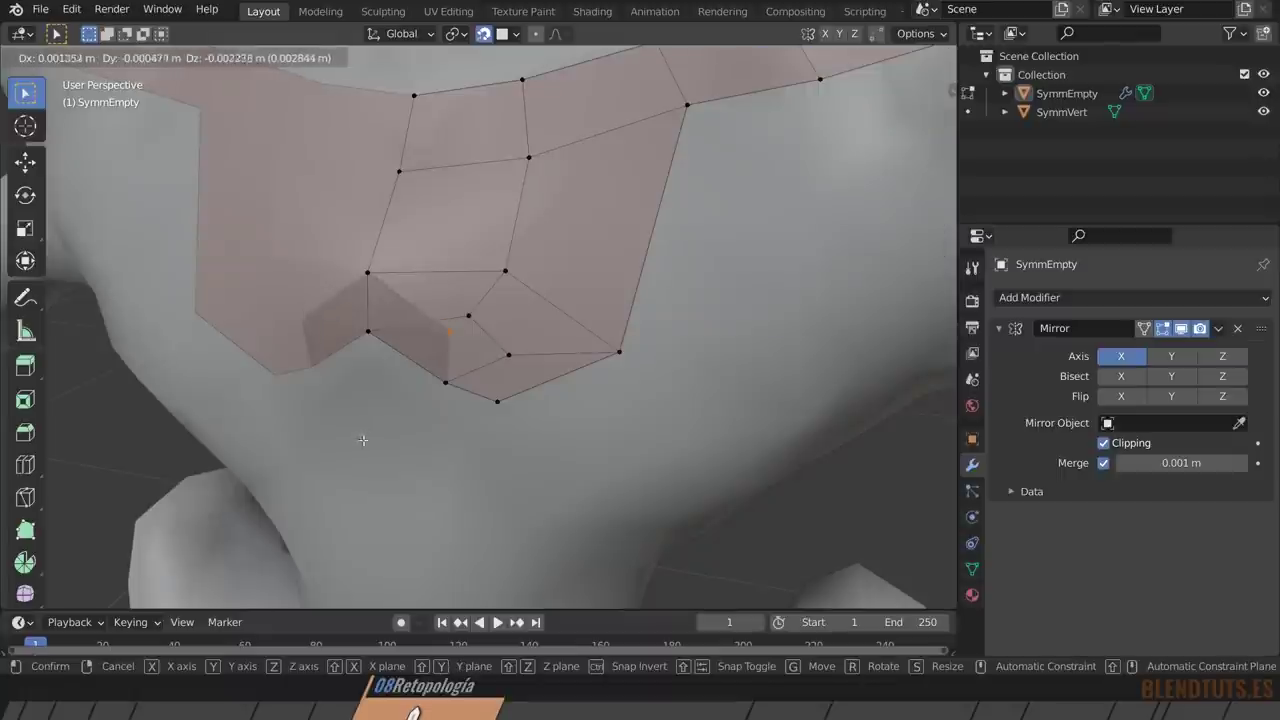
{"action": "left_click", "coordinate": [366, 447]}
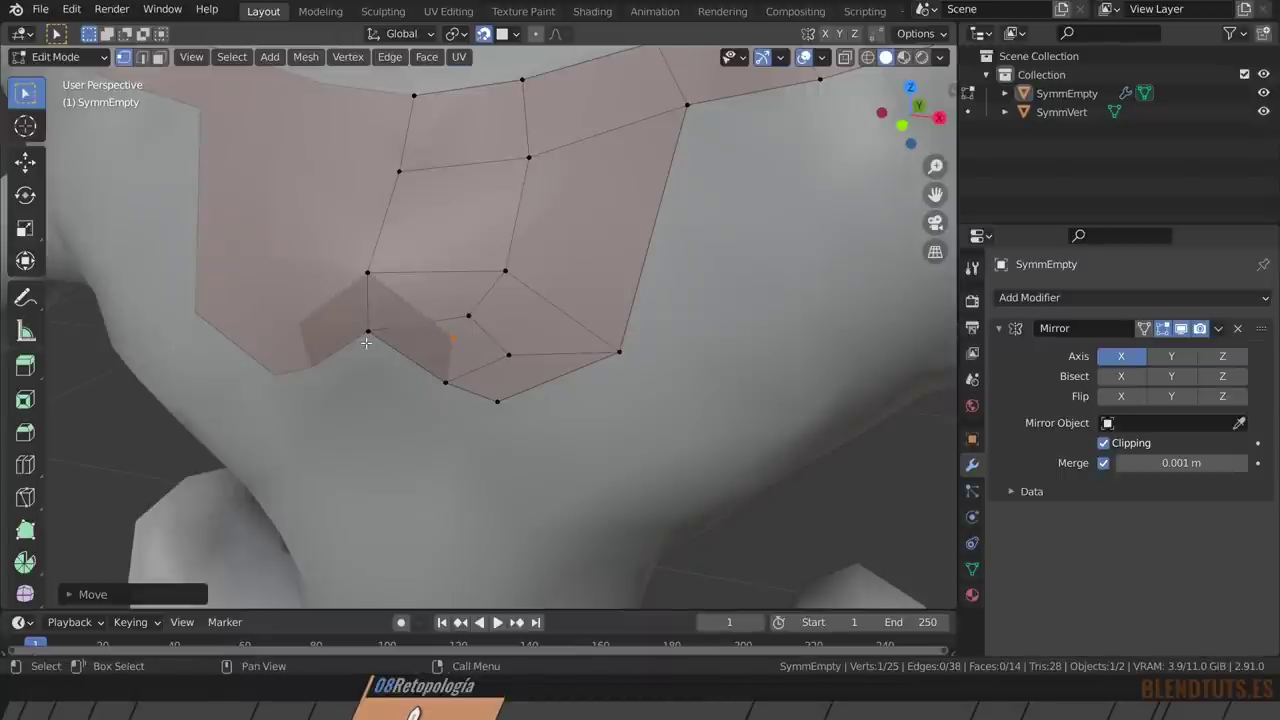
{"action": "key", "text": "ctrl+z"}
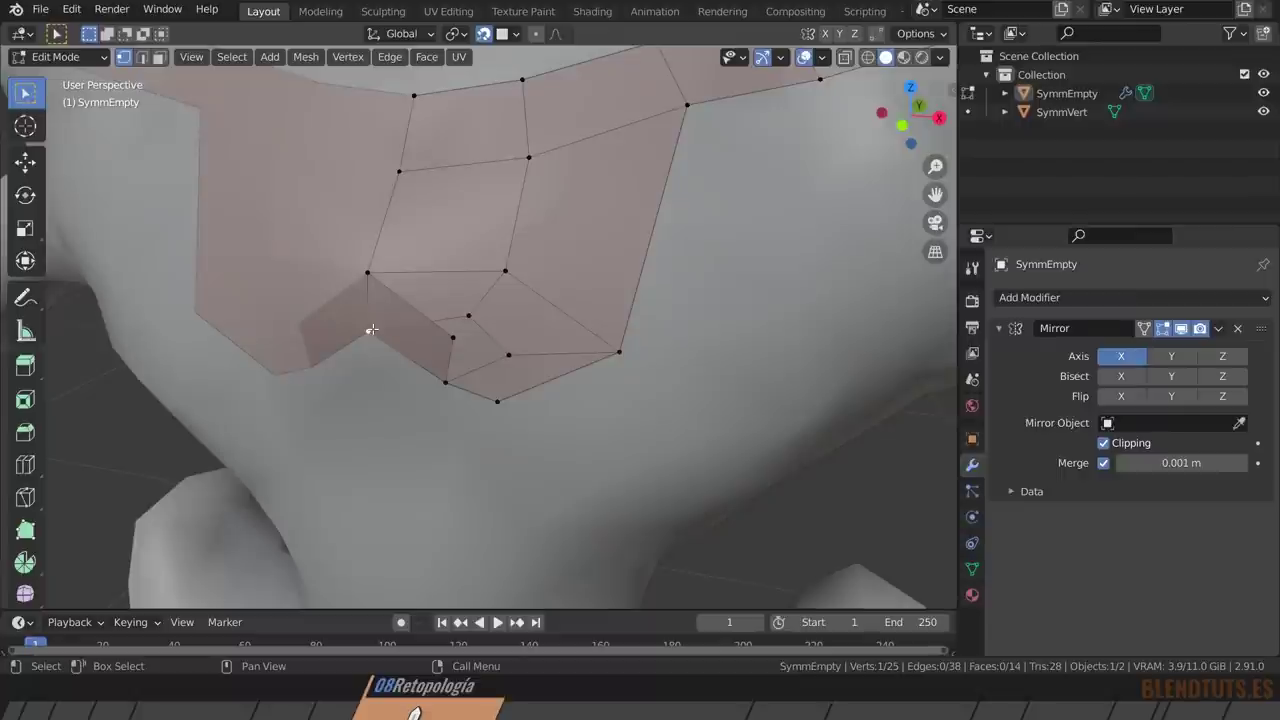
{"action": "key", "text": "x"}
{"action": "left_click", "coordinate": [457, 345]}
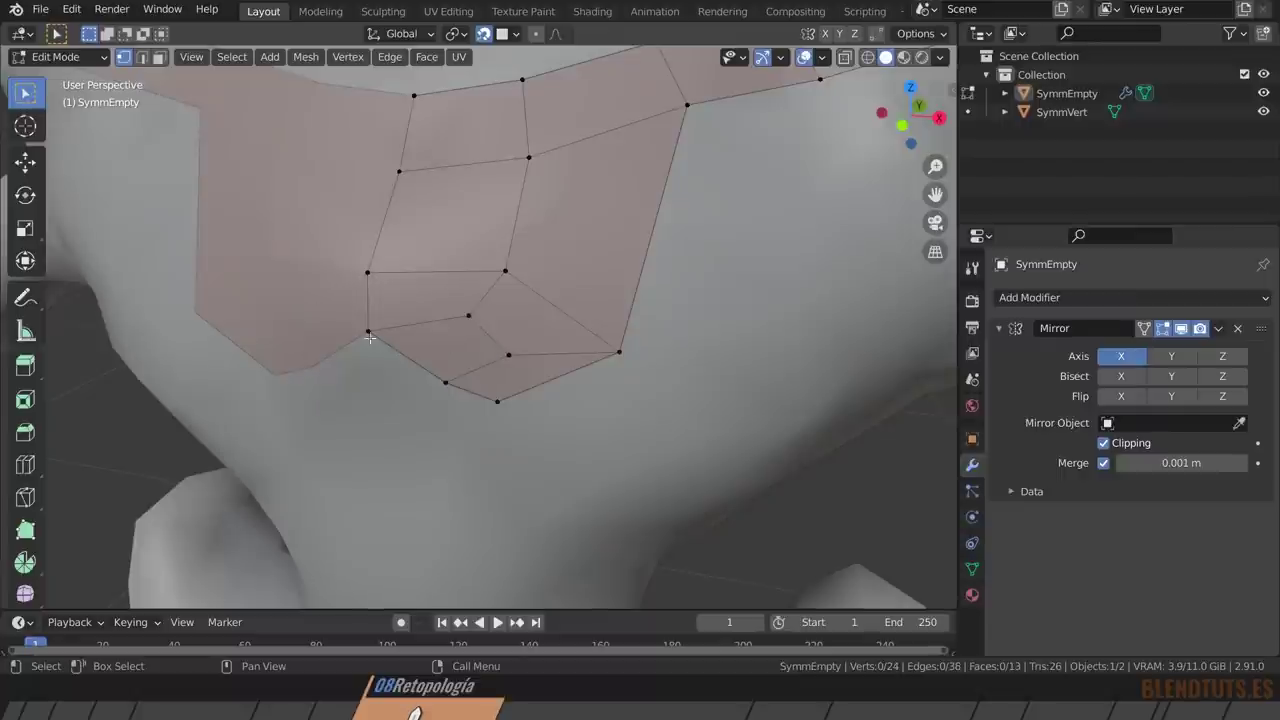
{"action": "left_click", "coordinate": [368, 331]}
Extrude a new edge and faces along the chest patch's lower edge.
{"action": "key", "text": "e"}
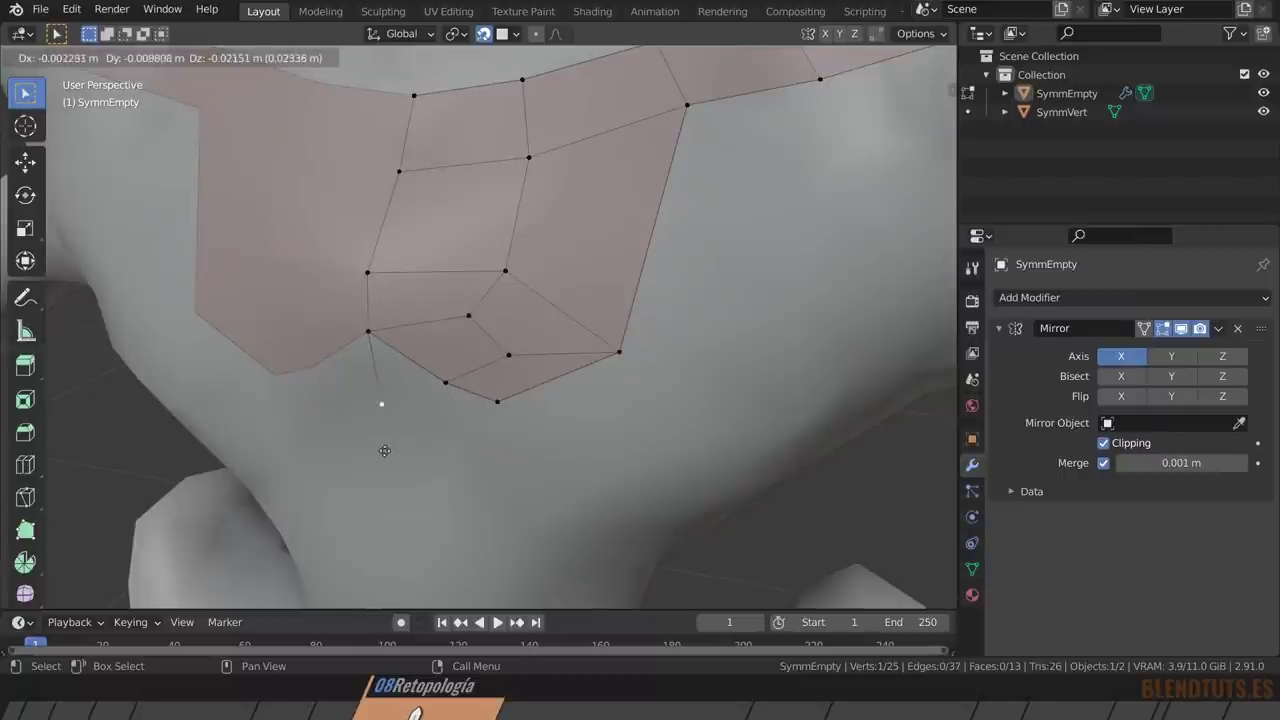
{"action": "left_click", "coordinate": [392, 455]}
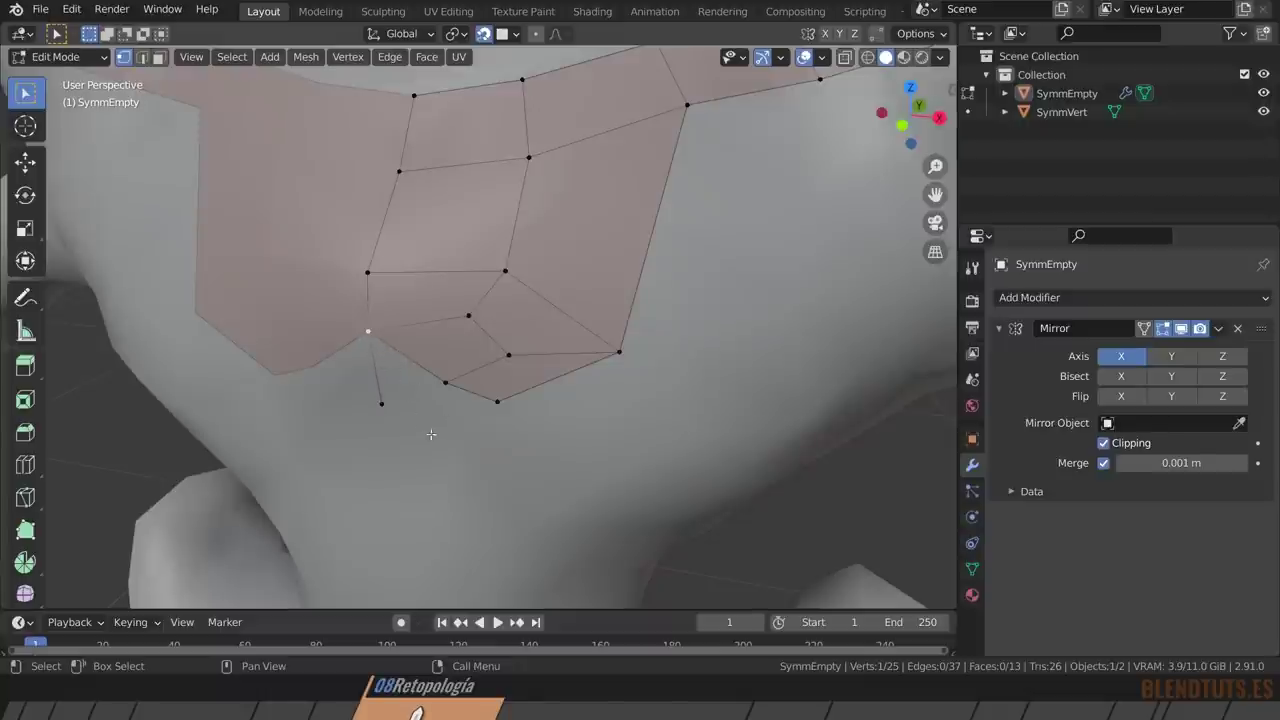
{"action": "key", "text": "f"}
{"action": "key", "text": "g"}
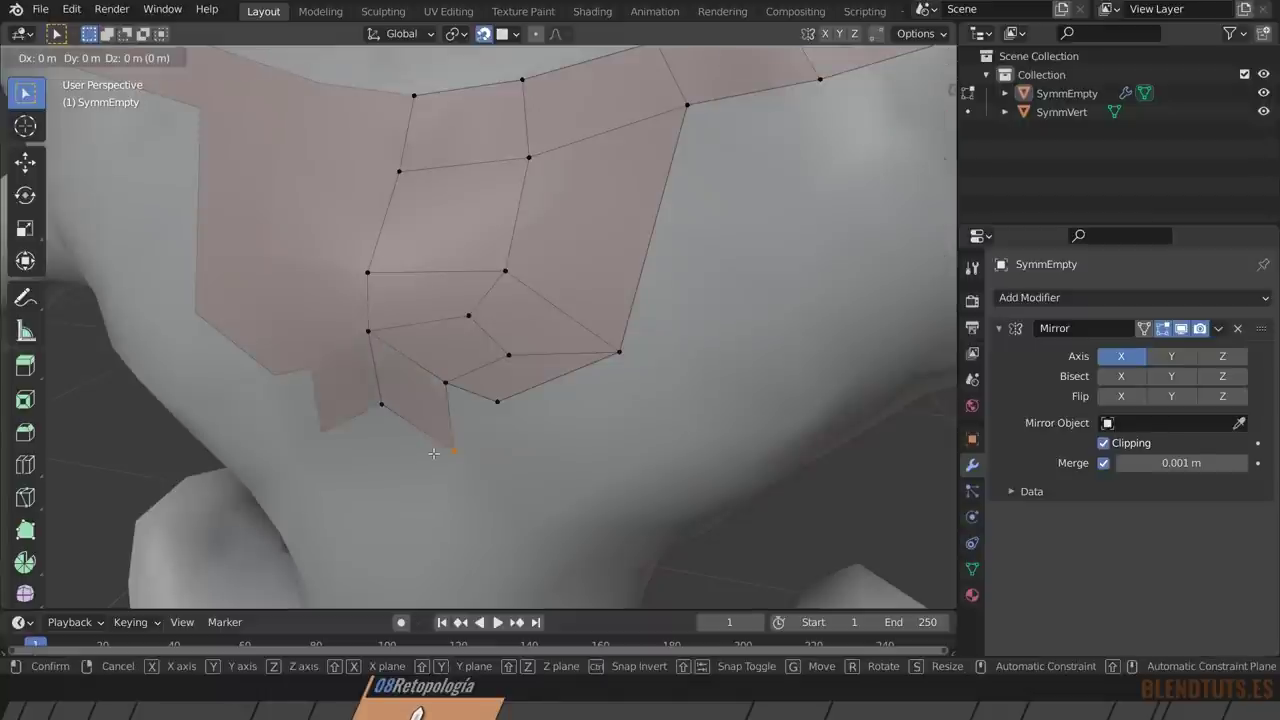
{"action": "left_click", "coordinate": [368, 413]}
{"action": "key", "text": "g"}
{"action": "left_click", "coordinate": [393, 430]}
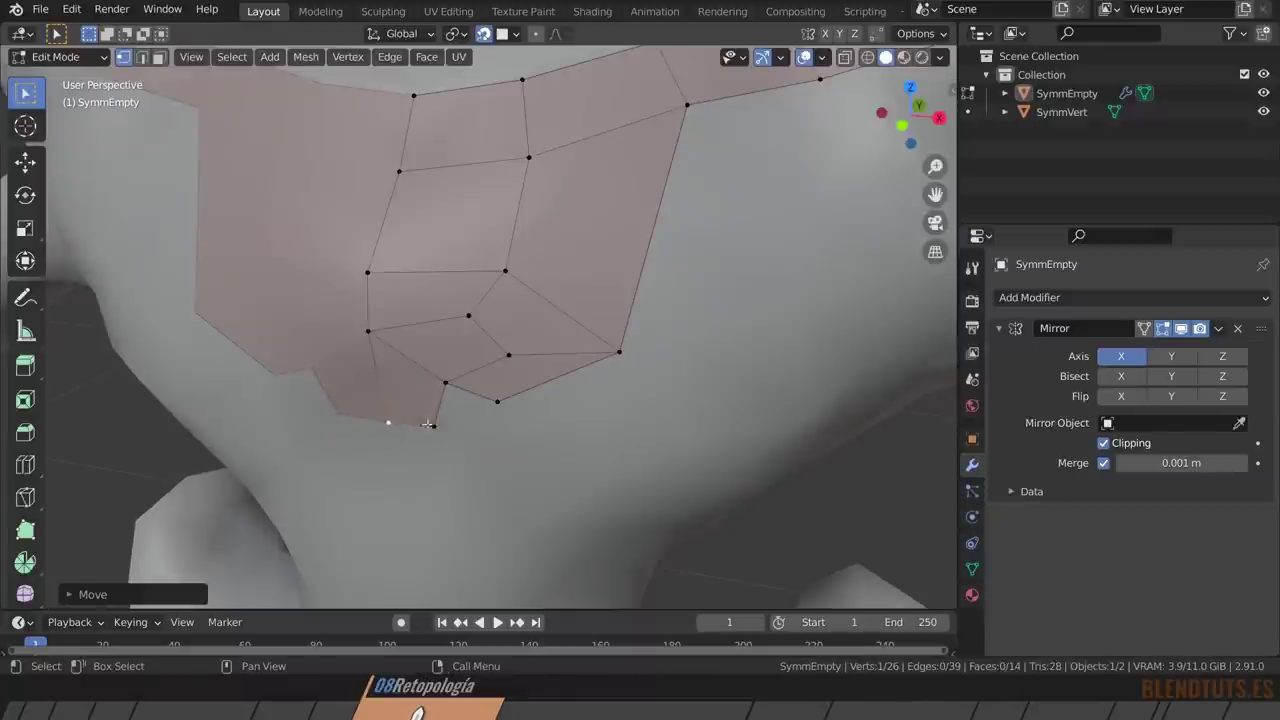
{"action": "key", "text": "f"}
{"action": "key", "text": "g"}
{"action": "left_click", "coordinate": [542, 445]}
Extrude faces off the patch's right edge outward toward the side of the chest.
{"action": "key", "text": "f"}
{"action": "key", "text": "g"}
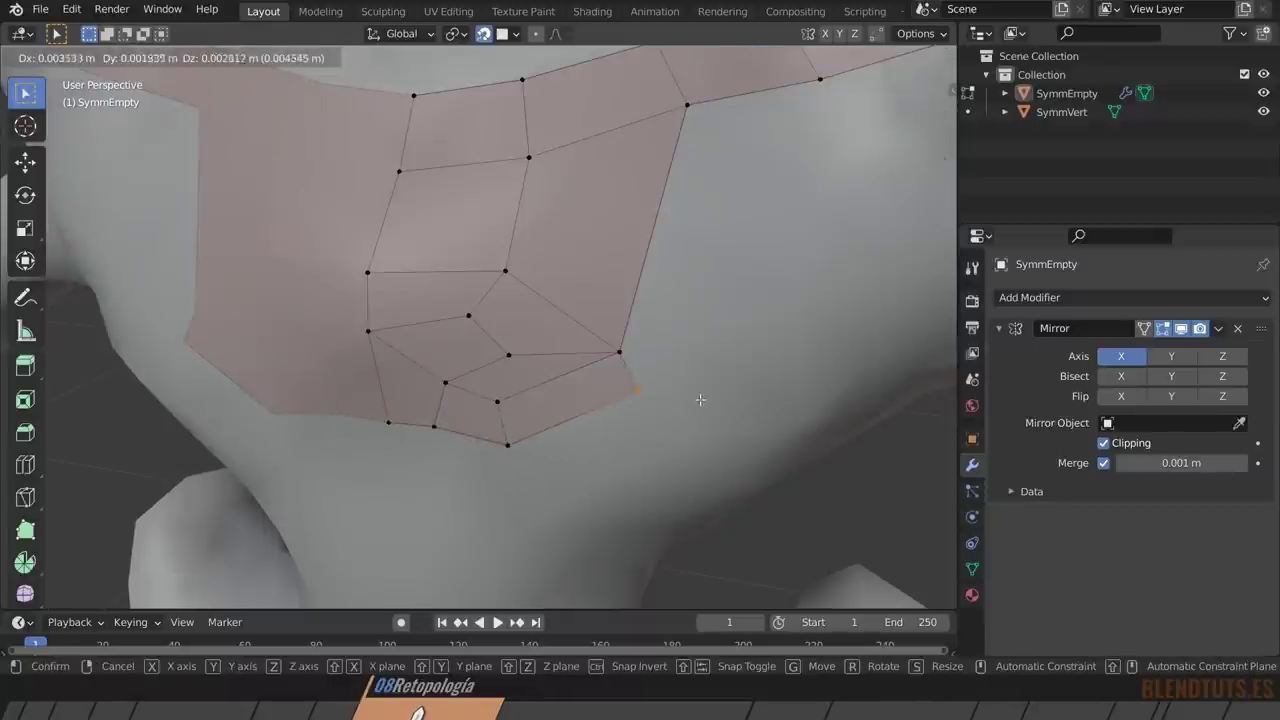
{"action": "left_click", "coordinate": [666, 395]}
{"action": "key", "text": "e"}
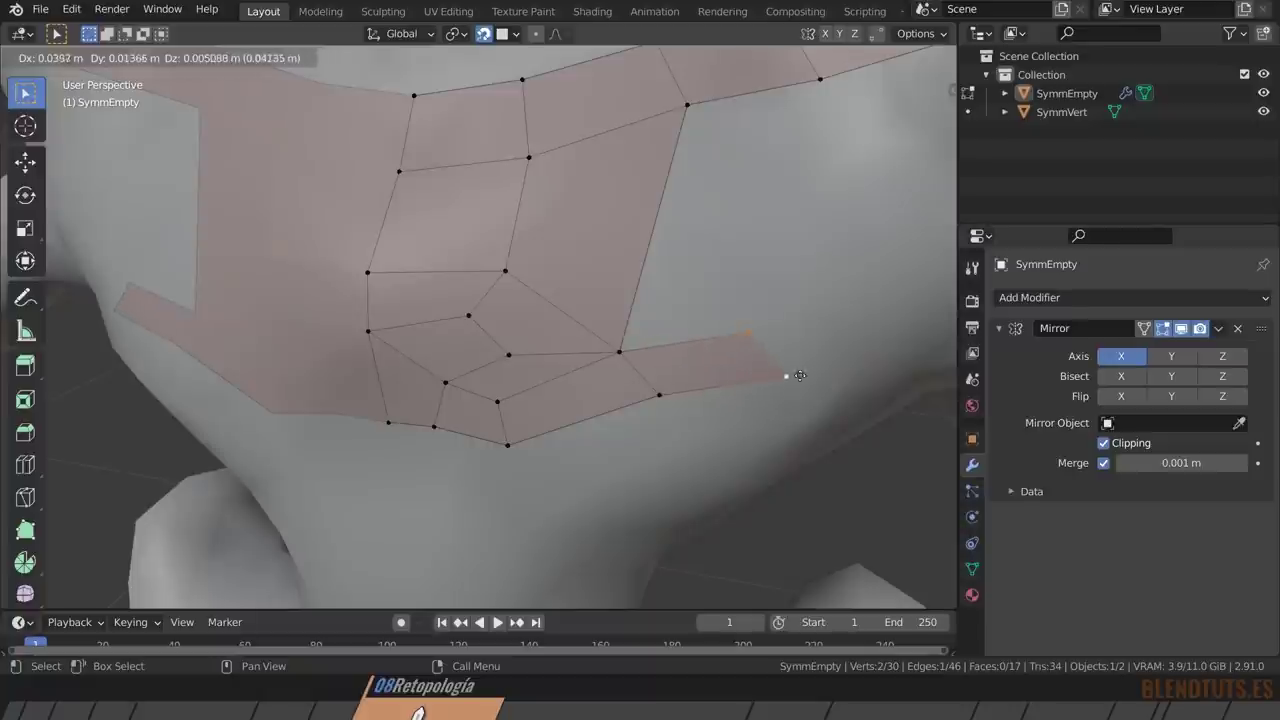
{"action": "left_click", "coordinate": [806, 372]}
{"action": "key", "text": "g"}
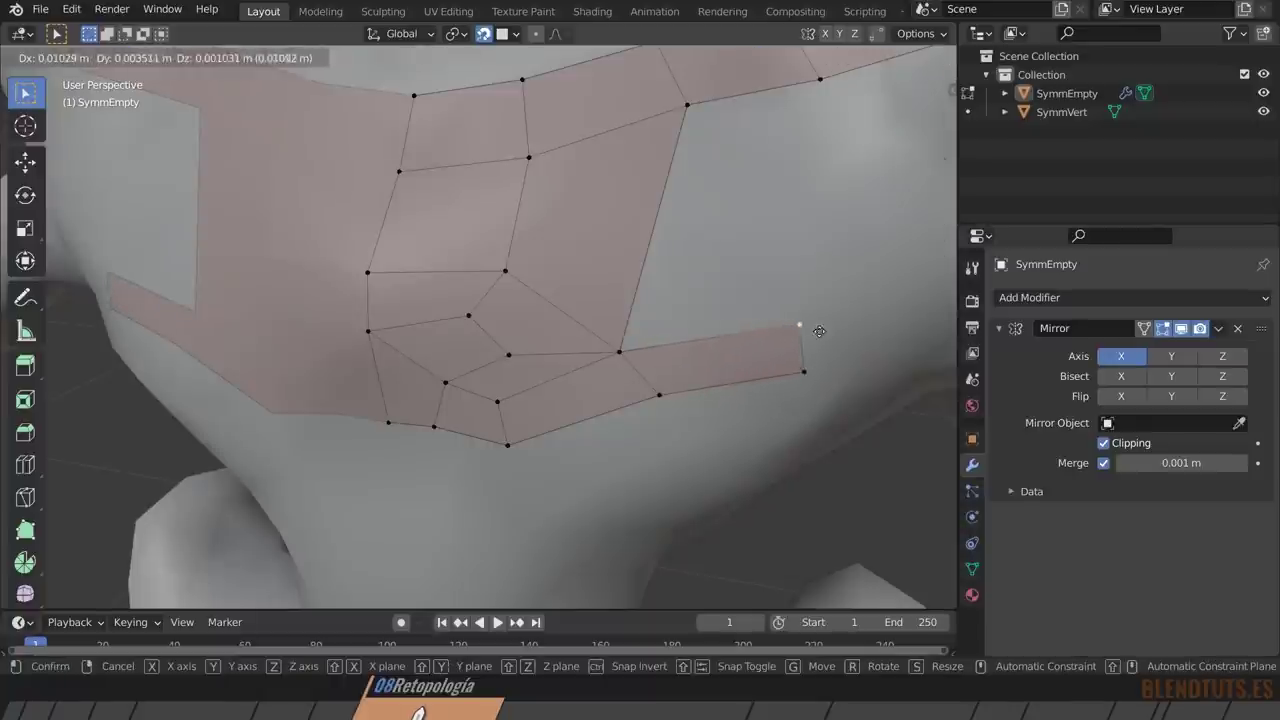
{"action": "left_click", "coordinate": [800, 325]}
Add two more faces rising above the strip on the right side.
{"action": "key", "text": "f"}
{"action": "key", "text": "g"}
{"action": "left_click", "coordinate": [776, 398]}
{"action": "key", "text": "f"}
{"action": "key", "text": "g"}
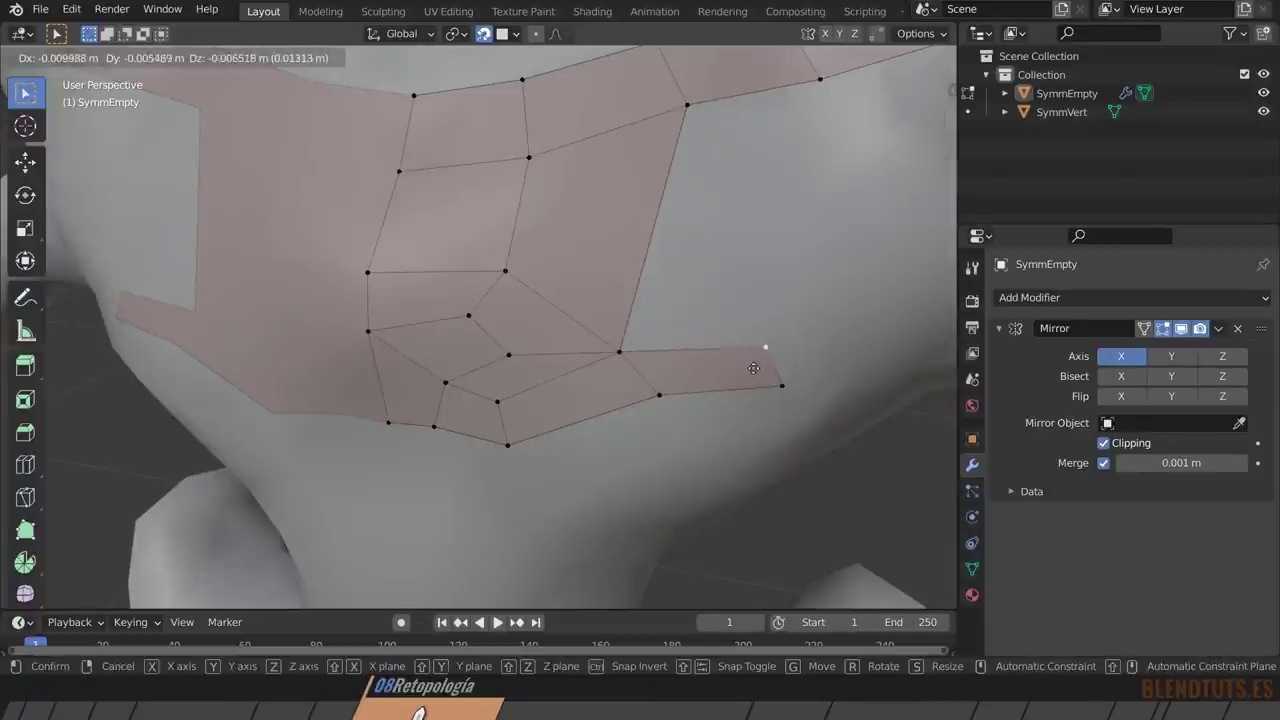
{"action": "left_click", "coordinate": [770, 345]}
Extend a face to the shoulder and merge its vertex with the existing shoulder vertex.
{"action": "middle_click_drag", "start_coordinate": [625, 345], "coordinate": [606, 342]}
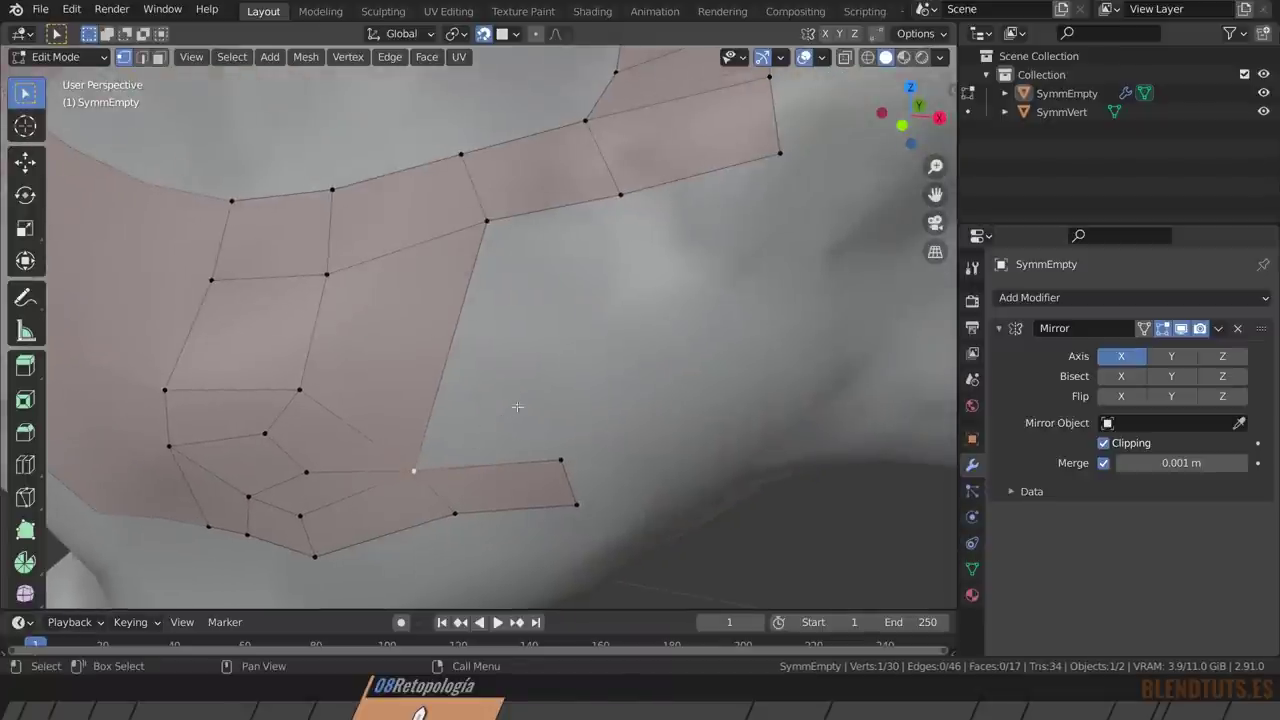
{"action": "key", "text": "f"}
{"action": "key", "text": "g"}
{"action": "left_click", "coordinate": [594, 357]}
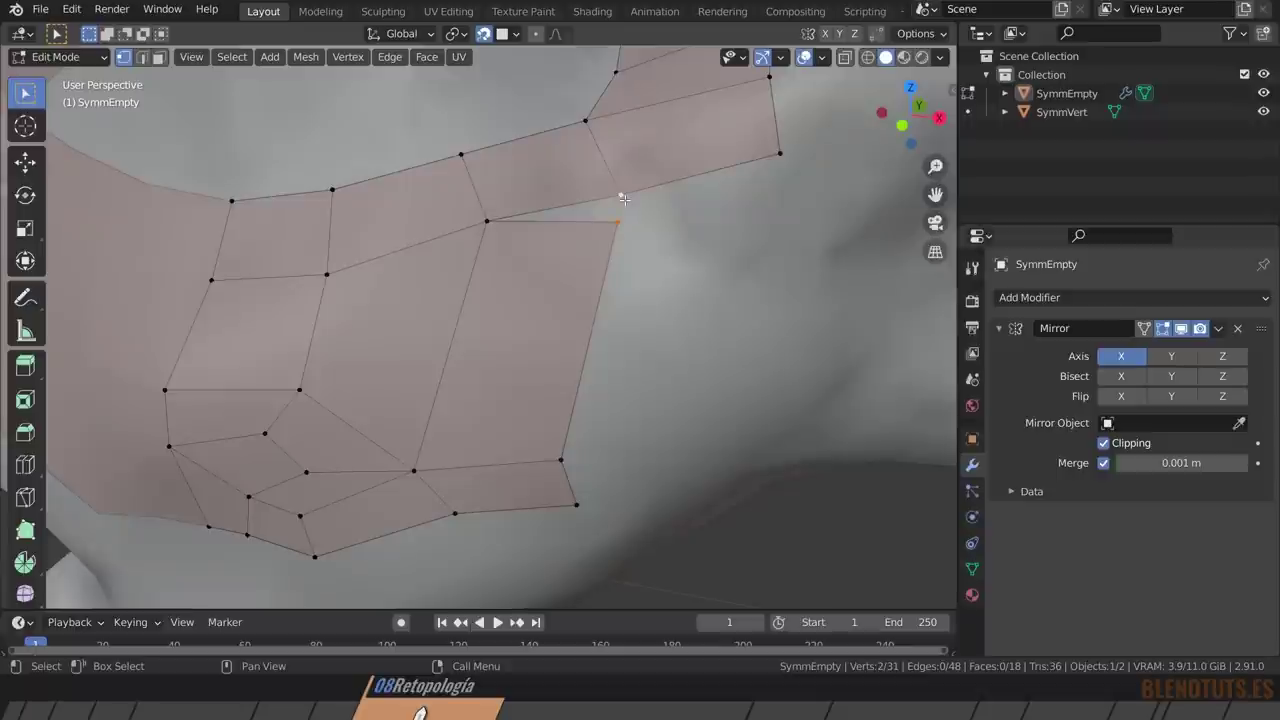
{"action": "key", "text": "m"}
{"action": "left_click", "coordinate": [624, 203]}
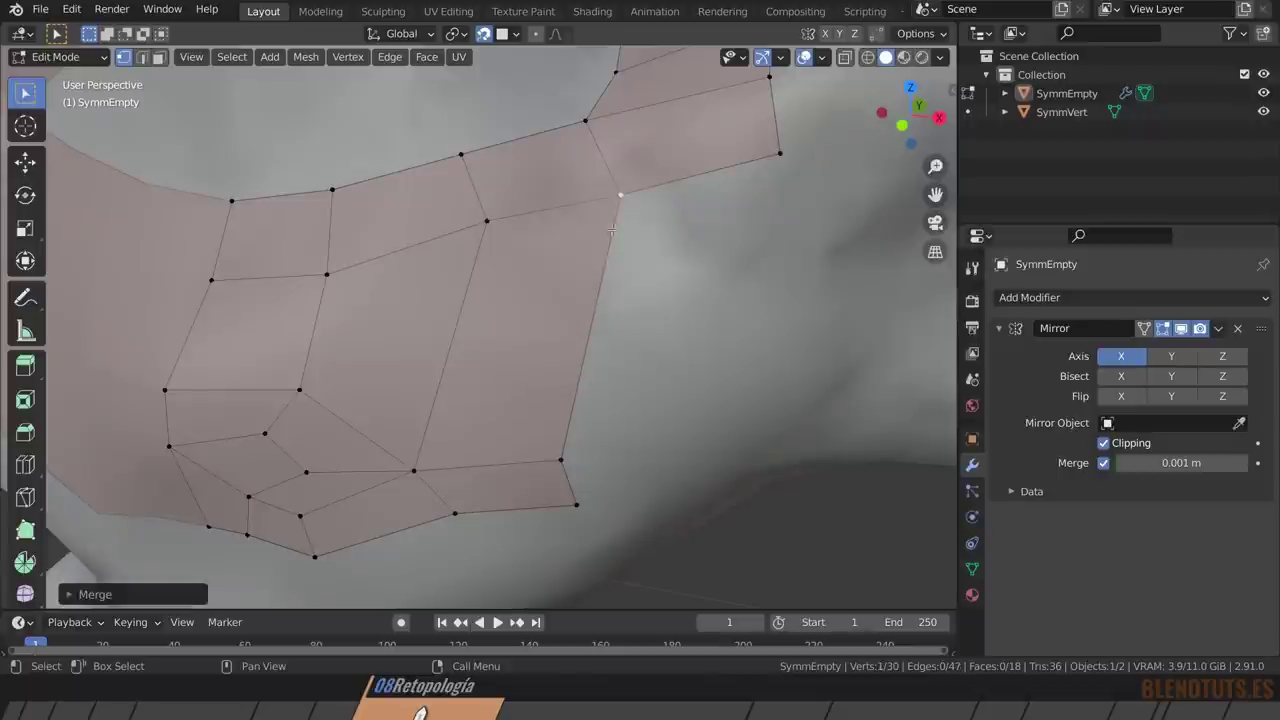
Extrude quads along the edge onto the shoulder and adjust the new vertex.
{"action": "key", "text": "f"}
{"action": "left_click", "coordinate": [736, 337]}
{"action": "key", "text": "f"}
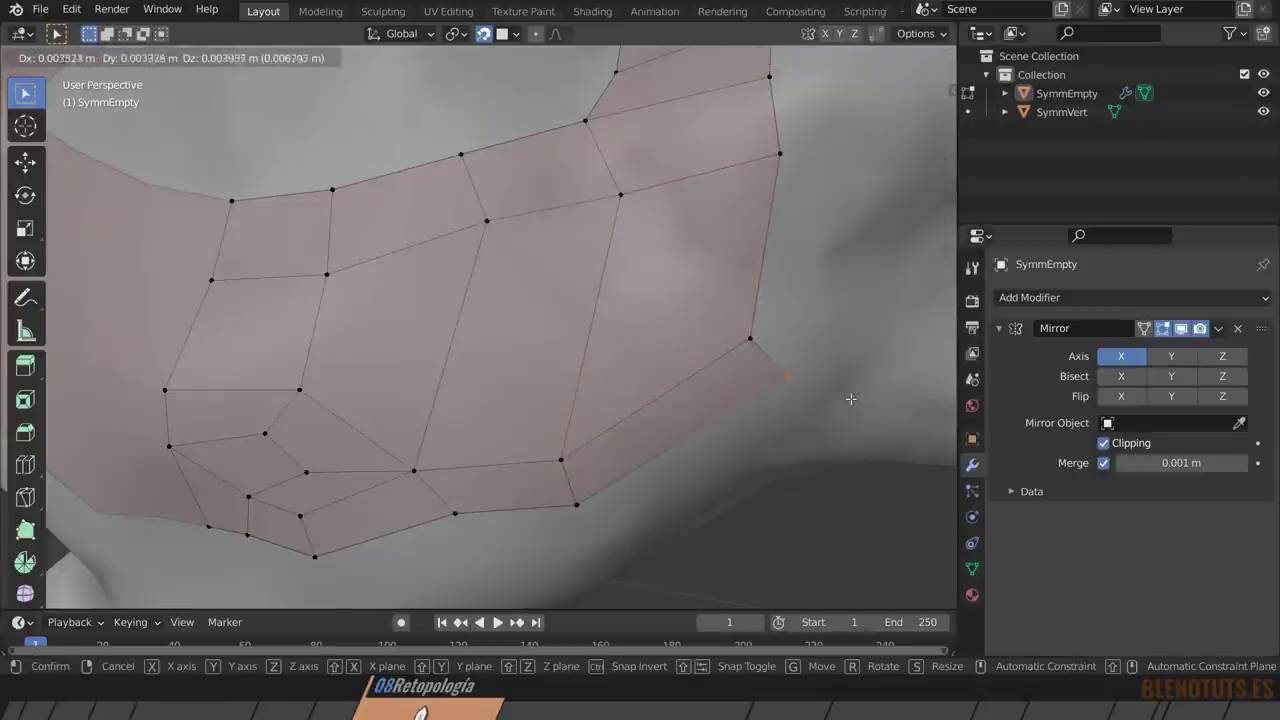
{"action": "left_click", "coordinate": [851, 399]}
{"action": "middle_click_drag", "start_coordinate": [851, 399], "coordinate": [520, 300]}
{"action": "key", "text": "g"}
{"action": "left_click", "coordinate": [509, 285]}
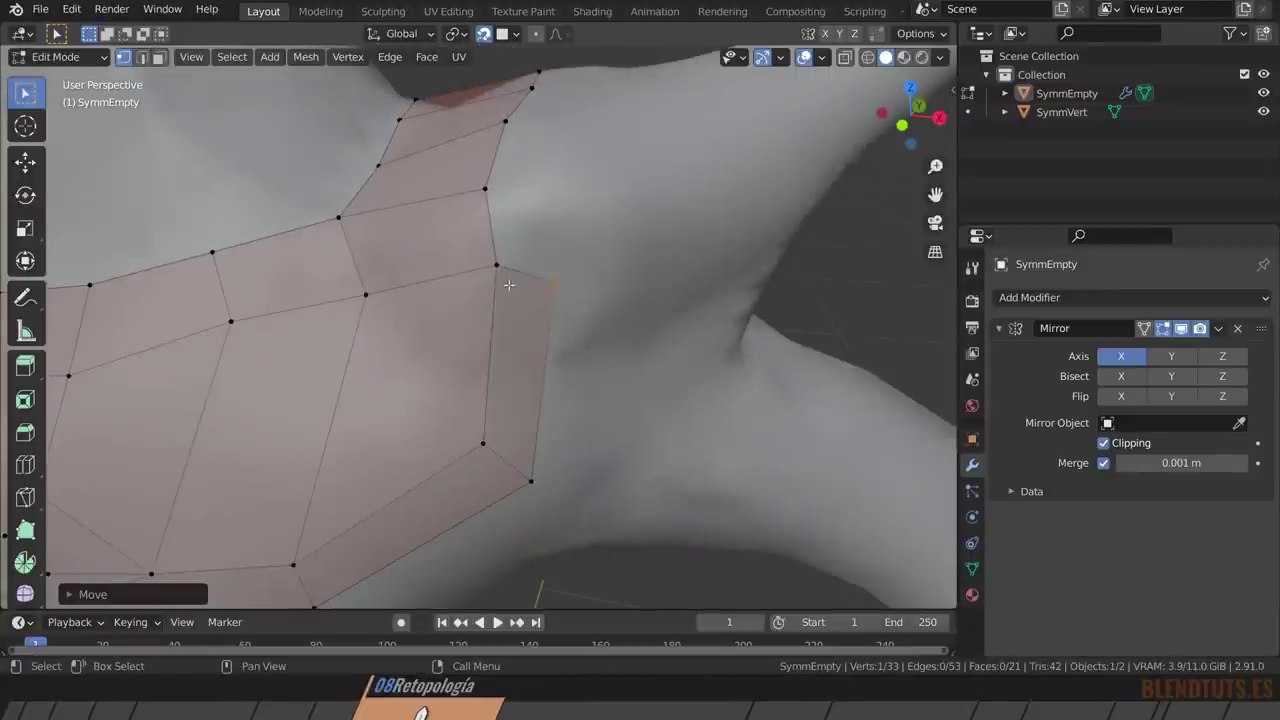
Continue quads over the shoulder toward the upper arm, then deselect all.
{"action": "key", "text": "f"}
{"action": "left_click", "coordinate": [500, 185]}
{"action": "mouse_move", "coordinate": [500, 185]}
{"action": "middle_mouse_down"}
{"action": "mouse_move", "coordinate": [502, 173]}
{"action": "mouse_move", "coordinate": [520, 230]}
{"action": "middle_mouse_up"}
{"action": "key", "text": "f"}
{"action": "left_click", "coordinate": [530, 205]}
{"action": "key", "text": "f"}
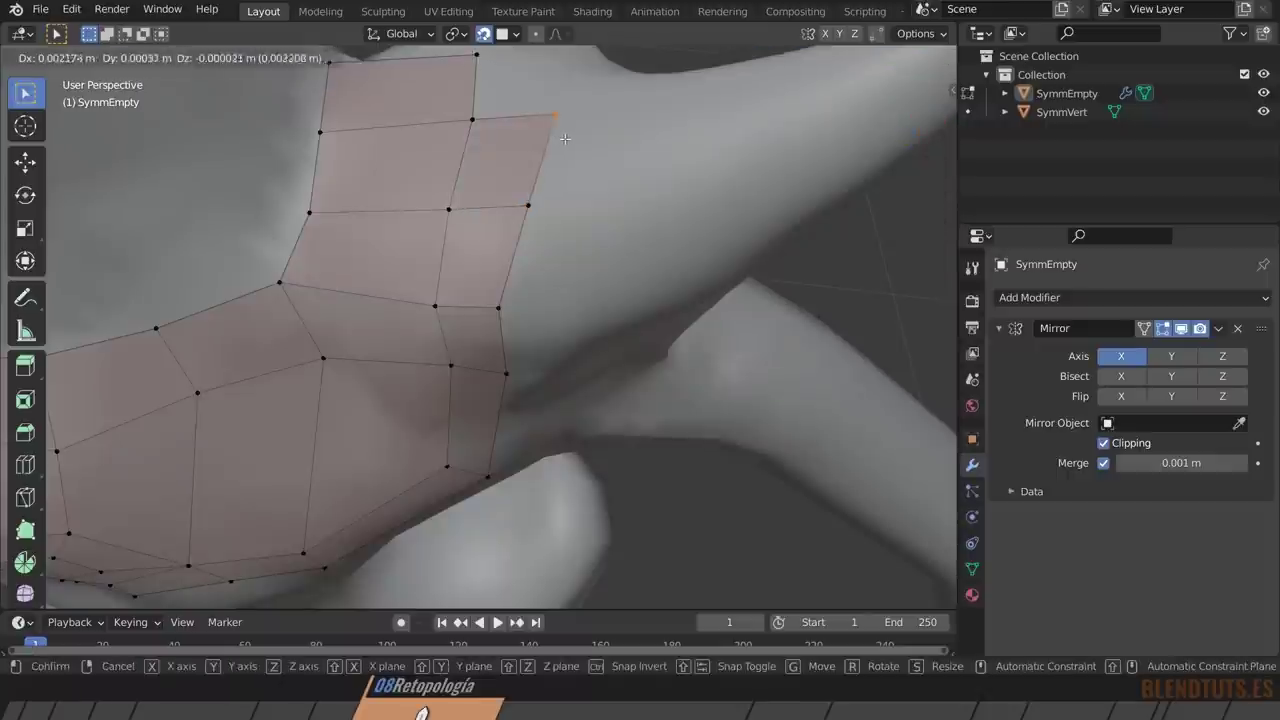
{"action": "left_click", "coordinate": [565, 139]}
{"action": "mouse_move", "coordinate": [565, 139]}
{"action": "middle_mouse_down"}
{"action": "mouse_move", "coordinate": [452, 265]}
{"action": "mouse_move", "coordinate": [482, 341]}
{"action": "mouse_move", "coordinate": [553, 367]}
{"action": "middle_mouse_up"}
{"action": "key", "text": "g"}
{"action": "left_click", "coordinate": [468, 234]}
{"action": "key", "text": "alt+a"}
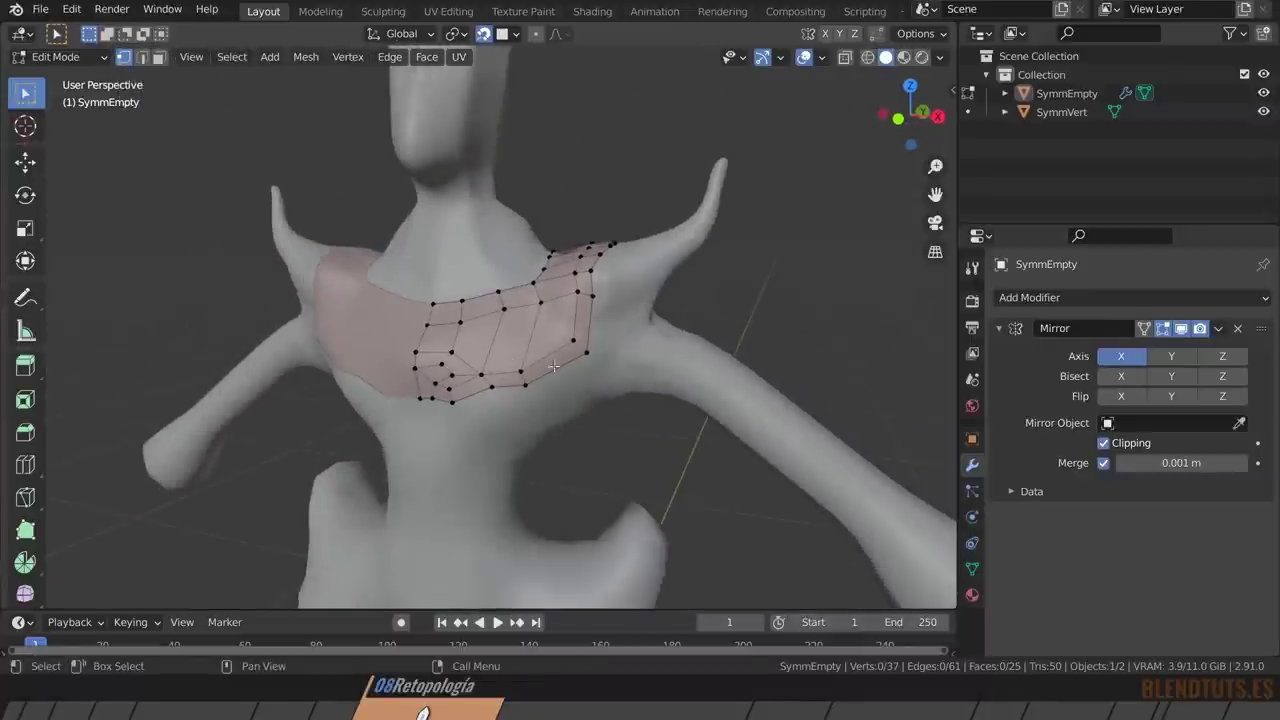
{"action": "mouse_move", "coordinate": [482, 341]}
{"action": "middle_mouse_down"}
{"action": "mouse_move", "coordinate": [543, 277]}
{"action": "mouse_move", "coordinate": [537, 323]}
{"action": "mouse_move", "coordinate": [549, 287]}
{"action": "mouse_move", "coordinate": [608, 234]}
{"action": "middle_mouse_up"}
Return to Object Mode, select SymmEmpty and show its Object Properties.
{"action": "key", "text": "Tab"}
{"action": "left_click", "coordinate": [653, 194]}
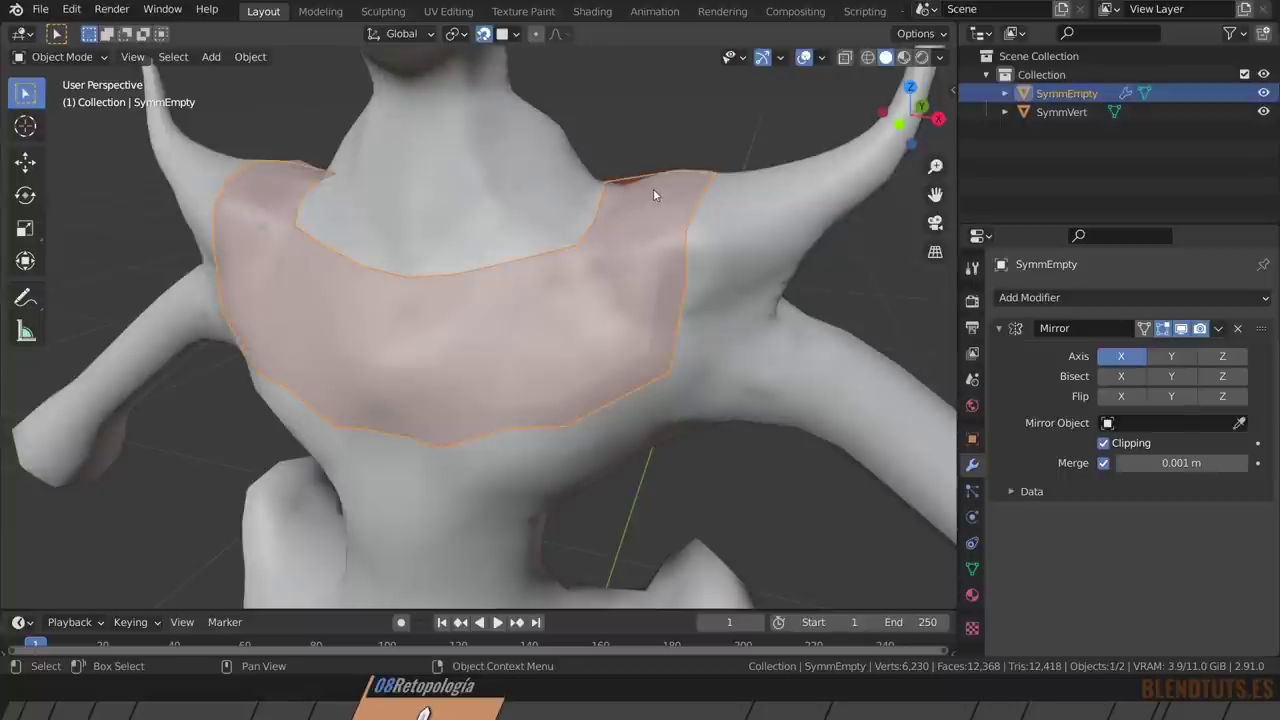
{"action": "left_click", "coordinate": [972, 438]}
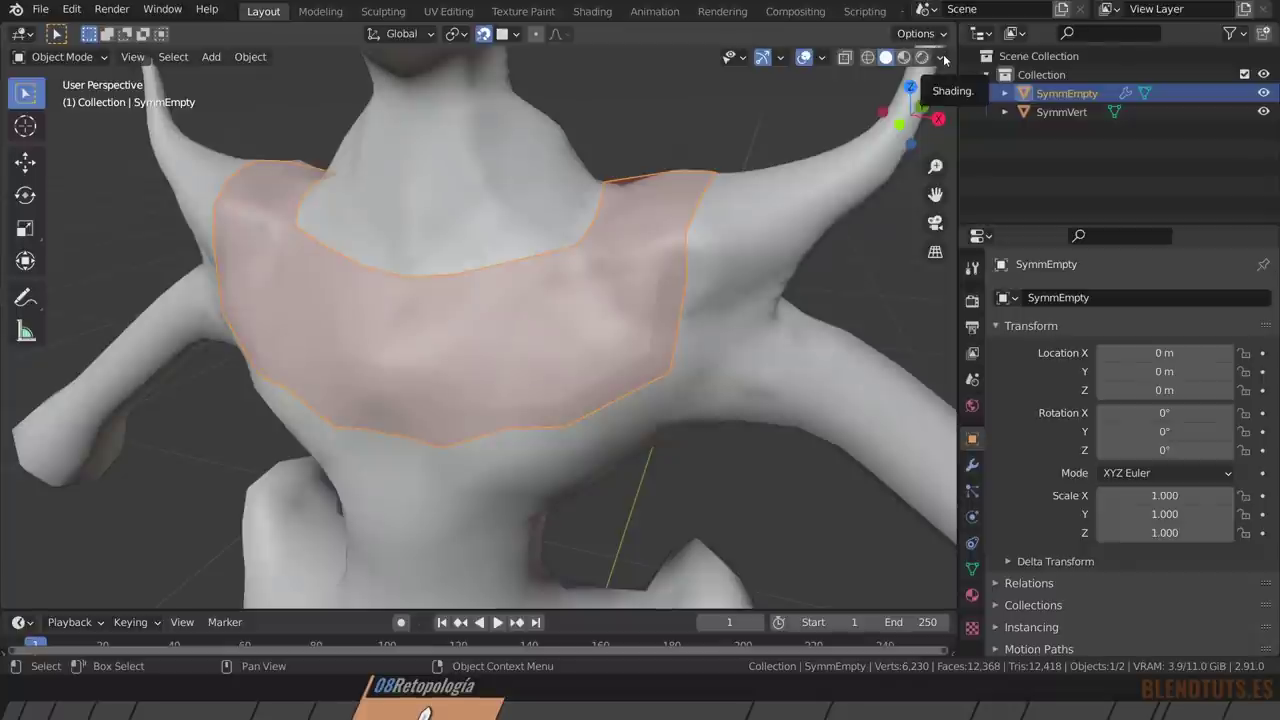
{"action": "left_click", "coordinate": [943, 60]}
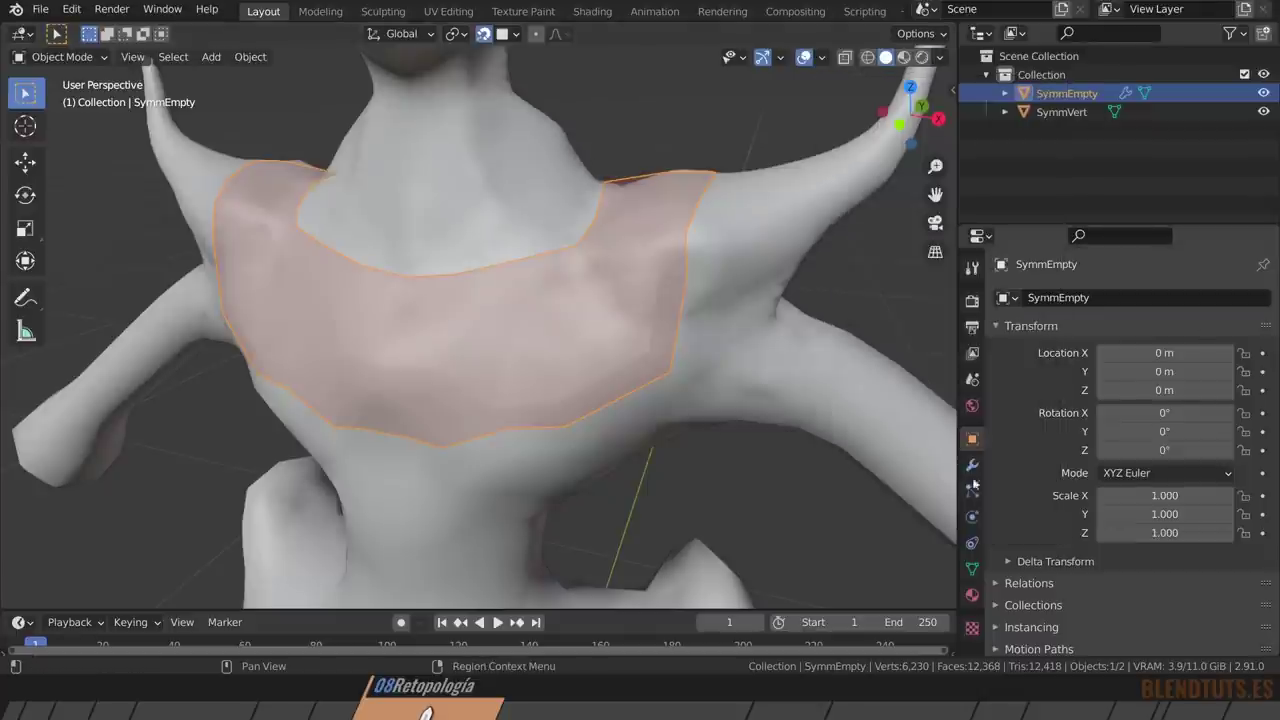
Set SymmEmpty's viewport display colour to blue at about 0.28 alpha.
{"action": "scroll", "coordinate": [1068, 458], "scroll_direction": "down", "scroll_amount": 5}
{"action": "scroll", "coordinate": [1068, 458], "scroll_direction": "down", "scroll_amount": 3}
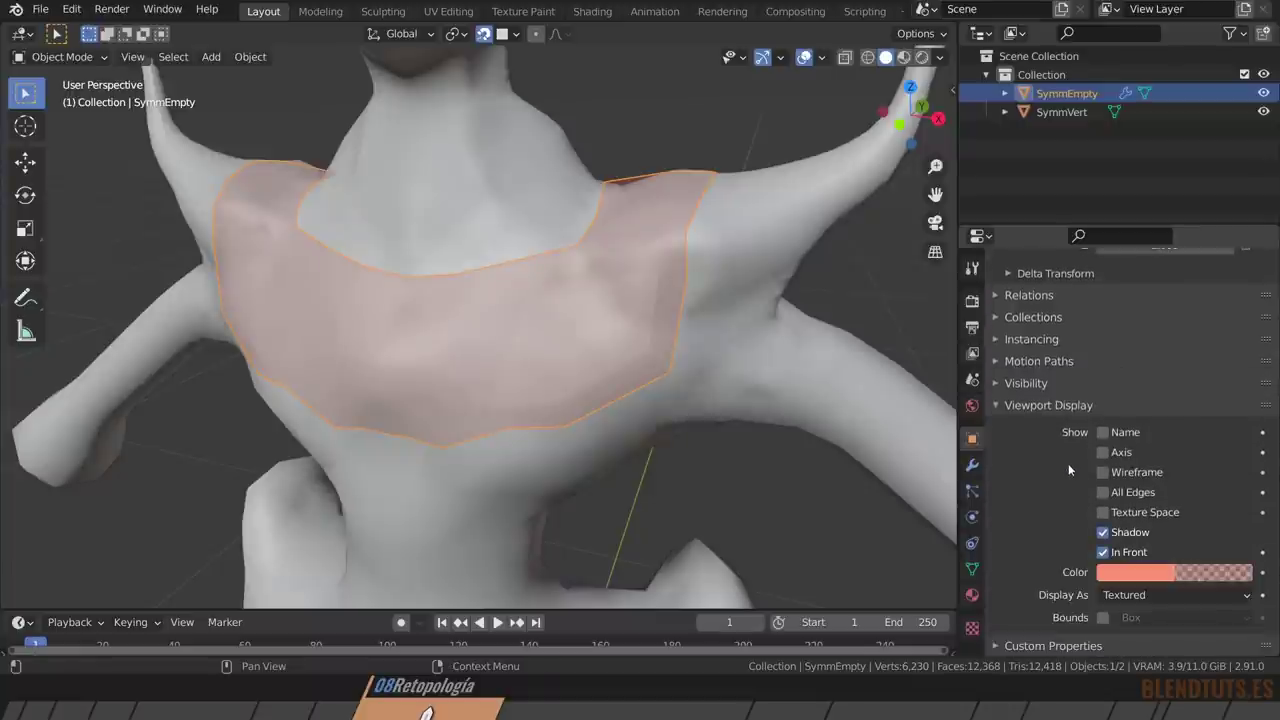
{"action": "left_click", "coordinate": [1144, 579]}
{"action": "left_click_drag", "start_coordinate": [1120, 489], "coordinate": [1160, 489]}
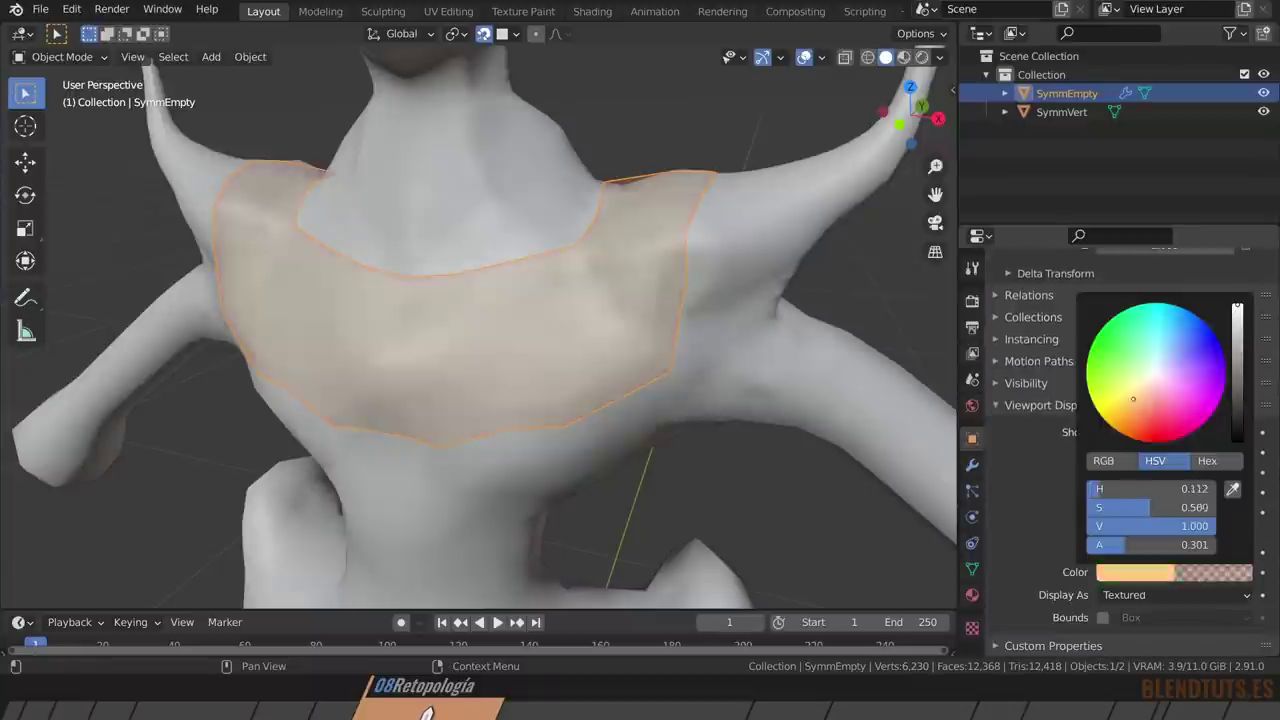
{"action": "left_click_drag", "start_coordinate": [1185, 316], "coordinate": [1202, 340]}
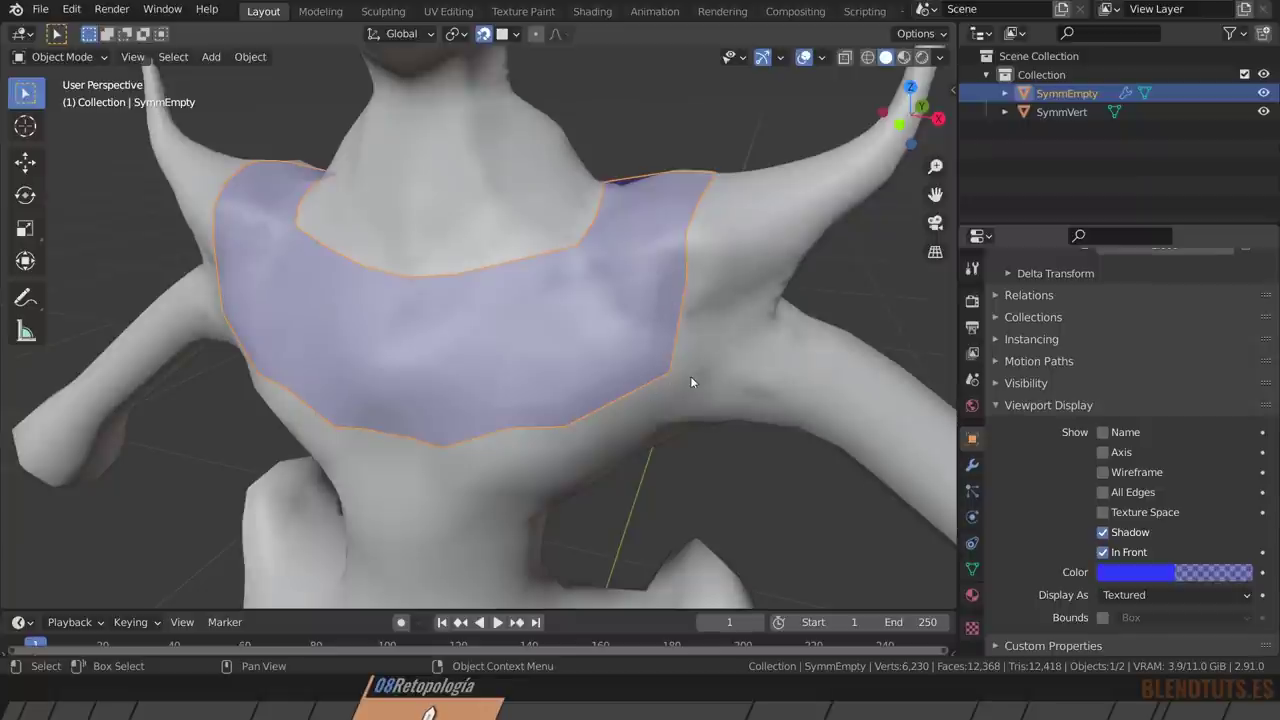
{"action": "left_click", "coordinate": [1160, 574]}
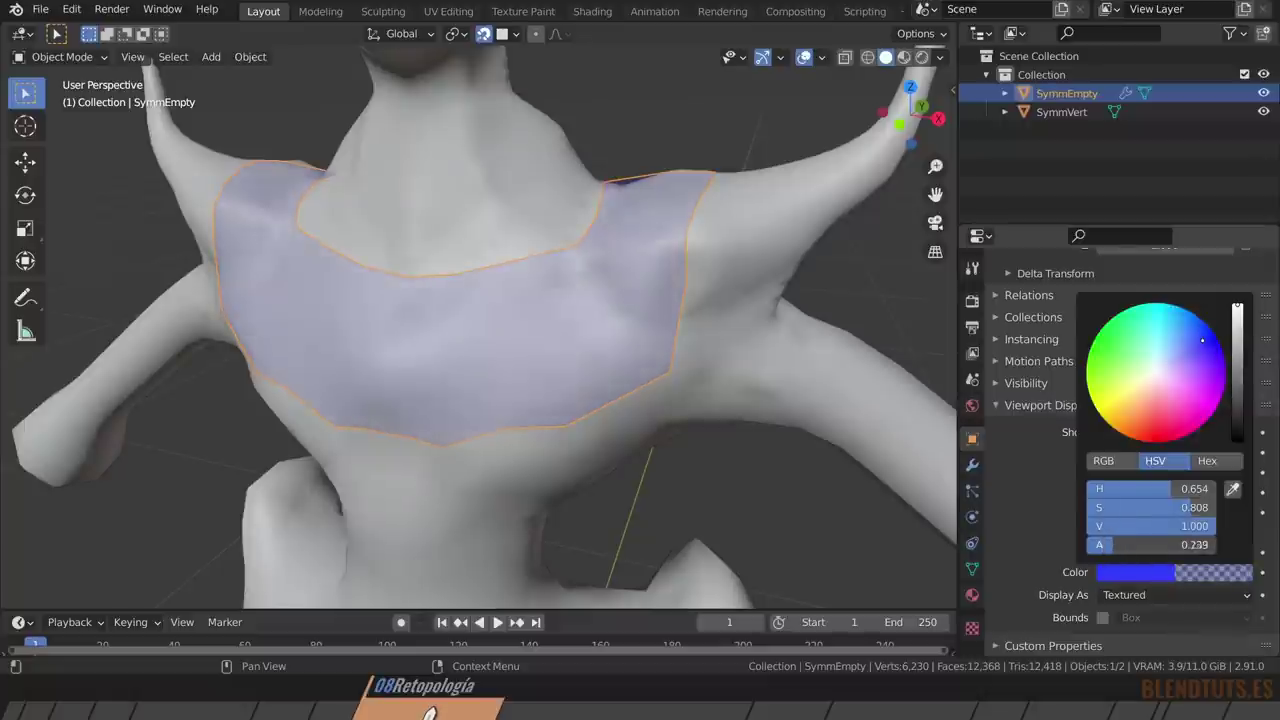
{"action": "mouse_move", "coordinate": [1105, 545]}
{"action": "left_mouse_down"}
{"action": "mouse_move", "coordinate": [1215, 545]}
{"action": "mouse_move", "coordinate": [1115, 545]}
{"action": "left_mouse_up"}
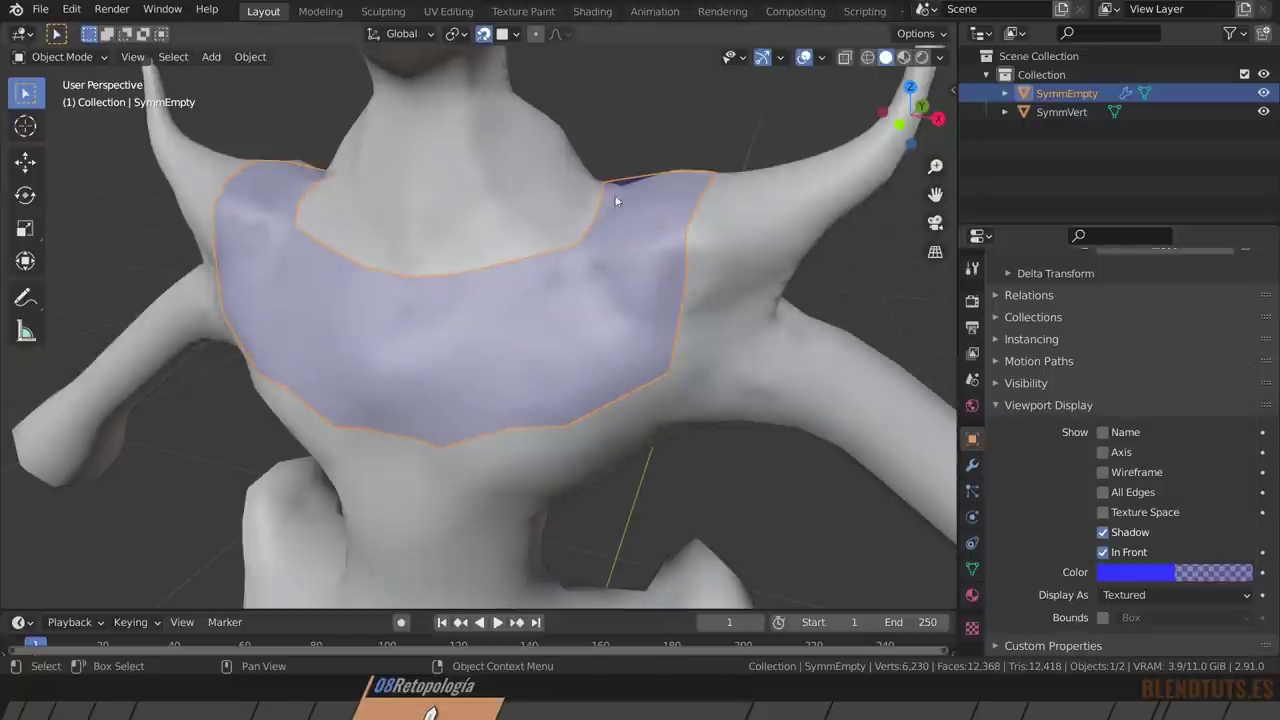
{"action": "middle_click_drag", "start_coordinate": [623, 283], "coordinate": [632, 281]}
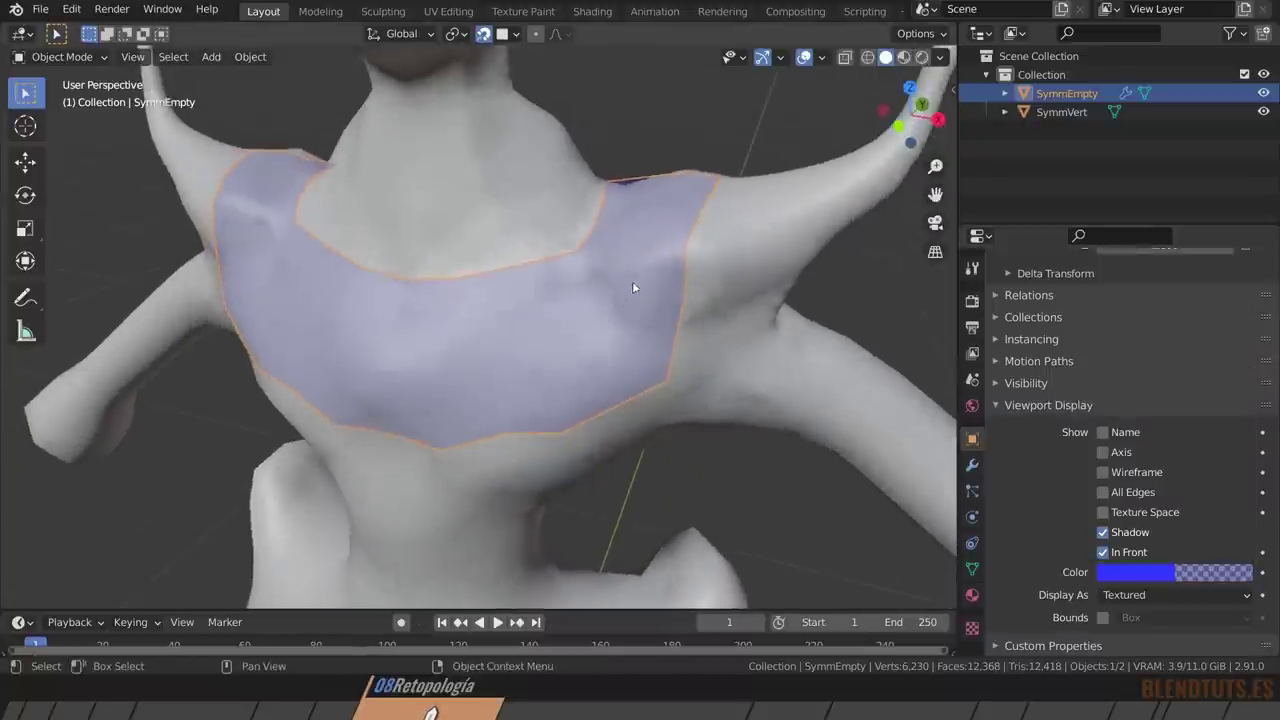
Toggle the patch's In Front display off and back on so it draws over the body.
{"action": "key", "text": "Tab"}
{"action": "key", "text": "Tab"}
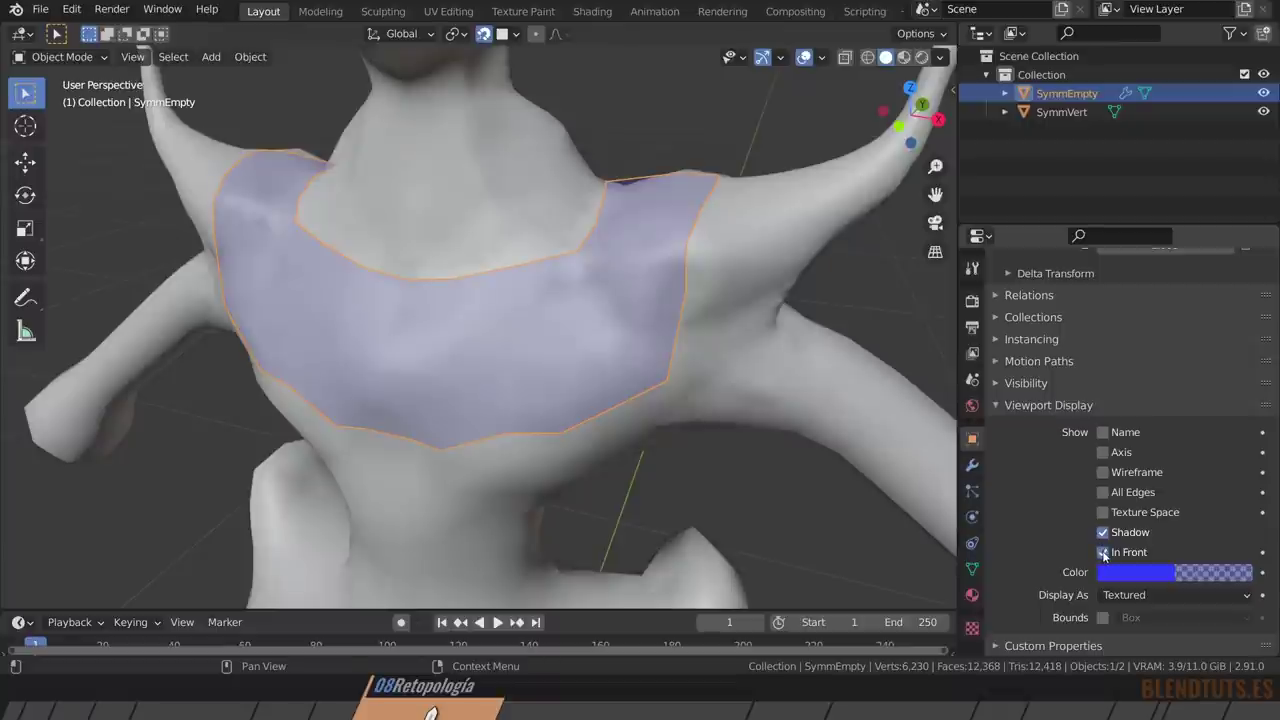
{"action": "left_click", "coordinate": [1103, 552]}
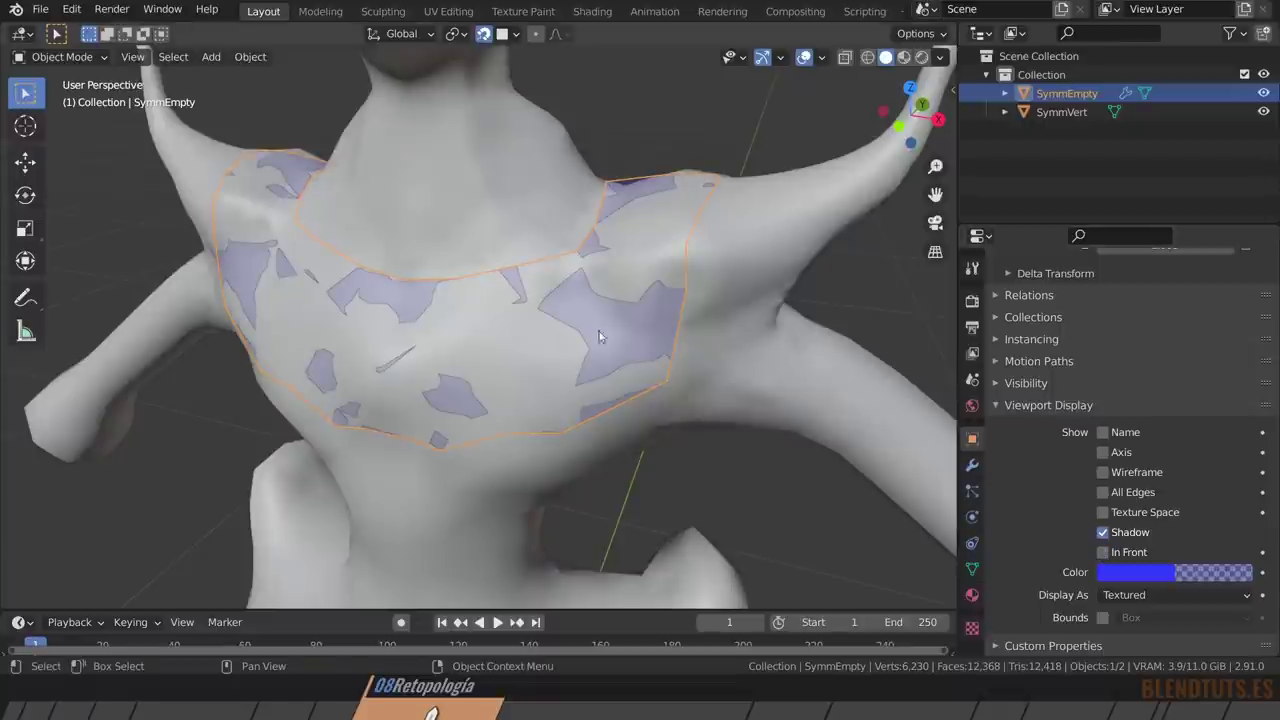
{"action": "left_click", "coordinate": [1103, 552]}
Re-enter Edit Mode on the patch, framed around the shoulder, and open the snapping settings.
{"action": "key", "text": "Tab"}
{"action": "middle_click_drag", "start_coordinate": [686, 256], "coordinate": [526, 314]}
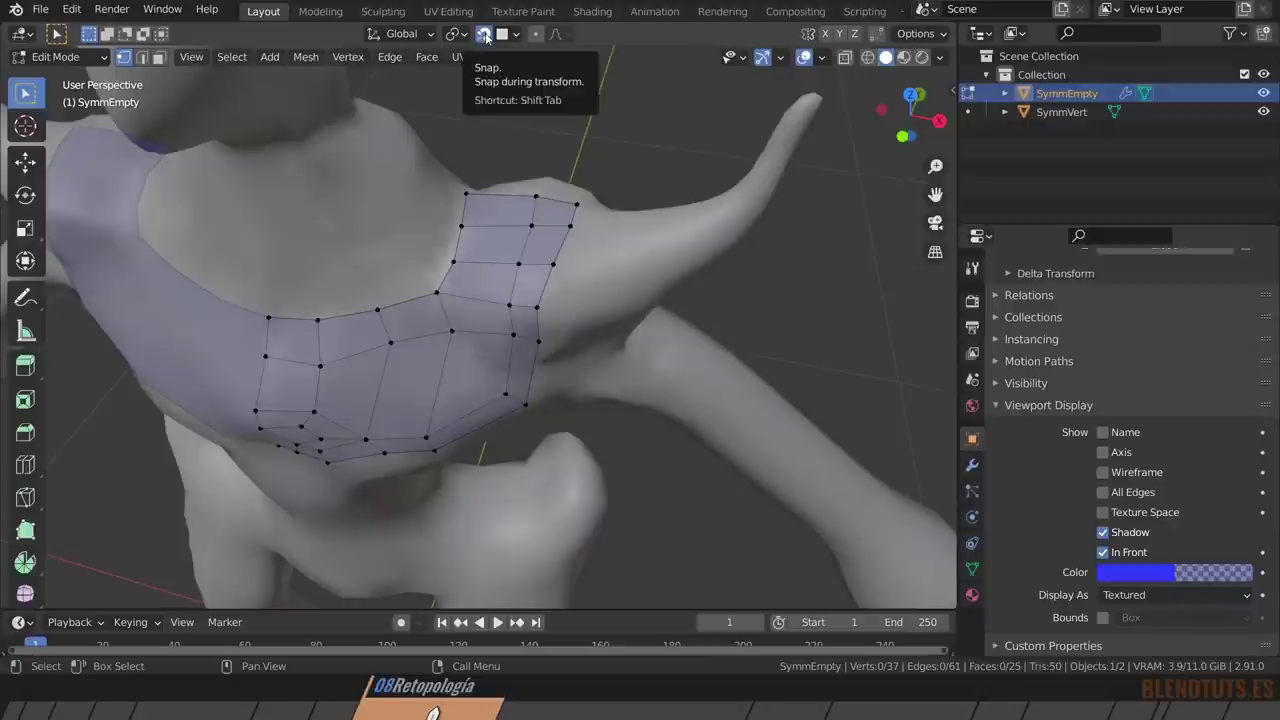
{"action": "mouse_move", "coordinate": [423, 236]}
{"action": "middle_mouse_down"}
{"action": "mouse_move", "coordinate": [418, 218]}
{"action": "mouse_move", "coordinate": [440, 185]}
{"action": "middle_mouse_up"}
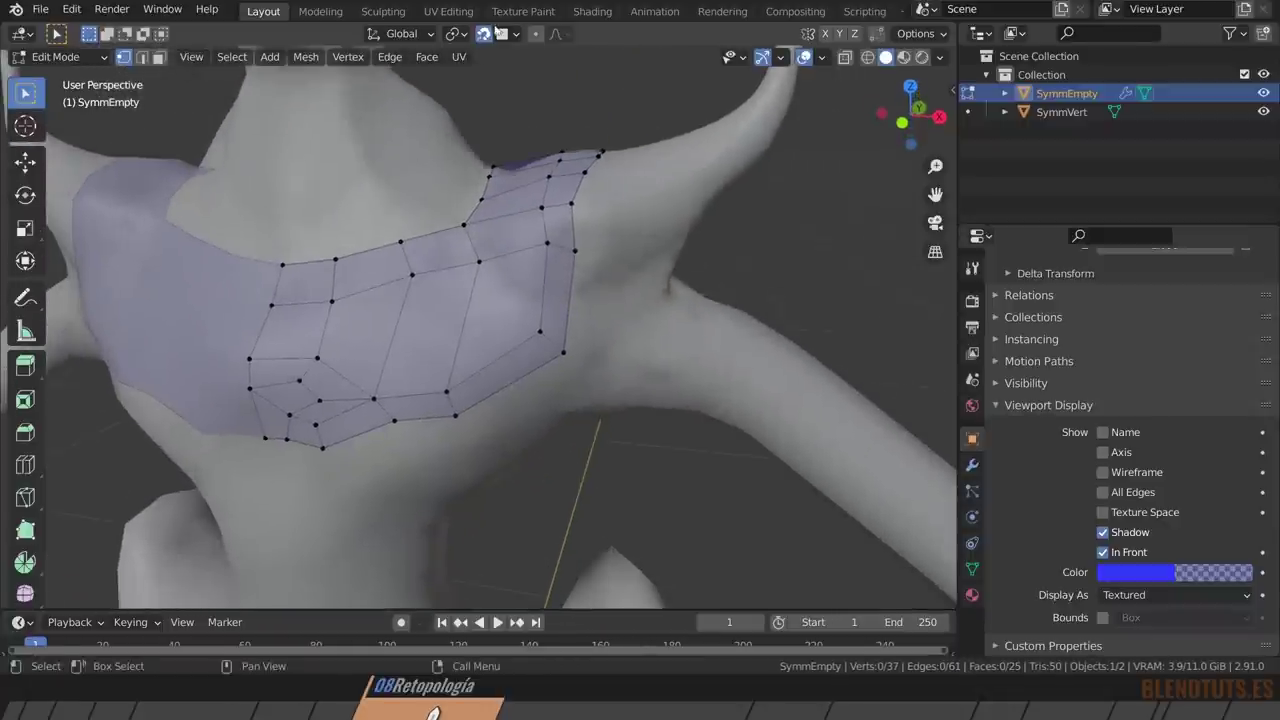
{"action": "left_click", "coordinate": [509, 36]}
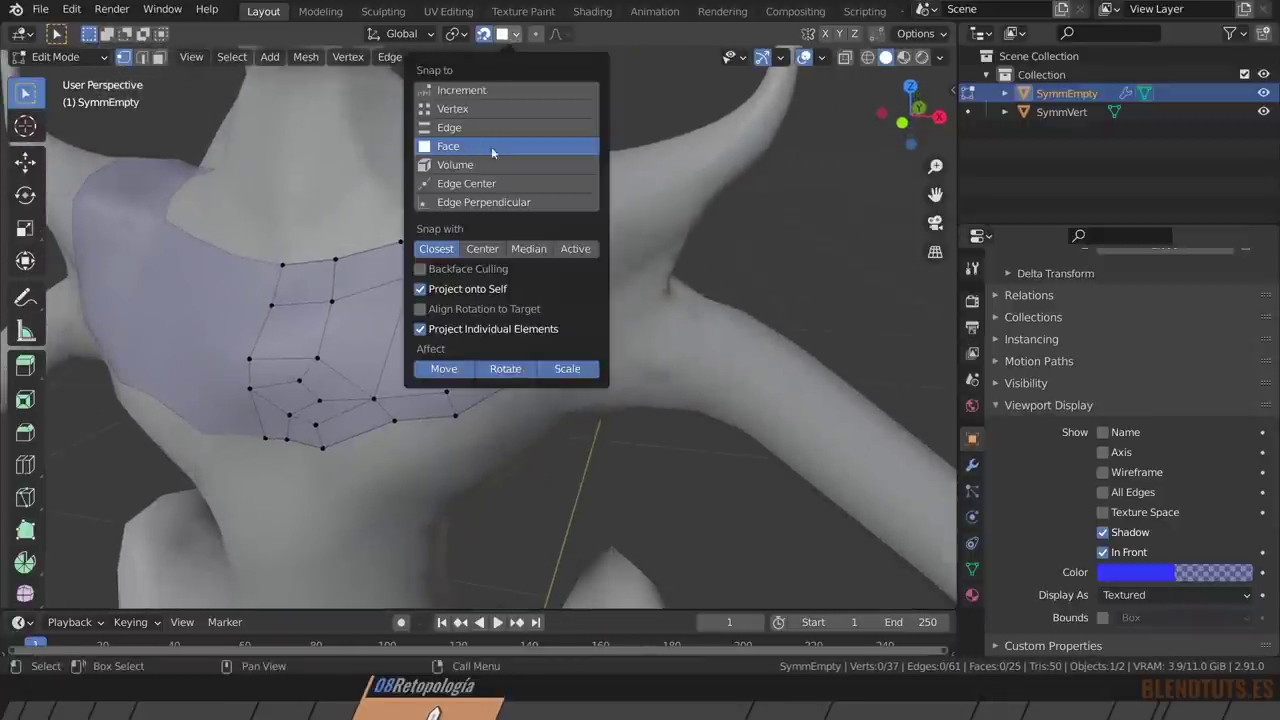
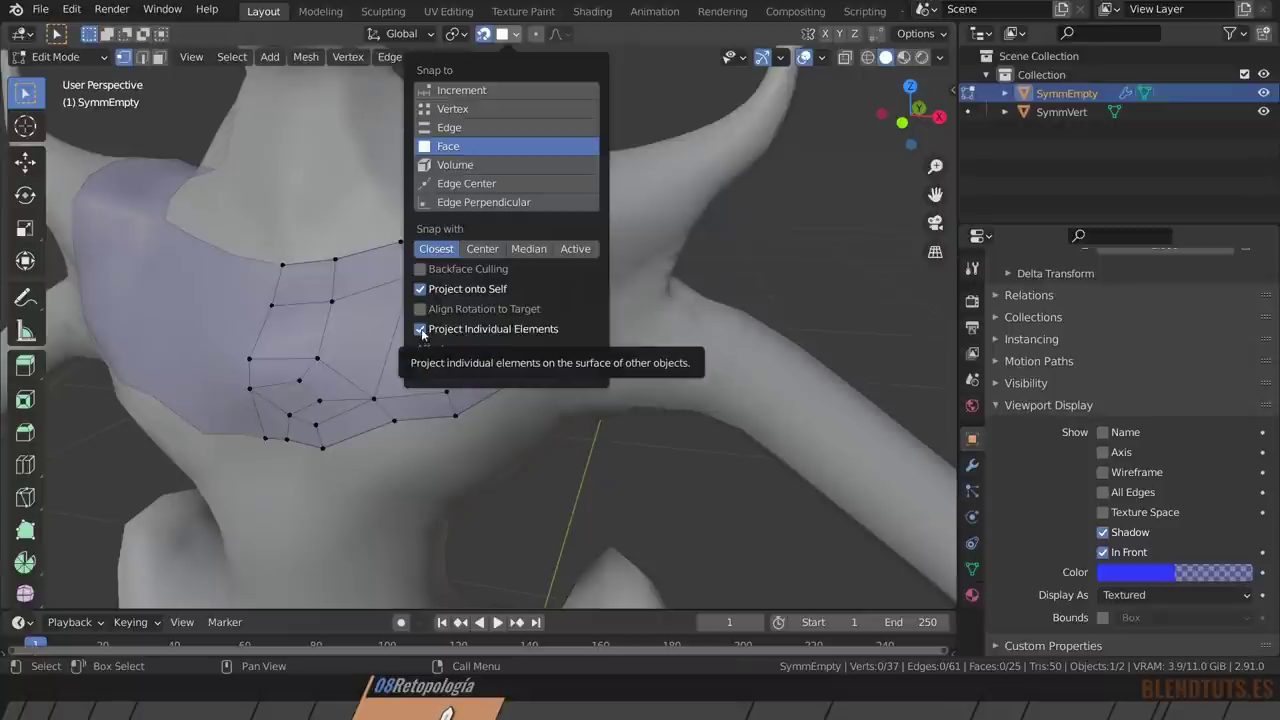
Box-select the patch's lower-left vertices and move them down twice onto the chest surface.
{"action": "key", "text": "b"}
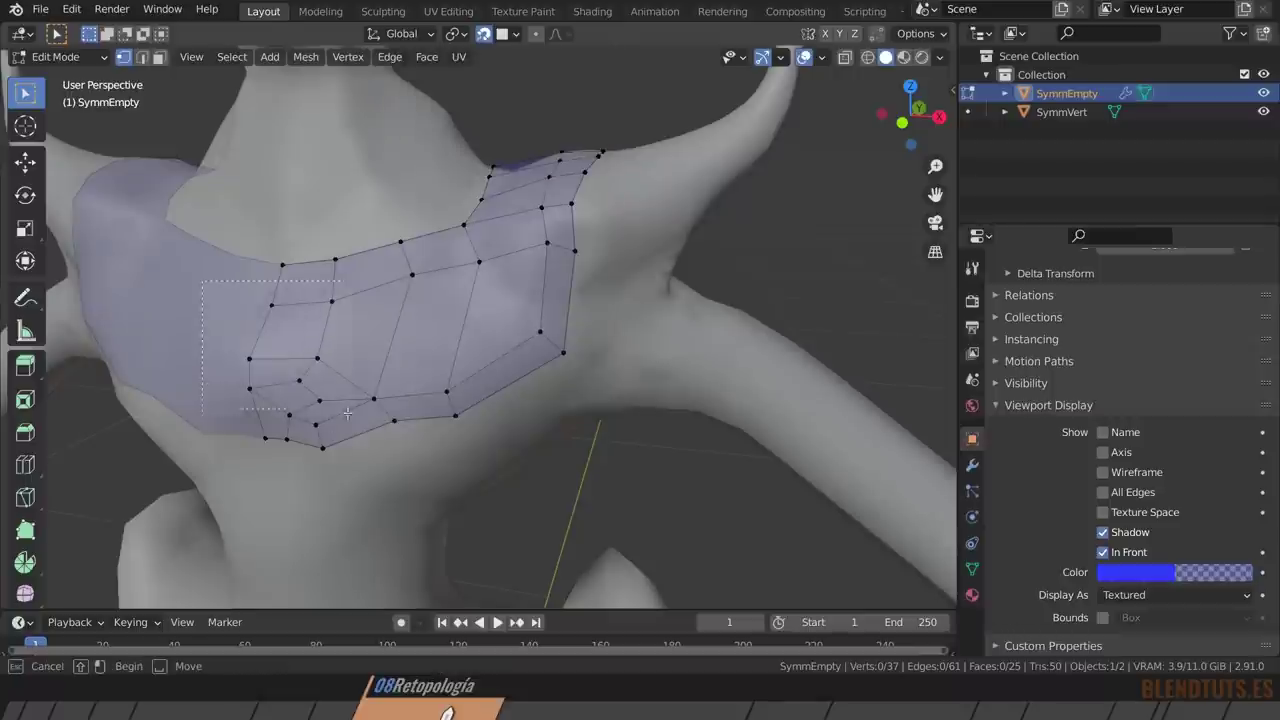
{"action": "left_click_drag", "start_coordinate": [347, 413], "coordinate": [420, 470]}
{"action": "key", "text": "g"}
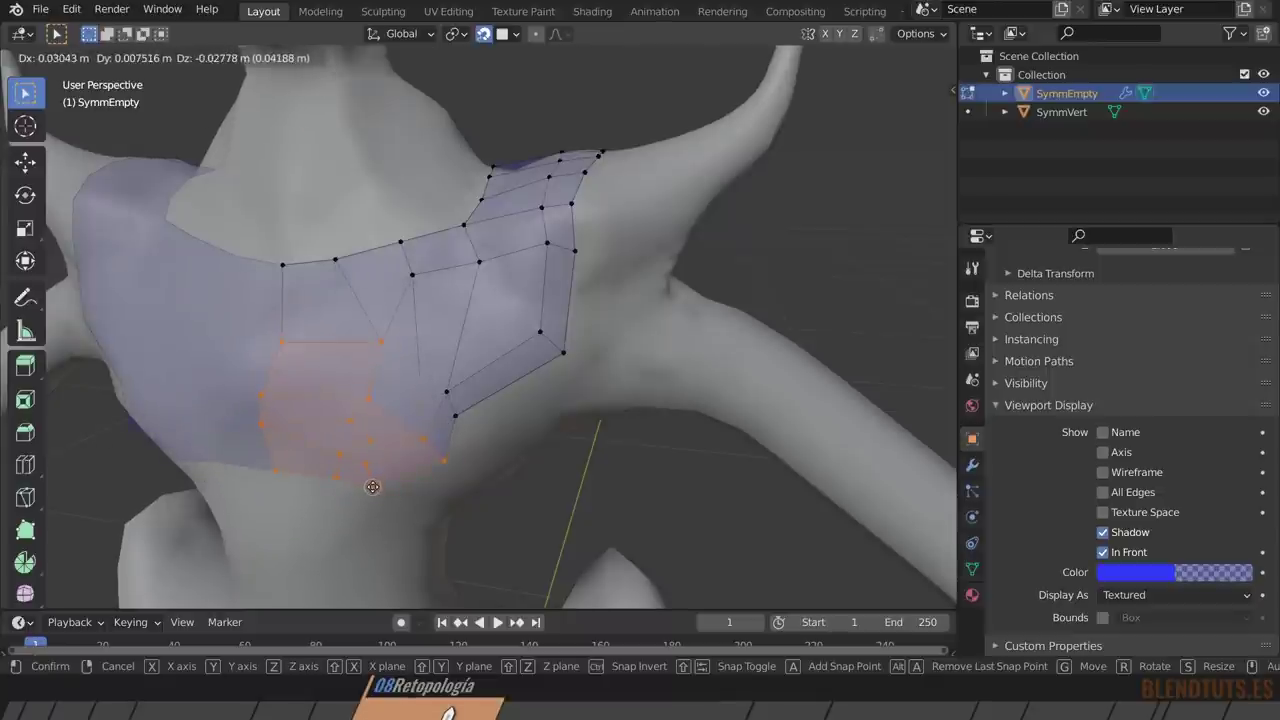
{"action": "left_click", "coordinate": [372, 487]}
{"action": "mouse_move", "coordinate": [372, 487]}
{"action": "middle_mouse_down"}
{"action": "mouse_move", "coordinate": [381, 437]}
{"action": "mouse_move", "coordinate": [354, 495]}
{"action": "middle_mouse_up"}
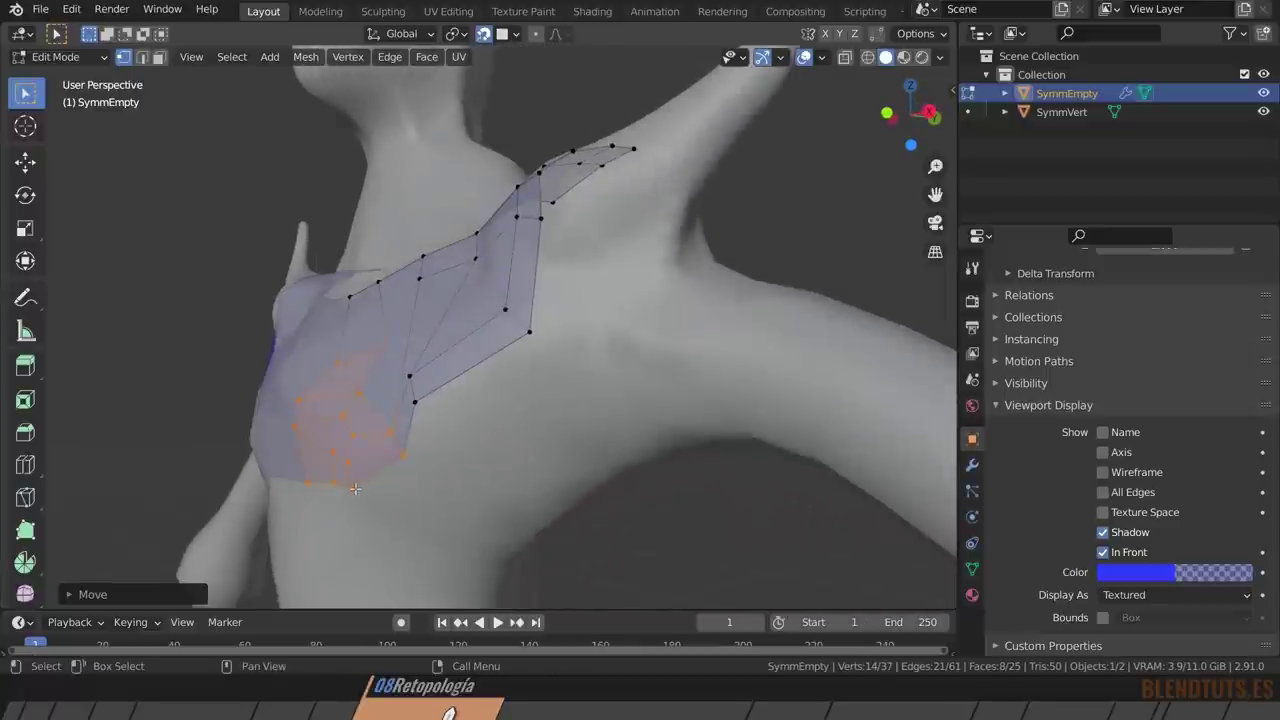
{"action": "key", "text": "g"}
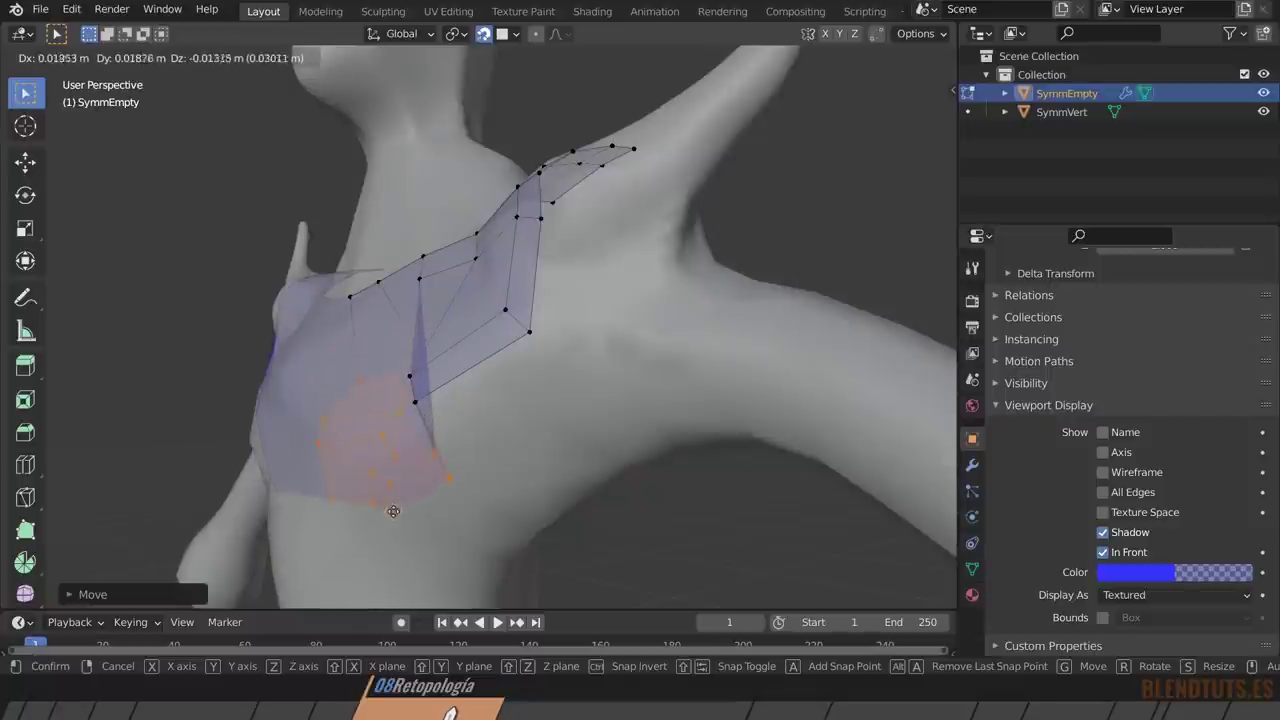
{"action": "left_click", "coordinate": [399, 520]}
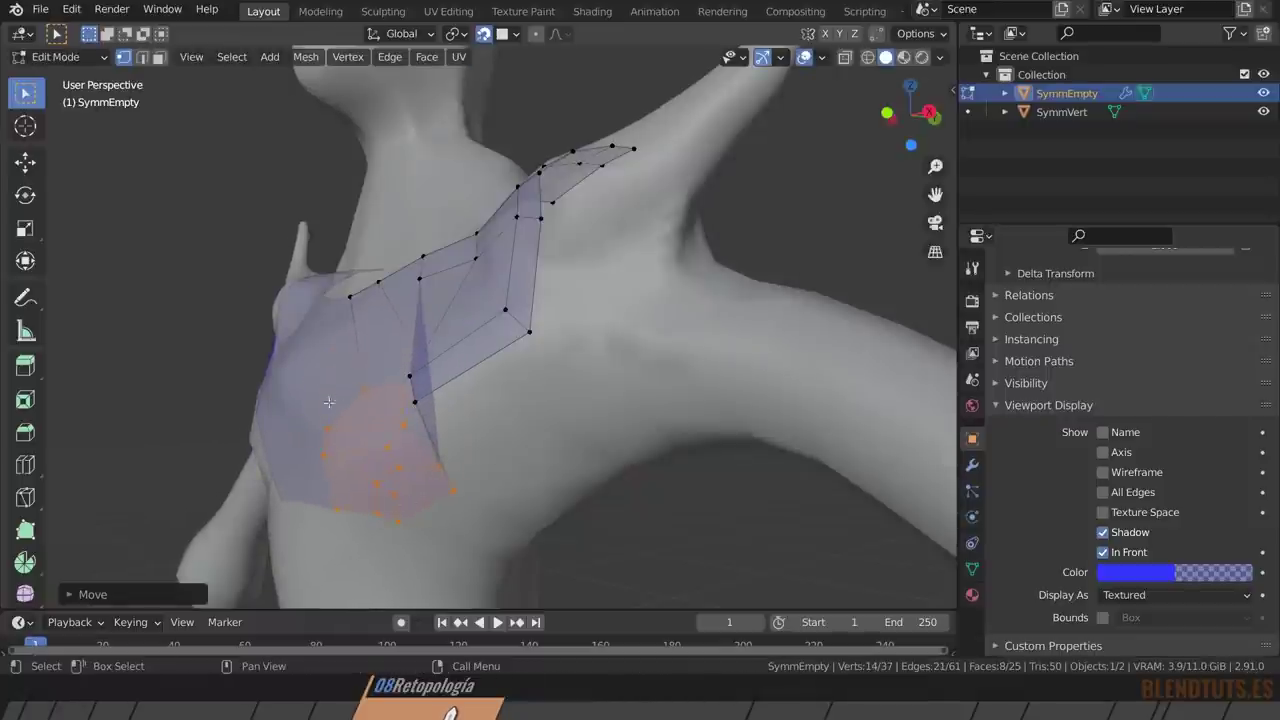
{"action": "middle_click_drag", "start_coordinate": [393, 492], "coordinate": [474, 178]}
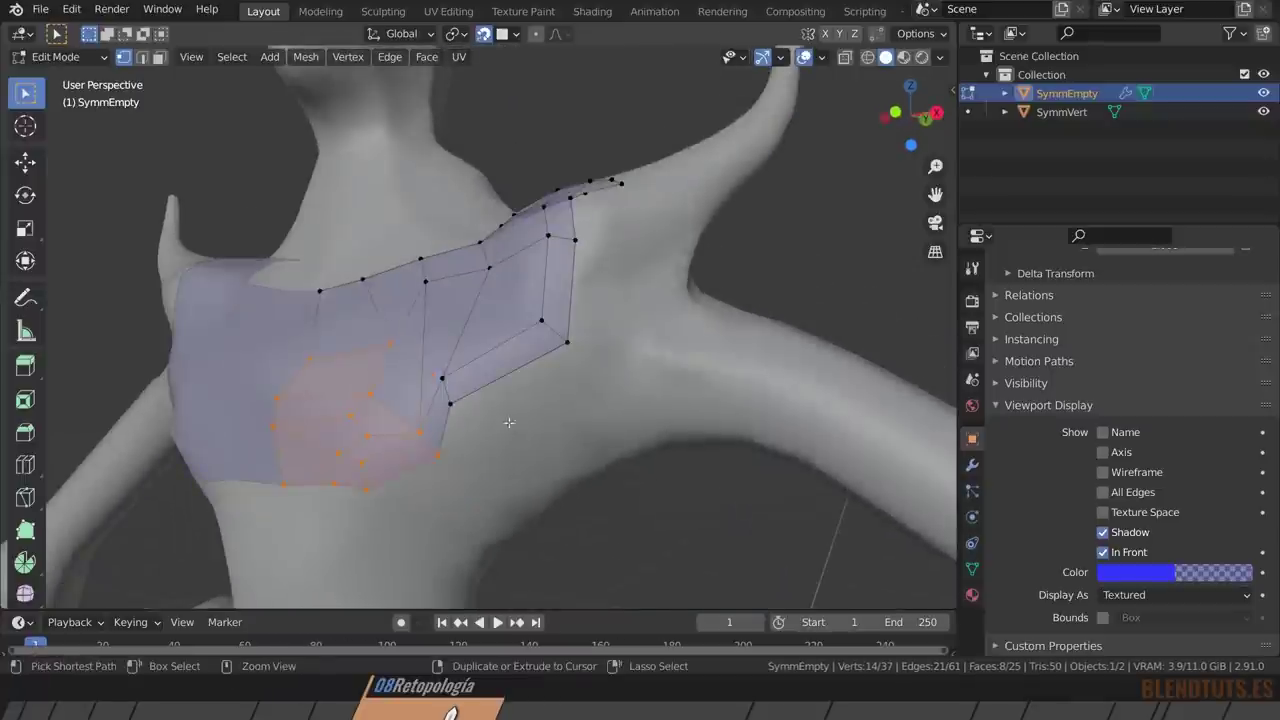
Turn off Project Individual Elements and move the selected faces further down the chest.
{"action": "left_click", "coordinate": [508, 33]}
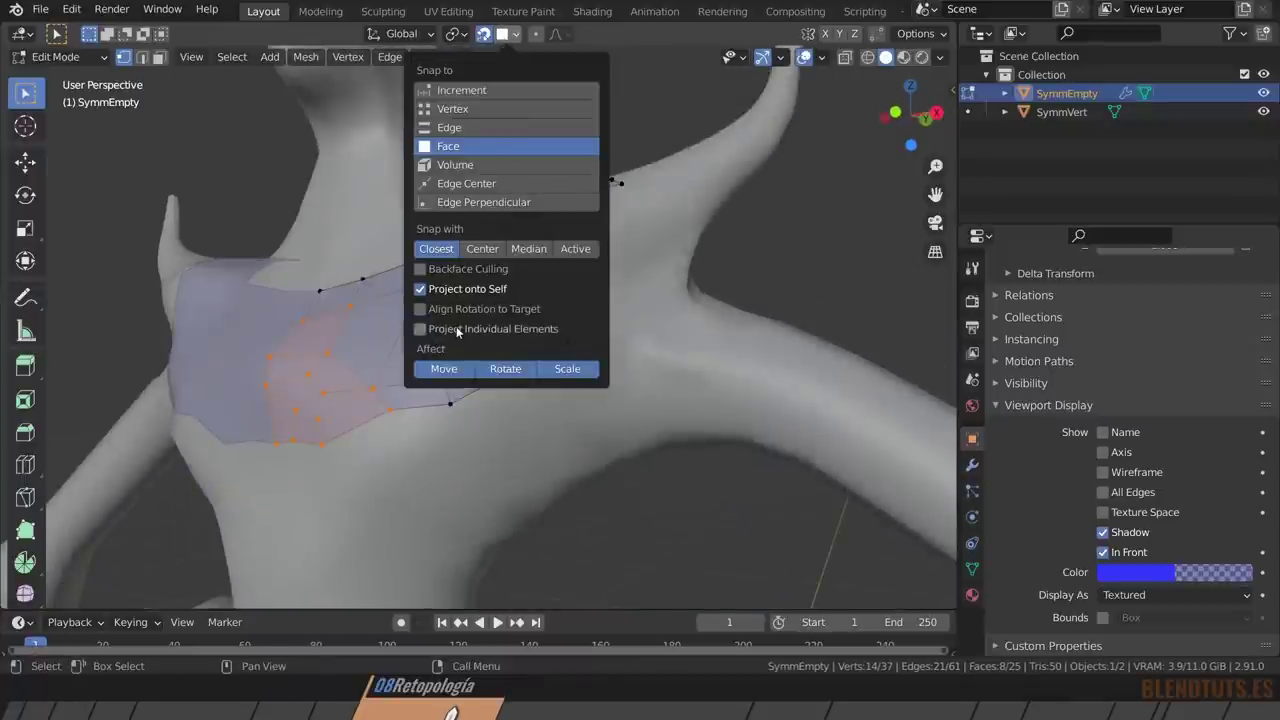
{"action": "middle_click_drag", "start_coordinate": [457, 332], "coordinate": [311, 386]}
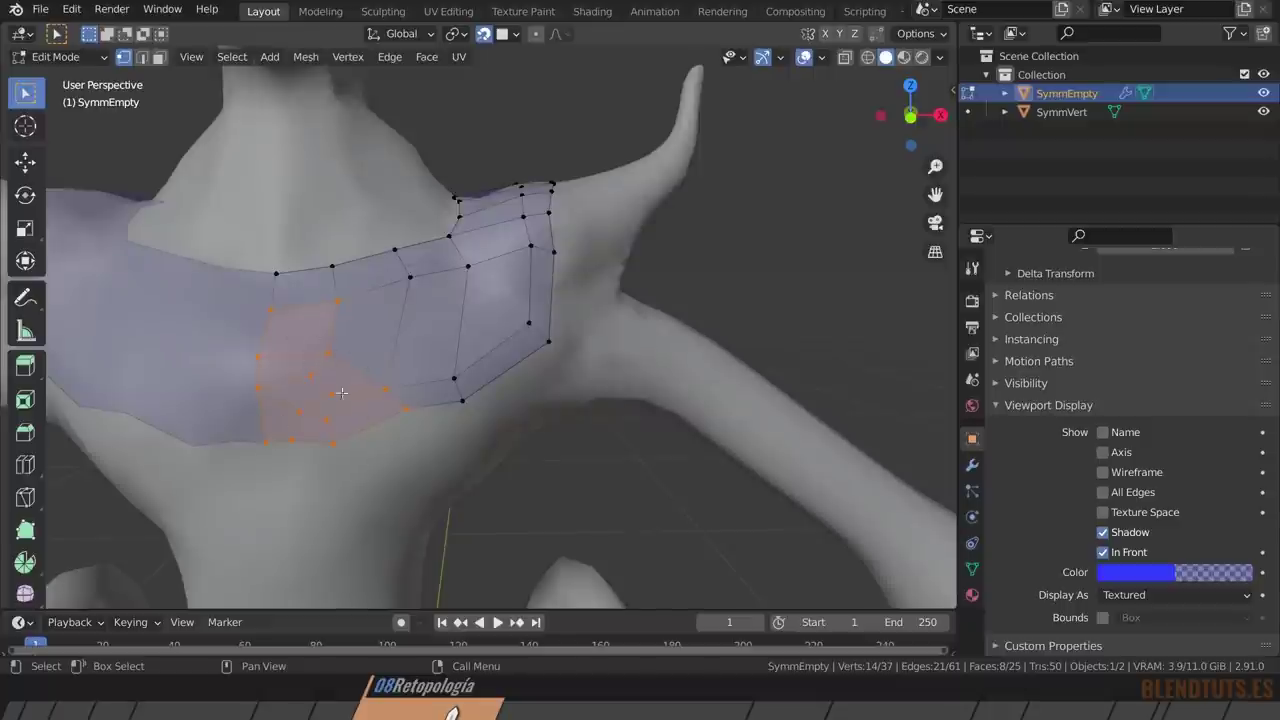
{"action": "key", "text": "g"}
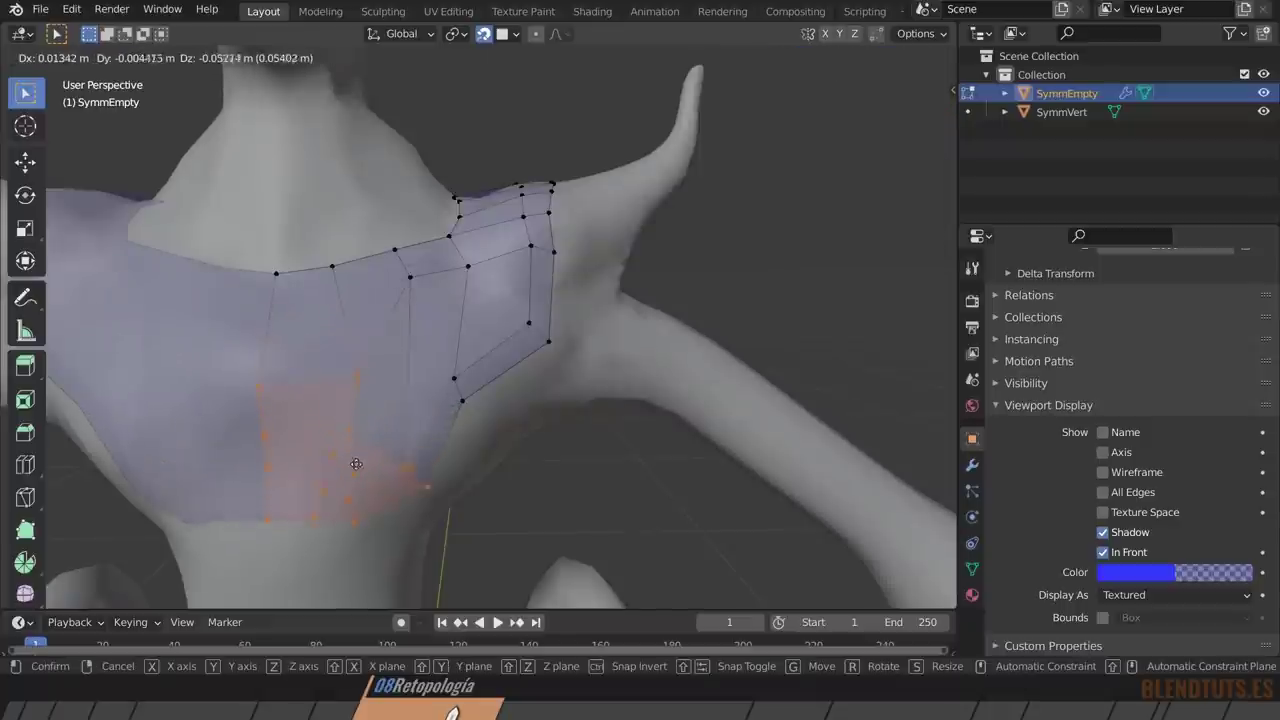
{"action": "left_click", "coordinate": [356, 480]}
{"action": "middle_click_drag", "start_coordinate": [356, 480], "coordinate": [350, 398]}
{"action": "key", "text": "g"}
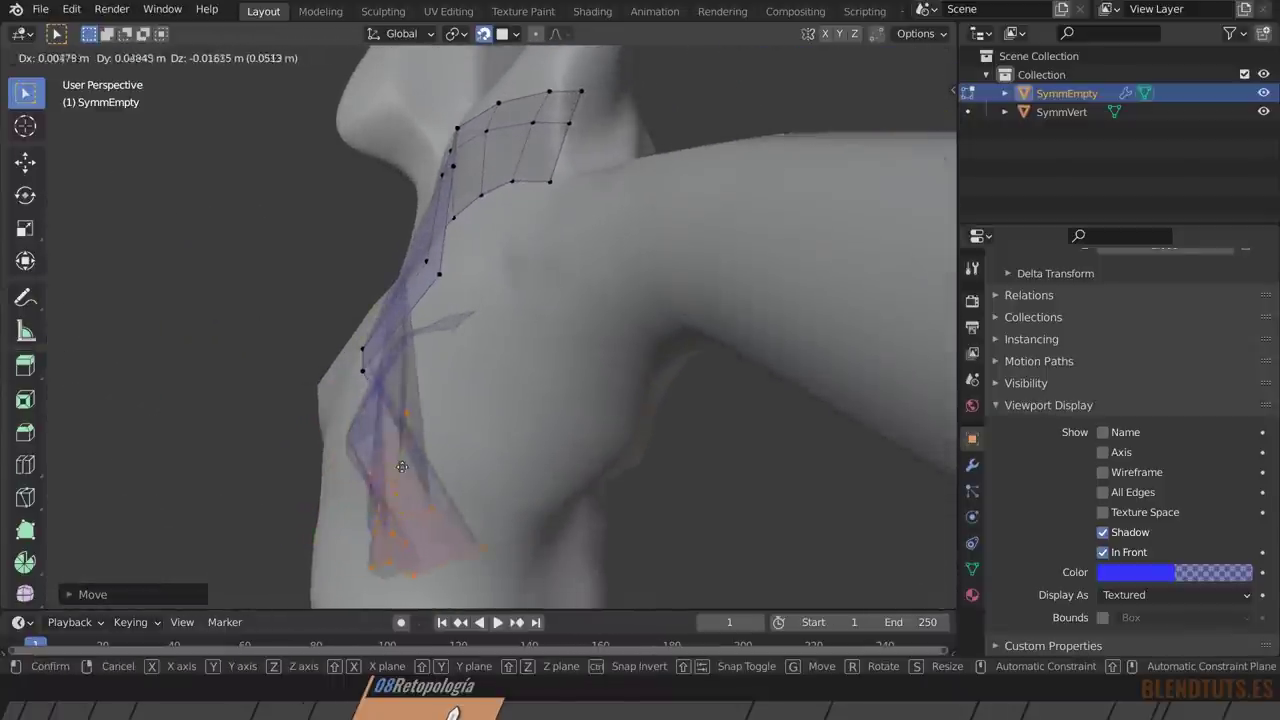
{"action": "left_click", "coordinate": [400, 440]}
{"action": "mouse_move", "coordinate": [400, 440]}
{"action": "middle_mouse_down"}
{"action": "mouse_move", "coordinate": [267, 428]}
{"action": "mouse_move", "coordinate": [374, 443]}
{"action": "middle_mouse_up"}
{"action": "key", "text": "g"}
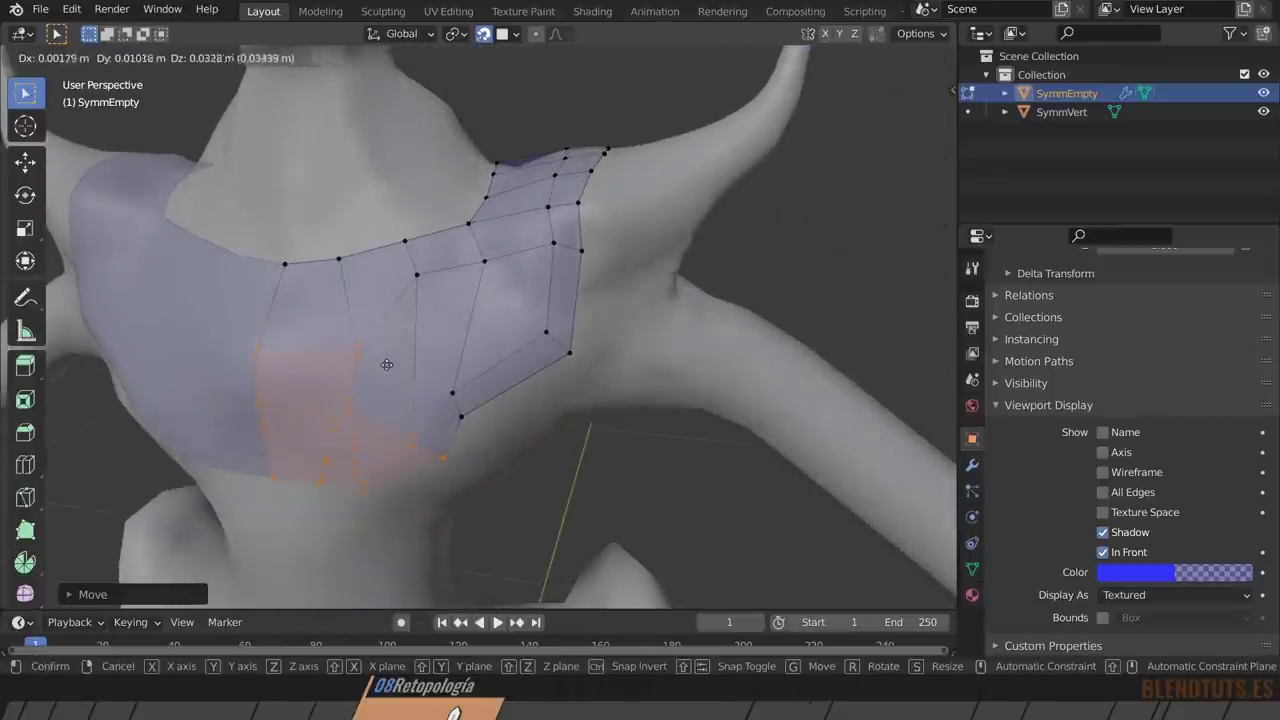
{"action": "left_click", "coordinate": [386, 340]}
Nudge two upper-edge vertices into place and join them with an edge.
{"action": "left_click", "coordinate": [358, 320]}
{"action": "left_click", "coordinate": [265, 323], "text": "shift"}
{"action": "key", "text": "g"}
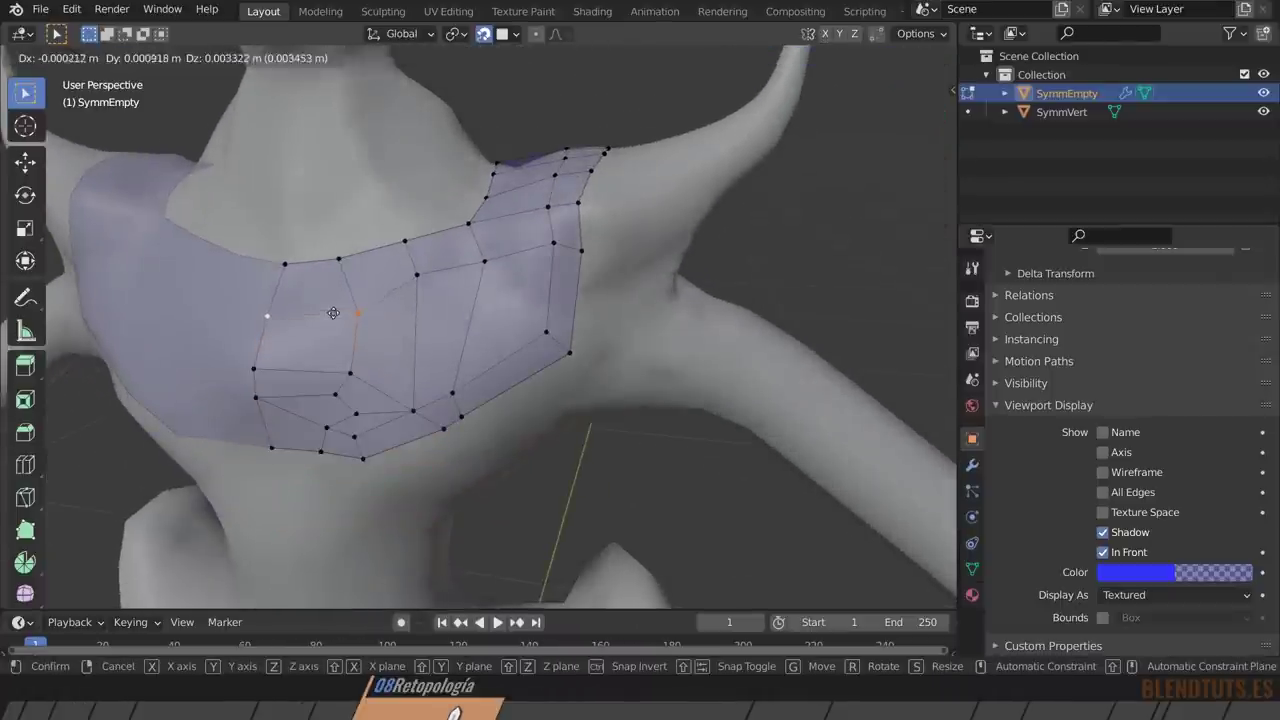
{"action": "left_click", "coordinate": [332, 288]}
{"action": "key", "text": "g"}
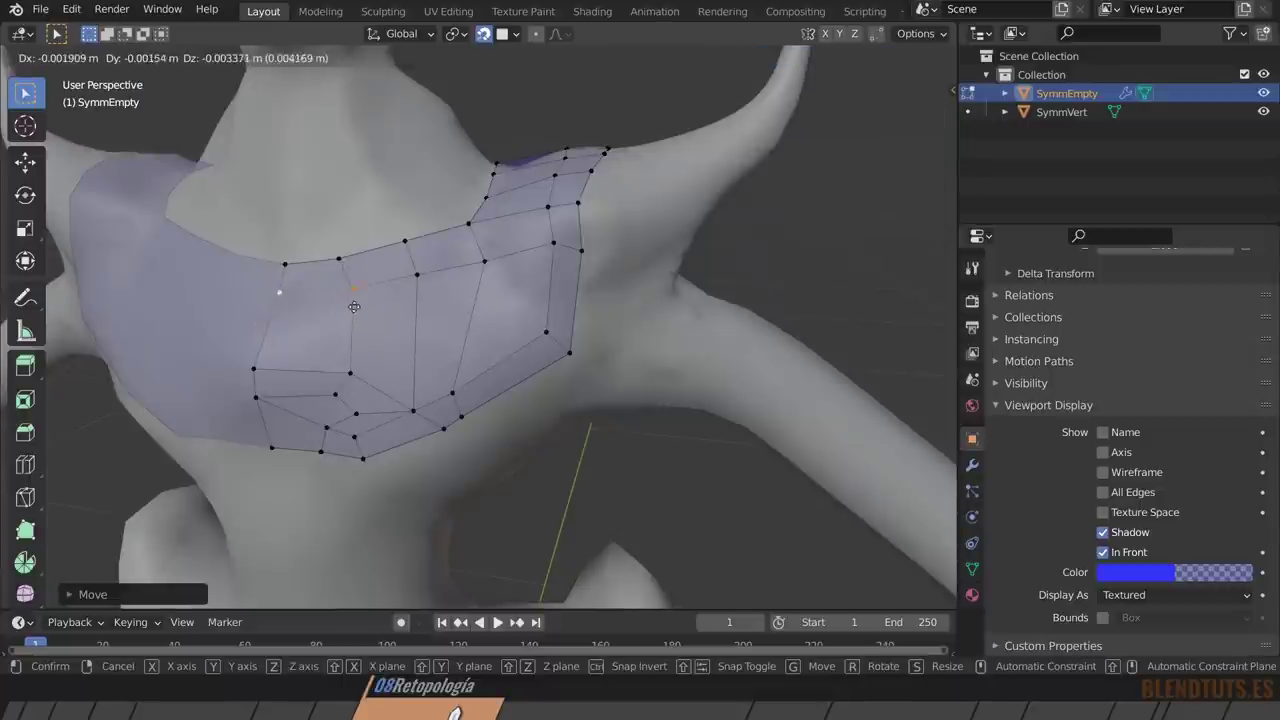
{"action": "left_click", "coordinate": [353, 303]}
{"action": "key", "text": "g"}
{"action": "left_click", "coordinate": [353, 304]}
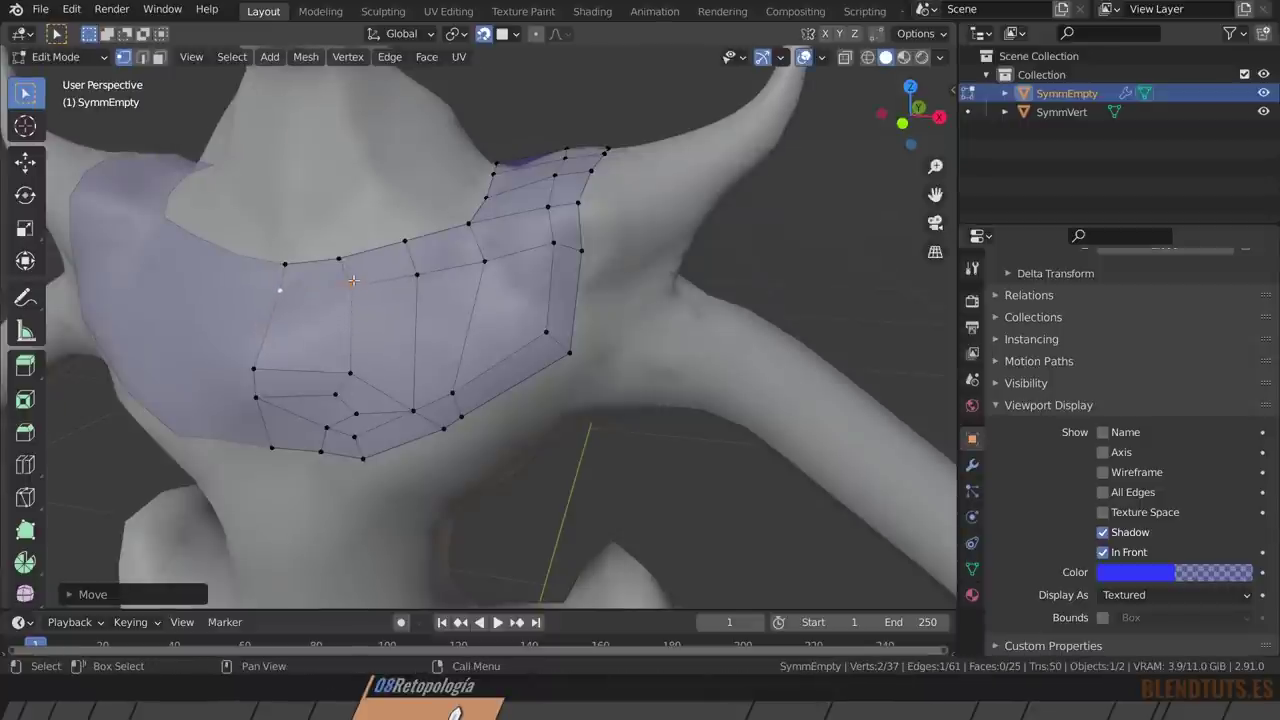
{"action": "key", "text": "f"}
{"action": "mouse_move", "coordinate": [339, 305]}
{"action": "middle_mouse_down"}
{"action": "mouse_move", "coordinate": [271, 318]}
{"action": "mouse_move", "coordinate": [443, 335]}
{"action": "mouse_move", "coordinate": [317, 298]}
{"action": "middle_mouse_up"}
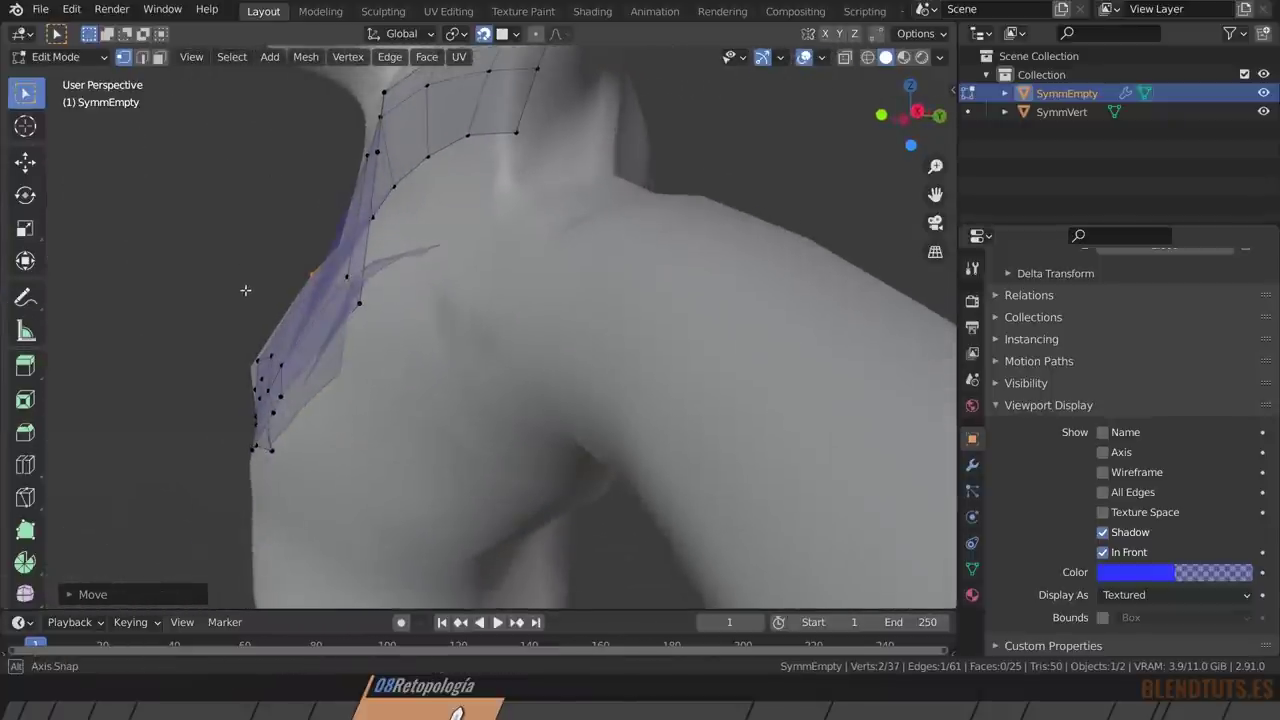
{"action": "key", "text": "g"}
{"action": "left_click", "coordinate": [317, 298]}
{"action": "mouse_move", "coordinate": [317, 298]}
{"action": "middle_mouse_down"}
{"action": "mouse_move", "coordinate": [373, 333]}
{"action": "mouse_move", "coordinate": [182, 278]}
{"action": "middle_mouse_up"}
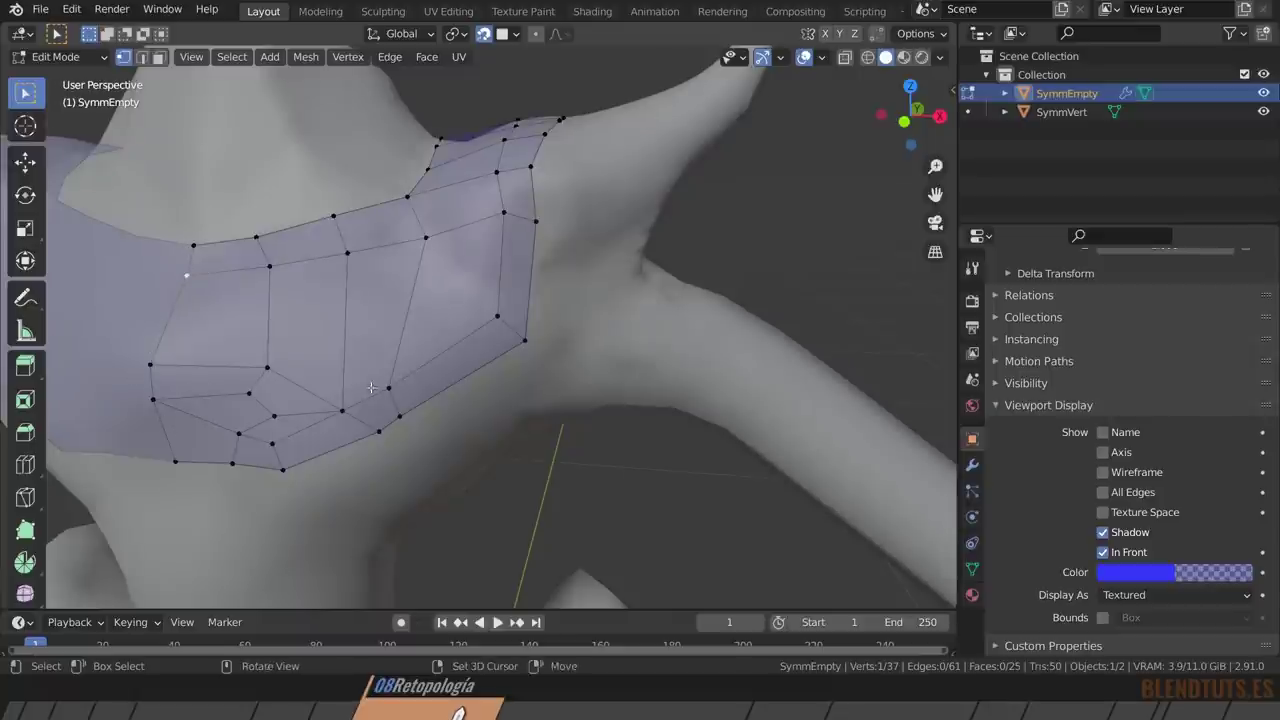
{"action": "middle_click_drag", "start_coordinate": [185, 396], "coordinate": [403, 405]}
{"action": "left_click", "coordinate": [329, 366]}
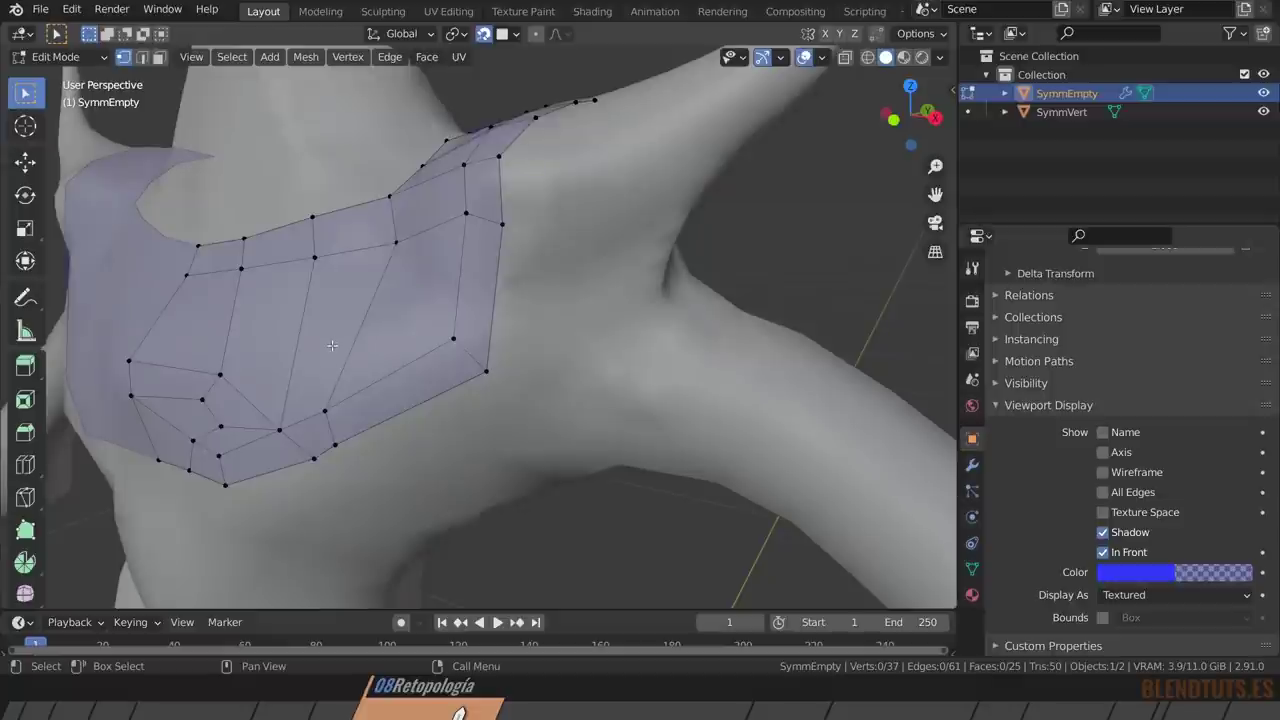
{"action": "middle_click_drag", "start_coordinate": [332, 345], "coordinate": [450, 342]}
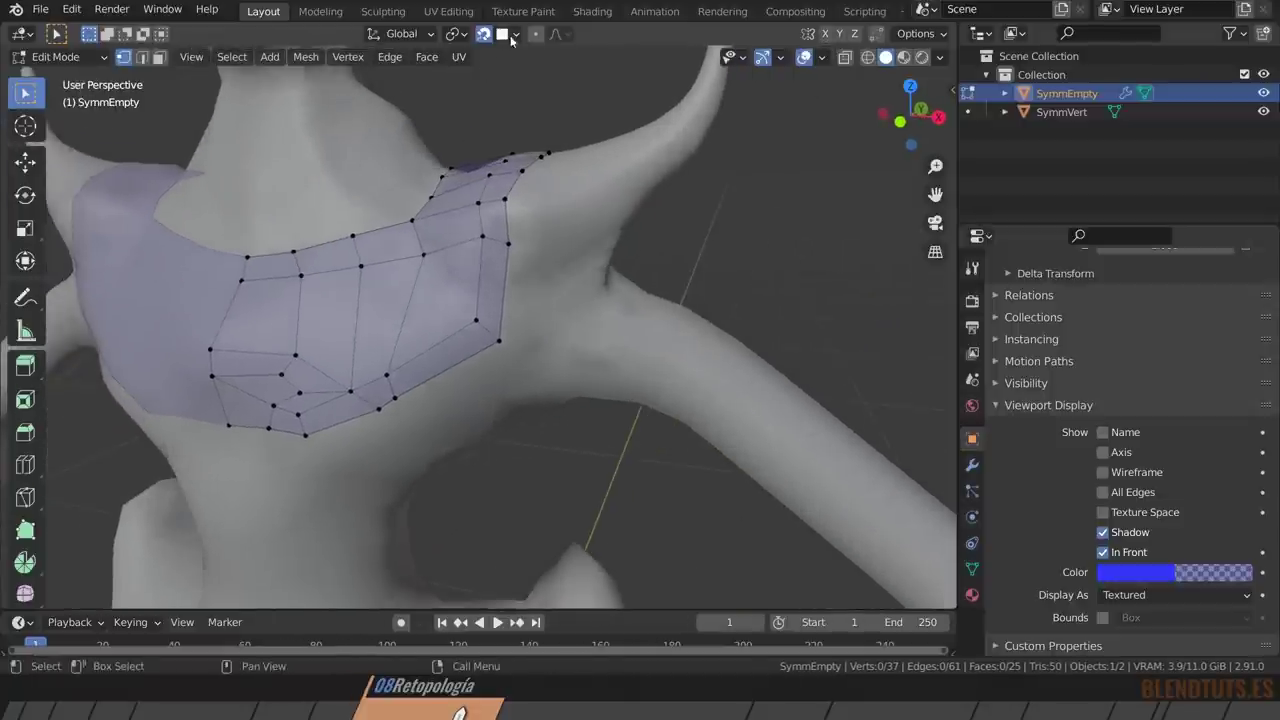
{"action": "left_click", "coordinate": [512, 35]}
{"action": "middle_click_drag", "start_coordinate": [400, 400], "coordinate": [345, 303]}
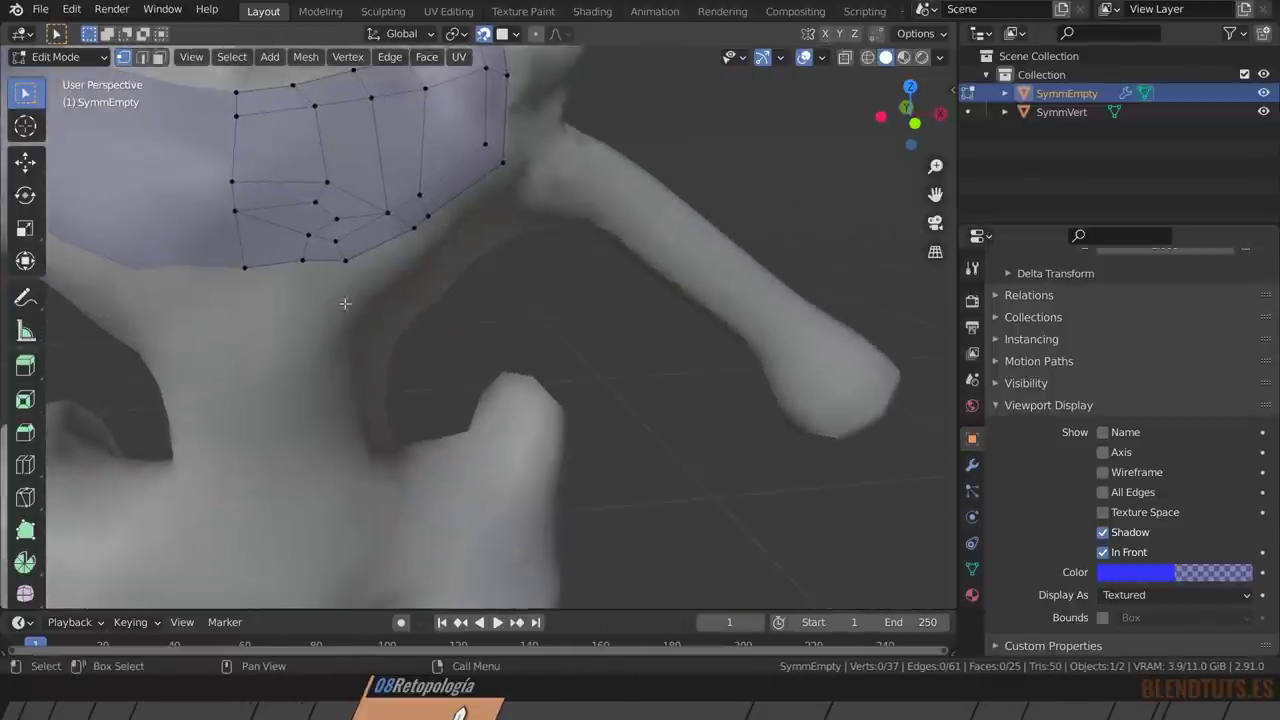
Extrude the patch's lower edge down the centre of the torso.
{"action": "left_click", "coordinate": [302, 262], "text": "ctrl"}
{"action": "middle_click_drag", "start_coordinate": [302, 262], "coordinate": [337, 218]}
{"action": "key", "text": "g"}
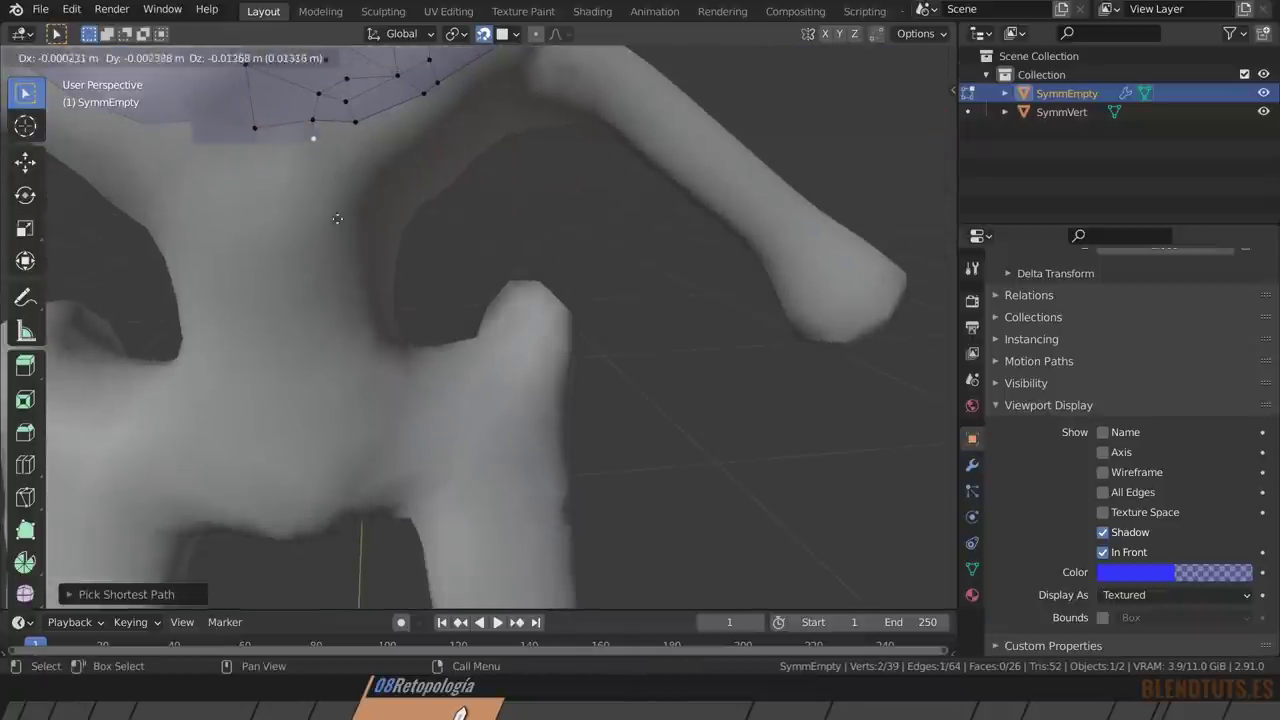
{"action": "left_click", "coordinate": [351, 537]}
{"action": "mouse_move", "coordinate": [474, 369]}
{"action": "middle_mouse_down"}
{"action": "mouse_move", "coordinate": [345, 350]}
{"action": "mouse_move", "coordinate": [298, 263]}
{"action": "middle_mouse_up"}
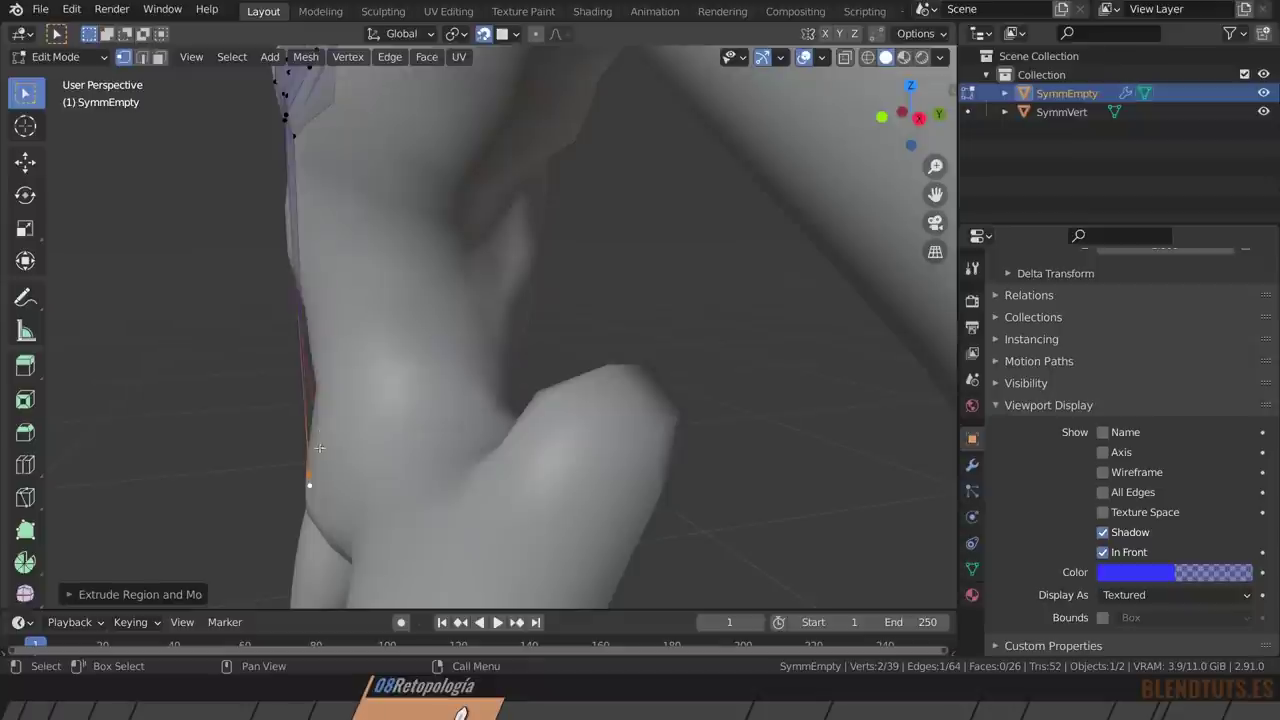
{"action": "middle_click_drag", "start_coordinate": [305, 370], "coordinate": [341, 325]}
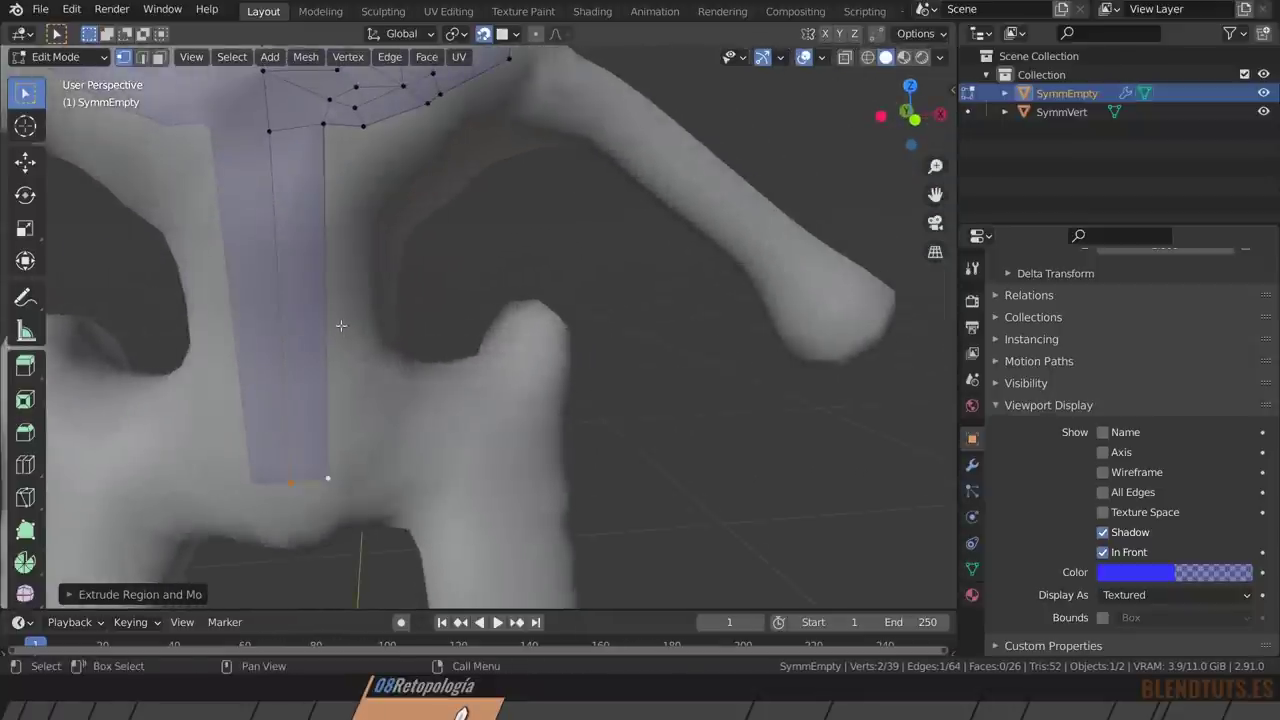
Divide the new chest strip with six evenly spaced loop cuts, then deselect all.
{"action": "key", "text": "ctrl+r"}
{"action": "scroll", "coordinate": [330, 300], "scroll_direction": "up", "scroll_amount": 2}
{"action": "scroll", "coordinate": [323, 278], "scroll_direction": "up", "scroll_amount": 2}
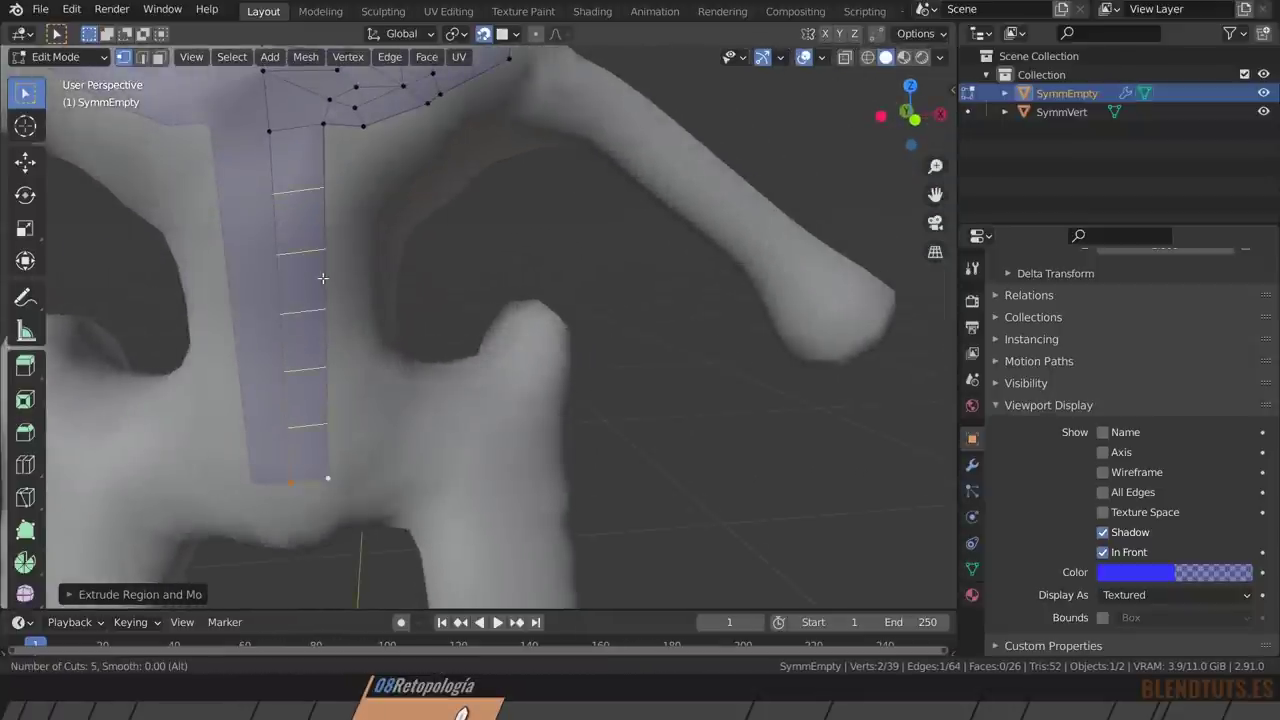
{"action": "scroll", "coordinate": [323, 278], "scroll_direction": "up", "scroll_amount": 1}
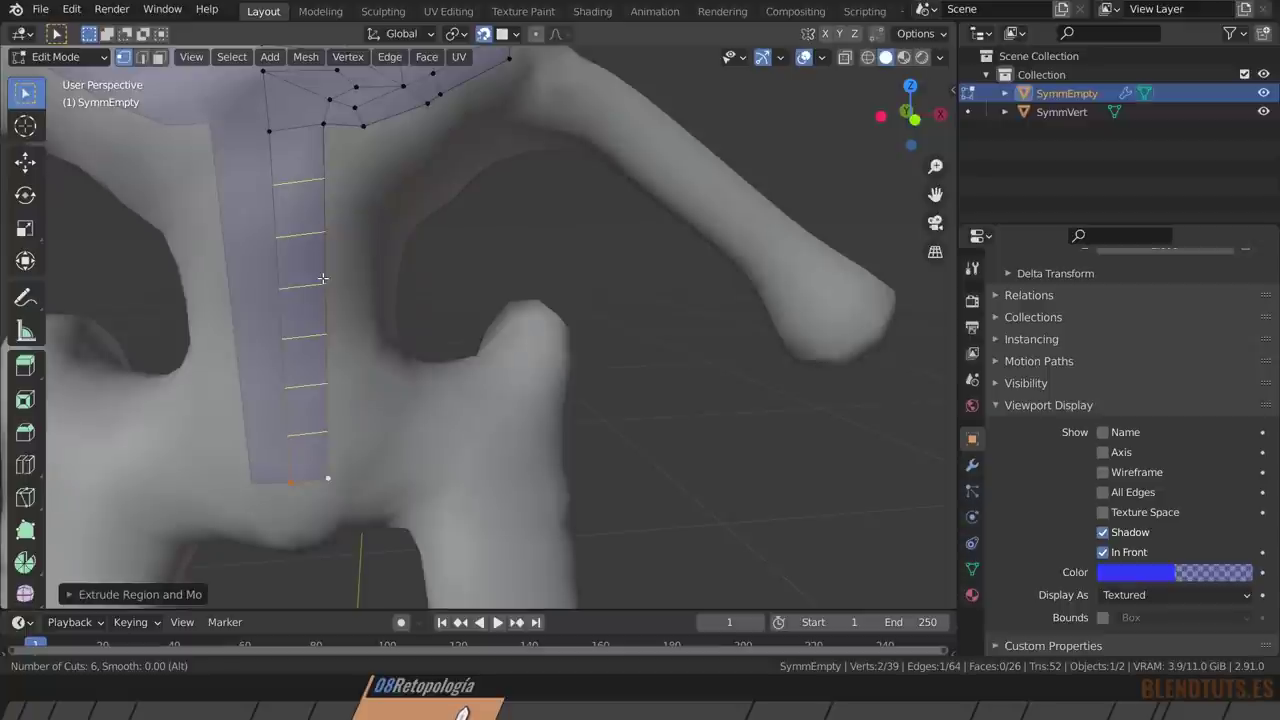
{"action": "left_click", "coordinate": [323, 278]}
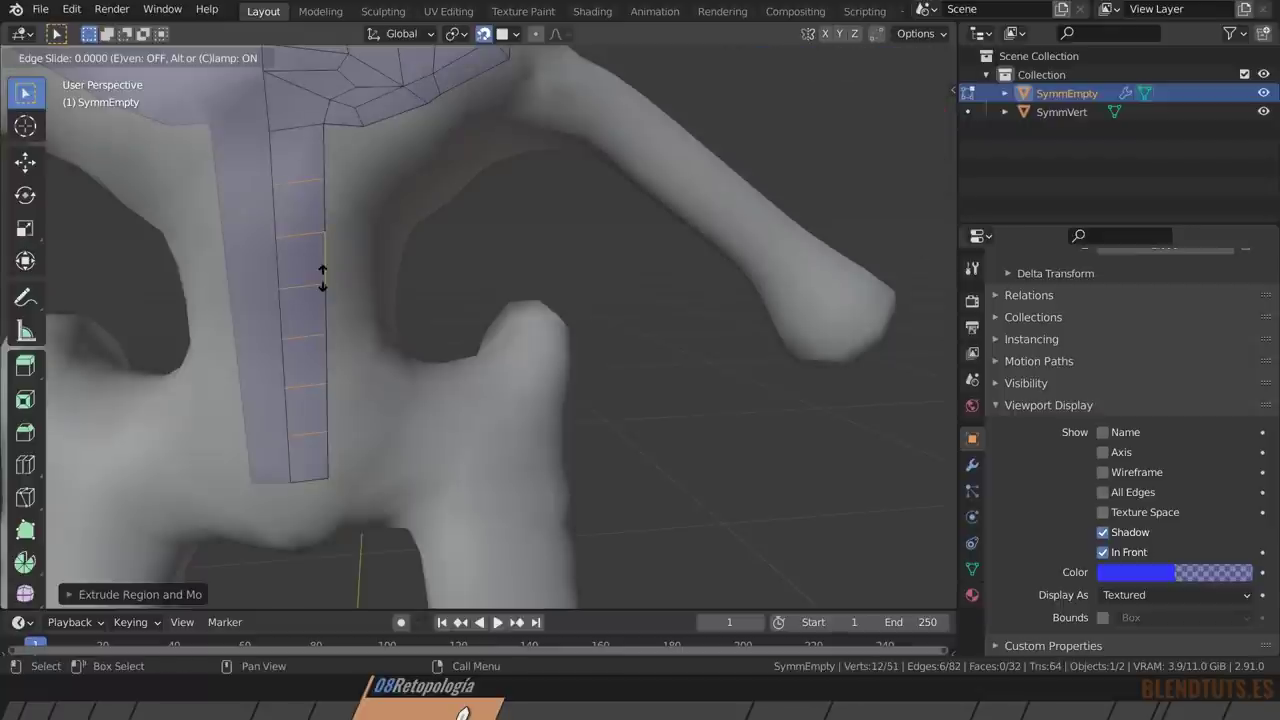
{"action": "right_click", "coordinate": [322, 278]}
{"action": "middle_click_drag", "start_coordinate": [322, 280], "coordinate": [357, 350]}
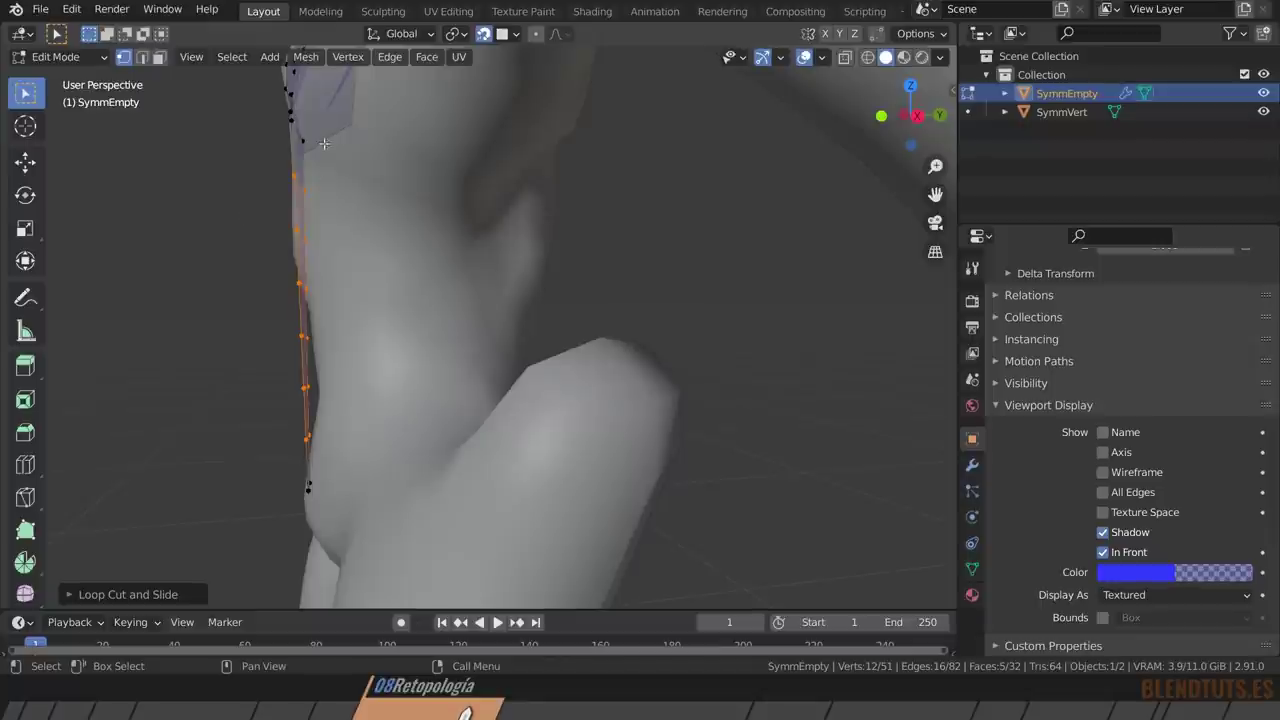
{"action": "middle_click_drag", "start_coordinate": [352, 274], "coordinate": [277, 259]}
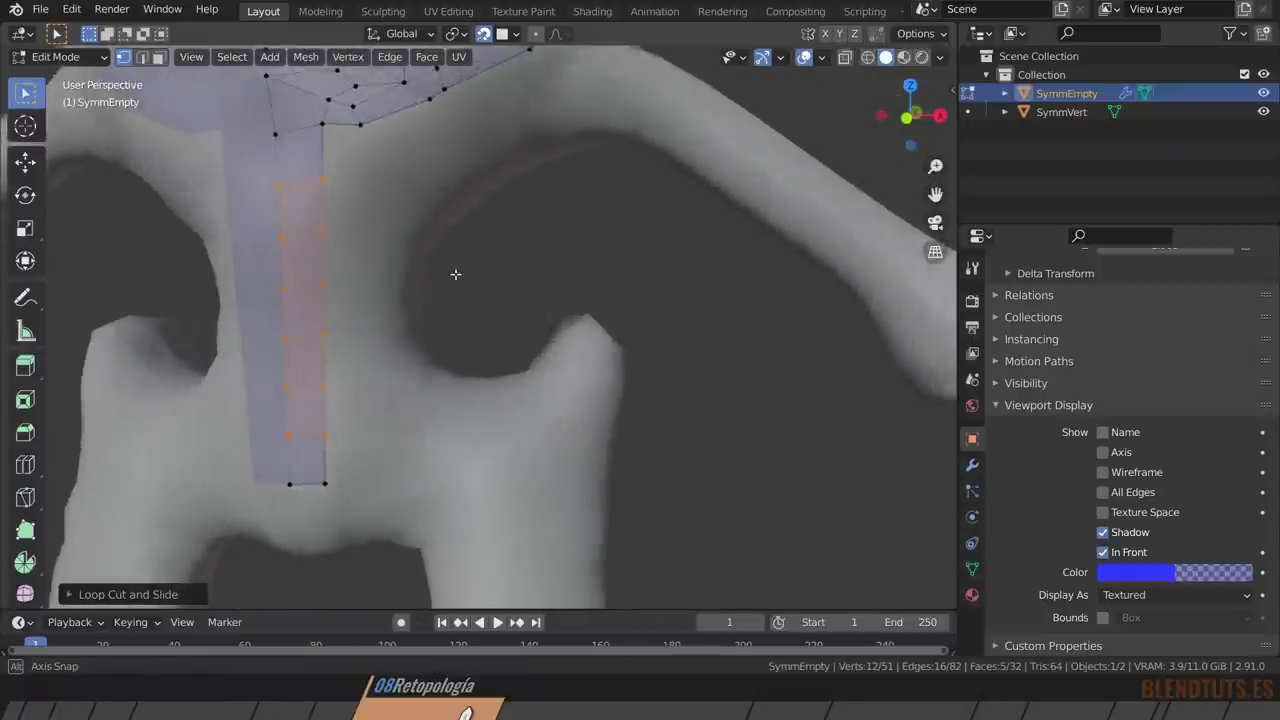
{"action": "middle_click_drag", "start_coordinate": [361, 289], "coordinate": [378, 305]}
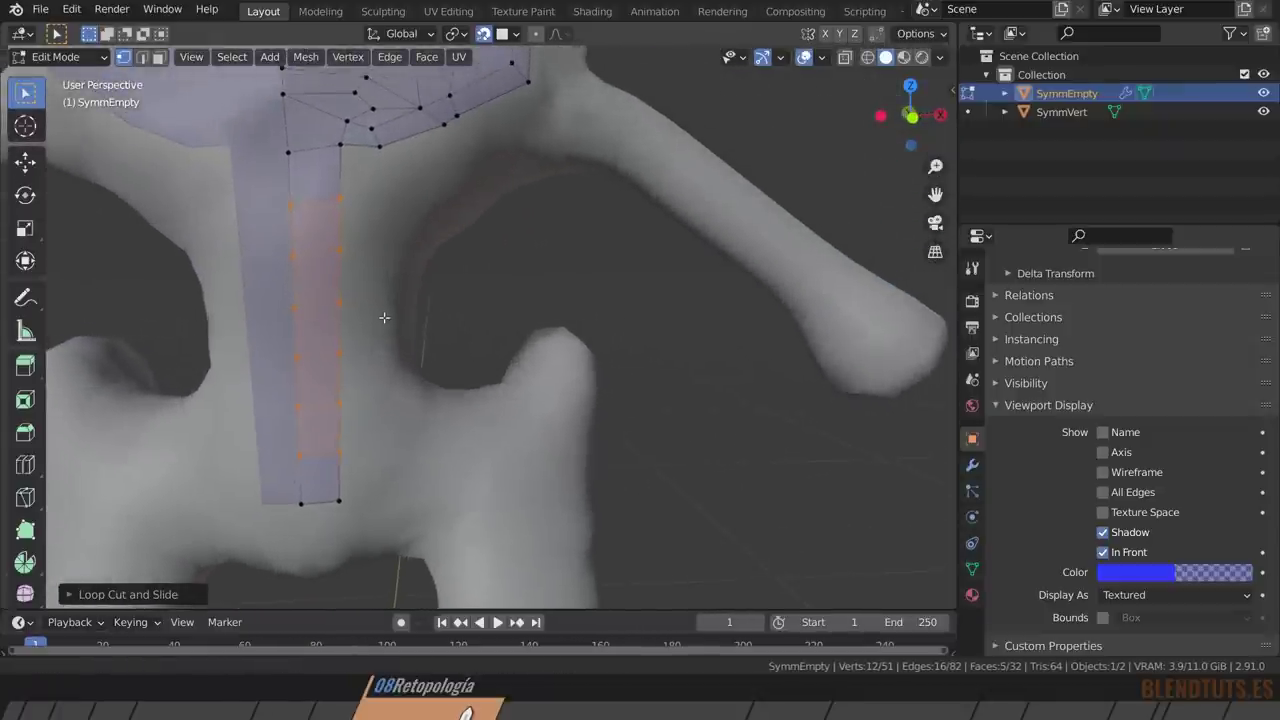
{"action": "key", "text": "g"}
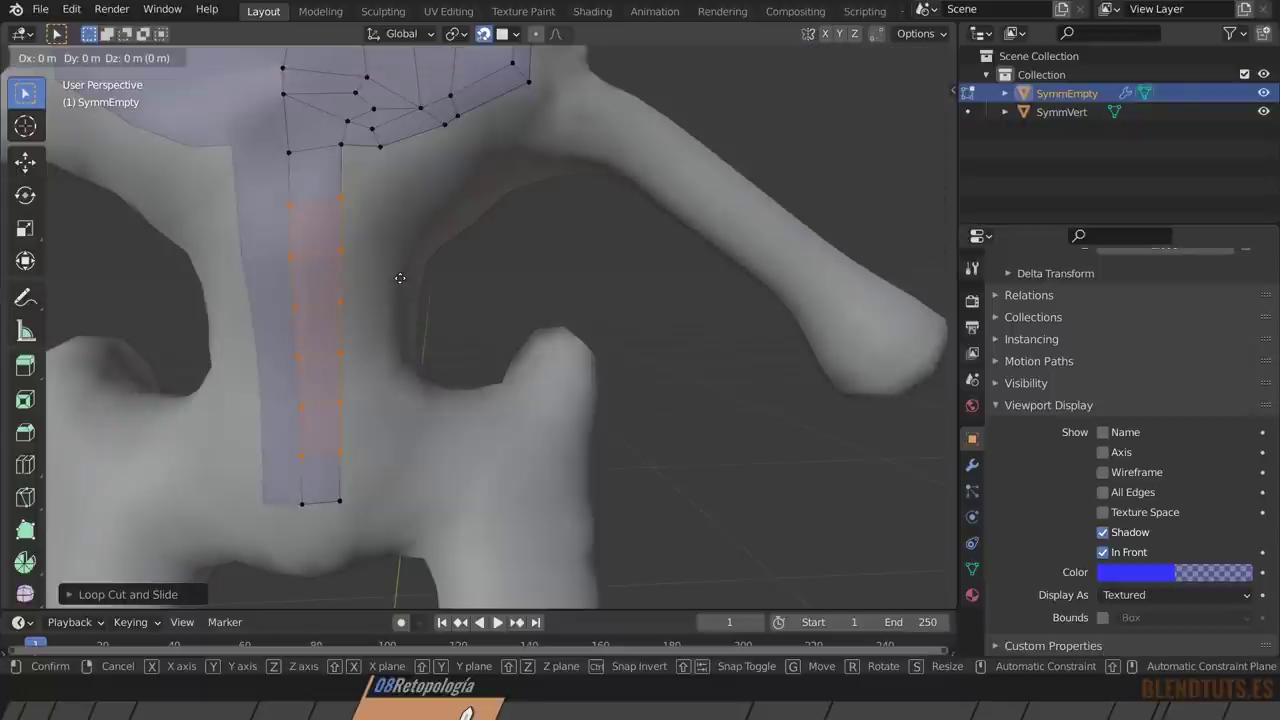
{"action": "left_click", "coordinate": [400, 278]}
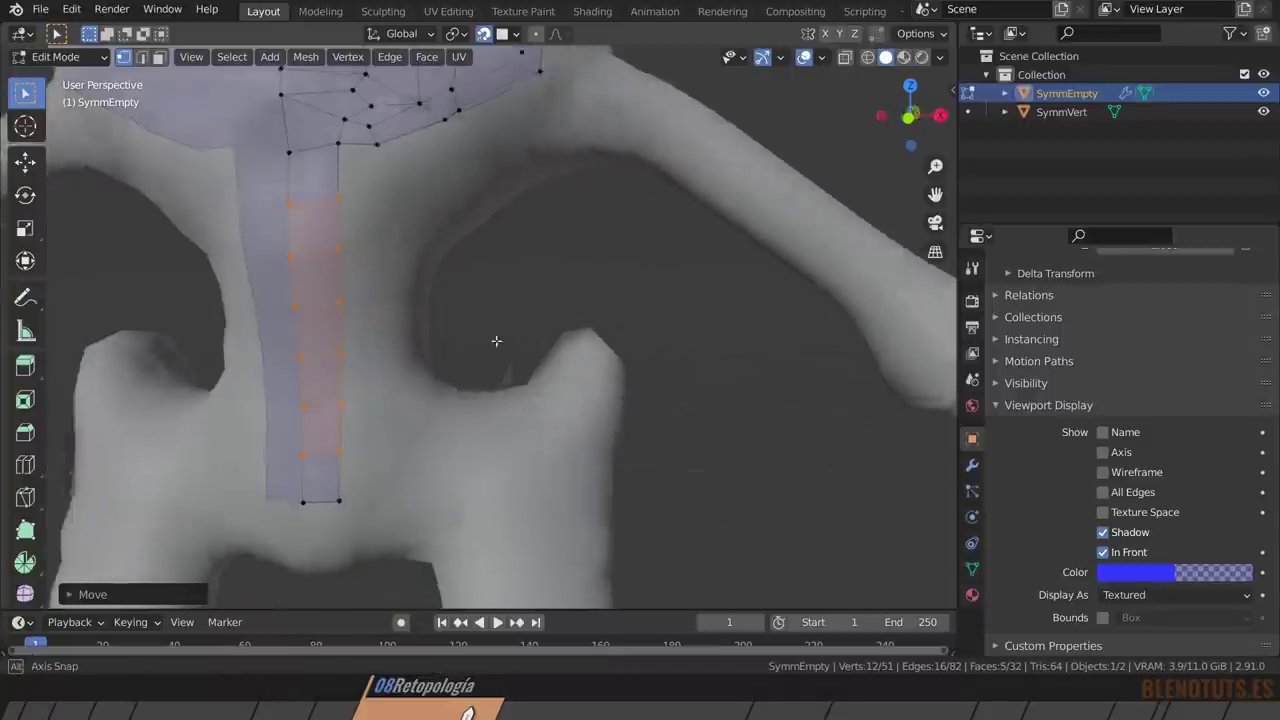
{"action": "mouse_move", "coordinate": [519, 341]}
{"action": "middle_mouse_down"}
{"action": "mouse_move", "coordinate": [322, 340]}
{"action": "mouse_move", "coordinate": [502, 340]}
{"action": "middle_mouse_up"}
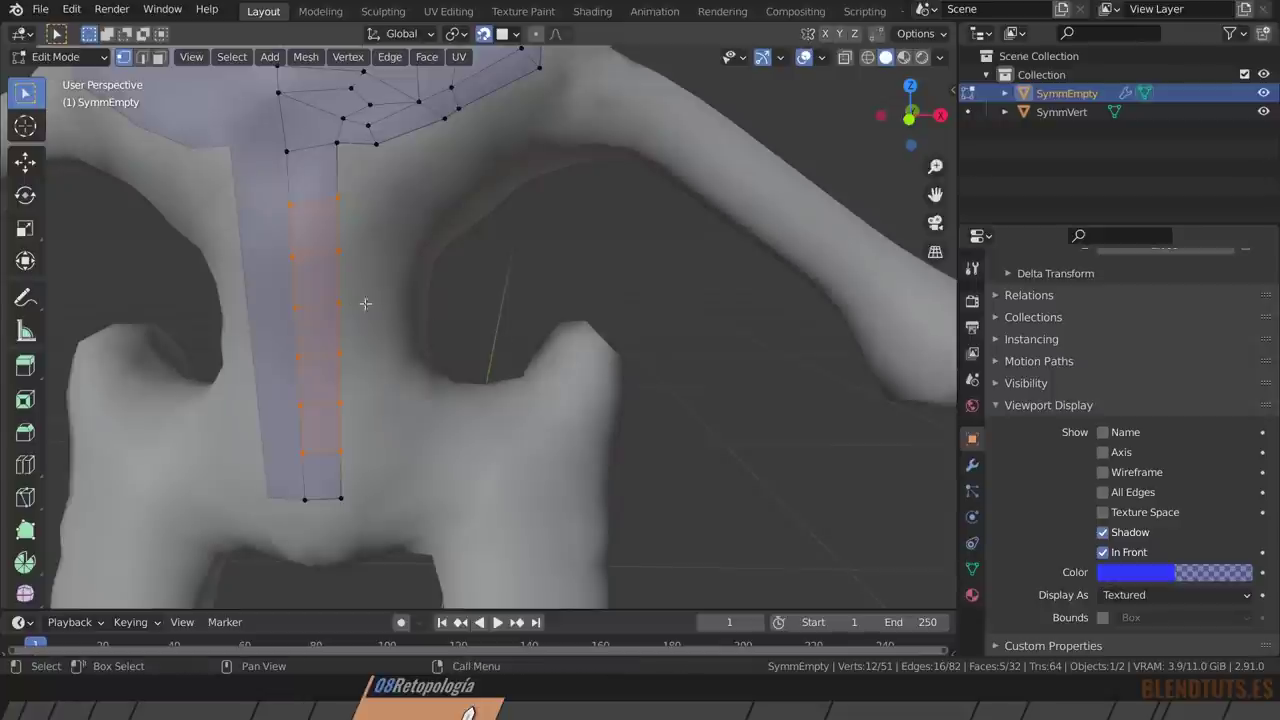
{"action": "key", "text": "alt+a"}
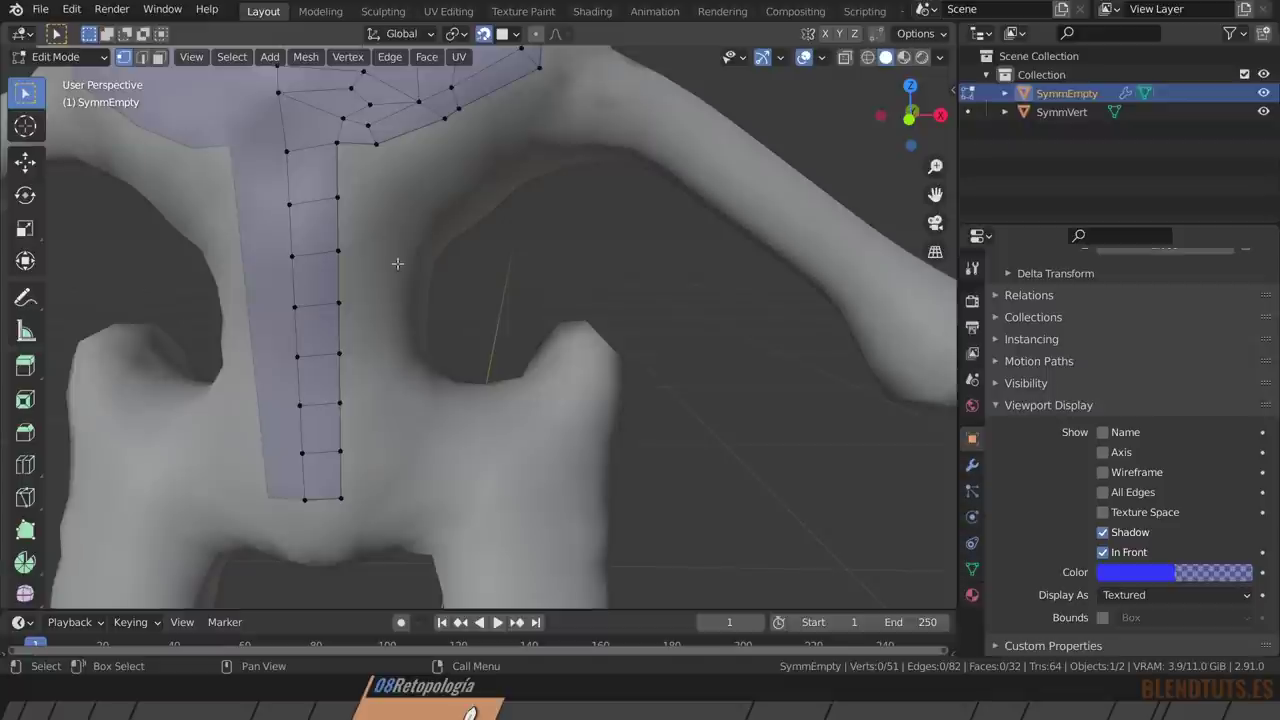
In Object Mode, add a Shrinkwrap modifier under Mirror on SymmEmpty with SymmVert as target.
{"action": "key", "text": "Tab"}
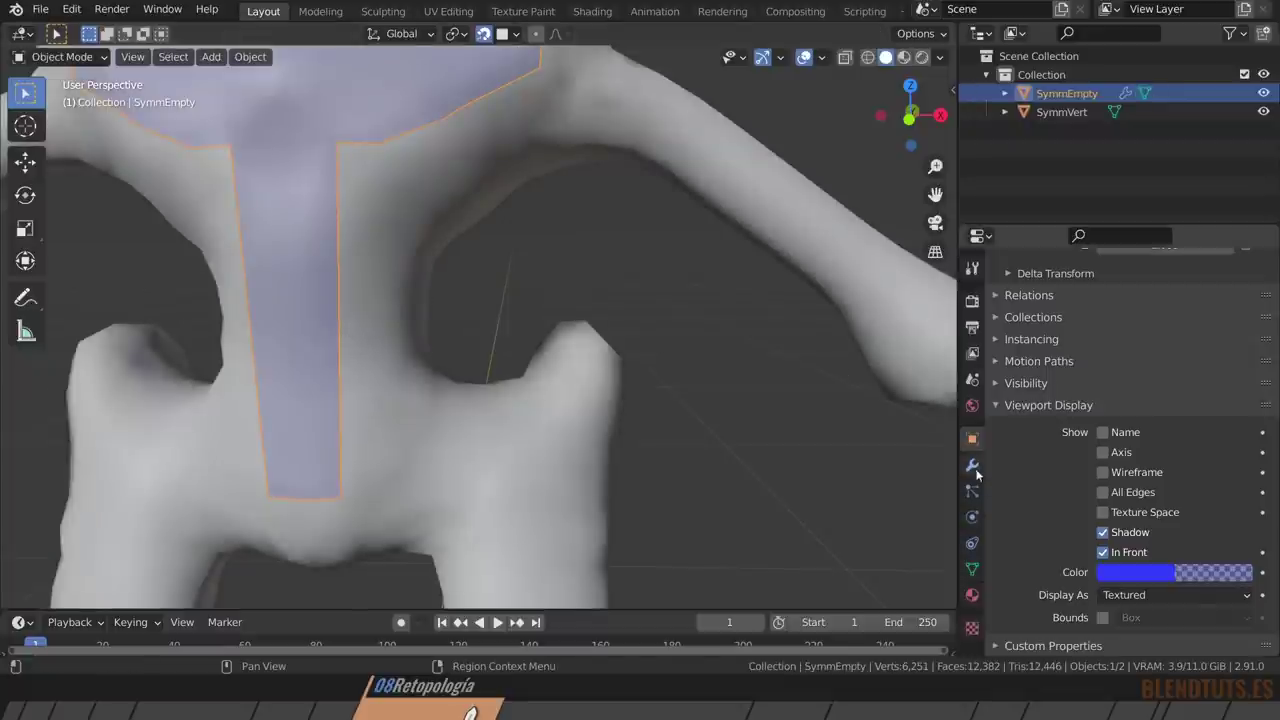
{"action": "left_click", "coordinate": [972, 467]}
{"action": "left_click", "coordinate": [998, 328]}
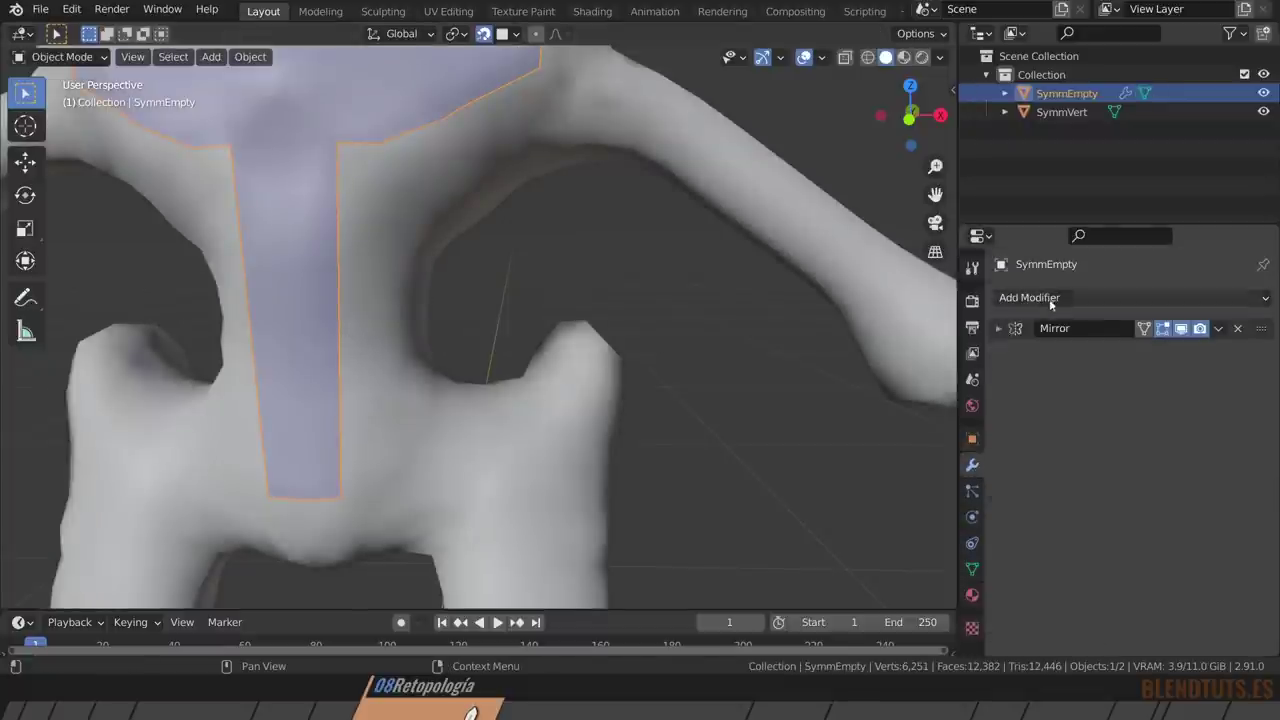
{"action": "left_click", "coordinate": [1053, 298]}
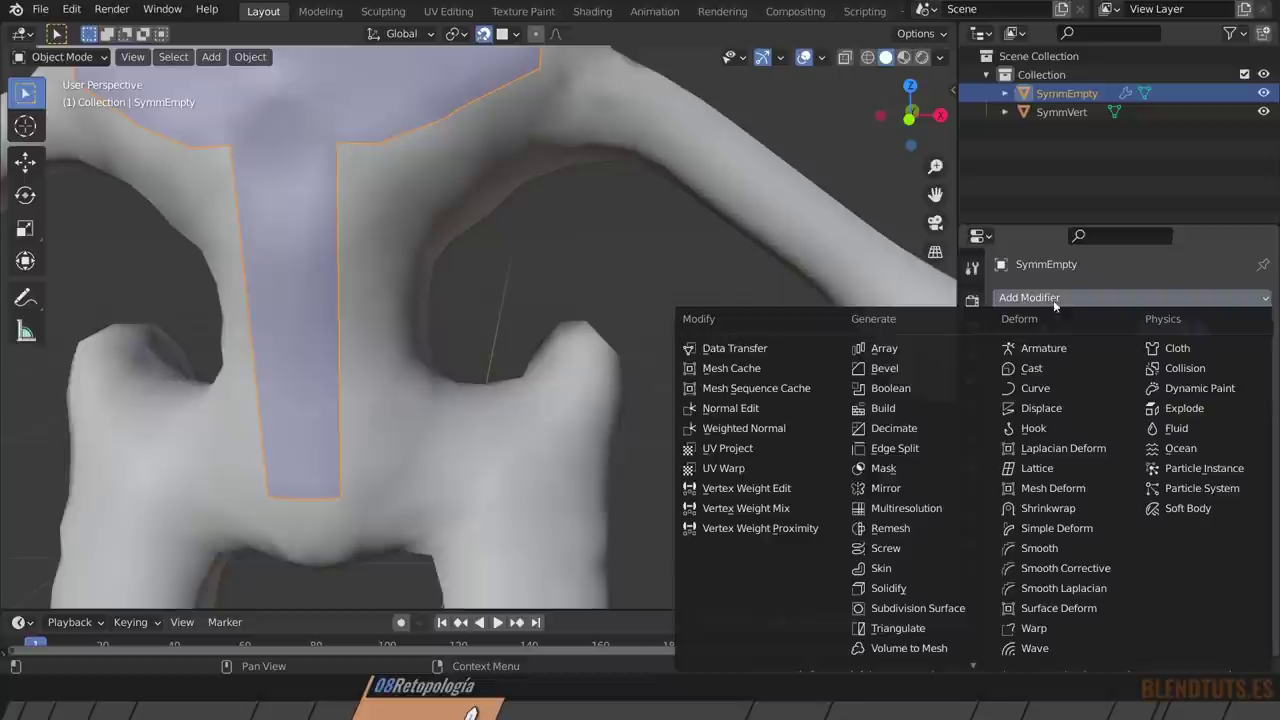
{"action": "left_click", "coordinate": [1074, 510]}
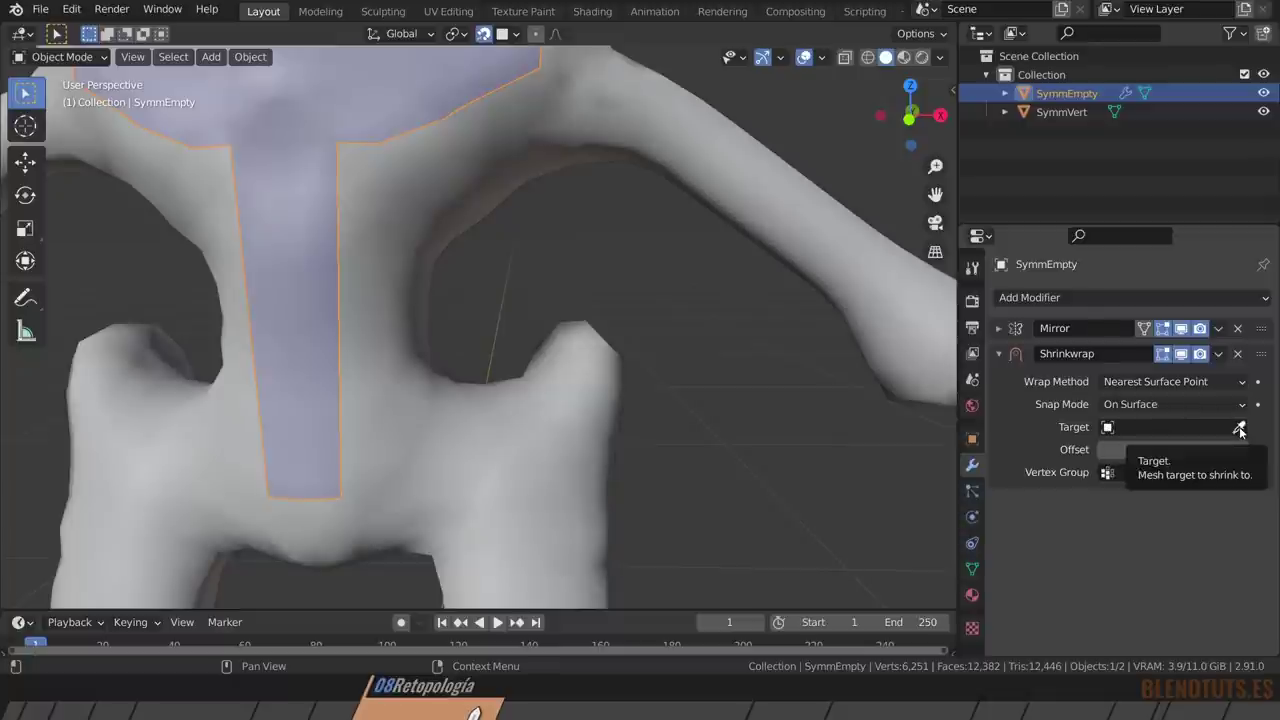
{"action": "left_click", "coordinate": [1240, 428]}
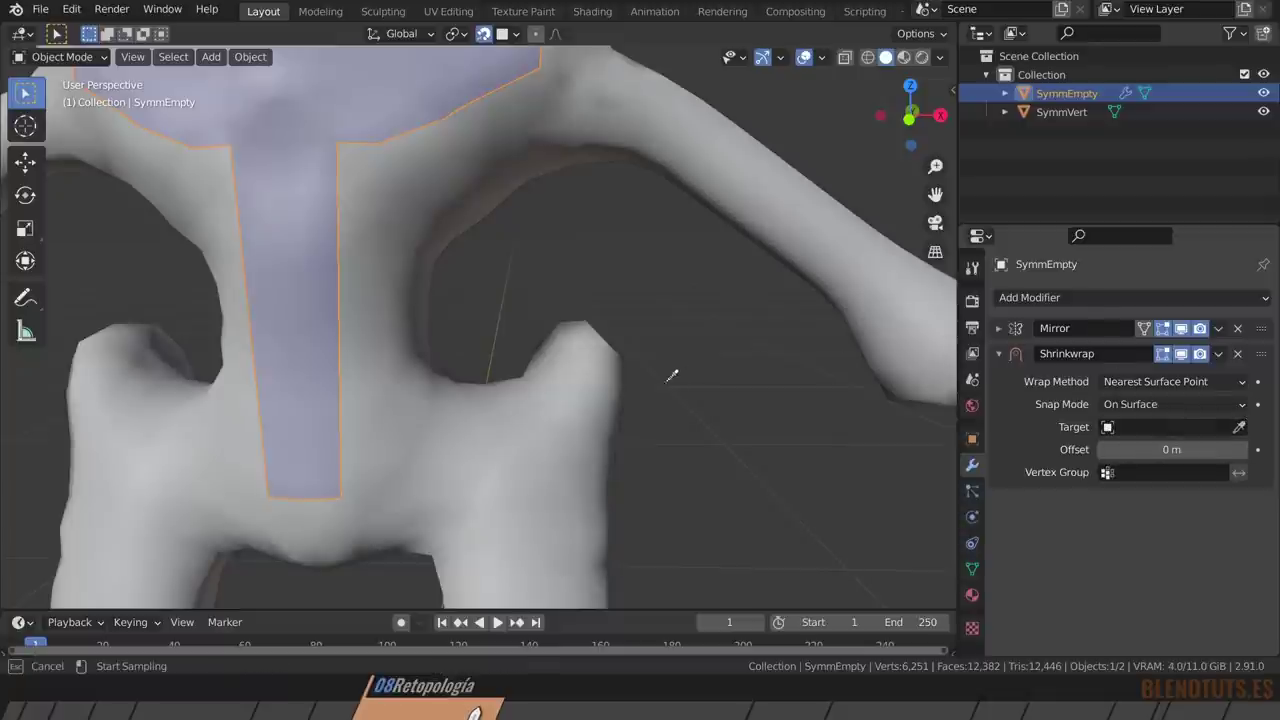
{"action": "left_click", "coordinate": [573, 381]}
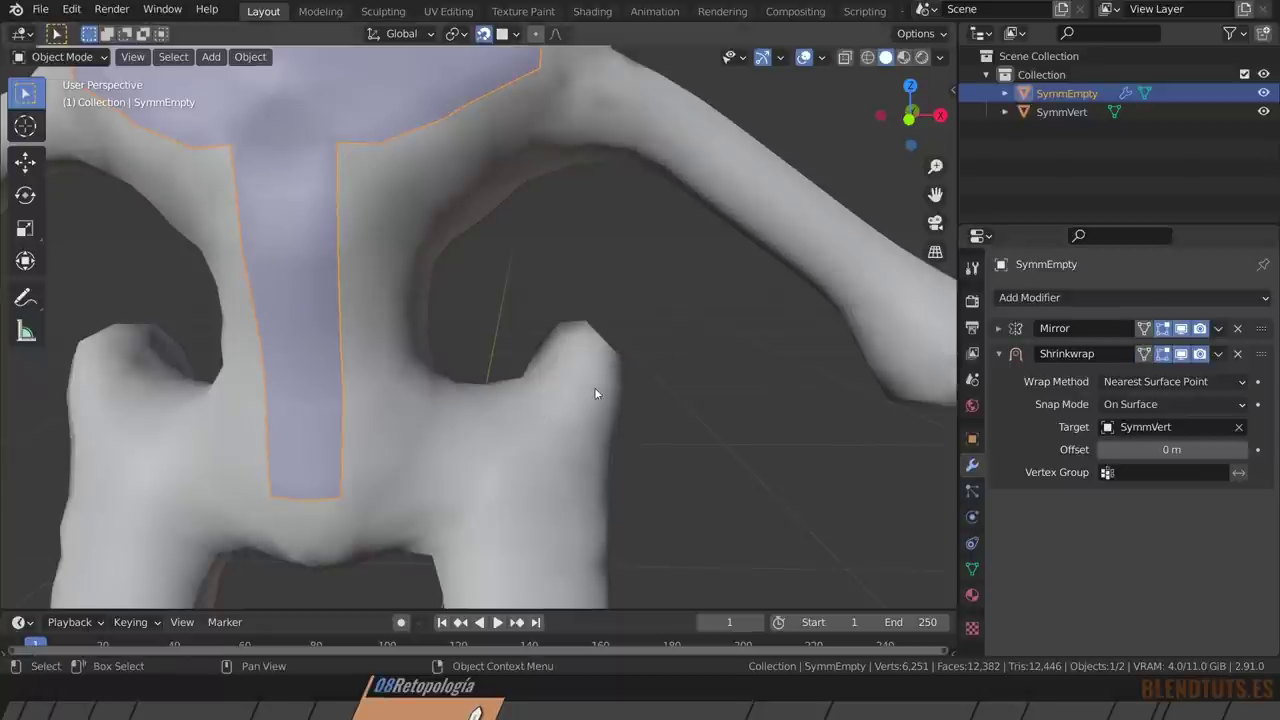
{"action": "left_click", "coordinate": [302, 294]}
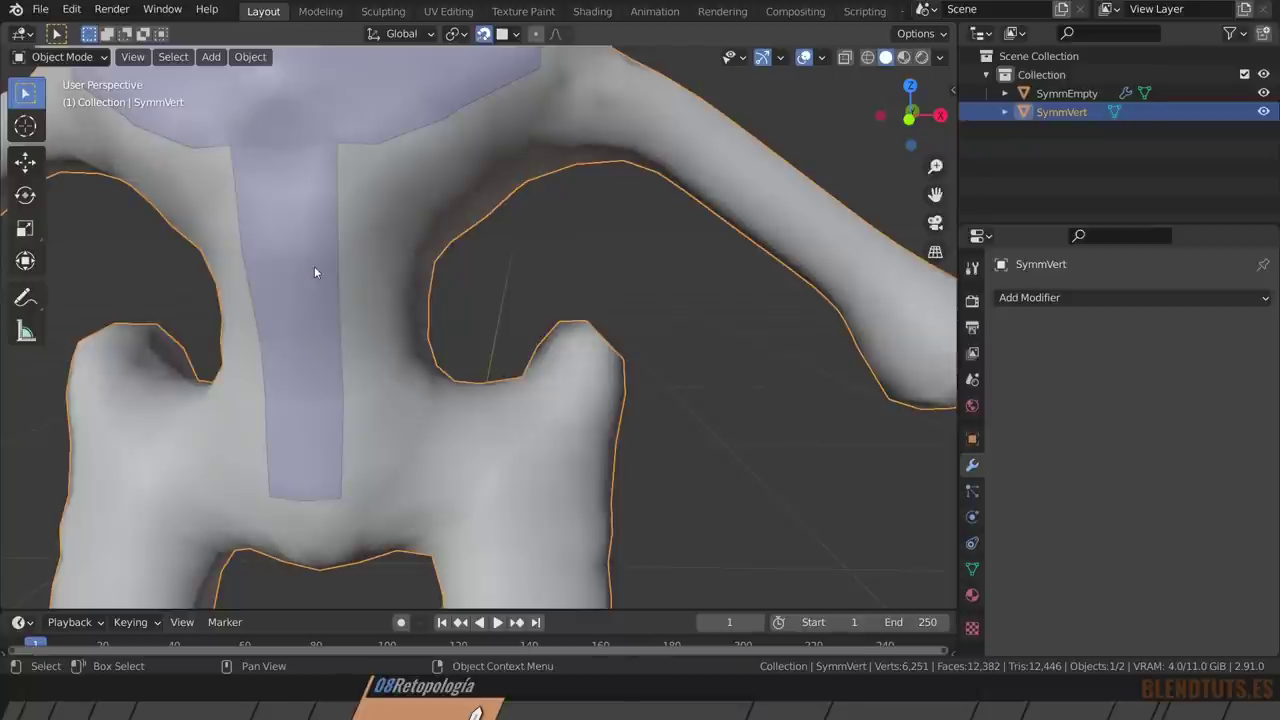
{"action": "left_click", "coordinate": [314, 272]}
Return to Edit Mode and compare the Shrinkwrap edit-mode display on and off.
{"action": "middle_click_drag", "start_coordinate": [316, 277], "coordinate": [331, 351]}
{"action": "key", "text": "Tab"}
{"action": "middle_click_drag", "start_coordinate": [270, 320], "coordinate": [240, 330]}
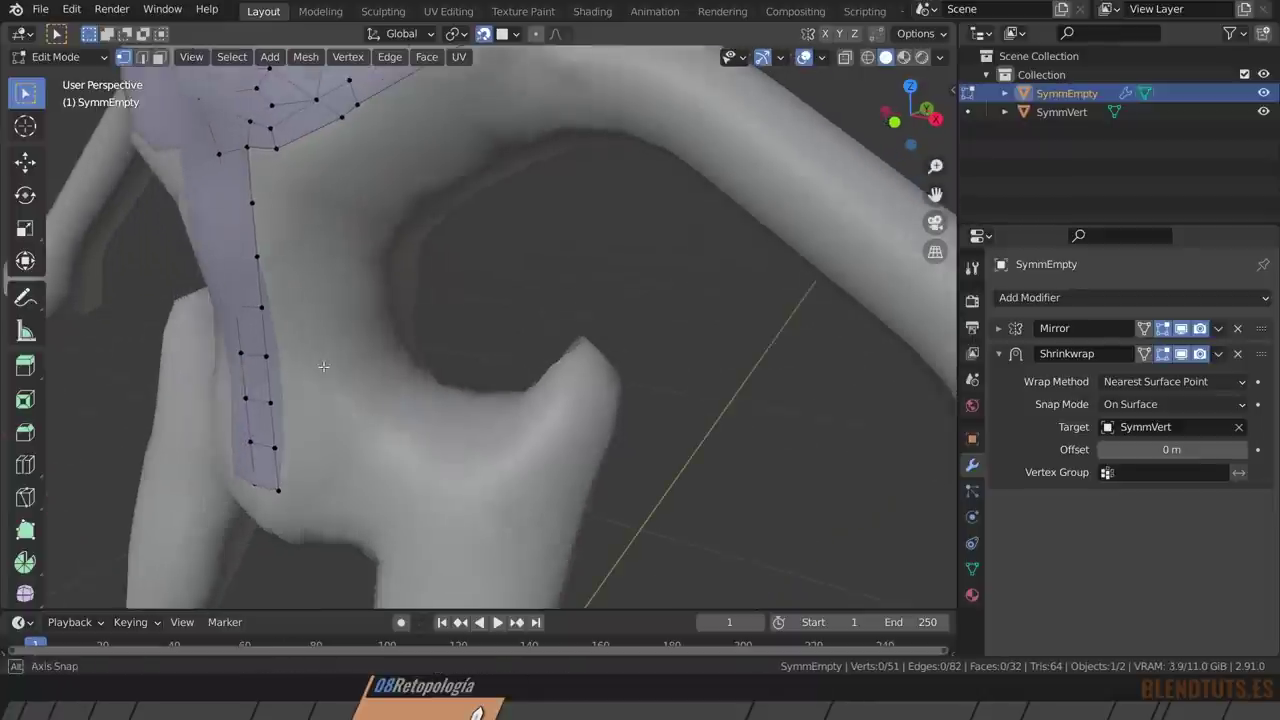
{"action": "left_click", "coordinate": [1181, 355]}
{"action": "left_click", "coordinate": [1181, 355]}
{"action": "left_click", "coordinate": [1181, 355]}
{"action": "left_click", "coordinate": [1181, 355]}
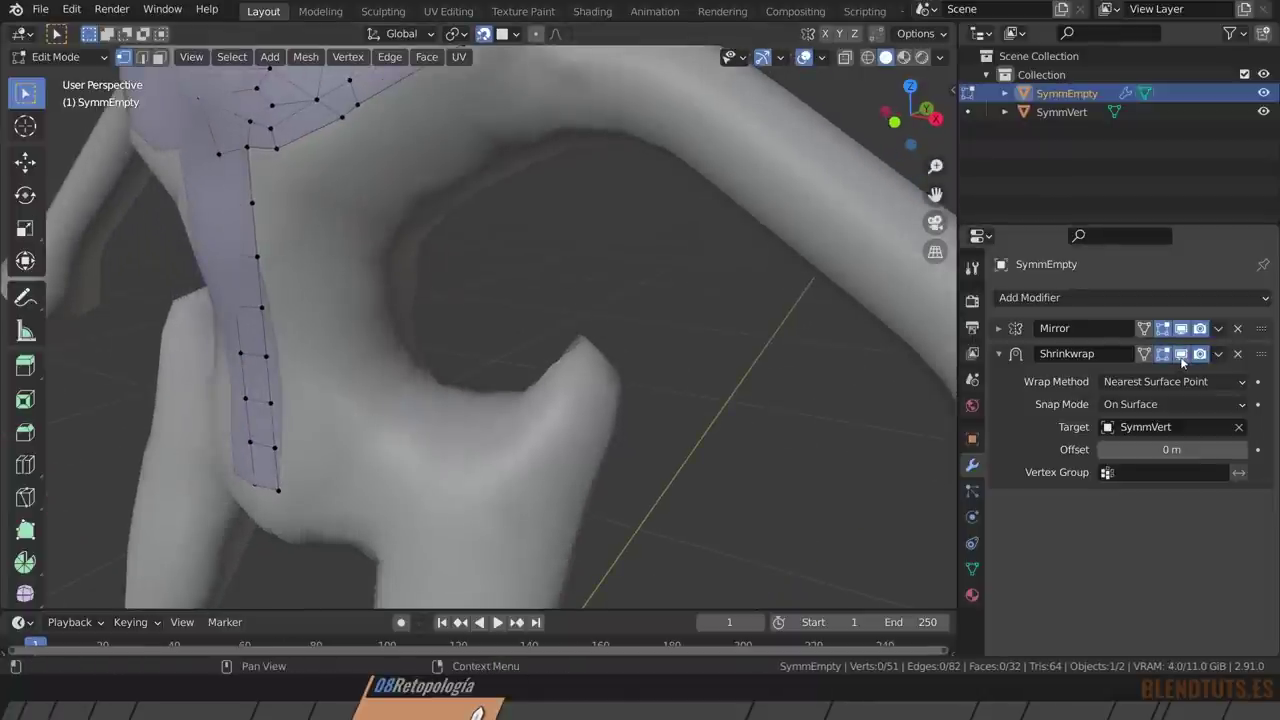
{"action": "left_click", "coordinate": [1181, 355]}
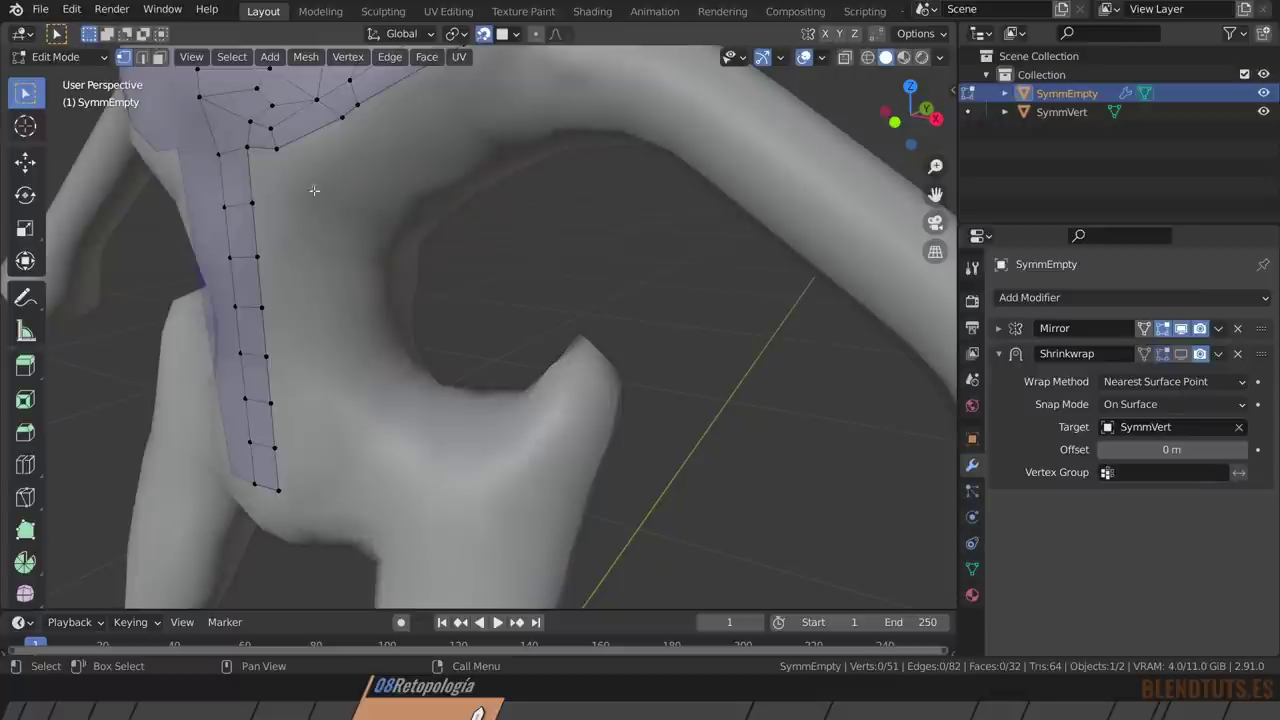
Extrude the strip's outer edge column sideways and scale it in.
{"action": "left_click", "coordinate": [253, 205]}
{"action": "left_click", "coordinate": [278, 490], "text": "ctrl"}
{"action": "middle_click_drag", "start_coordinate": [278, 490], "coordinate": [329, 404]}
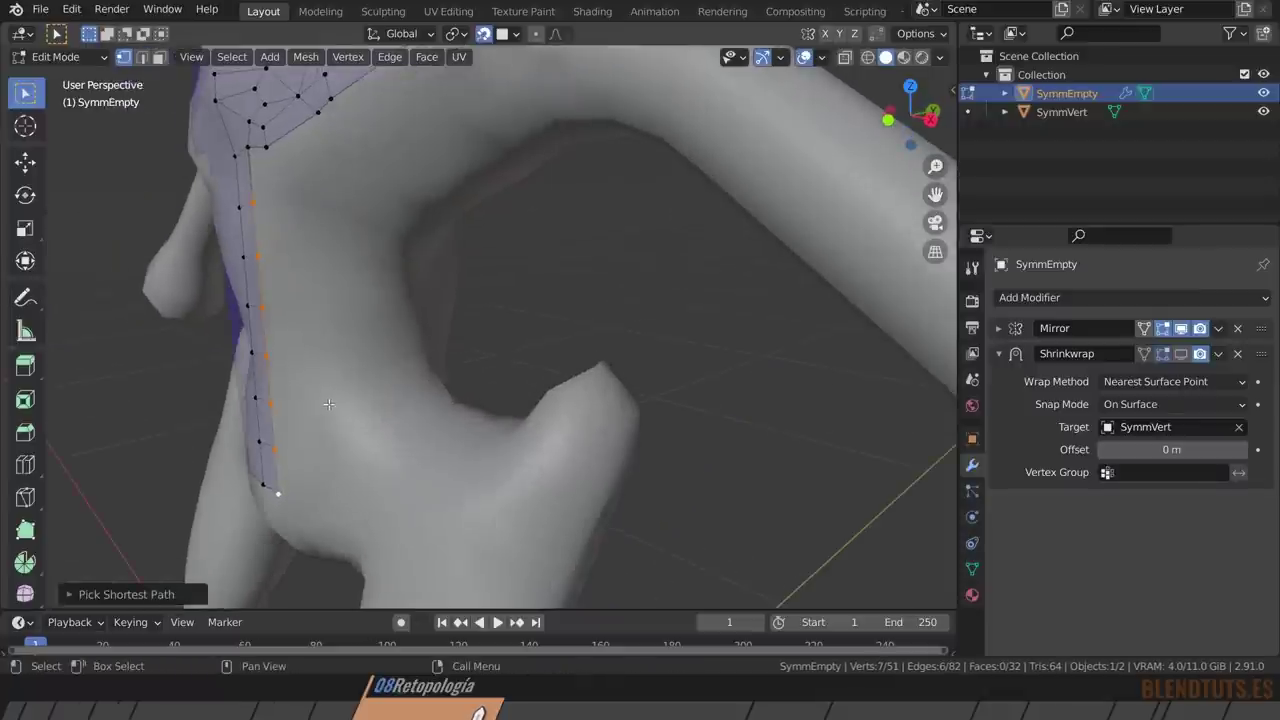
{"action": "key", "text": "e"}
{"action": "left_click", "coordinate": [445, 405]}
{"action": "key", "text": "s"}
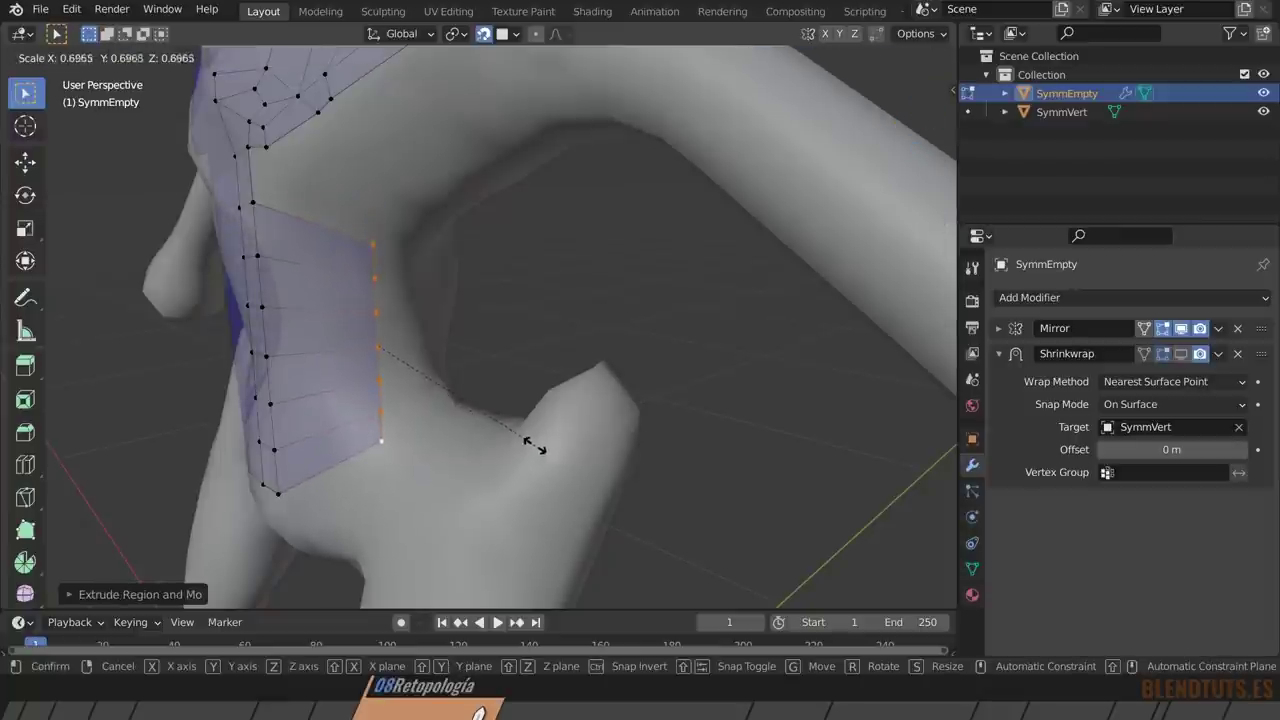
{"action": "left_click", "coordinate": [531, 442]}
{"action": "mouse_move", "coordinate": [317, 300]}
{"action": "middle_mouse_down"}
{"action": "mouse_move", "coordinate": [356, 301]}
{"action": "mouse_move", "coordinate": [358, 318]}
{"action": "middle_mouse_up"}
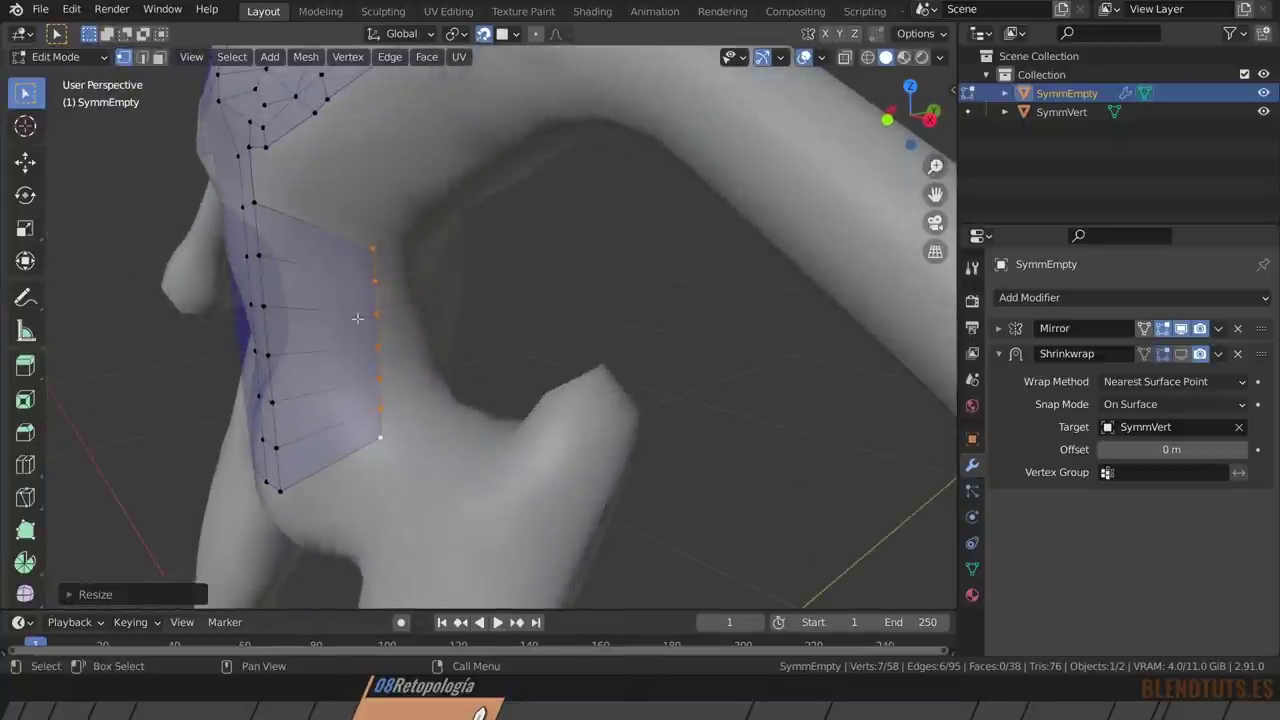
Add centred vertical edge loops across the new side band.
{"action": "key", "text": "ctrl+r"}
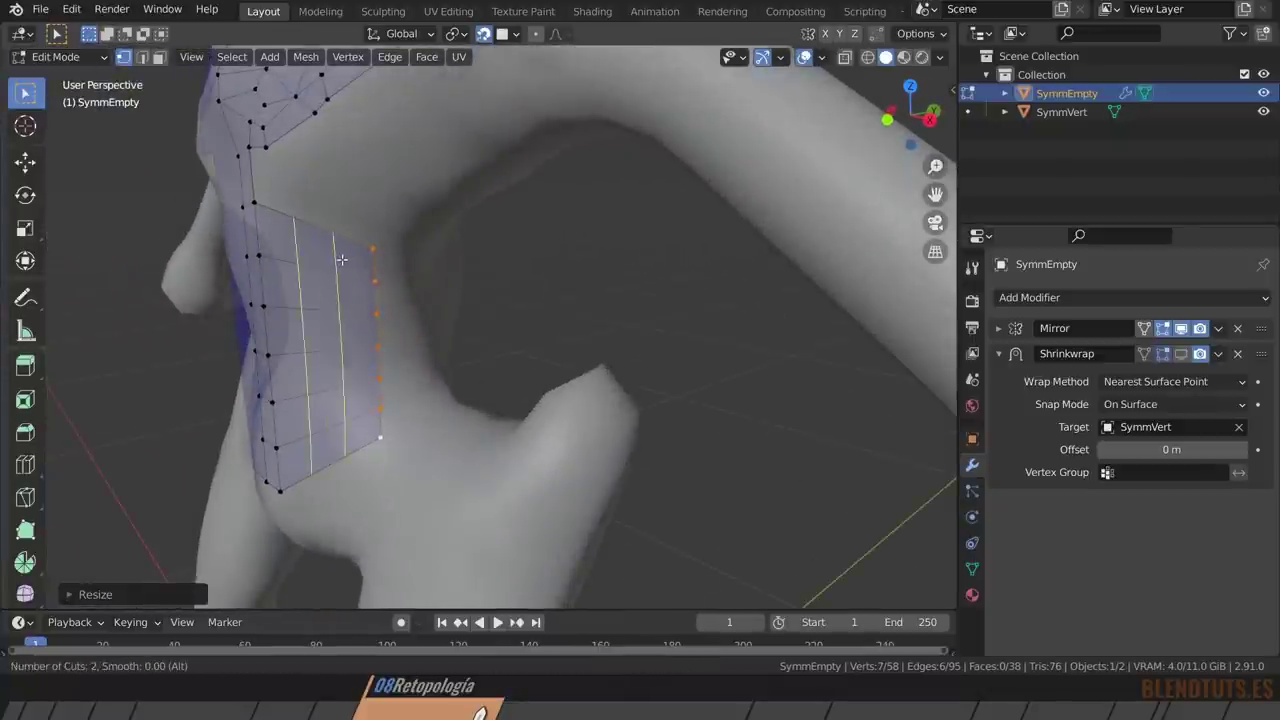
{"action": "scroll", "coordinate": [320, 300], "scroll_direction": "up", "scroll_amount": 3}
{"action": "left_click", "coordinate": [311, 323]}
{"action": "right_click", "coordinate": [311, 323]}
{"action": "mouse_move", "coordinate": [311, 323]}
{"action": "middle_mouse_down"}
{"action": "mouse_move", "coordinate": [320, 337]}
{"action": "mouse_move", "coordinate": [84, 341]}
{"action": "mouse_move", "coordinate": [447, 312]}
{"action": "middle_mouse_up"}
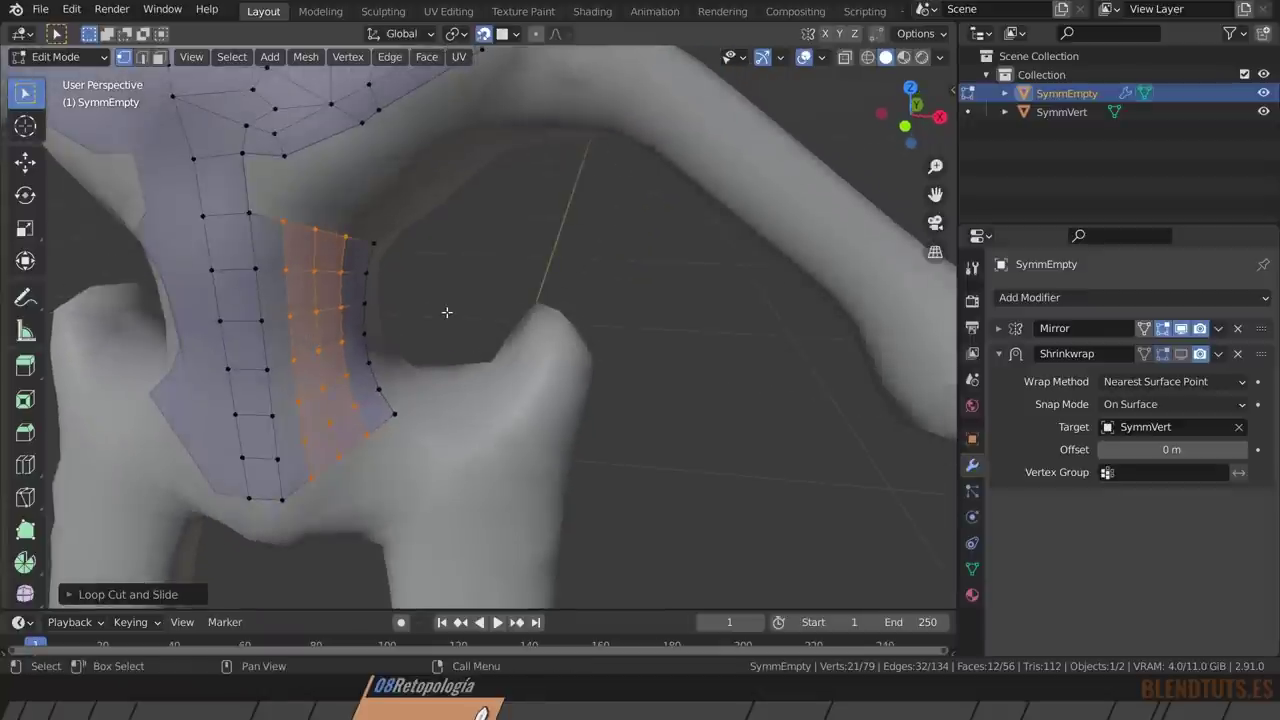
Check the Shrinkwrap result from Object Mode, then re-enter Edit Mode with a wider back view.
{"action": "key", "text": "Tab"}
{"action": "mouse_move", "coordinate": [307, 338]}
{"action": "middle_mouse_down"}
{"action": "mouse_move", "coordinate": [257, 348]}
{"action": "mouse_move", "coordinate": [116, 282]}
{"action": "mouse_move", "coordinate": [285, 292]}
{"action": "middle_mouse_up"}
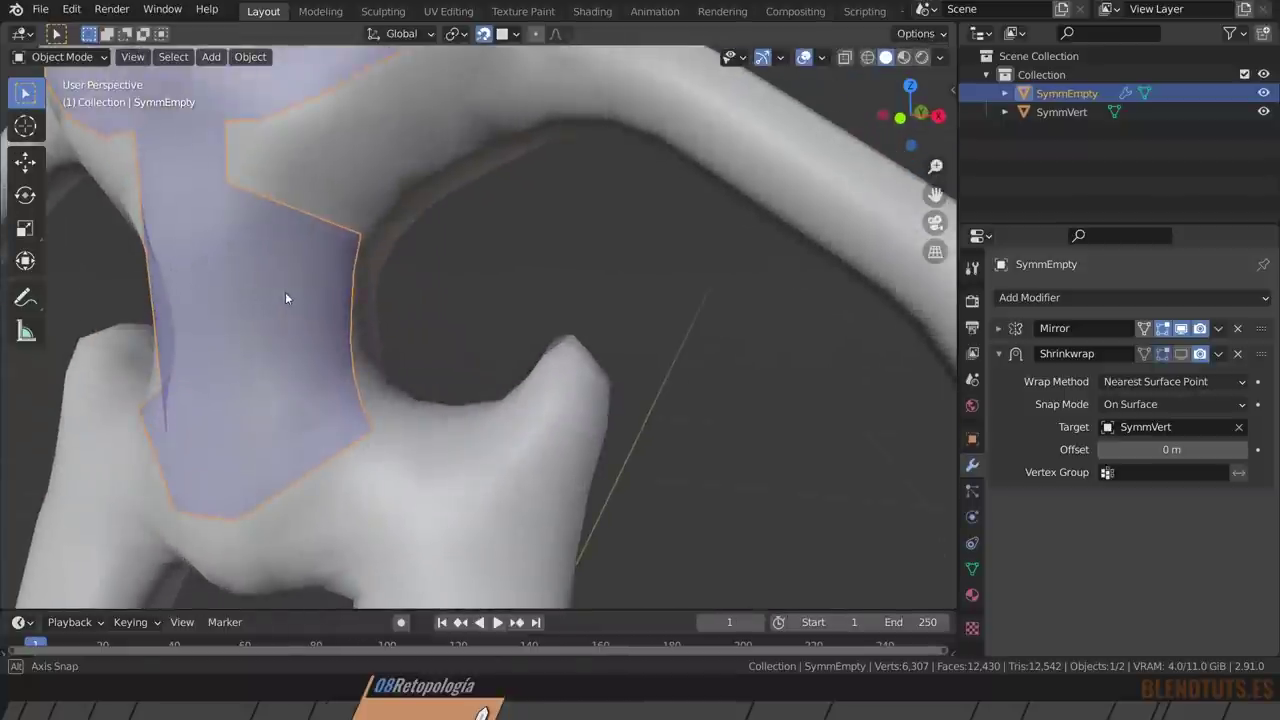
{"action": "left_click", "coordinate": [1181, 354]}
{"action": "mouse_move", "coordinate": [766, 379]}
{"action": "middle_mouse_down"}
{"action": "mouse_move", "coordinate": [301, 371]}
{"action": "mouse_move", "coordinate": [263, 343]}
{"action": "mouse_move", "coordinate": [474, 294]}
{"action": "middle_mouse_up"}
{"action": "key", "text": "Tab"}
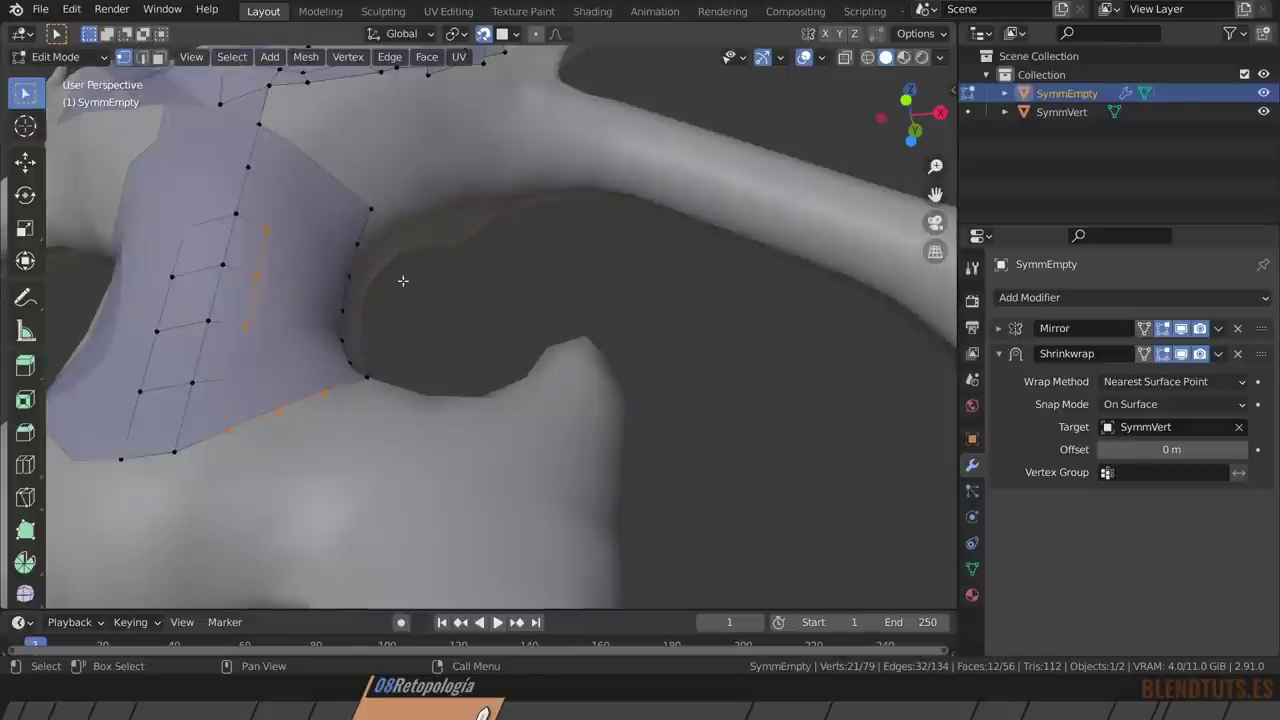
{"action": "scroll", "coordinate": [403, 281], "scroll_direction": "down", "scroll_amount": 4}
{"action": "middle_click_drag", "start_coordinate": [586, 349], "coordinate": [700, 330]}
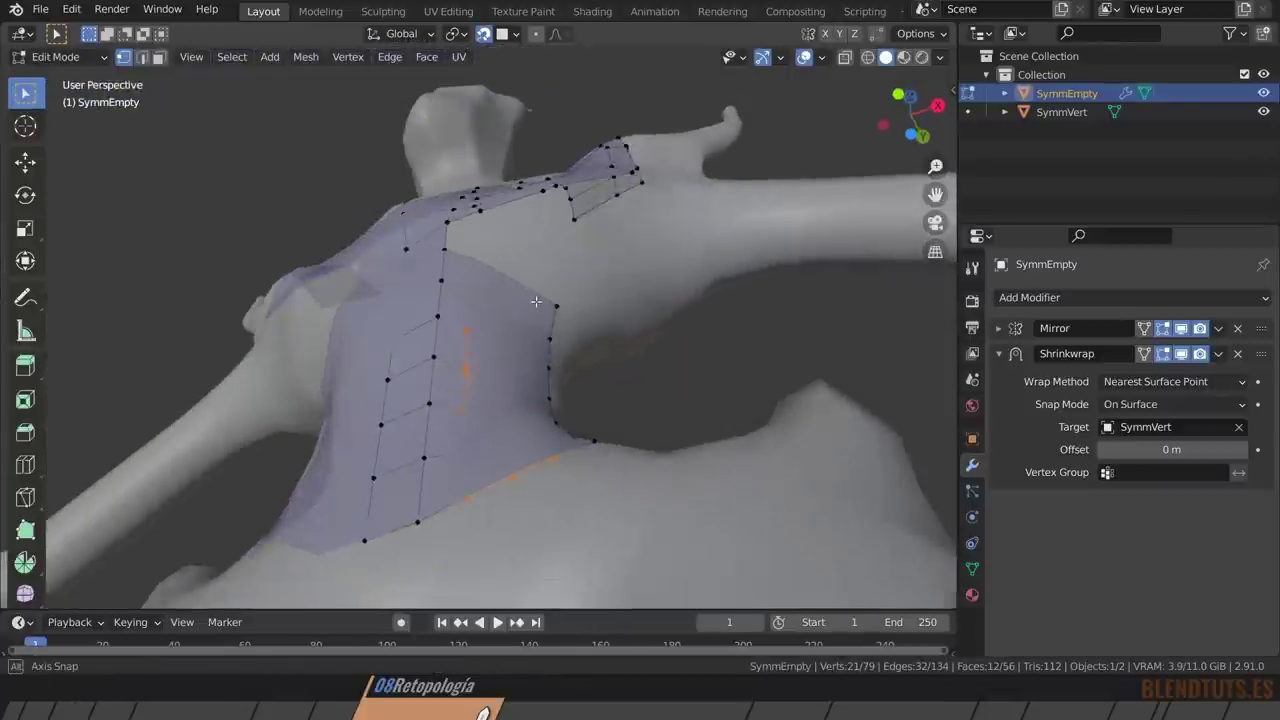
Enable Shrinkwrap On Cage display and select the patch's upper side corner vertex.
{"action": "left_click", "coordinate": [1164, 355]}
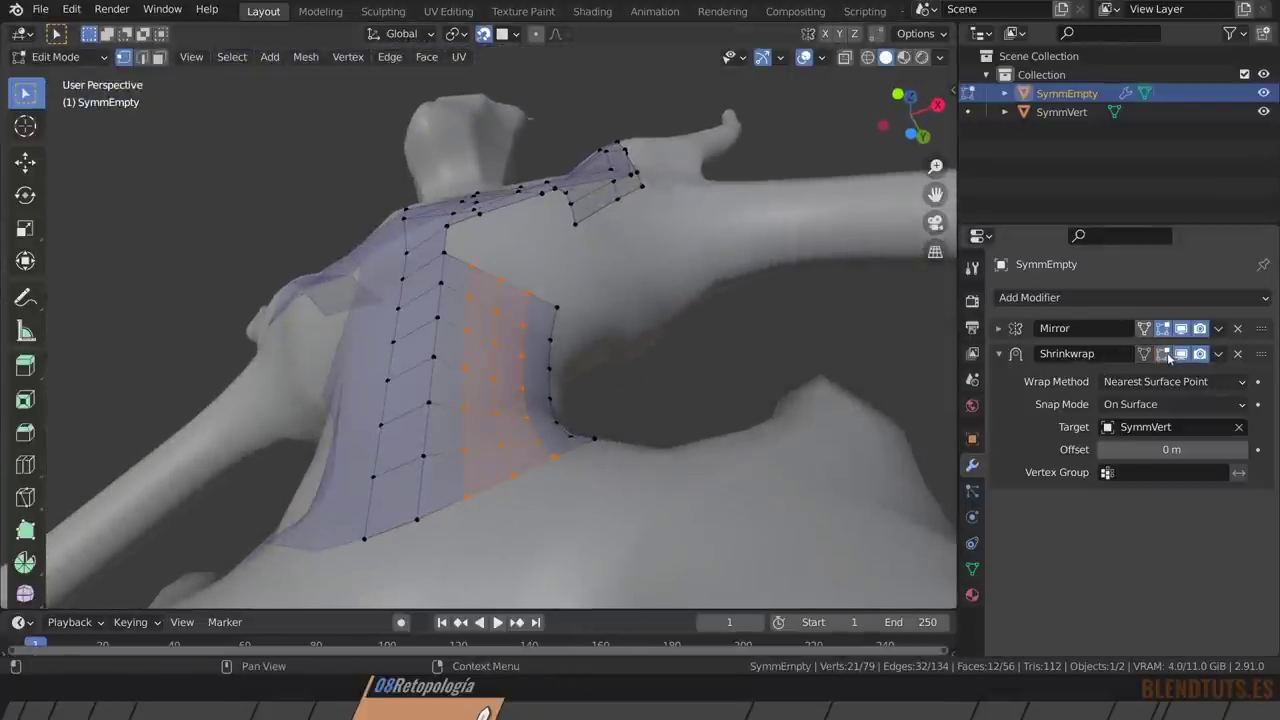
{"action": "left_click", "coordinate": [1164, 355]}
{"action": "left_click", "coordinate": [1164, 355]}
{"action": "left_click", "coordinate": [1164, 355]}
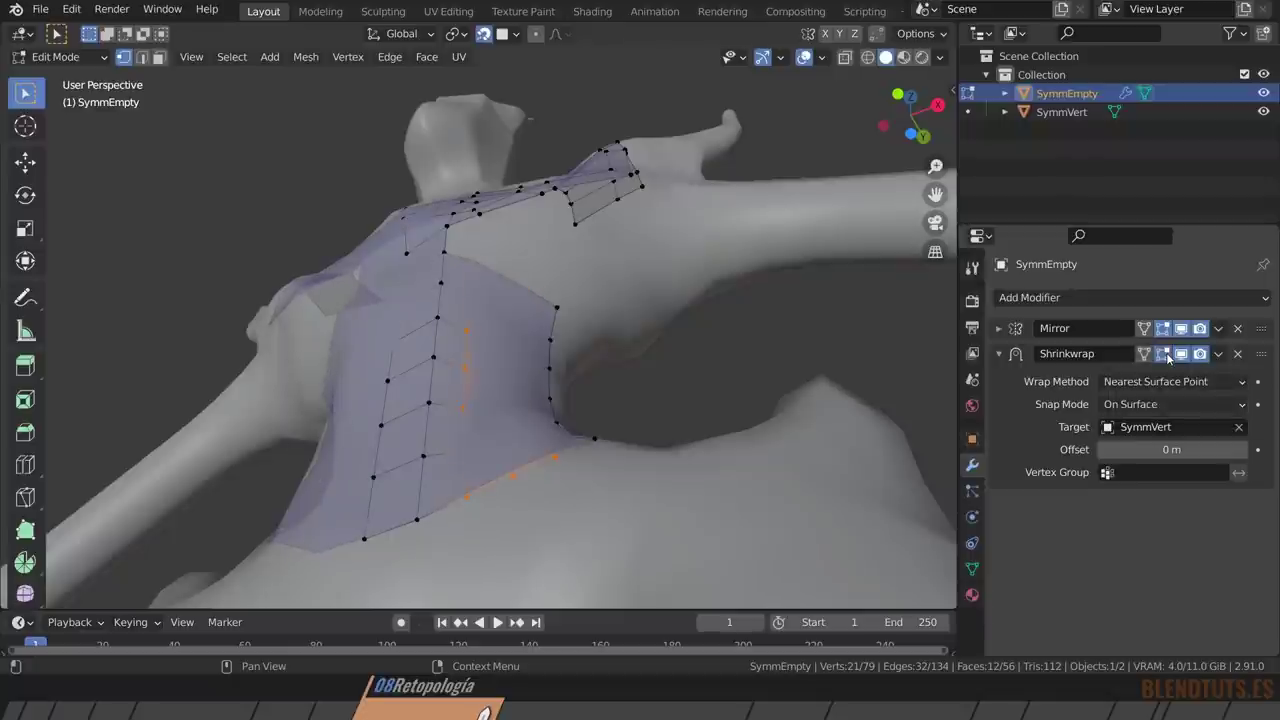
{"action": "left_click", "coordinate": [1164, 355]}
{"action": "left_click", "coordinate": [1164, 355]}
{"action": "left_click", "coordinate": [1166, 357]}
{"action": "left_click", "coordinate": [1166, 357]}
{"action": "left_click", "coordinate": [1166, 357]}
{"action": "left_click", "coordinate": [1166, 357]}
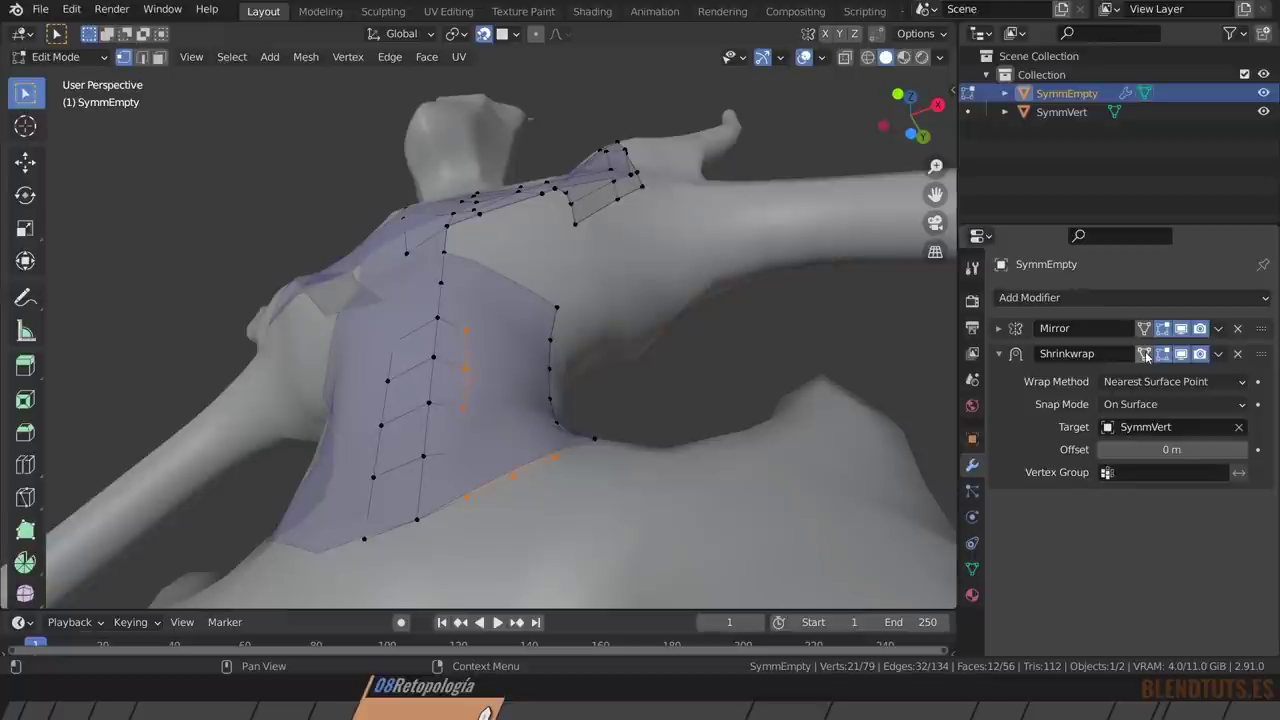
{"action": "left_click", "coordinate": [1144, 355]}
{"action": "middle_click_drag", "start_coordinate": [560, 310], "coordinate": [440, 187]}
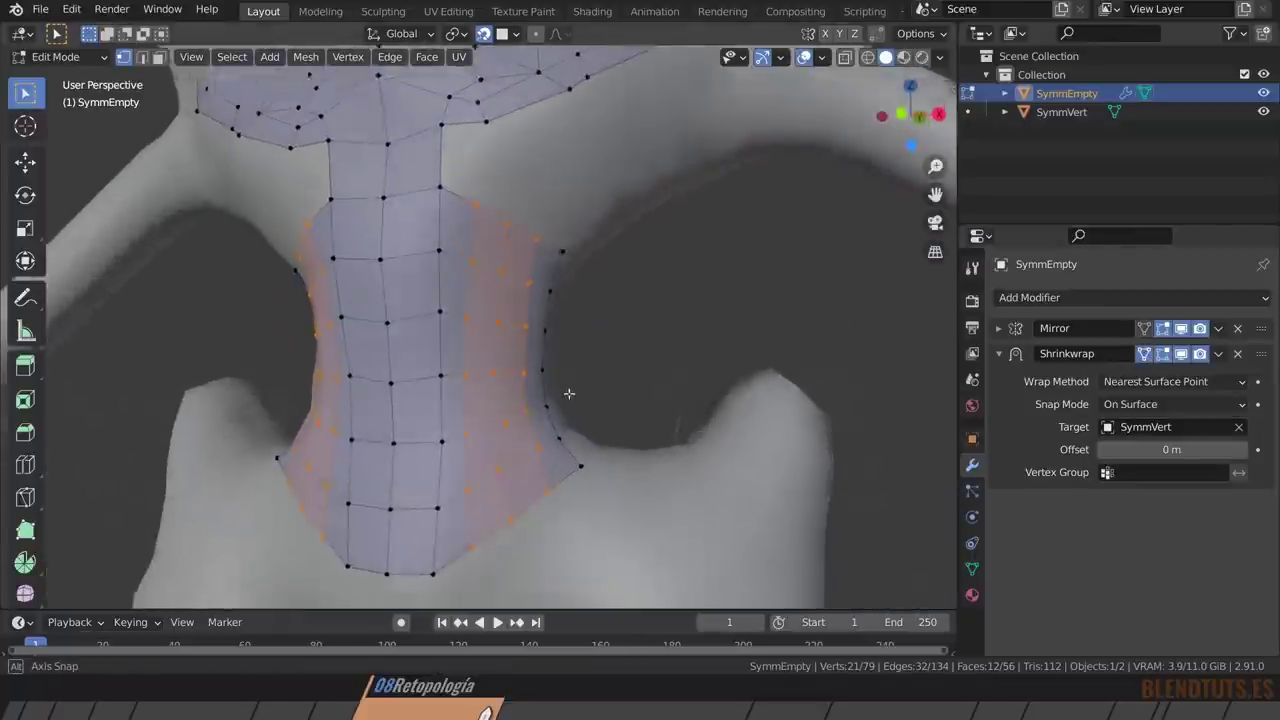
{"action": "left_click", "coordinate": [430, 190]}
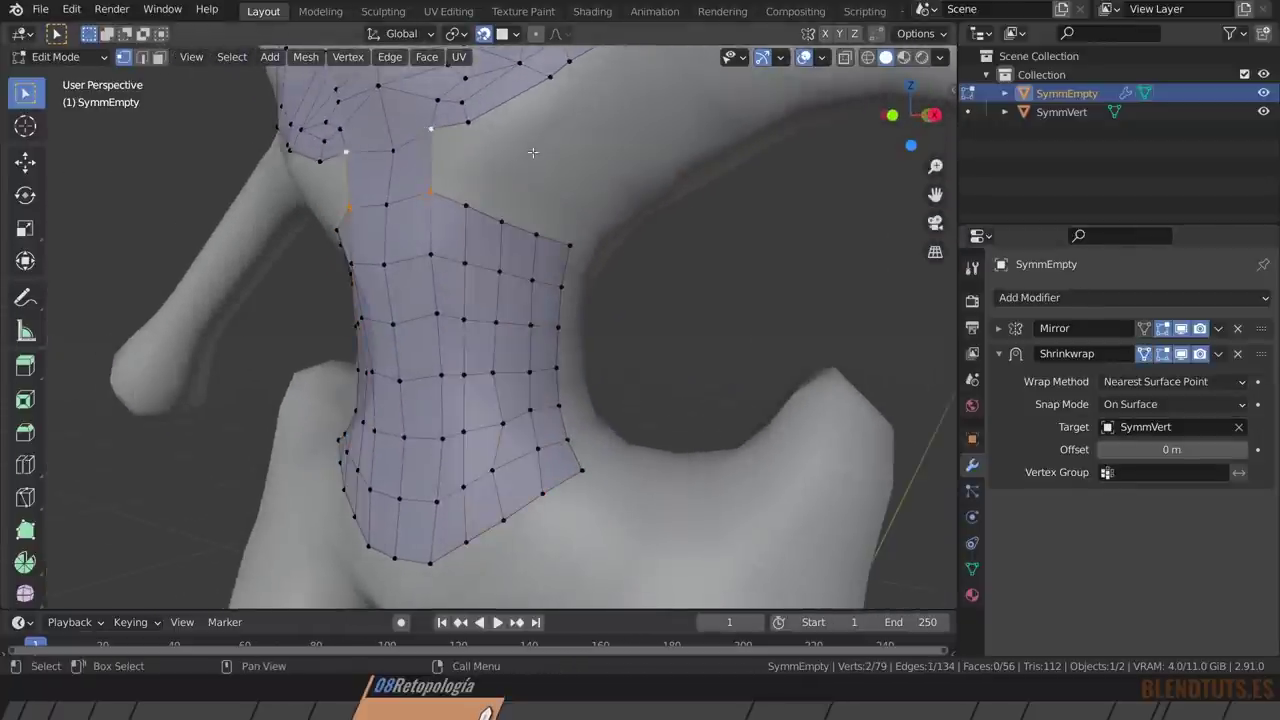
Fill a face at the patch's upper corner and extrude the shoulder edges toward the arm.
{"action": "key", "text": "f"}
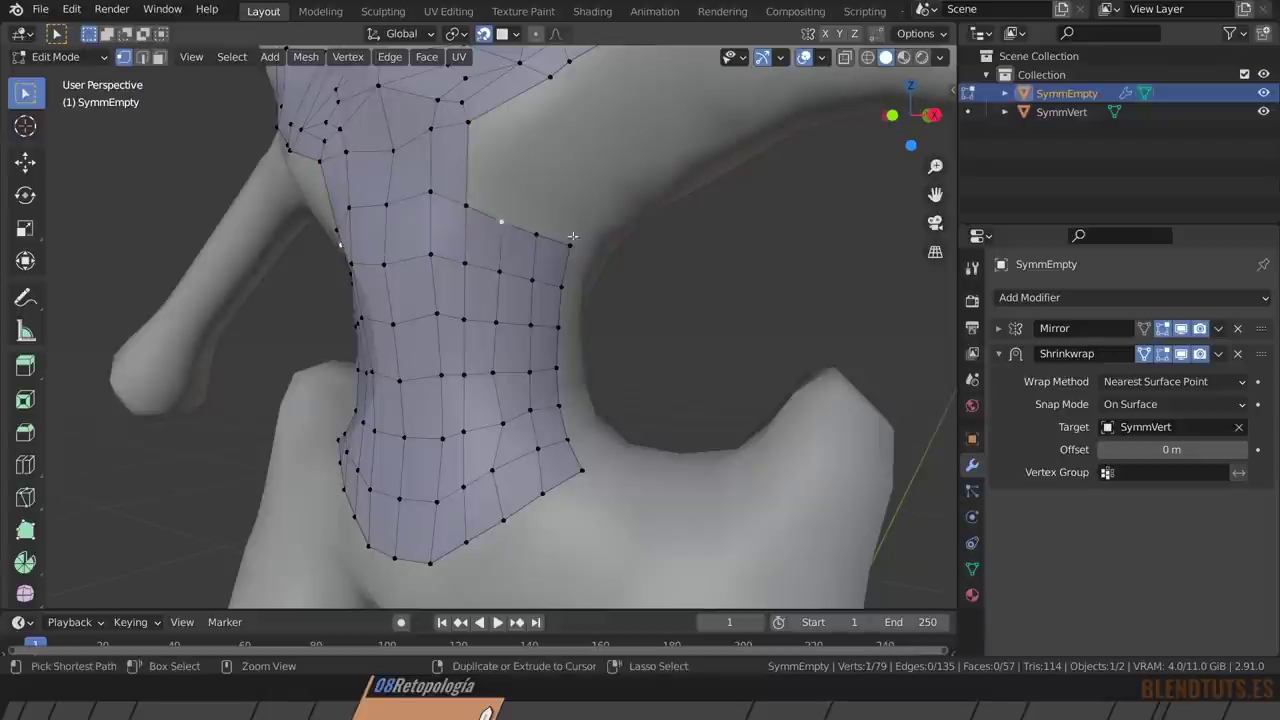
{"action": "left_click", "coordinate": [572, 244], "text": "ctrl"}
{"action": "middle_click_drag", "start_coordinate": [584, 242], "coordinate": [560, 200]}
{"action": "key", "text": "e"}
{"action": "left_click", "coordinate": [574, 177]}
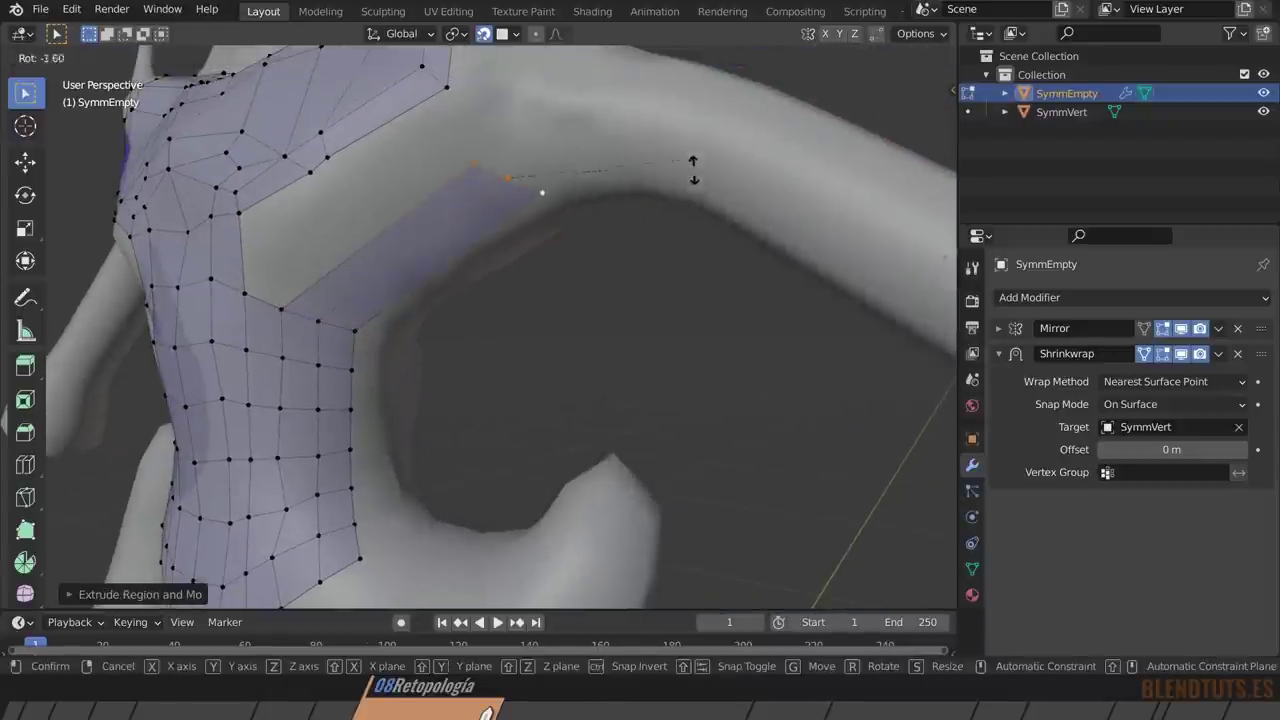
Add four centred loop cuts across the shoulder band and clear the selection.
{"action": "key", "text": "ctrl+r"}
{"action": "scroll", "coordinate": [407, 234], "scroll_direction": "up", "scroll_amount": 2}
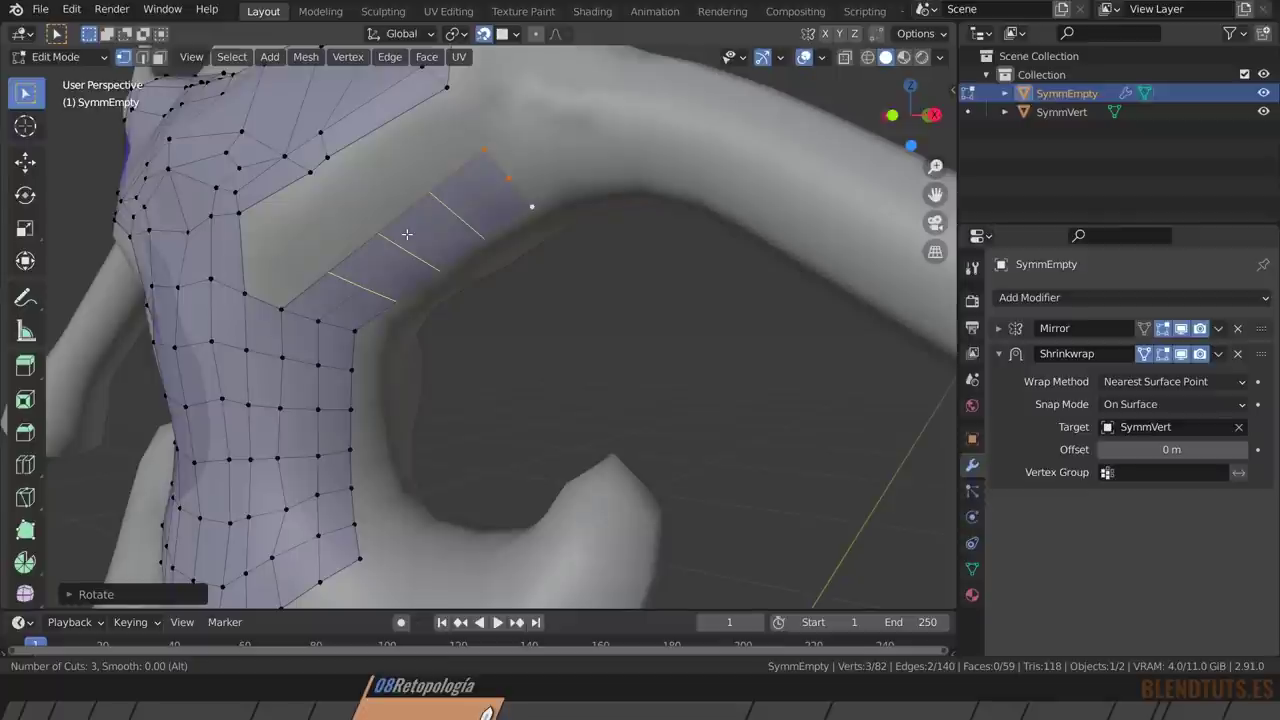
{"action": "scroll", "coordinate": [407, 234], "scroll_direction": "up", "scroll_amount": 1}
{"action": "left_click", "coordinate": [407, 234]}
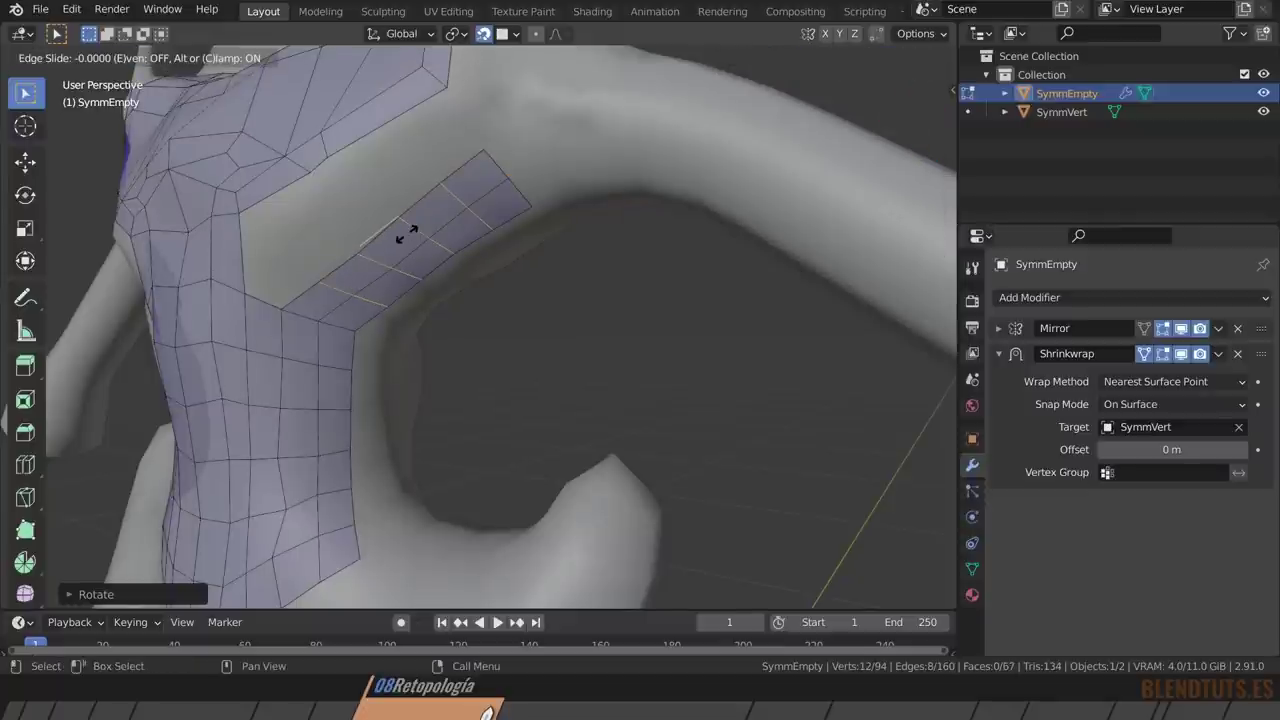
{"action": "left_click", "coordinate": [407, 234]}
{"action": "mouse_move", "coordinate": [446, 334]}
{"action": "middle_mouse_down"}
{"action": "mouse_move", "coordinate": [640, 374]}
{"action": "mouse_move", "coordinate": [543, 380]}
{"action": "mouse_move", "coordinate": [494, 337]}
{"action": "middle_mouse_up"}
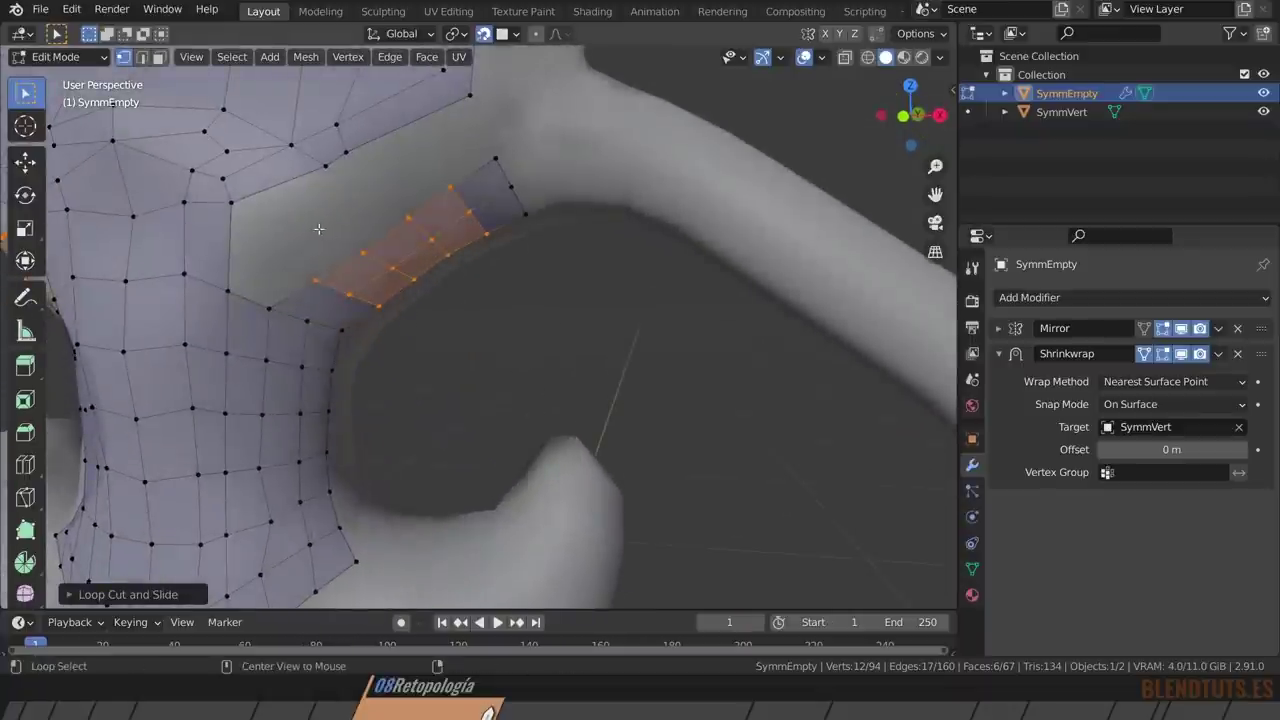
{"action": "key", "text": "alt+a"}
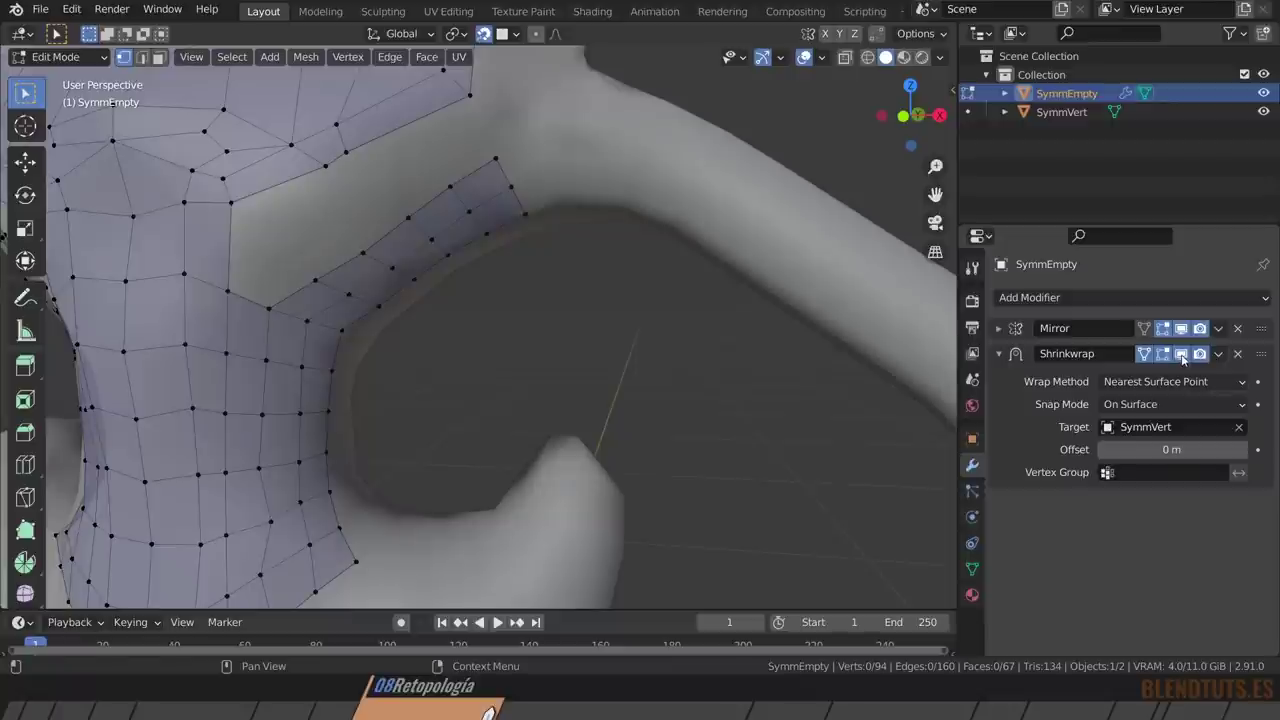
Compare the Shrinkwrap display on and off, then return to Object Mode for a side view.
{"action": "left_click", "coordinate": [1182, 356]}
{"action": "left_click", "coordinate": [1182, 356]}
{"action": "left_click", "coordinate": [1182, 356]}
{"action": "left_click", "coordinate": [1182, 356]}
{"action": "left_click", "coordinate": [1182, 356]}
{"action": "left_click", "coordinate": [1182, 356]}
{"action": "key", "text": "Tab"}
{"action": "scroll", "coordinate": [434, 253], "scroll_direction": "down", "scroll_amount": 5}
{"action": "mouse_move", "coordinate": [434, 253]}
{"action": "middle_mouse_down"}
{"action": "mouse_move", "coordinate": [340, 296]}
{"action": "mouse_move", "coordinate": [462, 302]}
{"action": "middle_mouse_up"}
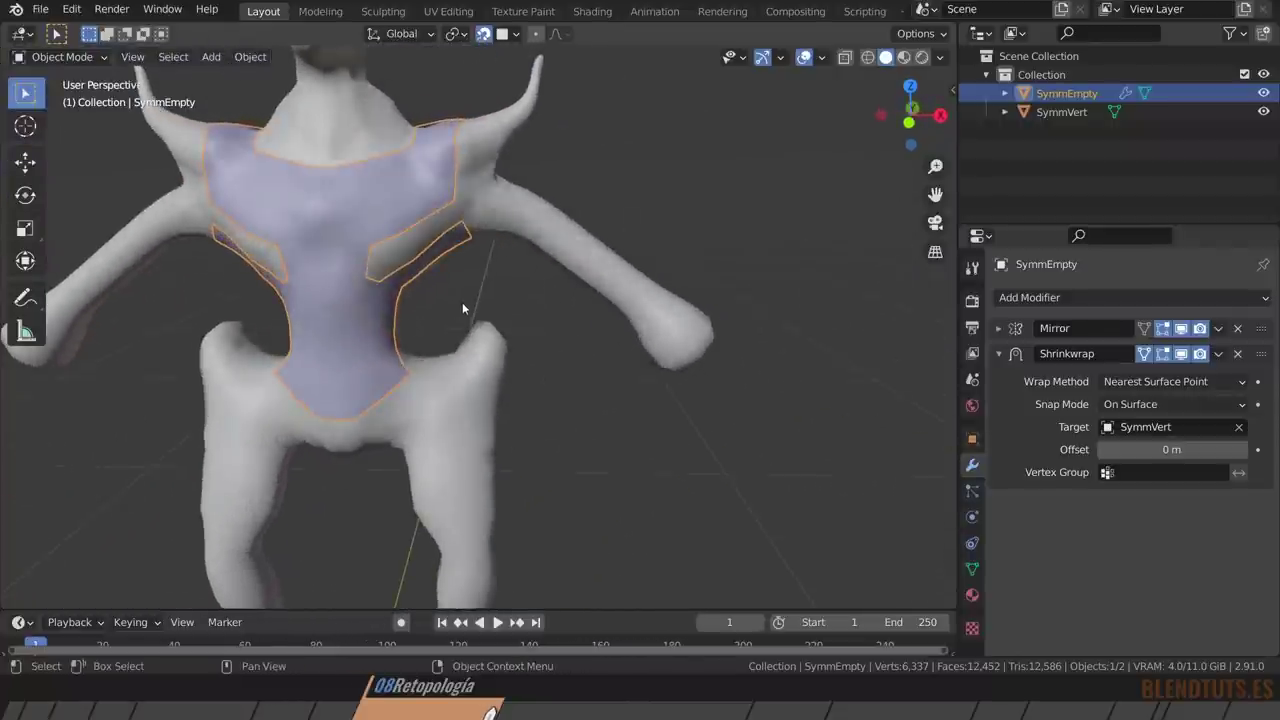
In Edit Mode, extrude a new vertex from the shoulder band's inner corner and move it down.
{"action": "key", "text": "Tab"}
{"action": "scroll", "coordinate": [400, 286], "scroll_direction": "up", "scroll_amount": 1}
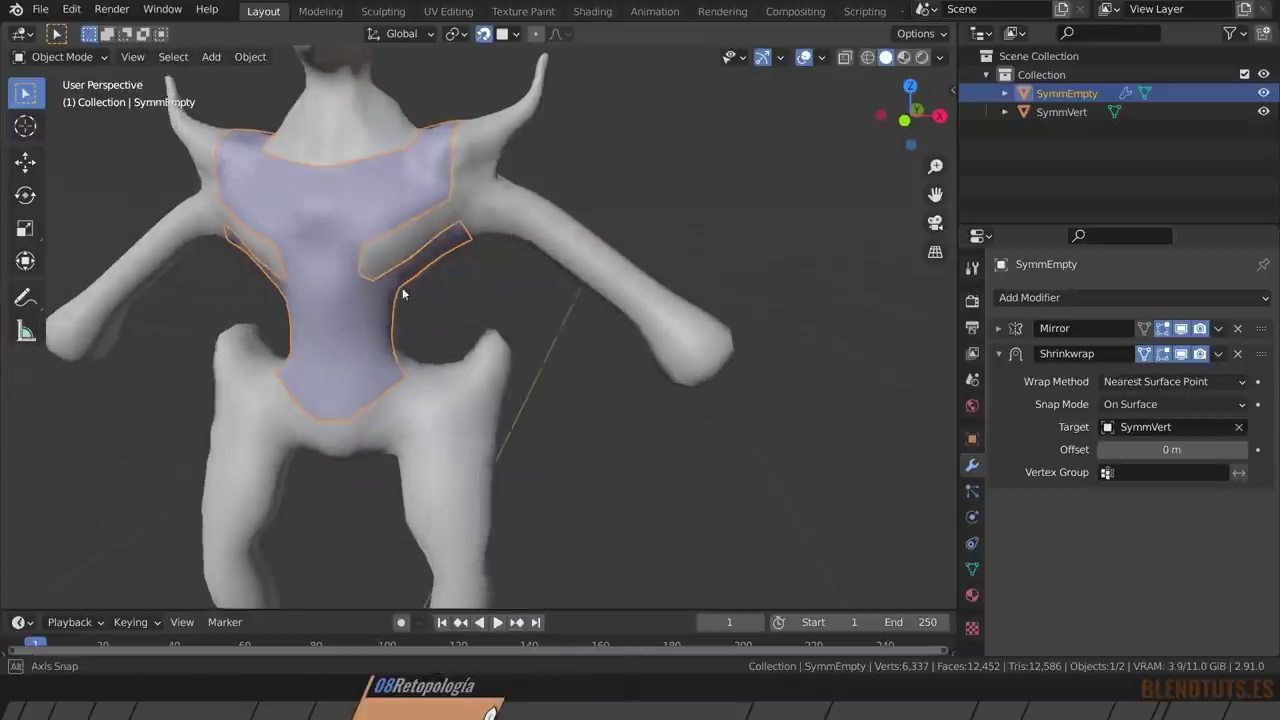
{"action": "scroll", "coordinate": [360, 250], "scroll_direction": "up", "scroll_amount": 3}
{"action": "scroll", "coordinate": [332, 221], "scroll_direction": "up", "scroll_amount": 2}
{"action": "left_click", "coordinate": [313, 290]}
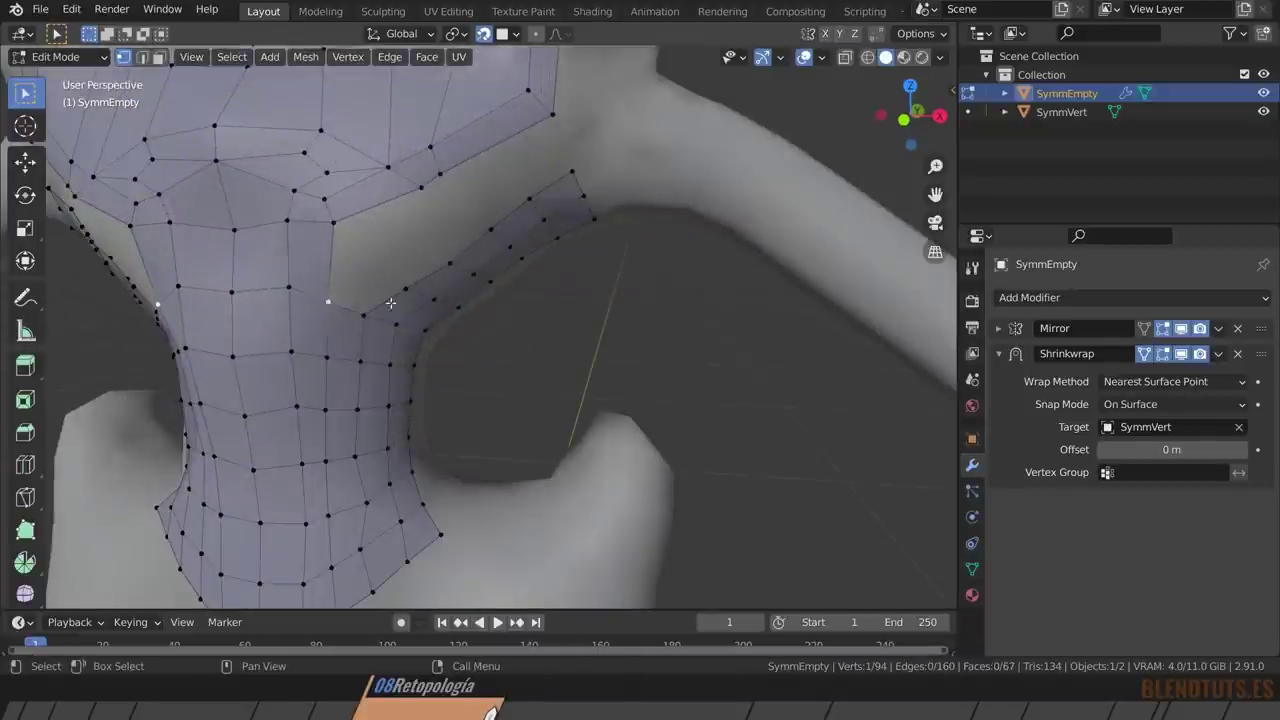
{"action": "key", "text": "e"}
{"action": "left_click", "coordinate": [444, 268]}
{"action": "key", "text": "g"}
{"action": "left_click", "coordinate": [346, 290]}
Fill the shoulder gap with new faces, place a final vertex, and return to Object Mode.
{"action": "key", "text": "f"}
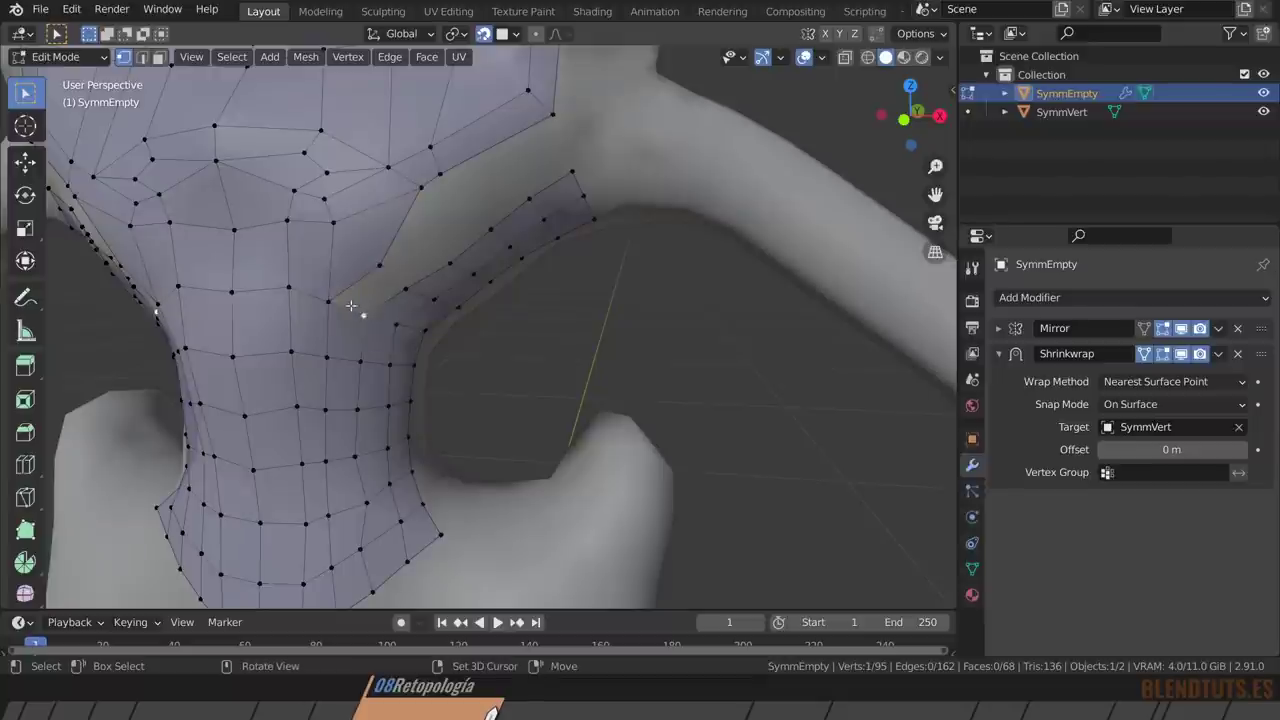
{"action": "key", "text": "f"}
{"action": "key", "text": "f"}
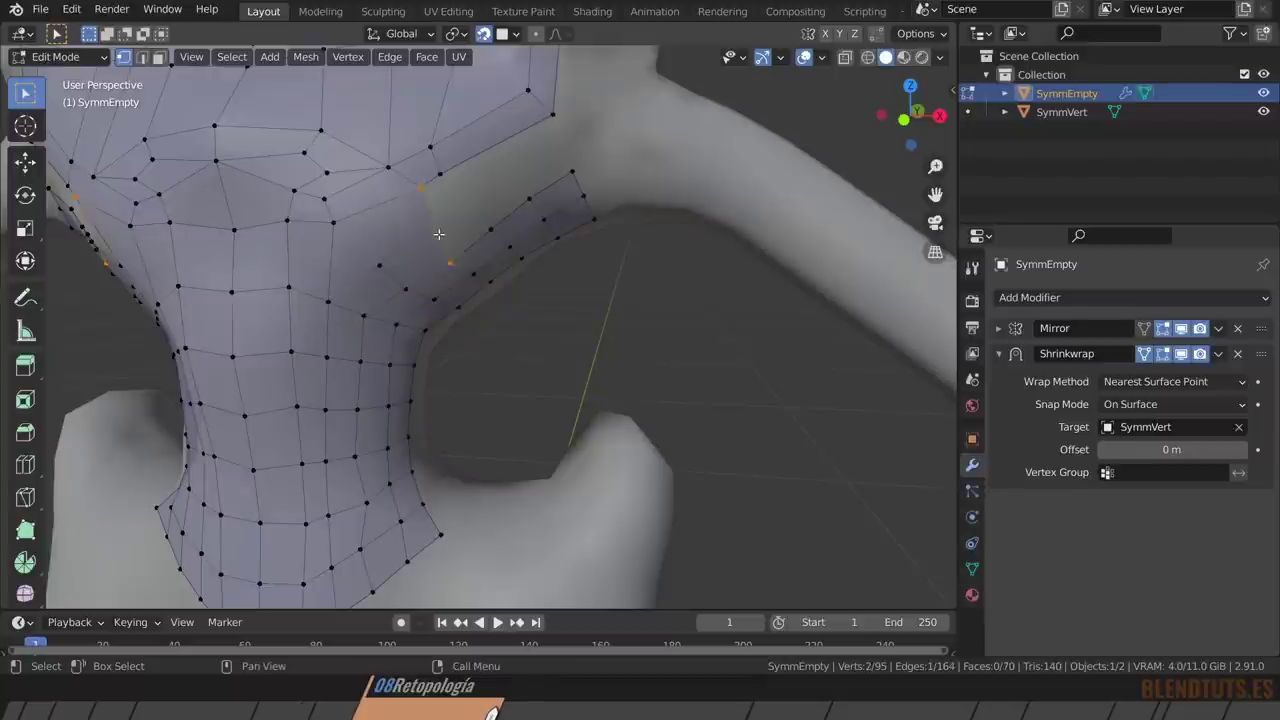
{"action": "key", "text": "f"}
{"action": "middle_click_drag", "start_coordinate": [570, 179], "coordinate": [553, 163]}
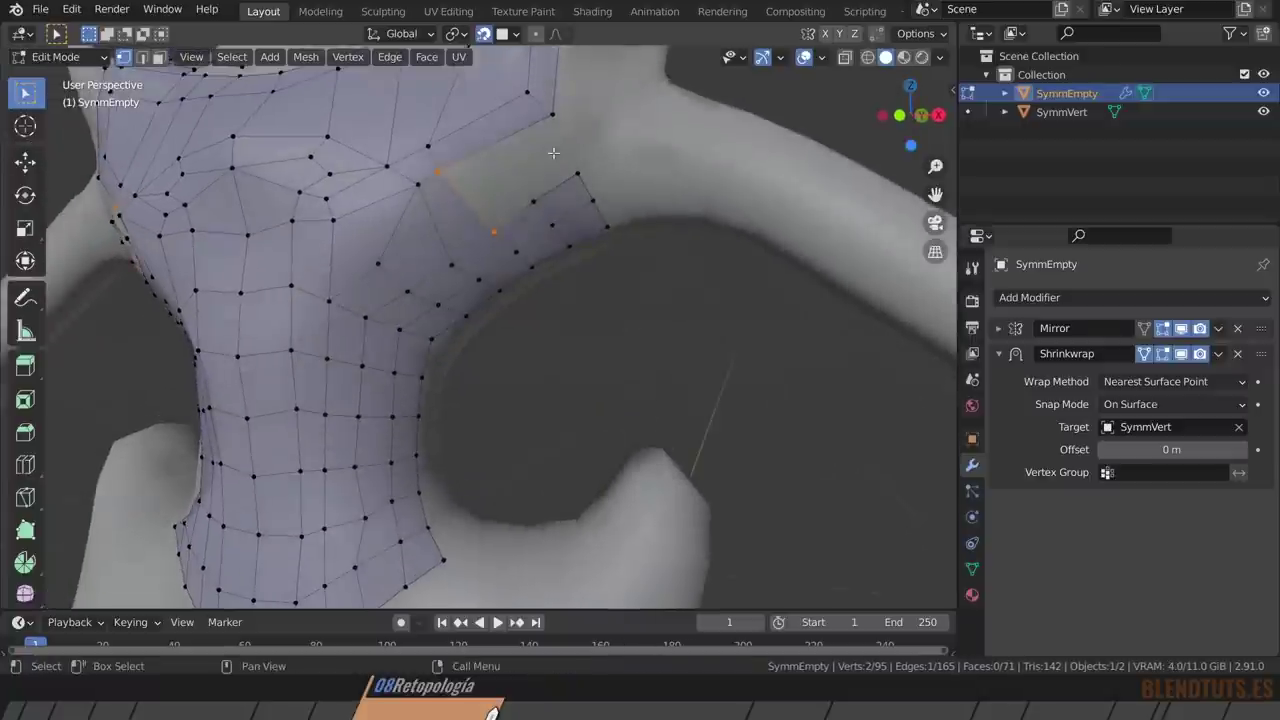
{"action": "key", "text": "f"}
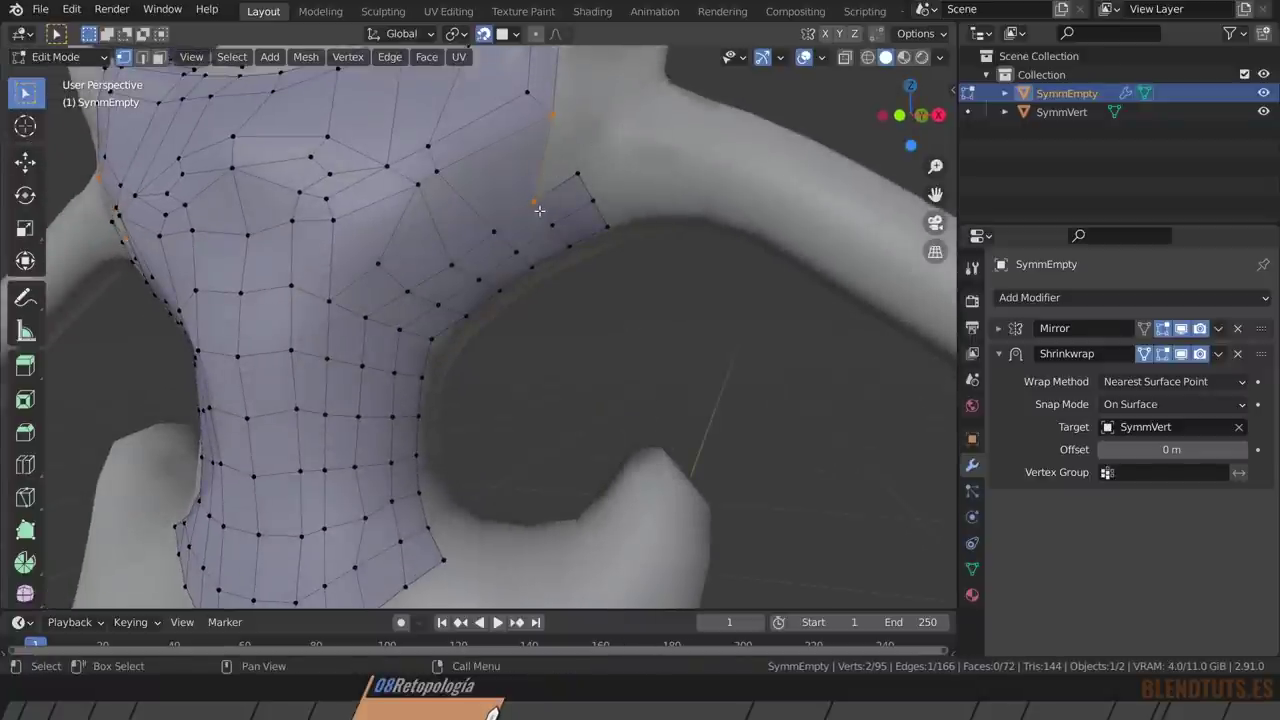
{"action": "key", "text": "f"}
{"action": "left_click", "coordinate": [549, 141]}
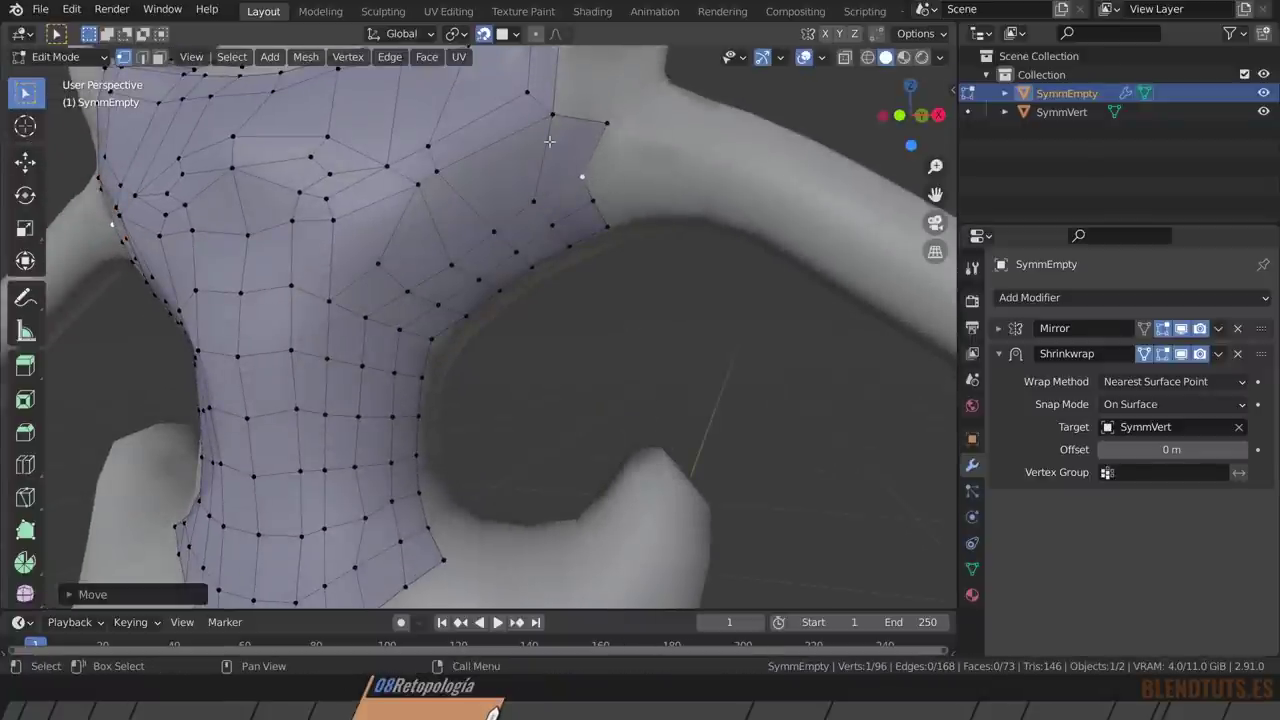
{"action": "scroll", "coordinate": [549, 141], "scroll_direction": "down", "scroll_amount": 4}
{"action": "scroll", "coordinate": [480, 300], "scroll_direction": "down", "scroll_amount": 3}
{"action": "key", "text": "Tab"}
Delete the SymmEmpty retopology object so only the SymmVert sculpt remains.
{"action": "scroll", "coordinate": [489, 327], "scroll_direction": "up", "scroll_amount": 1}
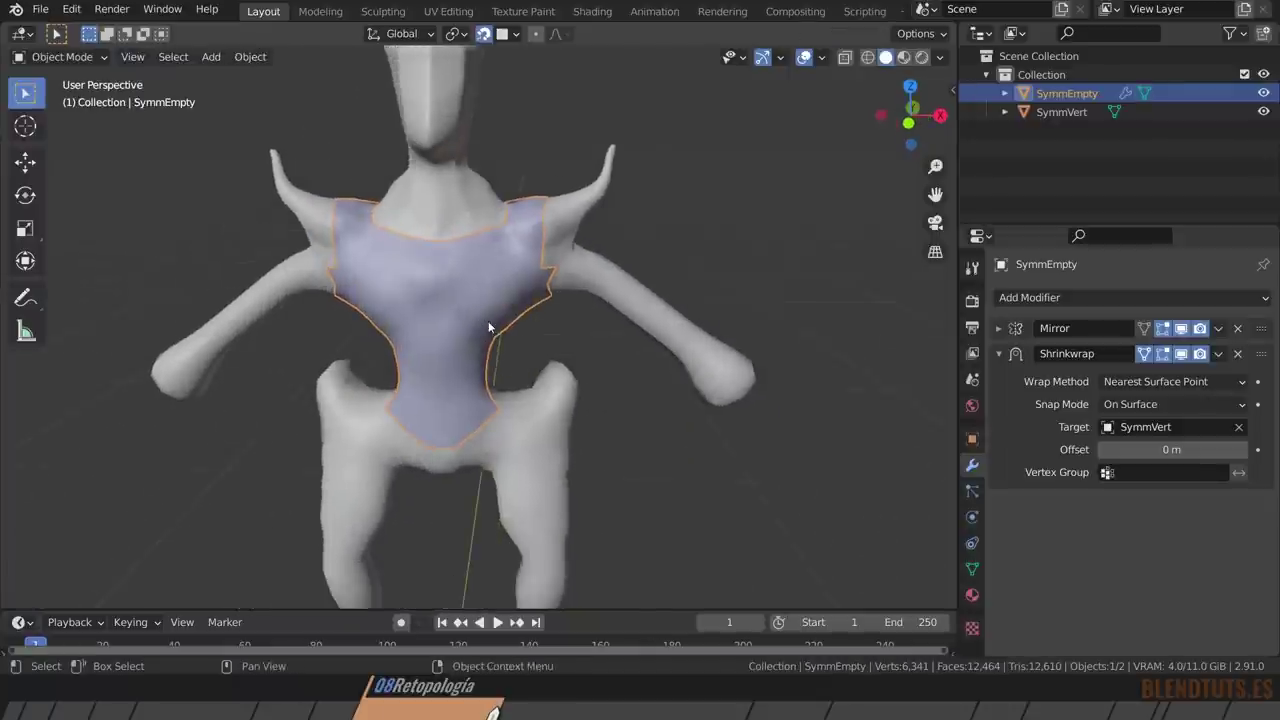
{"action": "mouse_move", "coordinate": [489, 327]}
{"action": "middle_mouse_down"}
{"action": "mouse_move", "coordinate": [445, 385]}
{"action": "mouse_move", "coordinate": [505, 366]}
{"action": "mouse_move", "coordinate": [517, 335]}
{"action": "mouse_move", "coordinate": [511, 363]}
{"action": "mouse_move", "coordinate": [471, 358]}
{"action": "middle_mouse_up"}
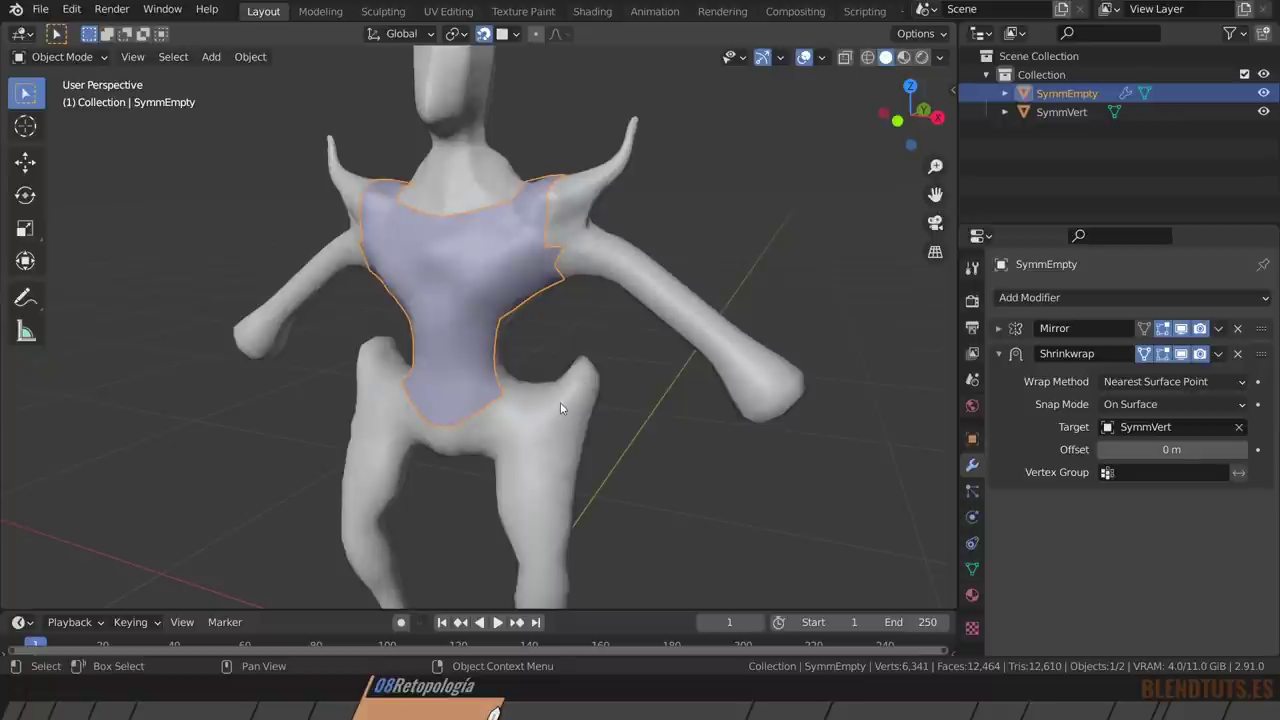
{"action": "mouse_move", "coordinate": [560, 401]}
{"action": "middle_mouse_down"}
{"action": "mouse_move", "coordinate": [572, 387]}
{"action": "mouse_move", "coordinate": [489, 374]}
{"action": "middle_mouse_up"}
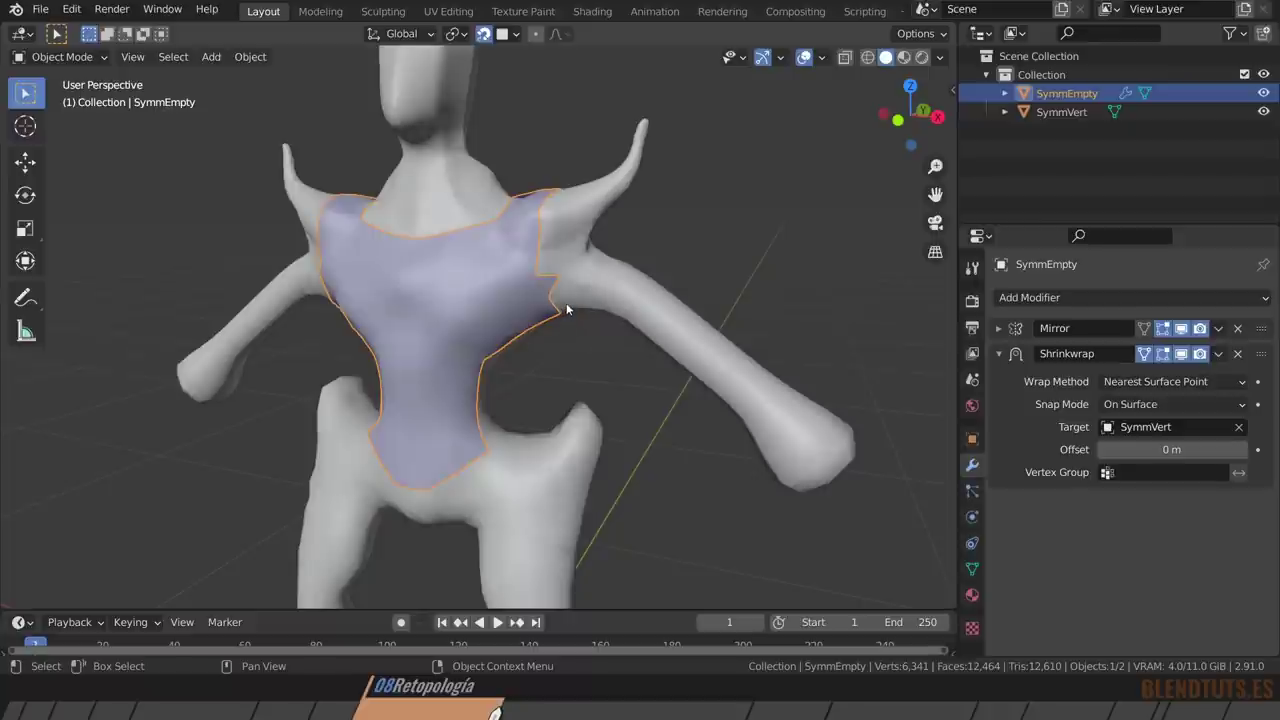
{"action": "key", "text": "x"}
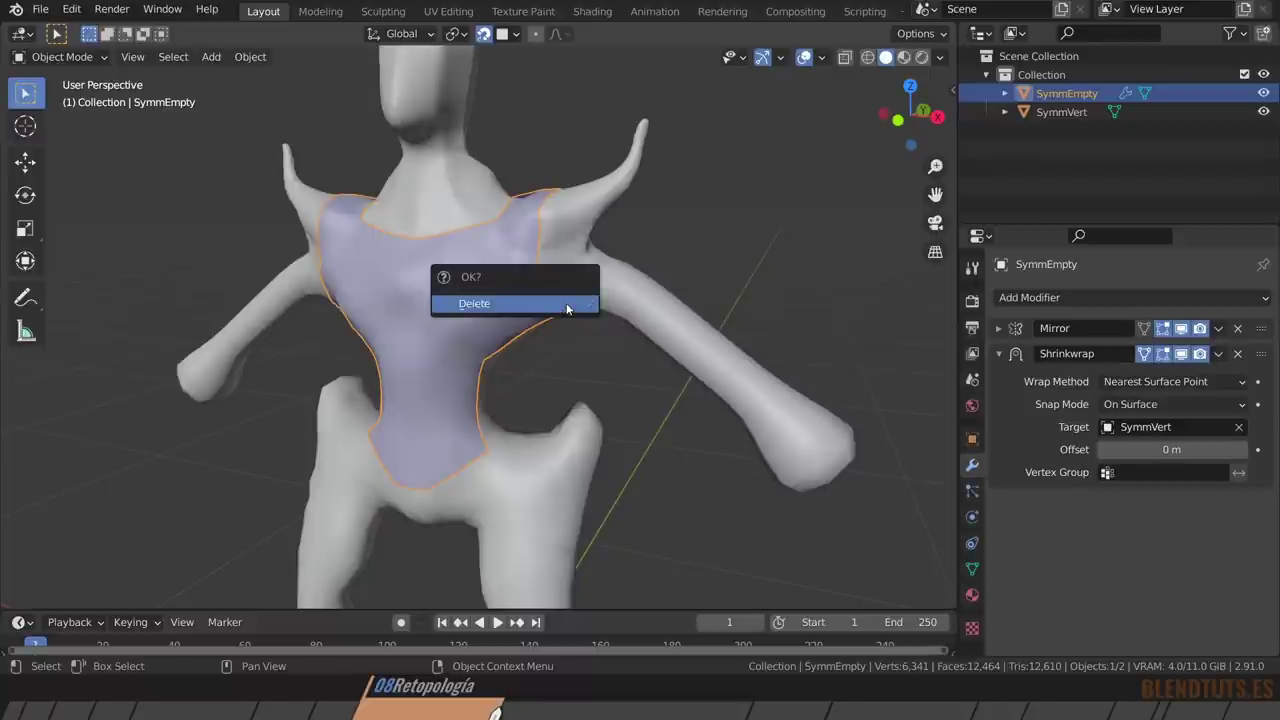
{"action": "left_click", "coordinate": [502, 303]}
Delete the SymmVert sculpt so the scene is empty, then bring up the Add menu.
{"action": "left_click", "coordinate": [575, 238]}
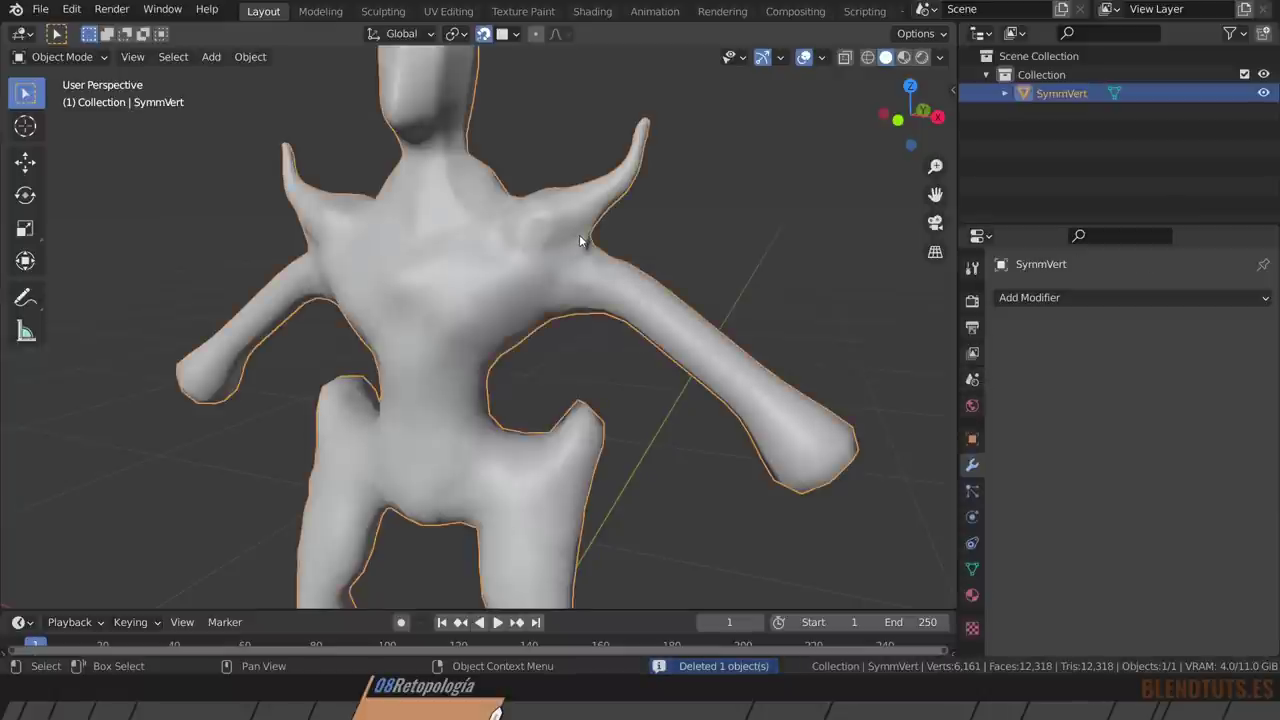
{"action": "key", "text": "Delete"}
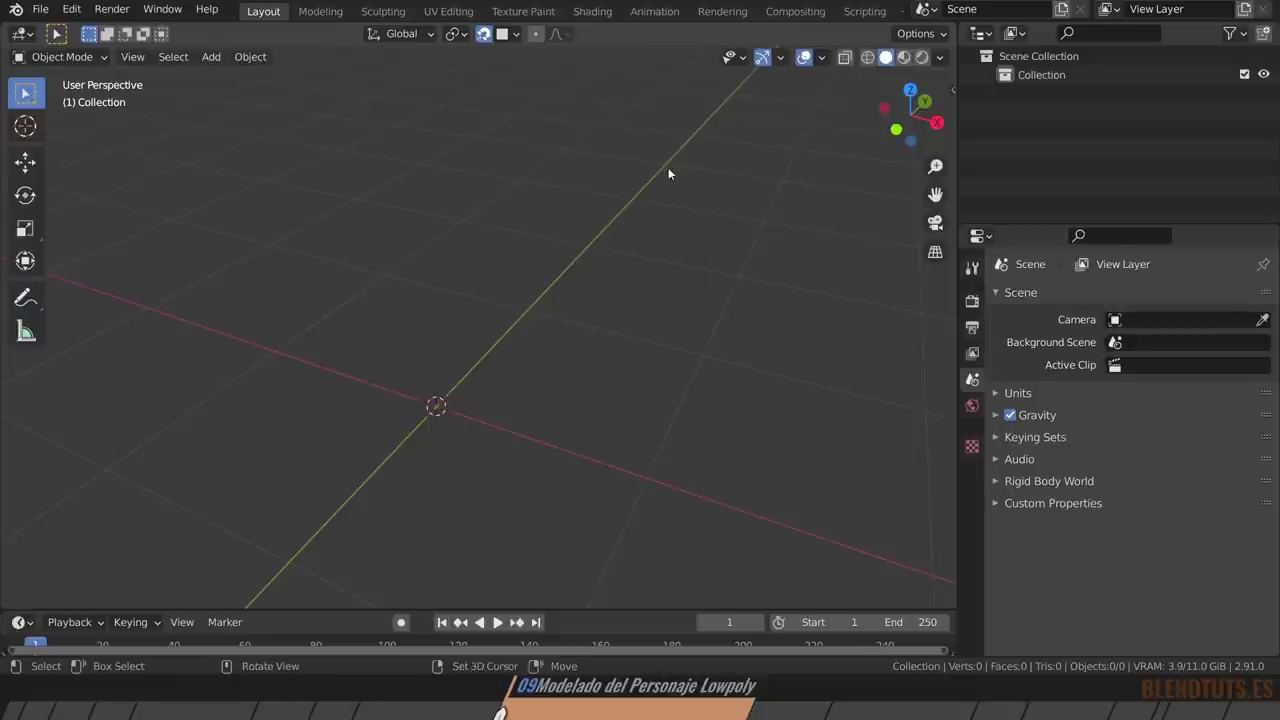
{"action": "key", "text": "shift+a"}
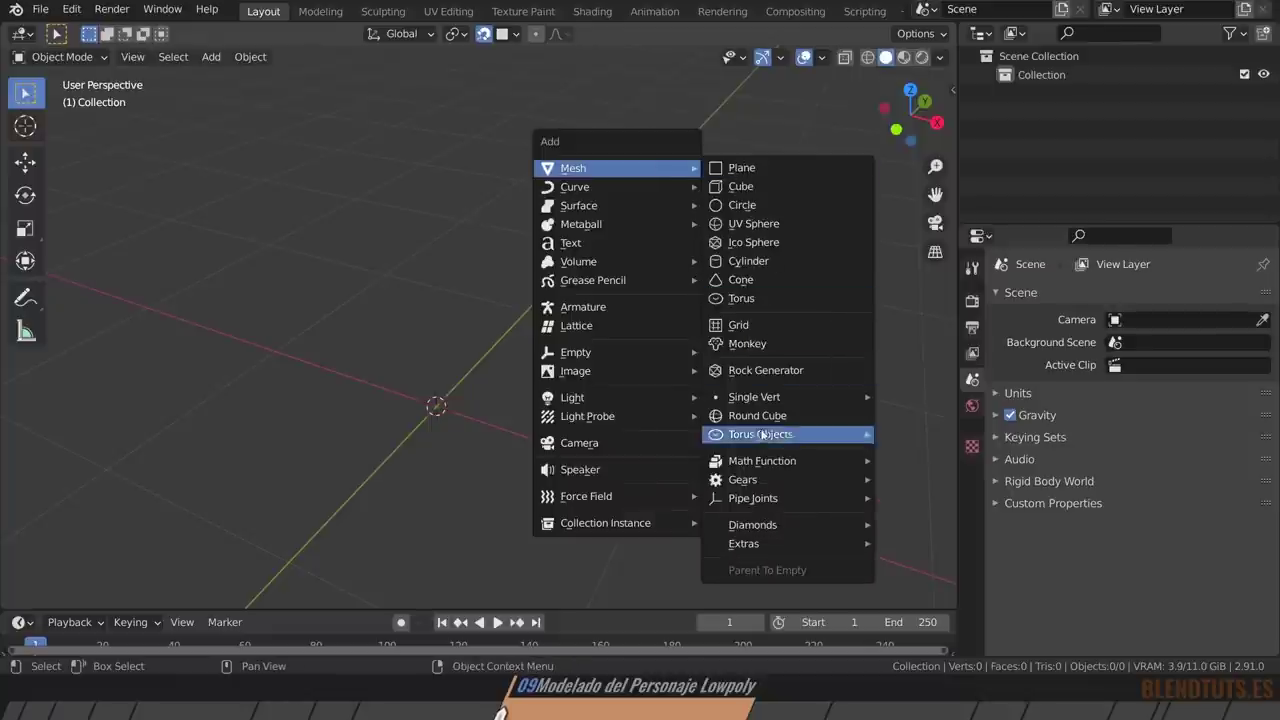
{"action": "mouse_move", "coordinate": [754, 397]}
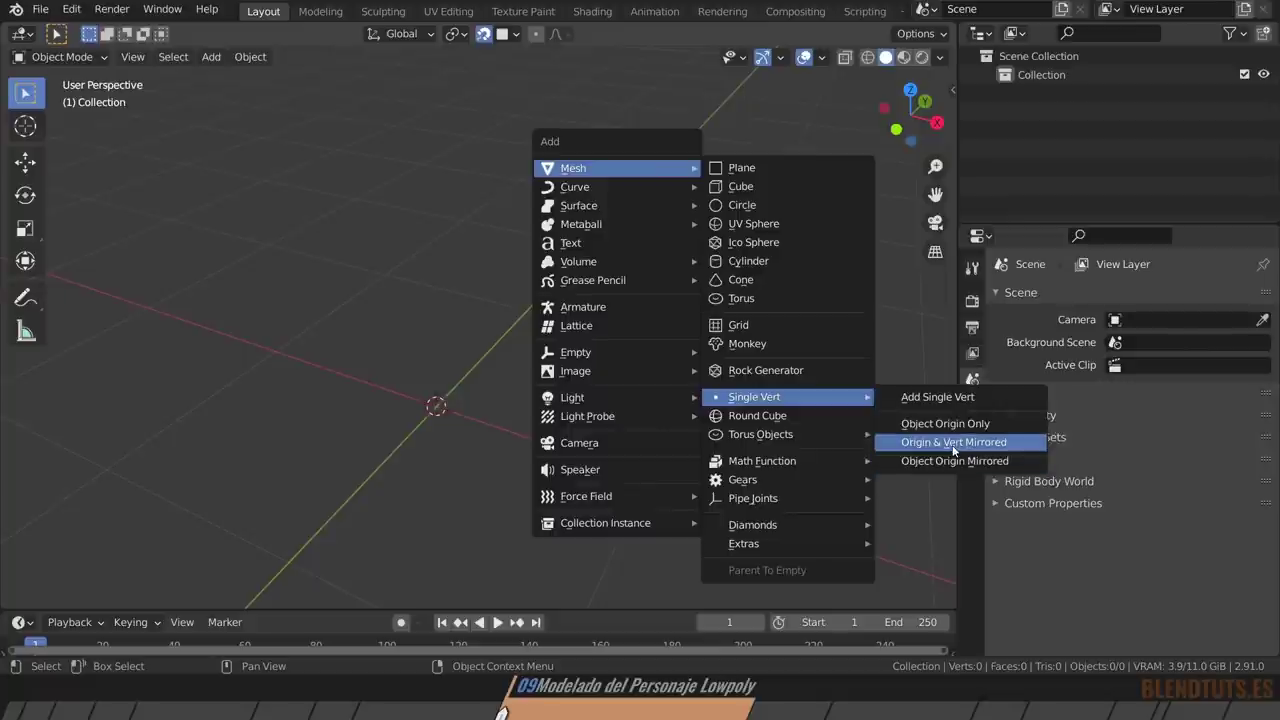
Add an Origin & Vert Mirrored single vertex and raise it along Z.
{"action": "left_click", "coordinate": [945, 443]}
{"action": "mouse_move", "coordinate": [557, 430]}
{"action": "middle_mouse_down"}
{"action": "mouse_move", "coordinate": [451, 394]}
{"action": "mouse_move", "coordinate": [449, 414]}
{"action": "middle_mouse_up"}
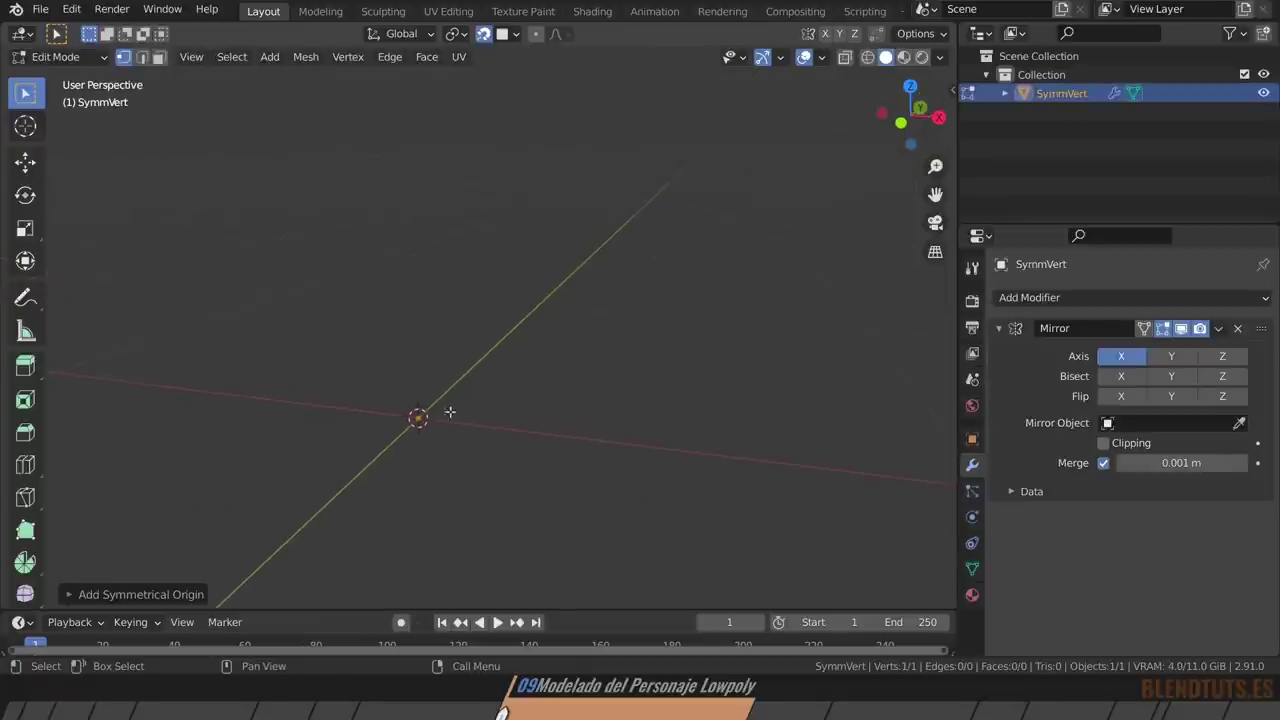
{"action": "key", "text": "g"}
{"action": "key", "text": "z"}
{"action": "left_click", "coordinate": [503, 332]}
{"action": "mouse_move", "coordinate": [503, 332]}
{"action": "middle_mouse_down"}
{"action": "mouse_move", "coordinate": [577, 343]}
{"action": "mouse_move", "coordinate": [543, 343]}
{"action": "middle_mouse_up"}
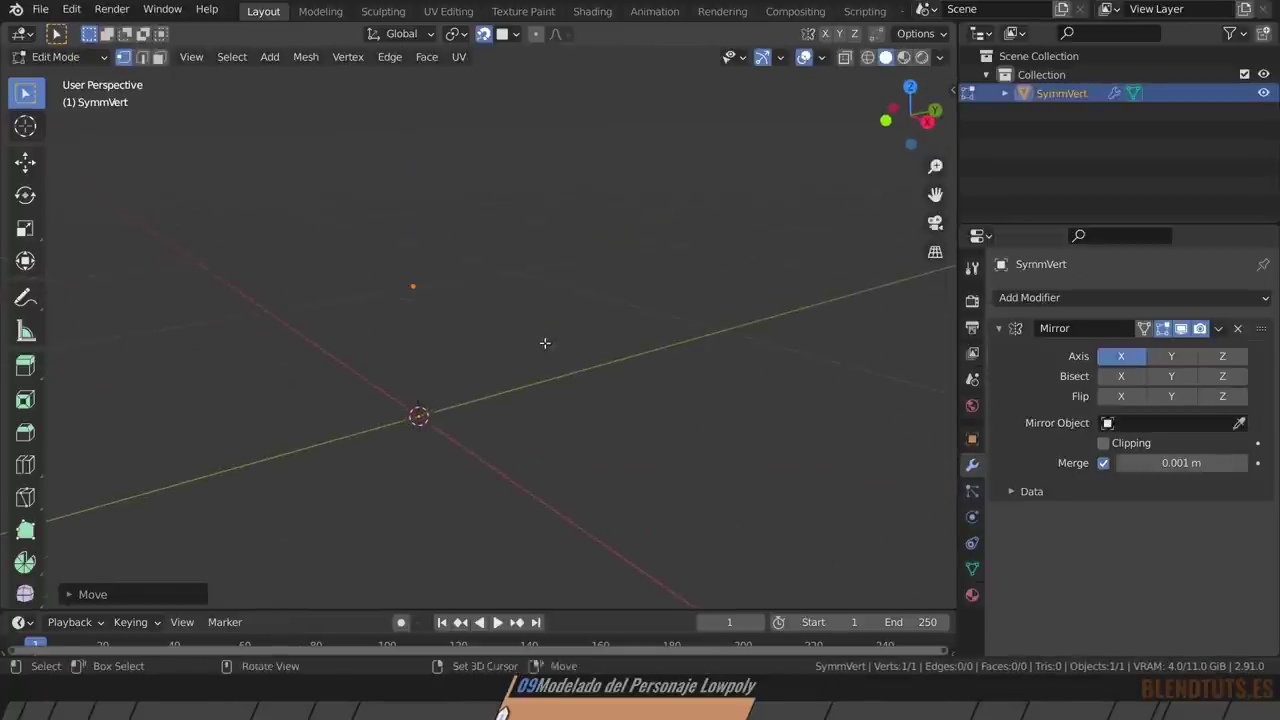
Create a second vertex joined by an edge and enable Clipping on the Mirror modifier.
{"action": "key", "text": "g"}
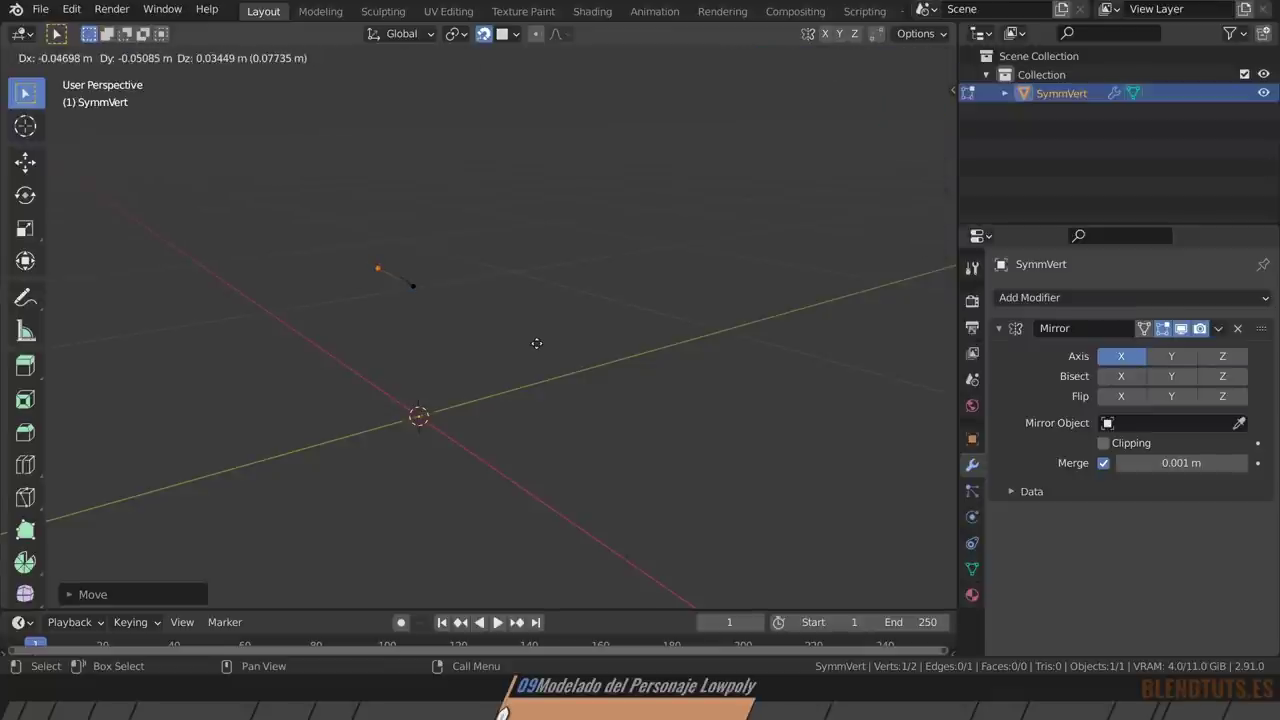
{"action": "left_click", "coordinate": [1103, 442]}
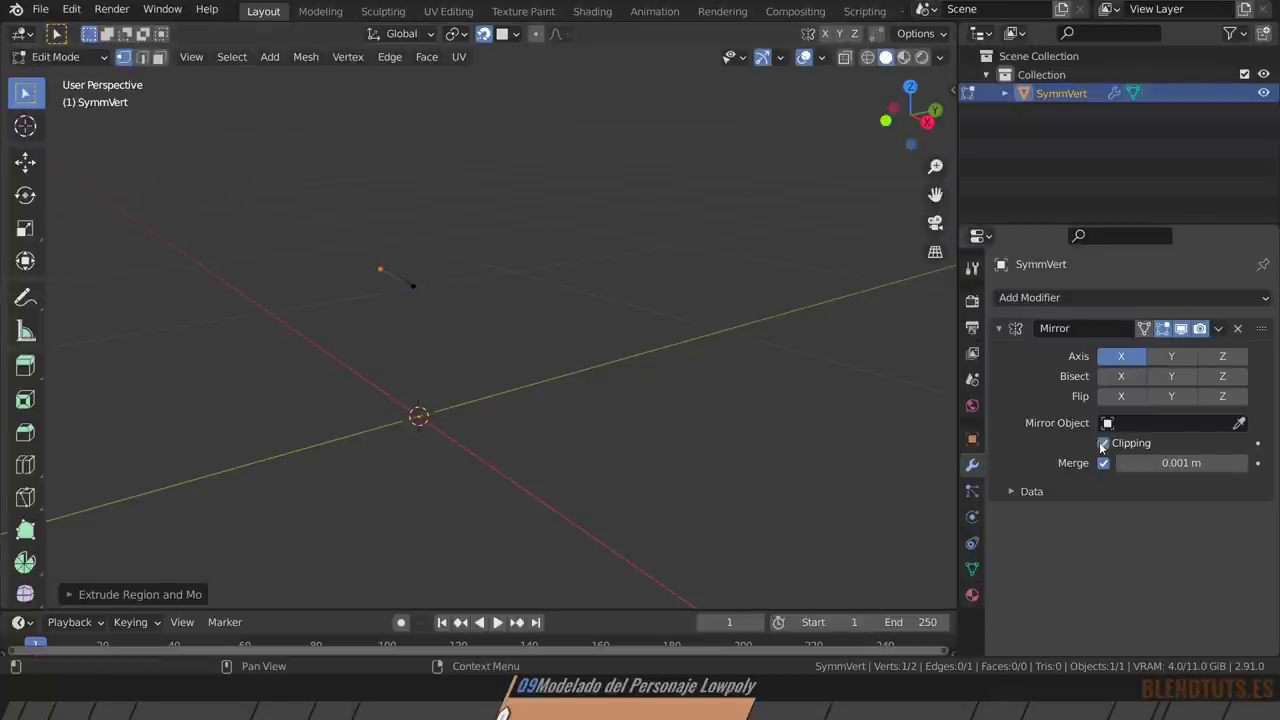
{"action": "middle_click_drag", "start_coordinate": [620, 360], "coordinate": [476, 294]}
{"action": "key", "text": "g"}
{"action": "left_click", "coordinate": [476, 294]}
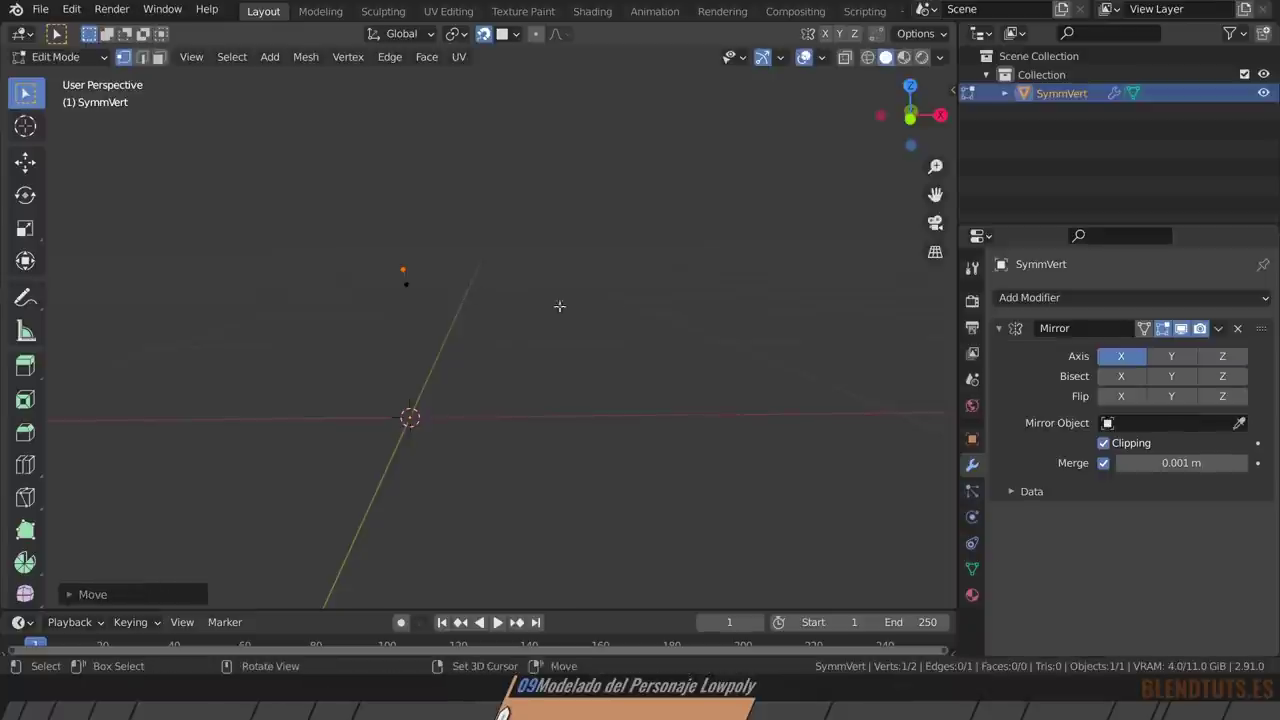
{"action": "mouse_move", "coordinate": [560, 306]}
{"action": "middle_mouse_down"}
{"action": "mouse_move", "coordinate": [477, 306]}
{"action": "mouse_move", "coordinate": [501, 321]}
{"action": "middle_mouse_up"}
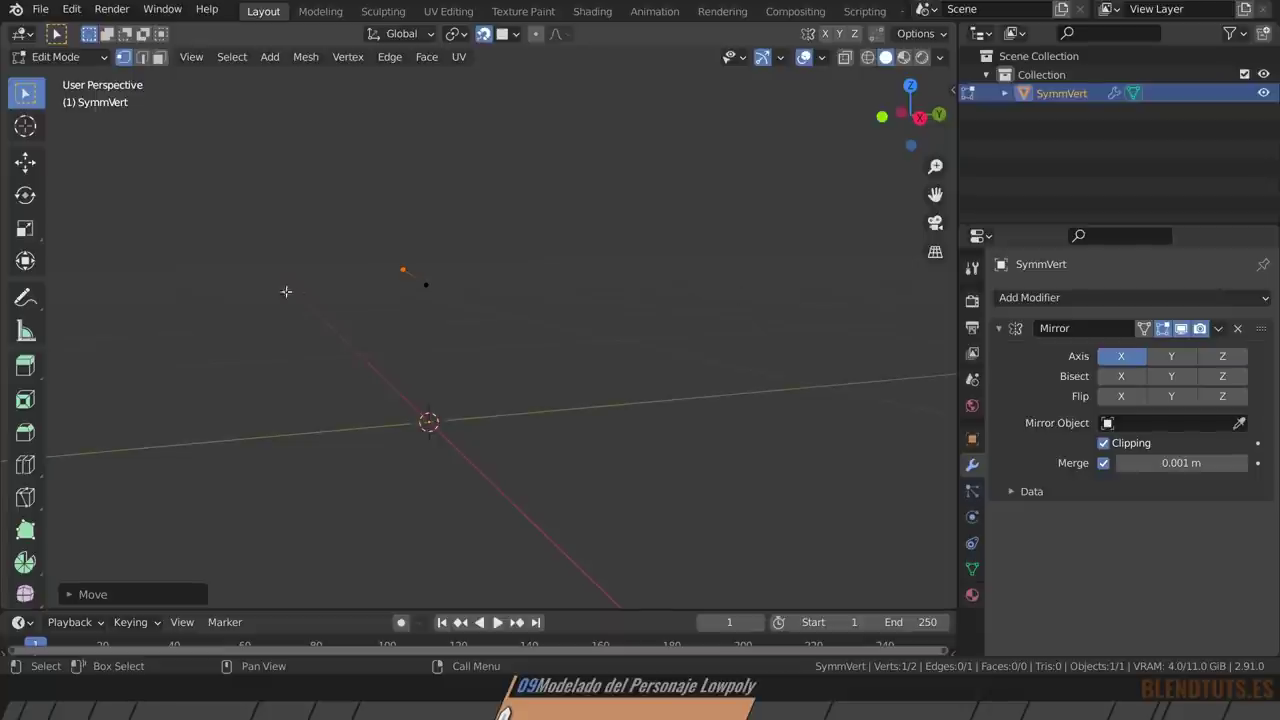
In Right Ortho view, reposition both vertices and extrude two more vertices upward.
{"action": "key", "text": "KP_3"}
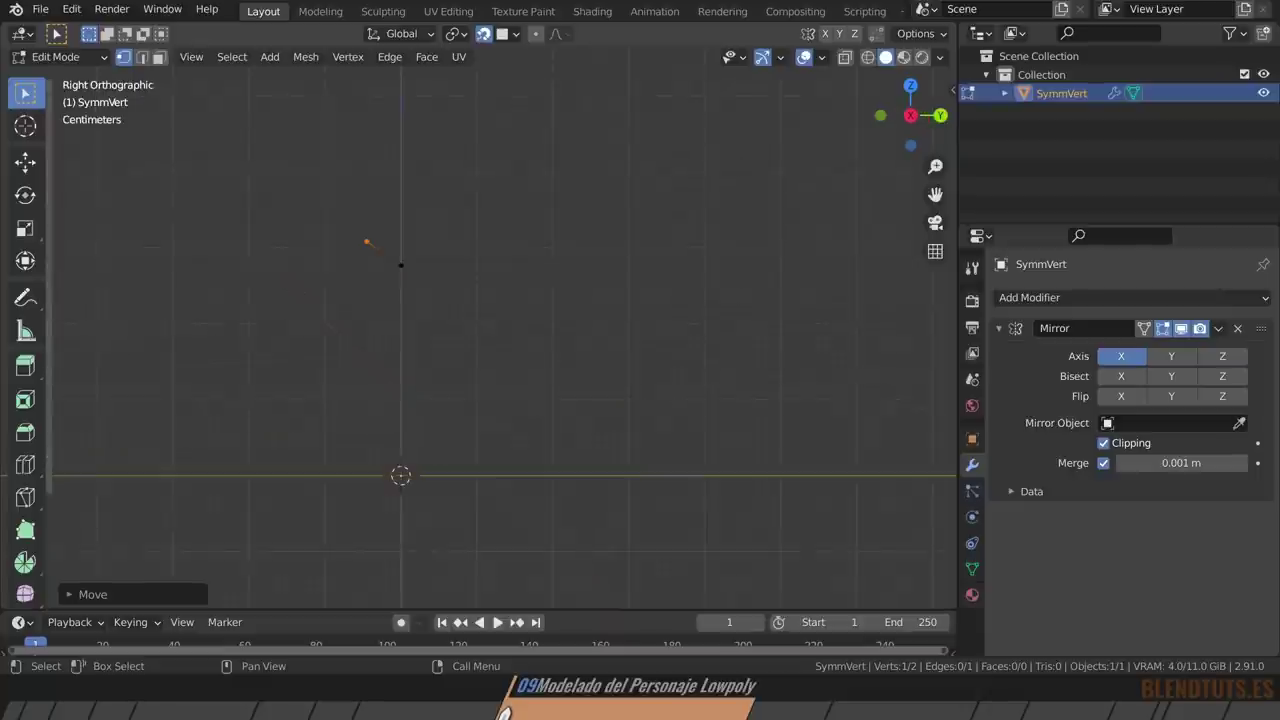
{"action": "key", "text": "alt+space"}
{"action": "left_click", "coordinate": [440, 277]}
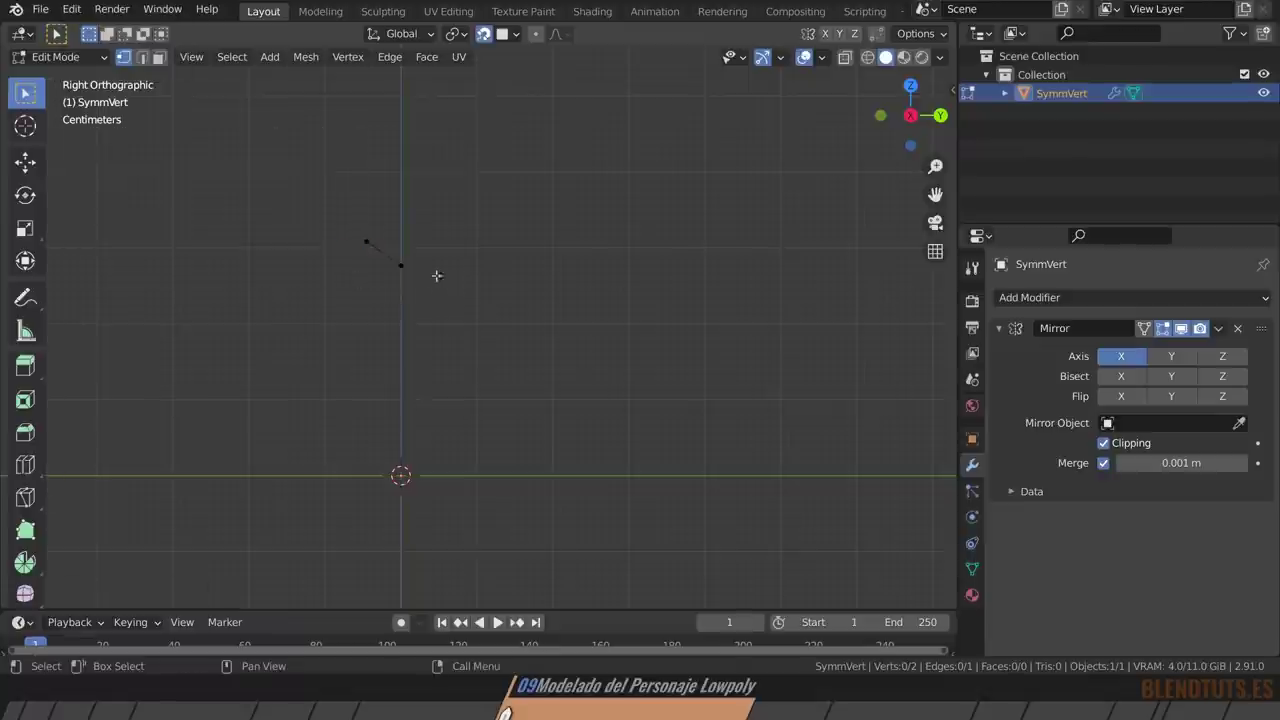
{"action": "middle_click_drag", "start_coordinate": [434, 274], "coordinate": [402, 319], "text": "shift"}
{"action": "key", "text": "g"}
{"action": "left_click", "coordinate": [388, 402]}
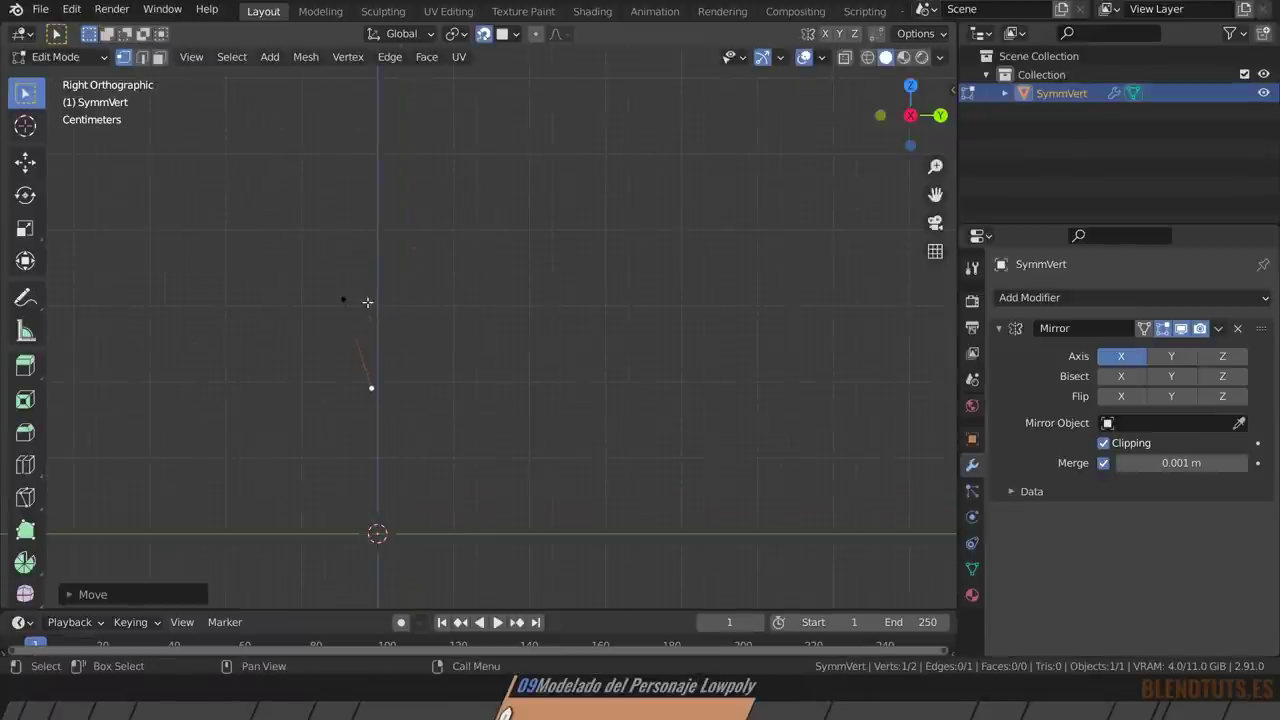
{"action": "left_click", "coordinate": [360, 300]}
{"action": "key", "text": "g"}
{"action": "left_click", "coordinate": [357, 391]}
{"action": "key", "text": "e"}
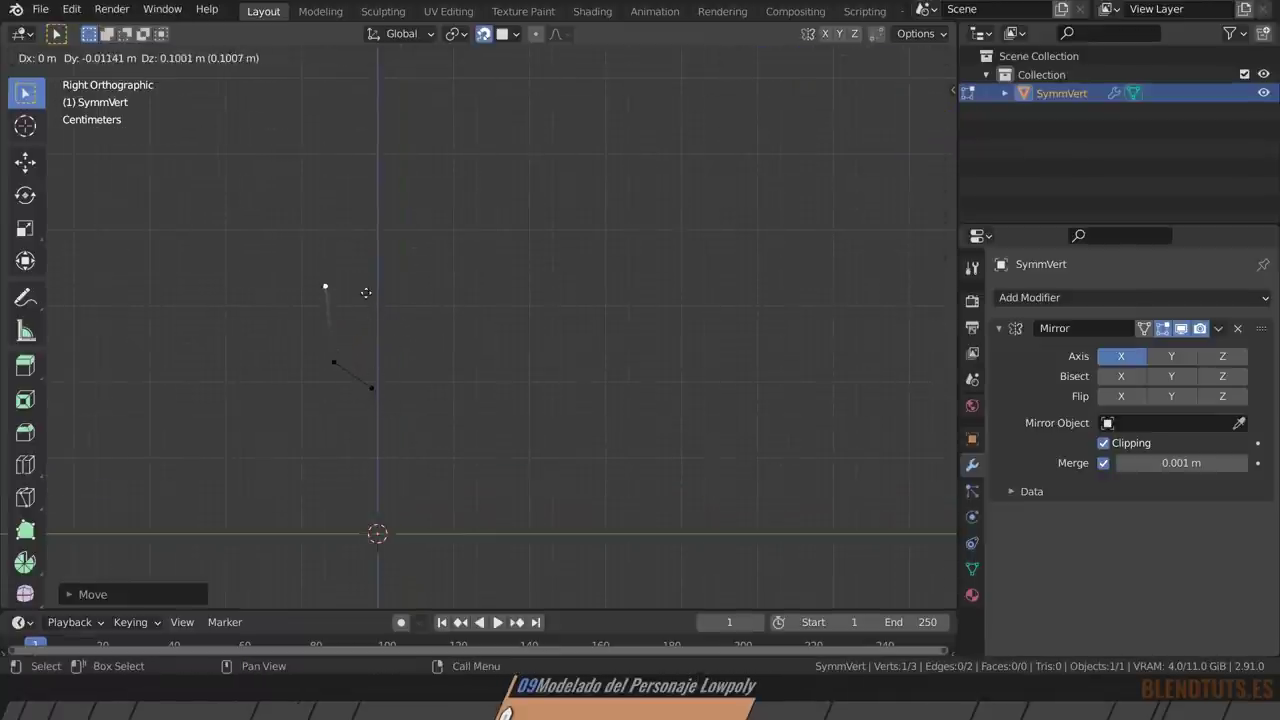
{"action": "left_click", "coordinate": [358, 307]}
{"action": "key", "text": "e"}
{"action": "left_click", "coordinate": [371, 229]}
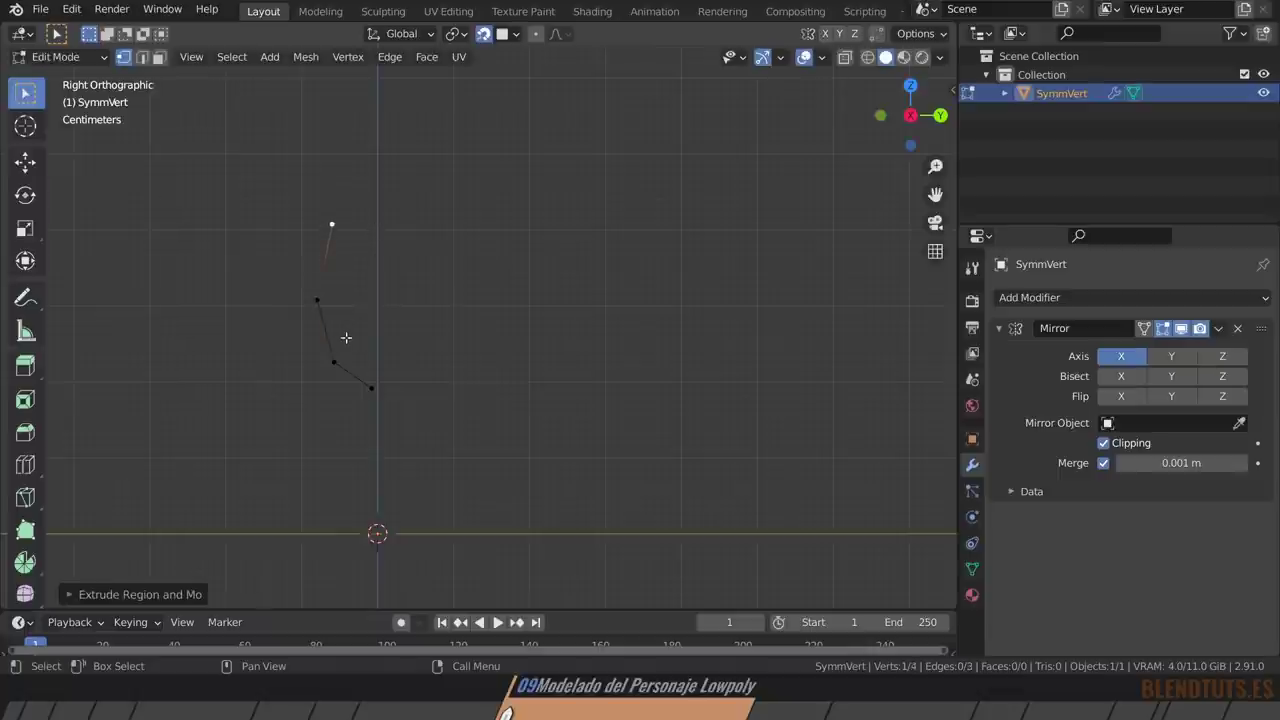
Replace the vertices with a small cube scaled down and raised above the origin on Z.
{"action": "key", "text": "x"}
{"action": "left_click", "coordinate": [400, 308]}
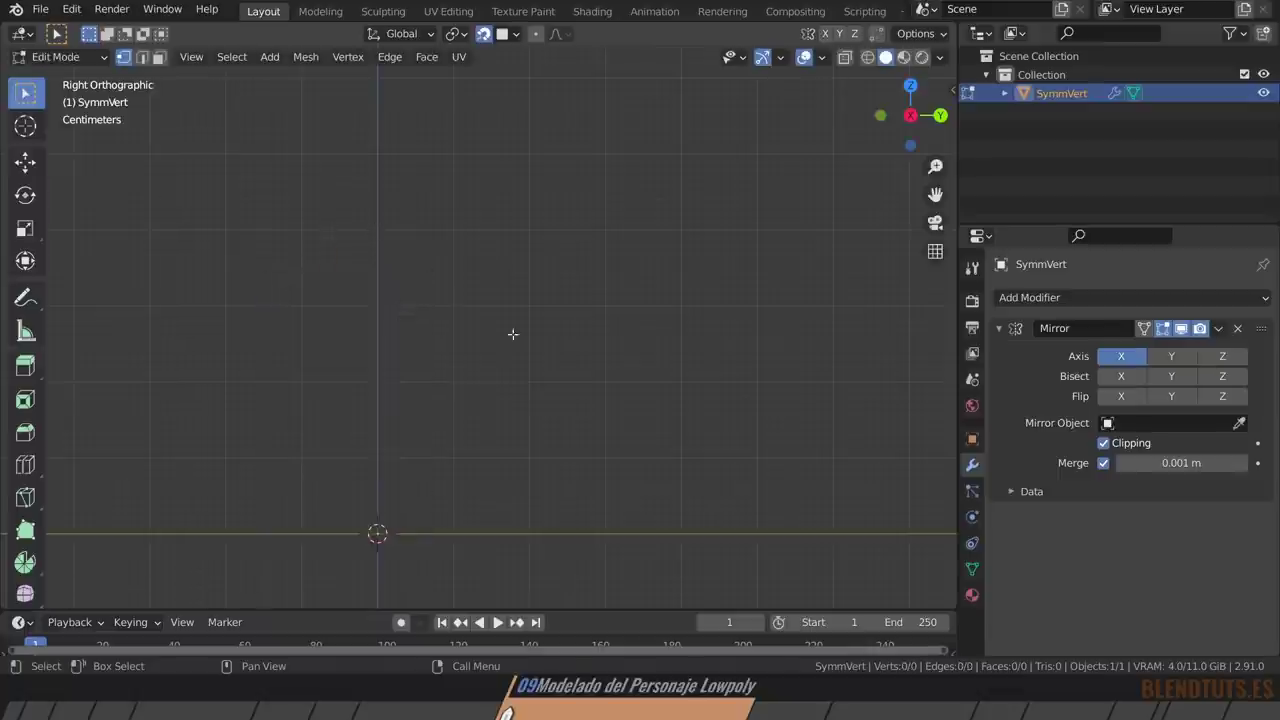
{"action": "key", "text": "shift+a"}
{"action": "left_click", "coordinate": [495, 270]}
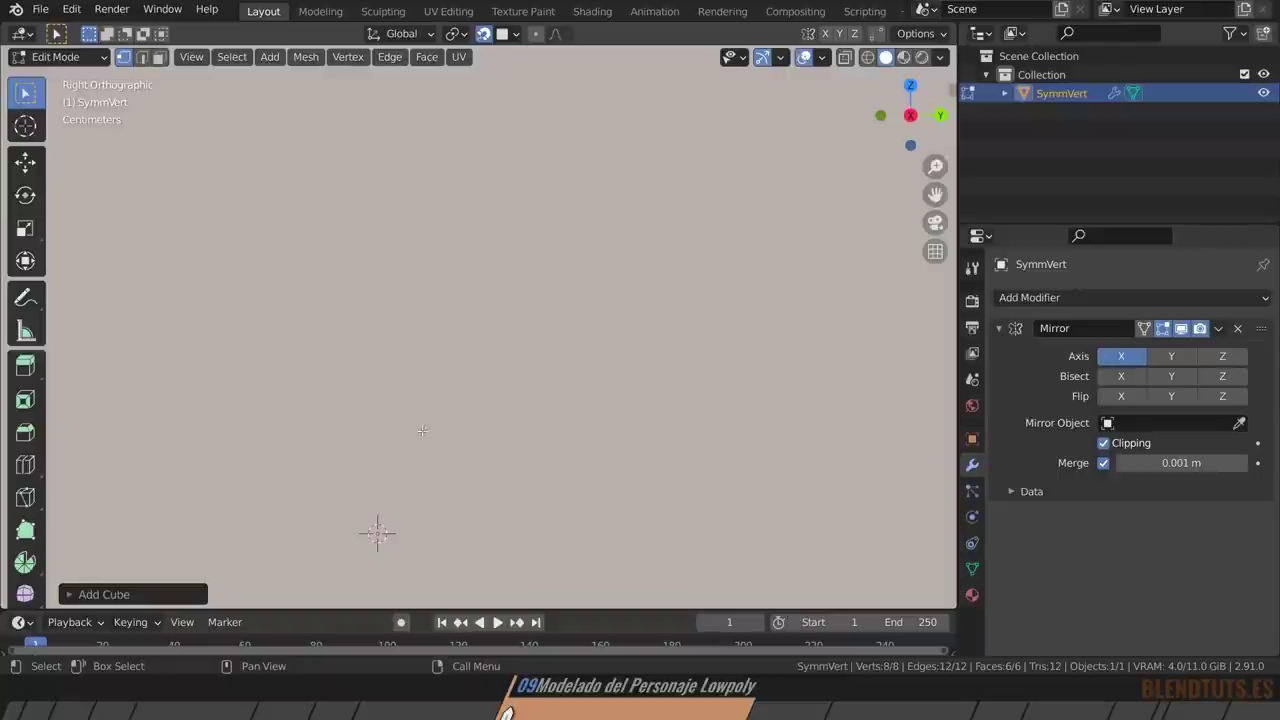
{"action": "key", "text": "s"}
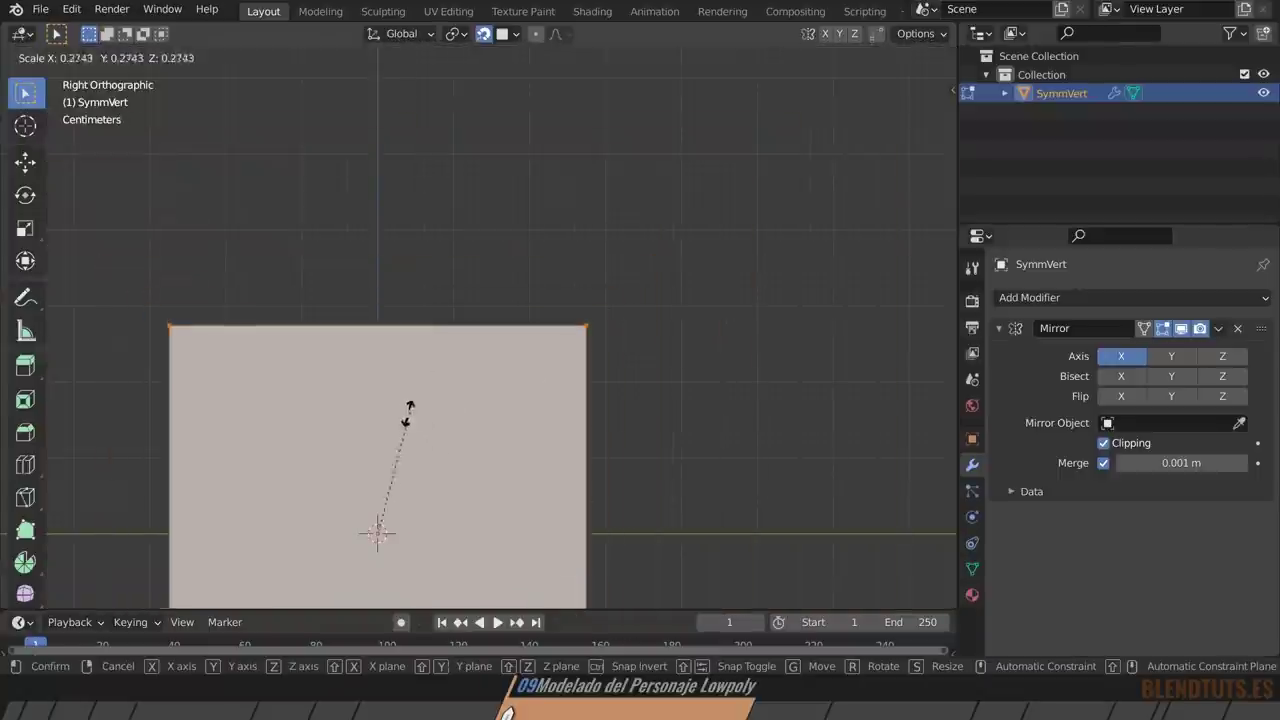
{"action": "left_click", "coordinate": [402, 425]}
{"action": "key", "text": "s"}
{"action": "left_click", "coordinate": [446, 440]}
{"action": "key", "text": "g"}
{"action": "key", "text": "z"}
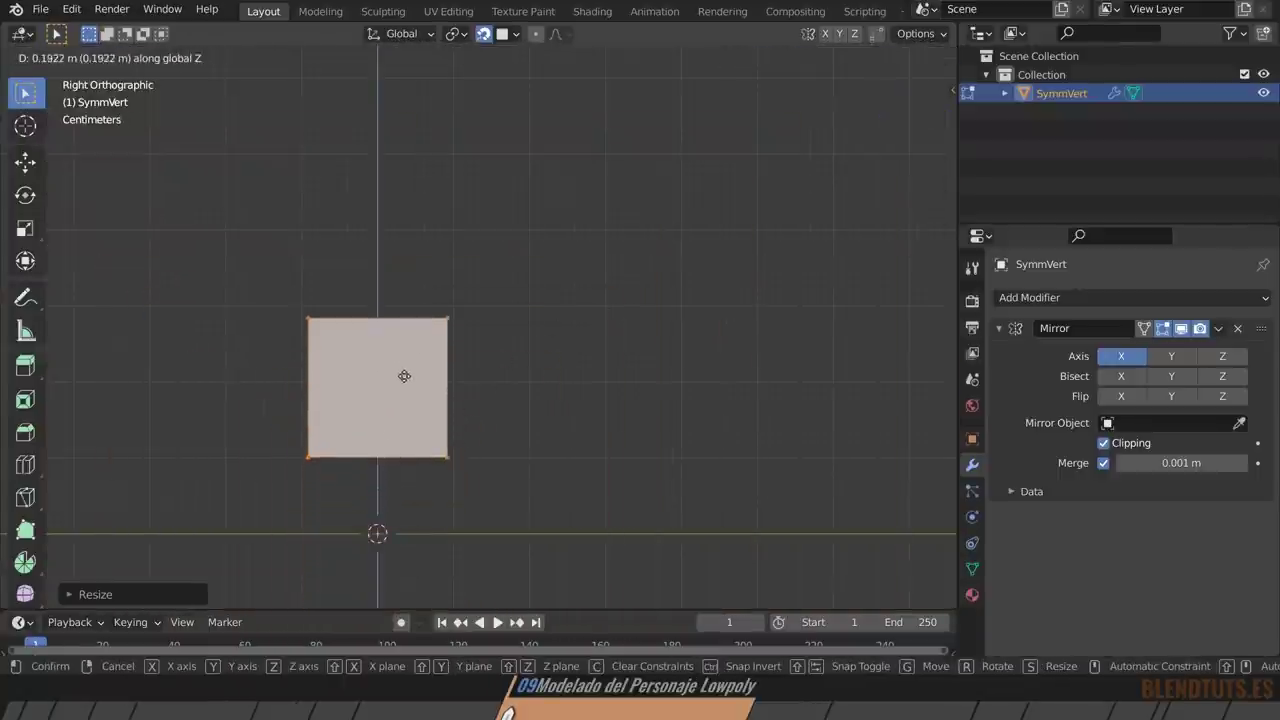
{"action": "left_click", "coordinate": [403, 374]}
{"action": "mouse_move", "coordinate": [403, 374]}
{"action": "middle_mouse_down"}
{"action": "mouse_move", "coordinate": [232, 417]}
{"action": "mouse_move", "coordinate": [377, 392]}
{"action": "mouse_move", "coordinate": [531, 343]}
{"action": "middle_mouse_up"}
Add a centred loop cut, switch to wireframe, and delete the cube's left half.
{"action": "key", "text": "ctrl+r"}
{"action": "left_click", "coordinate": [377, 392]}
{"action": "right_click", "coordinate": [377, 392]}
{"action": "key", "text": "z"}
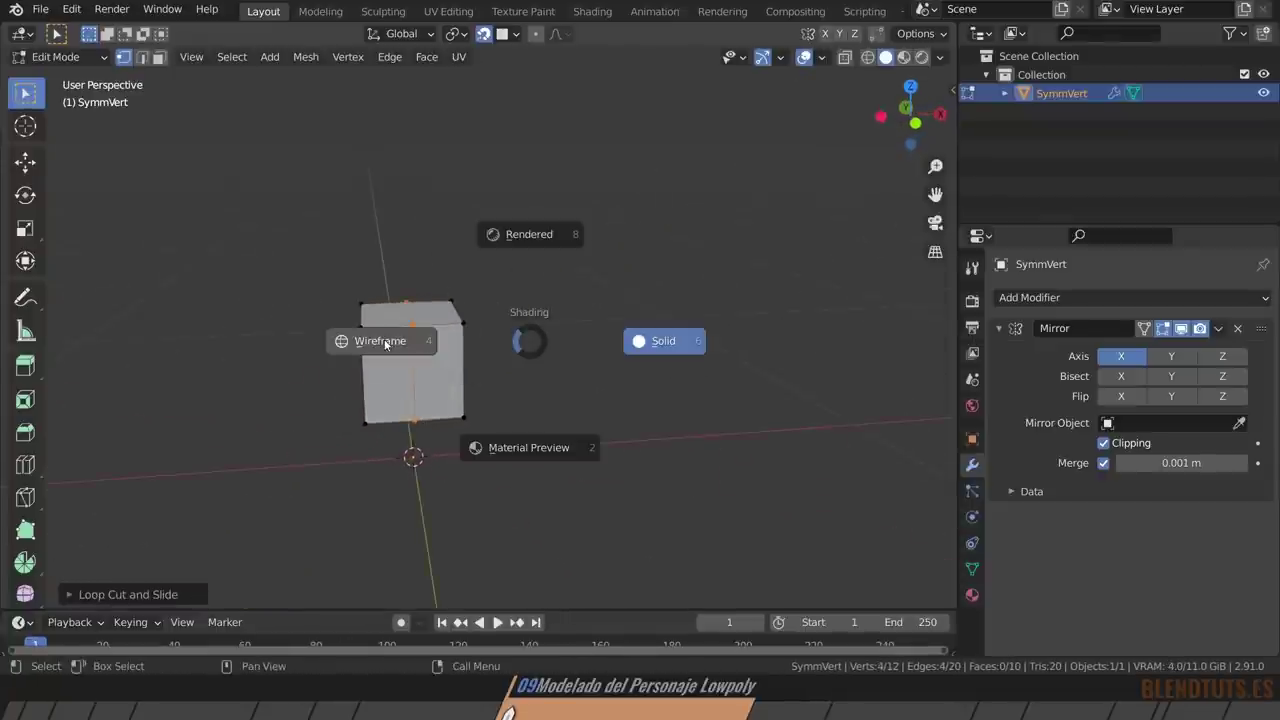
{"action": "left_click", "coordinate": [385, 344]}
{"action": "left_click_drag", "start_coordinate": [266, 240], "coordinate": [380, 490]}
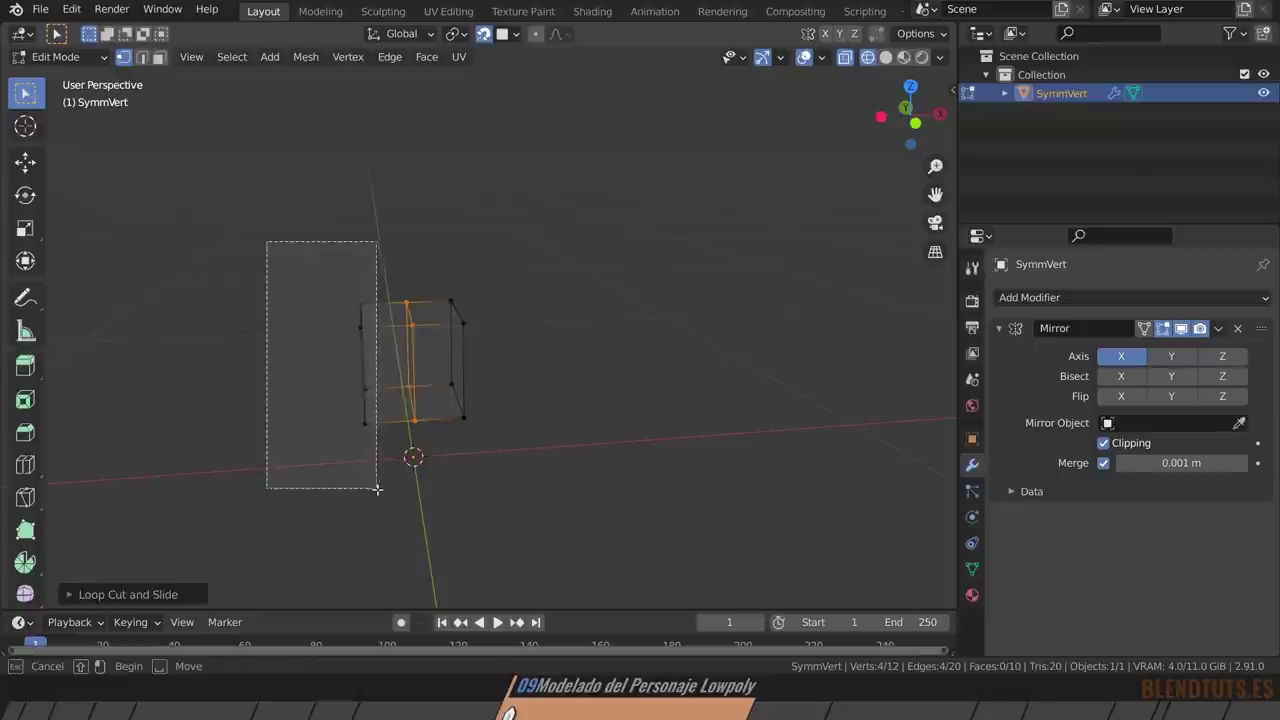
{"action": "key", "text": "x"}
{"action": "left_click", "coordinate": [570, 251]}
{"action": "mouse_move", "coordinate": [570, 251]}
{"action": "middle_mouse_down"}
{"action": "mouse_move", "coordinate": [474, 371]}
{"action": "mouse_move", "coordinate": [509, 366]}
{"action": "middle_mouse_up"}
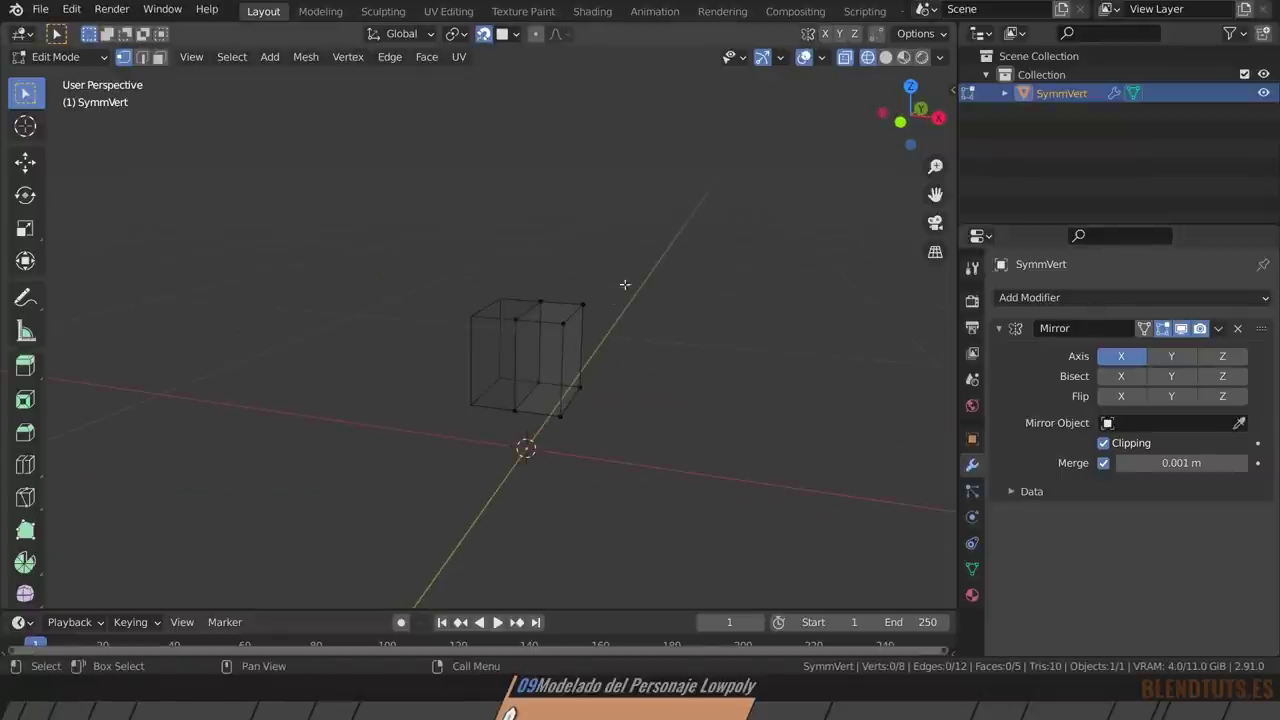
{"action": "left_click_drag", "start_coordinate": [625, 285], "coordinate": [455, 458]}
Raise the half-cube on Z, then reshape its bottom and top edges in Right Ortho view.
{"action": "key", "text": "g"}
{"action": "key", "text": "z"}
{"action": "left_click", "coordinate": [625, 419]}
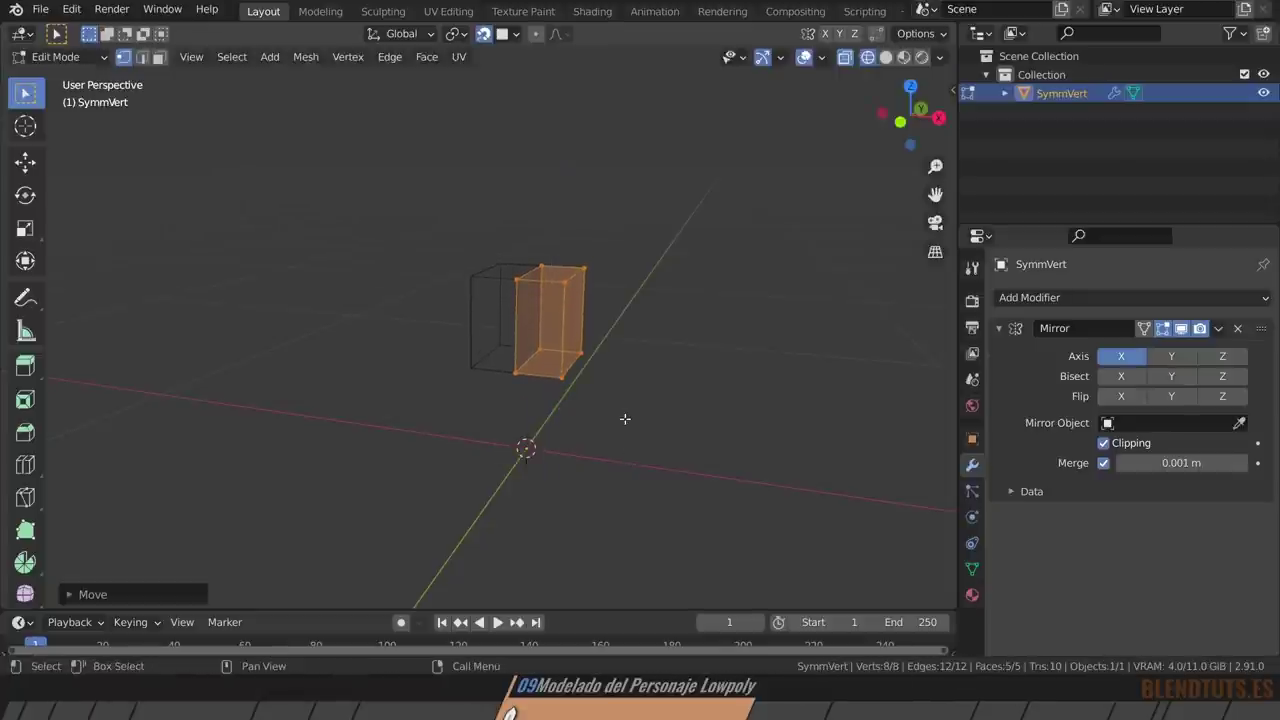
{"action": "key", "text": "KP_3"}
{"action": "left_click_drag", "start_coordinate": [750, 352], "coordinate": [400, 418]}
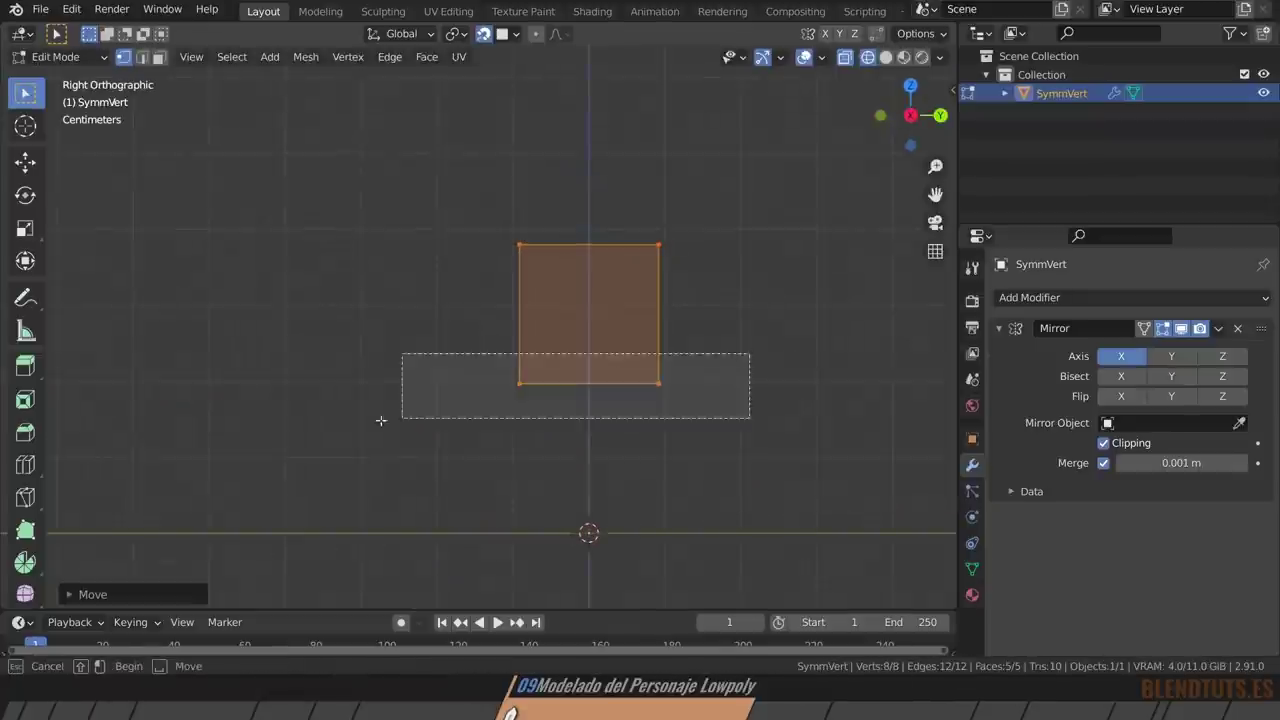
{"action": "key", "text": "g"}
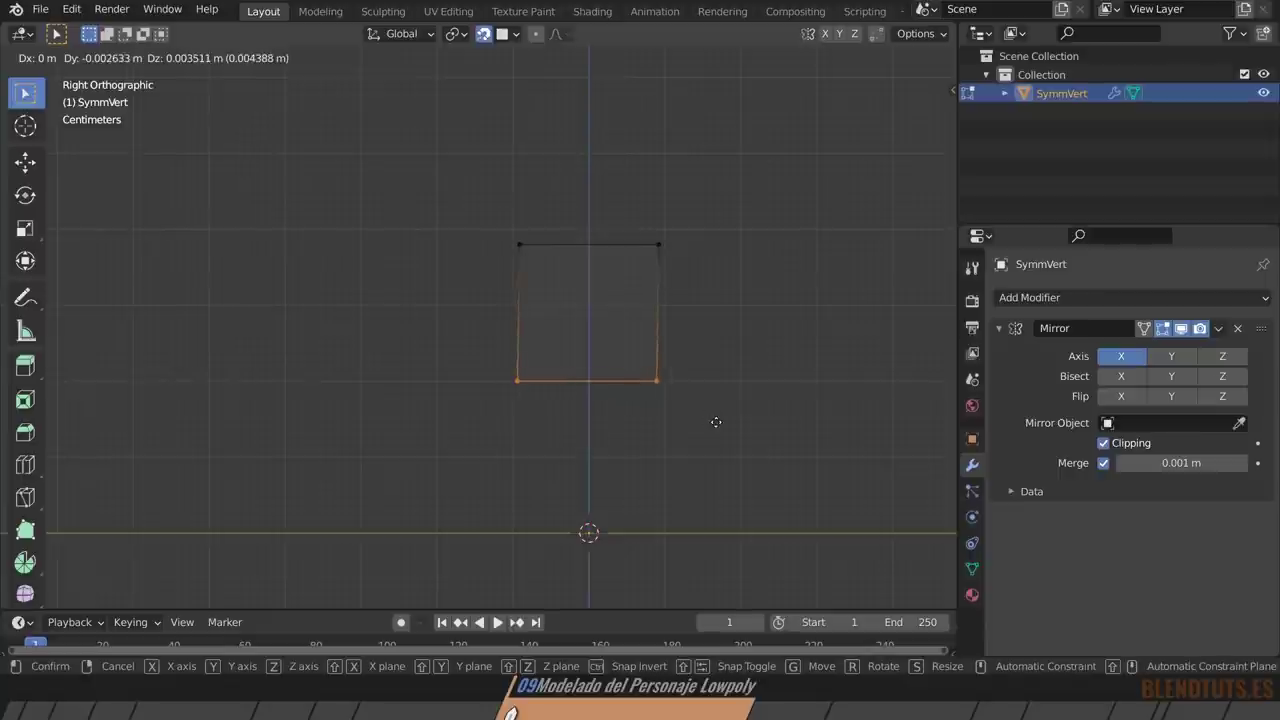
{"action": "left_click", "coordinate": [711, 423]}
{"action": "left_click_drag", "start_coordinate": [699, 209], "coordinate": [440, 300]}
{"action": "key", "text": "g"}
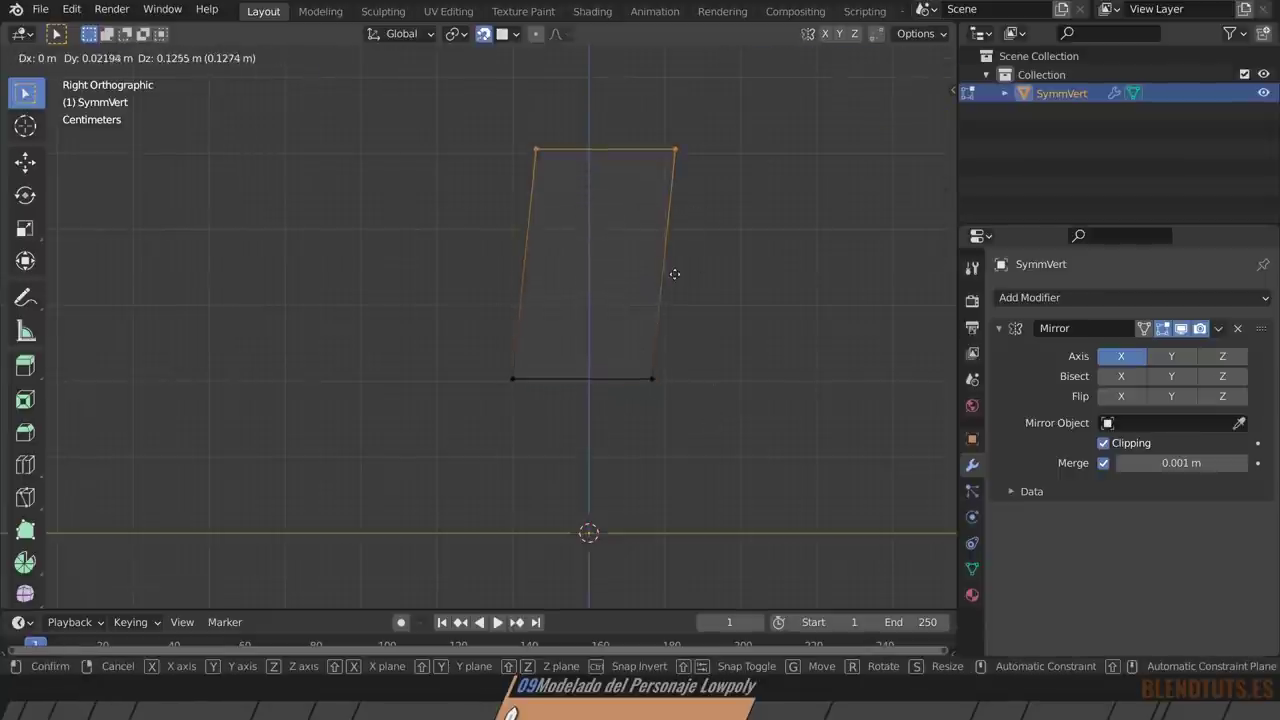
{"action": "left_click", "coordinate": [672, 268]}
{"action": "key", "text": "r"}
{"action": "key", "text": "s"}
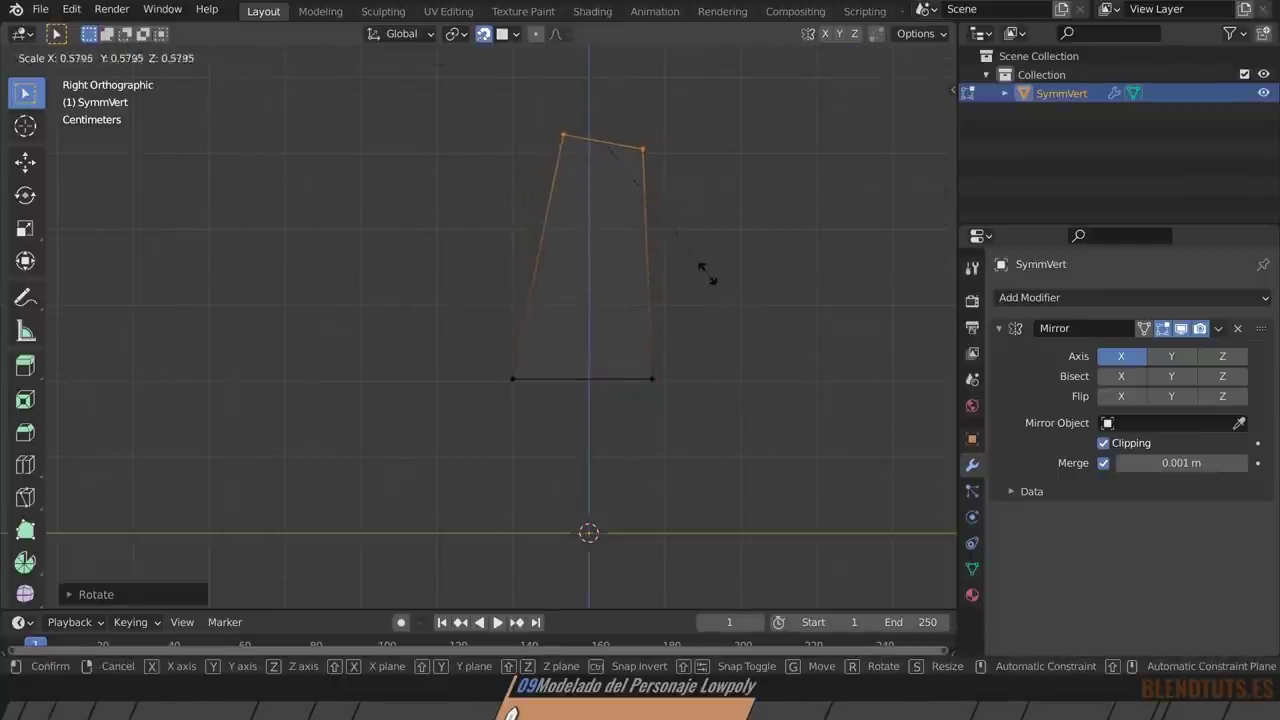
{"action": "key", "text": "g"}
{"action": "left_click", "coordinate": [708, 277]}
Add two horizontal loop cuts, narrowing the upper loop and widening and shifting the lower one.
{"action": "key", "text": "ctrl+r"}
{"action": "left_click", "coordinate": [554, 265]}
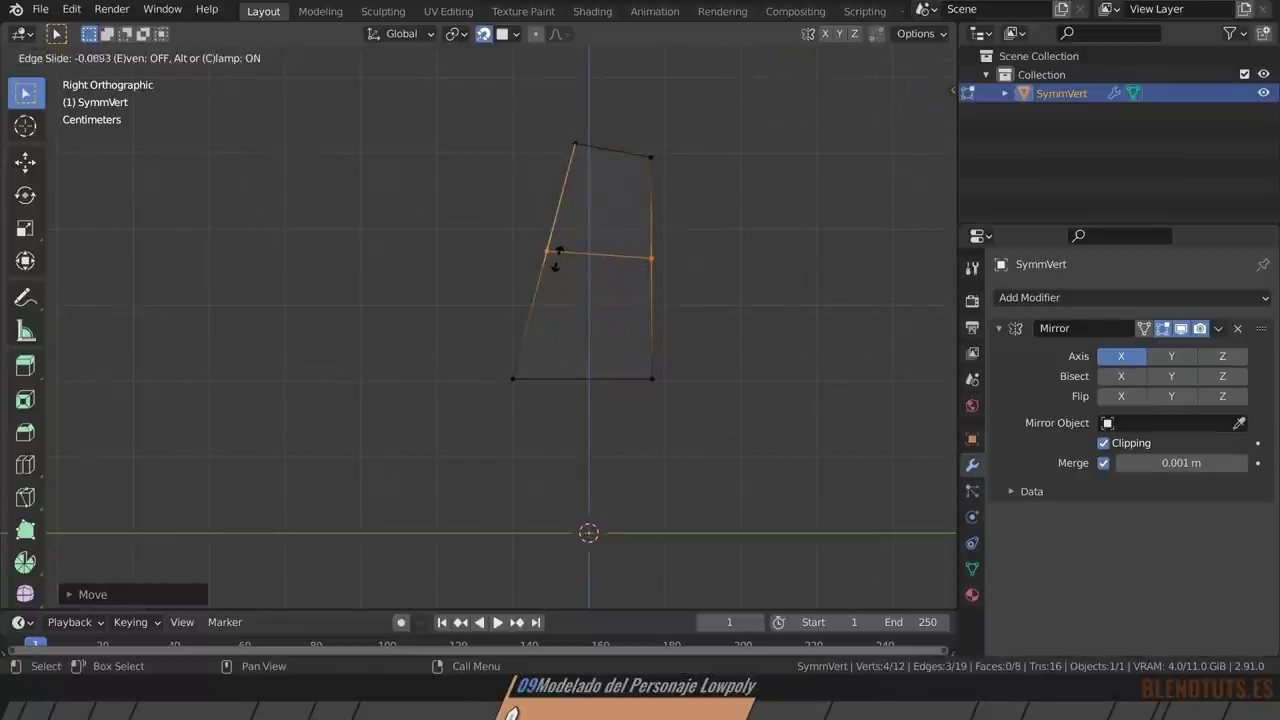
{"action": "left_click", "coordinate": [554, 254]}
{"action": "key", "text": "s"}
{"action": "left_click", "coordinate": [745, 341]}
{"action": "key", "text": "ctrl+r"}
{"action": "left_click", "coordinate": [551, 306]}
{"action": "left_click", "coordinate": [551, 306]}
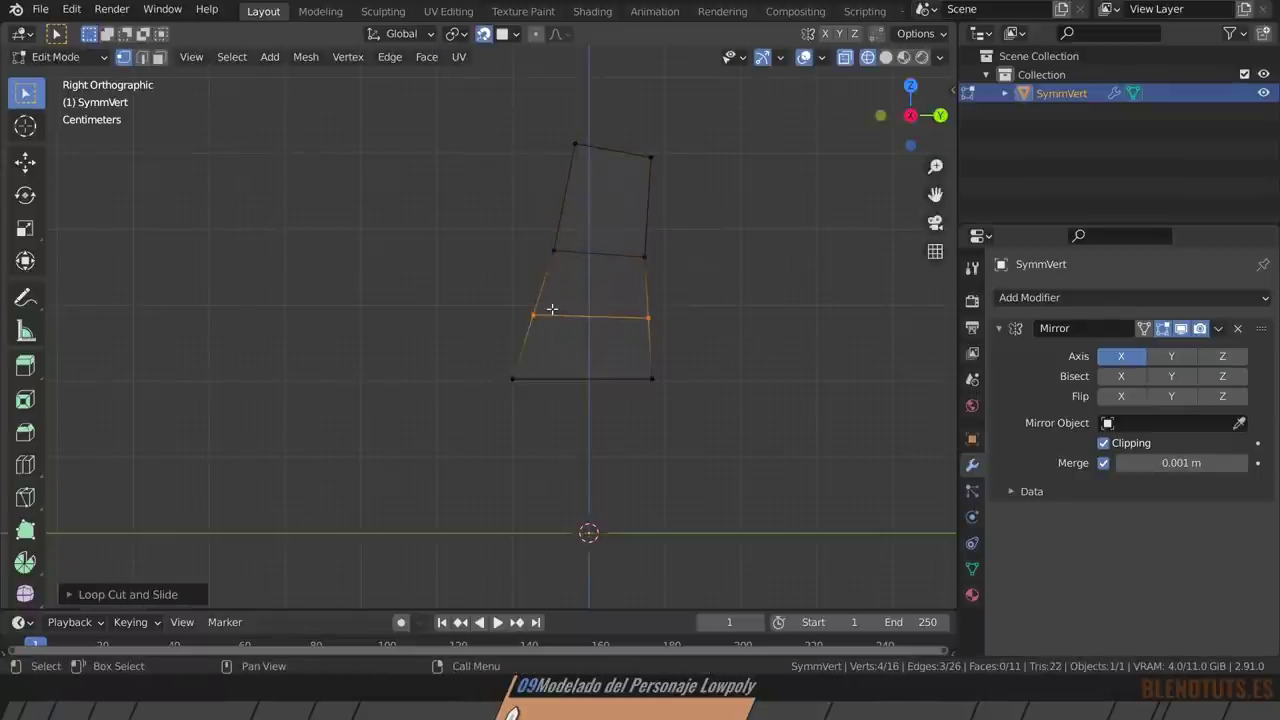
{"action": "key", "text": "s"}
{"action": "left_click", "coordinate": [790, 417]}
{"action": "key", "text": "g"}
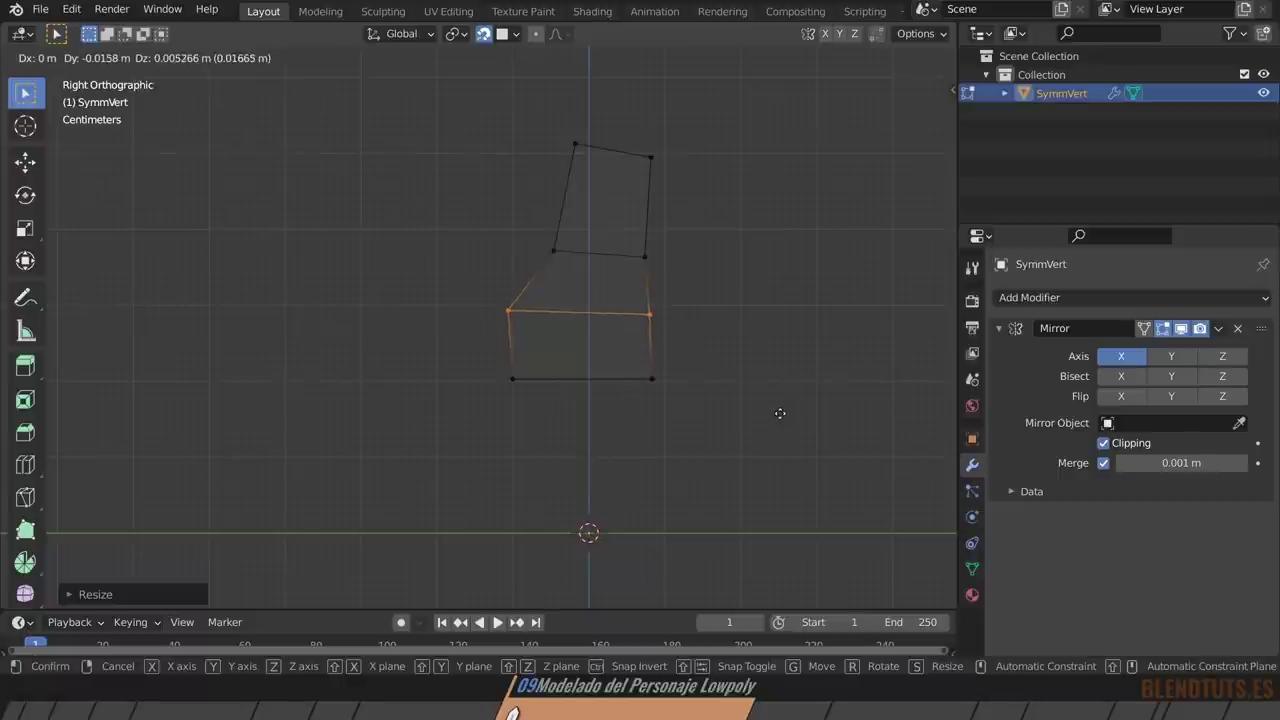
{"action": "left_click", "coordinate": [776, 415]}
Adjust the bottom-left corner vertex of the side profile.
{"action": "left_click", "coordinate": [513, 379]}
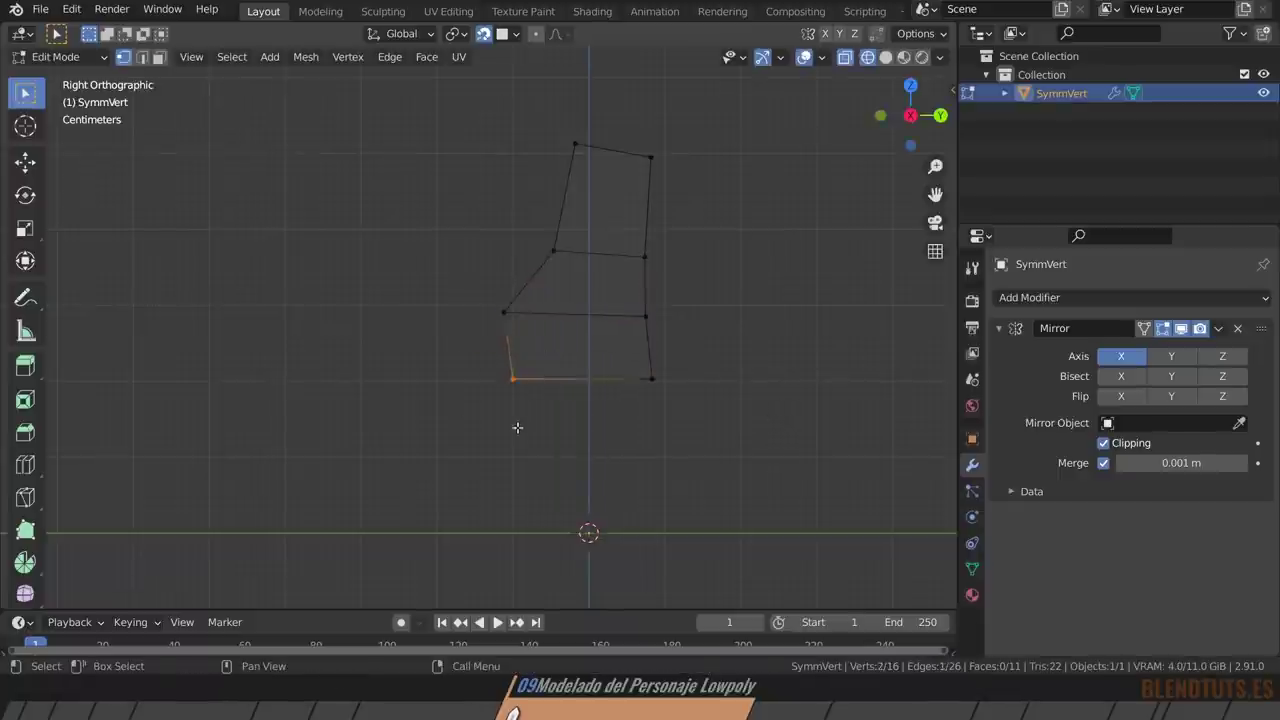
{"action": "key", "text": "g"}
{"action": "left_click", "coordinate": [539, 439]}
{"action": "key", "text": "g"}
{"action": "left_click", "coordinate": [602, 428]}
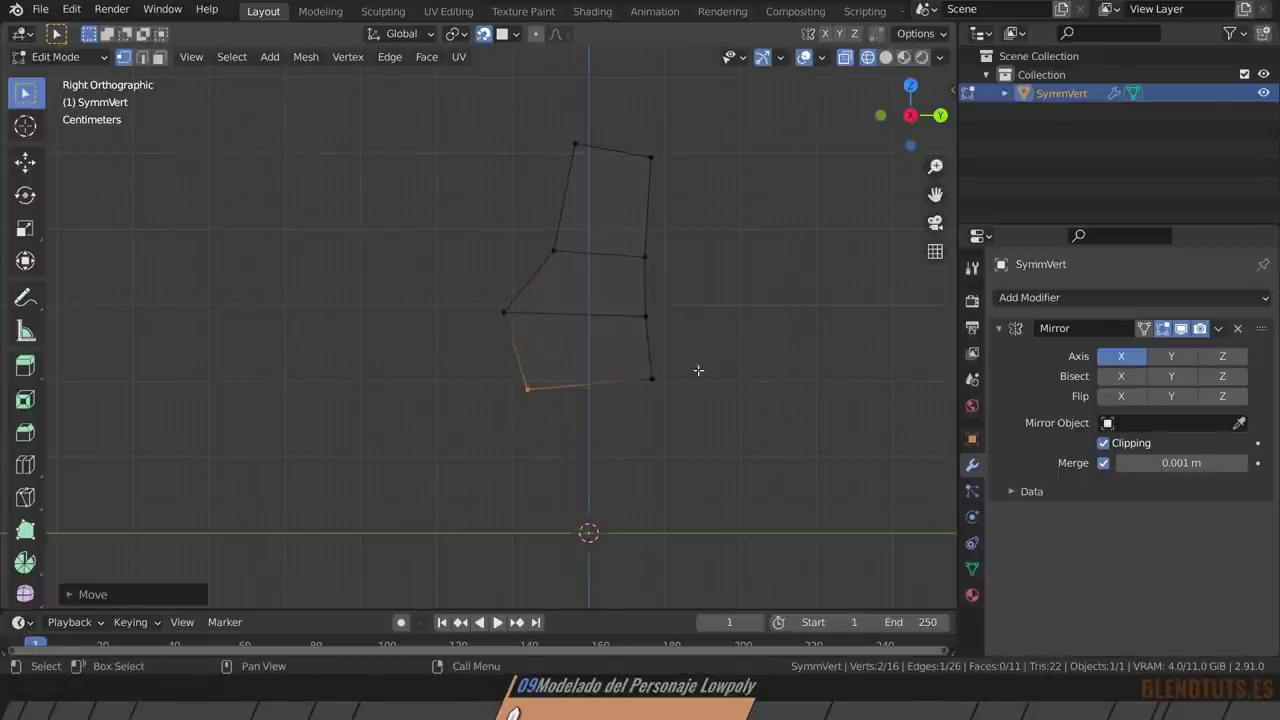
{"action": "left_click", "coordinate": [648, 382]}
{"action": "left_click", "coordinate": [623, 291]}
{"action": "middle_click_drag", "start_coordinate": [623, 291], "coordinate": [588, 363], "text": "shift"}
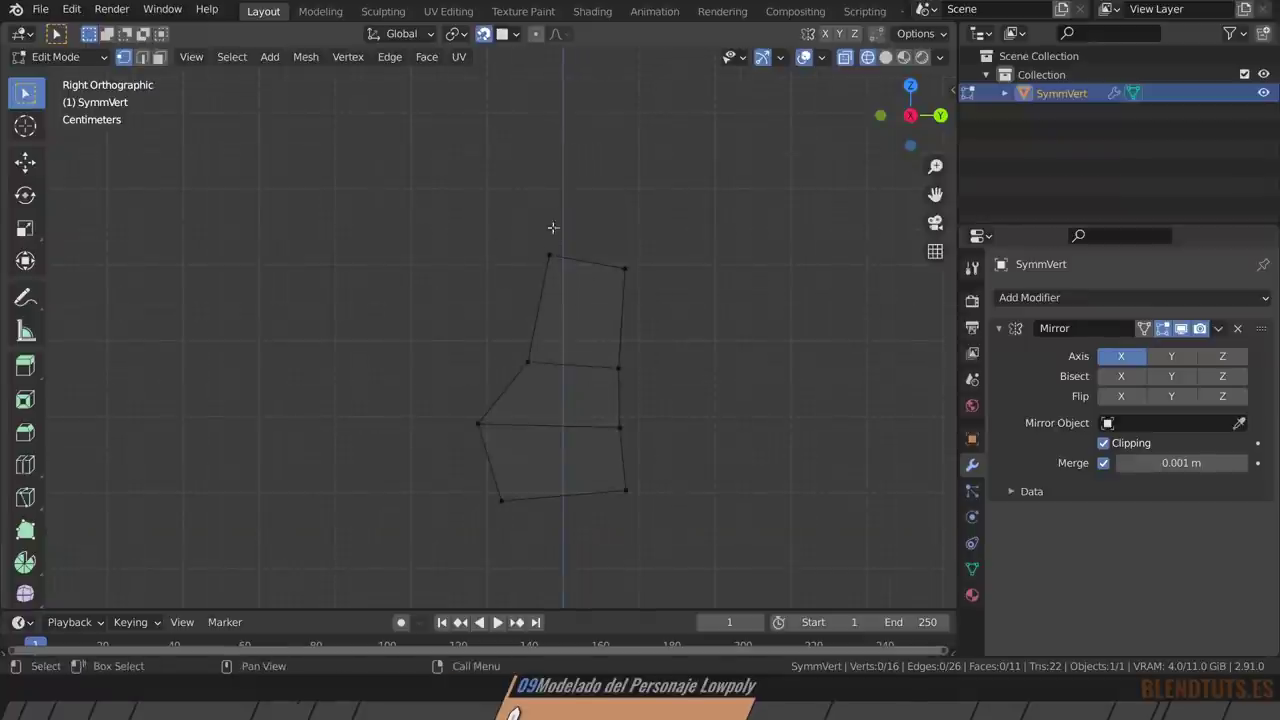
Add a loop across the top section and nudge its left and middle-left vertices.
{"action": "key", "text": "ctrl+r"}
{"action": "left_click", "coordinate": [568, 298]}
{"action": "left_click_drag", "start_coordinate": [553, 281], "coordinate": [486, 340]}
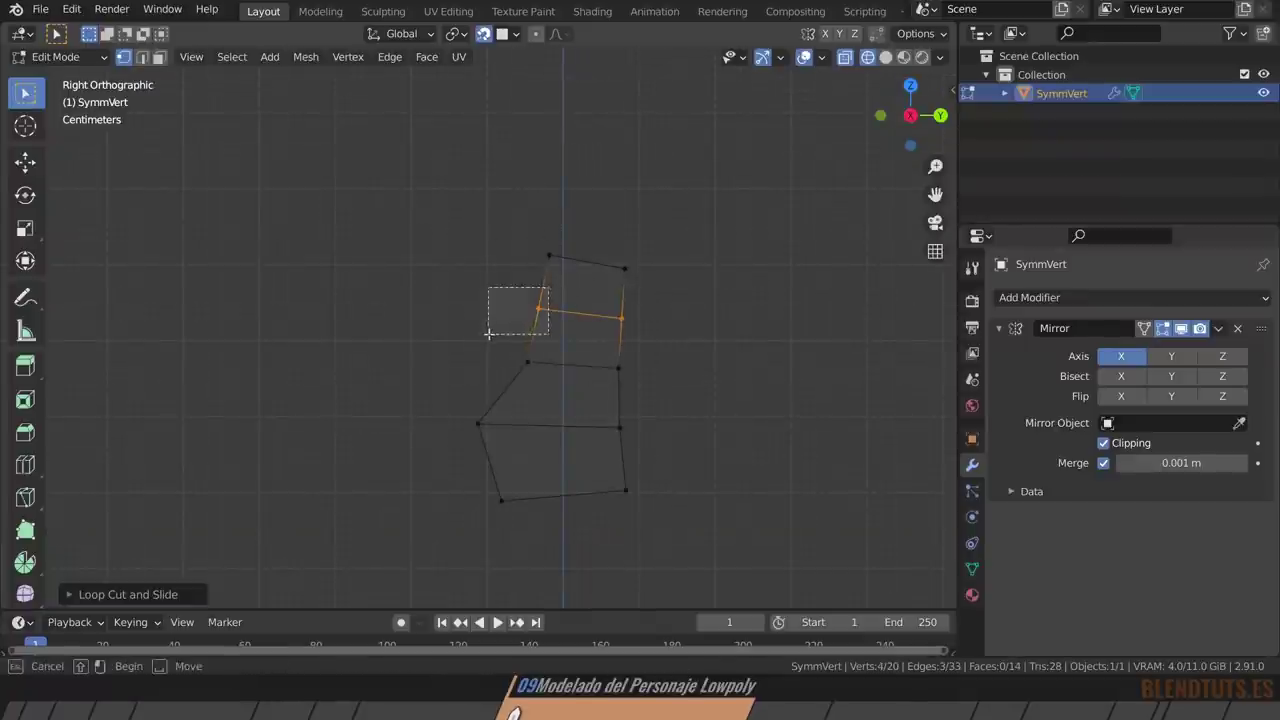
{"action": "key", "text": "g"}
{"action": "left_click", "coordinate": [574, 330]}
{"action": "left_click", "coordinate": [510, 365]}
{"action": "key", "text": "g"}
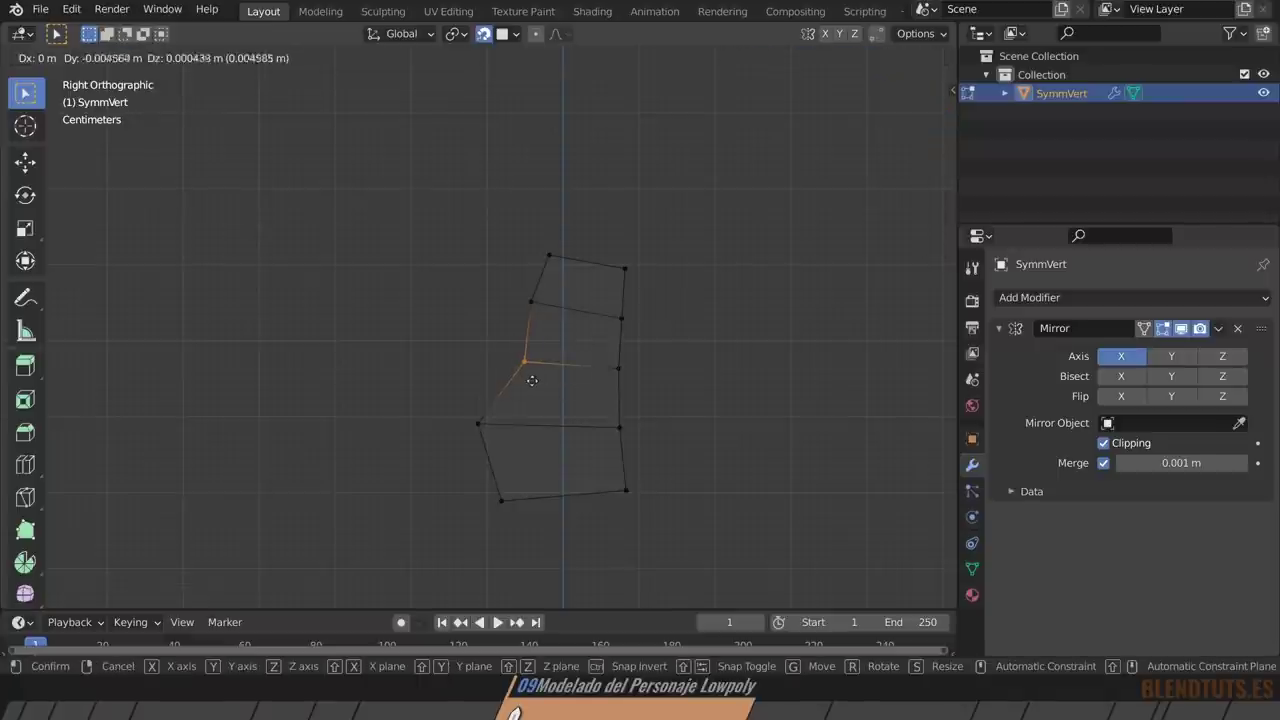
{"action": "left_click", "coordinate": [523, 362]}
{"action": "left_click", "coordinate": [470, 415]}
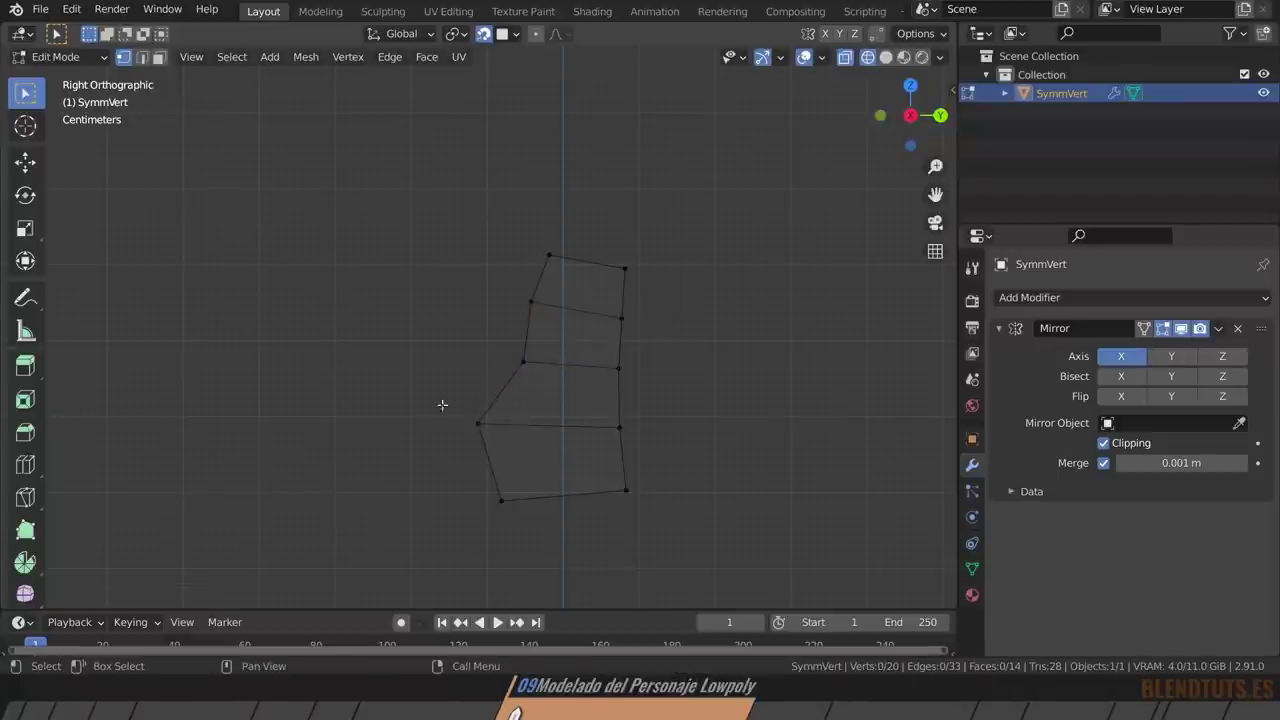
Bevel the long horizontal mid-body edge into a new face with Ctrl+B.
{"action": "key", "text": "2"}
{"action": "left_click", "coordinate": [514, 424]}
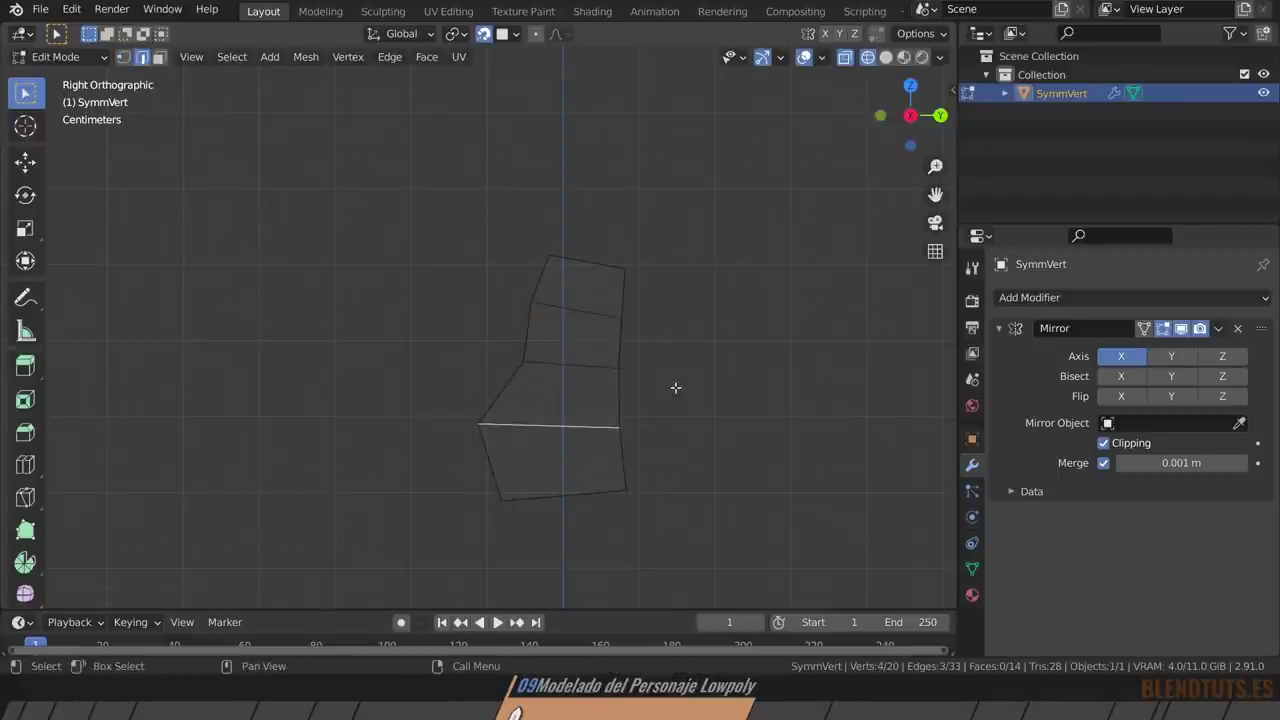
{"action": "key", "text": "ctrl+b"}
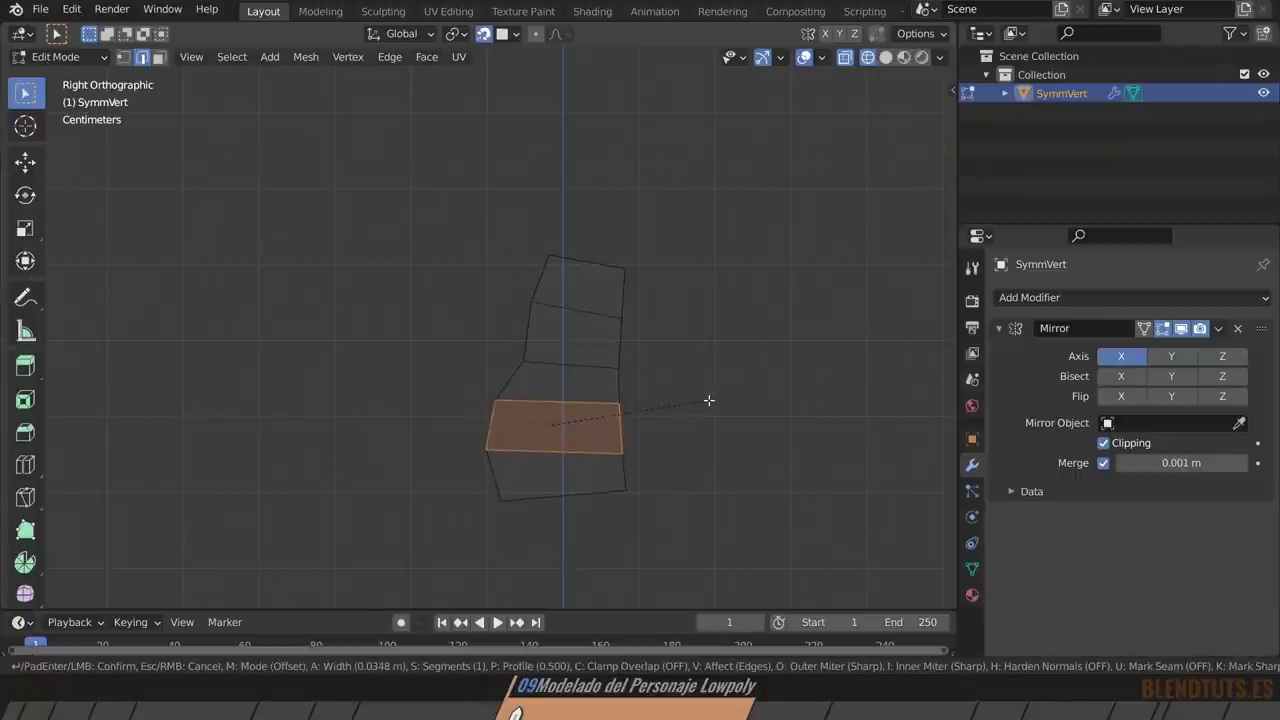
{"action": "left_click", "coordinate": [706, 400]}
{"action": "key", "text": "alt+a"}
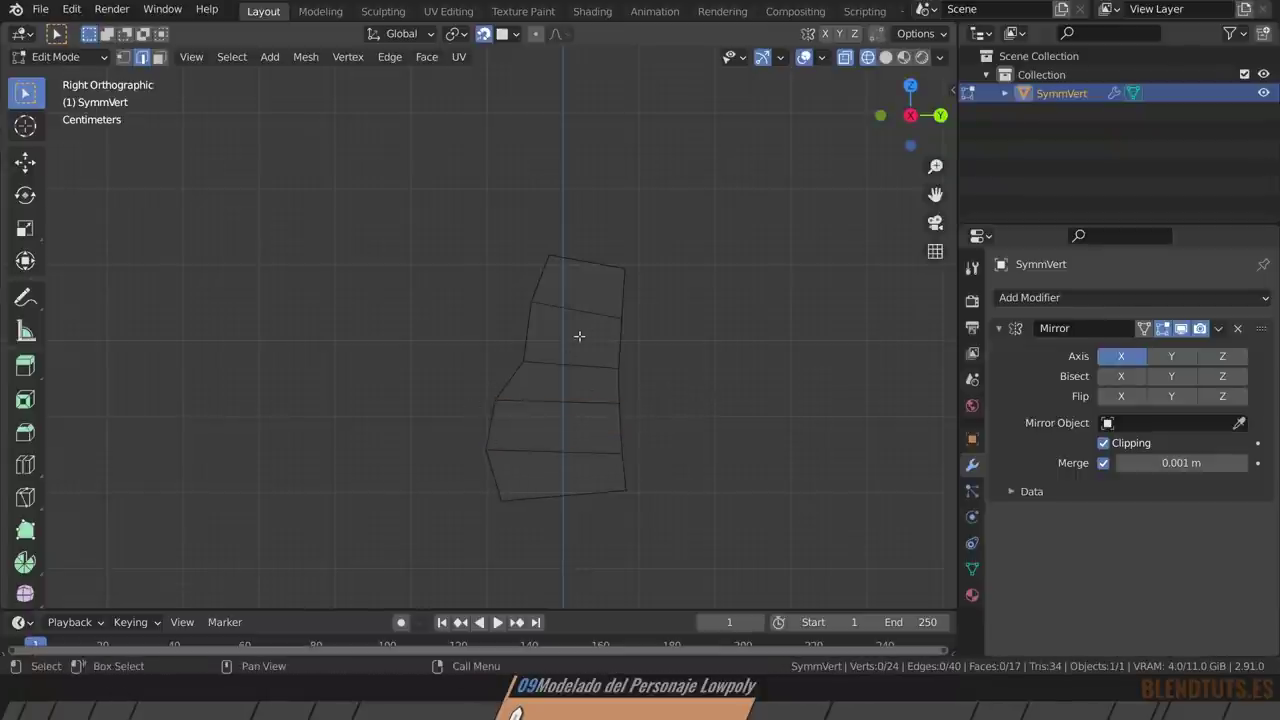
{"action": "mouse_move", "coordinate": [579, 336]}
{"action": "middle_mouse_down"}
{"action": "mouse_move", "coordinate": [557, 374]}
{"action": "mouse_move", "coordinate": [657, 394]}
{"action": "mouse_move", "coordinate": [543, 403]}
{"action": "mouse_move", "coordinate": [579, 366]}
{"action": "middle_mouse_up"}
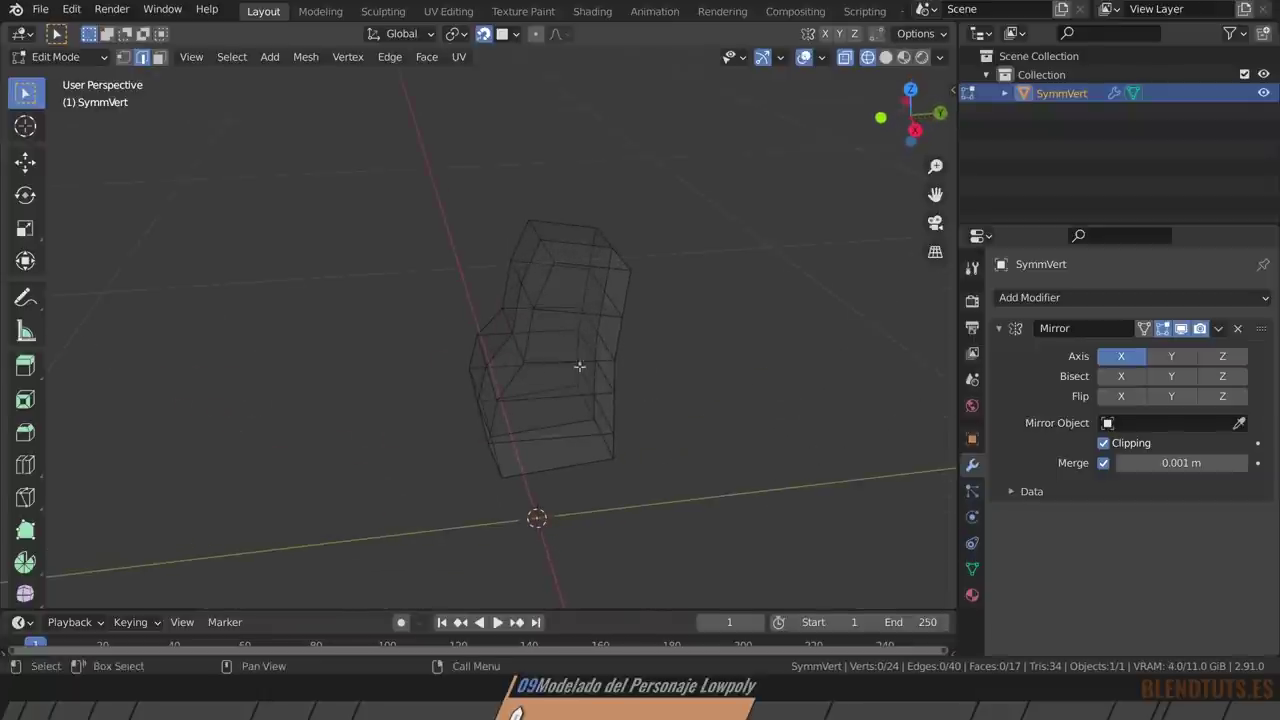
Add two centred vertical loop cuts, undoing a trial move of the new loop.
{"action": "key", "text": "ctrl+r"}
{"action": "scroll", "coordinate": [585, 279], "scroll_direction": "up", "scroll_amount": 1}
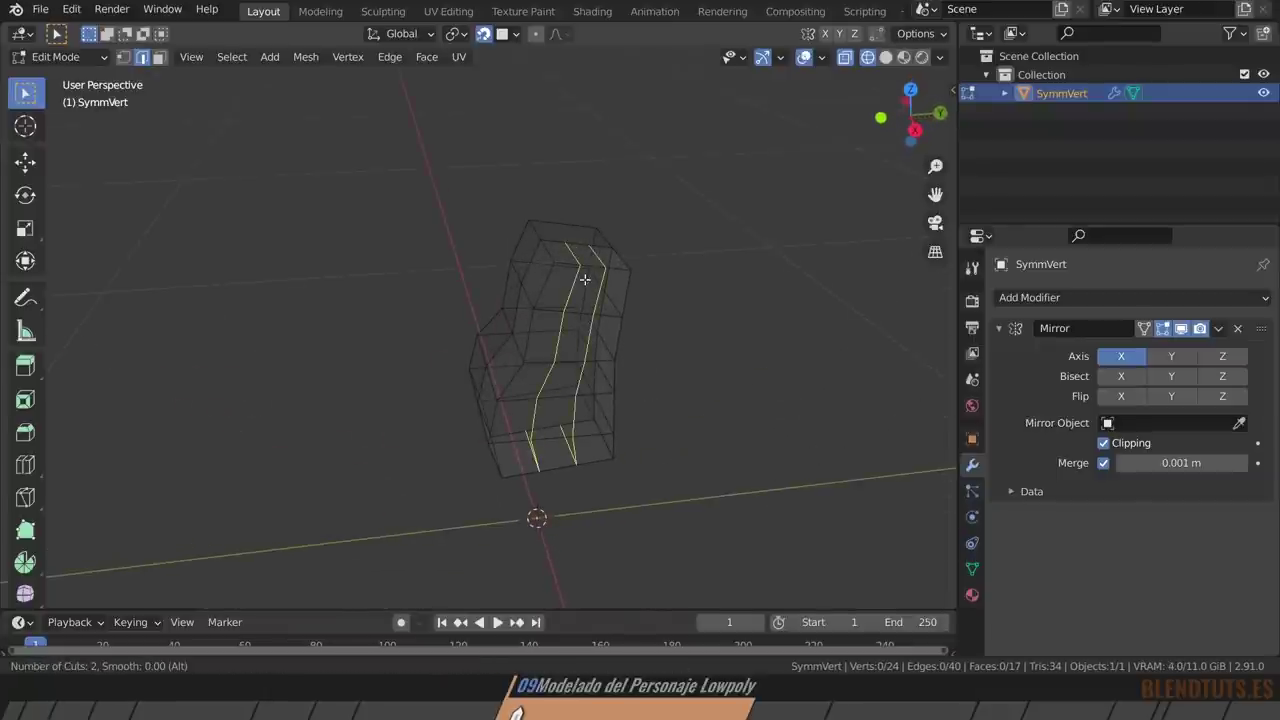
{"action": "left_click", "coordinate": [585, 279]}
{"action": "right_click", "coordinate": [585, 281]}
{"action": "mouse_move", "coordinate": [585, 286]}
{"action": "middle_mouse_down"}
{"action": "mouse_move", "coordinate": [609, 380]}
{"action": "mouse_move", "coordinate": [638, 317]}
{"action": "mouse_move", "coordinate": [637, 349]}
{"action": "mouse_move", "coordinate": [658, 319]}
{"action": "middle_mouse_up"}
{"action": "key", "text": "g"}
{"action": "key", "text": "x"}
{"action": "left_click", "coordinate": [657, 329]}
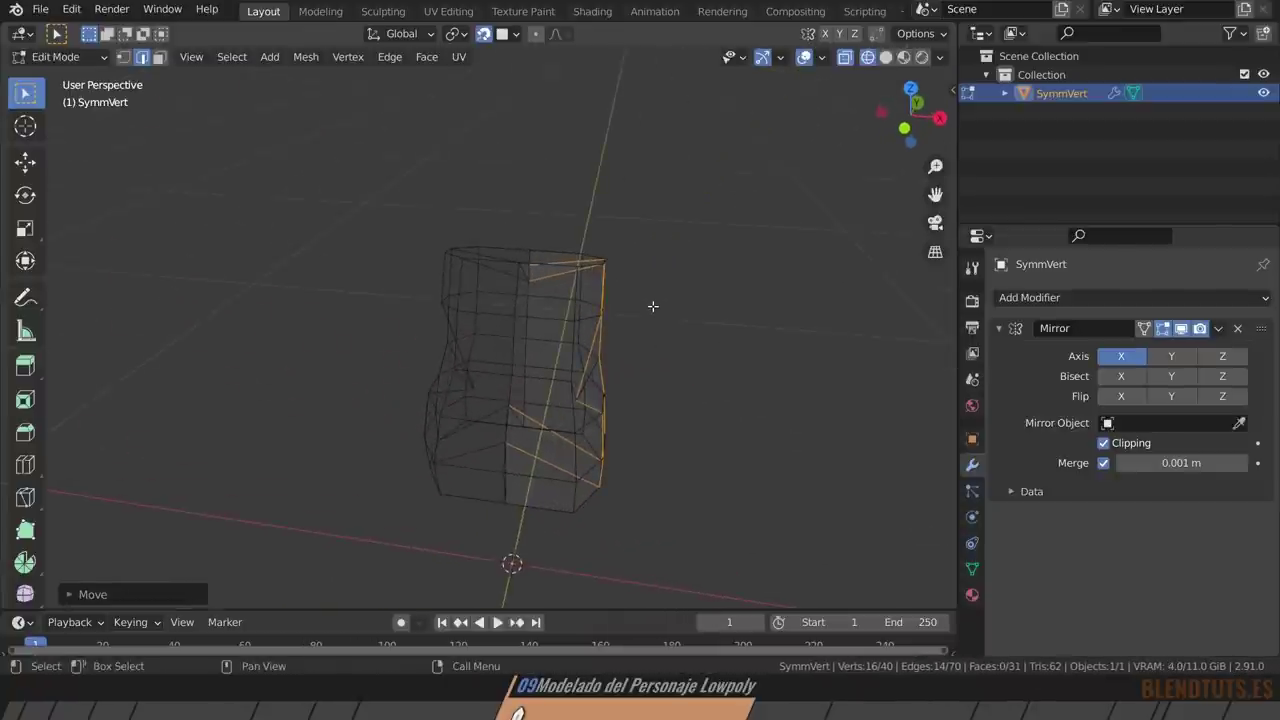
{"action": "key", "text": "KP_1"}
{"action": "key", "text": "ctrl+z"}
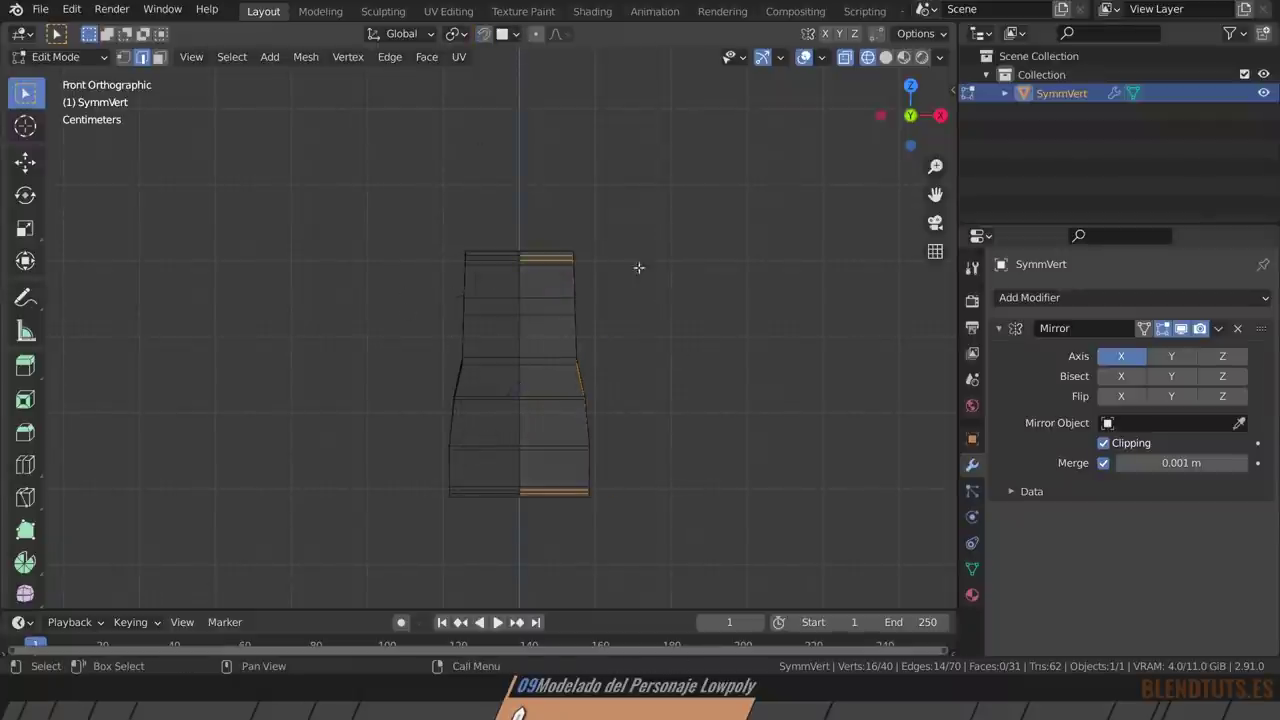
Push the outer column of vertices outward along X to widen the torso.
{"action": "key", "text": "1"}
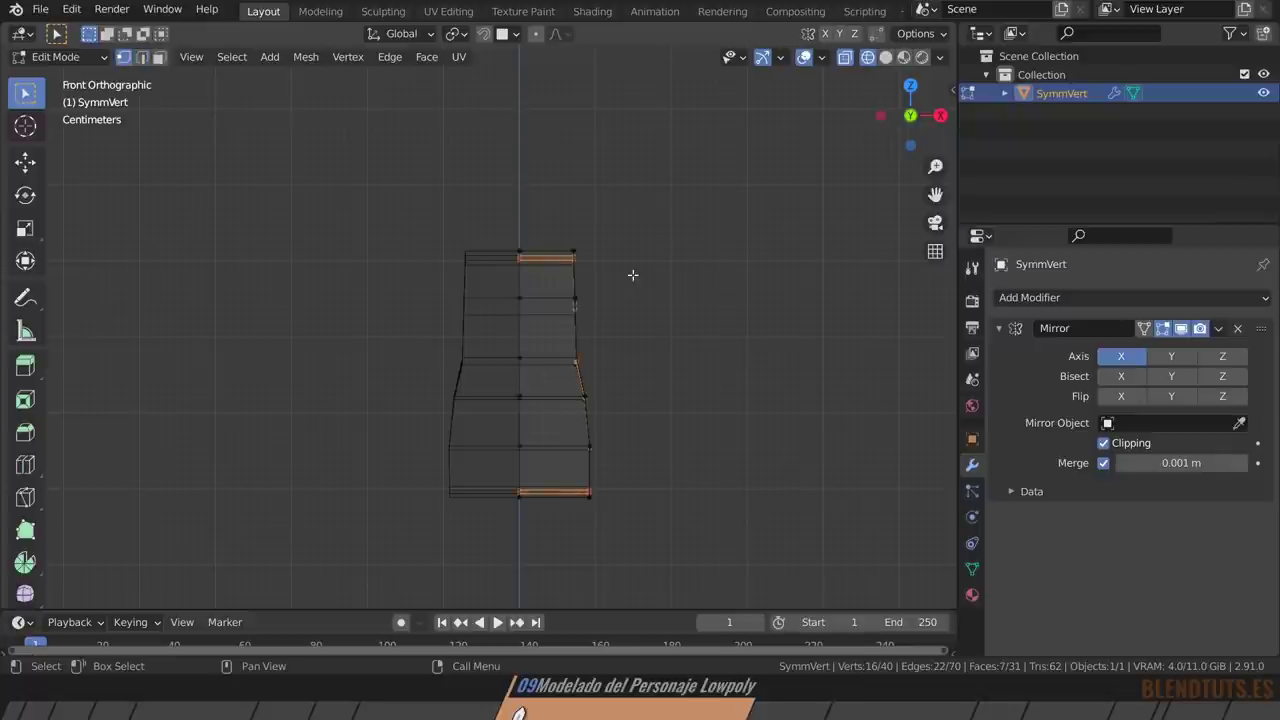
{"action": "middle_click_drag", "start_coordinate": [631, 274], "coordinate": [670, 270]}
{"action": "key", "text": "g"}
{"action": "key", "text": "x"}
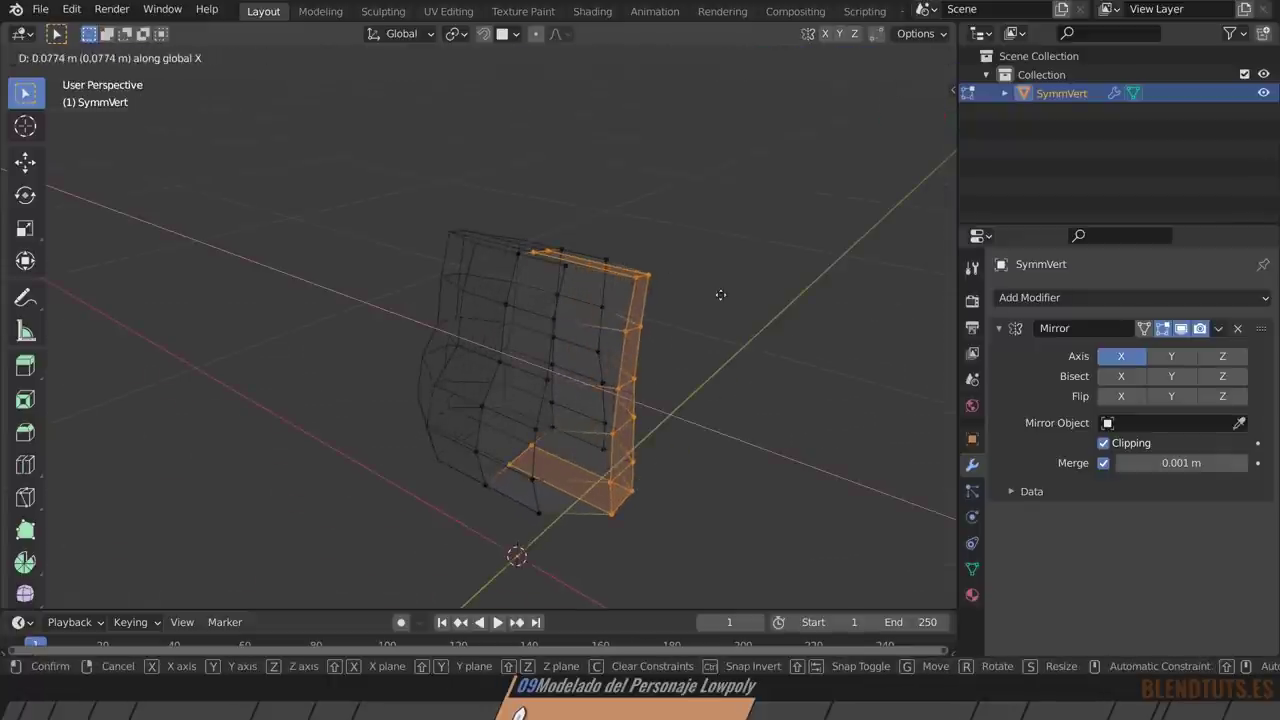
{"action": "left_click", "coordinate": [695, 286]}
{"action": "key", "text": "alt+a"}
{"action": "key", "text": "KP_1"}
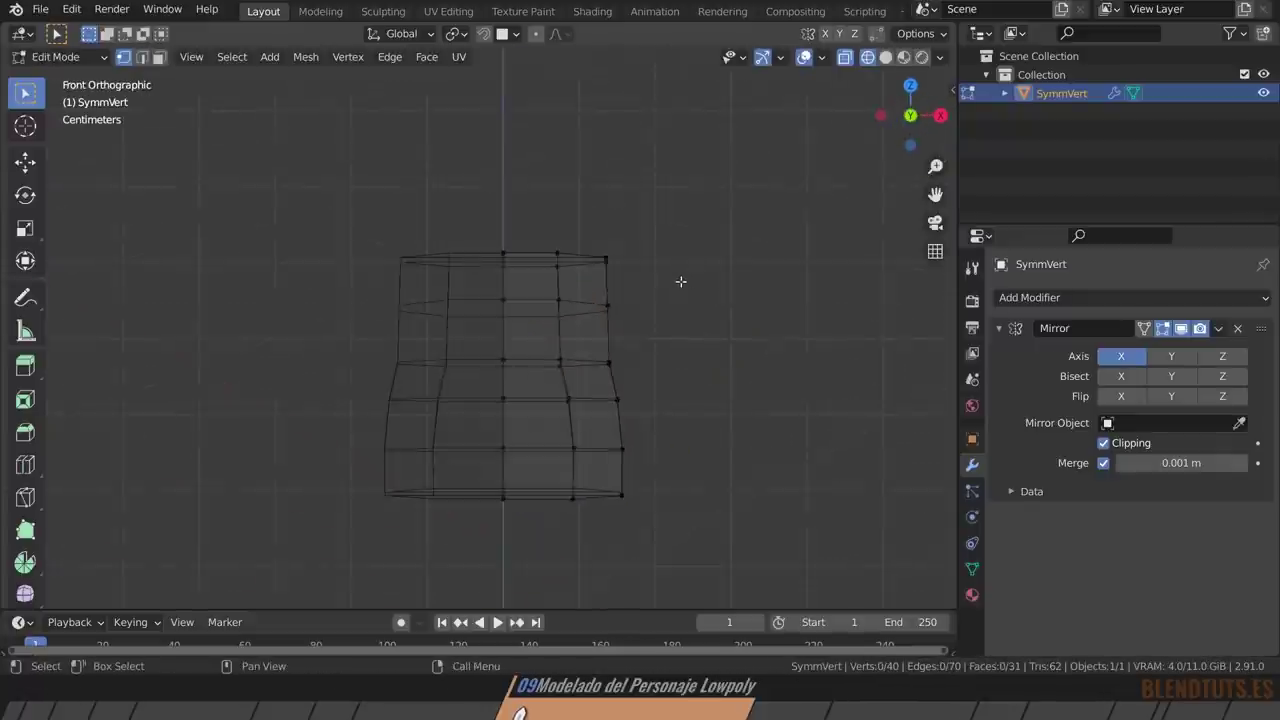
Narrow the top-right corner with a proportional-editing move, adjusting the falloff radius.
{"action": "left_click_drag", "start_coordinate": [678, 214], "coordinate": [576, 294]}
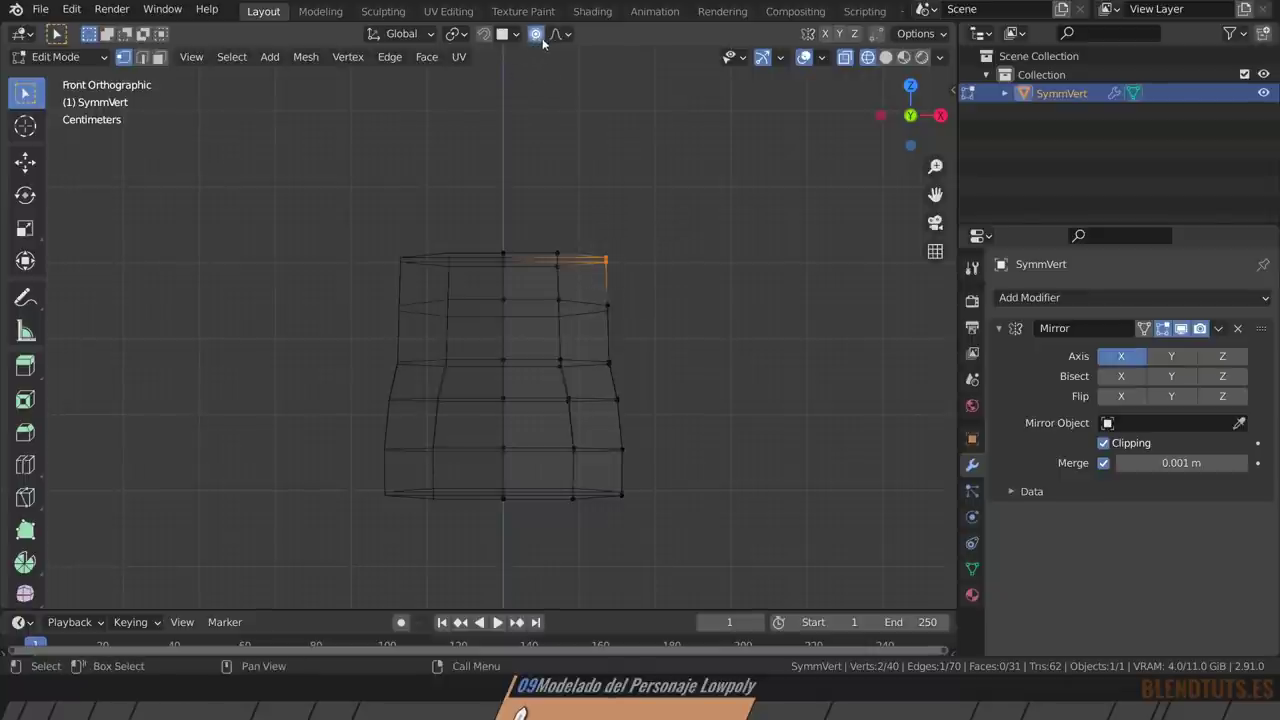
{"action": "key", "text": "g"}
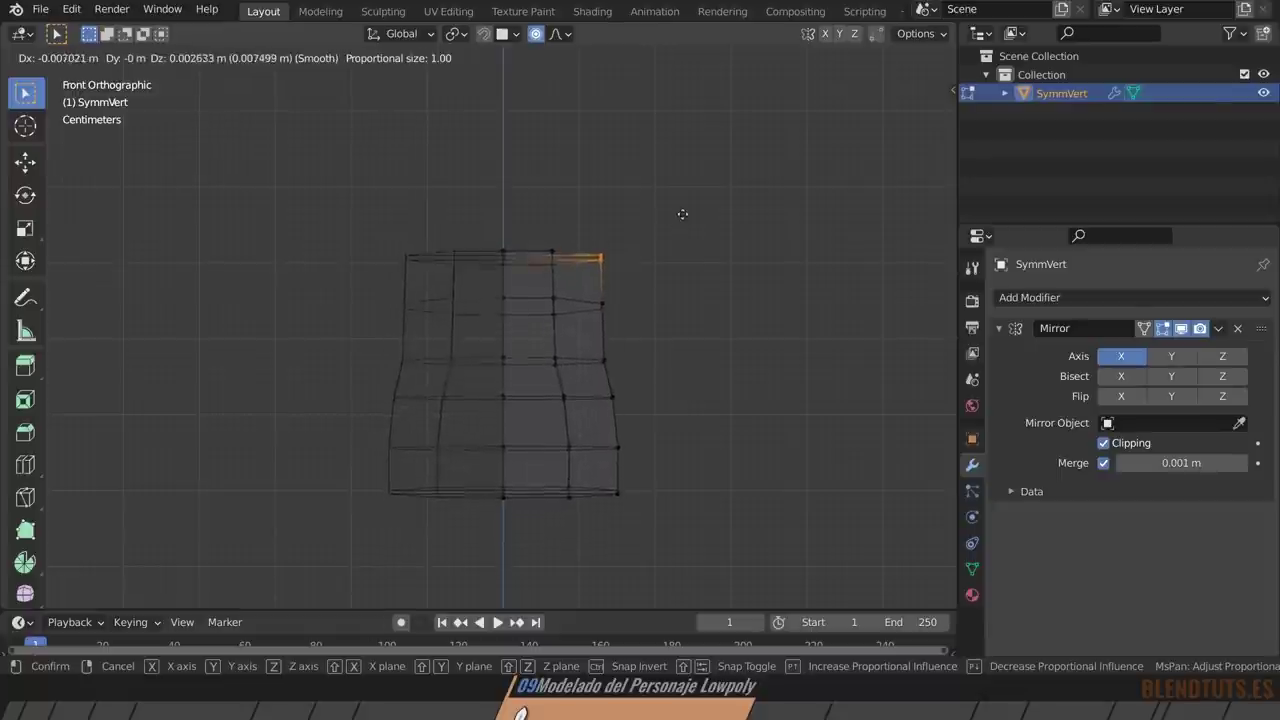
{"action": "scroll", "coordinate": [680, 210], "scroll_direction": "up", "scroll_amount": 8}
{"action": "scroll", "coordinate": [675, 212], "scroll_direction": "up", "scroll_amount": 6}
{"action": "scroll", "coordinate": [670, 215], "scroll_direction": "up", "scroll_amount": 5}
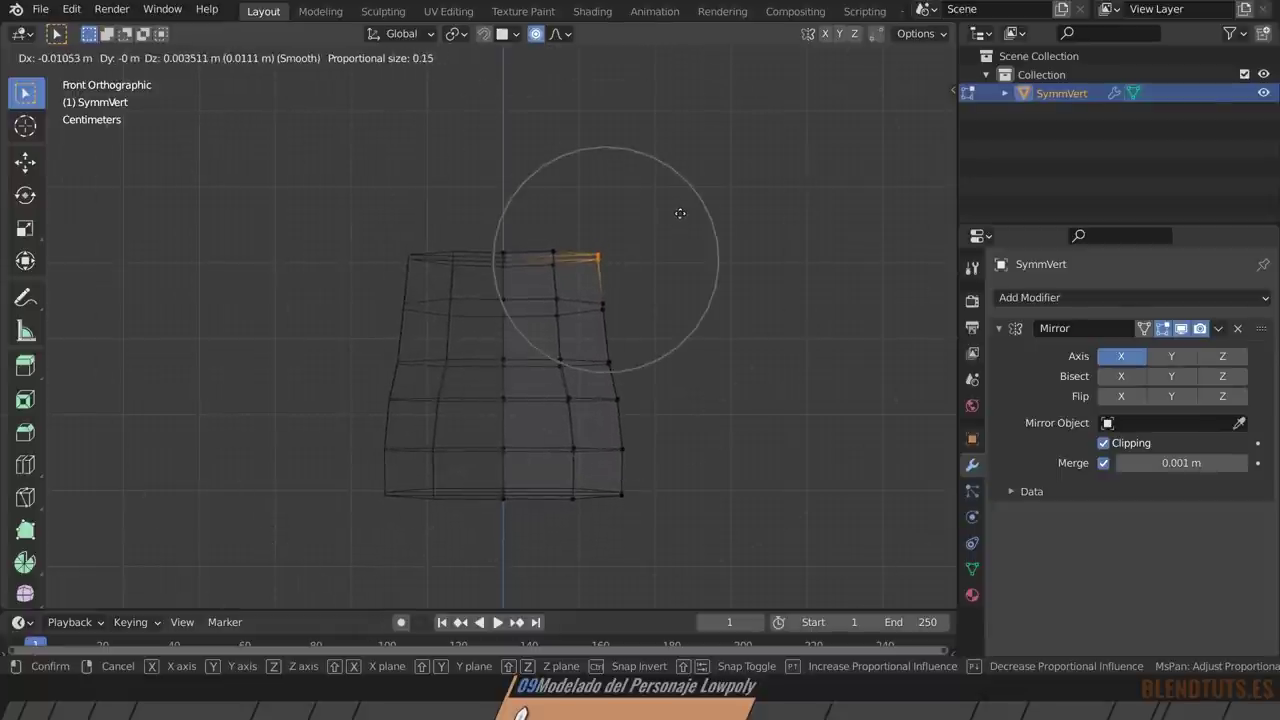
{"action": "scroll", "coordinate": [660, 223], "scroll_direction": "down", "scroll_amount": 1}
{"action": "scroll", "coordinate": [654, 230], "scroll_direction": "down", "scroll_amount": 1}
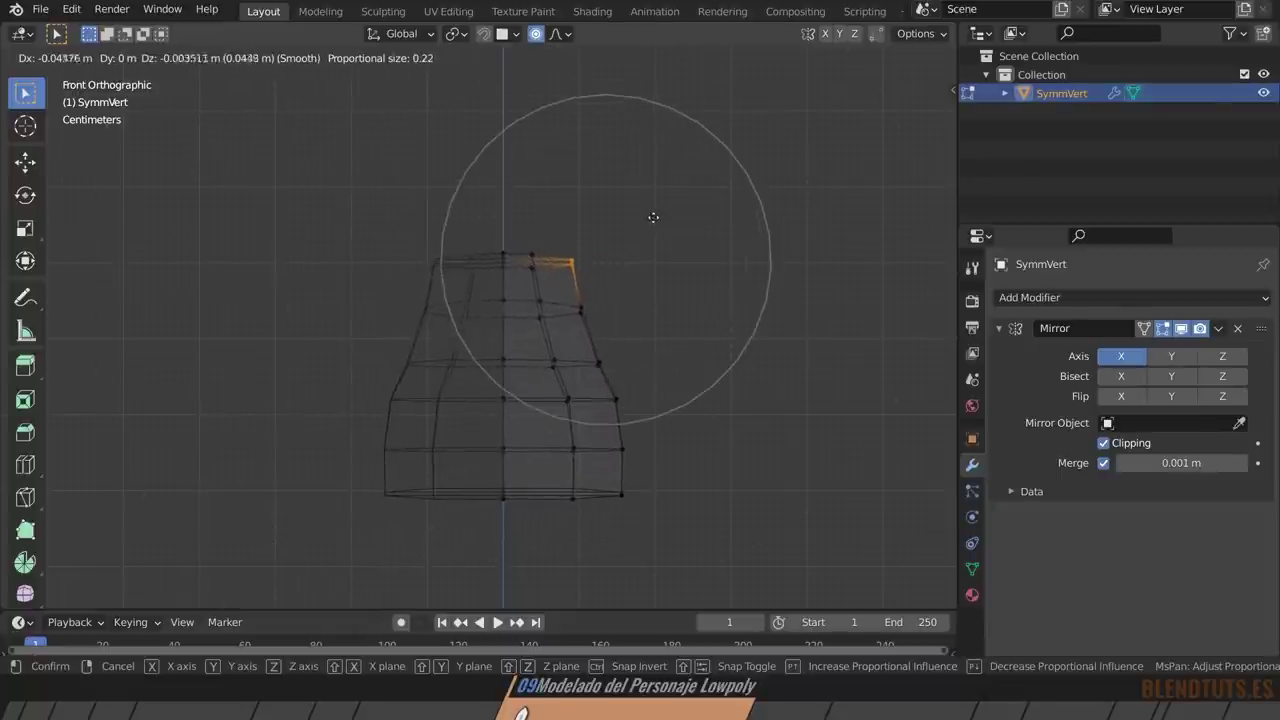
{"action": "scroll", "coordinate": [648, 218], "scroll_direction": "down", "scroll_amount": 2}
{"action": "left_click", "coordinate": [640, 222]}
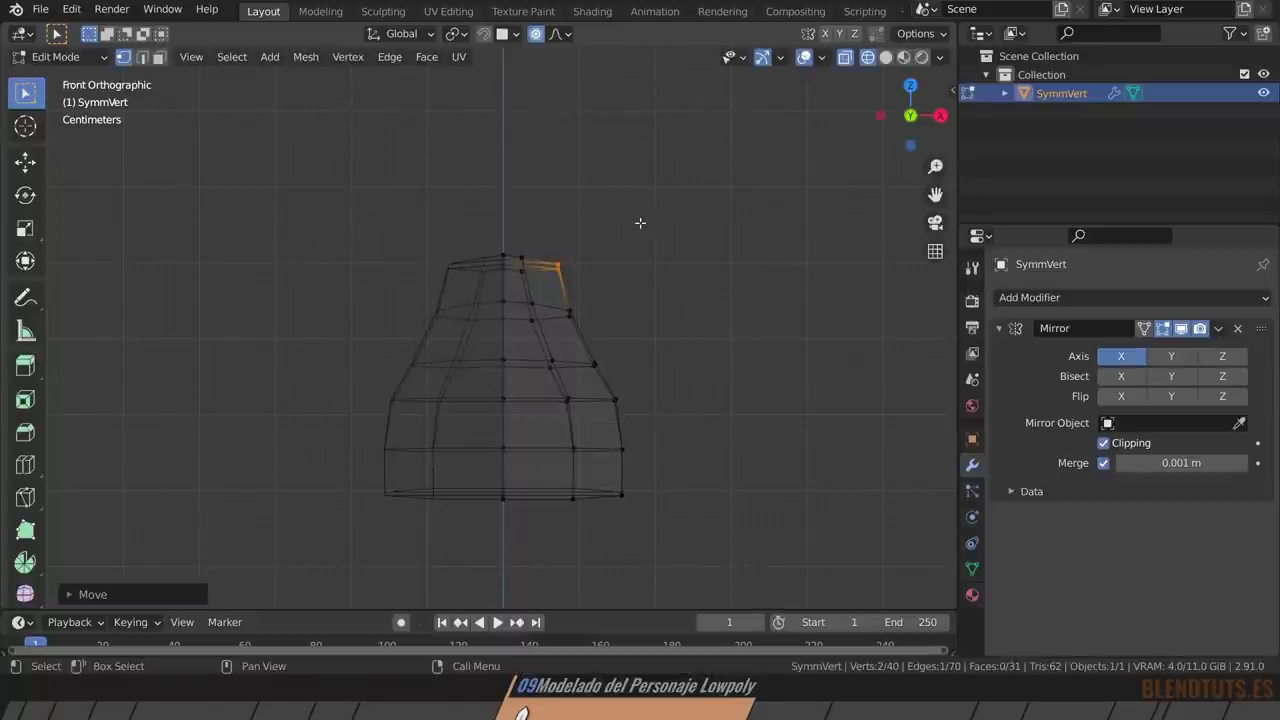
Softly pull the lower-right and right-side vertices inward.
{"action": "left_click_drag", "start_coordinate": [686, 455], "coordinate": [592, 521]}
{"action": "key", "text": "g"}
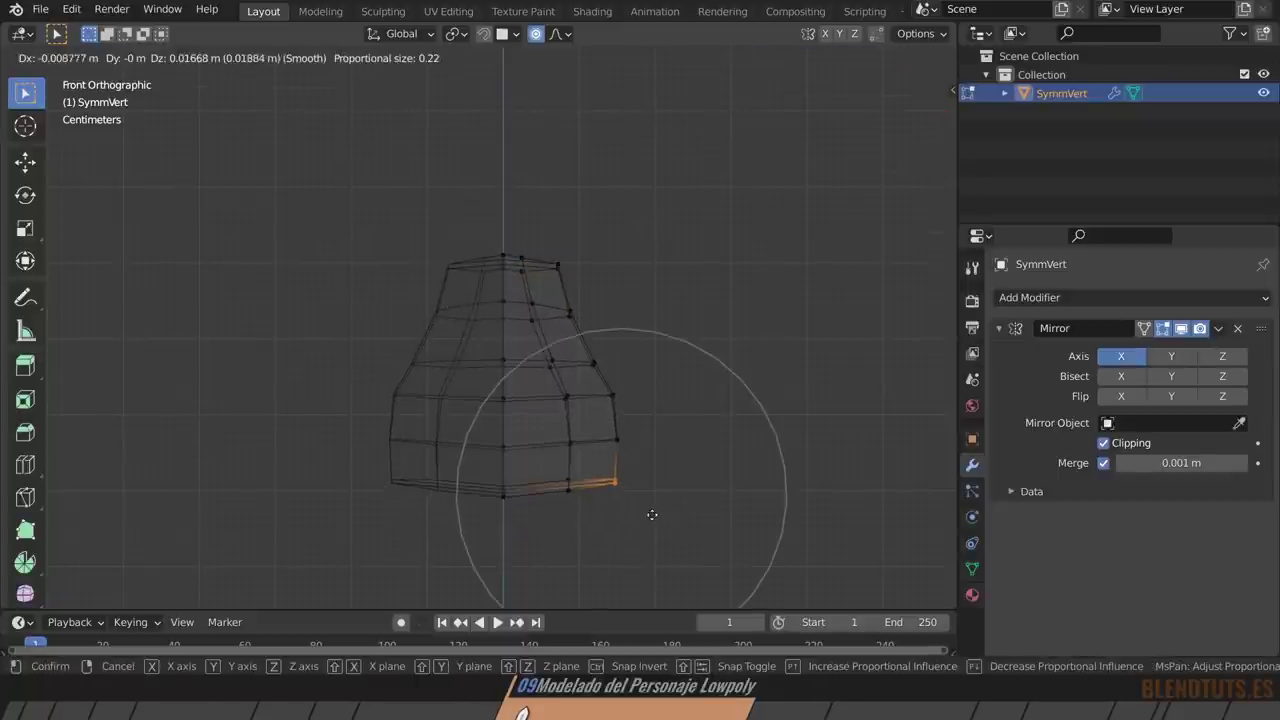
{"action": "left_click", "coordinate": [642, 514]}
{"action": "left_click_drag", "start_coordinate": [663, 391], "coordinate": [577, 445]}
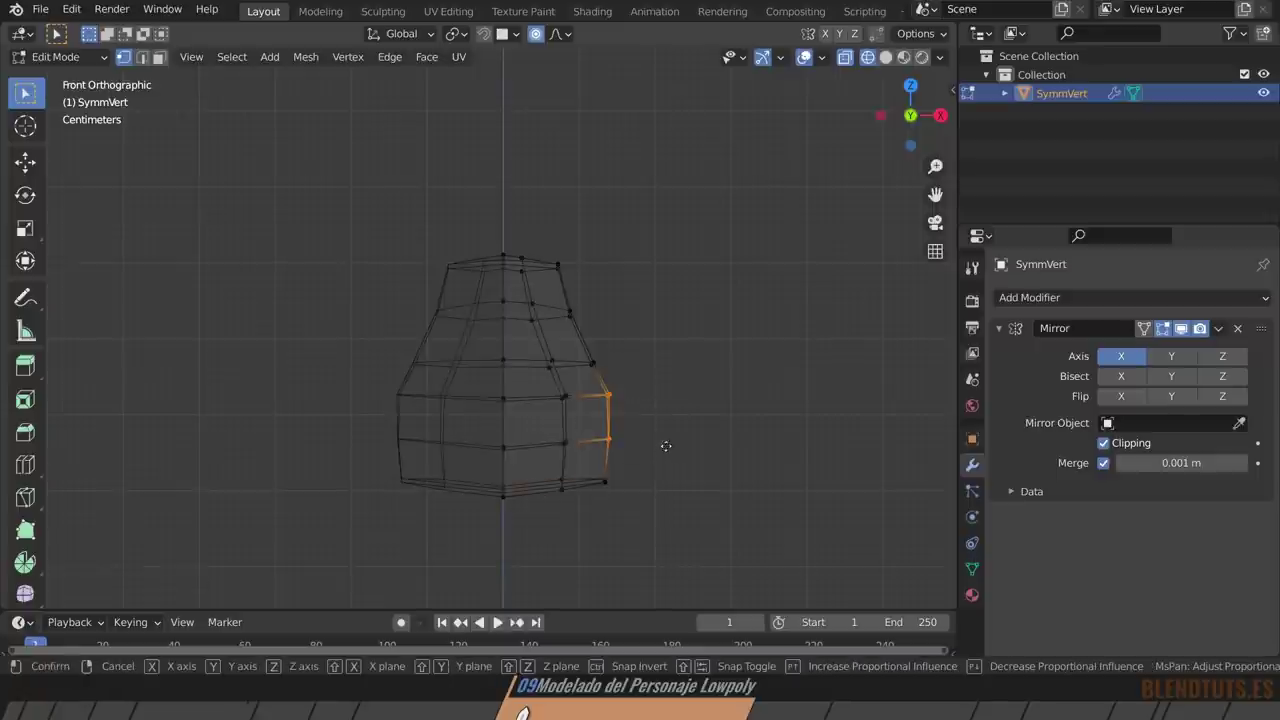
{"action": "key", "text": "g"}
{"action": "left_click", "coordinate": [641, 450]}
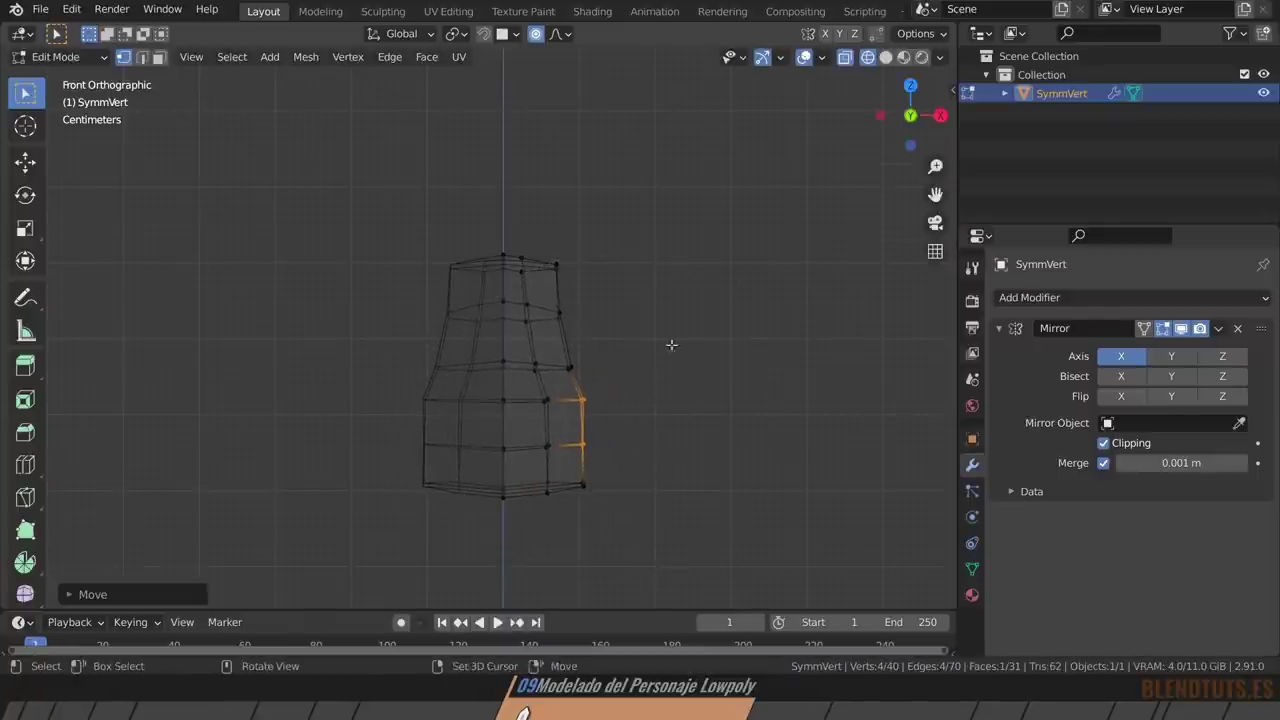
{"action": "mouse_move", "coordinate": [671, 343]}
{"action": "middle_mouse_down"}
{"action": "mouse_move", "coordinate": [488, 322]}
{"action": "mouse_move", "coordinate": [600, 274]}
{"action": "mouse_move", "coordinate": [508, 507]}
{"action": "middle_mouse_up"}
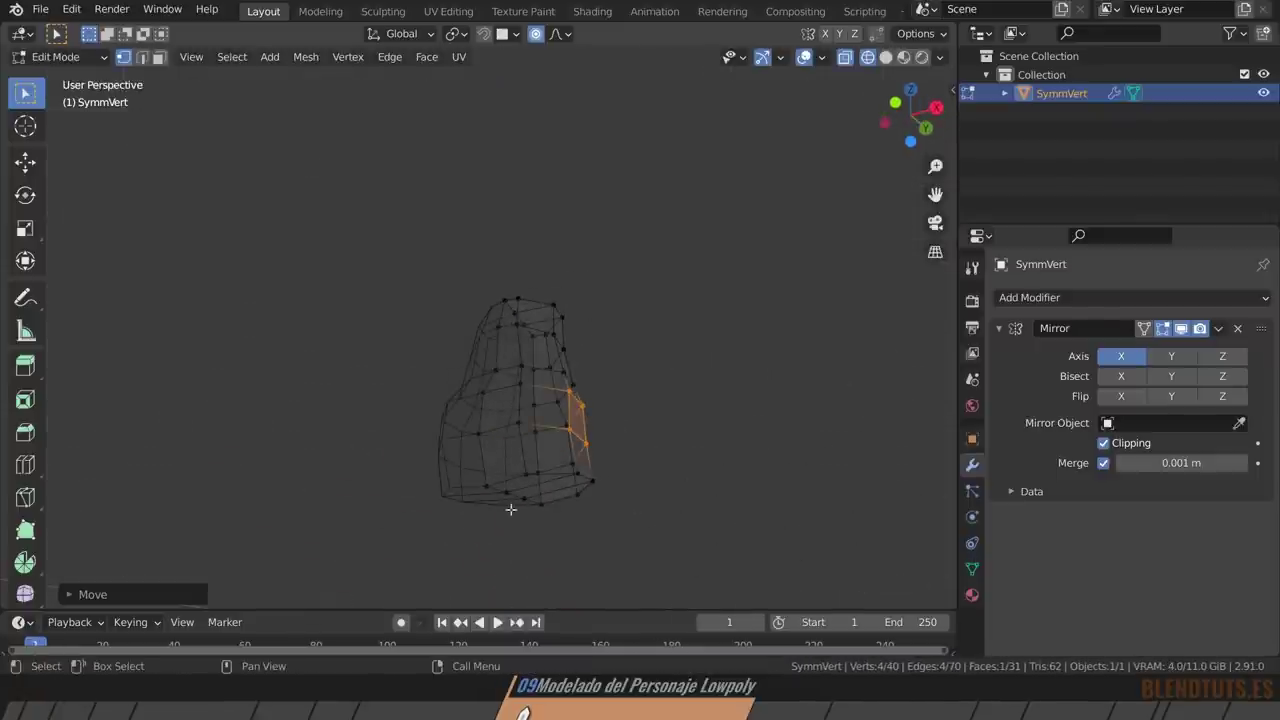
Move a bottom vertex vertically with a small proportional radius to round the base.
{"action": "left_click", "coordinate": [520, 497]}
{"action": "key", "text": "g"}
{"action": "key", "text": "z"}
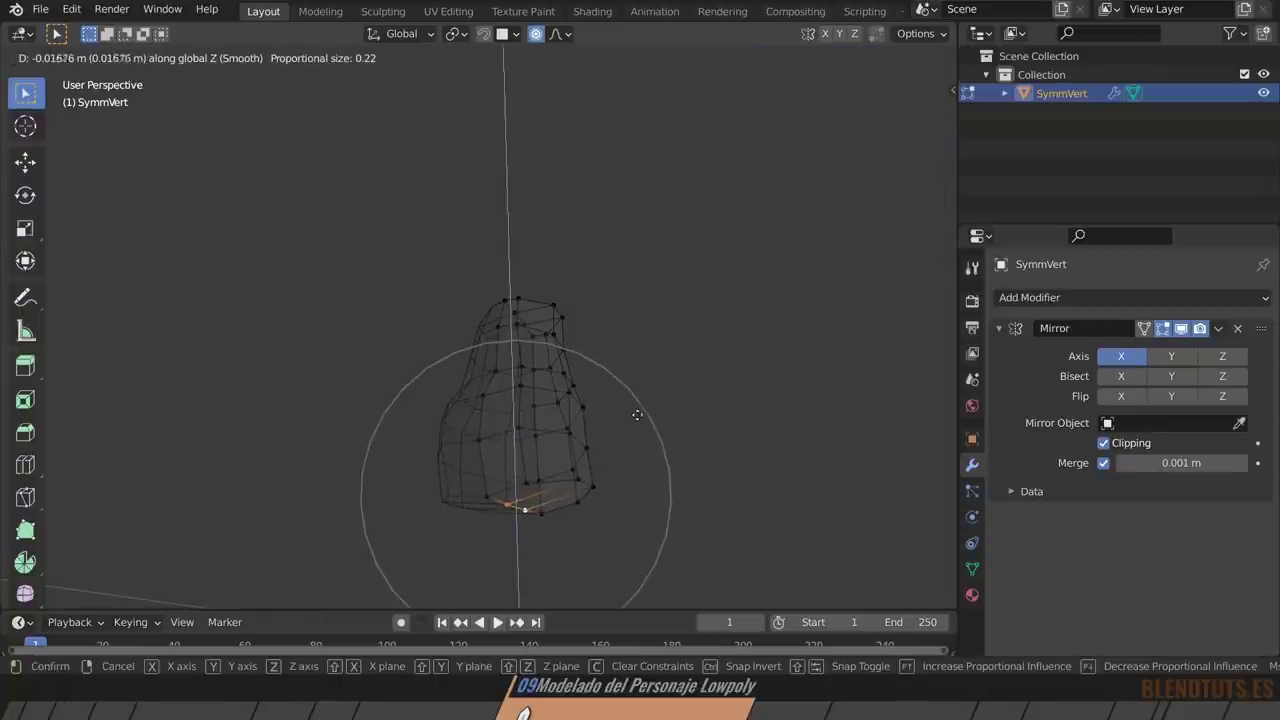
{"action": "scroll", "coordinate": [640, 415], "scroll_direction": "up", "scroll_amount": 8}
{"action": "scroll", "coordinate": [635, 425], "scroll_direction": "up", "scroll_amount": 3}
{"action": "left_click", "coordinate": [634, 429]}
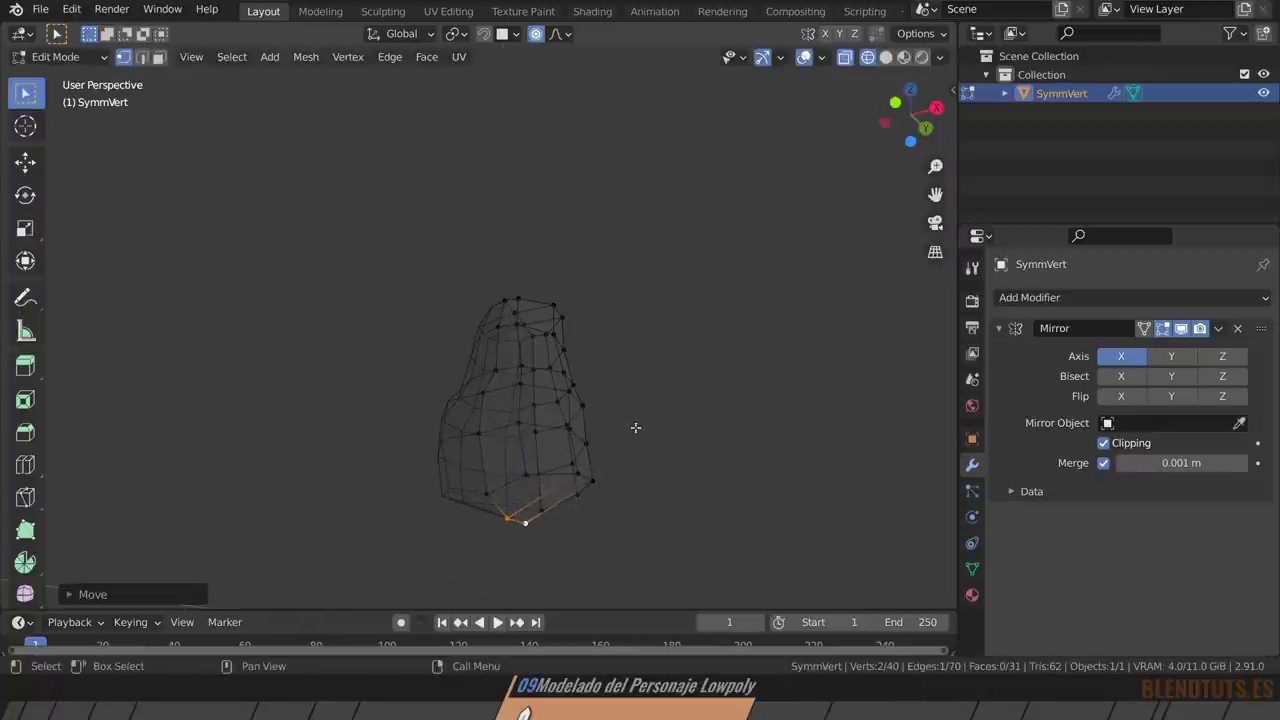
{"action": "mouse_move", "coordinate": [634, 429]}
{"action": "middle_mouse_down"}
{"action": "mouse_move", "coordinate": [500, 494]}
{"action": "mouse_move", "coordinate": [569, 444]}
{"action": "mouse_move", "coordinate": [529, 523]}
{"action": "middle_mouse_up"}
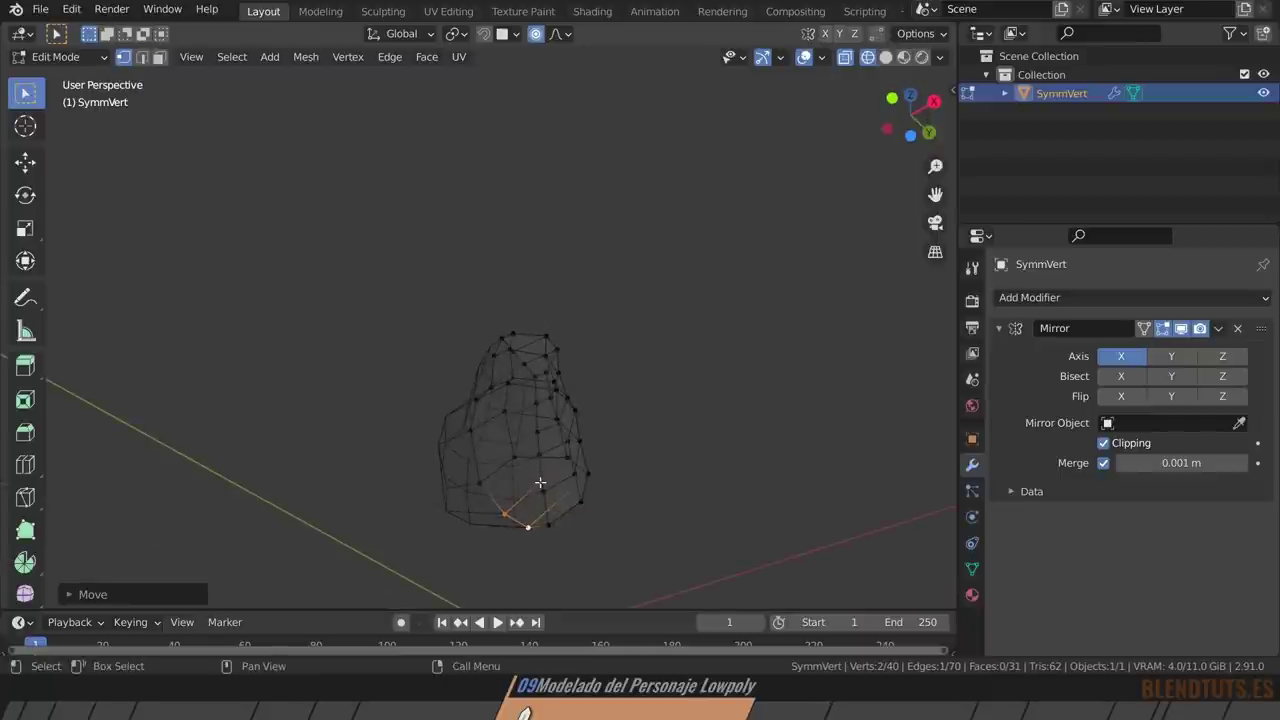
Delete the two bottom faces of the body to open the underside.
{"action": "key", "text": "3"}
{"action": "left_click", "coordinate": [535, 492]}
{"action": "left_click", "coordinate": [547, 509], "text": "shift"}
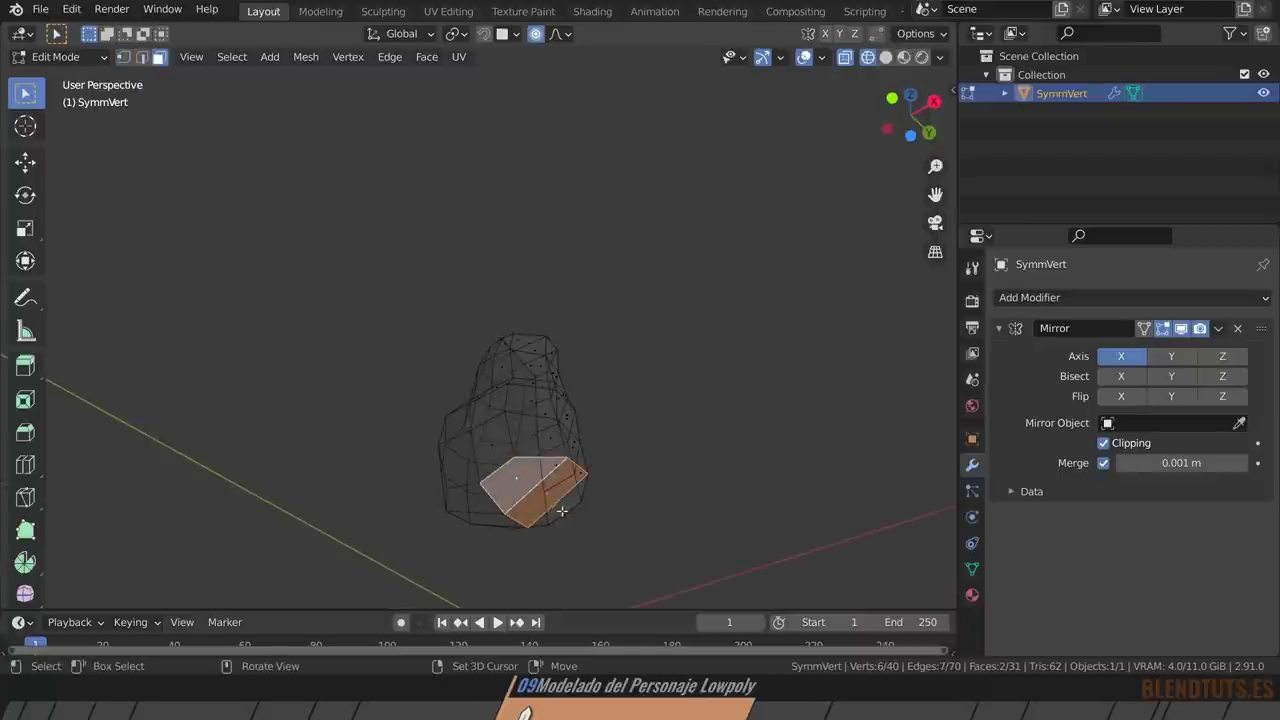
{"action": "key", "text": "x"}
{"action": "left_click", "coordinate": [666, 471]}
{"action": "mouse_move", "coordinate": [577, 349]}
{"action": "middle_mouse_down"}
{"action": "mouse_move", "coordinate": [528, 421]}
{"action": "mouse_move", "coordinate": [537, 406]}
{"action": "mouse_move", "coordinate": [609, 411]}
{"action": "mouse_move", "coordinate": [473, 378]}
{"action": "middle_mouse_up"}
Move a vertex beside the bottom opening into place.
{"action": "key", "text": "1"}
{"action": "left_click", "coordinate": [459, 450]}
{"action": "key", "text": "g"}
{"action": "key", "text": "g"}
{"action": "left_click", "coordinate": [604, 418]}
Delete the two top faces of the body to open the neck.
{"action": "key", "text": "3"}
{"action": "left_click", "coordinate": [436, 410]}
{"action": "left_click", "coordinate": [463, 393], "text": "shift"}
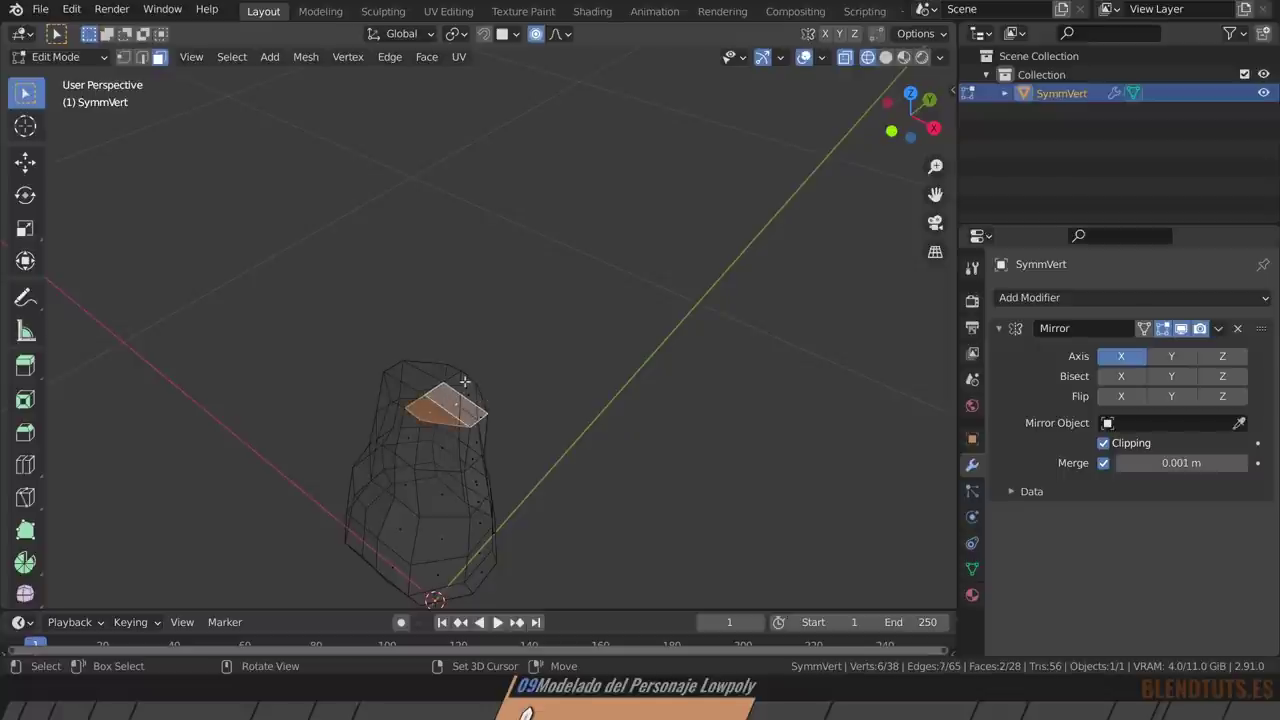
{"action": "key", "text": "x"}
{"action": "left_click", "coordinate": [518, 371]}
Switch the viewport to solid shading.
{"action": "key", "text": "z"}
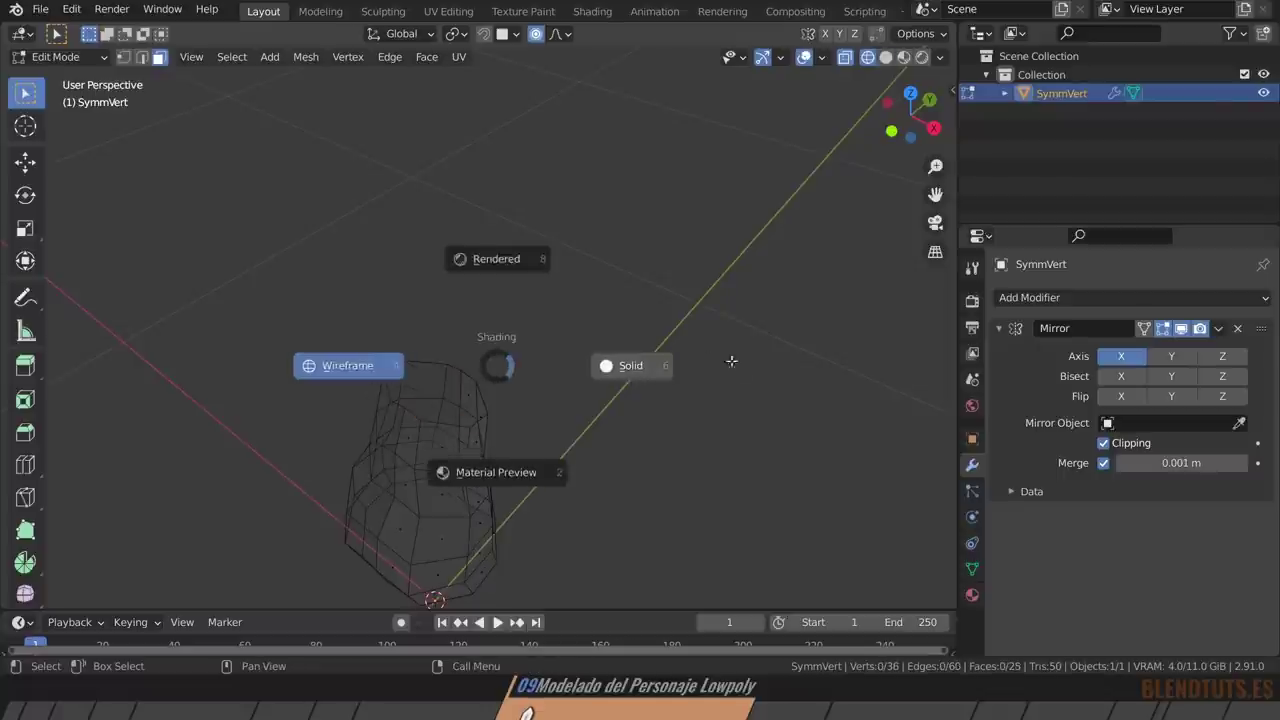
{"action": "left_click", "coordinate": [731, 361]}
{"action": "middle_click_drag", "start_coordinate": [563, 357], "coordinate": [616, 325]}
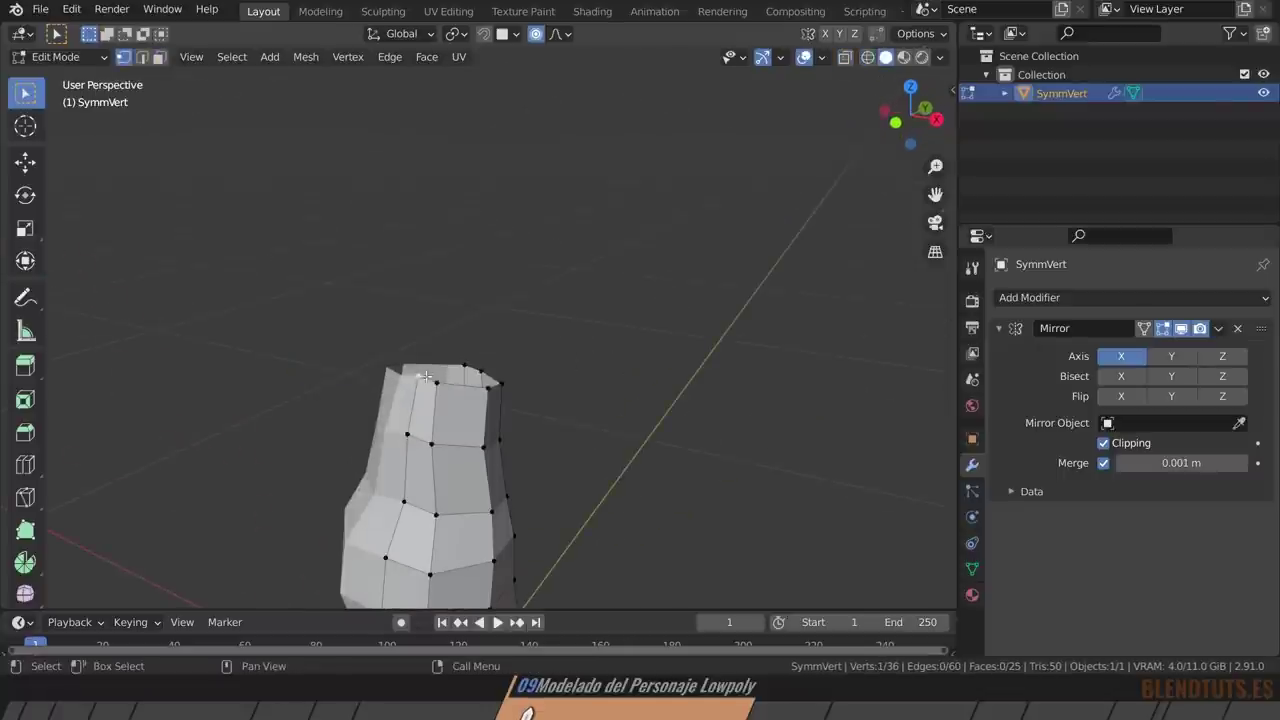
Slide two front vertices along their edges with Shift+V, then select a chest vertex.
{"action": "key", "text": "shift+v"}
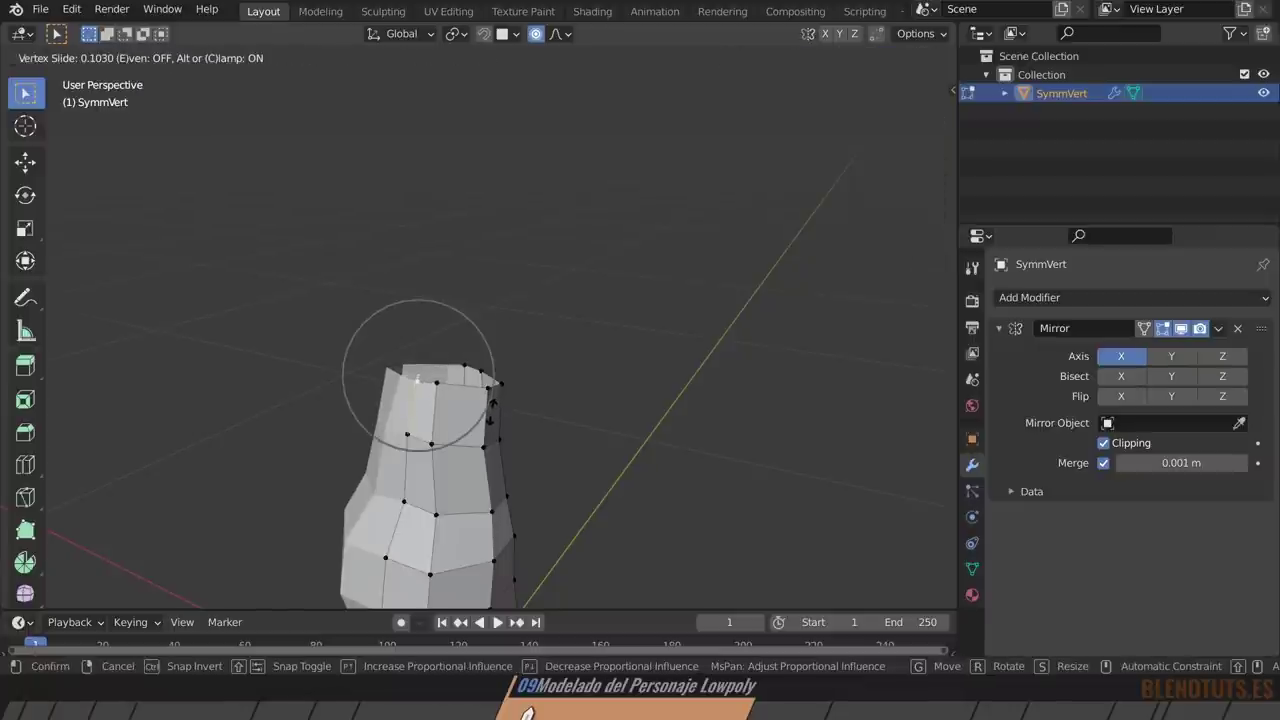
{"action": "left_click", "coordinate": [492, 402]}
{"action": "scroll", "coordinate": [455, 426], "scroll_direction": "up", "scroll_amount": 3}
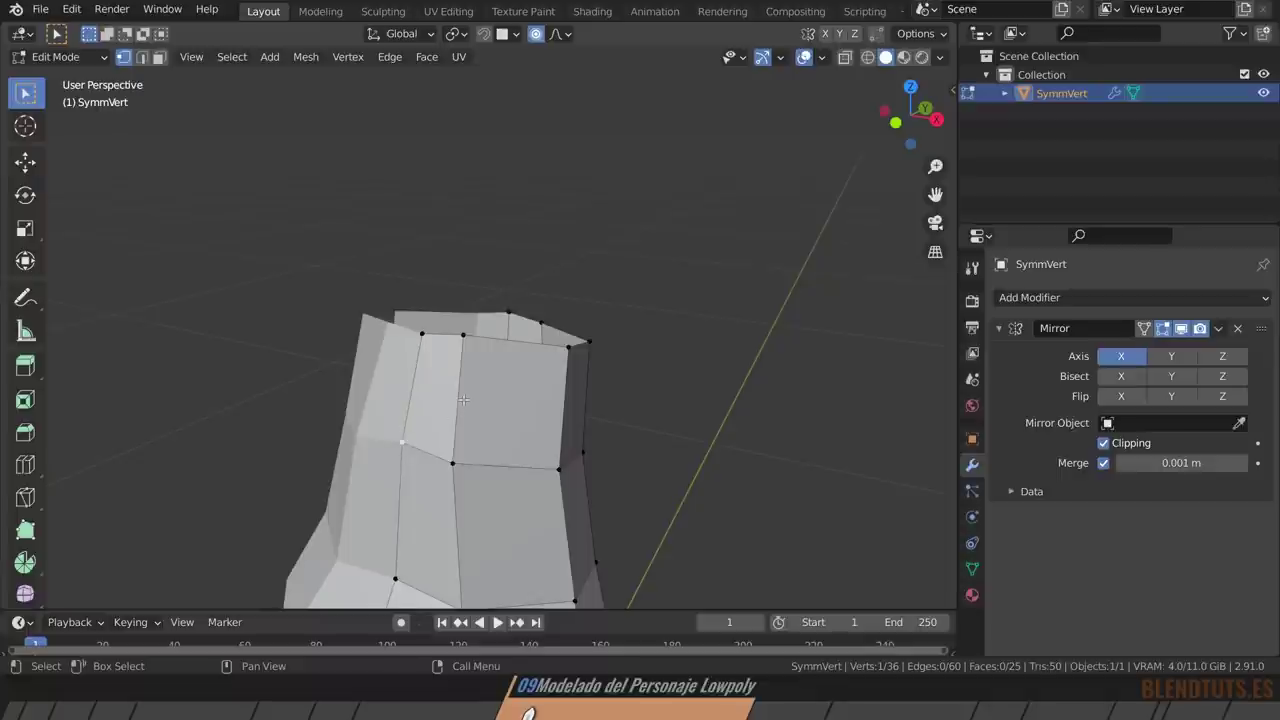
{"action": "key", "text": "shift+v"}
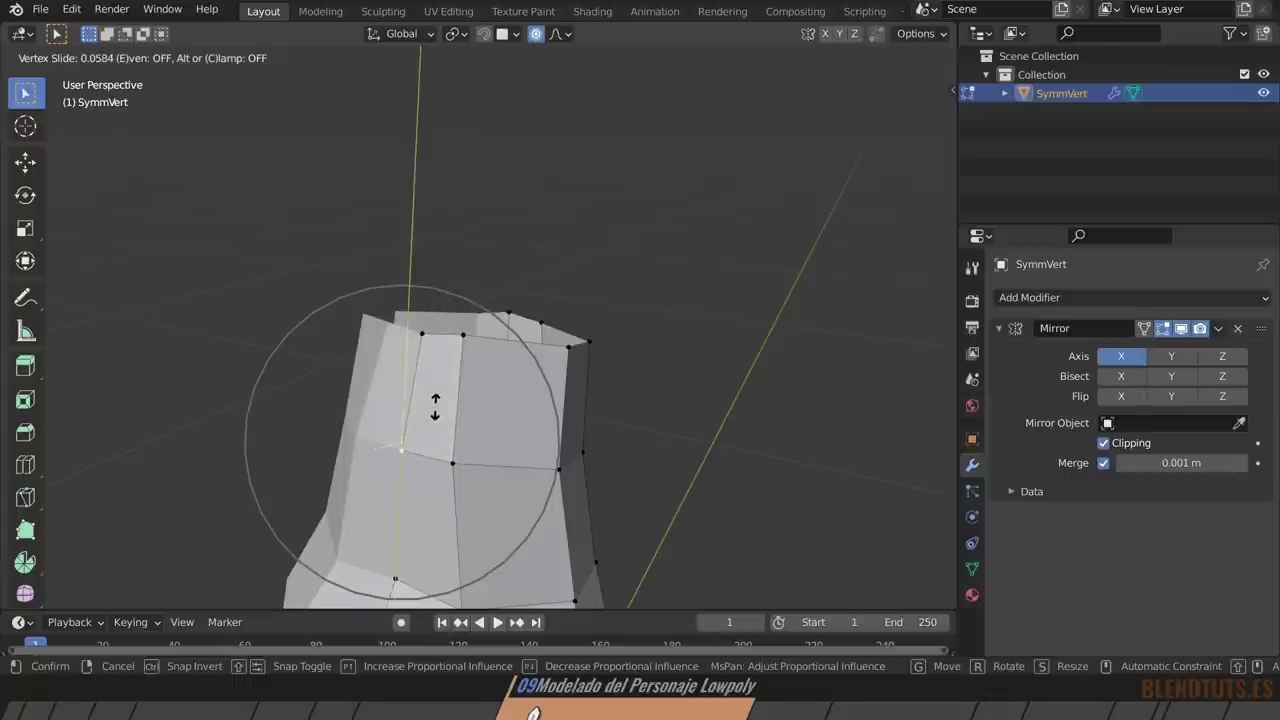
{"action": "left_click", "coordinate": [435, 406]}
{"action": "scroll", "coordinate": [400, 435], "scroll_direction": "down", "scroll_amount": 2}
{"action": "scroll", "coordinate": [400, 435], "scroll_direction": "down", "scroll_amount": 2}
{"action": "scroll", "coordinate": [400, 435], "scroll_direction": "down", "scroll_amount": 2}
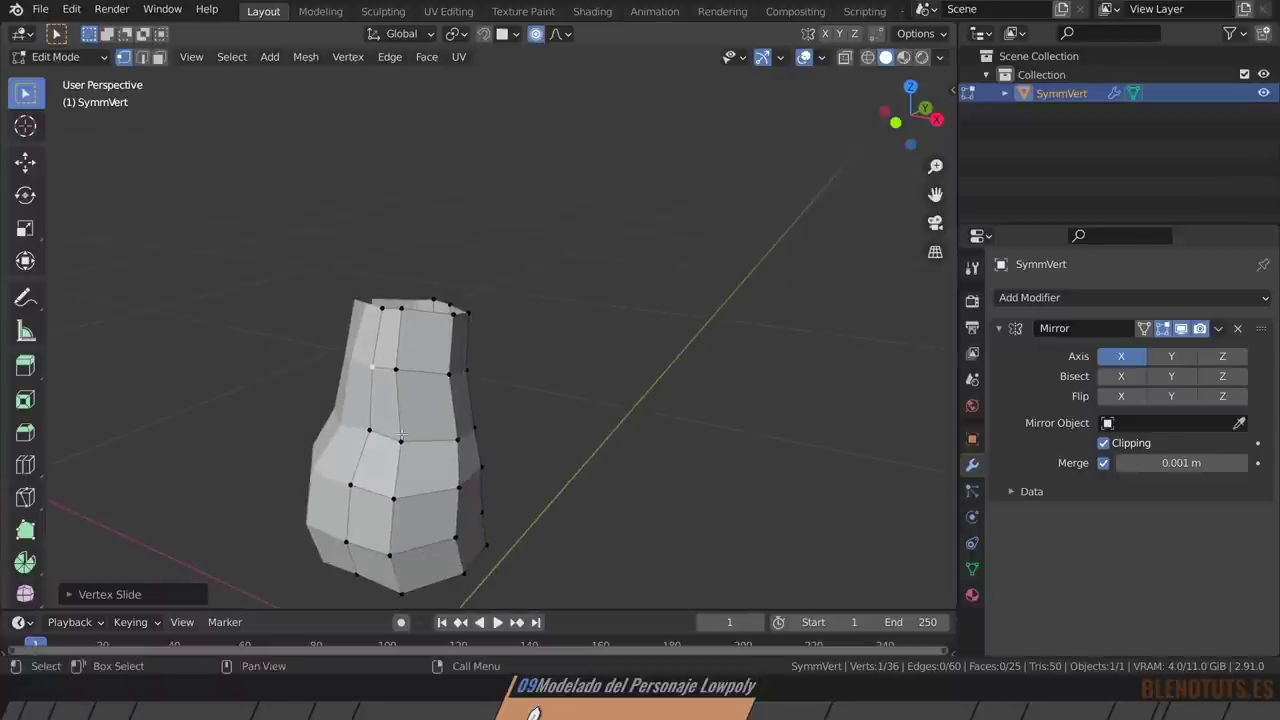
{"action": "left_click", "coordinate": [400, 436]}
Move the chest vertex twice with proportional falloff to smooth the upper body.
{"action": "middle_click_drag", "start_coordinate": [400, 436], "coordinate": [470, 450]}
{"action": "key", "text": "g"}
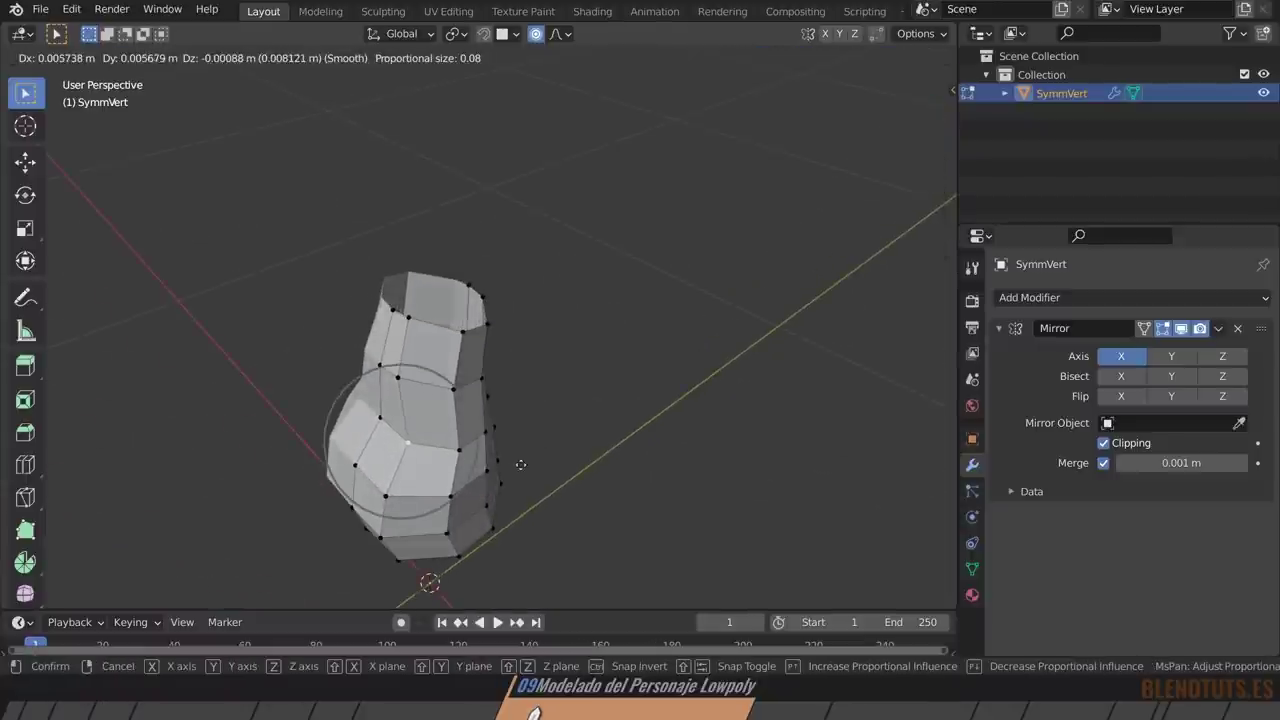
{"action": "left_click", "coordinate": [514, 463]}
{"action": "key", "text": "g"}
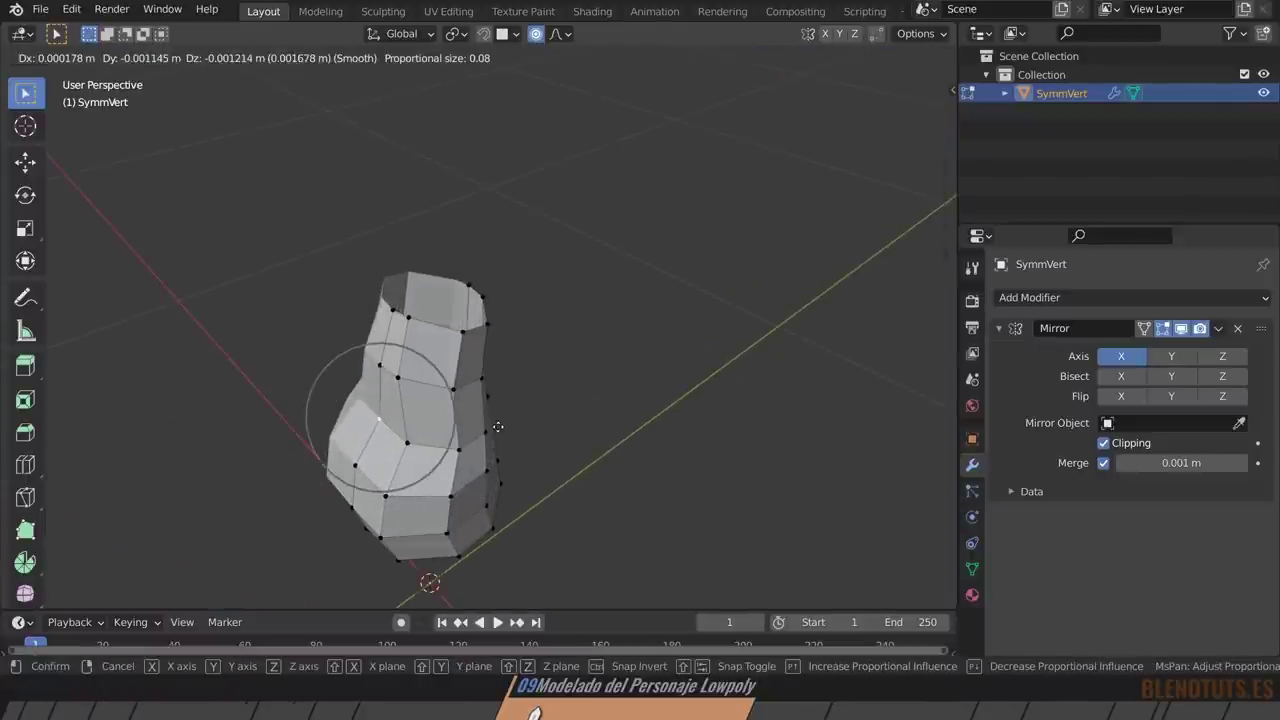
{"action": "left_click", "coordinate": [560, 455]}
{"action": "middle_click_drag", "start_coordinate": [568, 457], "coordinate": [524, 433]}
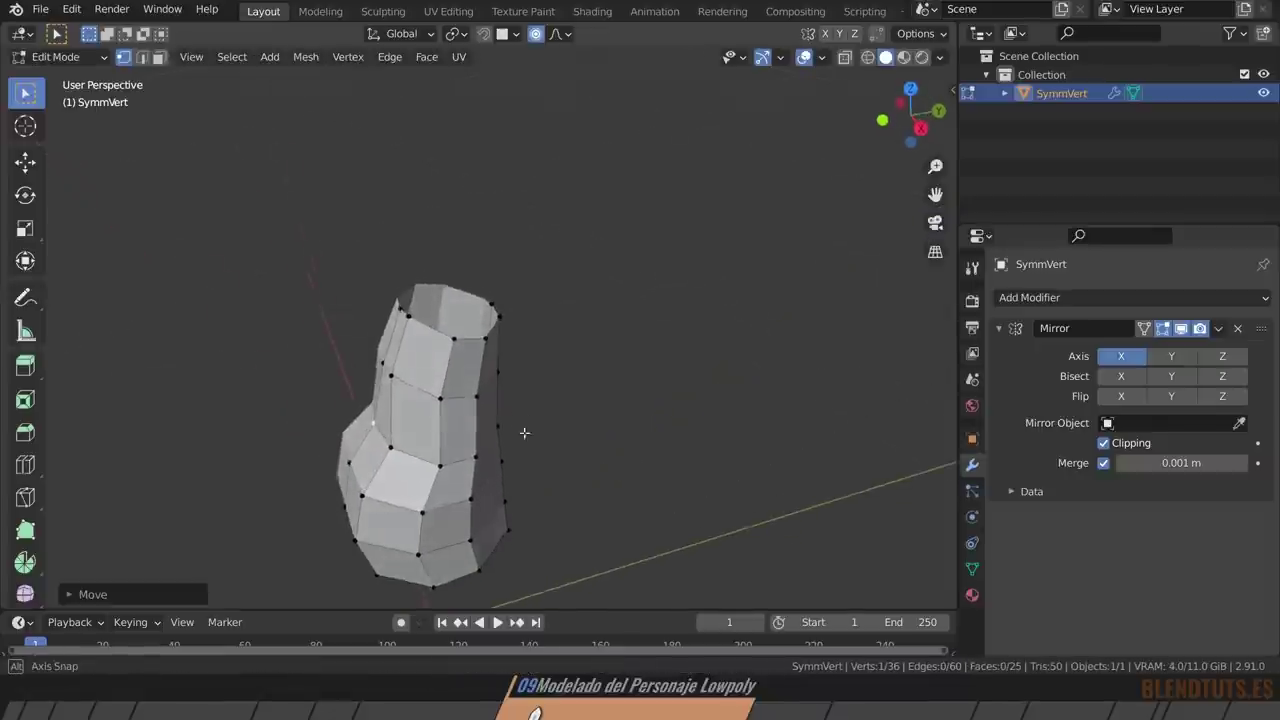
Edge-slide a neck vertex, then turn off proportional editing.
{"action": "left_click", "coordinate": [409, 317]}
{"action": "middle_click_drag", "start_coordinate": [409, 317], "coordinate": [470, 380]}
{"action": "key", "text": "g"}
{"action": "key", "text": "g"}
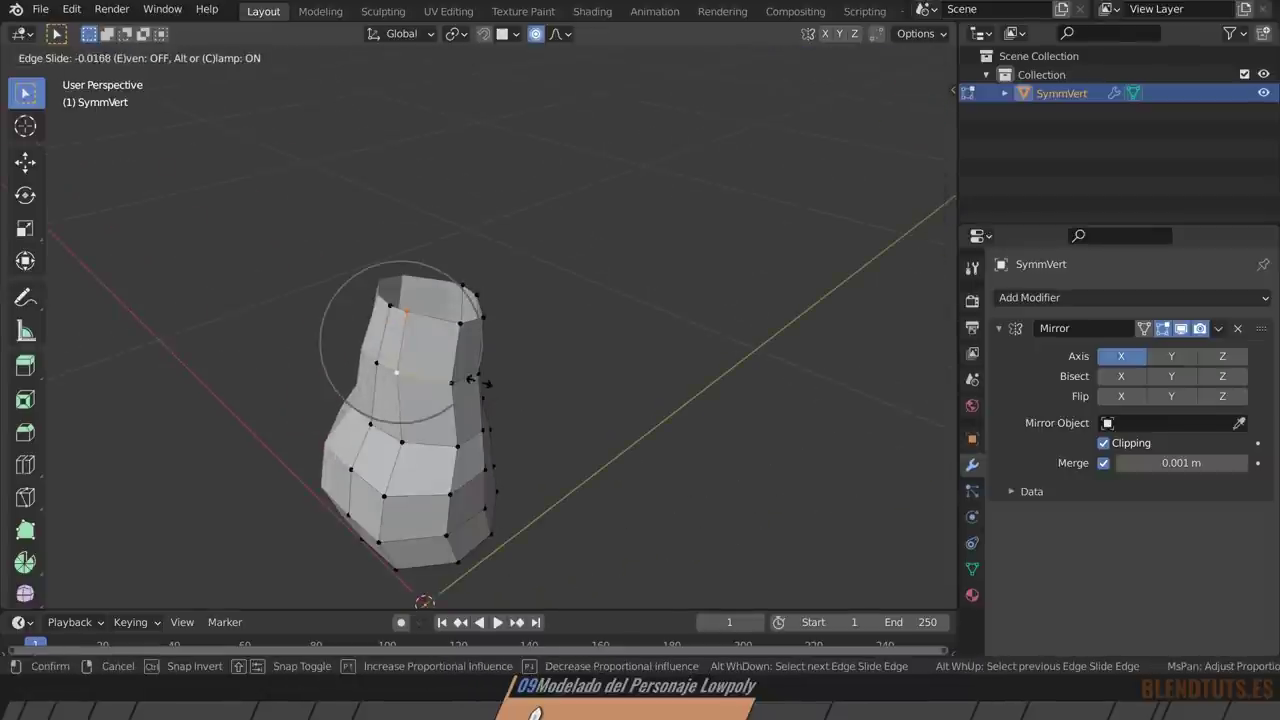
{"action": "left_click", "coordinate": [488, 386]}
{"action": "key", "text": "shift+Tab"}
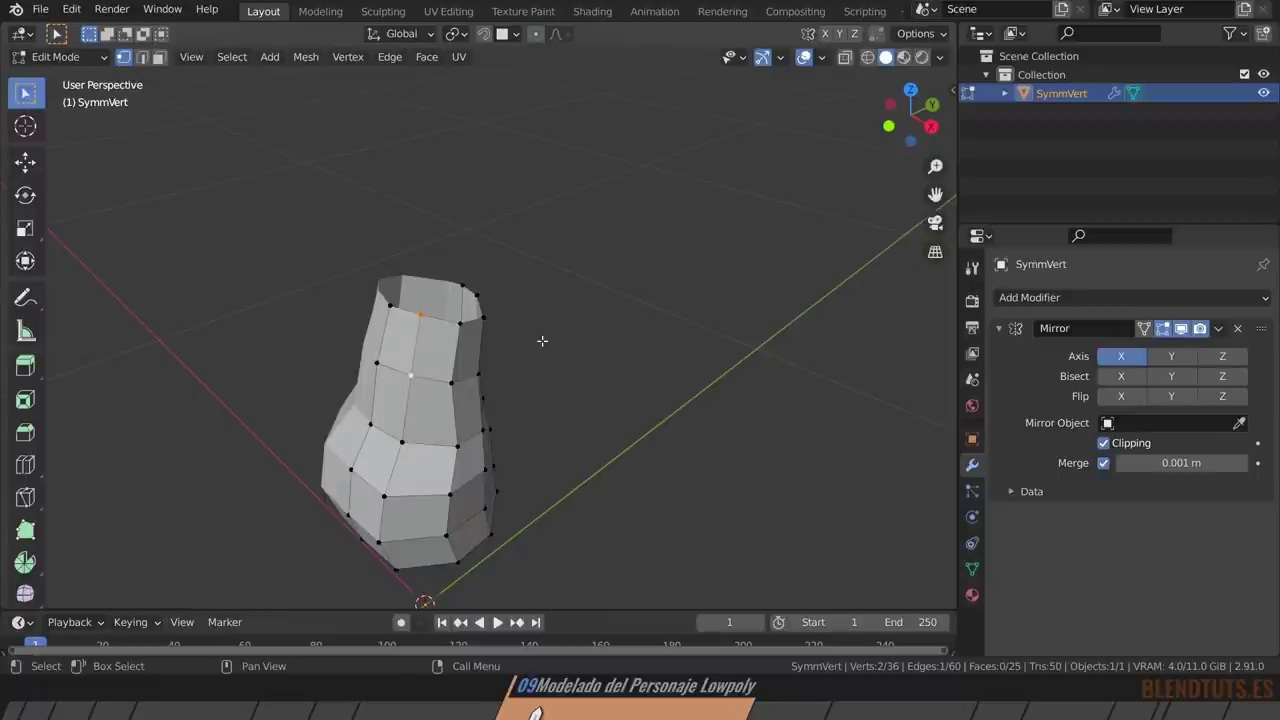
Select two neck rim vertices, edge-slide and move them, then add another rim vertex.
{"action": "mouse_move", "coordinate": [543, 340]}
{"action": "middle_mouse_down"}
{"action": "mouse_move", "coordinate": [400, 320]}
{"action": "mouse_move", "coordinate": [513, 341]}
{"action": "middle_mouse_up"}
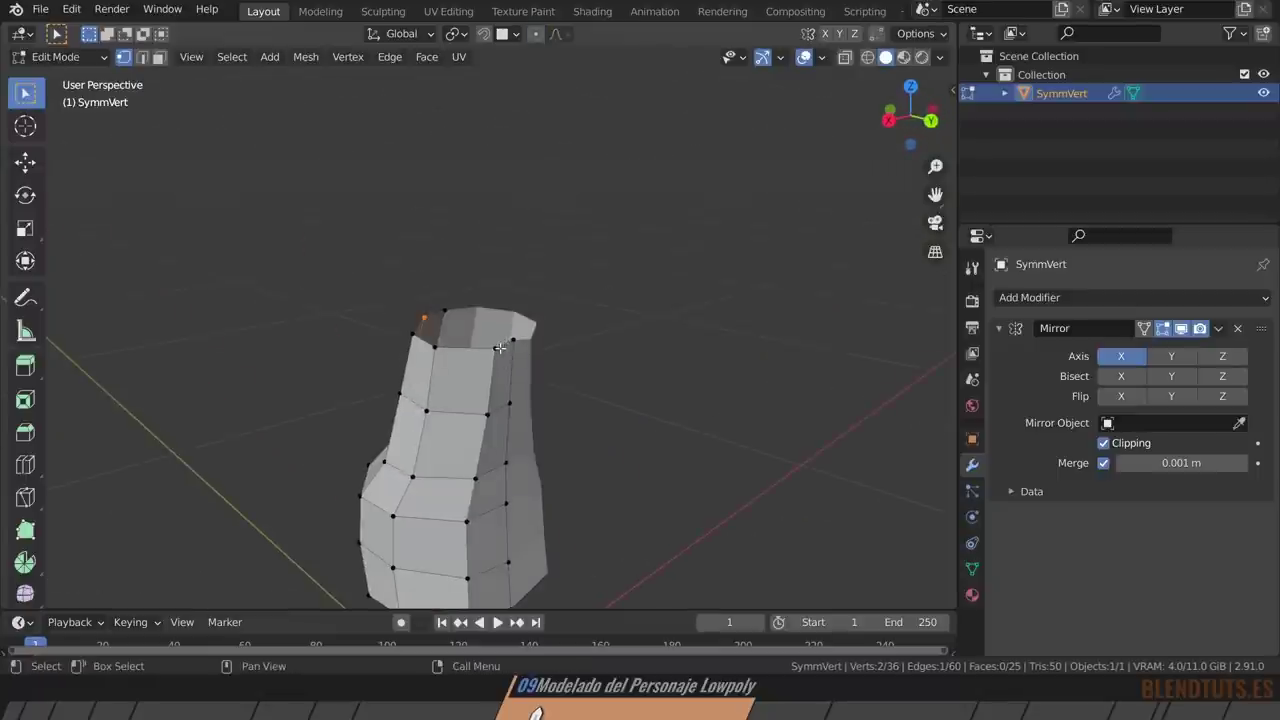
{"action": "left_click", "coordinate": [505, 343]}
{"action": "left_click", "coordinate": [487, 414], "text": "shift"}
{"action": "key", "text": "g"}
{"action": "key", "text": "g"}
{"action": "left_click", "coordinate": [527, 418]}
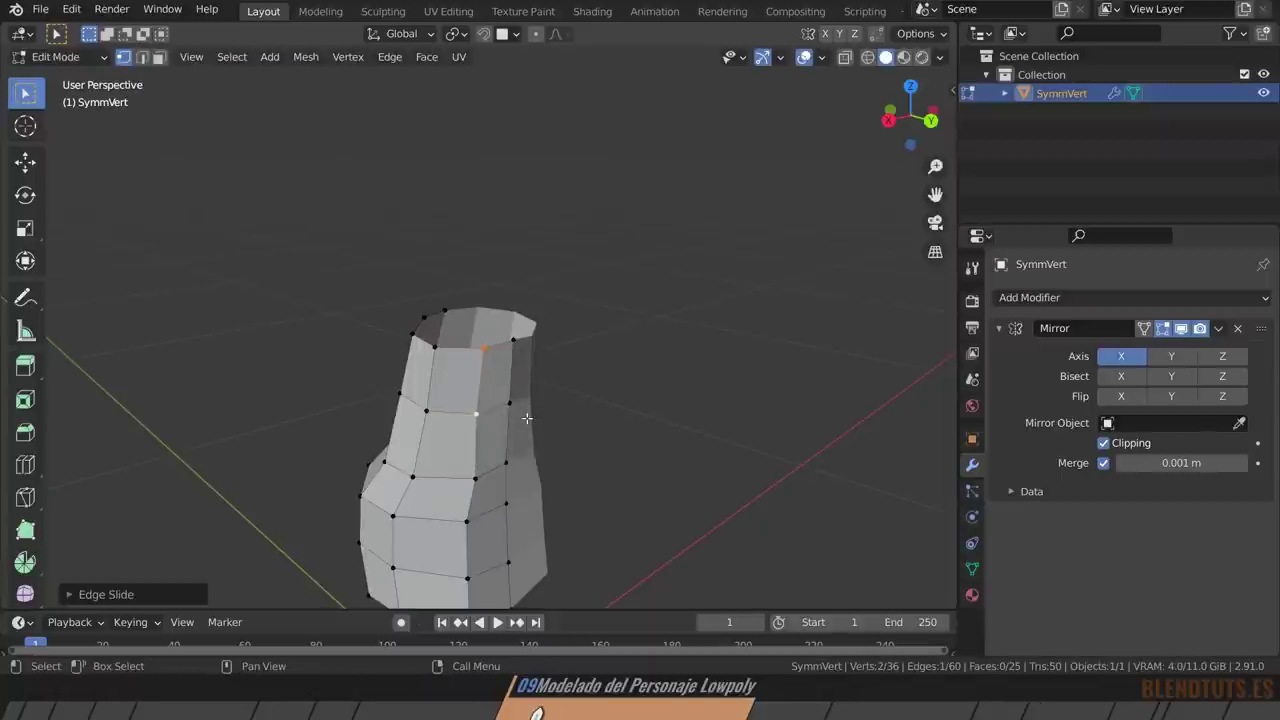
{"action": "key", "text": "g"}
{"action": "left_click", "coordinate": [530, 380]}
{"action": "middle_click_drag", "start_coordinate": [530, 380], "coordinate": [424, 295]}
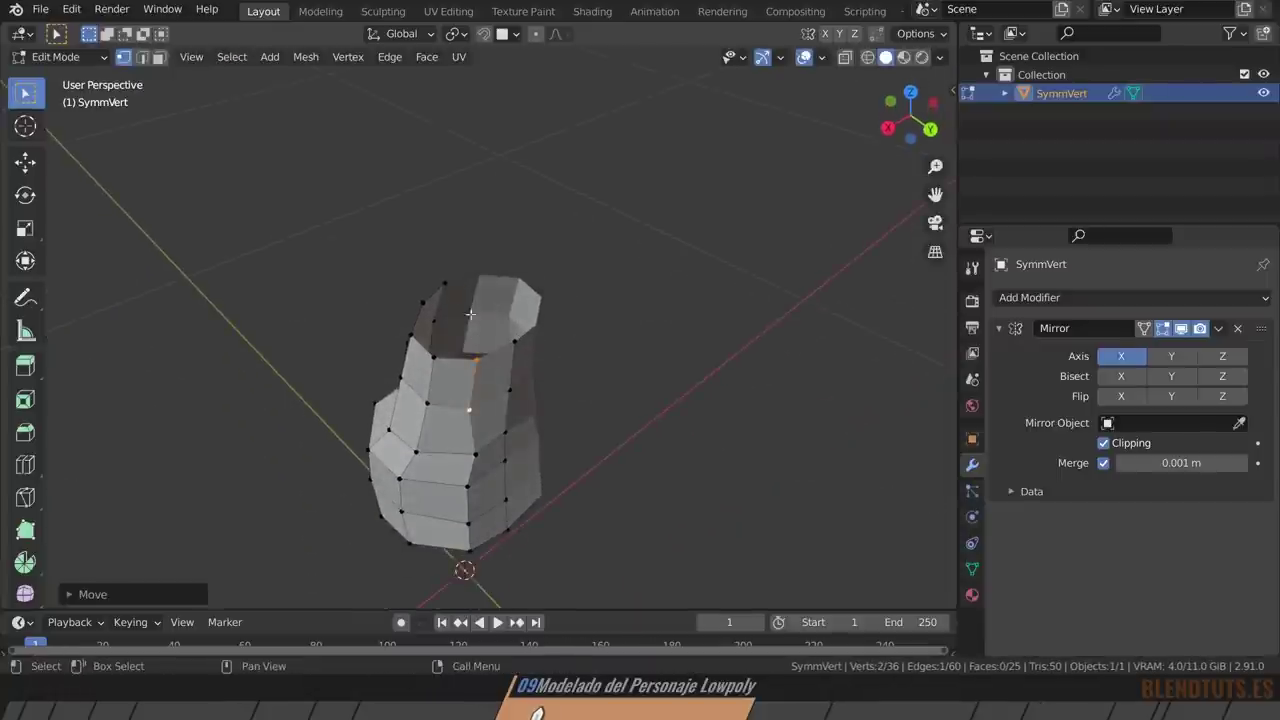
{"action": "left_click", "coordinate": [512, 342], "text": "shift"}
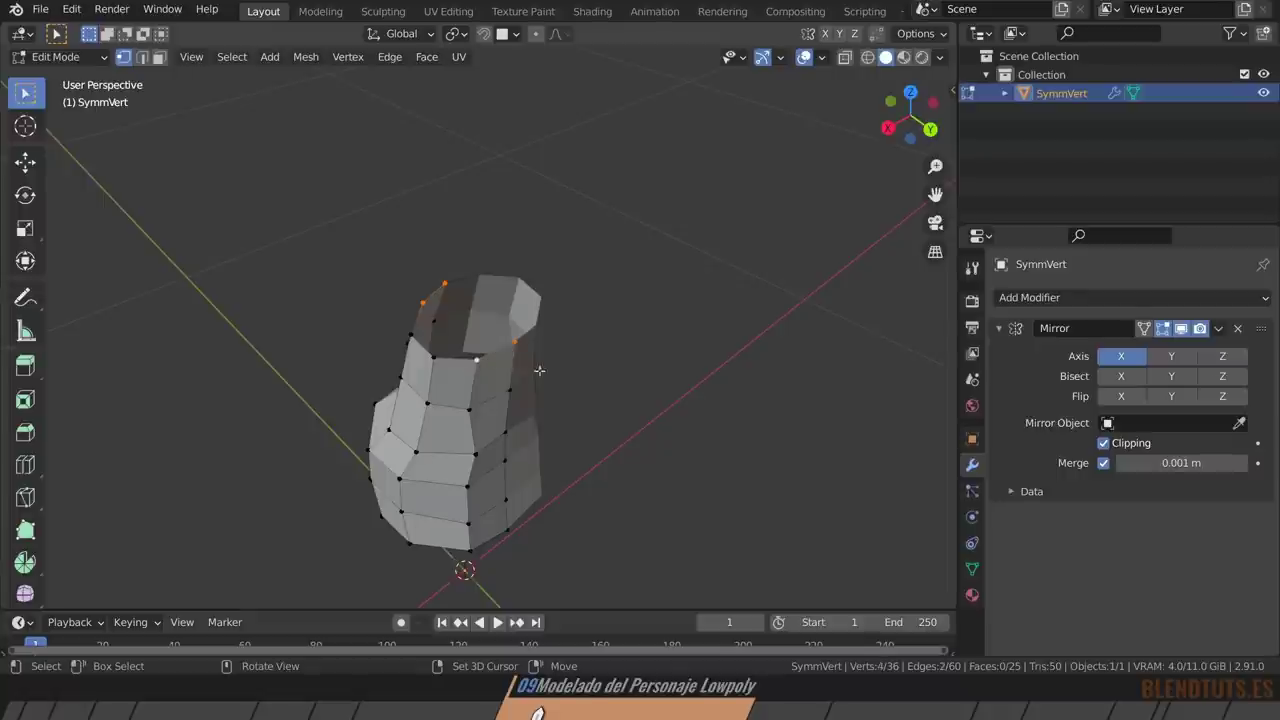
Fill the neck opening with a face and add two centred loop cuts across it.
{"action": "key", "text": "f"}
{"action": "key", "text": "ctrl+r"}
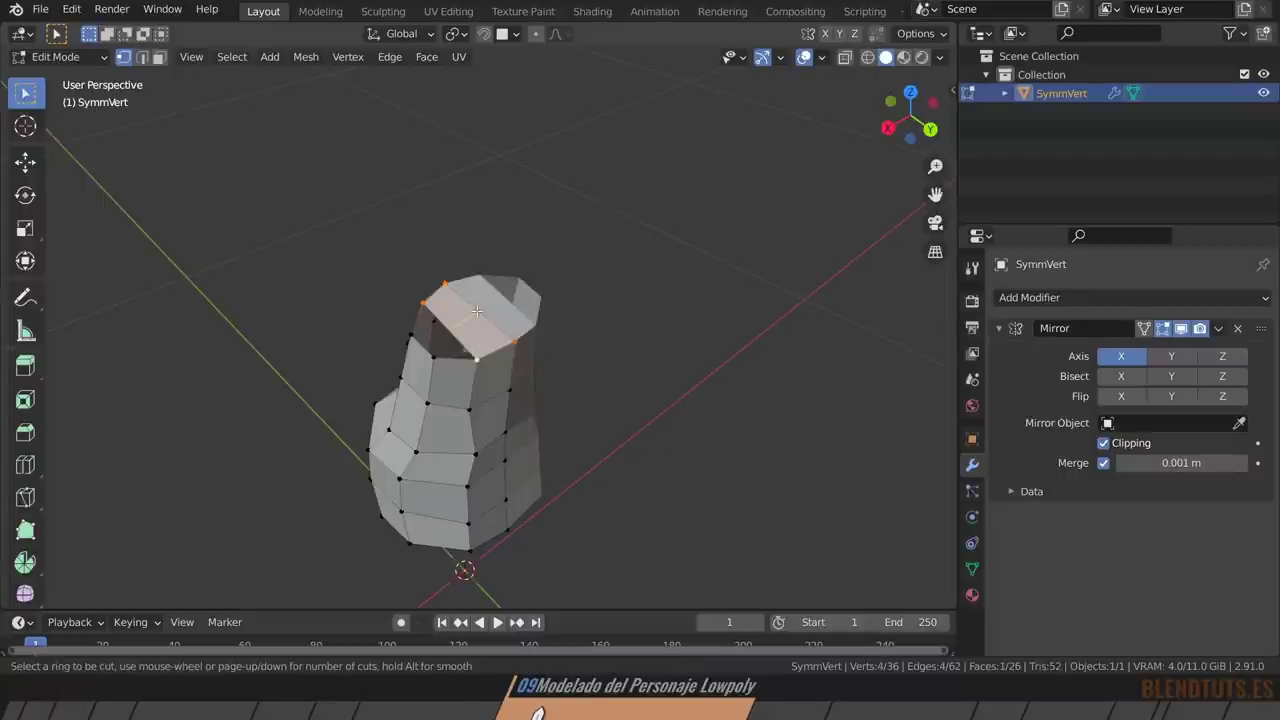
{"action": "scroll", "coordinate": [477, 312], "scroll_direction": "up", "scroll_amount": 1}
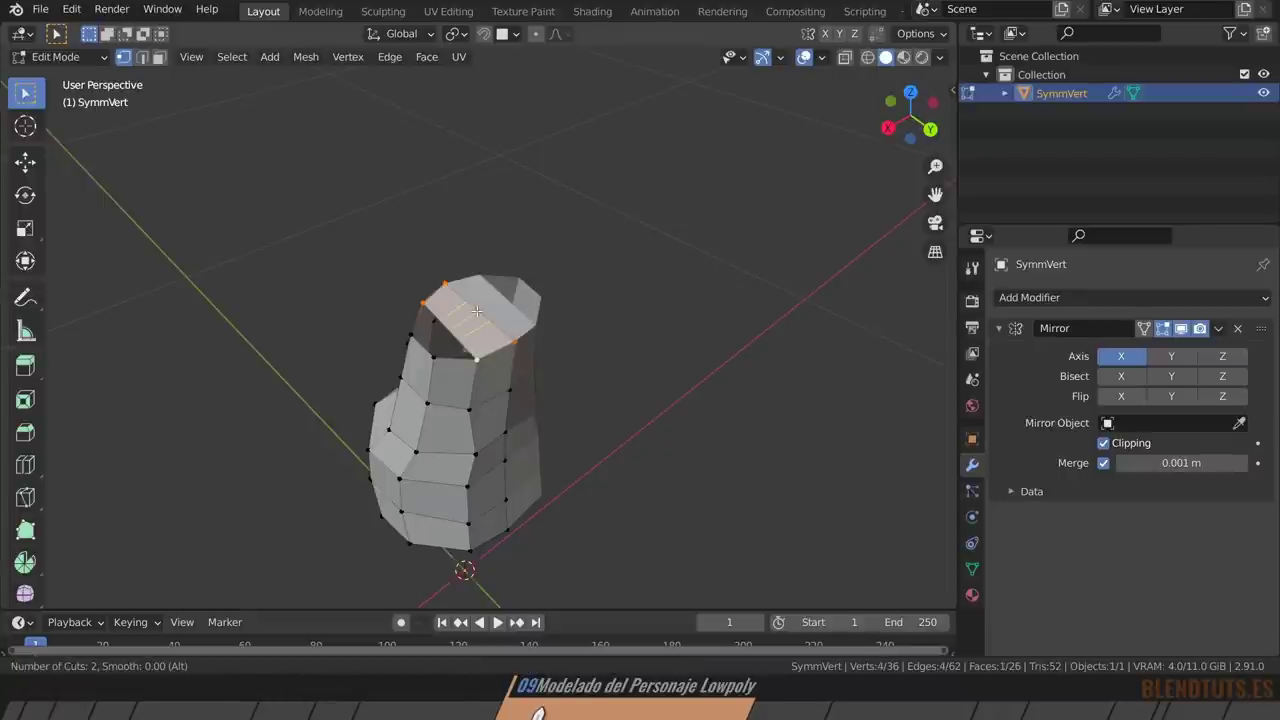
{"action": "left_click", "coordinate": [477, 312]}
{"action": "right_click", "coordinate": [477, 312]}
Raise the new edges along Z and adjust the top edges.
{"action": "key", "text": "g"}
{"action": "key", "text": "z"}
{"action": "left_click", "coordinate": [546, 327]}
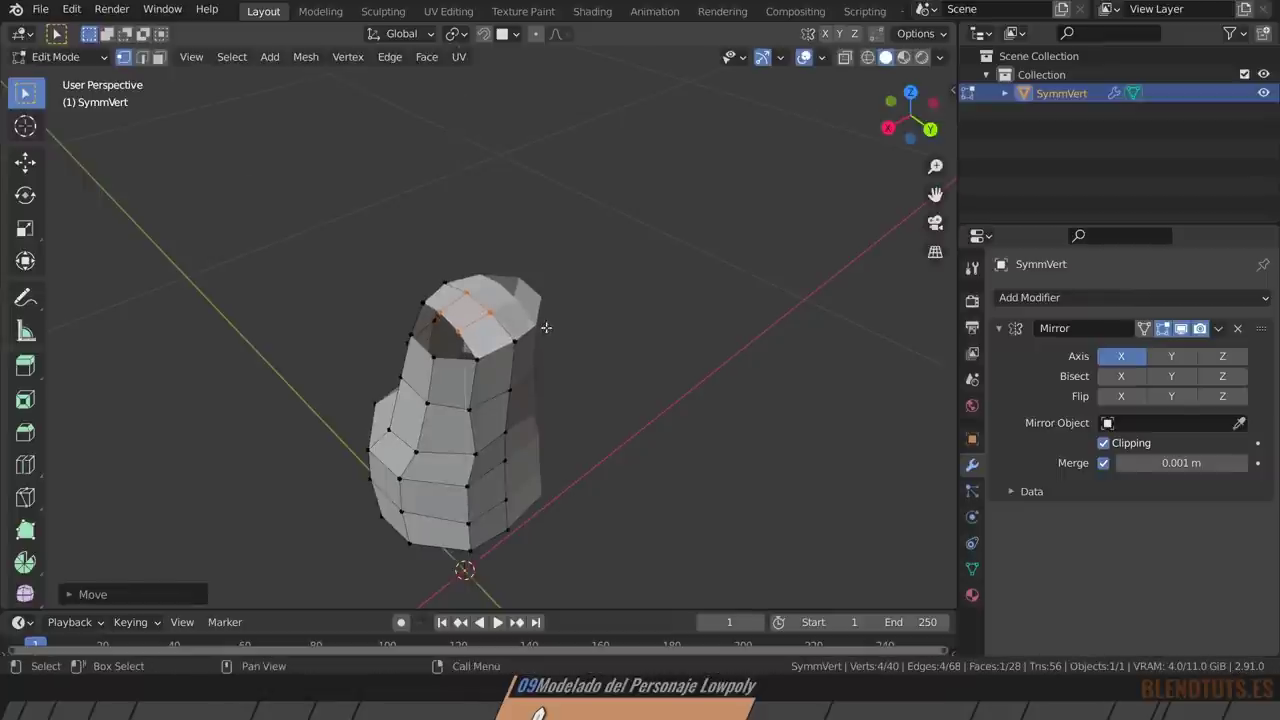
{"action": "middle_click_drag", "start_coordinate": [546, 327], "coordinate": [546, 343]}
{"action": "key", "text": "g"}
{"action": "left_click", "coordinate": [493, 338]}
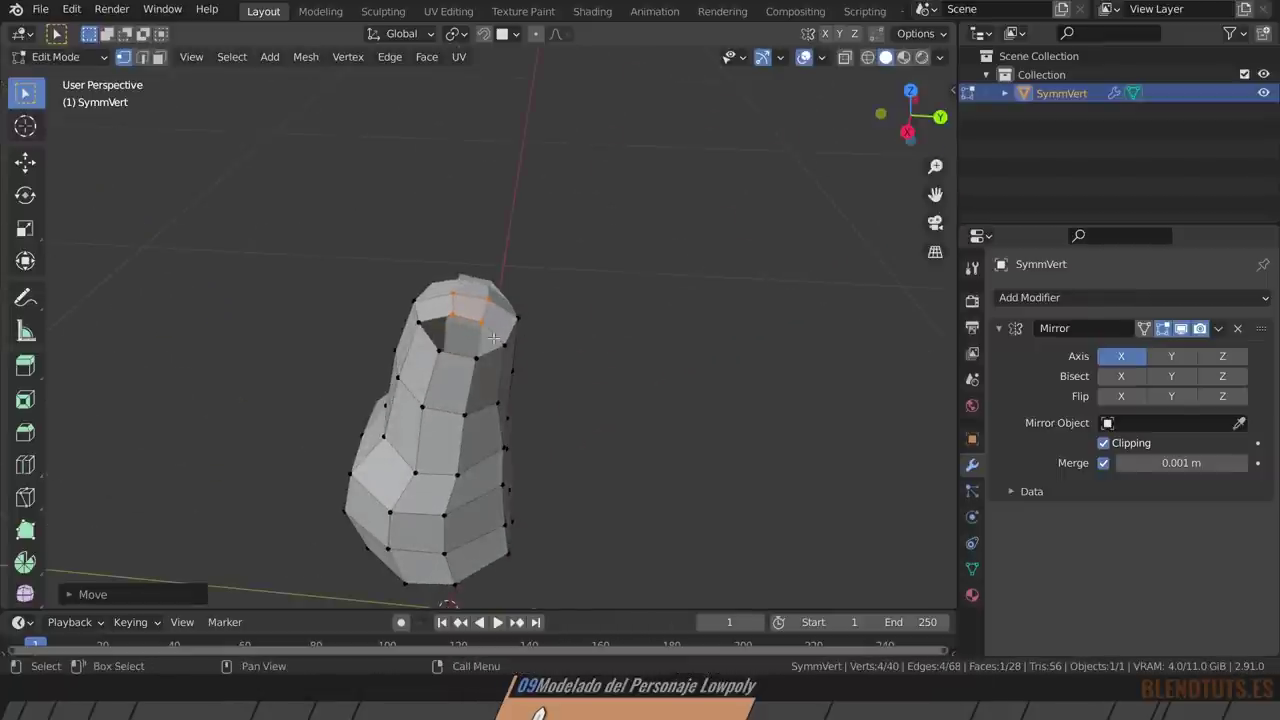
Fill the remaining triangular gap in the neck top.
{"action": "scroll", "coordinate": [405, 318], "scroll_direction": "up", "scroll_amount": 2}
{"action": "left_click", "coordinate": [349, 305]}
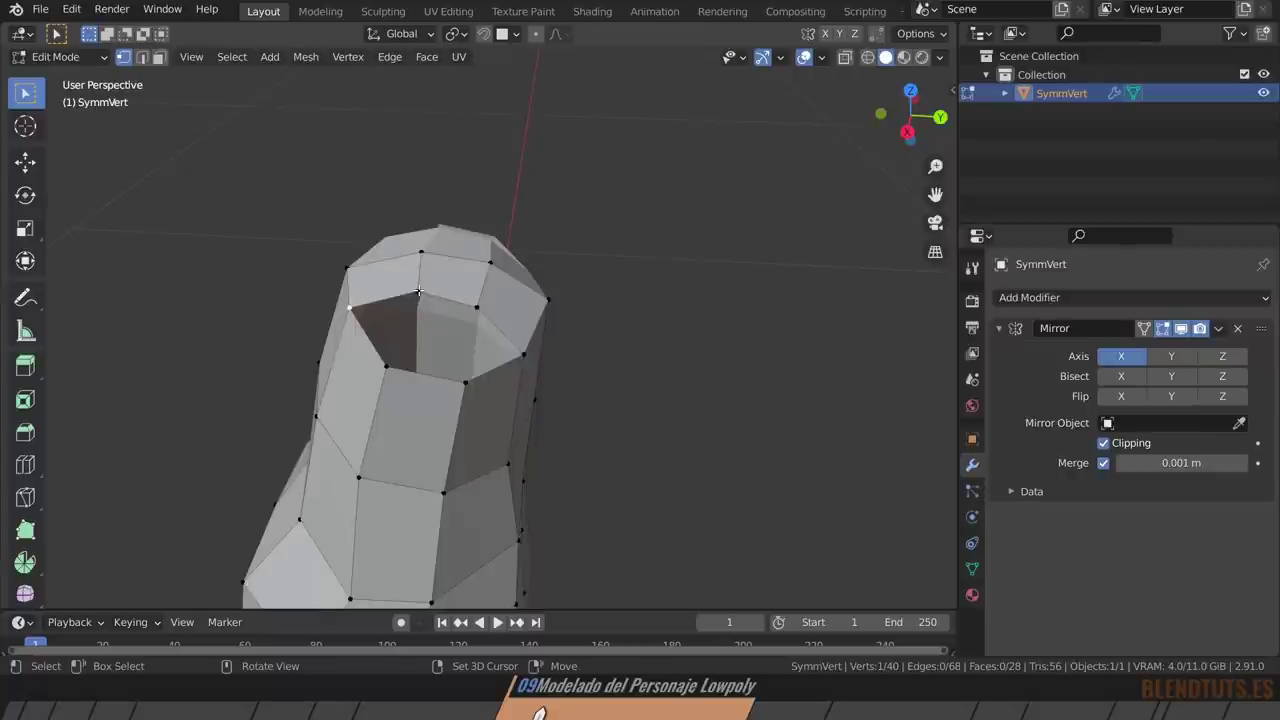
{"action": "key", "text": "f"}
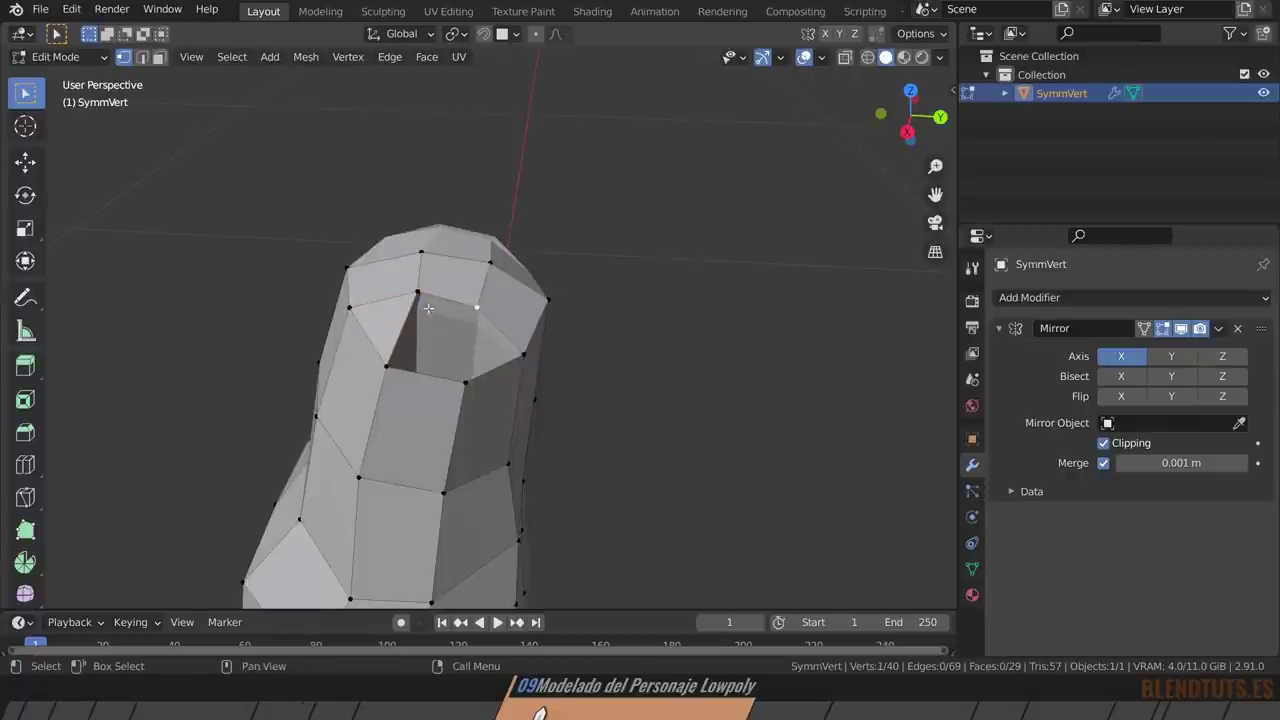
Move the top neck vertices to round off the top of the head.
{"action": "left_click", "coordinate": [420, 297]}
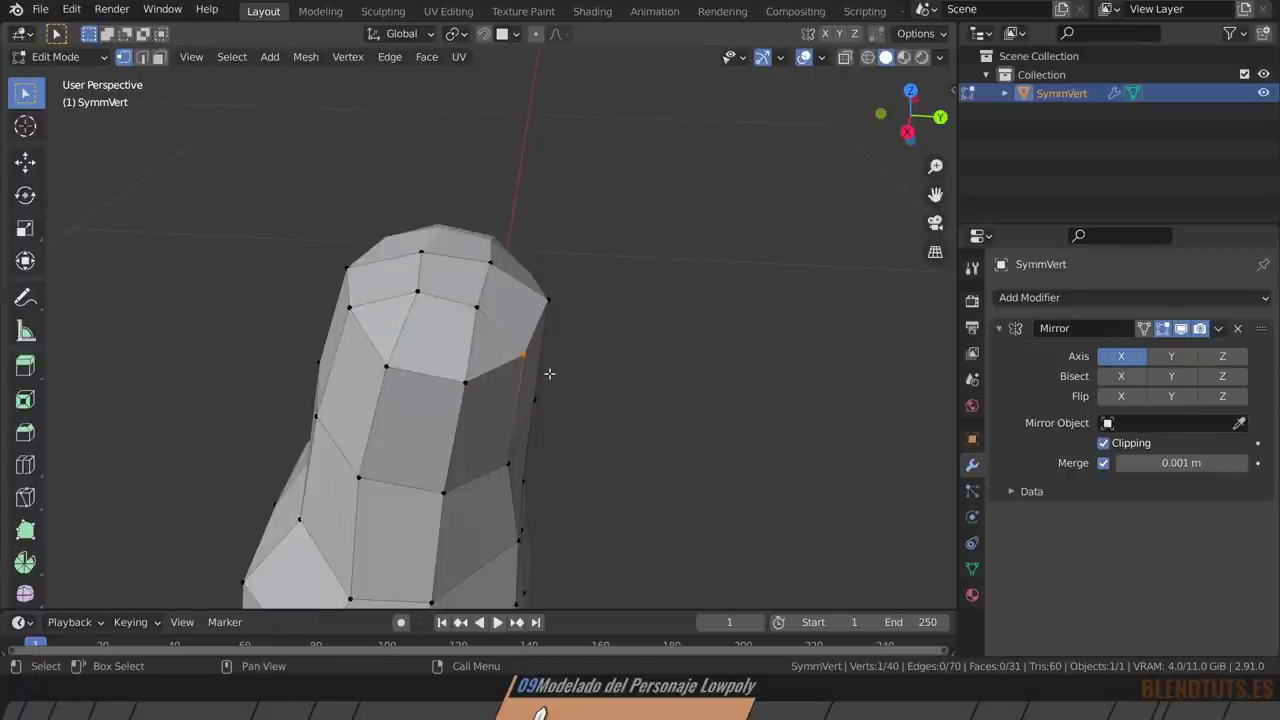
{"action": "middle_click_drag", "start_coordinate": [549, 373], "coordinate": [563, 360]}
{"action": "key", "text": "g"}
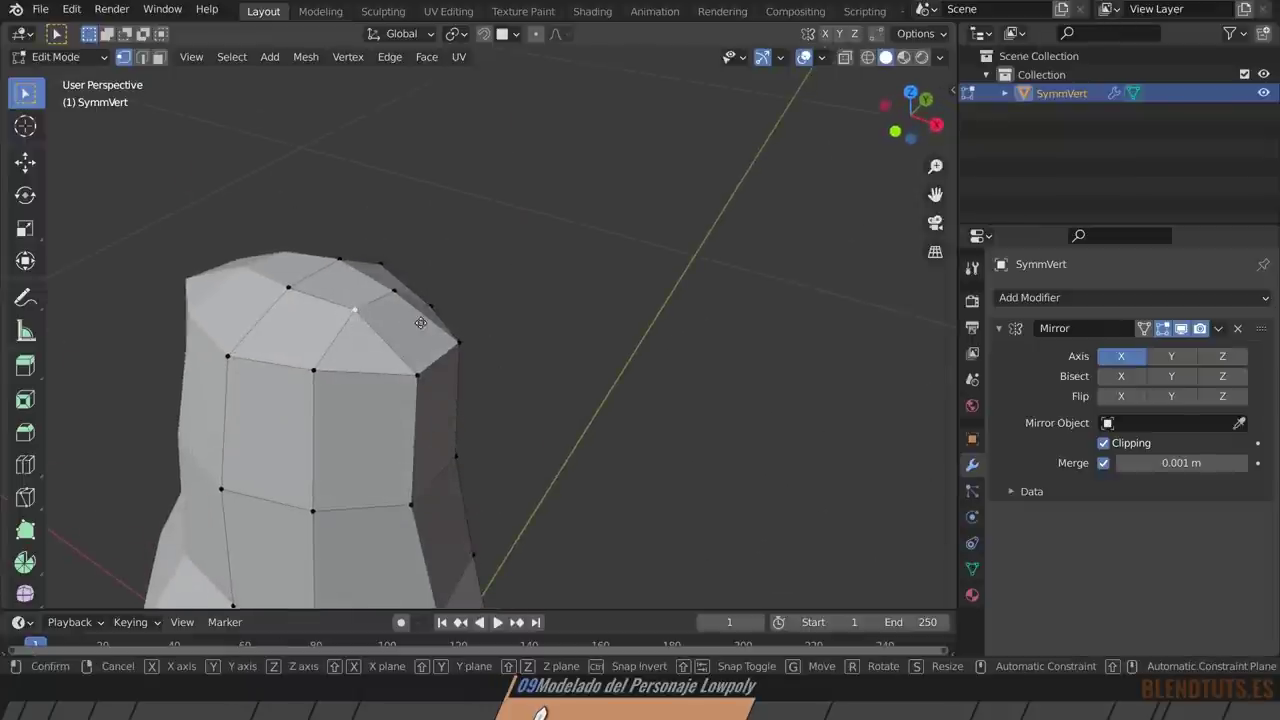
{"action": "left_click", "coordinate": [428, 361]}
{"action": "key", "text": "g"}
{"action": "left_click", "coordinate": [345, 283]}
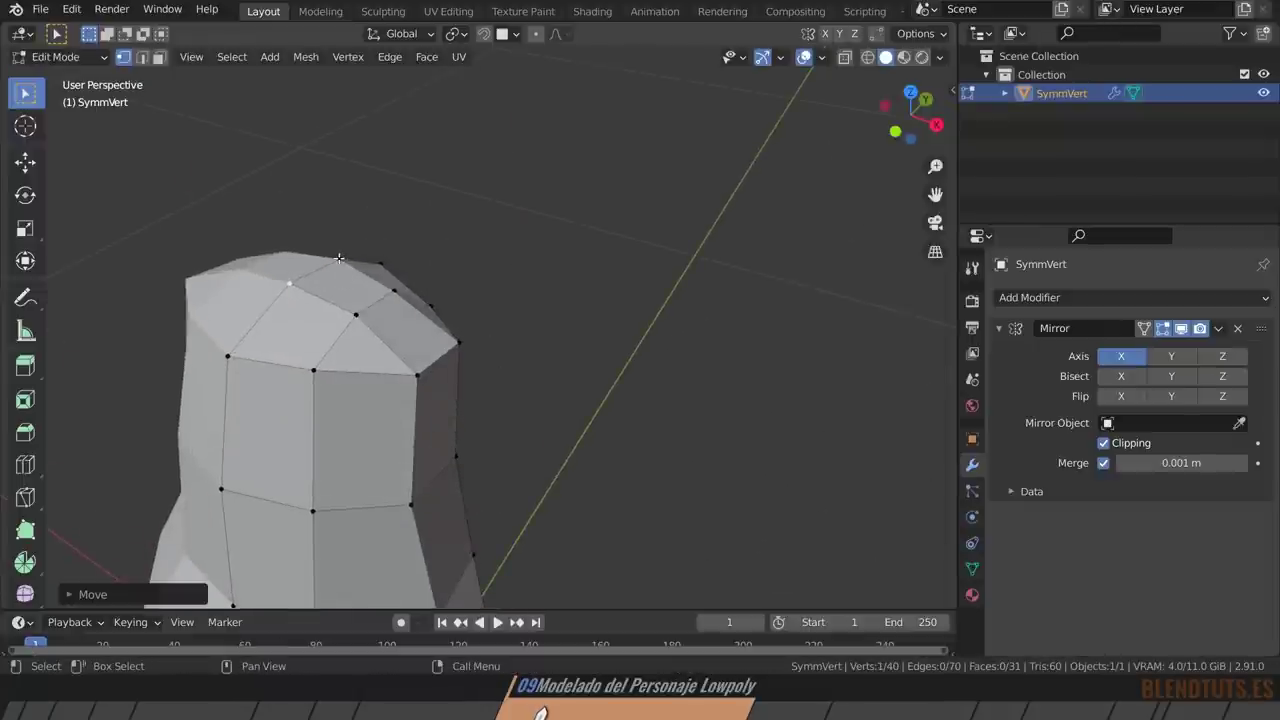
{"action": "scroll", "coordinate": [393, 323], "scroll_direction": "down", "scroll_amount": 3}
{"action": "scroll", "coordinate": [393, 323], "scroll_direction": "down", "scroll_amount": 2}
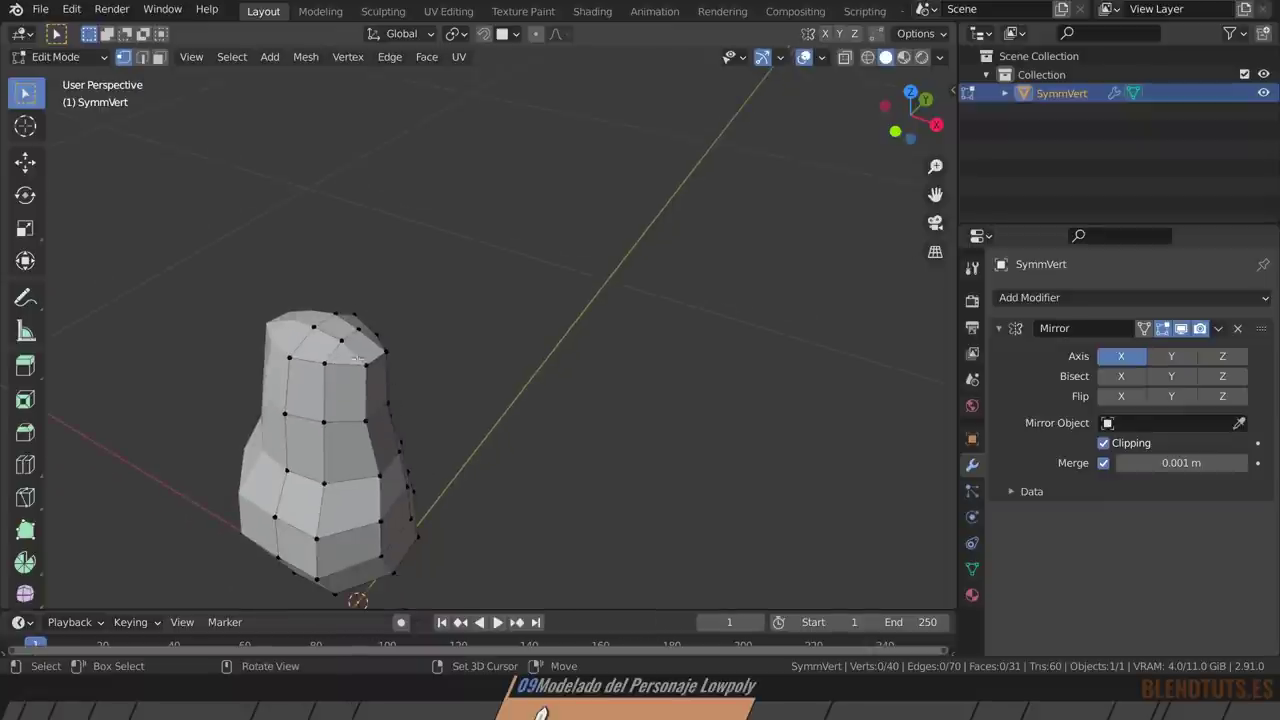
{"action": "mouse_move", "coordinate": [393, 323]}
{"action": "middle_mouse_down"}
{"action": "mouse_move", "coordinate": [280, 367]}
{"action": "mouse_move", "coordinate": [397, 289]}
{"action": "middle_mouse_up"}
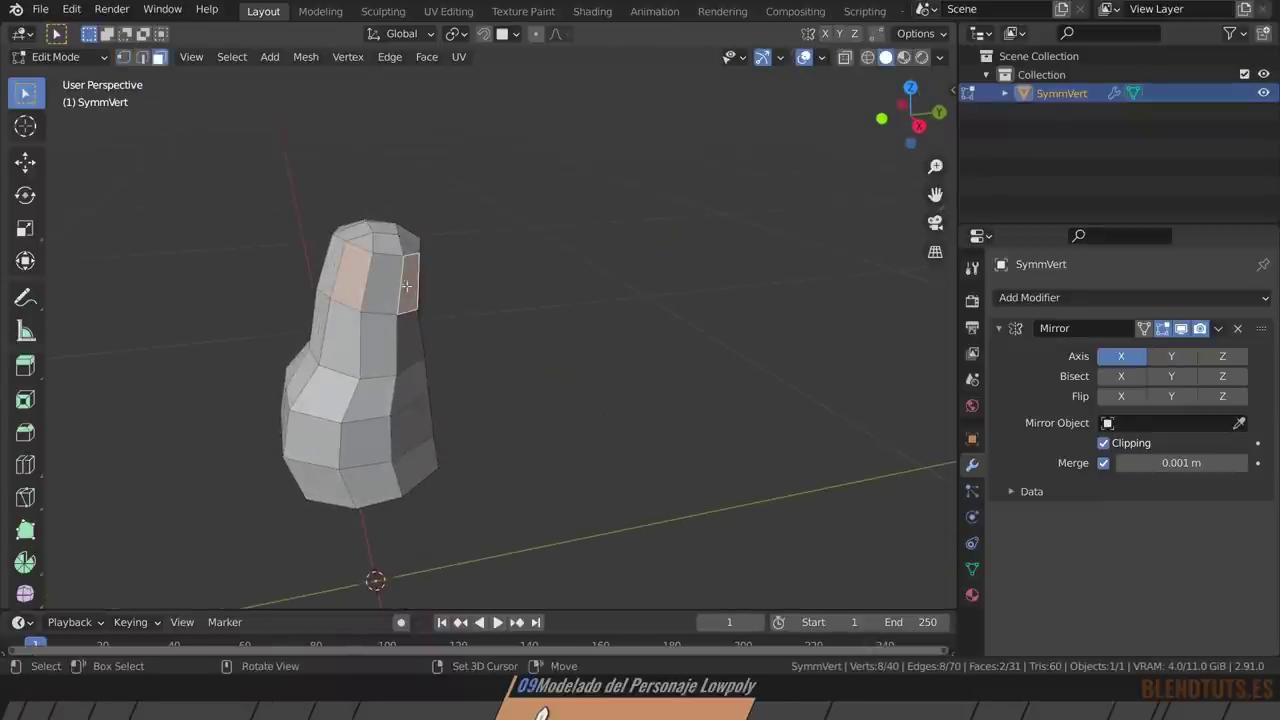
Select the front faces on the neck and inset them.
{"action": "mouse_move", "coordinate": [453, 329]}
{"action": "middle_mouse_down"}
{"action": "mouse_move", "coordinate": [503, 332]}
{"action": "mouse_move", "coordinate": [491, 340]}
{"action": "mouse_move", "coordinate": [425, 286]}
{"action": "mouse_move", "coordinate": [345, 272]}
{"action": "mouse_move", "coordinate": [349, 286]}
{"action": "mouse_move", "coordinate": [440, 291]}
{"action": "mouse_move", "coordinate": [358, 278]}
{"action": "mouse_move", "coordinate": [446, 311]}
{"action": "mouse_move", "coordinate": [347, 257]}
{"action": "mouse_move", "coordinate": [417, 277]}
{"action": "mouse_move", "coordinate": [400, 294]}
{"action": "middle_mouse_up"}
{"action": "scroll", "coordinate": [400, 295], "scroll_direction": "up", "scroll_amount": 5}
{"action": "key", "text": "alt+a"}
{"action": "left_click", "coordinate": [325, 258]}
{"action": "left_click", "coordinate": [450, 320], "text": "ctrl"}
{"action": "middle_click_drag", "start_coordinate": [530, 349], "coordinate": [645, 295]}
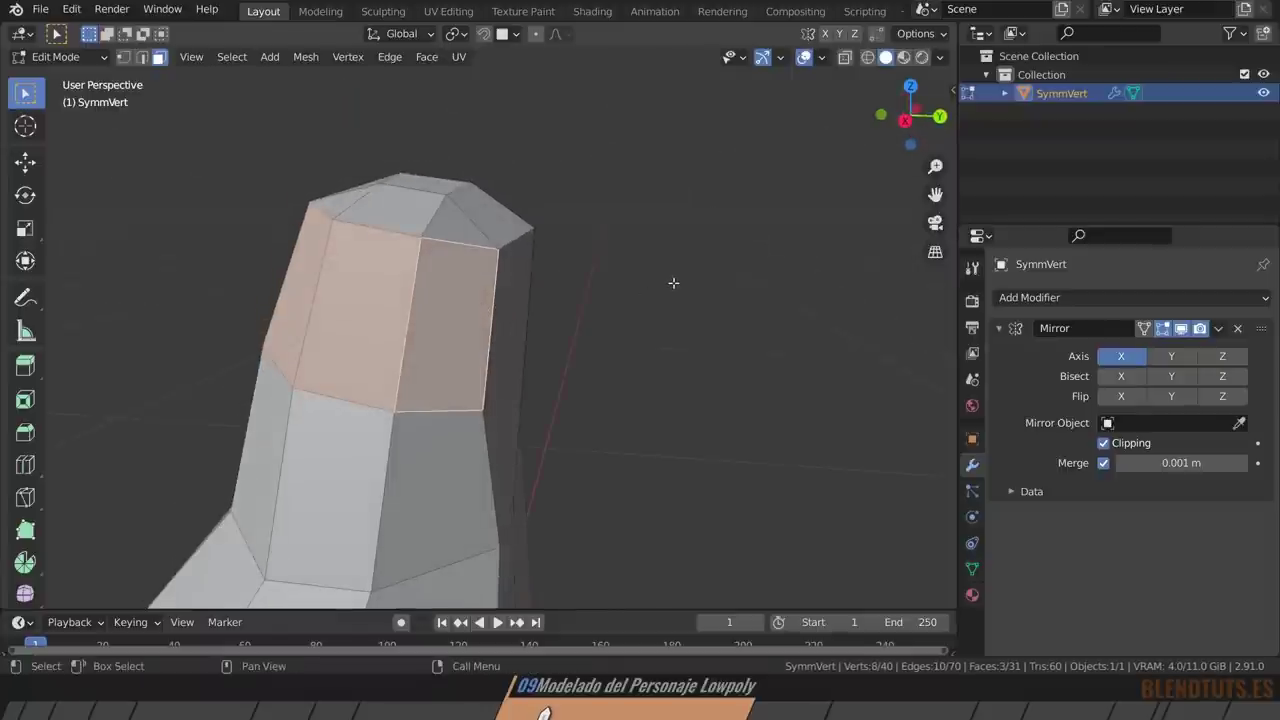
{"action": "key", "text": "i"}
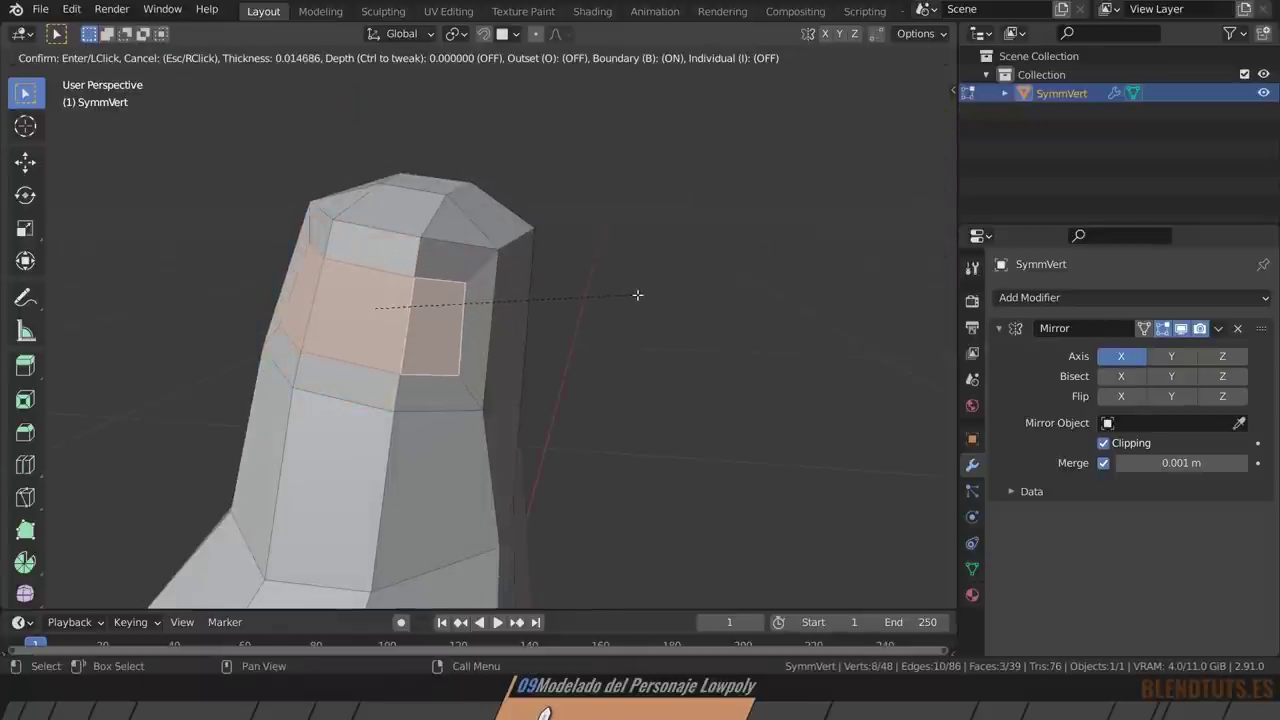
{"action": "left_click", "coordinate": [637, 295]}
Round the inset faces with LoopTools Circle and rotate them.
{"action": "middle_click_drag", "start_coordinate": [523, 317], "coordinate": [566, 251]}
{"action": "right_click", "coordinate": [567, 252]}
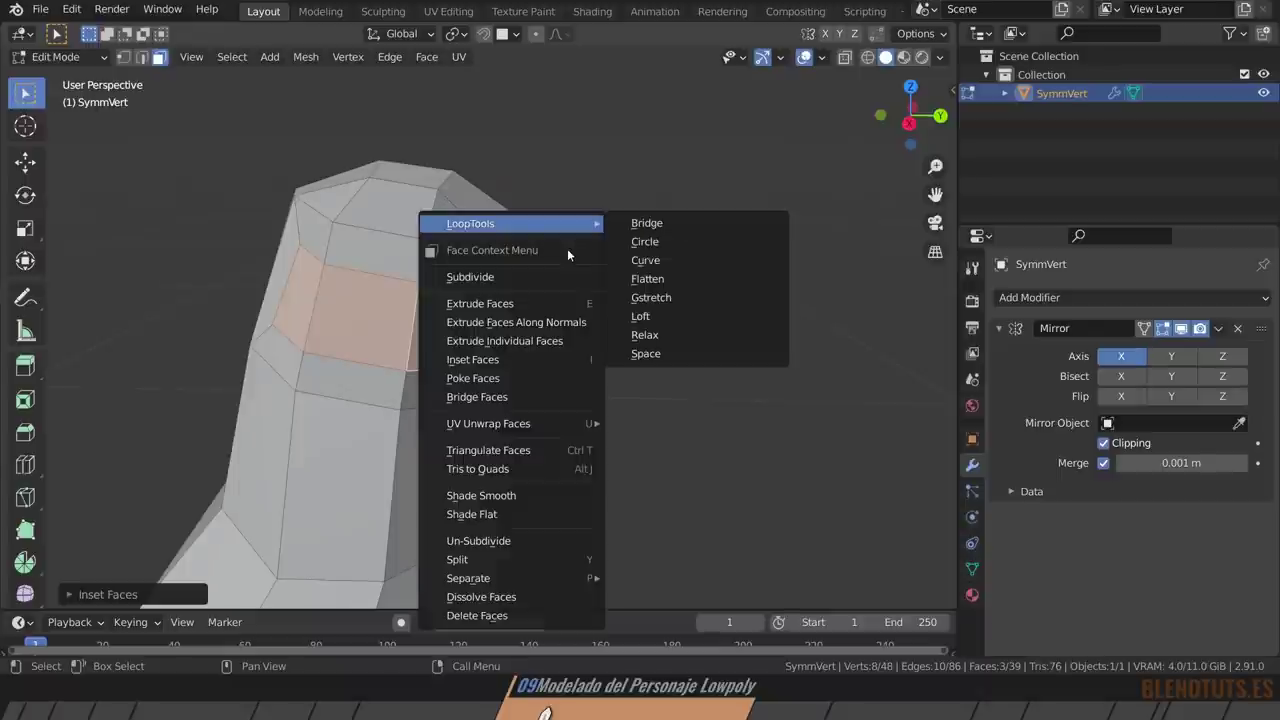
{"action": "left_click", "coordinate": [674, 241]}
{"action": "key", "text": "r"}
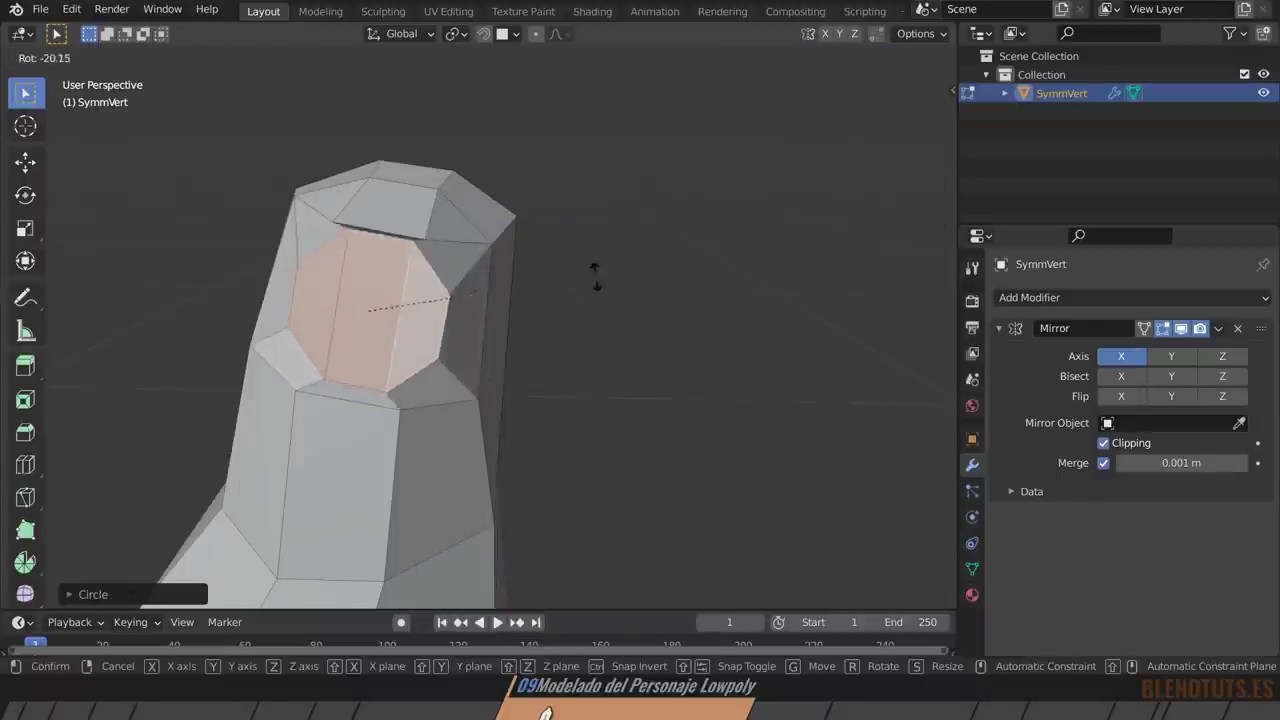
{"action": "left_click", "coordinate": [583, 278]}
Push the circular faces outward and scale them into a snout bulge.
{"action": "mouse_move", "coordinate": [583, 278]}
{"action": "middle_mouse_down"}
{"action": "mouse_move", "coordinate": [474, 331]}
{"action": "mouse_move", "coordinate": [600, 314]}
{"action": "mouse_move", "coordinate": [600, 329]}
{"action": "mouse_move", "coordinate": [504, 320]}
{"action": "mouse_move", "coordinate": [534, 323]}
{"action": "mouse_move", "coordinate": [450, 280]}
{"action": "mouse_move", "coordinate": [418, 280]}
{"action": "middle_mouse_up"}
{"action": "key", "text": "g"}
{"action": "left_click", "coordinate": [660, 313]}
{"action": "key", "text": "s"}
{"action": "left_click", "coordinate": [674, 320]}
{"action": "scroll", "coordinate": [534, 323], "scroll_direction": "down", "scroll_amount": 2}
{"action": "scroll", "coordinate": [427, 245], "scroll_direction": "up", "scroll_amount": 3}
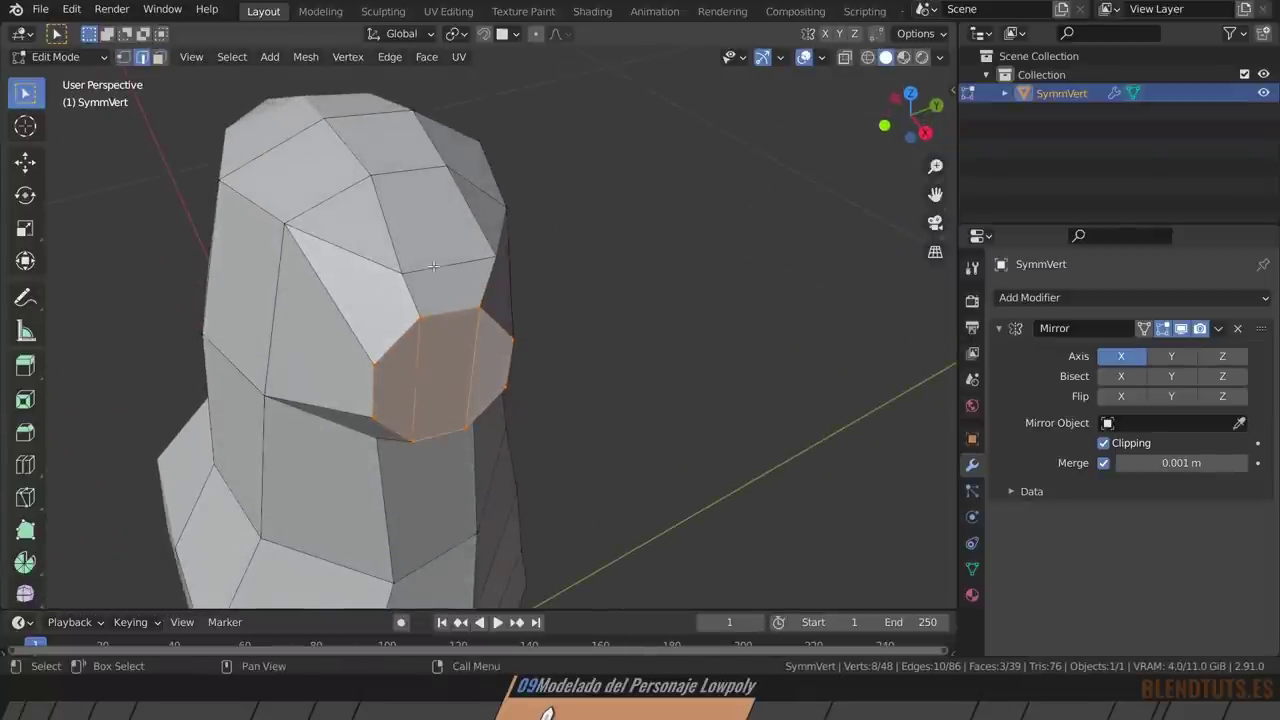
Dissolve the extra edges around the snout with Ctrl+X.
{"action": "left_click", "coordinate": [433, 265]}
{"action": "key", "text": "ctrl+x"}
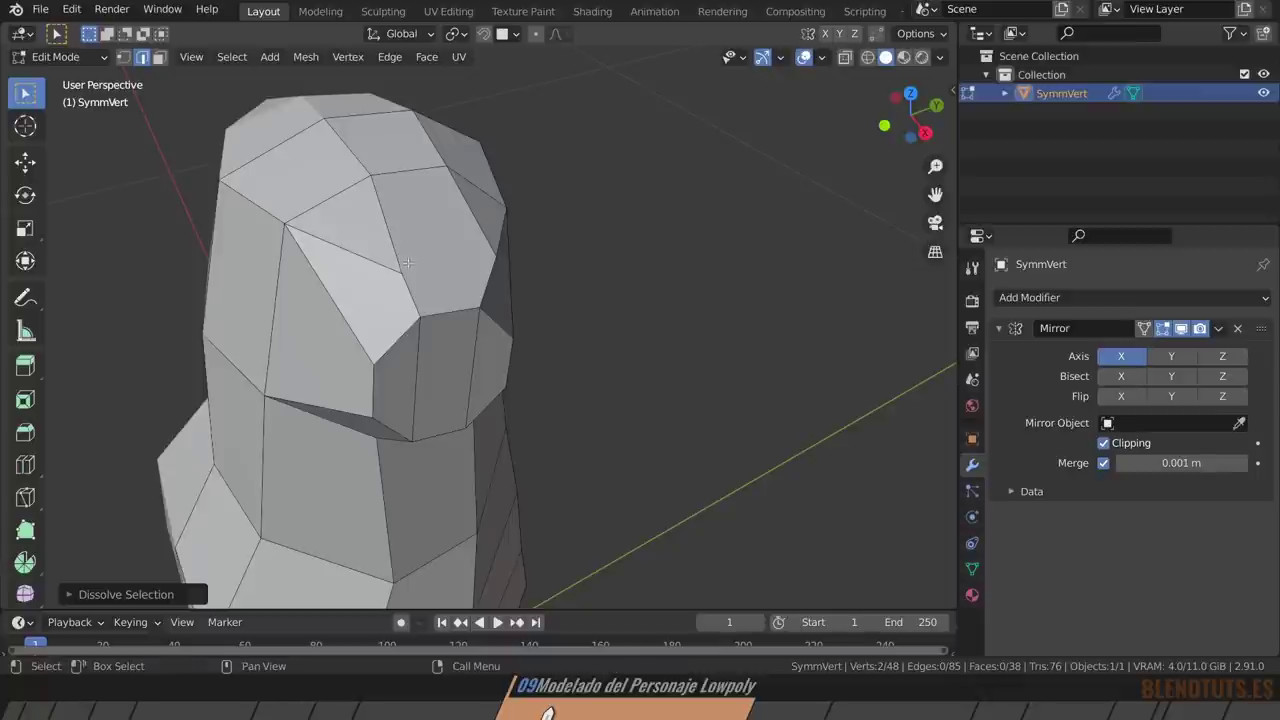
{"action": "mouse_move", "coordinate": [380, 264]}
{"action": "middle_mouse_down"}
{"action": "mouse_move", "coordinate": [494, 325]}
{"action": "mouse_move", "coordinate": [395, 281]}
{"action": "middle_mouse_up"}
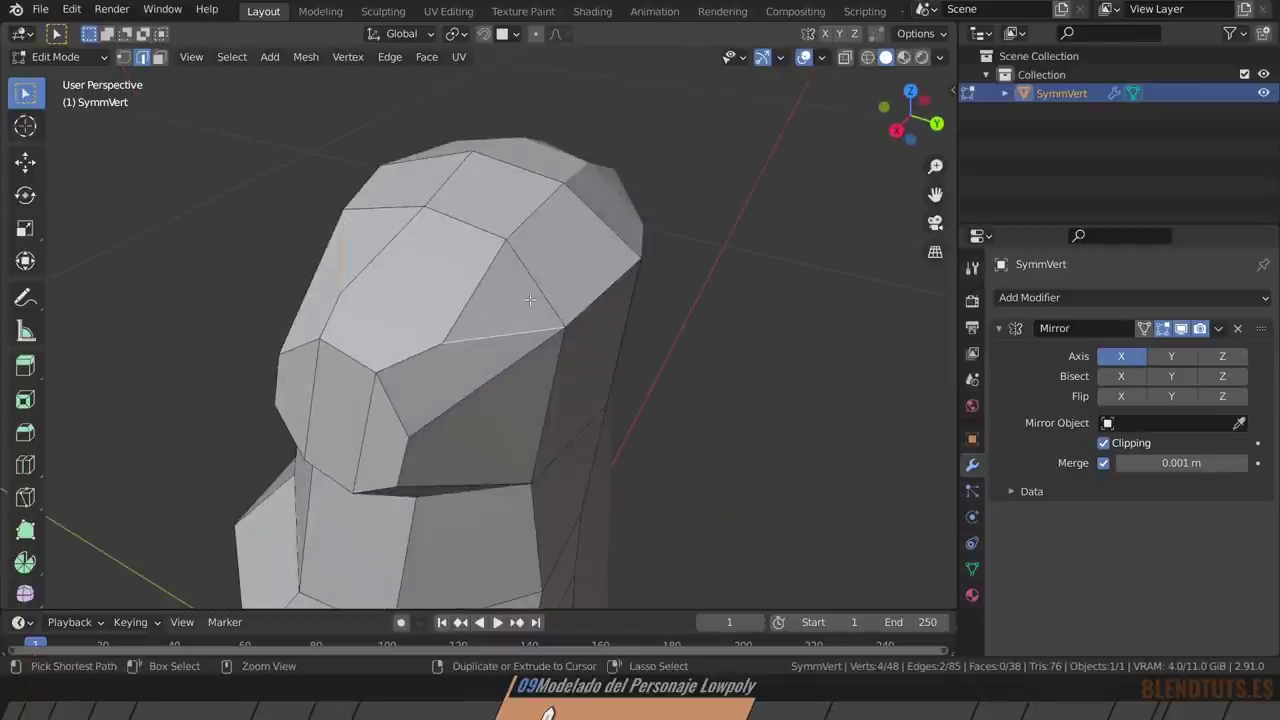
{"action": "key", "text": "ctrl+x"}
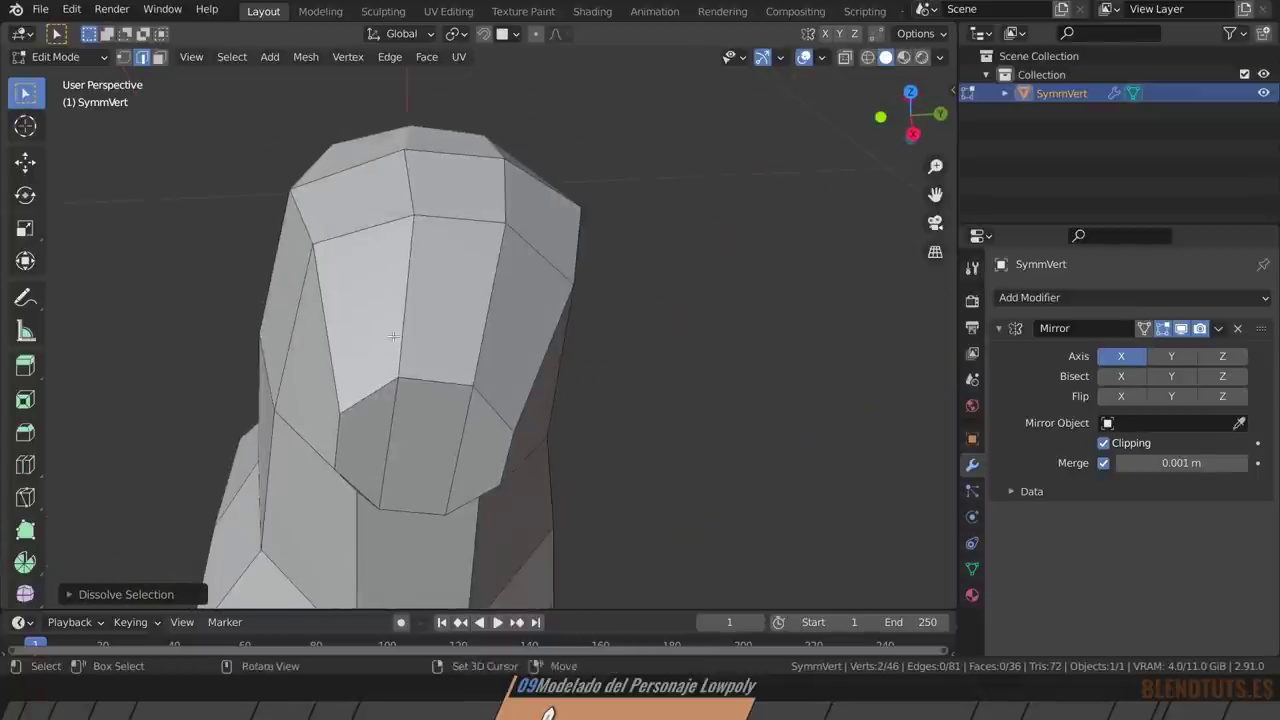
{"action": "middle_click_drag", "start_coordinate": [393, 337], "coordinate": [480, 380]}
Select the three nose faces and push them back inward.
{"action": "key", "text": "3"}
{"action": "left_click", "coordinate": [510, 430]}
{"action": "left_click", "coordinate": [550, 410], "text": "shift"}
{"action": "left_click", "coordinate": [590, 424], "text": "shift"}
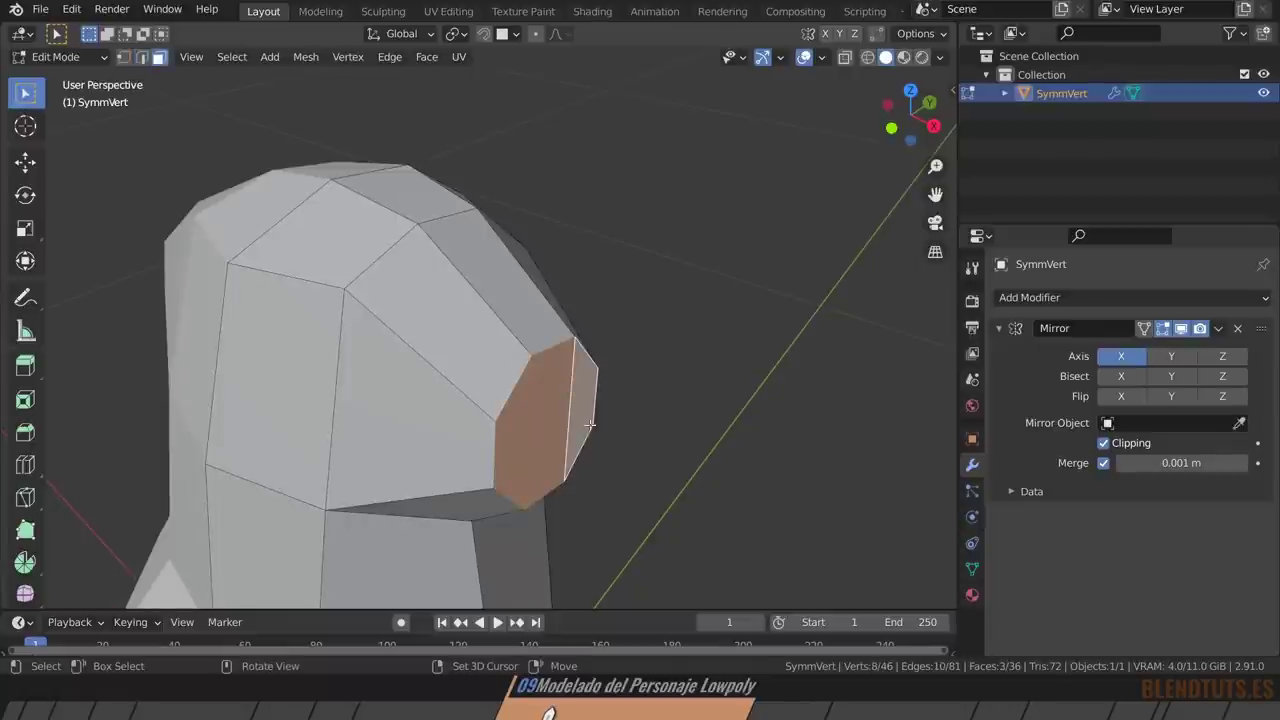
{"action": "mouse_move", "coordinate": [590, 424]}
{"action": "middle_mouse_down"}
{"action": "mouse_move", "coordinate": [651, 380]}
{"action": "mouse_move", "coordinate": [649, 400]}
{"action": "mouse_move", "coordinate": [629, 391]}
{"action": "middle_mouse_up"}
{"action": "key", "text": "g"}
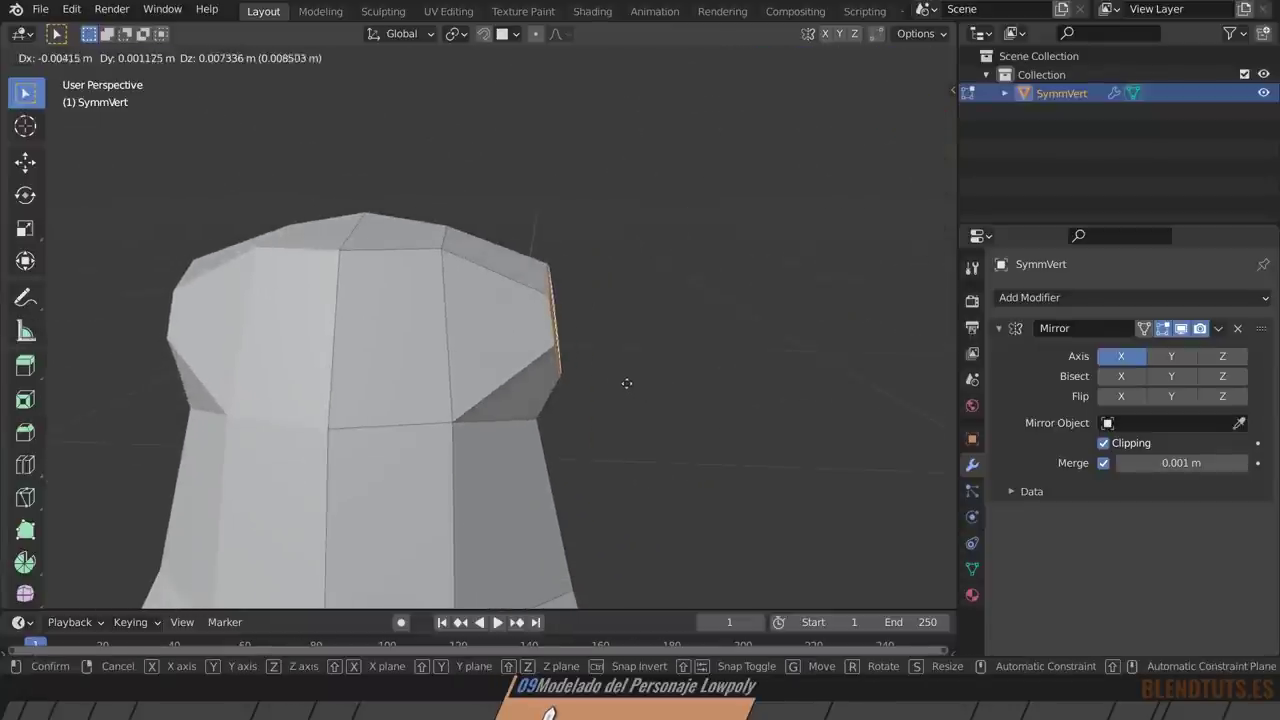
{"action": "left_click", "coordinate": [533, 418]}
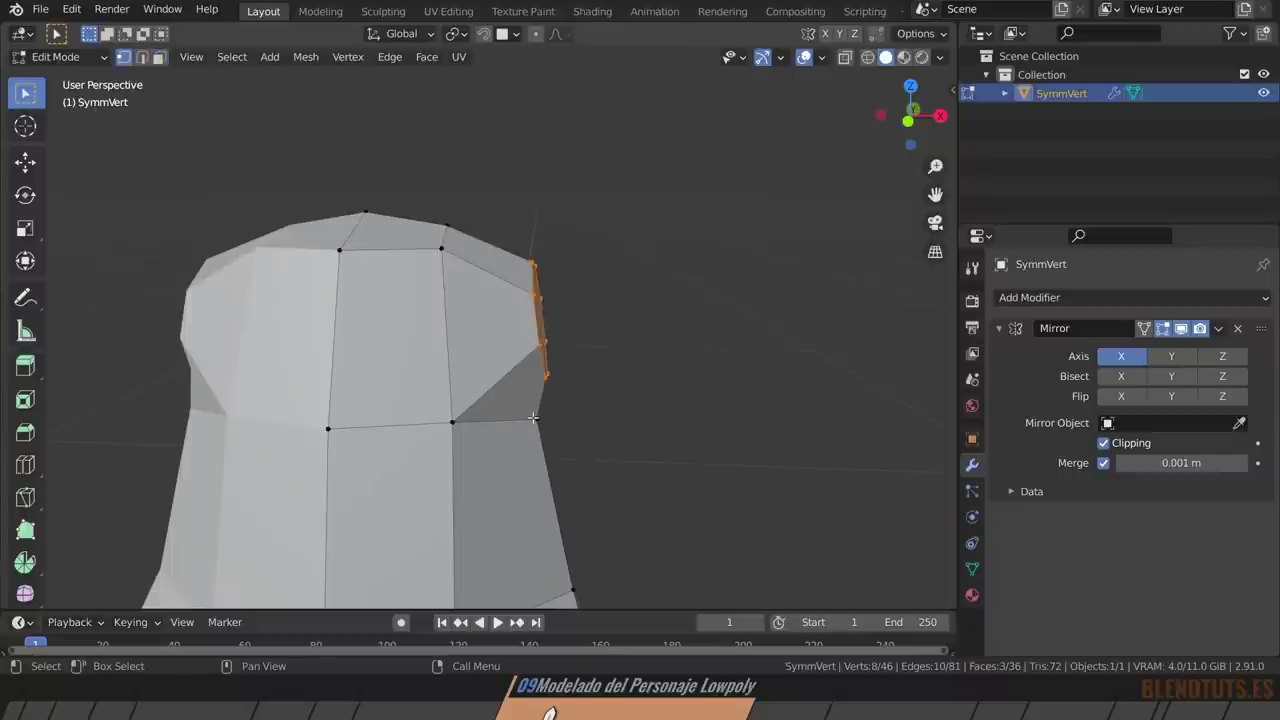
Edge-slide the nose selection to flatten the front of the head.
{"action": "middle_click_drag", "start_coordinate": [533, 418], "coordinate": [519, 413]}
{"action": "key", "text": "g"}
{"action": "key", "text": "g"}
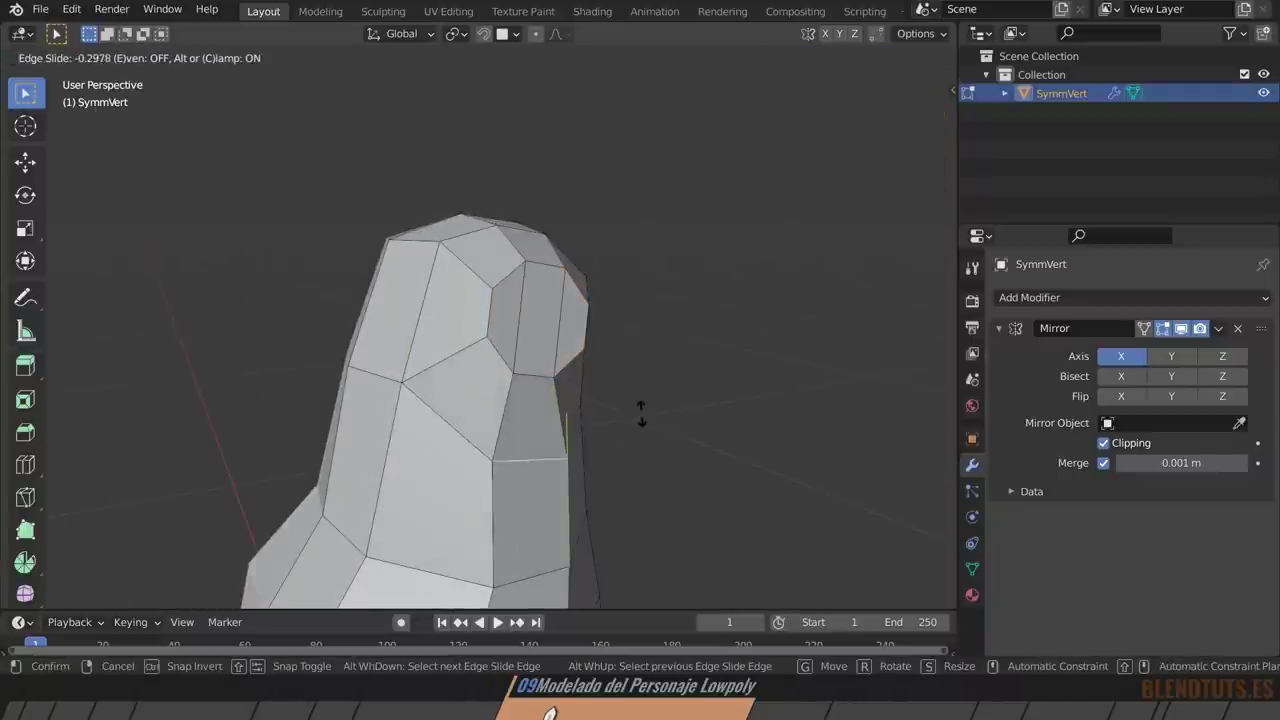
{"action": "left_click", "coordinate": [641, 410]}
{"action": "middle_click_drag", "start_coordinate": [640, 420], "coordinate": [549, 369]}
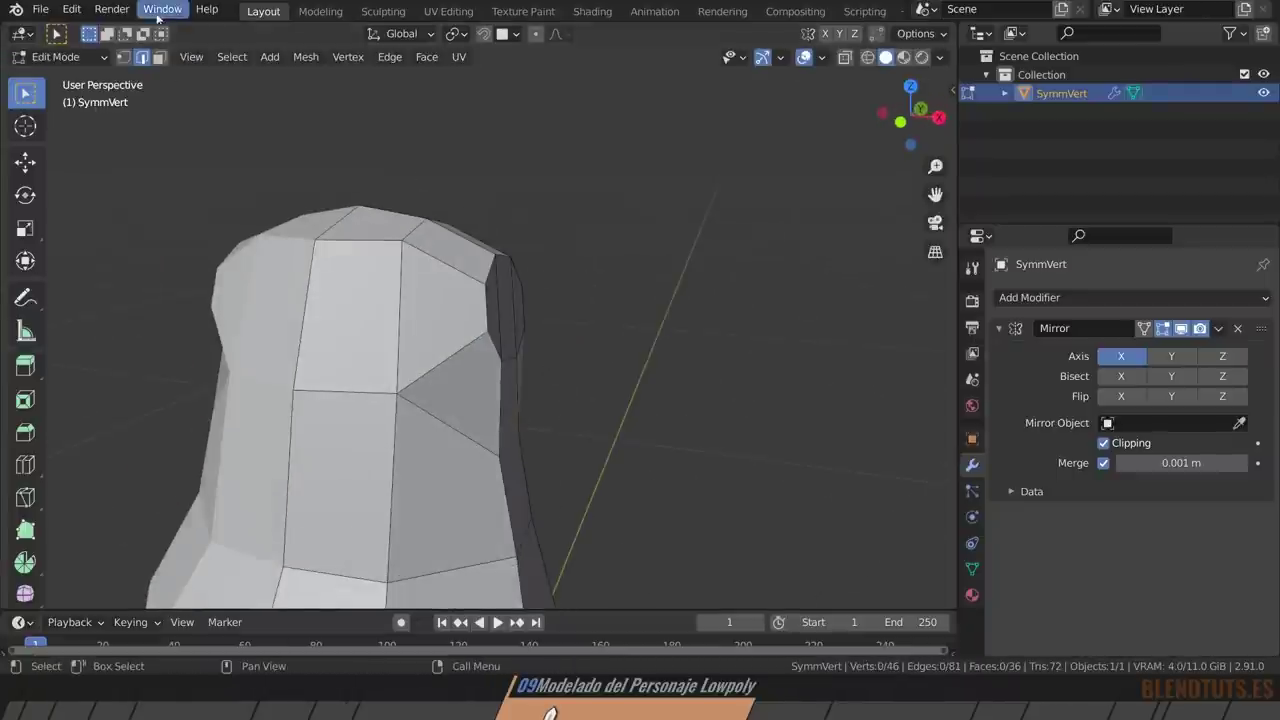
{"action": "left_click", "coordinate": [68, 11]}
{"action": "left_click", "coordinate": [115, 273]}
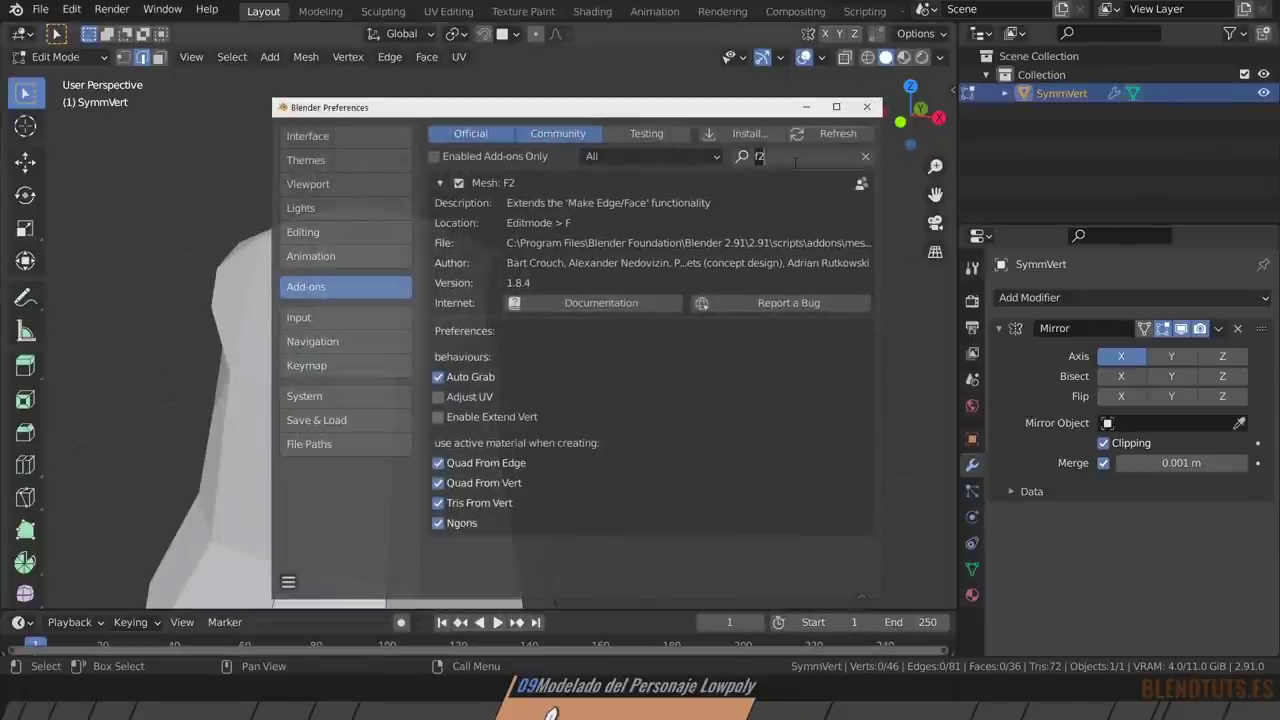
{"action": "key", "text": "BackSpace"}
{"action": "key", "text": "BackSpace"}
{"action": "type", "text": "loop"}
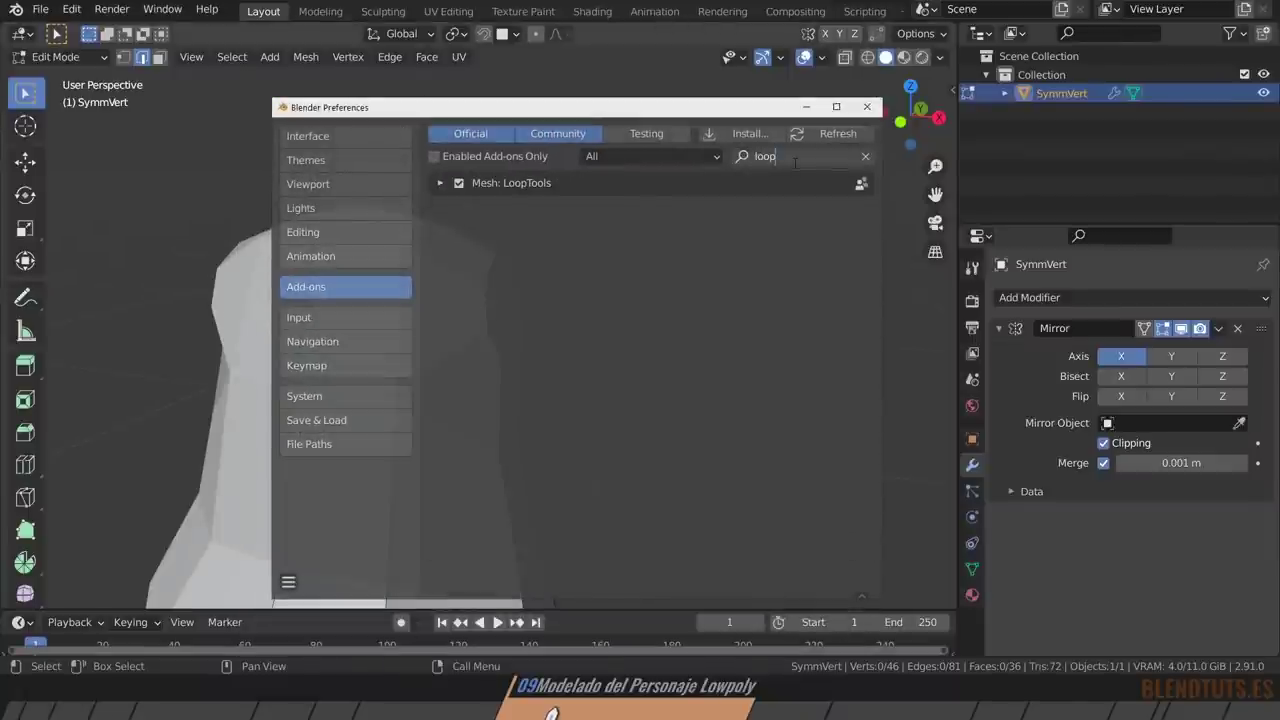
{"action": "left_click", "coordinate": [867, 107]}
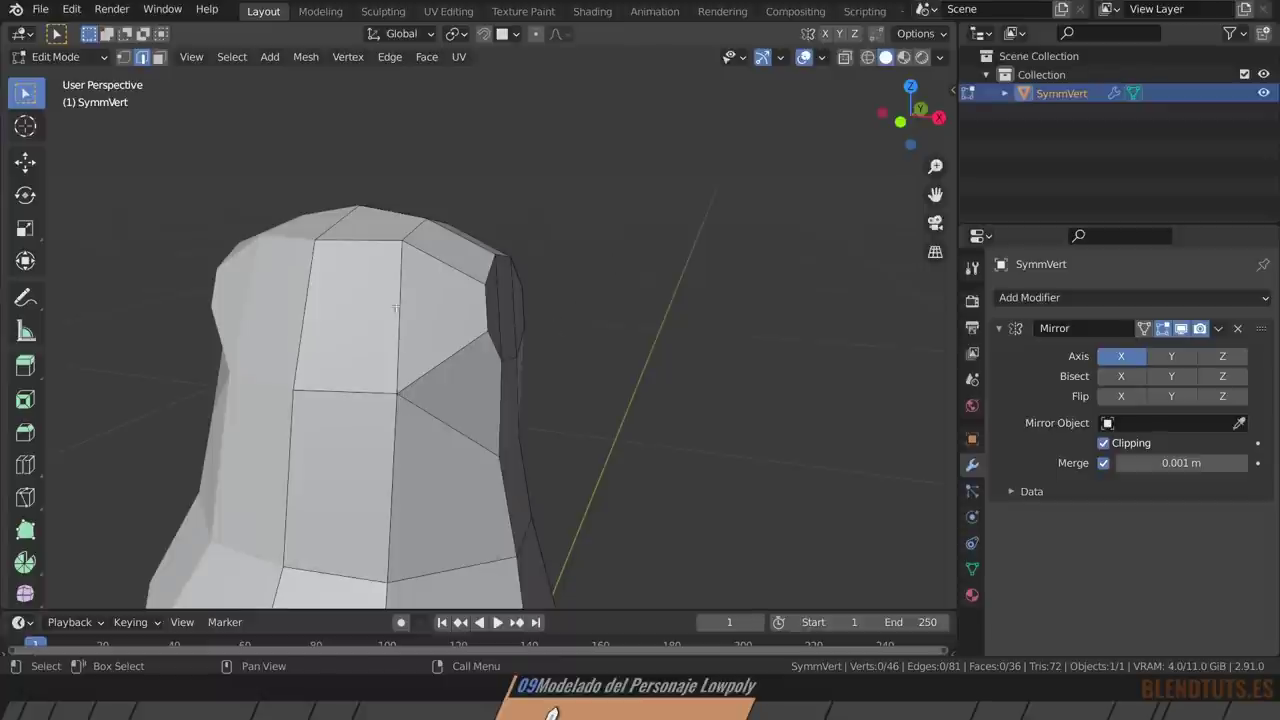
Select a lower-torso face, check the LoopTools menu, then select the neighbouring gap border.
{"action": "left_click", "coordinate": [334, 476]}
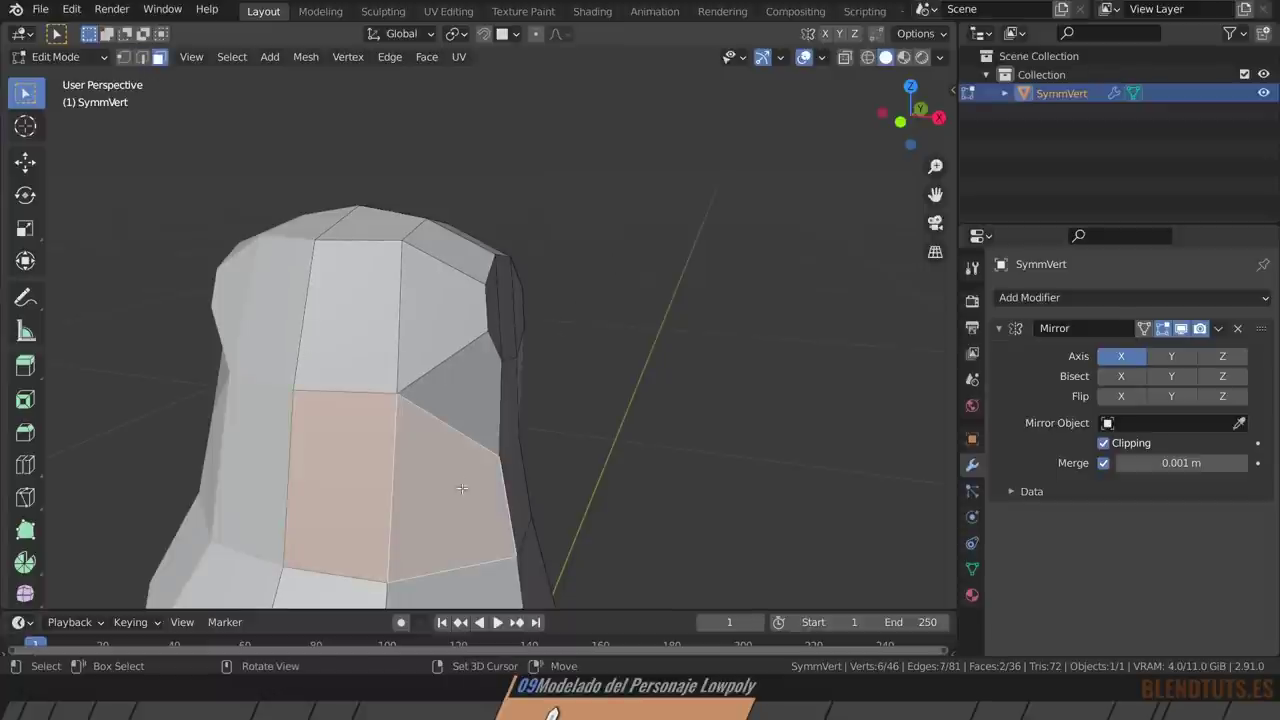
{"action": "right_click", "coordinate": [620, 318]}
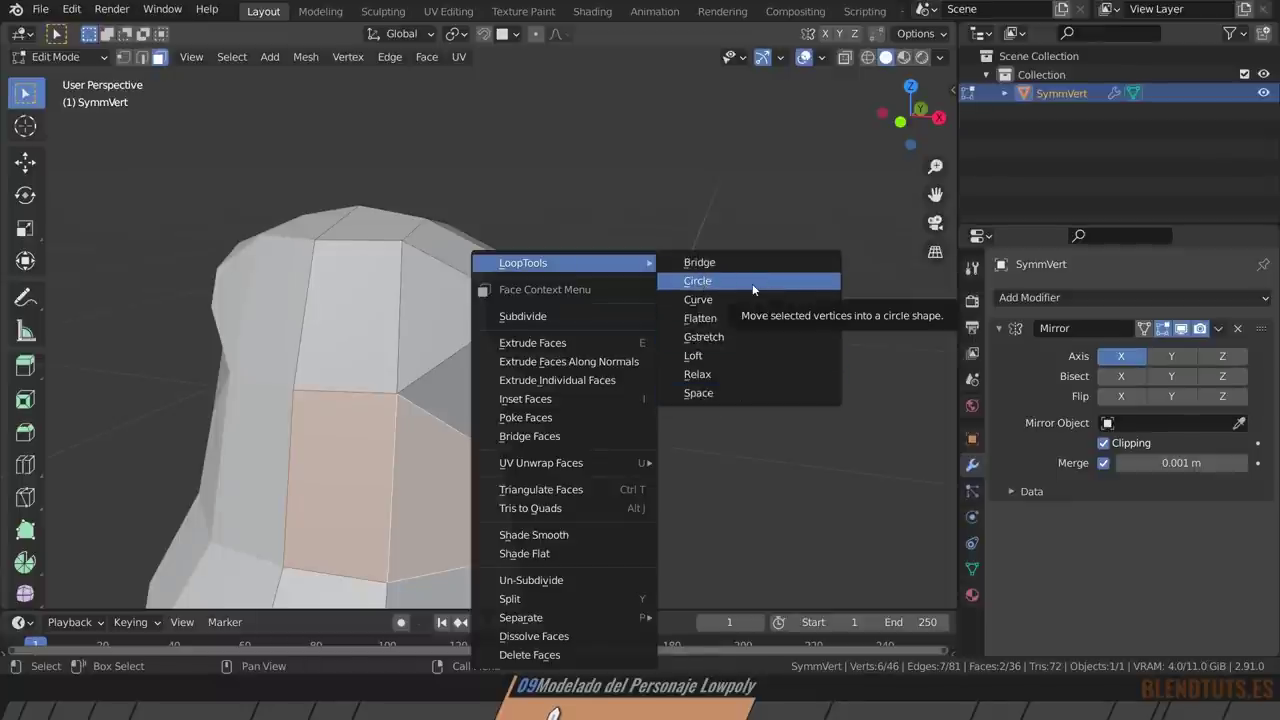
{"action": "left_click", "coordinate": [663, 294]}
{"action": "mouse_move", "coordinate": [663, 294]}
{"action": "middle_mouse_down"}
{"action": "mouse_move", "coordinate": [533, 334]}
{"action": "mouse_move", "coordinate": [554, 362]}
{"action": "mouse_move", "coordinate": [663, 374]}
{"action": "mouse_move", "coordinate": [631, 466]}
{"action": "mouse_move", "coordinate": [614, 386]}
{"action": "mouse_move", "coordinate": [562, 278]}
{"action": "middle_mouse_up"}
{"action": "left_click", "coordinate": [595, 308], "text": "ctrl"}
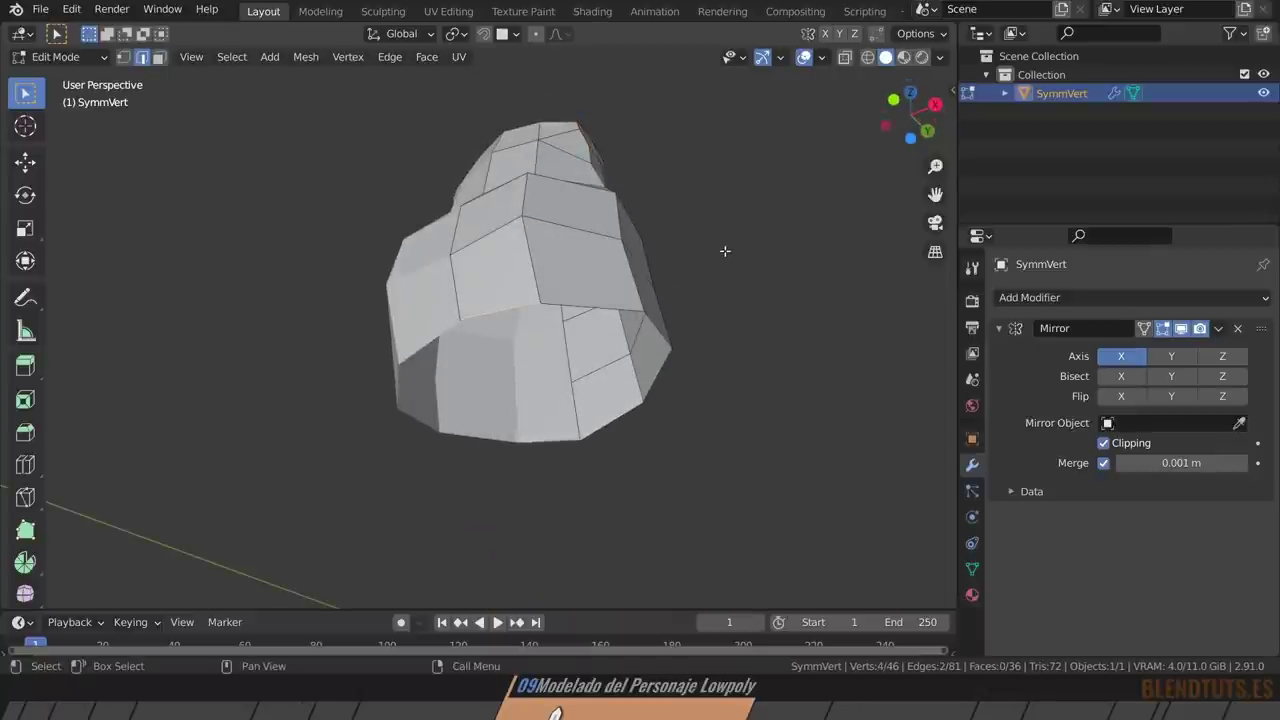
Fill the gap with a new face, add a loop cut on the lower body and move it vertically.
{"action": "key", "text": "f"}
{"action": "middle_click_drag", "start_coordinate": [709, 281], "coordinate": [583, 292]}
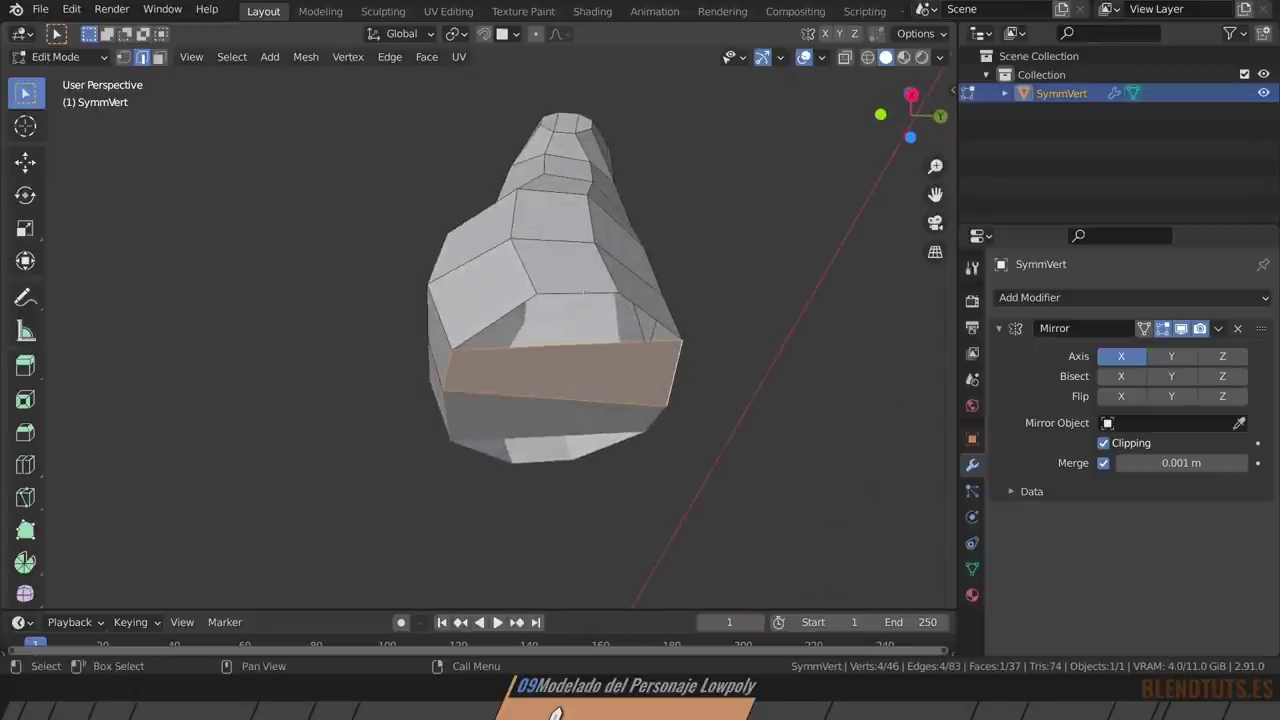
{"action": "left_click", "coordinate": [553, 352]}
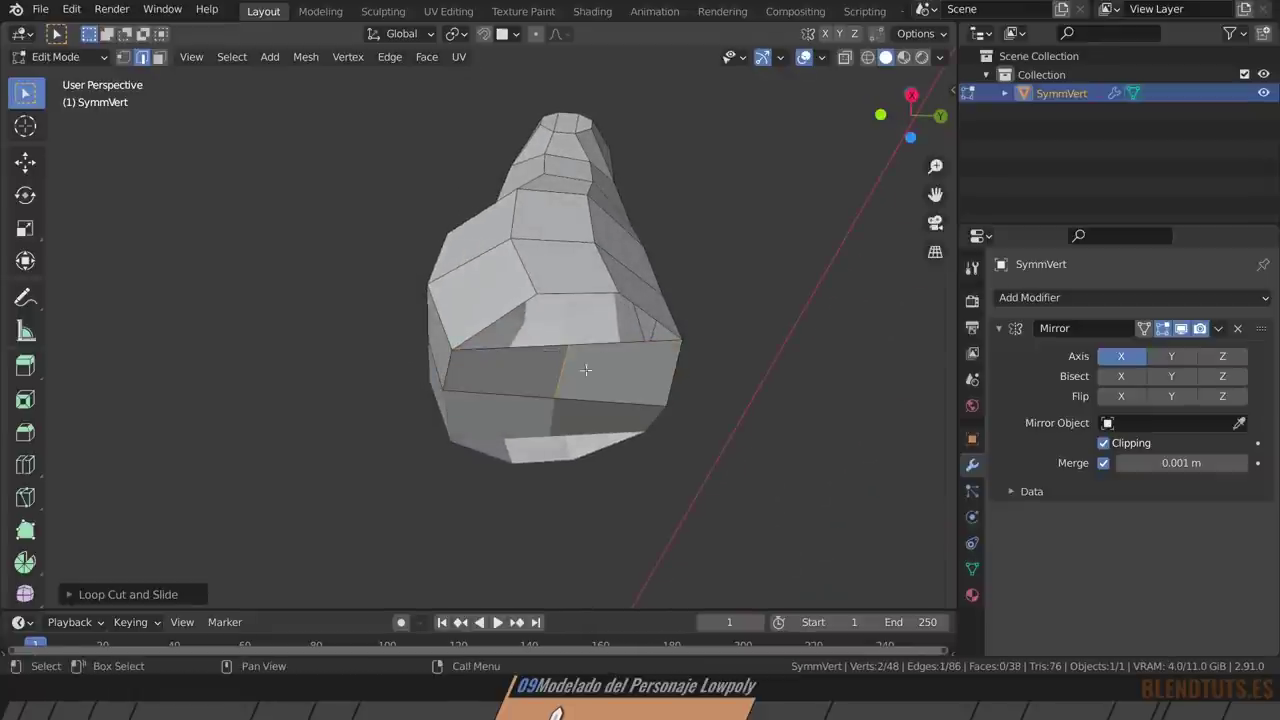
{"action": "key", "text": "g"}
{"action": "key", "text": "z"}
{"action": "left_click", "coordinate": [599, 357]}
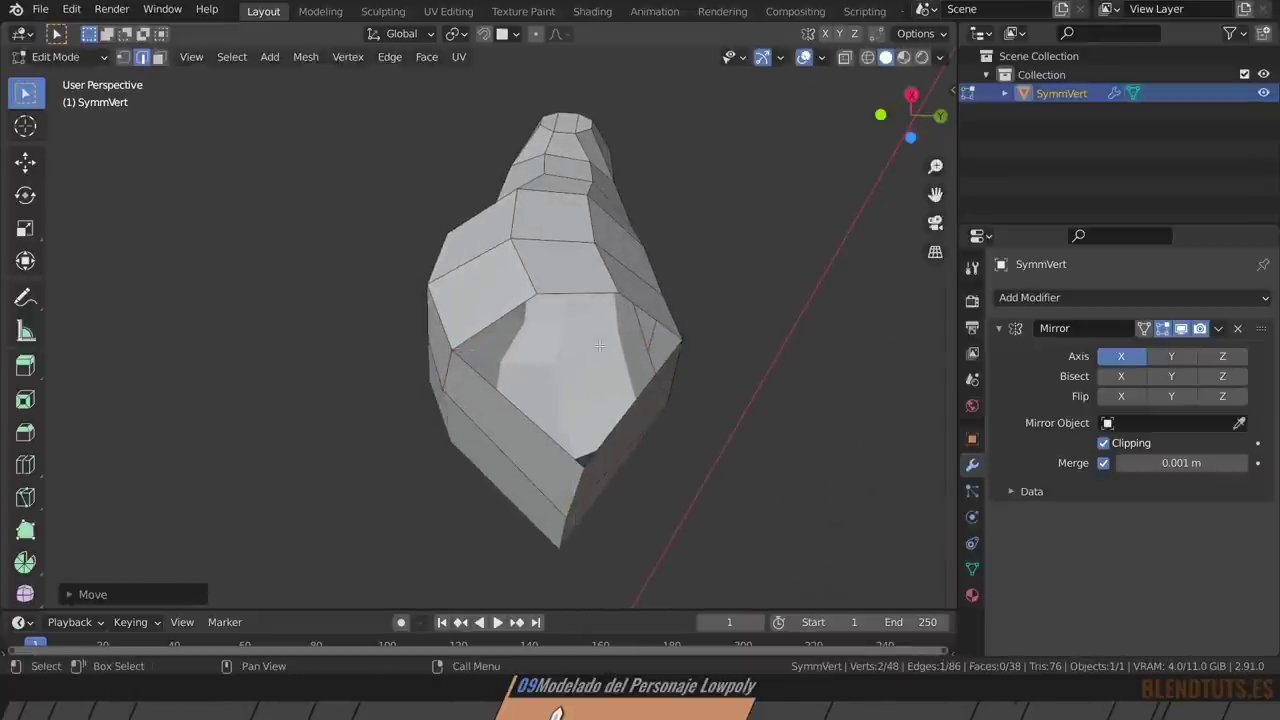
{"action": "key", "text": "g"}
{"action": "key", "text": "z"}
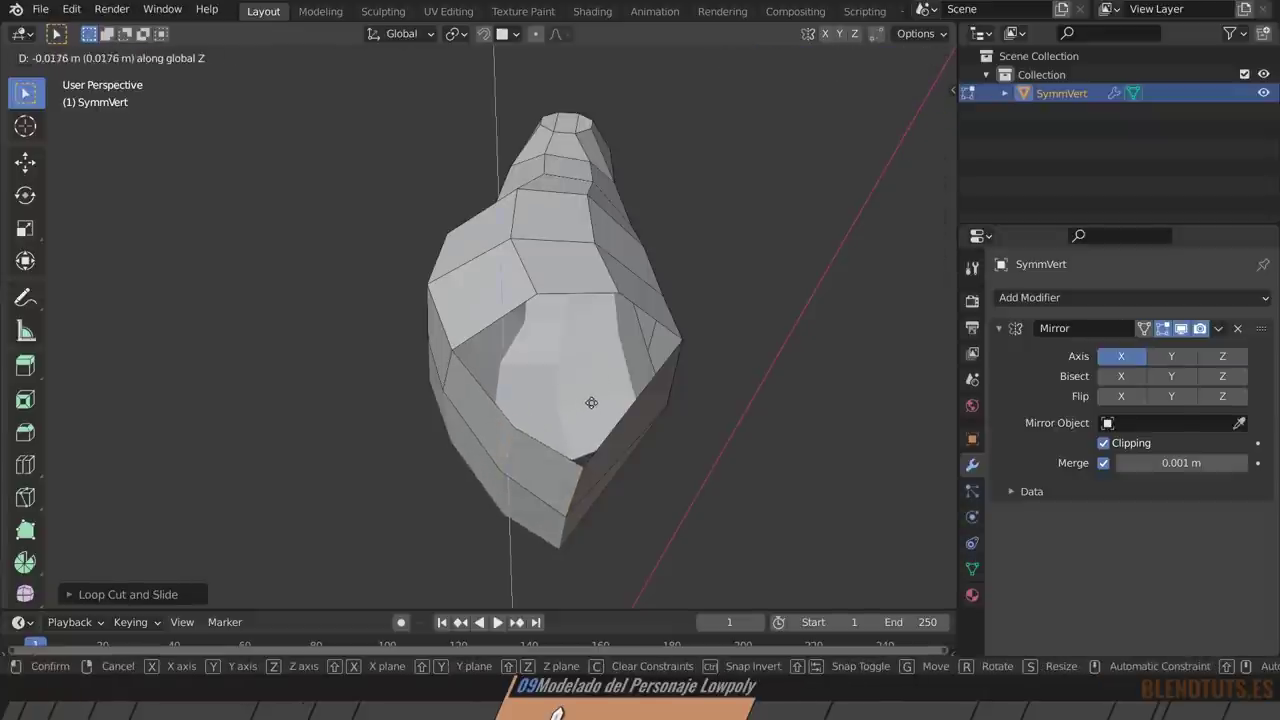
{"action": "left_click", "coordinate": [596, 446]}
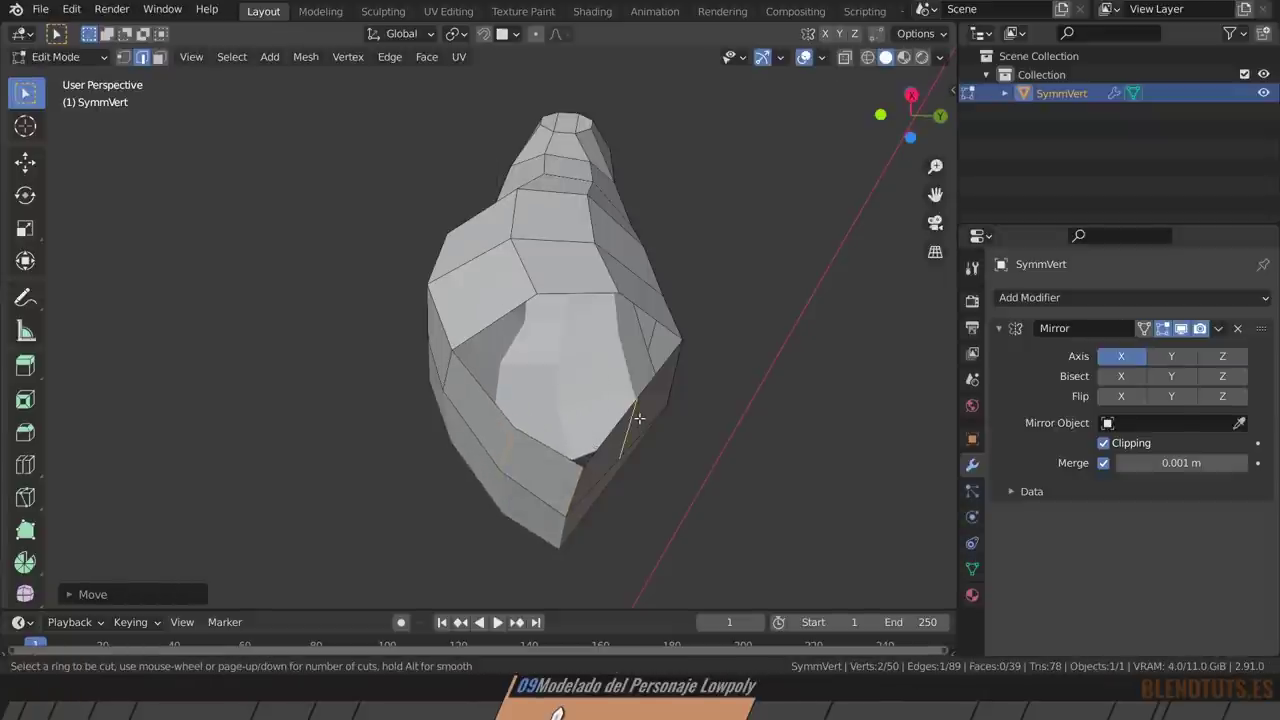
Add a second lower-body loop cut, raise it along Z and adjust a vertex.
{"action": "left_click", "coordinate": [638, 418]}
{"action": "key", "text": "g"}
{"action": "key", "text": "z"}
{"action": "left_click", "coordinate": [694, 417]}
{"action": "middle_click_drag", "start_coordinate": [694, 417], "coordinate": [672, 470]}
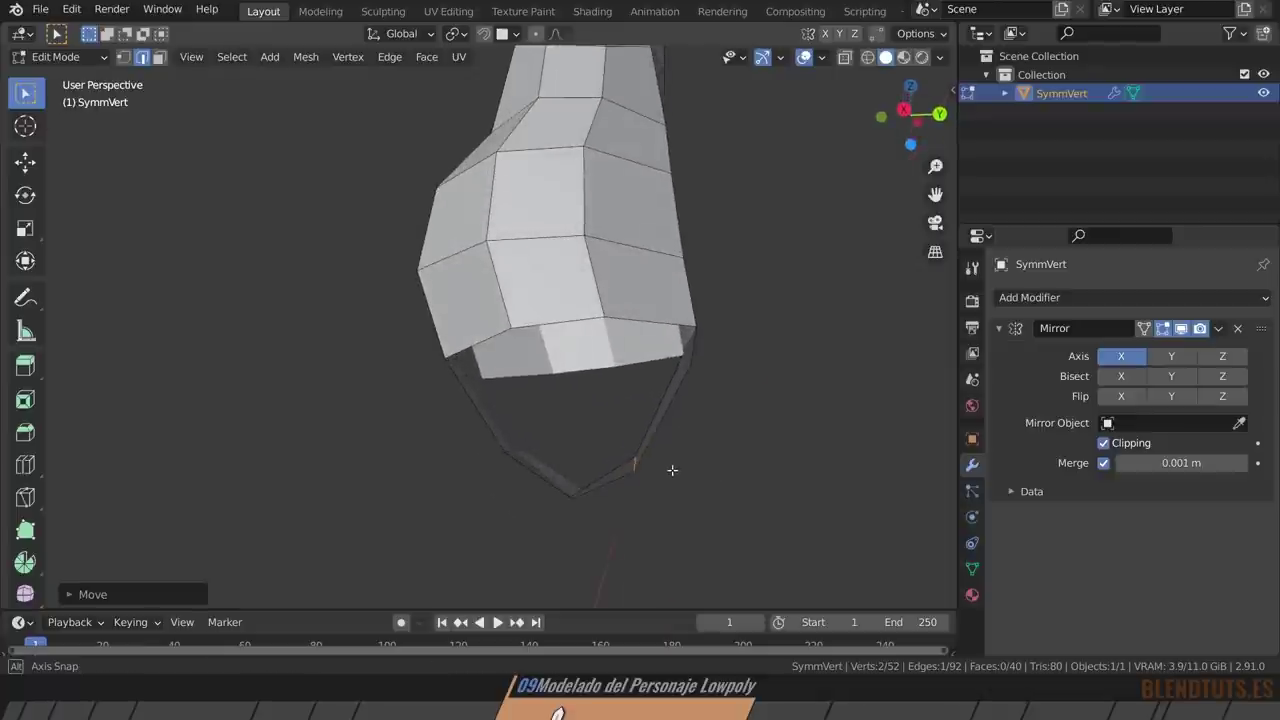
{"action": "key", "text": "g"}
{"action": "left_click", "coordinate": [712, 438]}
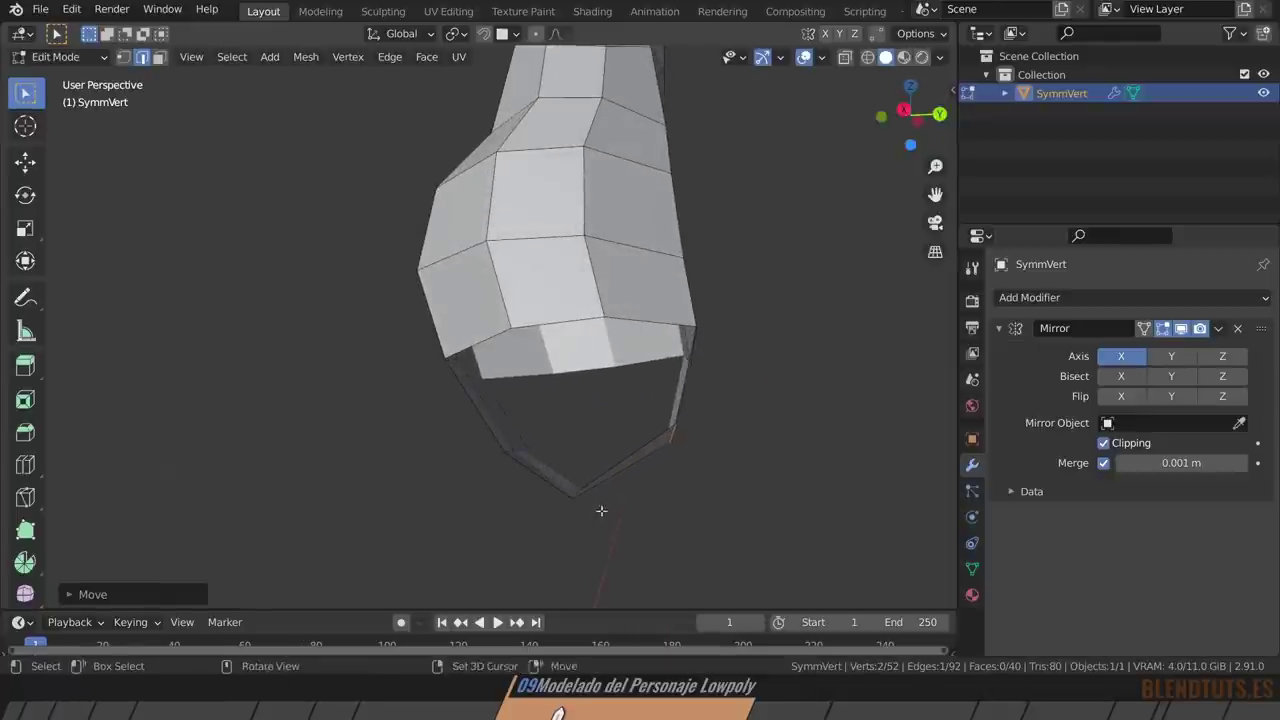
Reposition lower-torso vertices and slide one along its edge, then inspect the body's bottom.
{"action": "mouse_move", "coordinate": [601, 510]}
{"action": "middle_mouse_down"}
{"action": "mouse_move", "coordinate": [577, 503]}
{"action": "mouse_move", "coordinate": [623, 491]}
{"action": "mouse_move", "coordinate": [540, 460]}
{"action": "mouse_move", "coordinate": [610, 498]}
{"action": "mouse_move", "coordinate": [600, 363]}
{"action": "mouse_move", "coordinate": [560, 355]}
{"action": "middle_mouse_up"}
{"action": "key", "text": "g"}
{"action": "left_click", "coordinate": [630, 462]}
{"action": "key", "text": "g"}
{"action": "left_click", "coordinate": [594, 477]}
{"action": "left_click", "coordinate": [550, 349]}
{"action": "key", "text": "shift+v"}
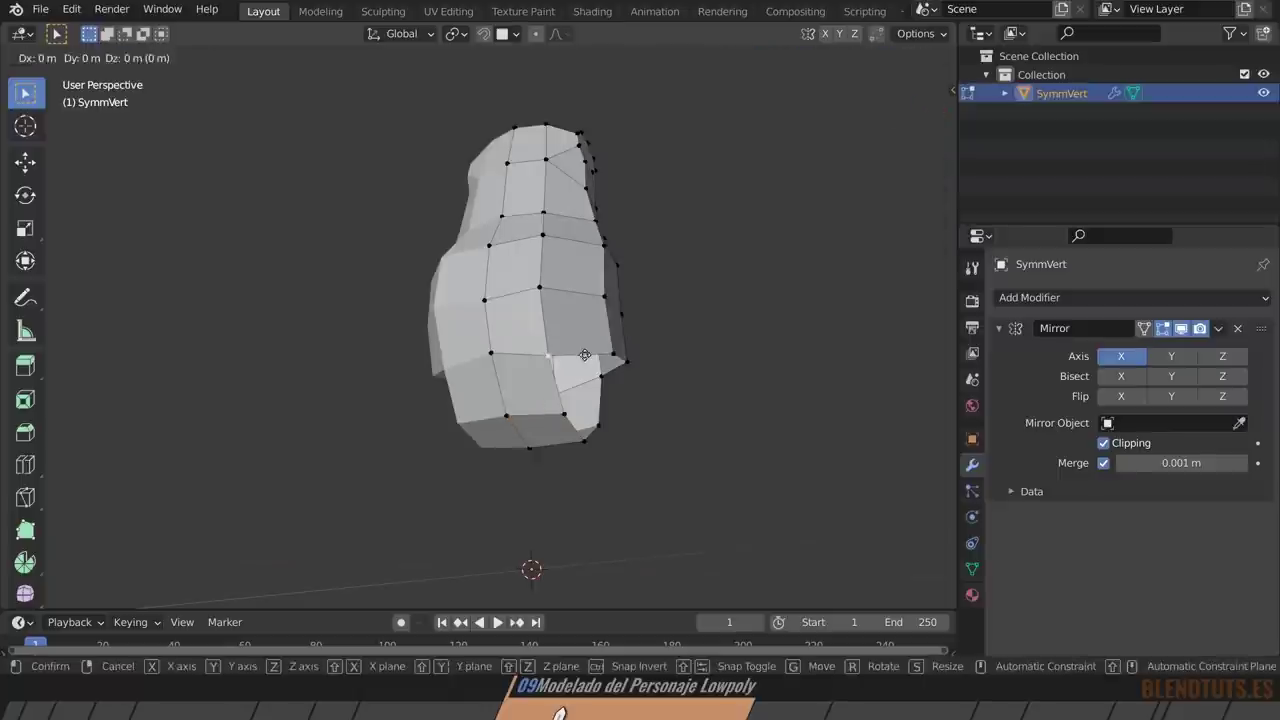
{"action": "left_click", "coordinate": [583, 347]}
{"action": "mouse_move", "coordinate": [691, 391]}
{"action": "middle_mouse_down"}
{"action": "mouse_move", "coordinate": [580, 390]}
{"action": "mouse_move", "coordinate": [565, 376]}
{"action": "mouse_move", "coordinate": [655, 396]}
{"action": "mouse_move", "coordinate": [631, 397]}
{"action": "middle_mouse_up"}
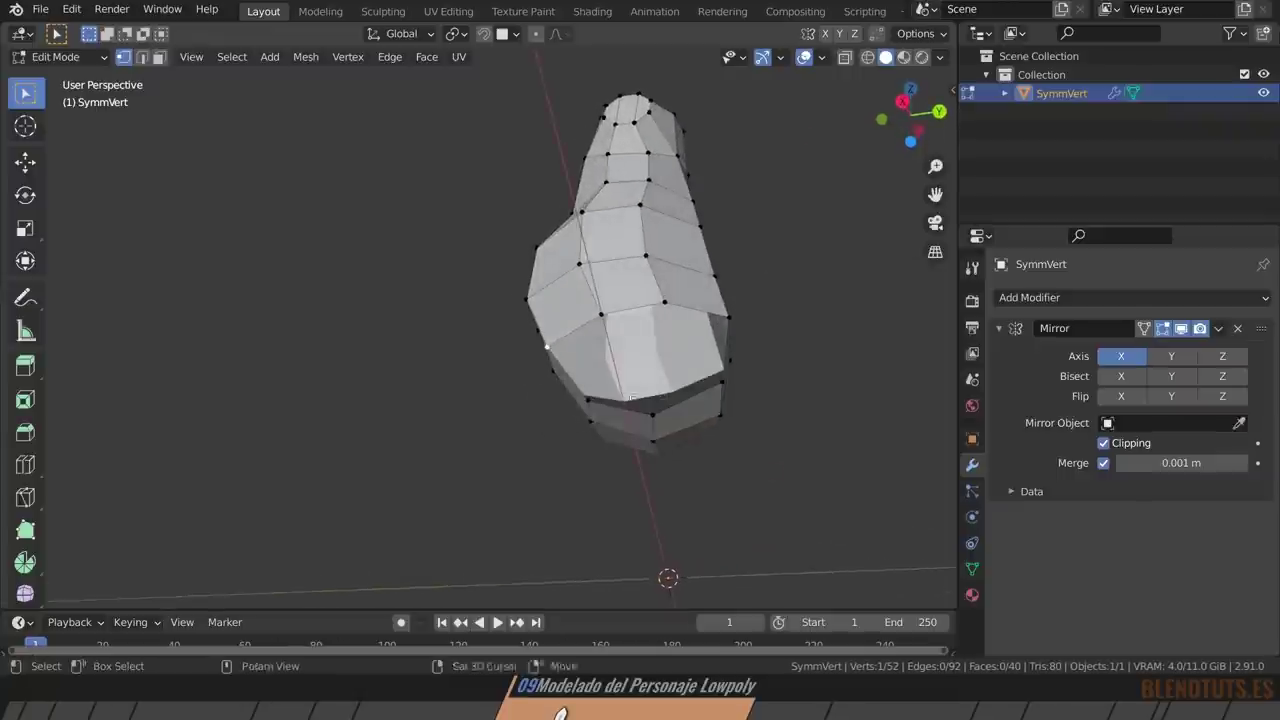
{"action": "mouse_move", "coordinate": [638, 302]}
{"action": "middle_mouse_down"}
{"action": "mouse_move", "coordinate": [797, 409]}
{"action": "mouse_move", "coordinate": [825, 385]}
{"action": "middle_mouse_up"}
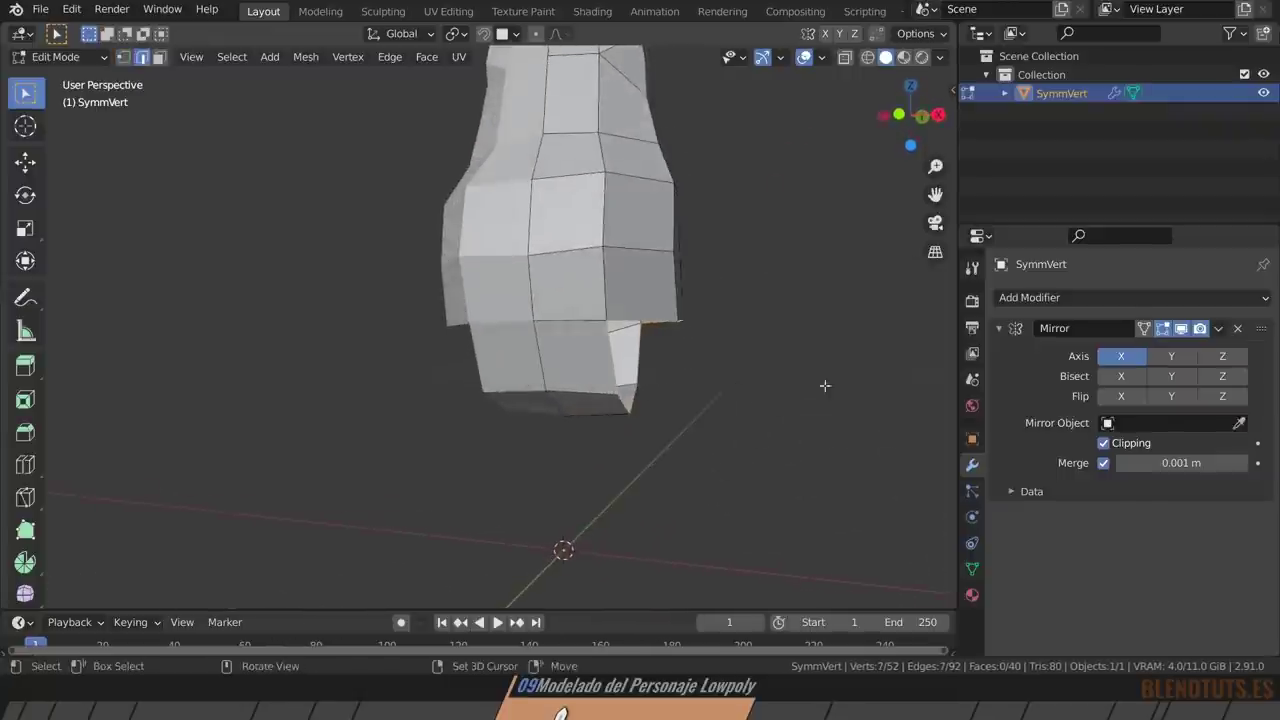
{"action": "mouse_move", "coordinate": [740, 274]}
{"action": "middle_mouse_down"}
{"action": "mouse_move", "coordinate": [567, 352]}
{"action": "mouse_move", "coordinate": [613, 345]}
{"action": "middle_mouse_up"}
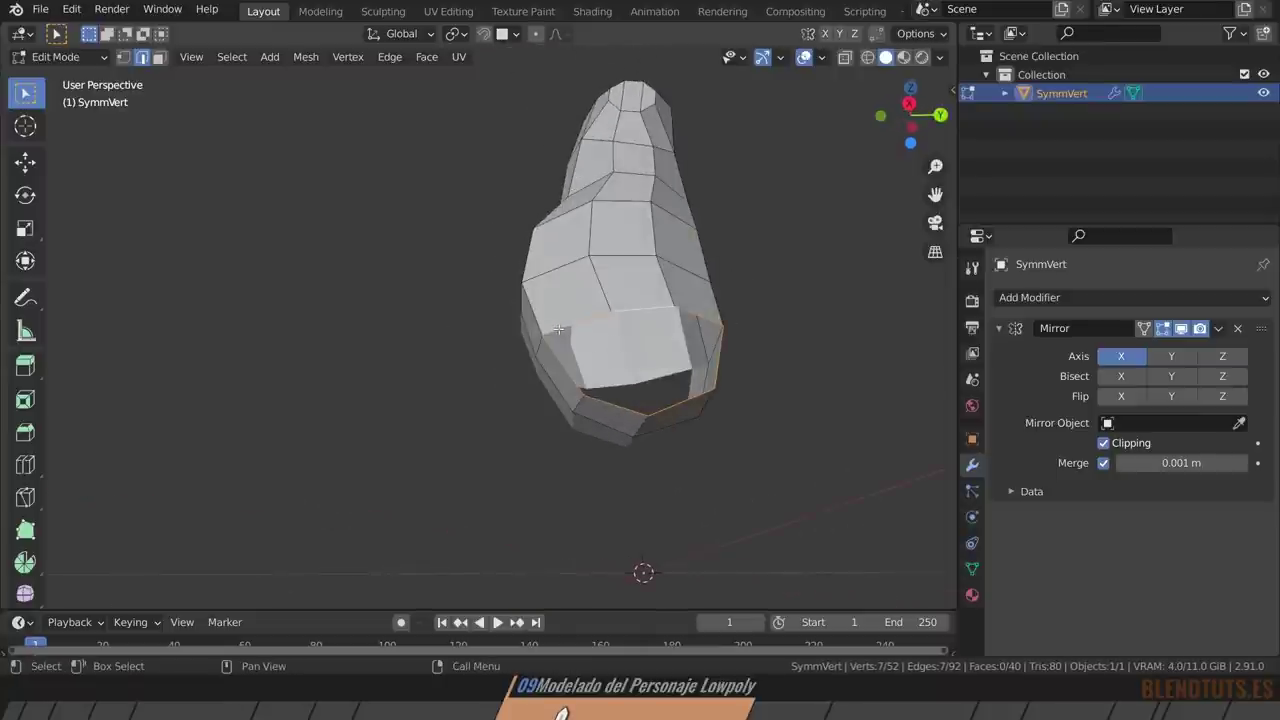
Extrude the selected edge into a new face on the lower torso.
{"action": "key", "text": "e"}
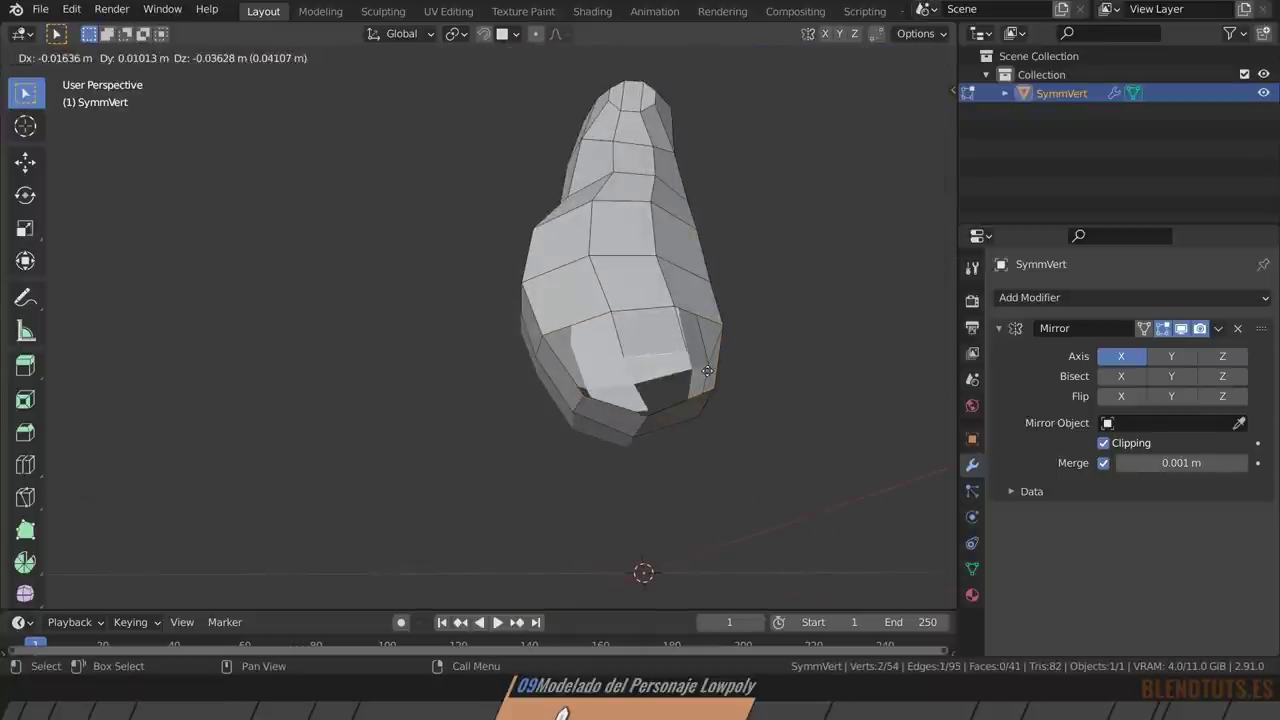
{"action": "left_click", "coordinate": [709, 379]}
{"action": "mouse_move", "coordinate": [709, 379]}
{"action": "middle_mouse_down"}
{"action": "mouse_move", "coordinate": [723, 363]}
{"action": "mouse_move", "coordinate": [639, 307]}
{"action": "middle_mouse_up"}
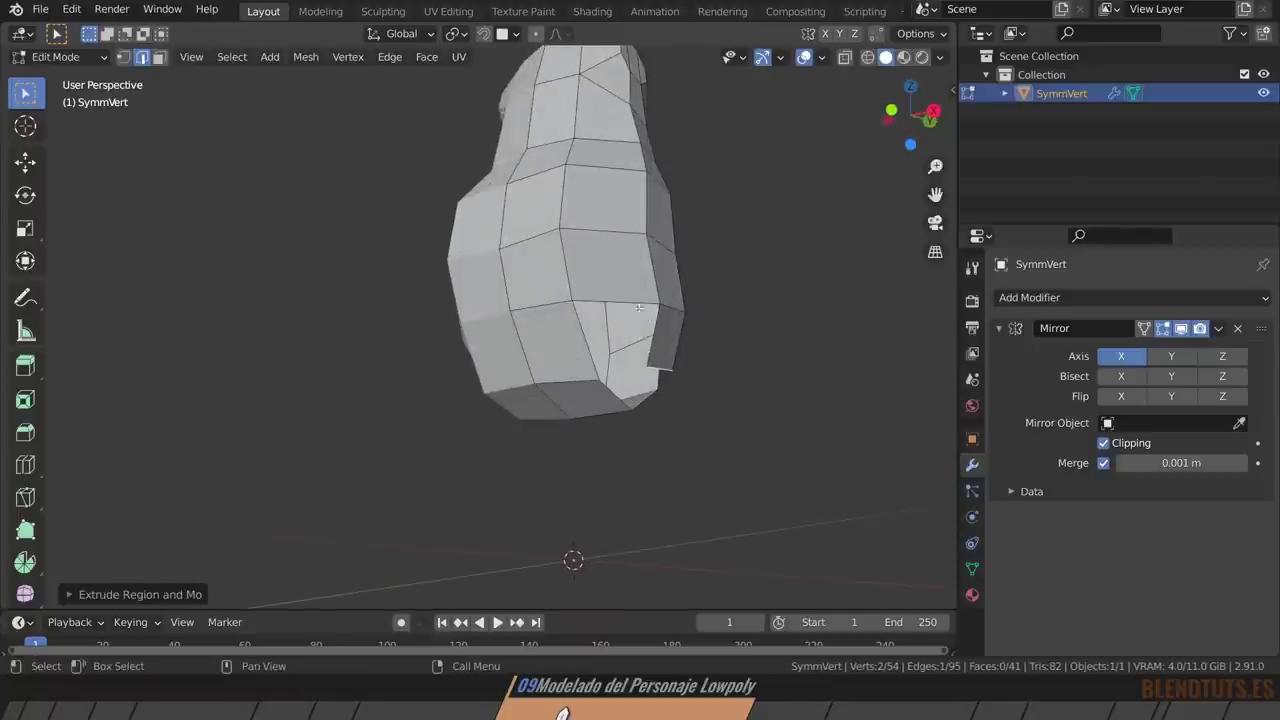
{"action": "middle_click_drag", "start_coordinate": [812, 365], "coordinate": [642, 340]}
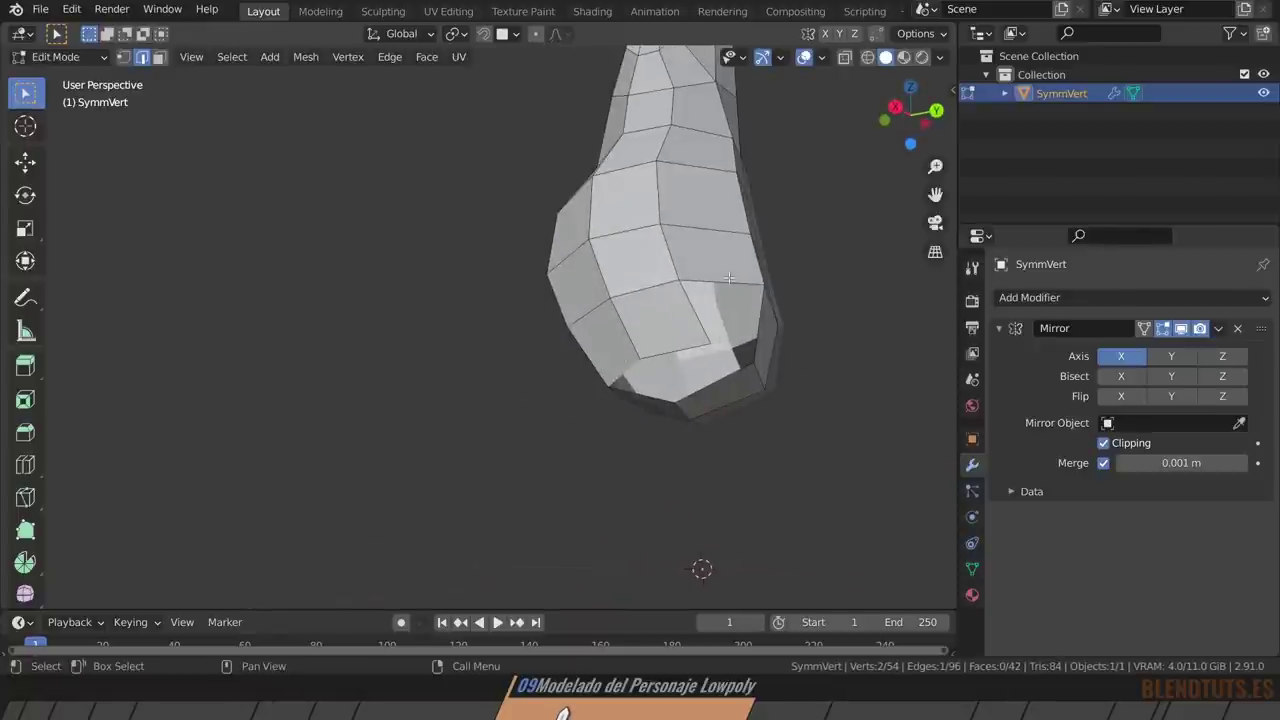
{"action": "mouse_move", "coordinate": [736, 360]}
{"action": "middle_mouse_down"}
{"action": "mouse_move", "coordinate": [666, 388]}
{"action": "mouse_move", "coordinate": [869, 440]}
{"action": "middle_mouse_up"}
Extrude the bottom vertices down into a leg and scale its tip.
{"action": "key", "text": "e"}
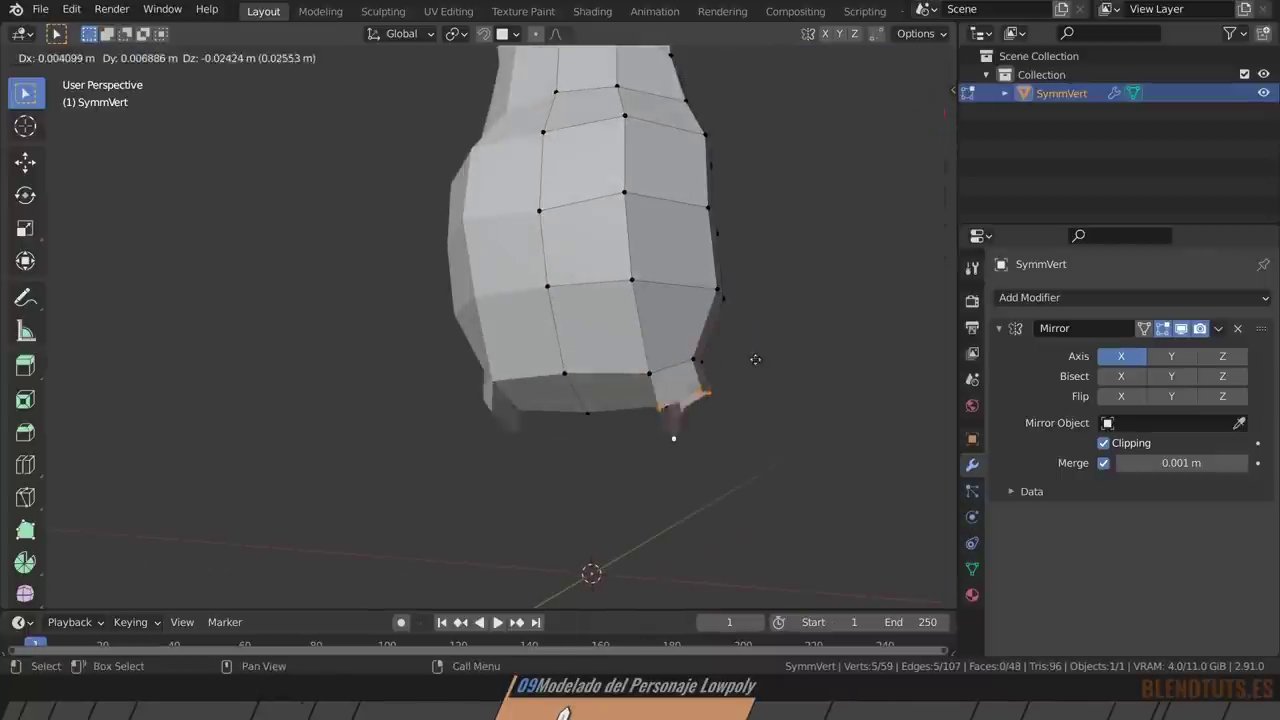
{"action": "left_click", "coordinate": [783, 451]}
{"action": "key", "text": "s"}
{"action": "left_click", "coordinate": [798, 350]}
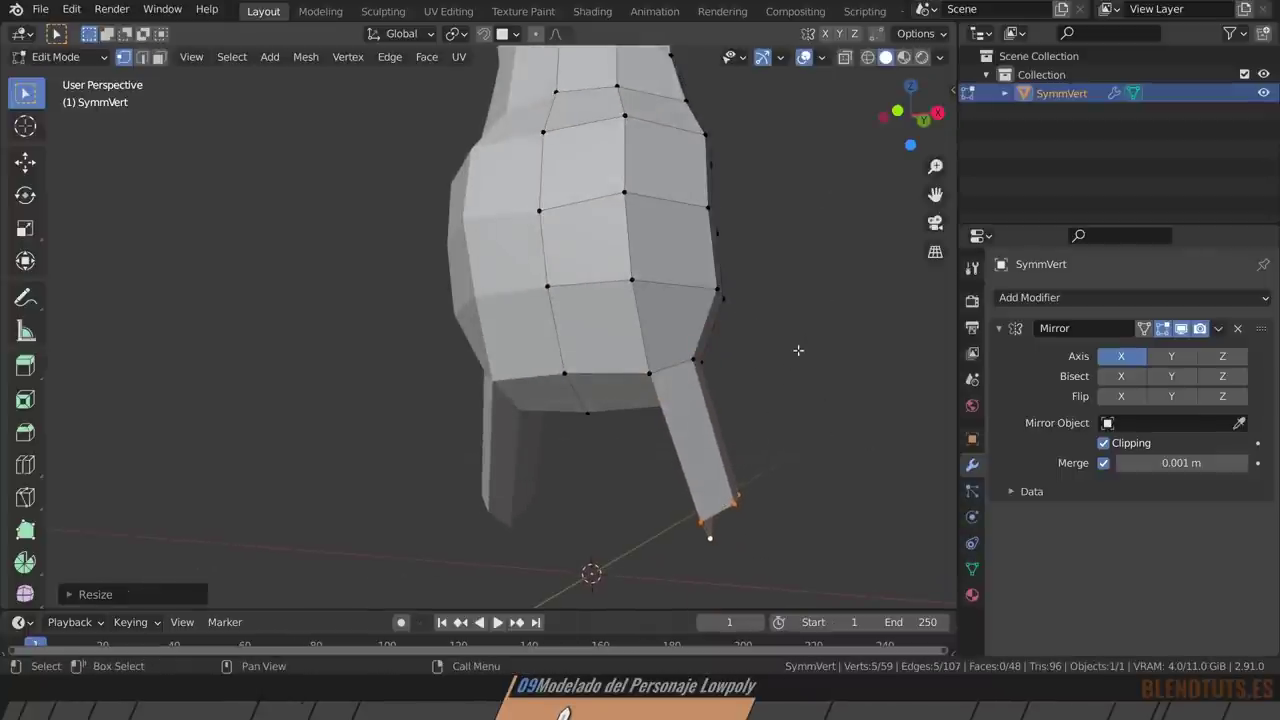
{"action": "mouse_move", "coordinate": [823, 416]}
{"action": "middle_mouse_down"}
{"action": "mouse_move", "coordinate": [656, 361]}
{"action": "mouse_move", "coordinate": [750, 398]}
{"action": "middle_mouse_up"}
Nudge the upper leg joint vertices outward.
{"action": "left_click", "coordinate": [656, 361]}
{"action": "left_click", "coordinate": [699, 367], "text": "shift"}
{"action": "key", "text": "g"}
{"action": "left_click", "coordinate": [706, 408]}
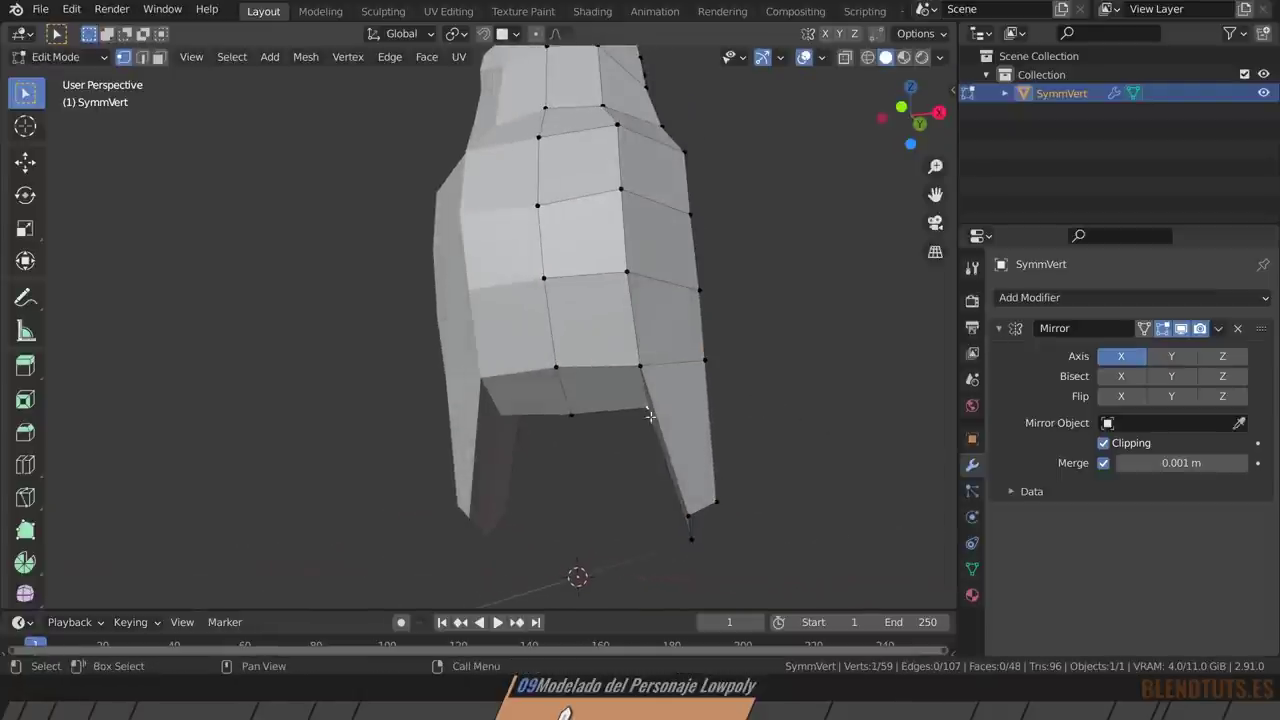
{"action": "key", "text": "g"}
{"action": "left_click", "coordinate": [735, 428]}
{"action": "mouse_move", "coordinate": [740, 428]}
{"action": "middle_mouse_down"}
{"action": "mouse_move", "coordinate": [507, 425]}
{"action": "mouse_move", "coordinate": [443, 449]}
{"action": "mouse_move", "coordinate": [661, 384]}
{"action": "middle_mouse_up"}
{"action": "key", "text": "g"}
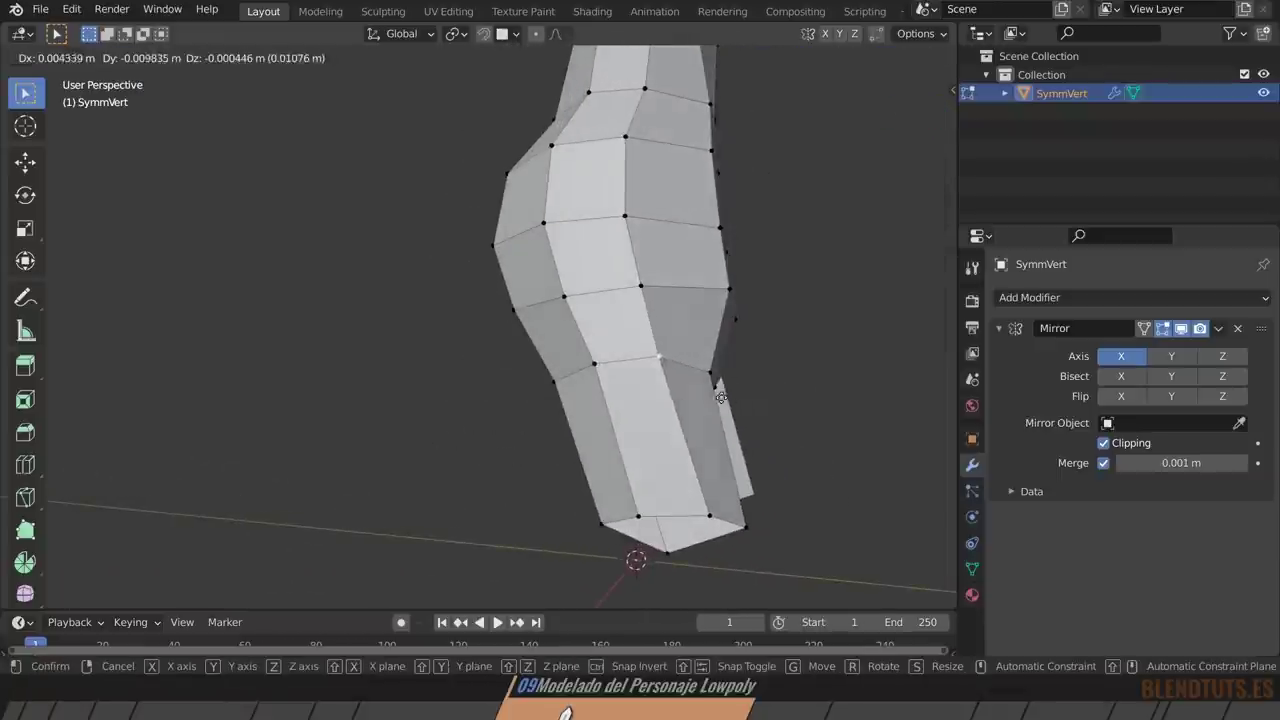
{"action": "left_click", "coordinate": [716, 399]}
Move the torso's side and chest vertices slightly outward to round the body.
{"action": "left_click", "coordinate": [624, 214]}
{"action": "key", "text": "g"}
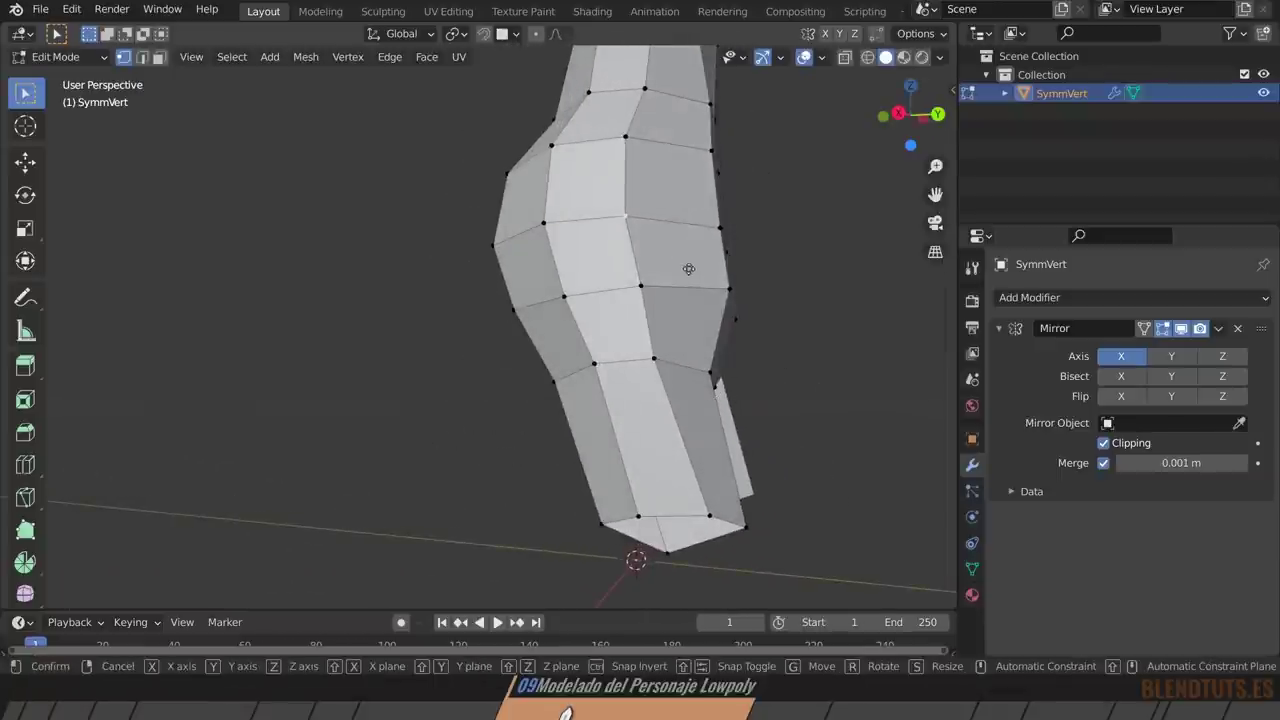
{"action": "left_click", "coordinate": [700, 272]}
{"action": "left_click", "coordinate": [640, 286]}
{"action": "key", "text": "g"}
{"action": "left_click", "coordinate": [697, 220]}
{"action": "mouse_move", "coordinate": [697, 220]}
{"action": "middle_mouse_down"}
{"action": "mouse_move", "coordinate": [727, 437]}
{"action": "mouse_move", "coordinate": [706, 289]}
{"action": "middle_mouse_up"}
{"action": "key", "text": "g"}
{"action": "left_click", "coordinate": [703, 291]}
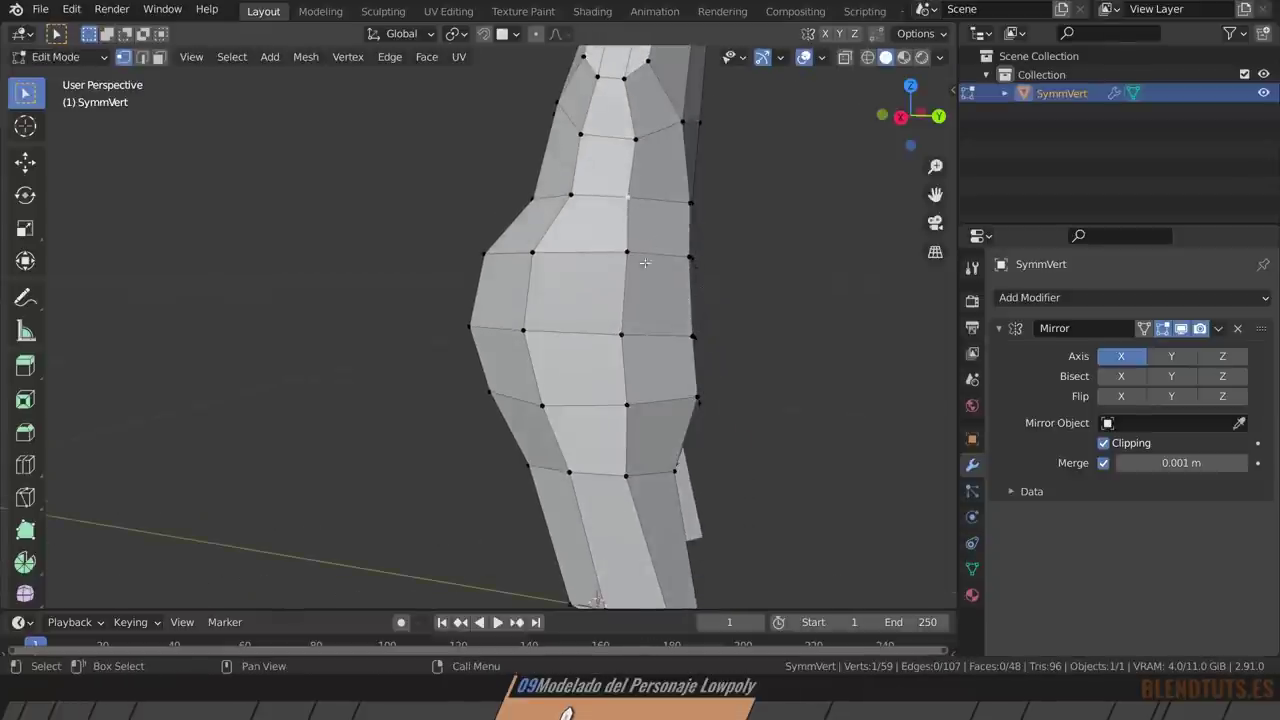
{"action": "key", "text": "g"}
{"action": "left_click", "coordinate": [683, 278]}
{"action": "left_click", "coordinate": [634, 203]}
{"action": "key", "text": "g"}
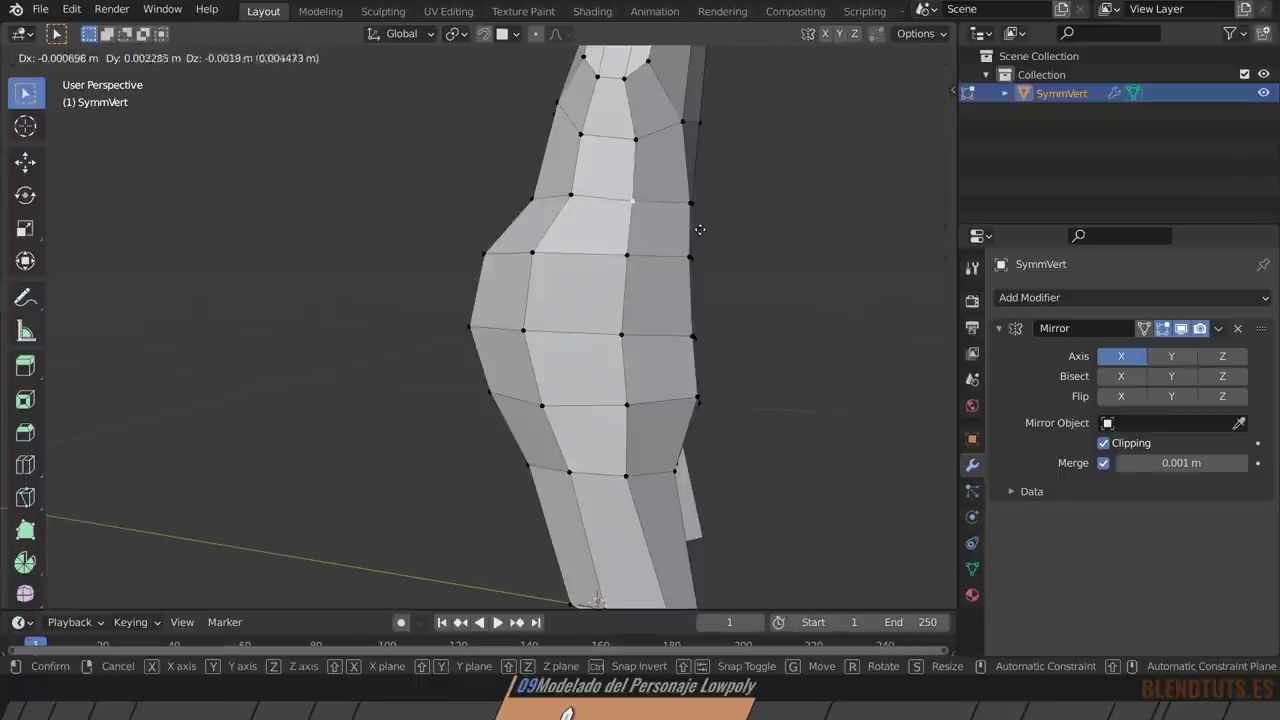
{"action": "left_click", "coordinate": [699, 225]}
Adjust the vertices on the body's front and side, then clear the selection.
{"action": "middle_click_drag", "start_coordinate": [699, 225], "coordinate": [633, 237]}
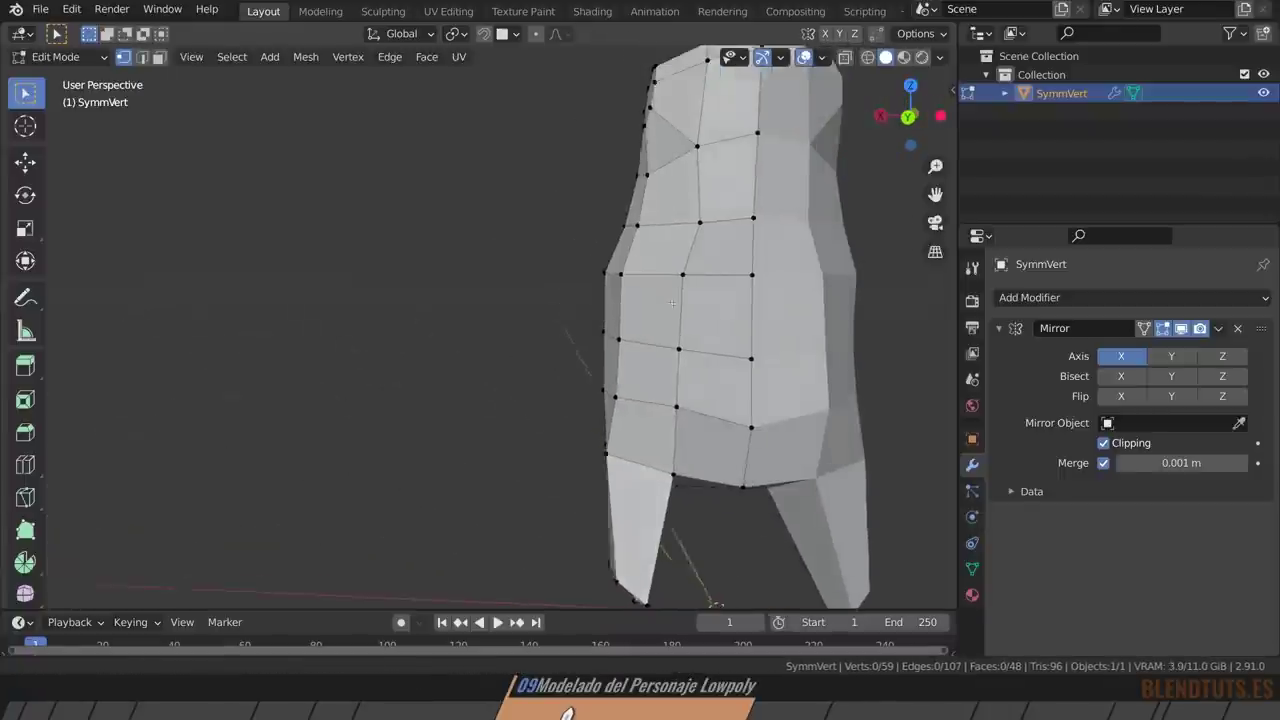
{"action": "left_click", "coordinate": [632, 237]}
{"action": "key", "text": "g"}
{"action": "left_click", "coordinate": [629, 238]}
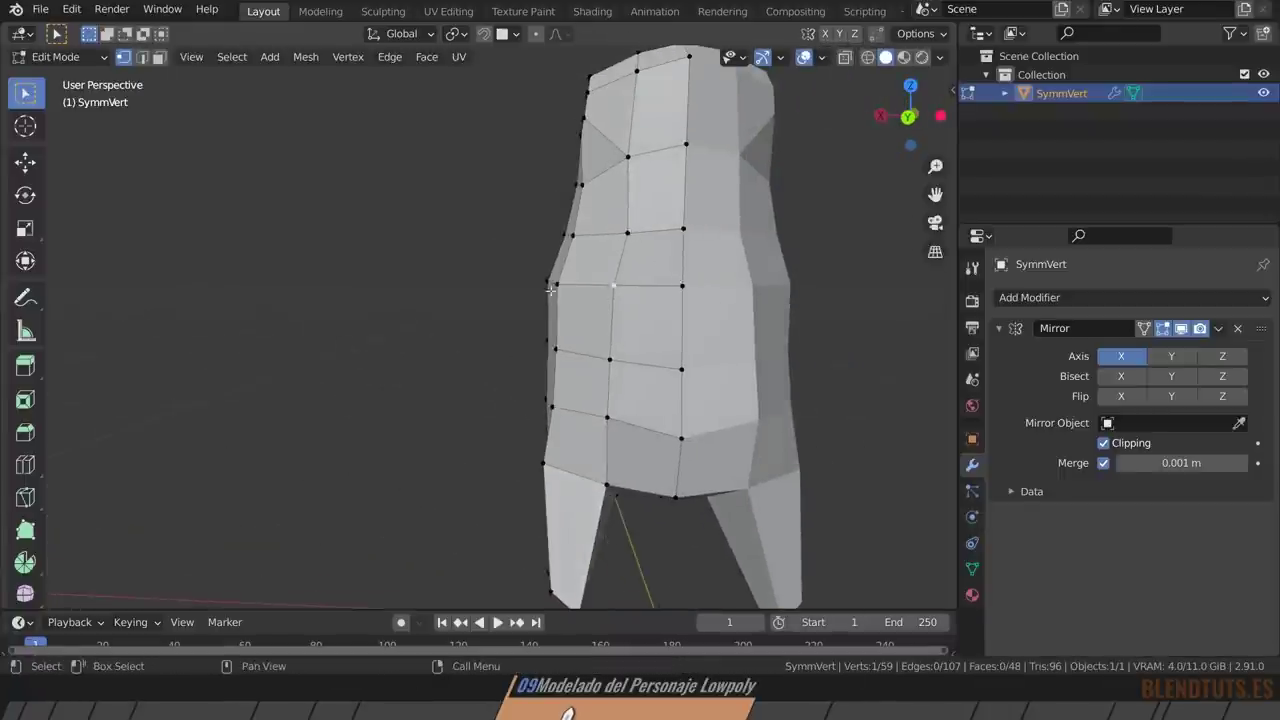
{"action": "key", "text": "g"}
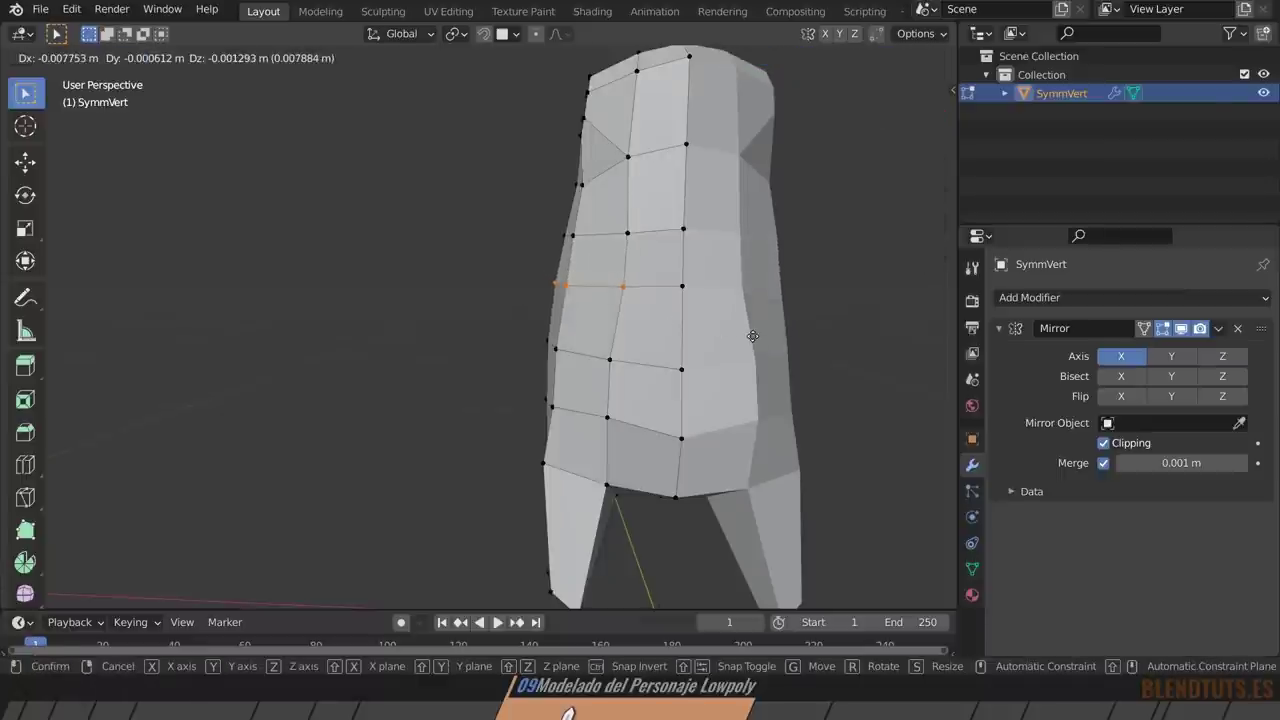
{"action": "left_click", "coordinate": [753, 336]}
{"action": "middle_click_drag", "start_coordinate": [753, 336], "coordinate": [772, 338]}
{"action": "key", "text": "g"}
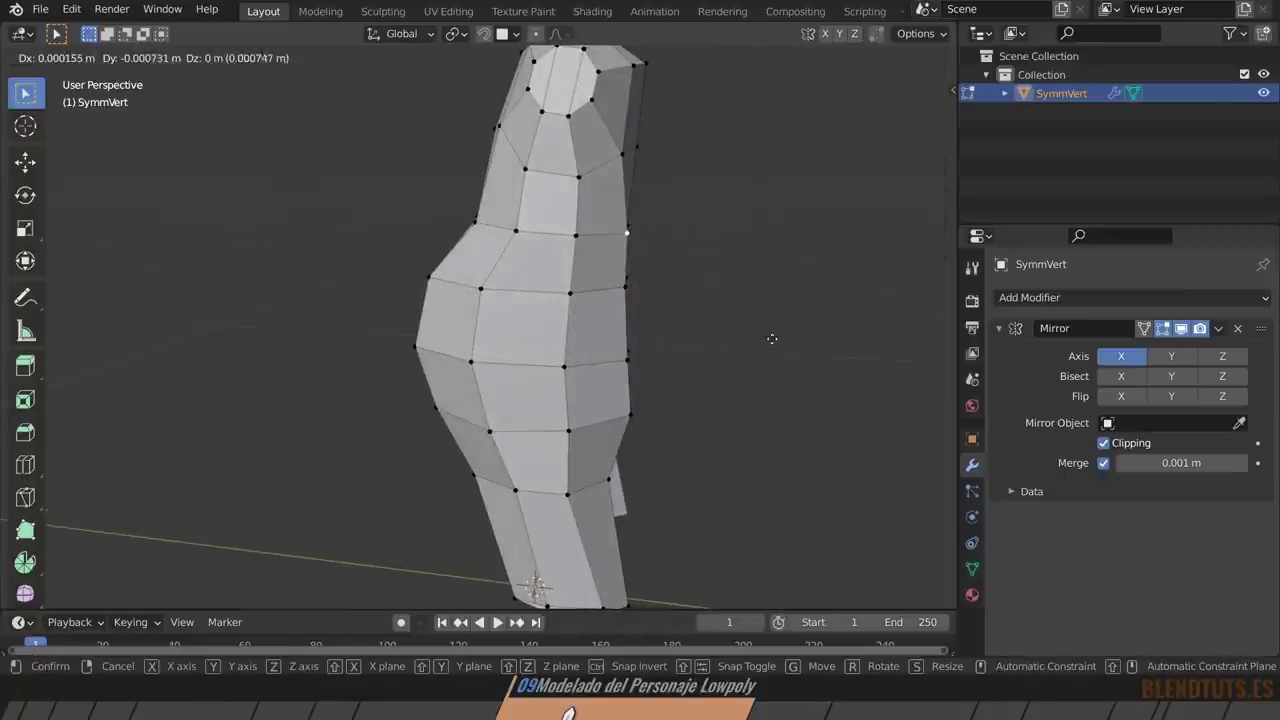
{"action": "left_click", "coordinate": [760, 337]}
{"action": "left_click", "coordinate": [651, 309]}
Nudge the lower torso vertices outward.
{"action": "mouse_move", "coordinate": [651, 309]}
{"action": "middle_mouse_down"}
{"action": "mouse_move", "coordinate": [654, 409]}
{"action": "mouse_move", "coordinate": [588, 403]}
{"action": "mouse_move", "coordinate": [681, 376]}
{"action": "middle_mouse_up"}
{"action": "left_click", "coordinate": [681, 376]}
{"action": "key", "text": "g"}
{"action": "left_click", "coordinate": [692, 326]}
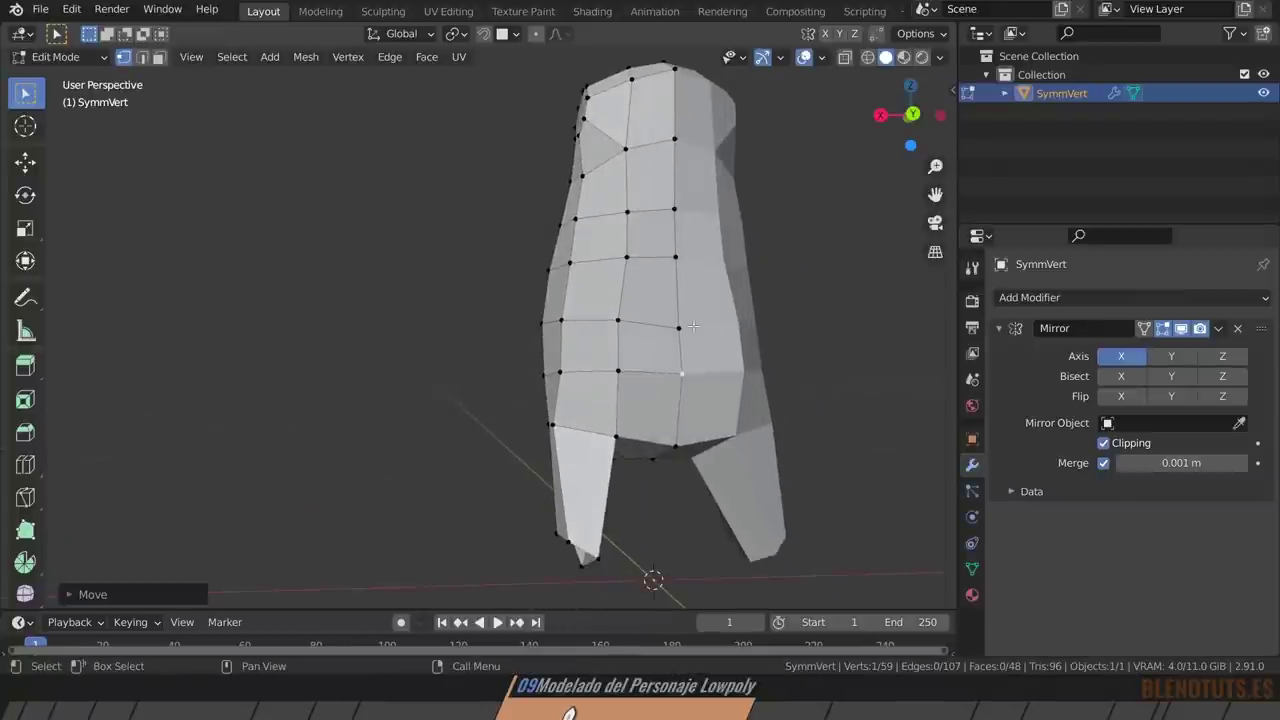
{"action": "left_click", "coordinate": [692, 326]}
{"action": "key", "text": "g"}
{"action": "left_click", "coordinate": [754, 340]}
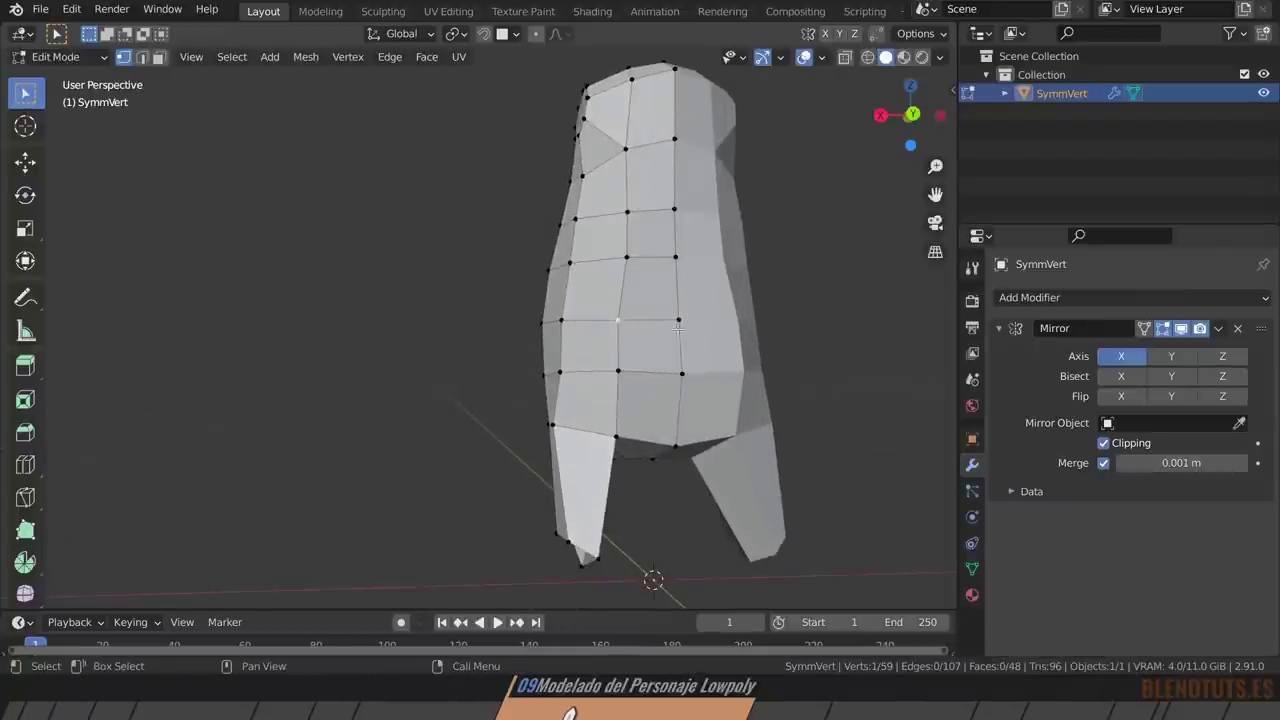
{"action": "key", "text": "g"}
{"action": "left_click", "coordinate": [680, 327]}
Reposition a vertex on the torso front.
{"action": "left_click", "coordinate": [676, 260]}
{"action": "key", "text": "g"}
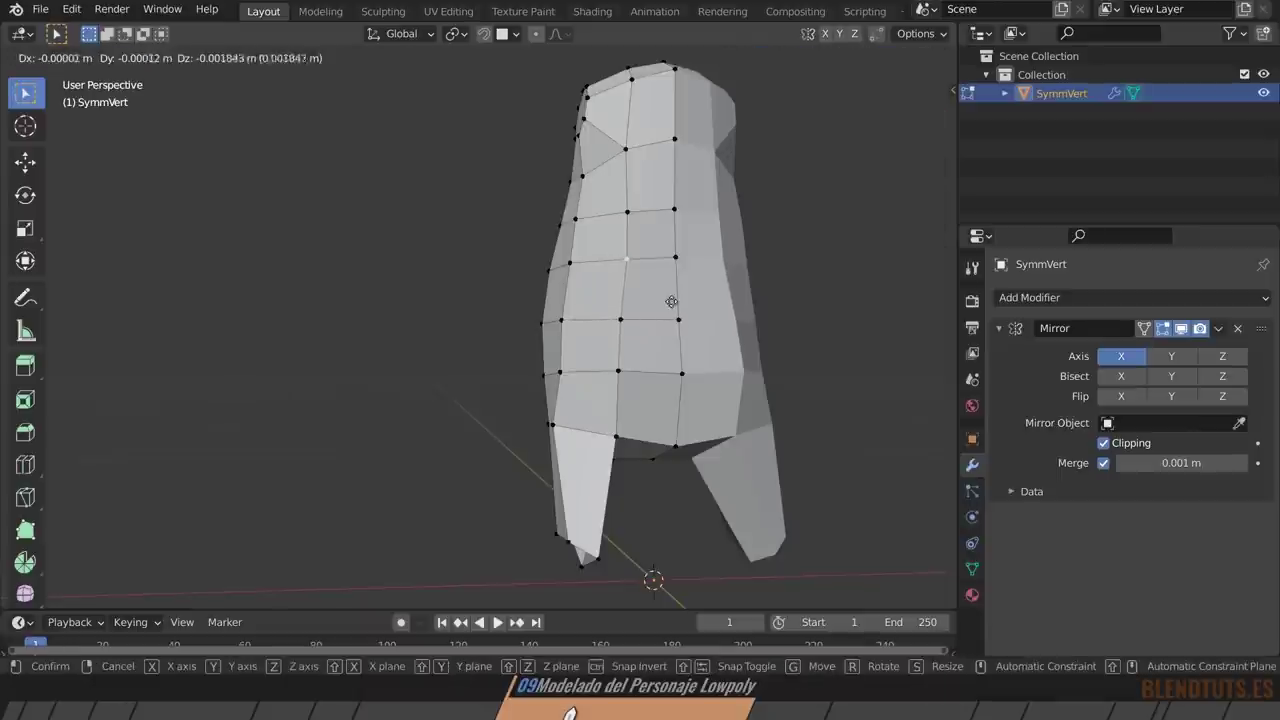
{"action": "left_click", "coordinate": [703, 290]}
{"action": "key", "text": "g"}
{"action": "left_click", "coordinate": [715, 305]}
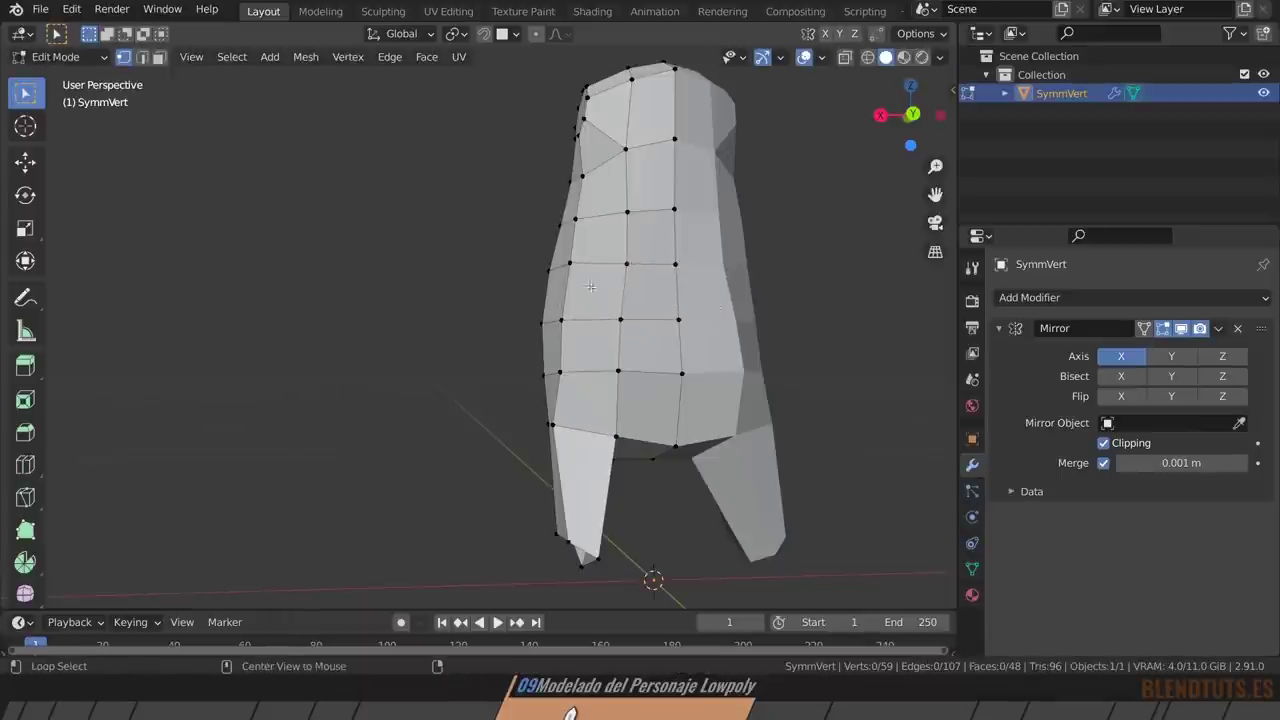
{"action": "mouse_move", "coordinate": [715, 305]}
{"action": "middle_mouse_down"}
{"action": "mouse_move", "coordinate": [708, 351]}
{"action": "mouse_move", "coordinate": [633, 310]}
{"action": "mouse_move", "coordinate": [660, 320]}
{"action": "mouse_move", "coordinate": [811, 277]}
{"action": "mouse_move", "coordinate": [634, 370]}
{"action": "middle_mouse_up"}
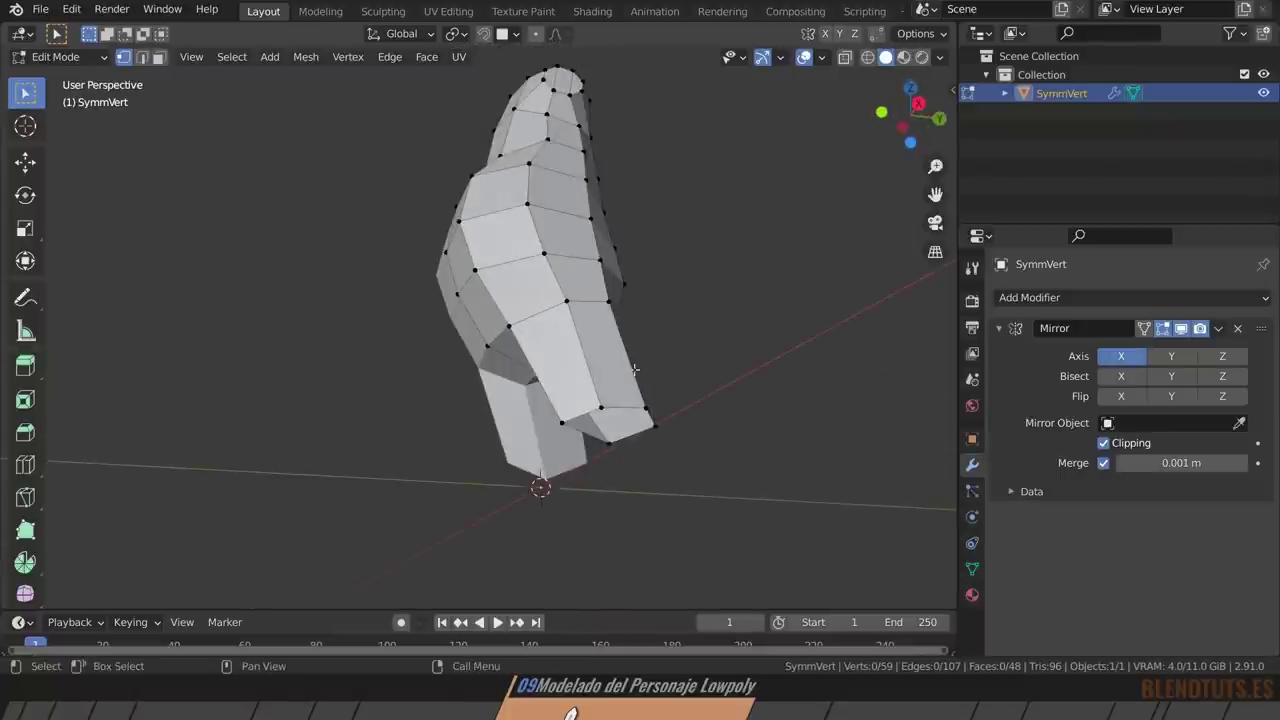
Round the leg's bottom ring with LoopTools Circle and rotate it about Z.
{"action": "right_click", "coordinate": [707, 335]}
{"action": "mouse_move", "coordinate": [648, 207]}
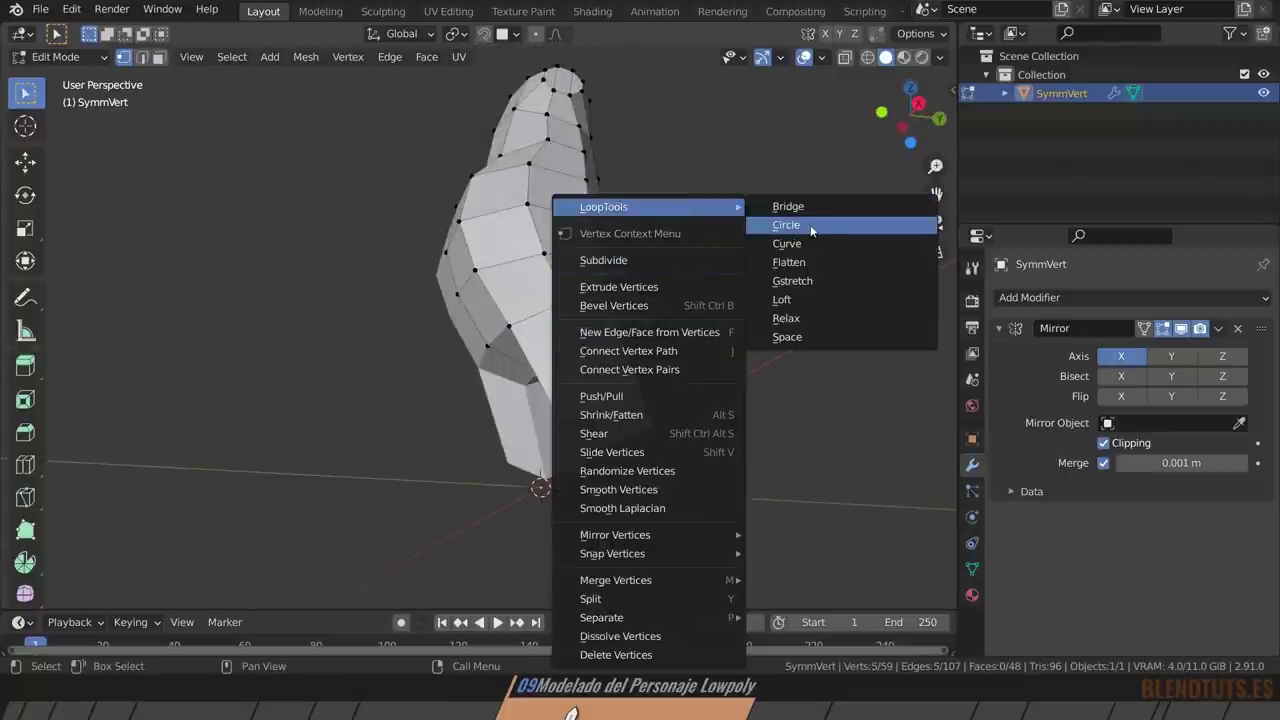
{"action": "left_click", "coordinate": [811, 230]}
{"action": "mouse_move", "coordinate": [683, 360]}
{"action": "middle_mouse_down"}
{"action": "mouse_move", "coordinate": [726, 351]}
{"action": "mouse_move", "coordinate": [780, 403]}
{"action": "mouse_move", "coordinate": [771, 375]}
{"action": "mouse_move", "coordinate": [751, 409]}
{"action": "mouse_move", "coordinate": [786, 405]}
{"action": "mouse_move", "coordinate": [720, 440]}
{"action": "mouse_move", "coordinate": [805, 385]}
{"action": "middle_mouse_up"}
{"action": "key", "text": "r"}
{"action": "left_click", "coordinate": [765, 462]}
{"action": "key", "text": "r"}
{"action": "key", "text": "z"}
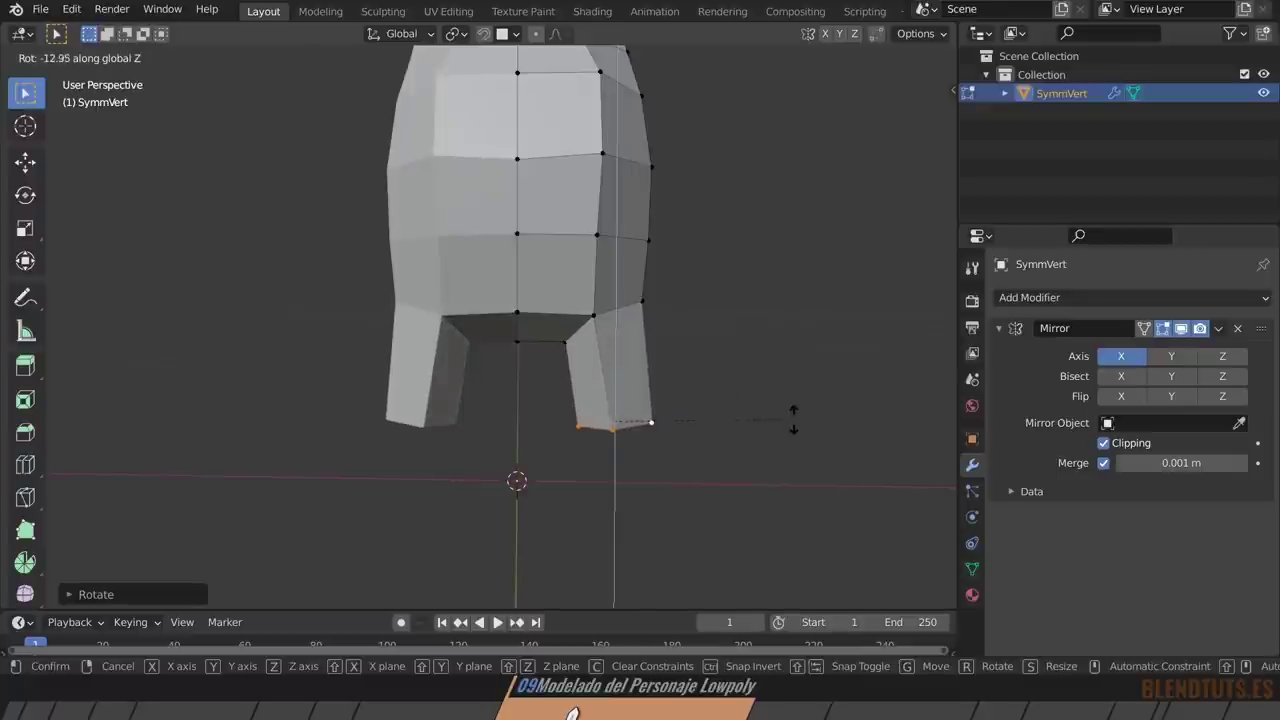
{"action": "left_click", "coordinate": [793, 418]}
Resize the bottom ring and move it down along Z to stretch the legs.
{"action": "middle_click_drag", "start_coordinate": [723, 428], "coordinate": [771, 371]}
{"action": "key", "text": "s"}
{"action": "left_click", "coordinate": [709, 386]}
{"action": "key", "text": "g"}
{"action": "key", "text": "z"}
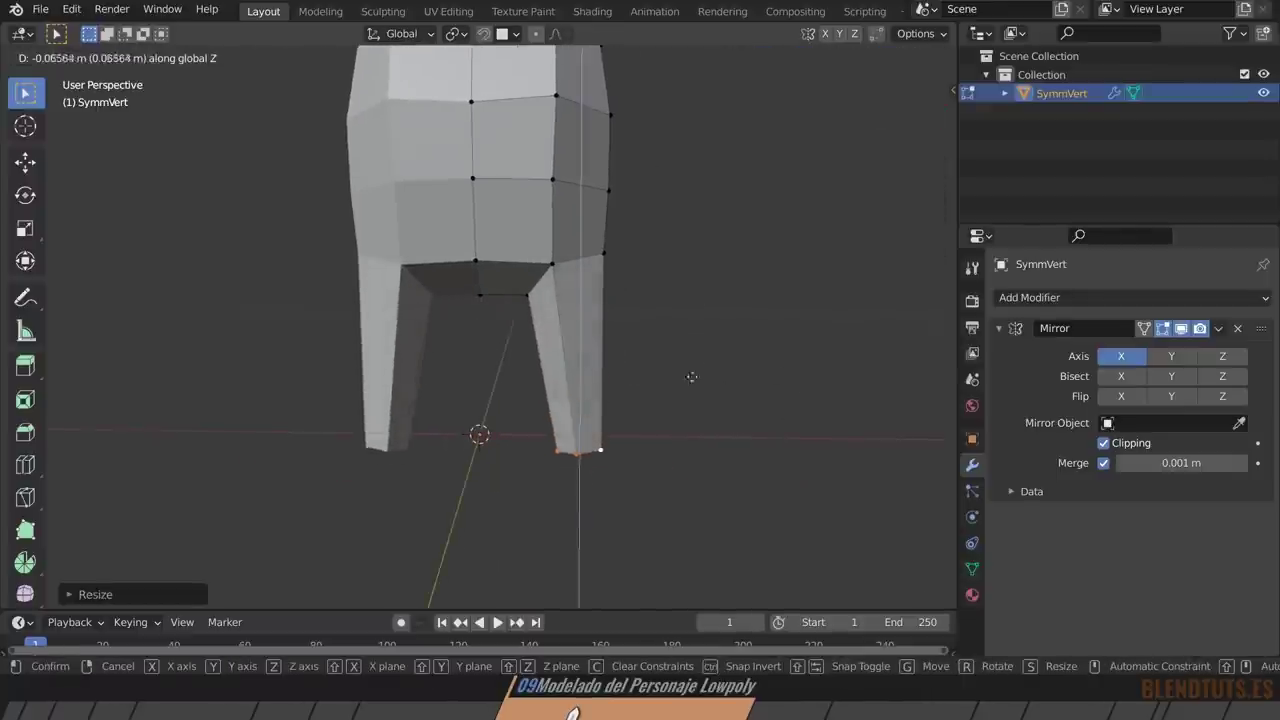
{"action": "left_click", "coordinate": [677, 491]}
Select the upper body's vertices and raise them along Z.
{"action": "scroll", "coordinate": [640, 440], "scroll_direction": "down", "scroll_amount": 3}
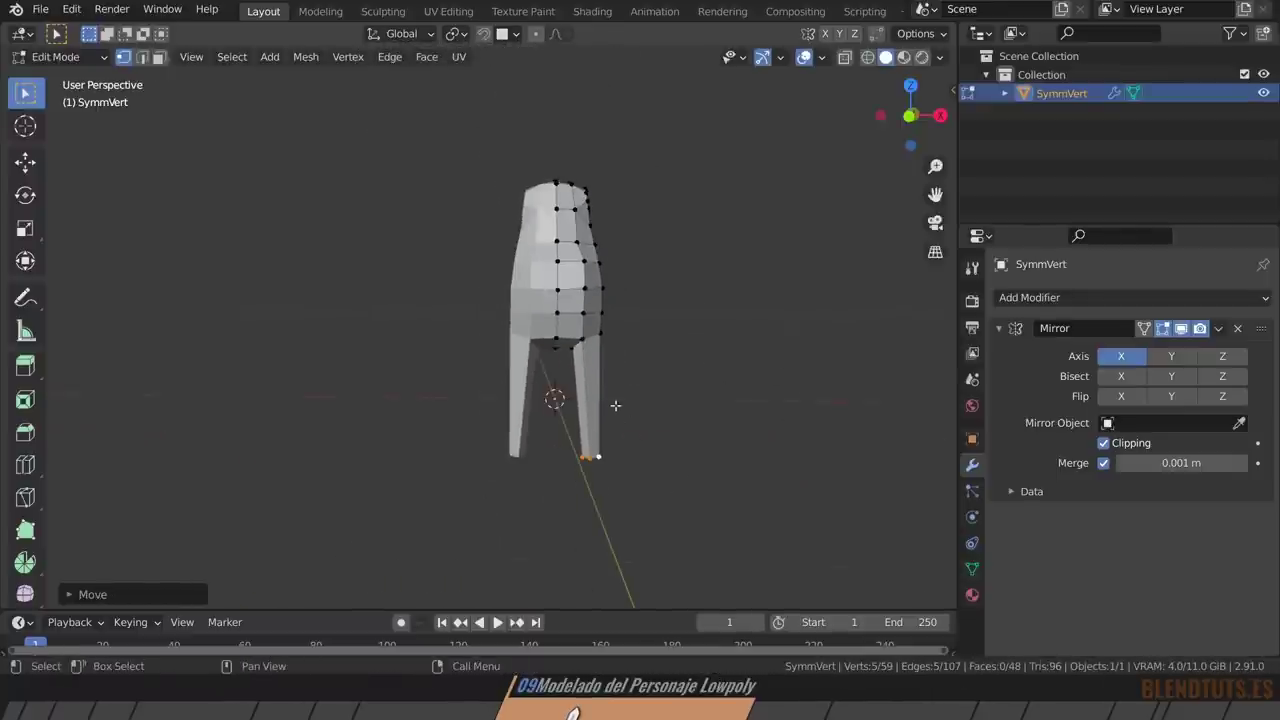
{"action": "mouse_move", "coordinate": [615, 405]}
{"action": "middle_mouse_down"}
{"action": "mouse_move", "coordinate": [640, 383]}
{"action": "mouse_move", "coordinate": [657, 408]}
{"action": "middle_mouse_up"}
{"action": "key", "text": "g"}
{"action": "key", "text": "z"}
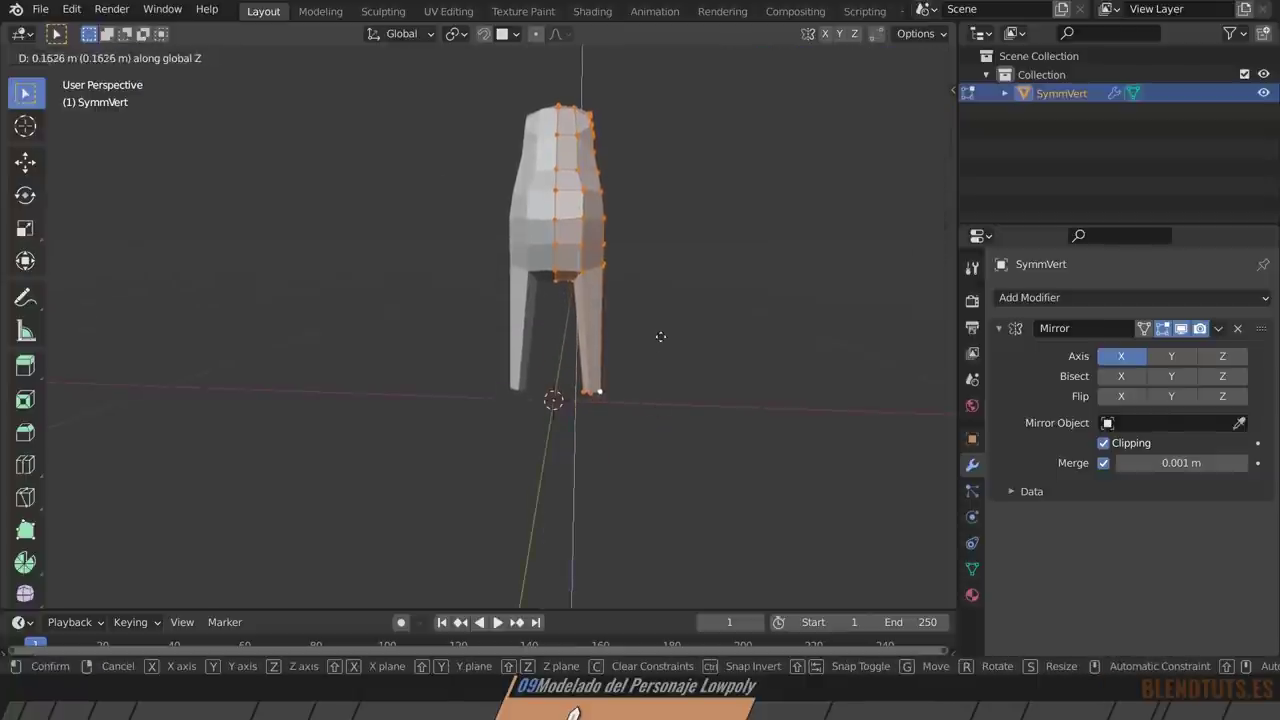
{"action": "left_click", "coordinate": [655, 338]}
Move the leg's bottom ring along Z to set the new leg length.
{"action": "scroll", "coordinate": [600, 370], "scroll_direction": "up", "scroll_amount": 3}
{"action": "left_click", "coordinate": [570, 357], "text": "alt"}
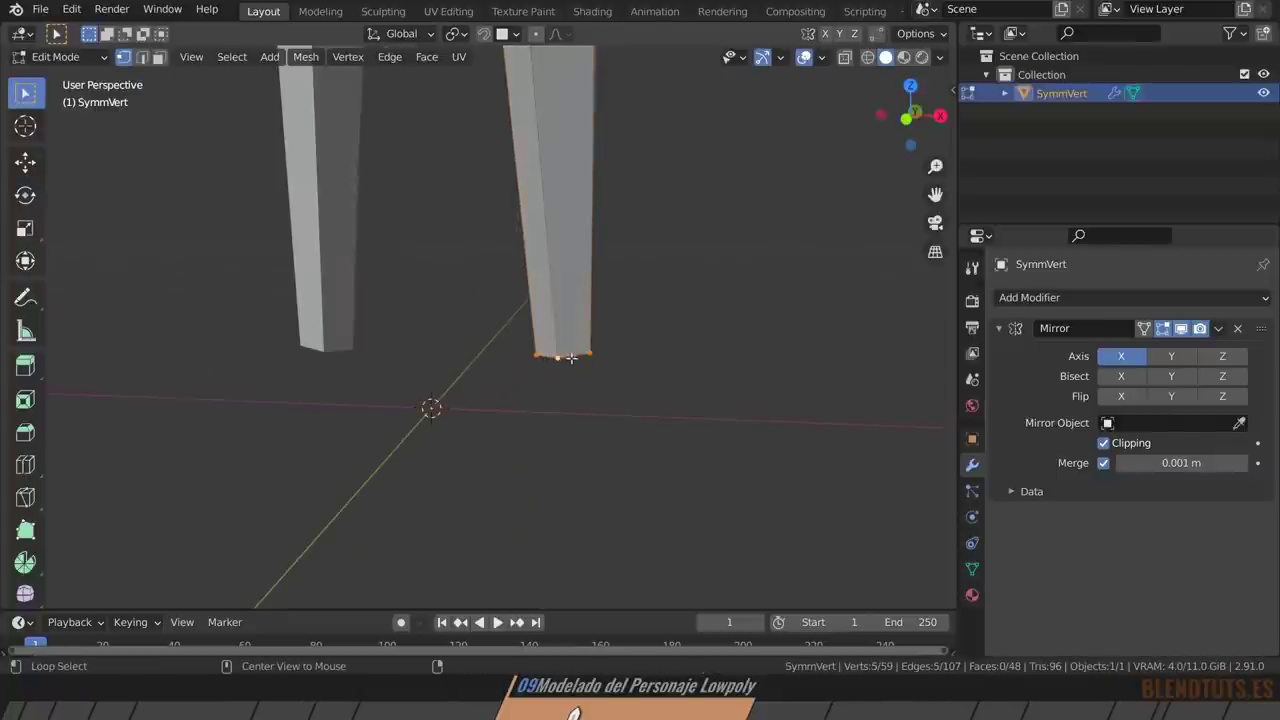
{"action": "mouse_move", "coordinate": [570, 357]}
{"action": "middle_mouse_down"}
{"action": "mouse_move", "coordinate": [673, 324]}
{"action": "mouse_move", "coordinate": [709, 389]}
{"action": "mouse_move", "coordinate": [725, 390]}
{"action": "middle_mouse_up"}
{"action": "key", "text": "g"}
{"action": "key", "text": "z"}
{"action": "left_click", "coordinate": [674, 321]}
In front view, rotate the bottom ring and scale it to zero on Z to flatten it.
{"action": "key", "text": "KP_1"}
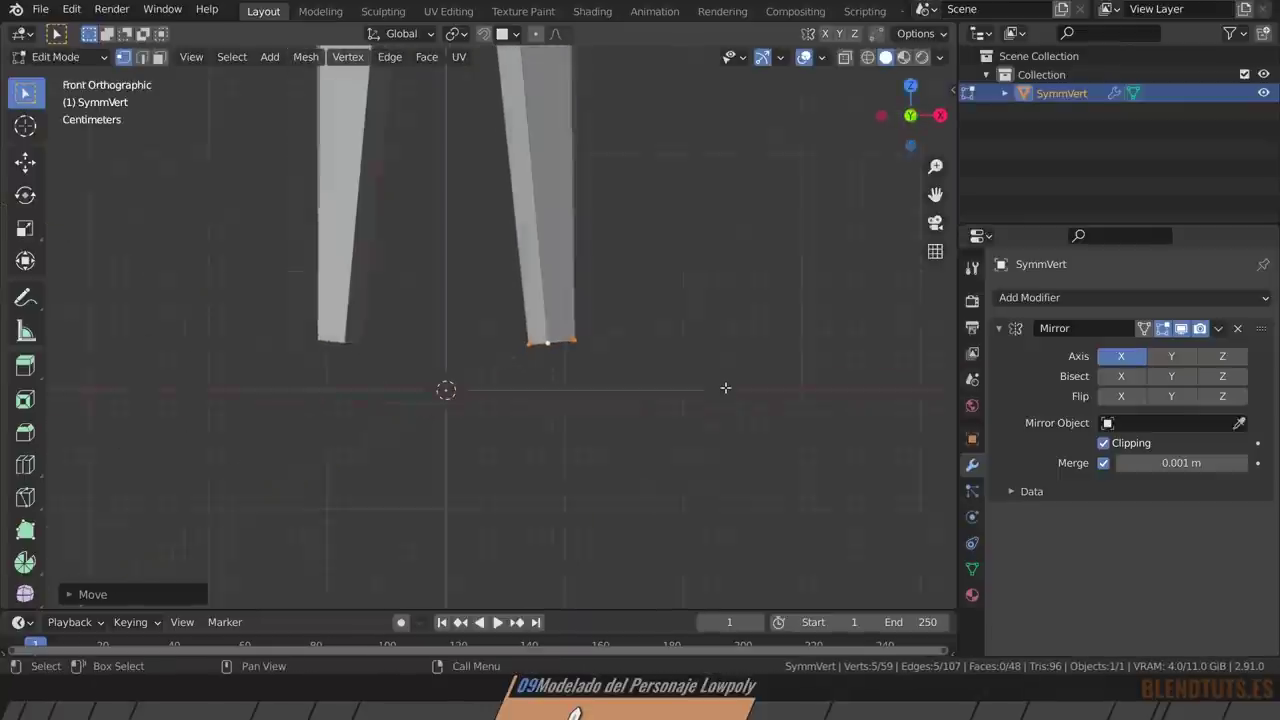
{"action": "key", "text": "r"}
{"action": "left_click", "coordinate": [686, 287]}
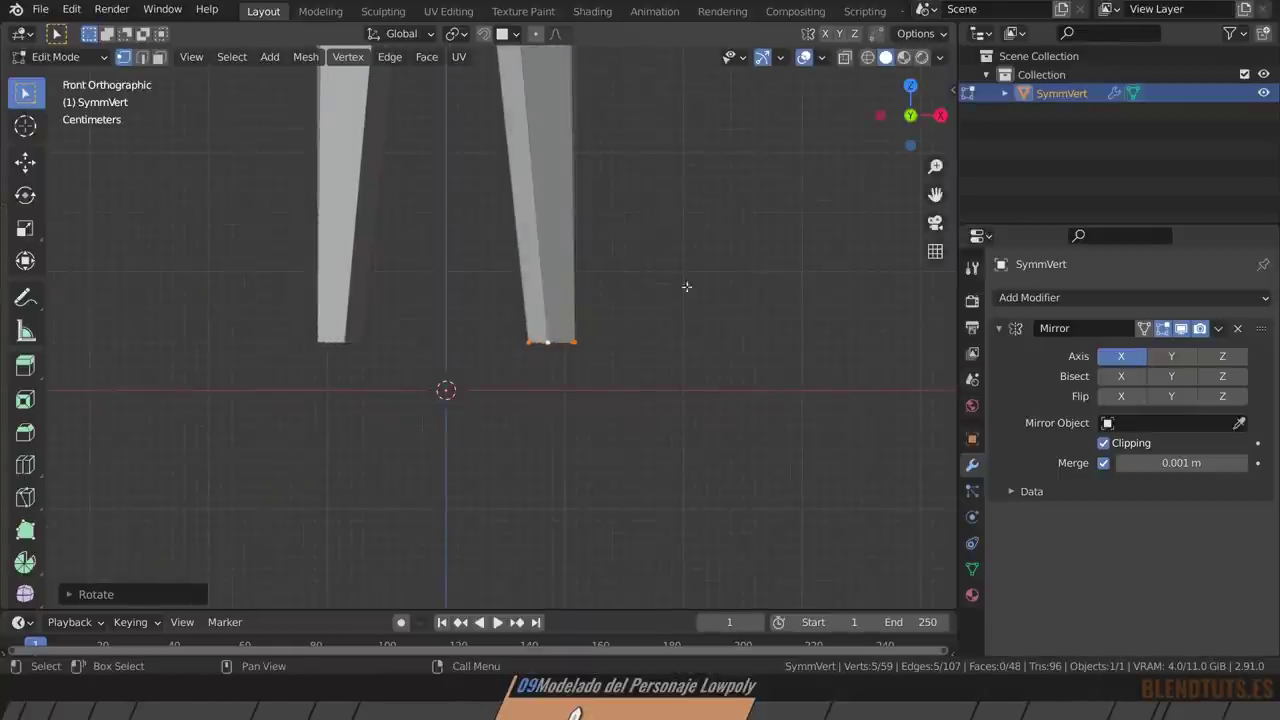
{"action": "key", "text": "s"}
{"action": "key", "text": "z"}
{"action": "type", "text": "0"}
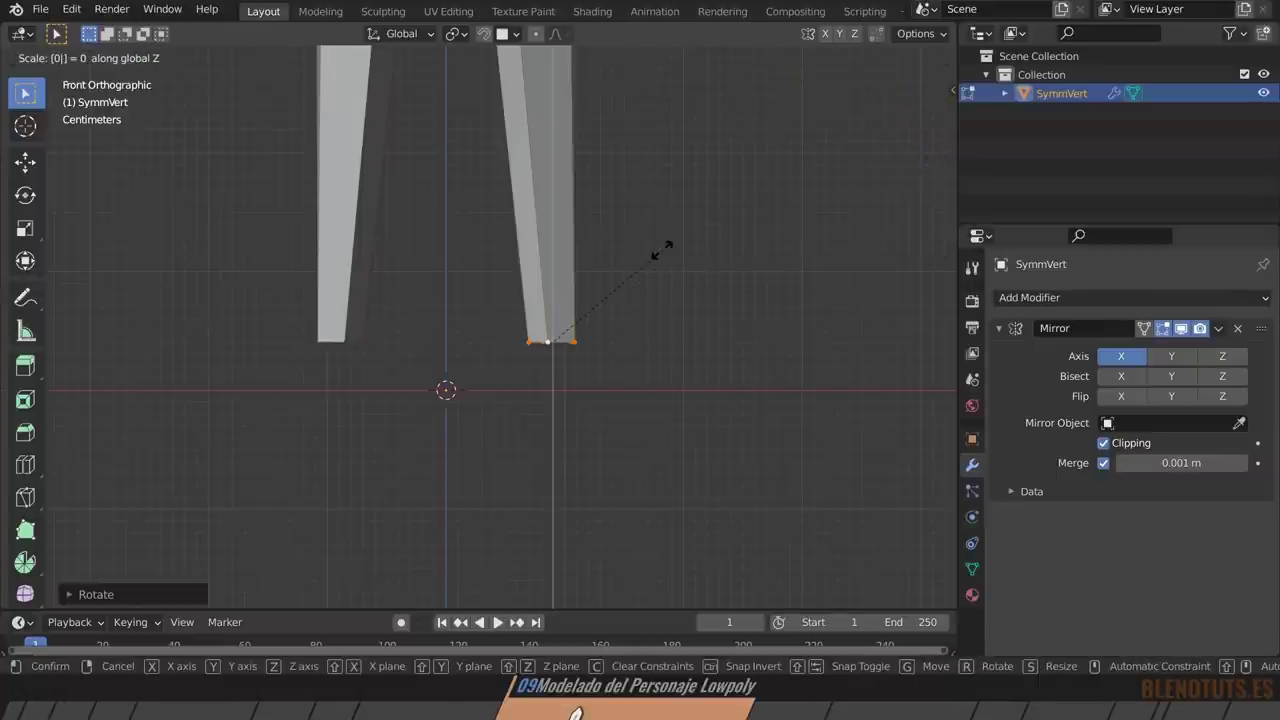
{"action": "key", "text": "Return"}
{"action": "mouse_move", "coordinate": [584, 321]}
{"action": "middle_mouse_down"}
{"action": "mouse_move", "coordinate": [677, 329]}
{"action": "mouse_move", "coordinate": [555, 357]}
{"action": "mouse_move", "coordinate": [700, 370]}
{"action": "middle_mouse_up"}
{"action": "key", "text": "s"}
{"action": "right_click", "coordinate": [688, 320]}
{"action": "key", "text": "2"}
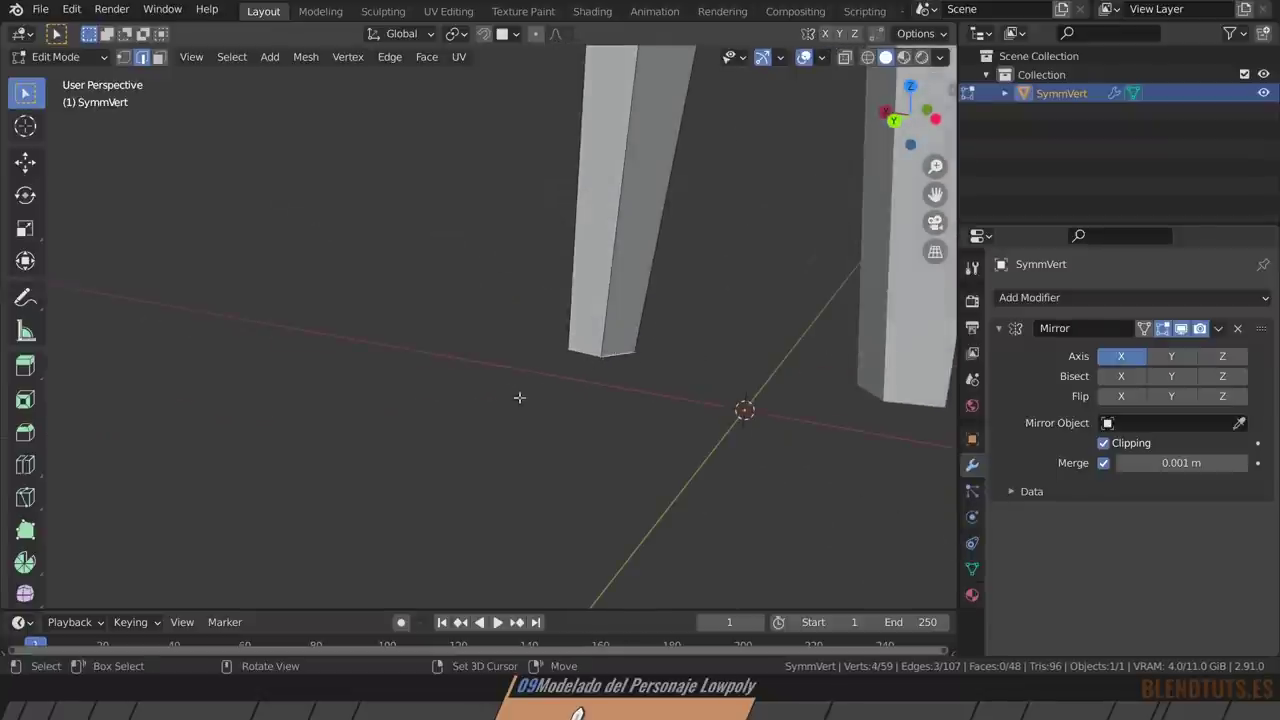
Extrude the leg's bottom edges down along Z into a short foot section.
{"action": "mouse_move", "coordinate": [519, 397]}
{"action": "middle_mouse_down"}
{"action": "mouse_move", "coordinate": [697, 394]}
{"action": "mouse_move", "coordinate": [754, 311]}
{"action": "middle_mouse_up"}
{"action": "key", "text": "e"}
{"action": "key", "text": "z"}
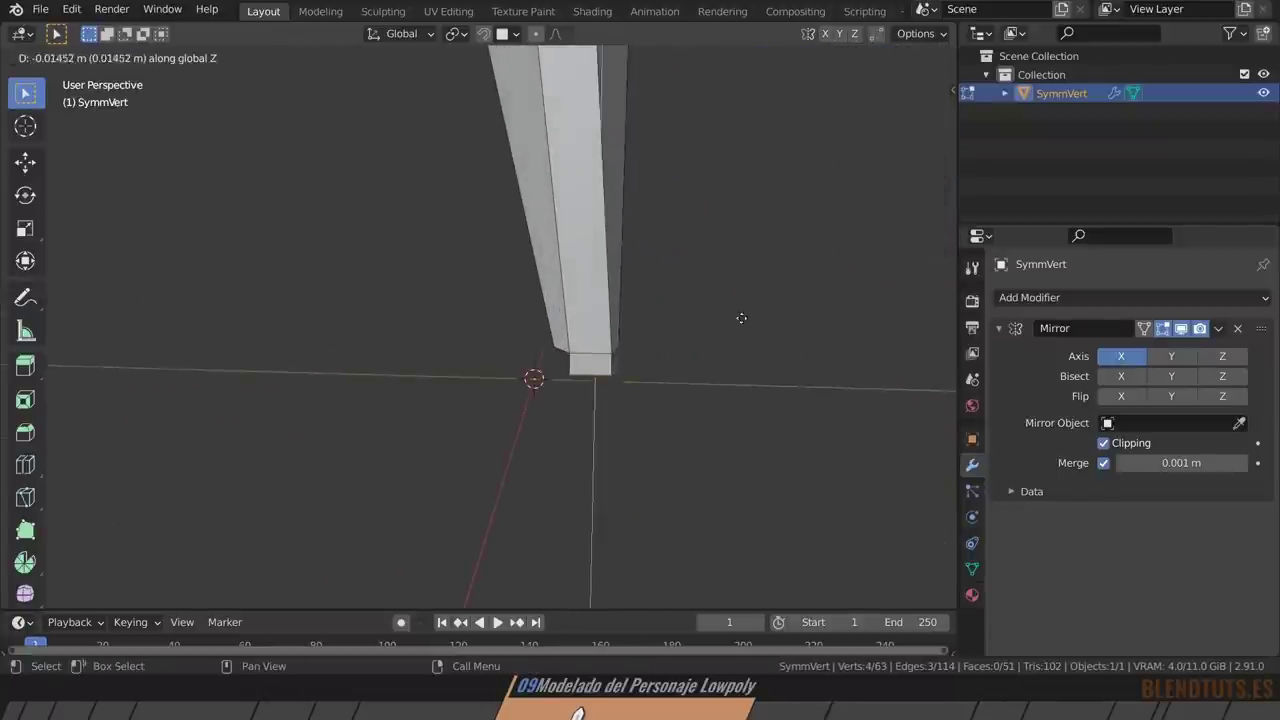
{"action": "left_click", "coordinate": [736, 354]}
{"action": "key", "text": "KP_3"}
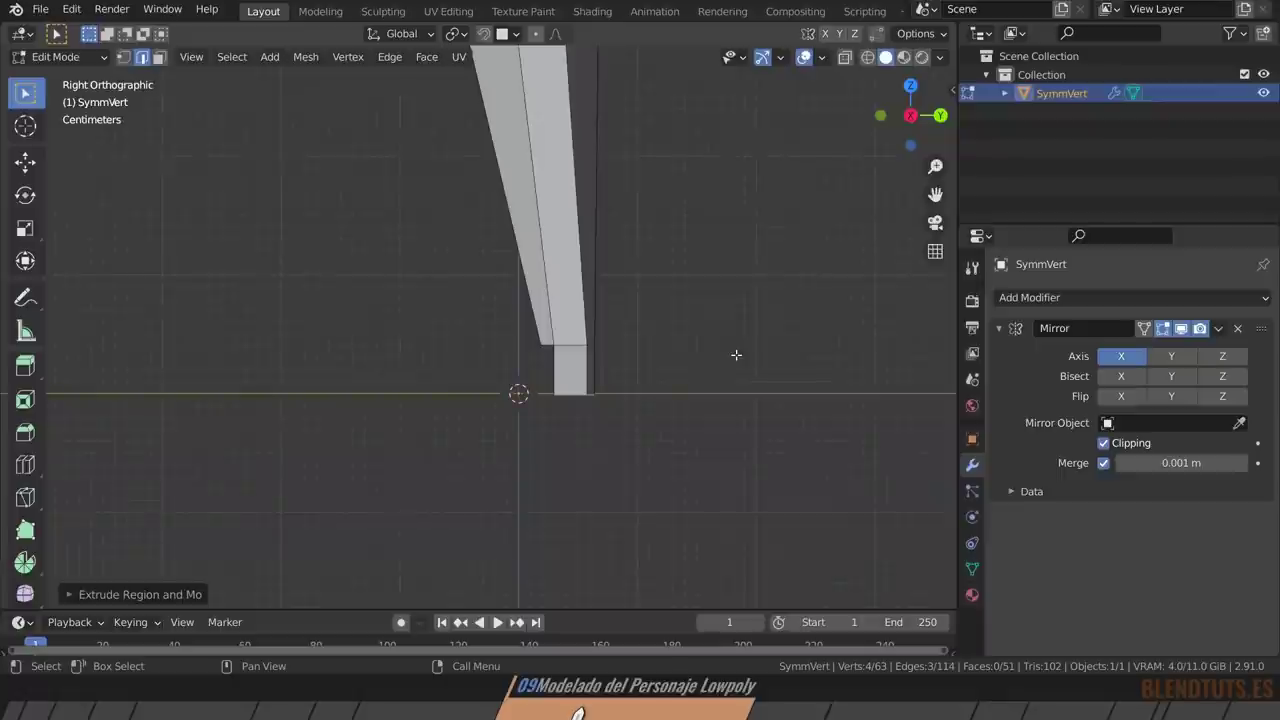
{"action": "scroll", "coordinate": [645, 358], "scroll_direction": "up", "scroll_amount": 2}
In wireframe, select the leg-foot vertex row and raise it along Z to heighten the foot.
{"action": "key", "text": "alt"}
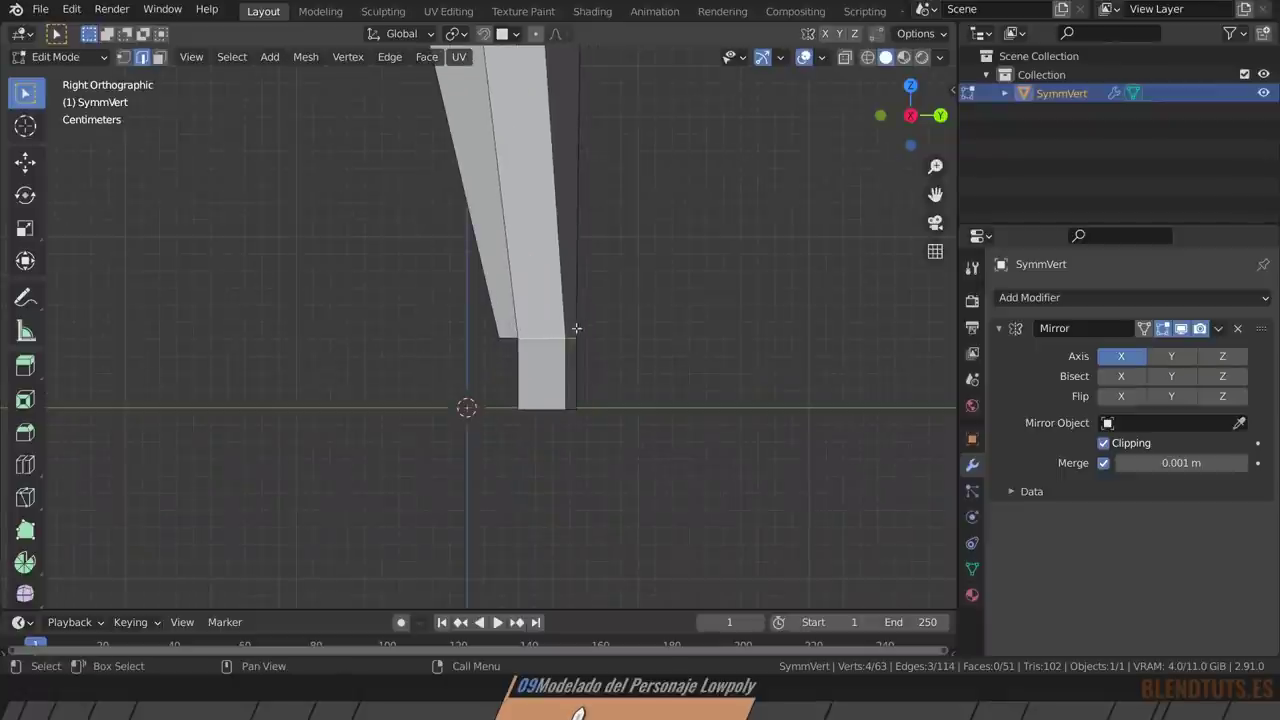
{"action": "key", "text": "1"}
{"action": "key", "text": "z"}
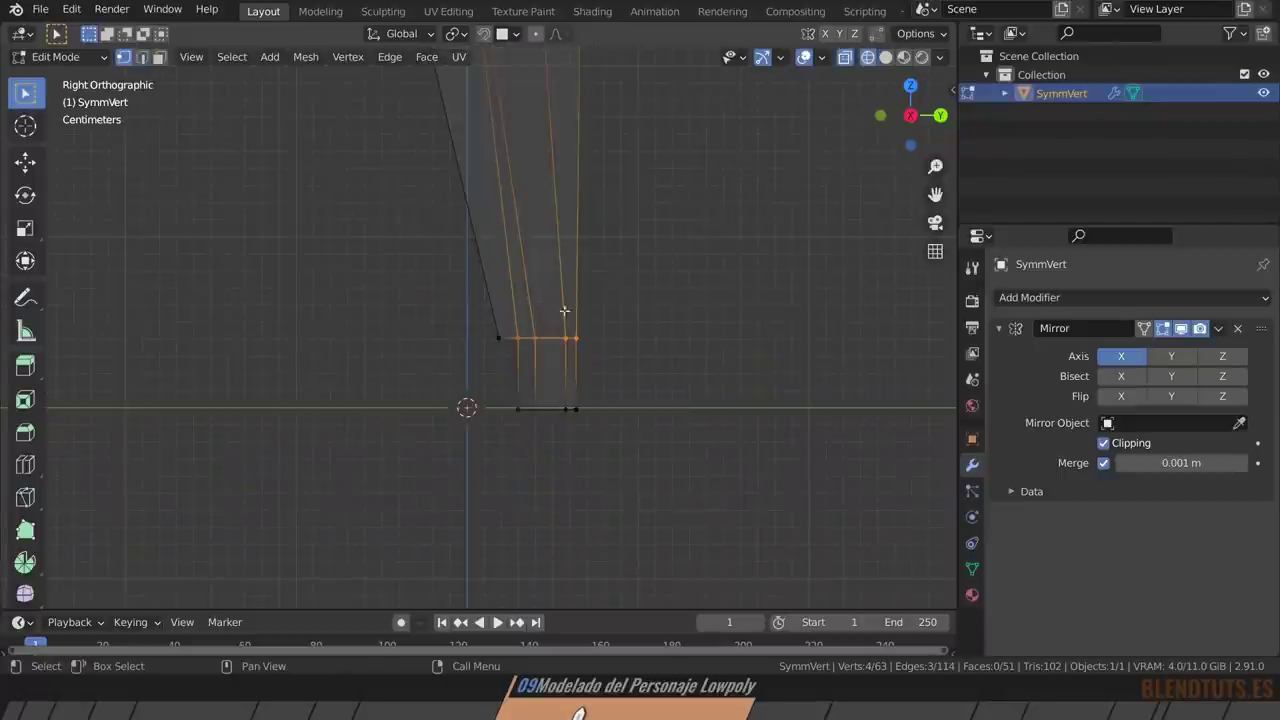
{"action": "left_click_drag", "start_coordinate": [673, 302], "coordinate": [406, 356]}
{"action": "key", "text": "g"}
{"action": "key", "text": "z"}
{"action": "left_click", "coordinate": [575, 370]}
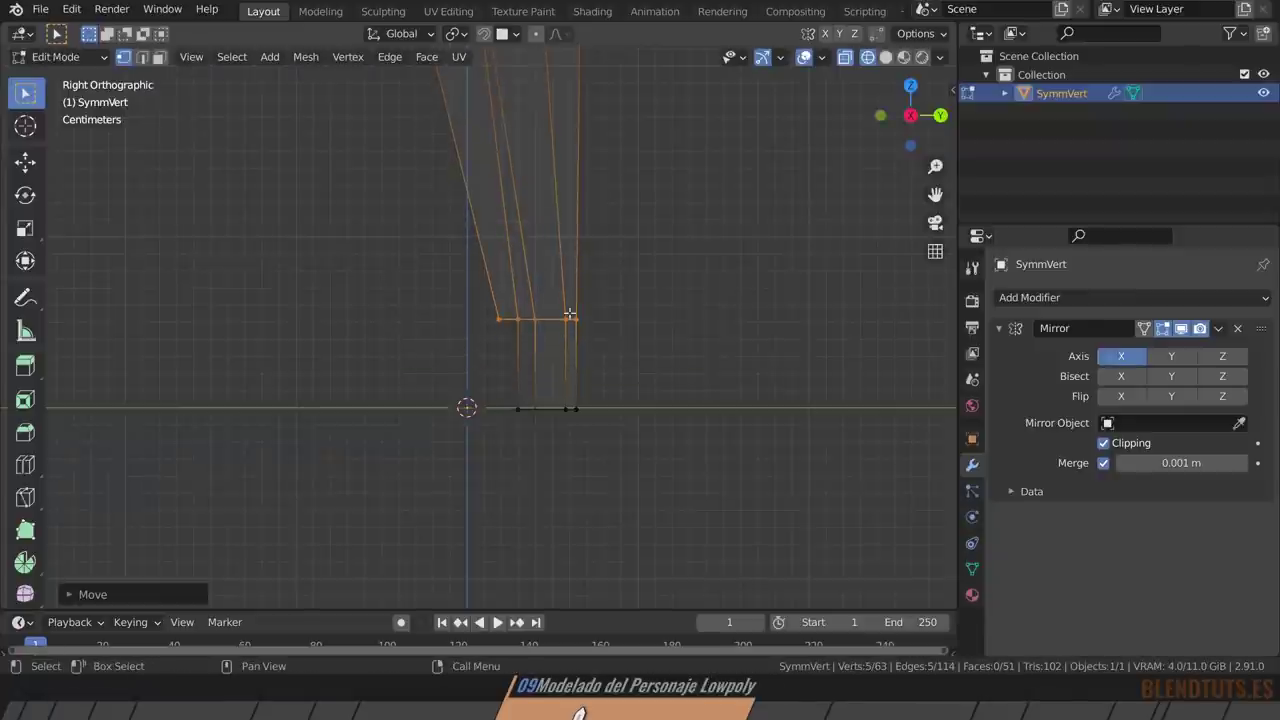
{"action": "key", "text": "alt+a"}
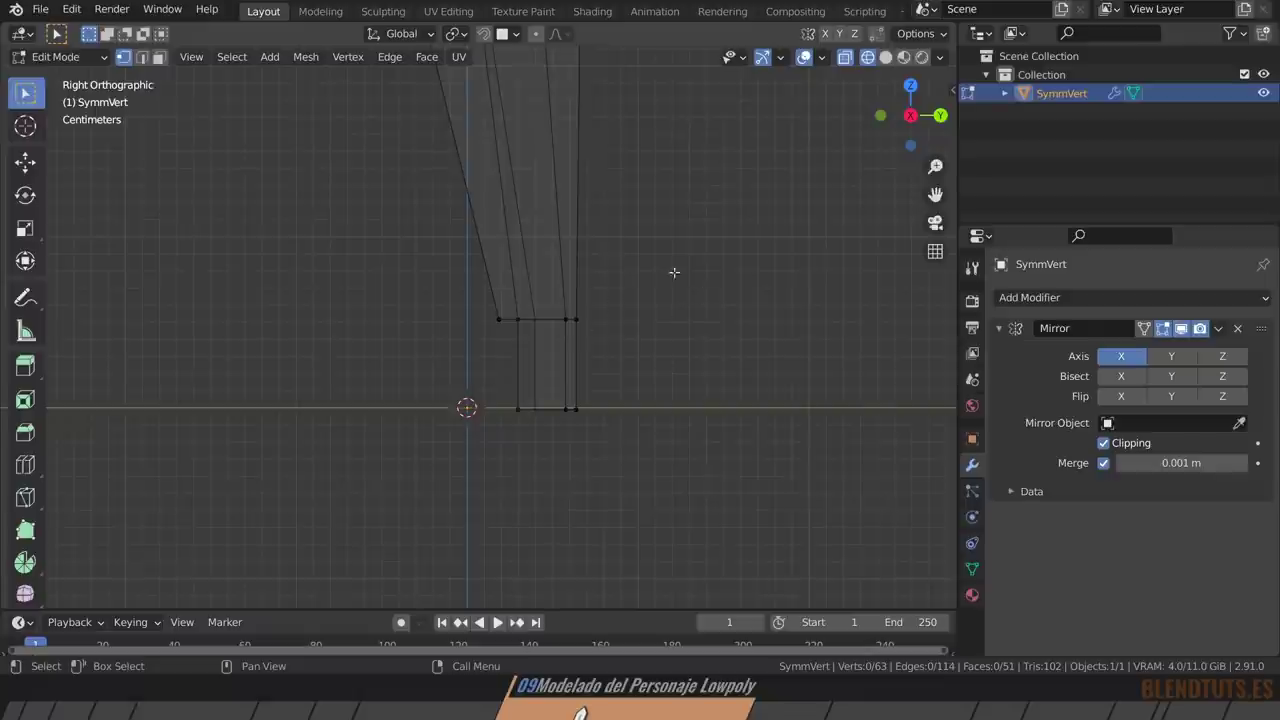
Add an edge loop on the lower leg, resize it and slide it down the shin.
{"action": "left_click_drag", "start_coordinate": [624, 273], "coordinate": [451, 337]}
{"action": "scroll", "coordinate": [619, 303], "scroll_direction": "down", "scroll_amount": 1}
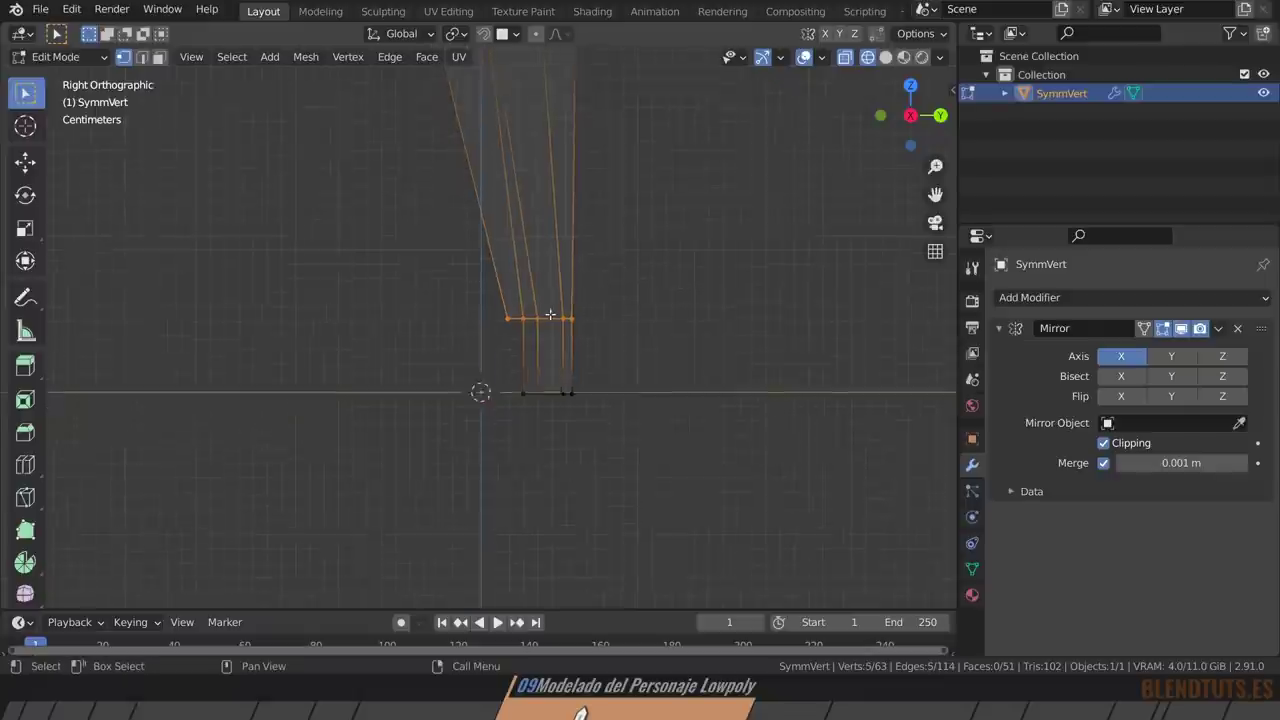
{"action": "scroll", "coordinate": [574, 263], "scroll_direction": "down", "scroll_amount": 2}
{"action": "scroll", "coordinate": [506, 317], "scroll_direction": "down", "scroll_amount": 2}
{"action": "key", "text": "ctrl+r"}
{"action": "left_click", "coordinate": [506, 321]}
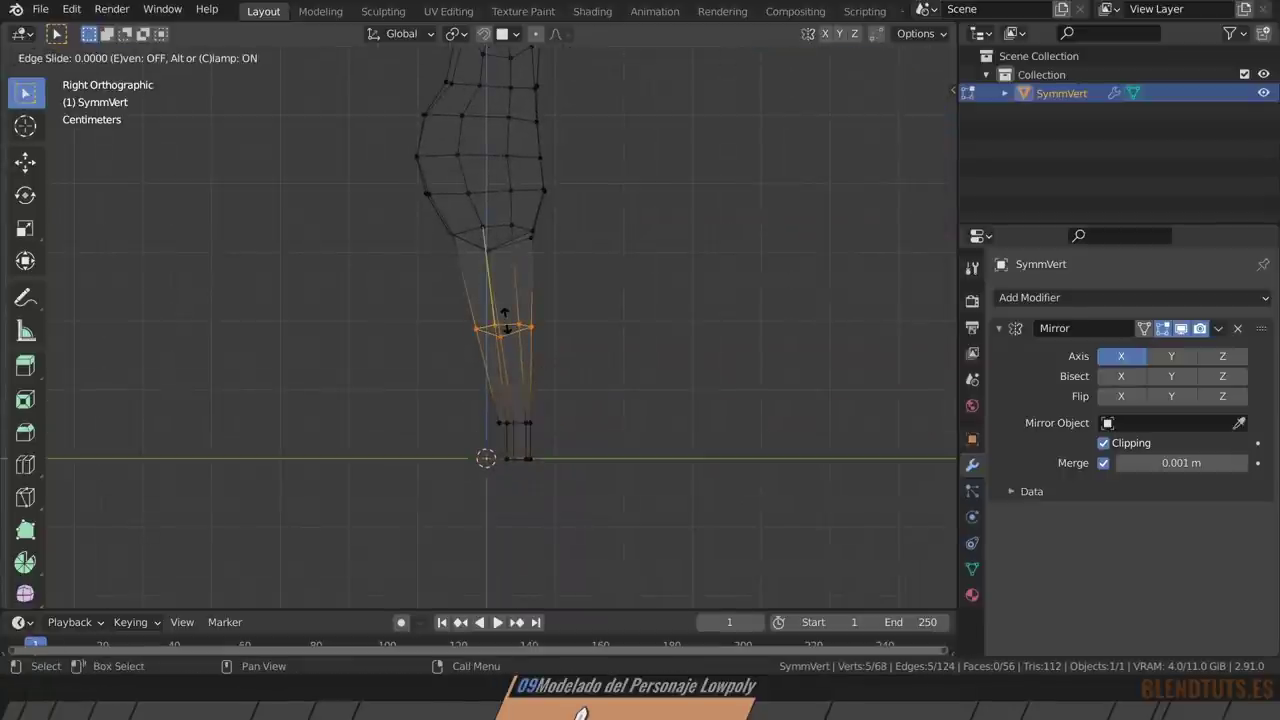
{"action": "right_click", "coordinate": [506, 321]}
{"action": "key", "text": "s"}
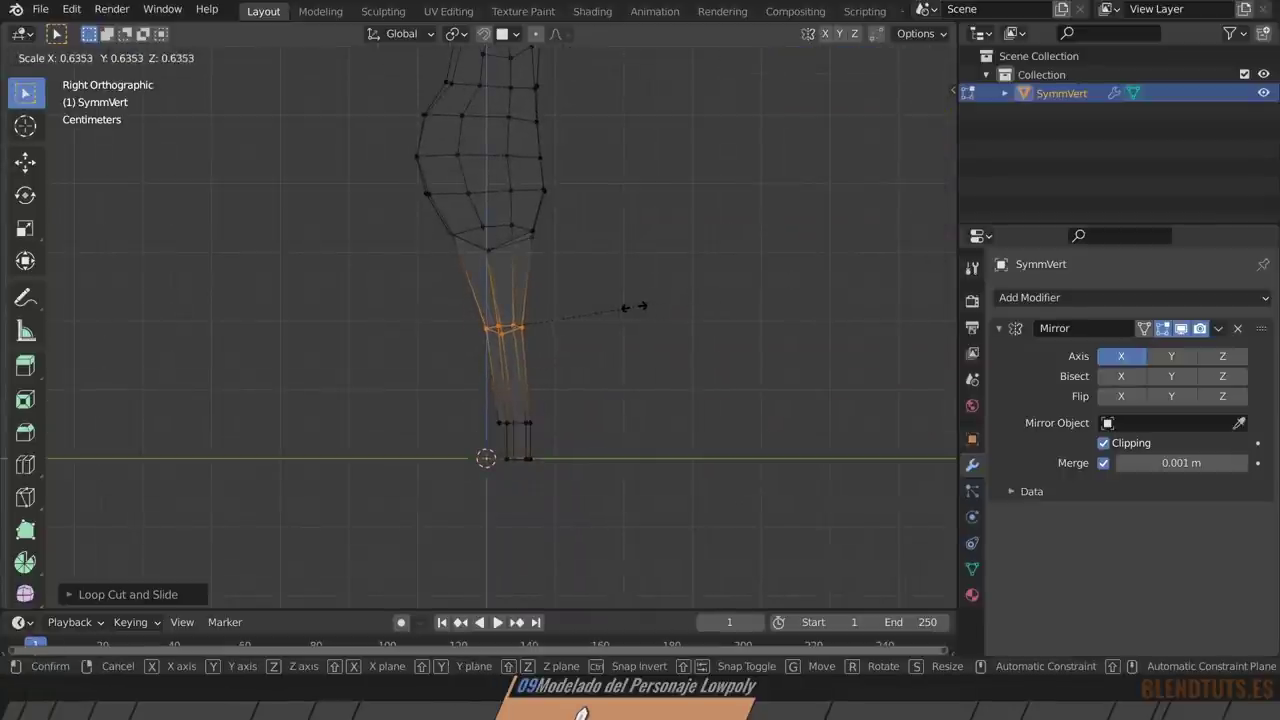
{"action": "left_click", "coordinate": [640, 309]}
{"action": "key", "text": "g"}
{"action": "key", "text": "g"}
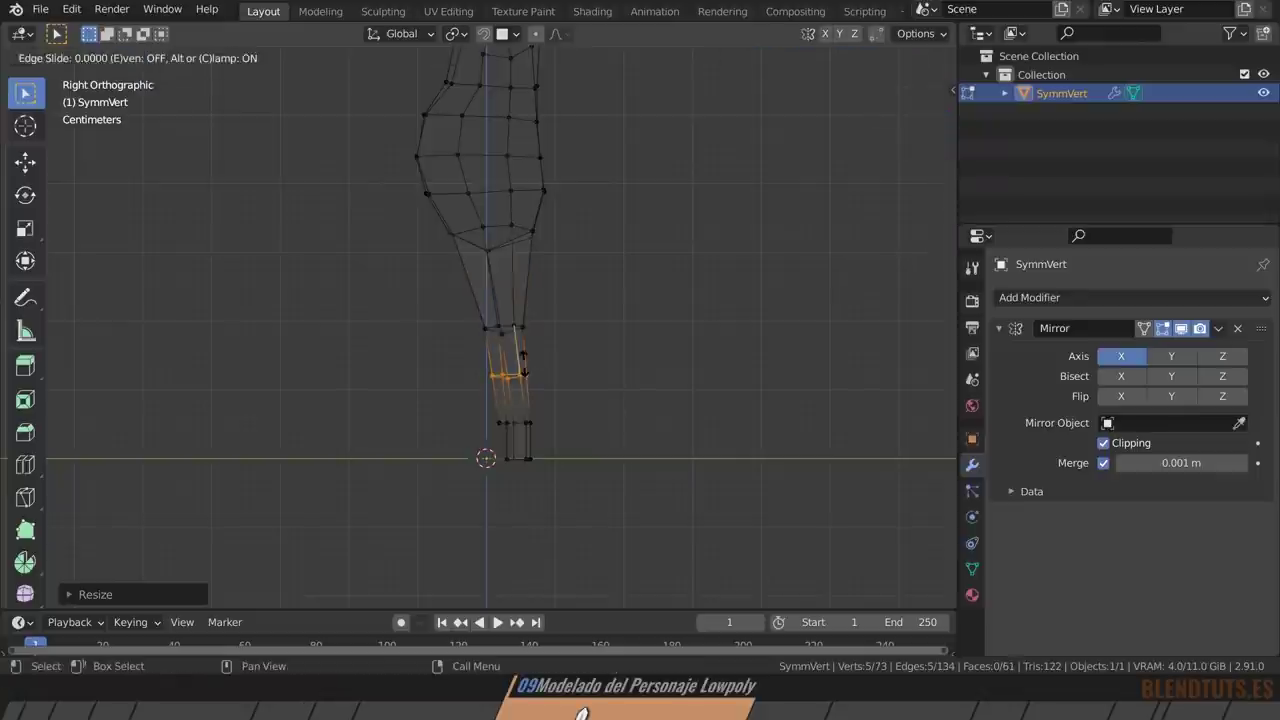
{"action": "left_click", "coordinate": [594, 354]}
{"action": "key", "text": "g"}
{"action": "left_click", "coordinate": [624, 369]}
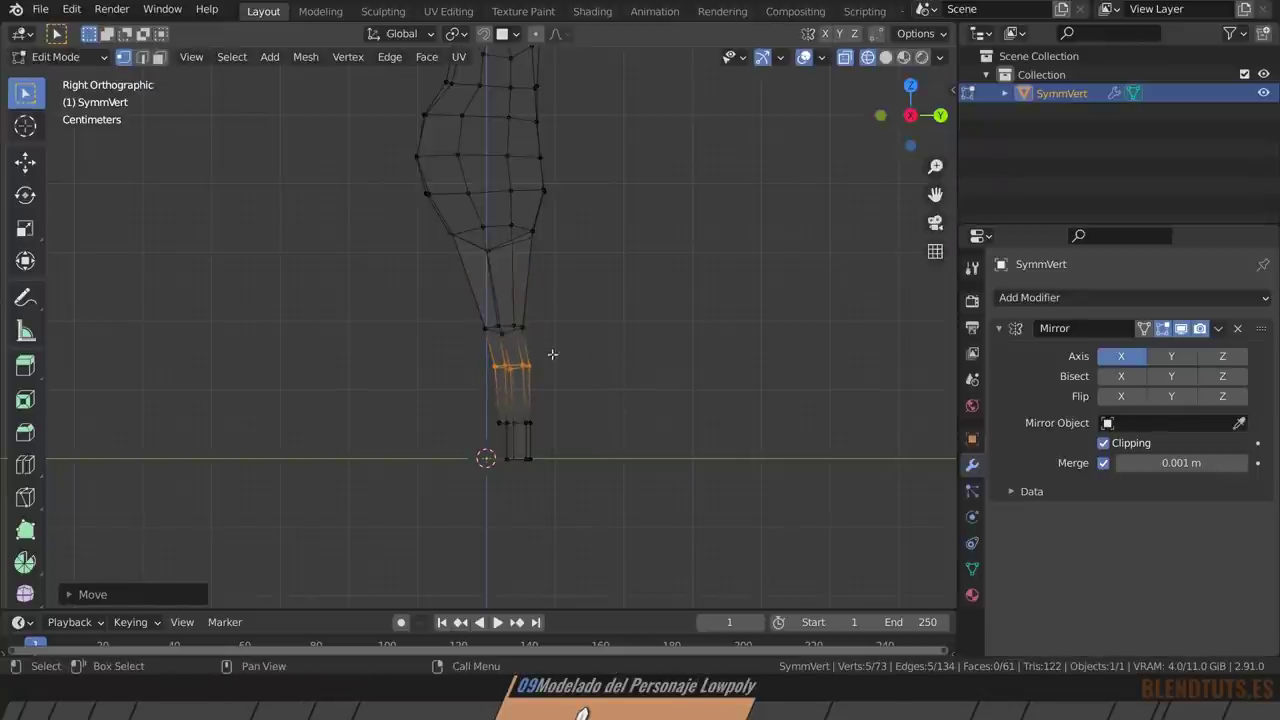
Push the new loop's front vertices forward and reposition a vertex at the knee's side.
{"action": "left_click", "coordinate": [524, 367]}
{"action": "key", "text": "g"}
{"action": "left_click", "coordinate": [599, 374]}
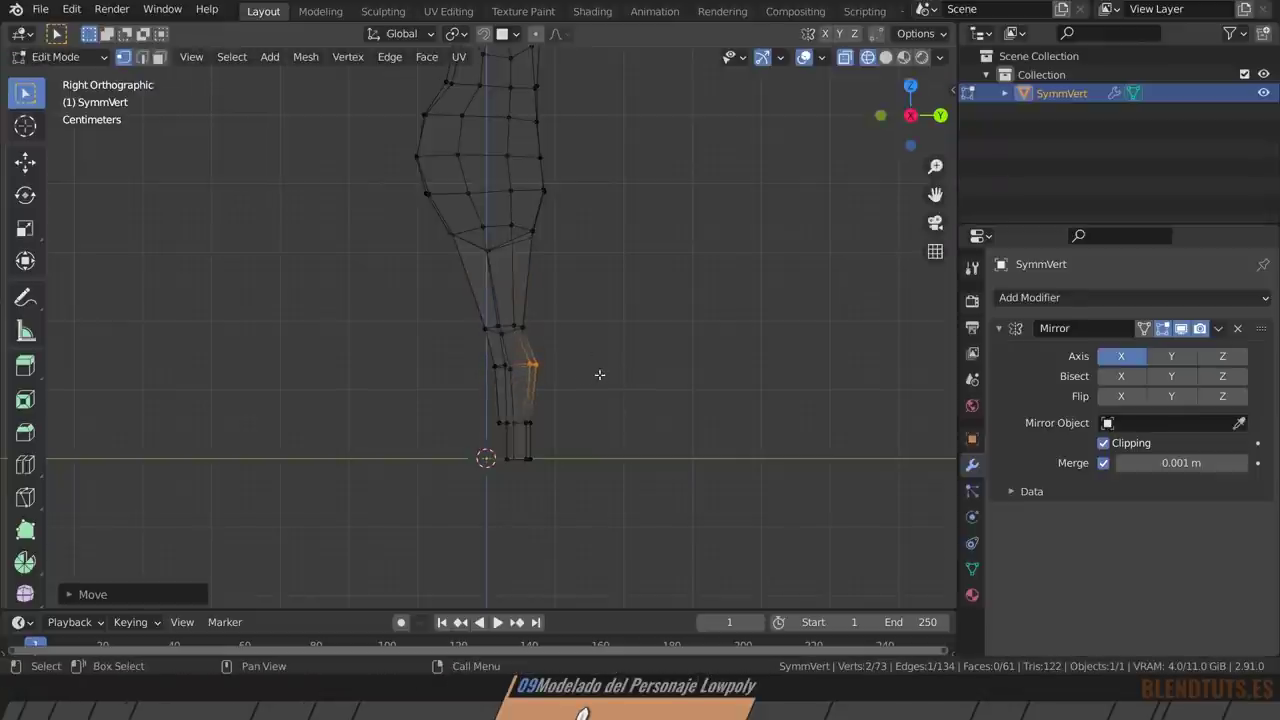
{"action": "left_click", "coordinate": [544, 424]}
{"action": "scroll", "coordinate": [540, 422], "scroll_direction": "up", "scroll_amount": 2}
{"action": "scroll", "coordinate": [534, 420], "scroll_direction": "up", "scroll_amount": 2}
{"action": "mouse_move", "coordinate": [434, 415]}
{"action": "middle_mouse_down"}
{"action": "mouse_move", "coordinate": [531, 449]}
{"action": "mouse_move", "coordinate": [663, 440]}
{"action": "middle_mouse_up"}
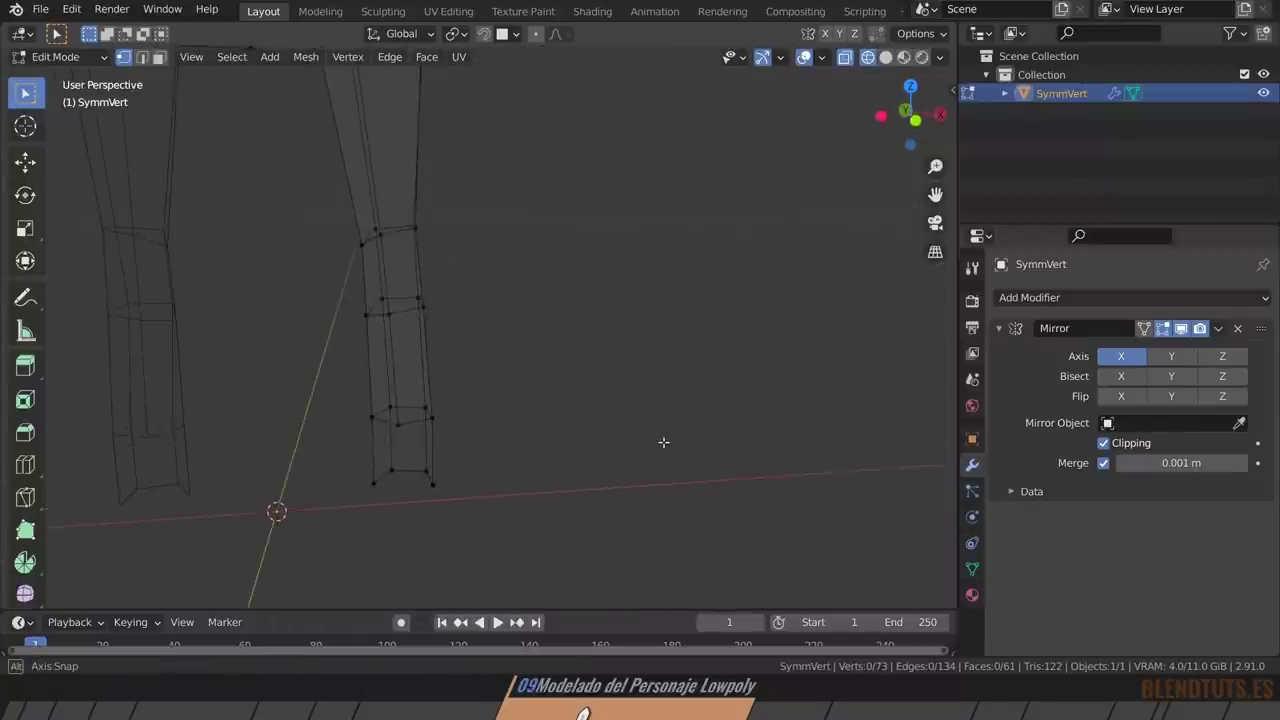
{"action": "left_click", "coordinate": [361, 241]}
{"action": "key", "text": "g"}
{"action": "left_click", "coordinate": [374, 231]}
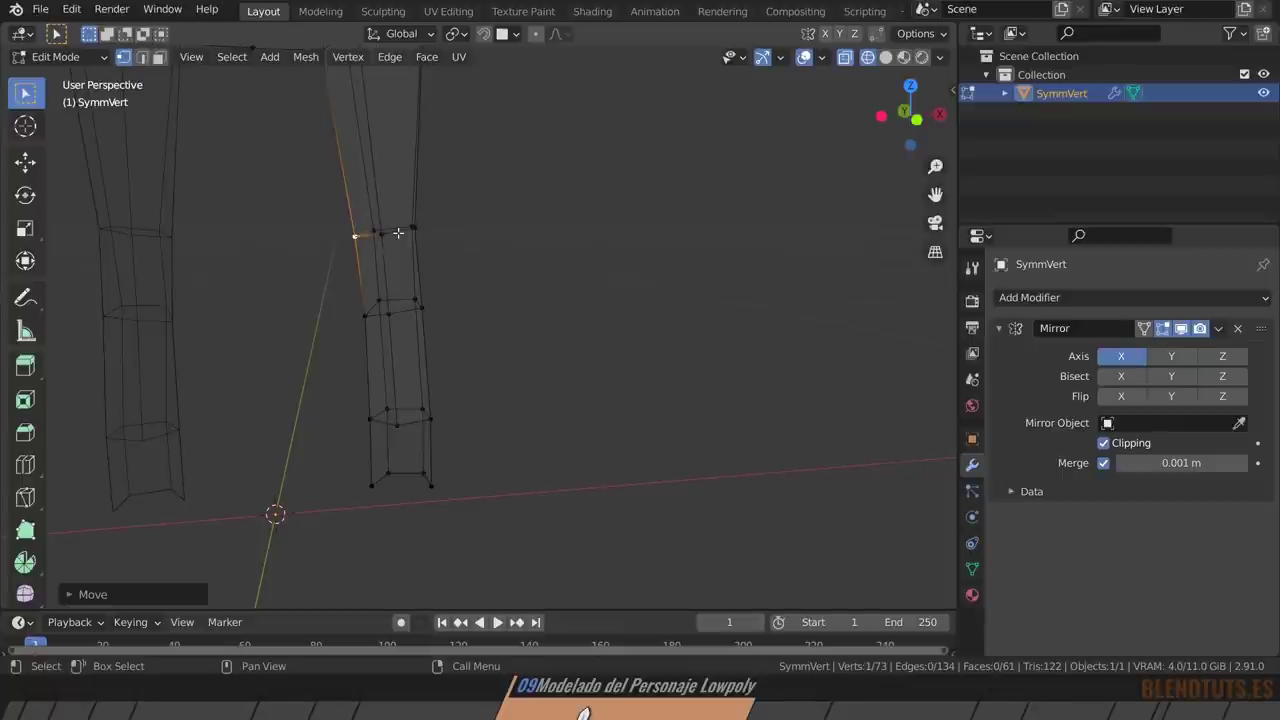
{"action": "left_click", "coordinate": [508, 240]}
Add a loop cut above the knee and resize it.
{"action": "middle_click_drag", "start_coordinate": [508, 240], "coordinate": [337, 243]}
{"action": "left_click", "coordinate": [501, 299], "text": "alt"}
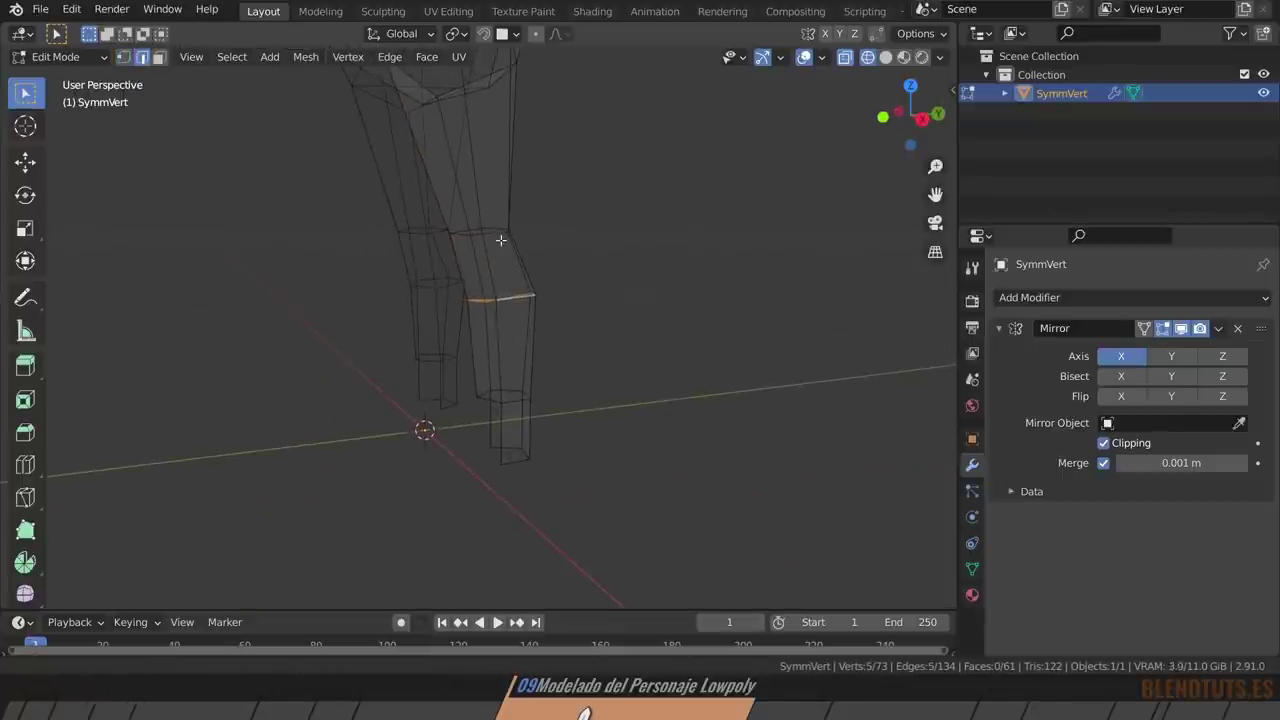
{"action": "scroll", "coordinate": [500, 240], "scroll_direction": "up", "scroll_amount": 2}
{"action": "key", "text": "ctrl+r"}
{"action": "left_click", "coordinate": [520, 295]}
{"action": "right_click", "coordinate": [549, 336]}
{"action": "key", "text": "s"}
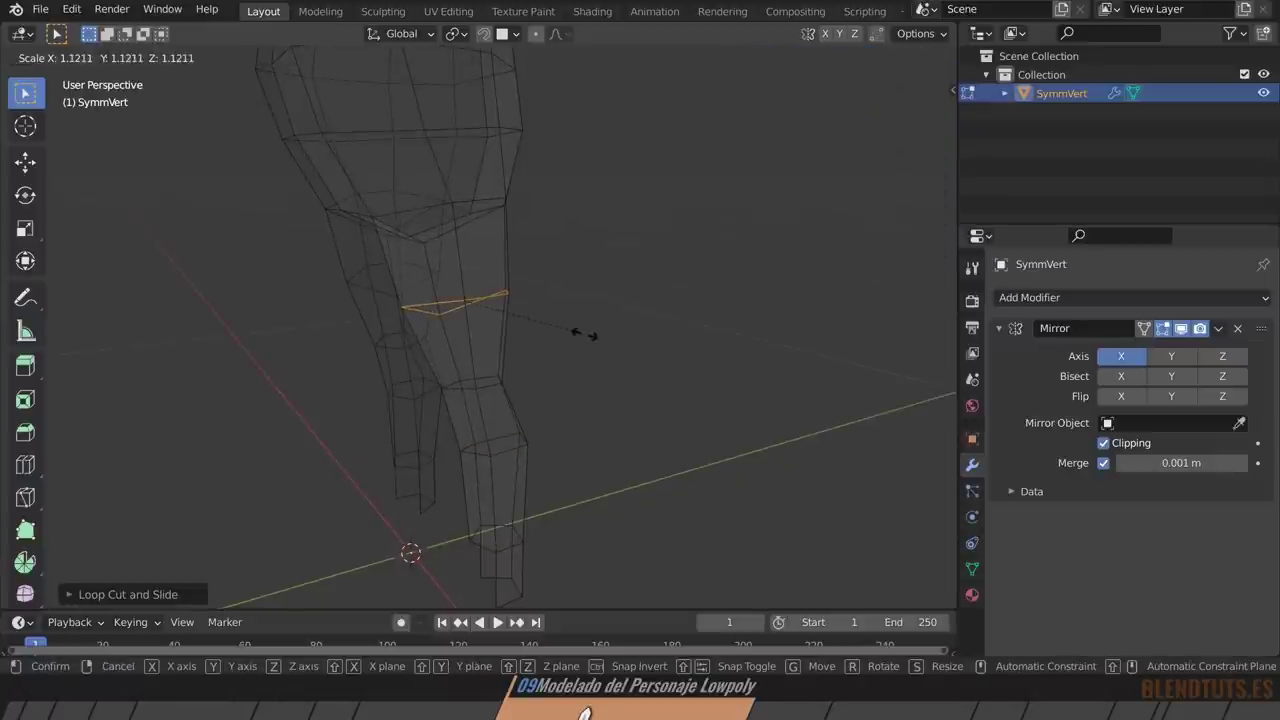
{"action": "left_click", "coordinate": [570, 338]}
Nudge two knee vertices to shape the front of the knee.
{"action": "mouse_move", "coordinate": [570, 338]}
{"action": "middle_mouse_down"}
{"action": "mouse_move", "coordinate": [501, 337]}
{"action": "mouse_move", "coordinate": [520, 349]}
{"action": "mouse_move", "coordinate": [658, 349]}
{"action": "mouse_move", "coordinate": [561, 333]}
{"action": "middle_mouse_up"}
{"action": "key", "text": "1"}
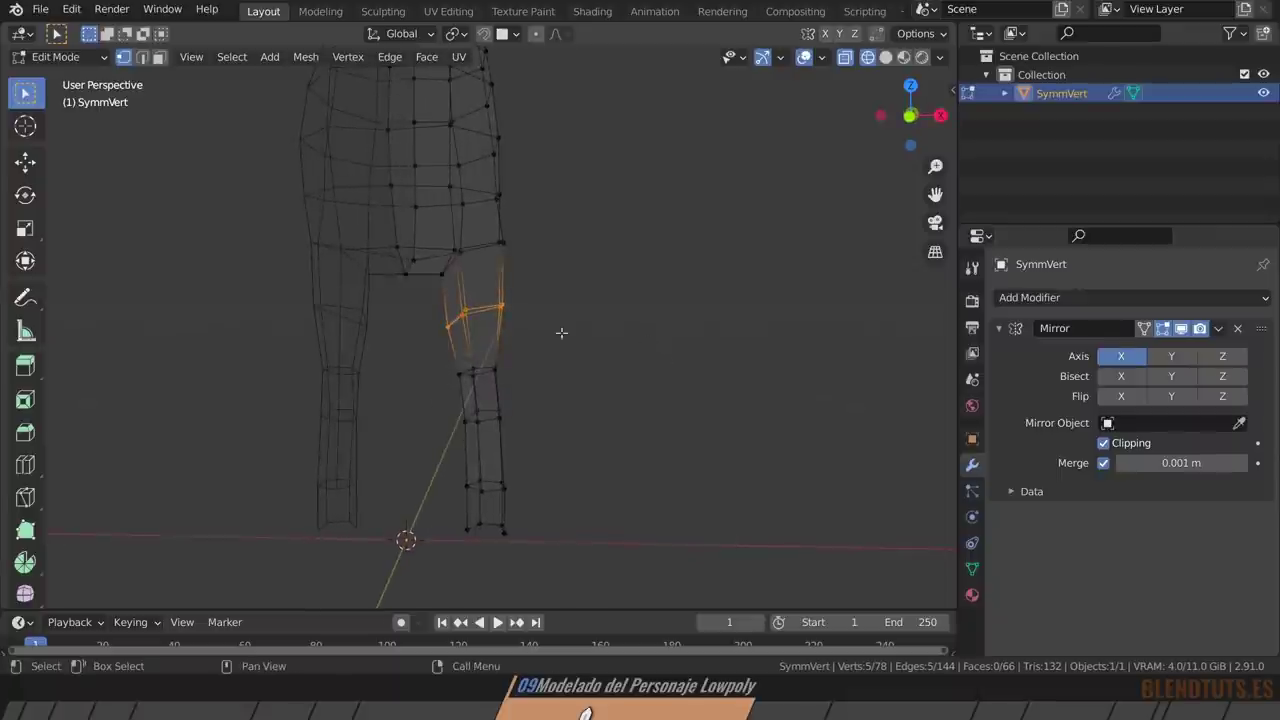
{"action": "left_click_drag", "start_coordinate": [524, 348], "coordinate": [484, 388]}
{"action": "key", "text": "g"}
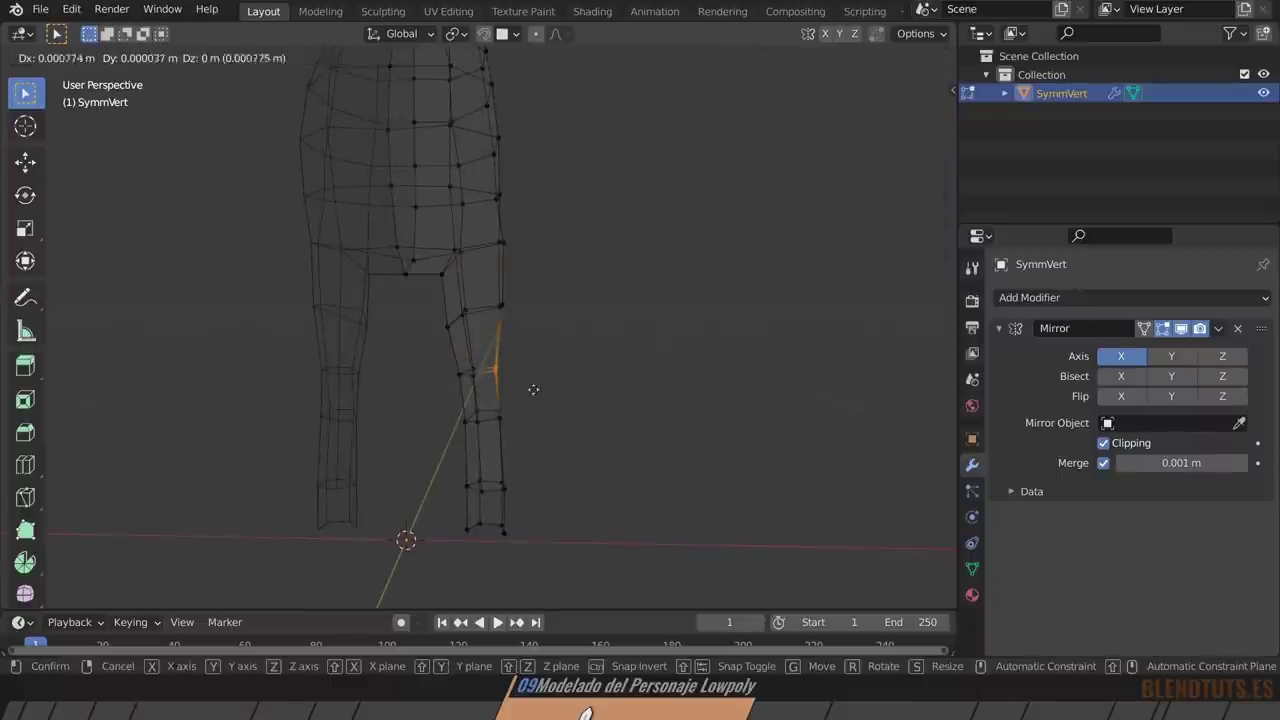
{"action": "left_click", "coordinate": [523, 425]}
{"action": "left_click", "coordinate": [514, 421]}
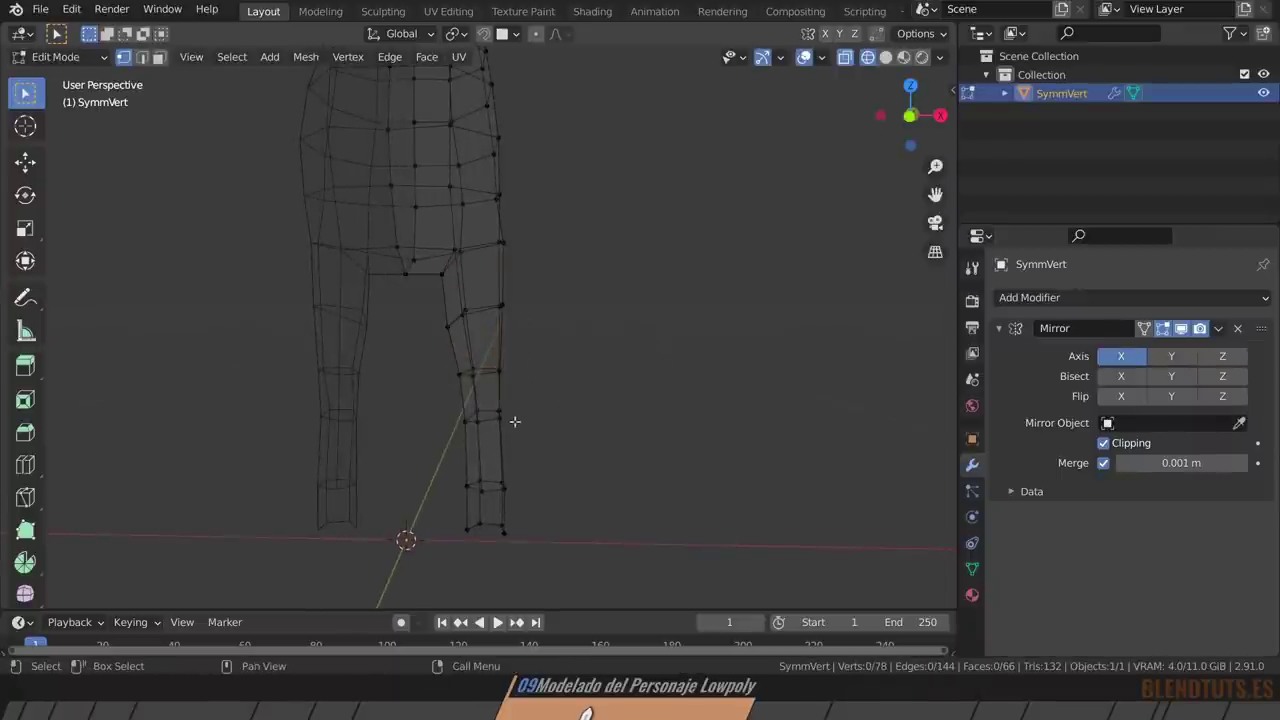
Narrow the lower-leg vertices along the X axis.
{"action": "mouse_move", "coordinate": [566, 365]}
{"action": "middle_mouse_down"}
{"action": "mouse_move", "coordinate": [523, 417]}
{"action": "mouse_move", "coordinate": [357, 406]}
{"action": "mouse_move", "coordinate": [544, 407]}
{"action": "middle_mouse_up"}
{"action": "left_click_drag", "start_coordinate": [542, 394], "coordinate": [444, 436]}
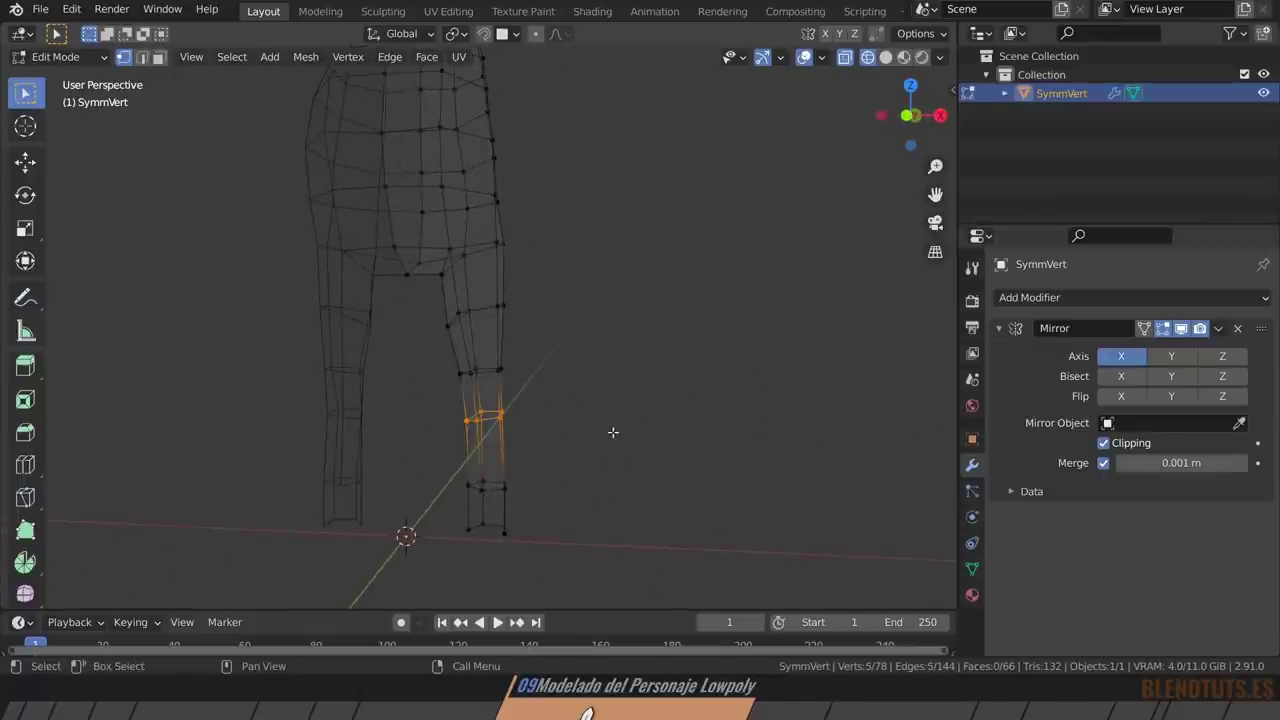
{"action": "key", "text": "s"}
{"action": "key", "text": "x"}
{"action": "left_click", "coordinate": [651, 437]}
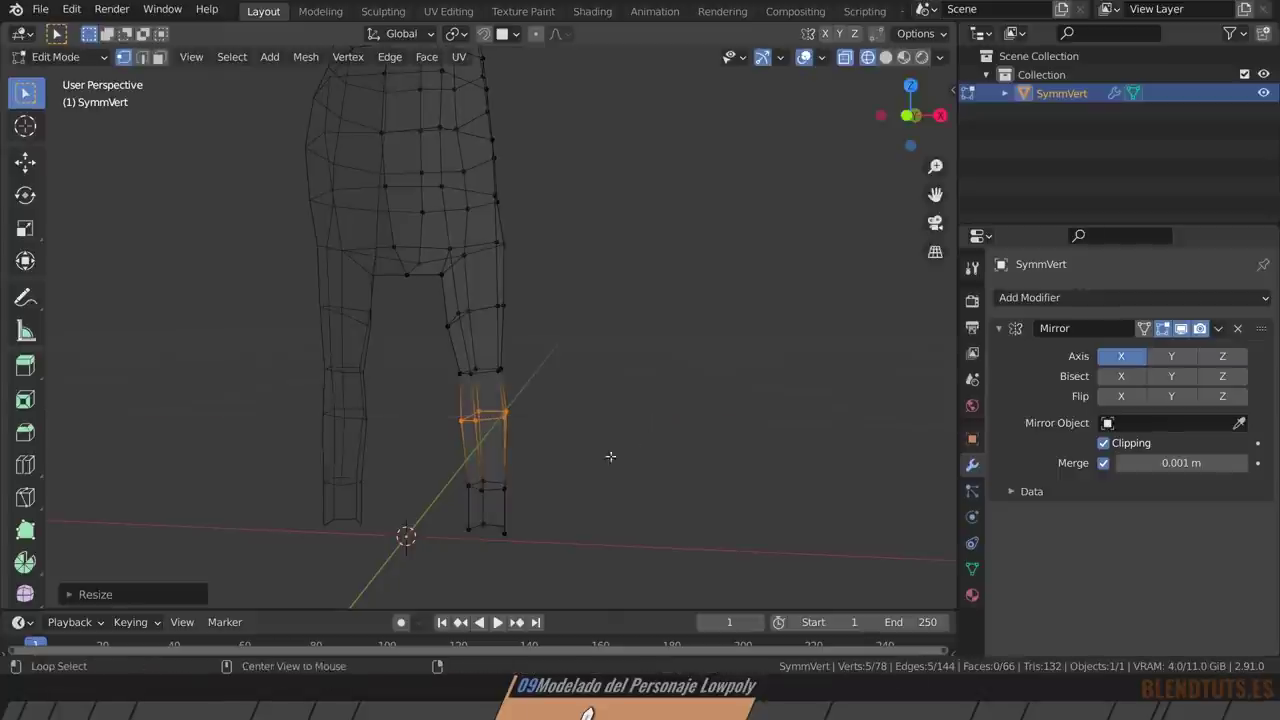
{"action": "left_click", "coordinate": [608, 451]}
{"action": "mouse_move", "coordinate": [608, 451]}
{"action": "middle_mouse_down"}
{"action": "mouse_move", "coordinate": [529, 503]}
{"action": "mouse_move", "coordinate": [557, 452]}
{"action": "middle_mouse_up"}
Flatten the selected bottom leg vertices along Y with S Y 0.
{"action": "scroll", "coordinate": [538, 426], "scroll_direction": "up", "scroll_amount": 3}
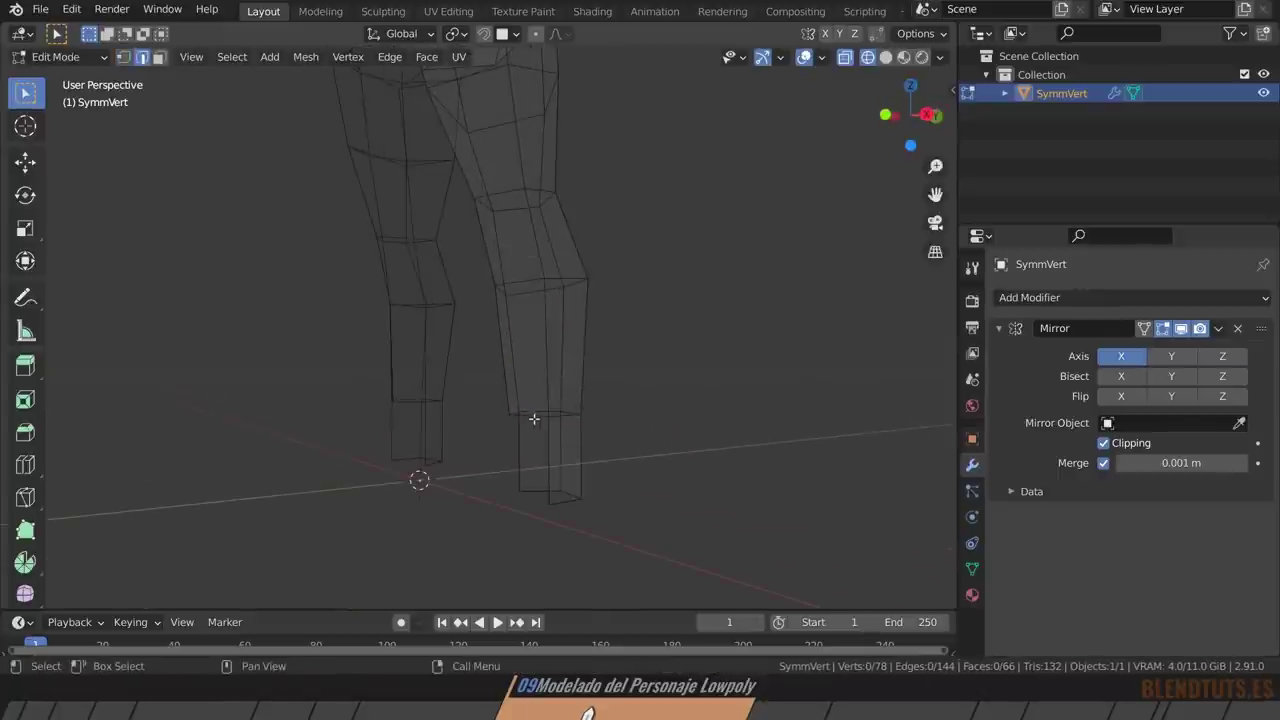
{"action": "middle_click_drag", "start_coordinate": [478, 427], "coordinate": [572, 425]}
{"action": "left_click", "coordinate": [485, 415], "text": "shift"}
{"action": "mouse_move", "coordinate": [485, 415]}
{"action": "middle_mouse_down"}
{"action": "mouse_move", "coordinate": [629, 463]}
{"action": "mouse_move", "coordinate": [443, 449]}
{"action": "mouse_move", "coordinate": [439, 533]}
{"action": "middle_mouse_up"}
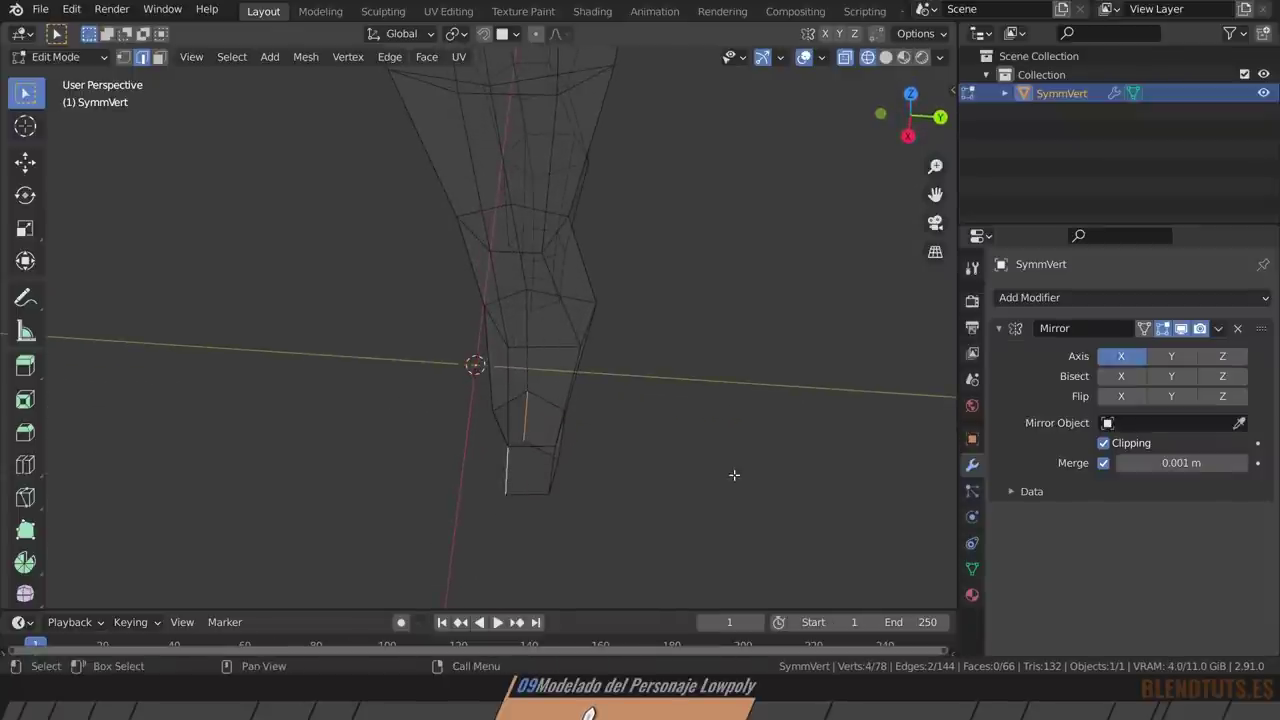
{"action": "key", "text": "s"}
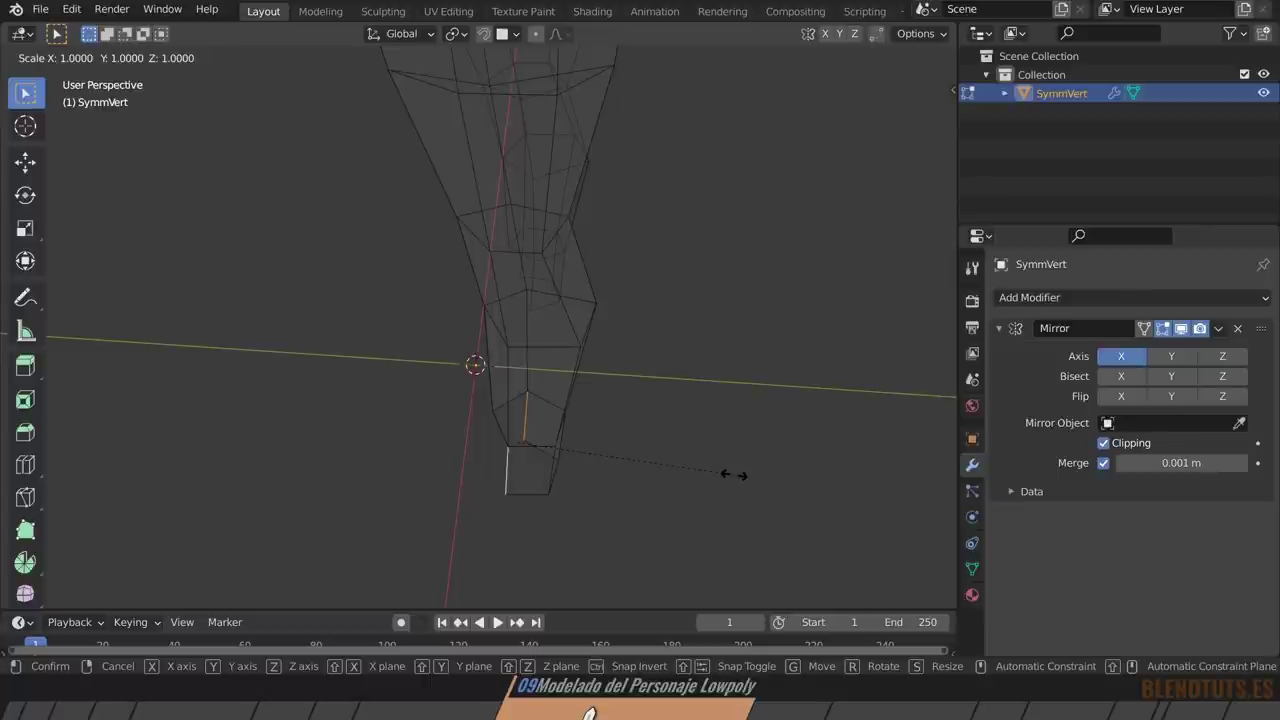
{"action": "key", "text": "y"}
{"action": "key", "text": "0"}
{"action": "key", "text": "Return"}
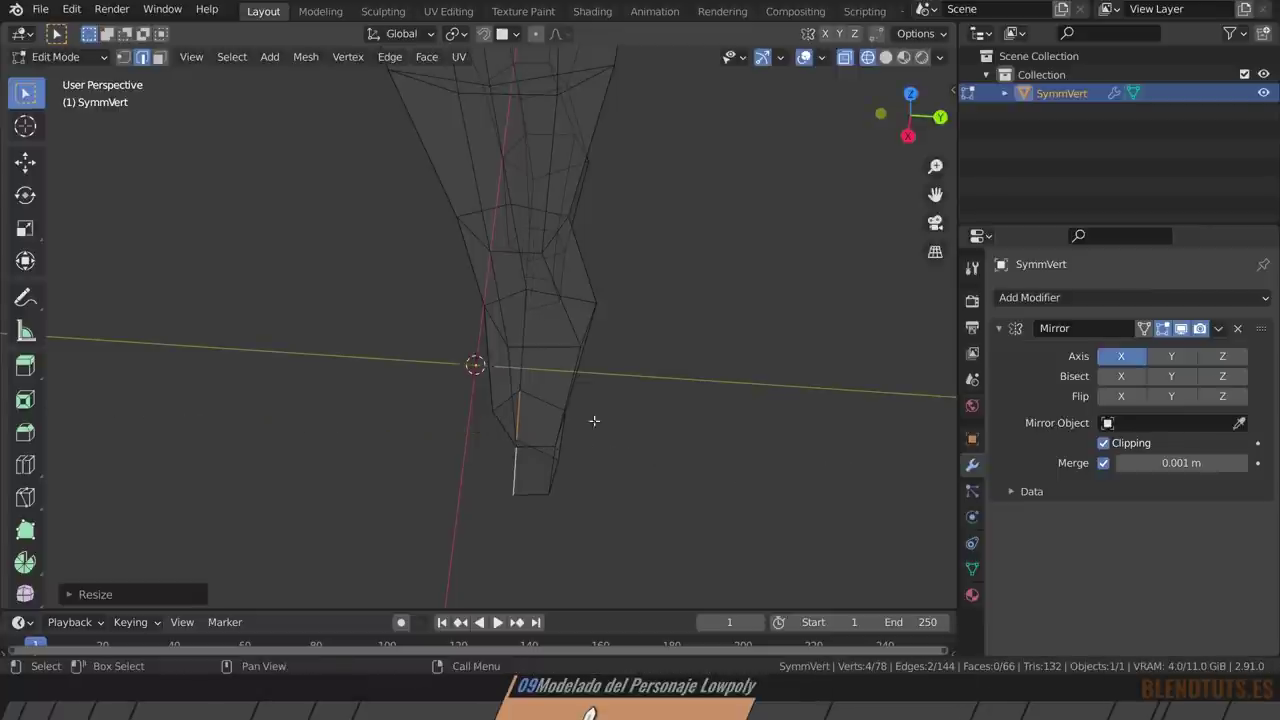
Select the leg's bottom edges and switch to Right Orthographic view.
{"action": "mouse_move", "coordinate": [575, 470]}
{"action": "middle_mouse_down"}
{"action": "mouse_move", "coordinate": [555, 440]}
{"action": "mouse_move", "coordinate": [542, 457]}
{"action": "mouse_move", "coordinate": [663, 446]}
{"action": "mouse_move", "coordinate": [629, 448]}
{"action": "mouse_move", "coordinate": [527, 397]}
{"action": "mouse_move", "coordinate": [508, 336]}
{"action": "middle_mouse_up"}
{"action": "key", "text": "alt+a"}
{"action": "left_click", "coordinate": [541, 461]}
{"action": "key", "text": "g"}
{"action": "key", "text": "y"}
{"action": "right_click", "coordinate": [672, 448]}
{"action": "key", "text": "alt+a"}
{"action": "left_click", "coordinate": [574, 378], "text": "shift"}
{"action": "key", "text": "KP_3"}
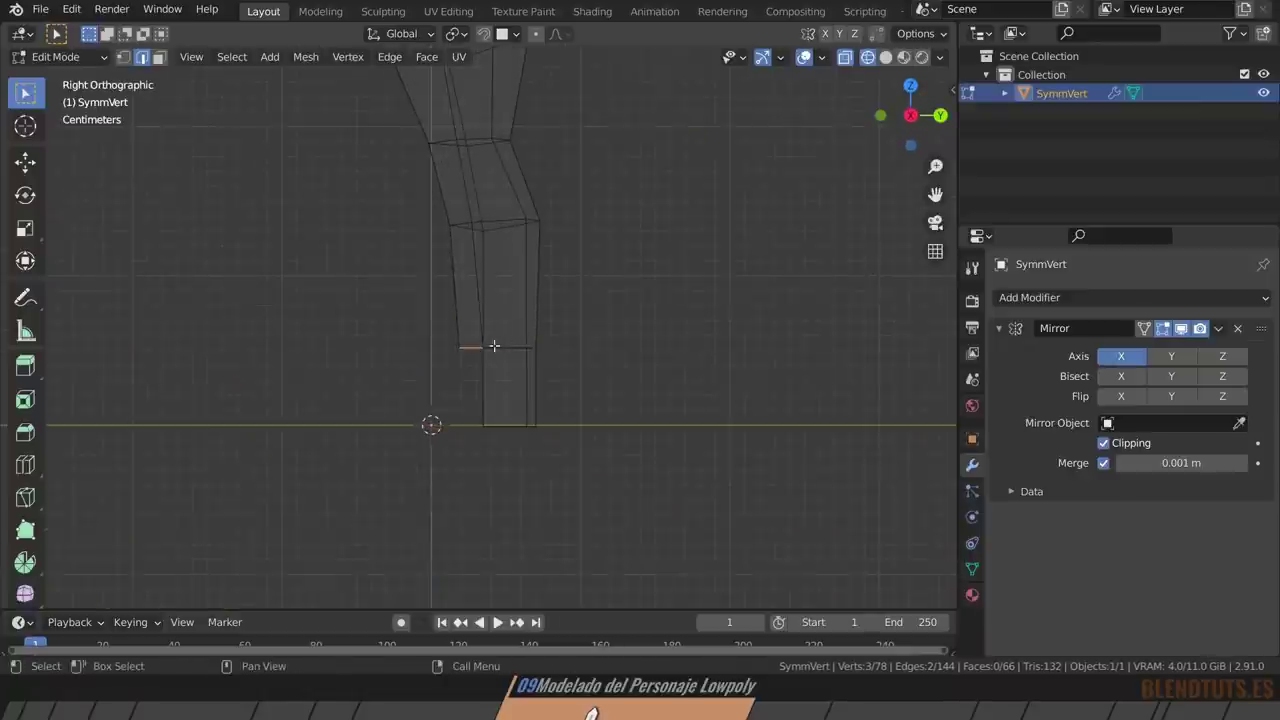
Extrude the leg's bottom edge forward in segments, angling the tip downward.
{"action": "right_click", "coordinate": [386, 345], "text": "ctrl"}
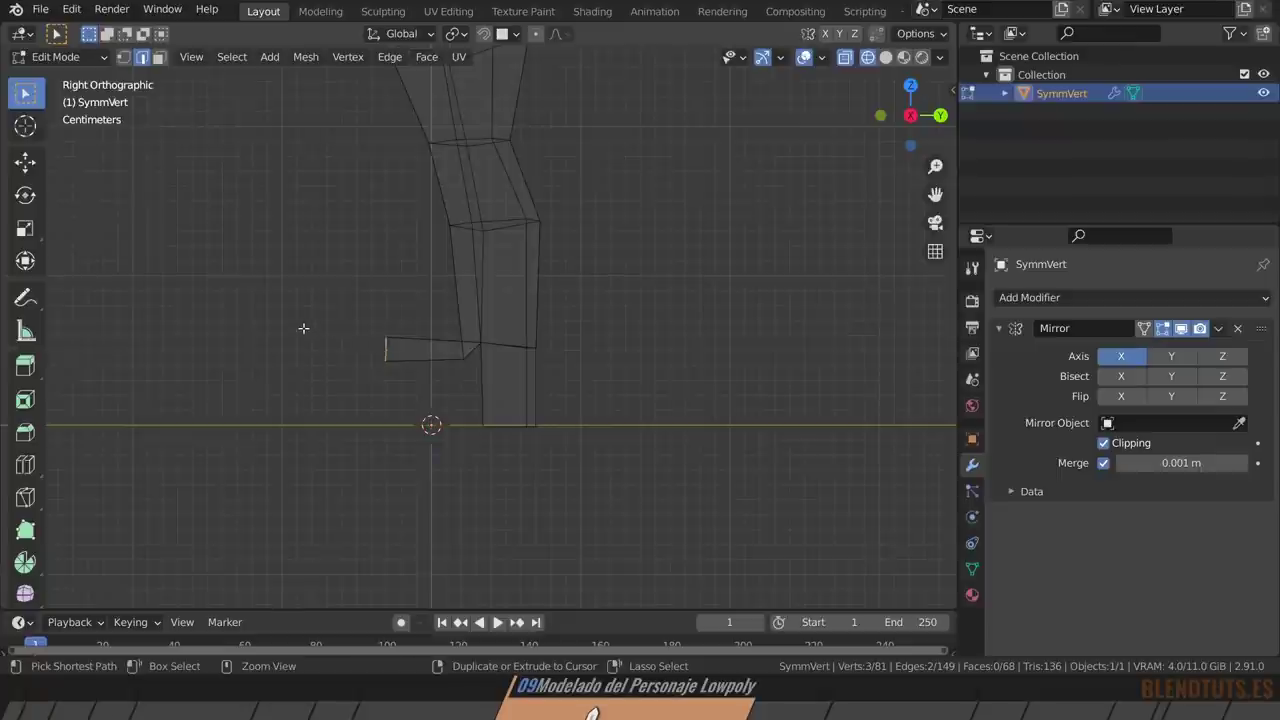
{"action": "key", "text": "e"}
{"action": "key", "text": "r"}
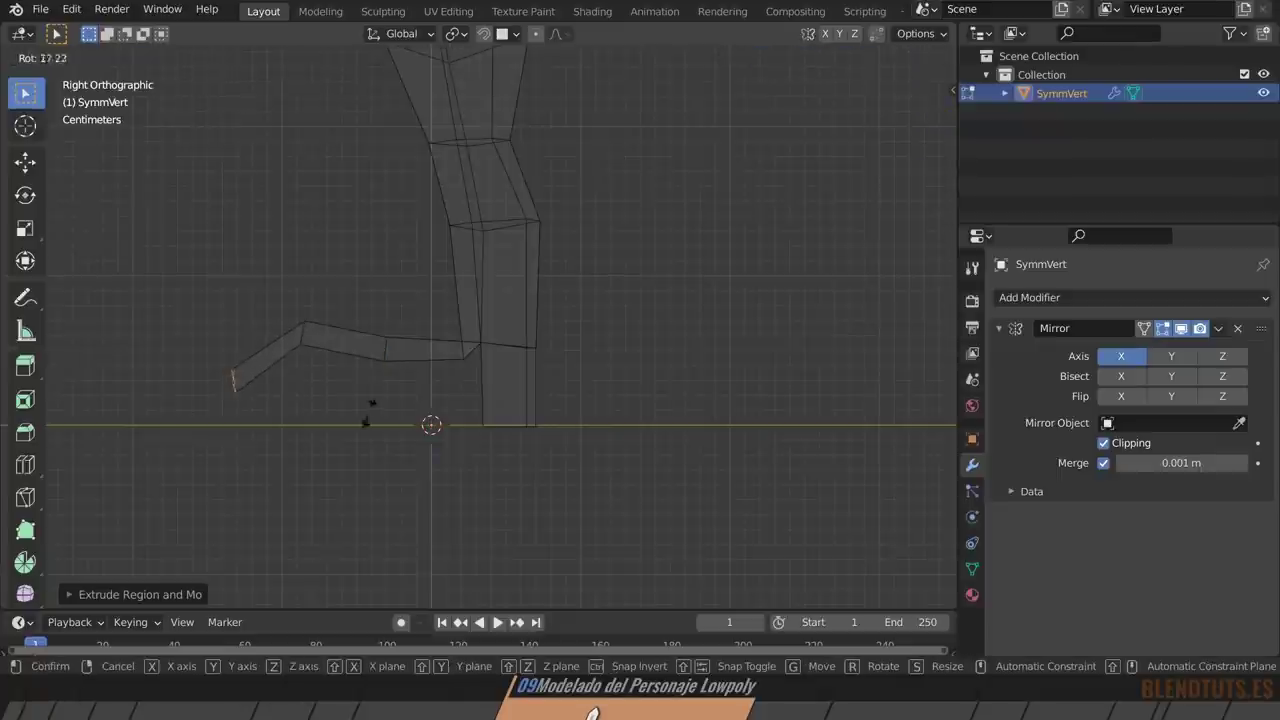
{"action": "left_click", "coordinate": [392, 318]}
{"action": "key", "text": "e"}
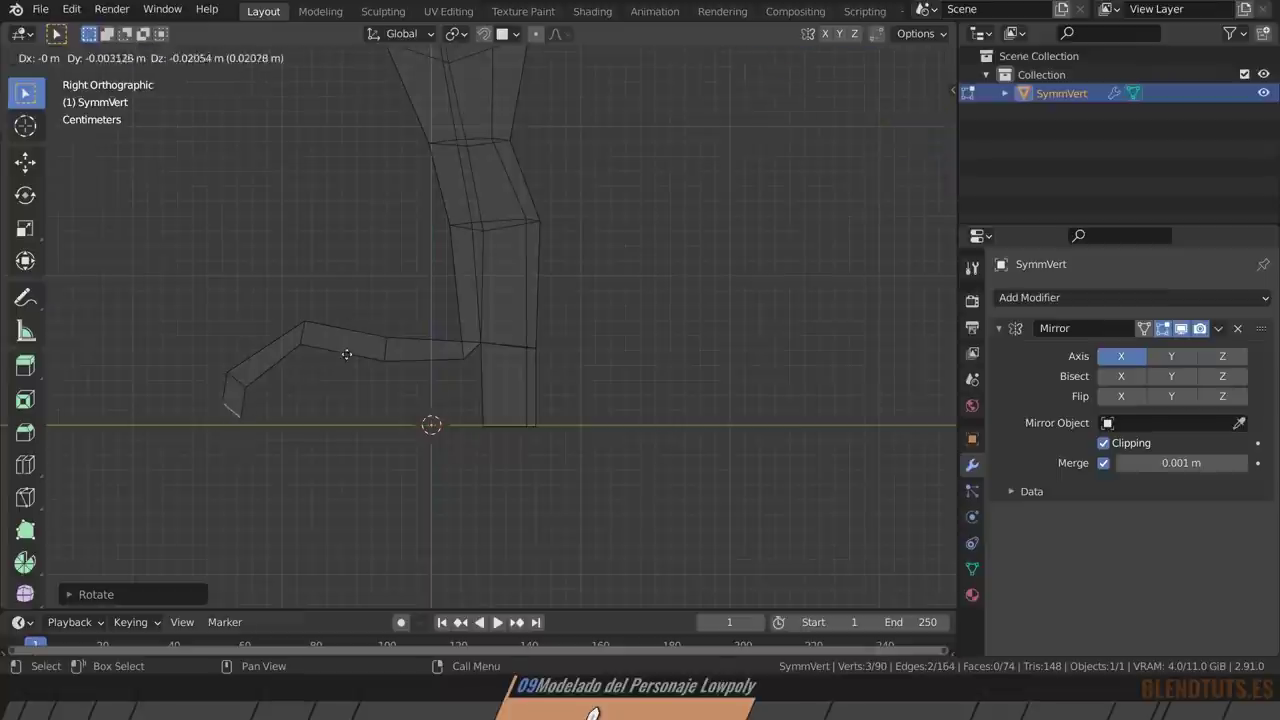
{"action": "left_click", "coordinate": [346, 356]}
Flatten the tip's bottom edge with S Z 0, fill a face and adjust its height.
{"action": "key", "text": "s"}
{"action": "key", "text": "z"}
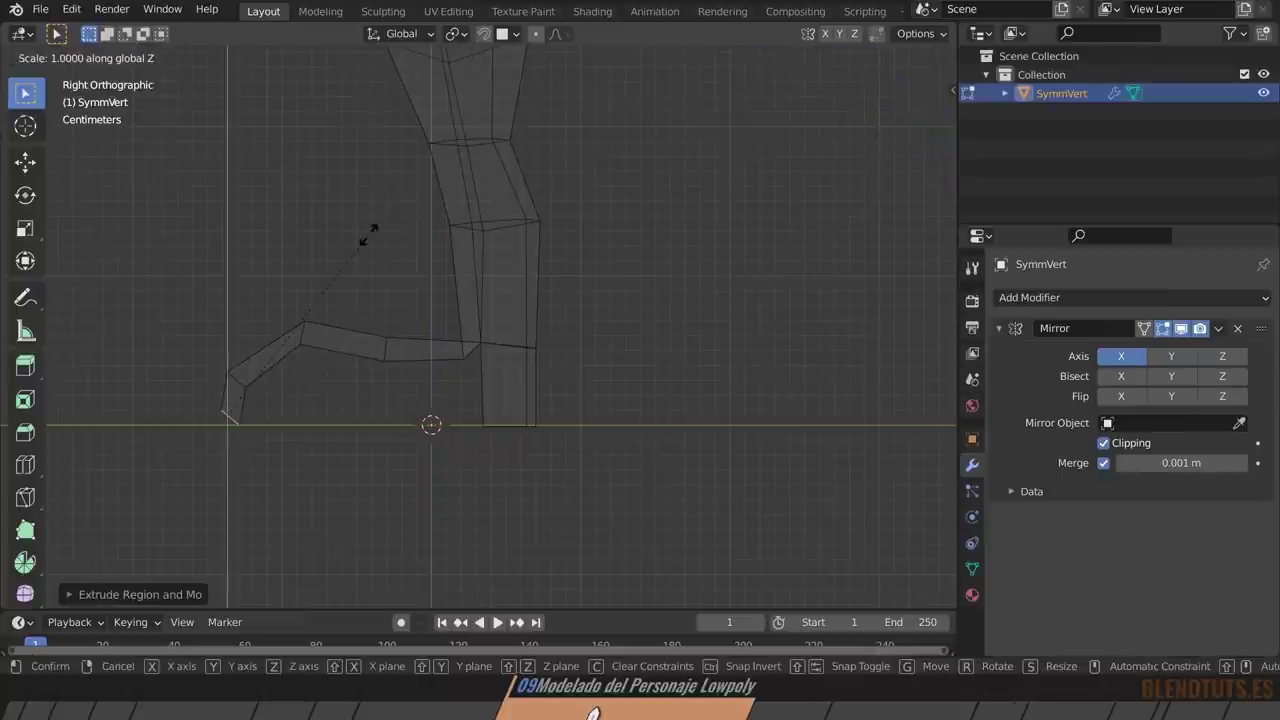
{"action": "key", "text": "0"}
{"action": "key", "text": "Return"}
{"action": "scroll", "coordinate": [258, 407], "scroll_direction": "up", "scroll_amount": 3}
{"action": "key", "text": "f"}
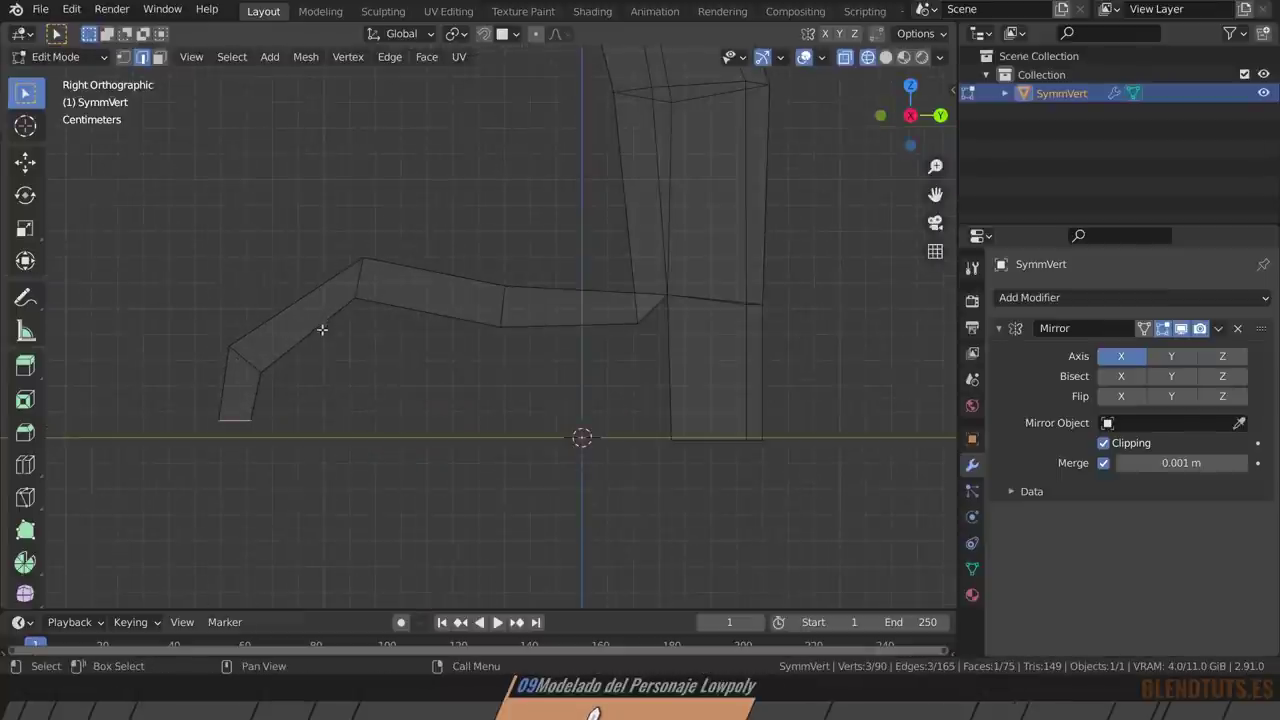
{"action": "key", "text": "g"}
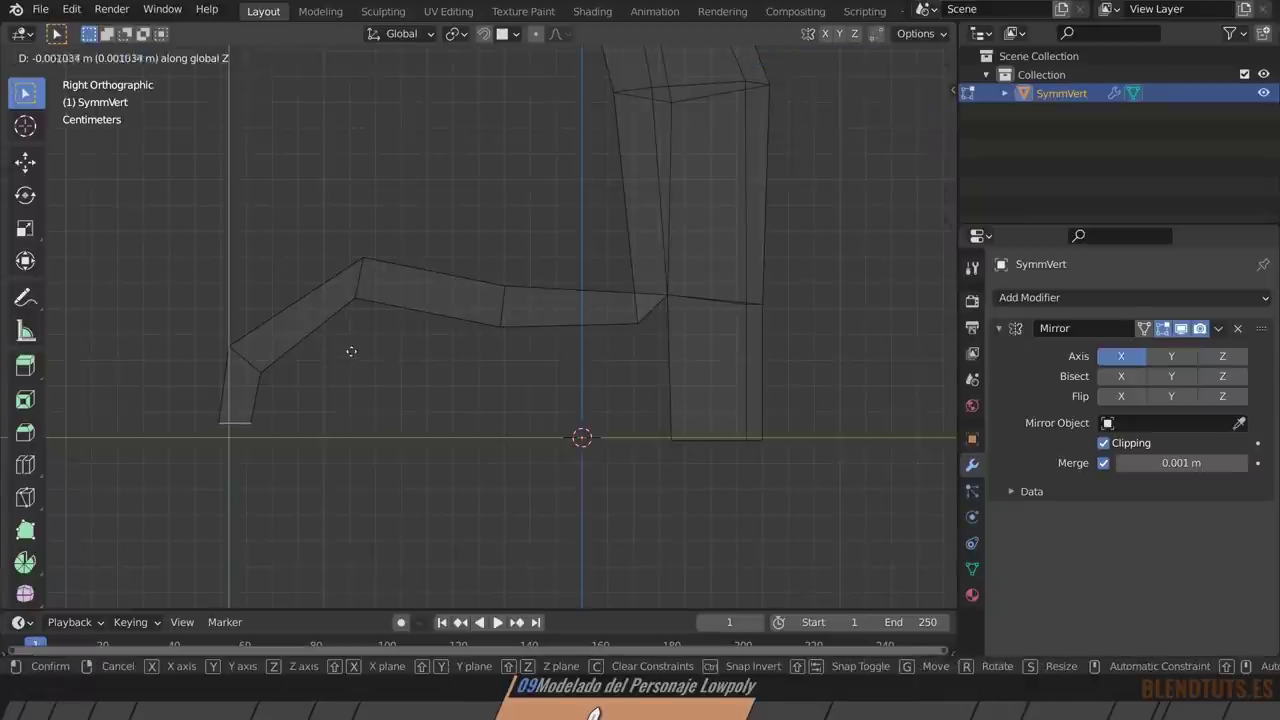
{"action": "left_click", "coordinate": [343, 360]}
Delete the unwanted extra face at the foot's tip.
{"action": "mouse_move", "coordinate": [266, 380]}
{"action": "middle_mouse_down"}
{"action": "mouse_move", "coordinate": [228, 444]}
{"action": "mouse_move", "coordinate": [301, 391]}
{"action": "middle_mouse_up"}
{"action": "key", "text": "3"}
{"action": "key", "text": "x"}
{"action": "left_click", "coordinate": [265, 409]}
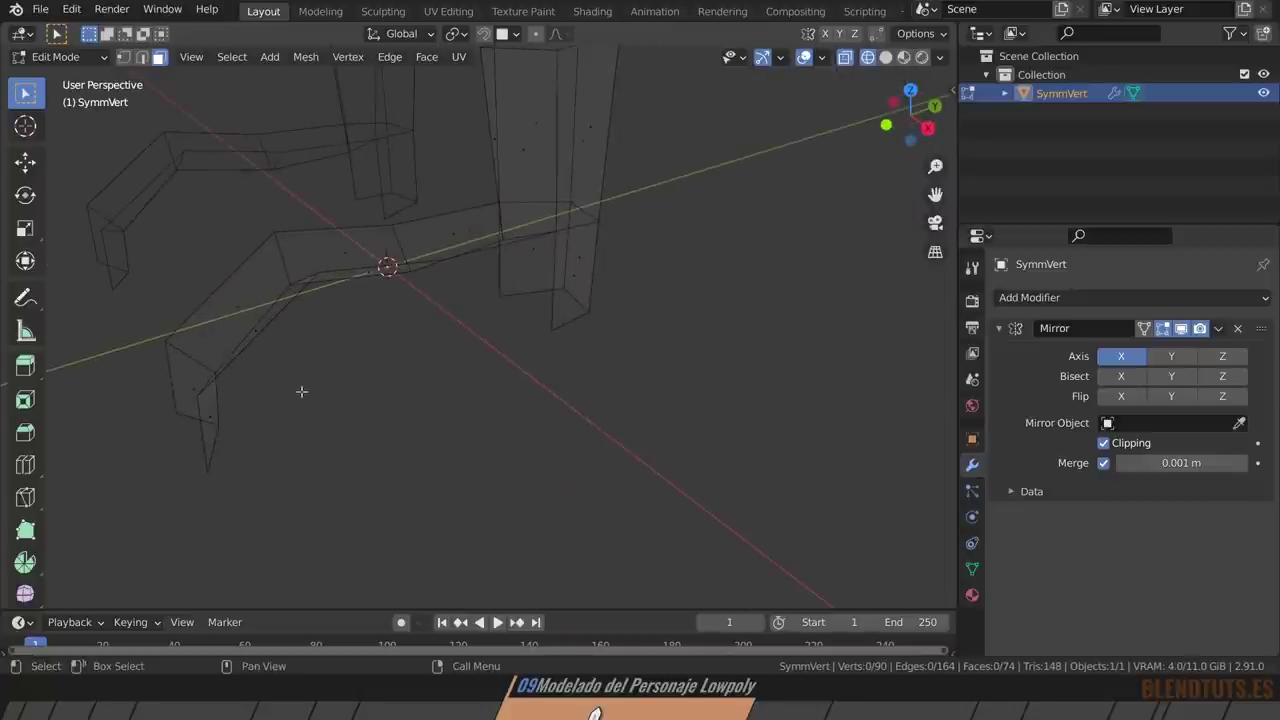
Shift the foot vertices along Y and narrow them along X.
{"action": "left_click", "coordinate": [199, 395]}
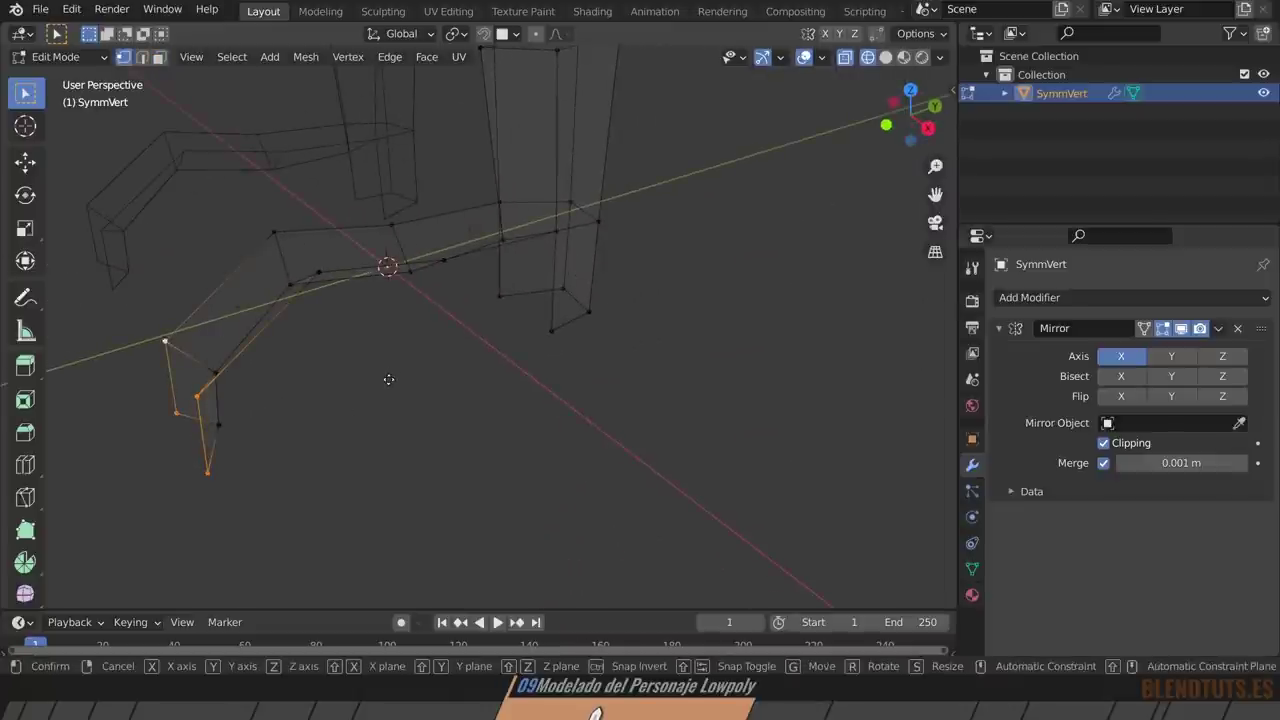
{"action": "key", "text": "g"}
{"action": "key", "text": "y"}
{"action": "left_click", "coordinate": [305, 341]}
{"action": "middle_click_drag", "start_coordinate": [305, 341], "coordinate": [403, 394]}
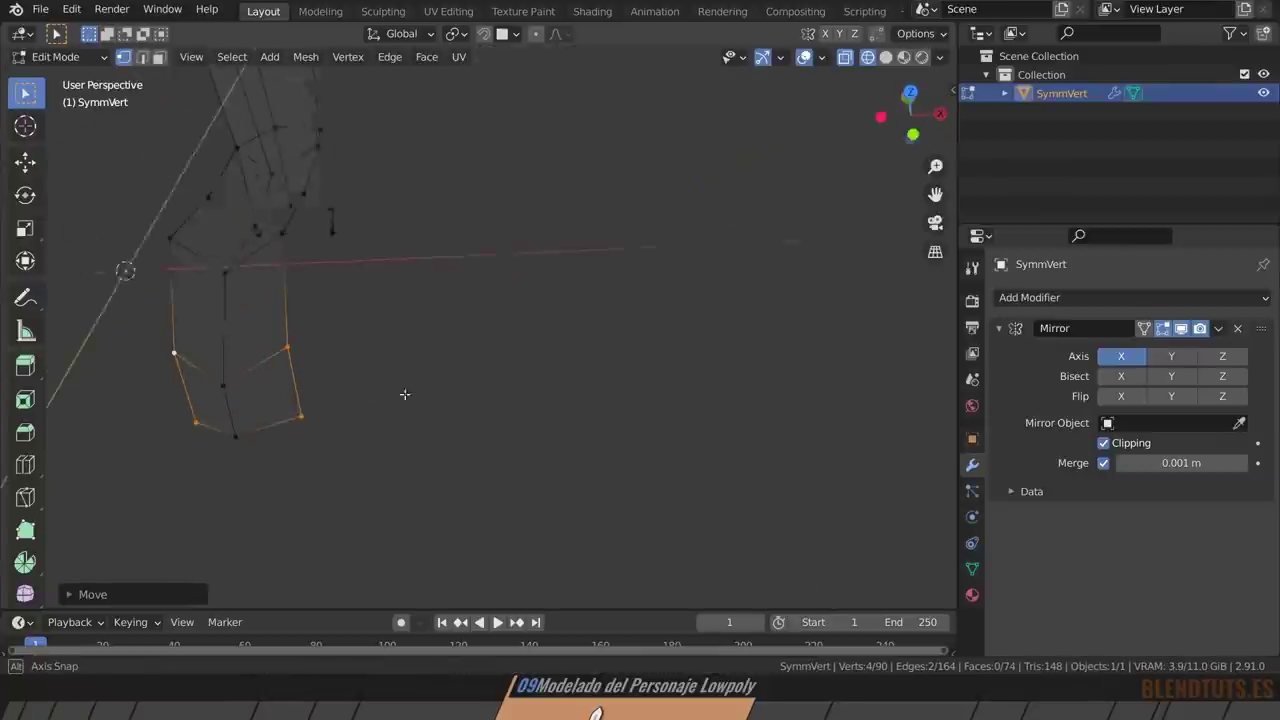
{"action": "key", "text": "s"}
{"action": "key", "text": "x"}
{"action": "left_click", "coordinate": [305, 303]}
Raise a foot vertex and then the ankle vertex straight up along Z.
{"action": "middle_click_drag", "start_coordinate": [305, 303], "coordinate": [323, 271]}
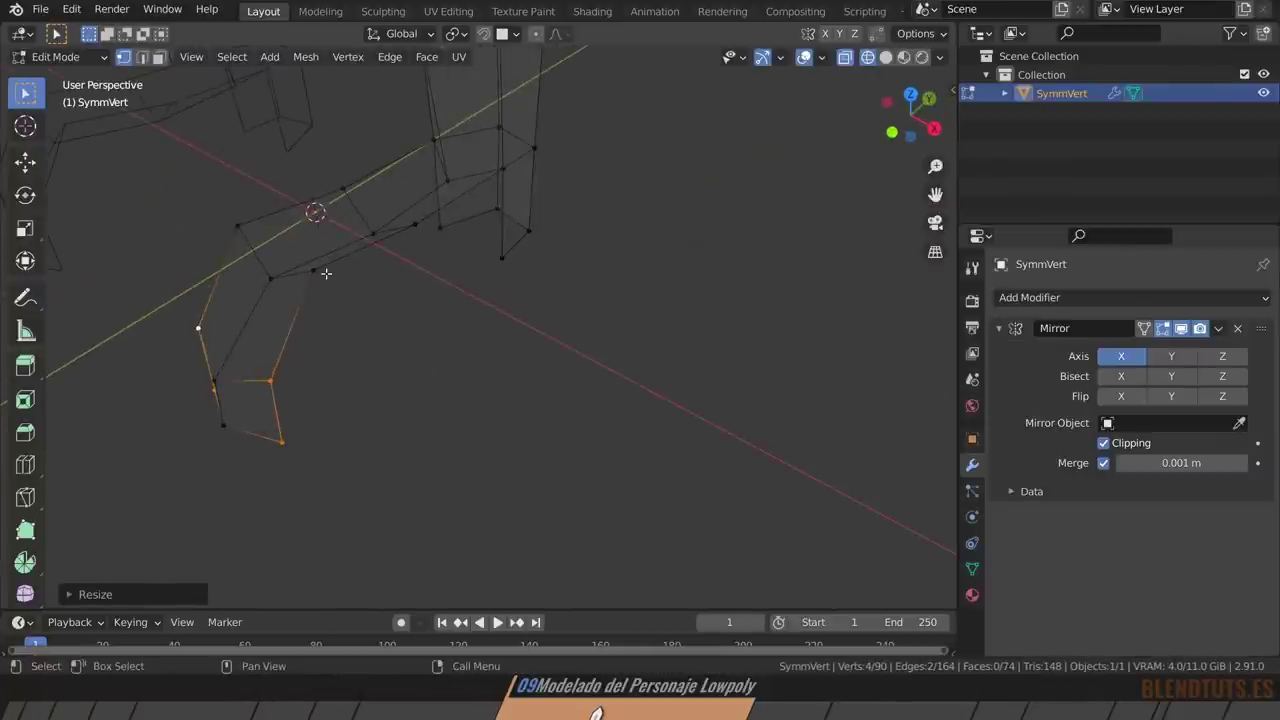
{"action": "left_click", "coordinate": [313, 270]}
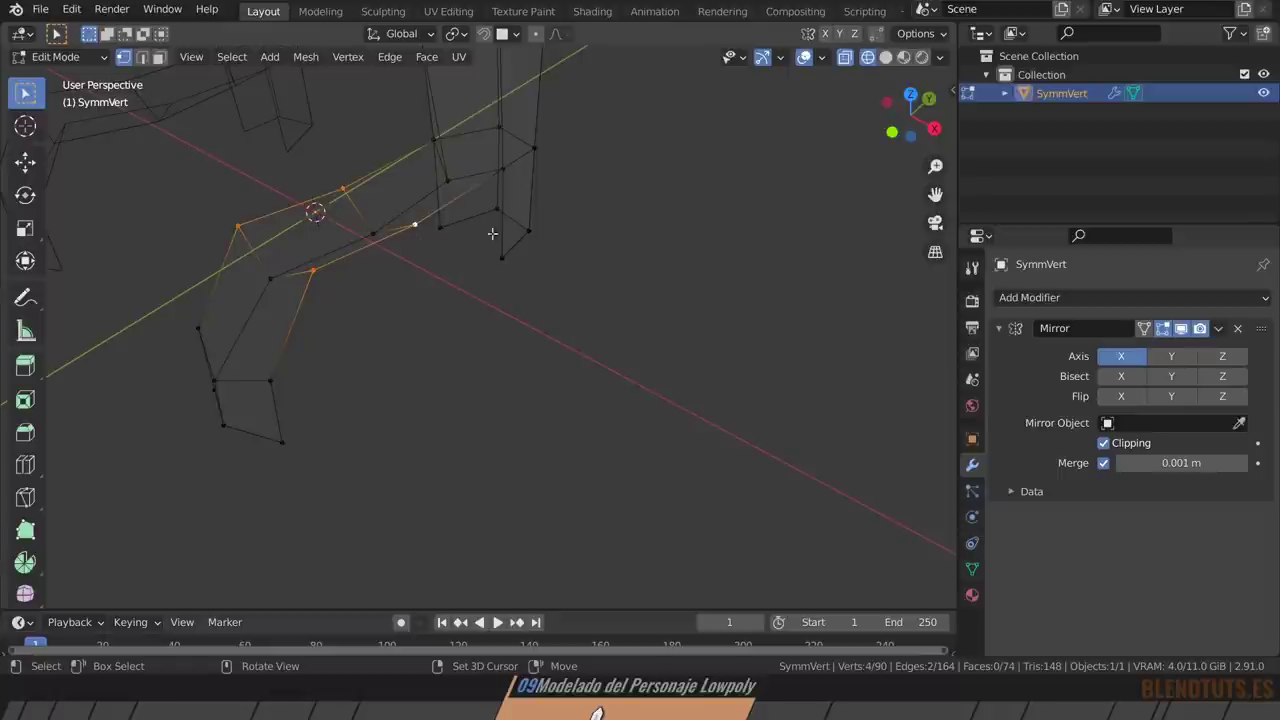
{"action": "middle_click_drag", "start_coordinate": [492, 233], "coordinate": [429, 191]}
{"action": "key", "text": "g"}
{"action": "key", "text": "z"}
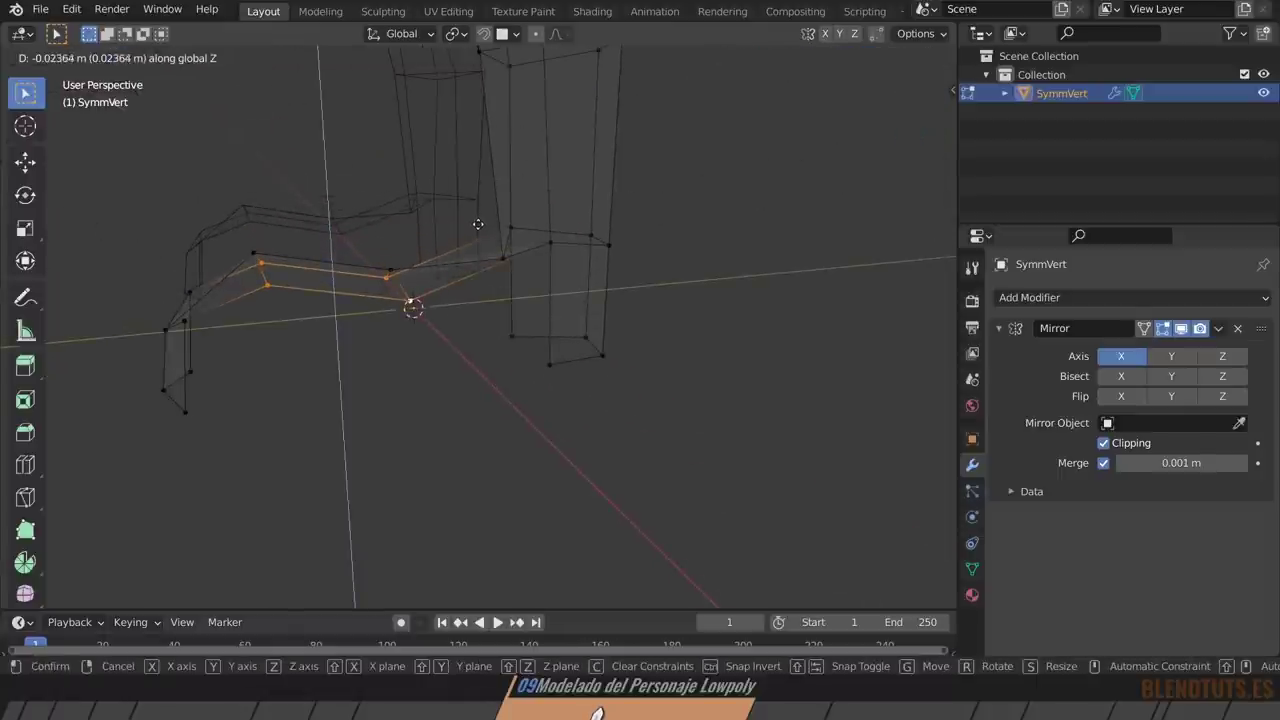
{"action": "left_click", "coordinate": [478, 224]}
{"action": "left_click", "coordinate": [505, 258]}
{"action": "key", "text": "g"}
{"action": "key", "text": "z"}
{"action": "left_click", "coordinate": [545, 238]}
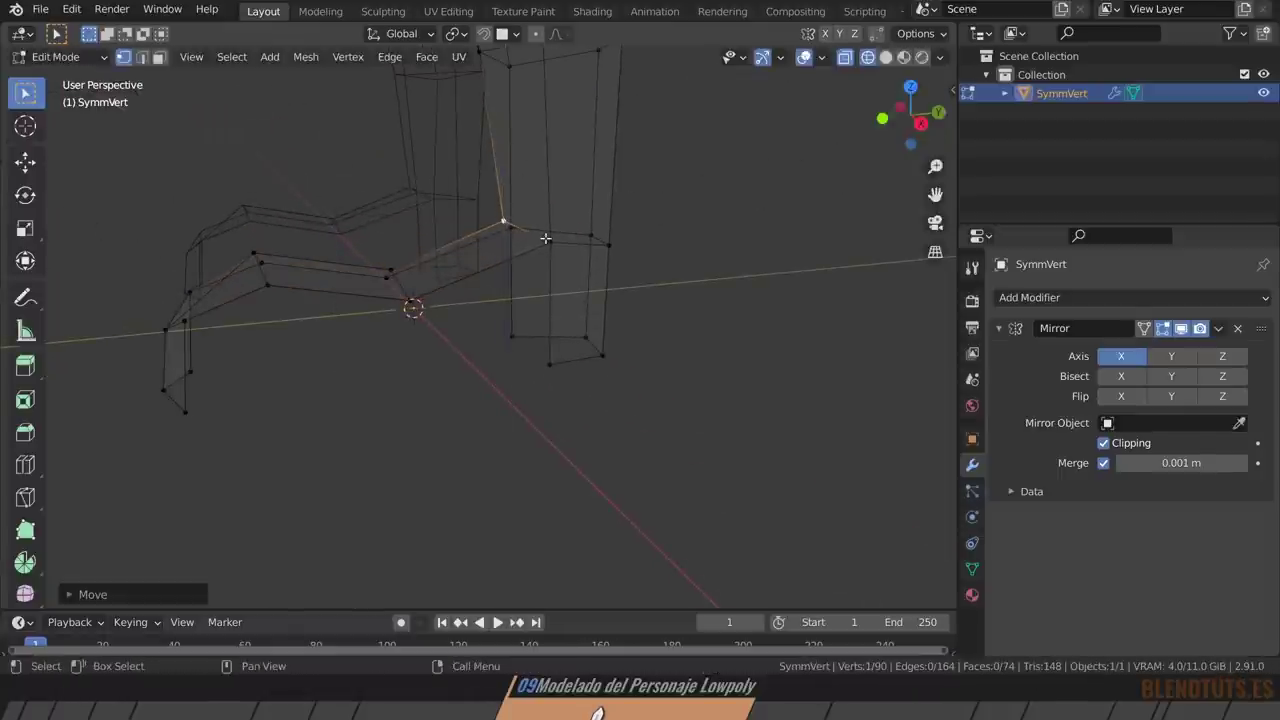
Switch the viewport to Solid shading and select a front ankle vertex.
{"action": "middle_click_drag", "start_coordinate": [545, 238], "coordinate": [500, 297]}
{"action": "key", "text": "shift+z"}
{"action": "mouse_move", "coordinate": [700, 291]}
{"action": "middle_mouse_down"}
{"action": "mouse_move", "coordinate": [576, 298]}
{"action": "mouse_move", "coordinate": [571, 277]}
{"action": "middle_mouse_up"}
{"action": "left_click", "coordinate": [561, 243]}
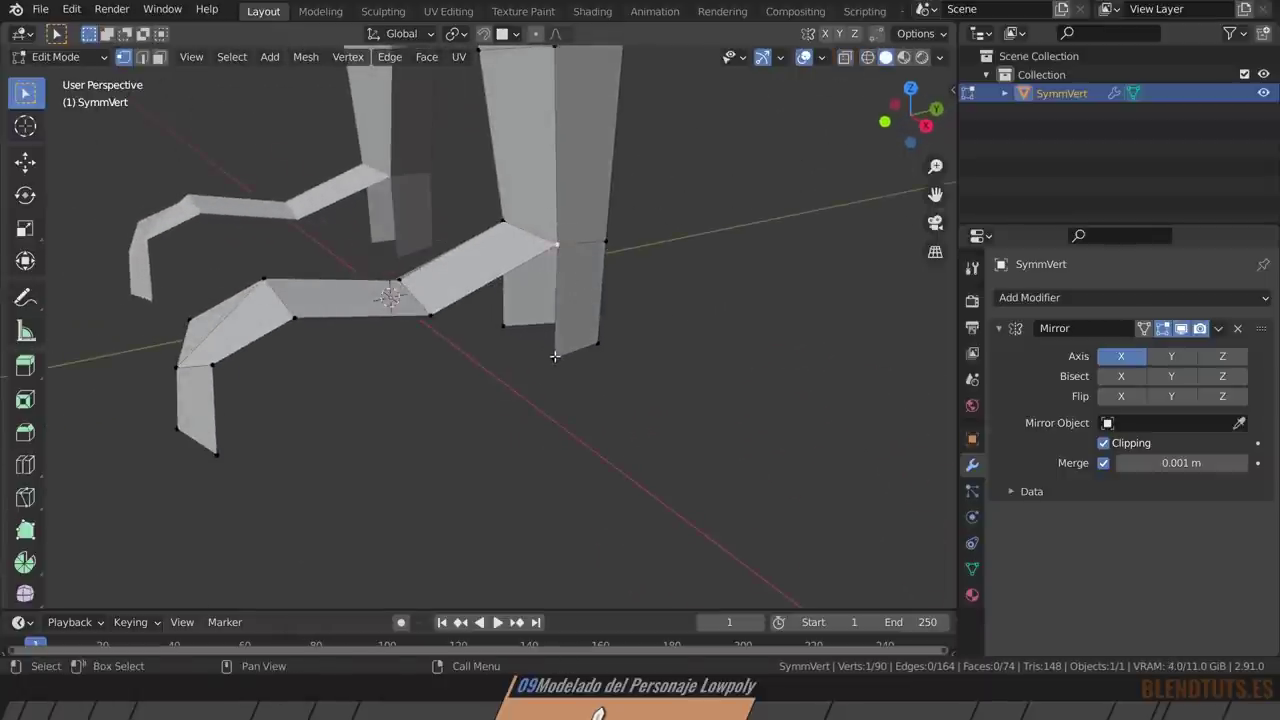
Spread the two front ankle vertices wider by scaling them.
{"action": "scroll", "coordinate": [555, 356], "scroll_direction": "up", "scroll_amount": 2}
{"action": "scroll", "coordinate": [600, 377], "scroll_direction": "up", "scroll_amount": 3}
{"action": "mouse_move", "coordinate": [600, 377]}
{"action": "middle_mouse_down"}
{"action": "mouse_move", "coordinate": [654, 334]}
{"action": "mouse_move", "coordinate": [731, 332]}
{"action": "middle_mouse_up"}
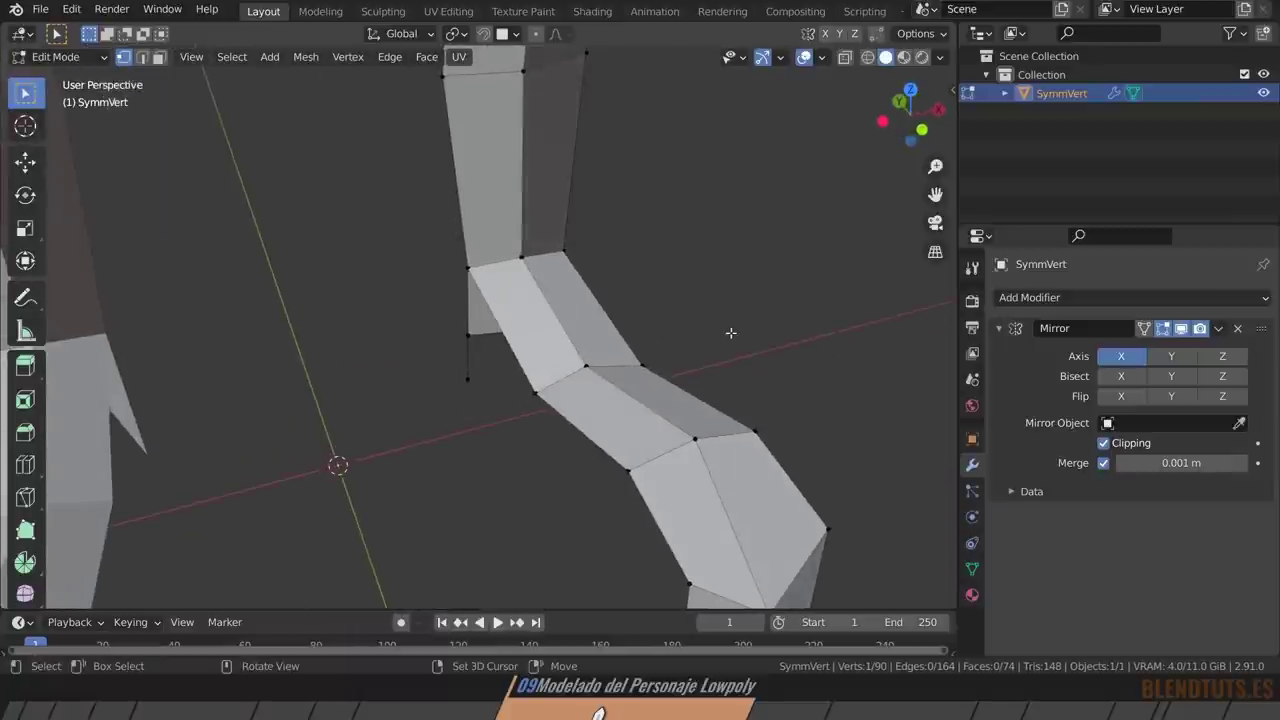
{"action": "middle_click_drag", "start_coordinate": [463, 390], "coordinate": [474, 366]}
{"action": "left_click", "coordinate": [474, 366], "text": "shift"}
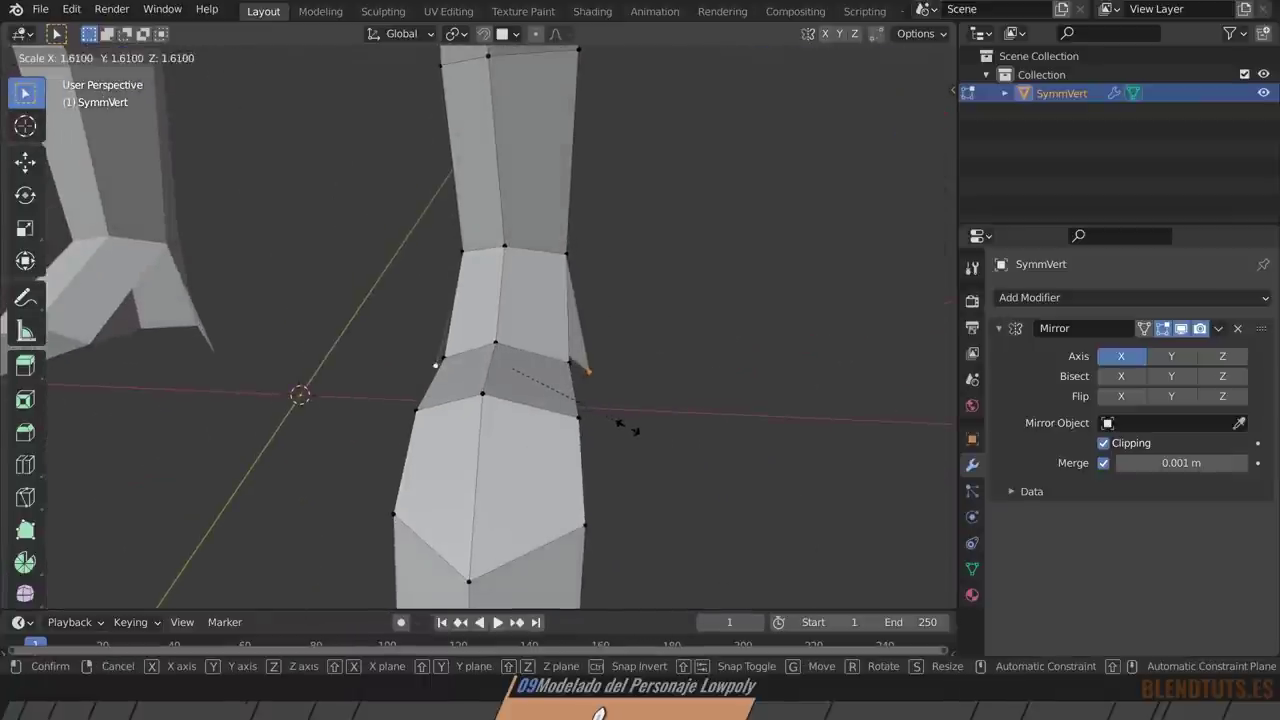
{"action": "key", "text": "s"}
{"action": "left_click", "coordinate": [674, 412]}
Extrude the ankle vertices along Y as a test, then delete the extrusion.
{"action": "scroll", "coordinate": [674, 412], "scroll_direction": "down", "scroll_amount": 4}
{"action": "middle_click_drag", "start_coordinate": [674, 412], "coordinate": [626, 367]}
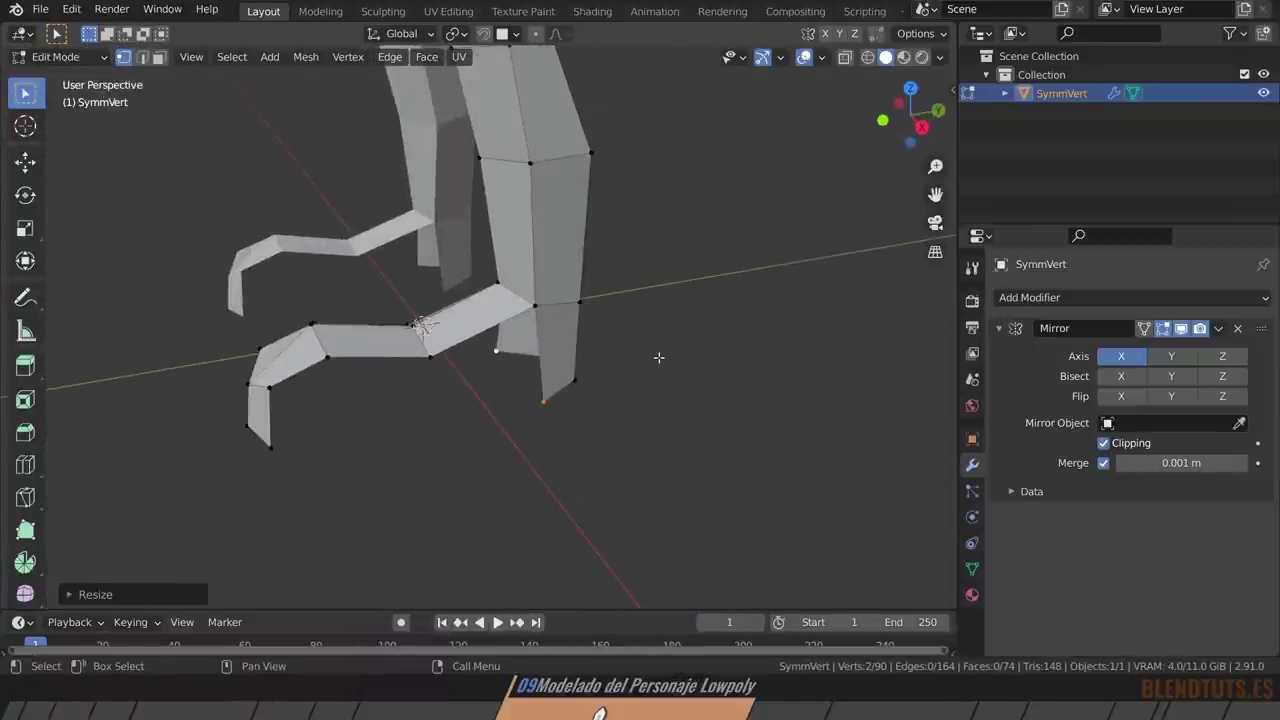
{"action": "key", "text": "e"}
{"action": "key", "text": "y"}
{"action": "left_click", "coordinate": [530, 373]}
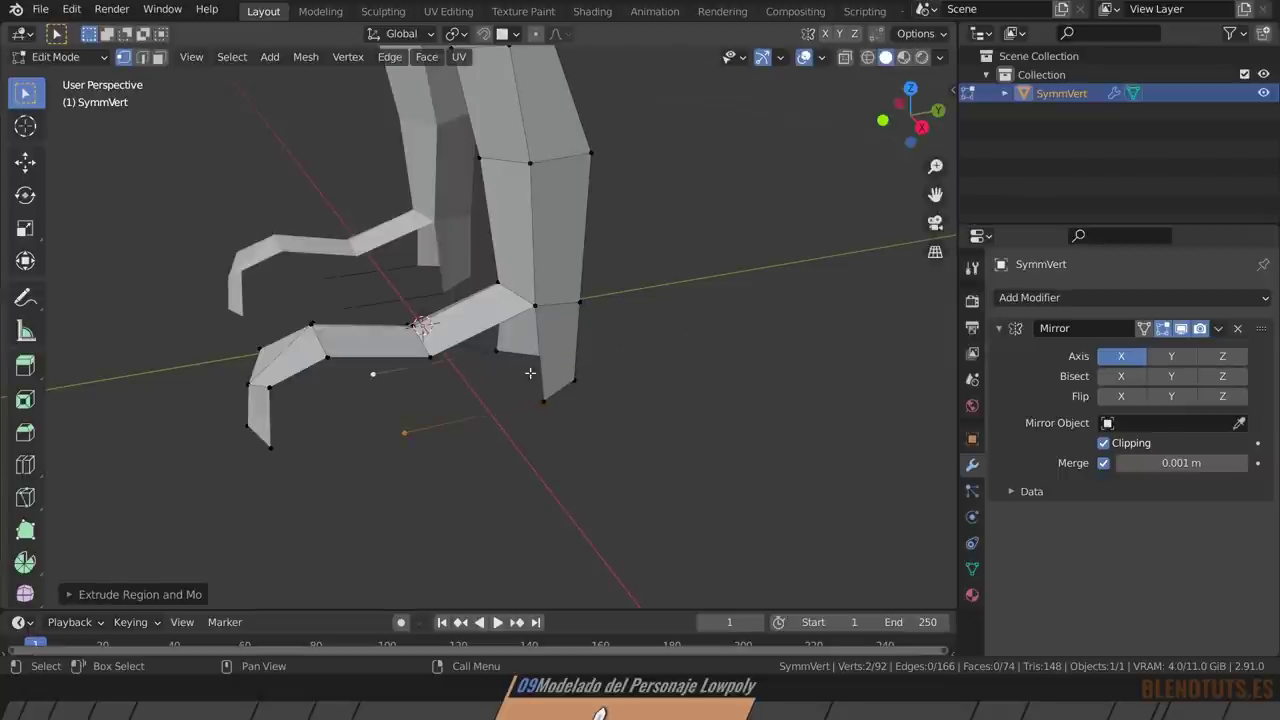
{"action": "key", "text": "x"}
{"action": "left_click", "coordinate": [604, 308]}
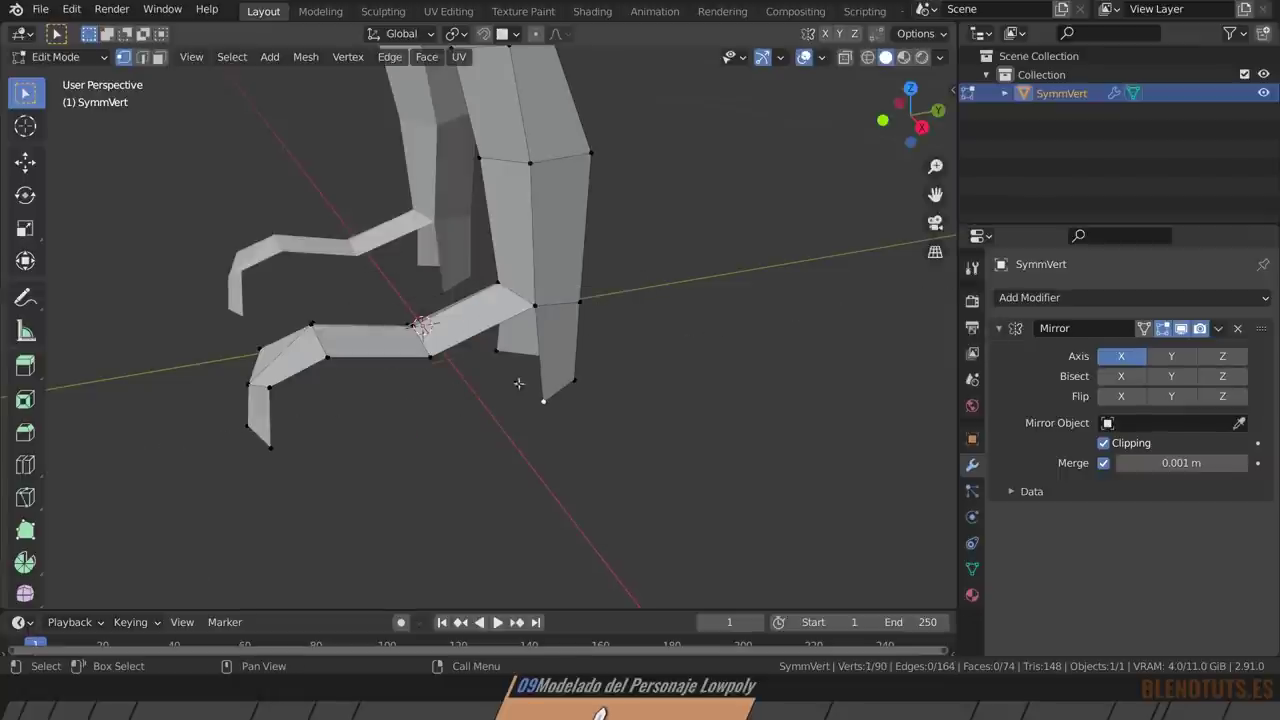
Join the heel corner to the toe with a new edge and select both bottom edges.
{"action": "left_click", "coordinate": [272, 447], "text": "shift"}
{"action": "key", "text": "f"}
{"action": "left_click", "coordinate": [495, 347]}
{"action": "middle_click_drag", "start_coordinate": [495, 347], "coordinate": [314, 394]}
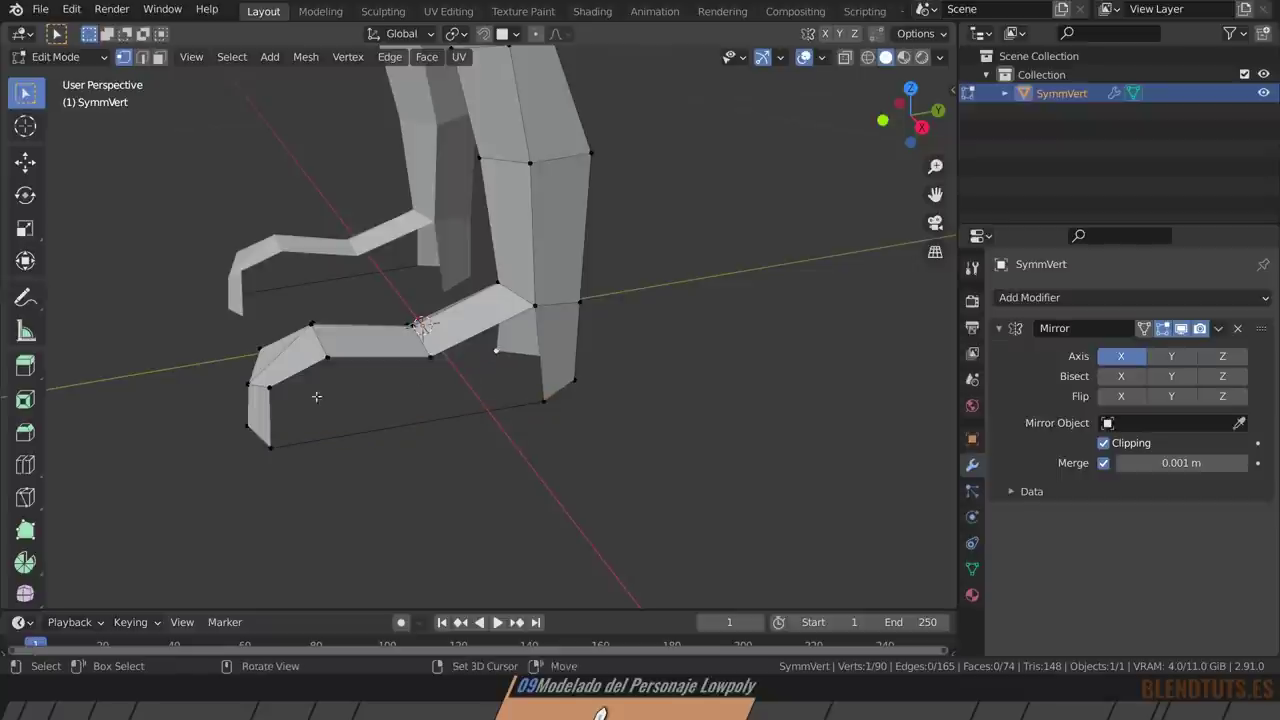
{"action": "middle_click_drag", "start_coordinate": [384, 362], "coordinate": [563, 375]}
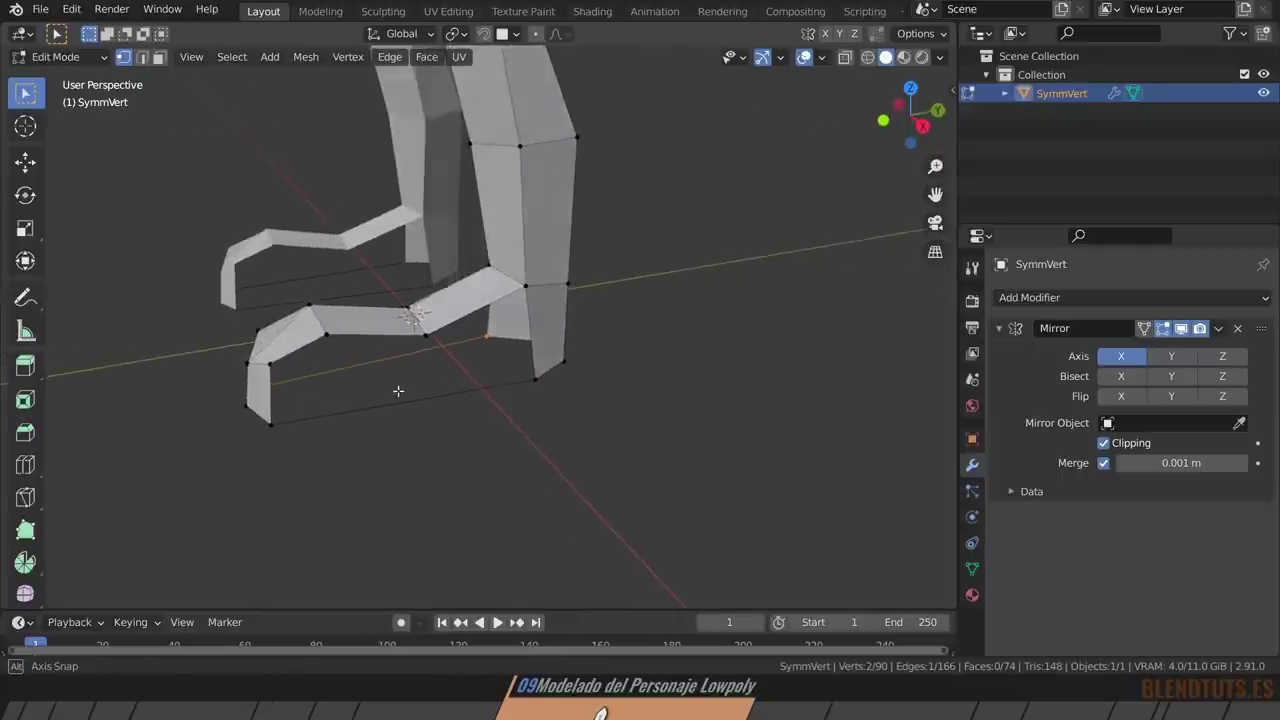
{"action": "left_click", "coordinate": [435, 393]}
{"action": "left_click", "coordinate": [406, 356], "text": "shift"}
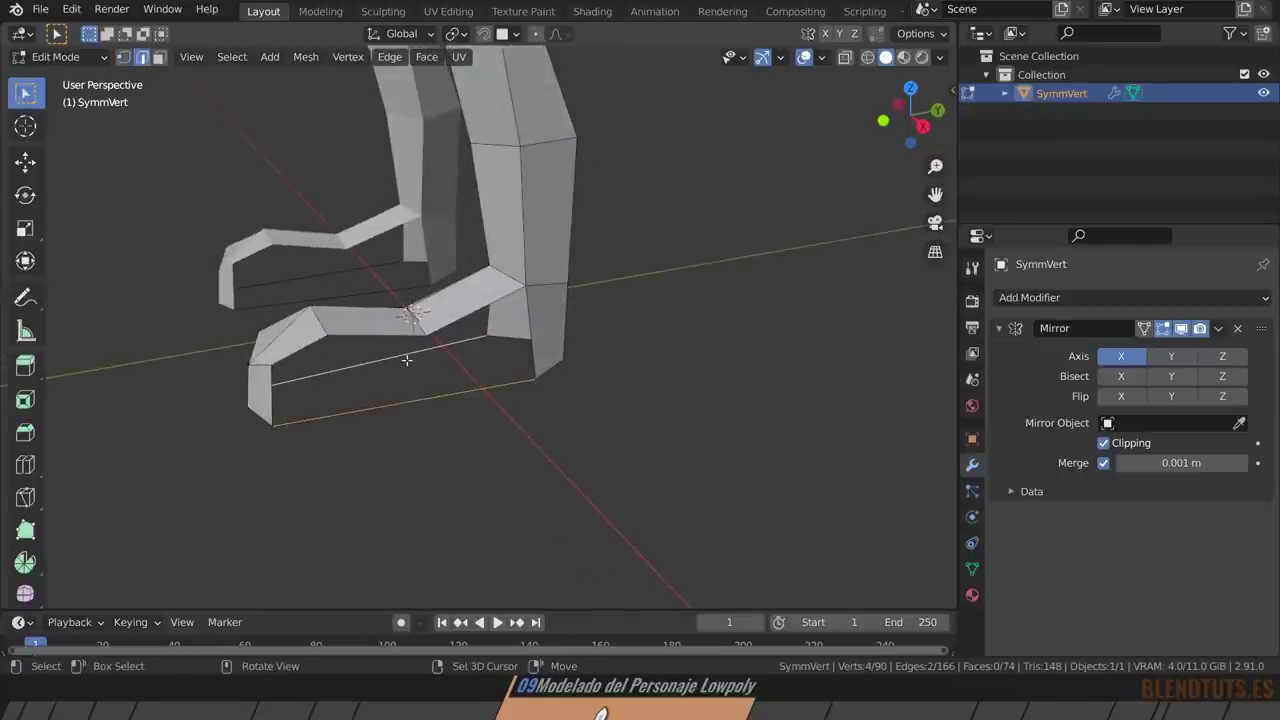
{"action": "middle_click_drag", "start_coordinate": [406, 356], "coordinate": [321, 330]}
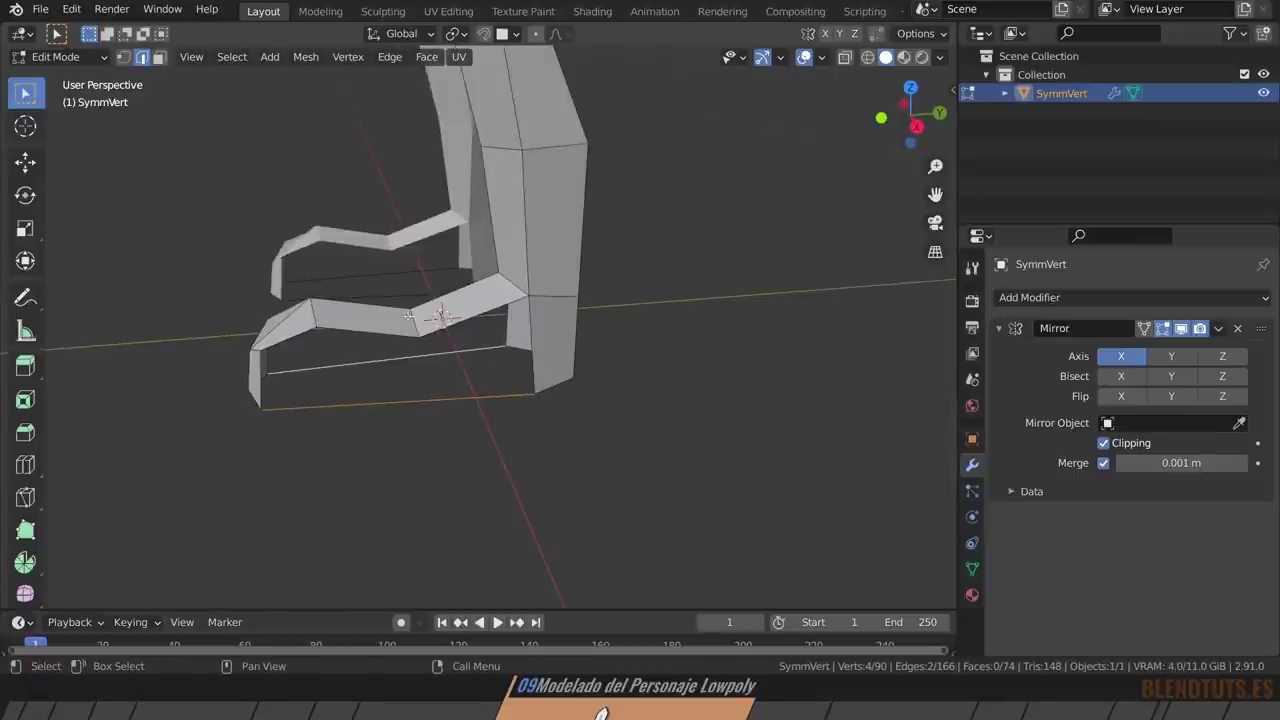
{"action": "right_click", "coordinate": [666, 335]}
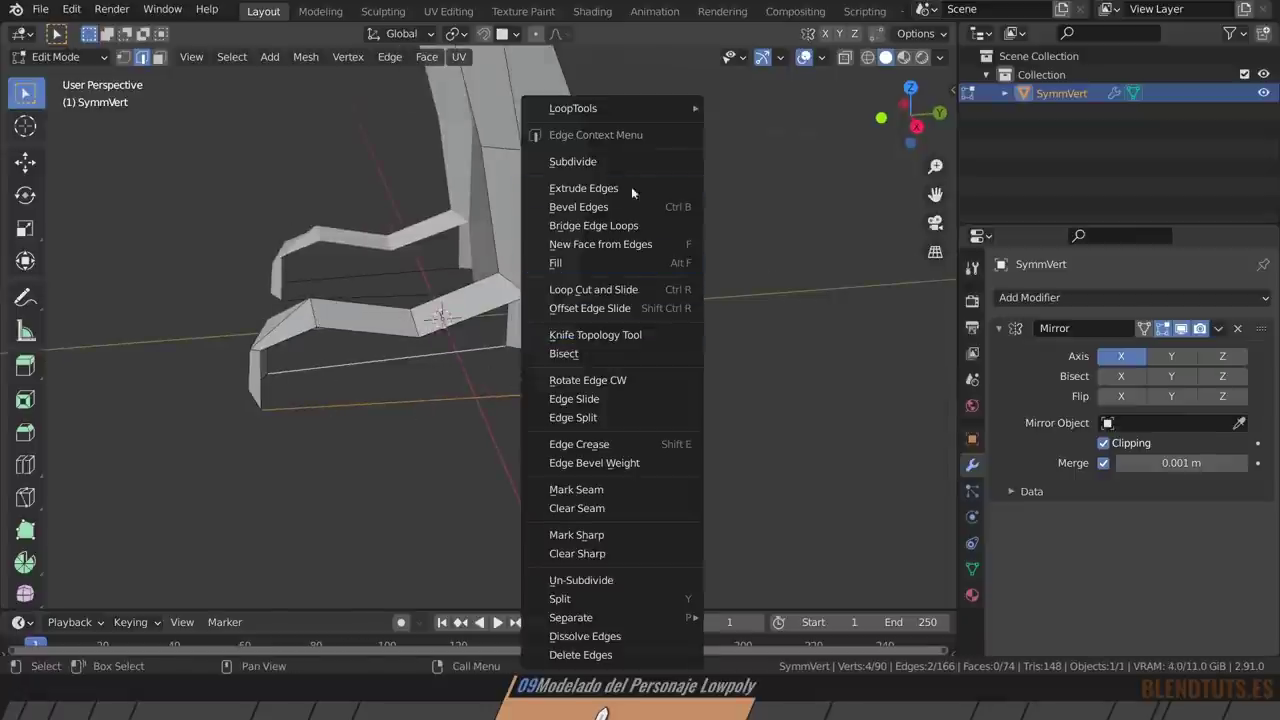
Subdivide the two bottom edges with Number of Cuts set to 2.
{"action": "left_click", "coordinate": [632, 161]}
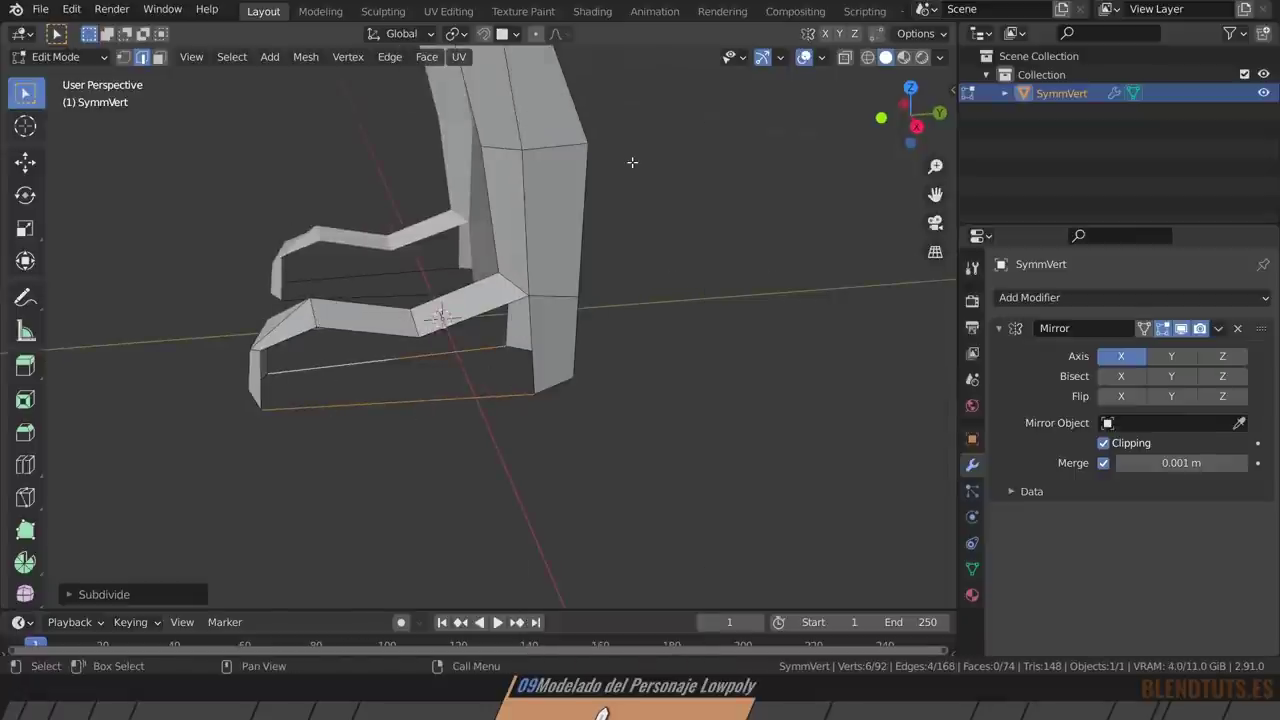
{"action": "left_click", "coordinate": [100, 596]}
{"action": "left_click", "coordinate": [306, 470]}
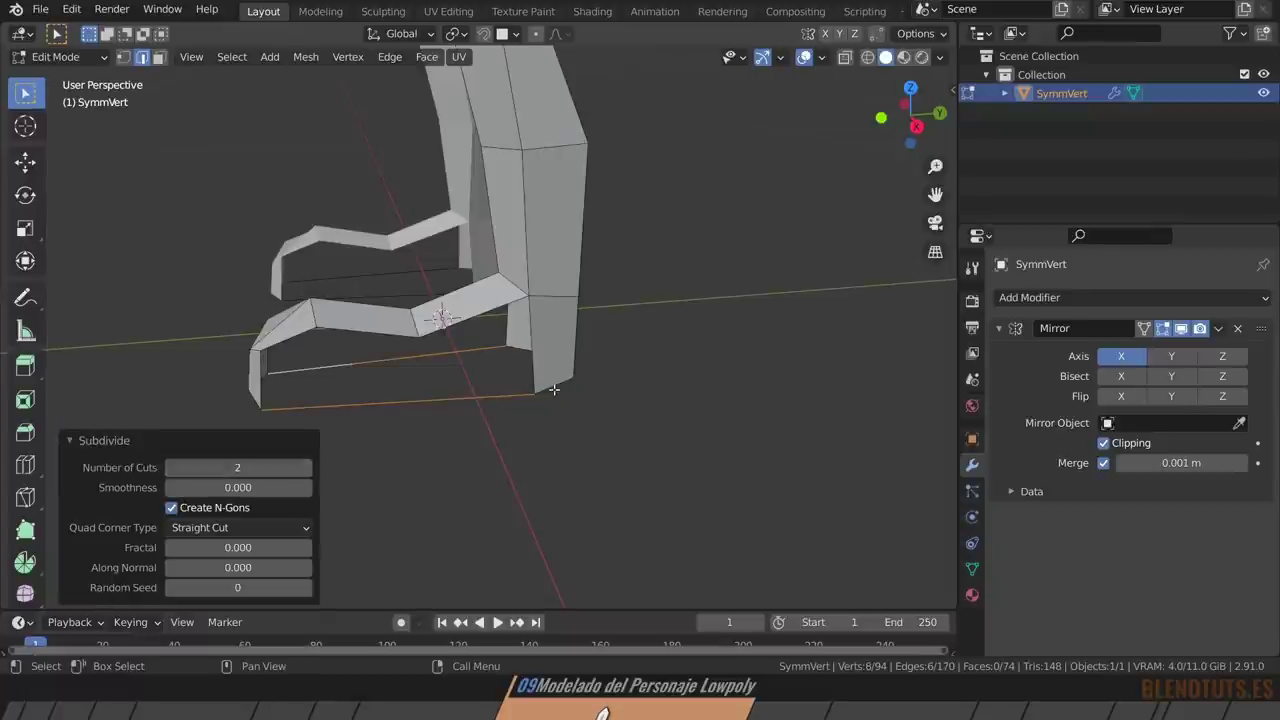
{"action": "middle_click_drag", "start_coordinate": [466, 377], "coordinate": [480, 394]}
Slide the new vertices along their edges and fill faces across the sole.
{"action": "key", "text": "1"}
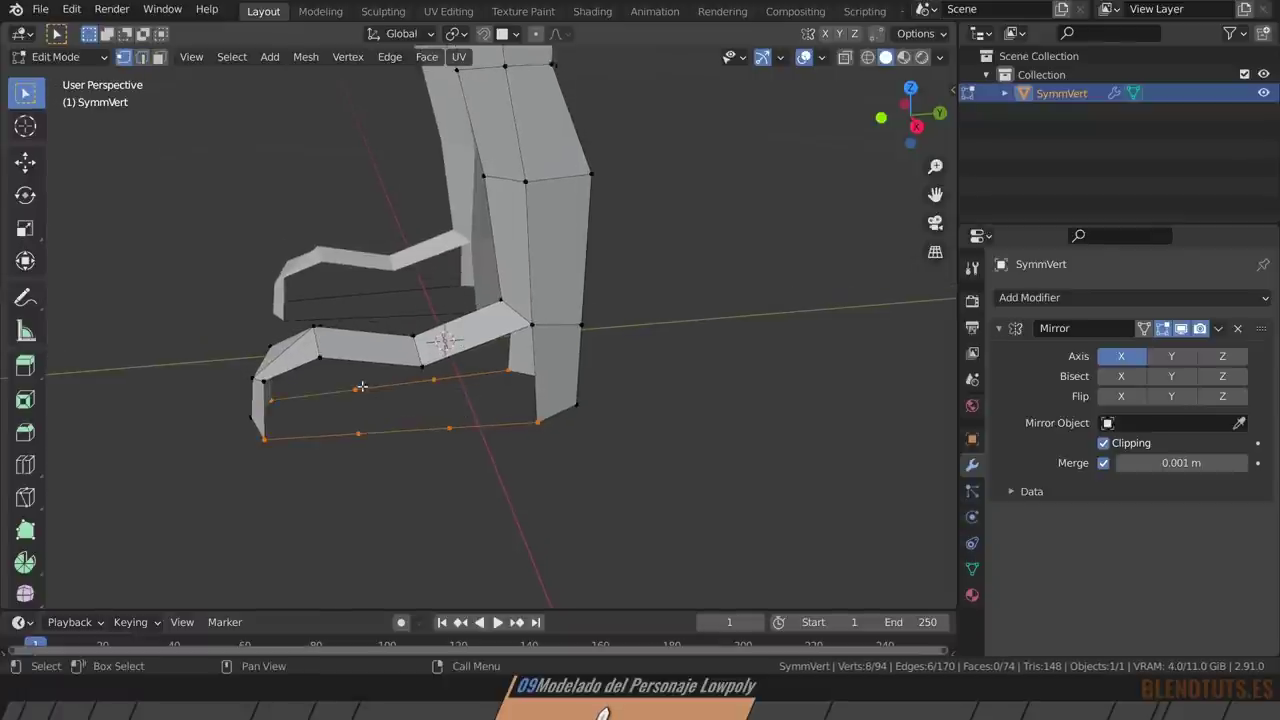
{"action": "left_click", "coordinate": [359, 437], "text": "shift"}
{"action": "key", "text": "shift+v"}
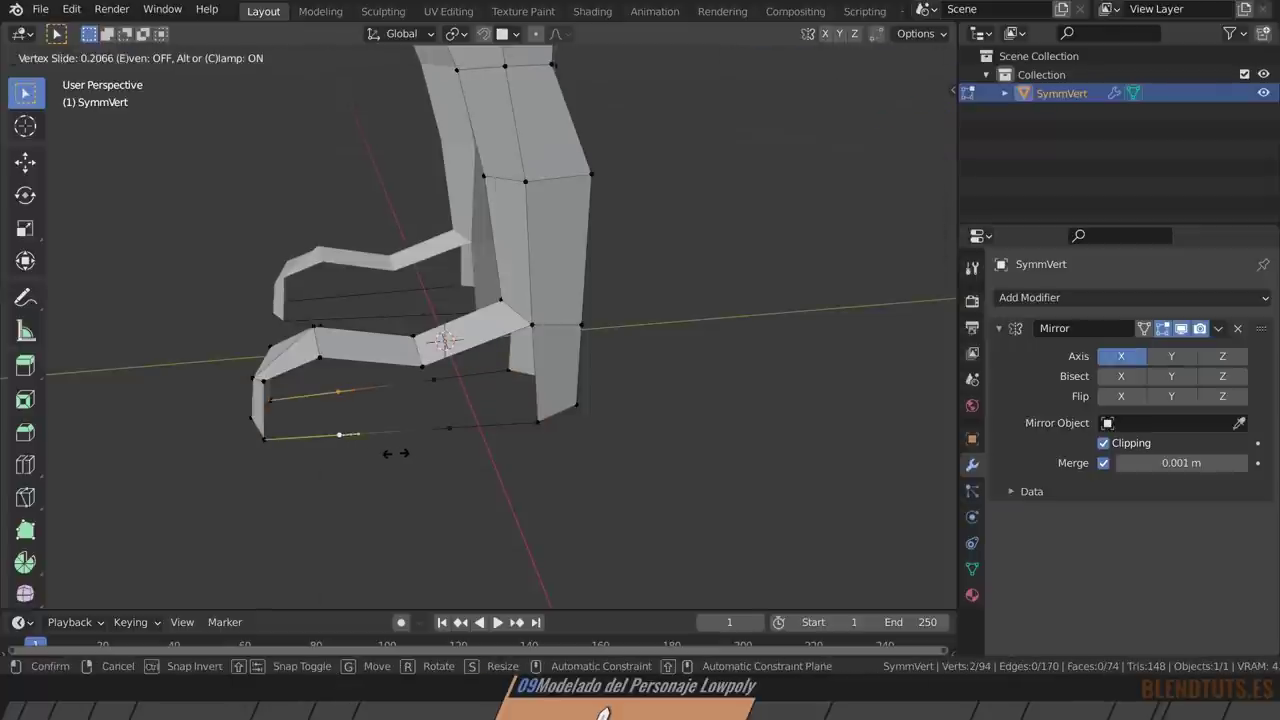
{"action": "left_click", "coordinate": [396, 453]}
{"action": "left_click", "coordinate": [263, 385]}
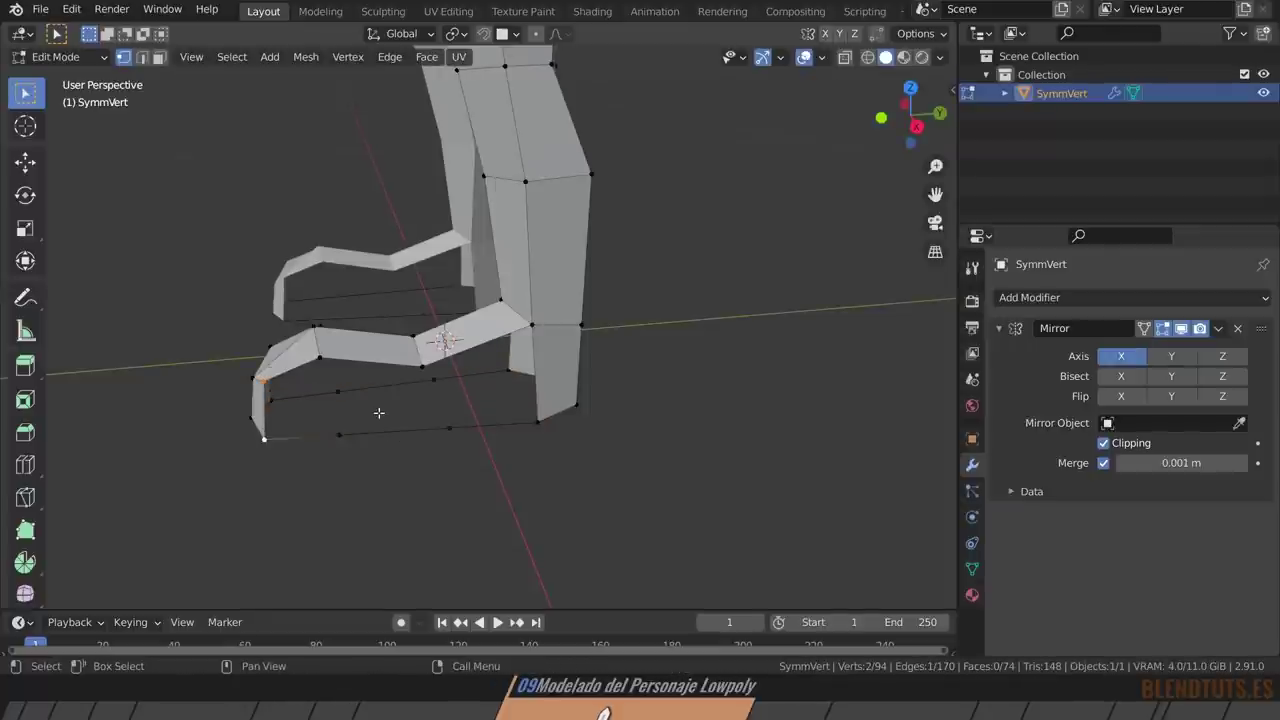
{"action": "key", "text": "f"}
{"action": "key", "text": "f"}
{"action": "key", "text": "f"}
{"action": "mouse_move", "coordinate": [390, 411]}
{"action": "middle_mouse_down"}
{"action": "mouse_move", "coordinate": [489, 394]}
{"action": "mouse_move", "coordinate": [457, 362]}
{"action": "middle_mouse_up"}
Fill the remaining faces along the foot and check the closed sole.
{"action": "key", "text": "f"}
{"action": "key", "text": "f"}
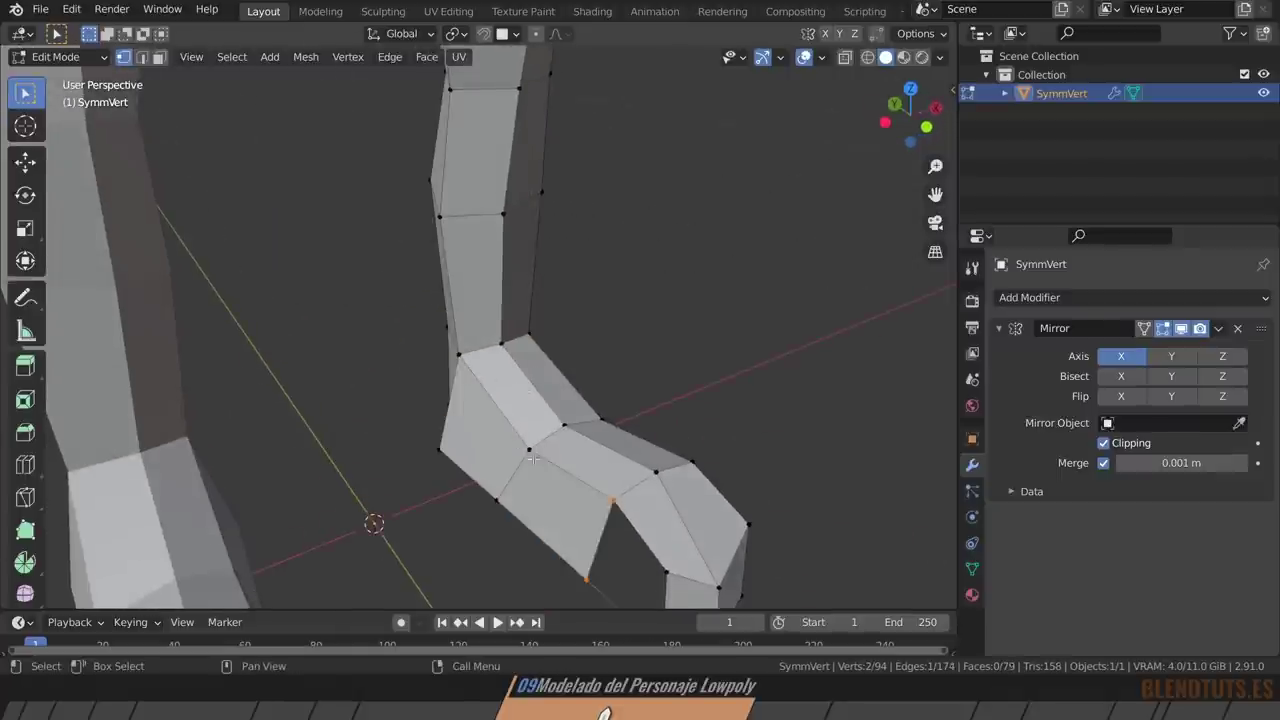
{"action": "key", "text": "f"}
{"action": "middle_click_drag", "start_coordinate": [502, 427], "coordinate": [450, 398]}
{"action": "middle_click_drag", "start_coordinate": [566, 397], "coordinate": [428, 401]}
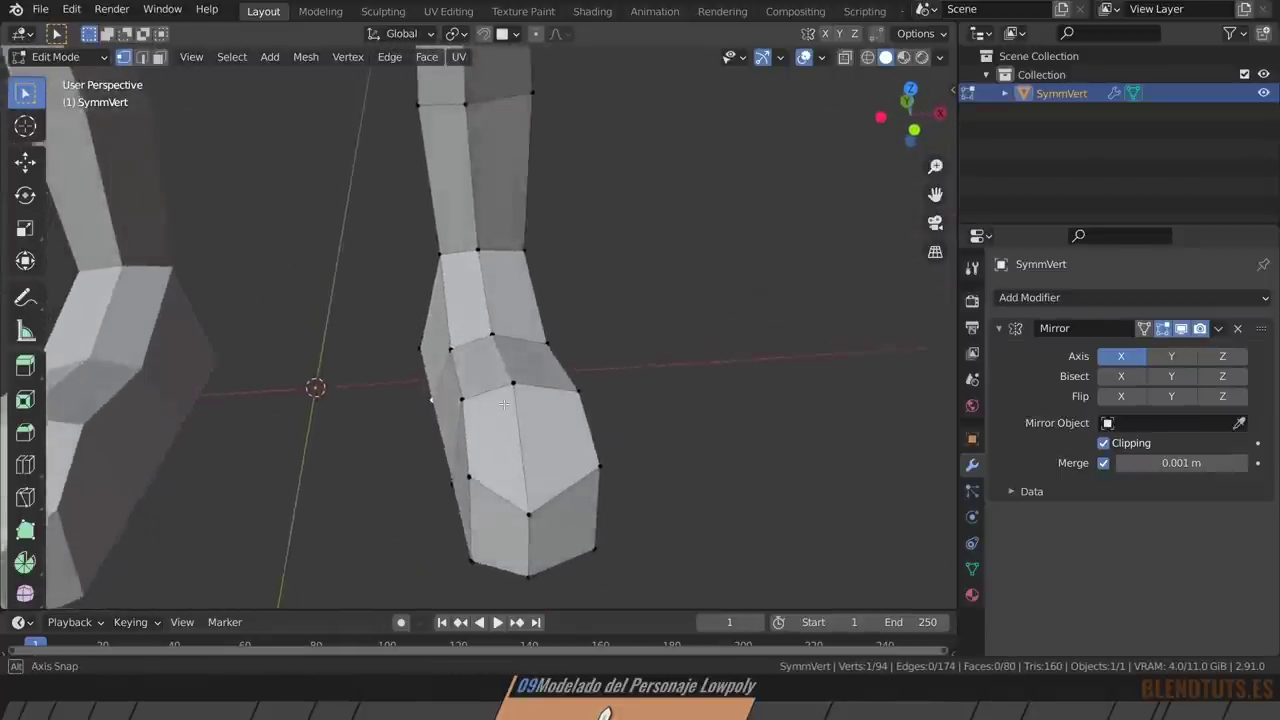
{"action": "middle_click_drag", "start_coordinate": [465, 467], "coordinate": [597, 531]}
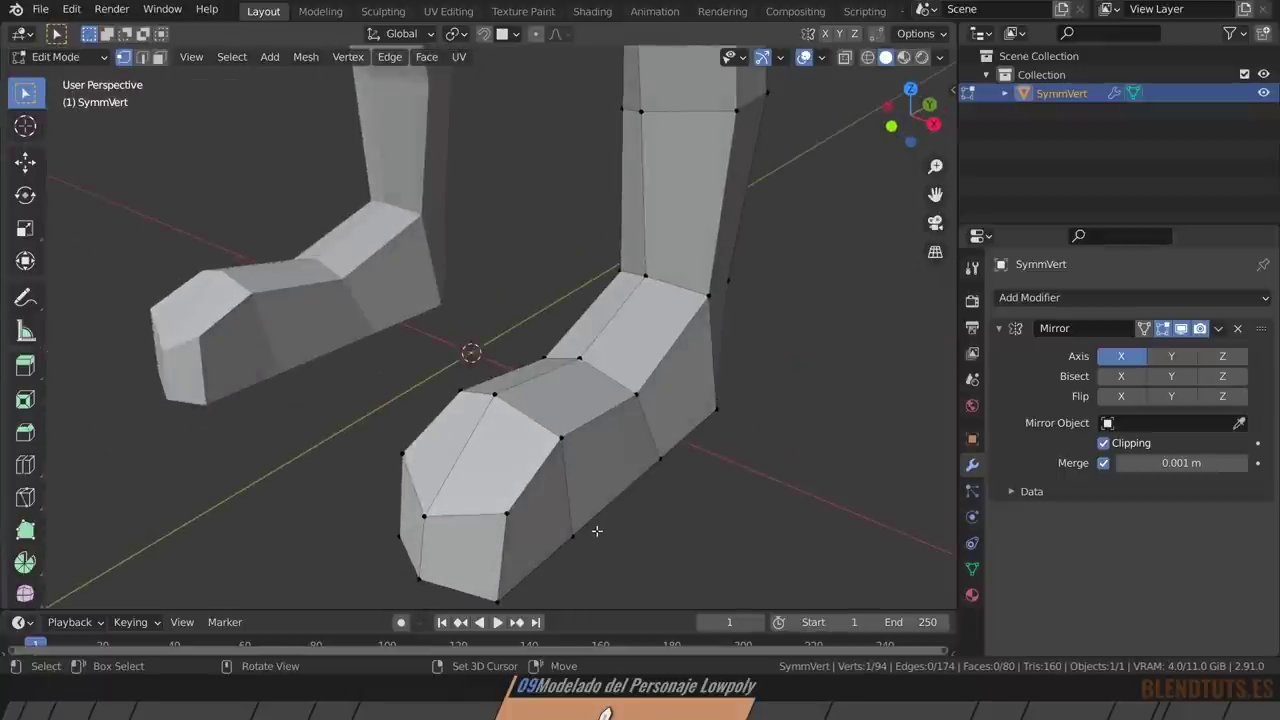
Scale up the selected section of the foot.
{"action": "scroll", "coordinate": [608, 418], "scroll_direction": "down", "scroll_amount": 3}
{"action": "key", "text": "s"}
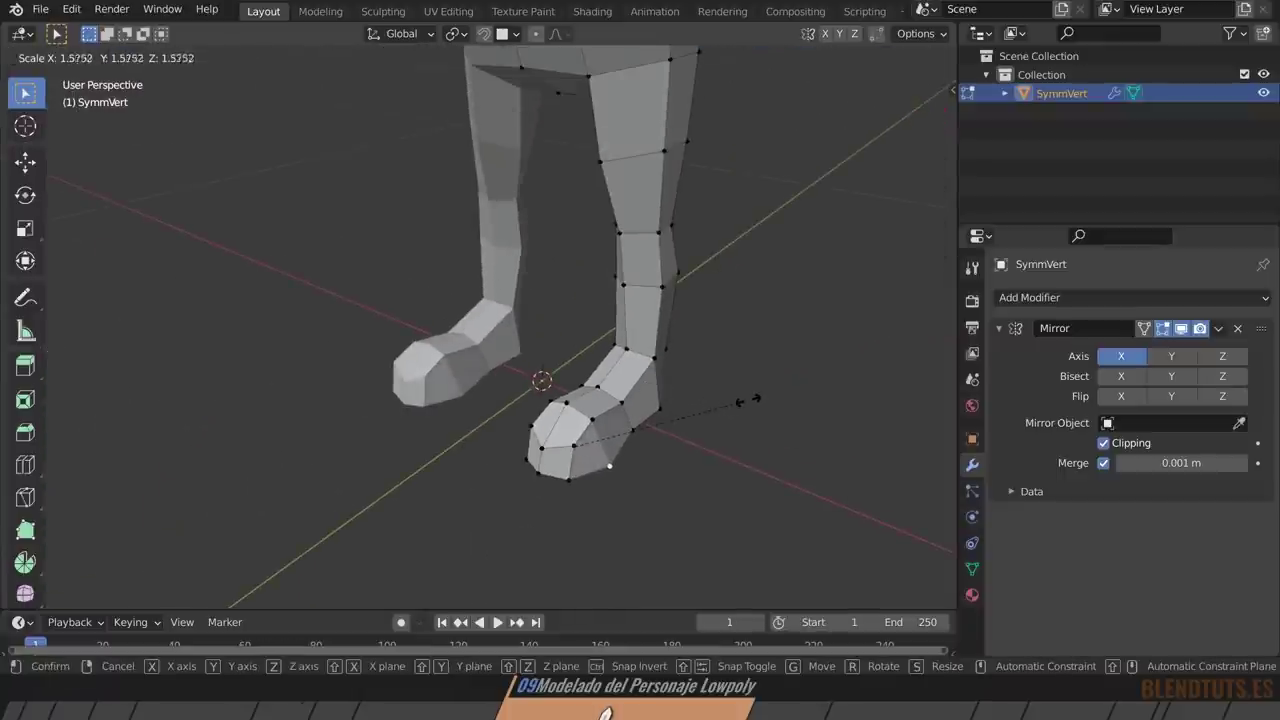
{"action": "left_click", "coordinate": [743, 399]}
{"action": "middle_click_drag", "start_coordinate": [743, 399], "coordinate": [613, 447]}
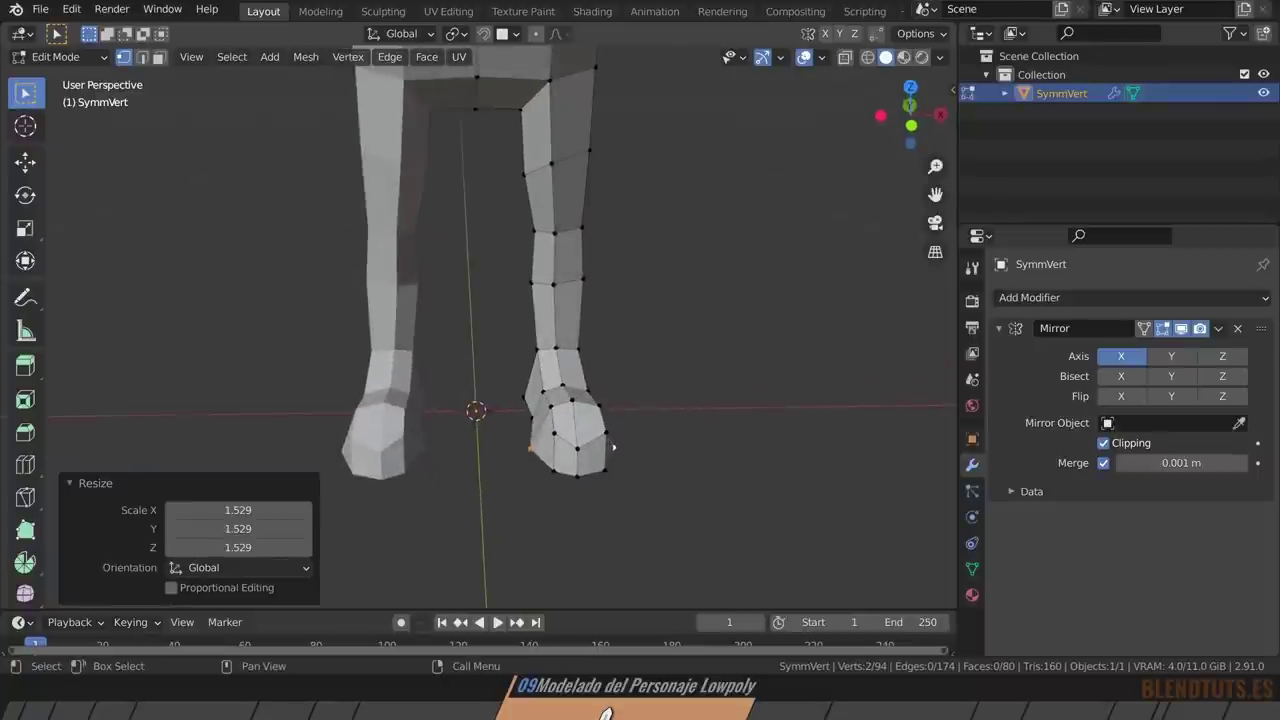
Slide an ankle vertex along its edge and move it to a new spot.
{"action": "left_click", "coordinate": [573, 400]}
{"action": "middle_click_drag", "start_coordinate": [573, 400], "coordinate": [654, 426]}
{"action": "key", "text": "shift+v"}
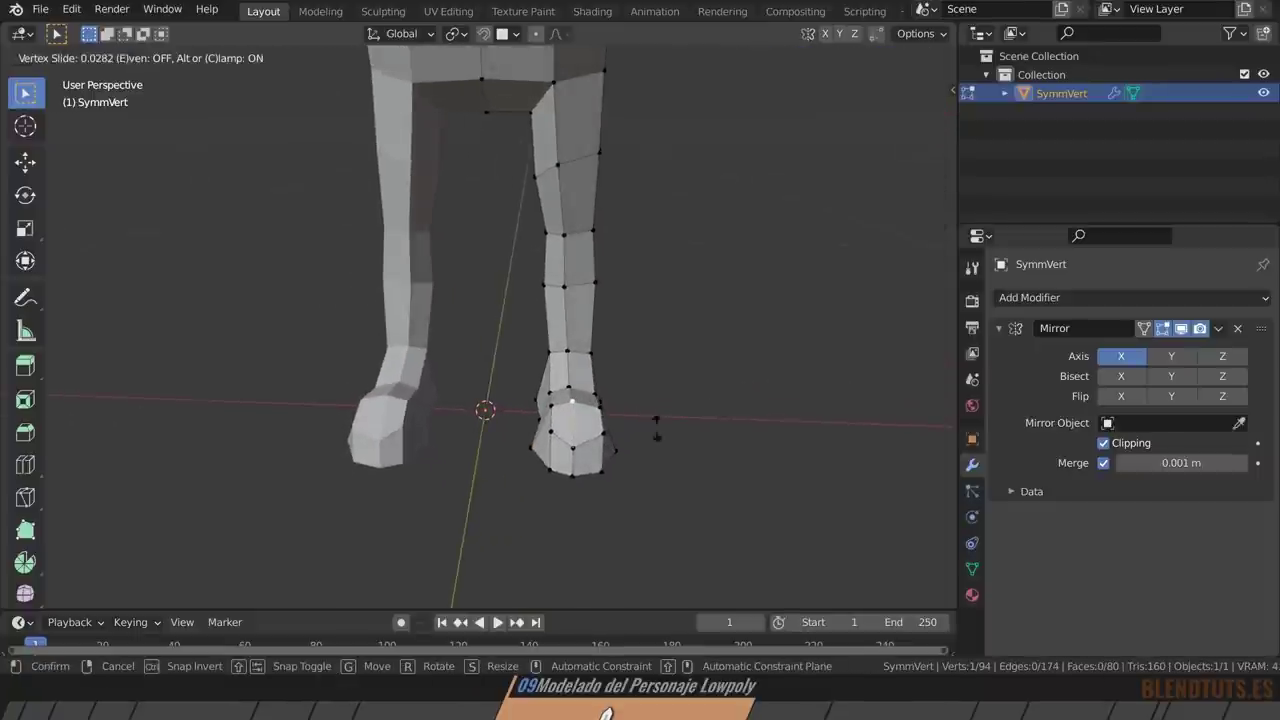
{"action": "left_click", "coordinate": [658, 429]}
{"action": "key", "text": "g"}
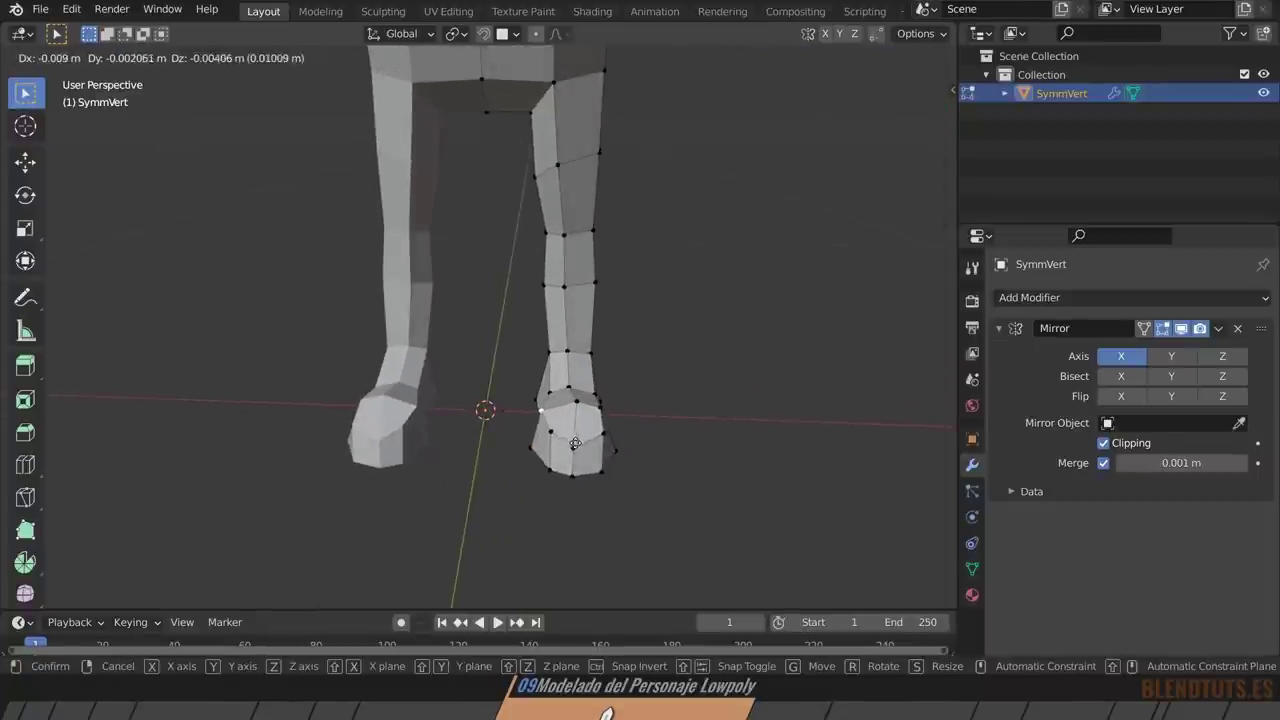
{"action": "right_click", "coordinate": [603, 451]}
{"action": "key", "text": "g"}
{"action": "left_click", "coordinate": [575, 462]}
Nudge the ankle vertex twice along the X axis.
{"action": "key", "text": "g"}
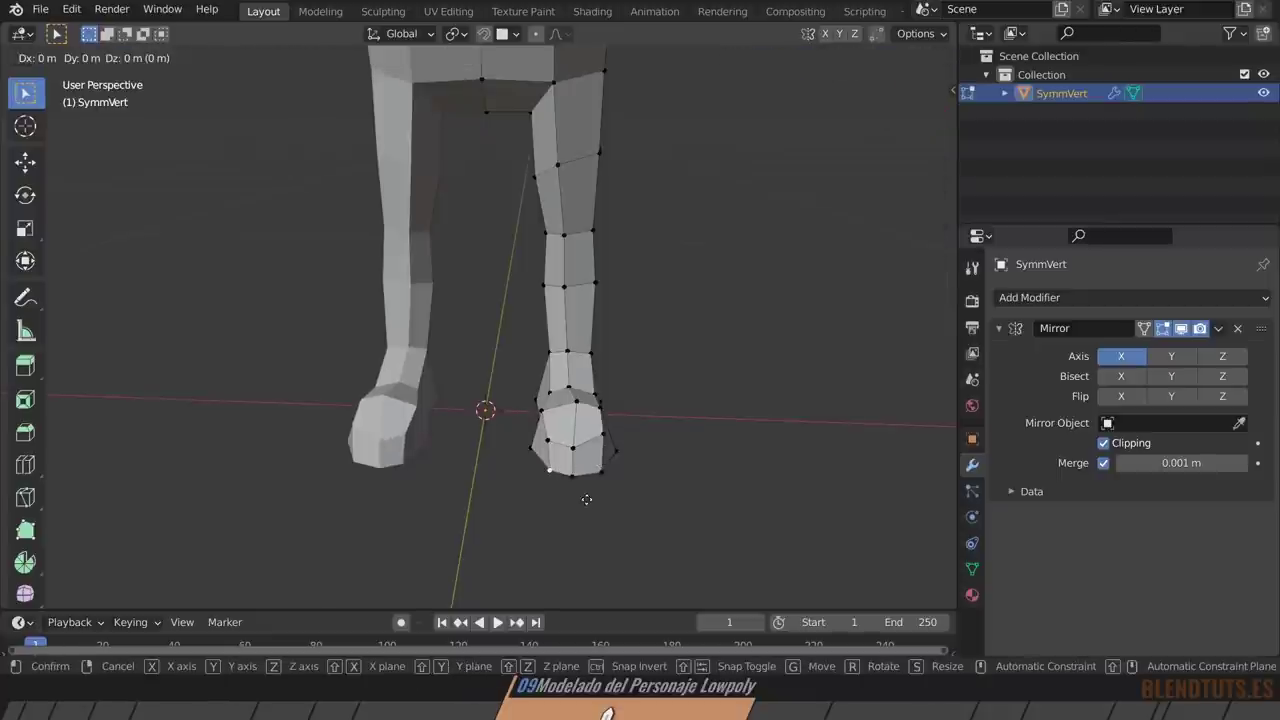
{"action": "key", "text": "x"}
{"action": "left_click", "coordinate": [577, 494]}
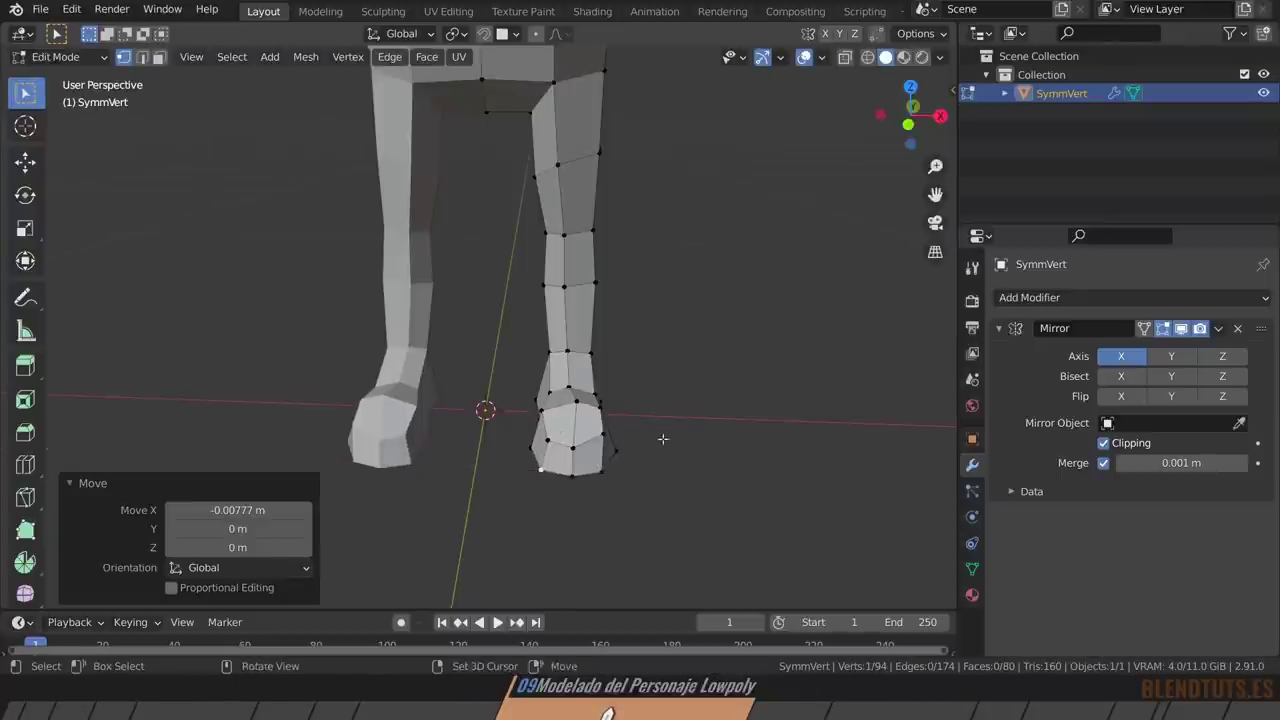
{"action": "mouse_move", "coordinate": [663, 438]}
{"action": "middle_mouse_down"}
{"action": "mouse_move", "coordinate": [676, 476]}
{"action": "mouse_move", "coordinate": [690, 410]}
{"action": "middle_mouse_up"}
{"action": "key", "text": "g"}
{"action": "key", "text": "x"}
{"action": "left_click", "coordinate": [675, 477]}
Raise the ankle vertex along Z, then refine its position with free moves.
{"action": "key", "text": "g"}
{"action": "key", "text": "z"}
{"action": "left_click", "coordinate": [691, 409]}
{"action": "key", "text": "g"}
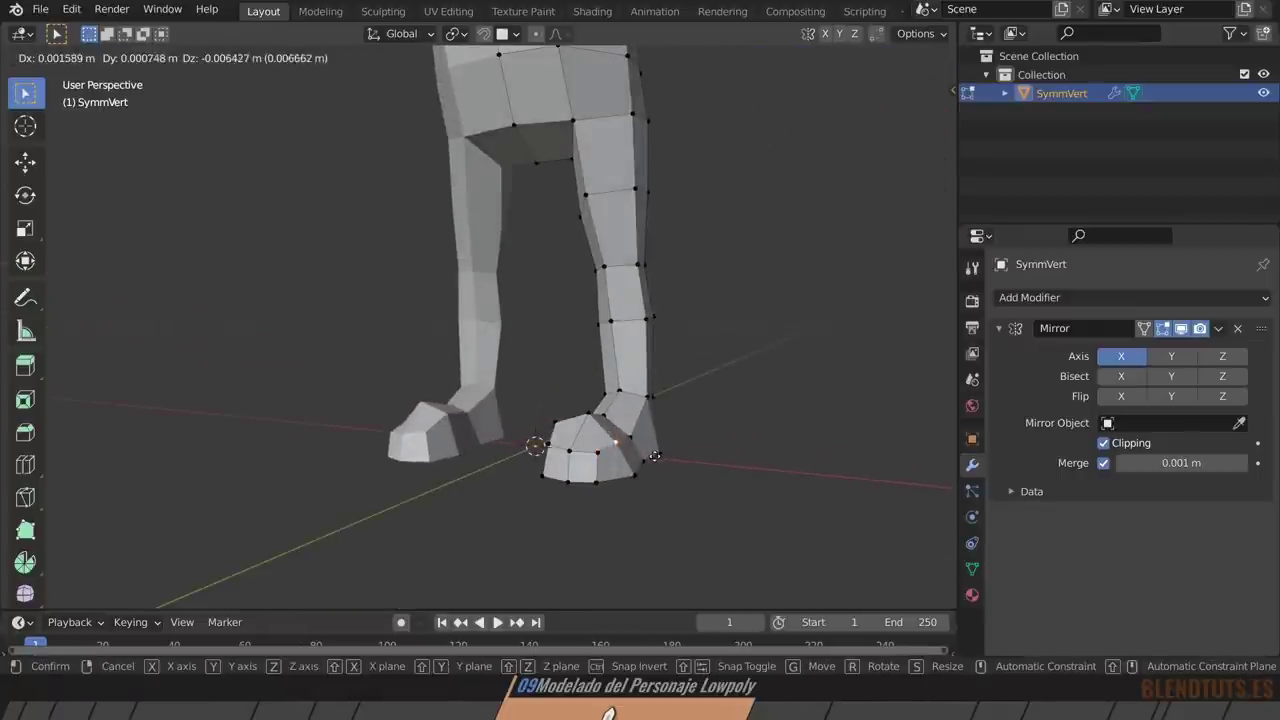
{"action": "left_click", "coordinate": [654, 456]}
{"action": "middle_click_drag", "start_coordinate": [654, 456], "coordinate": [651, 427]}
{"action": "key", "text": "g"}
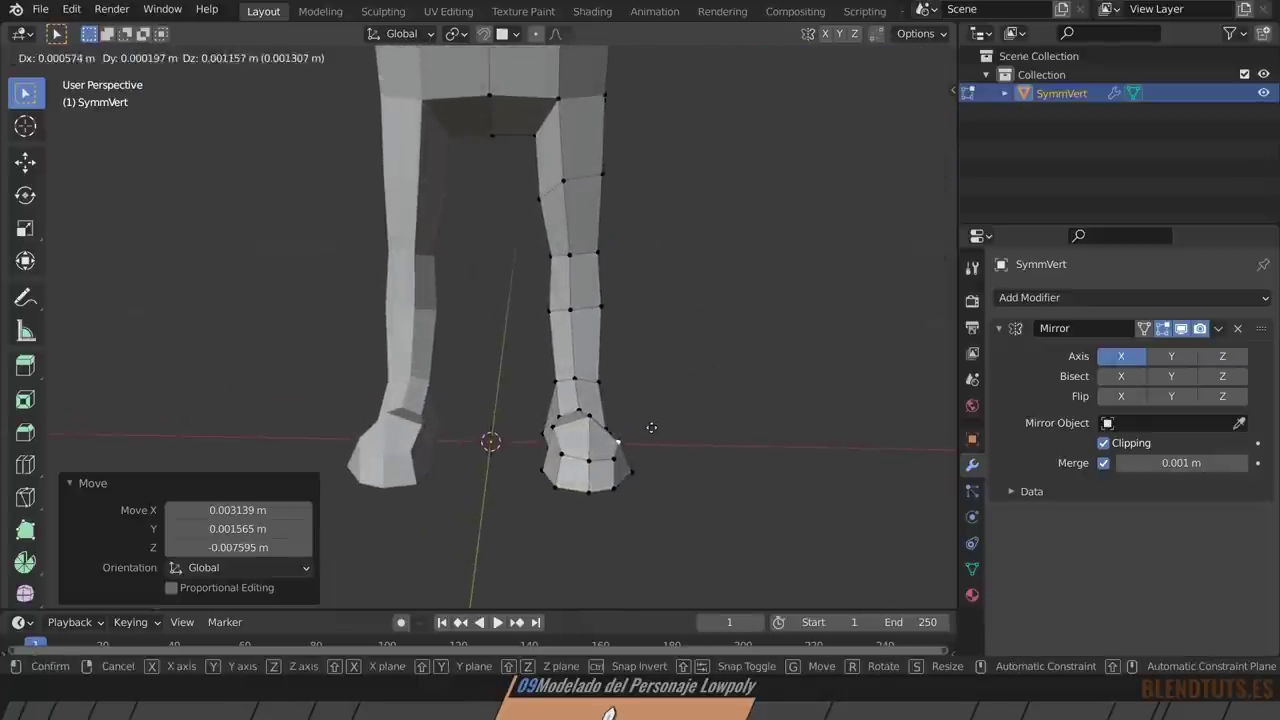
{"action": "left_click", "coordinate": [651, 427]}
{"action": "key", "text": "g"}
{"action": "left_click", "coordinate": [600, 441]}
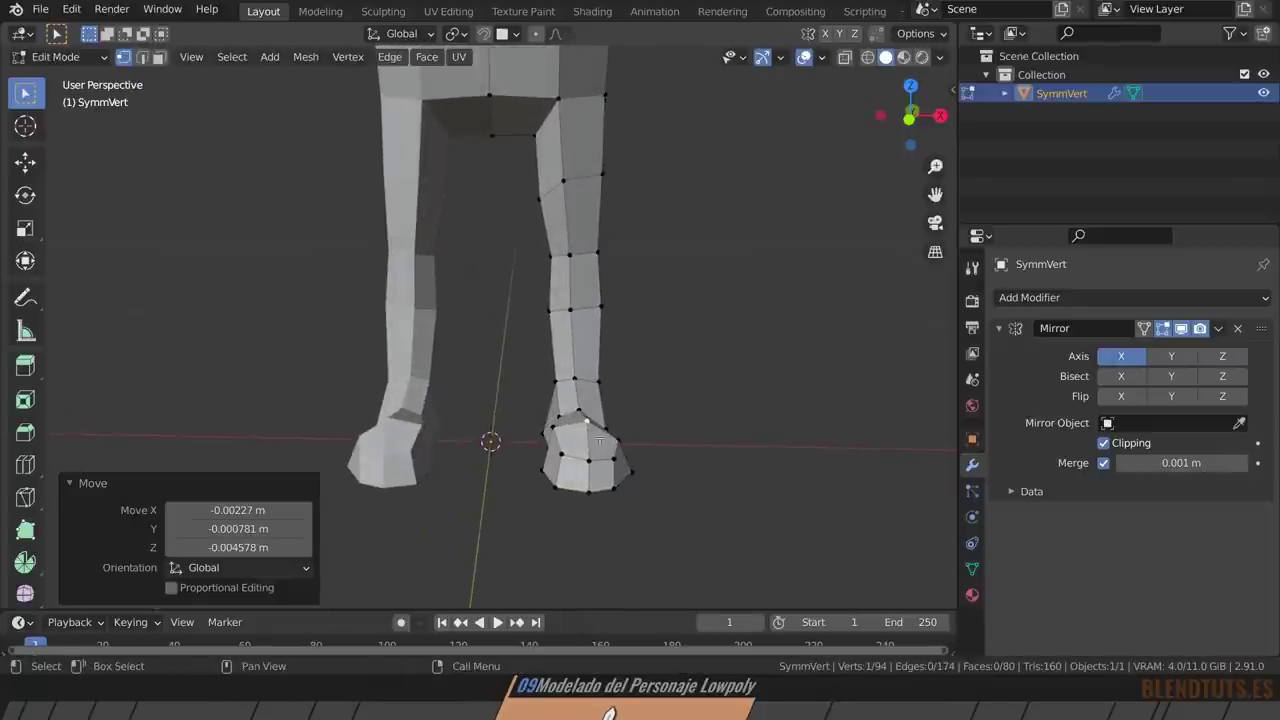
Move another foot vertex into place and deselect everything.
{"action": "left_click", "coordinate": [551, 430]}
{"action": "key", "text": "g"}
{"action": "left_click", "coordinate": [614, 383]}
{"action": "left_click", "coordinate": [628, 319]}
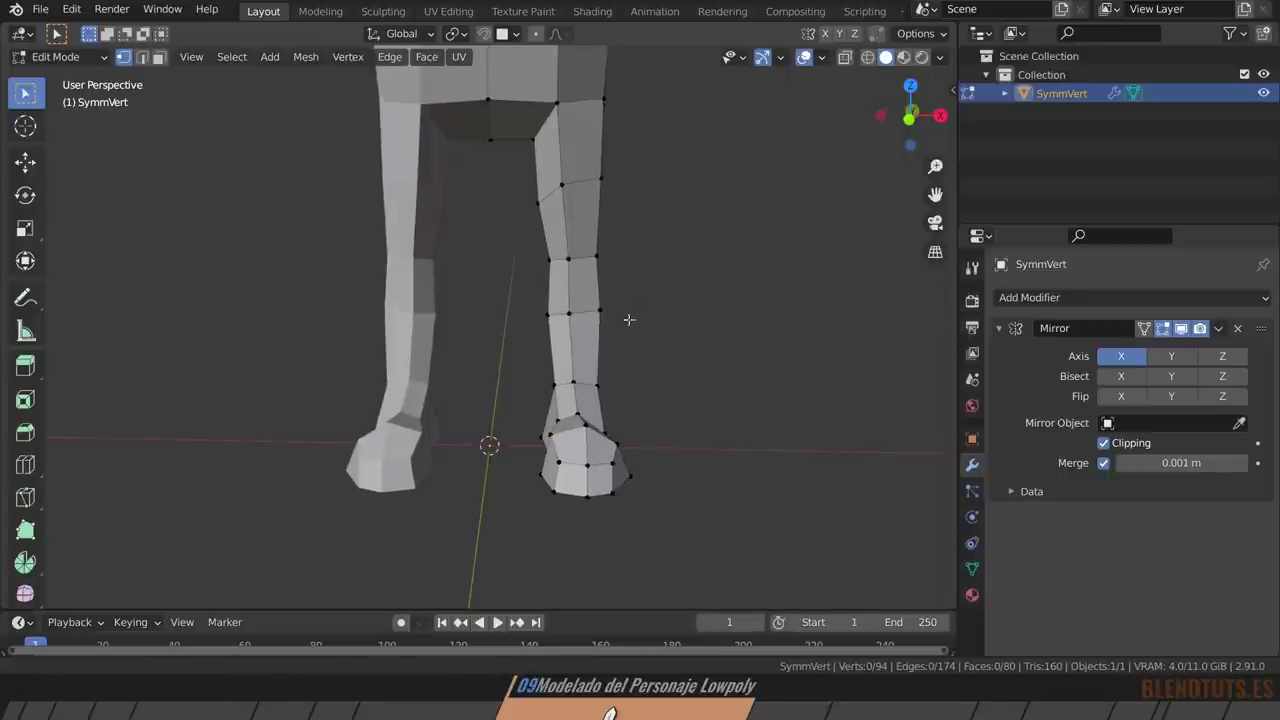
{"action": "scroll", "coordinate": [628, 319], "scroll_direction": "down", "scroll_amount": 2}
{"action": "scroll", "coordinate": [590, 428], "scroll_direction": "down", "scroll_amount": 2}
{"action": "mouse_move", "coordinate": [590, 428]}
{"action": "middle_mouse_down"}
{"action": "mouse_move", "coordinate": [458, 436]}
{"action": "mouse_move", "coordinate": [637, 436]}
{"action": "mouse_move", "coordinate": [533, 480]}
{"action": "middle_mouse_up"}
Add an edge loop across the foot and slide it toward the heel.
{"action": "scroll", "coordinate": [637, 436], "scroll_direction": "up", "scroll_amount": 5}
{"action": "key", "text": "ctrl+r"}
{"action": "left_click", "coordinate": [637, 436]}
{"action": "left_click", "coordinate": [637, 436]}
{"action": "key", "text": "g"}
{"action": "key", "text": "g"}
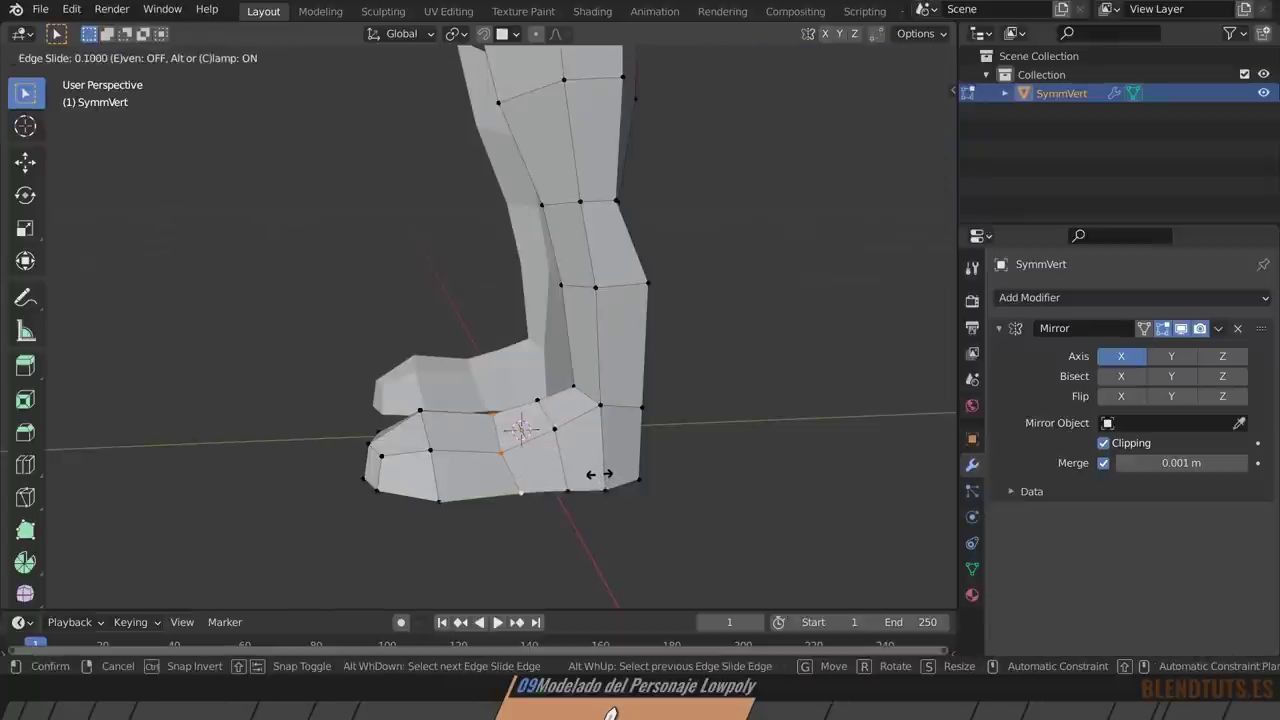
{"action": "left_click", "coordinate": [575, 458]}
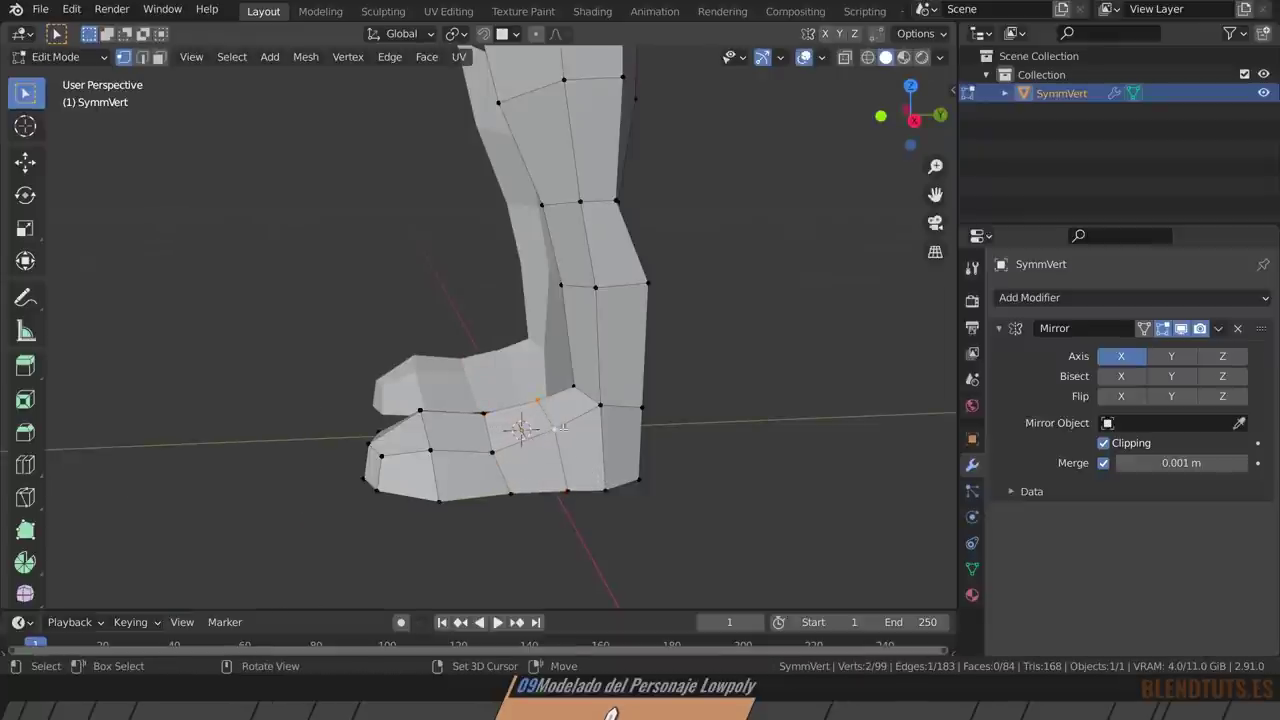
{"action": "middle_click_drag", "start_coordinate": [563, 427], "coordinate": [575, 470]}
{"action": "key", "text": "g"}
{"action": "left_click", "coordinate": [570, 495]}
Slide a sole vertex along the bottom edge in two passes.
{"action": "left_click", "coordinate": [588, 512]}
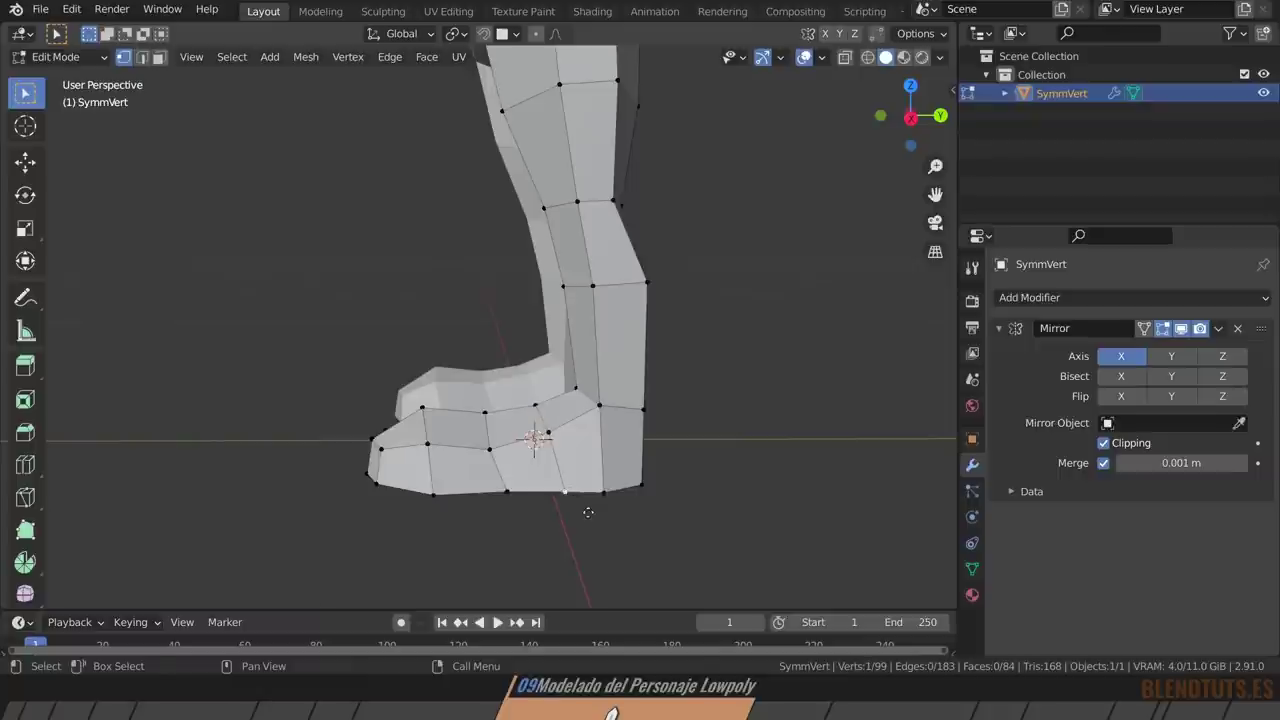
{"action": "key", "text": "g"}
{"action": "key", "text": "g"}
{"action": "left_click", "coordinate": [578, 510]}
{"action": "key", "text": "g"}
{"action": "key", "text": "g"}
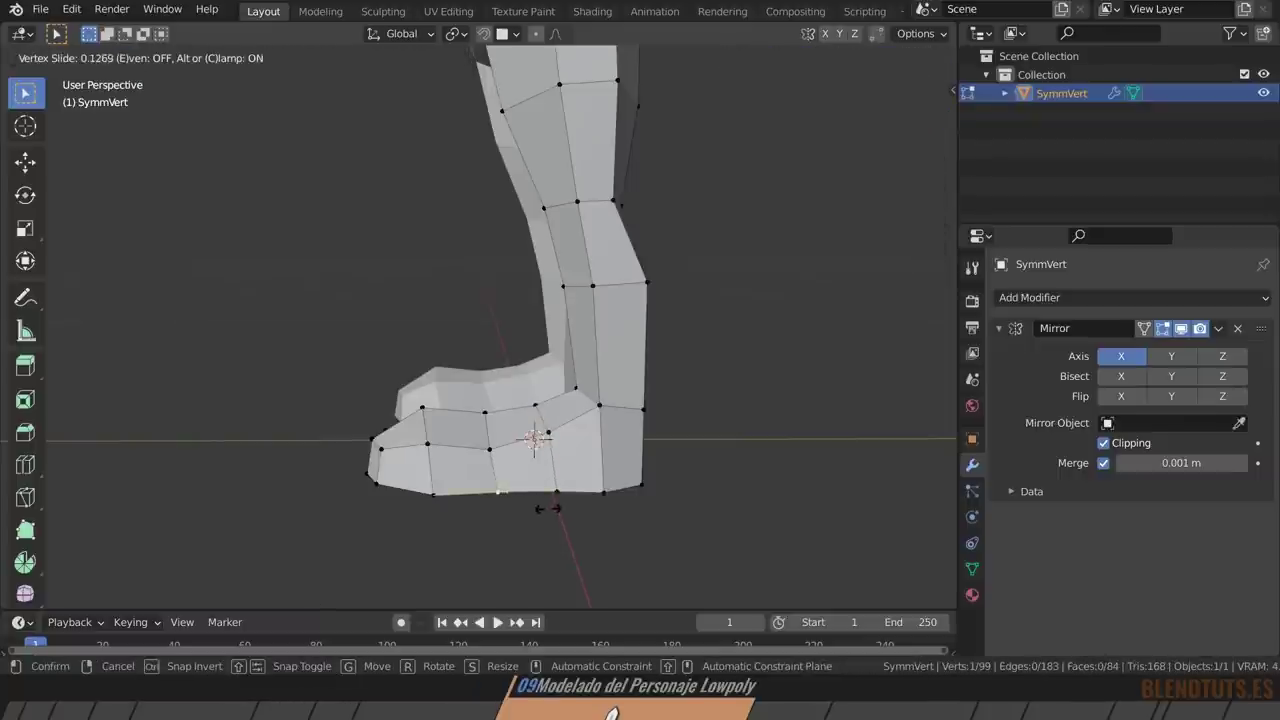
{"action": "left_click", "coordinate": [548, 508]}
{"action": "middle_click_drag", "start_coordinate": [548, 508], "coordinate": [445, 450]}
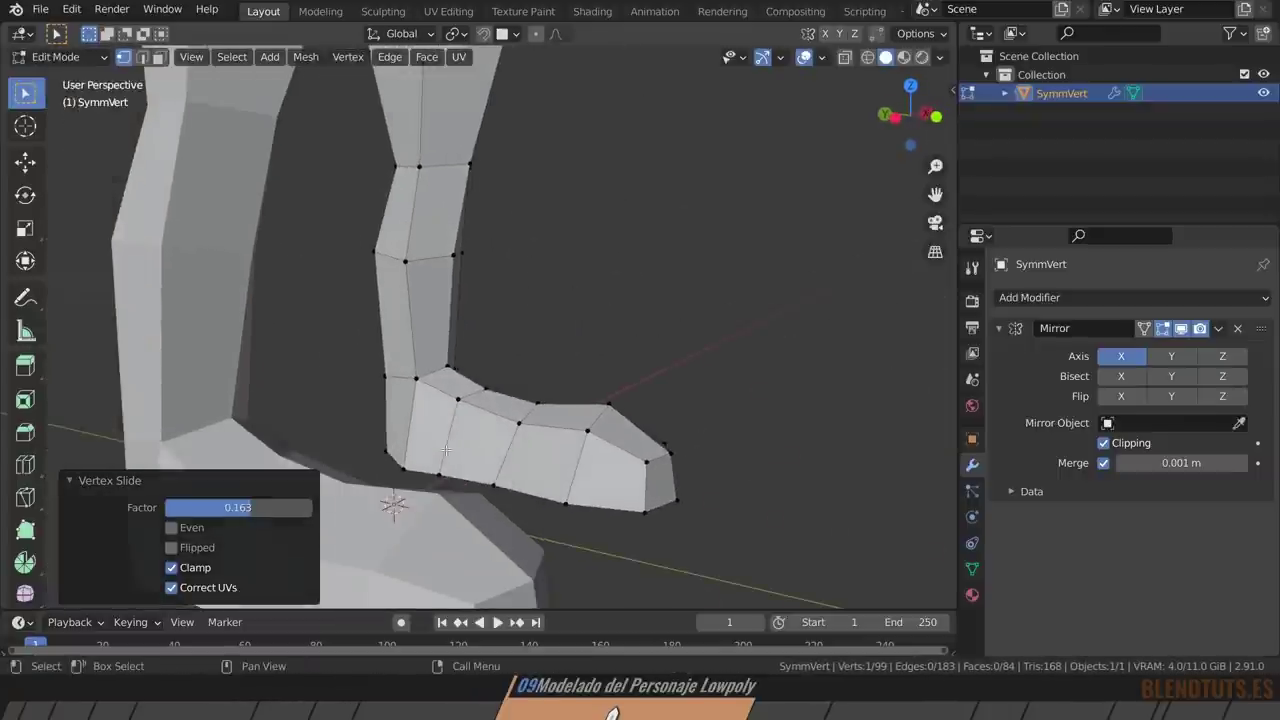
Slide two more vertices along their edges, including one under the leg.
{"action": "left_click", "coordinate": [445, 455]}
{"action": "key", "text": "g"}
{"action": "key", "text": "g"}
{"action": "left_click", "coordinate": [518, 470]}
{"action": "mouse_move", "coordinate": [518, 470]}
{"action": "middle_mouse_down"}
{"action": "mouse_move", "coordinate": [405, 458]}
{"action": "mouse_move", "coordinate": [541, 318]}
{"action": "middle_mouse_up"}
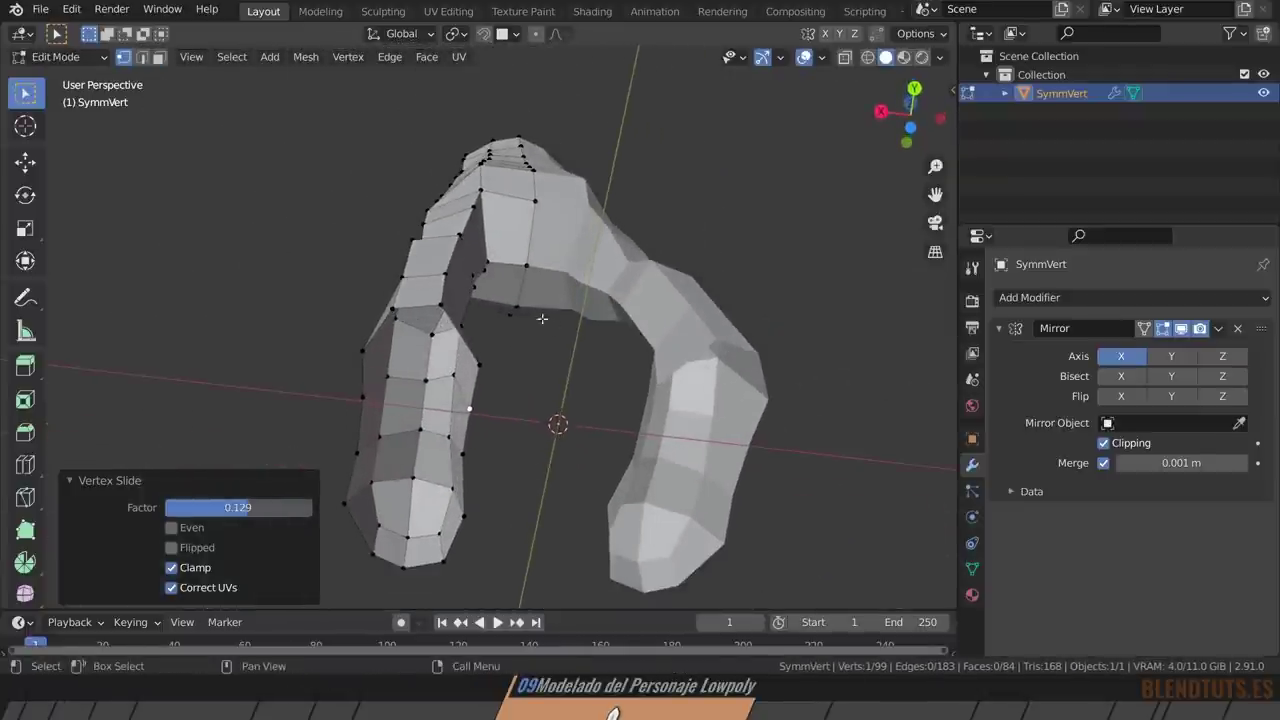
{"action": "left_click", "coordinate": [436, 304]}
{"action": "key", "text": "g"}
{"action": "key", "text": "g"}
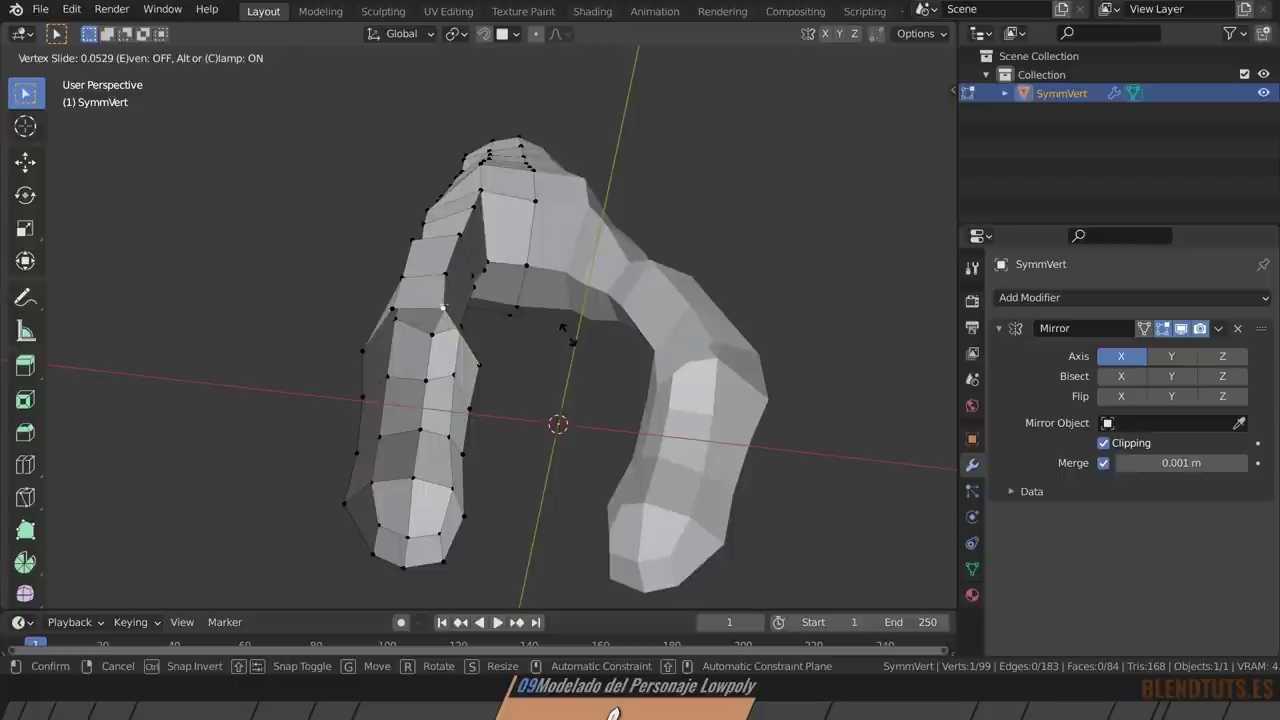
{"action": "left_click", "coordinate": [572, 338]}
Deselect all, view the legs from below and select the outer leg edge loop.
{"action": "left_click", "coordinate": [571, 330]}
{"action": "middle_click_drag", "start_coordinate": [571, 330], "coordinate": [371, 490]}
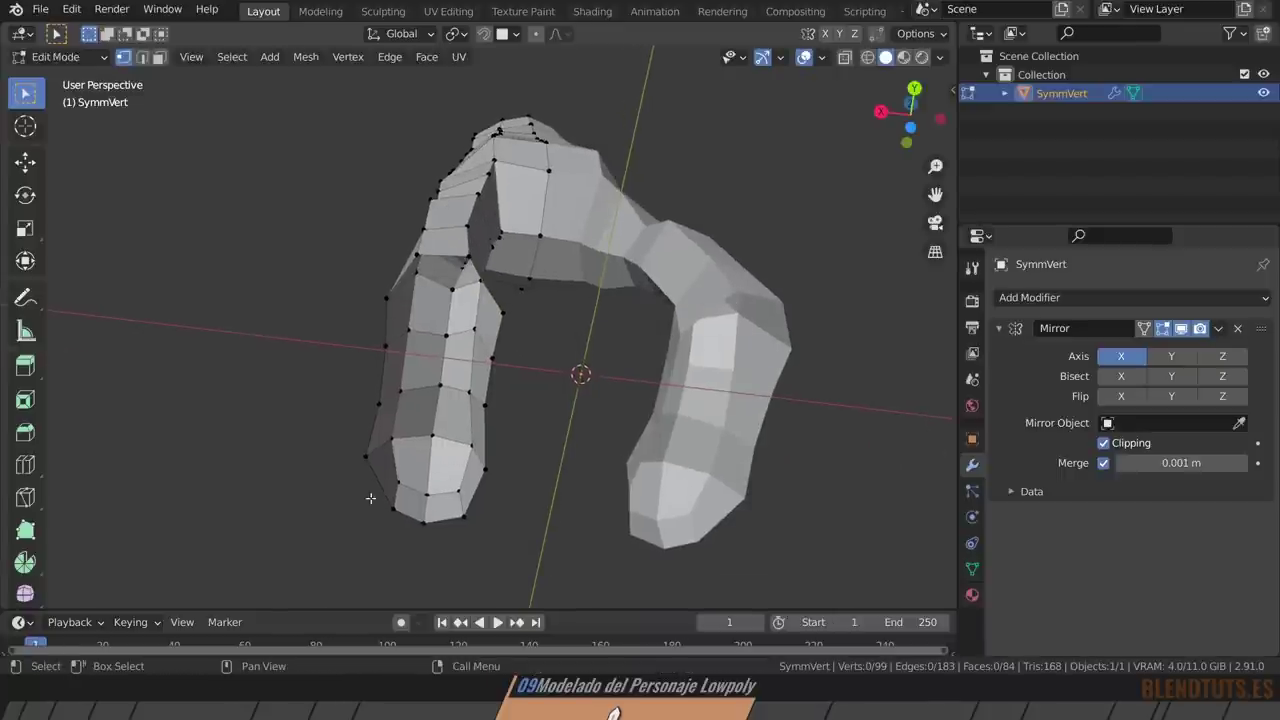
{"action": "left_click", "coordinate": [378, 479], "text": "alt"}
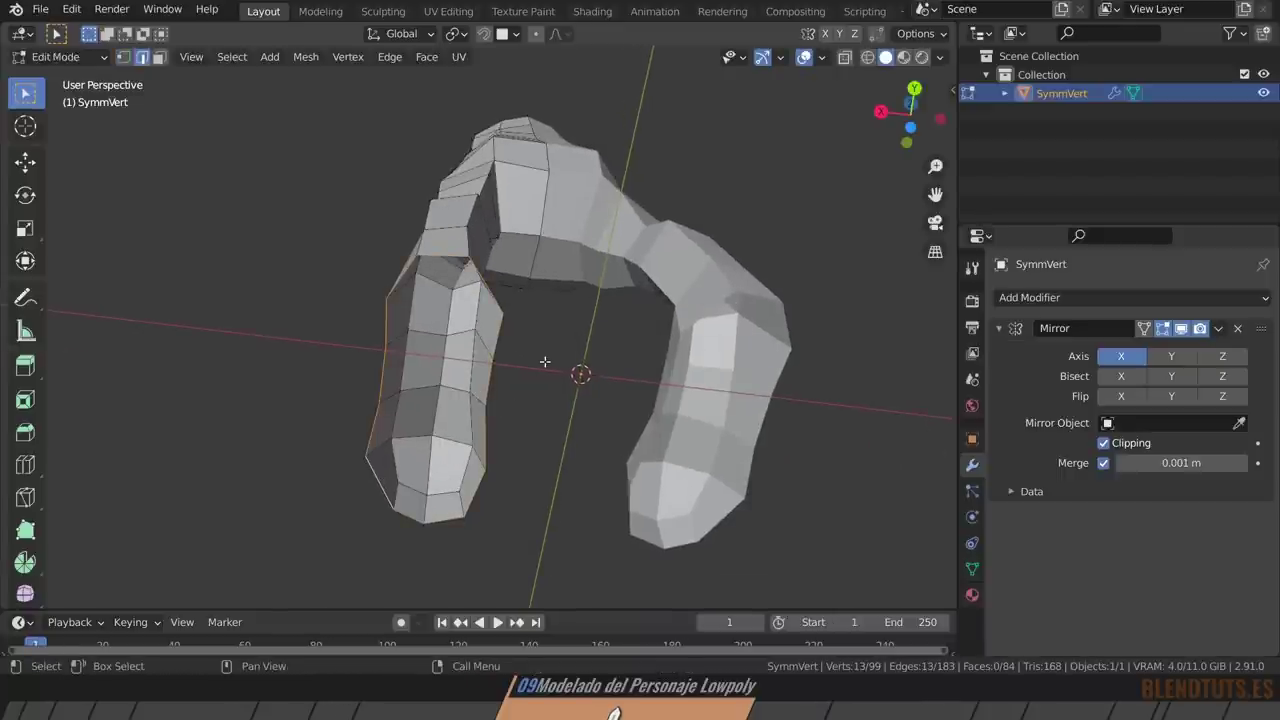
{"action": "mouse_move", "coordinate": [508, 299]}
{"action": "middle_mouse_down"}
{"action": "mouse_move", "coordinate": [580, 366]}
{"action": "mouse_move", "coordinate": [674, 363]}
{"action": "mouse_move", "coordinate": [660, 360]}
{"action": "middle_mouse_up"}
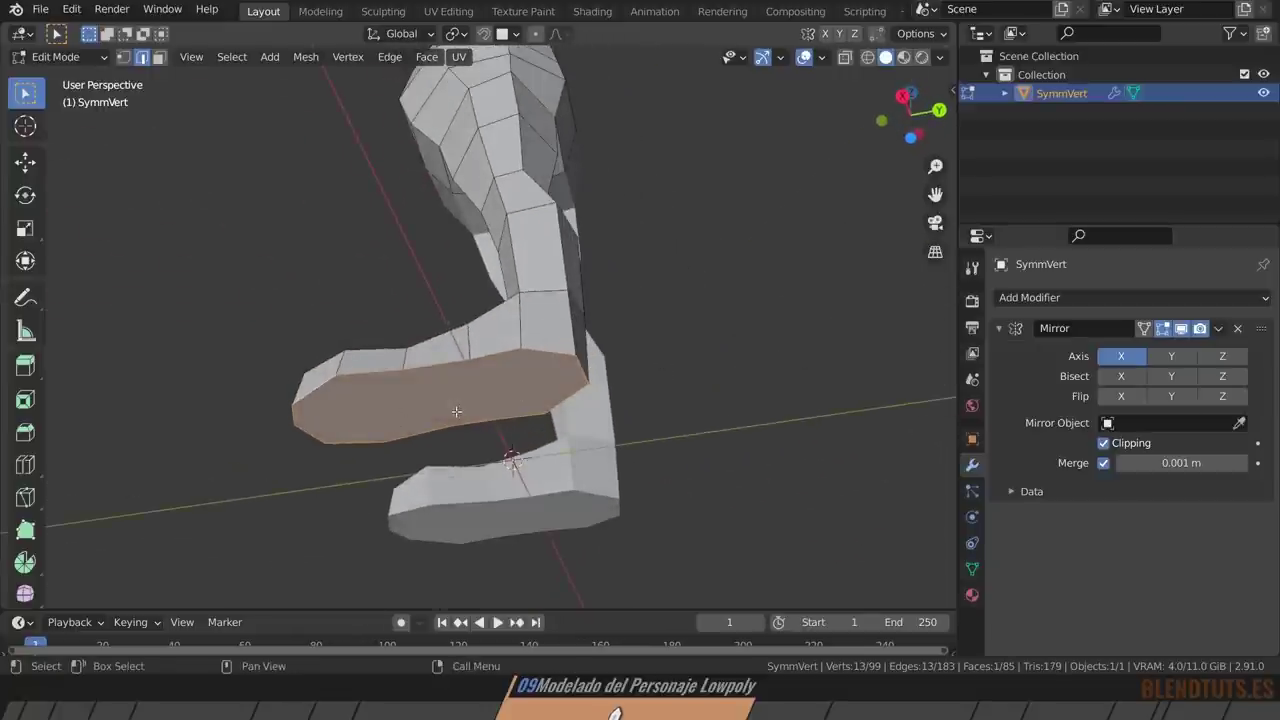
{"action": "key", "text": "1"}
{"action": "middle_click_drag", "start_coordinate": [401, 393], "coordinate": [520, 410]}
{"action": "left_click", "coordinate": [545, 414]}
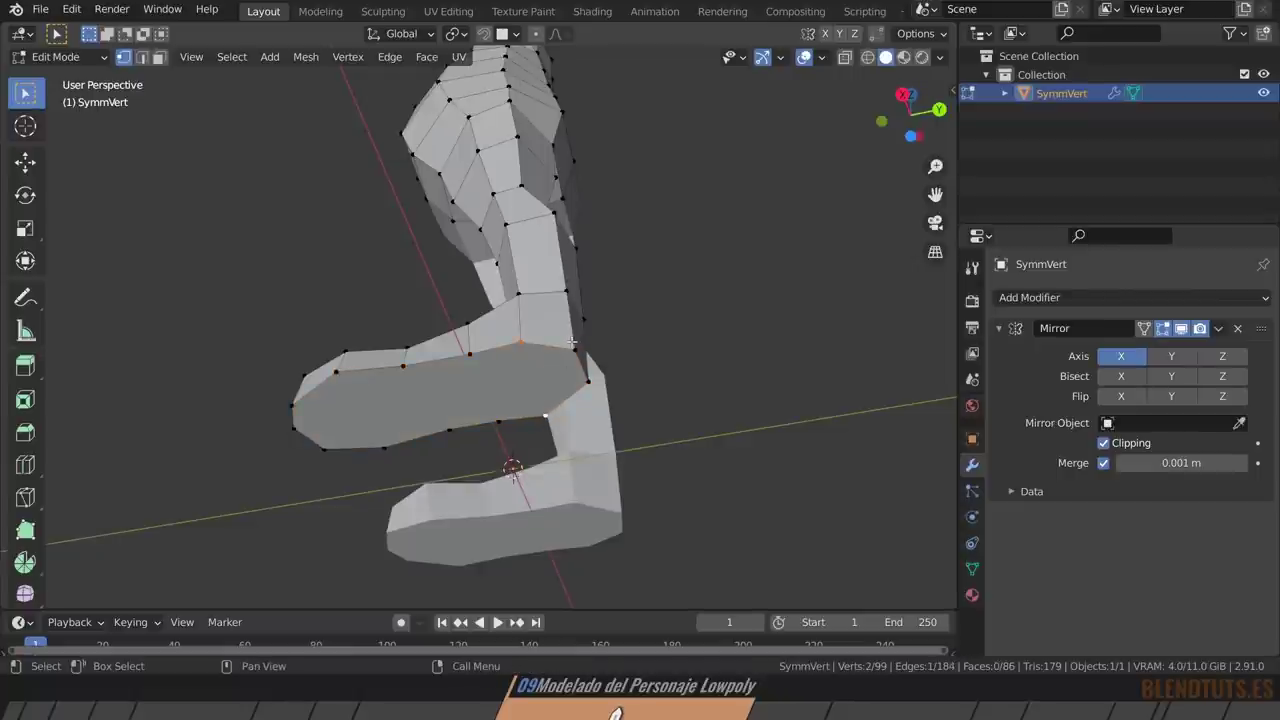
{"action": "scroll", "coordinate": [516, 385], "scroll_direction": "up", "scroll_amount": 3}
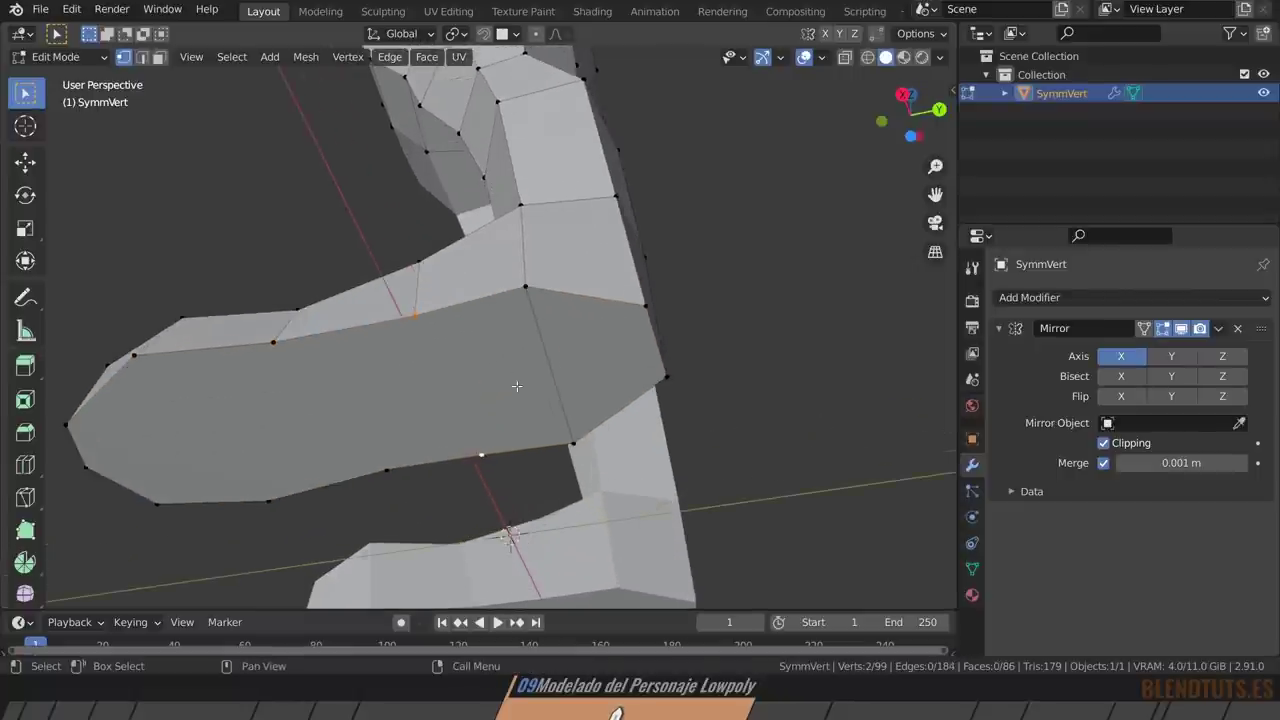
{"action": "left_click", "coordinate": [470, 421], "text": "shift"}
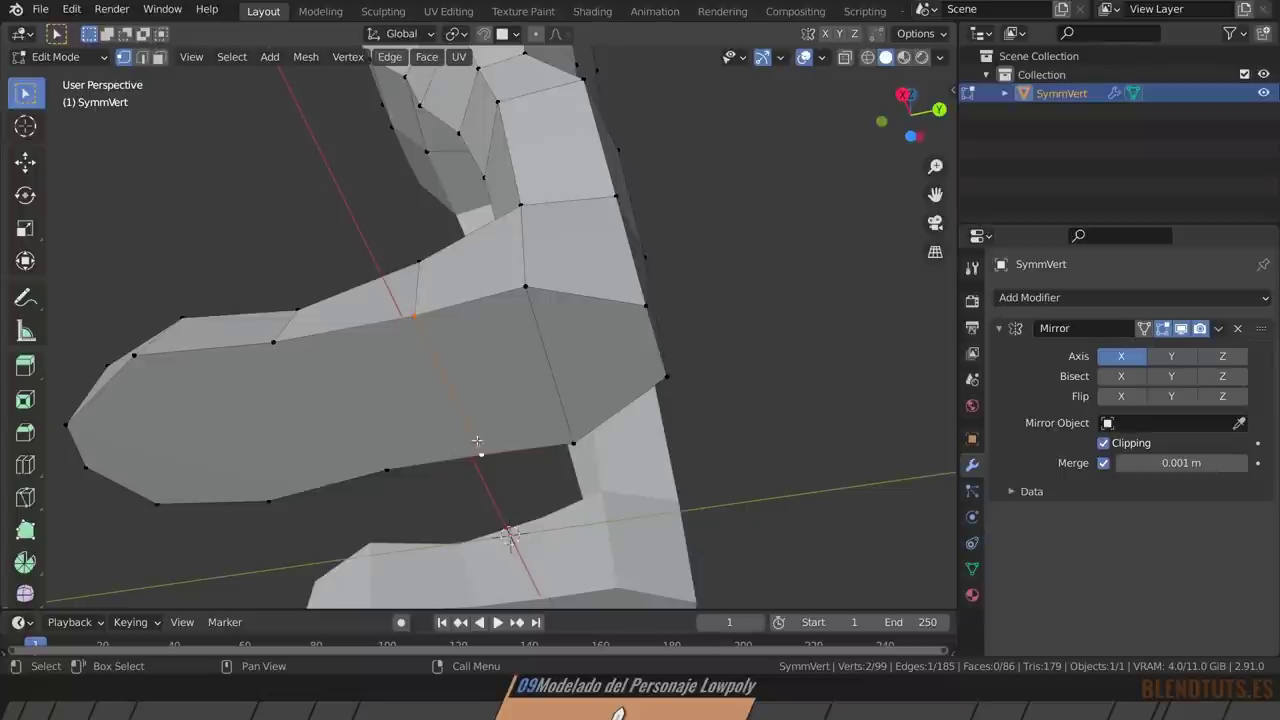
{"action": "key", "text": "2"}
{"action": "key", "text": "3"}
{"action": "left_click", "coordinate": [371, 410]}
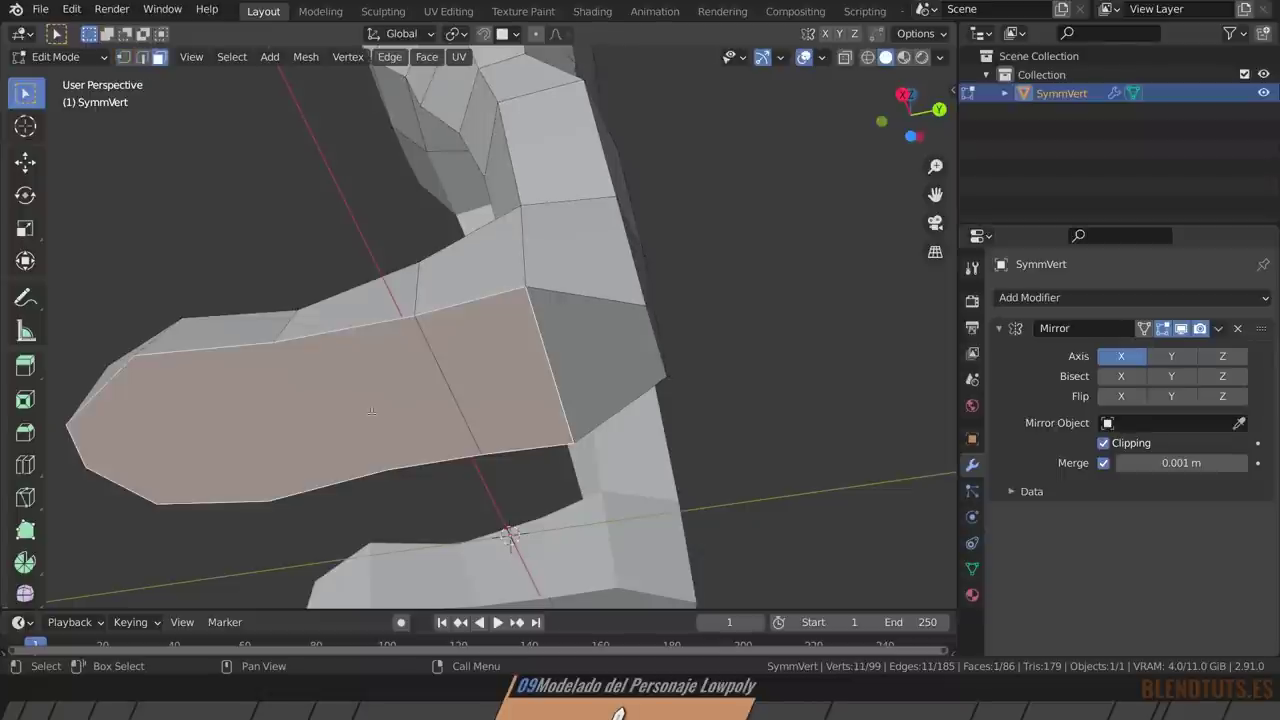
{"action": "key", "text": "2"}
{"action": "left_click", "coordinate": [418, 352]}
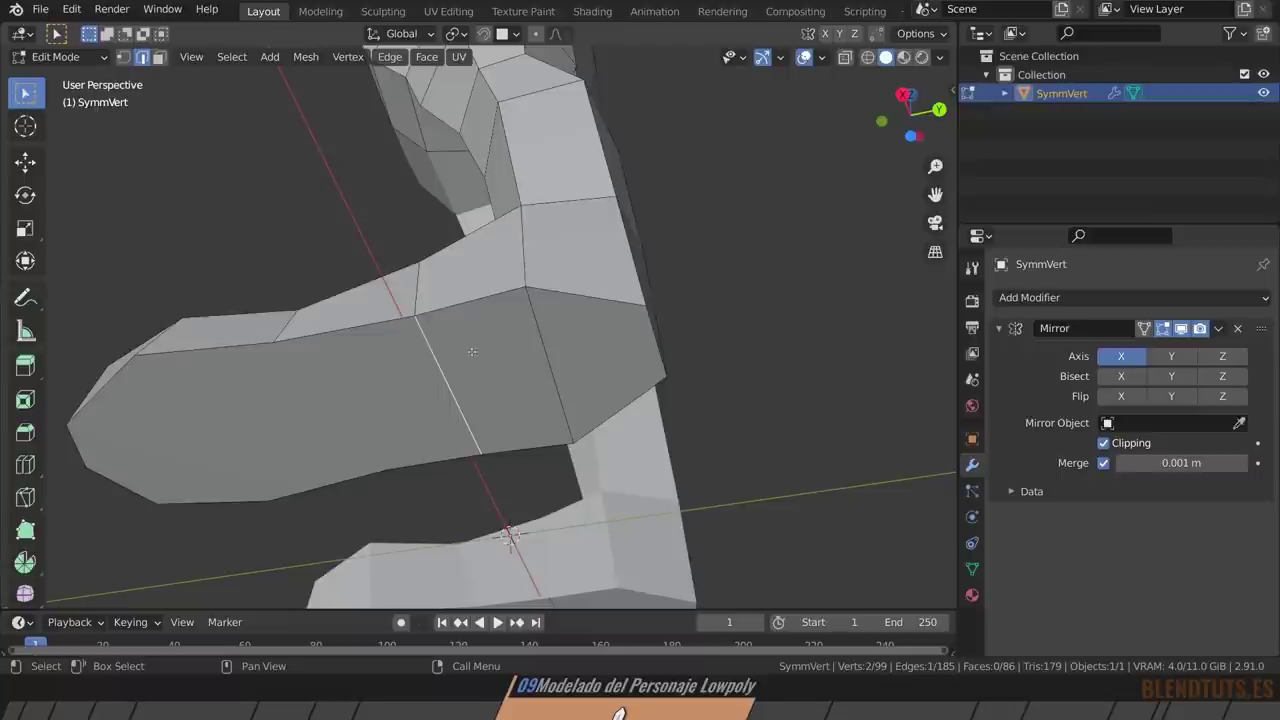
{"action": "key", "text": "x"}
{"action": "left_click", "coordinate": [414, 474]}
{"action": "key", "text": "1"}
{"action": "left_click", "coordinate": [413, 315]}
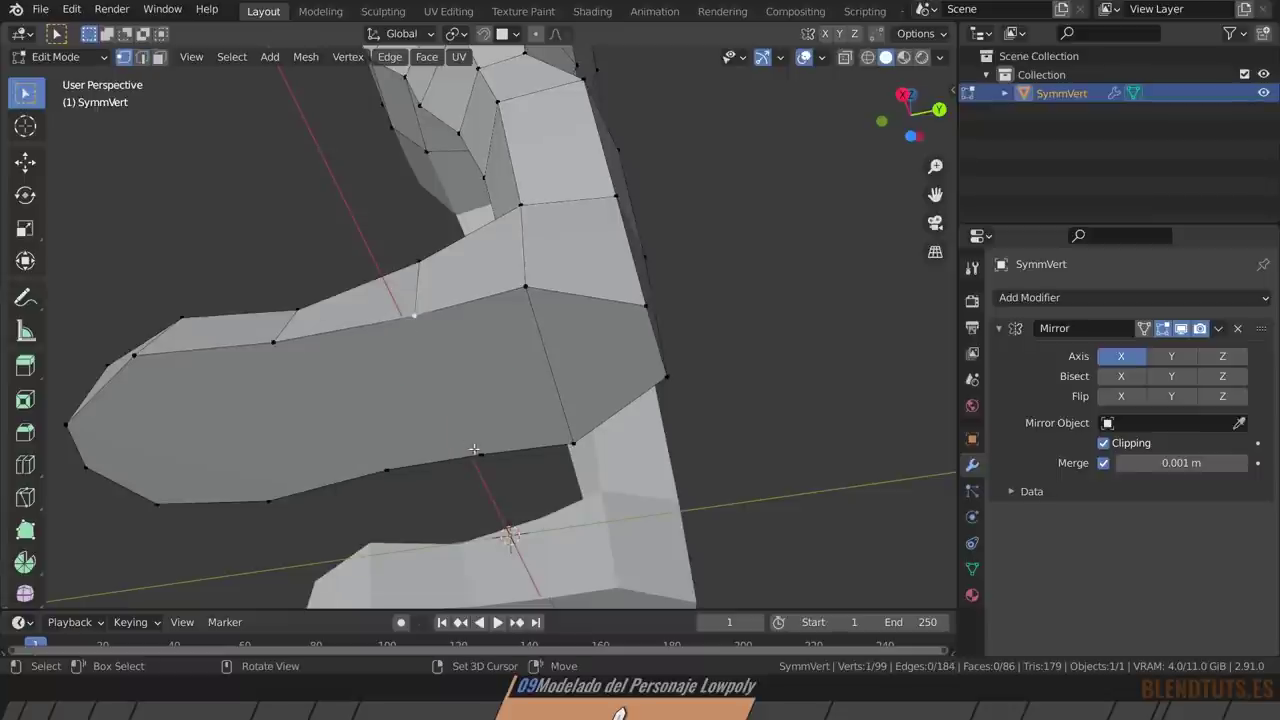
{"action": "left_click", "coordinate": [479, 453], "text": "shift"}
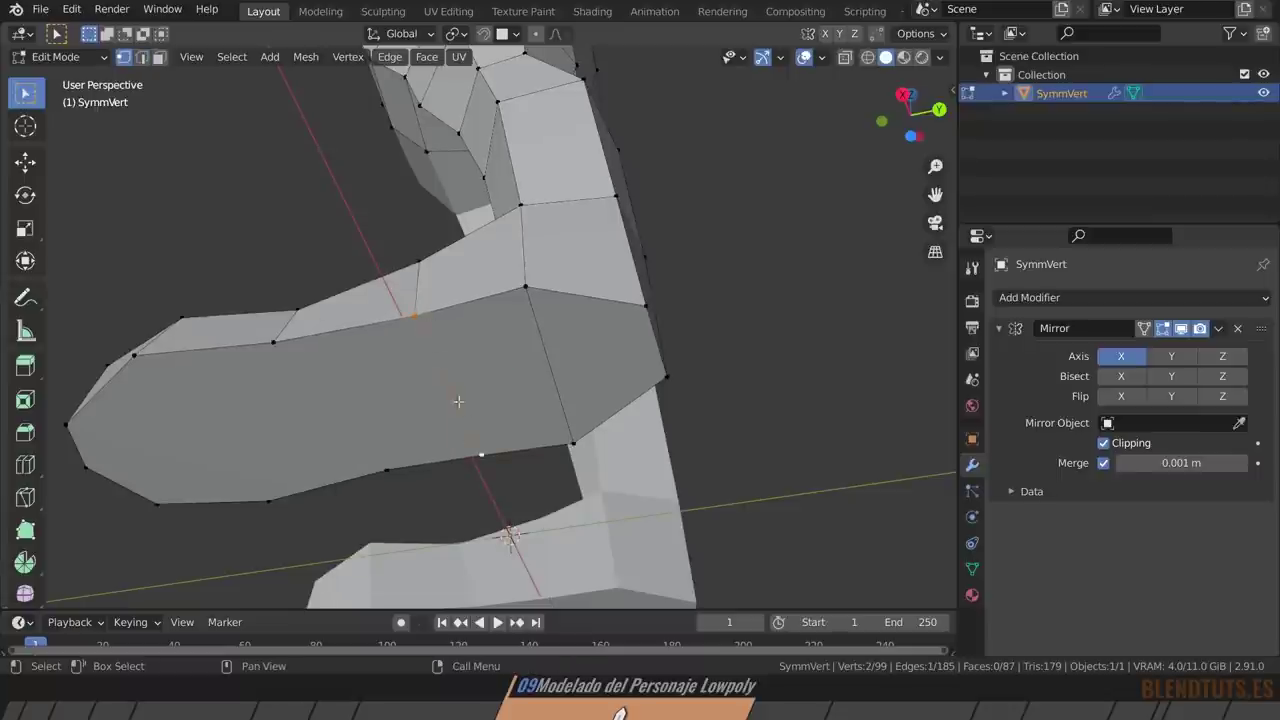
{"action": "key", "text": "2"}
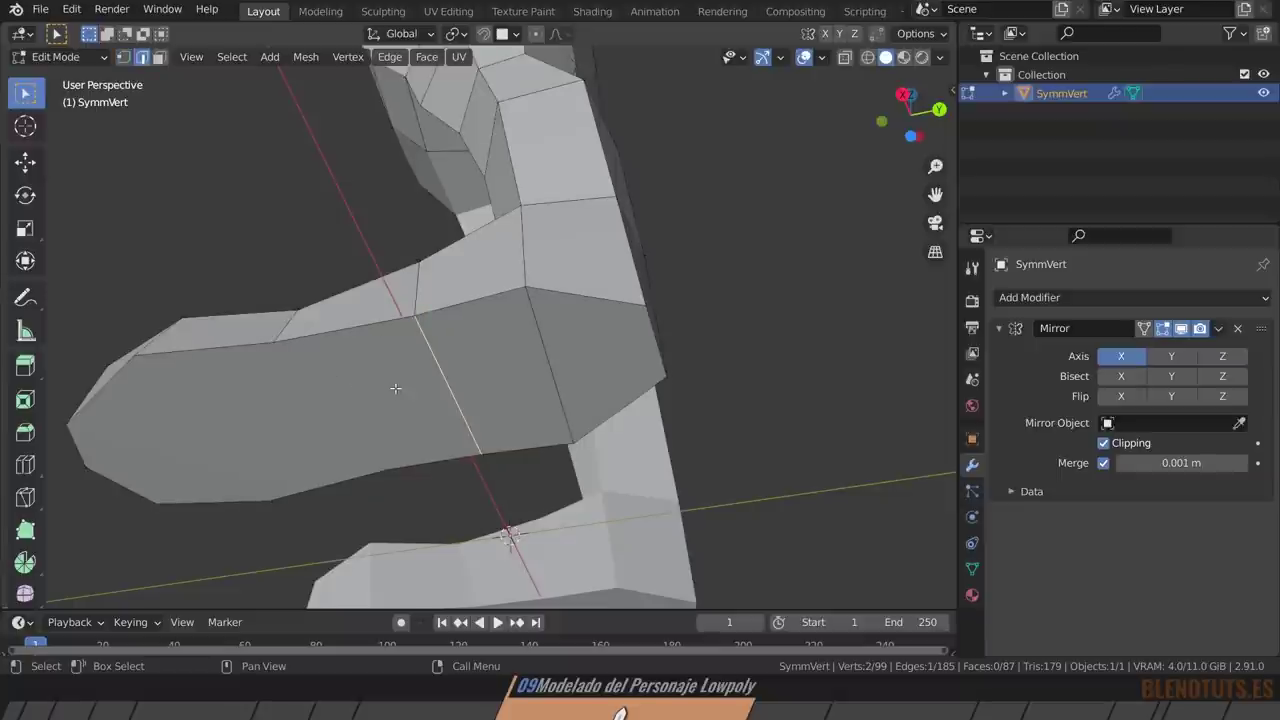
{"action": "key", "text": "3"}
{"action": "left_click", "coordinate": [362, 388]}
{"action": "left_click", "coordinate": [507, 366]}
{"action": "key", "text": "ctrl+z"}
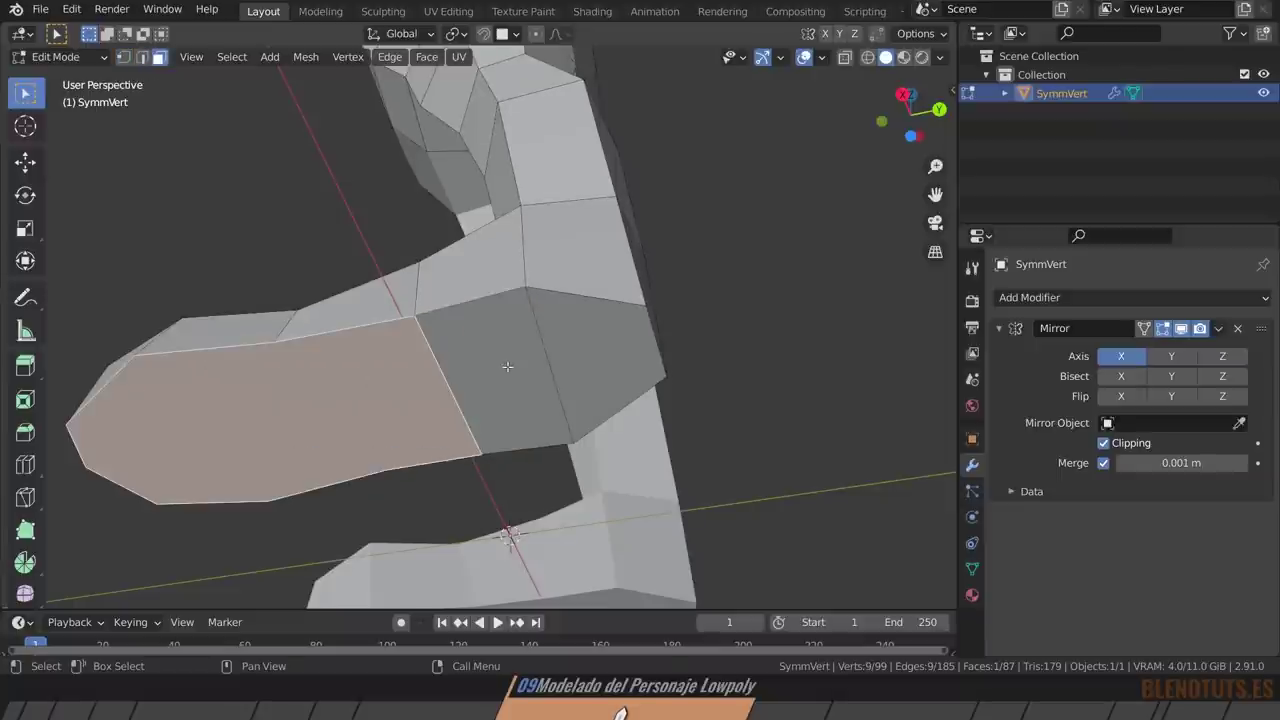
{"action": "key", "text": "ctrl+z"}
{"action": "key", "text": "ctrl+z"}
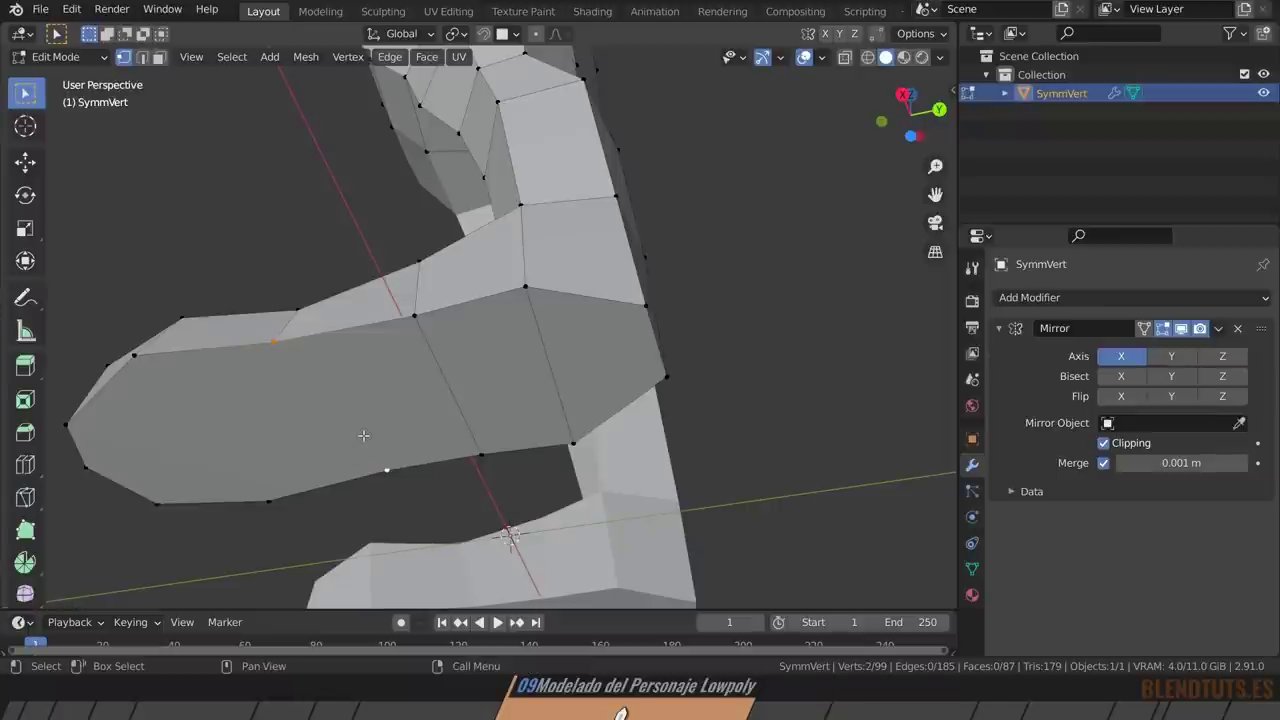
{"action": "middle_click_drag", "start_coordinate": [323, 428], "coordinate": [438, 398]}
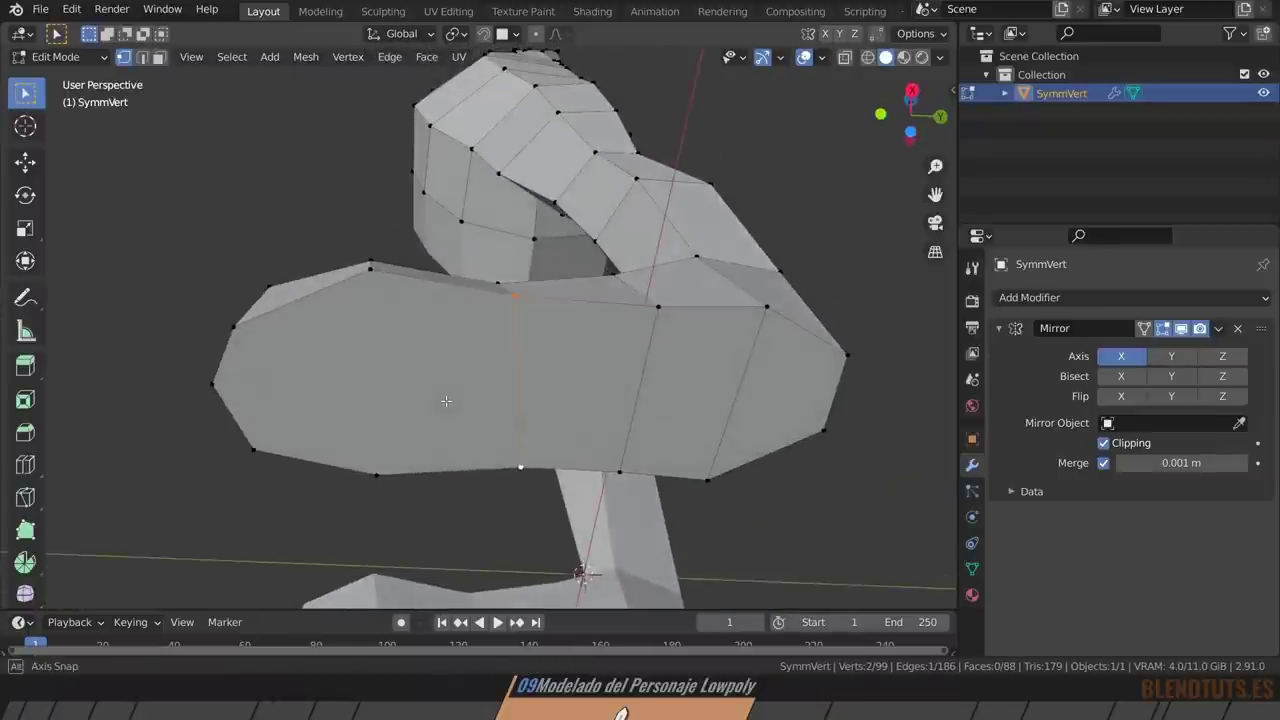
{"action": "key", "text": "ctrl+z"}
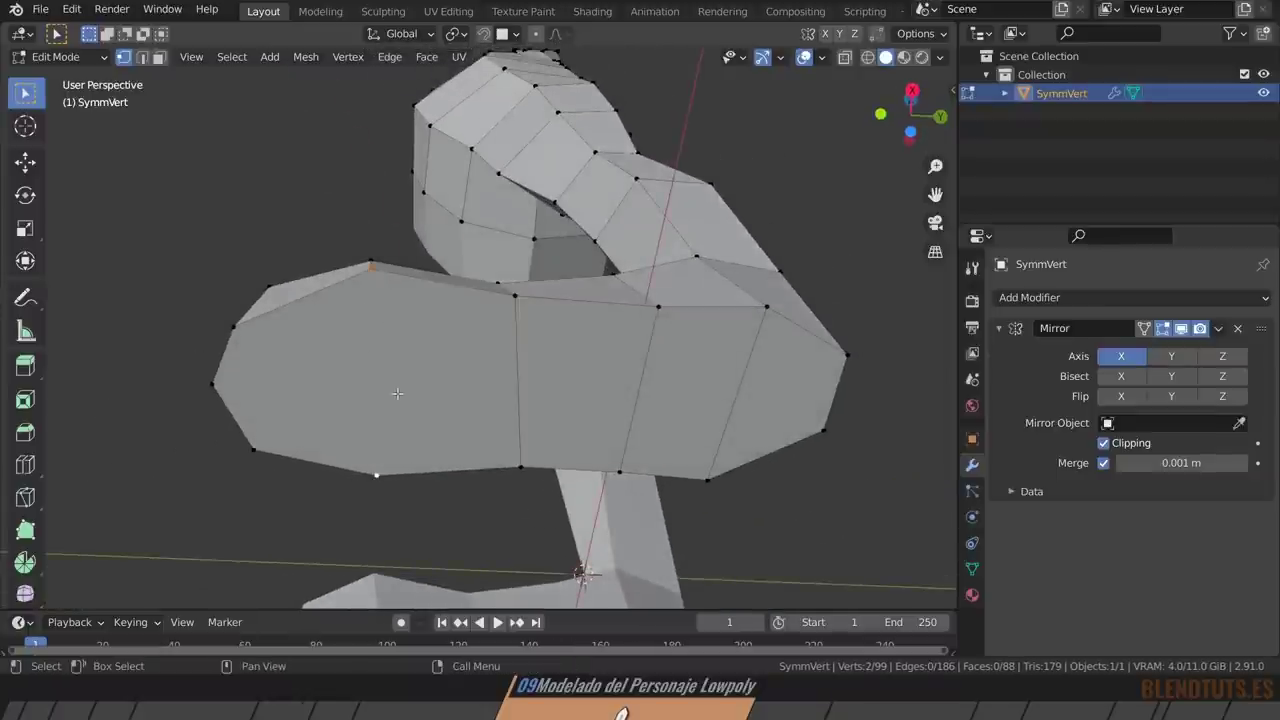
{"action": "key", "text": "j"}
{"action": "mouse_move", "coordinate": [287, 389]}
{"action": "middle_mouse_down"}
{"action": "mouse_move", "coordinate": [262, 316]}
{"action": "mouse_move", "coordinate": [337, 354]}
{"action": "mouse_move", "coordinate": [397, 254]}
{"action": "mouse_move", "coordinate": [409, 274]}
{"action": "middle_mouse_up"}
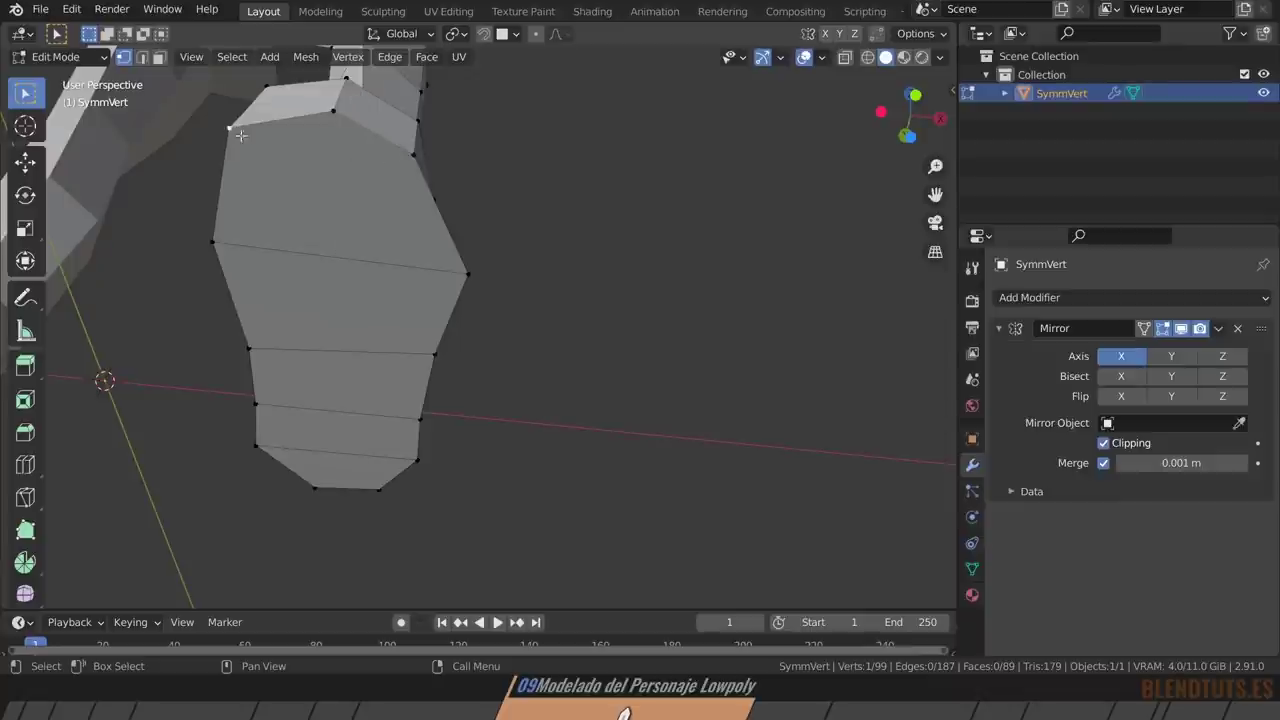
{"action": "left_click", "coordinate": [448, 266], "text": "shift"}
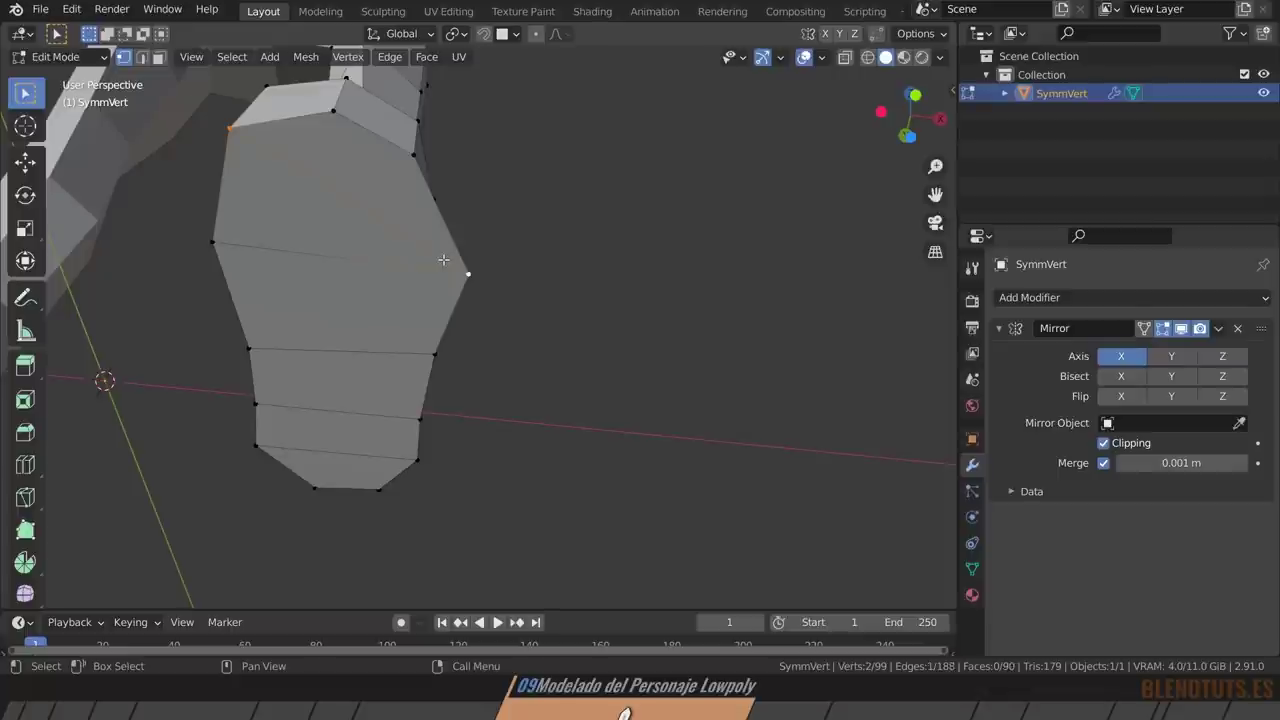
{"action": "key", "text": "j"}
{"action": "key", "text": "3"}
{"action": "left_click", "coordinate": [330, 210]}
{"action": "left_click", "coordinate": [330, 267]}
{"action": "key", "text": "alt+a"}
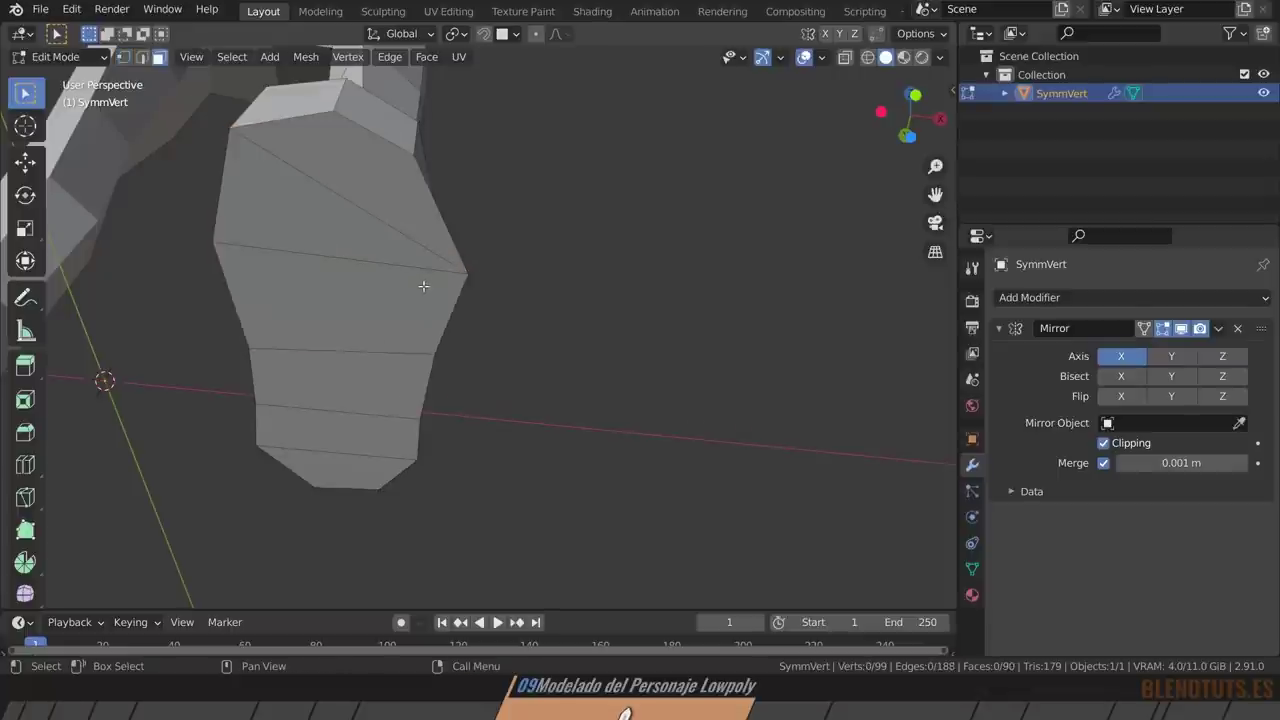
{"action": "scroll", "coordinate": [423, 286], "scroll_direction": "down", "scroll_amount": 5}
{"action": "mouse_move", "coordinate": [471, 237]}
{"action": "middle_mouse_down"}
{"action": "mouse_move", "coordinate": [284, 352]}
{"action": "mouse_move", "coordinate": [423, 406]}
{"action": "mouse_move", "coordinate": [457, 289]}
{"action": "middle_mouse_up"}
{"action": "key", "text": "Tab"}
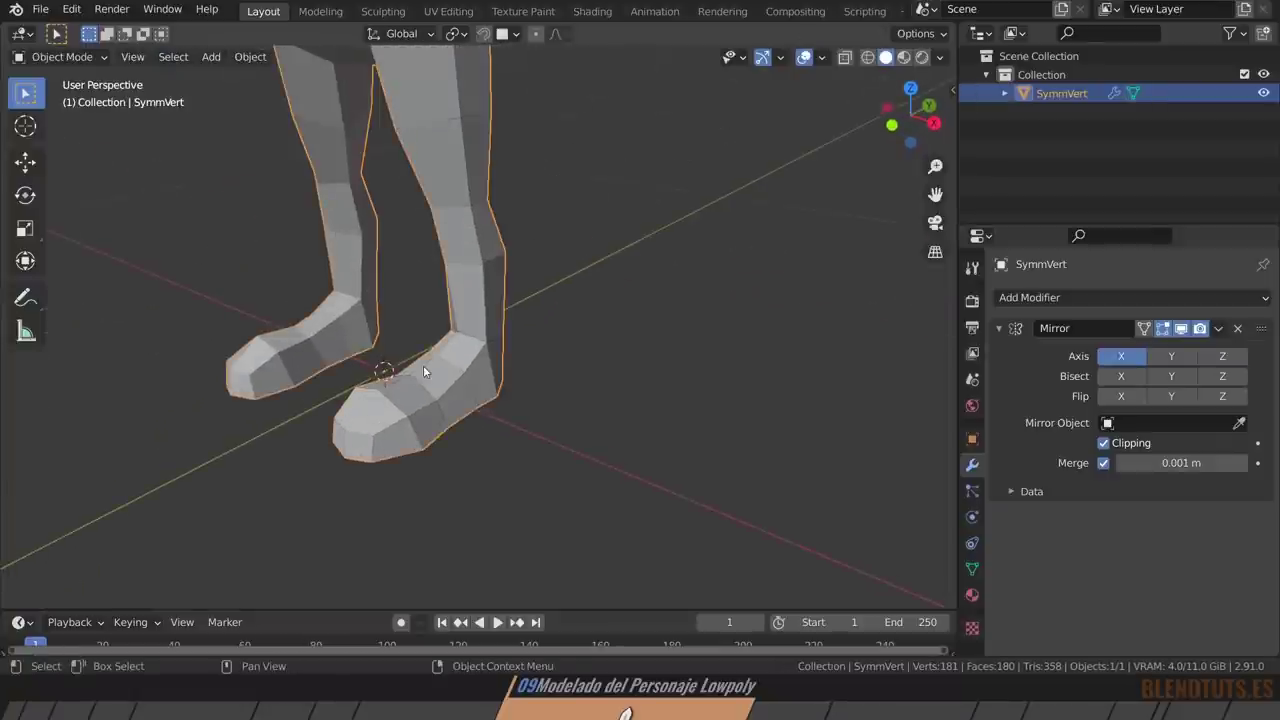
{"action": "scroll", "coordinate": [423, 372], "scroll_direction": "down", "scroll_amount": 3}
{"action": "mouse_move", "coordinate": [423, 372]}
{"action": "middle_mouse_down"}
{"action": "mouse_move", "coordinate": [413, 401]}
{"action": "mouse_move", "coordinate": [539, 385]}
{"action": "mouse_move", "coordinate": [277, 362]}
{"action": "mouse_move", "coordinate": [453, 333]}
{"action": "mouse_move", "coordinate": [437, 337]}
{"action": "middle_mouse_up"}
{"action": "key", "text": "Tab"}
{"action": "scroll", "coordinate": [420, 290], "scroll_direction": "up", "scroll_amount": 5}
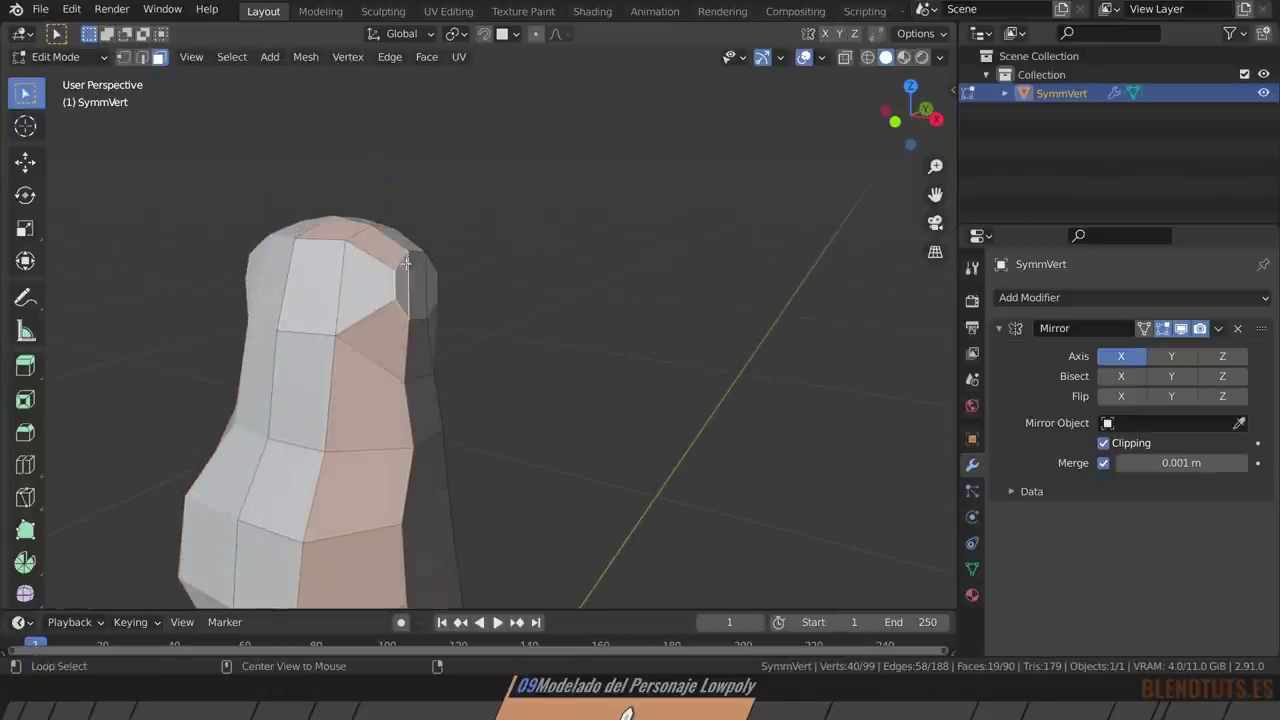
{"action": "left_click", "coordinate": [420, 278]}
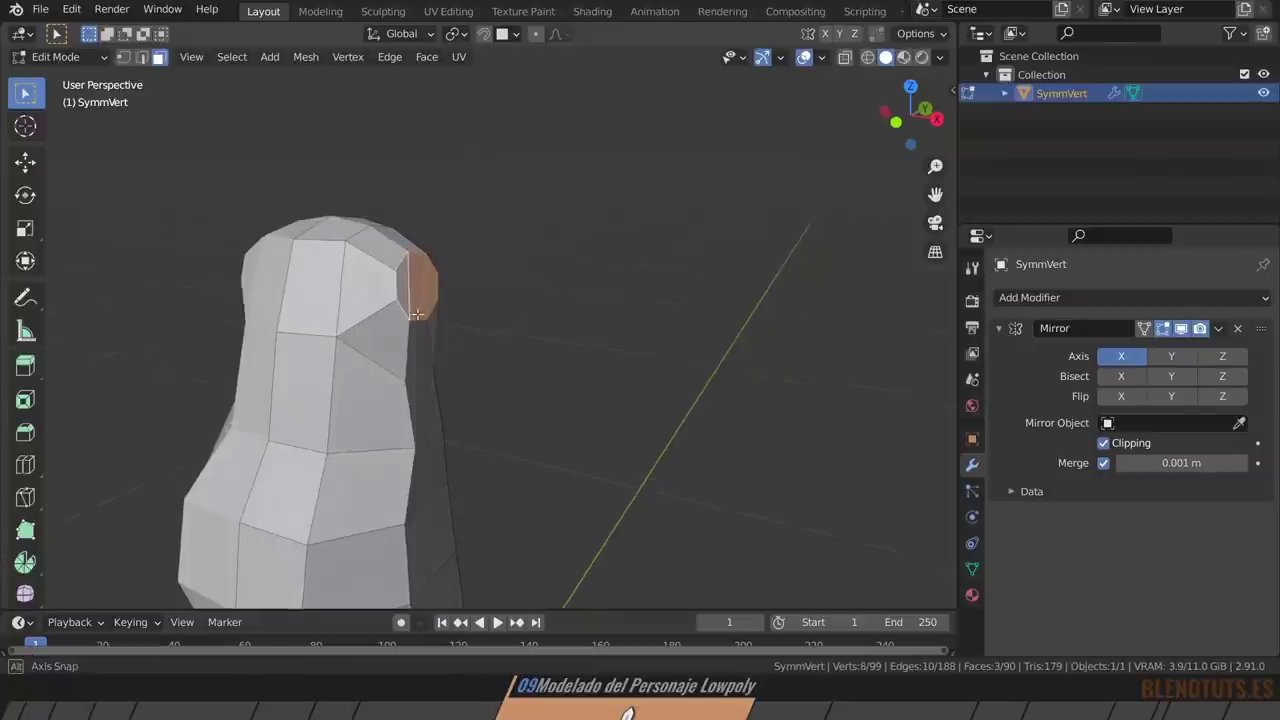
{"action": "scroll", "coordinate": [440, 310], "scroll_direction": "down", "scroll_amount": 3}
{"action": "mouse_move", "coordinate": [460, 320]}
{"action": "middle_mouse_down", "text": "shift"}
{"action": "mouse_move", "coordinate": [427, 358]}
{"action": "mouse_move", "coordinate": [408, 440]}
{"action": "mouse_move", "coordinate": [418, 397]}
{"action": "mouse_move", "coordinate": [395, 366]}
{"action": "mouse_move", "coordinate": [470, 380]}
{"action": "mouse_move", "coordinate": [577, 359]}
{"action": "middle_mouse_up", "text": "shift"}
{"action": "scroll", "coordinate": [395, 366], "scroll_direction": "up", "scroll_amount": 1}
{"action": "scroll", "coordinate": [400, 366], "scroll_direction": "up", "scroll_amount": 2}
{"action": "scroll", "coordinate": [404, 368], "scroll_direction": "up", "scroll_amount": 3}
{"action": "scroll", "coordinate": [404, 368], "scroll_direction": "down", "scroll_amount": 2}
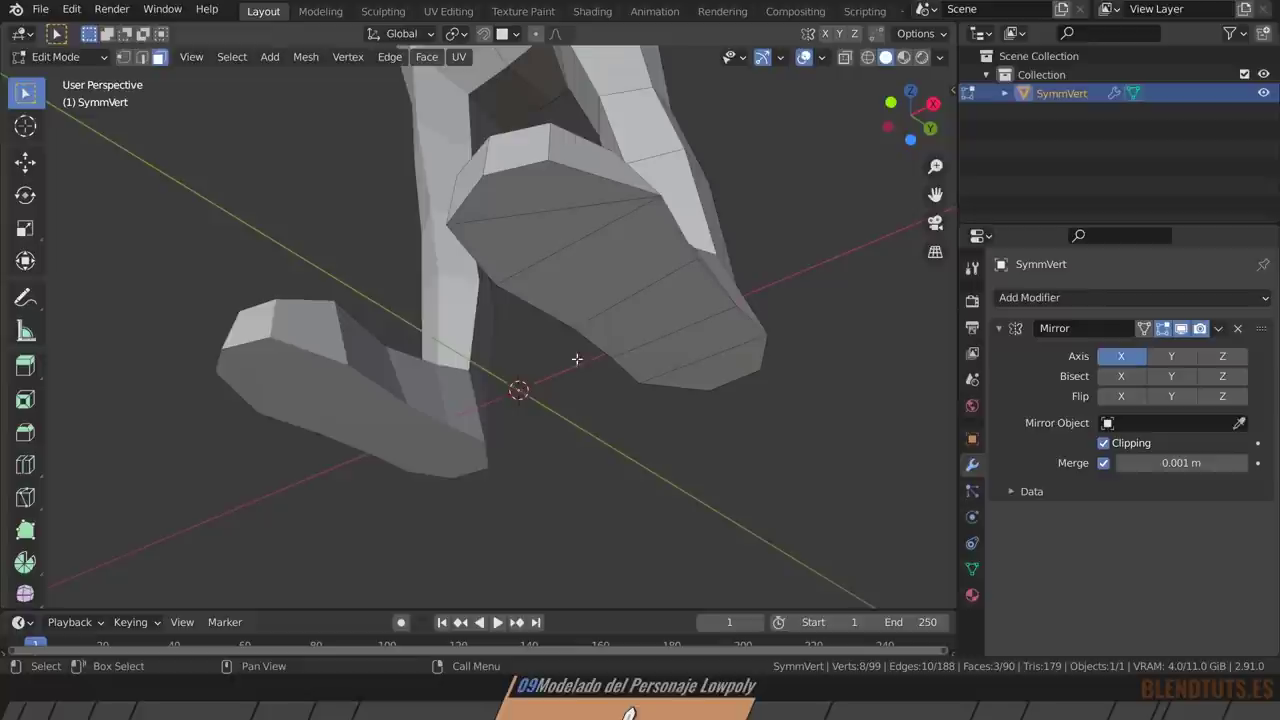
{"action": "left_click", "coordinate": [518, 255]}
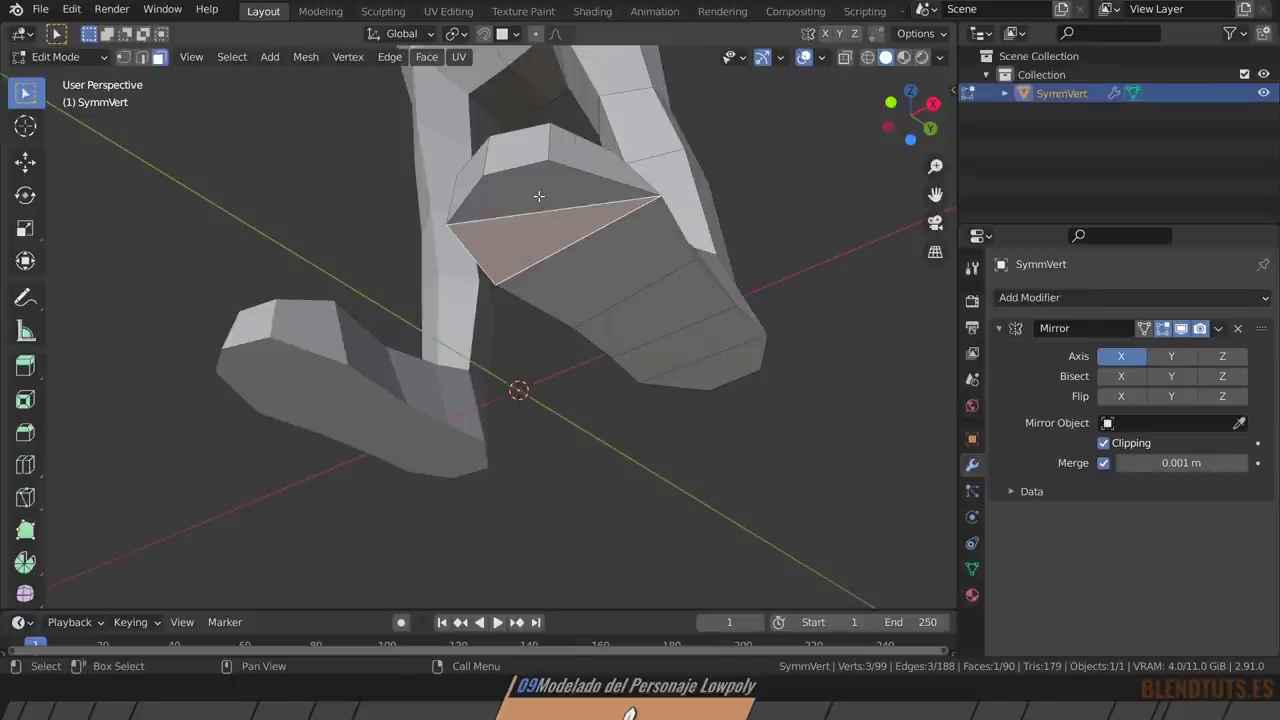
{"action": "key", "text": "alt+a"}
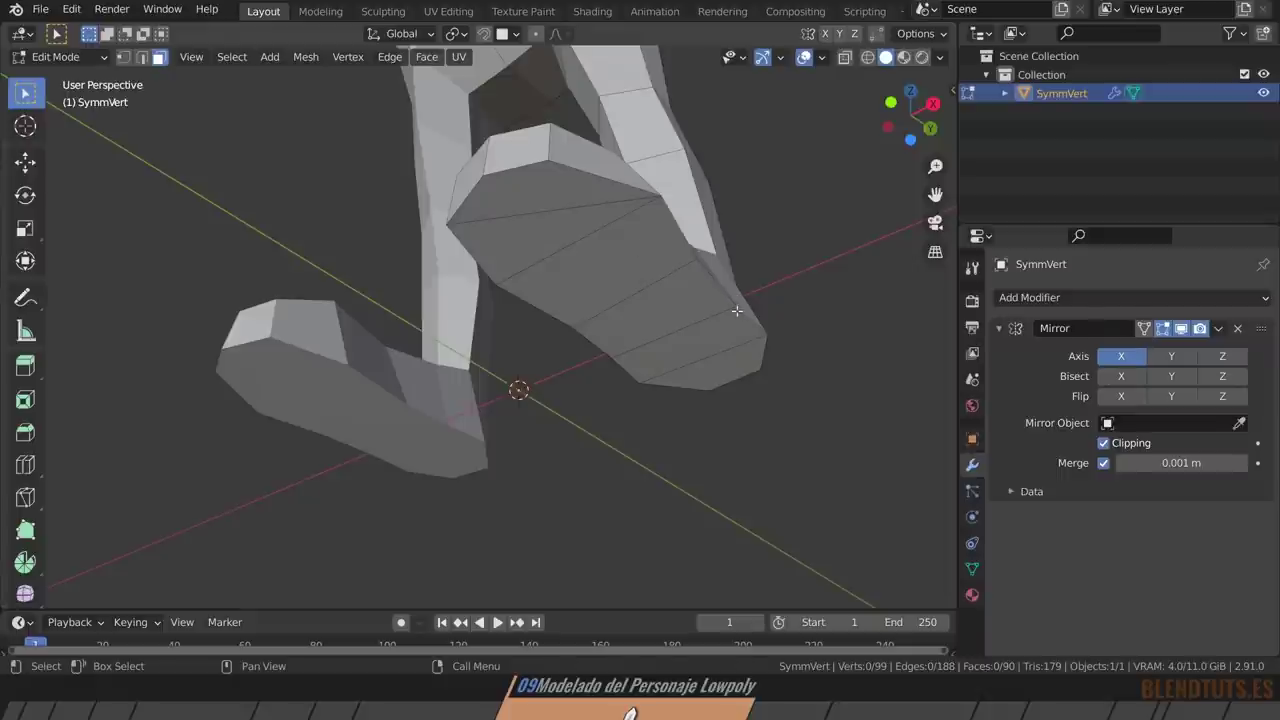
{"action": "key", "text": "z"}
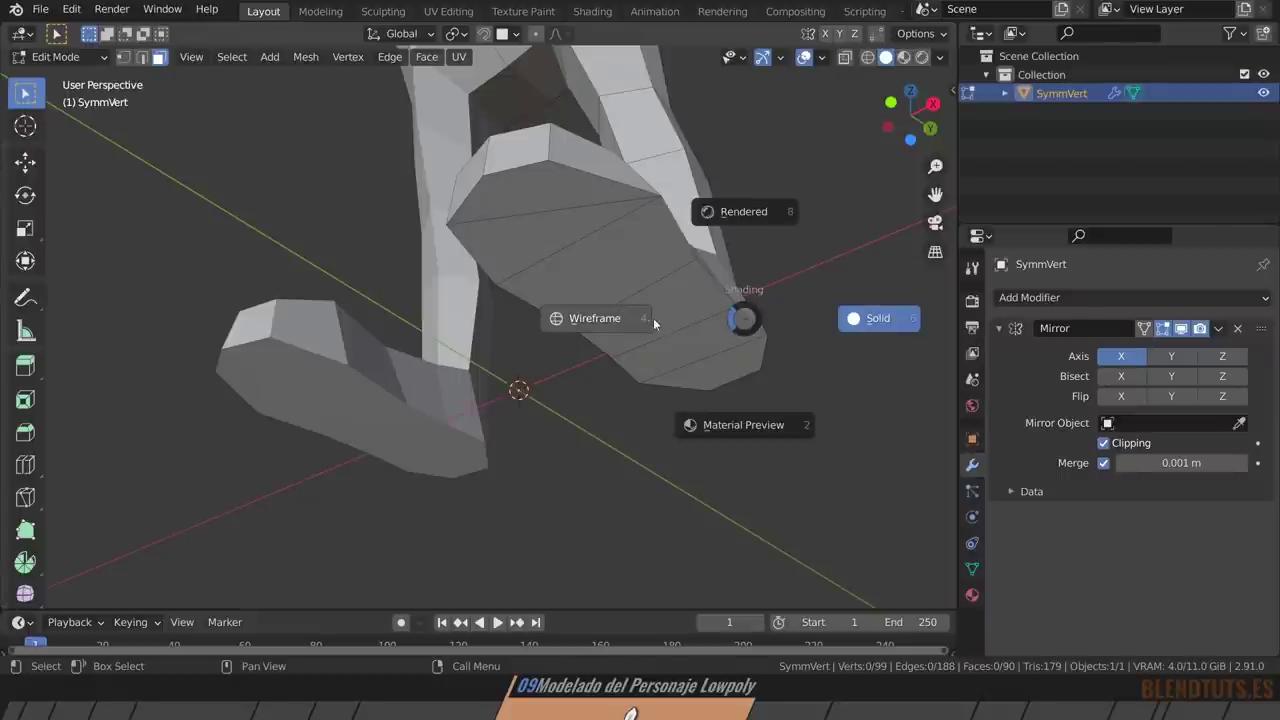
{"action": "left_click", "coordinate": [593, 319]}
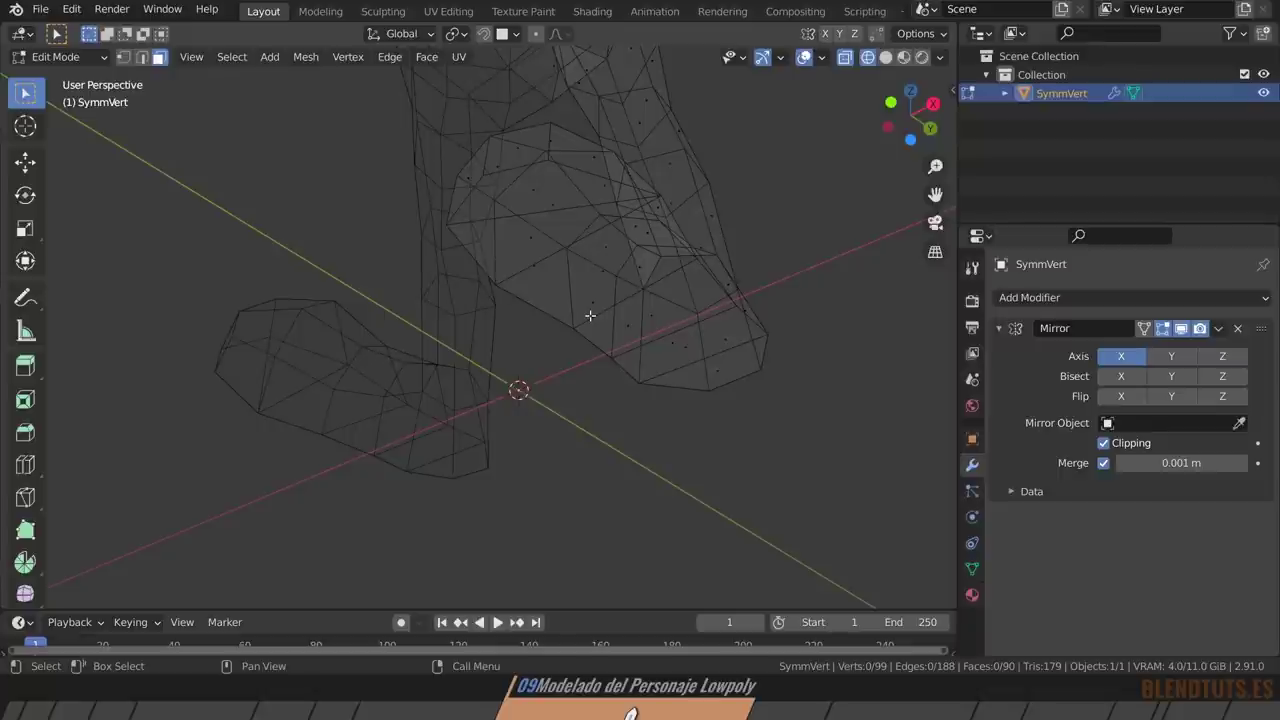
{"action": "mouse_move", "coordinate": [611, 203]}
{"action": "middle_mouse_down"}
{"action": "mouse_move", "coordinate": [563, 206]}
{"action": "mouse_move", "coordinate": [571, 174]}
{"action": "middle_mouse_up"}
{"action": "left_click", "coordinate": [564, 169]}
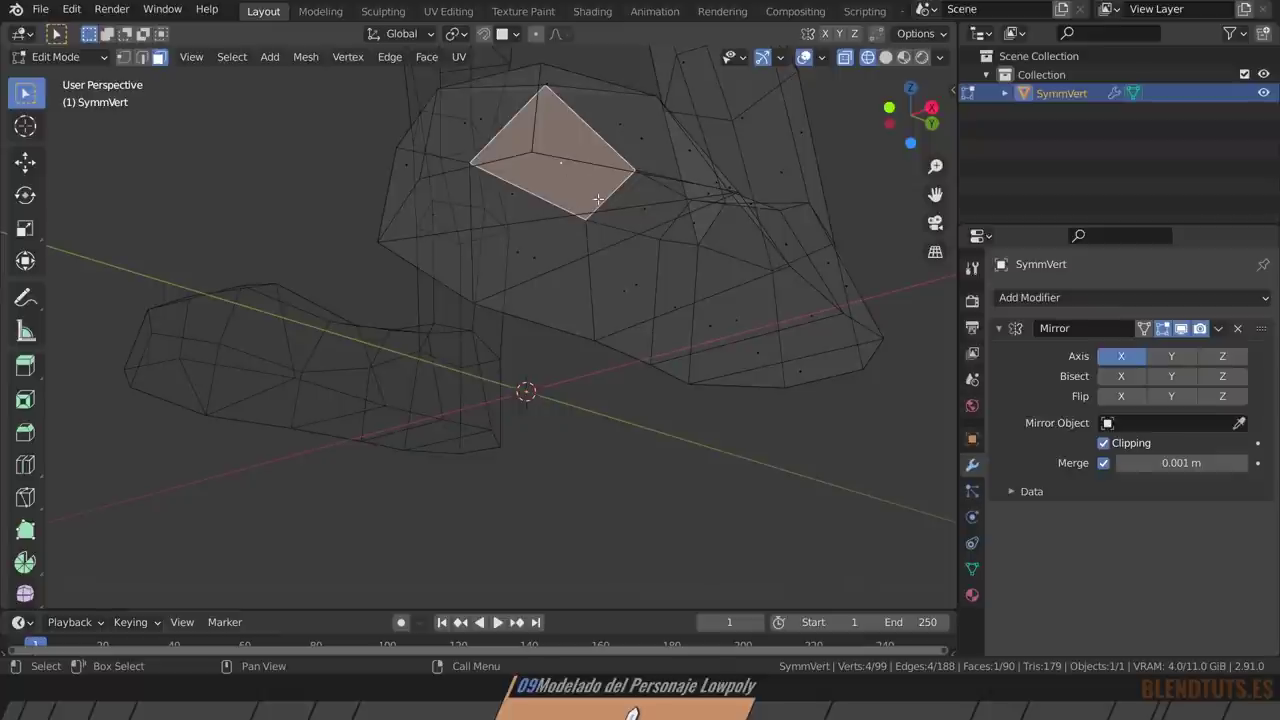
{"action": "key", "text": "shift+z"}
{"action": "mouse_move", "coordinate": [579, 216]}
{"action": "middle_mouse_down"}
{"action": "mouse_move", "coordinate": [570, 290]}
{"action": "mouse_move", "coordinate": [525, 323]}
{"action": "middle_mouse_up"}
{"action": "key", "text": "alt+a"}
{"action": "scroll", "coordinate": [570, 294], "scroll_direction": "down", "scroll_amount": 3}
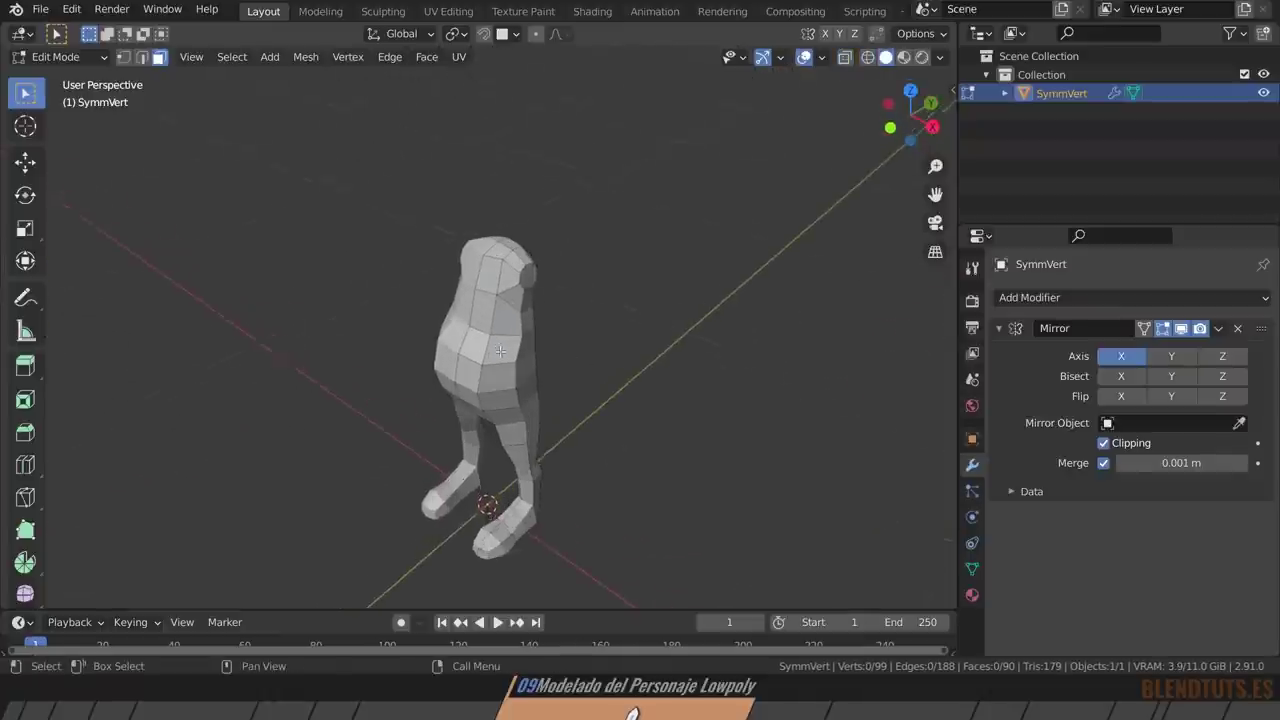
Select the ring of faces on the side of the shoulder.
{"action": "scroll", "coordinate": [525, 323], "scroll_direction": "up", "scroll_amount": 4}
{"action": "scroll", "coordinate": [525, 323], "scroll_direction": "up", "scroll_amount": 1}
{"action": "scroll", "coordinate": [490, 220], "scroll_direction": "up", "scroll_amount": 2}
{"action": "scroll", "coordinate": [490, 220], "scroll_direction": "up", "scroll_amount": 1}
{"action": "key", "text": "2"}
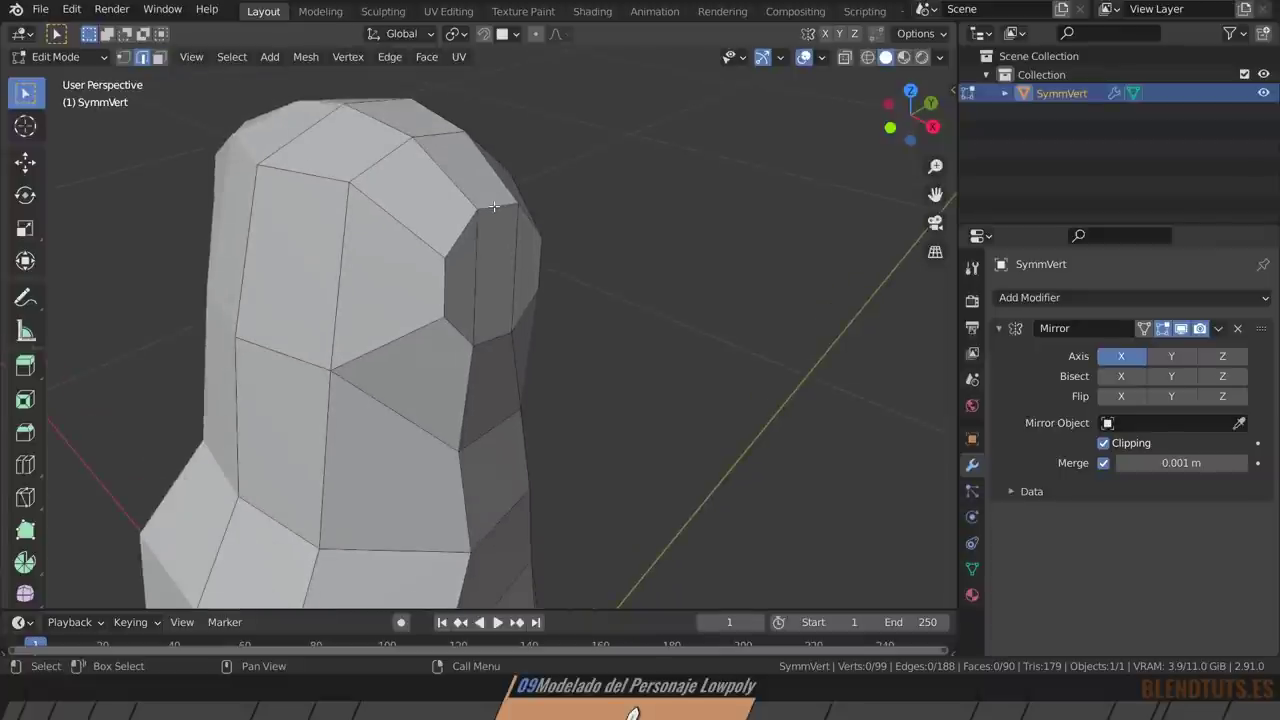
{"action": "left_click", "coordinate": [490, 220]}
{"action": "key", "text": "3"}
{"action": "left_click", "coordinate": [470, 290], "text": "alt"}
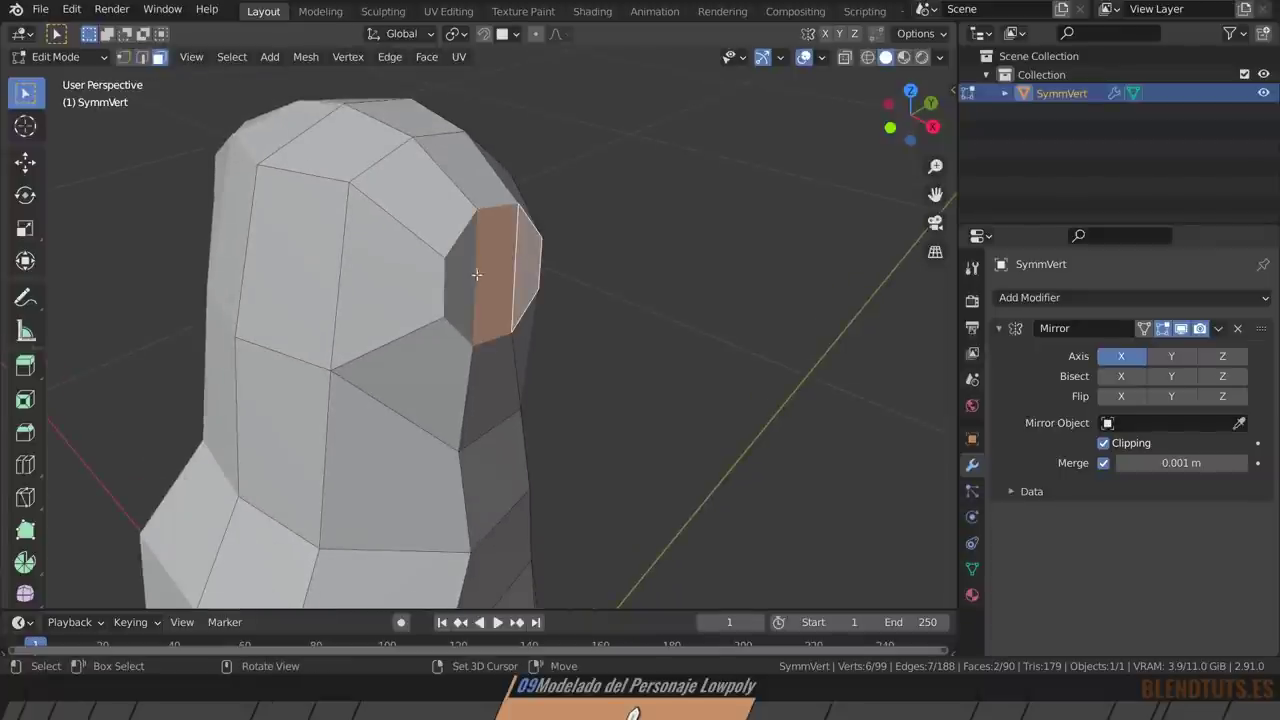
Switch to a straight front view and pan the figure to the left.
{"action": "scroll", "coordinate": [498, 325], "scroll_direction": "down", "scroll_amount": 4}
{"action": "mouse_move", "coordinate": [498, 325]}
{"action": "middle_mouse_down"}
{"action": "mouse_move", "coordinate": [500, 340]}
{"action": "mouse_move", "coordinate": [443, 277]}
{"action": "mouse_move", "coordinate": [410, 277]}
{"action": "middle_mouse_up"}
{"action": "key", "text": "KP_8"}
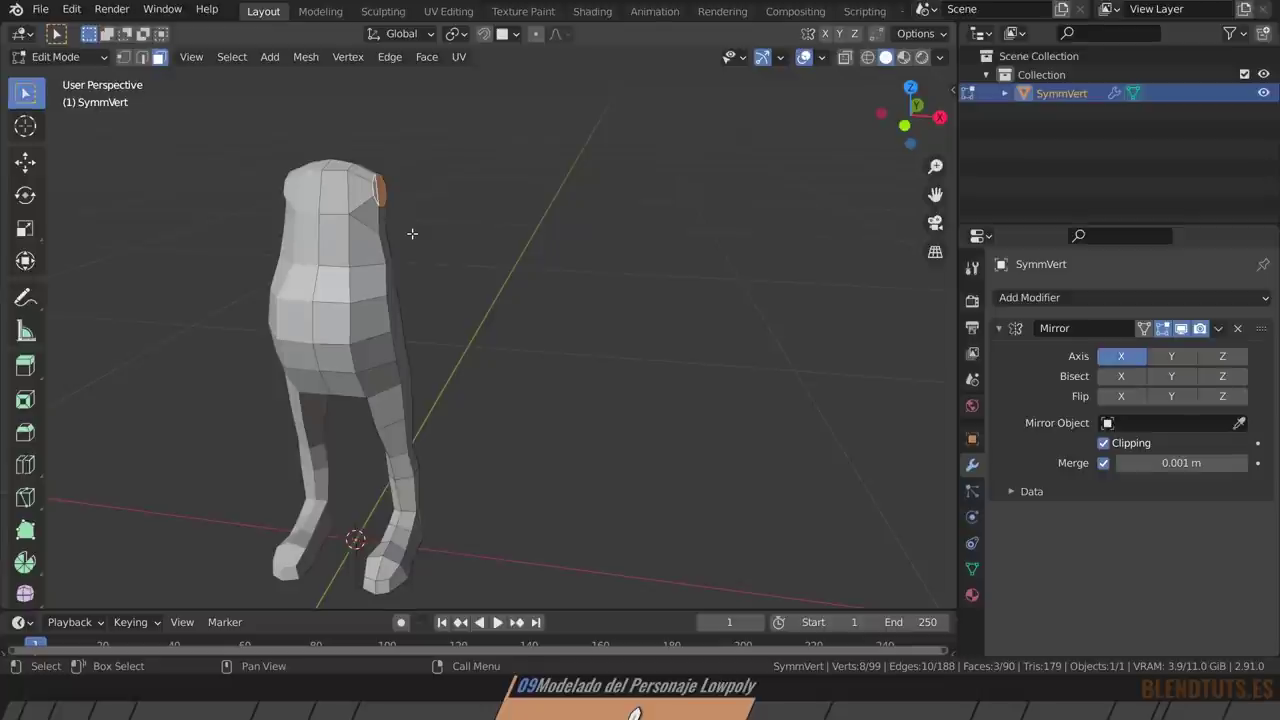
{"action": "key", "text": "KP_3"}
{"action": "key", "text": "KP_1"}
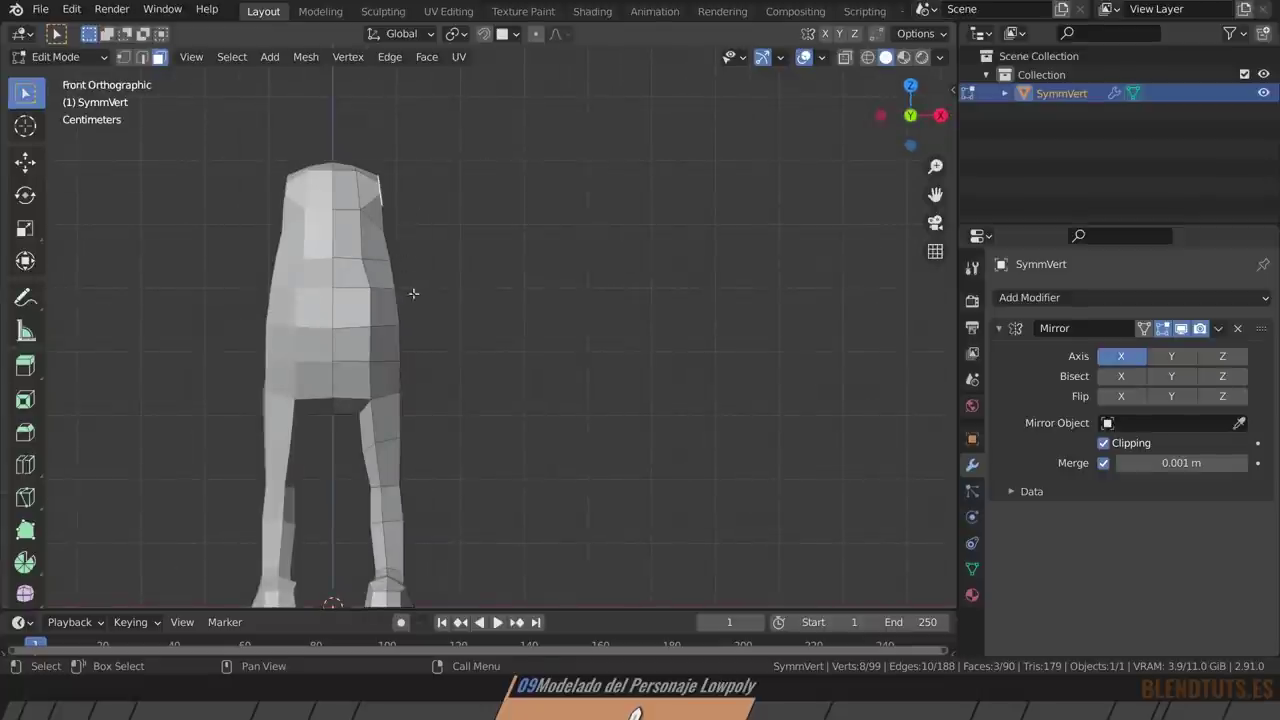
{"action": "mouse_move", "coordinate": [413, 293]}
{"action": "middle_mouse_down", "text": "shift"}
{"action": "mouse_move", "coordinate": [337, 266]}
{"action": "mouse_move", "coordinate": [325, 213]}
{"action": "middle_mouse_up", "text": "shift"}
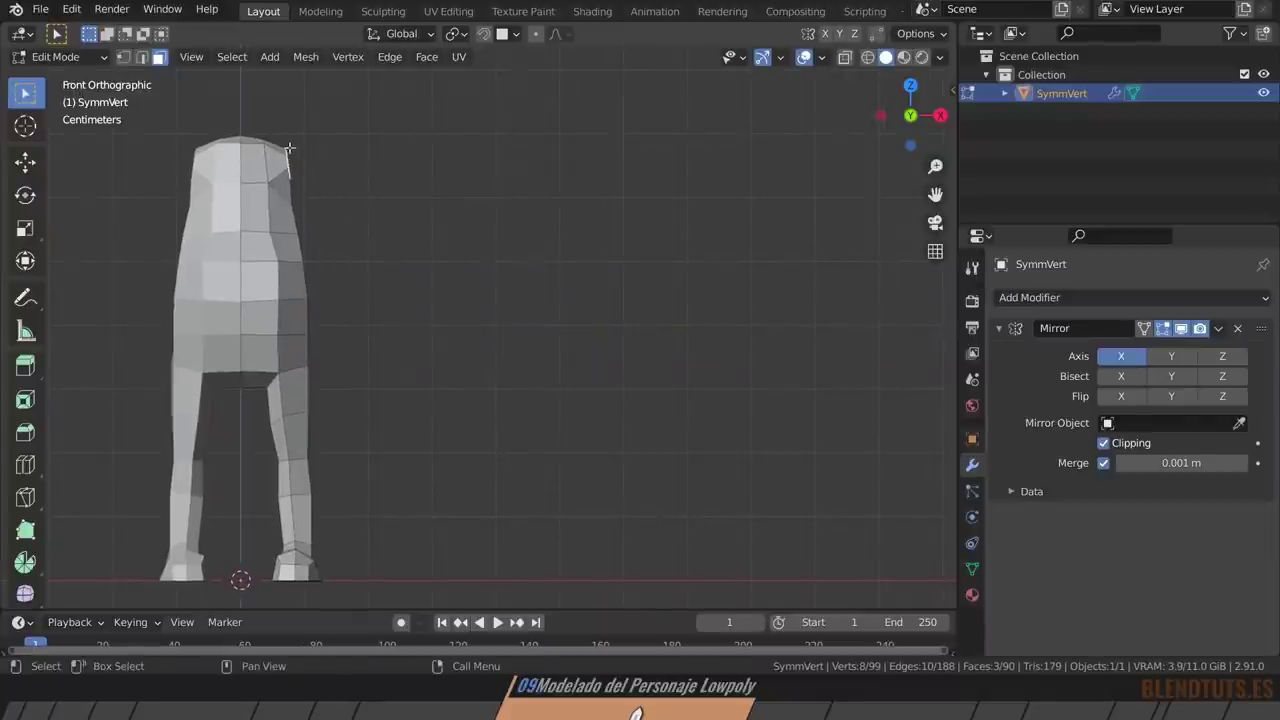
Extrude the shoulder faces and pull them far out to the sides as arms.
{"action": "key", "text": "e"}
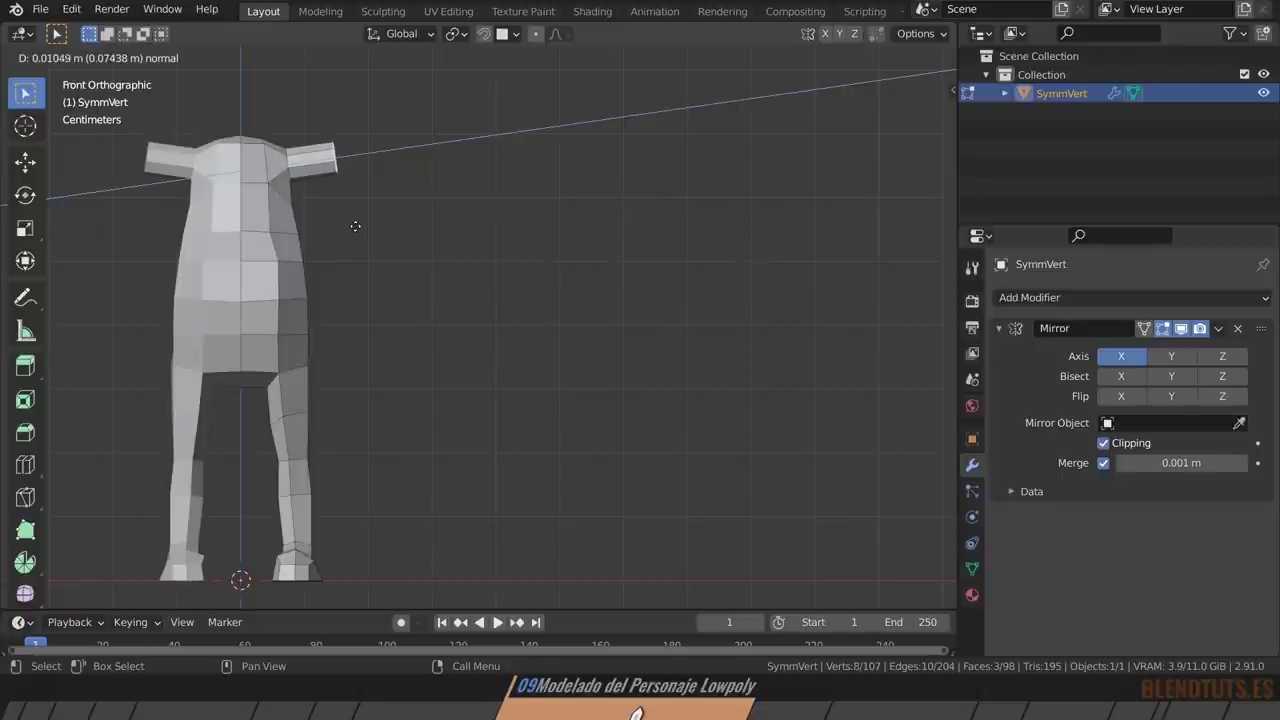
{"action": "left_click", "coordinate": [355, 226]}
{"action": "key", "text": "g"}
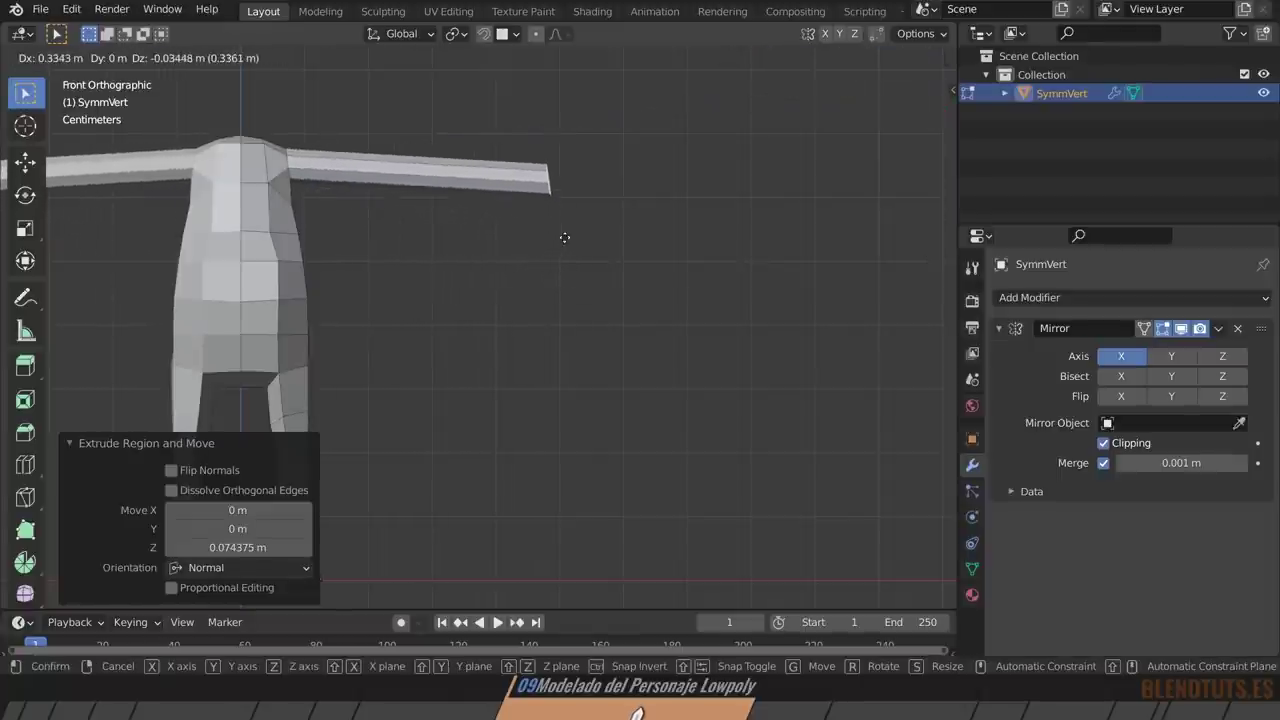
{"action": "left_click", "coordinate": [549, 223]}
Tilt the arm tips slightly and nudge them into place.
{"action": "key", "text": "r"}
{"action": "key", "text": "Escape"}
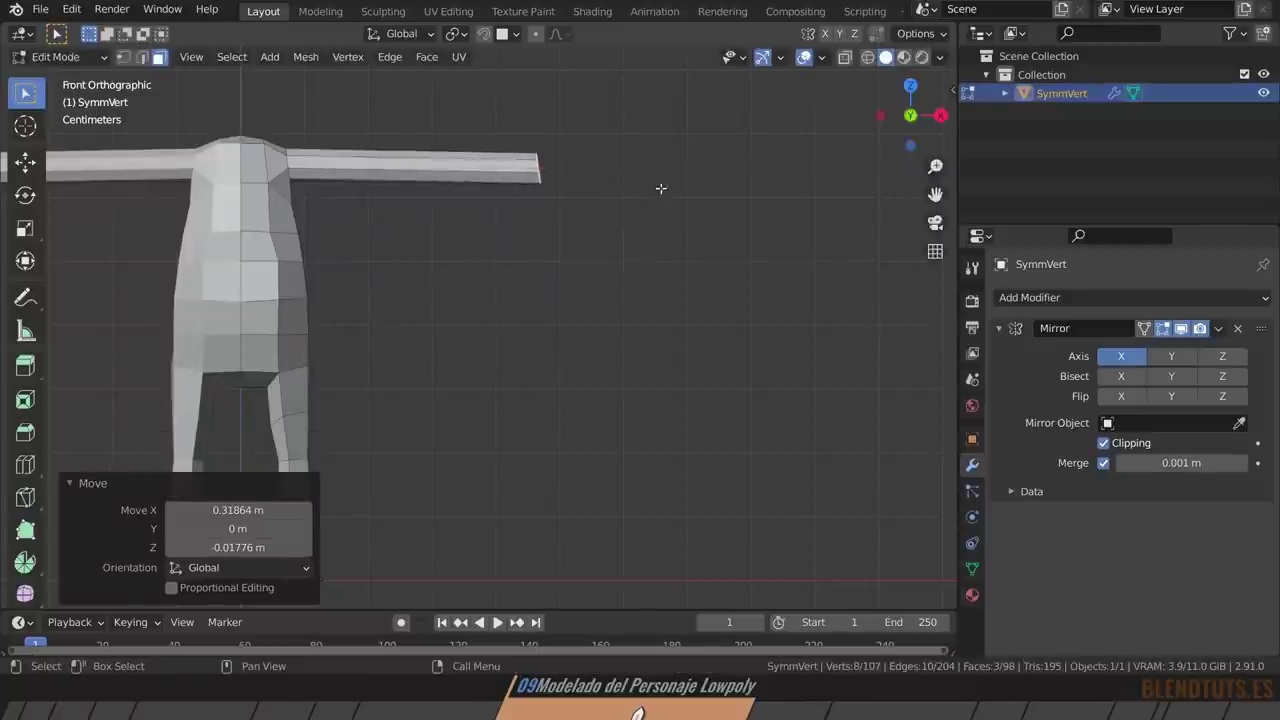
{"action": "key", "text": "r"}
{"action": "left_click", "coordinate": [659, 195]}
{"action": "key", "text": "g"}
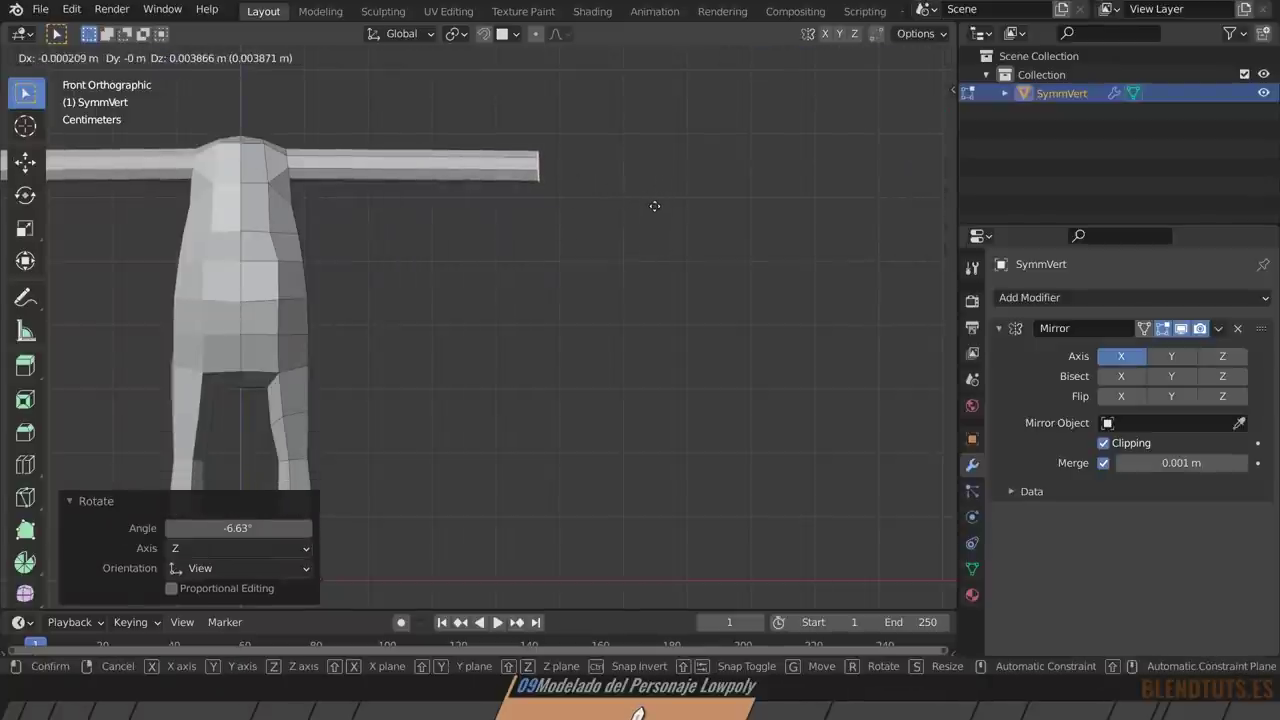
{"action": "left_click", "coordinate": [655, 205]}
Taper the arm tips by scaling them to about 0.623, then view in perspective.
{"action": "key", "text": "s"}
{"action": "left_click", "coordinate": [640, 229]}
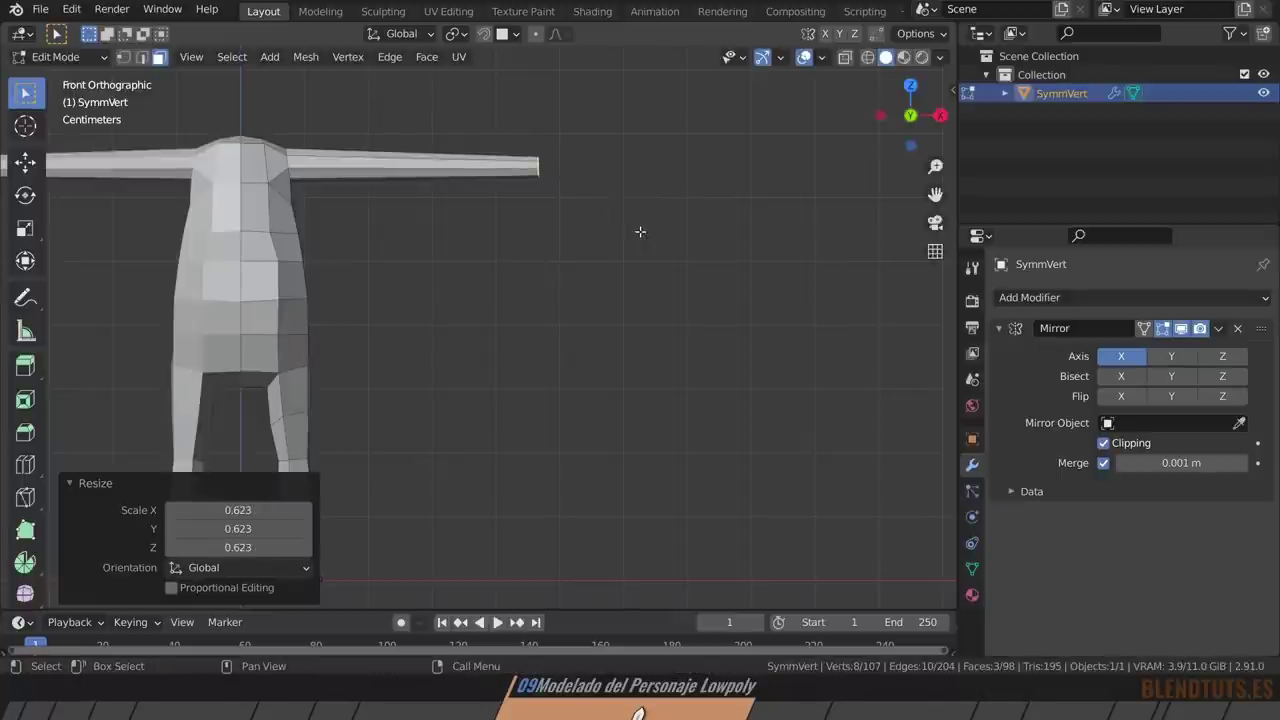
{"action": "key", "text": "g"}
{"action": "left_click", "coordinate": [614, 249]}
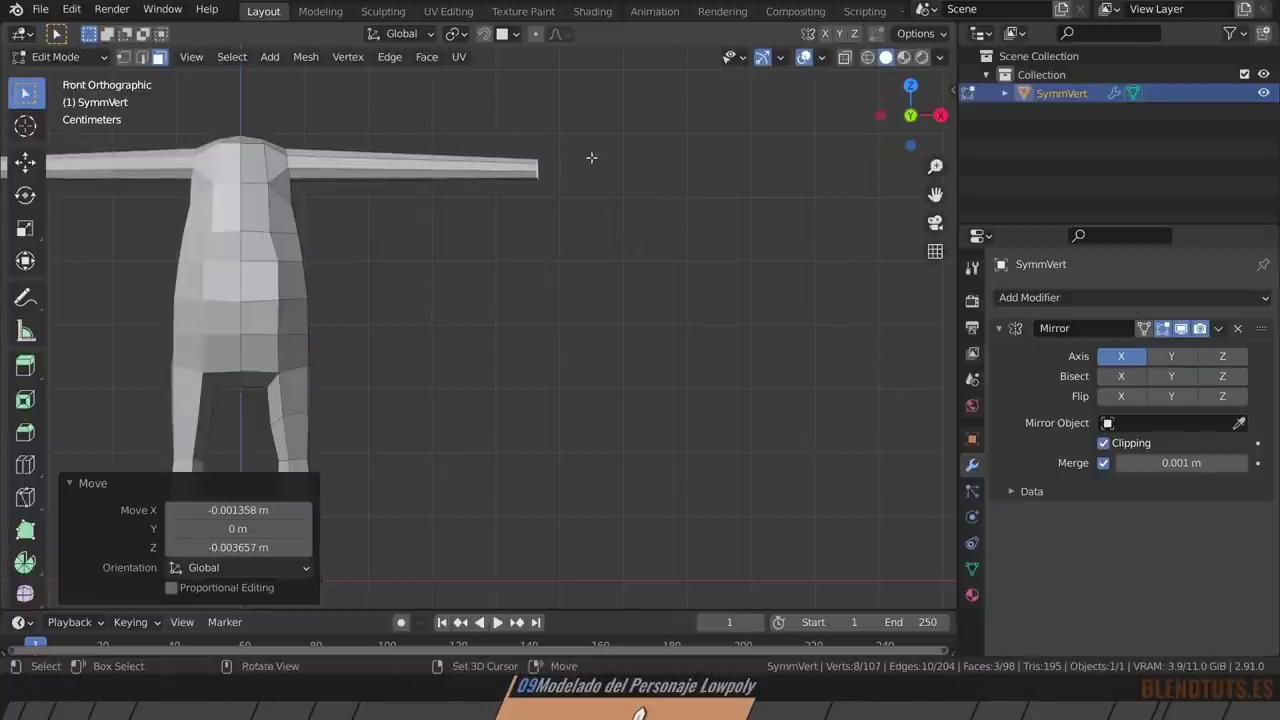
{"action": "mouse_move", "coordinate": [591, 157]}
{"action": "middle_mouse_down"}
{"action": "mouse_move", "coordinate": [517, 229]}
{"action": "mouse_move", "coordinate": [497, 279]}
{"action": "middle_mouse_up"}
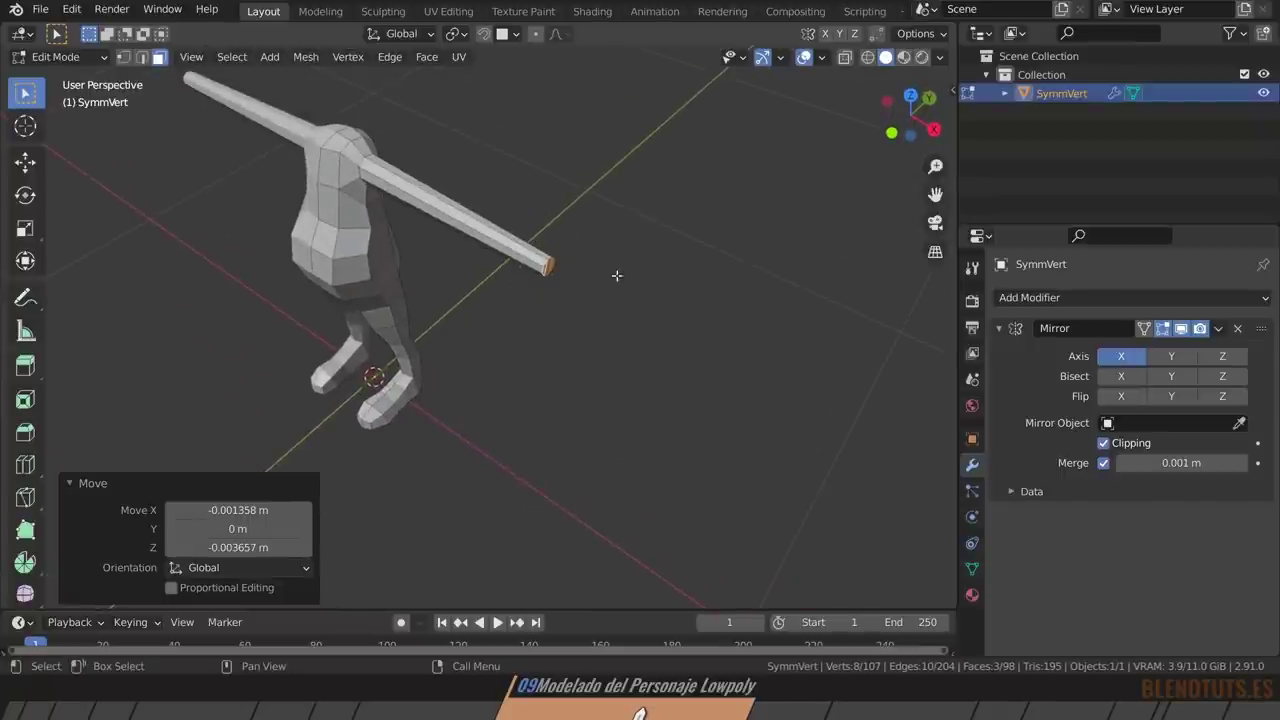
{"action": "scroll", "coordinate": [617, 275], "scroll_direction": "up", "scroll_amount": 3}
{"action": "scroll", "coordinate": [617, 275], "scroll_direction": "up", "scroll_amount": 3}
Add a centred edge loop partway along the arm and move it to kink the arm.
{"action": "mouse_move", "coordinate": [385, 182]}
{"action": "middle_mouse_down", "text": "shift"}
{"action": "mouse_move", "coordinate": [415, 300]}
{"action": "mouse_move", "coordinate": [441, 297]}
{"action": "middle_mouse_up", "text": "shift"}
{"action": "key", "text": "ctrl+r"}
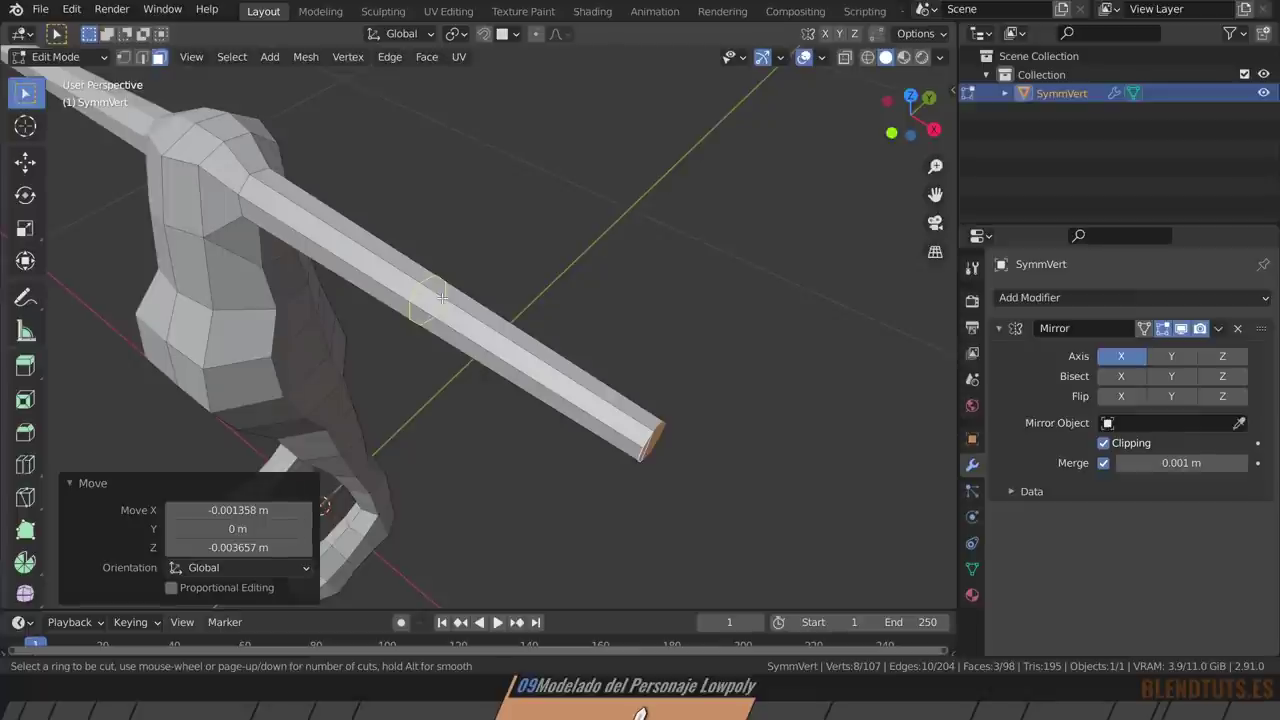
{"action": "left_click", "coordinate": [441, 297]}
{"action": "right_click", "coordinate": [441, 297]}
{"action": "mouse_move", "coordinate": [441, 297]}
{"action": "middle_mouse_down"}
{"action": "mouse_move", "coordinate": [454, 329]}
{"action": "mouse_move", "coordinate": [433, 343]}
{"action": "mouse_move", "coordinate": [375, 294]}
{"action": "middle_mouse_up"}
{"action": "key", "text": "g"}
{"action": "left_click", "coordinate": [470, 328]}
Add two evenly spaced edge loops along the arm and widen them along Y.
{"action": "key", "text": "ctrl+r"}
{"action": "left_click", "coordinate": [375, 294]}
{"action": "right_click", "coordinate": [375, 294]}
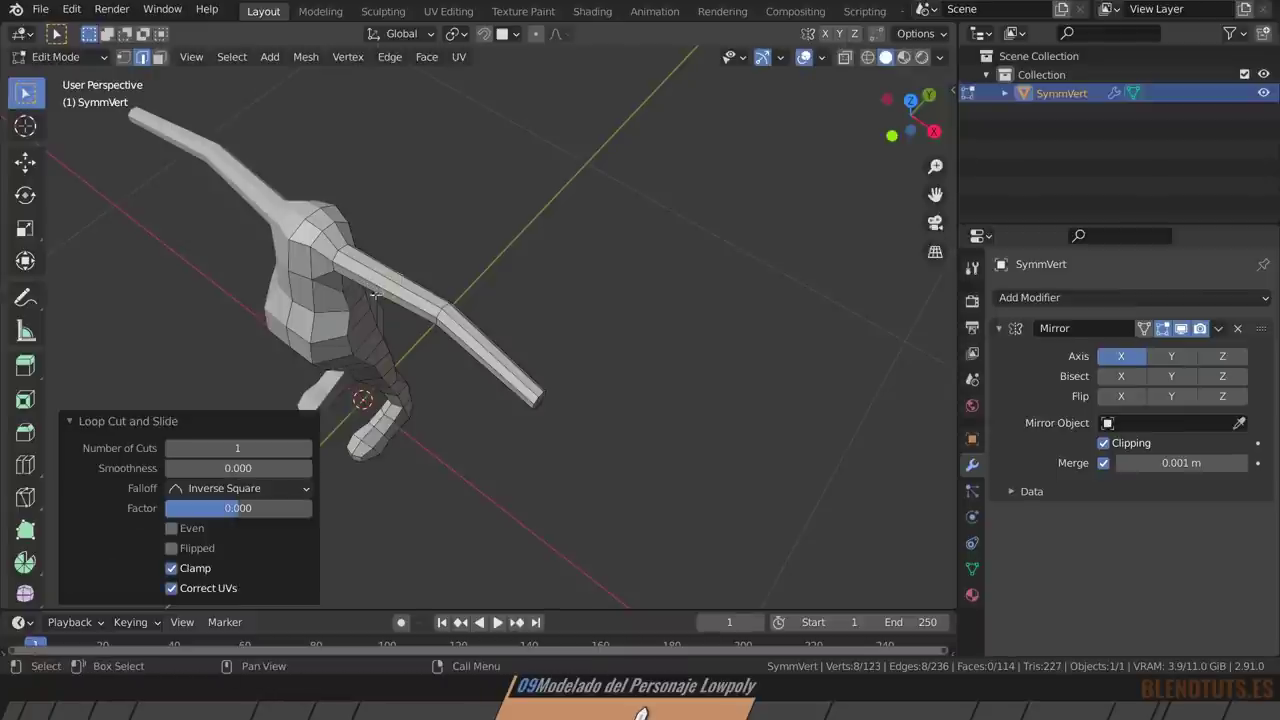
{"action": "key", "text": "ctrl+z"}
{"action": "key", "text": "ctrl+r"}
{"action": "scroll", "coordinate": [390, 288], "scroll_direction": "up", "scroll_amount": 1}
{"action": "left_click", "coordinate": [390, 288]}
{"action": "right_click", "coordinate": [390, 288]}
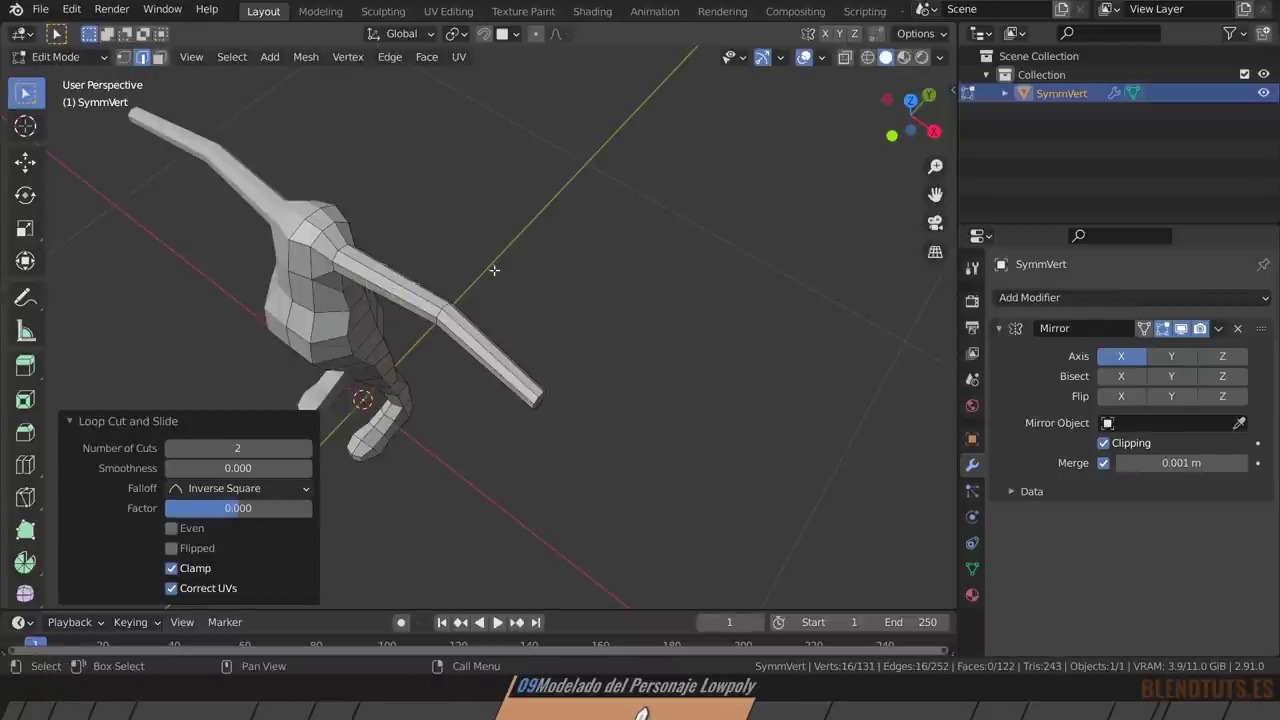
{"action": "key", "text": "s"}
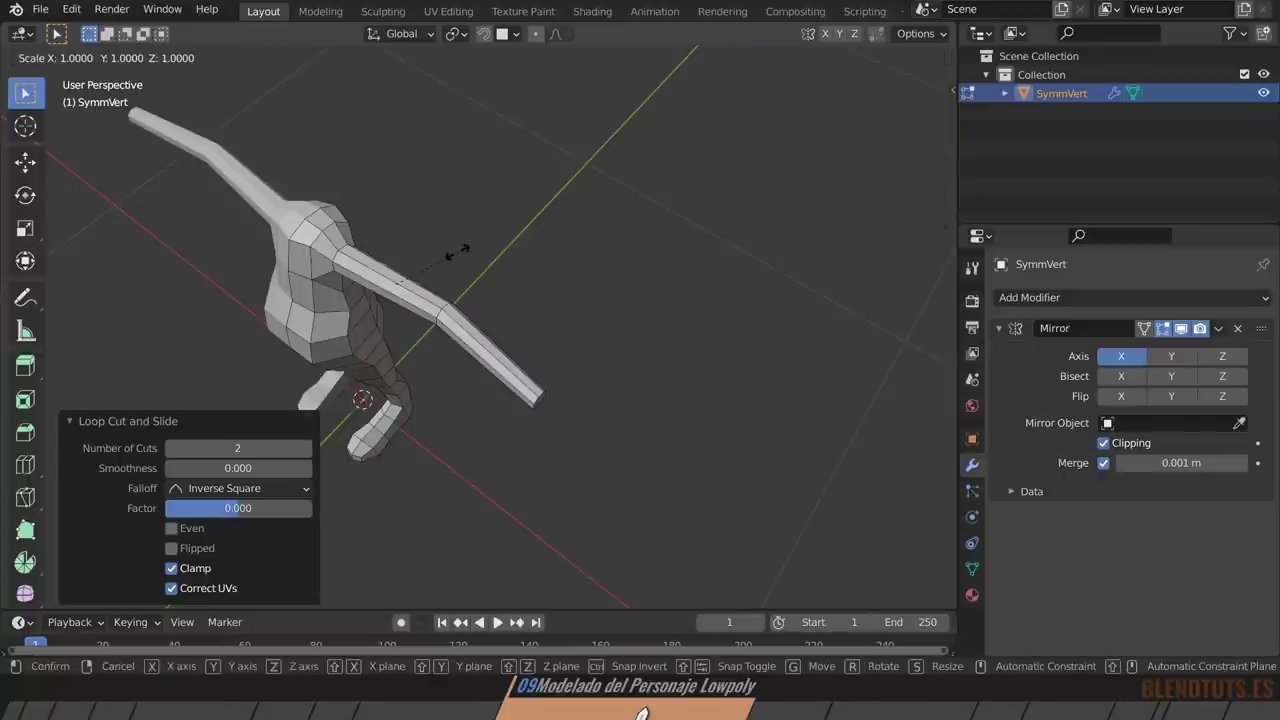
{"action": "key", "text": "y"}
{"action": "left_click", "coordinate": [478, 251]}
Add a loop about a third along the arm, enlarge and reposition it, then deselect.
{"action": "key", "text": "ctrl+r"}
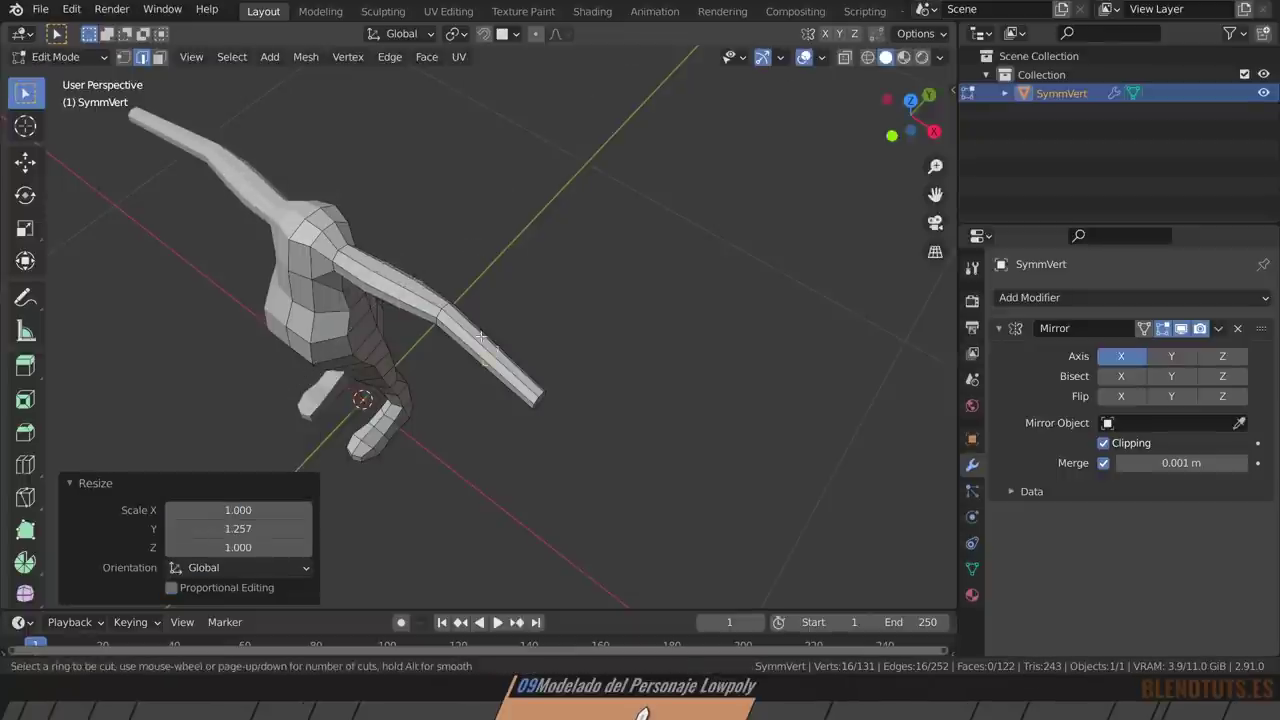
{"action": "left_click", "coordinate": [478, 335]}
{"action": "left_click", "coordinate": [469, 321]}
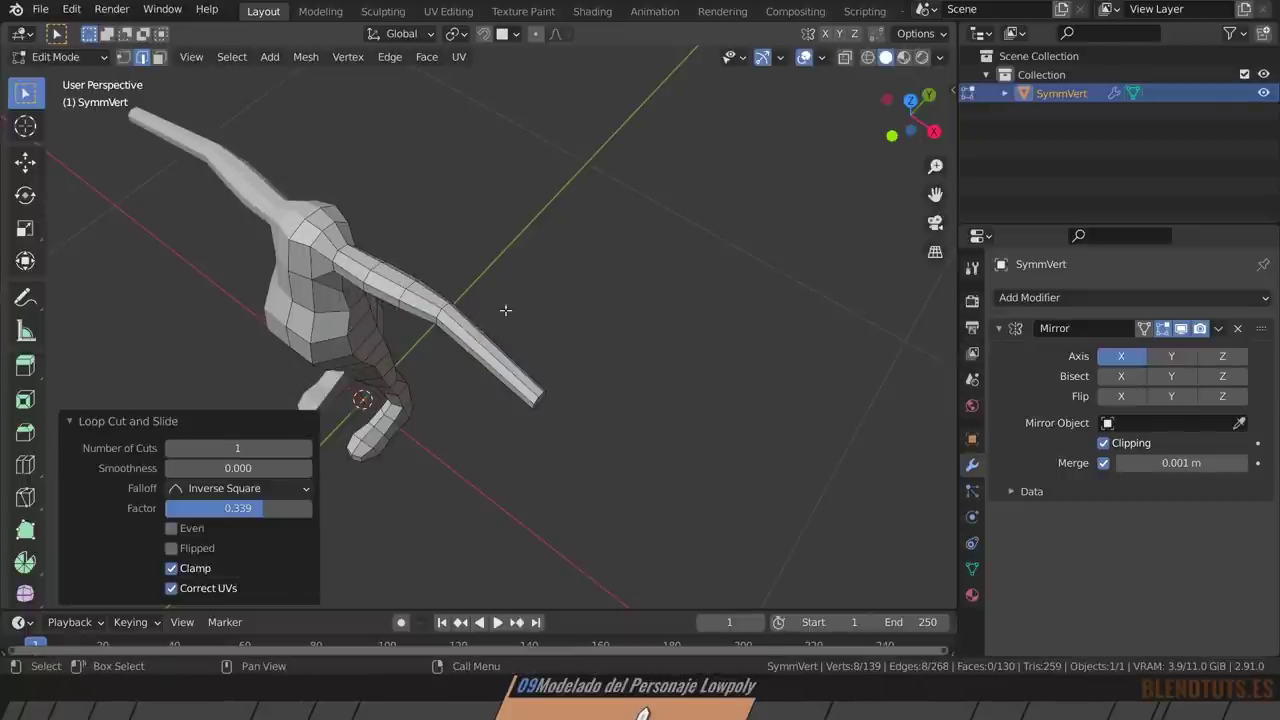
{"action": "key", "text": "s"}
{"action": "left_click", "coordinate": [534, 300]}
{"action": "mouse_move", "coordinate": [543, 274]}
{"action": "middle_mouse_down"}
{"action": "mouse_move", "coordinate": [563, 334]}
{"action": "mouse_move", "coordinate": [510, 300]}
{"action": "mouse_move", "coordinate": [471, 180]}
{"action": "mouse_move", "coordinate": [706, 203]}
{"action": "mouse_move", "coordinate": [543, 260]}
{"action": "mouse_move", "coordinate": [560, 267]}
{"action": "middle_mouse_up"}
{"action": "key", "text": "g"}
{"action": "left_click", "coordinate": [537, 348]}
{"action": "key", "text": "alt+a"}
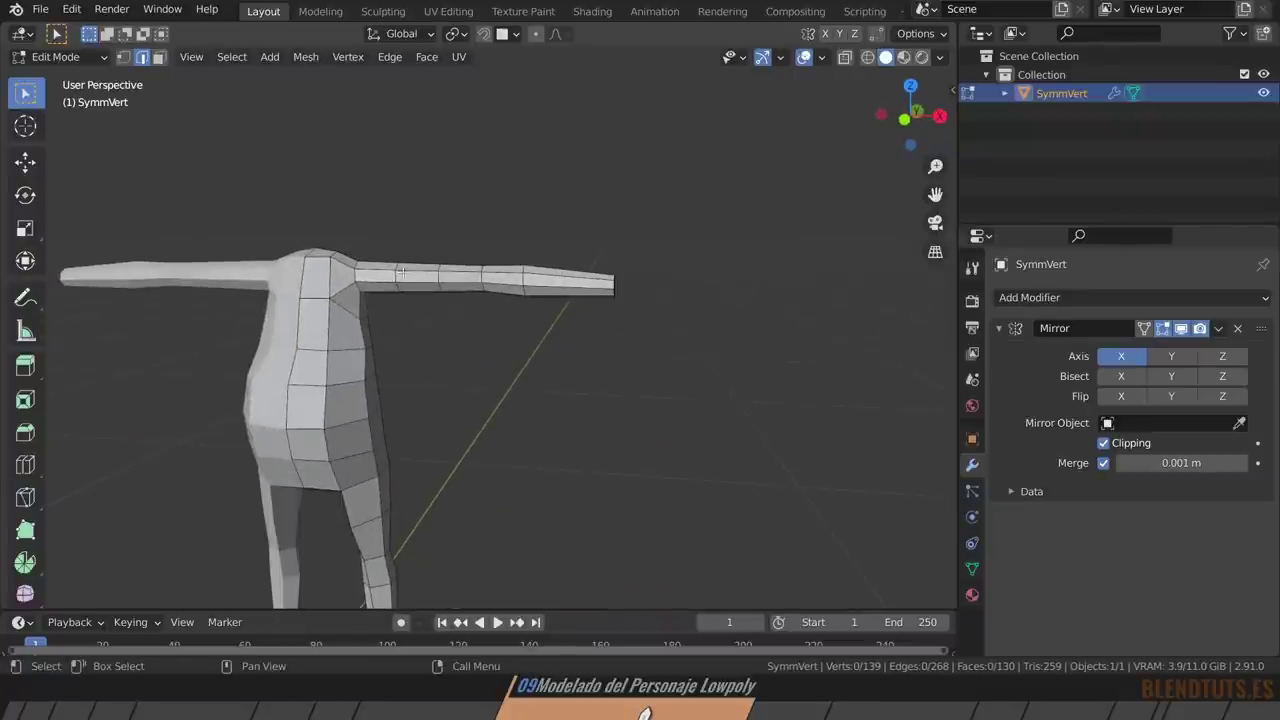
Scale two upper-arm edge loops along Z to thicken the arm vertically.
{"action": "scroll", "coordinate": [401, 281], "scroll_direction": "up", "scroll_amount": 4}
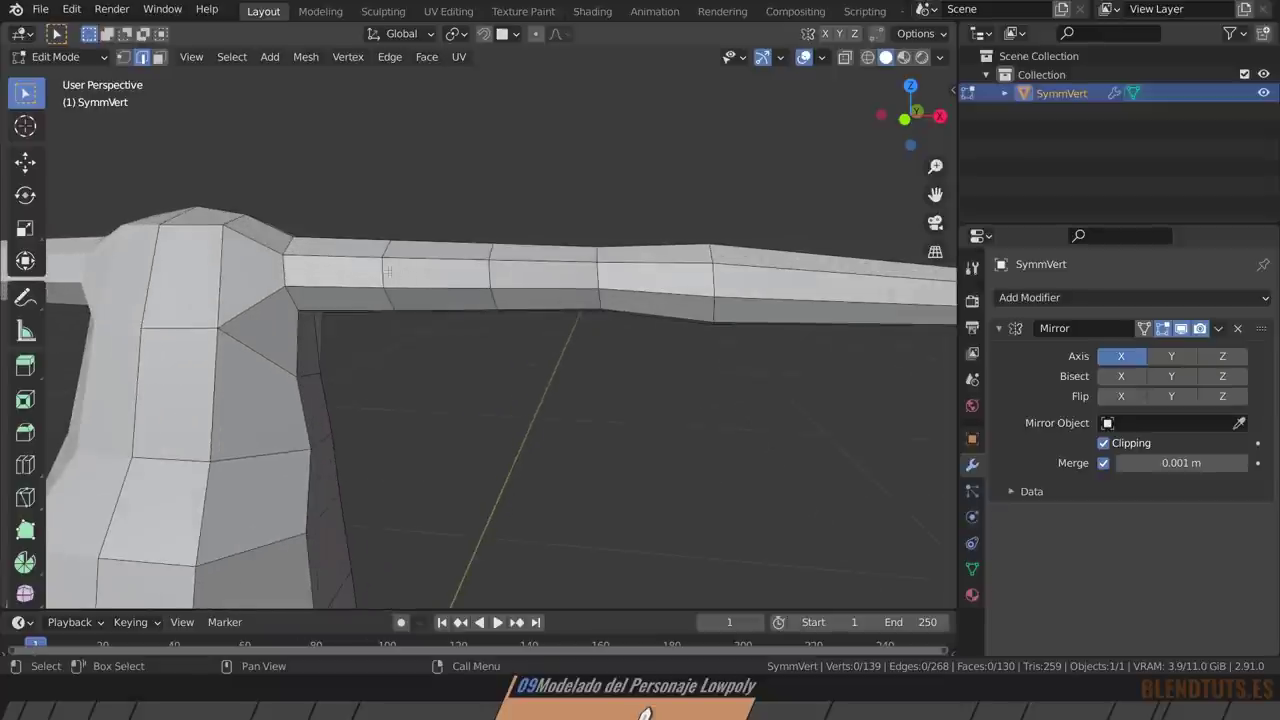
{"action": "left_click", "coordinate": [384, 272], "text": "alt"}
{"action": "left_click", "coordinate": [490, 272], "text": "alt+shift"}
{"action": "key", "text": "s"}
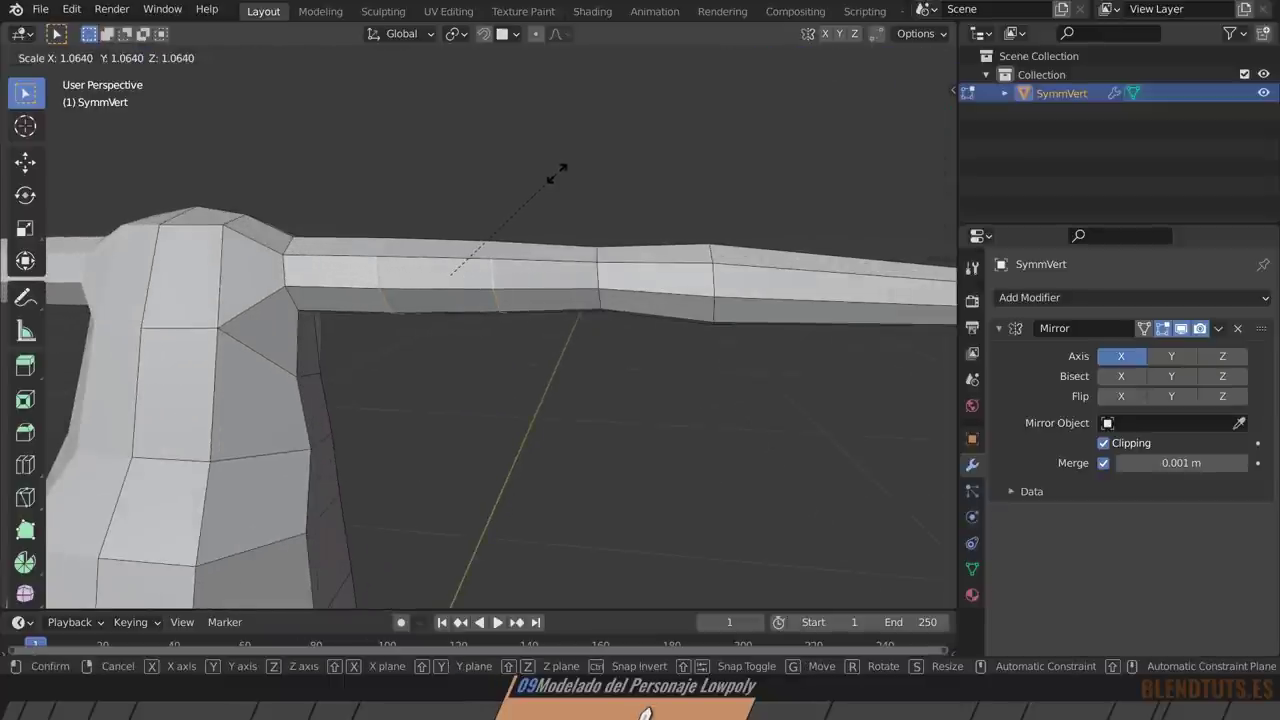
{"action": "key", "text": "z"}
{"action": "left_click", "coordinate": [557, 171]}
Enlarge the edge loop at the arm's end by a factor of 1.109.
{"action": "left_click", "coordinate": [704, 236]}
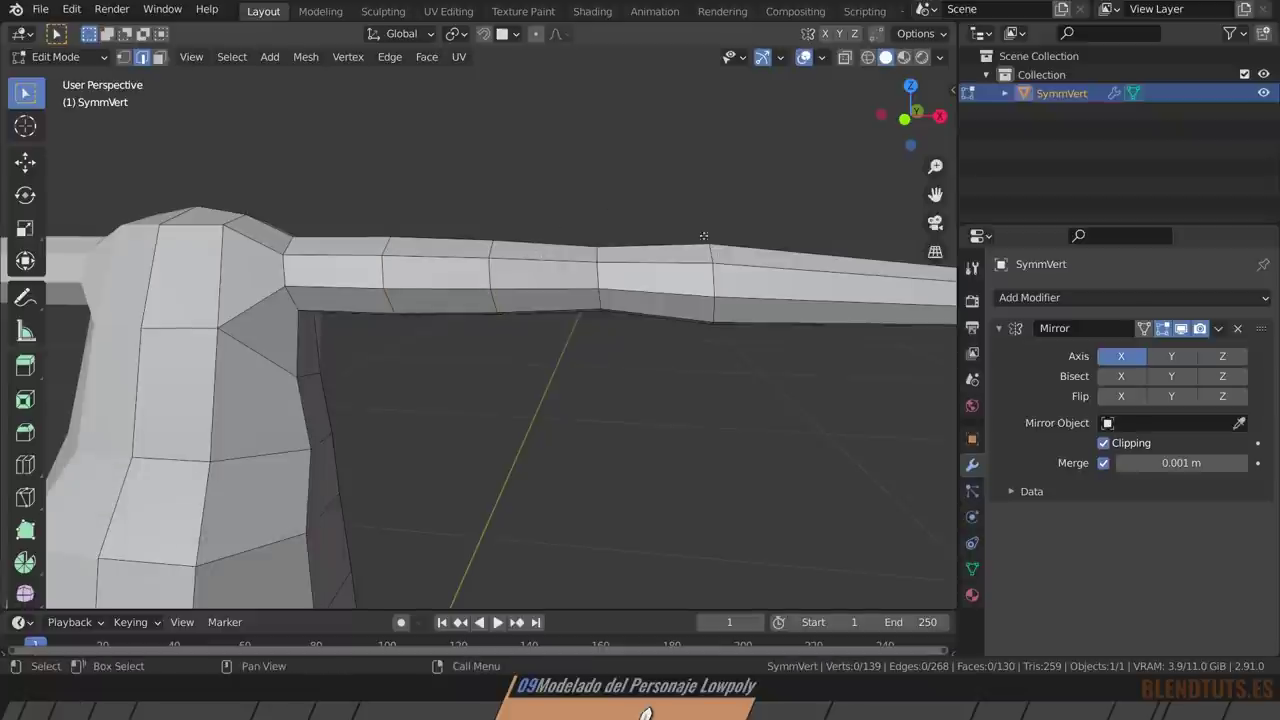
{"action": "left_click", "coordinate": [720, 255], "text": "alt"}
{"action": "key", "text": "s"}
{"action": "left_click", "coordinate": [743, 186]}
{"action": "scroll", "coordinate": [461, 251], "scroll_direction": "down", "scroll_amount": 2}
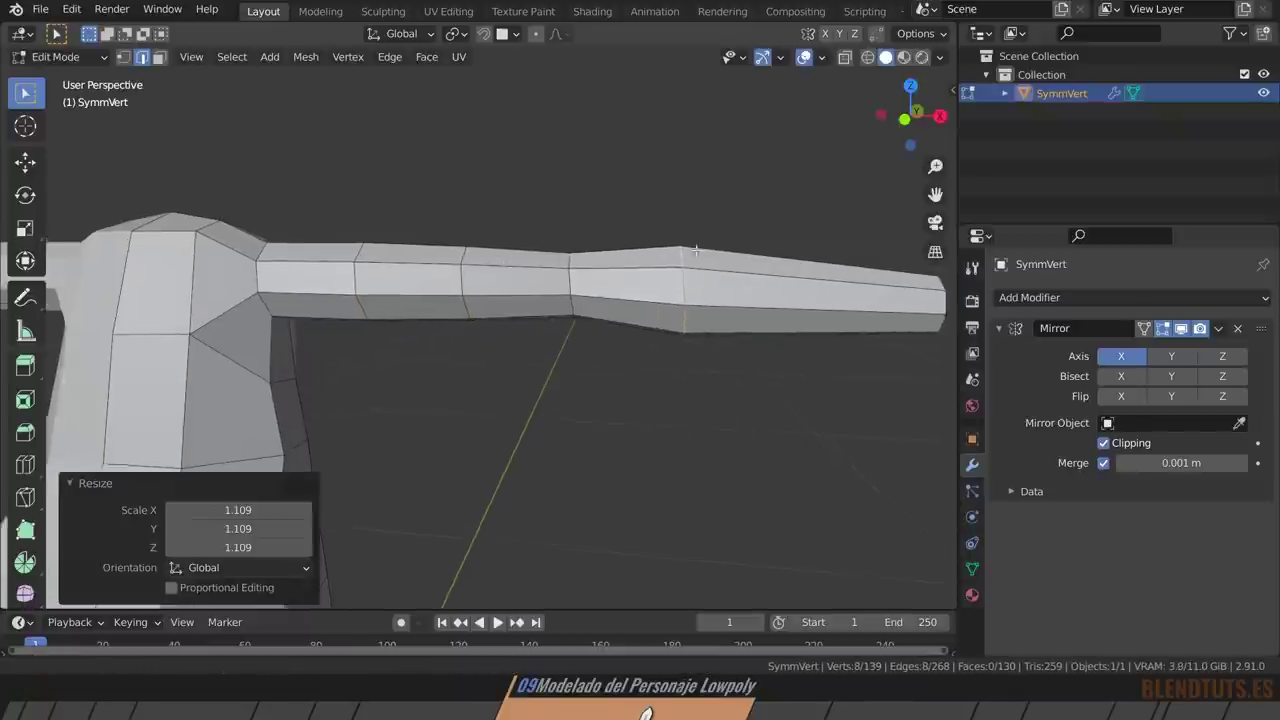
{"action": "scroll", "coordinate": [461, 251], "scroll_direction": "down", "scroll_amount": 2}
{"action": "scroll", "coordinate": [461, 251], "scroll_direction": "down", "scroll_amount": 2}
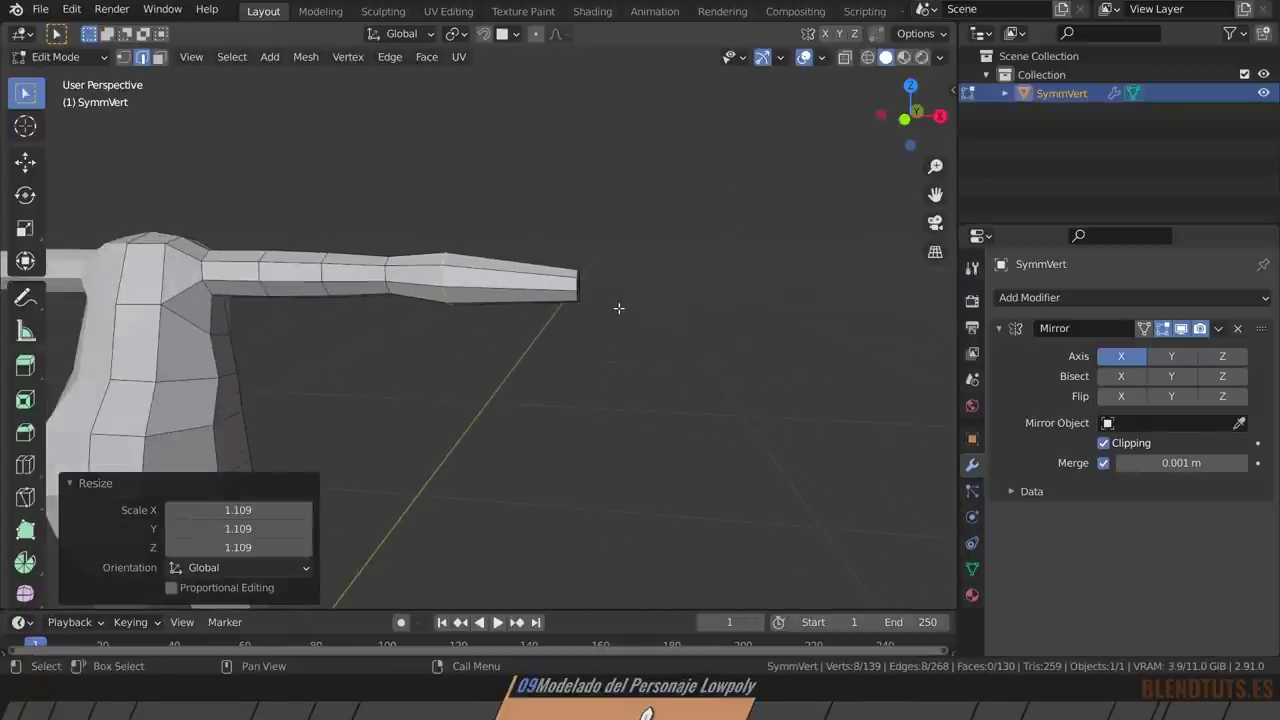
In vertex mode, move the first few shoulder vertices upward to round the joint.
{"action": "middle_click_drag", "start_coordinate": [619, 308], "coordinate": [433, 290]}
{"action": "key", "text": "1"}
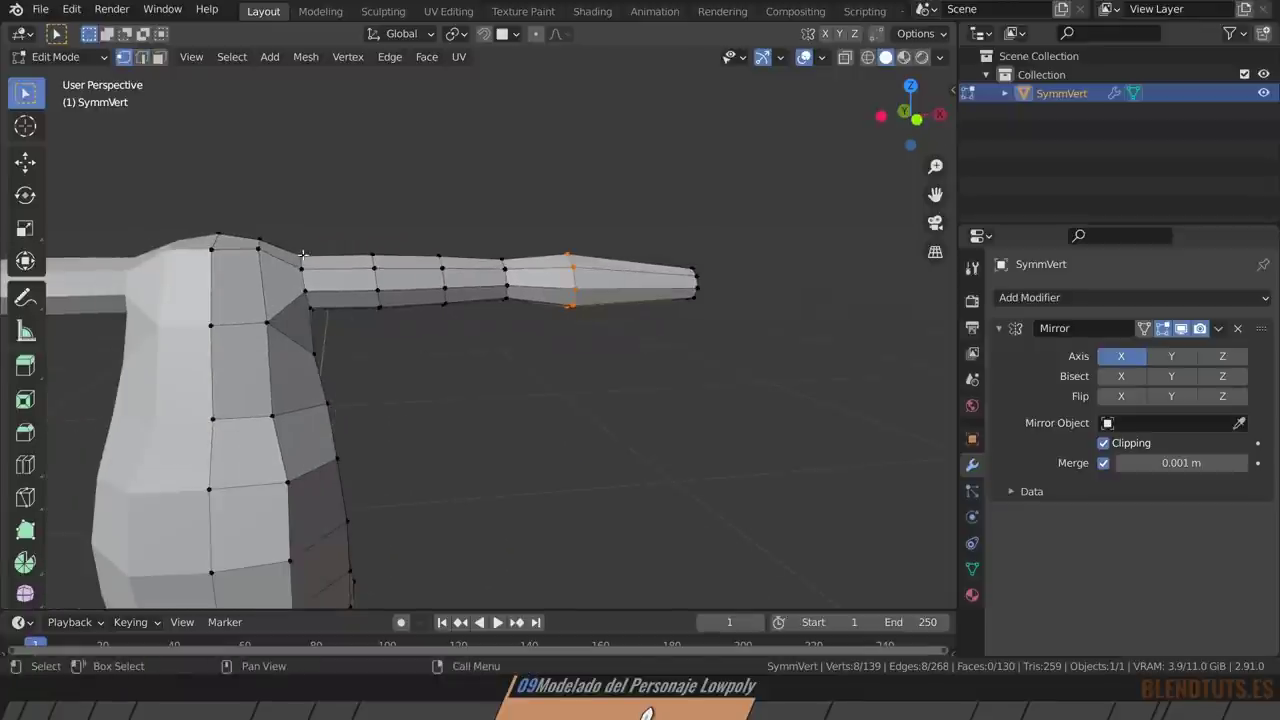
{"action": "key", "text": "g"}
{"action": "left_click", "coordinate": [350, 247]}
{"action": "left_click", "coordinate": [342, 262]}
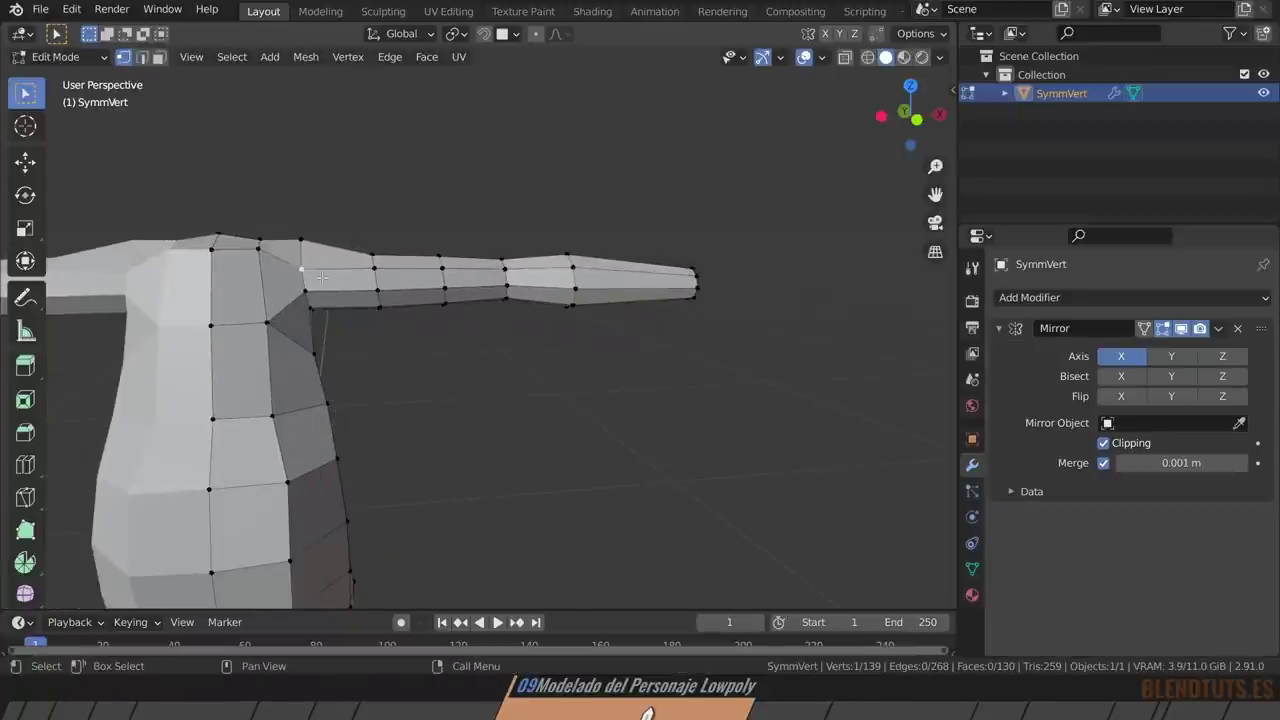
{"action": "key", "text": "g"}
{"action": "left_click", "coordinate": [344, 265]}
{"action": "mouse_move", "coordinate": [344, 265]}
{"action": "middle_mouse_down"}
{"action": "mouse_move", "coordinate": [331, 262]}
{"action": "mouse_move", "coordinate": [417, 285]}
{"action": "mouse_move", "coordinate": [365, 283]}
{"action": "middle_mouse_up"}
{"action": "left_click", "coordinate": [331, 262]}
{"action": "key", "text": "g"}
{"action": "left_click", "coordinate": [421, 279]}
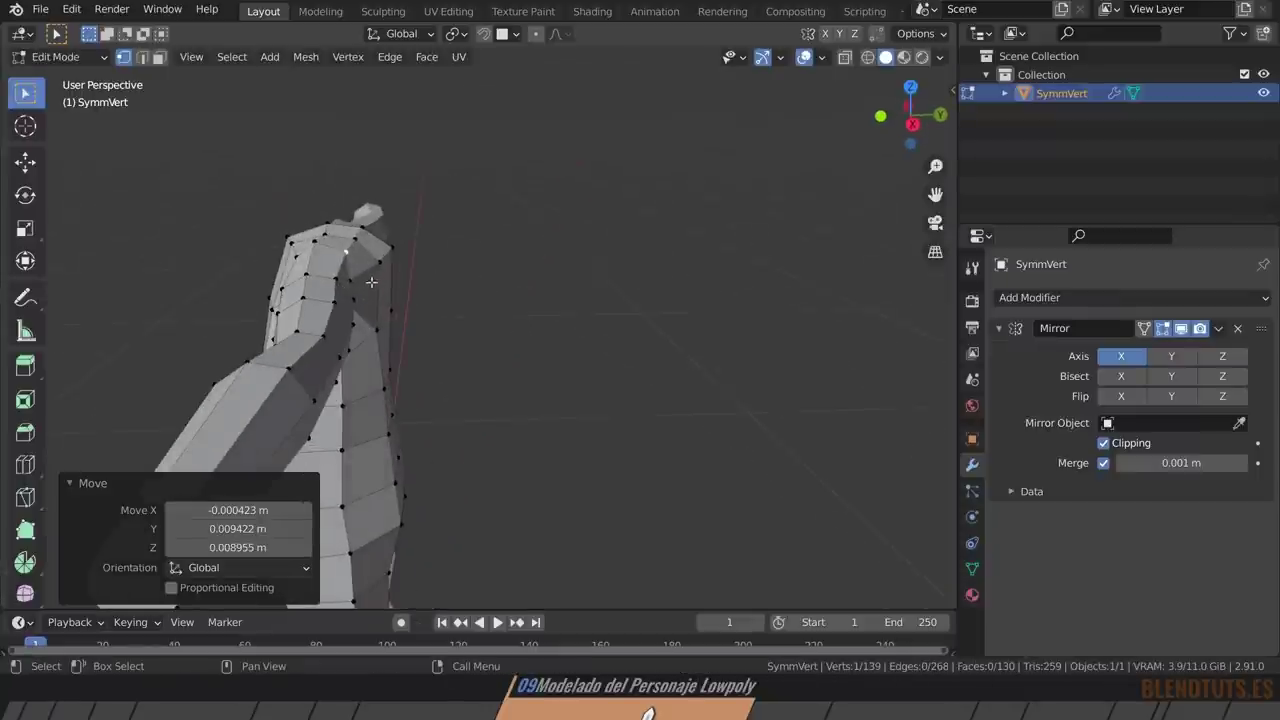
Nudge the remaining shoulder vertices to finish smoothing the shoulder's shape.
{"action": "left_click", "coordinate": [365, 283]}
{"action": "key", "text": "g"}
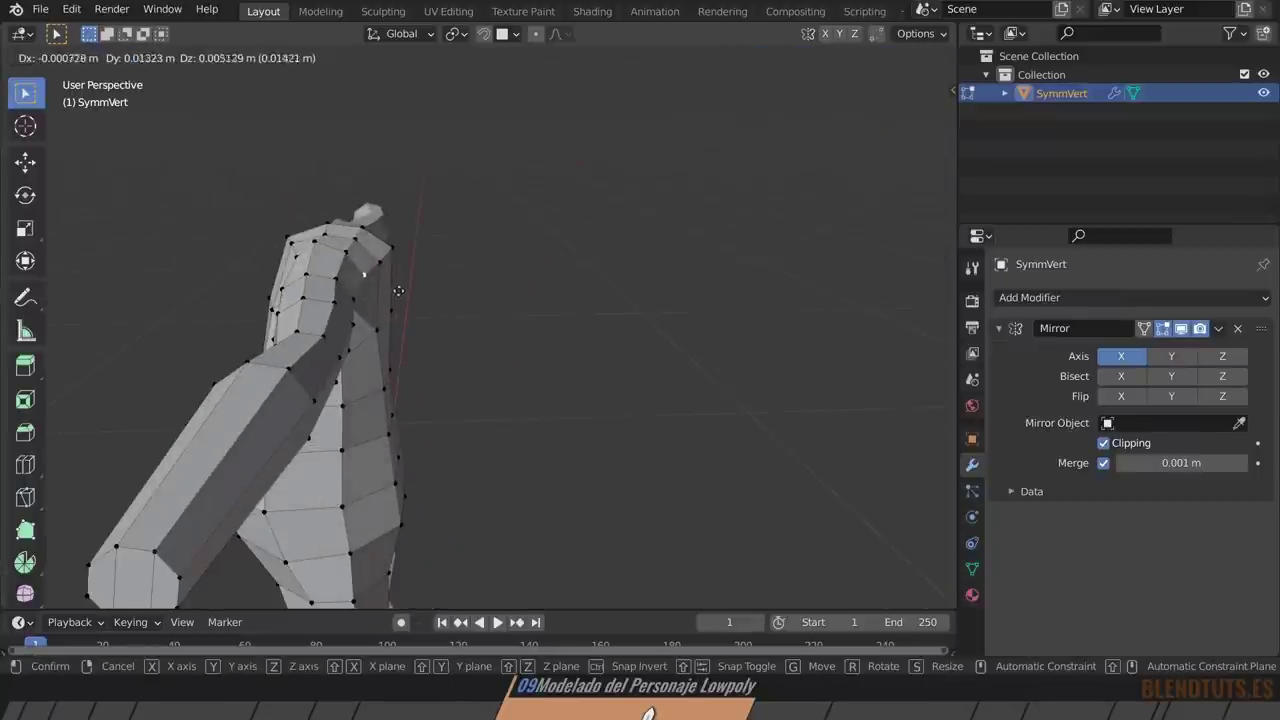
{"action": "left_click", "coordinate": [396, 293]}
{"action": "middle_click_drag", "start_coordinate": [396, 293], "coordinate": [325, 296]}
{"action": "left_click", "coordinate": [346, 305]}
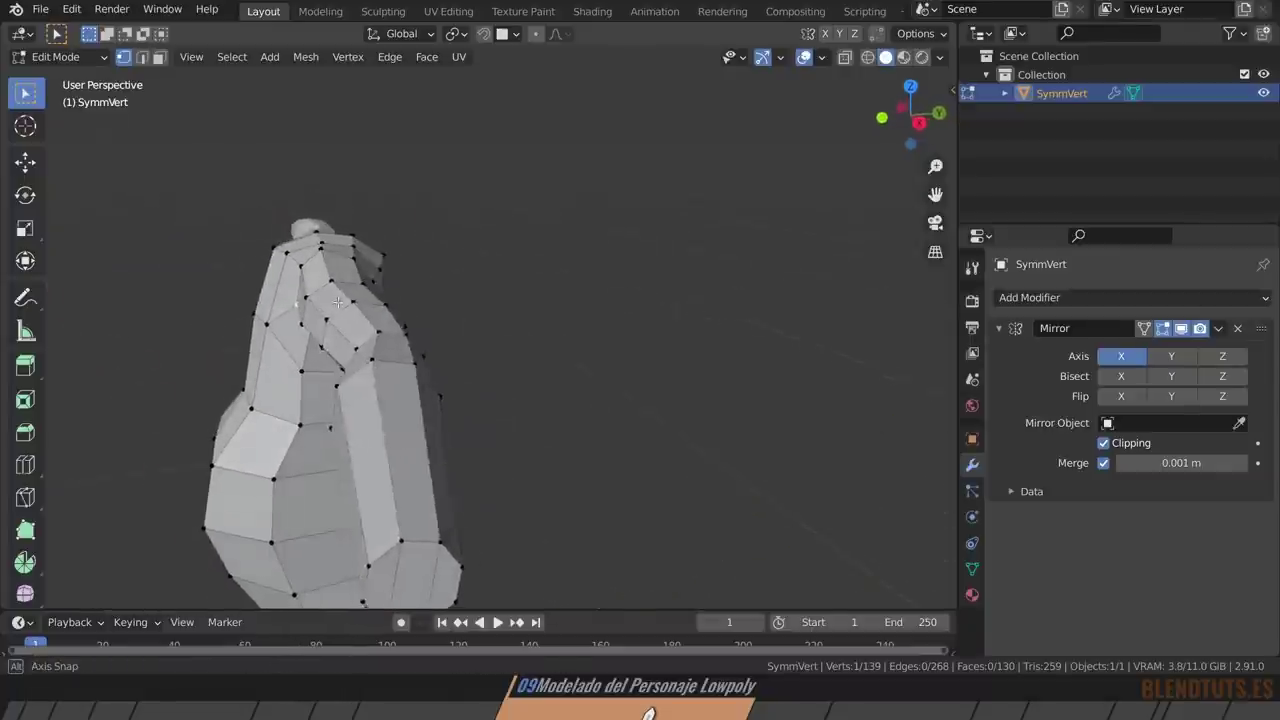
{"action": "key", "text": "g"}
{"action": "left_click", "coordinate": [323, 295]}
{"action": "key", "text": "g"}
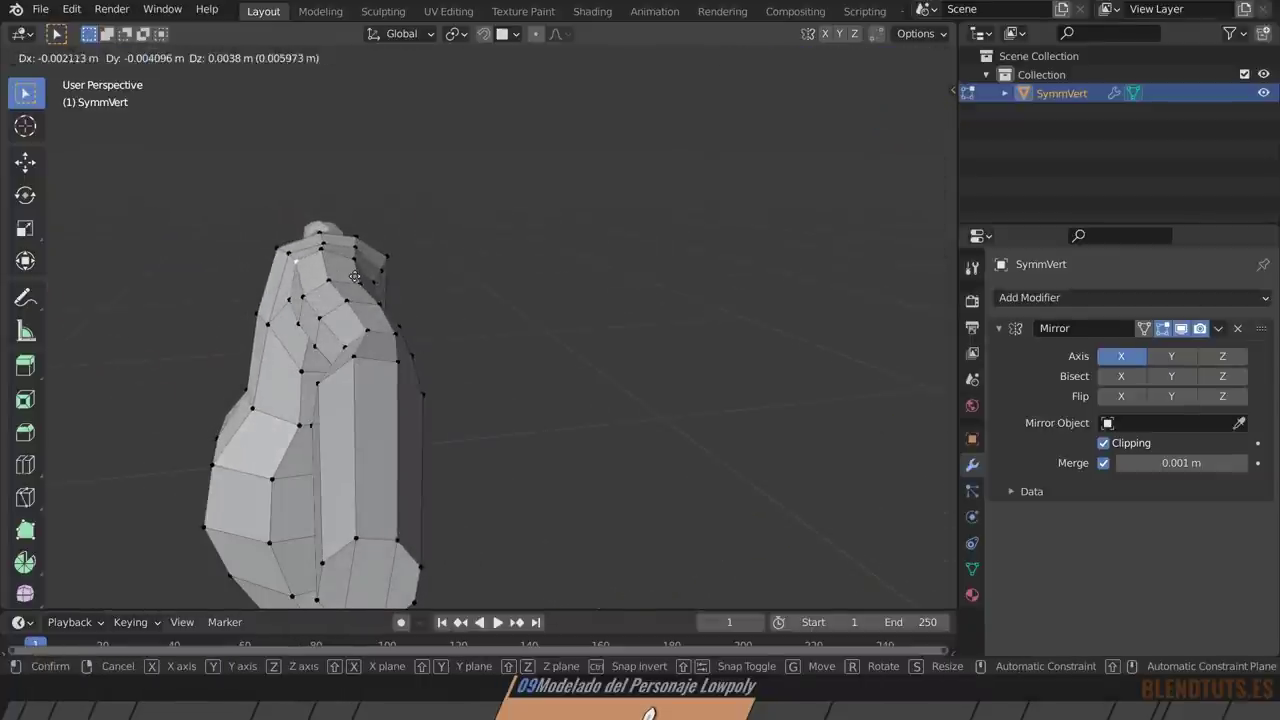
{"action": "left_click", "coordinate": [323, 296]}
{"action": "mouse_move", "coordinate": [323, 296]}
{"action": "middle_mouse_down"}
{"action": "mouse_move", "coordinate": [377, 300]}
{"action": "mouse_move", "coordinate": [350, 258]}
{"action": "middle_mouse_up"}
Add a centred edge loop ringing the arm near the shoulder, keeping it after a trial dissolve.
{"action": "key", "text": "ctrl+r"}
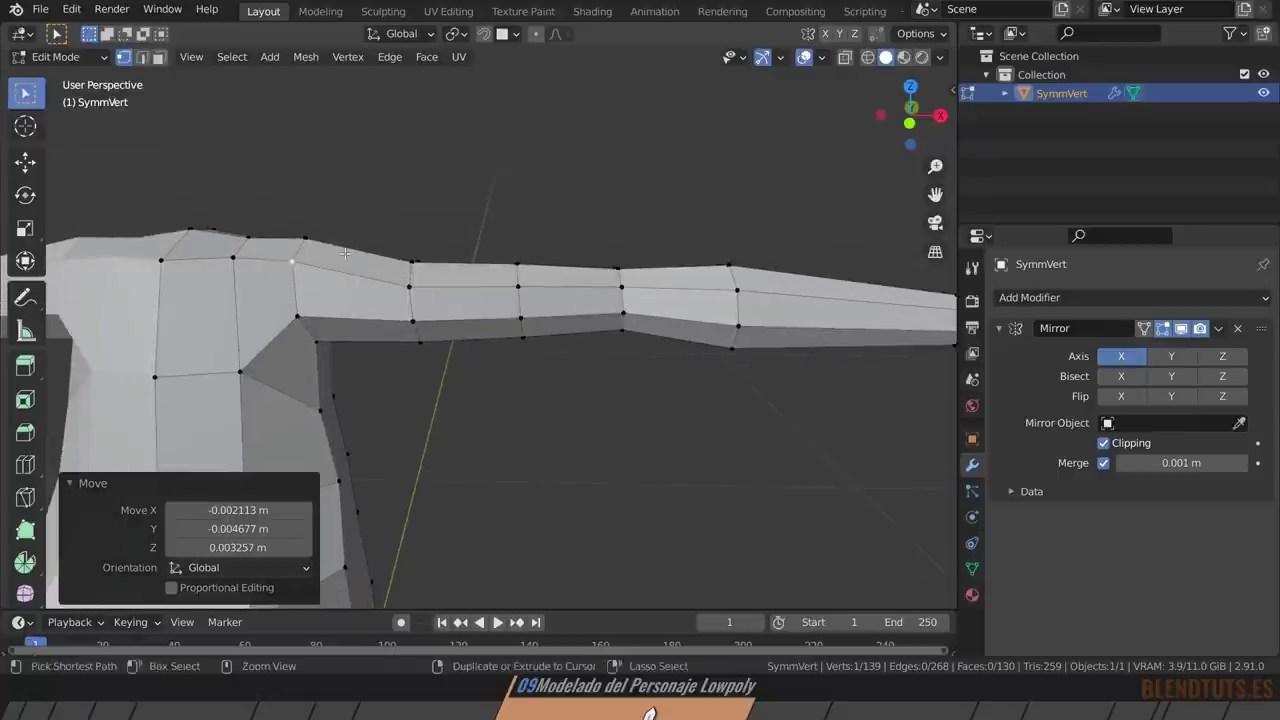
{"action": "left_click", "coordinate": [348, 255]}
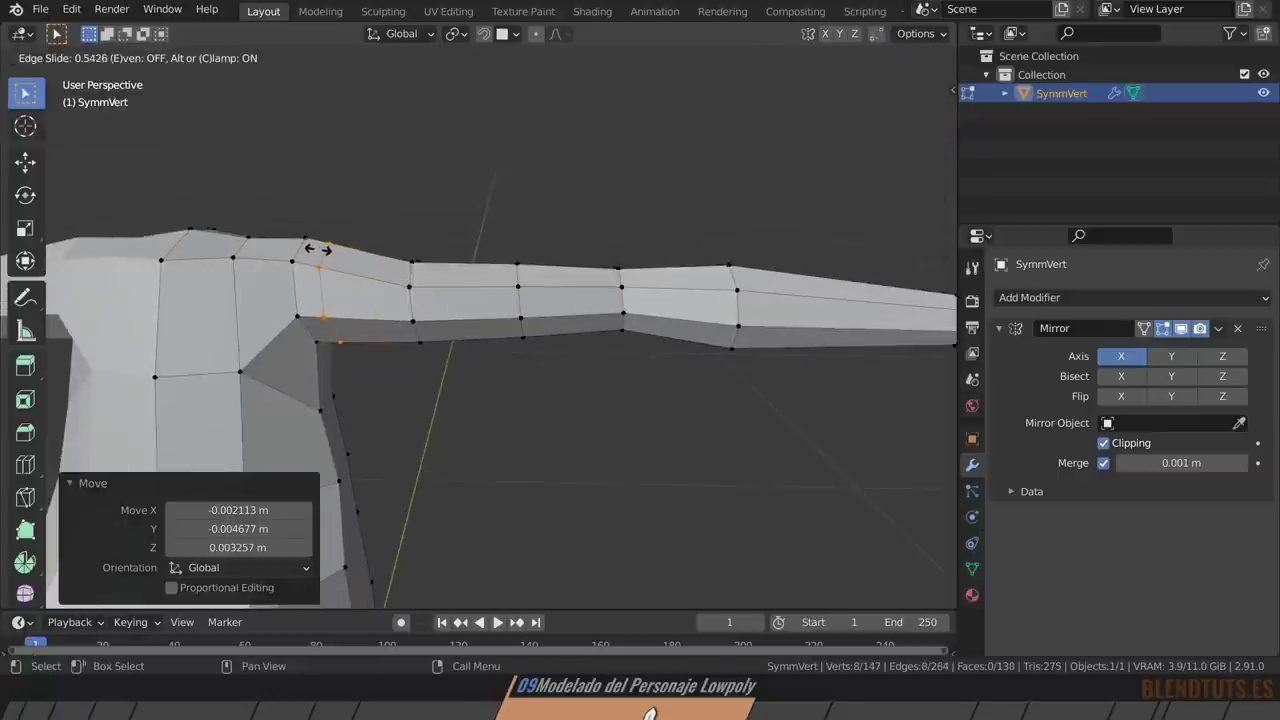
{"action": "right_click", "coordinate": [320, 250]}
{"action": "middle_click_drag", "start_coordinate": [371, 289], "coordinate": [356, 275]}
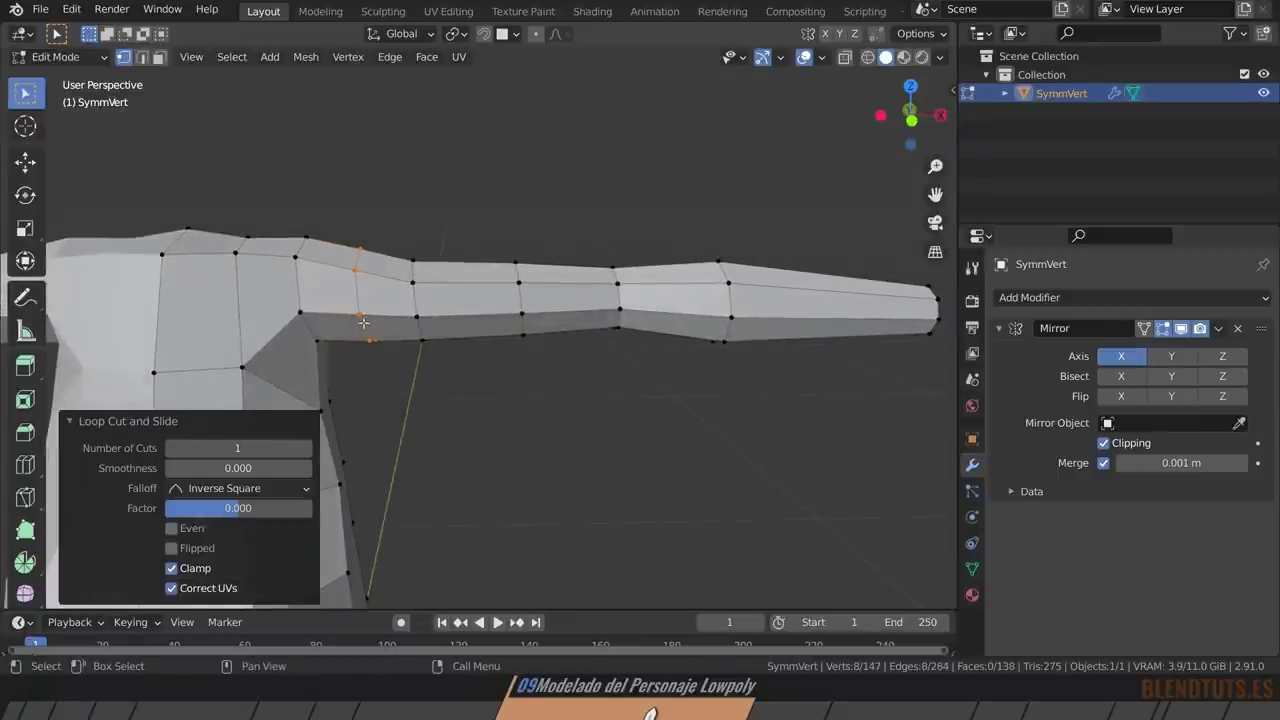
{"action": "key", "text": "ctrl+x"}
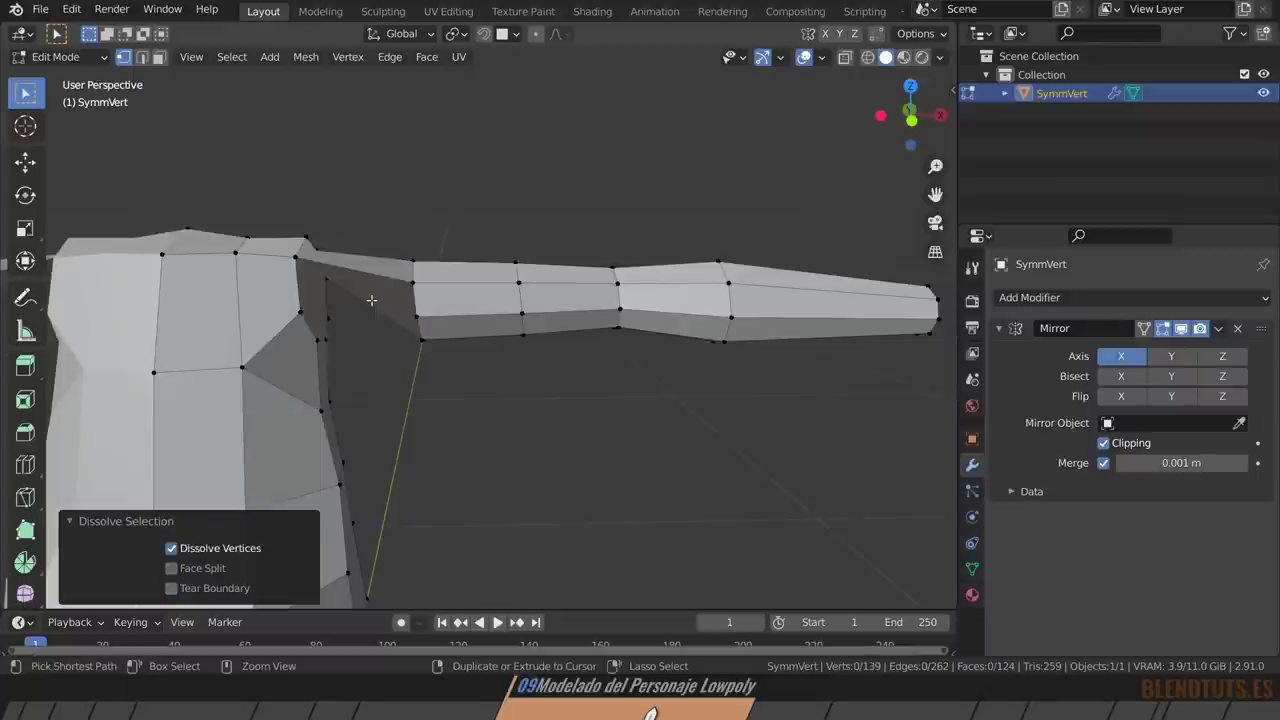
{"action": "key", "text": "ctrl+z"}
Select edge loops along the arm's top and the ring near the shoulder.
{"action": "key", "text": "3"}
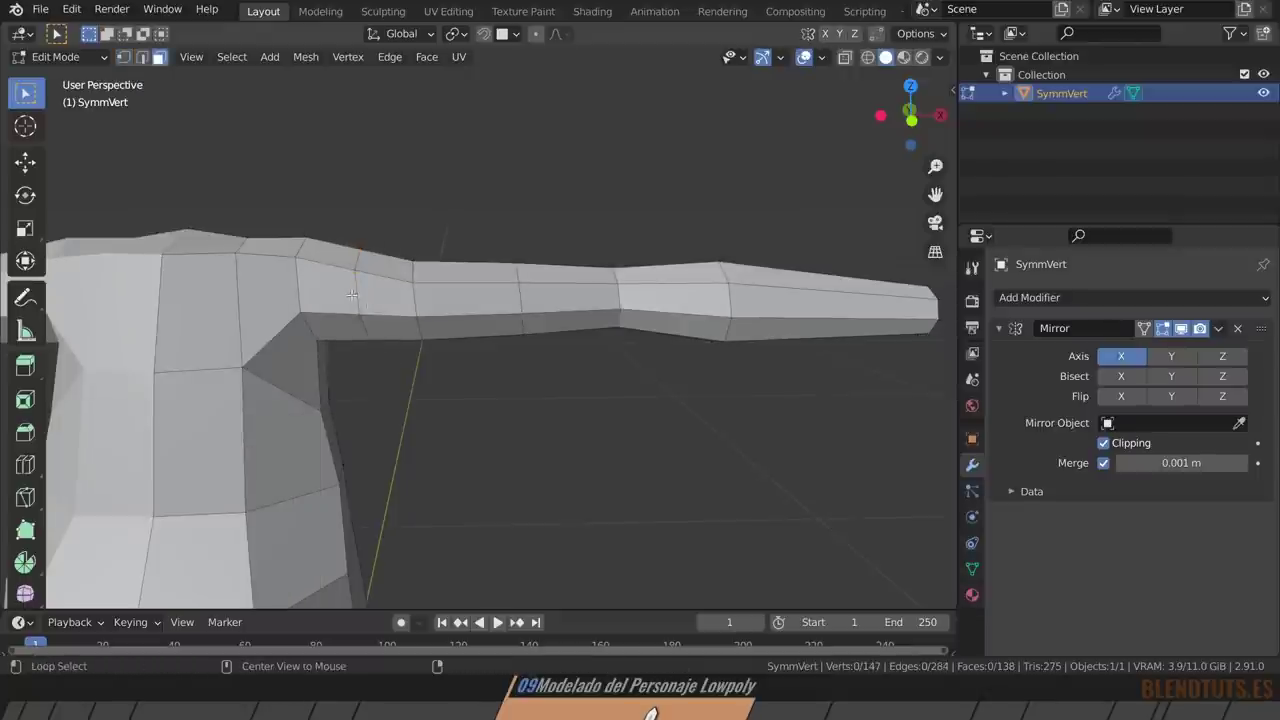
{"action": "left_click", "coordinate": [356, 289], "text": "alt"}
{"action": "key", "text": "2"}
{"action": "left_click", "coordinate": [358, 287], "text": "alt"}
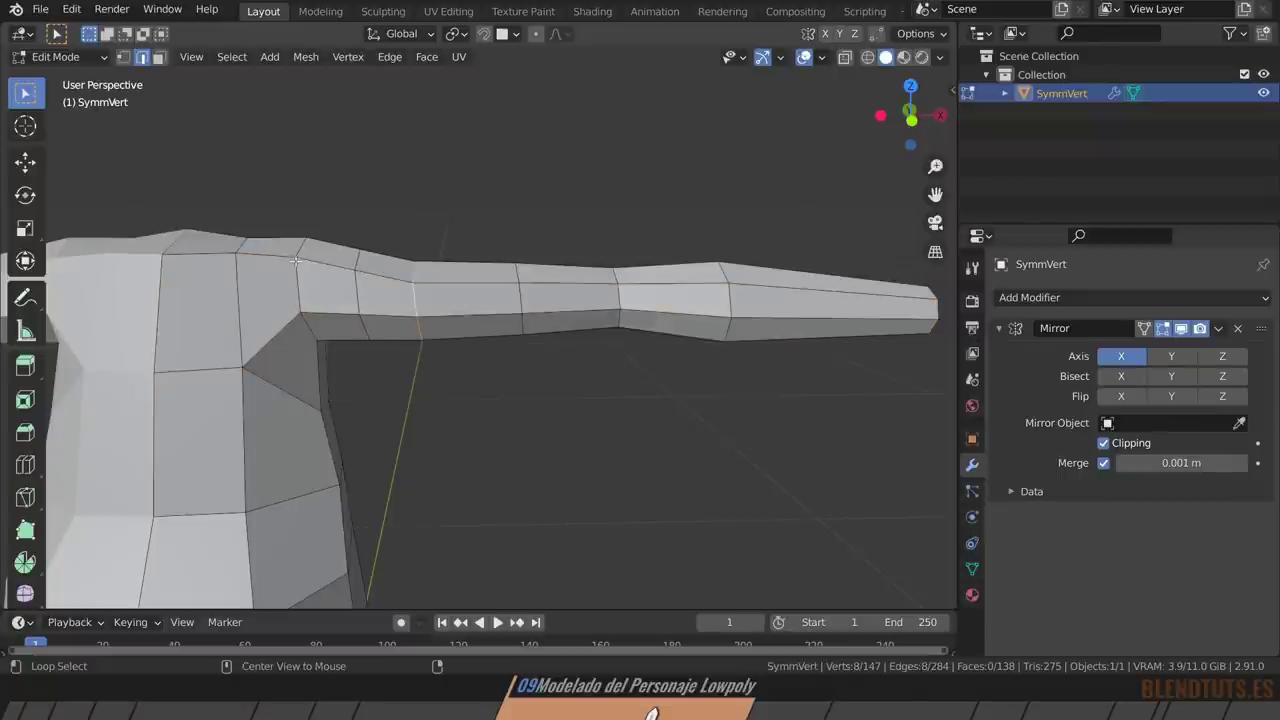
{"action": "left_click", "coordinate": [258, 257], "text": "alt"}
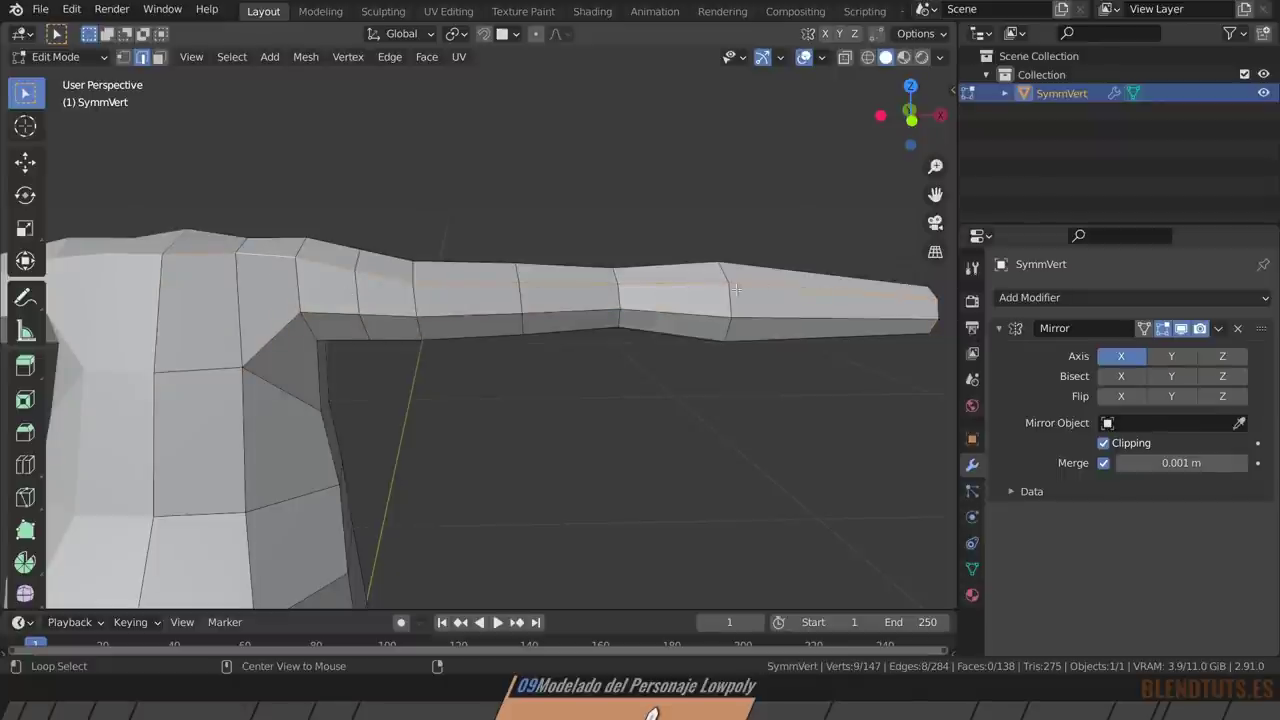
{"action": "left_click", "coordinate": [239, 317], "text": "alt"}
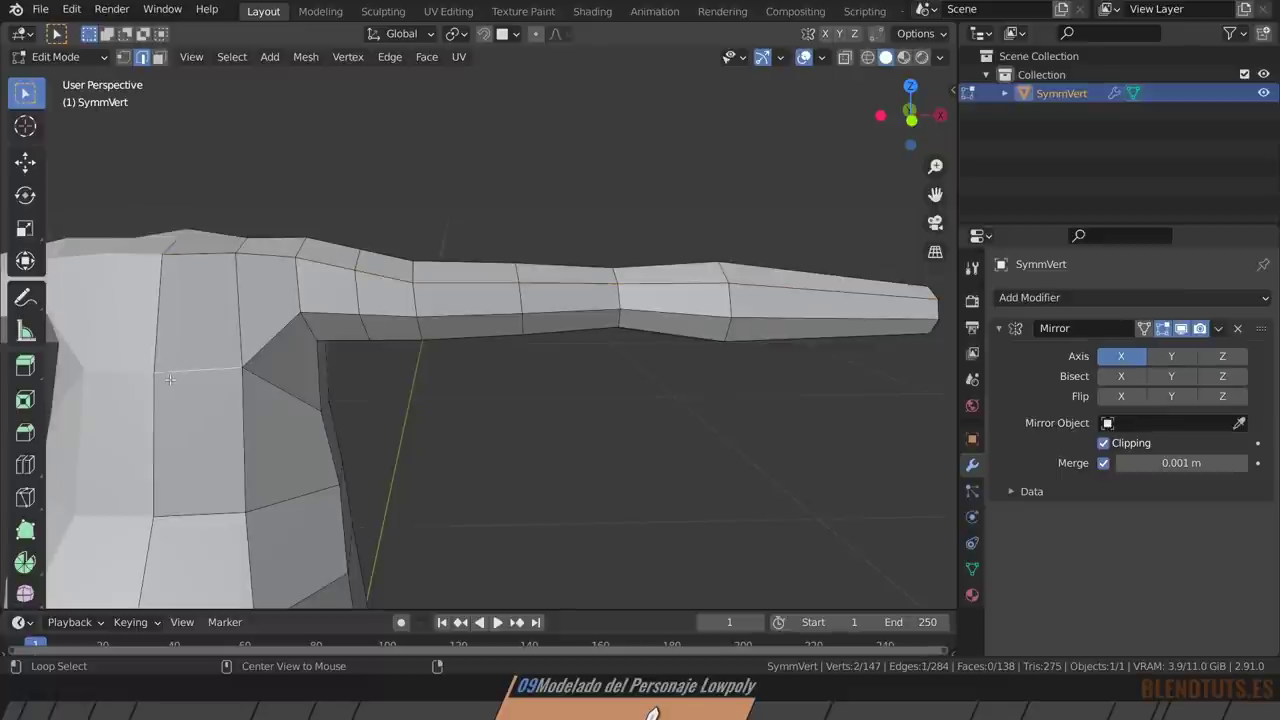
{"action": "left_click", "coordinate": [341, 266], "text": "alt"}
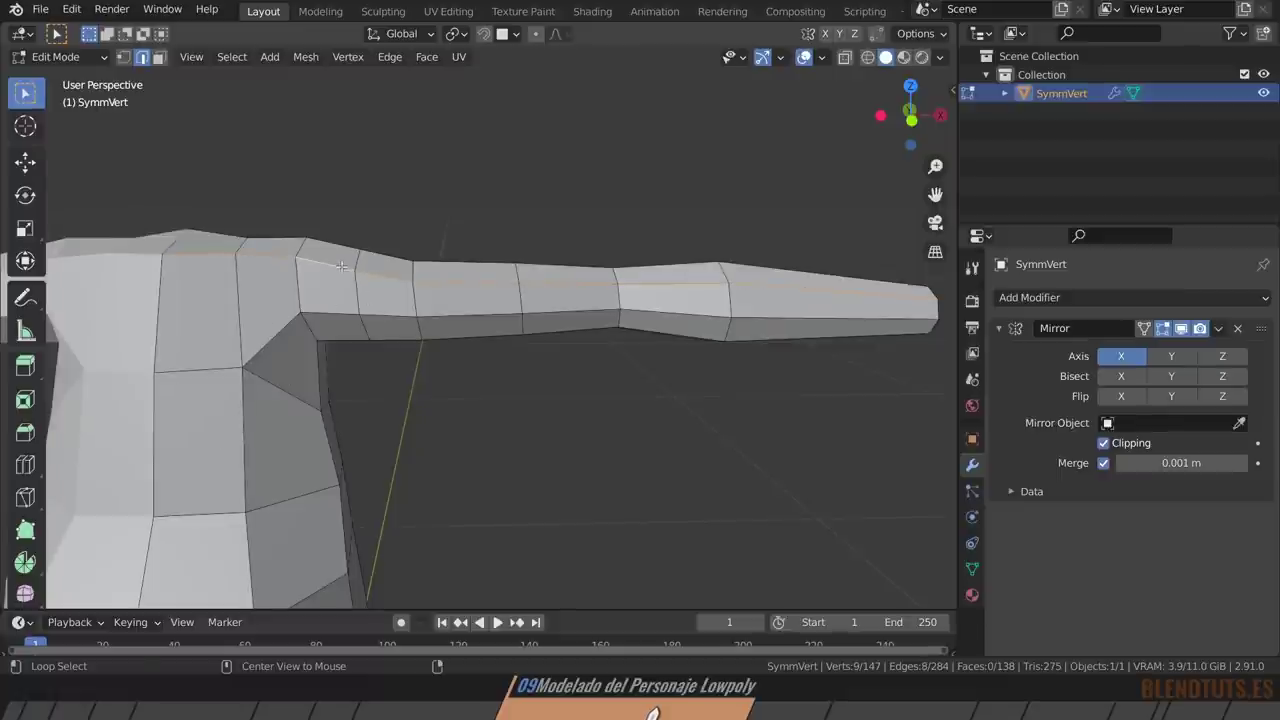
{"action": "middle_click_drag", "start_coordinate": [405, 274], "coordinate": [393, 293]}
{"action": "middle_click_drag", "start_coordinate": [300, 300], "coordinate": [346, 314]}
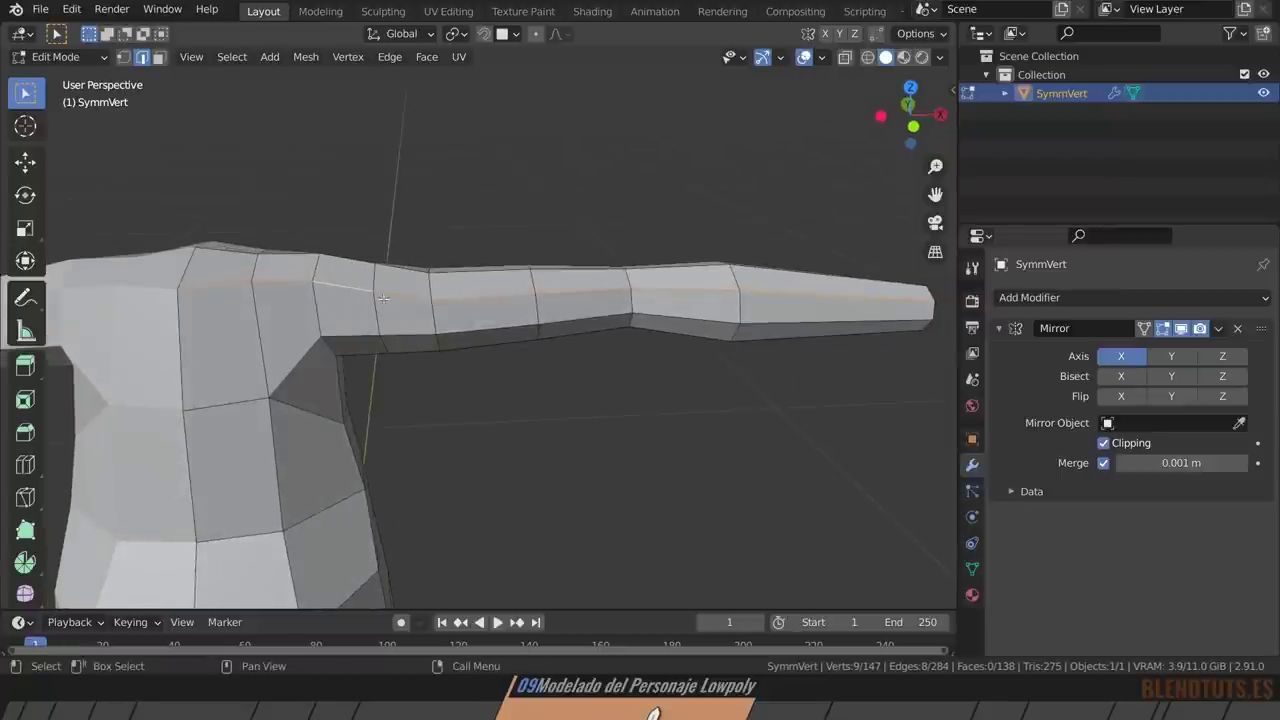
Try dissolving the arm loop and a vertex, undoing both.
{"action": "key", "text": "ctrl+x"}
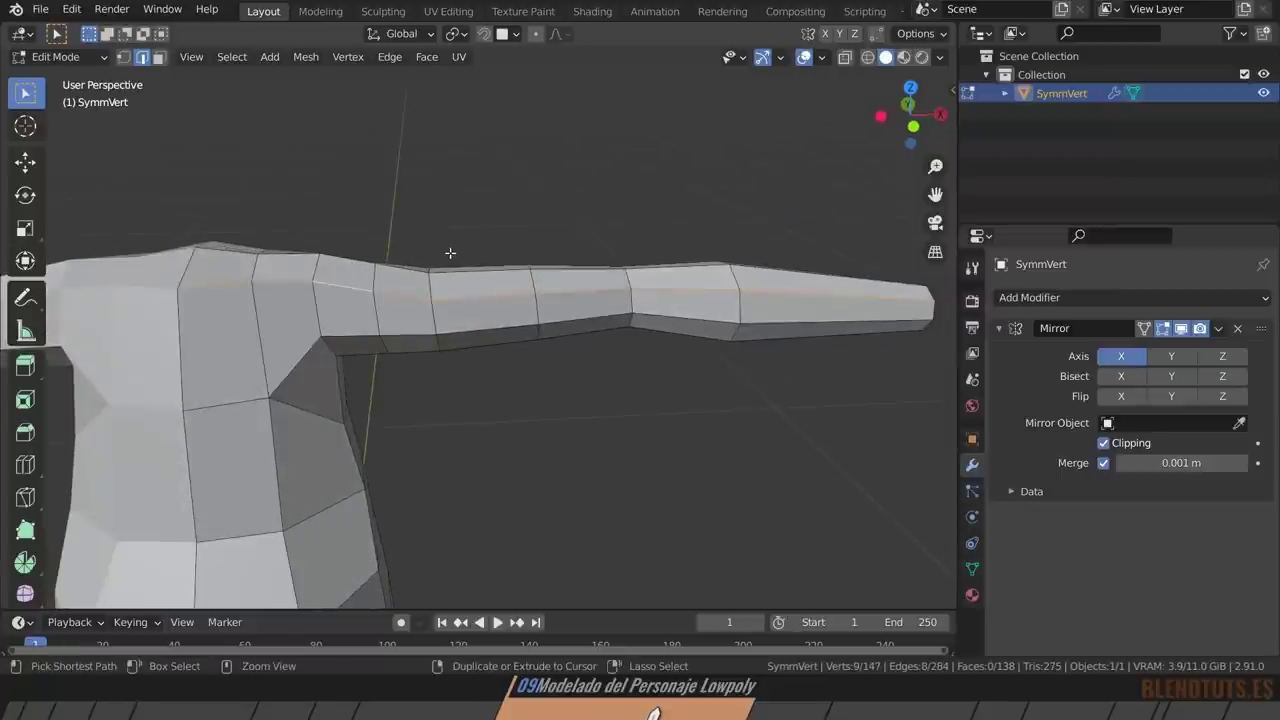
{"action": "key", "text": "ctrl+z"}
{"action": "key", "text": "ctrl+z"}
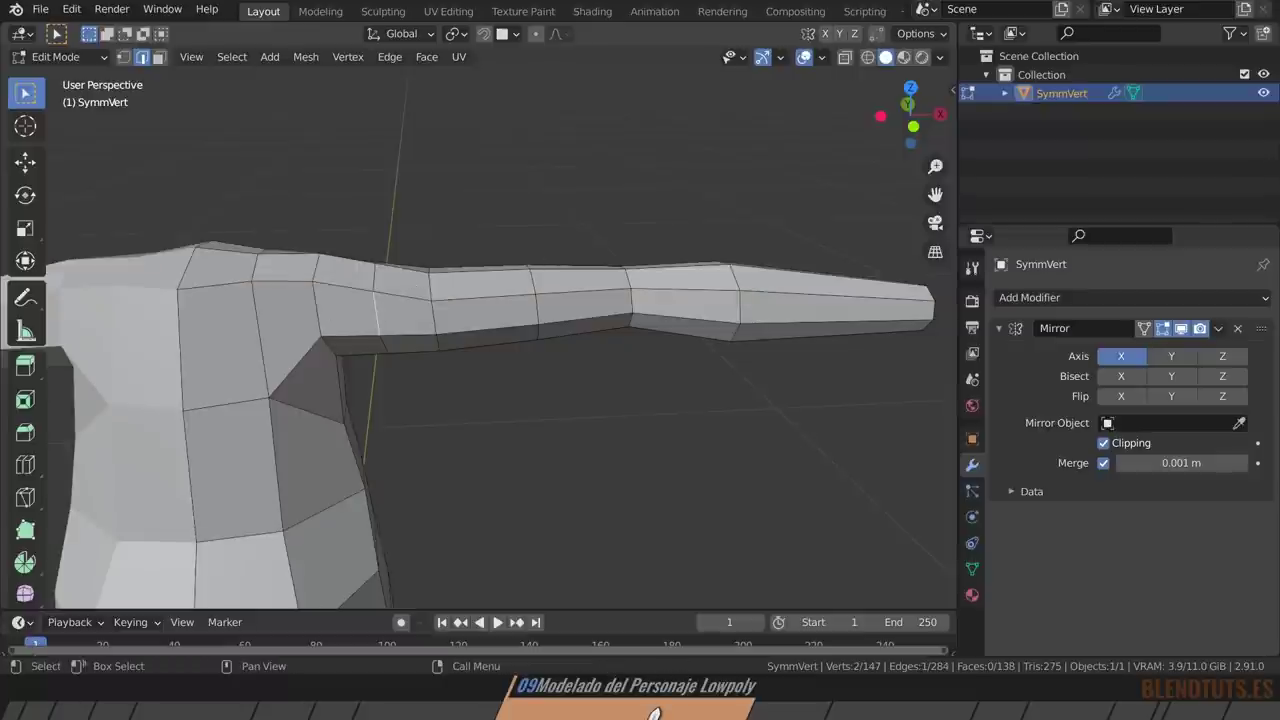
{"action": "key", "text": "1"}
{"action": "key", "text": "ctrl+x"}
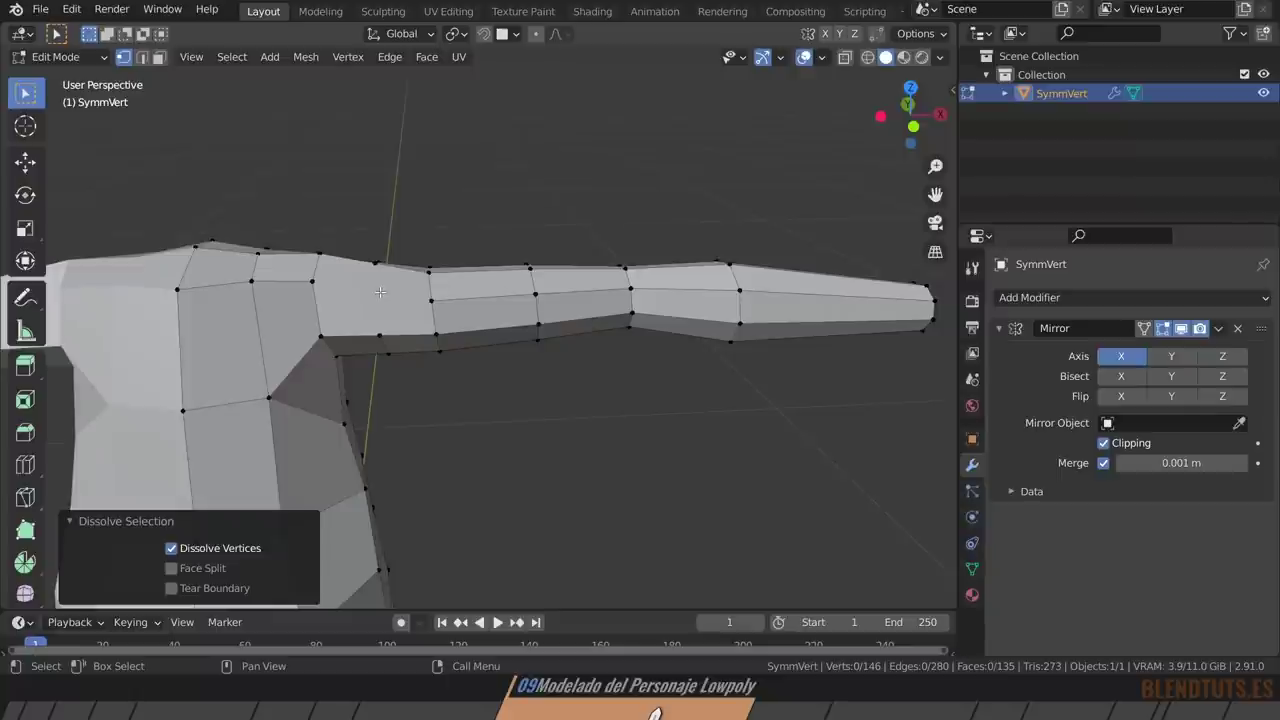
{"action": "key", "text": "ctrl+z"}
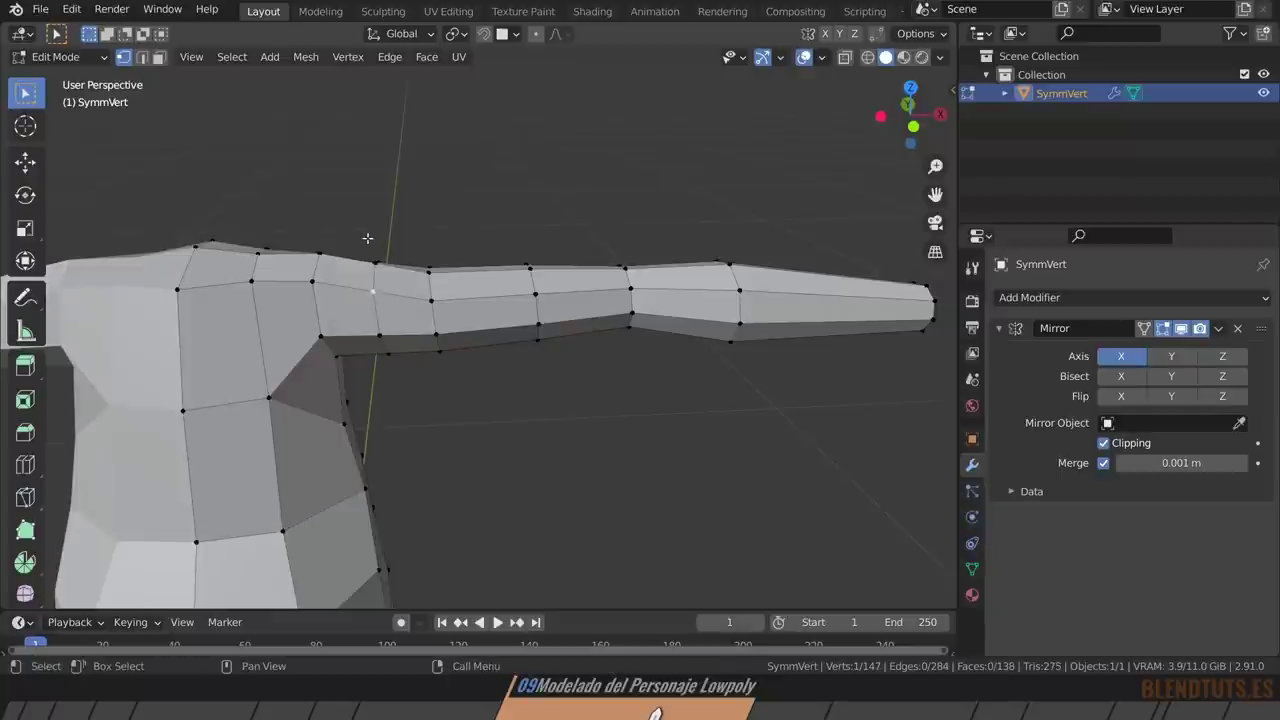
{"action": "middle_click_drag", "start_coordinate": [325, 250], "coordinate": [335, 270]}
{"action": "scroll", "coordinate": [340, 320], "scroll_direction": "up", "scroll_amount": 2}
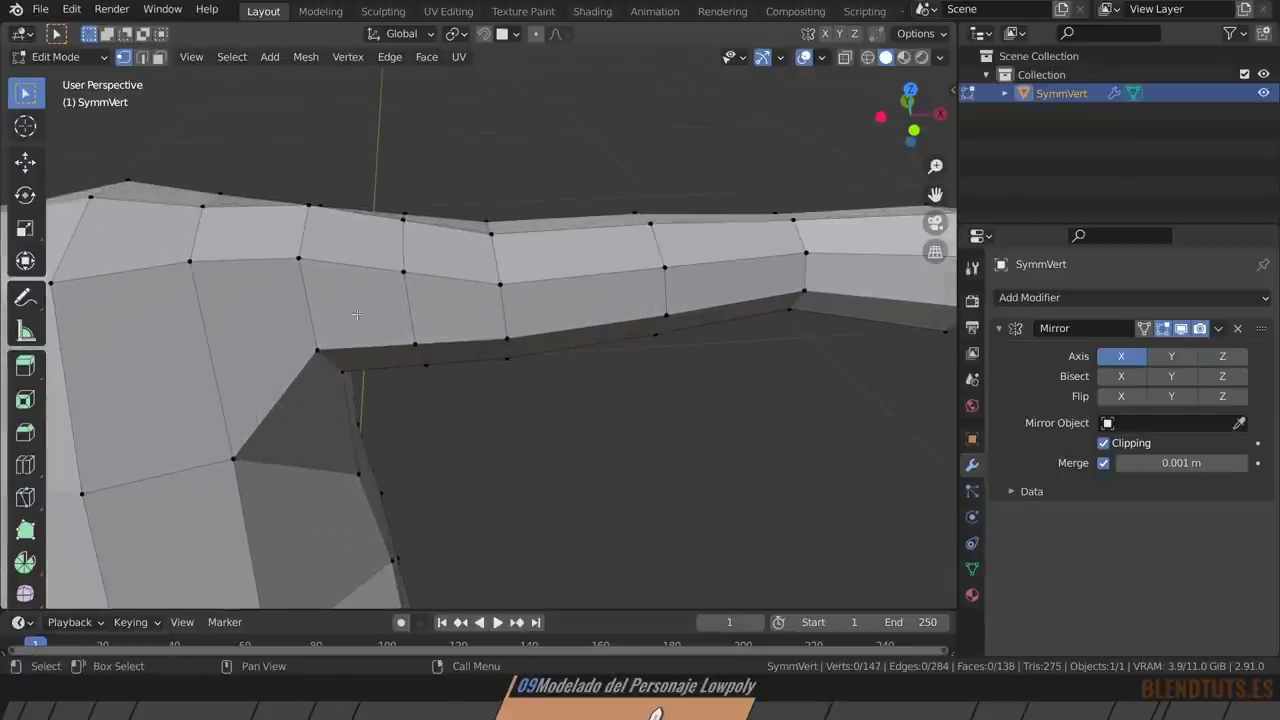
{"action": "scroll", "coordinate": [380, 310], "scroll_direction": "up", "scroll_amount": 1}
Dissolve the edge ring near the shoulder, leaving 139 vertices, and start the Knife tool.
{"action": "key", "text": "2"}
{"action": "left_click", "coordinate": [409, 298], "text": "alt"}
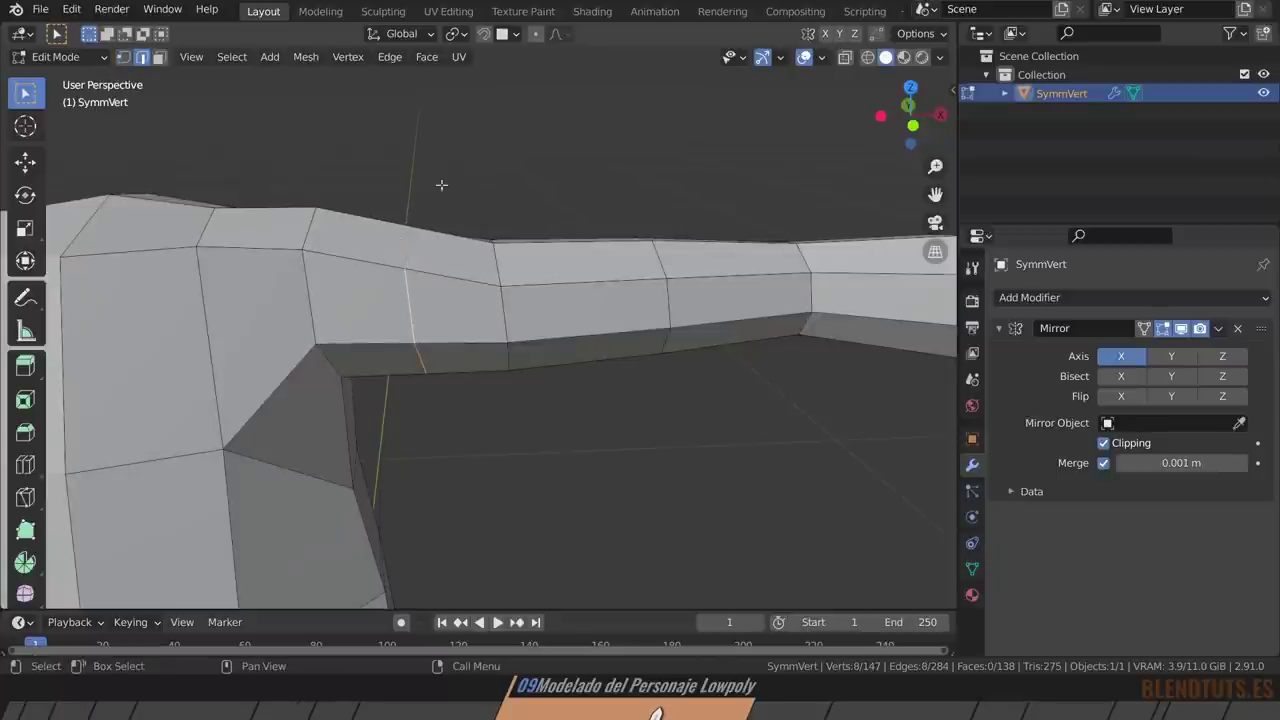
{"action": "key", "text": "ctrl+x"}
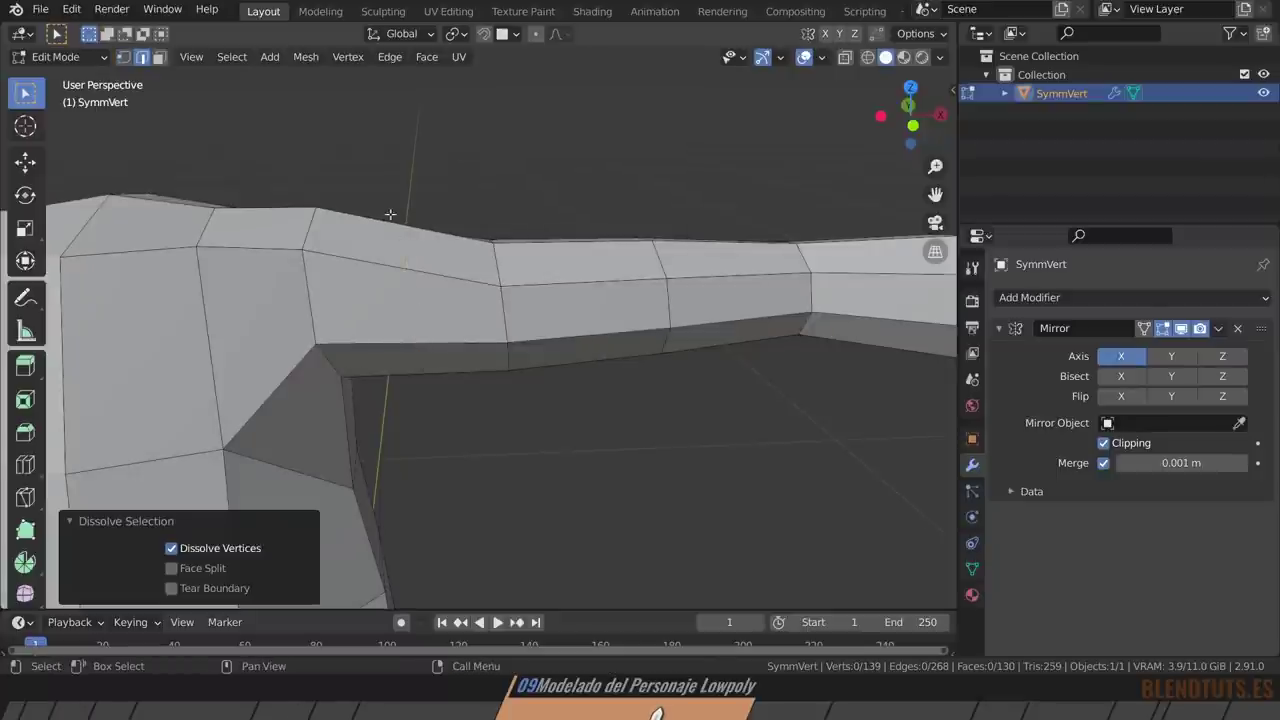
{"action": "middle_click_drag", "start_coordinate": [390, 214], "coordinate": [385, 274]}
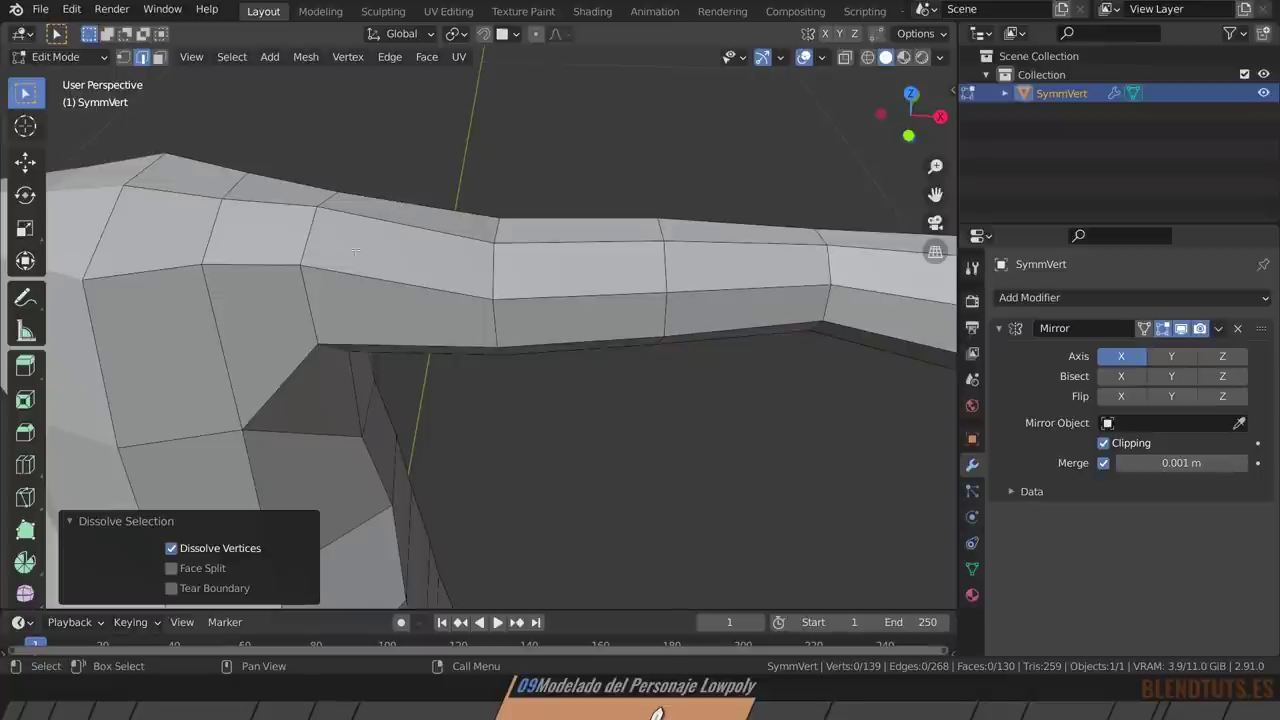
{"action": "middle_click_drag", "start_coordinate": [334, 268], "coordinate": [350, 199]}
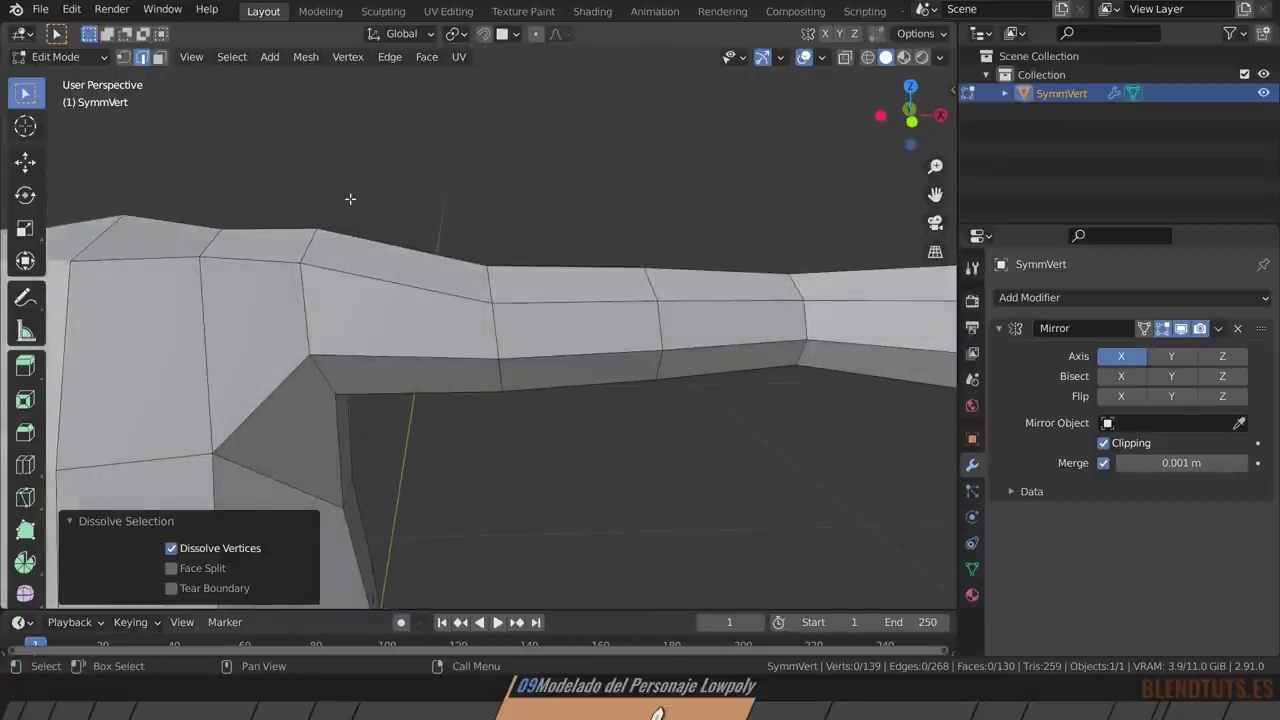
{"action": "key", "text": "k"}
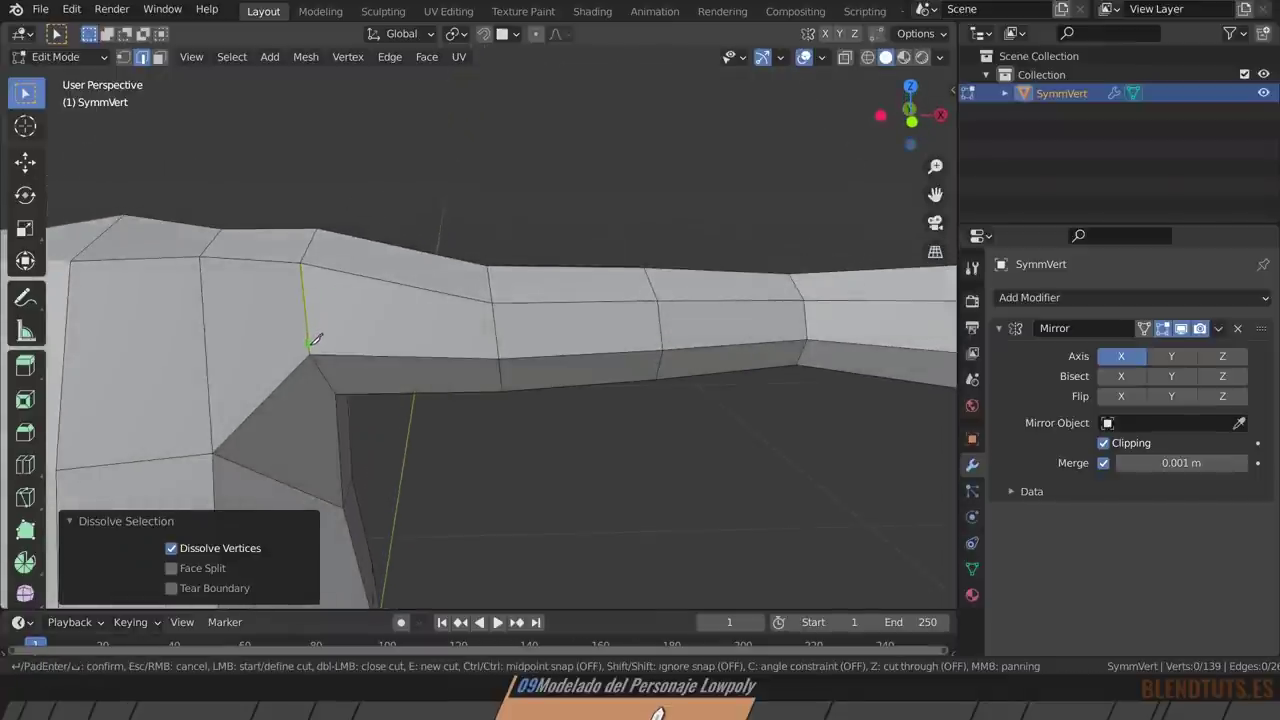
Knife-cut from the armpit corner across the shoulder and raise the new vertices along Z.
{"action": "left_click", "coordinate": [383, 278]}
{"action": "middle_click_drag", "start_coordinate": [383, 278], "coordinate": [449, 197]}
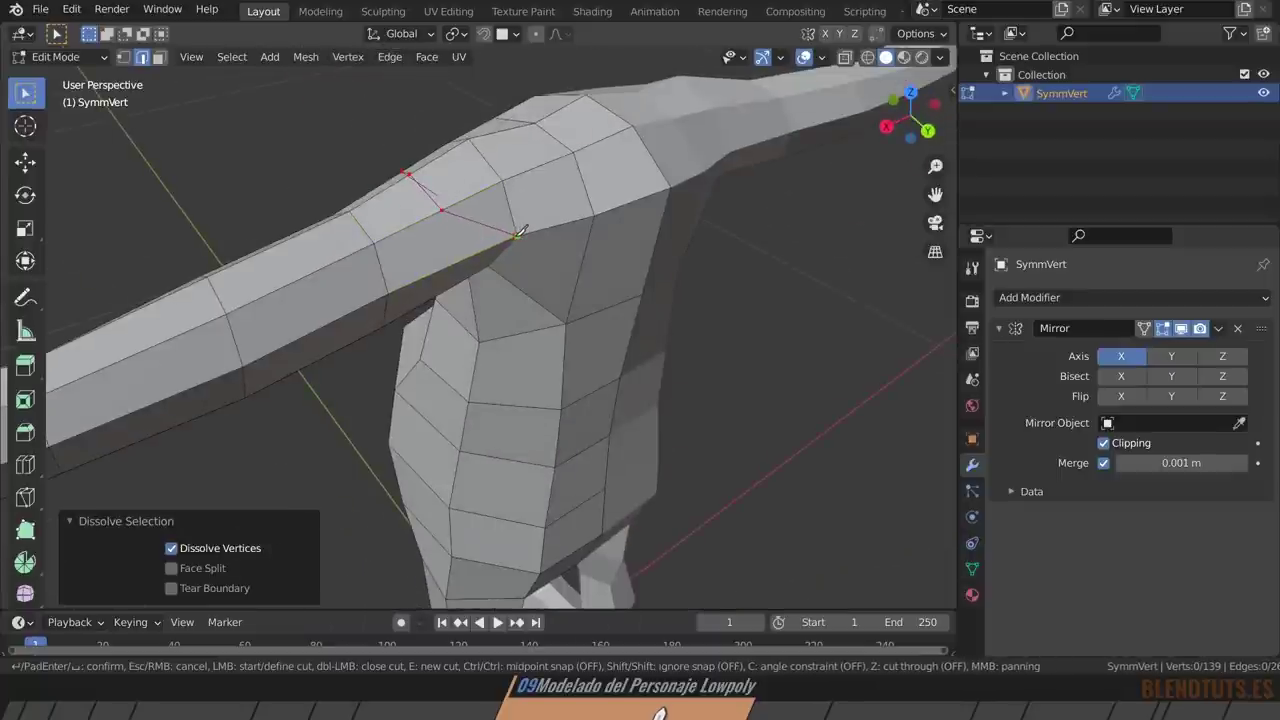
{"action": "key", "text": "Return"}
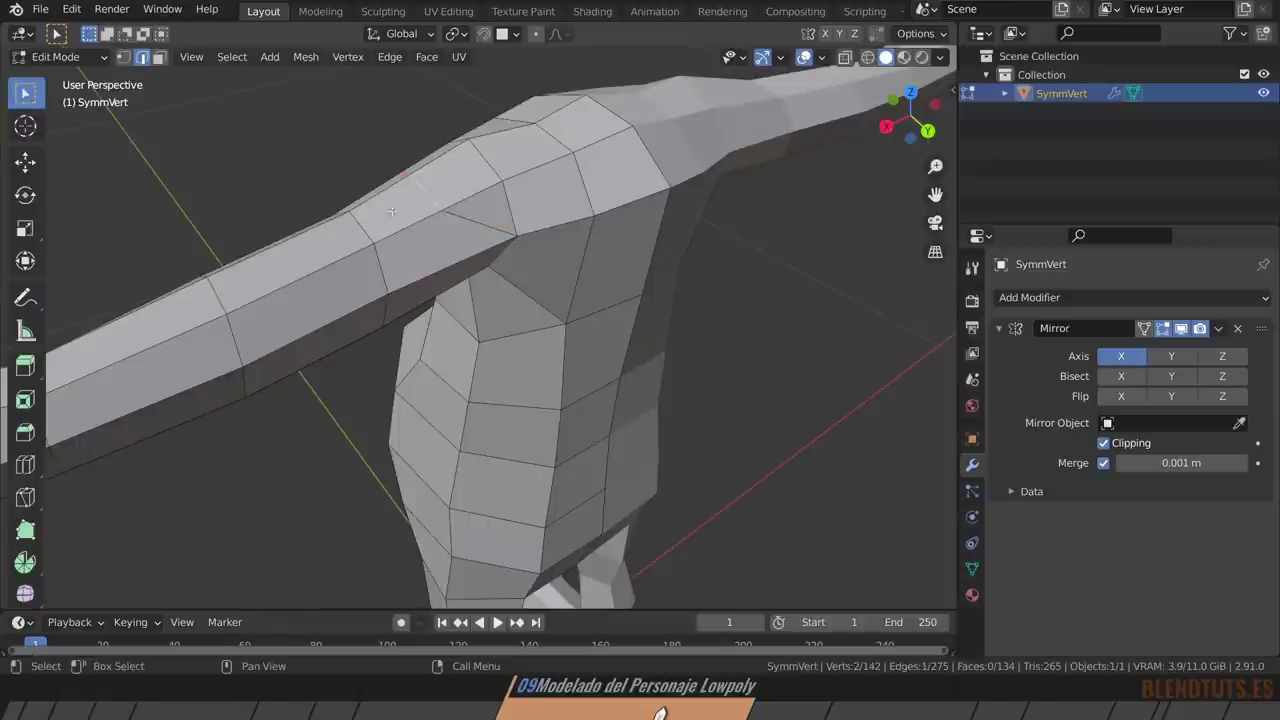
{"action": "mouse_move", "coordinate": [391, 212]}
{"action": "middle_mouse_down"}
{"action": "mouse_move", "coordinate": [551, 206]}
{"action": "mouse_move", "coordinate": [385, 196]}
{"action": "mouse_move", "coordinate": [460, 203]}
{"action": "middle_mouse_up"}
{"action": "key", "text": "g"}
{"action": "key", "text": "z"}
{"action": "left_click", "coordinate": [544, 200]}
Raise a single shoulder vertex on the cut slightly along Z.
{"action": "key", "text": "1"}
{"action": "left_click", "coordinate": [327, 175]}
{"action": "key", "text": "g"}
{"action": "key", "text": "z"}
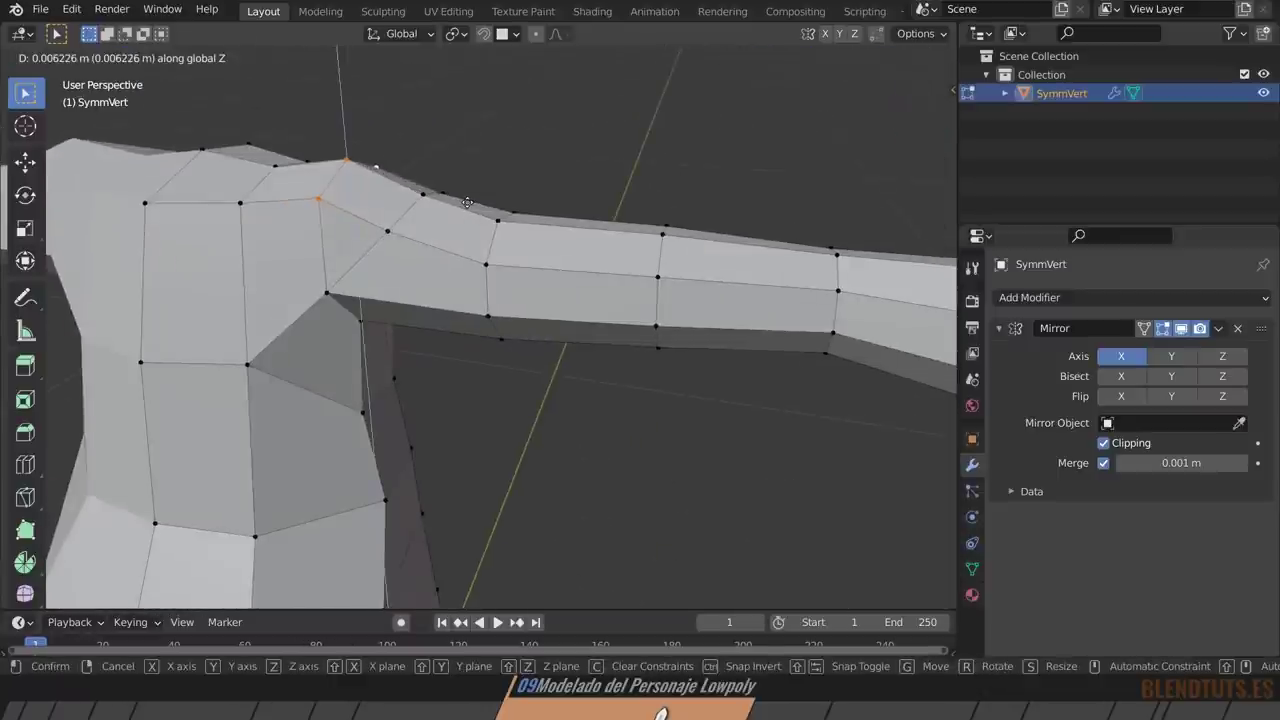
{"action": "left_click", "coordinate": [467, 203]}
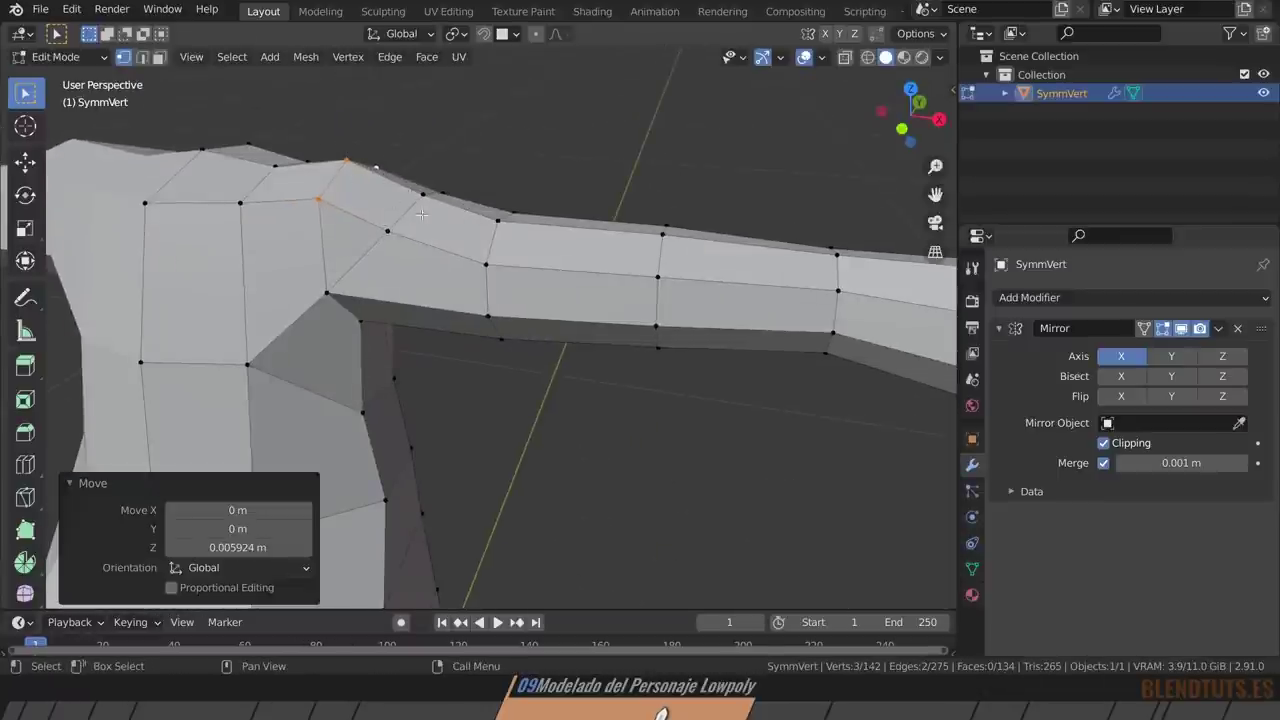
{"action": "middle_click_drag", "start_coordinate": [421, 214], "coordinate": [360, 331]}
{"action": "left_click", "coordinate": [360, 331]}
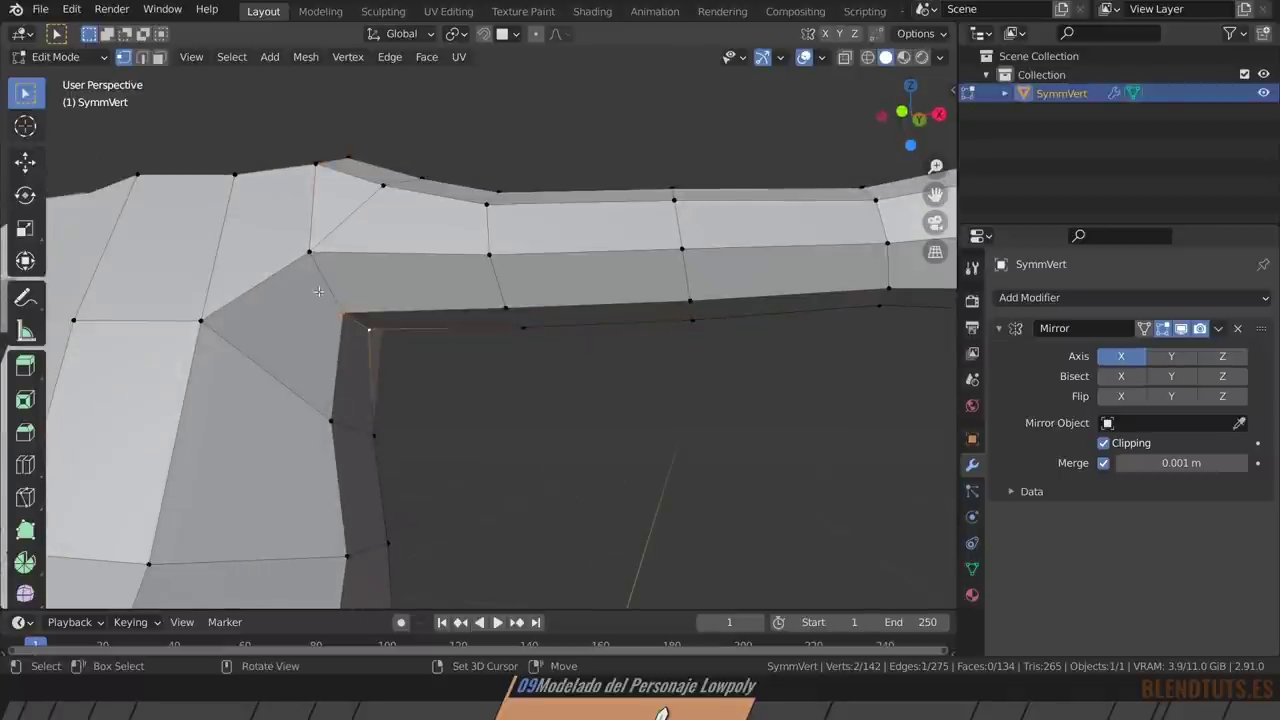
{"action": "key", "text": "alt+a"}
Check the shoulder from the front, cancel a trial vertical move, and switch to face selection.
{"action": "scroll", "coordinate": [374, 303], "scroll_direction": "down", "scroll_amount": 2}
{"action": "scroll", "coordinate": [374, 303], "scroll_direction": "down", "scroll_amount": 2}
{"action": "middle_click_drag", "start_coordinate": [374, 303], "coordinate": [425, 224]}
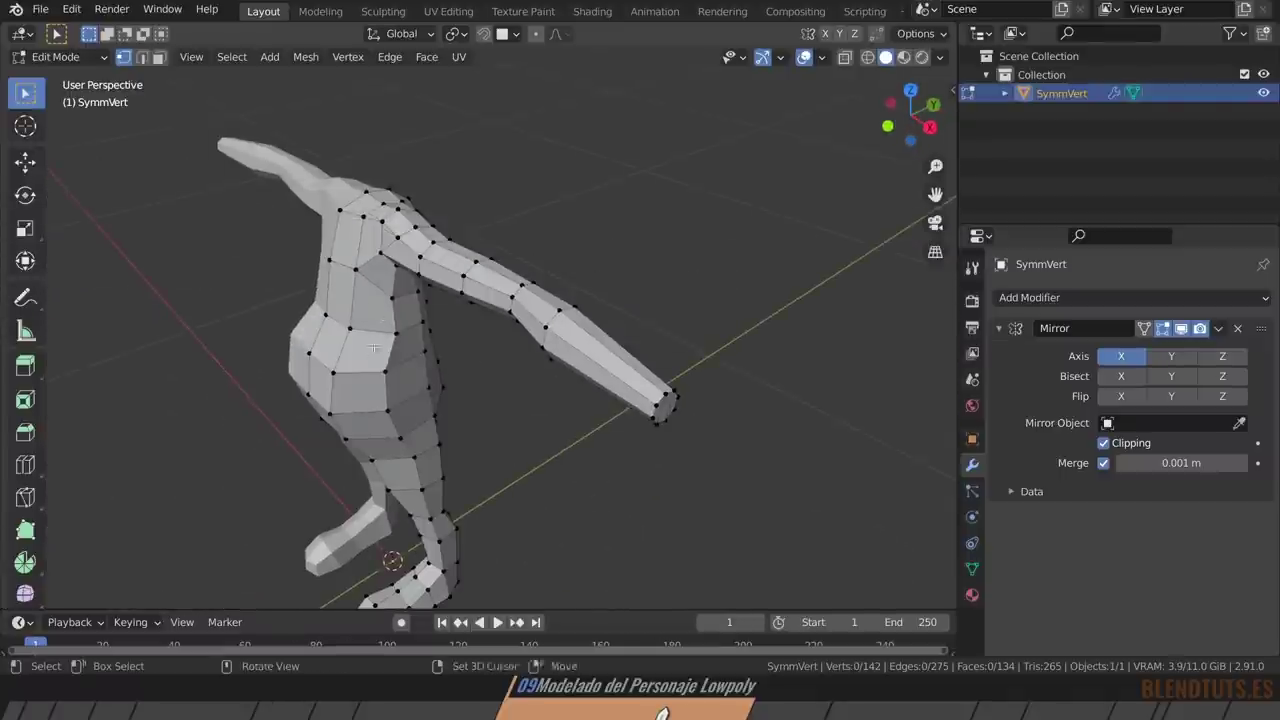
{"action": "scroll", "coordinate": [425, 224], "scroll_direction": "up", "scroll_amount": 4}
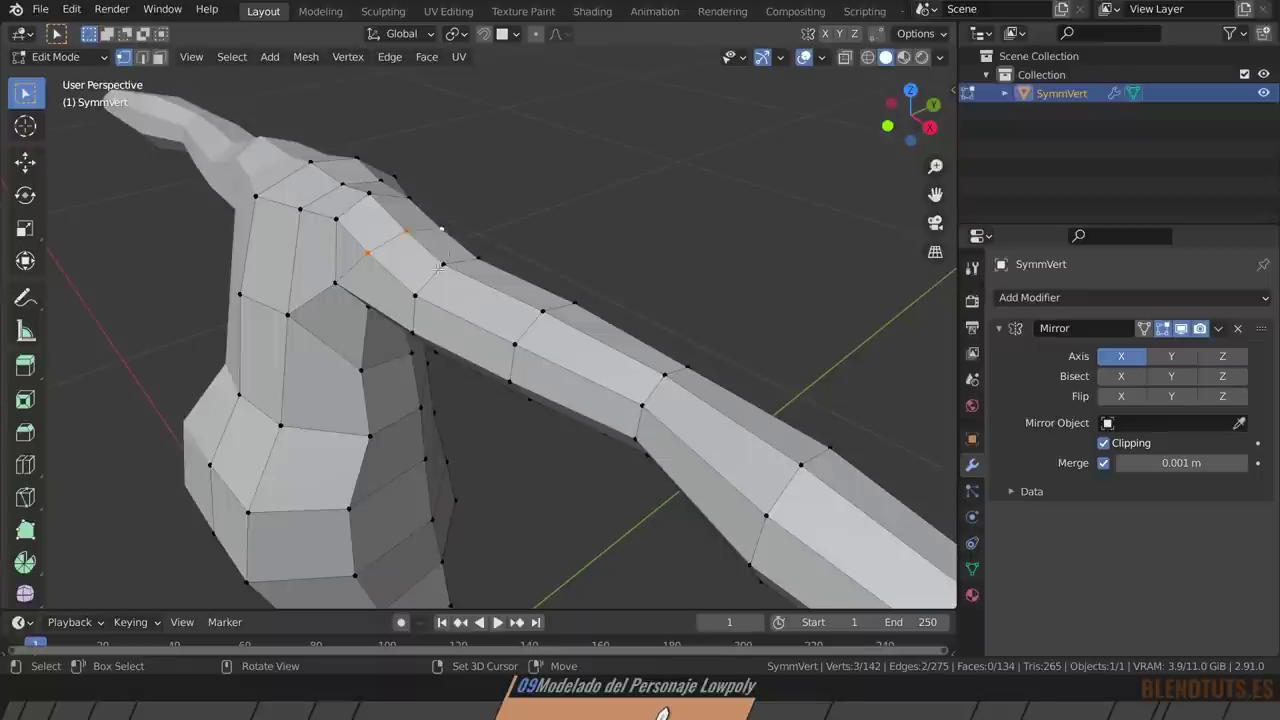
{"action": "middle_click_drag", "start_coordinate": [440, 267], "coordinate": [528, 243]}
{"action": "key", "text": "g"}
{"action": "key", "text": "z"}
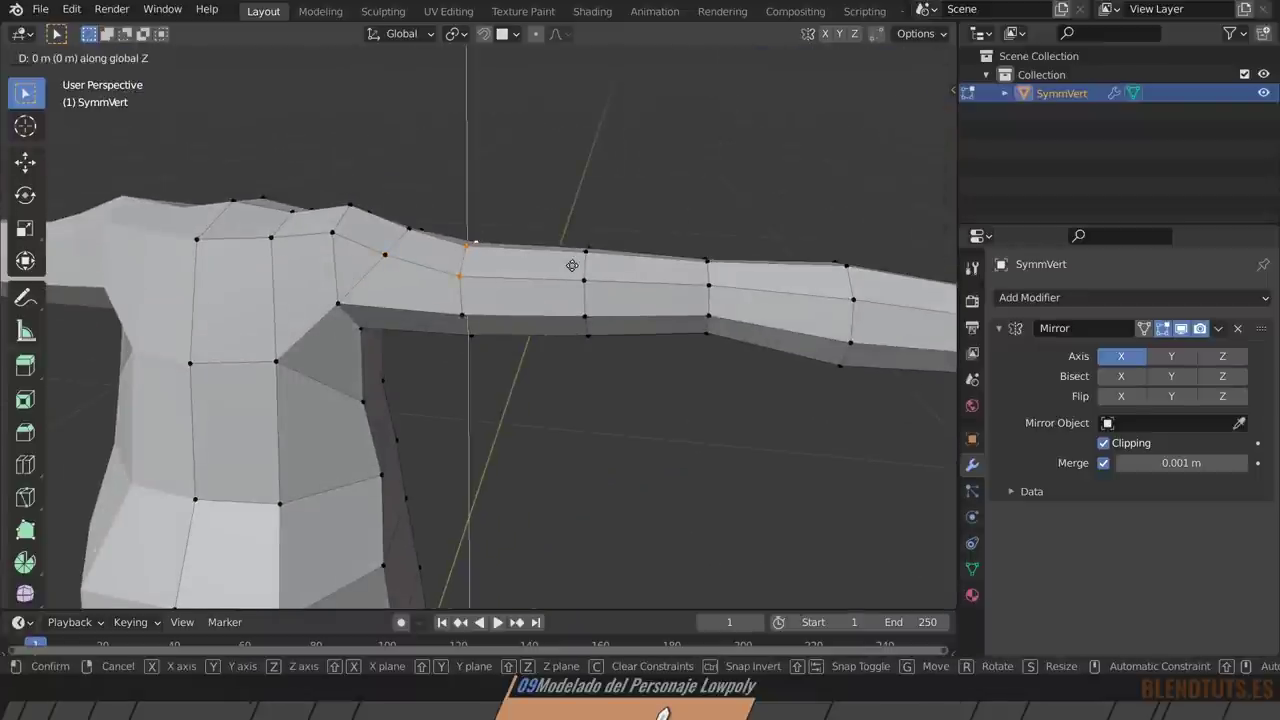
{"action": "key", "text": "Escape"}
{"action": "key", "text": "alt+a"}
{"action": "mouse_move", "coordinate": [476, 237]}
{"action": "middle_mouse_down"}
{"action": "mouse_move", "coordinate": [423, 258]}
{"action": "mouse_move", "coordinate": [509, 213]}
{"action": "mouse_move", "coordinate": [485, 232]}
{"action": "mouse_move", "coordinate": [505, 232]}
{"action": "middle_mouse_up"}
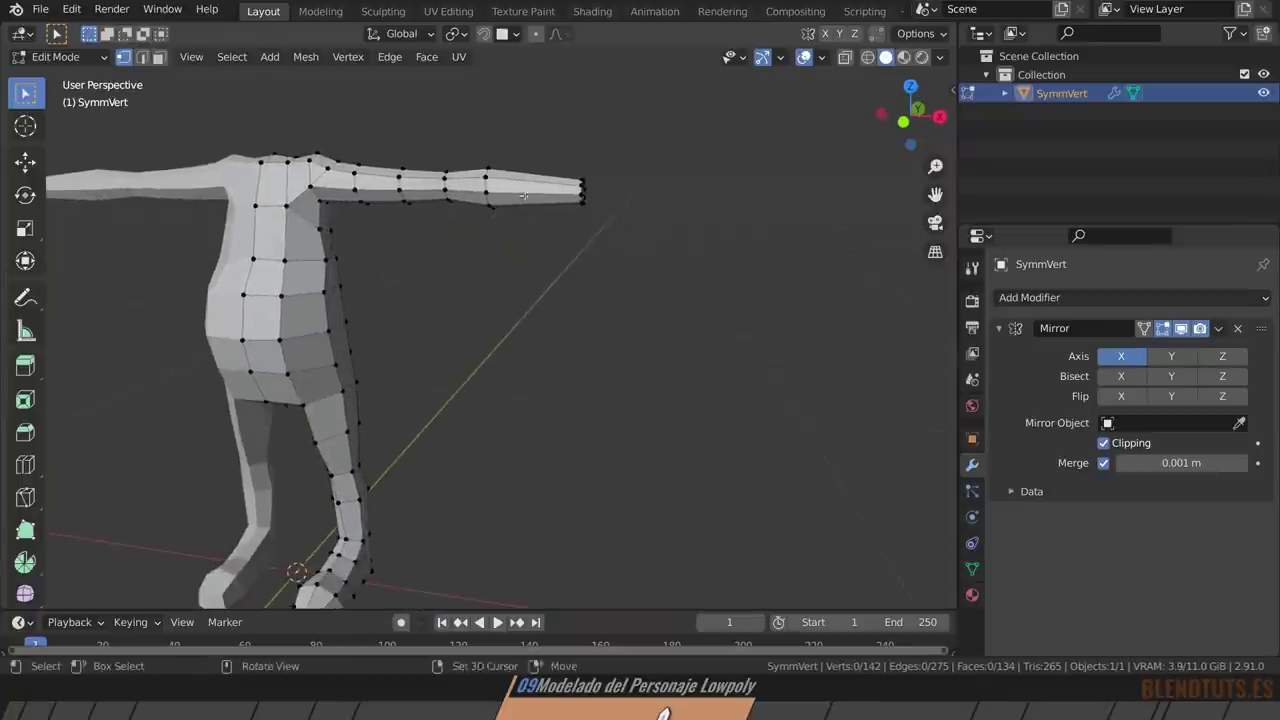
{"action": "key", "text": "3"}
{"action": "scroll", "coordinate": [505, 232], "scroll_direction": "up", "scroll_amount": 4}
{"action": "scroll", "coordinate": [505, 232], "scroll_direction": "up", "scroll_amount": 2}
Extrude the two arm-tip faces outward from the wrist.
{"action": "left_click", "coordinate": [598, 195]}
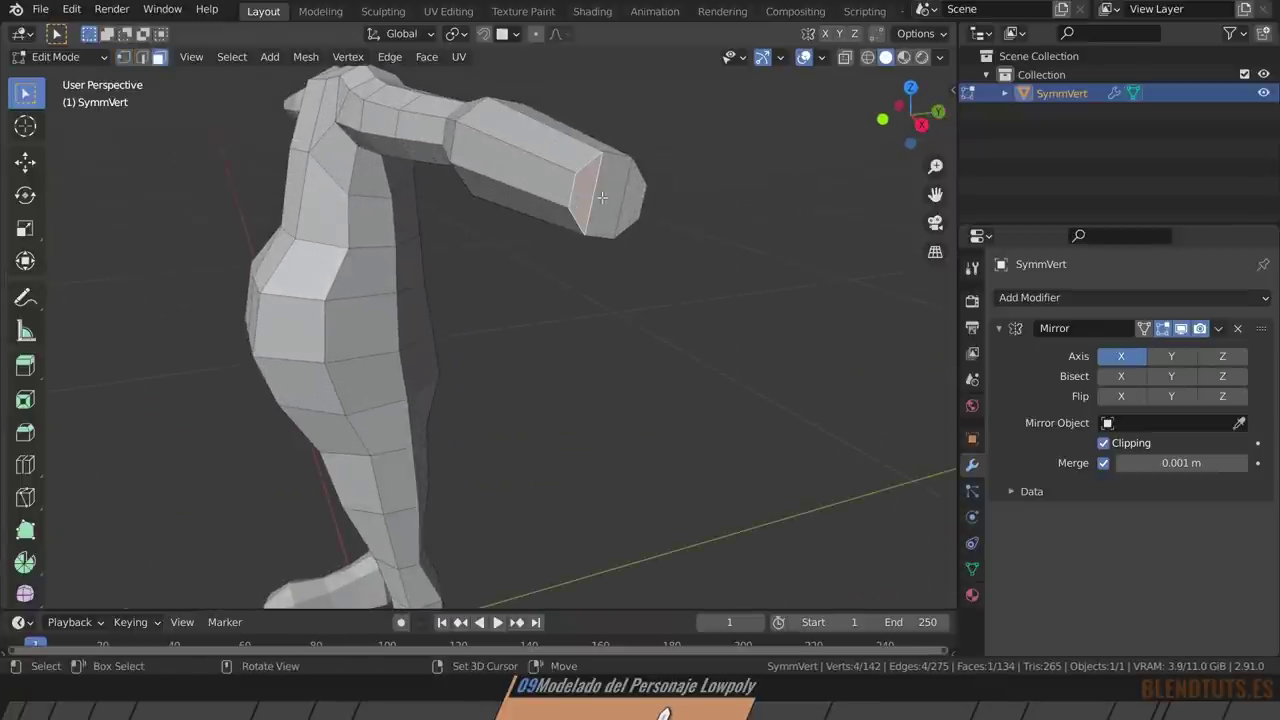
{"action": "left_click", "coordinate": [613, 219], "text": "shift"}
{"action": "mouse_move", "coordinate": [613, 219]}
{"action": "middle_mouse_down"}
{"action": "mouse_move", "coordinate": [566, 289]}
{"action": "mouse_move", "coordinate": [514, 153]}
{"action": "middle_mouse_up"}
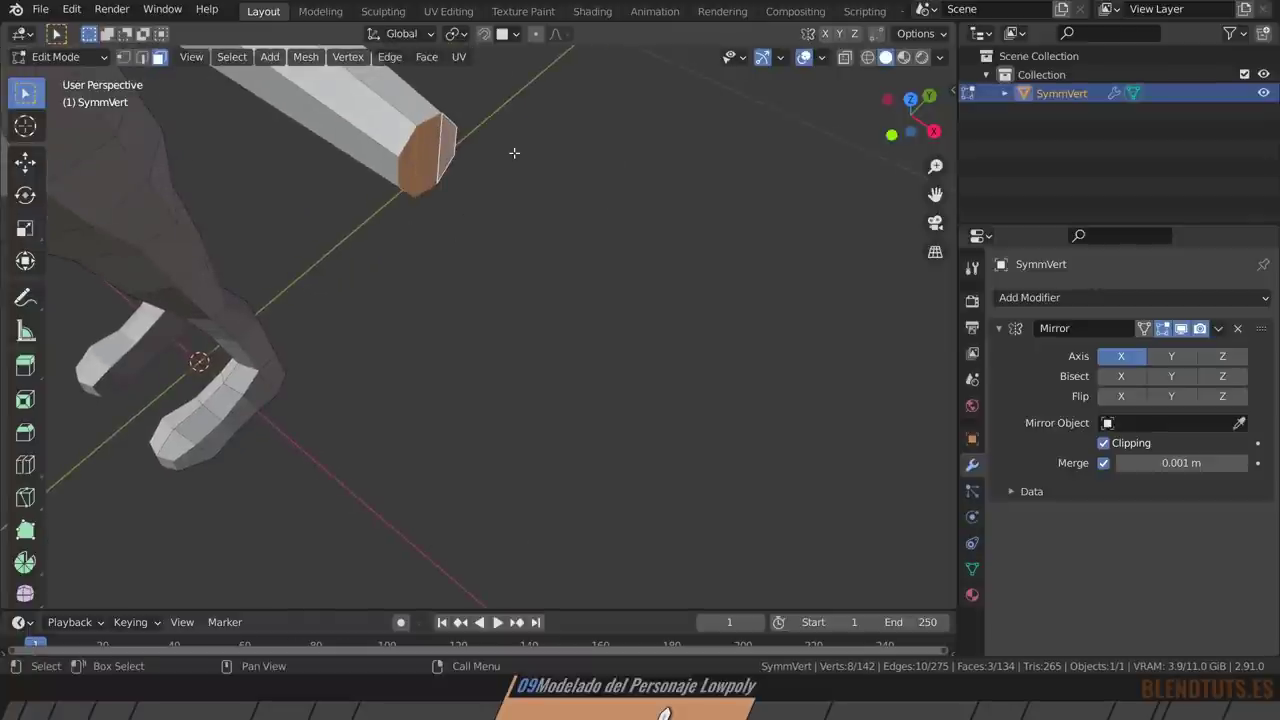
{"action": "key", "text": "e"}
{"action": "left_click", "coordinate": [669, 308]}
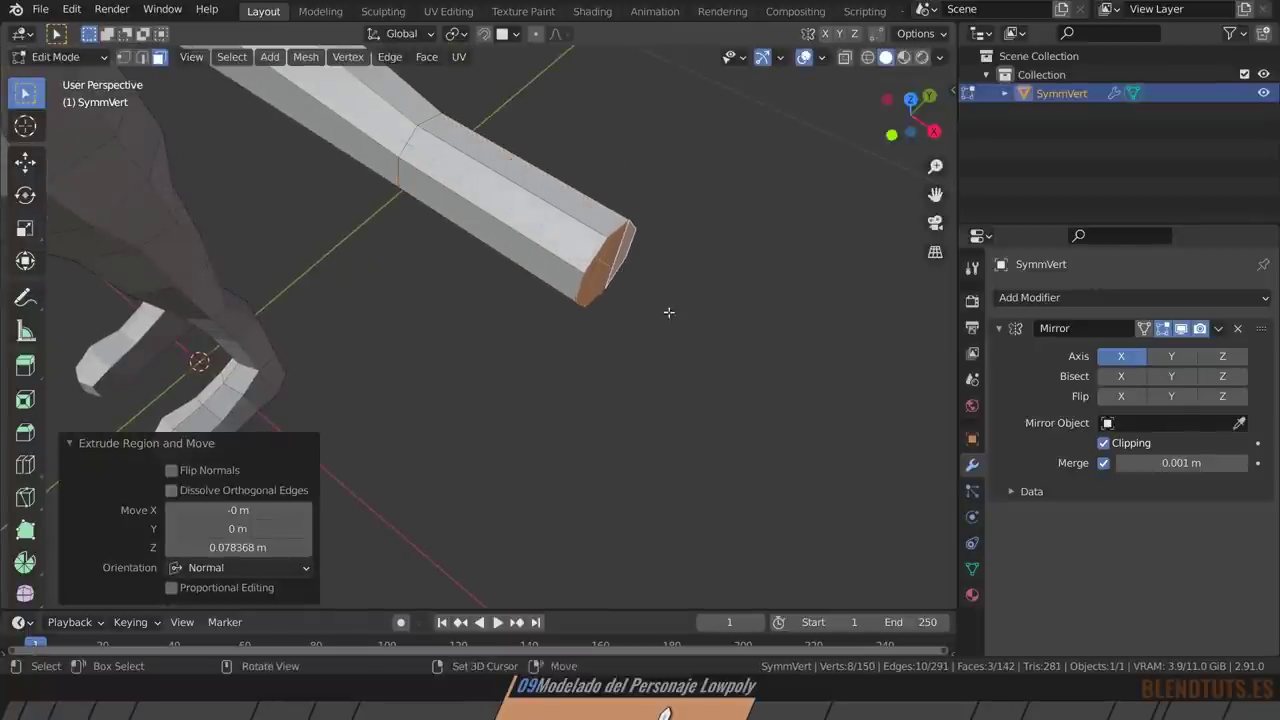
{"action": "mouse_move", "coordinate": [669, 308]}
{"action": "middle_mouse_down"}
{"action": "mouse_move", "coordinate": [608, 226]}
{"action": "mouse_move", "coordinate": [590, 260]}
{"action": "mouse_move", "coordinate": [550, 285]}
{"action": "mouse_move", "coordinate": [597, 301]}
{"action": "middle_mouse_up"}
{"action": "key", "text": "g"}
{"action": "left_click", "coordinate": [590, 260]}
Widen the tip along Y to 2.65 and shift it along the X axis.
{"action": "key", "text": "s"}
{"action": "key", "text": "x"}
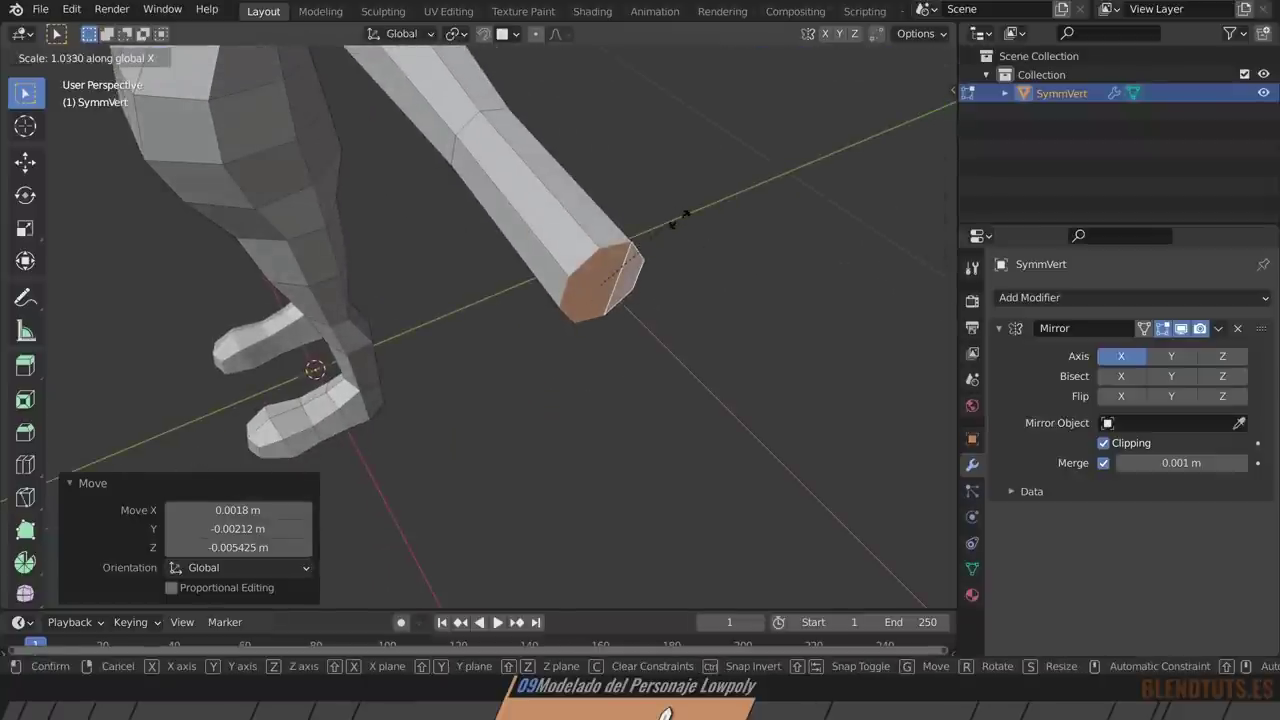
{"action": "key", "text": "y"}
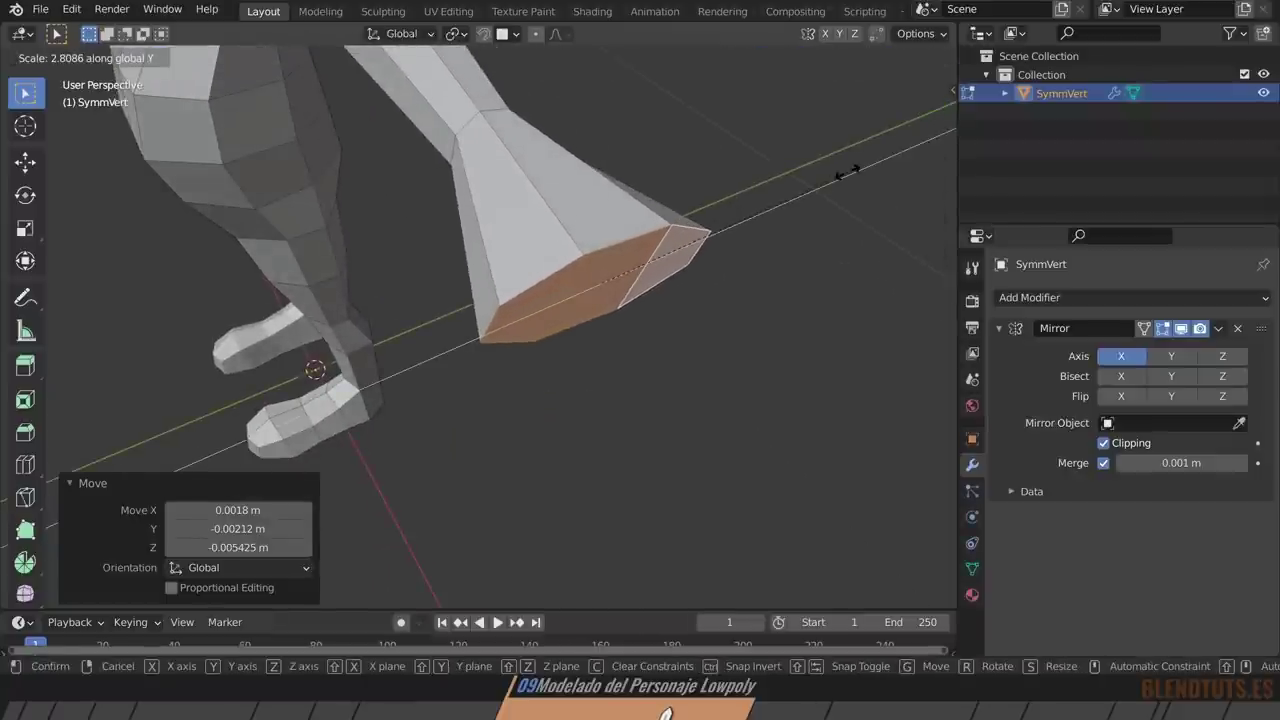
{"action": "left_click", "coordinate": [834, 178]}
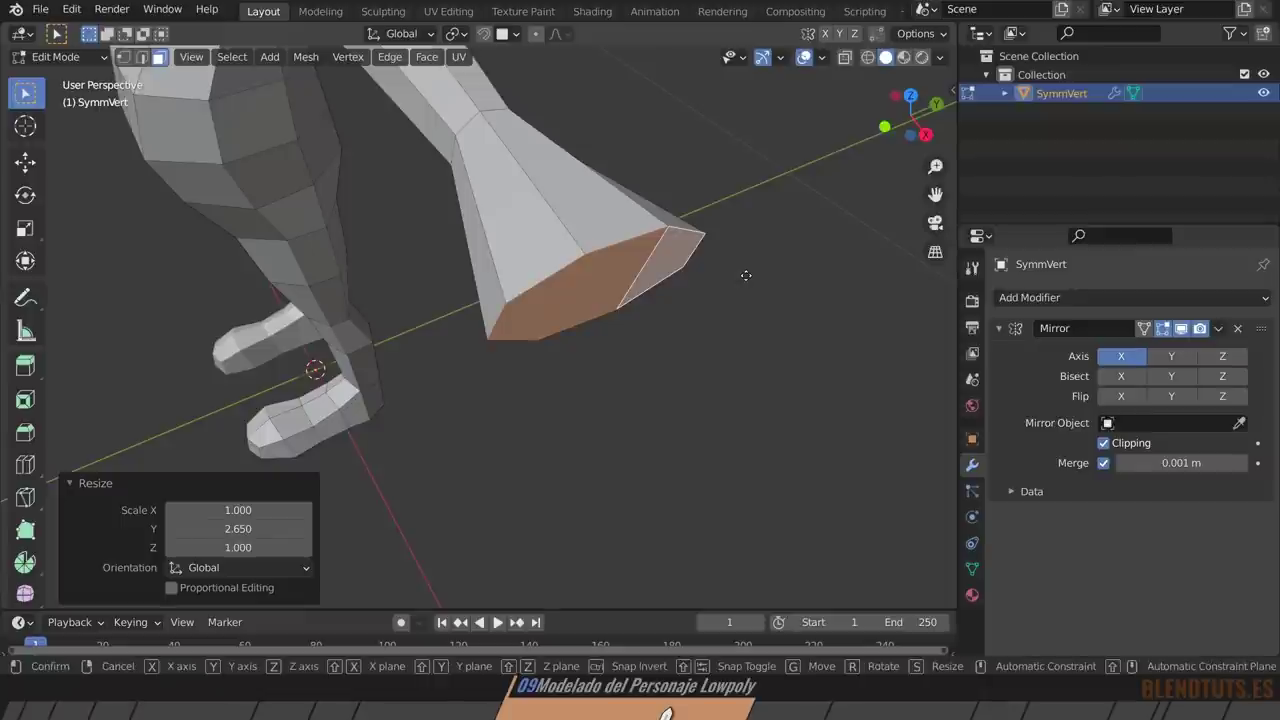
{"action": "key", "text": "g"}
{"action": "key", "text": "x"}
{"action": "left_click", "coordinate": [681, 223]}
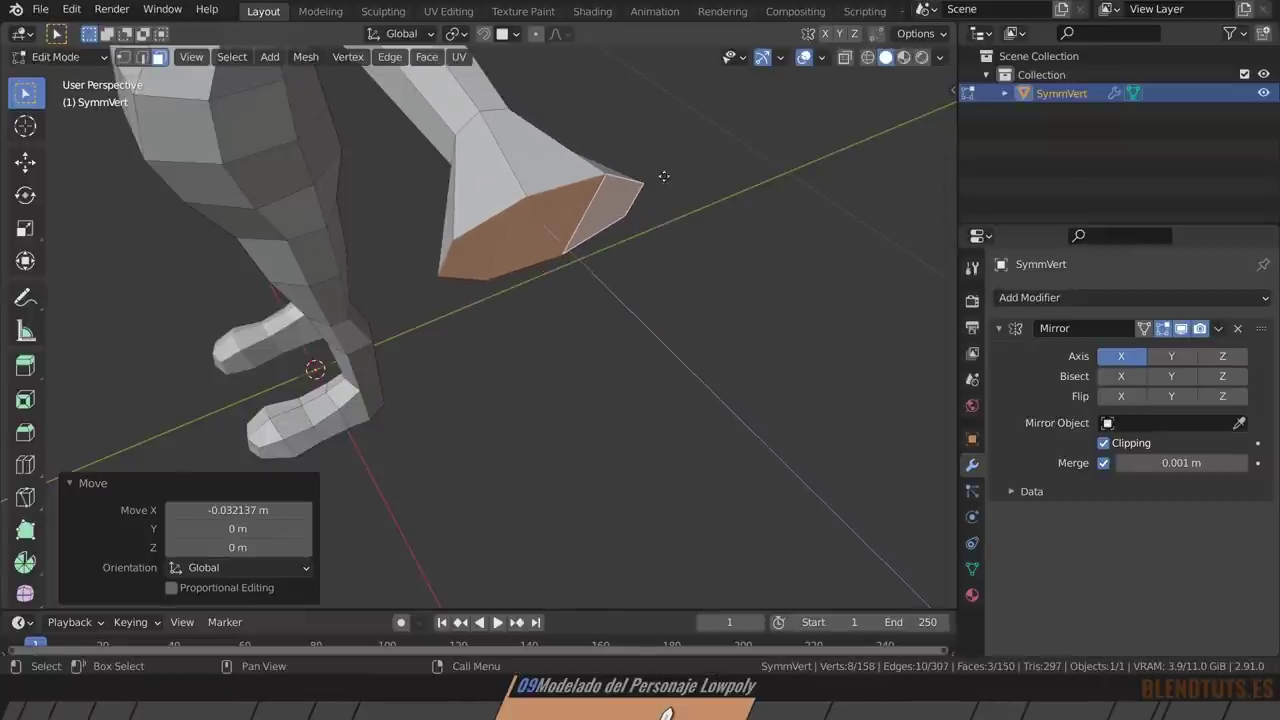
Extrude the tip again, shrinking the new hand end slightly and lowering it along Z.
{"action": "key", "text": "e"}
{"action": "left_click", "coordinate": [672, 220]}
{"action": "mouse_move", "coordinate": [672, 220]}
{"action": "middle_mouse_down"}
{"action": "mouse_move", "coordinate": [660, 218]}
{"action": "mouse_move", "coordinate": [746, 206]}
{"action": "mouse_move", "coordinate": [423, 217]}
{"action": "mouse_move", "coordinate": [592, 325]}
{"action": "middle_mouse_up"}
{"action": "key", "text": "s"}
{"action": "left_click", "coordinate": [731, 225]}
{"action": "key", "text": "g"}
{"action": "key", "text": "z"}
{"action": "left_click", "coordinate": [731, 233]}
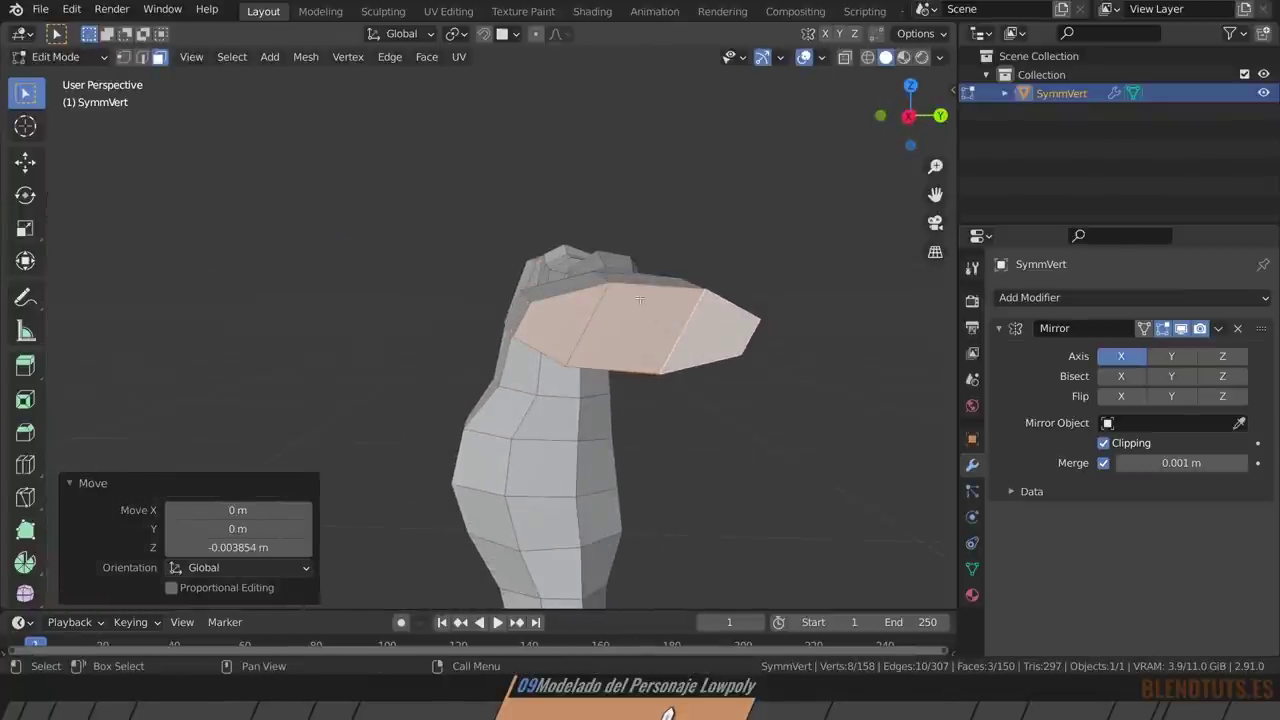
In vertex mode, slide two hand vertices along their edges.
{"action": "key", "text": "1"}
{"action": "key", "text": "g"}
{"action": "key", "text": "g"}
{"action": "left_click", "coordinate": [634, 345]}
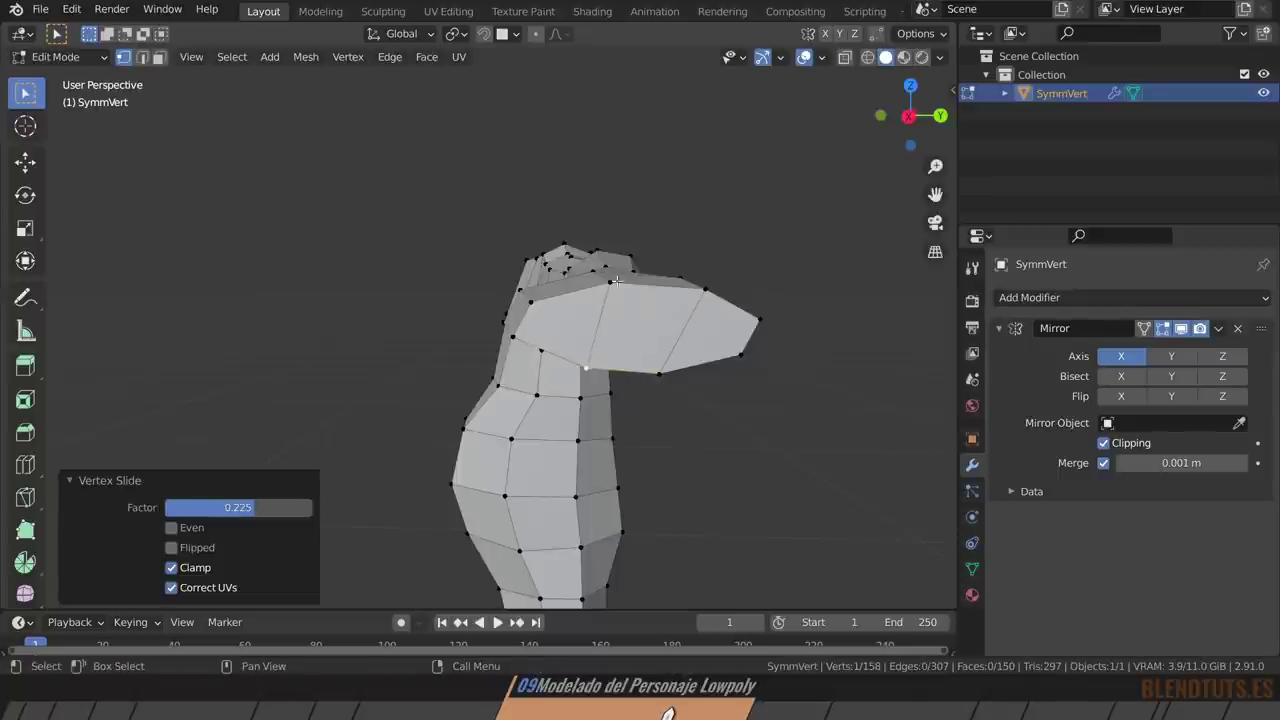
{"action": "left_click", "coordinate": [612, 282]}
{"action": "key", "text": "g"}
Slide the hand's outer-corner vertex and bottom vertex along their edges.
{"action": "key", "text": "g"}
{"action": "left_click", "coordinate": [655, 311]}
{"action": "left_click", "coordinate": [706, 290]}
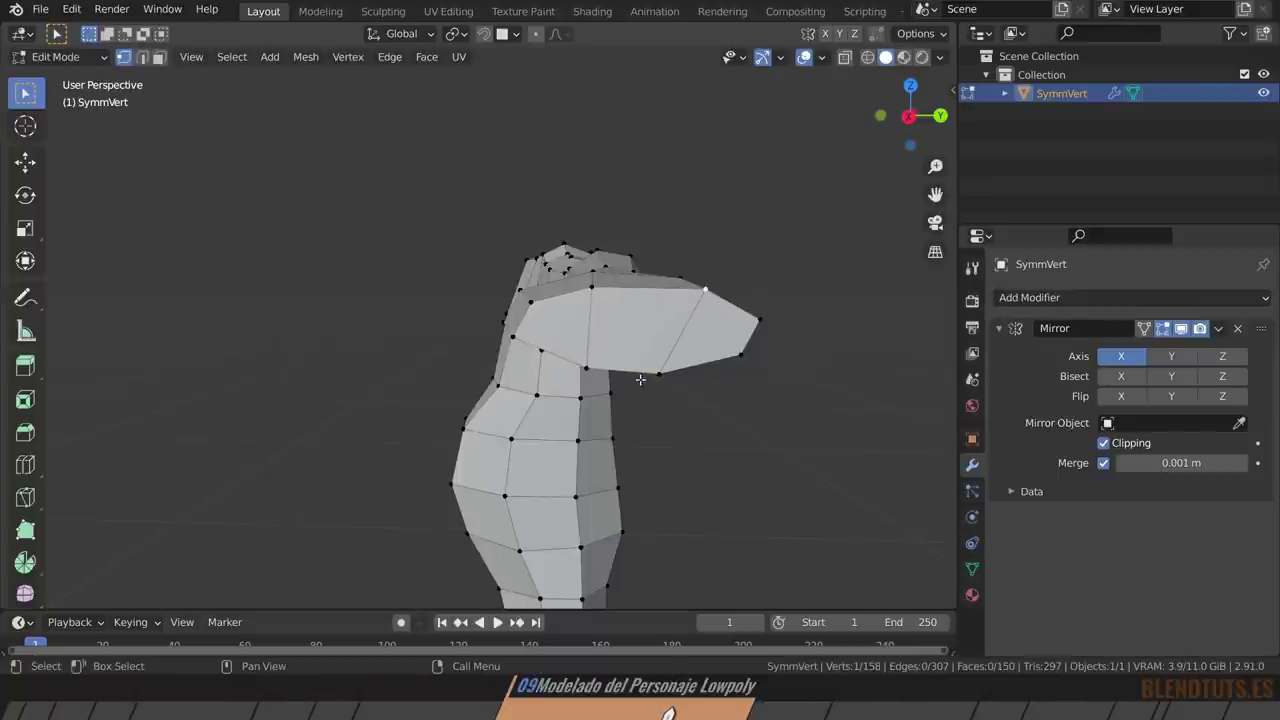
{"action": "key", "text": "g"}
{"action": "key", "text": "g"}
{"action": "left_click", "coordinate": [712, 302]}
{"action": "left_click", "coordinate": [660, 373]}
{"action": "key", "text": "g"}
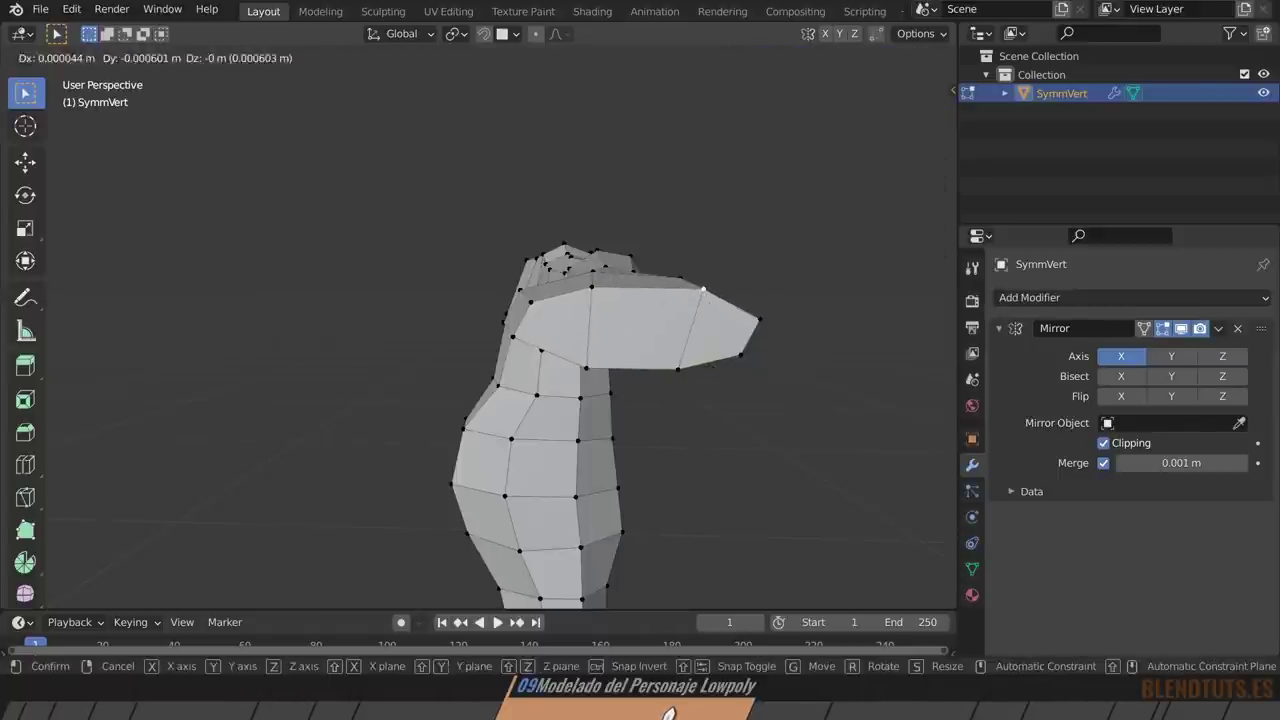
{"action": "key", "text": "g"}
{"action": "left_click", "coordinate": [641, 305]}
{"action": "mouse_move", "coordinate": [641, 305]}
{"action": "middle_mouse_down"}
{"action": "mouse_move", "coordinate": [700, 363]}
{"action": "mouse_move", "coordinate": [680, 363]}
{"action": "middle_mouse_up"}
Nudge a hand vertex, then merge a vertex pair with Merge At Last.
{"action": "key", "text": "alt+a"}
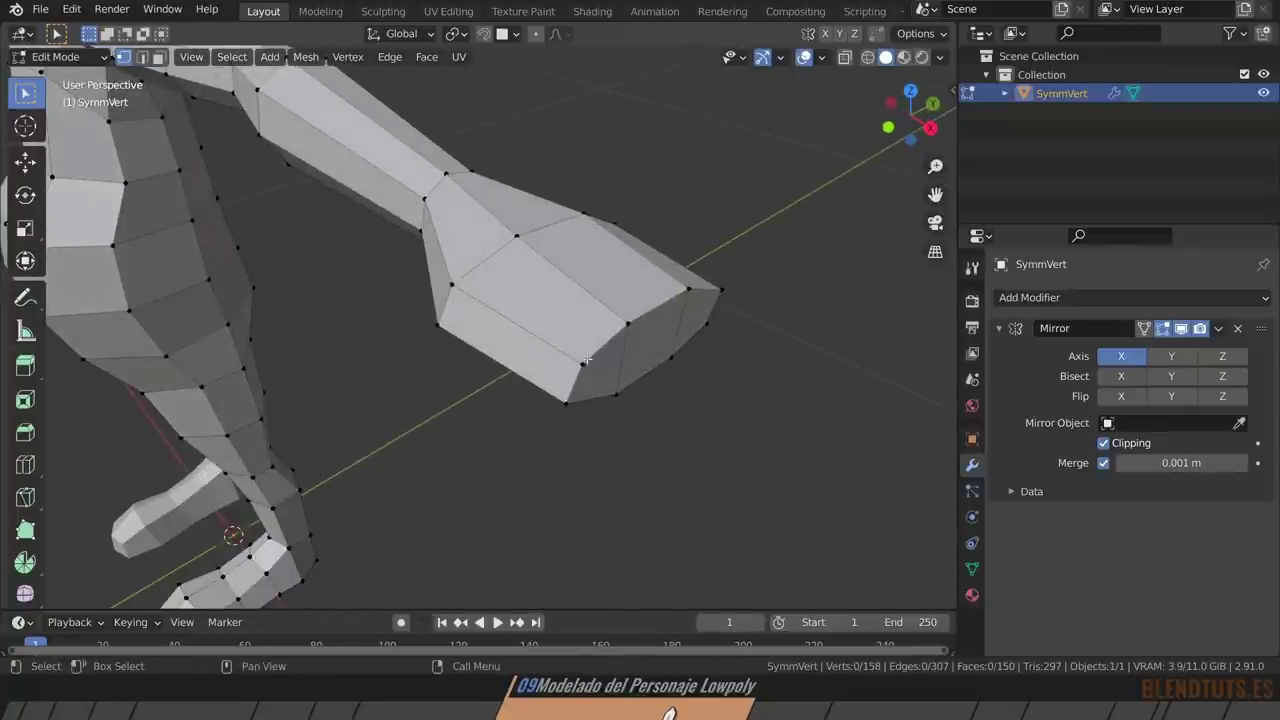
{"action": "middle_click_drag", "start_coordinate": [534, 345], "coordinate": [589, 377]}
{"action": "key", "text": "g"}
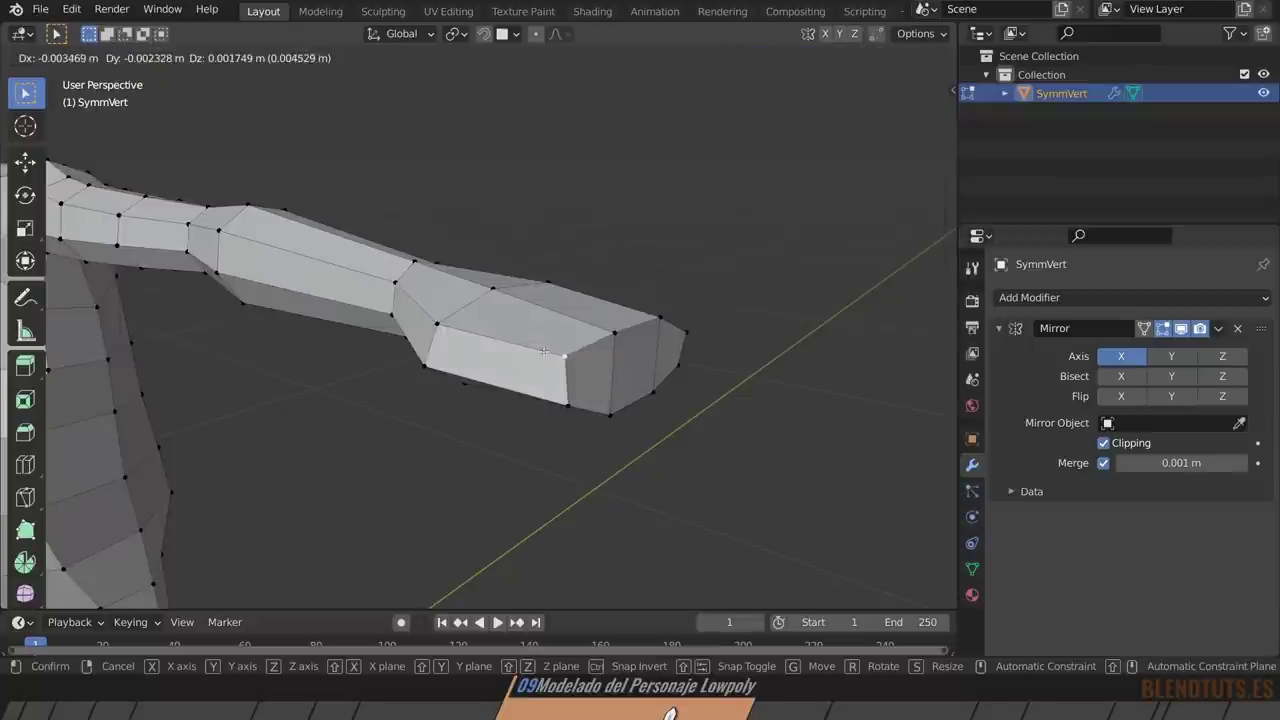
{"action": "left_click", "coordinate": [505, 345]}
{"action": "left_click", "coordinate": [568, 358]}
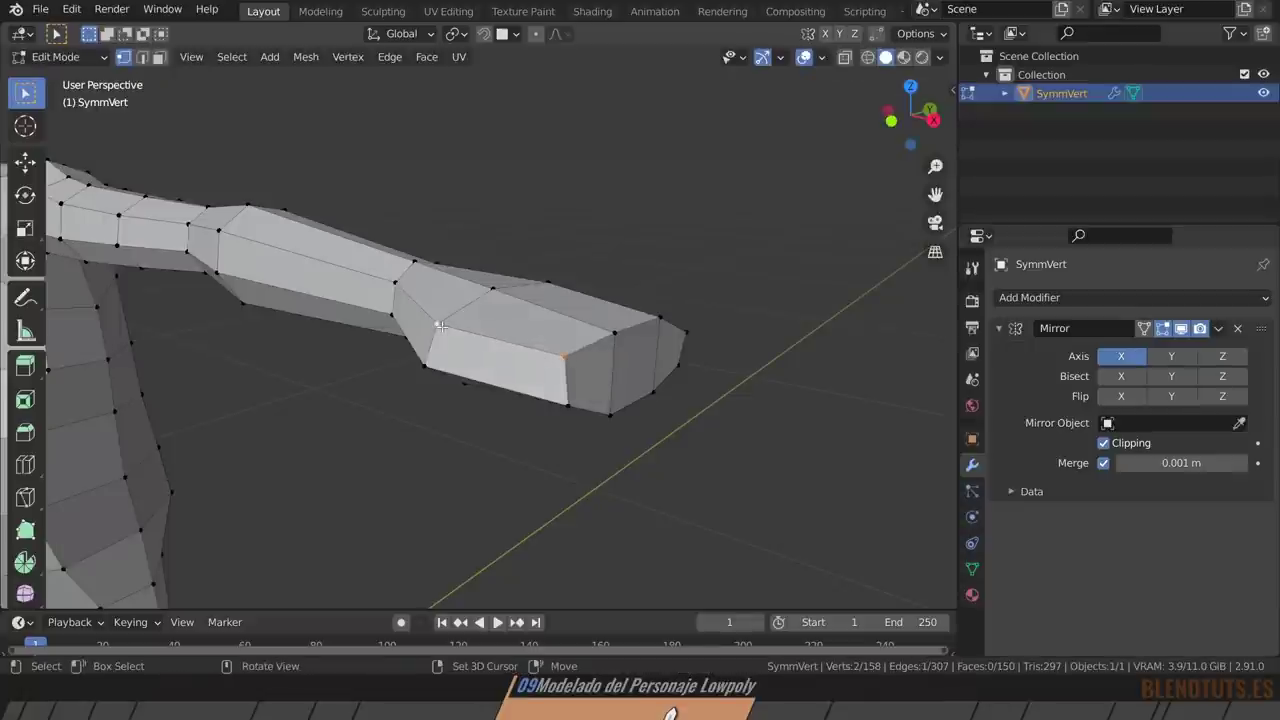
{"action": "key", "text": "m"}
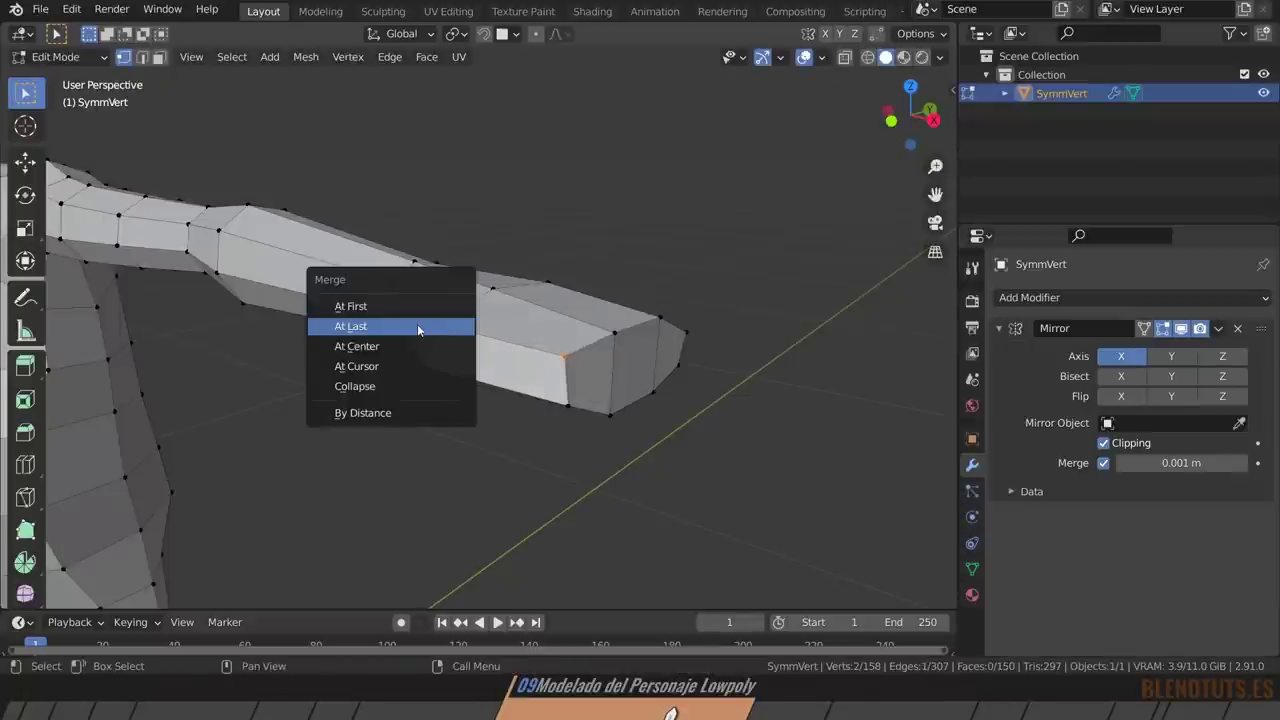
{"action": "left_click", "coordinate": [418, 328]}
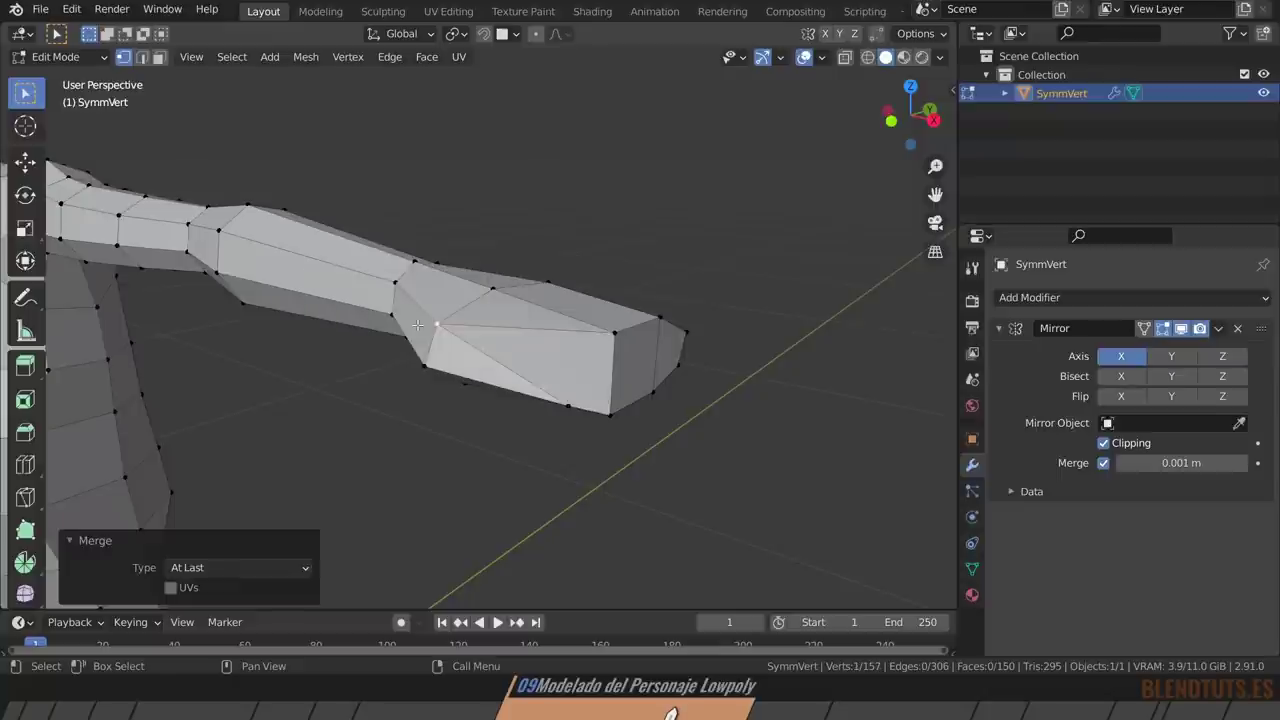
Merge two more hand vertex pairs At Last, bringing the mesh to 155 vertices.
{"action": "left_click", "coordinate": [555, 401]}
{"action": "key", "text": "m"}
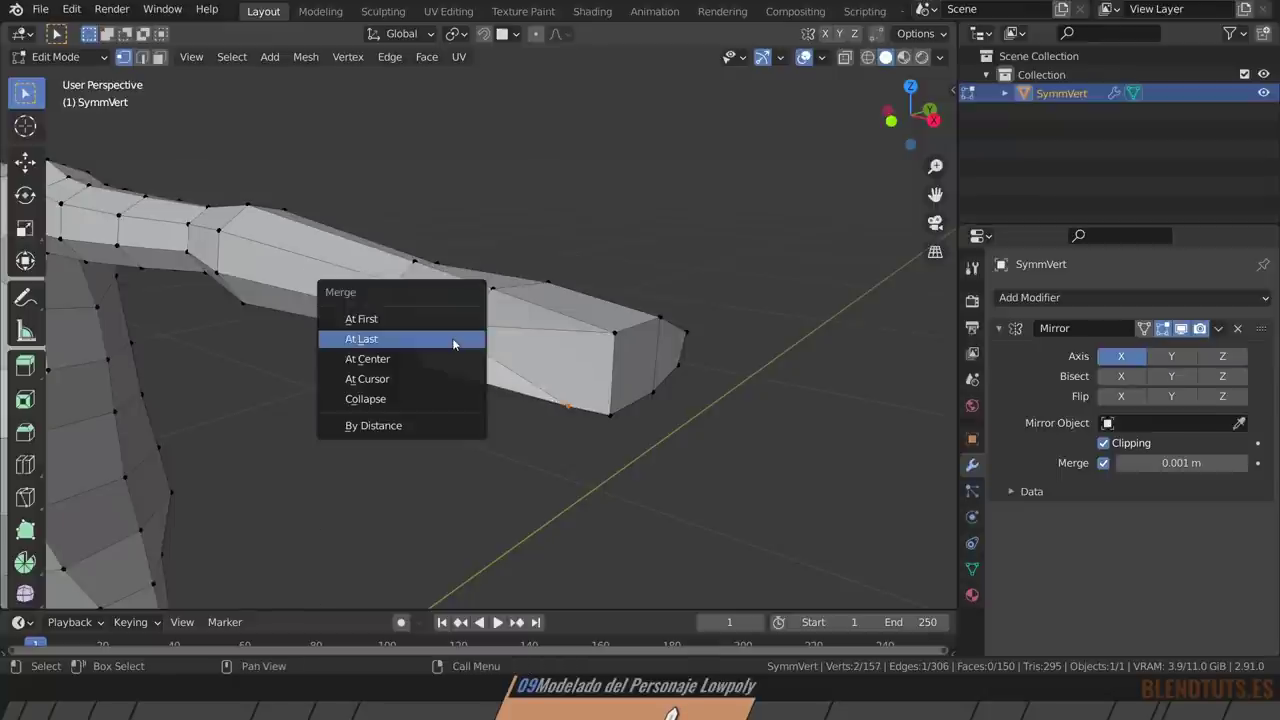
{"action": "left_click", "coordinate": [445, 340]}
{"action": "key", "text": "alt+a"}
{"action": "mouse_move", "coordinate": [451, 347]}
{"action": "middle_mouse_down"}
{"action": "mouse_move", "coordinate": [586, 283]}
{"action": "mouse_move", "coordinate": [488, 375]}
{"action": "middle_mouse_up"}
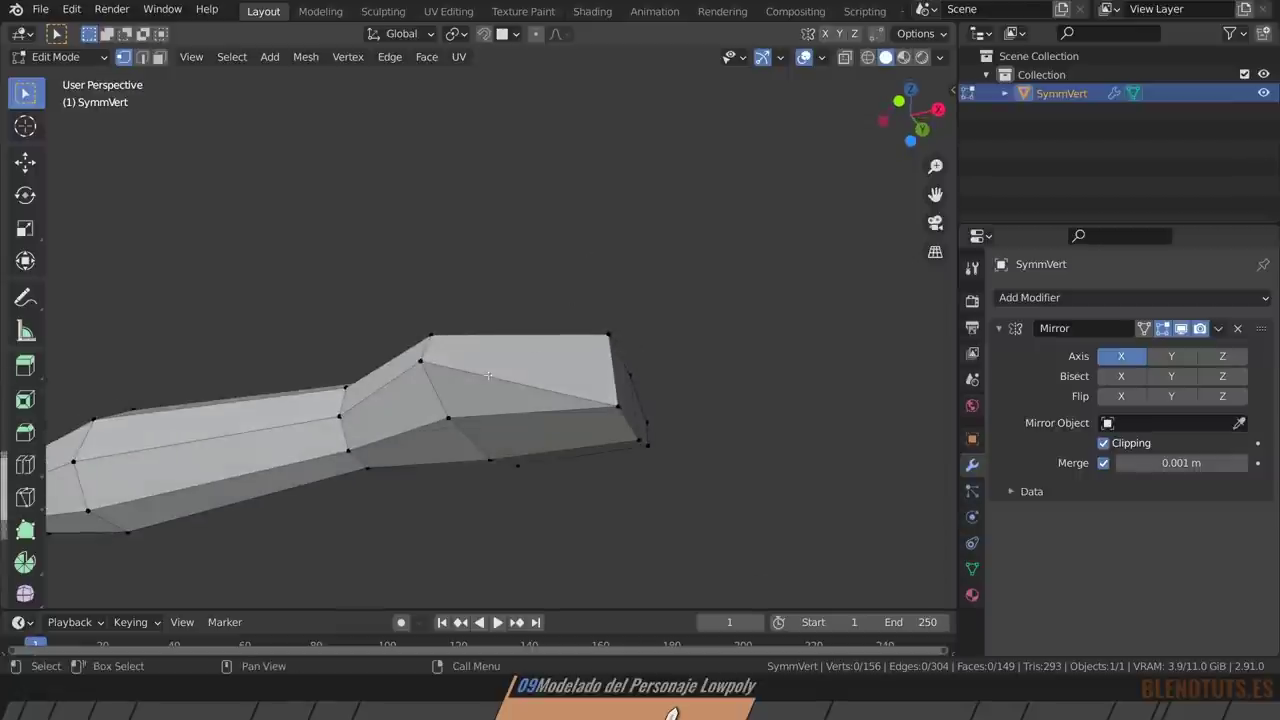
{"action": "key", "text": "m"}
{"action": "left_click", "coordinate": [528, 337]}
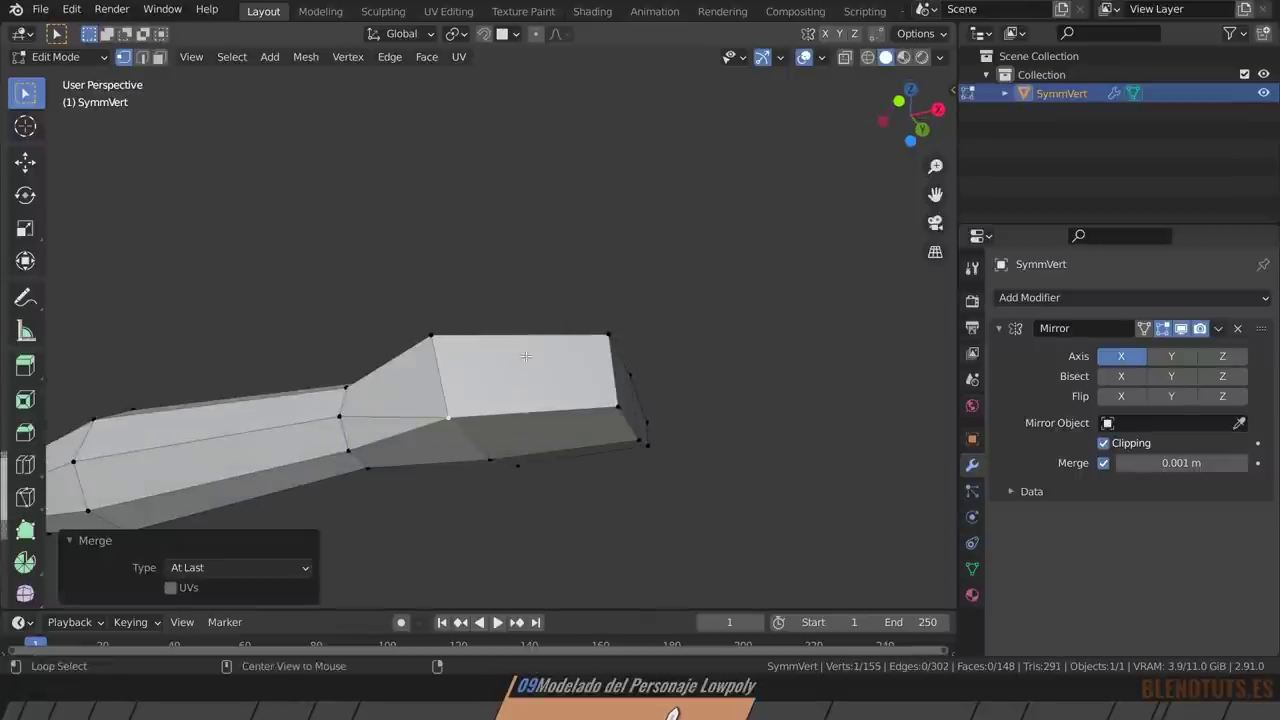
Switch to face select and pick the hand's end face.
{"action": "key", "text": "alt+a"}
{"action": "key", "text": "3"}
{"action": "left_click", "coordinate": [515, 373]}
{"action": "middle_click_drag", "start_coordinate": [515, 373], "coordinate": [608, 489]}
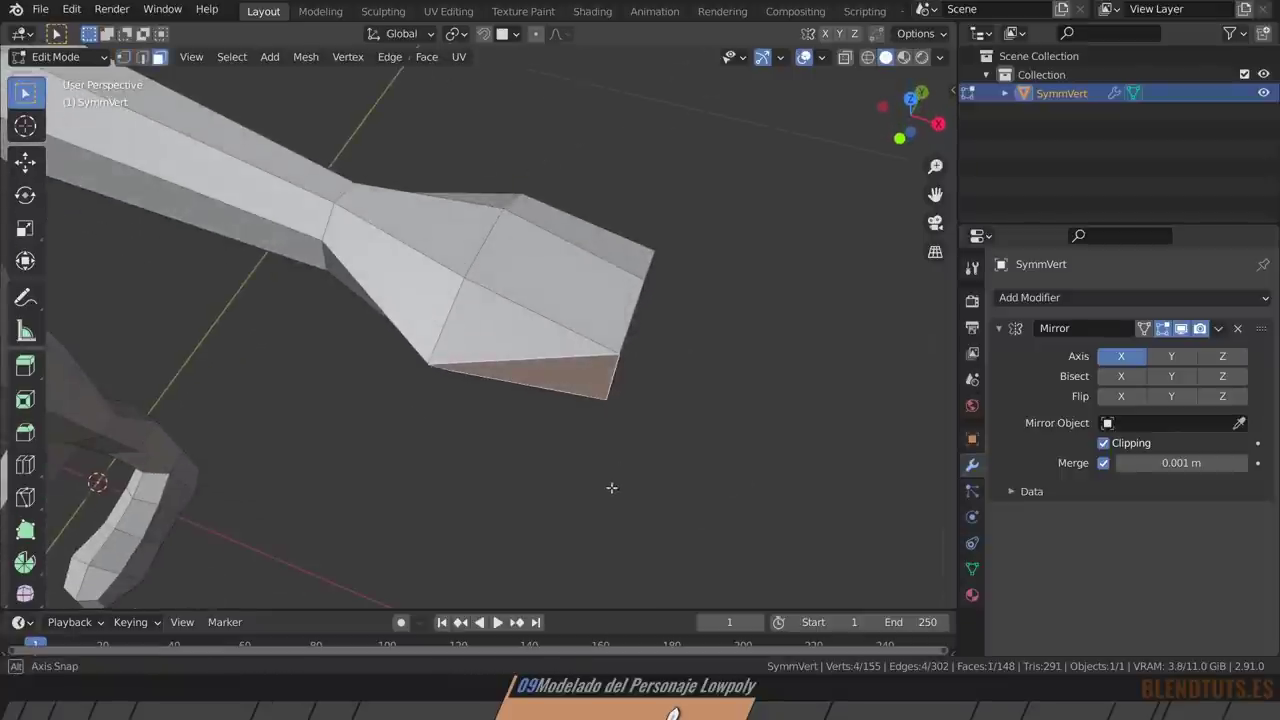
Extrude the hand's end face, shrinking and repositioning the new face.
{"action": "key", "text": "e"}
{"action": "left_click", "coordinate": [625, 385]}
{"action": "key", "text": "s"}
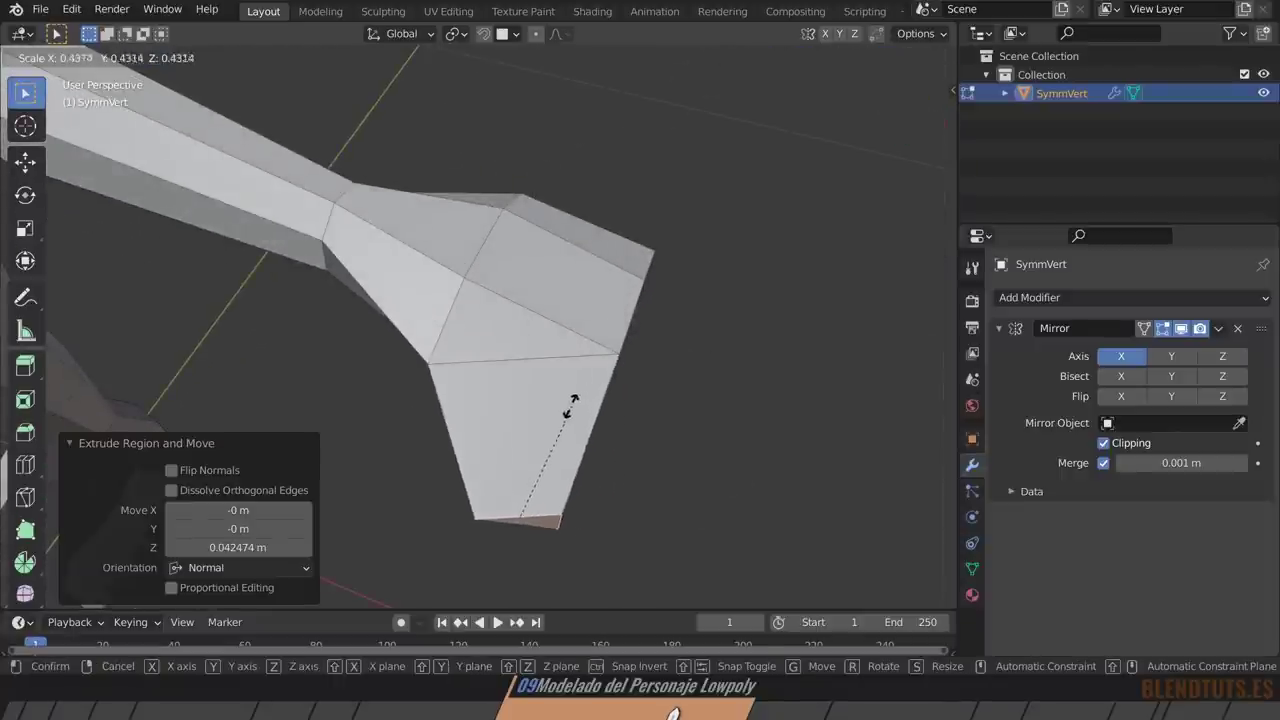
{"action": "left_click", "coordinate": [565, 415]}
{"action": "key", "text": "g"}
{"action": "left_click", "coordinate": [643, 432]}
Add an edge loop across the extension, move it, and scale it to 0.724.
{"action": "key", "text": "ctrl+r"}
{"action": "left_click", "coordinate": [630, 432]}
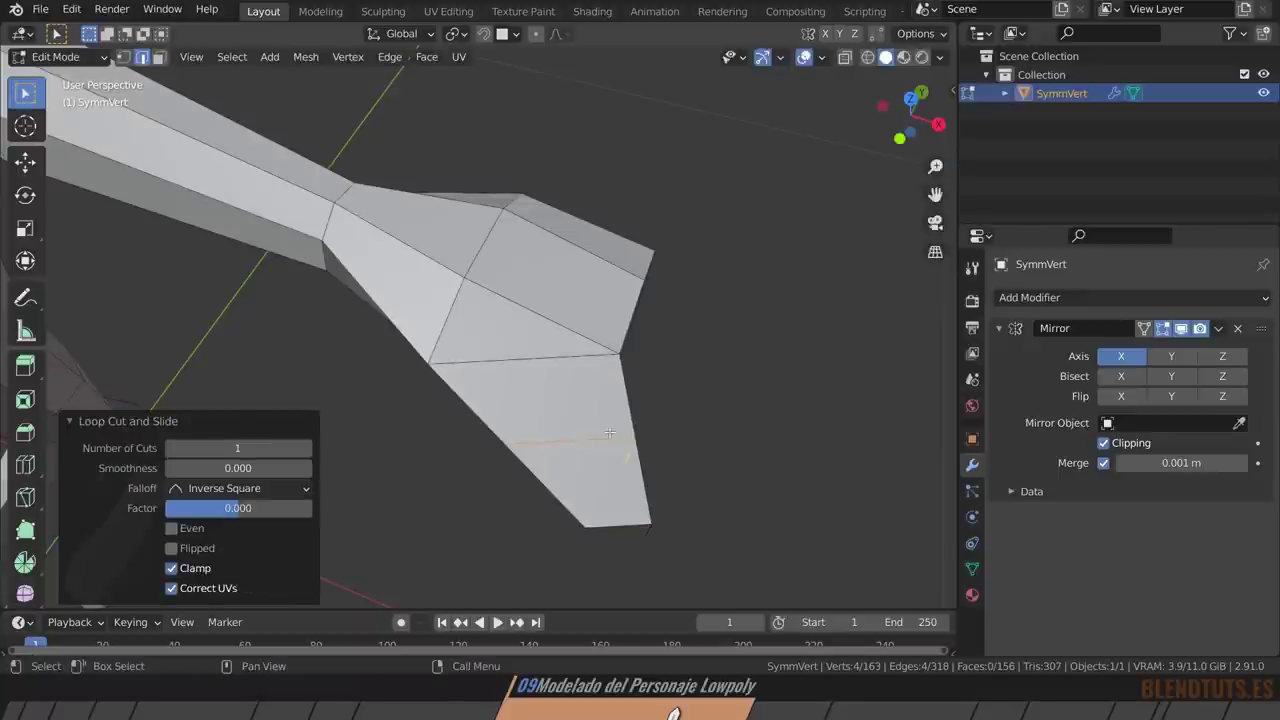
{"action": "key", "text": "g"}
{"action": "left_click", "coordinate": [708, 418]}
{"action": "key", "text": "s"}
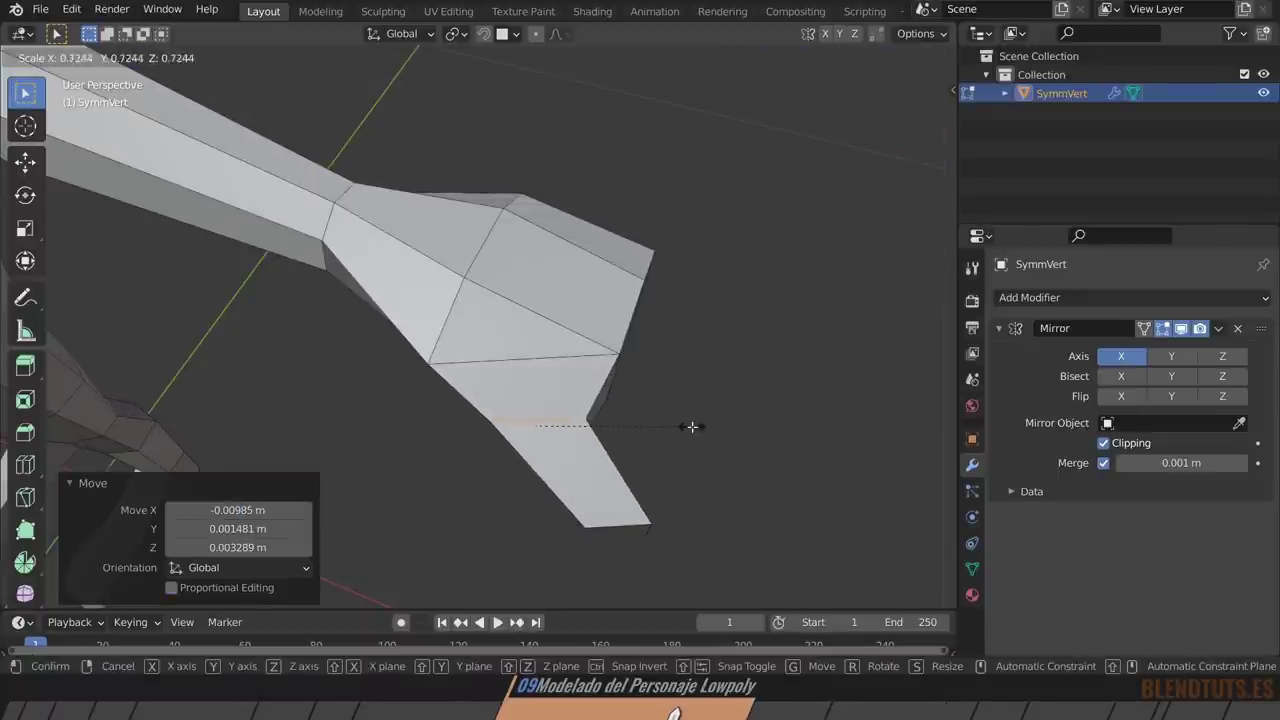
{"action": "left_click", "coordinate": [691, 426]}
{"action": "mouse_move", "coordinate": [691, 426]}
{"action": "middle_mouse_down"}
{"action": "mouse_move", "coordinate": [614, 380]}
{"action": "mouse_move", "coordinate": [689, 337]}
{"action": "middle_mouse_up"}
{"action": "middle_click_drag", "start_coordinate": [587, 481], "coordinate": [560, 450]}
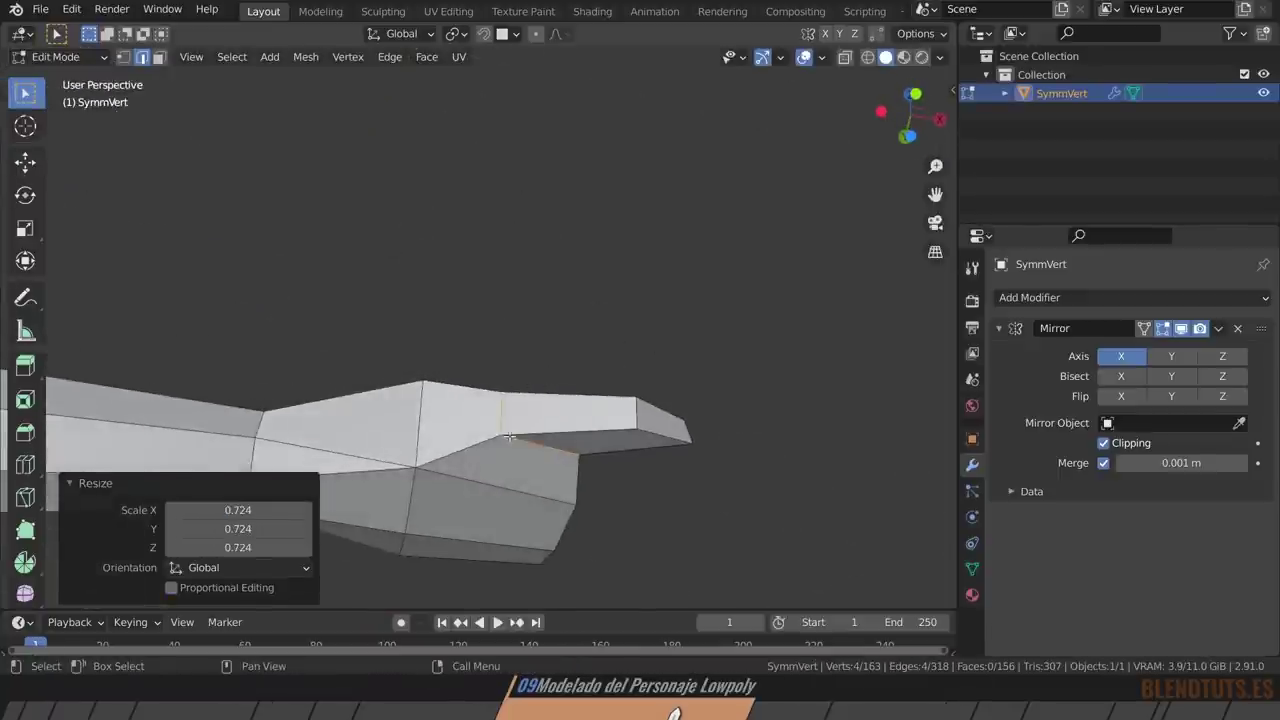
Move a hand vertex into a new position in two adjustments.
{"action": "key", "text": "1"}
{"action": "left_click", "coordinate": [503, 437]}
{"action": "key", "text": "g"}
{"action": "left_click", "coordinate": [657, 354]}
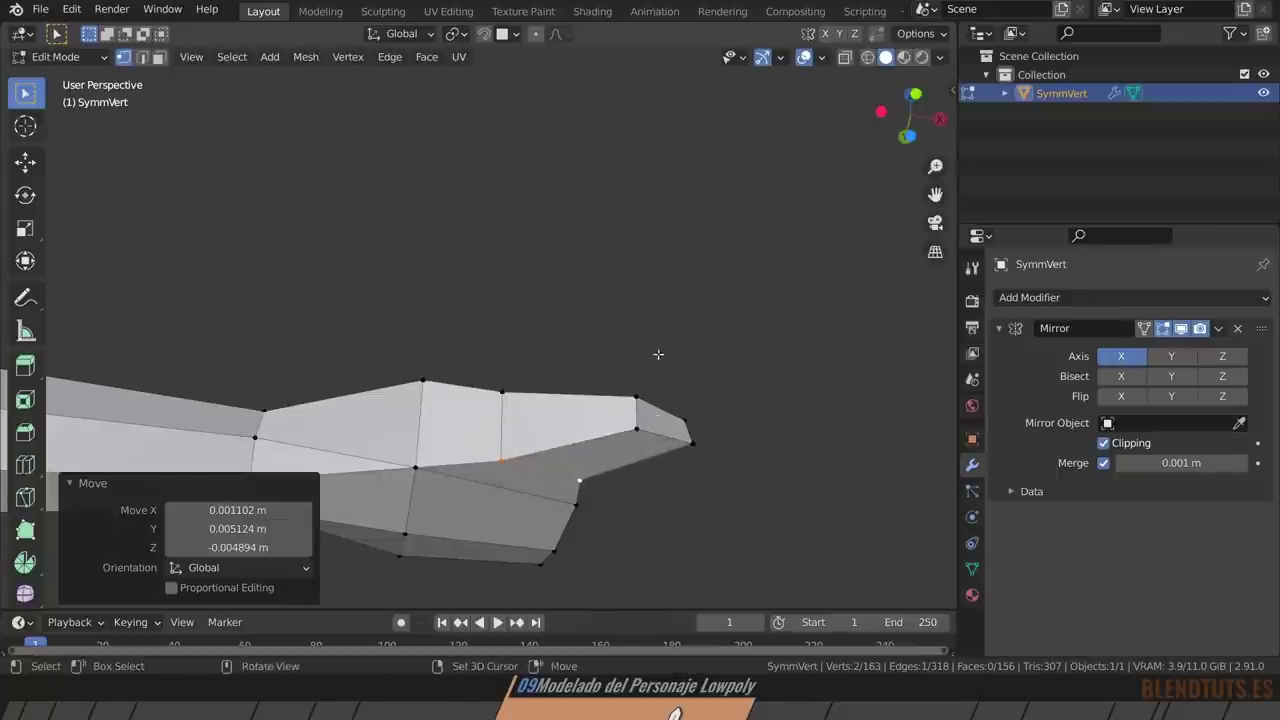
{"action": "mouse_move", "coordinate": [657, 354]}
{"action": "middle_mouse_down"}
{"action": "mouse_move", "coordinate": [543, 450]}
{"action": "mouse_move", "coordinate": [576, 493]}
{"action": "mouse_move", "coordinate": [460, 384]}
{"action": "mouse_move", "coordinate": [559, 354]}
{"action": "middle_mouse_up"}
{"action": "key", "text": "g"}
{"action": "left_click", "coordinate": [545, 455]}
{"action": "left_click", "coordinate": [540, 460]}
Edge-slide a vertical edge on the hand's underside.
{"action": "left_click", "coordinate": [477, 394]}
{"action": "key", "text": "1"}
{"action": "left_click", "coordinate": [559, 354]}
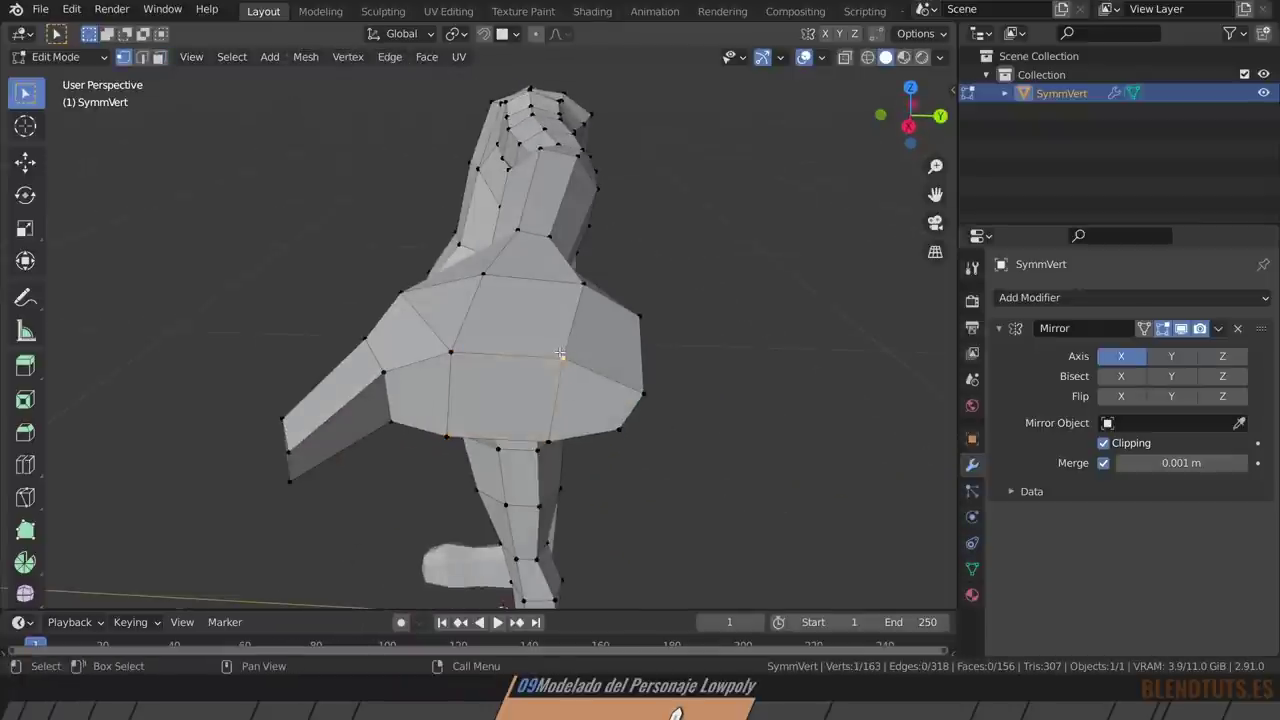
{"action": "key", "text": "g"}
{"action": "key", "text": "g"}
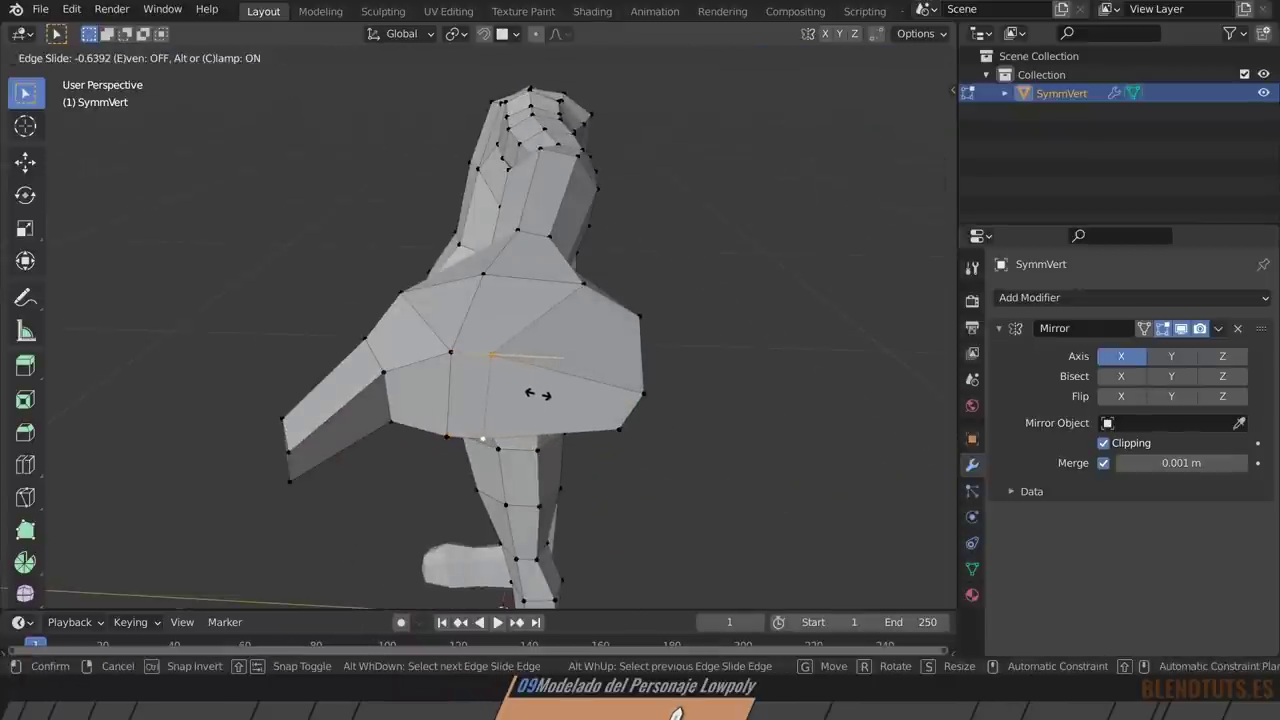
{"action": "left_click", "coordinate": [545, 400]}
{"action": "middle_click_drag", "start_coordinate": [545, 400], "coordinate": [581, 396]}
{"action": "scroll", "coordinate": [581, 396], "scroll_direction": "up", "scroll_amount": 2}
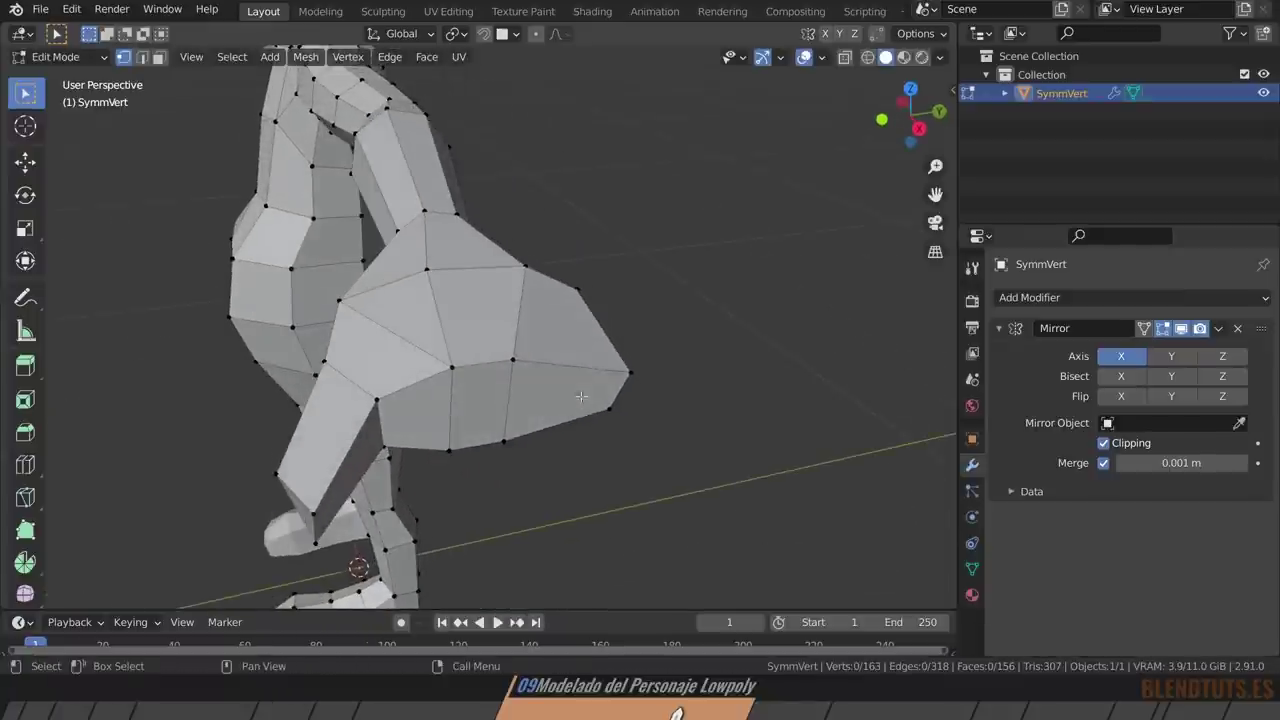
{"action": "key", "text": "g"}
{"action": "key", "text": "g"}
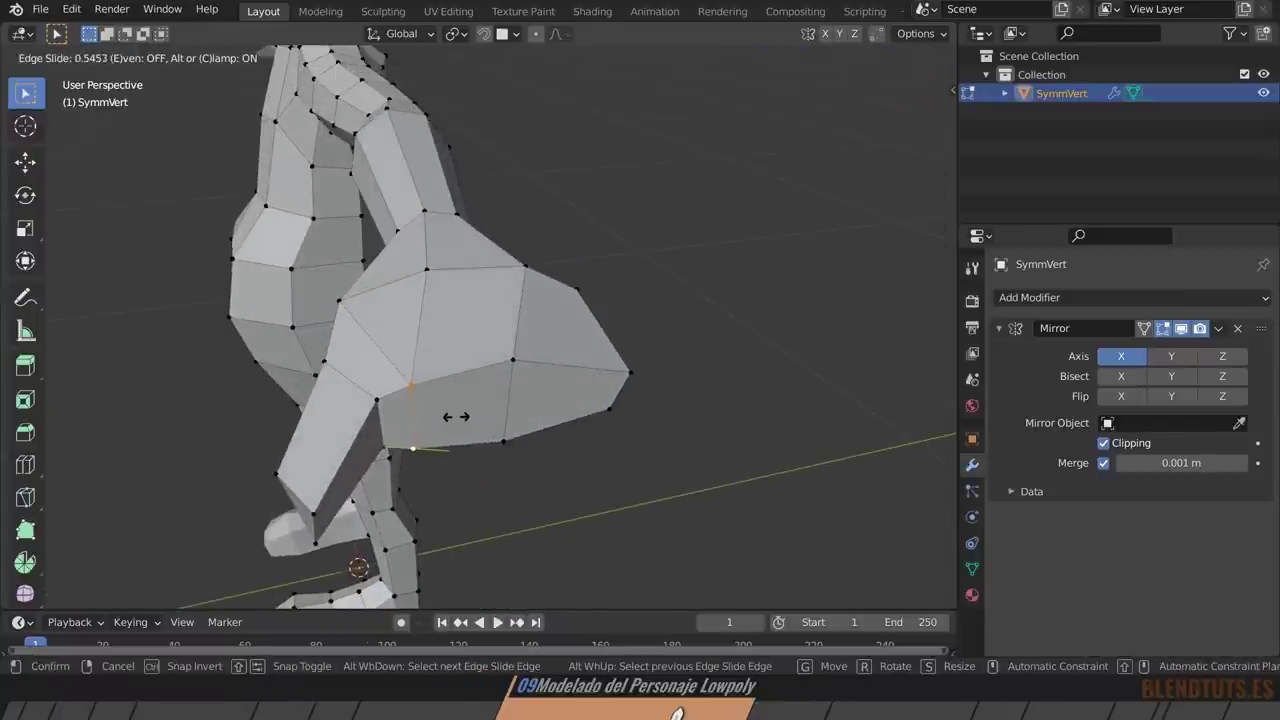
{"action": "left_click", "coordinate": [457, 416]}
Edge-slide a second underside edge, then select the hand's end face.
{"action": "left_click", "coordinate": [500, 400]}
{"action": "key", "text": "g"}
{"action": "key", "text": "g"}
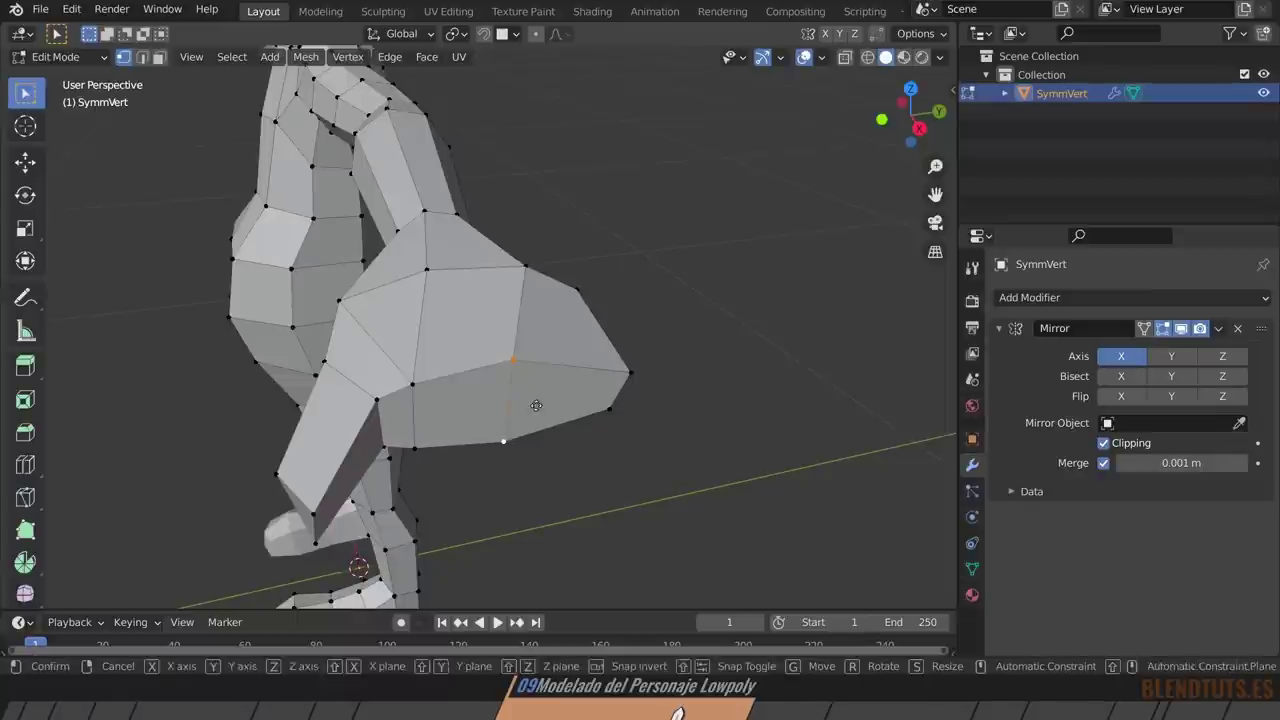
{"action": "left_click", "coordinate": [533, 407]}
{"action": "key", "text": "3"}
{"action": "left_click", "coordinate": [468, 420]}
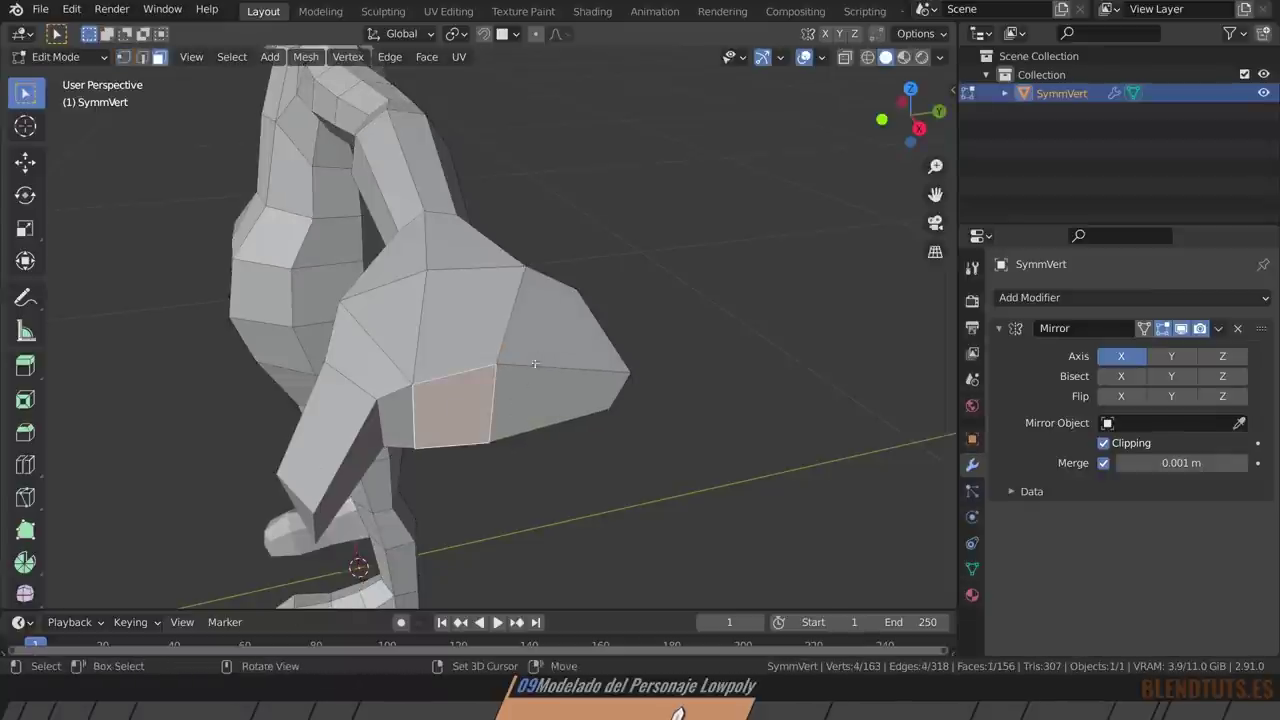
{"action": "mouse_move", "coordinate": [468, 420]}
{"action": "middle_mouse_down"}
{"action": "mouse_move", "coordinate": [586, 423]}
{"action": "mouse_move", "coordinate": [586, 349]}
{"action": "mouse_move", "coordinate": [573, 365]}
{"action": "middle_mouse_up"}
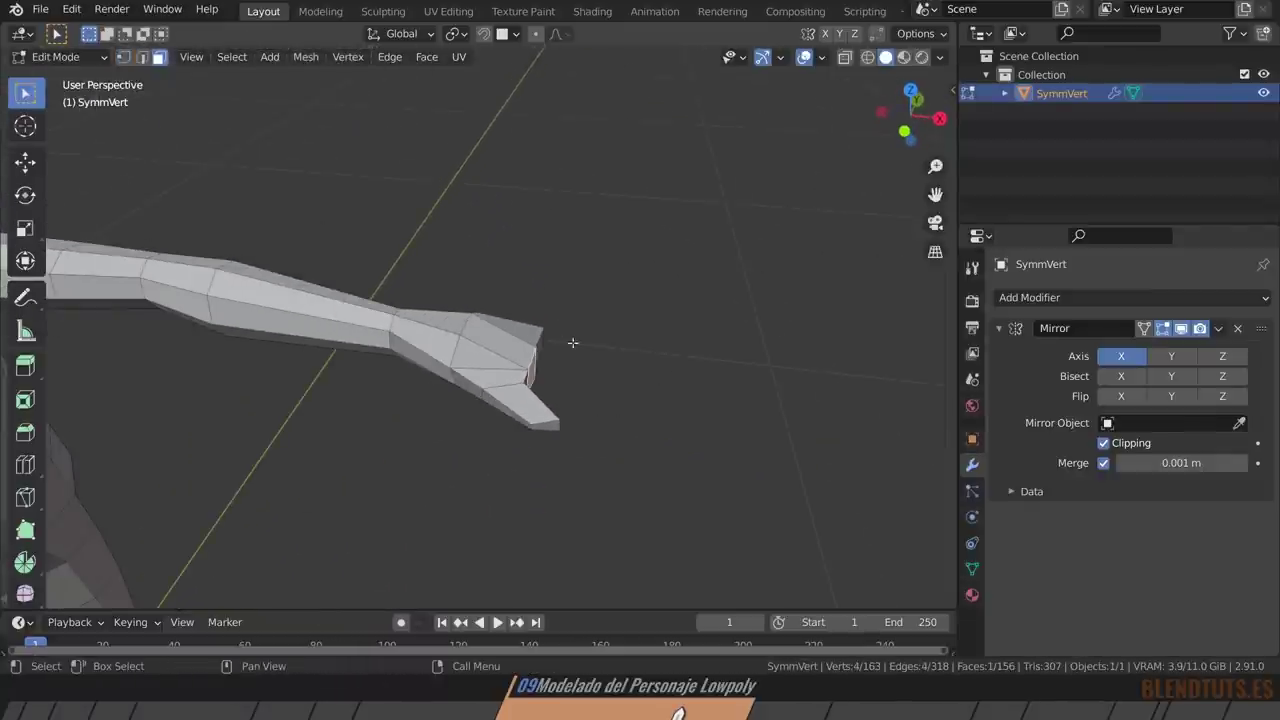
Extrude the hand's end face and scale it down into a tapered block.
{"action": "key", "text": "e"}
{"action": "left_click", "coordinate": [718, 348]}
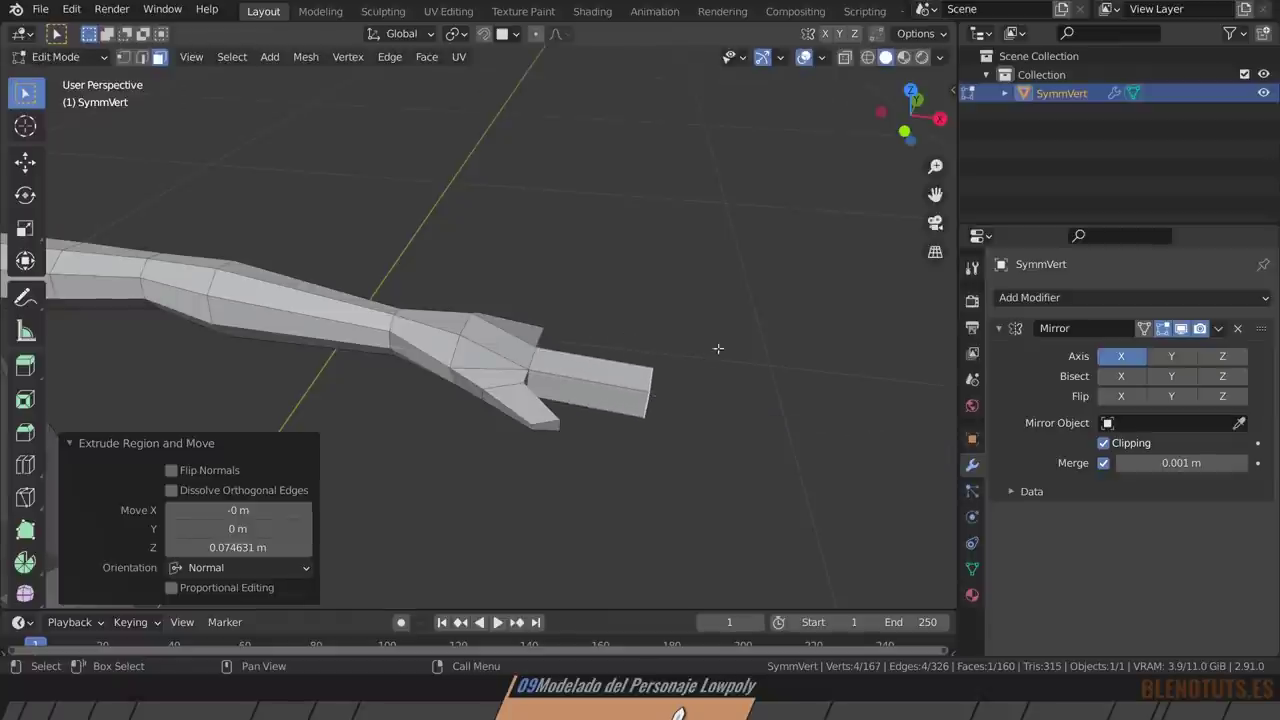
{"action": "key", "text": "s"}
{"action": "left_click", "coordinate": [708, 350]}
{"action": "mouse_move", "coordinate": [703, 346]}
{"action": "middle_mouse_down"}
{"action": "mouse_move", "coordinate": [523, 317]}
{"action": "mouse_move", "coordinate": [694, 338]}
{"action": "mouse_move", "coordinate": [817, 333]}
{"action": "middle_mouse_up"}
{"action": "scroll", "coordinate": [744, 324], "scroll_direction": "up", "scroll_amount": 4}
Nudge the shoulder vertices slightly into a new position.
{"action": "key", "text": "g"}
{"action": "key", "text": "Escape"}
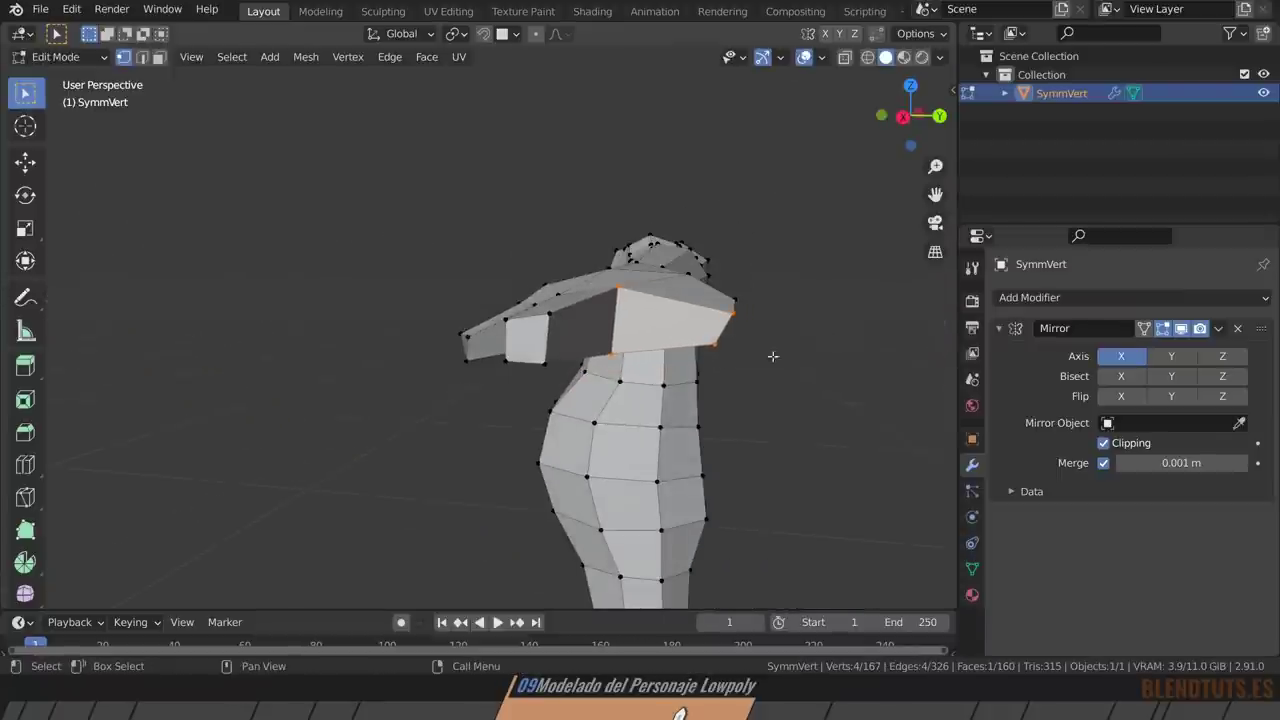
{"action": "key", "text": "g"}
{"action": "left_click", "coordinate": [765, 368]}
{"action": "left_click", "coordinate": [735, 318]}
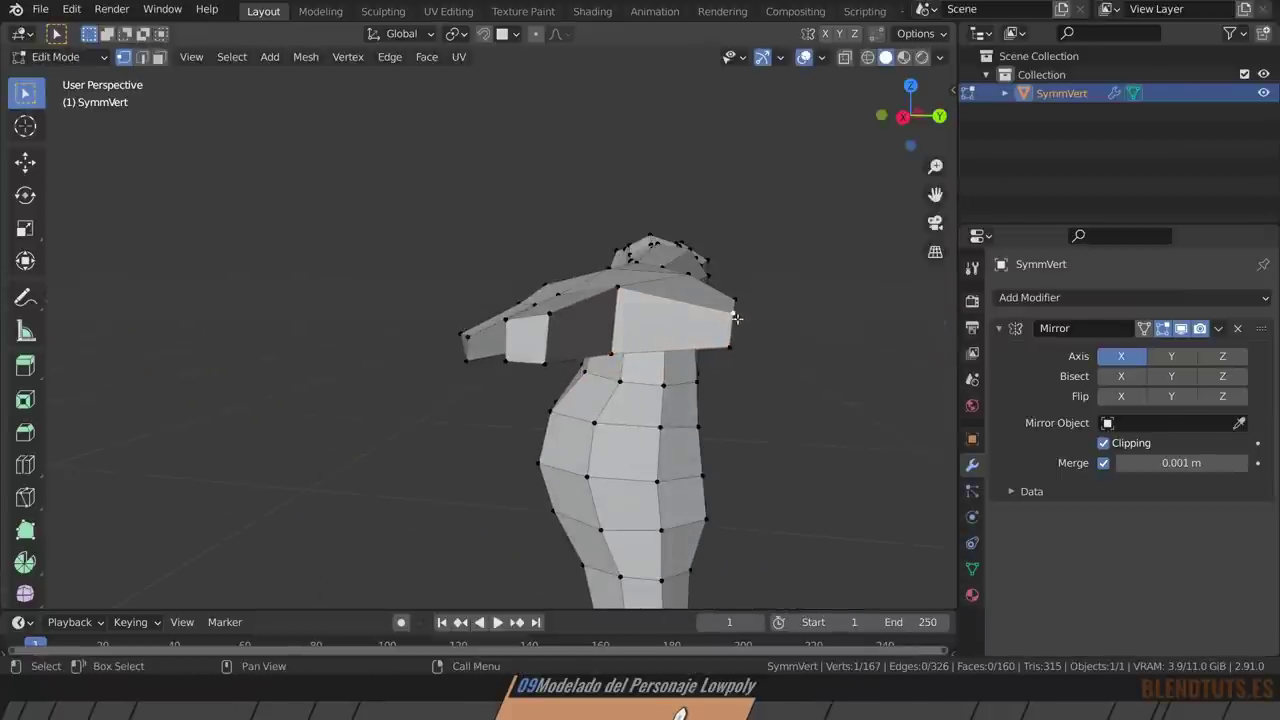
{"action": "key", "text": "g"}
{"action": "left_click", "coordinate": [768, 360]}
{"action": "left_click", "coordinate": [688, 302]}
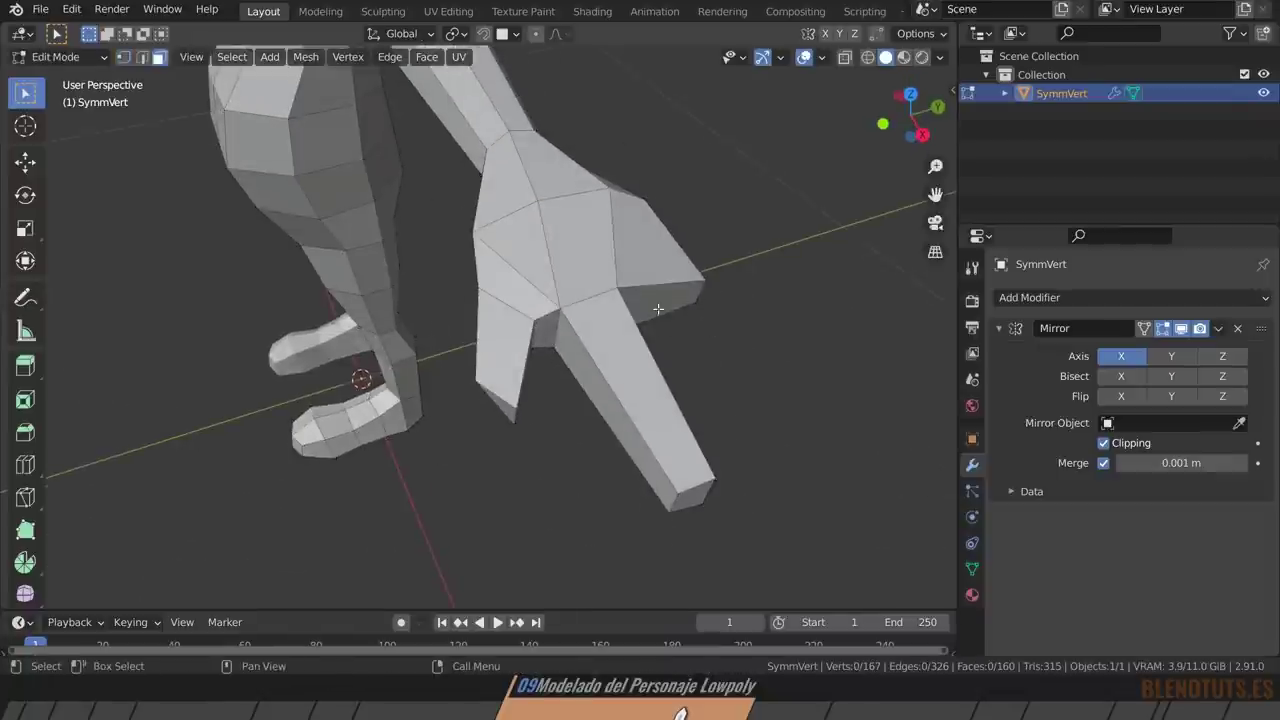
{"action": "mouse_move", "coordinate": [700, 330]}
{"action": "middle_mouse_down"}
{"action": "mouse_move", "coordinate": [740, 320]}
{"action": "mouse_move", "coordinate": [723, 277]}
{"action": "mouse_move", "coordinate": [777, 294]}
{"action": "middle_mouse_up"}
Extrude the tip face, then rotate and move the new tip into place.
{"action": "key", "text": "e"}
{"action": "left_click", "coordinate": [758, 321]}
{"action": "key", "text": "g"}
{"action": "left_click", "coordinate": [777, 300]}
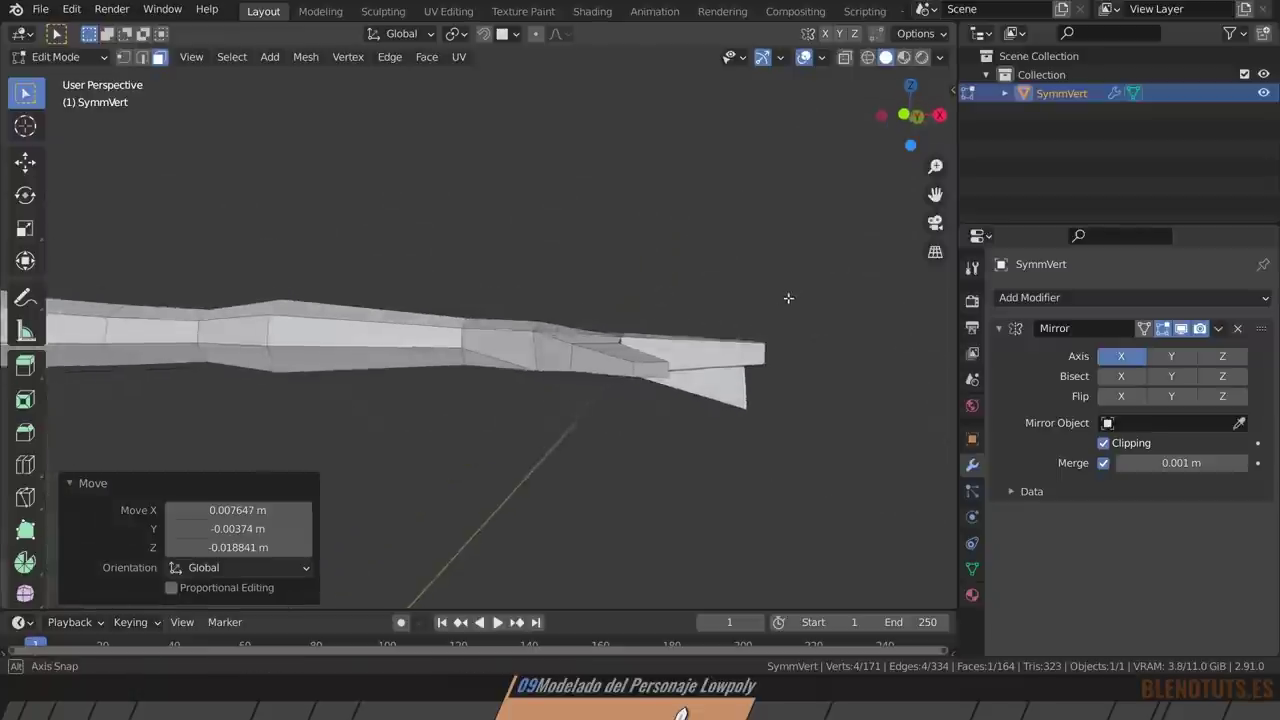
{"action": "key", "text": "r"}
{"action": "left_click", "coordinate": [808, 377]}
{"action": "key", "text": "g"}
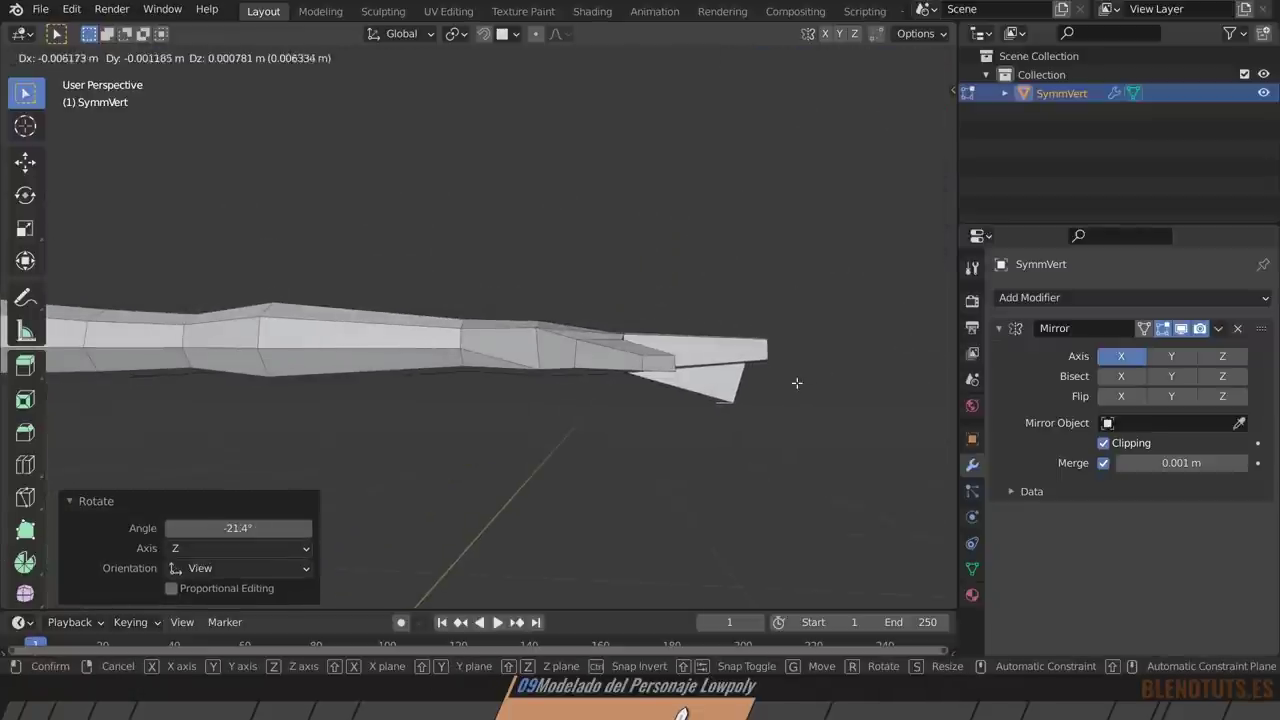
{"action": "left_click", "coordinate": [797, 383]}
Scale the selected hand-block vertices to 0.677 and shift them.
{"action": "middle_click_drag", "start_coordinate": [797, 383], "coordinate": [698, 385]}
{"action": "left_click", "coordinate": [698, 385]}
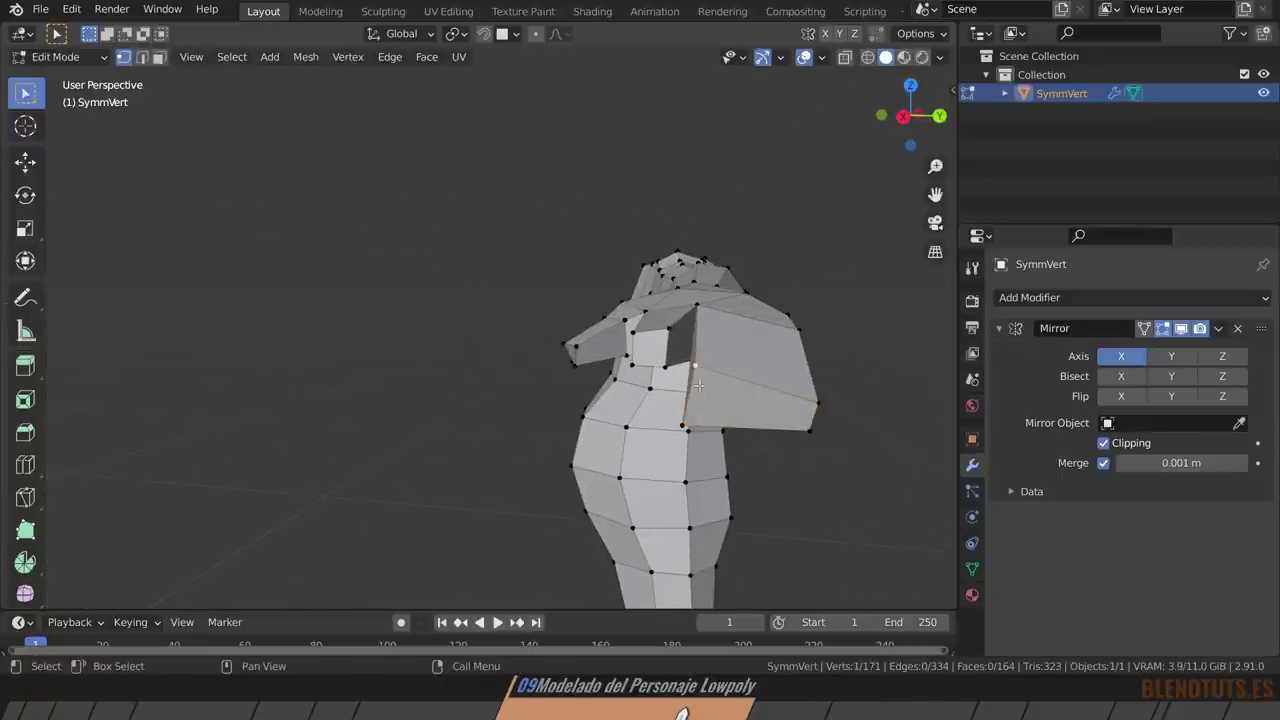
{"action": "key", "text": "s"}
{"action": "left_click", "coordinate": [709, 386]}
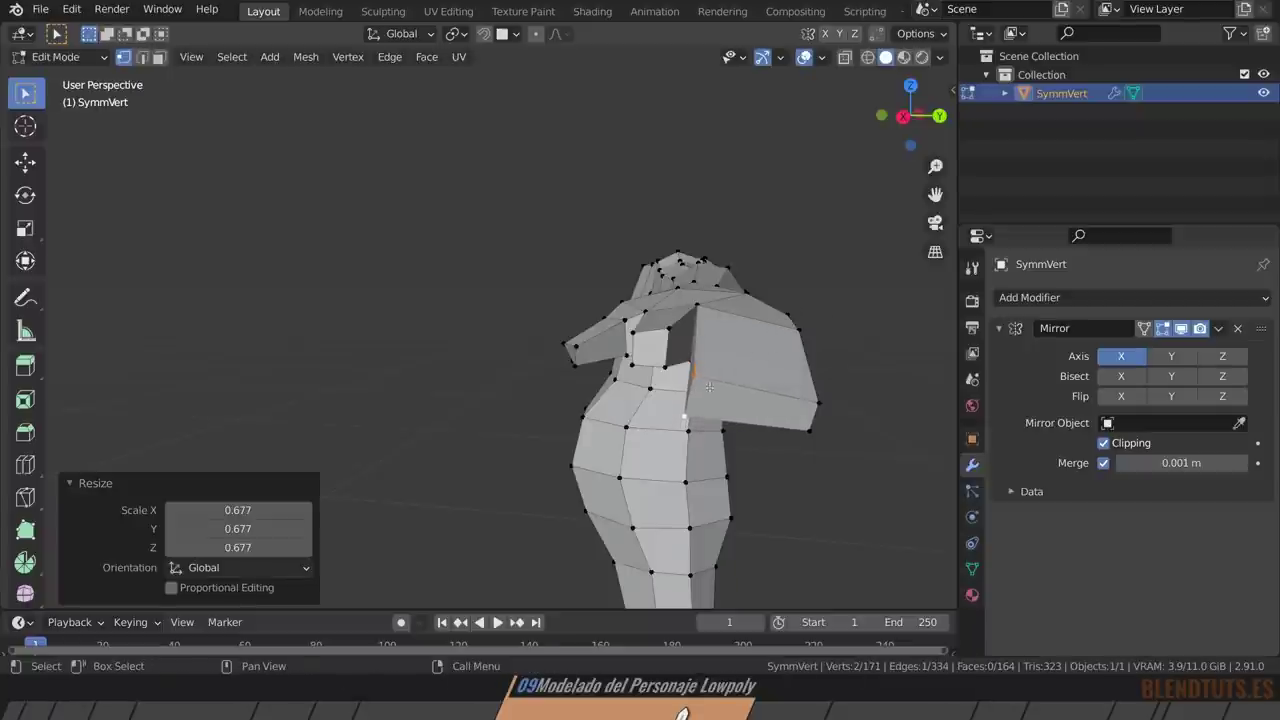
{"action": "key", "text": "g"}
{"action": "left_click", "coordinate": [810, 352]}
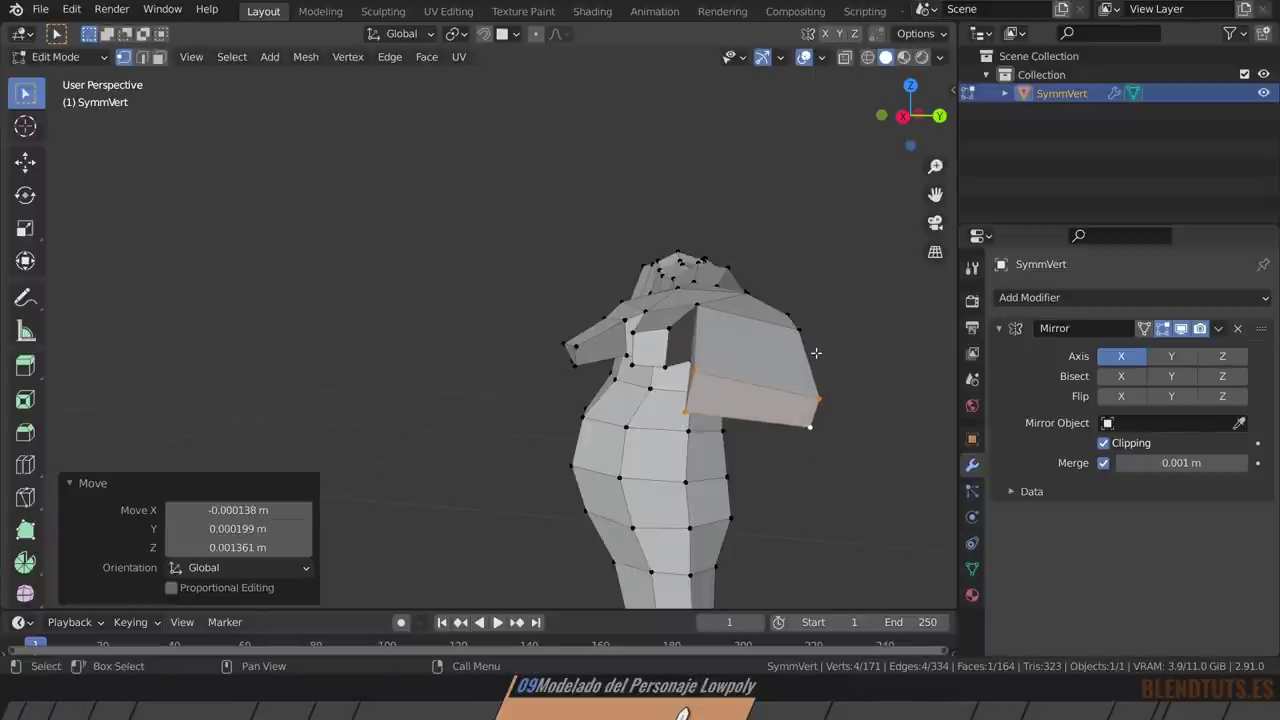
{"action": "key", "text": "alt+a"}
Reshape the tip's end by moving and edge-sliding its end vertices.
{"action": "middle_click_drag", "start_coordinate": [810, 352], "coordinate": [637, 325]}
{"action": "scroll", "coordinate": [637, 325], "scroll_direction": "up", "scroll_amount": 3}
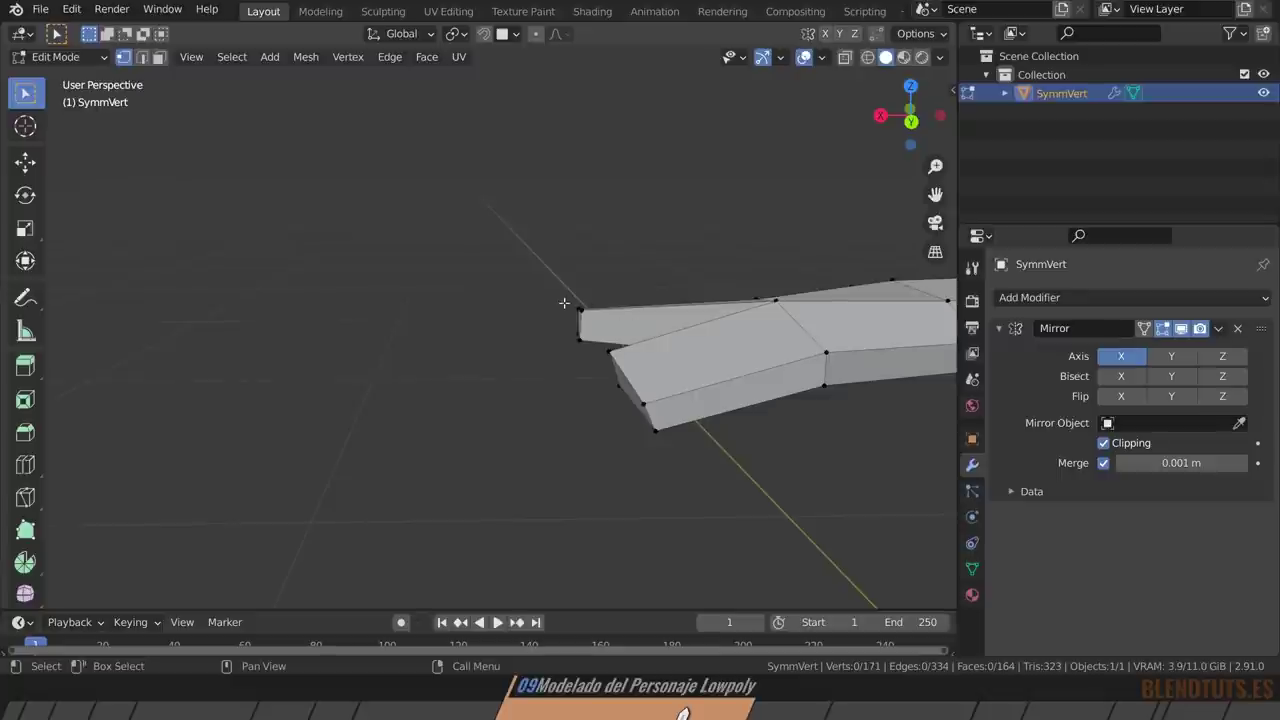
{"action": "left_click_drag", "start_coordinate": [565, 304], "coordinate": [605, 348]}
{"action": "key", "text": "g"}
{"action": "left_click", "coordinate": [640, 320]}
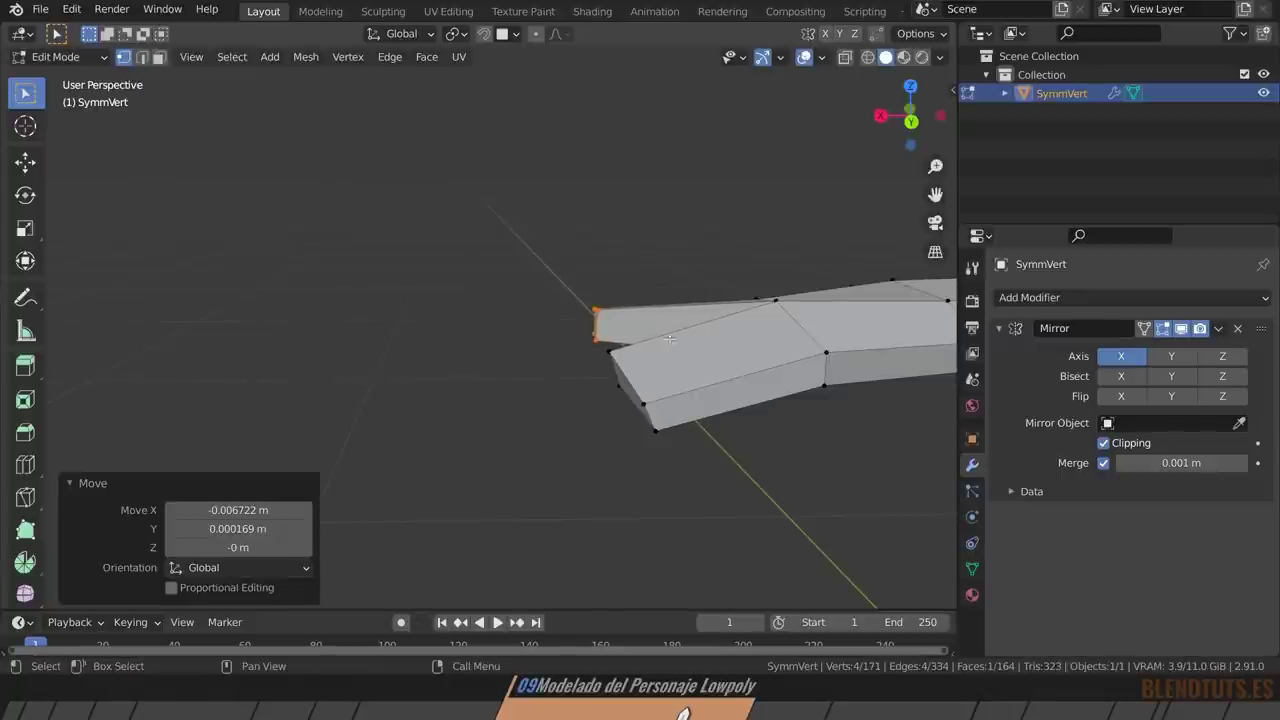
{"action": "key", "text": "g"}
{"action": "key", "text": "g"}
{"action": "left_click", "coordinate": [692, 312]}
{"action": "left_click_drag", "start_coordinate": [557, 293], "coordinate": [600, 343]}
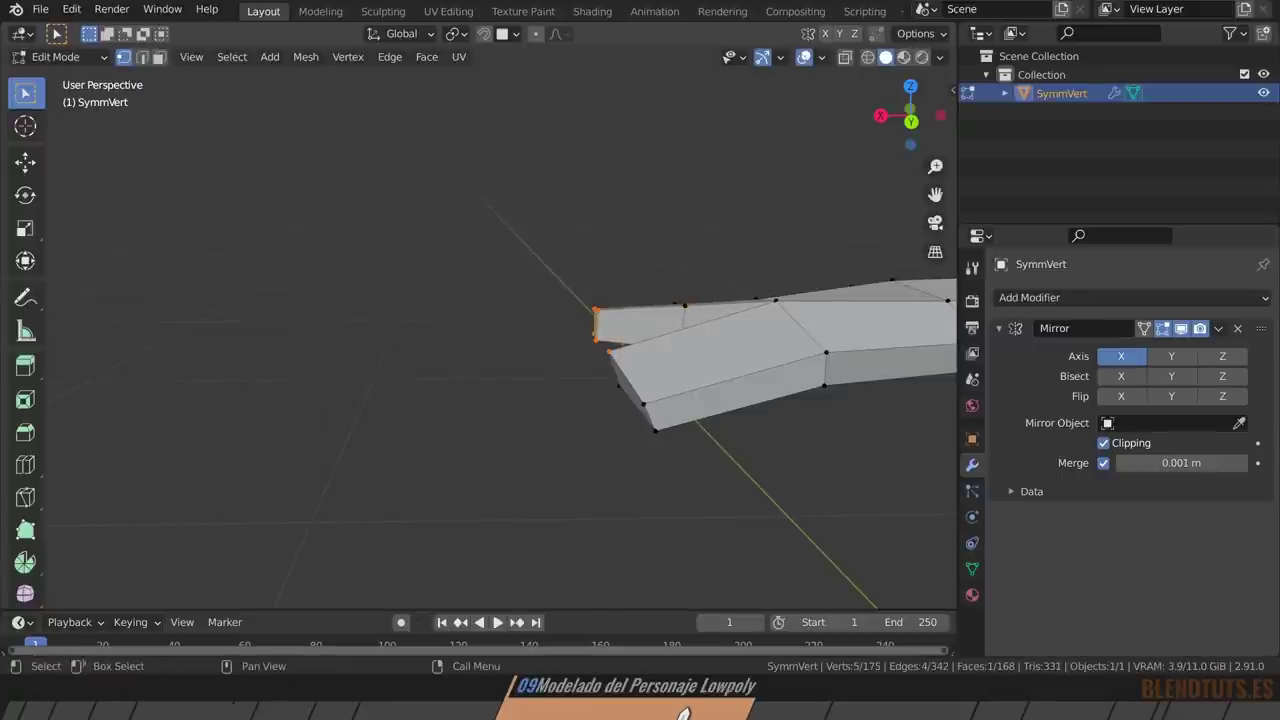
{"action": "left_click_drag", "start_coordinate": [562, 292], "coordinate": [601, 344]}
{"action": "key", "text": "g"}
{"action": "left_click", "coordinate": [602, 345]}
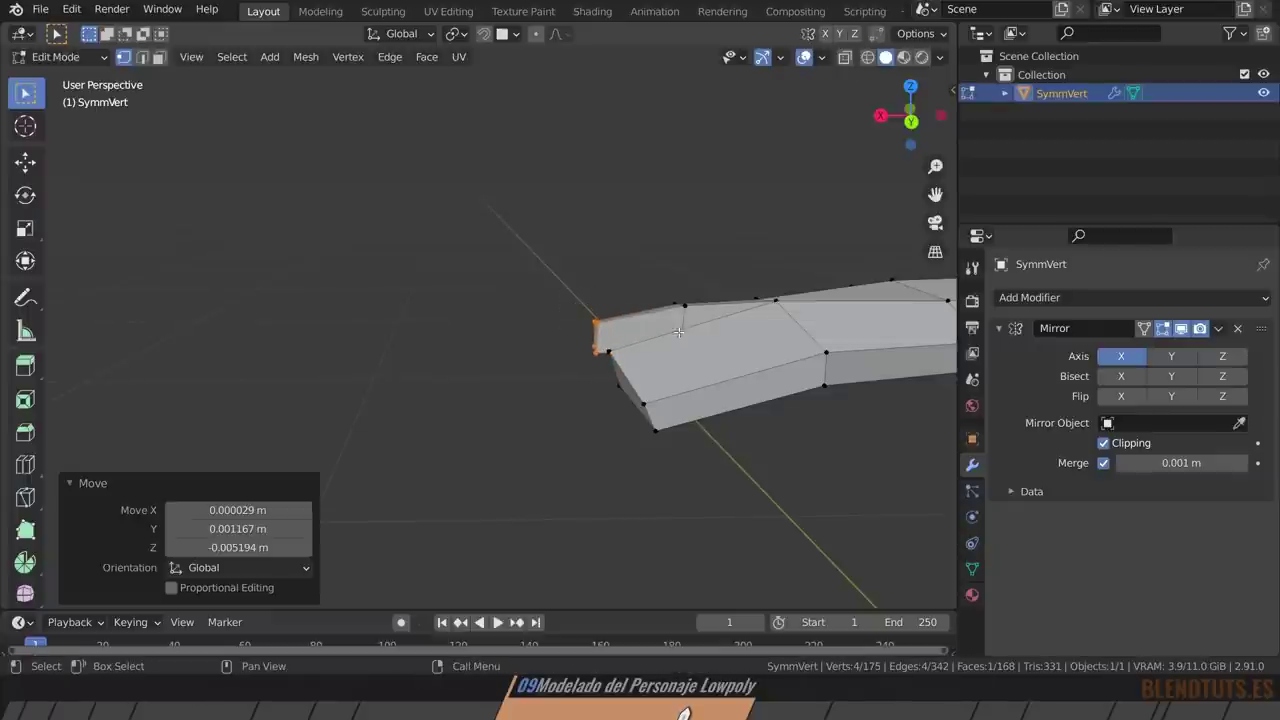
Add a centred loop cut across the tip and adjust the new loop.
{"action": "key", "text": "ctrl+r"}
{"action": "left_click", "coordinate": [727, 371]}
{"action": "right_click", "coordinate": [727, 371]}
{"action": "middle_click_drag", "start_coordinate": [727, 371], "coordinate": [769, 390]}
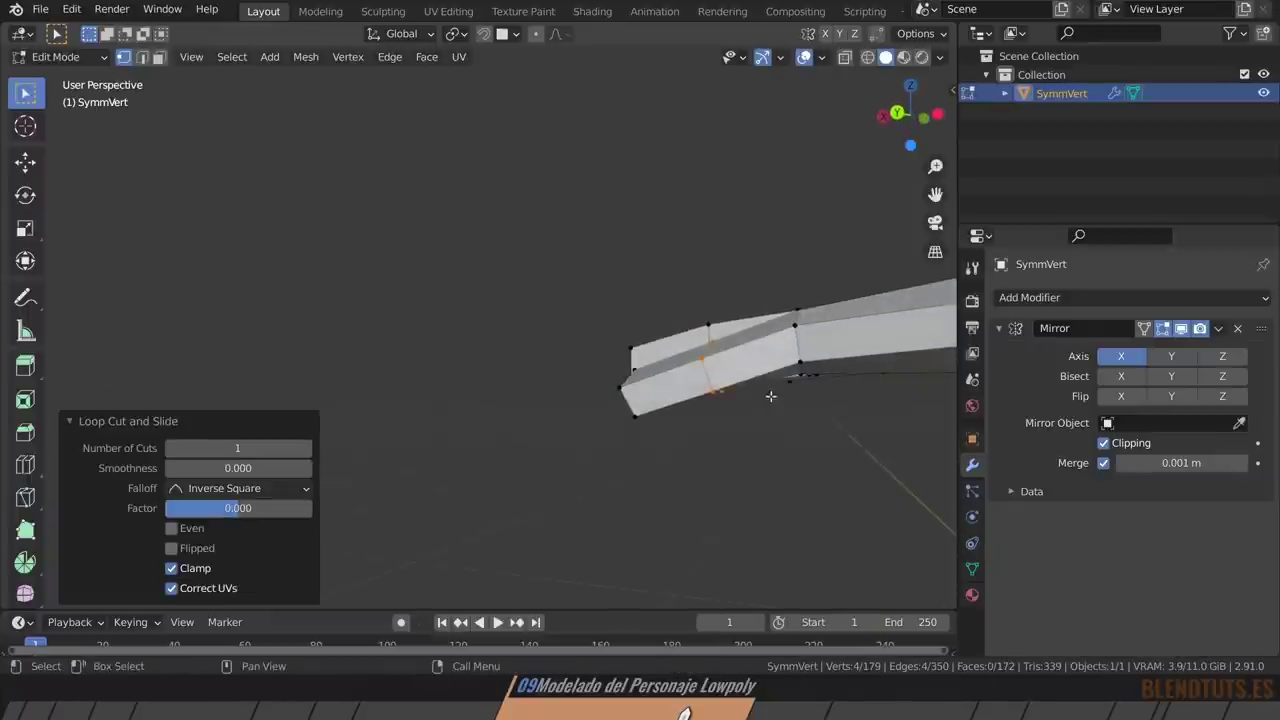
{"action": "key", "text": "g"}
{"action": "left_click", "coordinate": [769, 390]}
{"action": "mouse_move", "coordinate": [633, 389]}
{"action": "middle_mouse_down"}
{"action": "mouse_move", "coordinate": [718, 395]}
{"action": "mouse_move", "coordinate": [734, 420]}
{"action": "mouse_move", "coordinate": [660, 492]}
{"action": "mouse_move", "coordinate": [663, 474]}
{"action": "mouse_move", "coordinate": [587, 489]}
{"action": "mouse_move", "coordinate": [680, 500]}
{"action": "mouse_move", "coordinate": [674, 463]}
{"action": "mouse_move", "coordinate": [659, 459]}
{"action": "mouse_move", "coordinate": [660, 400]}
{"action": "mouse_move", "coordinate": [686, 487]}
{"action": "mouse_move", "coordinate": [680, 452]}
{"action": "mouse_move", "coordinate": [694, 462]}
{"action": "middle_mouse_up"}
{"action": "key", "text": "g"}
{"action": "left_click", "coordinate": [722, 405]}
{"action": "scroll", "coordinate": [718, 395], "scroll_direction": "down", "scroll_amount": 4}
In vertex mode, move a single vertex on the arm.
{"action": "key", "text": "1"}
{"action": "left_click", "coordinate": [587, 489]}
{"action": "key", "text": "g"}
{"action": "left_click", "coordinate": [685, 508]}
{"action": "key", "text": "alt+a"}
Adjust three individual vertices around the tip.
{"action": "left_click", "coordinate": [660, 400]}
{"action": "key", "text": "g"}
{"action": "left_click", "coordinate": [660, 402]}
{"action": "left_click", "coordinate": [680, 452]}
{"action": "key", "text": "g"}
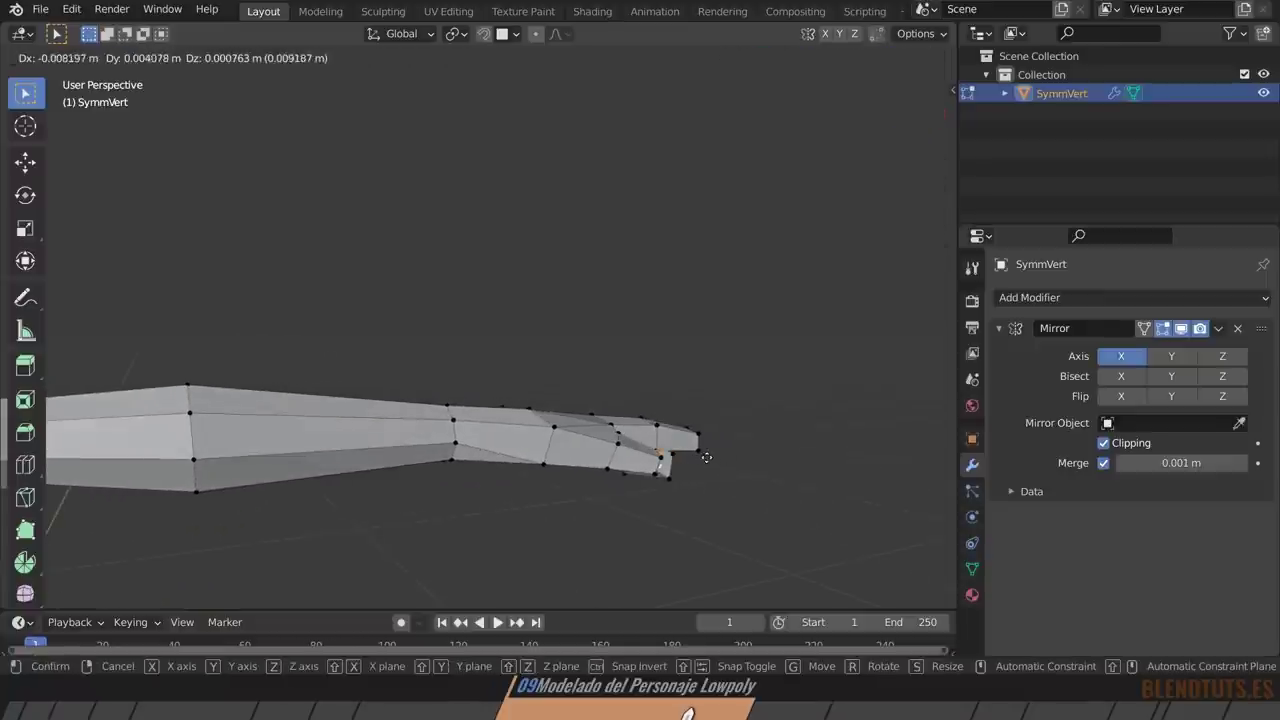
{"action": "left_click", "coordinate": [703, 460]}
{"action": "left_click", "coordinate": [659, 456]}
{"action": "key", "text": "g"}
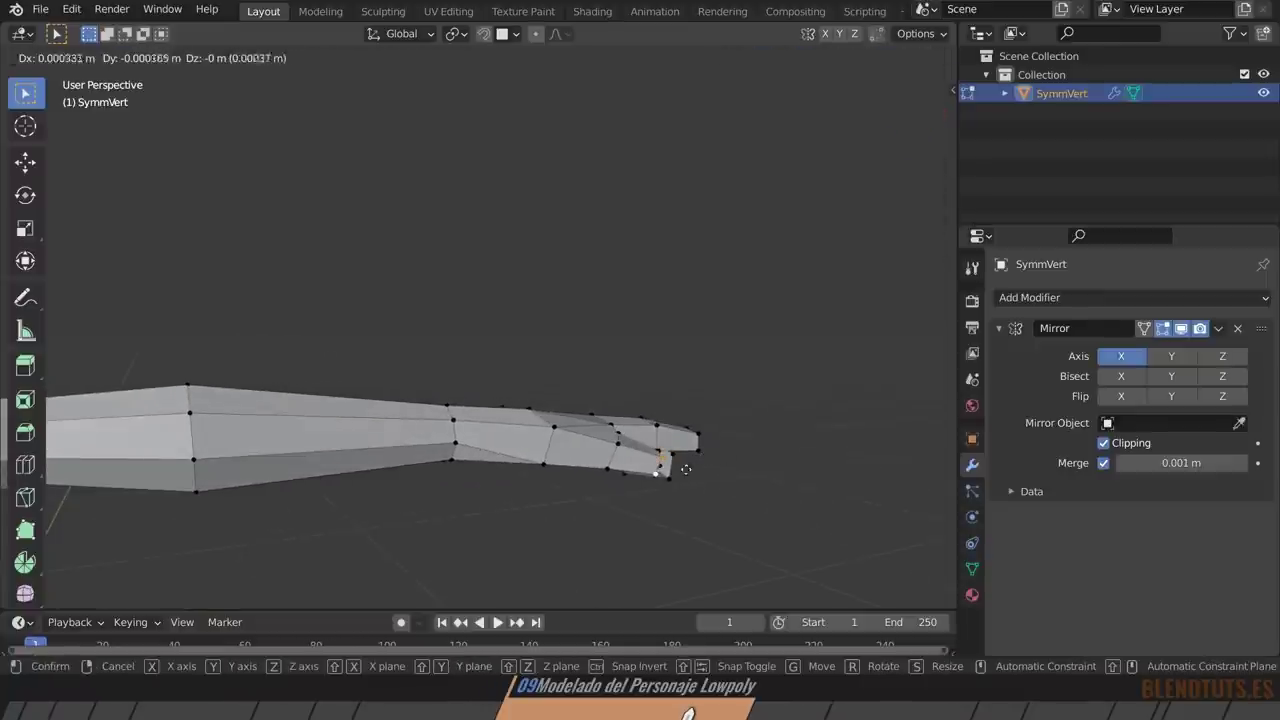
{"action": "left_click", "coordinate": [694, 472]}
Check the character in Object Mode from the front, then return to Edit Mode.
{"action": "mouse_move", "coordinate": [720, 437]}
{"action": "middle_mouse_down"}
{"action": "mouse_move", "coordinate": [745, 413]}
{"action": "mouse_move", "coordinate": [733, 392]}
{"action": "middle_mouse_up"}
{"action": "key", "text": "Tab"}
{"action": "mouse_move", "coordinate": [673, 386]}
{"action": "middle_mouse_down"}
{"action": "mouse_move", "coordinate": [705, 411]}
{"action": "mouse_move", "coordinate": [627, 433]}
{"action": "mouse_move", "coordinate": [733, 397]}
{"action": "mouse_move", "coordinate": [726, 406]}
{"action": "mouse_move", "coordinate": [825, 342]}
{"action": "middle_mouse_up"}
{"action": "key", "text": "Tab"}
In X-ray front view, select the forearm and hand and move them with smooth falloff.
{"action": "key", "text": "shift+z"}
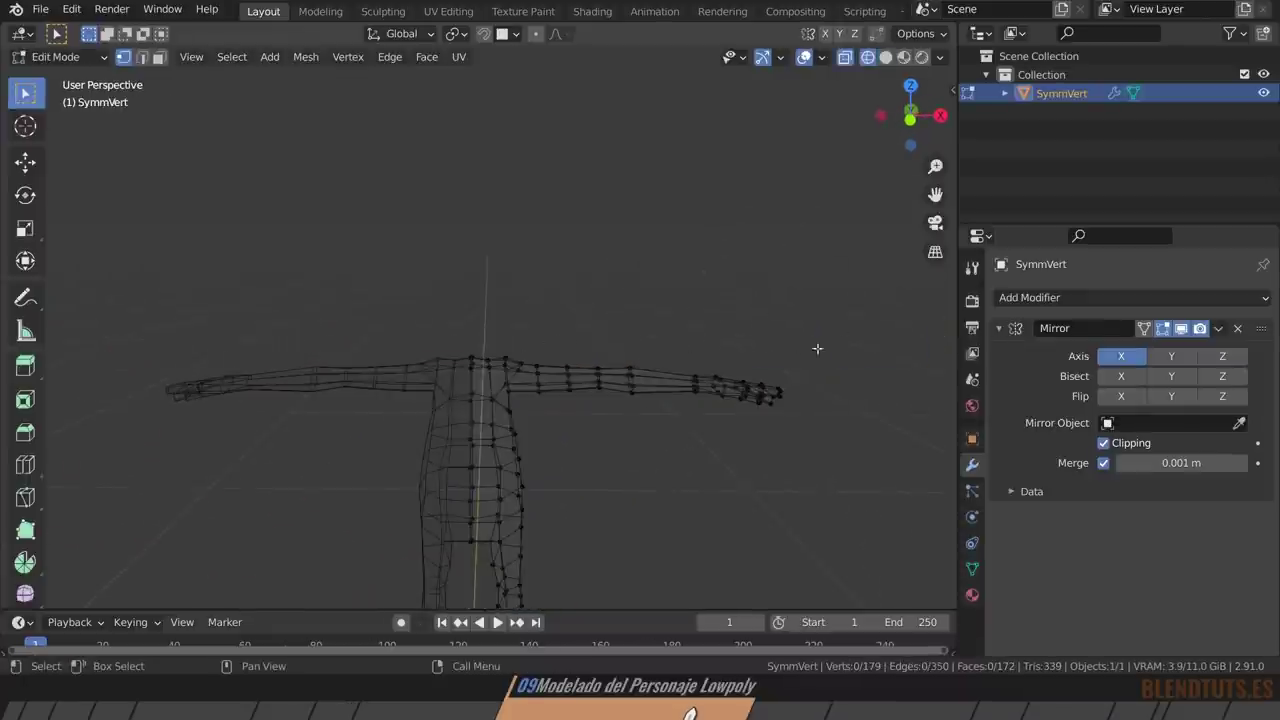
{"action": "left_click_drag", "start_coordinate": [834, 346], "coordinate": [674, 443]}
{"action": "key", "text": "KP_1"}
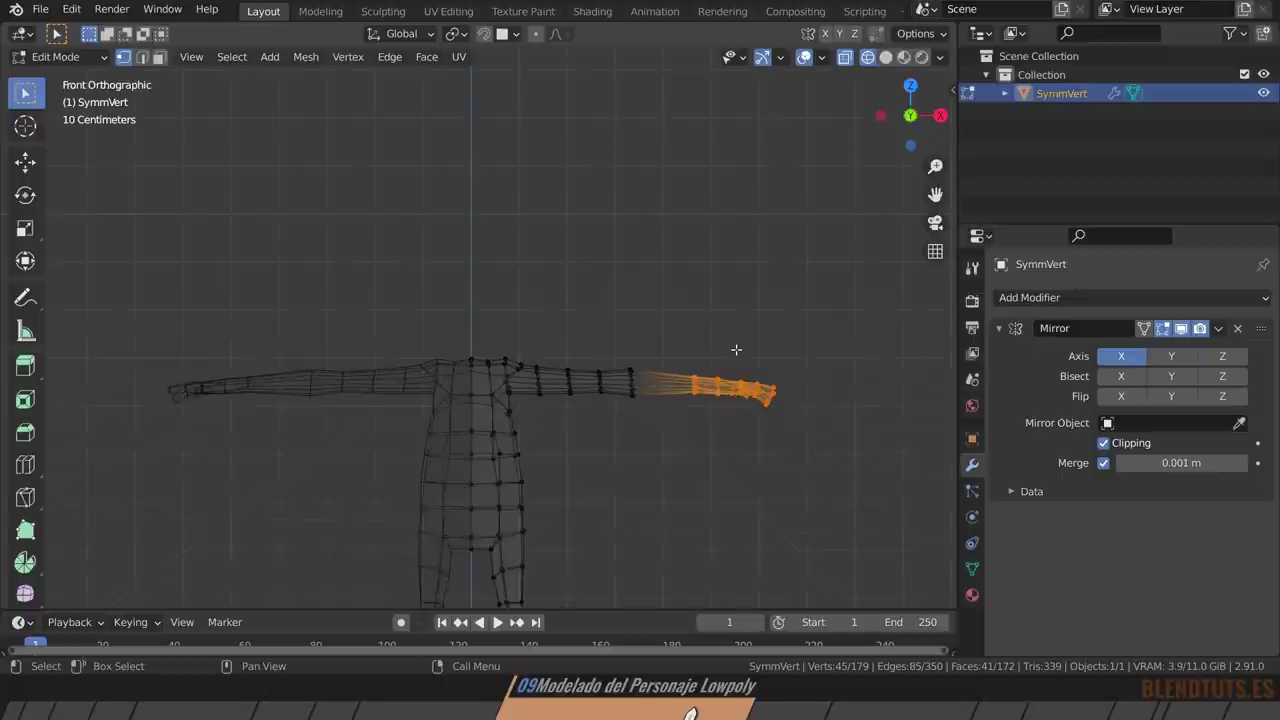
{"action": "key", "text": "g"}
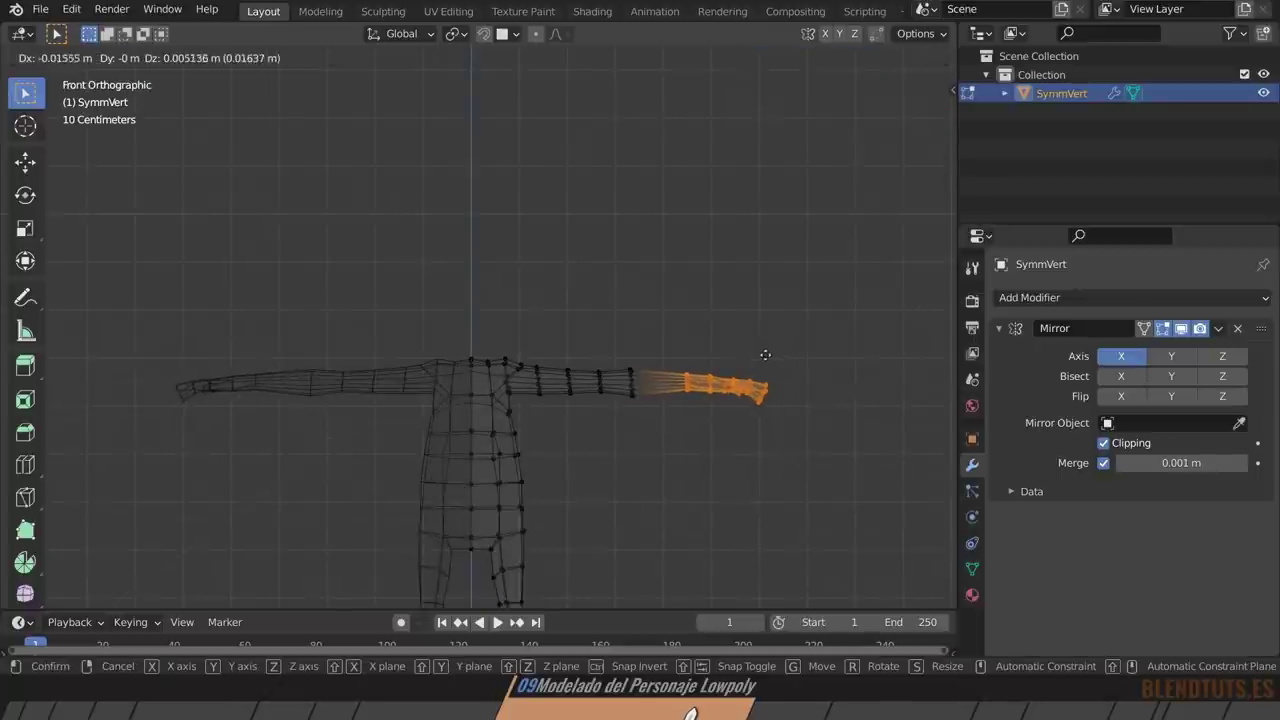
{"action": "left_click", "coordinate": [678, 297]}
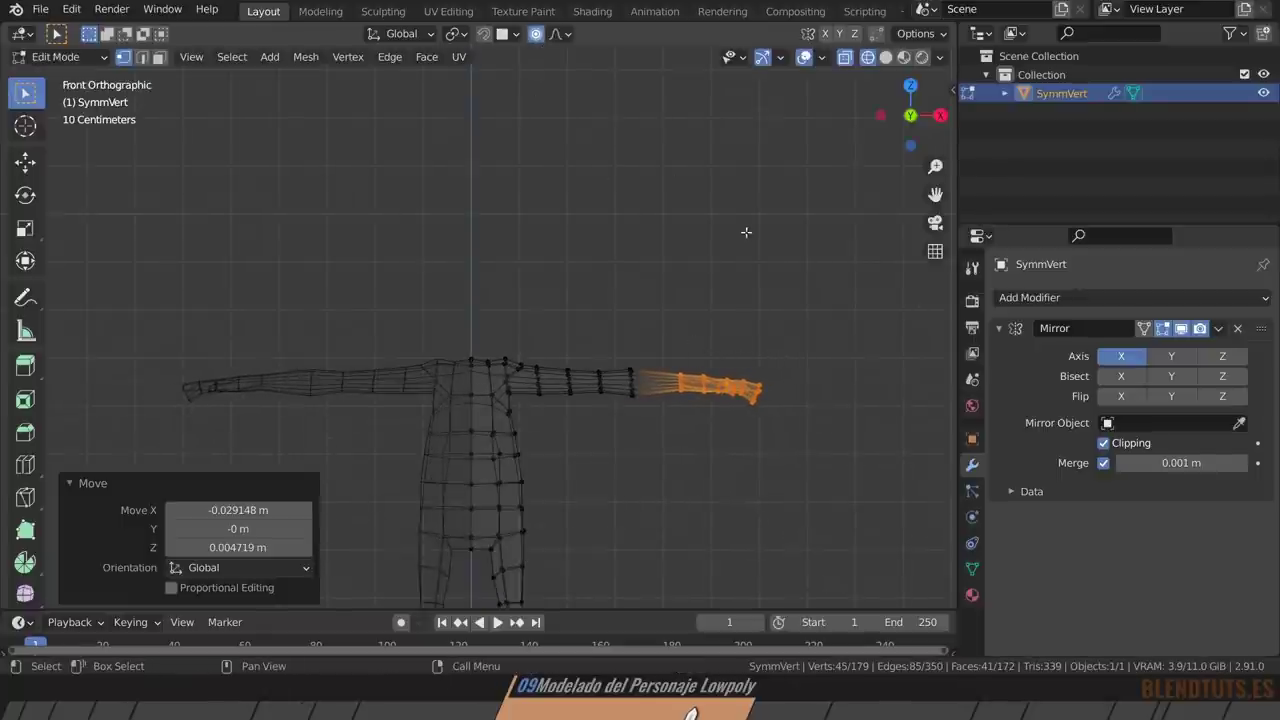
{"action": "scroll", "coordinate": [700, 190], "scroll_direction": "down", "scroll_amount": 2}
{"action": "scroll", "coordinate": [686, 294], "scroll_direction": "up", "scroll_amount": 1}
{"action": "key", "text": "g"}
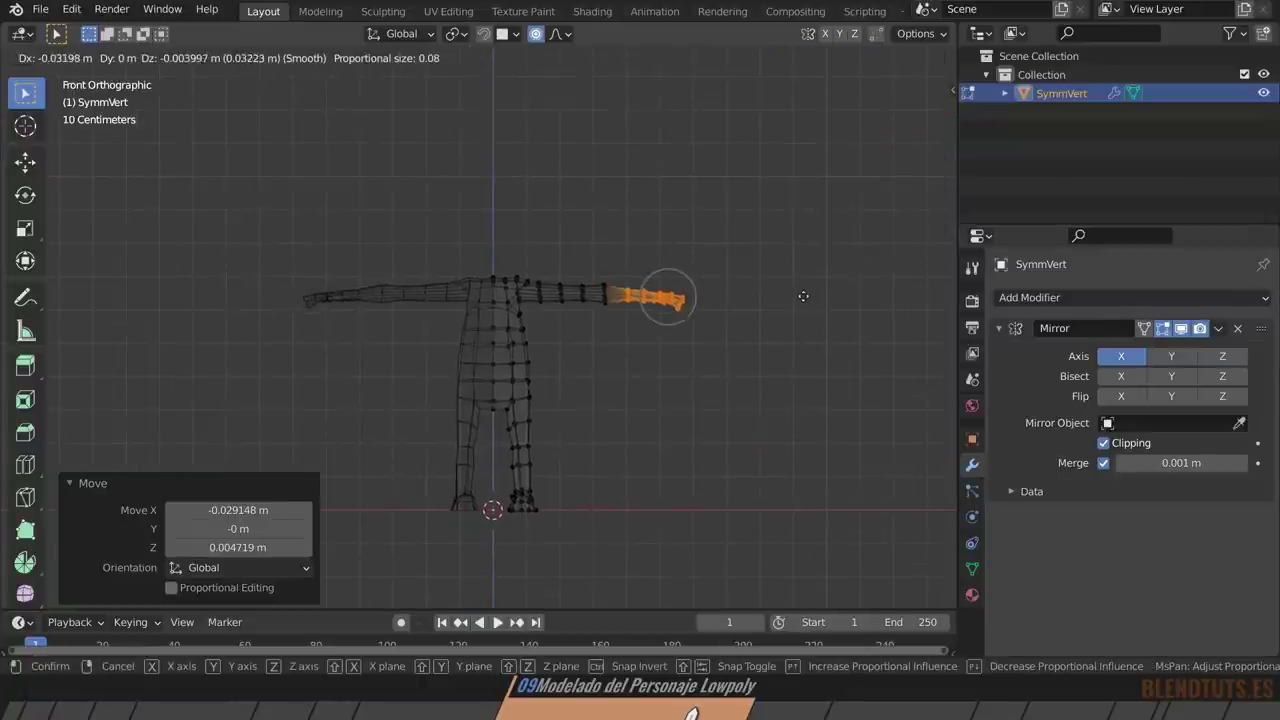
{"action": "scroll", "coordinate": [803, 296], "scroll_direction": "down", "scroll_amount": 4}
{"action": "scroll", "coordinate": [805, 290], "scroll_direction": "down", "scroll_amount": 2}
{"action": "scroll", "coordinate": [795, 290], "scroll_direction": "down", "scroll_amount": 3}
{"action": "scroll", "coordinate": [790, 292], "scroll_direction": "down", "scroll_amount": 6}
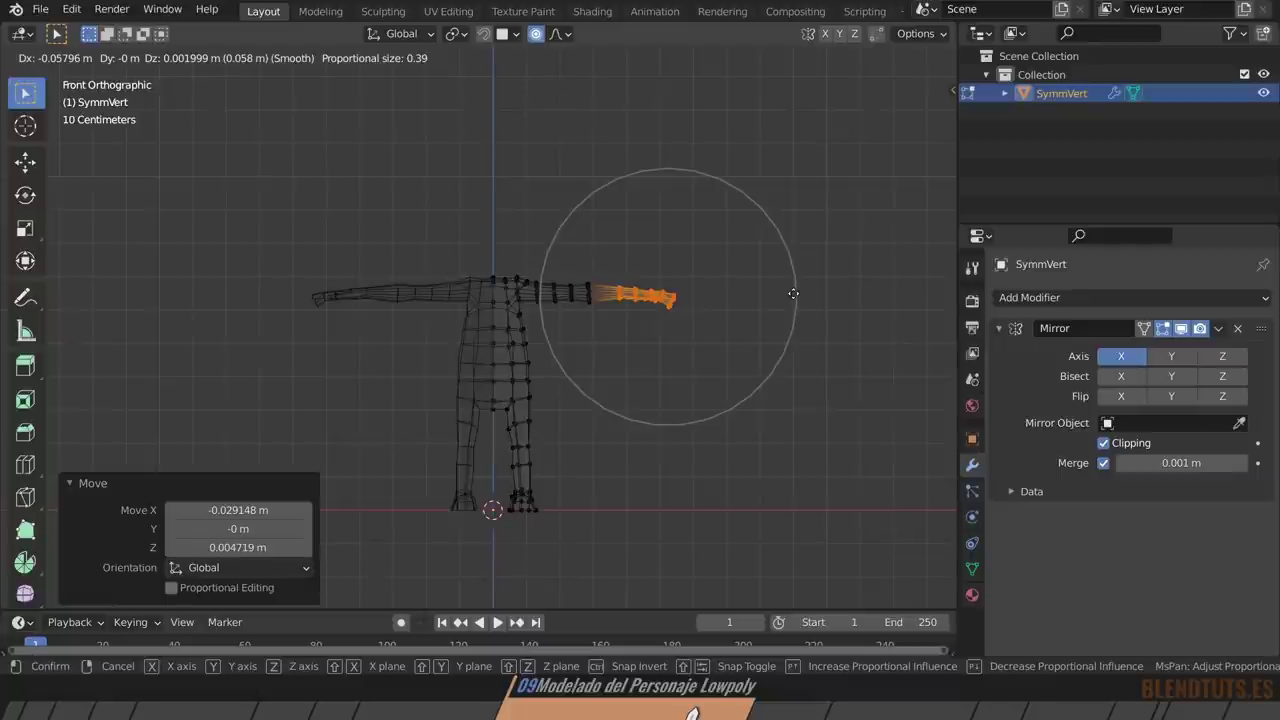
{"action": "left_click", "coordinate": [792, 294]}
Shrink the forearm and hand to 0.804 and reposition them.
{"action": "mouse_move", "coordinate": [792, 294]}
{"action": "middle_mouse_down"}
{"action": "mouse_move", "coordinate": [614, 358]}
{"action": "mouse_move", "coordinate": [694, 314]}
{"action": "middle_mouse_up"}
{"action": "scroll", "coordinate": [641, 294], "scroll_direction": "up", "scroll_amount": 4}
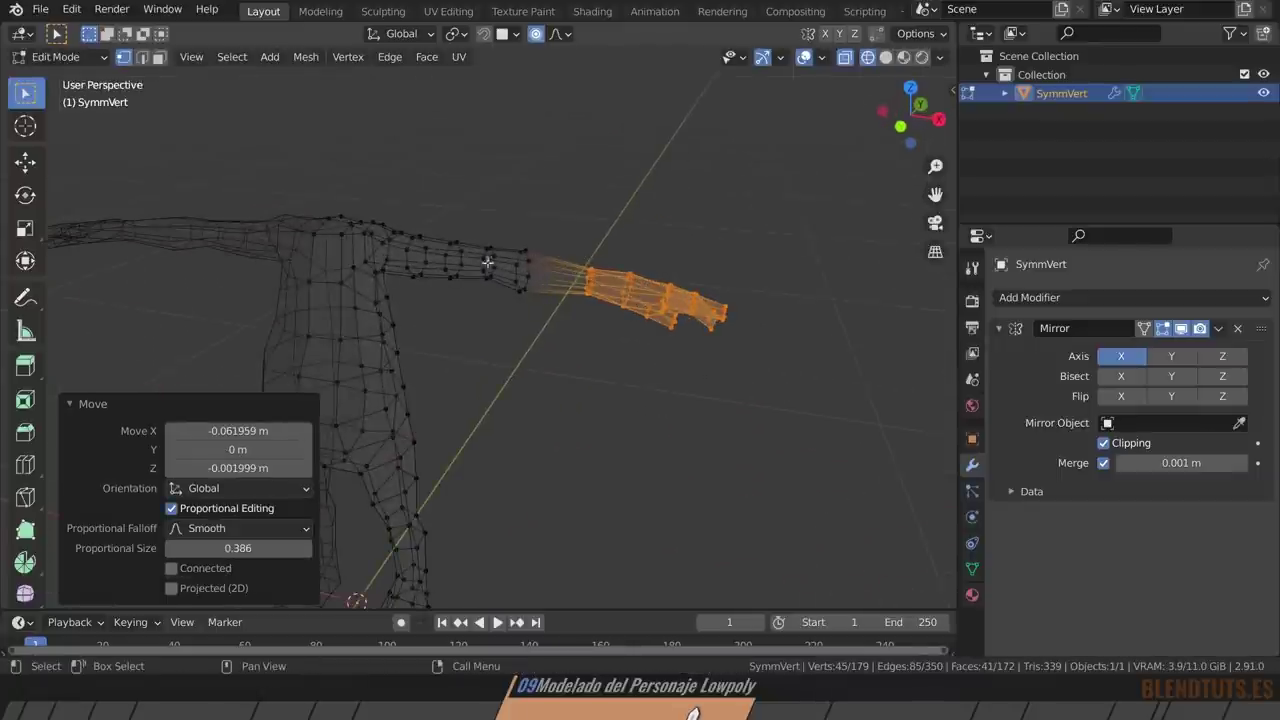
{"action": "key", "text": "s"}
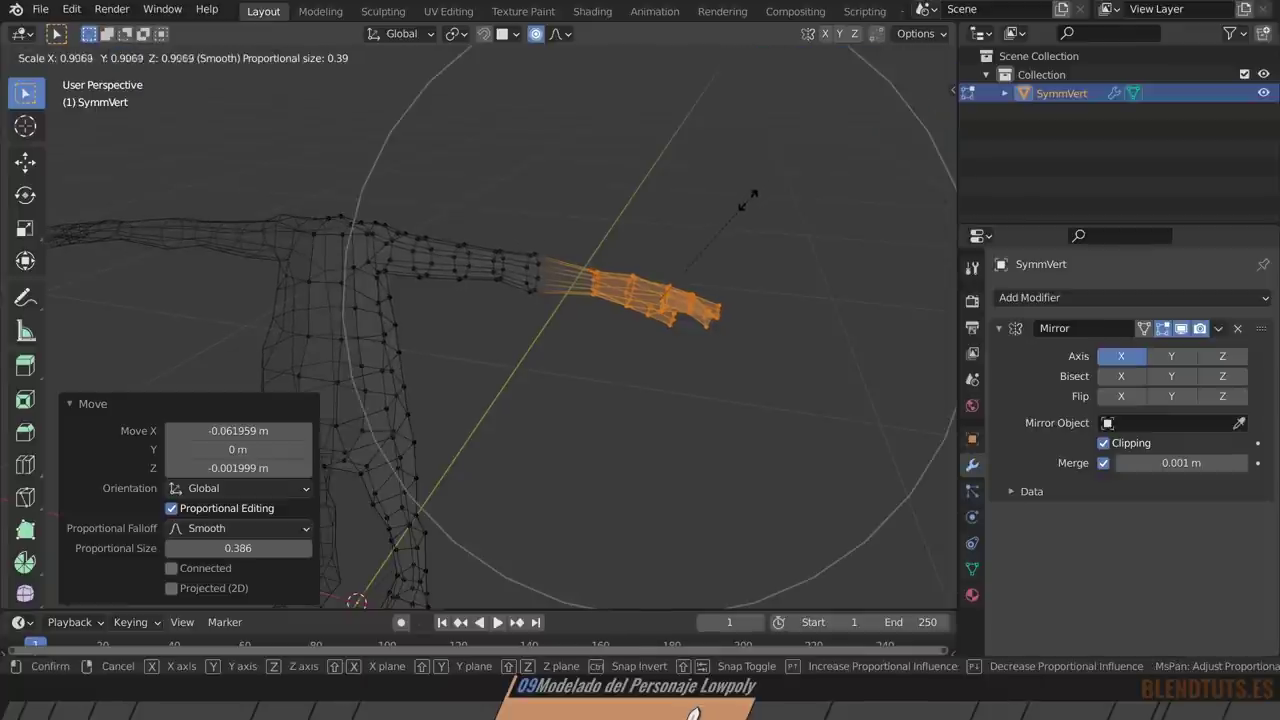
{"action": "left_click", "coordinate": [738, 212]}
{"action": "key", "text": "g"}
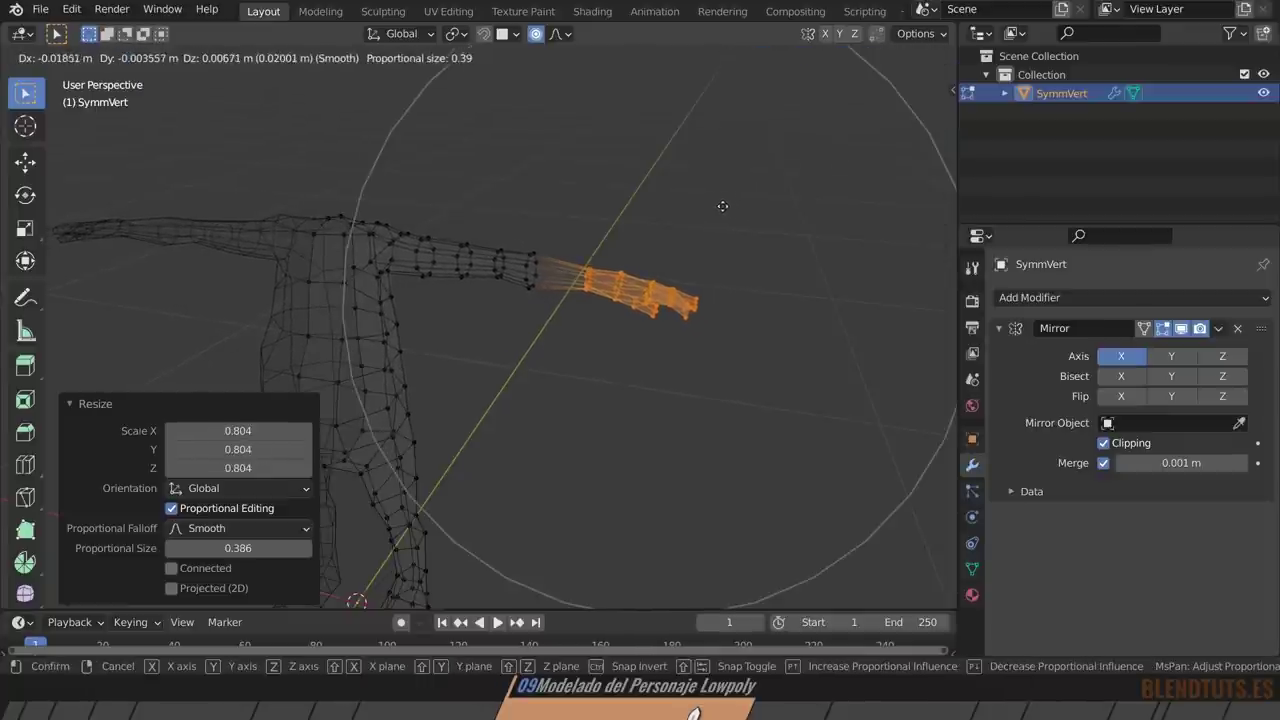
{"action": "left_click", "coordinate": [709, 207]}
Restore solid shading and return to Object Mode.
{"action": "scroll", "coordinate": [631, 291], "scroll_direction": "down", "scroll_amount": 3}
{"action": "middle_click_drag", "start_coordinate": [590, 332], "coordinate": [620, 330]}
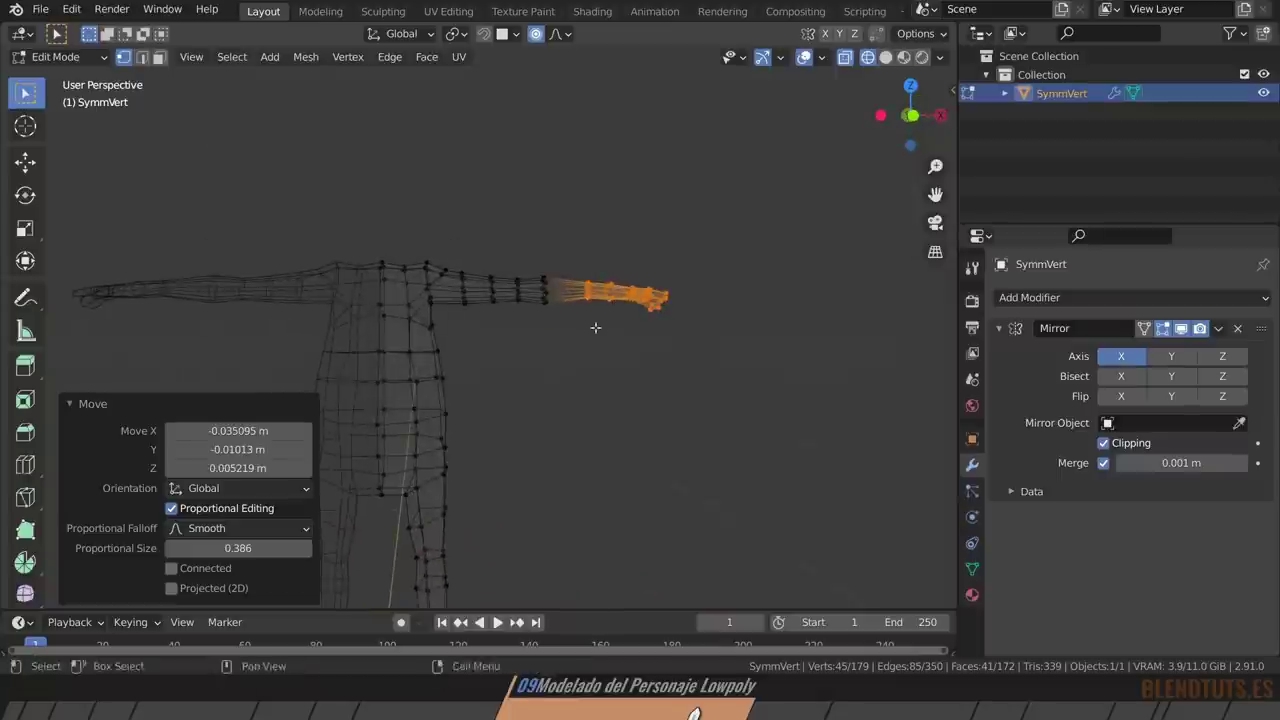
{"action": "scroll", "coordinate": [700, 300], "scroll_direction": "down", "scroll_amount": 2}
{"action": "key", "text": "shift+z"}
{"action": "mouse_move", "coordinate": [801, 293]}
{"action": "middle_mouse_down"}
{"action": "mouse_move", "coordinate": [632, 310]}
{"action": "mouse_move", "coordinate": [616, 360]}
{"action": "mouse_move", "coordinate": [757, 281]}
{"action": "mouse_move", "coordinate": [593, 271]}
{"action": "middle_mouse_up"}
{"action": "key", "text": "Tab"}
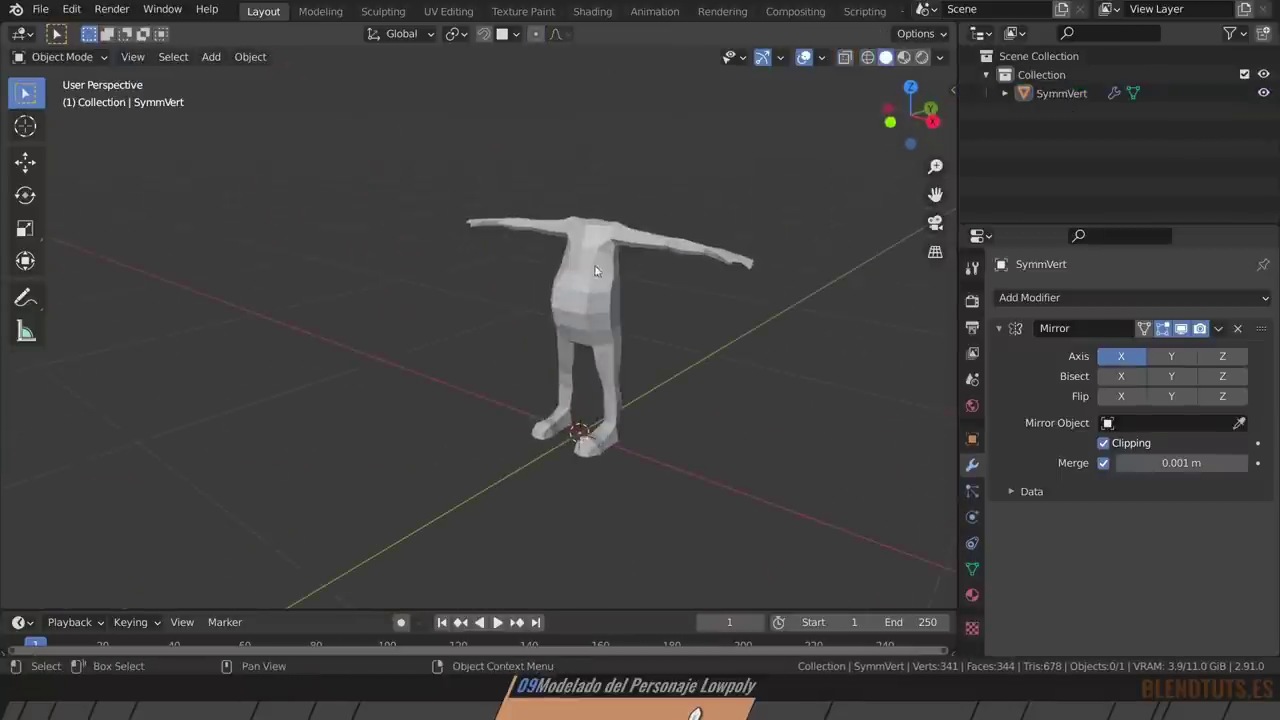
Enter Edit Mode on the character and clear the mesh selection.
{"action": "left_click", "coordinate": [593, 271]}
{"action": "mouse_move", "coordinate": [692, 298]}
{"action": "middle_mouse_down"}
{"action": "mouse_move", "coordinate": [530, 287]}
{"action": "mouse_move", "coordinate": [686, 292]}
{"action": "mouse_move", "coordinate": [530, 307]}
{"action": "mouse_move", "coordinate": [598, 300]}
{"action": "middle_mouse_up"}
{"action": "key", "text": "Tab"}
{"action": "scroll", "coordinate": [530, 307], "scroll_direction": "up", "scroll_amount": 2}
{"action": "scroll", "coordinate": [530, 307], "scroll_direction": "up", "scroll_amount": 3}
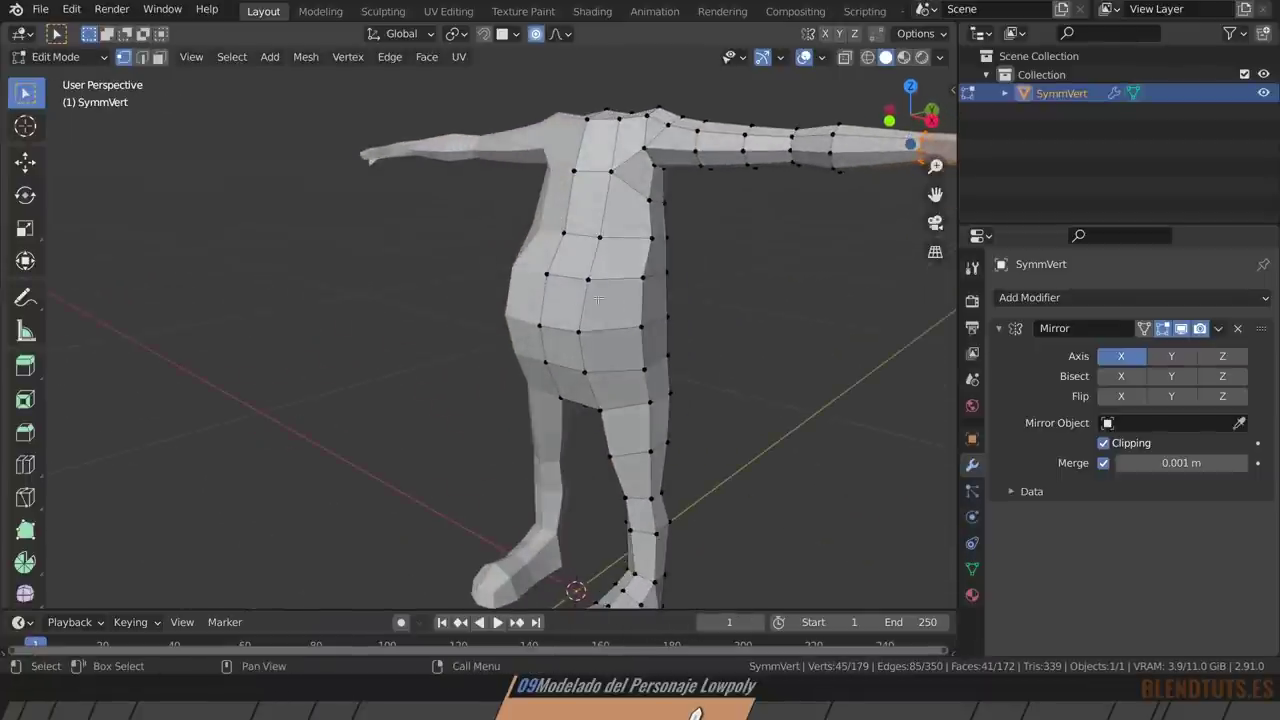
{"action": "left_click", "coordinate": [590, 282]}
{"action": "key", "text": "alt+a"}
{"action": "scroll", "coordinate": [560, 349], "scroll_direction": "down", "scroll_amount": 2}
{"action": "mouse_move", "coordinate": [560, 349]}
{"action": "middle_mouse_down"}
{"action": "mouse_move", "coordinate": [697, 303]}
{"action": "mouse_move", "coordinate": [520, 320]}
{"action": "mouse_move", "coordinate": [449, 393]}
{"action": "middle_mouse_up"}
{"action": "scroll", "coordinate": [481, 338], "scroll_direction": "up", "scroll_amount": 5}
Select three faces on top of the torso and inset them.
{"action": "left_click", "coordinate": [462, 320]}
{"action": "left_click", "coordinate": [495, 345], "text": "shift"}
{"action": "left_click", "coordinate": [525, 332], "text": "shift"}
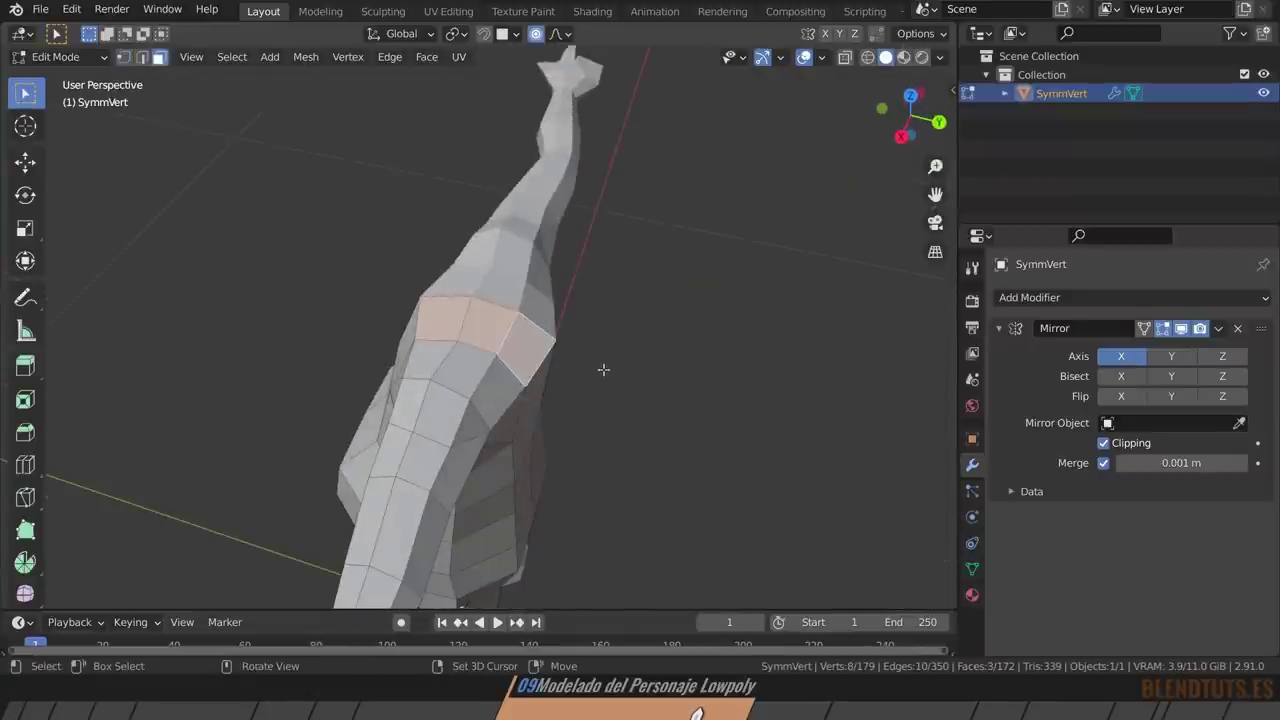
{"action": "mouse_move", "coordinate": [603, 369]}
{"action": "middle_mouse_down"}
{"action": "mouse_move", "coordinate": [603, 337]}
{"action": "mouse_move", "coordinate": [769, 349]}
{"action": "middle_mouse_up"}
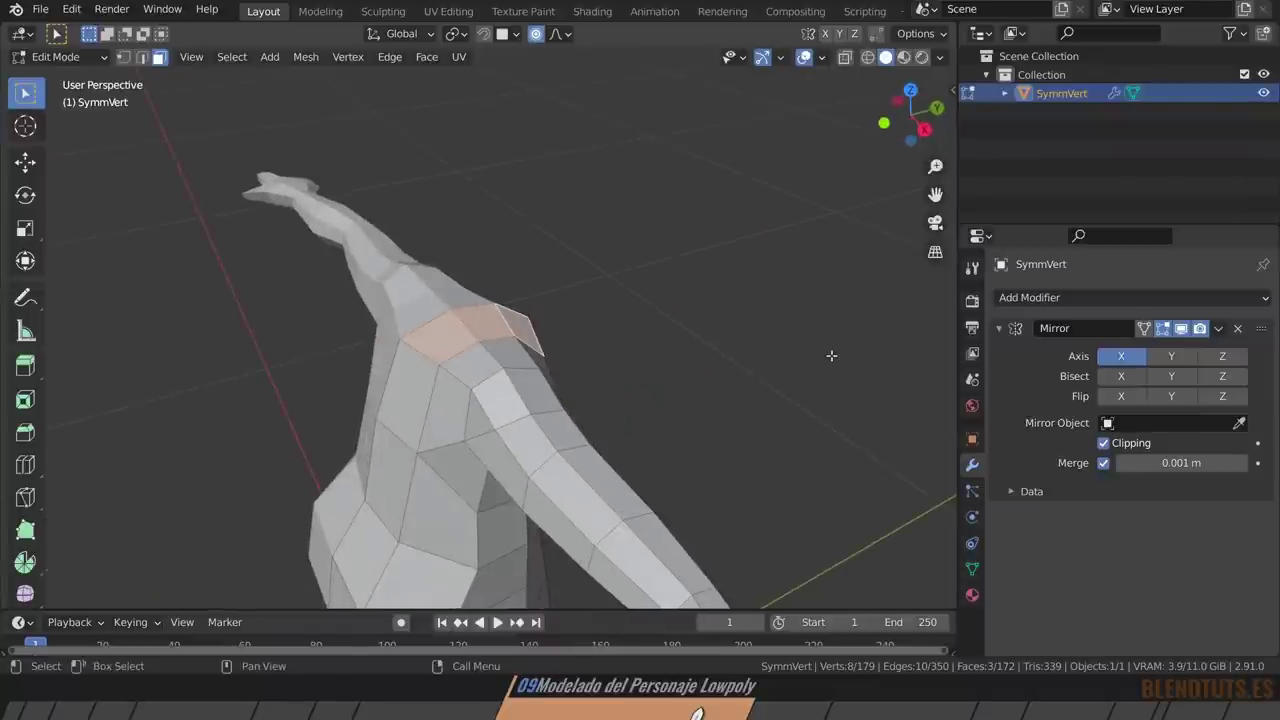
{"action": "key", "text": "i"}
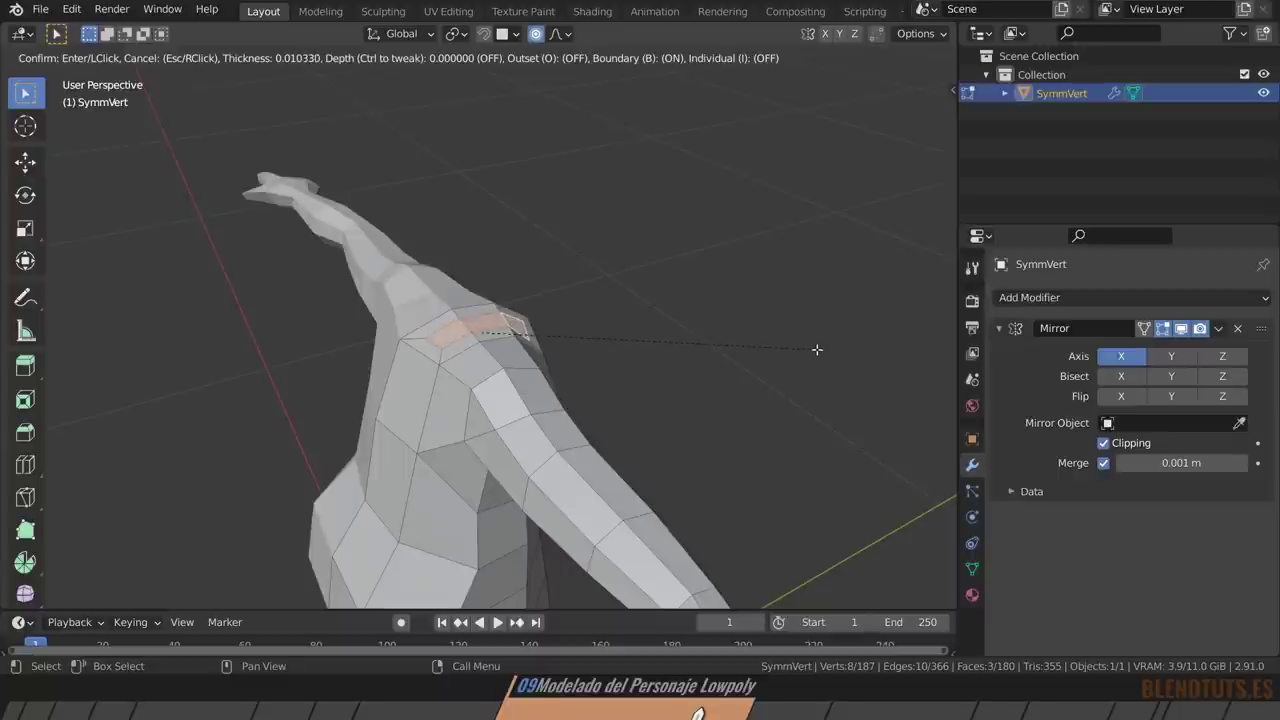
{"action": "left_click", "coordinate": [814, 350]}
Try extruding the inset faces upward, then undo it.
{"action": "middle_click_drag", "start_coordinate": [617, 251], "coordinate": [519, 329]}
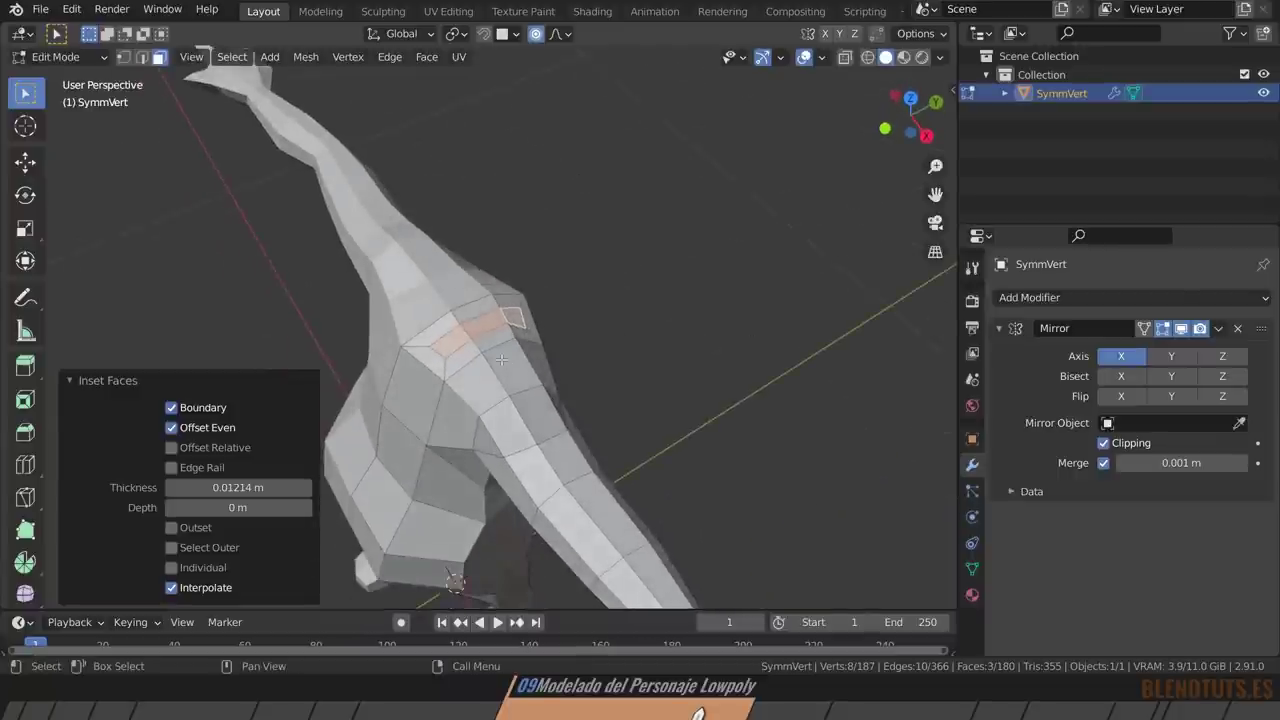
{"action": "scroll", "coordinate": [519, 329], "scroll_direction": "down", "scroll_amount": 2}
{"action": "key", "text": "e"}
{"action": "left_click", "coordinate": [557, 360]}
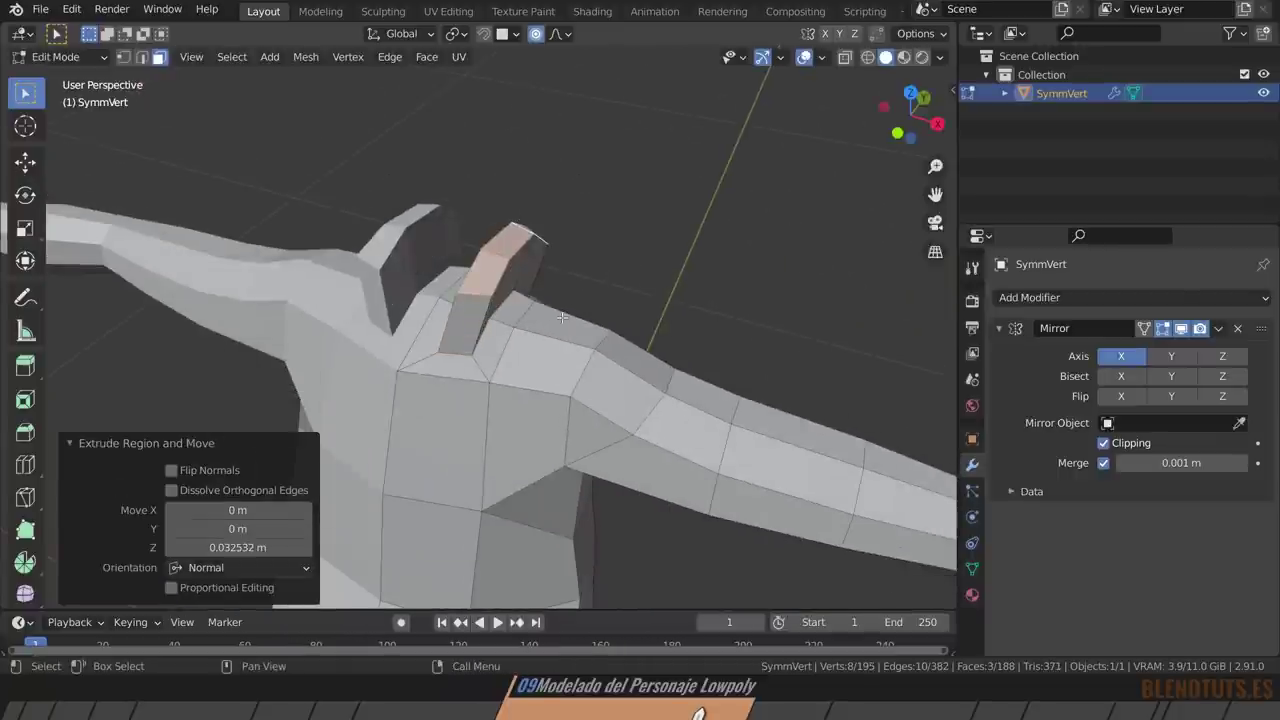
{"action": "key", "text": "ctrl+z"}
{"action": "key", "text": "ctrl+z"}
Redo the inset on the top faces with boundary handling turned off.
{"action": "middle_click_drag", "start_coordinate": [681, 303], "coordinate": [746, 357]}
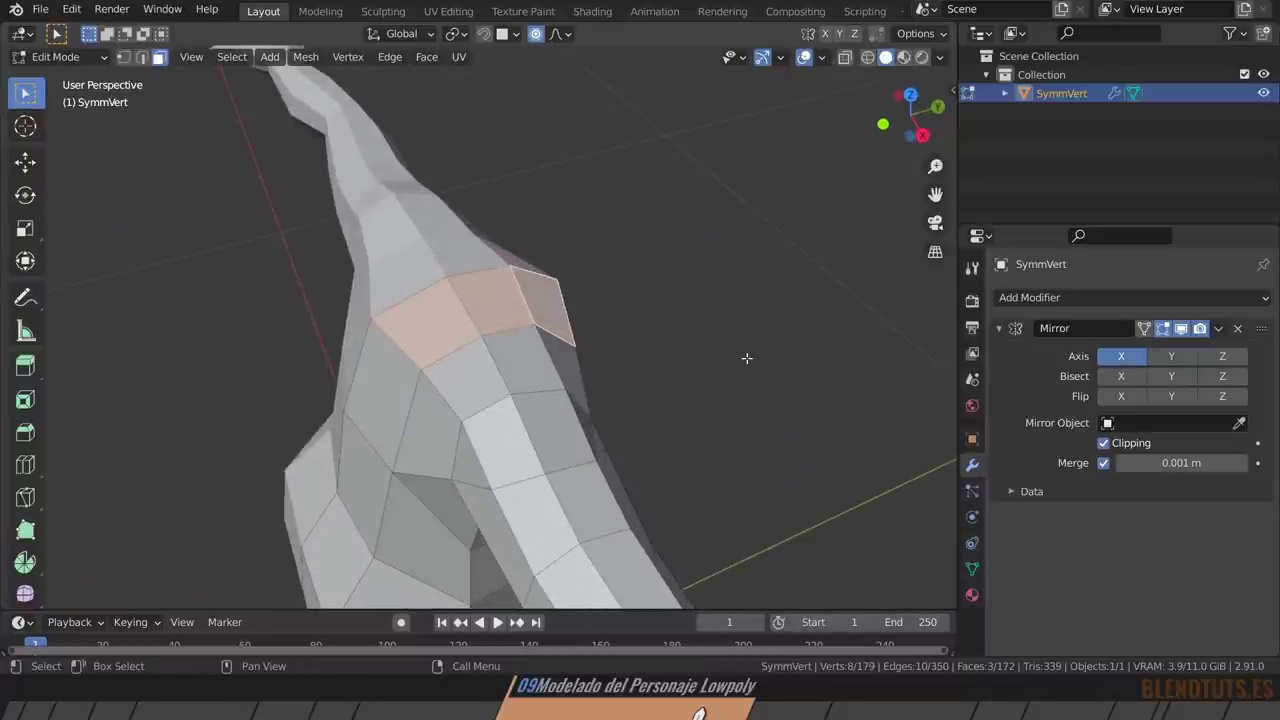
{"action": "key", "text": "i"}
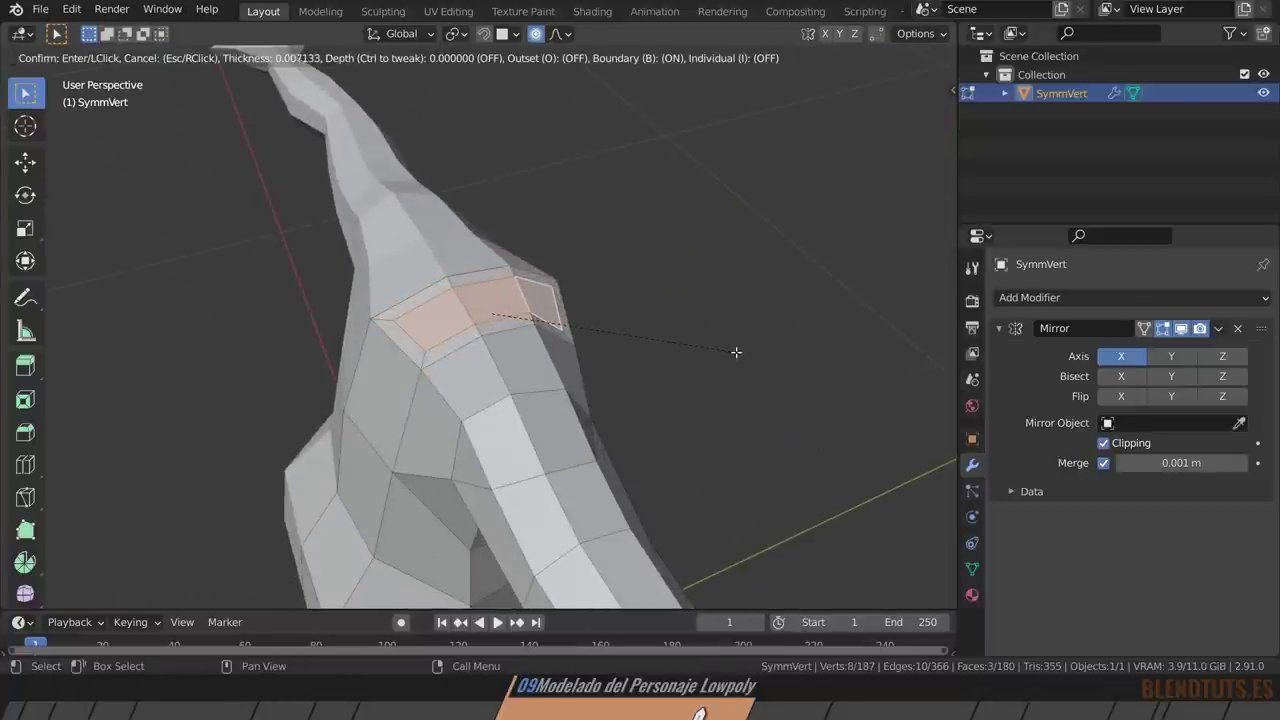
{"action": "key", "text": "b"}
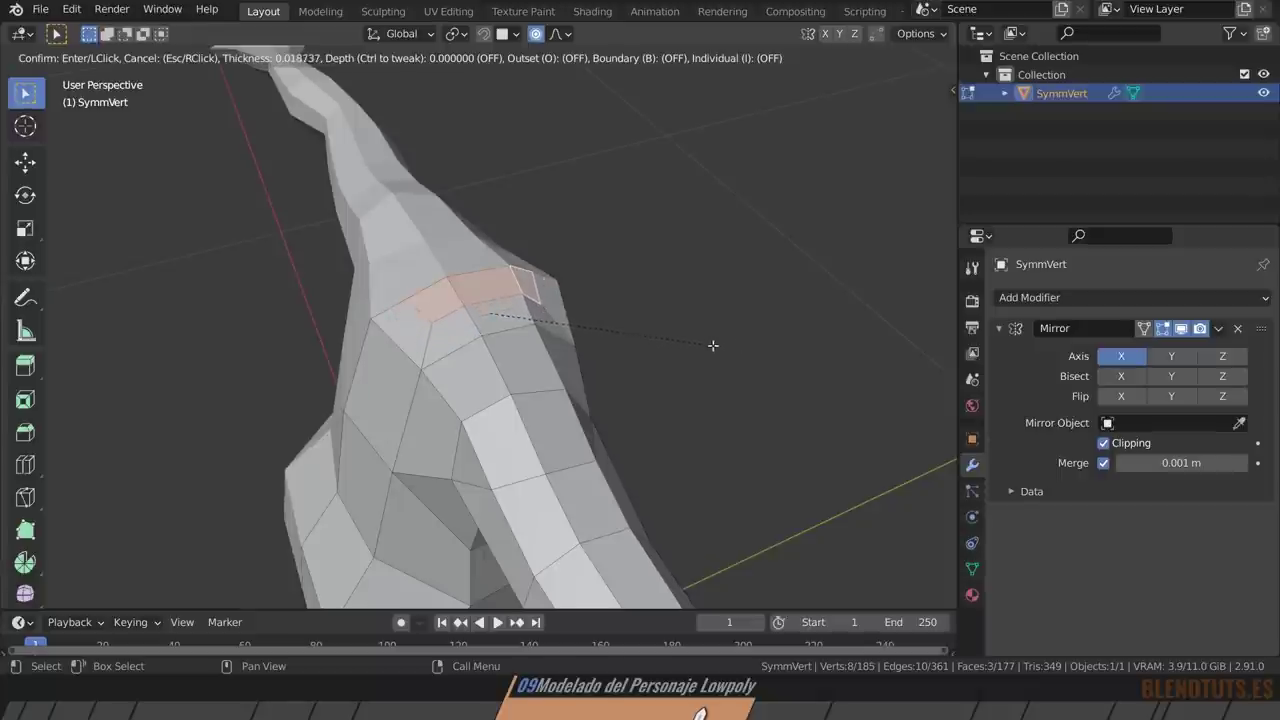
{"action": "left_click", "coordinate": [705, 347]}
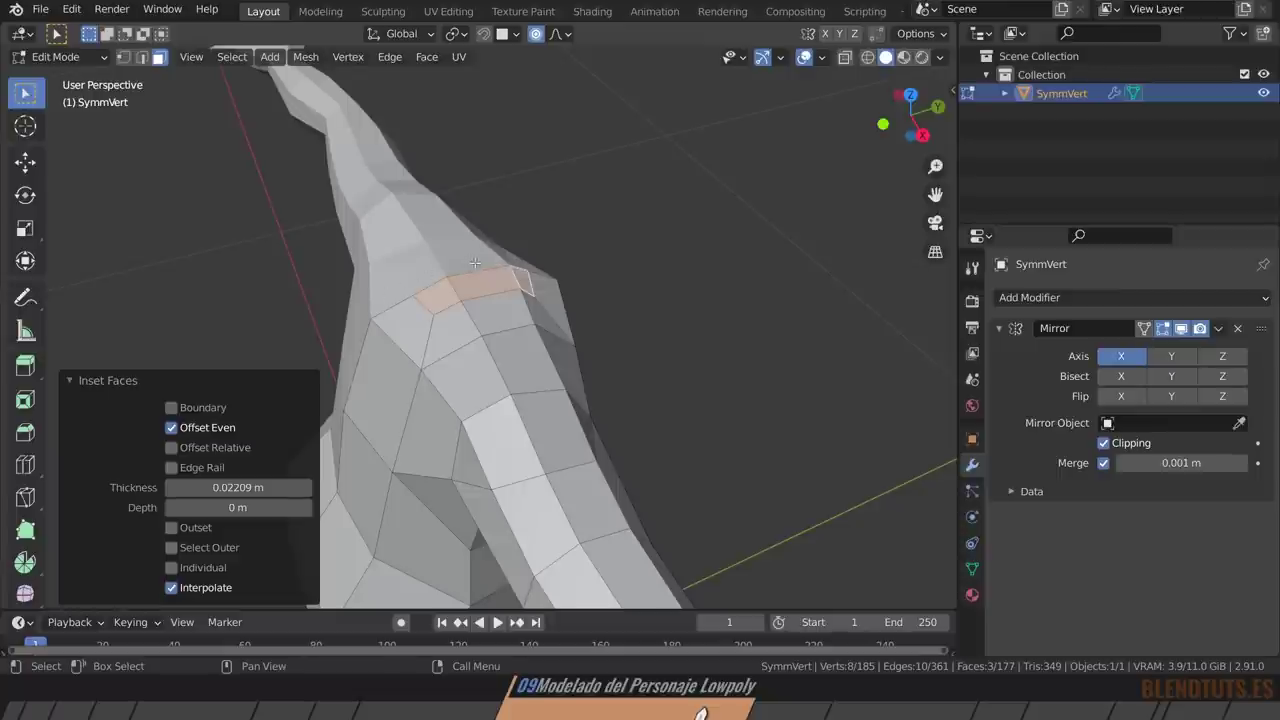
Tidy the neck base by edge-sliding an edge and nudging surrounding vertices.
{"action": "middle_click_drag", "start_coordinate": [624, 321], "coordinate": [557, 323]}
{"action": "key", "text": "2"}
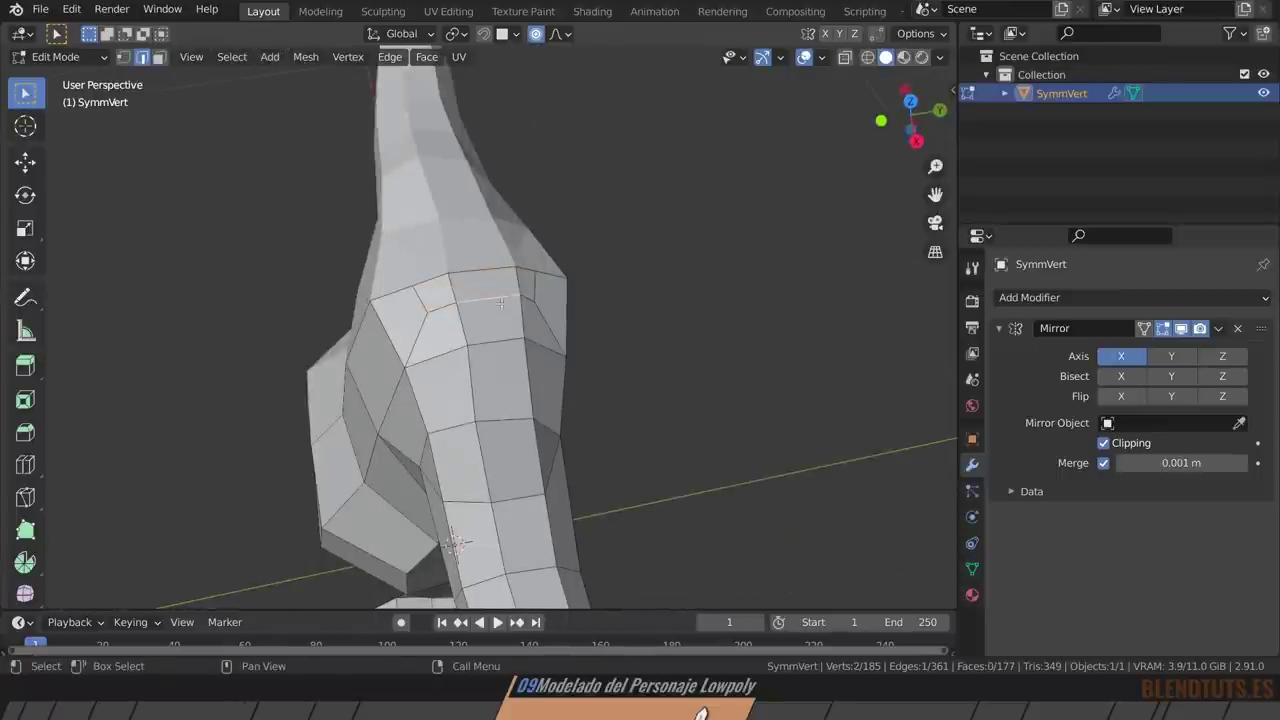
{"action": "key", "text": "g"}
{"action": "key", "text": "g"}
{"action": "left_click", "coordinate": [557, 330]}
{"action": "key", "text": "1"}
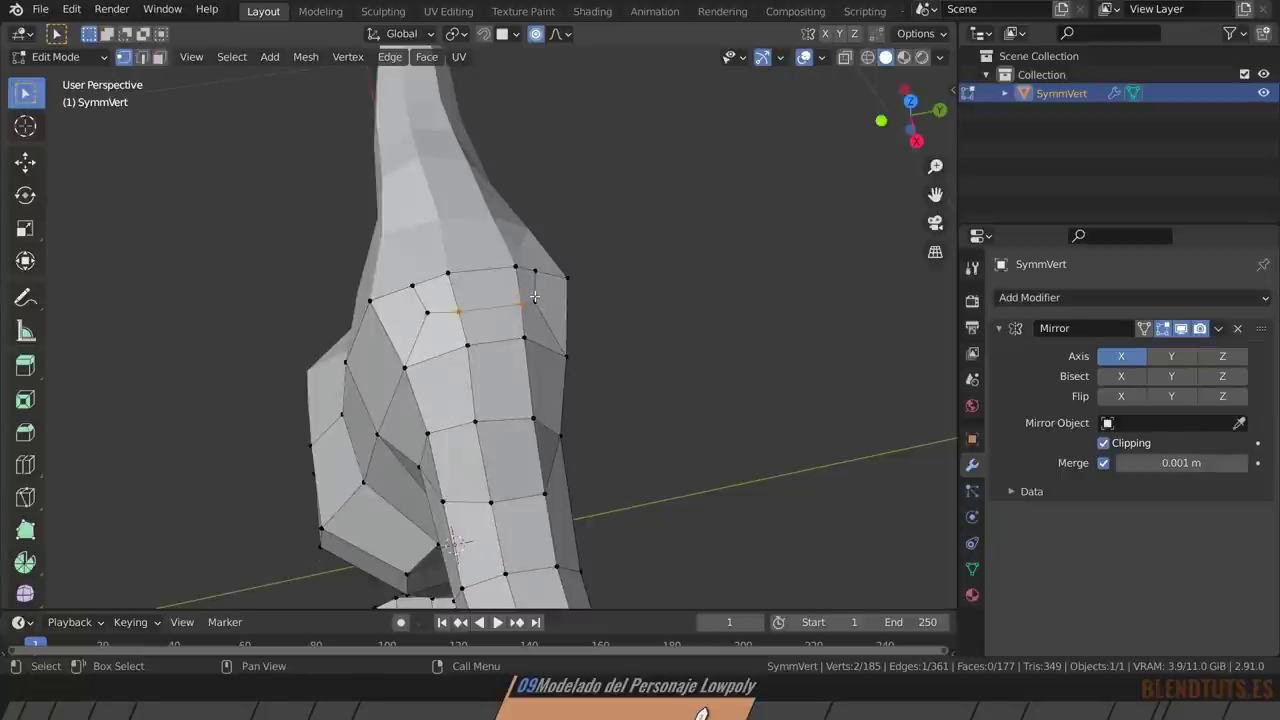
{"action": "key", "text": "g"}
{"action": "left_click", "coordinate": [594, 327]}
{"action": "key", "text": "g"}
{"action": "left_click", "coordinate": [623, 293]}
{"action": "left_click", "coordinate": [411, 286], "text": "shift"}
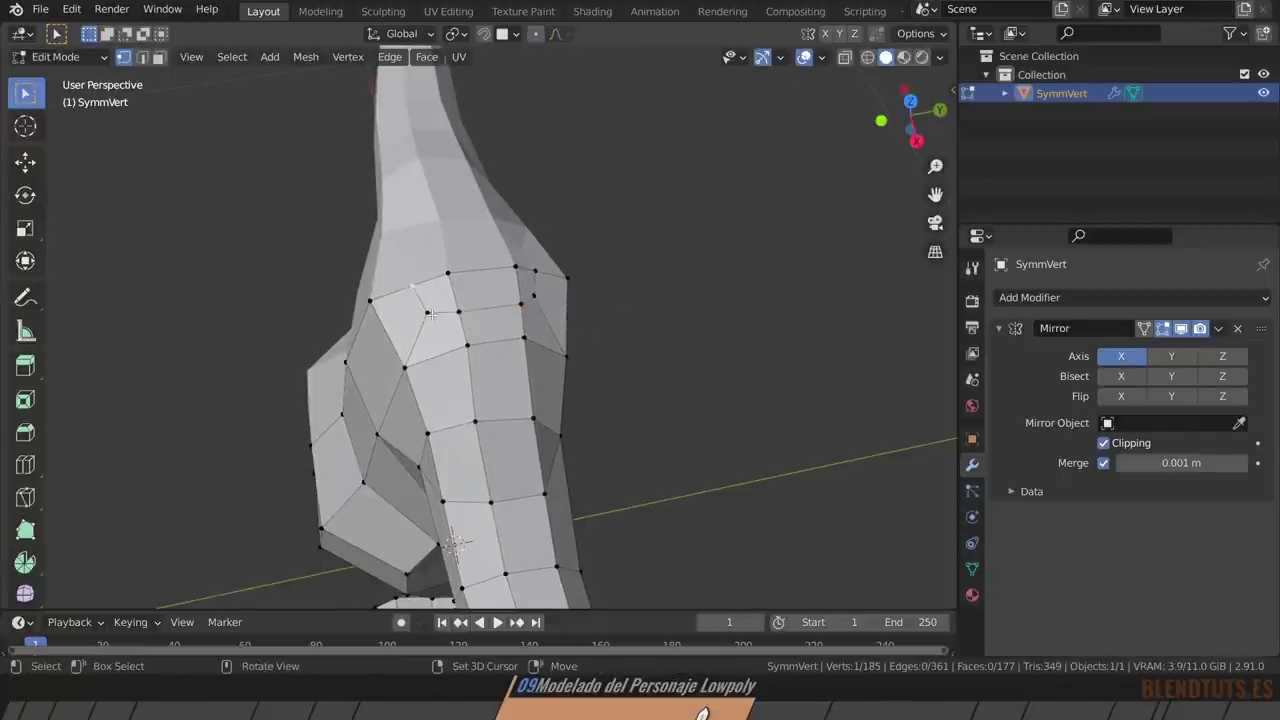
{"action": "key", "text": "g"}
{"action": "left_click", "coordinate": [455, 297]}
Select two top faces of the torso in face mode.
{"action": "key", "text": "3"}
{"action": "left_click", "coordinate": [455, 293]}
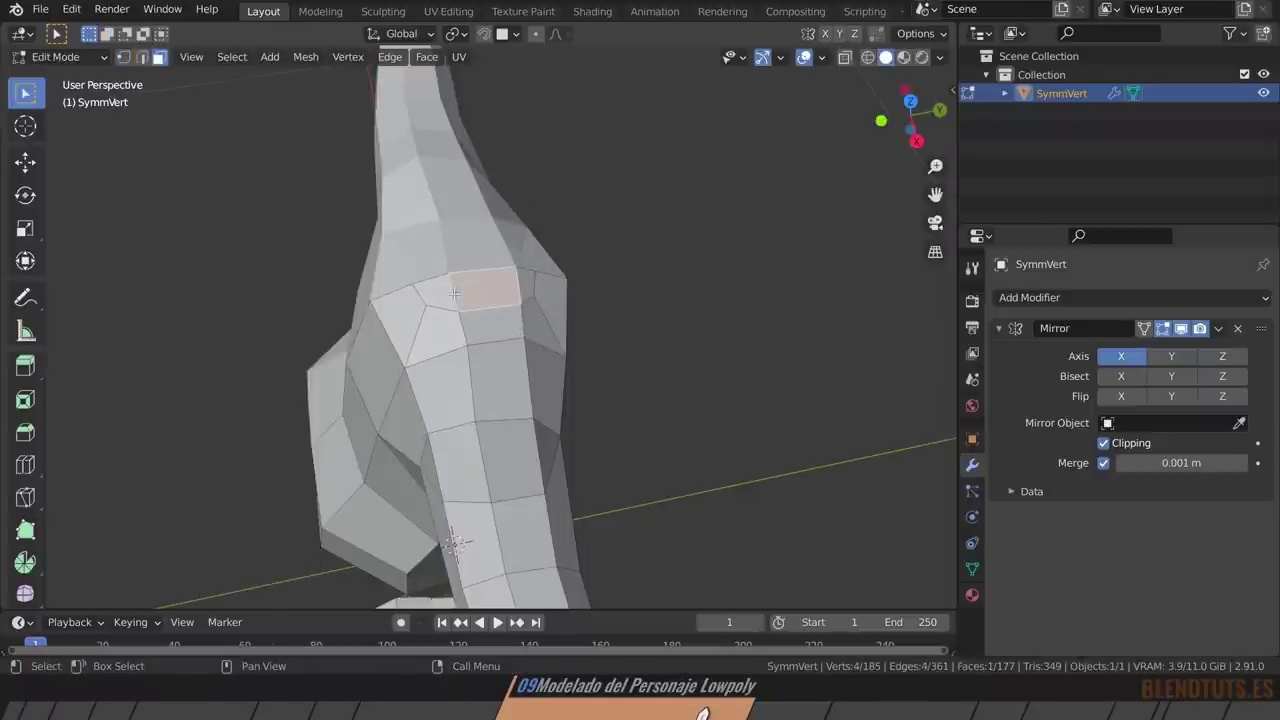
{"action": "left_click", "coordinate": [521, 289], "text": "shift"}
{"action": "mouse_move", "coordinate": [521, 289]}
{"action": "middle_mouse_down"}
{"action": "mouse_move", "coordinate": [737, 371]}
{"action": "mouse_move", "coordinate": [664, 413]}
{"action": "mouse_move", "coordinate": [572, 336]}
{"action": "mouse_move", "coordinate": [571, 257]}
{"action": "middle_mouse_up"}
Shrink the torso's top faces, extrude them upward into a neck and position it.
{"action": "key", "text": "s"}
{"action": "left_click", "coordinate": [637, 417]}
{"action": "key", "text": "e"}
{"action": "left_click", "coordinate": [571, 200]}
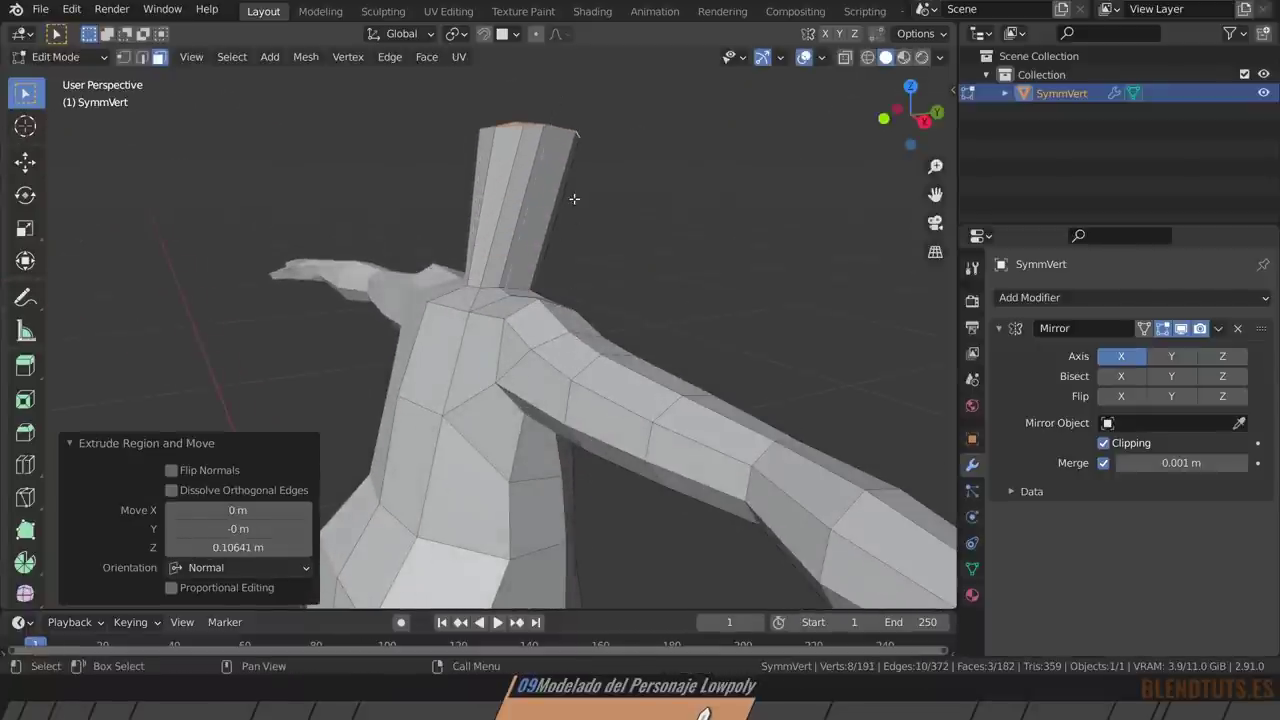
{"action": "mouse_move", "coordinate": [571, 200]}
{"action": "middle_mouse_down"}
{"action": "mouse_move", "coordinate": [549, 271]}
{"action": "mouse_move", "coordinate": [507, 314]}
{"action": "mouse_move", "coordinate": [597, 337]}
{"action": "mouse_move", "coordinate": [512, 362]}
{"action": "middle_mouse_up"}
{"action": "key", "text": "g"}
{"action": "left_click", "coordinate": [575, 325]}
{"action": "key", "text": "g"}
{"action": "left_click", "coordinate": [568, 331]}
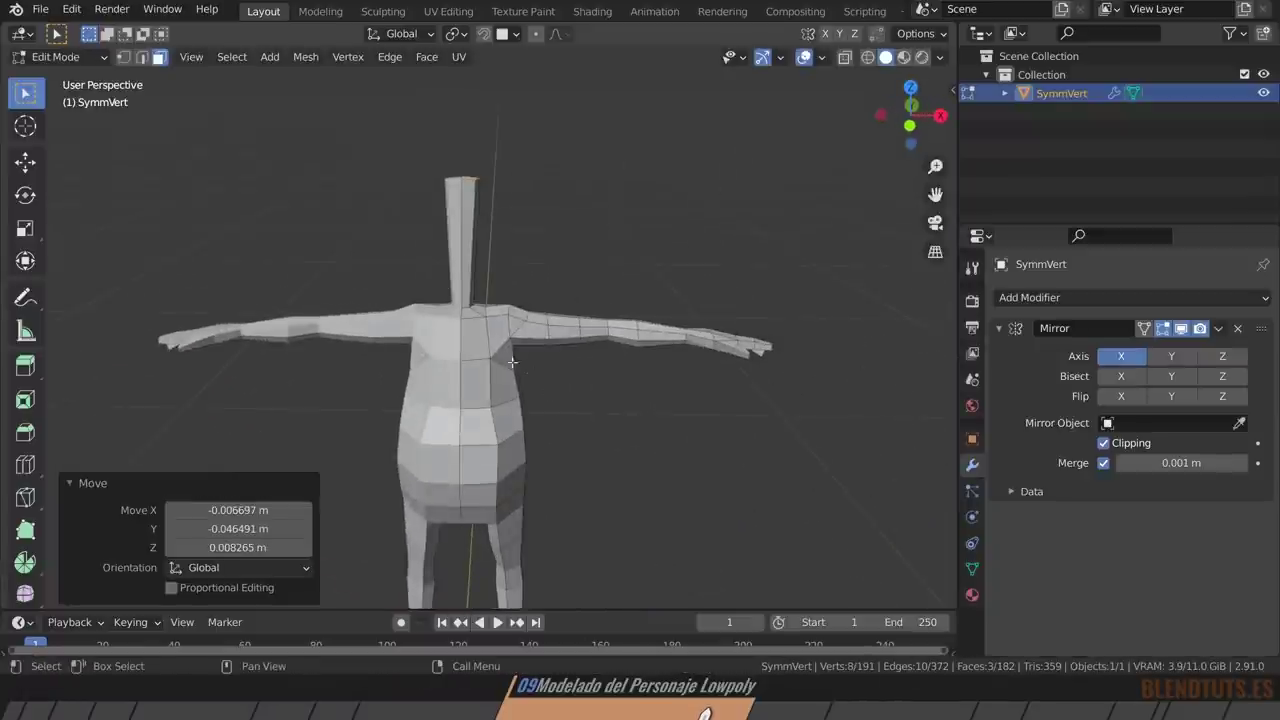
Add a loop cut around the neck and narrow that loop.
{"action": "mouse_move", "coordinate": [676, 301]}
{"action": "middle_mouse_down"}
{"action": "mouse_move", "coordinate": [677, 457]}
{"action": "mouse_move", "coordinate": [654, 434]}
{"action": "middle_mouse_up"}
{"action": "scroll", "coordinate": [523, 254], "scroll_direction": "up", "scroll_amount": 3}
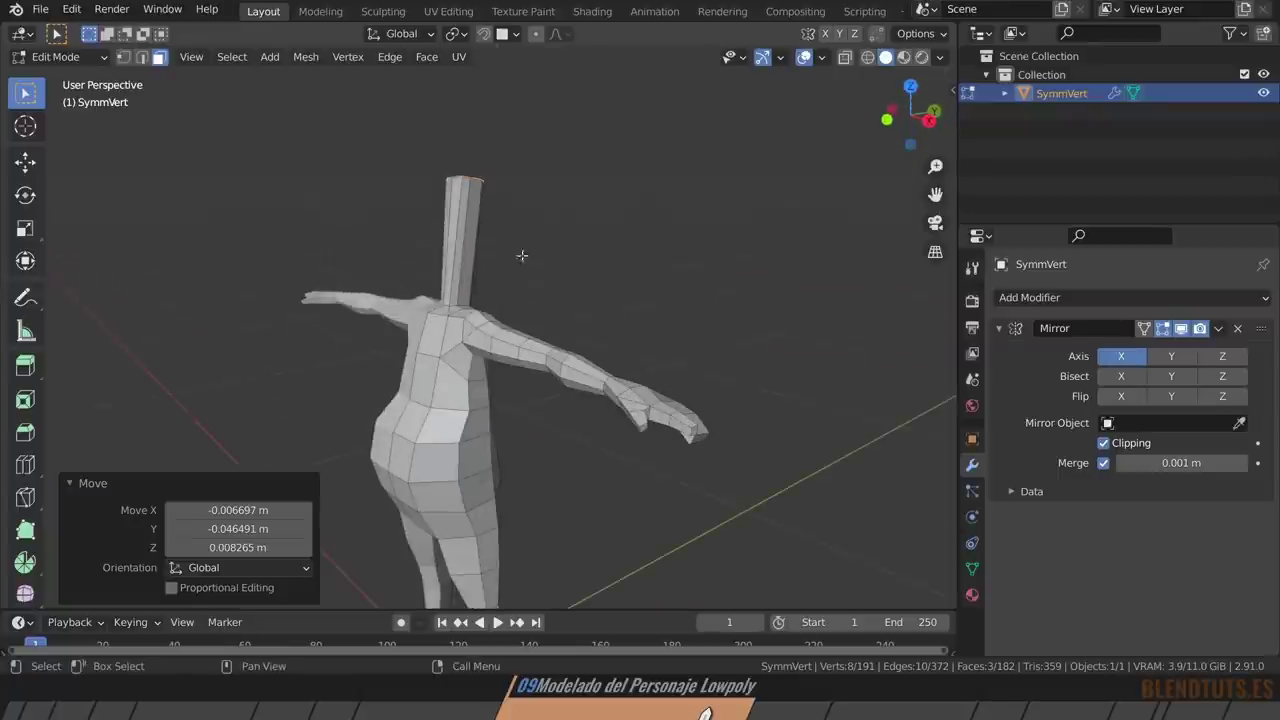
{"action": "scroll", "coordinate": [469, 225], "scroll_direction": "up", "scroll_amount": 3}
{"action": "key", "text": "ctrl+r"}
{"action": "left_click", "coordinate": [447, 320]}
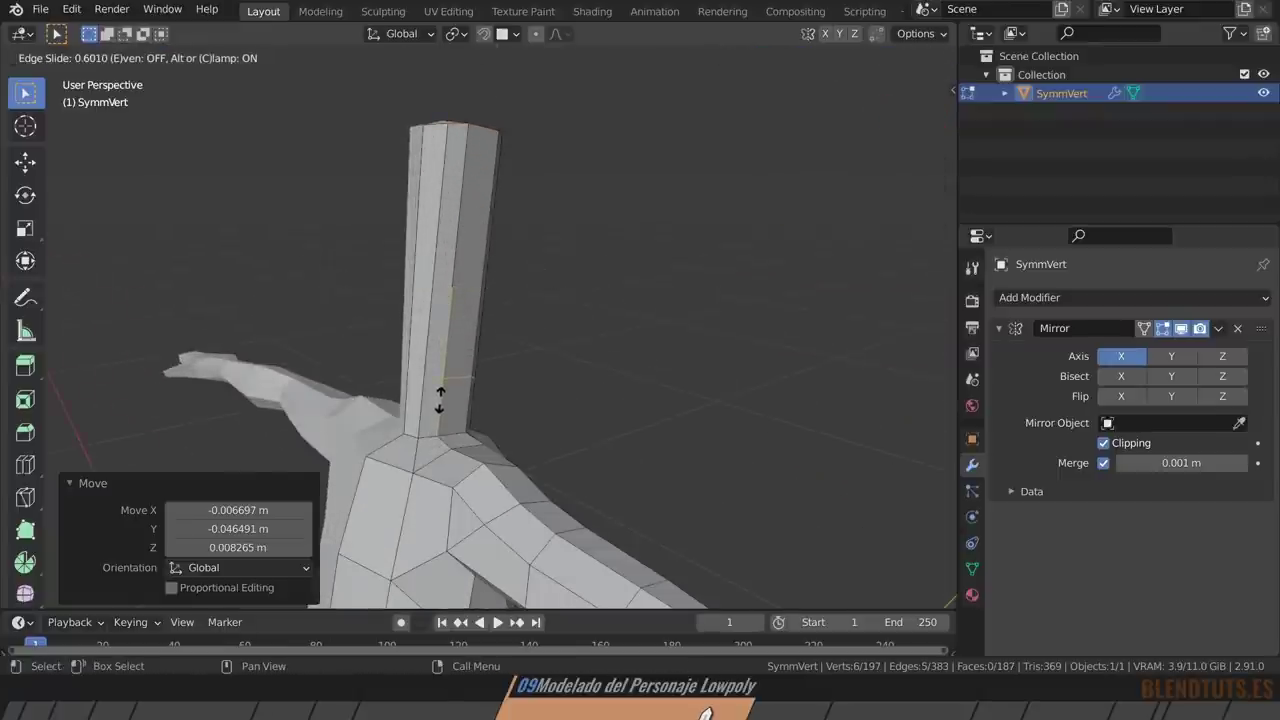
{"action": "left_click", "coordinate": [439, 402]}
{"action": "key", "text": "s"}
{"action": "left_click", "coordinate": [506, 337]}
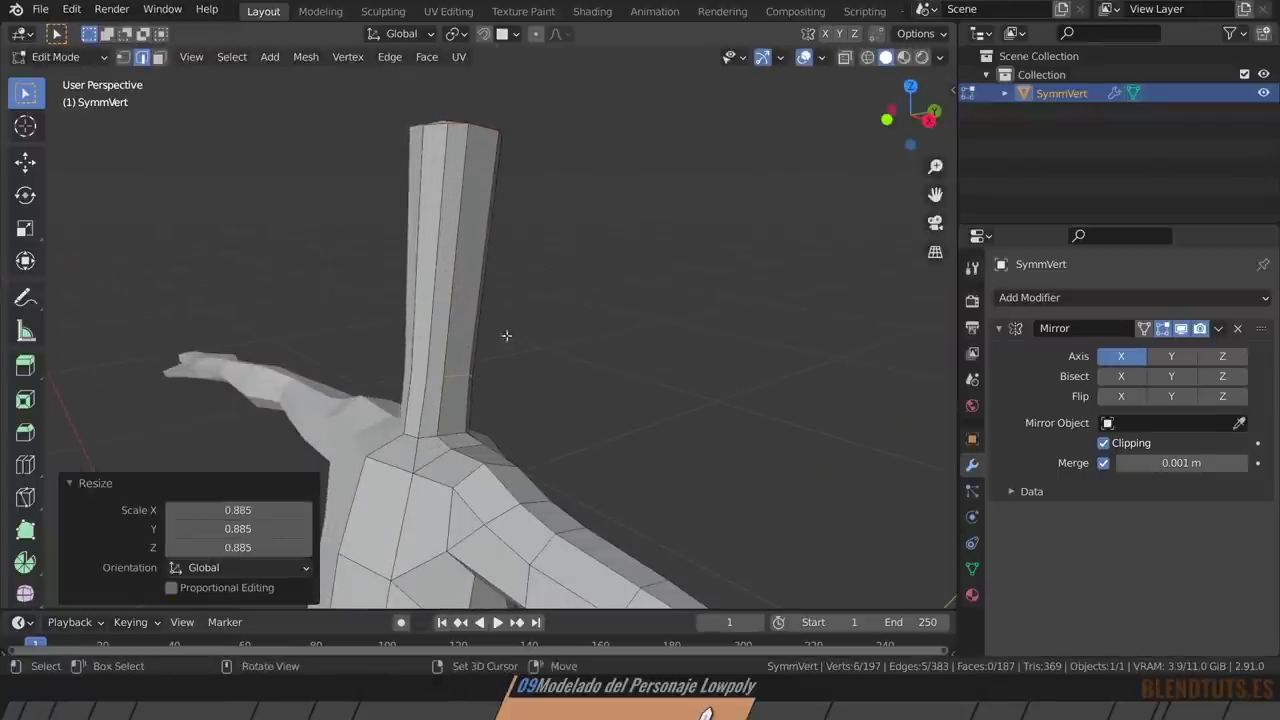
Add and position a second loop along the neck.
{"action": "mouse_move", "coordinate": [506, 337]}
{"action": "middle_mouse_down"}
{"action": "mouse_move", "coordinate": [530, 346]}
{"action": "mouse_move", "coordinate": [494, 254]}
{"action": "middle_mouse_up"}
{"action": "scroll", "coordinate": [530, 346], "scroll_direction": "down", "scroll_amount": 4}
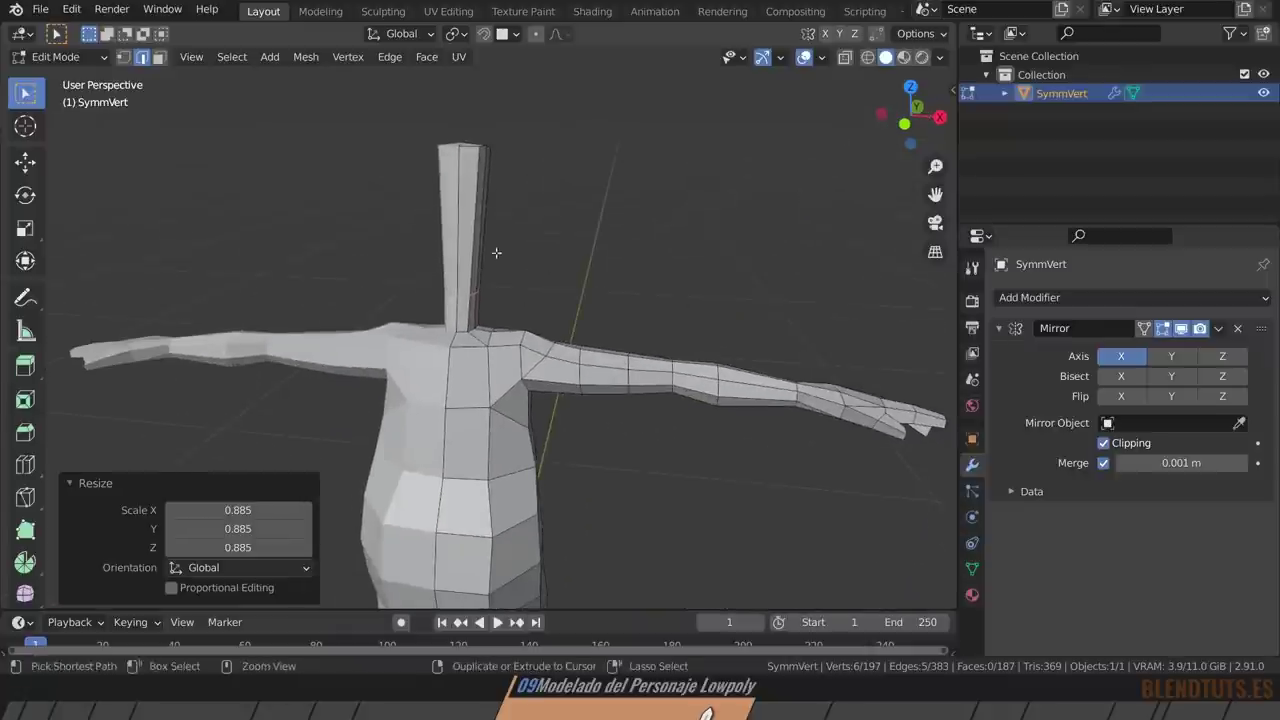
{"action": "key", "text": "g"}
{"action": "key", "text": "g"}
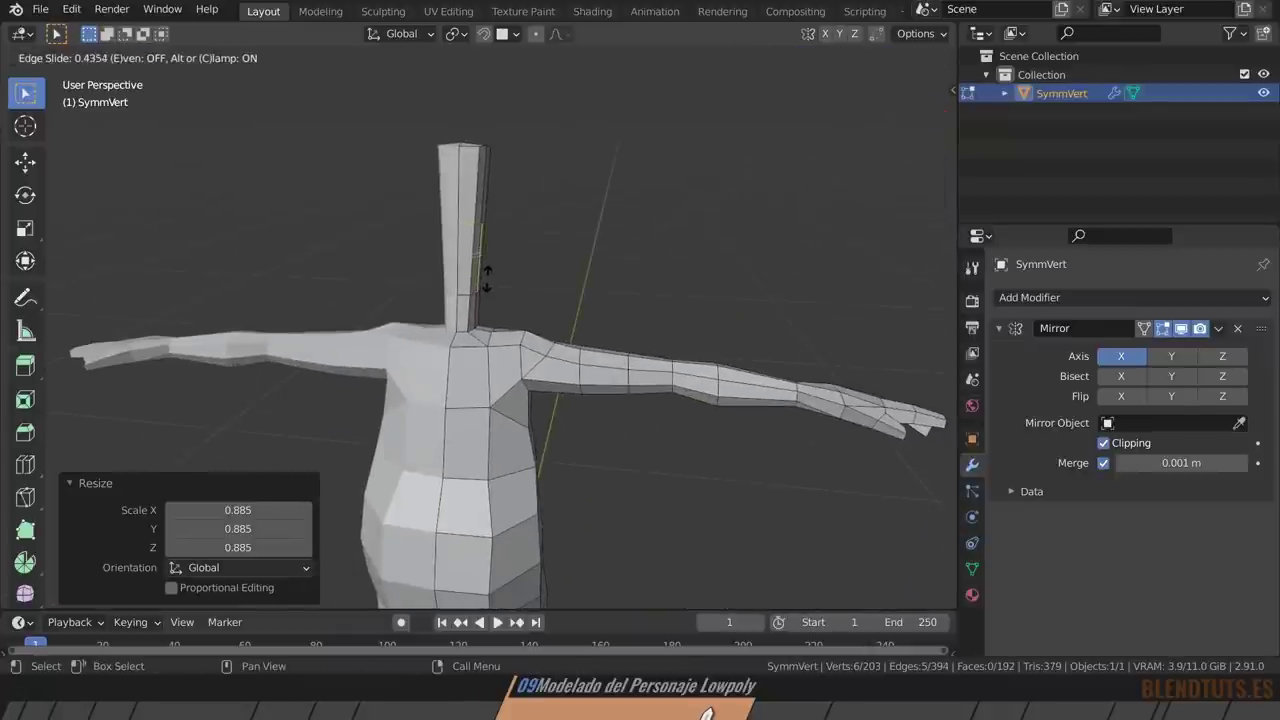
{"action": "left_click", "coordinate": [487, 278]}
Widen the neck top into a head block, move it and adjust a base vertex.
{"action": "key", "text": "s"}
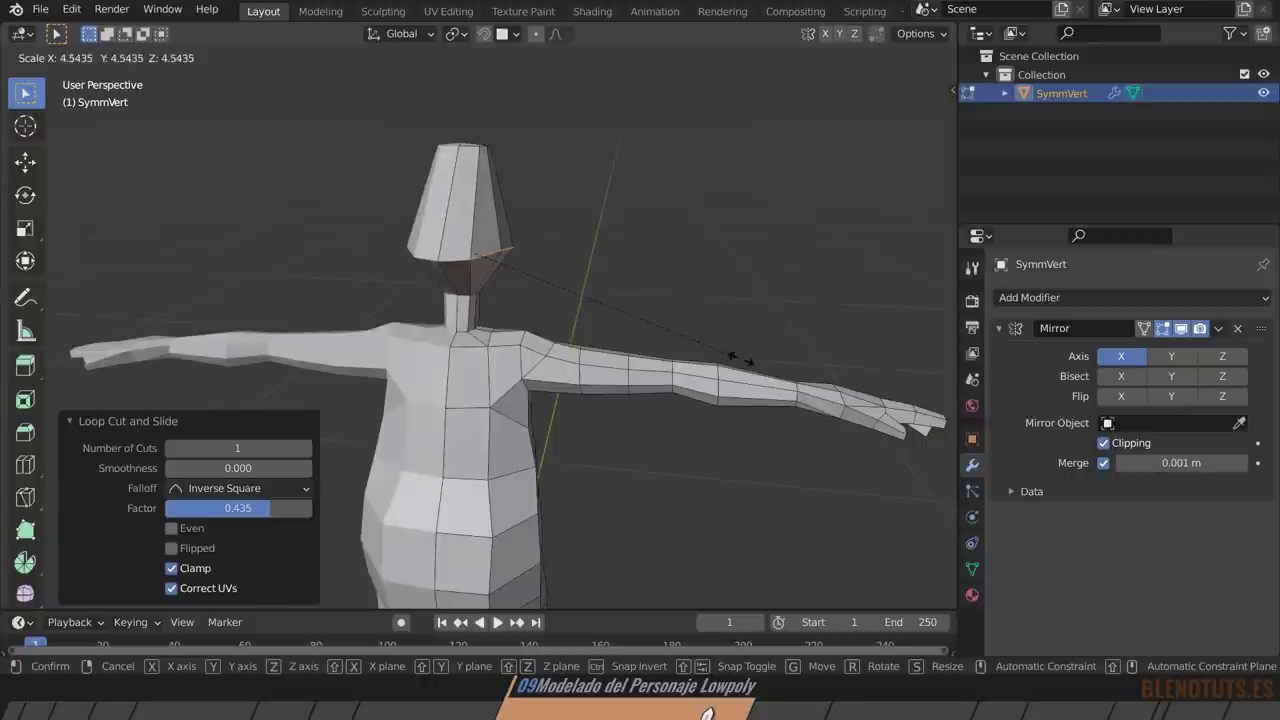
{"action": "left_click", "coordinate": [741, 358]}
{"action": "middle_click_drag", "start_coordinate": [686, 320], "coordinate": [543, 297]}
{"action": "key", "text": "g"}
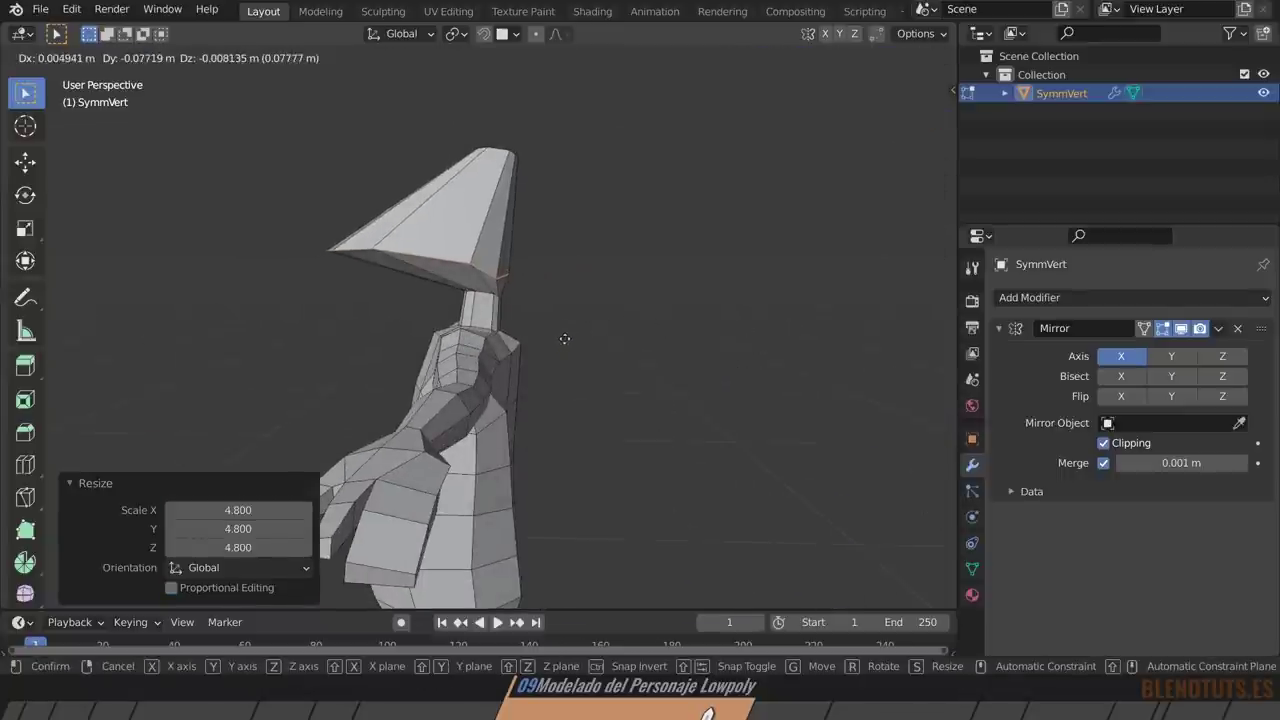
{"action": "left_click", "coordinate": [565, 339]}
{"action": "left_click", "coordinate": [518, 272]}
{"action": "key", "text": "g"}
{"action": "left_click", "coordinate": [550, 273]}
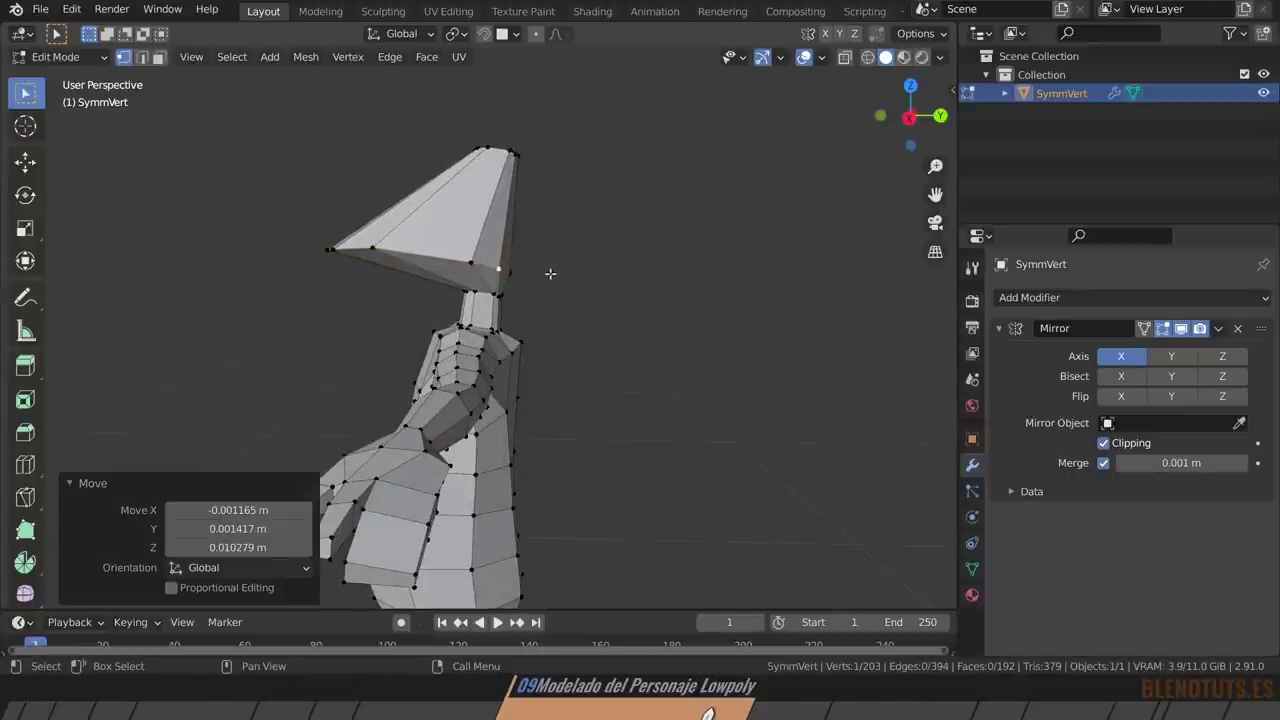
In wireframe shading, move and rotate the cone-tip vertices of the head.
{"action": "key", "text": "z"}
{"action": "left_click", "coordinate": [305, 251]}
{"action": "left_click_drag", "start_coordinate": [274, 206], "coordinate": [380, 262]}
{"action": "key", "text": "g"}
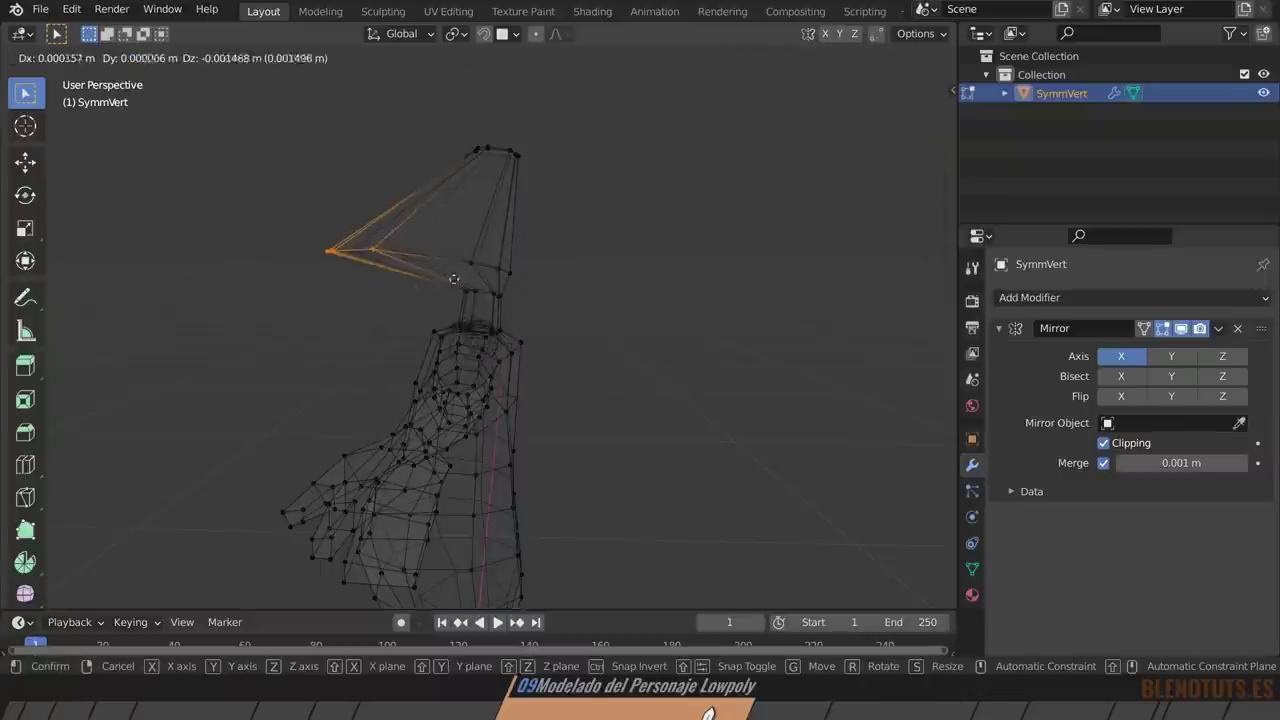
{"action": "left_click", "coordinate": [492, 296]}
{"action": "key", "text": "r"}
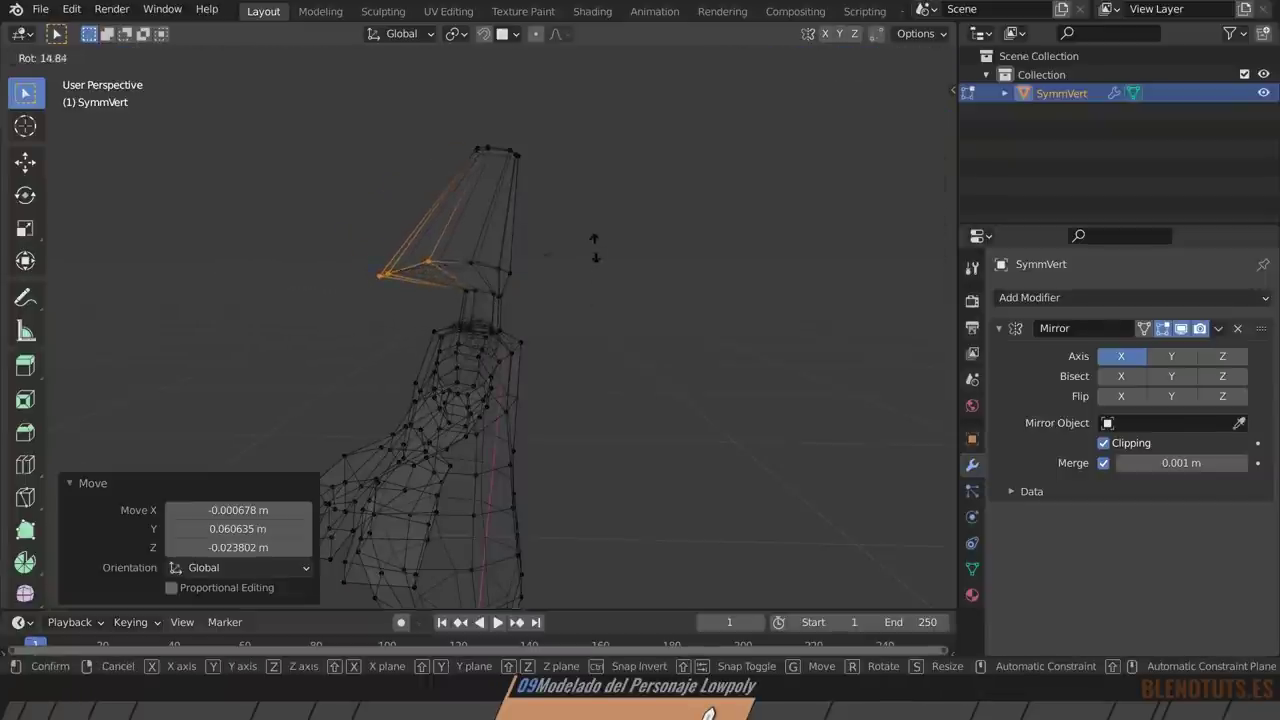
{"action": "left_click", "coordinate": [594, 244]}
{"action": "key", "text": "g"}
{"action": "left_click", "coordinate": [594, 244]}
Add a centered edge loop on the cone, rotate it, scale it by 1.593 and reposition it.
{"action": "key", "text": "ctrl+r"}
{"action": "left_click", "coordinate": [575, 257]}
{"action": "right_click", "coordinate": [575, 257]}
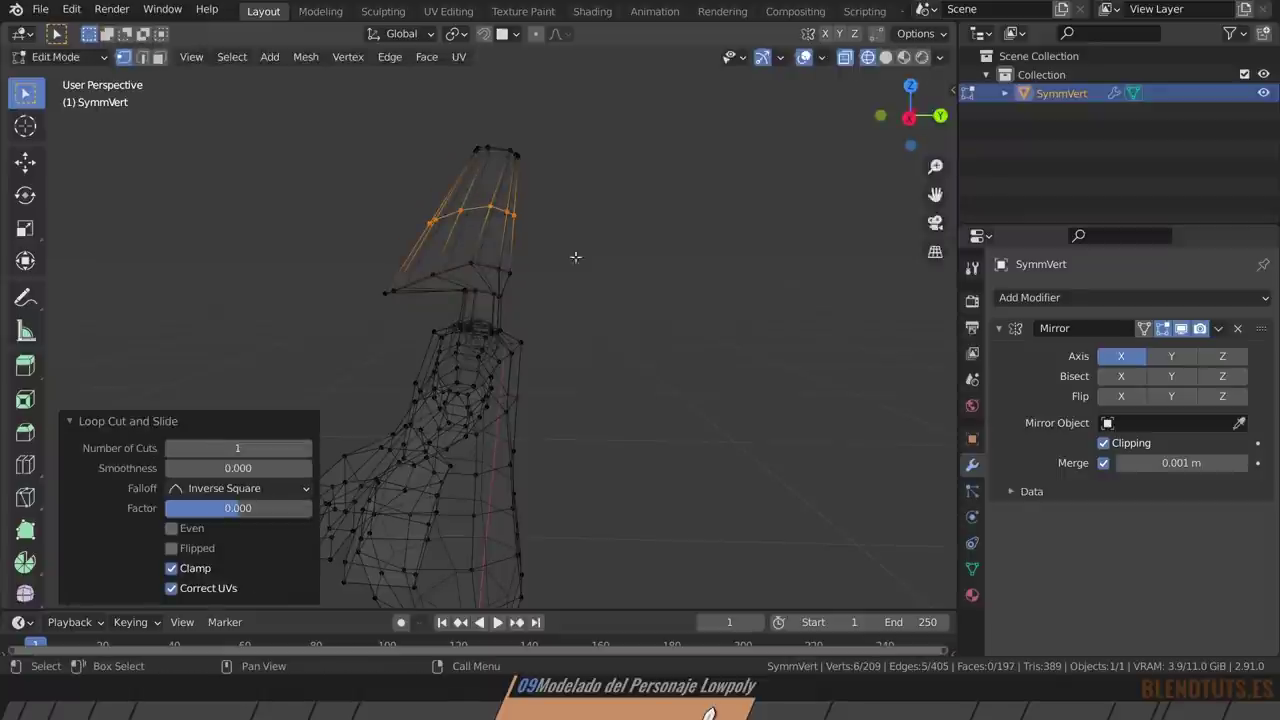
{"action": "key", "text": "r"}
{"action": "left_click", "coordinate": [650, 300]}
{"action": "key", "text": "s"}
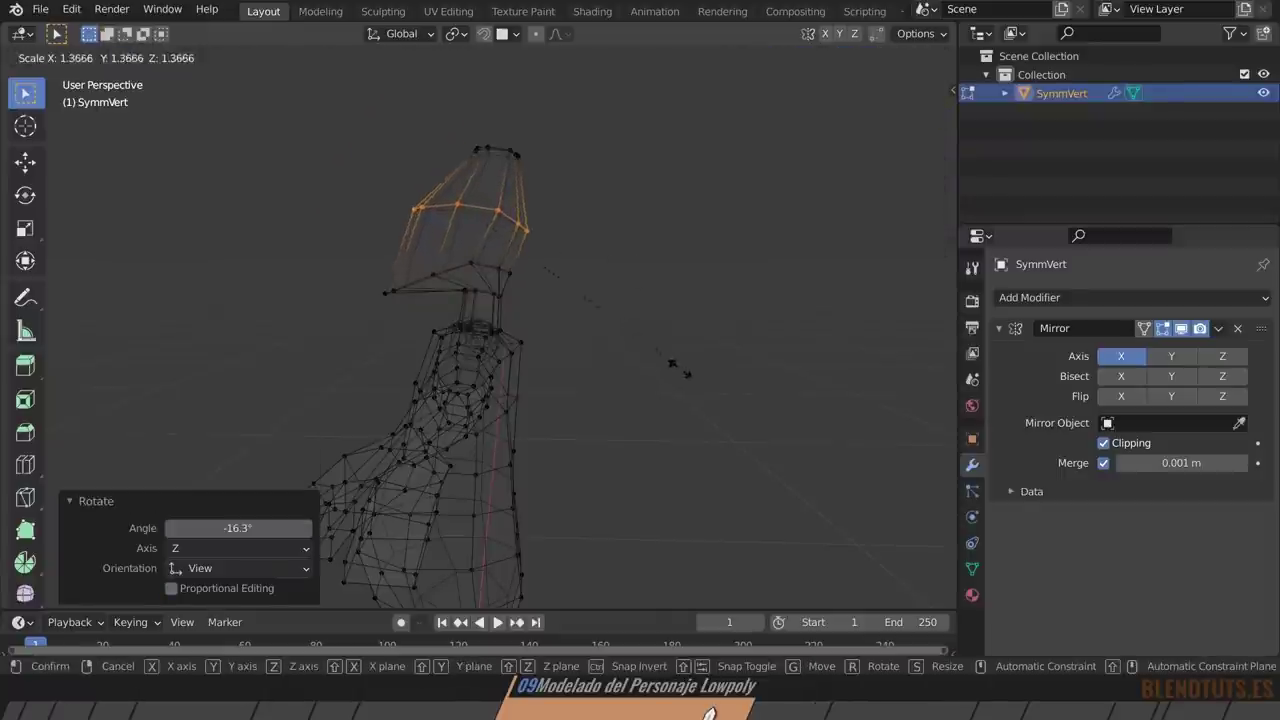
{"action": "left_click", "coordinate": [700, 384]}
{"action": "key", "text": "g"}
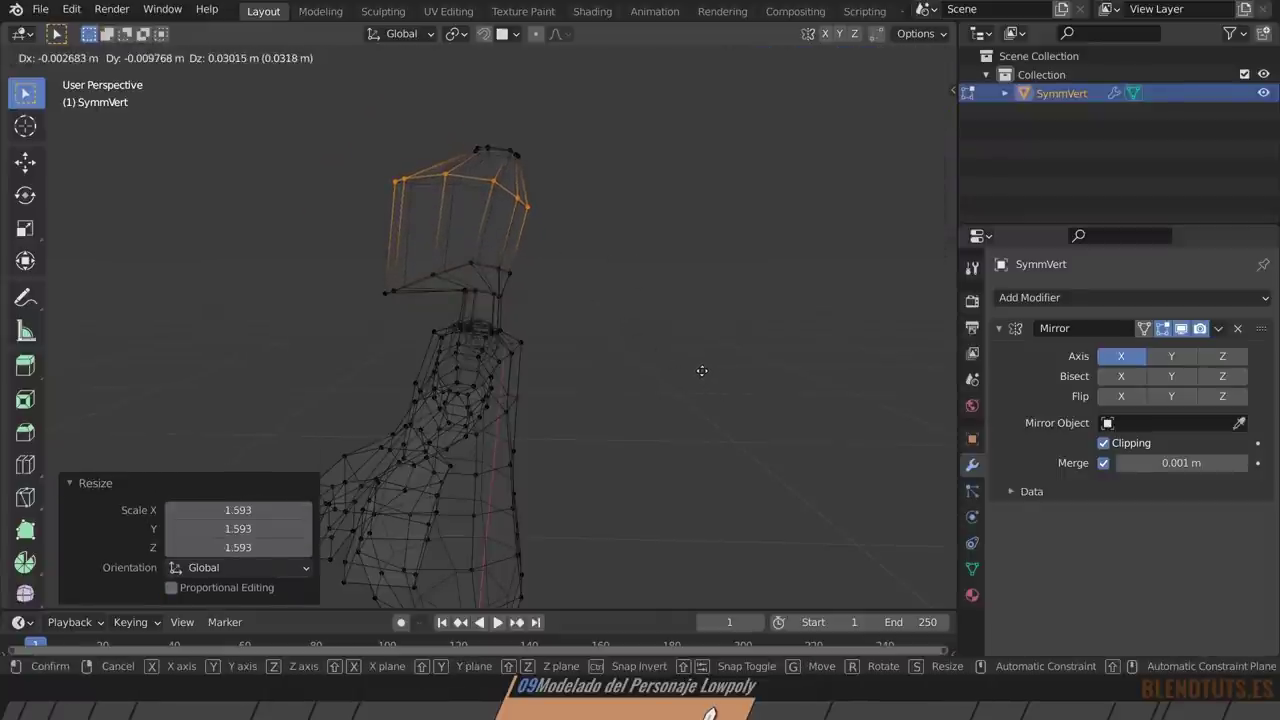
{"action": "left_click", "coordinate": [700, 369]}
From the front, move the head vertices and push two side vertices outward.
{"action": "middle_click_drag", "start_coordinate": [501, 329], "coordinate": [708, 317]}
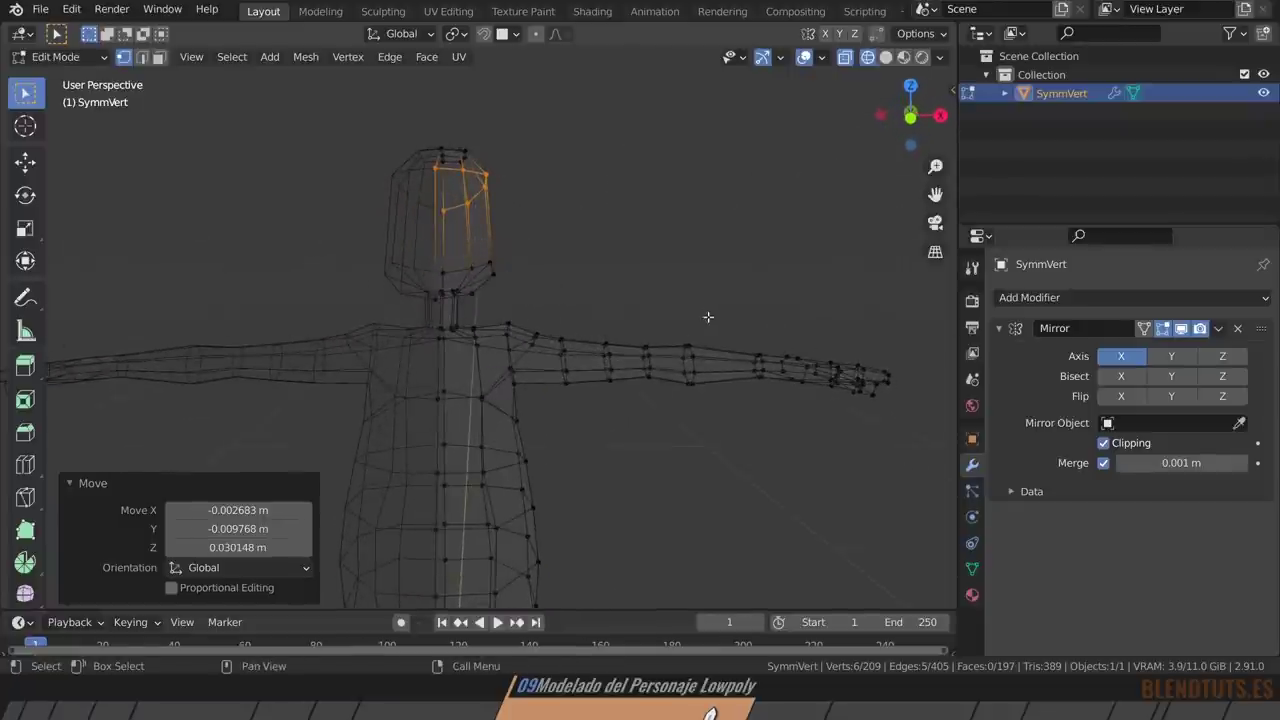
{"action": "key", "text": "g"}
{"action": "left_click", "coordinate": [663, 324]}
{"action": "left_click_drag", "start_coordinate": [571, 248], "coordinate": [486, 303]}
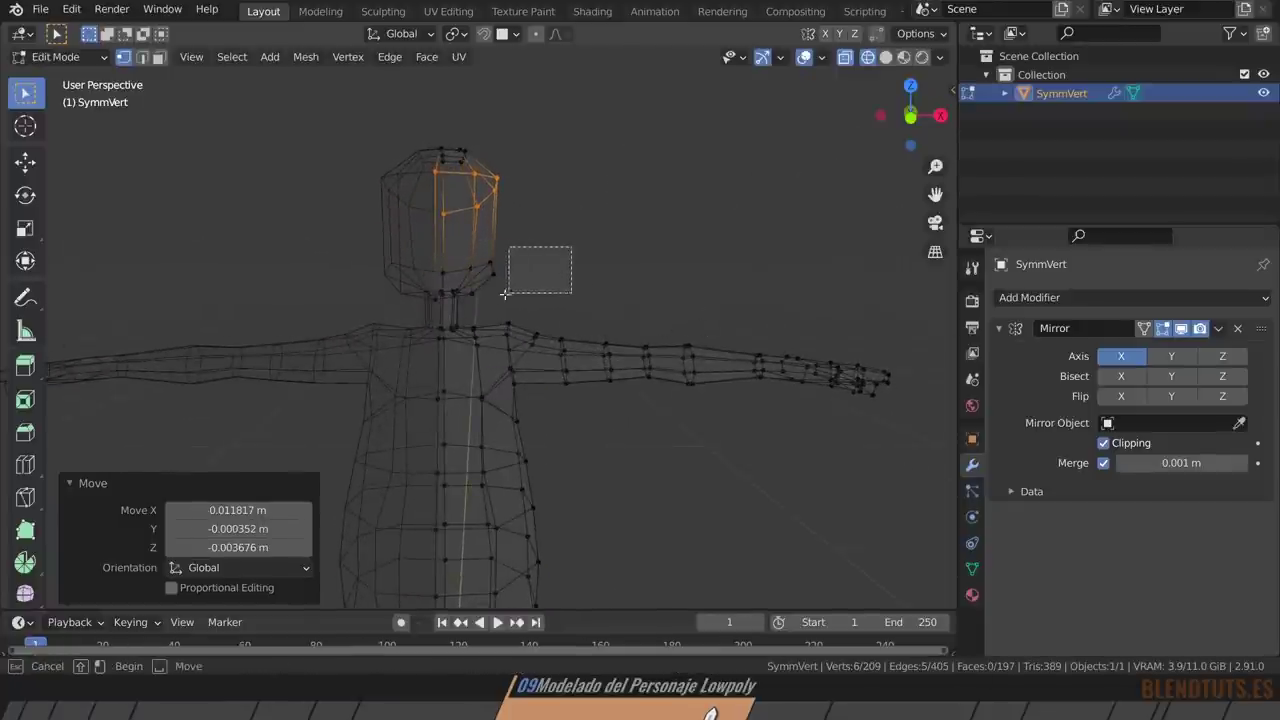
{"action": "key", "text": "g"}
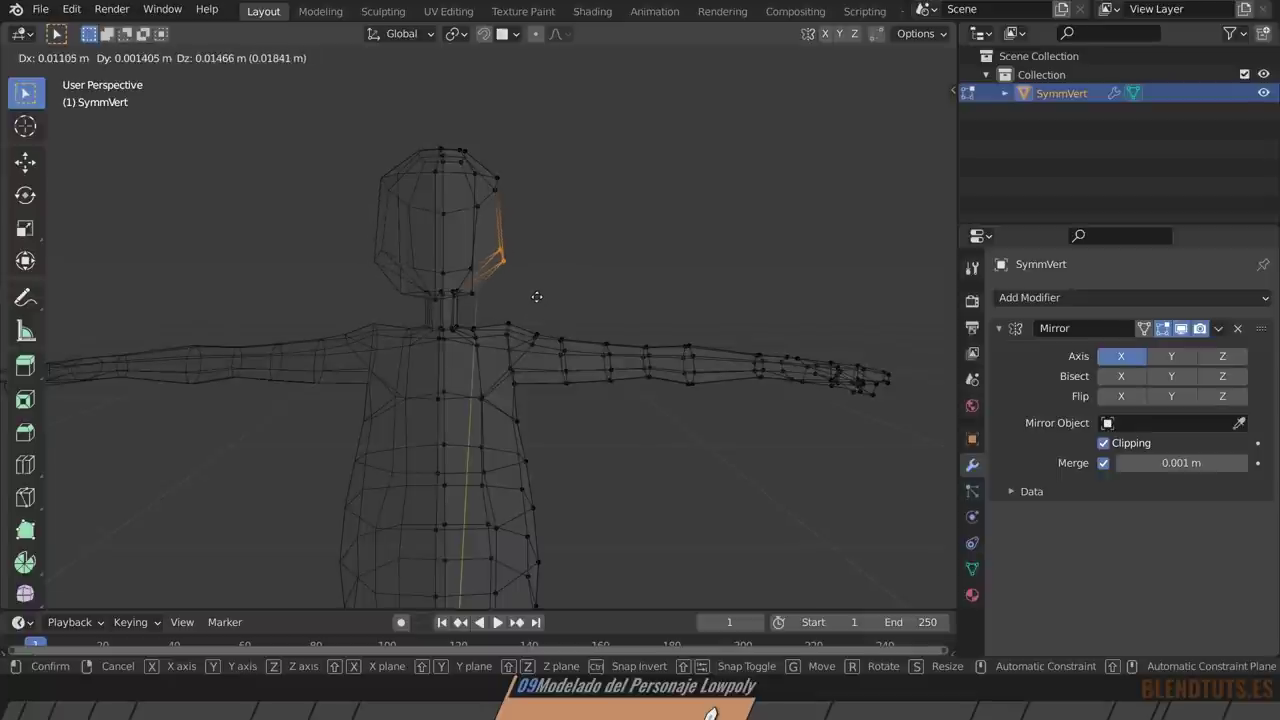
{"action": "left_click", "coordinate": [539, 307]}
Add a centered head loop scaled by 1.087, then return to Object Mode.
{"action": "mouse_move", "coordinate": [539, 307]}
{"action": "middle_mouse_down"}
{"action": "mouse_move", "coordinate": [580, 263]}
{"action": "mouse_move", "coordinate": [424, 229]}
{"action": "mouse_move", "coordinate": [592, 283]}
{"action": "mouse_move", "coordinate": [466, 266]}
{"action": "mouse_move", "coordinate": [561, 270]}
{"action": "mouse_move", "coordinate": [620, 328]}
{"action": "mouse_move", "coordinate": [584, 278]}
{"action": "mouse_move", "coordinate": [471, 251]}
{"action": "middle_mouse_up"}
{"action": "key", "text": "ctrl+r"}
{"action": "left_click", "coordinate": [424, 229]}
{"action": "right_click", "coordinate": [424, 229]}
{"action": "key", "text": "s"}
{"action": "left_click", "coordinate": [591, 289]}
{"action": "key", "text": "Tab"}
Switch back to solid shading and re-enter Edit Mode on the character.
{"action": "scroll", "coordinate": [530, 270], "scroll_direction": "down", "scroll_amount": 2}
{"action": "key", "text": "shift+z"}
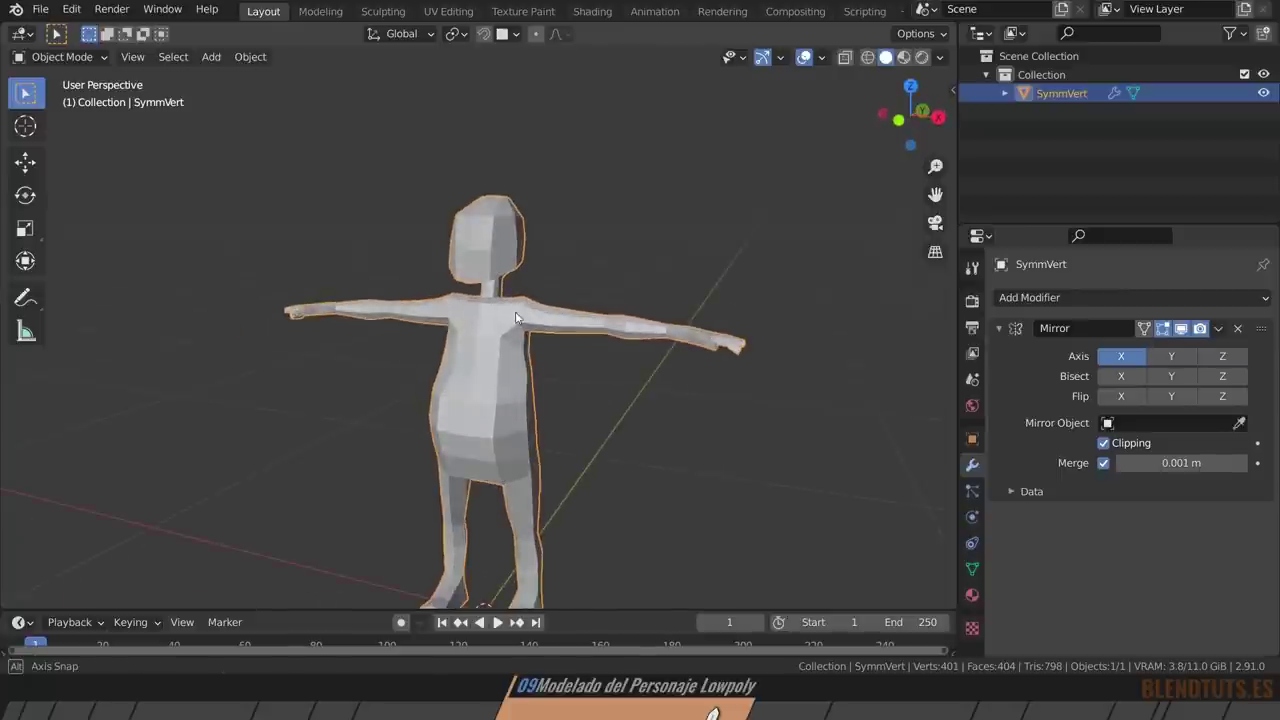
{"action": "scroll", "coordinate": [475, 255], "scroll_direction": "up", "scroll_amount": 3}
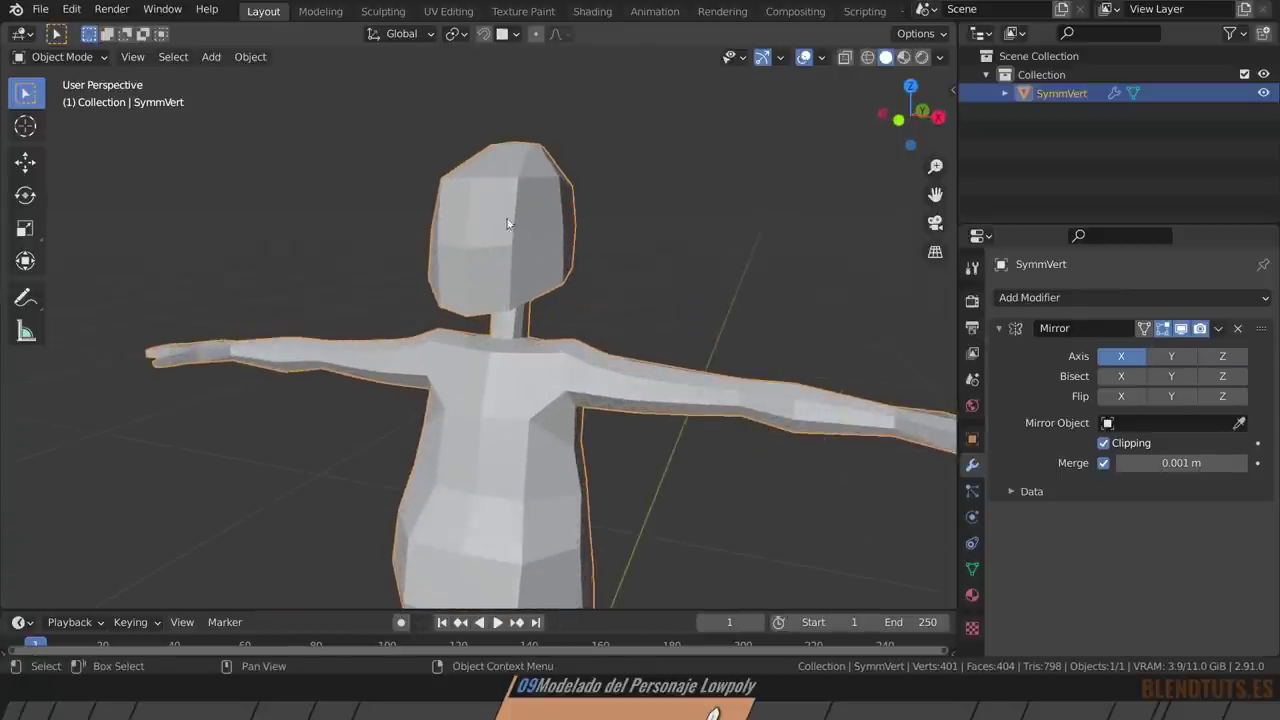
{"action": "mouse_move", "coordinate": [560, 251]}
{"action": "middle_mouse_down"}
{"action": "mouse_move", "coordinate": [489, 236]}
{"action": "mouse_move", "coordinate": [480, 260]}
{"action": "mouse_move", "coordinate": [460, 240]}
{"action": "middle_mouse_up"}
{"action": "key", "text": "Tab"}
Move the first top-of-head vertices to begin rounding the dome.
{"action": "scroll", "coordinate": [455, 230], "scroll_direction": "up", "scroll_amount": 3}
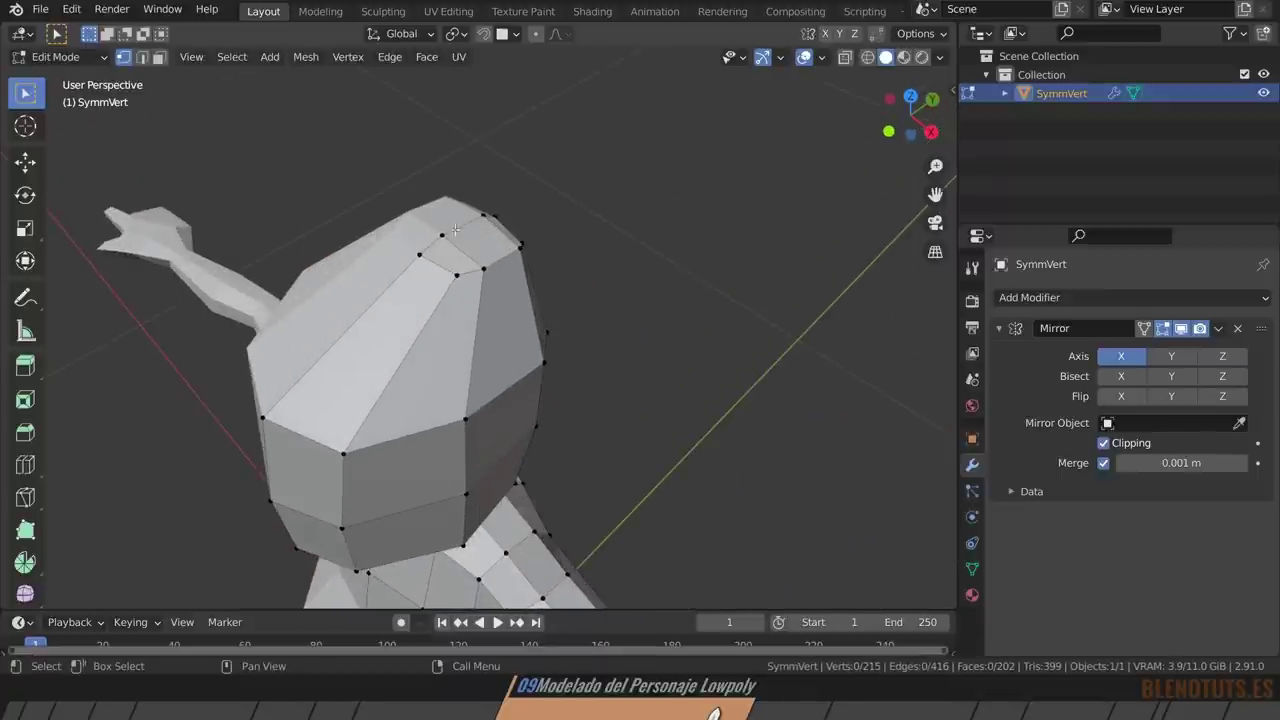
{"action": "middle_click_drag", "start_coordinate": [490, 282], "coordinate": [436, 272]}
{"action": "left_click", "coordinate": [495, 278]}
{"action": "key", "text": "g"}
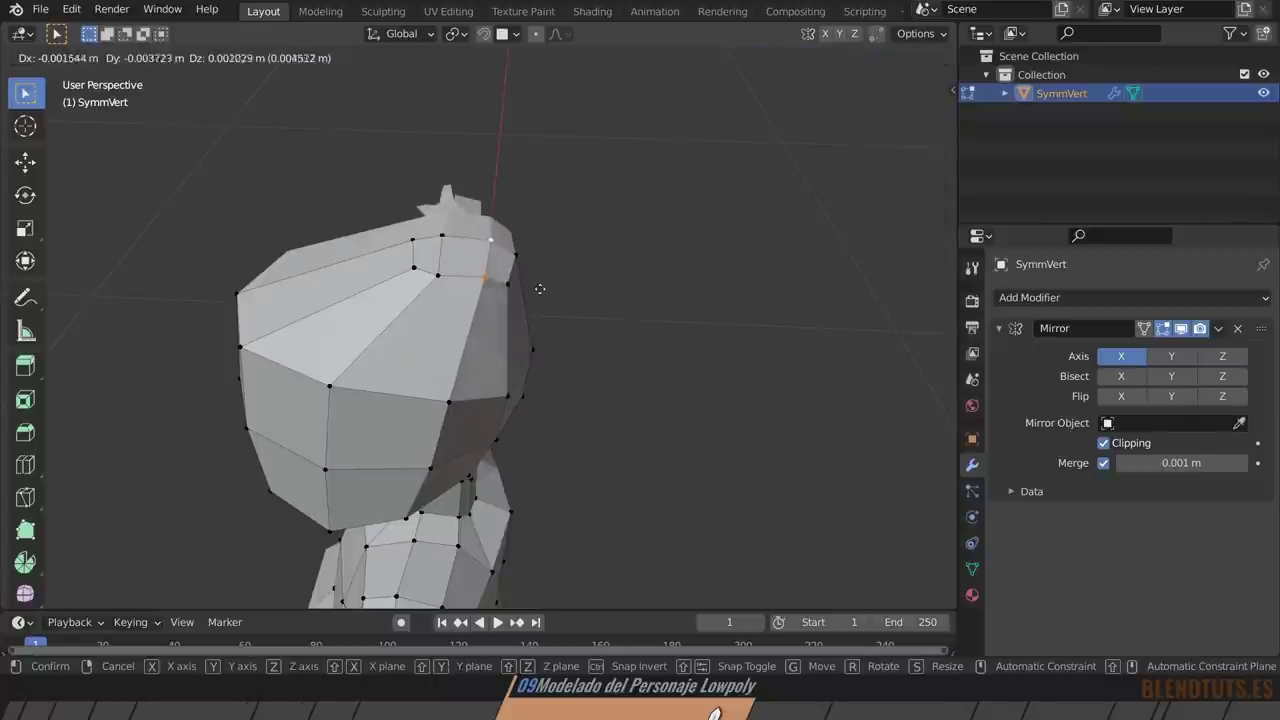
{"action": "left_click", "coordinate": [536, 292]}
{"action": "left_click", "coordinate": [413, 240]}
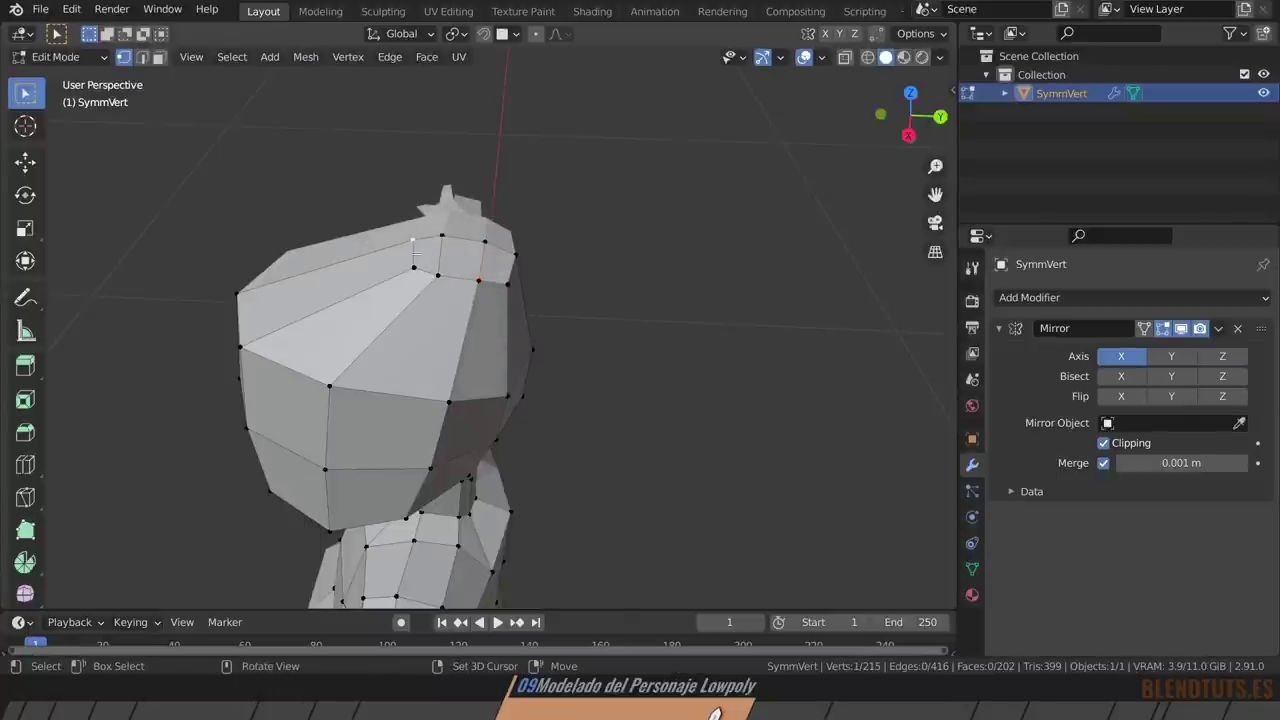
{"action": "middle_click_drag", "start_coordinate": [414, 268], "coordinate": [496, 297]}
{"action": "key", "text": "g"}
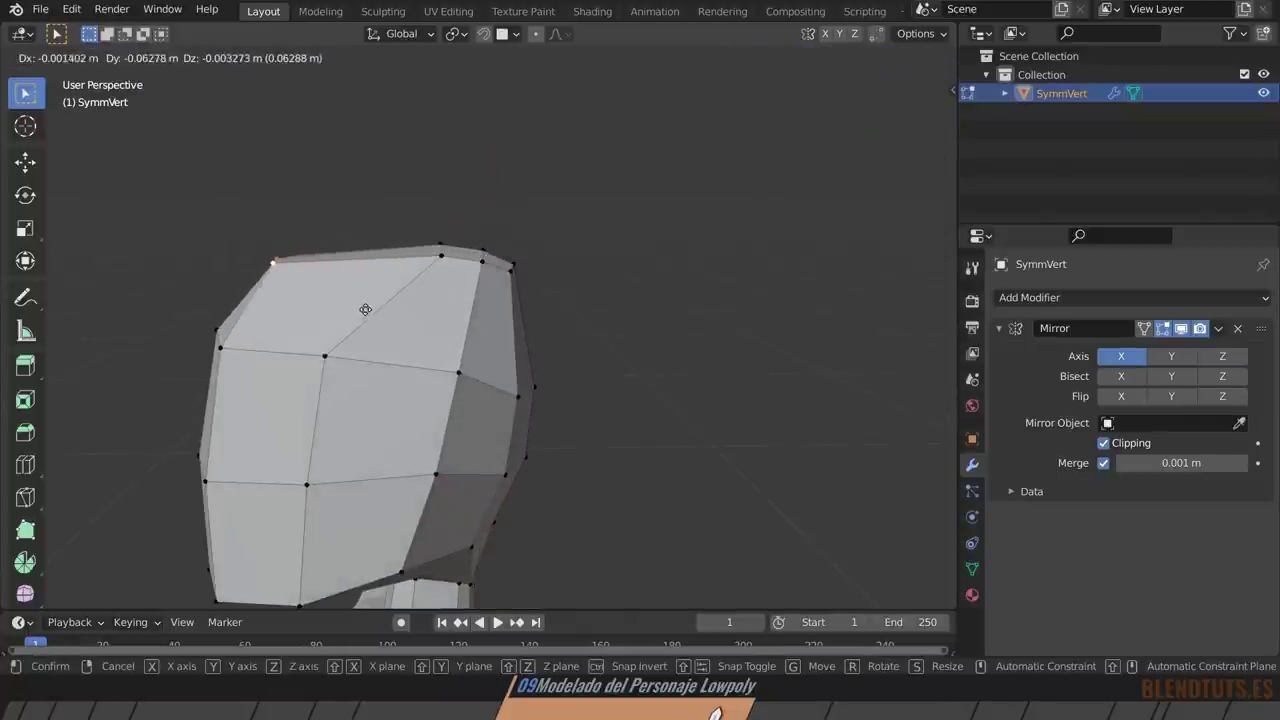
{"action": "left_click", "coordinate": [360, 305]}
Shift the remaining head-top and right-side vertices to finish the rounded dome.
{"action": "left_click", "coordinate": [440, 246]}
{"action": "key", "text": "g"}
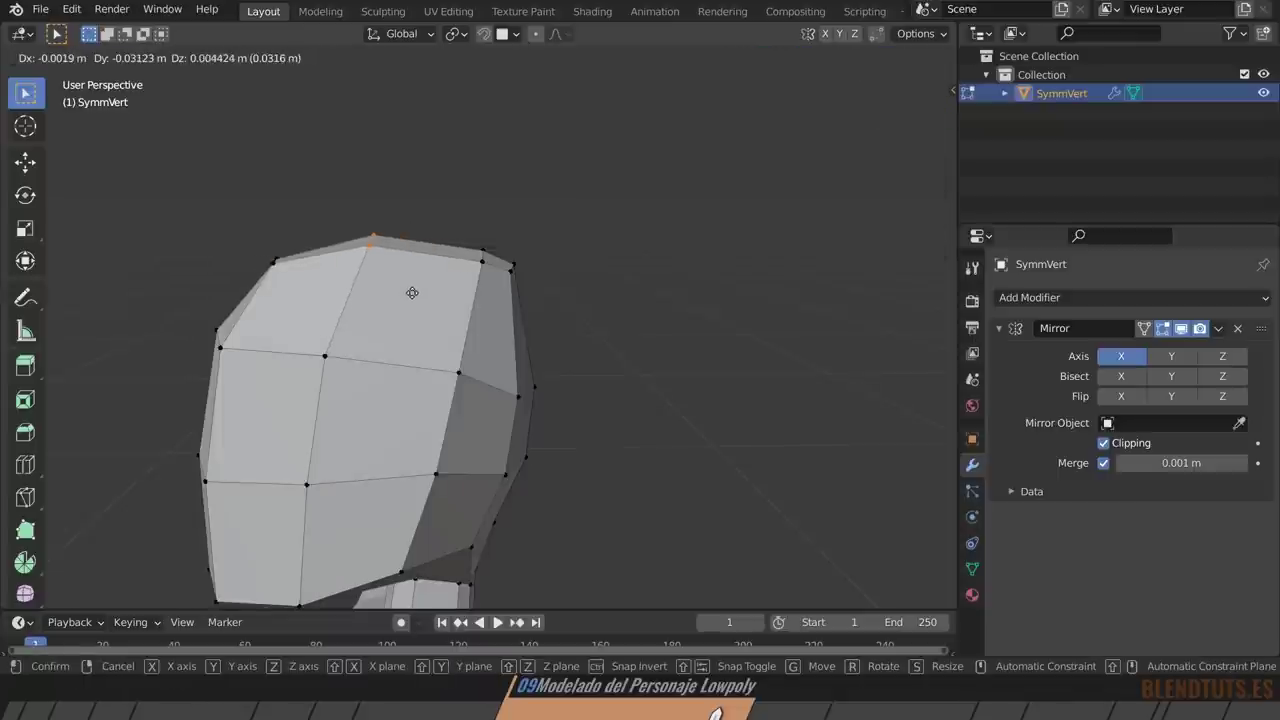
{"action": "left_click", "coordinate": [405, 292]}
{"action": "left_click_drag", "start_coordinate": [560, 250], "coordinate": [489, 307]}
{"action": "key", "text": "g"}
{"action": "left_click", "coordinate": [504, 336]}
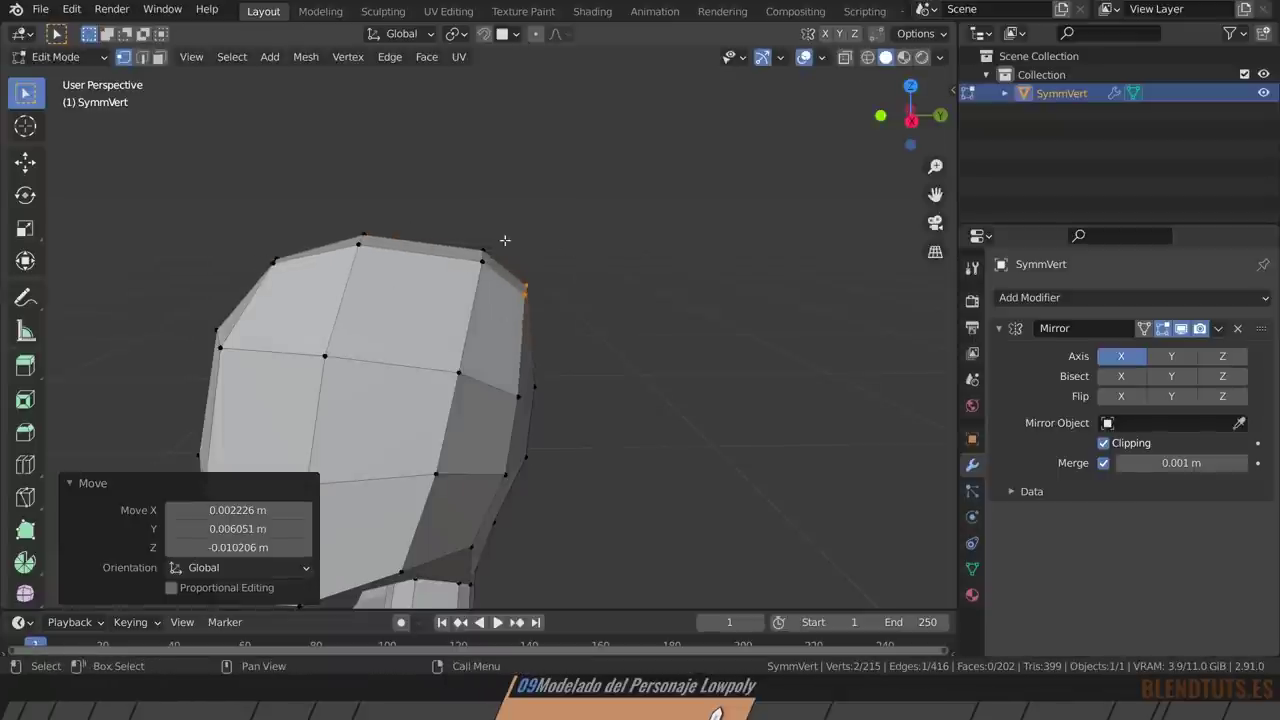
{"action": "left_click", "coordinate": [455, 250]}
{"action": "key", "text": "g"}
{"action": "left_click", "coordinate": [423, 286]}
{"action": "left_click", "coordinate": [445, 372]}
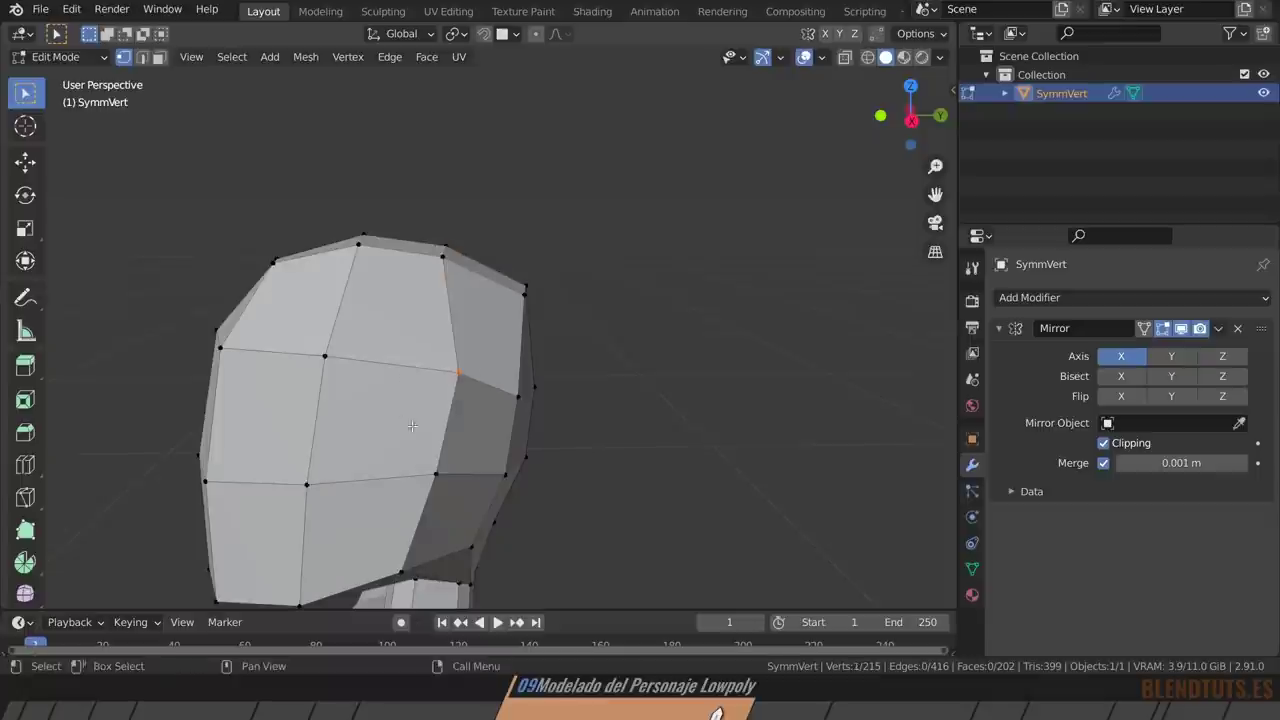
{"action": "key", "text": "g"}
{"action": "left_click", "coordinate": [395, 428]}
Add a centered neck edge loop, scale and nudge it, then deselect everything.
{"action": "scroll", "coordinate": [325, 428], "scroll_direction": "down", "scroll_amount": 3}
{"action": "middle_click_drag", "start_coordinate": [325, 428], "coordinate": [461, 408]}
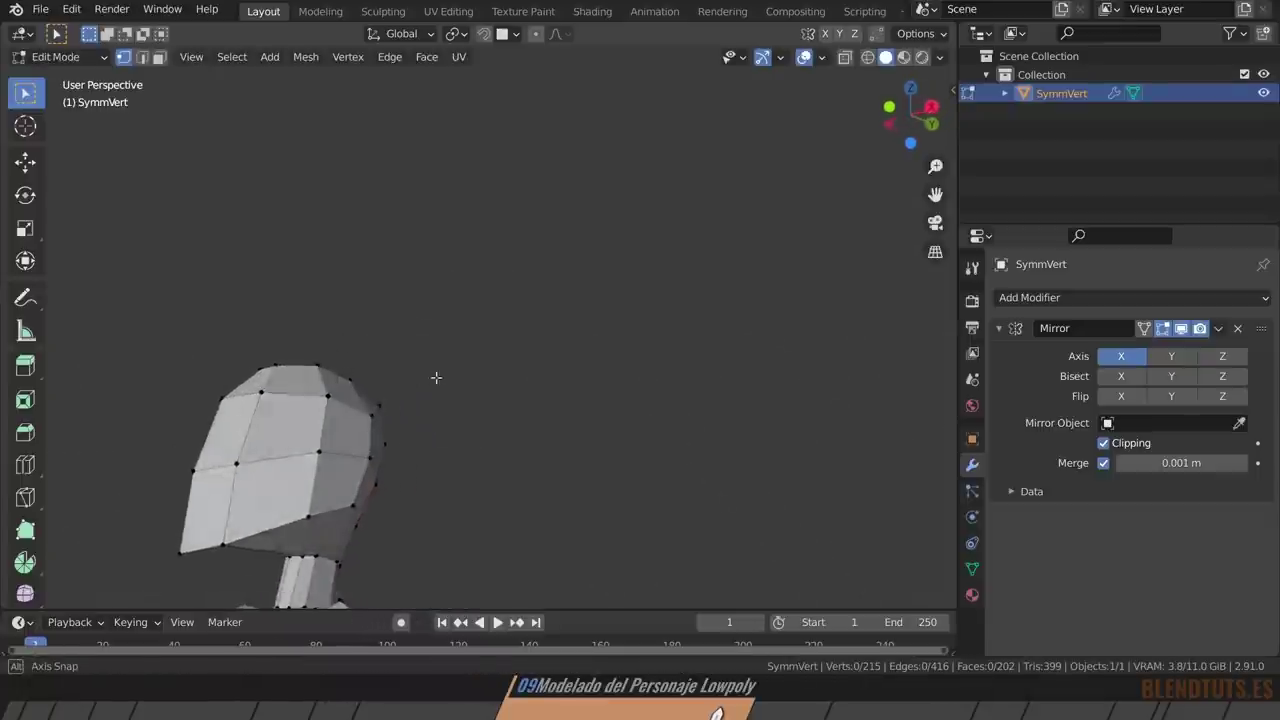
{"action": "key", "text": "ctrl+r"}
{"action": "left_click", "coordinate": [425, 428]}
{"action": "right_click", "coordinate": [425, 428]}
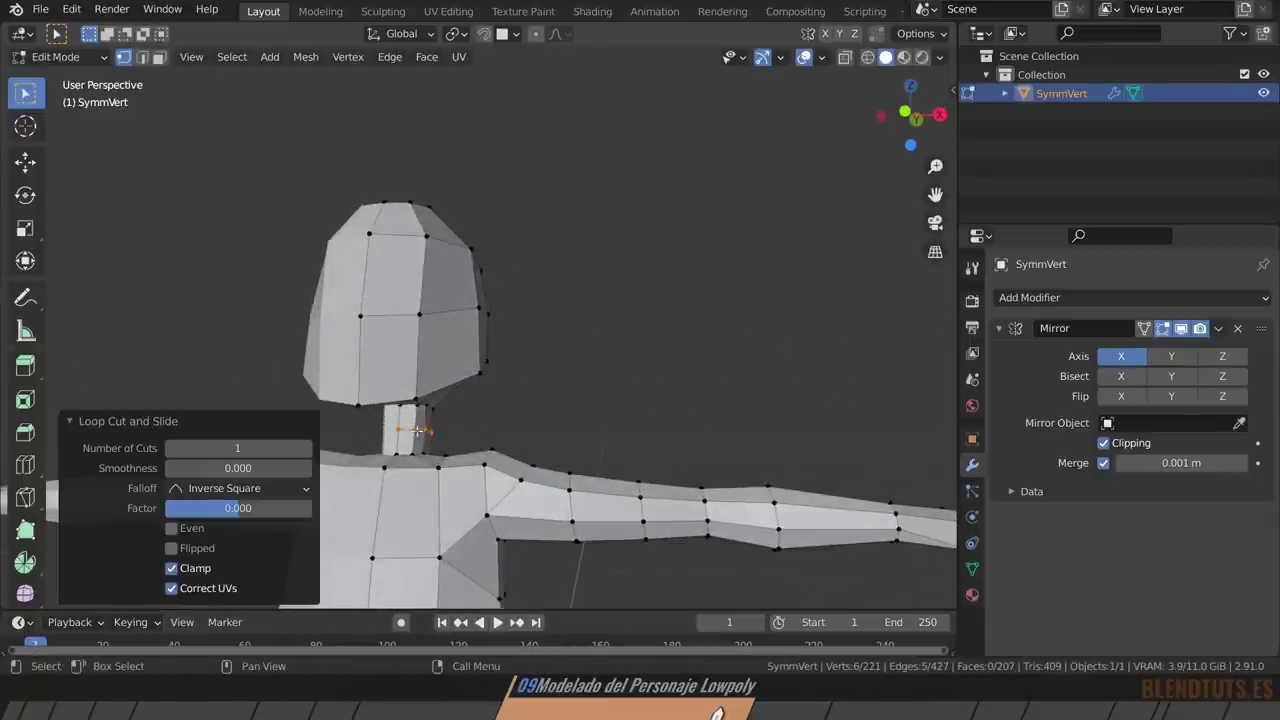
{"action": "key", "text": "s"}
{"action": "left_click", "coordinate": [560, 422]}
{"action": "key", "text": "g"}
{"action": "left_click", "coordinate": [425, 430]}
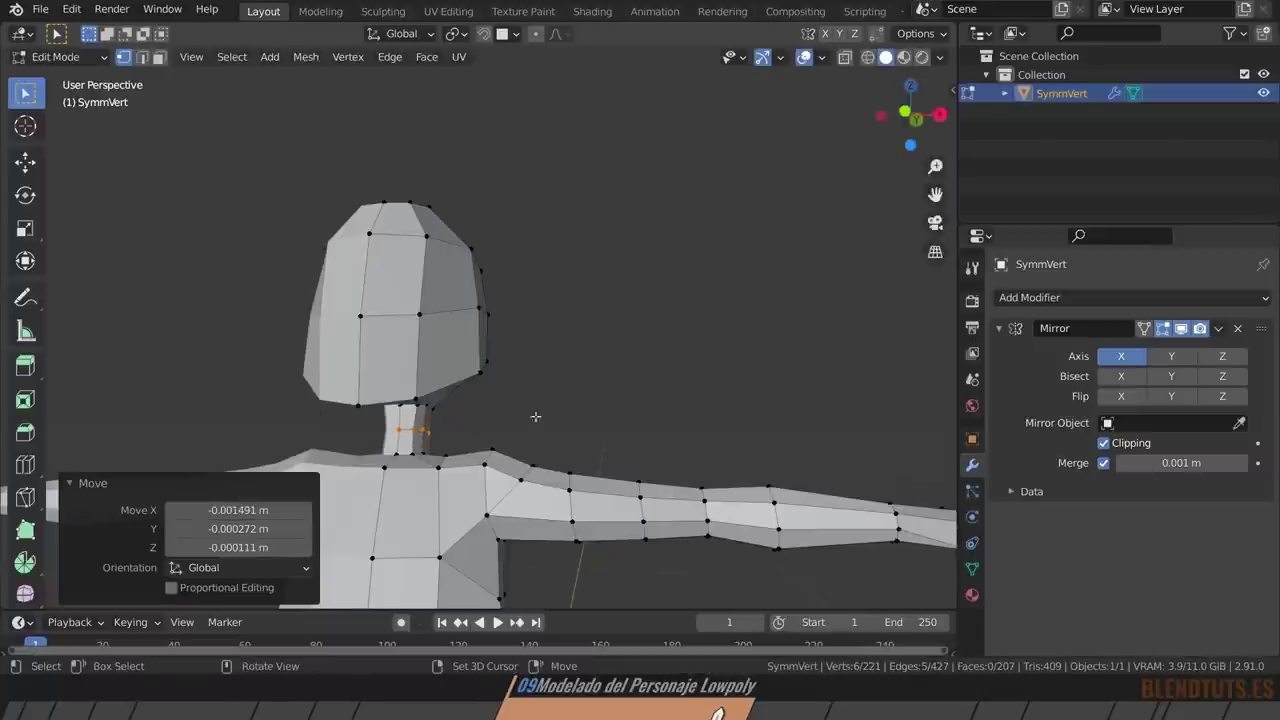
{"action": "mouse_move", "coordinate": [425, 430]}
{"action": "middle_mouse_down"}
{"action": "mouse_move", "coordinate": [497, 363]}
{"action": "mouse_move", "coordinate": [533, 296]}
{"action": "middle_mouse_up"}
{"action": "left_click", "coordinate": [497, 363]}
{"action": "scroll", "coordinate": [510, 340], "scroll_direction": "up", "scroll_amount": 2}
Start a knife cut at the head's upper-right vertex, facing the head's front.
{"action": "key", "text": "k"}
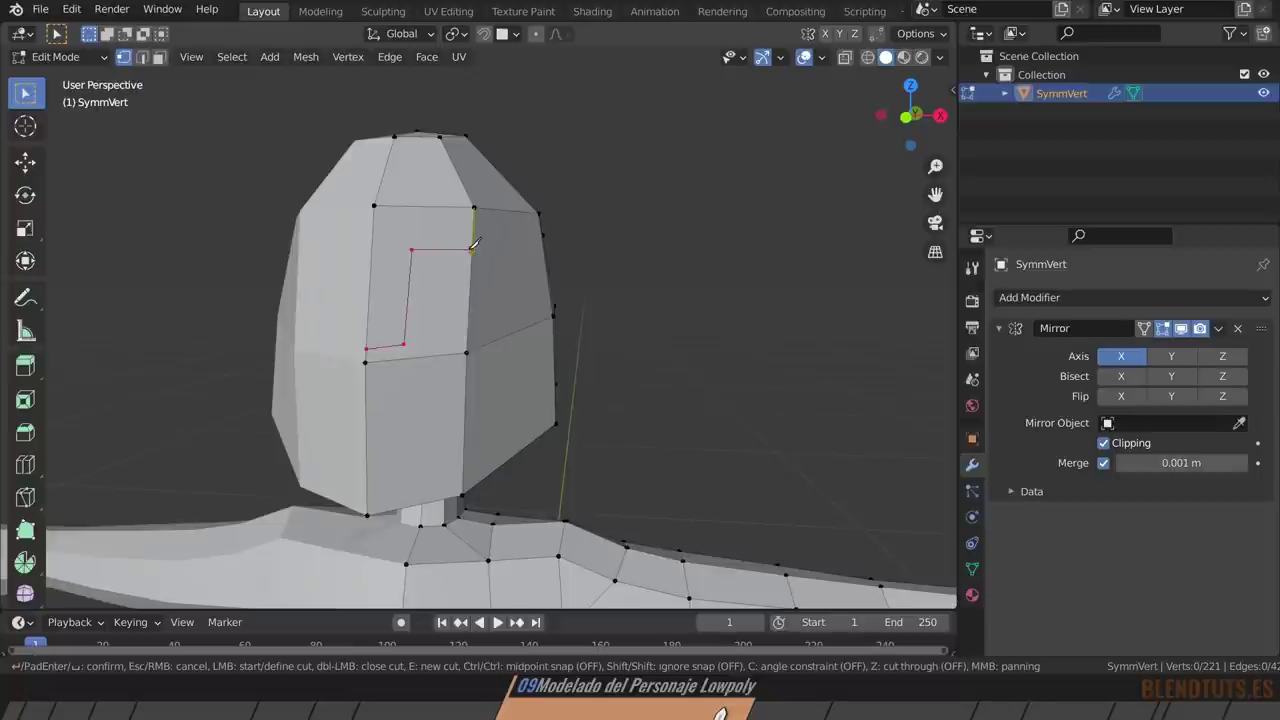
{"action": "left_click", "coordinate": [539, 213]}
{"action": "mouse_move", "coordinate": [539, 213]}
{"action": "middle_mouse_down"}
{"action": "mouse_move", "coordinate": [451, 329]}
{"action": "mouse_move", "coordinate": [523, 257]}
{"action": "middle_mouse_up"}
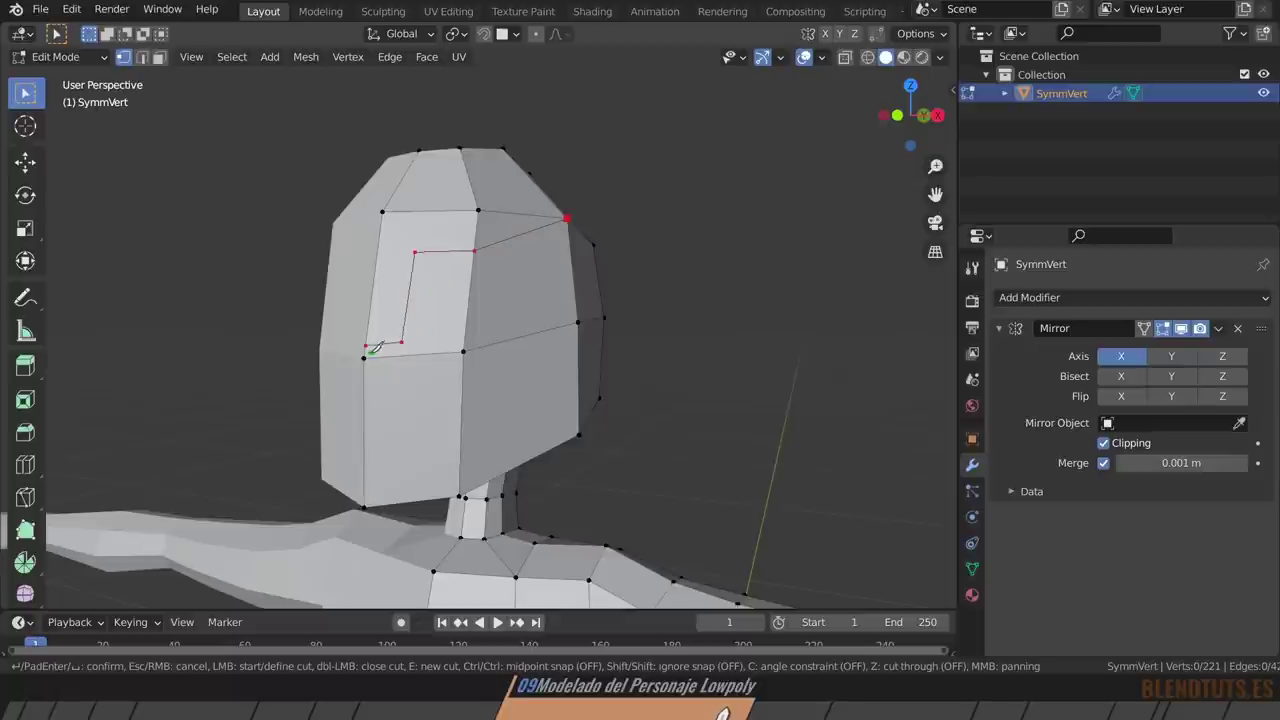
{"action": "scroll", "coordinate": [433, 340], "scroll_direction": "up", "scroll_amount": 3}
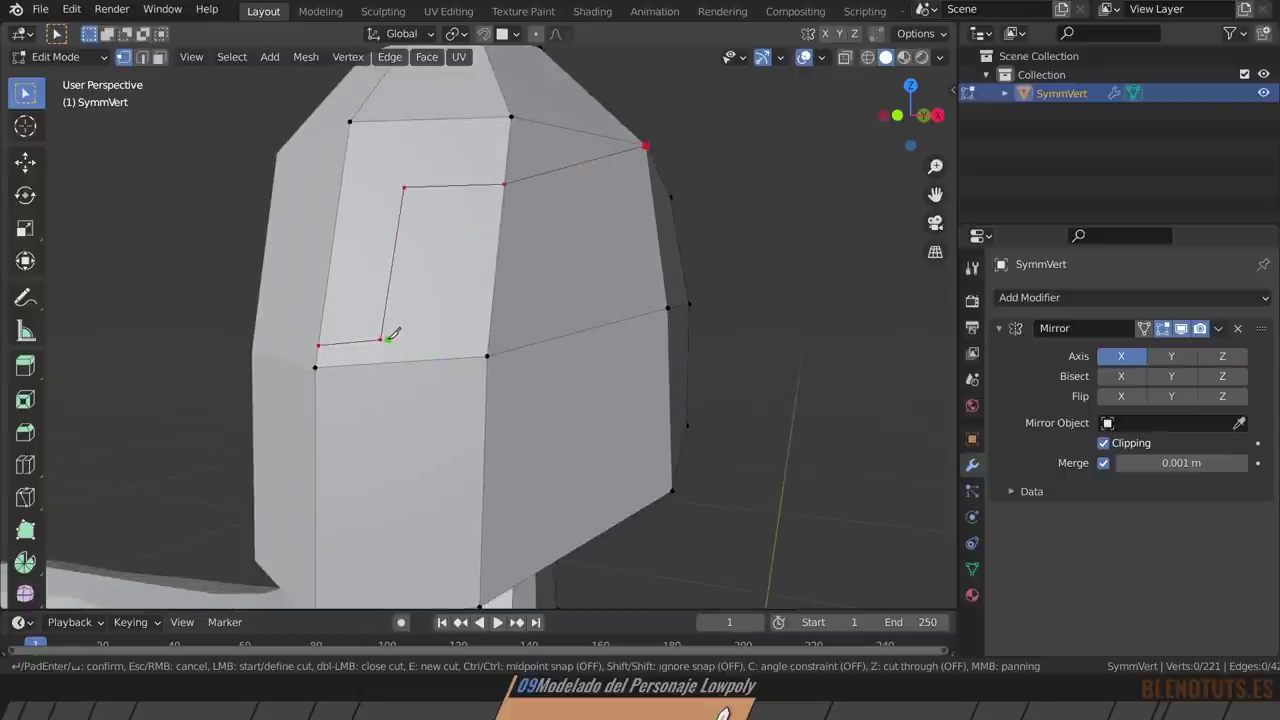
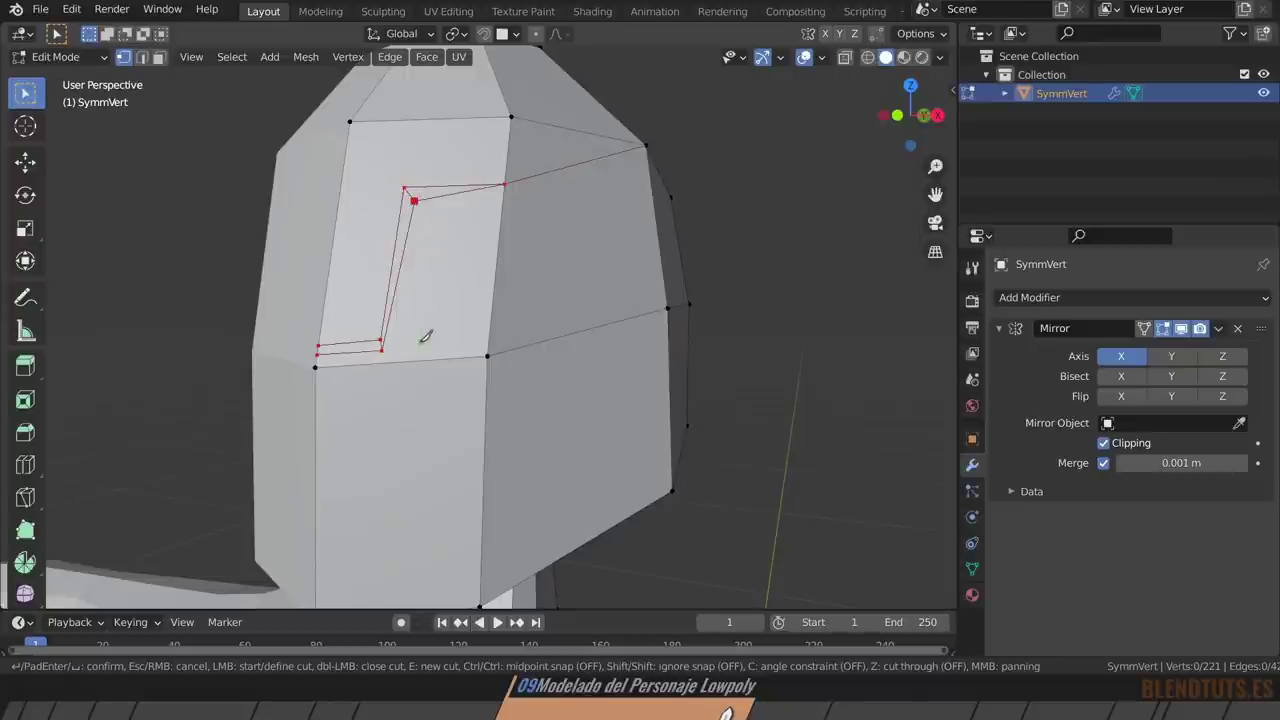
Finish the knife cut around the eye area and move one eye-socket vertex further left.
{"action": "left_click", "coordinate": [489, 354]}
{"action": "key", "text": "Return"}
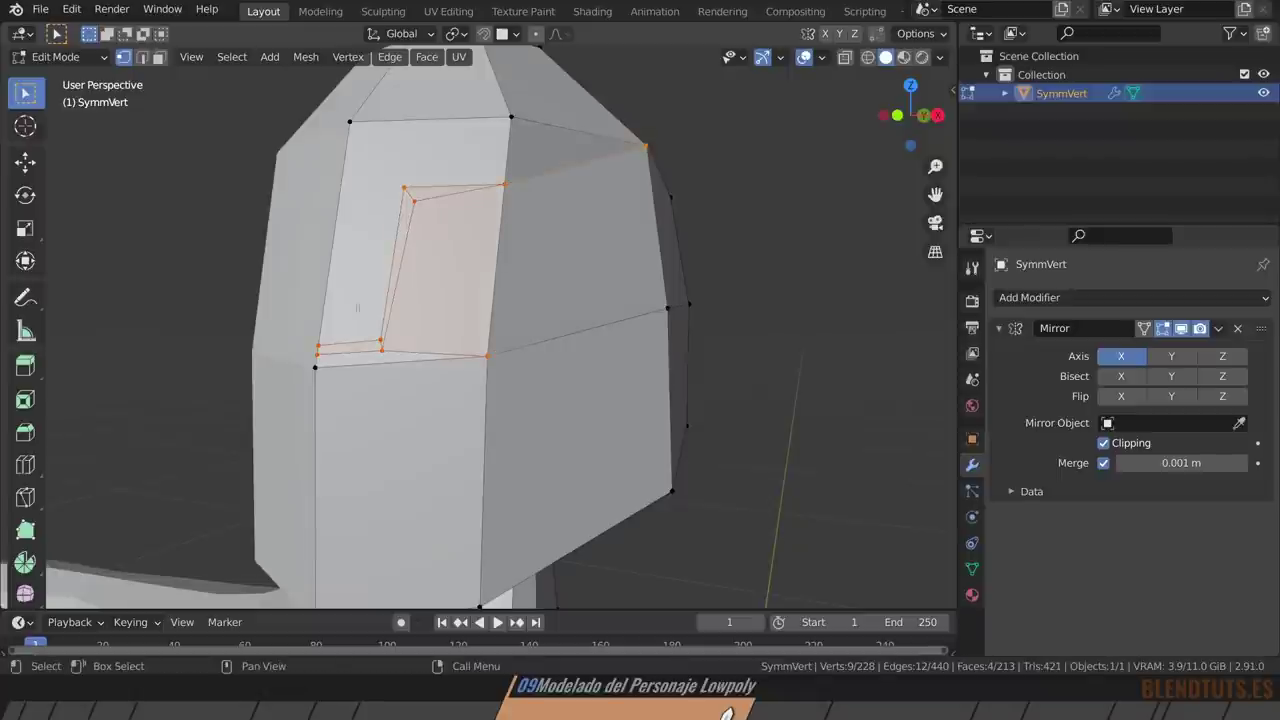
{"action": "left_click", "coordinate": [317, 347]}
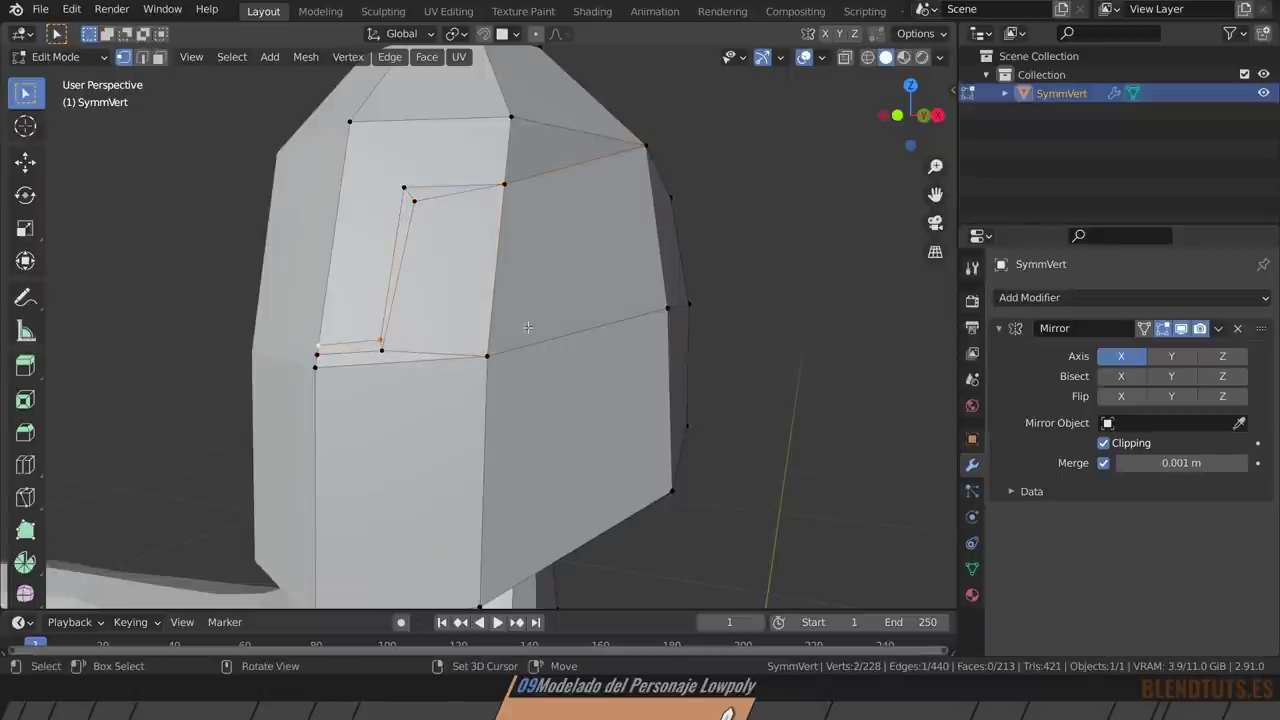
{"action": "middle_click_drag", "start_coordinate": [528, 327], "coordinate": [469, 407]}
{"action": "scroll", "coordinate": [469, 407], "scroll_direction": "up", "scroll_amount": 3}
{"action": "key", "text": "g"}
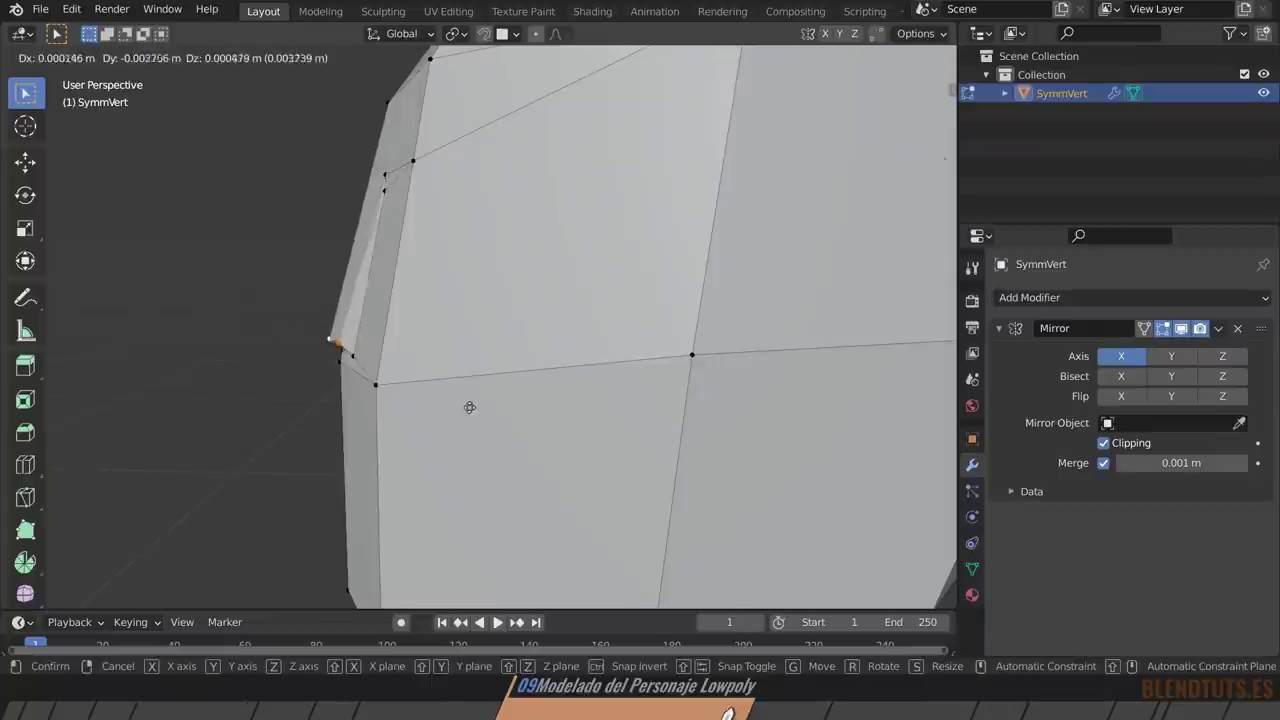
{"action": "left_click", "coordinate": [418, 405]}
Reposition another eye-socket vertex and join it to the brow corner with a new edge.
{"action": "left_click", "coordinate": [383, 176]}
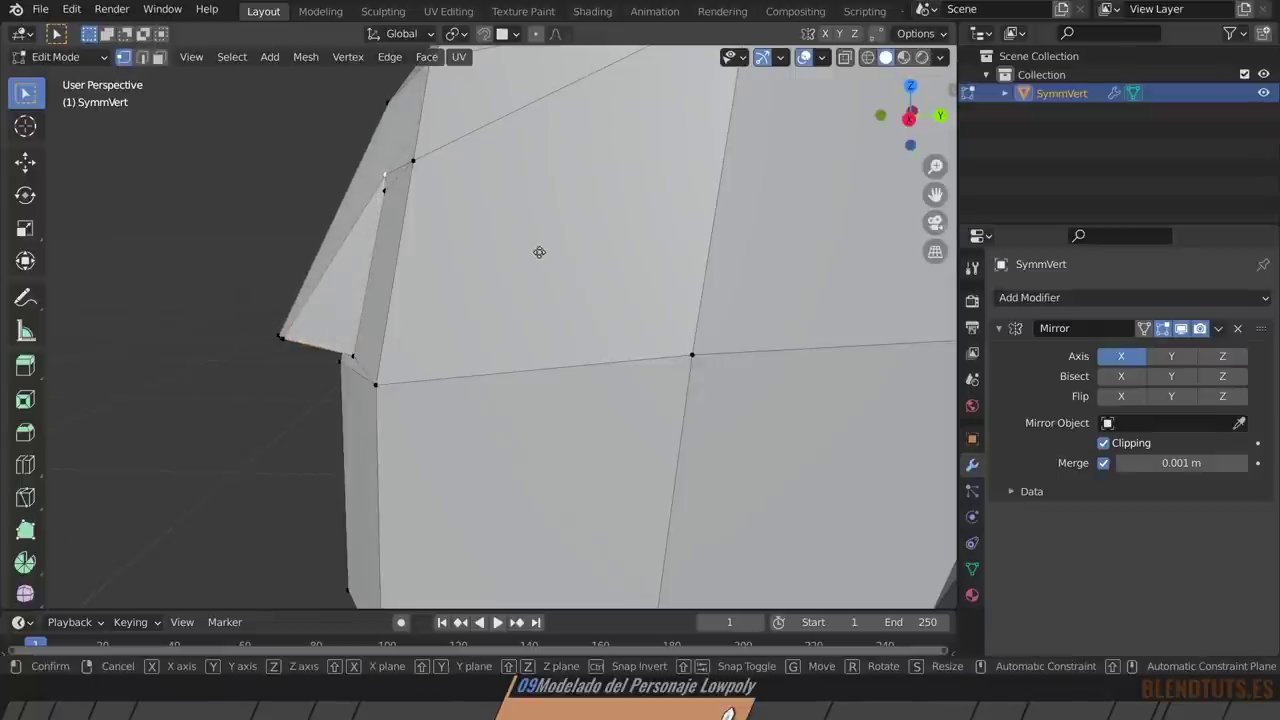
{"action": "key", "text": "g"}
{"action": "left_click", "coordinate": [506, 257]}
{"action": "middle_click_drag", "start_coordinate": [506, 257], "coordinate": [389, 179]}
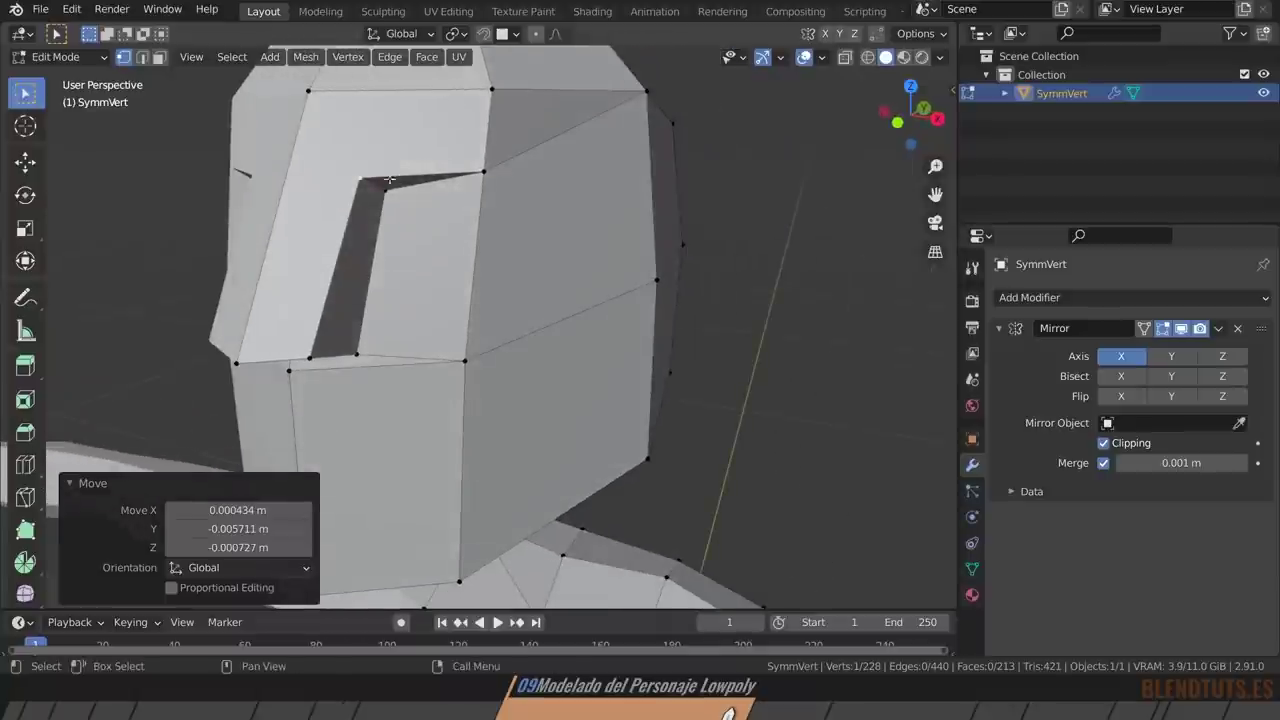
{"action": "left_click", "coordinate": [312, 92], "text": "shift"}
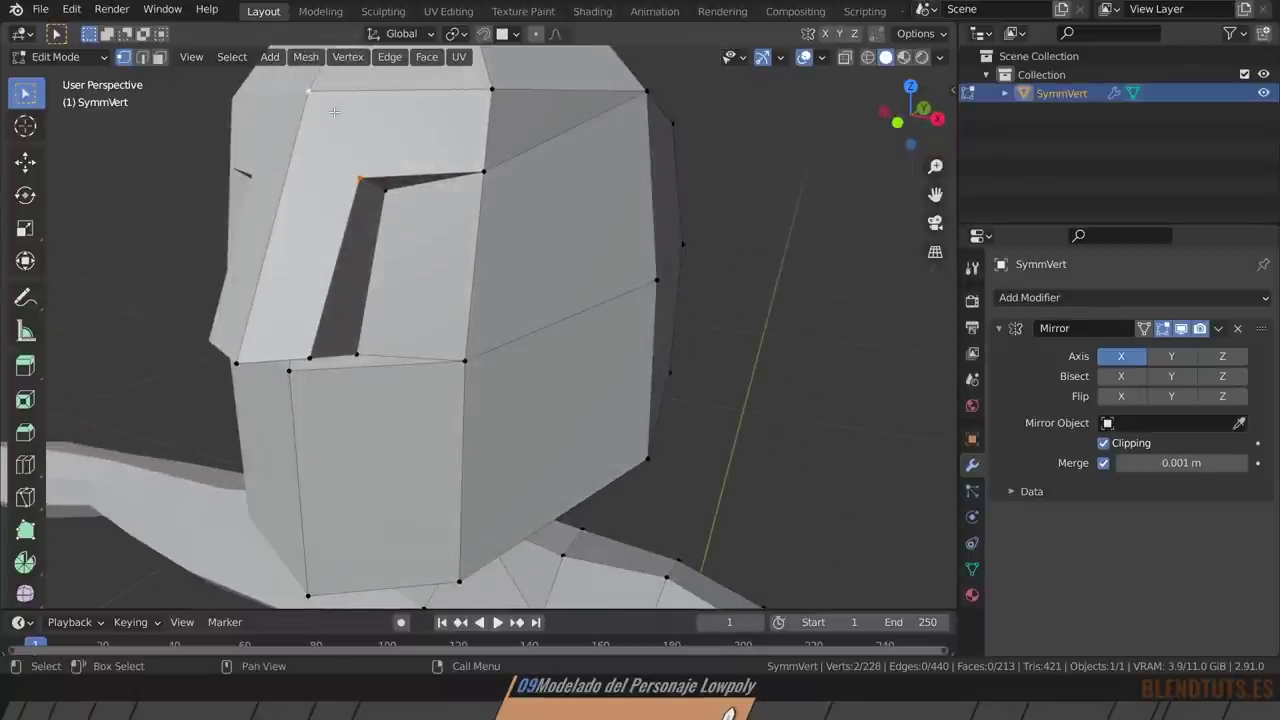
{"action": "key", "text": "j"}
Reshape the brow by moving two upper-face vertices, dropping the second slightly lower.
{"action": "key", "text": "alt+a"}
{"action": "middle_click_drag", "start_coordinate": [334, 112], "coordinate": [420, 190]}
{"action": "left_click", "coordinate": [300, 125]}
{"action": "key", "text": "g"}
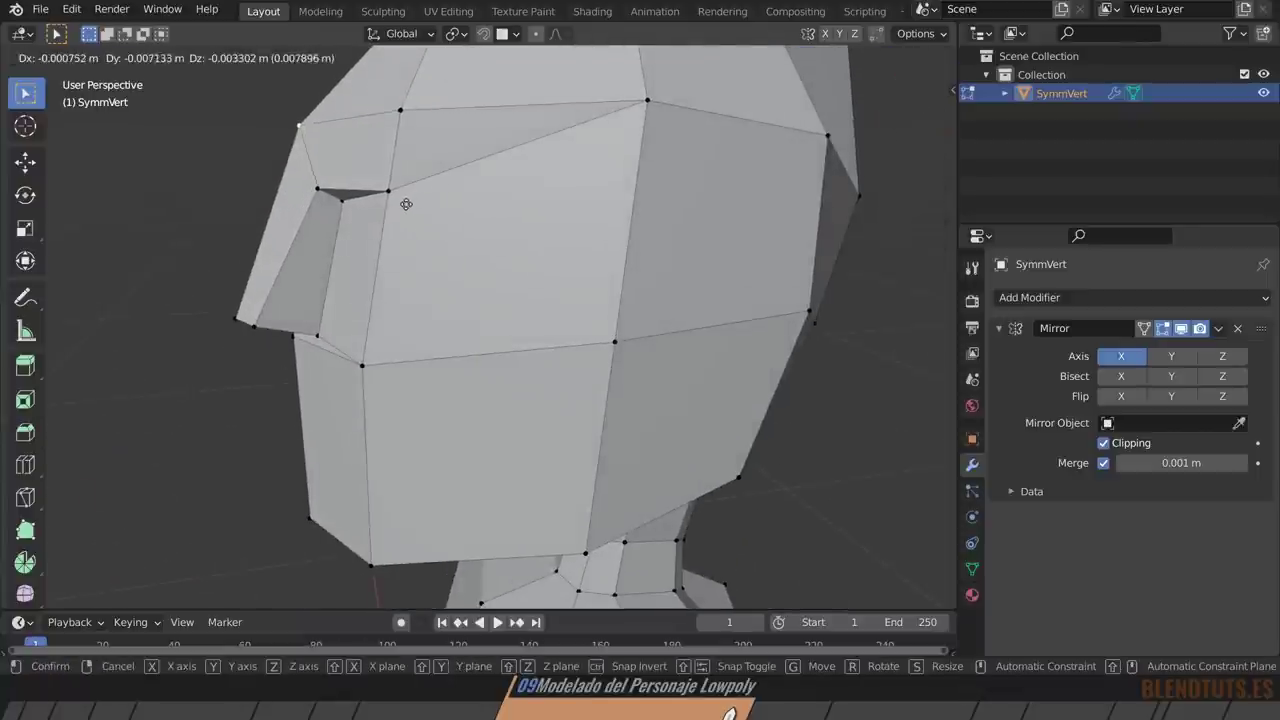
{"action": "left_click", "coordinate": [392, 118]}
{"action": "left_click", "coordinate": [392, 118]}
{"action": "key", "text": "g"}
{"action": "left_click", "coordinate": [455, 140]}
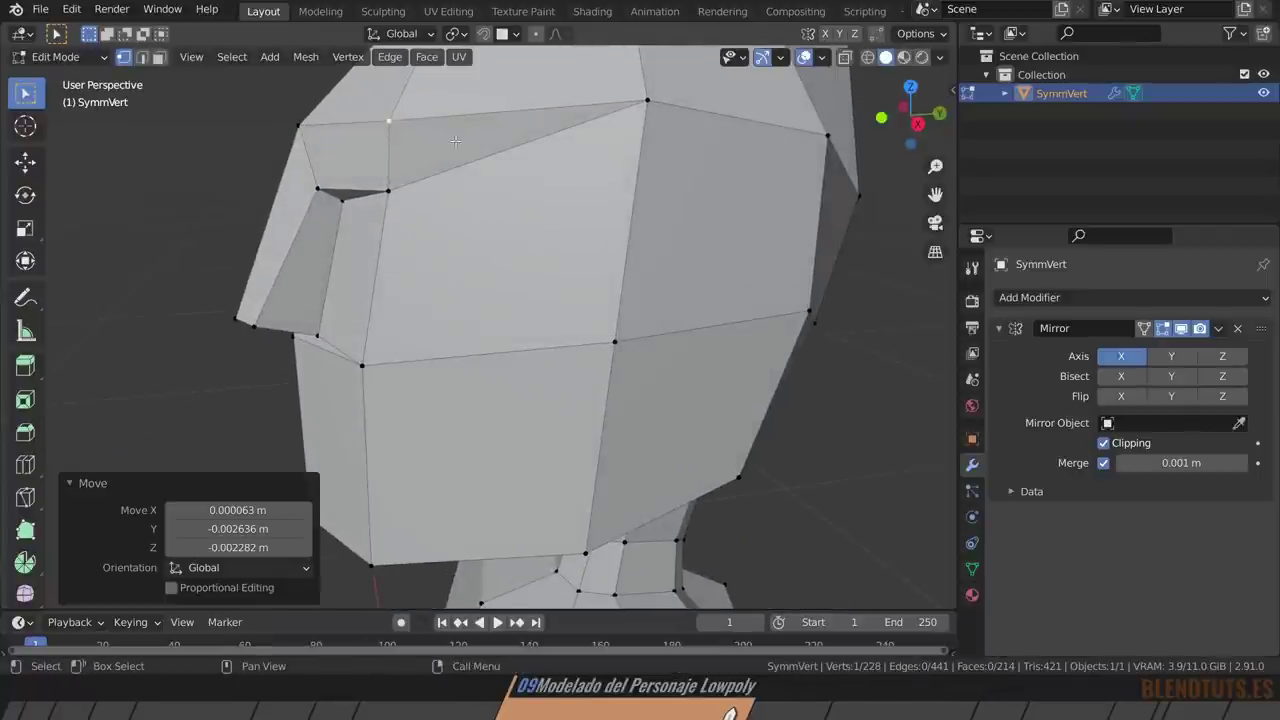
Adjust the eye-corner vertex and edge-slide a neighbouring vertex.
{"action": "left_click", "coordinate": [320, 191]}
{"action": "key", "text": "g"}
{"action": "left_click", "coordinate": [352, 208]}
{"action": "mouse_move", "coordinate": [352, 208]}
{"action": "middle_mouse_down"}
{"action": "mouse_move", "coordinate": [268, 365]}
{"action": "mouse_move", "coordinate": [449, 300]}
{"action": "middle_mouse_up"}
{"action": "key", "text": "g"}
{"action": "key", "text": "g"}
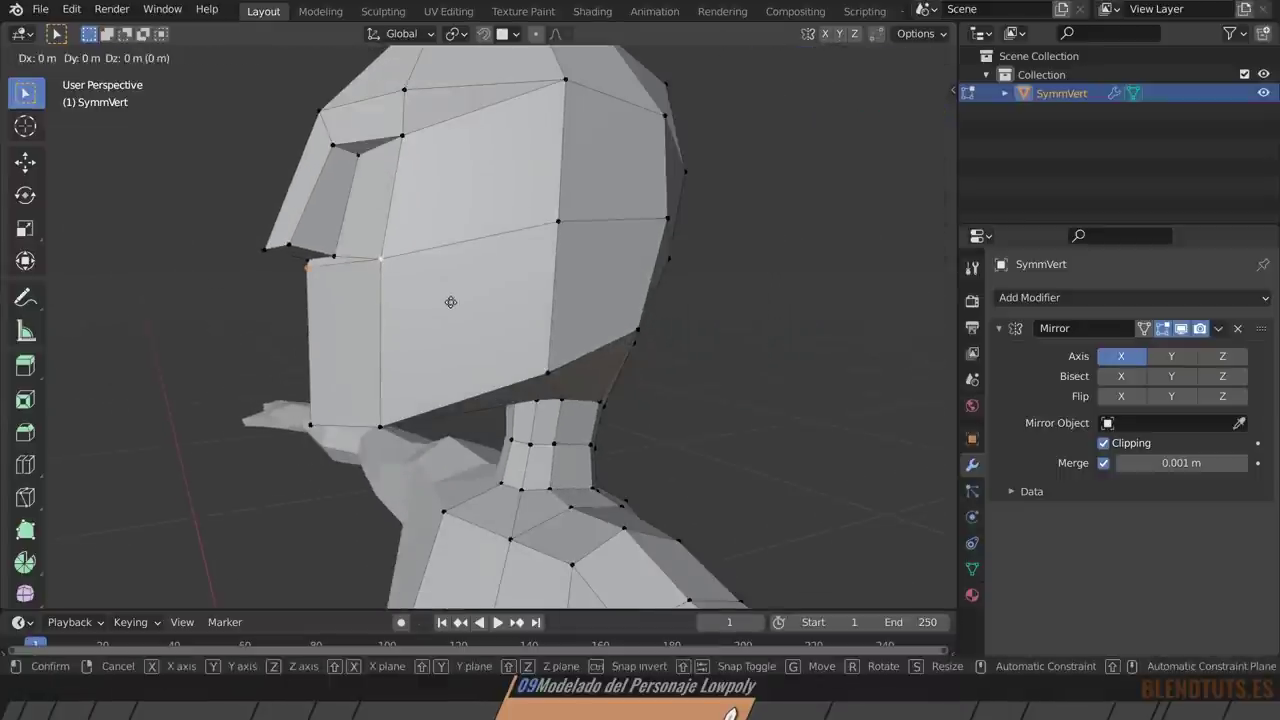
{"action": "left_click", "coordinate": [443, 352]}
Move the nose-tip vertices together to reshape the nose tip.
{"action": "left_click", "coordinate": [334, 260]}
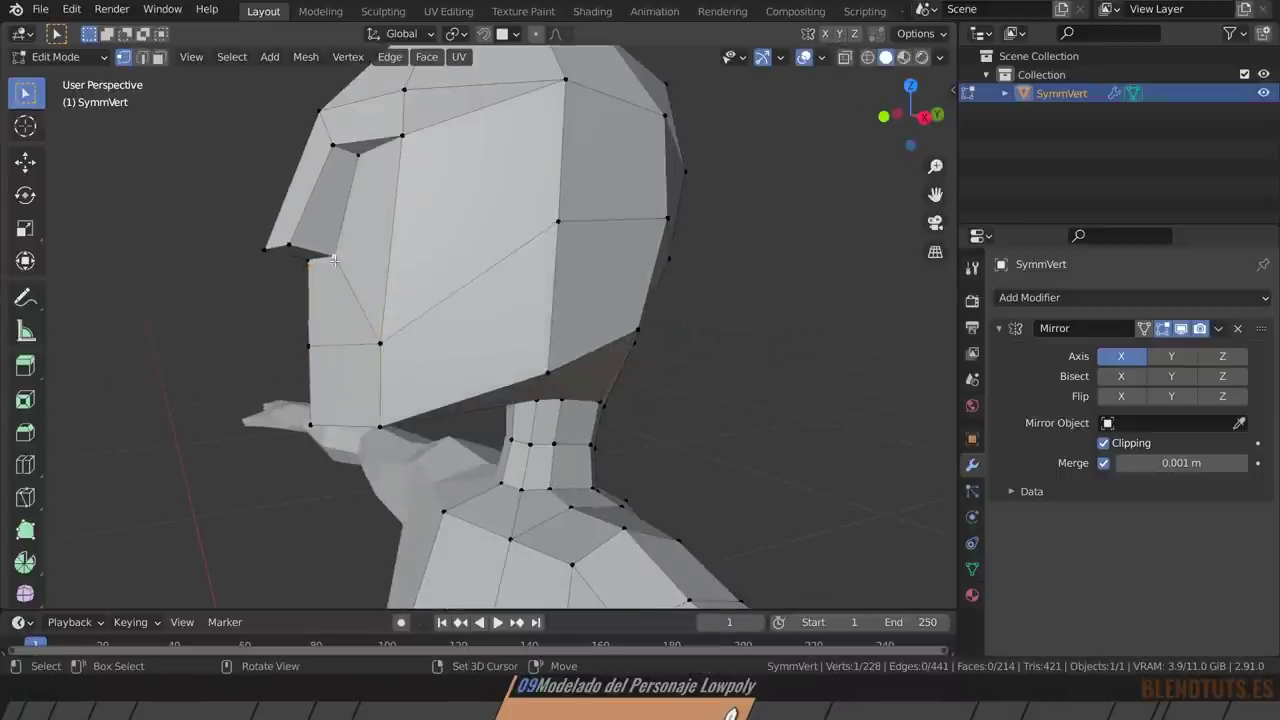
{"action": "left_click", "coordinate": [268, 252], "text": "shift"}
{"action": "key", "text": "g"}
{"action": "left_click", "coordinate": [367, 236]}
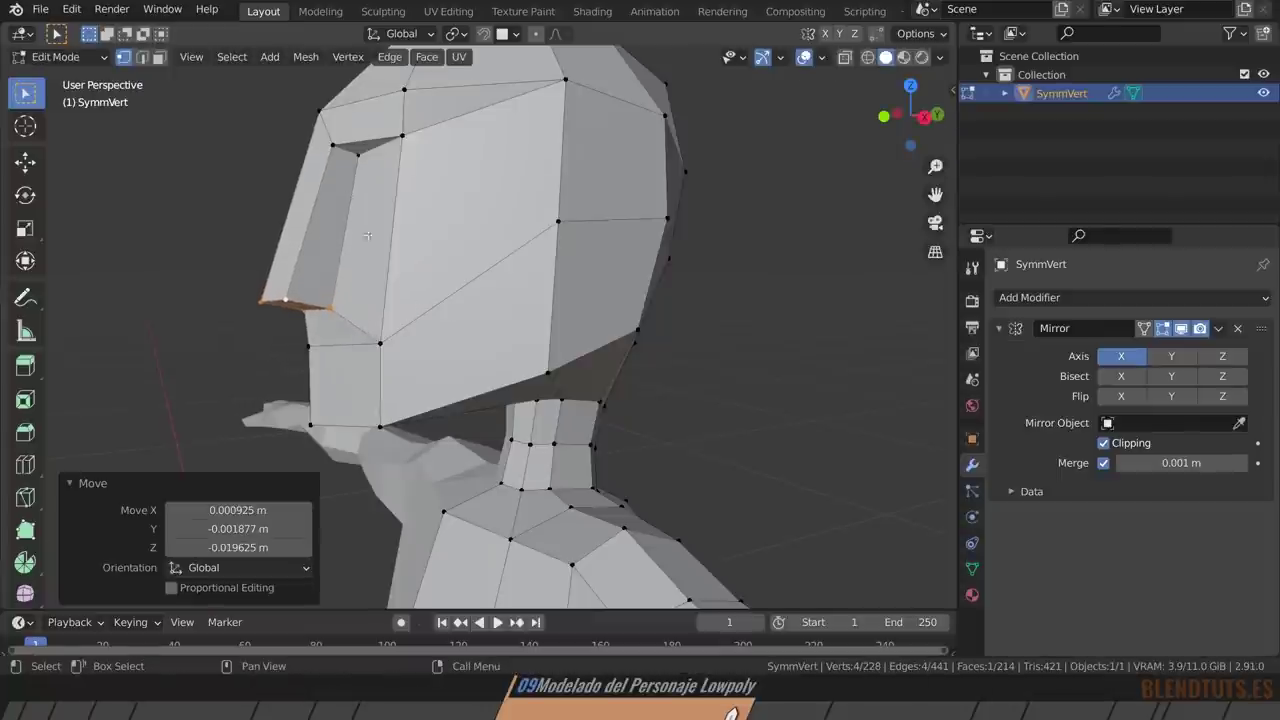
Move the eye-socket vertices down.
{"action": "left_click", "coordinate": [345, 149], "text": "alt"}
{"action": "key", "text": "g"}
{"action": "left_click", "coordinate": [384, 266]}
{"action": "key", "text": "alt+a"}
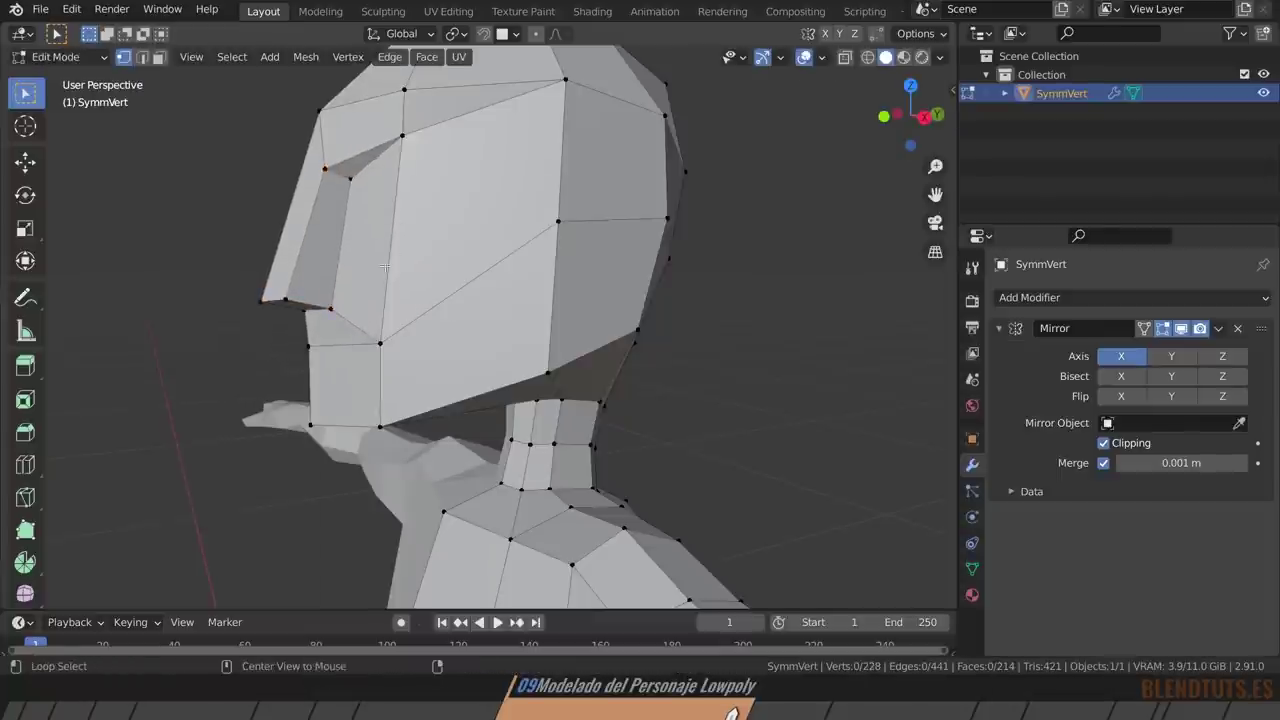
Lower the jaw vertex and deselect everything.
{"action": "middle_click_drag", "start_coordinate": [384, 266], "coordinate": [300, 340]}
{"action": "left_click", "coordinate": [295, 358]}
{"action": "middle_click_drag", "start_coordinate": [391, 358], "coordinate": [268, 376]}
{"action": "key", "text": "g"}
{"action": "left_click", "coordinate": [362, 370]}
{"action": "key", "text": "alt+a"}
Check the shape in Object Mode, then shift a jaw vertex along X and reposition it.
{"action": "key", "text": "Tab"}
{"action": "scroll", "coordinate": [312, 369], "scroll_direction": "down", "scroll_amount": 3}
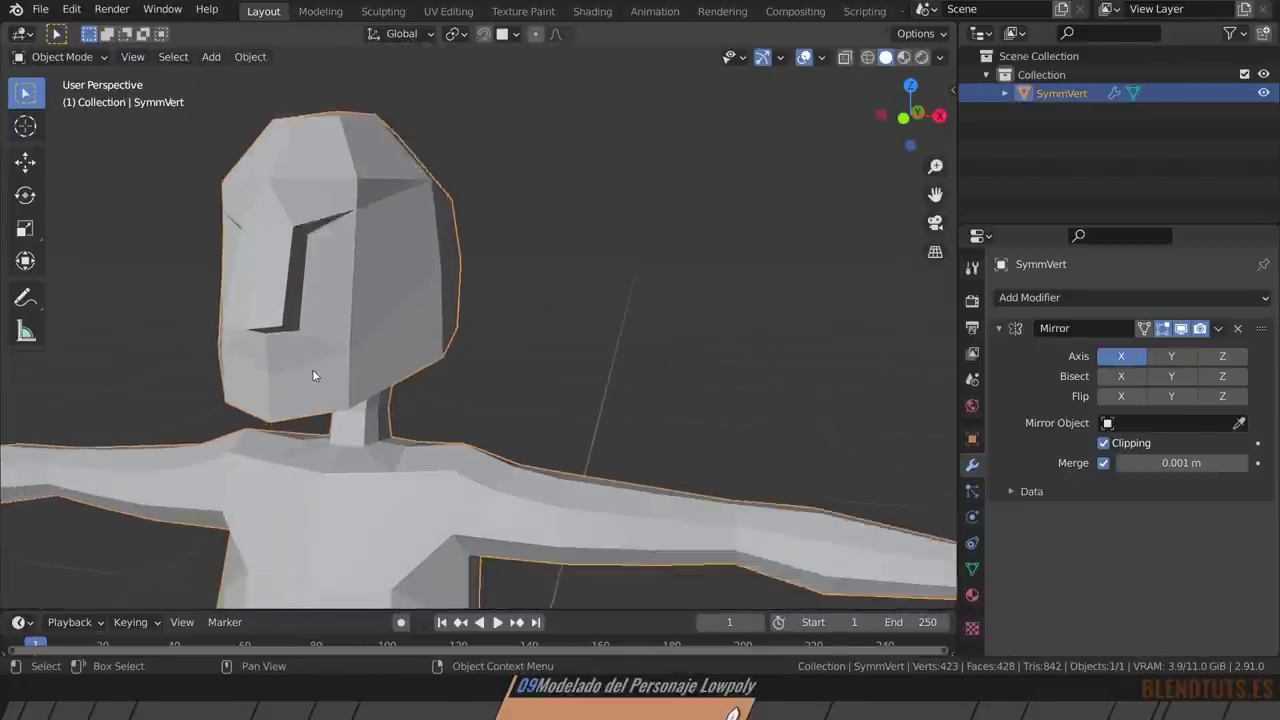
{"action": "scroll", "coordinate": [348, 349], "scroll_direction": "down", "scroll_amount": 2}
{"action": "middle_click_drag", "start_coordinate": [348, 349], "coordinate": [414, 347]}
{"action": "key", "text": "Tab"}
{"action": "scroll", "coordinate": [354, 286], "scroll_direction": "up", "scroll_amount": 2}
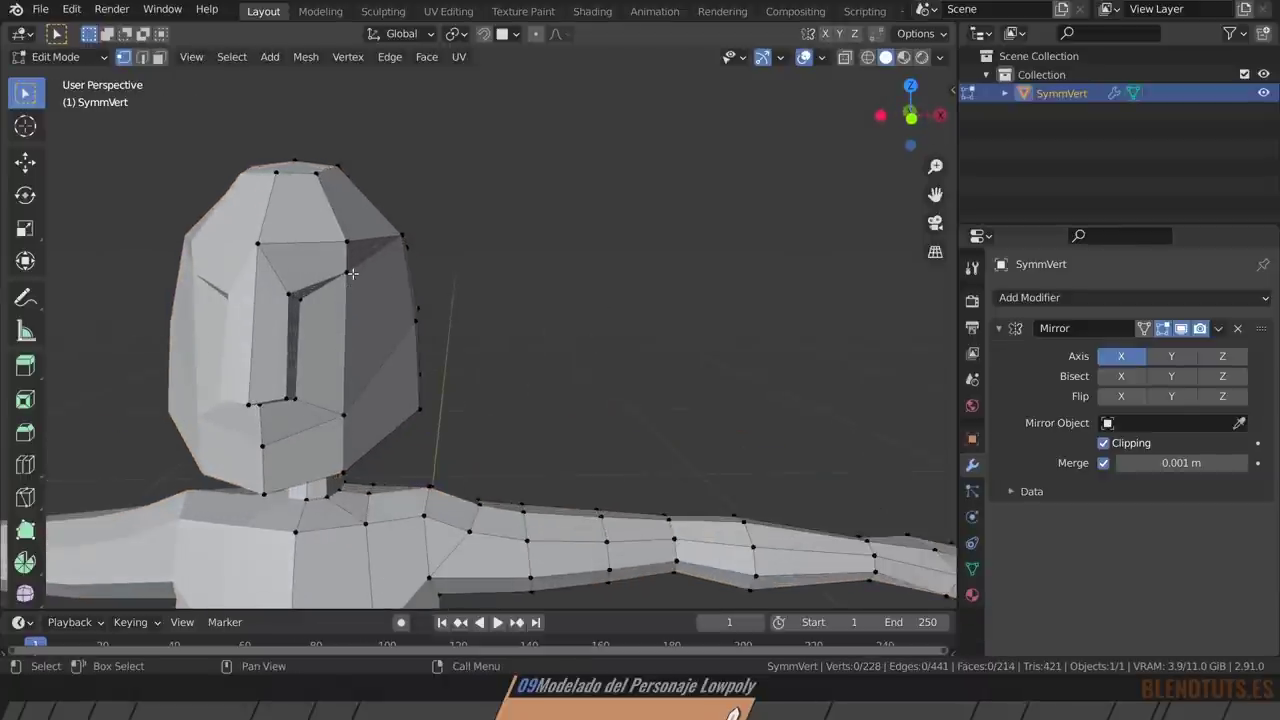
{"action": "left_click", "coordinate": [360, 412]}
{"action": "key", "text": "g"}
{"action": "key", "text": "x"}
{"action": "left_click", "coordinate": [418, 405]}
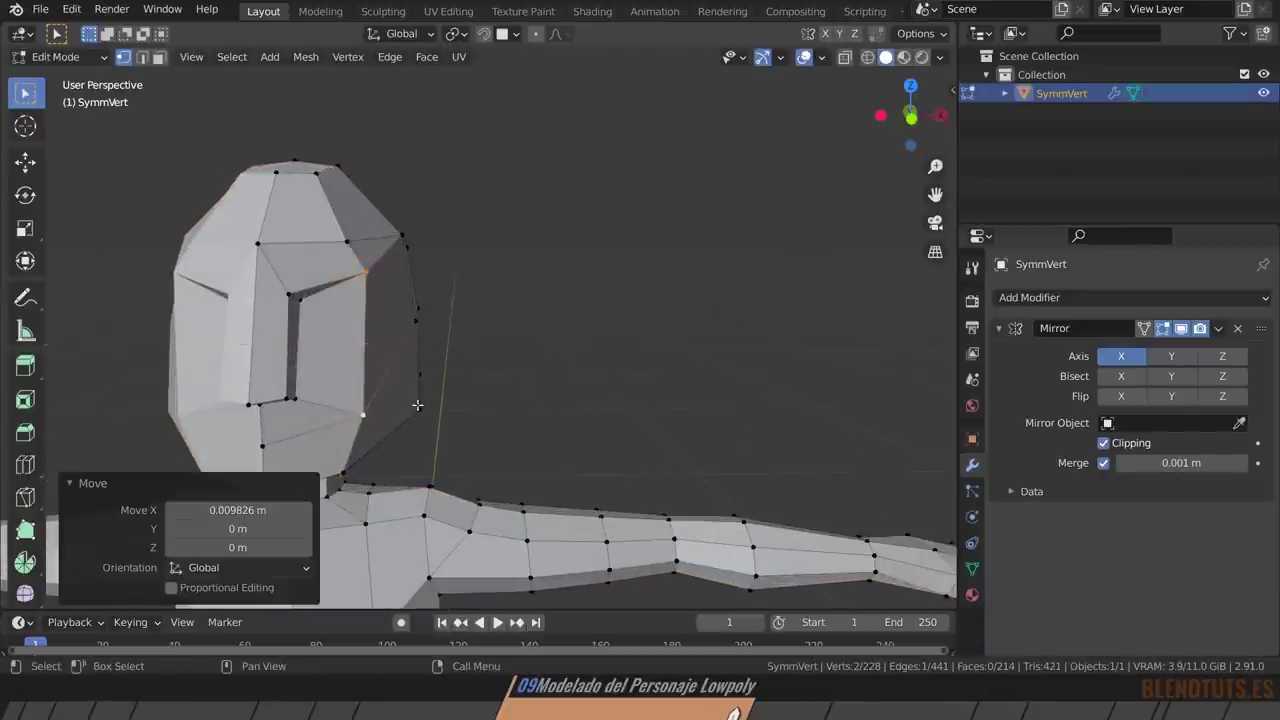
{"action": "key", "text": "g"}
{"action": "left_click", "coordinate": [405, 465]}
Push the head-side vertices outward to round the sides of the head.
{"action": "left_click", "coordinate": [419, 408]}
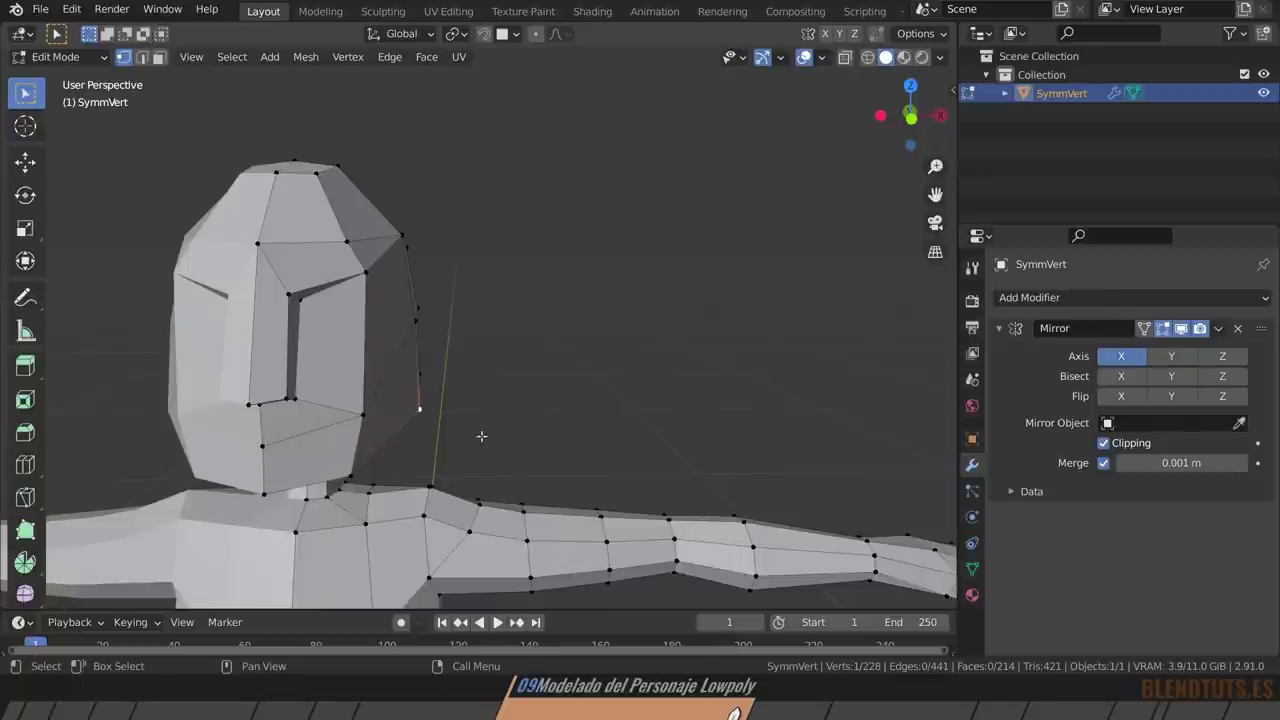
{"action": "key", "text": "g"}
{"action": "left_click", "coordinate": [461, 441]}
{"action": "left_click", "coordinate": [411, 325]}
{"action": "key", "text": "g"}
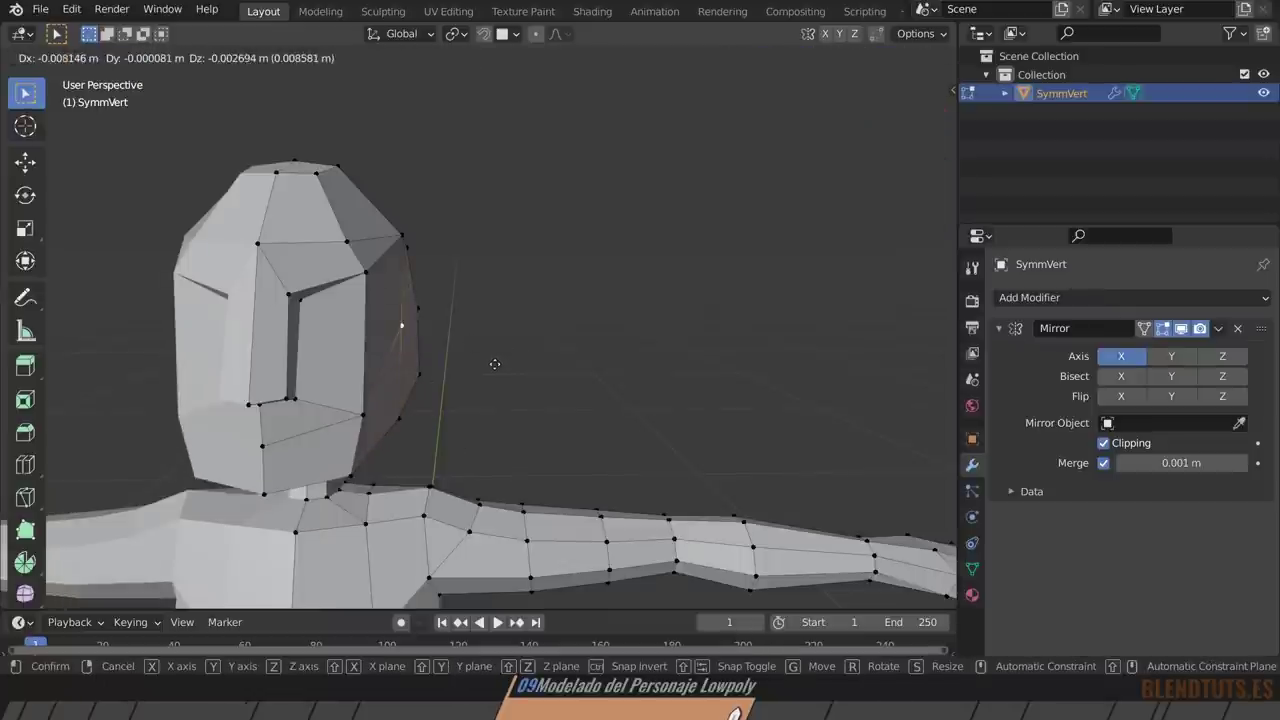
{"action": "left_click", "coordinate": [478, 349]}
{"action": "left_click", "coordinate": [418, 374], "text": "shift"}
{"action": "key", "text": "g"}
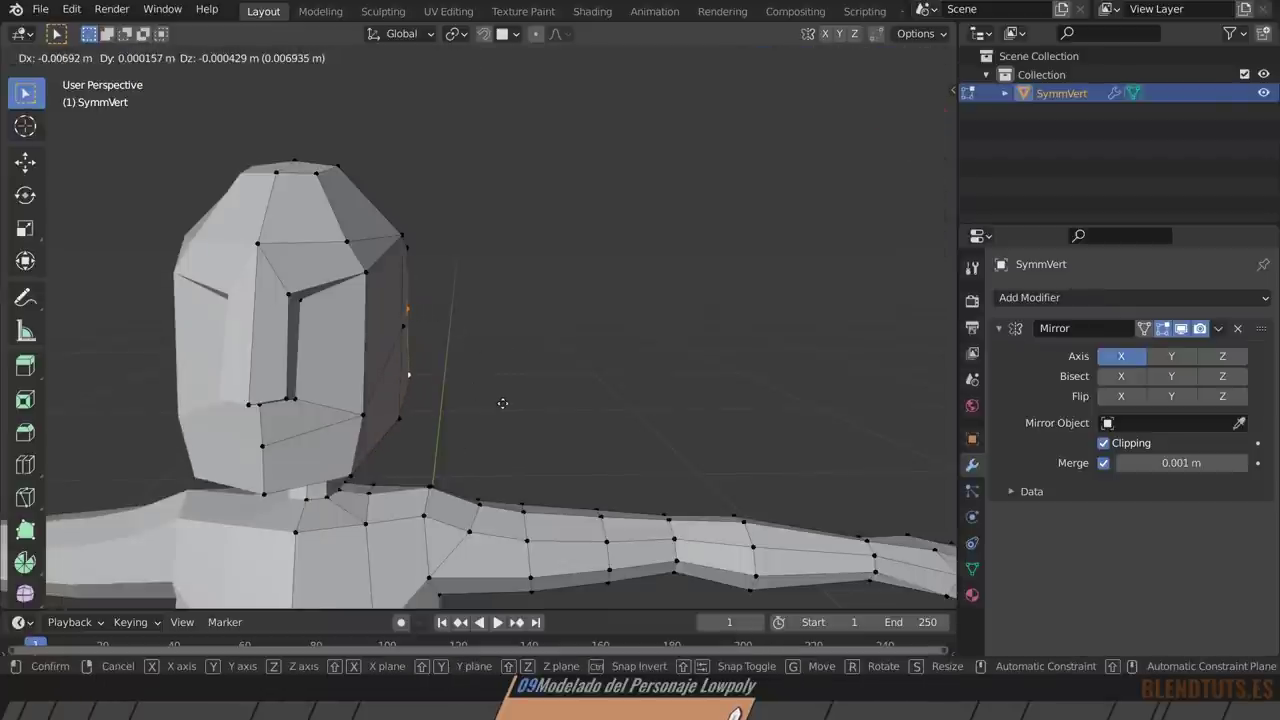
{"action": "left_click", "coordinate": [499, 397]}
Move a head vertex and the top-of-head vertices to round out the crown.
{"action": "left_click", "coordinate": [346, 241]}
{"action": "key", "text": "g"}
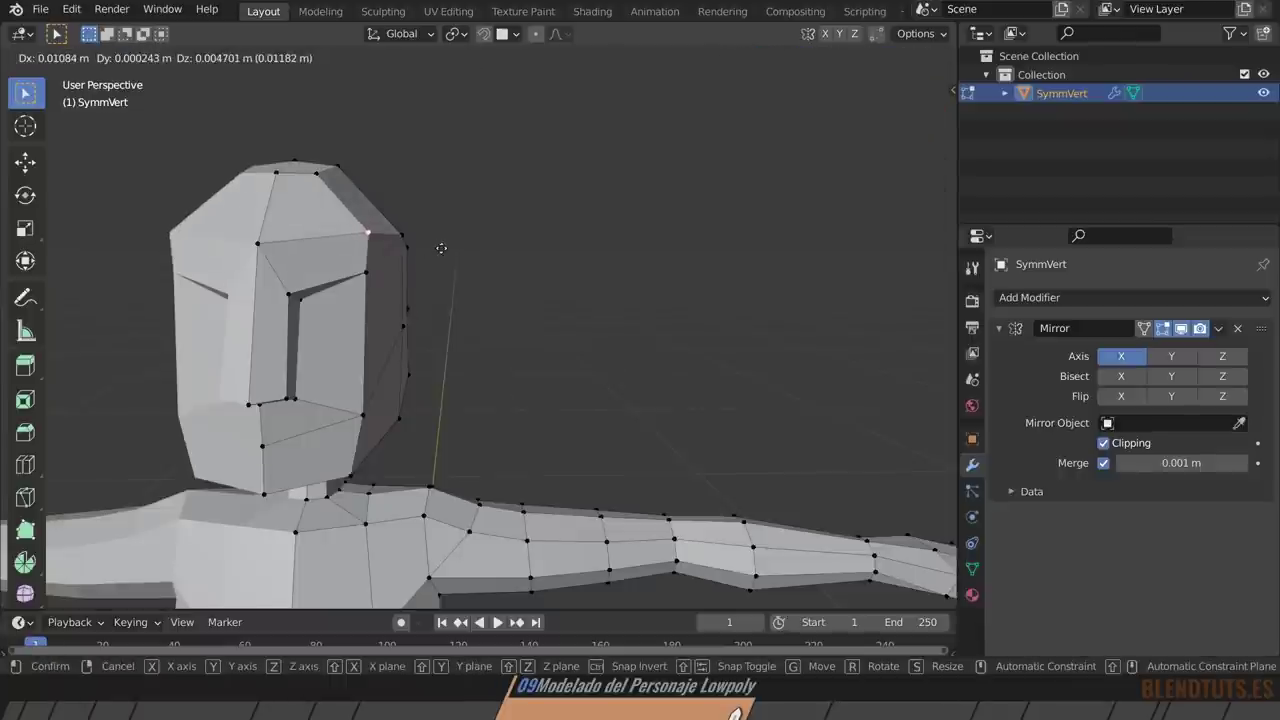
{"action": "left_click", "coordinate": [436, 246]}
{"action": "left_click", "coordinate": [404, 237]}
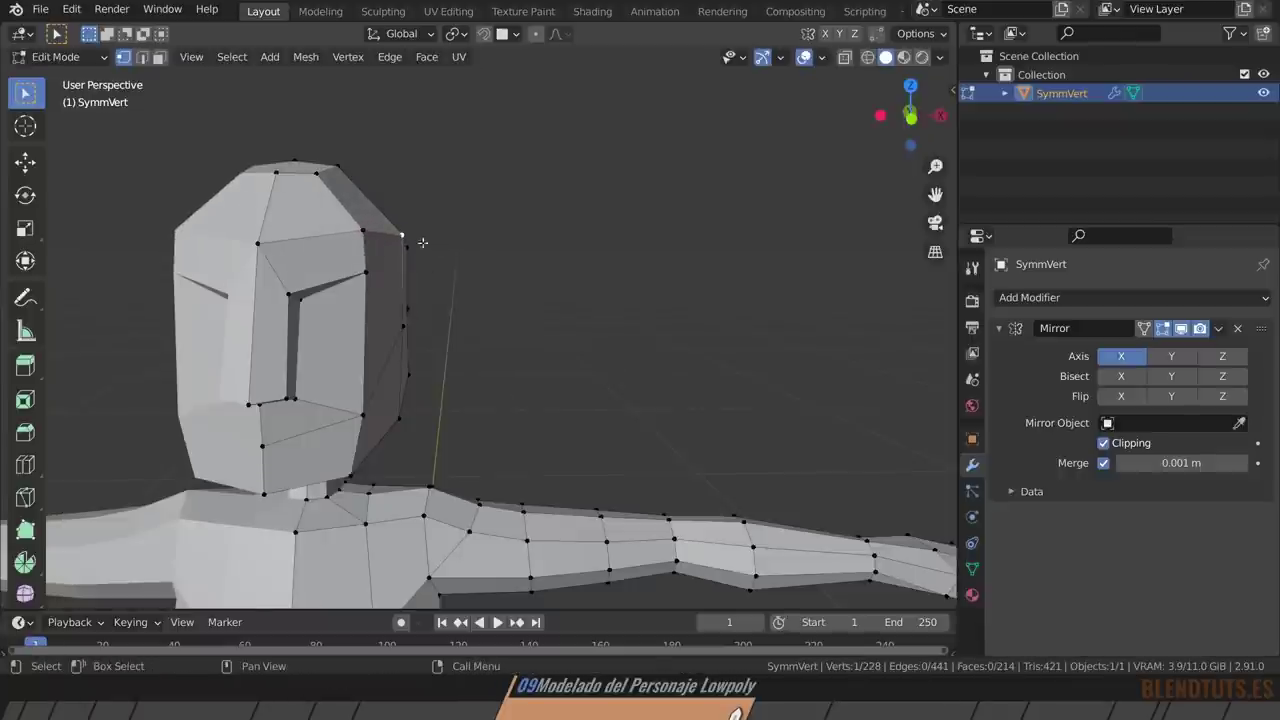
{"action": "left_click", "coordinate": [291, 169], "text": "alt"}
{"action": "mouse_move", "coordinate": [291, 169]}
{"action": "middle_mouse_down"}
{"action": "mouse_move", "coordinate": [438, 291]}
{"action": "mouse_move", "coordinate": [474, 280]}
{"action": "middle_mouse_up"}
{"action": "key", "text": "g"}
{"action": "left_click", "coordinate": [504, 290]}
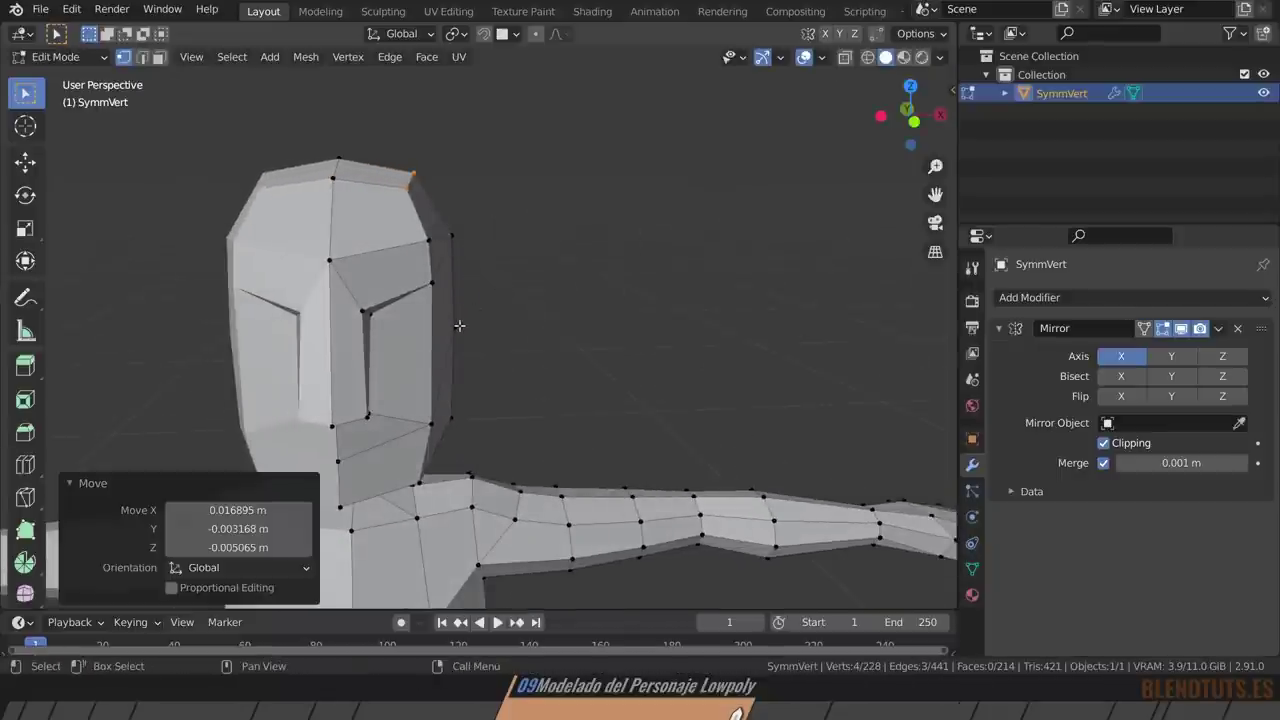
Nudge one more head vertex, then review the whole character in Object Mode.
{"action": "left_click", "coordinate": [459, 325]}
{"action": "key", "text": "g"}
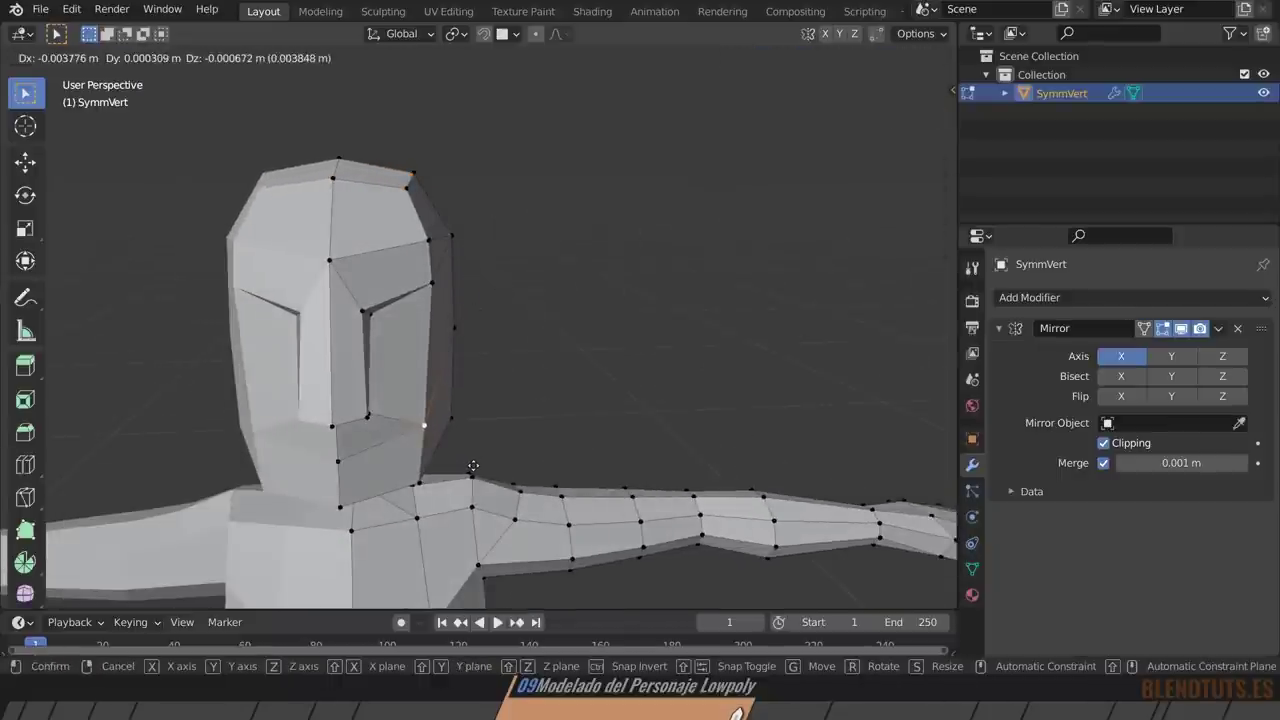
{"action": "left_click", "coordinate": [432, 400]}
{"action": "key", "text": "Tab"}
{"action": "scroll", "coordinate": [432, 385], "scroll_direction": "down", "scroll_amount": 2}
{"action": "middle_click_drag", "start_coordinate": [432, 385], "coordinate": [400, 180]}
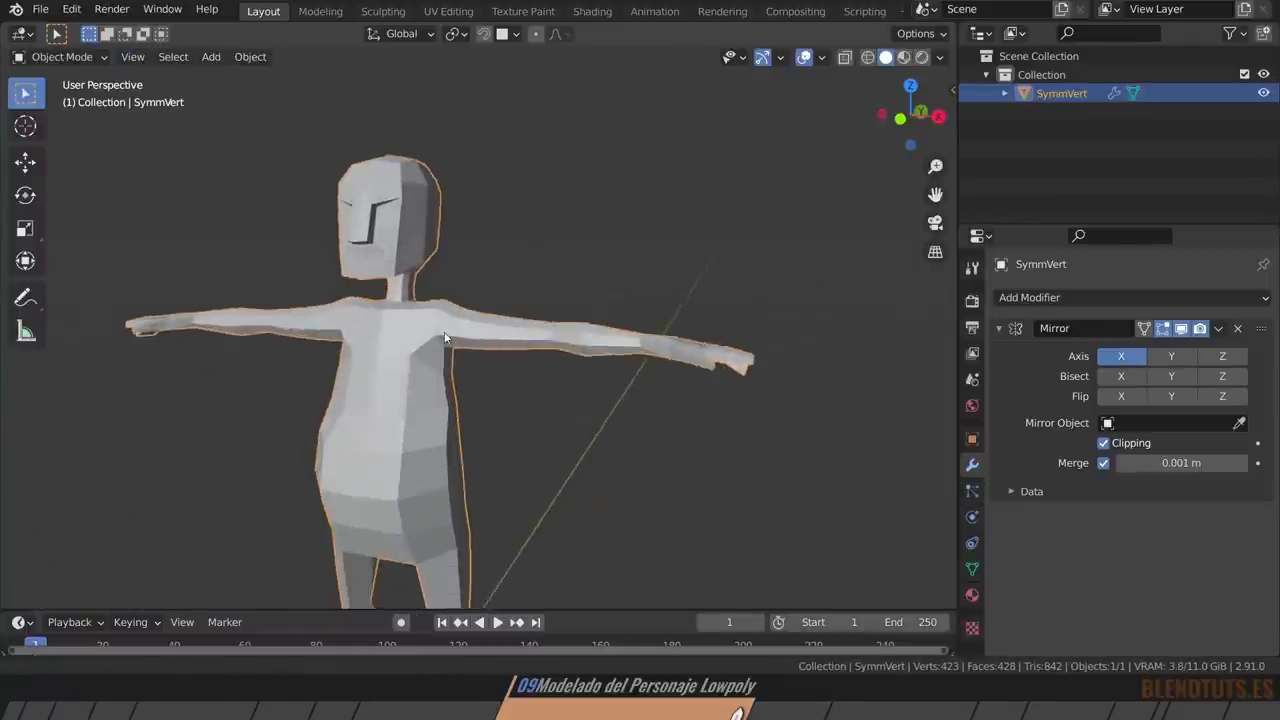
Fine-tune the eye-corner vertex position and return to Object Mode.
{"action": "scroll", "coordinate": [399, 170], "scroll_direction": "up", "scroll_amount": 3}
{"action": "key", "text": "Tab"}
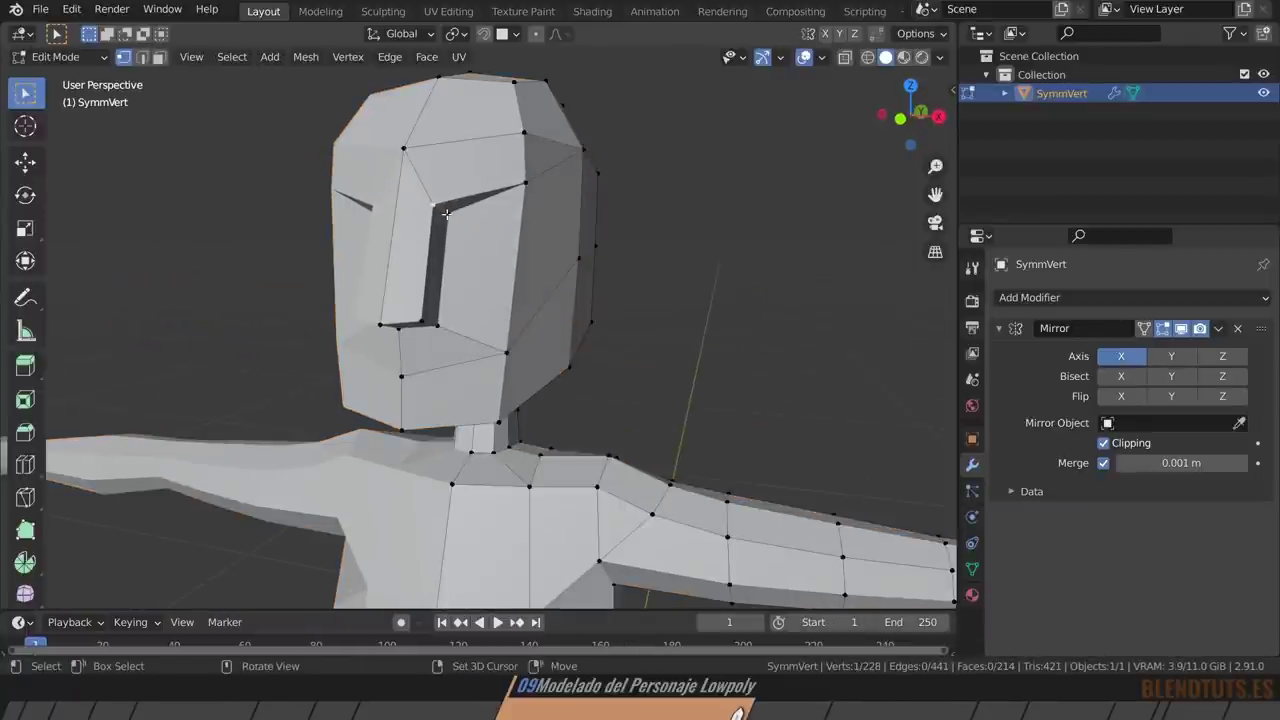
{"action": "left_click", "coordinate": [440, 212]}
{"action": "key", "text": "g"}
{"action": "left_click", "coordinate": [505, 243]}
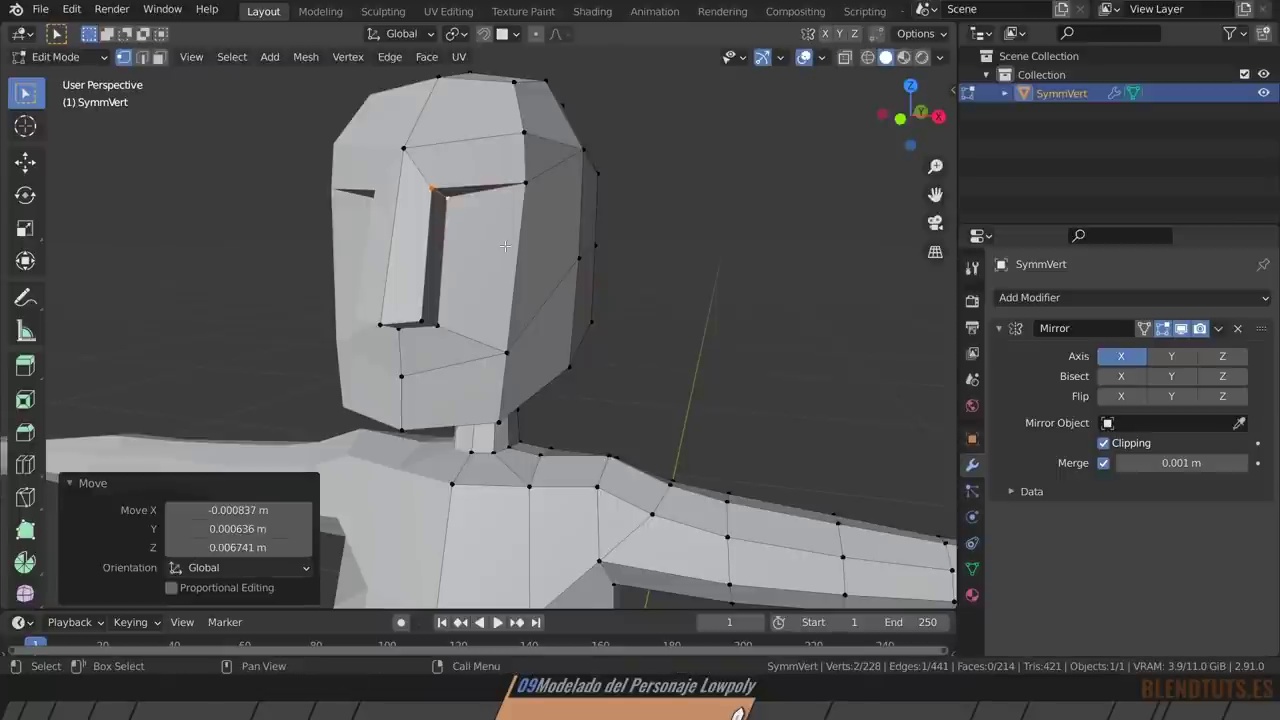
{"action": "key", "text": "alt+a"}
{"action": "key", "text": "Tab"}
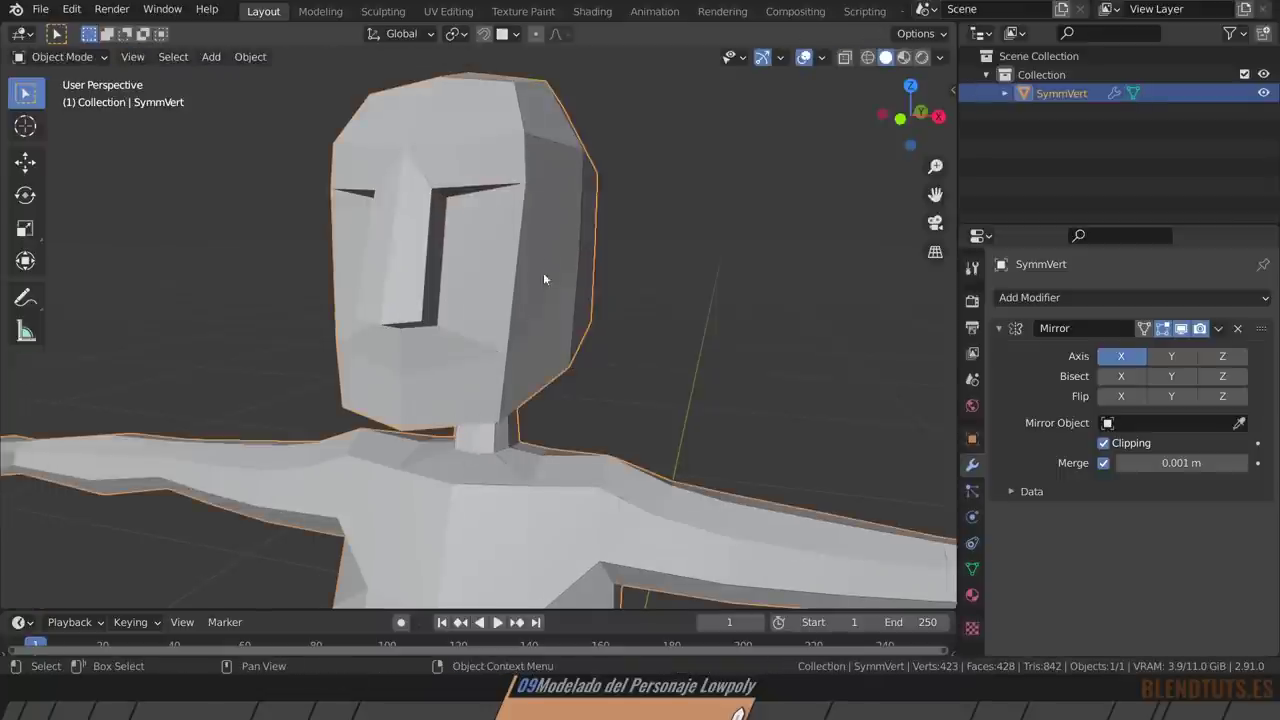
{"action": "scroll", "coordinate": [543, 272], "scroll_direction": "down", "scroll_amount": 5}
{"action": "mouse_move", "coordinate": [543, 272]}
{"action": "middle_mouse_down"}
{"action": "mouse_move", "coordinate": [449, 313]}
{"action": "mouse_move", "coordinate": [484, 388]}
{"action": "mouse_move", "coordinate": [453, 366]}
{"action": "mouse_move", "coordinate": [472, 400]}
{"action": "mouse_move", "coordinate": [515, 388]}
{"action": "middle_mouse_up"}
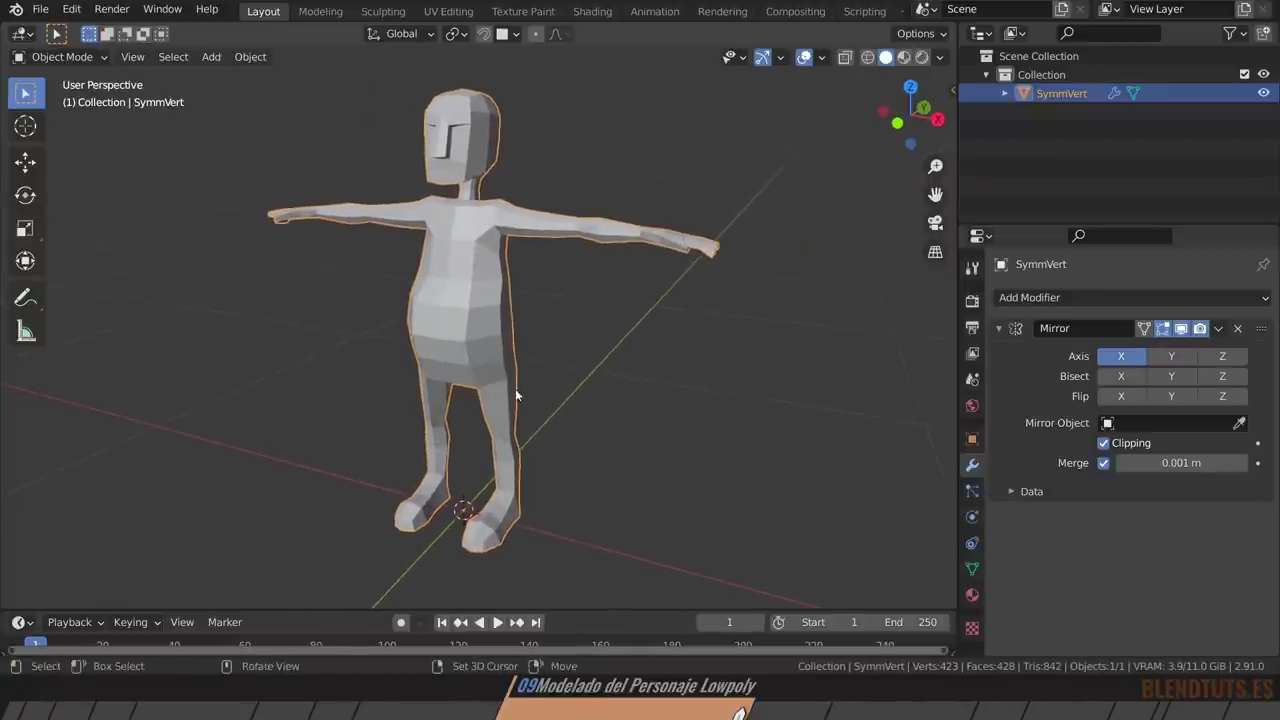
Save the model as Modelo Lowpoly.blend and face the character's front.
{"action": "left_click", "coordinate": [40, 9]}
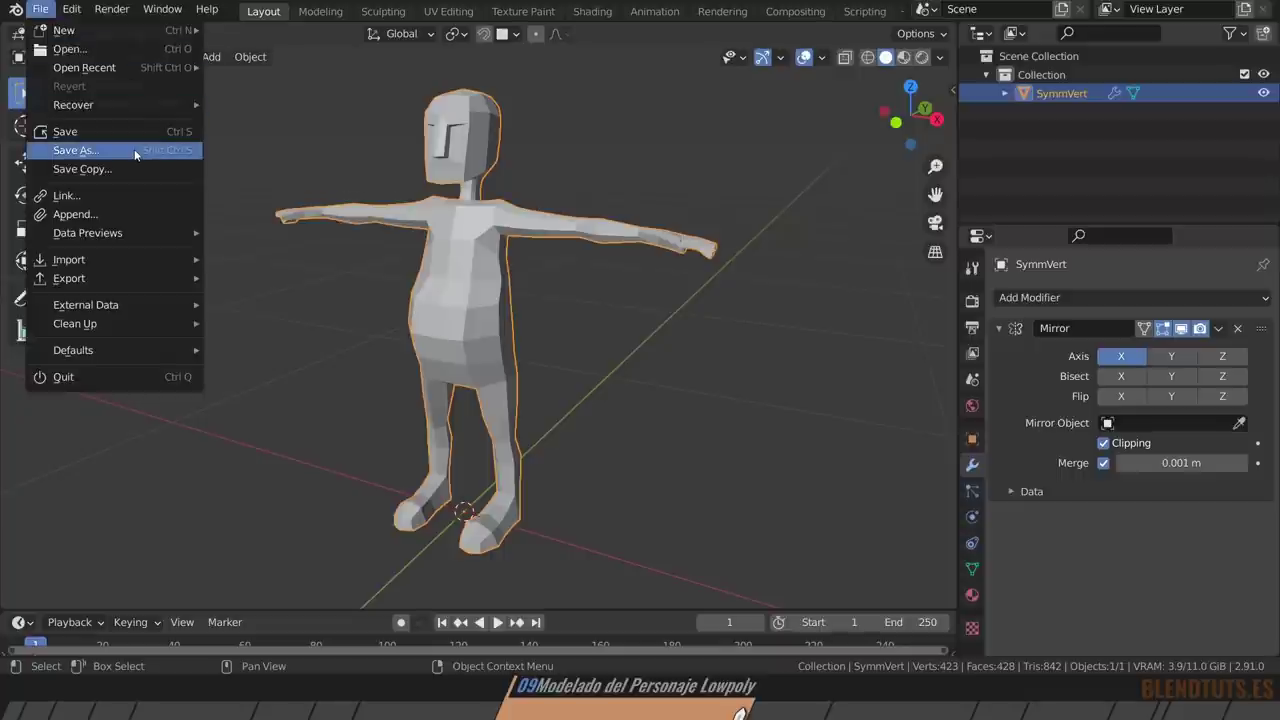
{"action": "key", "text": "Escape"}
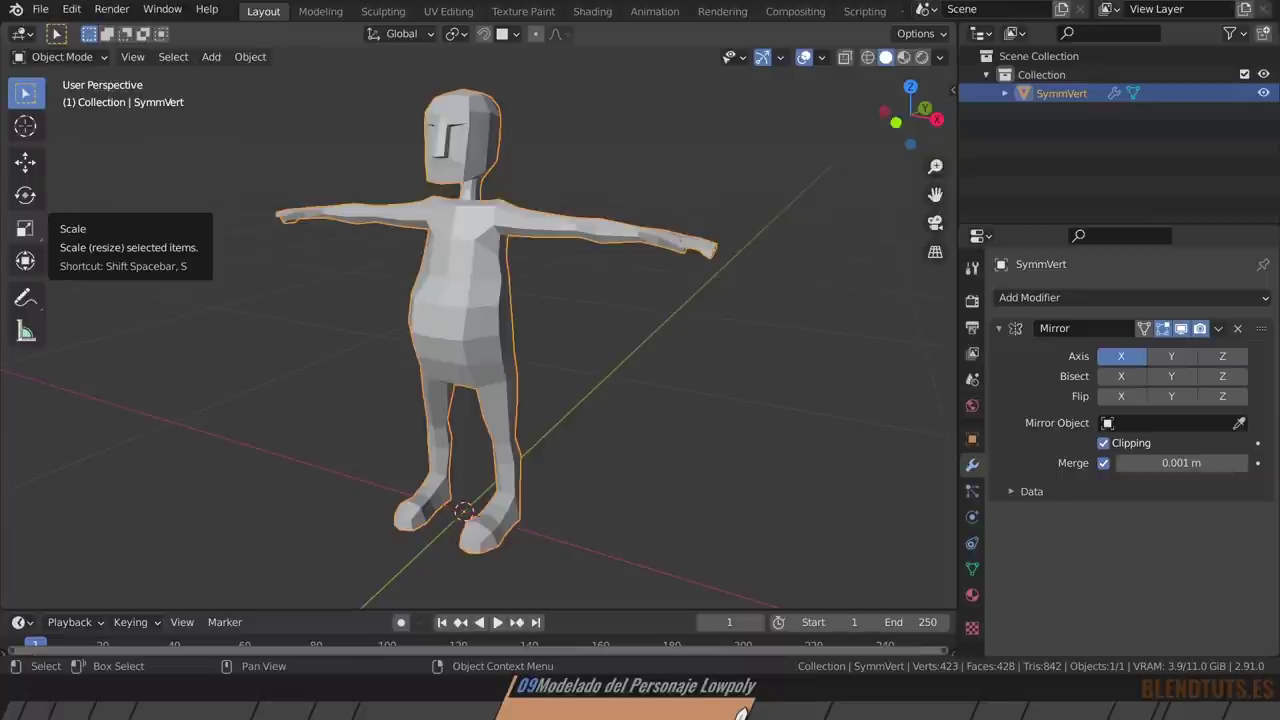
{"action": "key", "text": "ctrl+s"}
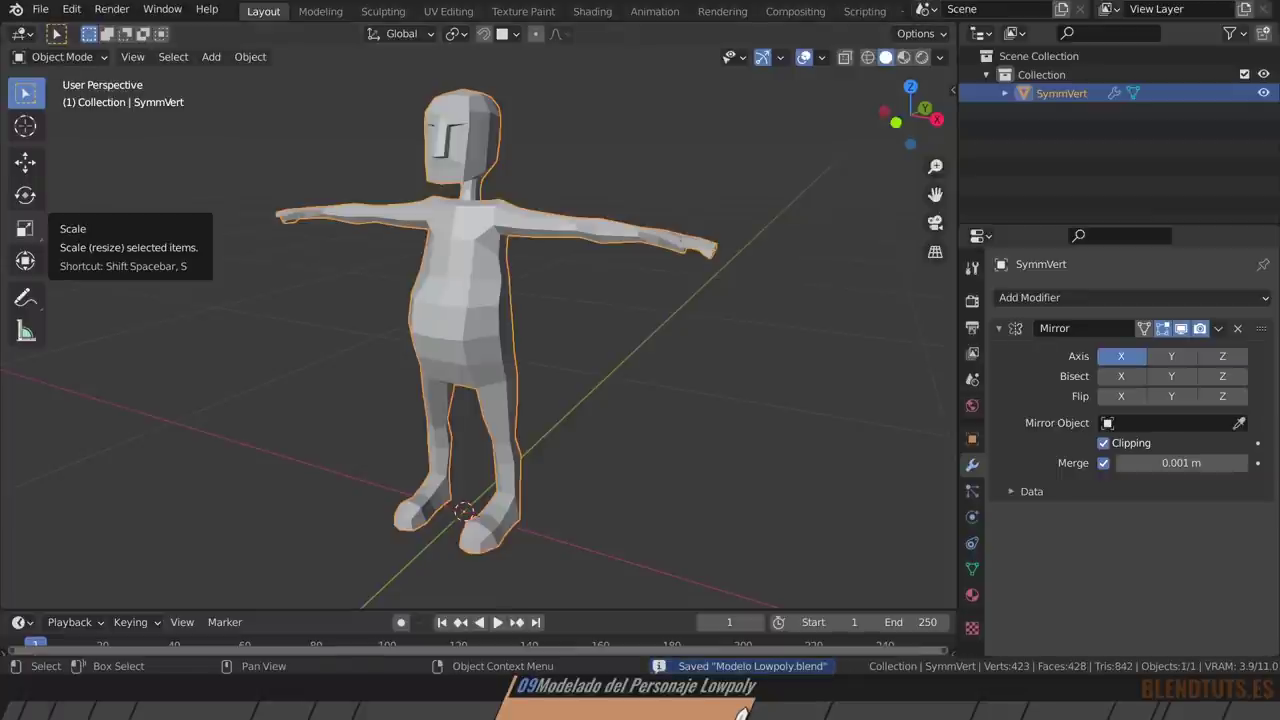
{"action": "middle_click_drag", "start_coordinate": [505, 430], "coordinate": [611, 400]}
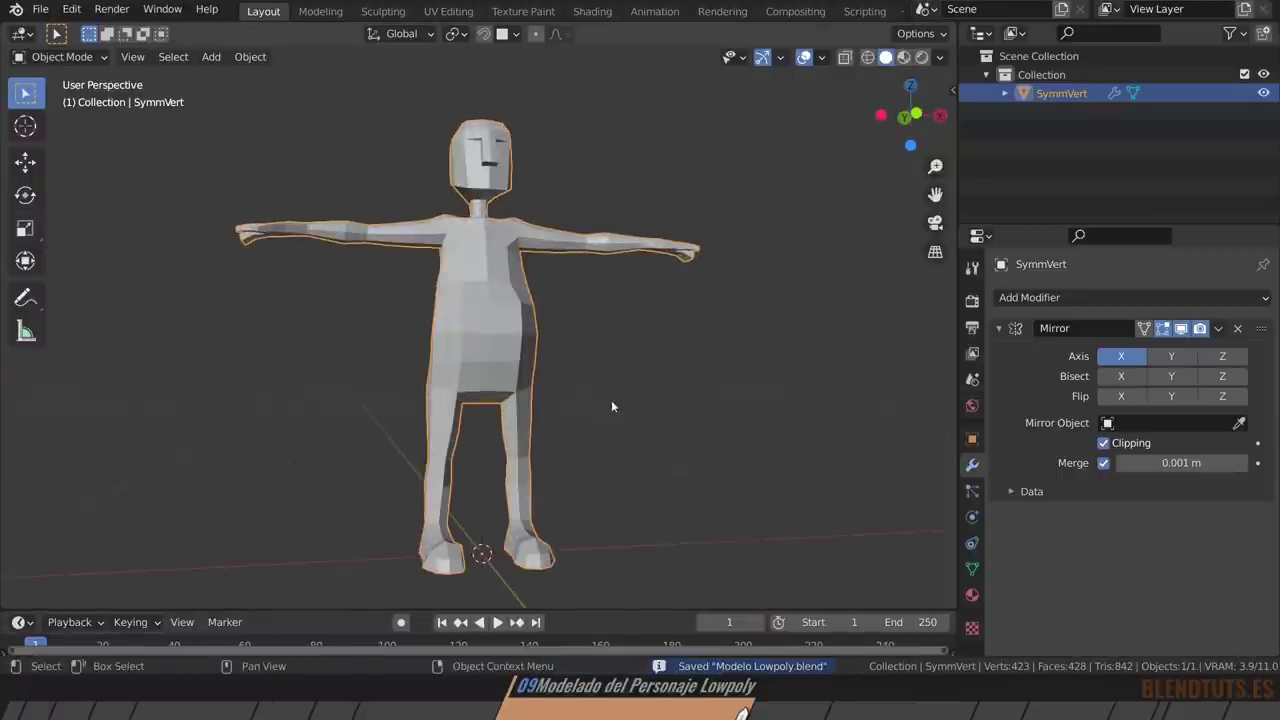
In Edit Mode, slide a crotch vertex along its edge.
{"action": "key", "text": "Tab"}
{"action": "scroll", "coordinate": [475, 411], "scroll_direction": "up", "scroll_amount": 6}
{"action": "left_click", "coordinate": [481, 400]}
{"action": "mouse_move", "coordinate": [490, 398]}
{"action": "middle_mouse_down"}
{"action": "mouse_move", "coordinate": [508, 443]}
{"action": "mouse_move", "coordinate": [242, 434]}
{"action": "middle_mouse_up"}
{"action": "left_click", "coordinate": [528, 363]}
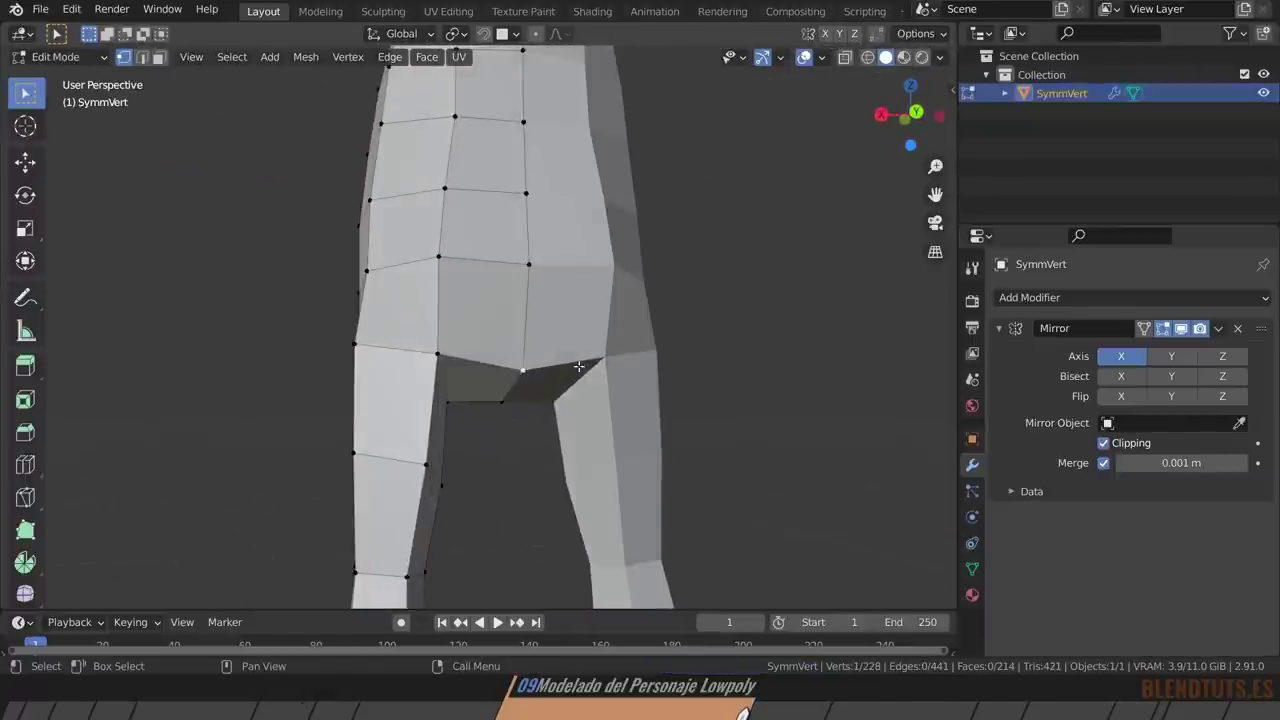
{"action": "key", "text": "shift+v"}
{"action": "left_click", "coordinate": [582, 356]}
Nudge a short path of crotch vertices slightly down along Z.
{"action": "mouse_move", "coordinate": [582, 356]}
{"action": "middle_mouse_down"}
{"action": "mouse_move", "coordinate": [418, 388]}
{"action": "mouse_move", "coordinate": [686, 371]}
{"action": "mouse_move", "coordinate": [505, 398]}
{"action": "mouse_move", "coordinate": [560, 418]}
{"action": "middle_mouse_up"}
{"action": "left_click", "coordinate": [509, 400], "text": "ctrl"}
{"action": "scroll", "coordinate": [560, 418], "scroll_direction": "down", "scroll_amount": 3}
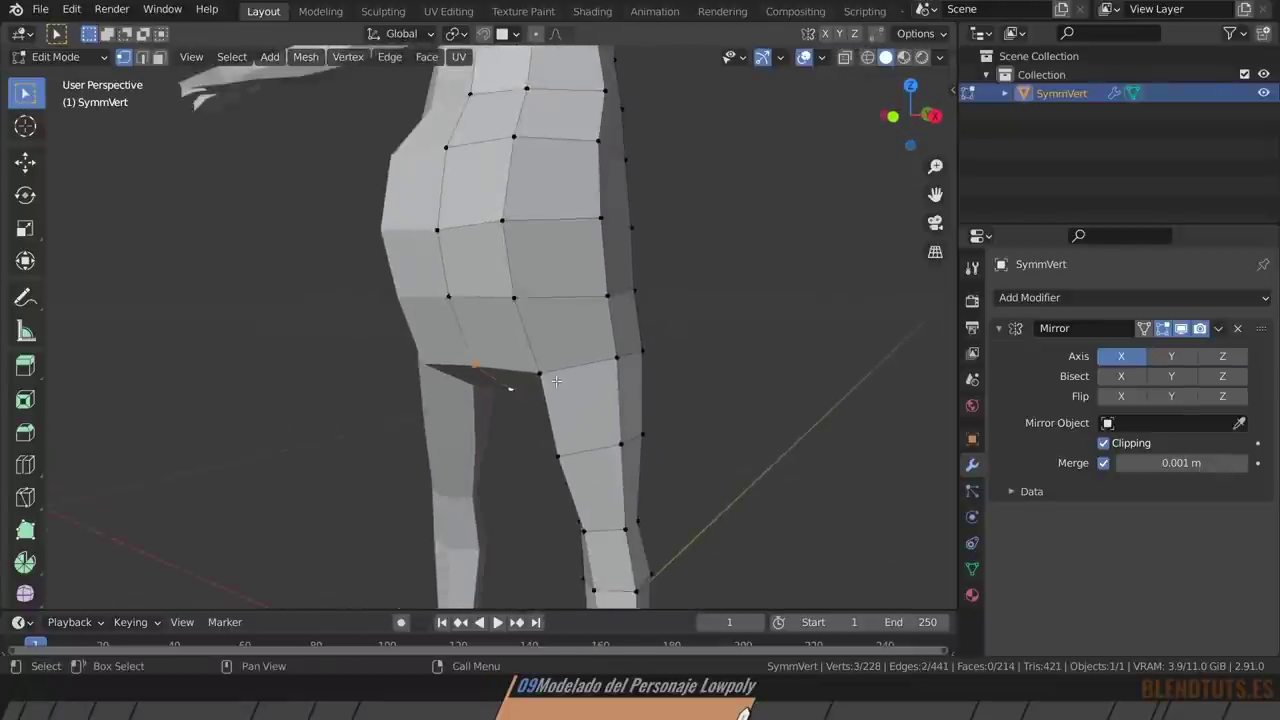
{"action": "scroll", "coordinate": [560, 418], "scroll_direction": "down", "scroll_amount": 3}
{"action": "key", "text": "g"}
{"action": "key", "text": "z"}
{"action": "left_click", "coordinate": [593, 395]}
{"action": "key", "text": "Tab"}
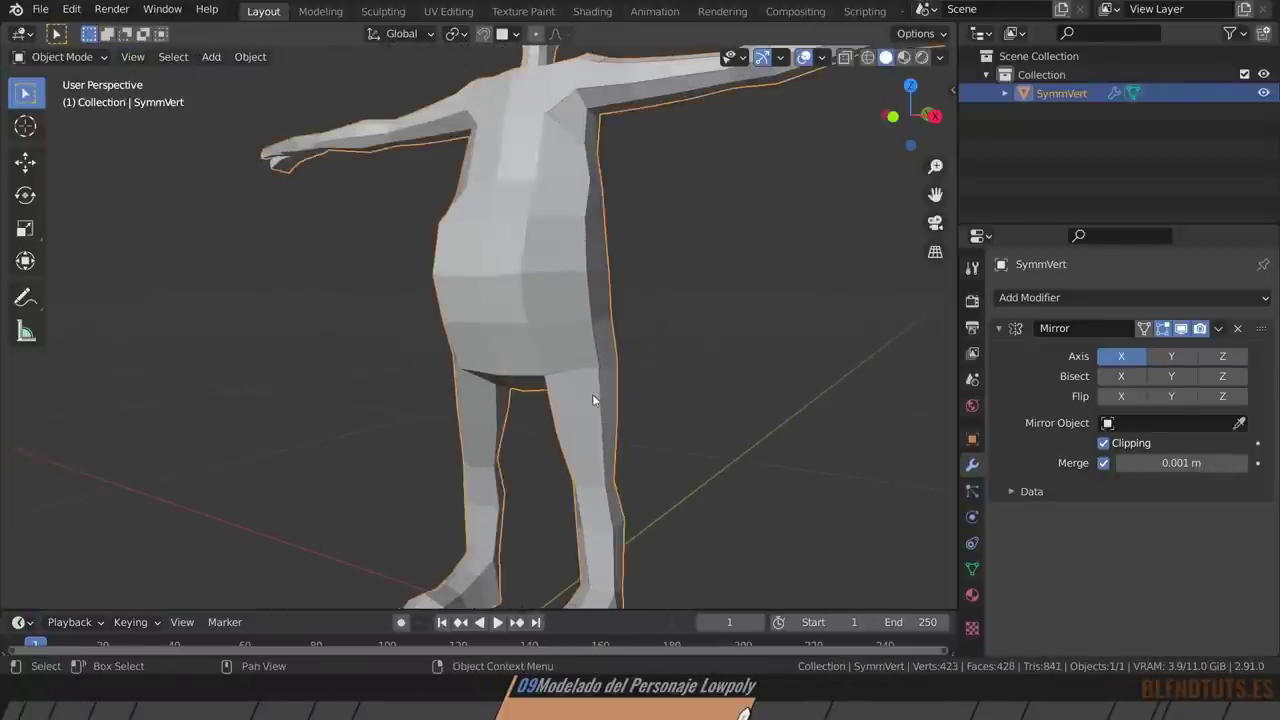
{"action": "scroll", "coordinate": [579, 373], "scroll_direction": "down", "scroll_amount": 3}
Slide a lower belly vertex along its edge.
{"action": "key", "text": "Tab"}
{"action": "key", "text": "alt+a"}
{"action": "scroll", "coordinate": [543, 319], "scroll_direction": "up", "scroll_amount": 5}
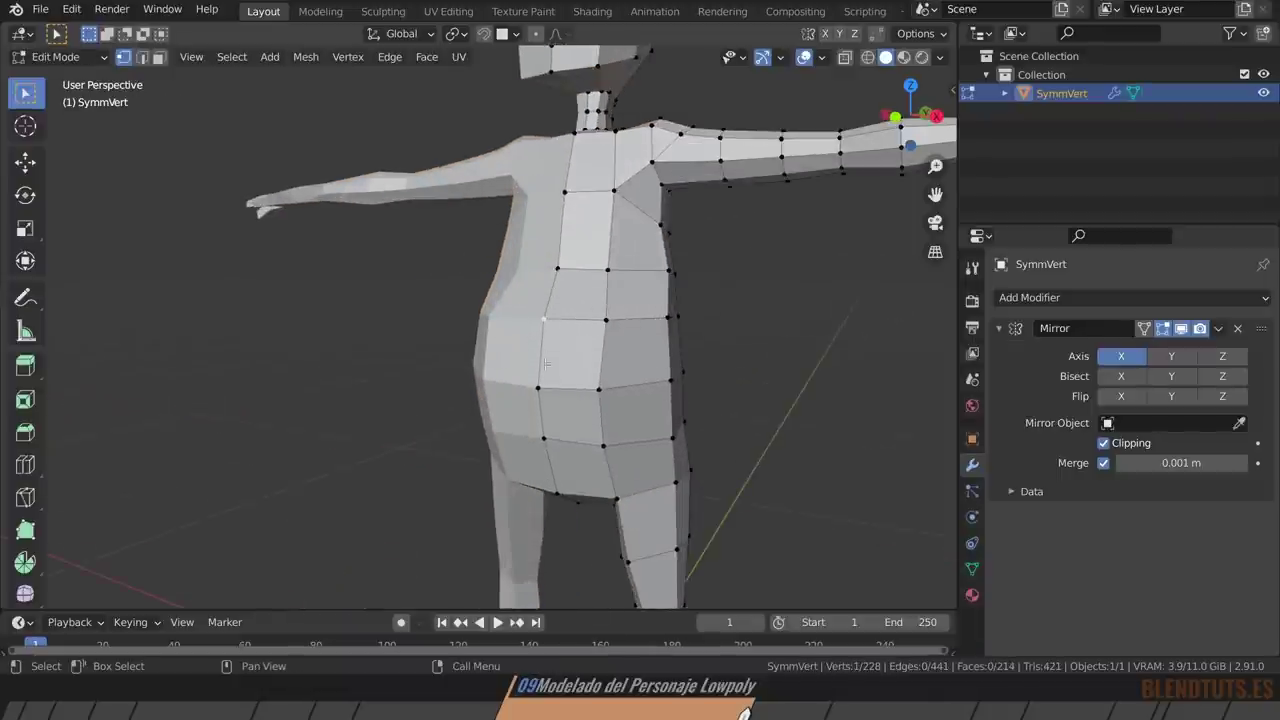
{"action": "left_click", "coordinate": [543, 438], "text": "ctrl"}
{"action": "key", "text": "g"}
{"action": "key", "text": "g"}
{"action": "key", "text": "Escape"}
{"action": "key", "text": "g"}
{"action": "key", "text": "g"}
{"action": "left_click", "coordinate": [586, 446]}
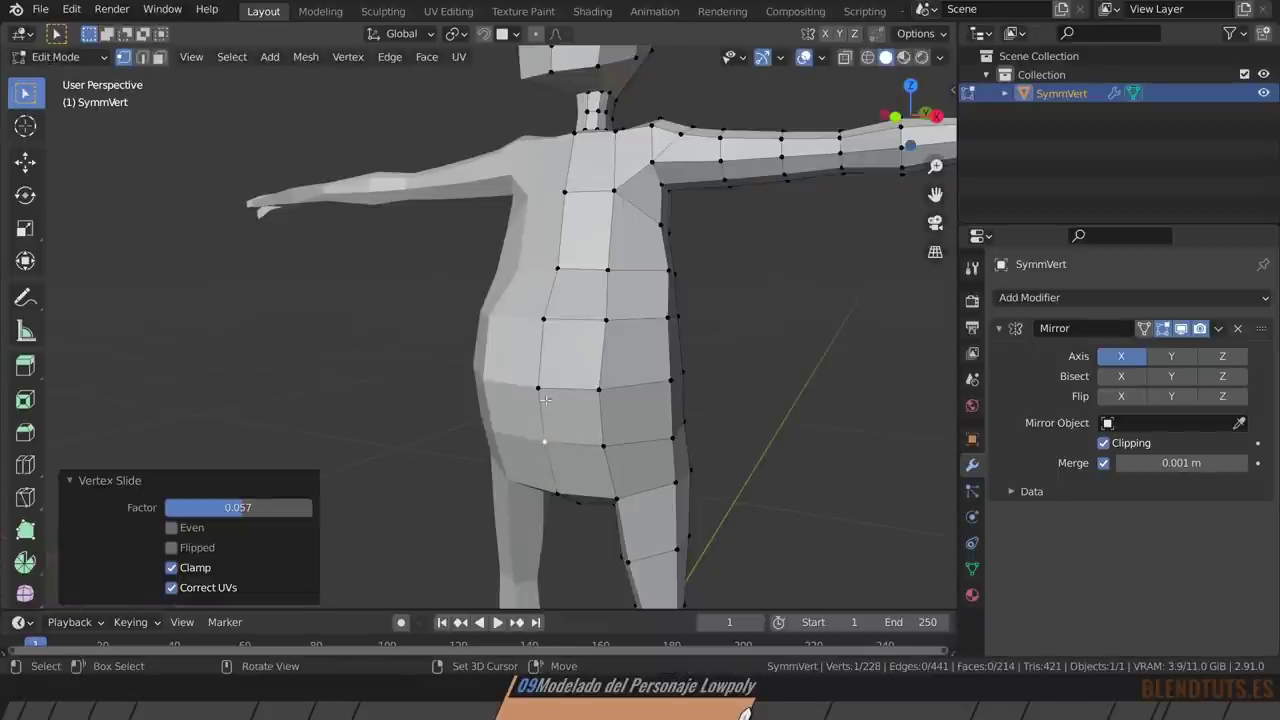
Vertex-slide the belly vertex again (factor 0.057) and review the torso.
{"action": "key", "text": "g"}
{"action": "key", "text": "Escape"}
{"action": "key", "text": "g"}
{"action": "key", "text": "g"}
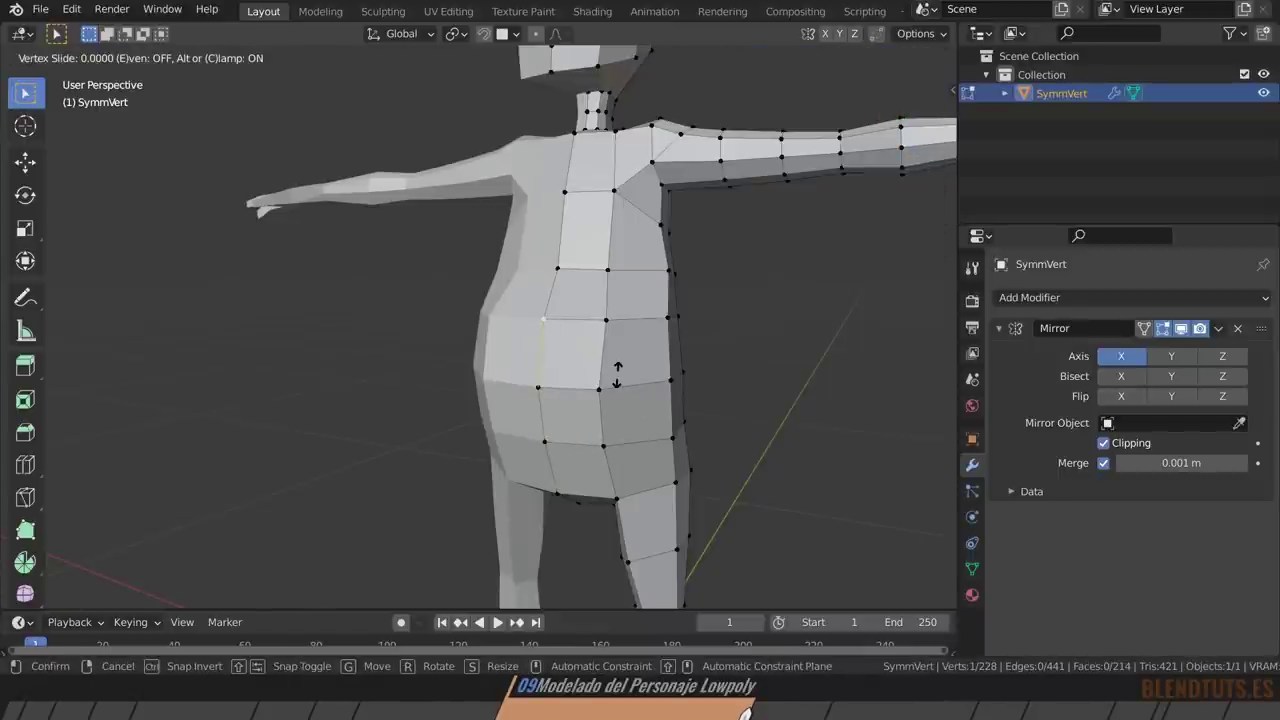
{"action": "key", "text": "g"}
{"action": "key", "text": "Escape"}
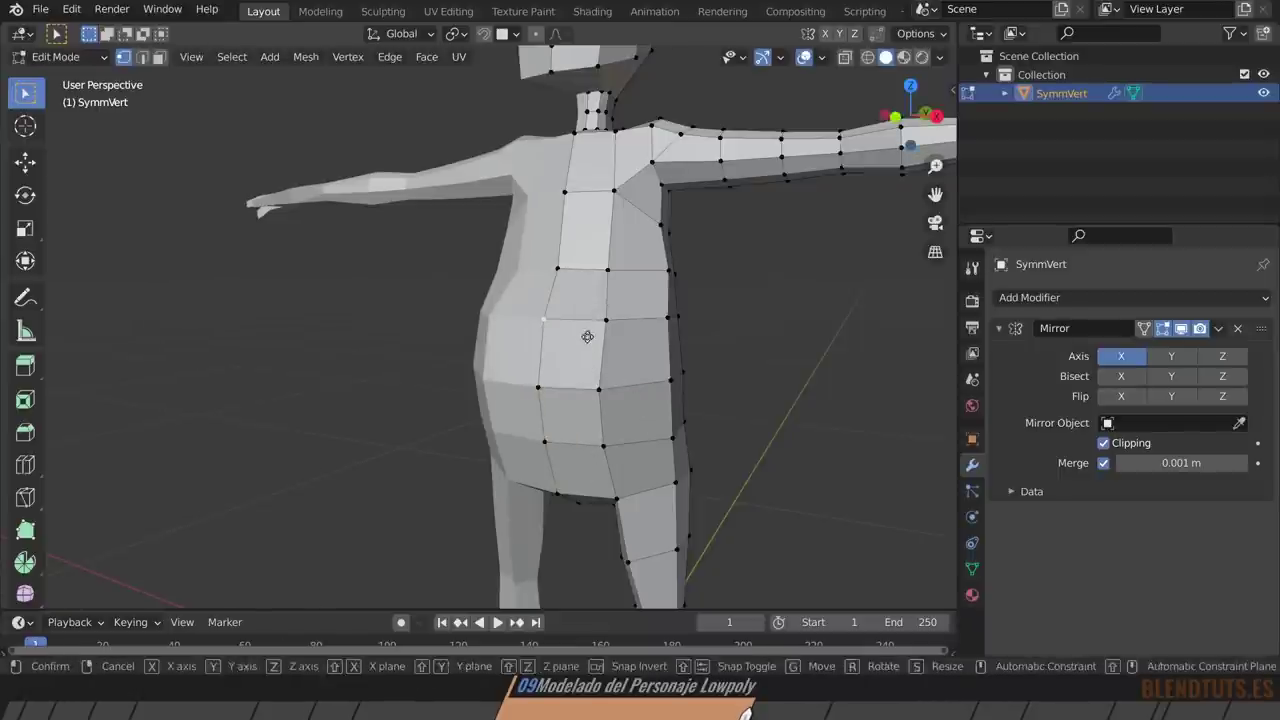
{"action": "key", "text": "g"}
{"action": "key", "text": "g"}
{"action": "left_click", "coordinate": [586, 333]}
{"action": "left_click", "coordinate": [584, 335]}
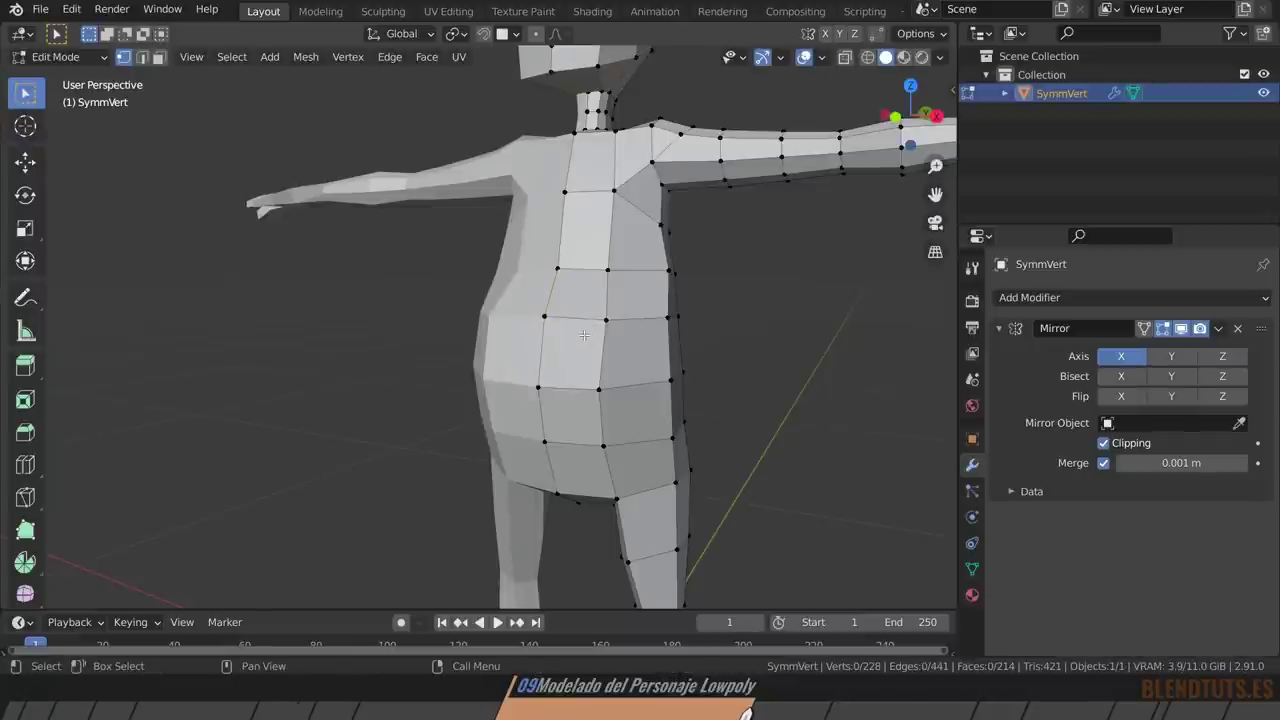
{"action": "middle_click_drag", "start_coordinate": [611, 304], "coordinate": [523, 340]}
{"action": "scroll", "coordinate": [560, 380], "scroll_direction": "down", "scroll_amount": 3}
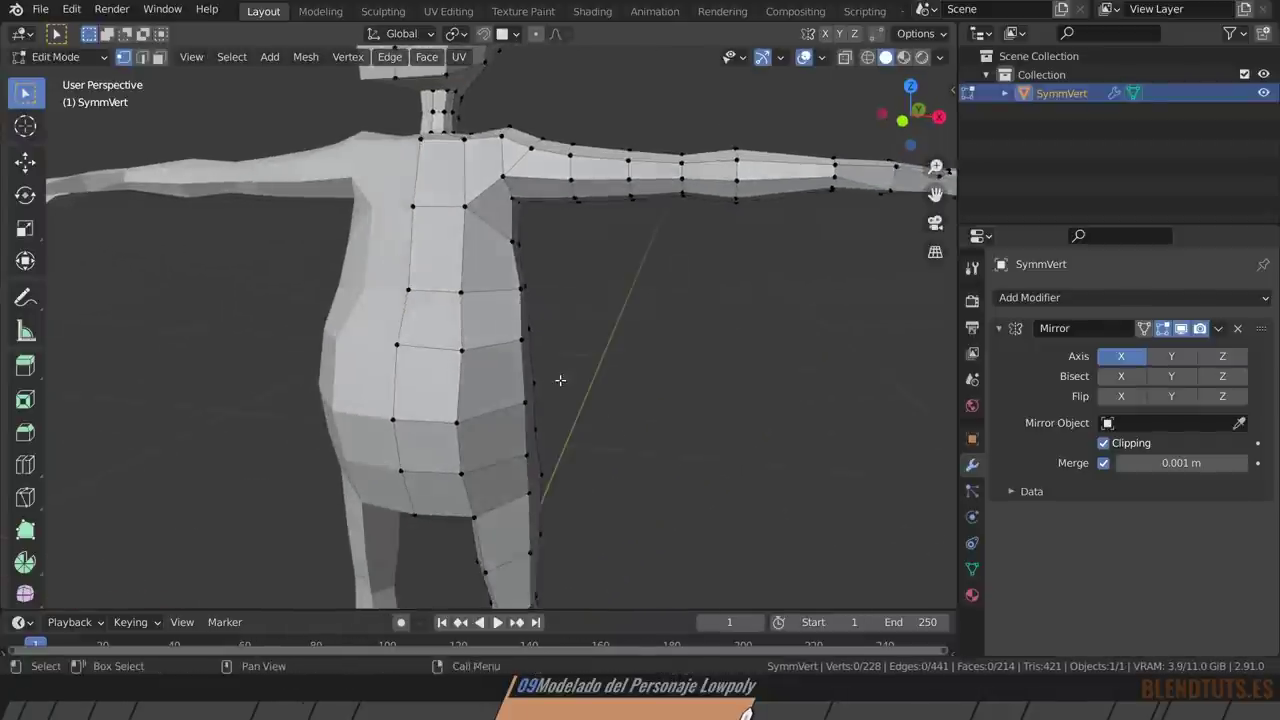
{"action": "key", "text": "Tab"}
{"action": "mouse_move", "coordinate": [631, 395]}
{"action": "middle_mouse_down"}
{"action": "mouse_move", "coordinate": [583, 371]}
{"action": "mouse_move", "coordinate": [600, 409]}
{"action": "middle_mouse_up"}
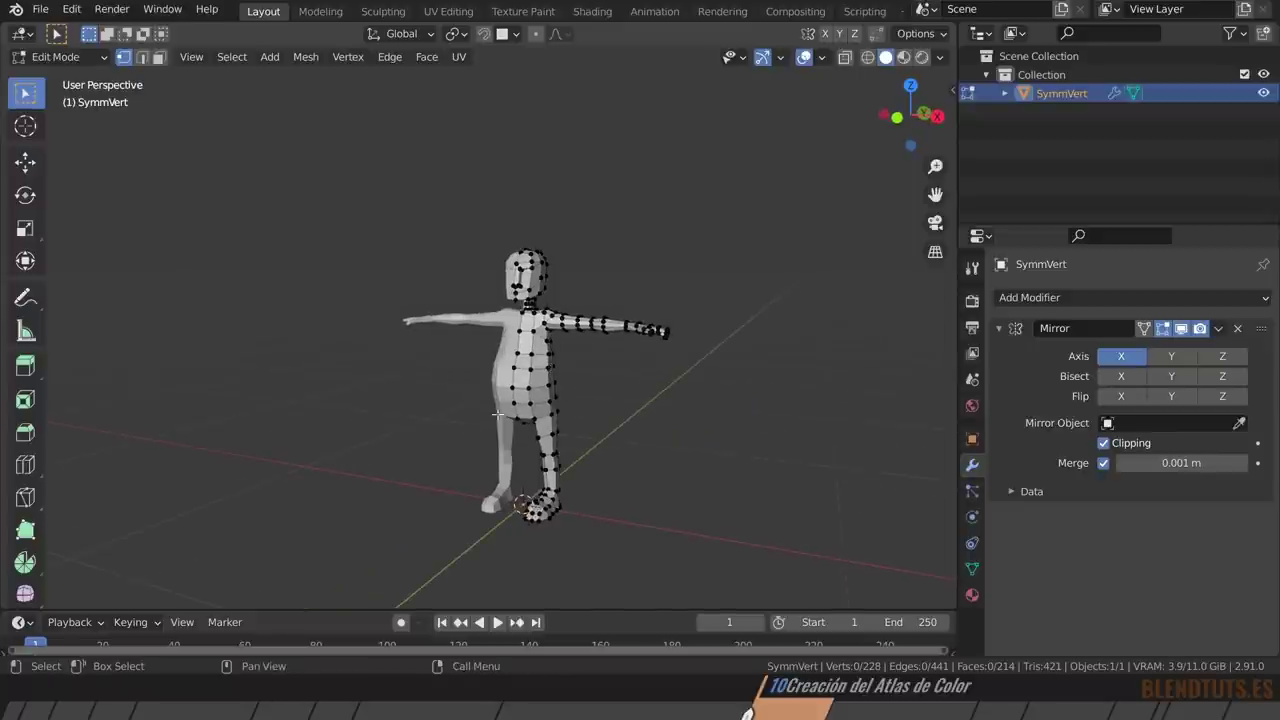
Return to Object Mode and save Modelo Lowpoly.blend.
{"action": "scroll", "coordinate": [498, 413], "scroll_direction": "up", "scroll_amount": 2}
{"action": "scroll", "coordinate": [603, 394], "scroll_direction": "up", "scroll_amount": 2}
{"action": "mouse_move", "coordinate": [603, 394]}
{"action": "middle_mouse_down"}
{"action": "mouse_move", "coordinate": [563, 386]}
{"action": "mouse_move", "coordinate": [575, 399]}
{"action": "middle_mouse_up"}
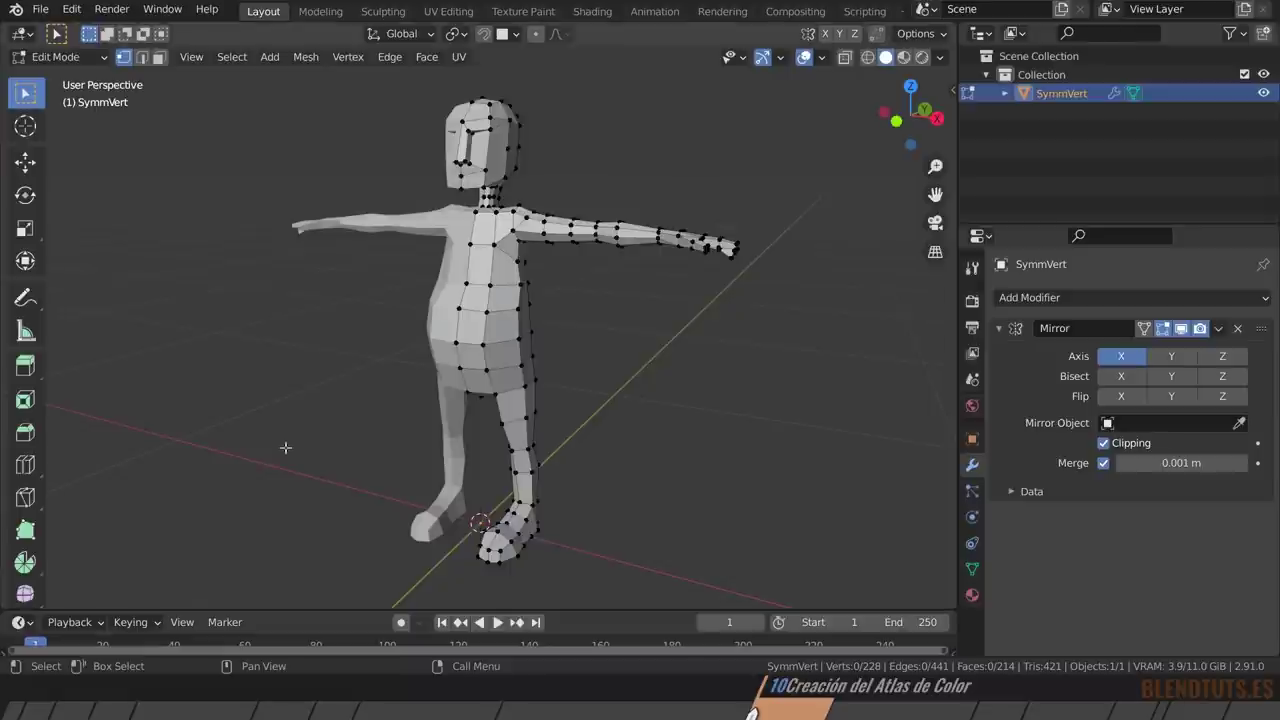
{"action": "key", "text": "Tab"}
{"action": "key", "text": "ctrl+s"}
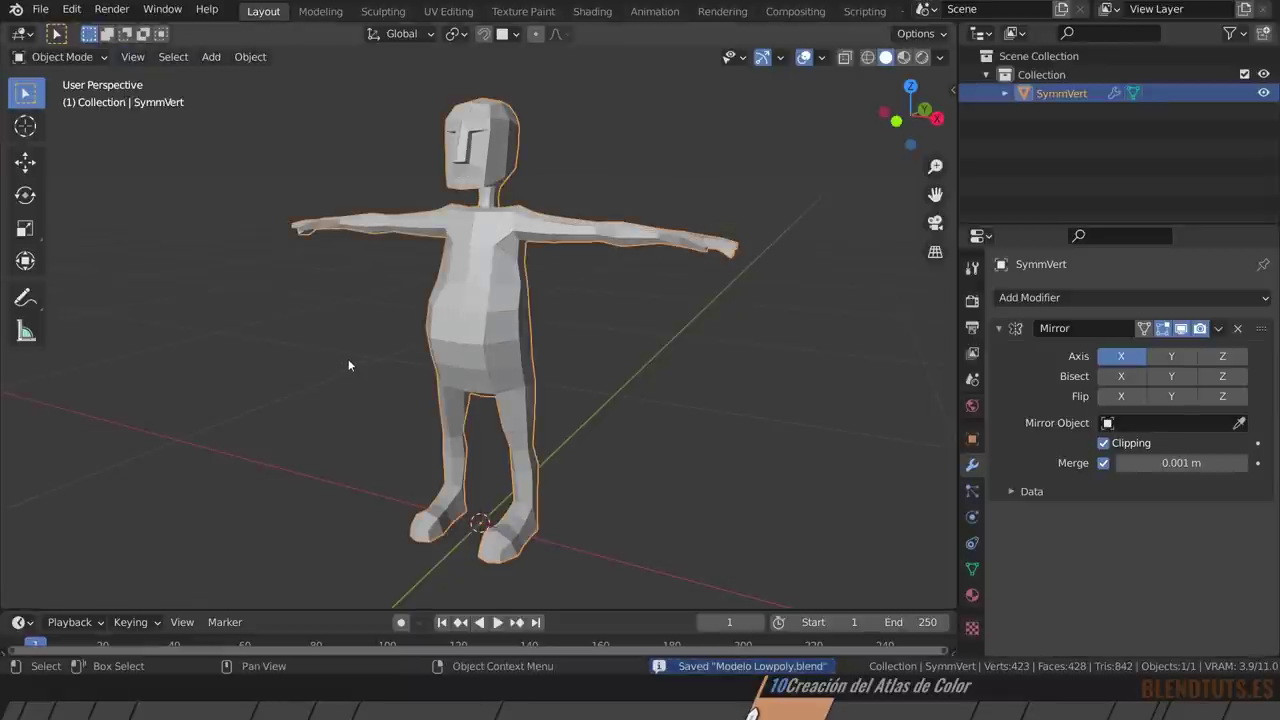
Open the scene list and the New Scene options.
{"action": "middle_click_drag", "start_coordinate": [346, 328], "coordinate": [346, 335], "text": "shift"}
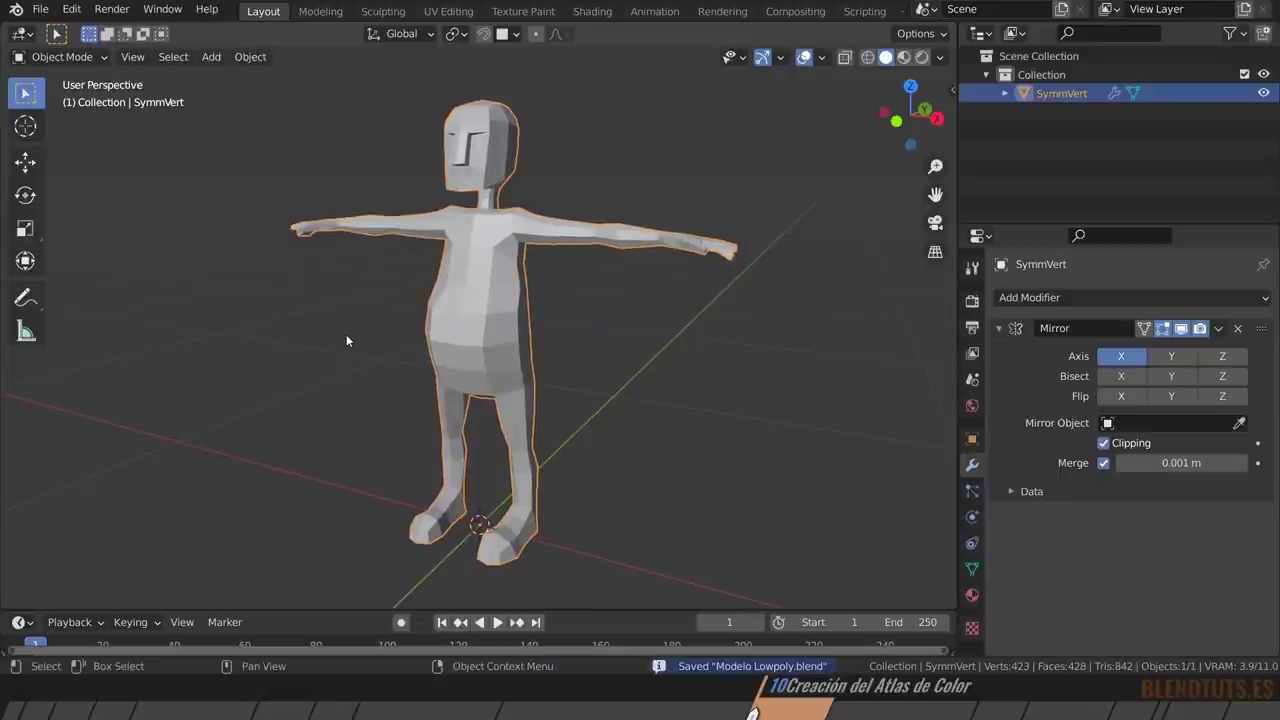
{"action": "middle_click_drag", "start_coordinate": [247, 214], "coordinate": [264, 231]}
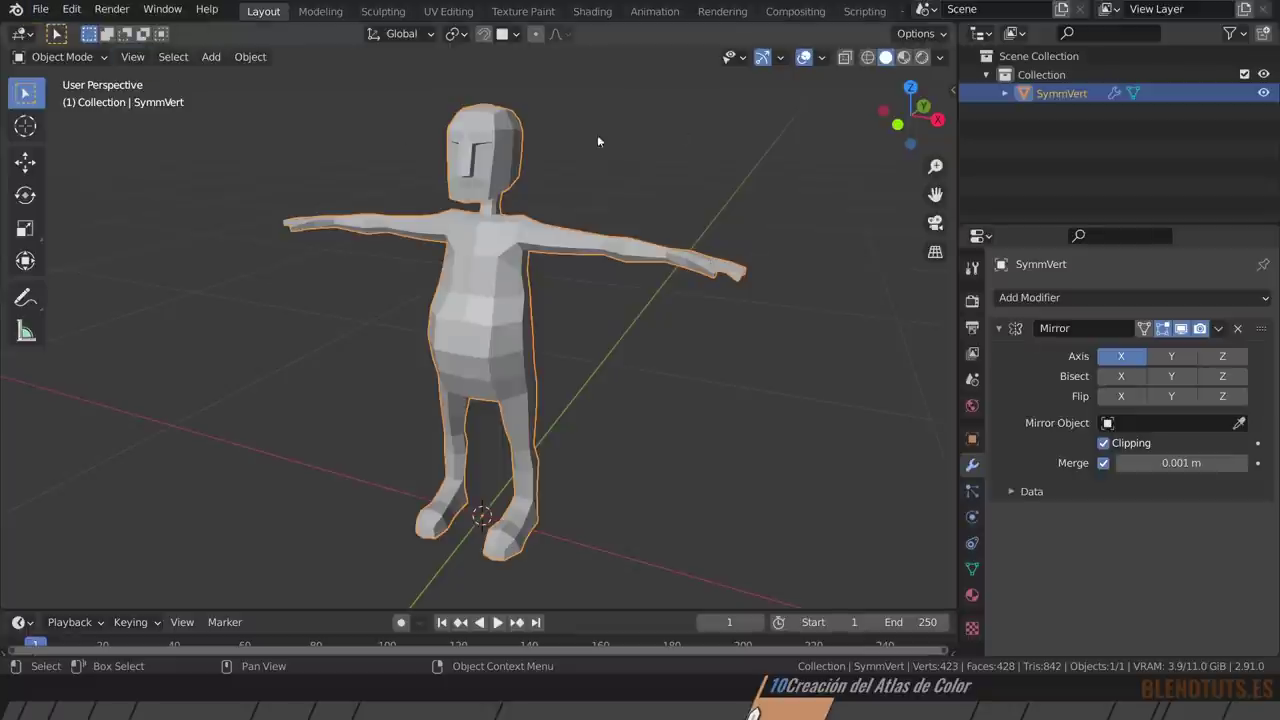
{"action": "left_click", "coordinate": [927, 9]}
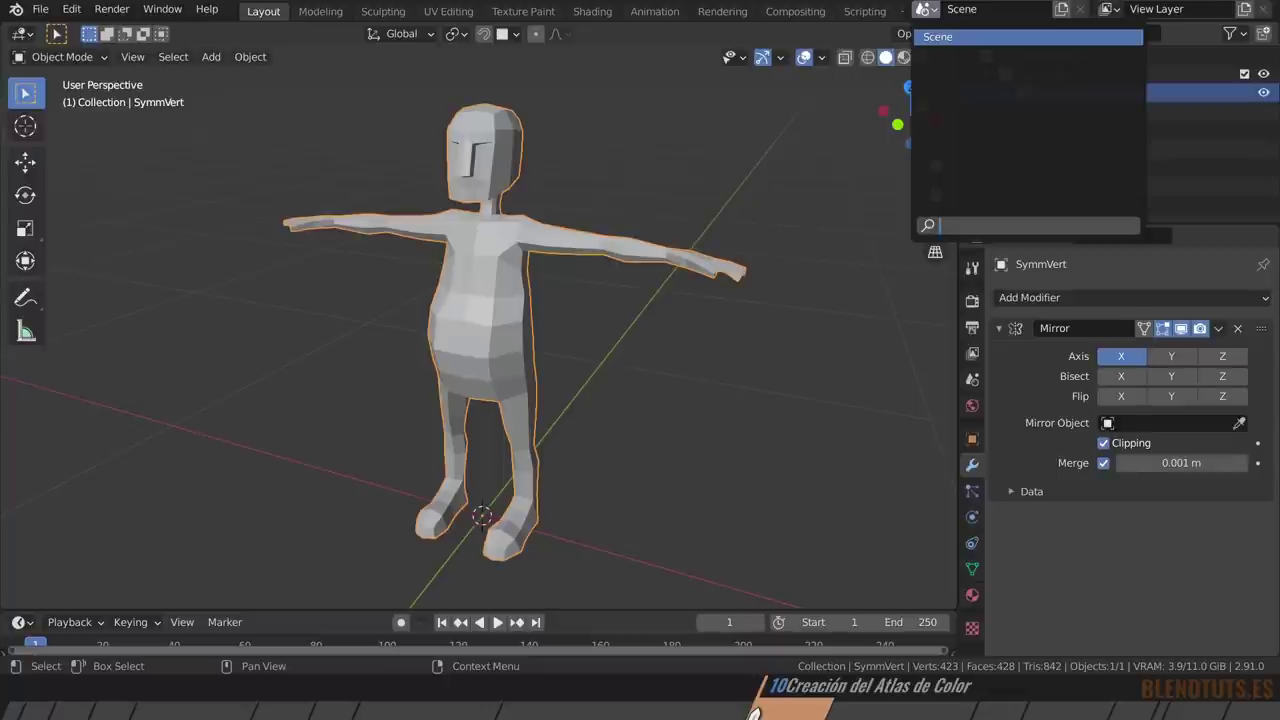
{"action": "left_click", "coordinate": [1062, 9]}
Create the empty Scene.001, switch to top view (Numpad 7) and bring up the Add menu.
{"action": "left_click", "coordinate": [1004, 52]}
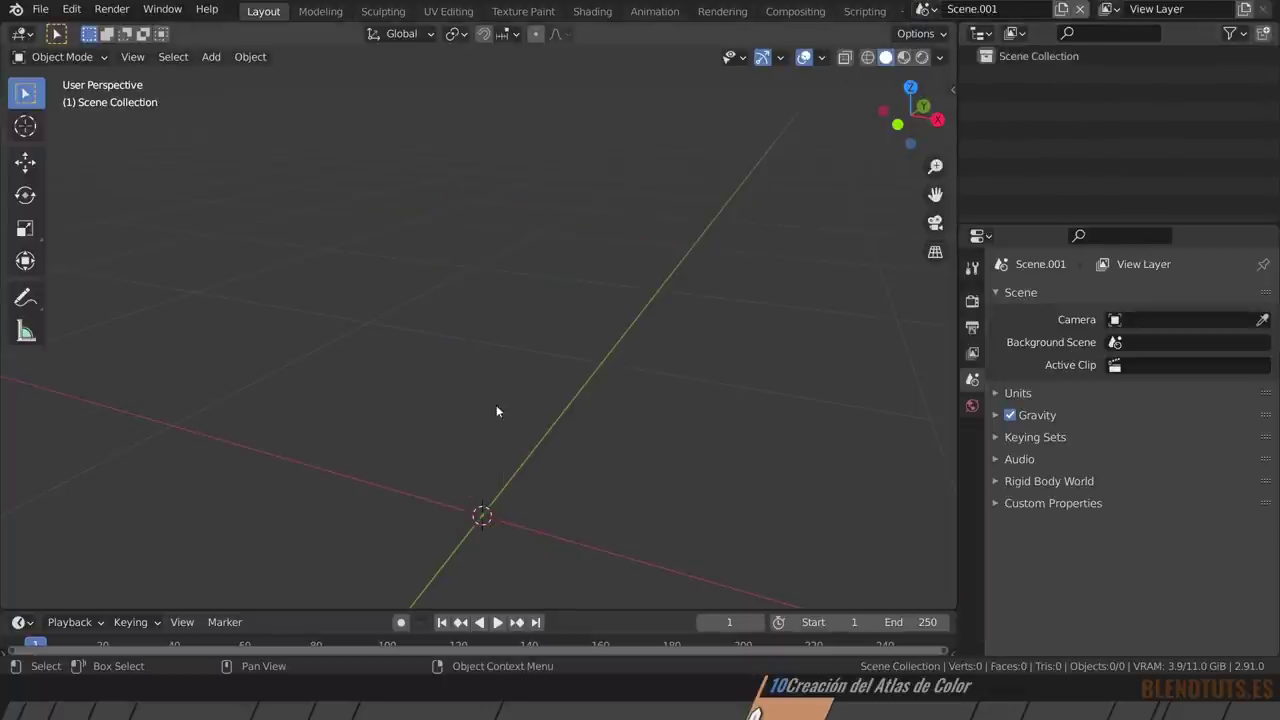
{"action": "mouse_move", "coordinate": [496, 405]}
{"action": "middle_mouse_down"}
{"action": "mouse_move", "coordinate": [479, 340]}
{"action": "mouse_move", "coordinate": [515, 324]}
{"action": "middle_mouse_up"}
{"action": "key", "text": "KP_7"}
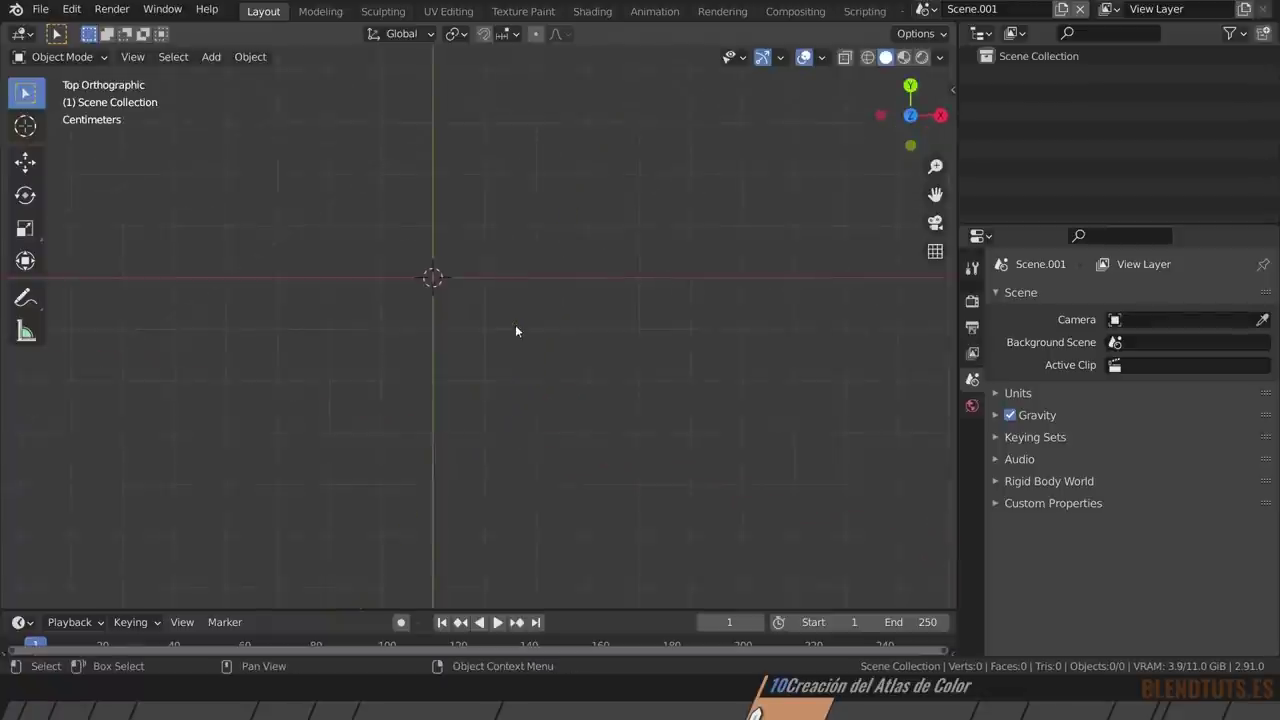
{"action": "key", "text": "shift+a"}
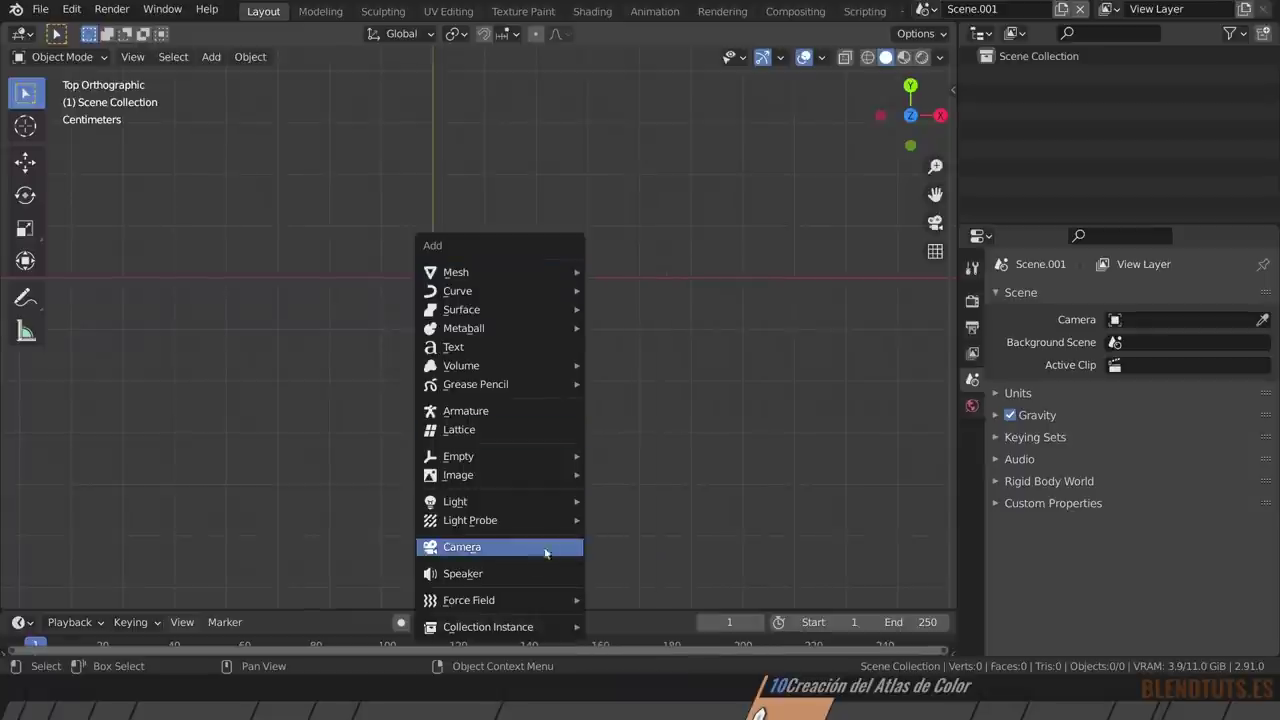
Add a camera and raise it along Z to 3.2673 m.
{"action": "left_click", "coordinate": [470, 547]}
{"action": "middle_click_drag", "start_coordinate": [737, 487], "coordinate": [601, 375]}
{"action": "scroll", "coordinate": [601, 375], "scroll_direction": "down", "scroll_amount": 2}
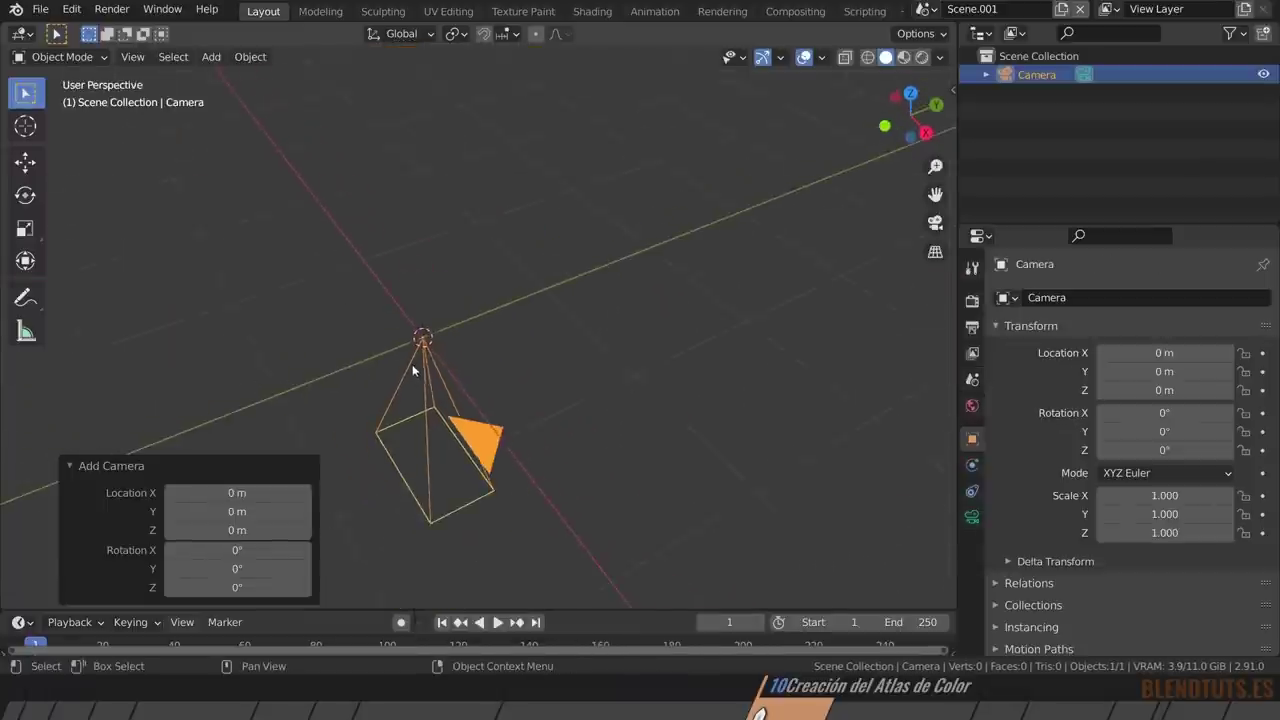
{"action": "scroll", "coordinate": [601, 375], "scroll_direction": "down", "scroll_amount": 2}
{"action": "key", "text": "g"}
{"action": "key", "text": "z"}
{"action": "left_click", "coordinate": [478, 233]}
{"action": "middle_click_drag", "start_coordinate": [478, 233], "coordinate": [510, 355]}
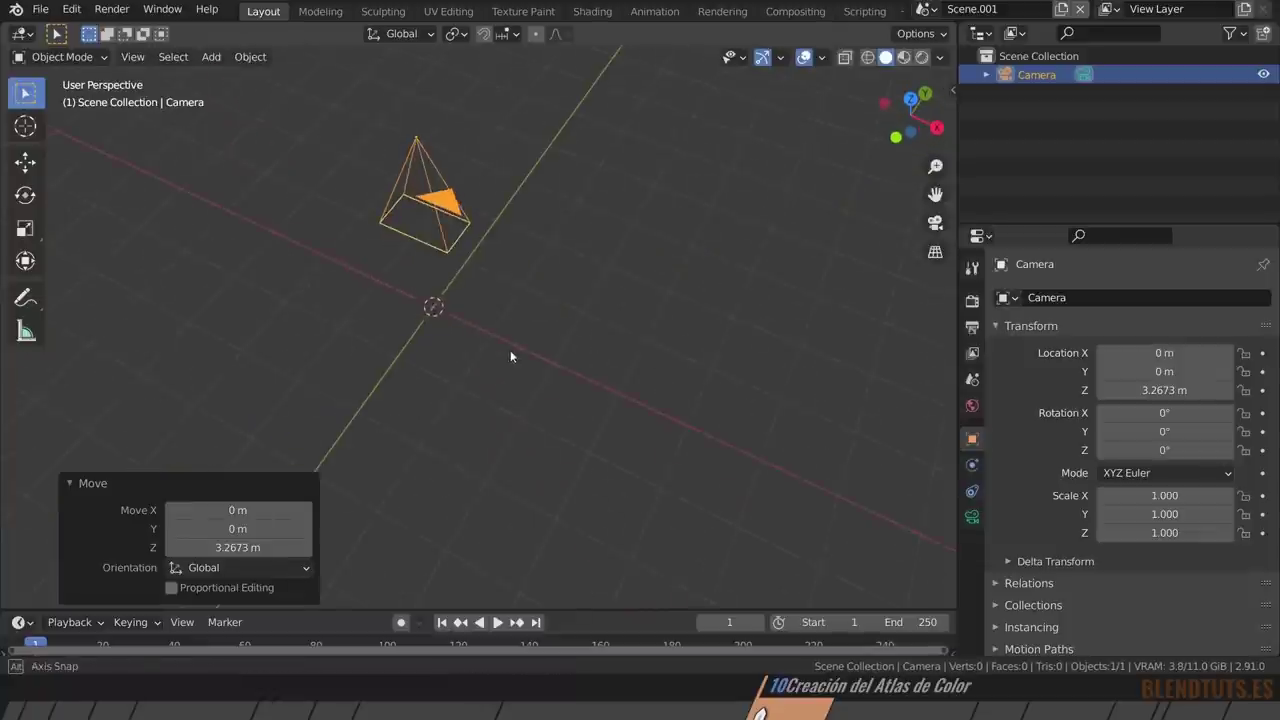
Set the render output resolution to 32 × 32 px.
{"action": "left_click", "coordinate": [979, 303]}
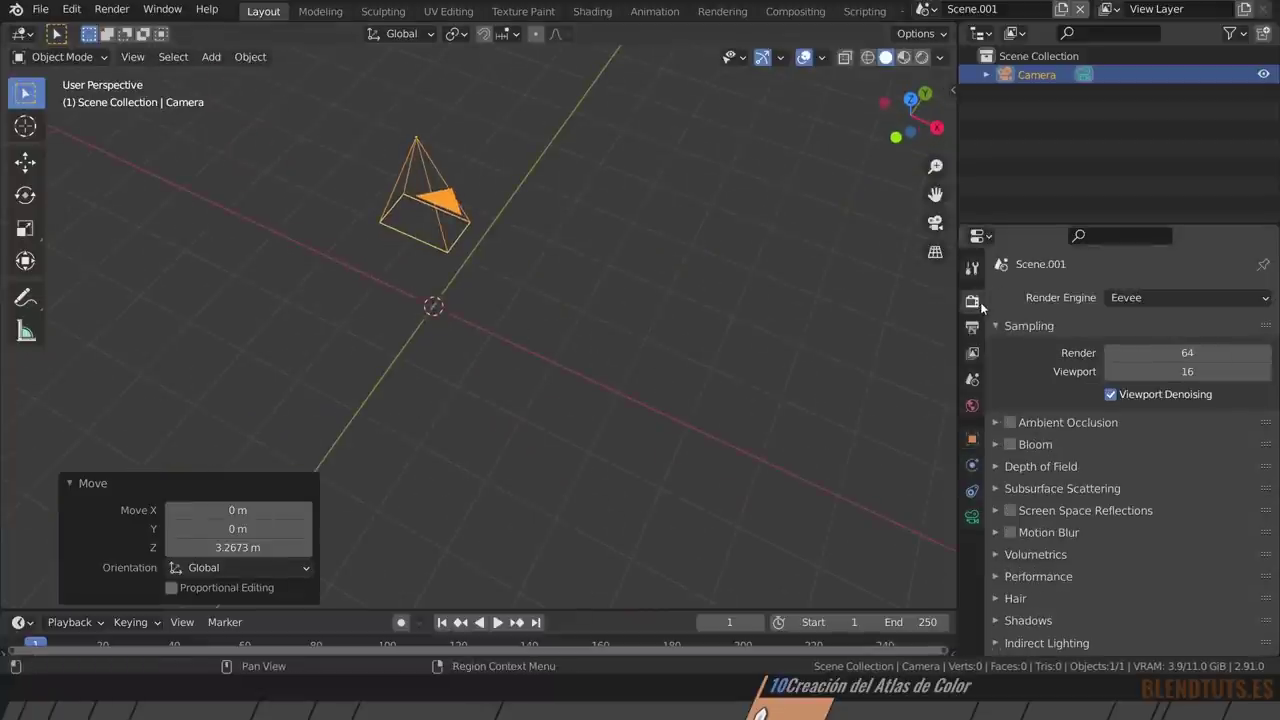
{"action": "left_click", "coordinate": [974, 334]}
{"action": "left_click", "coordinate": [1200, 319]}
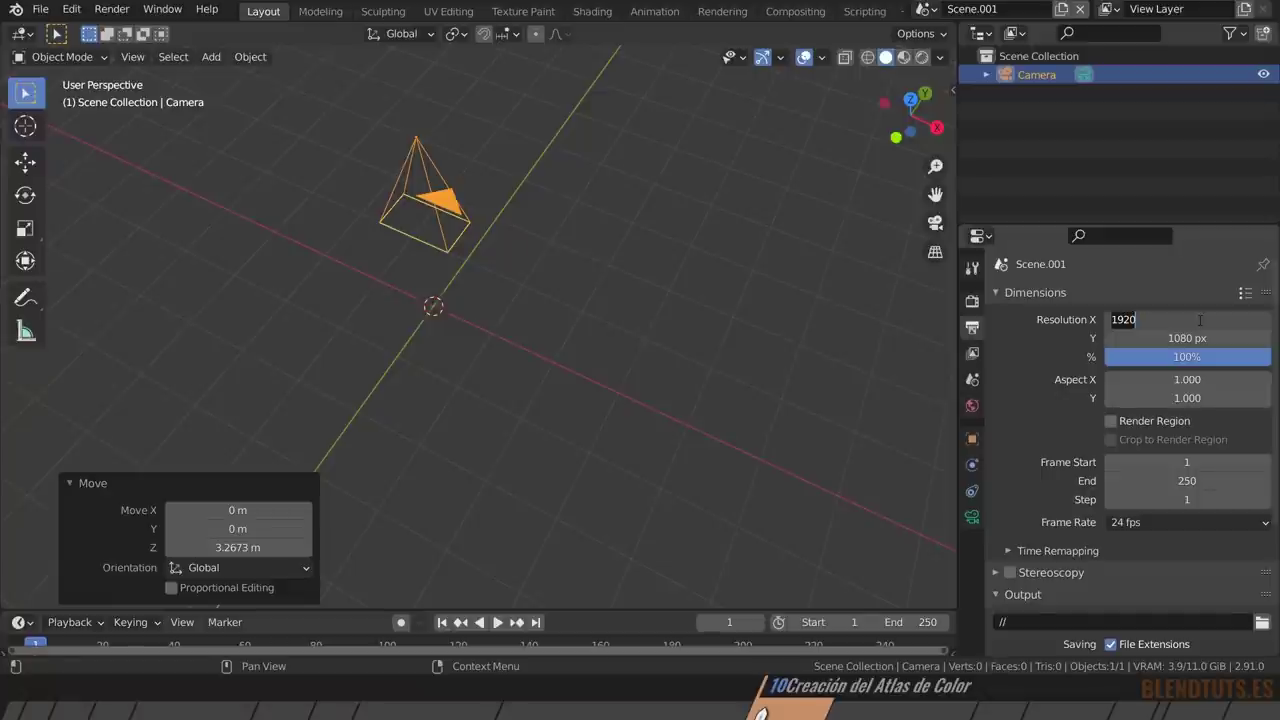
{"action": "type", "text": "32"}
{"action": "key", "text": "Tab"}
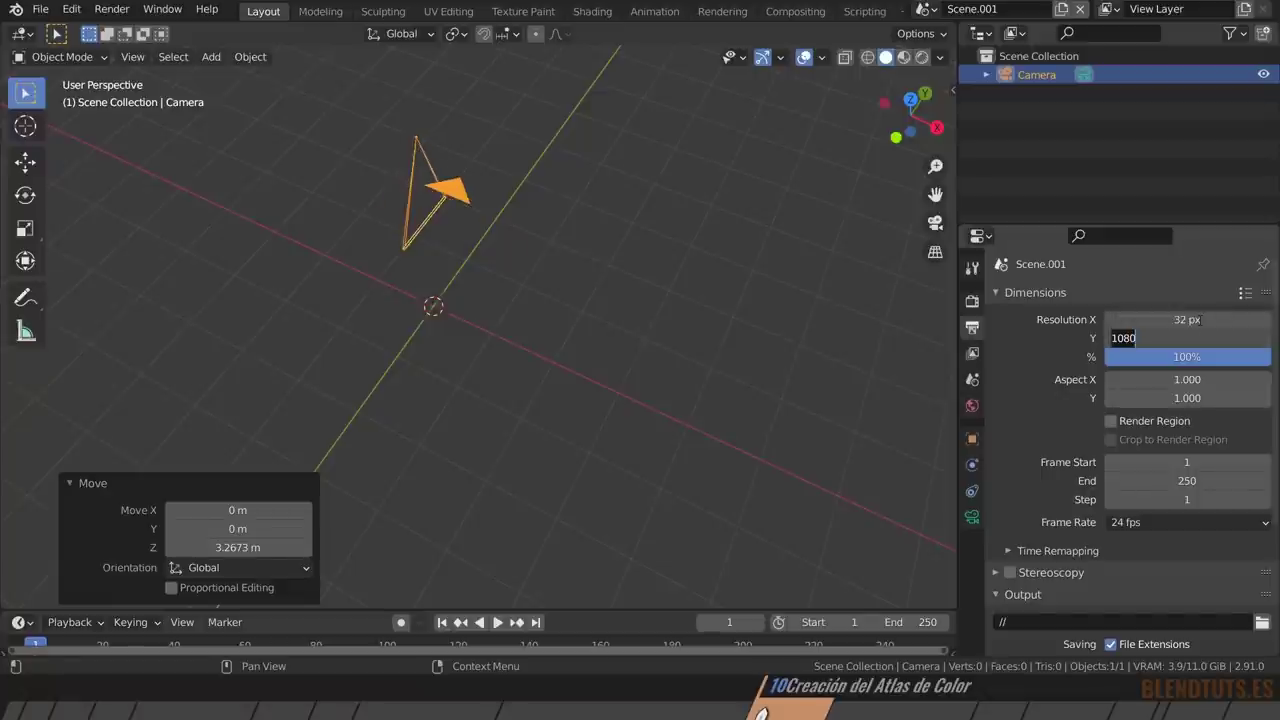
{"action": "type", "text": "32"}
{"action": "key", "text": "Return"}
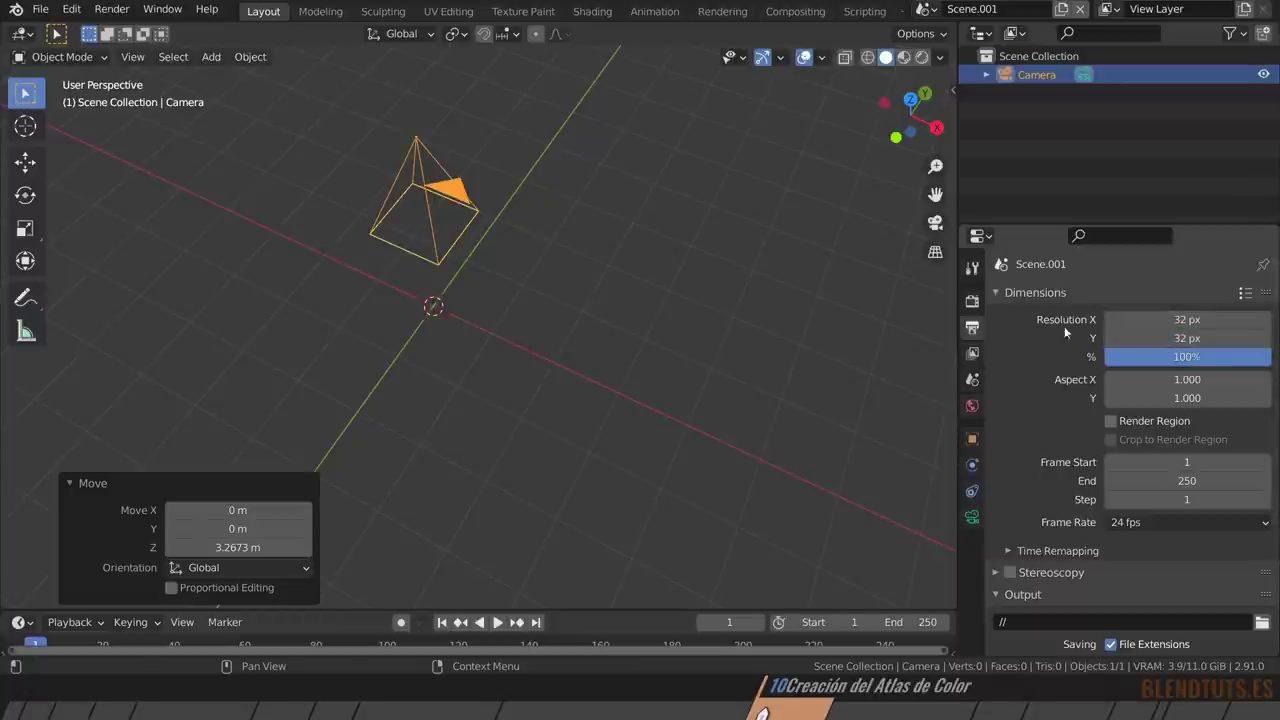
Make the camera Orthographic with scale 6 and look through it (Numpad 0).
{"action": "left_click", "coordinate": [971, 516]}
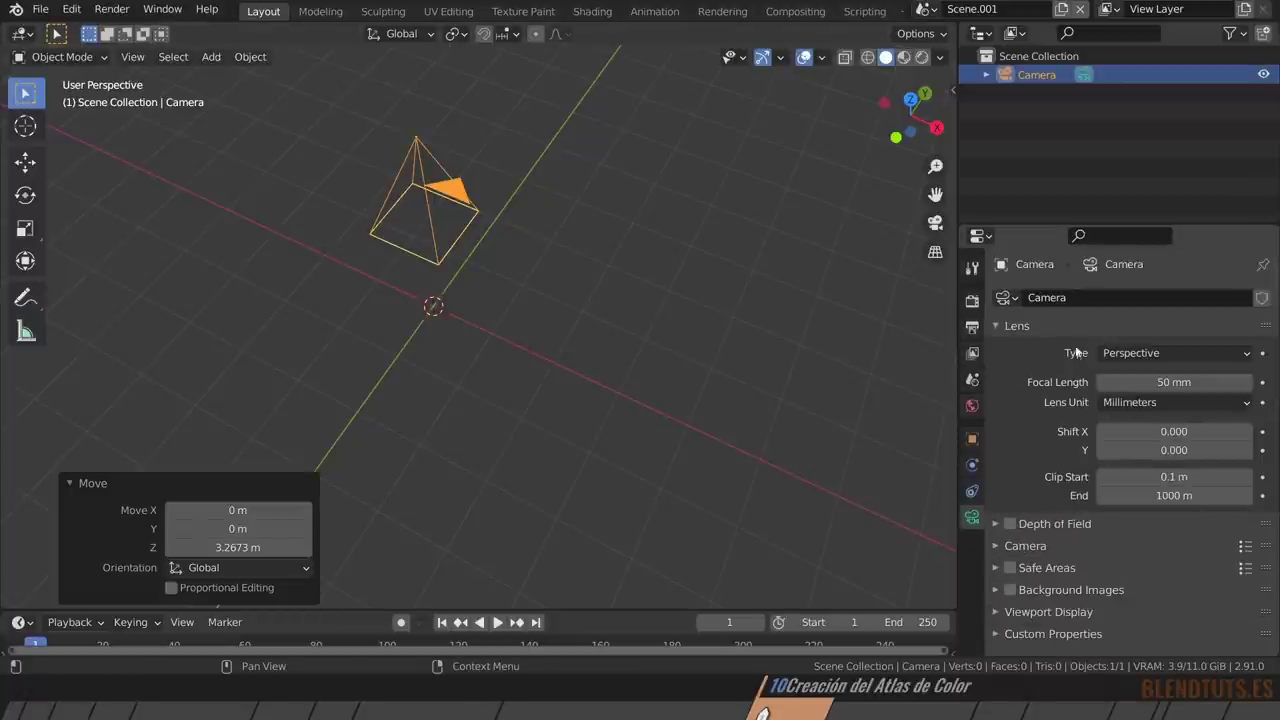
{"action": "left_click", "coordinate": [1151, 354]}
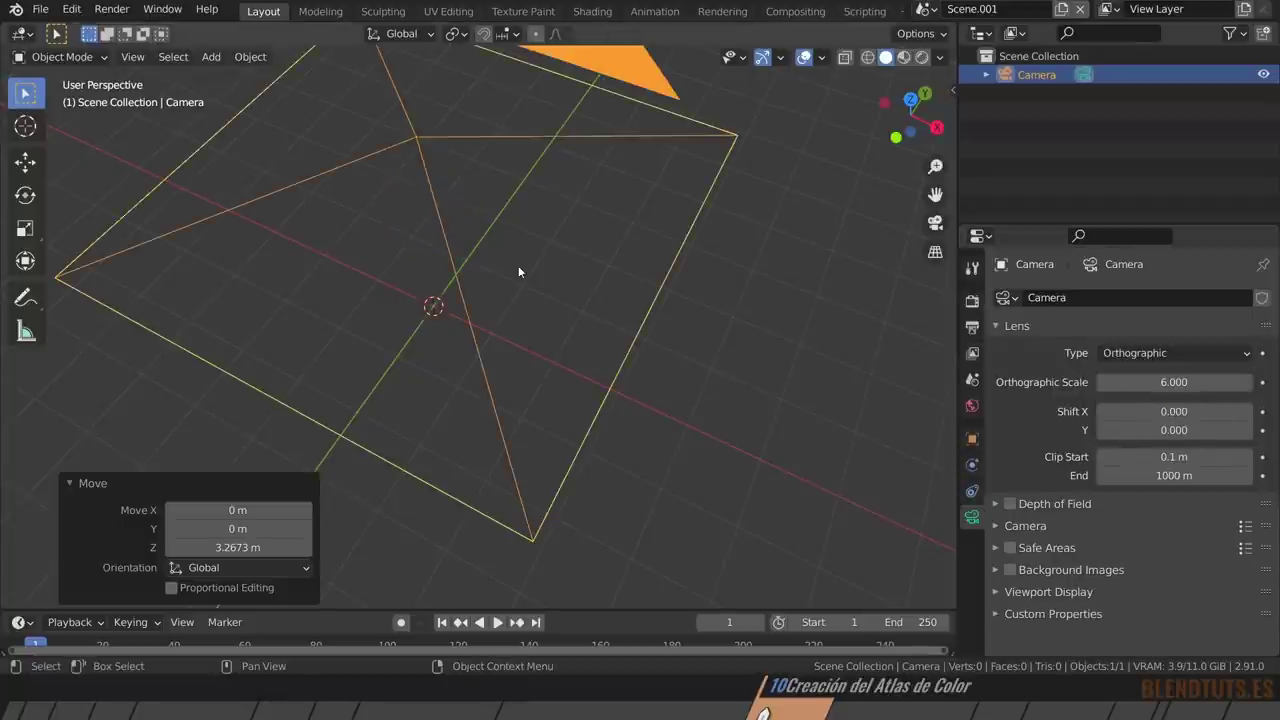
{"action": "key", "text": "KP_0"}
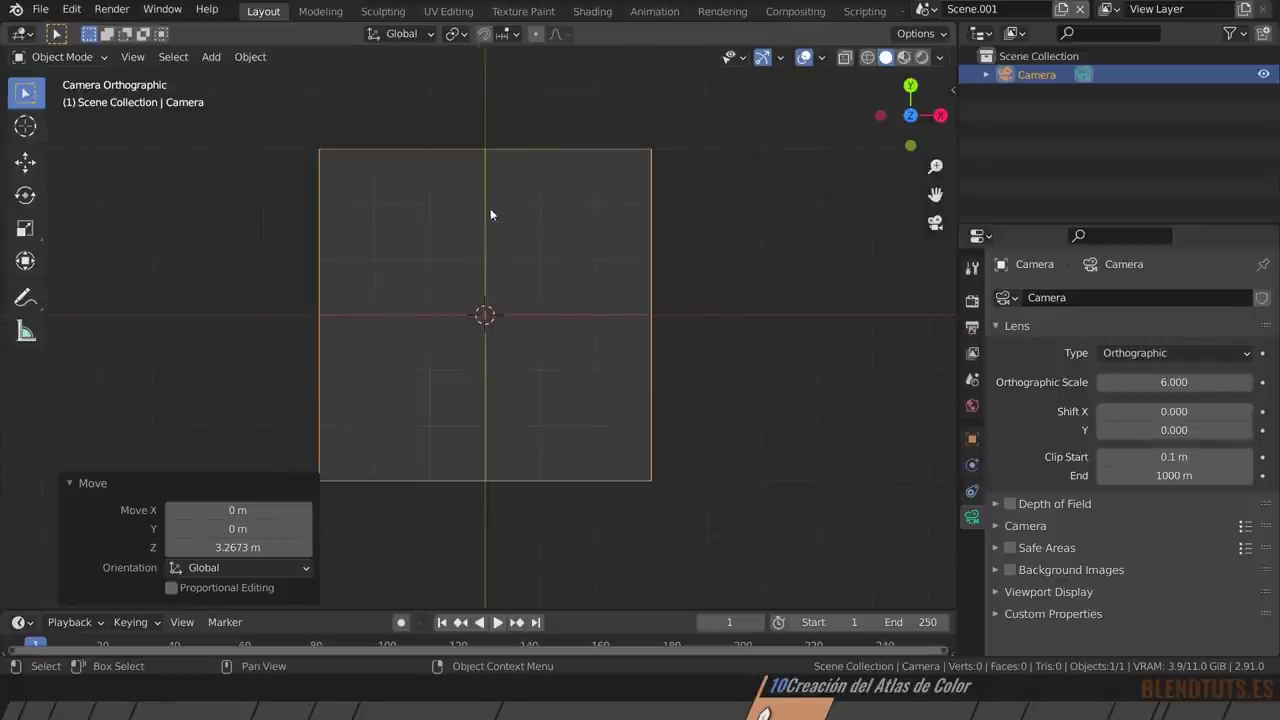
{"action": "scroll", "coordinate": [490, 214], "scroll_direction": "up", "scroll_amount": 2}
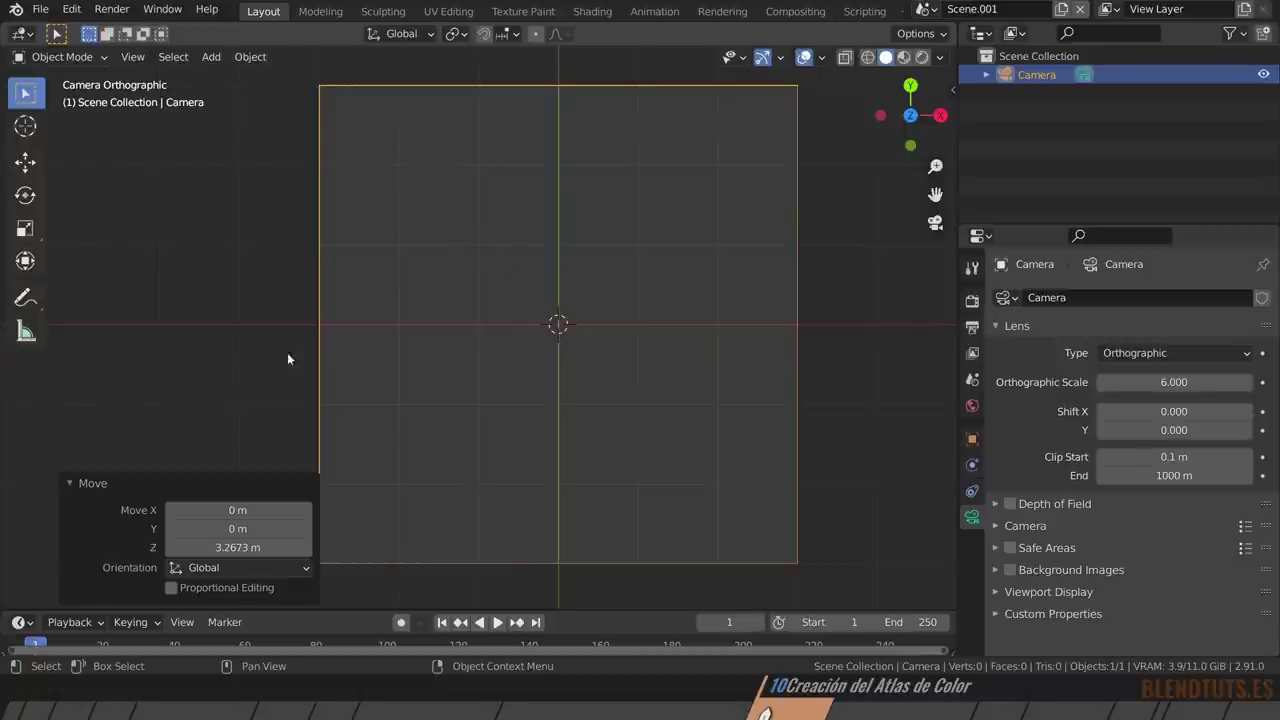
{"action": "left_click", "coordinate": [83, 484]}
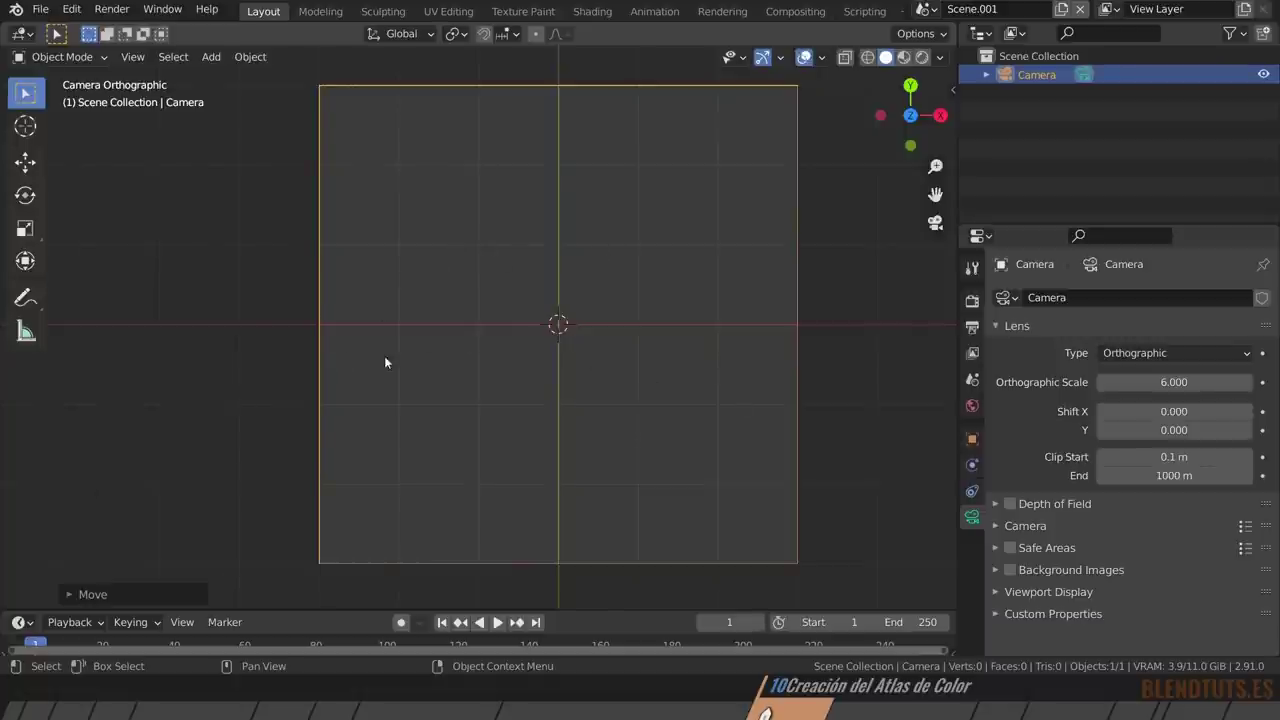
{"action": "scroll", "coordinate": [609, 236], "scroll_direction": "down", "scroll_amount": 1}
Add a plane and set its X and Y dimensions to 1 m.
{"action": "scroll", "coordinate": [614, 258], "scroll_direction": "down", "scroll_amount": 1}
{"action": "key", "text": "shift+a"}
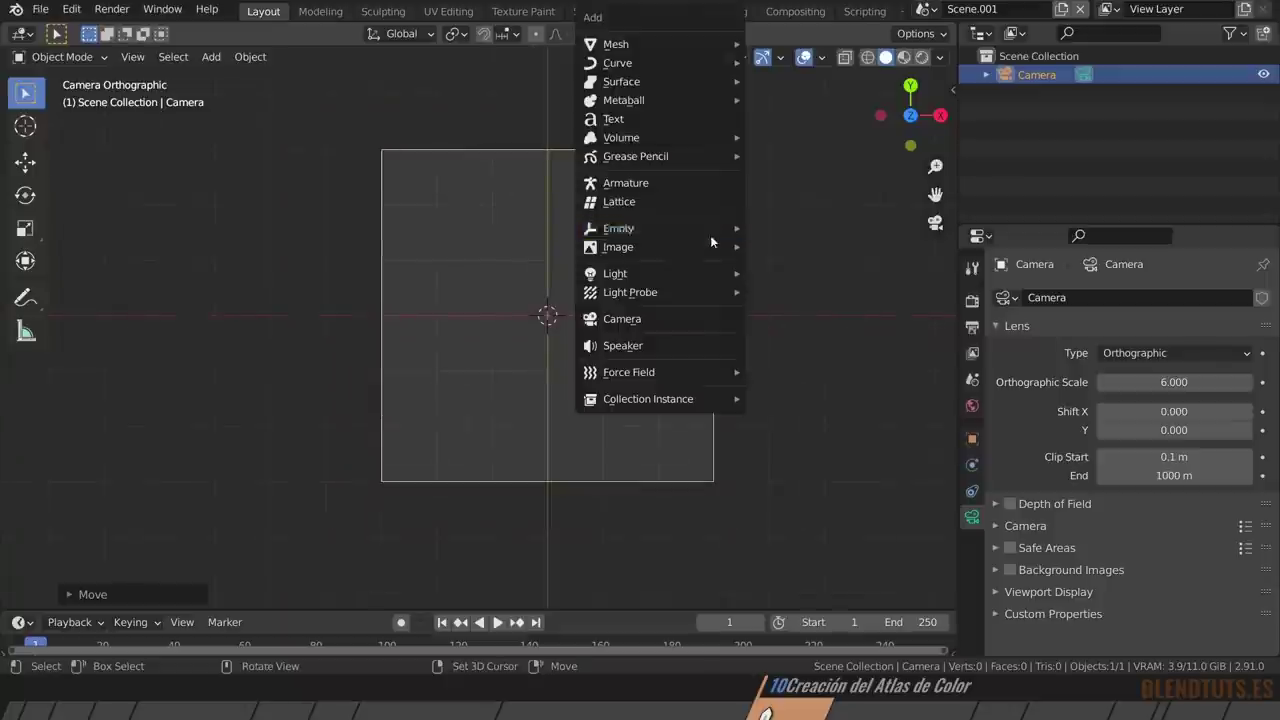
{"action": "left_click", "coordinate": [814, 46]}
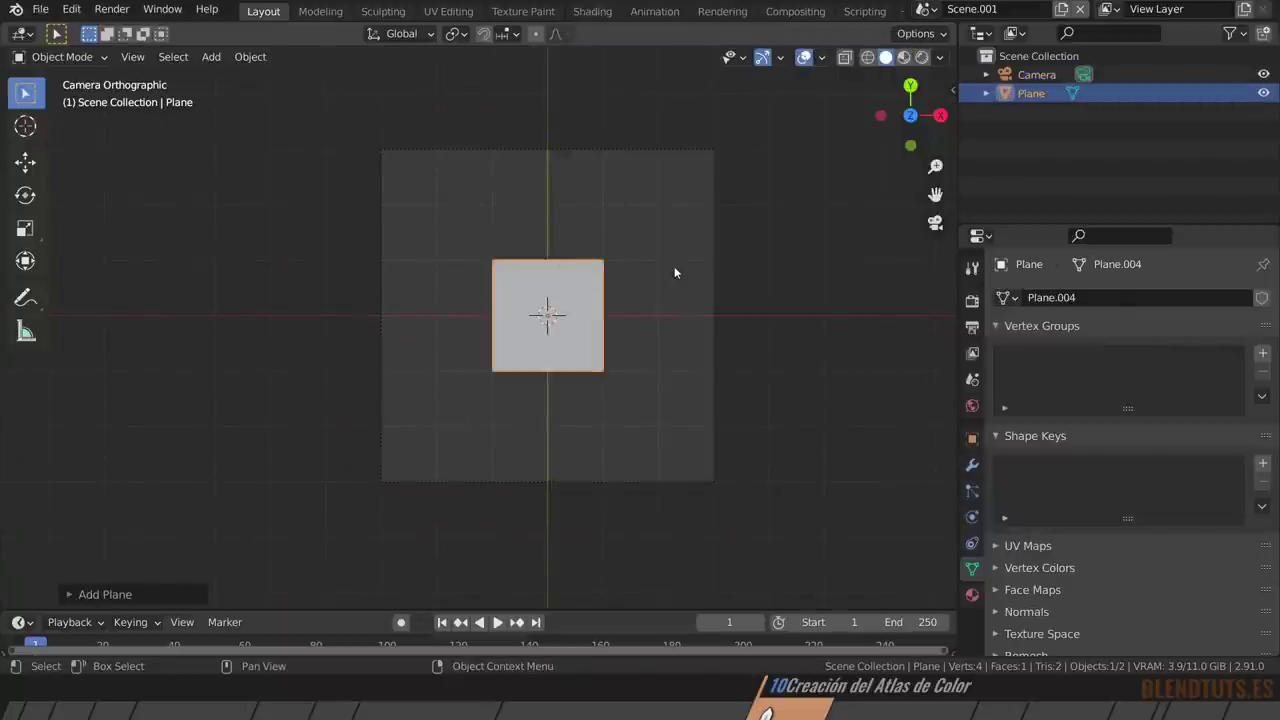
{"action": "key", "text": "n"}
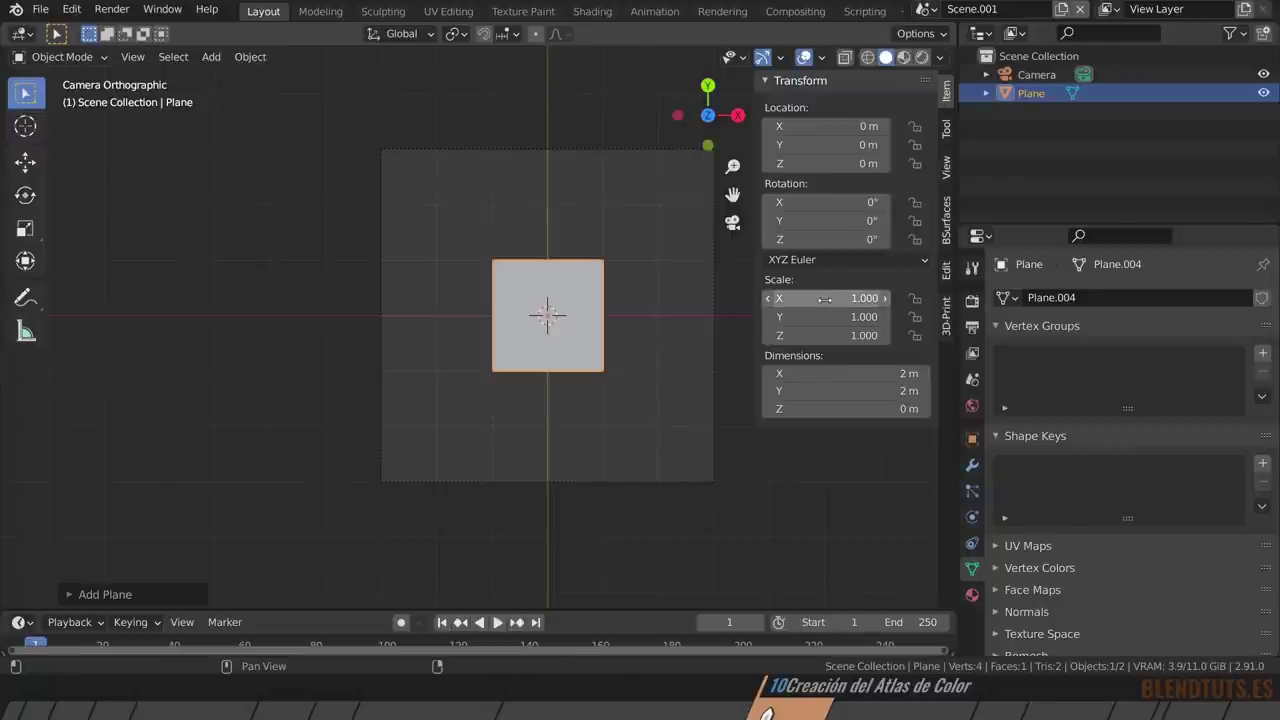
{"action": "left_click_drag", "start_coordinate": [840, 374], "coordinate": [840, 391]}
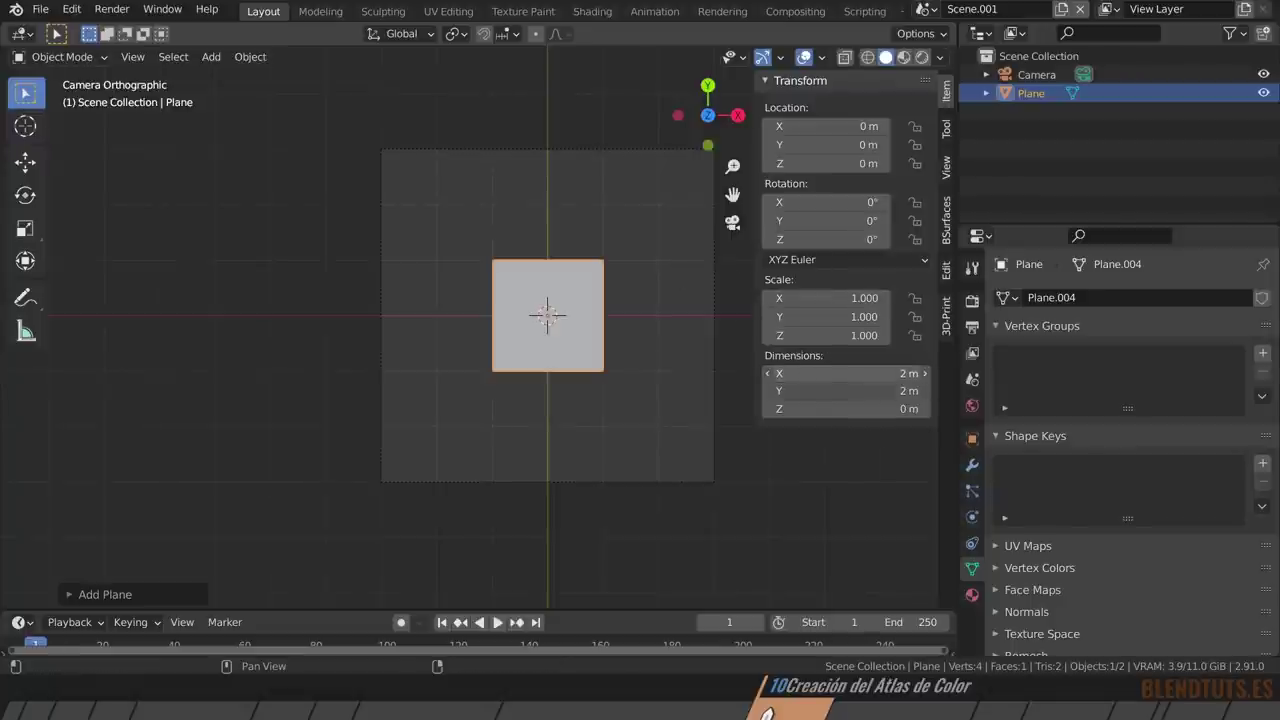
{"action": "type", "text": "1"}
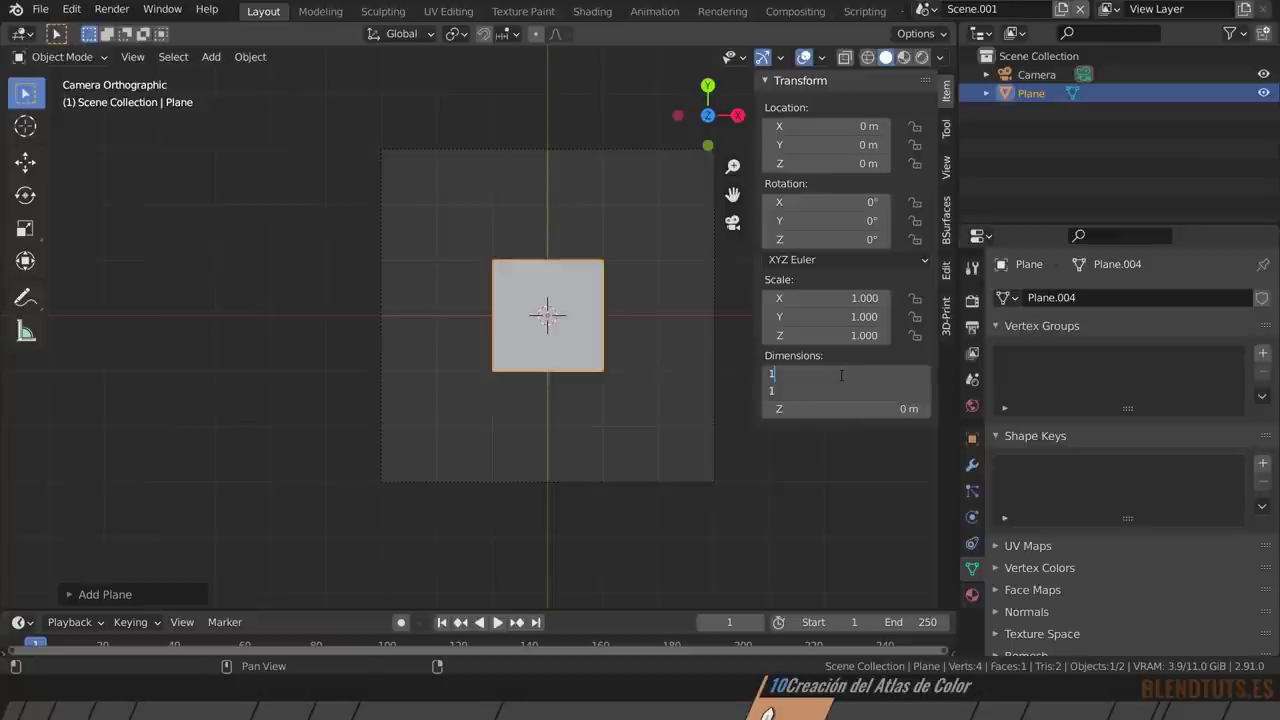
{"action": "key", "text": "Return"}
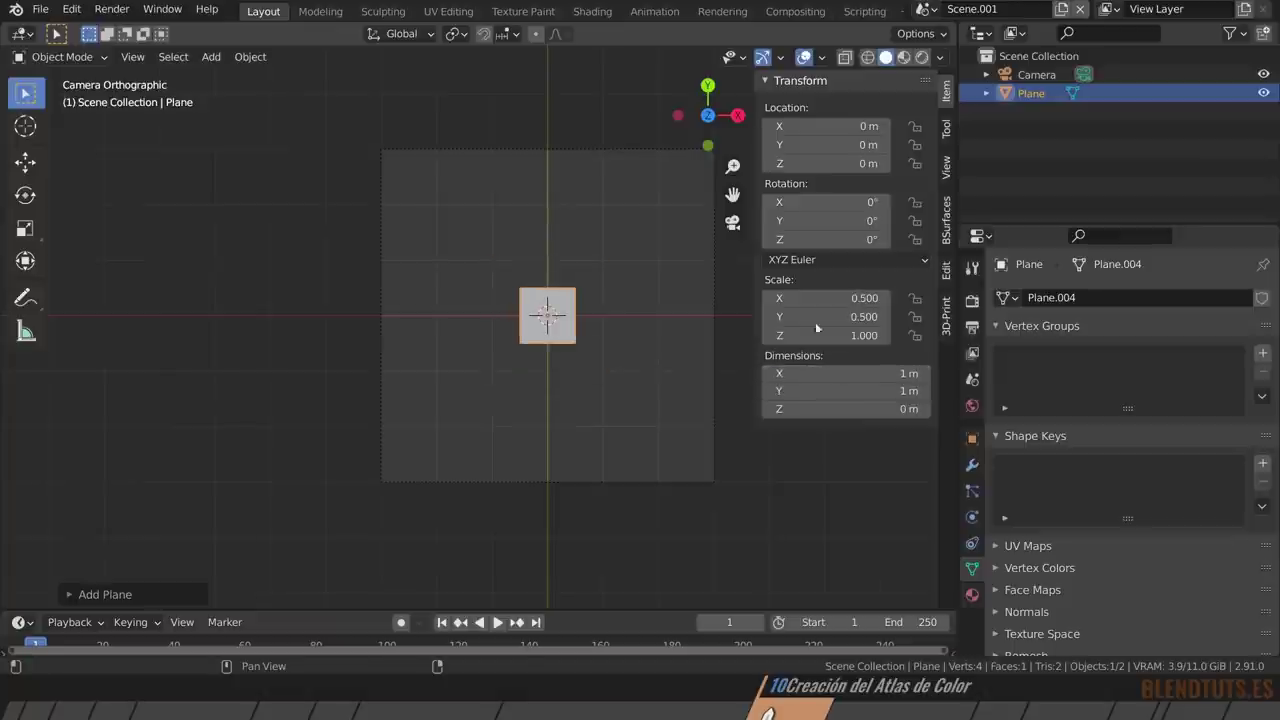
Turn on snapping and move the plane up-left to X -2 m, Y 2 m.
{"action": "scroll", "coordinate": [541, 305], "scroll_direction": "up", "scroll_amount": 1}
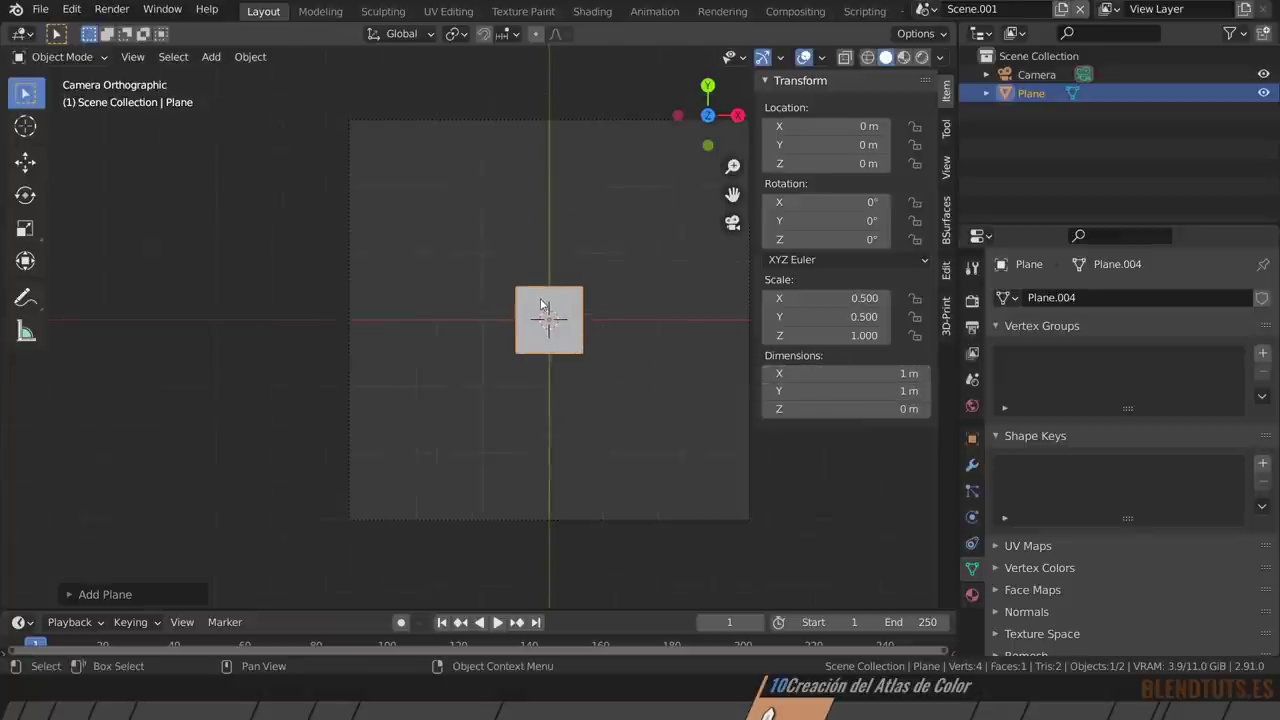
{"action": "scroll", "coordinate": [541, 305], "scroll_direction": "up", "scroll_amount": 1}
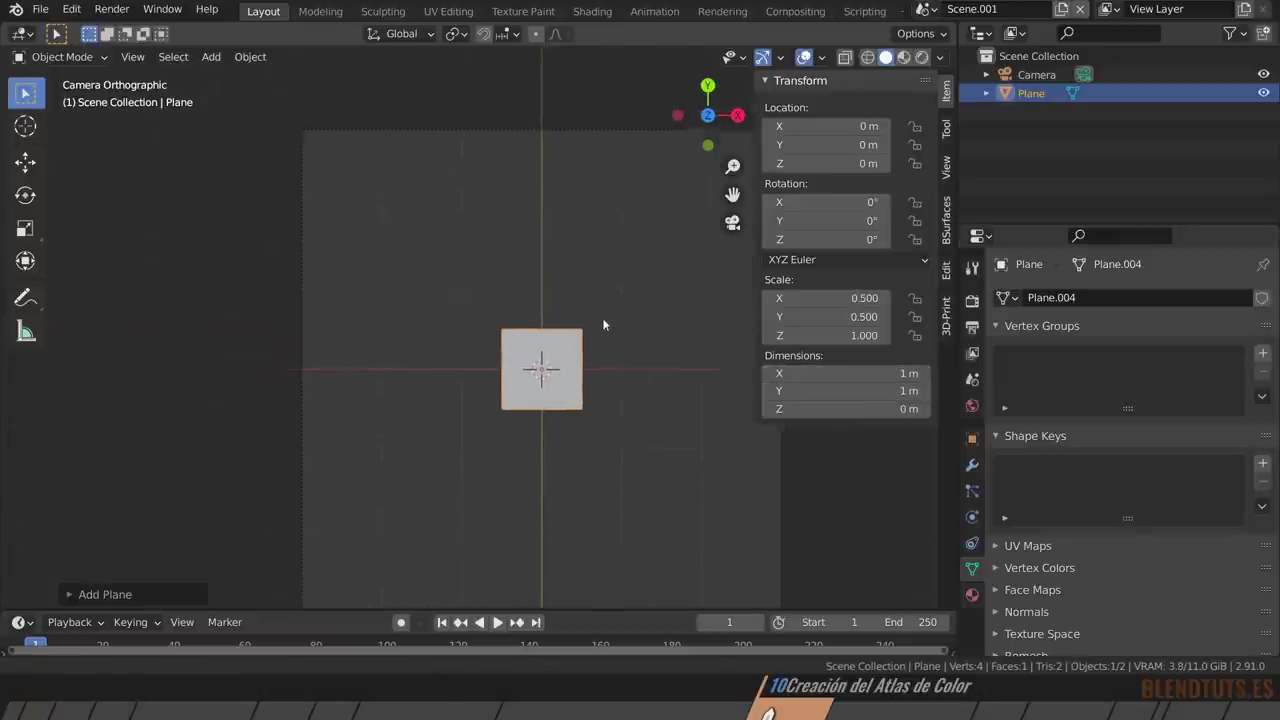
{"action": "middle_click_drag", "start_coordinate": [560, 320], "coordinate": [591, 343], "text": "shift"}
{"action": "left_click", "coordinate": [483, 33]}
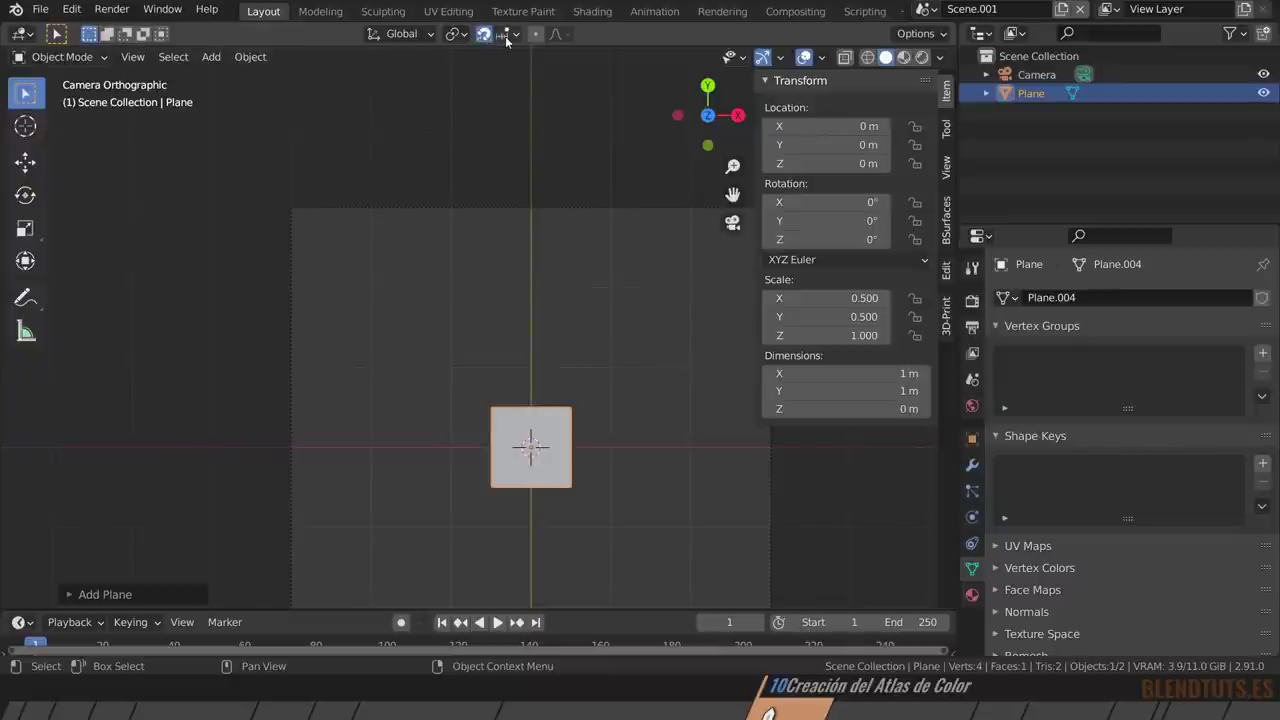
{"action": "key", "text": "g"}
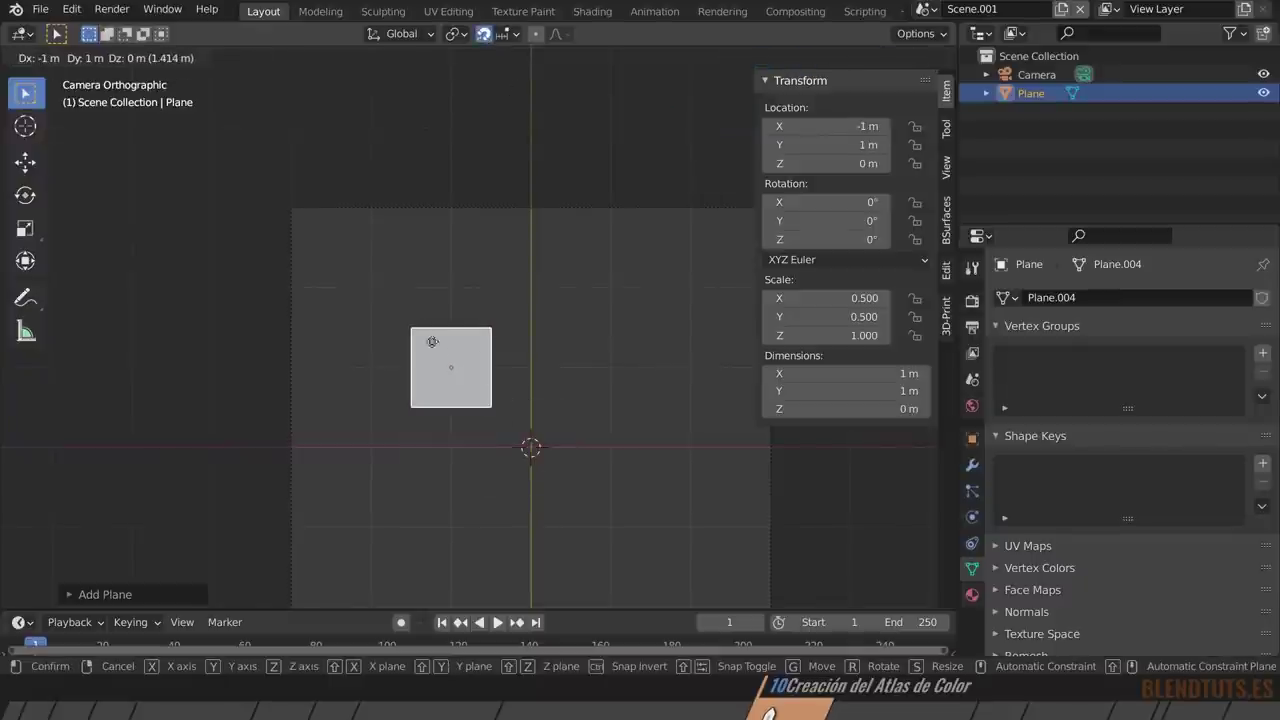
{"action": "left_click", "coordinate": [396, 284]}
{"action": "middle_click_drag", "start_coordinate": [380, 279], "coordinate": [431, 347], "text": "shift"}
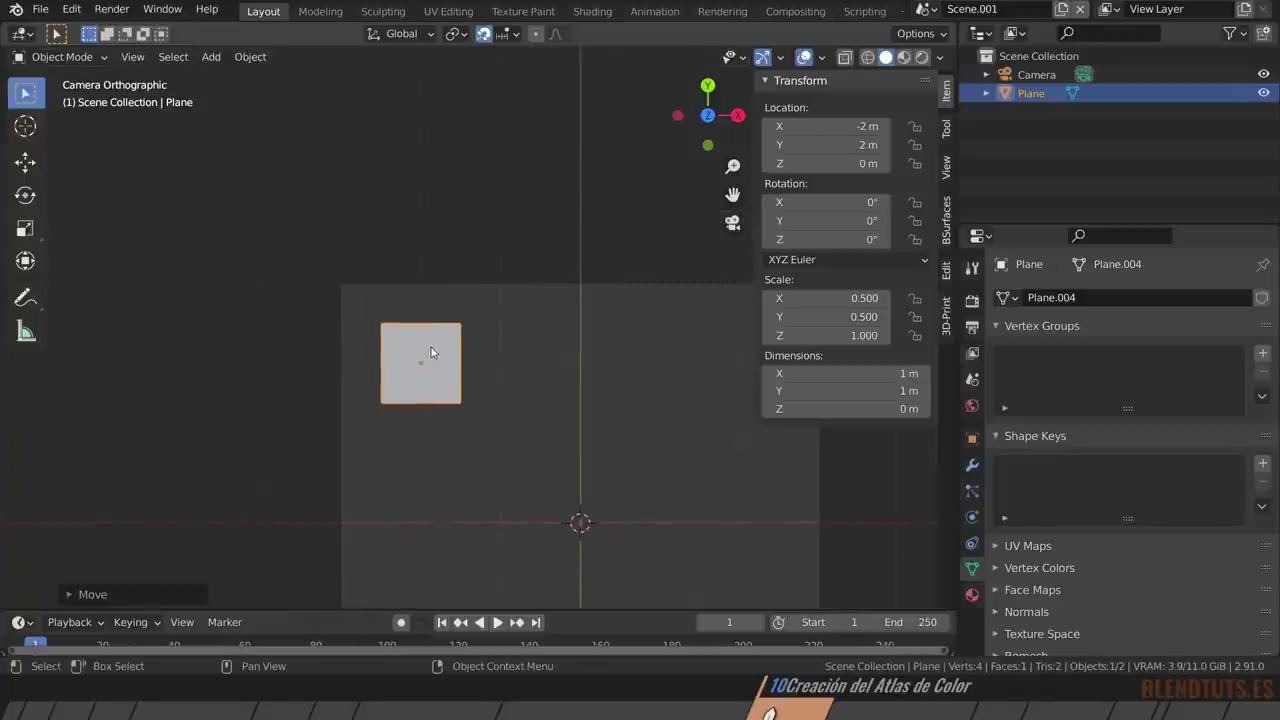
{"action": "scroll", "coordinate": [431, 347], "scroll_direction": "up", "scroll_amount": 5}
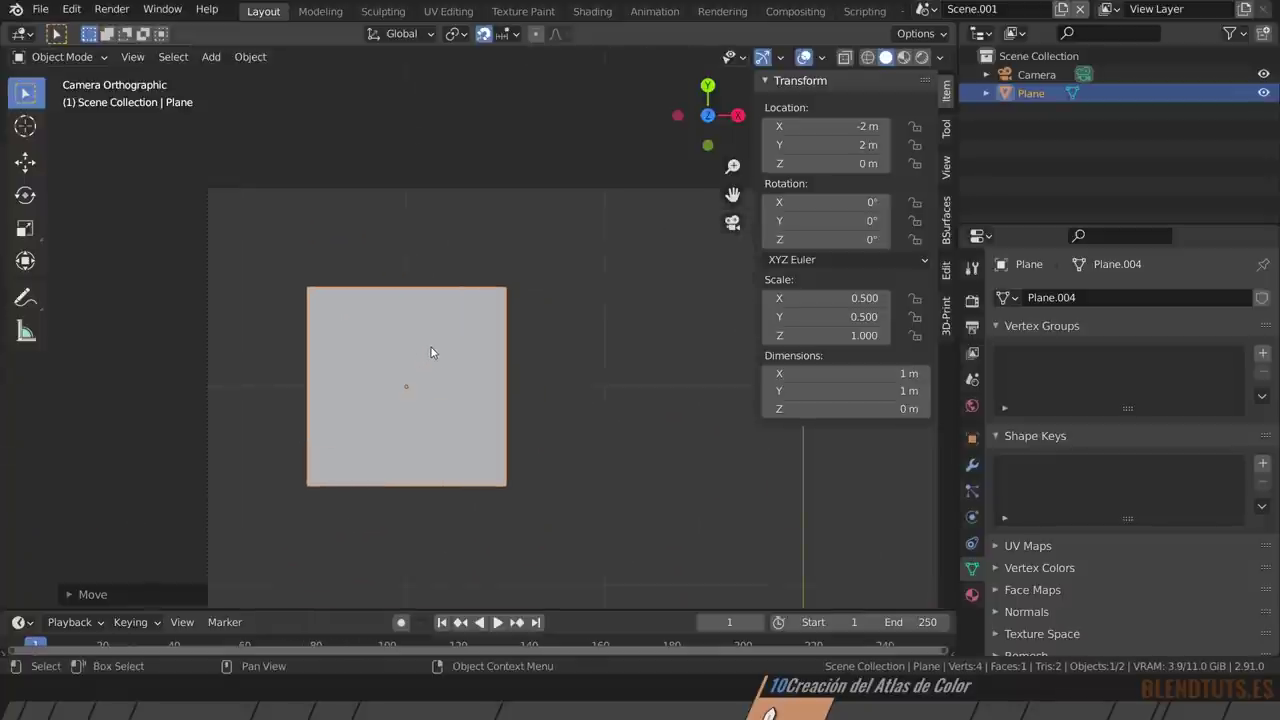
{"action": "left_click", "coordinate": [506, 34]}
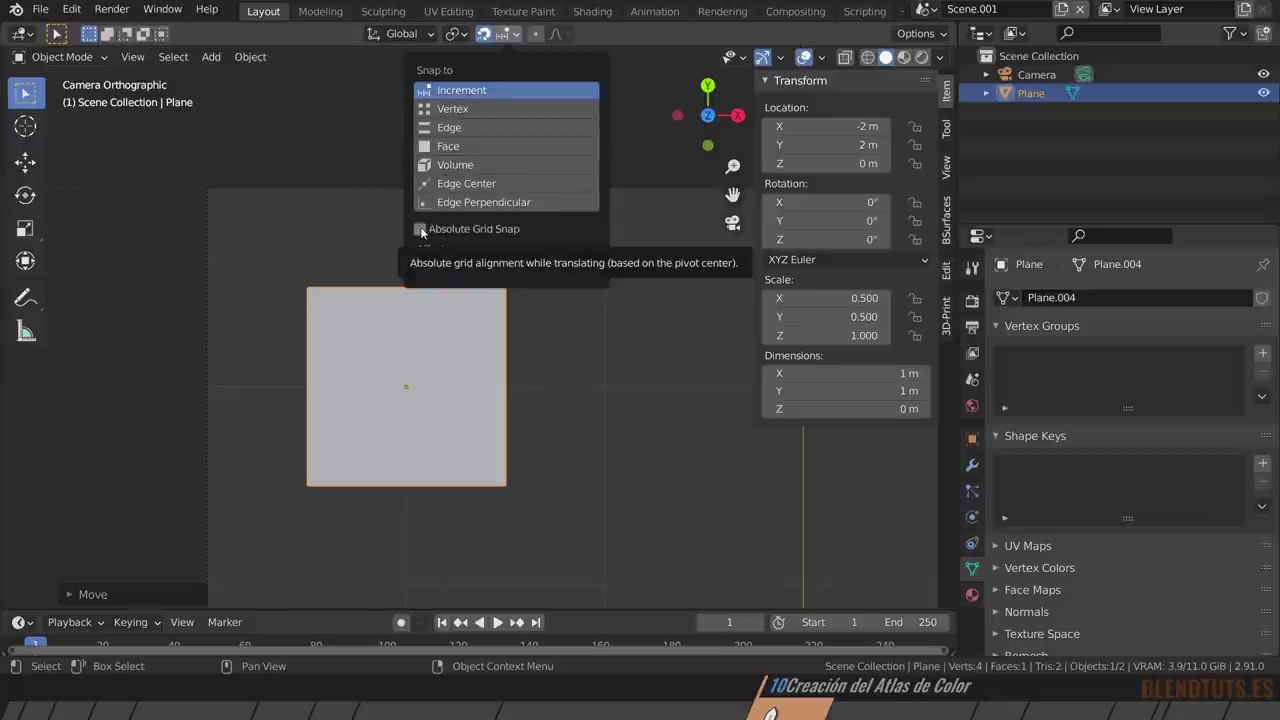
Shift the plane by 0.5 along X and 0.5 along Y.
{"action": "key", "text": "Tab"}
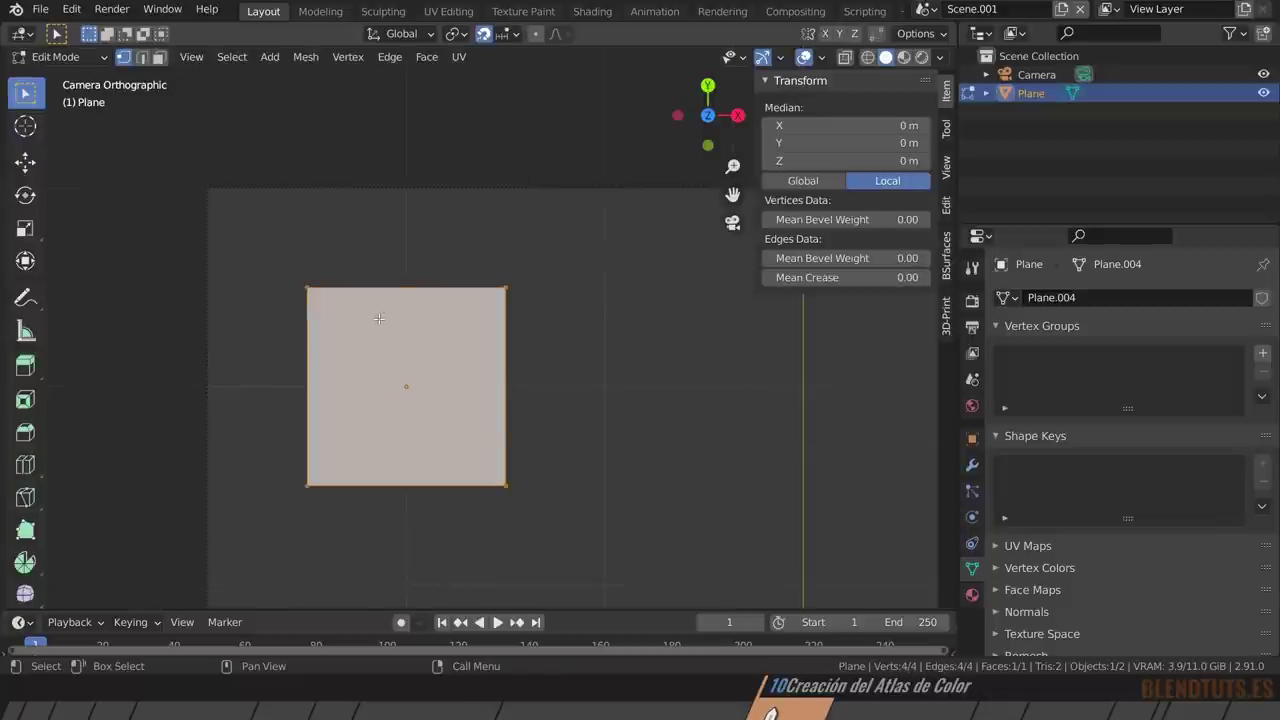
{"action": "key", "text": "g"}
{"action": "key", "text": "Escape"}
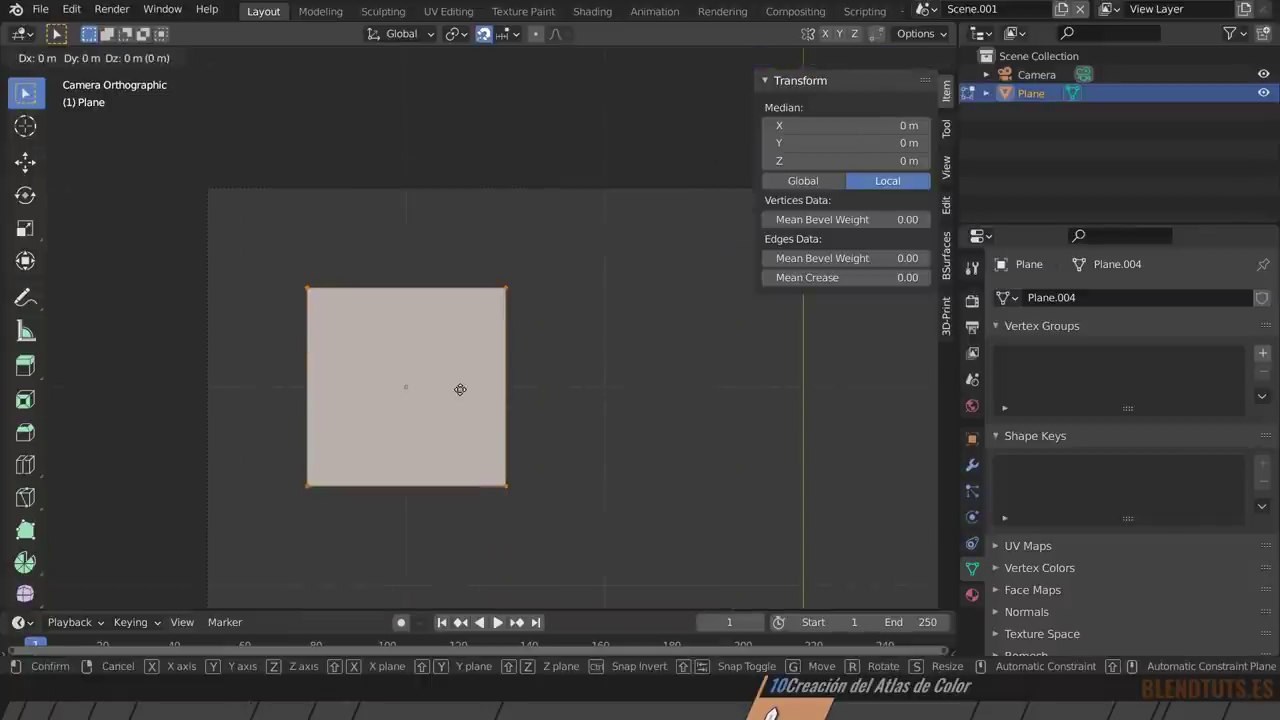
{"action": "key", "text": "Tab"}
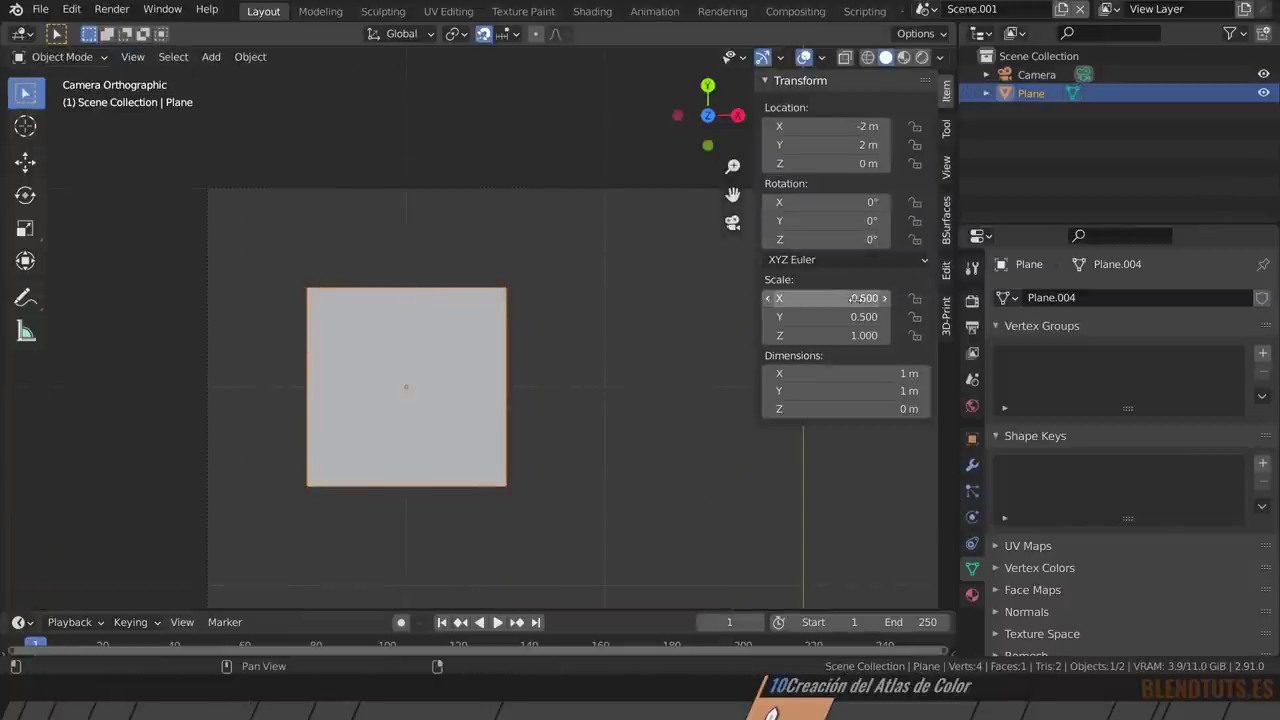
{"action": "key", "text": "g"}
{"action": "key", "text": "x"}
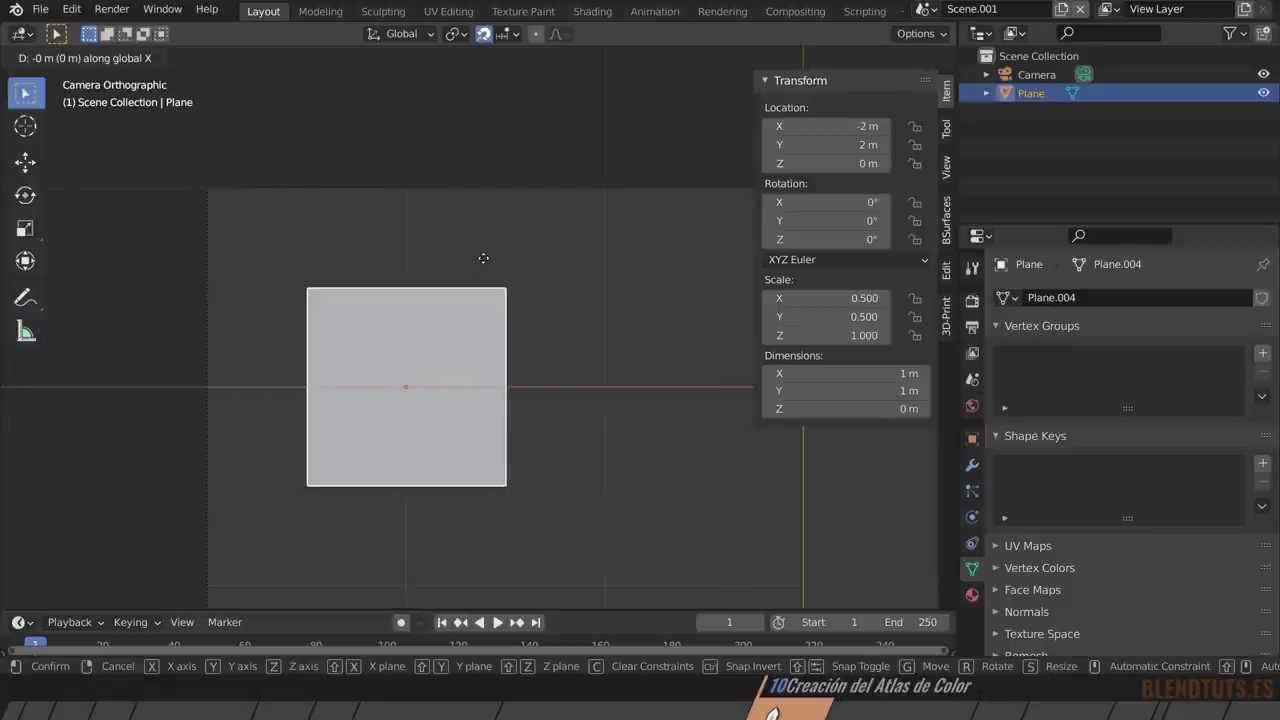
{"action": "type", "text": ".5"}
{"action": "key", "text": "Return"}
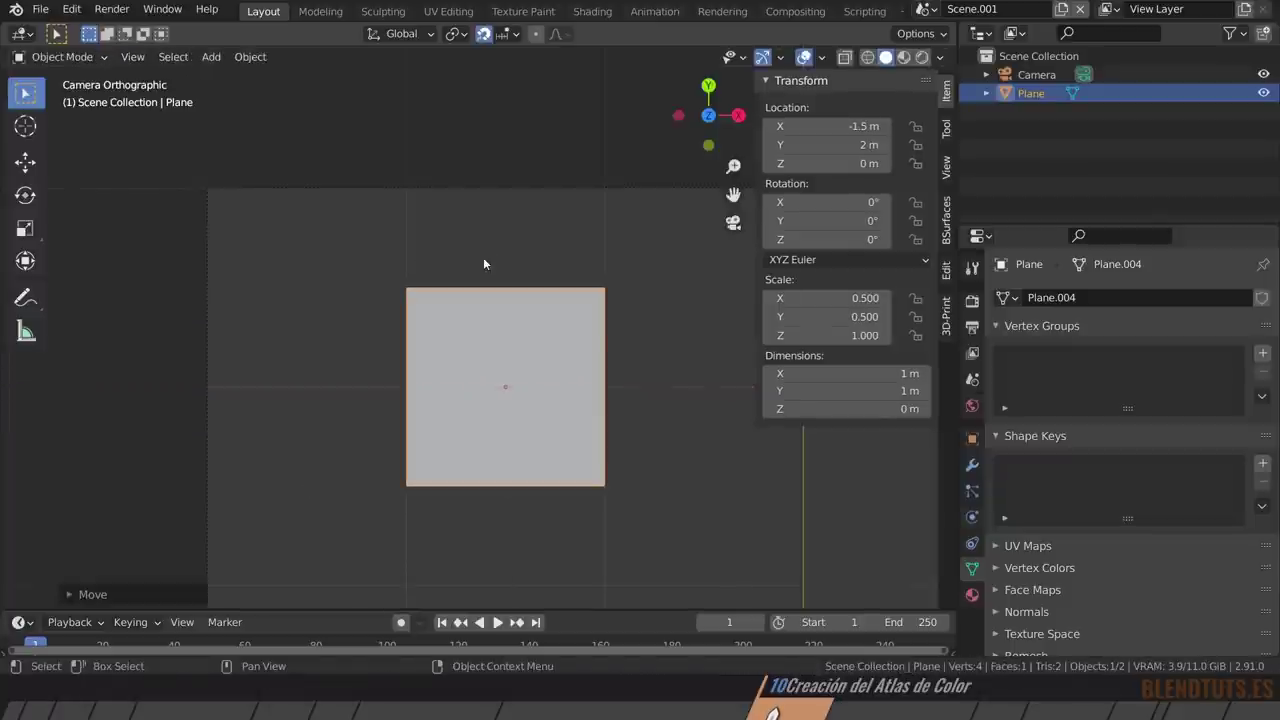
{"action": "type", "text": "gy."}
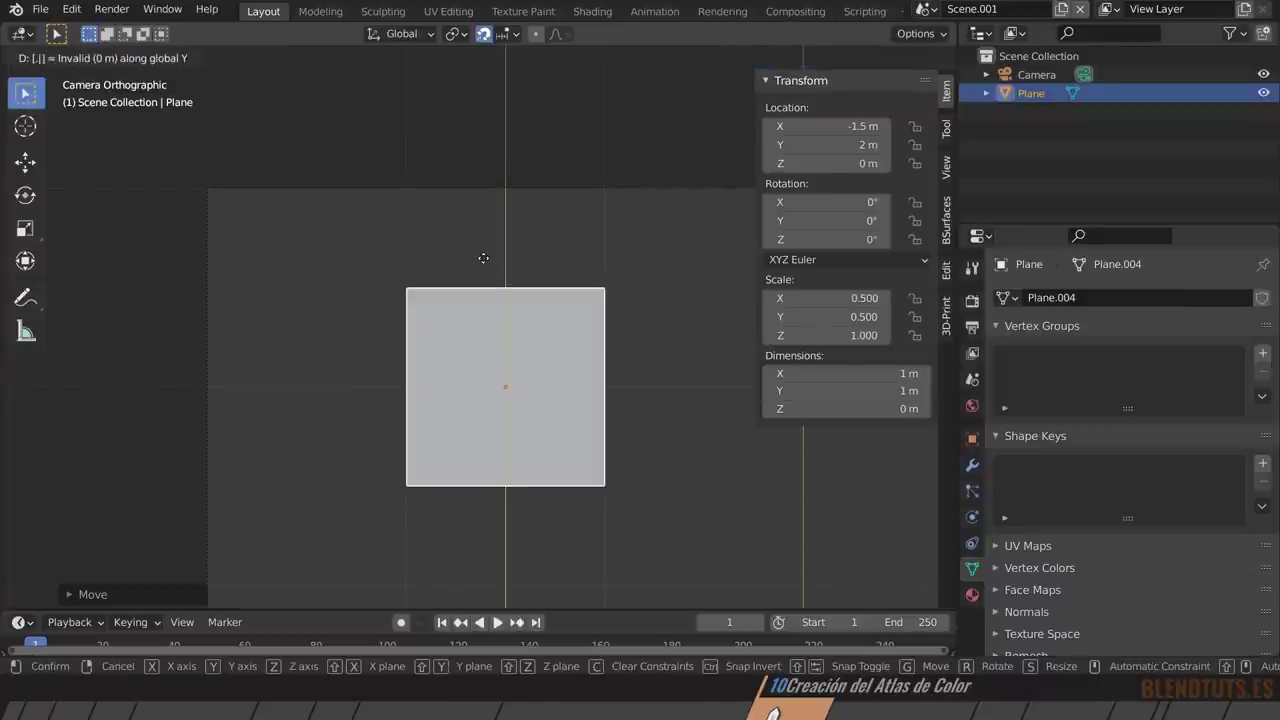
{"action": "type", "text": "5"}
{"action": "key", "text": "Return"}
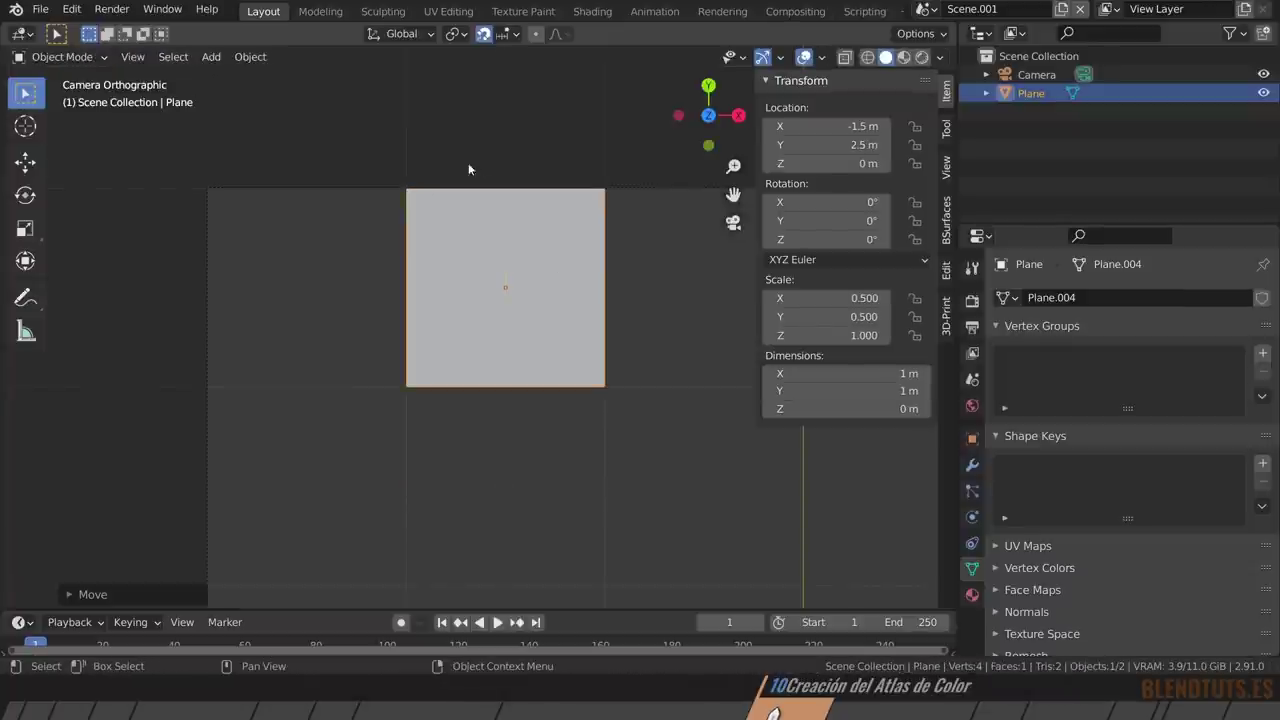
Snap-move the plane one unit left into the corner at X -2.5, Y 2.5.
{"action": "key", "text": "g"}
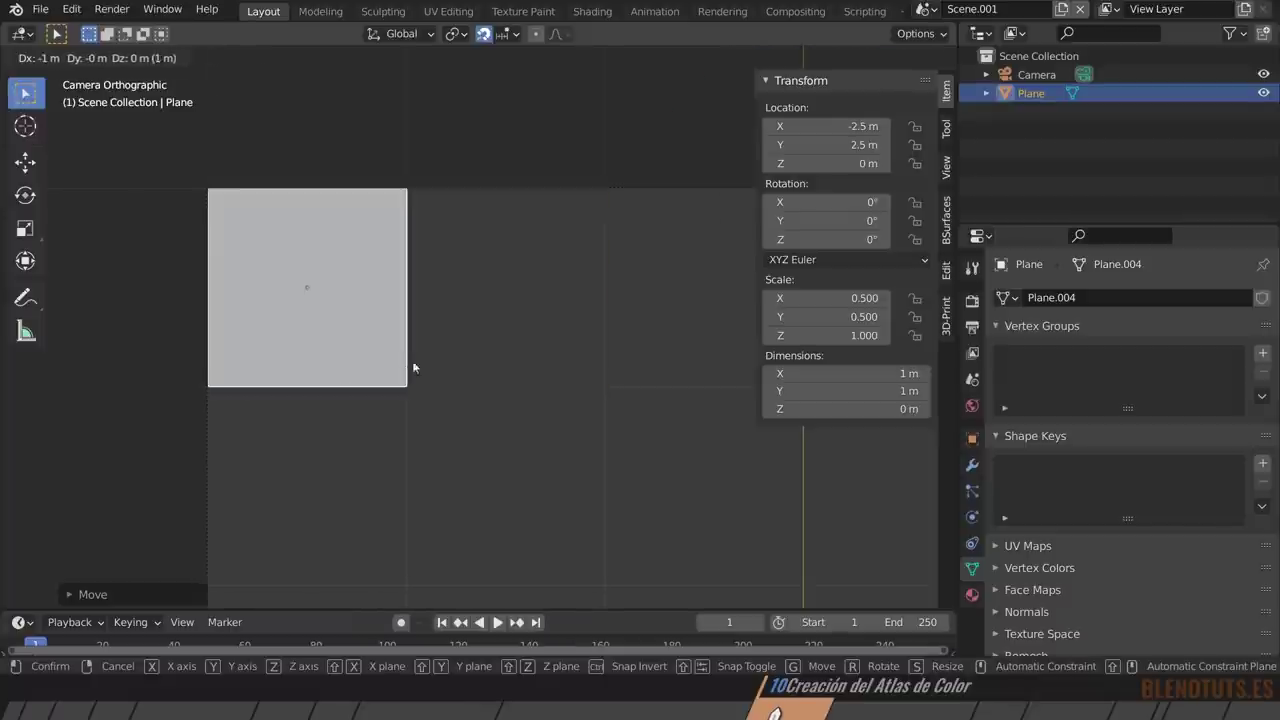
{"action": "left_click", "coordinate": [534, 377]}
{"action": "scroll", "coordinate": [586, 374], "scroll_direction": "down", "scroll_amount": 4}
{"action": "scroll", "coordinate": [714, 289], "scroll_direction": "down", "scroll_amount": 3, "text": "ctrl"}
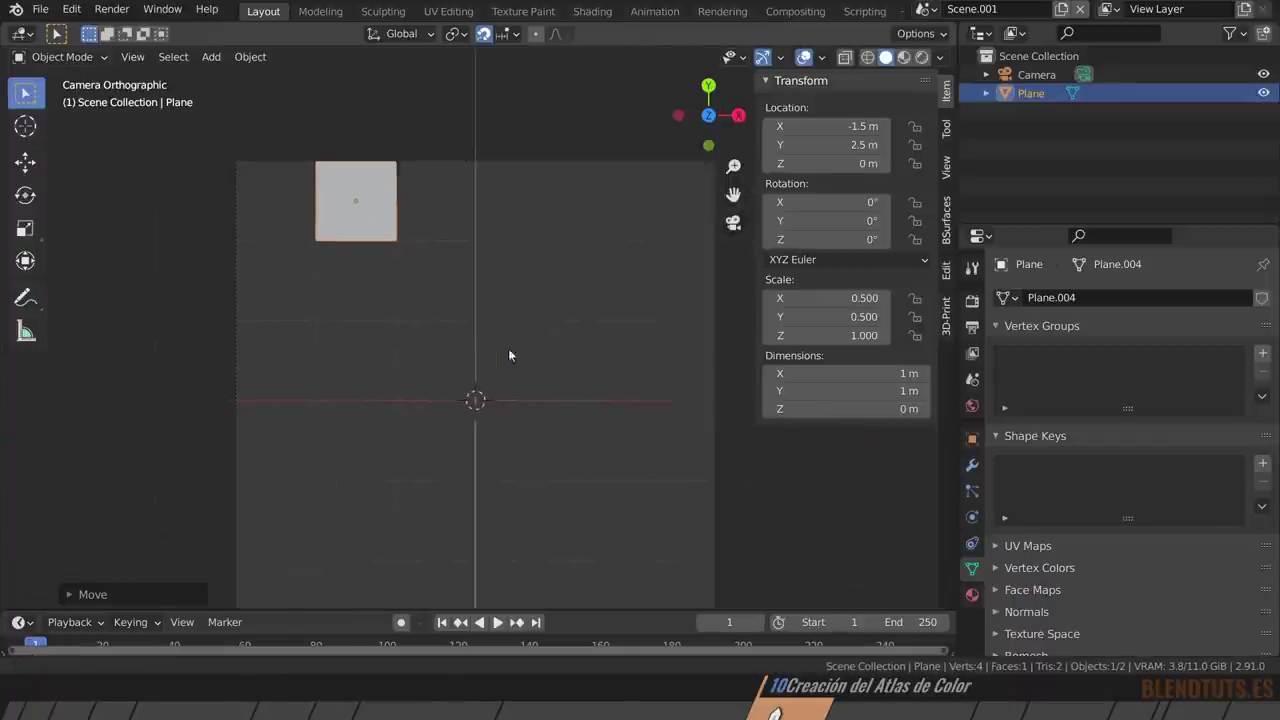
{"action": "middle_click_drag", "start_coordinate": [508, 355], "coordinate": [498, 349], "text": "shift"}
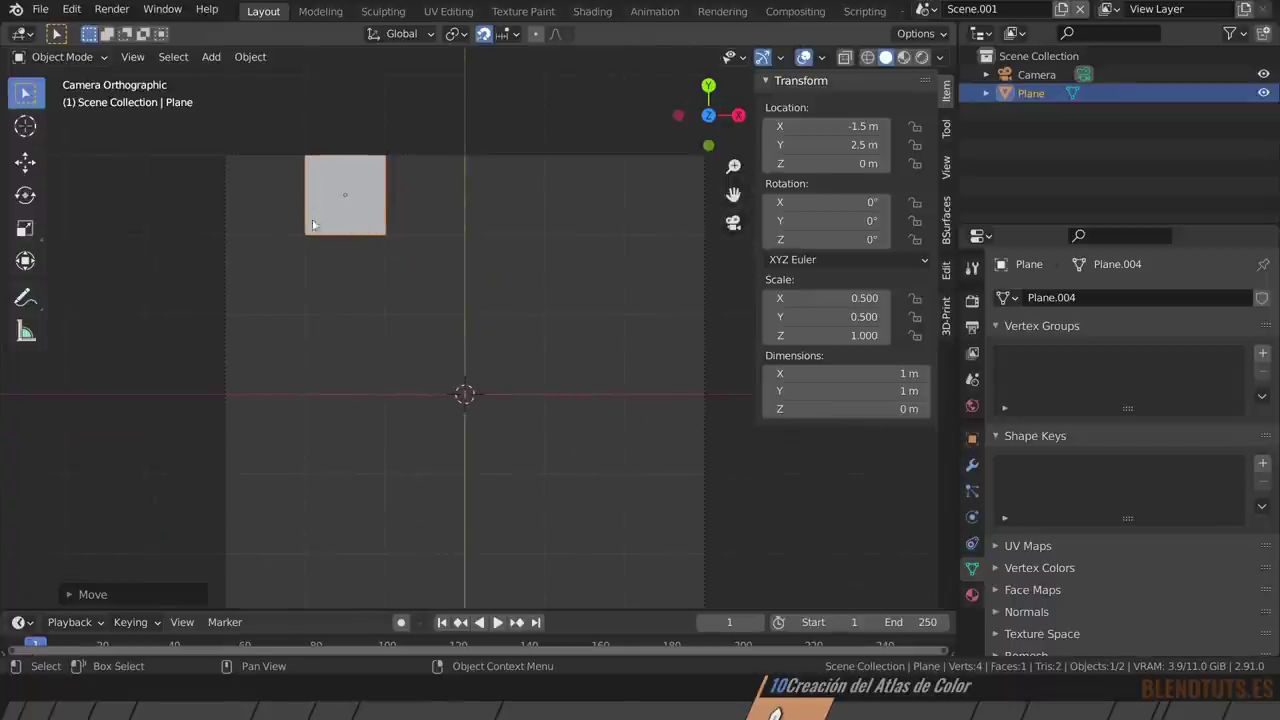
{"action": "scroll", "coordinate": [334, 203], "scroll_direction": "up", "scroll_amount": 3}
{"action": "scroll", "coordinate": [436, 265], "scroll_direction": "up", "scroll_amount": 1}
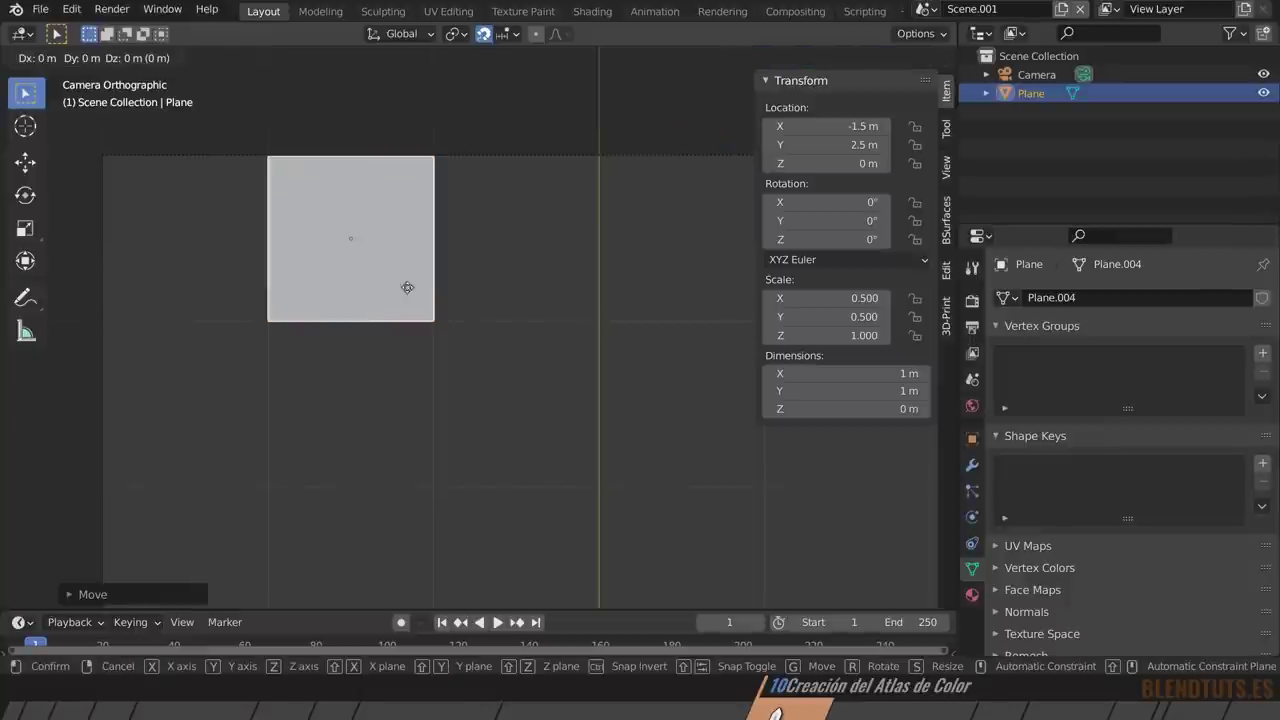
{"action": "key", "text": "g"}
{"action": "left_click", "coordinate": [288, 291]}
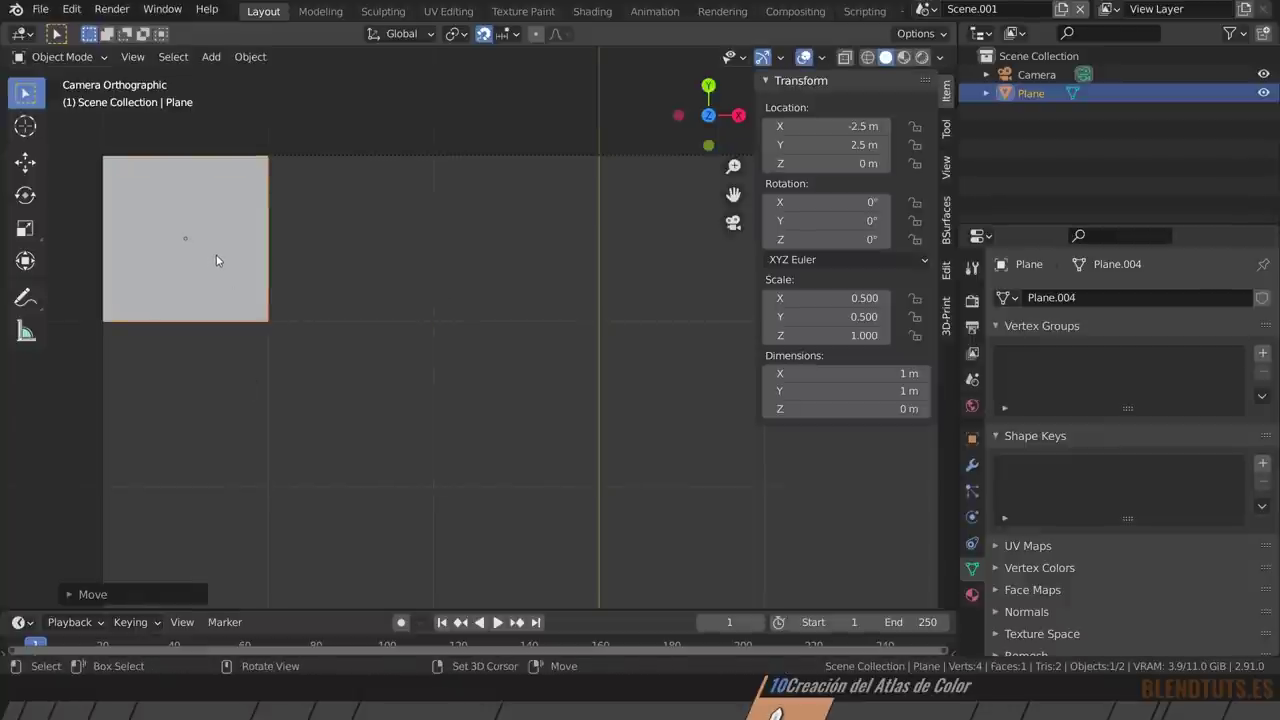
Duplicate the corner plane three times to complete a top row of four.
{"action": "key", "text": "shift+d"}
{"action": "left_click", "coordinate": [322, 270]}
{"action": "key", "text": "shift+d"}
{"action": "left_click", "coordinate": [530, 266]}
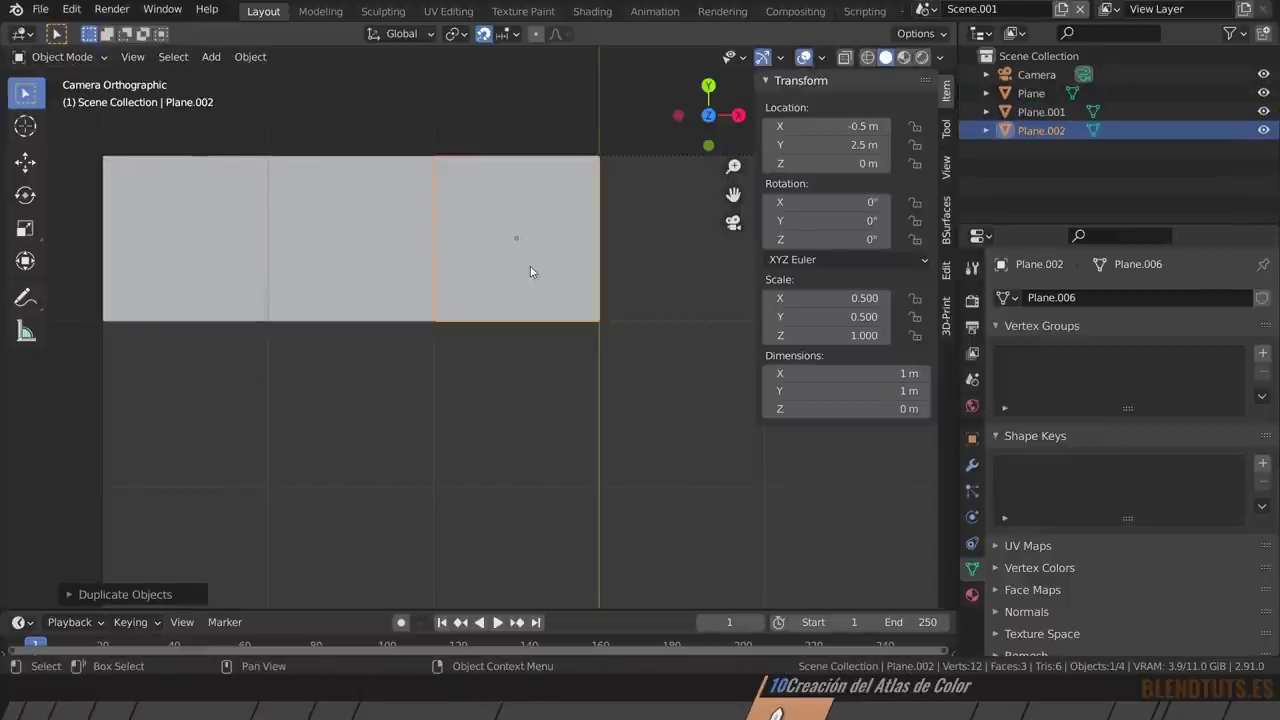
{"action": "key", "text": "shift+d"}
{"action": "left_click", "coordinate": [629, 271]}
{"action": "scroll", "coordinate": [560, 291], "scroll_direction": "down", "scroll_amount": 4}
{"action": "scroll", "coordinate": [411, 262], "scroll_direction": "down", "scroll_amount": 1}
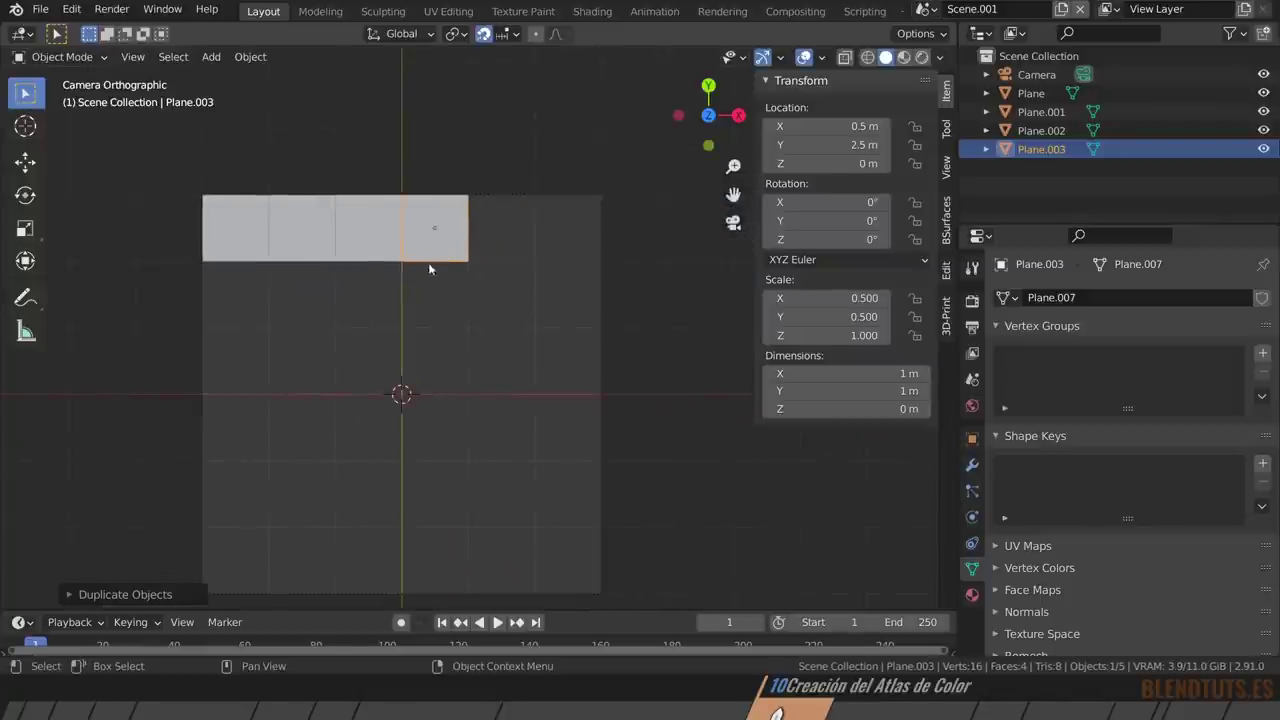
Duplicate four more planes to fill the second row.
{"action": "key", "text": "shift+d"}
{"action": "left_click", "coordinate": [257, 298]}
{"action": "key", "text": "shift+d"}
{"action": "left_click", "coordinate": [316, 309]}
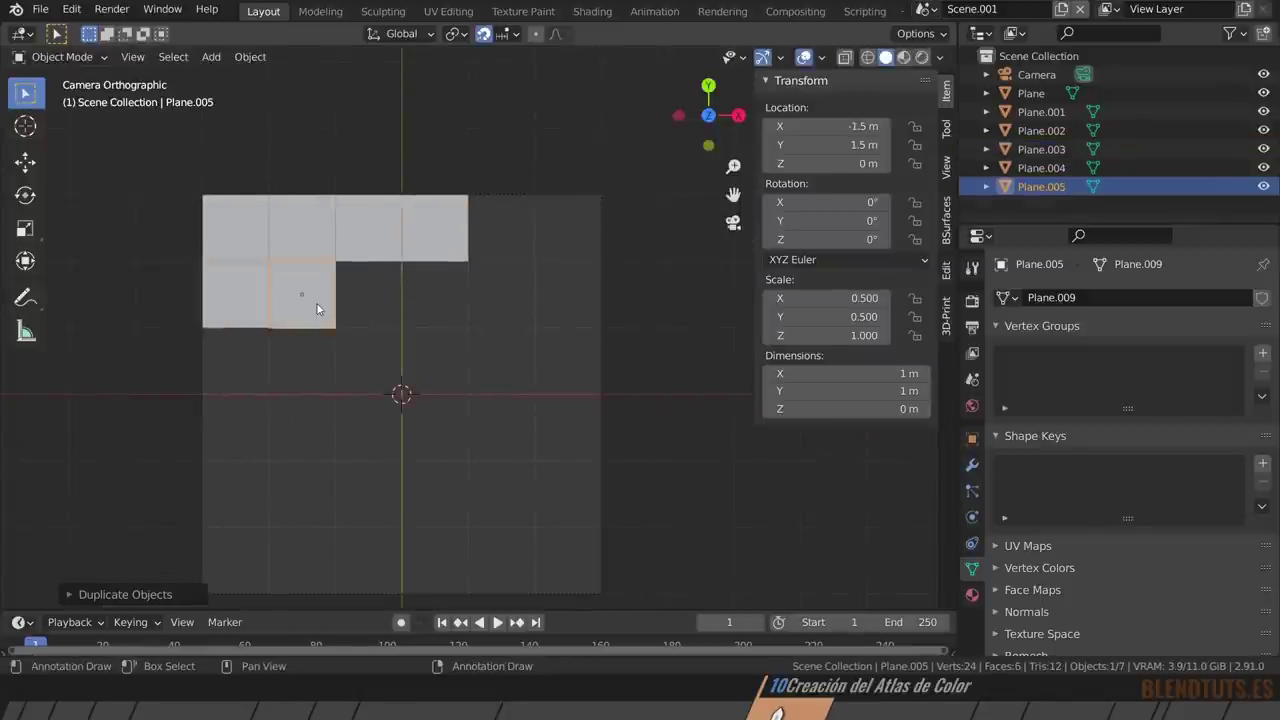
{"action": "key", "text": "shift+d"}
{"action": "left_click", "coordinate": [363, 306]}
{"action": "key", "text": "shift+d"}
{"action": "left_click", "coordinate": [440, 305]}
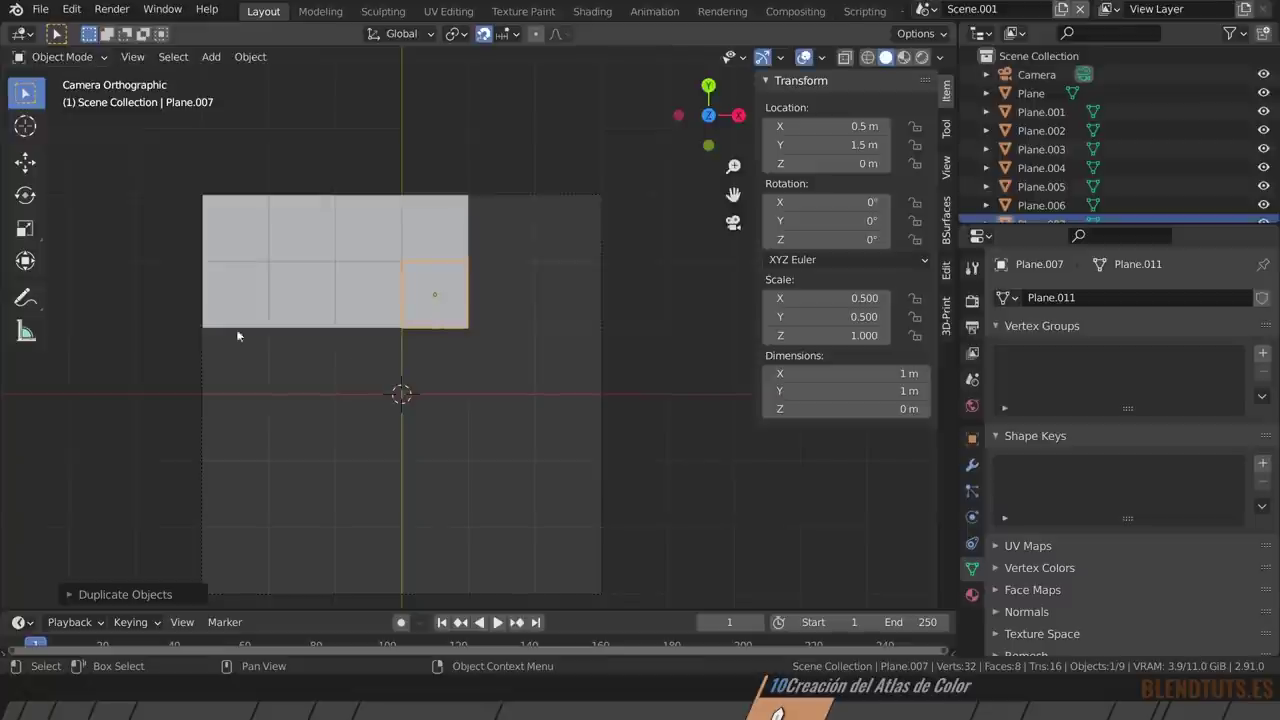
Duplicate three planes into the bottom row and deselect everything.
{"action": "key", "text": "shift+d"}
{"action": "left_click", "coordinate": [232, 370]}
{"action": "key", "text": "shift+d"}
{"action": "left_click", "coordinate": [306, 372]}
{"action": "key", "text": "shift+d"}
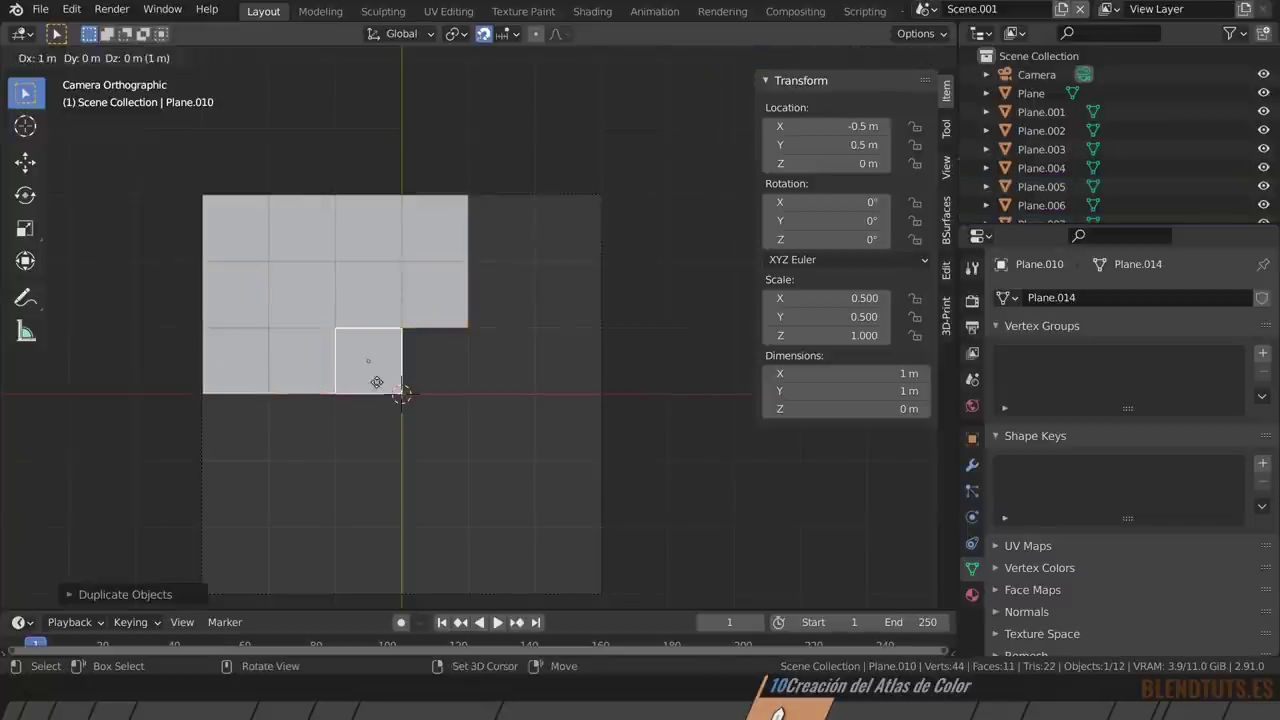
{"action": "left_click", "coordinate": [376, 382]}
{"action": "key", "text": "alt+a"}
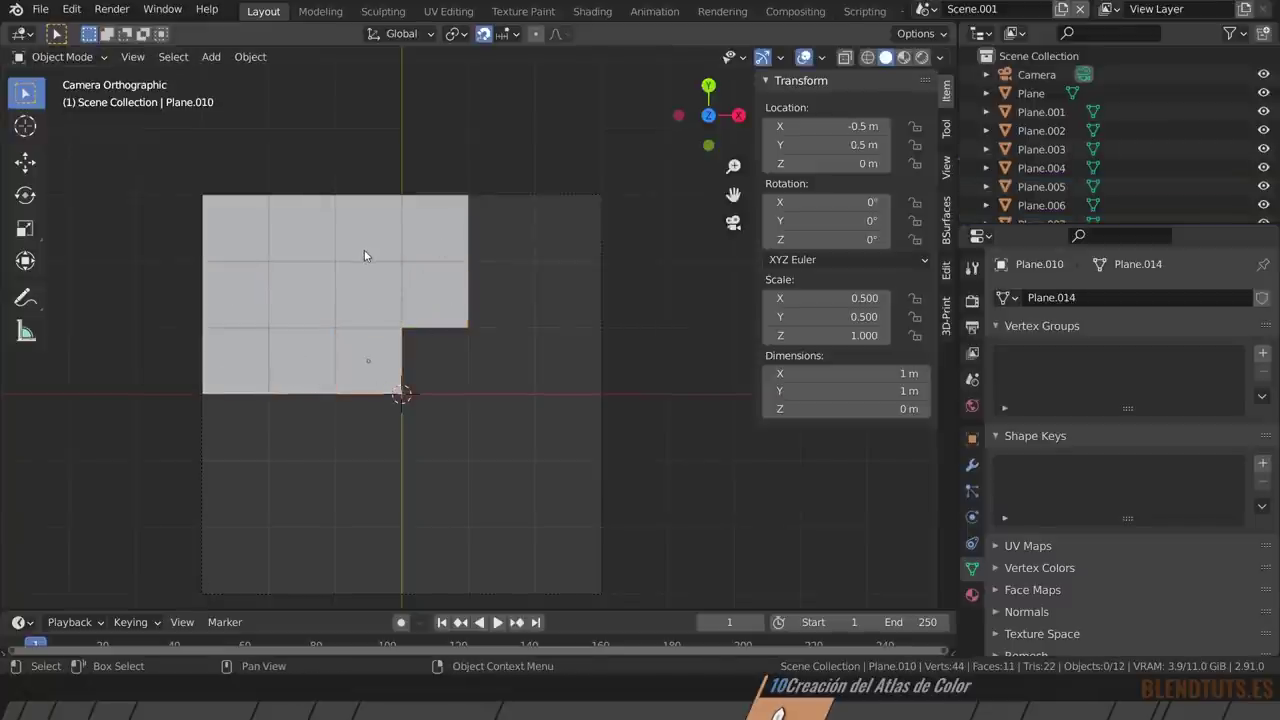
Select the top-left plane and zoom in on the grid.
{"action": "left_click", "coordinate": [247, 228]}
{"action": "scroll", "coordinate": [240, 240], "scroll_direction": "up", "scroll_amount": 3}
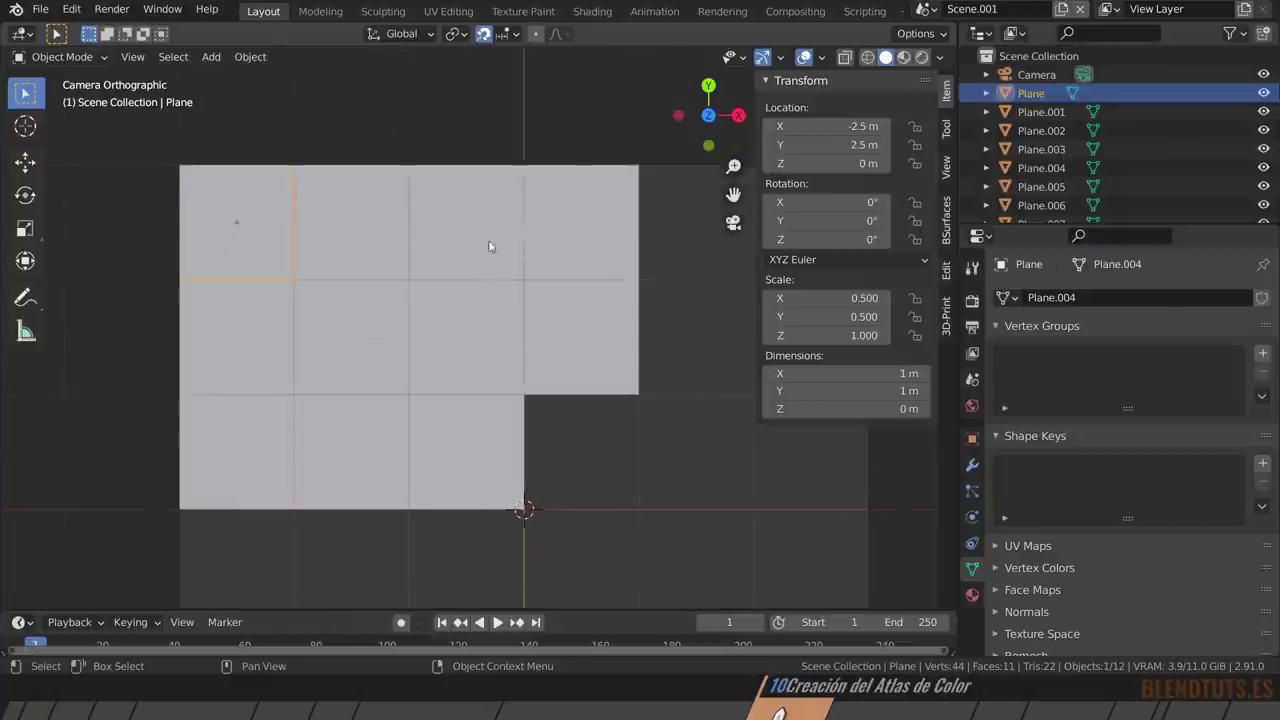
{"action": "scroll", "coordinate": [403, 312], "scroll_direction": "down", "scroll_amount": 3}
{"action": "scroll", "coordinate": [403, 312], "scroll_direction": "down", "scroll_amount": 1}
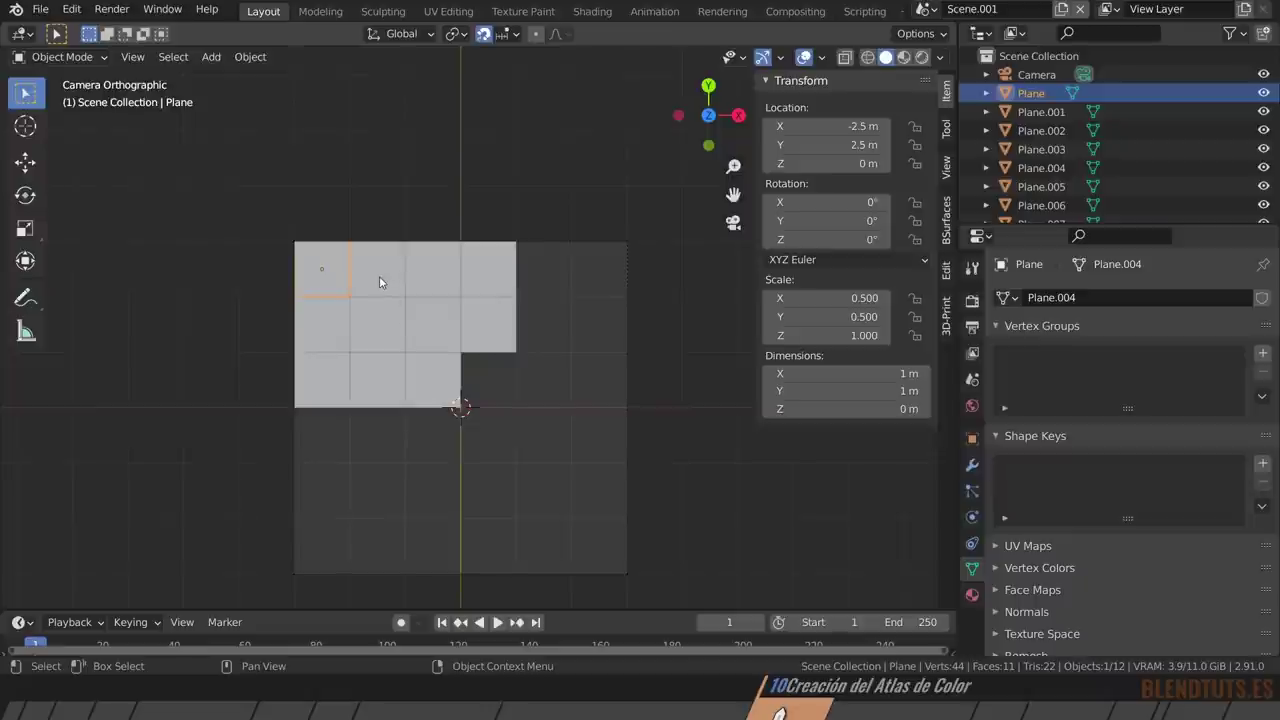
{"action": "scroll", "coordinate": [310, 271], "scroll_direction": "up", "scroll_amount": 1}
{"action": "scroll", "coordinate": [345, 284], "scroll_direction": "up", "scroll_amount": 2}
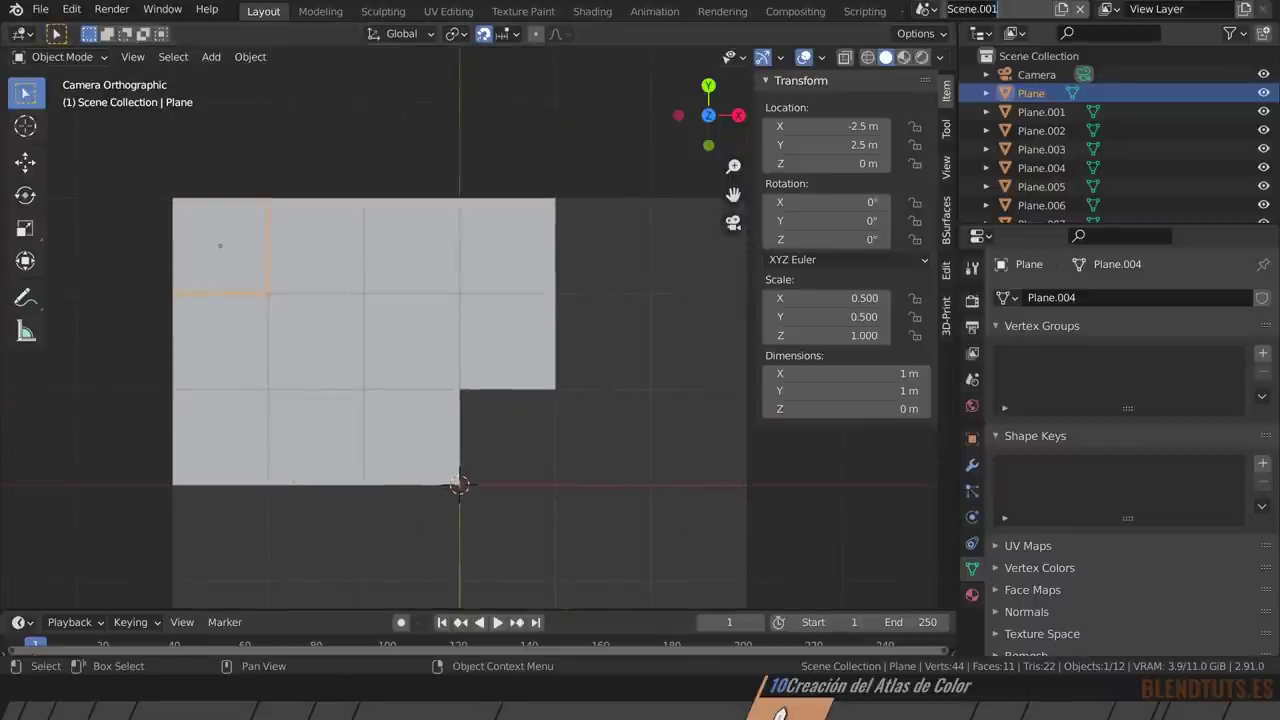
Rename the atlas scene to 'Color Atlas' and the character scene to 'Personaje'.
{"action": "double_click", "coordinate": [983, 8]}
{"action": "type", "text": "Color Atlas"}
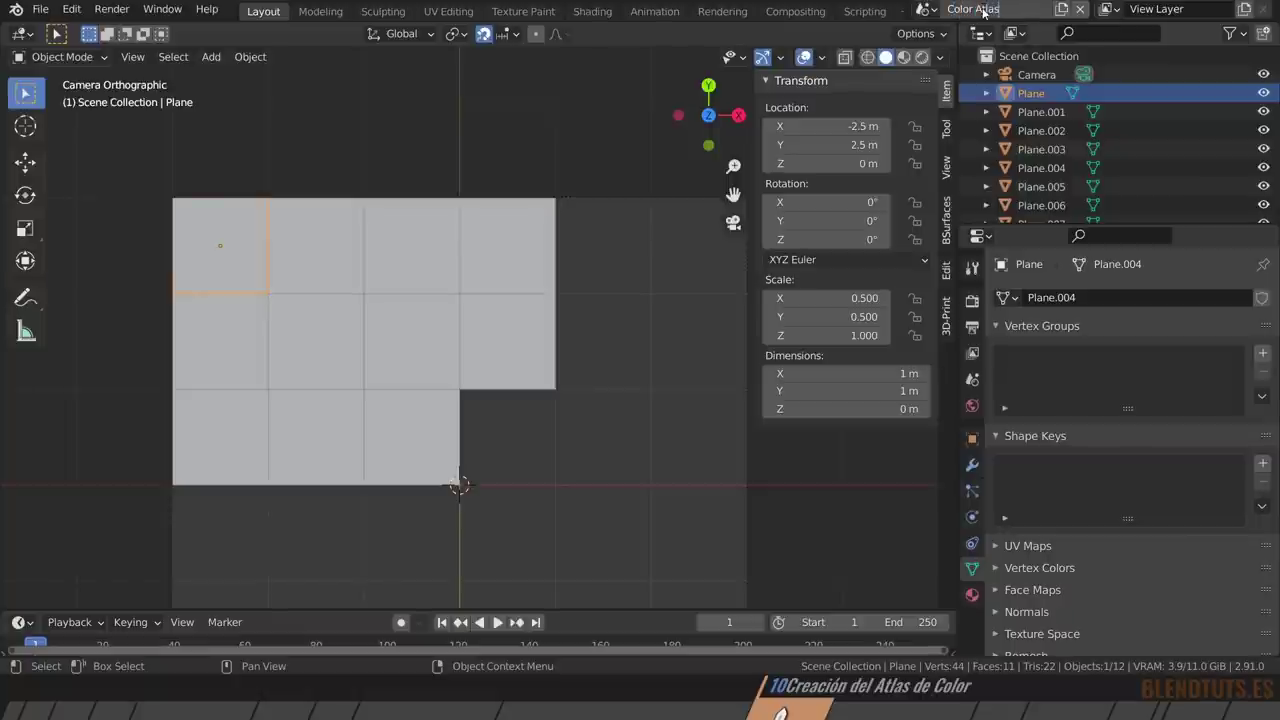
{"action": "key", "text": "Return"}
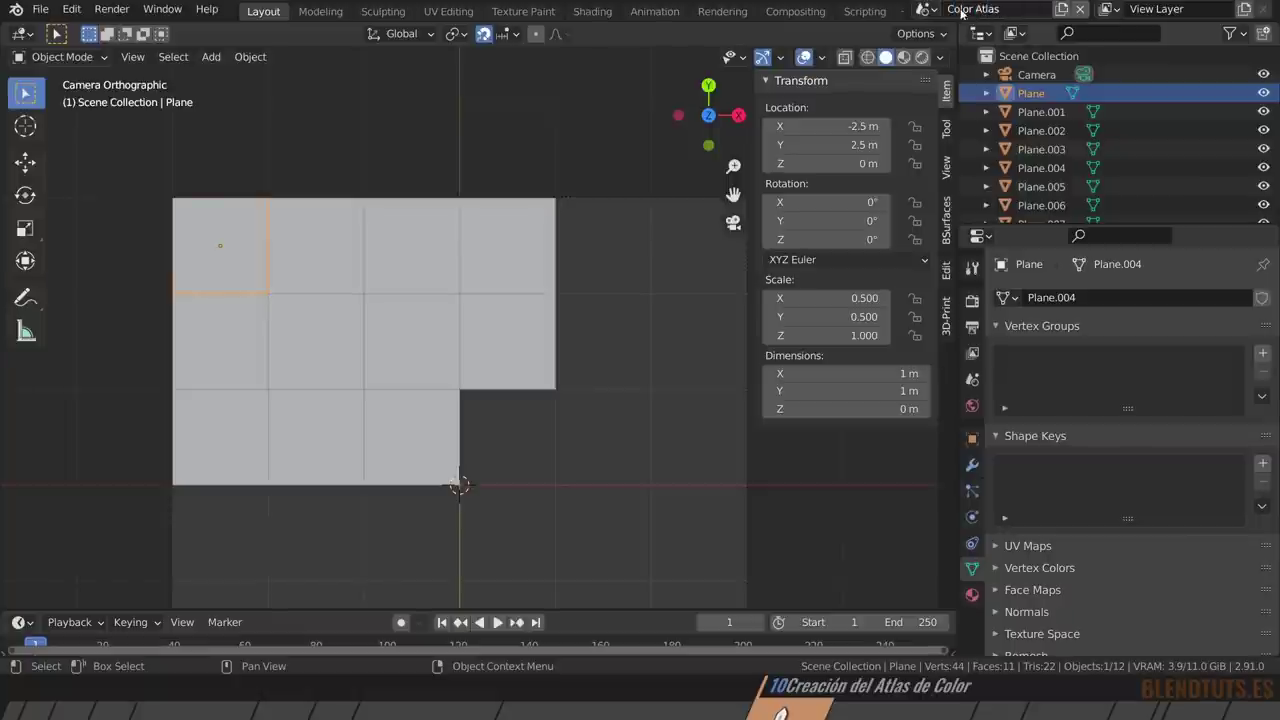
{"action": "left_click", "coordinate": [921, 9]}
{"action": "left_click", "coordinate": [941, 52]}
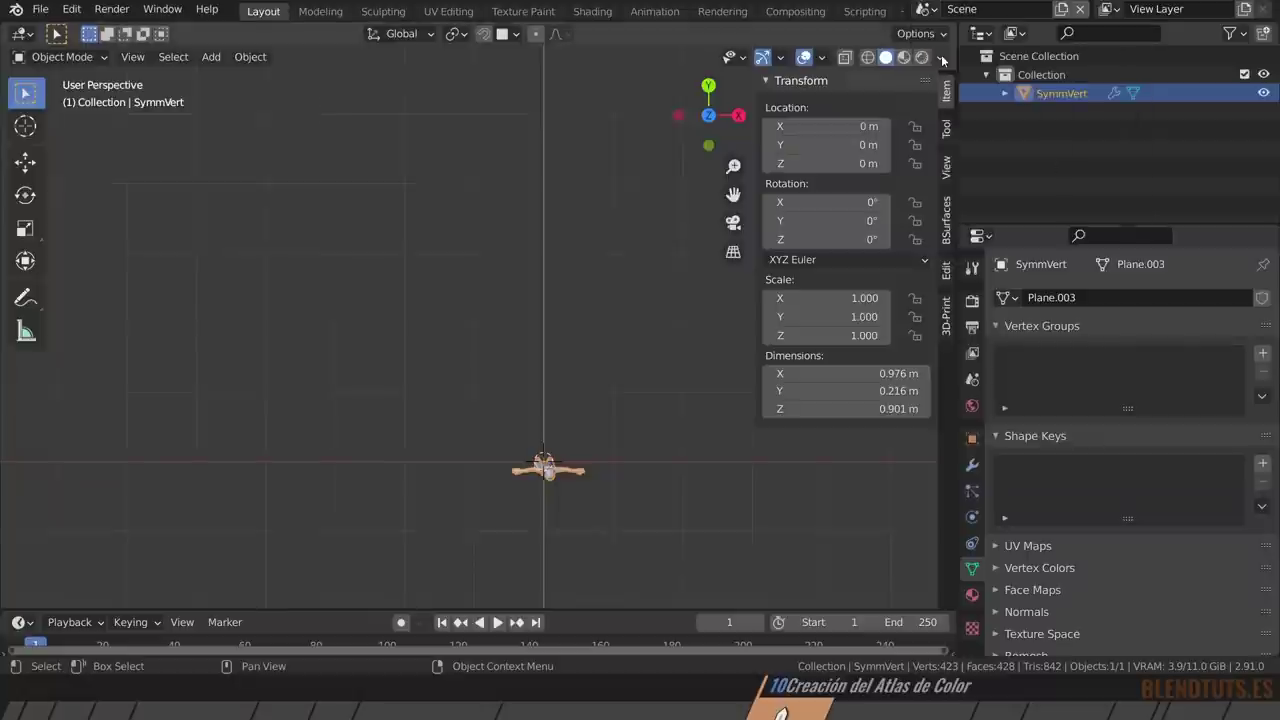
{"action": "double_click", "coordinate": [983, 8]}
{"action": "type", "text": "Personaj"}
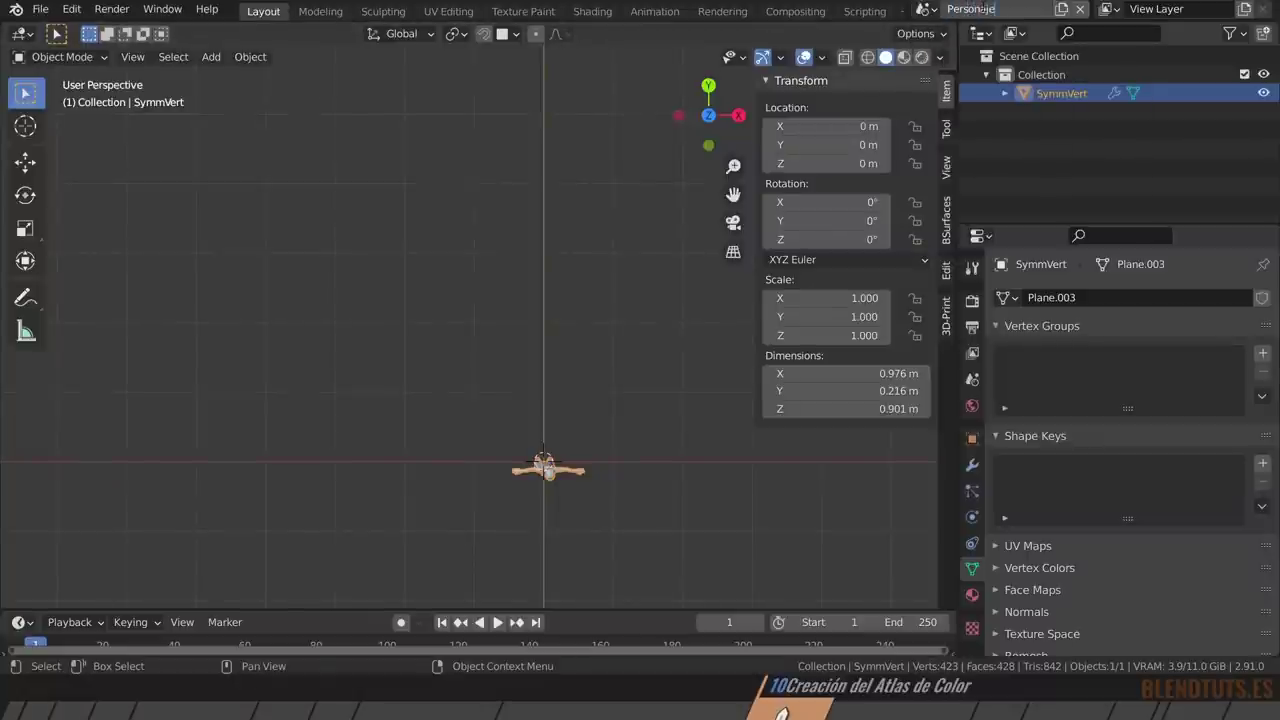
{"action": "key", "text": "Return"}
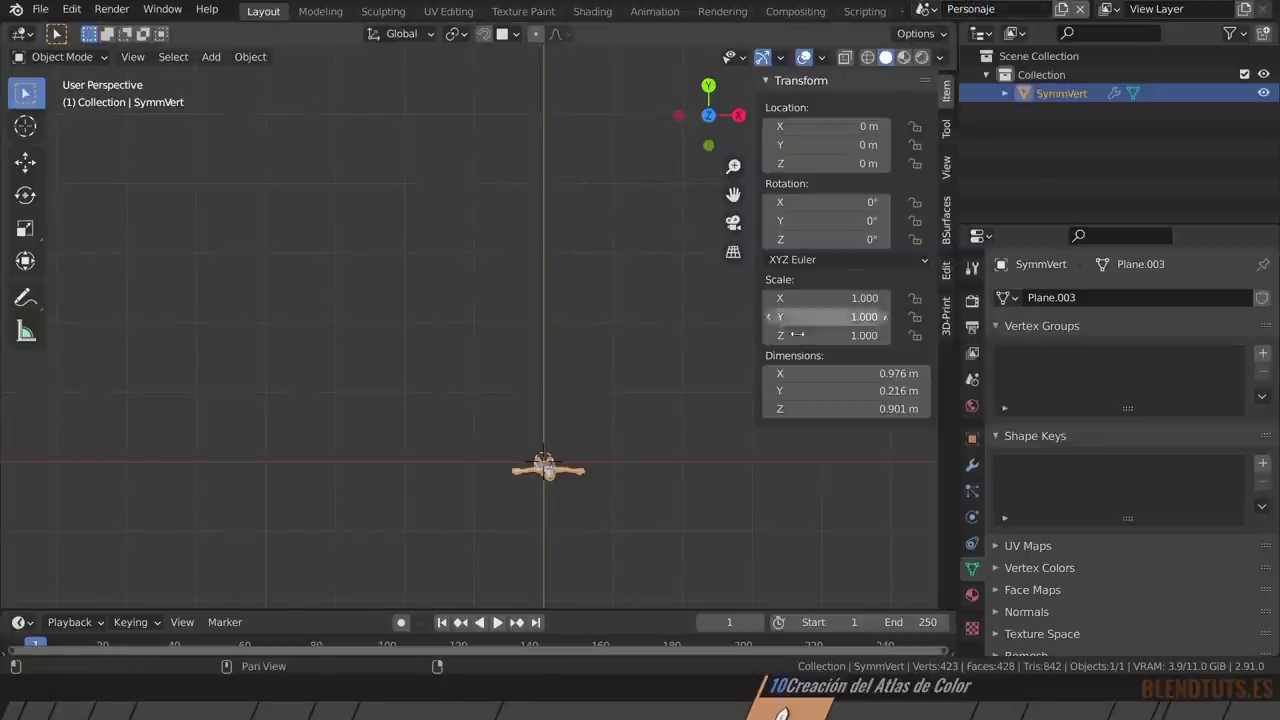
Return to the Color Atlas scene and view the plane grid through the camera.
{"action": "mouse_move", "coordinate": [550, 270]}
{"action": "middle_mouse_down"}
{"action": "mouse_move", "coordinate": [504, 327]}
{"action": "mouse_move", "coordinate": [477, 306]}
{"action": "mouse_move", "coordinate": [376, 325]}
{"action": "middle_mouse_up"}
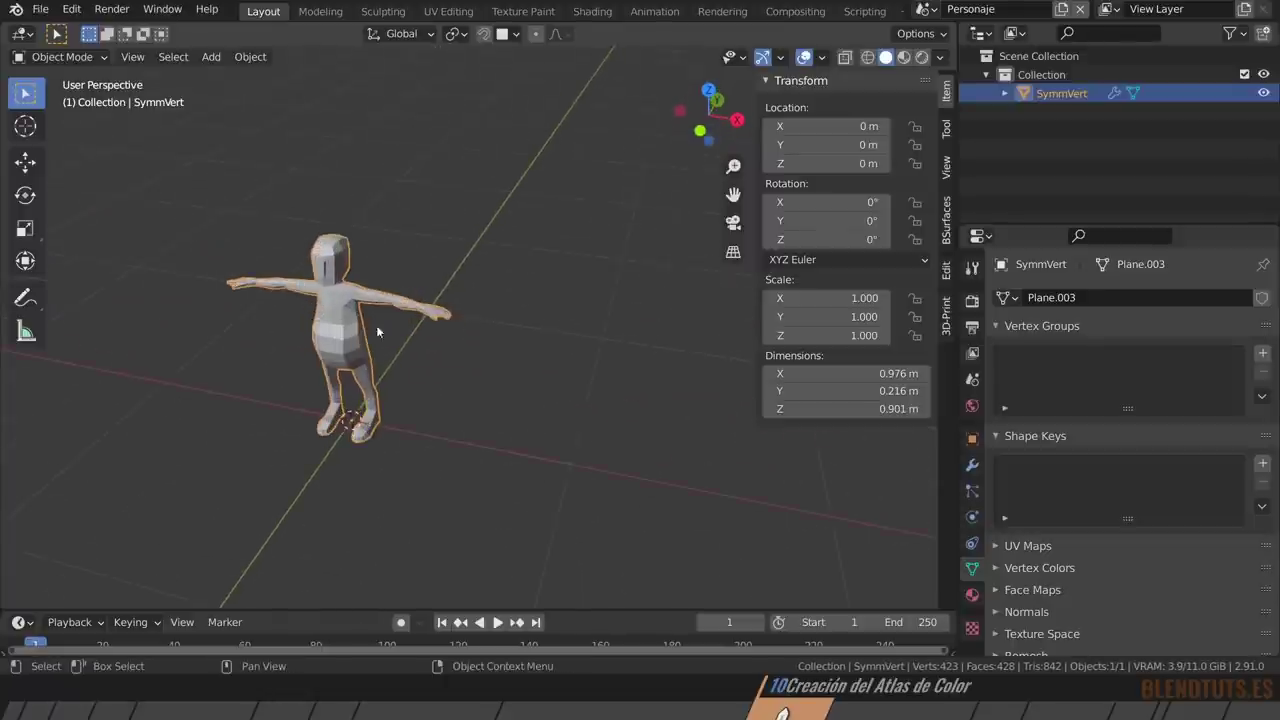
{"action": "scroll", "coordinate": [435, 332], "scroll_direction": "up", "scroll_amount": 3}
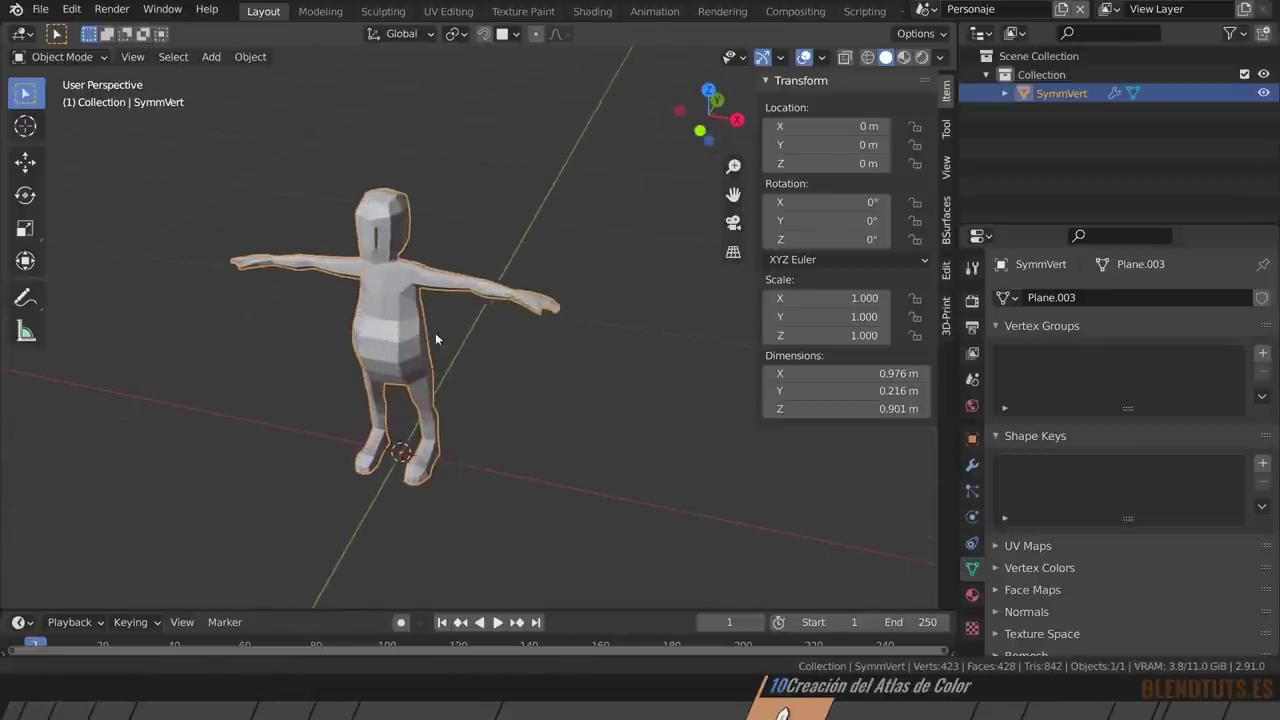
{"action": "left_click", "coordinate": [921, 9]}
{"action": "left_click", "coordinate": [948, 38]}
{"action": "middle_click_drag", "start_coordinate": [394, 230], "coordinate": [436, 293], "text": "shift"}
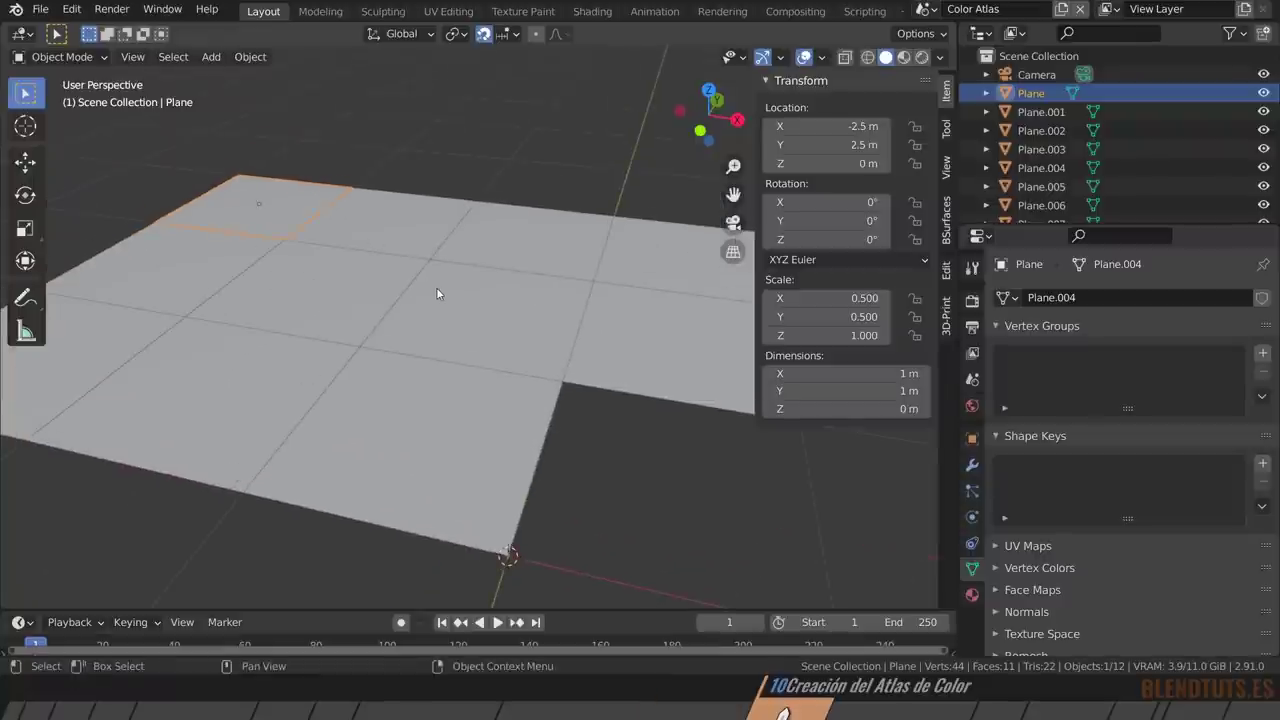
{"action": "key", "text": "KP_0"}
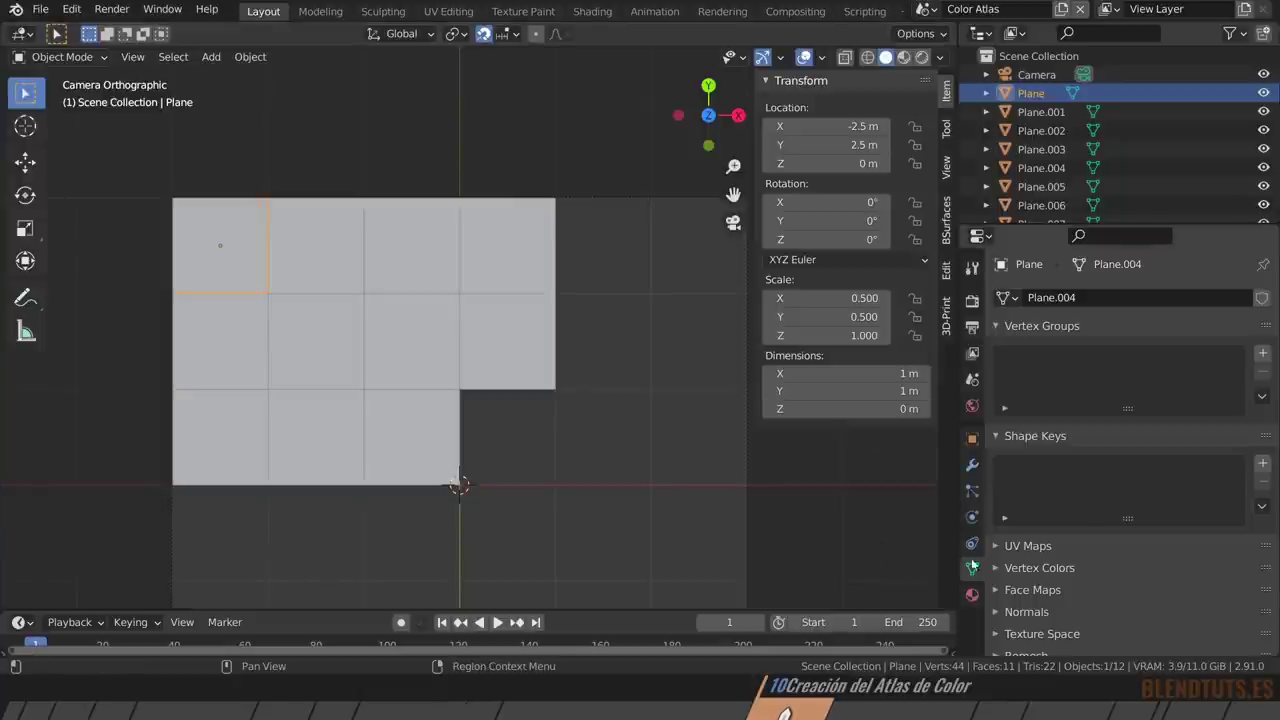
Give the top-left plane a new material 'Piel' with a peach base colour.
{"action": "left_click", "coordinate": [971, 596]}
{"action": "left_click", "coordinate": [1110, 375]}
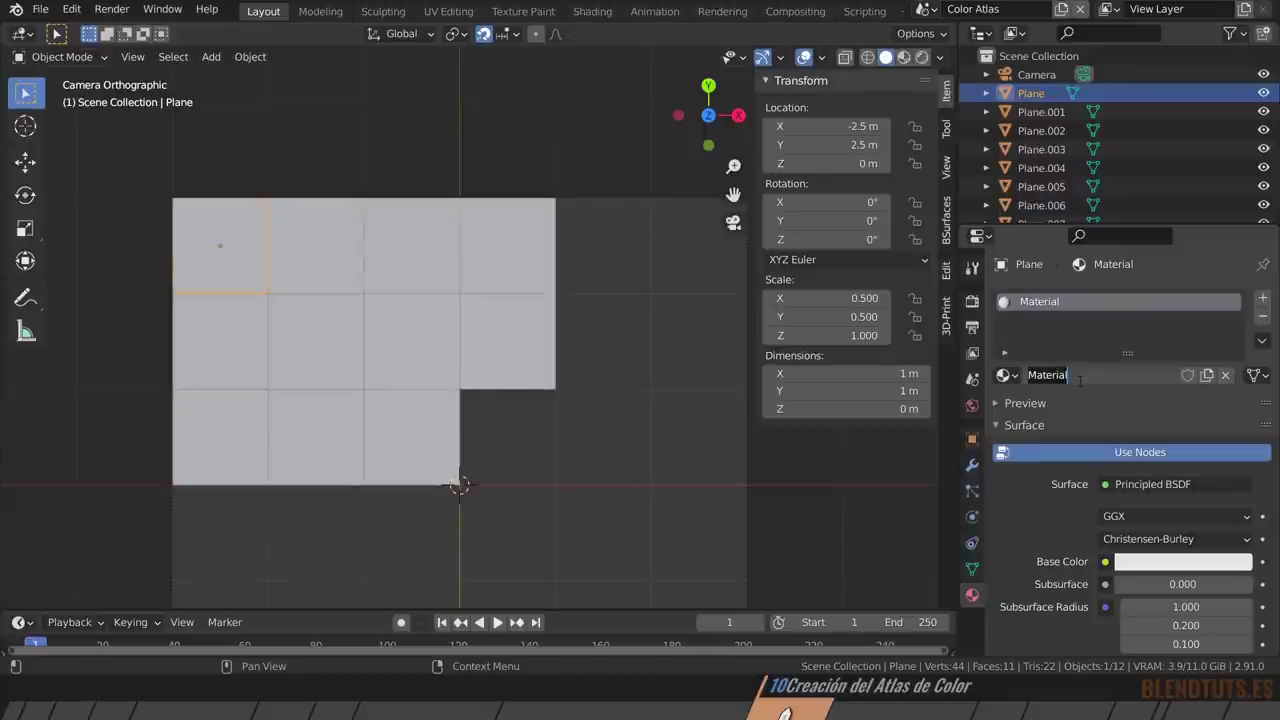
{"action": "type", "text": "Piel"}
{"action": "key", "text": "Return"}
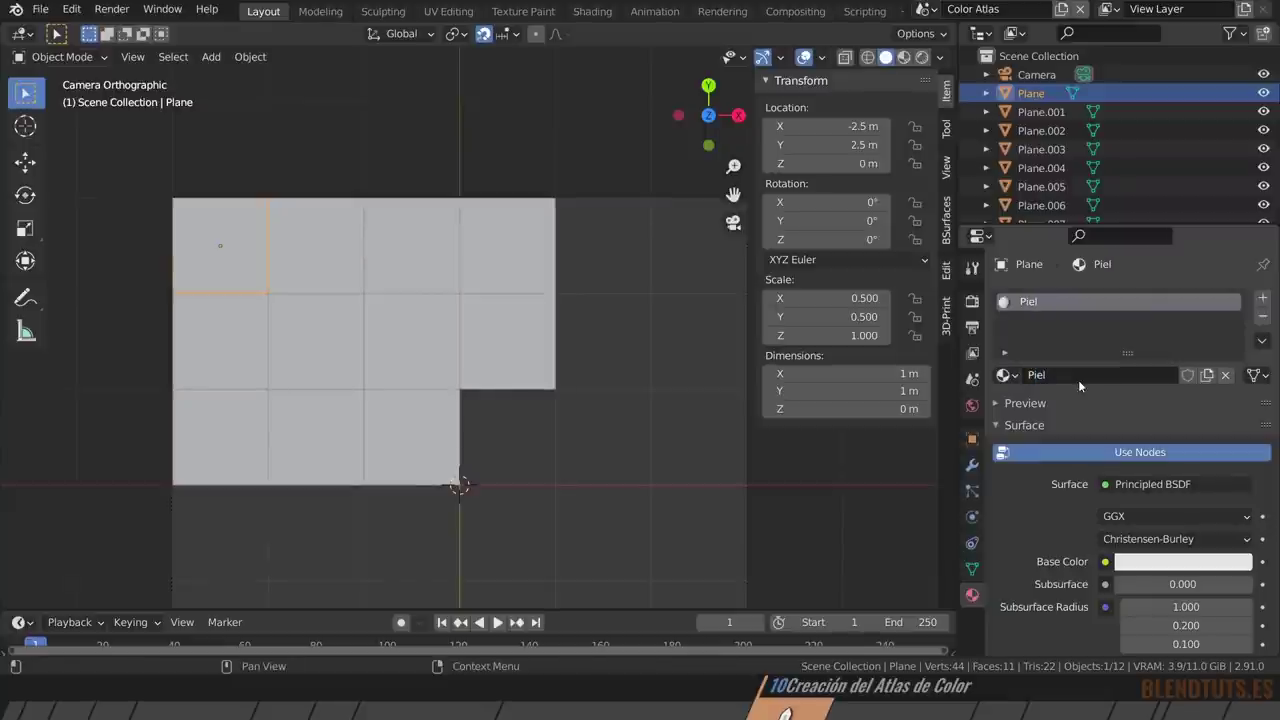
{"action": "left_click", "coordinate": [1163, 566]}
{"action": "left_click_drag", "start_coordinate": [1133, 365], "coordinate": [1144, 387]}
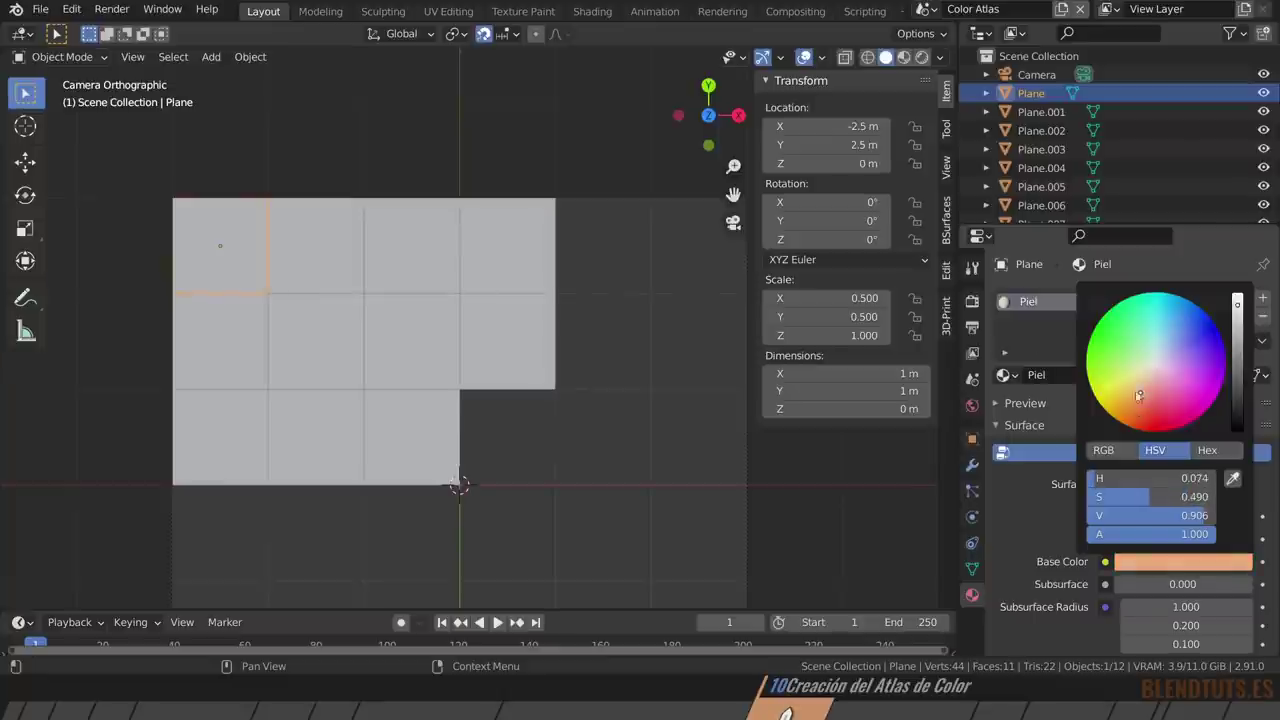
Set solid viewport shading colour to Material and reselect the top-left plane.
{"action": "left_click", "coordinate": [941, 58]}
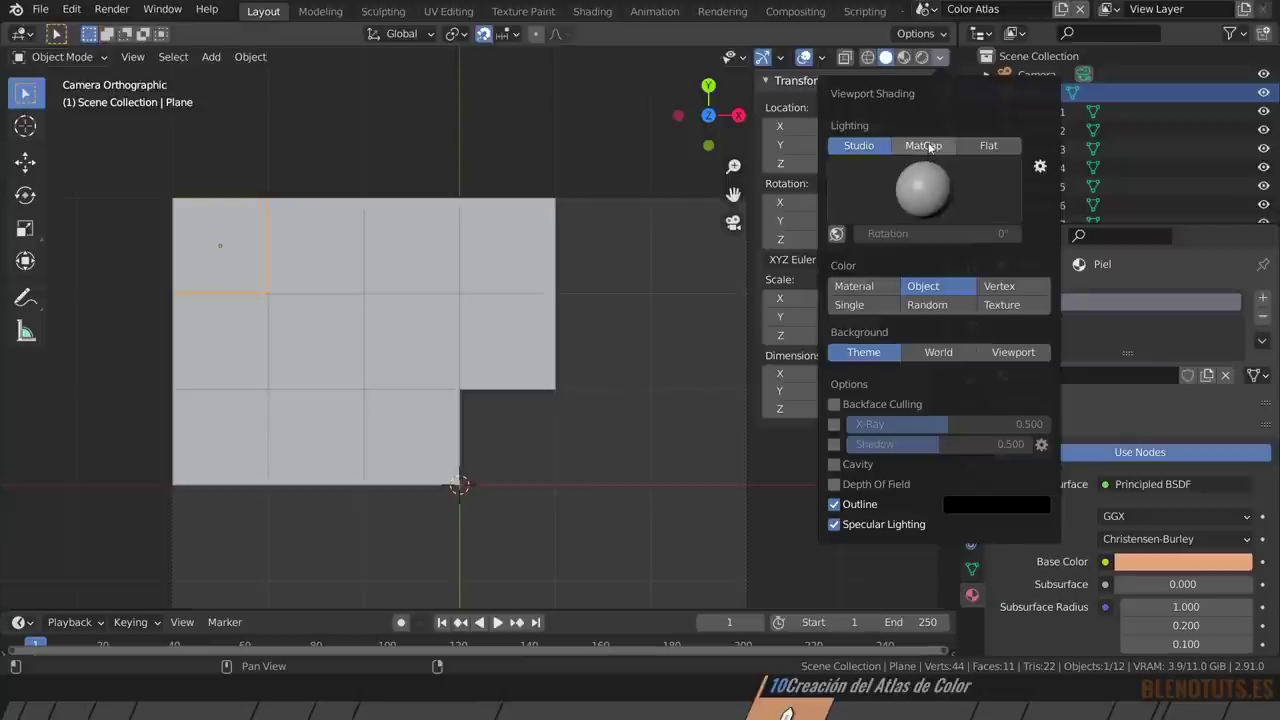
{"action": "left_click", "coordinate": [873, 287]}
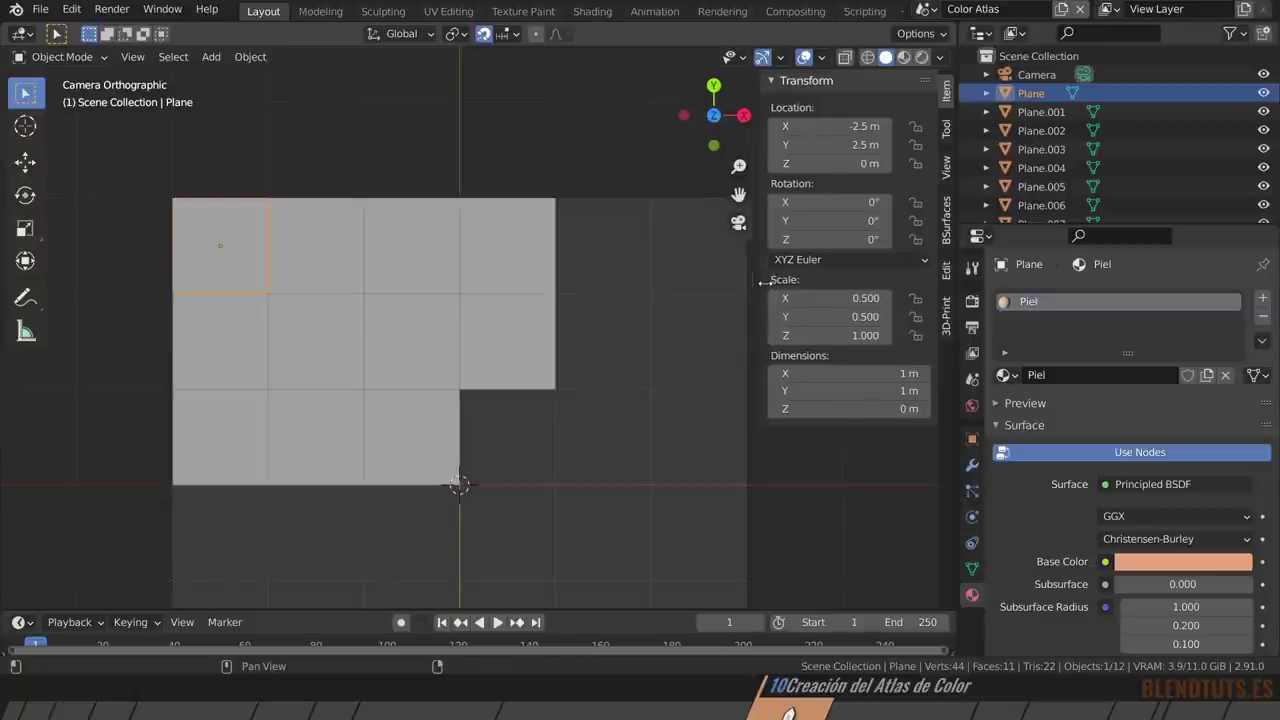
{"action": "left_click_drag", "start_coordinate": [757, 286], "coordinate": [932, 432]}
{"action": "scroll", "coordinate": [349, 387], "scroll_direction": "down", "scroll_amount": 2}
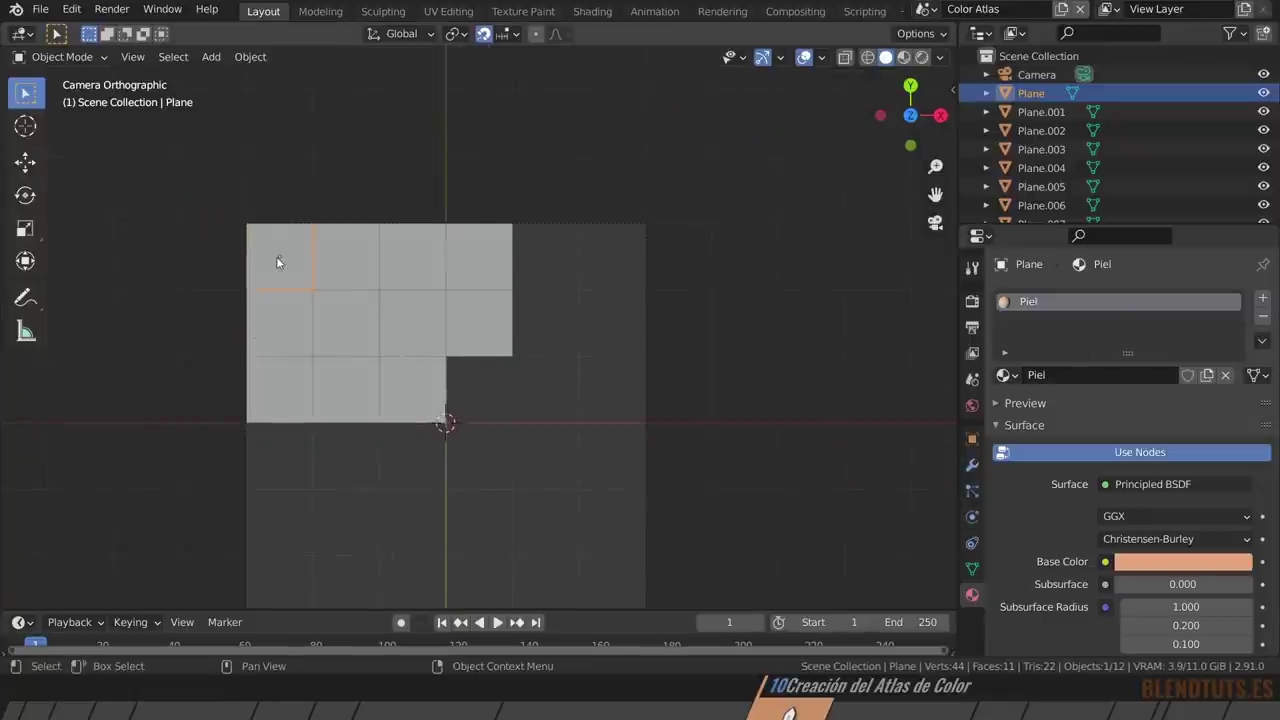
{"action": "key", "text": "alt+a"}
{"action": "scroll", "coordinate": [279, 262], "scroll_direction": "up", "scroll_amount": 2}
{"action": "left_click", "coordinate": [286, 280]}
{"action": "scroll", "coordinate": [290, 282], "scroll_direction": "up", "scroll_amount": 3}
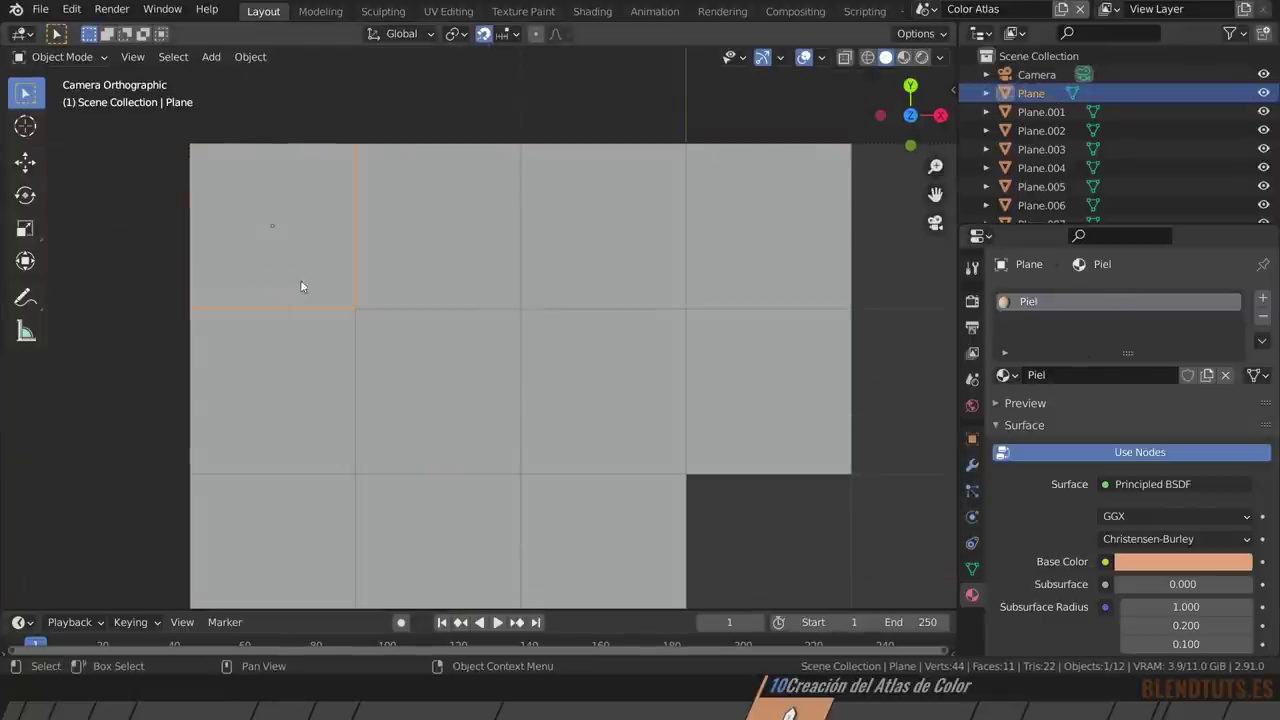
Switch to Material Preview and make the Piel colour a paler, pinker skin tone.
{"action": "left_click", "coordinate": [918, 38]}
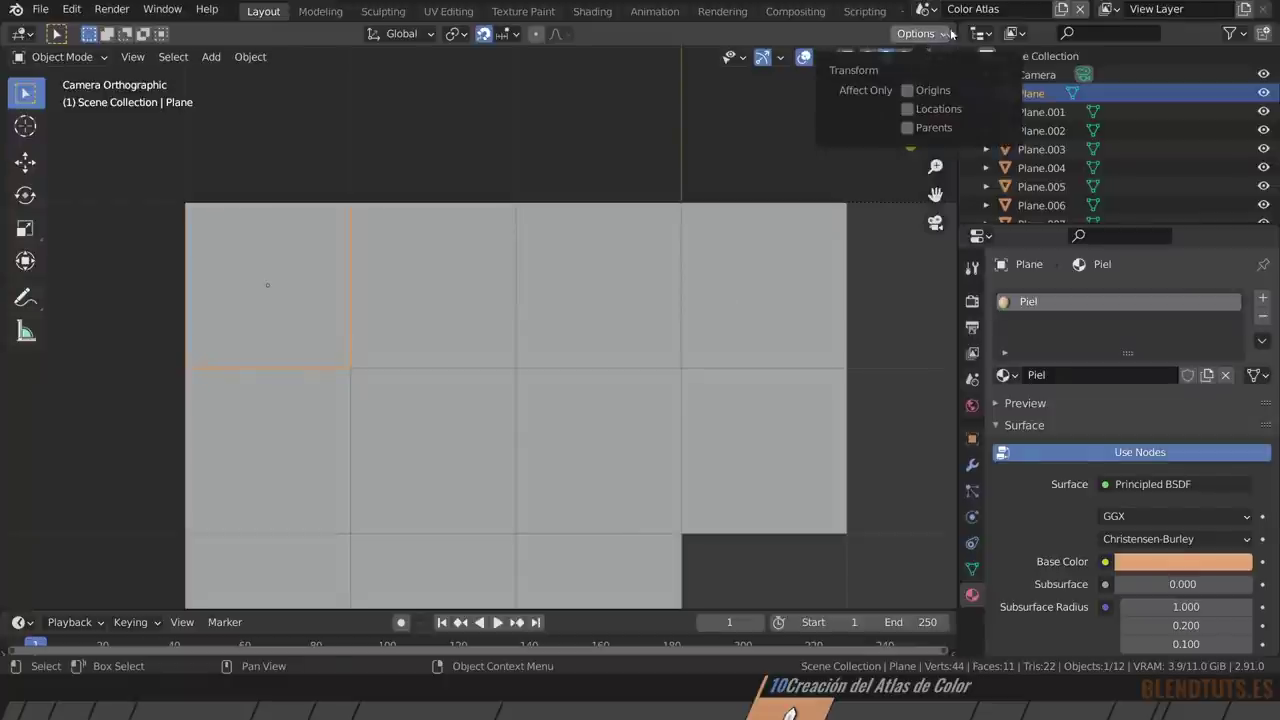
{"action": "left_click", "coordinate": [942, 58]}
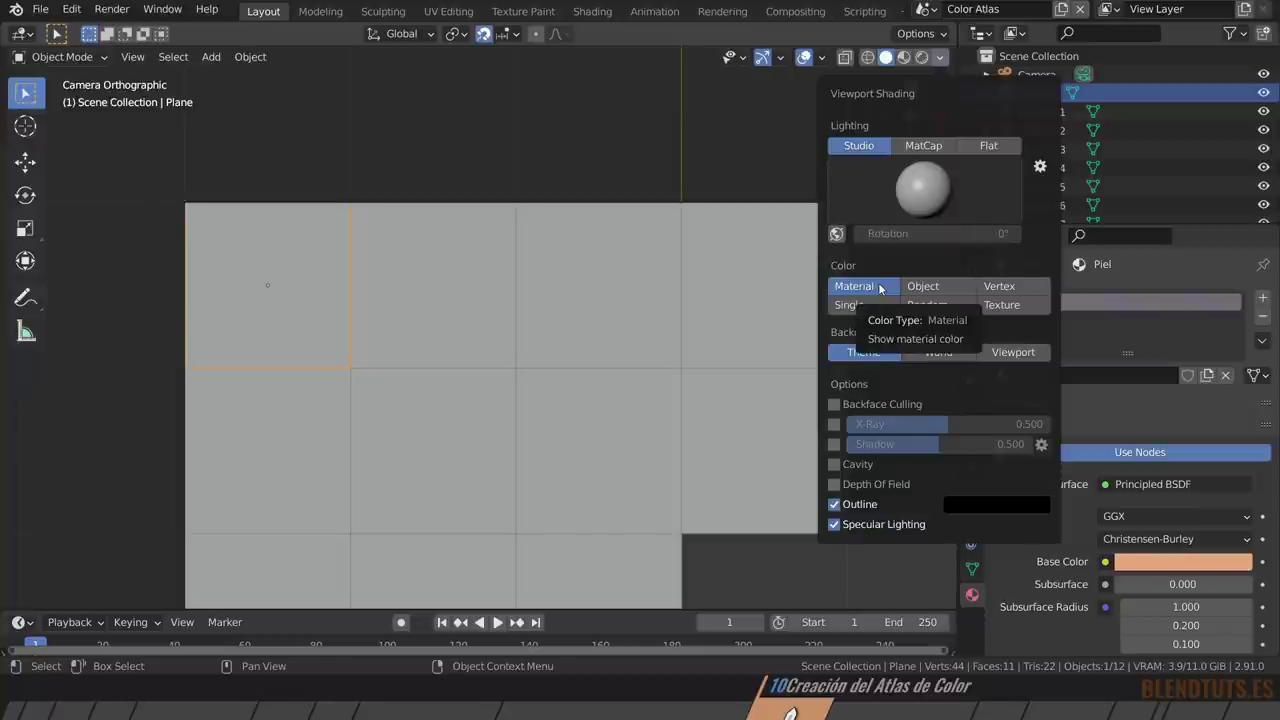
{"action": "left_click", "coordinate": [1208, 568]}
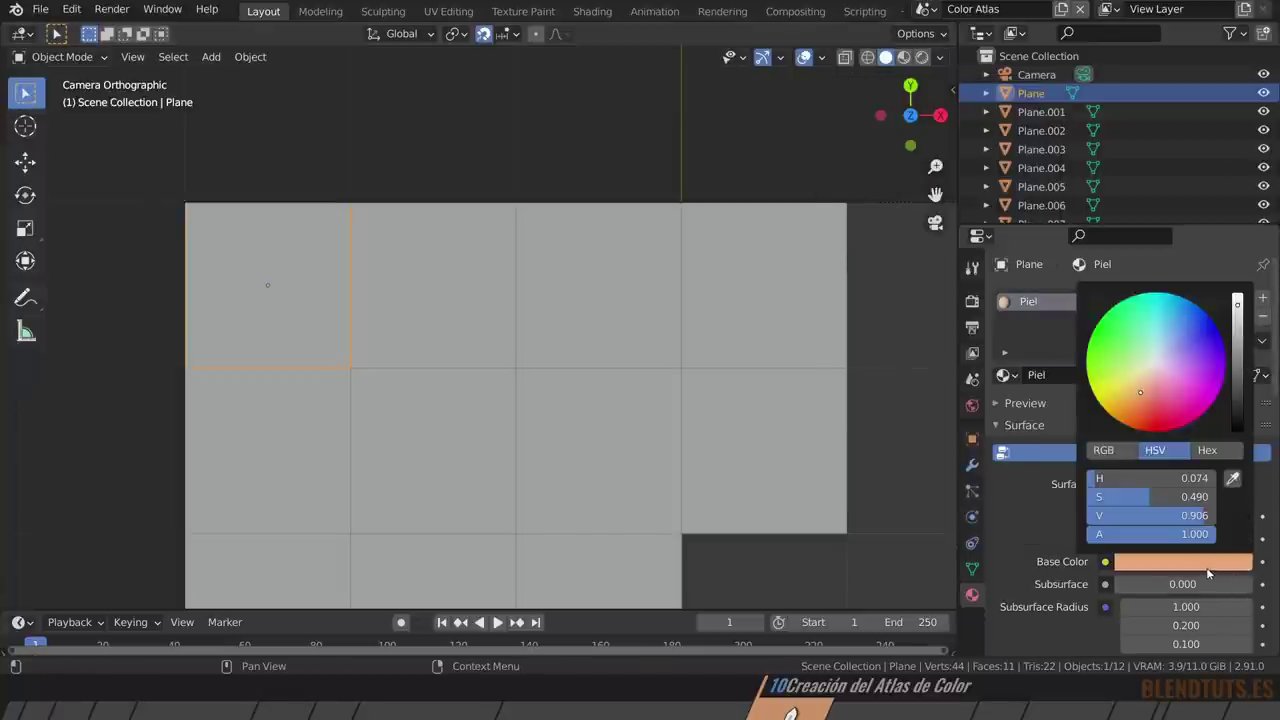
{"action": "left_click", "coordinate": [904, 58]}
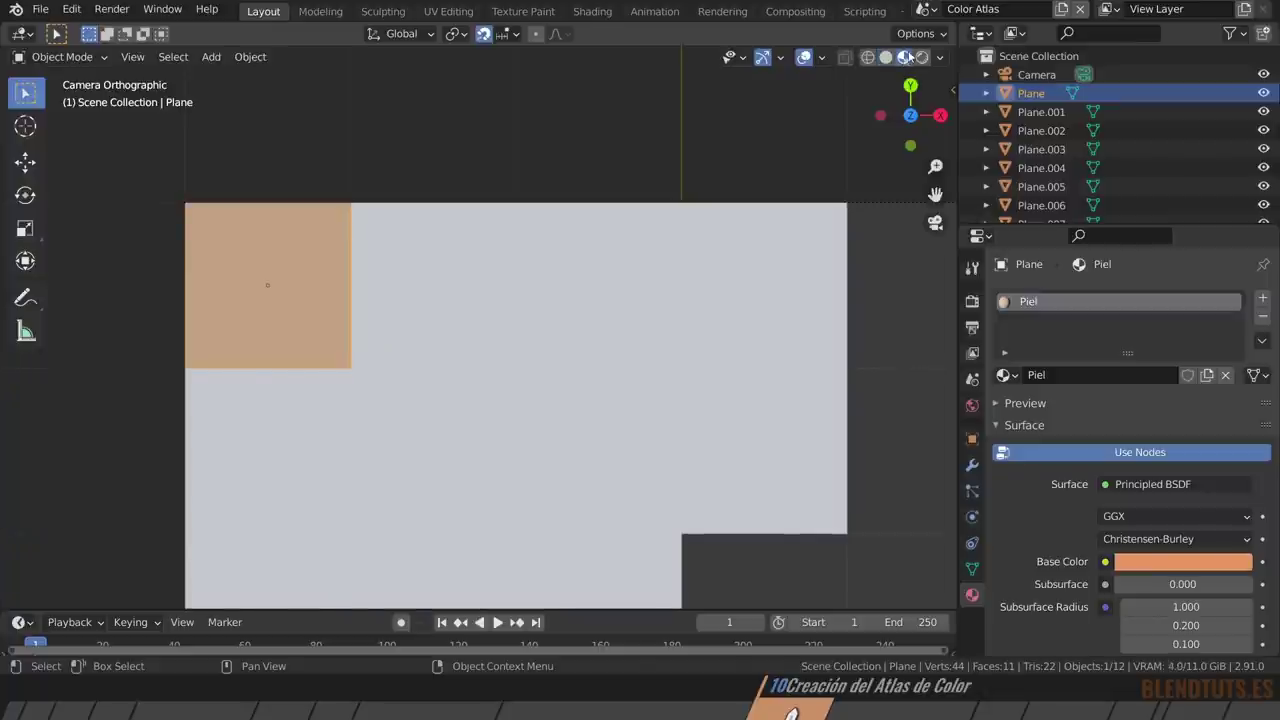
{"action": "scroll", "coordinate": [585, 345], "scroll_direction": "down", "scroll_amount": 2}
{"action": "middle_click_drag", "start_coordinate": [574, 374], "coordinate": [457, 323], "text": "shift"}
{"action": "scroll", "coordinate": [457, 323], "scroll_direction": "up", "scroll_amount": 3}
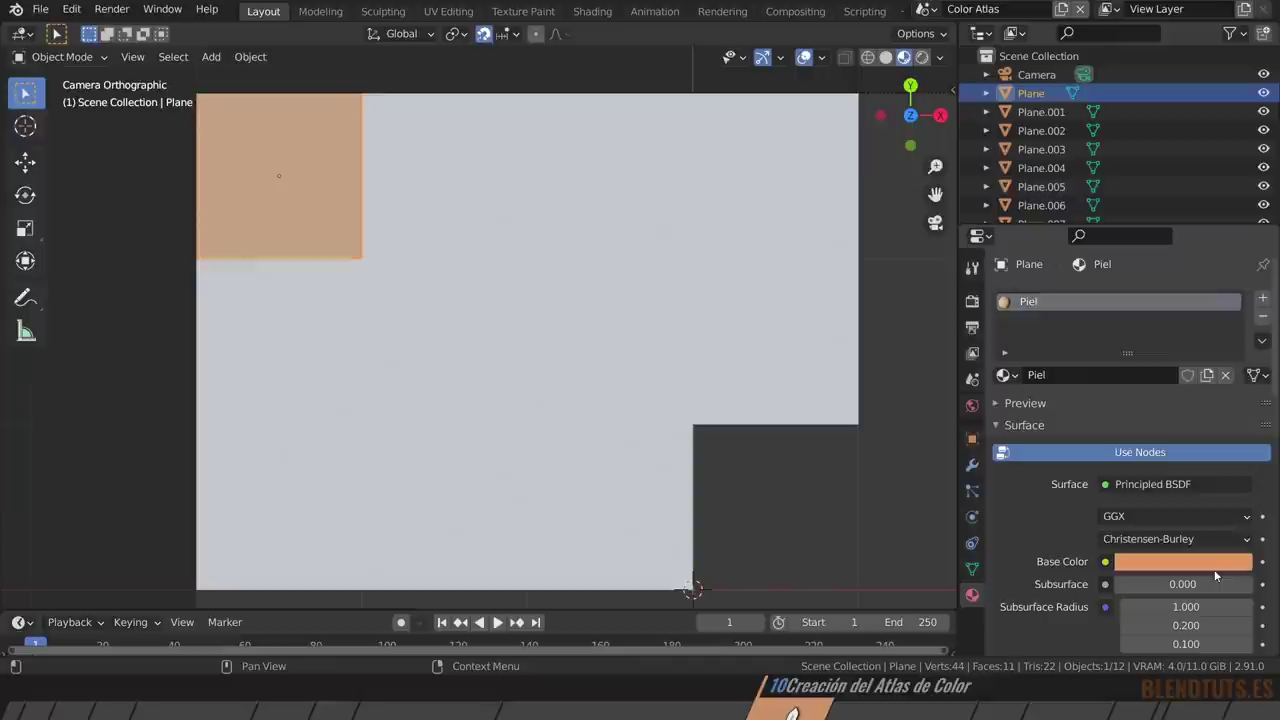
{"action": "left_click", "coordinate": [1218, 573]}
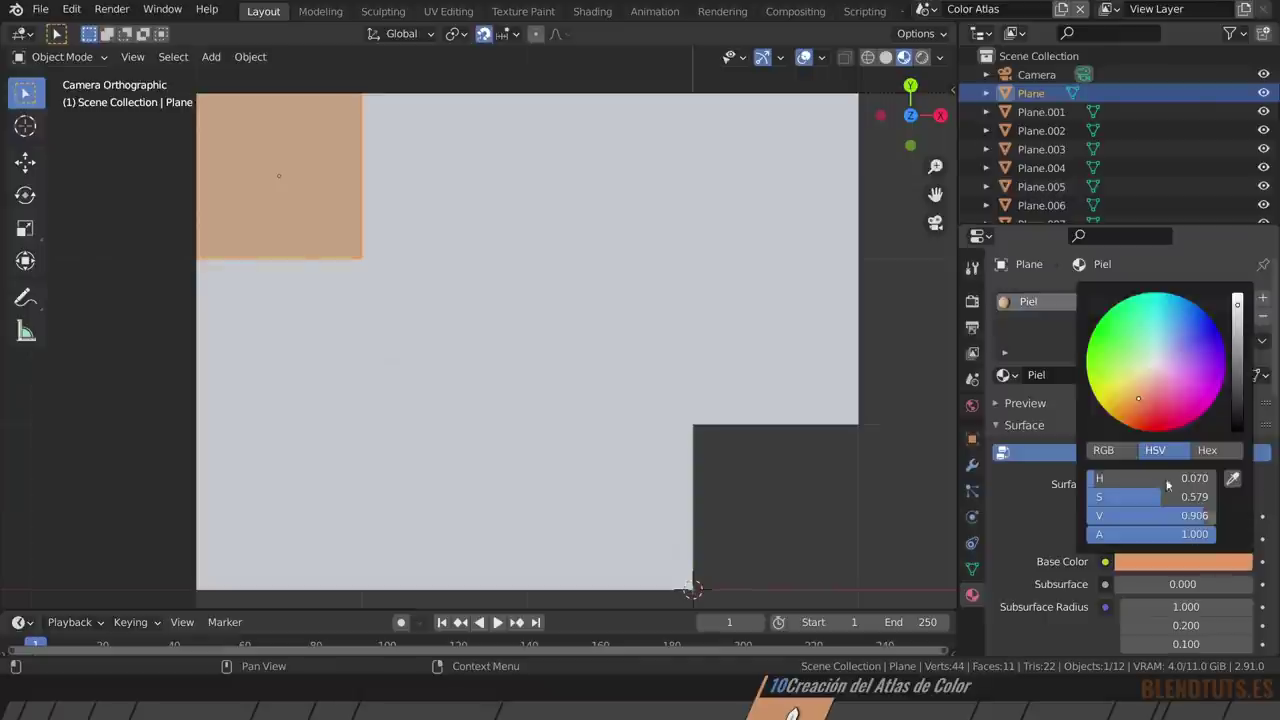
{"action": "left_click_drag", "start_coordinate": [1138, 398], "coordinate": [1147, 386]}
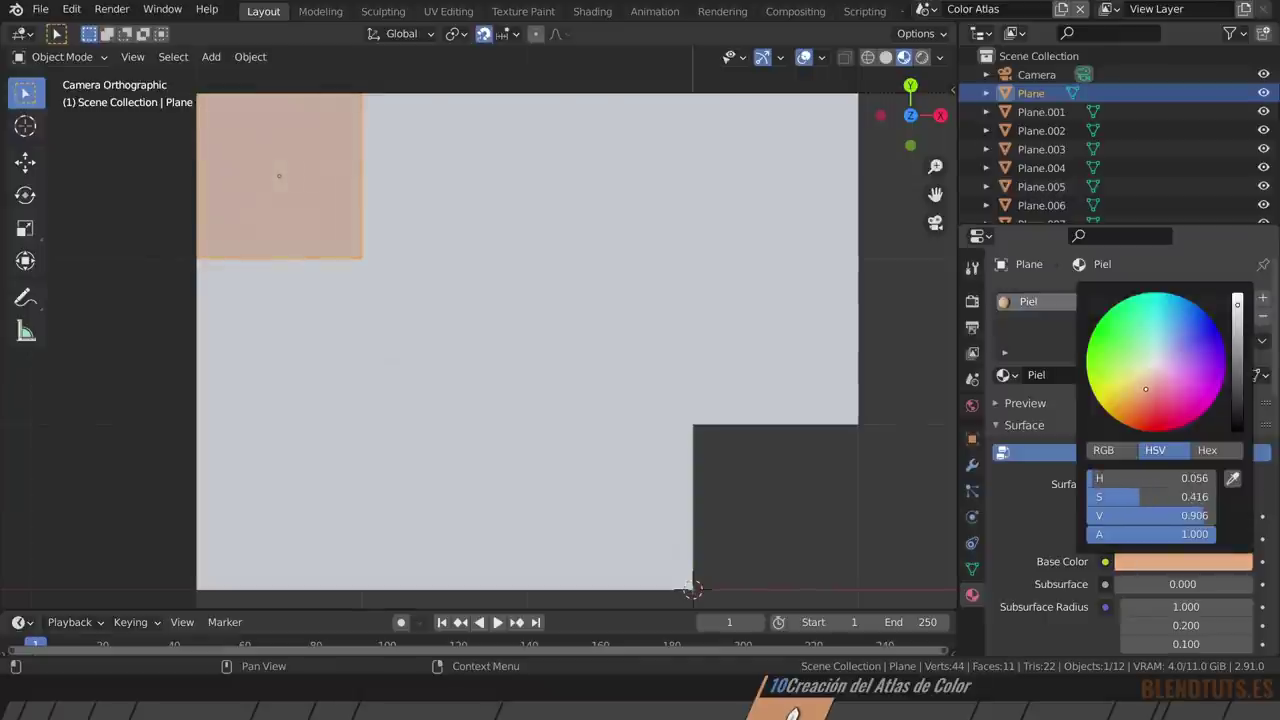
Give the tile beside the skin-coloured one a red material named Jersey.
{"action": "left_click", "coordinate": [445, 178]}
{"action": "left_click", "coordinate": [1053, 377]}
{"action": "left_click", "coordinate": [1097, 377]}
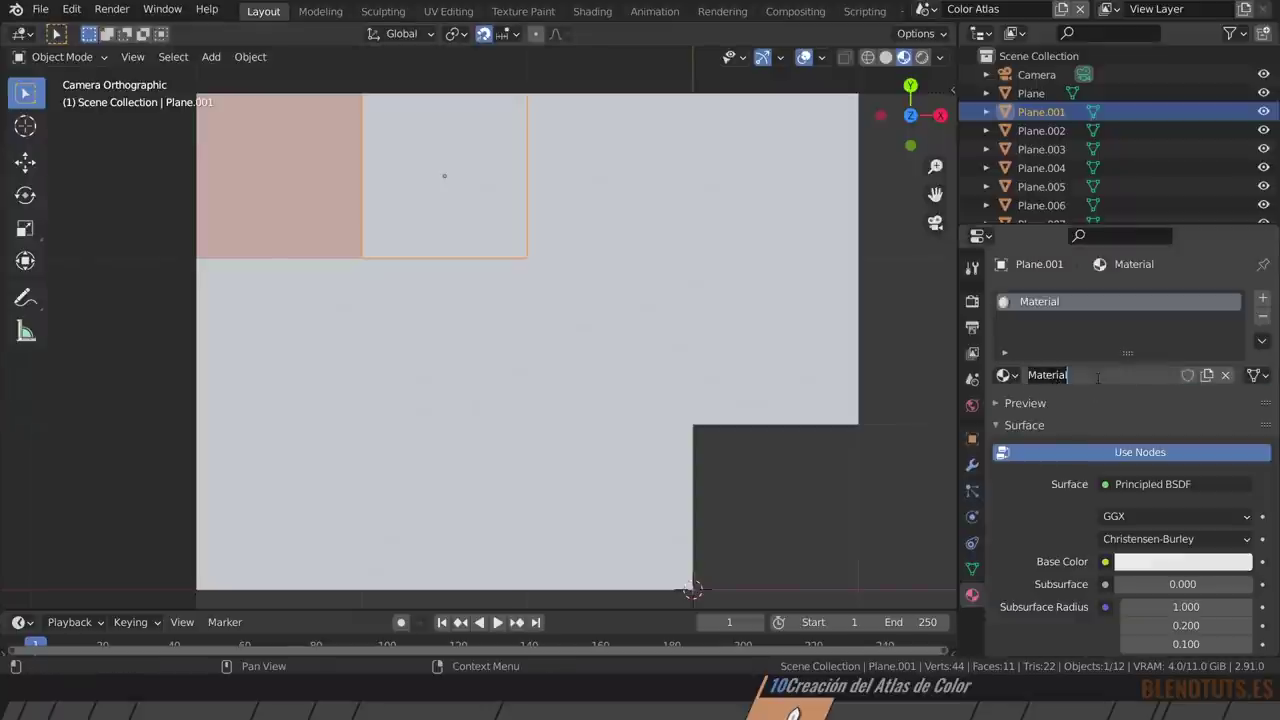
{"action": "key", "text": "BackSpace"}
{"action": "type", "text": "Jersey"}
{"action": "key", "text": "Return"}
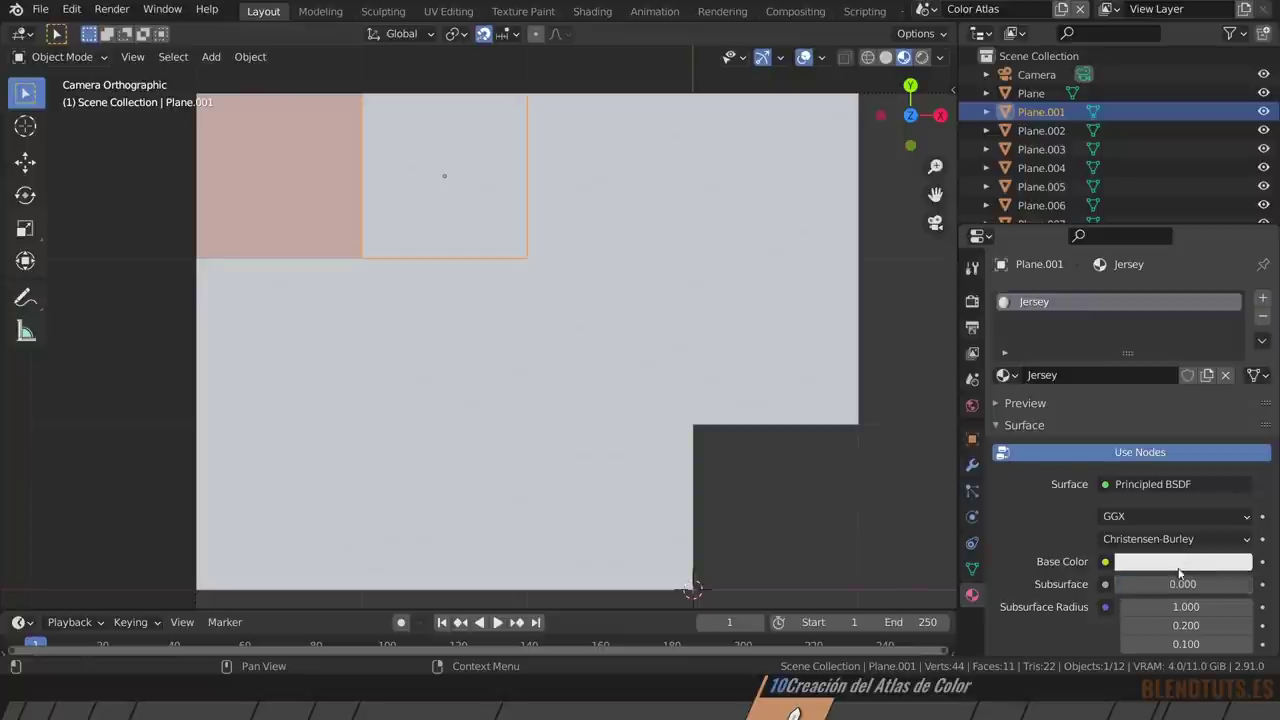
{"action": "left_click", "coordinate": [1181, 562]}
{"action": "left_click_drag", "start_coordinate": [1150, 372], "coordinate": [1165, 425]}
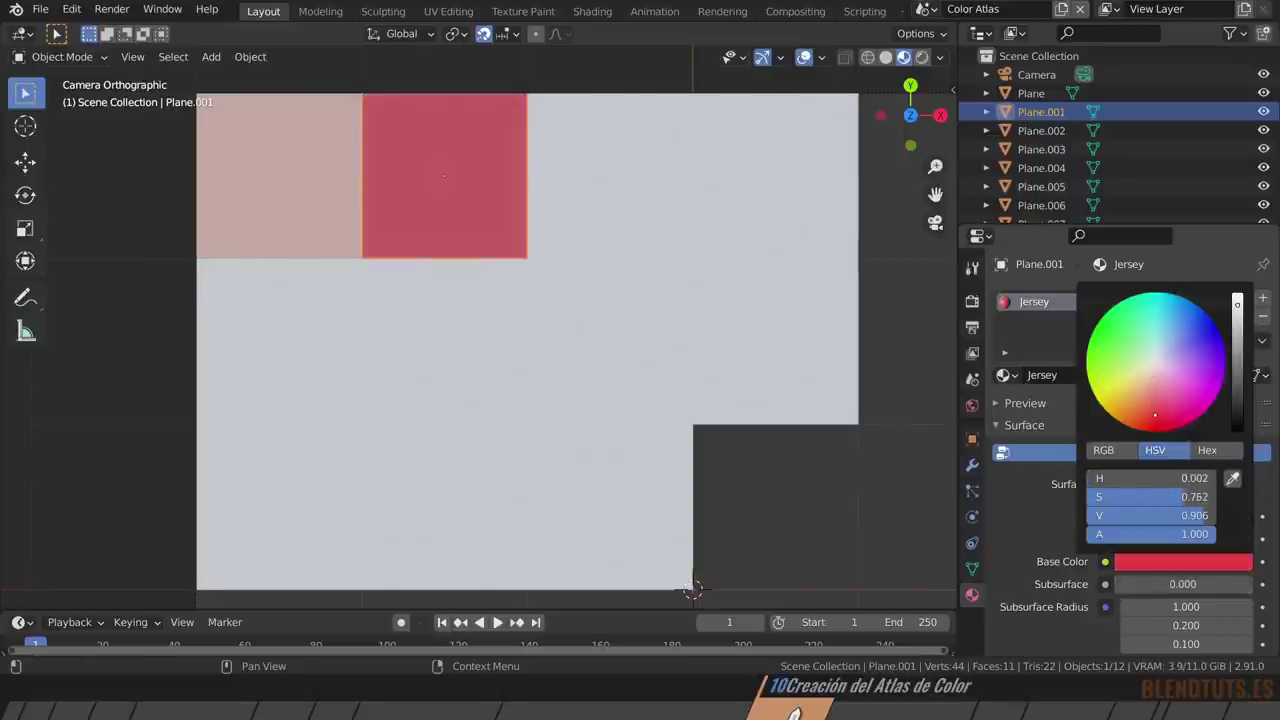
Add a dark brown material named Zapatos to the third top tile.
{"action": "left_click", "coordinate": [572, 199]}
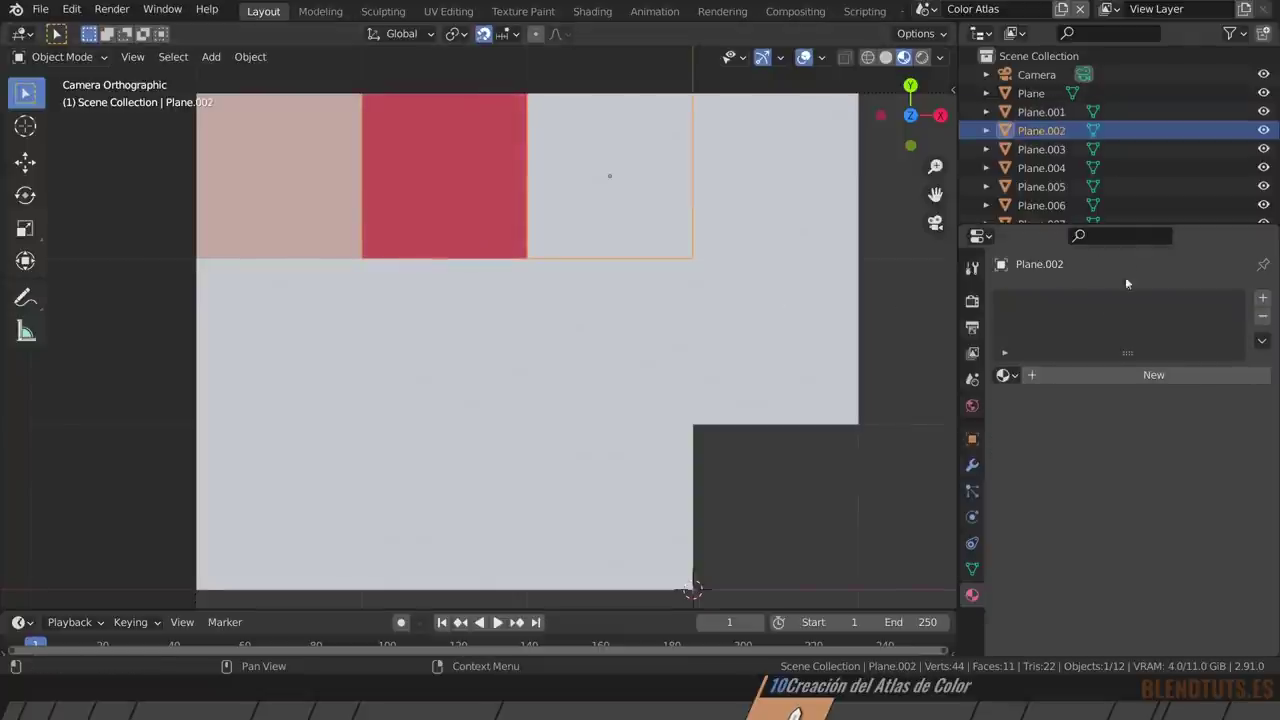
{"action": "left_click", "coordinate": [1103, 375]}
{"action": "double_click", "coordinate": [1103, 375]}
{"action": "type", "text": "Za"}
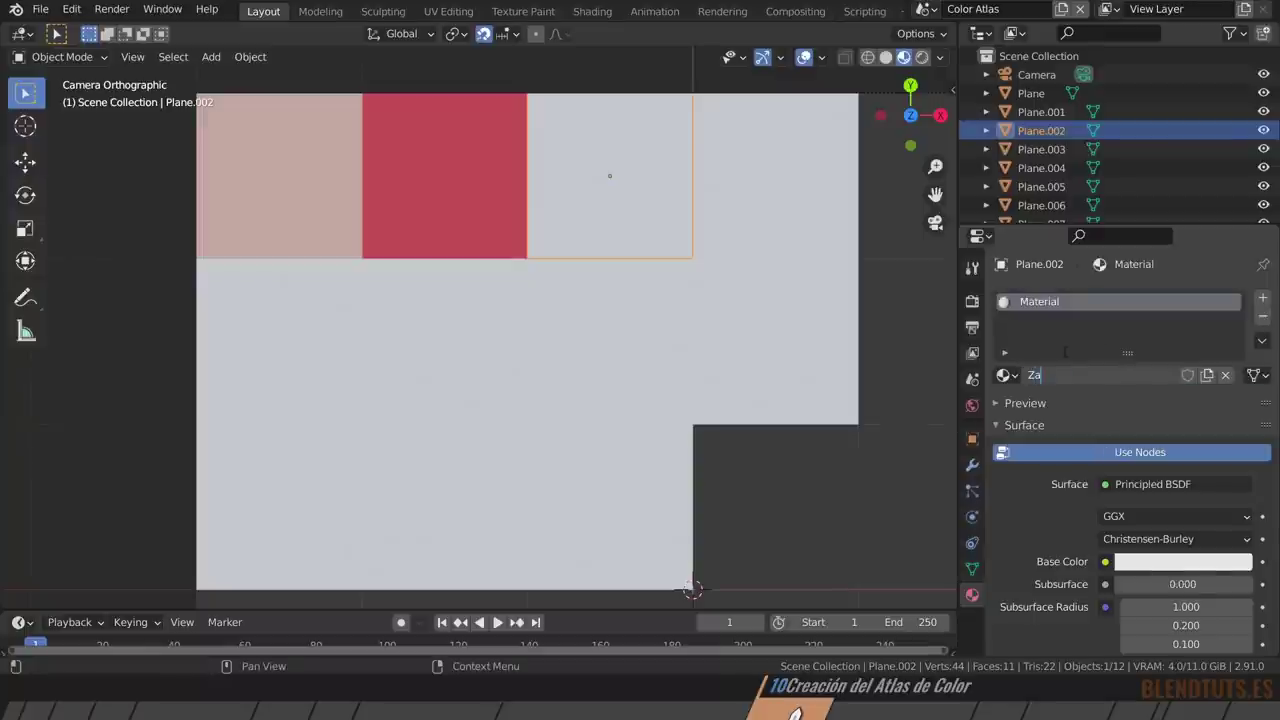
{"action": "type", "text": "patos"}
{"action": "key", "text": "Return"}
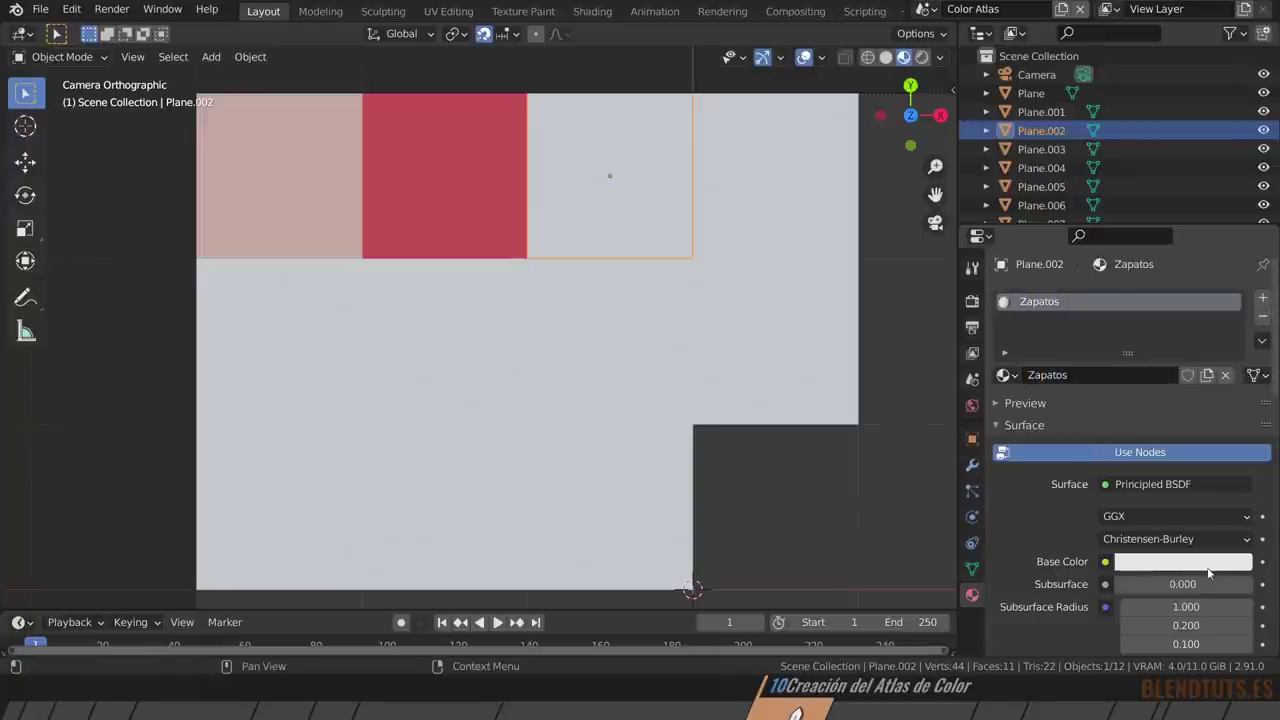
{"action": "left_click", "coordinate": [1208, 562]}
{"action": "left_click_drag", "start_coordinate": [1238, 328], "coordinate": [1237, 343]}
{"action": "left_click_drag", "start_coordinate": [1190, 414], "coordinate": [1130, 416]}
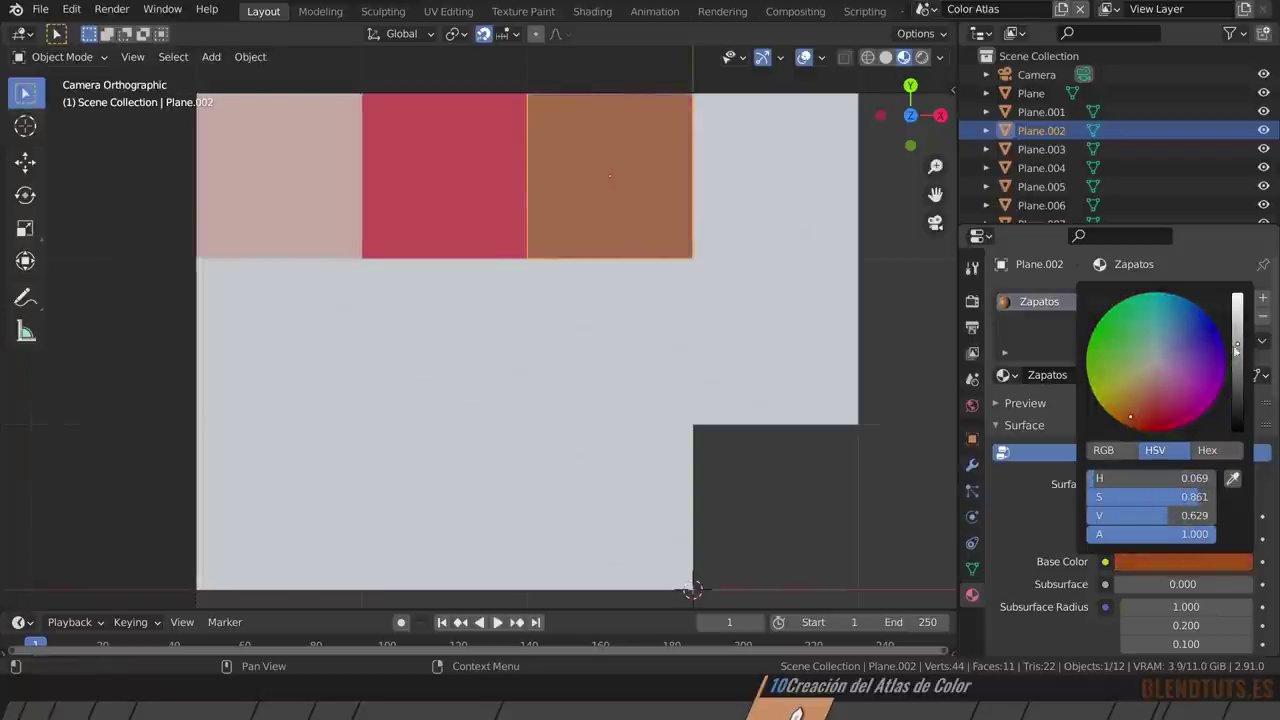
{"action": "left_click_drag", "start_coordinate": [1237, 343], "coordinate": [1237, 384]}
Give the fourth top tile a new blue material.
{"action": "left_click", "coordinate": [827, 205]}
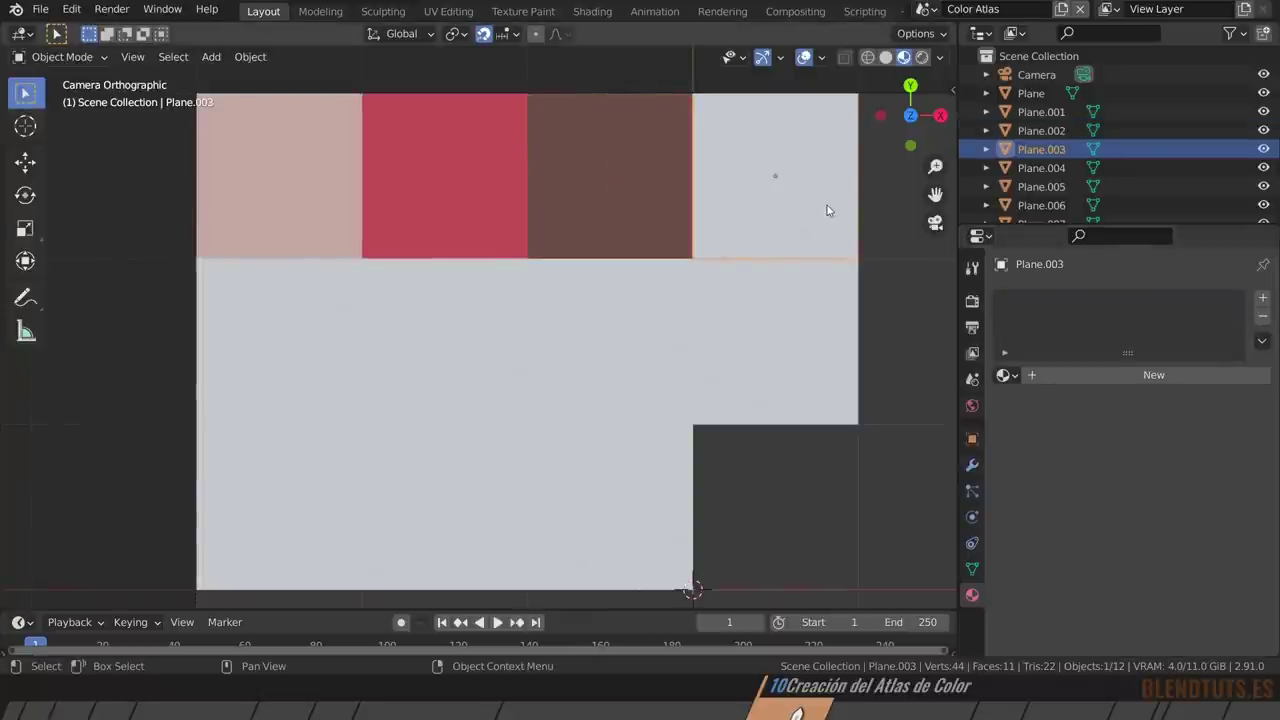
{"action": "left_click", "coordinate": [1160, 567]}
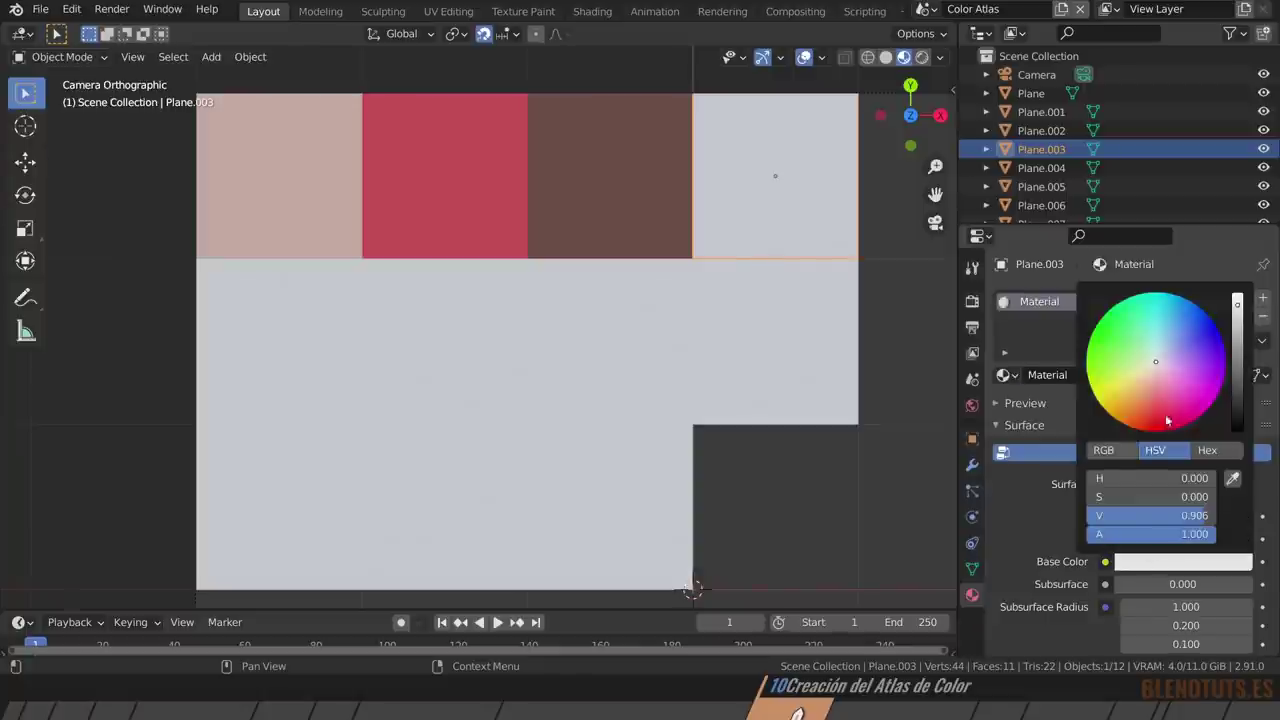
{"action": "left_click_drag", "start_coordinate": [1169, 370], "coordinate": [1189, 324]}
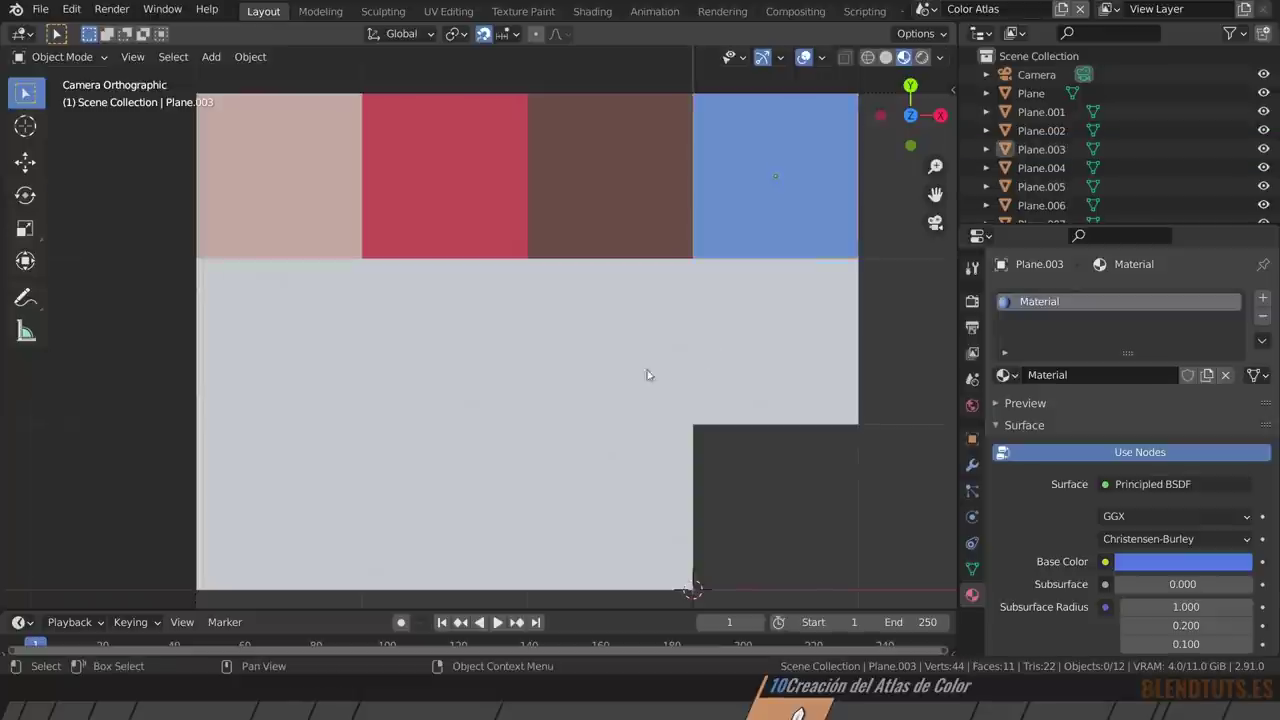
{"action": "middle_click_drag", "start_coordinate": [649, 371], "coordinate": [683, 381], "text": "shift"}
Add materials to the first two second-row tiles, making the second light grey.
{"action": "left_click", "coordinate": [366, 330]}
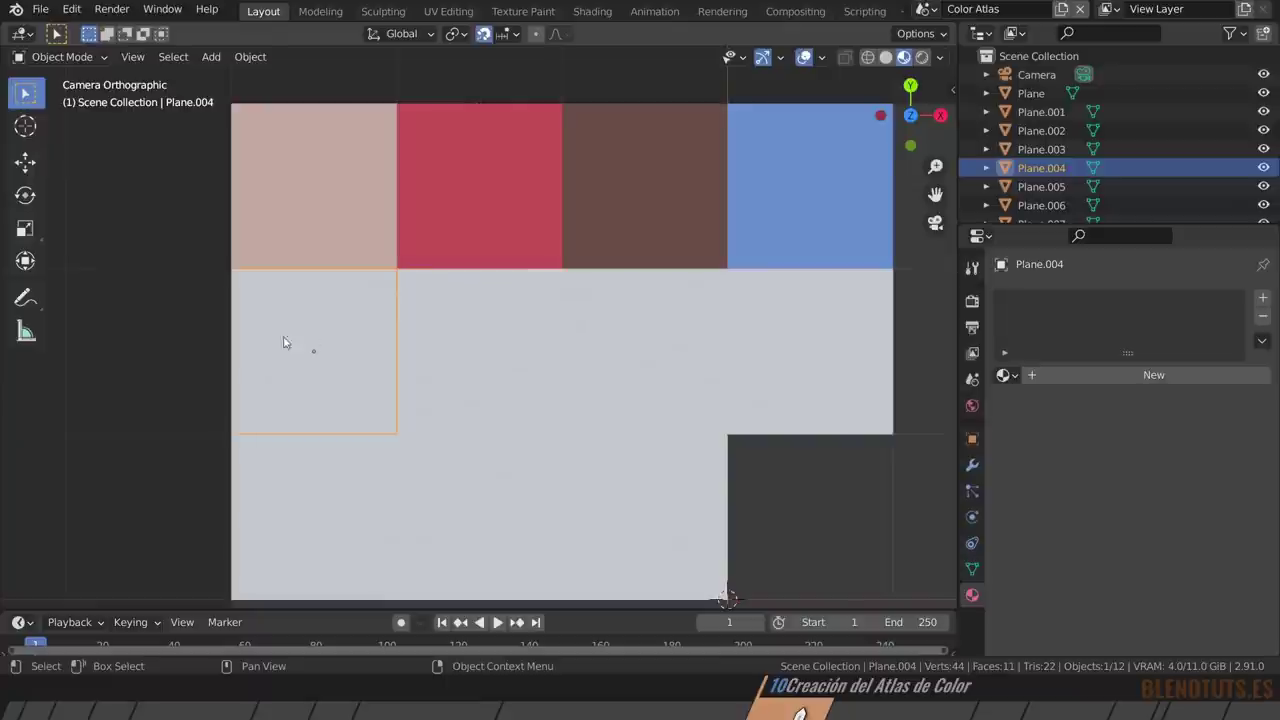
{"action": "left_click", "coordinate": [468, 358]}
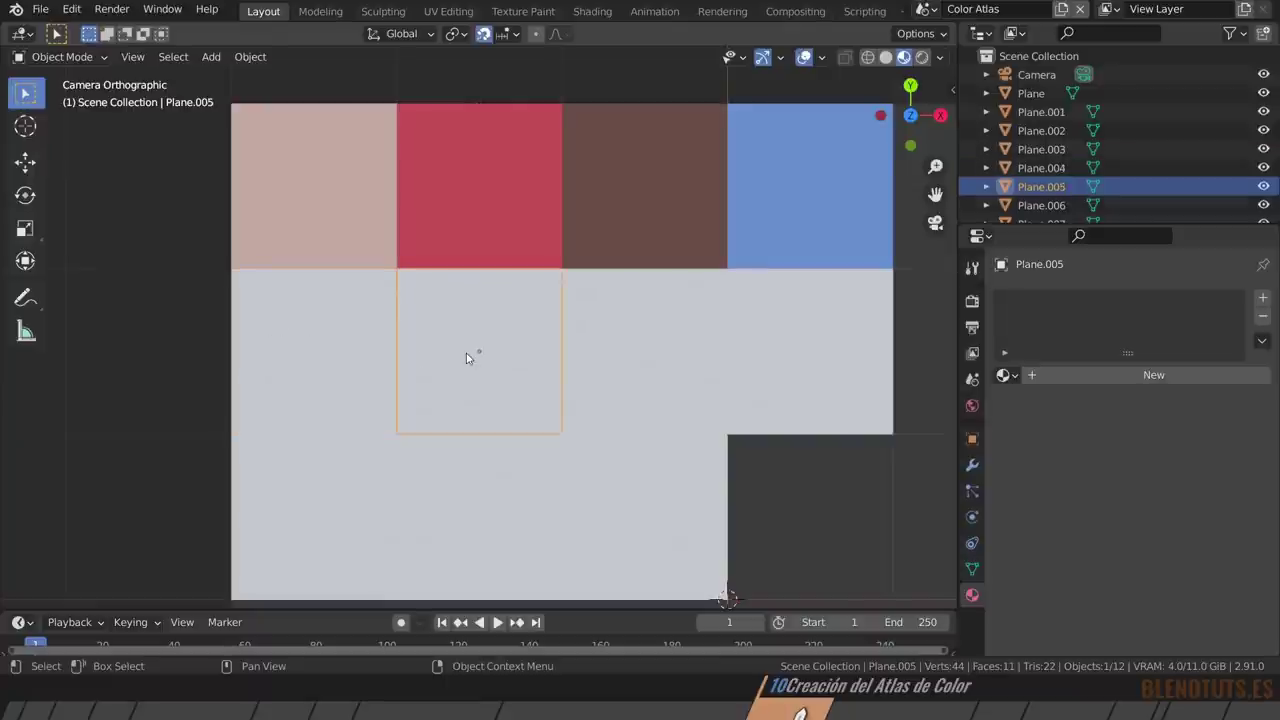
{"action": "left_click", "coordinate": [637, 351]}
{"action": "left_click", "coordinate": [281, 361]}
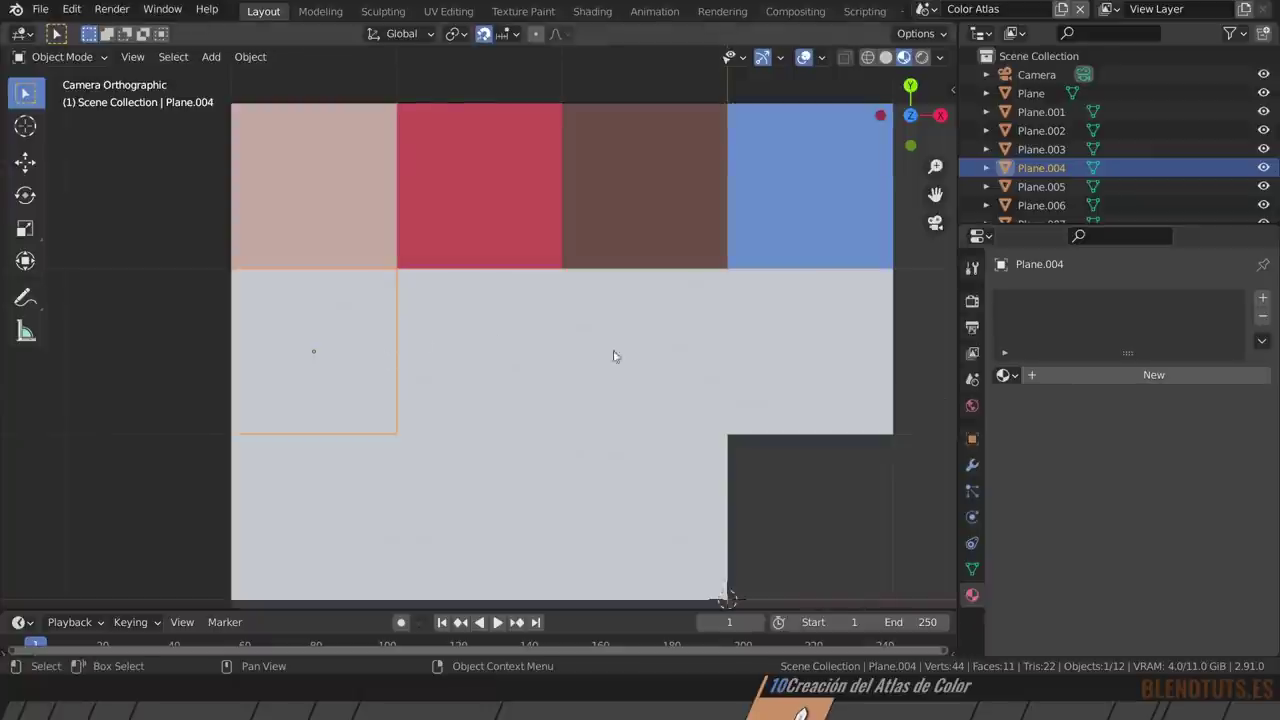
{"action": "left_click", "coordinate": [1107, 378]}
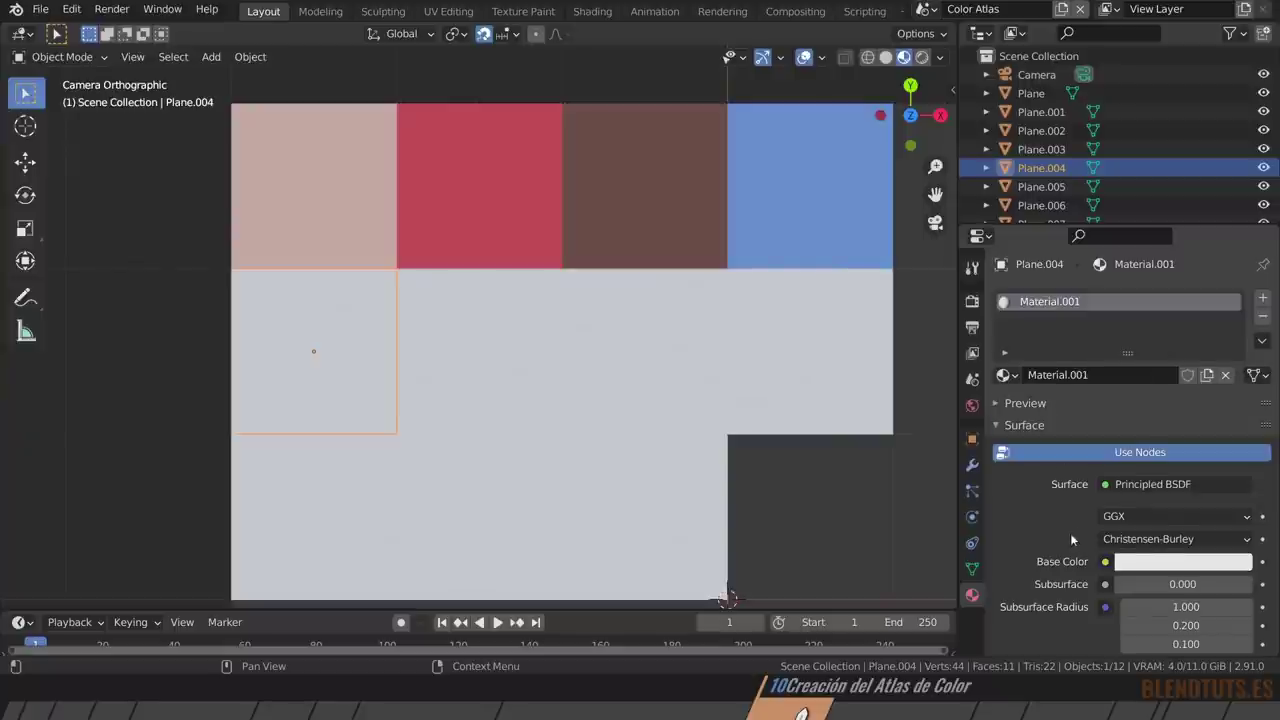
{"action": "scroll", "coordinate": [1069, 528], "scroll_direction": "down", "scroll_amount": 2}
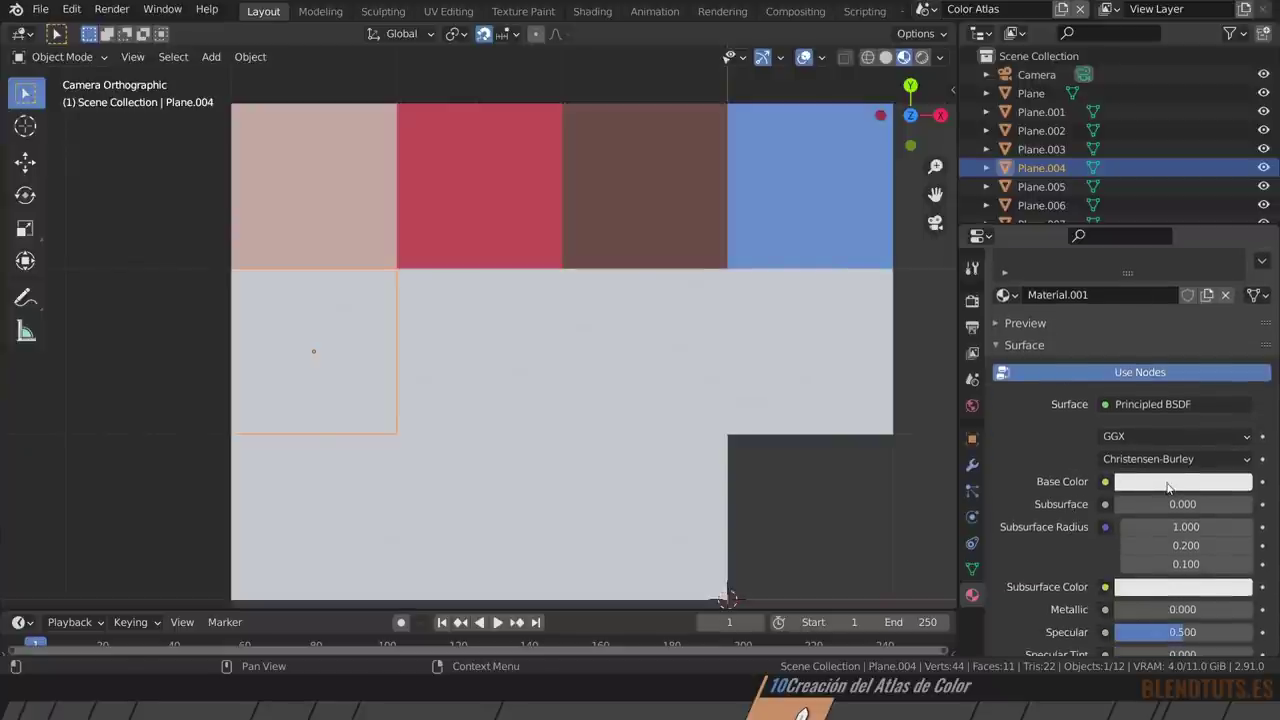
{"action": "left_click", "coordinate": [559, 349]}
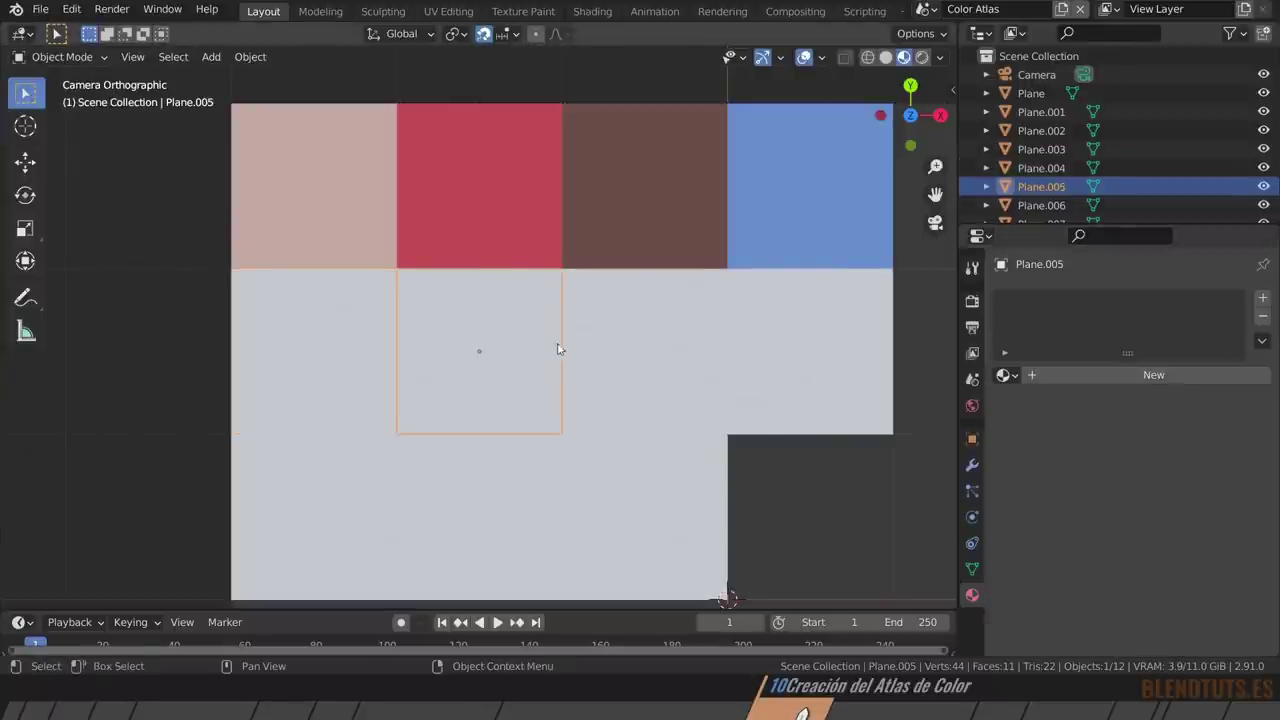
{"action": "left_click", "coordinate": [1137, 372]}
{"action": "left_click", "coordinate": [1174, 562]}
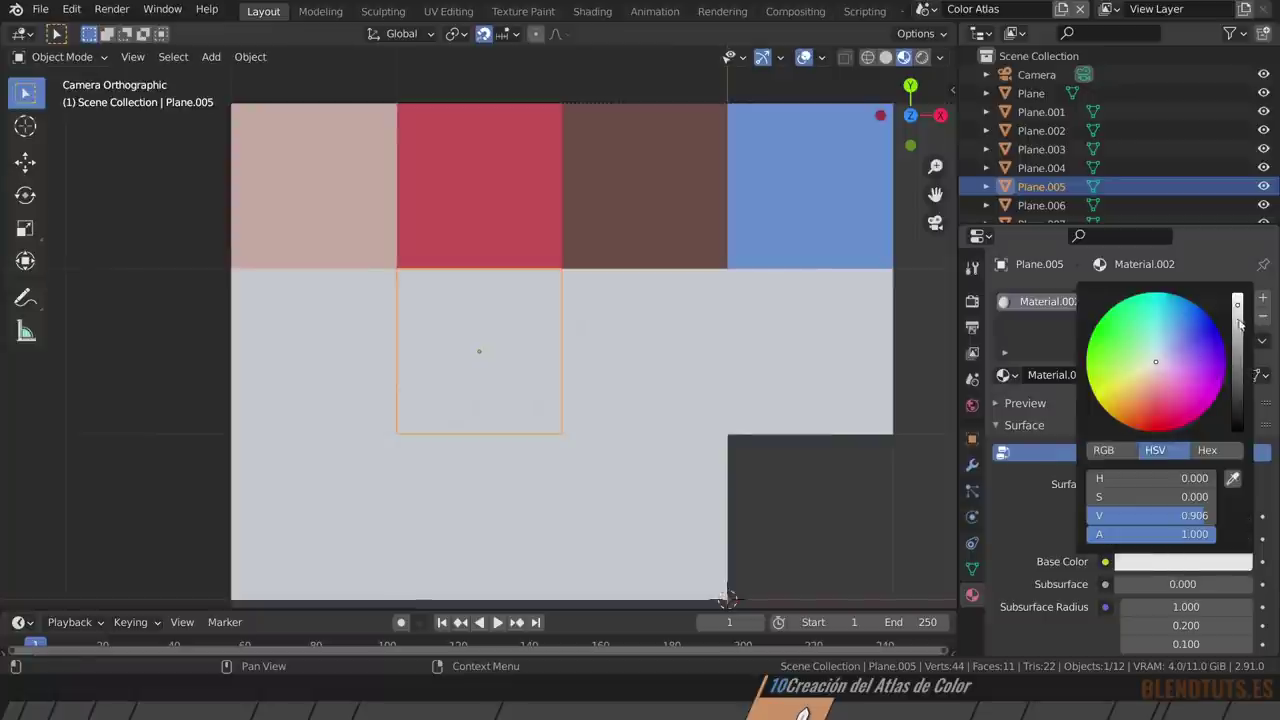
{"action": "left_click_drag", "start_coordinate": [1237, 305], "coordinate": [1237, 330]}
Make the third second-row tile grey and the fourth near black.
{"action": "left_click", "coordinate": [678, 374]}
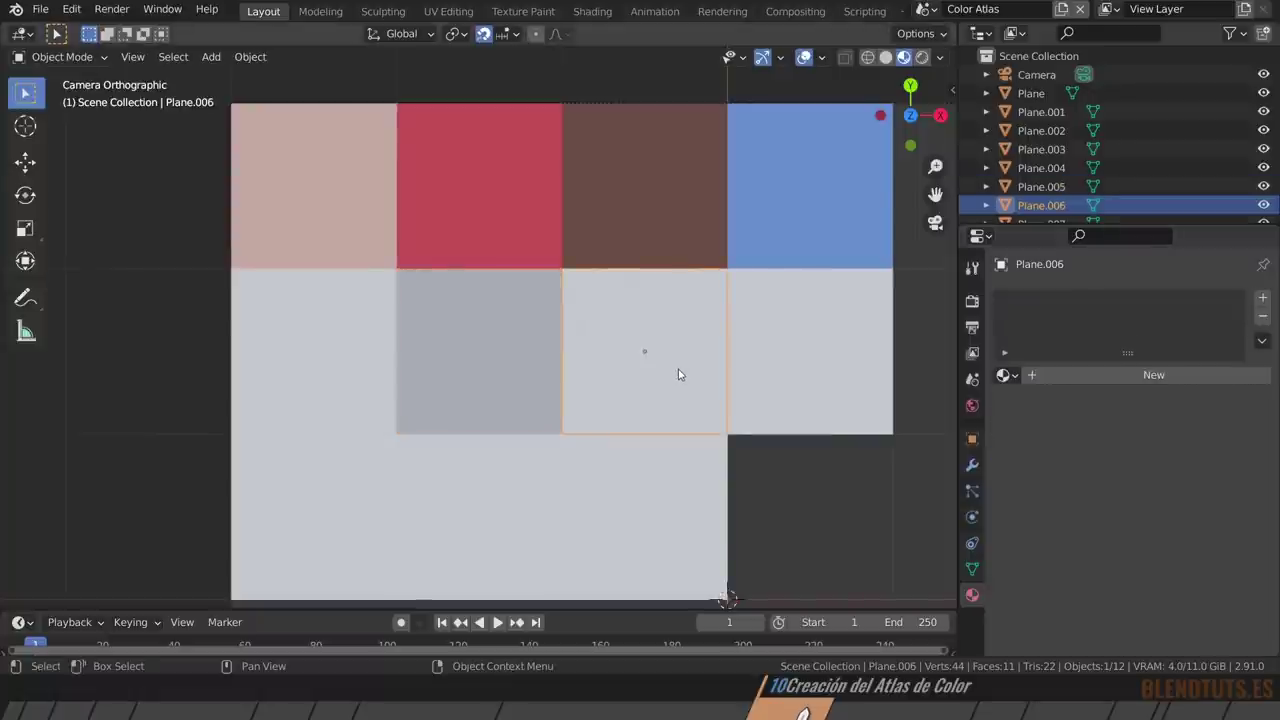
{"action": "left_click", "coordinate": [1126, 375]}
{"action": "left_click", "coordinate": [1183, 562]}
{"action": "left_click_drag", "start_coordinate": [1237, 332], "coordinate": [1237, 370]}
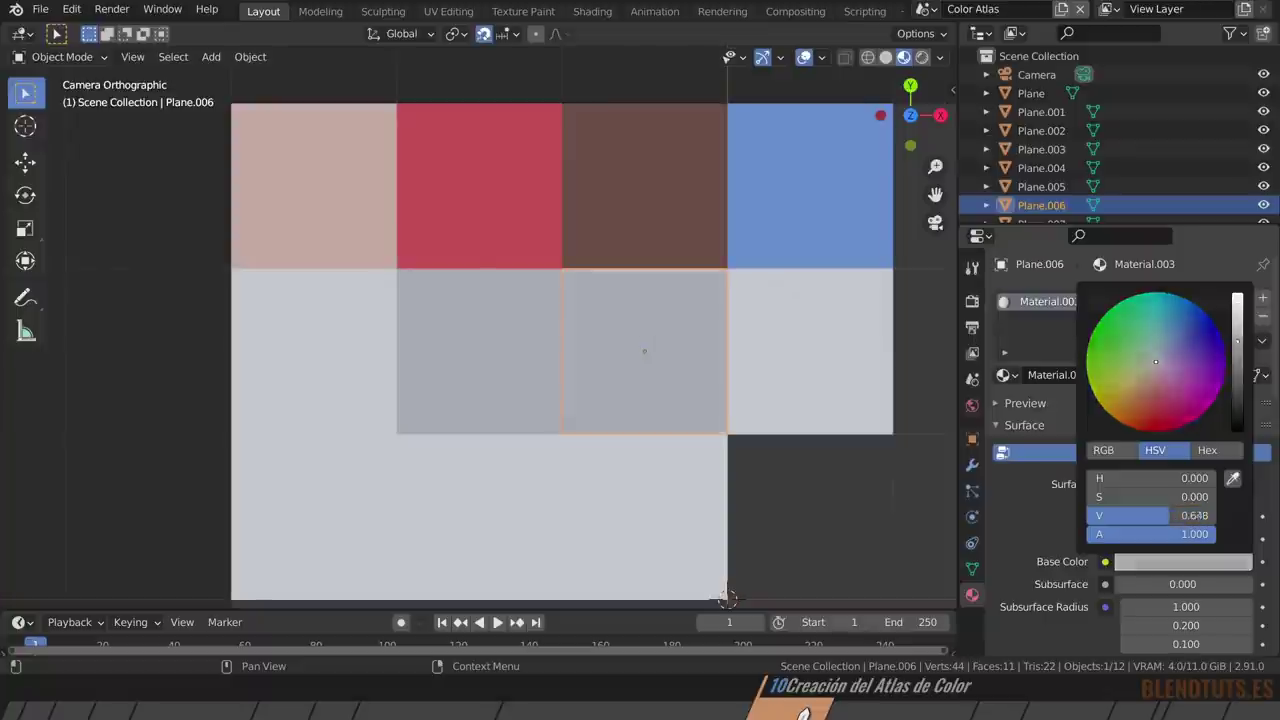
{"action": "left_click", "coordinate": [880, 381]}
{"action": "left_click", "coordinate": [1126, 375]}
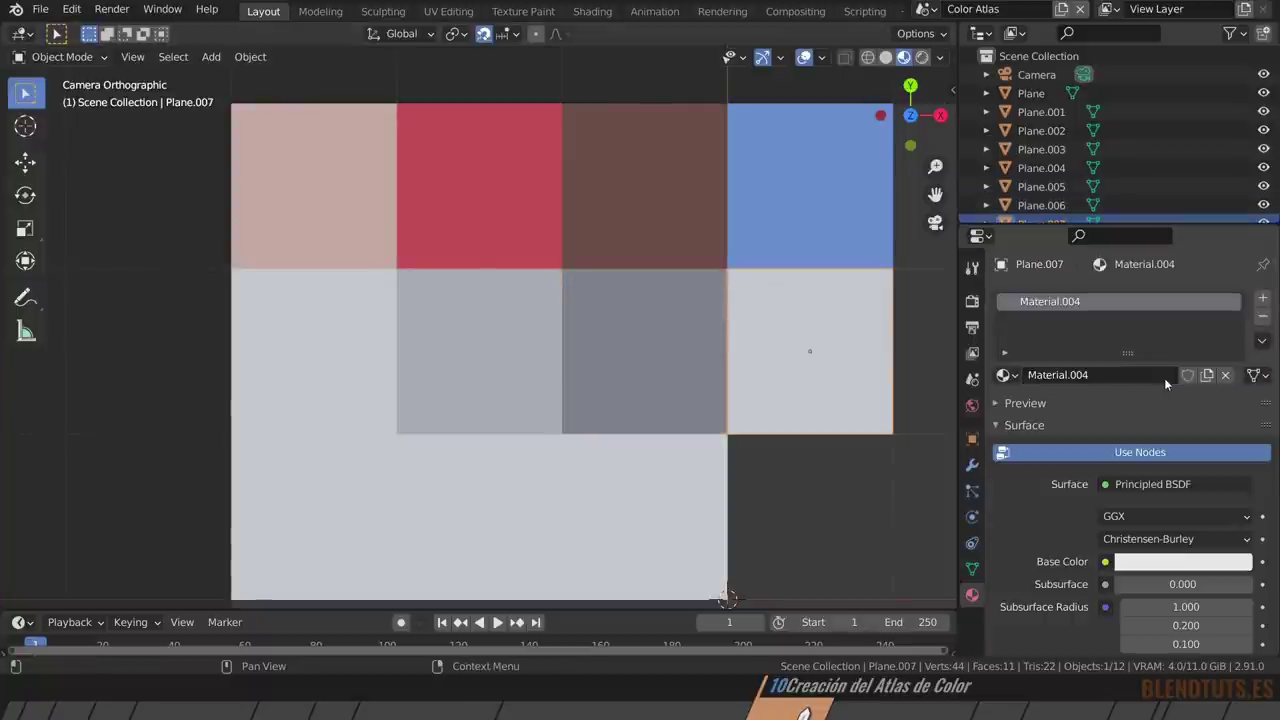
{"action": "left_click", "coordinate": [1183, 562]}
{"action": "left_click_drag", "start_coordinate": [1237, 306], "coordinate": [1237, 405]}
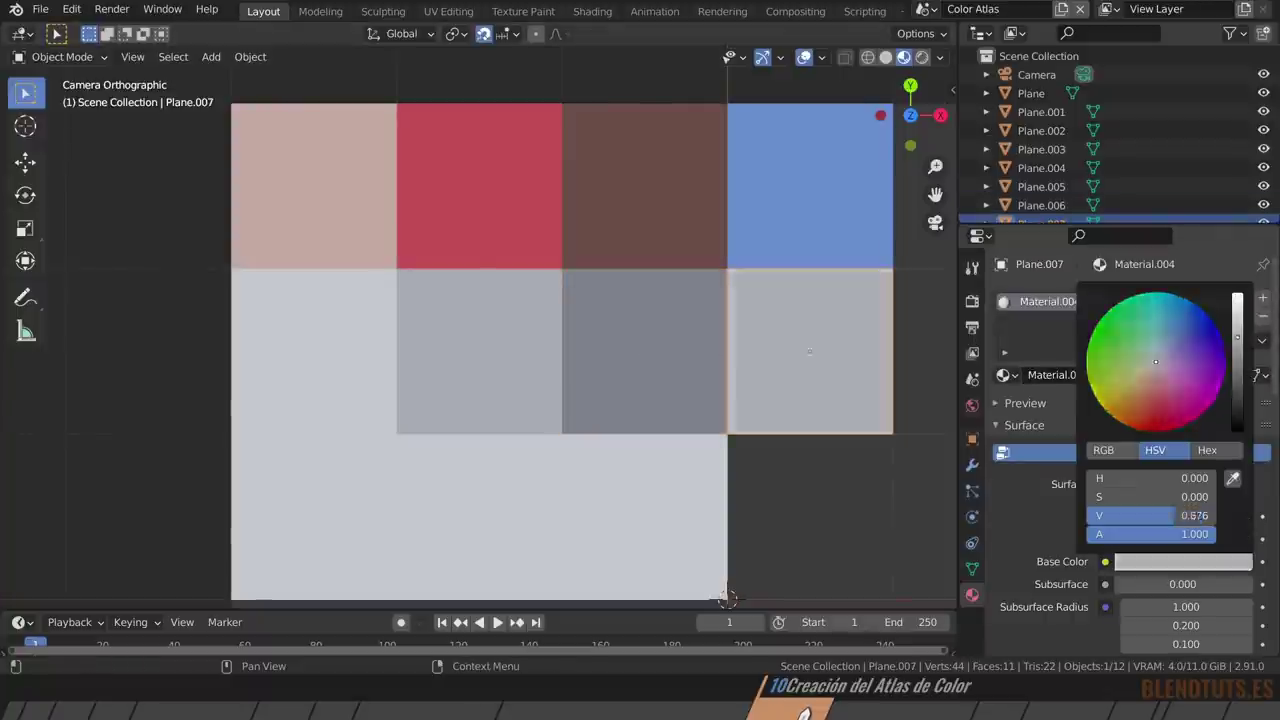
Darken the third second-row tile further and the second tile to mid grey.
{"action": "left_click", "coordinate": [638, 355]}
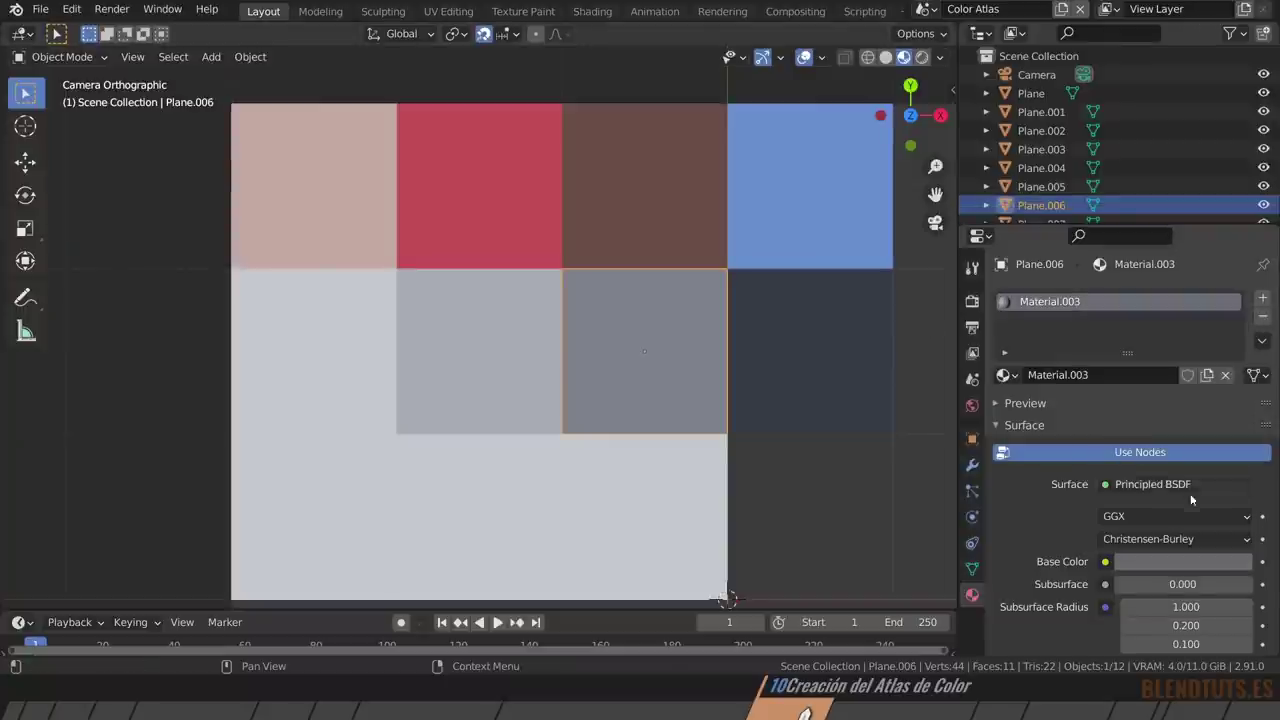
{"action": "left_click", "coordinate": [1183, 562]}
{"action": "left_click_drag", "start_coordinate": [1237, 383], "coordinate": [1237, 402]}
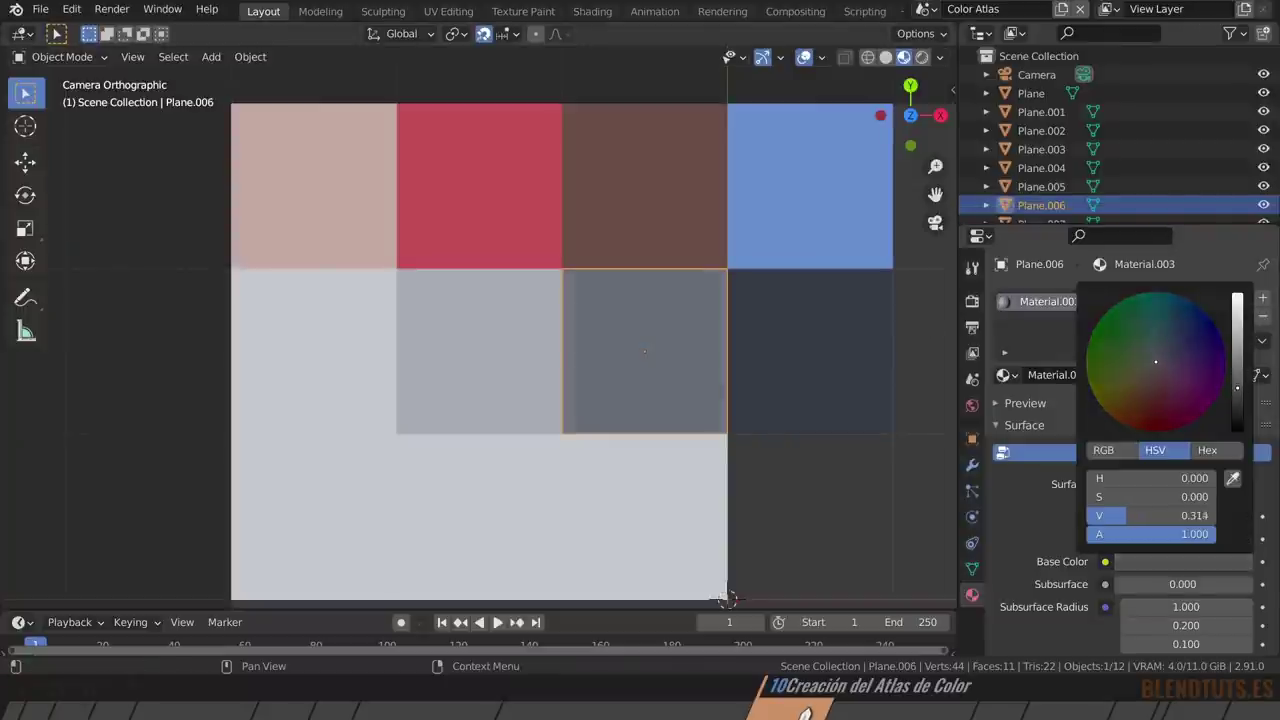
{"action": "left_click", "coordinate": [496, 349]}
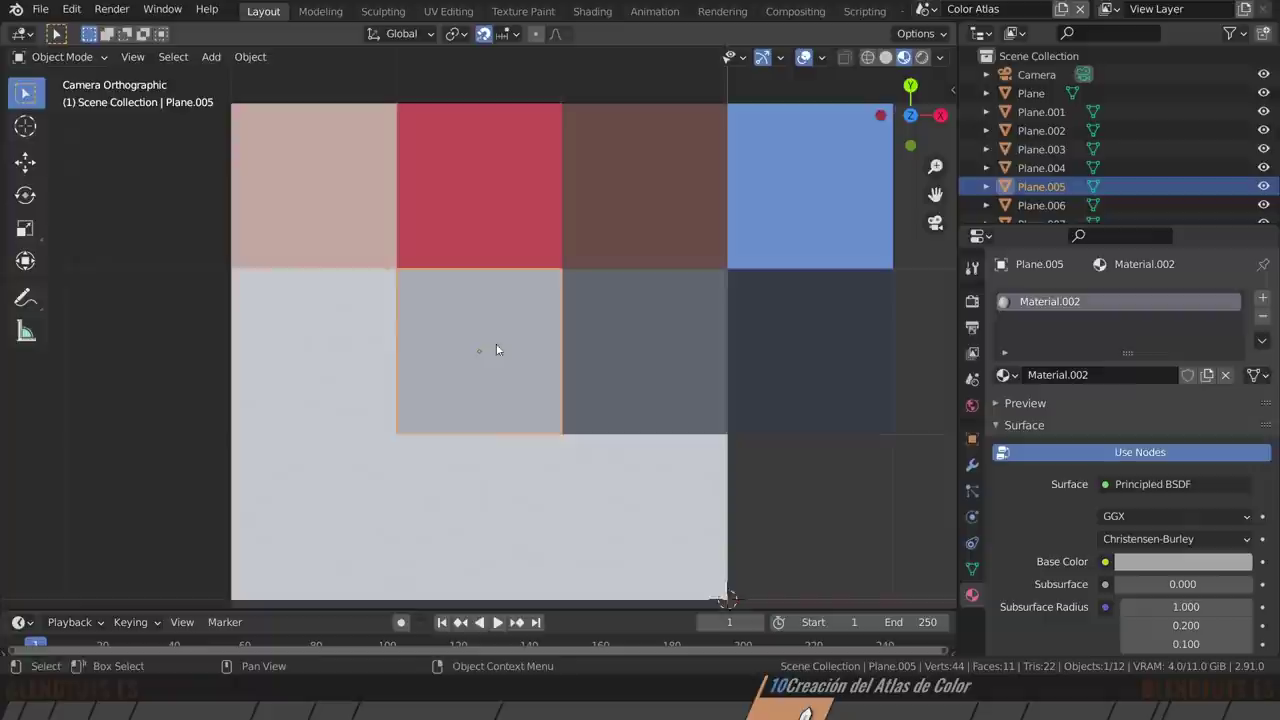
{"action": "left_click", "coordinate": [1183, 562]}
{"action": "left_click_drag", "start_coordinate": [1237, 345], "coordinate": [1237, 360]}
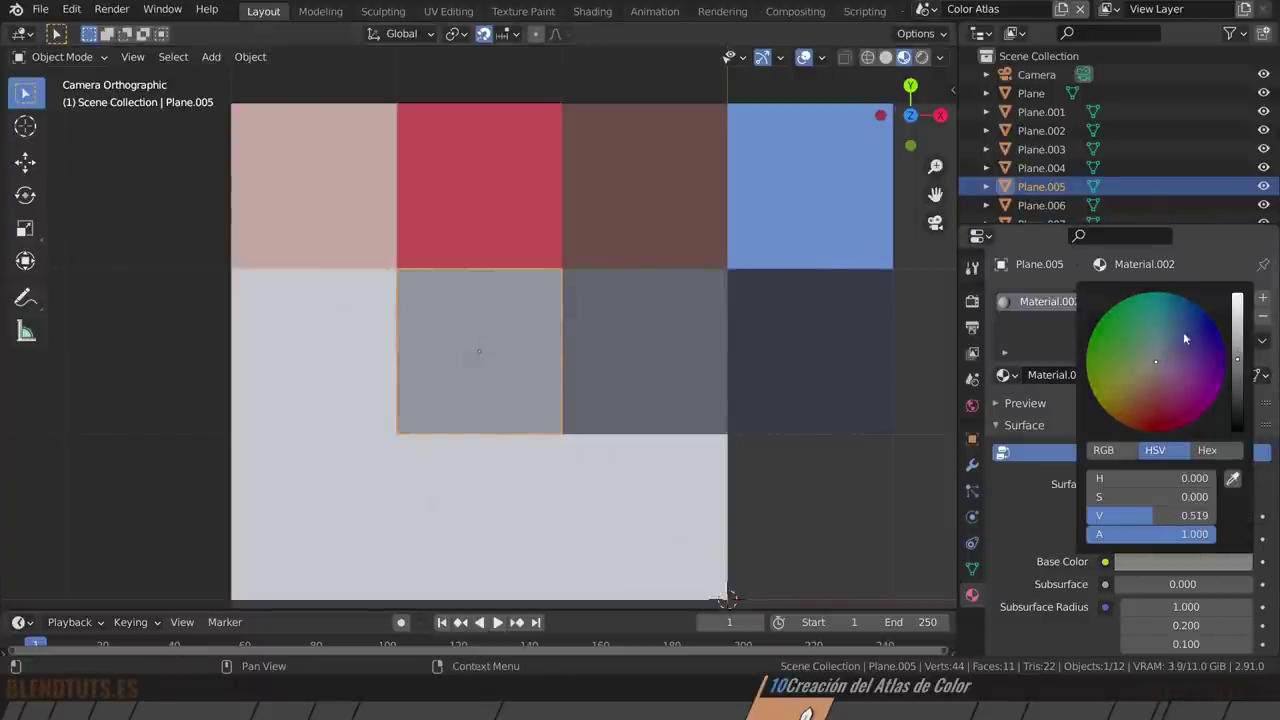
{"action": "scroll", "coordinate": [456, 362], "scroll_direction": "down", "scroll_amount": 3}
Delete the three bottom-row tiles and recentre the view on the atlas.
{"action": "left_click", "coordinate": [297, 440]}
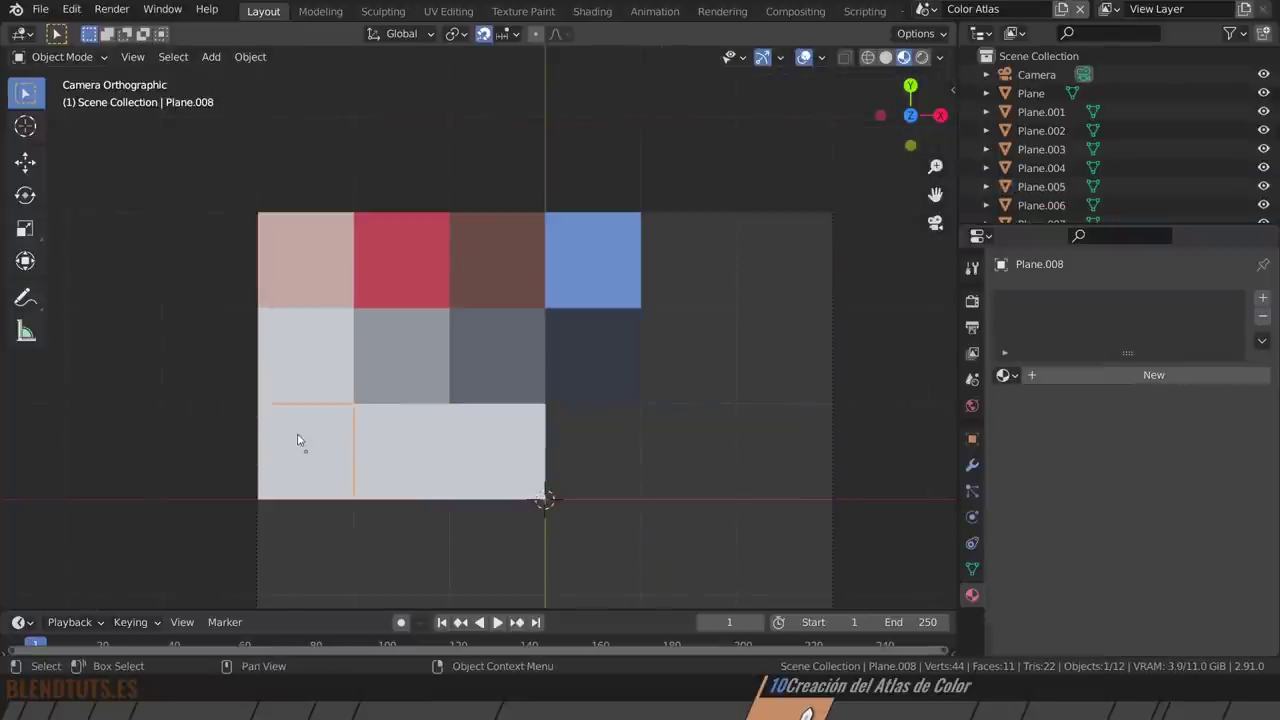
{"action": "left_click", "coordinate": [401, 450], "text": "shift"}
{"action": "left_click", "coordinate": [500, 455], "text": "shift"}
{"action": "key", "text": "x"}
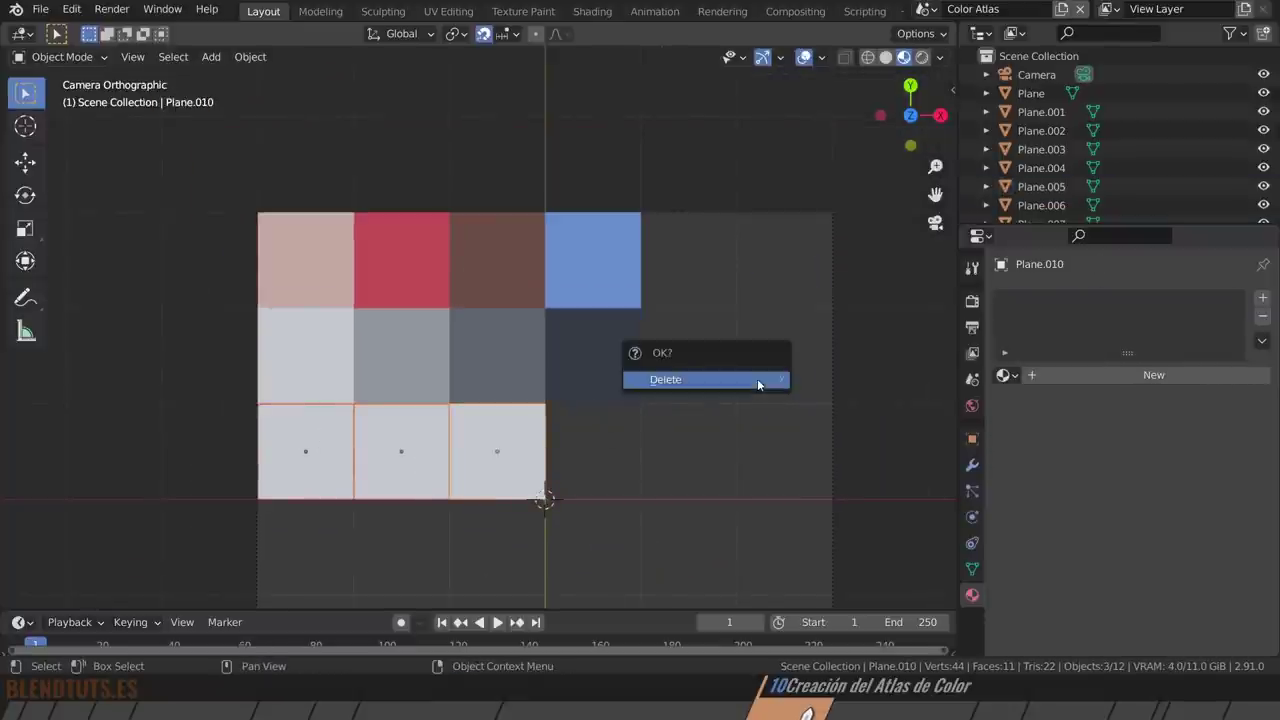
{"action": "left_click", "coordinate": [757, 378]}
{"action": "scroll", "coordinate": [625, 380], "scroll_direction": "down", "scroll_amount": 3}
{"action": "middle_click_drag", "start_coordinate": [633, 391], "coordinate": [477, 243], "text": "shift"}
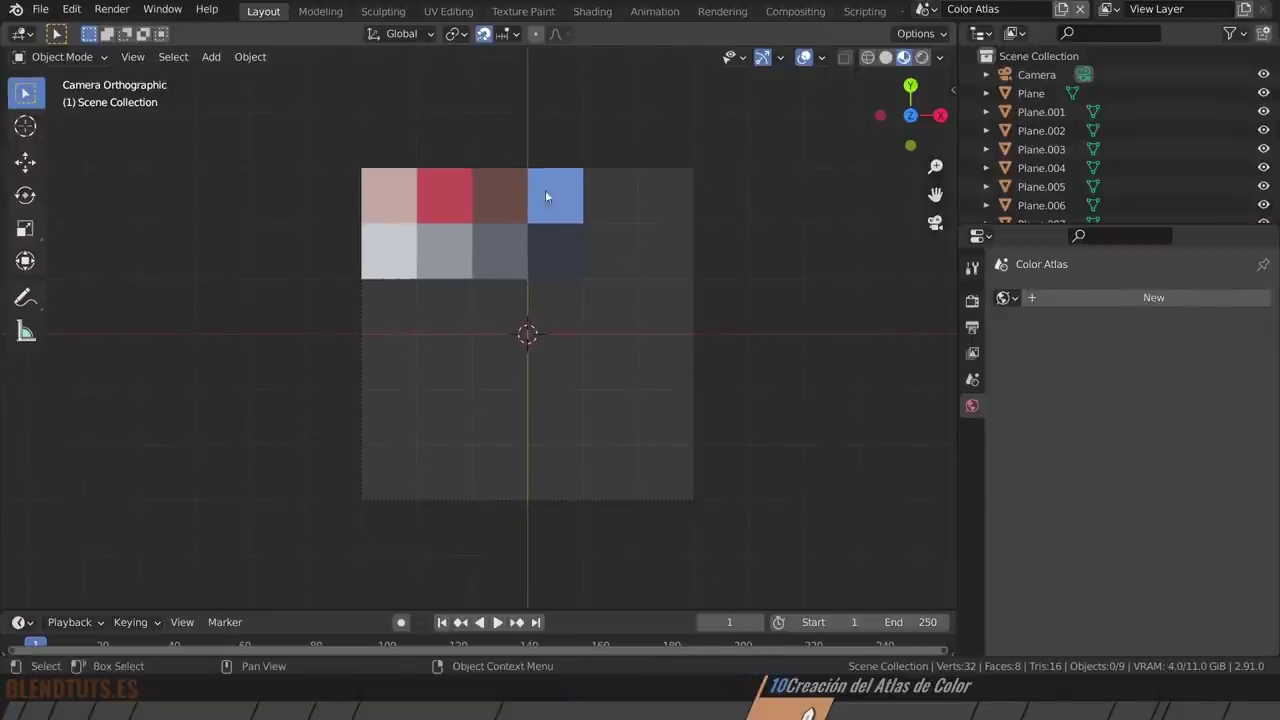
{"action": "scroll", "coordinate": [503, 229], "scroll_direction": "up", "scroll_amount": 1}
{"action": "scroll", "coordinate": [626, 271], "scroll_direction": "up", "scroll_amount": 1}
{"action": "scroll", "coordinate": [586, 197], "scroll_direction": "down", "scroll_amount": 1}
{"action": "scroll", "coordinate": [573, 245], "scroll_direction": "down", "scroll_amount": 1}
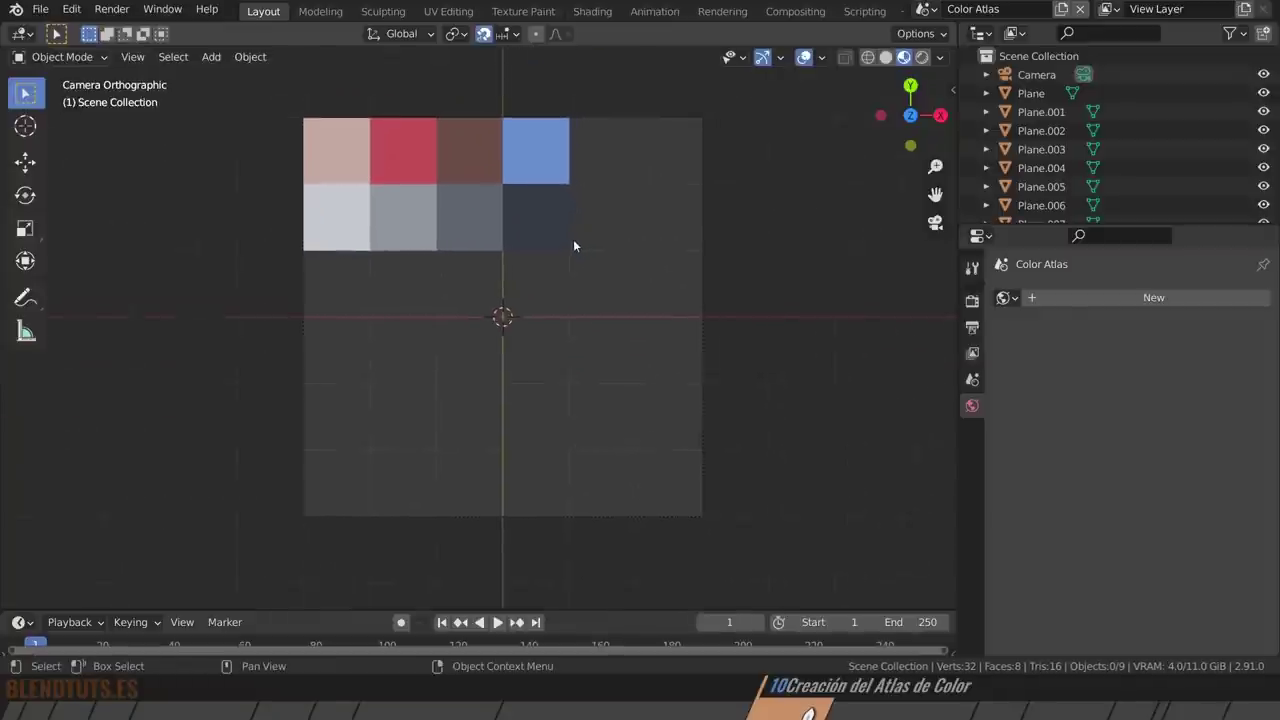
{"action": "scroll", "coordinate": [573, 245], "scroll_direction": "up", "scroll_amount": 1}
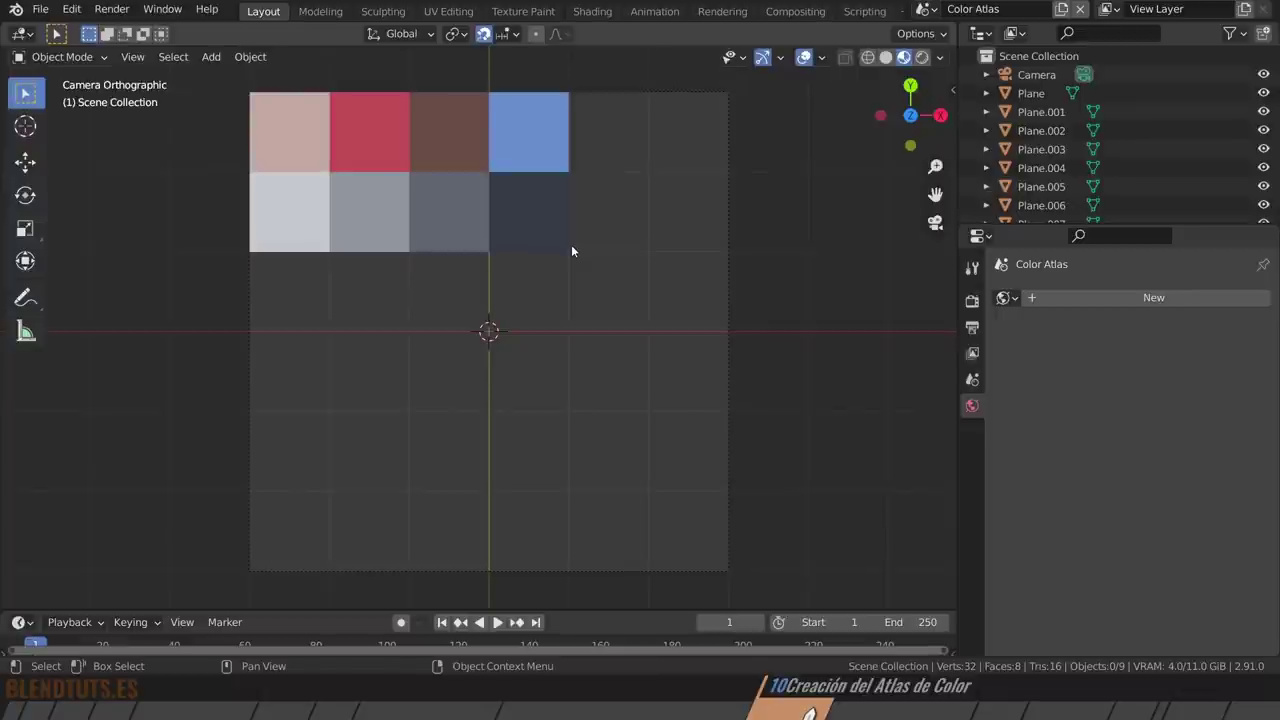
{"action": "scroll", "coordinate": [643, 200], "scroll_direction": "up", "scroll_amount": 2, "text": "shift"}
{"action": "scroll", "coordinate": [647, 166], "scroll_direction": "down", "scroll_amount": 1, "text": "shift"}
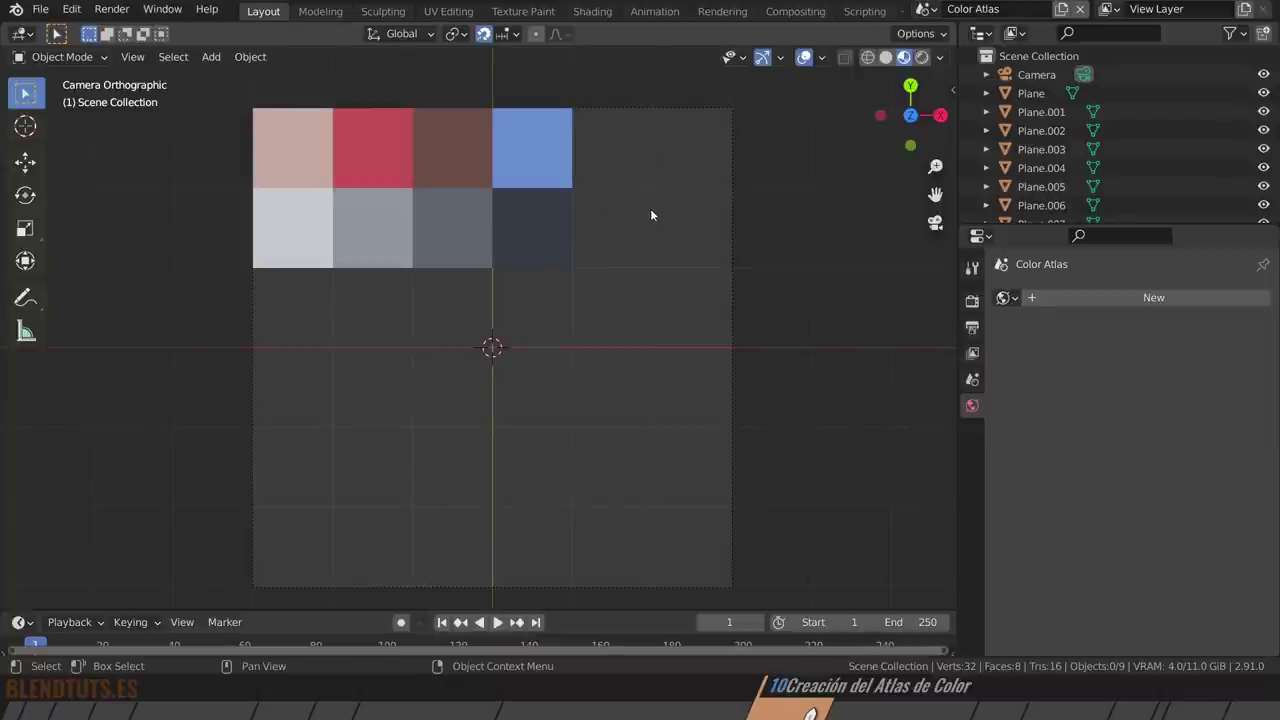
Test-render the camera view with F12, then close the render.
{"action": "key", "text": "F12"}
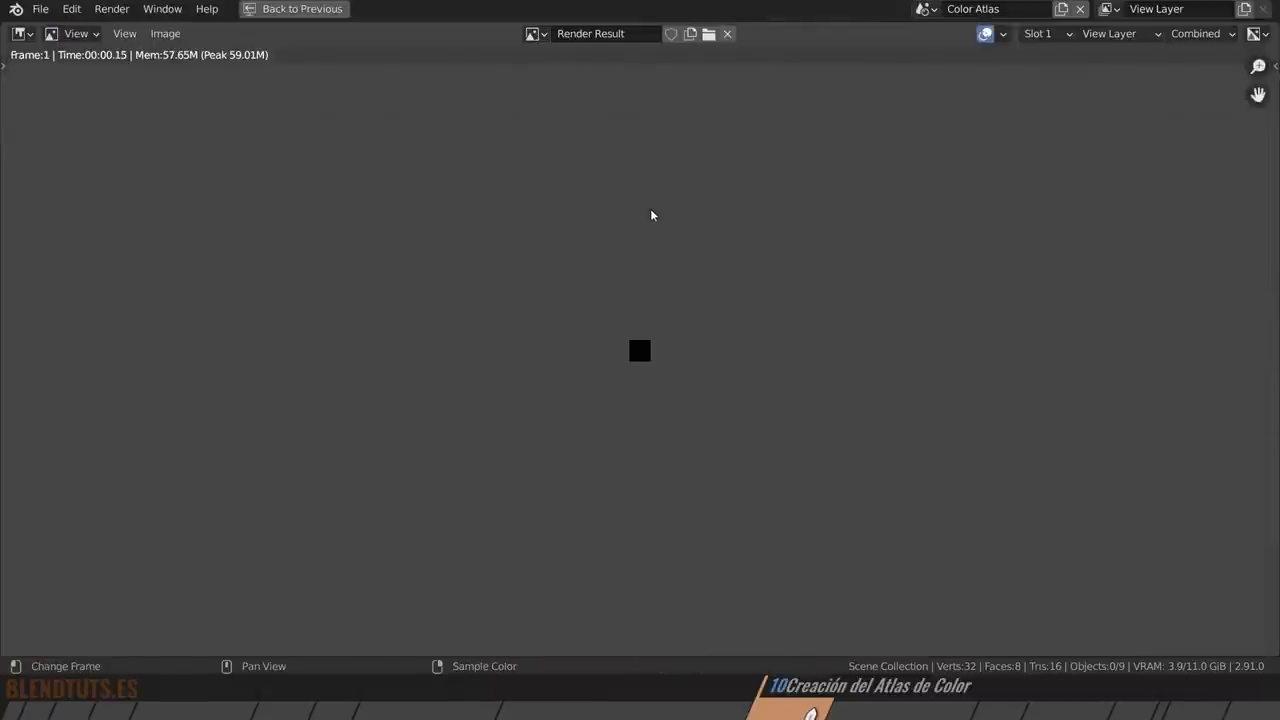
{"action": "scroll", "coordinate": [644, 360], "scroll_direction": "up", "scroll_amount": 3}
{"action": "key", "text": "Escape"}
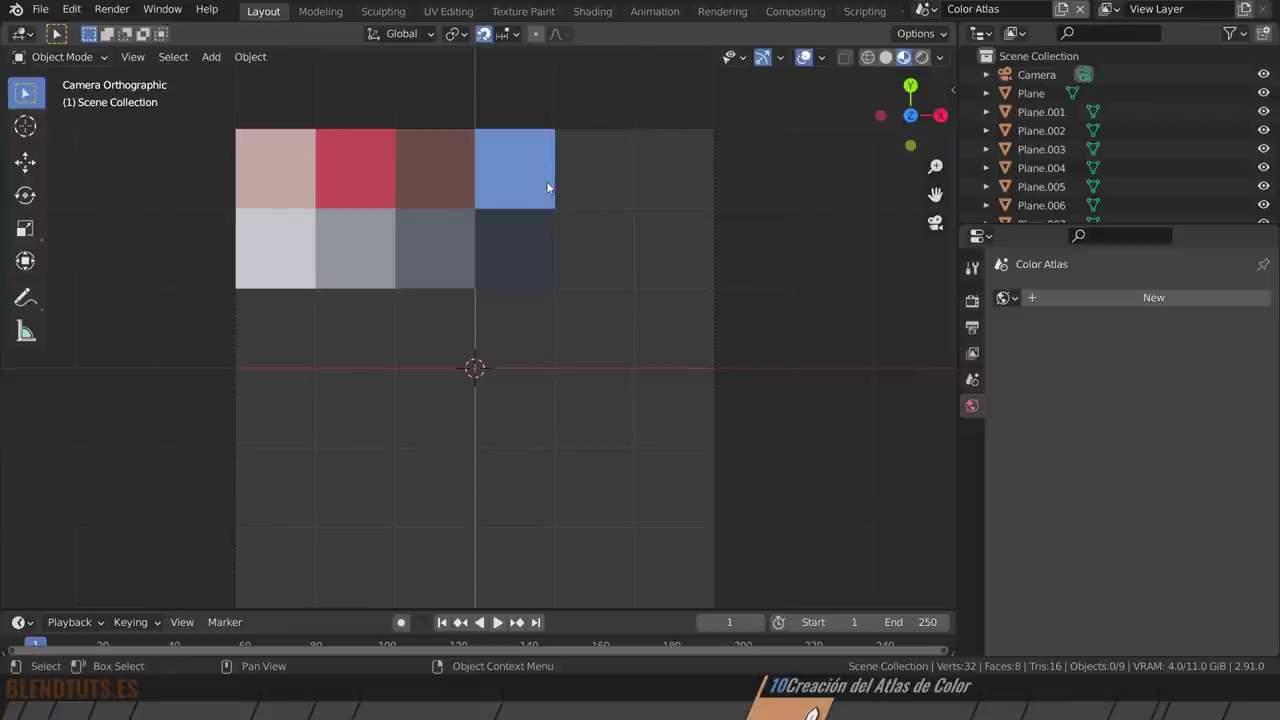
Render a viewport image of the camera view and inspect it.
{"action": "left_click", "coordinate": [134, 58]}
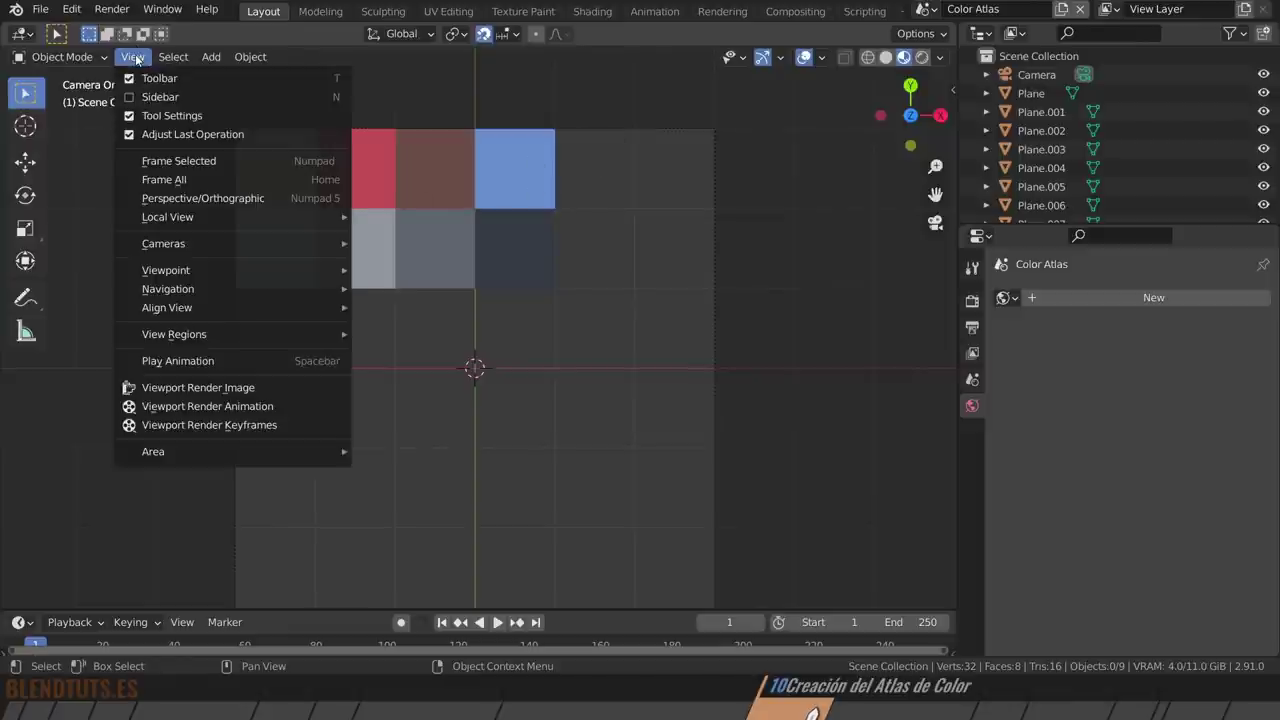
{"action": "left_click", "coordinate": [237, 388]}
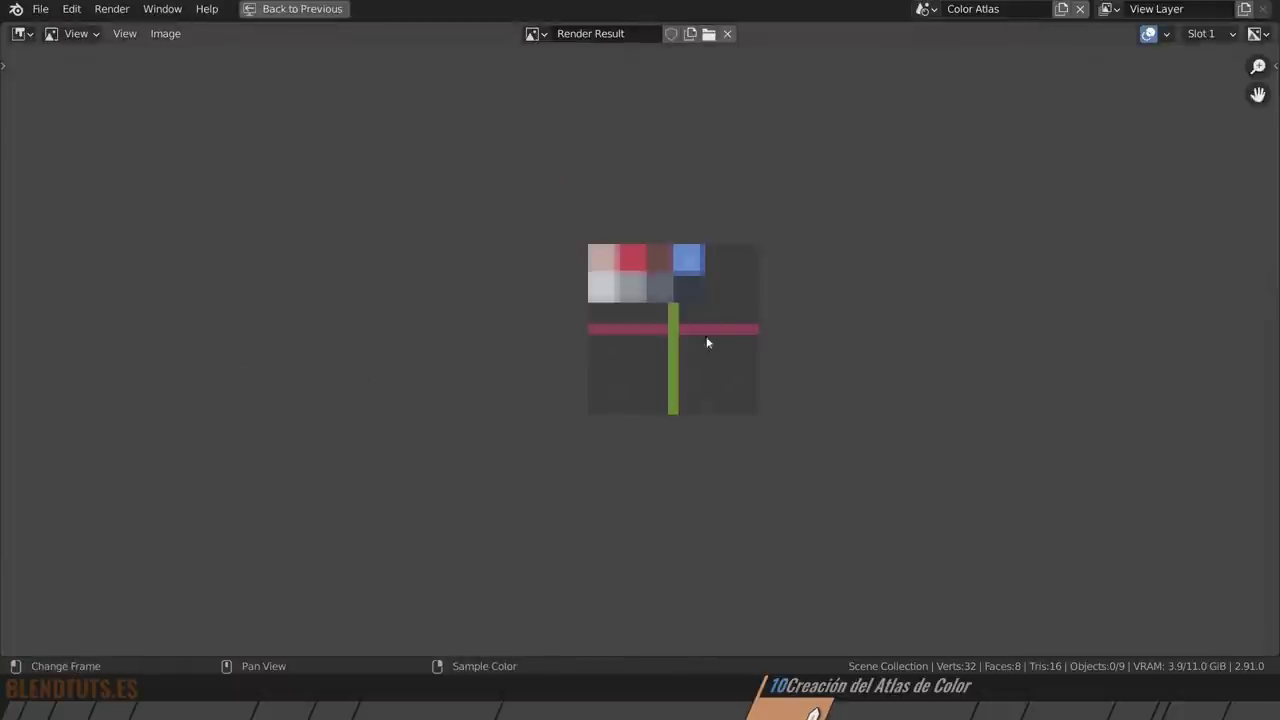
{"action": "scroll", "coordinate": [617, 318], "scroll_direction": "up", "scroll_amount": 1}
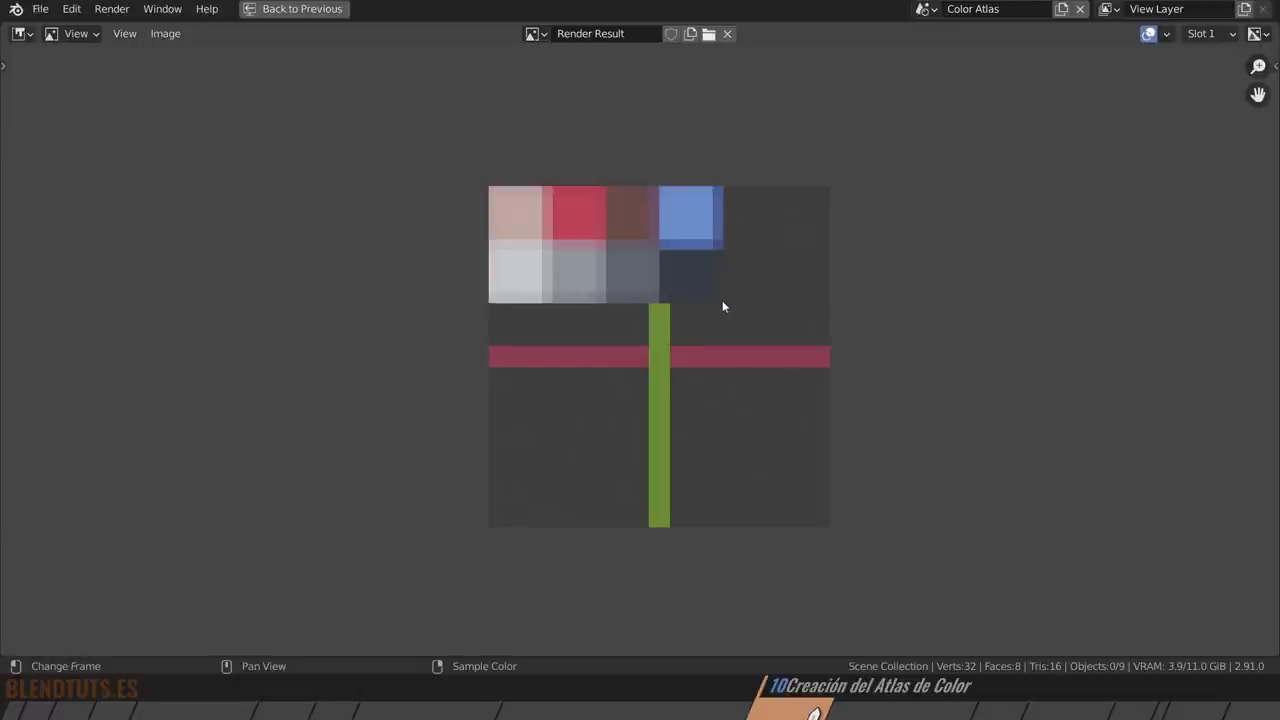
{"action": "middle_click_drag", "start_coordinate": [722, 300], "coordinate": [646, 348]}
{"action": "key", "text": "Escape"}
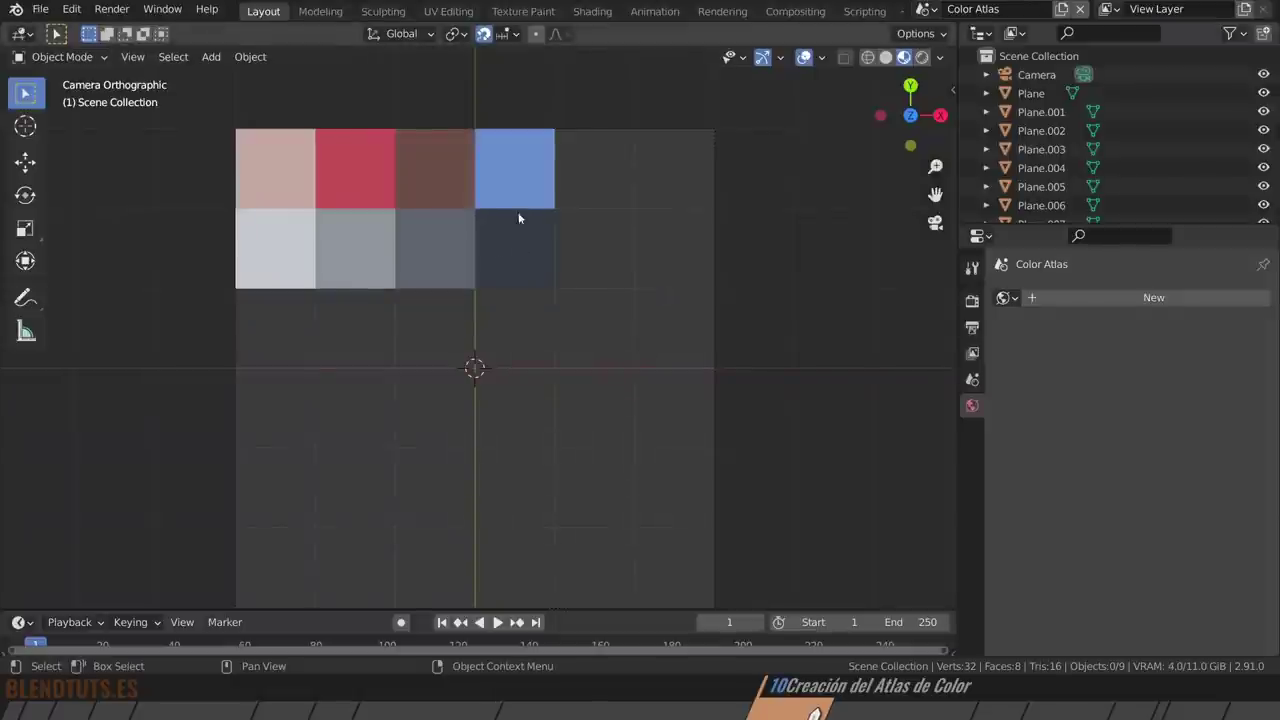
Hide the viewport gizmos and overlays, then try an F12 render.
{"action": "left_click", "coordinate": [762, 57]}
{"action": "left_click", "coordinate": [804, 57]}
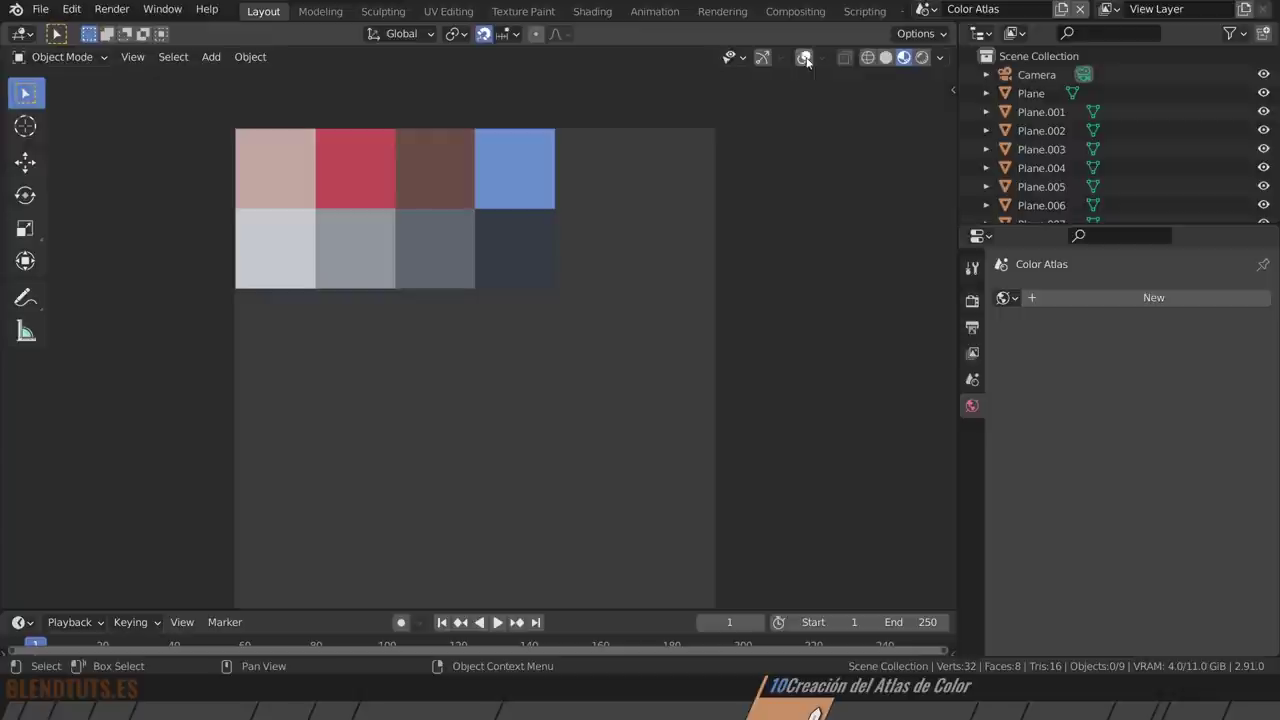
{"action": "middle_click_drag", "start_coordinate": [538, 270], "coordinate": [545, 269], "text": "shift"}
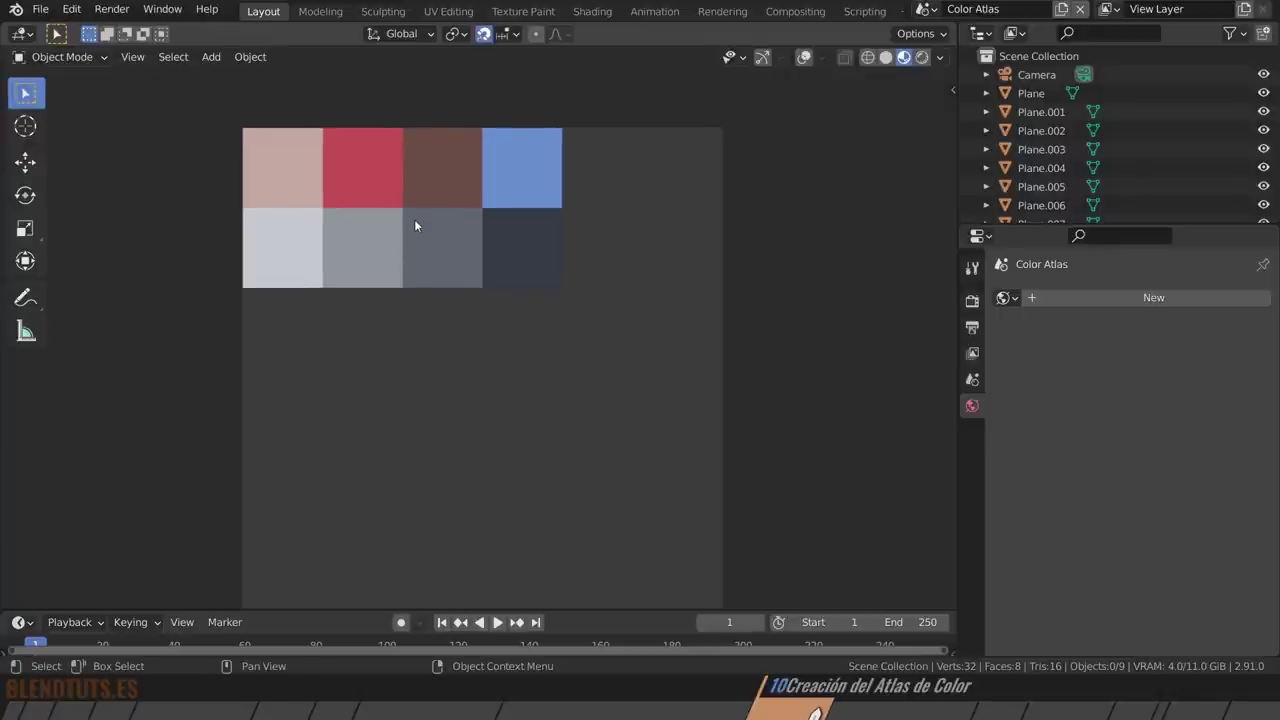
{"action": "key", "text": "F12"}
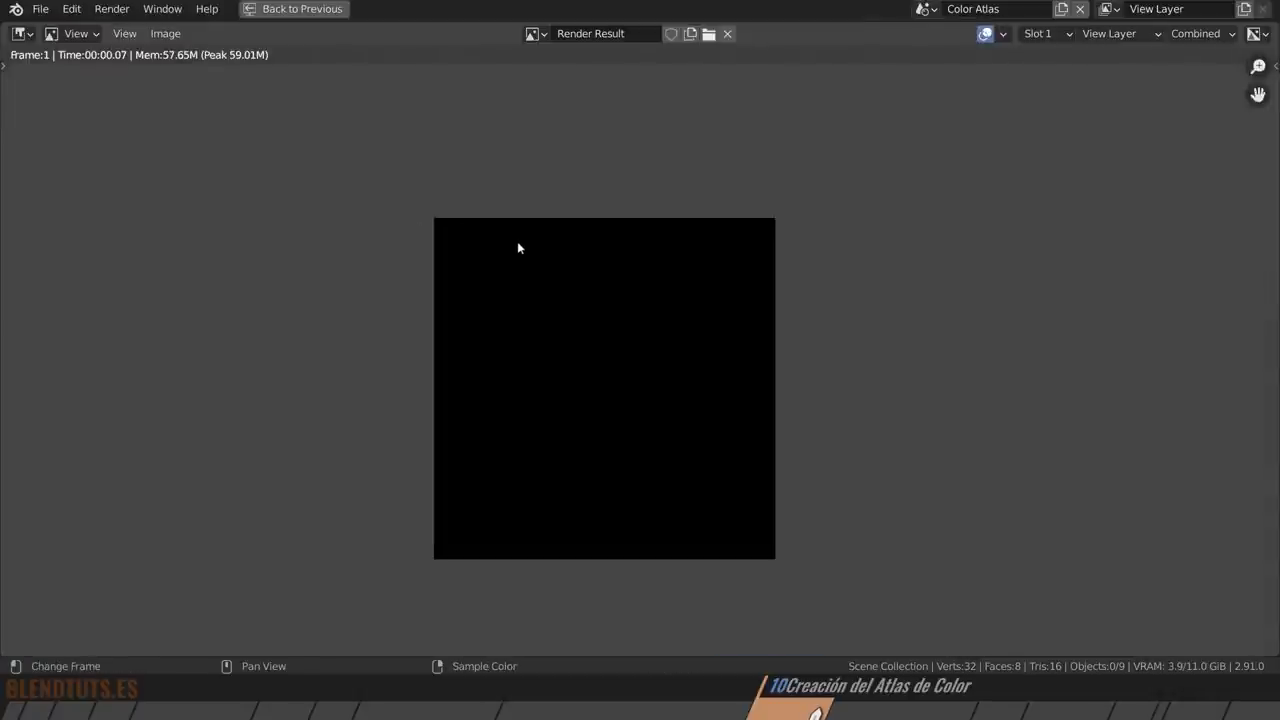
{"action": "key", "text": "Escape"}
Render the viewport image again, now showing only the eight colour swatches.
{"action": "left_click", "coordinate": [133, 57]}
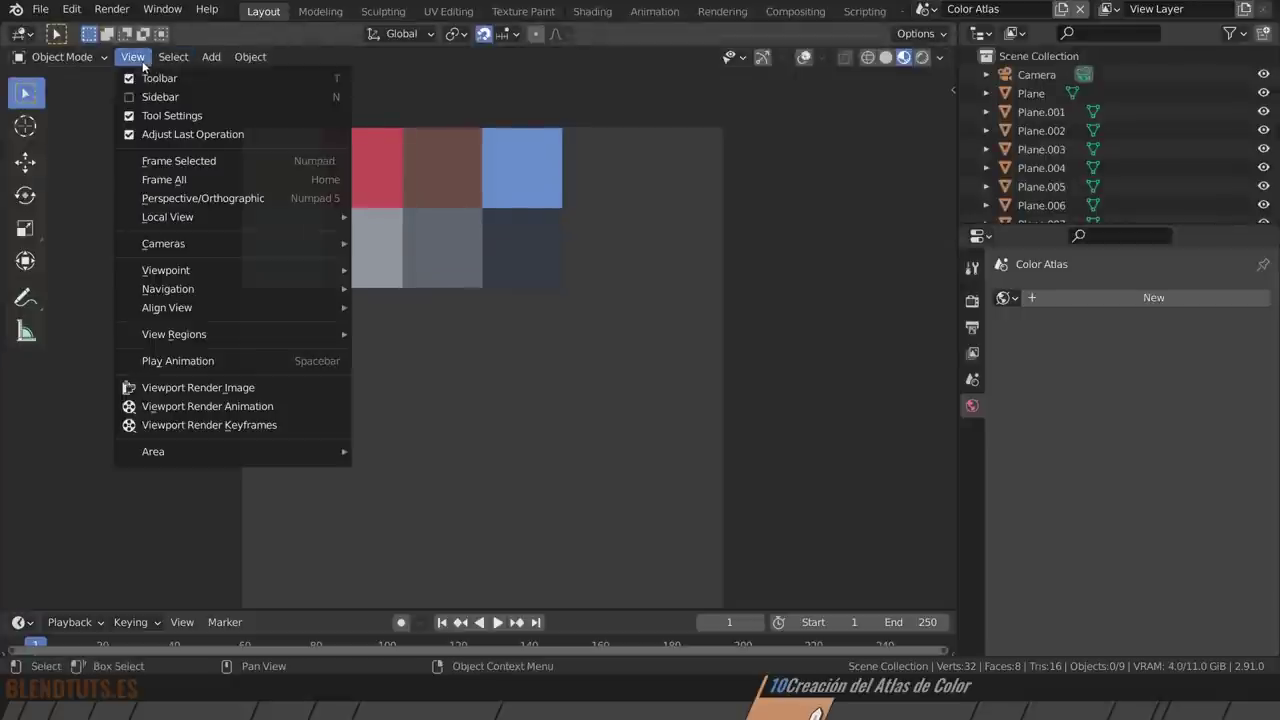
{"action": "left_click", "coordinate": [200, 387]}
{"action": "scroll", "coordinate": [588, 293], "scroll_direction": "up", "scroll_amount": 2}
{"action": "scroll", "coordinate": [587, 288], "scroll_direction": "up", "scroll_amount": 1}
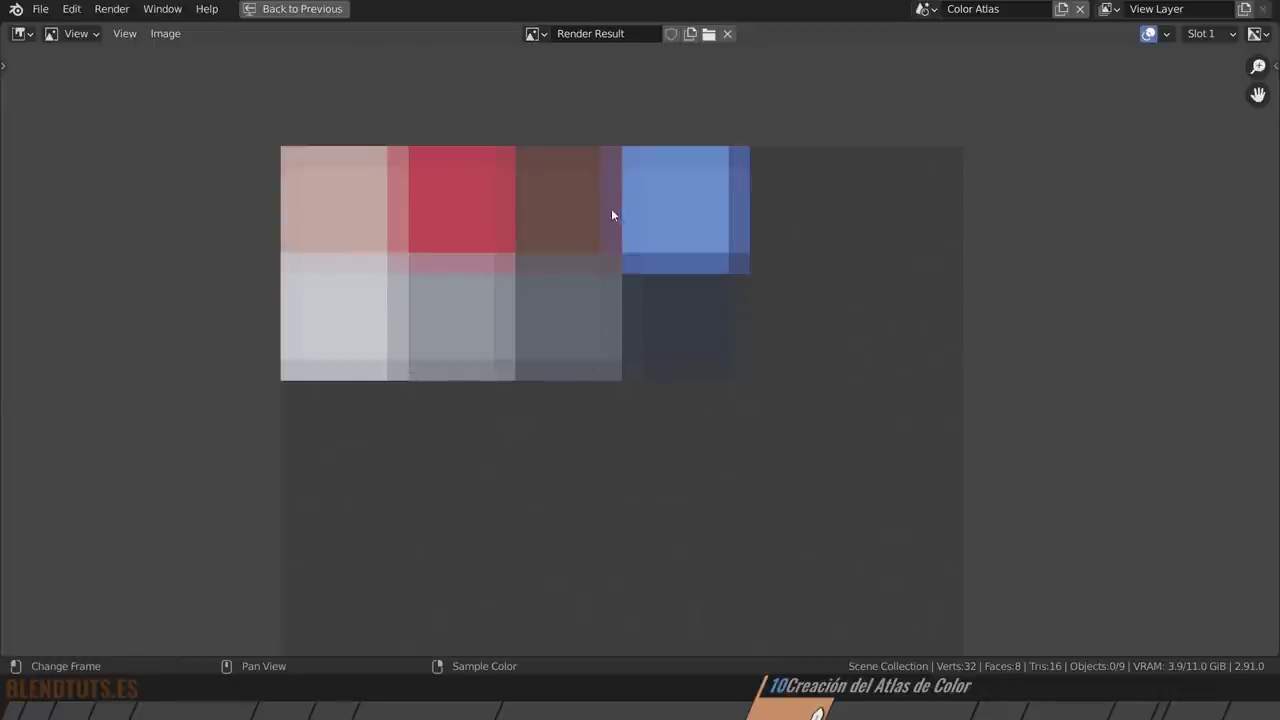
{"action": "scroll", "coordinate": [611, 215], "scroll_direction": "down", "scroll_amount": 3}
{"action": "scroll", "coordinate": [609, 233], "scroll_direction": "down", "scroll_amount": 1}
{"action": "scroll", "coordinate": [600, 234], "scroll_direction": "up", "scroll_amount": 3}
{"action": "scroll", "coordinate": [514, 231], "scroll_direction": "up", "scroll_amount": 4}
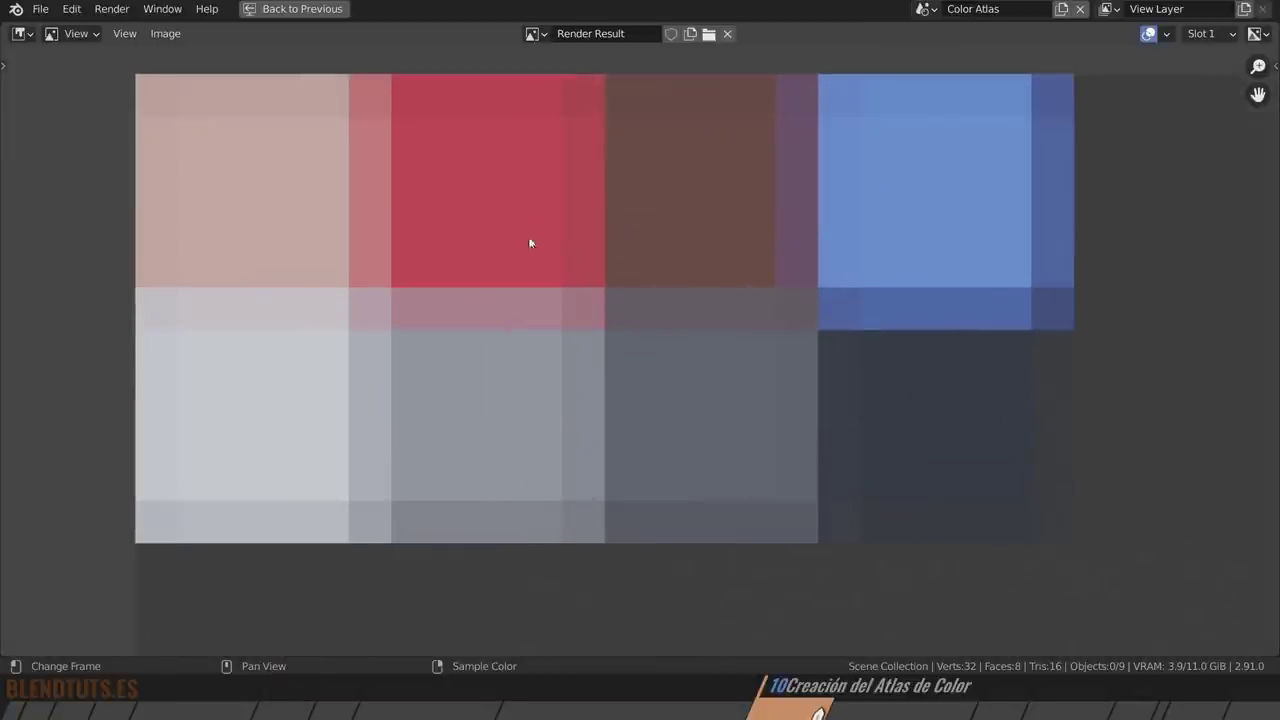
{"action": "key", "text": "Escape"}
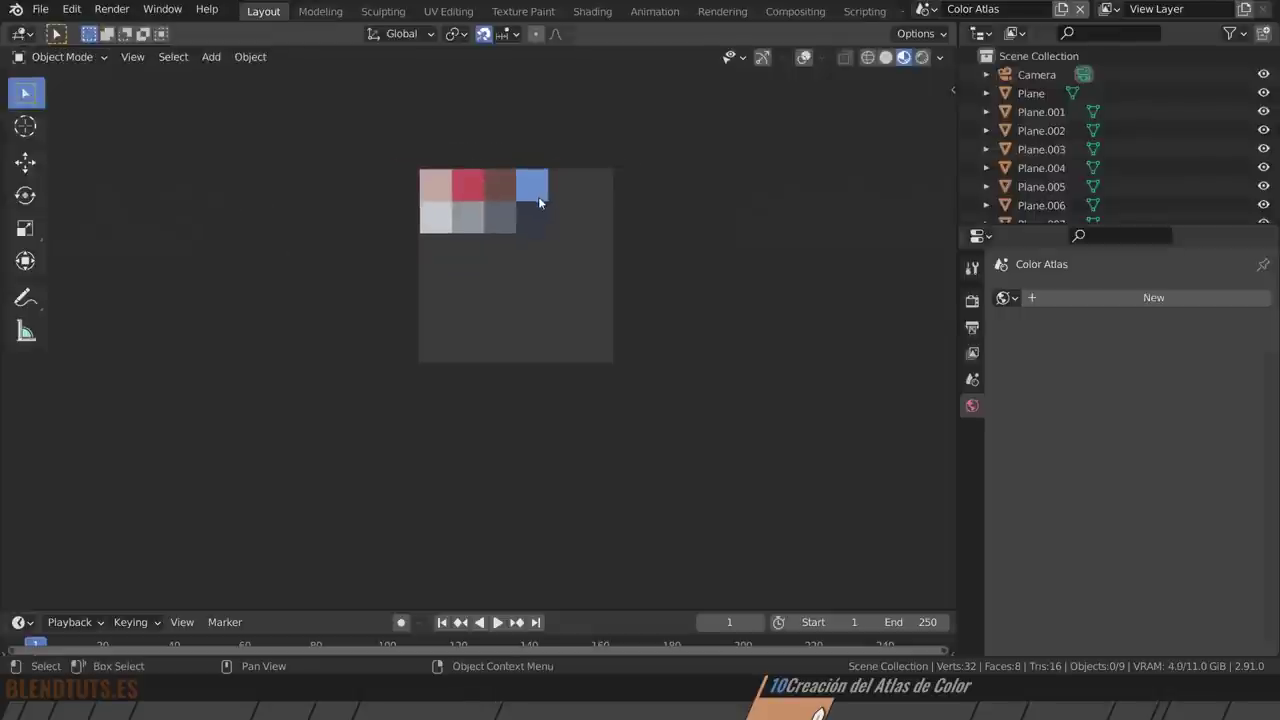
Set the output resolution X and Y to 256 px.
{"action": "left_click", "coordinate": [972, 327]}
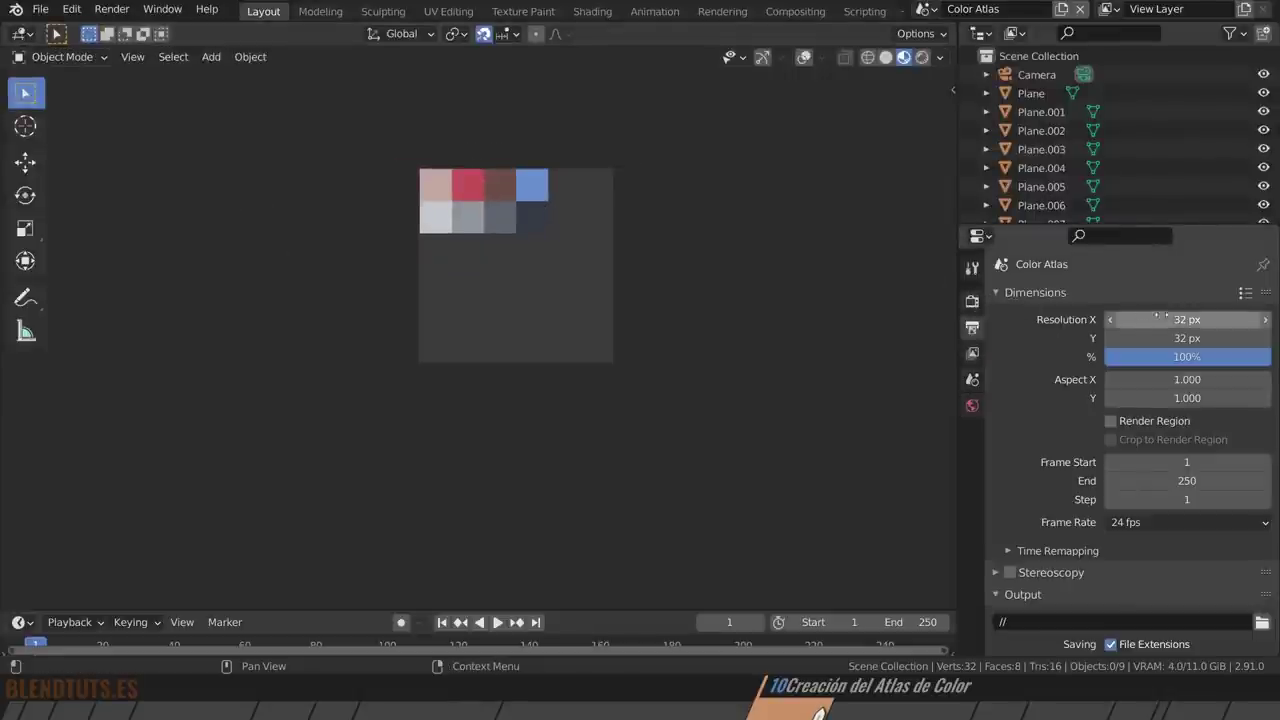
{"action": "left_click_drag", "start_coordinate": [1163, 320], "coordinate": [1163, 338]}
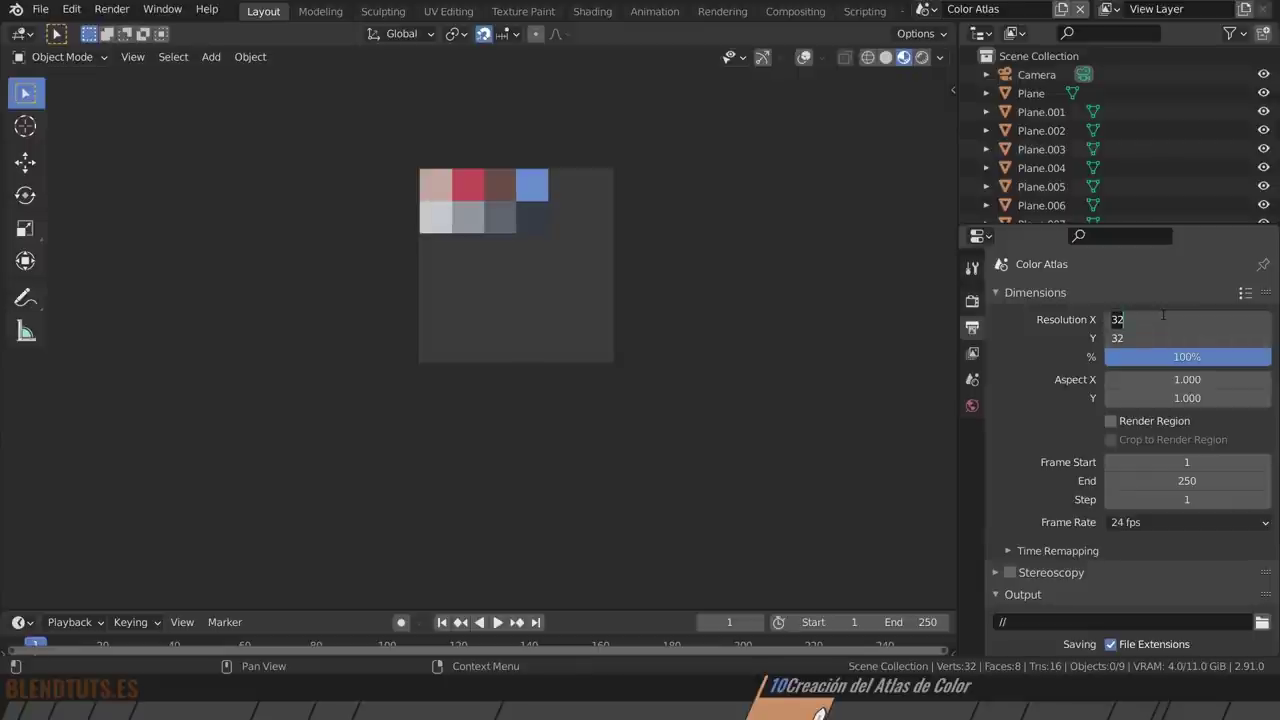
{"action": "type", "text": "256"}
{"action": "key", "text": "Return"}
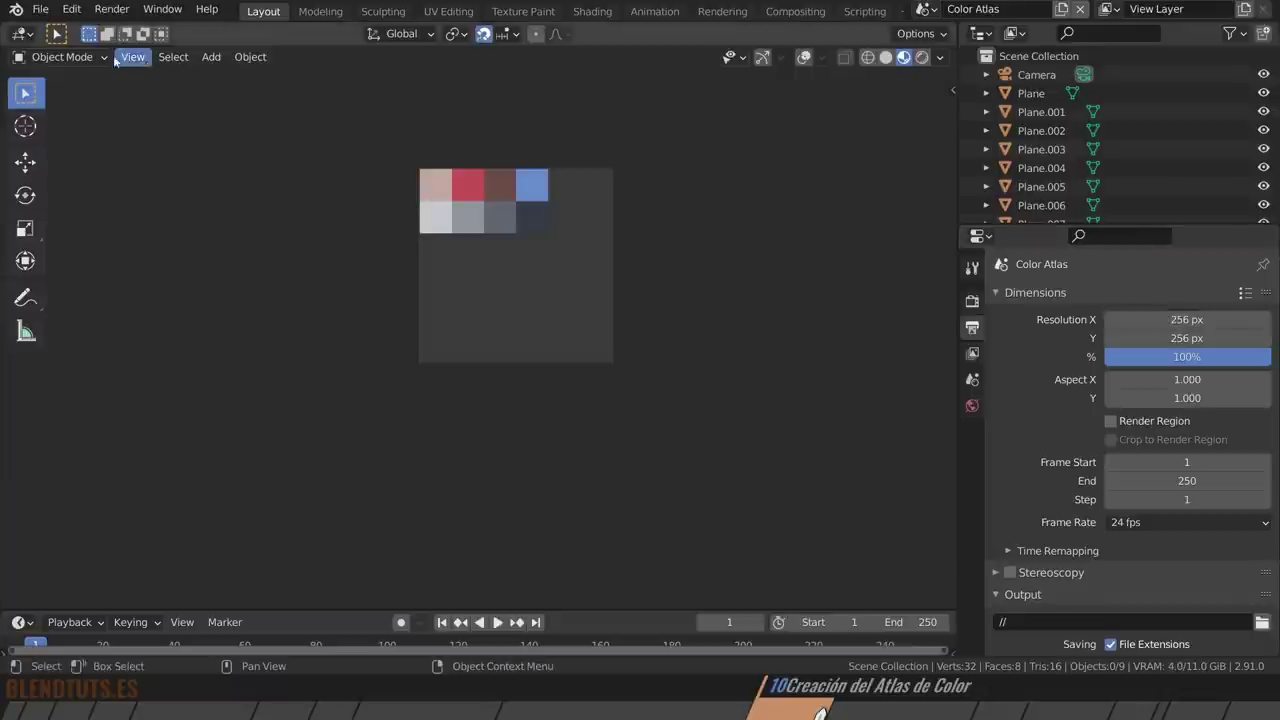
Render a new 256 px viewport image and save it as an image file.
{"action": "left_click", "coordinate": [132, 57]}
{"action": "left_click", "coordinate": [180, 392]}
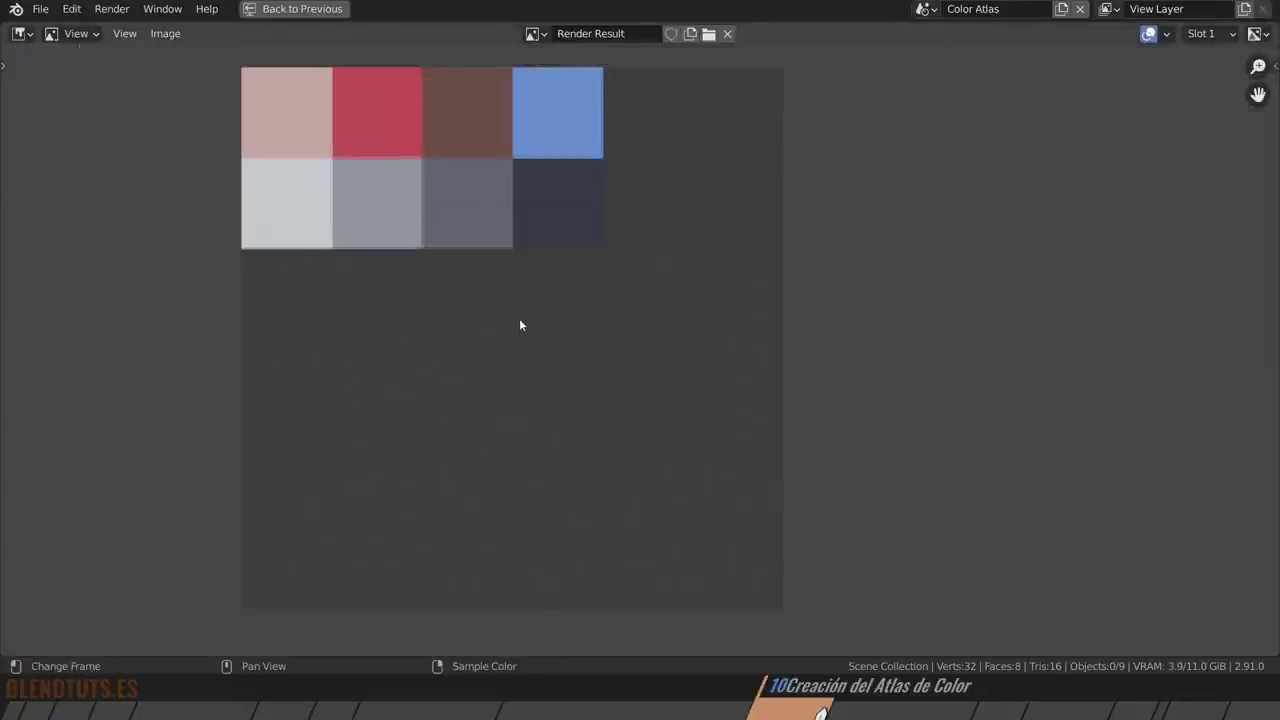
{"action": "scroll", "coordinate": [442, 286], "scroll_direction": "down", "scroll_amount": 2}
{"action": "scroll", "coordinate": [456, 263], "scroll_direction": "up", "scroll_amount": 1}
{"action": "scroll", "coordinate": [456, 263], "scroll_direction": "up", "scroll_amount": 1}
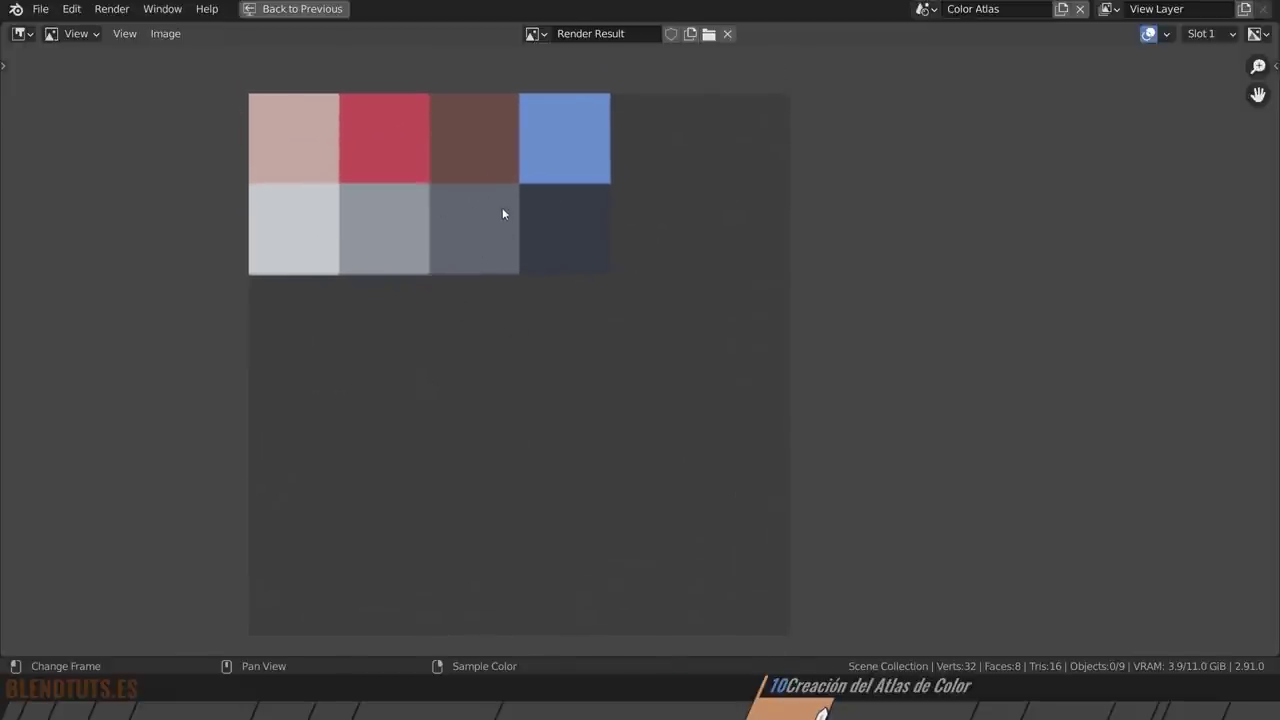
{"action": "middle_click_drag", "start_coordinate": [513, 206], "coordinate": [589, 206]}
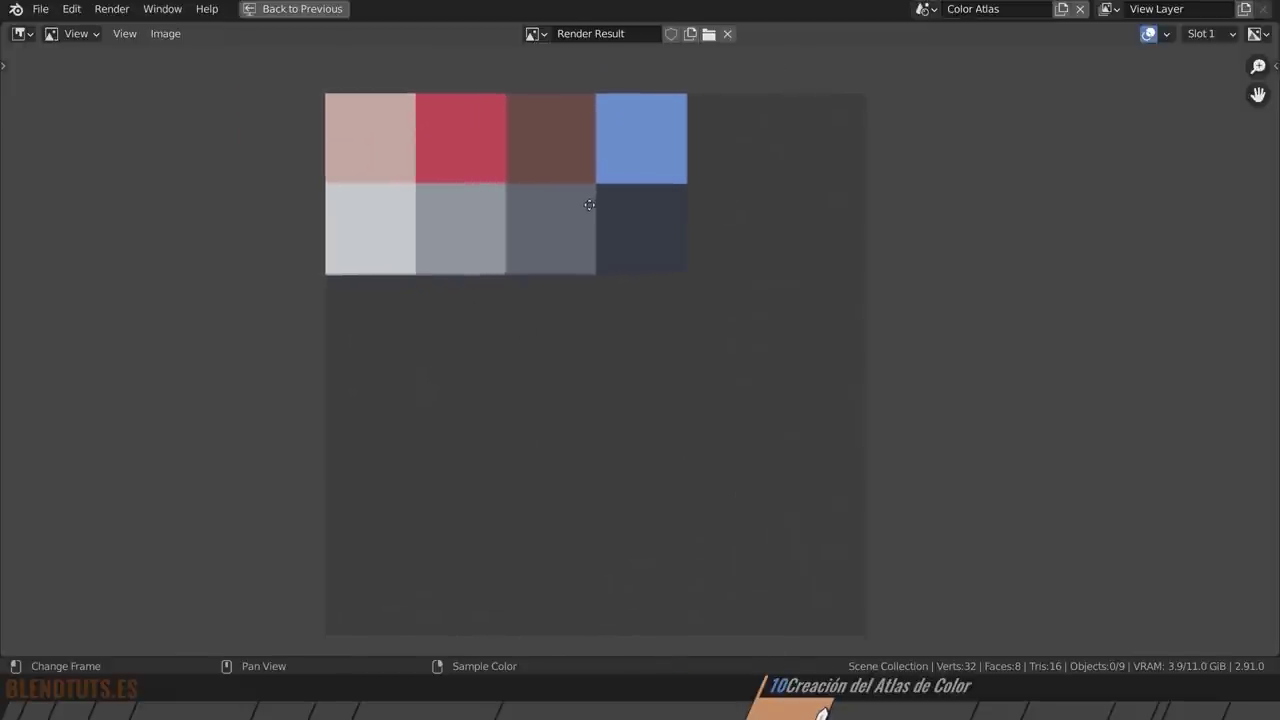
{"action": "left_click", "coordinate": [166, 35]}
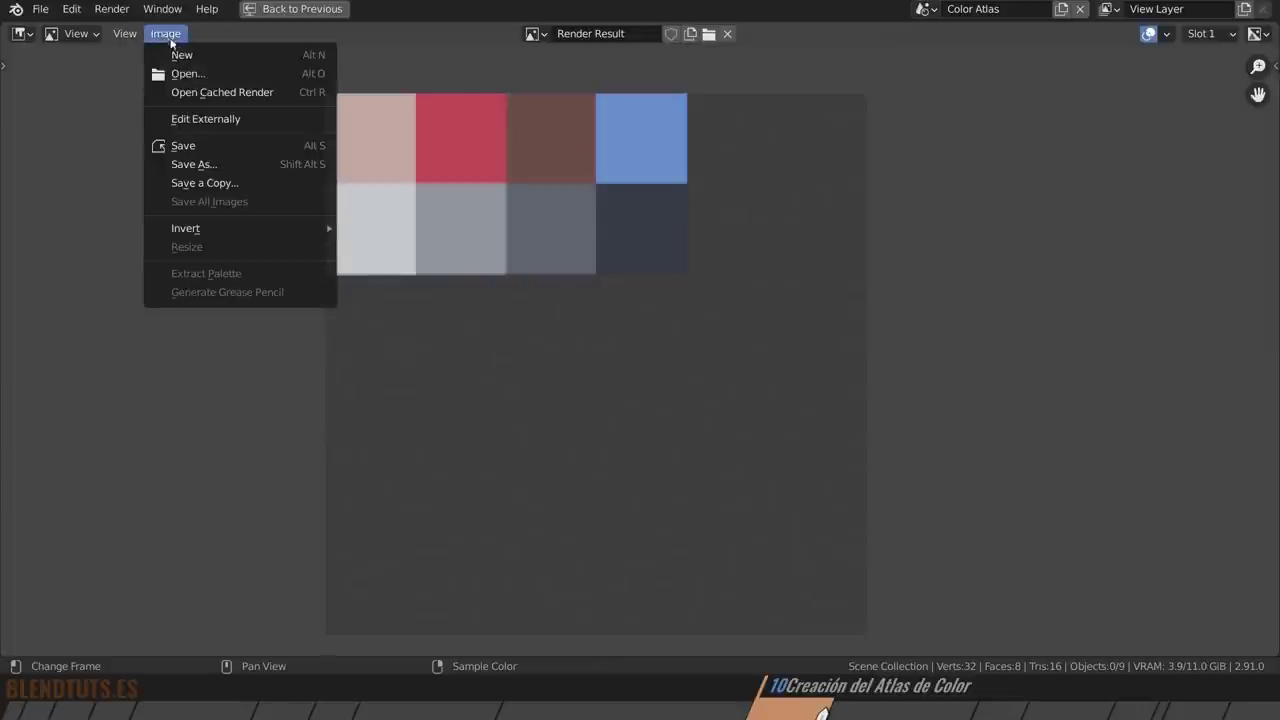
{"action": "left_click", "coordinate": [247, 165]}
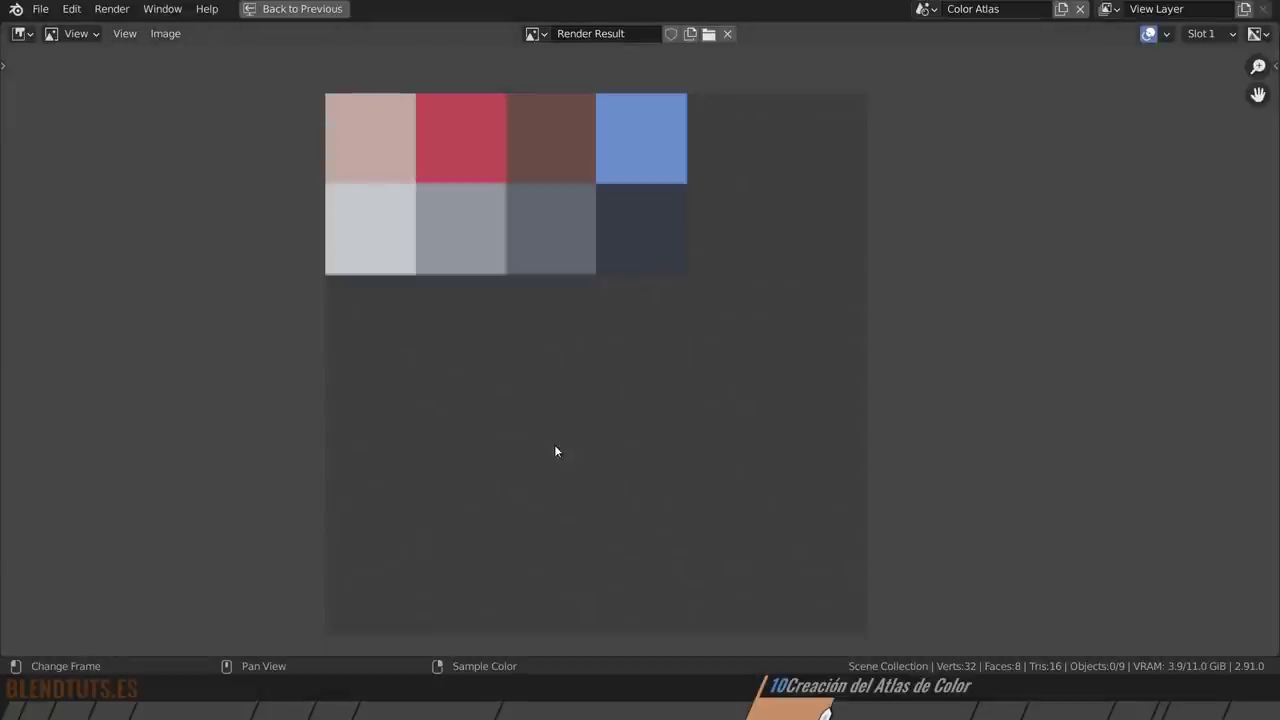
{"action": "key", "text": "Escape"}
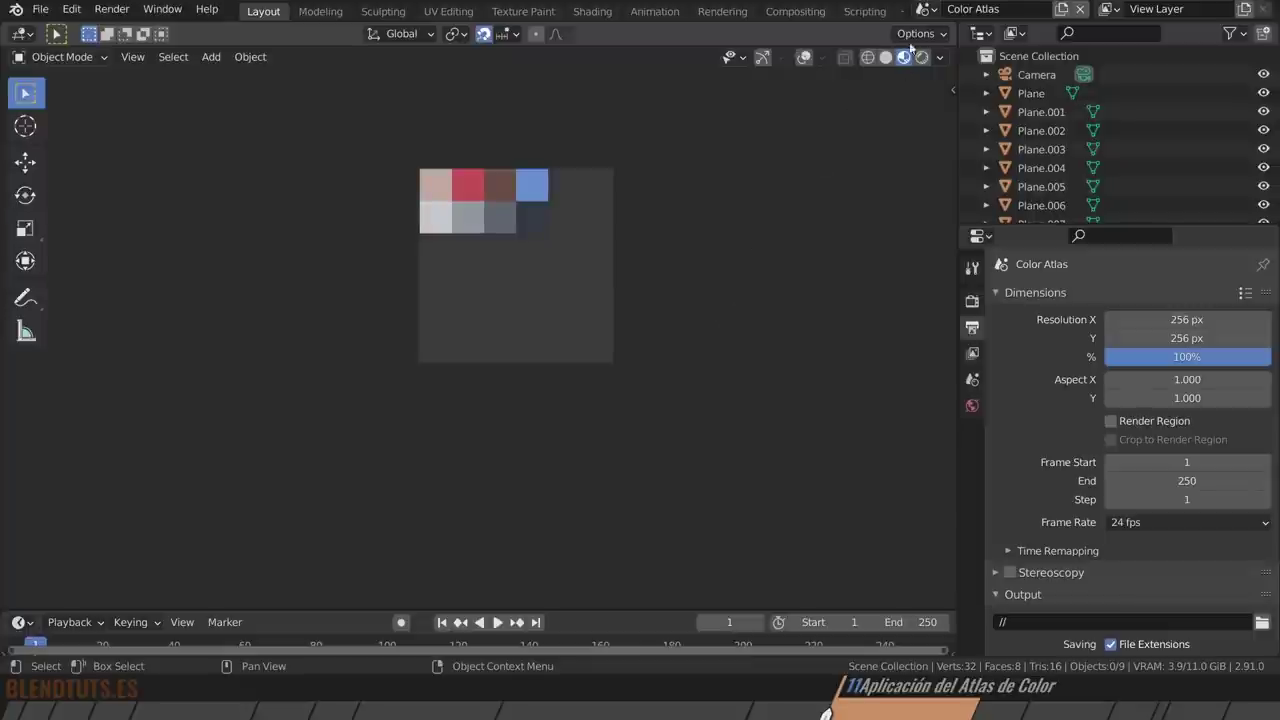
Switch to the Personaje scene and turn the viewport gizmos and overlays back on.
{"action": "left_click", "coordinate": [925, 9]}
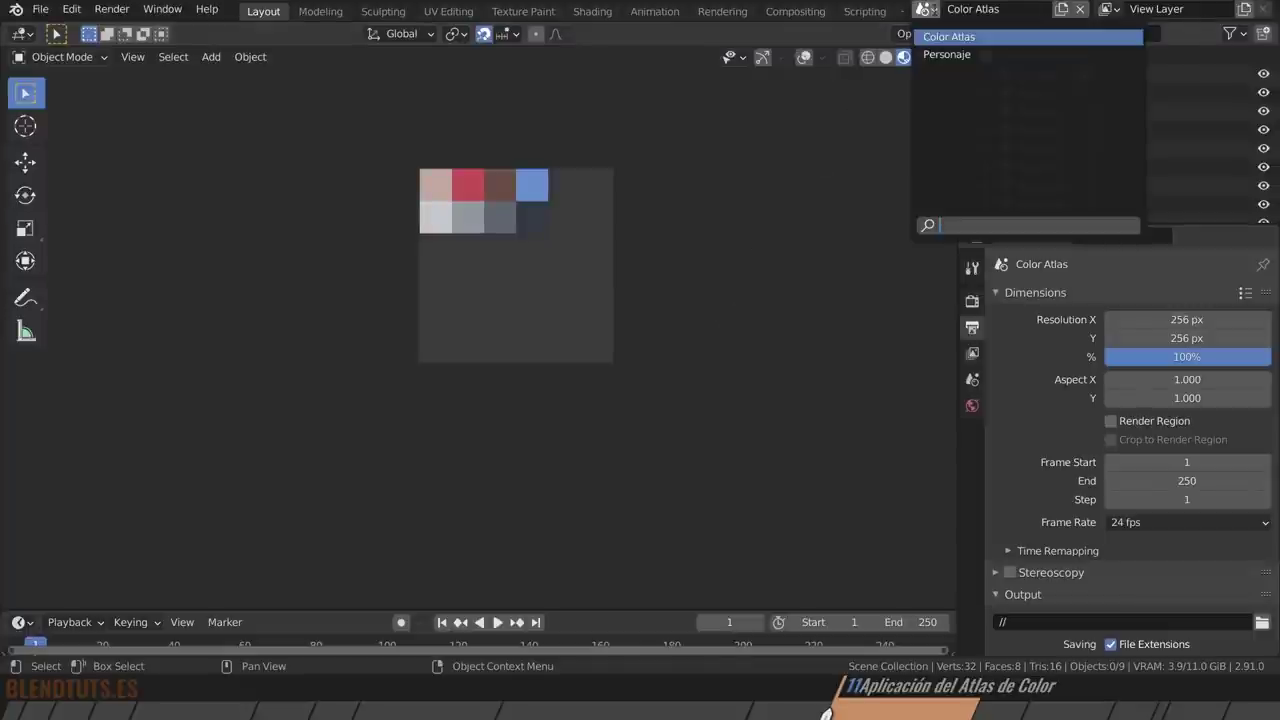
{"action": "left_click", "coordinate": [946, 54]}
{"action": "middle_click_drag", "start_coordinate": [546, 353], "coordinate": [803, 330]}
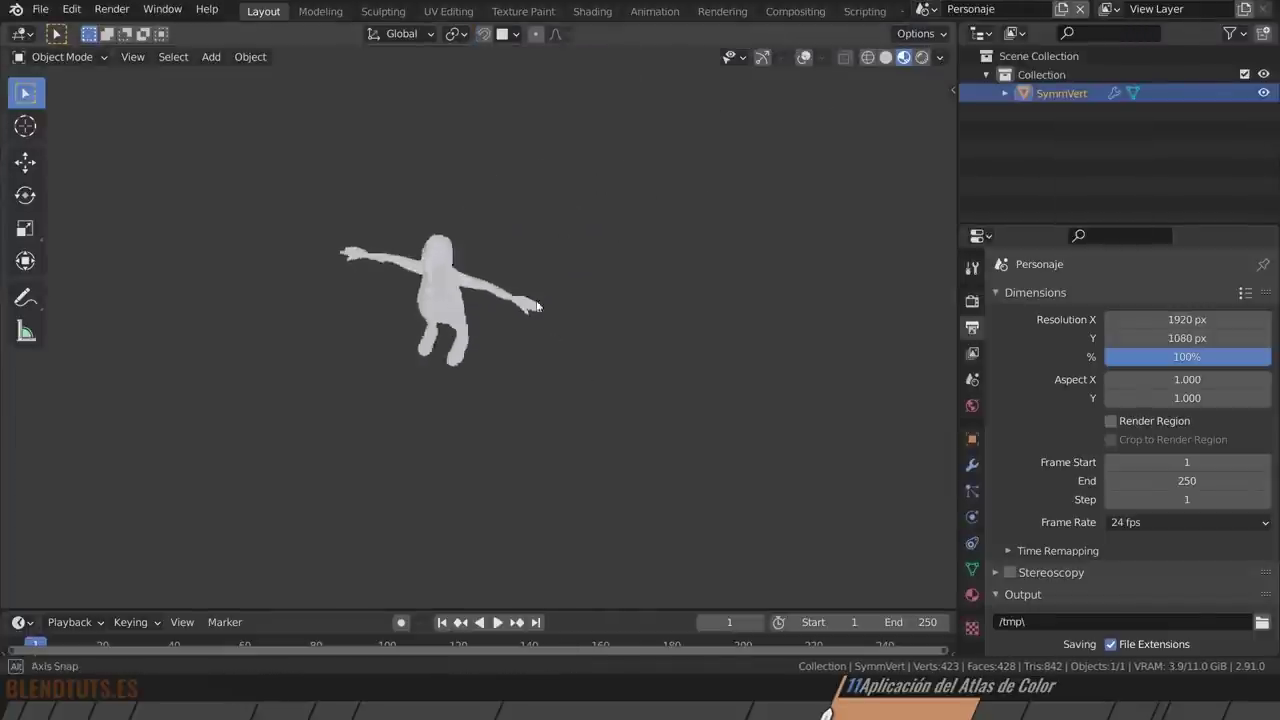
{"action": "scroll", "coordinate": [803, 330], "scroll_direction": "up", "scroll_amount": 3}
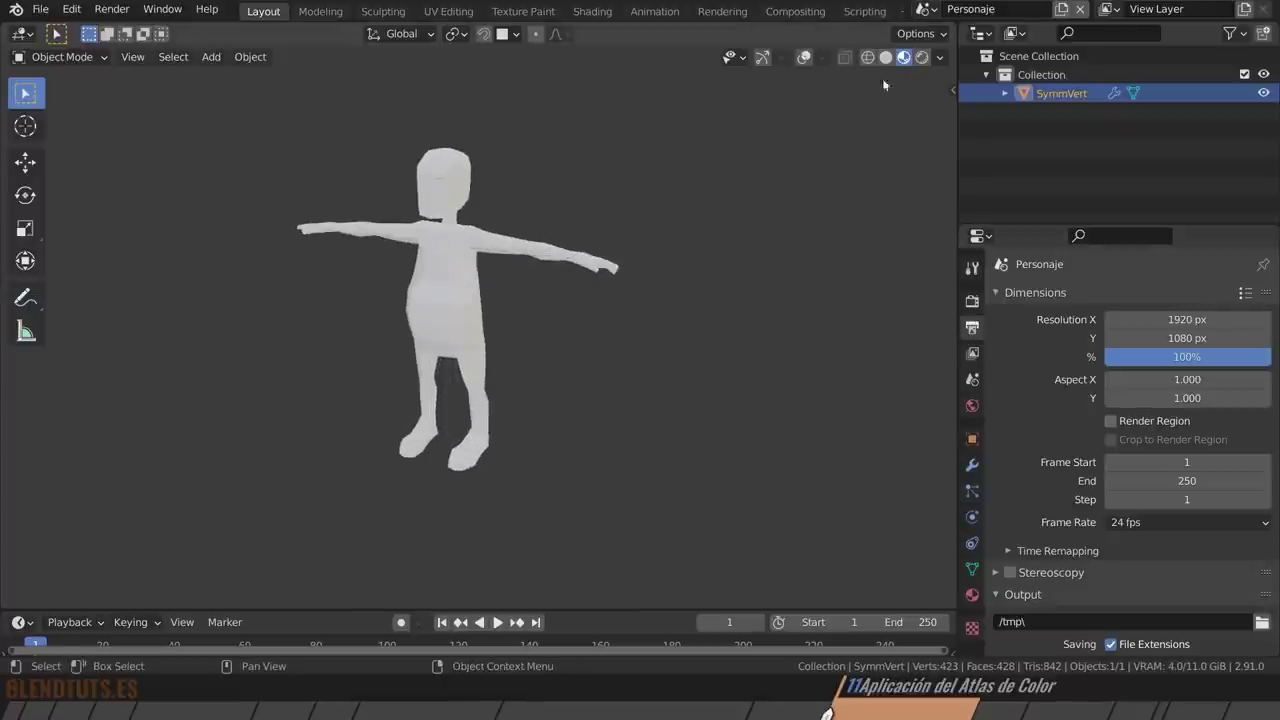
{"action": "left_click", "coordinate": [803, 56]}
{"action": "left_click", "coordinate": [762, 56]}
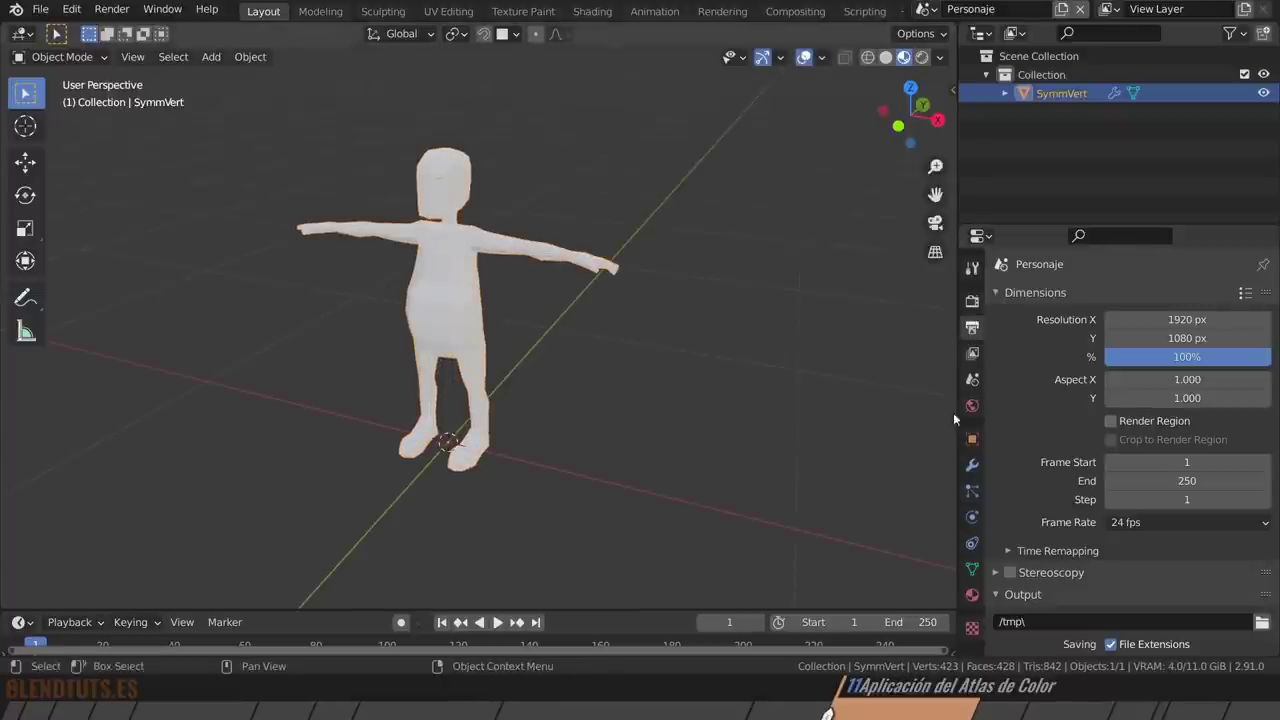
Create a new material named Personaje for the character.
{"action": "left_click", "coordinate": [972, 594]}
{"action": "left_click", "coordinate": [1071, 377]}
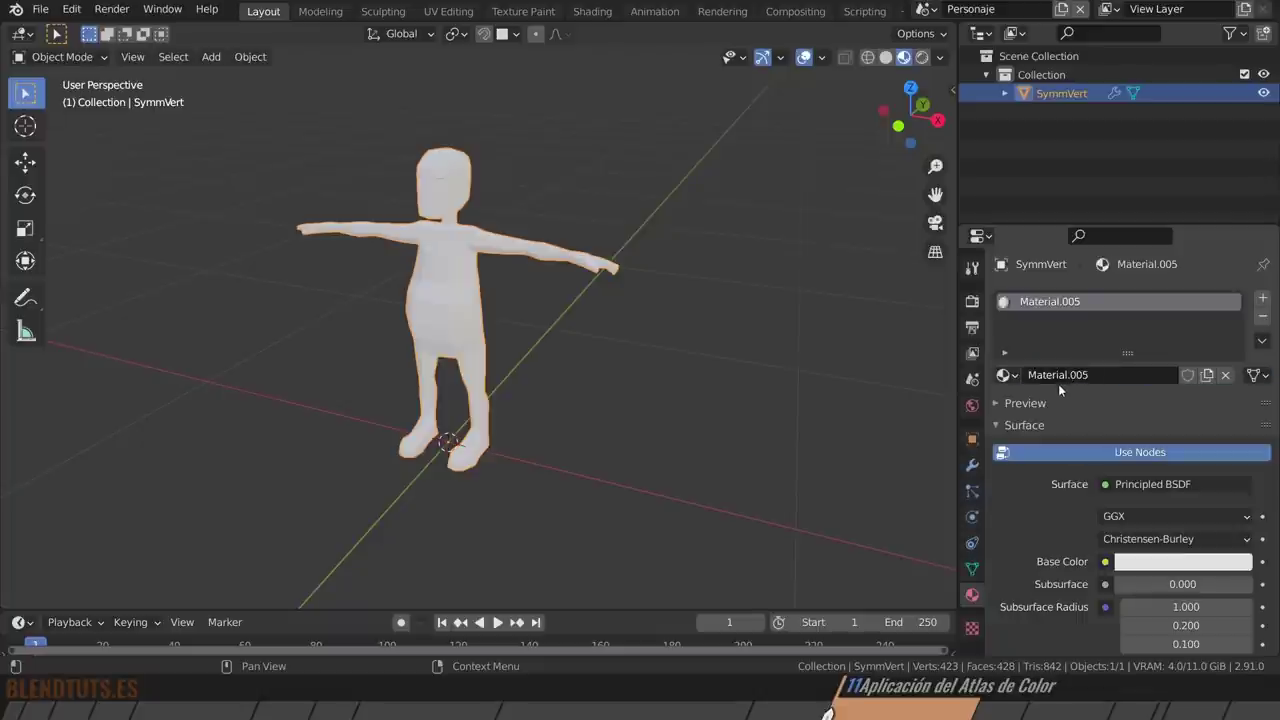
{"action": "double_click", "coordinate": [1058, 382]}
{"action": "type", "text": "Perso"}
{"action": "type", "text": "naje"}
{"action": "key", "text": "Return"}
{"action": "left_click", "coordinate": [1006, 375]}
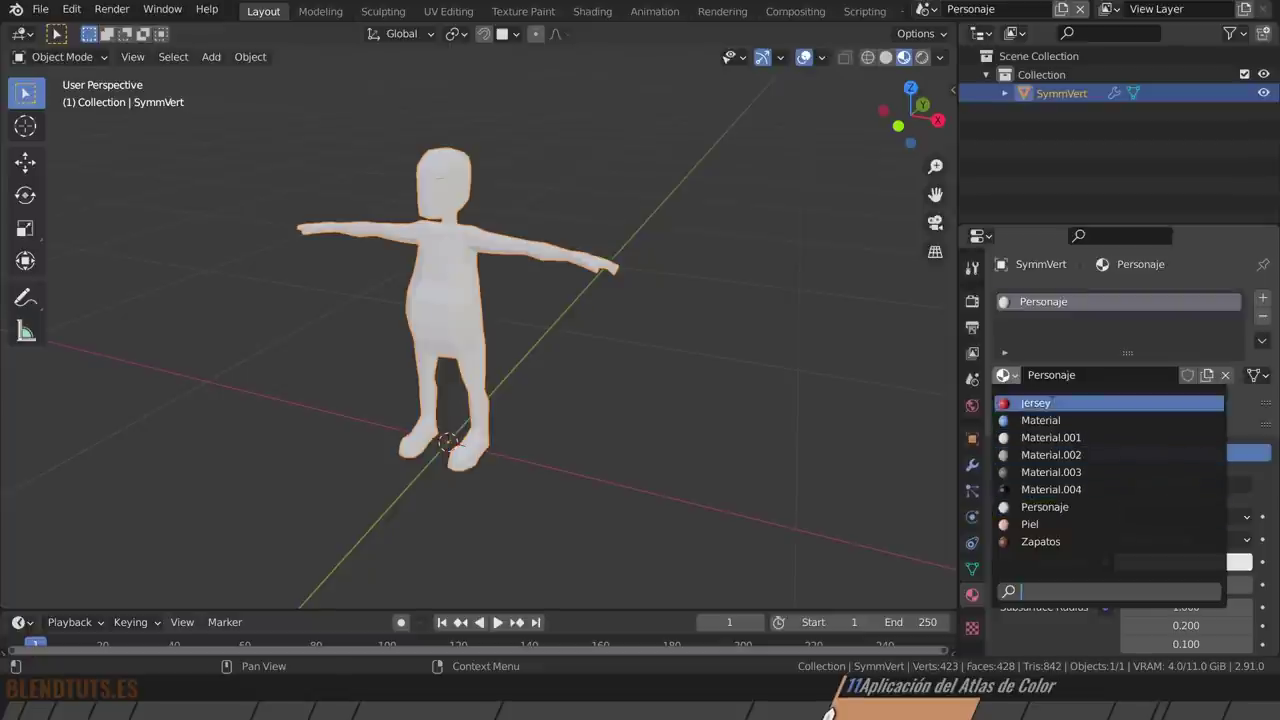
{"action": "left_click", "coordinate": [1090, 366]}
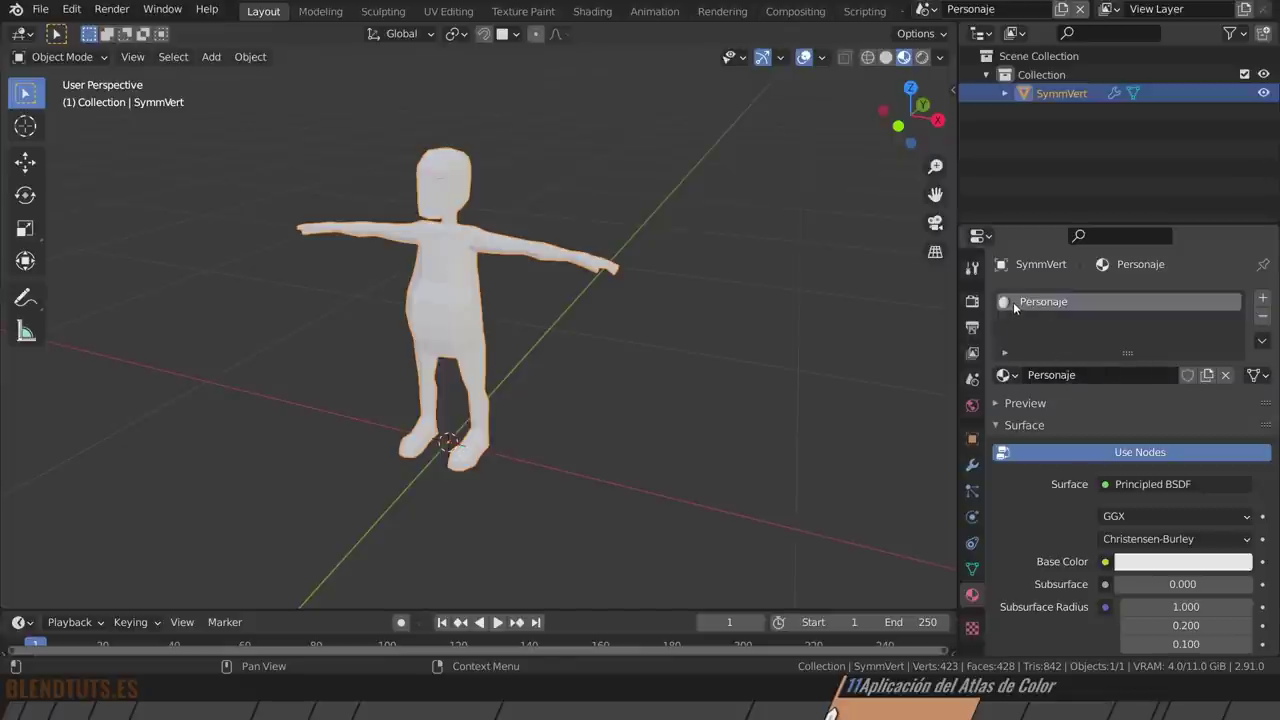
Set the Base Color to an Image Texture loading Color_Atlas.png.
{"action": "scroll", "coordinate": [1103, 456], "scroll_direction": "down", "scroll_amount": 3}
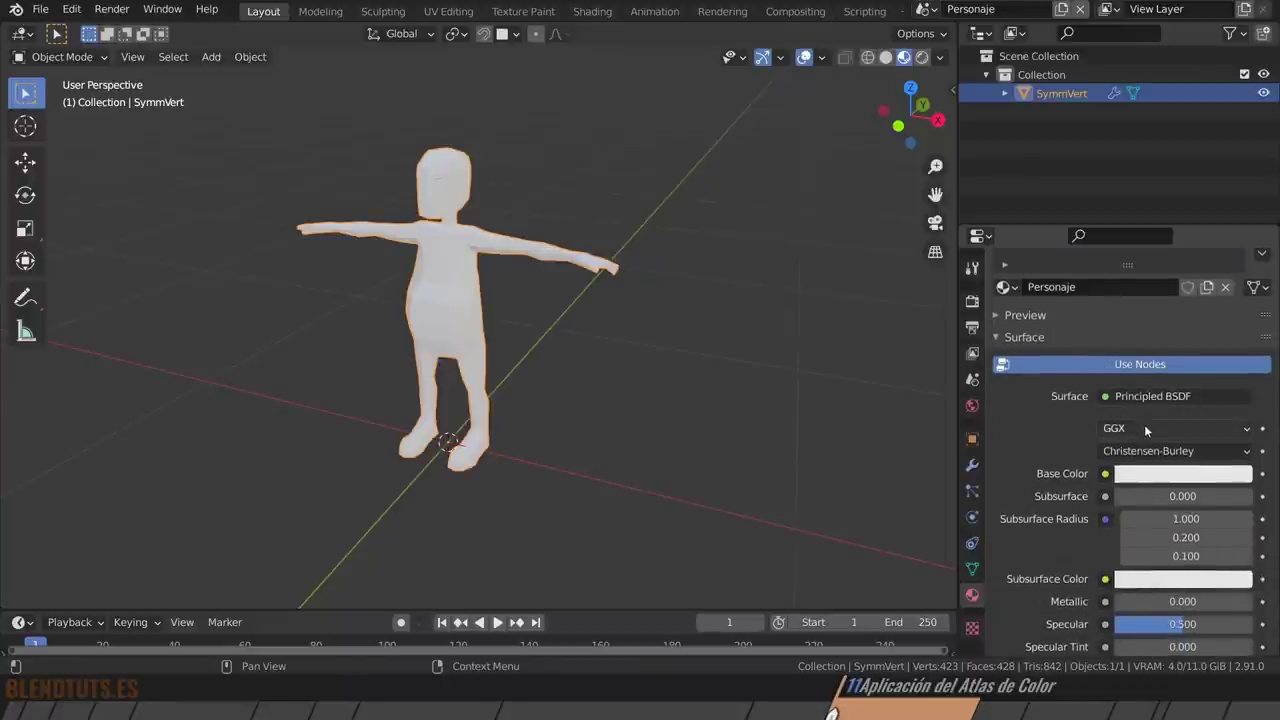
{"action": "scroll", "coordinate": [1055, 454], "scroll_direction": "down", "scroll_amount": 2}
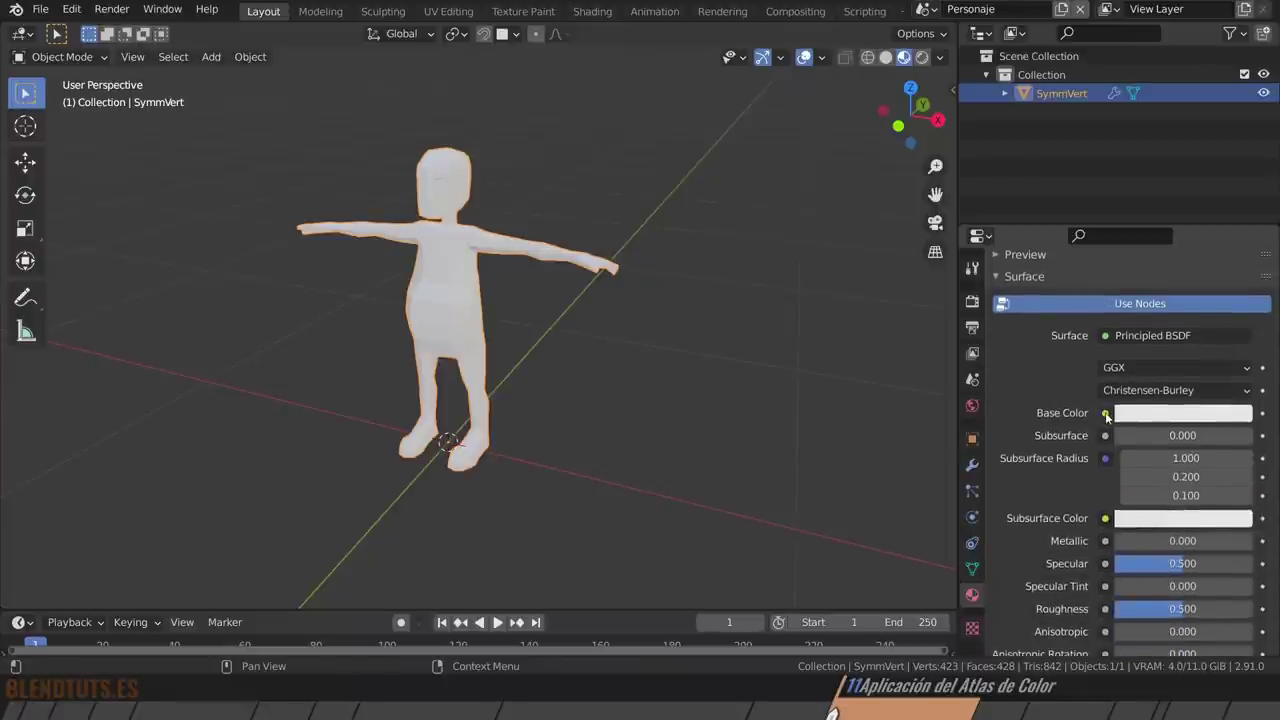
{"action": "left_click", "coordinate": [1105, 413]}
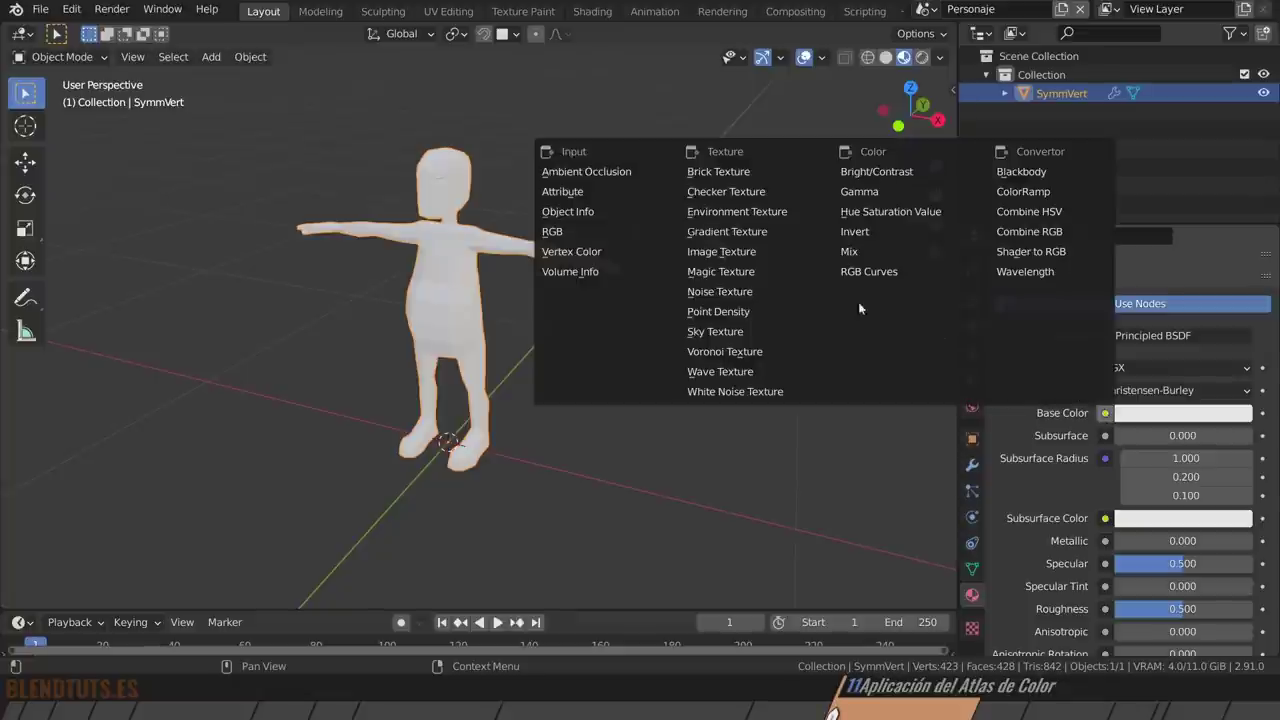
{"action": "left_click", "coordinate": [766, 250]}
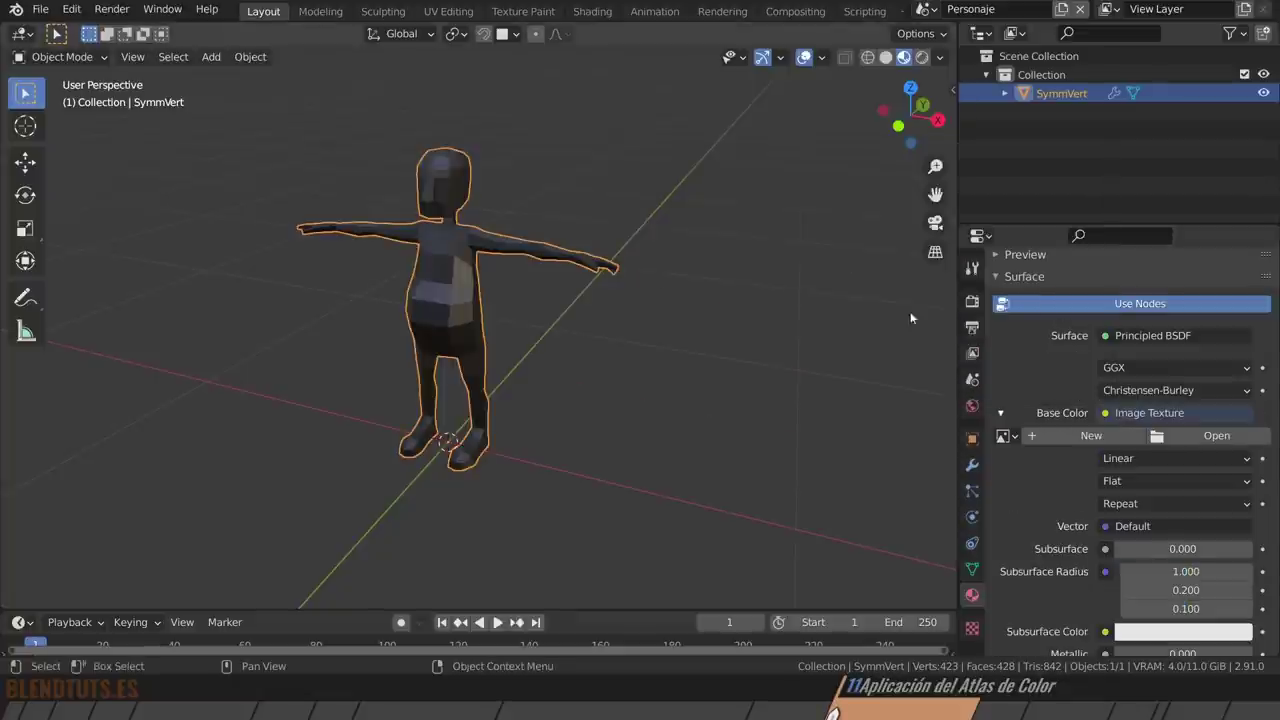
{"action": "scroll", "coordinate": [1062, 470], "scroll_direction": "down", "scroll_amount": 2}
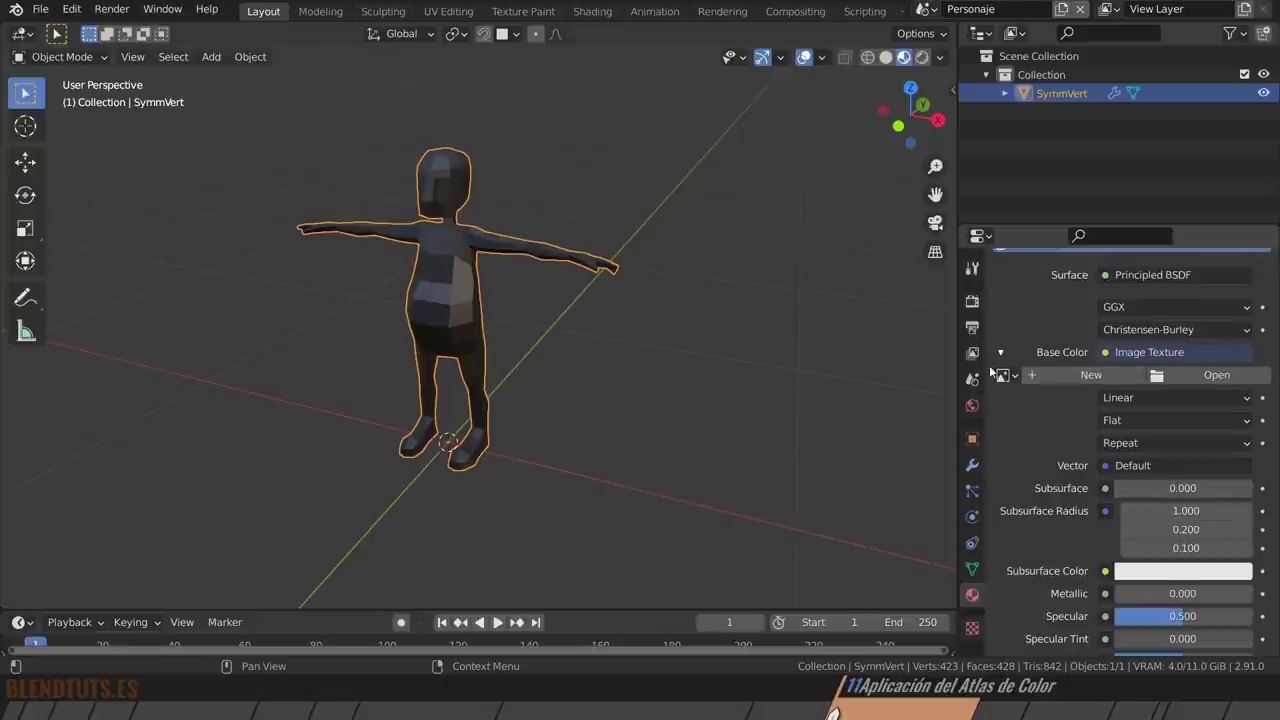
{"action": "left_click", "coordinate": [1004, 375]}
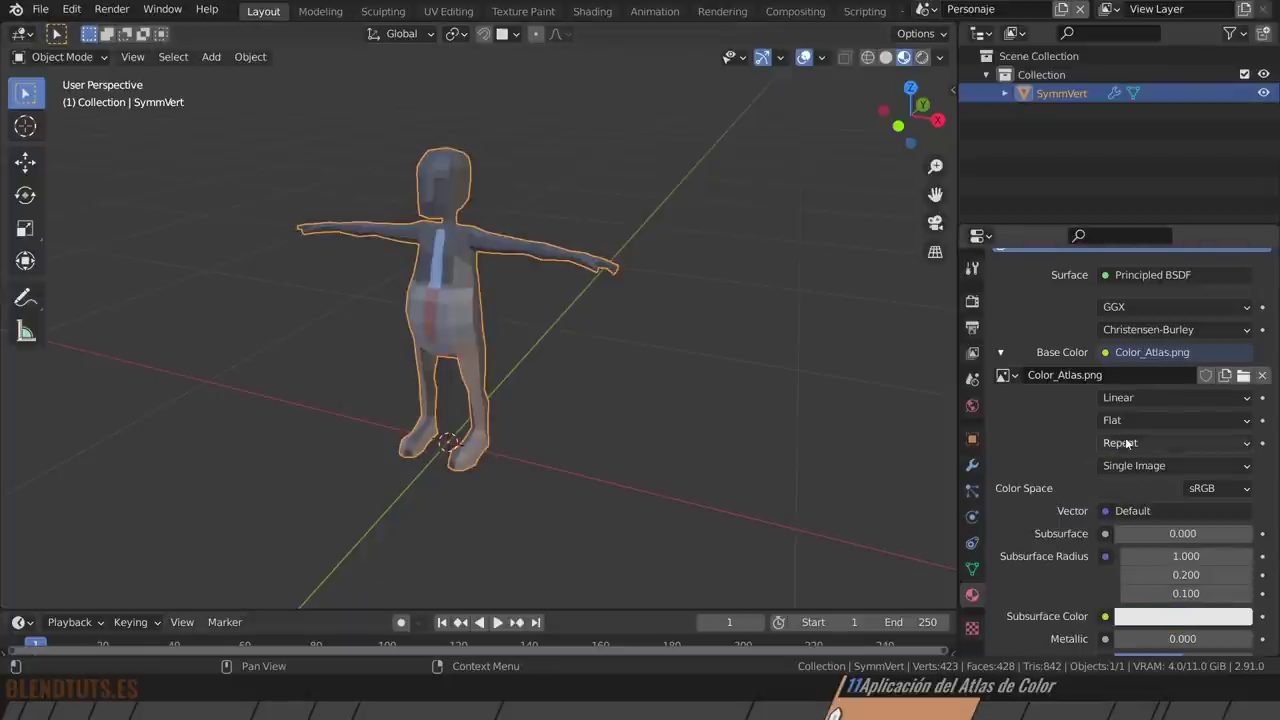
{"action": "mouse_move", "coordinate": [467, 279]}
{"action": "middle_mouse_down"}
{"action": "mouse_move", "coordinate": [515, 298]}
{"action": "mouse_move", "coordinate": [447, 312]}
{"action": "middle_mouse_up"}
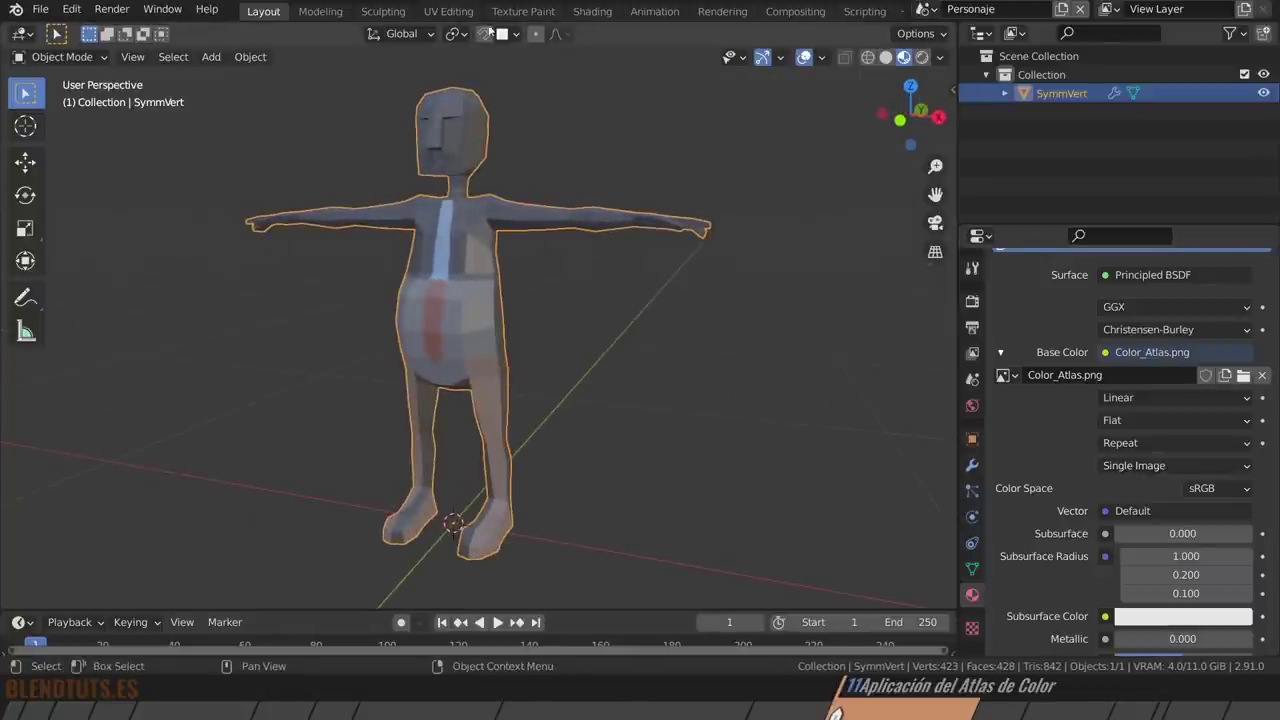
Switch to the UV Editing workspace, turn on material preview, and bring the legs into view.
{"action": "left_click", "coordinate": [449, 12]}
{"action": "scroll", "coordinate": [800, 340], "scroll_direction": "up", "scroll_amount": 3}
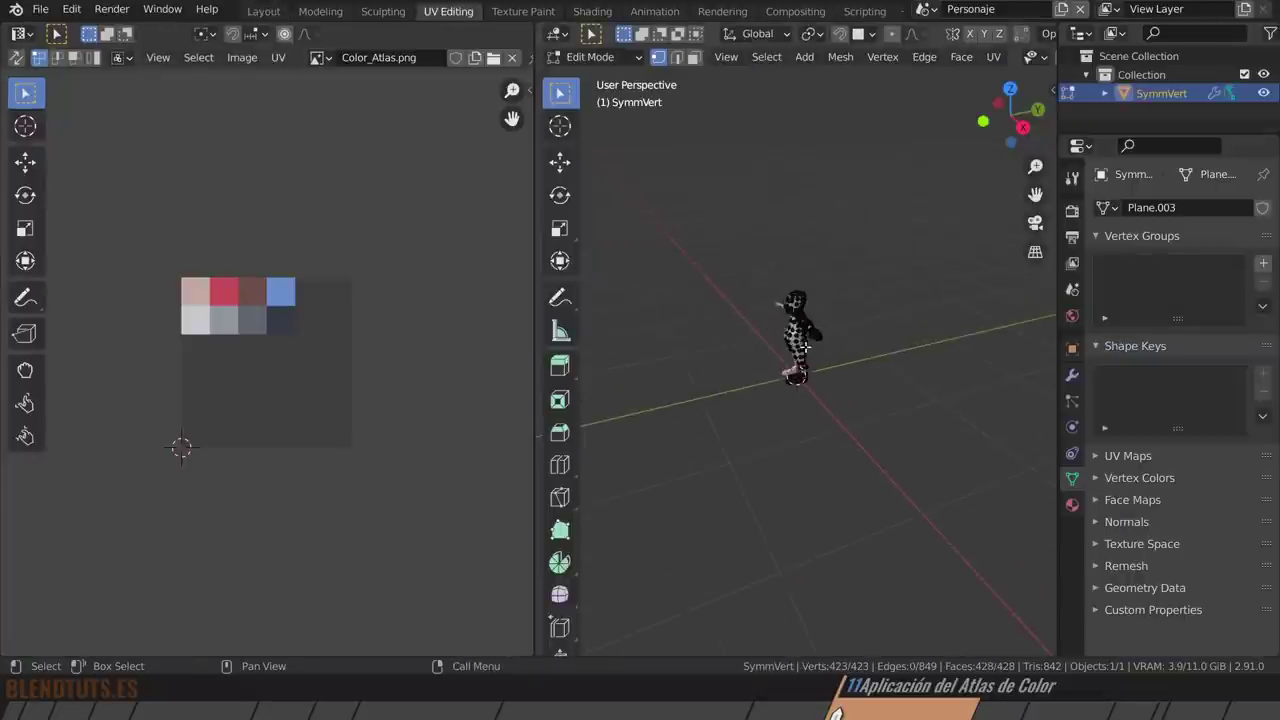
{"action": "scroll", "coordinate": [810, 335], "scroll_direction": "up", "scroll_amount": 4}
{"action": "scroll", "coordinate": [812, 335], "scroll_direction": "up", "scroll_amount": 1}
{"action": "middle_click_drag", "start_coordinate": [812, 335], "coordinate": [840, 330]}
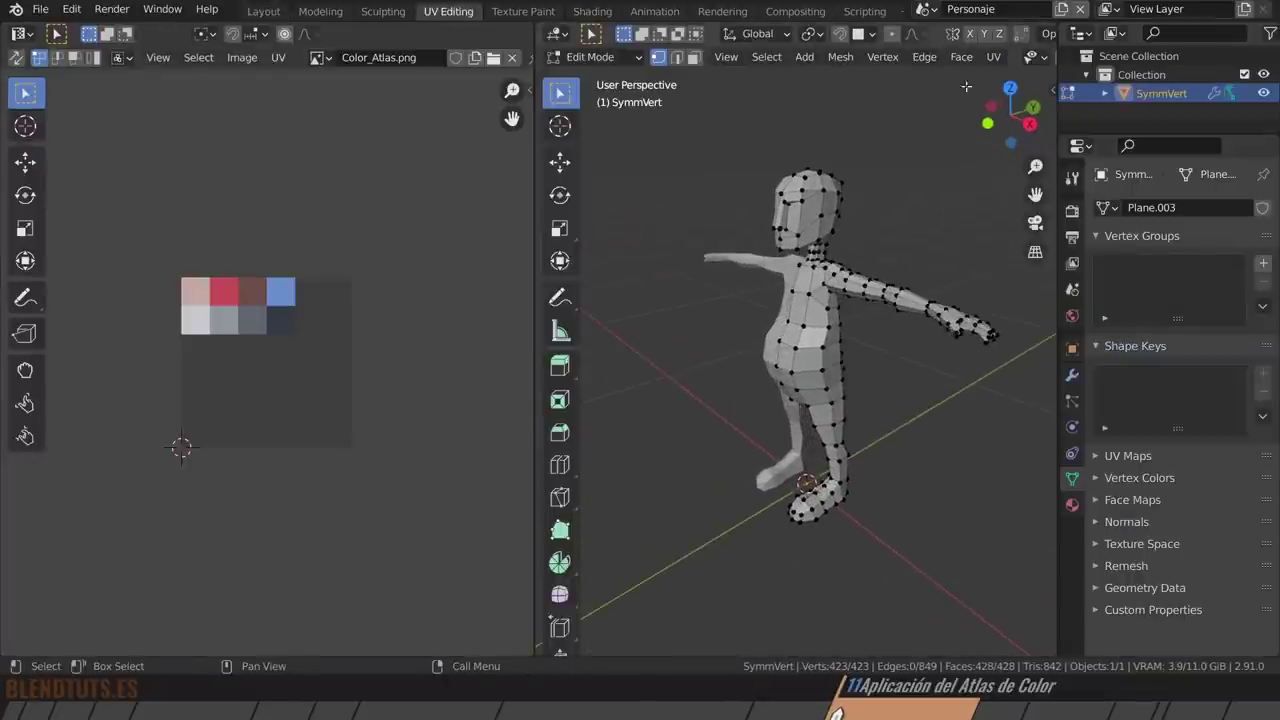
{"action": "scroll", "coordinate": [1020, 57], "scroll_direction": "down", "scroll_amount": 4}
{"action": "left_click", "coordinate": [1004, 57]}
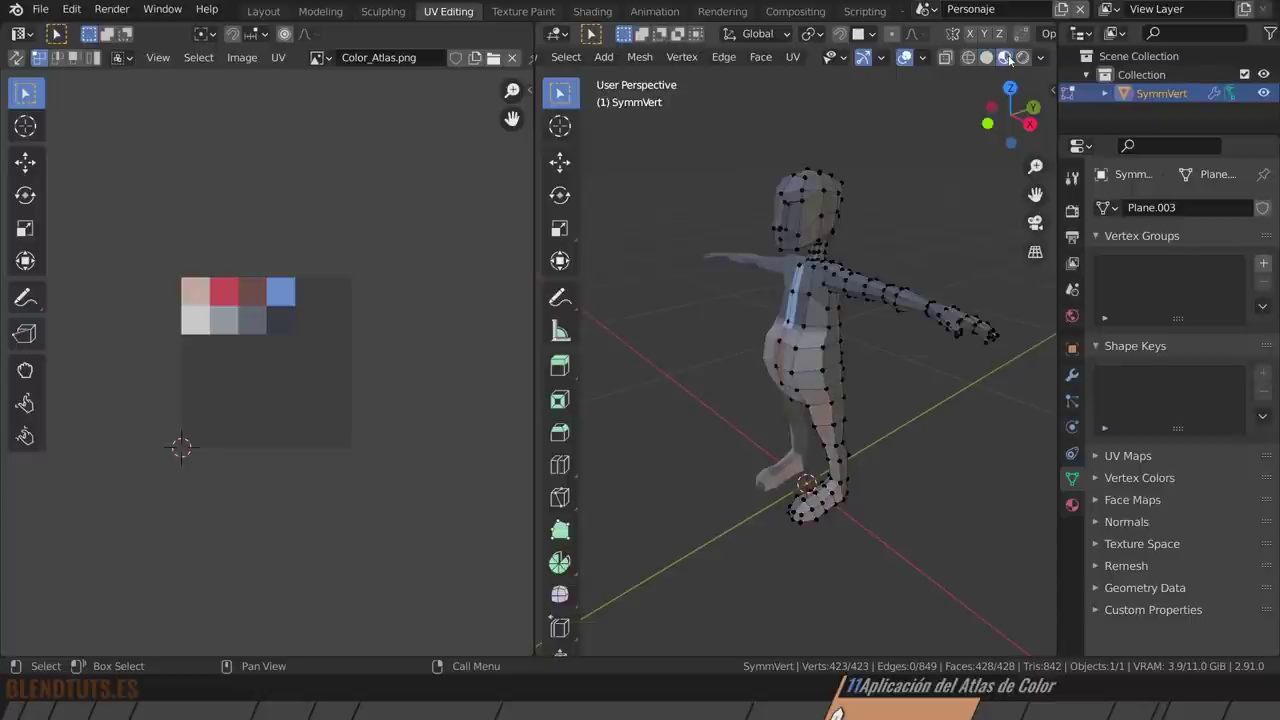
{"action": "mouse_move", "coordinate": [850, 330]}
{"action": "middle_mouse_down"}
{"action": "mouse_move", "coordinate": [832, 316]}
{"action": "mouse_move", "coordinate": [844, 298]}
{"action": "middle_mouse_up"}
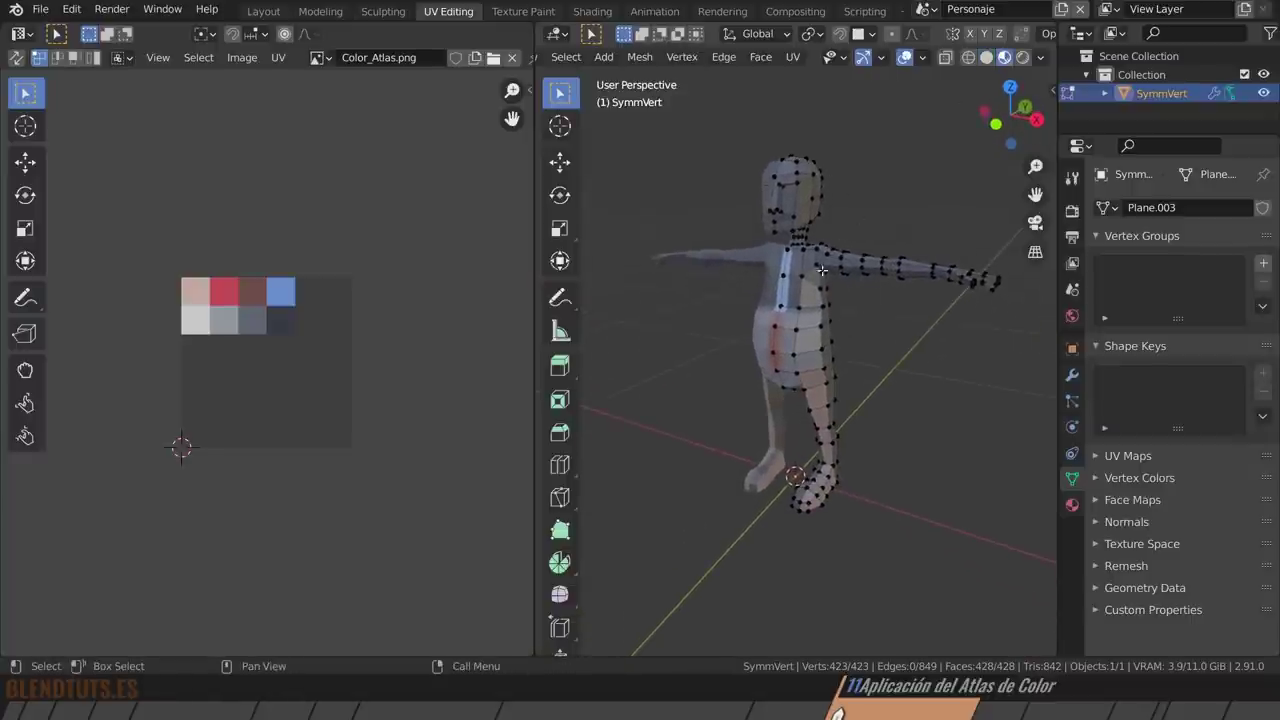
{"action": "middle_click_drag", "start_coordinate": [848, 251], "coordinate": [824, 346]}
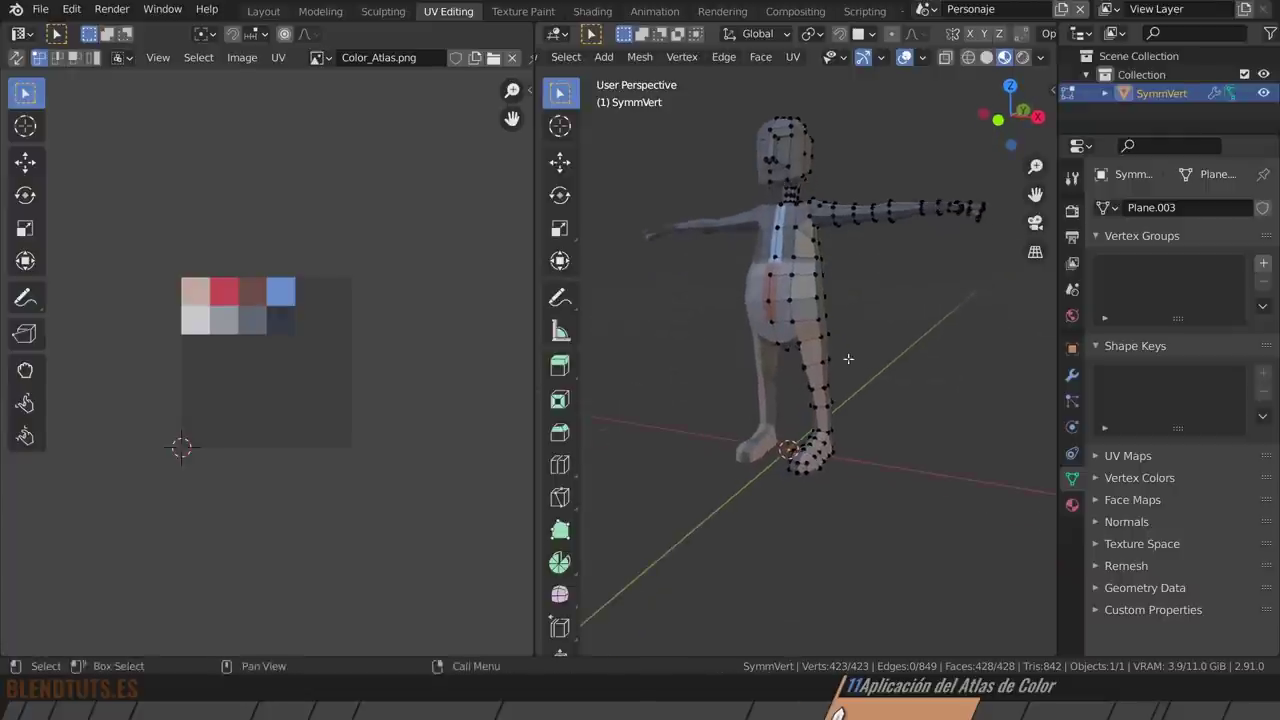
{"action": "key", "text": "ctrl+z"}
{"action": "scroll", "coordinate": [816, 334], "scroll_direction": "up", "scroll_amount": 5}
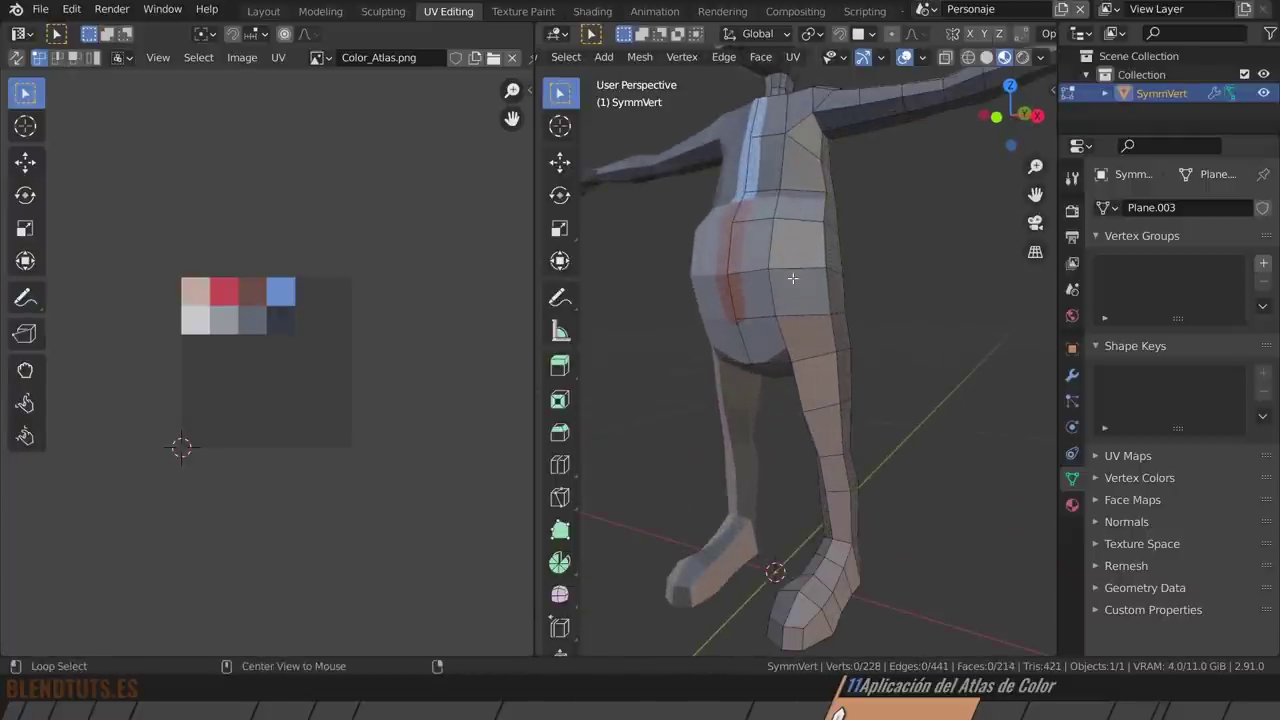
{"action": "middle_click_drag", "start_coordinate": [797, 270], "coordinate": [780, 330]}
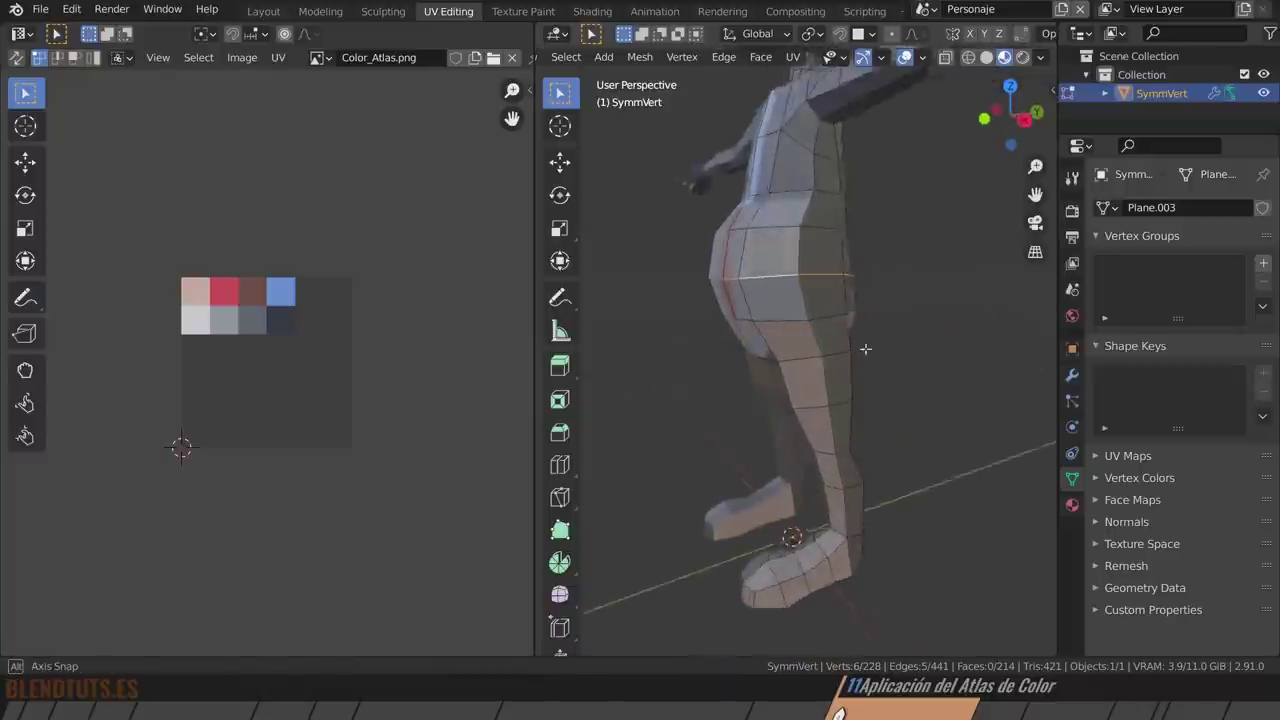
{"action": "scroll", "coordinate": [765, 360], "scroll_direction": "up", "scroll_amount": 3}
{"action": "scroll", "coordinate": [765, 360], "scroll_direction": "up", "scroll_amount": 4}
Pick the ankle edge loops and use Select Loop Inner-Region to select the leg faces.
{"action": "left_click", "coordinate": [765, 403], "text": "alt"}
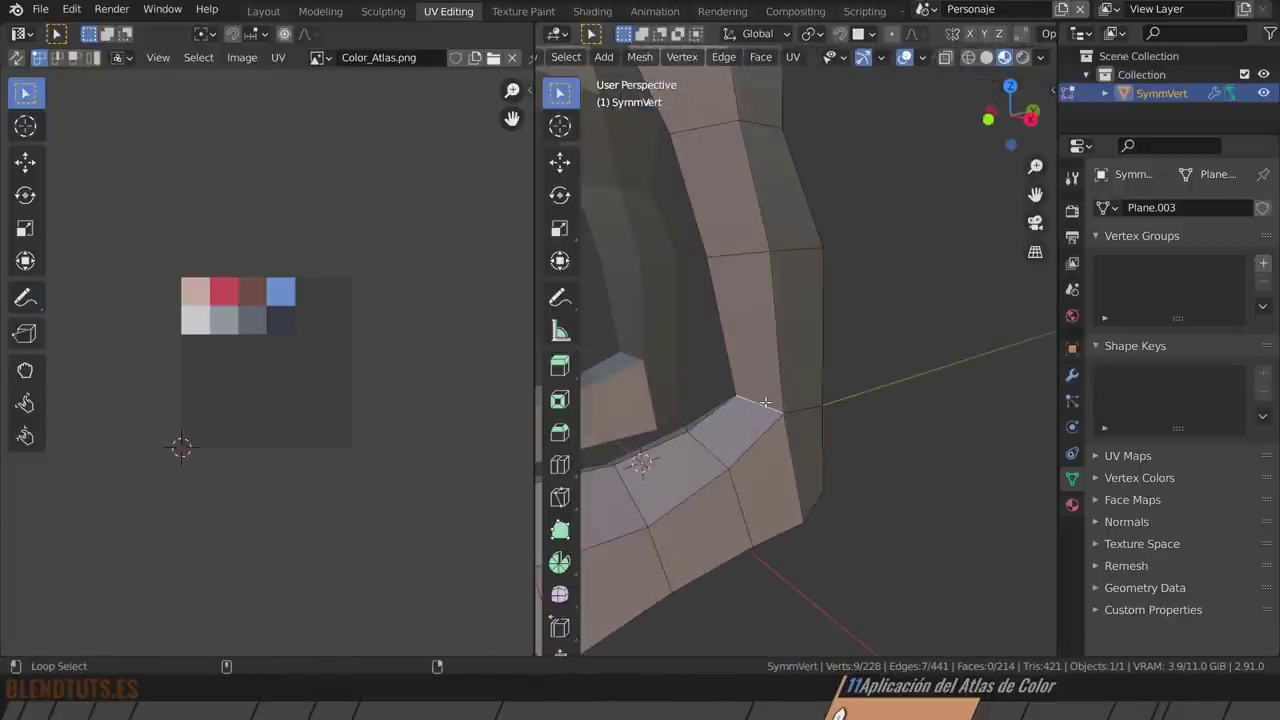
{"action": "left_click", "coordinate": [805, 410], "text": "alt+shift"}
{"action": "mouse_move", "coordinate": [810, 410]}
{"action": "middle_mouse_down"}
{"action": "mouse_move", "coordinate": [720, 390]}
{"action": "mouse_move", "coordinate": [870, 395]}
{"action": "middle_mouse_up"}
{"action": "scroll", "coordinate": [720, 390], "scroll_direction": "down", "scroll_amount": 4}
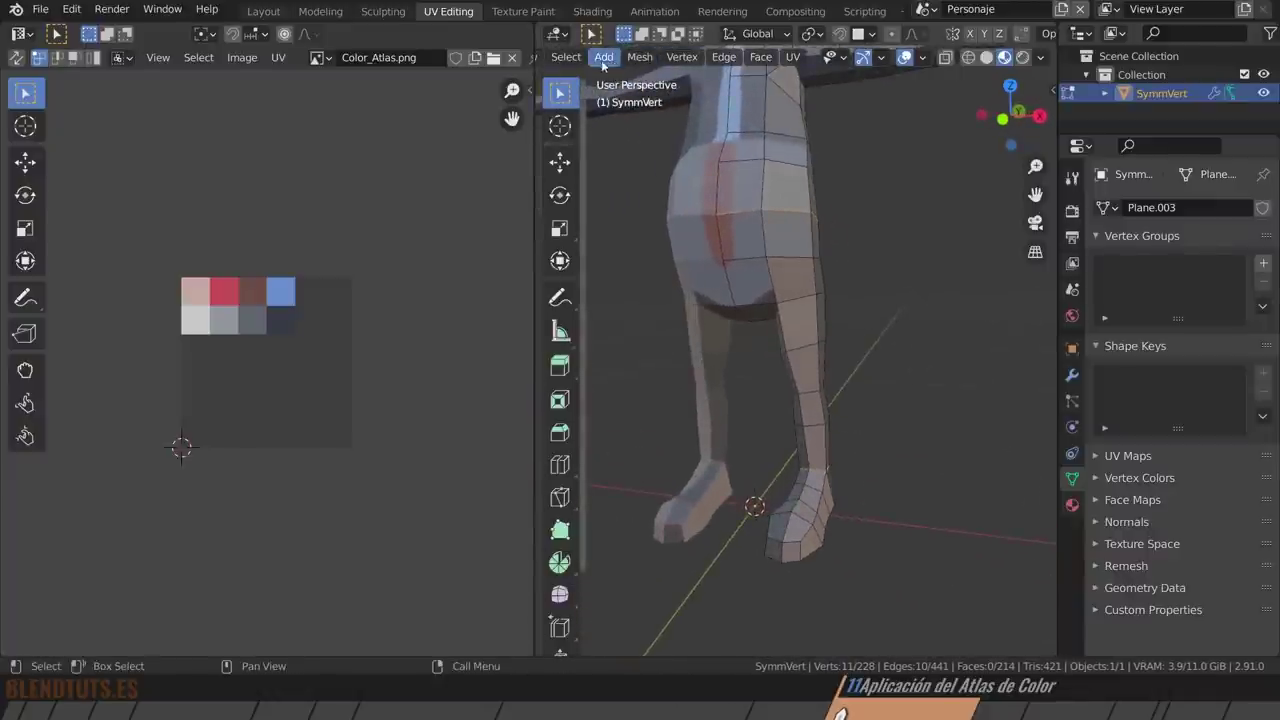
{"action": "left_click", "coordinate": [566, 58]}
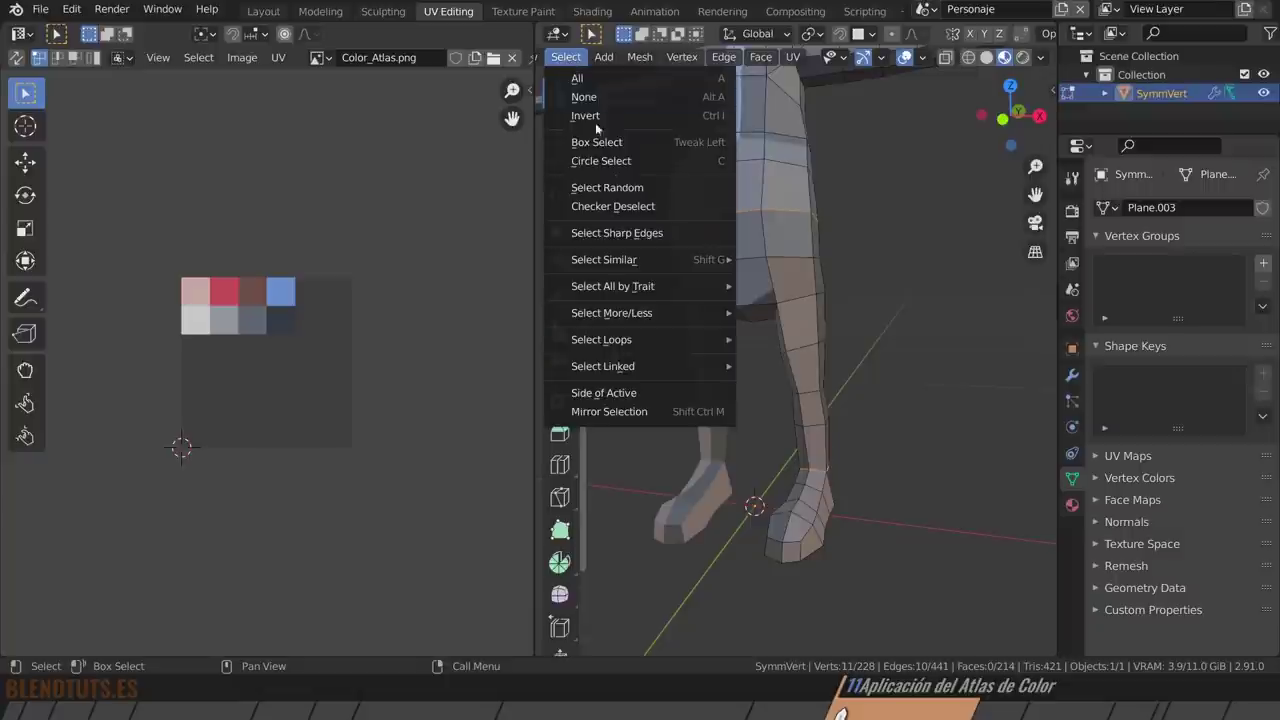
{"action": "mouse_move", "coordinate": [601, 339]}
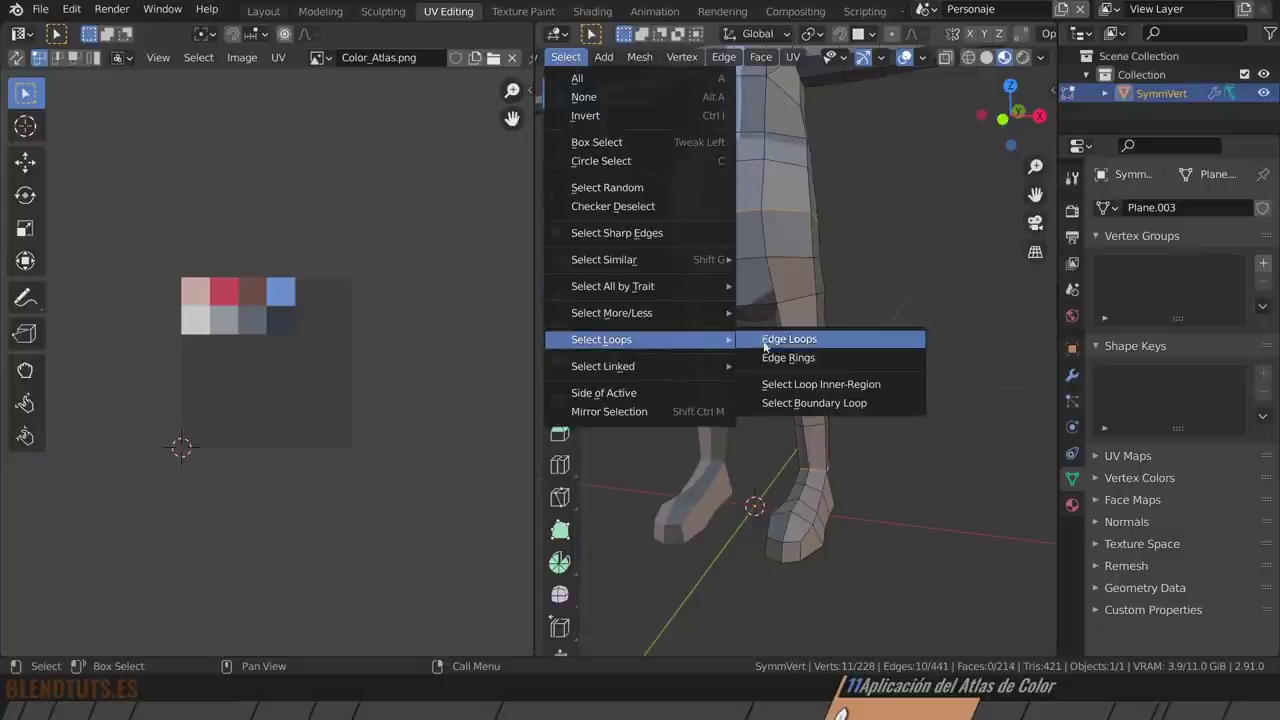
{"action": "left_click", "coordinate": [852, 386]}
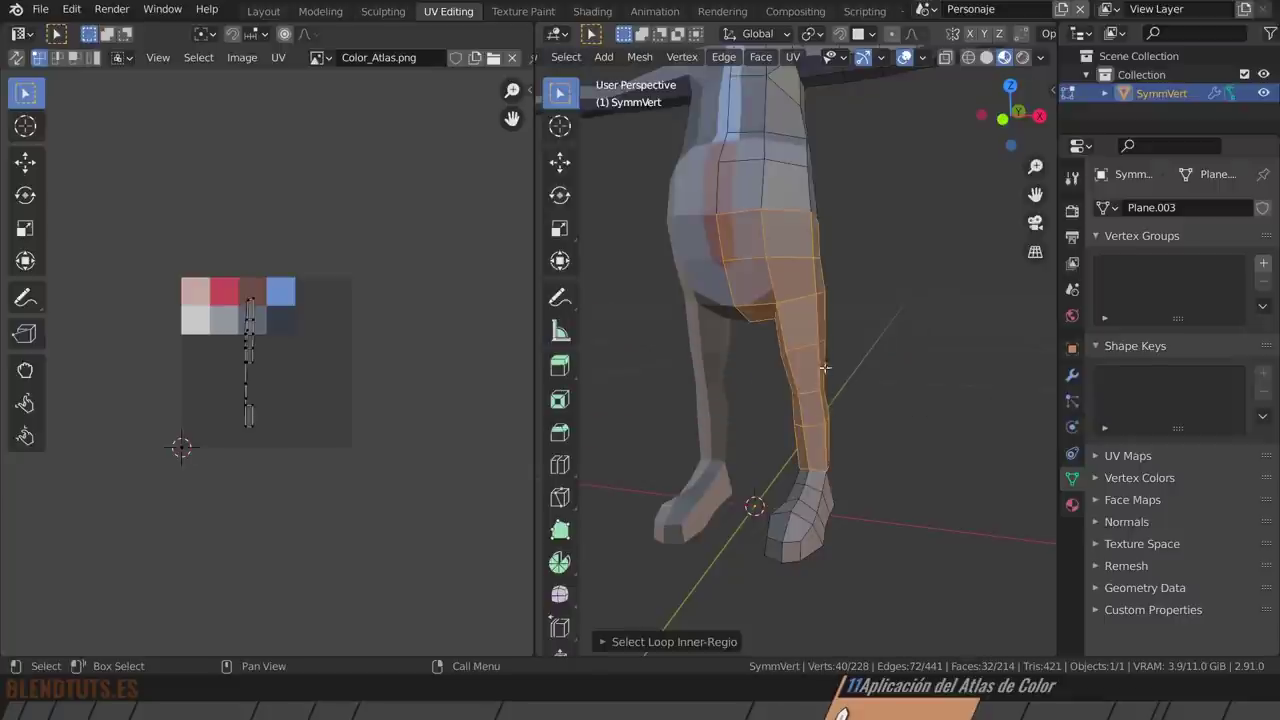
{"action": "mouse_move", "coordinate": [717, 281]}
{"action": "middle_mouse_down"}
{"action": "mouse_move", "coordinate": [802, 339]}
{"action": "mouse_move", "coordinate": [835, 338]}
{"action": "middle_mouse_up"}
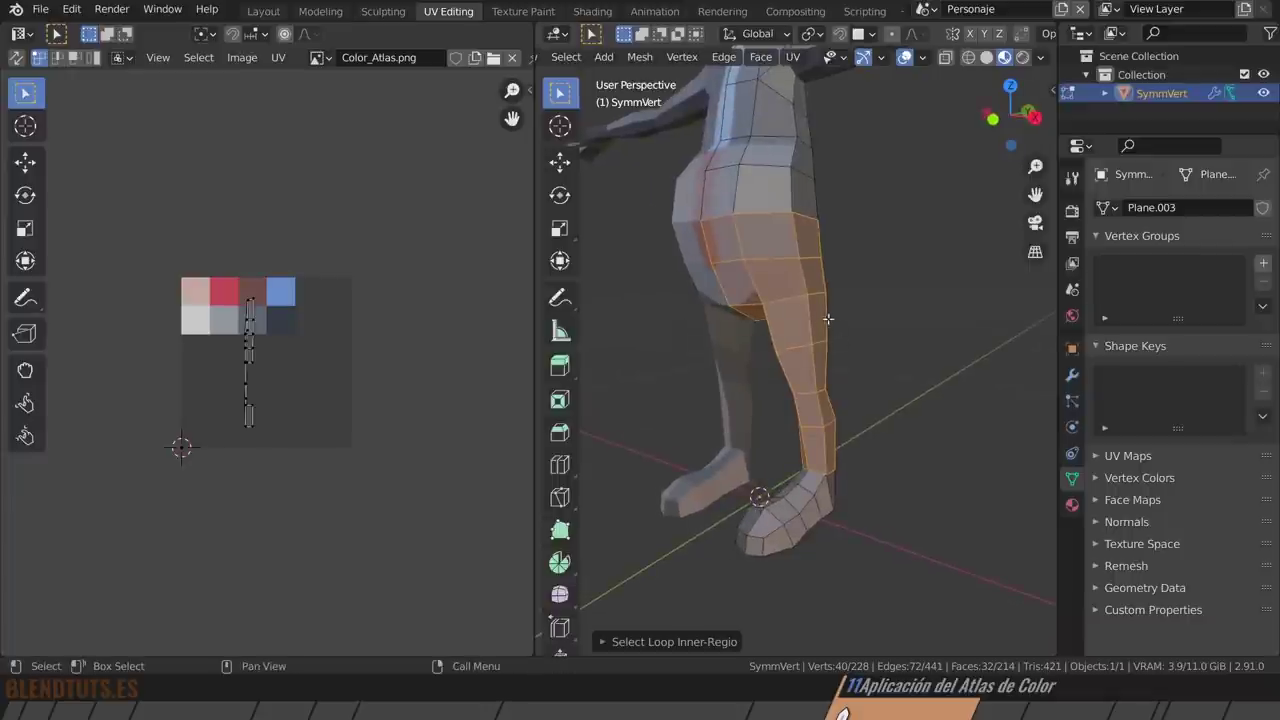
Unwrap the leg faces, then shrink the UV island and move it onto the blue square.
{"action": "key", "text": "u"}
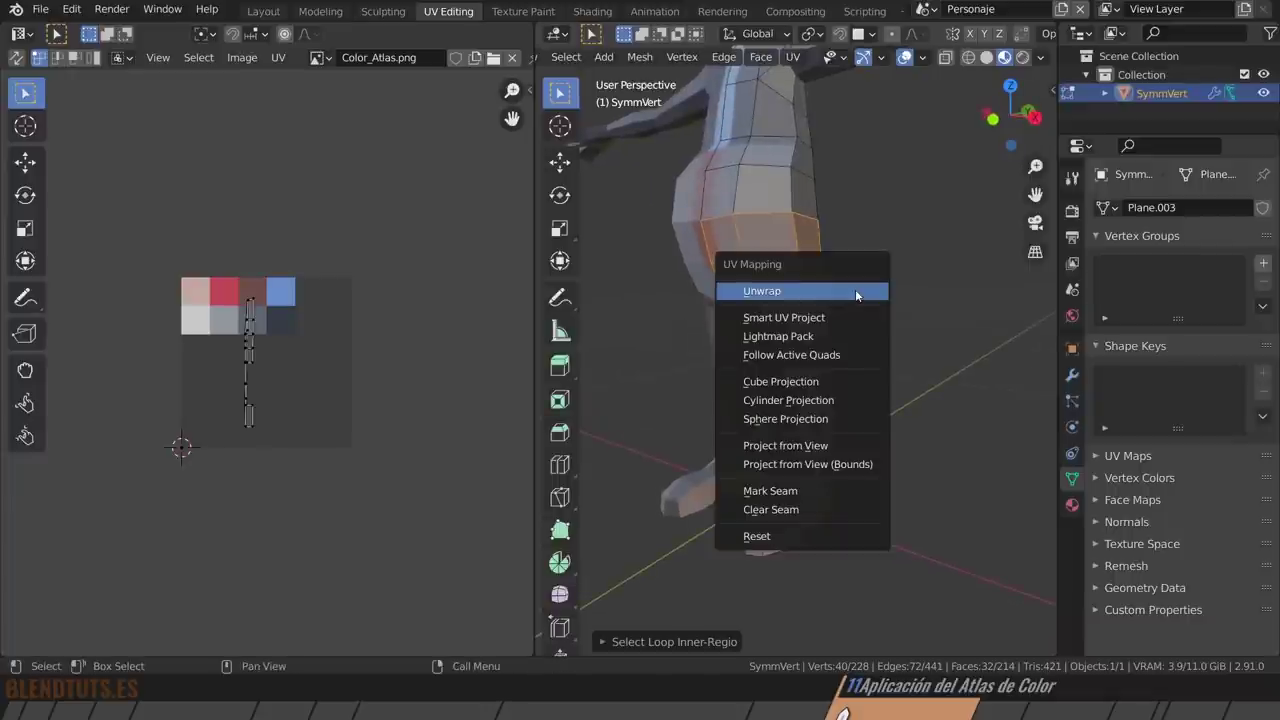
{"action": "left_click", "coordinate": [855, 290]}
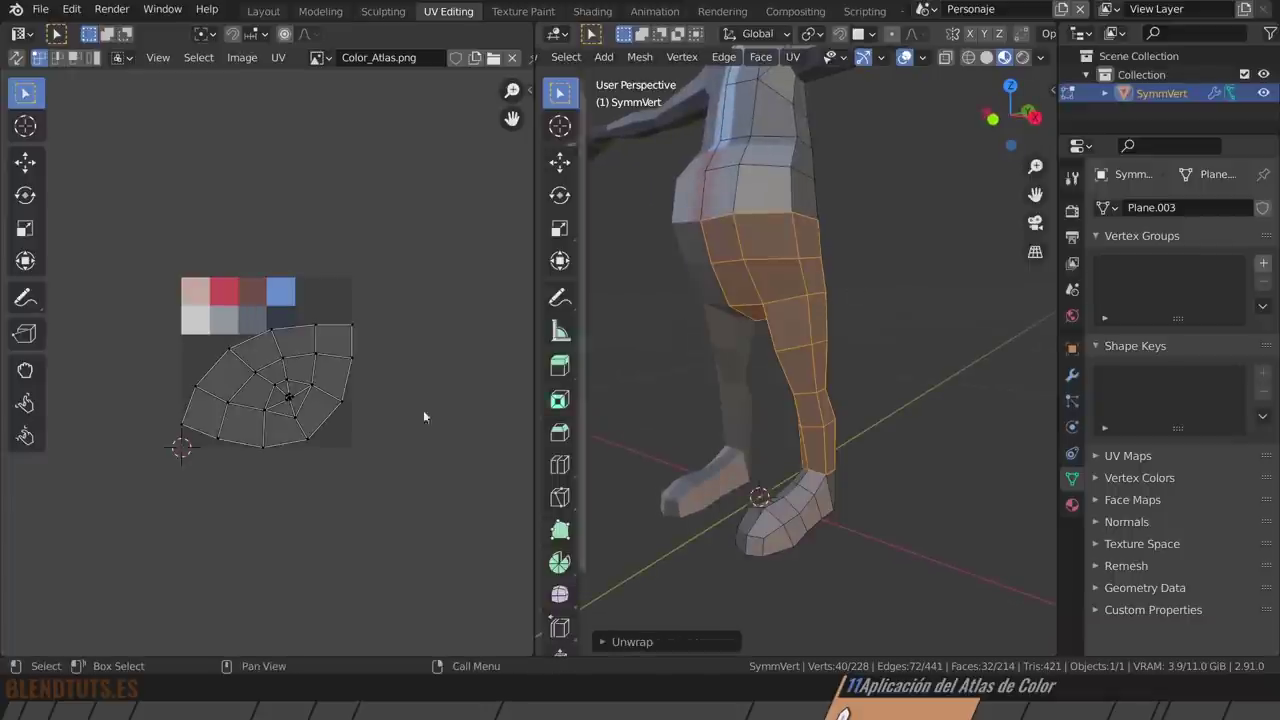
{"action": "key", "text": "a"}
{"action": "key", "text": "s"}
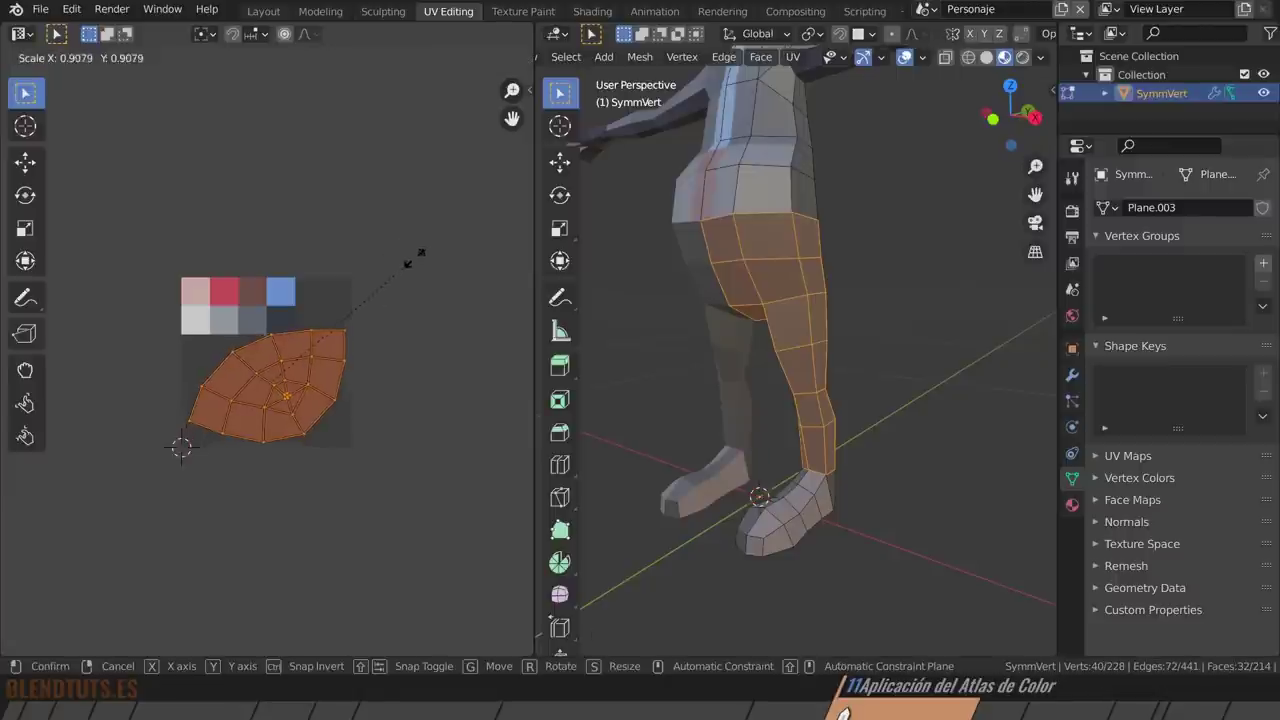
{"action": "left_click", "coordinate": [293, 352]}
{"action": "key", "text": "s"}
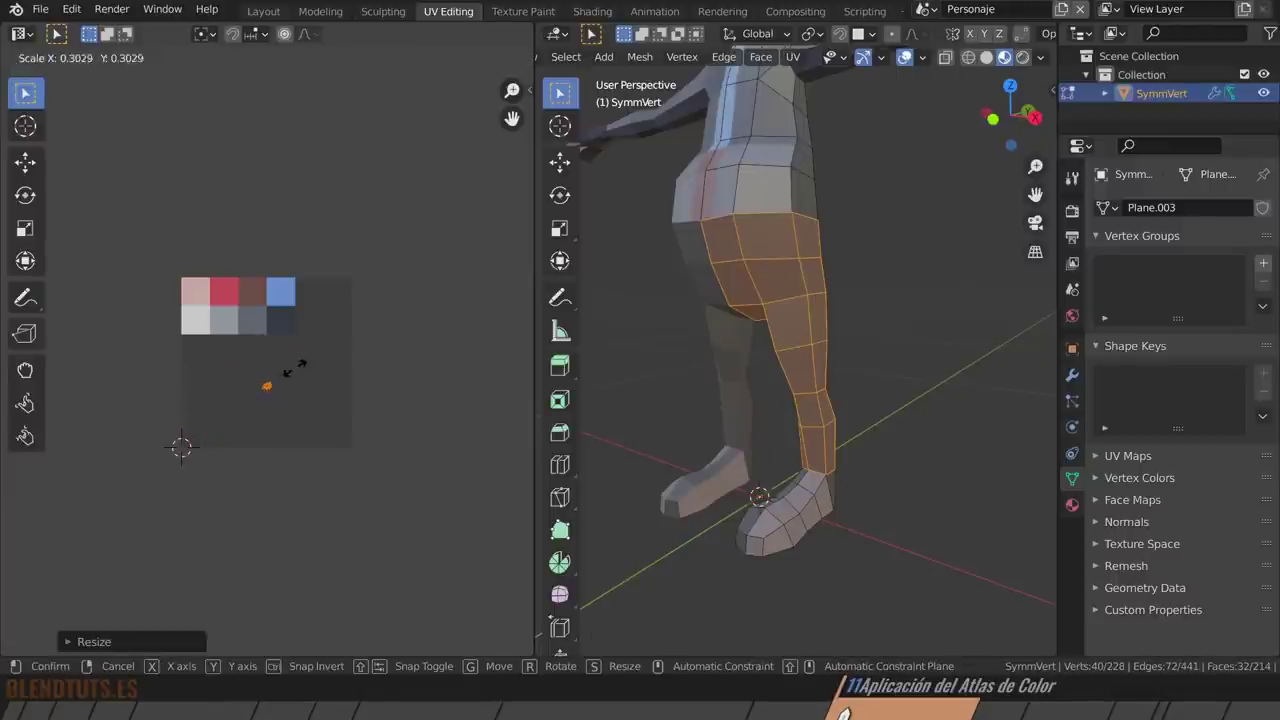
{"action": "left_click", "coordinate": [280, 371]}
{"action": "scroll", "coordinate": [304, 369], "scroll_direction": "up", "scroll_amount": 4}
{"action": "scroll", "coordinate": [272, 378], "scroll_direction": "up", "scroll_amount": 1}
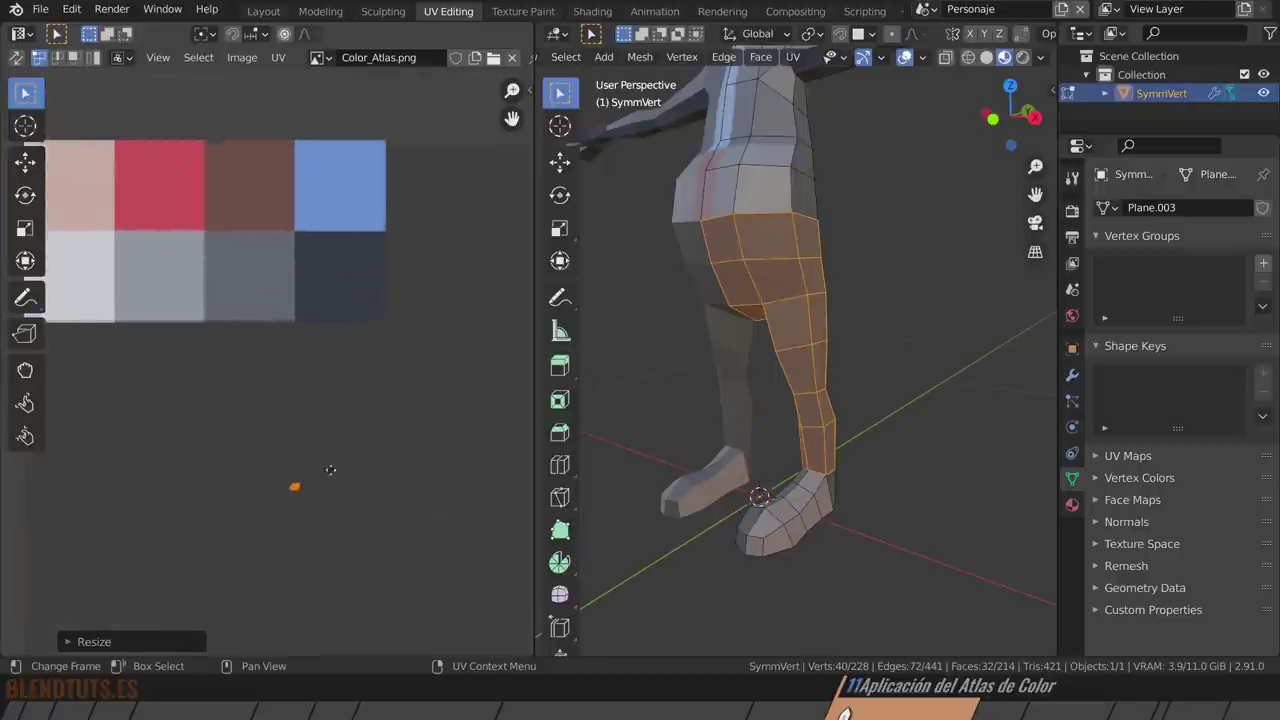
{"action": "key", "text": "g"}
{"action": "left_click", "coordinate": [366, 228]}
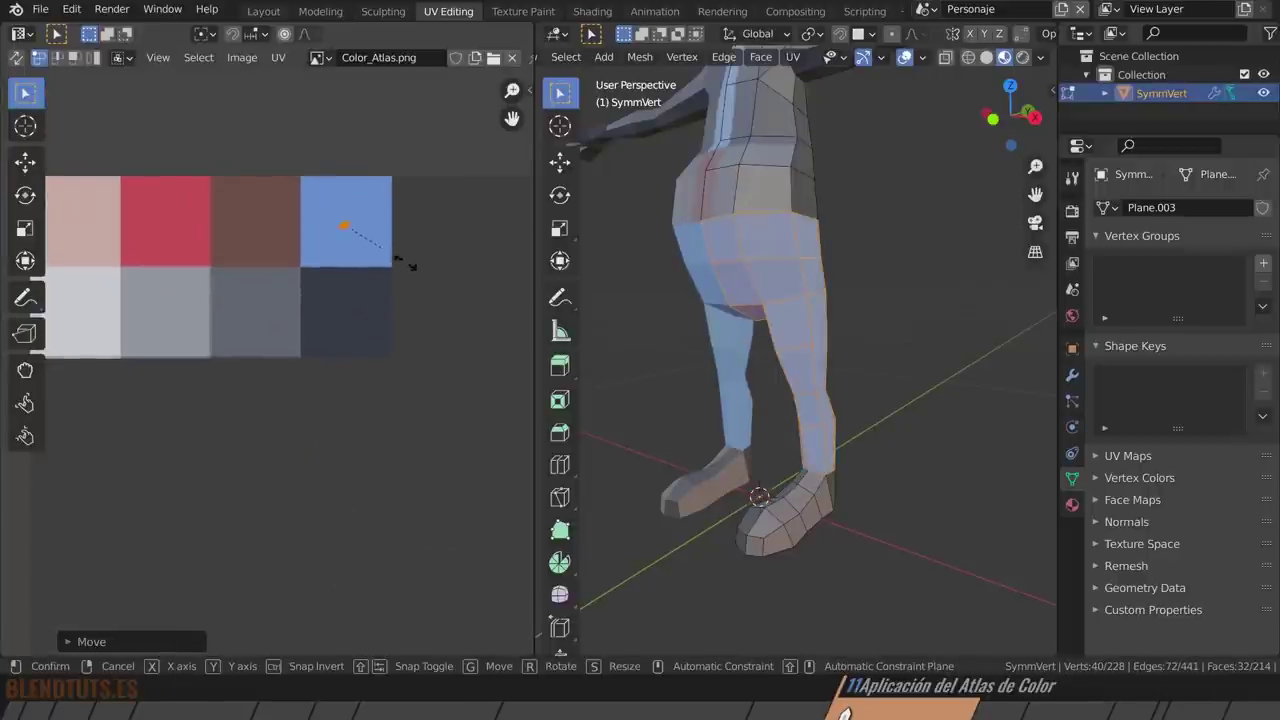
{"action": "key", "text": "s"}
{"action": "left_click", "coordinate": [315, 347]}
{"action": "scroll", "coordinate": [335, 360], "scroll_direction": "down", "scroll_amount": 1}
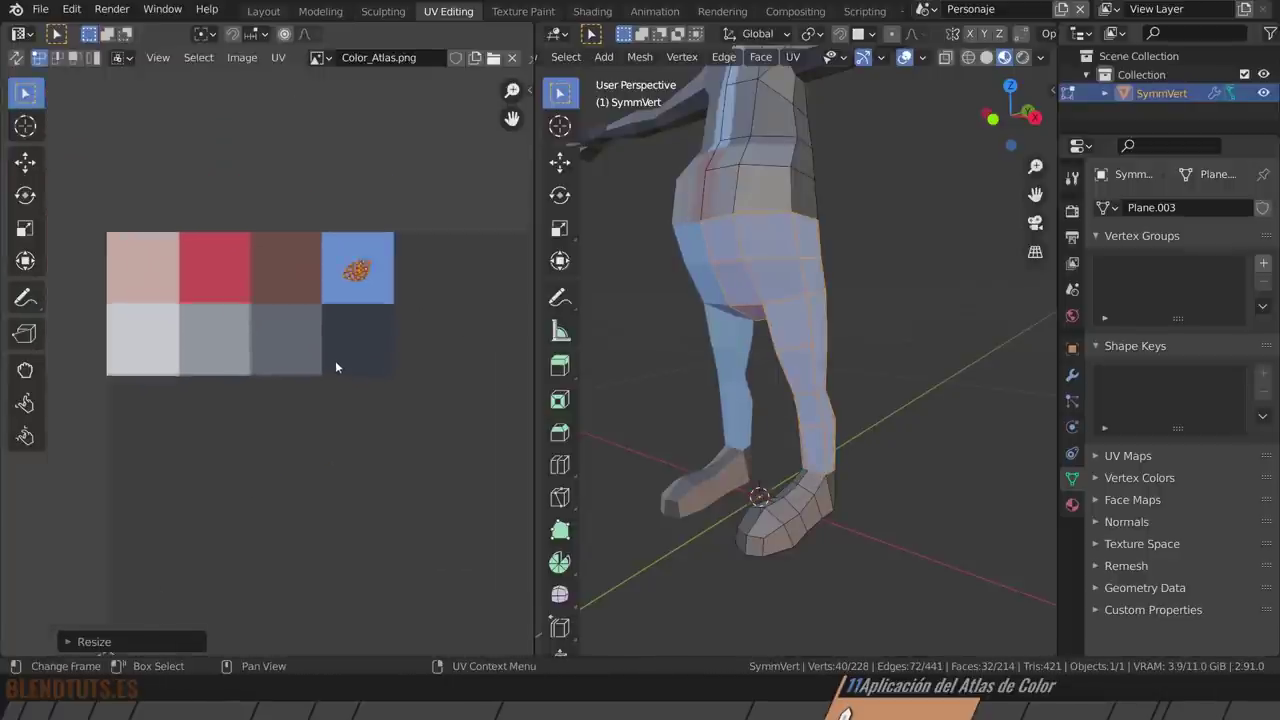
{"action": "scroll", "coordinate": [340, 364], "scroll_direction": "down", "scroll_amount": 1}
Switch to vertex select and start picking the hip edge loop.
{"action": "key", "text": "1"}
{"action": "mouse_move", "coordinate": [770, 280]}
{"action": "middle_mouse_down"}
{"action": "mouse_move", "coordinate": [805, 270]}
{"action": "mouse_move", "coordinate": [805, 340]}
{"action": "mouse_move", "coordinate": [736, 348]}
{"action": "mouse_move", "coordinate": [634, 266]}
{"action": "mouse_move", "coordinate": [794, 337]}
{"action": "mouse_move", "coordinate": [740, 387]}
{"action": "middle_mouse_up"}
{"action": "left_click", "coordinate": [663, 349]}
{"action": "left_click", "coordinate": [715, 374], "text": "alt"}
Select the waist, neck and wrist edge loops that bound the shirt.
{"action": "left_click", "coordinate": [715, 374], "text": "alt"}
{"action": "scroll", "coordinate": [740, 387], "scroll_direction": "up", "scroll_amount": 4}
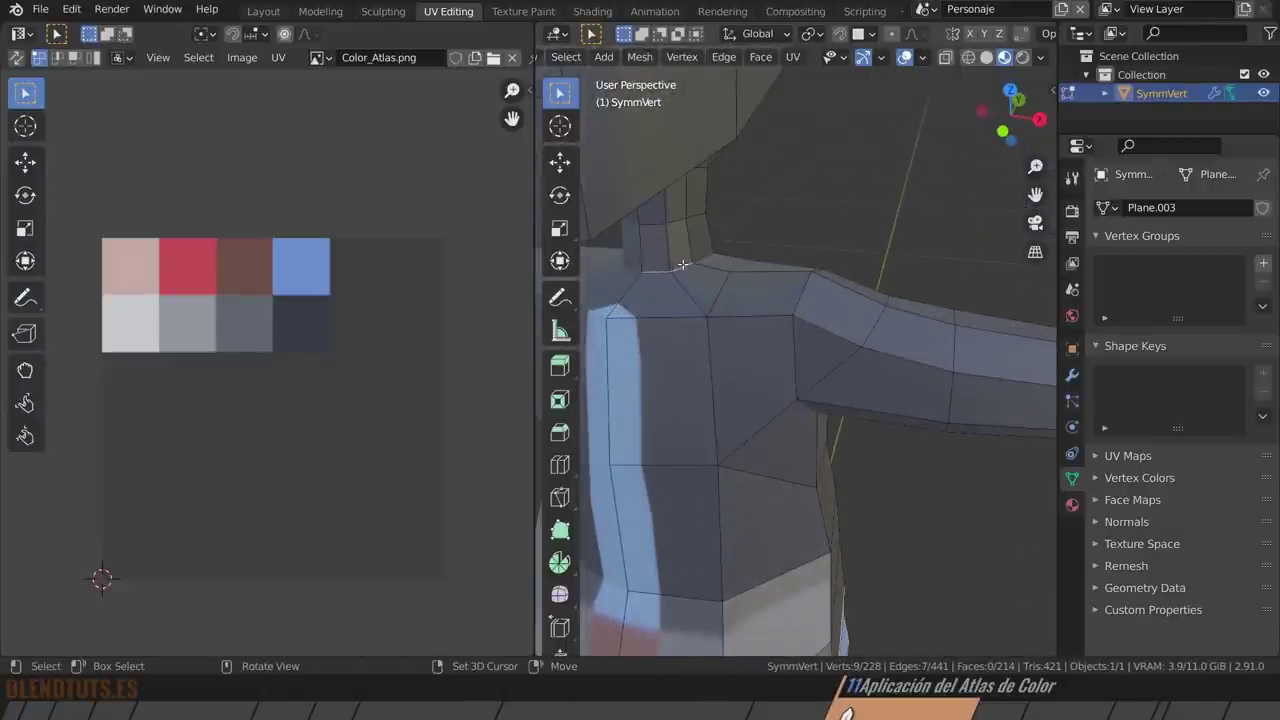
{"action": "middle_click_drag", "start_coordinate": [831, 273], "coordinate": [629, 294]}
{"action": "left_click", "coordinate": [875, 312], "text": "alt+shift"}
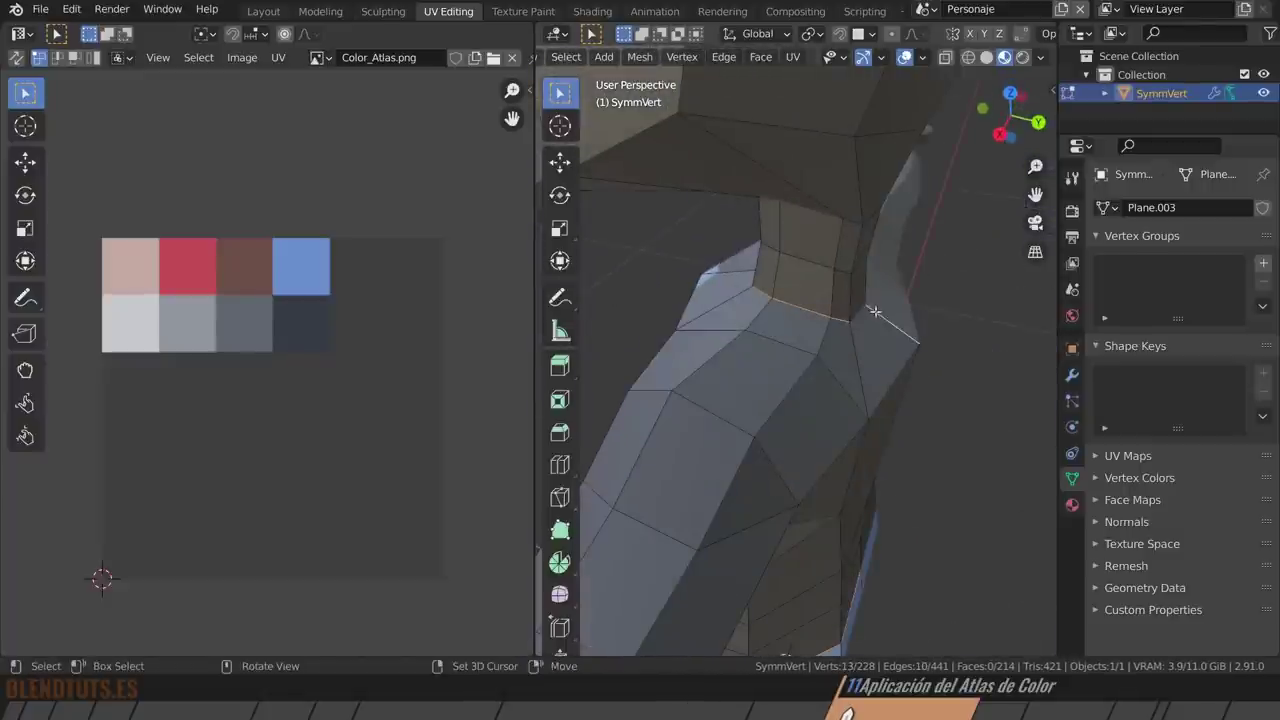
{"action": "left_click", "coordinate": [880, 312], "text": "shift"}
{"action": "scroll", "coordinate": [880, 312], "scroll_direction": "down", "scroll_amount": 5}
{"action": "middle_click_drag", "start_coordinate": [880, 312], "coordinate": [600, 338]}
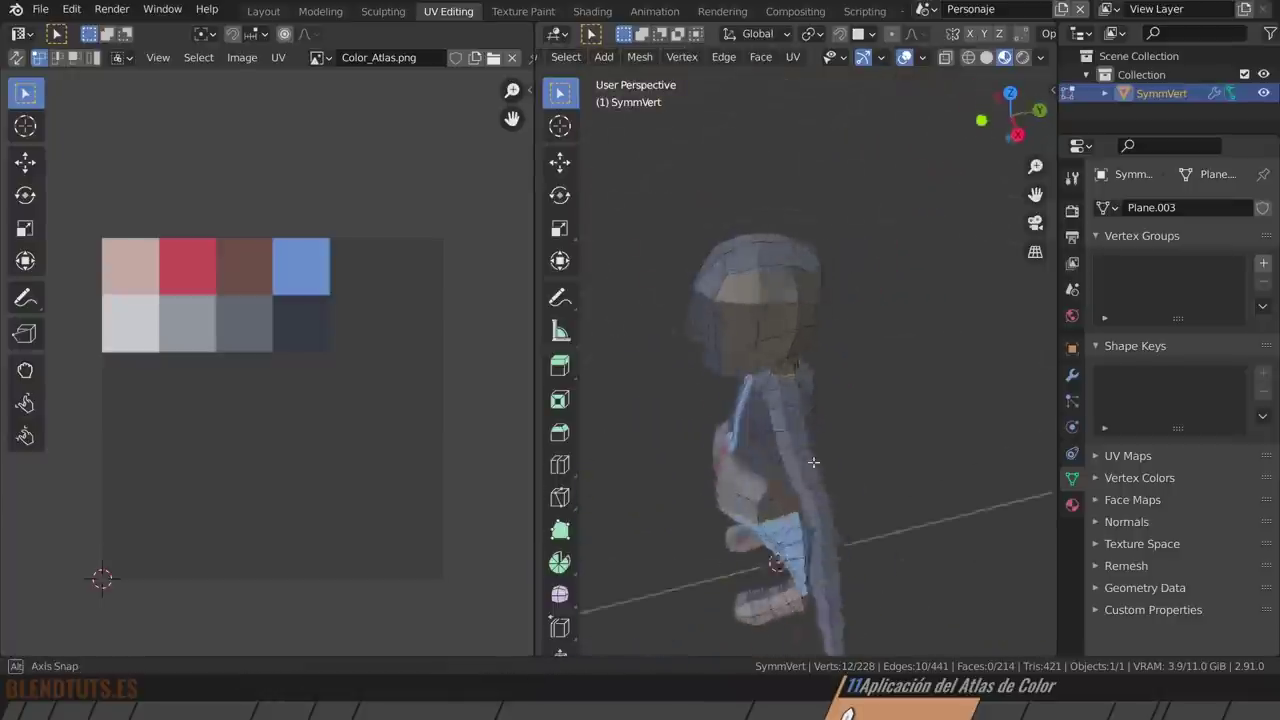
{"action": "scroll", "coordinate": [600, 338], "scroll_direction": "up", "scroll_amount": 2}
{"action": "scroll", "coordinate": [640, 360], "scroll_direction": "up", "scroll_amount": 3}
{"action": "scroll", "coordinate": [670, 375], "scroll_direction": "up", "scroll_amount": 1}
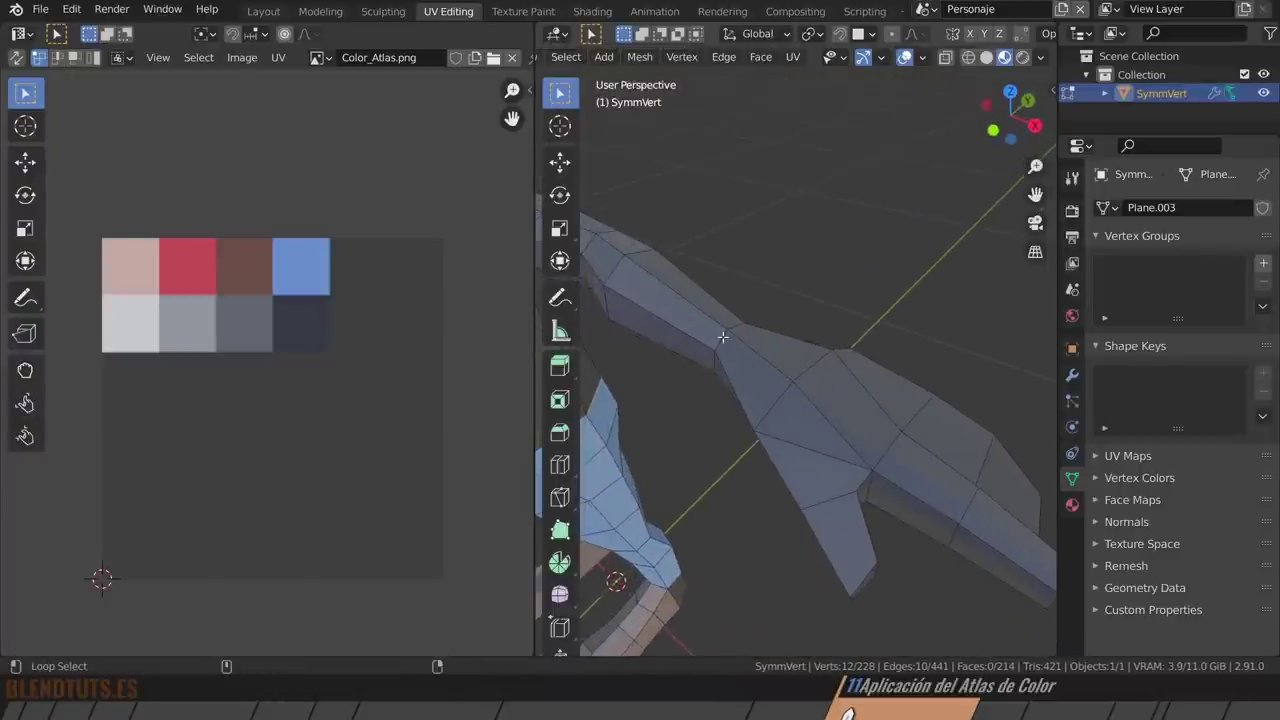
{"action": "left_click", "coordinate": [679, 380], "text": "alt+shift"}
{"action": "scroll", "coordinate": [679, 380], "scroll_direction": "down", "scroll_amount": 4}
{"action": "middle_click_drag", "start_coordinate": [734, 360], "coordinate": [846, 337]}
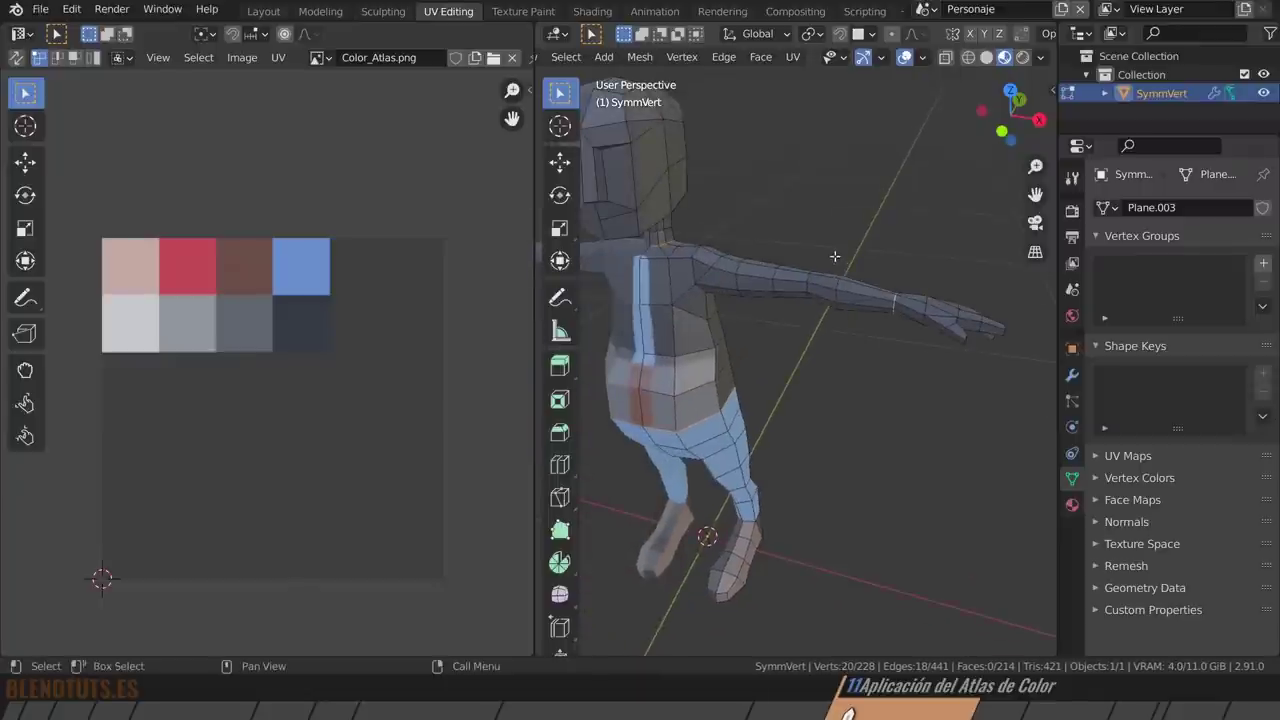
Select the shirt faces inside the loops, unwrap them, then shrink and move the UVs onto the red swatch.
{"action": "left_click", "coordinate": [566, 57]}
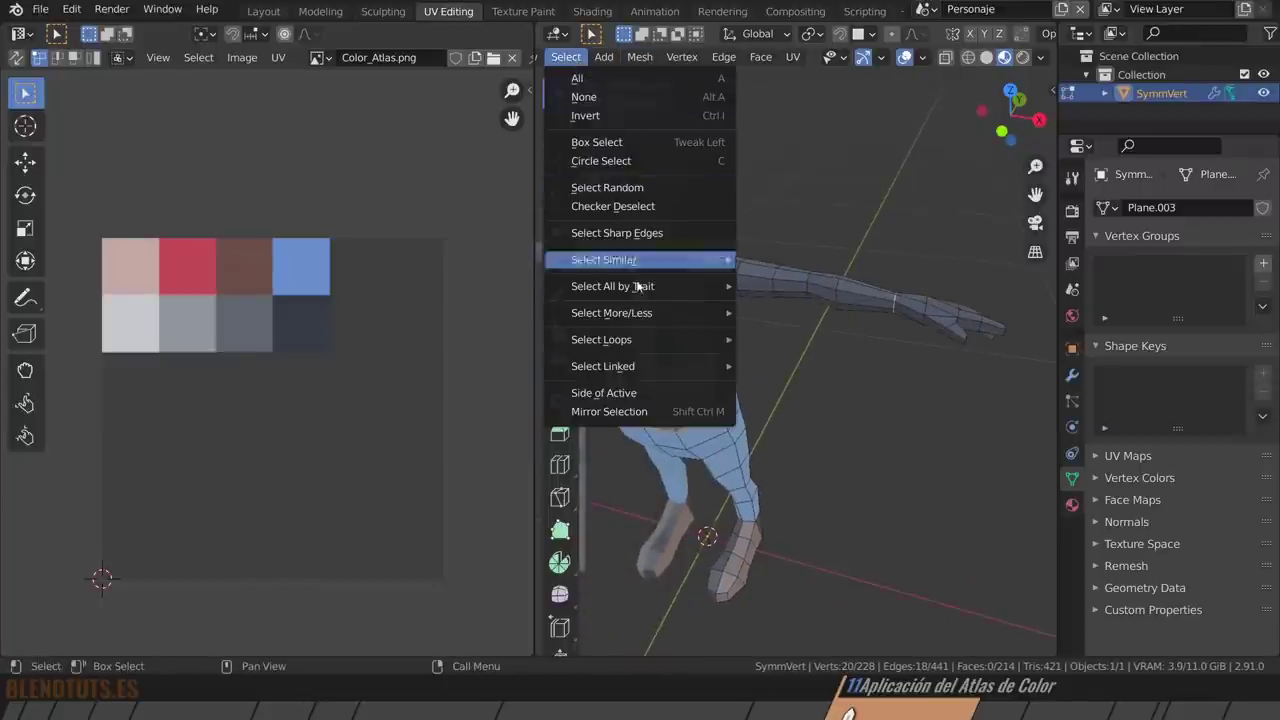
{"action": "mouse_move", "coordinate": [601, 340]}
{"action": "left_click", "coordinate": [821, 384]}
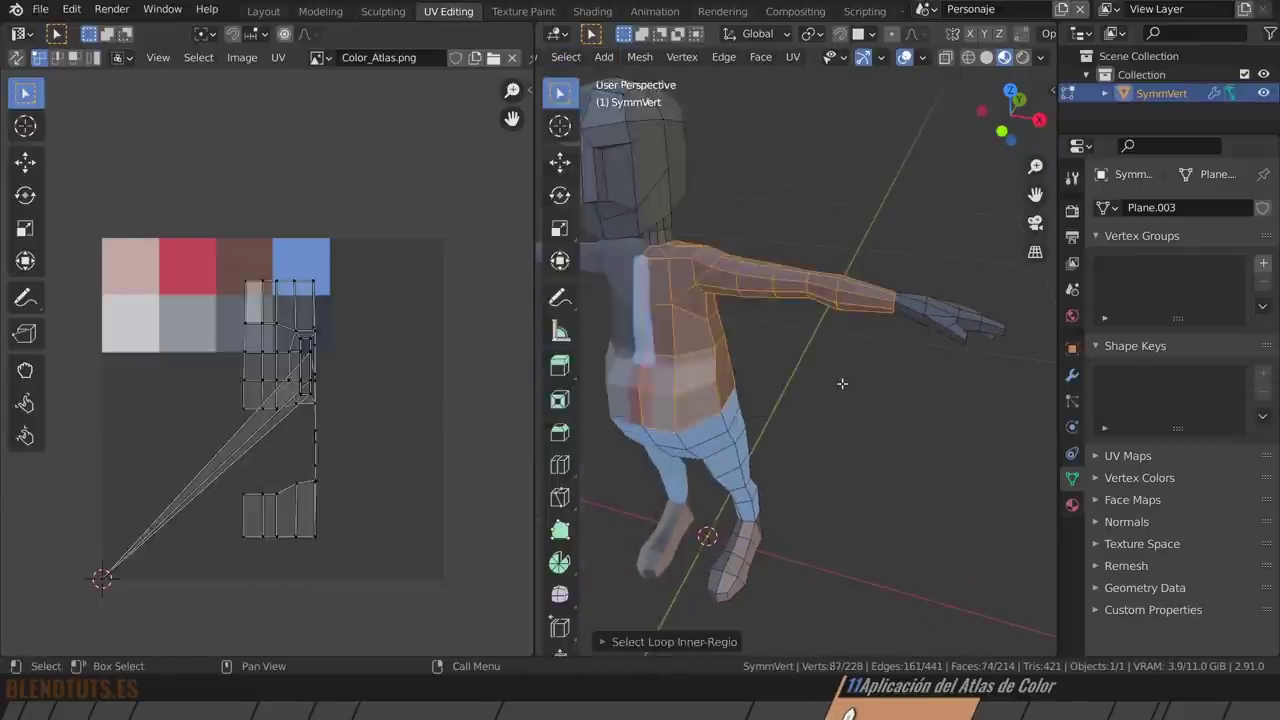
{"action": "middle_click_drag", "start_coordinate": [771, 337], "coordinate": [697, 313]}
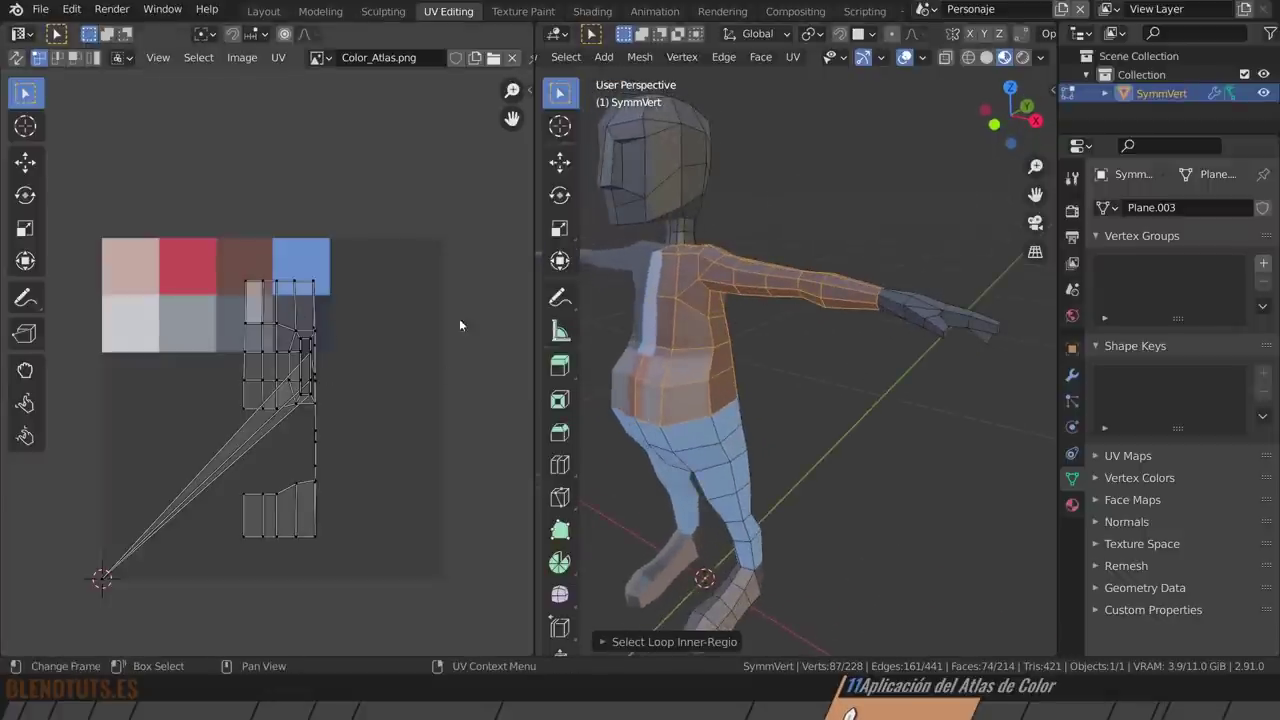
{"action": "key", "text": "u"}
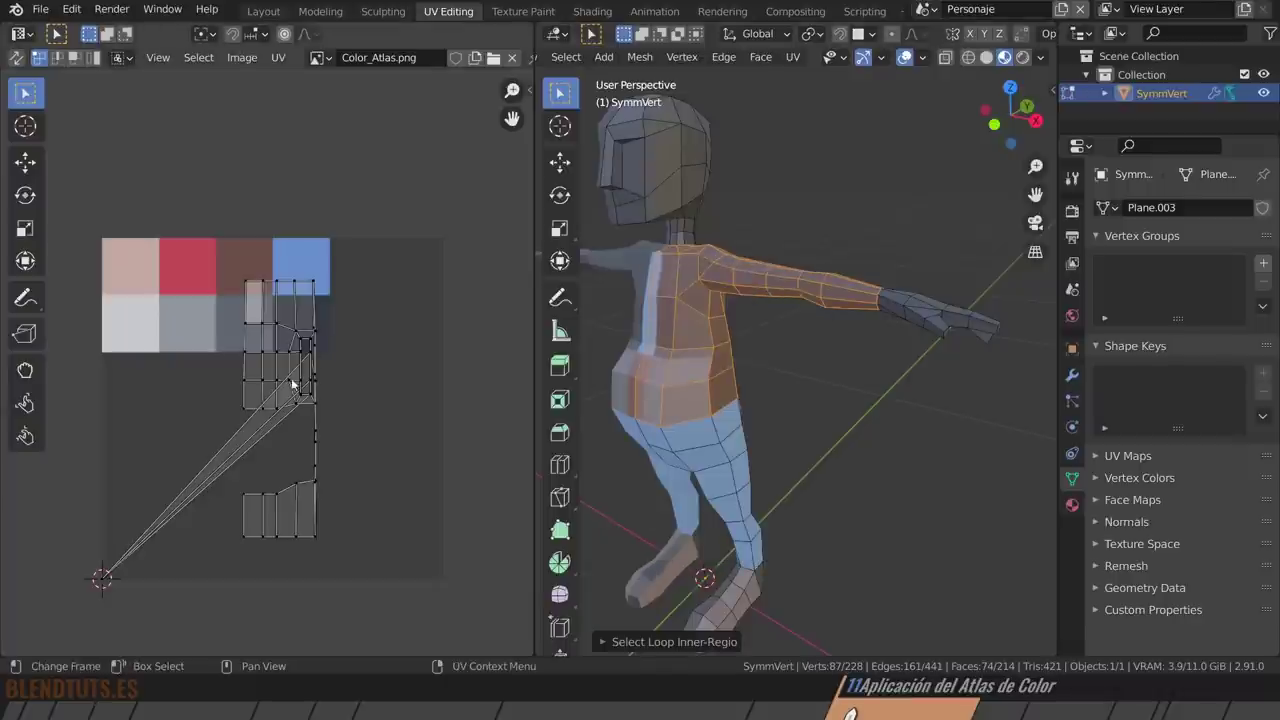
{"action": "key", "text": "a"}
{"action": "key", "text": "s"}
{"action": "left_click", "coordinate": [229, 425]}
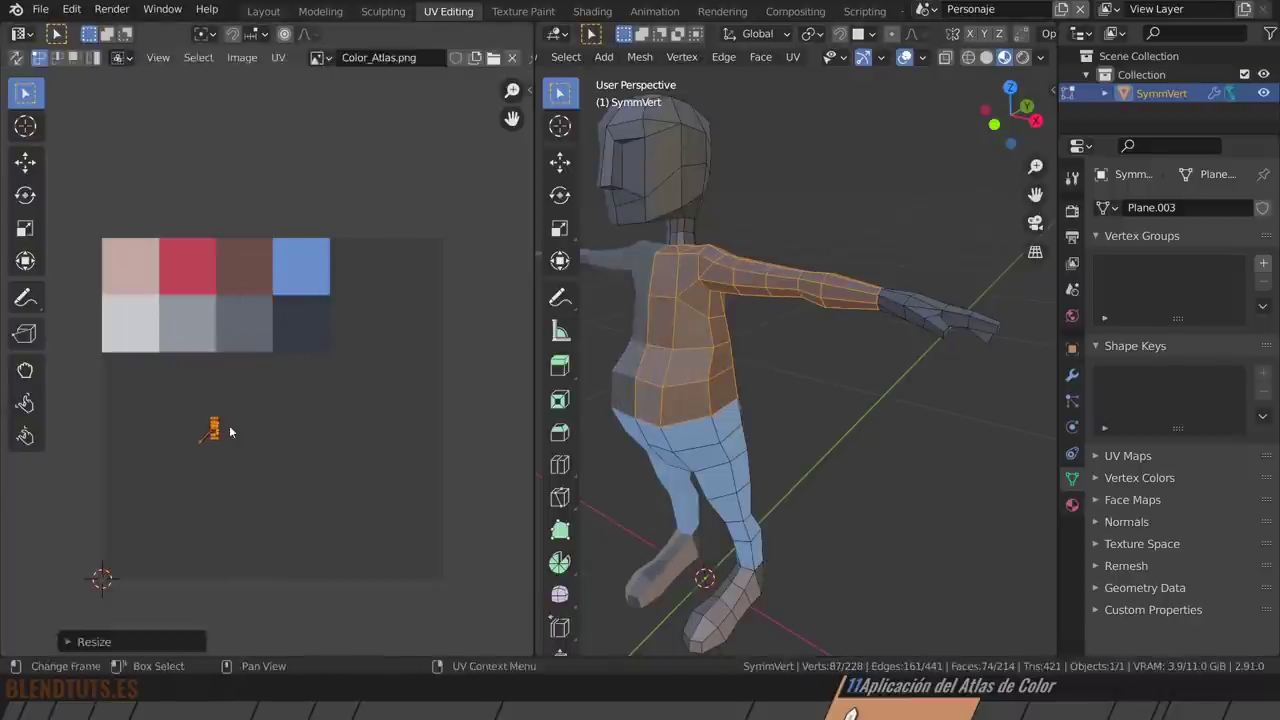
{"action": "key", "text": "s"}
{"action": "left_click", "coordinate": [222, 429]}
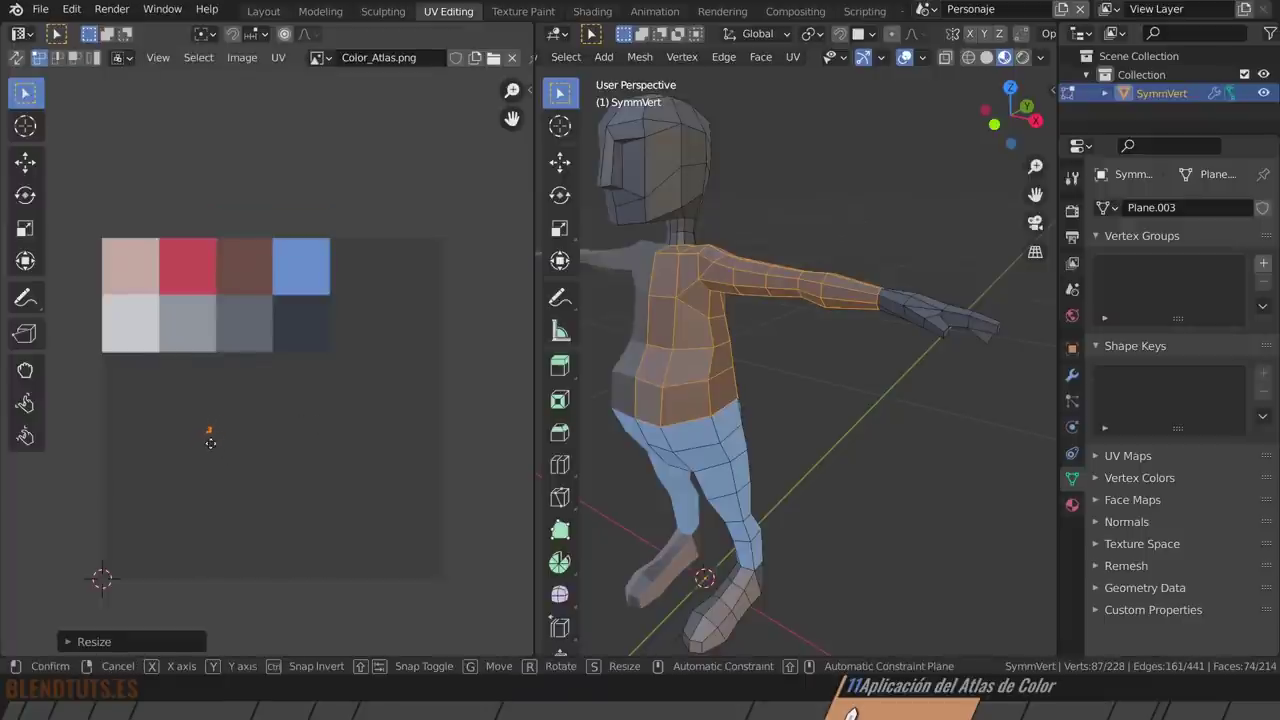
{"action": "key", "text": "g"}
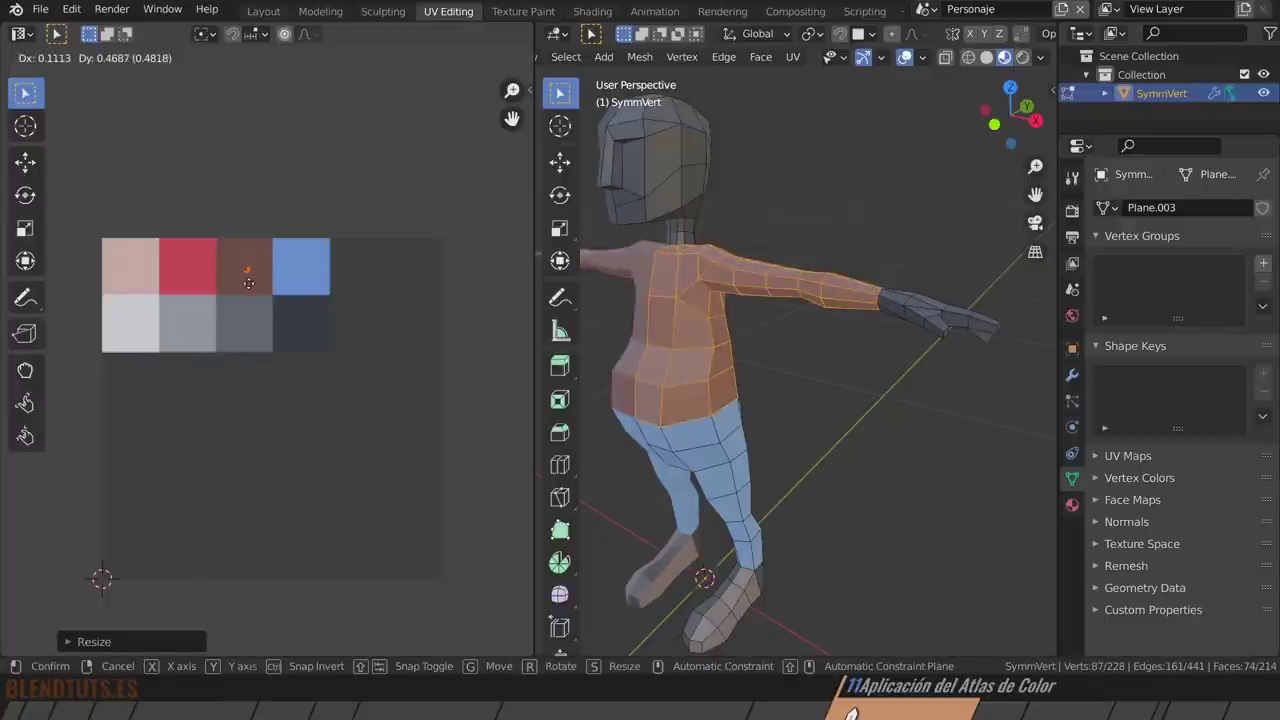
{"action": "left_click", "coordinate": [193, 287]}
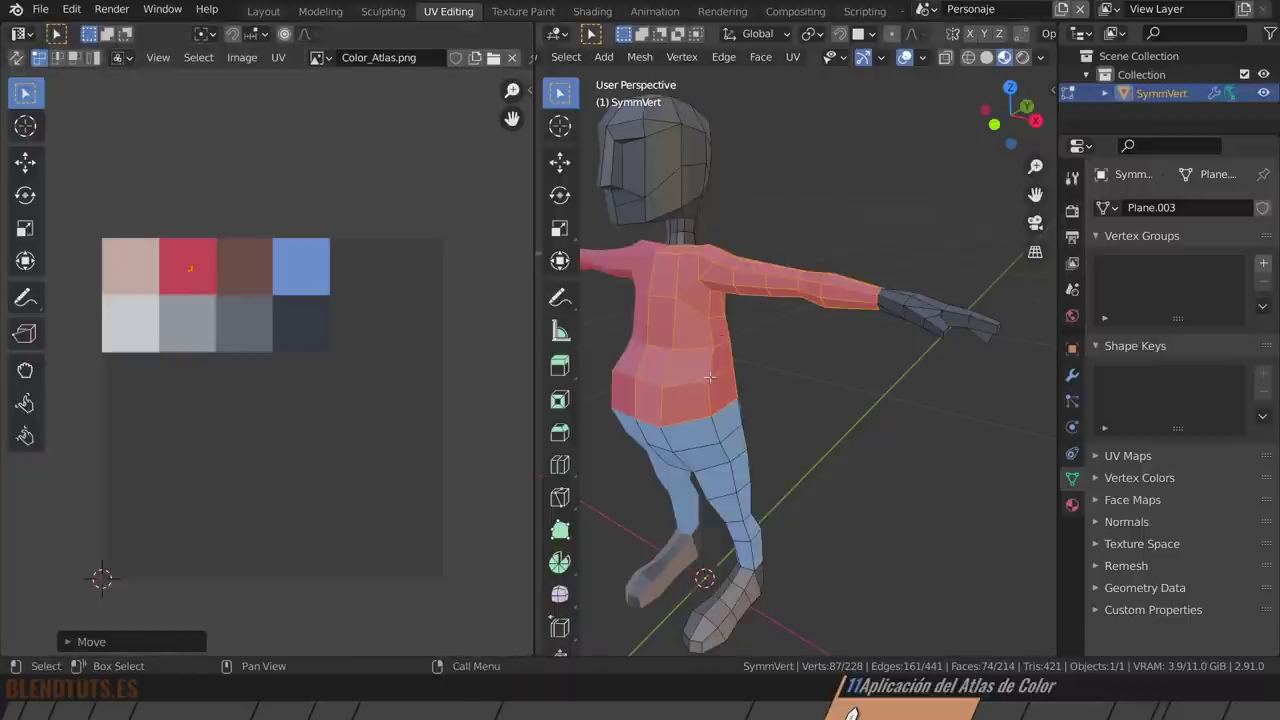
Return to Object Mode and orbit around the red-shirted character.
{"action": "middle_click_drag", "start_coordinate": [709, 376], "coordinate": [799, 340]}
{"action": "key", "text": "Tab"}
{"action": "scroll", "coordinate": [799, 340], "scroll_direction": "down", "scroll_amount": 3}
{"action": "middle_click_drag", "start_coordinate": [859, 408], "coordinate": [747, 342]}
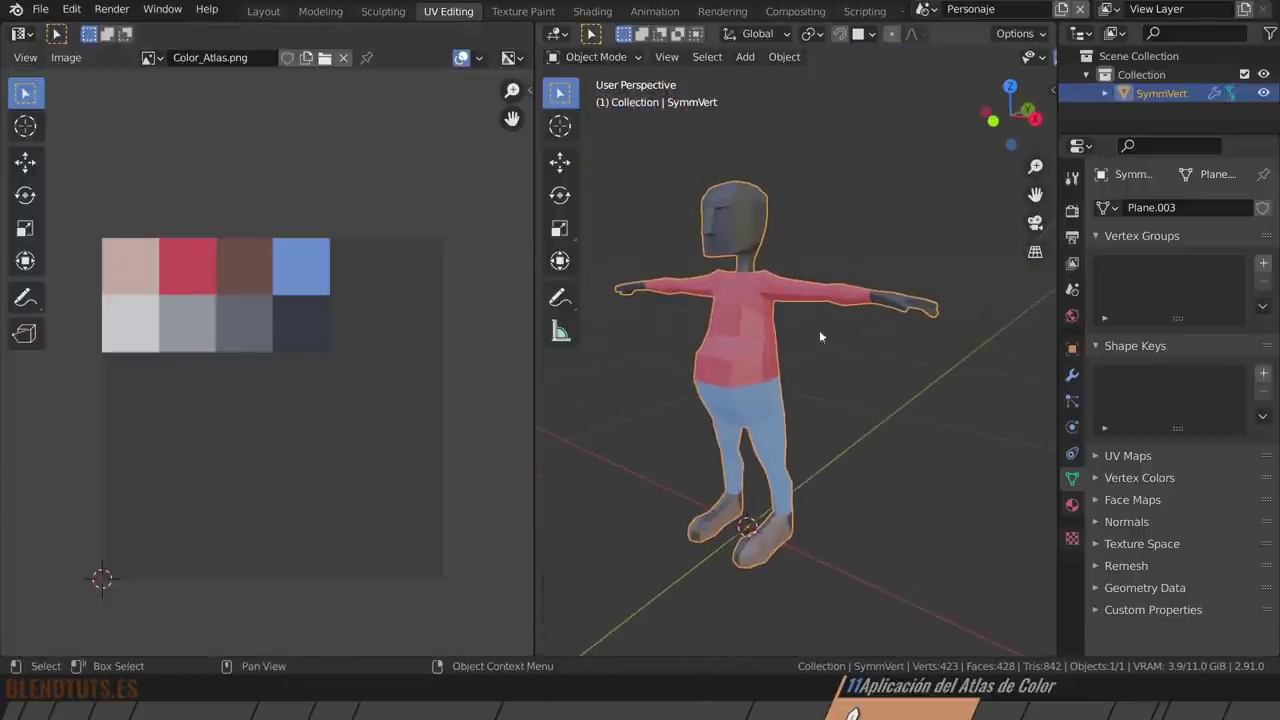
Re-enter Edit Mode, clear the selection, and orbit to the foot.
{"action": "key", "text": "Tab"}
{"action": "scroll", "coordinate": [819, 336], "scroll_direction": "up", "scroll_amount": 3}
{"action": "scroll", "coordinate": [810, 370], "scroll_direction": "up", "scroll_amount": 2}
{"action": "mouse_move", "coordinate": [808, 380]}
{"action": "middle_mouse_down"}
{"action": "mouse_move", "coordinate": [818, 390]}
{"action": "mouse_move", "coordinate": [817, 329]}
{"action": "middle_mouse_up"}
{"action": "scroll", "coordinate": [818, 390], "scroll_direction": "down", "scroll_amount": 3}
{"action": "scroll", "coordinate": [823, 329], "scroll_direction": "down", "scroll_amount": 1}
{"action": "scroll", "coordinate": [775, 347], "scroll_direction": "up", "scroll_amount": 1}
{"action": "key", "text": "alt+a"}
{"action": "scroll", "coordinate": [765, 480], "scroll_direction": "up", "scroll_amount": 2}
{"action": "scroll", "coordinate": [800, 420], "scroll_direction": "up", "scroll_amount": 2}
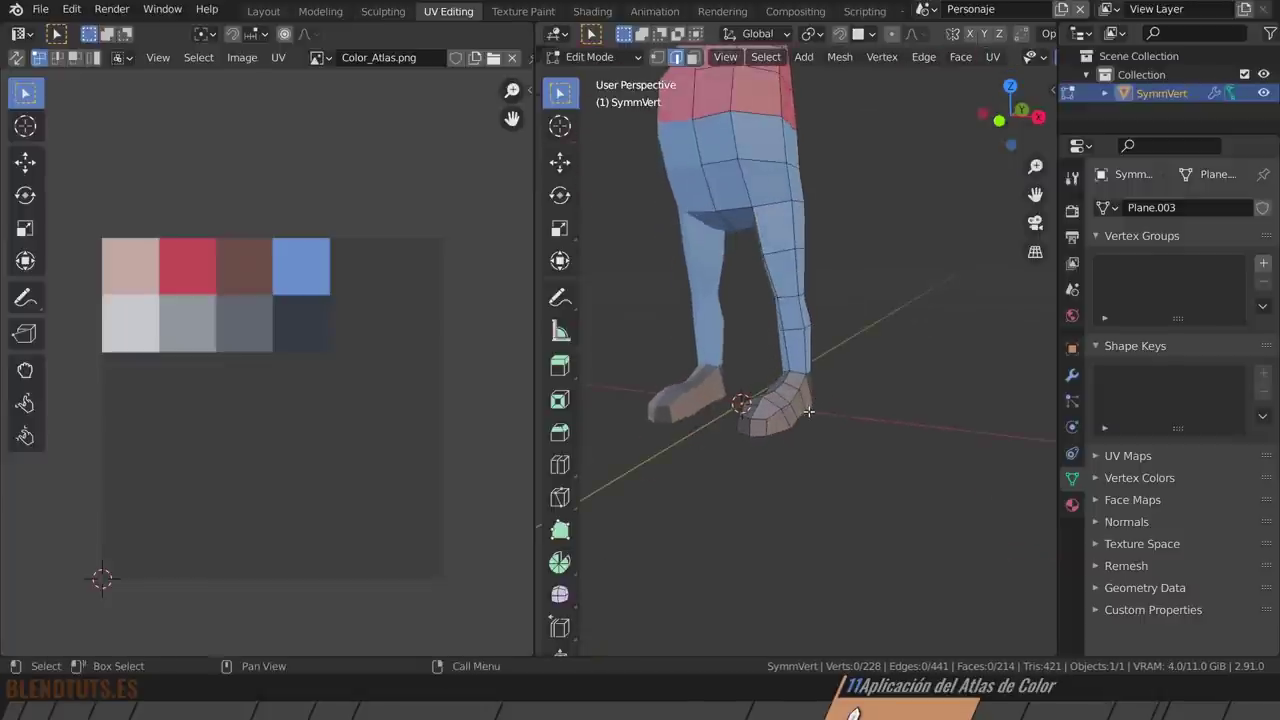
{"action": "scroll", "coordinate": [808, 412], "scroll_direction": "up", "scroll_amount": 2}
{"action": "middle_click_drag", "start_coordinate": [851, 417], "coordinate": [820, 443]}
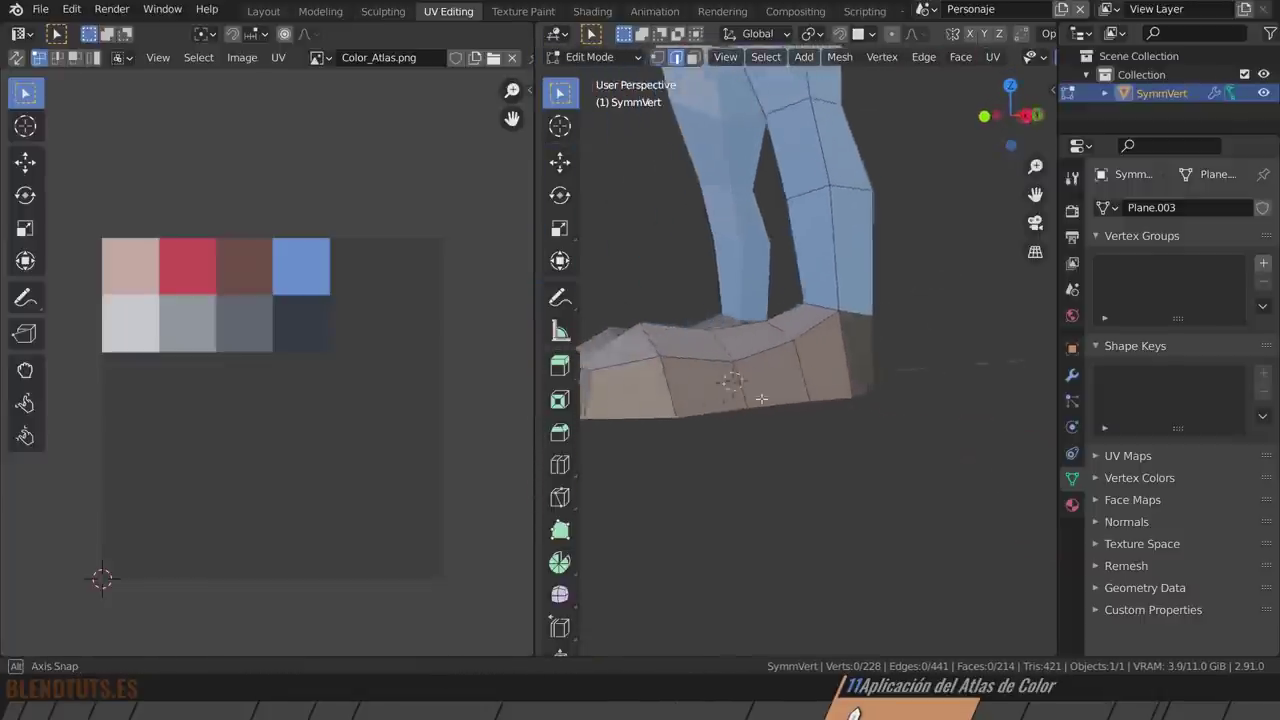
In edge select mode, select the edge loop where the shoe meets the leg.
{"action": "key", "text": "1"}
{"action": "scroll", "coordinate": [781, 375], "scroll_direction": "down", "scroll_amount": 3}
{"action": "key", "text": "2"}
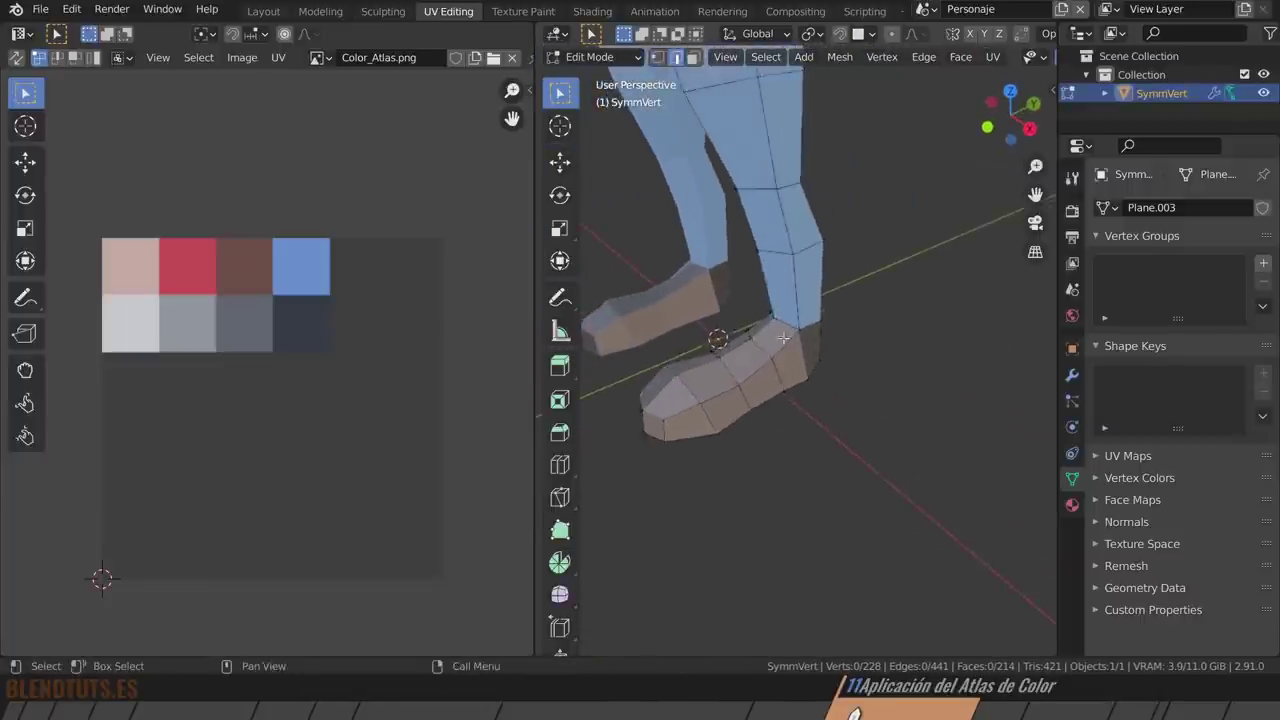
{"action": "left_click", "coordinate": [793, 329], "text": "alt"}
{"action": "mouse_move", "coordinate": [793, 329]}
{"action": "middle_mouse_down", "text": "alt"}
{"action": "mouse_move", "coordinate": [815, 357]}
{"action": "mouse_move", "coordinate": [789, 335]}
{"action": "mouse_move", "coordinate": [871, 363]}
{"action": "mouse_move", "coordinate": [769, 333]}
{"action": "mouse_move", "coordinate": [794, 374]}
{"action": "mouse_move", "coordinate": [780, 360]}
{"action": "middle_mouse_up", "text": "alt"}
{"action": "left_click", "coordinate": [789, 335], "text": "shift"}
{"action": "left_click", "coordinate": [769, 333], "text": "shift"}
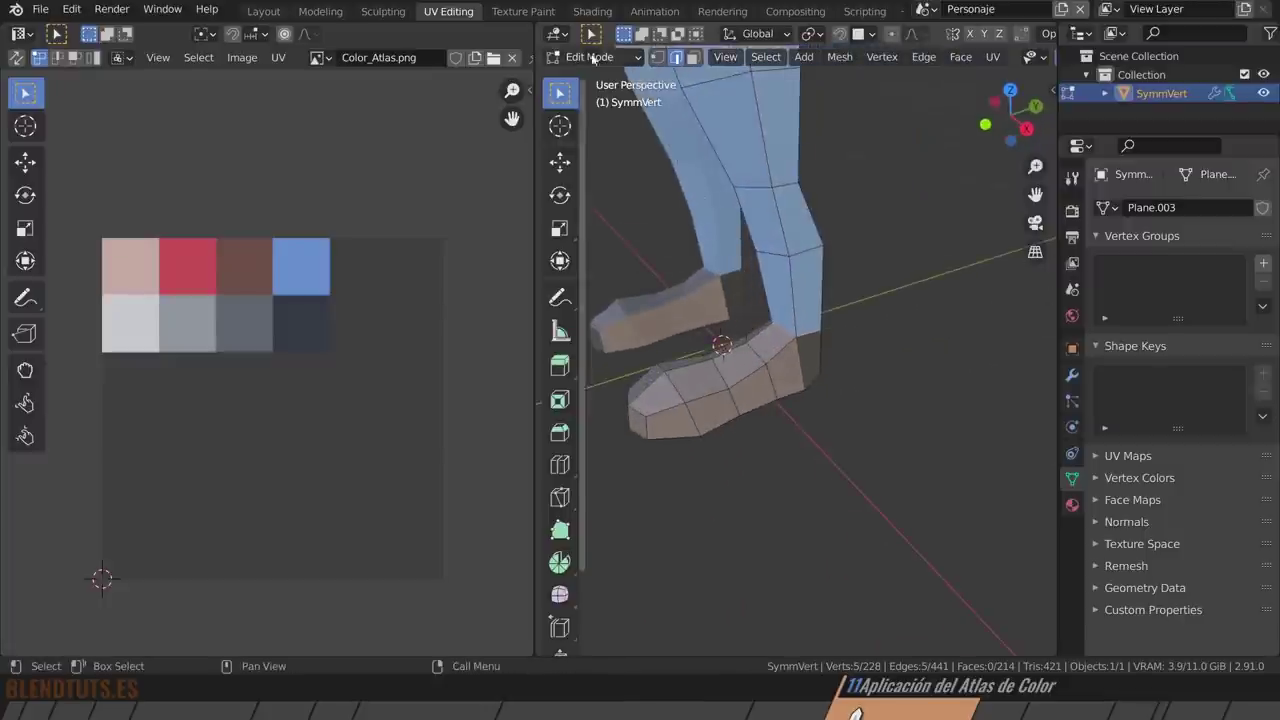
Add Select Loop Inner-Region to Quick Favorites and open the Q menu.
{"action": "left_click", "coordinate": [764, 57]}
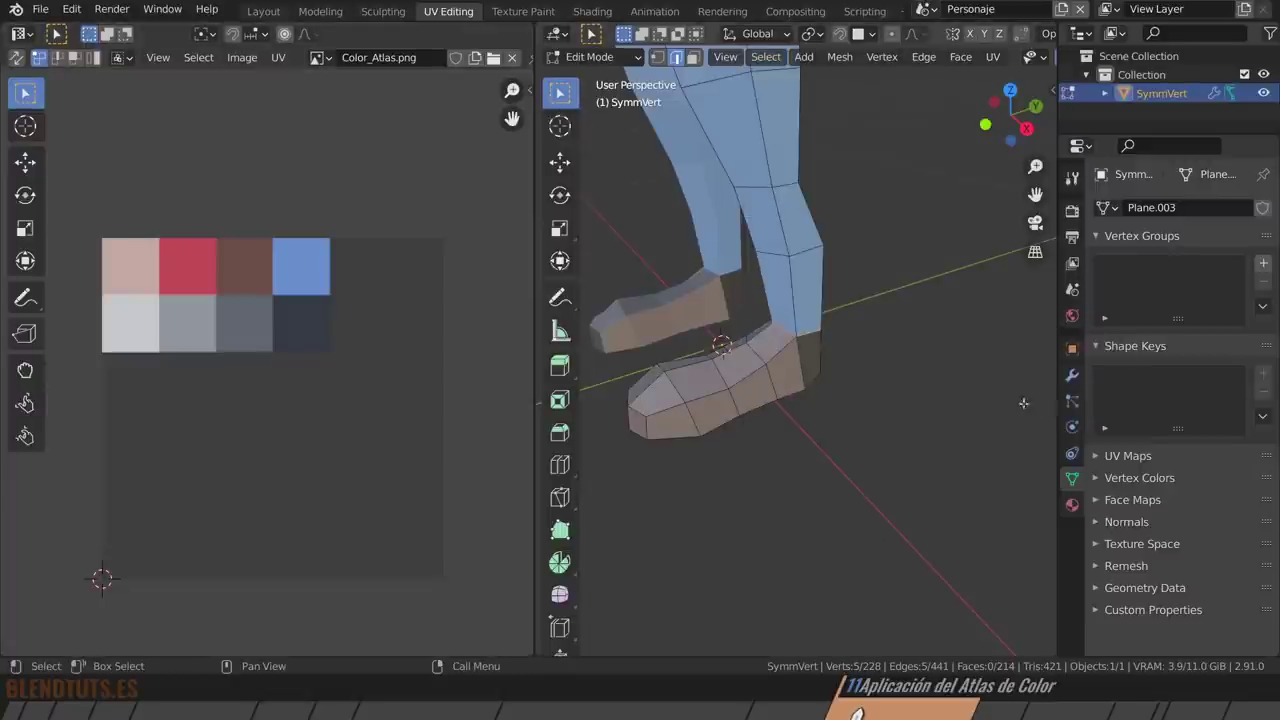
{"action": "left_click", "coordinate": [766, 57]}
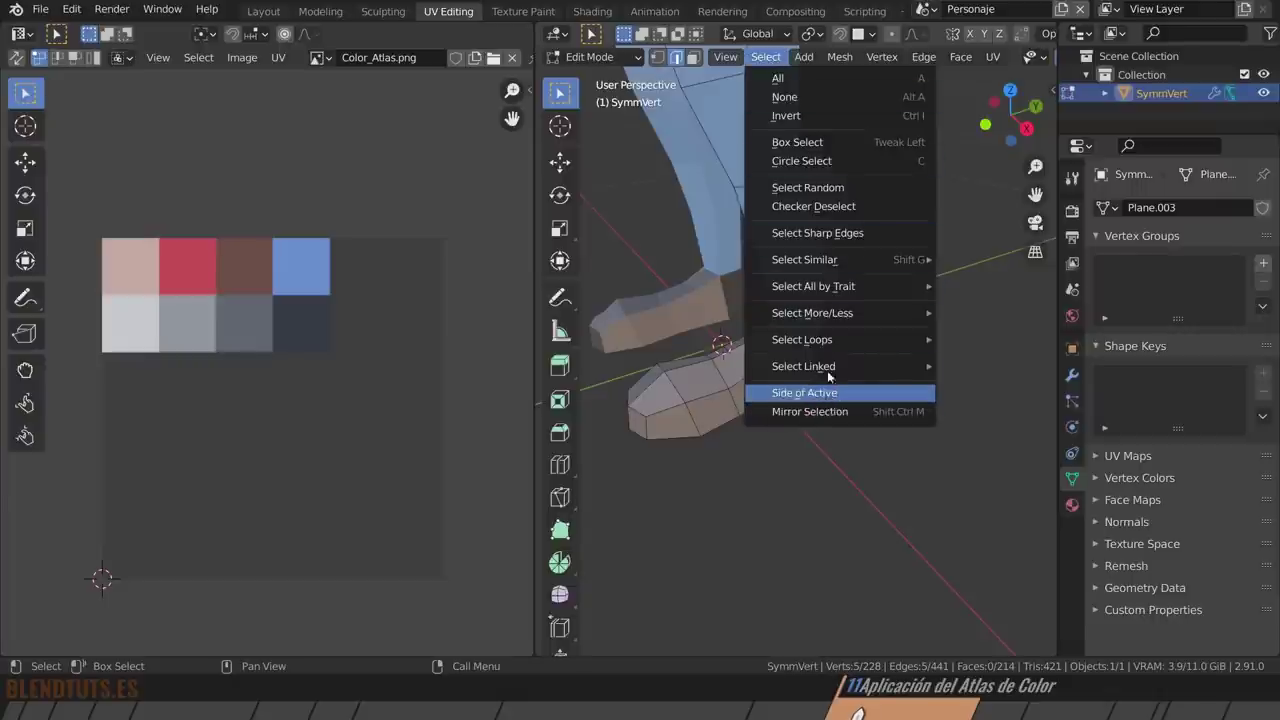
{"action": "mouse_move", "coordinate": [802, 339]}
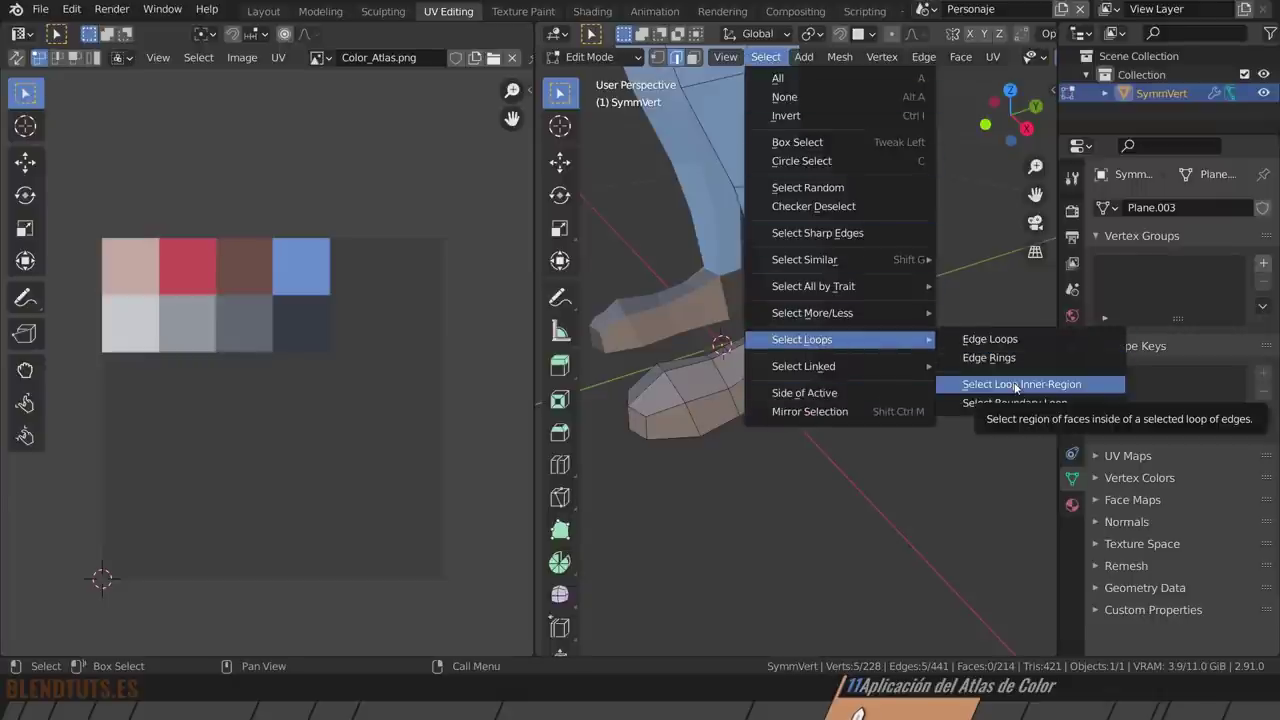
{"action": "right_click", "coordinate": [1016, 386]}
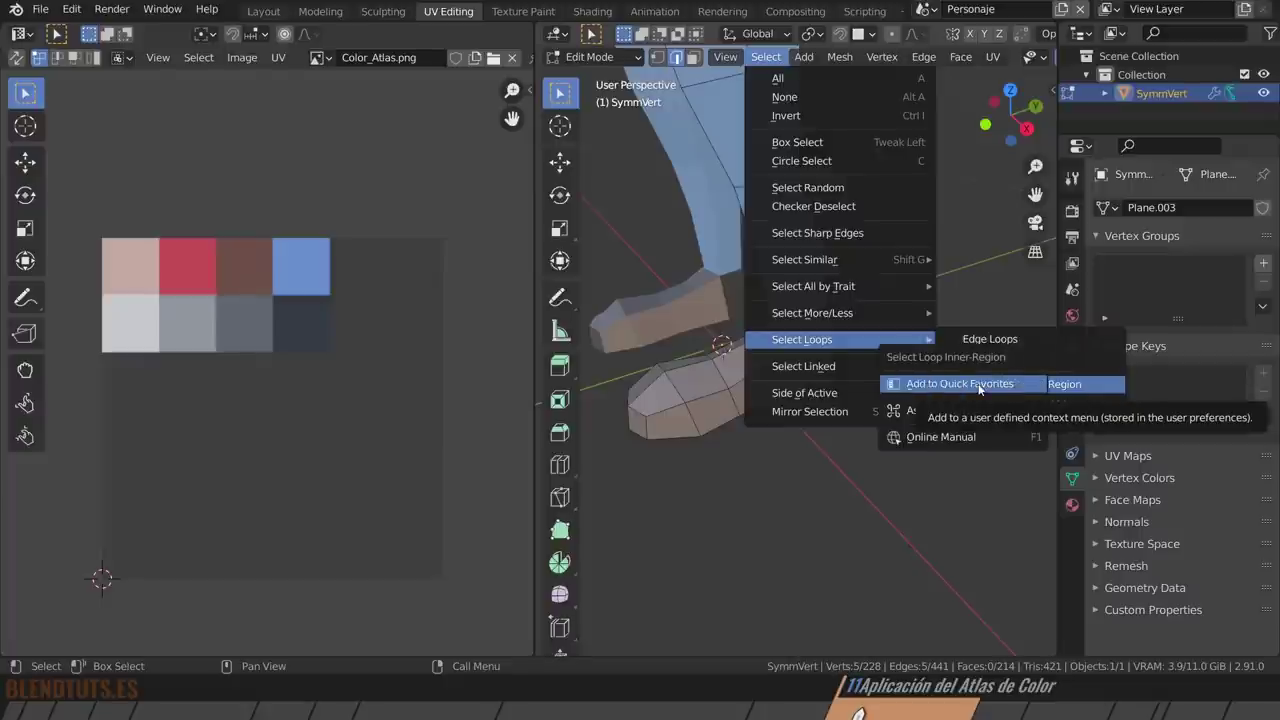
{"action": "left_click", "coordinate": [979, 385]}
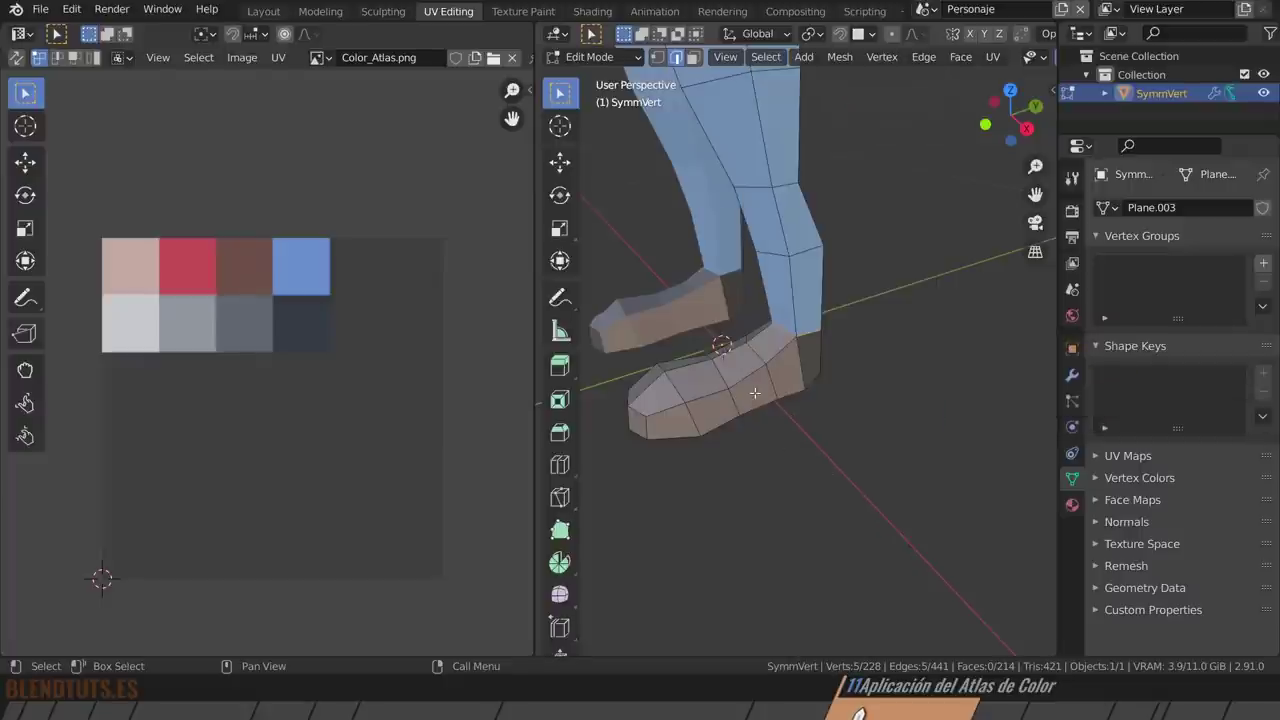
{"action": "key", "text": "q"}
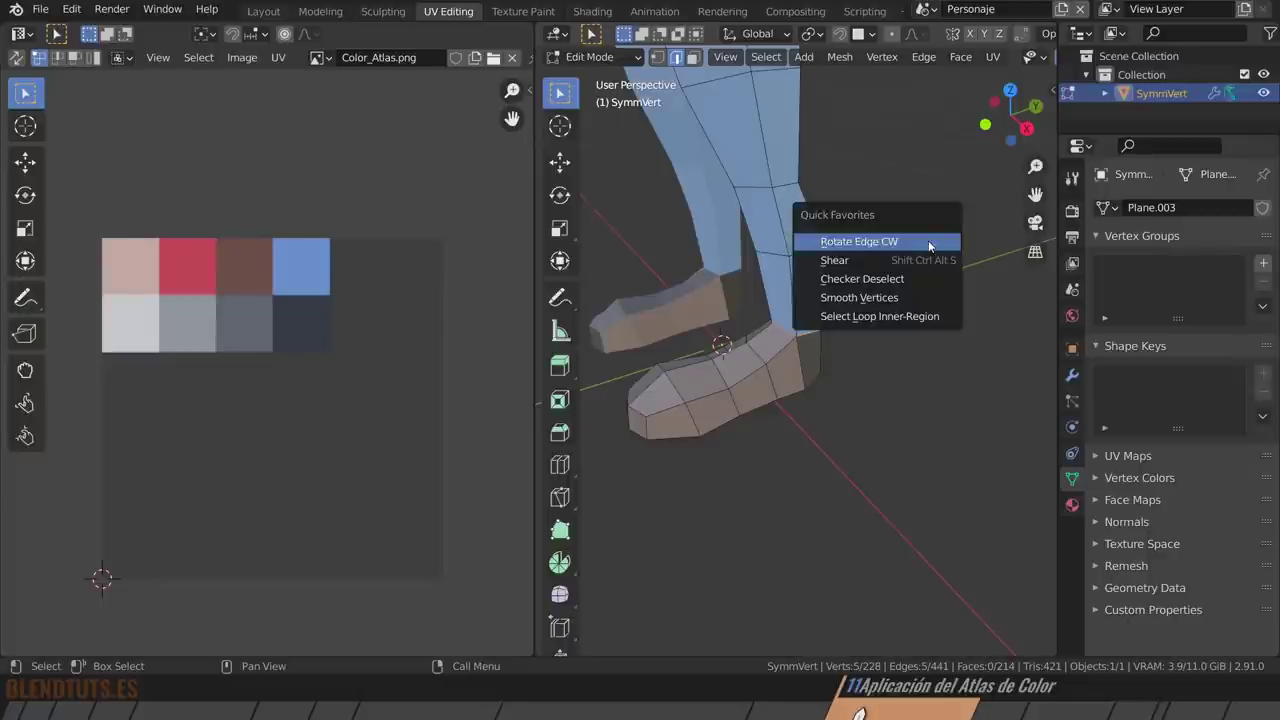
Select the shoe faces inside the loop, keeping the smaller region rather than the larger one.
{"action": "left_click", "coordinate": [874, 318]}
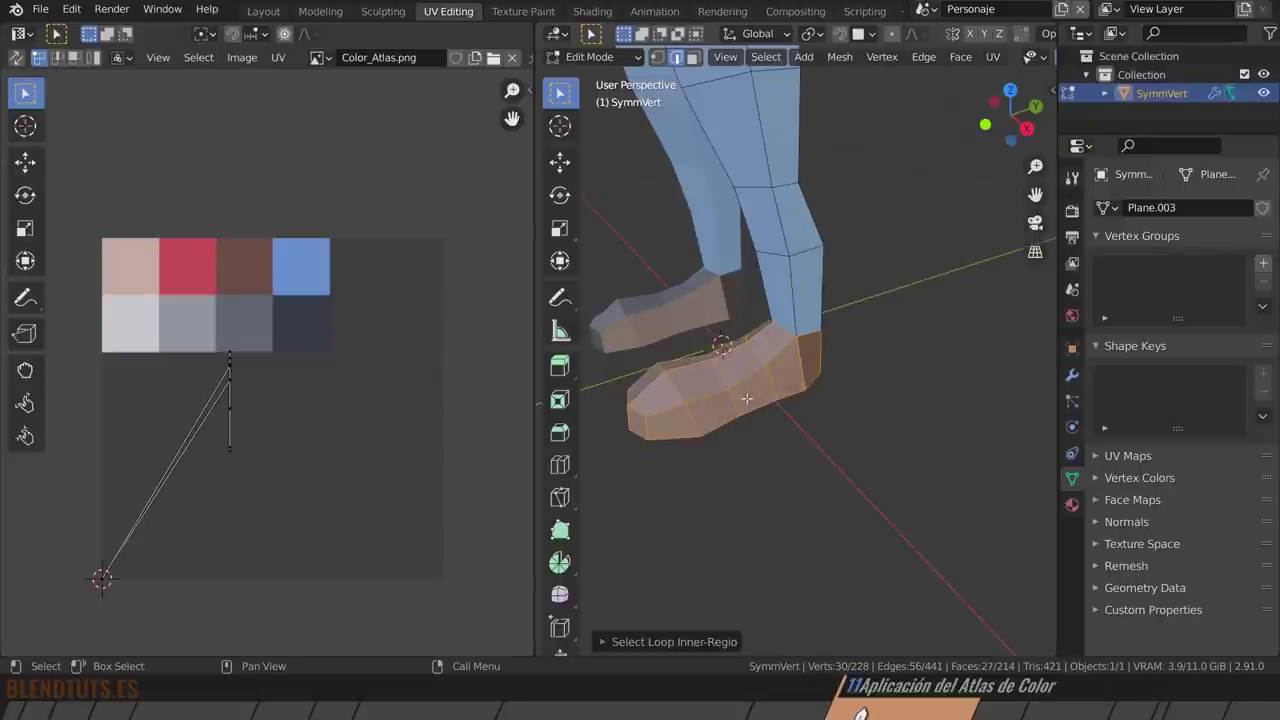
{"action": "middle_click_drag", "start_coordinate": [746, 398], "coordinate": [687, 387]}
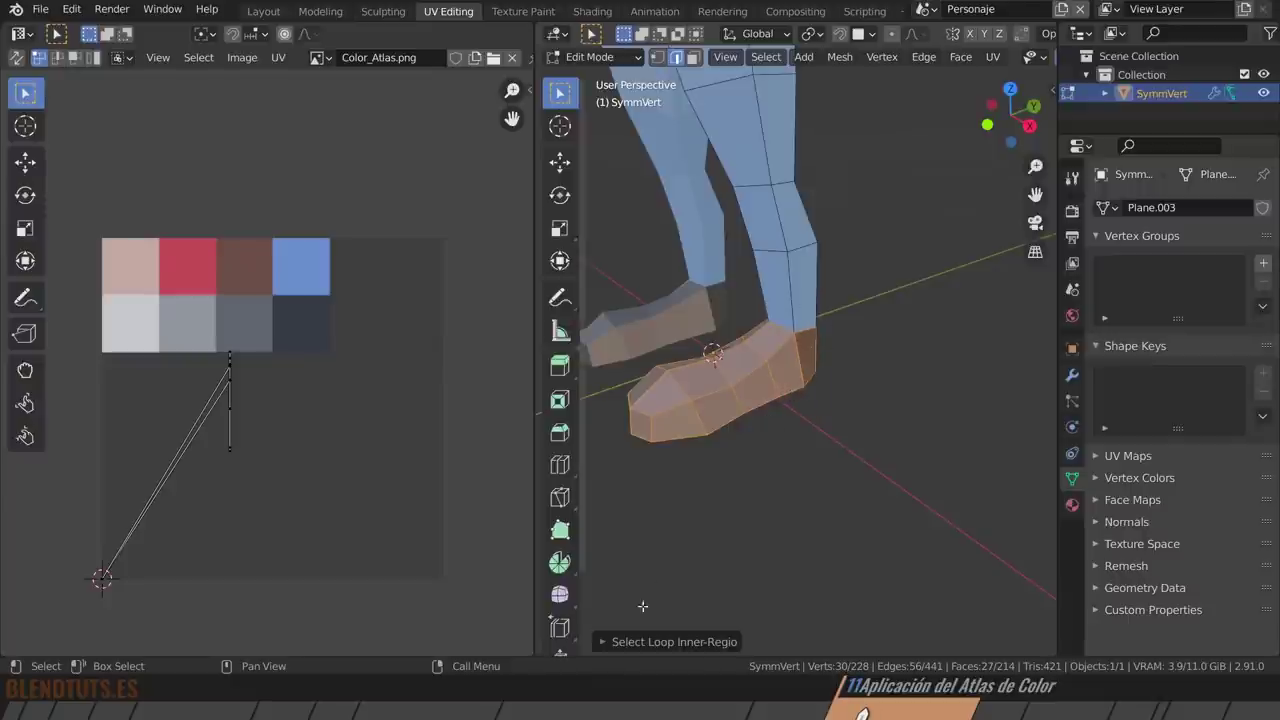
{"action": "left_click", "coordinate": [647, 642]}
{"action": "left_click", "coordinate": [704, 636]}
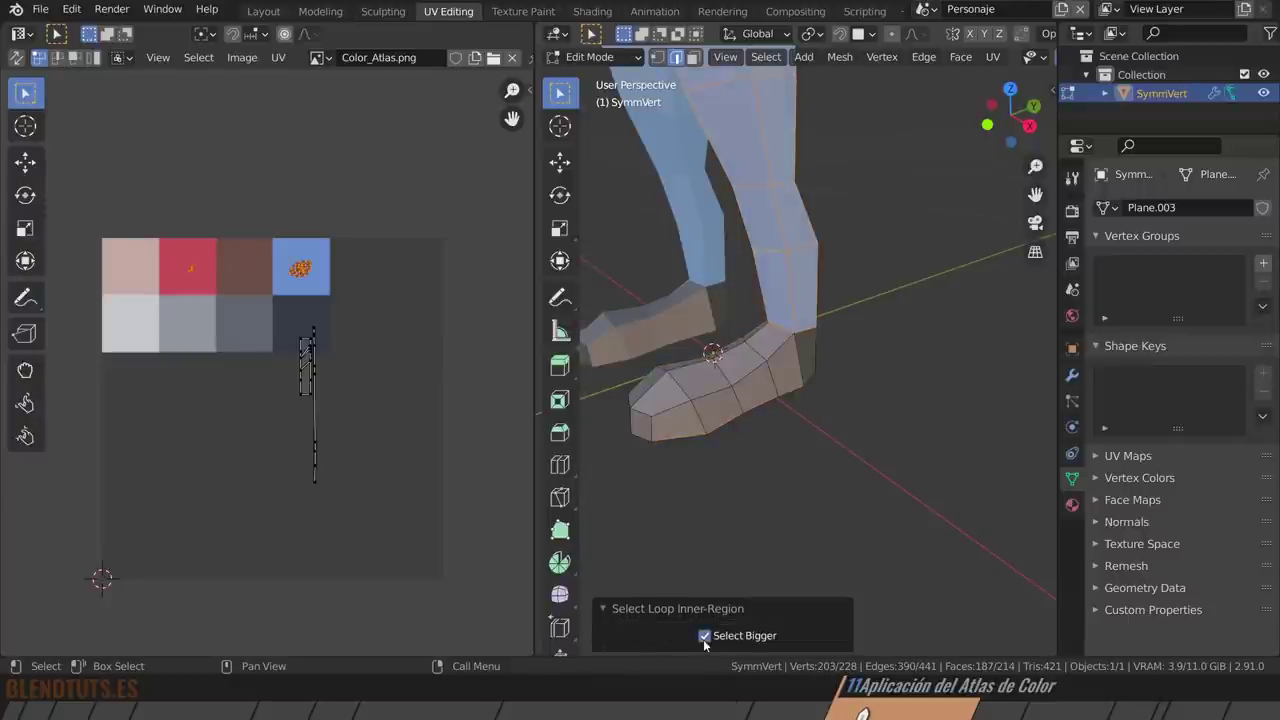
{"action": "left_click", "coordinate": [704, 636]}
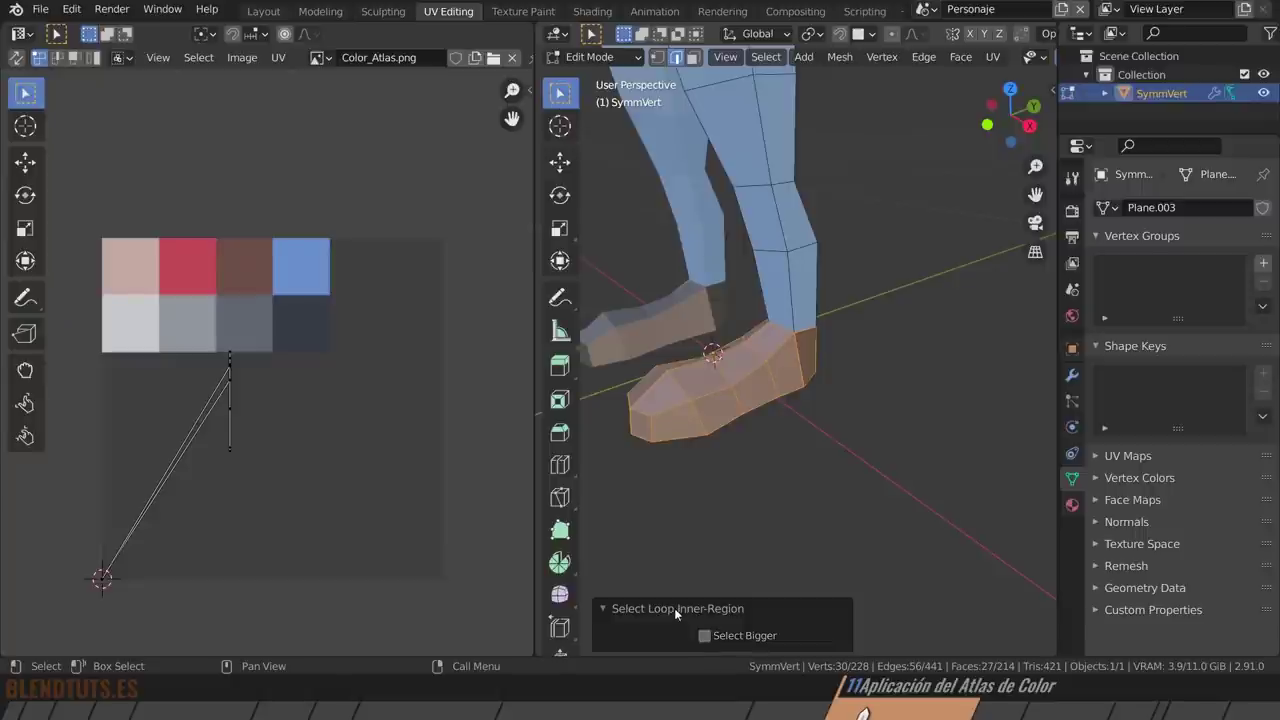
{"action": "left_click", "coordinate": [674, 608]}
Unwrap the shoe faces, then shrink and move the UVs onto the brown swatch.
{"action": "key", "text": "a"}
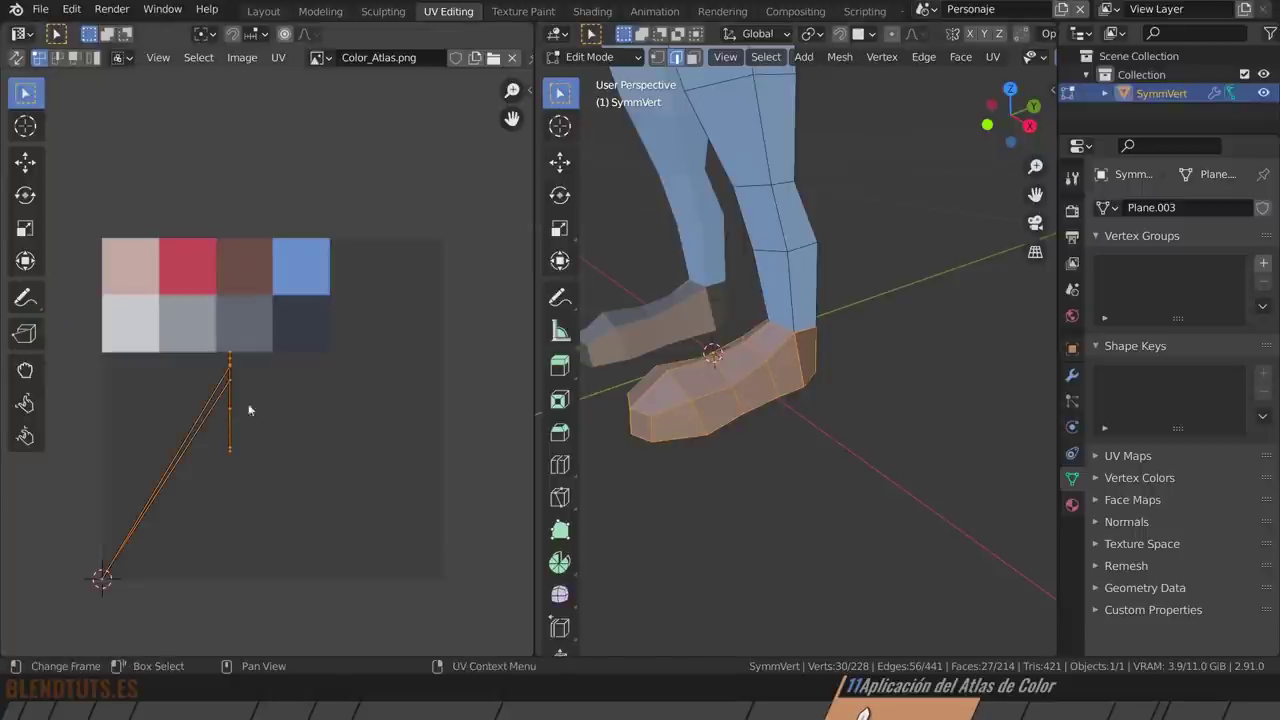
{"action": "key", "text": "u"}
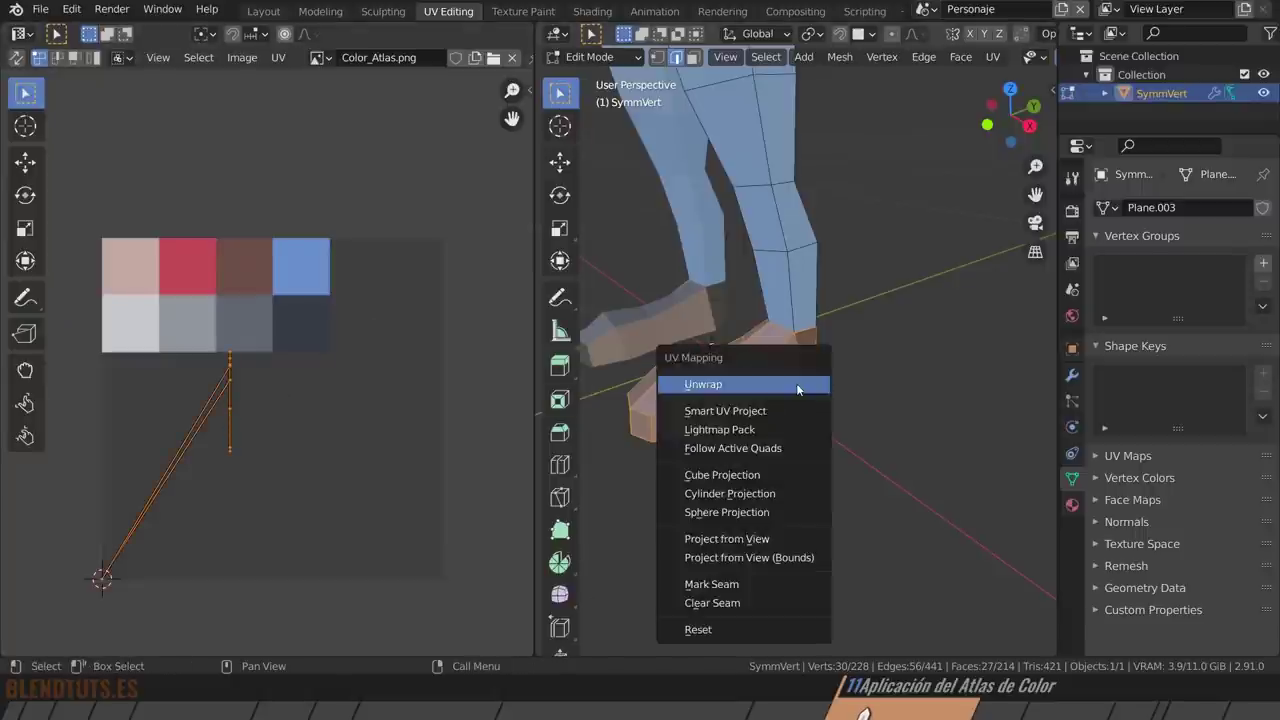
{"action": "left_click", "coordinate": [797, 384]}
{"action": "key", "text": "s"}
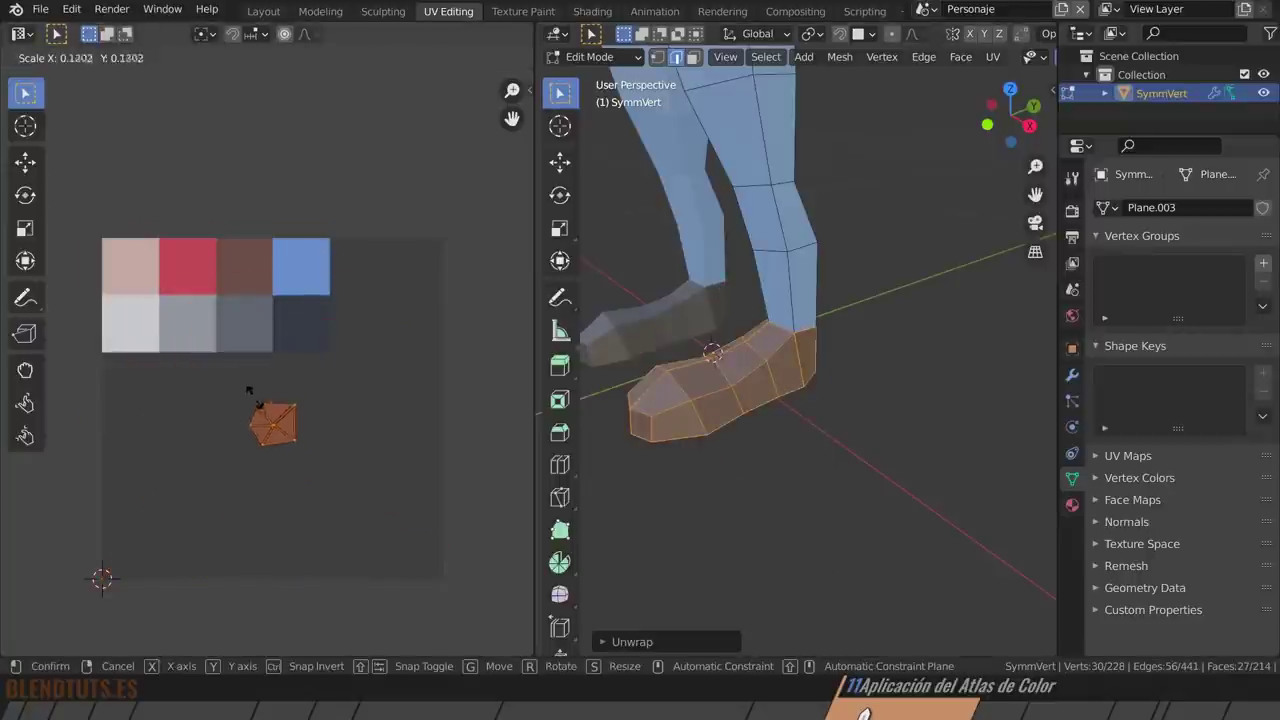
{"action": "left_click", "coordinate": [283, 442]}
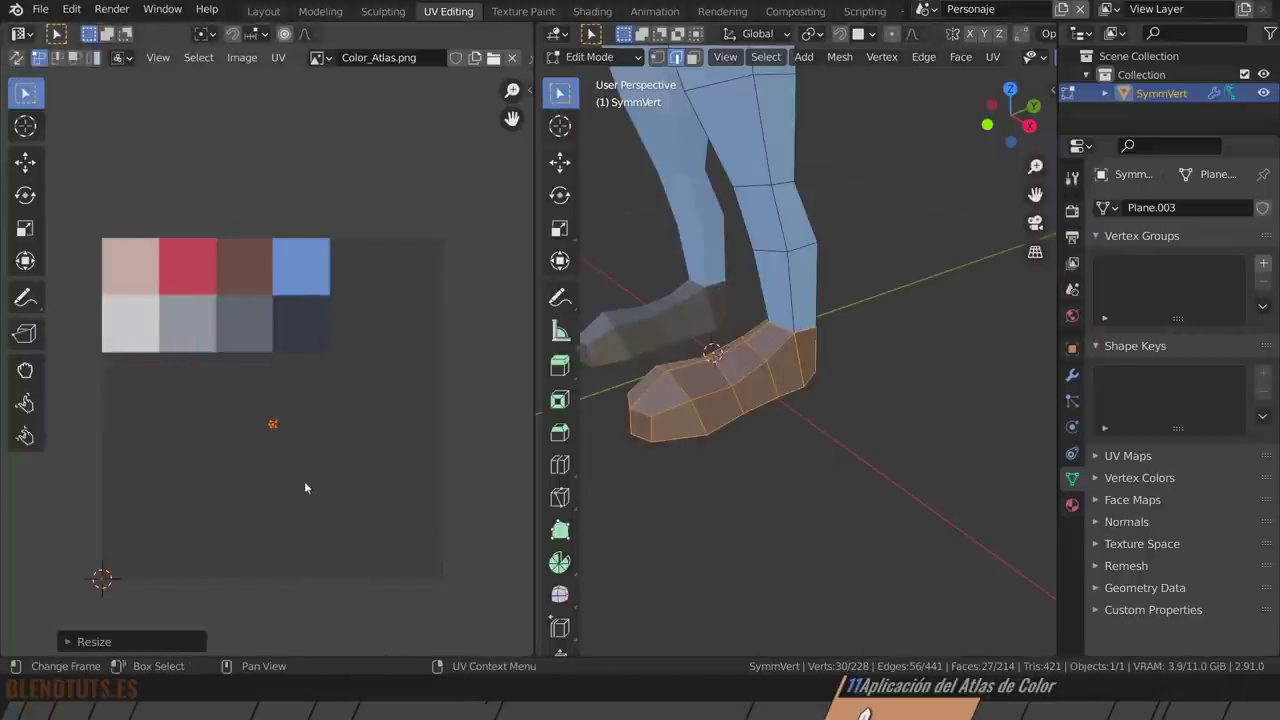
{"action": "key", "text": "g"}
{"action": "left_click", "coordinate": [278, 340]}
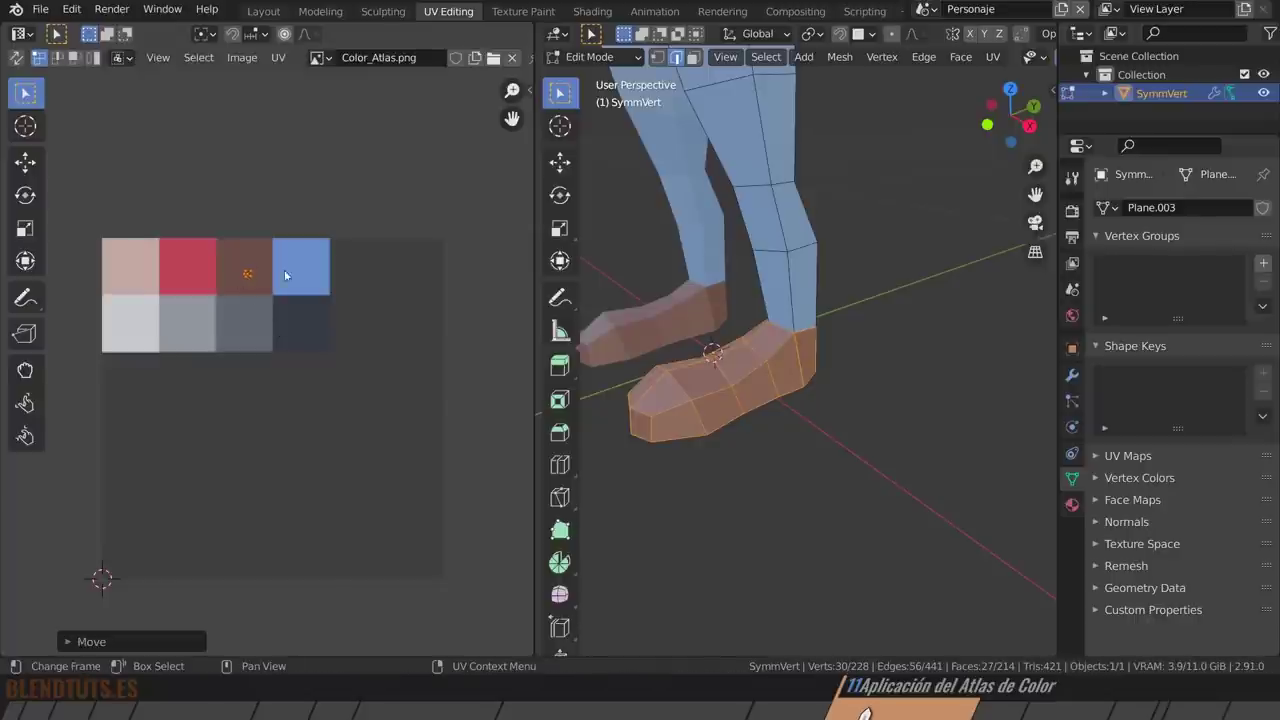
{"action": "key", "text": "alt+a"}
{"action": "scroll", "coordinate": [830, 366], "scroll_direction": "down", "scroll_amount": 2}
{"action": "scroll", "coordinate": [830, 366], "scroll_direction": "down", "scroll_amount": 4}
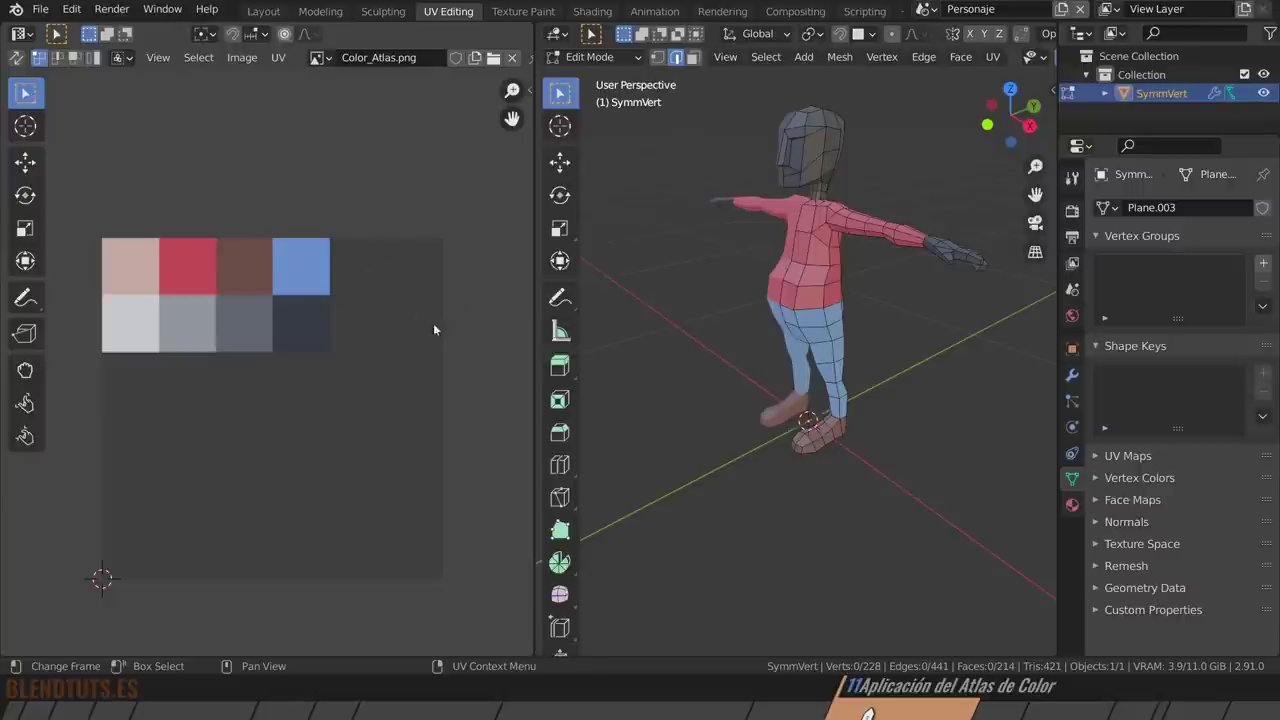
In X-ray wireframe, box-select the head and hand vertices, then return to solid shading.
{"action": "scroll", "coordinate": [820, 300], "scroll_direction": "up", "scroll_amount": 4}
{"action": "mouse_move", "coordinate": [820, 300]}
{"action": "middle_mouse_down"}
{"action": "mouse_move", "coordinate": [871, 222]}
{"action": "mouse_move", "coordinate": [832, 236]}
{"action": "middle_mouse_up"}
{"action": "scroll", "coordinate": [871, 222], "scroll_direction": "down", "scroll_amount": 4}
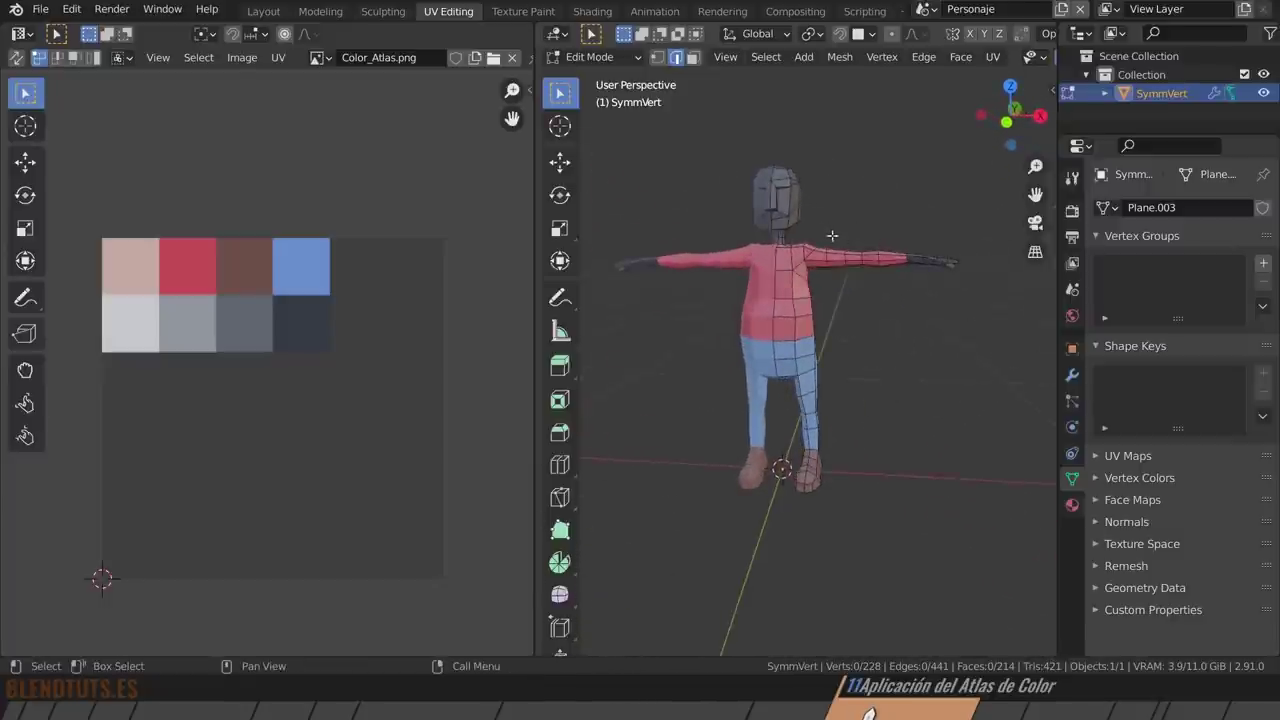
{"action": "key", "text": "1"}
{"action": "key", "text": "shift+z"}
{"action": "scroll", "coordinate": [815, 200], "scroll_direction": "up", "scroll_amount": 3}
{"action": "scroll", "coordinate": [798, 160], "scroll_direction": "up", "scroll_amount": 2}
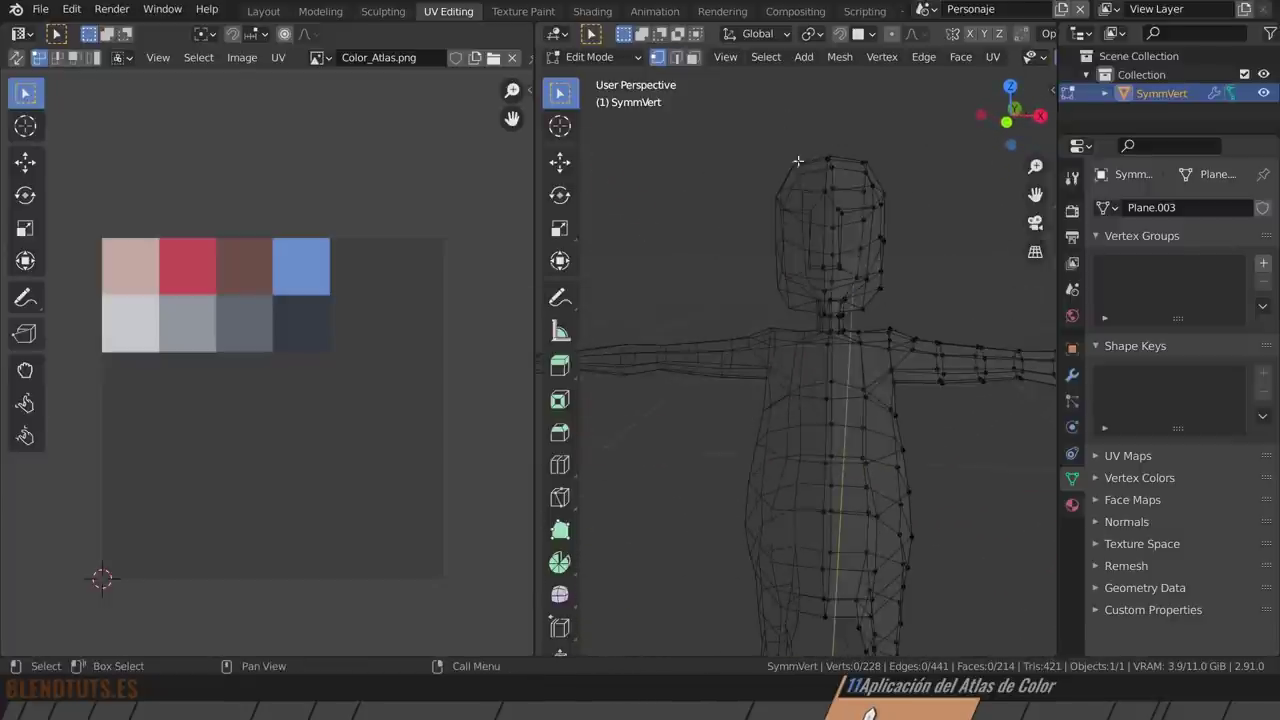
{"action": "left_click_drag", "start_coordinate": [766, 114], "coordinate": [930, 326]}
{"action": "mouse_move", "coordinate": [930, 326]}
{"action": "middle_mouse_down"}
{"action": "mouse_move", "coordinate": [916, 302]}
{"action": "mouse_move", "coordinate": [744, 290]}
{"action": "middle_mouse_up"}
{"action": "middle_click_drag", "start_coordinate": [926, 322], "coordinate": [894, 270]}
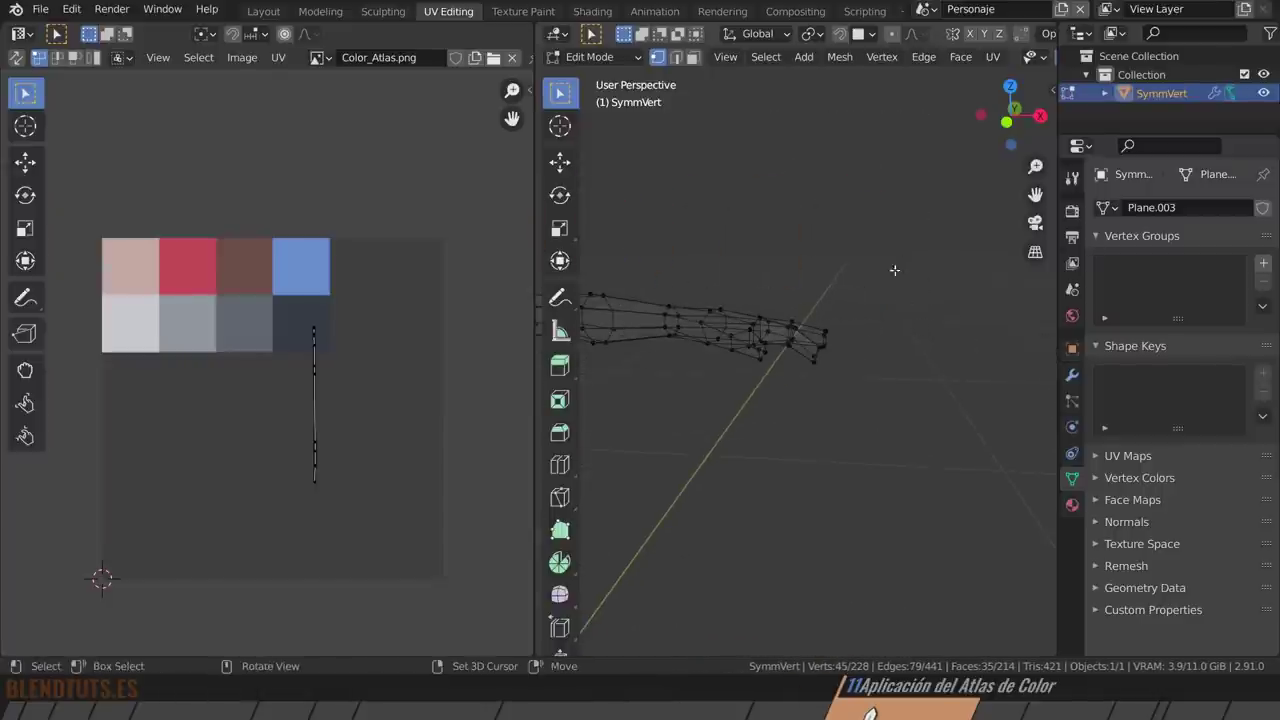
{"action": "left_click_drag", "start_coordinate": [894, 270], "coordinate": [686, 429]}
{"action": "key", "text": "shift+z"}
Grow the selection one ring with Ctrl+Numpad+ to include the neck and wrists.
{"action": "scroll", "coordinate": [878, 286], "scroll_direction": "up", "scroll_amount": 2}
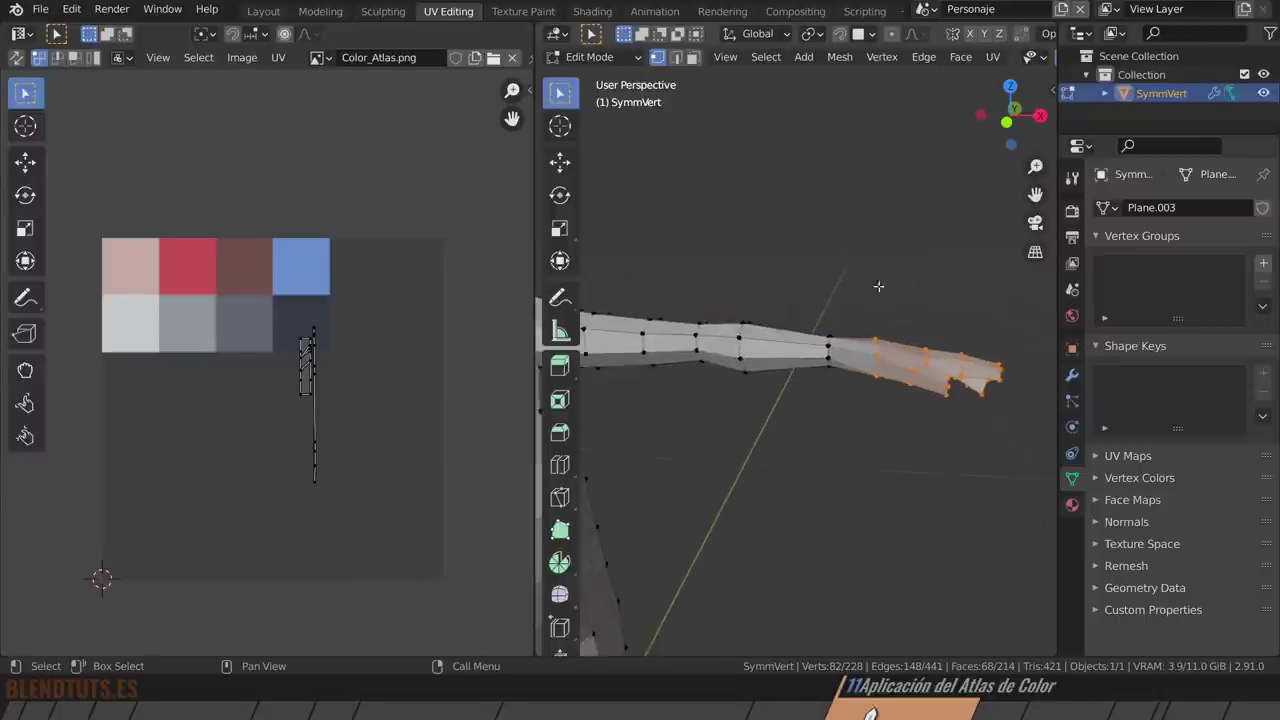
{"action": "scroll", "coordinate": [800, 288], "scroll_direction": "down", "scroll_amount": 3}
{"action": "scroll", "coordinate": [780, 294], "scroll_direction": "up", "scroll_amount": 2}
{"action": "scroll", "coordinate": [780, 294], "scroll_direction": "up", "scroll_amount": 2}
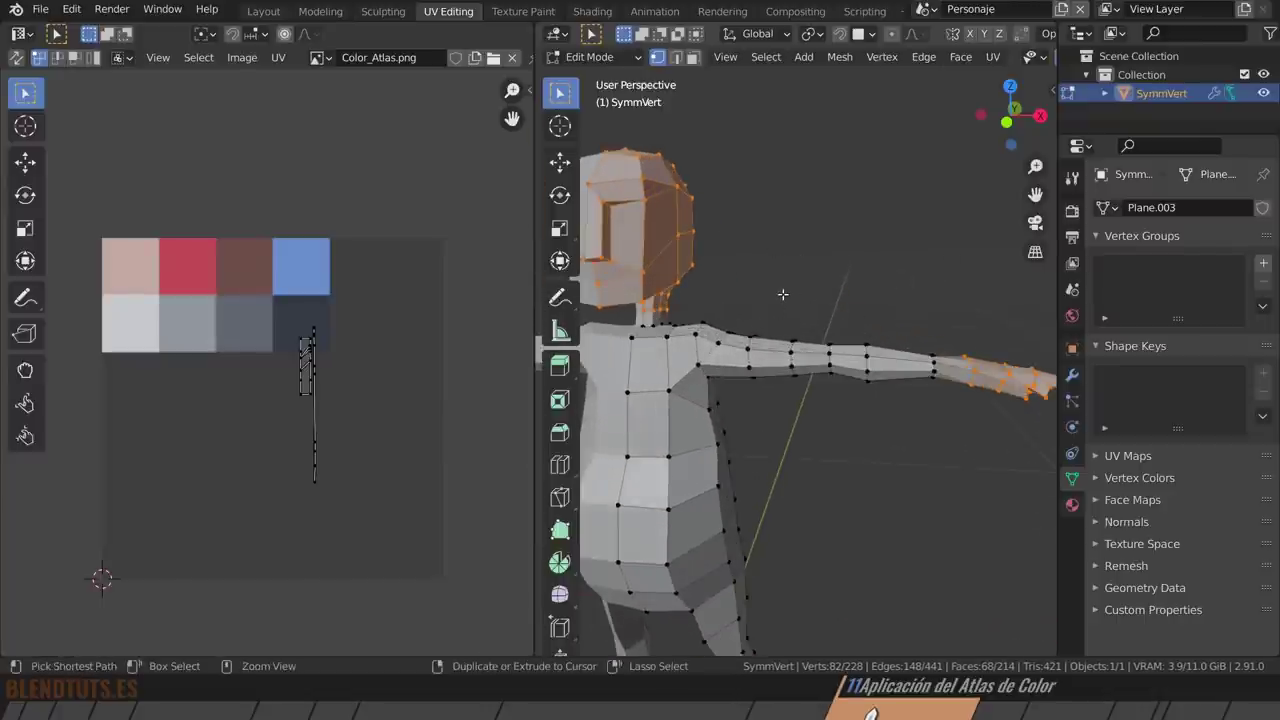
{"action": "key", "text": "ctrl+KP_Add"}
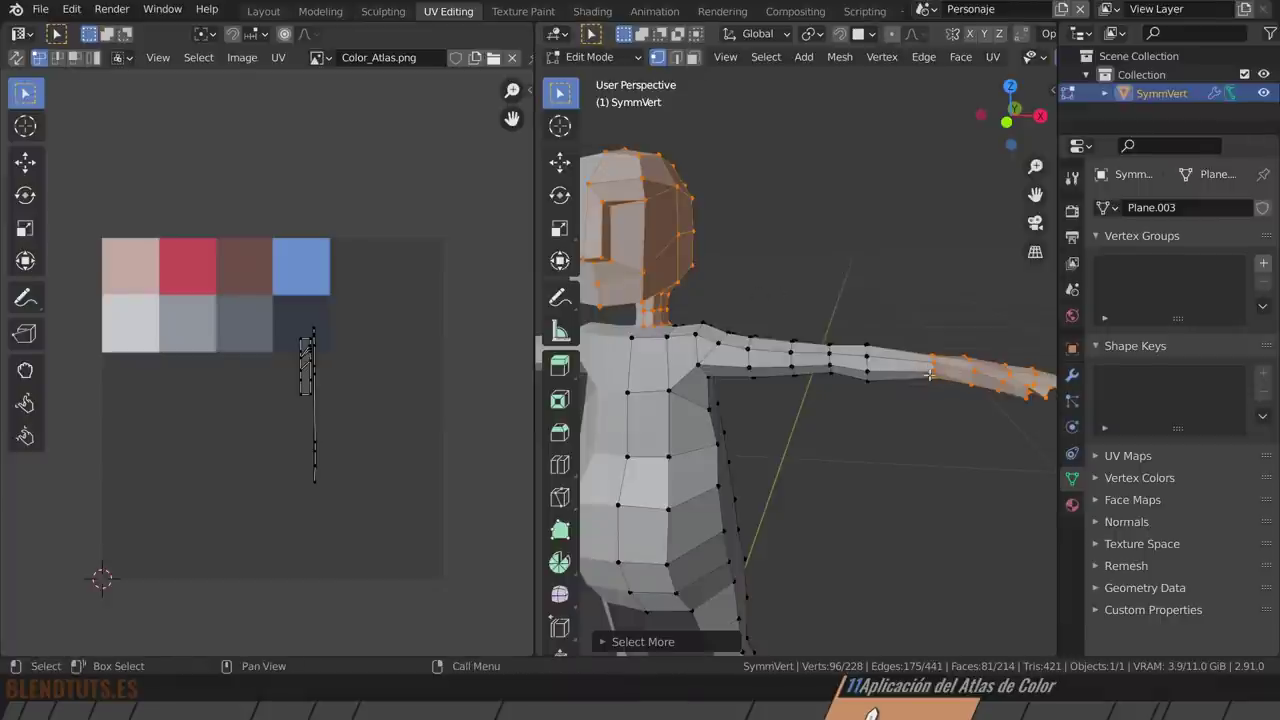
{"action": "scroll", "coordinate": [878, 324], "scroll_direction": "down", "scroll_amount": 1}
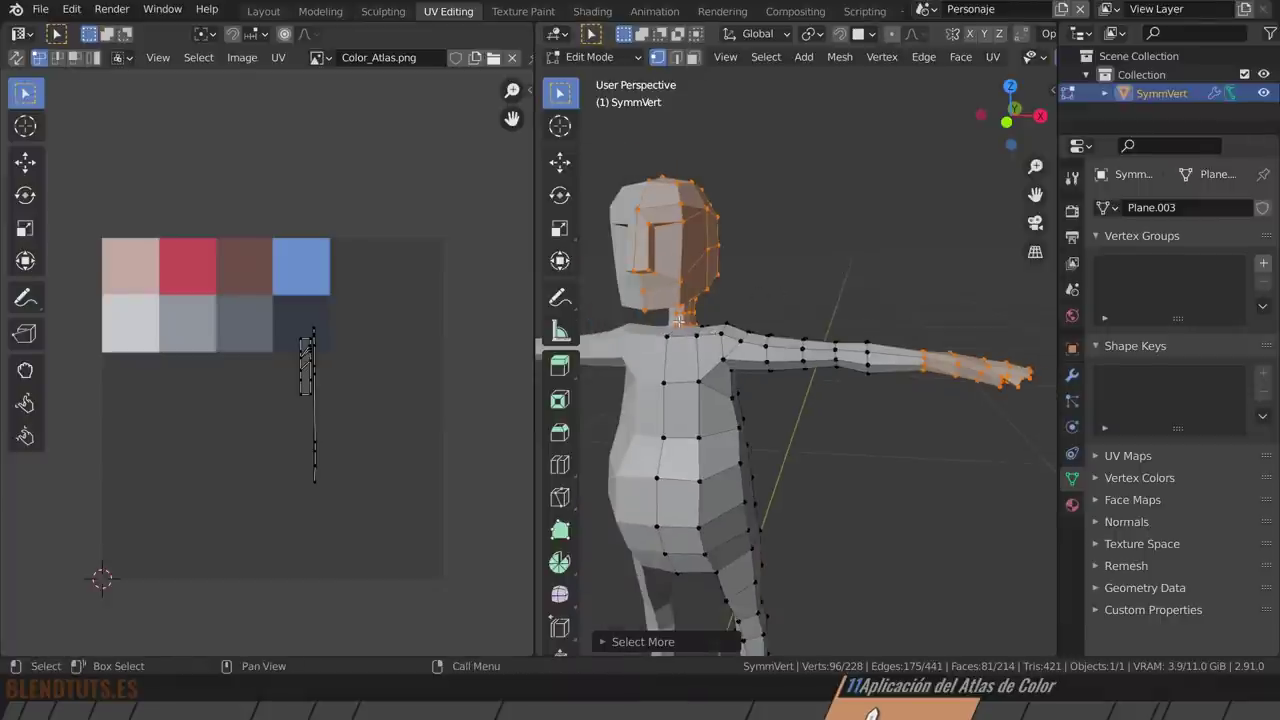
{"action": "middle_click_drag", "start_coordinate": [786, 306], "coordinate": [796, 302]}
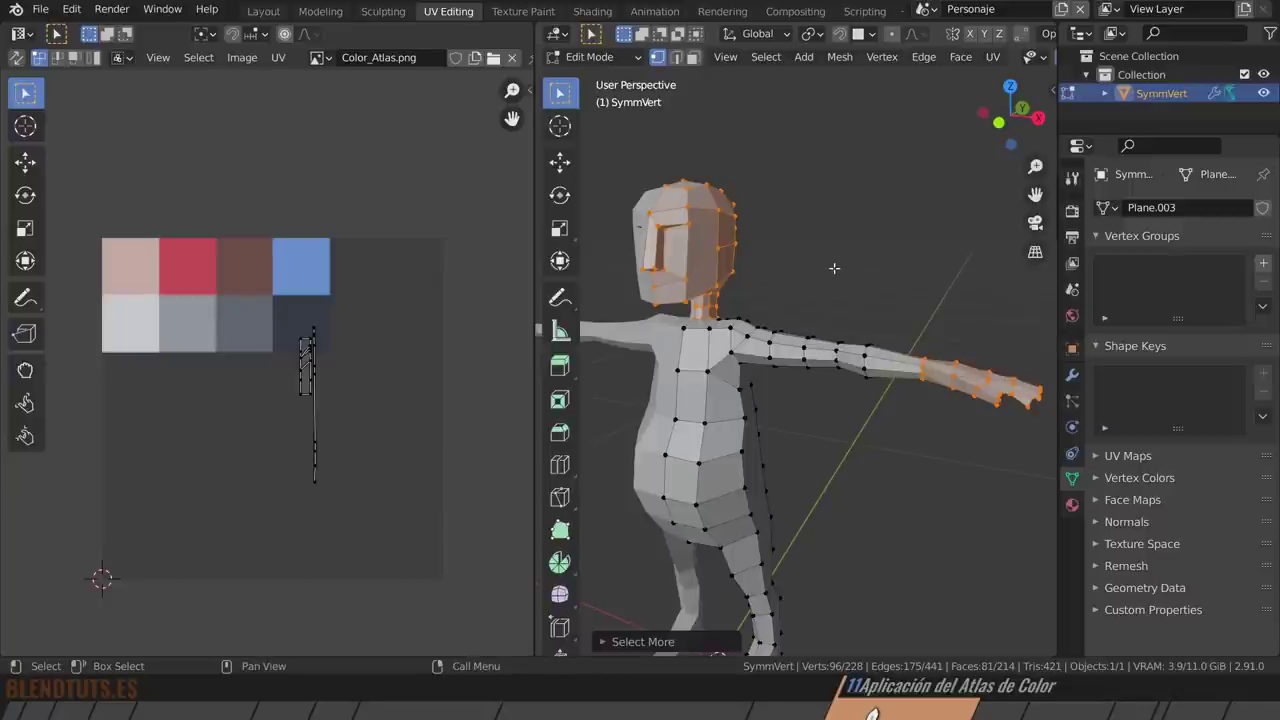
Cycle through face, vertex and edge select modes, ending in vertex mode.
{"action": "key", "text": "3"}
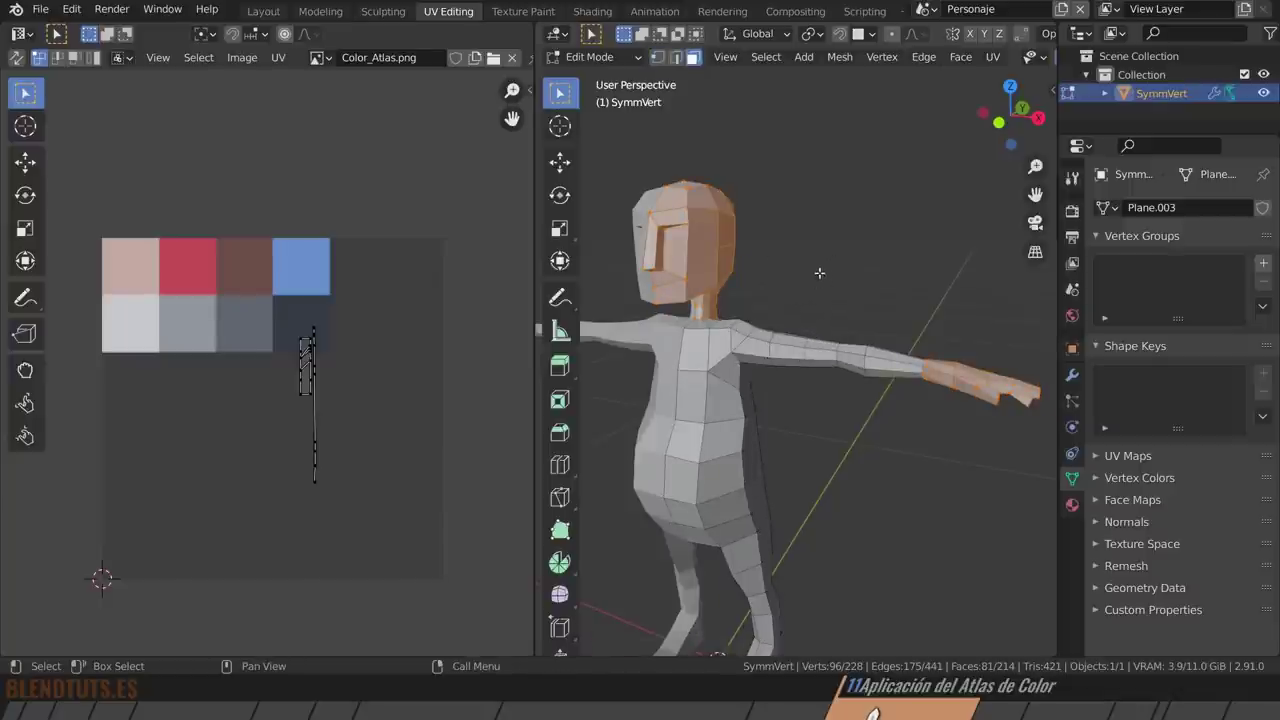
{"action": "left_click", "coordinate": [658, 58]}
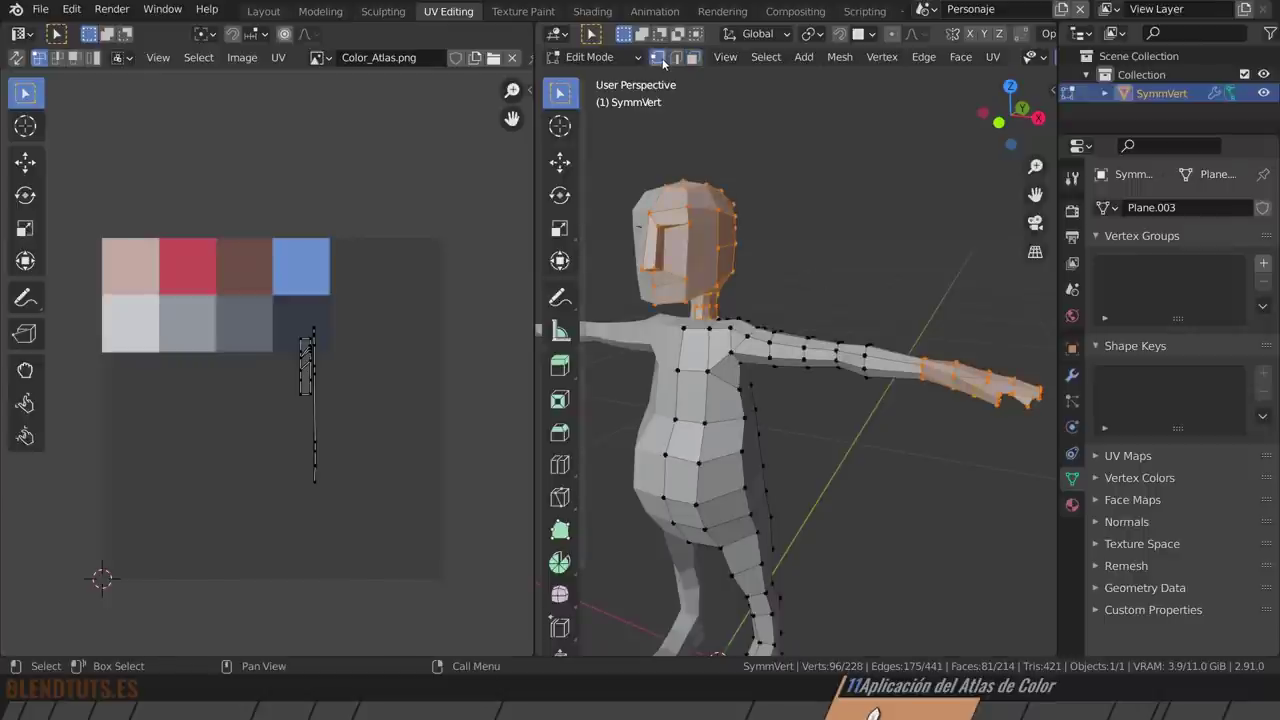
{"action": "left_click", "coordinate": [674, 58]}
{"action": "left_click", "coordinate": [692, 58]}
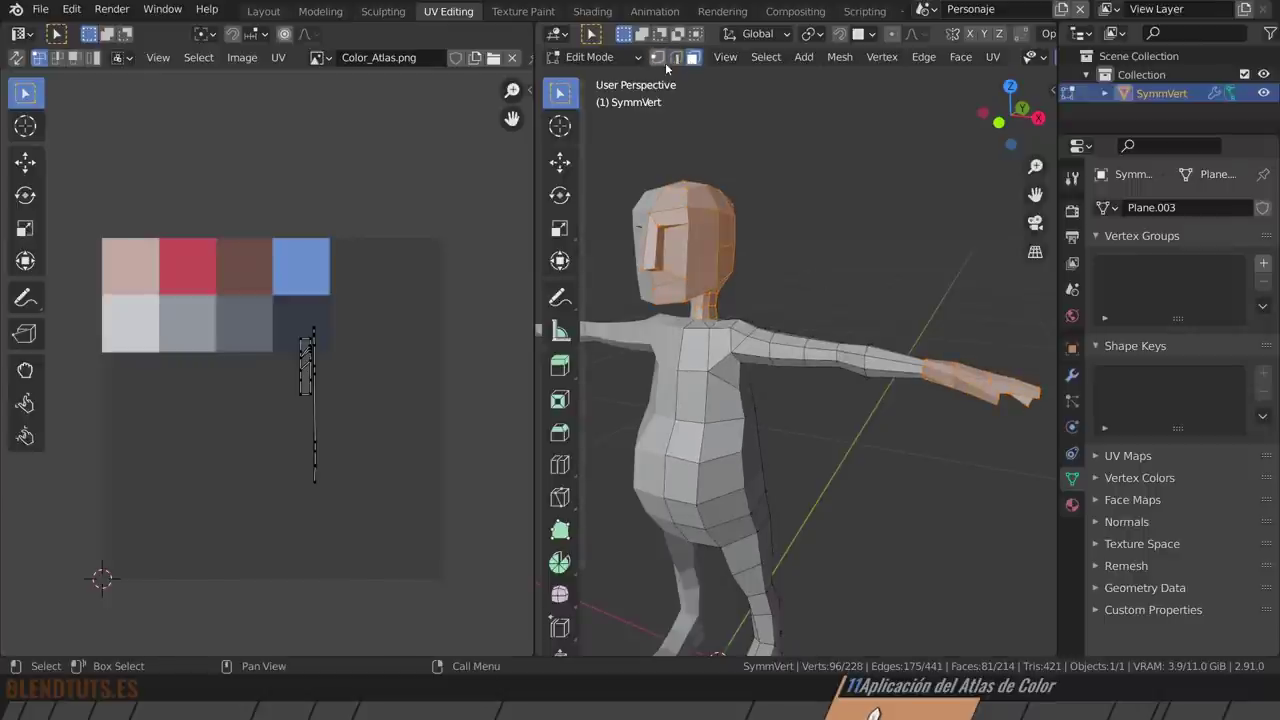
{"action": "left_click", "coordinate": [658, 58]}
{"action": "left_click", "coordinate": [674, 58]}
{"action": "left_click", "coordinate": [692, 58]}
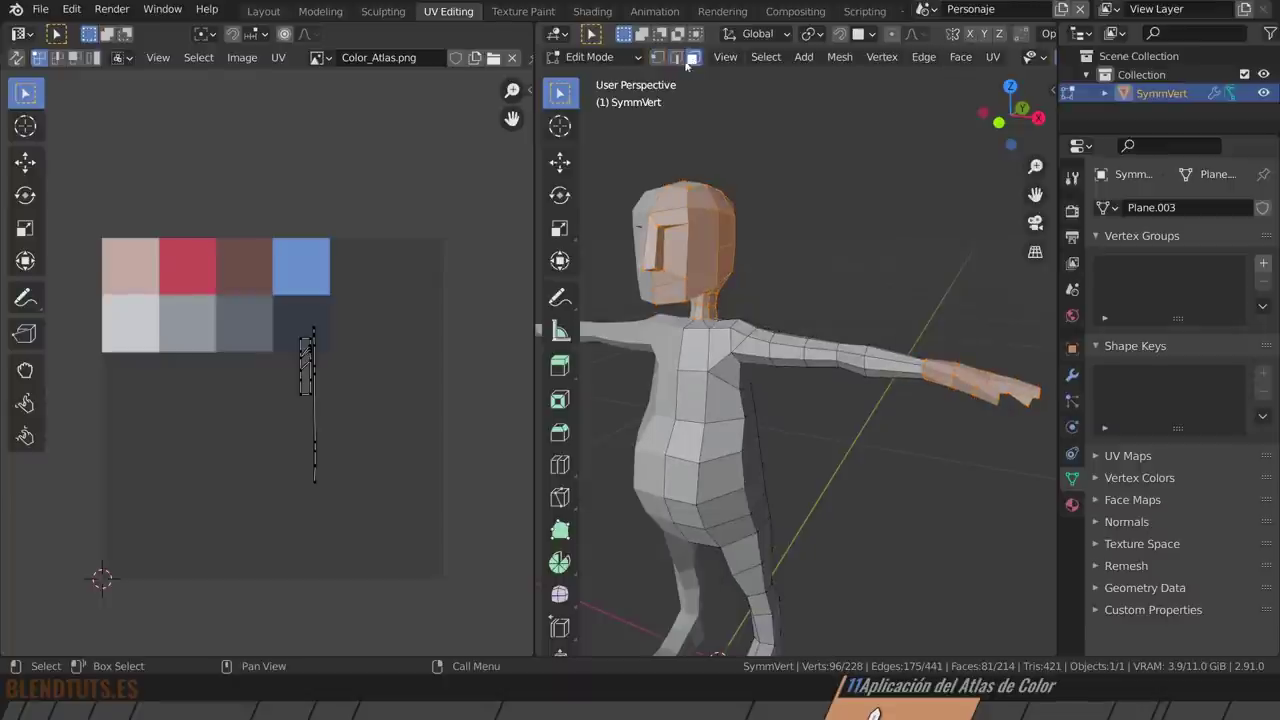
{"action": "left_click", "coordinate": [658, 58]}
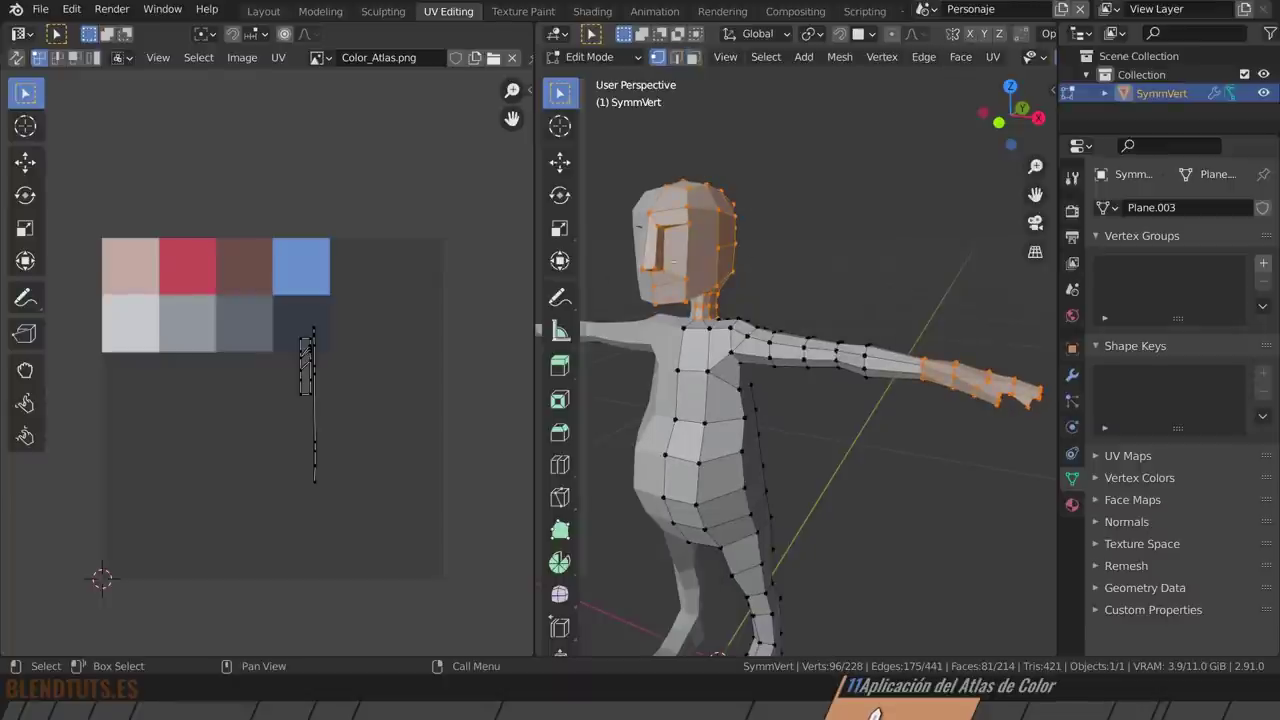
Cycle through the mesh selection modes, ending in face selection.
{"action": "key", "text": "2"}
{"action": "key", "text": "1"}
{"action": "key", "text": "2"}
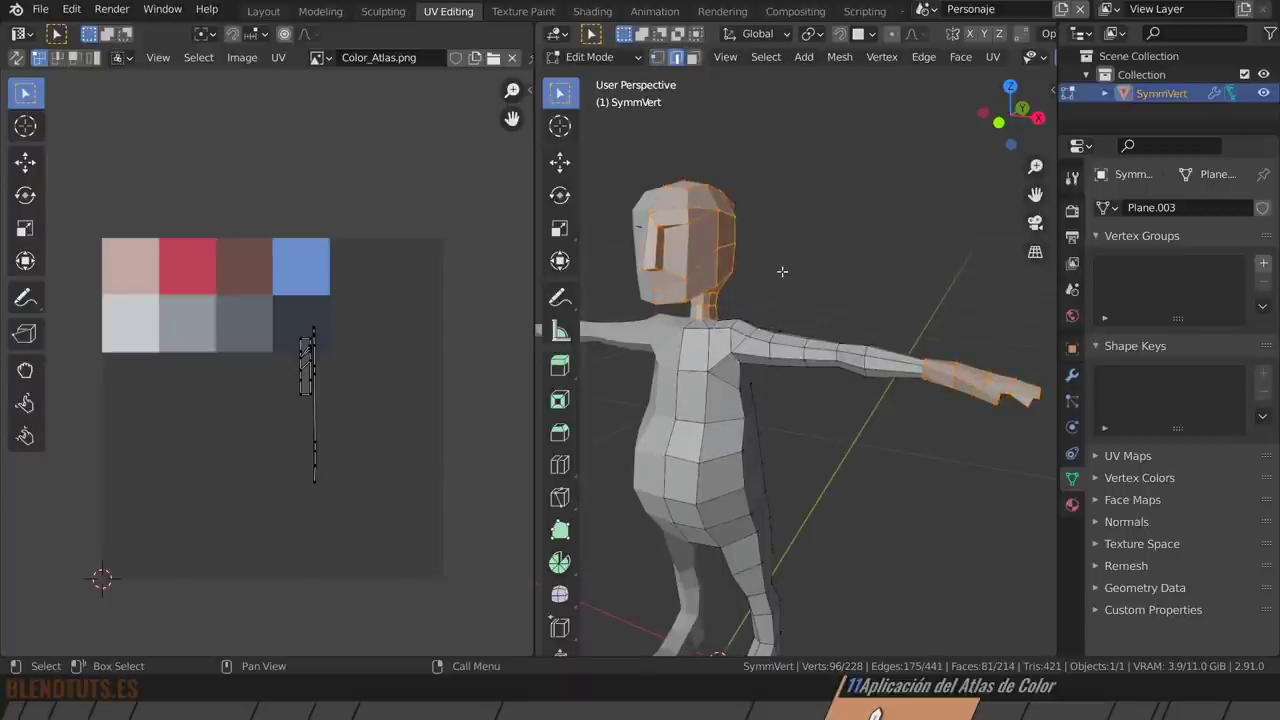
{"action": "key", "text": "3"}
{"action": "key", "text": "2"}
{"action": "key", "text": "1"}
{"action": "key", "text": "2"}
{"action": "key", "text": "1"}
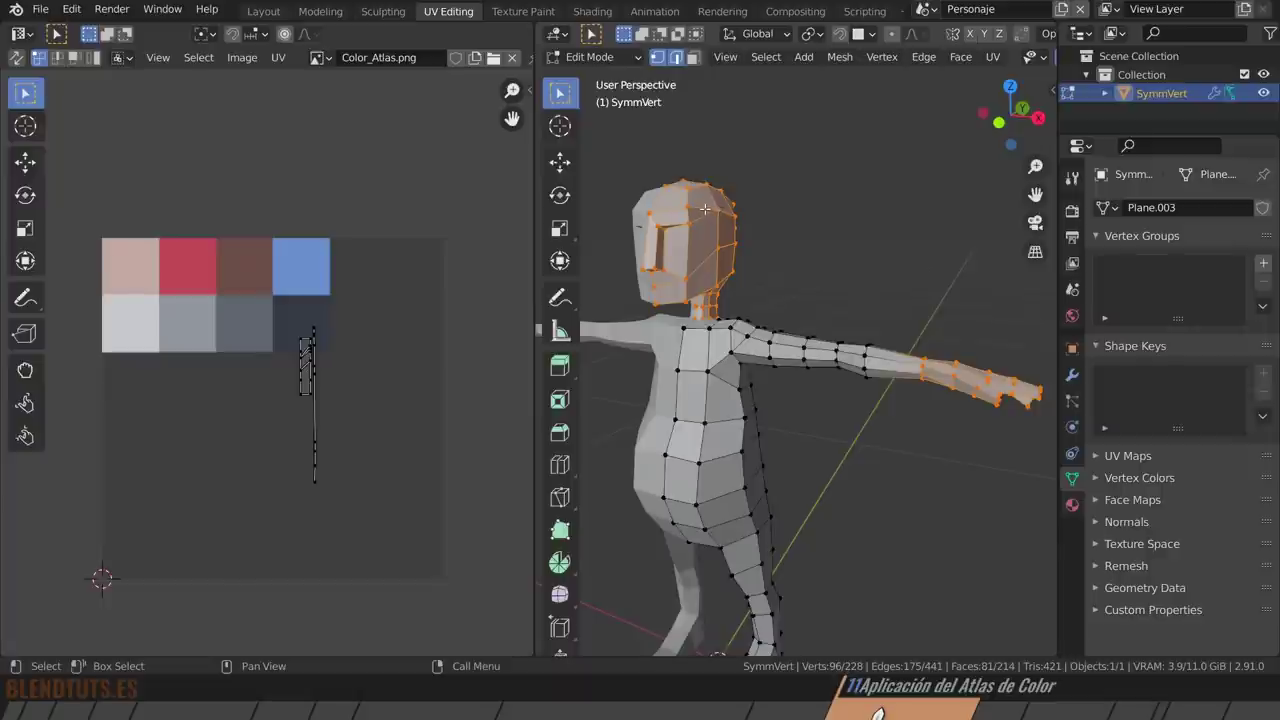
{"action": "key", "text": "shift+3"}
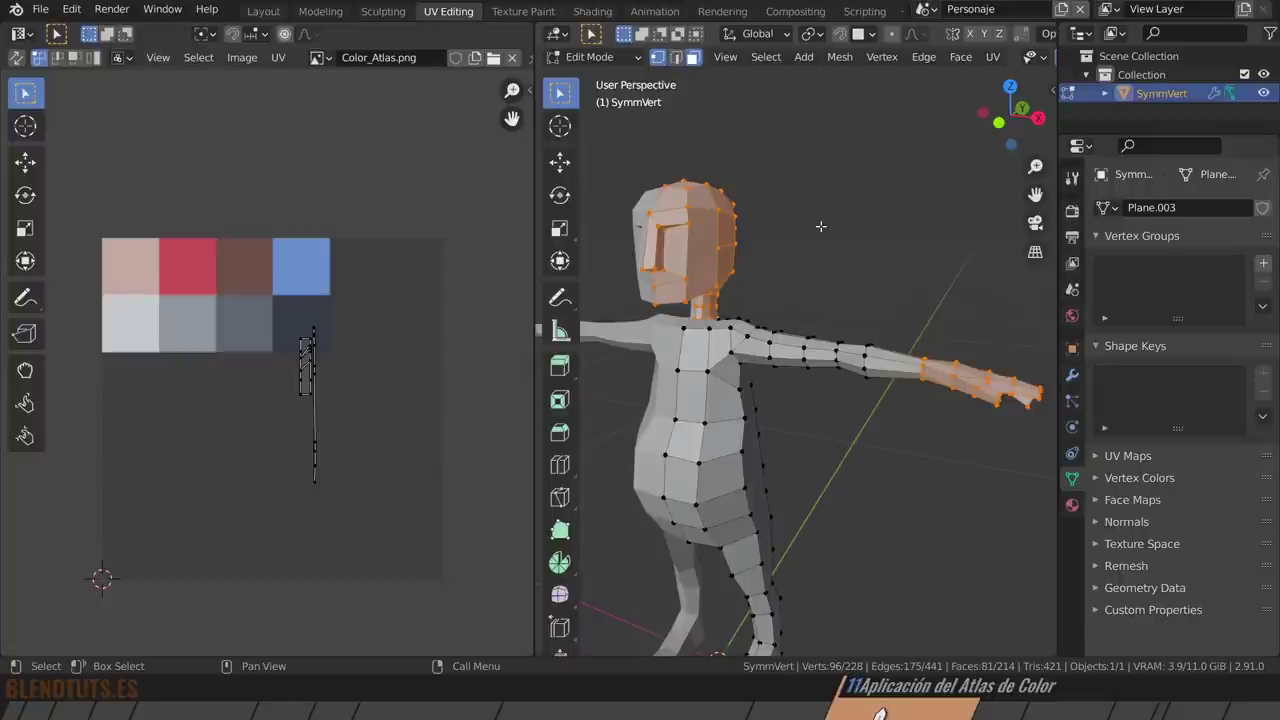
Unwrap the selected head and hand faces and shrink their UVs into a small clump.
{"action": "middle_click_drag", "start_coordinate": [843, 351], "coordinate": [786, 274], "text": "shift"}
{"action": "key", "text": "3"}
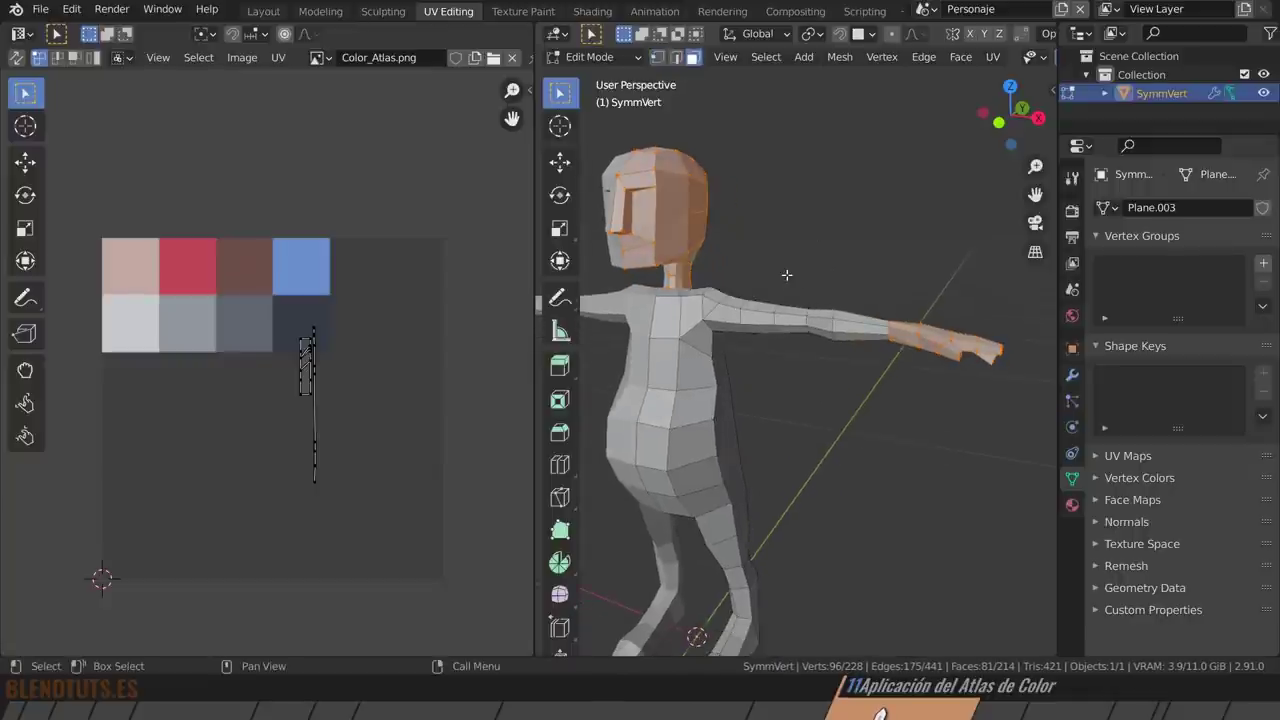
{"action": "key", "text": "u"}
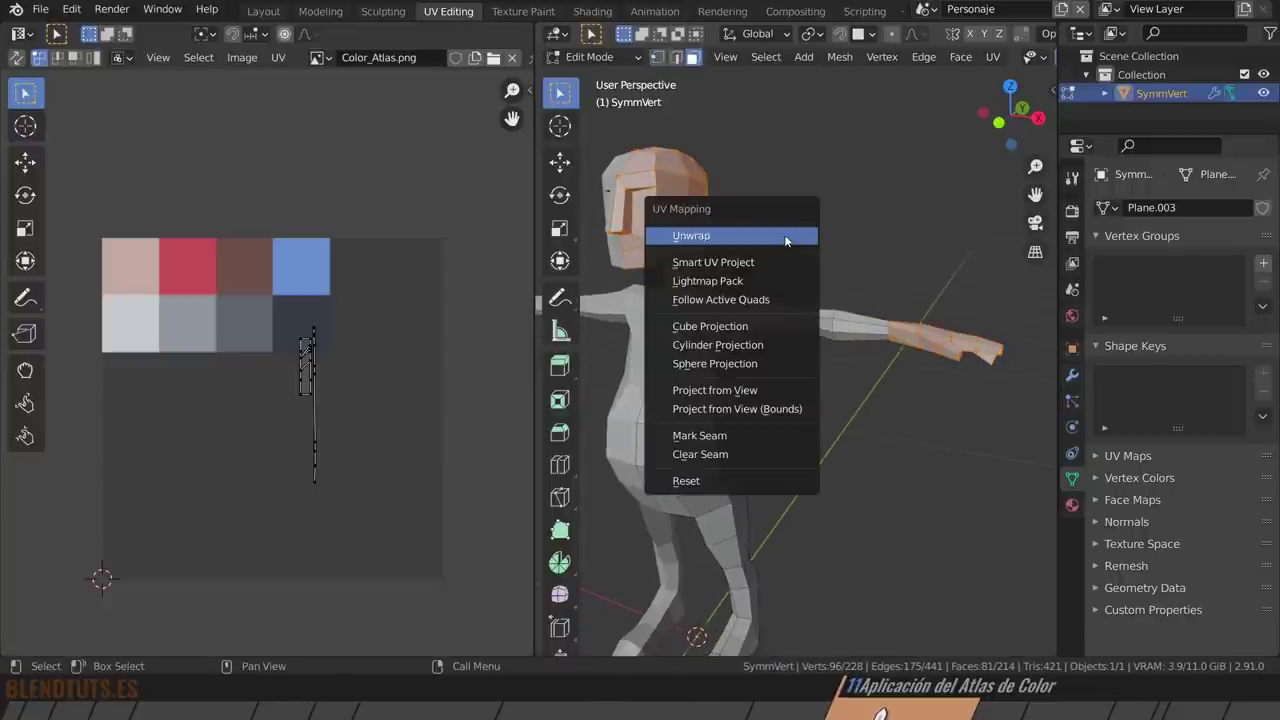
{"action": "left_click", "coordinate": [786, 240]}
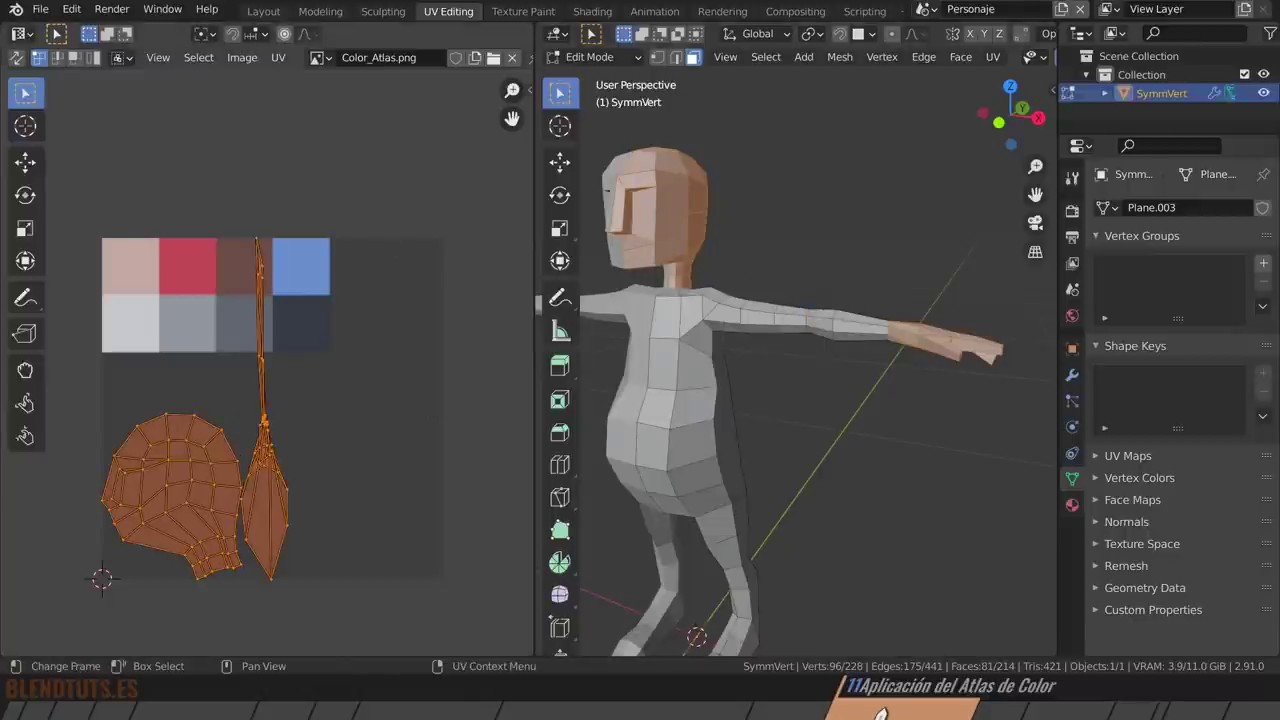
{"action": "key", "text": "s"}
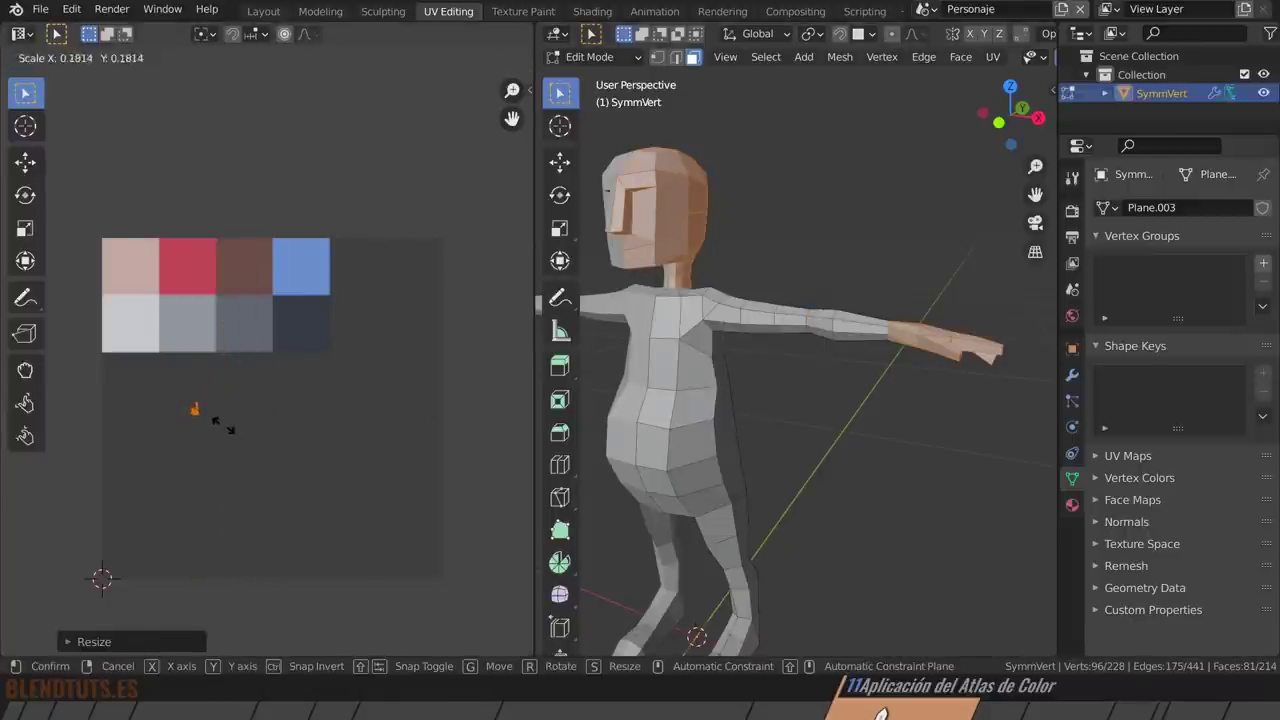
{"action": "left_click", "coordinate": [224, 425]}
Move the UV clump onto the pink skin swatch, resize it, and return to Object Mode.
{"action": "key", "text": "g"}
{"action": "left_click", "coordinate": [157, 289]}
{"action": "key", "text": "s"}
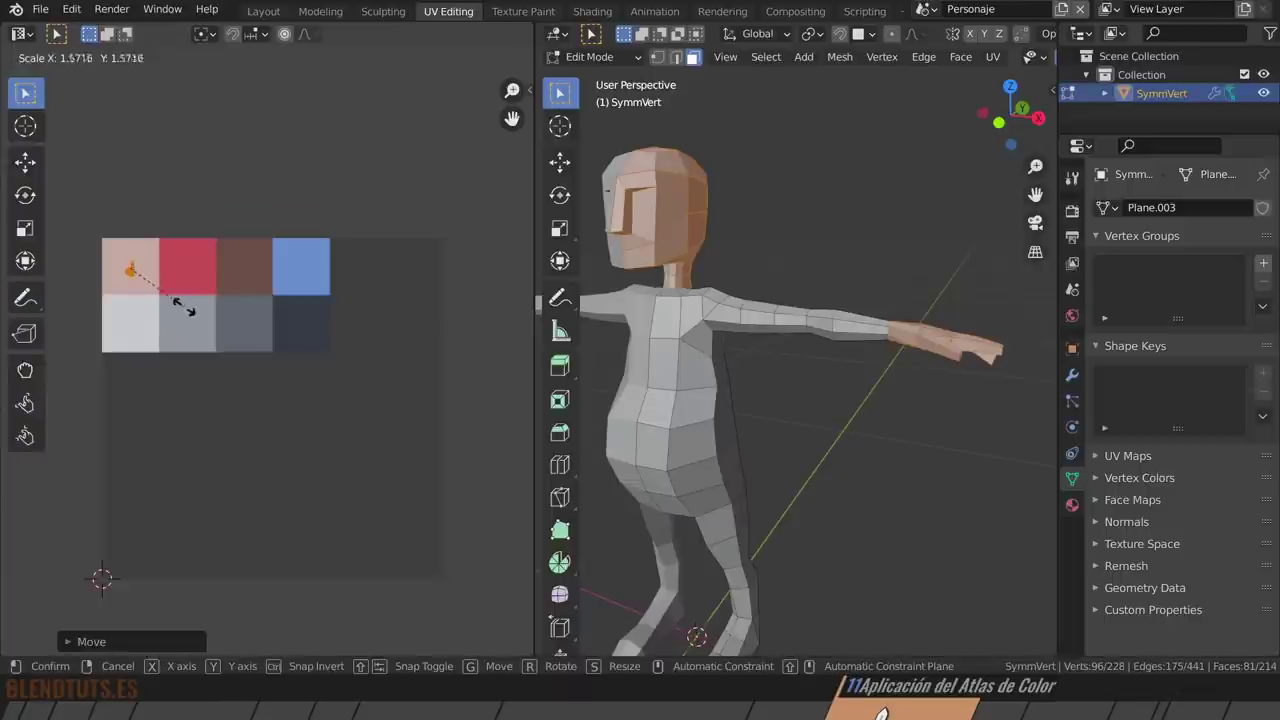
{"action": "left_click", "coordinate": [206, 329]}
{"action": "key", "text": "Tab"}
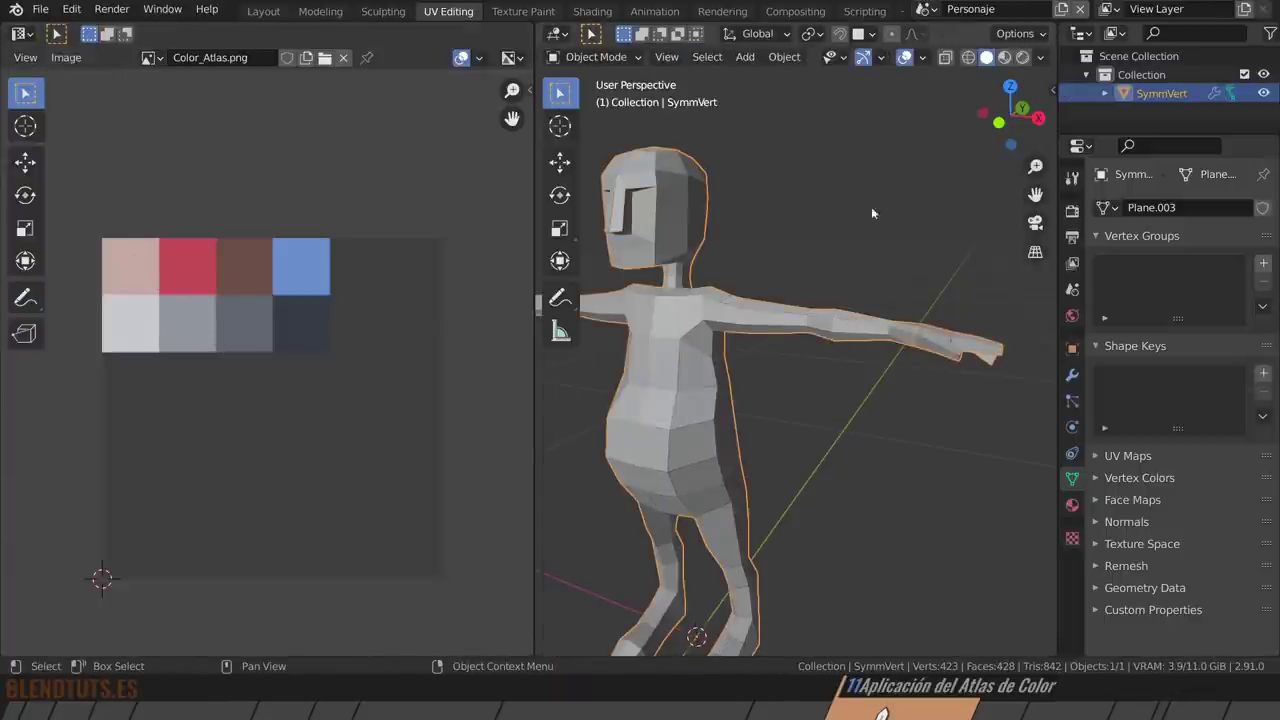
Switch to Material Preview and orbit to check the skin, red shirt, blue legs and brown shoes.
{"action": "left_click", "coordinate": [1005, 59]}
{"action": "scroll", "coordinate": [786, 281], "scroll_direction": "down", "scroll_amount": 4}
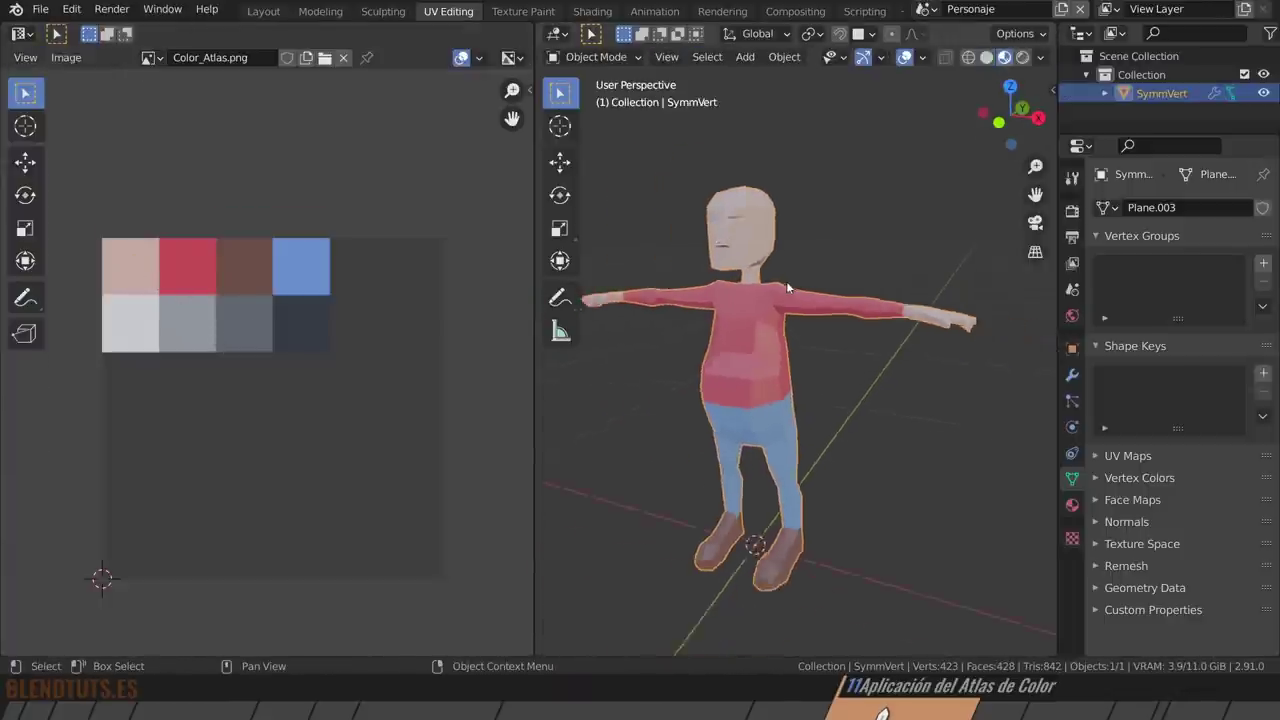
{"action": "scroll", "coordinate": [789, 279], "scroll_direction": "down", "scroll_amount": 1}
{"action": "mouse_move", "coordinate": [789, 279]}
{"action": "middle_mouse_down"}
{"action": "mouse_move", "coordinate": [949, 337]}
{"action": "mouse_move", "coordinate": [696, 340]}
{"action": "mouse_move", "coordinate": [775, 341]}
{"action": "mouse_move", "coordinate": [794, 360]}
{"action": "middle_mouse_up"}
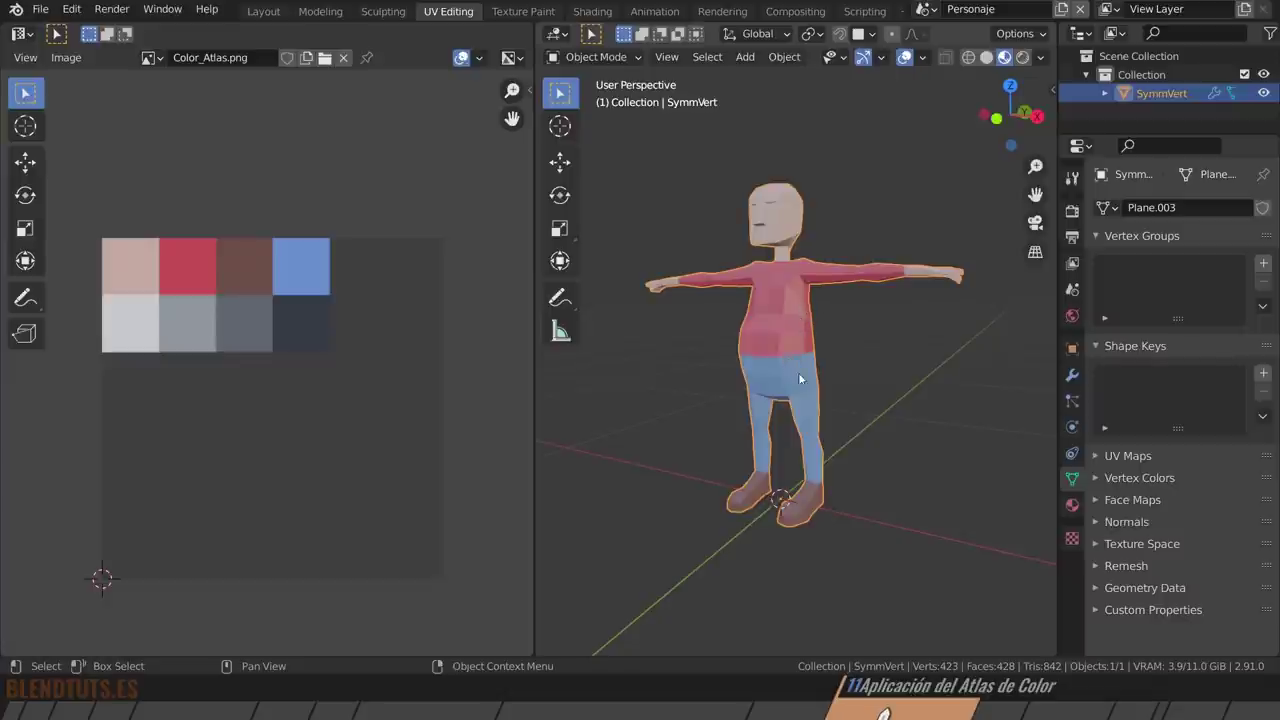
{"action": "scroll", "coordinate": [799, 378], "scroll_direction": "down", "scroll_amount": 2}
{"action": "mouse_move", "coordinate": [798, 382]}
{"action": "middle_mouse_down"}
{"action": "mouse_move", "coordinate": [789, 427]}
{"action": "mouse_move", "coordinate": [790, 374]}
{"action": "mouse_move", "coordinate": [822, 376]}
{"action": "middle_mouse_up"}
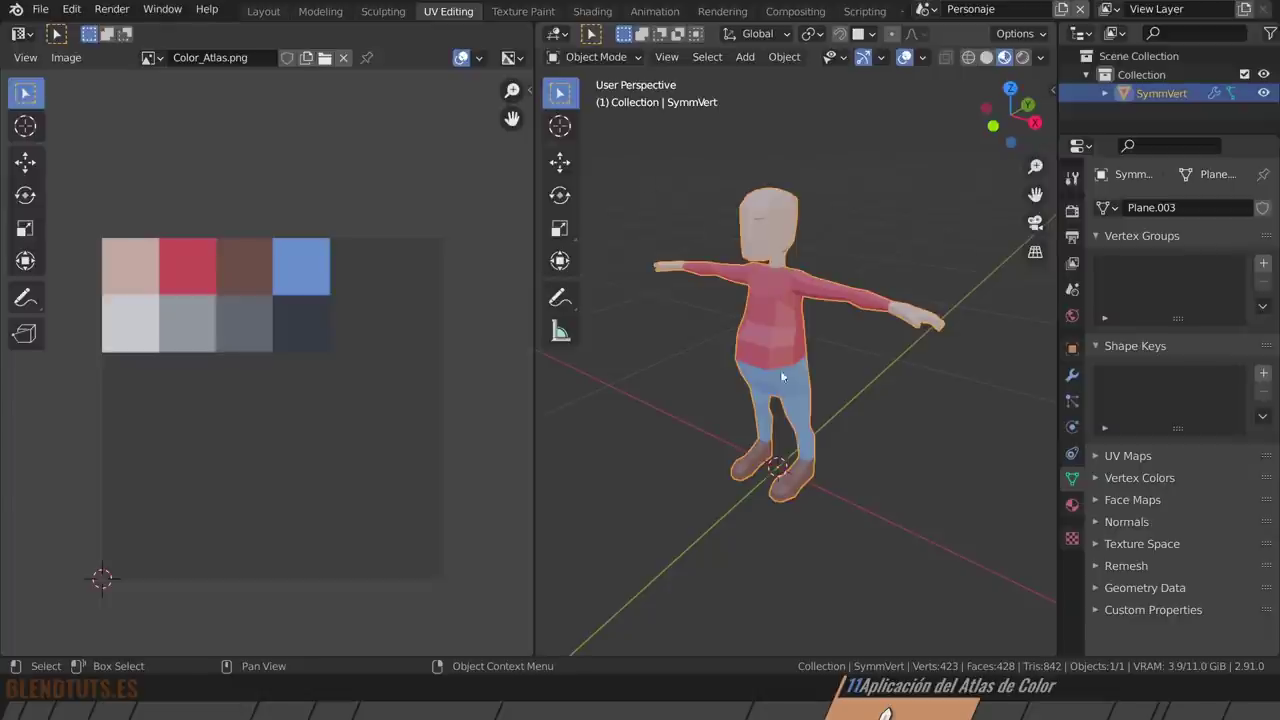
{"action": "middle_click_drag", "start_coordinate": [782, 376], "coordinate": [857, 392]}
{"action": "mouse_move", "coordinate": [782, 377]}
{"action": "middle_mouse_down"}
{"action": "mouse_move", "coordinate": [762, 370]}
{"action": "mouse_move", "coordinate": [857, 437]}
{"action": "mouse_move", "coordinate": [612, 440]}
{"action": "mouse_move", "coordinate": [841, 440]}
{"action": "mouse_move", "coordinate": [873, 472]}
{"action": "mouse_move", "coordinate": [842, 431]}
{"action": "mouse_move", "coordinate": [936, 406]}
{"action": "mouse_move", "coordinate": [907, 448]}
{"action": "mouse_move", "coordinate": [920, 446]}
{"action": "middle_mouse_up"}
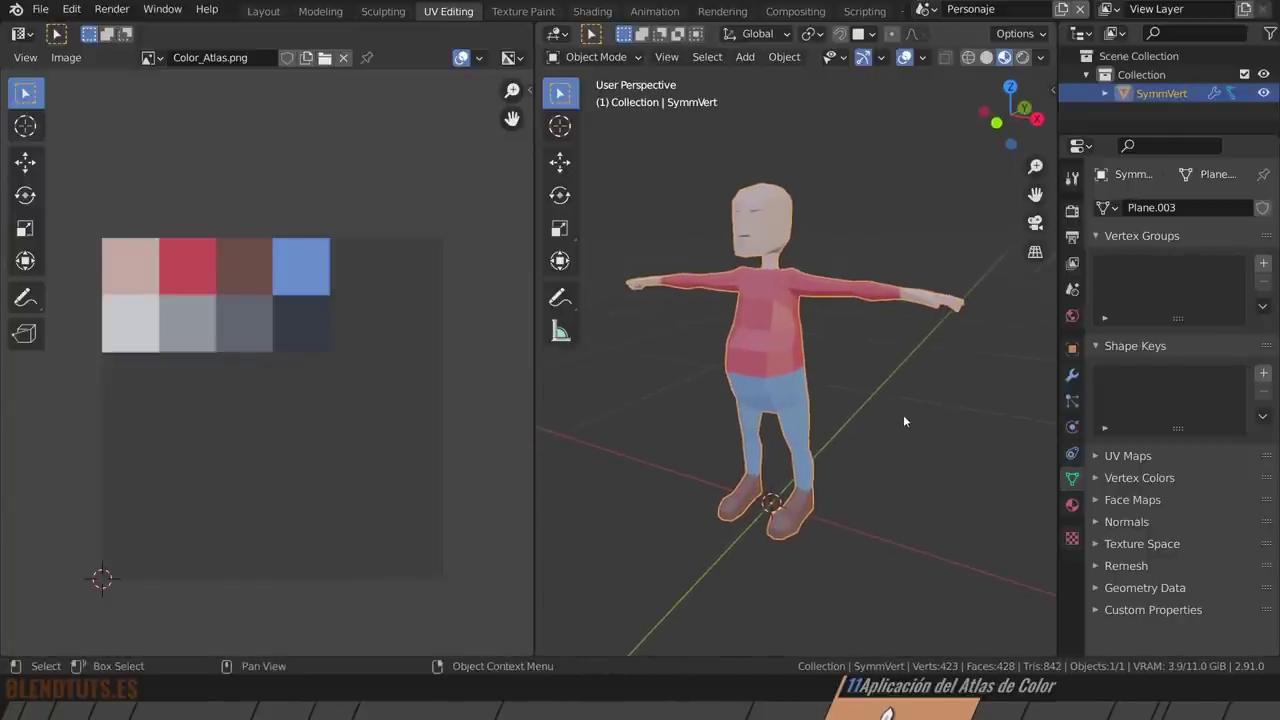
Expand the UV Maps list and rename UVMap to Color.
{"action": "left_click", "coordinate": [1112, 458]}
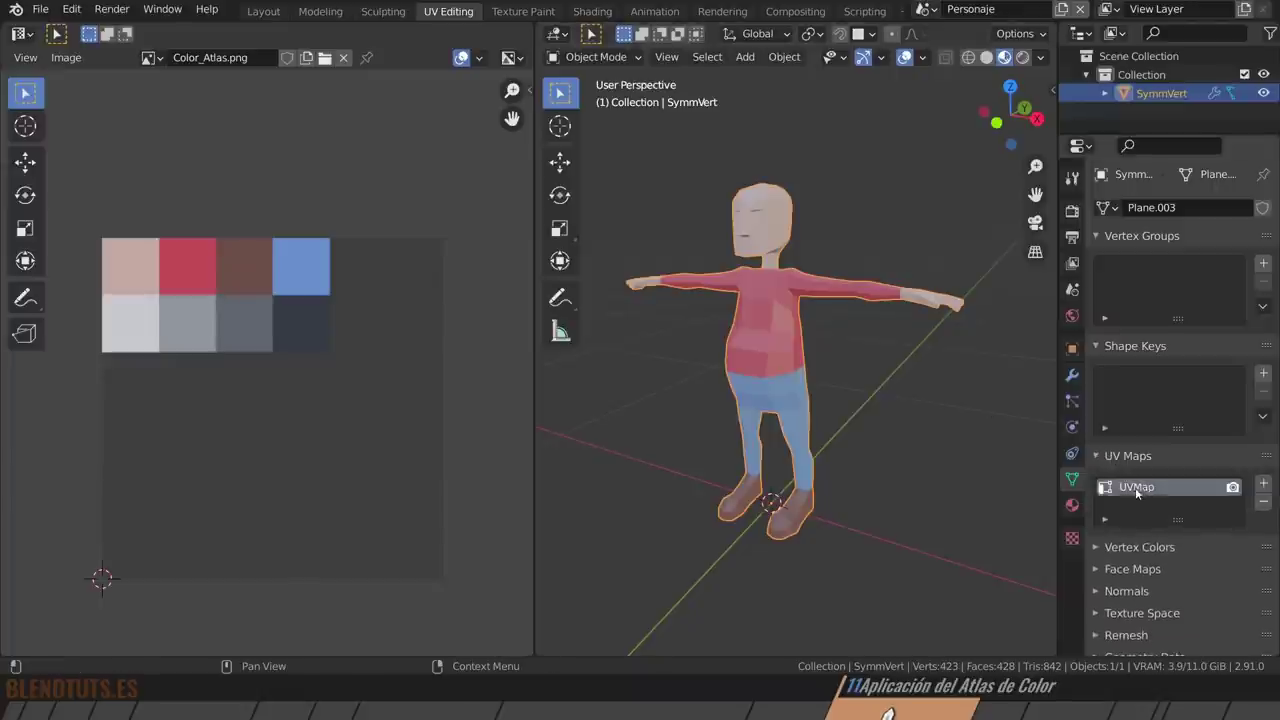
{"action": "double_click", "coordinate": [1136, 490]}
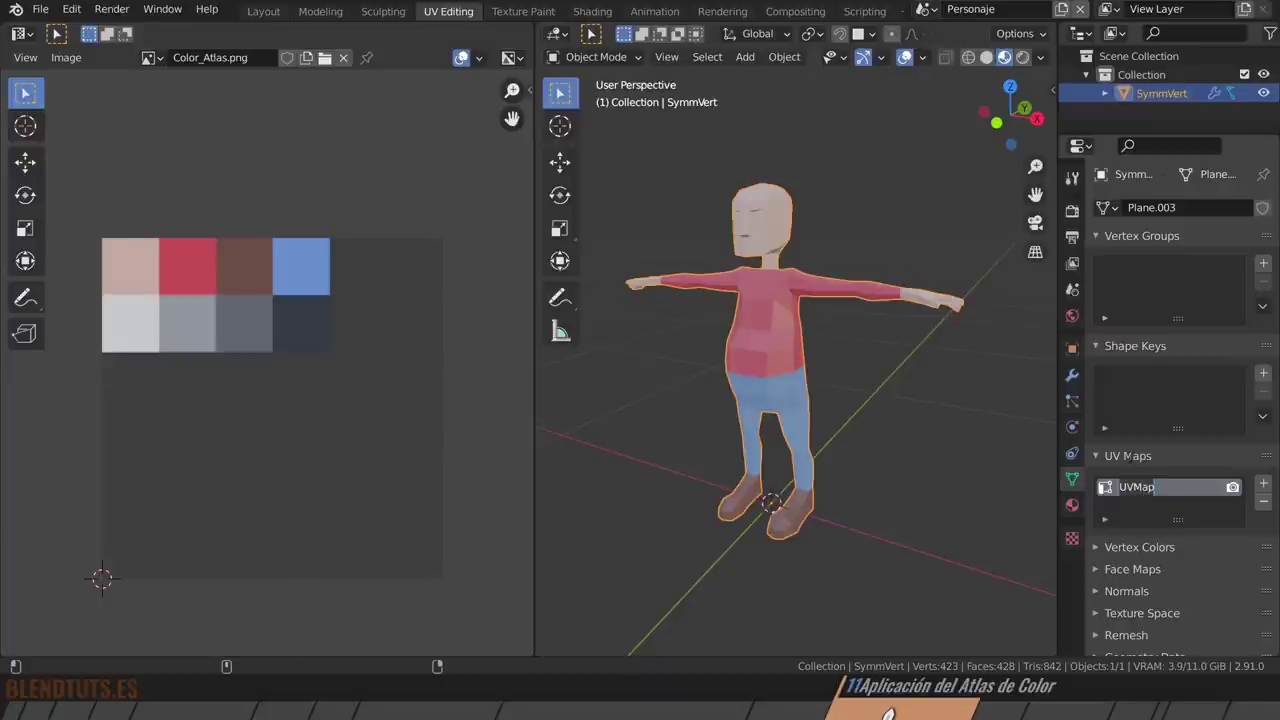
{"action": "type", "text": "Color"}
Add a second UV map and name it Roughness.
{"action": "left_click", "coordinate": [1263, 484]}
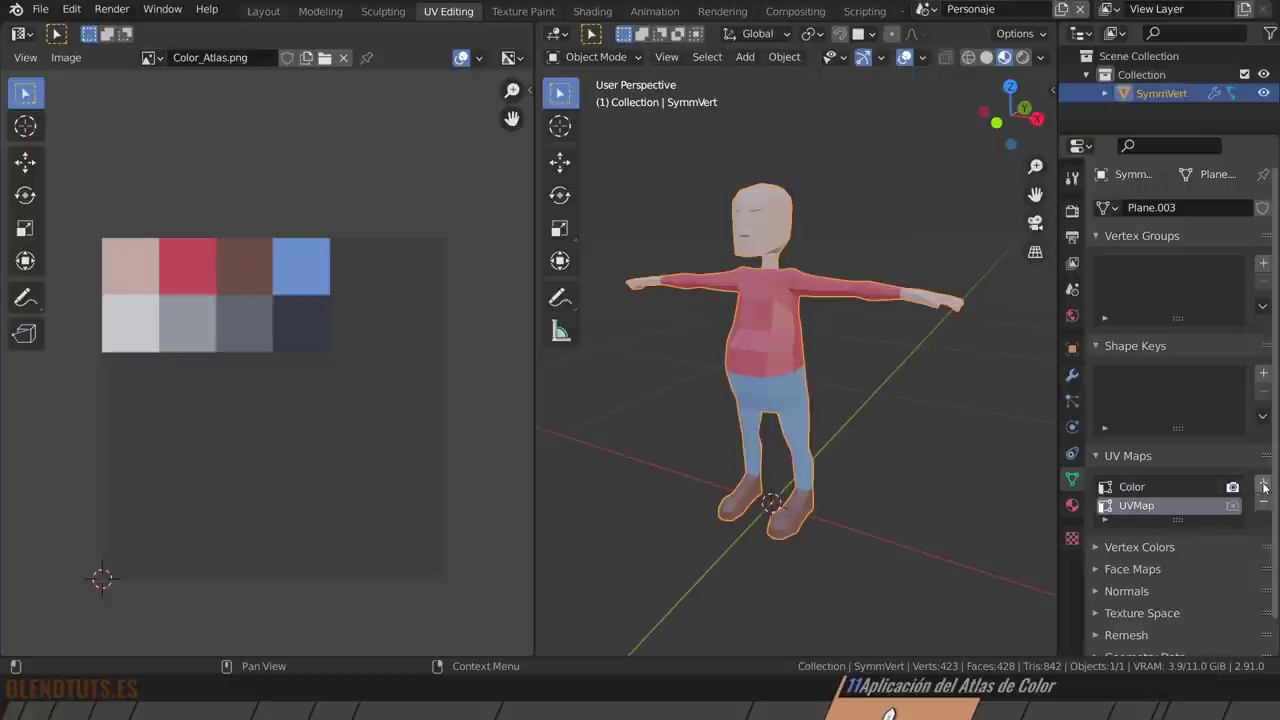
{"action": "double_click", "coordinate": [1142, 506]}
{"action": "type", "text": "Rugo"}
{"action": "key", "text": "Return"}
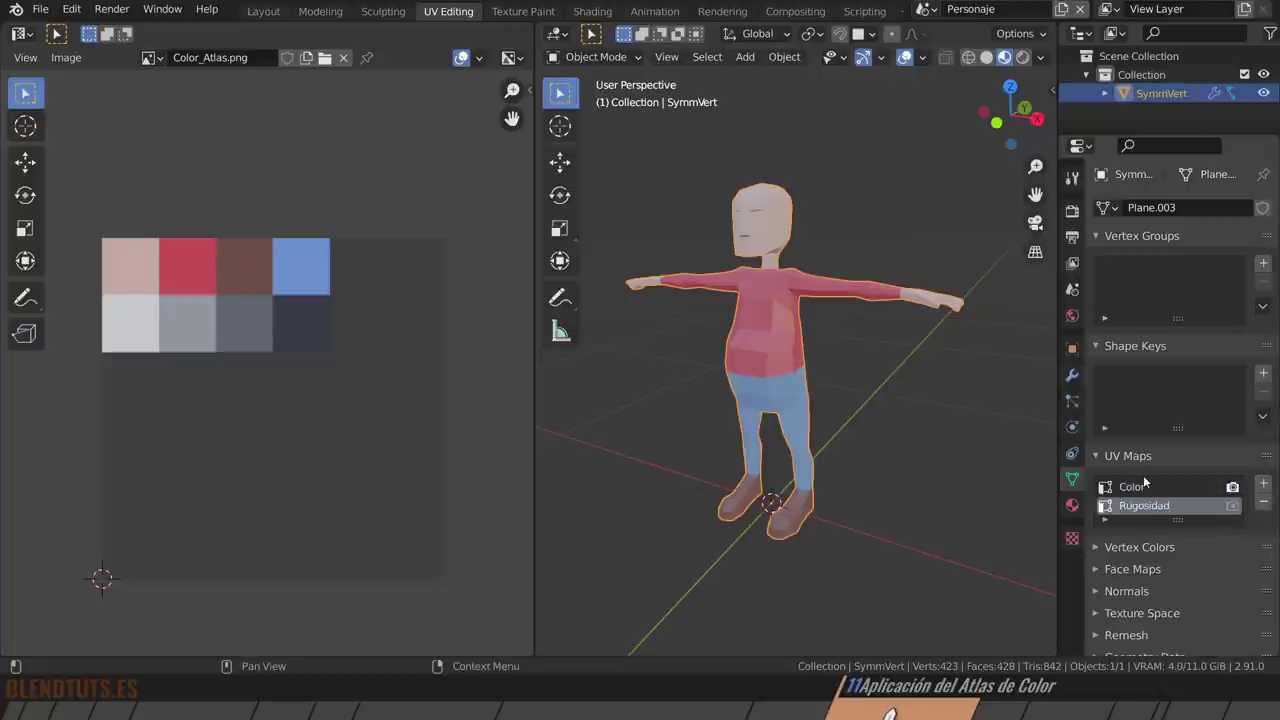
{"action": "double_click", "coordinate": [1162, 506]}
{"action": "type", "text": "R"}
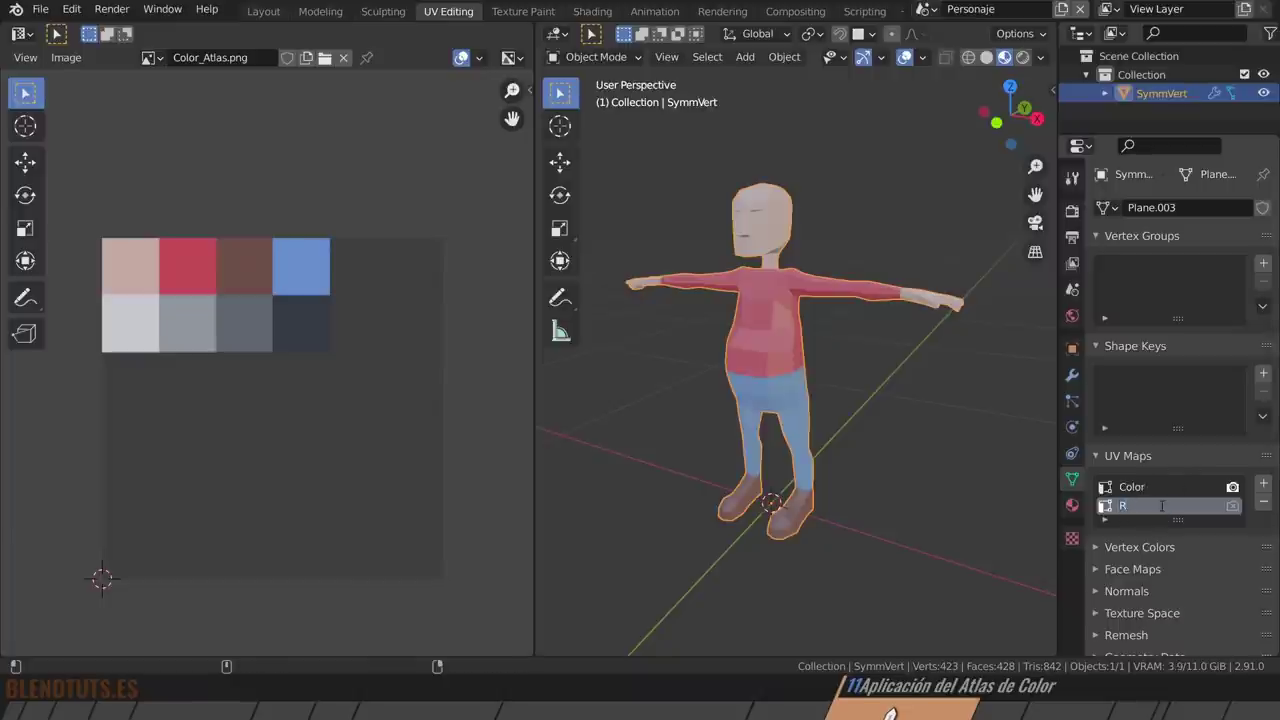
{"action": "type", "text": "oughness"}
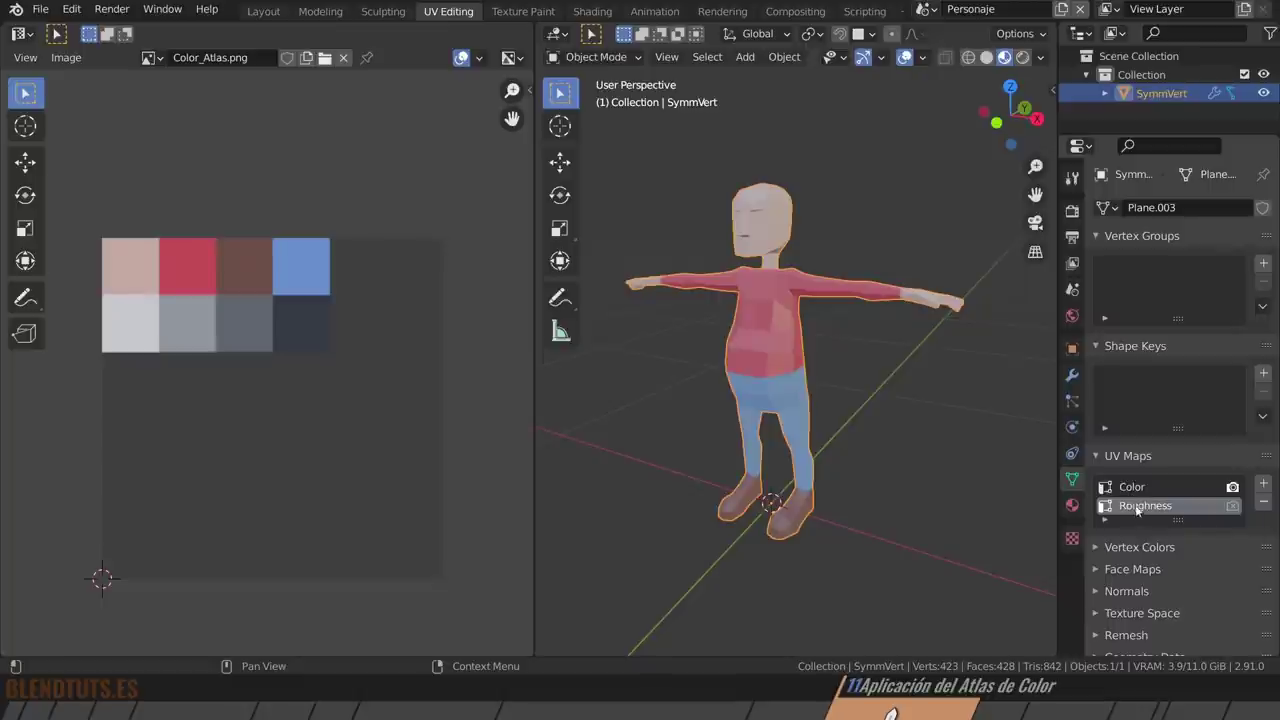
Make Color the active UV map.
{"action": "left_click", "coordinate": [1128, 487]}
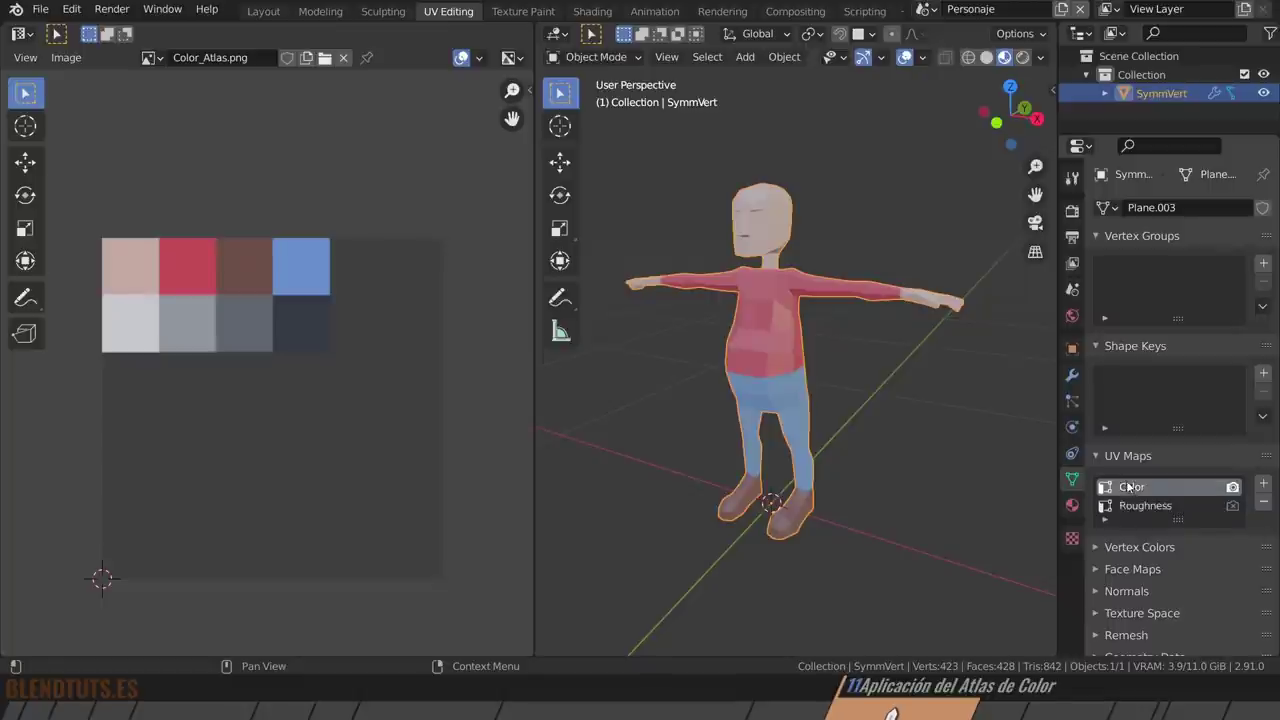
{"action": "left_click", "coordinate": [1132, 506]}
{"action": "left_click", "coordinate": [1130, 487]}
{"action": "left_click", "coordinate": [1132, 506]}
{"action": "left_click", "coordinate": [1136, 487]}
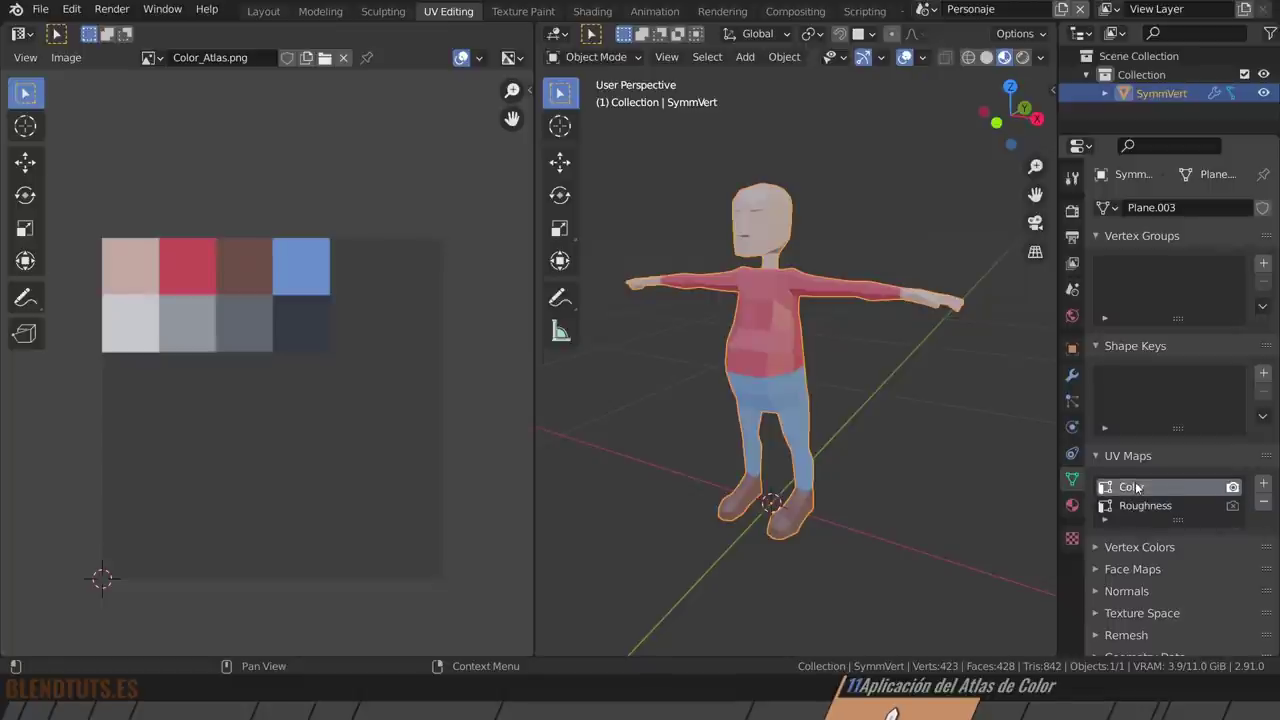
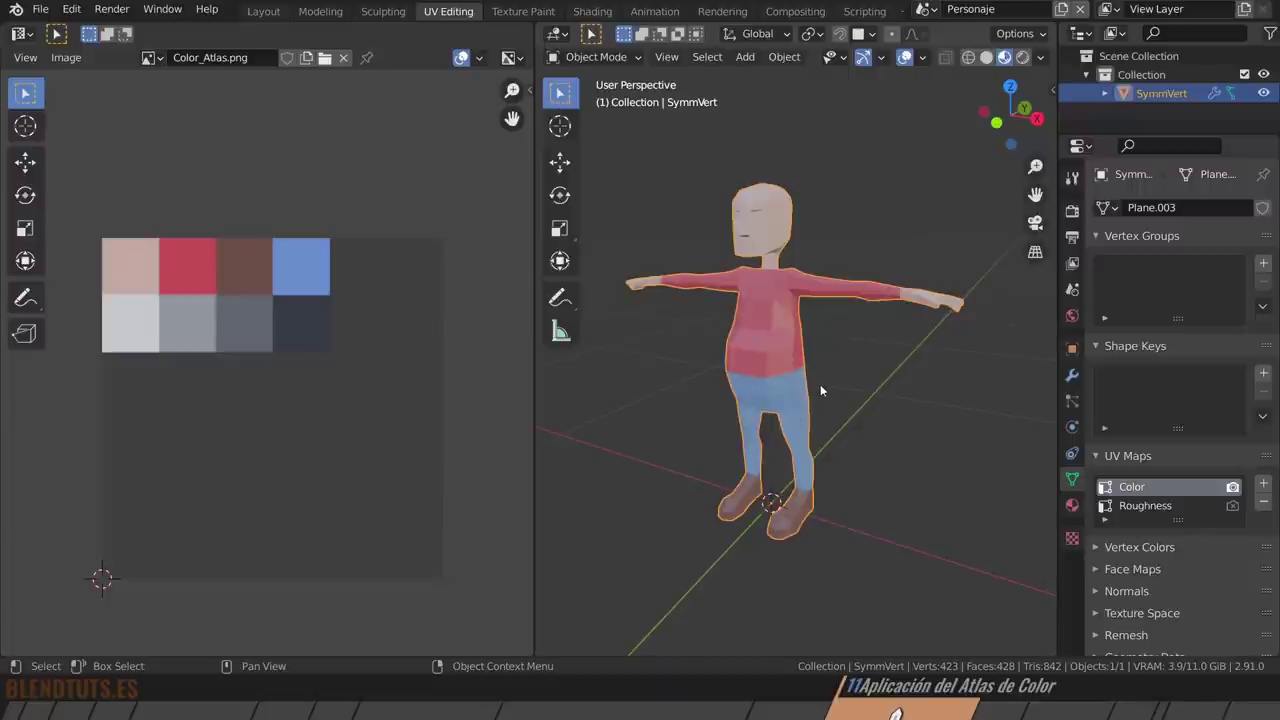
Connect a new, empty Image Texture to the Personaje material's Roughness input.
{"action": "left_click", "coordinate": [1072, 504]}
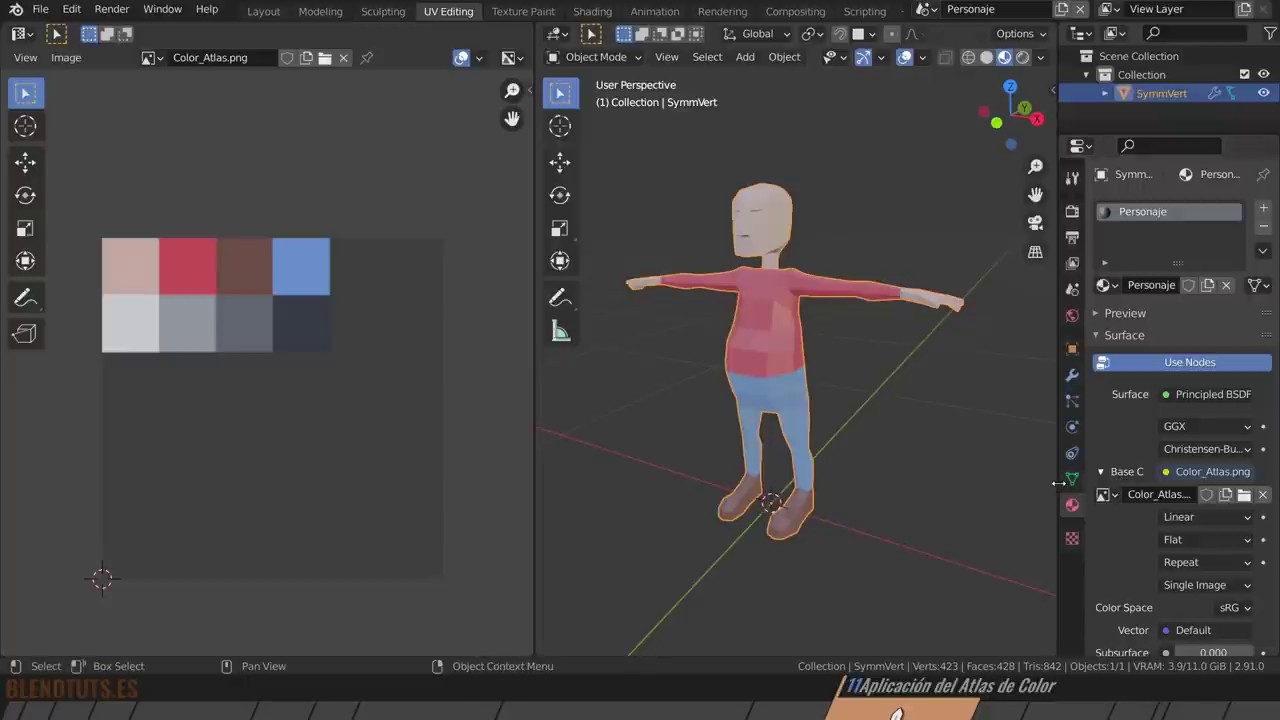
{"action": "left_click_drag", "start_coordinate": [1058, 470], "coordinate": [980, 470]}
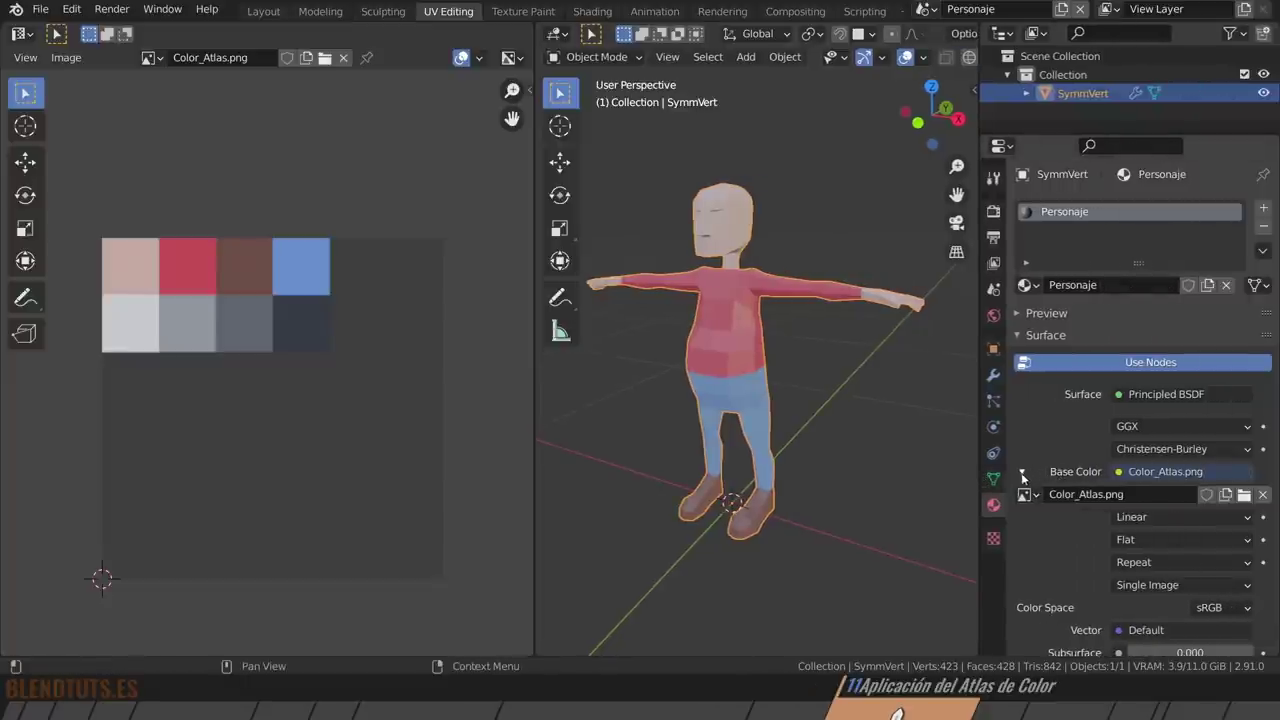
{"action": "left_click", "coordinate": [1023, 472]}
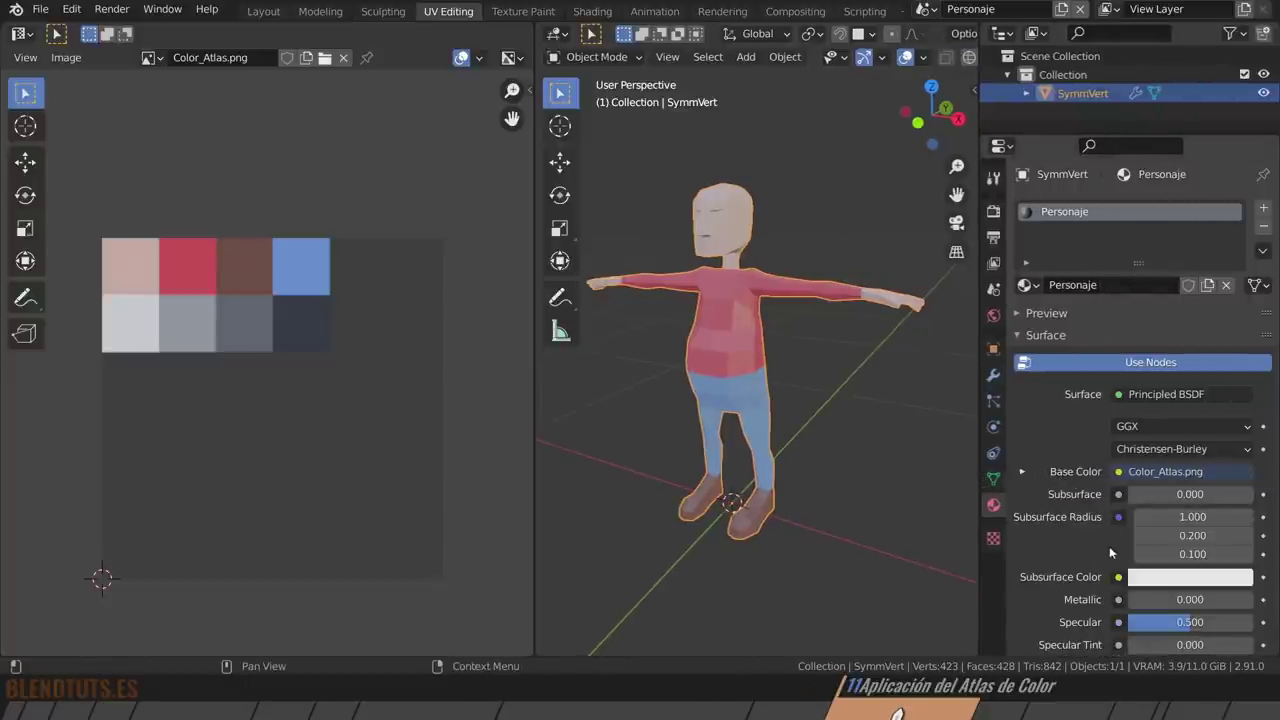
{"action": "scroll", "coordinate": [1103, 562], "scroll_direction": "down", "scroll_amount": 2}
{"action": "scroll", "coordinate": [1098, 564], "scroll_direction": "down", "scroll_amount": 1}
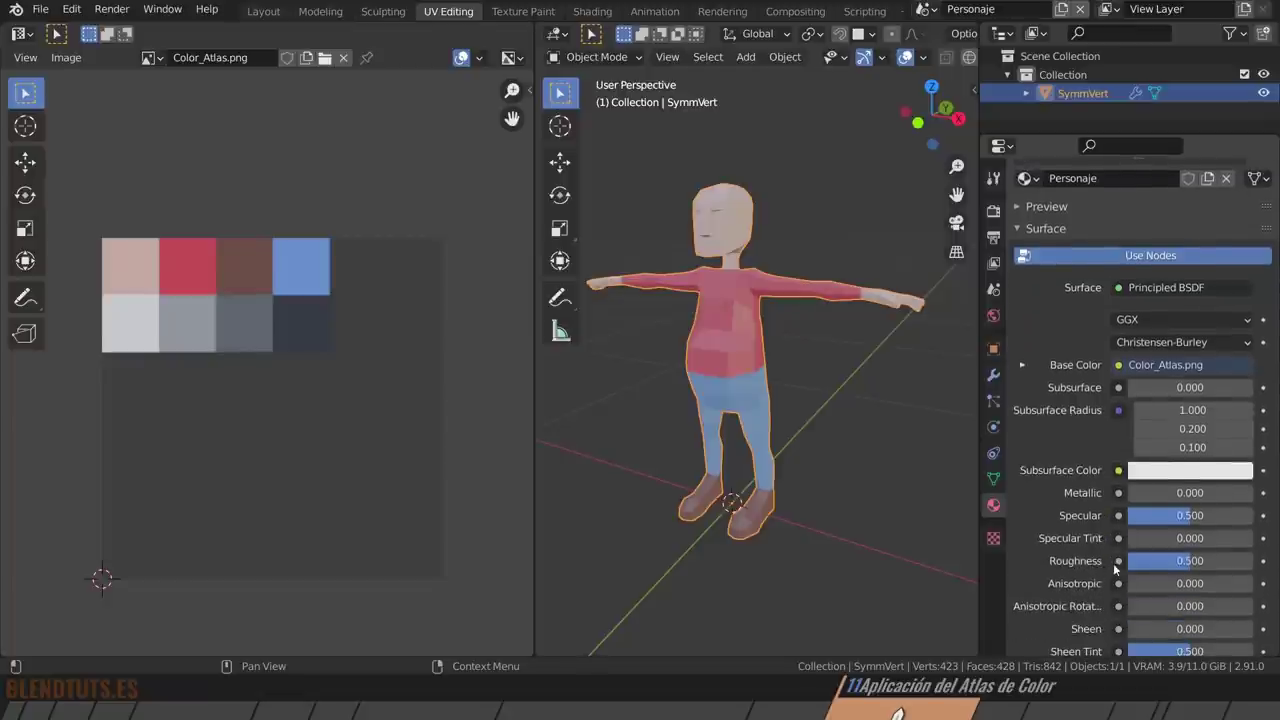
{"action": "left_click", "coordinate": [1118, 562]}
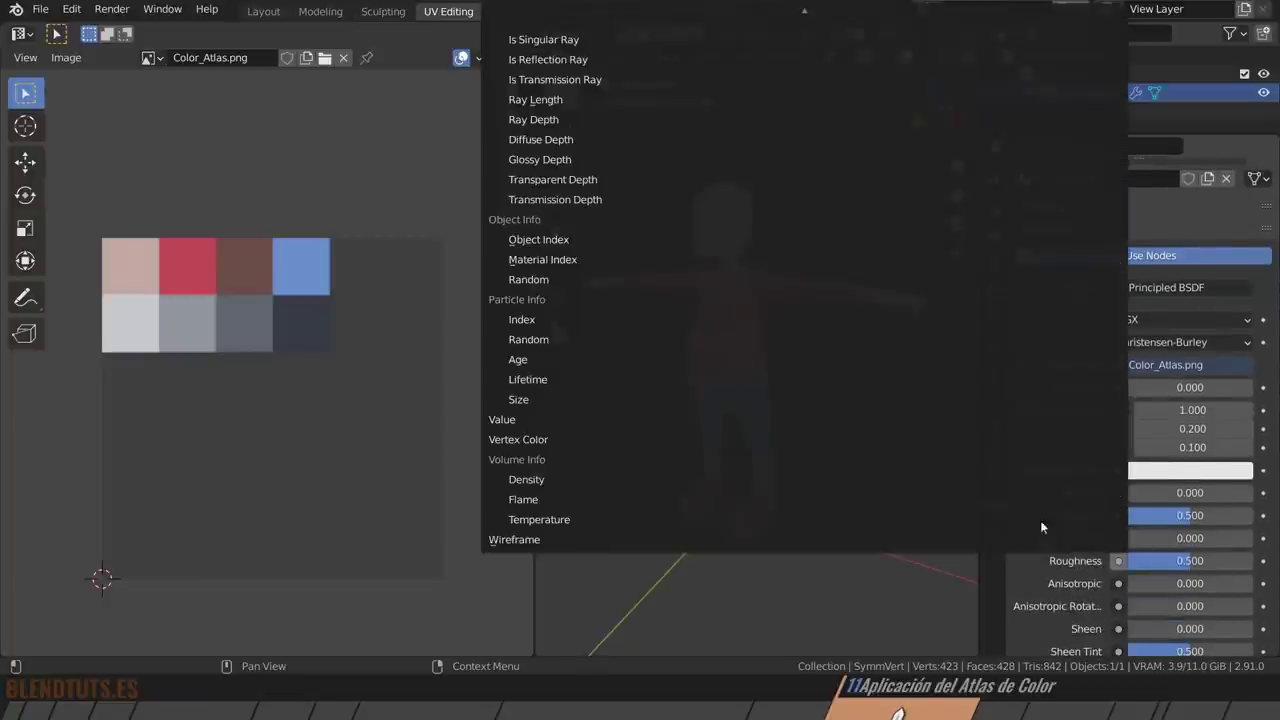
{"action": "scroll", "coordinate": [579, 85], "scroll_direction": "up", "scroll_amount": 4}
{"action": "scroll", "coordinate": [590, 60], "scroll_direction": "up", "scroll_amount": 6}
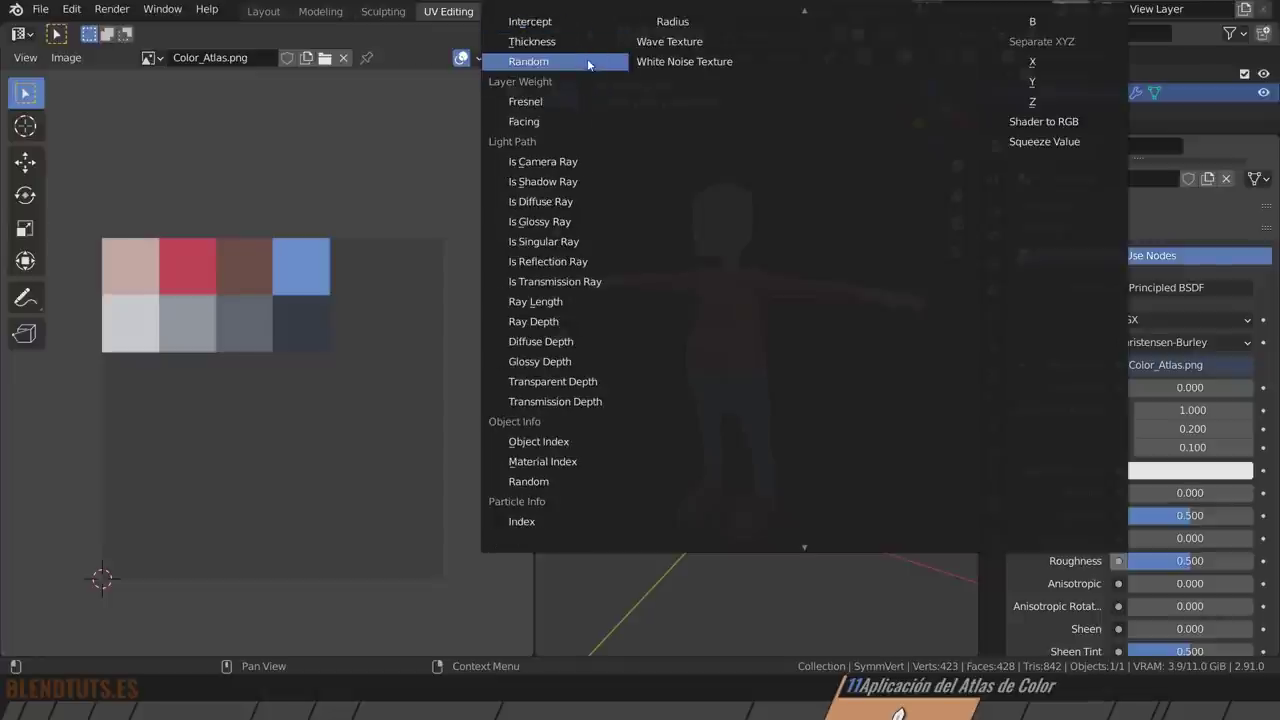
{"action": "scroll", "coordinate": [585, 75], "scroll_direction": "up", "scroll_amount": 8}
{"action": "scroll", "coordinate": [577, 93], "scroll_direction": "up", "scroll_amount": 4}
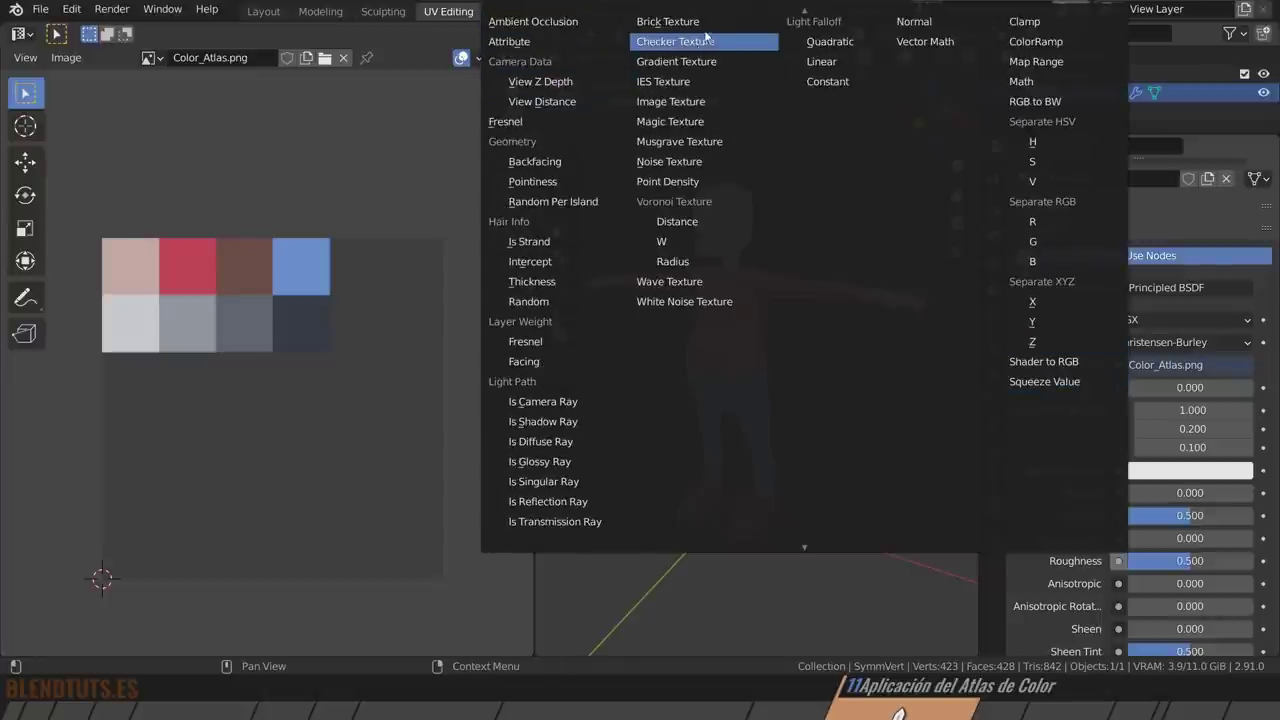
{"action": "left_click", "coordinate": [677, 102]}
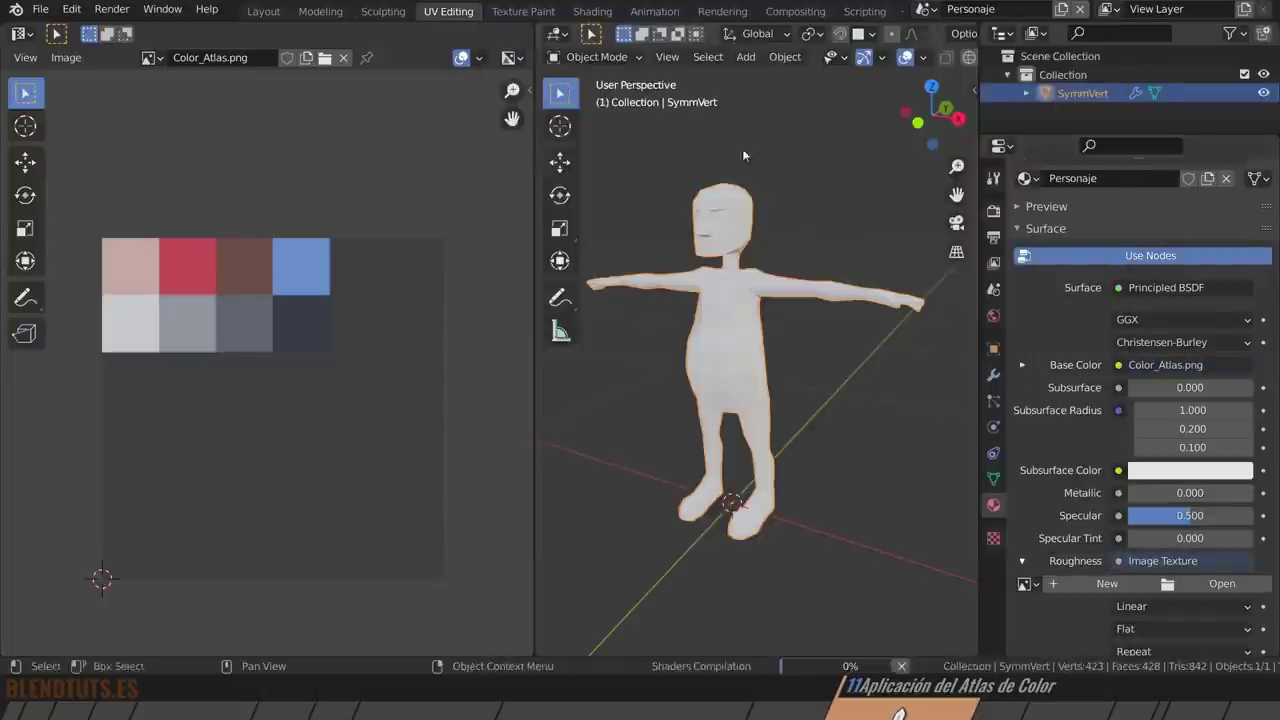
Load Color_Atlas.png as the Roughness texture's image.
{"action": "left_click", "coordinate": [1023, 584]}
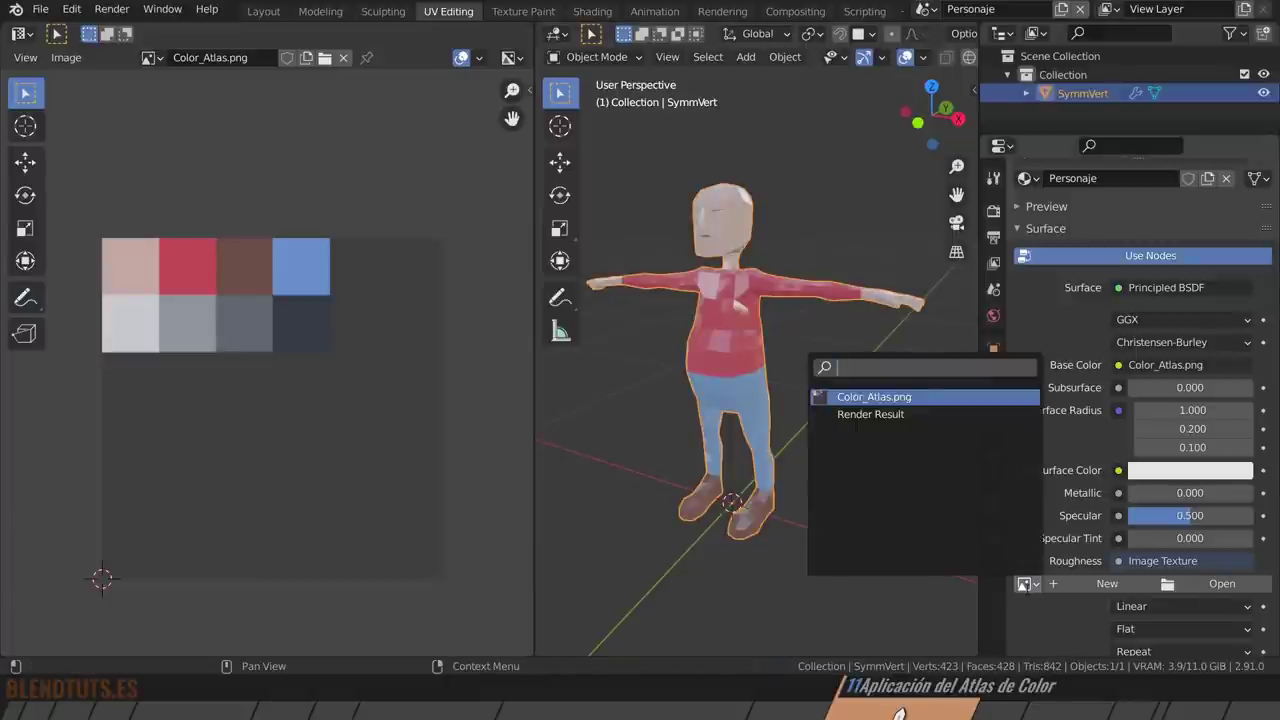
{"action": "left_click", "coordinate": [881, 397]}
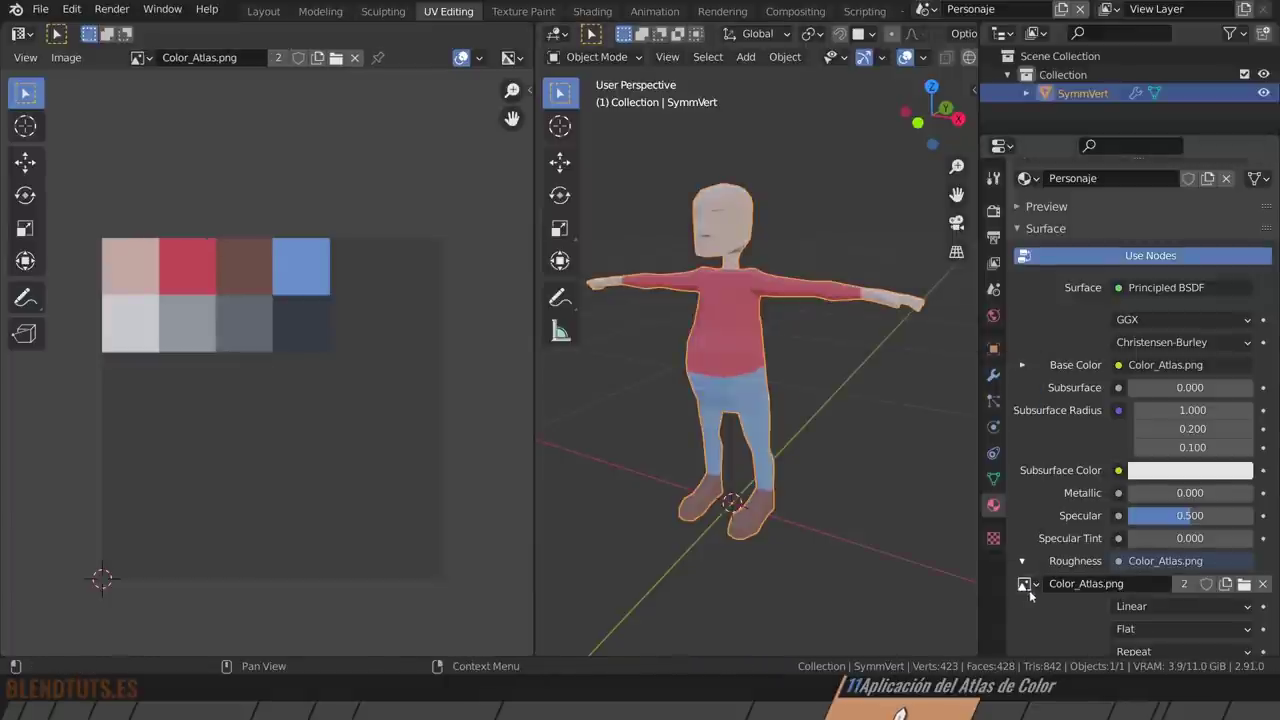
{"action": "scroll", "coordinate": [1054, 592], "scroll_direction": "down", "scroll_amount": 2}
{"action": "scroll", "coordinate": [1054, 590], "scroll_direction": "down", "scroll_amount": 2}
{"action": "scroll", "coordinate": [1057, 584], "scroll_direction": "down", "scroll_amount": 1}
{"action": "scroll", "coordinate": [1058, 581], "scroll_direction": "down", "scroll_amount": 2}
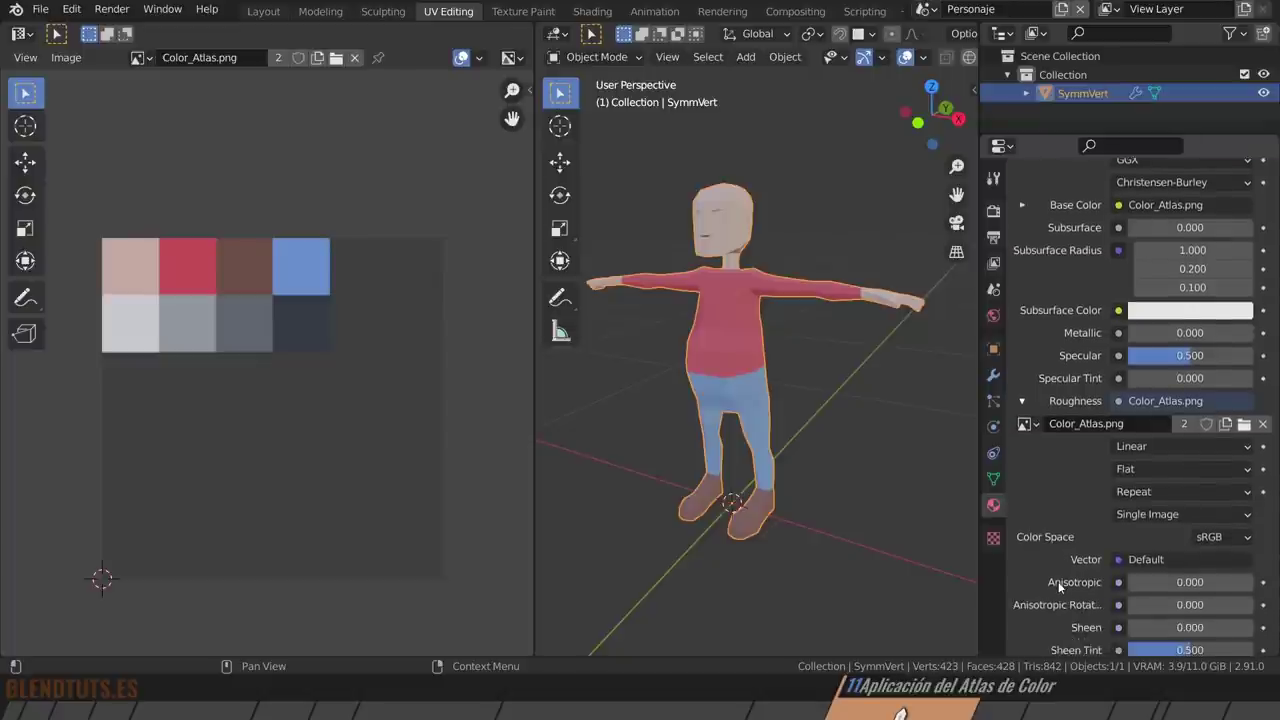
{"action": "scroll", "coordinate": [1058, 581], "scroll_direction": "down", "scroll_amount": 1}
{"action": "scroll", "coordinate": [1070, 450], "scroll_direction": "down", "scroll_amount": 1}
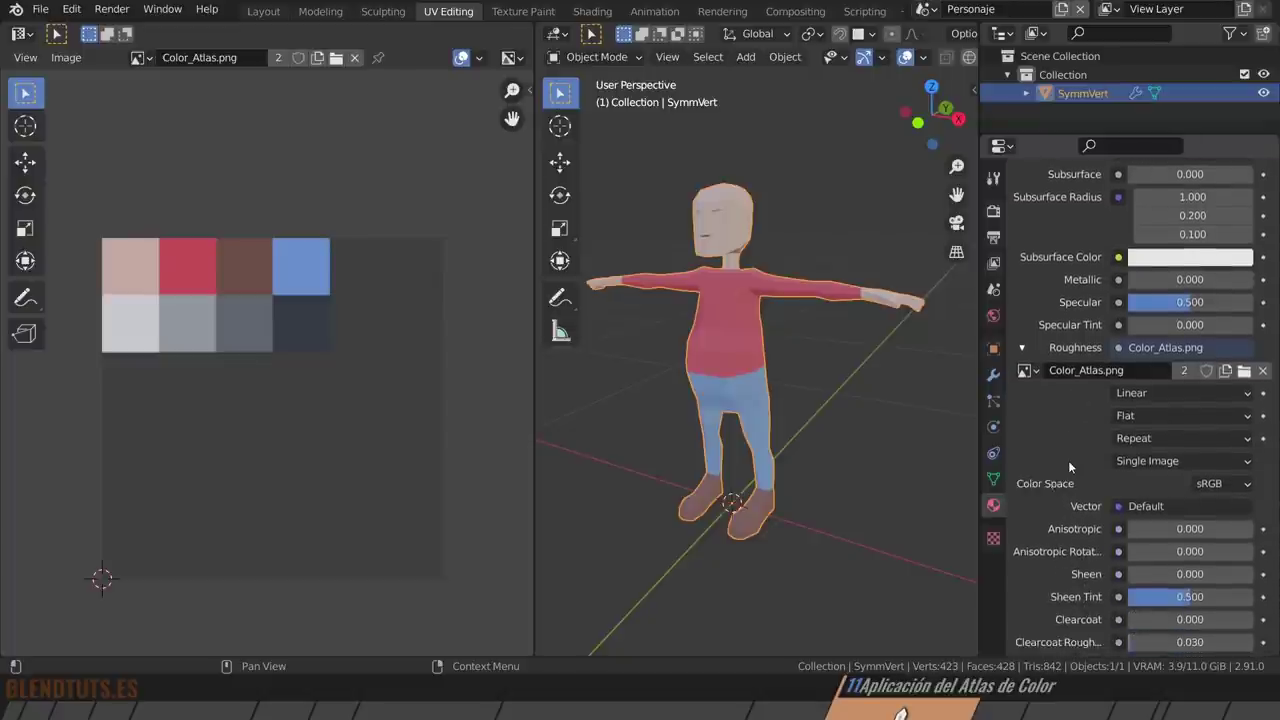
{"action": "scroll", "coordinate": [1068, 460], "scroll_direction": "down", "scroll_amount": 1}
{"action": "scroll", "coordinate": [1083, 444], "scroll_direction": "down", "scroll_amount": 3}
{"action": "scroll", "coordinate": [1085, 447], "scroll_direction": "down", "scroll_amount": 2}
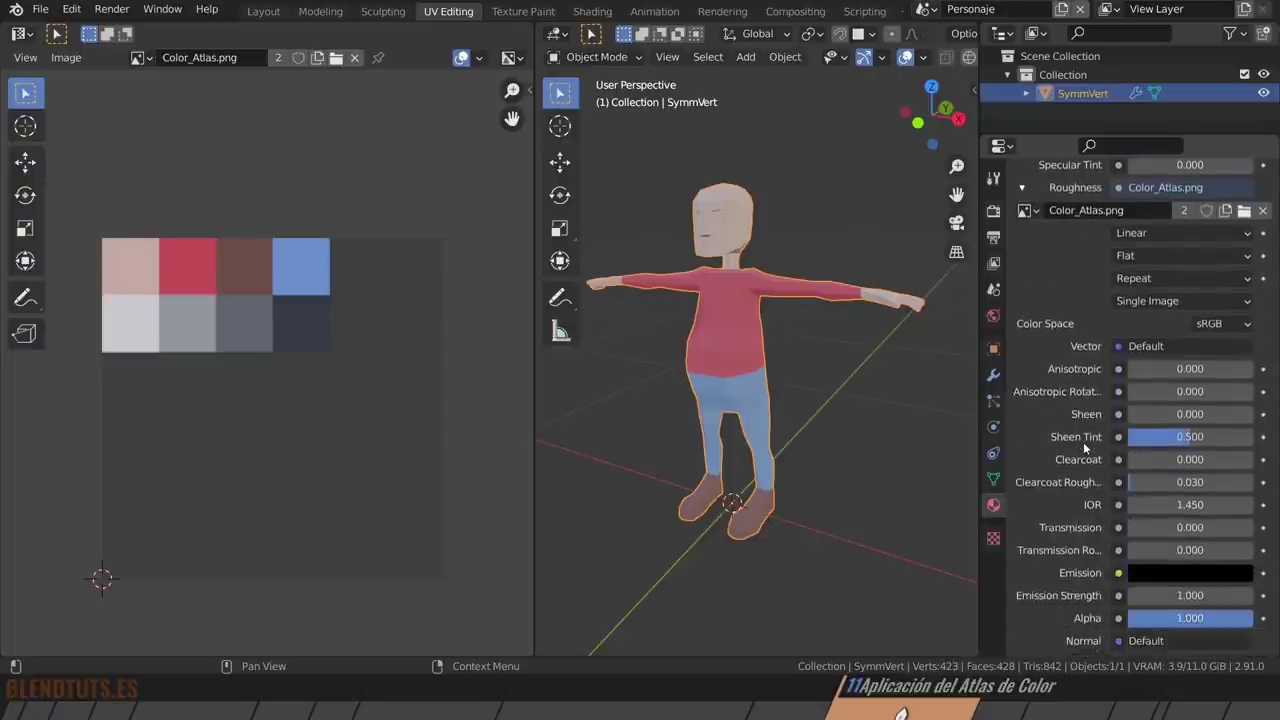
{"action": "scroll", "coordinate": [1085, 450], "scroll_direction": "down", "scroll_amount": 2}
{"action": "scroll", "coordinate": [1083, 442], "scroll_direction": "down", "scroll_amount": 1}
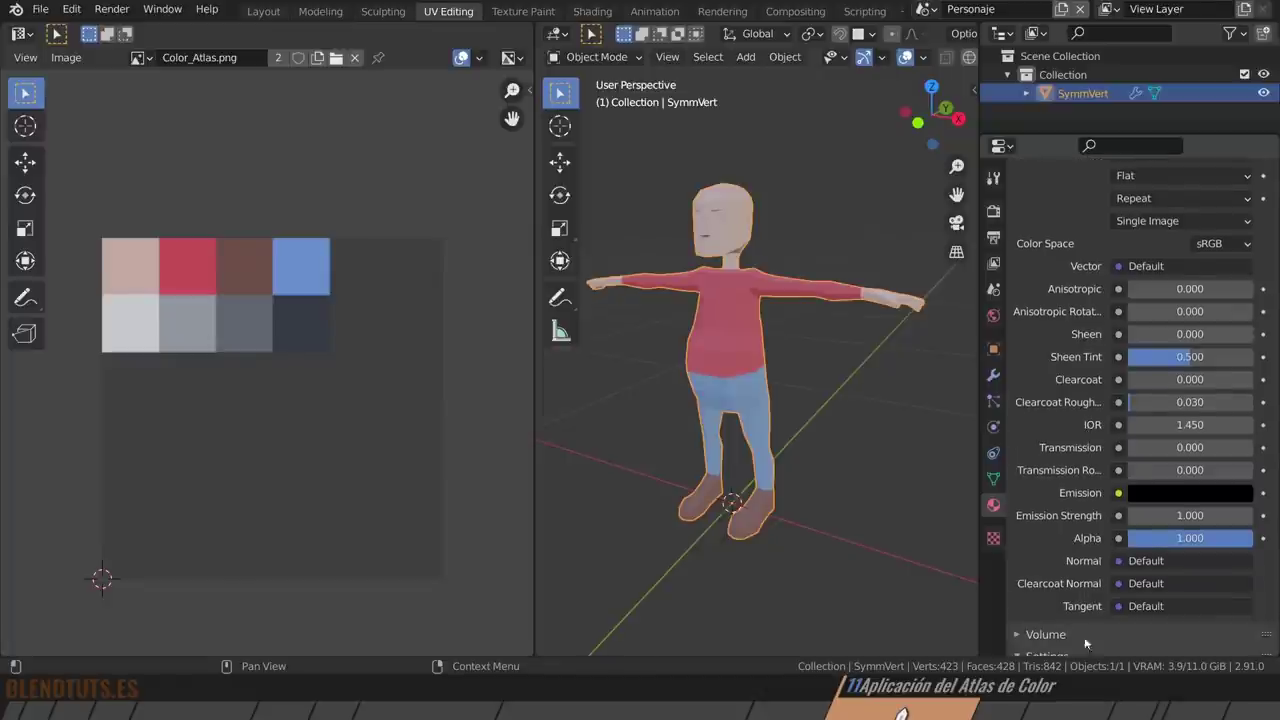
{"action": "scroll", "coordinate": [1068, 362], "scroll_direction": "up", "scroll_amount": 2}
{"action": "scroll", "coordinate": [1070, 343], "scroll_direction": "up", "scroll_amount": 1}
Drive the Roughness texture's Vector with a UV Map node set to the Roughness UV map.
{"action": "left_click", "coordinate": [1122, 347]}
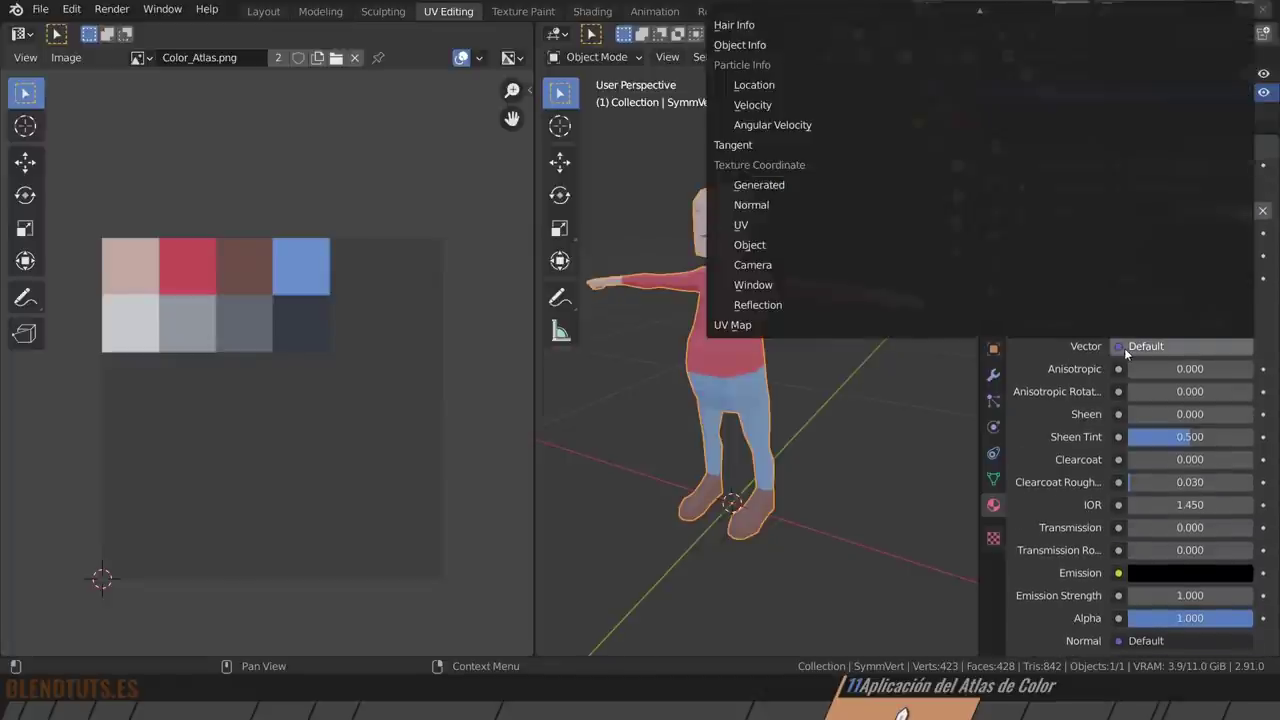
{"action": "left_click", "coordinate": [788, 222]}
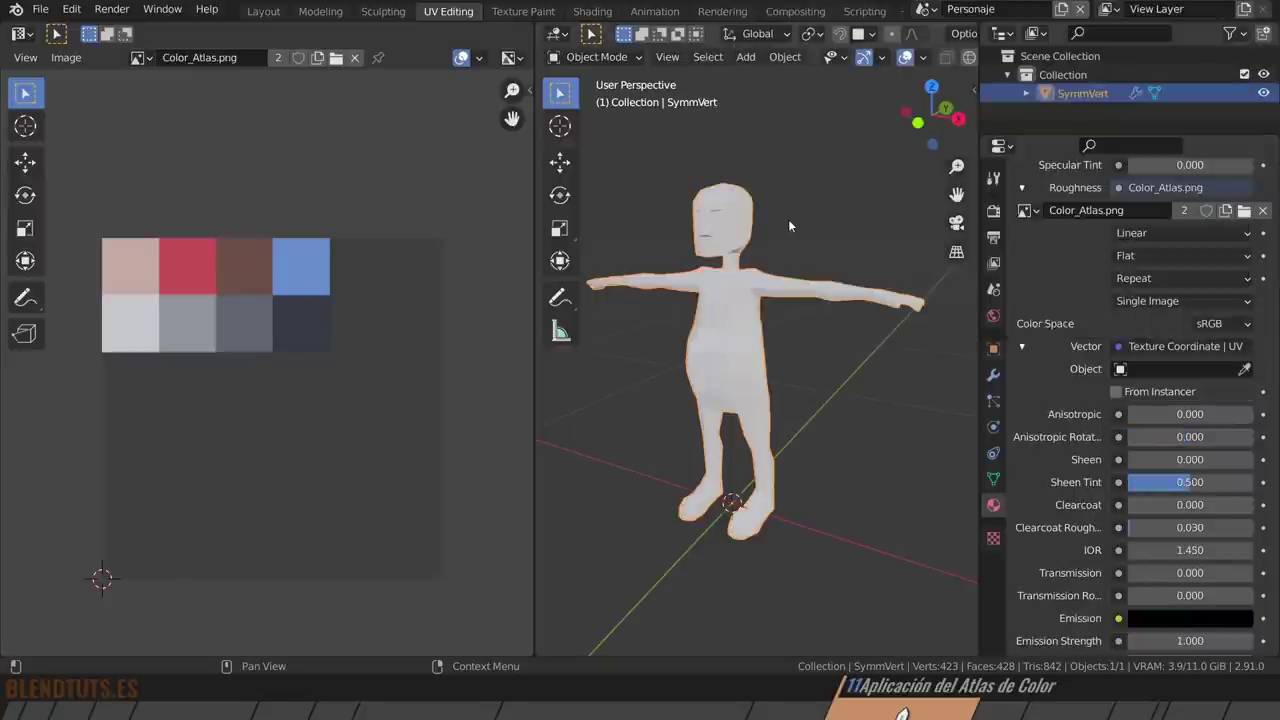
{"action": "left_click", "coordinate": [1165, 346]}
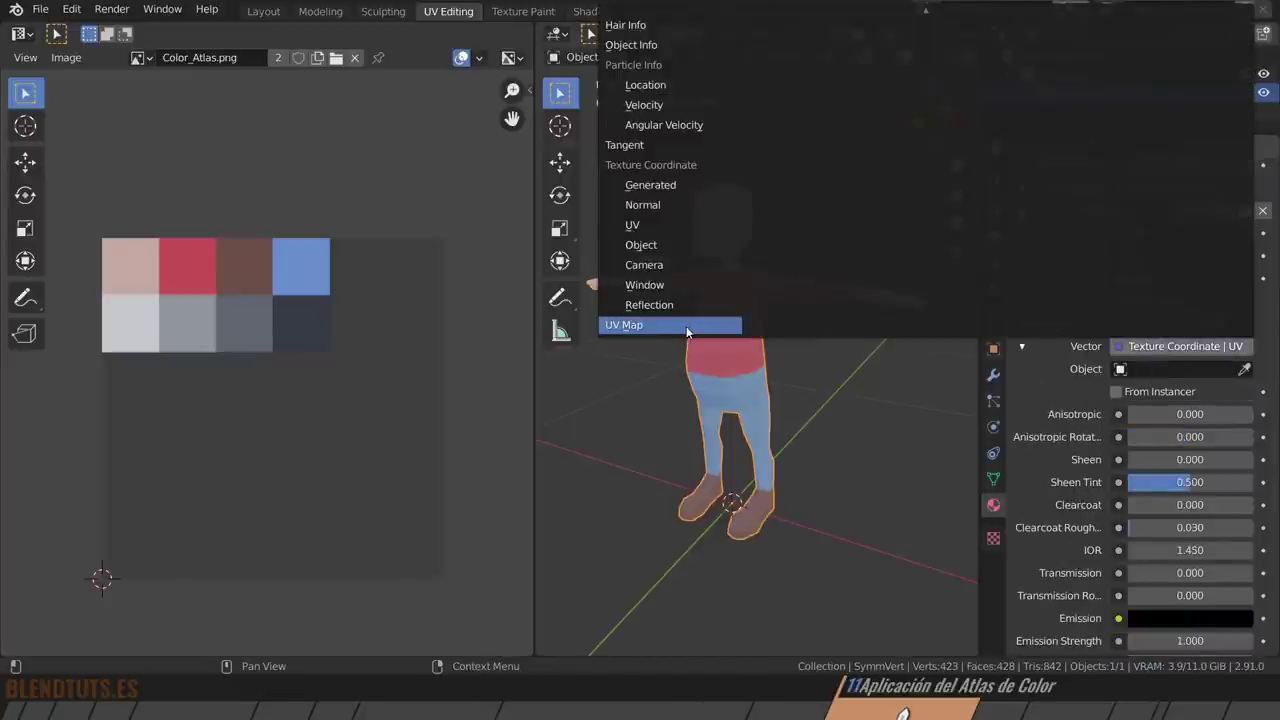
{"action": "scroll", "coordinate": [686, 326], "scroll_direction": "up", "scroll_amount": 5}
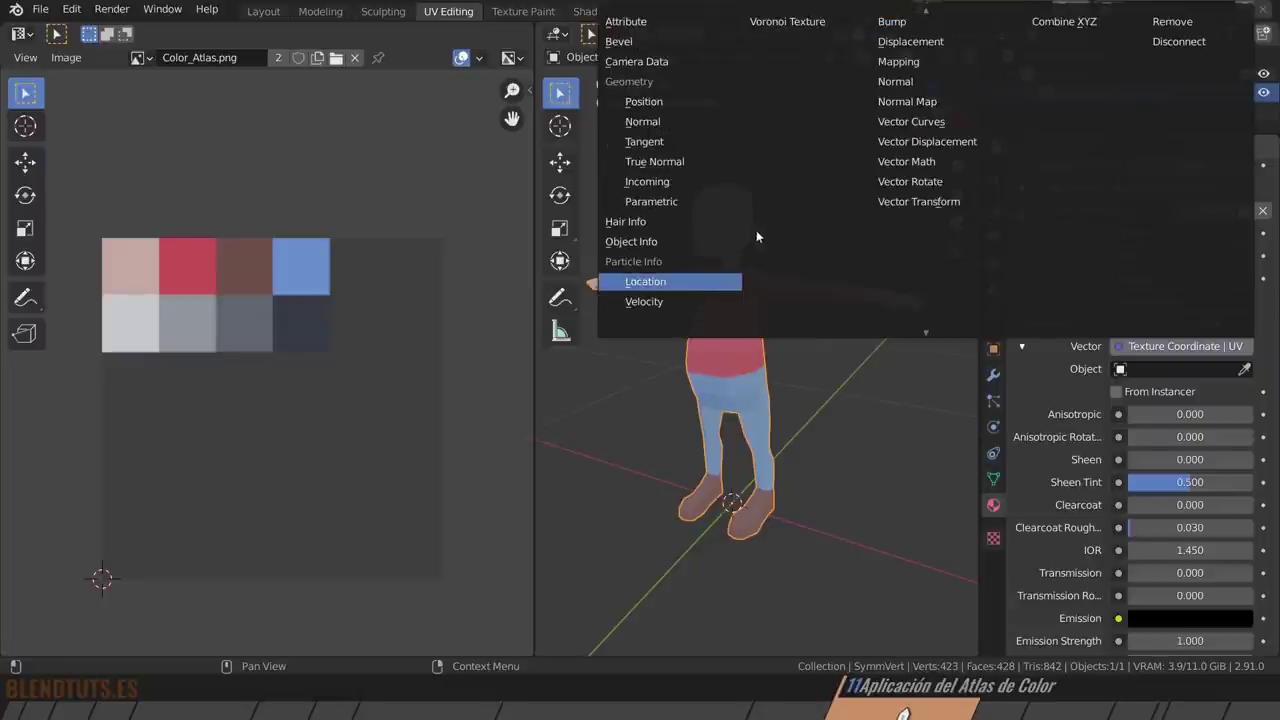
{"action": "scroll", "coordinate": [676, 325], "scroll_direction": "down", "scroll_amount": 5}
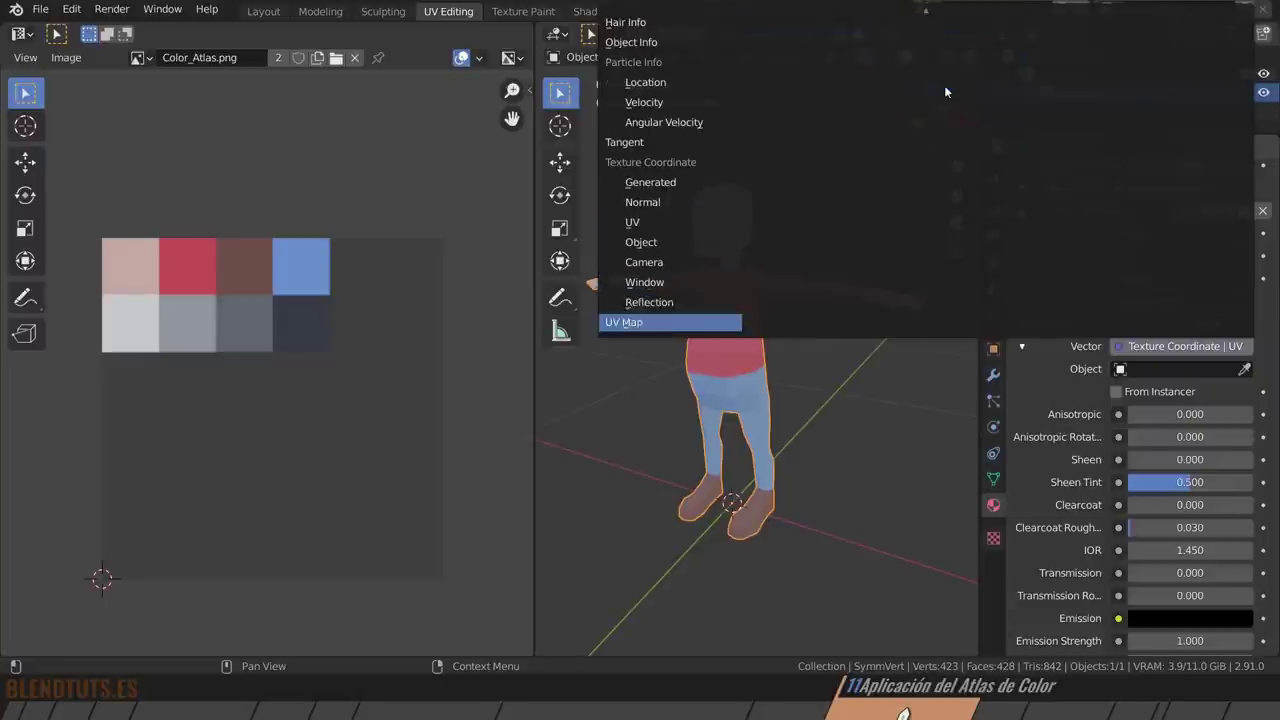
{"action": "left_click", "coordinate": [673, 324]}
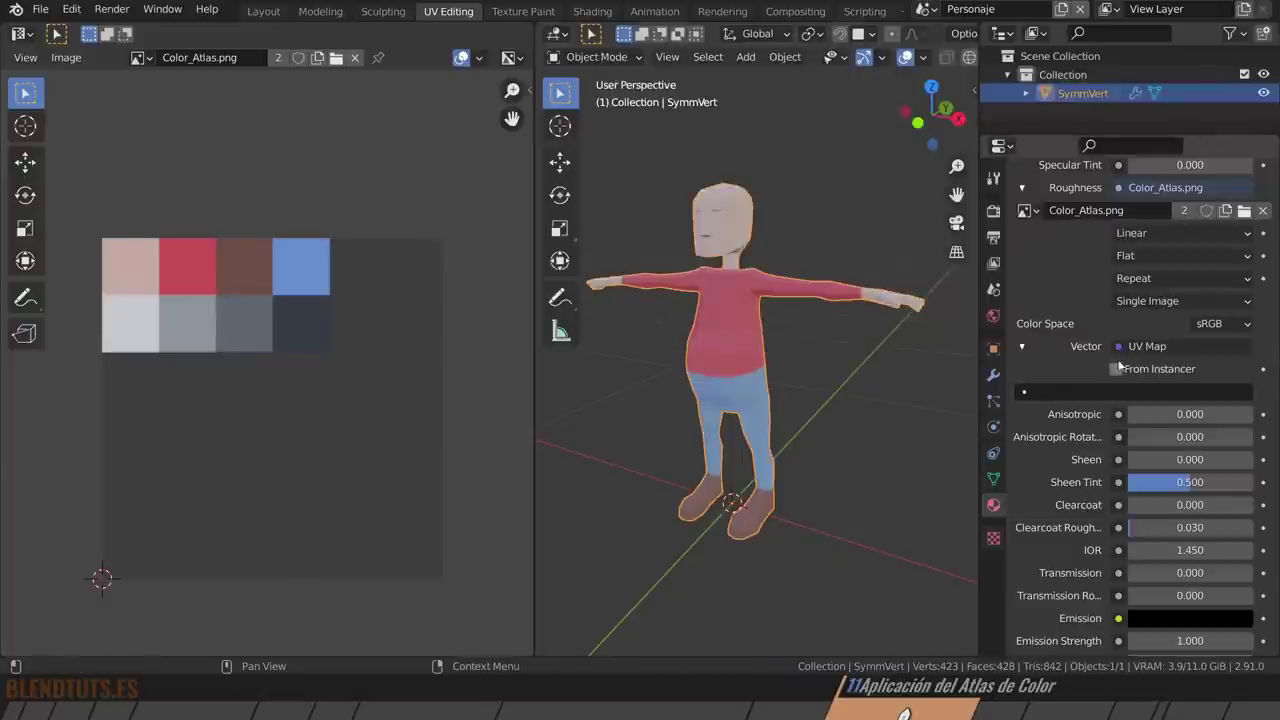
{"action": "left_click", "coordinate": [1064, 390]}
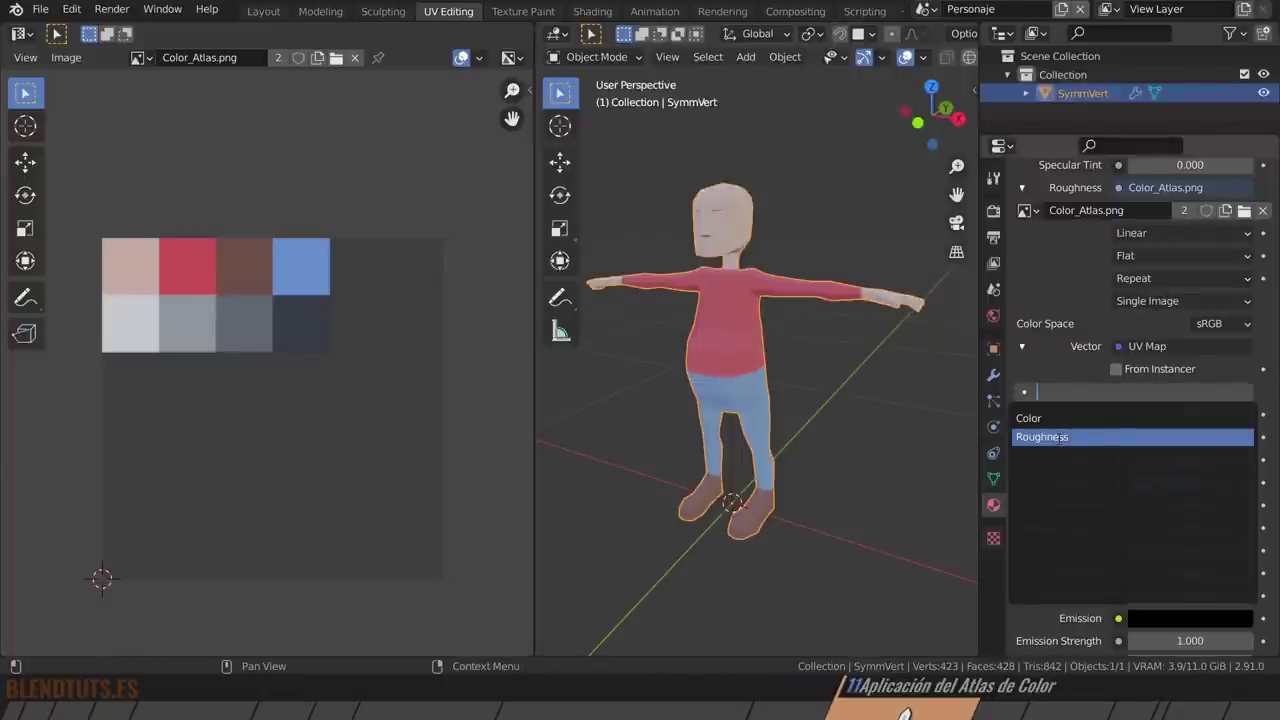
{"action": "left_click", "coordinate": [1058, 438]}
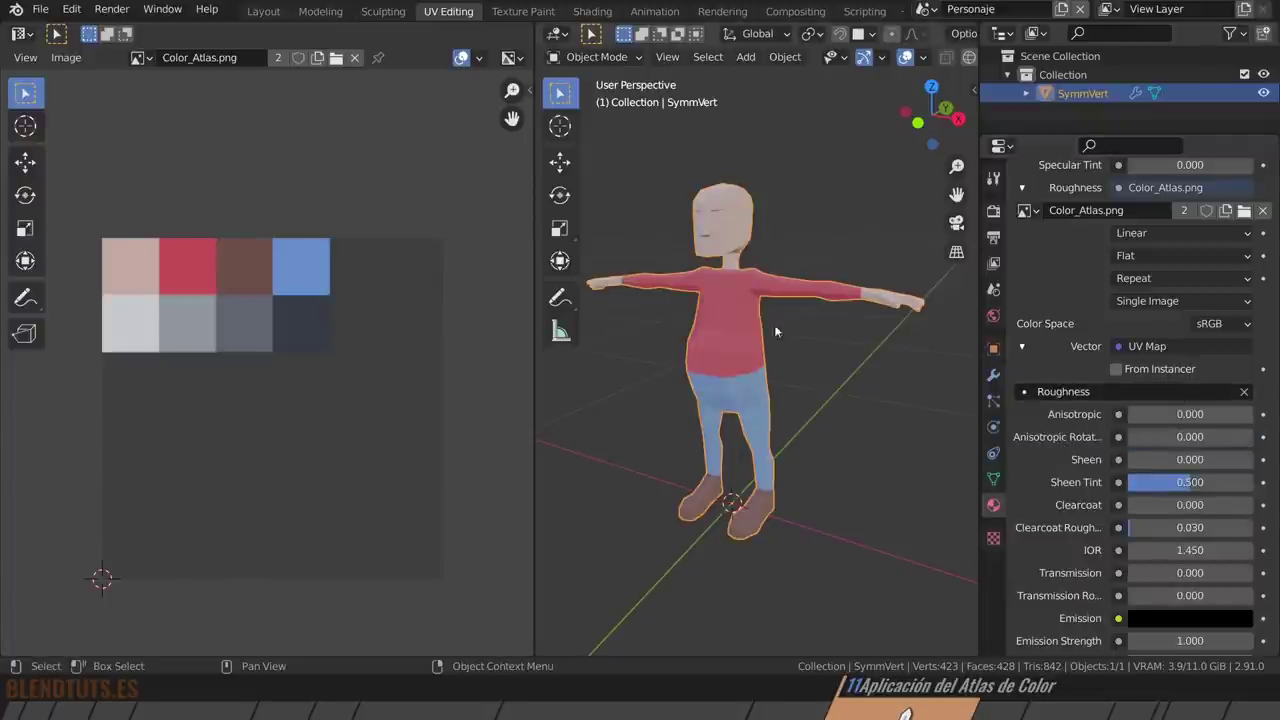
{"action": "scroll", "coordinate": [1065, 300], "scroll_direction": "up", "scroll_amount": 3}
{"action": "scroll", "coordinate": [1065, 300], "scroll_direction": "up", "scroll_amount": 2}
Feed the Base Color texture's Vector from a UV Map node set to the Color UV map.
{"action": "scroll", "coordinate": [1072, 340], "scroll_direction": "up", "scroll_amount": 3}
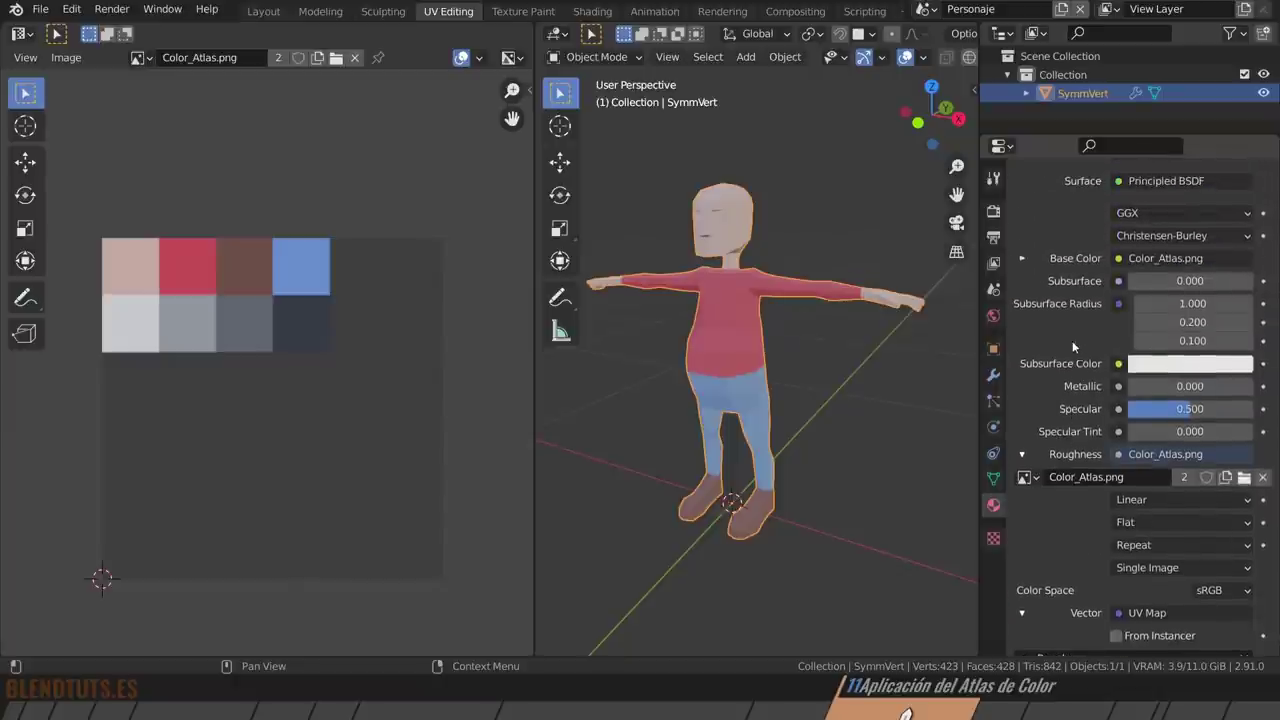
{"action": "scroll", "coordinate": [1076, 370], "scroll_direction": "up", "scroll_amount": 2}
{"action": "left_click", "coordinate": [1023, 391]}
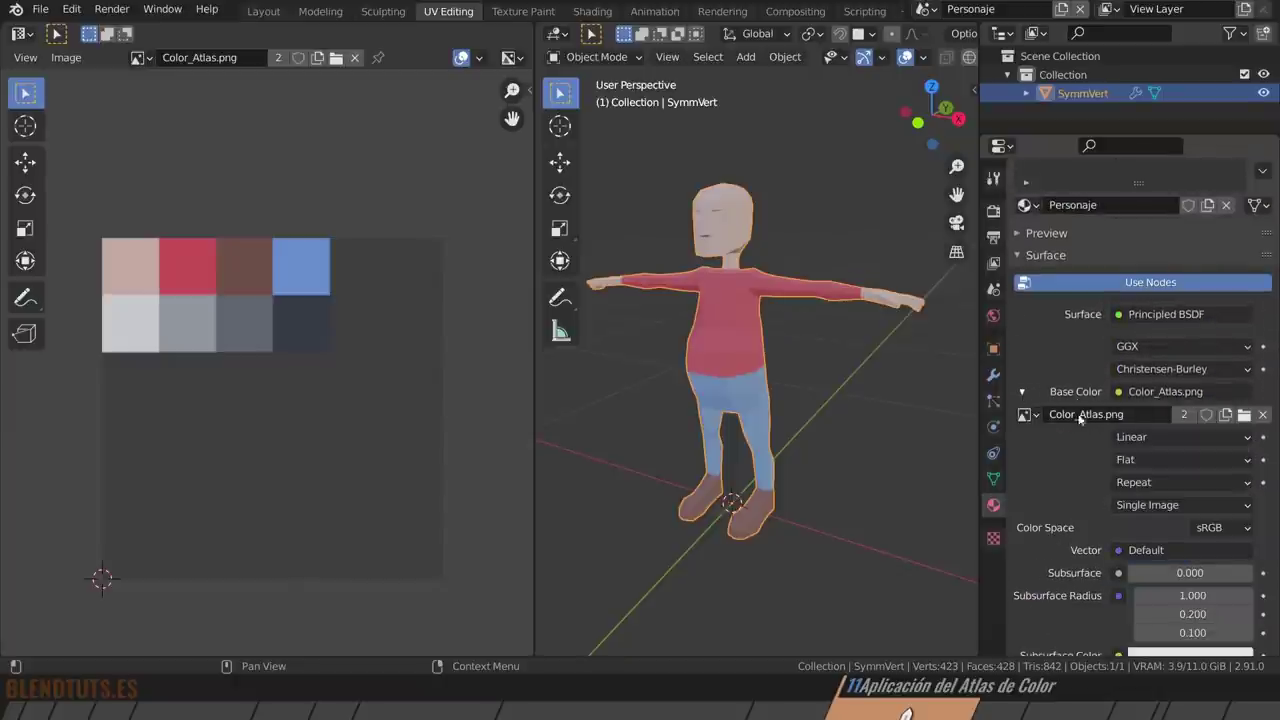
{"action": "scroll", "coordinate": [1095, 477], "scroll_direction": "down", "scroll_amount": 2}
{"action": "left_click", "coordinate": [1130, 470]}
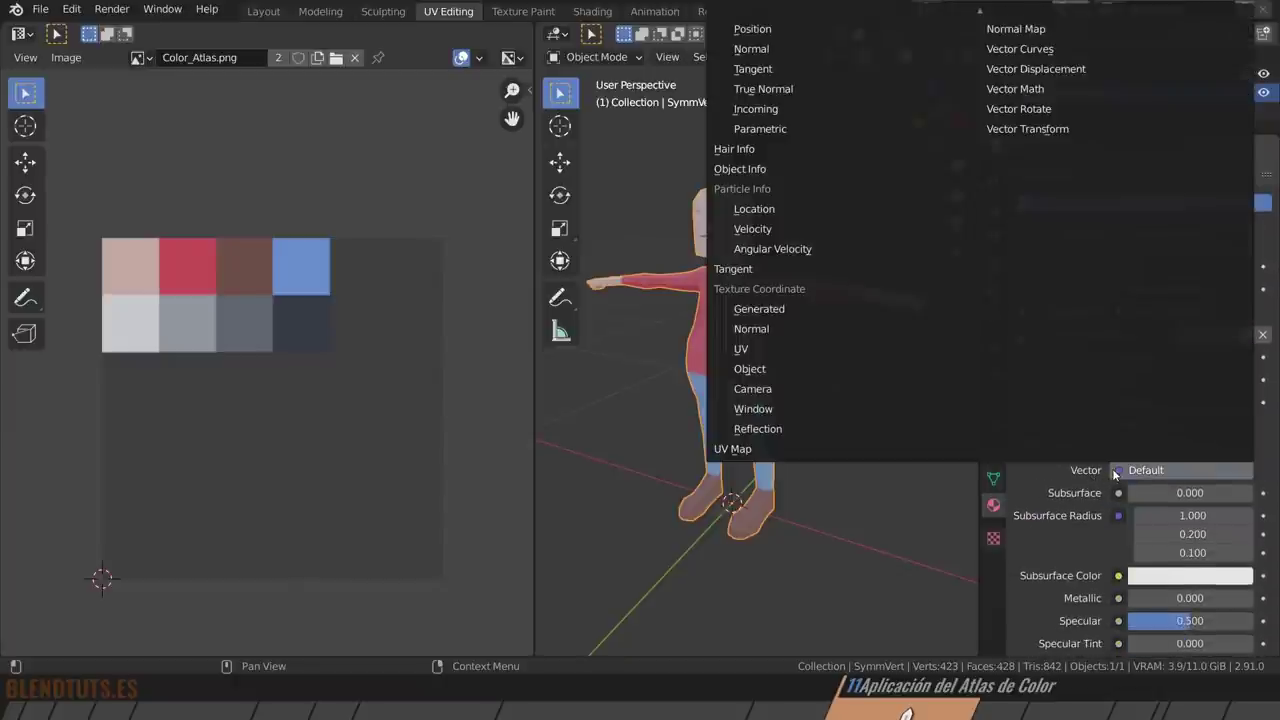
{"action": "left_click", "coordinate": [767, 450]}
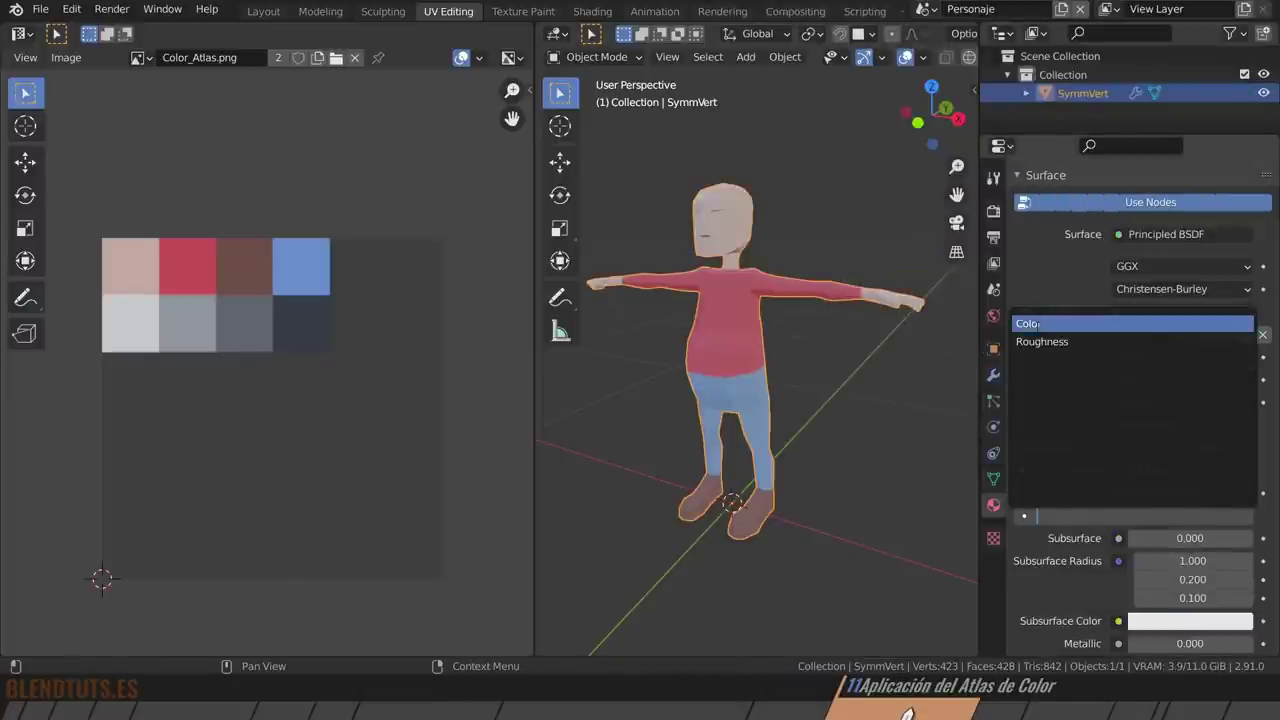
{"action": "left_click", "coordinate": [1037, 327]}
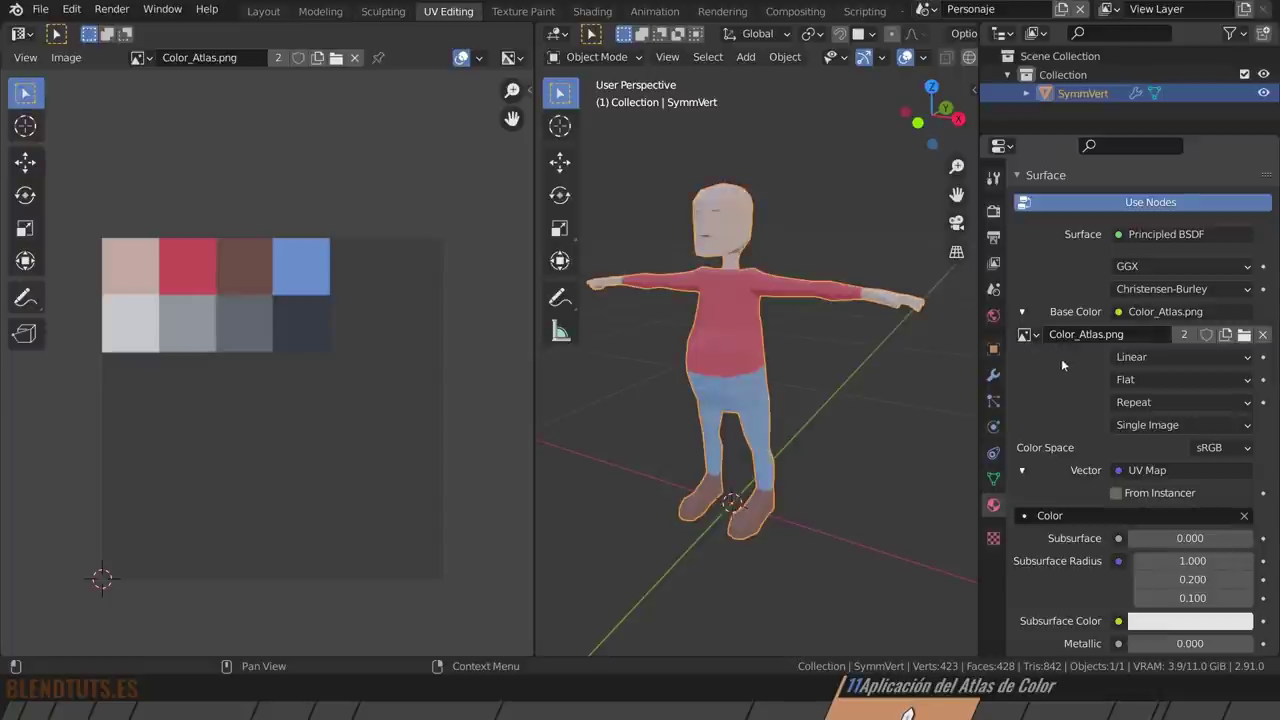
{"action": "left_click", "coordinate": [1022, 312]}
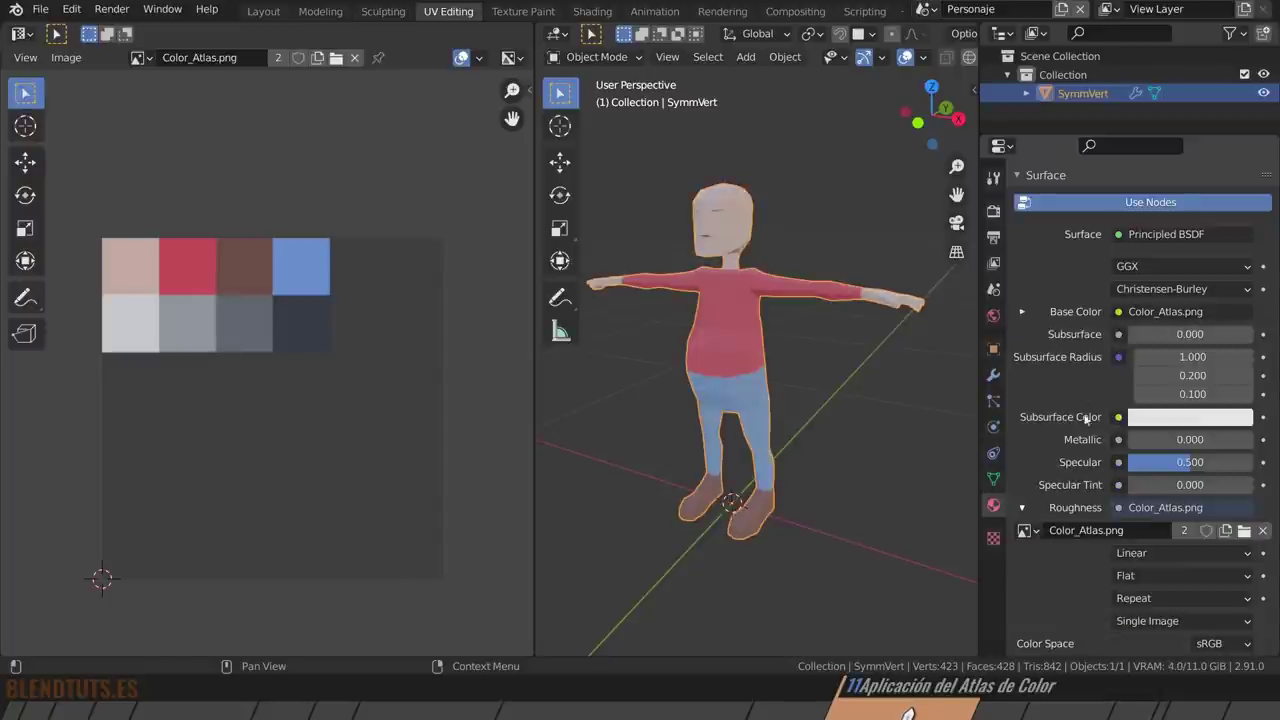
Make Roughness the active UV map in the mesh's Object Data properties.
{"action": "scroll", "coordinate": [1088, 441], "scroll_direction": "down", "scroll_amount": 3}
{"action": "scroll", "coordinate": [1088, 441], "scroll_direction": "down", "scroll_amount": 1}
{"action": "scroll", "coordinate": [1088, 441], "scroll_direction": "down", "scroll_amount": 2}
{"action": "scroll", "coordinate": [1088, 441], "scroll_direction": "down", "scroll_amount": 1}
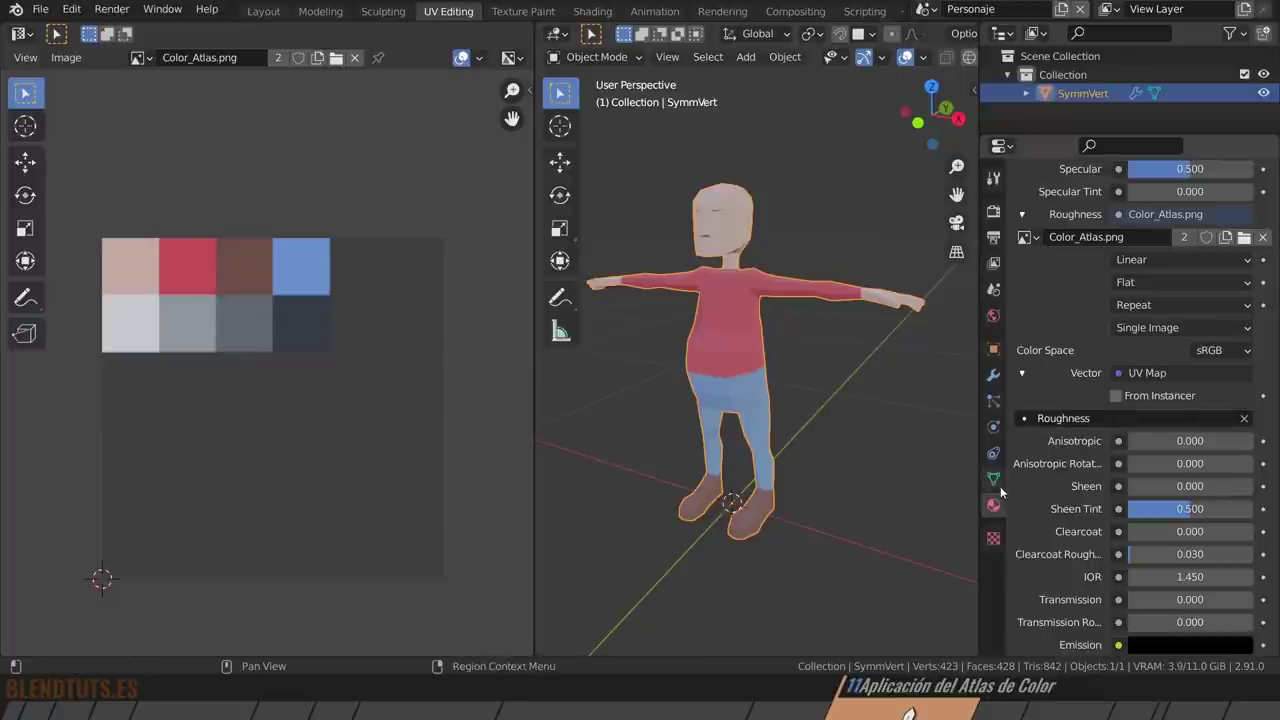
{"action": "left_click", "coordinate": [993, 478]}
{"action": "left_click", "coordinate": [1078, 474]}
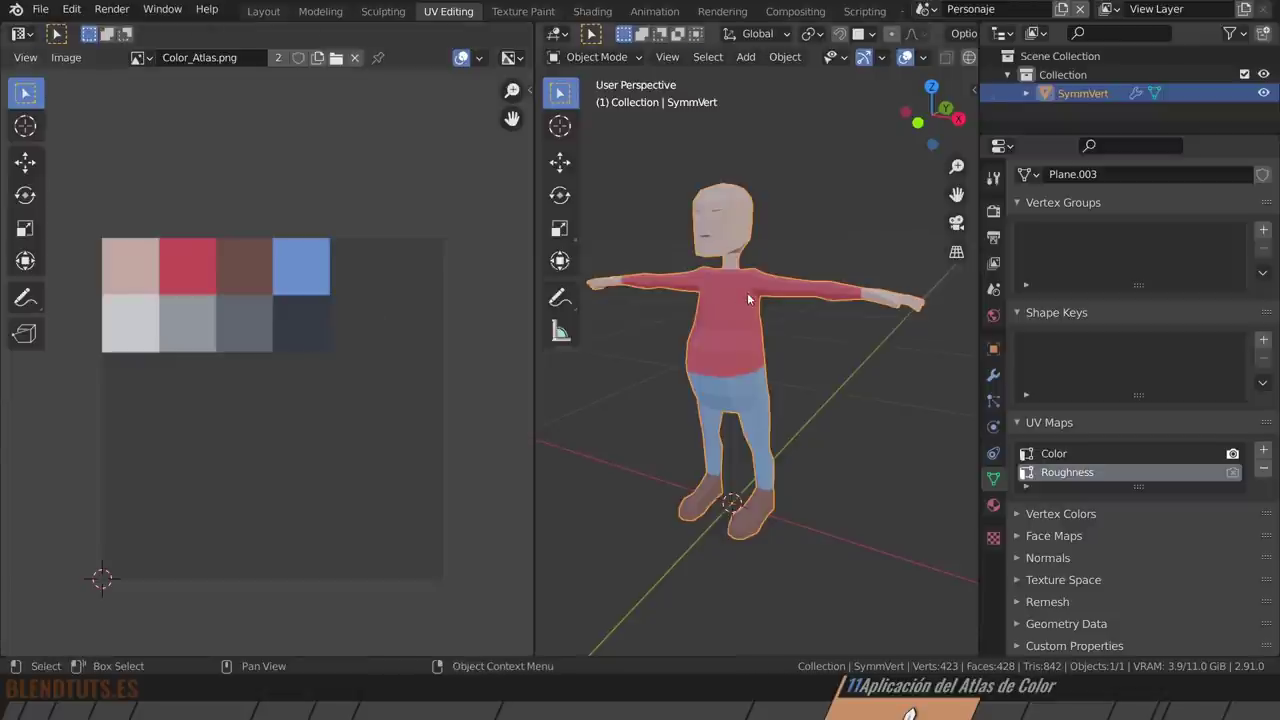
Enter Edit Mode with the whole mesh selected and clear the UV selection.
{"action": "key", "text": "Tab"}
{"action": "key", "text": "a"}
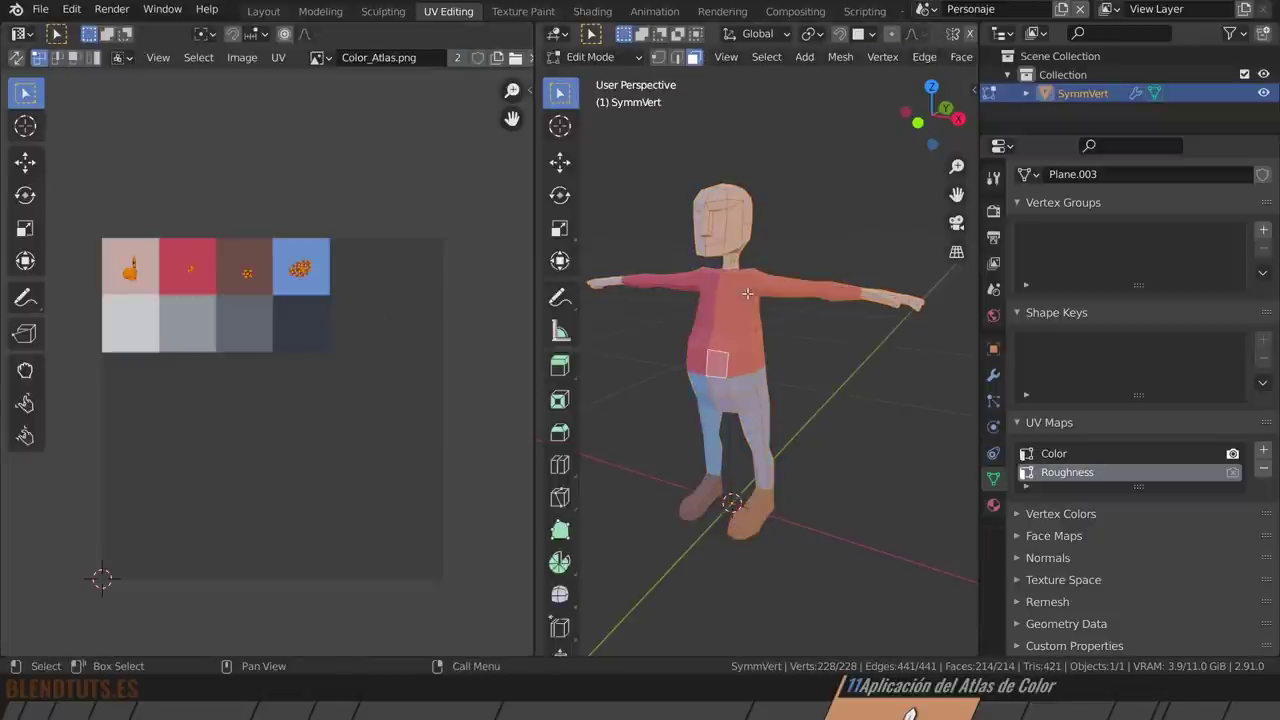
{"action": "left_click", "coordinate": [257, 288]}
{"action": "scroll", "coordinate": [297, 288], "scroll_direction": "up", "scroll_amount": 5}
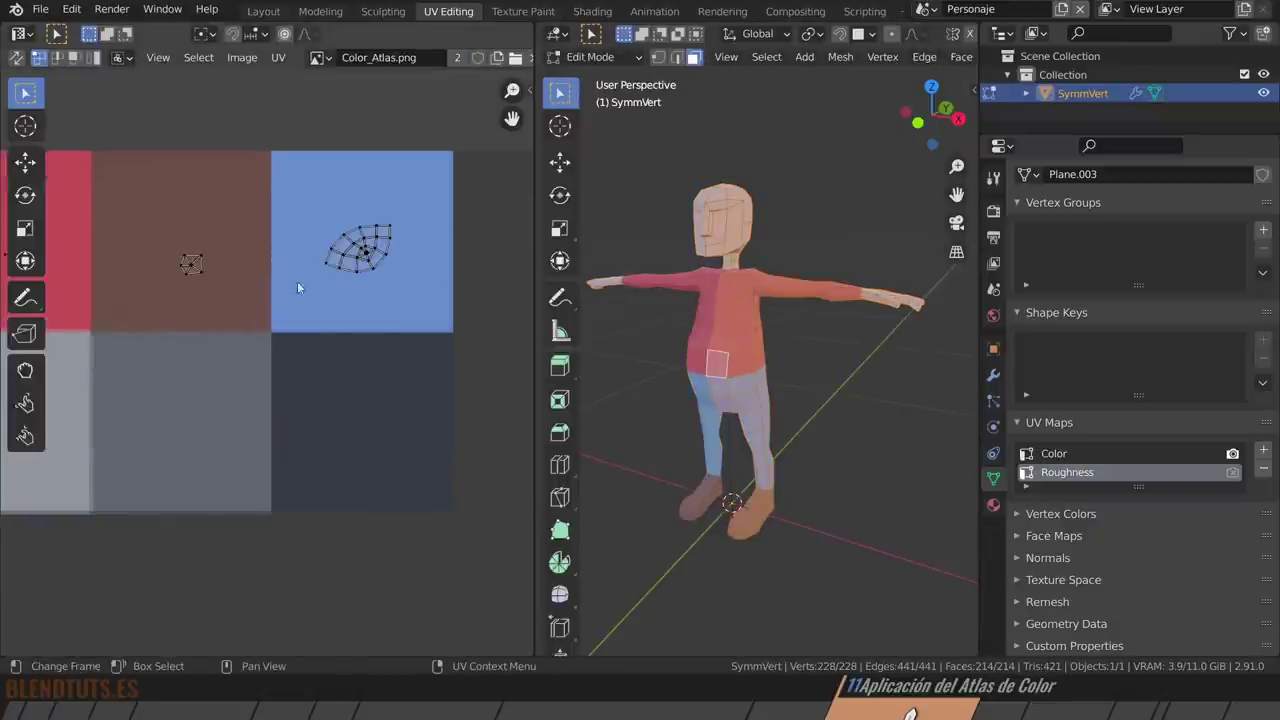
{"action": "scroll", "coordinate": [361, 342], "scroll_direction": "down", "scroll_amount": 3}
{"action": "scroll", "coordinate": [277, 286], "scroll_direction": "down", "scroll_amount": 2}
{"action": "scroll", "coordinate": [357, 340], "scroll_direction": "up", "scroll_amount": 2}
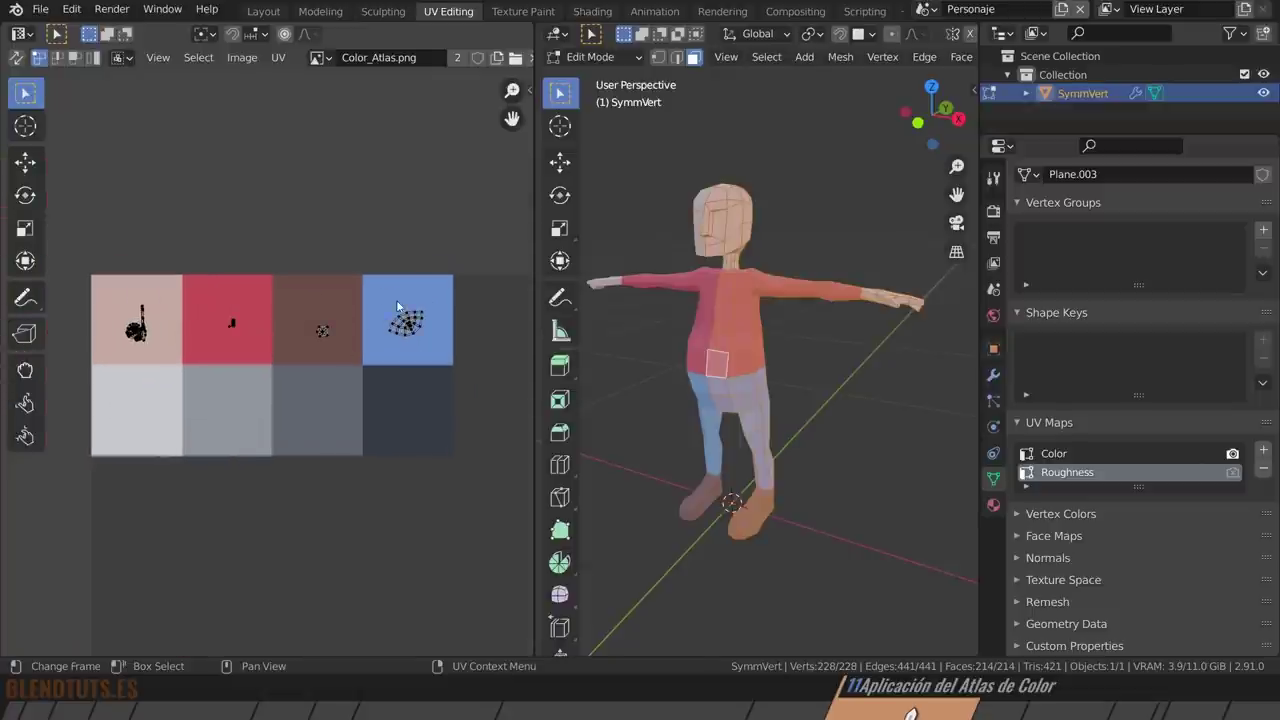
Move the leaf-shaped UV island from the blue tile onto the whitish bottom-left atlas tile.
{"action": "left_click_drag", "start_coordinate": [380, 290], "coordinate": [470, 355]}
{"action": "scroll", "coordinate": [471, 359], "scroll_direction": "up", "scroll_amount": 2}
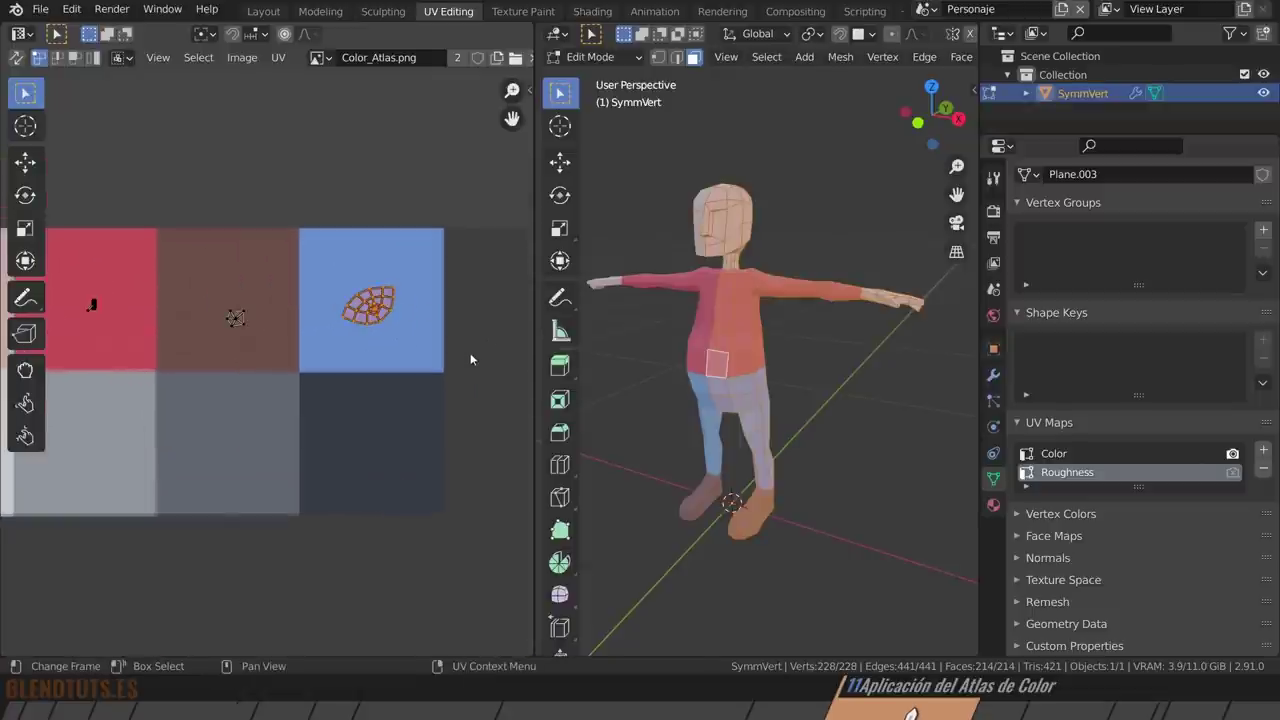
{"action": "scroll", "coordinate": [420, 375], "scroll_direction": "down", "scroll_amount": 2}
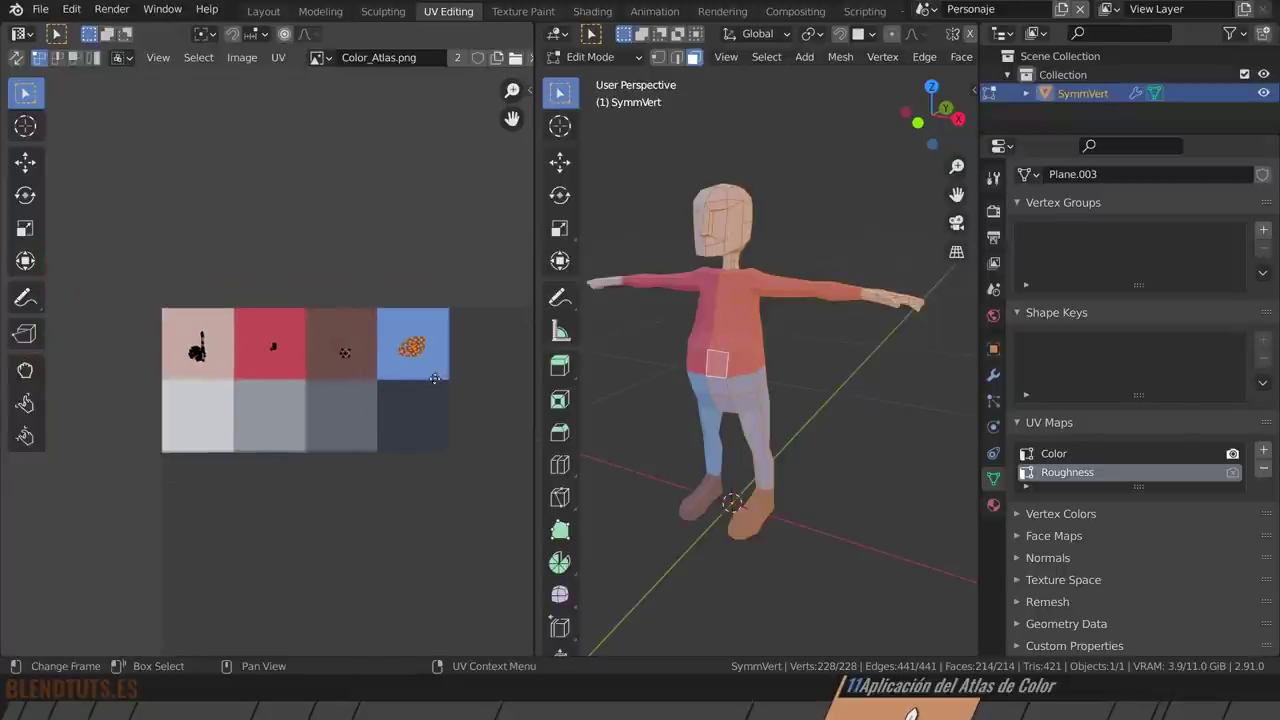
{"action": "scroll", "coordinate": [420, 386], "scroll_direction": "up", "scroll_amount": 1}
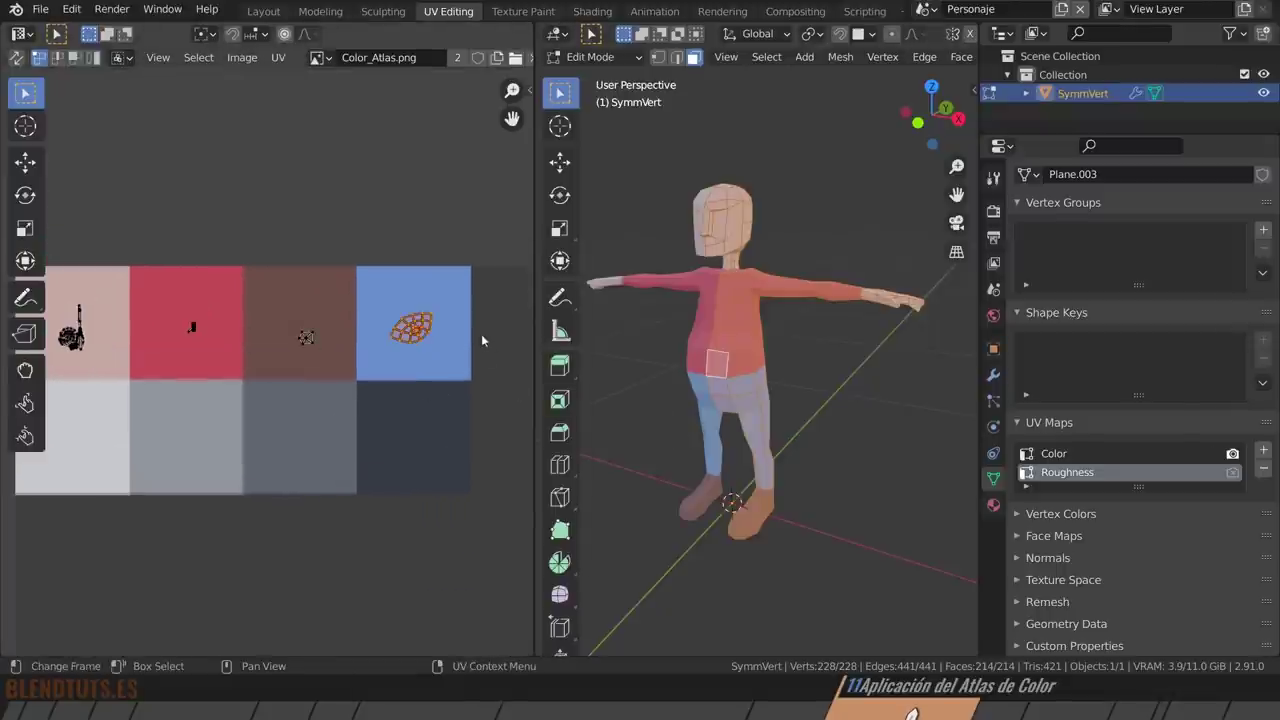
{"action": "middle_click_drag", "start_coordinate": [445, 359], "coordinate": [466, 357]}
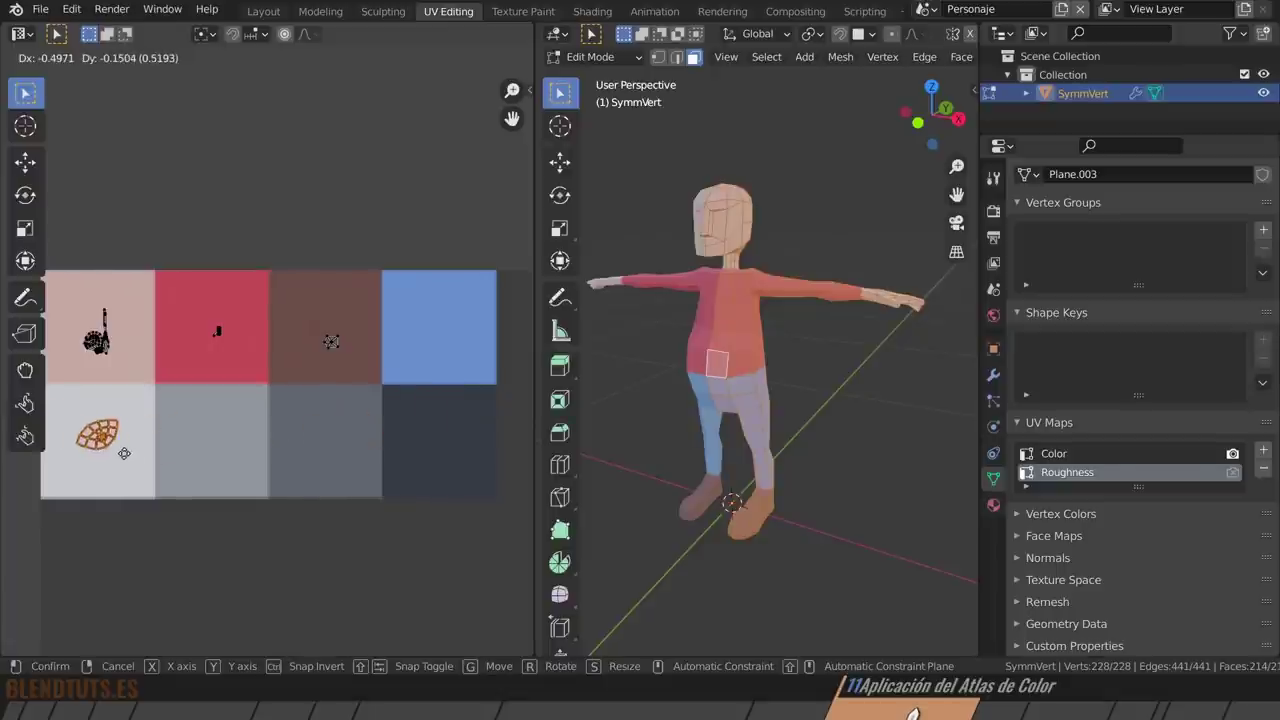
{"action": "left_click", "coordinate": [99, 452]}
{"action": "scroll", "coordinate": [737, 434], "scroll_direction": "up", "scroll_amount": 3}
{"action": "scroll", "coordinate": [737, 434], "scroll_direction": "up", "scroll_amount": 2}
{"action": "middle_click_drag", "start_coordinate": [737, 434], "coordinate": [882, 370]}
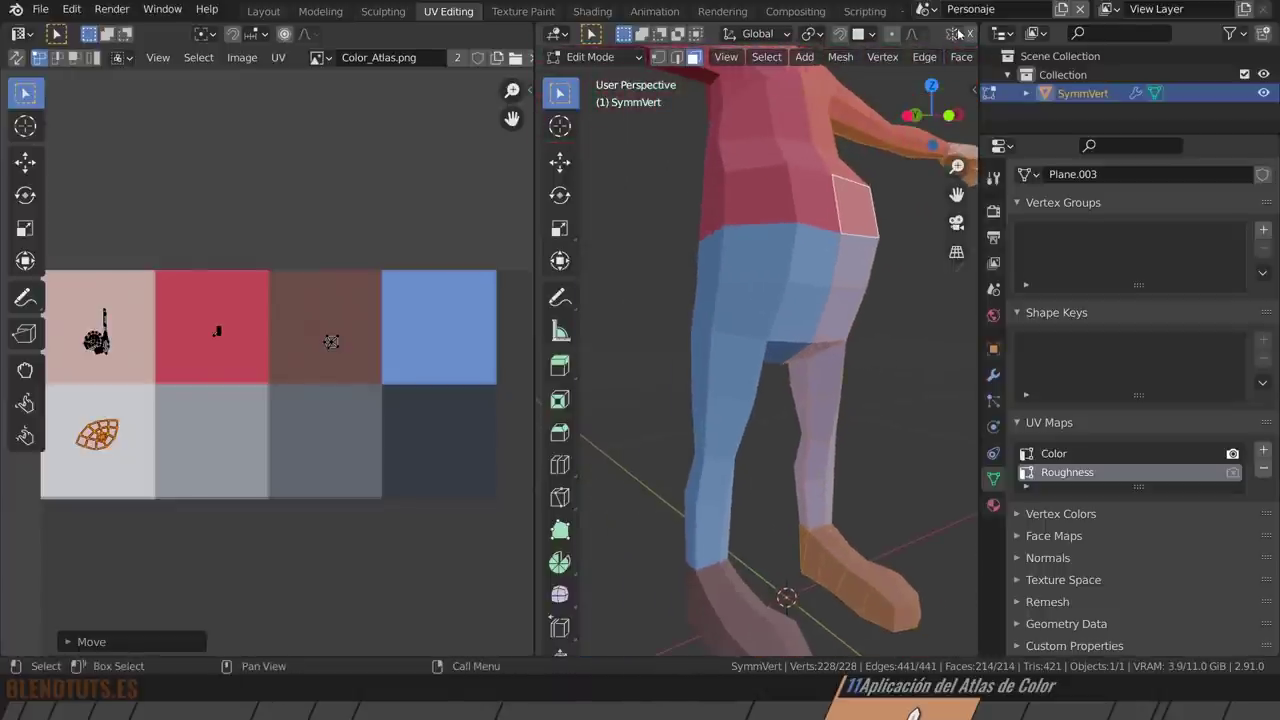
{"action": "scroll", "coordinate": [955, 34], "scroll_direction": "down", "scroll_amount": 4}
{"action": "scroll", "coordinate": [955, 57], "scroll_direction": "down", "scroll_amount": 4}
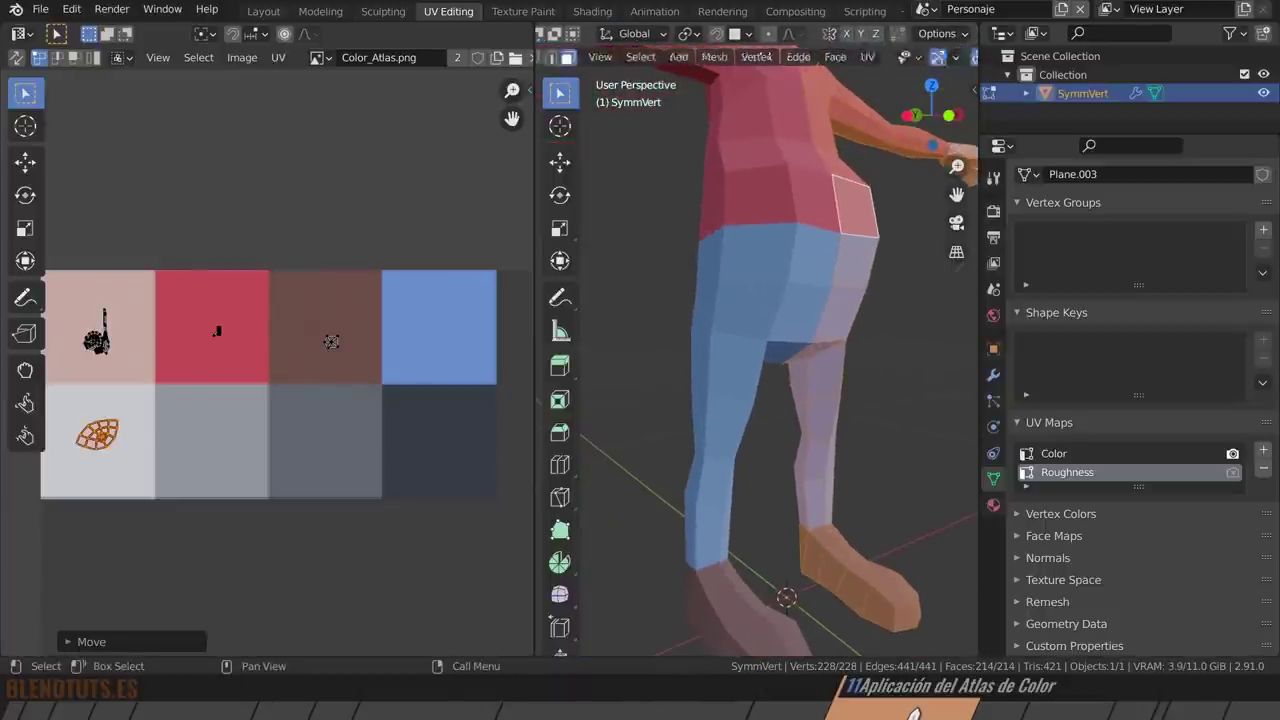
{"action": "scroll", "coordinate": [945, 62], "scroll_direction": "down", "scroll_amount": 4}
Light the viewport preview with a brighter studio HDRI.
{"action": "left_click", "coordinate": [948, 60]}
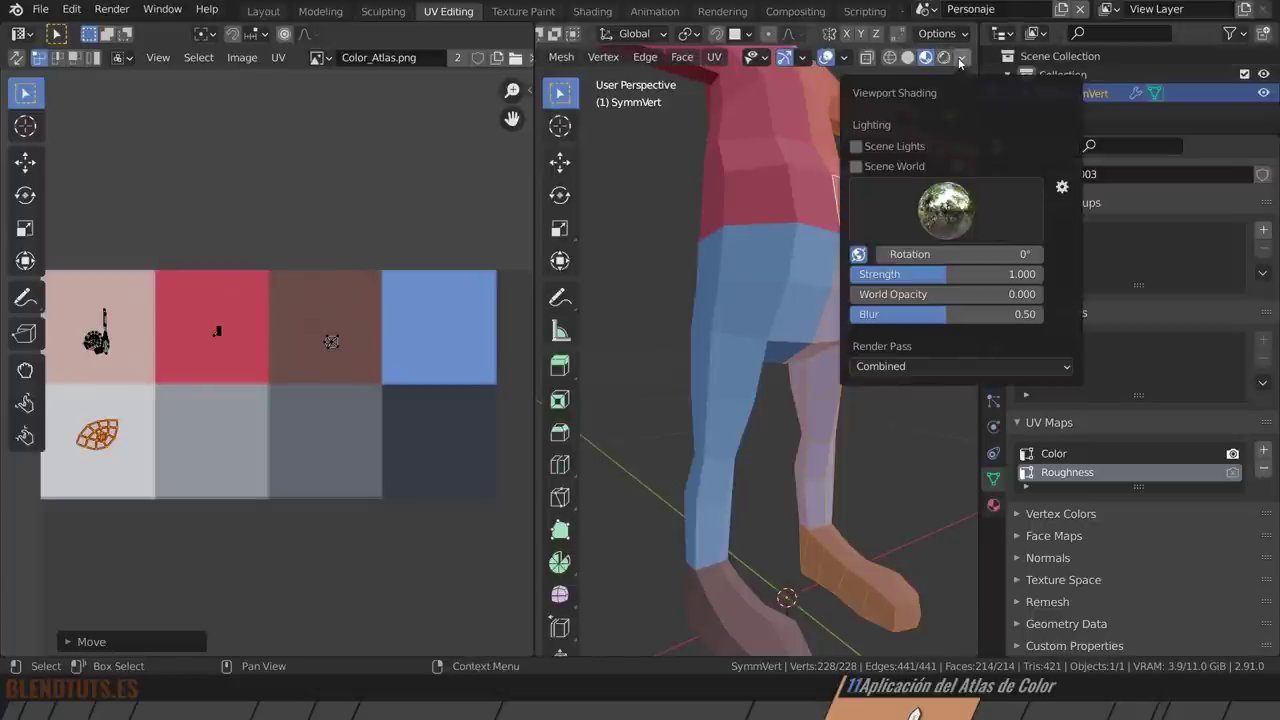
{"action": "left_click", "coordinate": [946, 208]}
{"action": "left_click", "coordinate": [851, 272]}
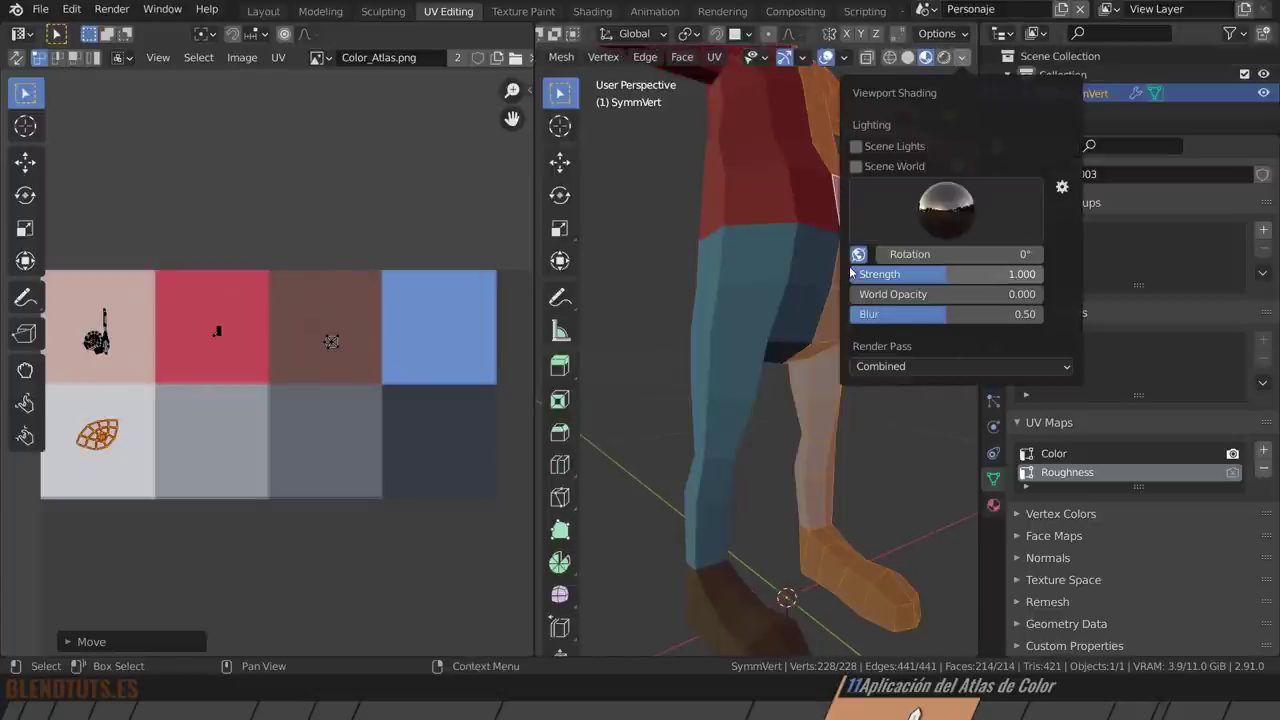
{"action": "left_click", "coordinate": [946, 208]}
{"action": "left_click", "coordinate": [806, 272]}
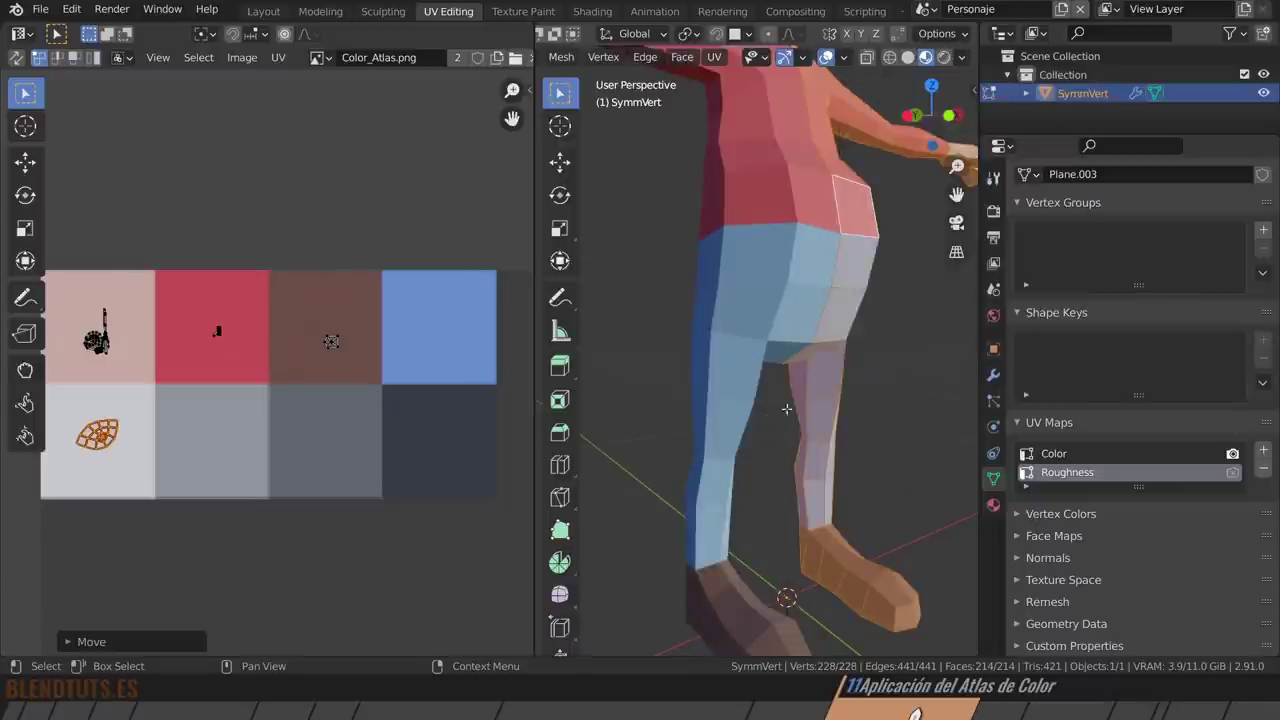
{"action": "middle_click_drag", "start_coordinate": [786, 408], "coordinate": [721, 398]}
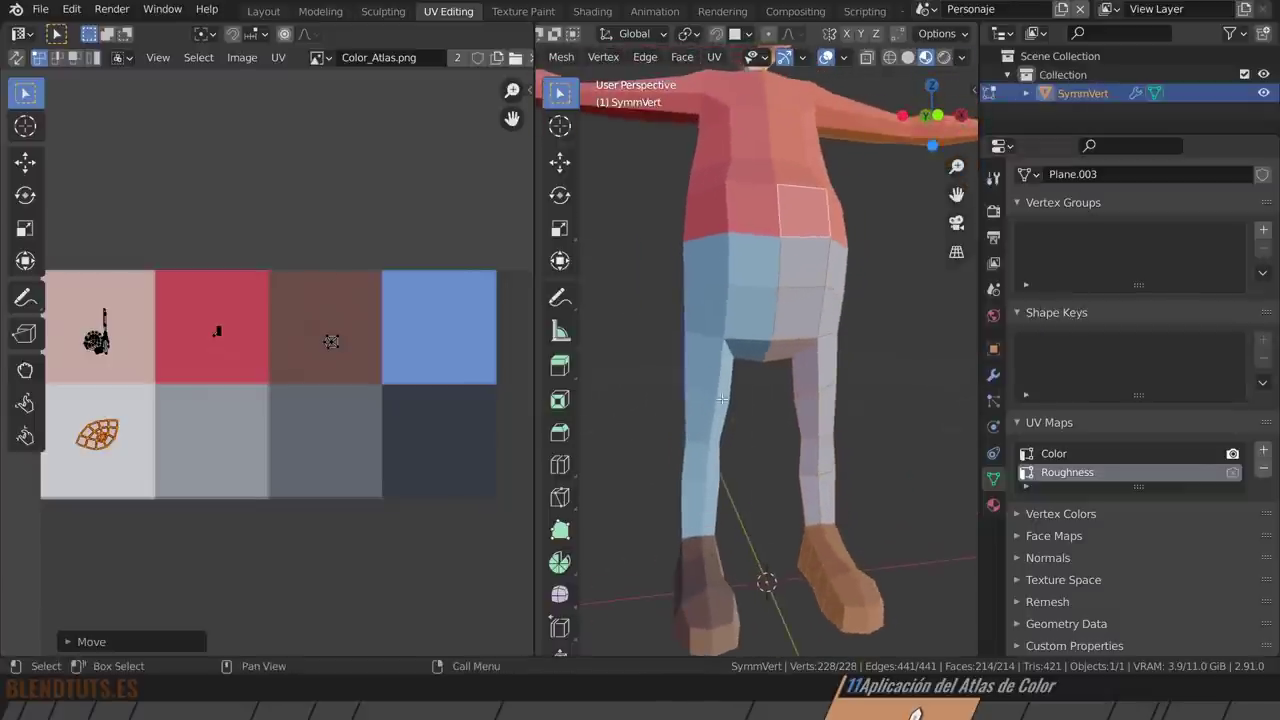
Reposition the leaf UV island, keeping it on the whitish atlas tile.
{"action": "key", "text": "g"}
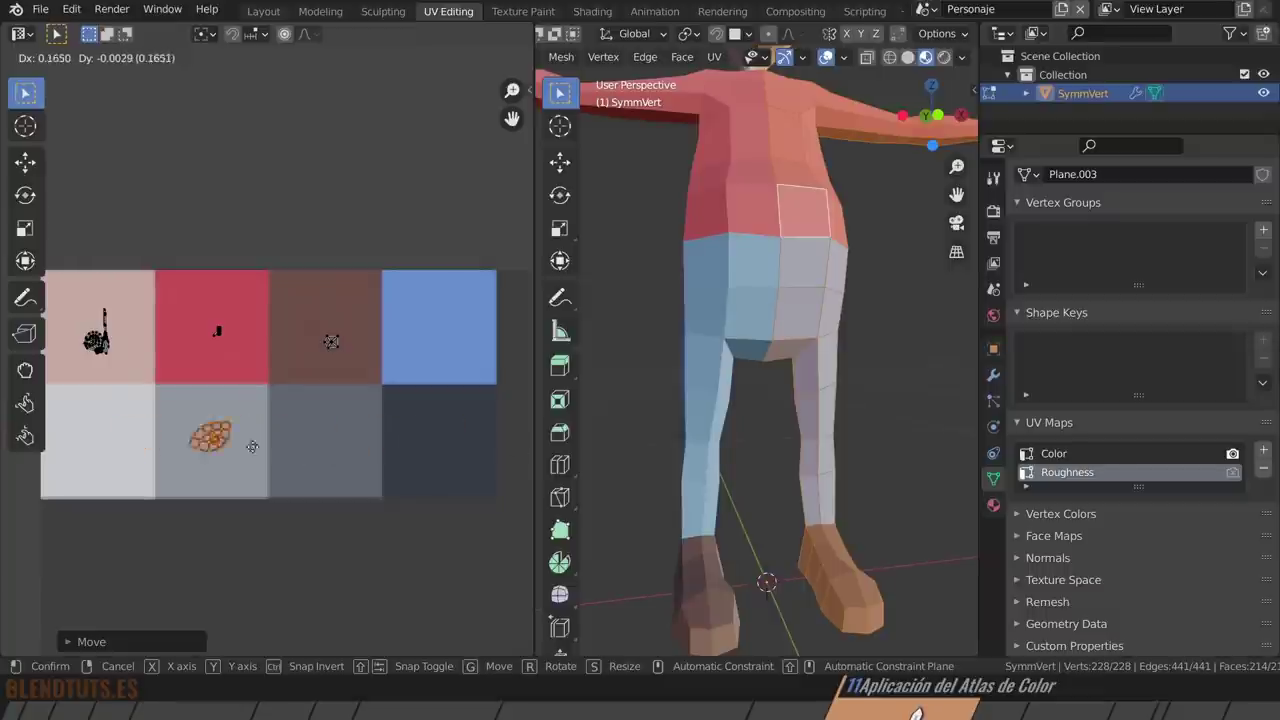
{"action": "left_click", "coordinate": [107, 453]}
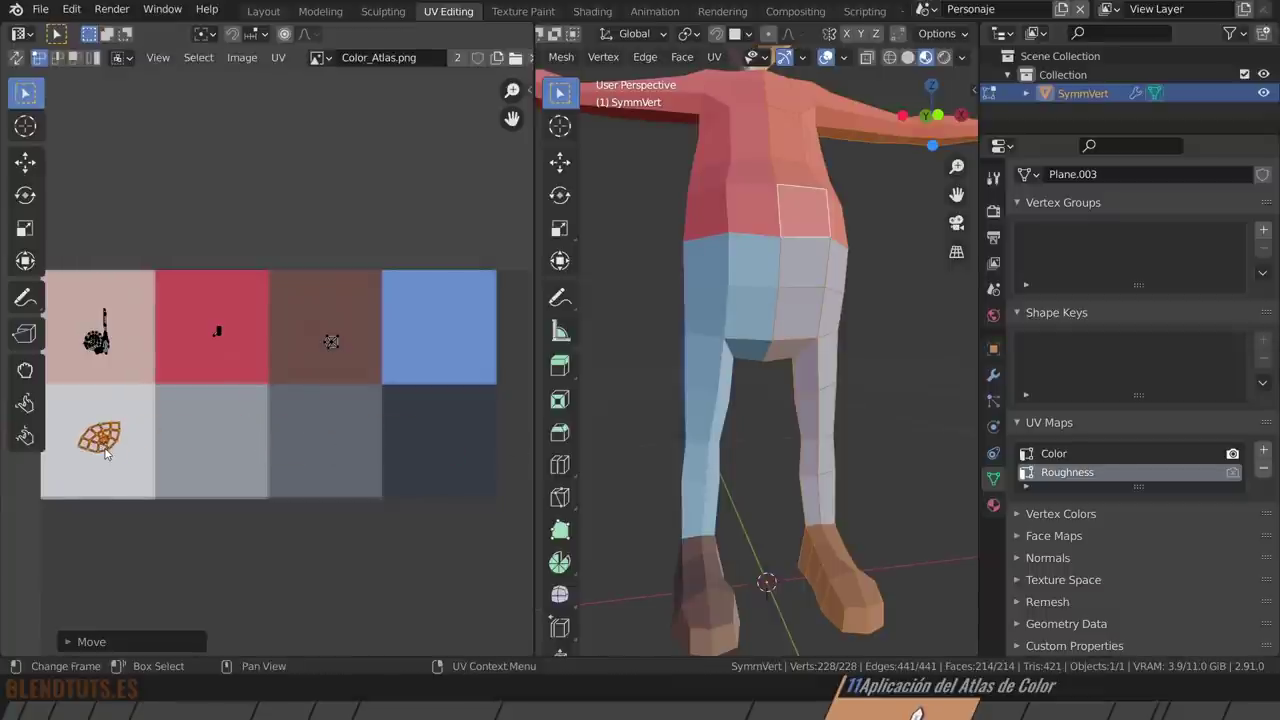
{"action": "middle_click_drag", "start_coordinate": [825, 317], "coordinate": [828, 300]}
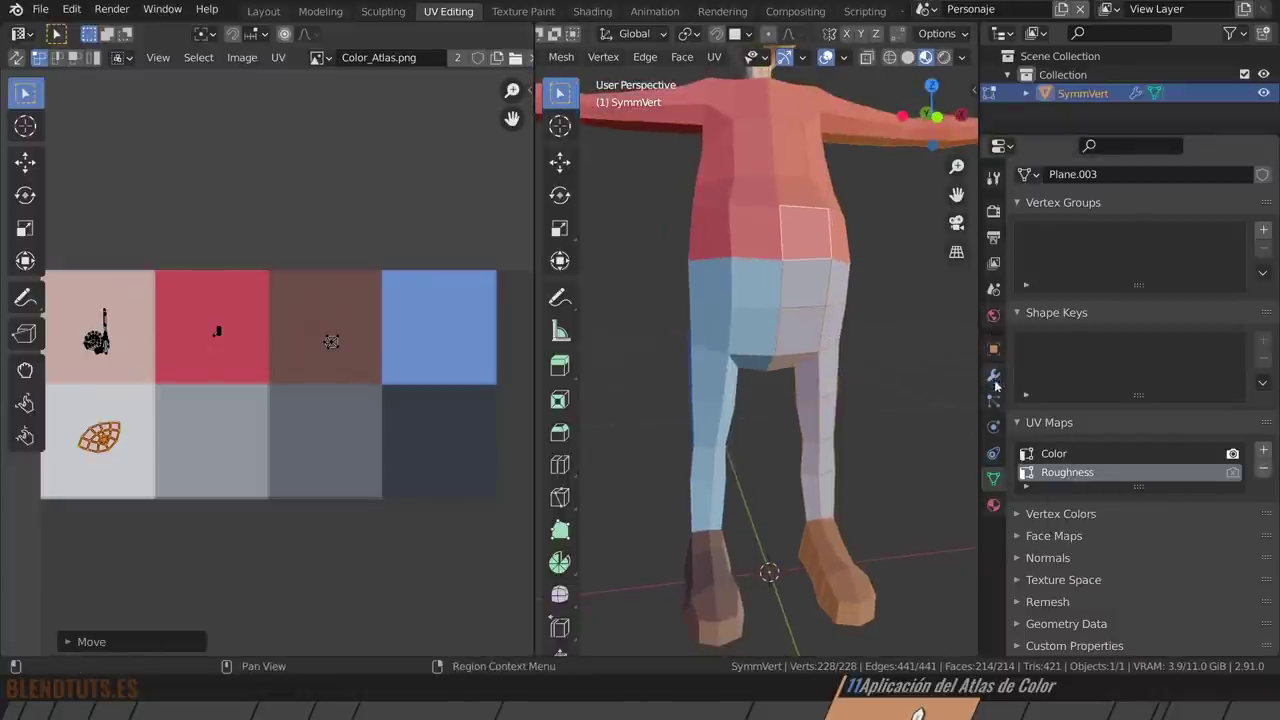
Review the material's image nodes, confirming the Roughness texture uses the Roughness UV map.
{"action": "left_click", "coordinate": [994, 506]}
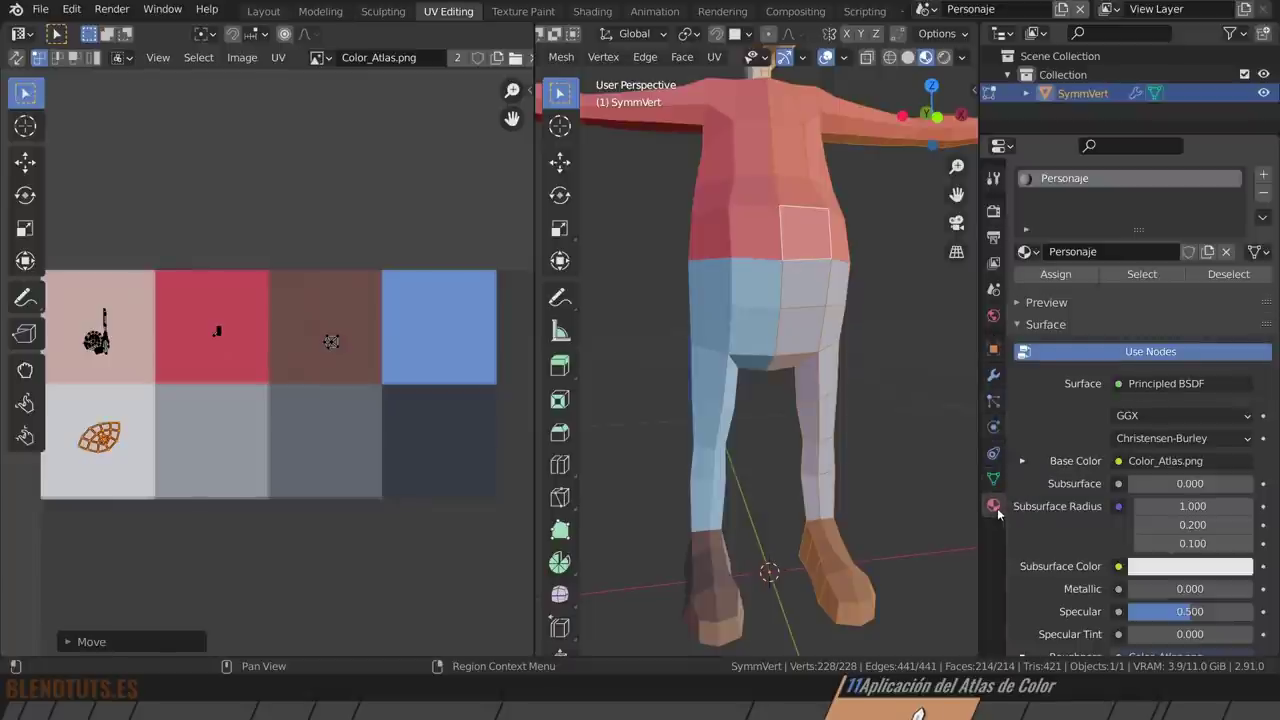
{"action": "scroll", "coordinate": [1080, 466], "scroll_direction": "down", "scroll_amount": 2}
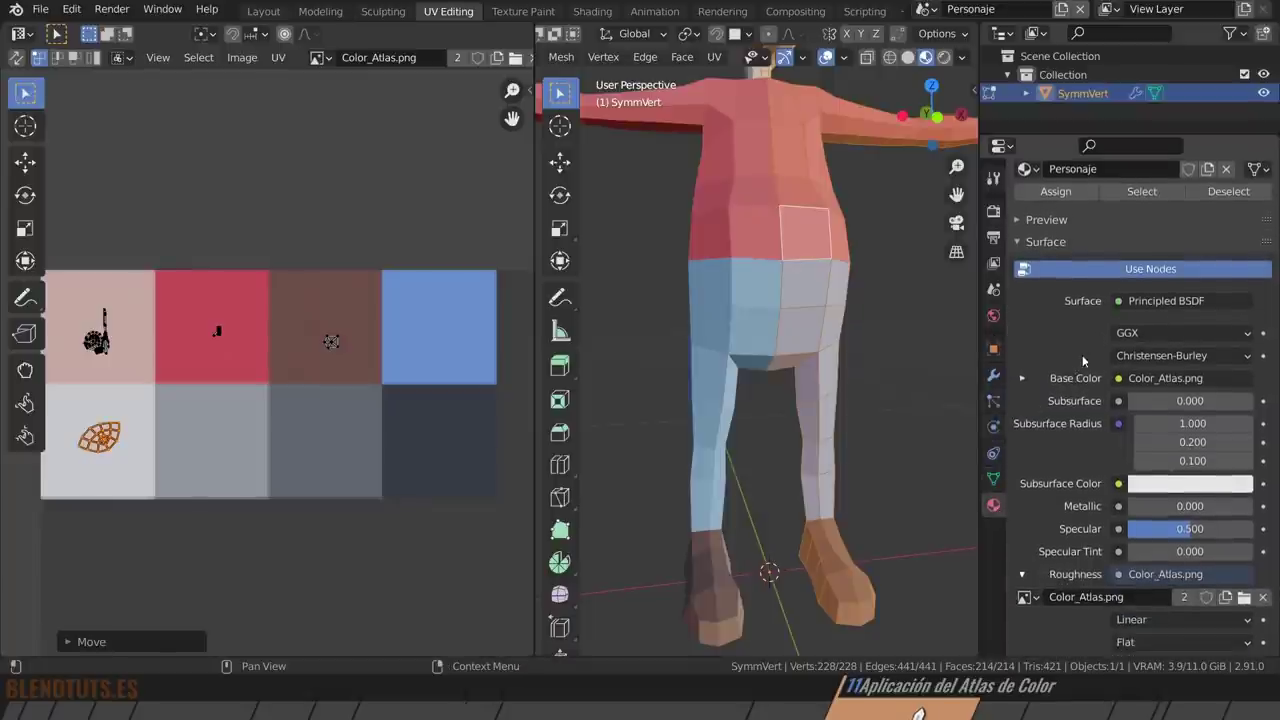
{"action": "left_click", "coordinate": [1022, 378]}
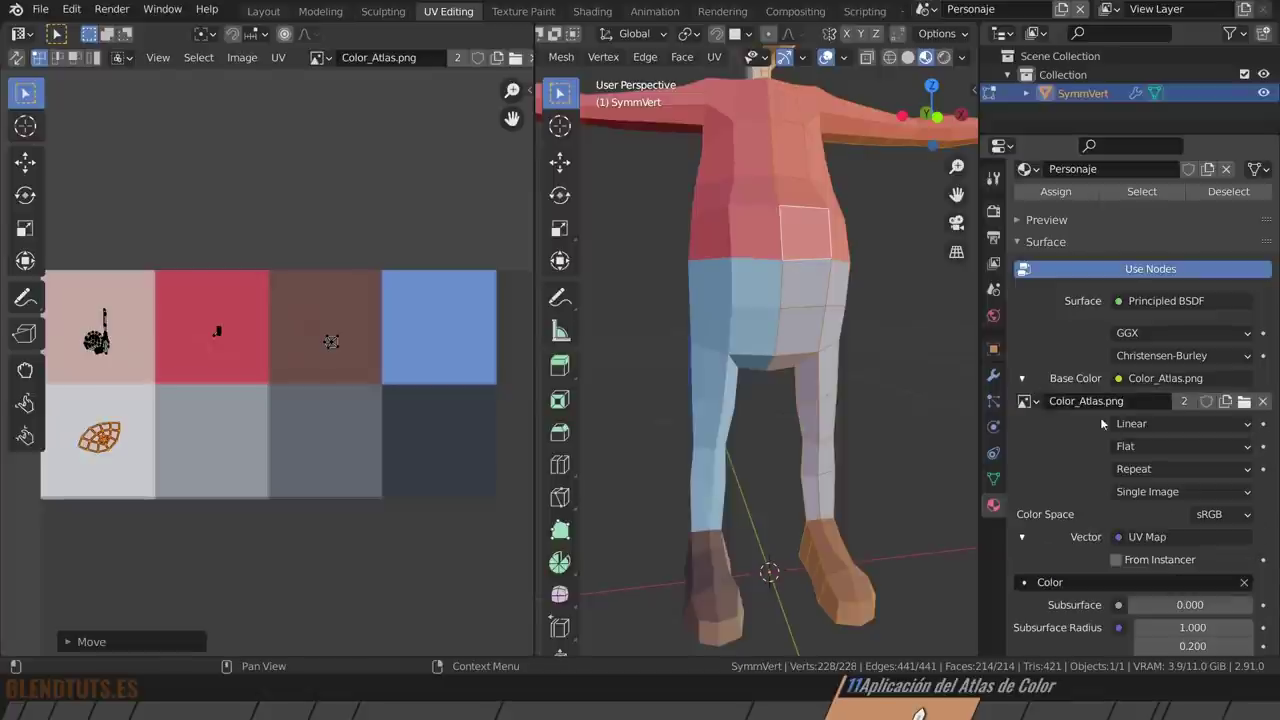
{"action": "scroll", "coordinate": [1100, 413], "scroll_direction": "down", "scroll_amount": 2}
{"action": "scroll", "coordinate": [1097, 405], "scroll_direction": "down", "scroll_amount": 1}
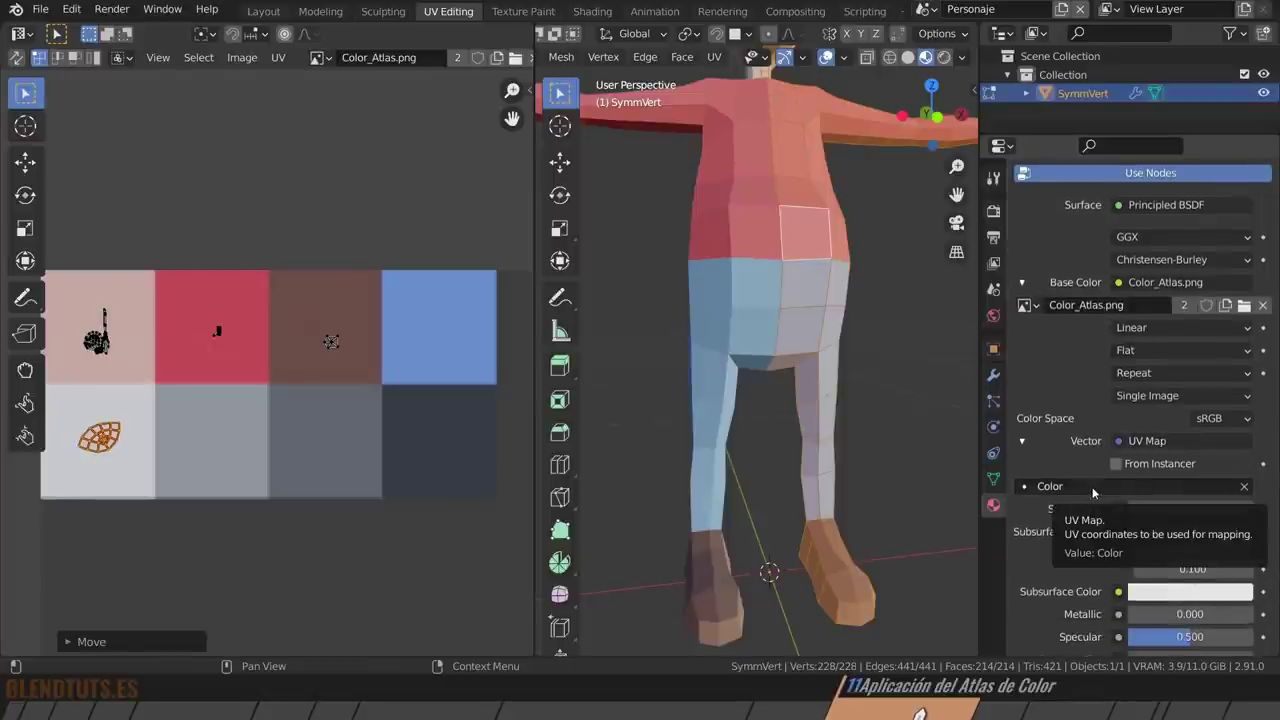
{"action": "left_click", "coordinate": [1022, 284]}
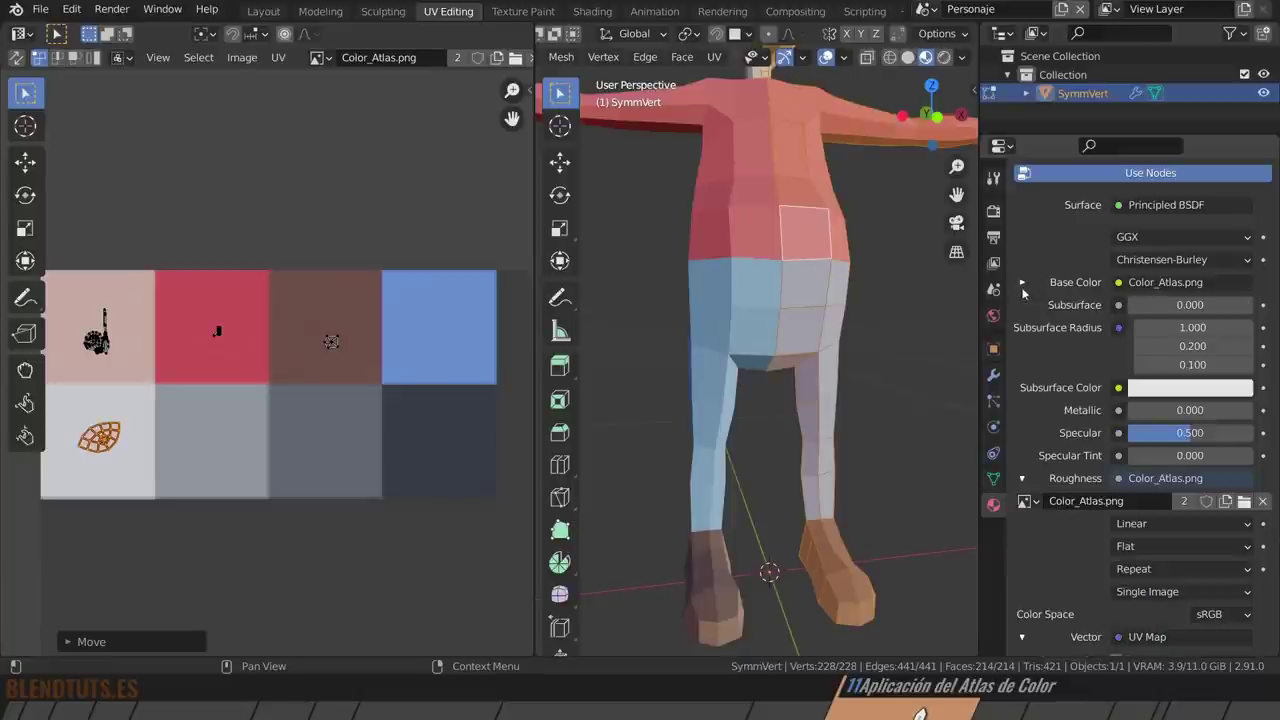
{"action": "scroll", "coordinate": [1101, 413], "scroll_direction": "down", "scroll_amount": 3}
{"action": "scroll", "coordinate": [1085, 340], "scroll_direction": "down", "scroll_amount": 1}
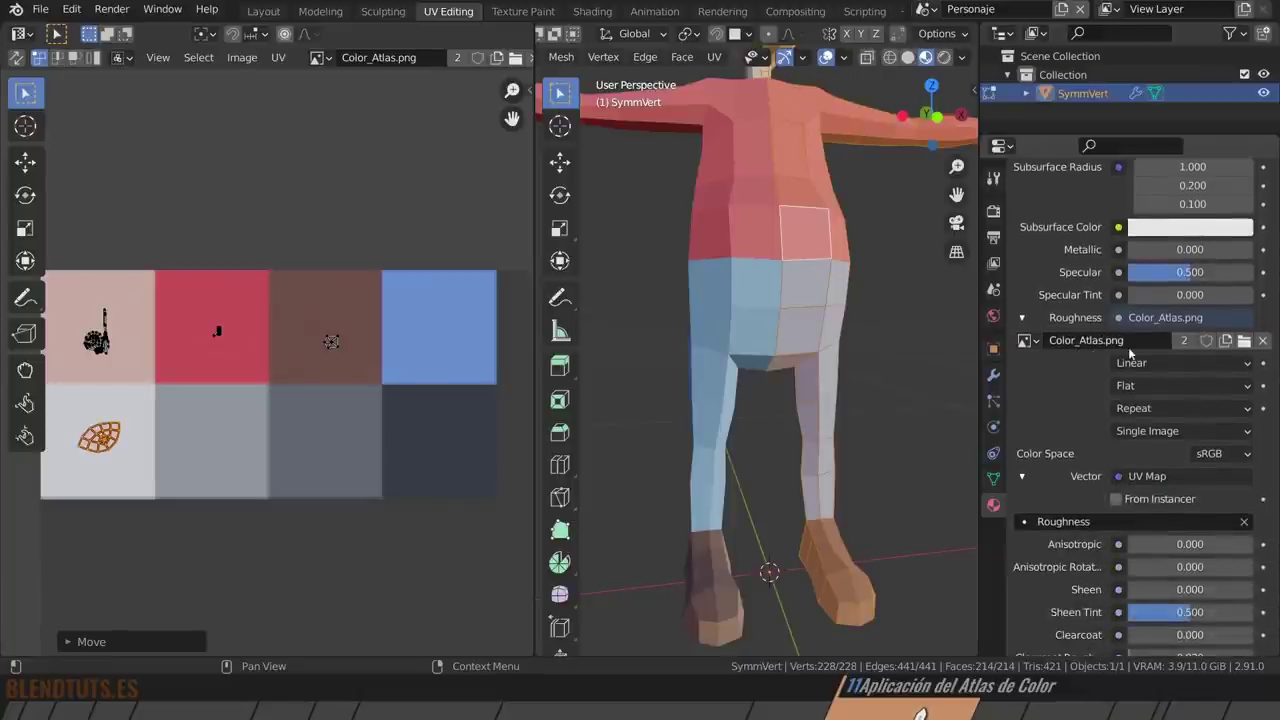
{"action": "scroll", "coordinate": [1131, 372], "scroll_direction": "down", "scroll_amount": 2}
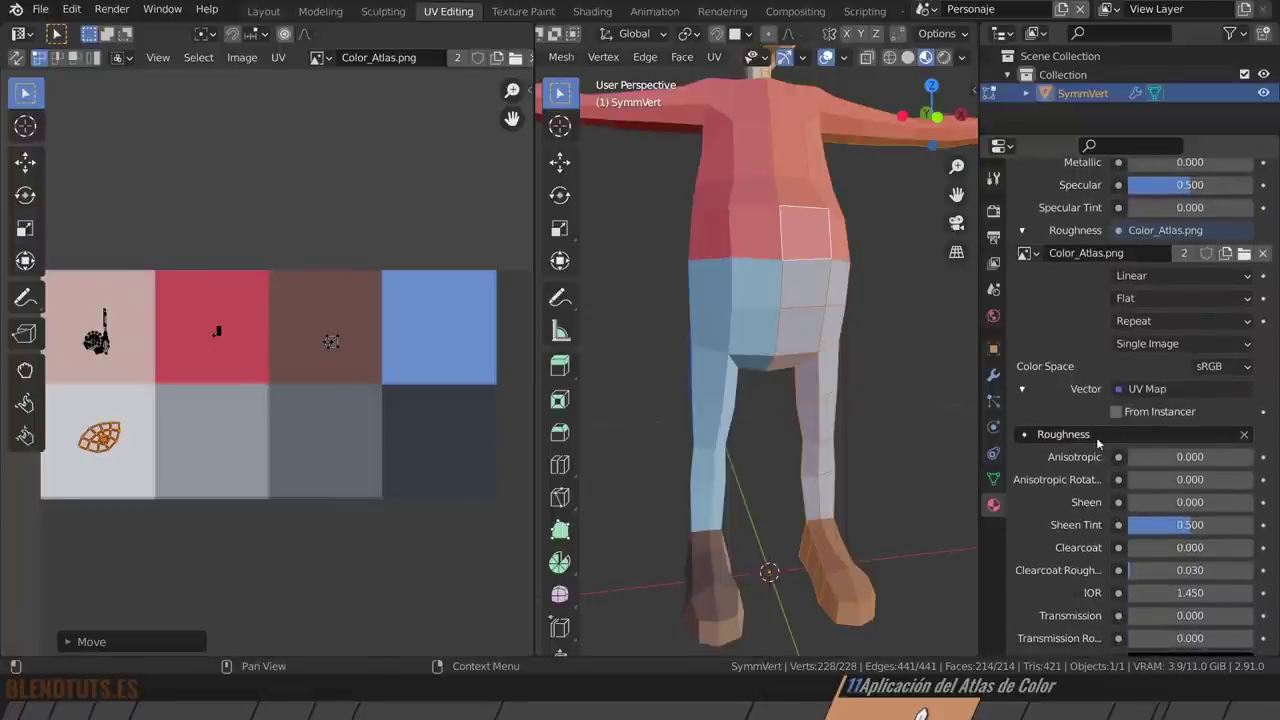
{"action": "scroll", "coordinate": [1102, 433], "scroll_direction": "down", "scroll_amount": 1}
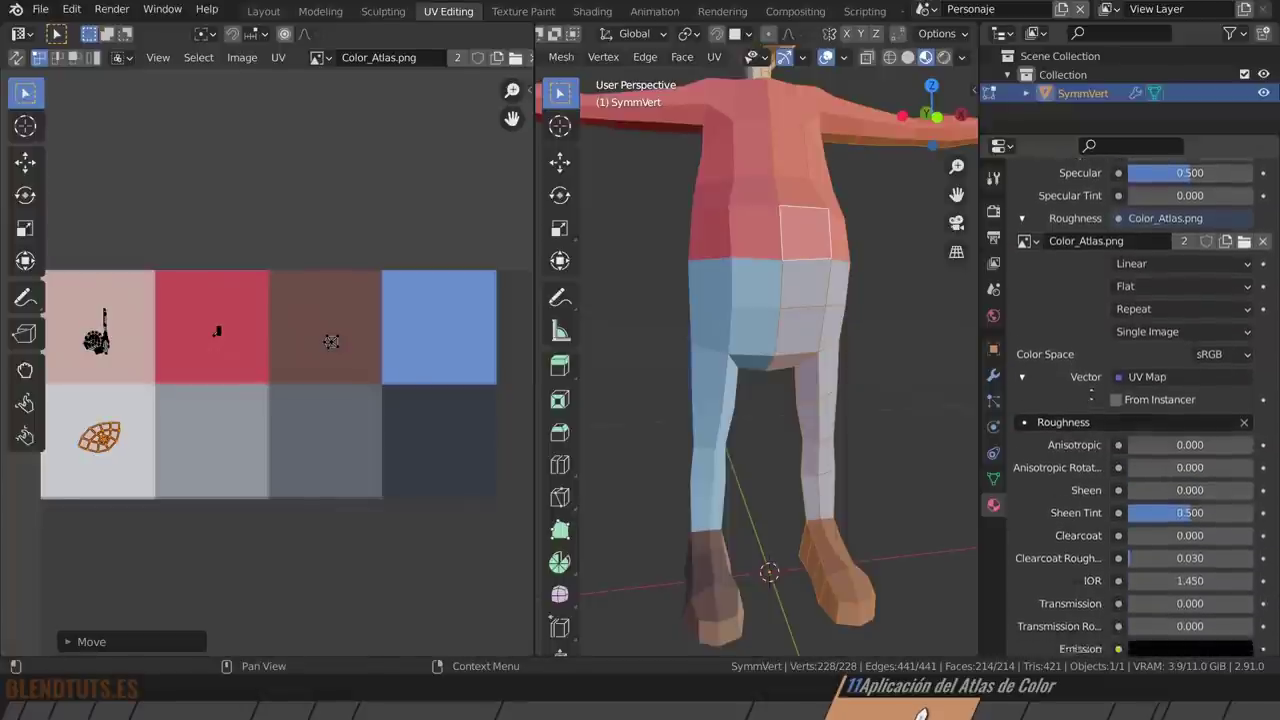
{"action": "scroll", "coordinate": [1091, 392], "scroll_direction": "down", "scroll_amount": 1}
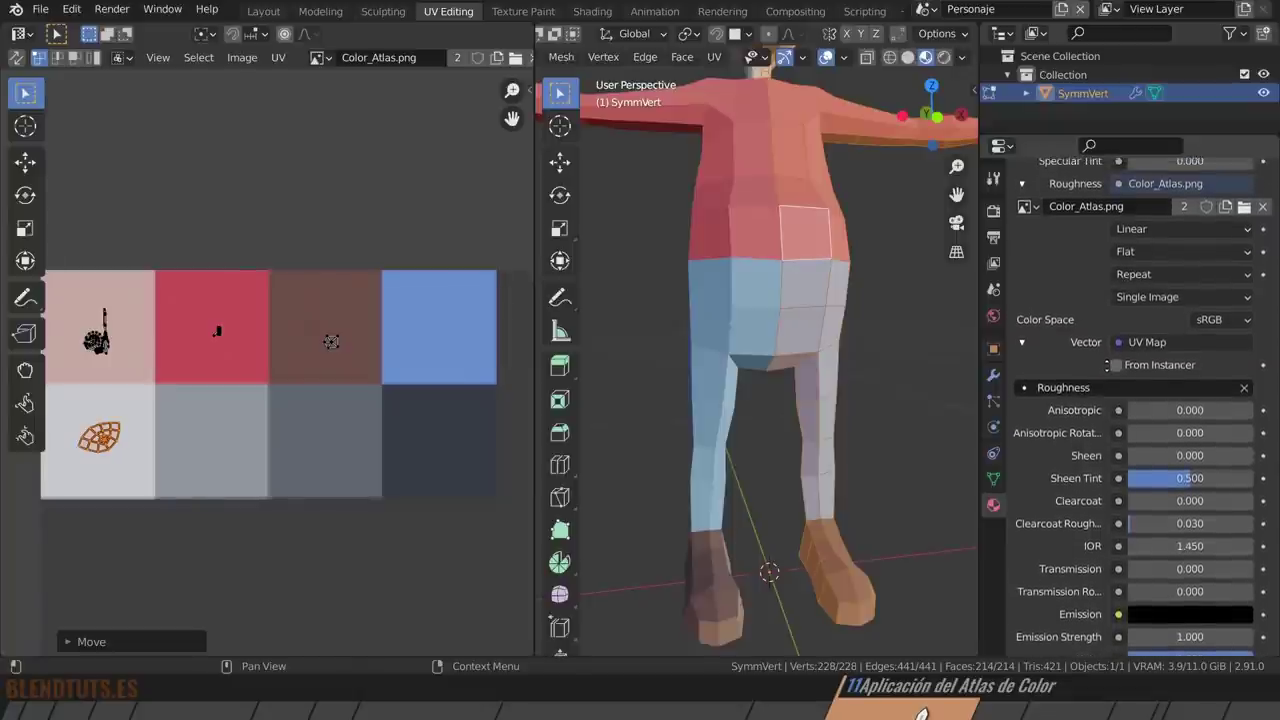
{"action": "scroll", "coordinate": [1107, 365], "scroll_direction": "up", "scroll_amount": 1}
{"action": "scroll", "coordinate": [1096, 447], "scroll_direction": "up", "scroll_amount": 1}
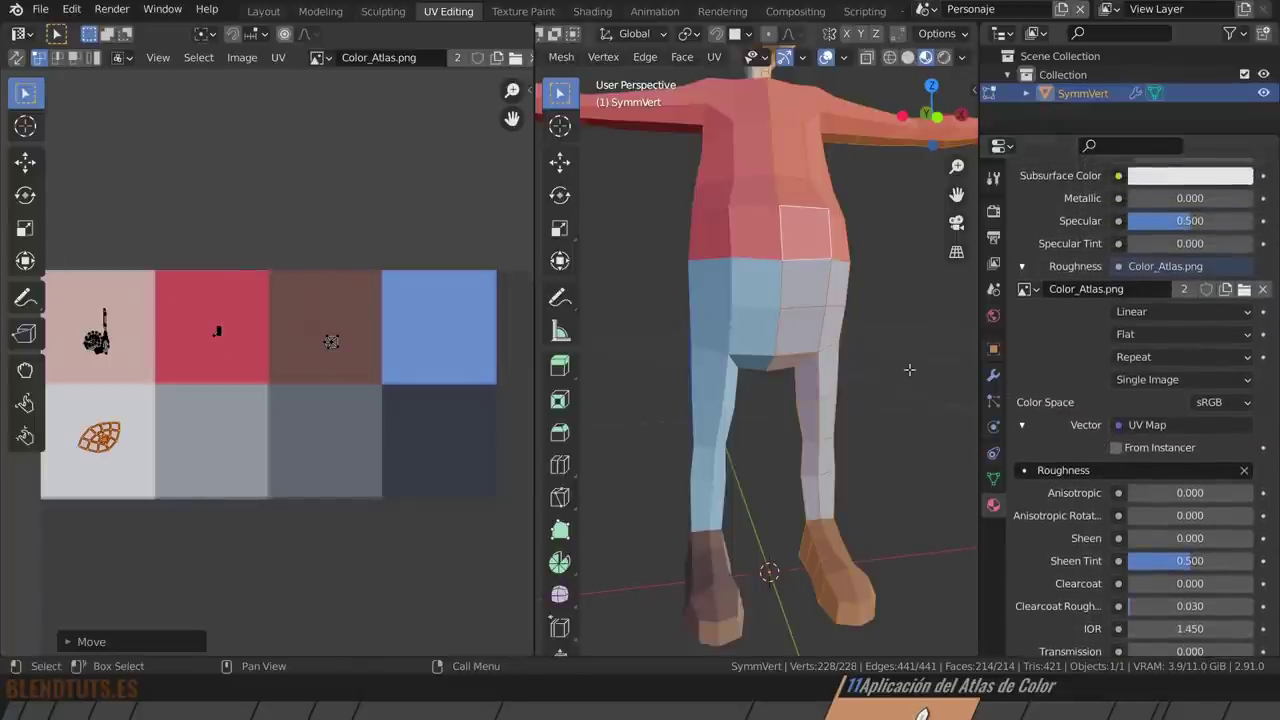
Move the brown, red and pink cell UV islands into the dark, light and grey bottom-row cells.
{"action": "middle_click_drag", "start_coordinate": [807, 480], "coordinate": [810, 400], "text": "shift"}
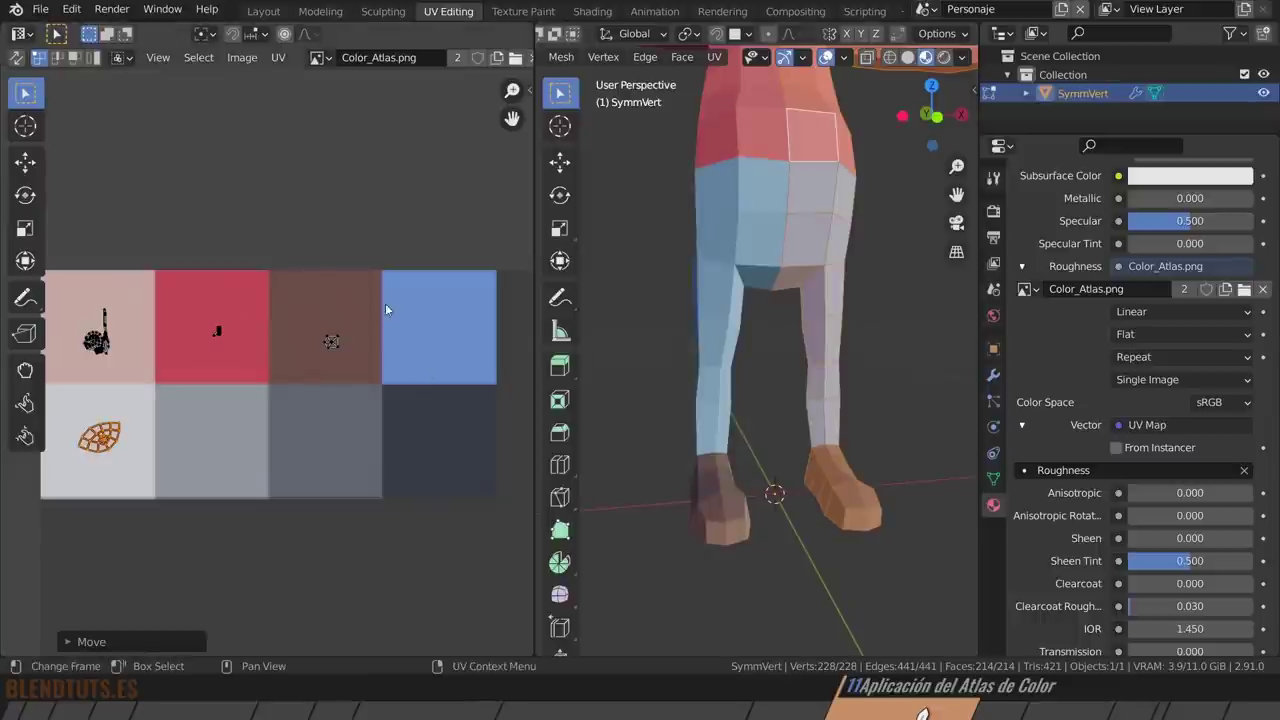
{"action": "left_click", "coordinate": [330, 342]}
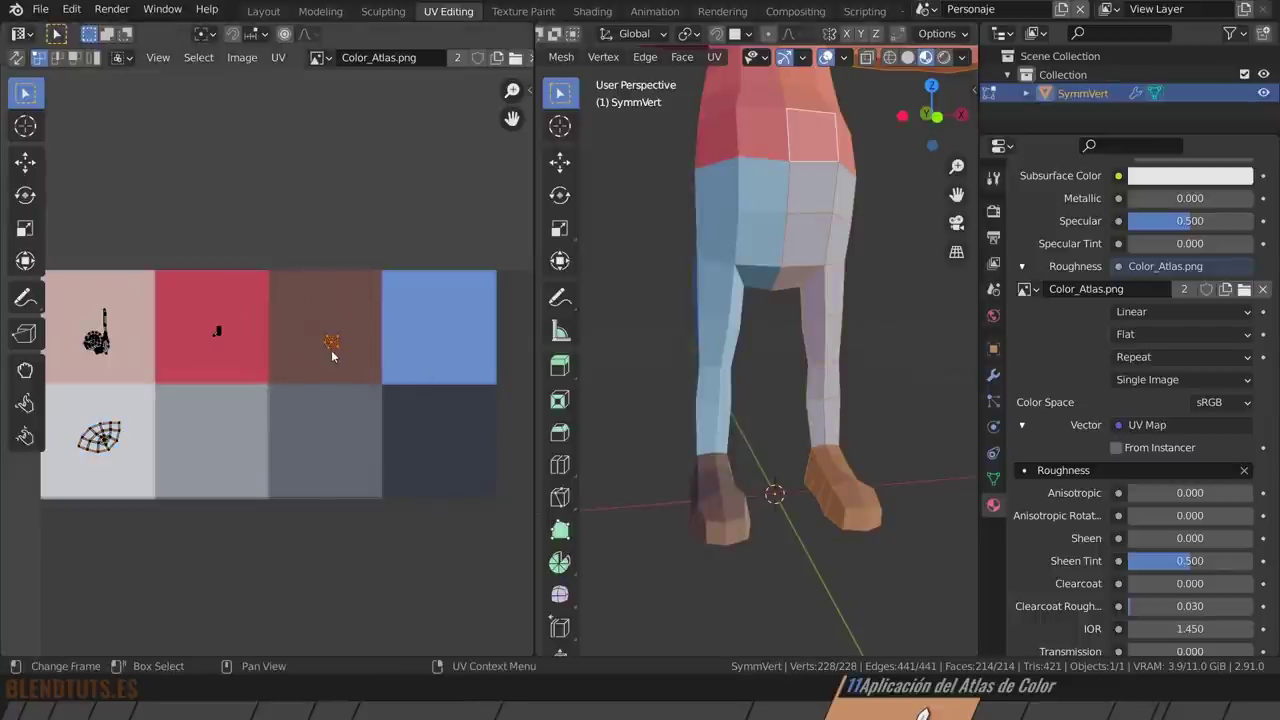
{"action": "key", "text": "g"}
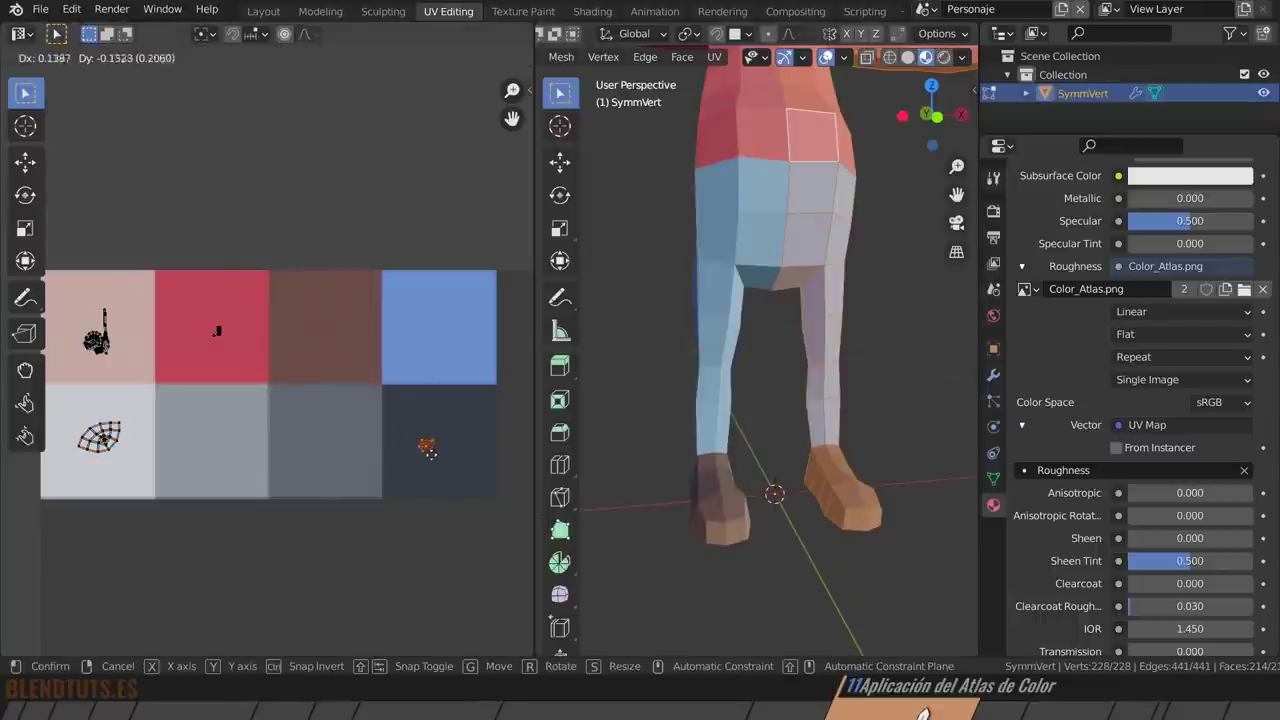
{"action": "left_click", "coordinate": [446, 455]}
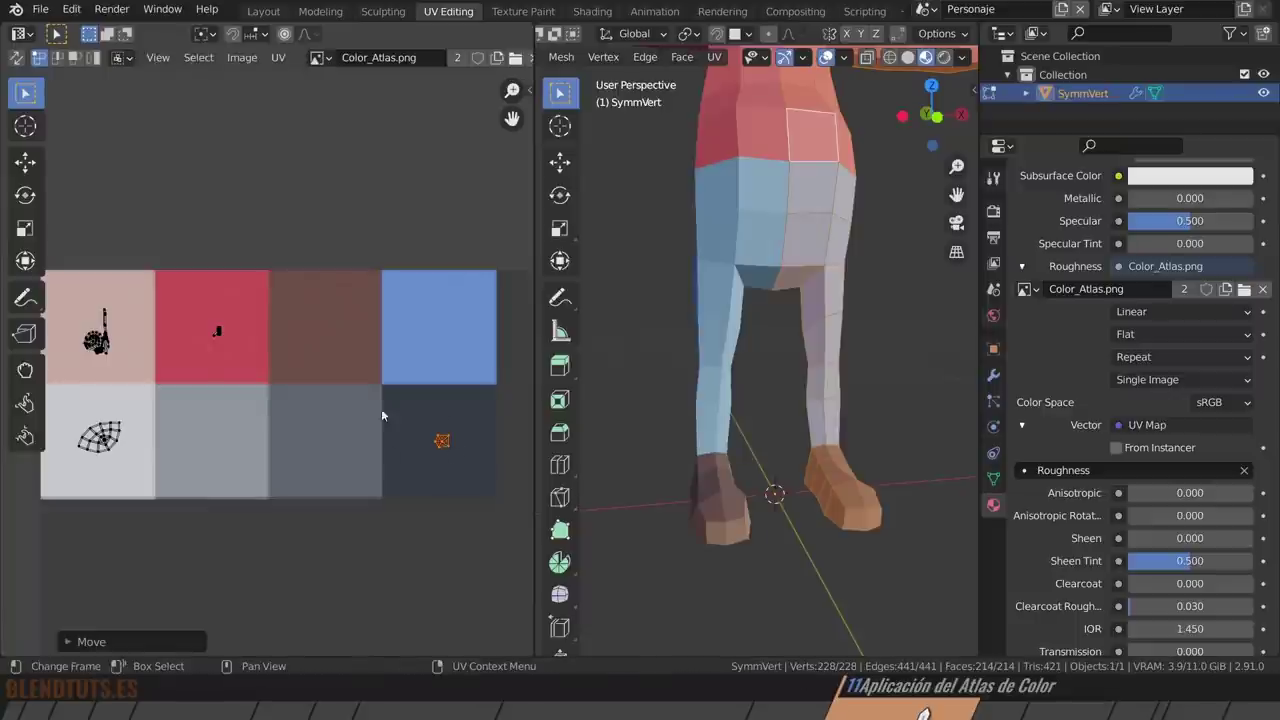
{"action": "middle_click_drag", "start_coordinate": [248, 302], "coordinate": [295, 323]}
{"action": "left_click_drag", "start_coordinate": [309, 317], "coordinate": [212, 395]}
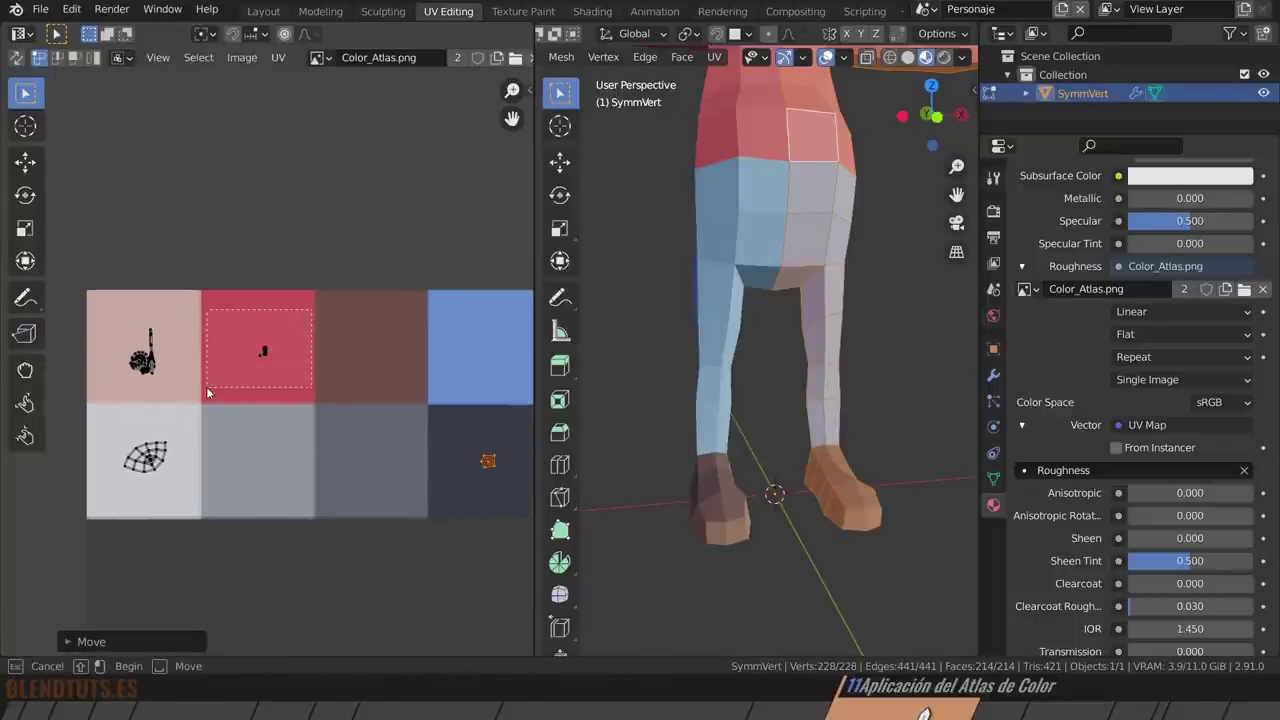
{"action": "key", "text": "g"}
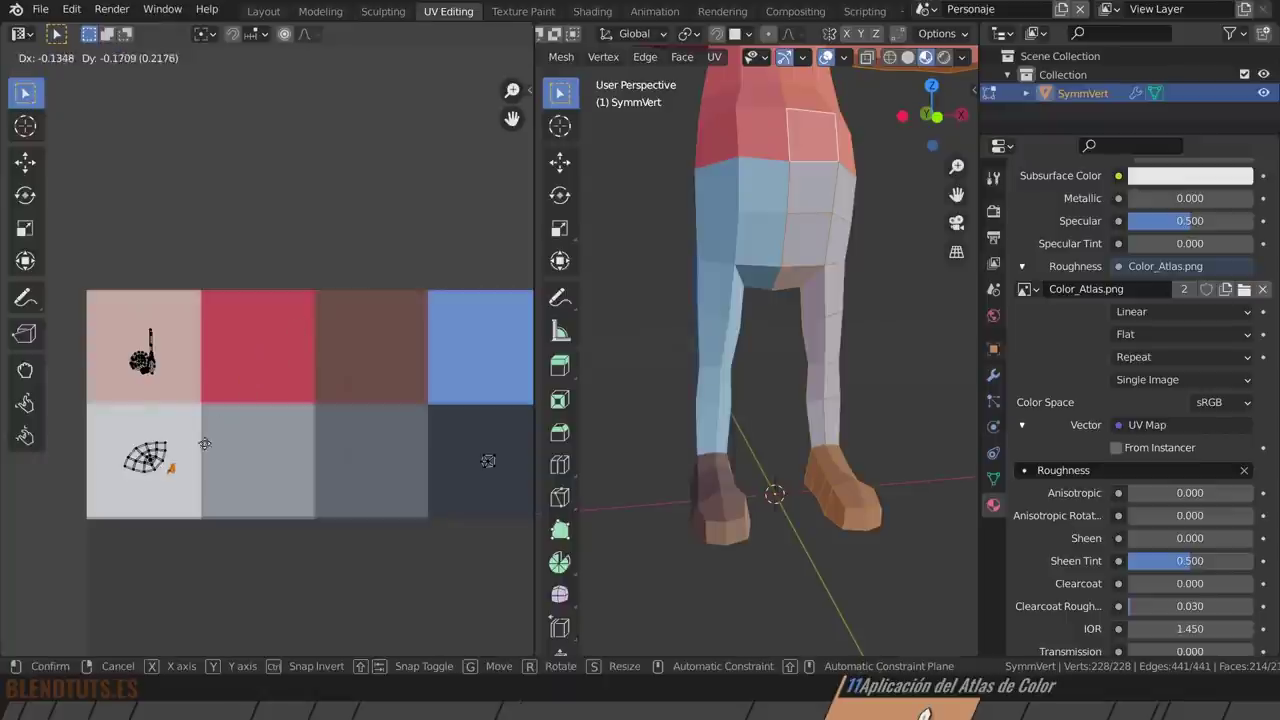
{"action": "left_click", "coordinate": [185, 473]}
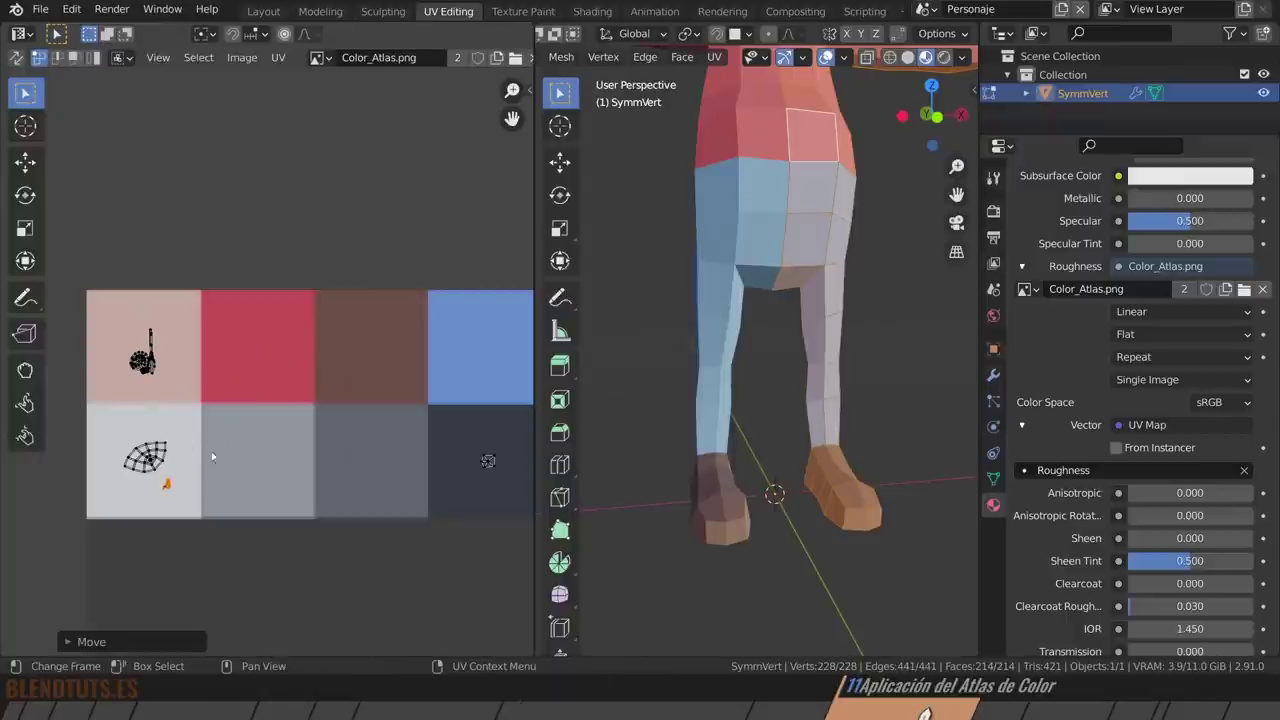
{"action": "left_click", "coordinate": [143, 350]}
{"action": "key", "text": "g"}
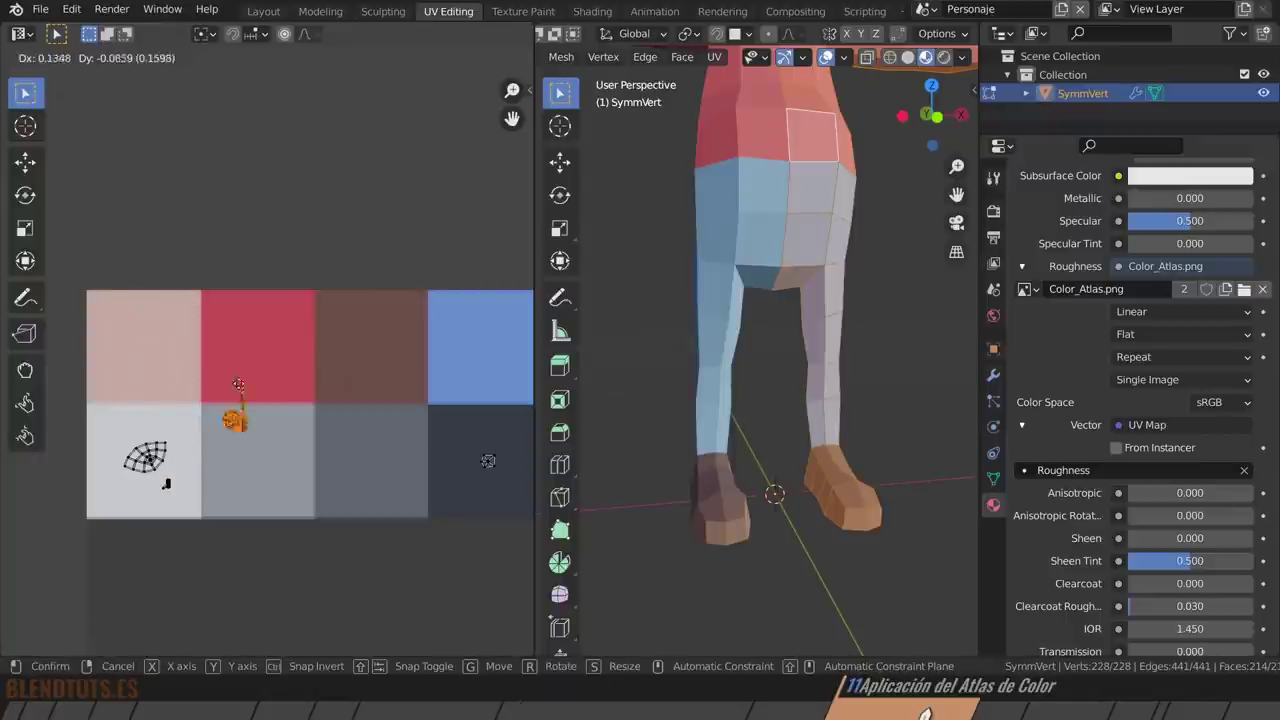
{"action": "left_click", "coordinate": [361, 430]}
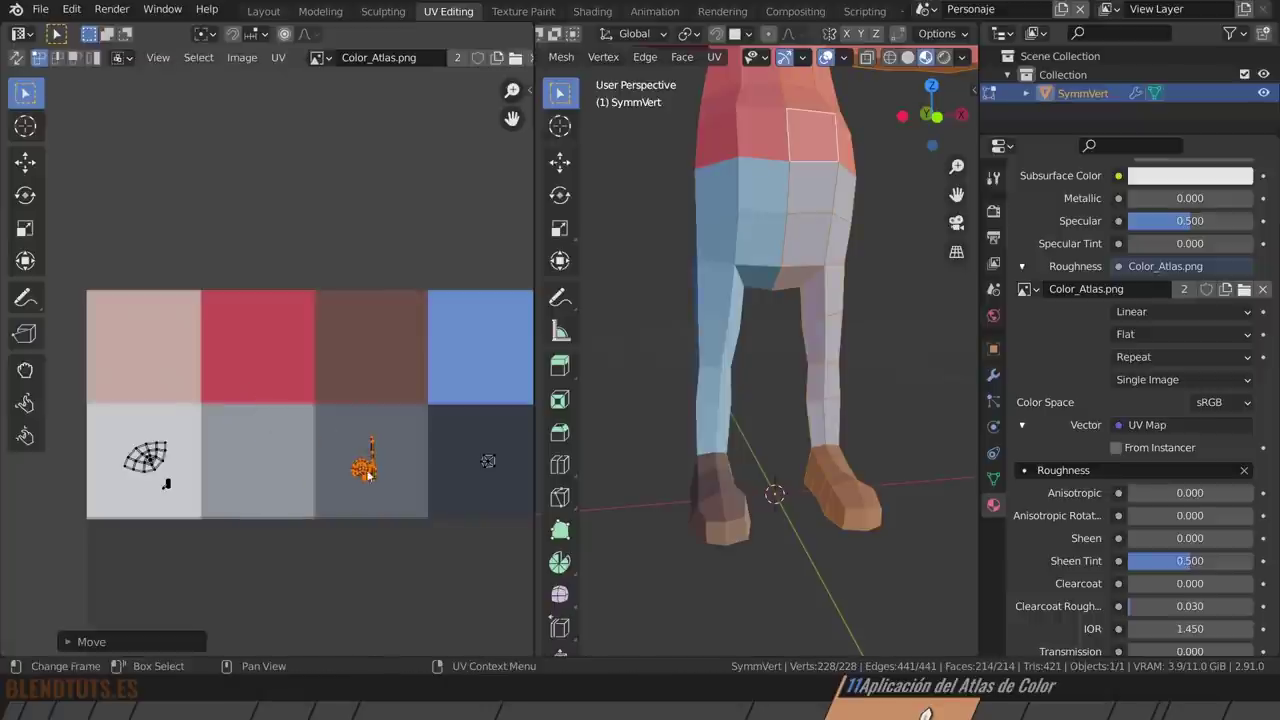
Return to Object Mode and look around the whole character.
{"action": "key", "text": "Tab"}
{"action": "scroll", "coordinate": [808, 357], "scroll_direction": "down", "scroll_amount": 3}
{"action": "mouse_move", "coordinate": [808, 357]}
{"action": "middle_mouse_down"}
{"action": "mouse_move", "coordinate": [716, 320]}
{"action": "mouse_move", "coordinate": [860, 353]}
{"action": "mouse_move", "coordinate": [940, 351]}
{"action": "mouse_move", "coordinate": [821, 283]}
{"action": "mouse_move", "coordinate": [679, 278]}
{"action": "mouse_move", "coordinate": [818, 394]}
{"action": "mouse_move", "coordinate": [646, 410]}
{"action": "mouse_move", "coordinate": [660, 416]}
{"action": "mouse_move", "coordinate": [608, 389]}
{"action": "middle_mouse_up"}
{"action": "scroll", "coordinate": [716, 321], "scroll_direction": "down", "scroll_amount": 3}
{"action": "scroll", "coordinate": [742, 322], "scroll_direction": "down", "scroll_amount": 2}
Maximize the 3D viewport and compare Rendered with Material Preview shading.
{"action": "key", "text": "ctrl+space"}
{"action": "scroll", "coordinate": [646, 410], "scroll_direction": "down", "scroll_amount": 5}
{"action": "right_click", "coordinate": [672, 364]}
{"action": "left_click", "coordinate": [663, 368]}
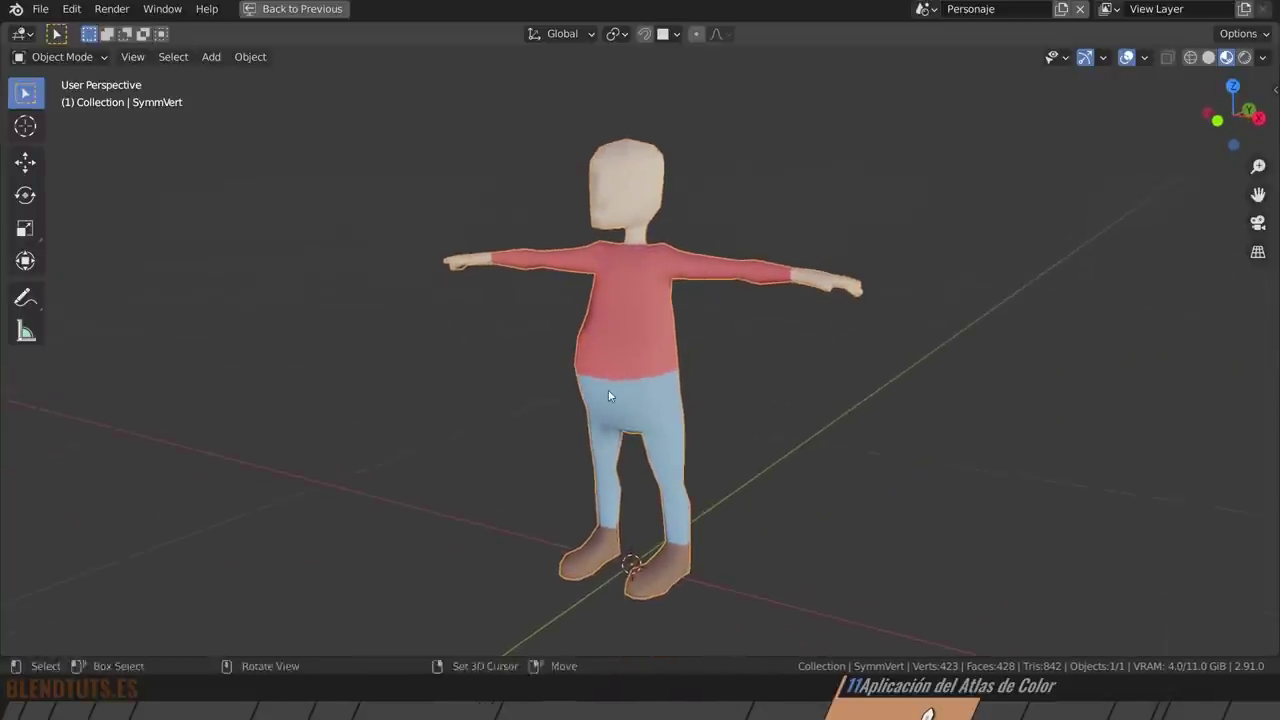
{"action": "left_click", "coordinate": [1245, 59]}
{"action": "left_click", "coordinate": [1227, 57]}
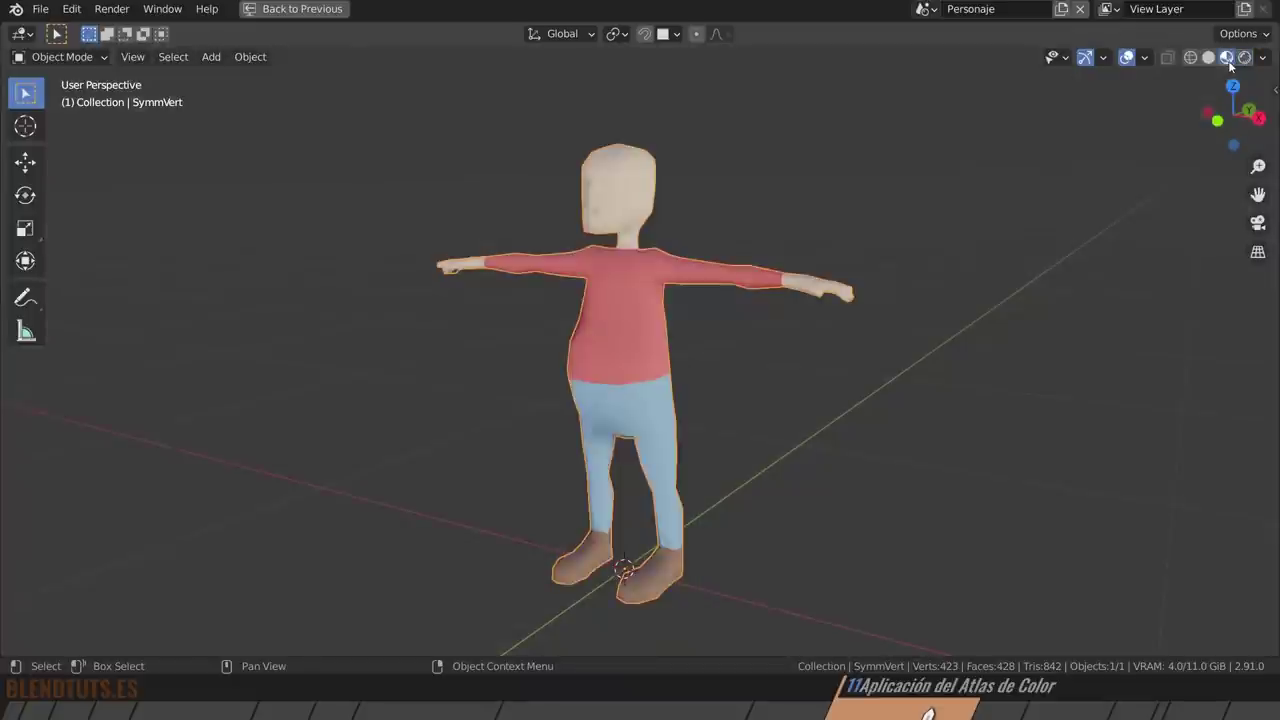
Rotate the preview HDRI to 13.4° and restore the UV Editing layout.
{"action": "left_click", "coordinate": [1262, 57]}
{"action": "left_click_drag", "start_coordinate": [1100, 255], "coordinate": [1150, 255]}
{"action": "mouse_move", "coordinate": [738, 414]}
{"action": "middle_mouse_down"}
{"action": "mouse_move", "coordinate": [769, 412]}
{"action": "mouse_move", "coordinate": [654, 400]}
{"action": "middle_mouse_up"}
{"action": "key", "text": "ctrl+space"}
{"action": "mouse_move", "coordinate": [756, 362]}
{"action": "middle_mouse_down"}
{"action": "mouse_move", "coordinate": [807, 387]}
{"action": "mouse_move", "coordinate": [768, 391]}
{"action": "mouse_move", "coordinate": [806, 408]}
{"action": "middle_mouse_up"}
{"action": "scroll", "coordinate": [741, 373], "scroll_direction": "up", "scroll_amount": 2}
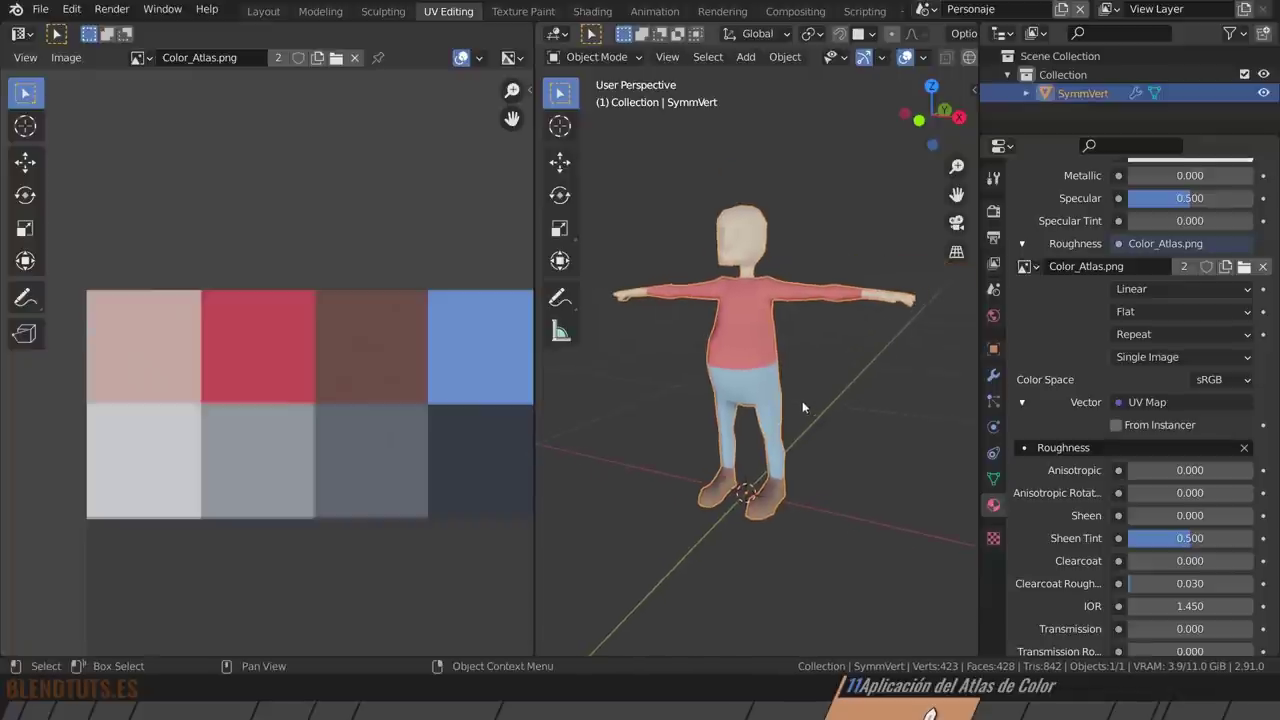
Switch to the Shading workspace, enlarge the node editor and begin rearranging material nodes.
{"action": "left_click", "coordinate": [597, 12]}
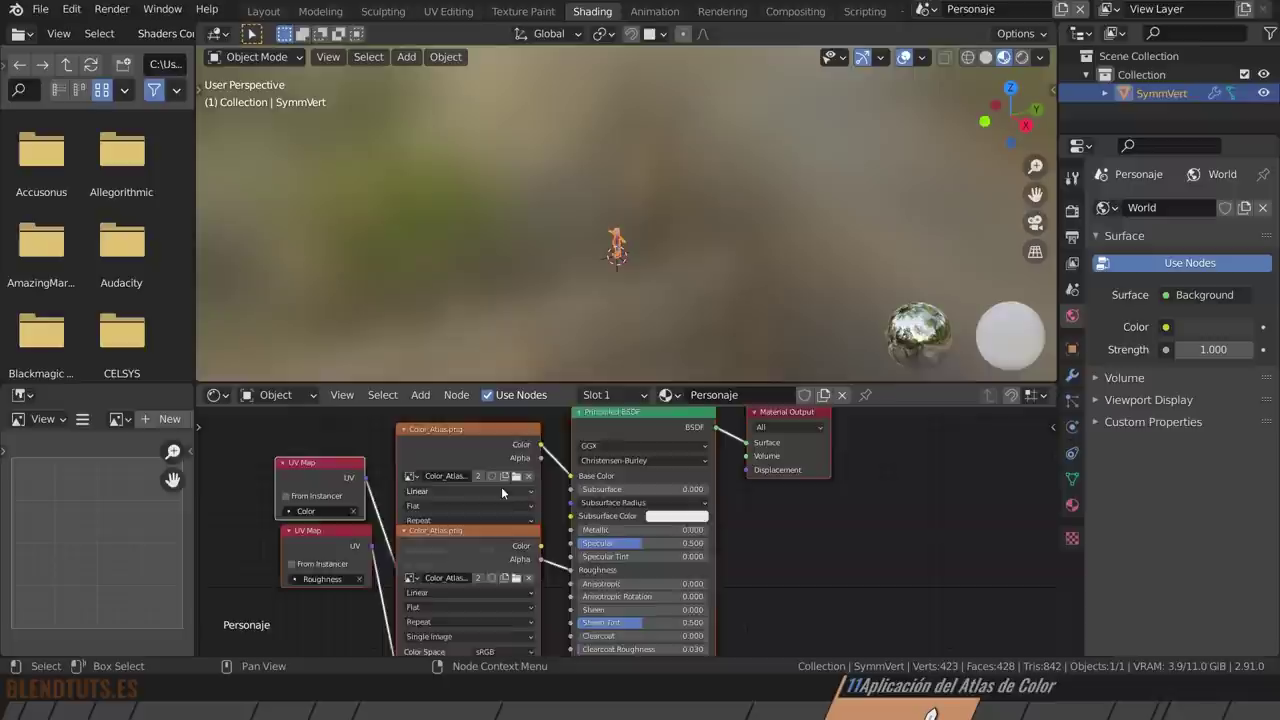
{"action": "left_click_drag", "start_coordinate": [489, 501], "coordinate": [473, 517]}
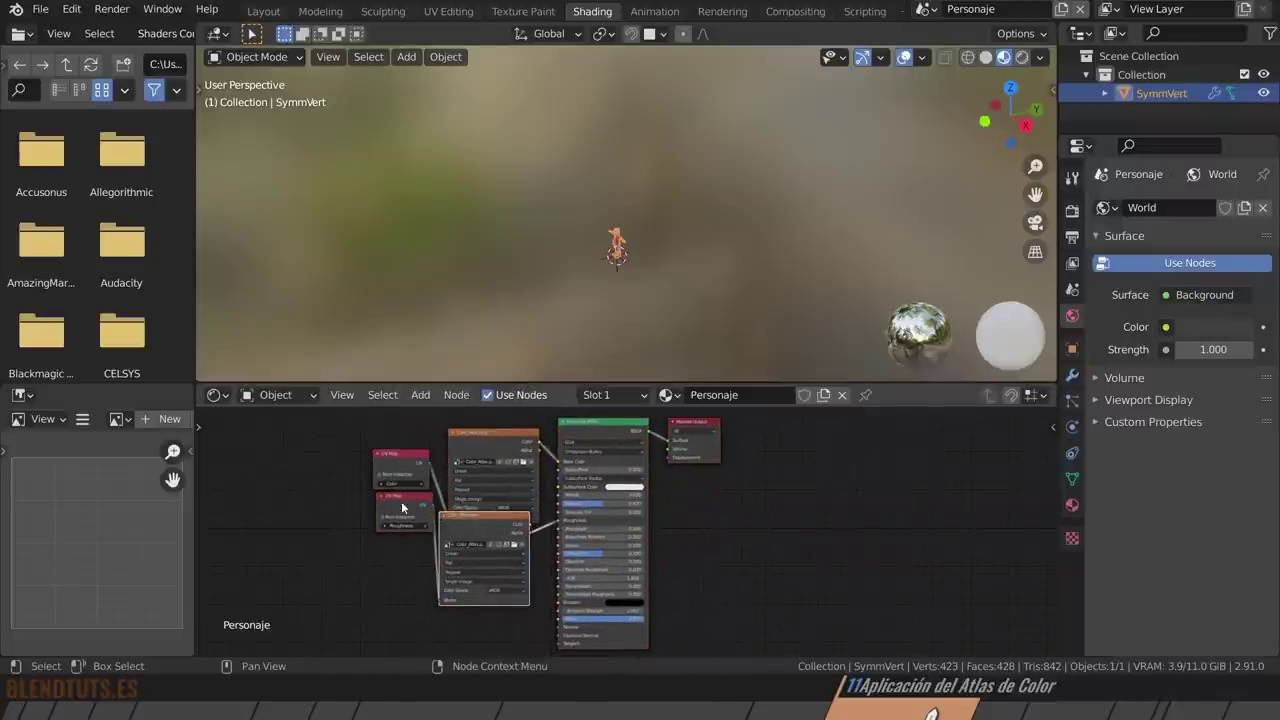
{"action": "left_click_drag", "start_coordinate": [396, 497], "coordinate": [352, 541]}
{"action": "left_click_drag", "start_coordinate": [502, 445], "coordinate": [453, 452]}
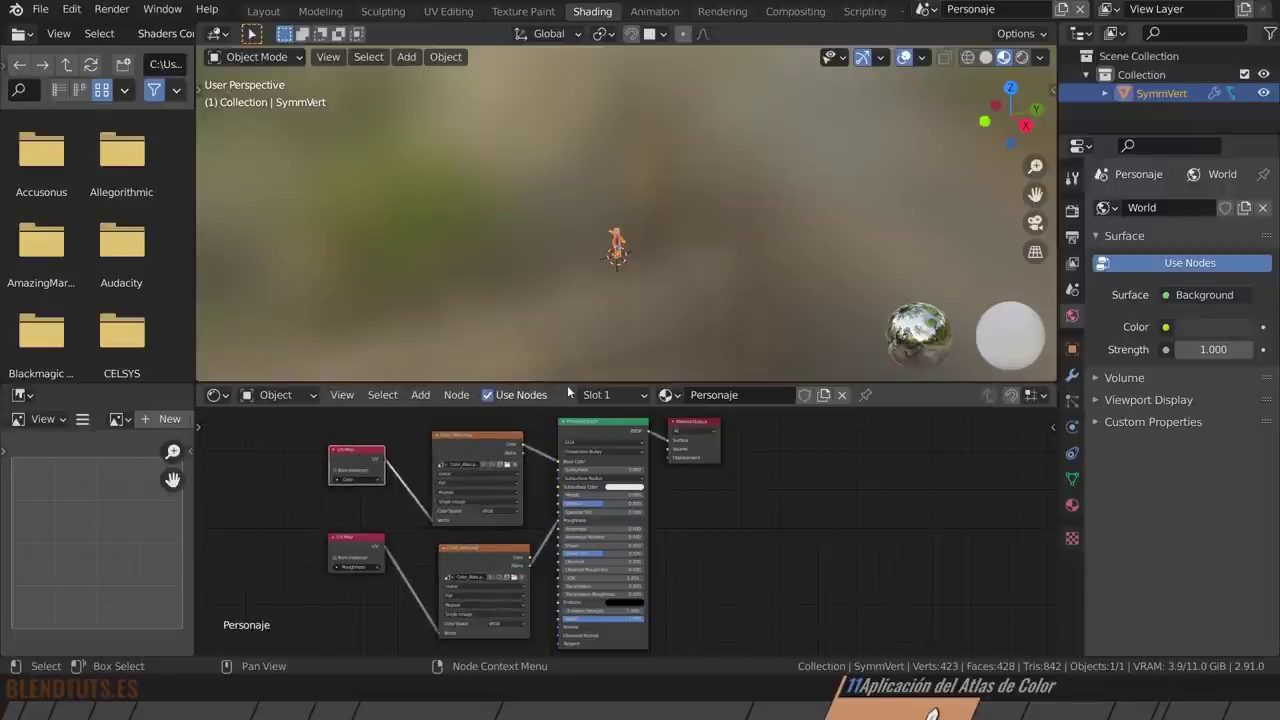
{"action": "left_click_drag", "start_coordinate": [567, 385], "coordinate": [570, 208]}
{"action": "scroll", "coordinate": [605, 440], "scroll_direction": "up", "scroll_amount": 2}
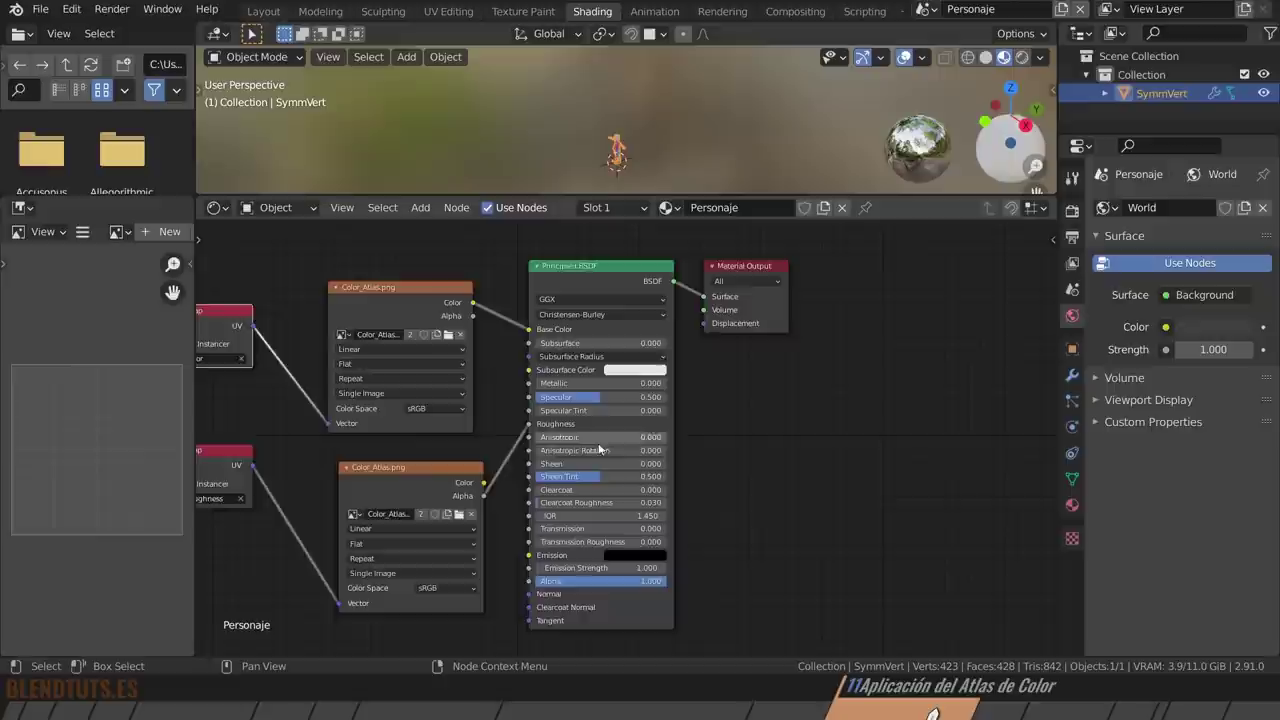
{"action": "middle_click_drag", "start_coordinate": [600, 450], "coordinate": [710, 450]}
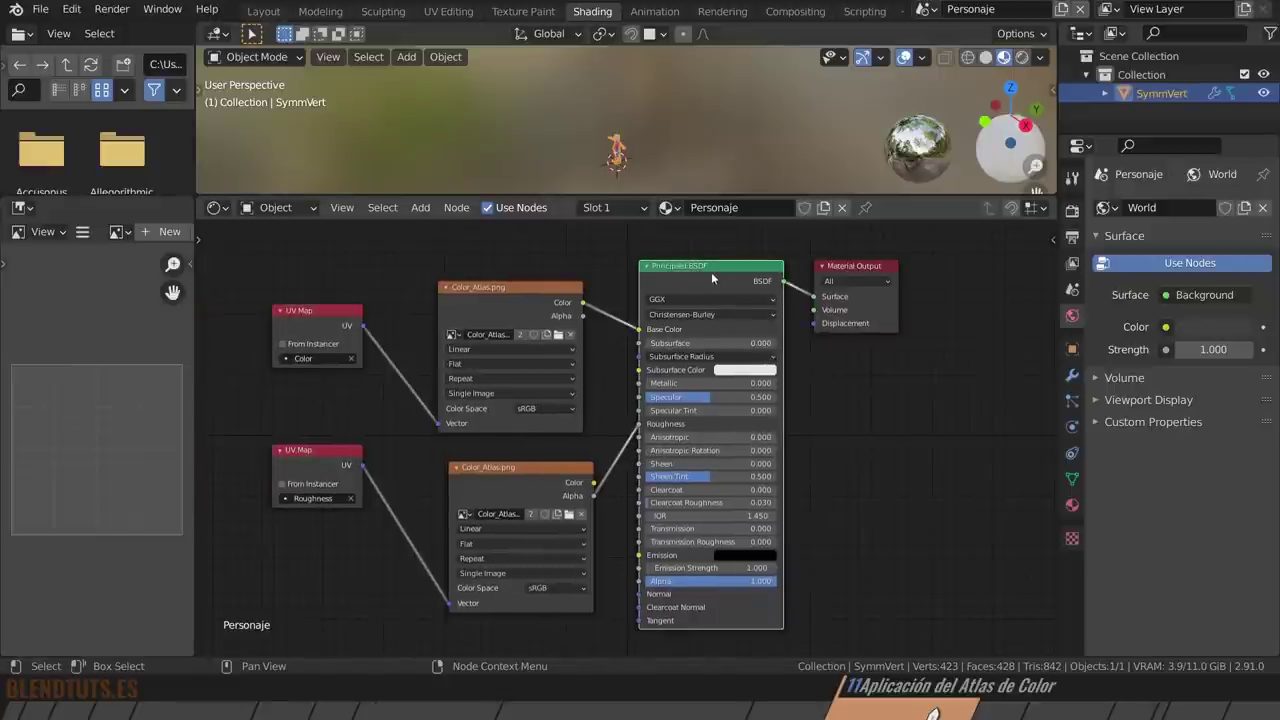
Space the two Color_Atlas.png and UV Map nodes into a tidy layout.
{"action": "left_click_drag", "start_coordinate": [542, 314], "coordinate": [548, 301]}
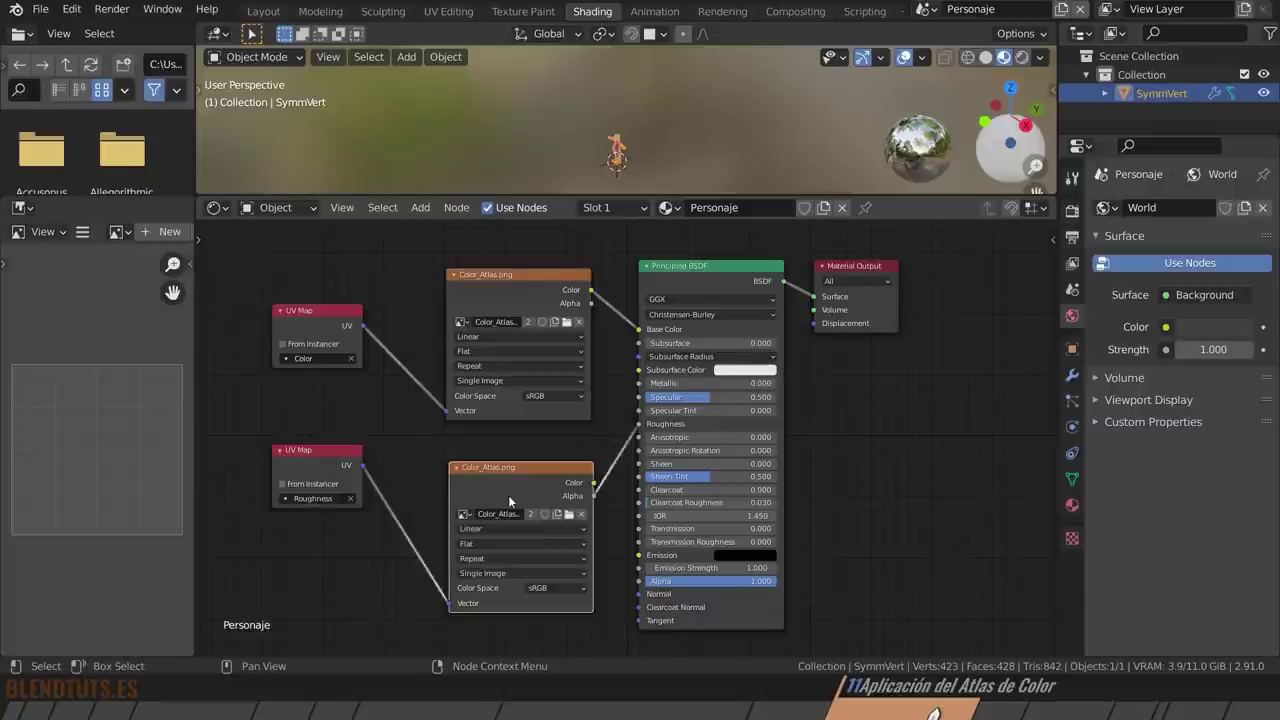
{"action": "left_click_drag", "start_coordinate": [508, 495], "coordinate": [510, 483]}
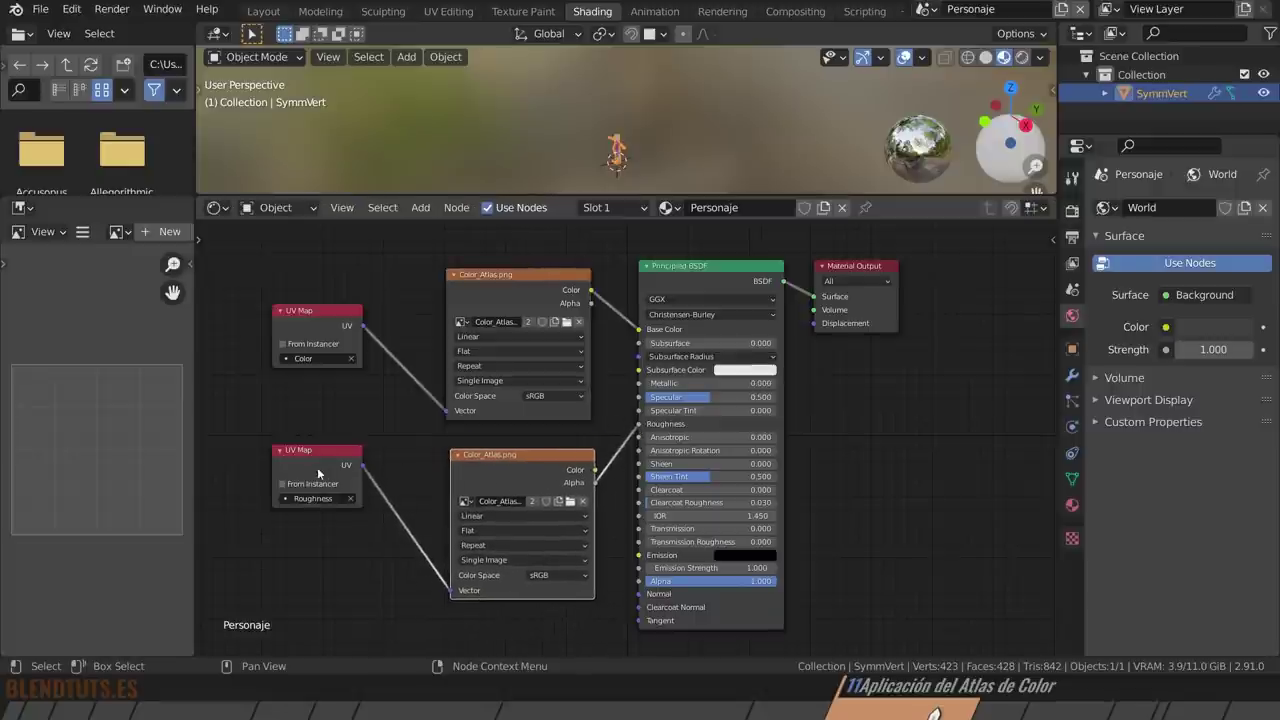
{"action": "left_click_drag", "start_coordinate": [317, 467], "coordinate": [376, 576]}
{"action": "scroll", "coordinate": [378, 590], "scroll_direction": "up", "scroll_amount": 2}
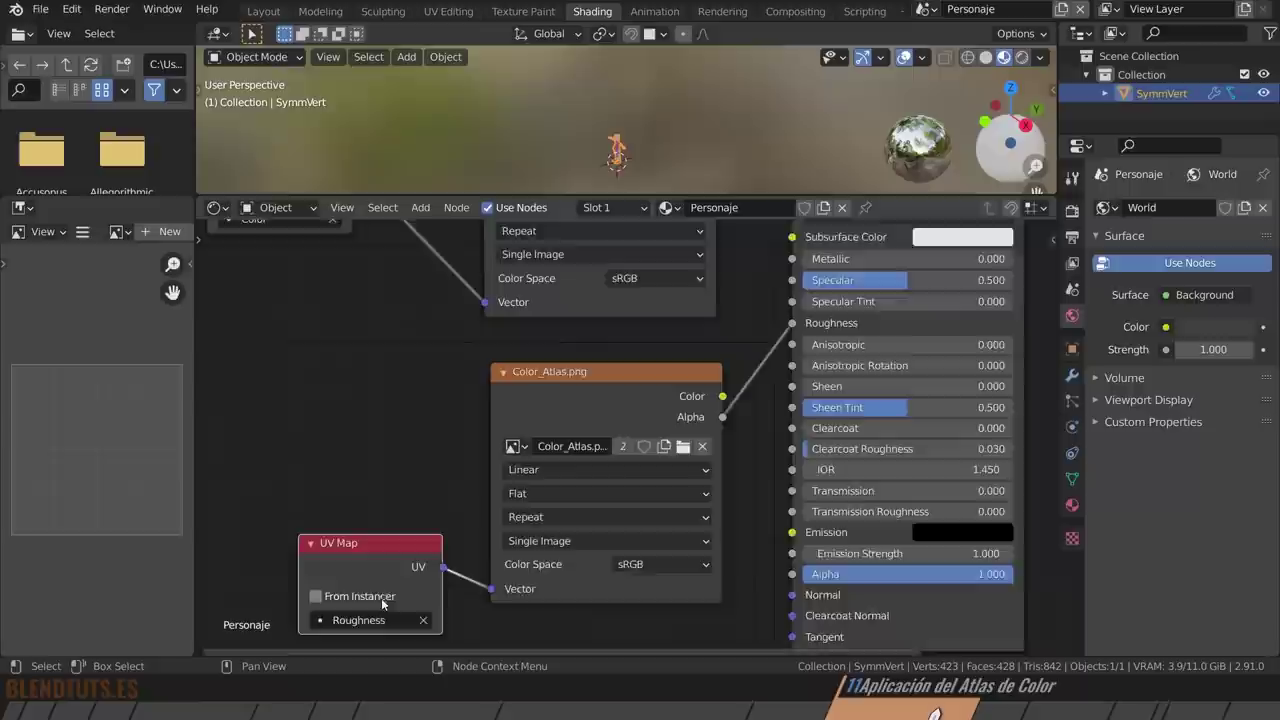
{"action": "scroll", "coordinate": [430, 578], "scroll_direction": "up", "scroll_amount": 5, "text": "shift"}
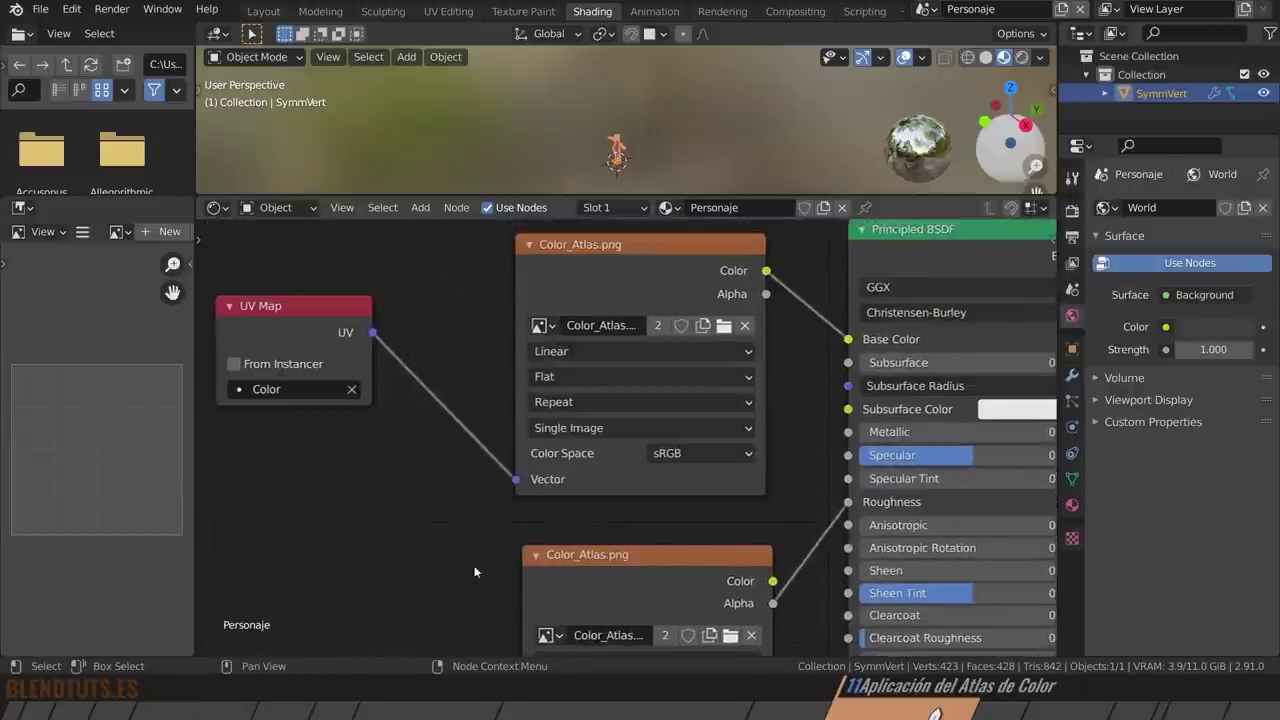
{"action": "middle_click_drag", "start_coordinate": [475, 572], "coordinate": [516, 617]}
{"action": "left_click_drag", "start_coordinate": [415, 448], "coordinate": [473, 495]}
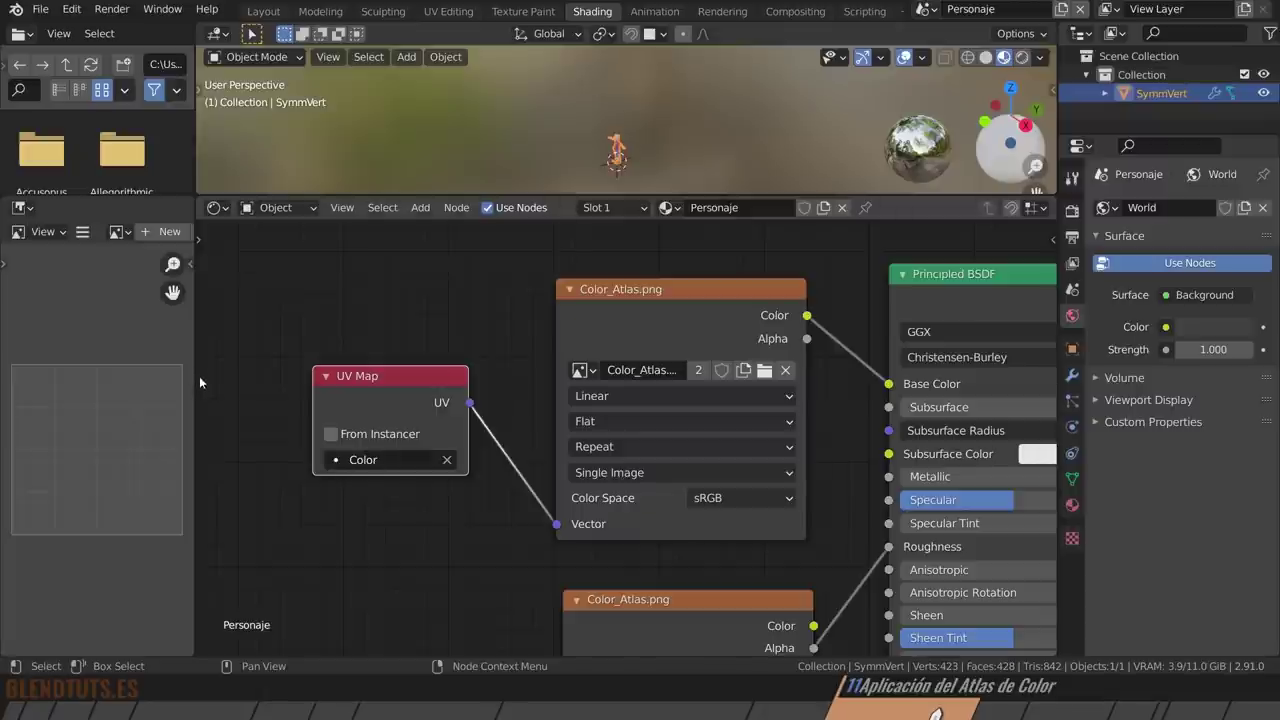
{"action": "left_click_drag", "start_coordinate": [198, 376], "coordinate": [242, 376]}
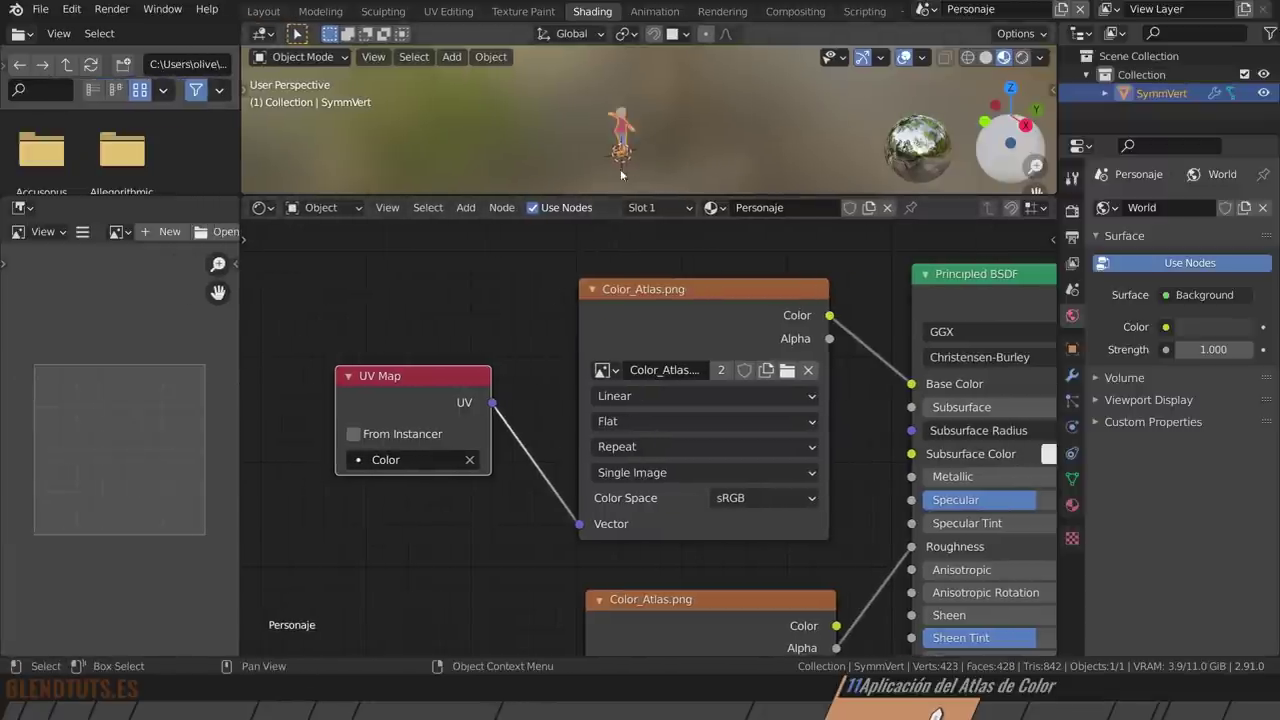
Enter Edit Mode and switch the active UV map from Color to Roughness.
{"action": "key", "text": "KP_Decimal"}
{"action": "key", "text": "Tab"}
{"action": "middle_click_drag", "start_coordinate": [677, 146], "coordinate": [737, 123]}
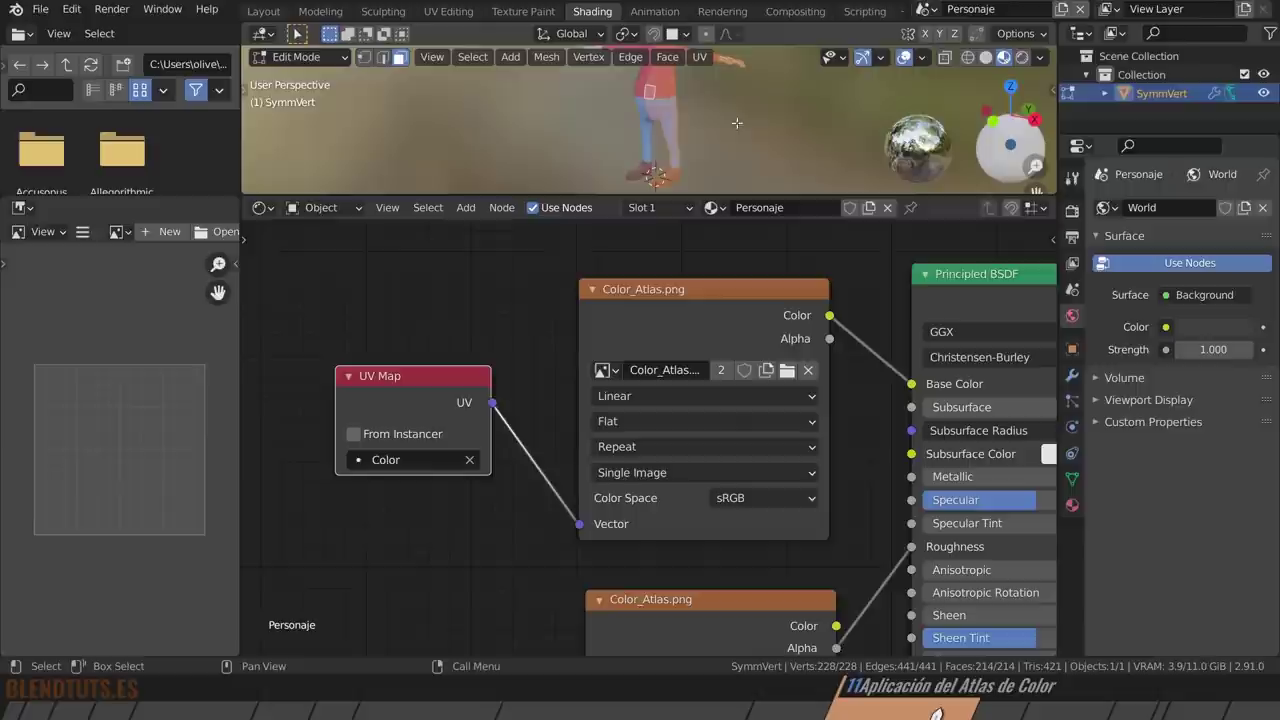
{"action": "left_click", "coordinate": [1072, 478]}
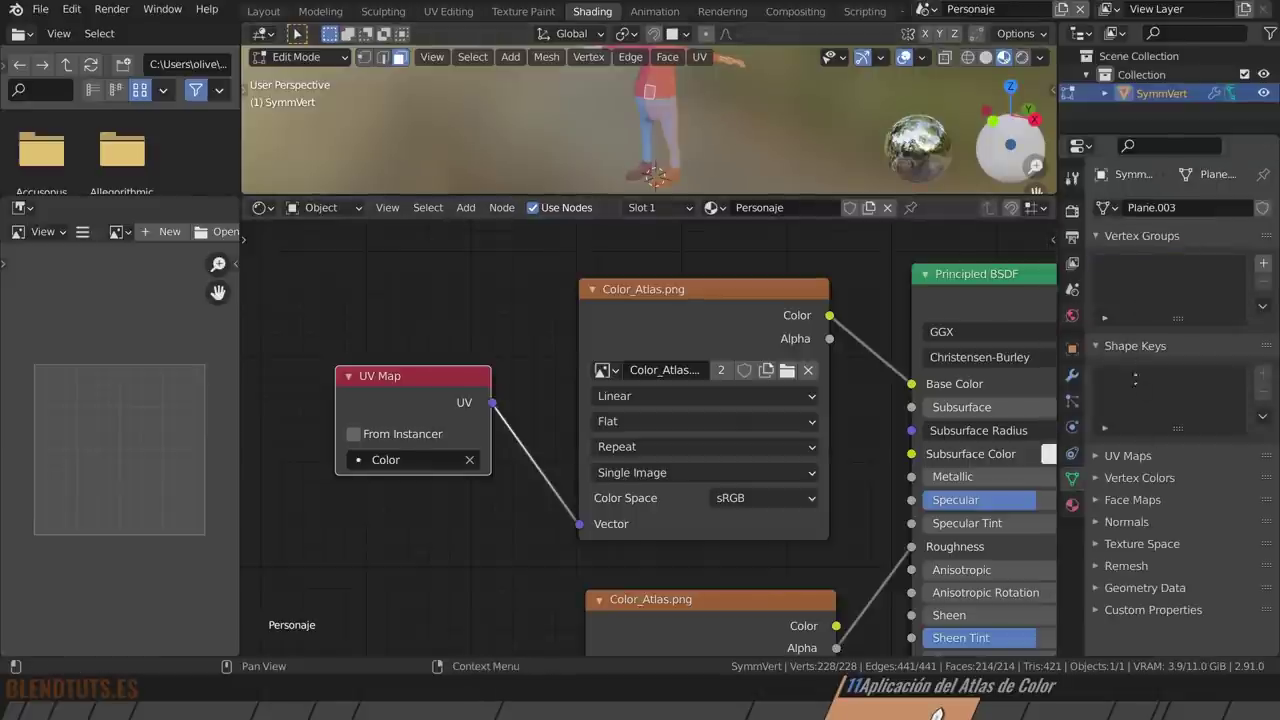
{"action": "left_click", "coordinate": [1128, 455]}
{"action": "scroll", "coordinate": [1128, 455], "scroll_direction": "down", "scroll_amount": 1}
{"action": "left_click", "coordinate": [1132, 456]}
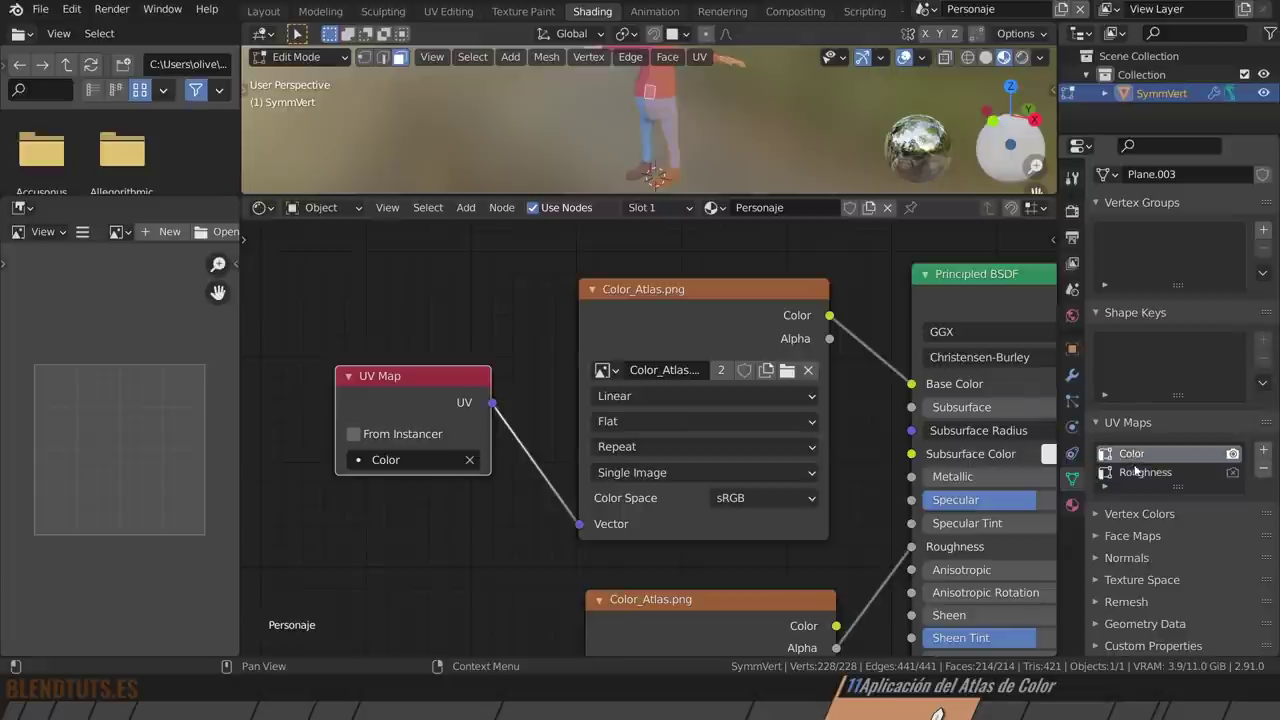
{"action": "left_click", "coordinate": [1137, 474]}
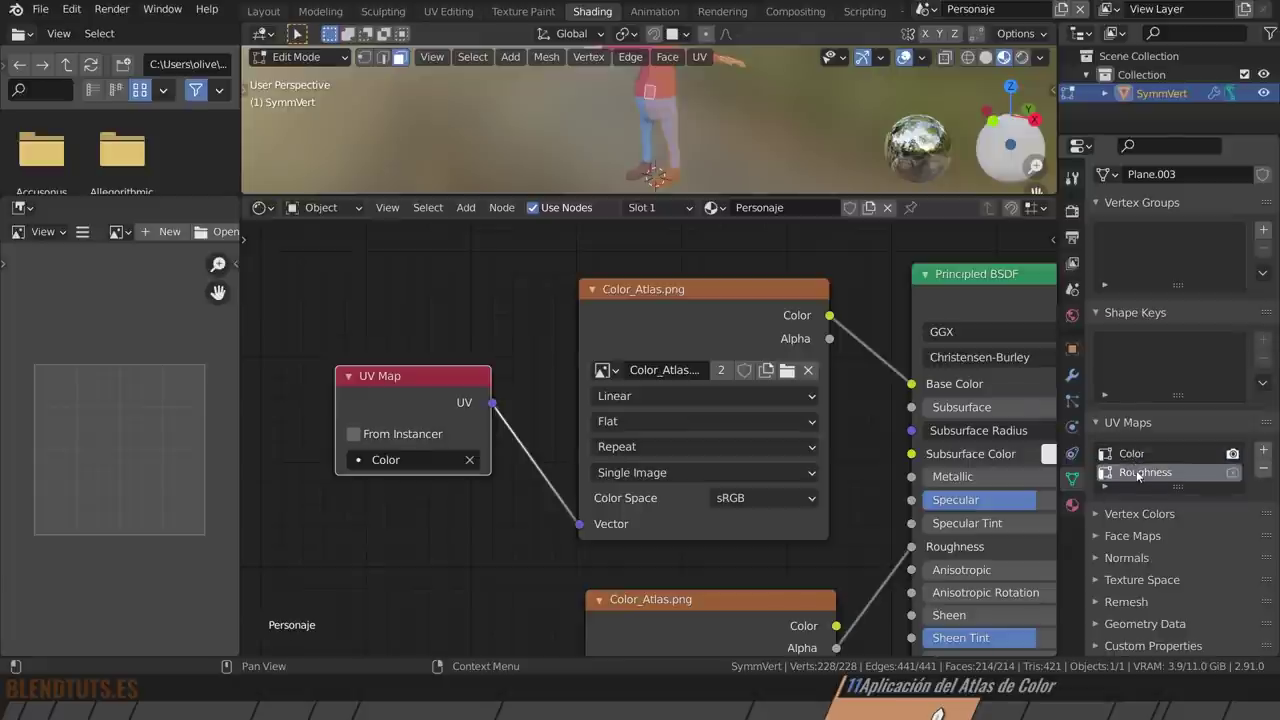
Turn the image panel into a UV Editor and compare Color and Roughness UV maps, ending on Roughness.
{"action": "left_click", "coordinate": [63, 237]}
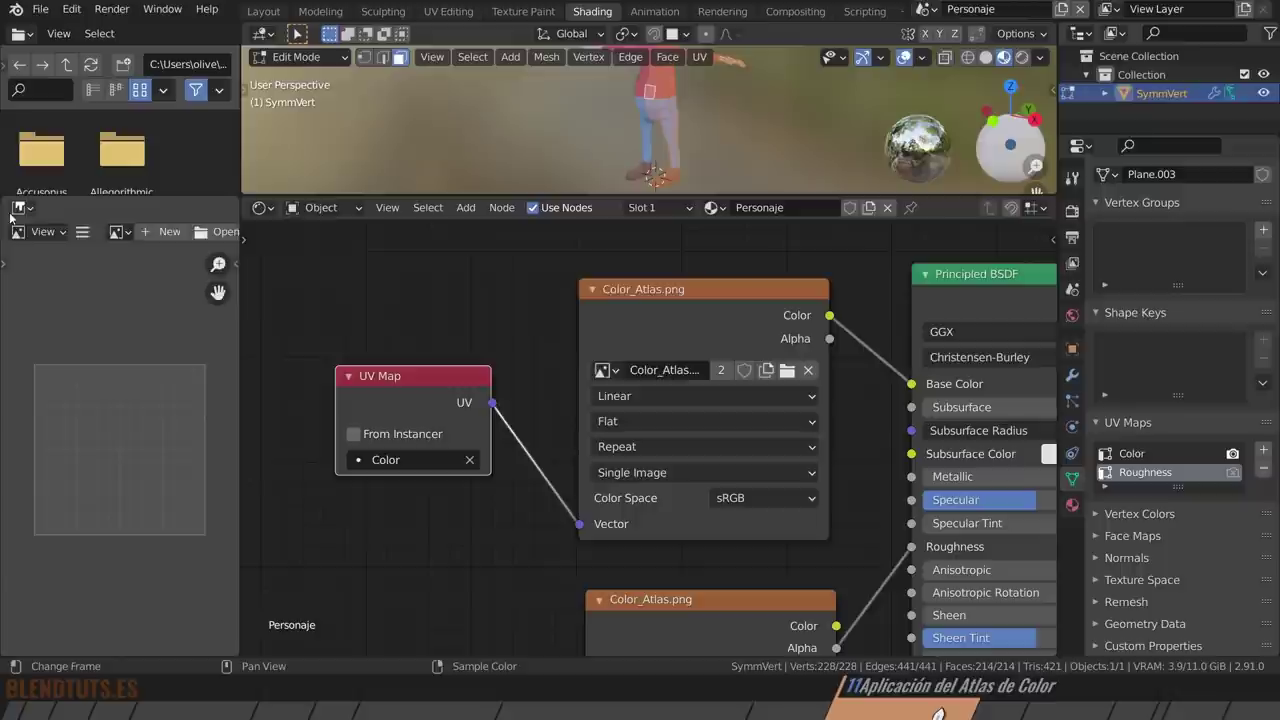
{"action": "left_click", "coordinate": [14, 209]}
{"action": "left_click", "coordinate": [62, 298]}
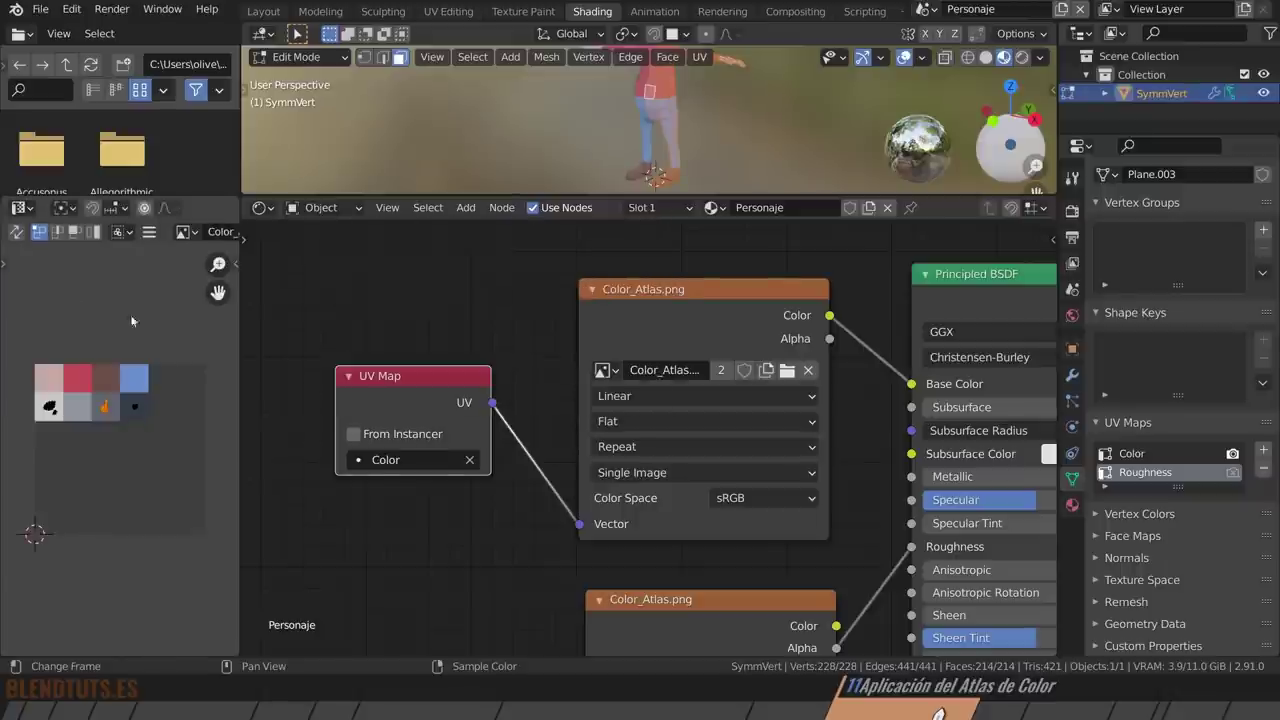
{"action": "scroll", "coordinate": [131, 320], "scroll_direction": "up", "scroll_amount": 2}
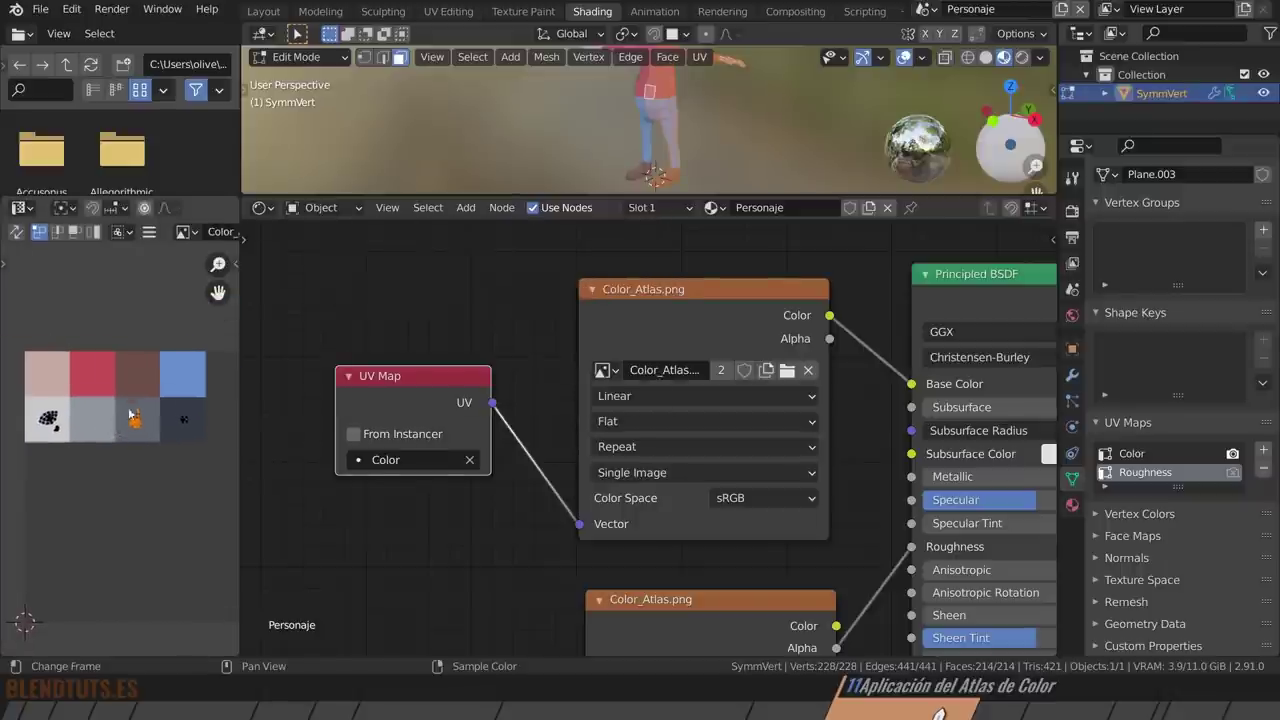
{"action": "left_click", "coordinate": [1127, 456]}
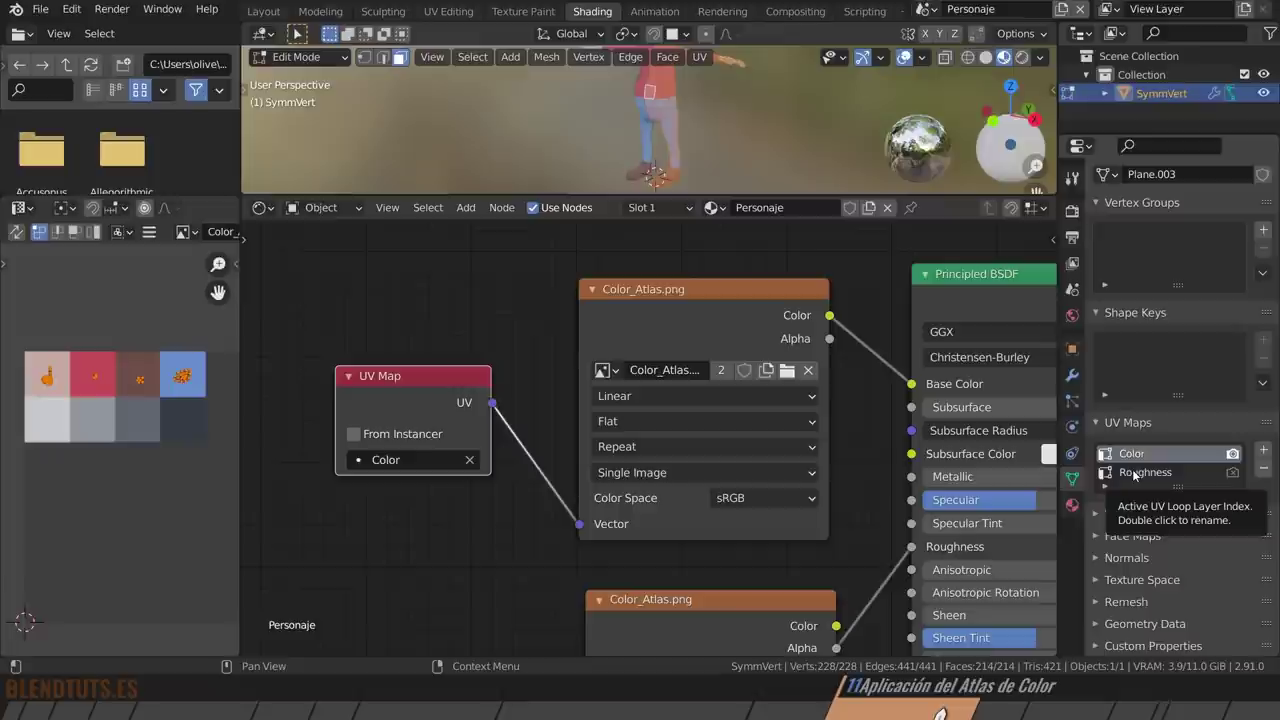
{"action": "left_click", "coordinate": [1135, 473]}
{"action": "left_click", "coordinate": [1135, 456]}
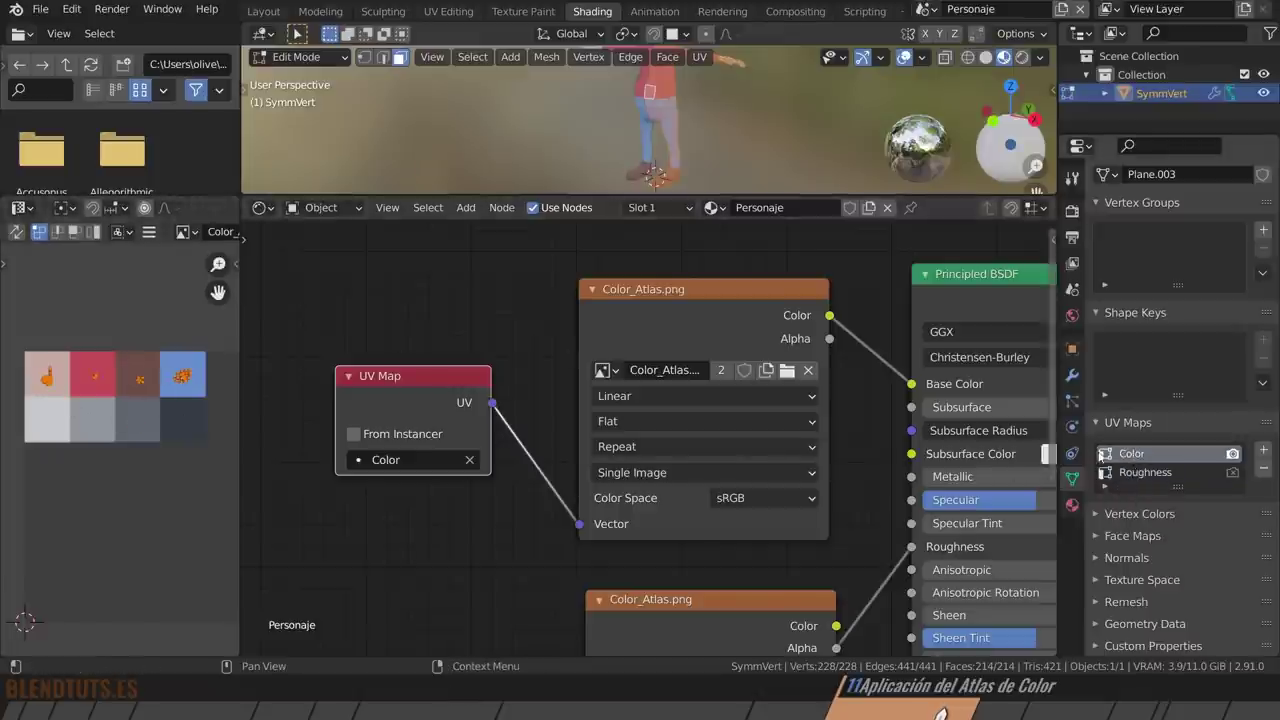
{"action": "left_click", "coordinate": [1146, 474]}
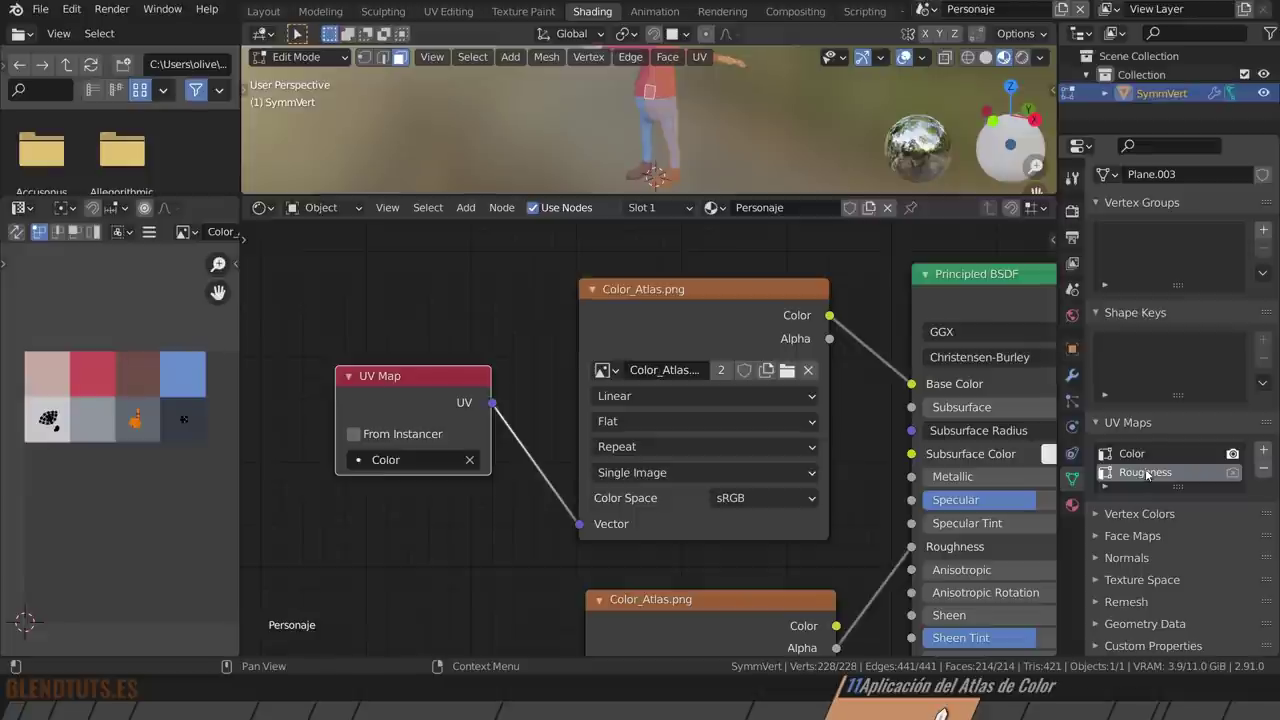
{"action": "left_click", "coordinate": [1140, 454]}
{"action": "left_click", "coordinate": [1145, 474]}
{"action": "left_click", "coordinate": [1140, 454]}
{"action": "left_click", "coordinate": [1145, 474]}
Pan and zoom the Shader Editor to show both Color_Atlas nodes and the Principled BSDF.
{"action": "mouse_move", "coordinate": [699, 520]}
{"action": "middle_mouse_down"}
{"action": "mouse_move", "coordinate": [619, 366]}
{"action": "mouse_move", "coordinate": [530, 240]}
{"action": "middle_mouse_up"}
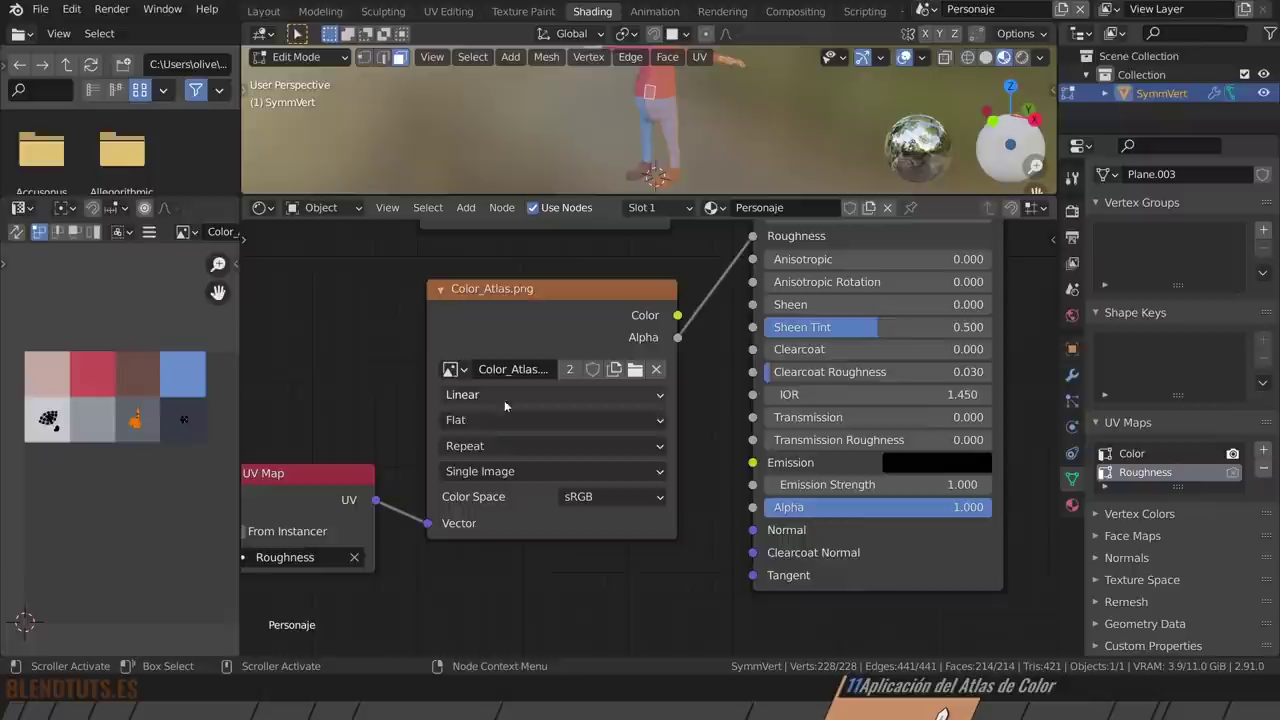
{"action": "scroll", "coordinate": [504, 400], "scroll_direction": "up", "scroll_amount": 1}
{"action": "scroll", "coordinate": [500, 476], "scroll_direction": "up", "scroll_amount": 1}
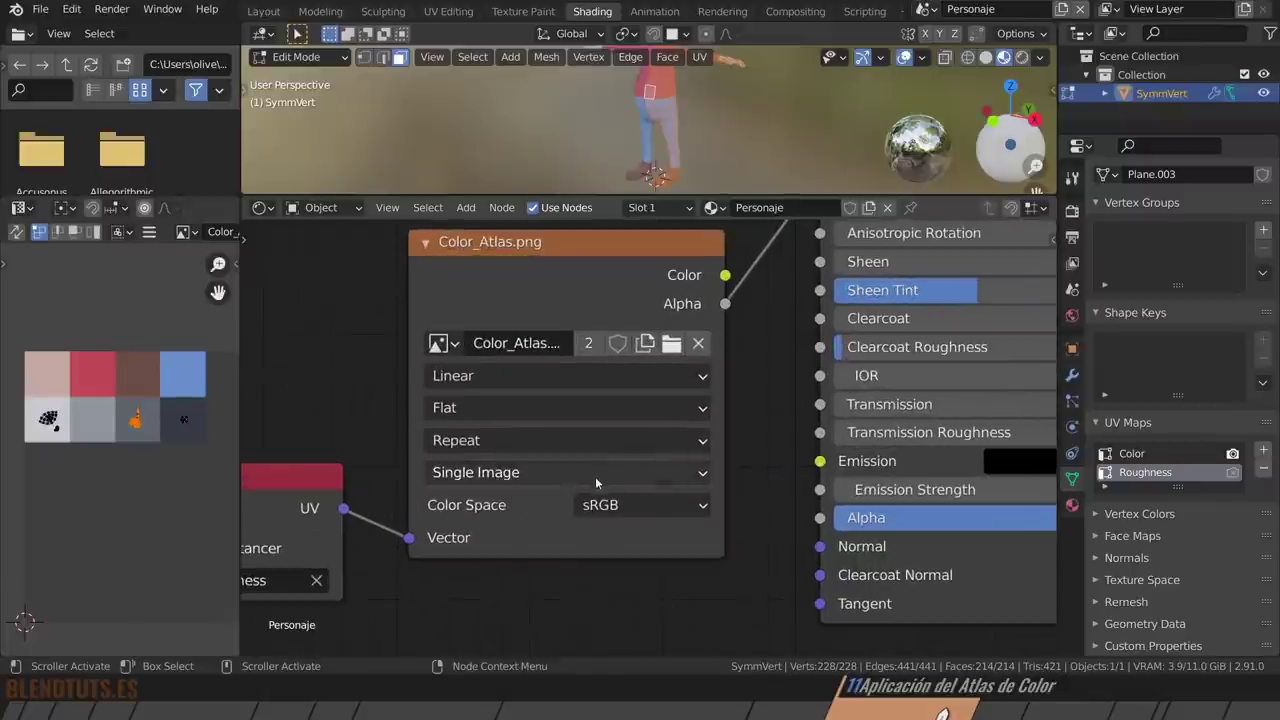
{"action": "scroll", "coordinate": [601, 408], "scroll_direction": "down", "scroll_amount": 2}
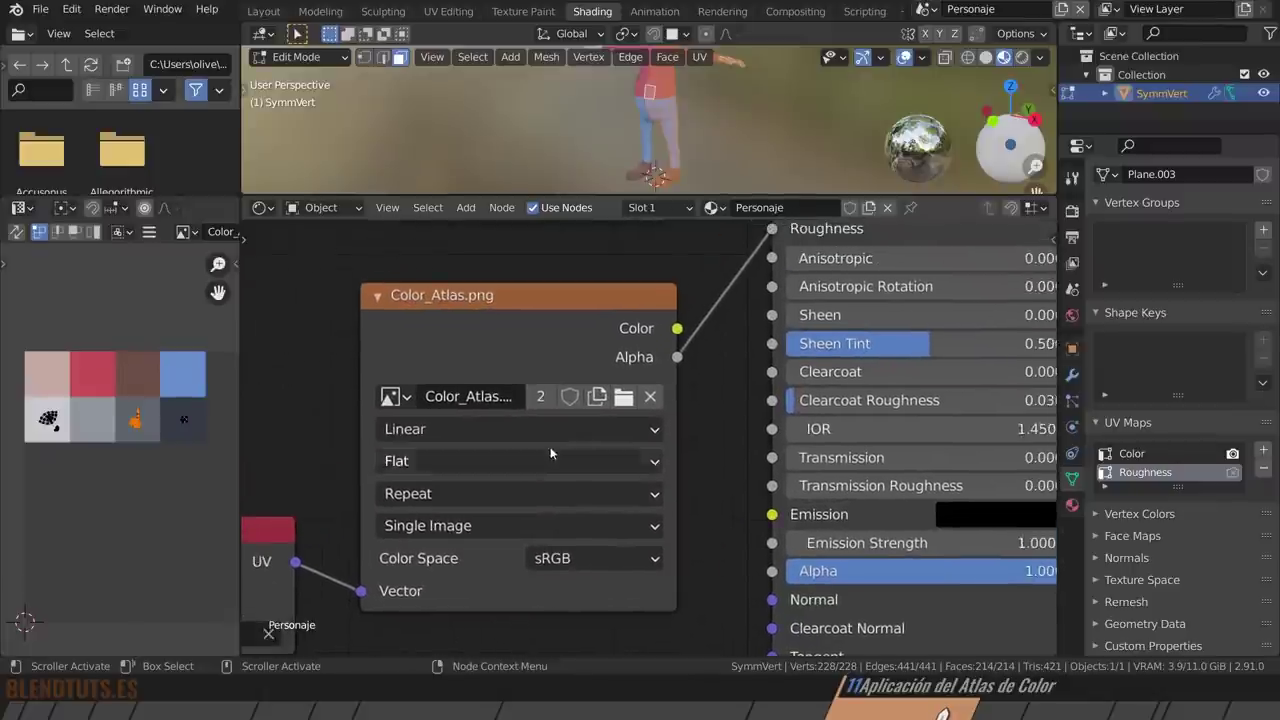
{"action": "middle_click_drag", "start_coordinate": [551, 444], "coordinate": [528, 507]}
{"action": "scroll", "coordinate": [528, 507], "scroll_direction": "down", "scroll_amount": 2}
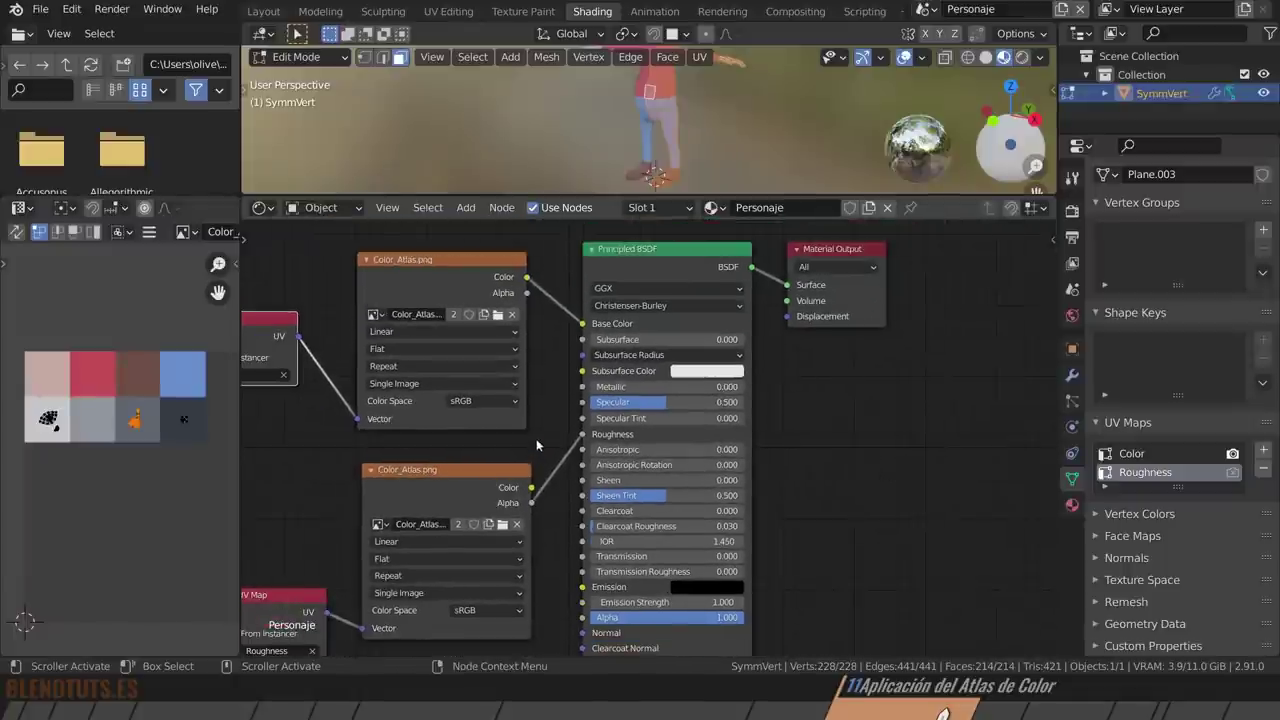
Place the lower Color_Atlas node with the Roughness UV Map node tidily beside it.
{"action": "left_click_drag", "start_coordinate": [465, 479], "coordinate": [460, 486]}
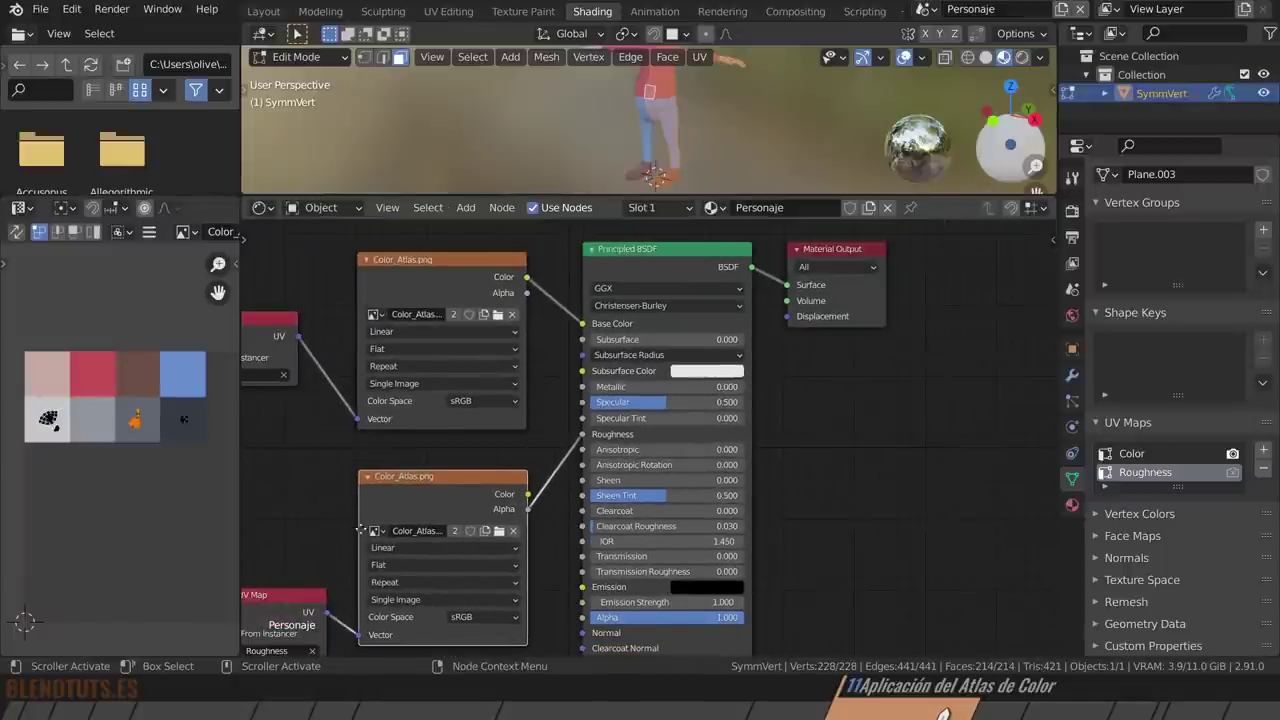
{"action": "middle_click_drag", "start_coordinate": [240, 600], "coordinate": [403, 526]}
{"action": "left_click_drag", "start_coordinate": [403, 526], "coordinate": [420, 459]}
{"action": "left_click_drag", "start_coordinate": [603, 401], "coordinate": [602, 398]}
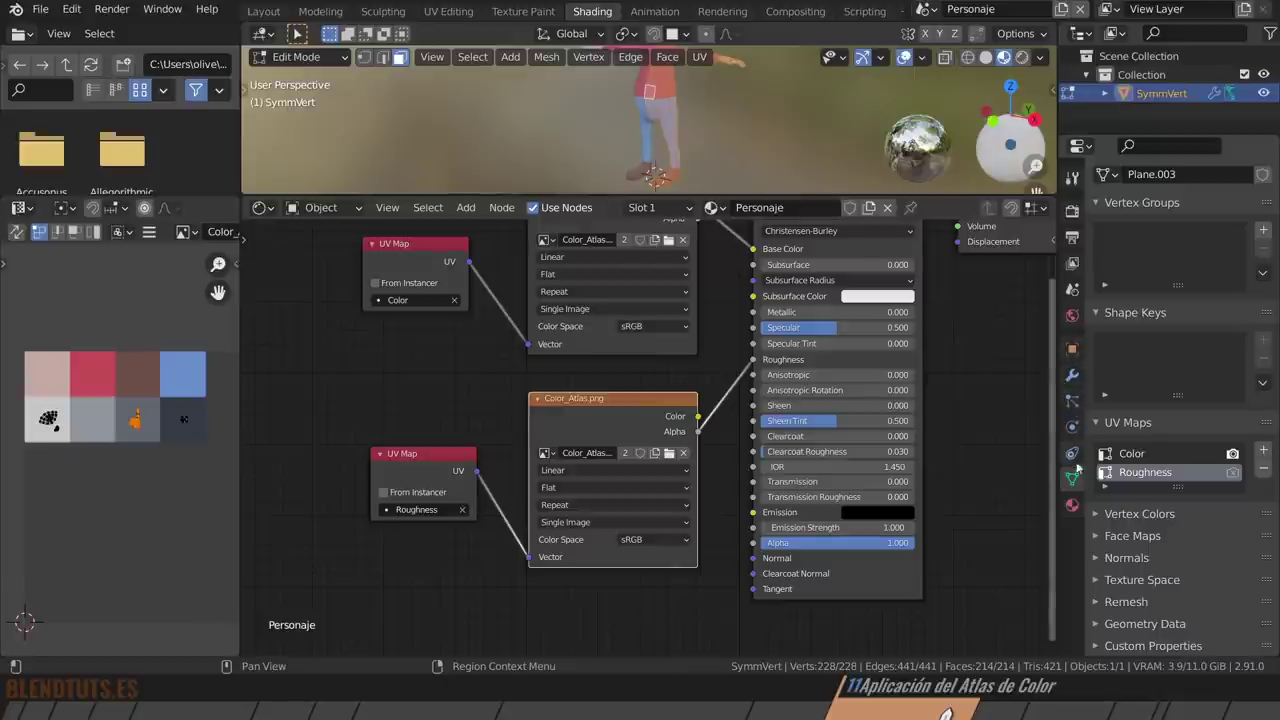
Show the Personaje material's surface settings in Material Properties.
{"action": "left_click", "coordinate": [1072, 505]}
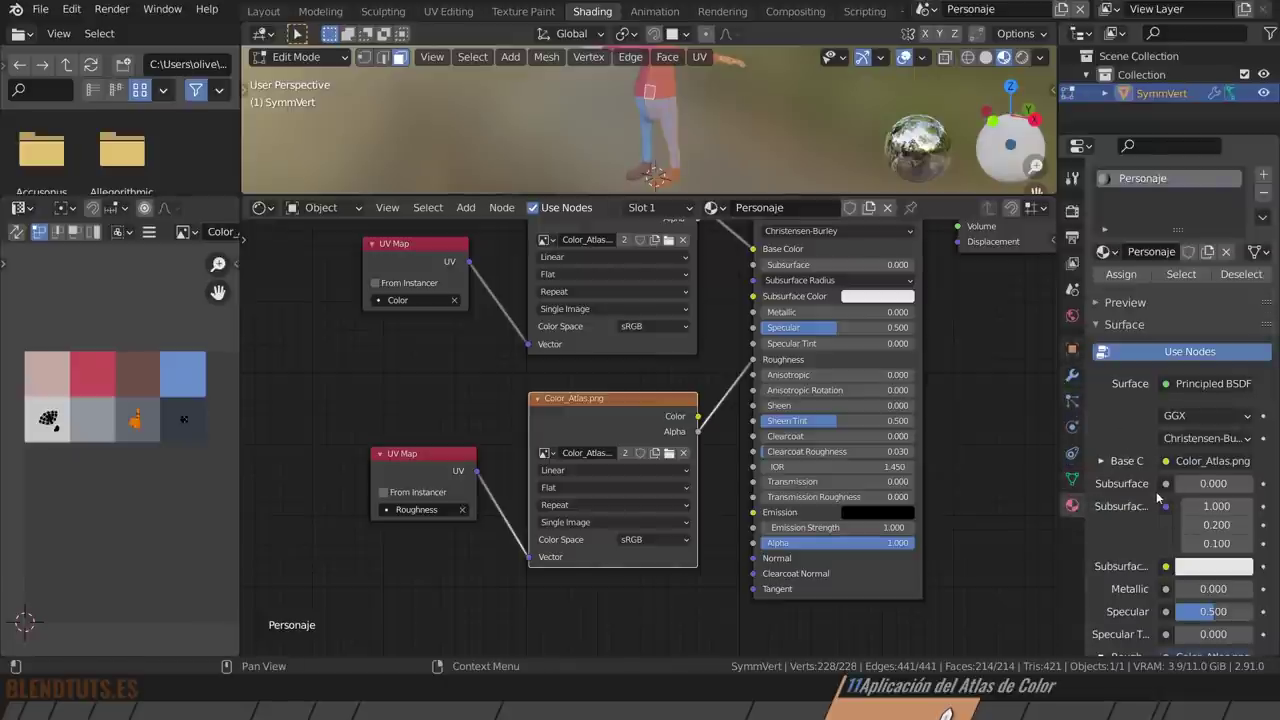
{"action": "scroll", "coordinate": [1150, 470], "scroll_direction": "down", "scroll_amount": 3}
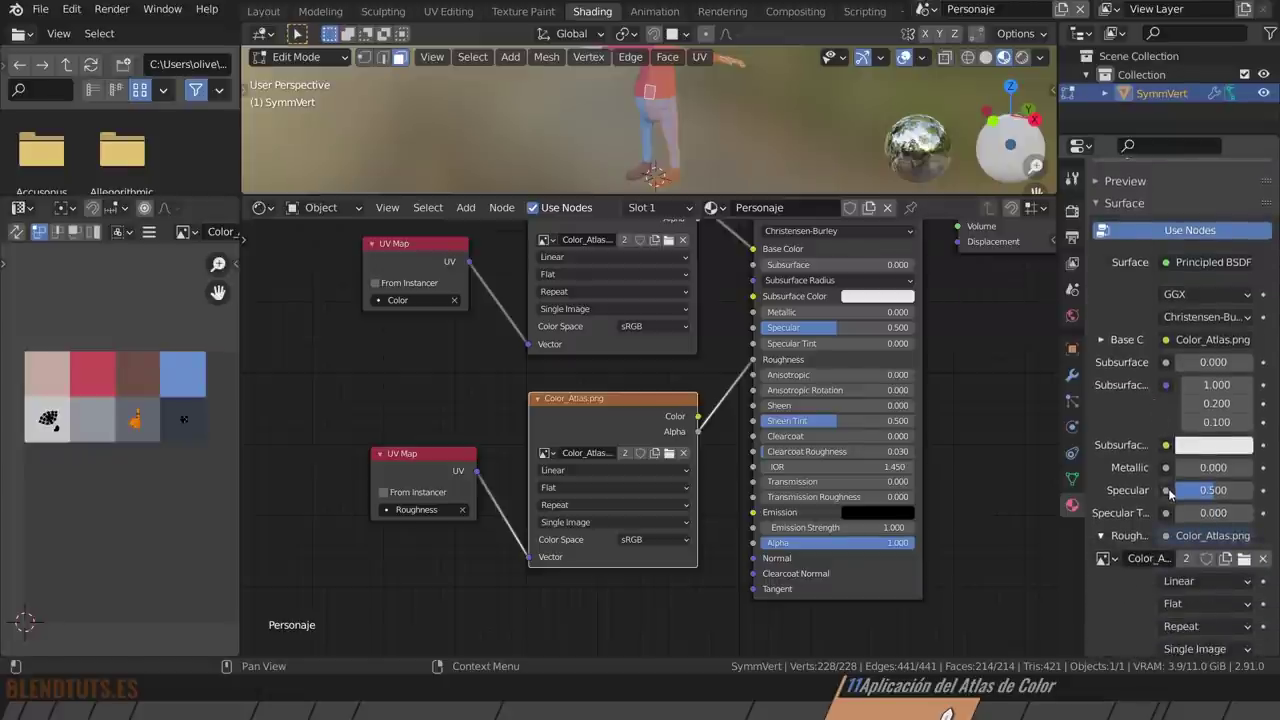
{"action": "scroll", "coordinate": [869, 434], "scroll_direction": "up", "scroll_amount": 2}
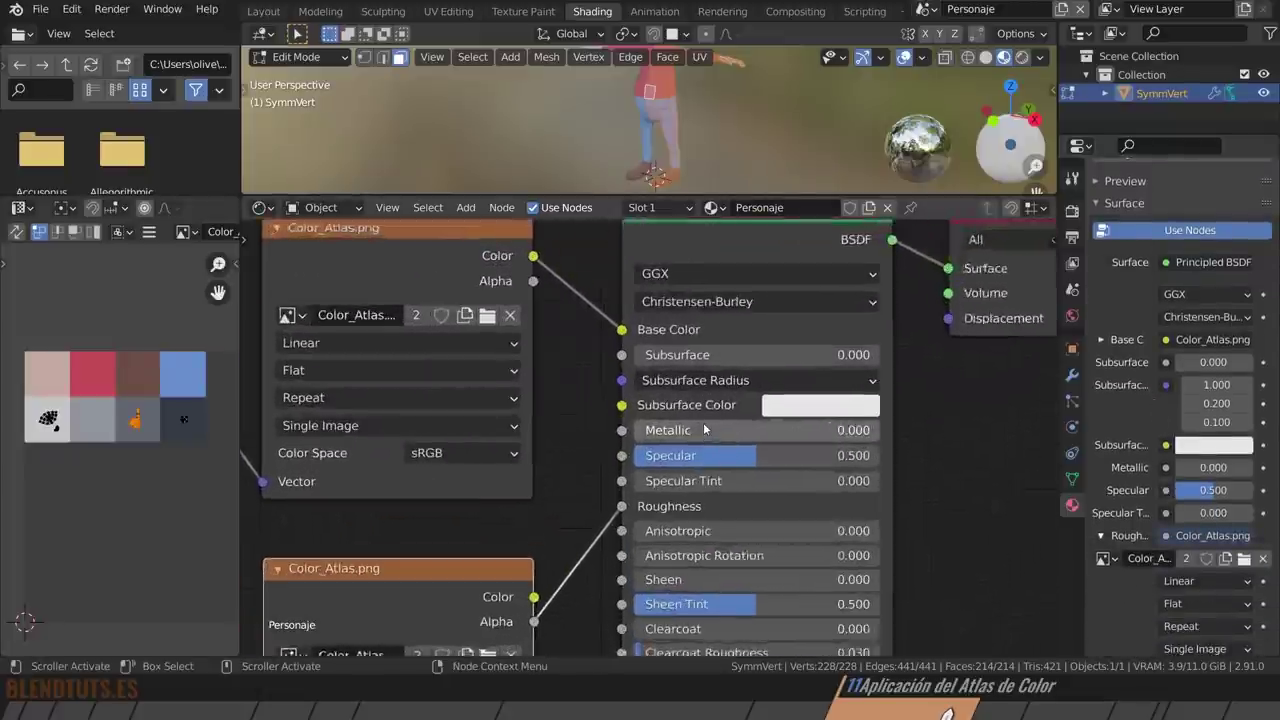
{"action": "scroll", "coordinate": [703, 422], "scroll_direction": "up", "scroll_amount": 2}
Connect the lower Color_Atlas Color output to BSDF Roughness instead of Alpha, then maximize the 3D viewport.
{"action": "mouse_move", "coordinate": [592, 297]}
{"action": "left_mouse_down"}
{"action": "mouse_move", "coordinate": [544, 272]}
{"action": "mouse_move", "coordinate": [595, 302]}
{"action": "left_mouse_up"}
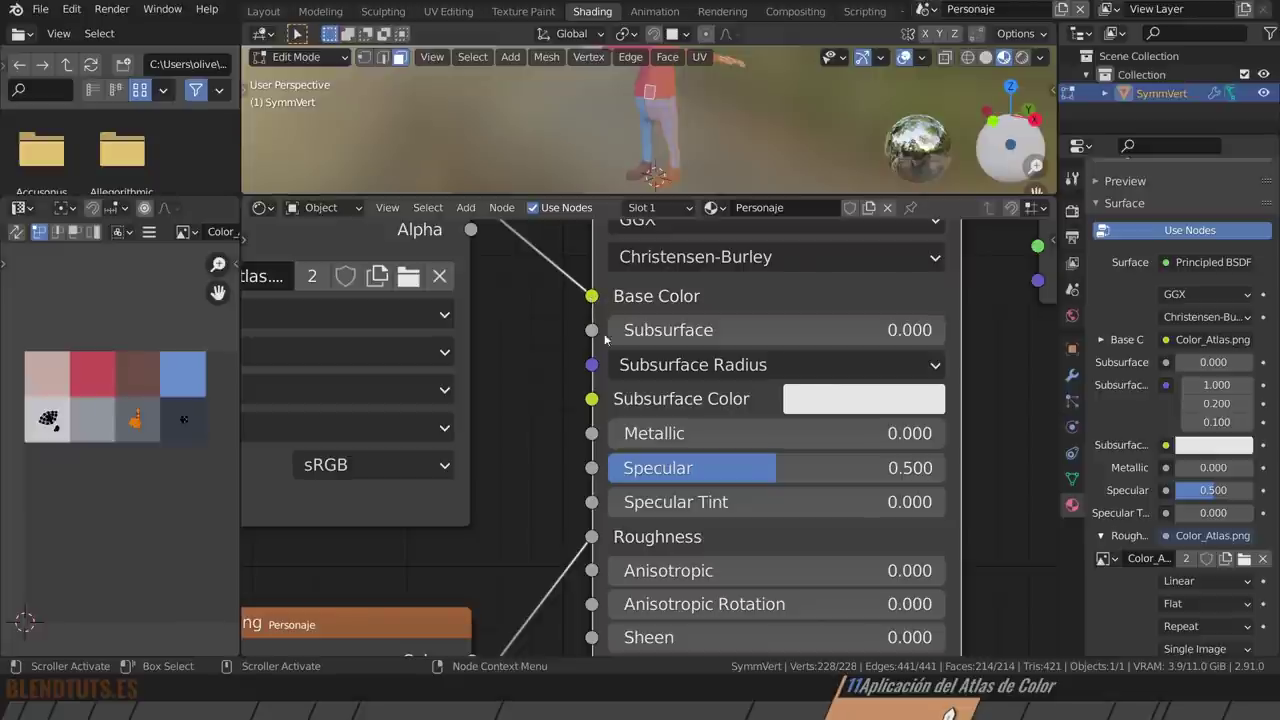
{"action": "scroll", "coordinate": [604, 340], "scroll_direction": "down", "scroll_amount": 1, "text": "shift"}
{"action": "scroll", "coordinate": [620, 342], "scroll_direction": "down", "scroll_amount": 3, "text": "shift"}
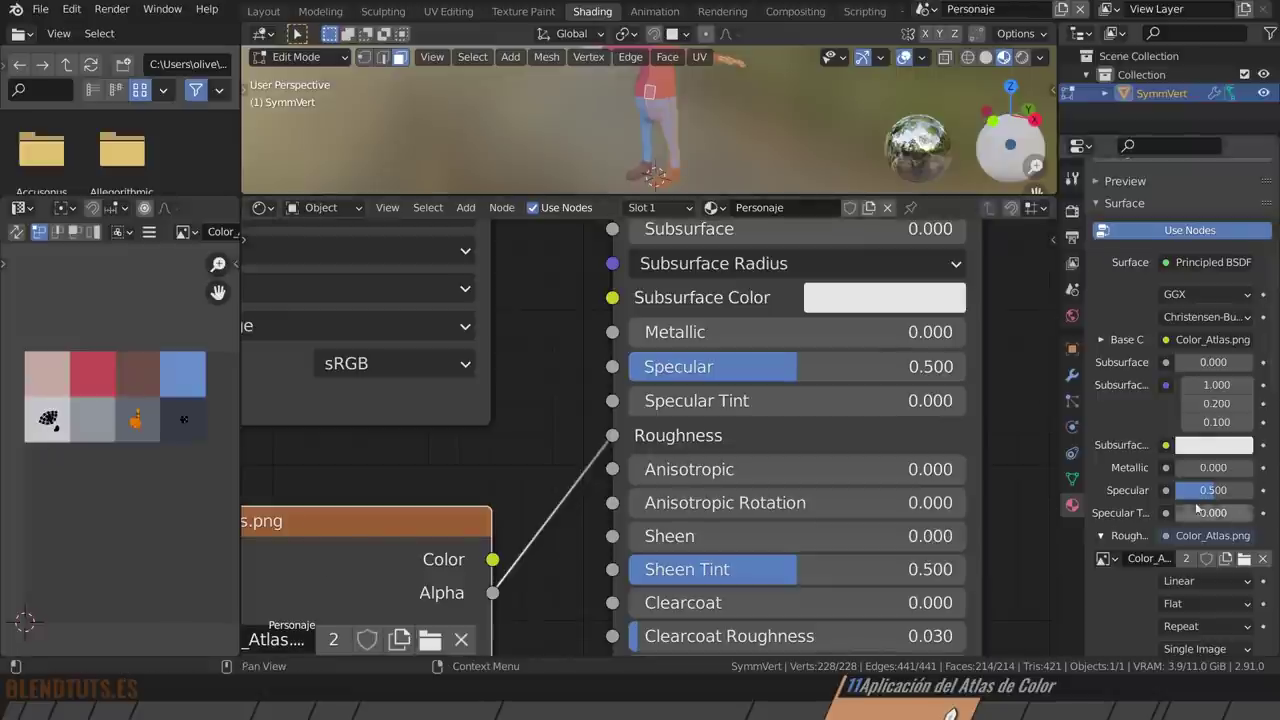
{"action": "left_click_drag", "start_coordinate": [612, 436], "coordinate": [614, 440]}
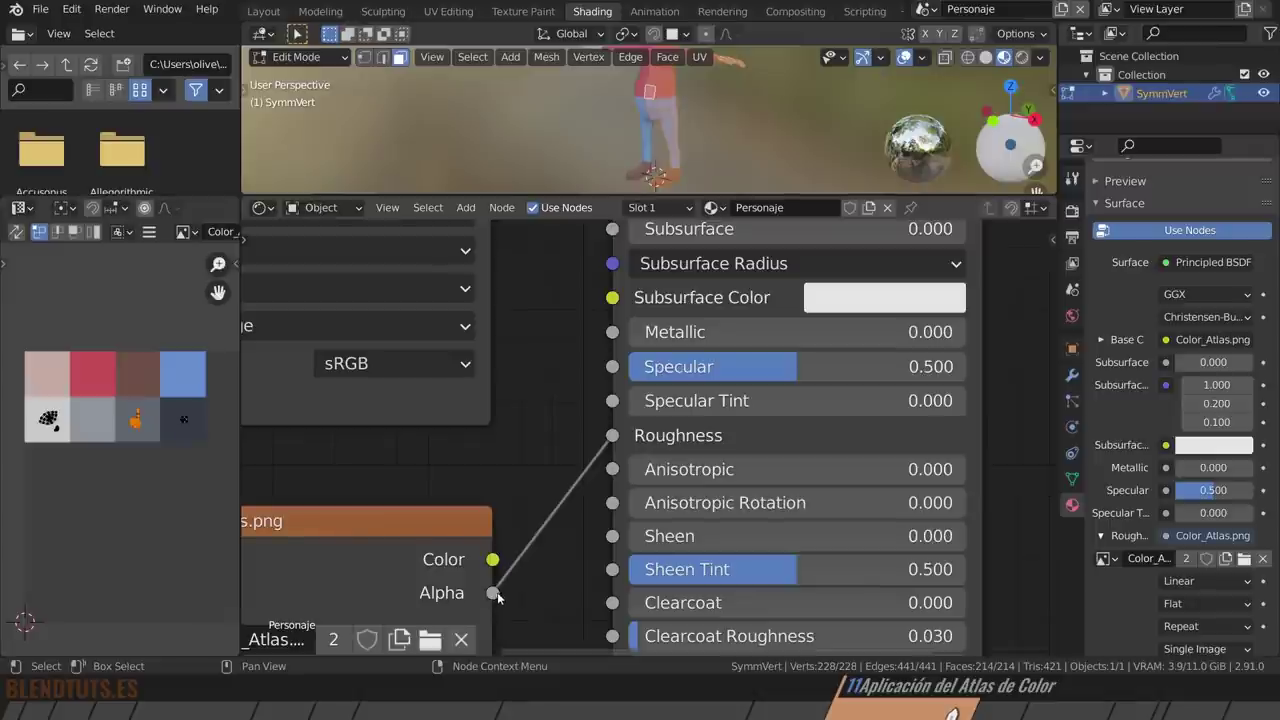
{"action": "left_click_drag", "start_coordinate": [493, 559], "coordinate": [631, 435]}
{"action": "middle_click_drag", "start_coordinate": [660, 120], "coordinate": [698, 137]}
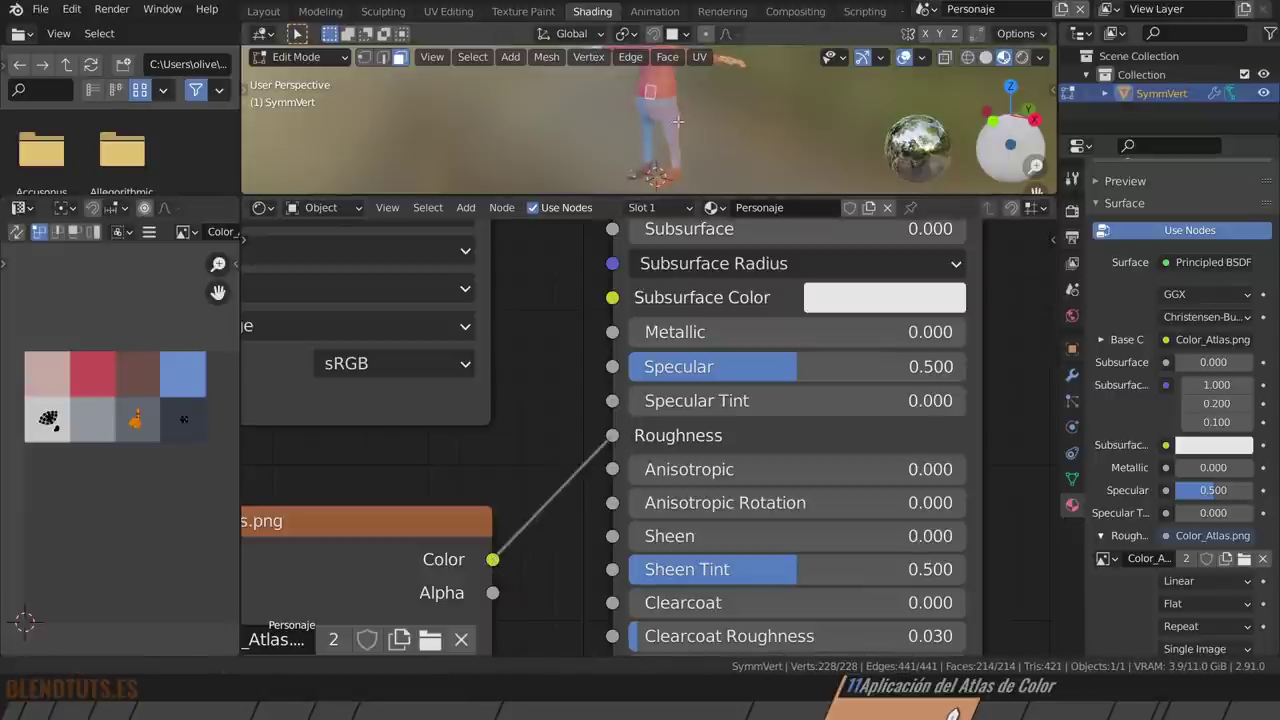
{"action": "key", "text": "ctrl+space"}
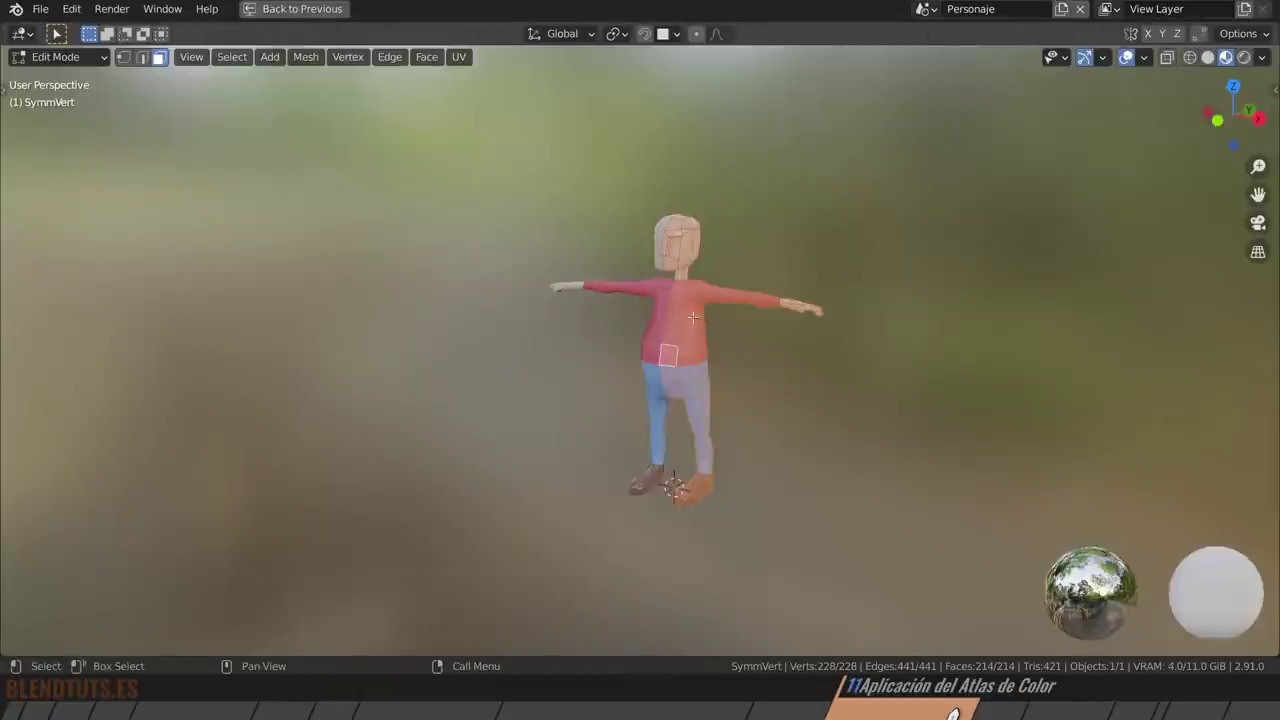
Inspect the character's shading in Object Mode from several angles, then return to Edit Mode.
{"action": "scroll", "coordinate": [670, 306], "scroll_direction": "up", "scroll_amount": 3}
{"action": "key", "text": "Tab"}
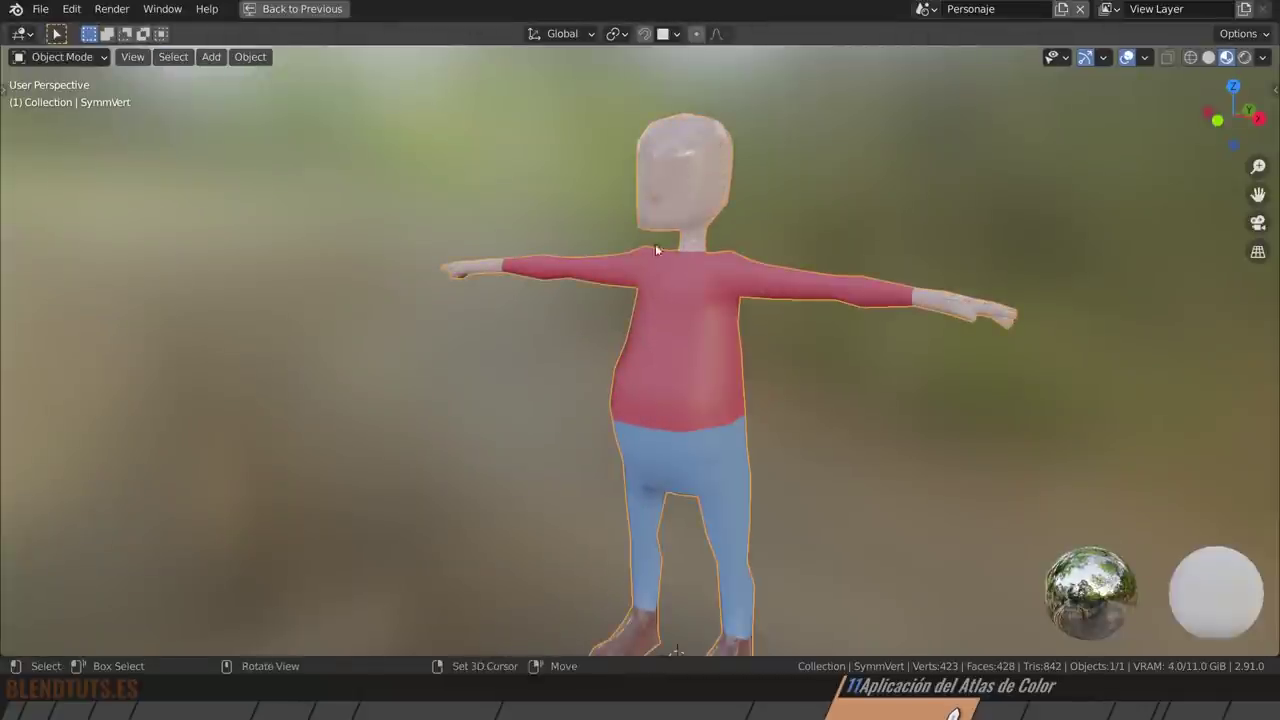
{"action": "middle_click_drag", "start_coordinate": [655, 244], "coordinate": [696, 274]}
{"action": "mouse_move", "coordinate": [642, 401]}
{"action": "middle_mouse_down"}
{"action": "mouse_move", "coordinate": [661, 452]}
{"action": "mouse_move", "coordinate": [900, 449]}
{"action": "mouse_move", "coordinate": [649, 460]}
{"action": "mouse_move", "coordinate": [660, 390]}
{"action": "mouse_move", "coordinate": [688, 484]}
{"action": "mouse_move", "coordinate": [721, 478]}
{"action": "mouse_move", "coordinate": [726, 503]}
{"action": "mouse_move", "coordinate": [683, 503]}
{"action": "middle_mouse_up"}
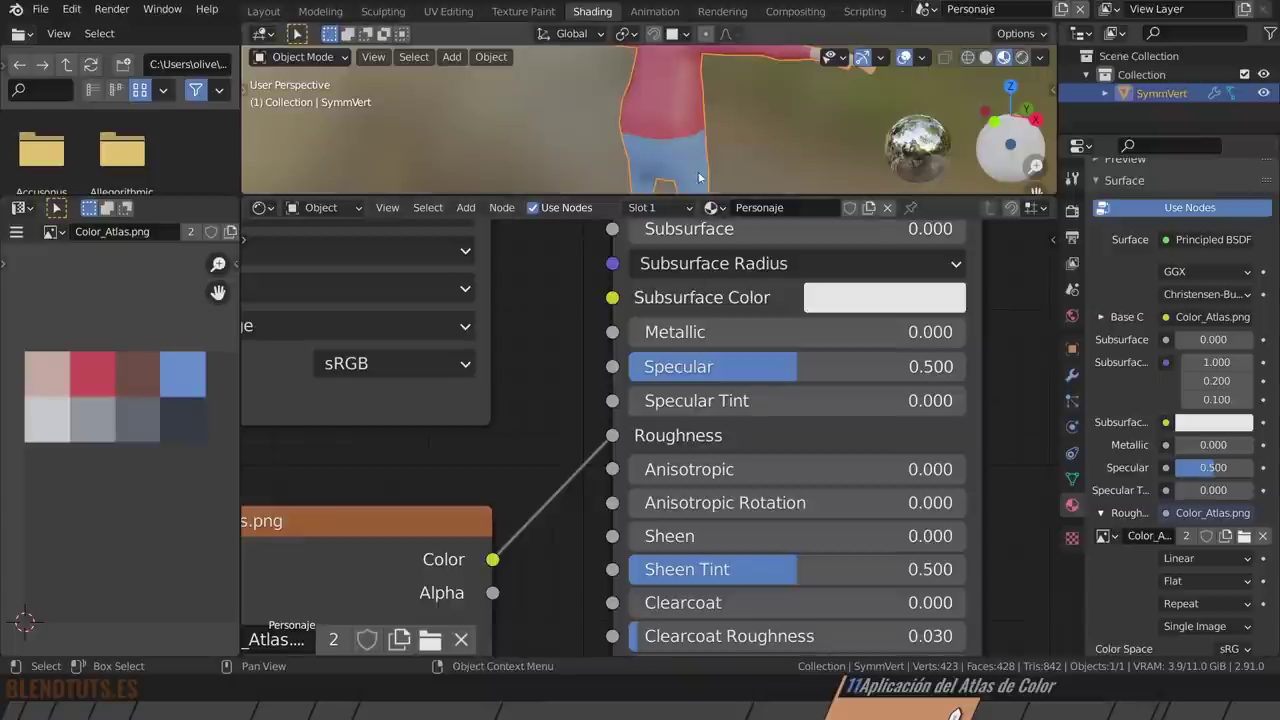
{"action": "middle_click_drag", "start_coordinate": [800, 160], "coordinate": [719, 118]}
{"action": "scroll", "coordinate": [719, 118], "scroll_direction": "up", "scroll_amount": 3}
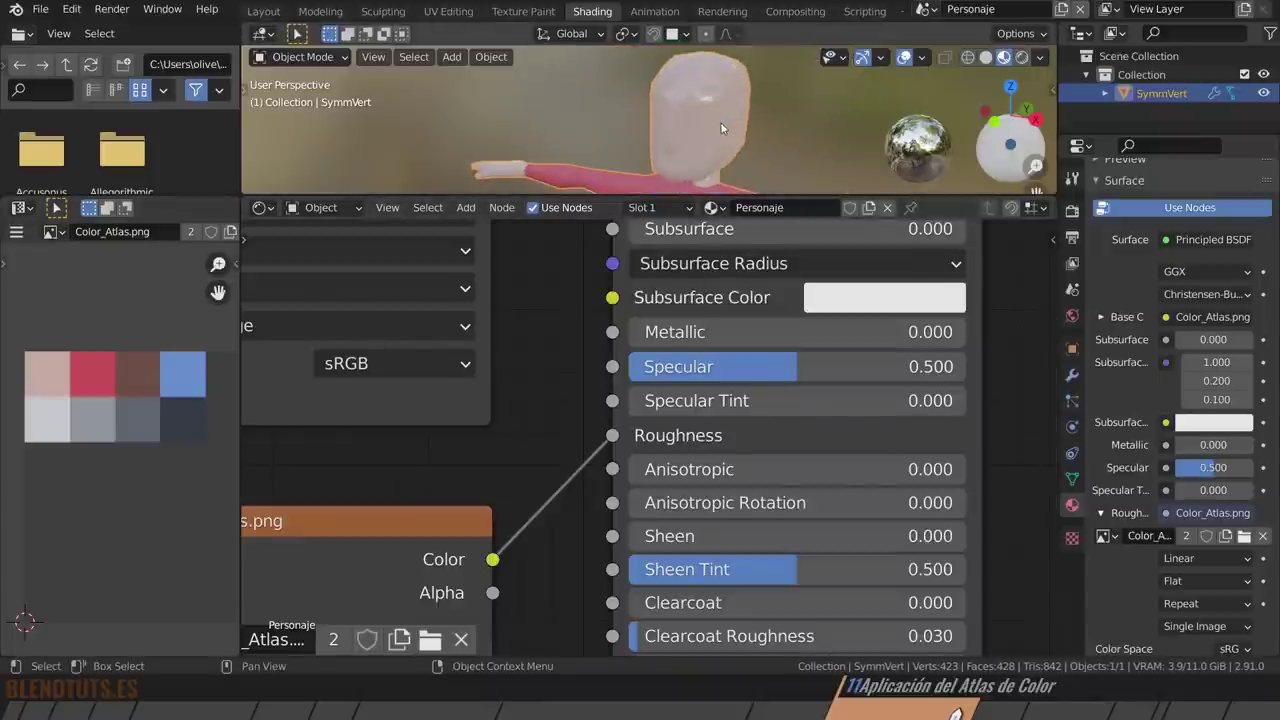
{"action": "key", "text": "Tab"}
{"action": "scroll", "coordinate": [109, 418], "scroll_direction": "up", "scroll_amount": 4}
Select the head's Roughness UV island and move it onto another atlas tile.
{"action": "scroll", "coordinate": [111, 416], "scroll_direction": "down", "scroll_amount": 3}
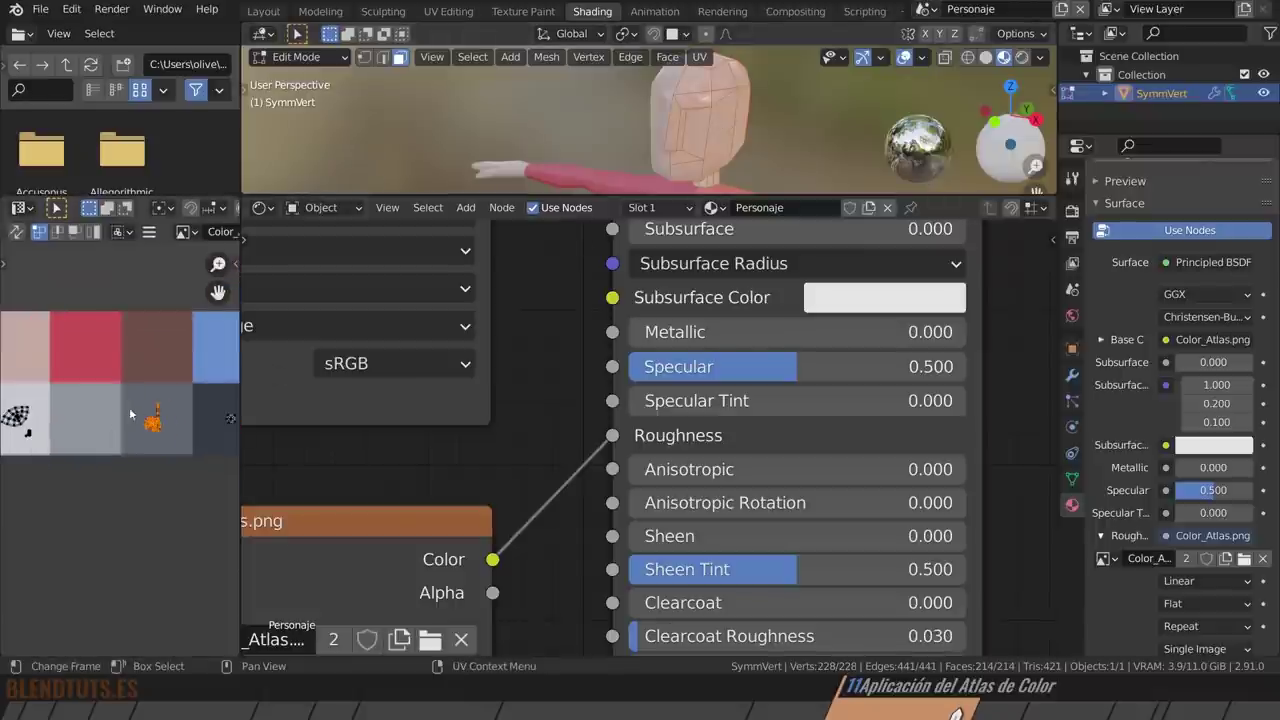
{"action": "middle_click_drag", "start_coordinate": [136, 388], "coordinate": [115, 370]}
{"action": "scroll", "coordinate": [115, 377], "scroll_direction": "up", "scroll_amount": 3}
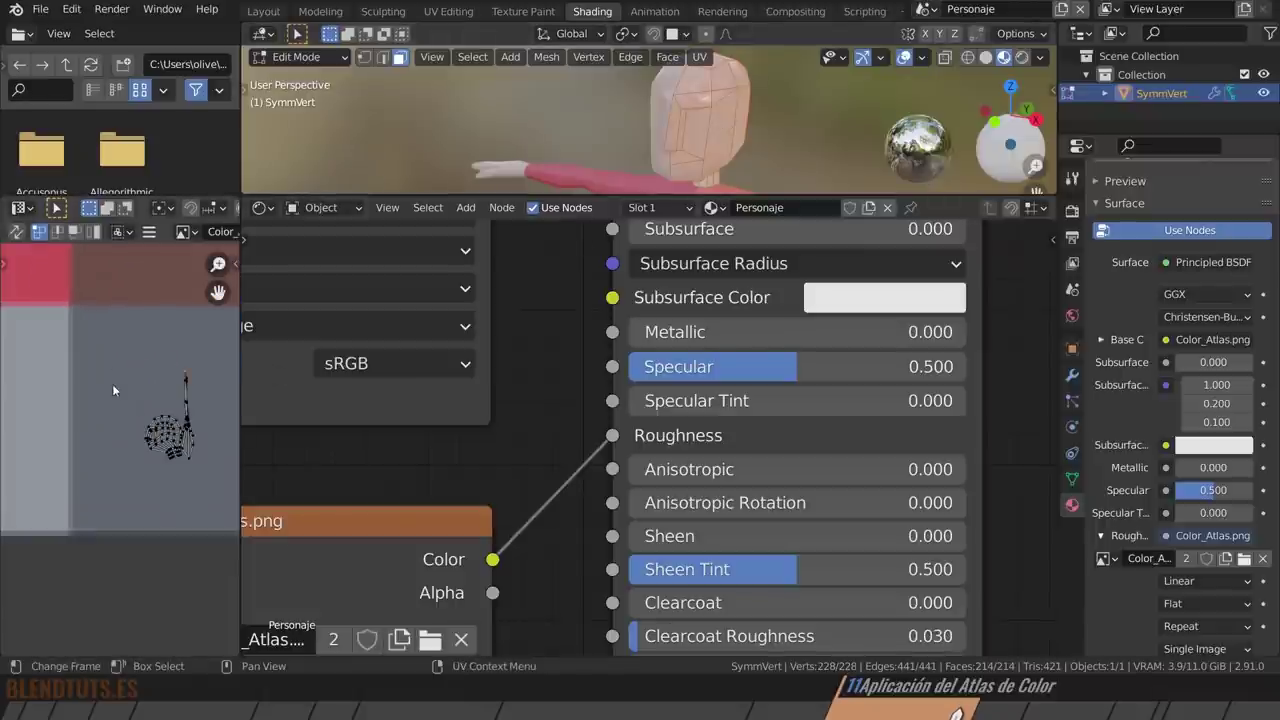
{"action": "left_click", "coordinate": [183, 443]}
{"action": "scroll", "coordinate": [183, 443], "scroll_direction": "down", "scroll_amount": 3}
{"action": "middle_click_drag", "start_coordinate": [183, 443], "coordinate": [161, 463]}
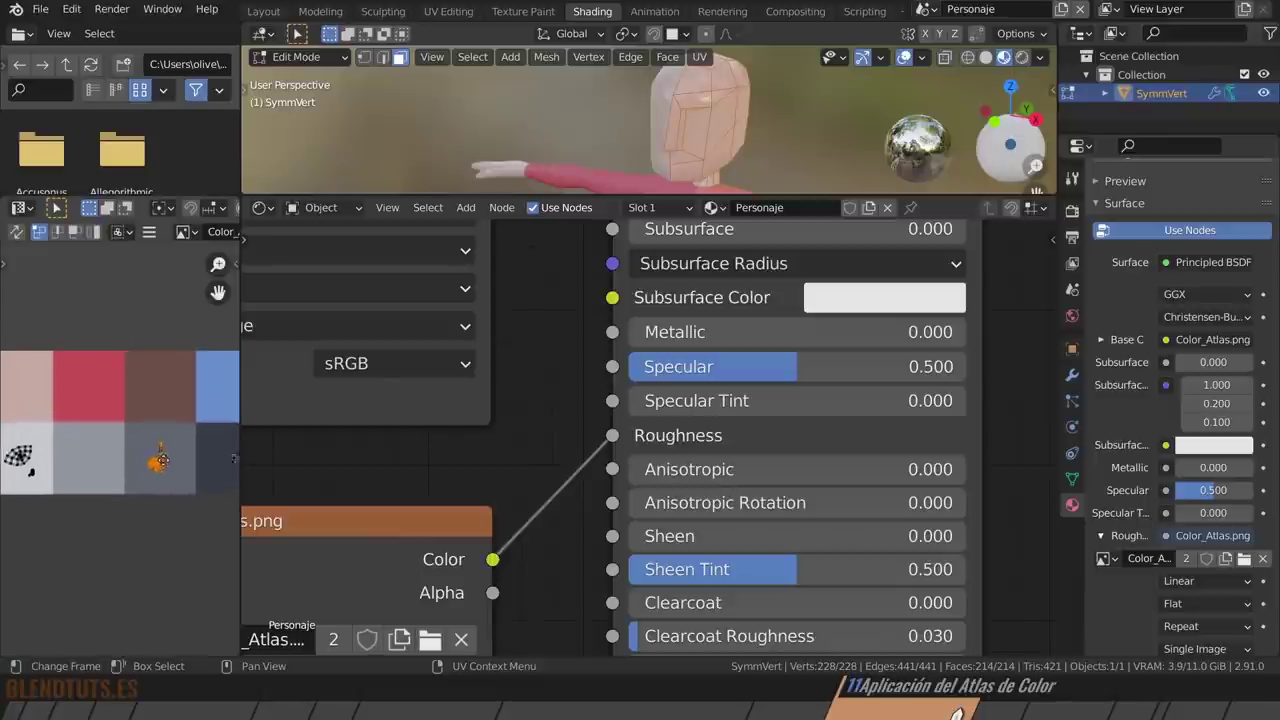
{"action": "key", "text": "g"}
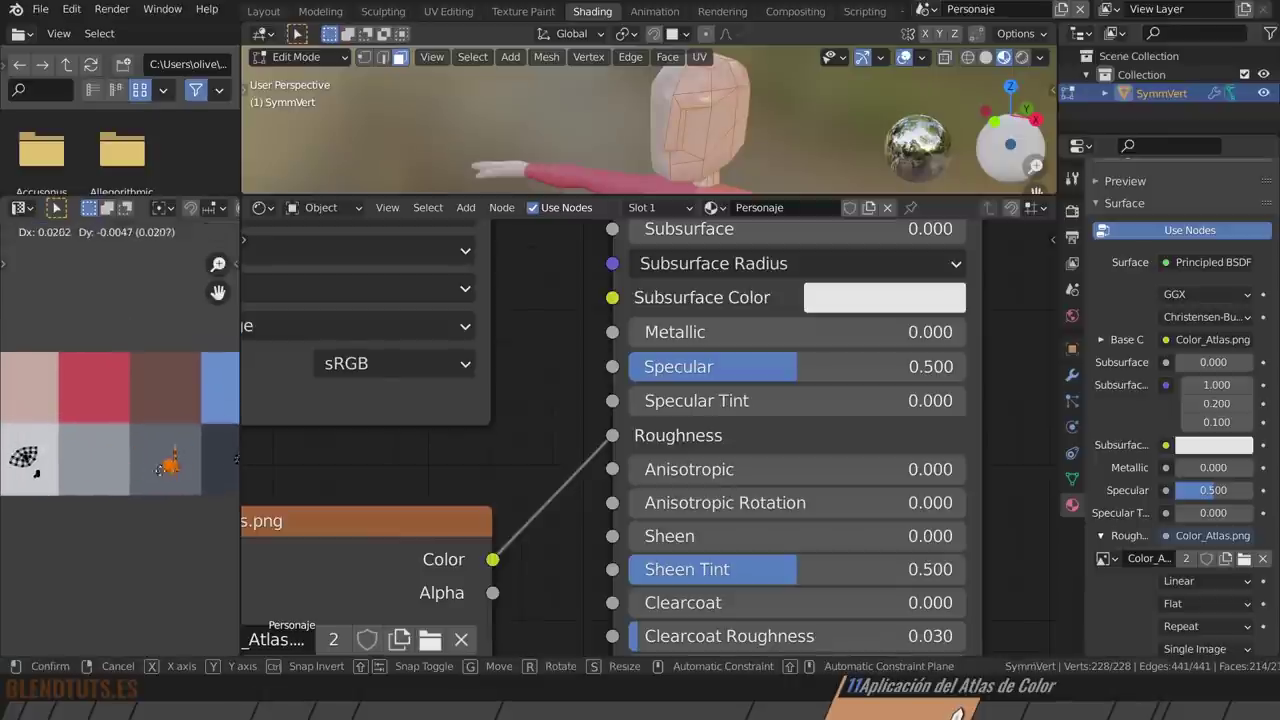
{"action": "left_click", "coordinate": [153, 466]}
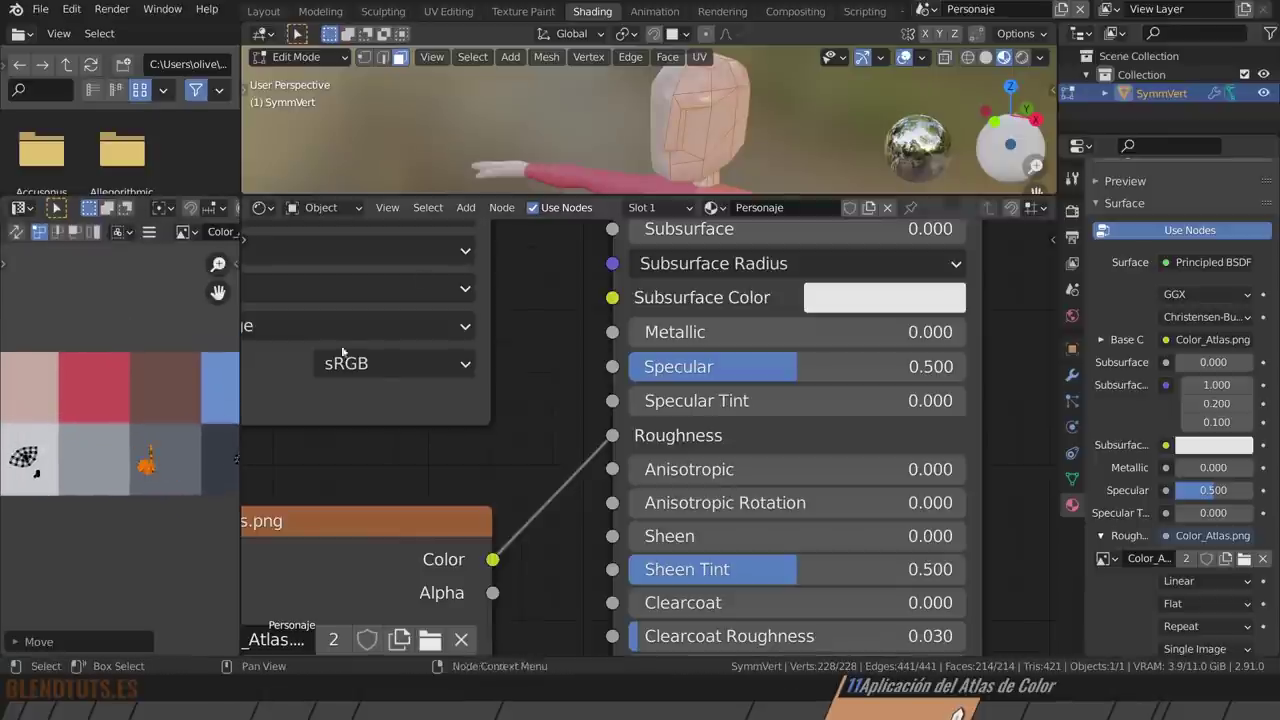
Enlarge the 3D viewport and reposition the head island onto the lighter grey atlas tile.
{"action": "left_click", "coordinate": [317, 192]}
{"action": "left_click_drag", "start_coordinate": [317, 196], "coordinate": [294, 424]}
{"action": "key", "text": "a"}
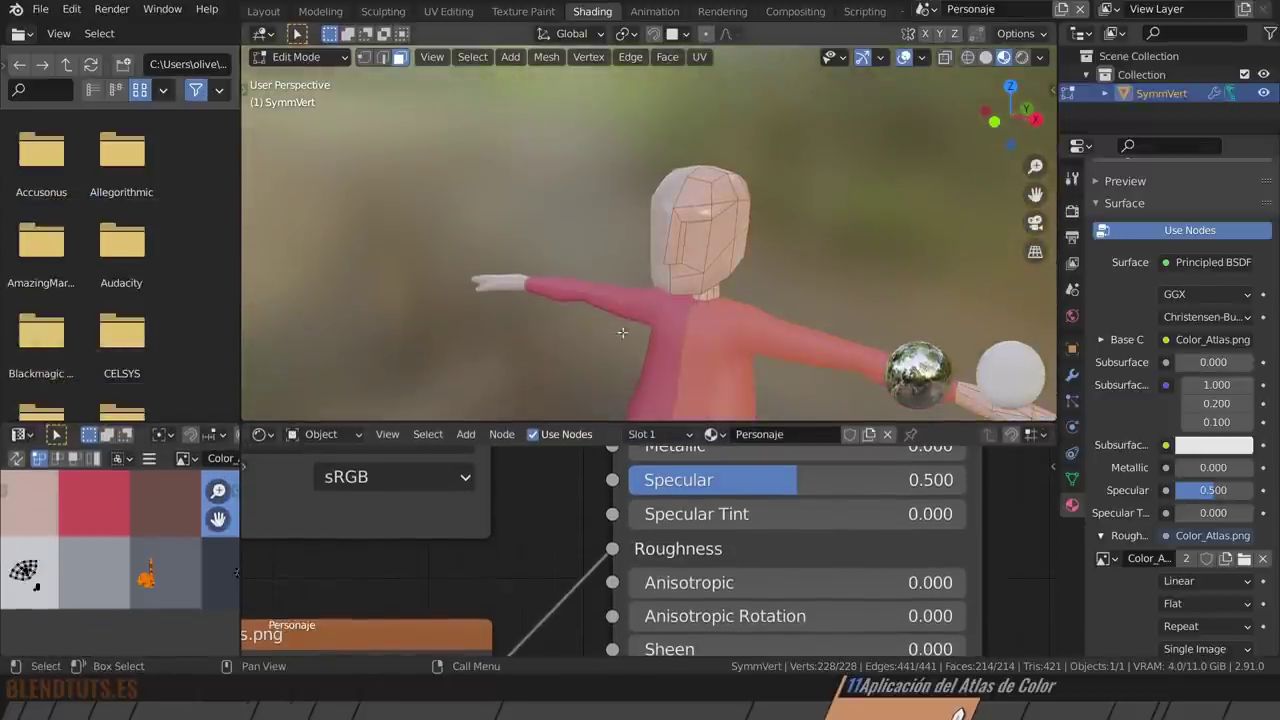
{"action": "middle_click_drag", "start_coordinate": [169, 550], "coordinate": [162, 570]}
{"action": "middle_click_drag", "start_coordinate": [725, 272], "coordinate": [700, 275]}
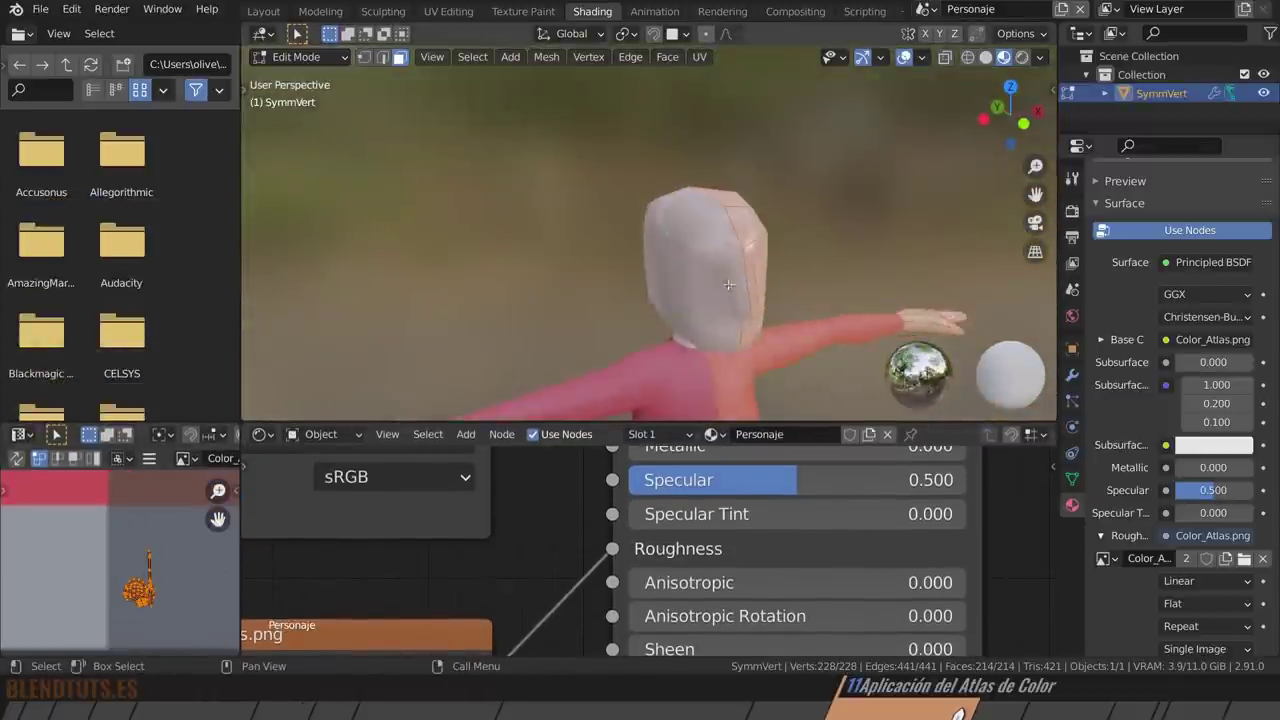
{"action": "scroll", "coordinate": [700, 275], "scroll_direction": "up", "scroll_amount": 3}
{"action": "key", "text": "g"}
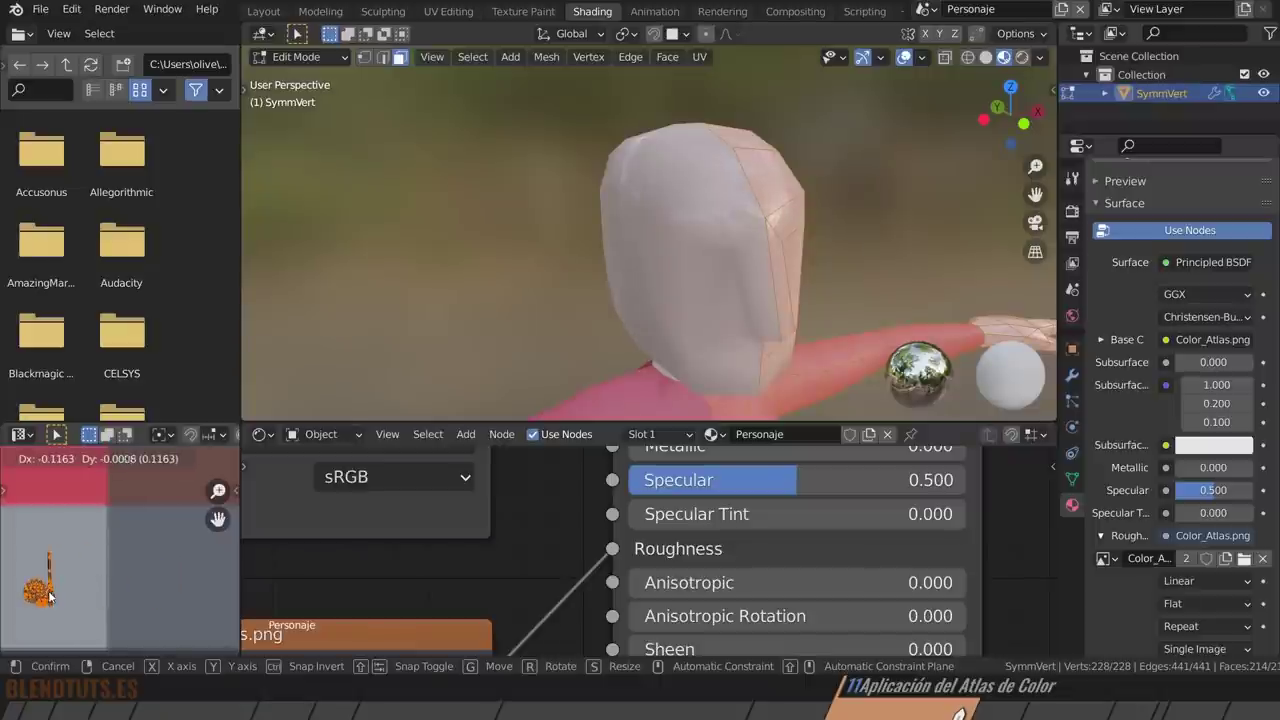
{"action": "left_click", "coordinate": [47, 592]}
Check the head's new look, then return to Object Mode and deselect the character.
{"action": "scroll", "coordinate": [829, 339], "scroll_direction": "down", "scroll_amount": 2}
{"action": "scroll", "coordinate": [829, 339], "scroll_direction": "down", "scroll_amount": 2}
{"action": "mouse_move", "coordinate": [829, 339]}
{"action": "middle_mouse_down"}
{"action": "mouse_move", "coordinate": [742, 251]}
{"action": "mouse_move", "coordinate": [790, 257]}
{"action": "mouse_move", "coordinate": [500, 400]}
{"action": "middle_mouse_up"}
{"action": "key", "text": "Tab"}
{"action": "left_click", "coordinate": [776, 285]}
{"action": "scroll", "coordinate": [720, 288], "scroll_direction": "down", "scroll_amount": 2}
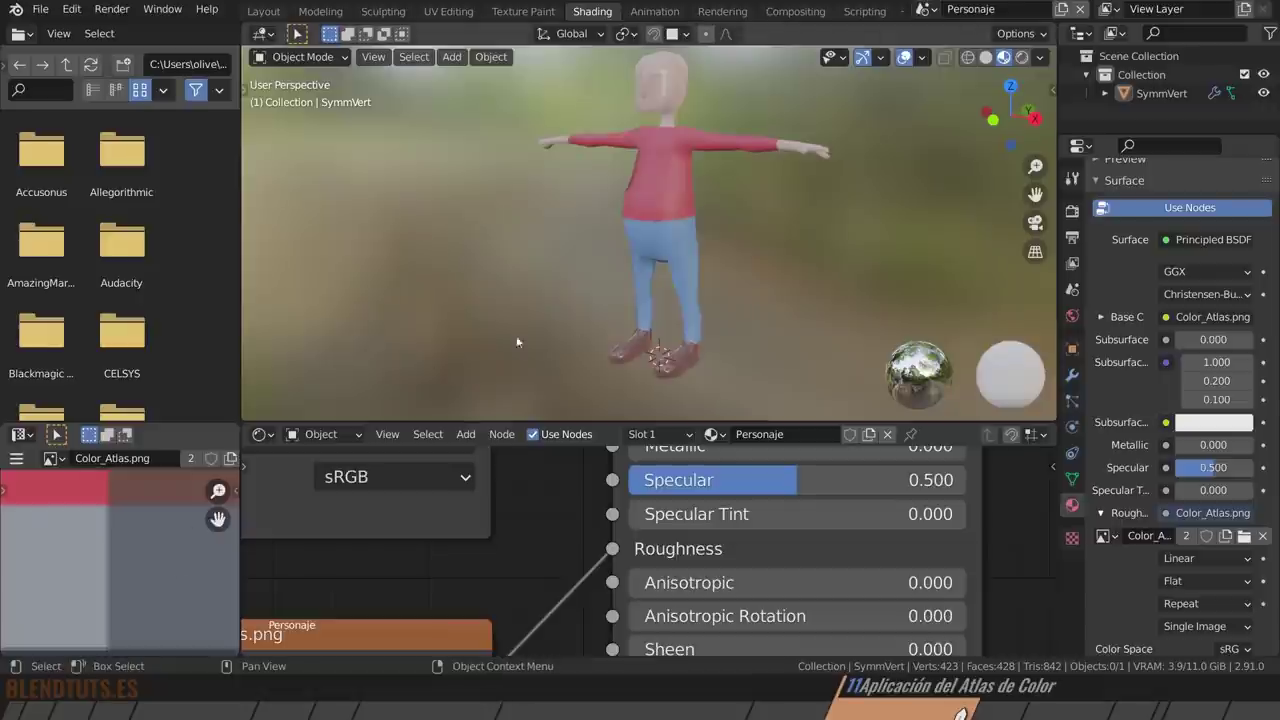
Orbit and zoom the viewport in on the character's blue legs and brown shoes.
{"action": "mouse_move", "coordinate": [516, 335]}
{"action": "middle_mouse_down"}
{"action": "mouse_move", "coordinate": [638, 311]}
{"action": "mouse_move", "coordinate": [863, 300]}
{"action": "mouse_move", "coordinate": [705, 294]}
{"action": "middle_mouse_up"}
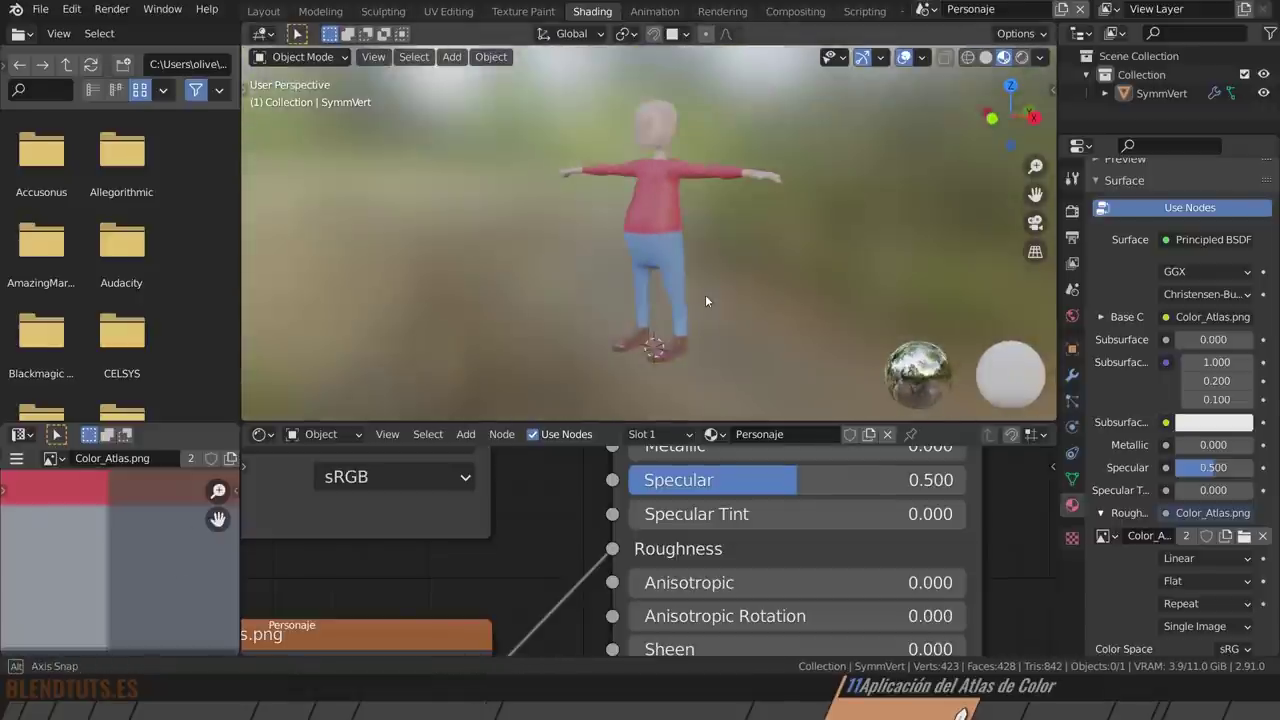
{"action": "scroll", "coordinate": [115, 556], "scroll_direction": "down", "scroll_amount": 3}
{"action": "scroll", "coordinate": [158, 538], "scroll_direction": "up", "scroll_amount": 1}
{"action": "middle_click_drag", "start_coordinate": [158, 538], "coordinate": [157, 533]}
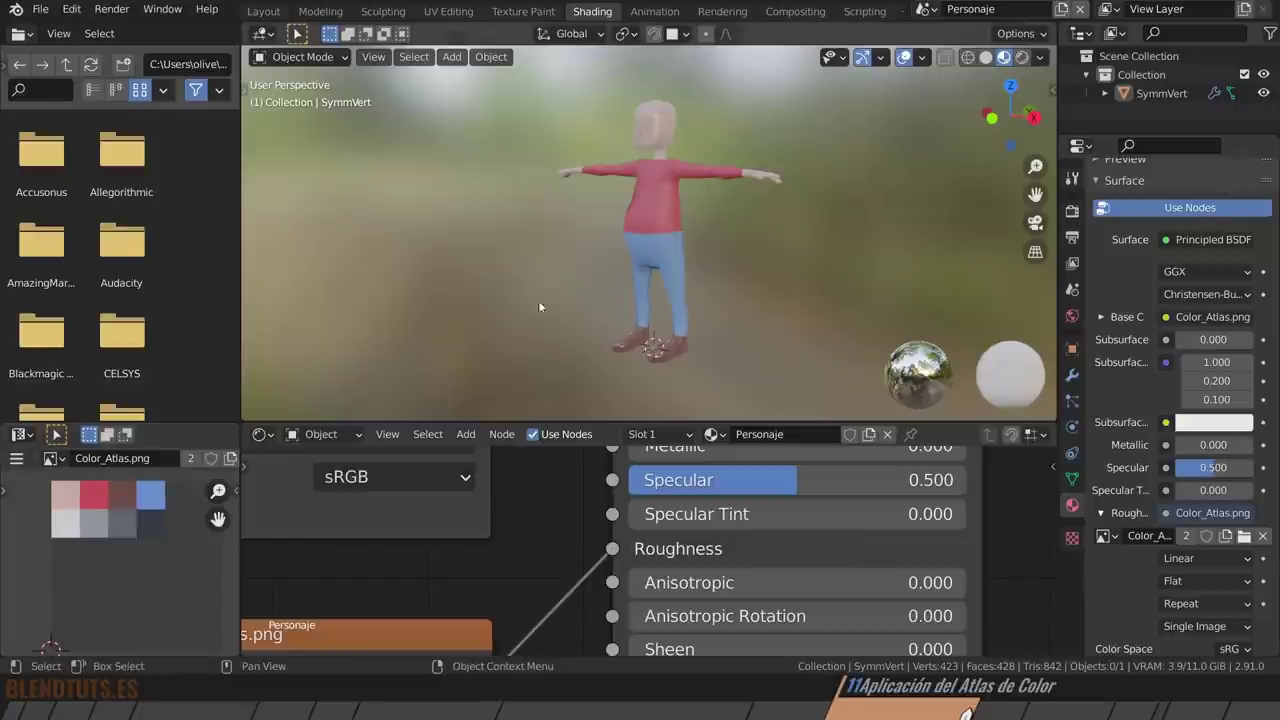
{"action": "mouse_move", "coordinate": [674, 284]}
{"action": "middle_mouse_down"}
{"action": "mouse_move", "coordinate": [696, 336]}
{"action": "mouse_move", "coordinate": [689, 320]}
{"action": "middle_mouse_up"}
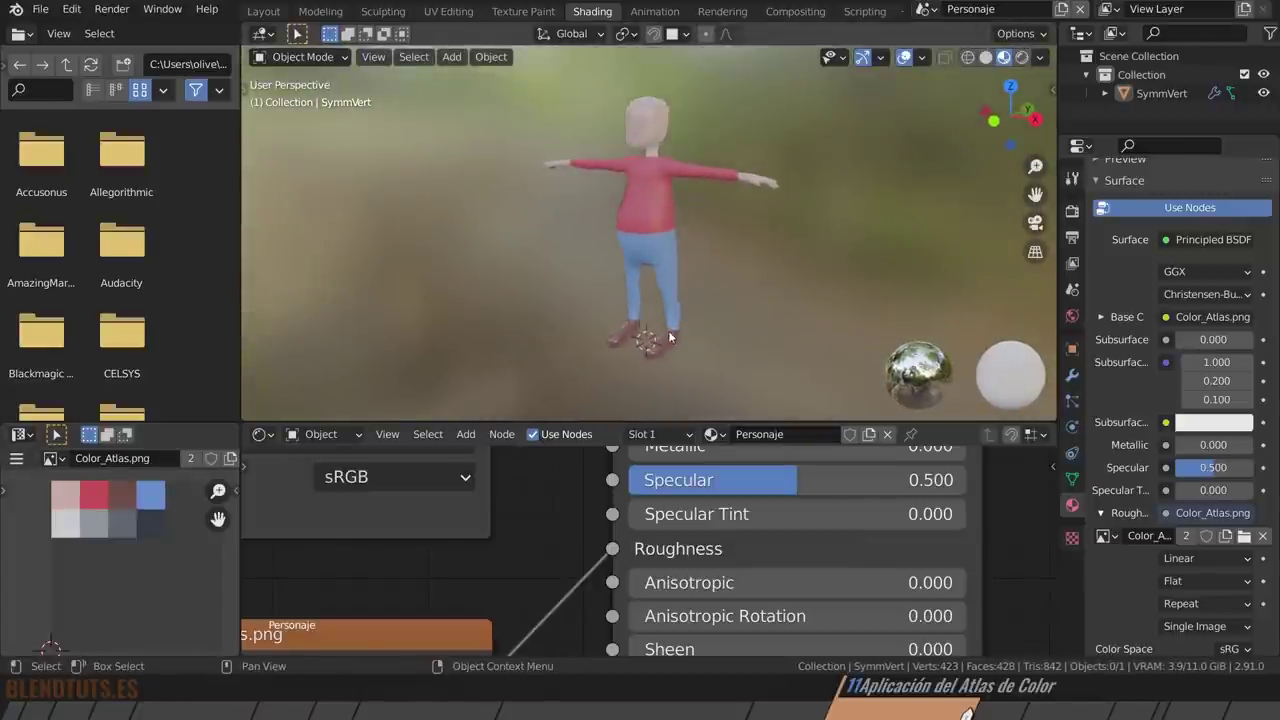
{"action": "scroll", "coordinate": [661, 365], "scroll_direction": "up", "scroll_amount": 5}
{"action": "middle_click_drag", "start_coordinate": [661, 365], "coordinate": [706, 334]}
Select all of the character's mesh and shift its UVs along X on the colour atlas.
{"action": "left_click", "coordinate": [700, 348]}
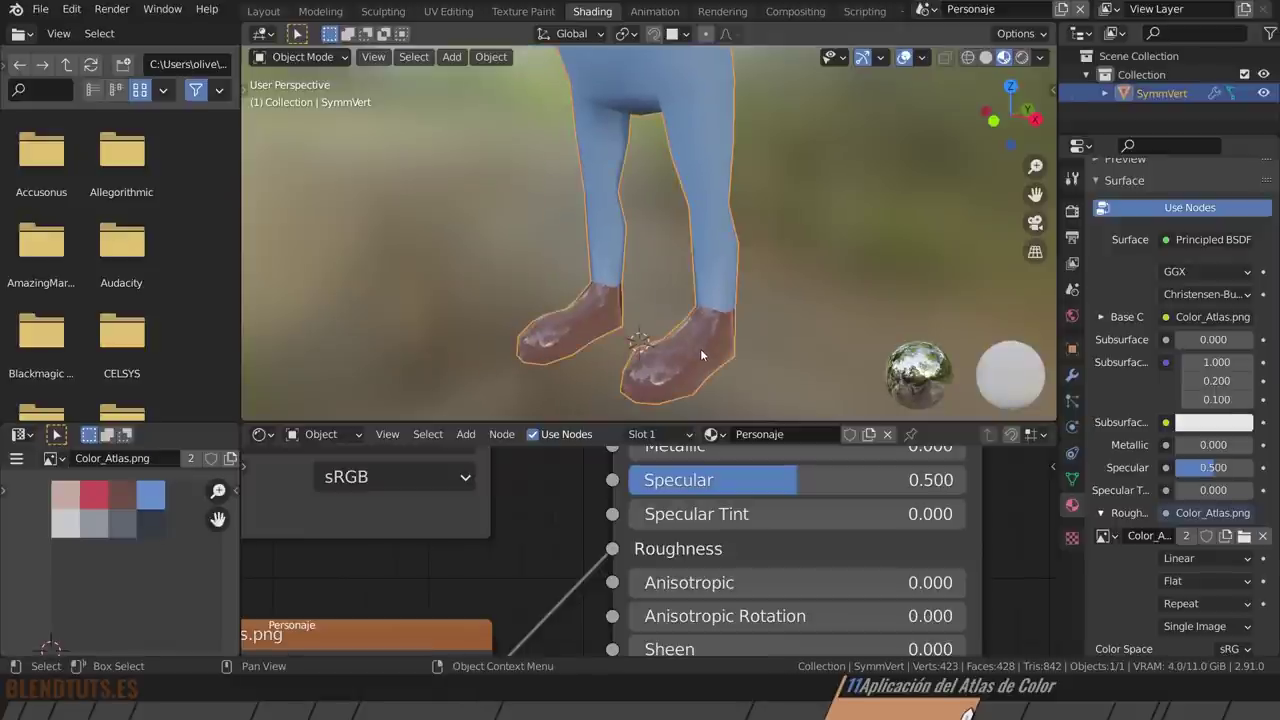
{"action": "key", "text": "Tab"}
{"action": "key", "text": "a"}
{"action": "scroll", "coordinate": [62, 528], "scroll_direction": "up", "scroll_amount": 3}
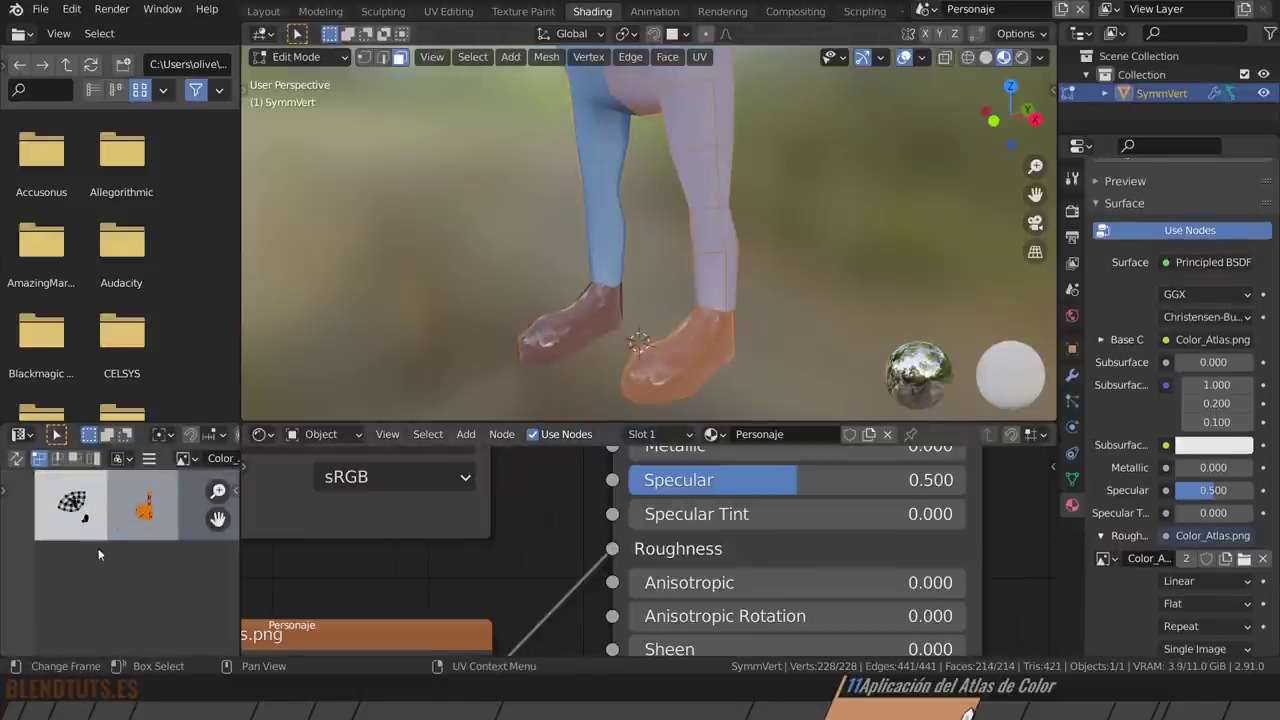
{"action": "scroll", "coordinate": [60, 530], "scroll_direction": "up", "scroll_amount": 2}
{"action": "middle_click_drag", "start_coordinate": [44, 546], "coordinate": [0, 546]}
{"action": "key", "text": "g"}
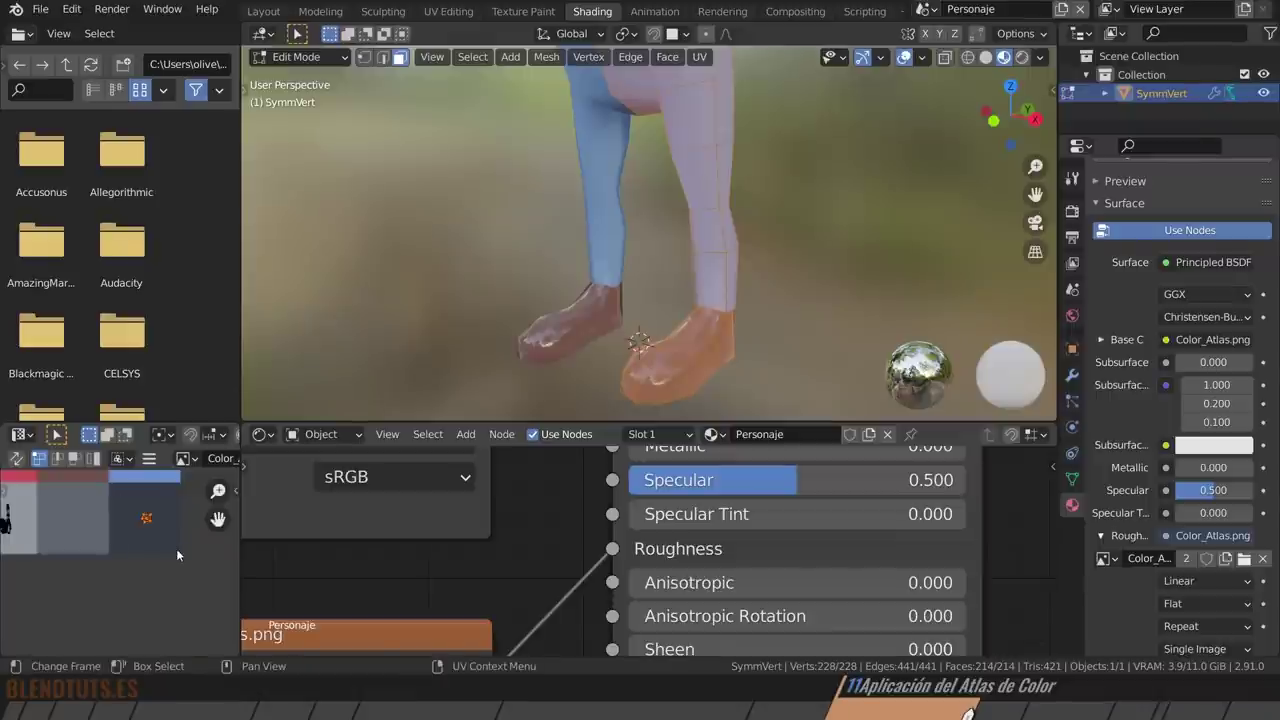
{"action": "key", "text": "x"}
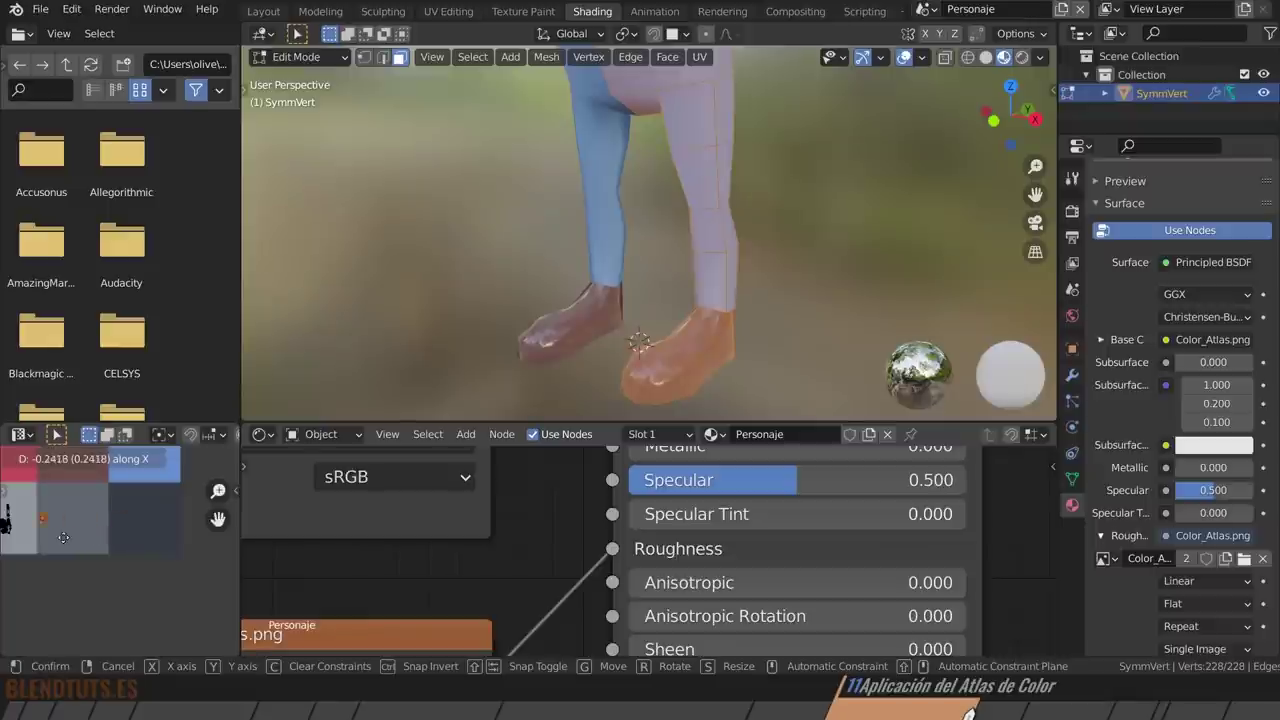
{"action": "left_click", "coordinate": [47, 543]}
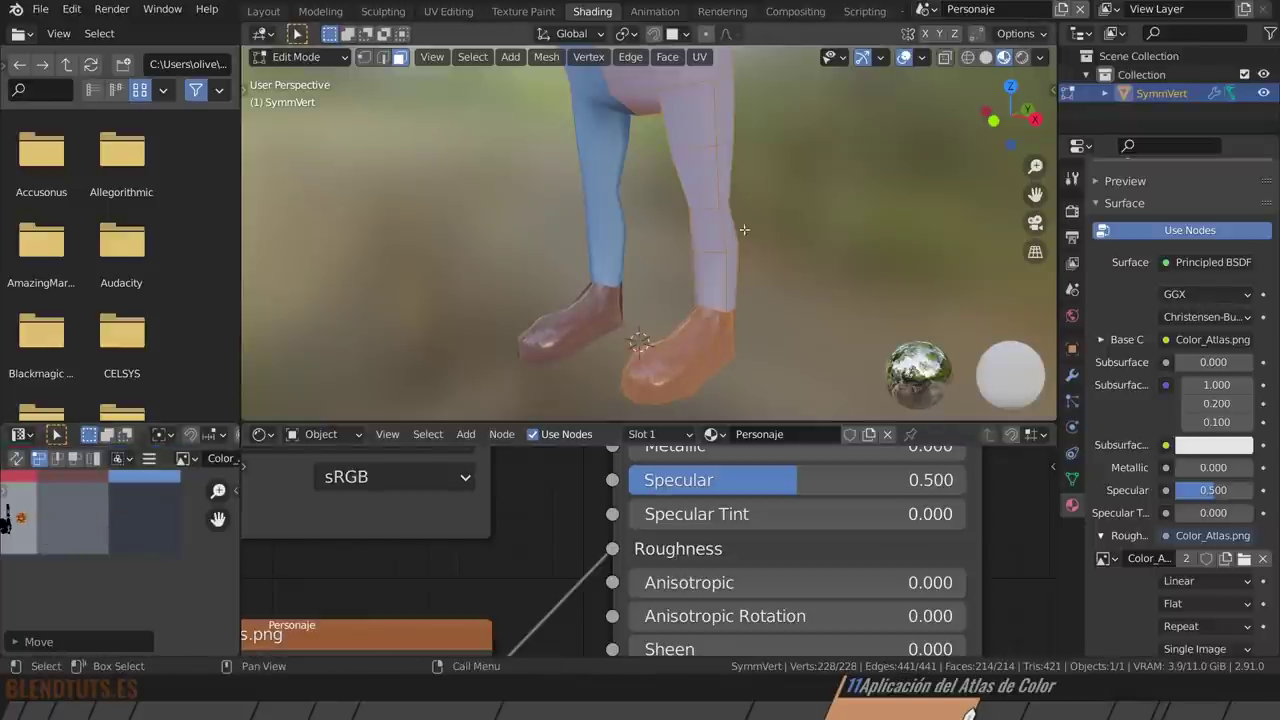
Return to Object Mode and switch to the Layout workspace.
{"action": "key", "text": "Tab"}
{"action": "scroll", "coordinate": [674, 283], "scroll_direction": "down", "scroll_amount": 2}
{"action": "scroll", "coordinate": [674, 283], "scroll_direction": "down", "scroll_amount": 2}
{"action": "scroll", "coordinate": [126, 564], "scroll_direction": "down", "scroll_amount": 1}
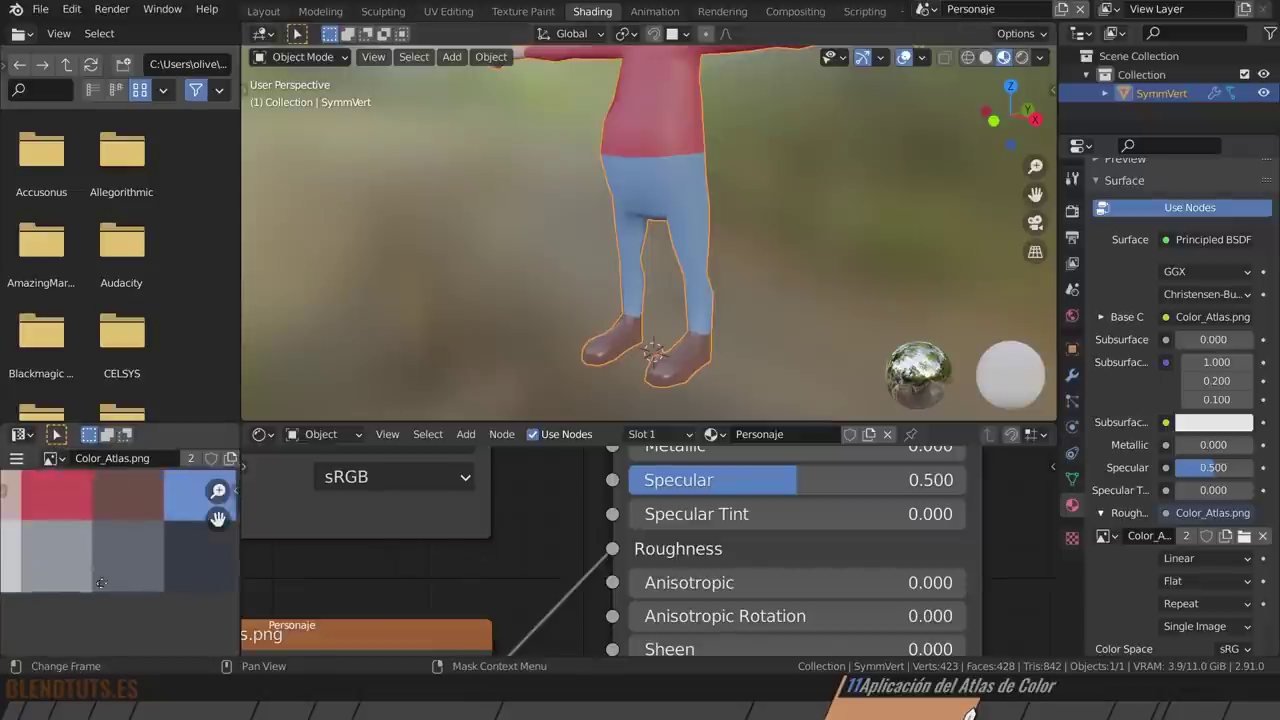
{"action": "scroll", "coordinate": [126, 564], "scroll_direction": "down", "scroll_amount": 2}
{"action": "scroll", "coordinate": [126, 564], "scroll_direction": "down", "scroll_amount": 1}
{"action": "scroll", "coordinate": [744, 214], "scroll_direction": "down", "scroll_amount": 2}
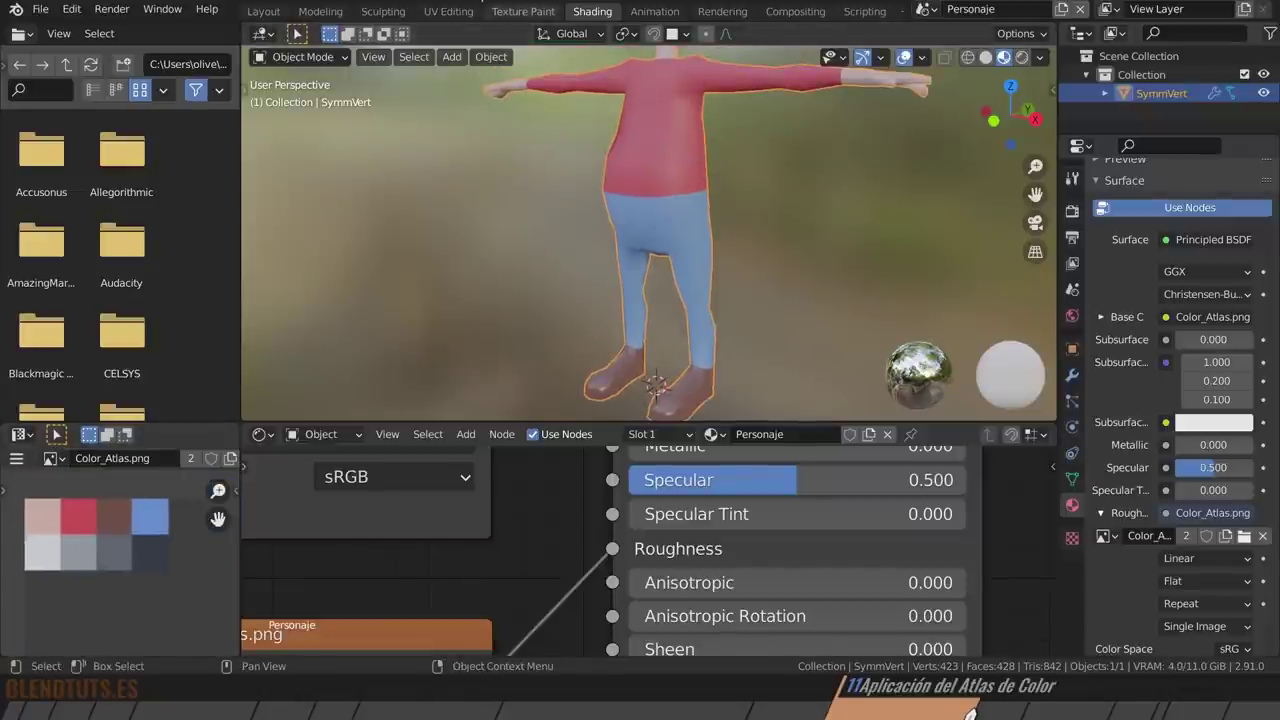
{"action": "left_click", "coordinate": [268, 14]}
Save Modelo Lowpoly.blend and briefly toggle into Edit Mode and back.
{"action": "key", "text": "ctrl+s"}
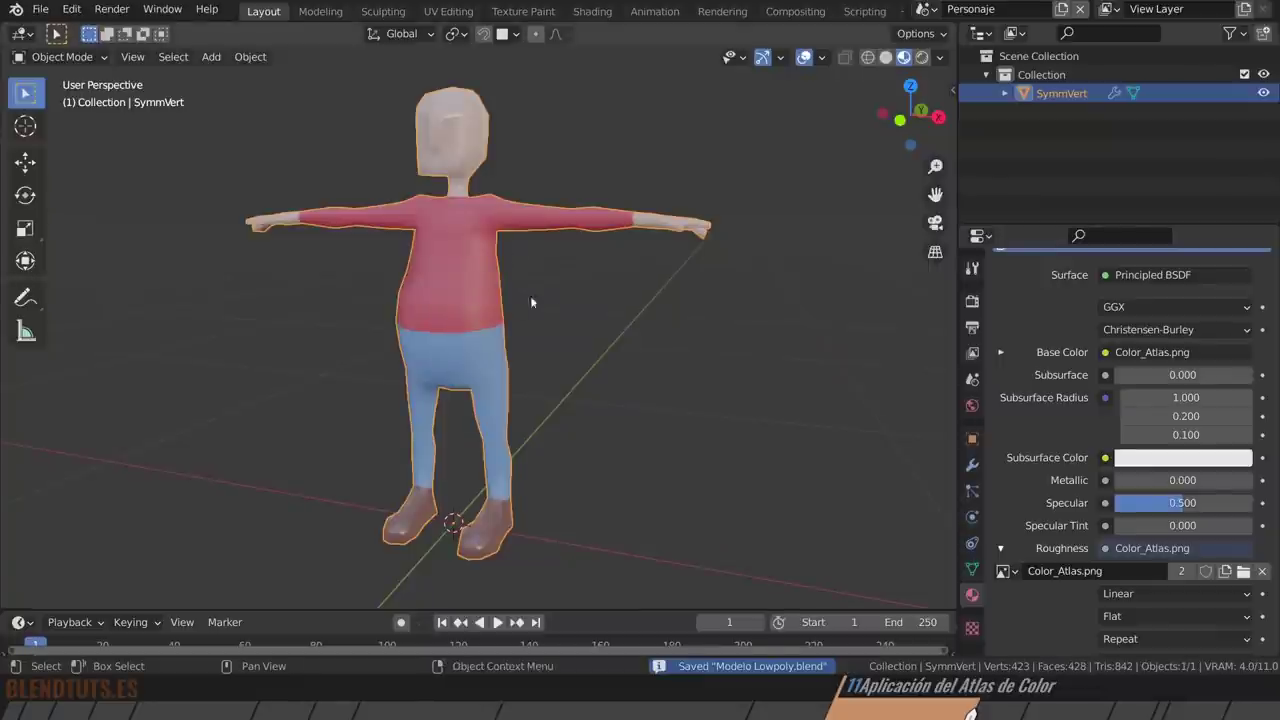
{"action": "mouse_move", "coordinate": [530, 295]}
{"action": "middle_mouse_down"}
{"action": "mouse_move", "coordinate": [550, 347]}
{"action": "mouse_move", "coordinate": [570, 335]}
{"action": "middle_mouse_up"}
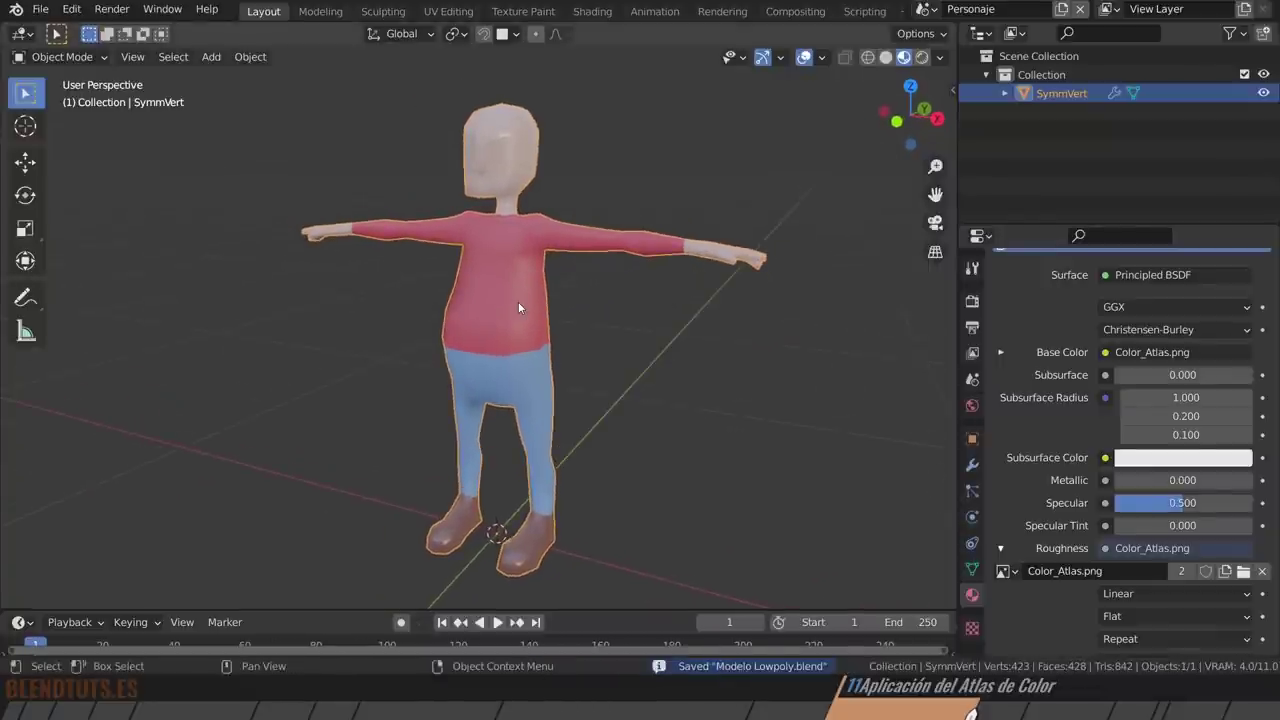
{"action": "key", "text": "Tab"}
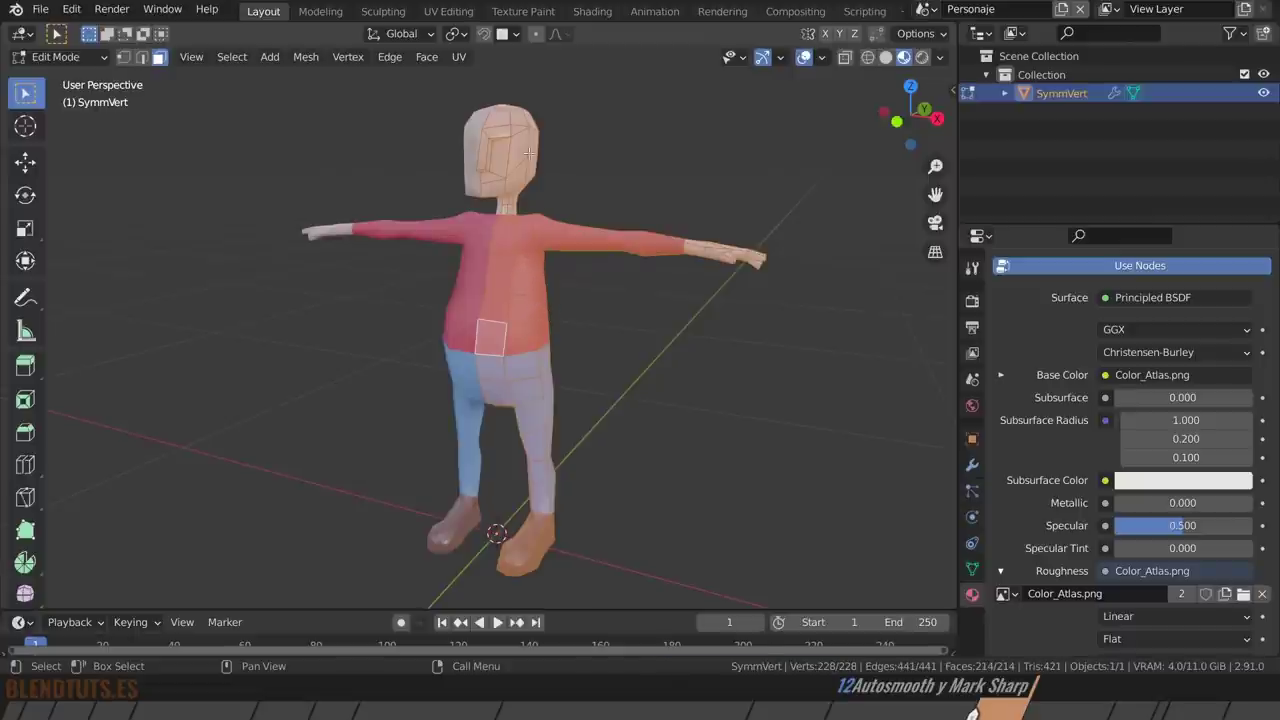
{"action": "key", "text": "Tab"}
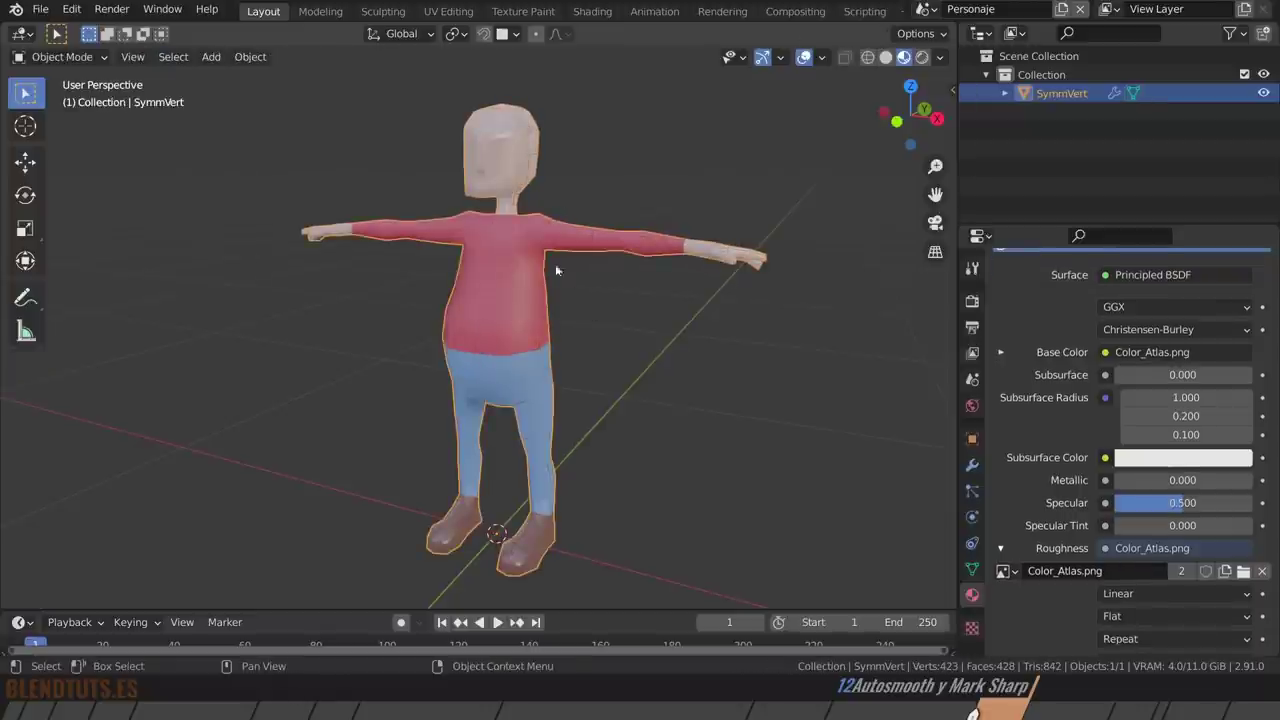
Frame the head and shoulders and apply Shade Smooth to the character.
{"action": "mouse_move", "coordinate": [555, 264]}
{"action": "middle_mouse_down"}
{"action": "mouse_move", "coordinate": [649, 273]}
{"action": "mouse_move", "coordinate": [580, 266]}
{"action": "mouse_move", "coordinate": [391, 286]}
{"action": "mouse_move", "coordinate": [463, 249]}
{"action": "mouse_move", "coordinate": [543, 257]}
{"action": "mouse_move", "coordinate": [471, 185]}
{"action": "middle_mouse_up"}
{"action": "scroll", "coordinate": [577, 266], "scroll_direction": "up", "scroll_amount": 4}
{"action": "scroll", "coordinate": [577, 266], "scroll_direction": "up", "scroll_amount": 3}
{"action": "scroll", "coordinate": [577, 266], "scroll_direction": "down", "scroll_amount": 5}
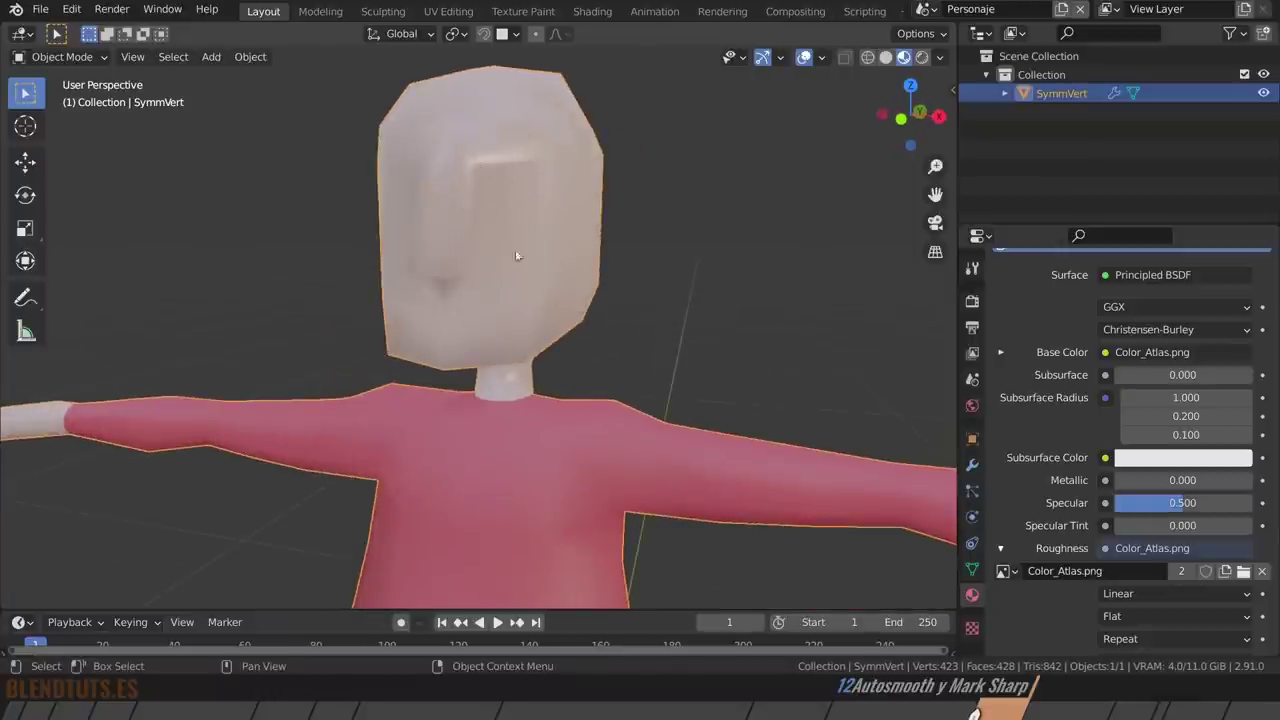
{"action": "mouse_move", "coordinate": [516, 256]}
{"action": "middle_mouse_down"}
{"action": "mouse_move", "coordinate": [494, 302]}
{"action": "mouse_move", "coordinate": [518, 302]}
{"action": "middle_mouse_up"}
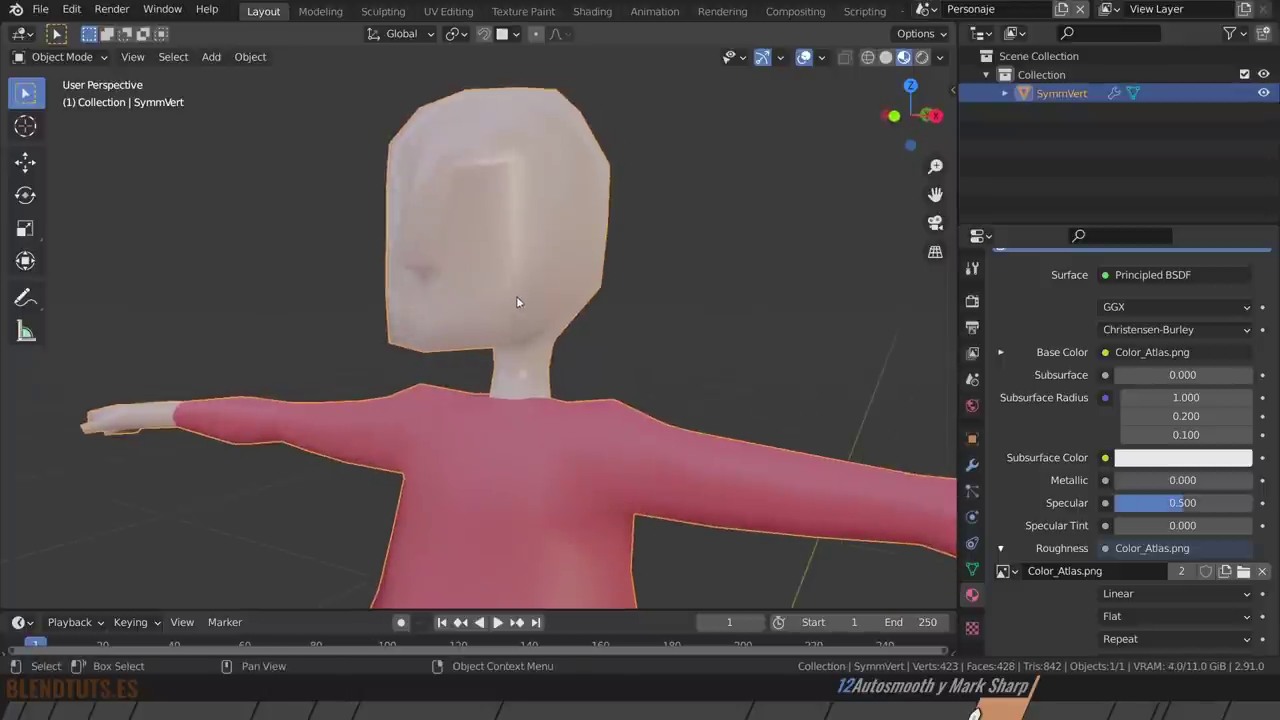
{"action": "right_click", "coordinate": [586, 241]}
{"action": "left_click", "coordinate": [516, 238]}
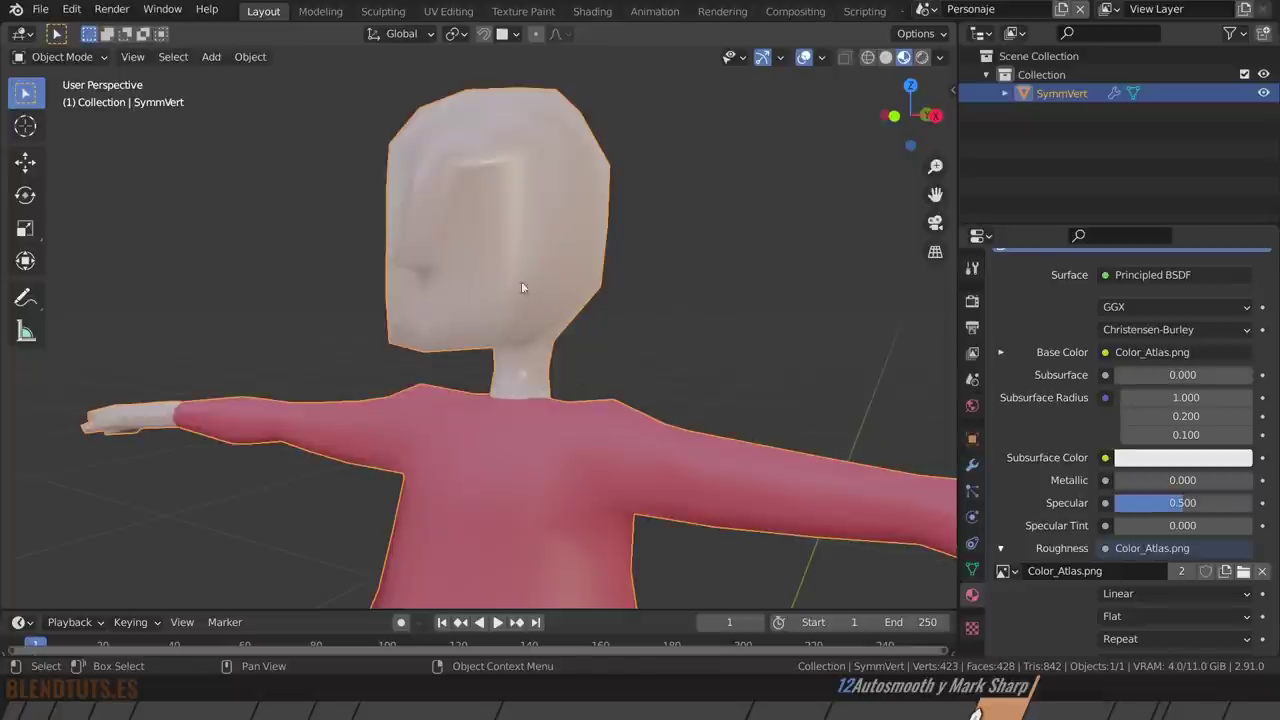
Turn on Auto Smooth under Normals with a 180° angle, then enter Edit Mode.
{"action": "left_click", "coordinate": [972, 569]}
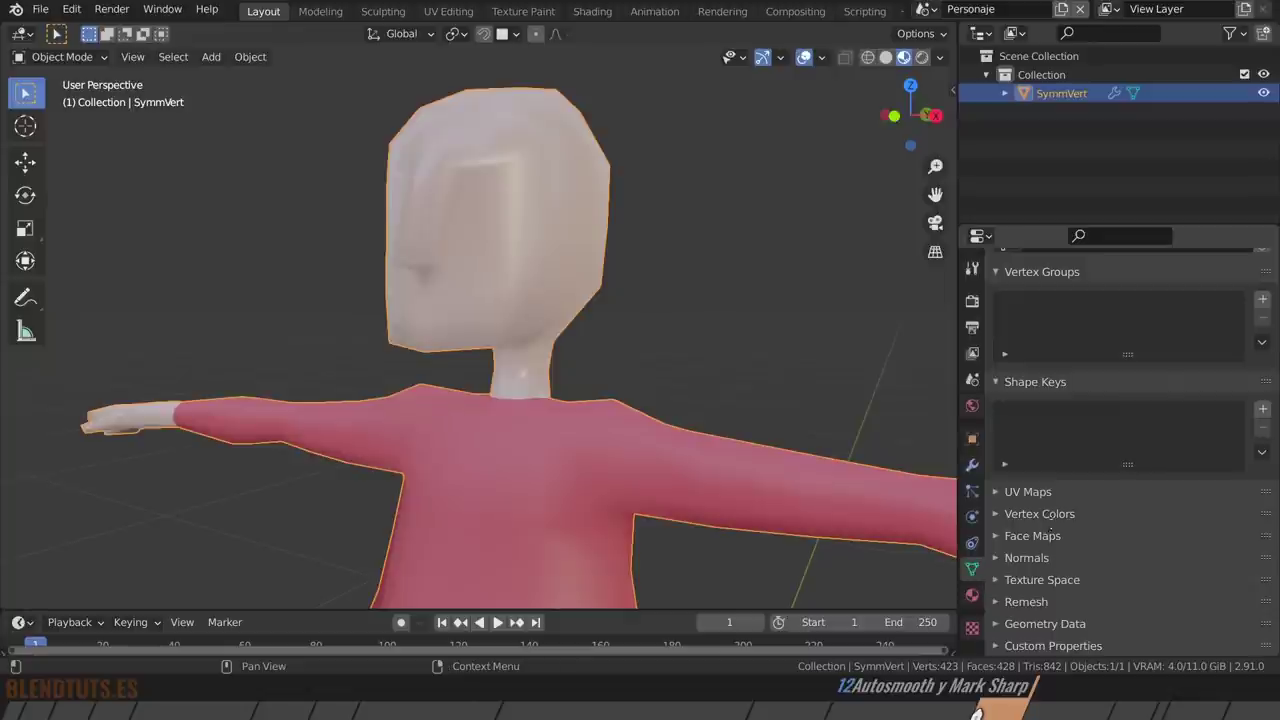
{"action": "left_click", "coordinate": [1028, 557]}
{"action": "scroll", "coordinate": [1090, 480], "scroll_direction": "down", "scroll_amount": 1}
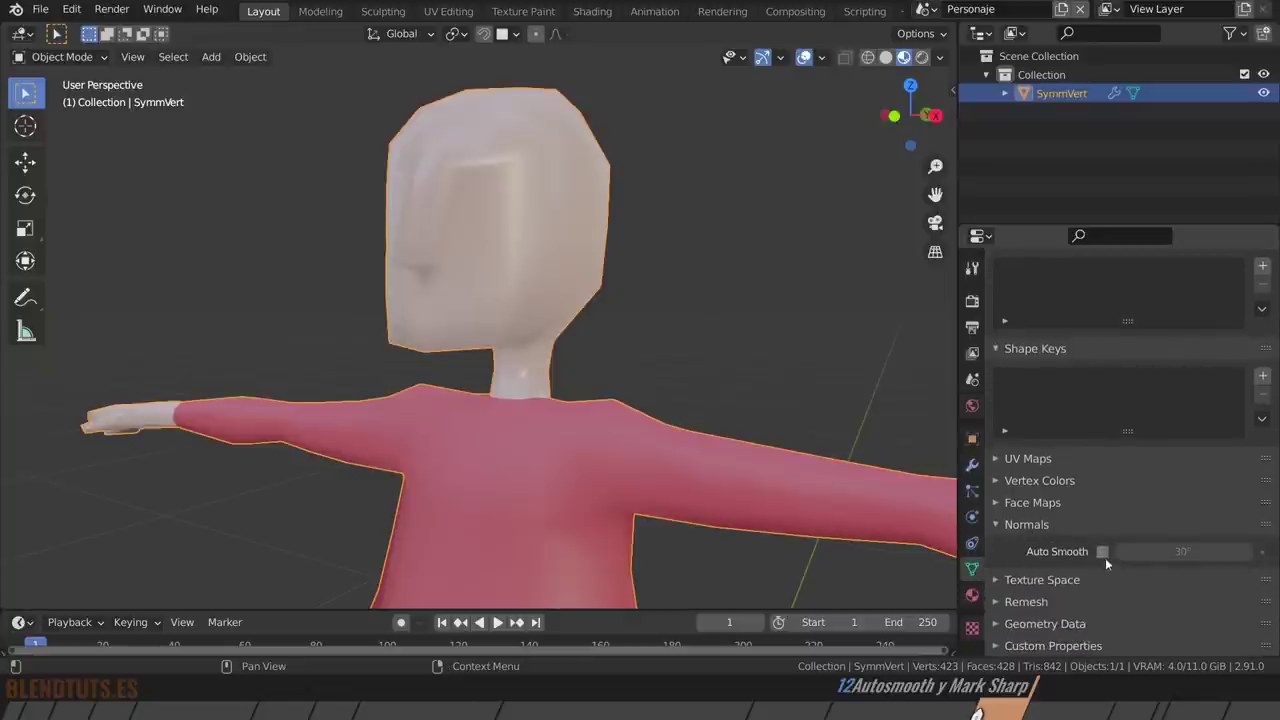
{"action": "left_click", "coordinate": [1103, 553]}
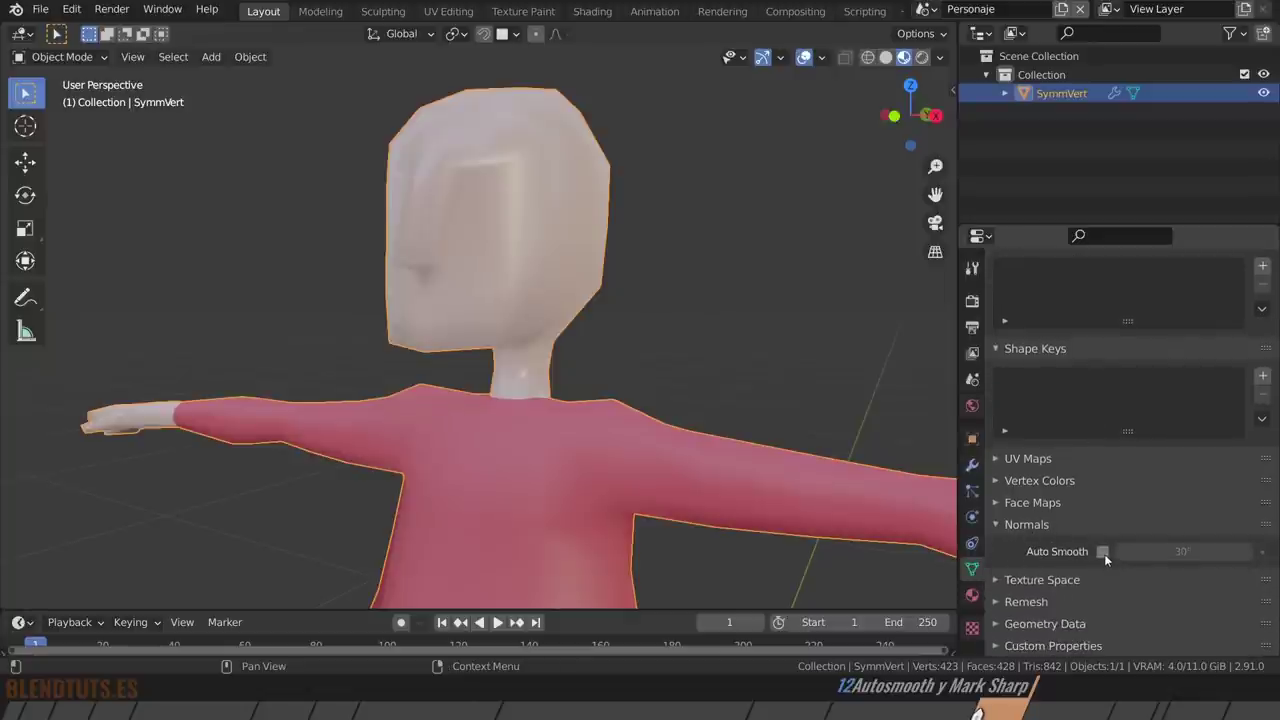
{"action": "left_click", "coordinate": [1176, 556]}
{"action": "type", "text": "180"}
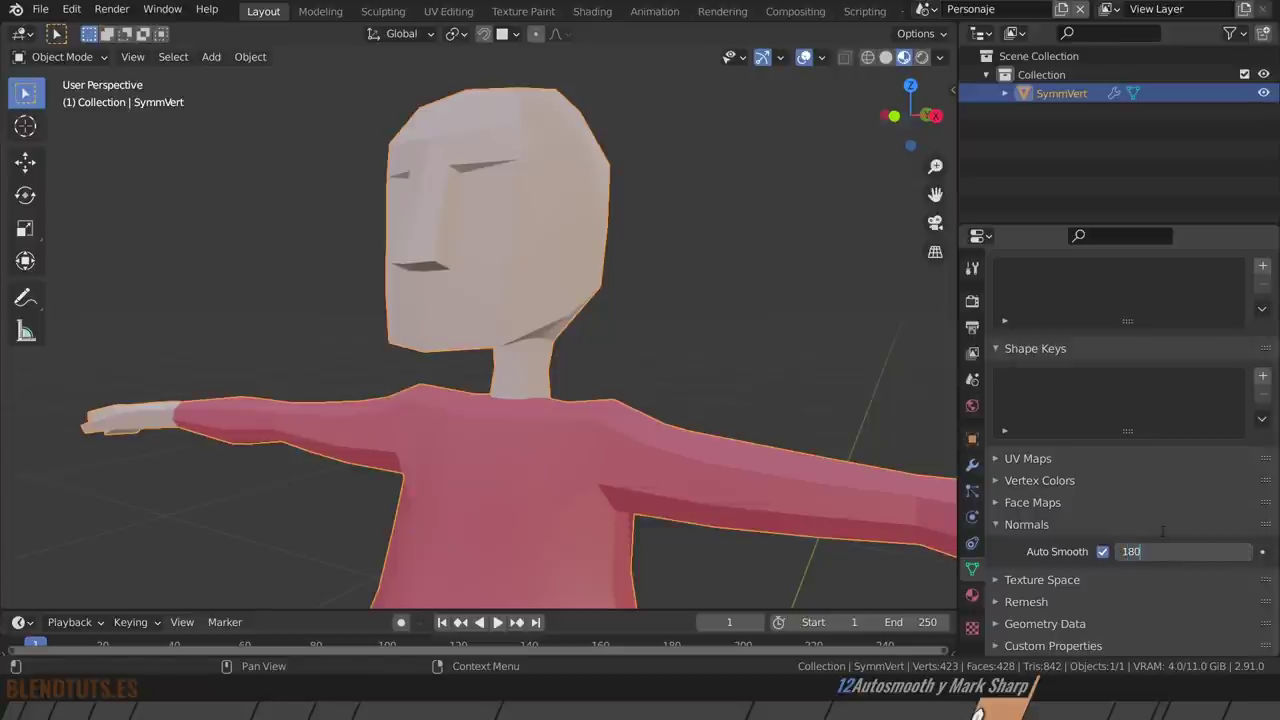
{"action": "key", "text": "Return"}
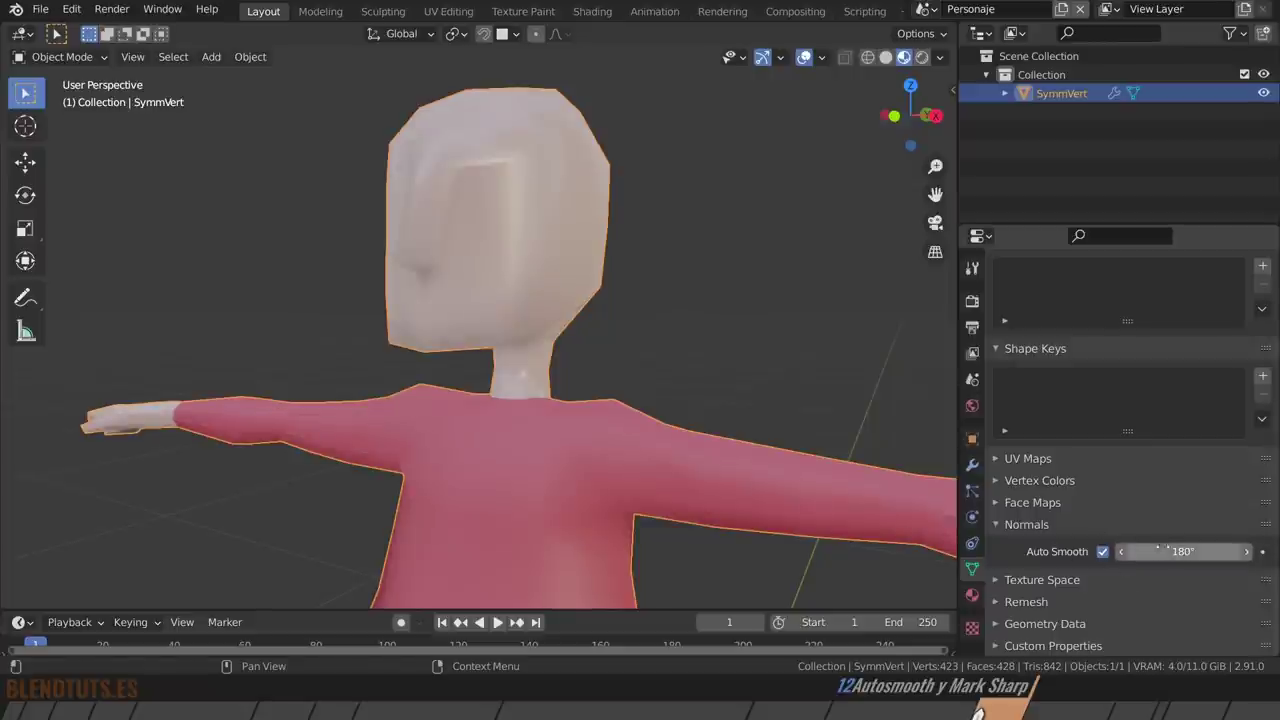
{"action": "mouse_move", "coordinate": [1188, 551]}
{"action": "left_mouse_down"}
{"action": "mouse_move", "coordinate": [1150, 551]}
{"action": "mouse_move", "coordinate": [1240, 551]}
{"action": "left_mouse_up"}
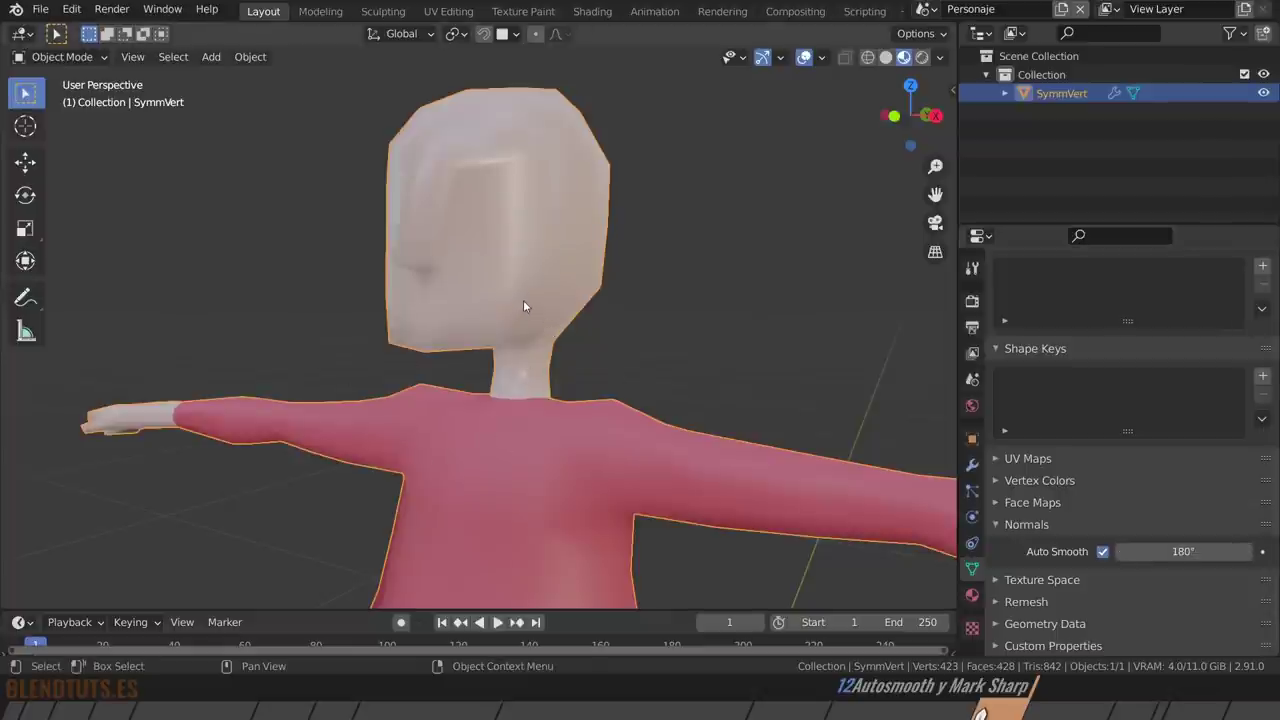
{"action": "key", "text": "Tab"}
{"action": "middle_click_drag", "start_coordinate": [523, 305], "coordinate": [442, 192]}
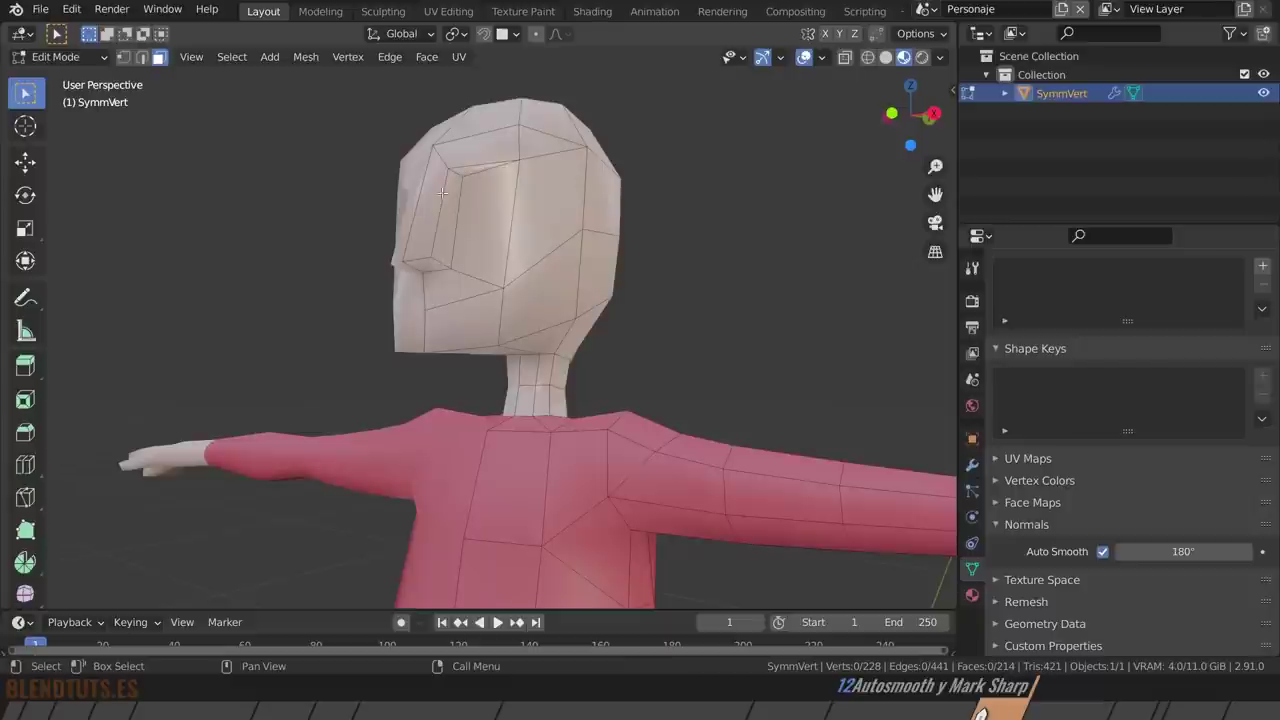
Mark the eye-socket edges and the edge under the nose as sharp.
{"action": "scroll", "coordinate": [442, 192], "scroll_direction": "up", "scroll_amount": 3}
{"action": "key", "text": "2"}
{"action": "left_click", "coordinate": [470, 146]}
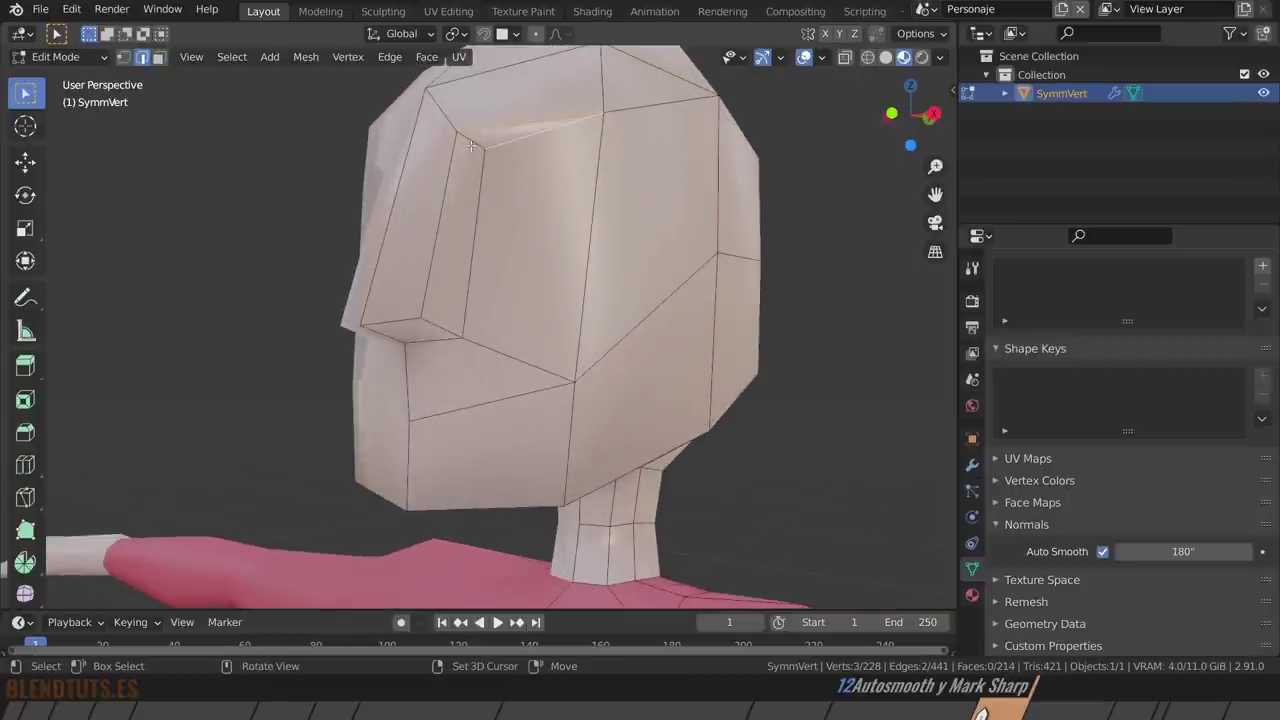
{"action": "left_click", "coordinate": [481, 245], "text": "shift"}
{"action": "left_click", "coordinate": [436, 321], "text": "shift"}
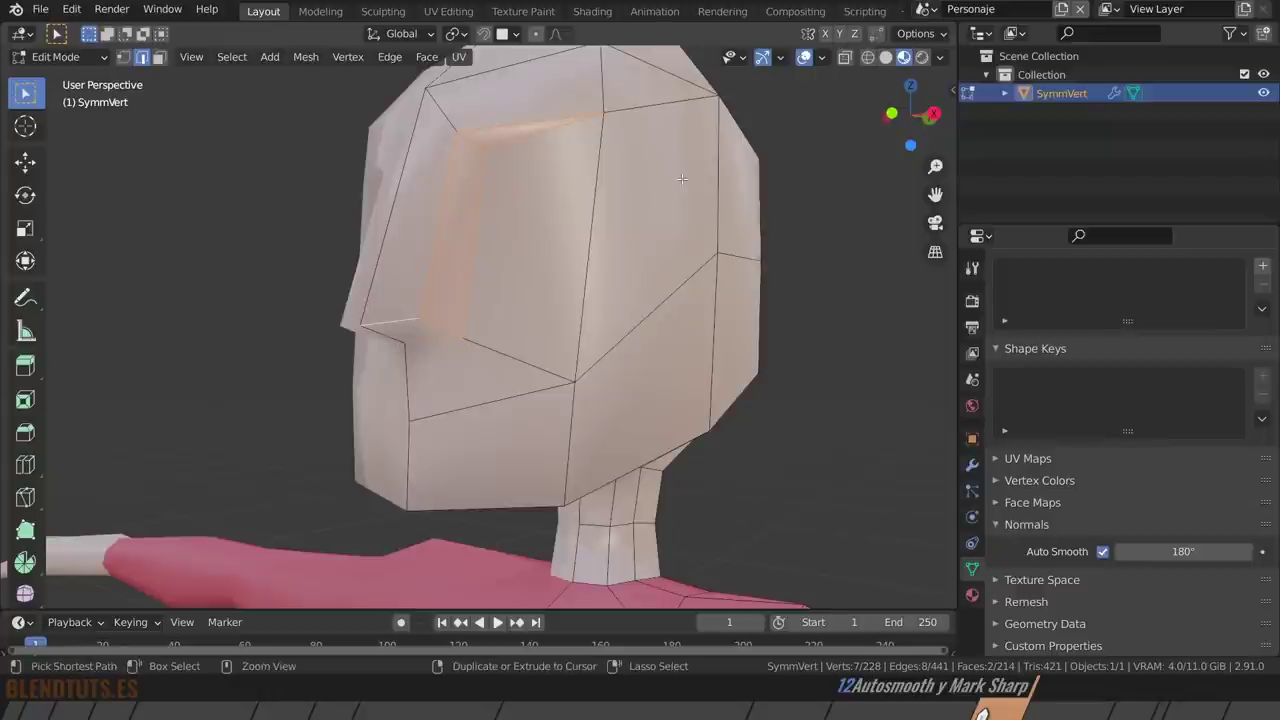
{"action": "key", "text": "ctrl+e"}
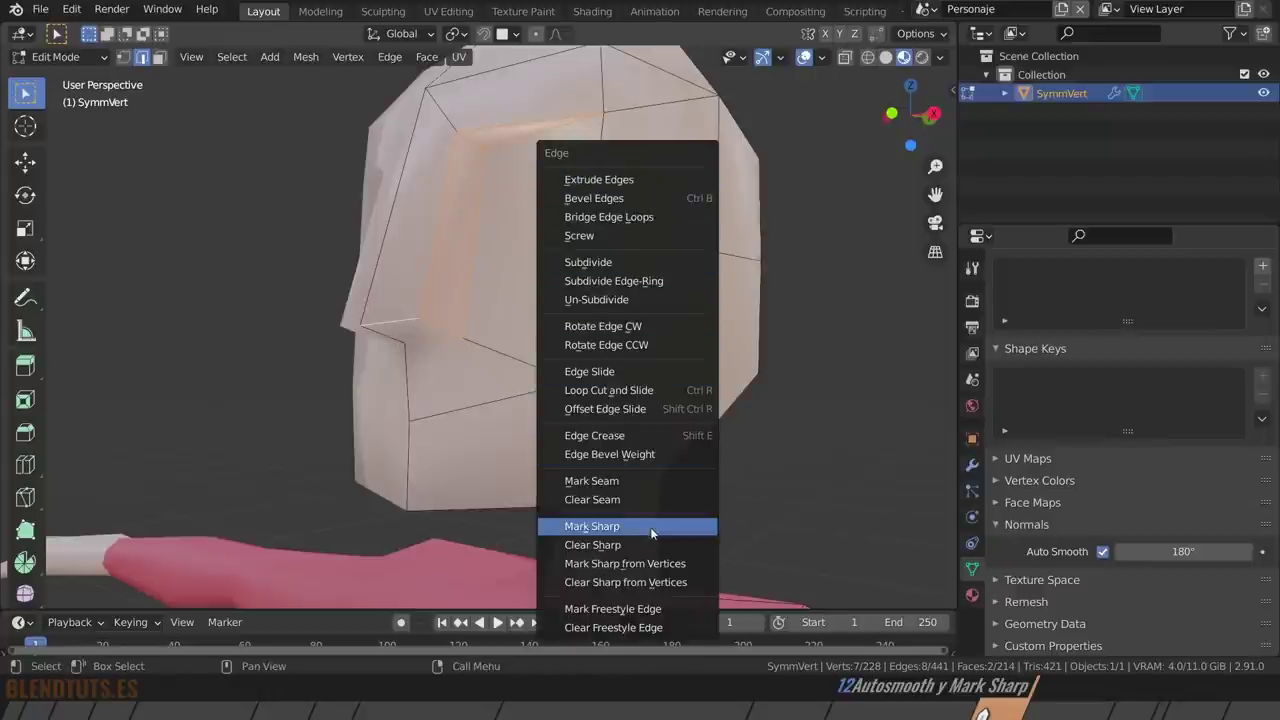
{"action": "left_click", "coordinate": [673, 524]}
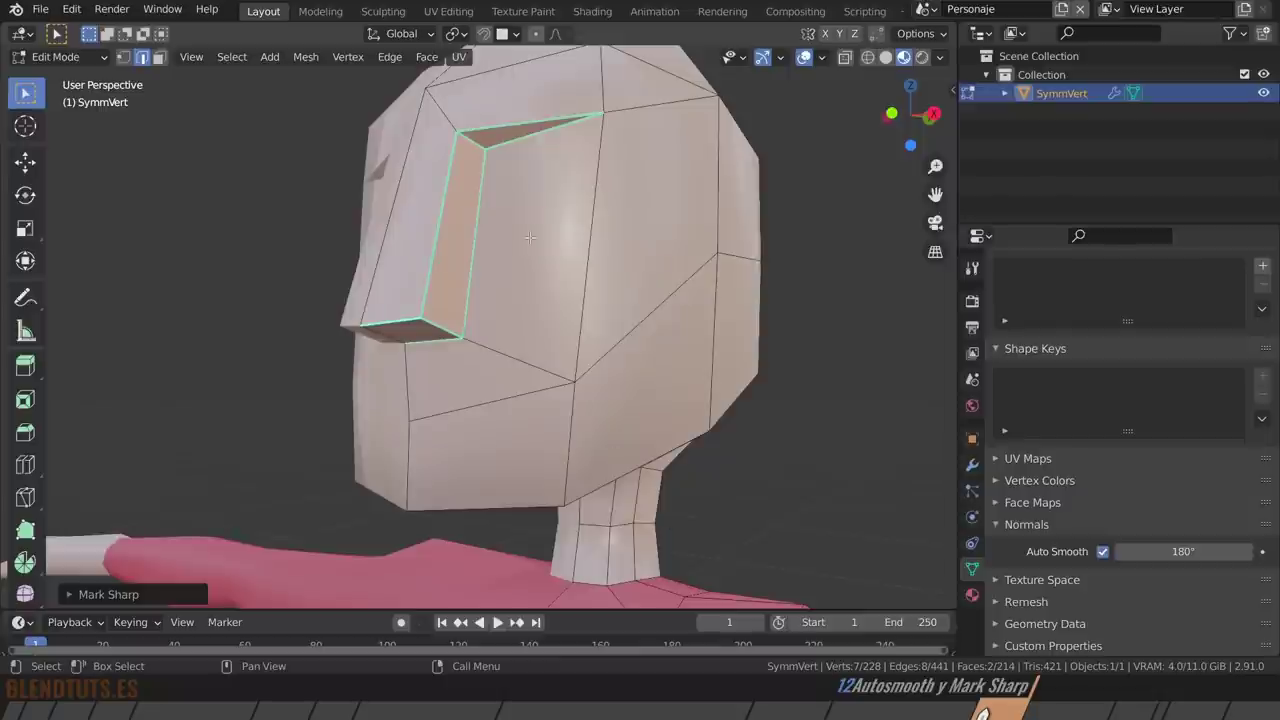
{"action": "key", "text": "Tab"}
Mark the edge loop at the base of the neck as sharp.
{"action": "scroll", "coordinate": [476, 194], "scroll_direction": "down", "scroll_amount": 3}
{"action": "middle_click_drag", "start_coordinate": [476, 200], "coordinate": [506, 240]}
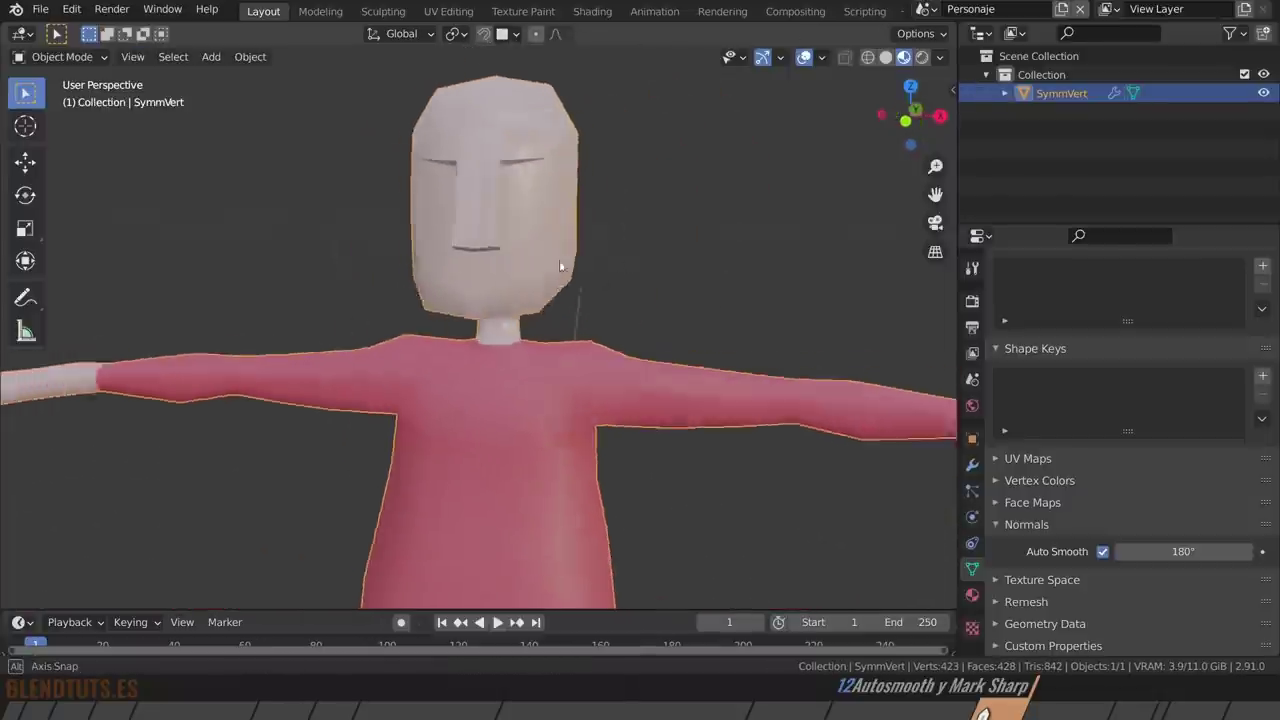
{"action": "key", "text": "Tab"}
{"action": "scroll", "coordinate": [519, 342], "scroll_direction": "up", "scroll_amount": 2}
{"action": "scroll", "coordinate": [495, 315], "scroll_direction": "up", "scroll_amount": 2}
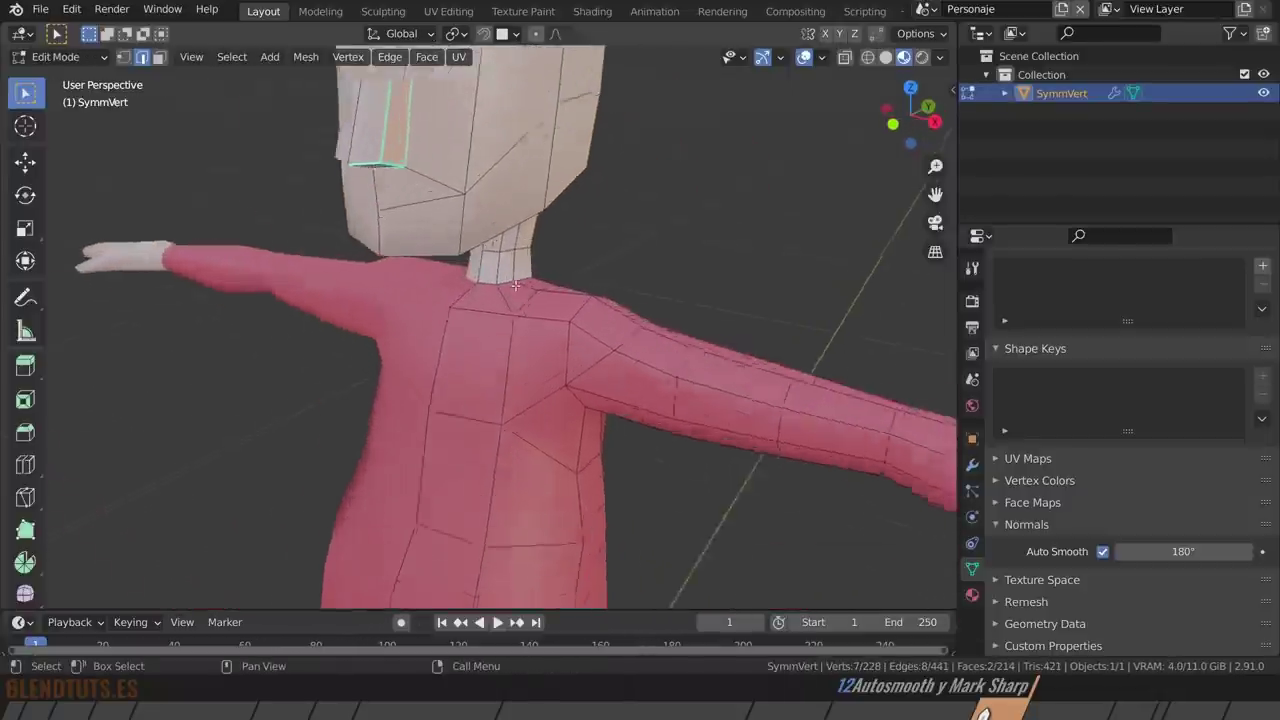
{"action": "scroll", "coordinate": [470, 292], "scroll_direction": "up", "scroll_amount": 3}
{"action": "left_click", "coordinate": [464, 285], "text": "alt"}
{"action": "right_click", "coordinate": [706, 193]}
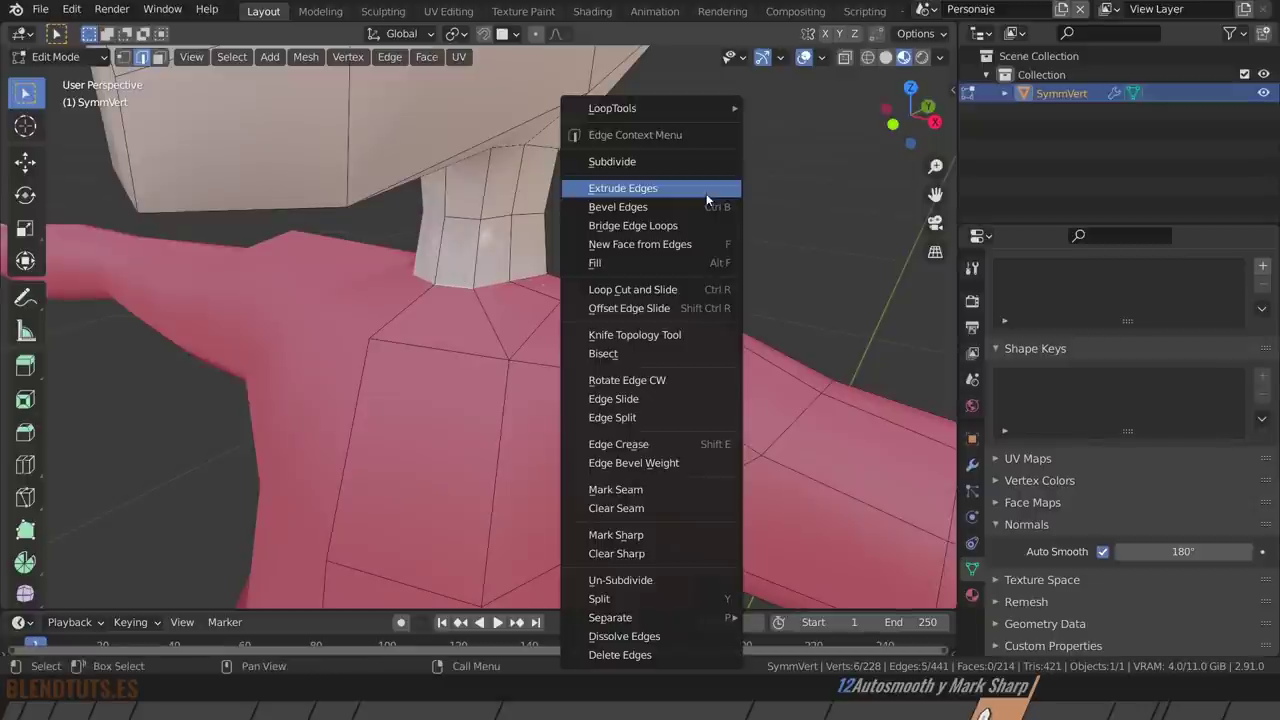
{"action": "left_click", "coordinate": [663, 535]}
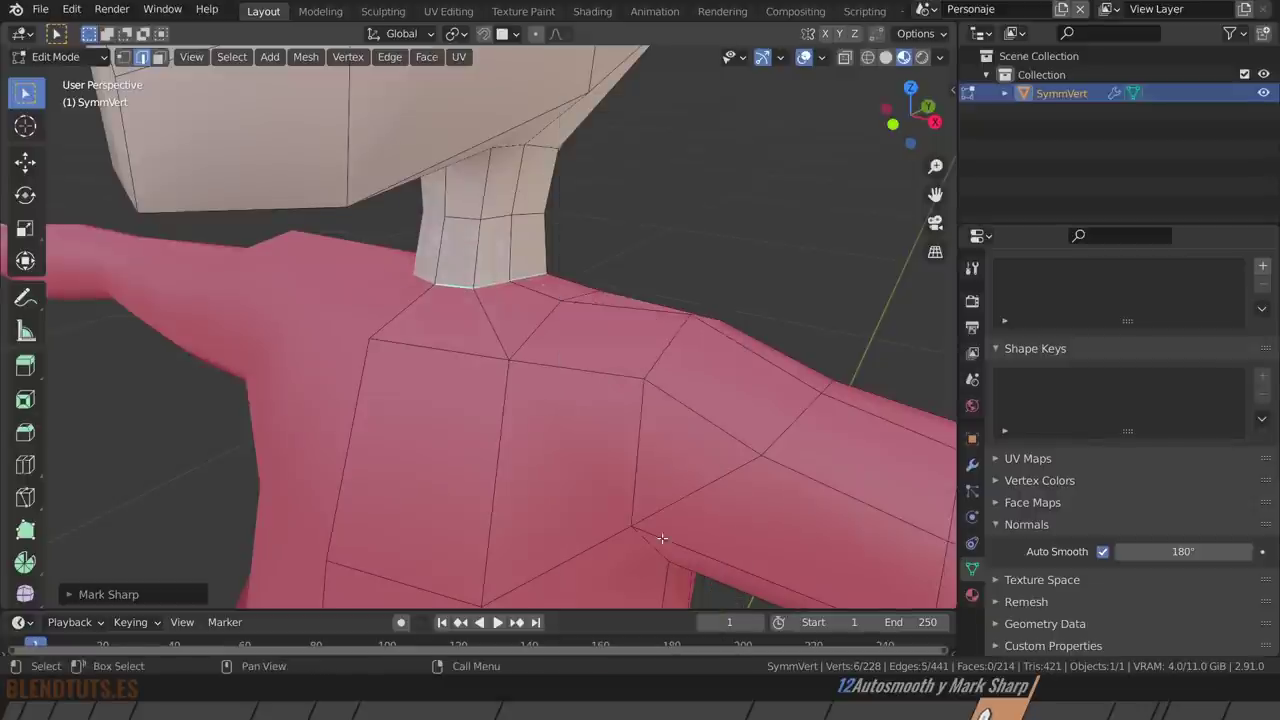
Mark the ankle edges where the trousers meet the shoe sharp, then return to Object Mode.
{"action": "scroll", "coordinate": [660, 530], "scroll_direction": "down", "scroll_amount": 3}
{"action": "mouse_move", "coordinate": [660, 530]}
{"action": "middle_mouse_down"}
{"action": "mouse_move", "coordinate": [656, 471]}
{"action": "mouse_move", "coordinate": [809, 440]}
{"action": "mouse_move", "coordinate": [591, 317]}
{"action": "mouse_move", "coordinate": [524, 412]}
{"action": "mouse_move", "coordinate": [551, 457]}
{"action": "middle_mouse_up"}
{"action": "scroll", "coordinate": [656, 471], "scroll_direction": "down", "scroll_amount": 5}
{"action": "scroll", "coordinate": [527, 475], "scroll_direction": "up", "scroll_amount": 4}
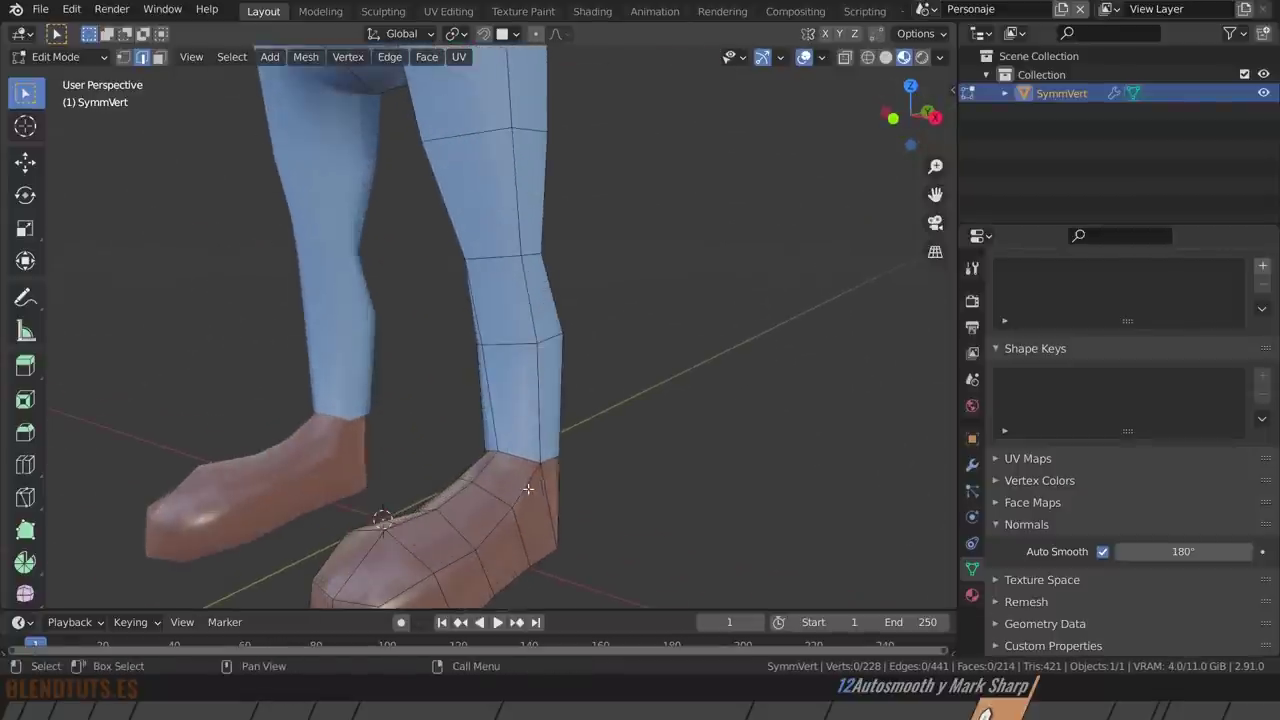
{"action": "left_click", "coordinate": [522, 459], "text": "alt"}
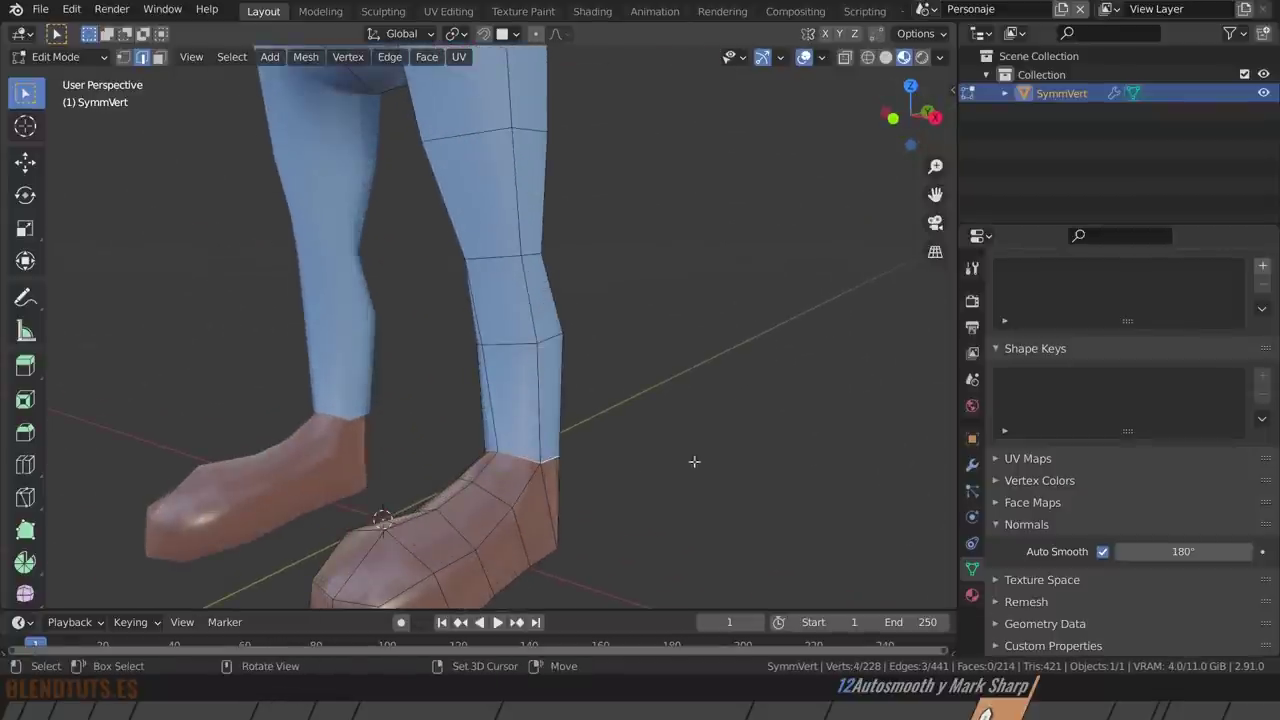
{"action": "middle_click_drag", "start_coordinate": [694, 460], "coordinate": [415, 459]}
{"action": "left_click", "coordinate": [528, 472], "text": "shift"}
{"action": "middle_click_drag", "start_coordinate": [528, 472], "coordinate": [504, 483]}
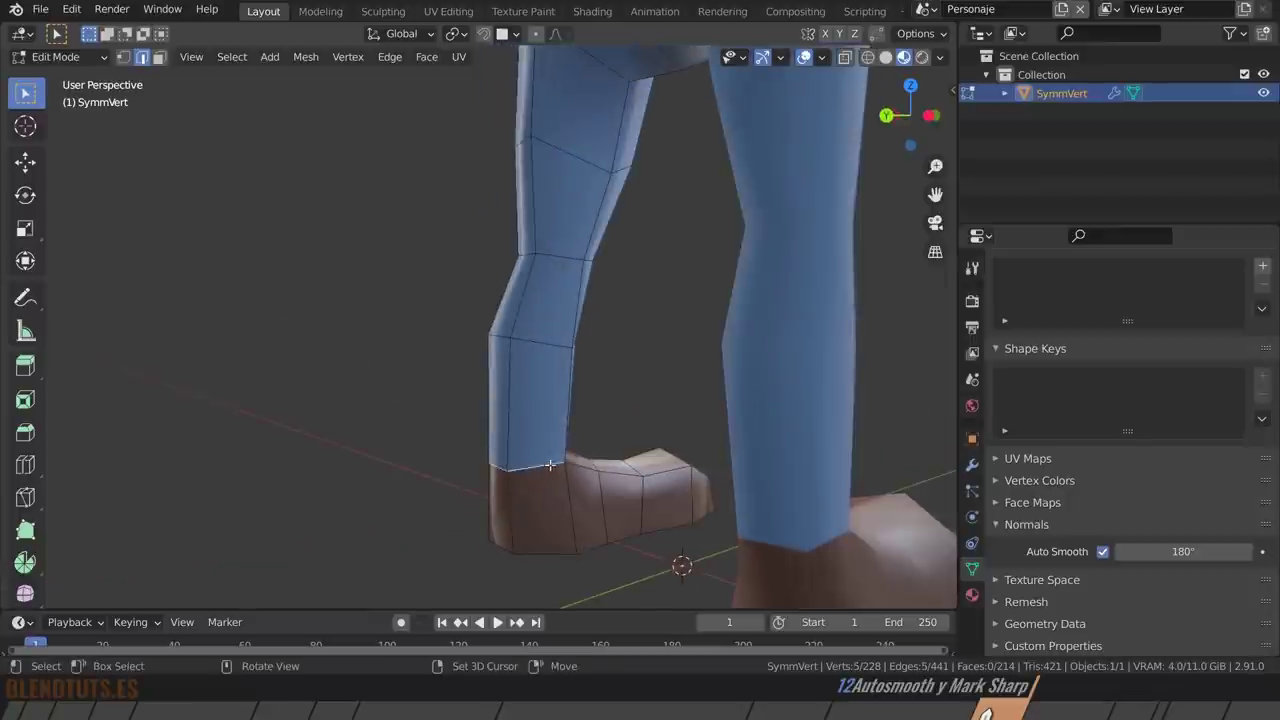
{"action": "right_click", "coordinate": [615, 426]}
{"action": "left_click", "coordinate": [615, 426]}
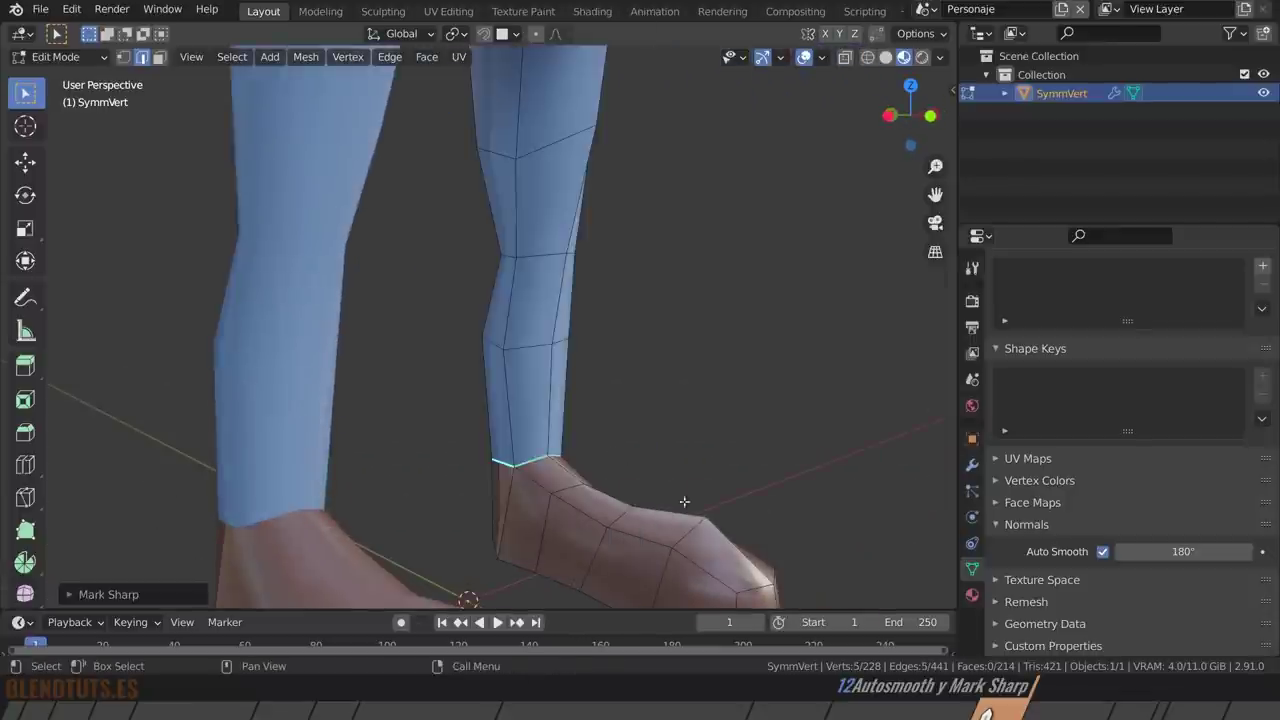
{"action": "middle_click_drag", "start_coordinate": [615, 426], "coordinate": [498, 408]}
{"action": "key", "text": "Tab"}
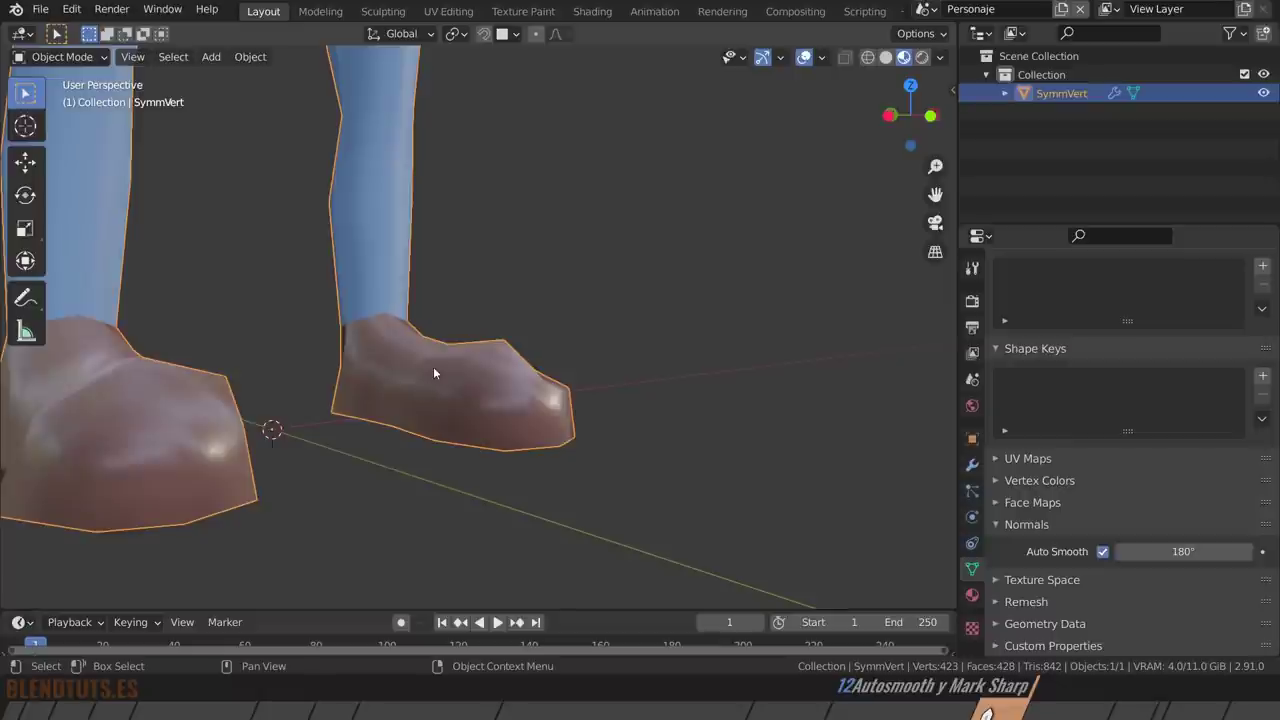
In Edit Mode, trace shortest edge paths around the shoe's outline.
{"action": "mouse_move", "coordinate": [546, 466]}
{"action": "middle_mouse_down"}
{"action": "mouse_move", "coordinate": [484, 384]}
{"action": "mouse_move", "coordinate": [487, 410]}
{"action": "mouse_move", "coordinate": [583, 427]}
{"action": "mouse_move", "coordinate": [563, 371]}
{"action": "mouse_move", "coordinate": [432, 270]}
{"action": "middle_mouse_up"}
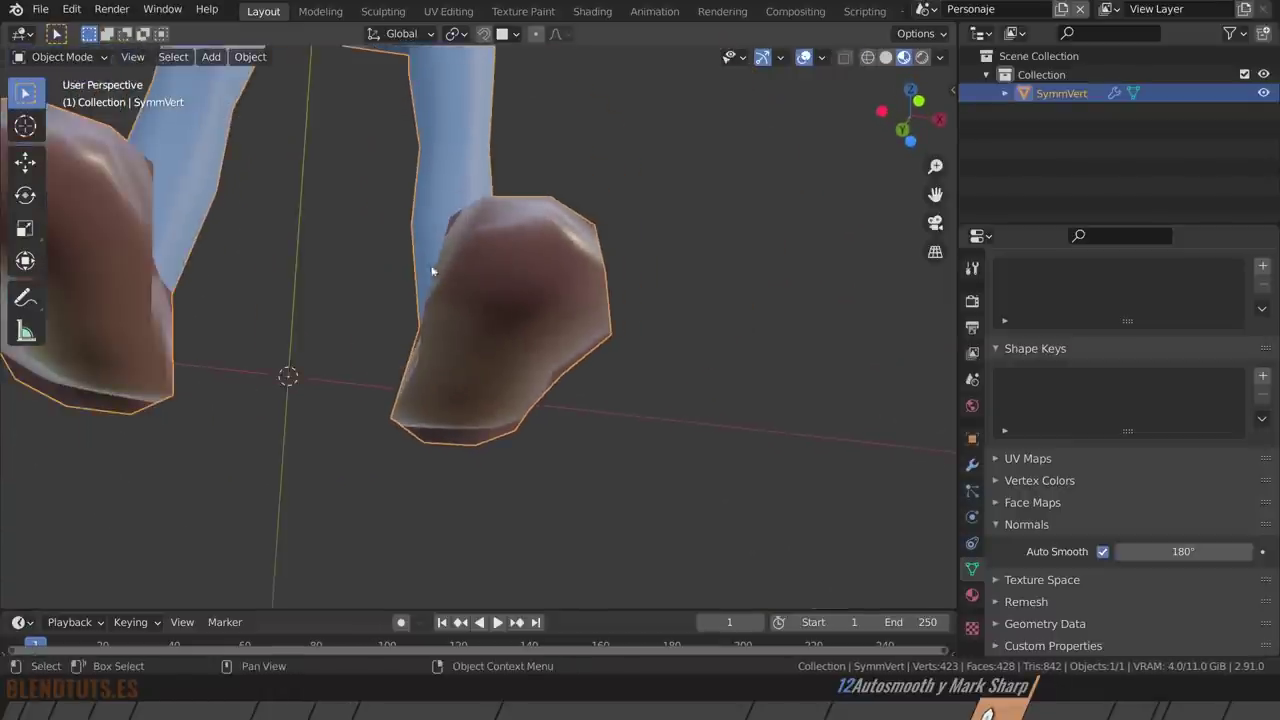
{"action": "key", "text": "Tab"}
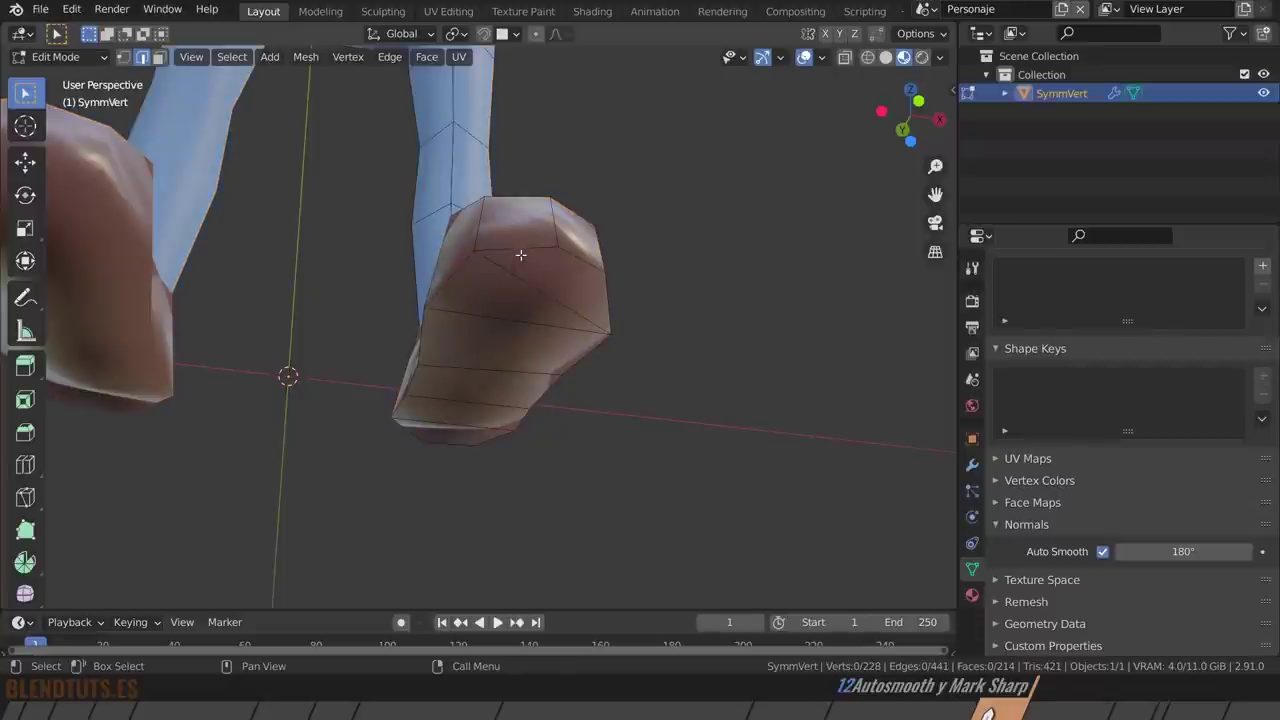
{"action": "left_click", "coordinate": [522, 252], "text": "alt"}
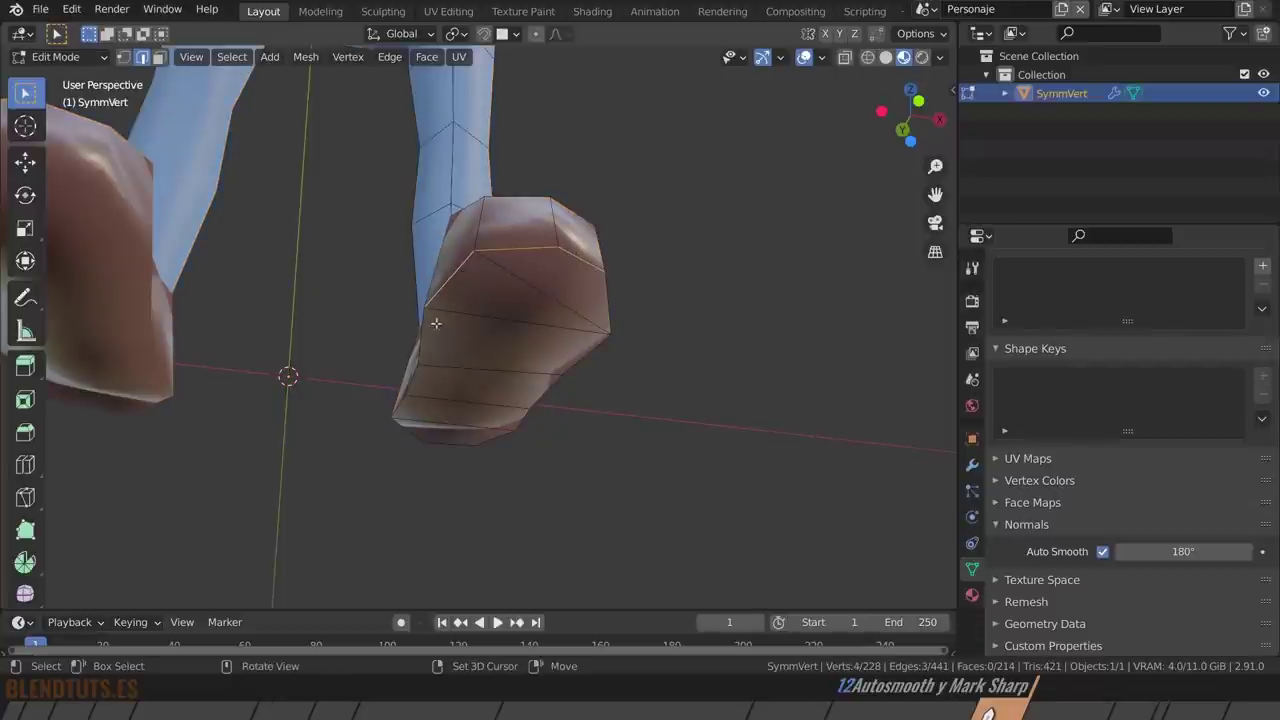
{"action": "middle_click_drag", "start_coordinate": [436, 323], "coordinate": [330, 330]}
{"action": "left_click", "coordinate": [328, 326], "text": "alt"}
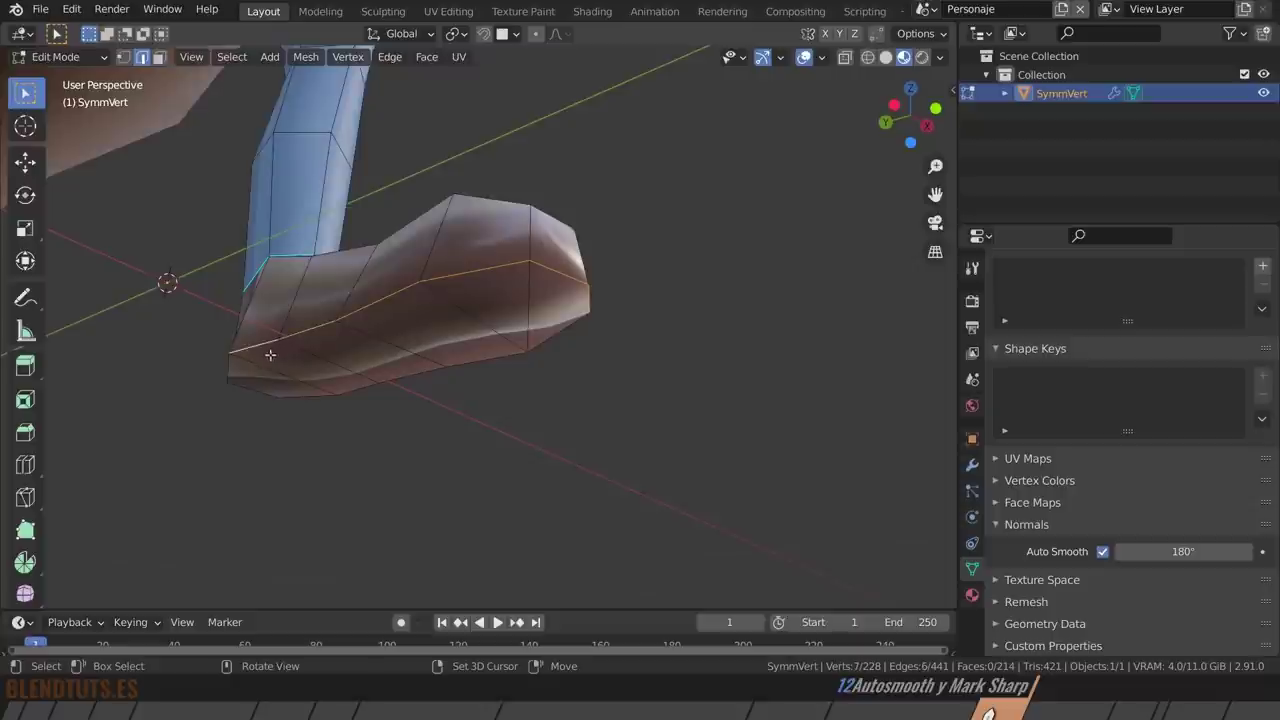
{"action": "left_click", "coordinate": [570, 275]}
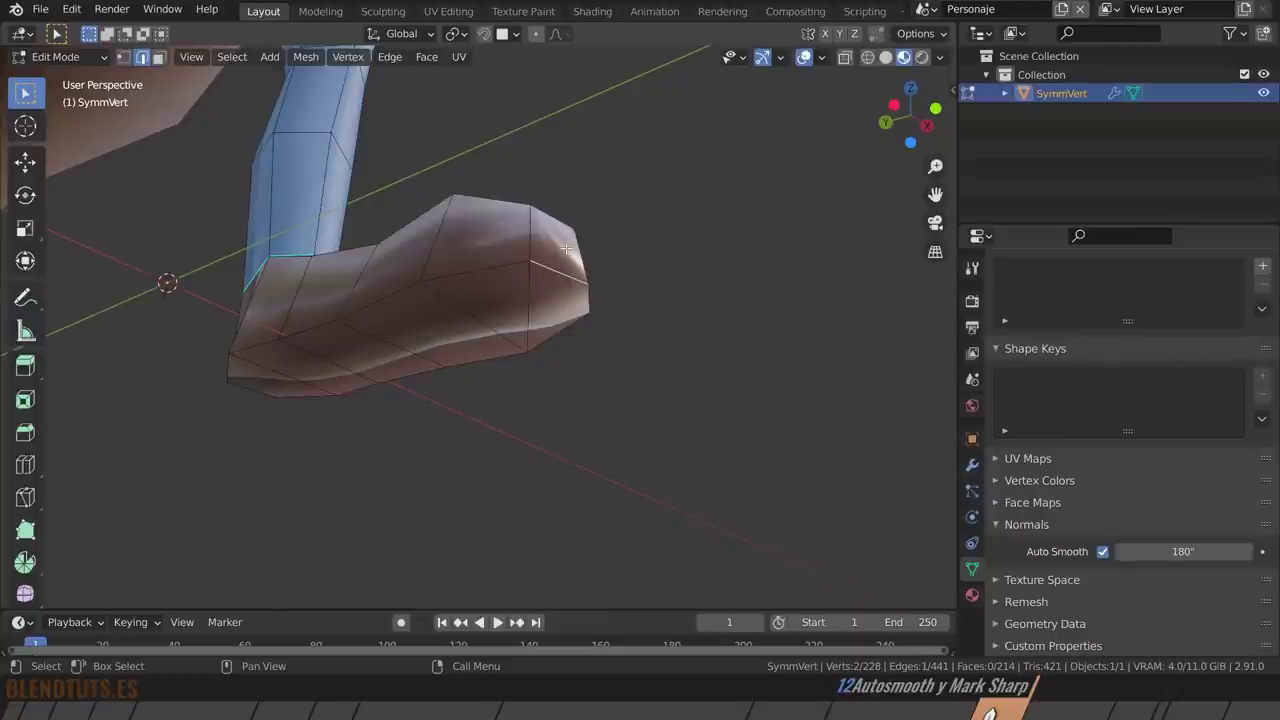
{"action": "left_click", "coordinate": [379, 296], "text": "ctrl"}
{"action": "left_click", "coordinate": [228, 374], "text": "ctrl"}
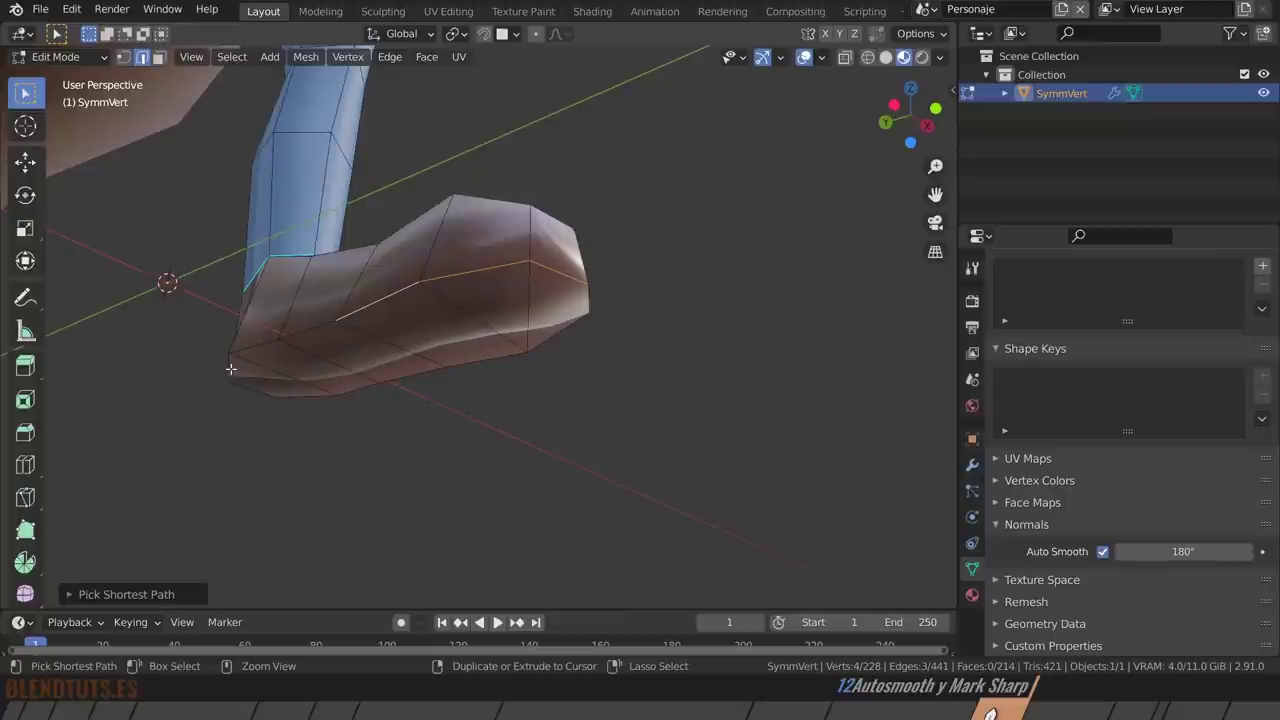
{"action": "mouse_move", "coordinate": [443, 371]}
{"action": "middle_mouse_down"}
{"action": "mouse_move", "coordinate": [311, 310]}
{"action": "mouse_move", "coordinate": [520, 429]}
{"action": "middle_mouse_up"}
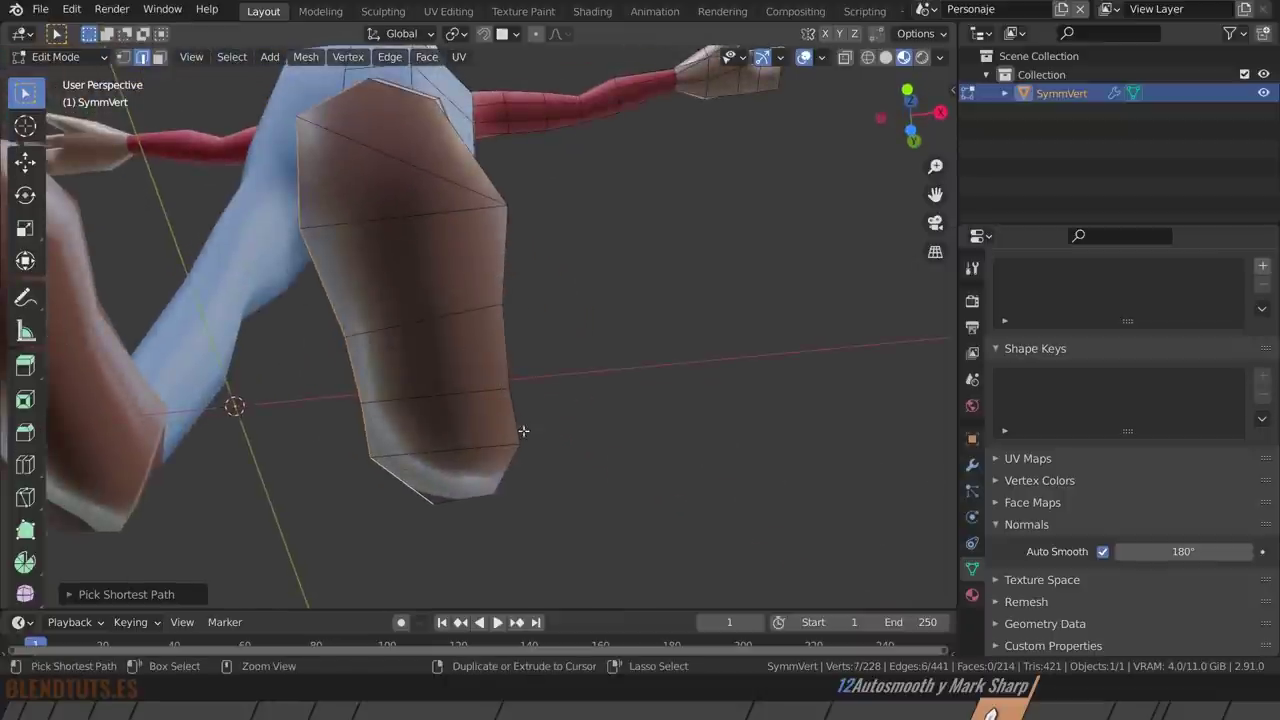
{"action": "left_click", "coordinate": [522, 428], "text": "ctrl"}
{"action": "left_click", "coordinate": [510, 246], "text": "ctrl"}
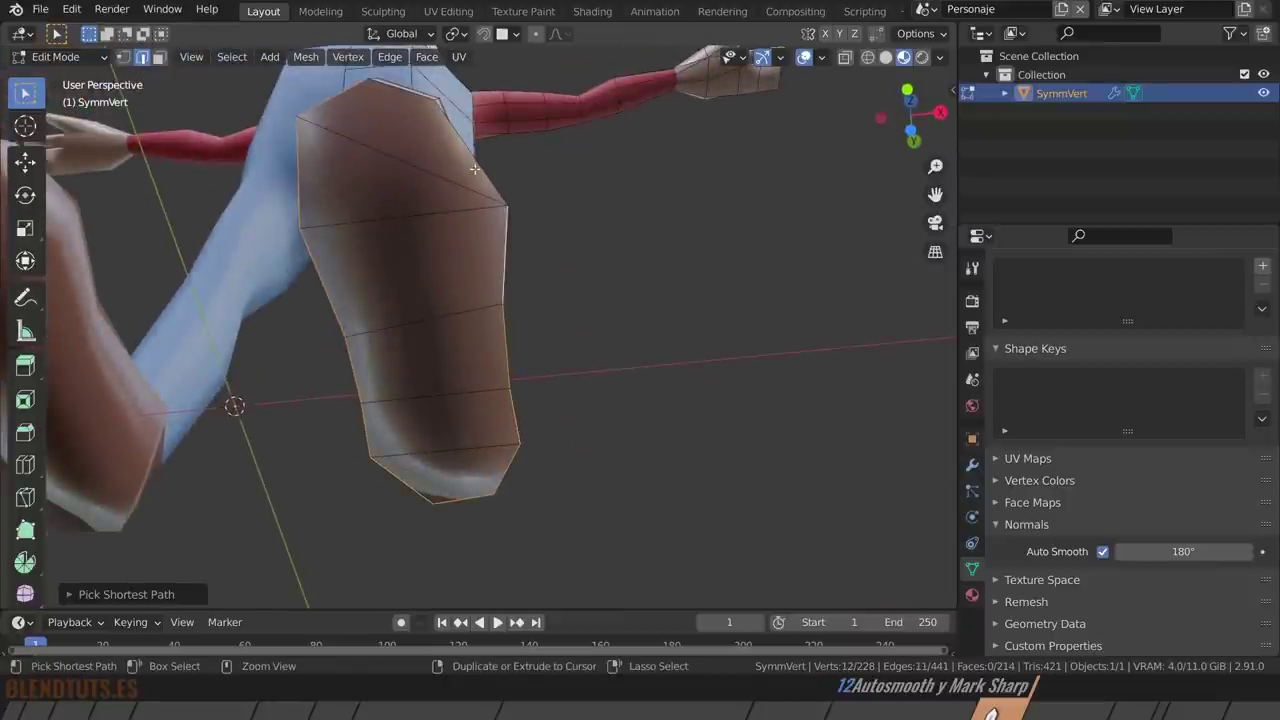
{"action": "left_click", "coordinate": [474, 168], "text": "ctrl"}
{"action": "middle_click_drag", "start_coordinate": [474, 168], "coordinate": [385, 171]}
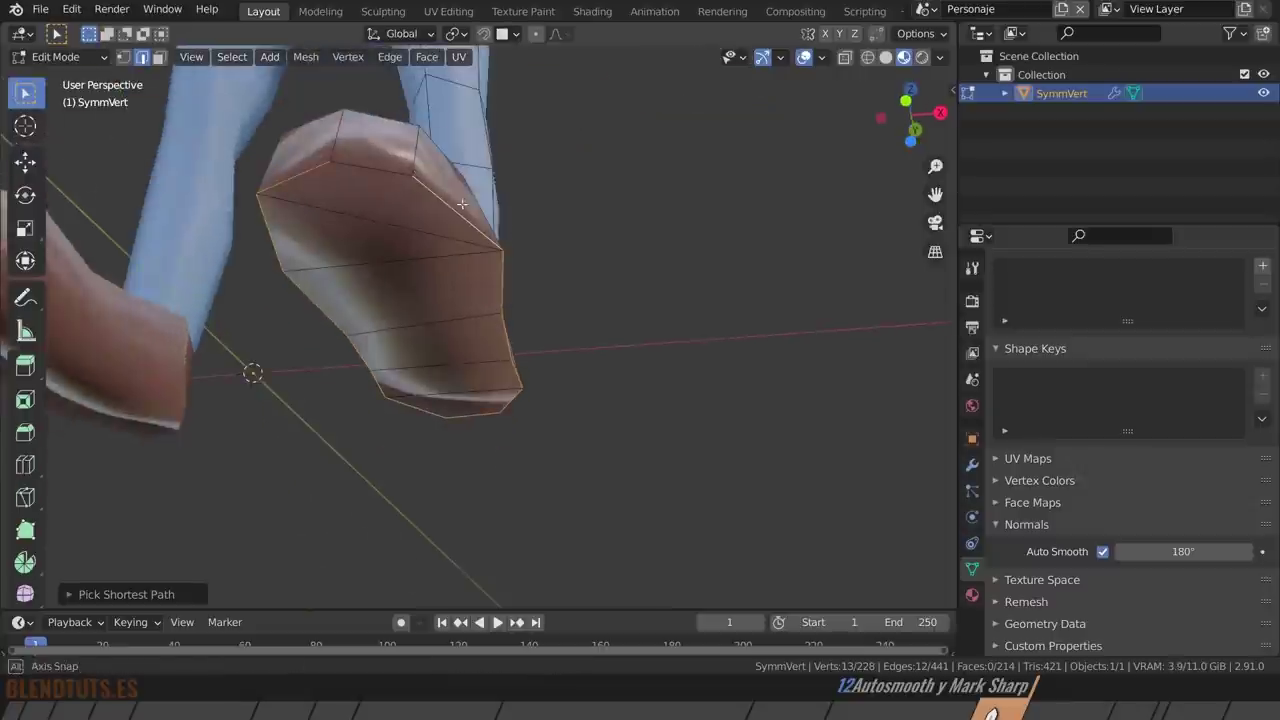
Select the closed sole outline path, mark it sharp, and return to Object Mode.
{"action": "left_click", "coordinate": [385, 171]}
{"action": "left_click", "coordinate": [275, 249], "text": "ctrl"}
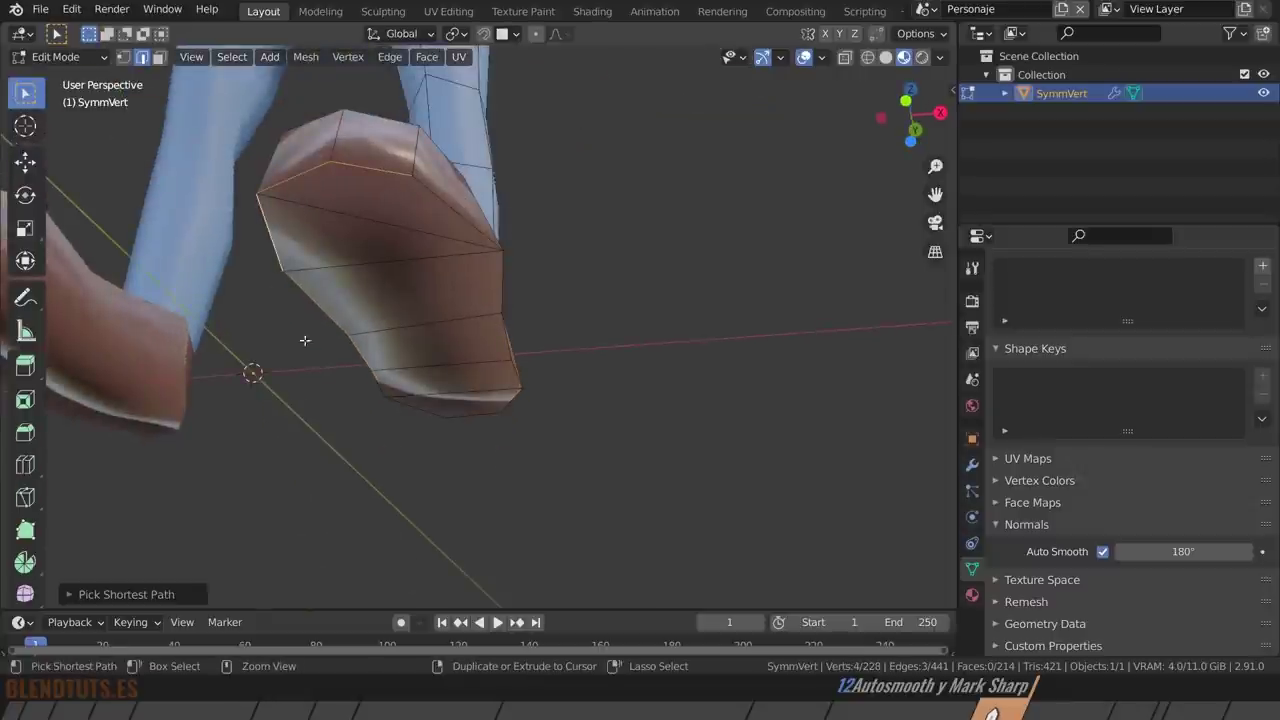
{"action": "left_click", "coordinate": [377, 380], "text": "ctrl"}
{"action": "left_click", "coordinate": [517, 398], "text": "ctrl"}
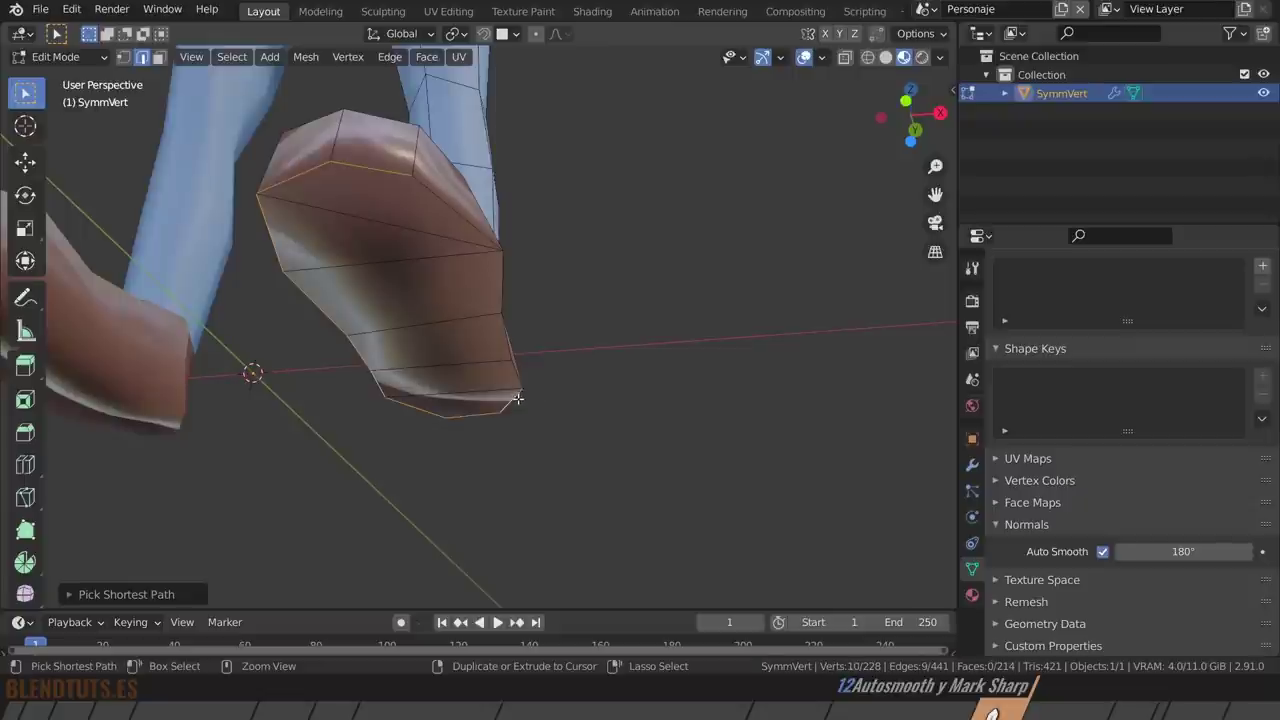
{"action": "left_click", "coordinate": [478, 228], "text": "ctrl"}
{"action": "middle_click_drag", "start_coordinate": [443, 337], "coordinate": [357, 289]}
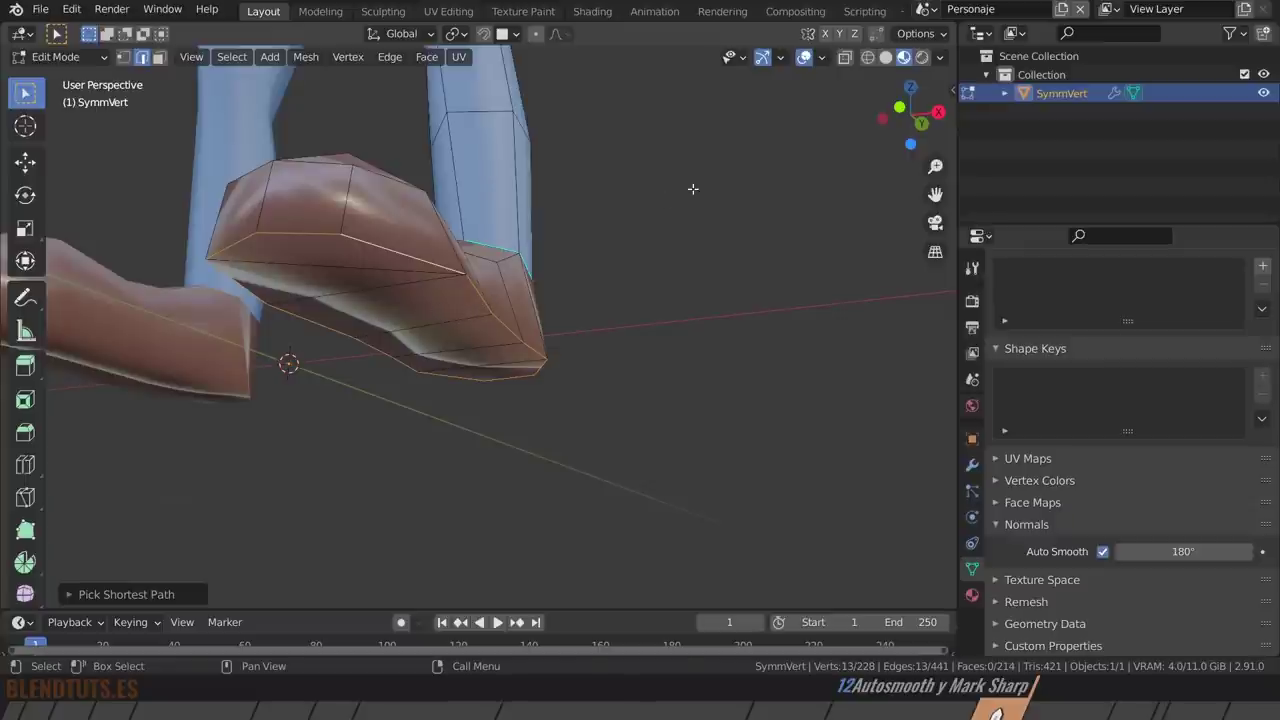
{"action": "key", "text": "ctrl+e"}
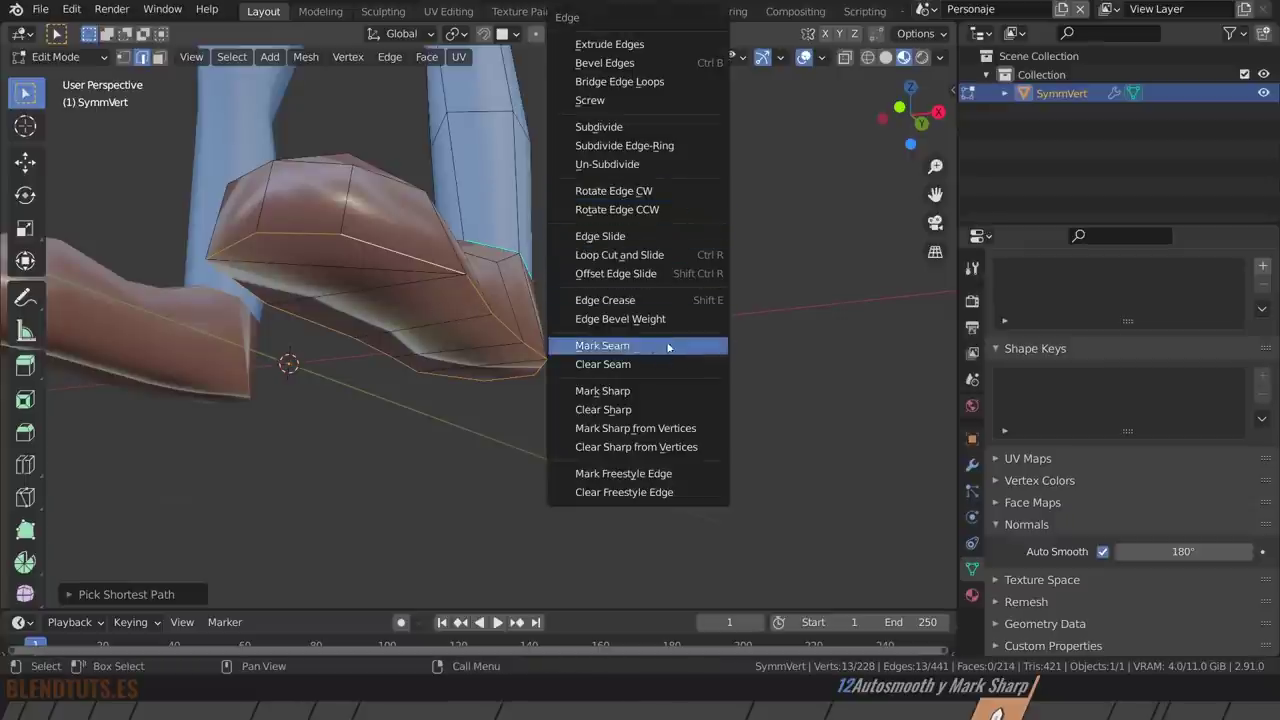
{"action": "left_click", "coordinate": [660, 391]}
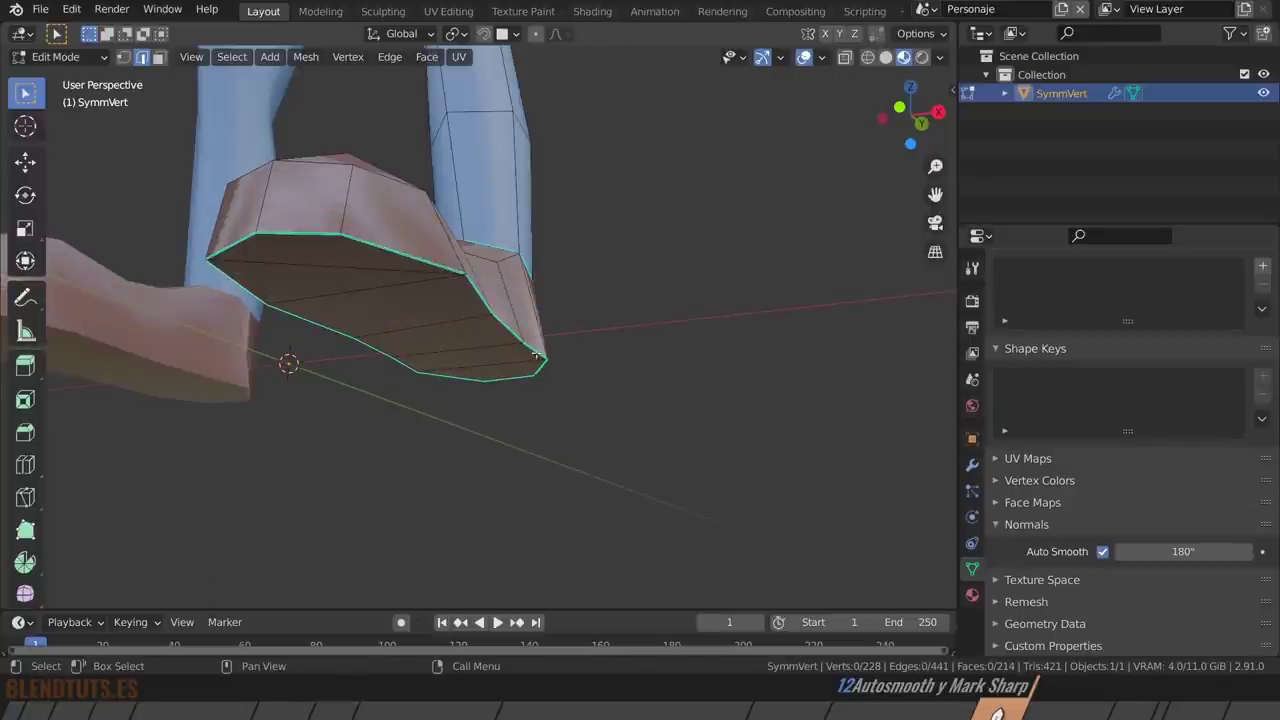
{"action": "key", "text": "Tab"}
{"action": "mouse_move", "coordinate": [429, 317]}
{"action": "middle_mouse_down"}
{"action": "mouse_move", "coordinate": [476, 335]}
{"action": "mouse_move", "coordinate": [487, 407]}
{"action": "mouse_move", "coordinate": [463, 382]}
{"action": "middle_mouse_up"}
{"action": "scroll", "coordinate": [490, 334], "scroll_direction": "down", "scroll_amount": 4}
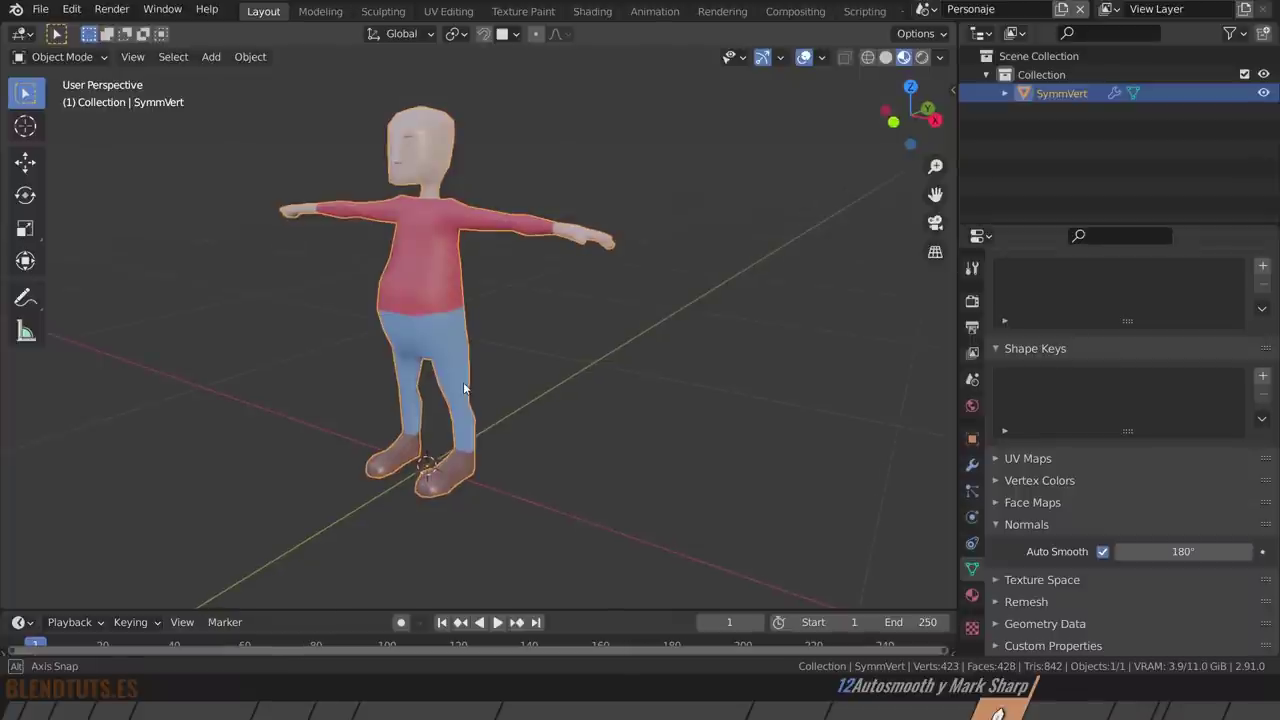
Preview several HDRI lighting environments on the character, ending on a darker one.
{"action": "mouse_move", "coordinate": [649, 331]}
{"action": "middle_mouse_down"}
{"action": "mouse_move", "coordinate": [534, 263]}
{"action": "mouse_move", "coordinate": [551, 249]}
{"action": "mouse_move", "coordinate": [654, 283]}
{"action": "mouse_move", "coordinate": [672, 352]}
{"action": "mouse_move", "coordinate": [471, 299]}
{"action": "mouse_move", "coordinate": [503, 340]}
{"action": "mouse_move", "coordinate": [567, 372]}
{"action": "middle_mouse_up"}
{"action": "left_click", "coordinate": [940, 57]}
{"action": "left_click", "coordinate": [924, 210]}
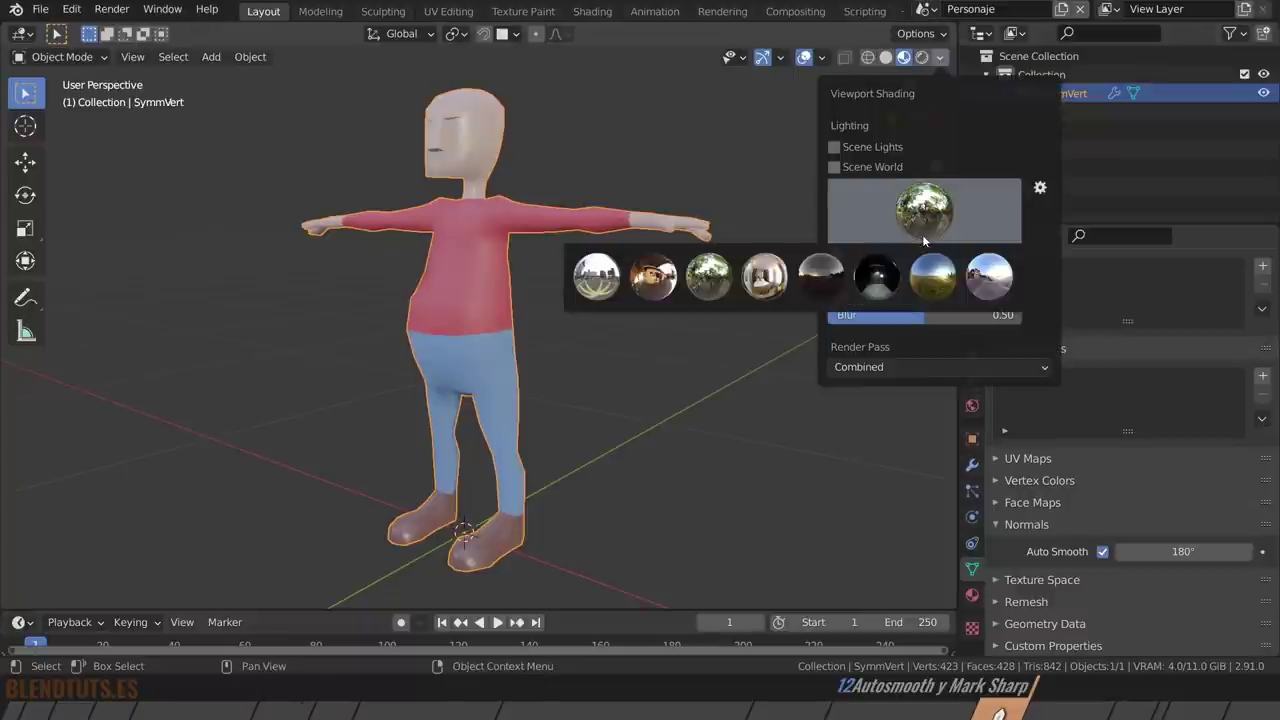
{"action": "left_click", "coordinate": [932, 277]}
{"action": "left_click", "coordinate": [924, 210]}
{"action": "left_click", "coordinate": [981, 278]}
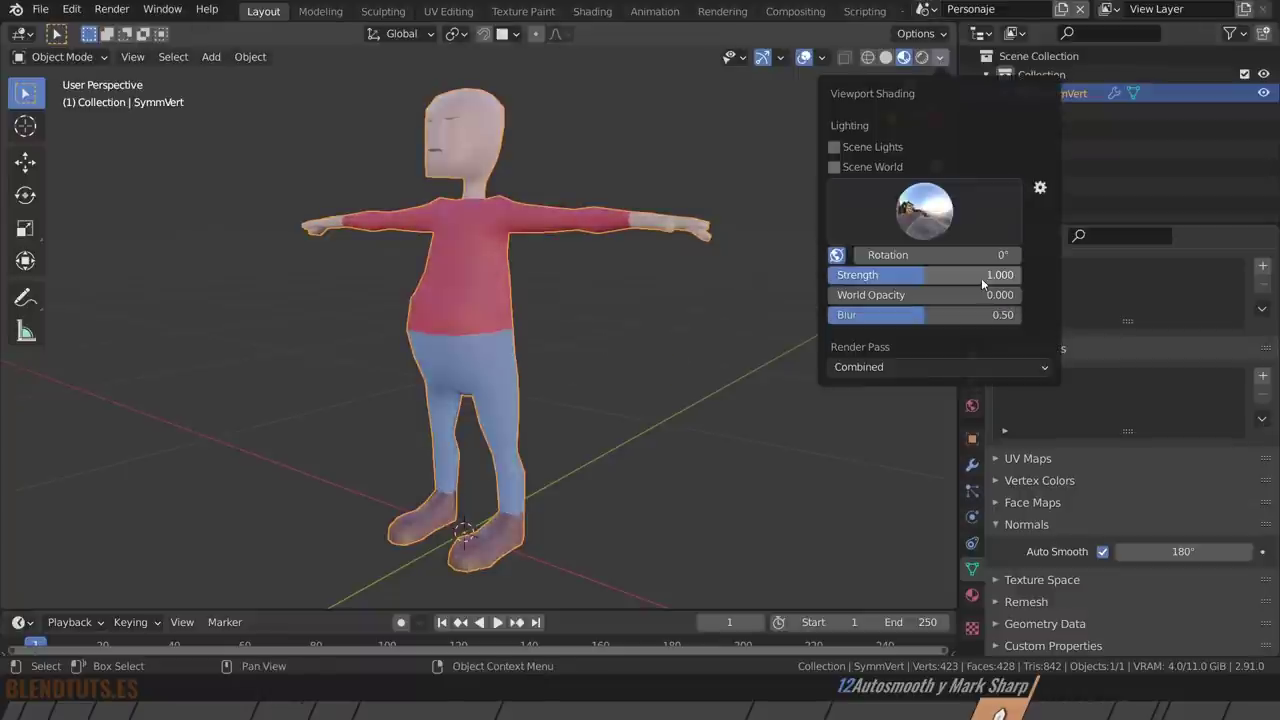
{"action": "left_click", "coordinate": [951, 213]}
{"action": "left_click", "coordinate": [820, 277]}
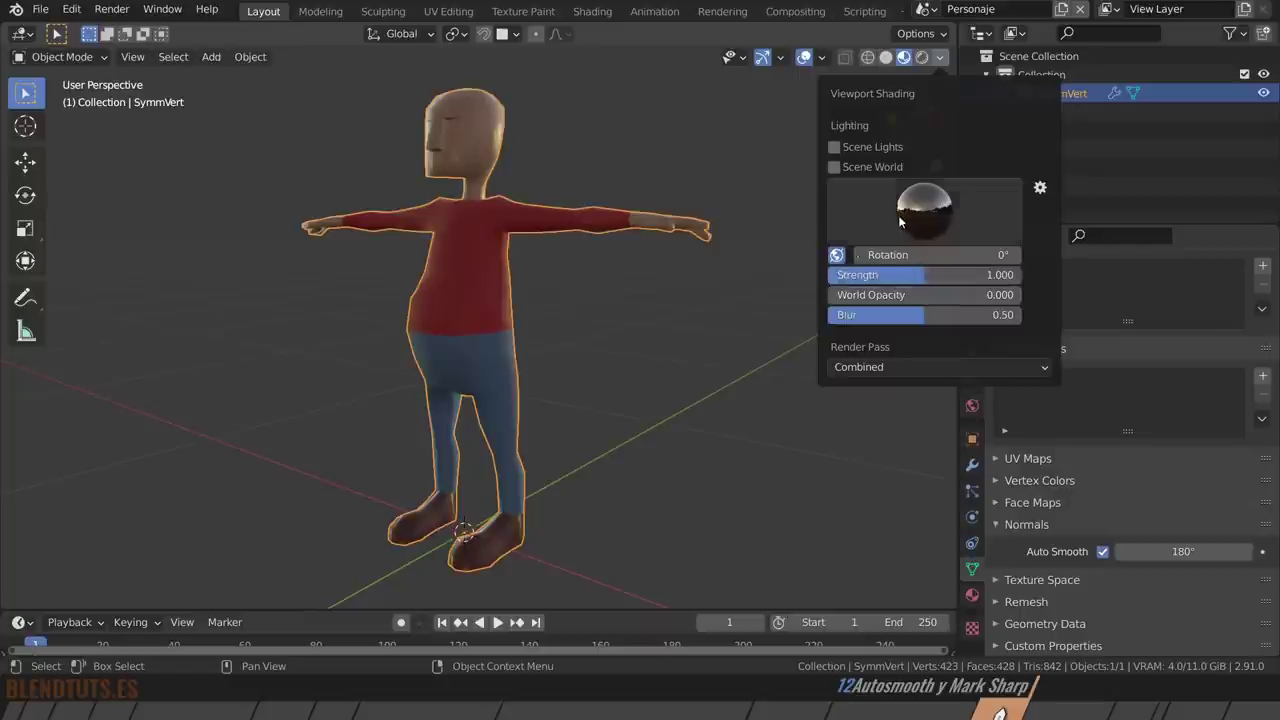
{"action": "left_click", "coordinate": [924, 210]}
{"action": "left_click", "coordinate": [764, 277]}
{"action": "left_click", "coordinate": [924, 210]}
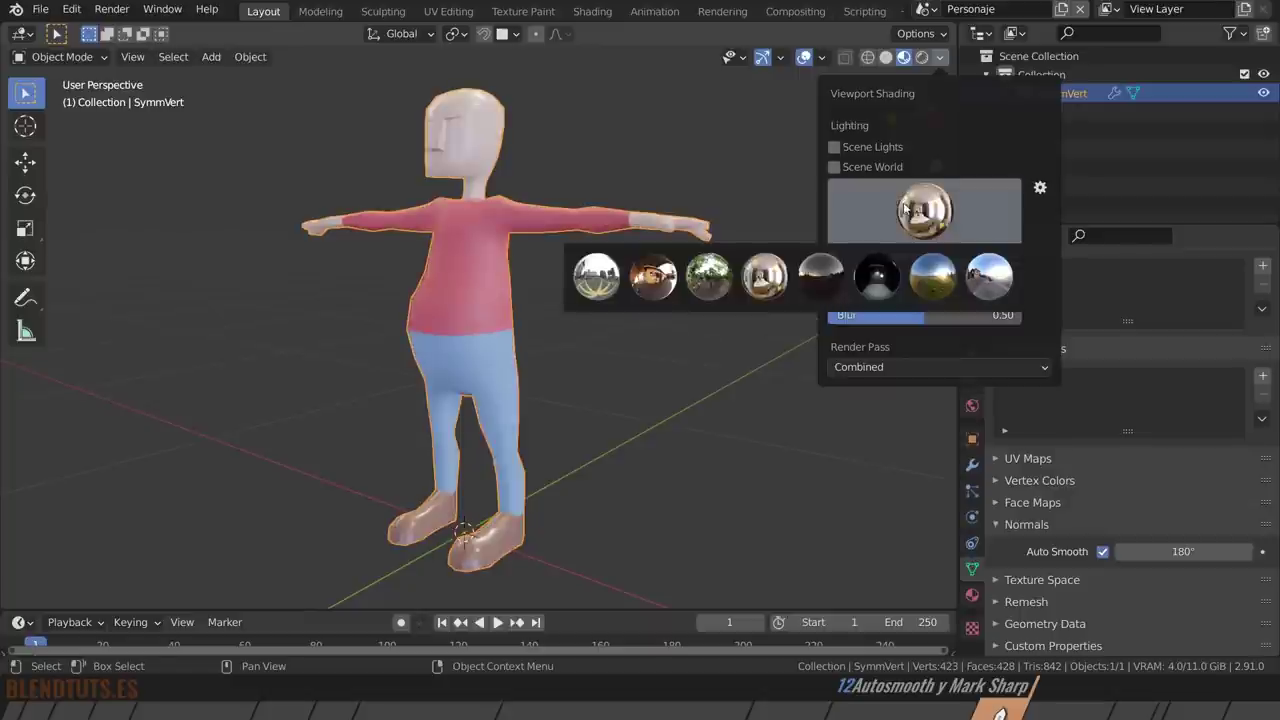
{"action": "left_click", "coordinate": [708, 283]}
{"action": "mouse_move", "coordinate": [594, 288]}
{"action": "middle_mouse_down"}
{"action": "mouse_move", "coordinate": [477, 324]}
{"action": "mouse_move", "coordinate": [478, 306]}
{"action": "mouse_move", "coordinate": [461, 312]}
{"action": "middle_mouse_up"}
Give an edge on top of the head a 0.96 crease, then deselect all and exit Edit Mode.
{"action": "key", "text": "Tab"}
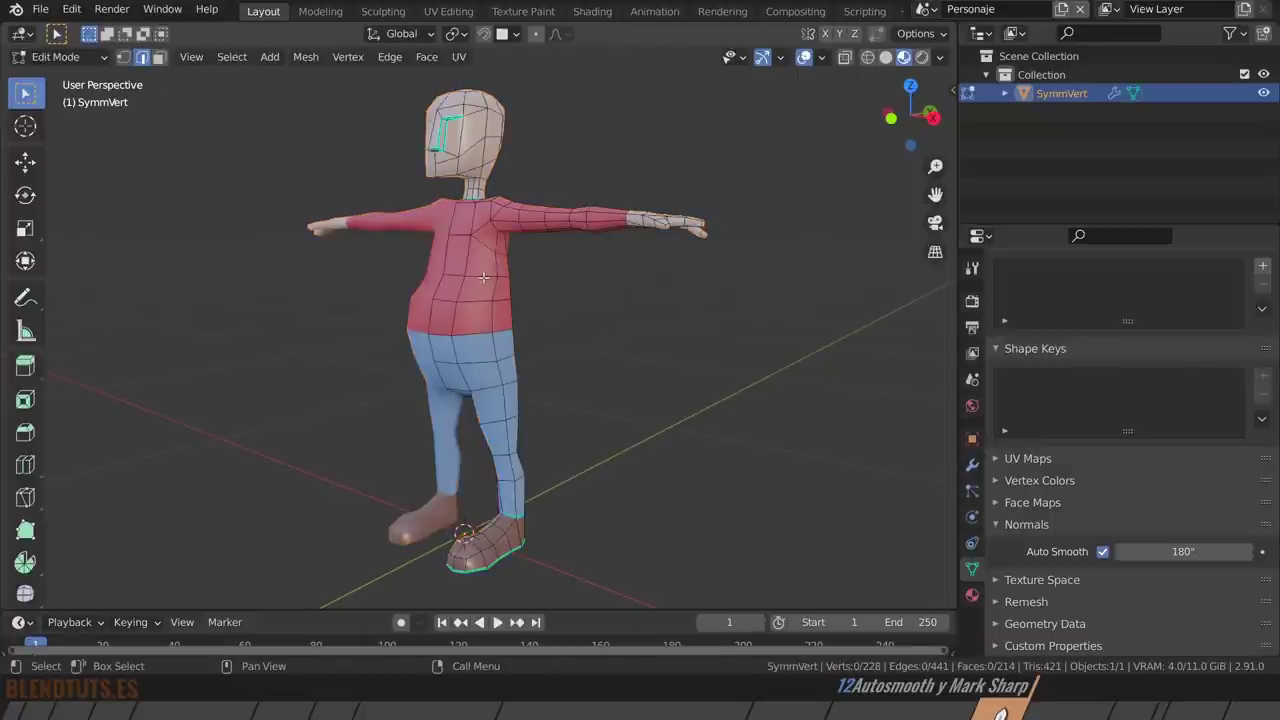
{"action": "scroll", "coordinate": [497, 233], "scroll_direction": "up", "scroll_amount": 5}
{"action": "middle_click_drag", "start_coordinate": [497, 233], "coordinate": [448, 220]}
{"action": "left_click", "coordinate": [450, 218]}
{"action": "key", "text": "n"}
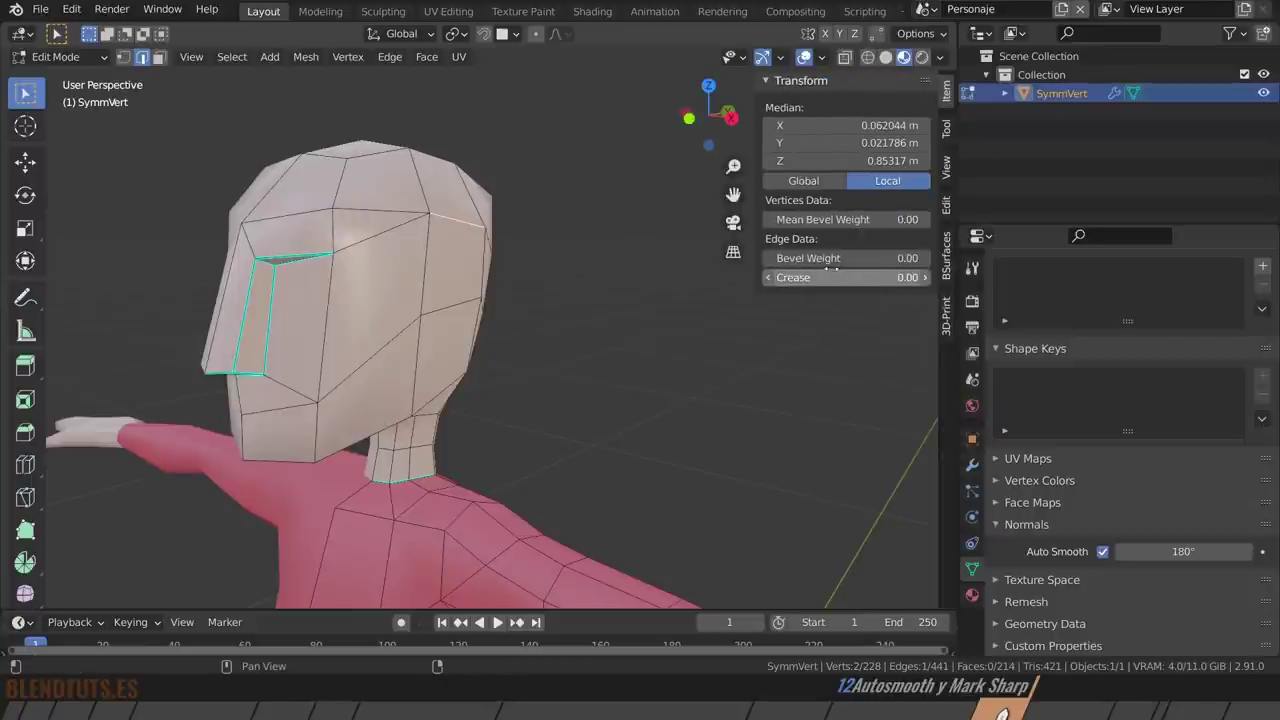
{"action": "left_click_drag", "start_coordinate": [829, 277], "coordinate": [900, 277]}
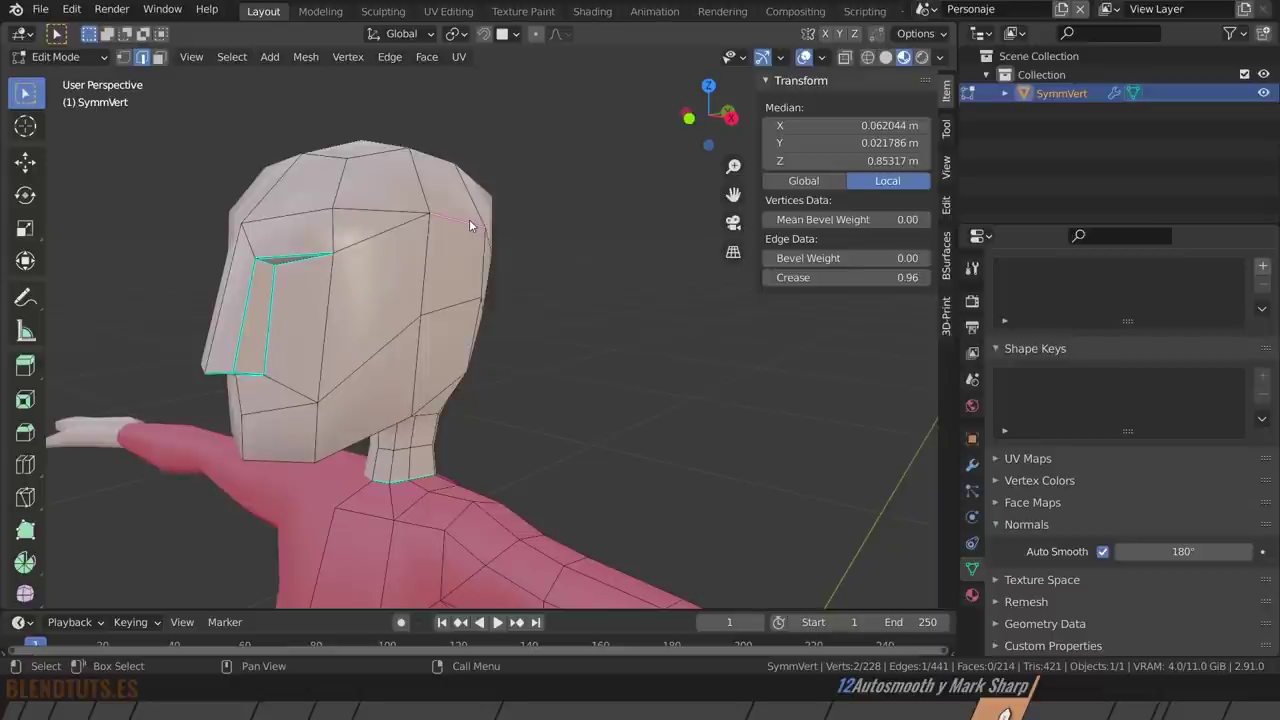
{"action": "key", "text": "alt+a"}
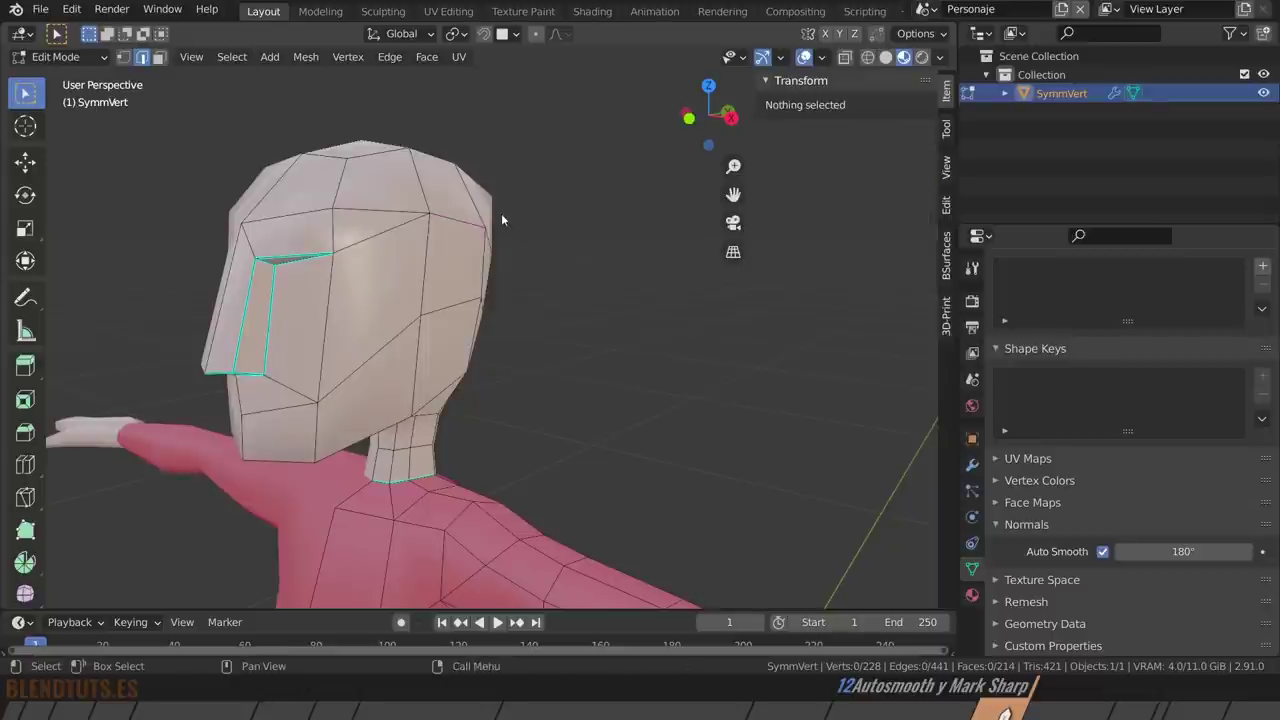
{"action": "key", "text": "Tab"}
Add a plane and extrude one edge downward into an L-shaped backdrop.
{"action": "key", "text": "shift+a"}
{"action": "left_click", "coordinate": [671, 251]}
{"action": "scroll", "coordinate": [528, 358], "scroll_direction": "down", "scroll_amount": 8}
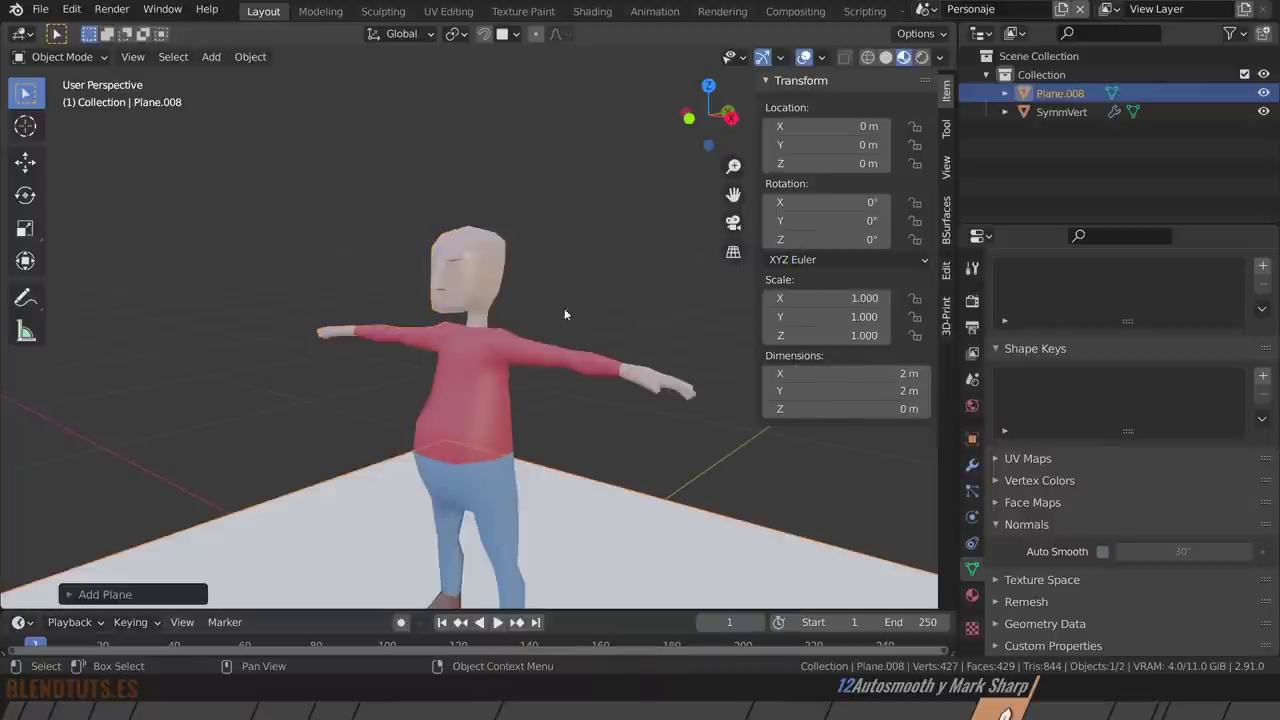
{"action": "key", "text": "Tab"}
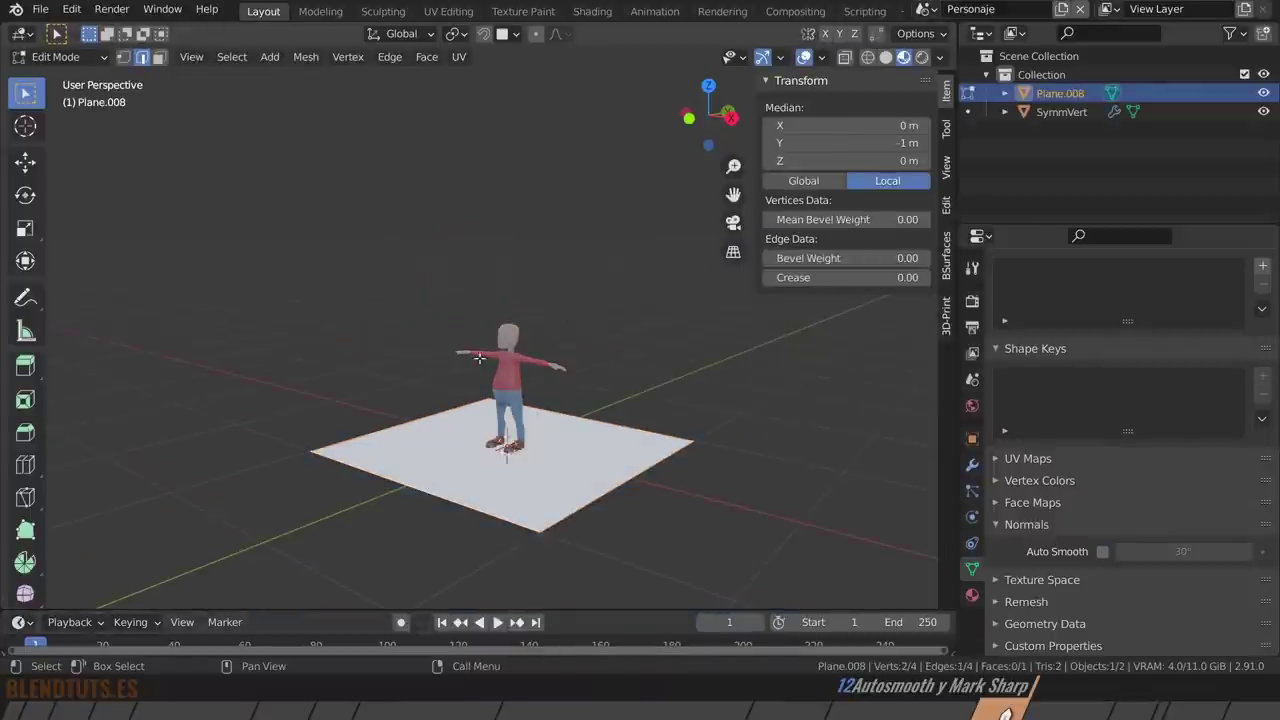
{"action": "key", "text": "e"}
{"action": "left_click", "coordinate": [511, 529]}
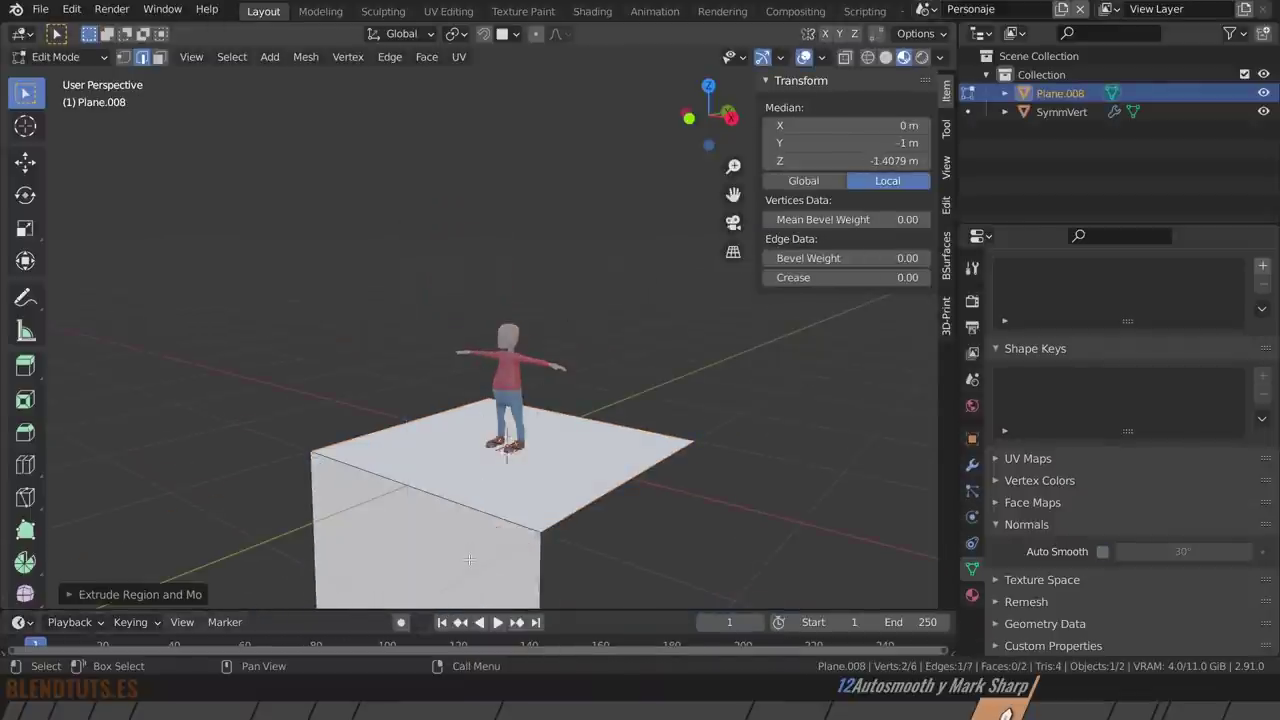
{"action": "mouse_move", "coordinate": [511, 529]}
{"action": "middle_mouse_down"}
{"action": "mouse_move", "coordinate": [455, 363]}
{"action": "mouse_move", "coordinate": [470, 360]}
{"action": "middle_mouse_up"}
{"action": "key", "text": "Tab"}
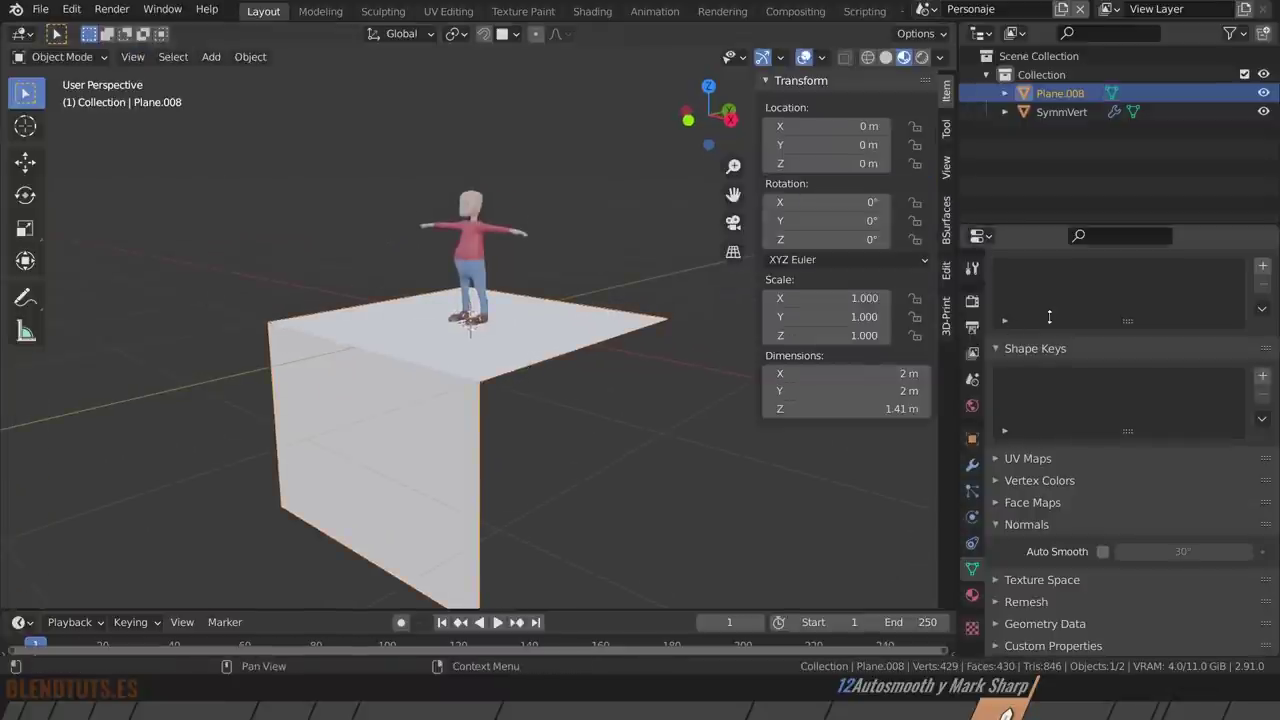
Add a Subdivision modifier at viewport level 3, show the wireframe overlay, and disable Optimal Display.
{"action": "left_click", "coordinate": [971, 464]}
{"action": "left_click", "coordinate": [1033, 298]}
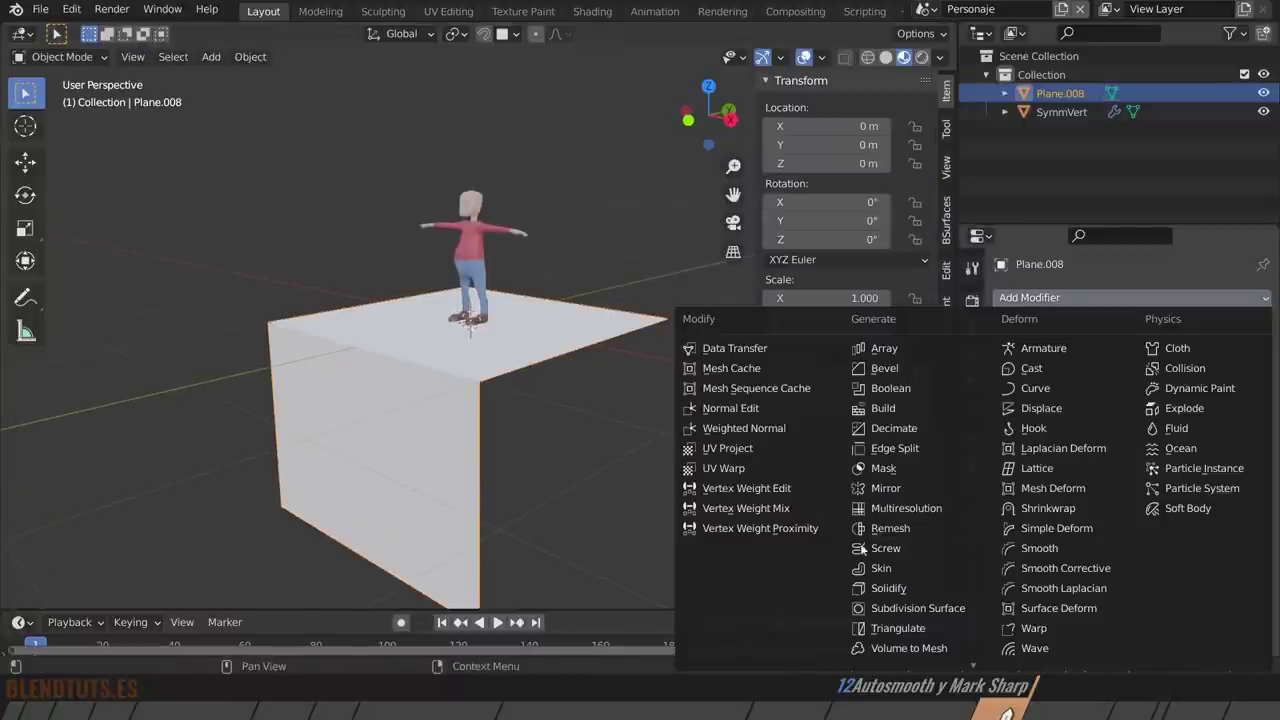
{"action": "left_click", "coordinate": [915, 608]}
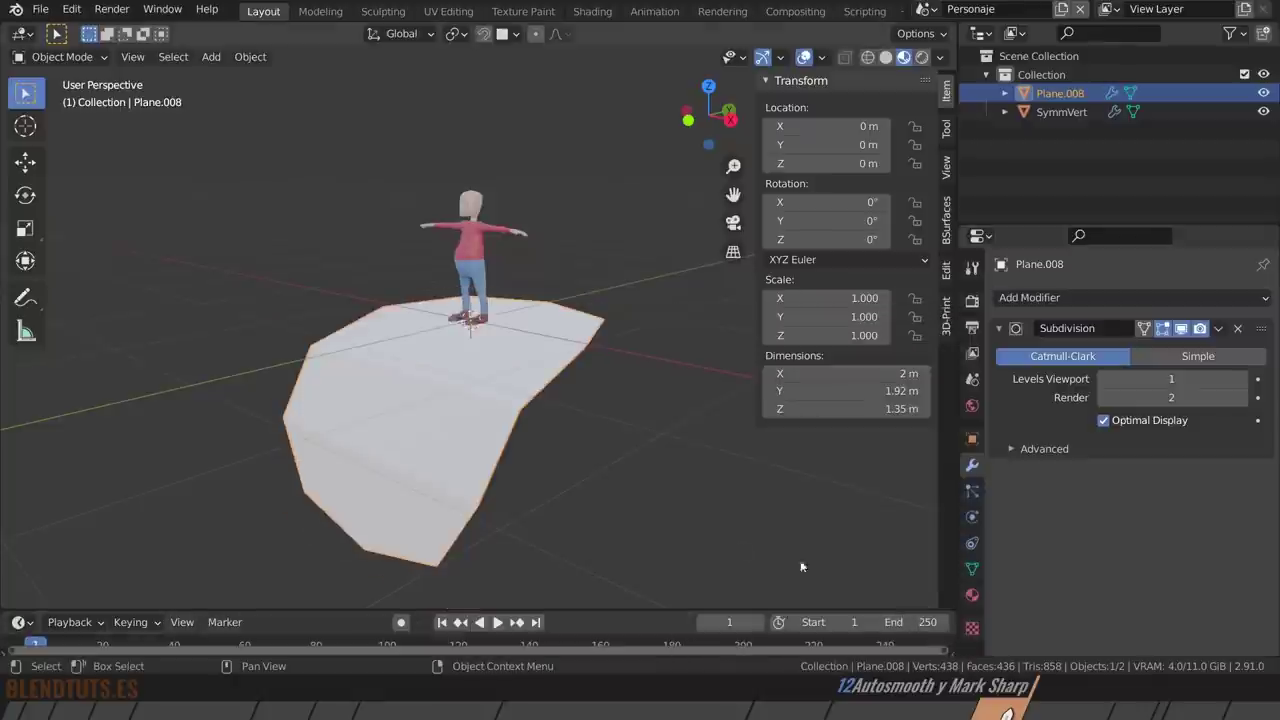
{"action": "left_click", "coordinate": [1241, 379]}
{"action": "left_click", "coordinate": [1241, 379]}
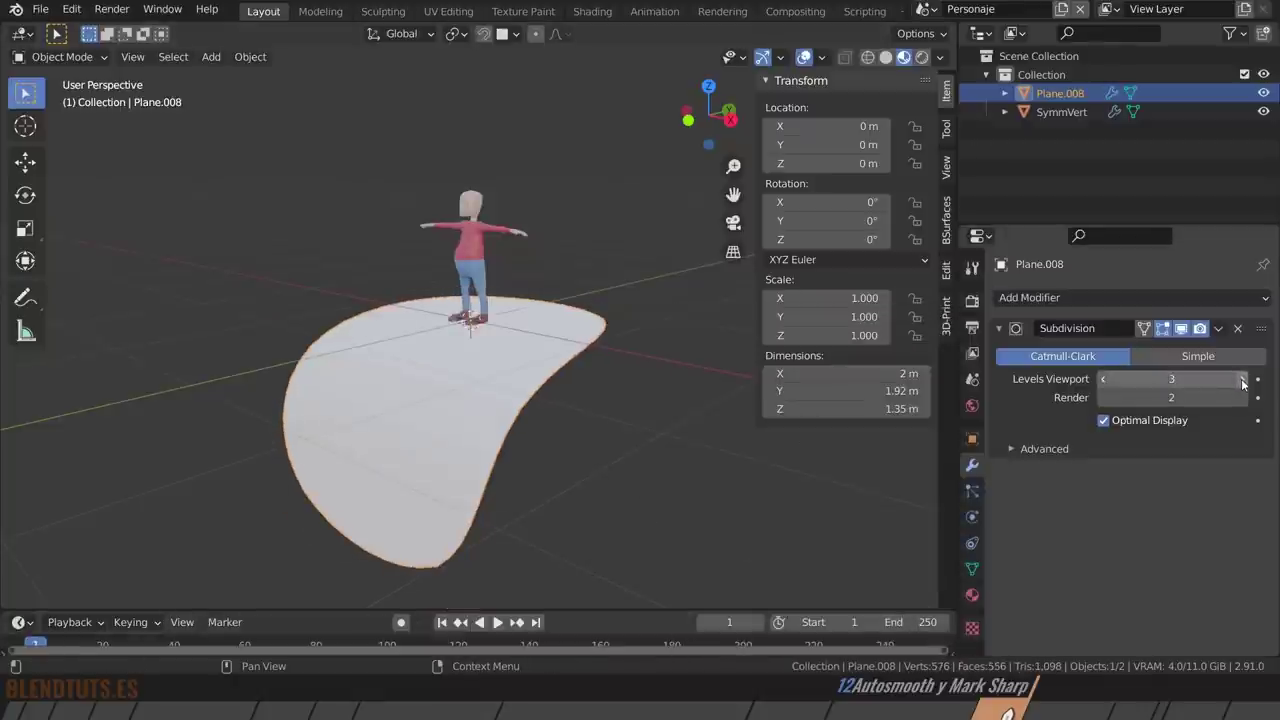
{"action": "left_click", "coordinate": [825, 57]}
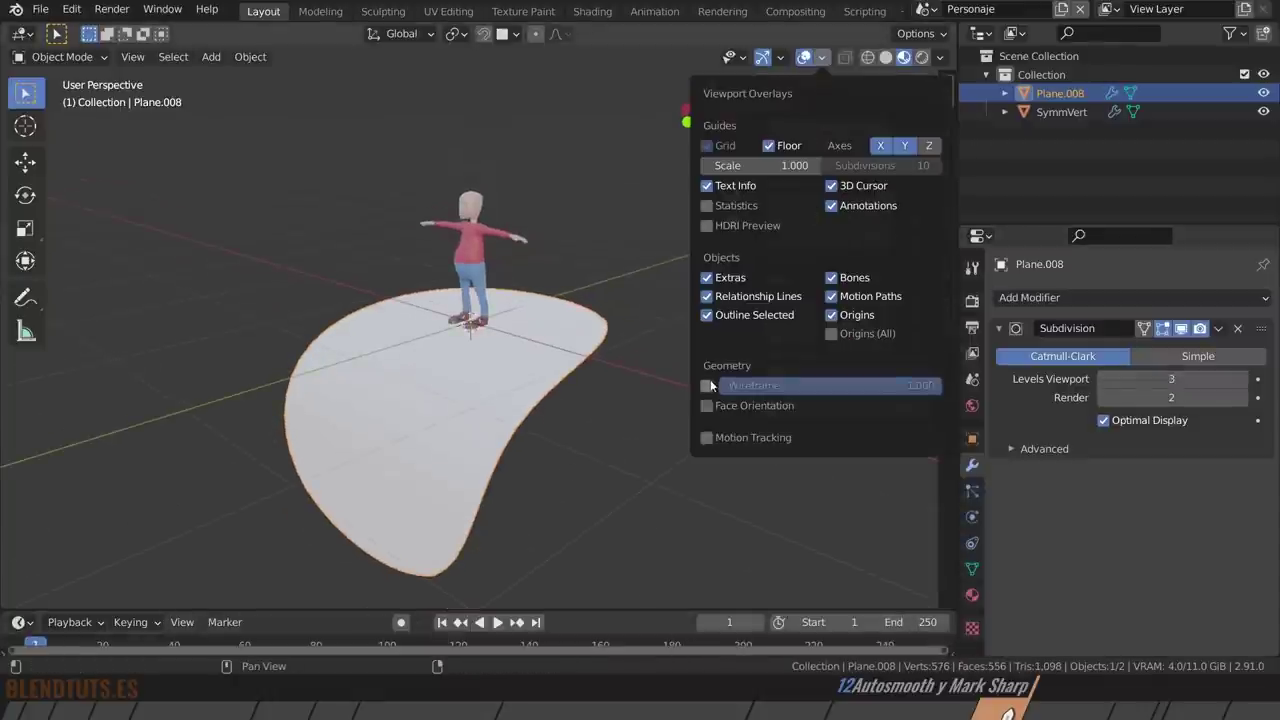
{"action": "left_click", "coordinate": [712, 385]}
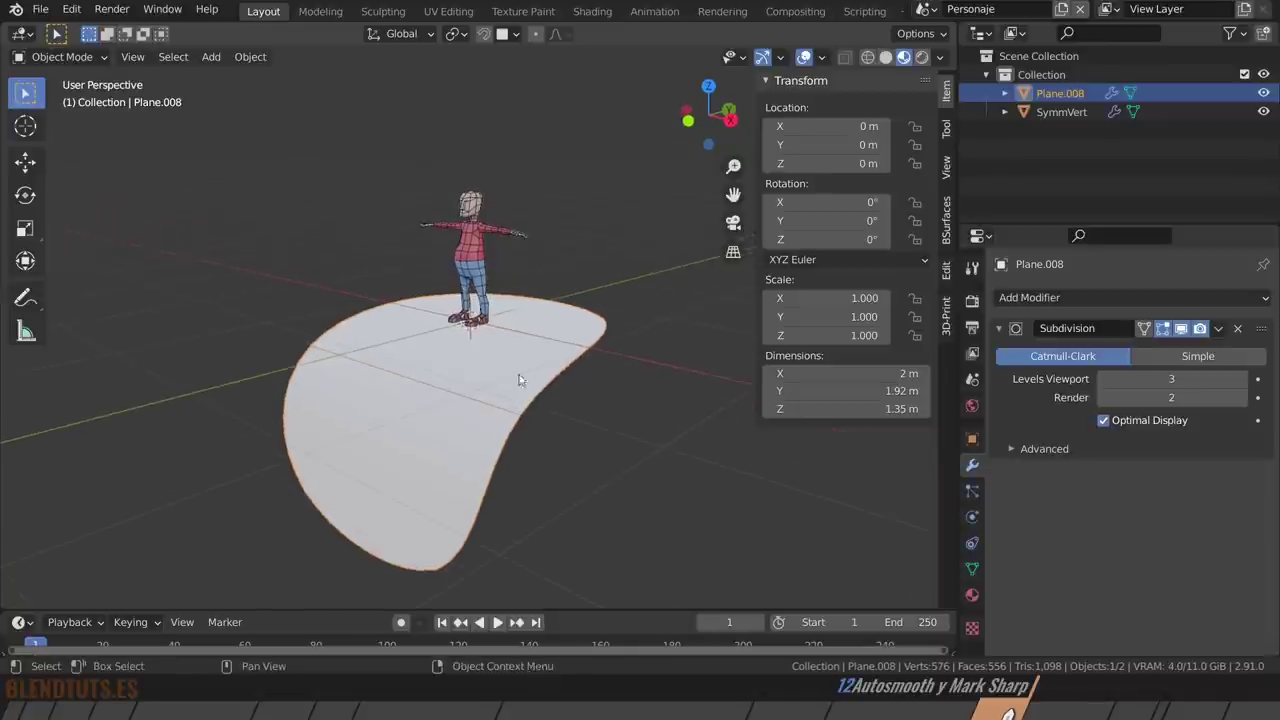
{"action": "left_click", "coordinate": [1123, 424]}
Select the plane's outer cage edges and crease them to 0.98.
{"action": "key", "text": "Tab"}
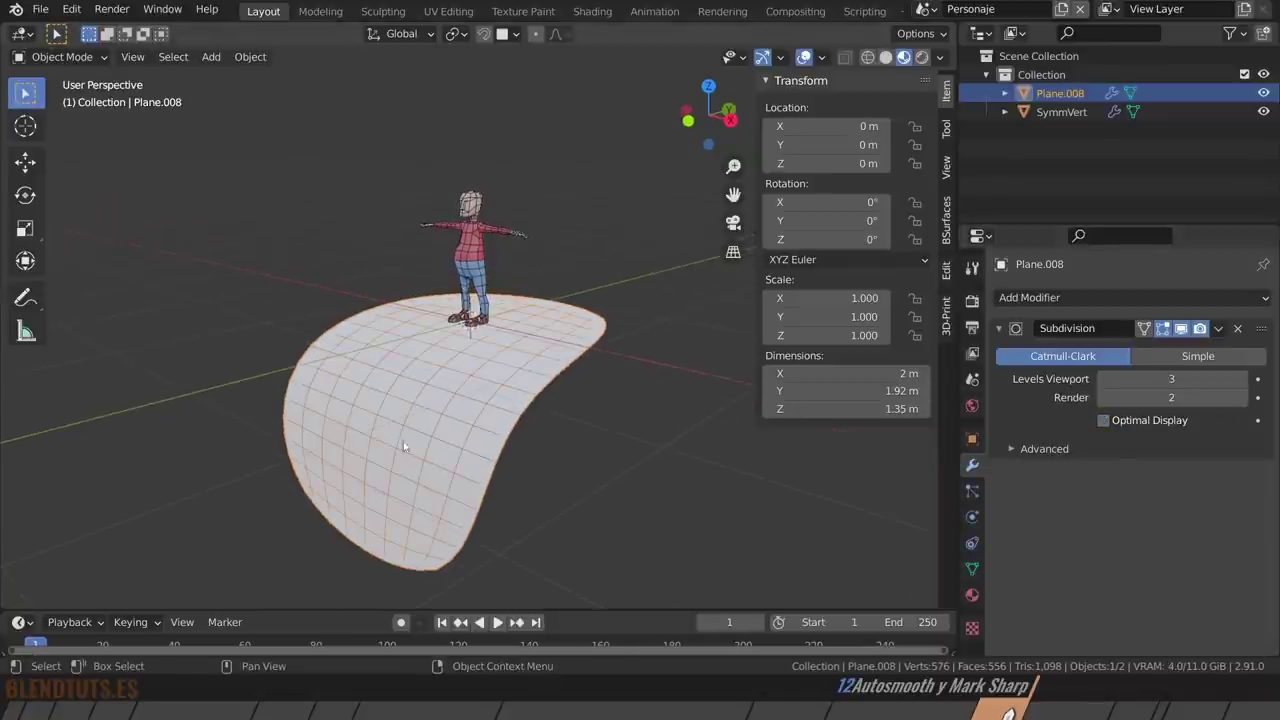
{"action": "middle_click_drag", "start_coordinate": [403, 441], "coordinate": [500, 404]}
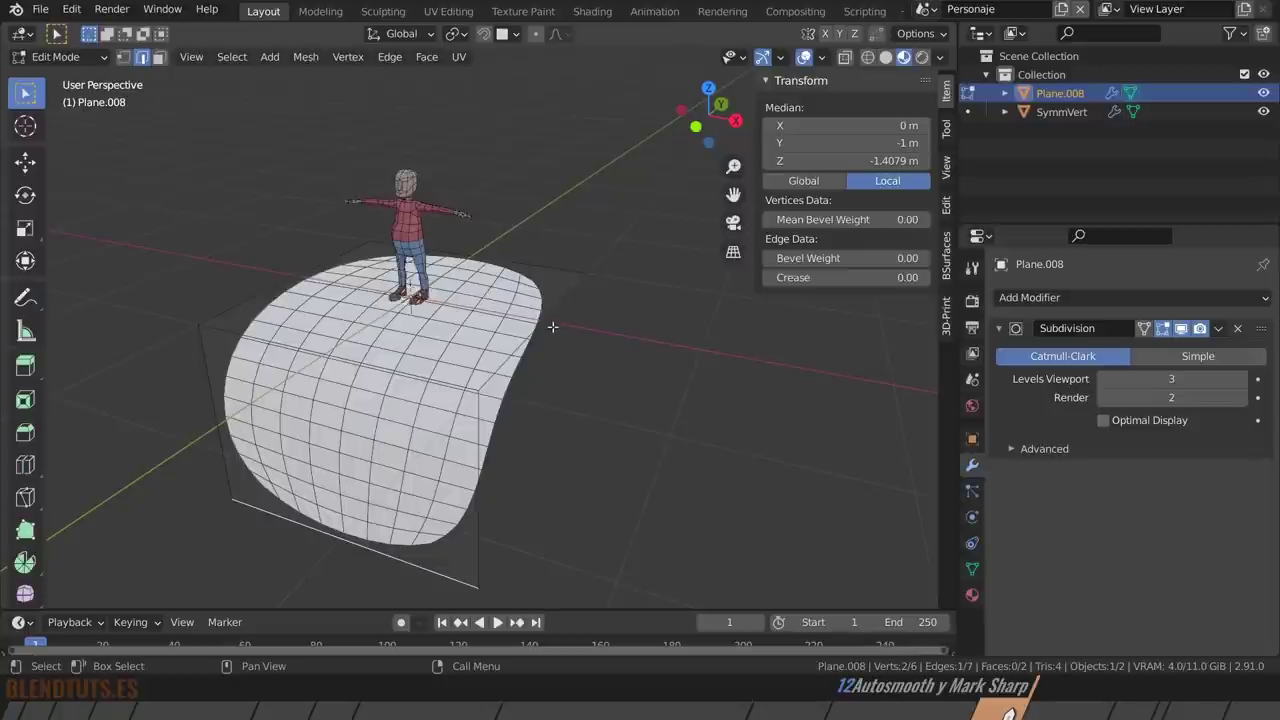
{"action": "left_click", "coordinate": [320, 262], "text": "shift"}
{"action": "left_click", "coordinate": [195, 382], "text": "shift"}
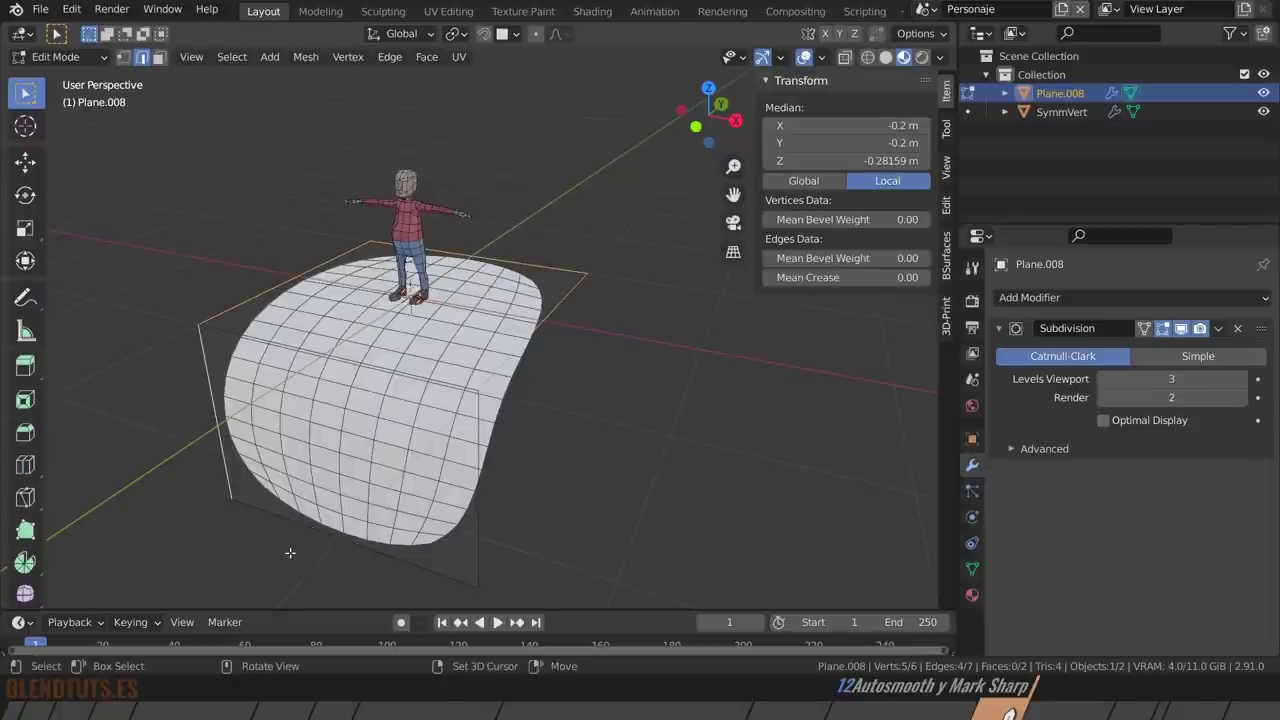
{"action": "left_click", "coordinate": [295, 530], "text": "shift"}
{"action": "left_click", "coordinate": [474, 462], "text": "shift"}
{"action": "middle_click_drag", "start_coordinate": [658, 452], "coordinate": [529, 390]}
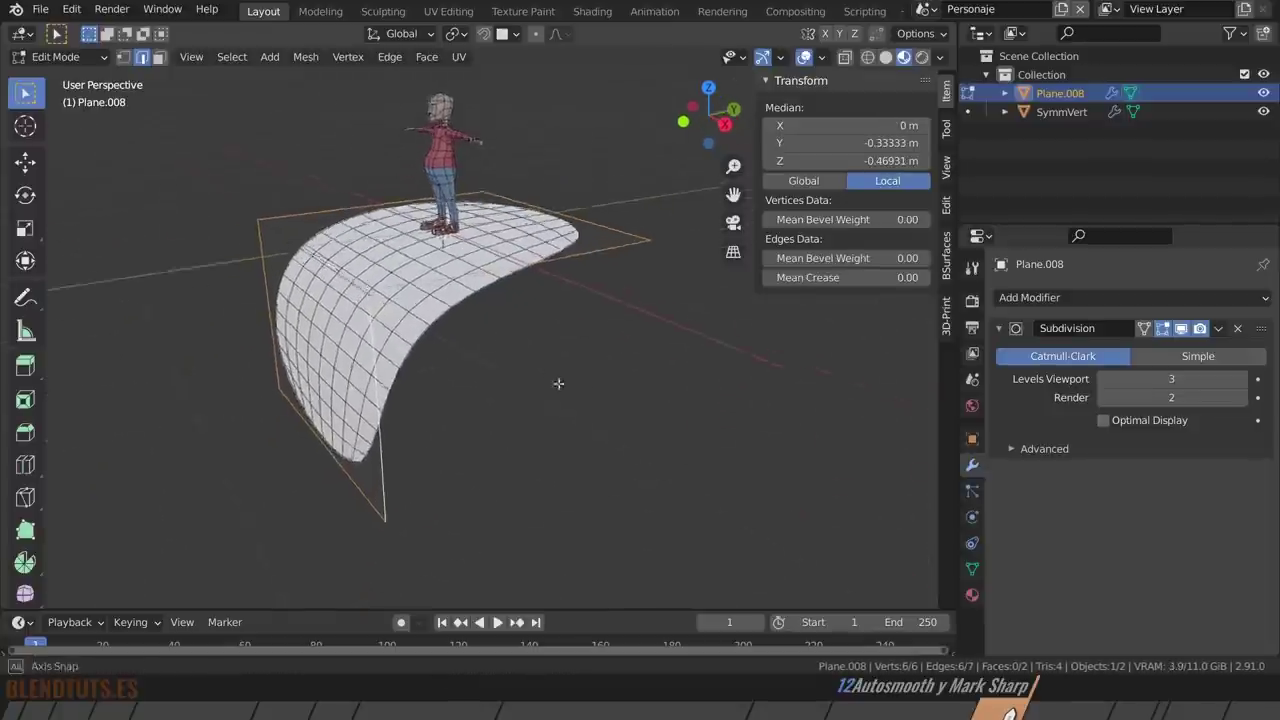
{"action": "key", "text": "shift+e"}
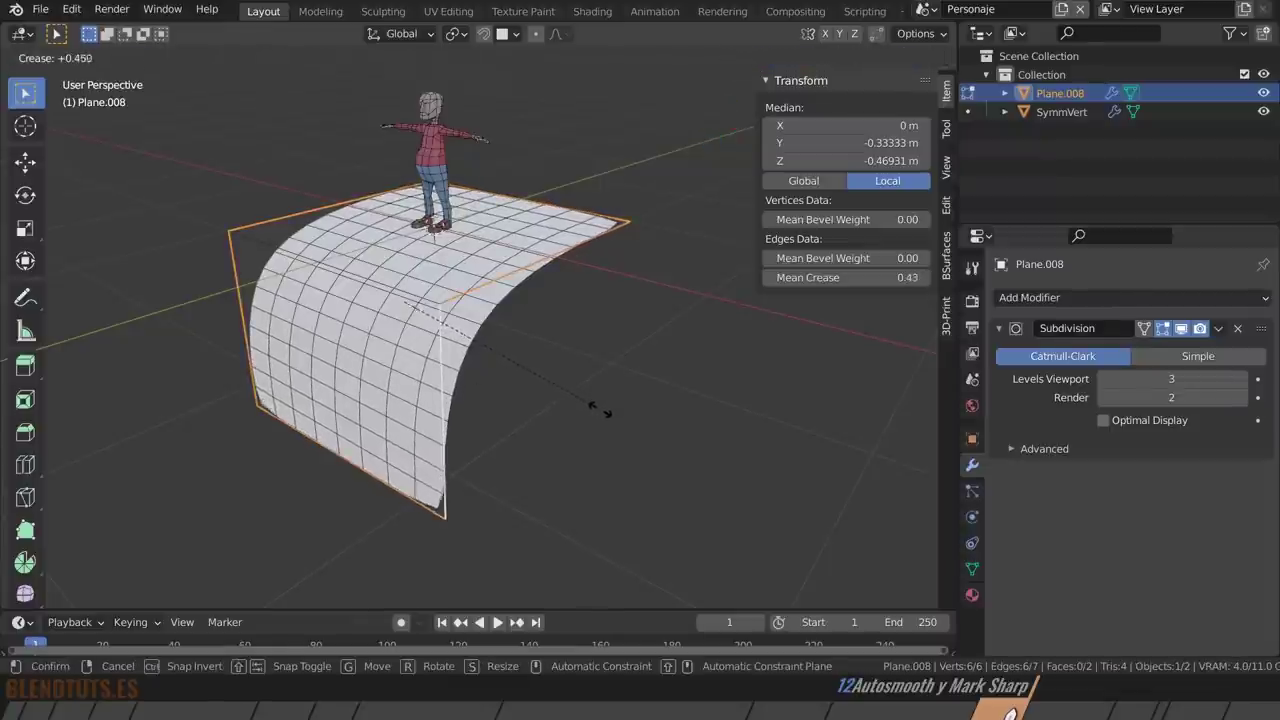
{"action": "left_click", "coordinate": [674, 438]}
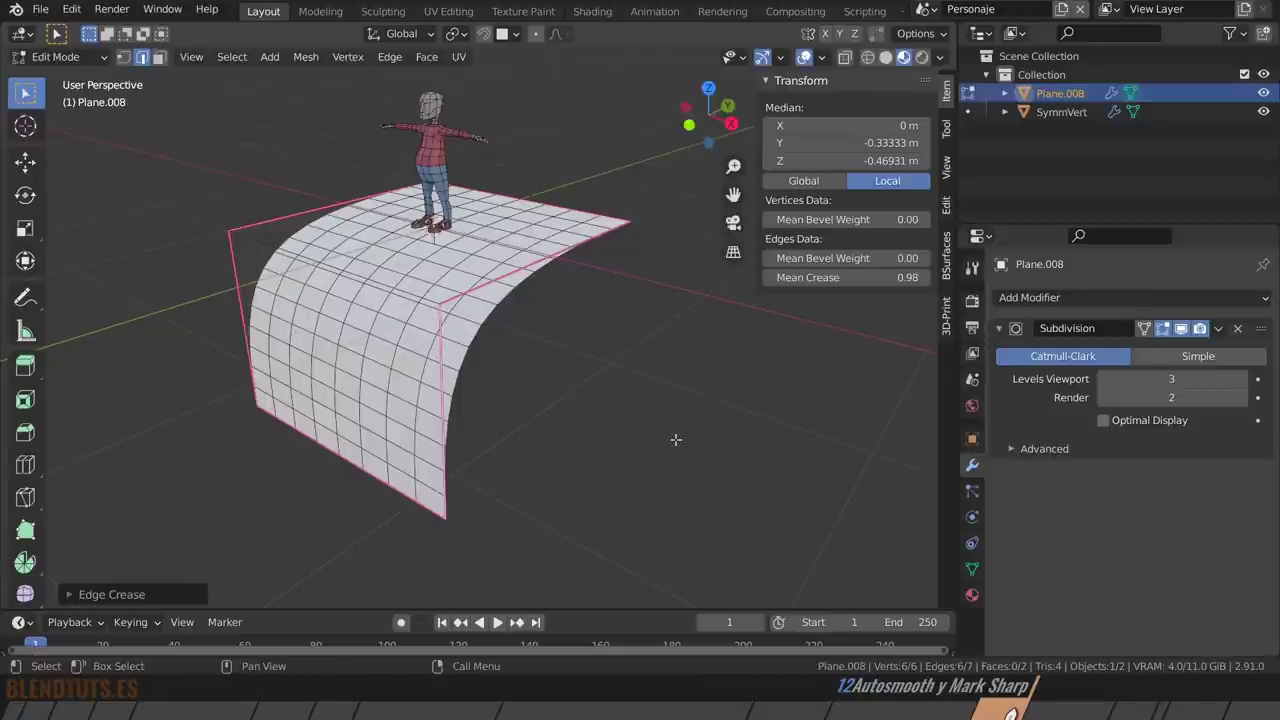
Crease the bend edge fully, then lower its crease to soften the curve, and select all.
{"action": "left_click", "coordinate": [362, 287]}
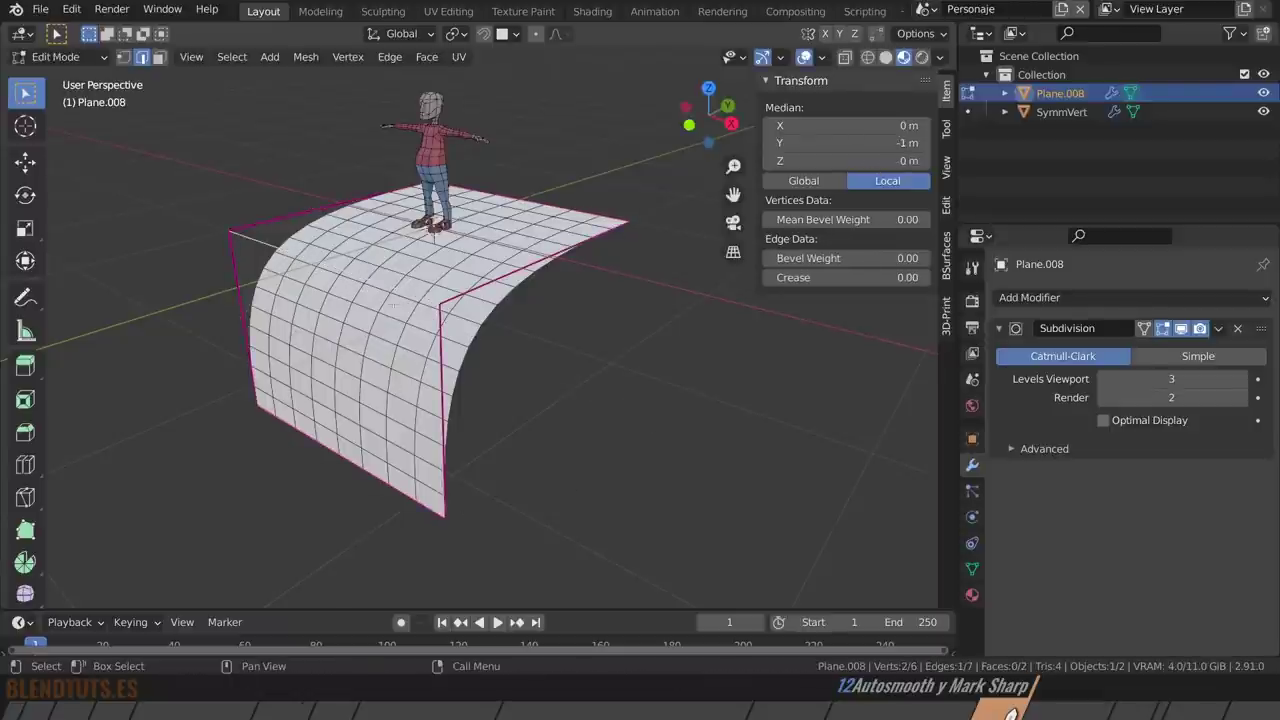
{"action": "middle_click_drag", "start_coordinate": [352, 325], "coordinate": [342, 268]}
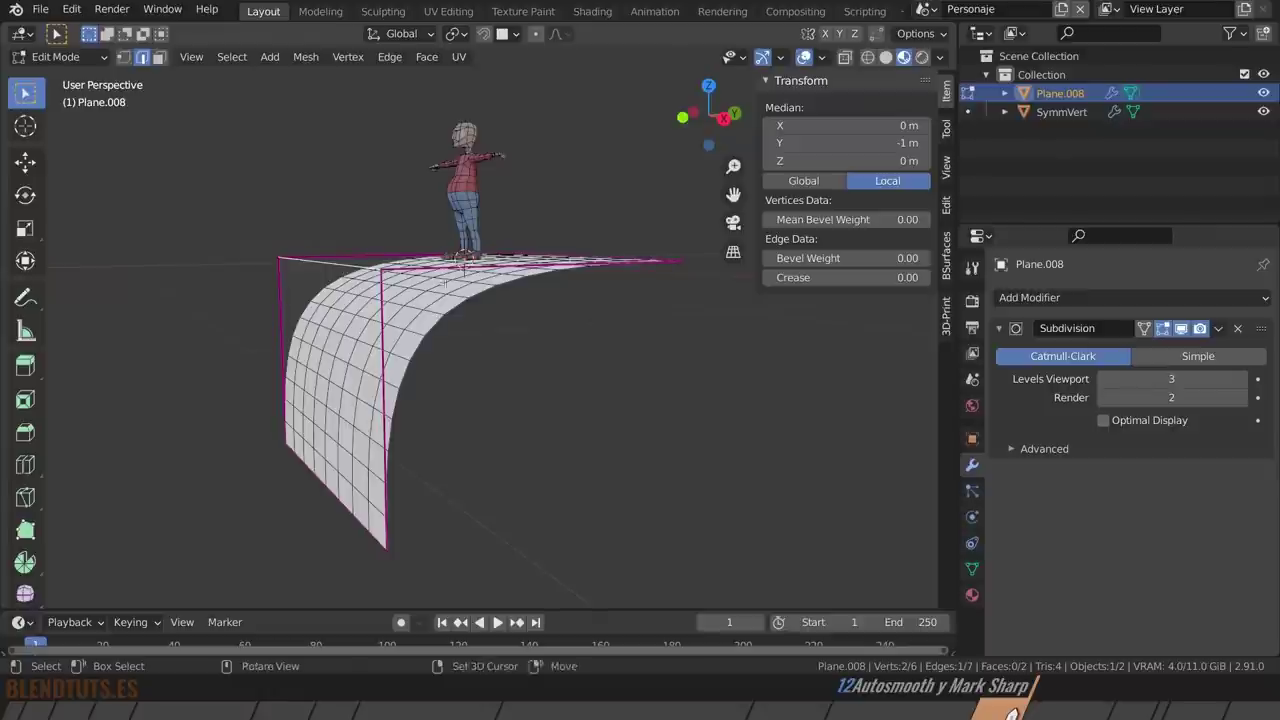
{"action": "middle_click_drag", "start_coordinate": [520, 259], "coordinate": [483, 386]}
{"action": "key", "text": "shift+e"}
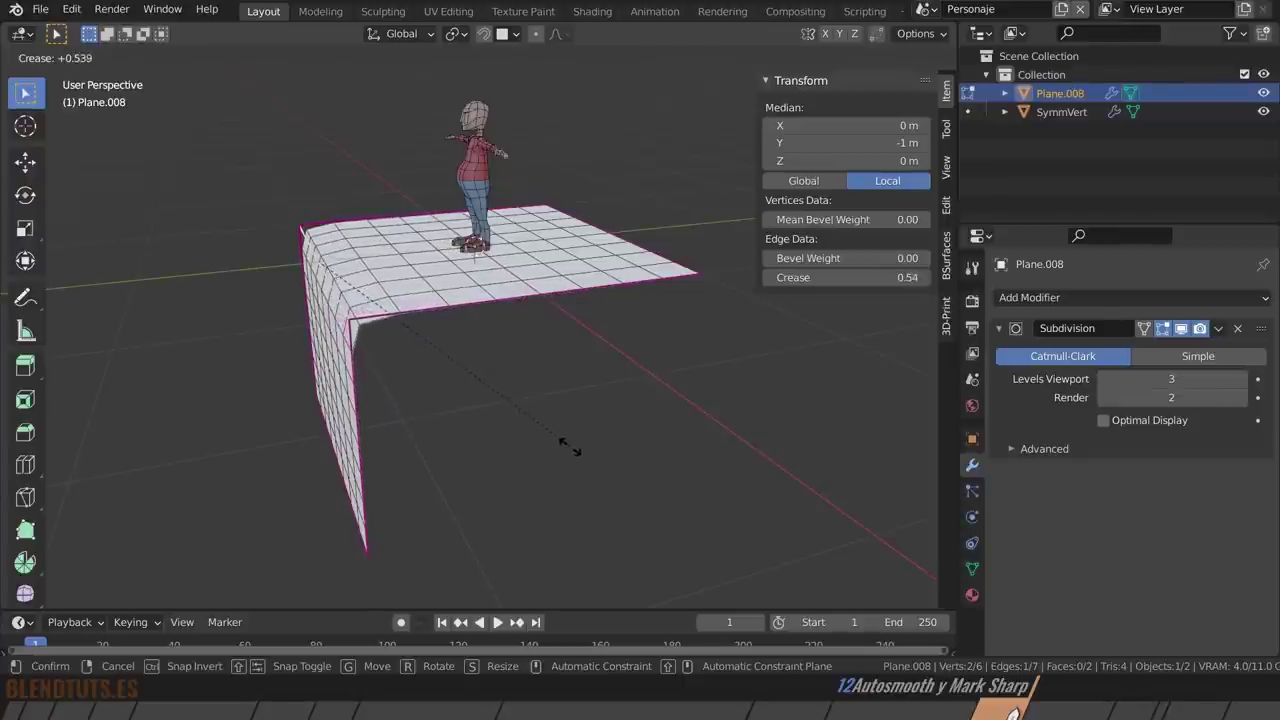
{"action": "left_click", "coordinate": [708, 531]}
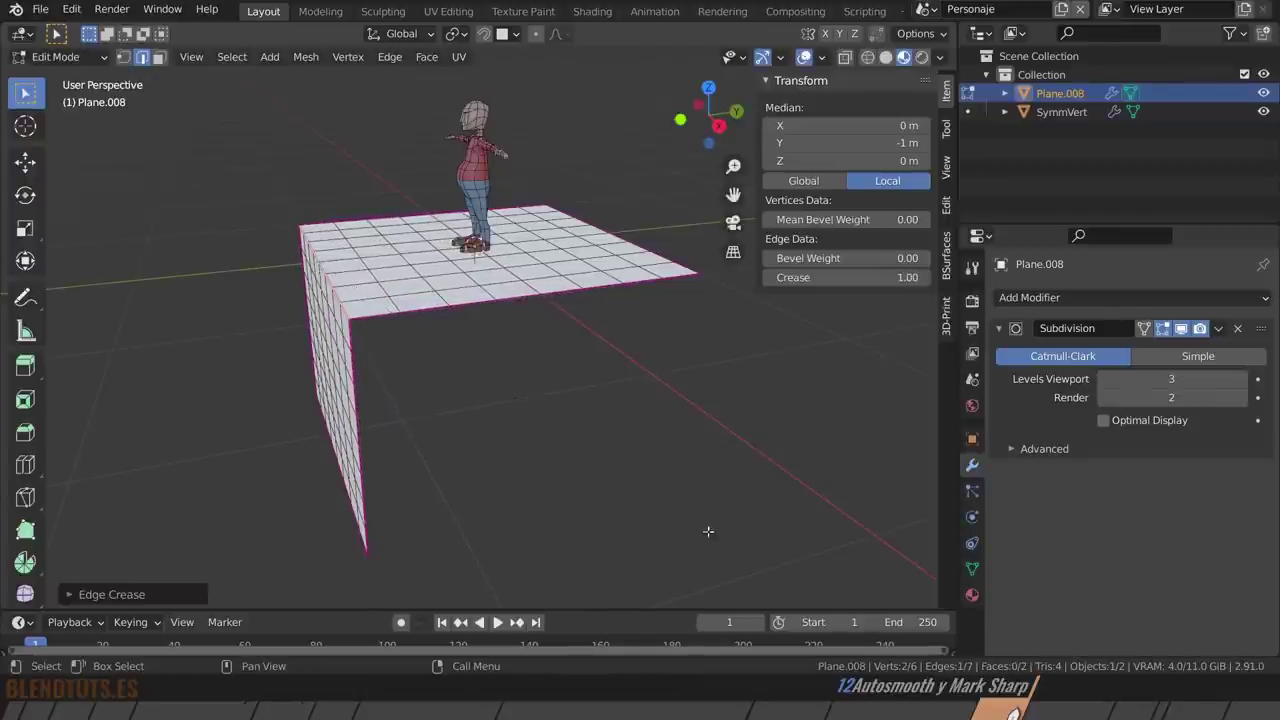
{"action": "middle_click_drag", "start_coordinate": [404, 321], "coordinate": [762, 412]}
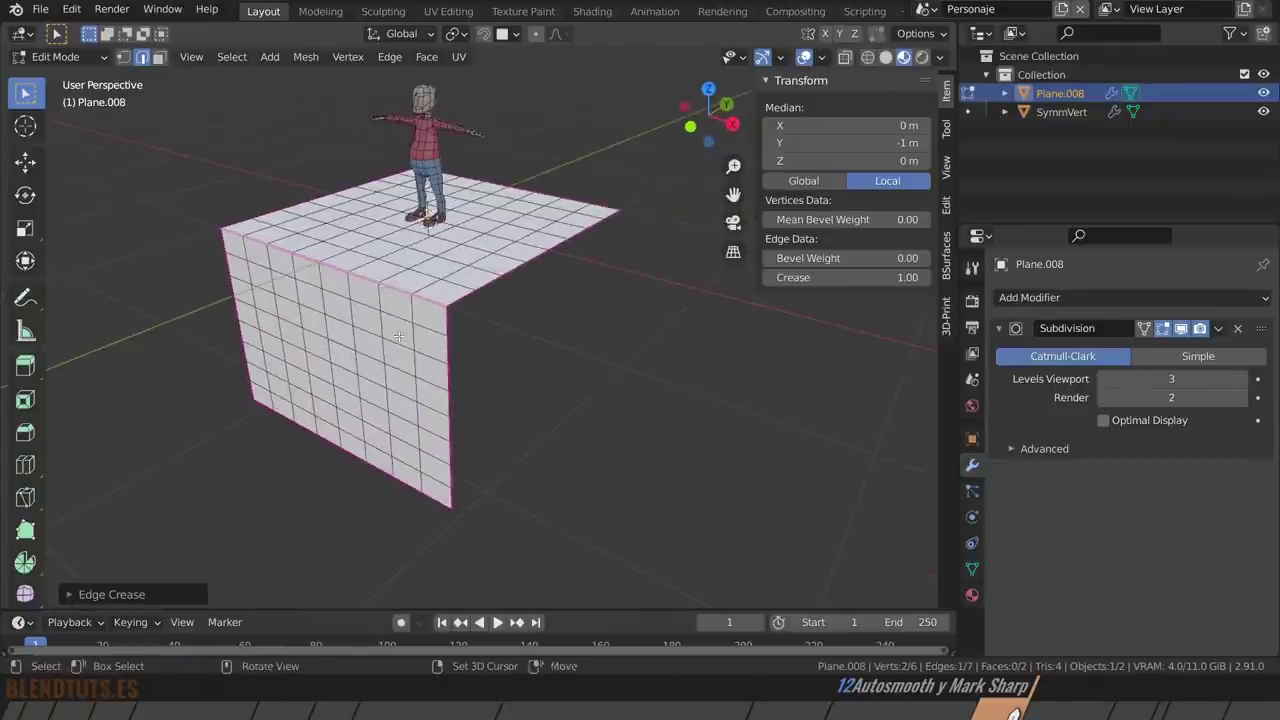
{"action": "key", "text": "shift+e"}
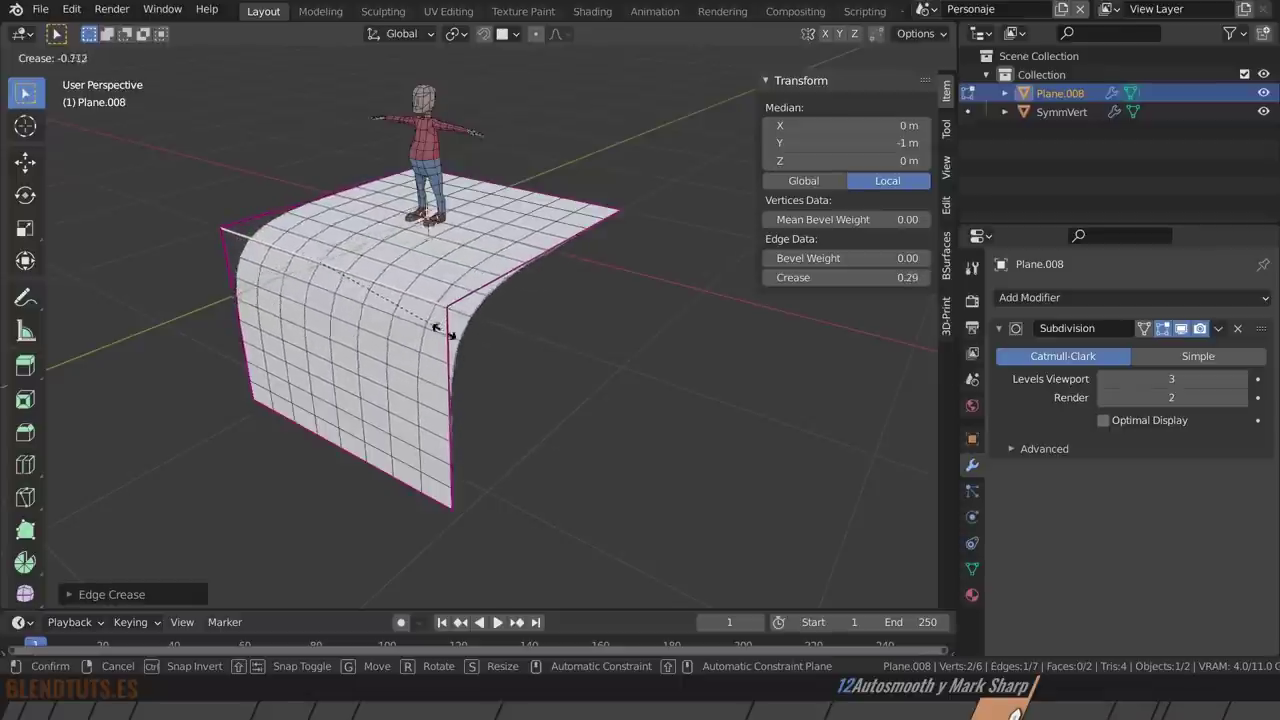
{"action": "left_click", "coordinate": [355, 281]}
{"action": "key", "text": "a"}
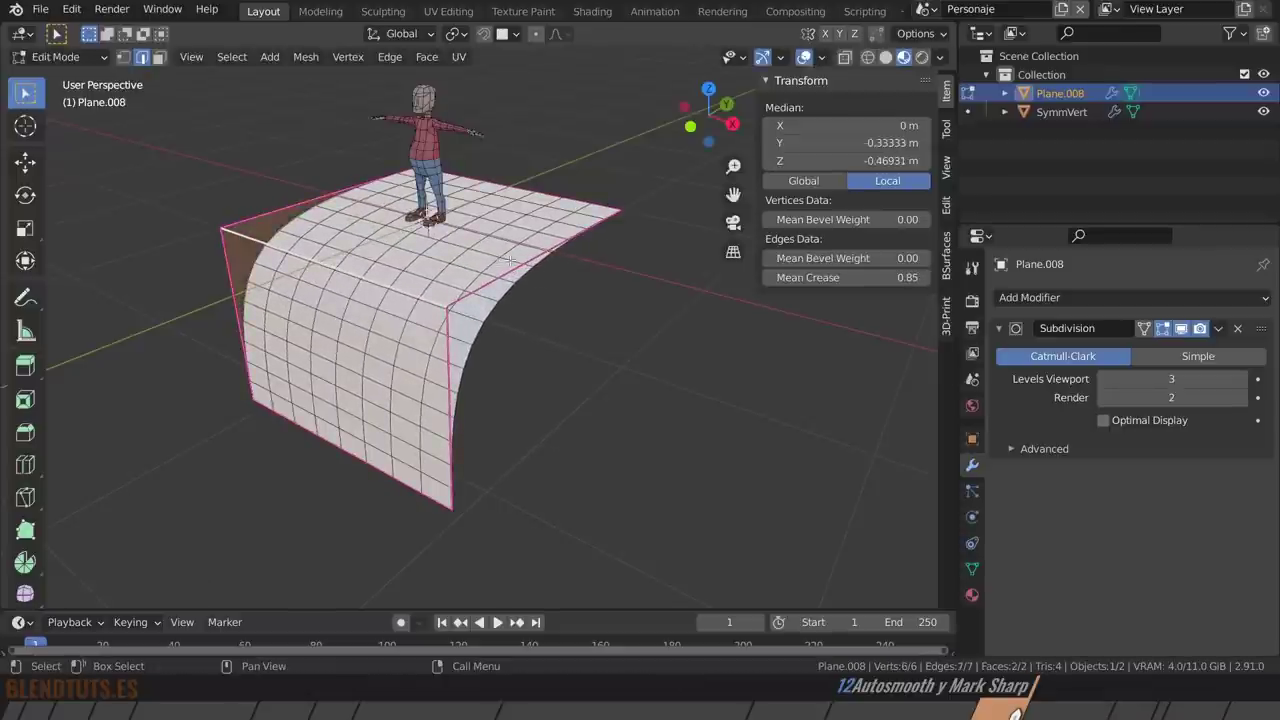
{"action": "scroll", "coordinate": [512, 194], "scroll_direction": "up", "scroll_amount": 1}
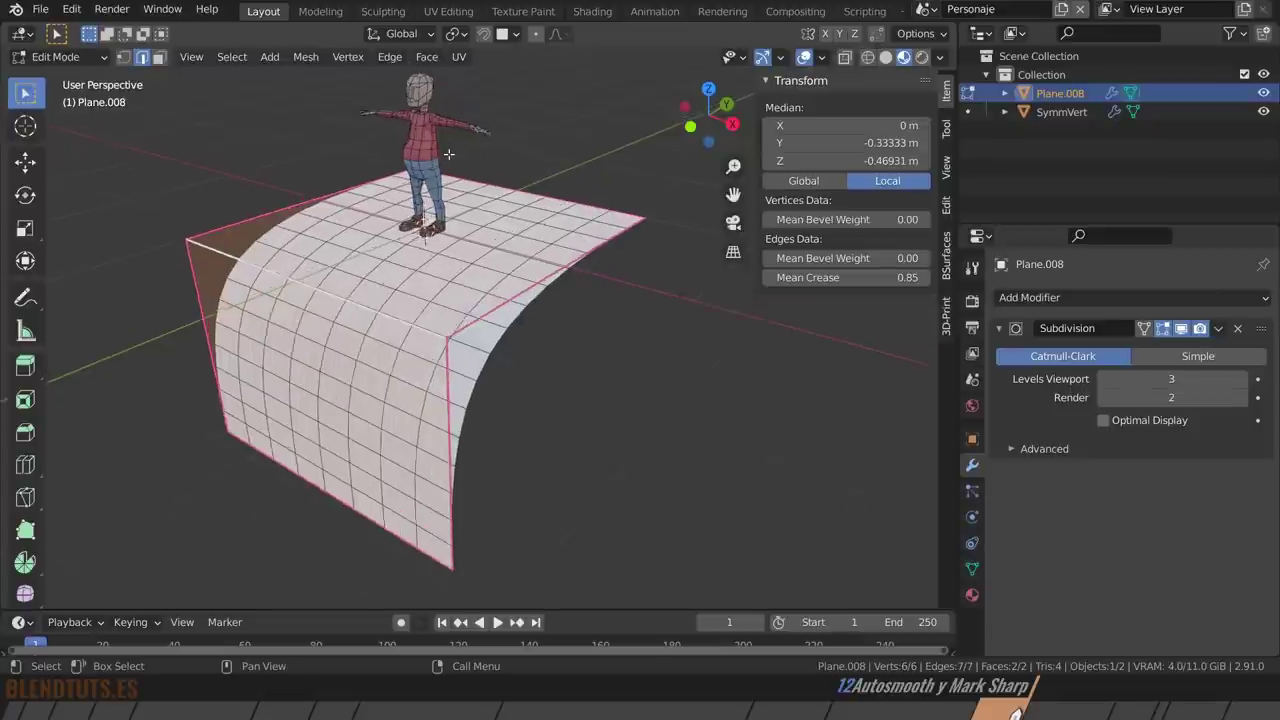
{"action": "scroll", "coordinate": [512, 194], "scroll_direction": "up", "scroll_amount": 2}
{"action": "scroll", "coordinate": [512, 194], "scroll_direction": "up", "scroll_amount": 2}
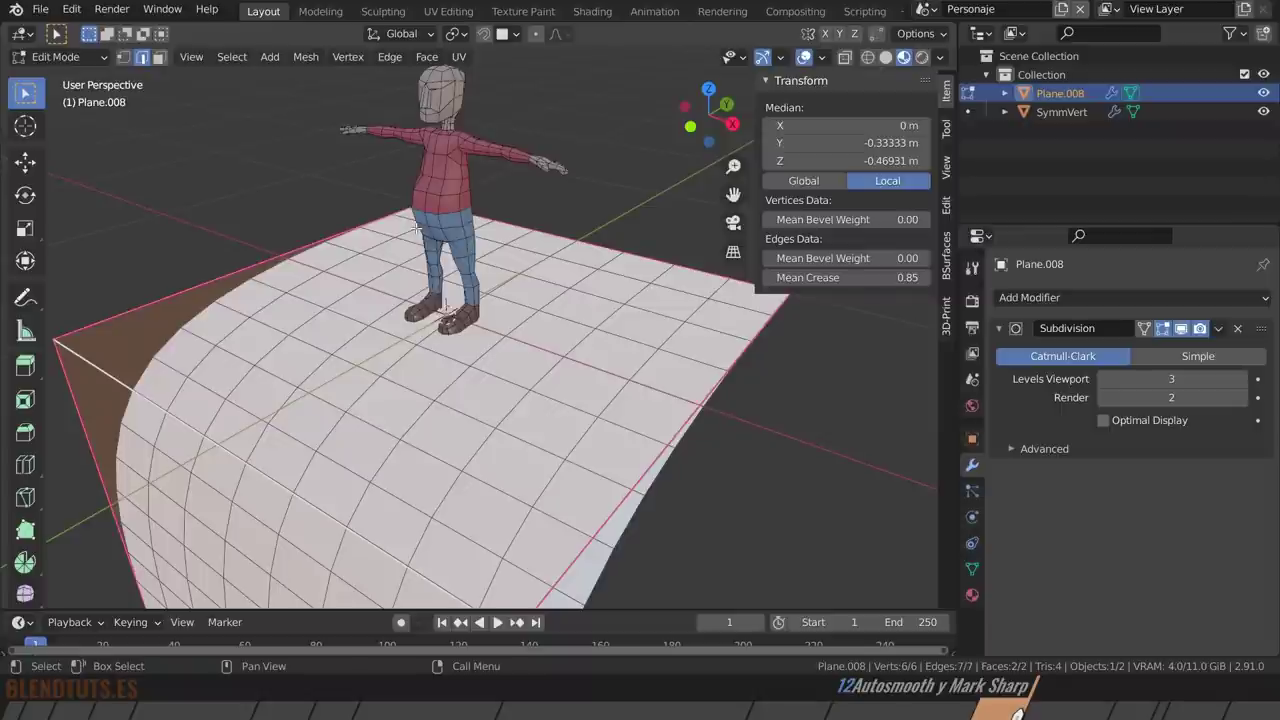
{"action": "scroll", "coordinate": [420, 333], "scroll_direction": "down", "scroll_amount": 5}
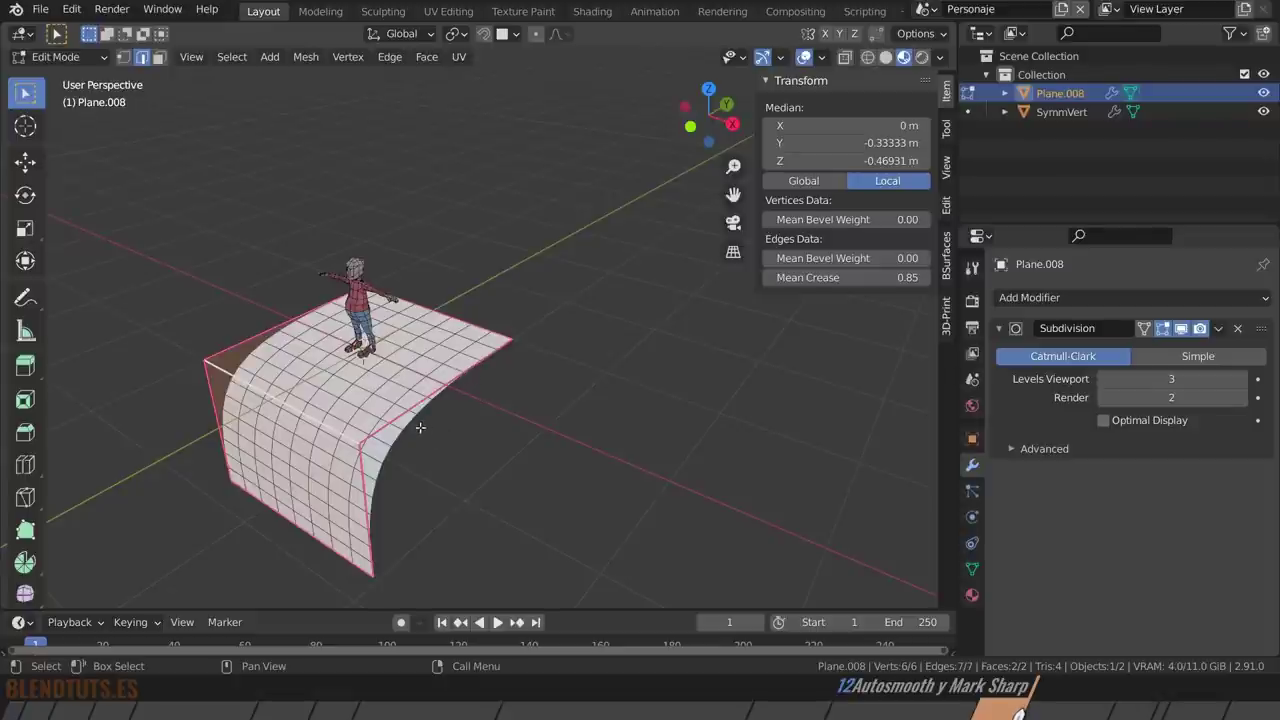
Delete the curved backdrop plane, leaving only the character.
{"action": "key", "text": "Tab"}
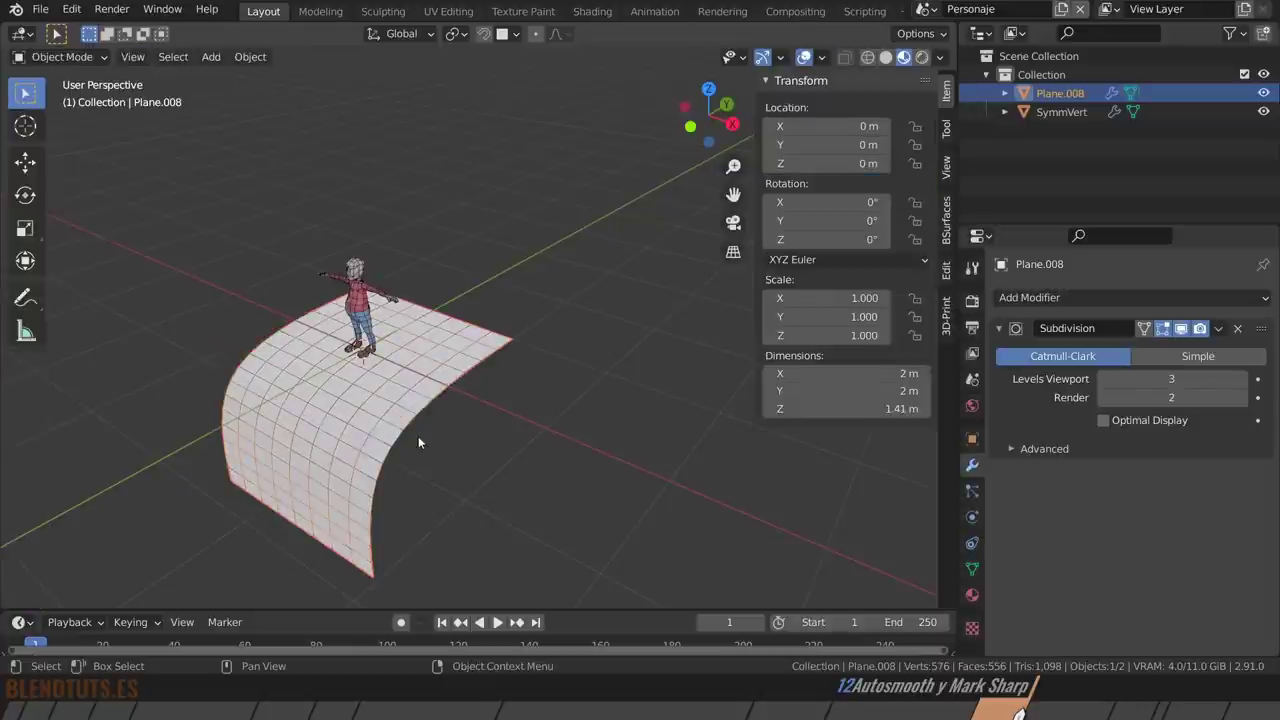
{"action": "key", "text": "Delete"}
{"action": "scroll", "coordinate": [380, 298], "scroll_direction": "up", "scroll_amount": 2}
{"action": "scroll", "coordinate": [370, 298], "scroll_direction": "up", "scroll_amount": 3}
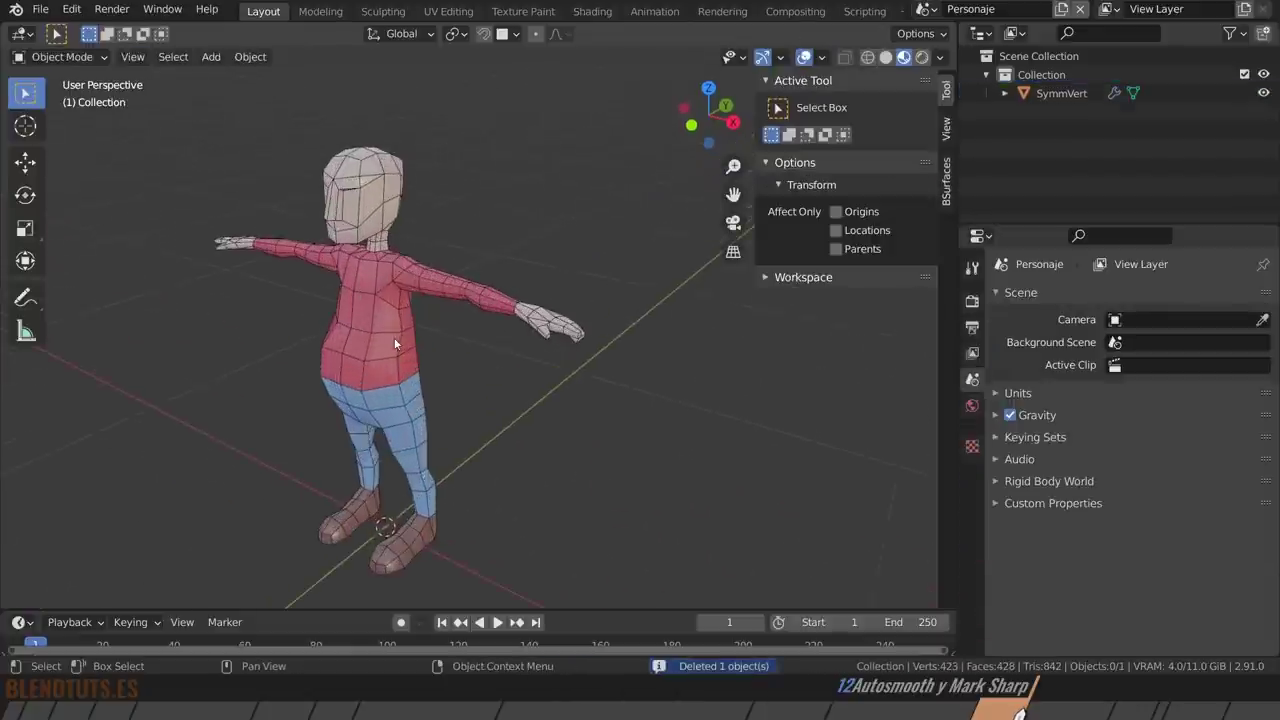
{"action": "mouse_move", "coordinate": [394, 337]}
{"action": "middle_mouse_down"}
{"action": "mouse_move", "coordinate": [518, 356]}
{"action": "mouse_move", "coordinate": [514, 344]}
{"action": "middle_mouse_up"}
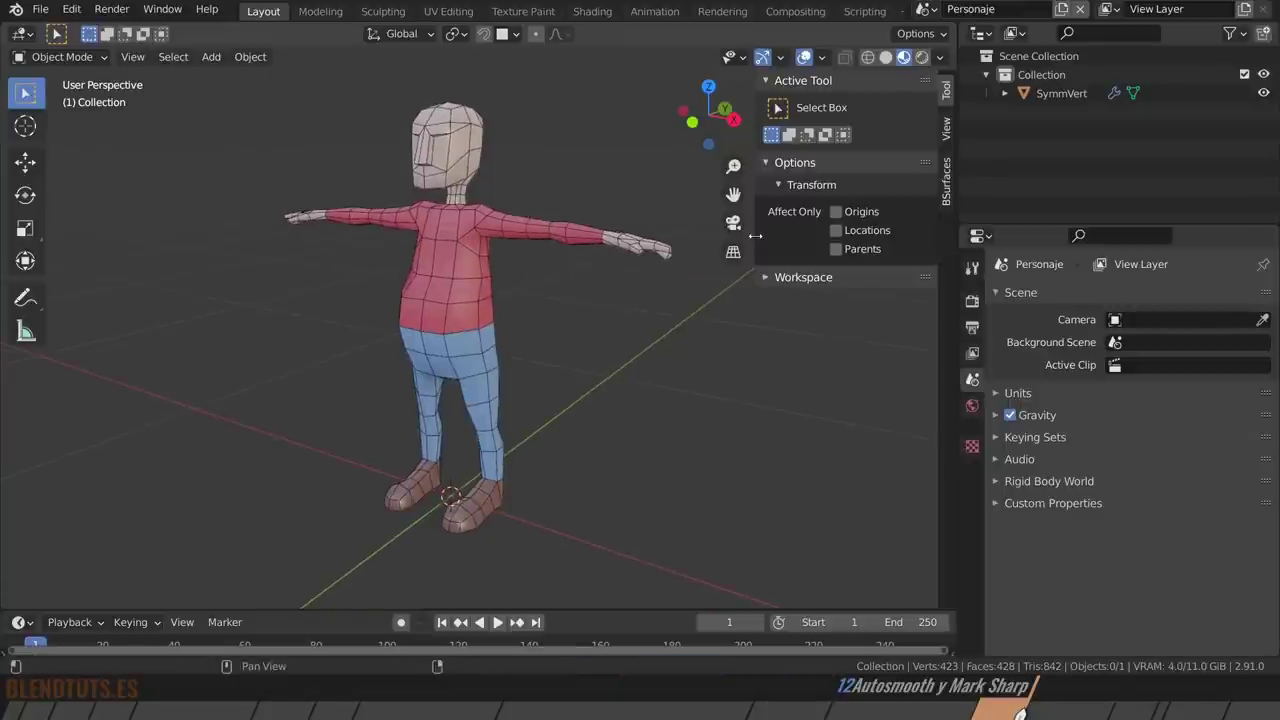
Hide the sidebar, recentre the view, and save the project as Modelo Lowpoly.blend.
{"action": "key", "text": "n"}
{"action": "middle_click_drag", "start_coordinate": [471, 238], "coordinate": [592, 285], "text": "shift"}
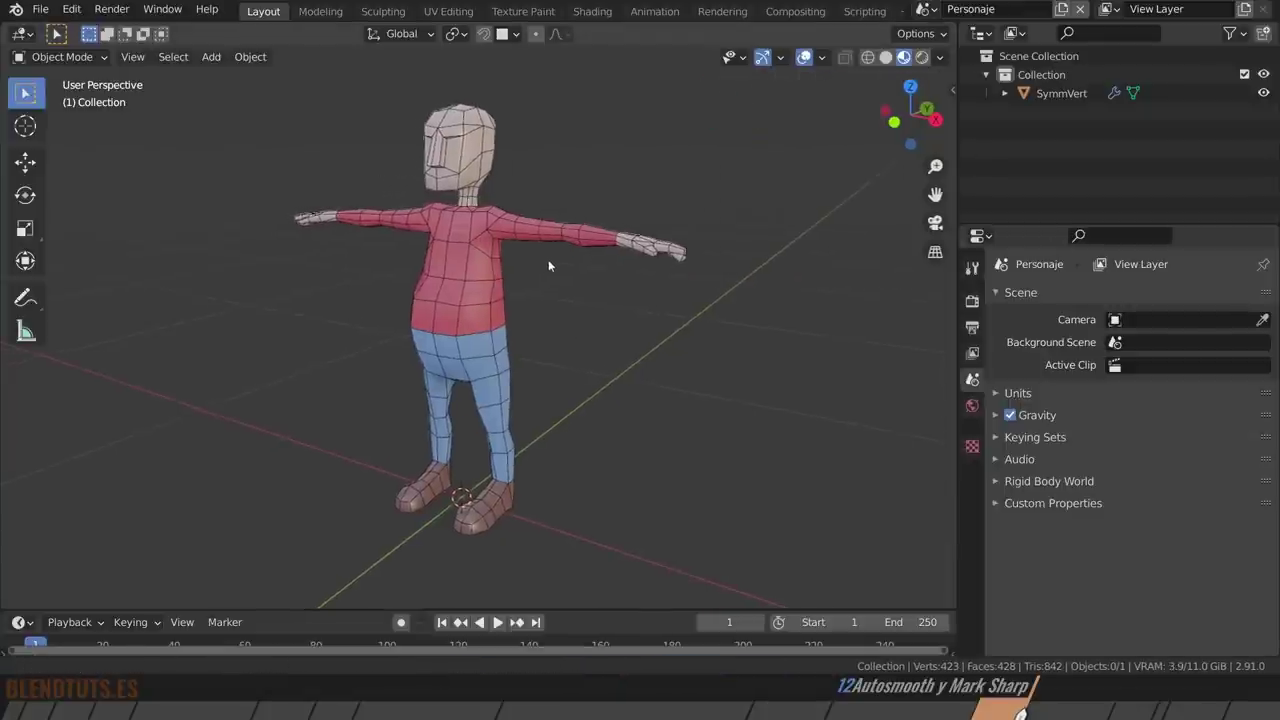
{"action": "left_click", "coordinate": [49, 9]}
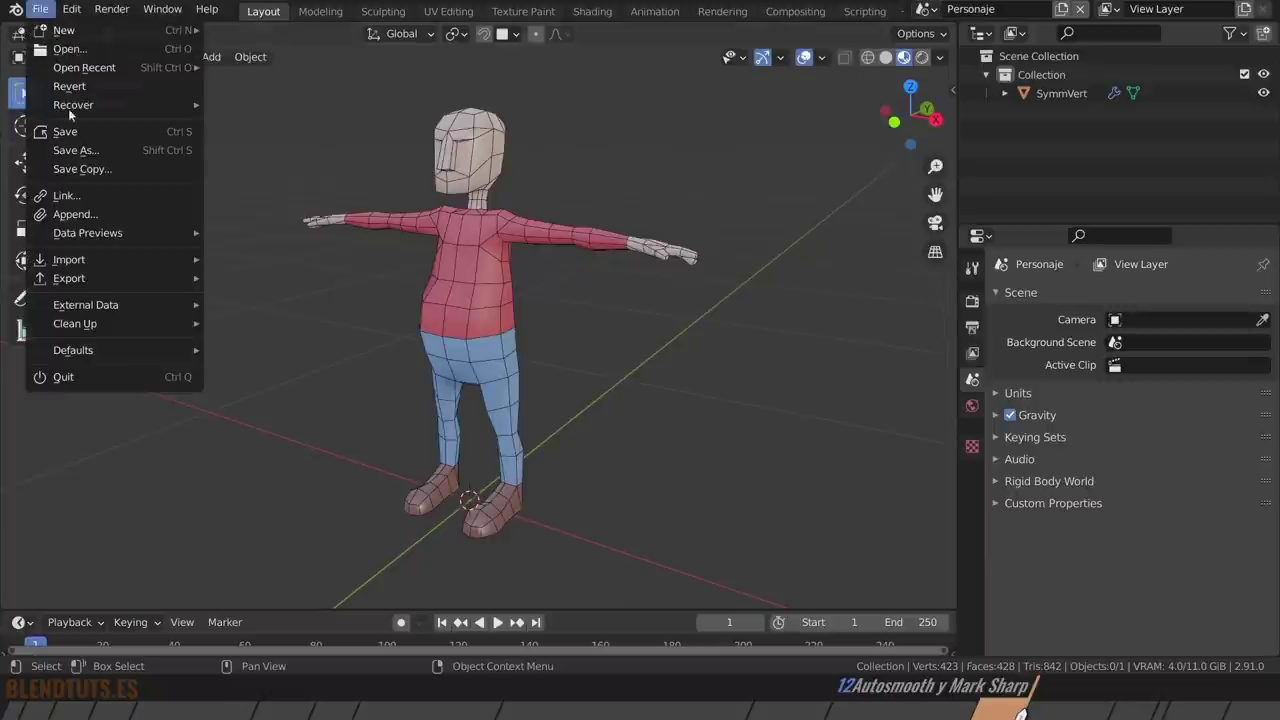
{"action": "left_click", "coordinate": [119, 134]}
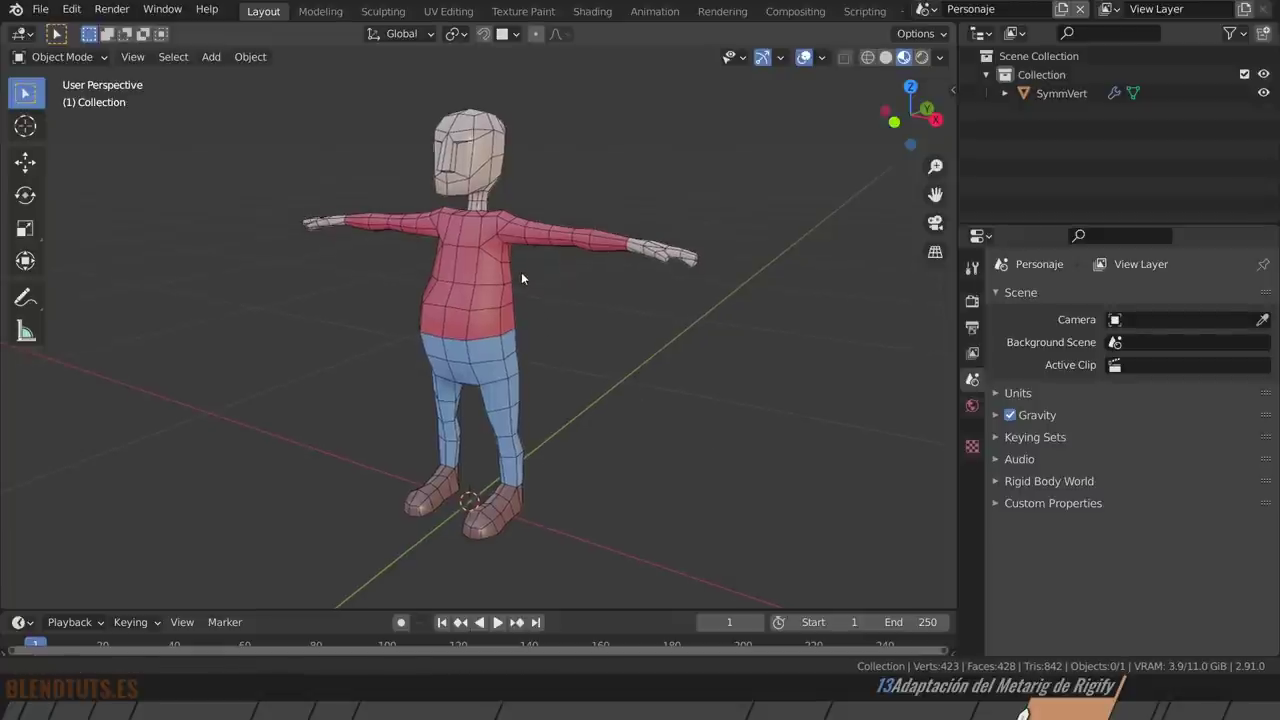
Enable the Rigging: Rigify add-on found by searching 'rigify' in Preferences, then close Preferences.
{"action": "key", "text": "shift+a"}
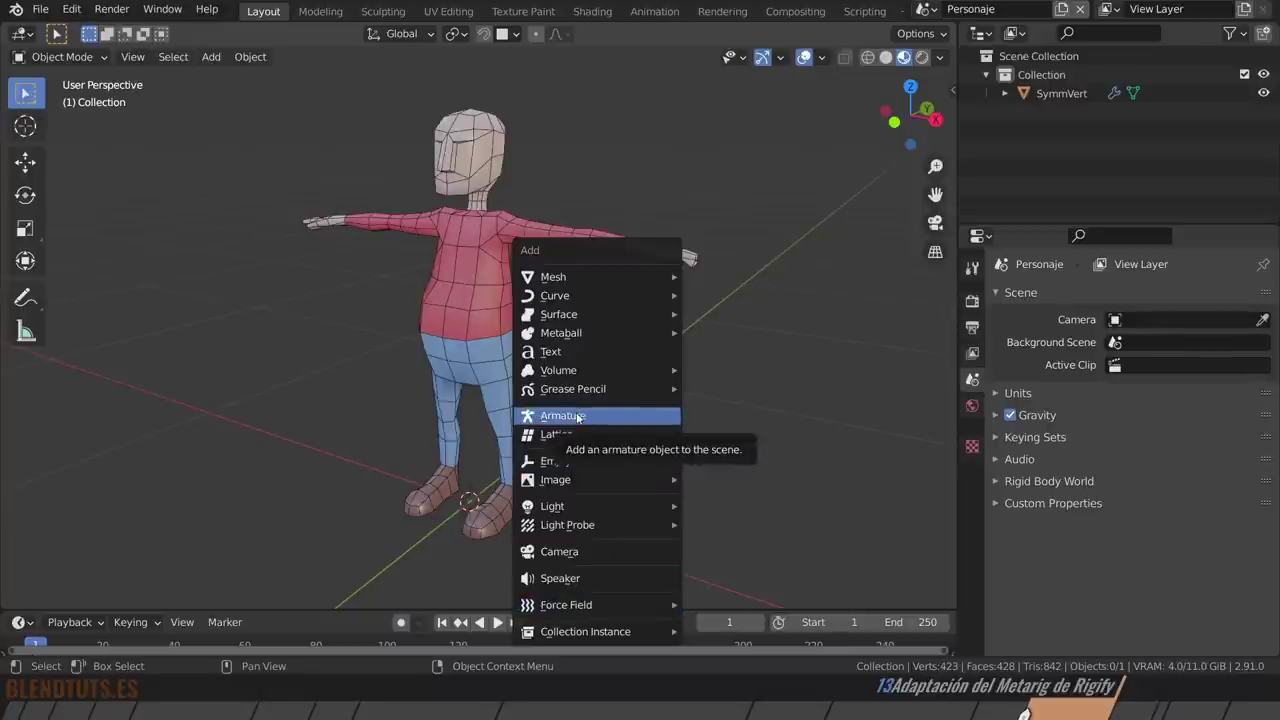
{"action": "left_click", "coordinate": [71, 9]}
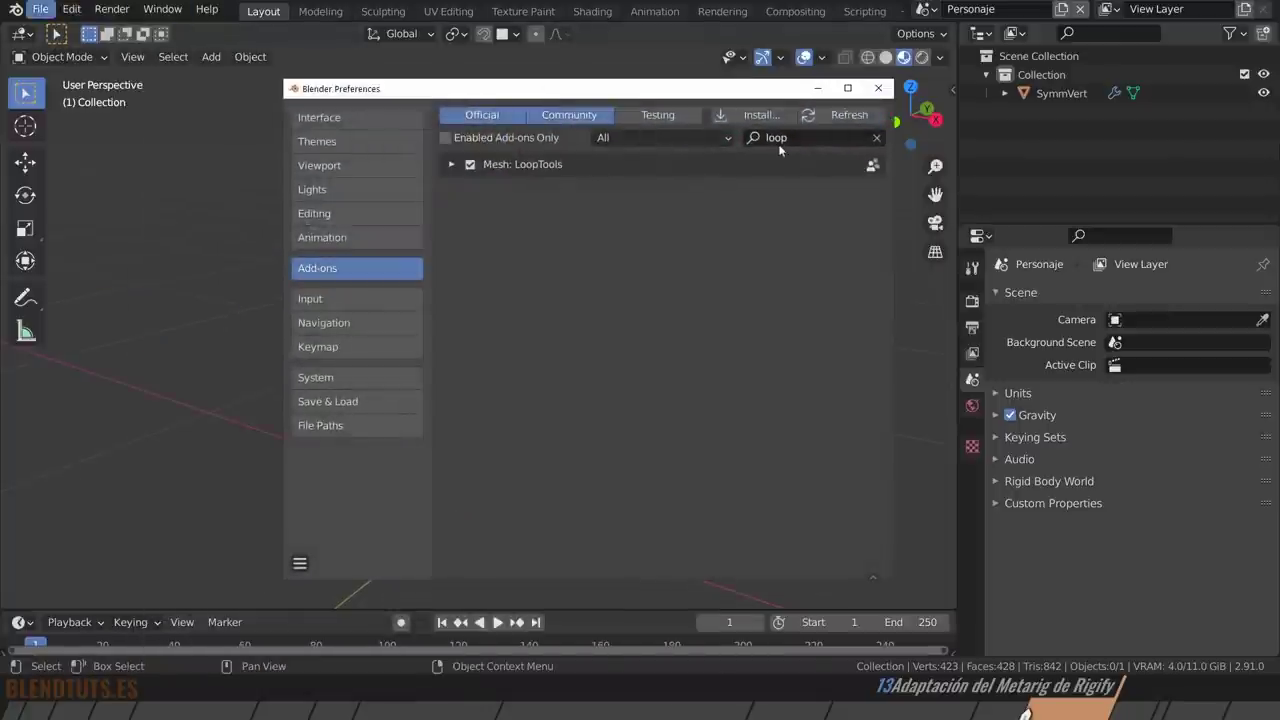
{"action": "key", "text": "BackSpace"}
{"action": "key", "text": "BackSpace"}
{"action": "key", "text": "BackSpace"}
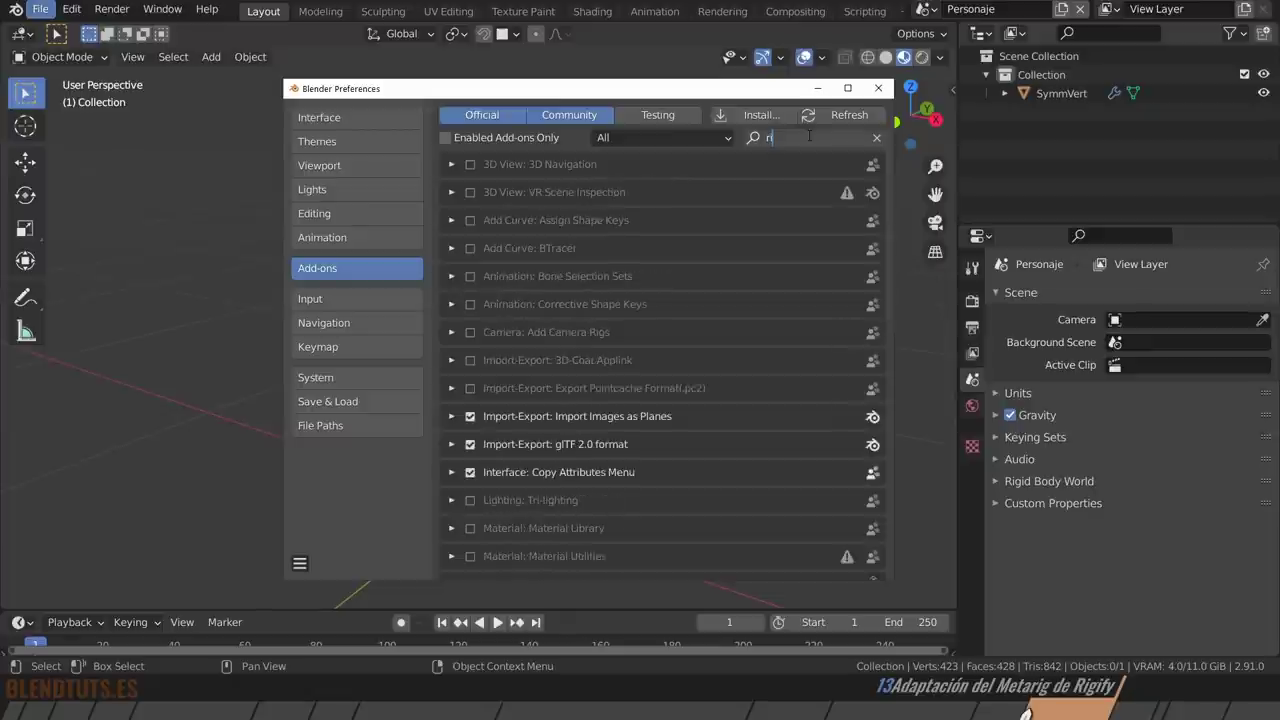
{"action": "type", "text": "rigify"}
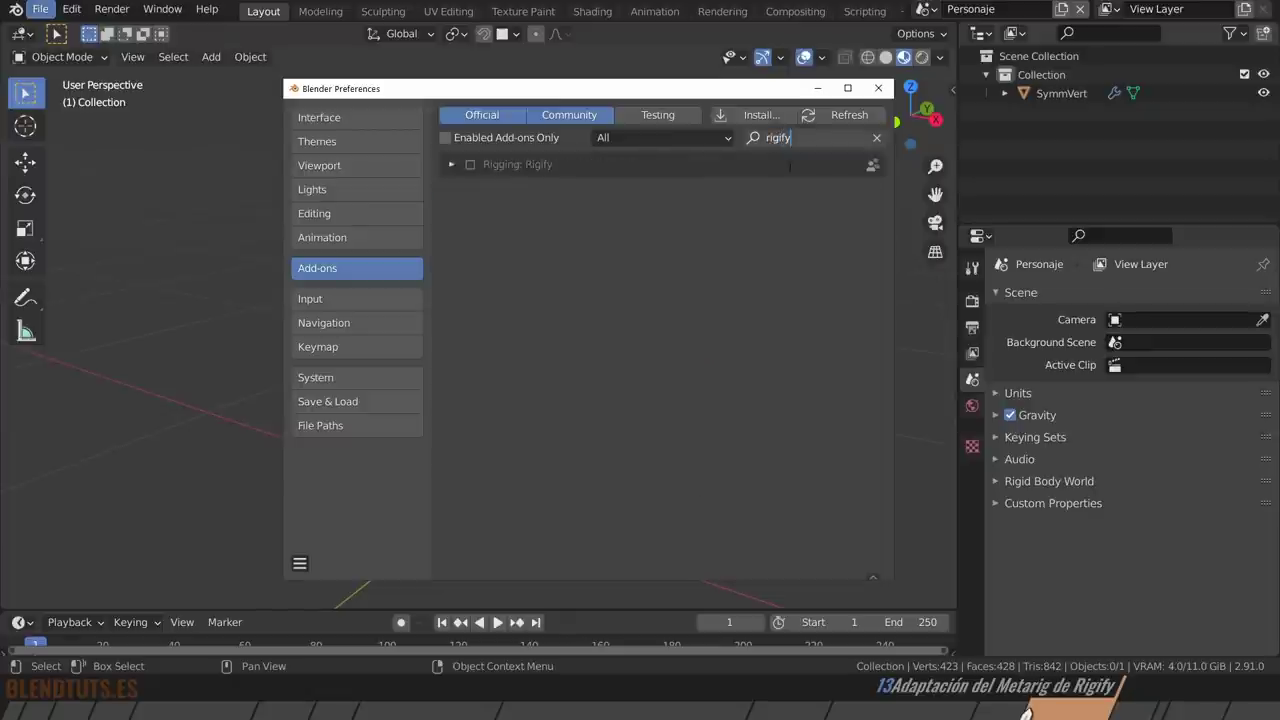
{"action": "key", "text": "Return"}
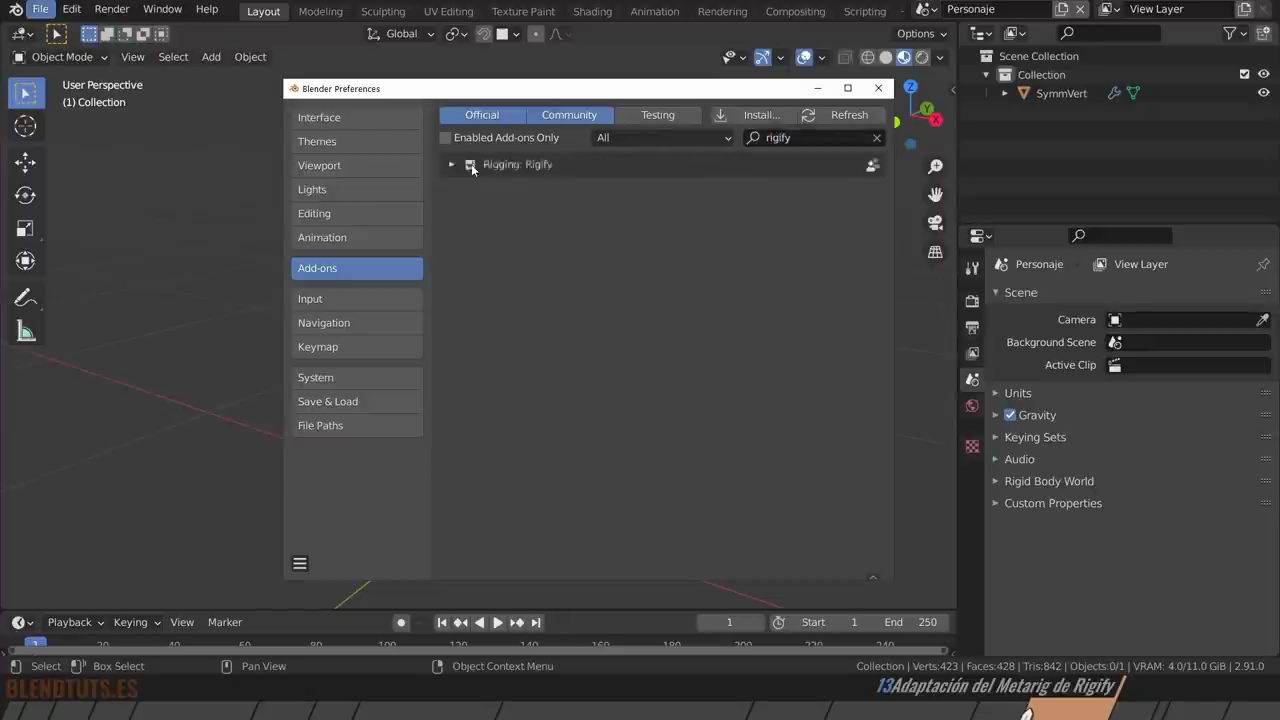
{"action": "left_click", "coordinate": [471, 164]}
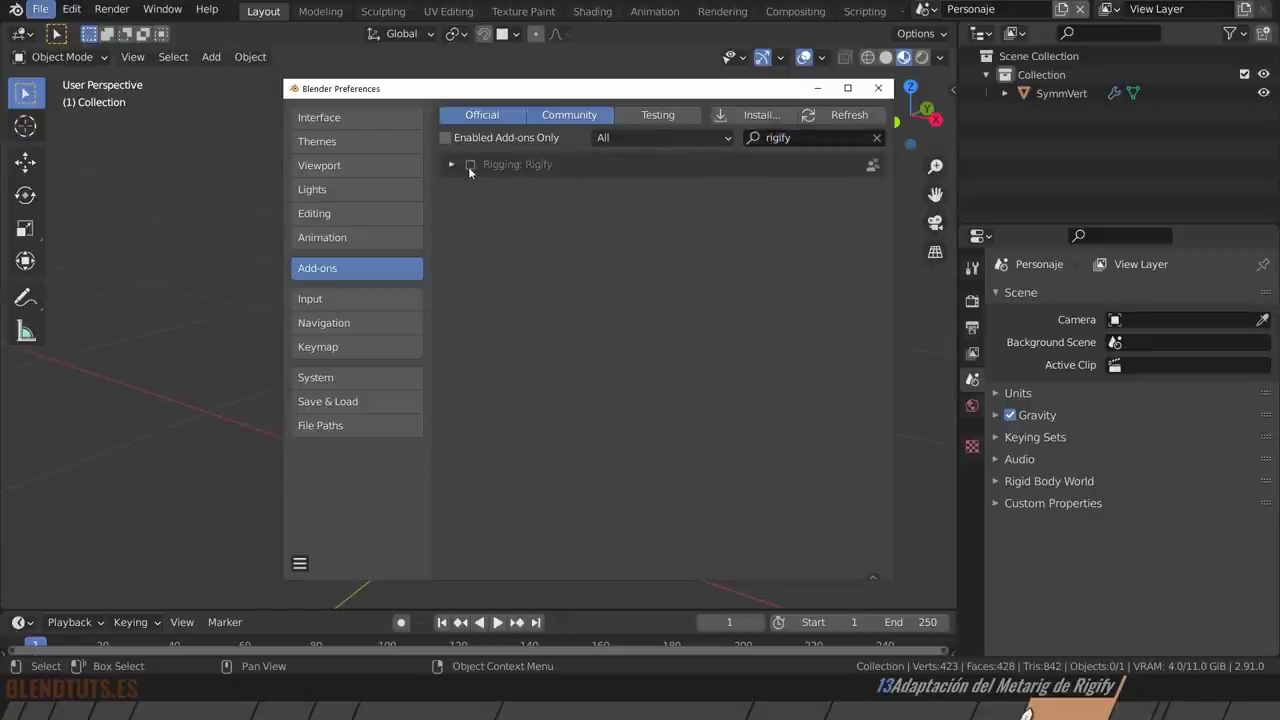
{"action": "left_click", "coordinate": [880, 89]}
{"action": "key", "text": "shift+a"}
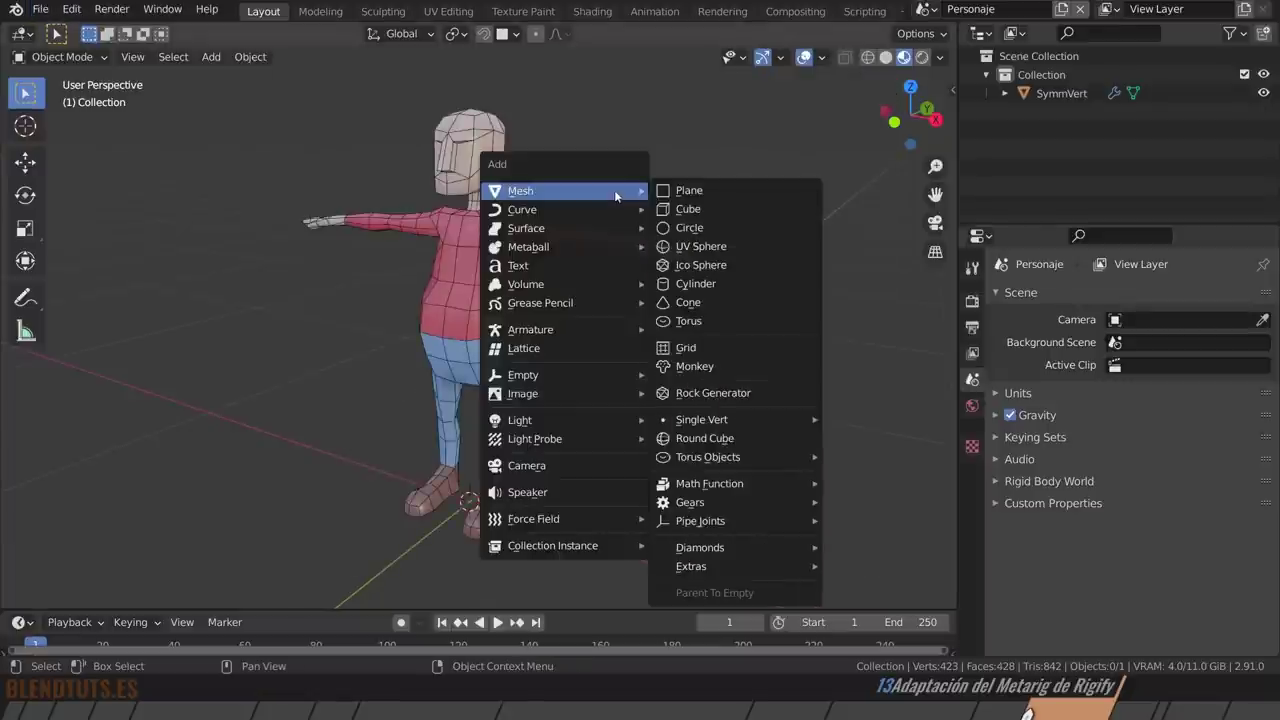
{"action": "mouse_move", "coordinate": [530, 329]}
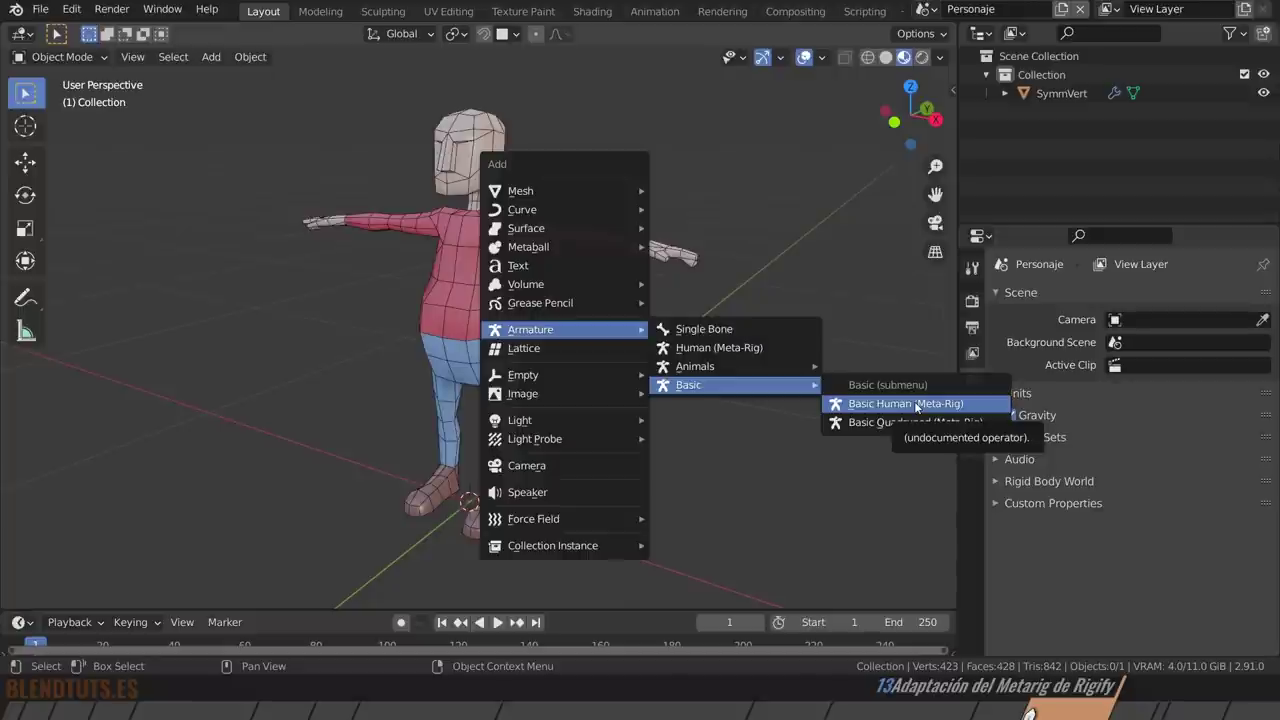
{"action": "left_click", "coordinate": [741, 348]}
{"action": "scroll", "coordinate": [556, 191], "scroll_direction": "down", "scroll_amount": 3}
{"action": "middle_click_drag", "start_coordinate": [586, 120], "coordinate": [494, 218], "text": "shift"}
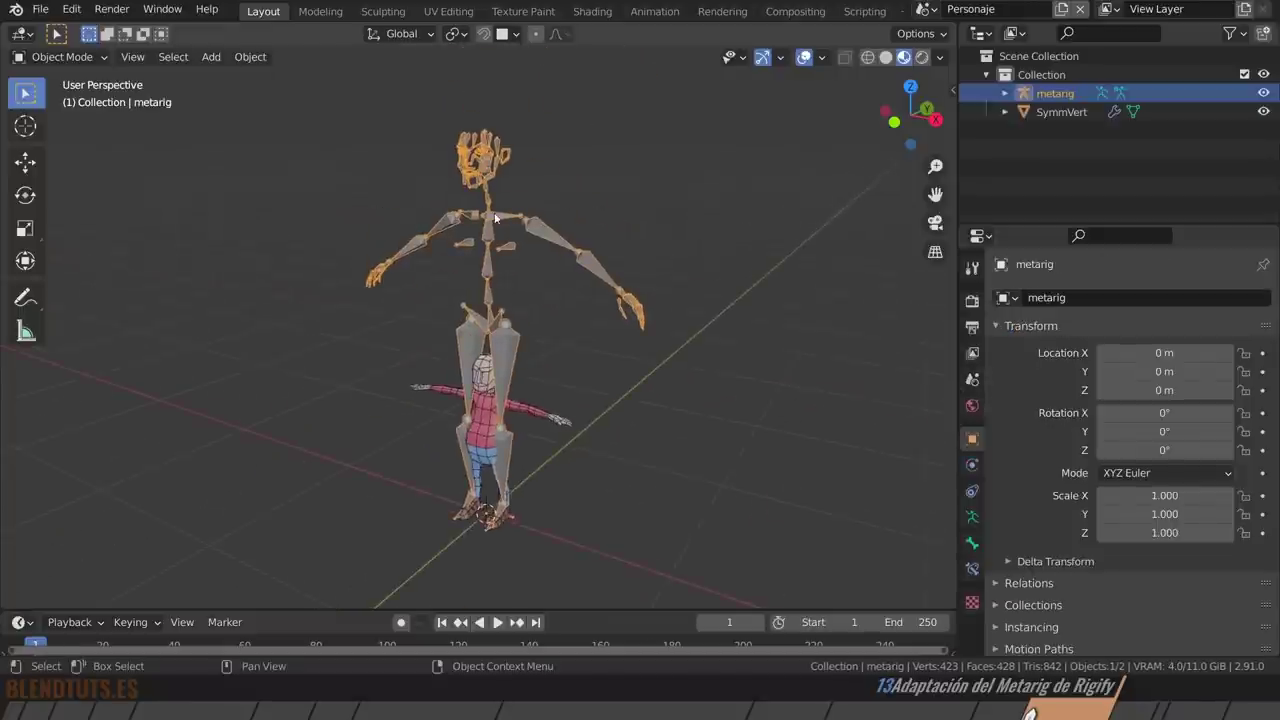
{"action": "scroll", "coordinate": [494, 218], "scroll_direction": "up", "scroll_amount": 3}
{"action": "scroll", "coordinate": [556, 99], "scroll_direction": "up", "scroll_amount": 2}
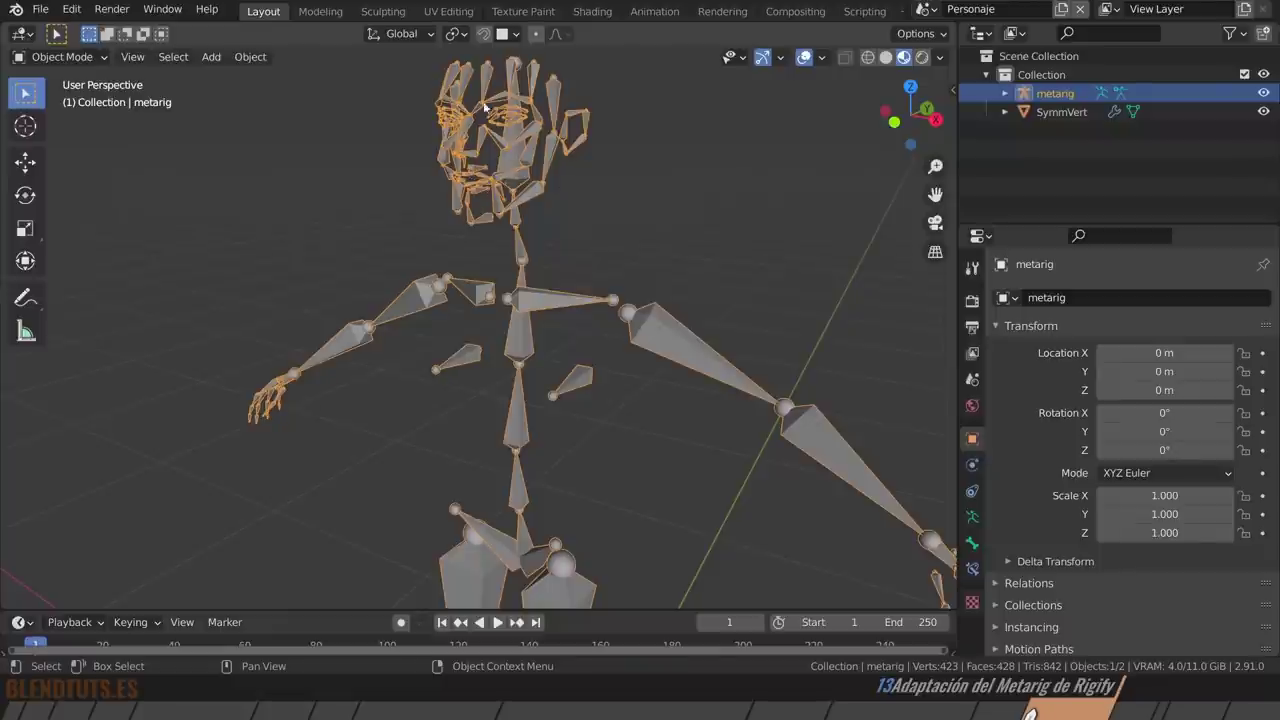
{"action": "scroll", "coordinate": [555, 170], "scroll_direction": "down", "scroll_amount": 2}
{"action": "scroll", "coordinate": [657, 321], "scroll_direction": "down", "scroll_amount": 1}
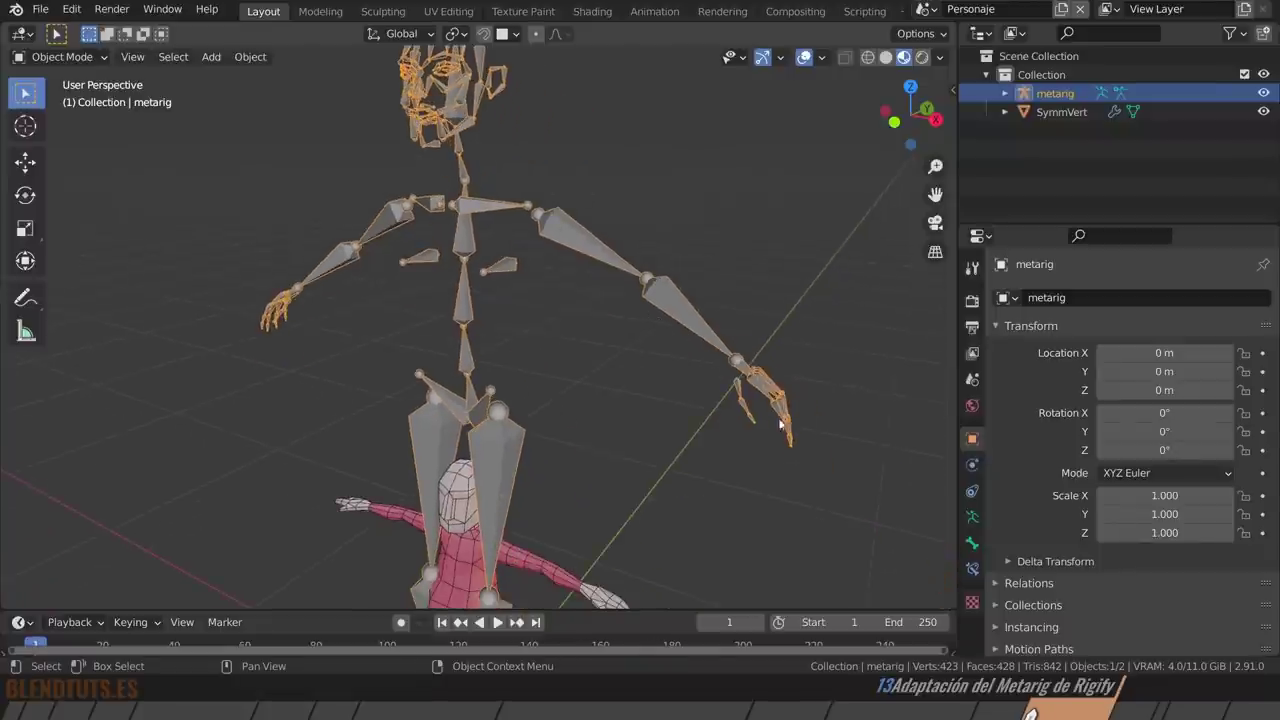
{"action": "scroll", "coordinate": [581, 263], "scroll_direction": "down", "scroll_amount": 2}
{"action": "key", "text": "x"}
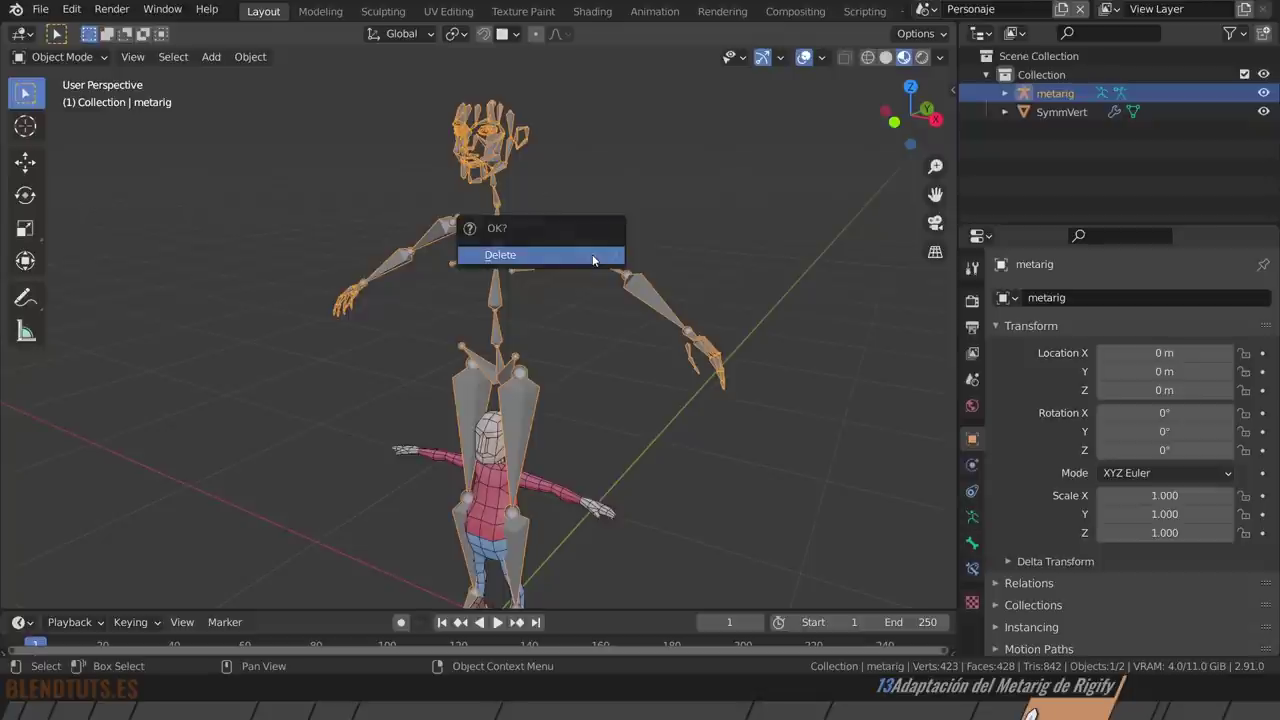
{"action": "left_click", "coordinate": [592, 254]}
{"action": "key", "text": "shift+a"}
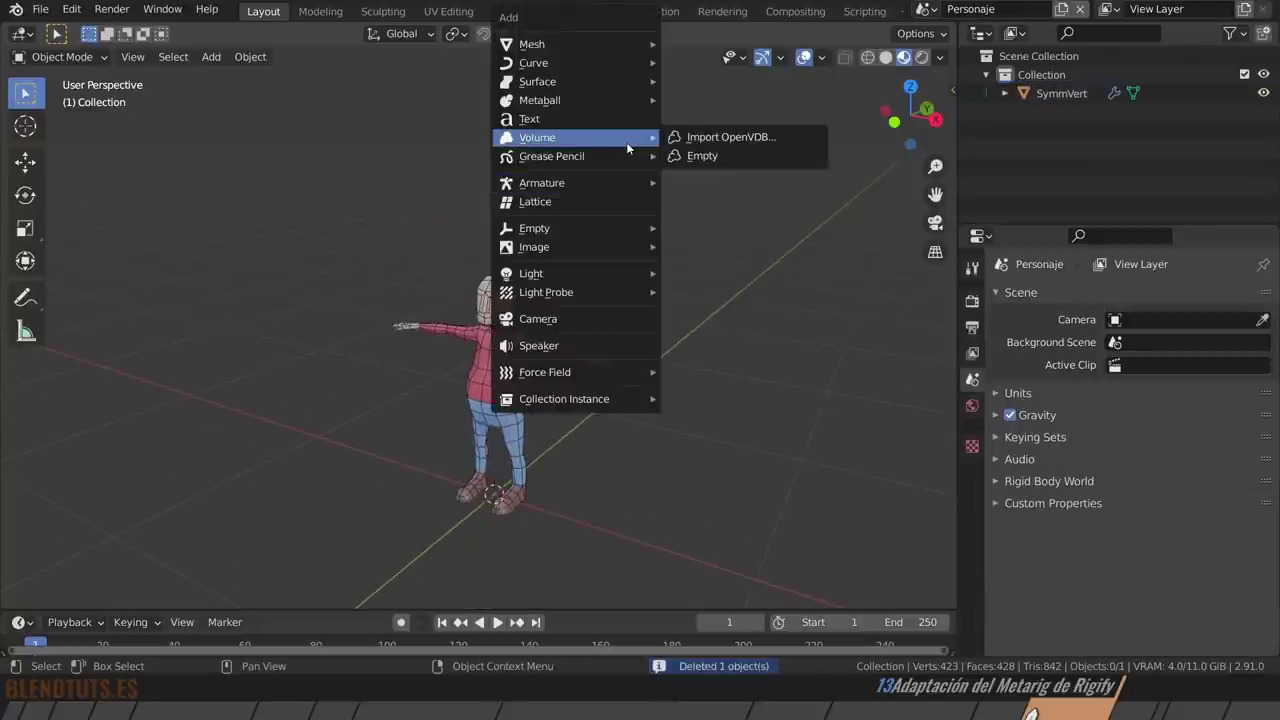
{"action": "mouse_move", "coordinate": [541, 183]}
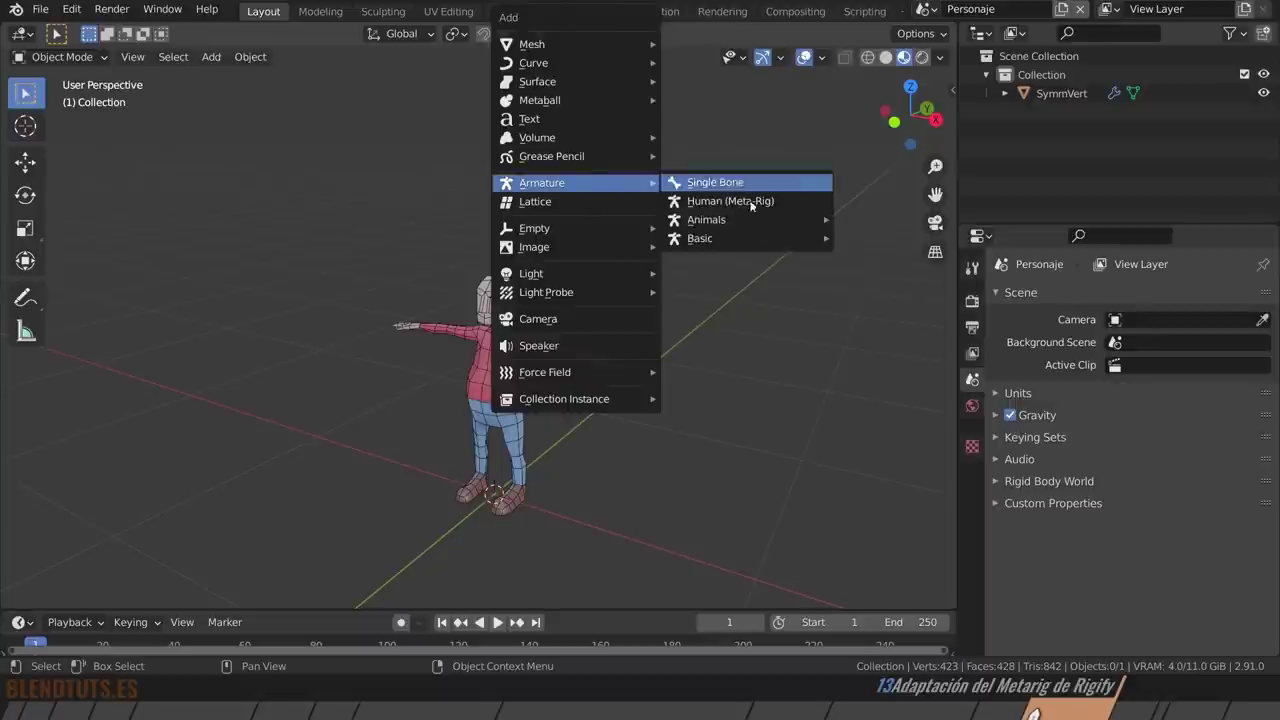
{"action": "mouse_move", "coordinate": [699, 238]}
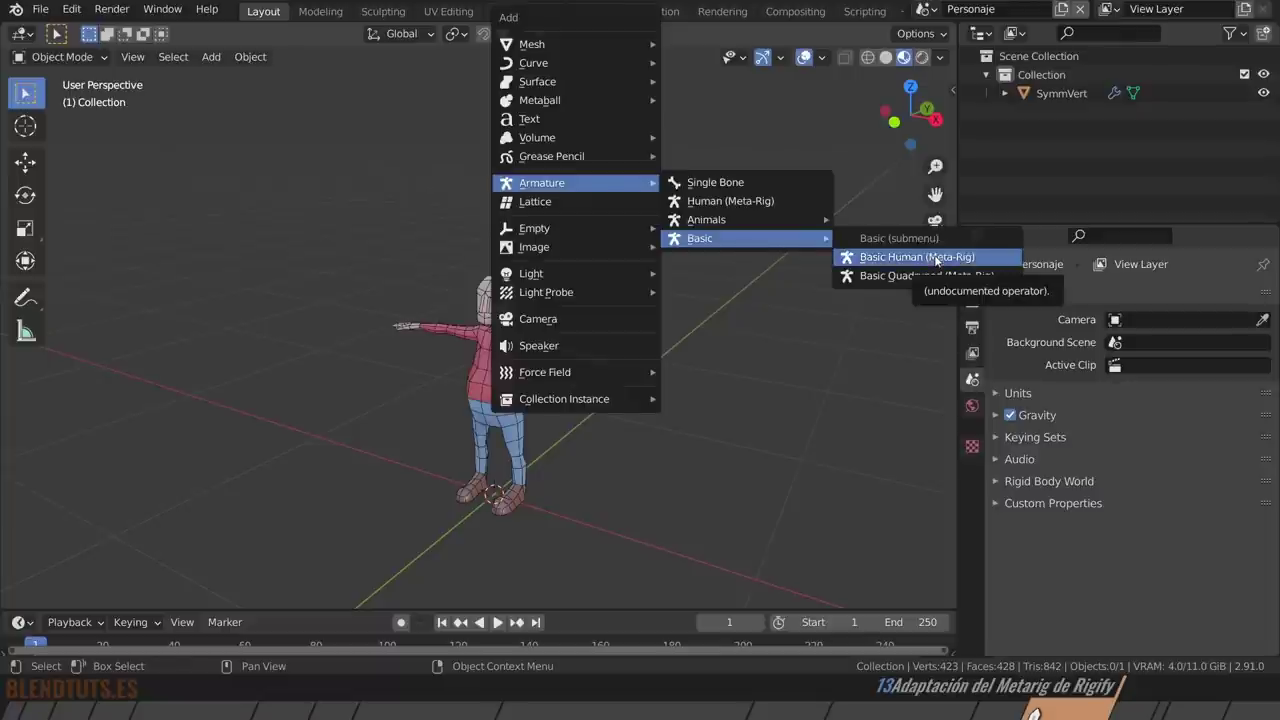
Add a Basic Human metarig, then select the SymmVert mesh and roughly rescale it.
{"action": "left_click", "coordinate": [936, 258]}
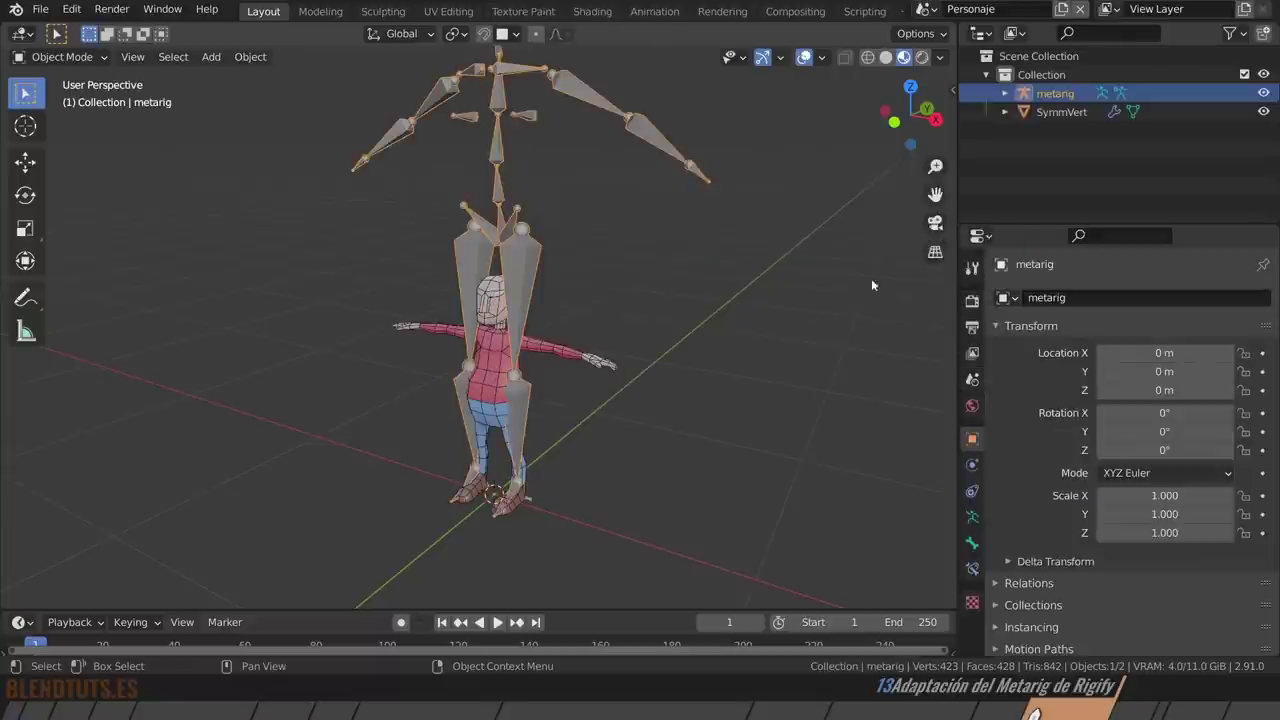
{"action": "left_click", "coordinate": [578, 354]}
{"action": "scroll", "coordinate": [585, 356], "scroll_direction": "down", "scroll_amount": 2}
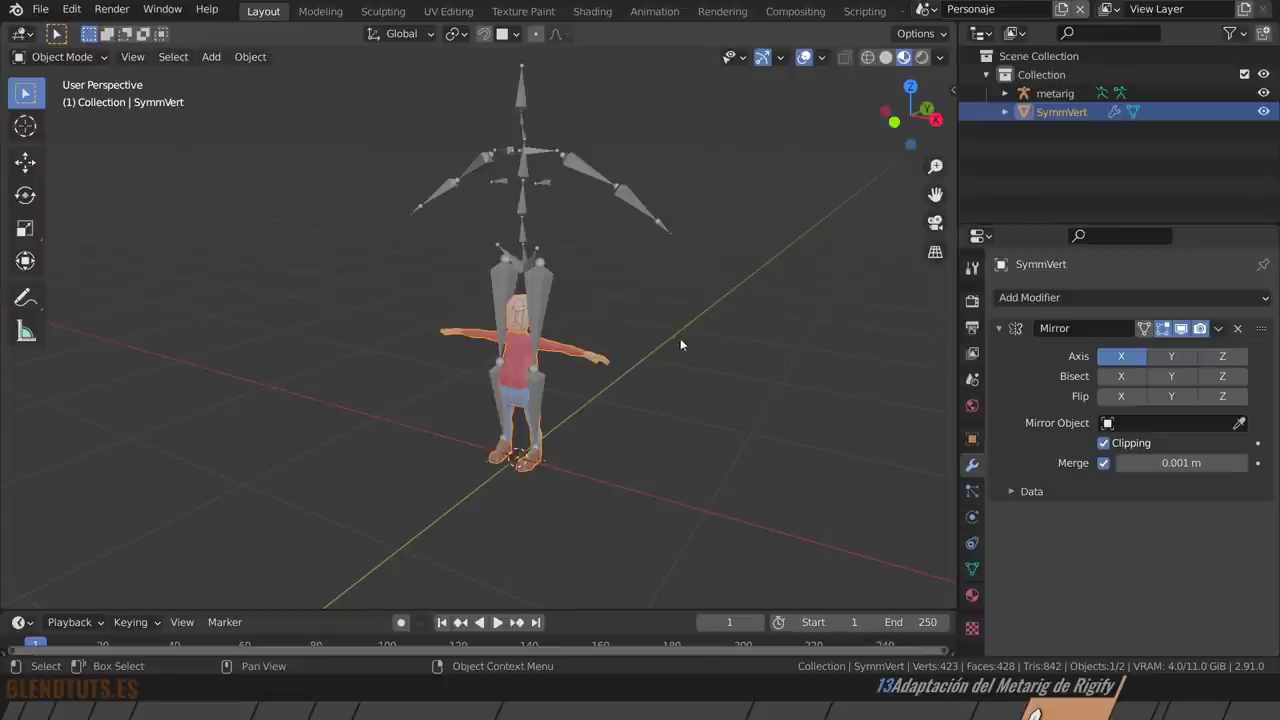
{"action": "key", "text": "s"}
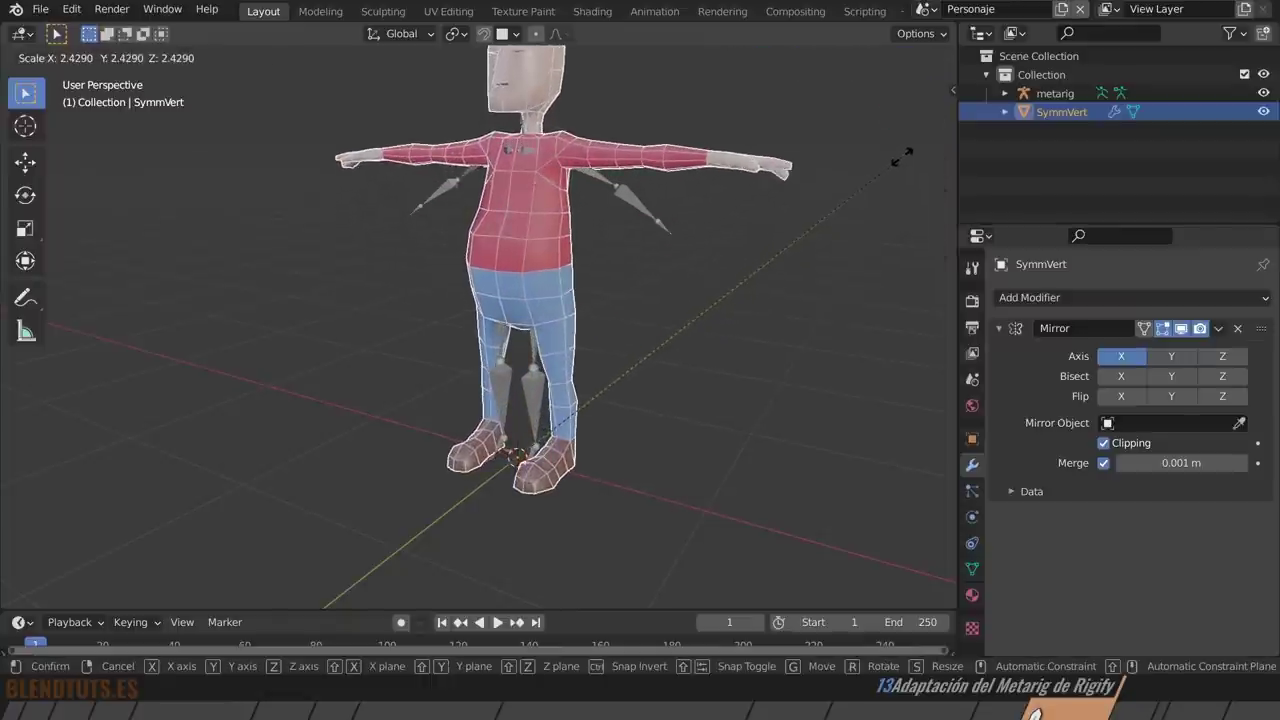
{"action": "left_click", "coordinate": [603, 261]}
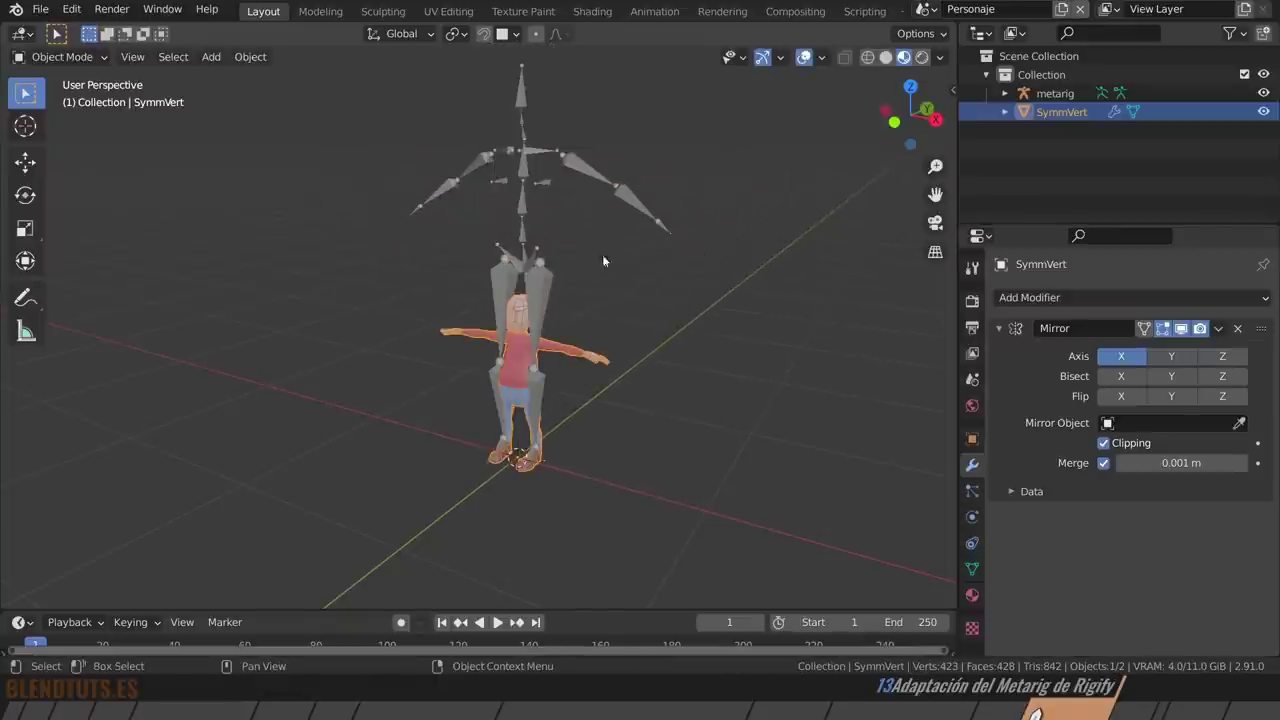
{"action": "scroll", "coordinate": [546, 325], "scroll_direction": "up", "scroll_amount": 2}
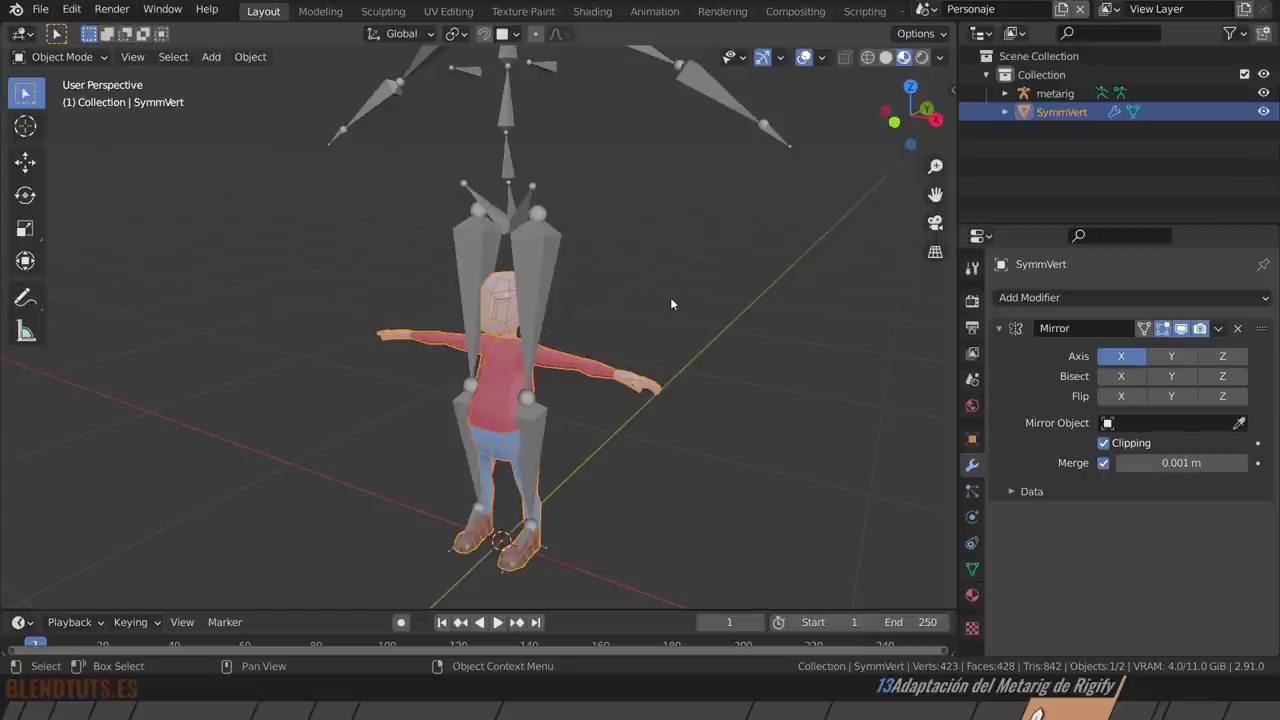
Enlarge SymmVert to scale 1.778, 1.6 m tall, in the N panel, then bring up Ctrl+A Apply.
{"action": "key", "text": "n"}
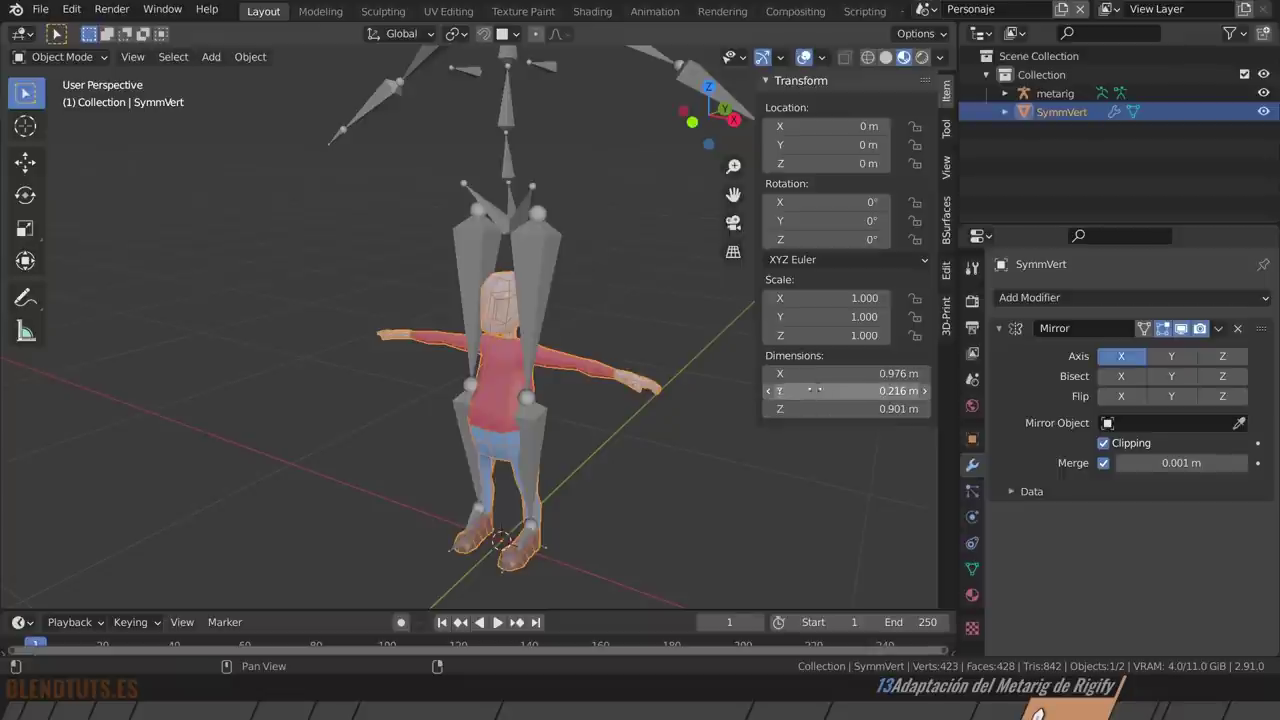
{"action": "mouse_move", "coordinate": [813, 373]}
{"action": "left_mouse_down"}
{"action": "mouse_move", "coordinate": [813, 408]}
{"action": "mouse_move", "coordinate": [820, 373]}
{"action": "mouse_move", "coordinate": [880, 373]}
{"action": "mouse_move", "coordinate": [845, 373]}
{"action": "left_mouse_up"}
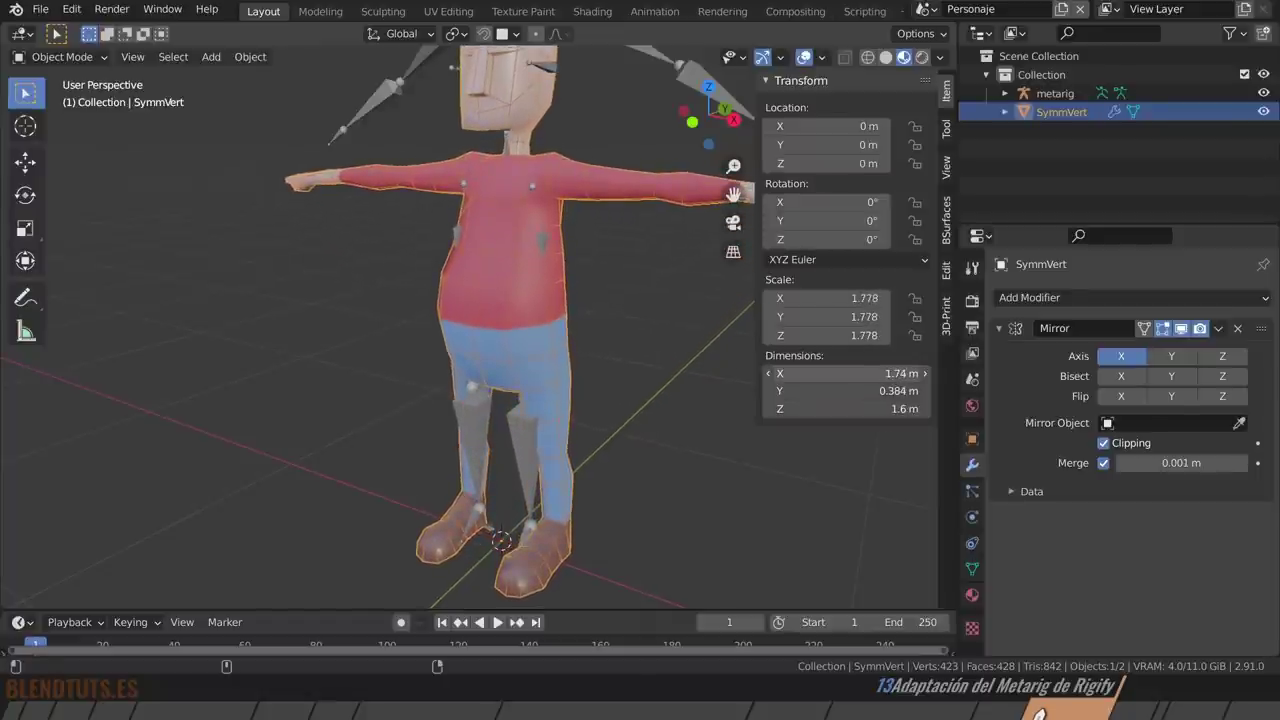
{"action": "scroll", "coordinate": [526, 231], "scroll_direction": "down", "scroll_amount": 1}
{"action": "scroll", "coordinate": [486, 312], "scroll_direction": "down", "scroll_amount": 1}
{"action": "scroll", "coordinate": [425, 288], "scroll_direction": "down", "scroll_amount": 1}
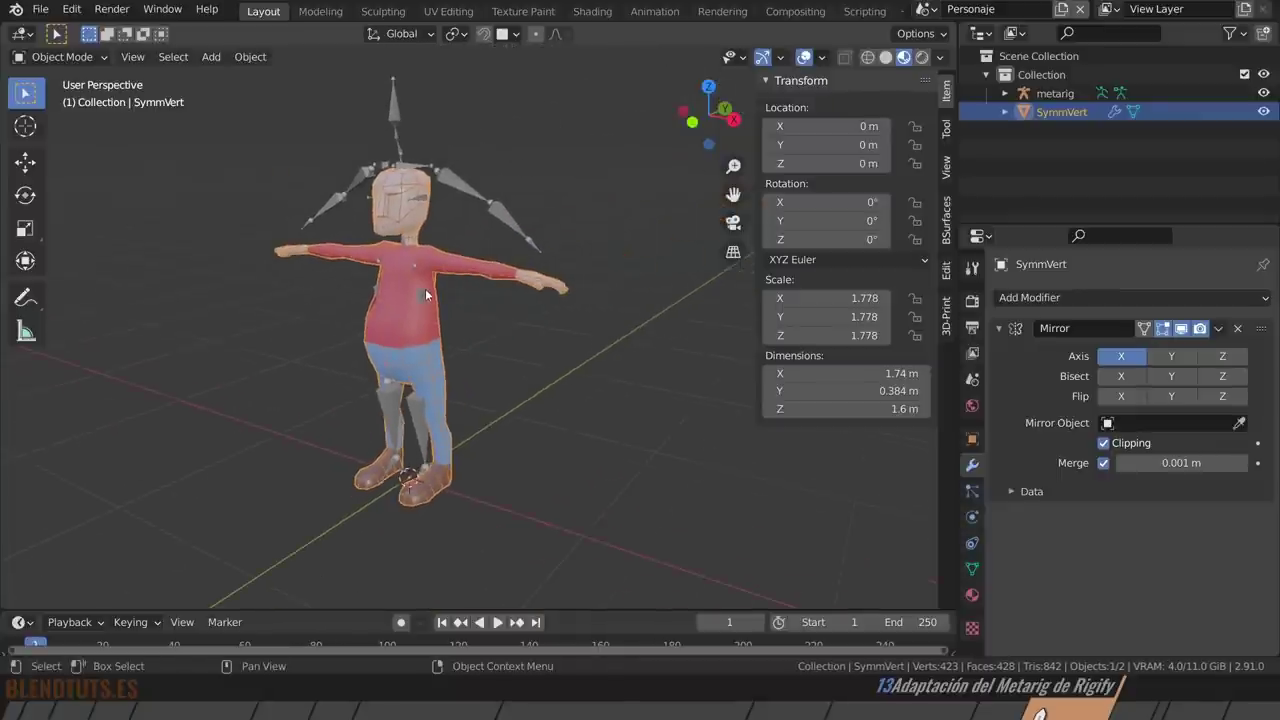
{"action": "key", "text": "ctrl+a"}
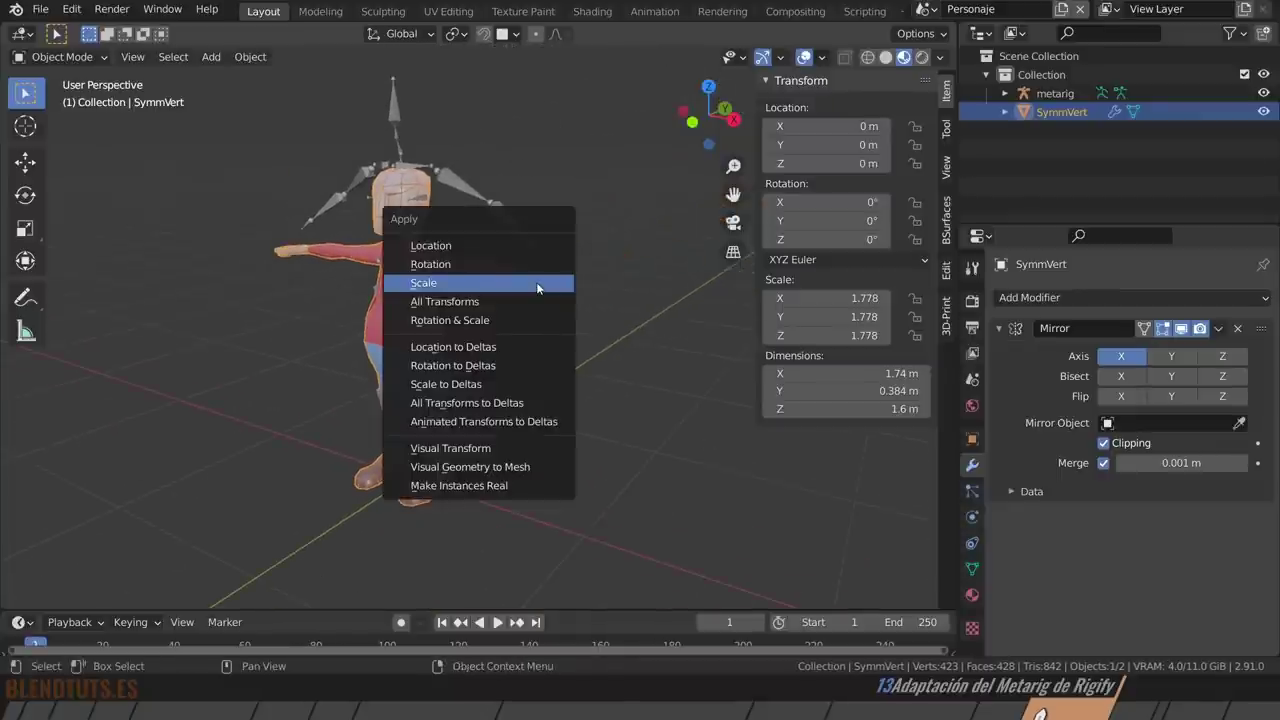
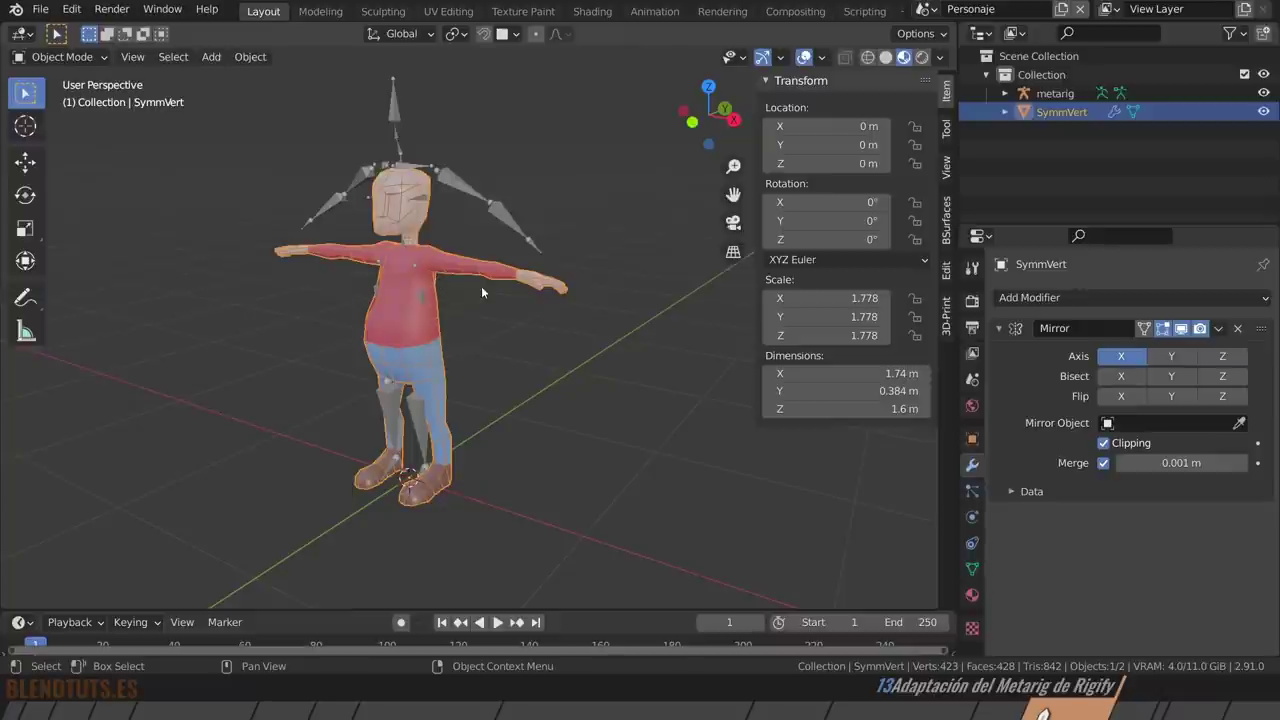
Apply the SymmVert mesh's scale so it reads 1.000 on every axis, then select the metarig.
{"action": "key", "text": "ctrl+a"}
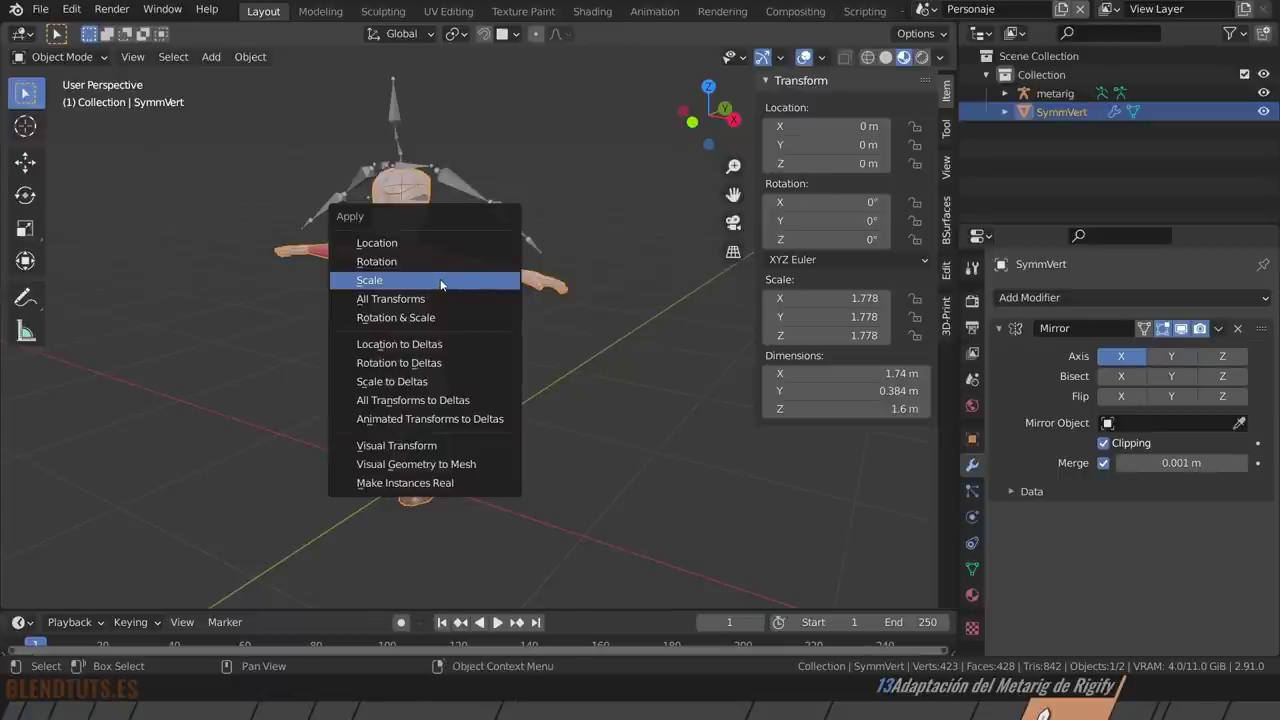
{"action": "left_click", "coordinate": [441, 285]}
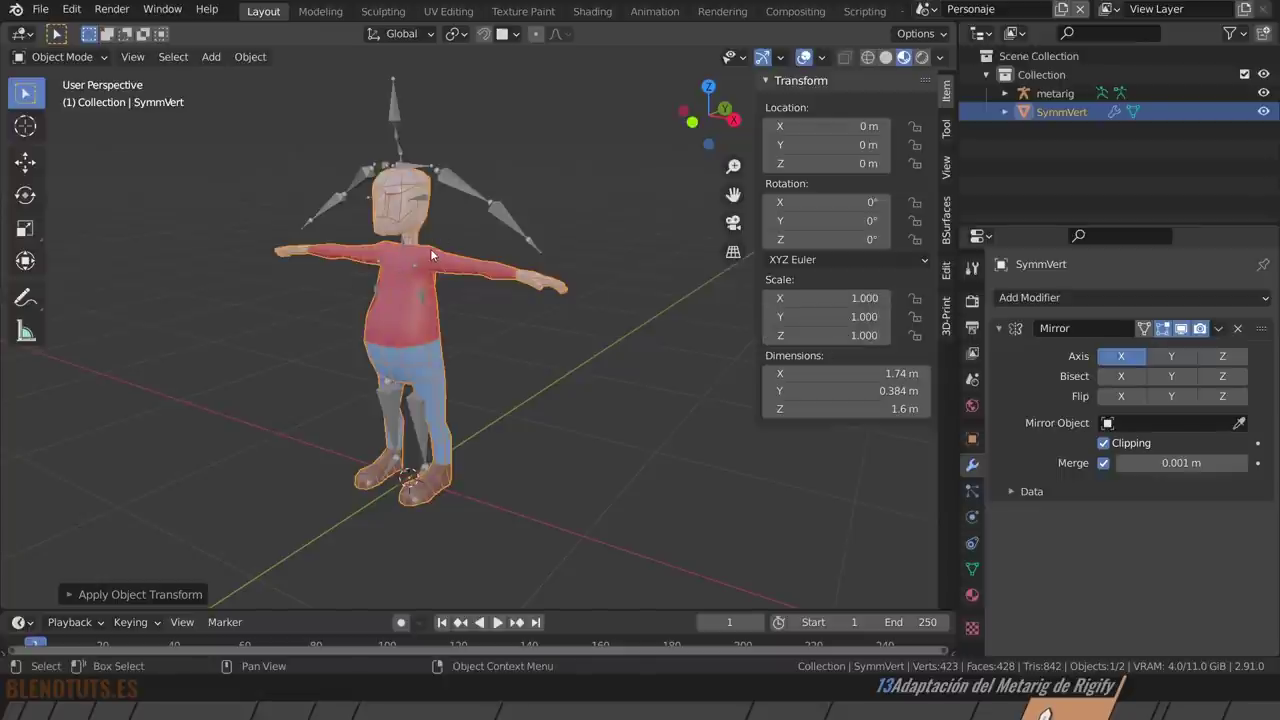
{"action": "left_click", "coordinate": [469, 184]}
{"action": "mouse_move", "coordinate": [469, 184]}
{"action": "middle_mouse_down"}
{"action": "mouse_move", "coordinate": [552, 209]}
{"action": "mouse_move", "coordinate": [498, 222]}
{"action": "middle_mouse_up"}
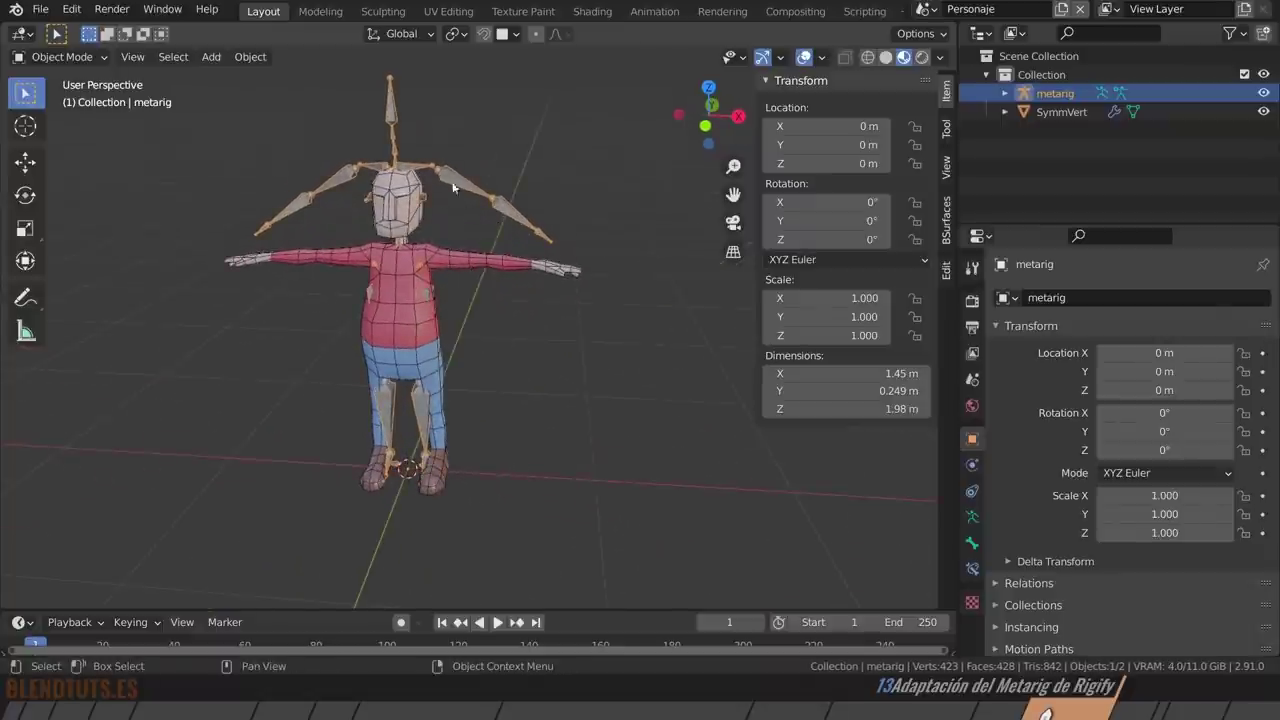
Select the SymmVert mesh and turn off the Wireframe viewport overlay.
{"action": "middle_click_drag", "start_coordinate": [436, 231], "coordinate": [421, 208]}
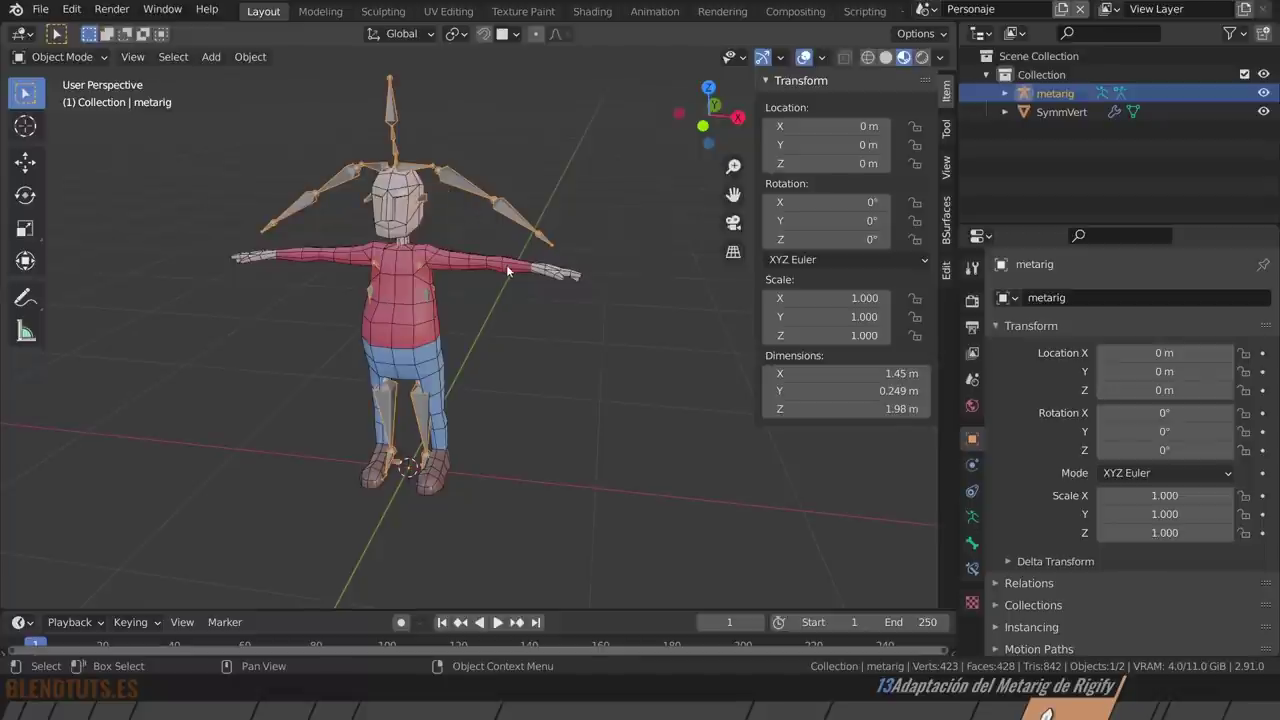
{"action": "left_click", "coordinate": [507, 271]}
{"action": "left_click", "coordinate": [822, 57]}
{"action": "left_click", "coordinate": [707, 386]}
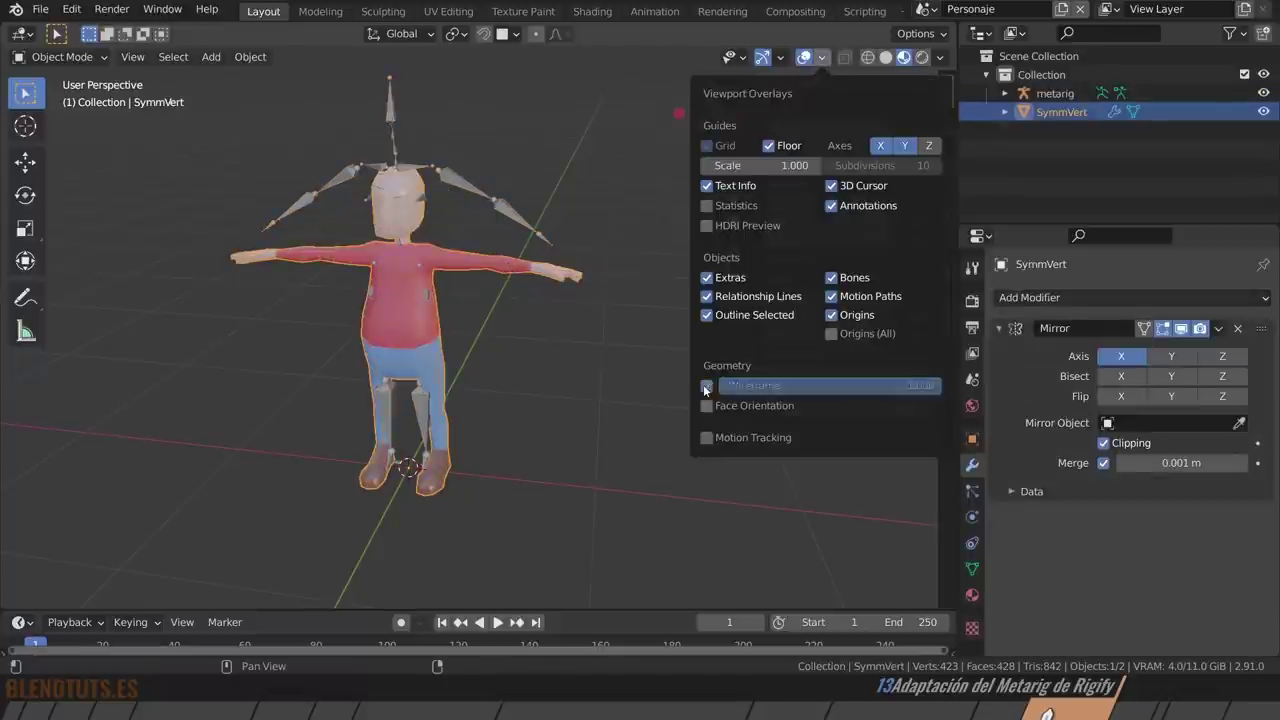
{"action": "key", "text": "n"}
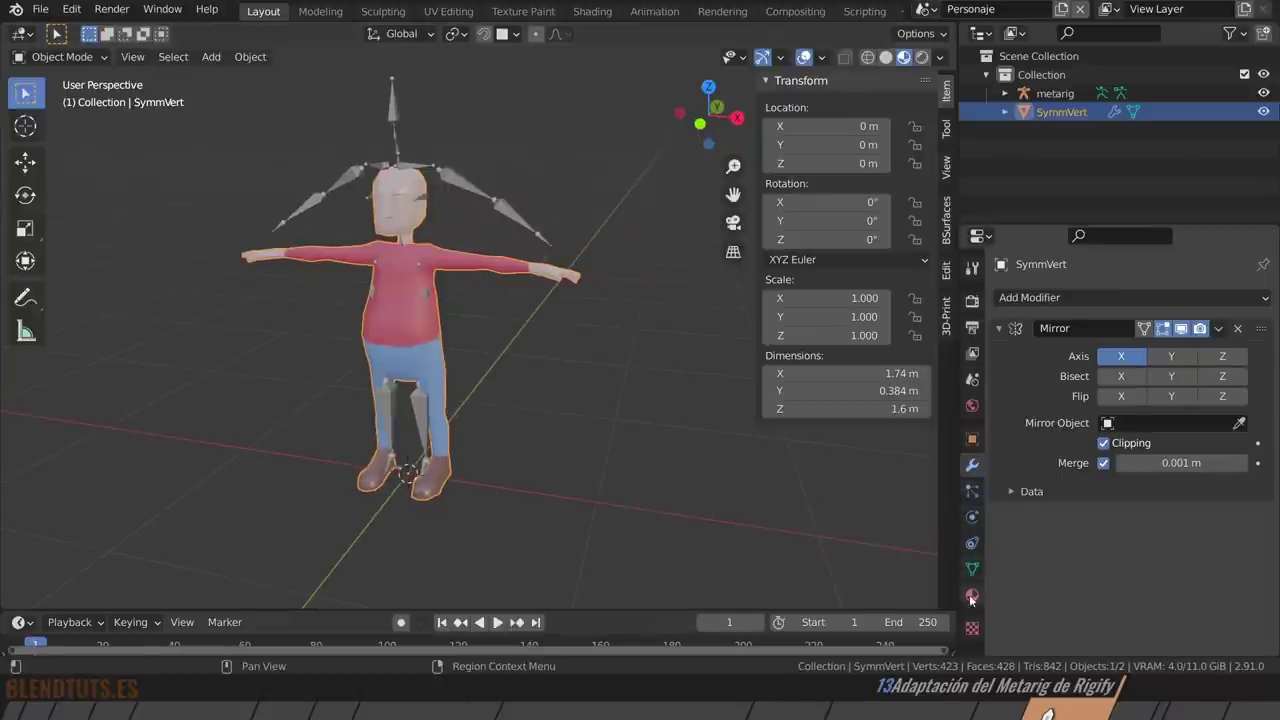
Set SymmVert's Viewport Display 'Display As' to Wire.
{"action": "left_click", "coordinate": [971, 438]}
{"action": "scroll", "coordinate": [1077, 470], "scroll_direction": "down", "scroll_amount": 5}
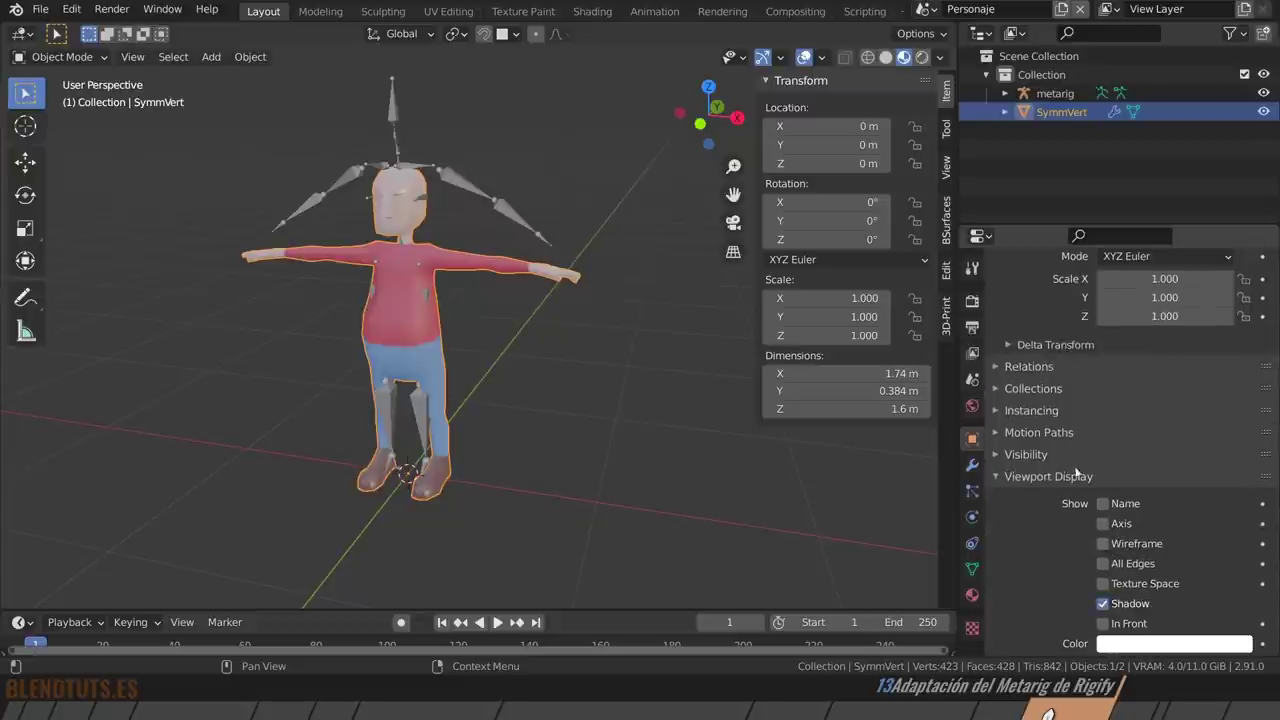
{"action": "scroll", "coordinate": [1077, 470], "scroll_direction": "down", "scroll_amount": 2}
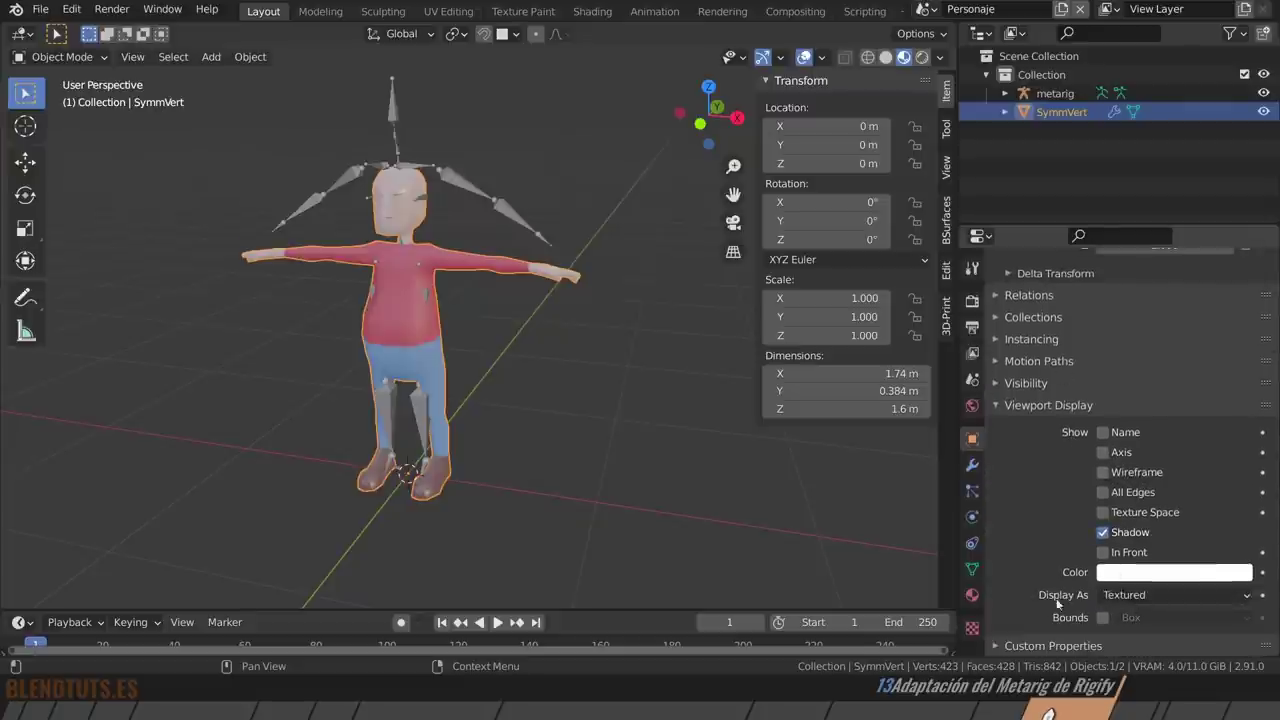
{"action": "left_click", "coordinate": [1150, 594]}
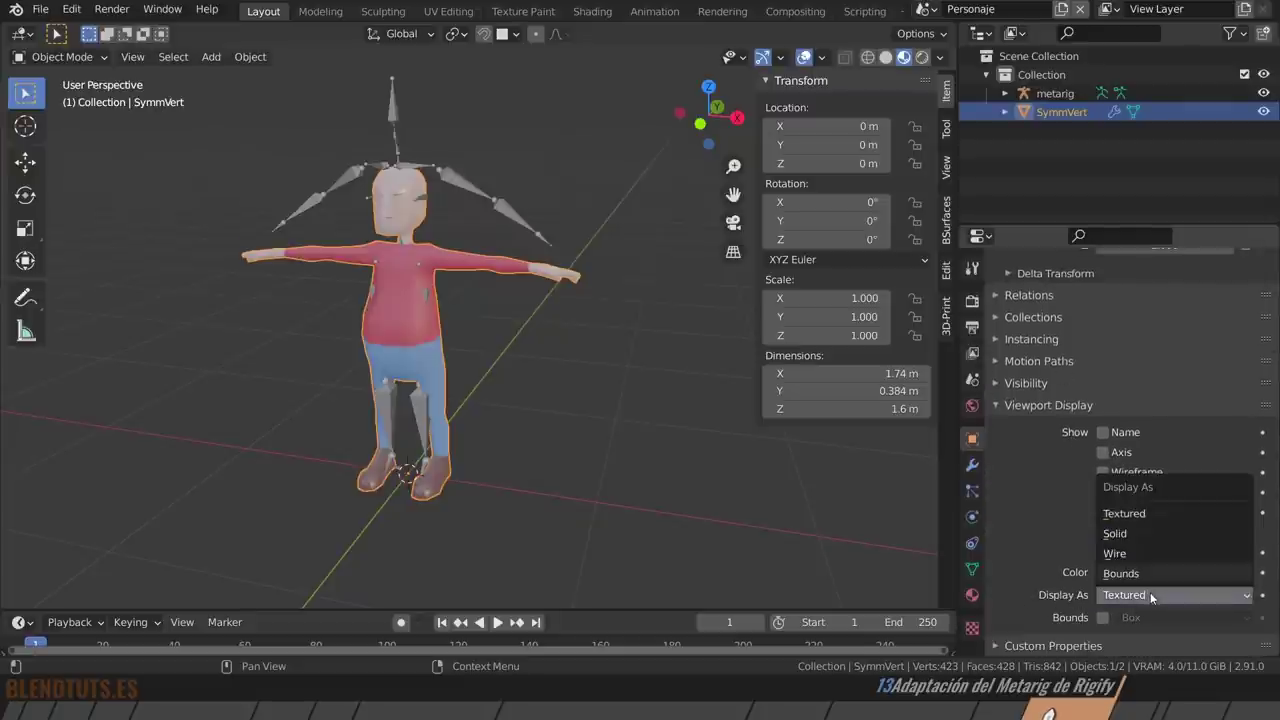
{"action": "left_click", "coordinate": [1142, 555]}
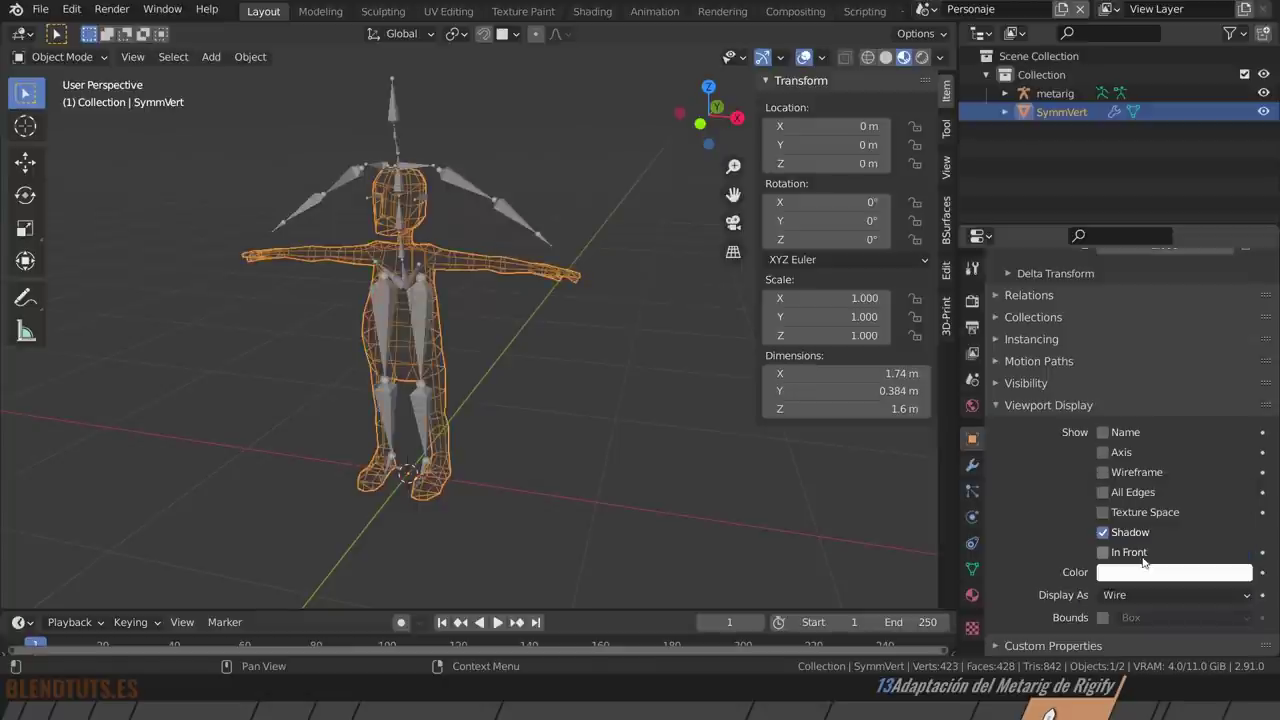
Enable In Front on the metarig so its bones draw over the mesh.
{"action": "left_click", "coordinate": [443, 162]}
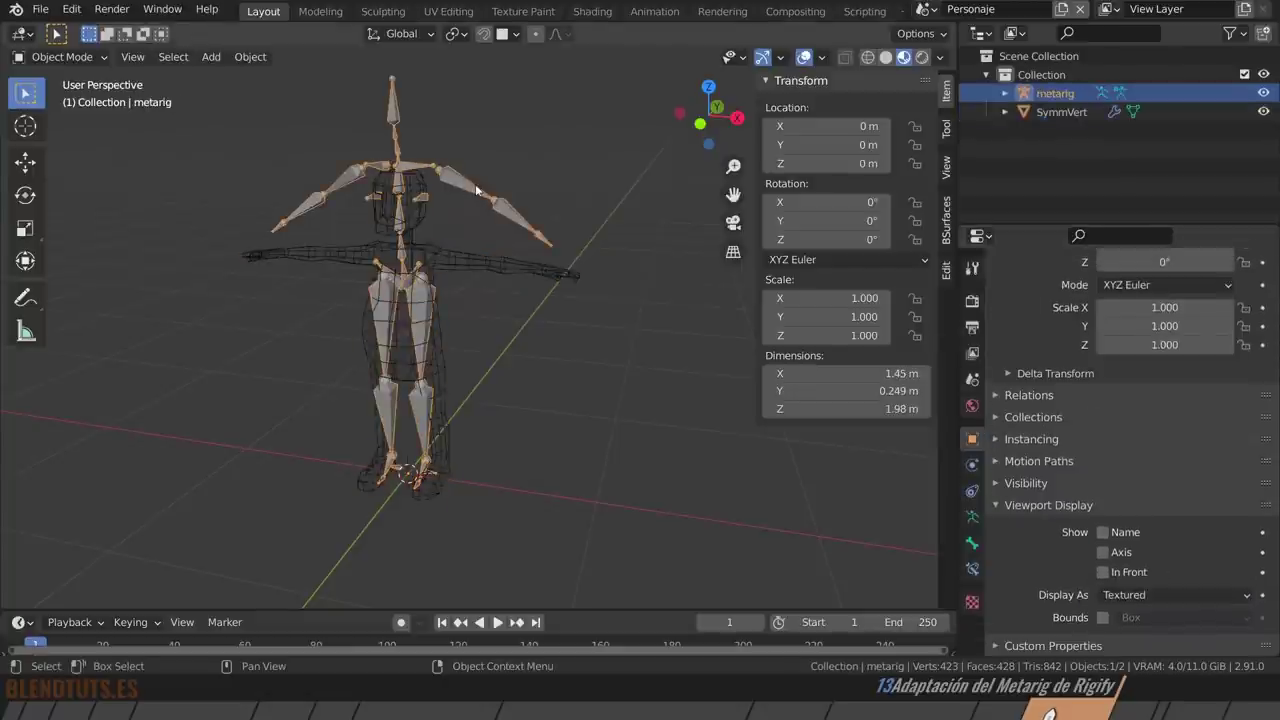
{"action": "left_click", "coordinate": [1103, 572]}
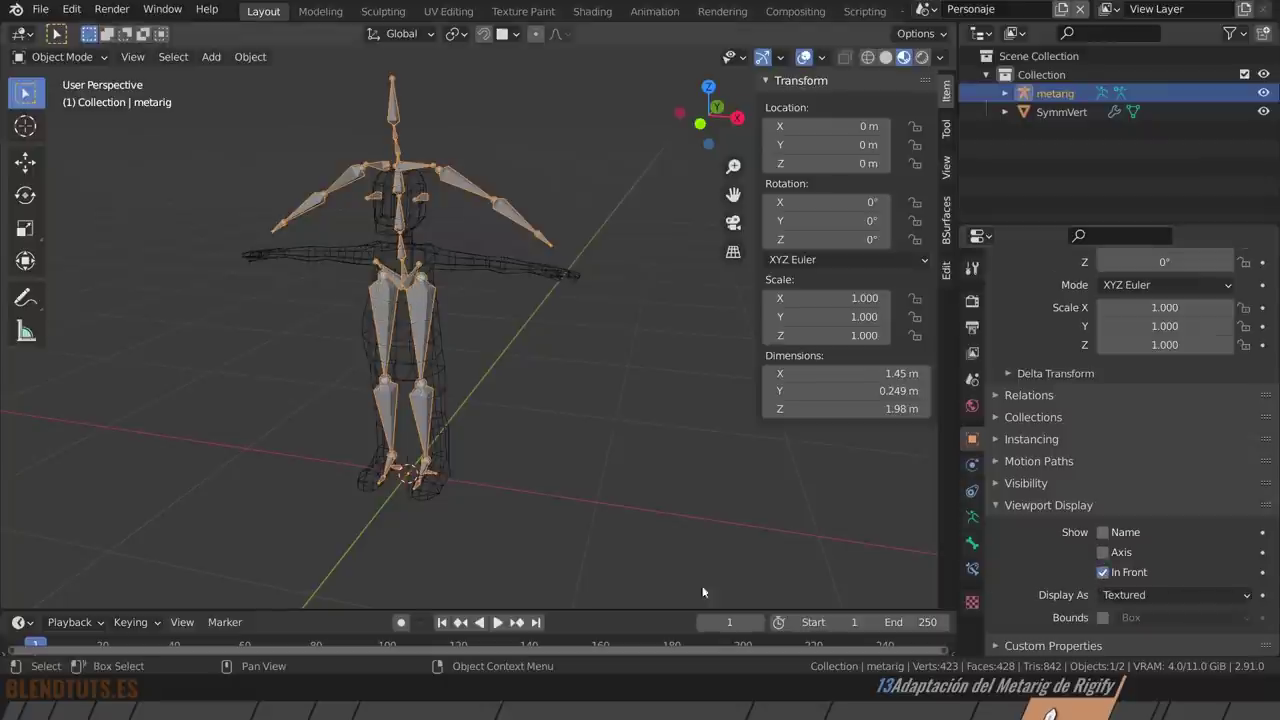
{"action": "mouse_move", "coordinate": [484, 250]}
{"action": "middle_mouse_down"}
{"action": "mouse_move", "coordinate": [603, 260]}
{"action": "mouse_move", "coordinate": [401, 222]}
{"action": "mouse_move", "coordinate": [411, 196]}
{"action": "mouse_move", "coordinate": [475, 261]}
{"action": "mouse_move", "coordinate": [457, 300]}
{"action": "middle_mouse_up"}
Put the metarig in Edit Mode with the pivot point set to 3D Cursor.
{"action": "key", "text": "Tab"}
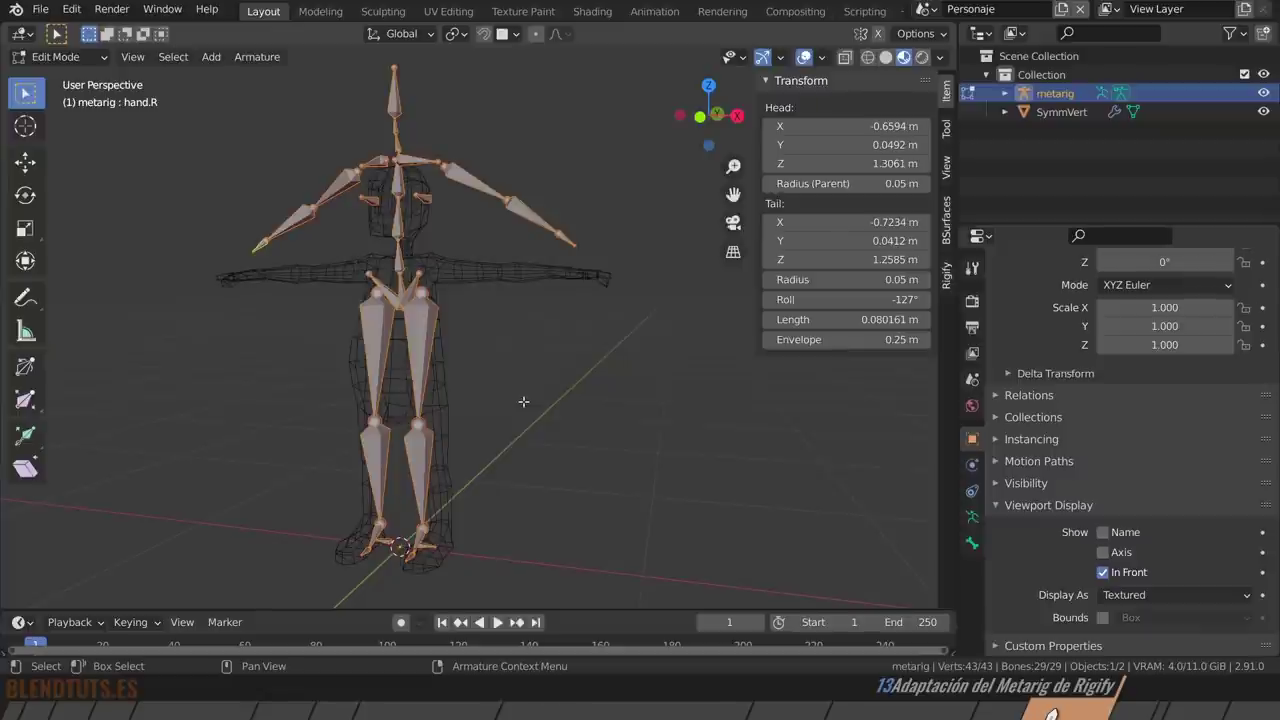
{"action": "key", "text": "period"}
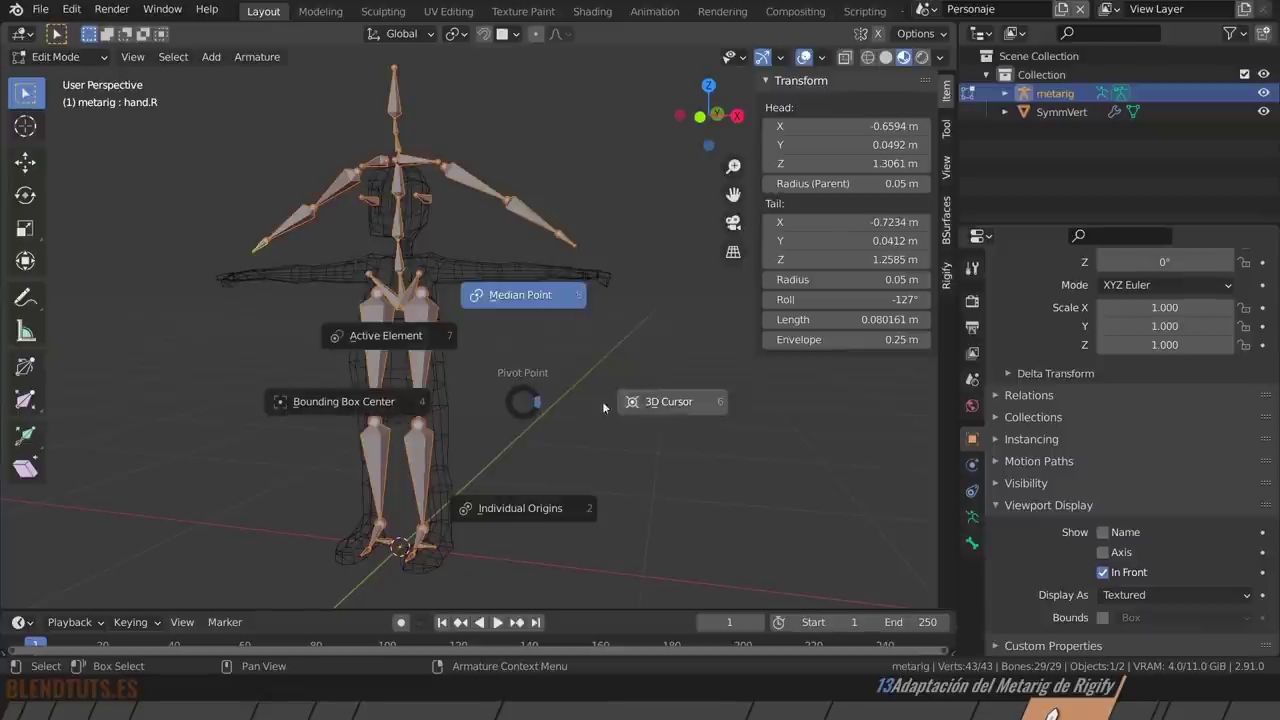
{"action": "left_click", "coordinate": [673, 400]}
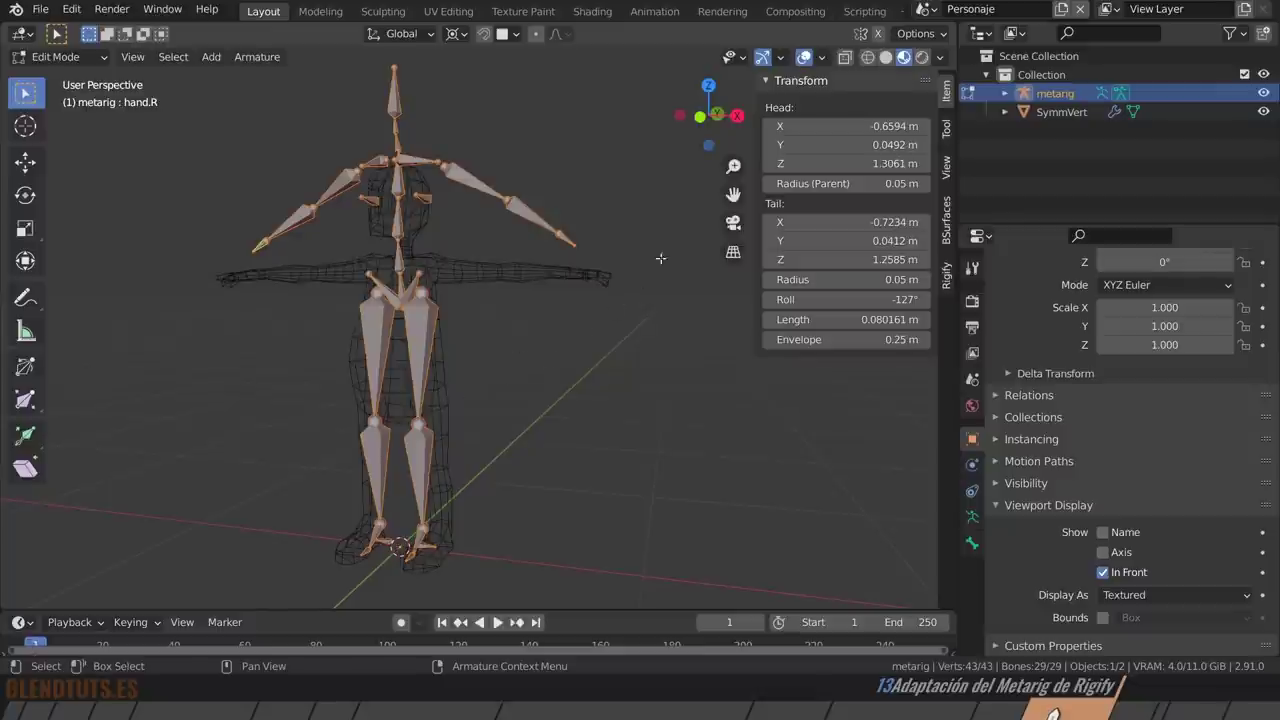
Scale all metarig bones down around the 3D cursor to fit inside the character.
{"action": "key", "text": "s"}
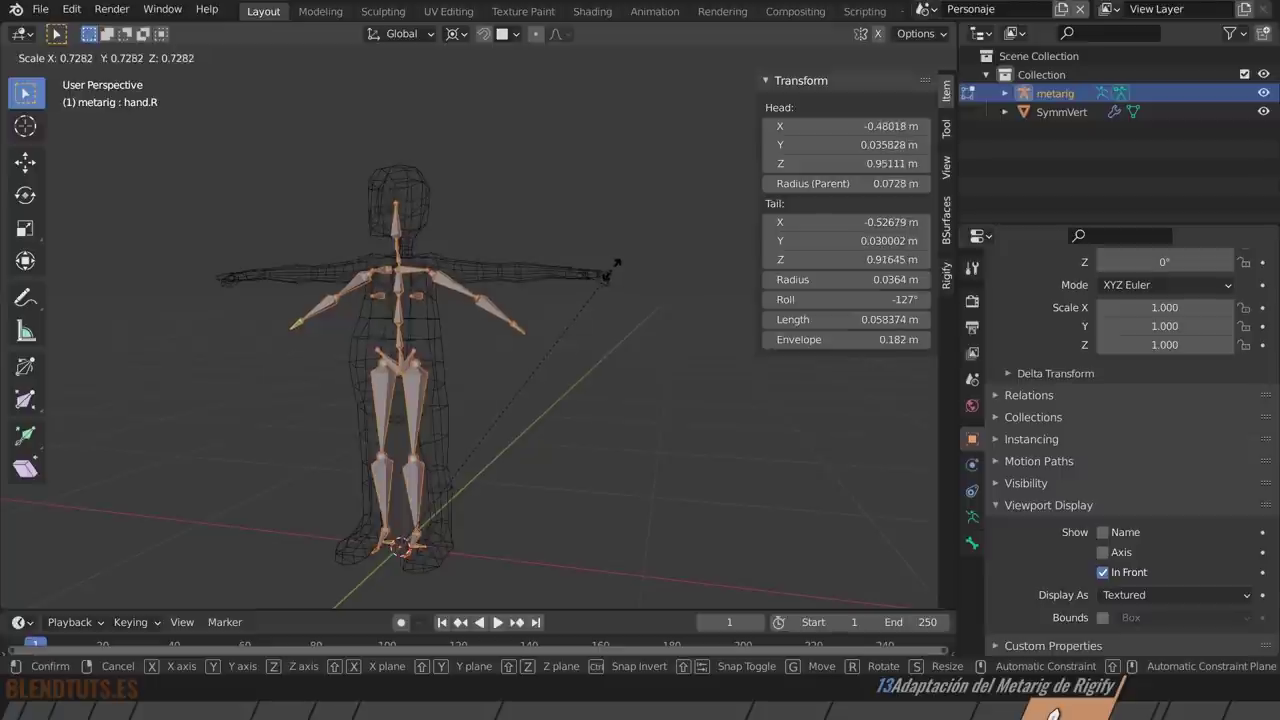
{"action": "left_click", "coordinate": [617, 262]}
{"action": "middle_click_drag", "start_coordinate": [600, 291], "coordinate": [358, 412]}
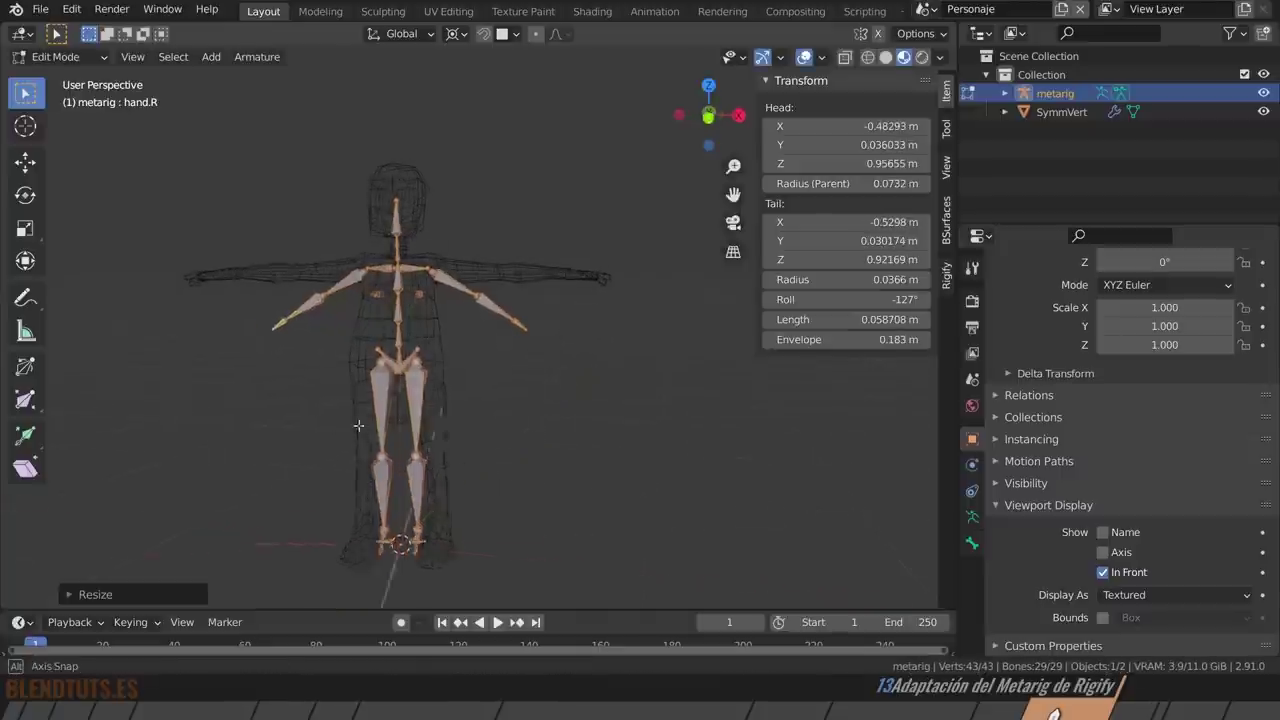
{"action": "mouse_move", "coordinate": [510, 418]}
{"action": "middle_mouse_down"}
{"action": "mouse_move", "coordinate": [517, 397]}
{"action": "mouse_move", "coordinate": [390, 205]}
{"action": "middle_mouse_up"}
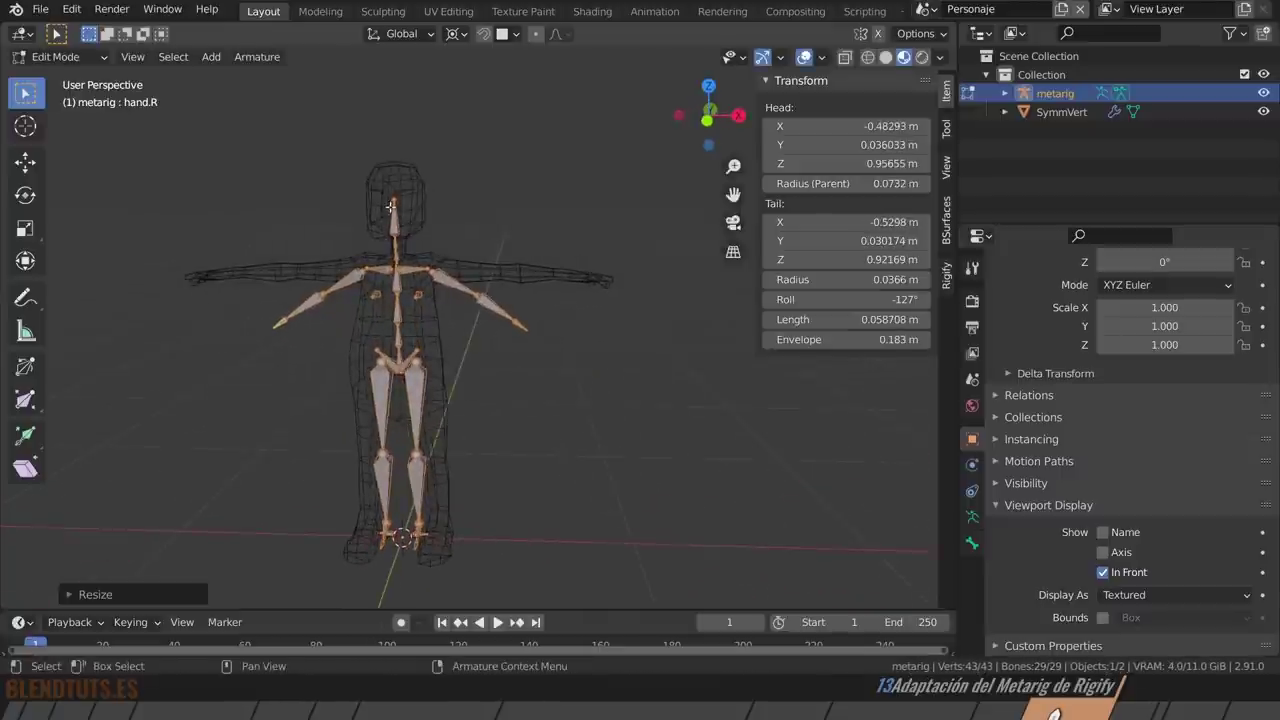
{"action": "key", "text": "s"}
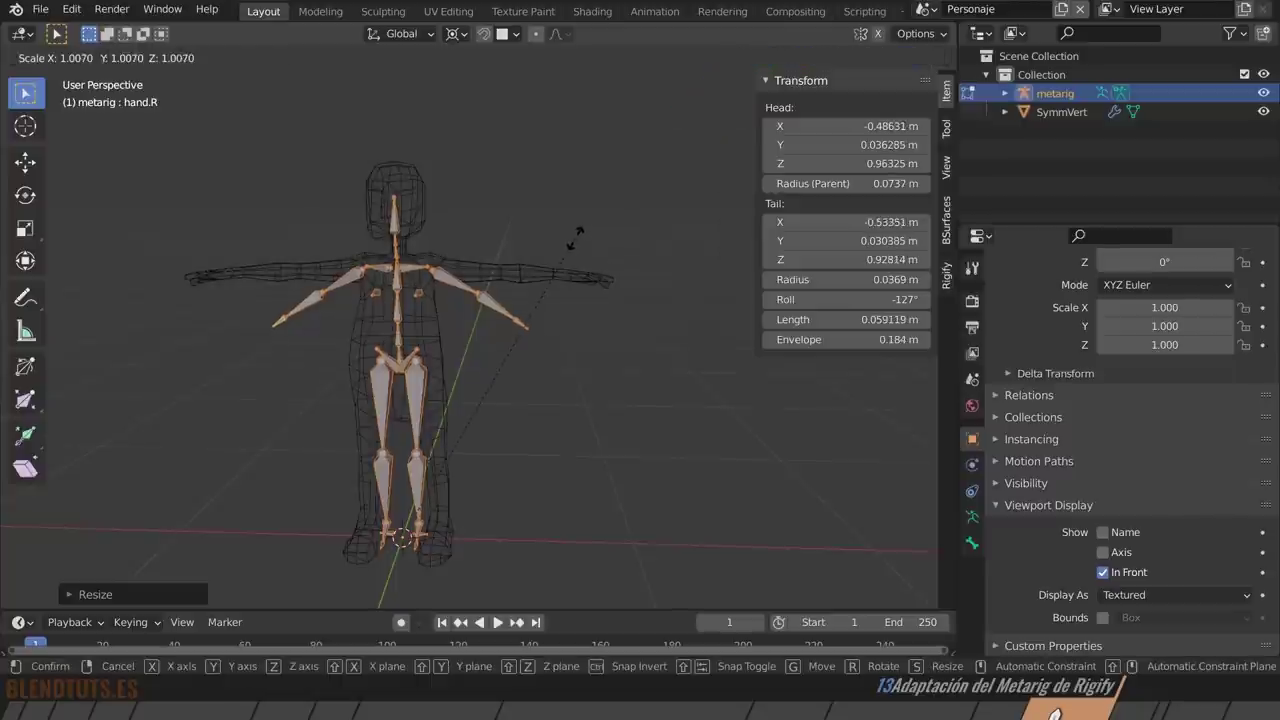
{"action": "left_click", "coordinate": [574, 237]}
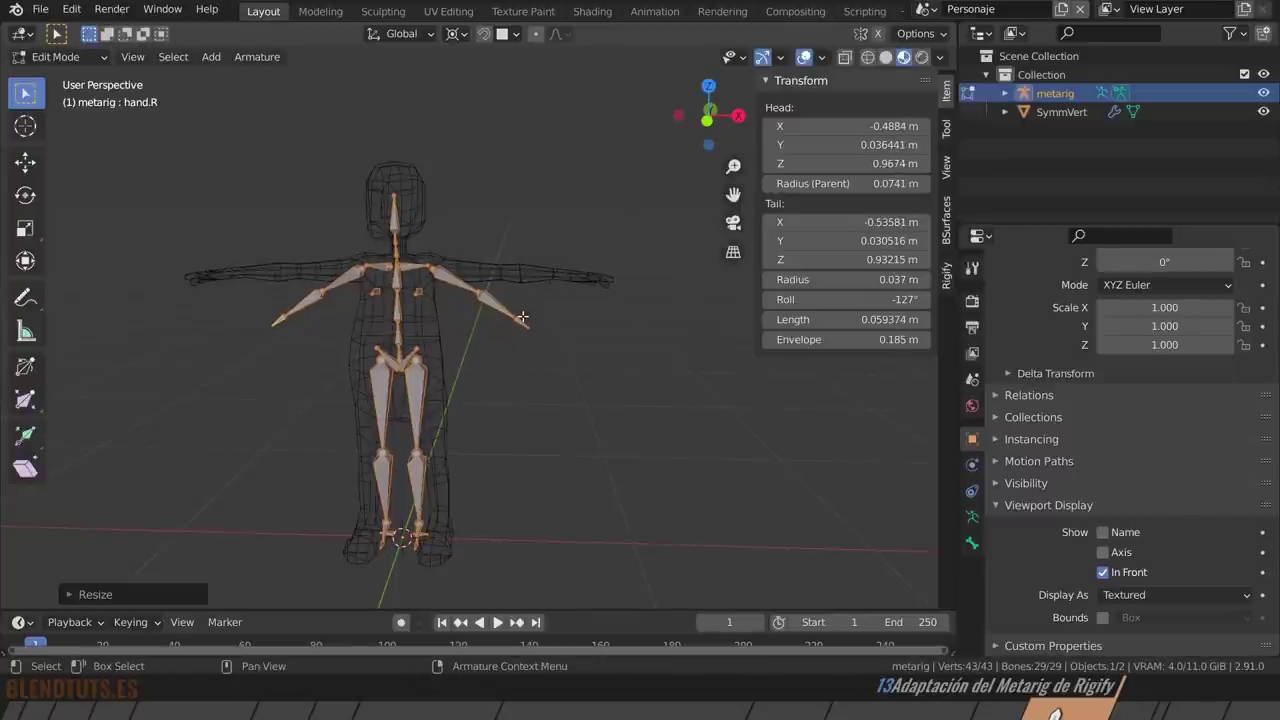
{"action": "left_click", "coordinate": [474, 290]}
Make the mesh see-through and move the left elbow joint inside the arm mesh.
{"action": "key", "text": "g"}
{"action": "key", "text": "Escape"}
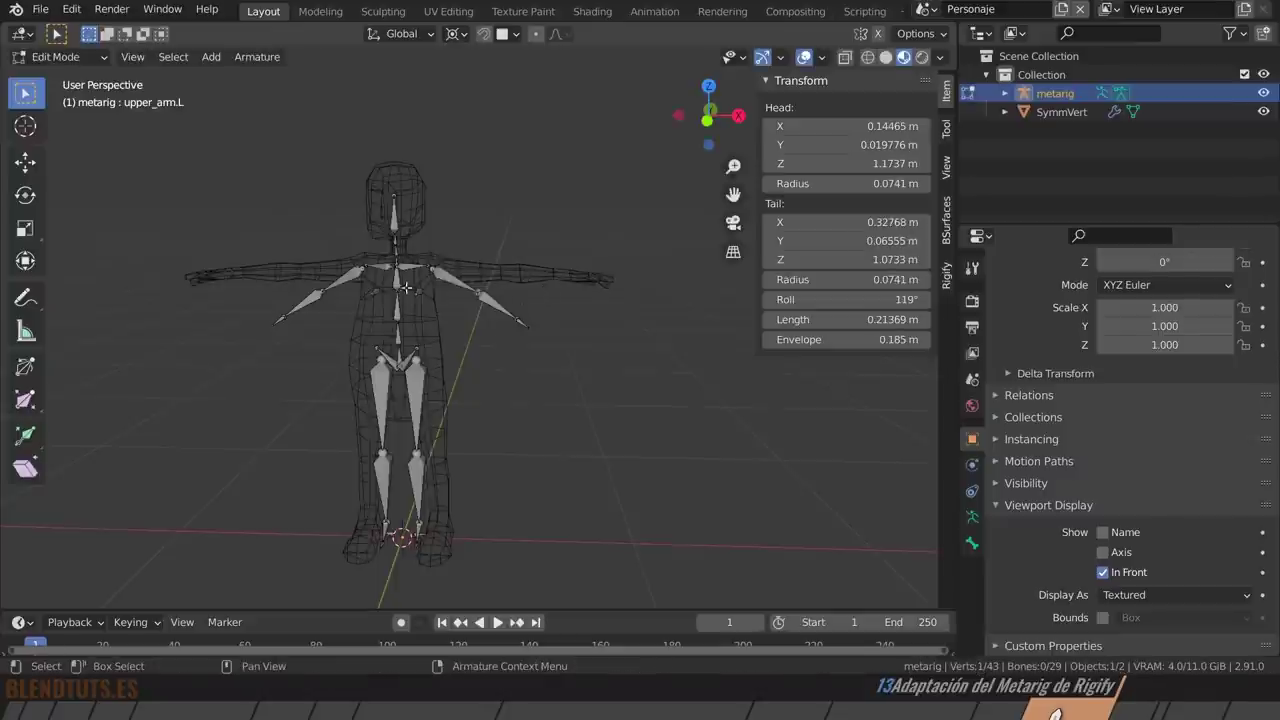
{"action": "scroll", "coordinate": [481, 288], "scroll_direction": "up", "scroll_amount": 4}
{"action": "key", "text": "g"}
{"action": "key", "text": "Escape"}
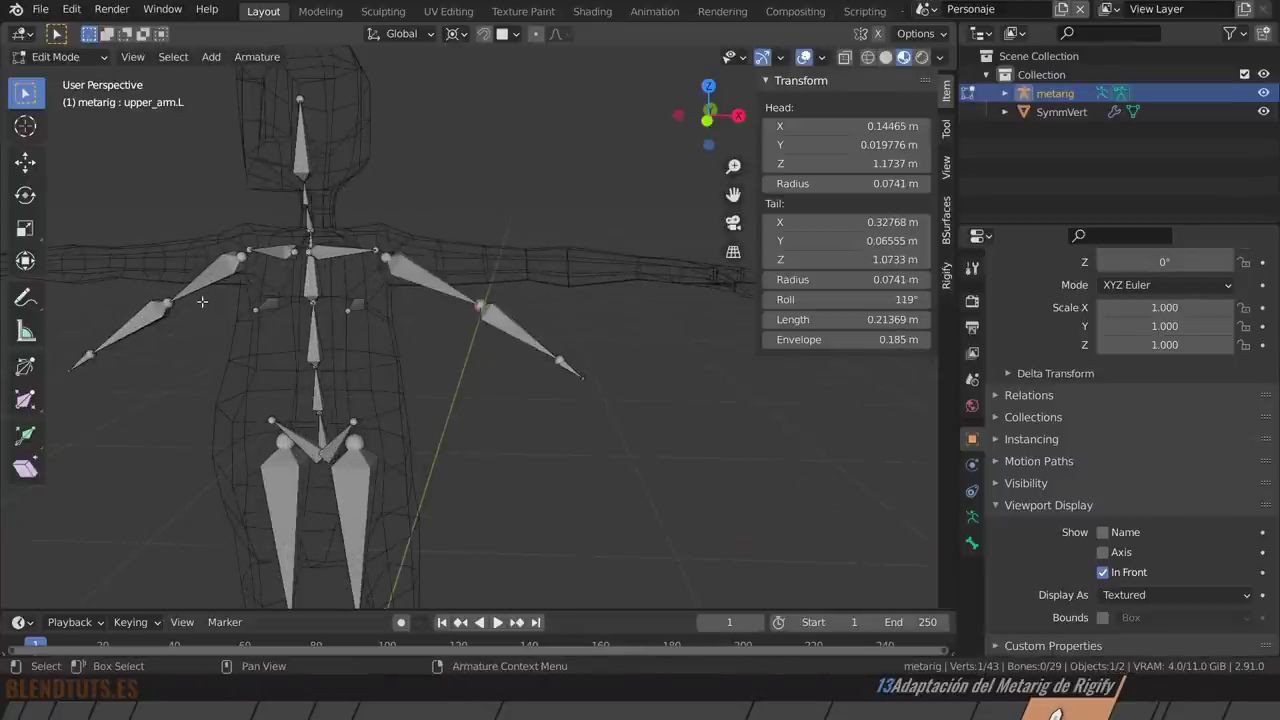
{"action": "left_click", "coordinate": [877, 35]}
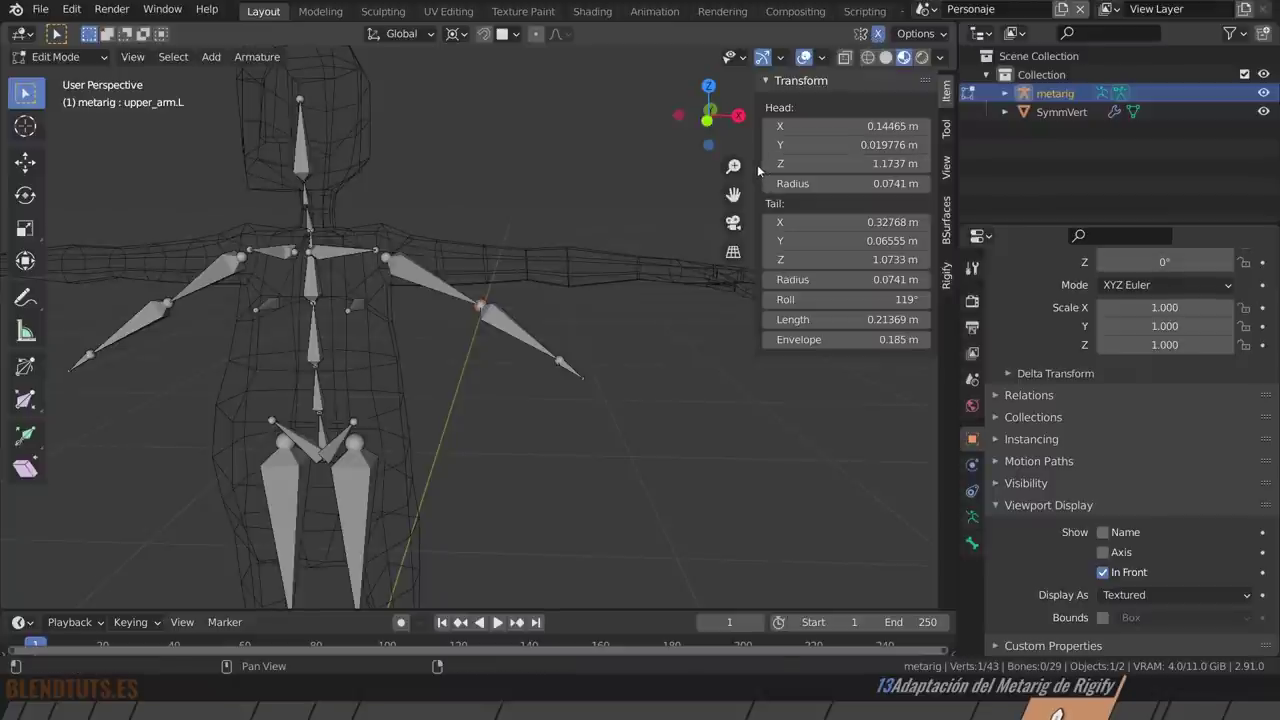
{"action": "left_click_drag", "start_coordinate": [754, 165], "coordinate": [900, 165]}
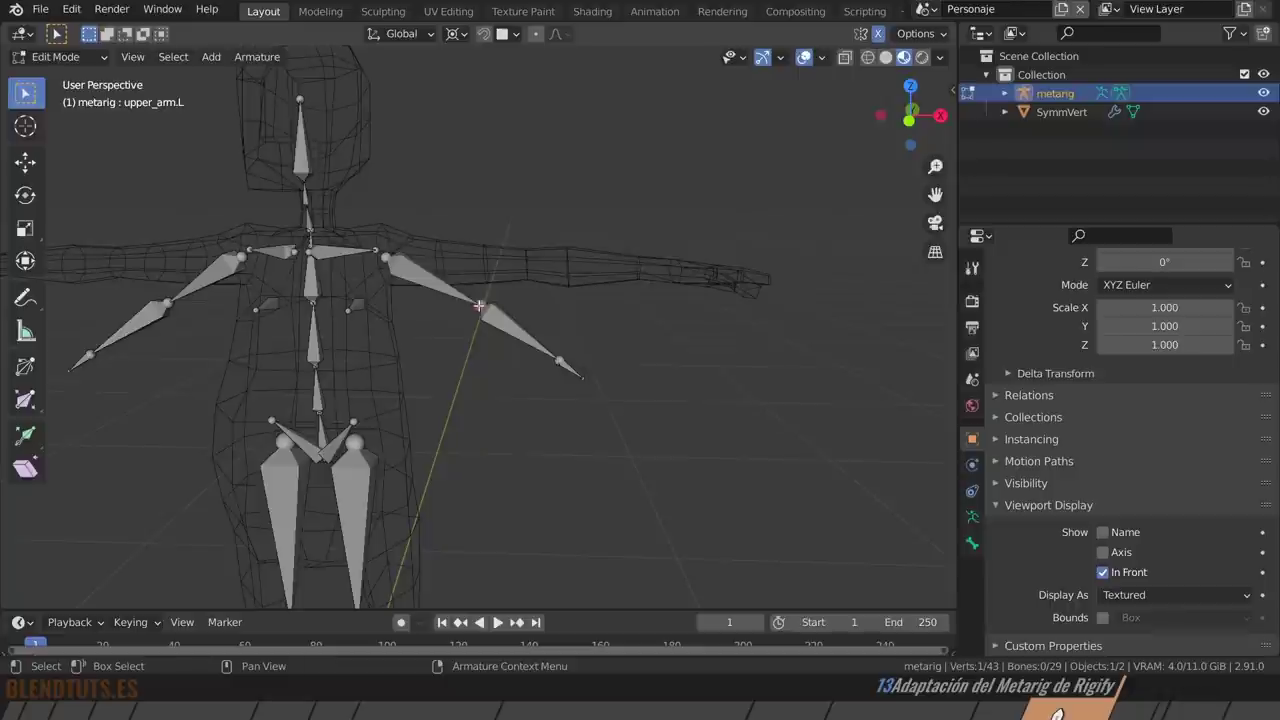
{"action": "key", "text": "g"}
{"action": "left_click", "coordinate": [554, 338]}
Move the left wrist joint into the arm and the hand tip to the fingertips.
{"action": "left_click", "coordinate": [559, 359]}
{"action": "left_click", "coordinate": [574, 370]}
{"action": "key", "text": "g"}
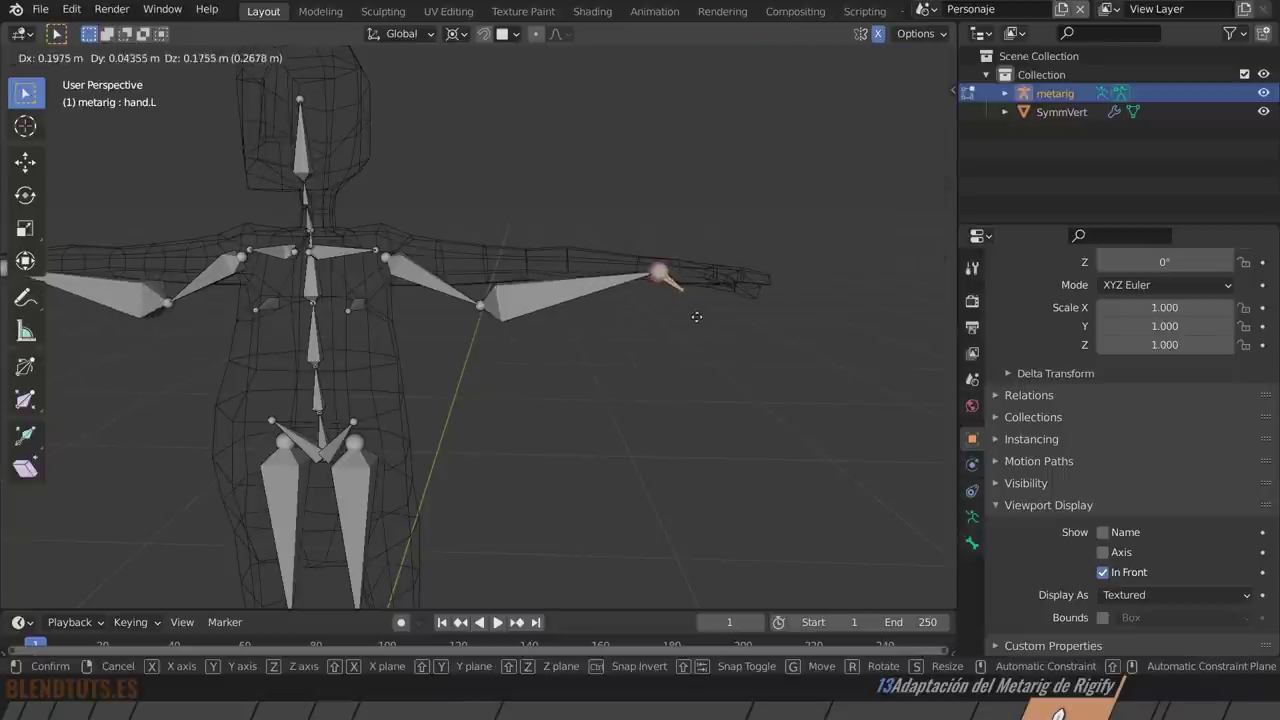
{"action": "left_click", "coordinate": [694, 312]}
{"action": "left_click", "coordinate": [700, 285]}
{"action": "key", "text": "g"}
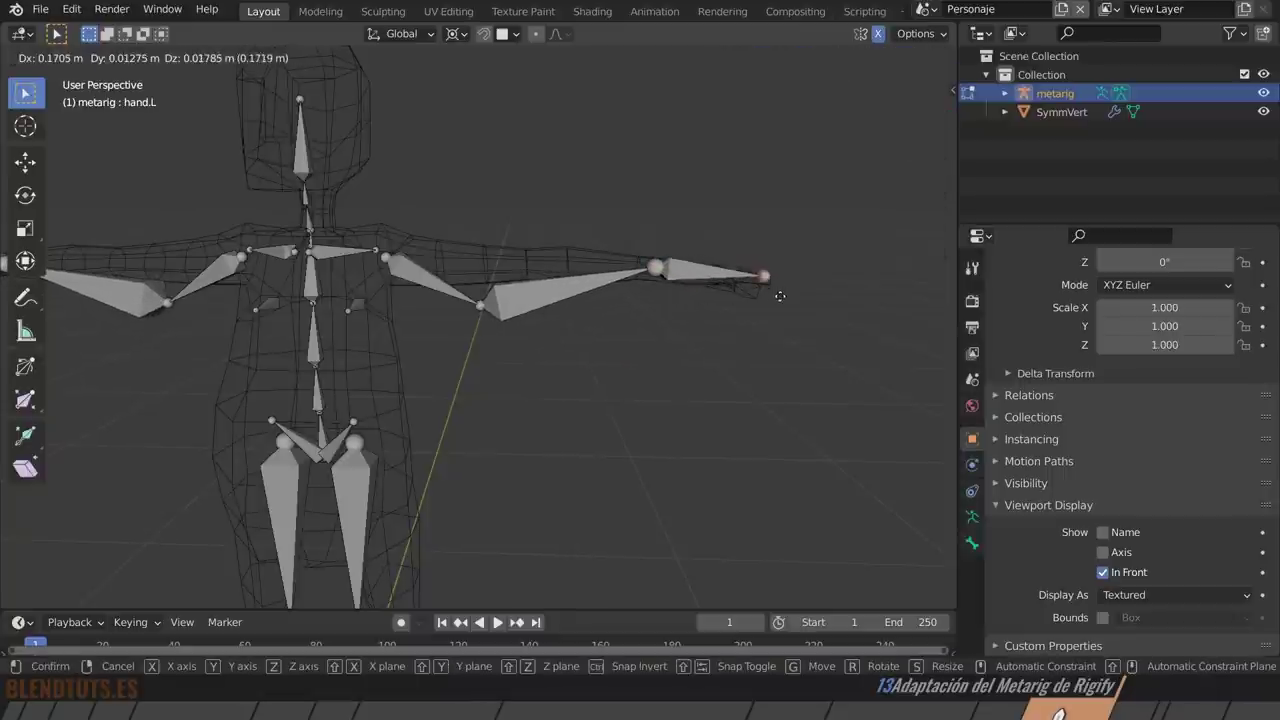
{"action": "left_click", "coordinate": [751, 293]}
Straighten the left arm and adjust the elbow's depth from a side view.
{"action": "left_click", "coordinate": [480, 307]}
{"action": "key", "text": "g"}
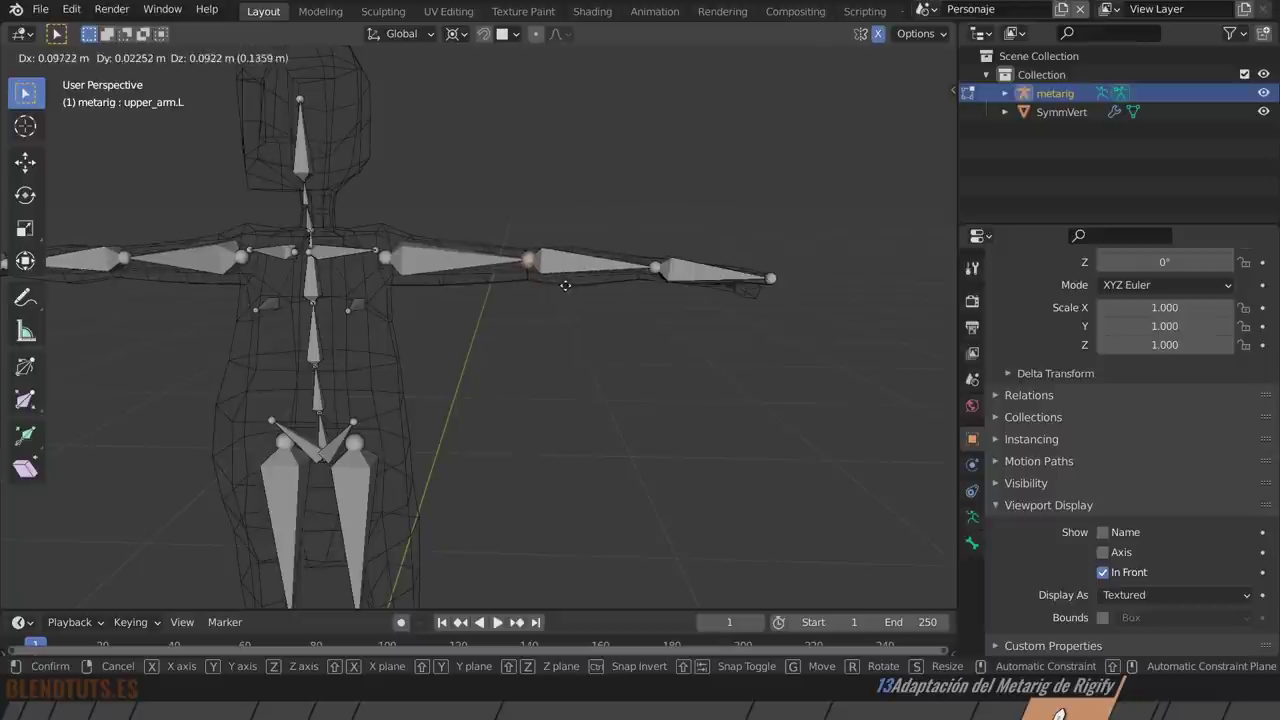
{"action": "left_click", "coordinate": [563, 283]}
{"action": "mouse_move", "coordinate": [563, 283]}
{"action": "middle_mouse_down"}
{"action": "mouse_move", "coordinate": [619, 353]}
{"action": "mouse_move", "coordinate": [597, 349]}
{"action": "middle_mouse_up"}
{"action": "key", "text": "g"}
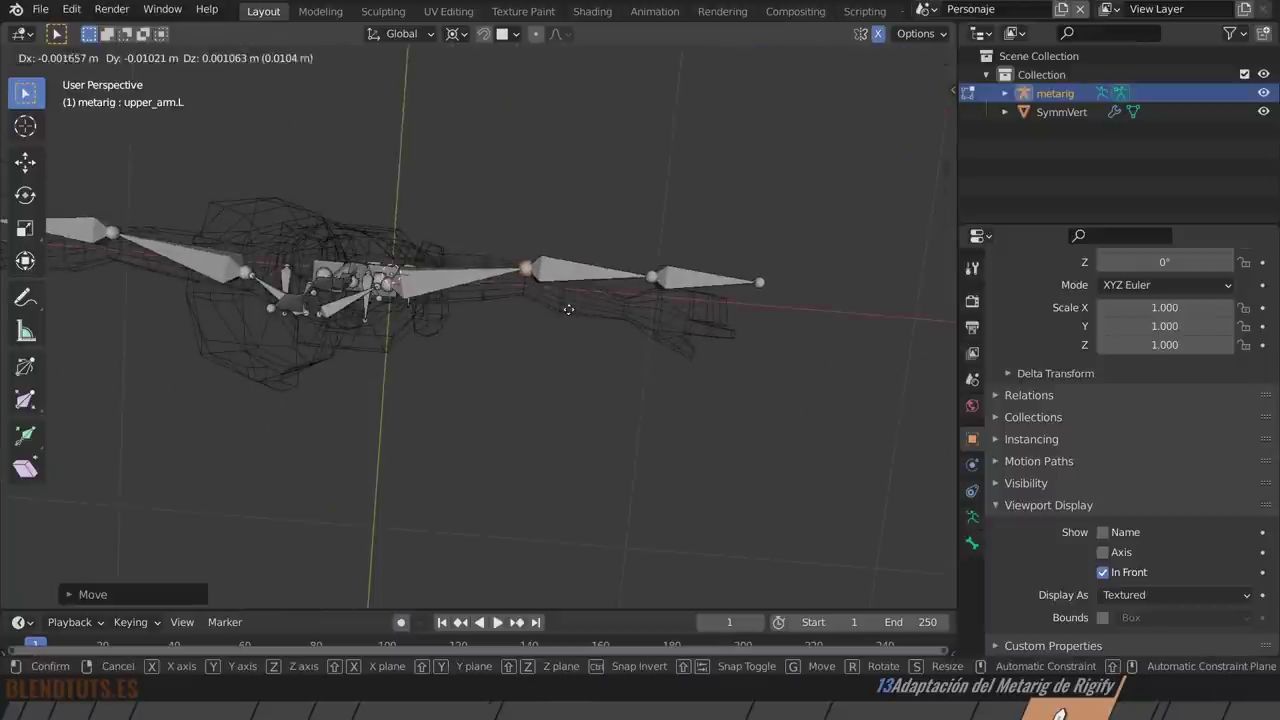
{"action": "left_click", "coordinate": [563, 314]}
Reposition the left hand bone and its tip inside the arm mesh.
{"action": "left_click", "coordinate": [680, 275]}
{"action": "key", "text": "g"}
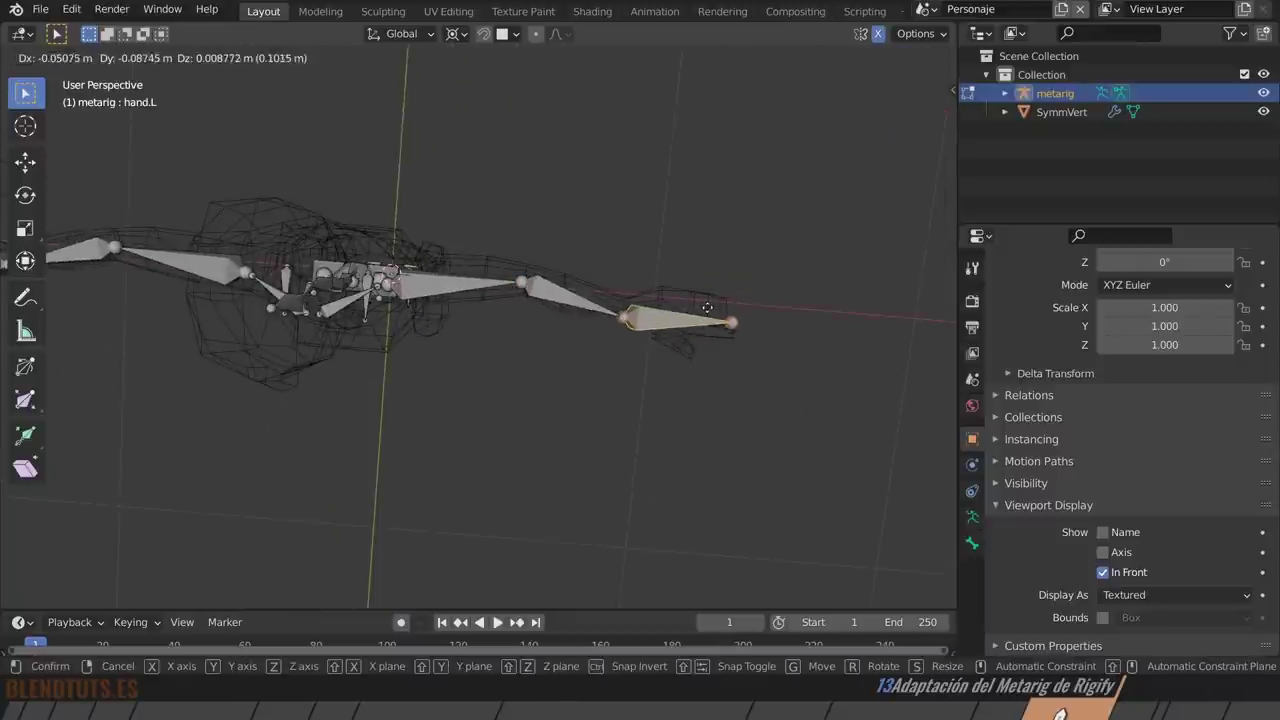
{"action": "left_click", "coordinate": [735, 312]}
{"action": "left_click", "coordinate": [809, 377]}
{"action": "mouse_move", "coordinate": [809, 377]}
{"action": "middle_mouse_down"}
{"action": "mouse_move", "coordinate": [721, 224]}
{"action": "mouse_move", "coordinate": [791, 303]}
{"action": "middle_mouse_up"}
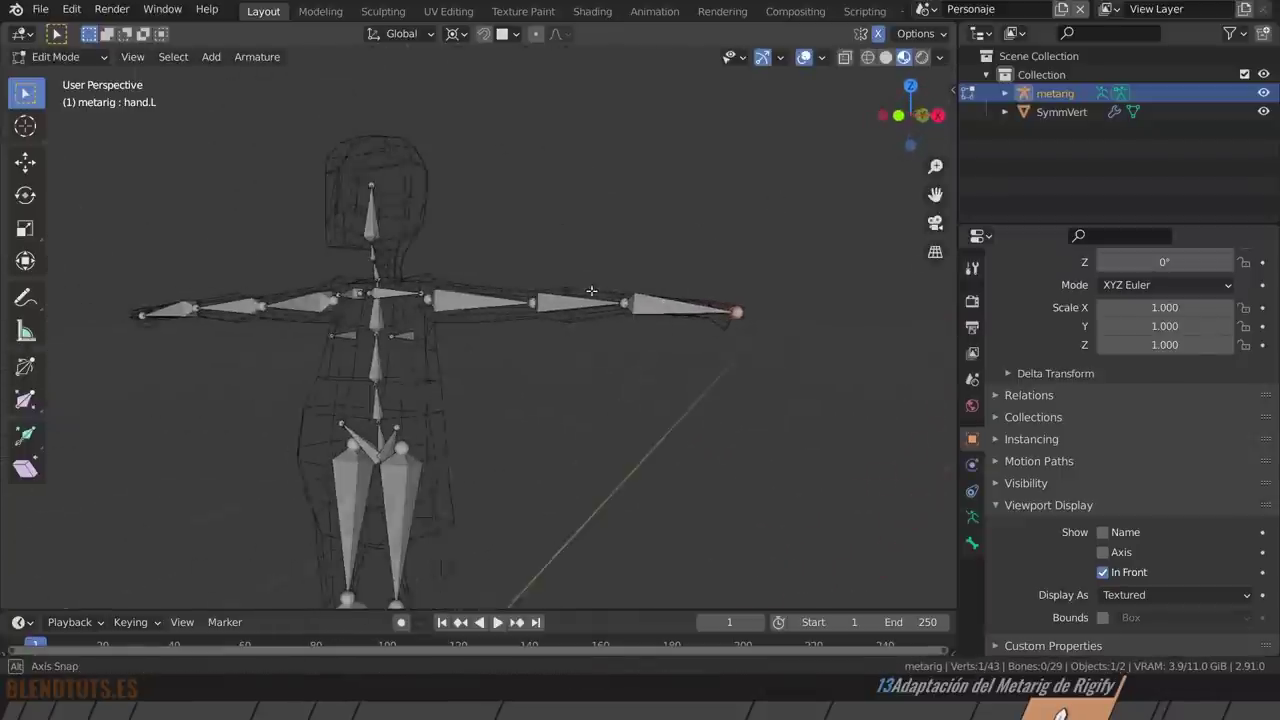
{"action": "key", "text": "g"}
{"action": "left_click", "coordinate": [791, 330]}
Move the left upper arm joint into place at the shoulder.
{"action": "middle_click_drag", "start_coordinate": [658, 389], "coordinate": [591, 328]}
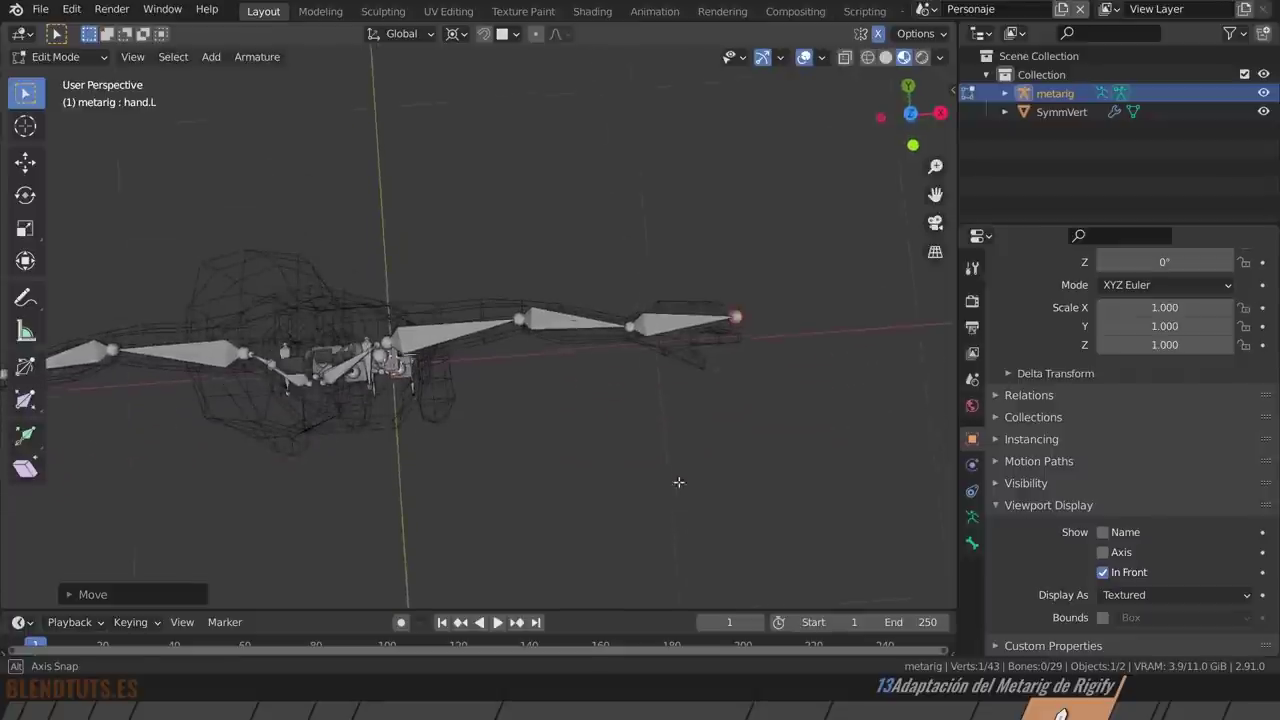
{"action": "left_click", "coordinate": [410, 342]}
{"action": "mouse_move", "coordinate": [410, 342]}
{"action": "middle_mouse_down"}
{"action": "mouse_move", "coordinate": [570, 256]}
{"action": "mouse_move", "coordinate": [629, 329]}
{"action": "mouse_move", "coordinate": [594, 321]}
{"action": "mouse_move", "coordinate": [646, 323]}
{"action": "mouse_move", "coordinate": [502, 360]}
{"action": "middle_mouse_up"}
{"action": "key", "text": "g"}
{"action": "left_click", "coordinate": [572, 282]}
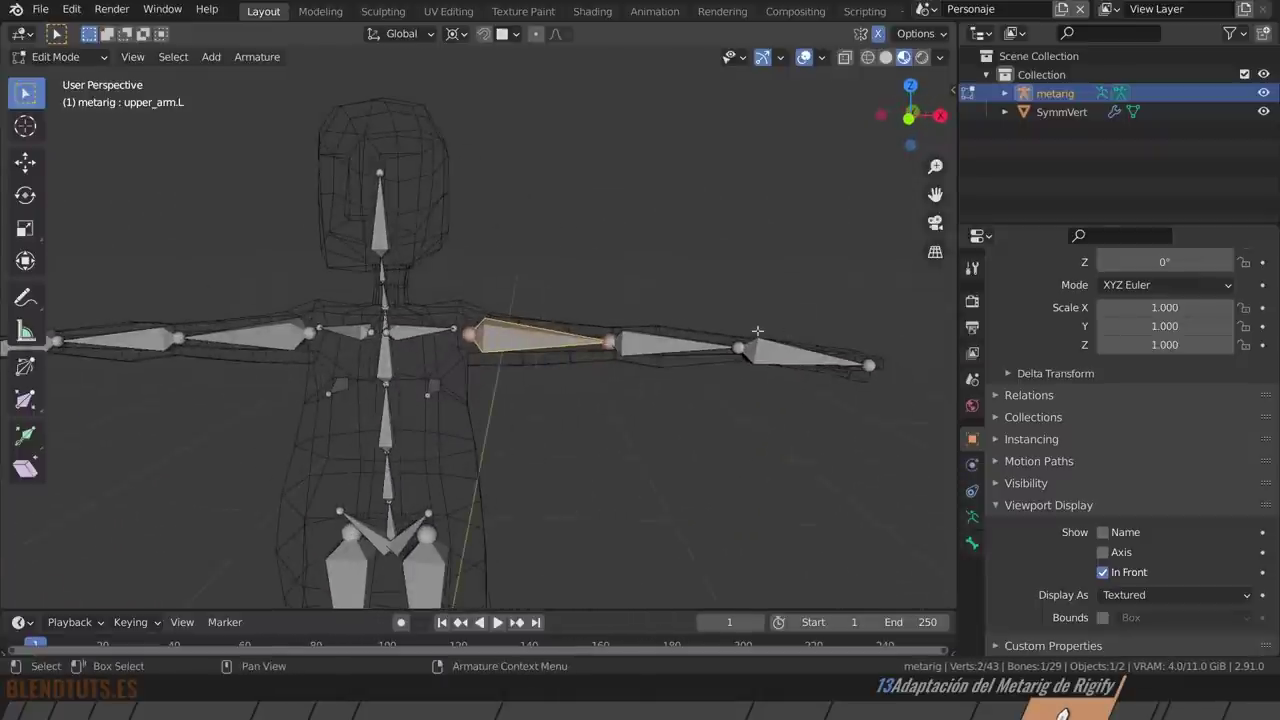
Adjust the end of the left pelvis bone.
{"action": "scroll", "coordinate": [502, 360], "scroll_direction": "down", "scroll_amount": 2}
{"action": "scroll", "coordinate": [517, 375], "scroll_direction": "down", "scroll_amount": 1}
{"action": "scroll", "coordinate": [543, 339], "scroll_direction": "up", "scroll_amount": 2}
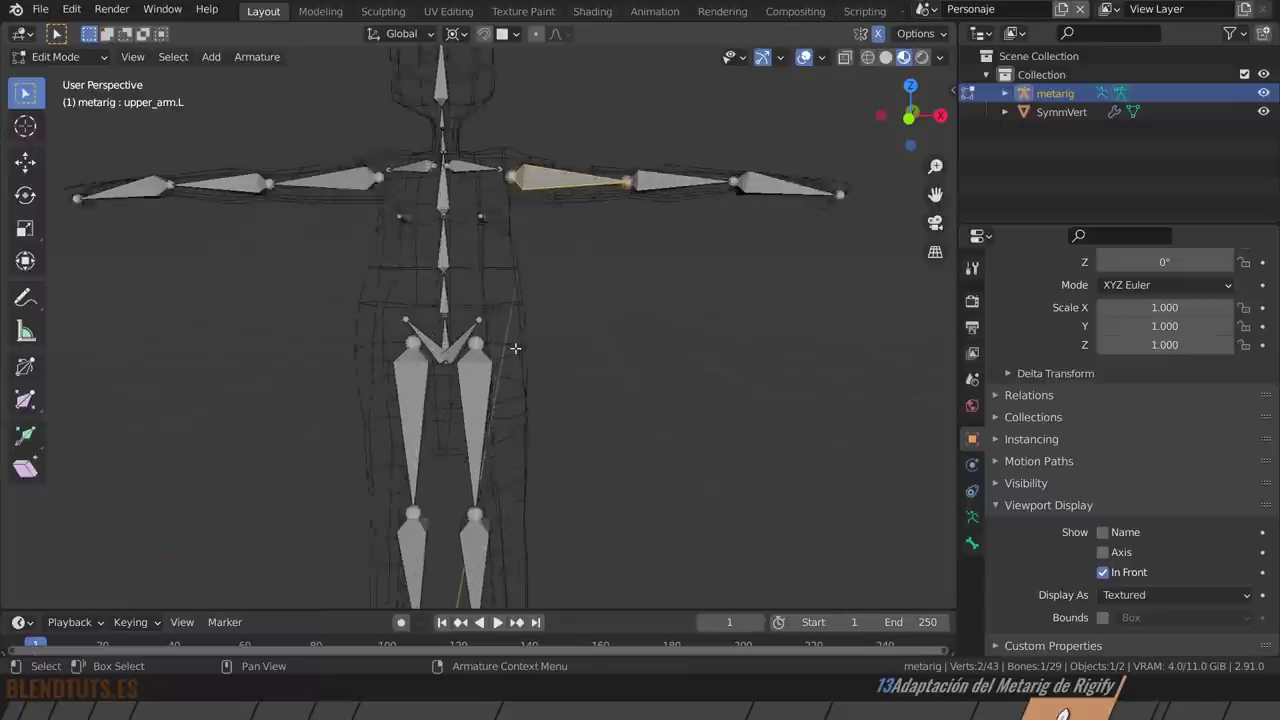
{"action": "scroll", "coordinate": [543, 339], "scroll_direction": "up", "scroll_amount": 1}
{"action": "left_click", "coordinate": [482, 316]}
{"action": "key", "text": "g"}
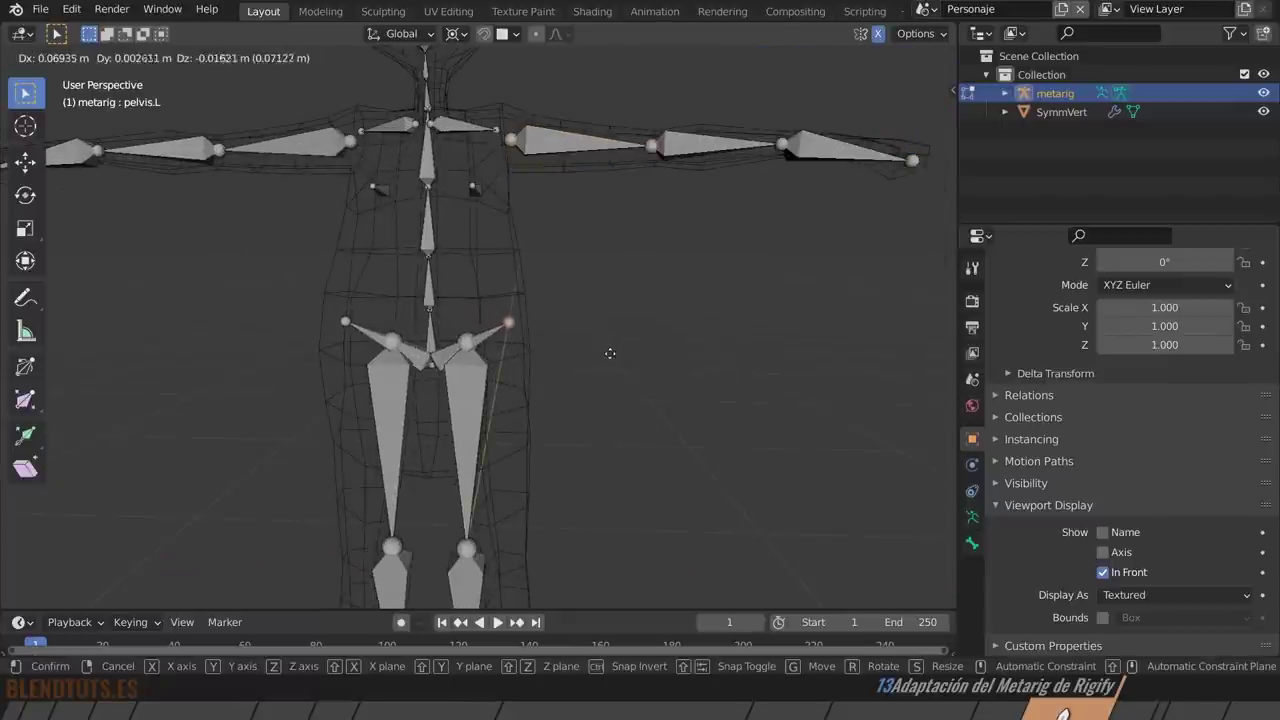
{"action": "left_click", "coordinate": [604, 352]}
Shift the left leg bones sideways along X into the leg mesh.
{"action": "left_click", "coordinate": [488, 430]}
{"action": "middle_click_drag", "start_coordinate": [488, 430], "coordinate": [521, 293], "text": "shift"}
{"action": "scroll", "coordinate": [521, 293], "scroll_direction": "down", "scroll_amount": 3}
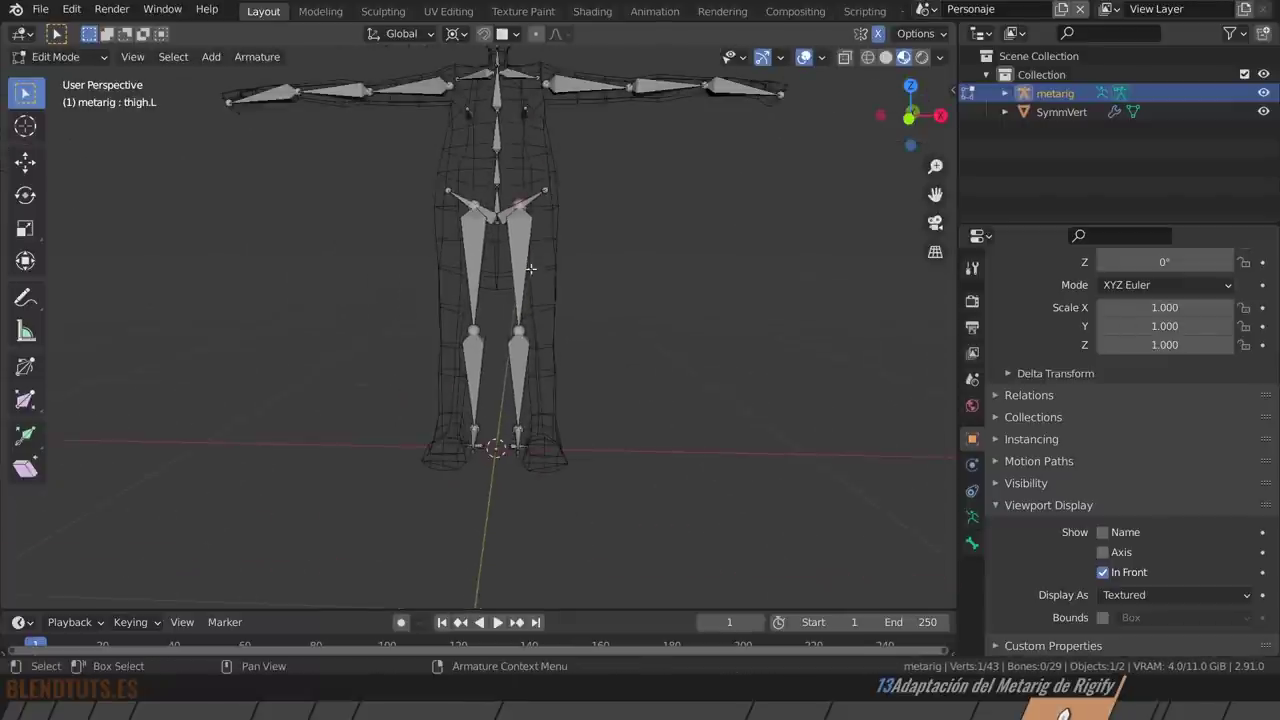
{"action": "left_click_drag", "start_coordinate": [620, 264], "coordinate": [500, 480]}
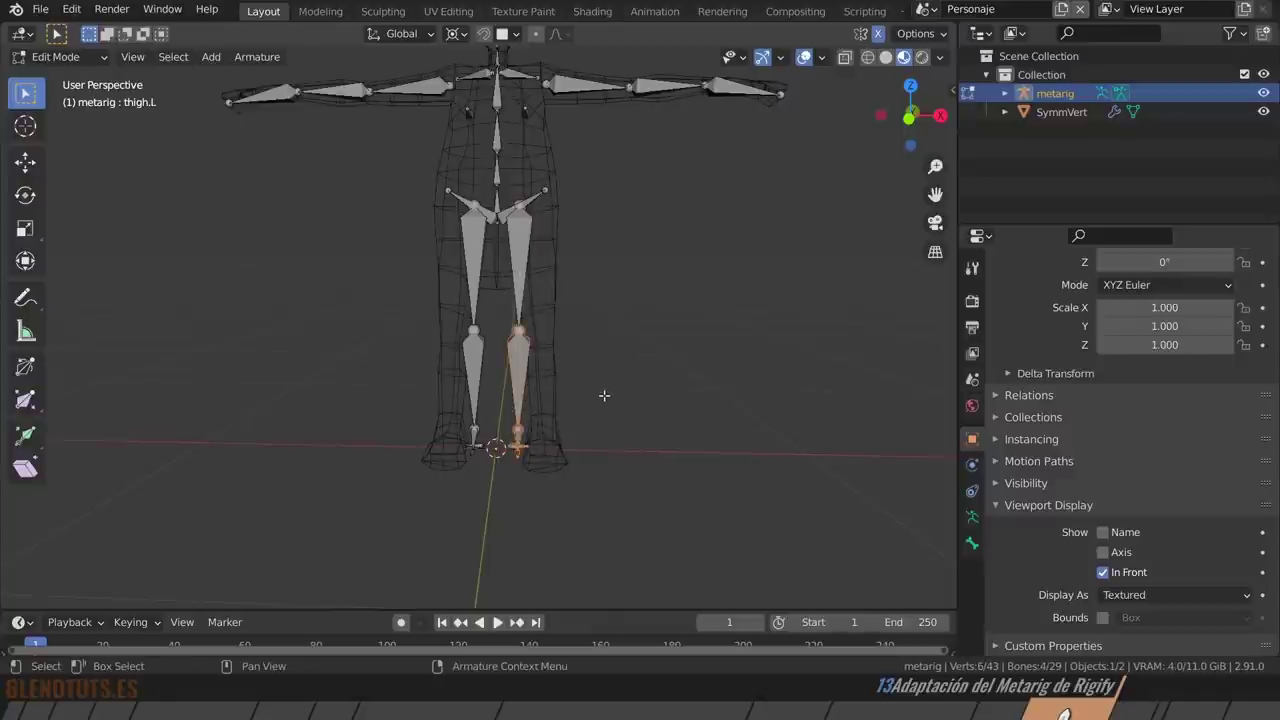
{"action": "key", "text": "g"}
{"action": "key", "text": "x"}
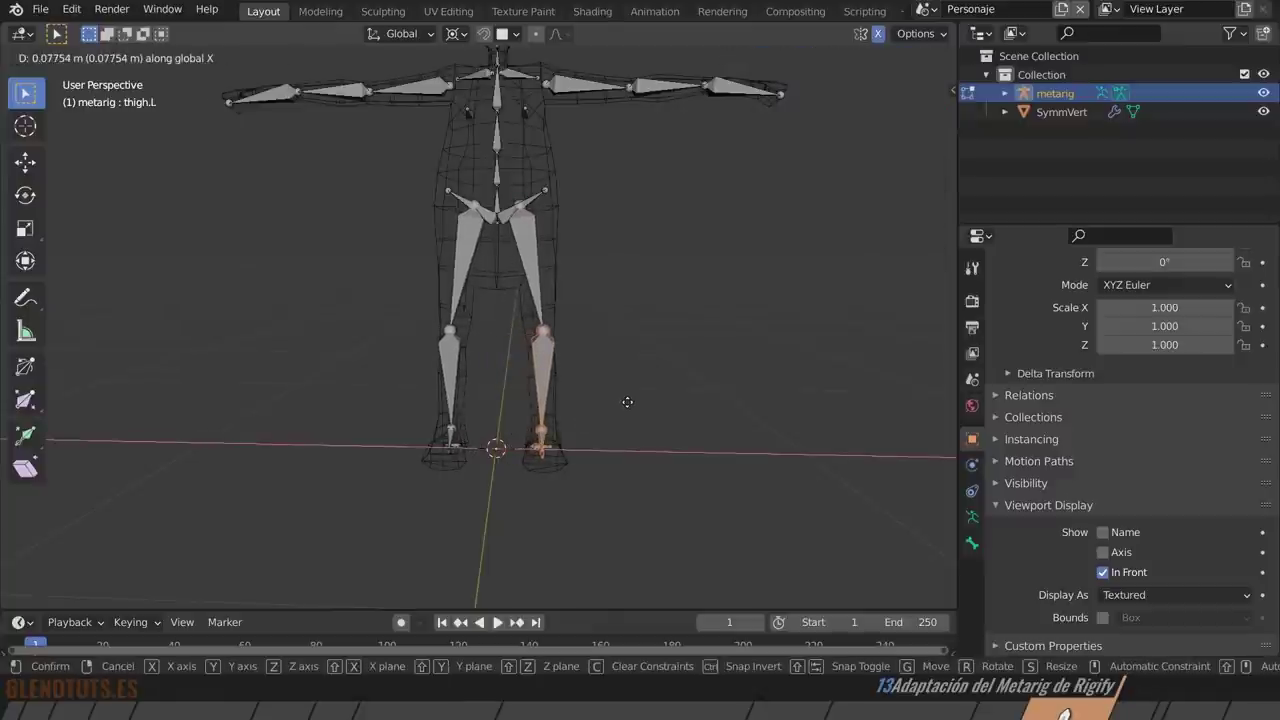
{"action": "left_click", "coordinate": [625, 401]}
{"action": "key", "text": "ctrl+l"}
{"action": "key", "text": "g"}
{"action": "key", "text": "x"}
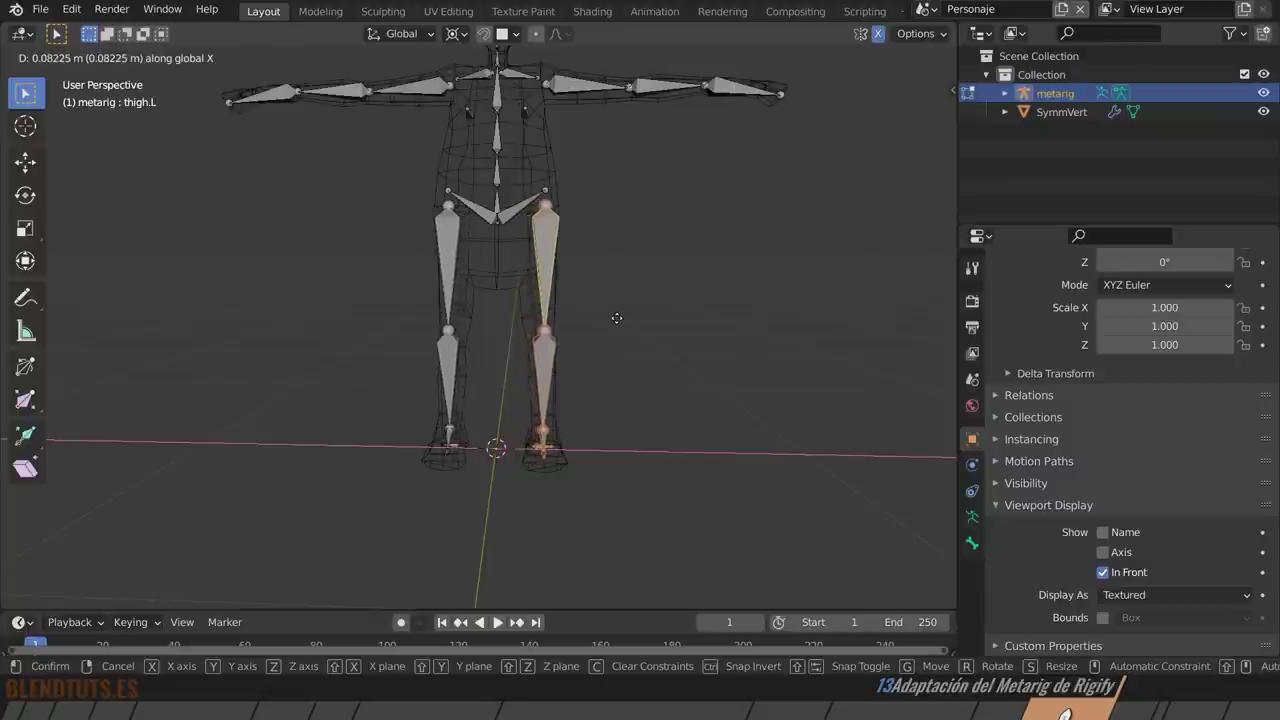
{"action": "left_click", "coordinate": [617, 318]}
Lower the thigh heads and the left knee joint along Z.
{"action": "left_click", "coordinate": [547, 204]}
{"action": "key", "text": "g"}
{"action": "key", "text": "z"}
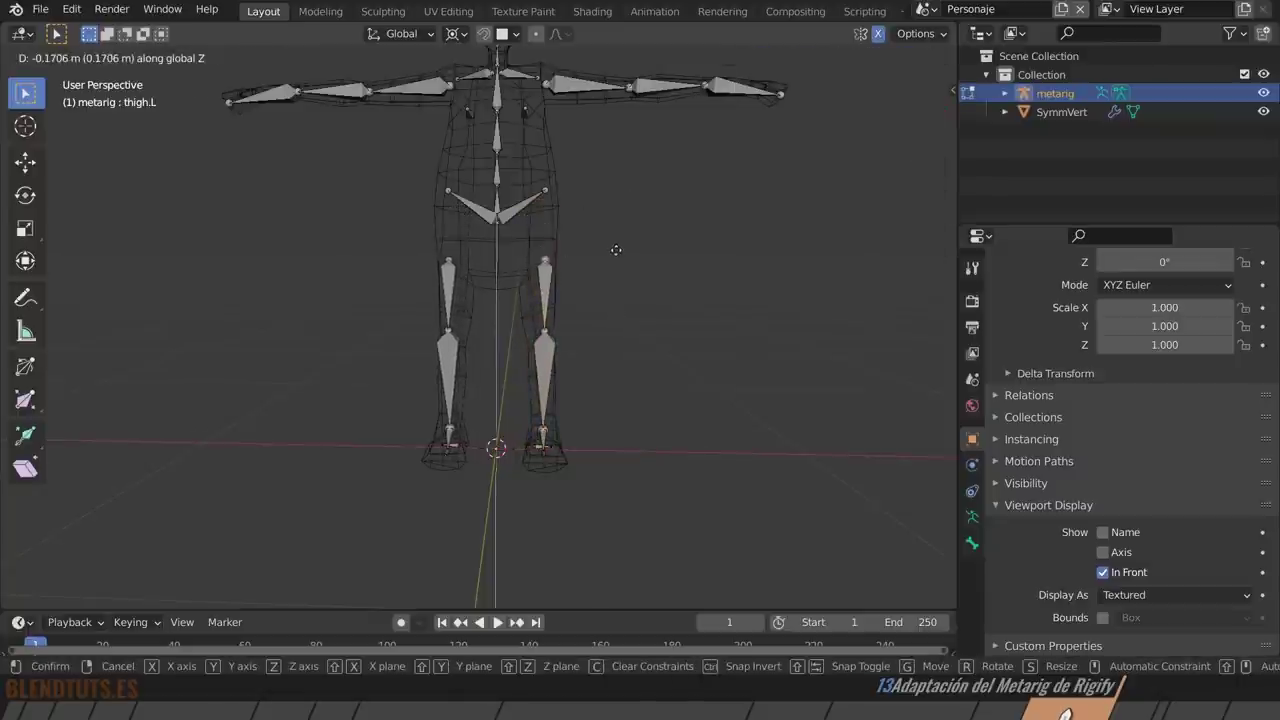
{"action": "left_click", "coordinate": [614, 270]}
{"action": "left_click", "coordinate": [551, 333]}
{"action": "key", "text": "g"}
{"action": "key", "text": "z"}
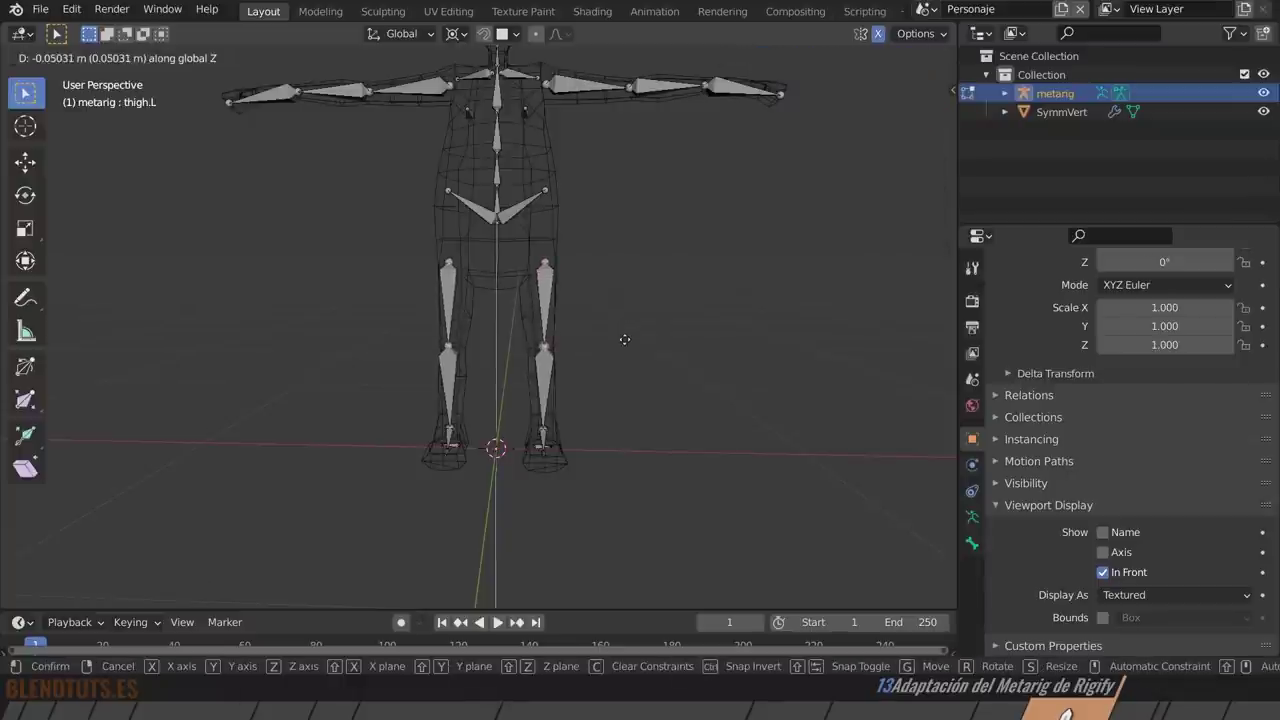
{"action": "left_click", "coordinate": [622, 345]}
Scale the heel bones up around the 3D cursor pivot.
{"action": "scroll", "coordinate": [536, 446], "scroll_direction": "up", "scroll_amount": 5}
{"action": "scroll", "coordinate": [540, 450], "scroll_direction": "up", "scroll_amount": 2}
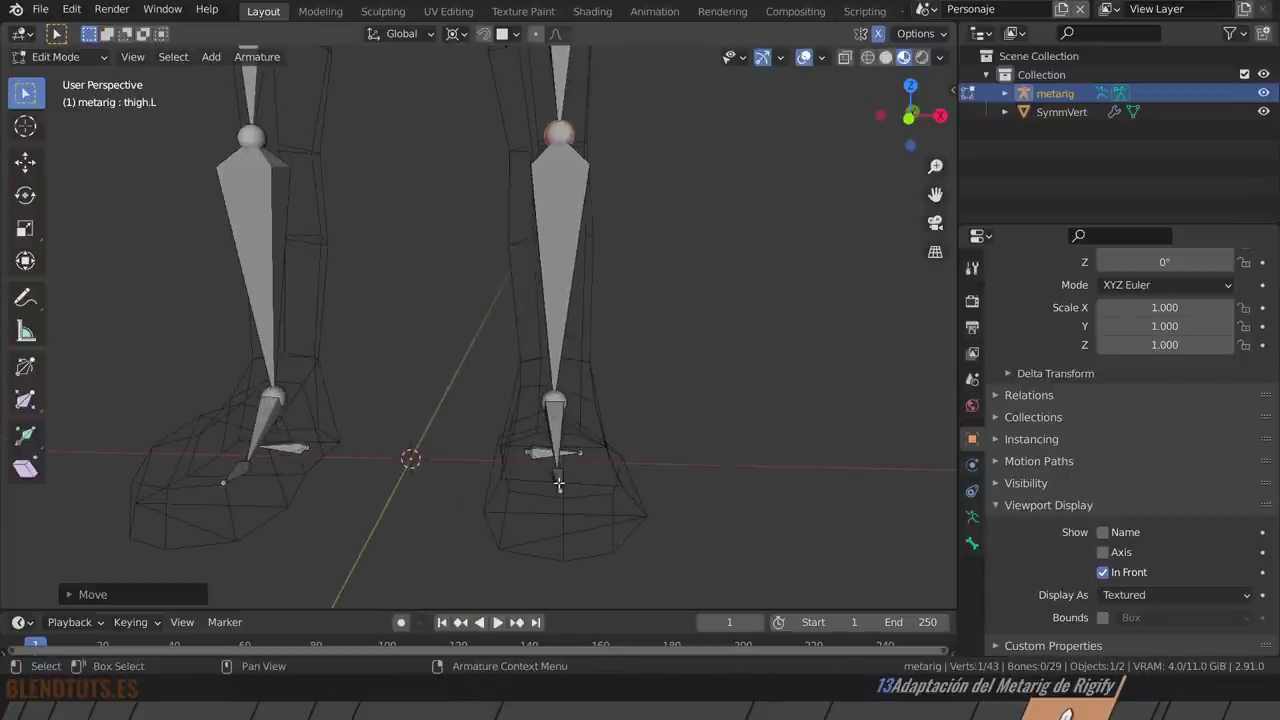
{"action": "left_click", "coordinate": [539, 454]}
{"action": "key", "text": "s"}
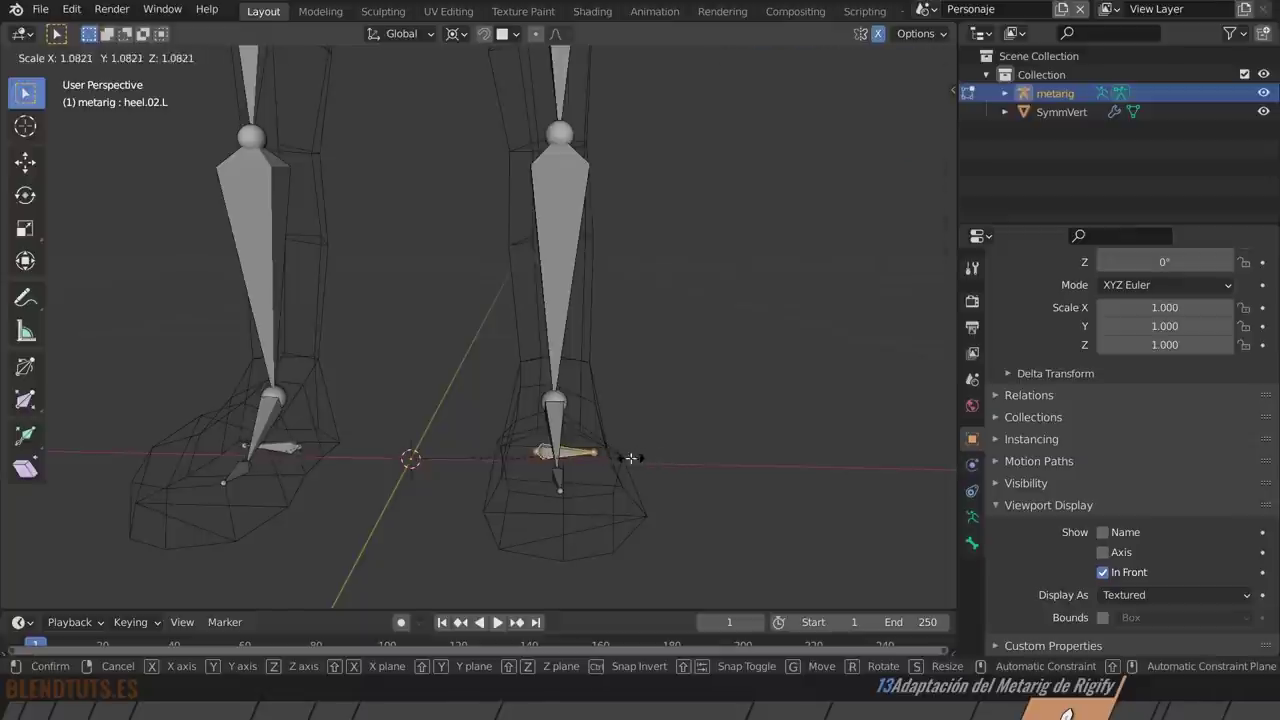
{"action": "key", "text": "Escape"}
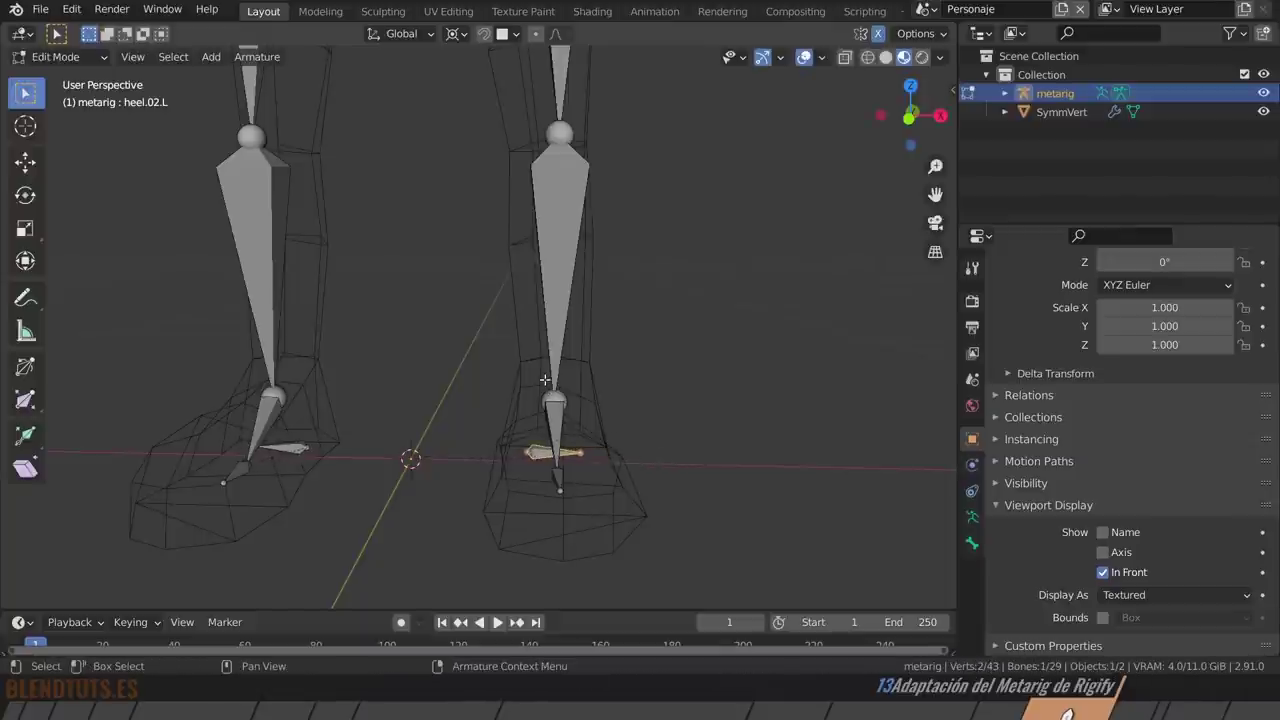
{"action": "key", "text": "period"}
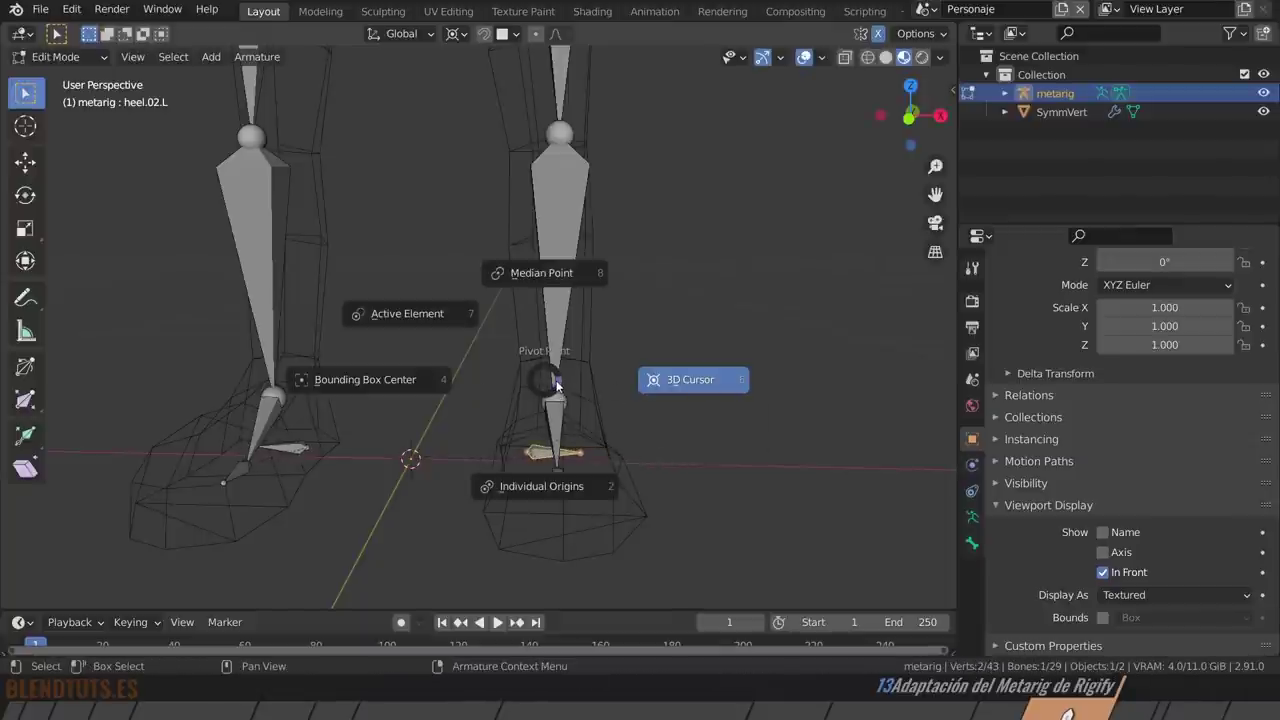
{"action": "left_click", "coordinate": [557, 385]}
{"action": "key", "text": "s"}
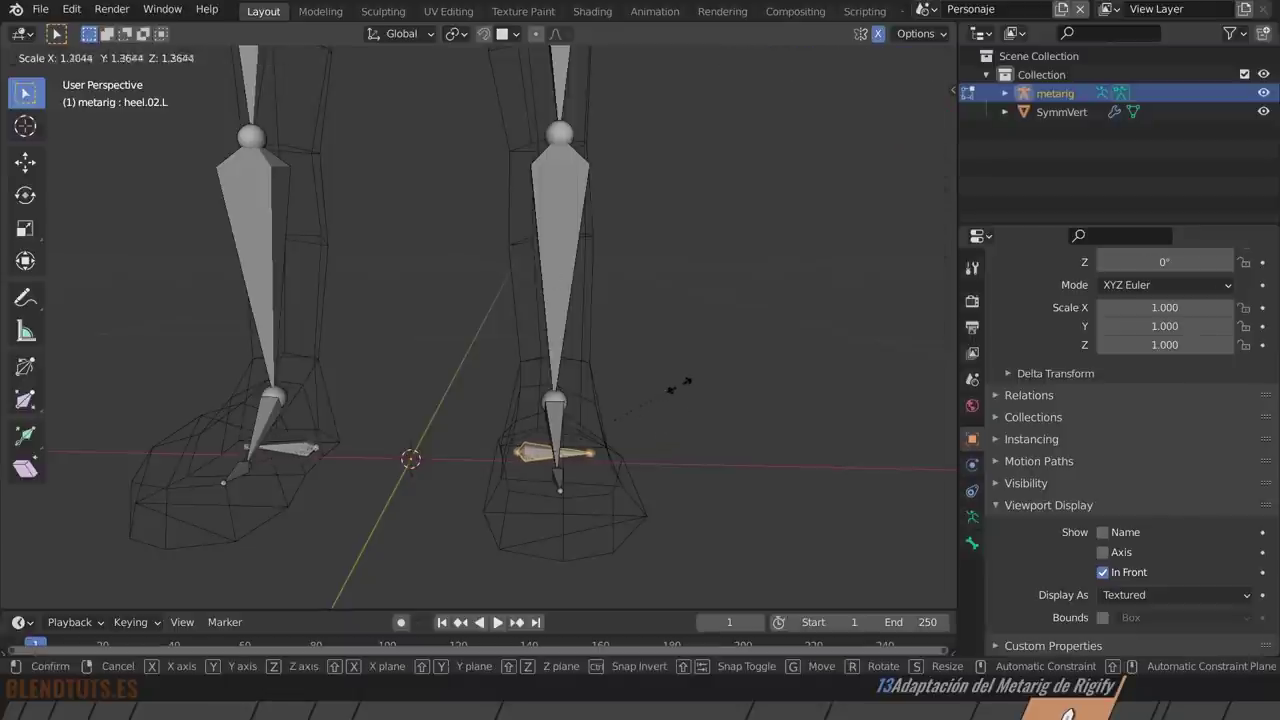
{"action": "left_click", "coordinate": [716, 351]}
{"action": "left_click", "coordinate": [455, 33]}
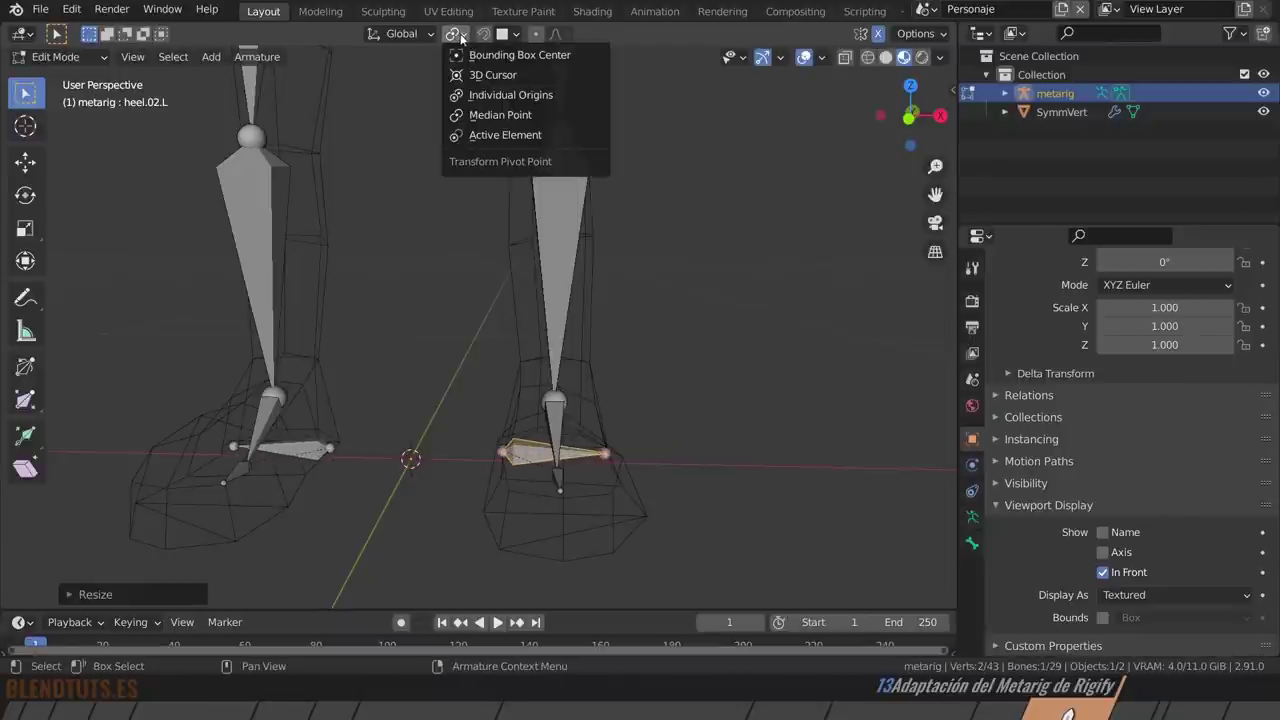
{"action": "left_click", "coordinate": [493, 75]}
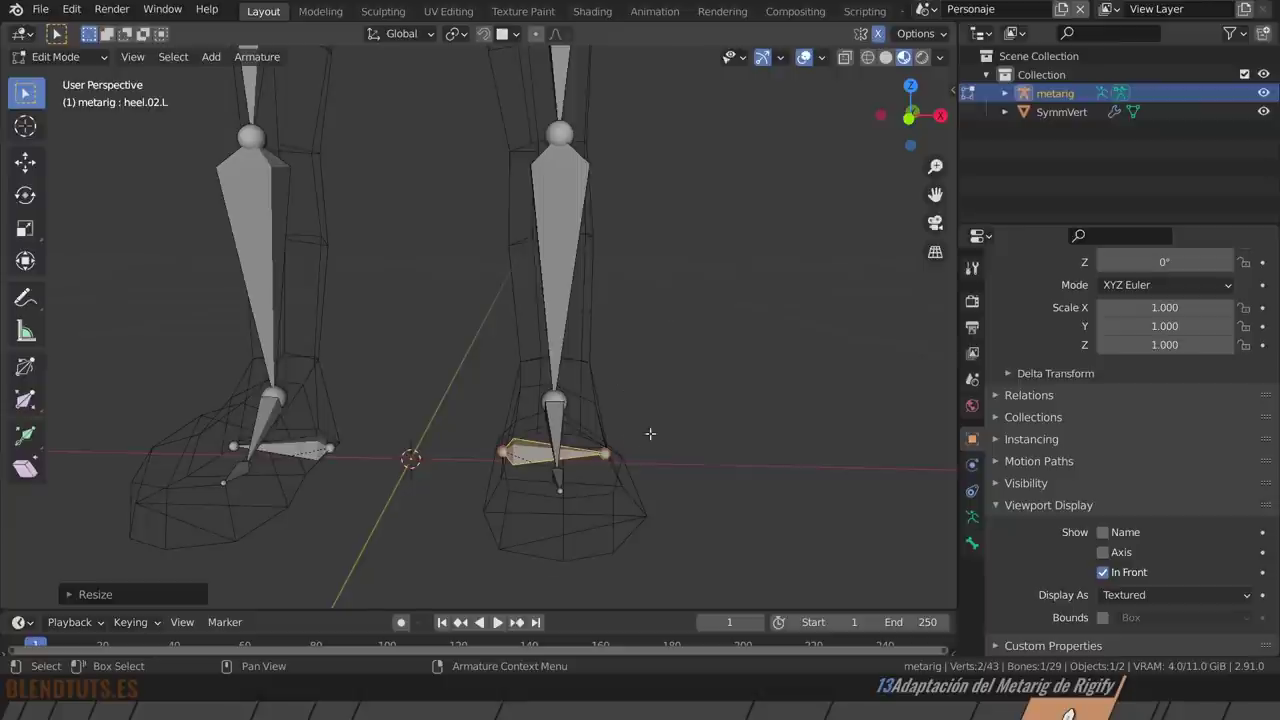
Move the heel bone along Y and adjust its width to fit the foot.
{"action": "key", "text": "s"}
{"action": "right_click", "coordinate": [701, 400]}
{"action": "middle_click_drag", "start_coordinate": [701, 400], "coordinate": [627, 428]}
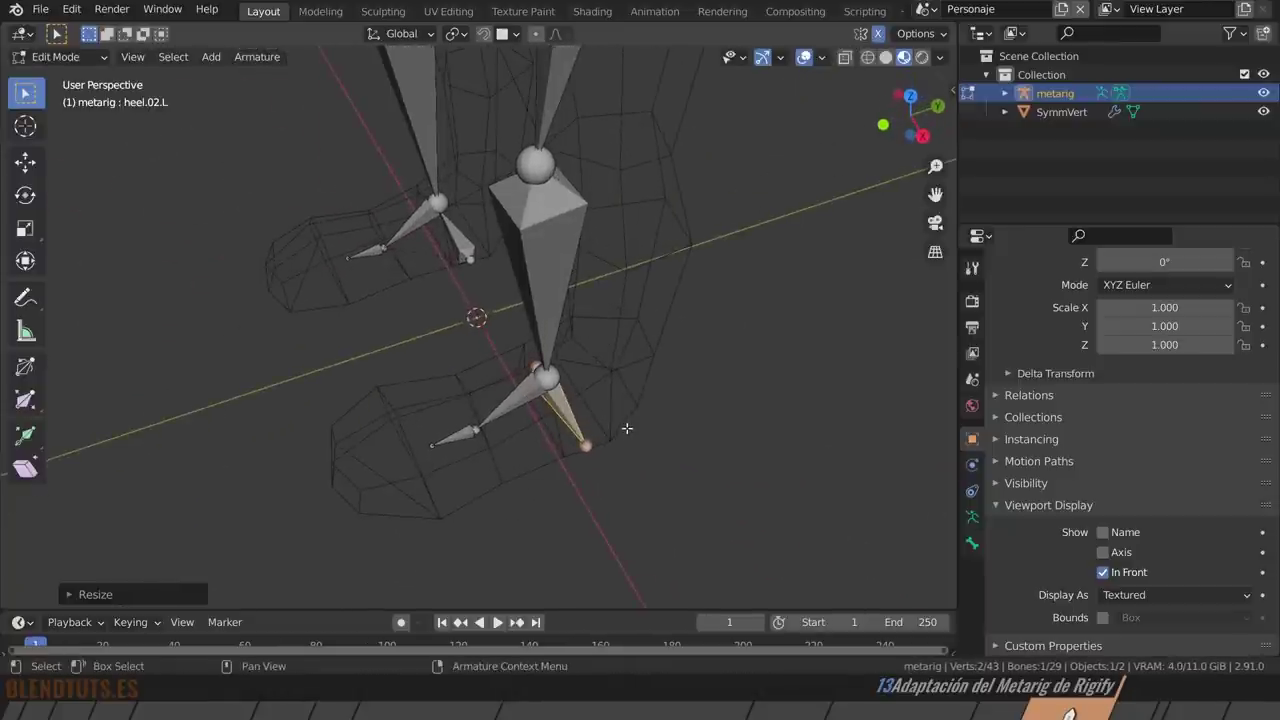
{"action": "key", "text": "g"}
{"action": "key", "text": "y"}
{"action": "left_click", "coordinate": [571, 442]}
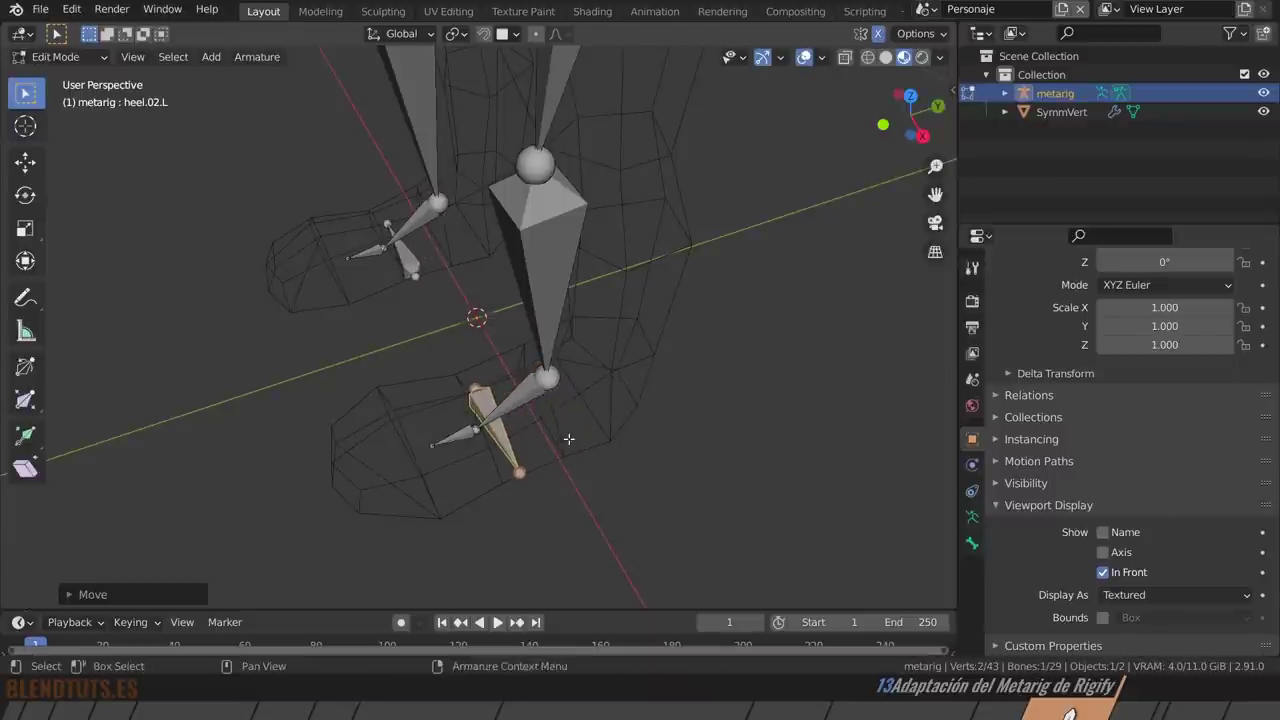
{"action": "middle_click_drag", "start_coordinate": [569, 443], "coordinate": [661, 428]}
{"action": "key", "text": "s"}
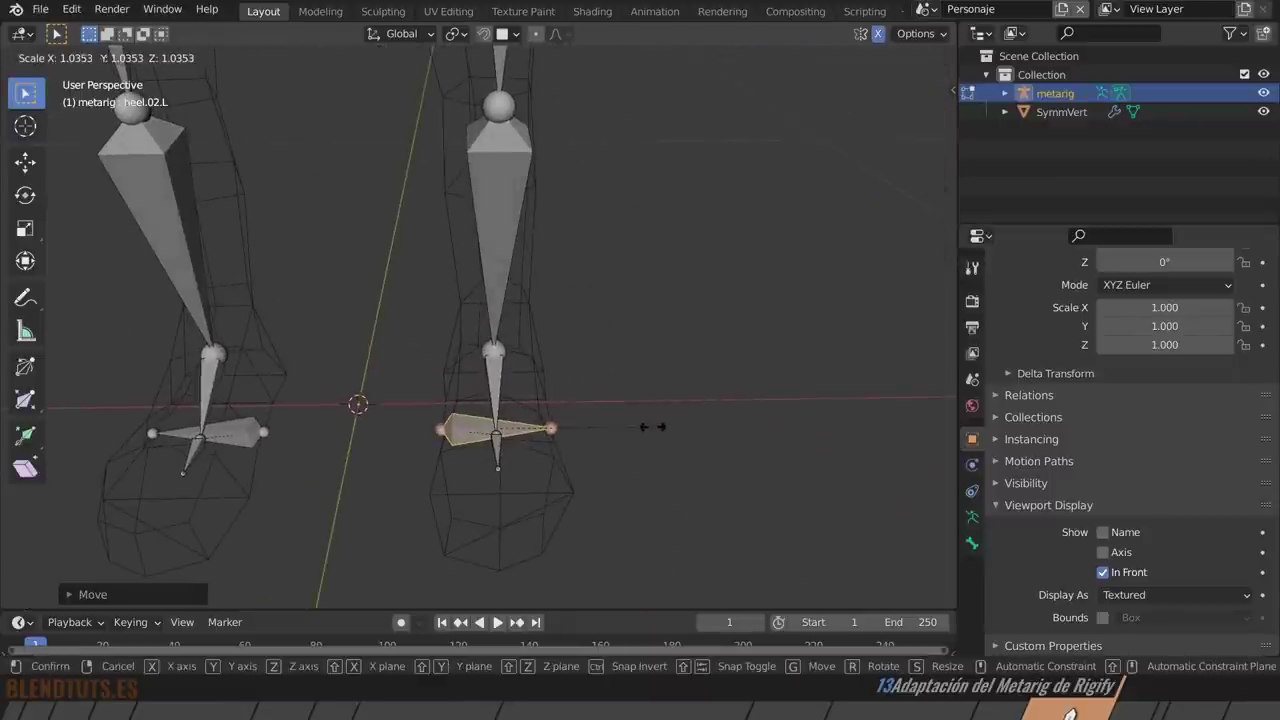
{"action": "left_click", "coordinate": [651, 428]}
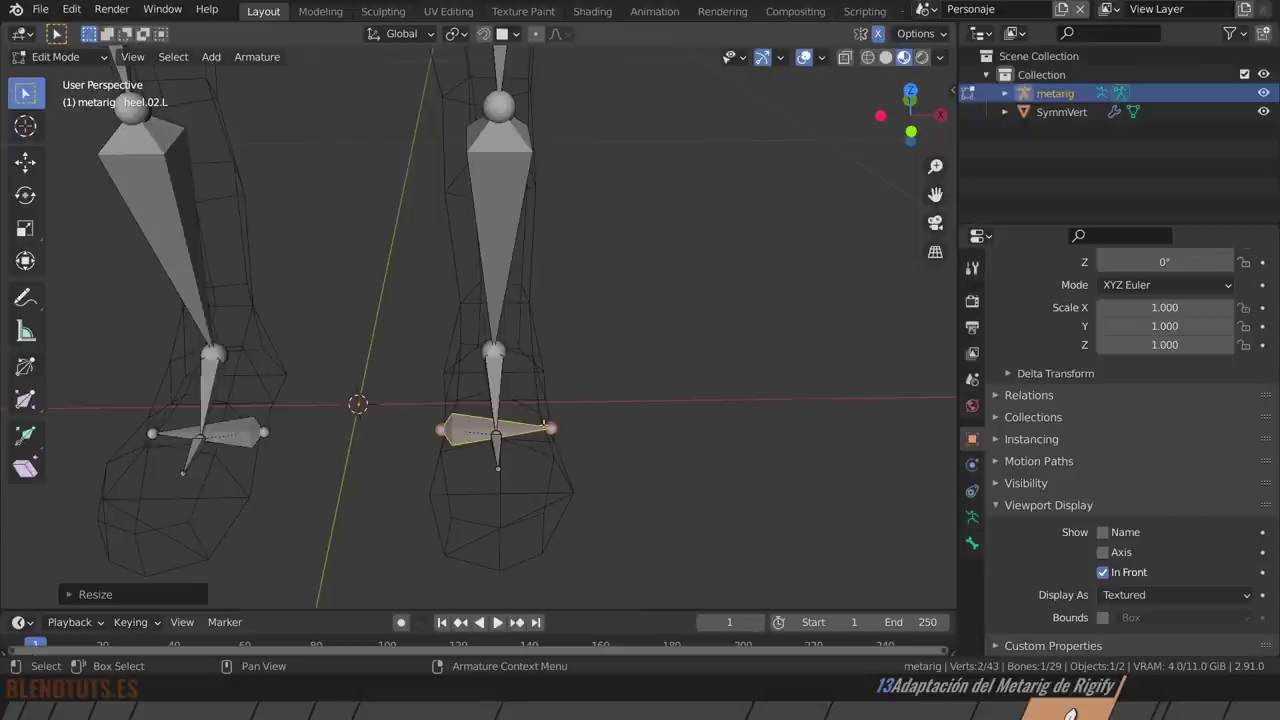
Move the left toe bone forward along the foot.
{"action": "left_click", "coordinate": [500, 458]}
{"action": "middle_click_drag", "start_coordinate": [500, 458], "coordinate": [669, 440]}
{"action": "key", "text": "g"}
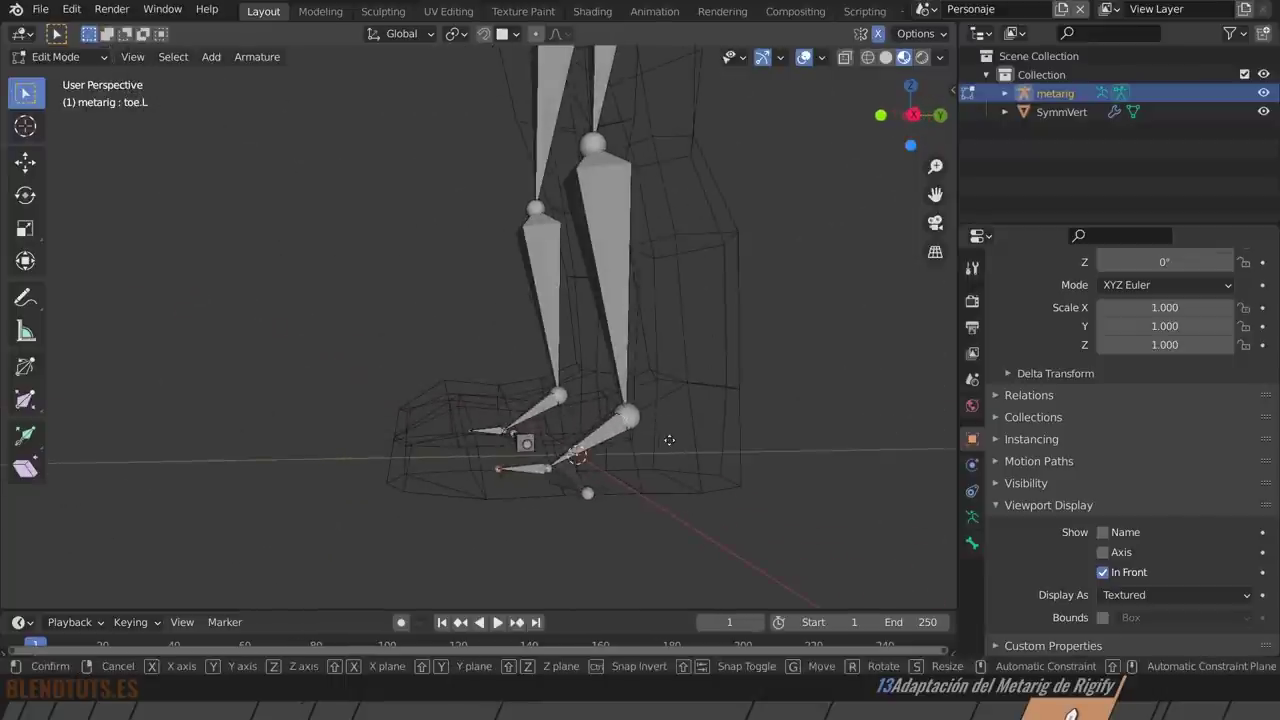
{"action": "left_click", "coordinate": [563, 455]}
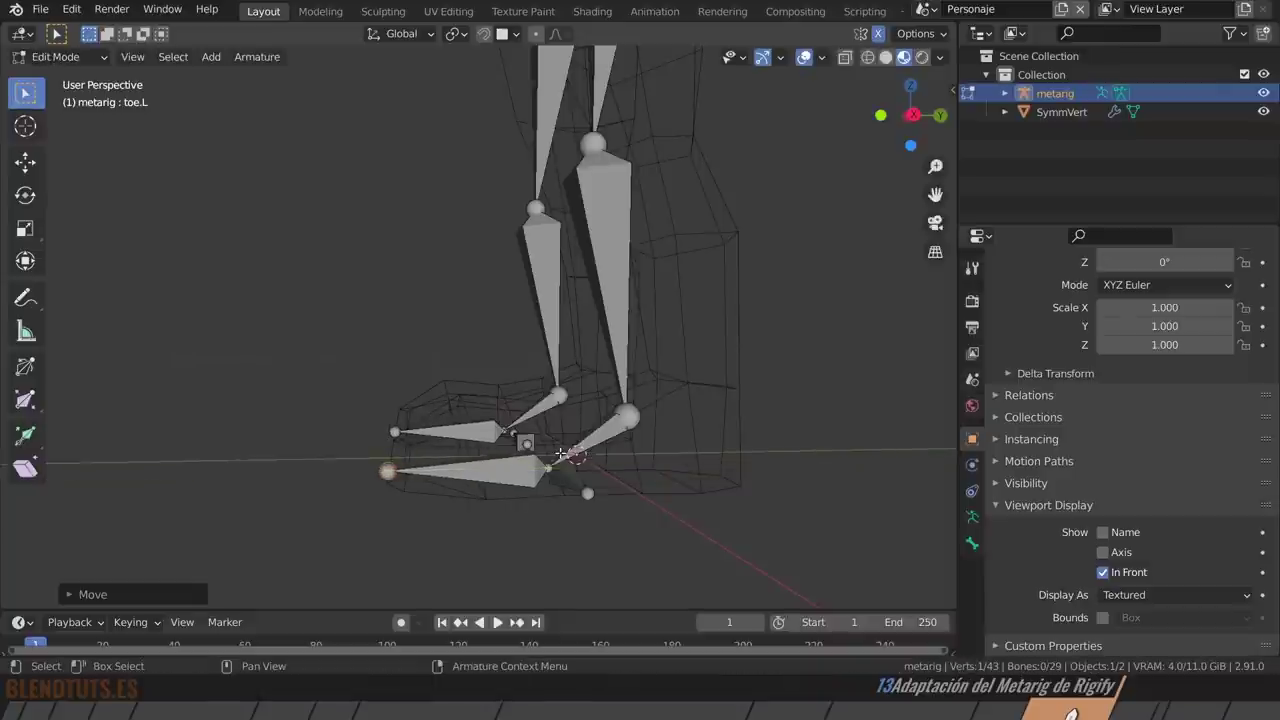
{"action": "left_click", "coordinate": [650, 419]}
In right side view, nudge the ankle, knee and hip joints into the leg mesh.
{"action": "key", "text": "KP_3"}
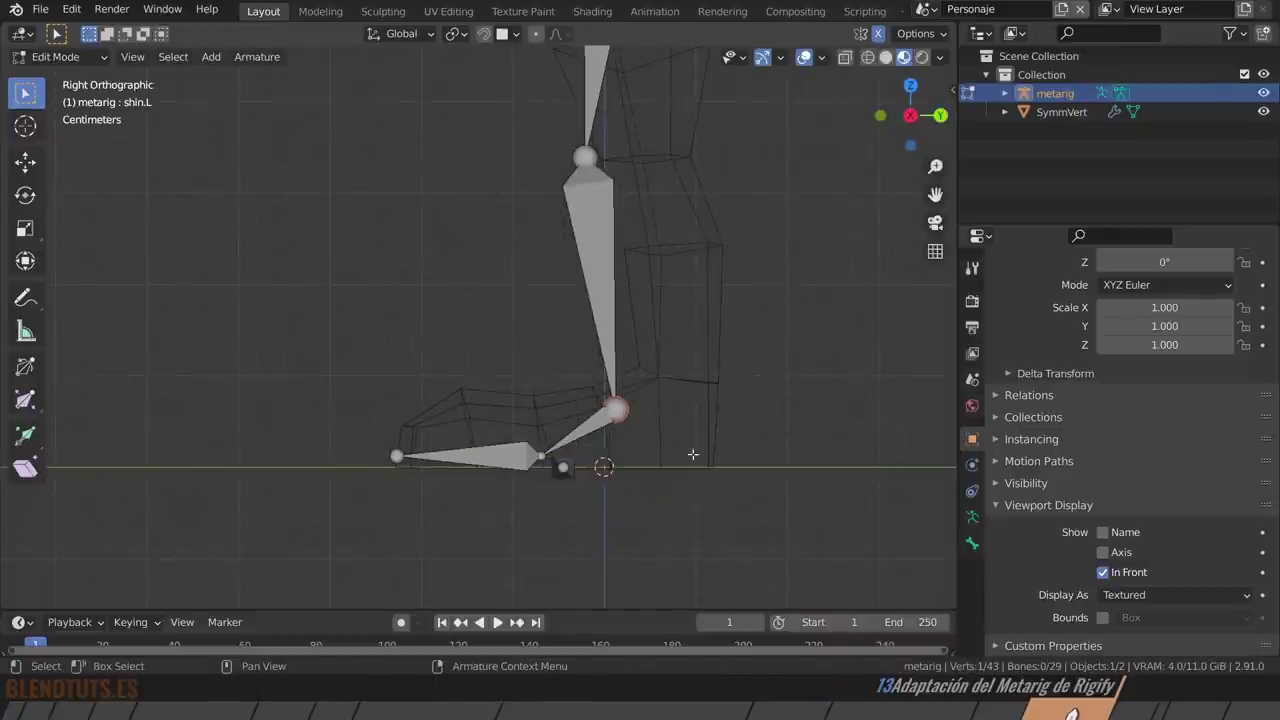
{"action": "key", "text": "g"}
{"action": "left_click", "coordinate": [750, 422]}
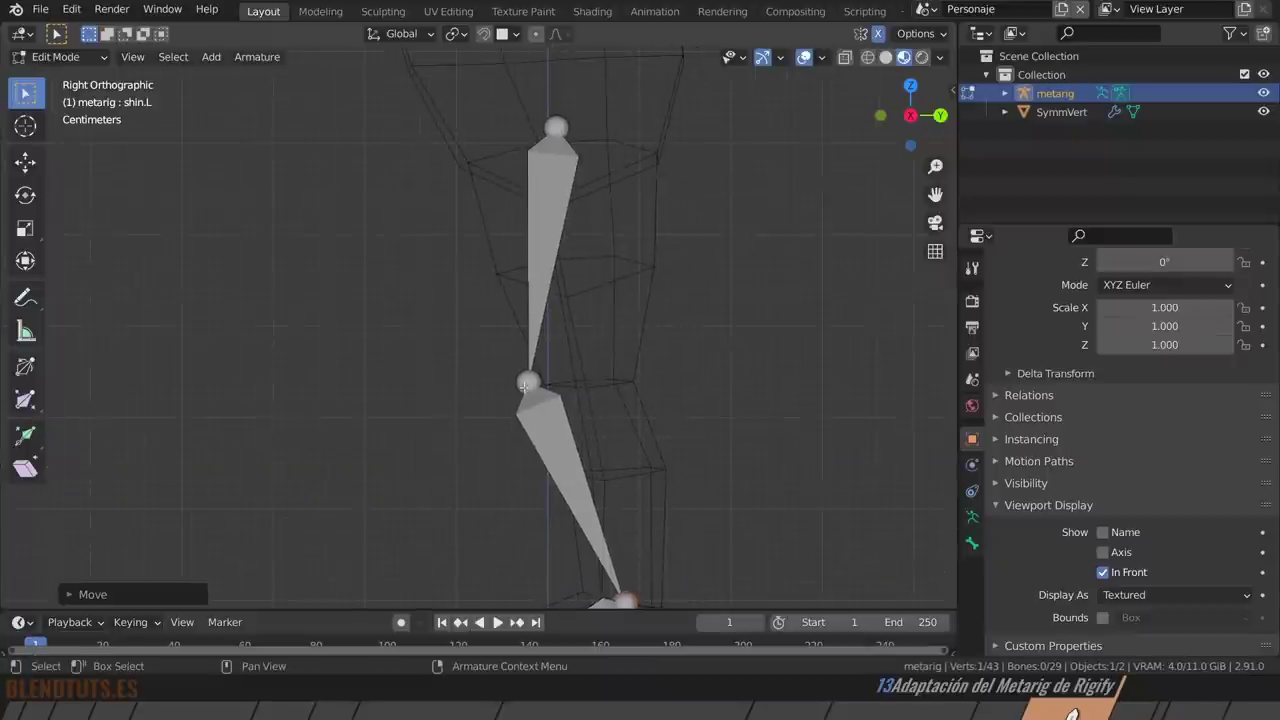
{"action": "left_click", "coordinate": [526, 386]}
{"action": "key", "text": "g"}
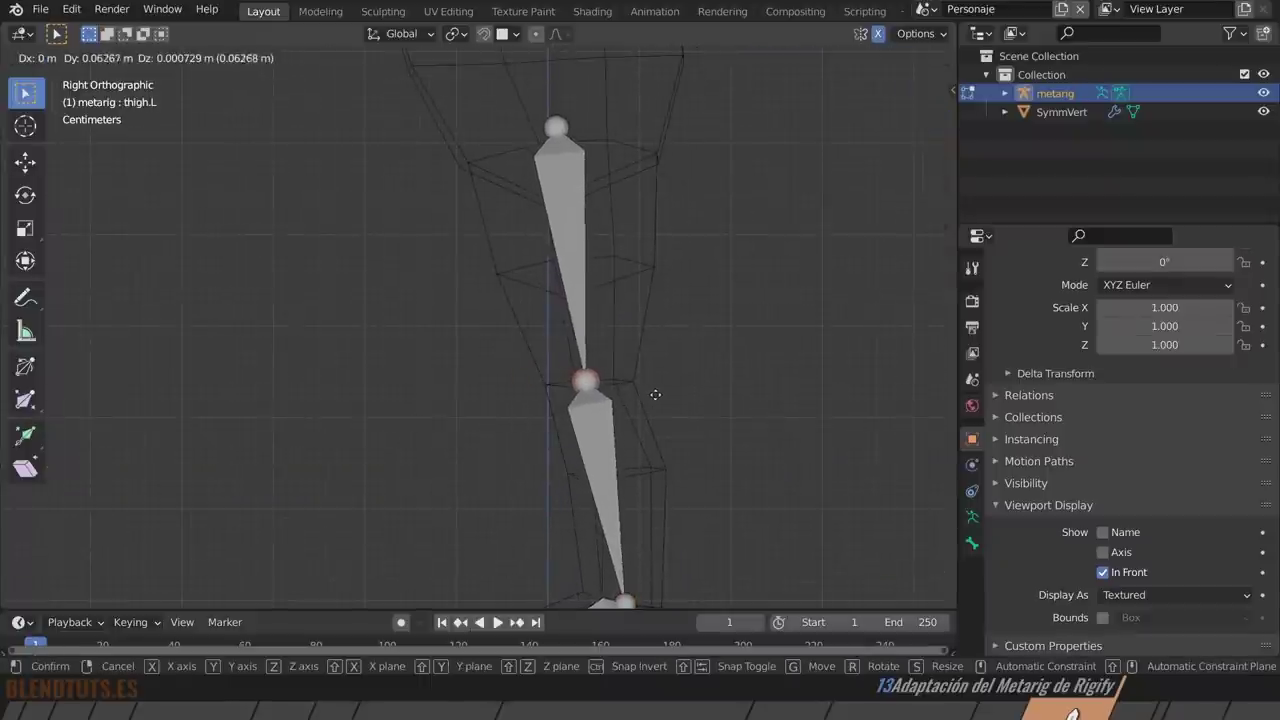
{"action": "left_click", "coordinate": [655, 394]}
{"action": "left_click", "coordinate": [557, 126]}
{"action": "key", "text": "g"}
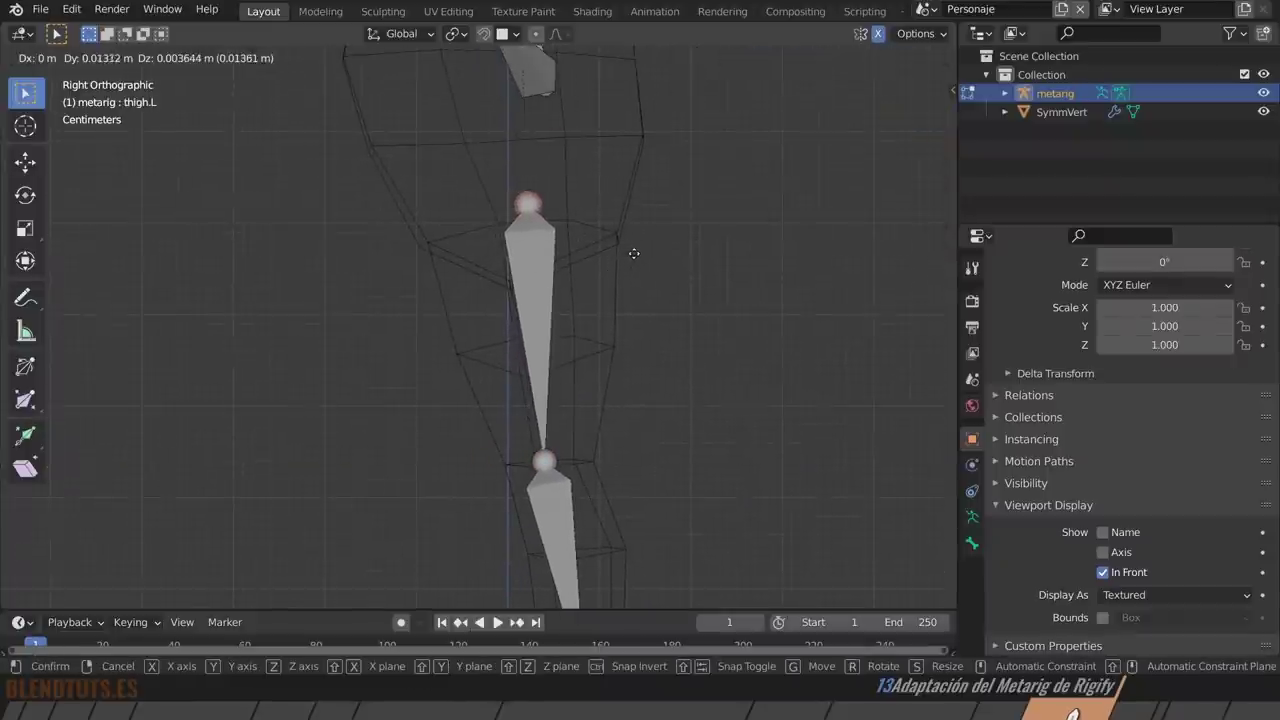
{"action": "left_click", "coordinate": [634, 253]}
Refine the left knee and ankle joint positions slightly.
{"action": "scroll", "coordinate": [634, 300], "scroll_direction": "down", "scroll_amount": 5}
{"action": "left_click", "coordinate": [545, 445]}
{"action": "key", "text": "g"}
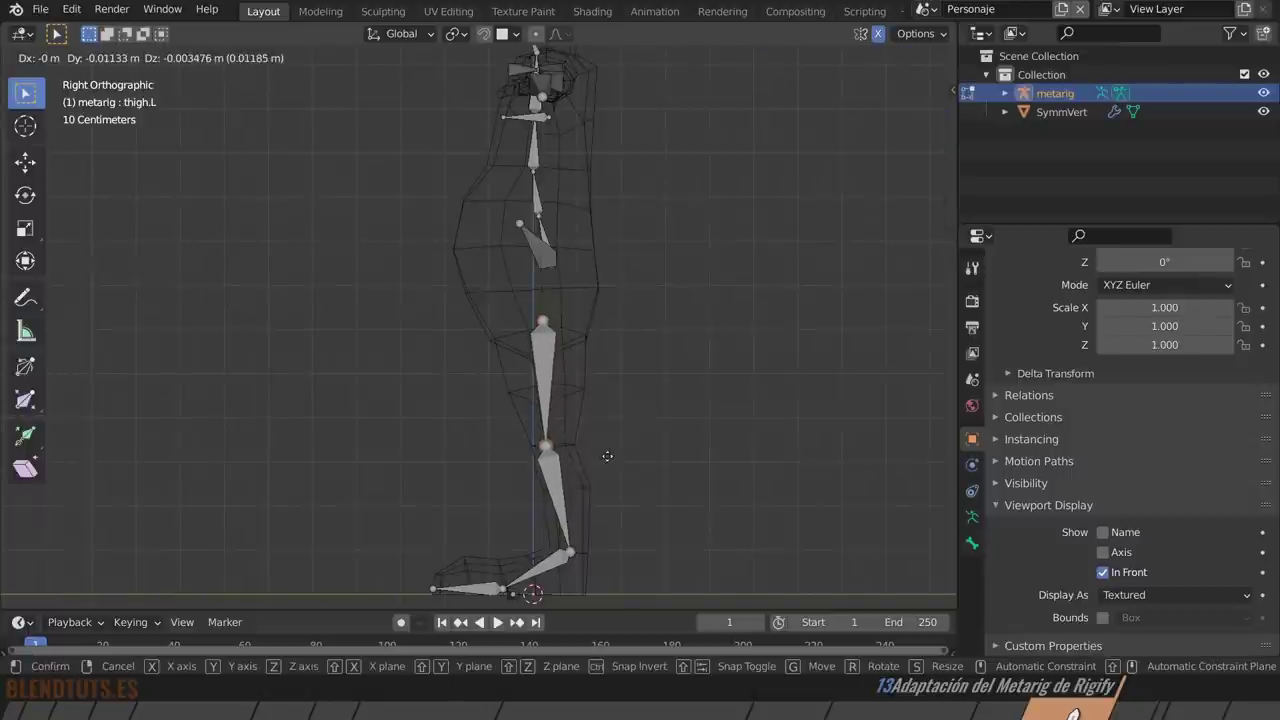
{"action": "left_click", "coordinate": [607, 456]}
{"action": "left_click", "coordinate": [570, 557]}
{"action": "key", "text": "g"}
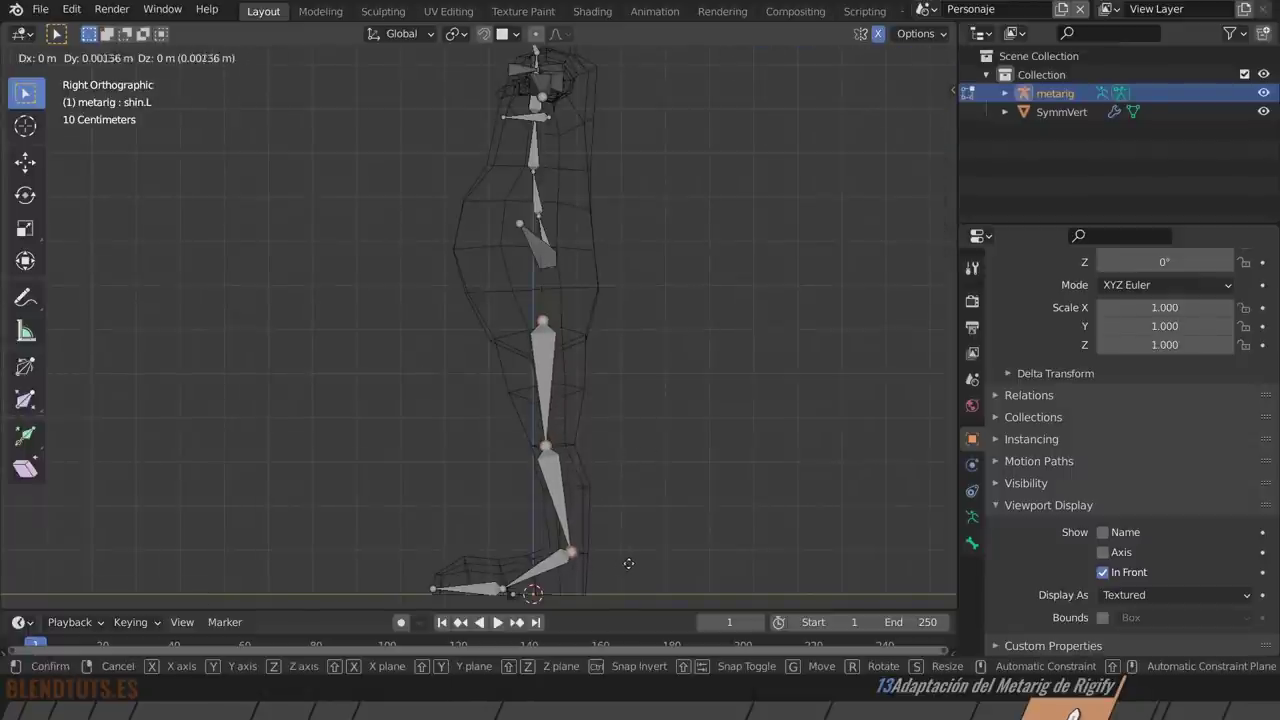
{"action": "left_click", "coordinate": [615, 558]}
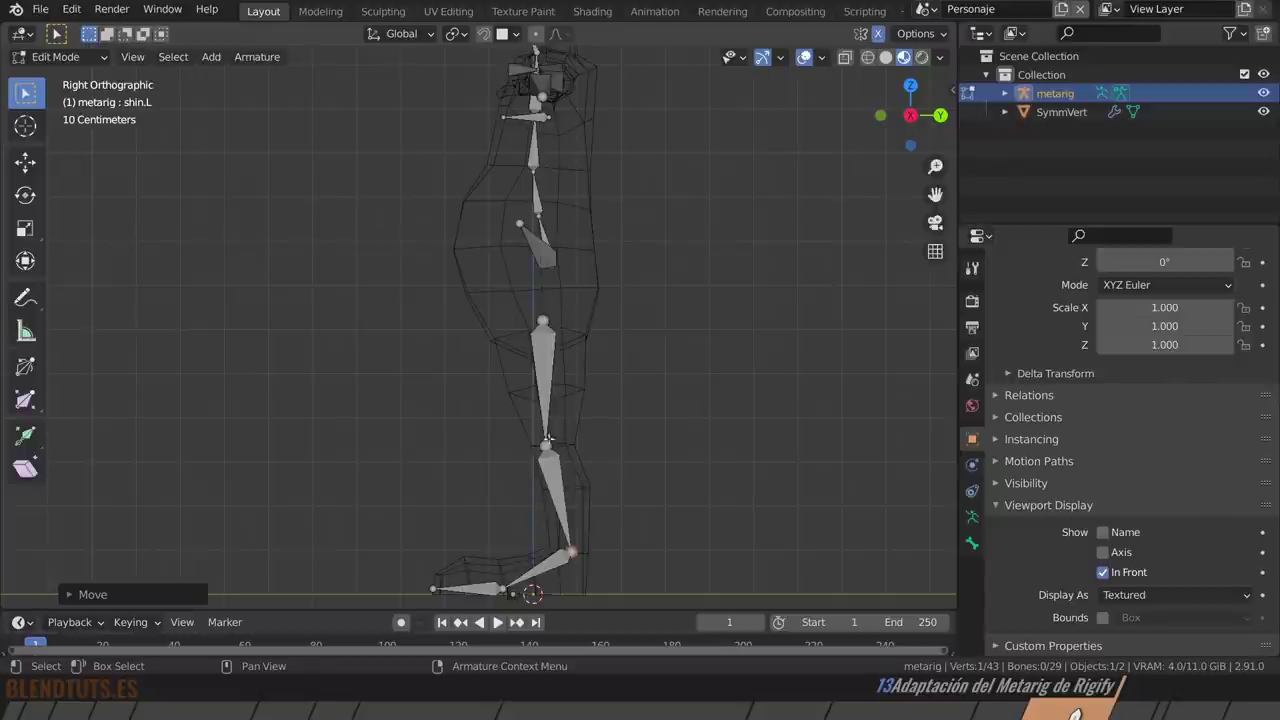
Inspect the rig and select the left thigh bone in right side view.
{"action": "left_click", "coordinate": [548, 442]}
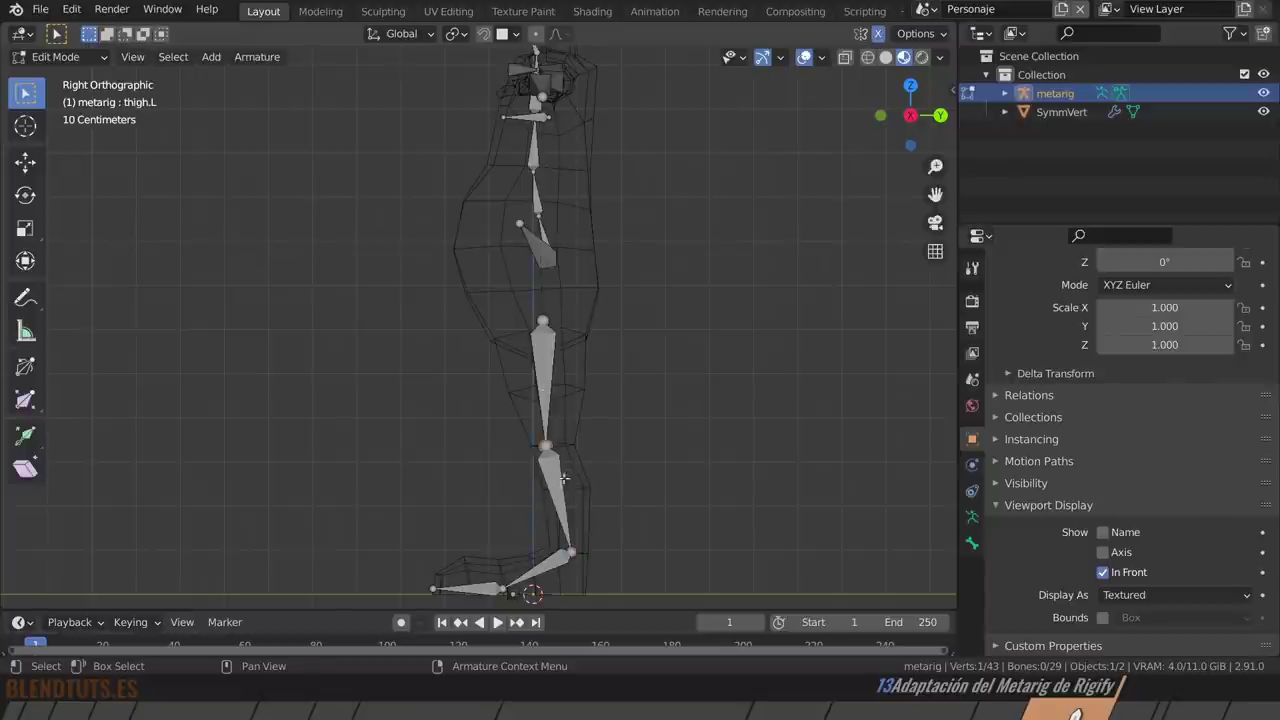
{"action": "mouse_move", "coordinate": [564, 92]}
{"action": "middle_mouse_down"}
{"action": "mouse_move", "coordinate": [648, 244]}
{"action": "mouse_move", "coordinate": [540, 200]}
{"action": "middle_mouse_up"}
{"action": "left_click", "coordinate": [648, 244]}
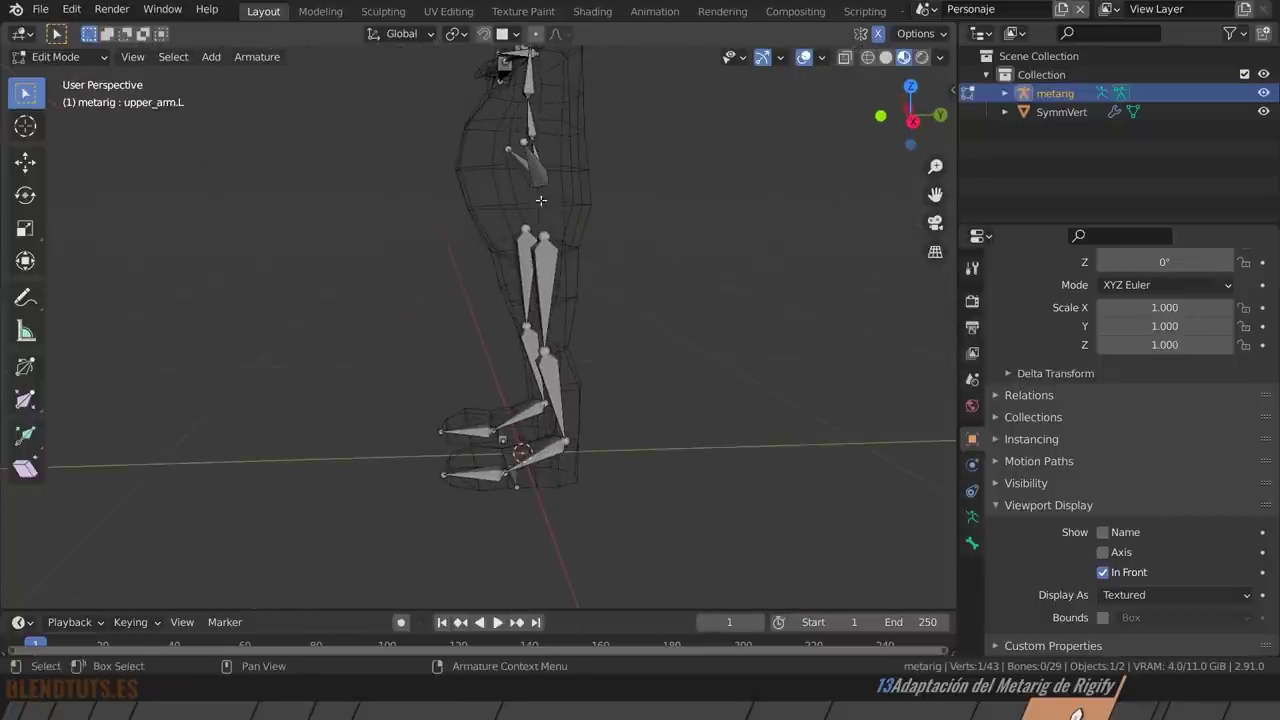
{"action": "left_click", "coordinate": [544, 298]}
{"action": "key", "text": "KP_3"}
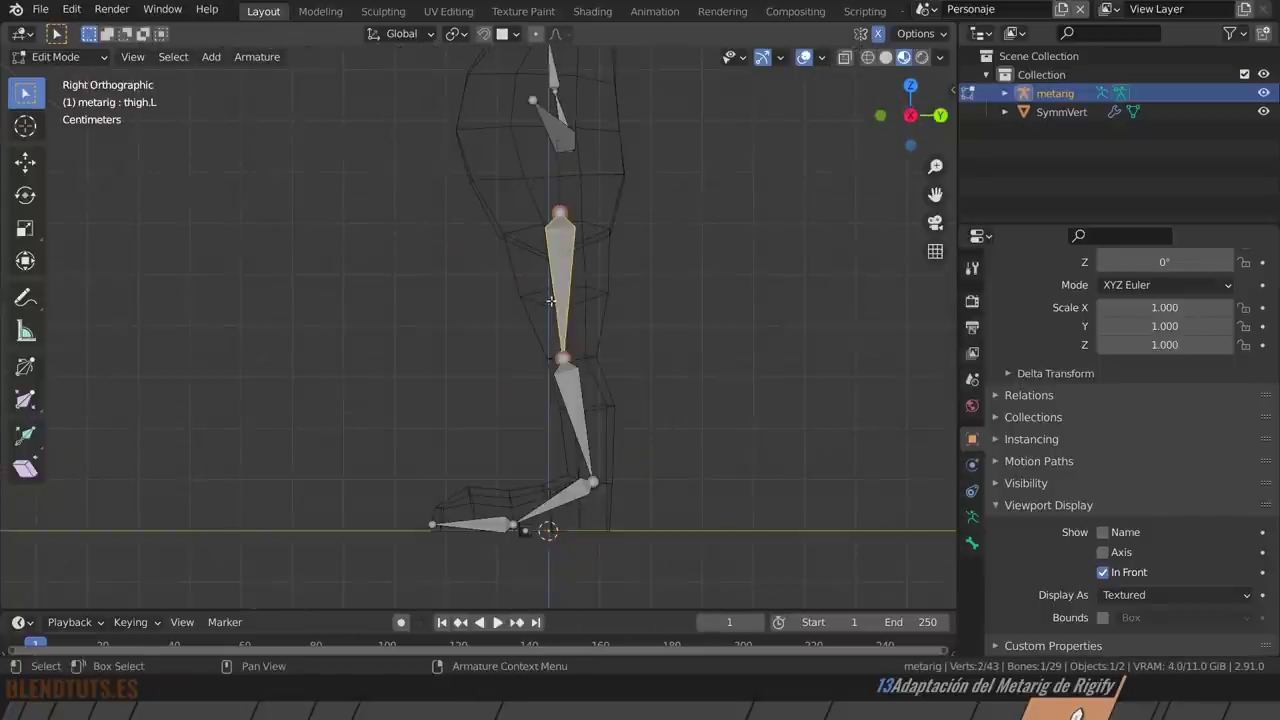
{"action": "scroll", "coordinate": [551, 300], "scroll_direction": "up", "scroll_amount": 2}
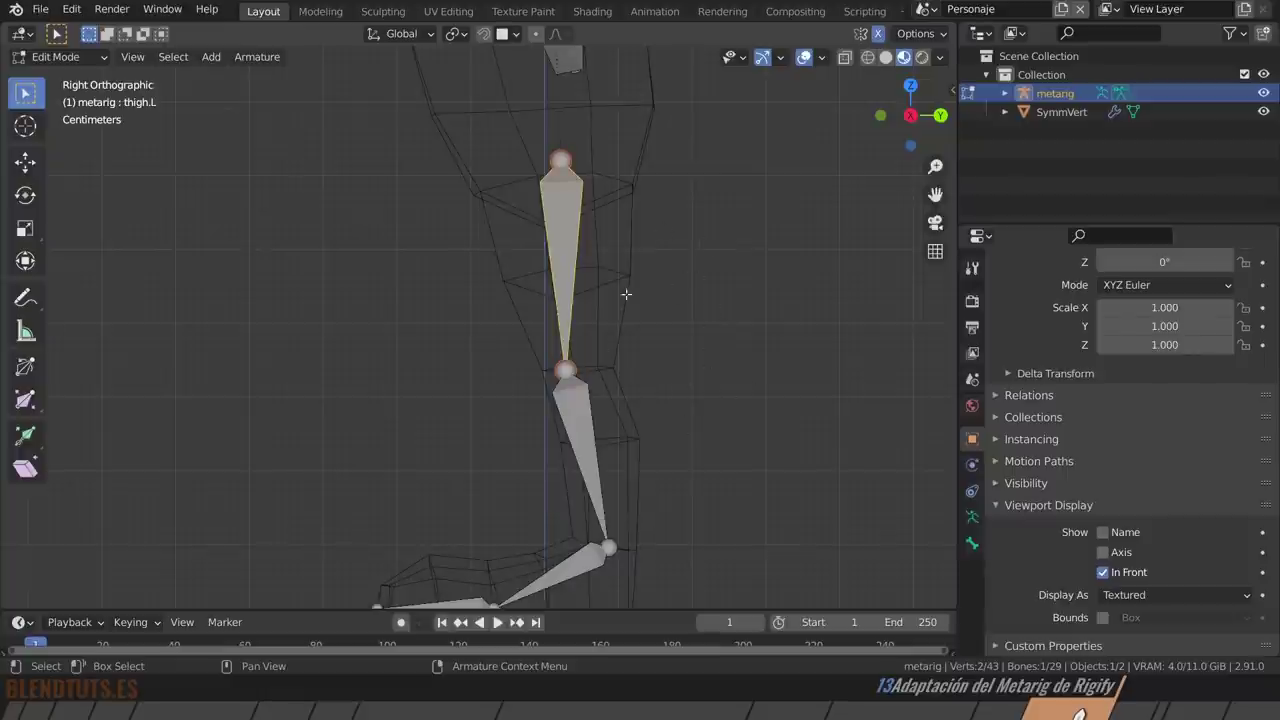
Nudge the left thigh's hip joint into the hip mesh, then orbit to the front.
{"action": "key", "text": "g"}
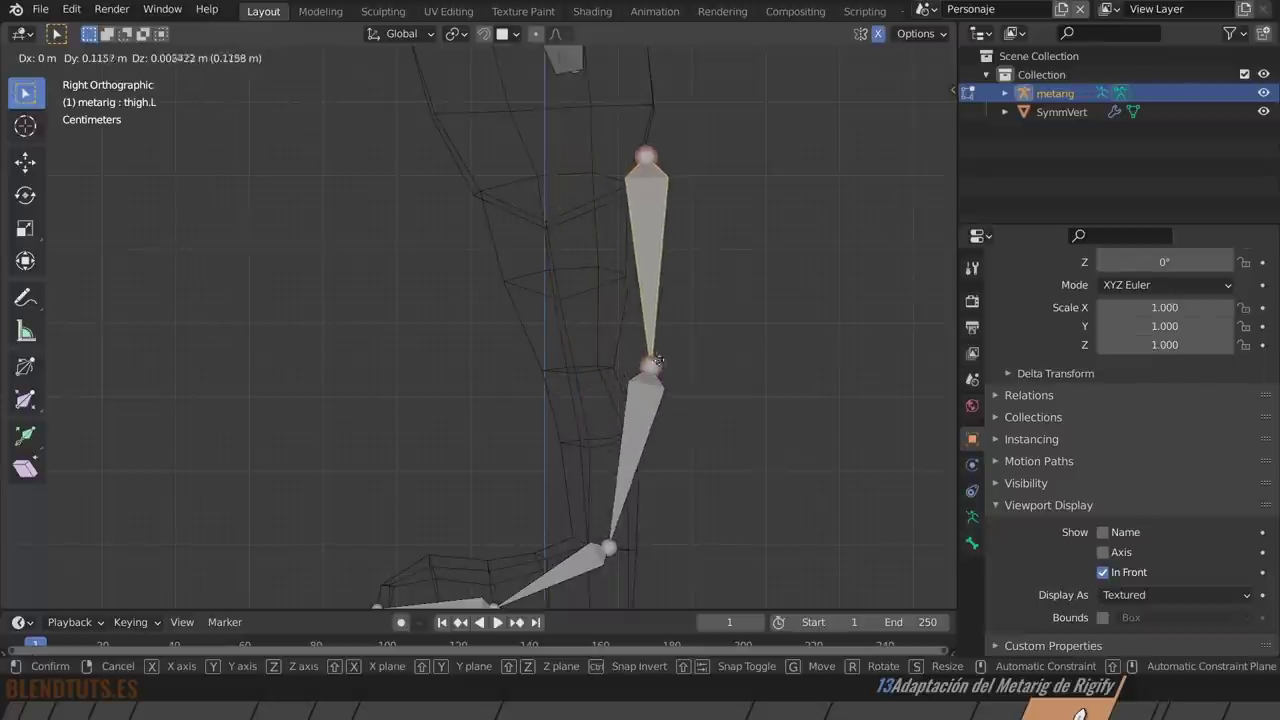
{"action": "key", "text": "Escape"}
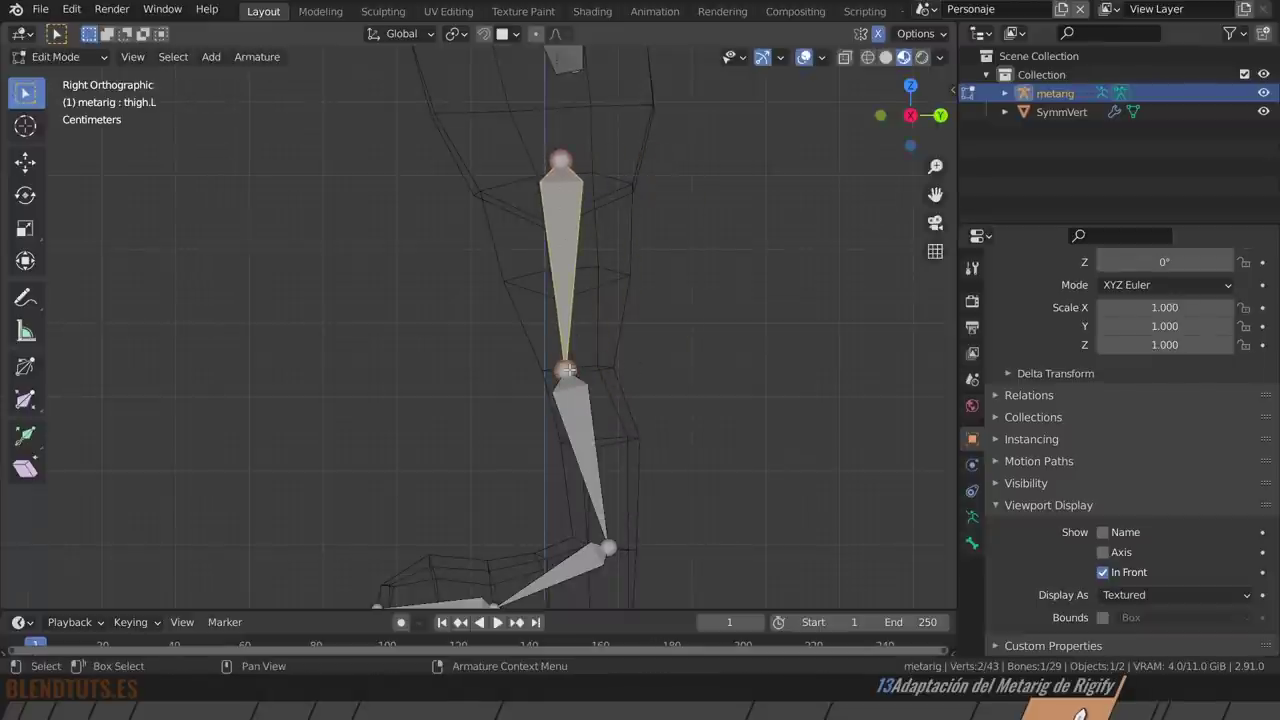
{"action": "left_click", "coordinate": [567, 370]}
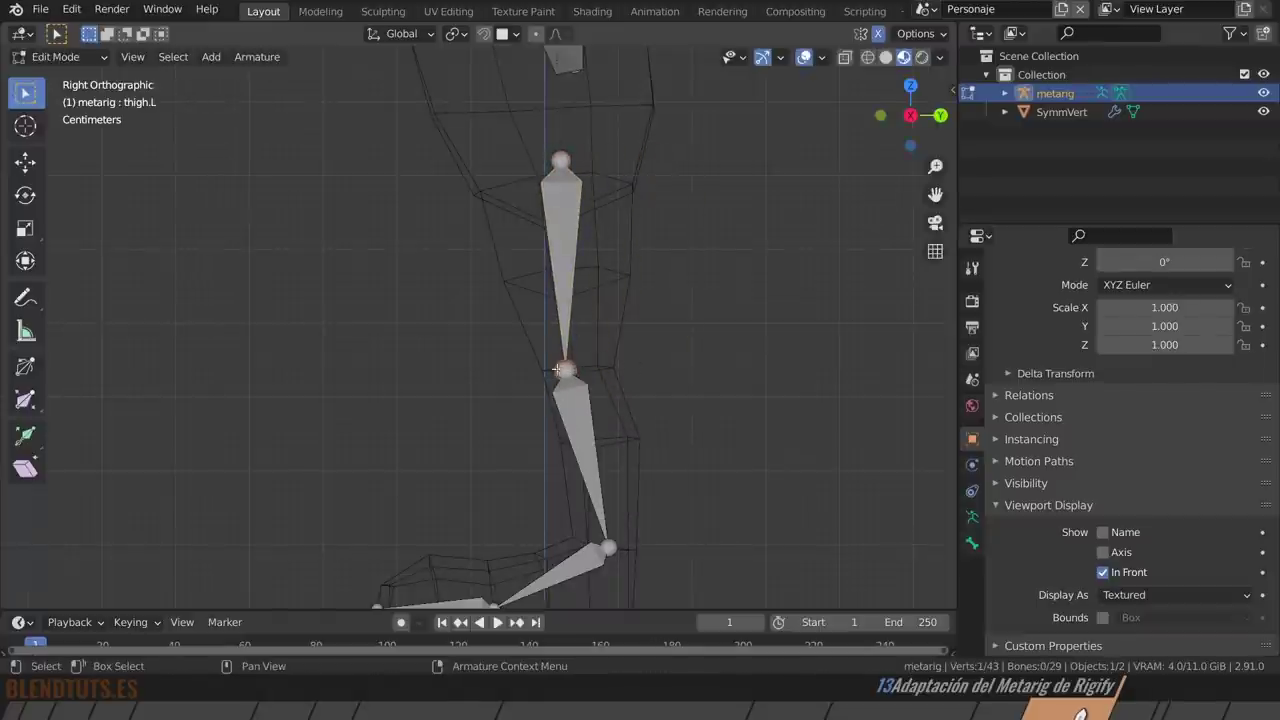
{"action": "left_click", "coordinate": [563, 340]}
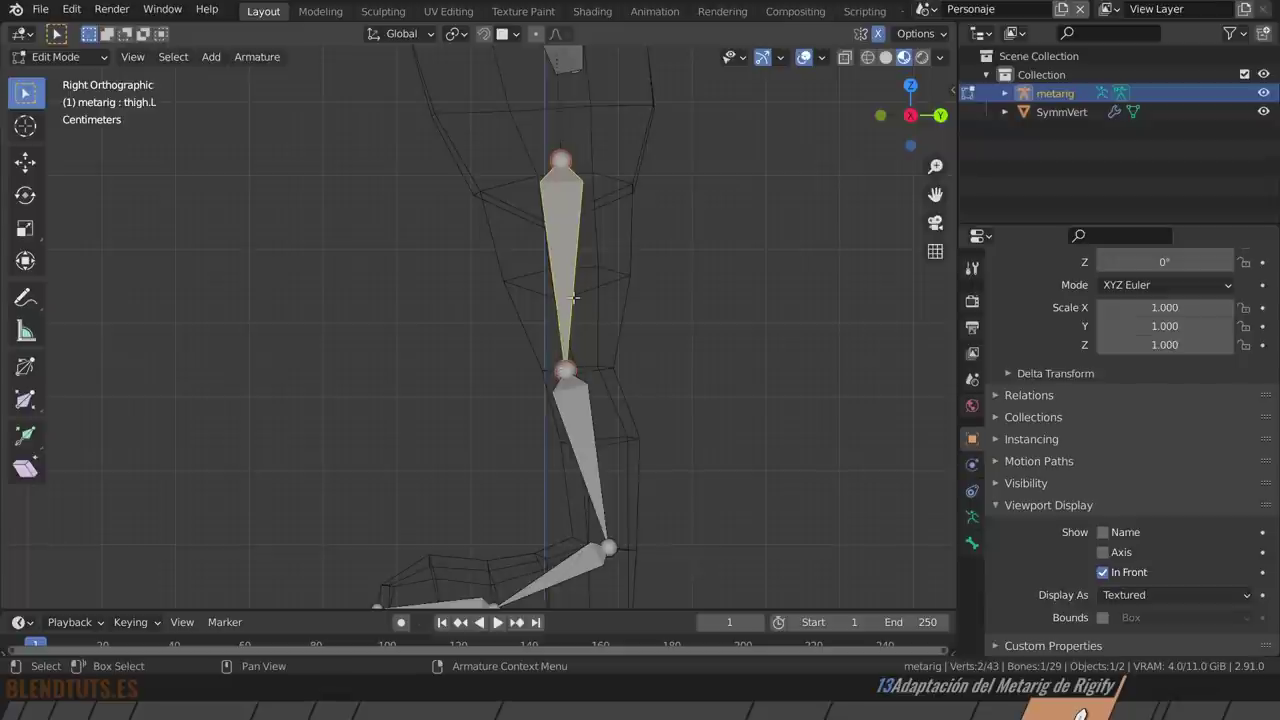
{"action": "left_click", "coordinate": [563, 160]}
{"action": "key", "text": "g"}
{"action": "left_click", "coordinate": [614, 194]}
{"action": "scroll", "coordinate": [580, 290], "scroll_direction": "down", "scroll_amount": 2}
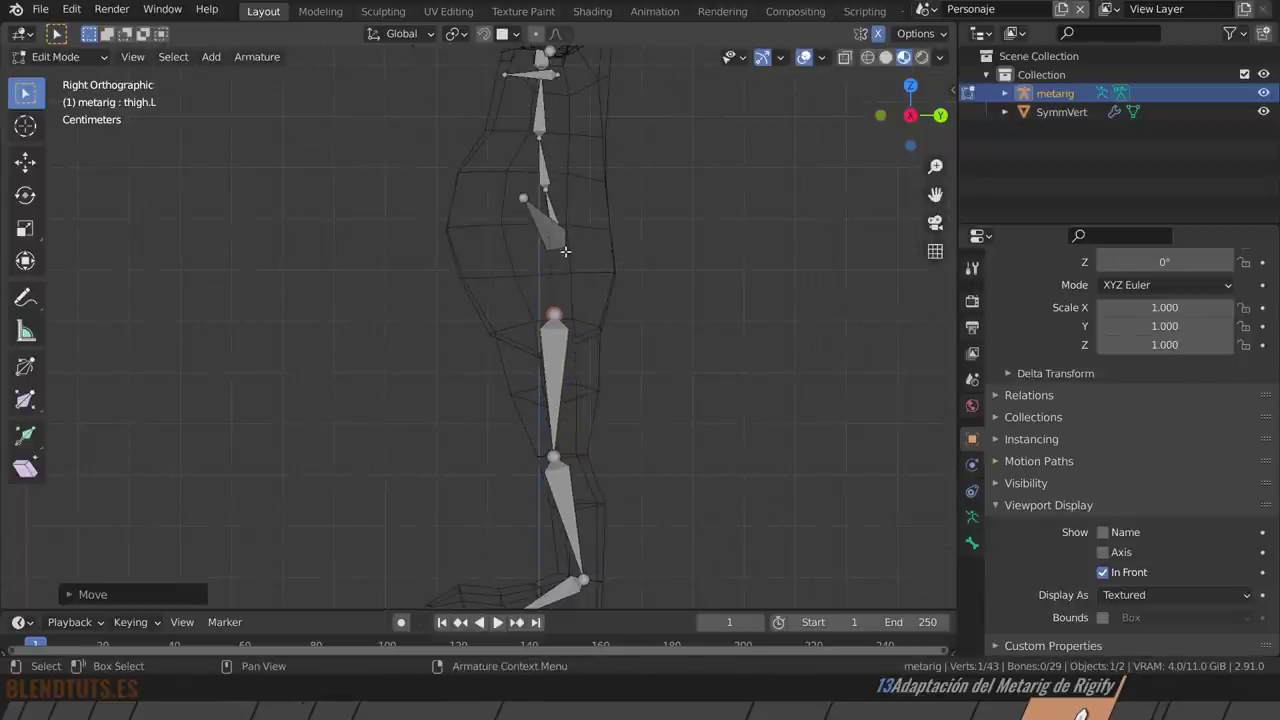
{"action": "middle_click_drag", "start_coordinate": [565, 251], "coordinate": [477, 222]}
{"action": "left_click", "coordinate": [477, 220]}
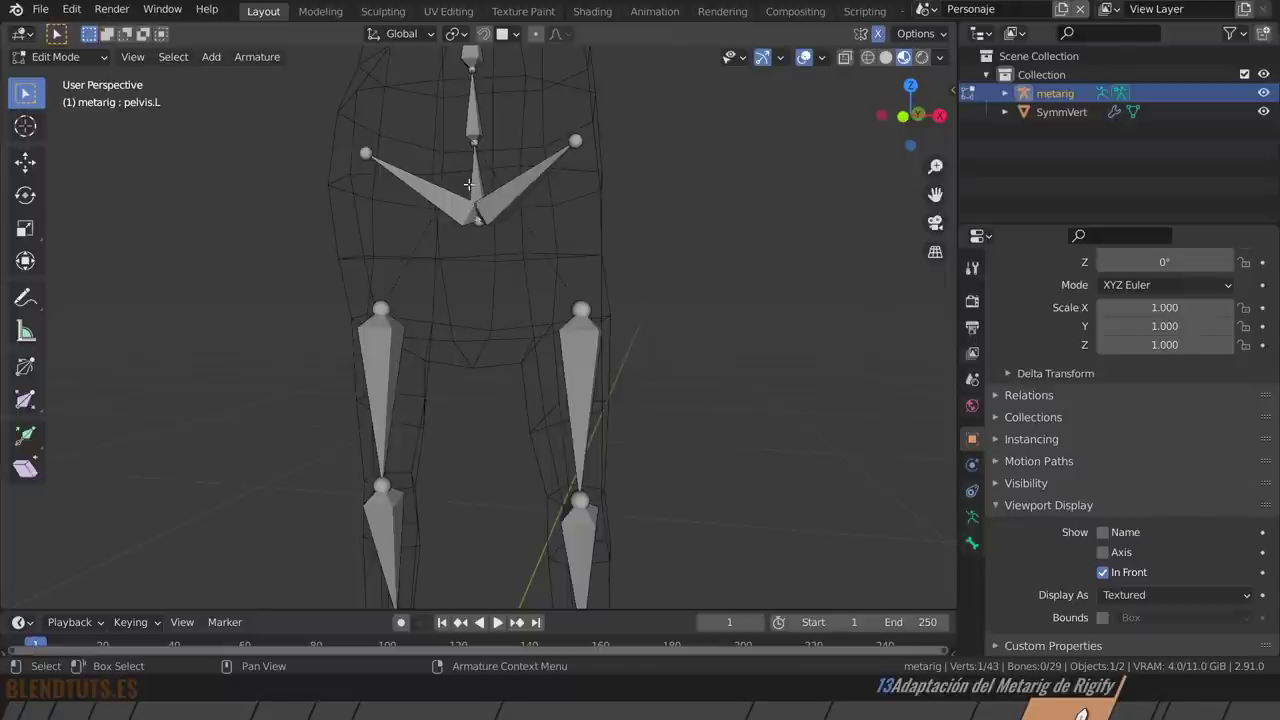
Move the left pelvis bone vertically along Z.
{"action": "left_click", "coordinate": [468, 184]}
{"action": "left_click", "coordinate": [565, 165]}
{"action": "key", "text": "g"}
{"action": "key", "text": "z"}
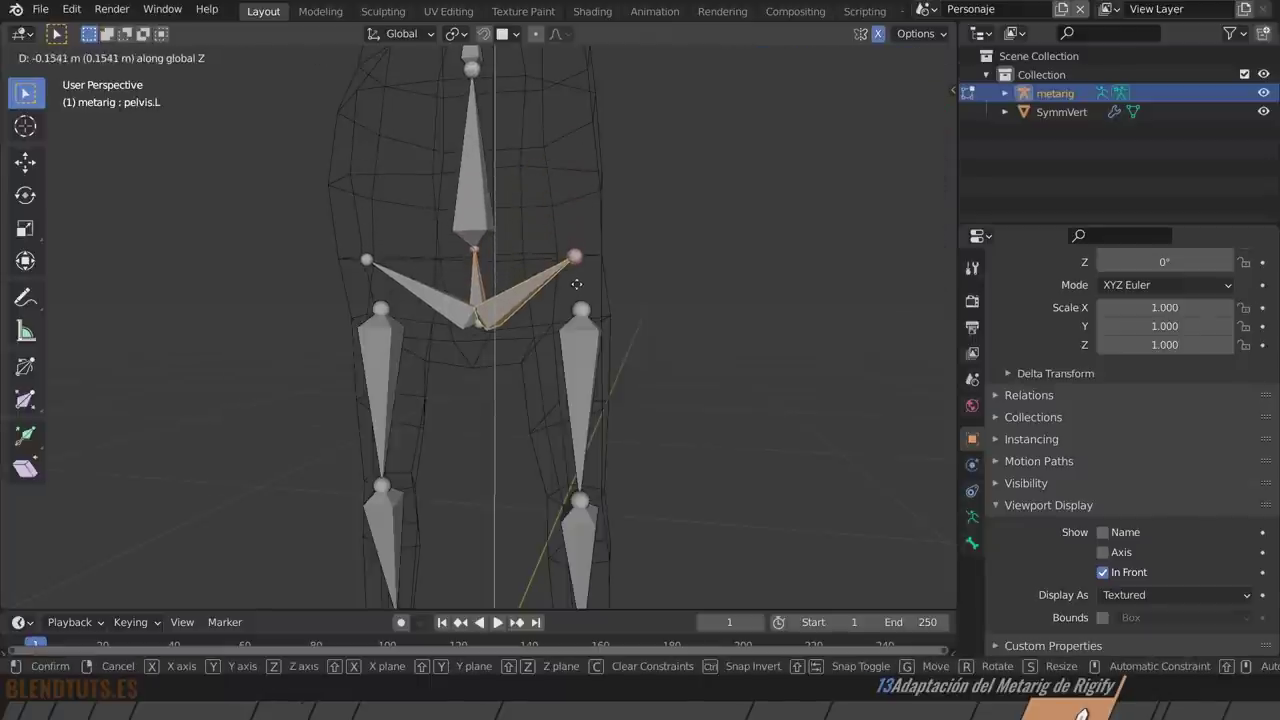
{"action": "left_click", "coordinate": [576, 284]}
Frame spine.001 and raise the spine base joint along Z.
{"action": "left_click", "coordinate": [470, 170]}
{"action": "key", "text": "KP_Decimal"}
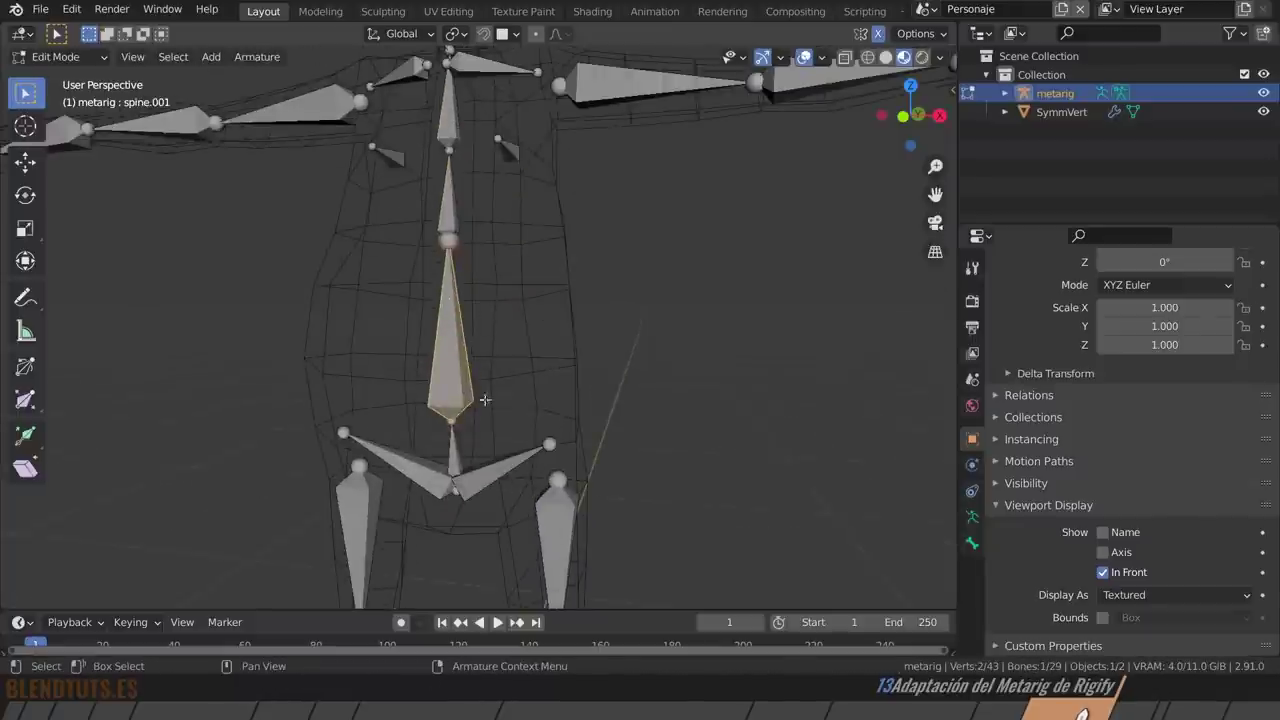
{"action": "left_click", "coordinate": [440, 424]}
{"action": "key", "text": "g"}
{"action": "key", "text": "z"}
{"action": "left_click", "coordinate": [559, 388]}
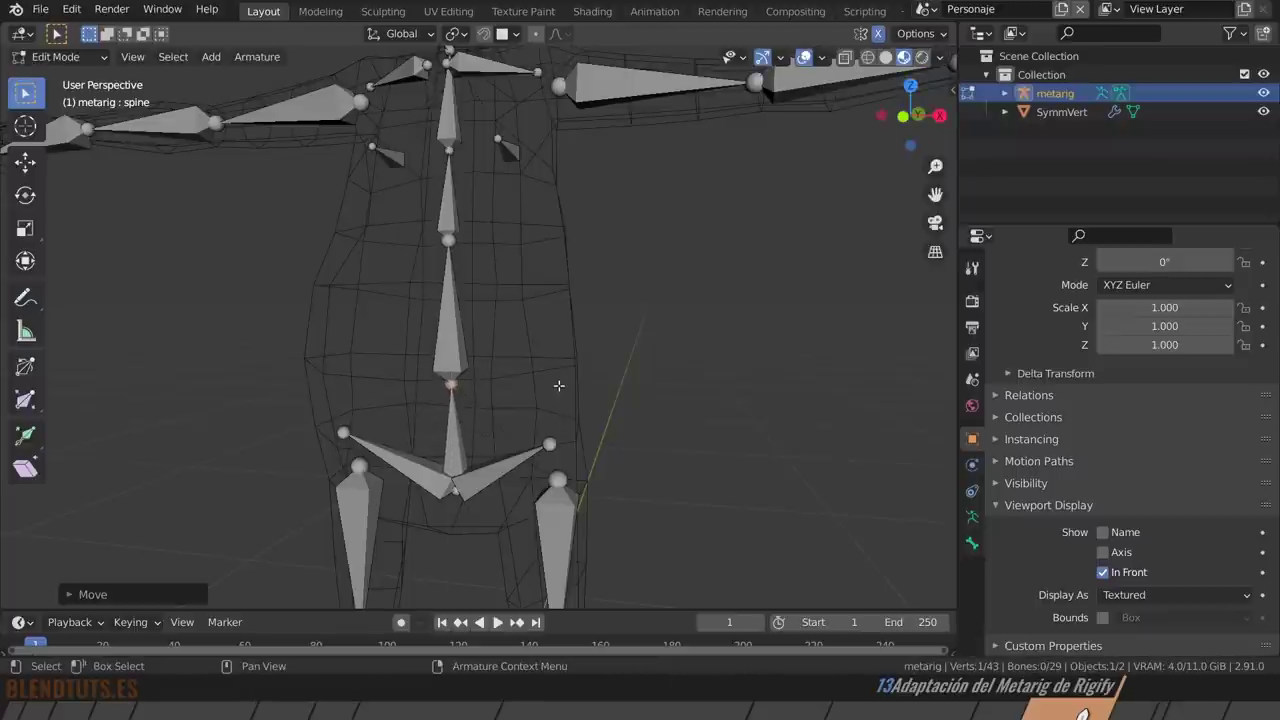
In right side view, reposition the spine.001 joint to sit inside the torso.
{"action": "key", "text": "KP_3"}
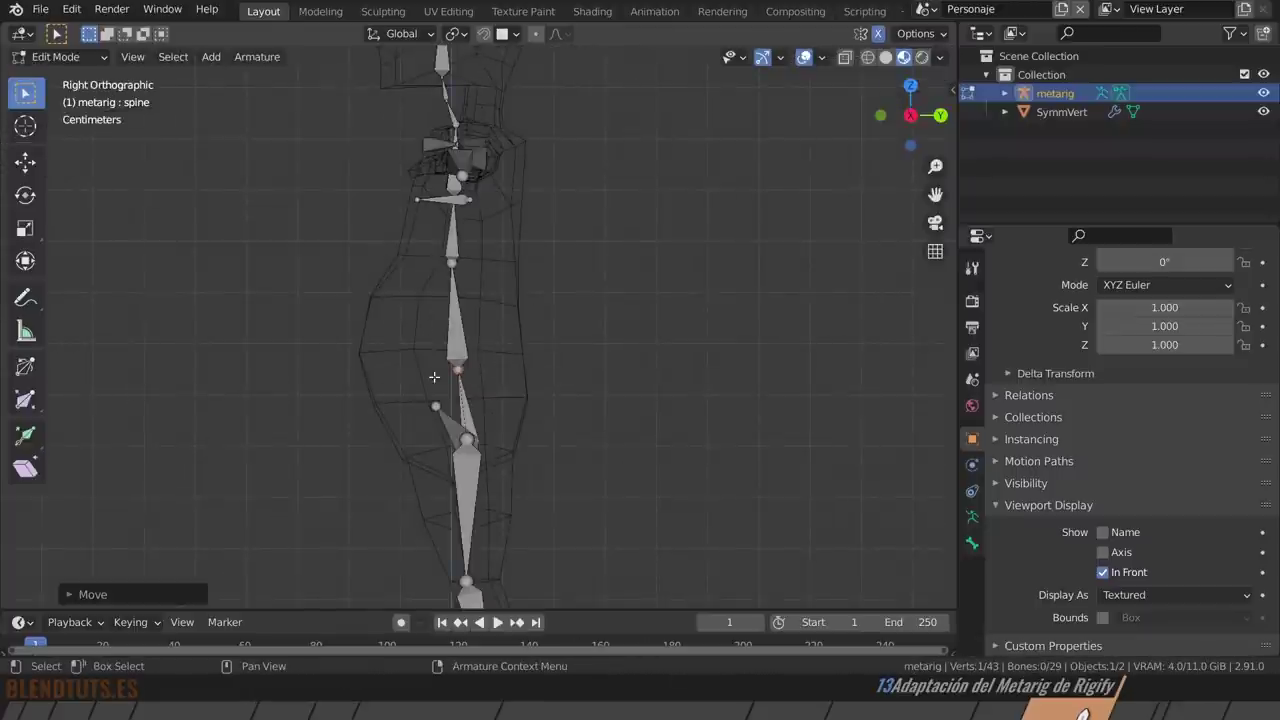
{"action": "key", "text": "g"}
{"action": "left_click", "coordinate": [540, 376]}
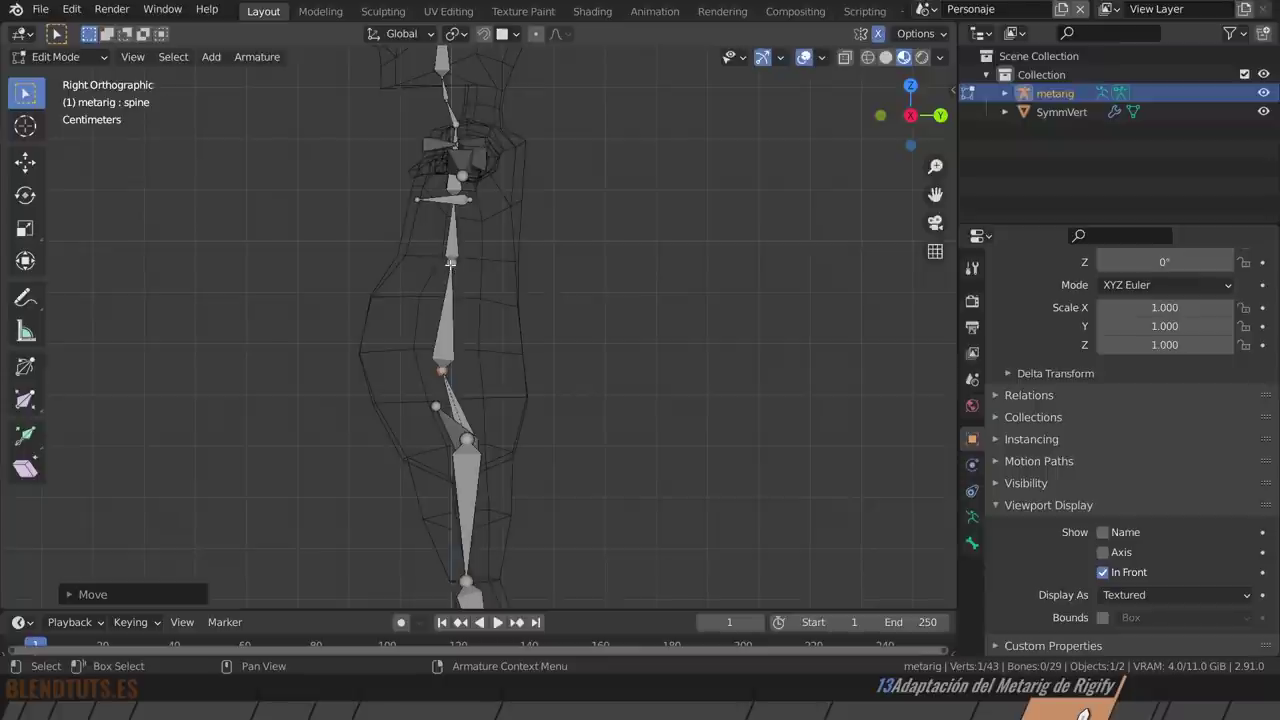
{"action": "key", "text": "g"}
{"action": "left_click", "coordinate": [530, 294]}
{"action": "key", "text": "g"}
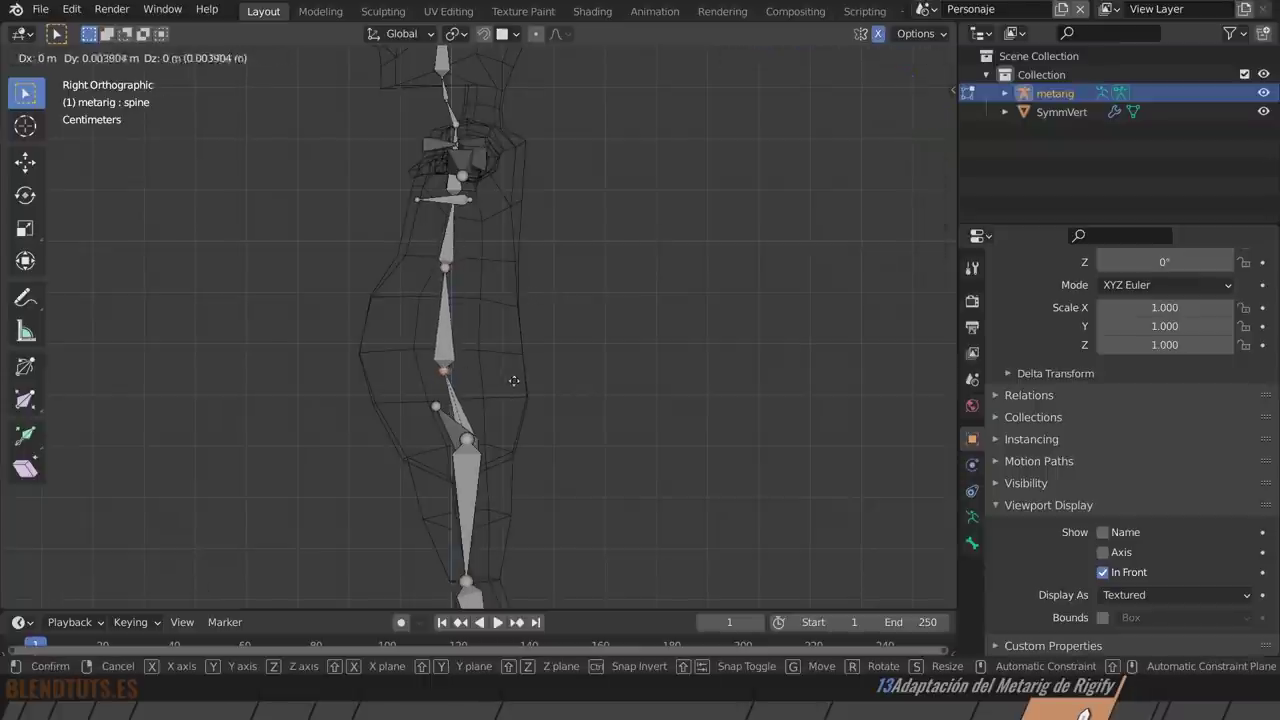
{"action": "left_click", "coordinate": [520, 382]}
{"action": "key", "text": "g"}
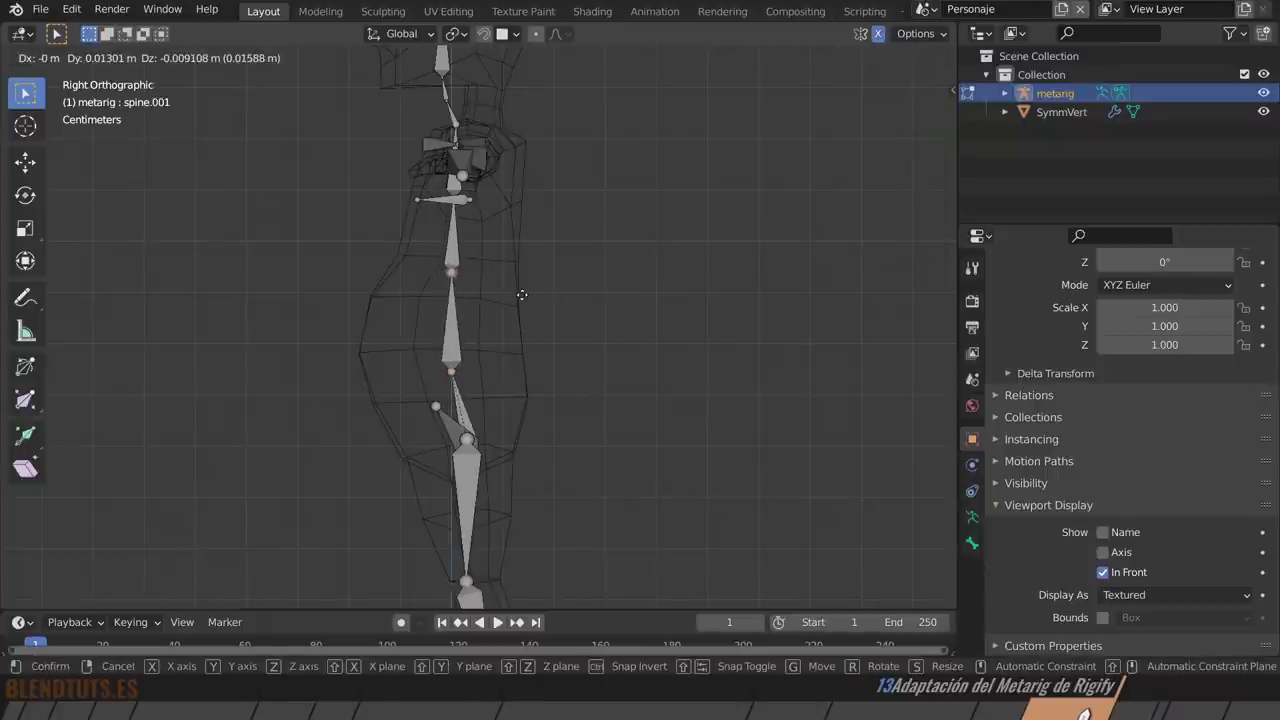
{"action": "left_click", "coordinate": [520, 294]}
{"action": "scroll", "coordinate": [455, 280], "scroll_direction": "up", "scroll_amount": 2, "text": "shift"}
{"action": "scroll", "coordinate": [455, 277], "scroll_direction": "up", "scroll_amount": 2, "text": "shift"}
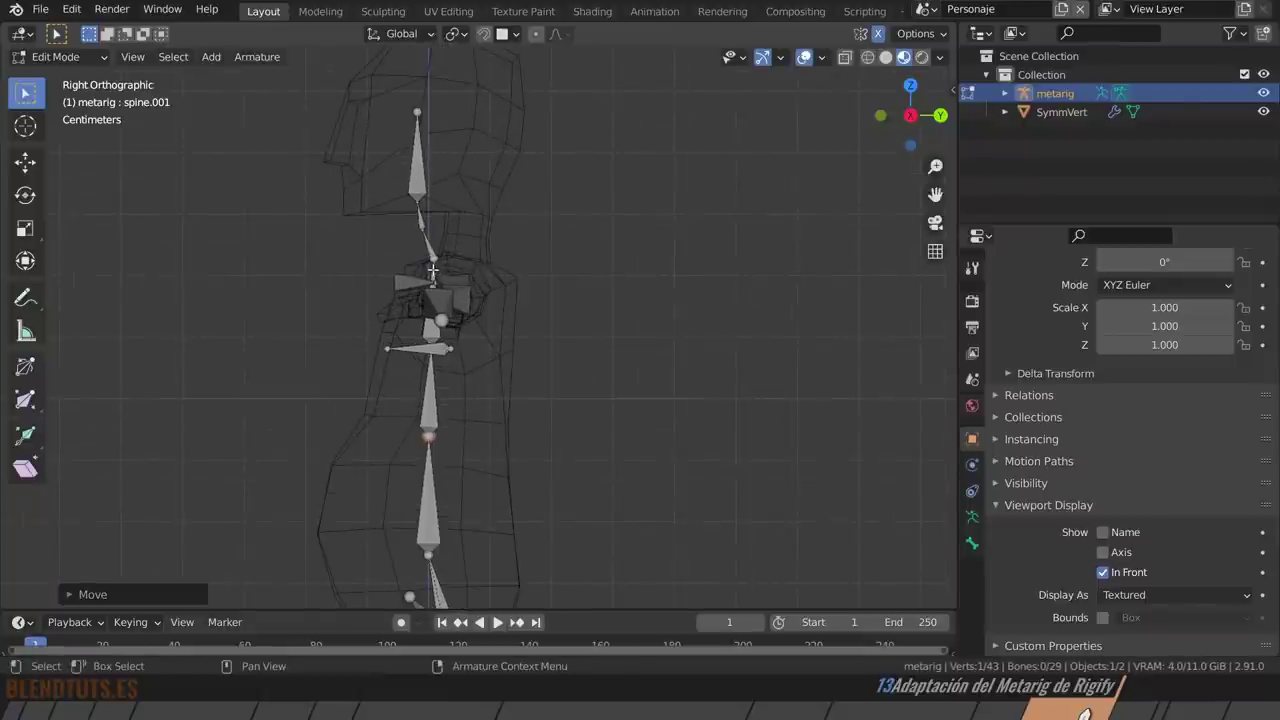
Move the spine.003 chest joint and the spine.002 joint toward the back.
{"action": "left_click", "coordinate": [432, 266]}
{"action": "key", "text": "g"}
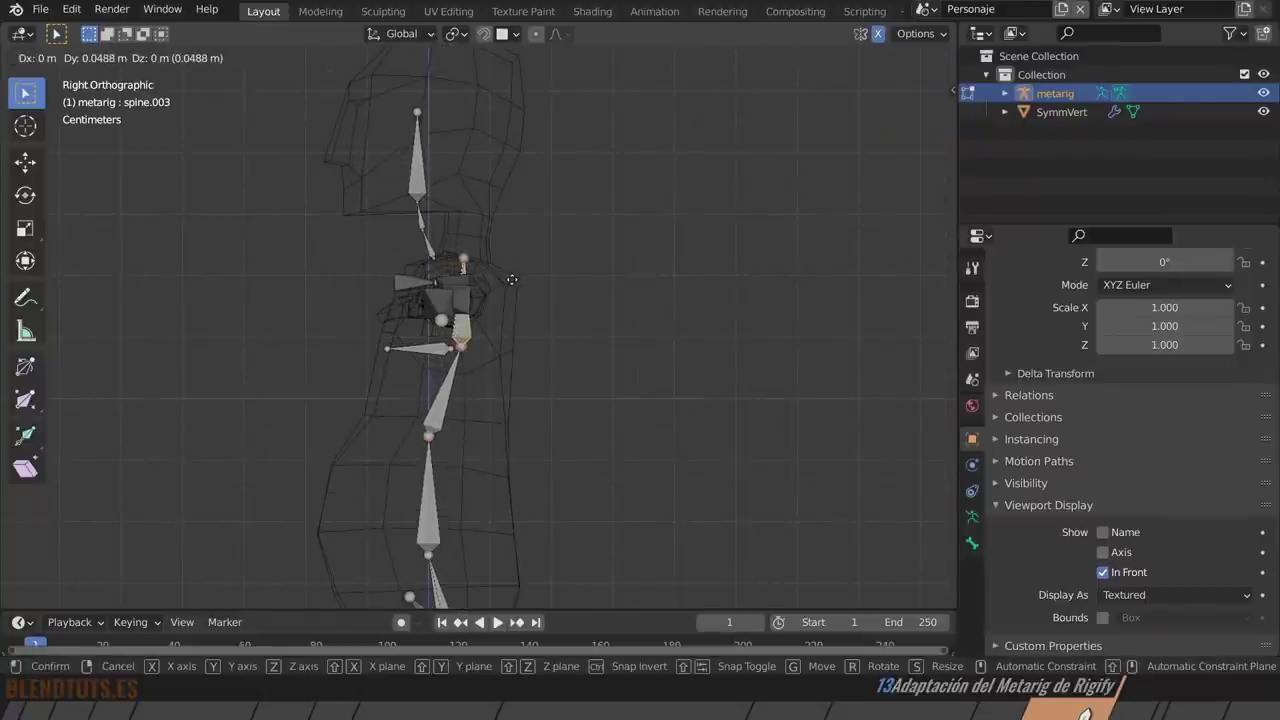
{"action": "left_click", "coordinate": [511, 279]}
{"action": "left_click", "coordinate": [450, 356]}
{"action": "key", "text": "g"}
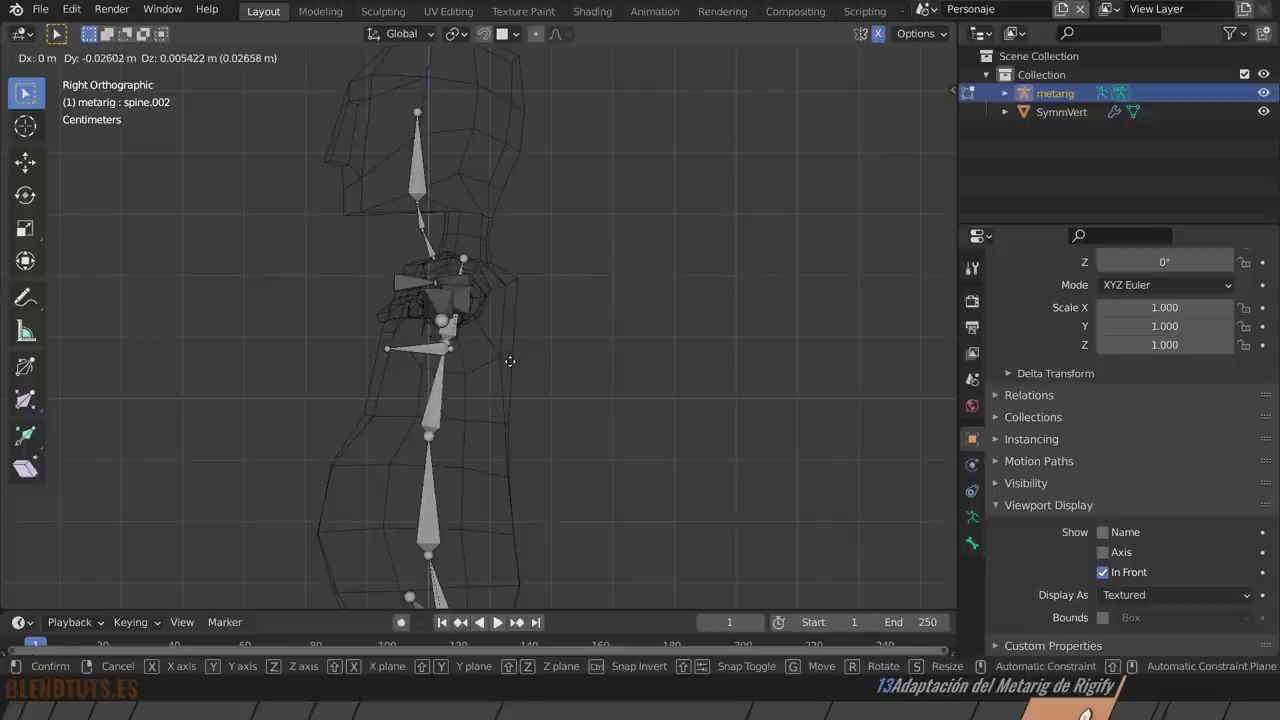
{"action": "left_click", "coordinate": [510, 361]}
Select the neck and head bones and shift them together.
{"action": "left_click", "coordinate": [423, 235]}
{"action": "left_click", "coordinate": [423, 235]}
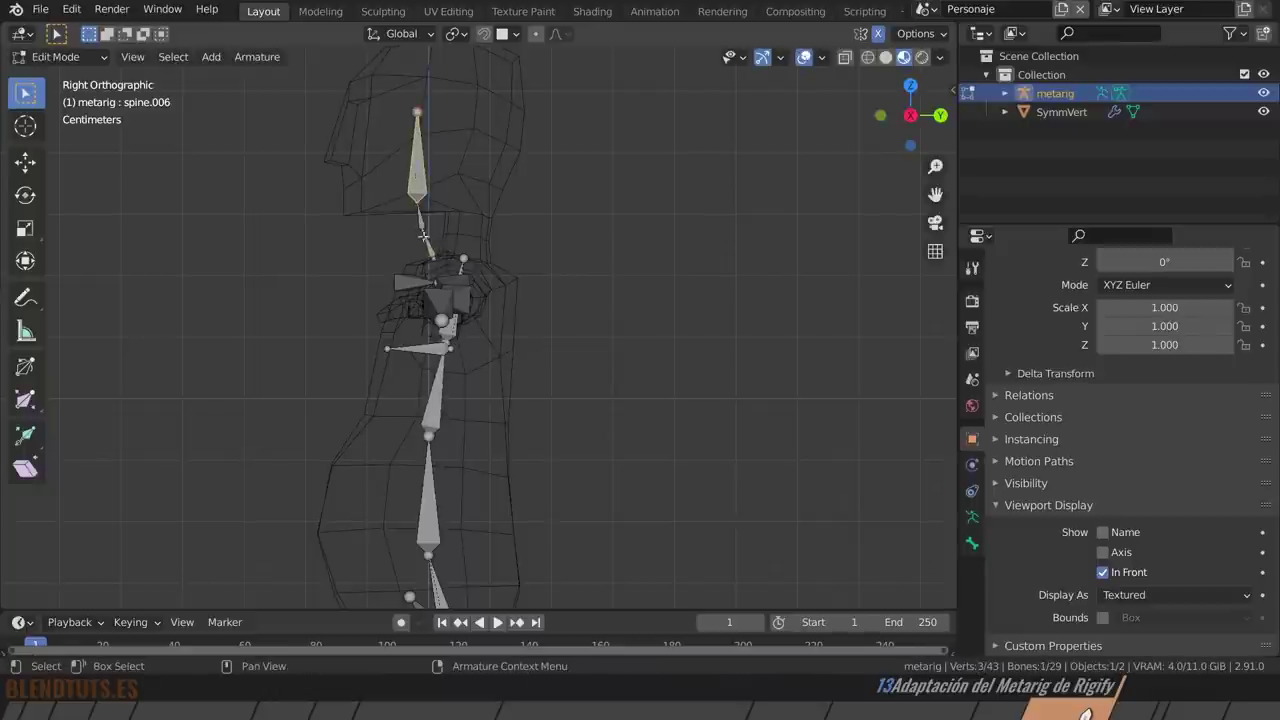
{"action": "left_click", "coordinate": [424, 238], "text": "shift"}
{"action": "key", "text": "g"}
{"action": "left_click", "coordinate": [536, 209]}
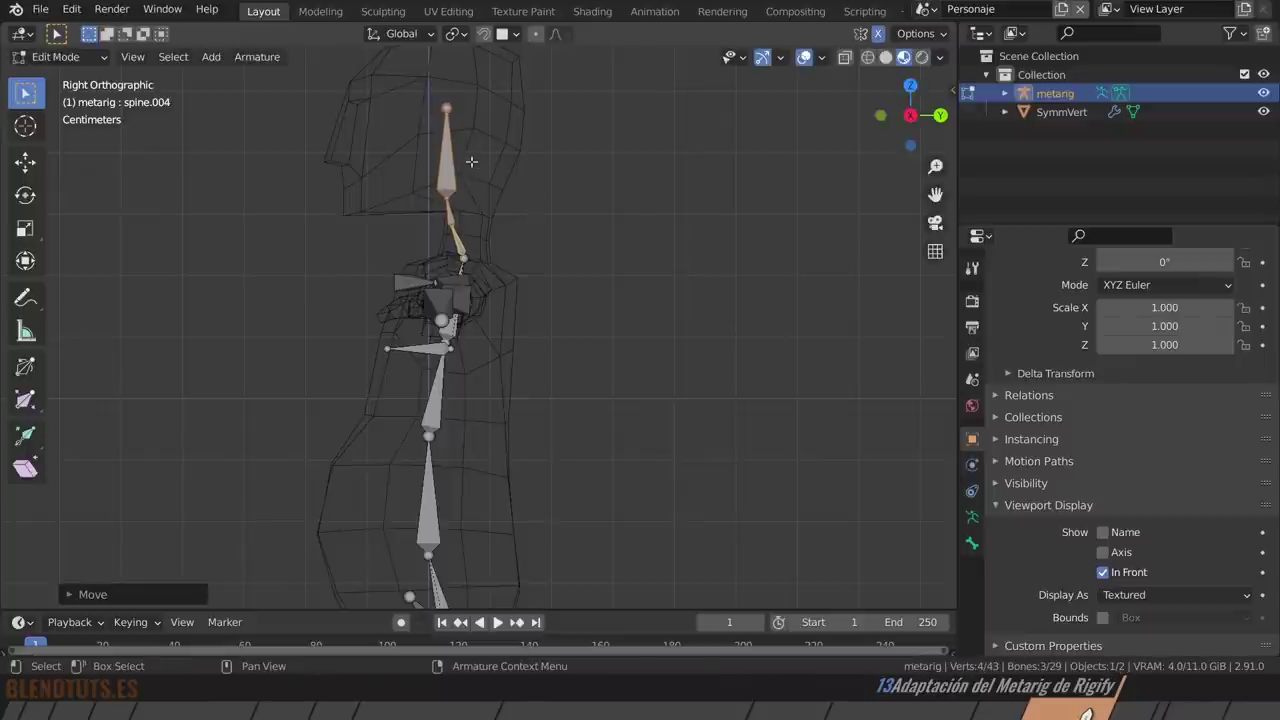
Move the head bone and raise its tip up to the crown.
{"action": "left_click", "coordinate": [471, 161]}
{"action": "key", "text": "g"}
{"action": "left_click", "coordinate": [496, 190]}
{"action": "middle_click_drag", "start_coordinate": [496, 190], "coordinate": [499, 309], "text": "shift"}
{"action": "left_click", "coordinate": [464, 240]}
{"action": "key", "text": "g"}
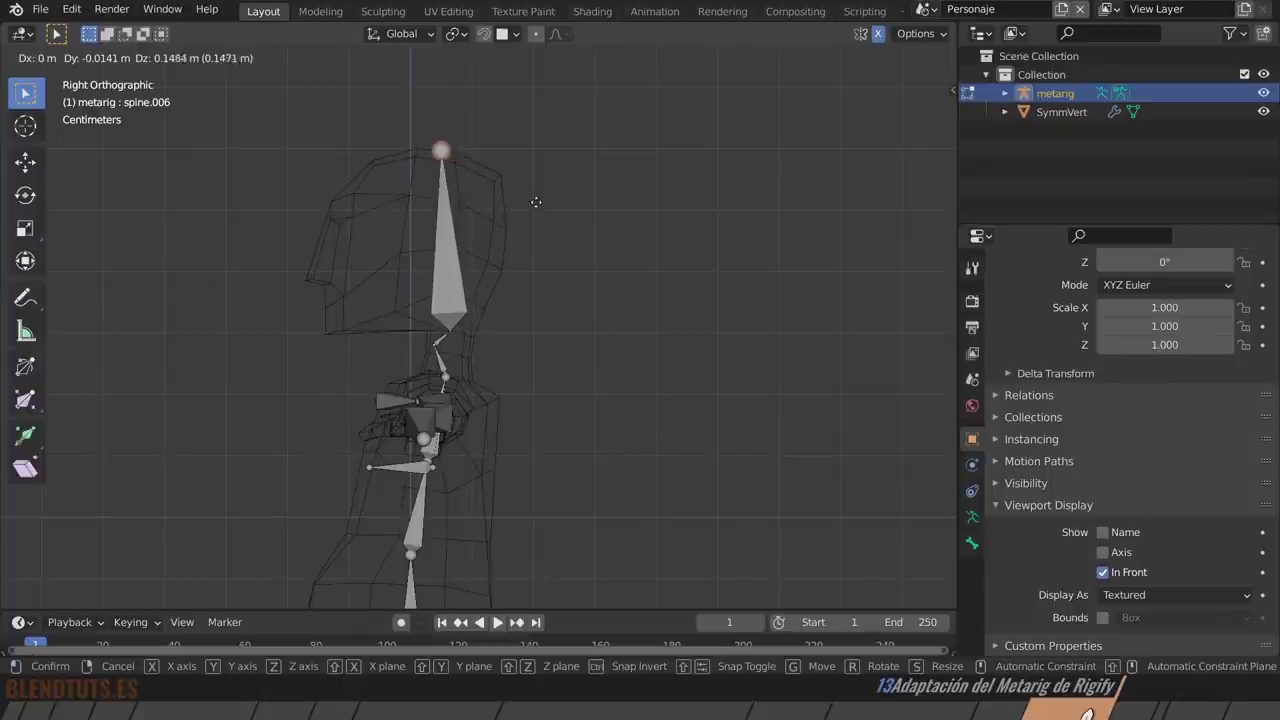
{"action": "left_click", "coordinate": [536, 202]}
Reposition the joint between the neck bones and recentre the view.
{"action": "left_click", "coordinate": [432, 343]}
{"action": "scroll", "coordinate": [491, 360], "scroll_direction": "up", "scroll_amount": 5}
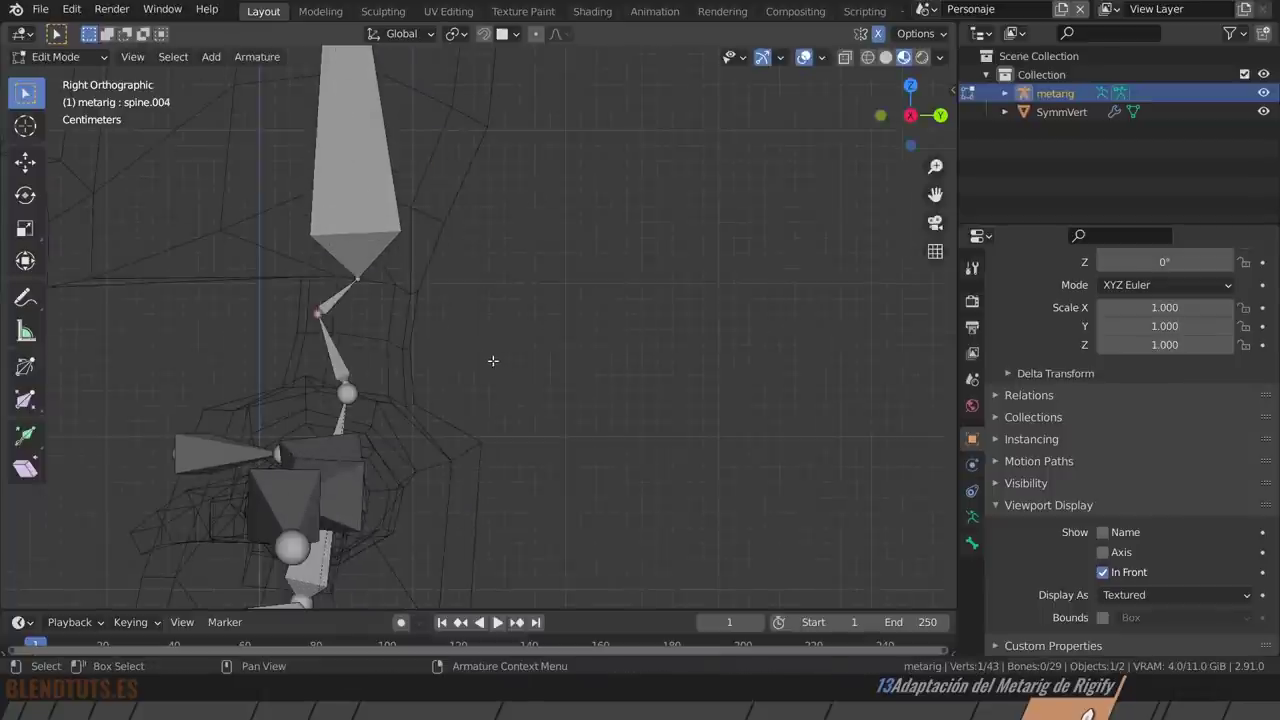
{"action": "key", "text": "g"}
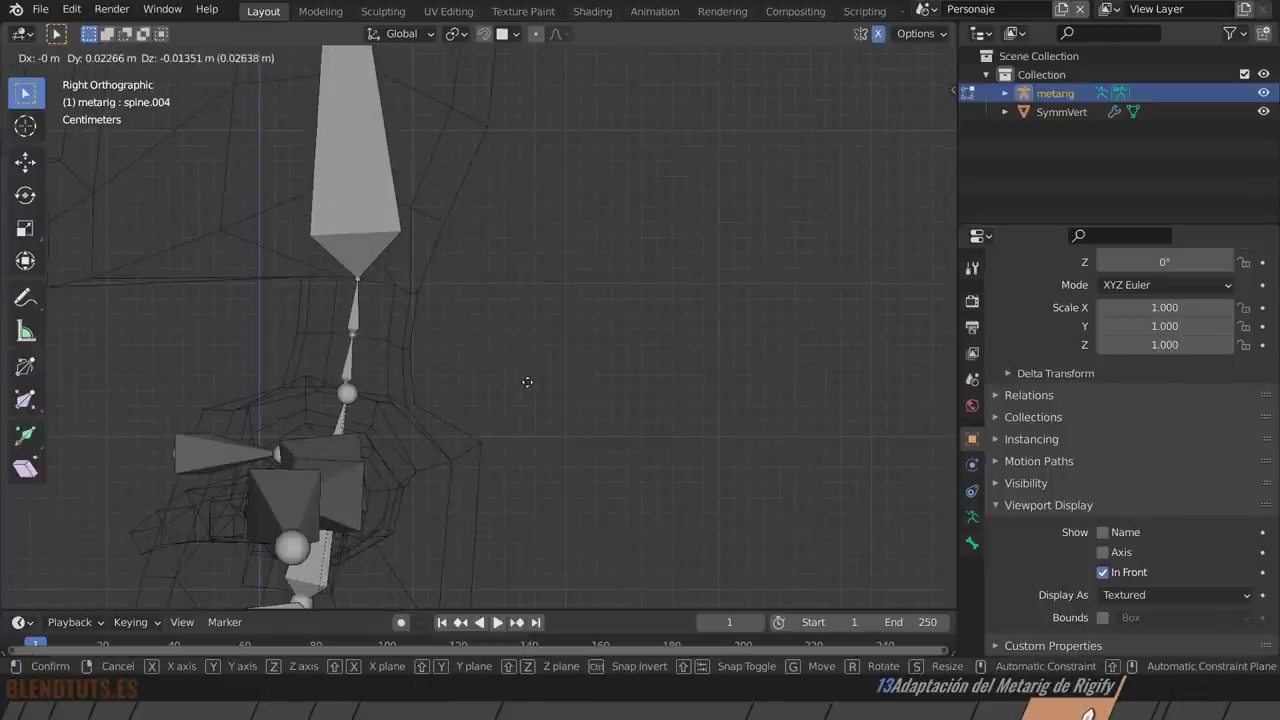
{"action": "left_click", "coordinate": [530, 381]}
{"action": "scroll", "coordinate": [374, 403], "scroll_direction": "down", "scroll_amount": 3}
{"action": "scroll", "coordinate": [392, 401], "scroll_direction": "down", "scroll_amount": 1}
{"action": "key", "text": "KP_Decimal"}
Shift the left shoulder joint along the Y axis into the upper torso.
{"action": "left_click", "coordinate": [426, 358]}
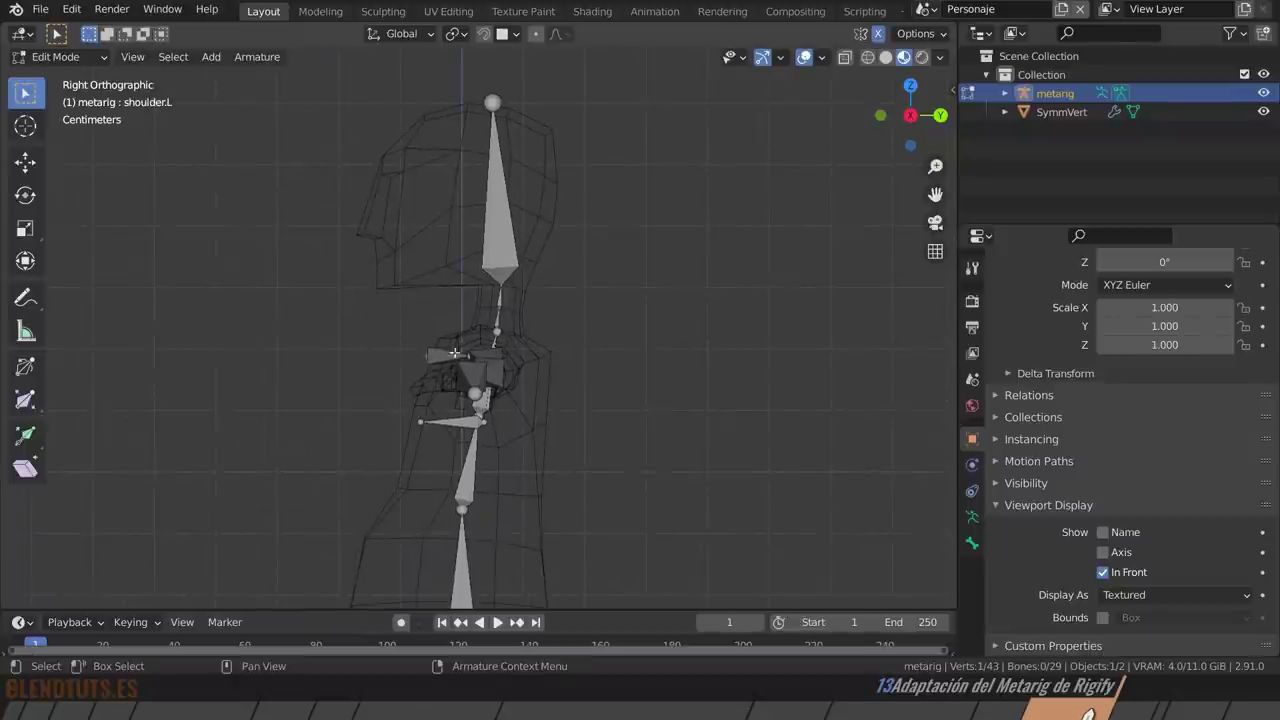
{"action": "mouse_move", "coordinate": [426, 358]}
{"action": "middle_mouse_down"}
{"action": "mouse_move", "coordinate": [531, 403]}
{"action": "mouse_move", "coordinate": [546, 385]}
{"action": "mouse_move", "coordinate": [444, 338]}
{"action": "middle_mouse_up"}
{"action": "left_click", "coordinate": [562, 356]}
{"action": "left_click", "coordinate": [444, 338]}
{"action": "key", "text": "g"}
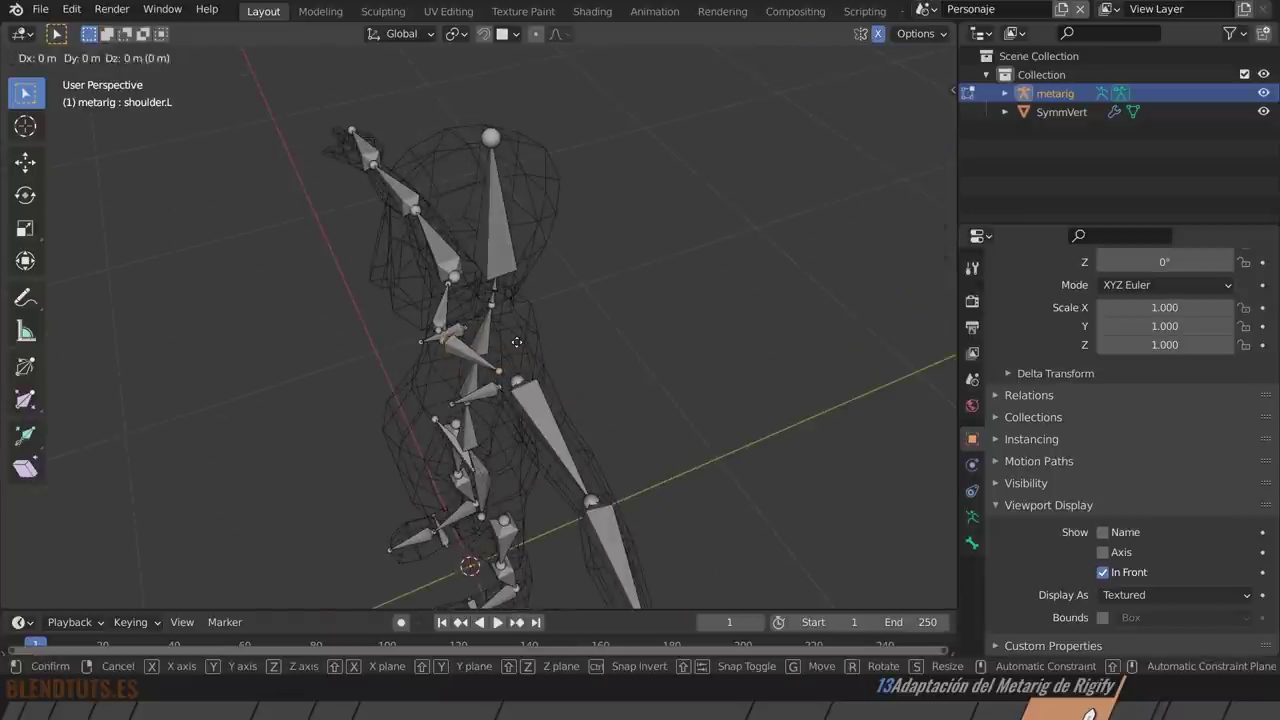
{"action": "key", "text": "y"}
{"action": "left_click", "coordinate": [505, 372]}
{"action": "left_click", "coordinate": [505, 372]}
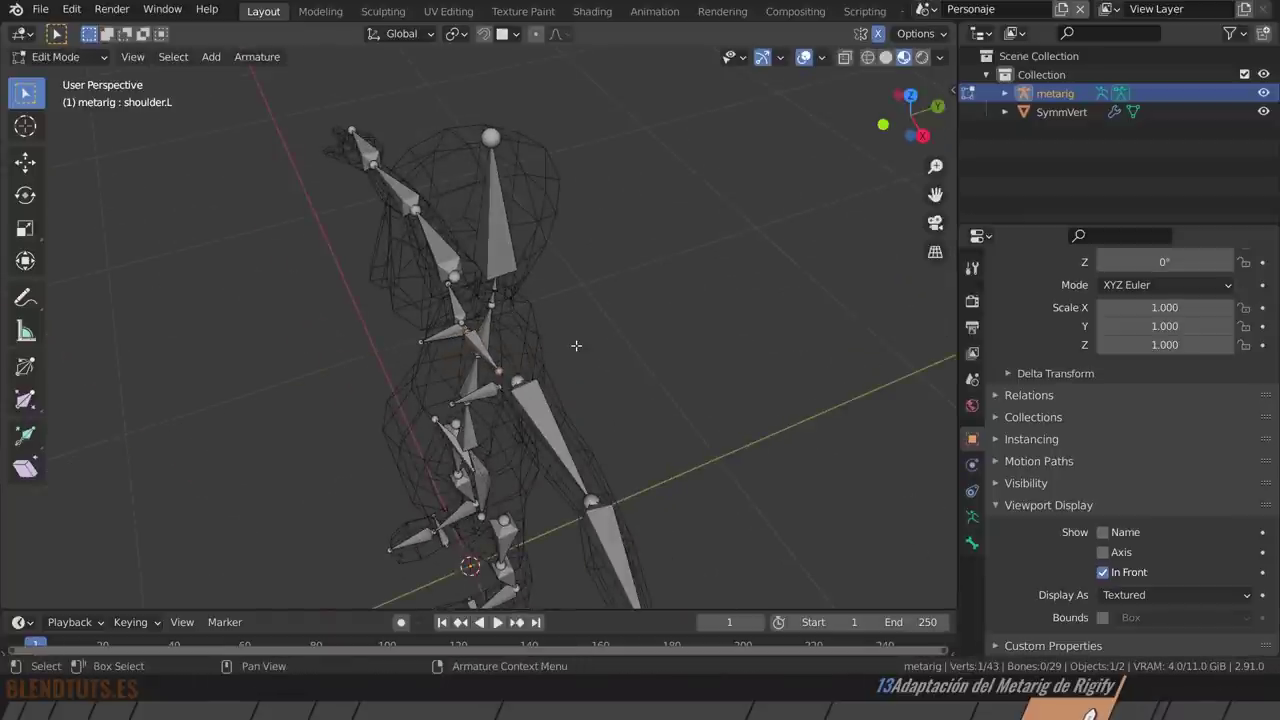
{"action": "key", "text": "g"}
{"action": "key", "text": "y"}
{"action": "left_click", "coordinate": [586, 346]}
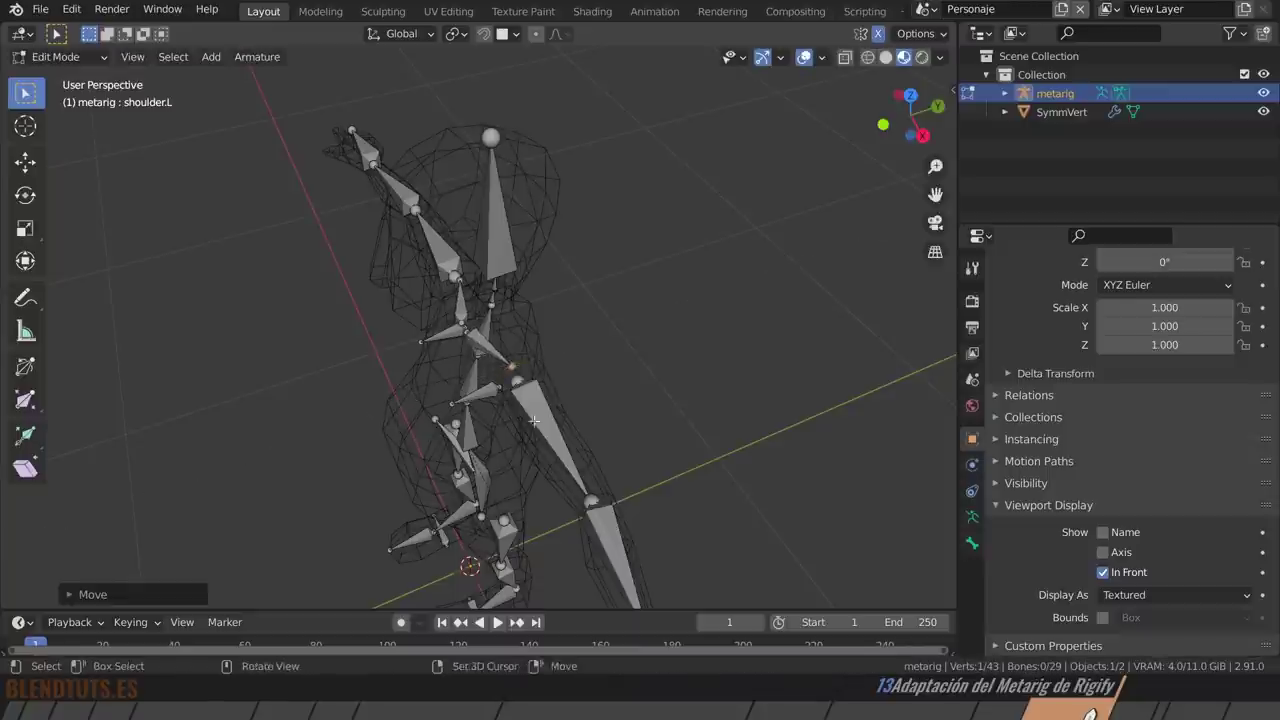
Orbit to the front to check the shoulder placement, leaving the joint unchanged.
{"action": "mouse_move", "coordinate": [586, 346]}
{"action": "middle_mouse_down"}
{"action": "mouse_move", "coordinate": [586, 312]}
{"action": "mouse_move", "coordinate": [589, 370]}
{"action": "middle_mouse_up"}
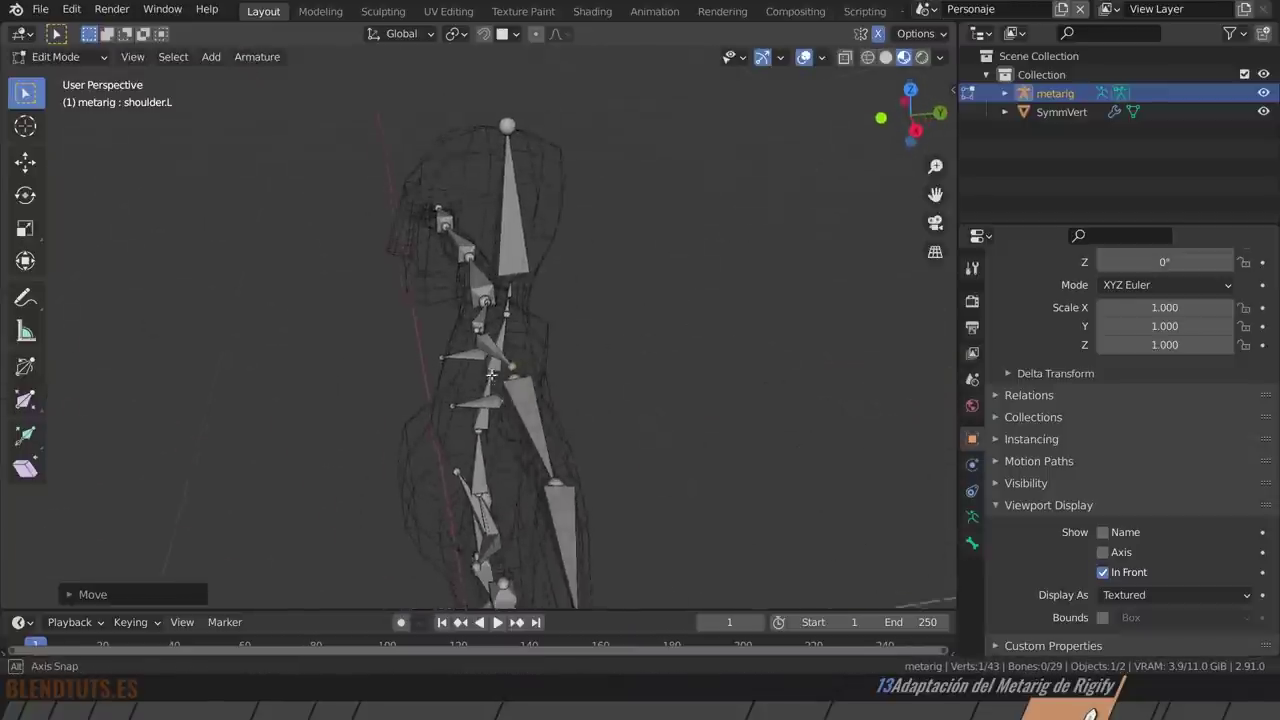
{"action": "key", "text": "g"}
{"action": "key", "text": "y"}
{"action": "right_click", "coordinate": [589, 370]}
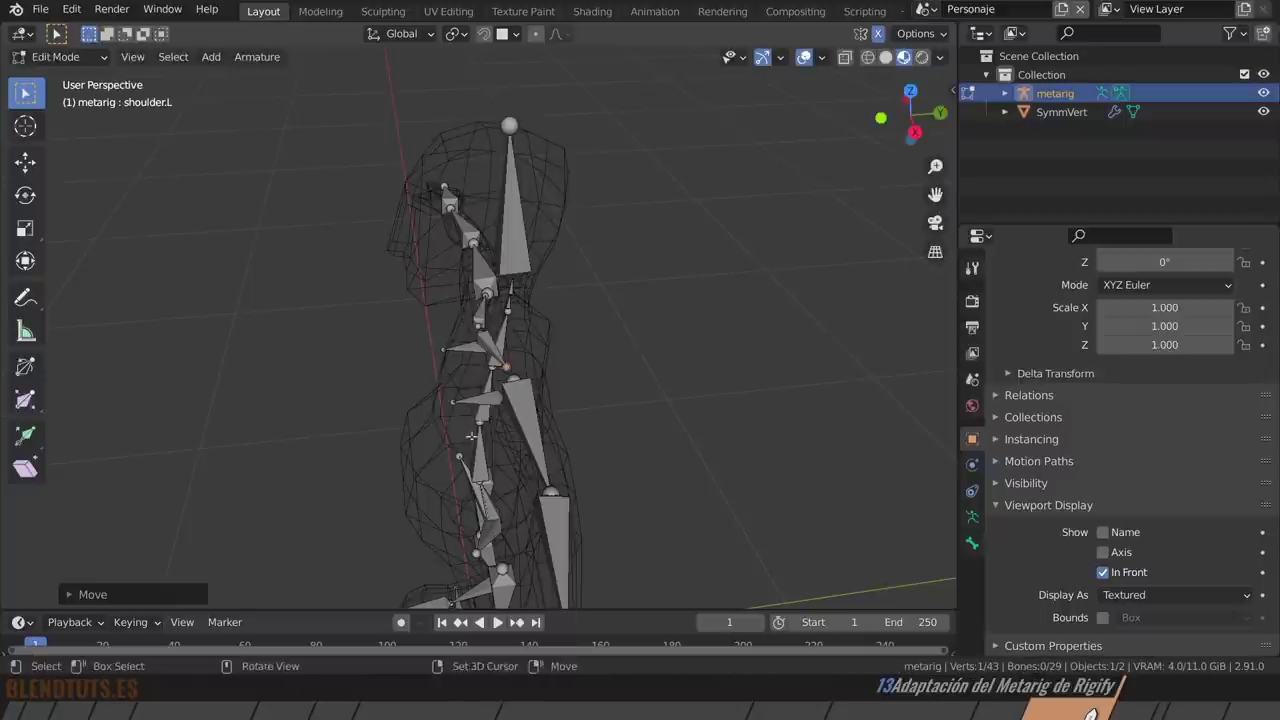
{"action": "mouse_move", "coordinate": [589, 370]}
{"action": "middle_mouse_down"}
{"action": "mouse_move", "coordinate": [460, 514]}
{"action": "mouse_move", "coordinate": [543, 314]}
{"action": "mouse_move", "coordinate": [544, 337]}
{"action": "middle_mouse_up"}
{"action": "left_click", "coordinate": [543, 314]}
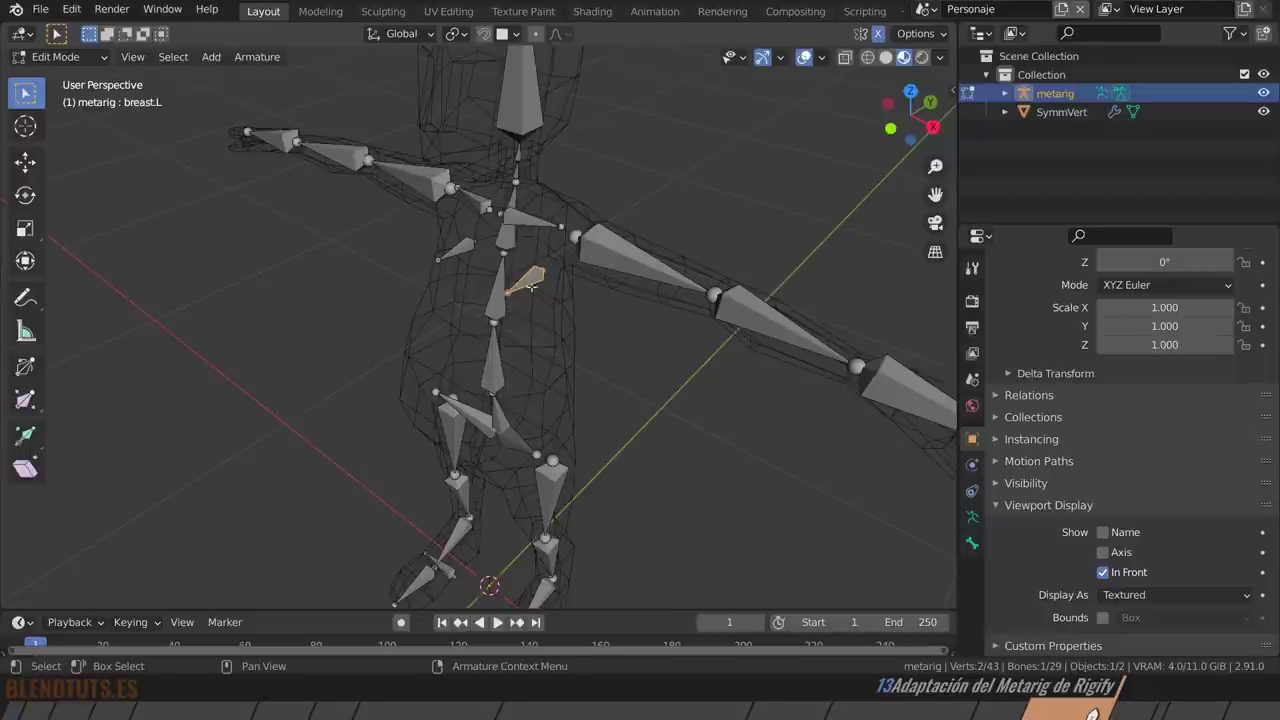
{"action": "scroll", "coordinate": [532, 288], "scroll_direction": "down", "scroll_amount": 3}
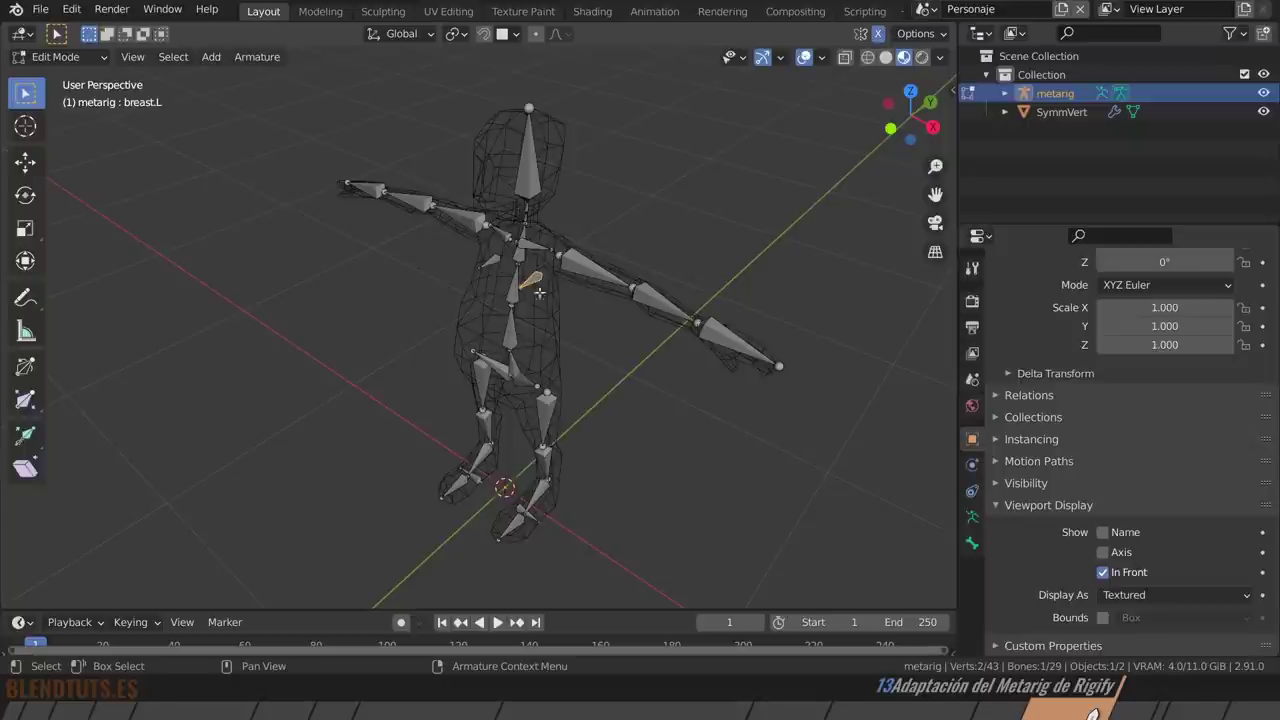
{"action": "middle_click_drag", "start_coordinate": [538, 282], "coordinate": [541, 287]}
{"action": "left_click", "coordinate": [537, 276]}
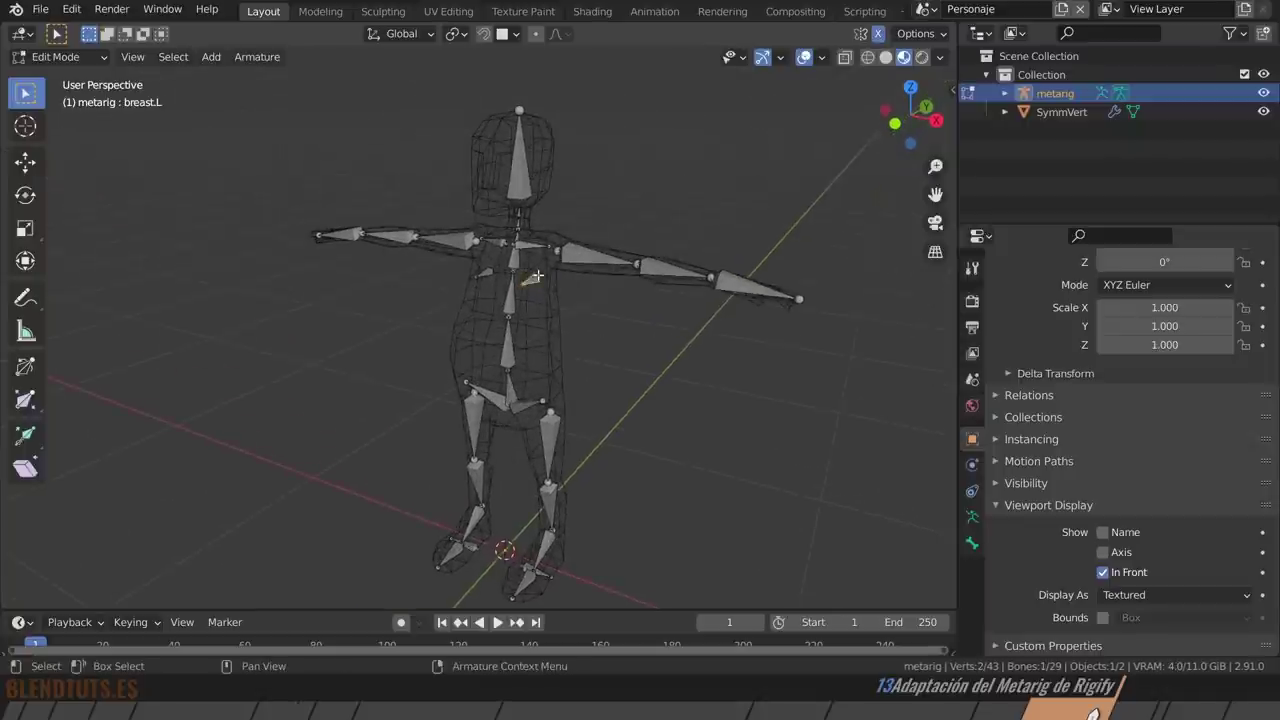
{"action": "left_click", "coordinate": [483, 273], "text": "shift"}
{"action": "left_click", "coordinate": [750, 288]}
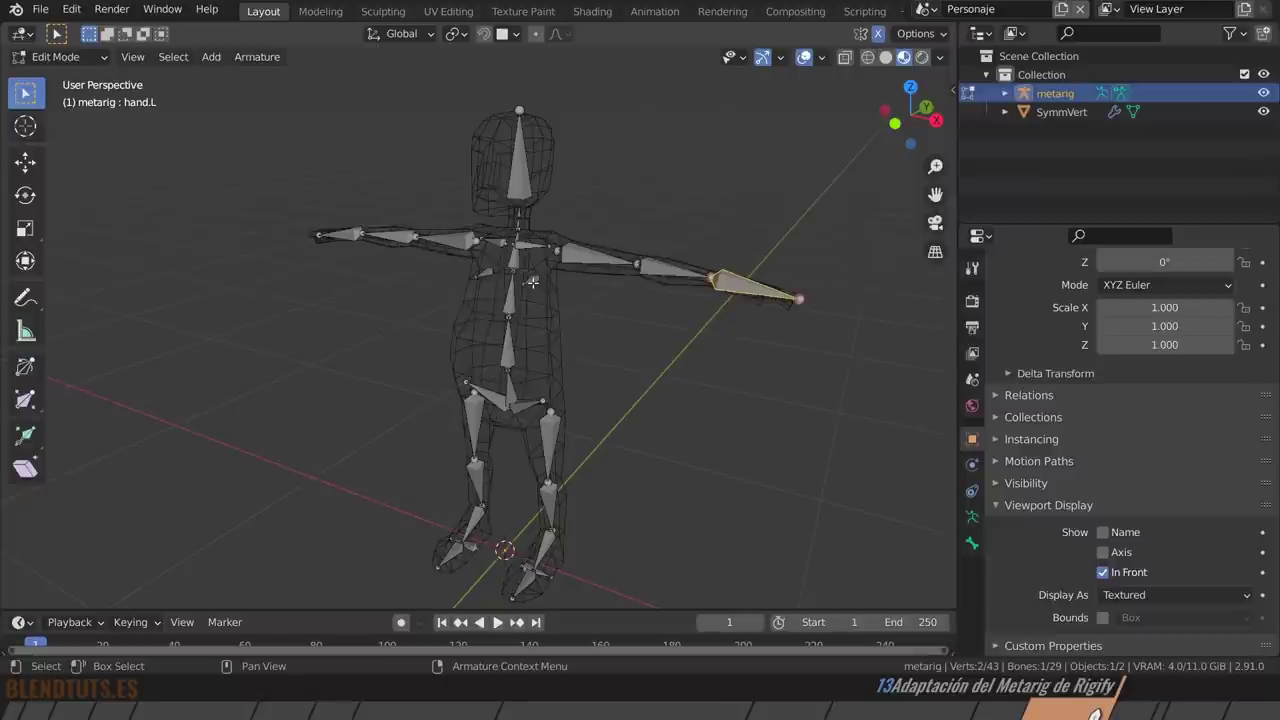
{"action": "left_click", "coordinate": [532, 283]}
{"action": "key", "text": "ctrl+shift+m"}
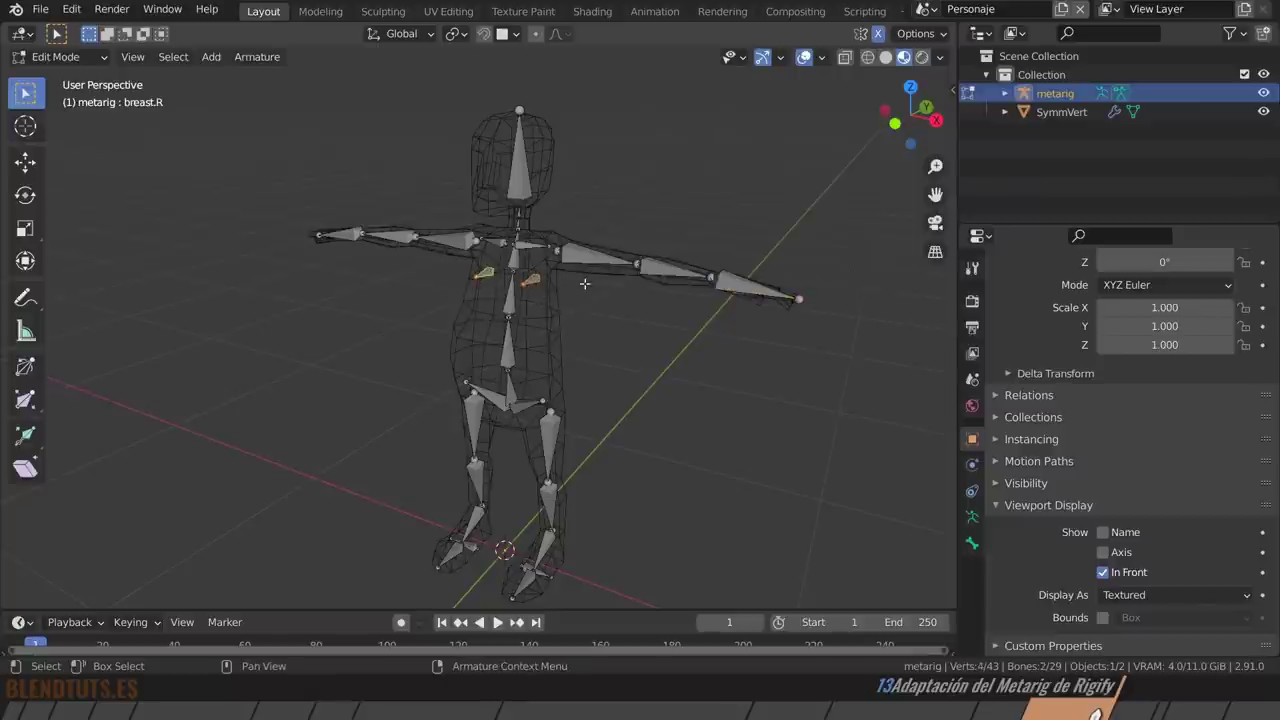
{"action": "mouse_move", "coordinate": [549, 316]}
{"action": "middle_mouse_down"}
{"action": "mouse_move", "coordinate": [597, 331]}
{"action": "mouse_move", "coordinate": [591, 349]}
{"action": "mouse_move", "coordinate": [564, 345]}
{"action": "mouse_move", "coordinate": [585, 275]}
{"action": "mouse_move", "coordinate": [578, 222]}
{"action": "middle_mouse_up"}
{"action": "left_click", "coordinate": [592, 217]}
{"action": "left_click", "coordinate": [704, 228], "text": "shift"}
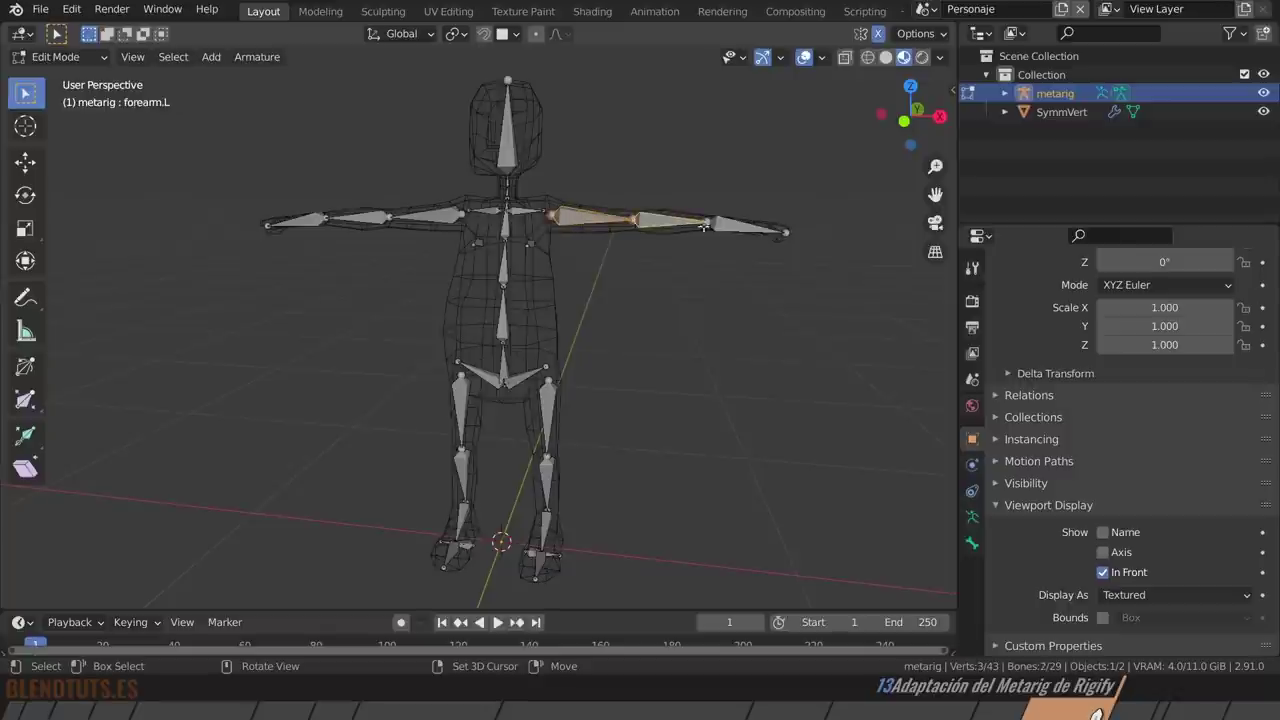
{"action": "left_click", "coordinate": [732, 229], "text": "shift"}
{"action": "middle_click_drag", "start_coordinate": [732, 229], "coordinate": [695, 231]}
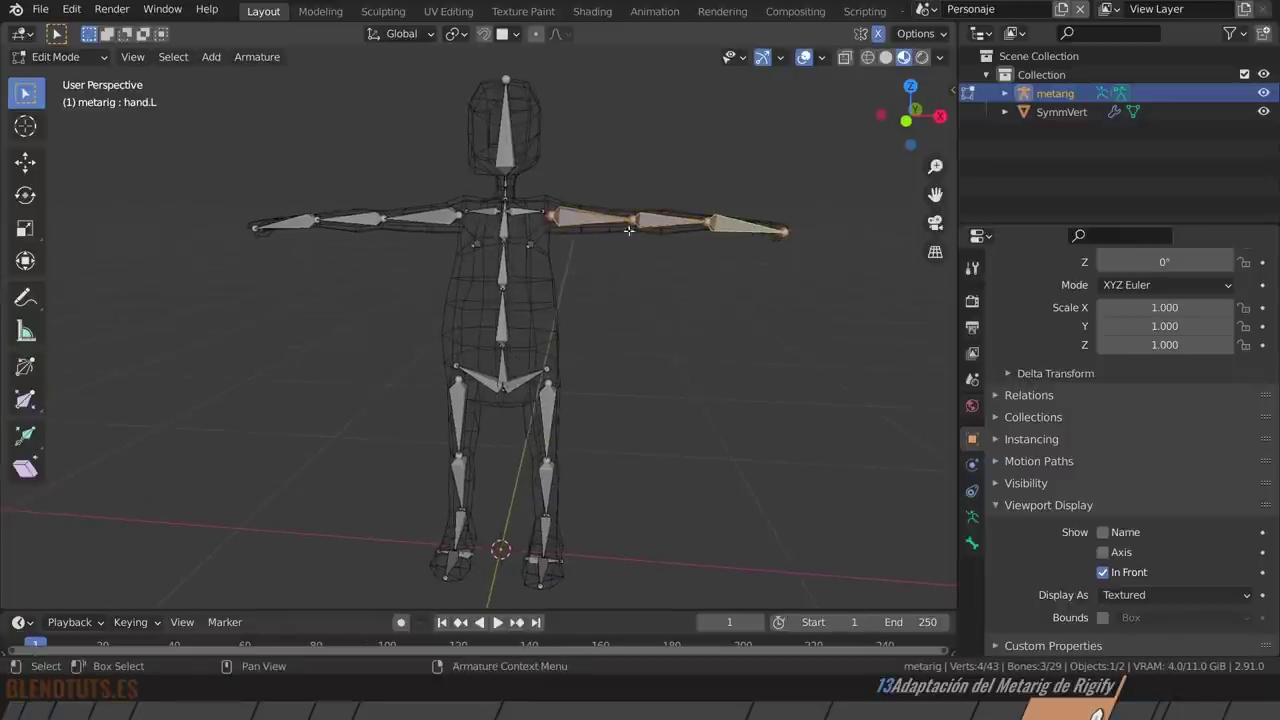
Duplicate both arm chains, shift them down along Z, then delete the duplicates.
{"action": "key", "text": "ctrl+shift+m"}
{"action": "key", "text": "shift+d"}
{"action": "key", "text": "z"}
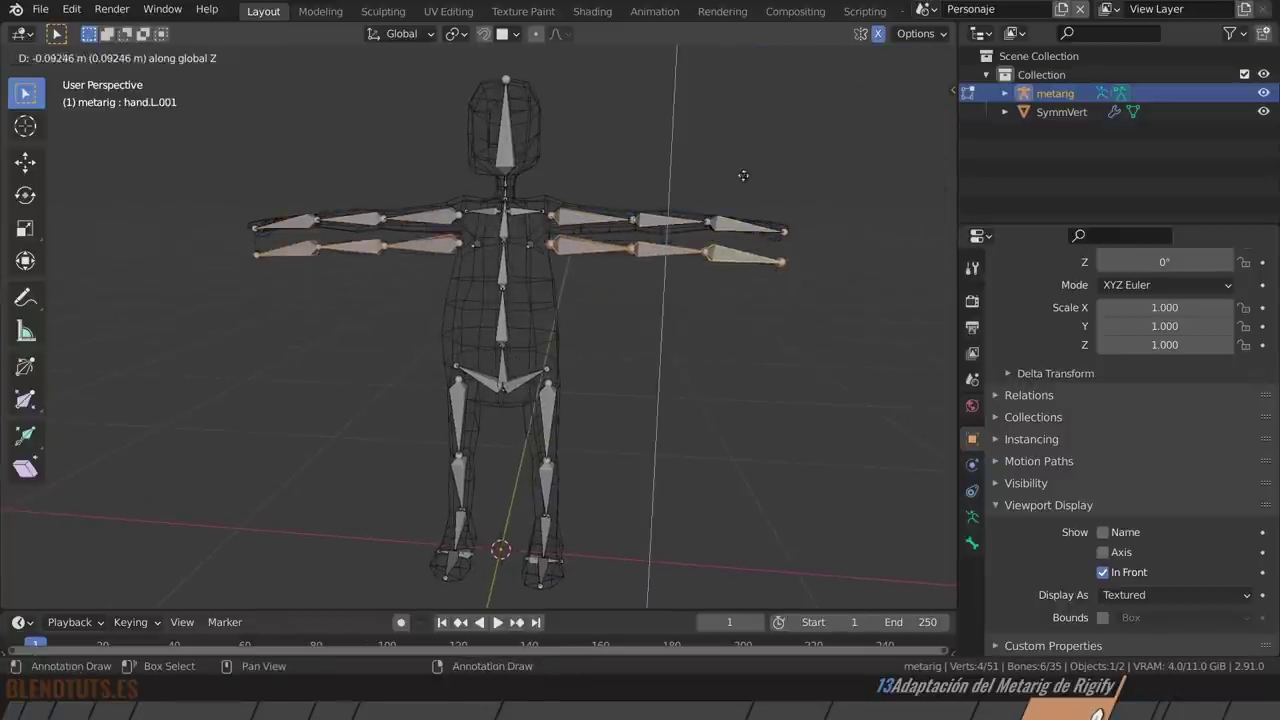
{"action": "left_click", "coordinate": [740, 225]}
{"action": "key", "text": "g"}
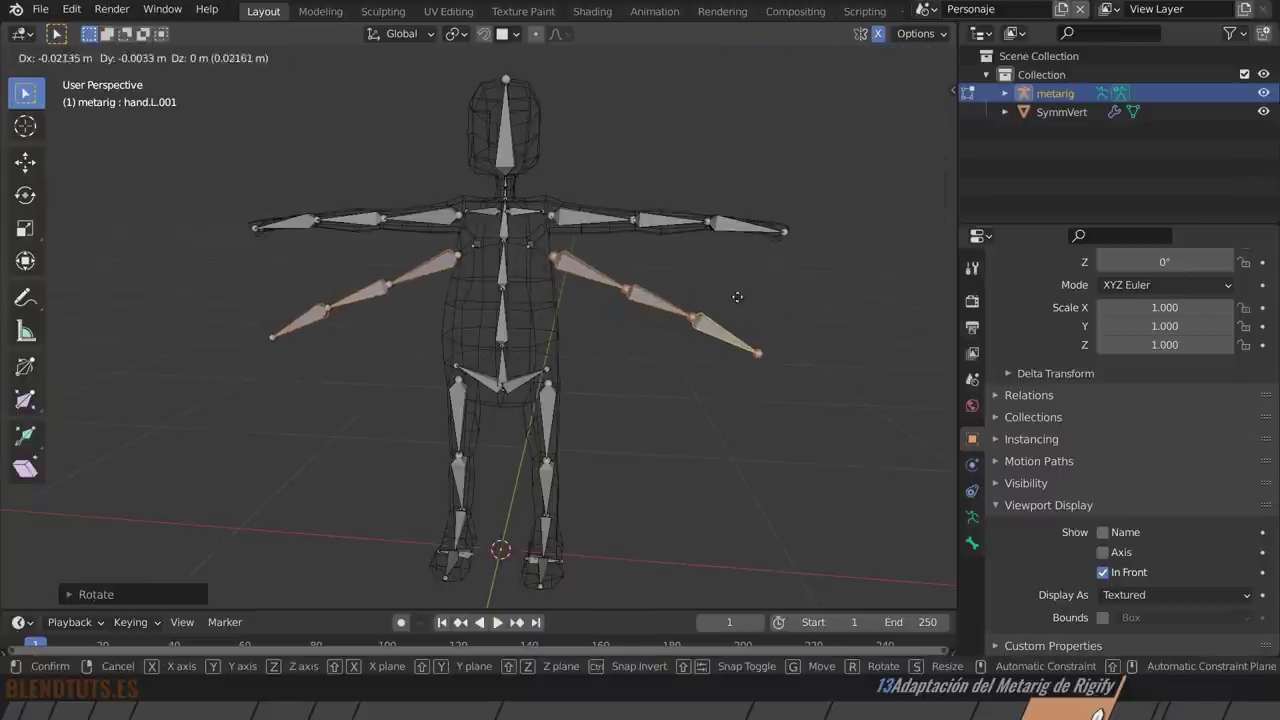
{"action": "left_click", "coordinate": [656, 357]}
{"action": "key", "text": "x"}
{"action": "left_click", "coordinate": [736, 316]}
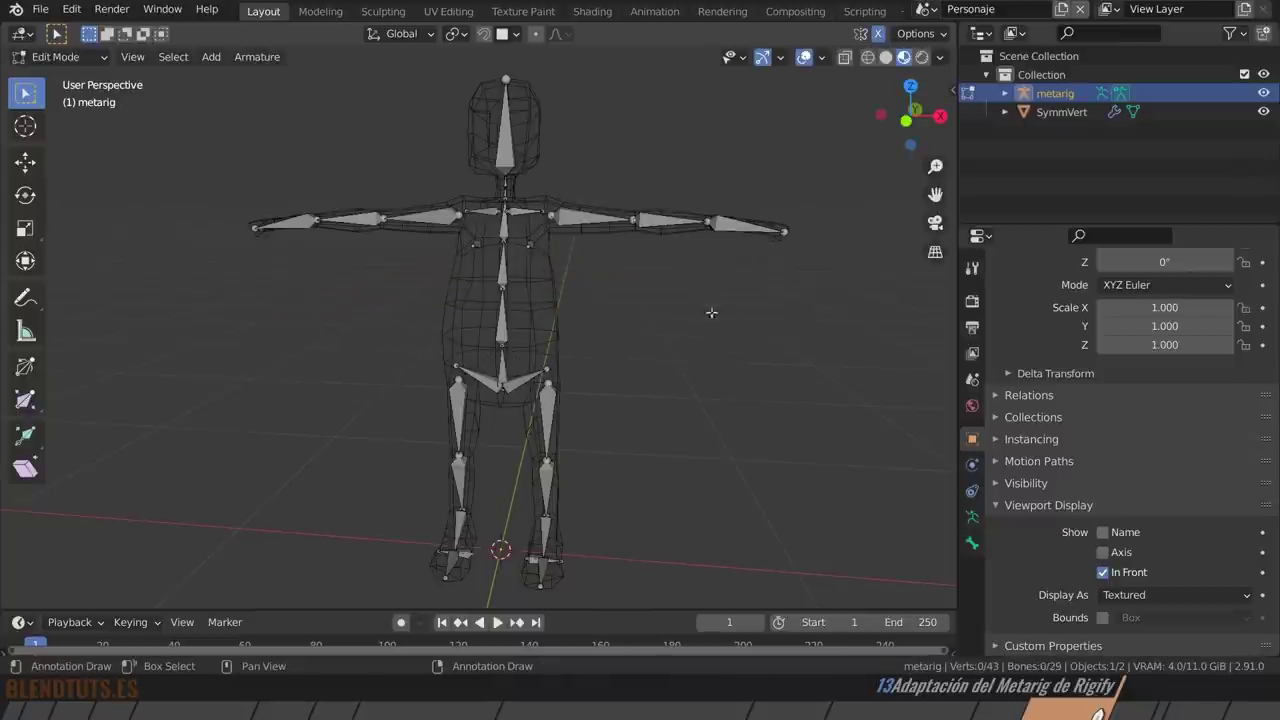
Select the left upper arm, forearm and hand bones, then return to Object Mode.
{"action": "left_click", "coordinate": [600, 219]}
{"action": "left_click", "coordinate": [722, 222]}
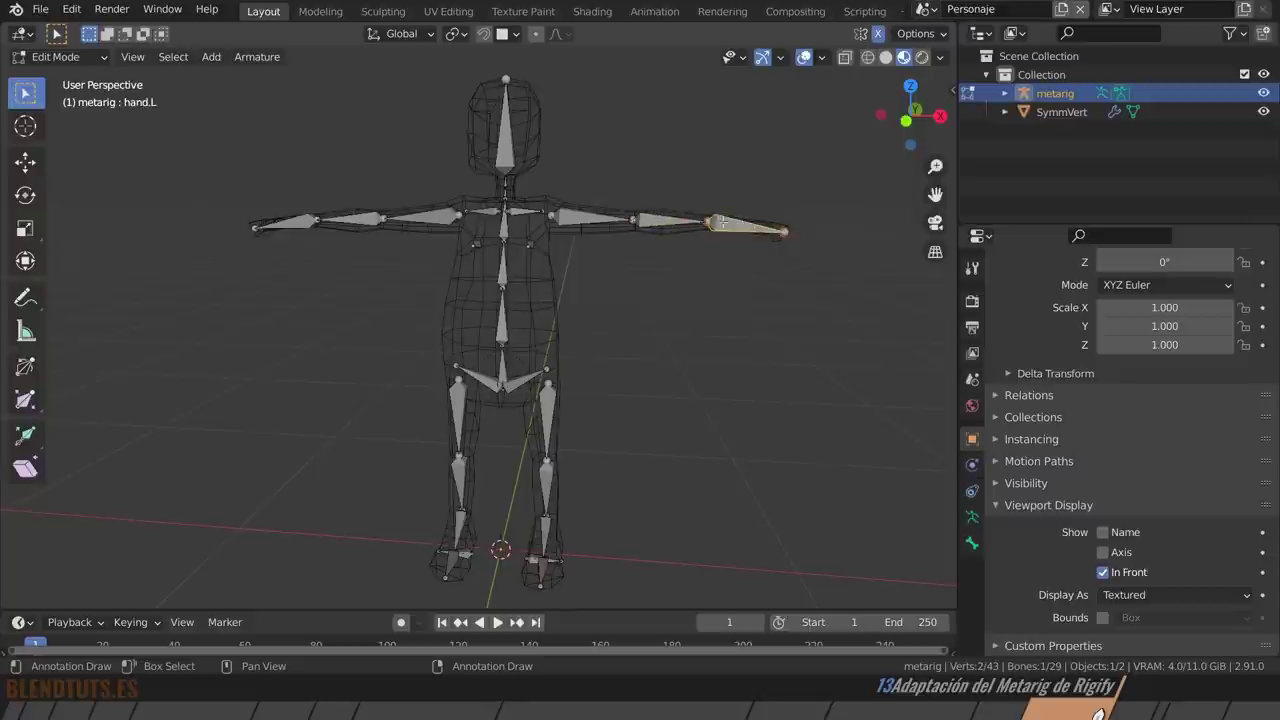
{"action": "left_click", "coordinate": [597, 216]}
{"action": "left_click", "coordinate": [664, 216]}
{"action": "left_click", "coordinate": [729, 227]}
{"action": "mouse_move", "coordinate": [538, 395]}
{"action": "middle_mouse_down"}
{"action": "mouse_move", "coordinate": [607, 378]}
{"action": "mouse_move", "coordinate": [591, 383]}
{"action": "mouse_move", "coordinate": [581, 282]}
{"action": "middle_mouse_up"}
{"action": "scroll", "coordinate": [620, 390], "scroll_direction": "up", "scroll_amount": 2}
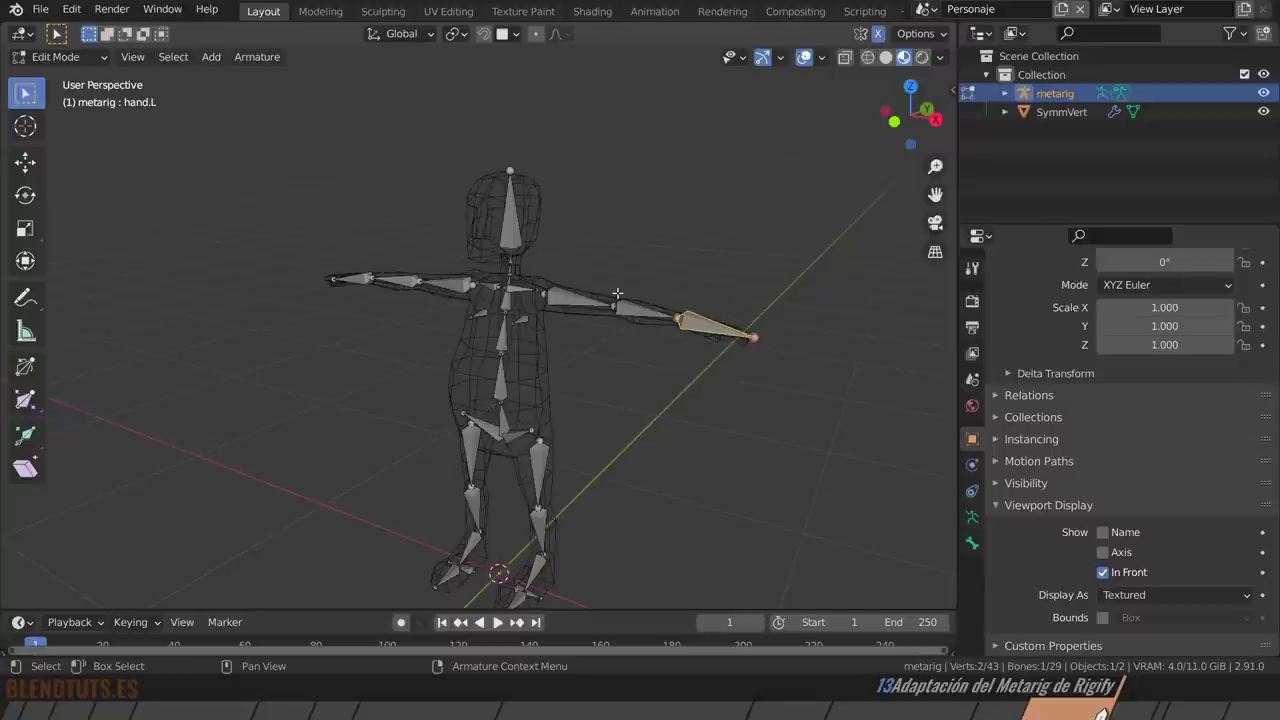
{"action": "left_click", "coordinate": [565, 295]}
{"action": "left_click", "coordinate": [632, 305], "text": "shift"}
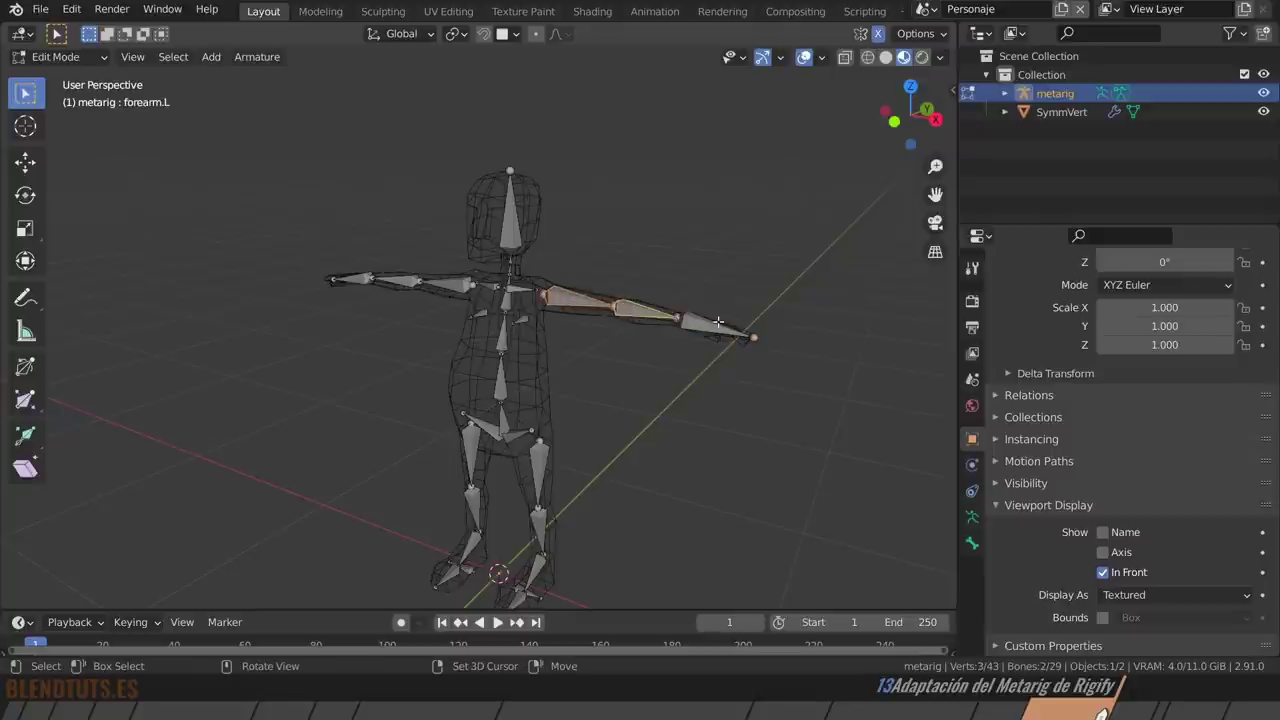
{"action": "left_click", "coordinate": [718, 321], "text": "shift"}
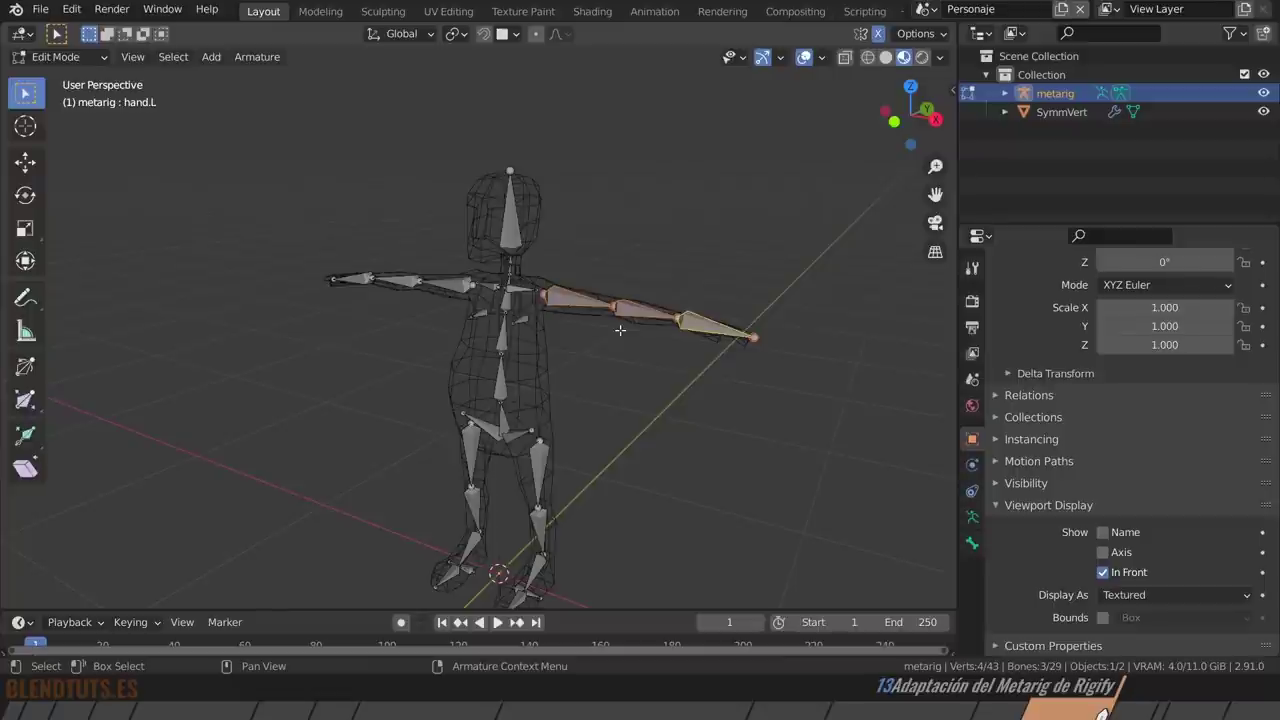
{"action": "mouse_move", "coordinate": [553, 303]}
{"action": "middle_mouse_down"}
{"action": "mouse_move", "coordinate": [617, 311]}
{"action": "mouse_move", "coordinate": [609, 274]}
{"action": "middle_mouse_up"}
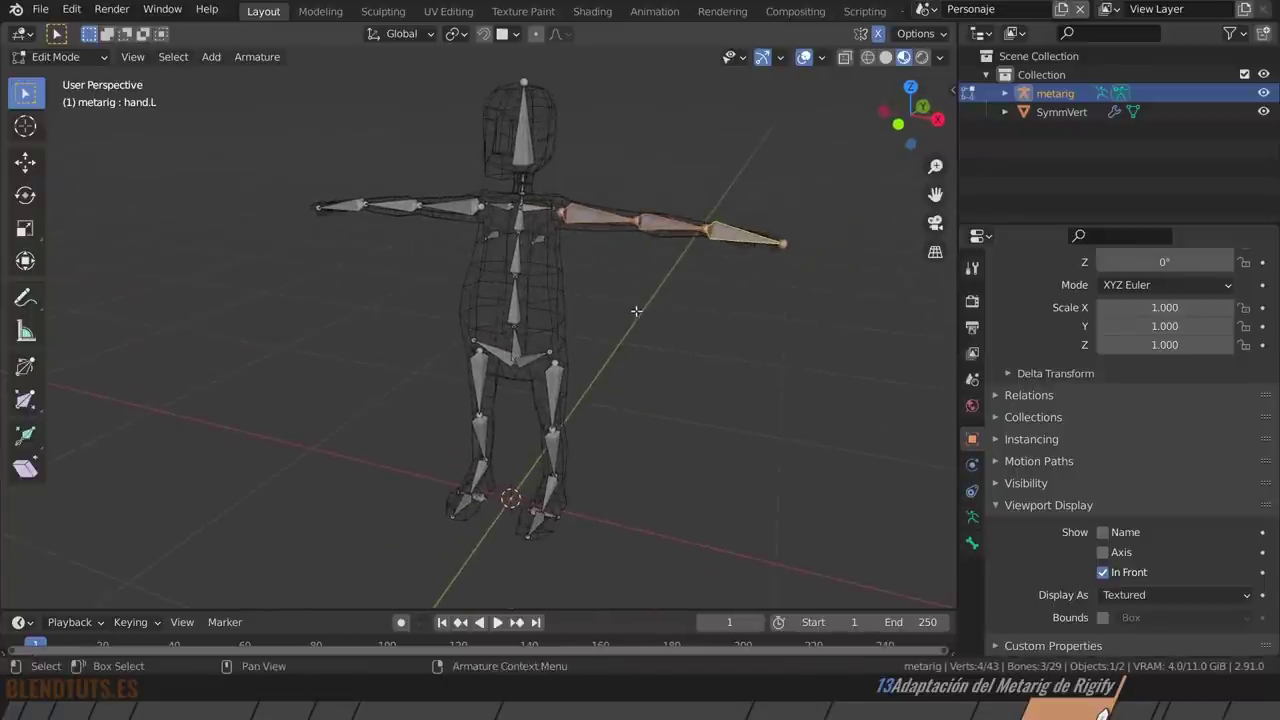
{"action": "key", "text": "Tab"}
Save Modelo Lowpoly.blend and enter Edit Mode on the metarig.
{"action": "key", "text": "ctrl+s"}
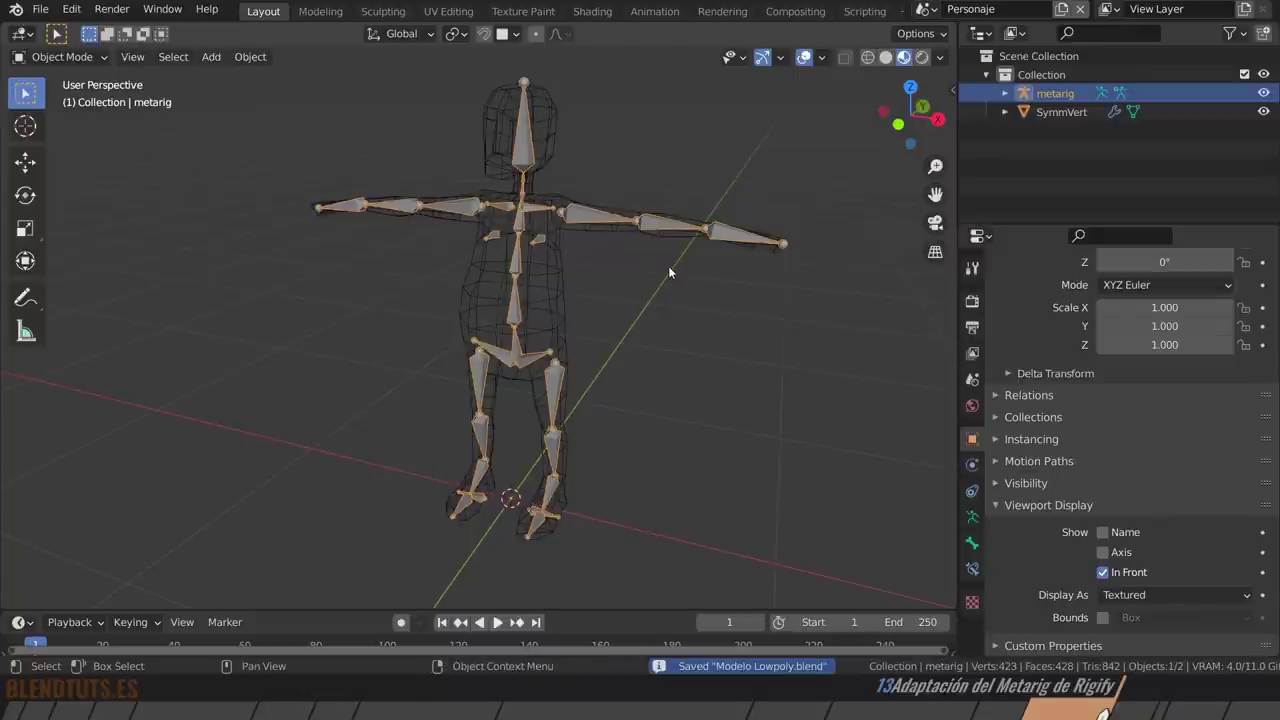
{"action": "left_click", "coordinate": [538, 244]}
{"action": "key", "text": "Tab"}
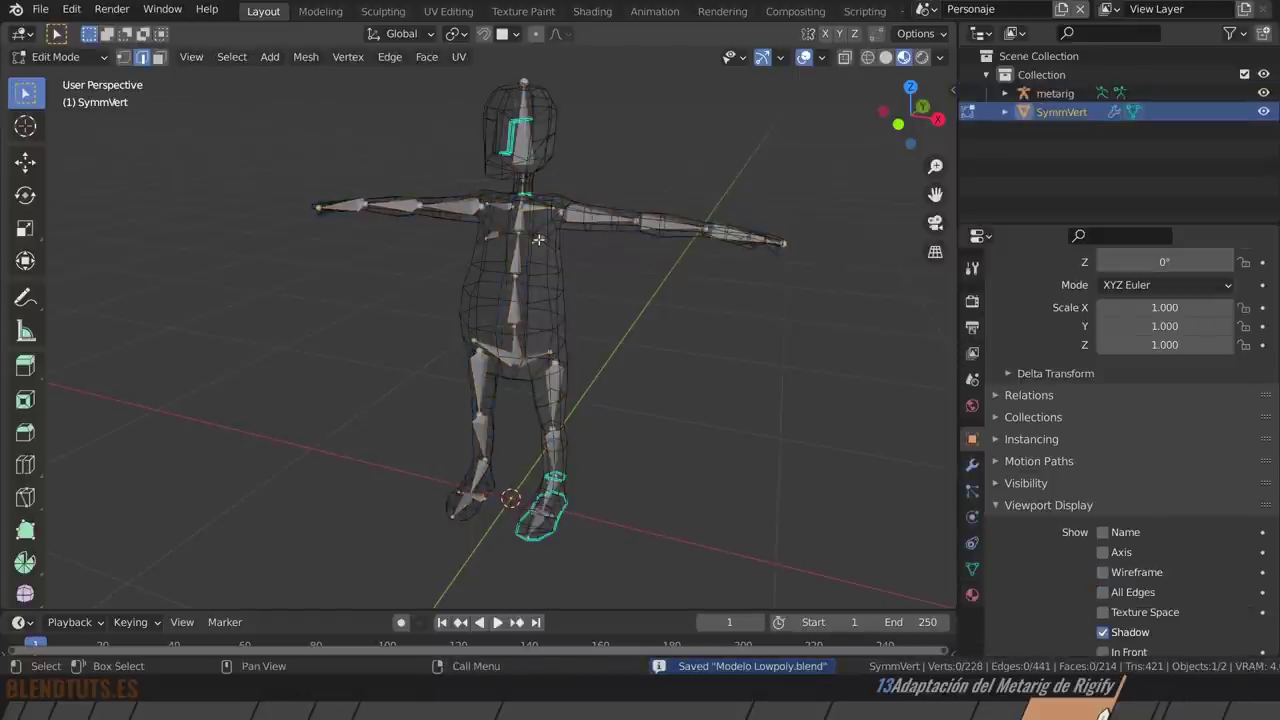
{"action": "key", "text": "Tab"}
{"action": "left_click", "coordinate": [538, 239]}
{"action": "key", "text": "Tab"}
Delete the breast.L and breast.R bones and return to Object Mode.
{"action": "scroll", "coordinate": [538, 237], "scroll_direction": "up", "scroll_amount": 4}
{"action": "left_click", "coordinate": [538, 237]}
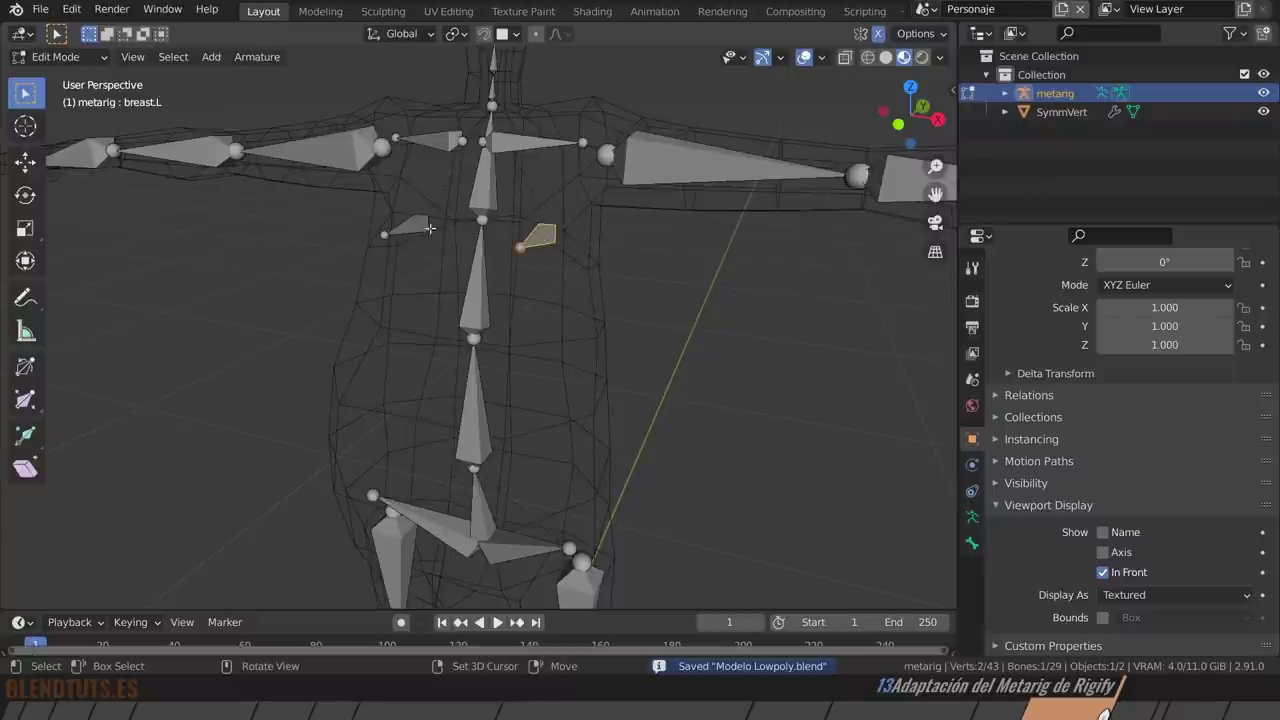
{"action": "left_click", "coordinate": [412, 226], "text": "shift"}
{"action": "middle_click_drag", "start_coordinate": [586, 232], "coordinate": [572, 306], "text": "shift"}
{"action": "key", "text": "x"}
{"action": "left_click", "coordinate": [571, 306]}
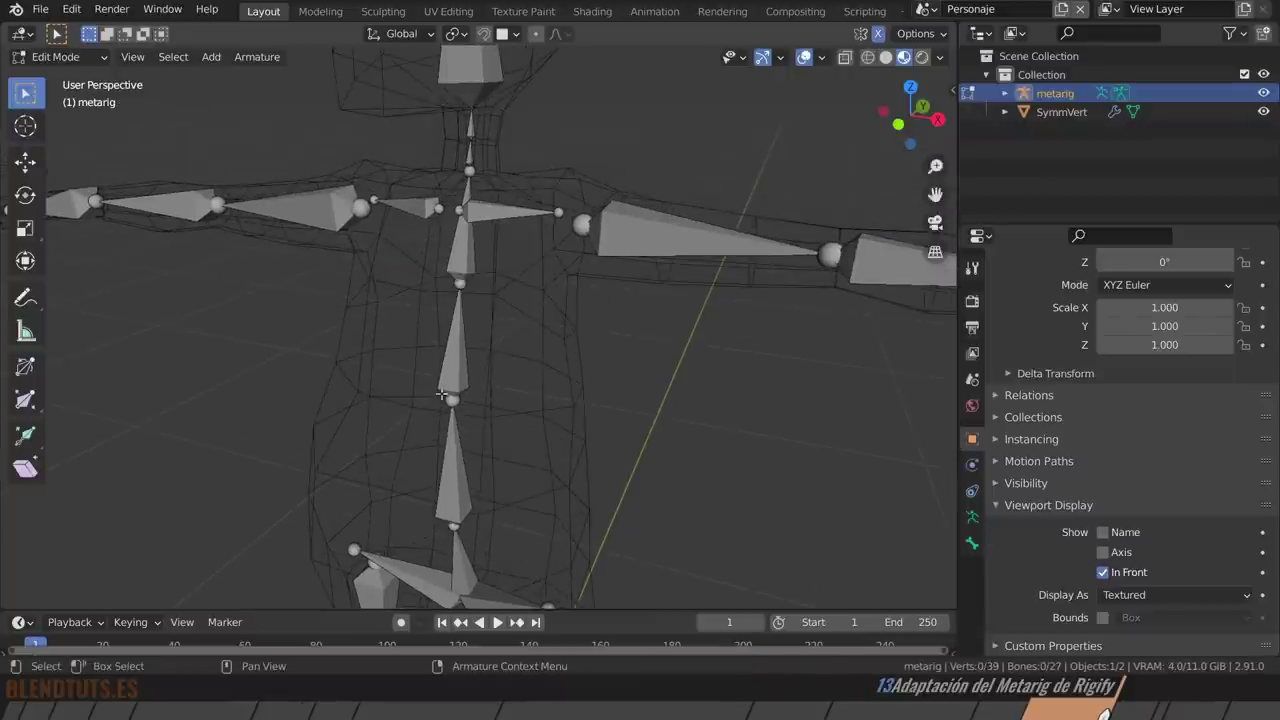
{"action": "key", "text": "Tab"}
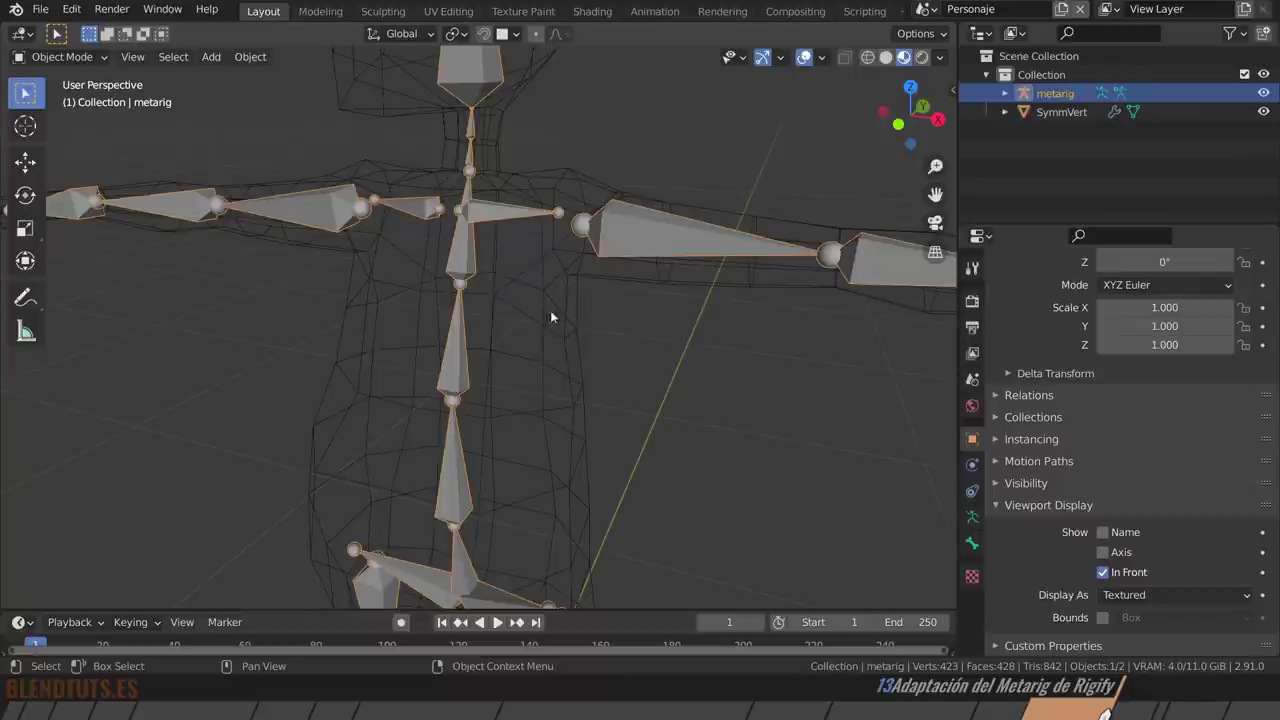
Orbit around the armature to check the skeleton sits inside the character.
{"action": "scroll", "coordinate": [562, 307], "scroll_direction": "down", "scroll_amount": 5}
{"action": "middle_click_drag", "start_coordinate": [562, 307], "coordinate": [590, 345]}
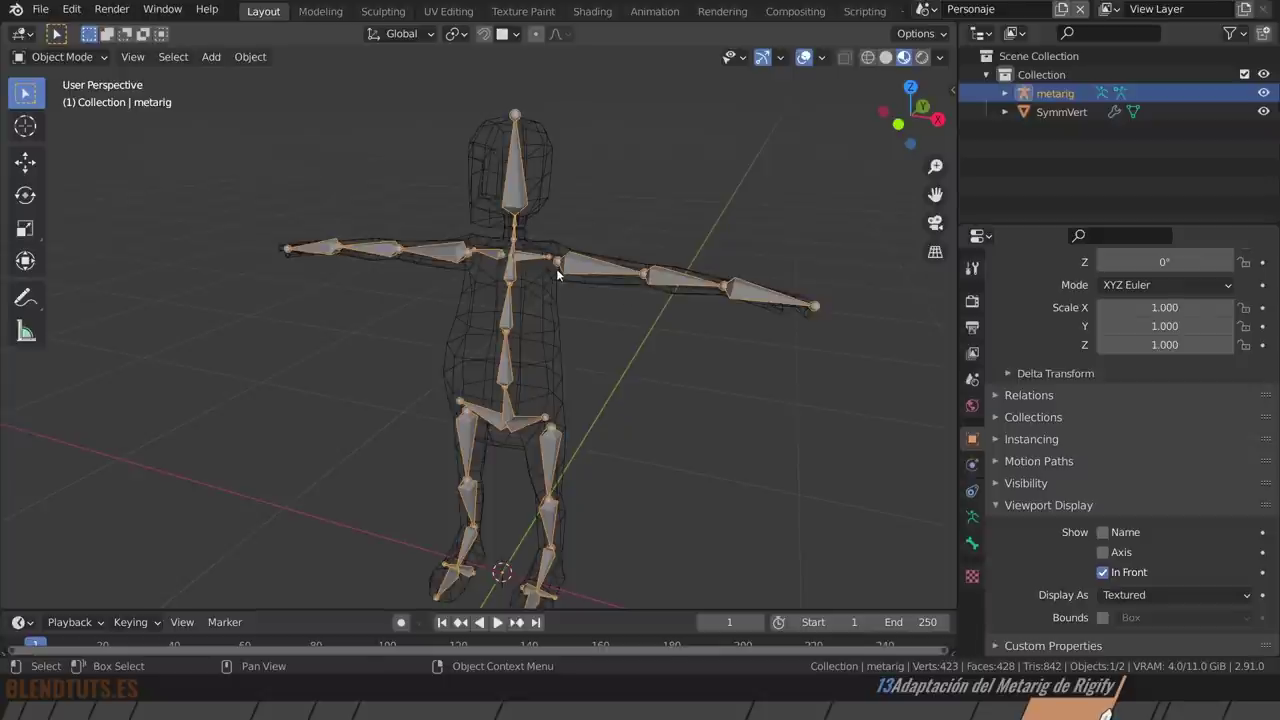
{"action": "middle_click_drag", "start_coordinate": [560, 322], "coordinate": [502, 320]}
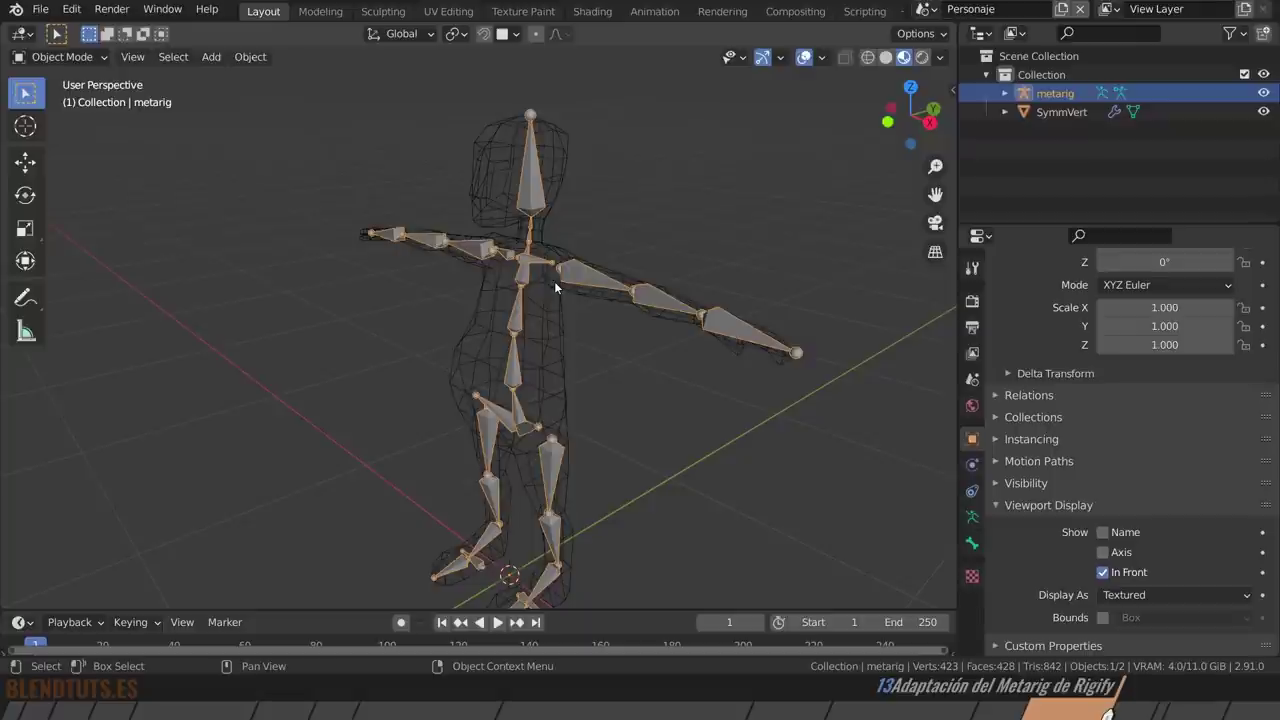
{"action": "mouse_move", "coordinate": [613, 257]}
{"action": "middle_mouse_down"}
{"action": "mouse_move", "coordinate": [595, 296]}
{"action": "mouse_move", "coordinate": [589, 280]}
{"action": "mouse_move", "coordinate": [558, 378]}
{"action": "mouse_move", "coordinate": [622, 364]}
{"action": "middle_mouse_up"}
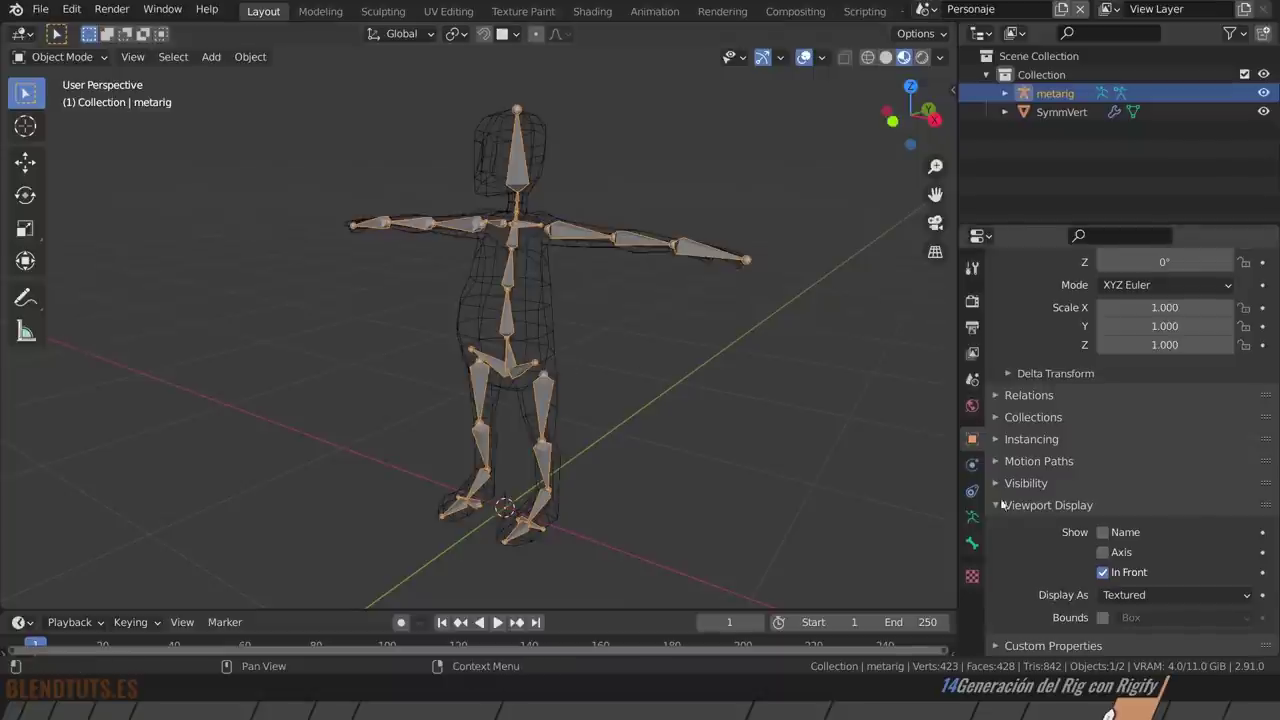
Run Generate Rig from the metarig's Armature properties under Rigify Buttons.
{"action": "left_click", "coordinate": [971, 520]}
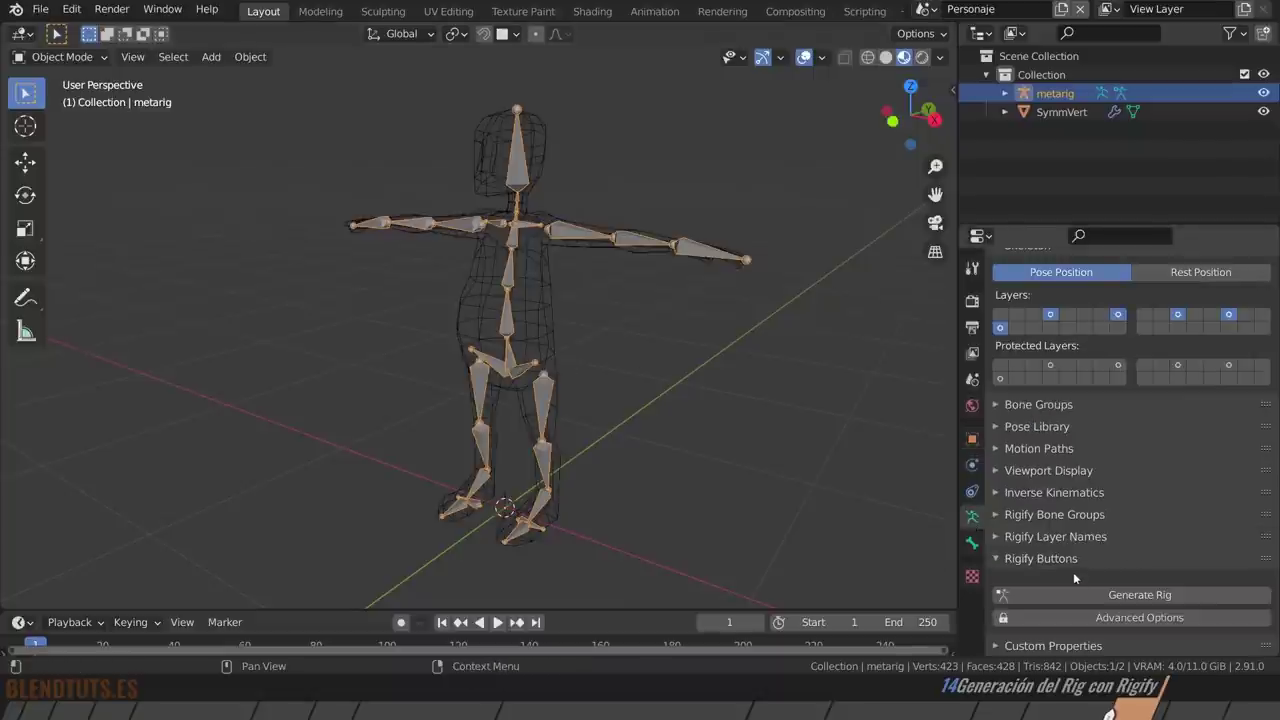
{"action": "left_click", "coordinate": [1144, 595]}
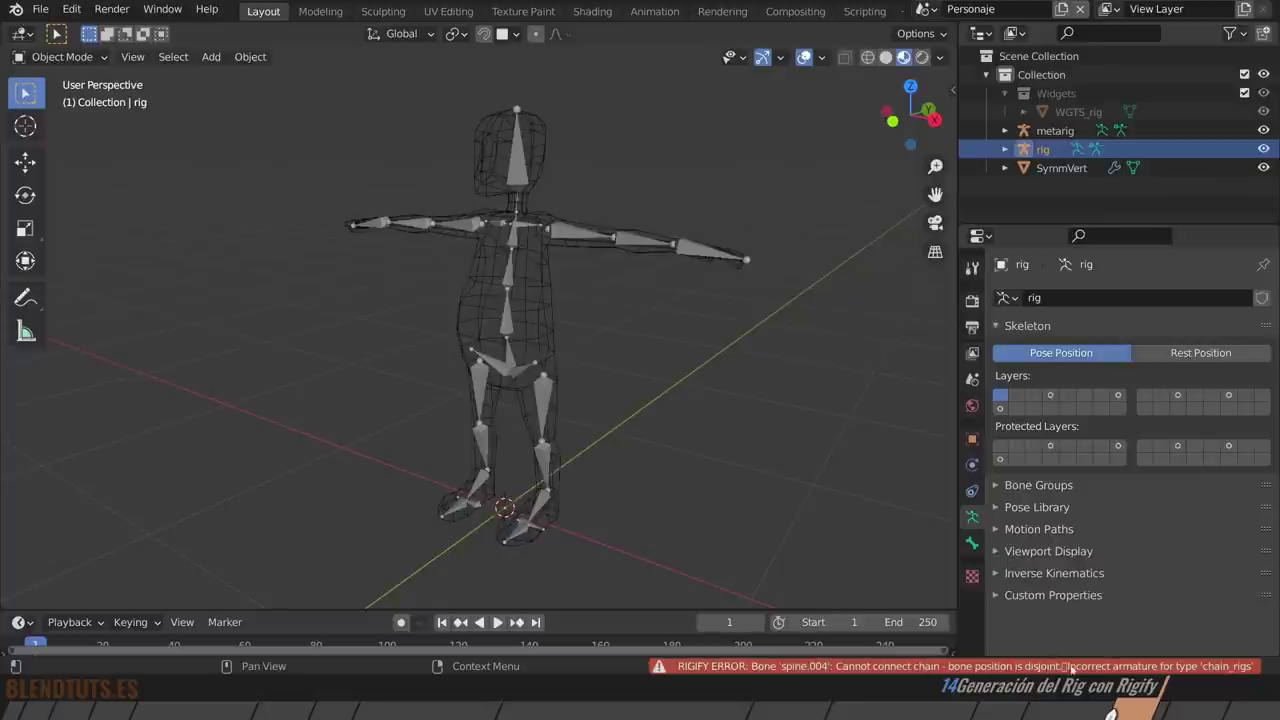
Select the metarig and switch it into Edit Mode.
{"action": "scroll", "coordinate": [560, 380], "scroll_direction": "up", "scroll_amount": 2}
{"action": "scroll", "coordinate": [528, 337], "scroll_direction": "up", "scroll_amount": 3}
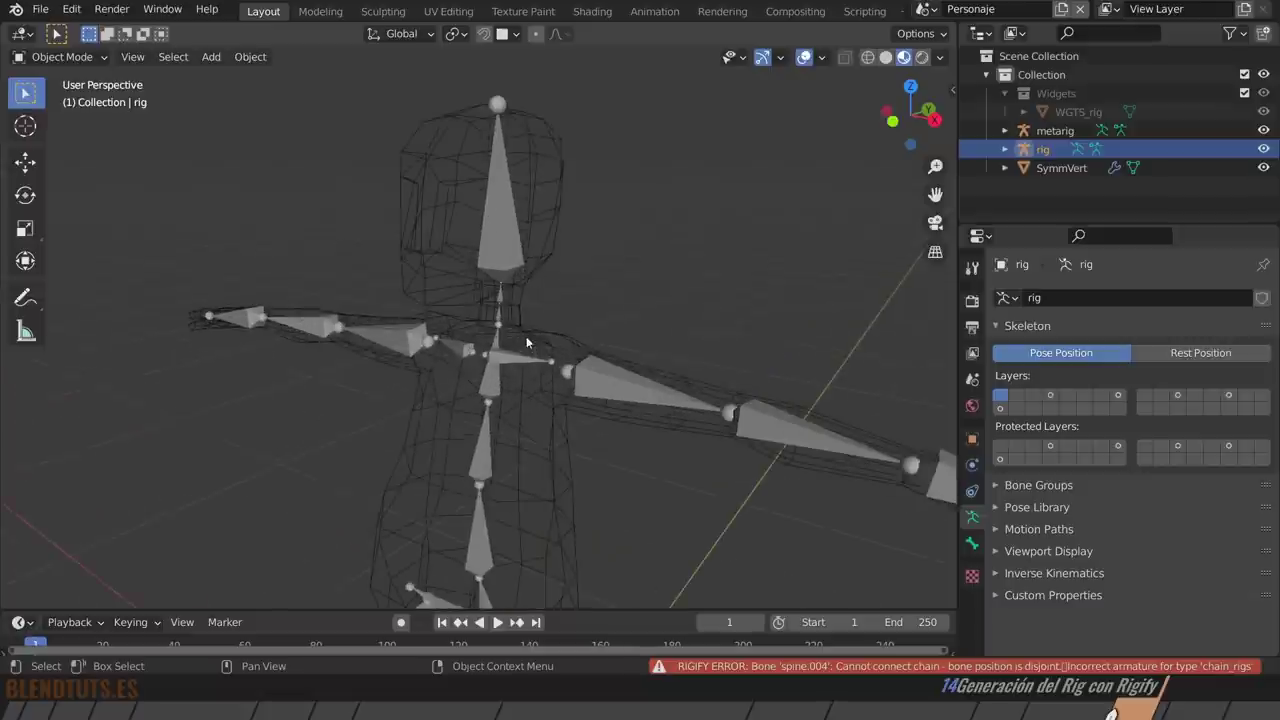
{"action": "scroll", "coordinate": [498, 334], "scroll_direction": "up", "scroll_amount": 3}
{"action": "scroll", "coordinate": [498, 334], "scroll_direction": "up", "scroll_amount": 2}
{"action": "scroll", "coordinate": [497, 318], "scroll_direction": "up", "scroll_amount": 2}
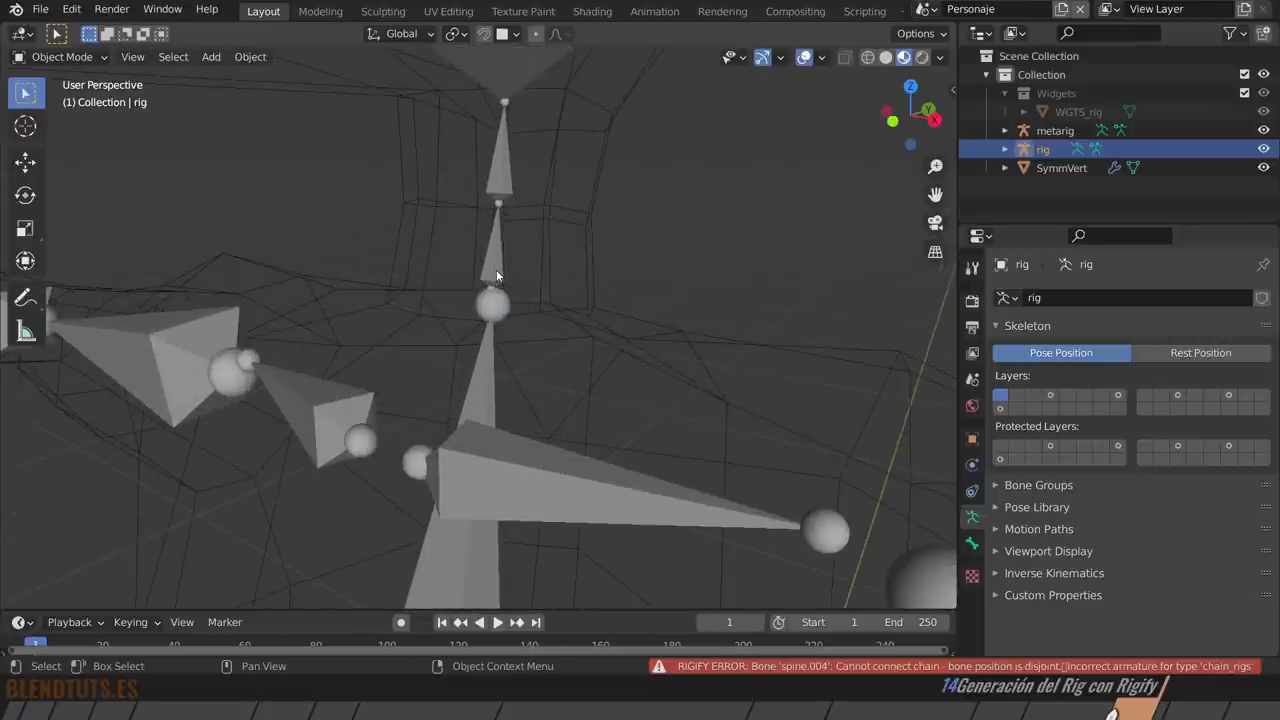
{"action": "left_click", "coordinate": [496, 269]}
{"action": "key", "text": "Tab"}
Bring the spine.003/spine.004 joint into view and select the spine.004 bone.
{"action": "middle_click_drag", "start_coordinate": [496, 269], "coordinate": [533, 338]}
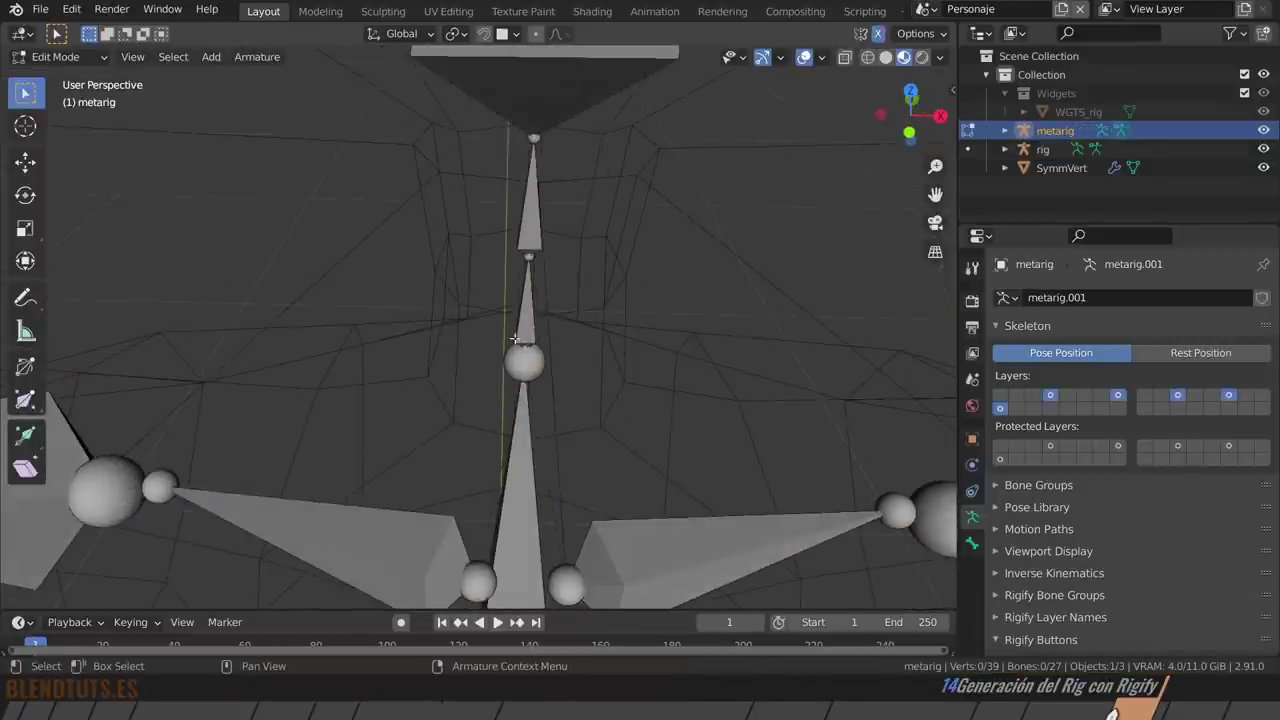
{"action": "left_click", "coordinate": [533, 338]}
{"action": "left_click", "coordinate": [536, 372]}
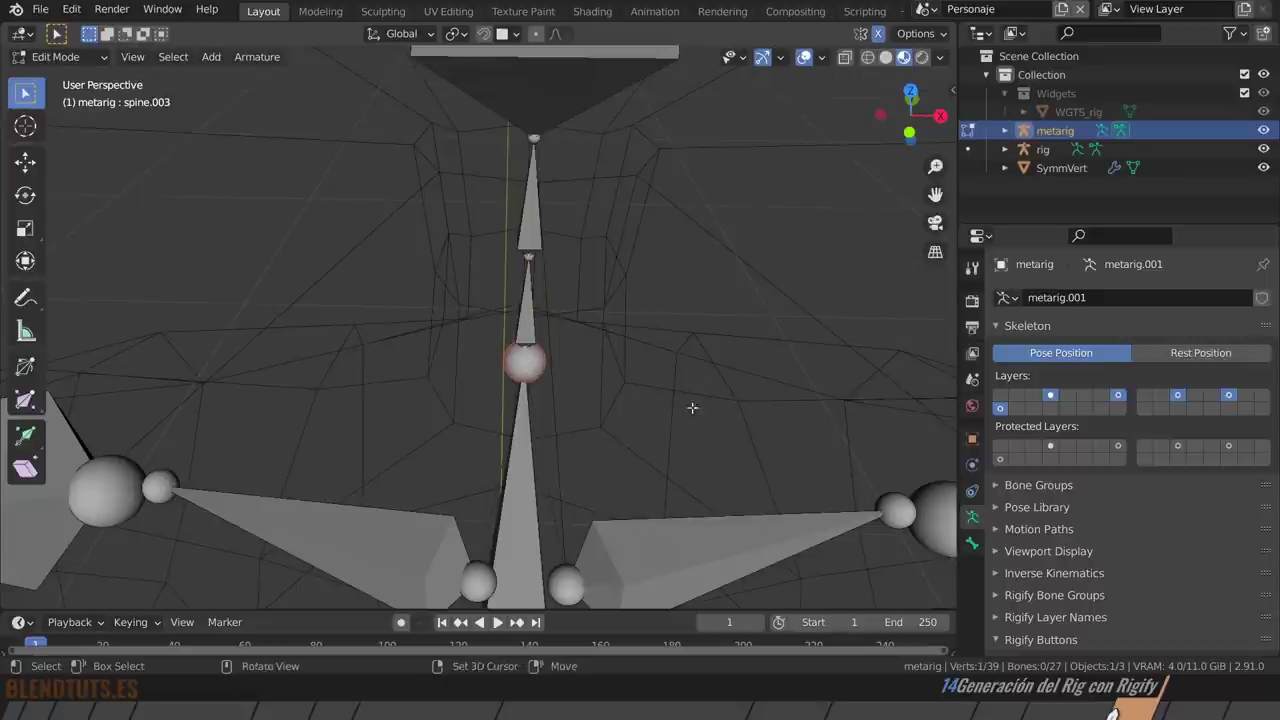
{"action": "middle_click_drag", "start_coordinate": [691, 406], "coordinate": [519, 374]}
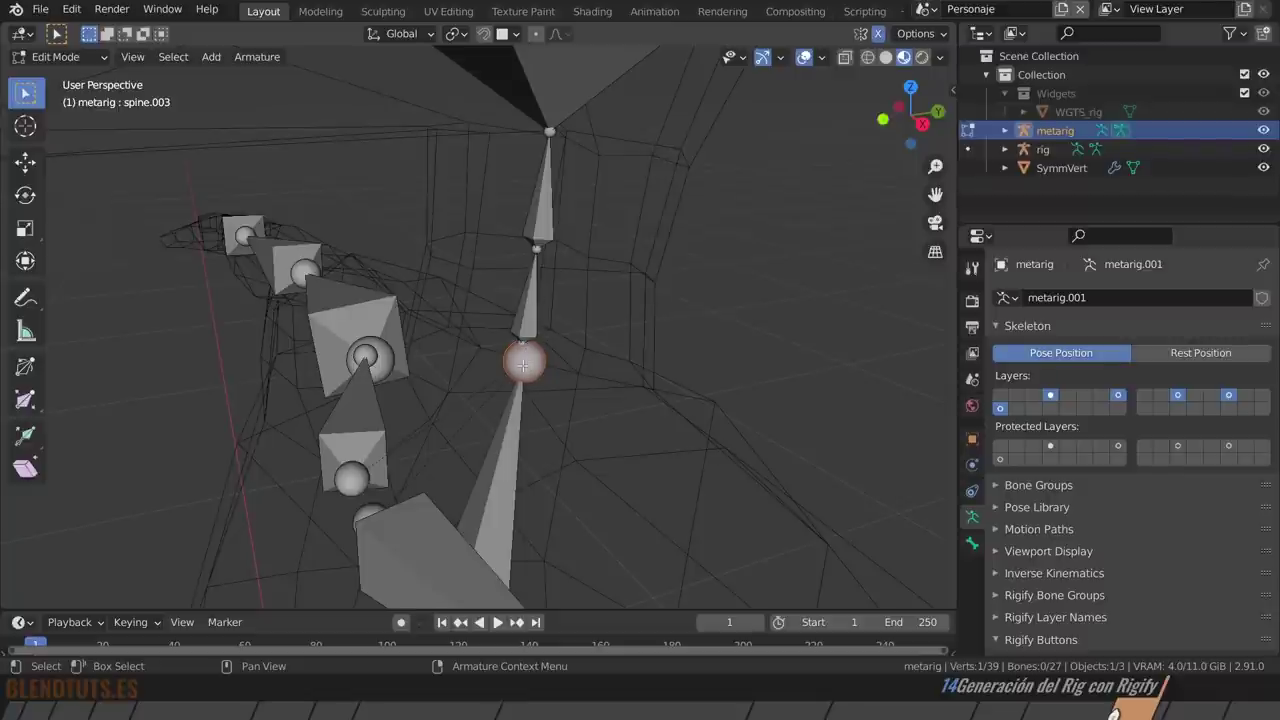
{"action": "left_click", "coordinate": [526, 345]}
{"action": "middle_click_drag", "start_coordinate": [558, 374], "coordinate": [560, 366]}
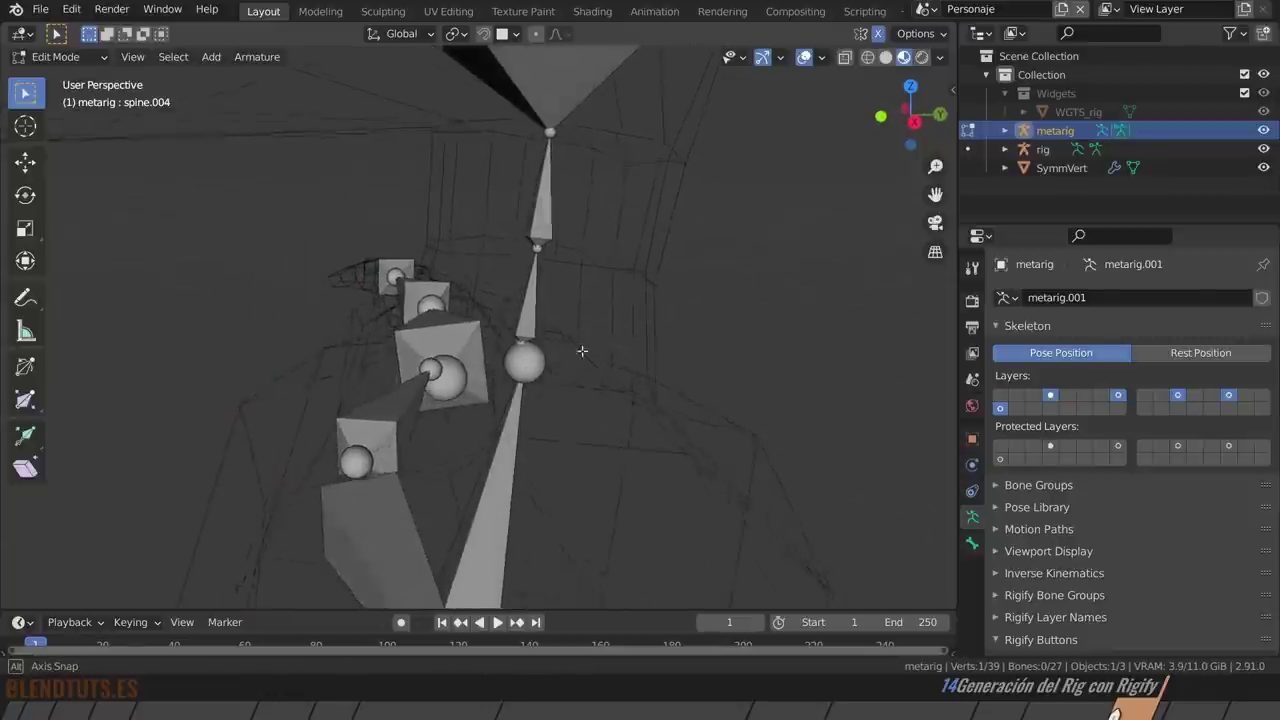
Snap the spine.004 joint onto spine.003 using Cursor to Selected, then Selection to Cursor.
{"action": "left_click", "coordinate": [555, 366]}
{"action": "key", "text": "shift+s"}
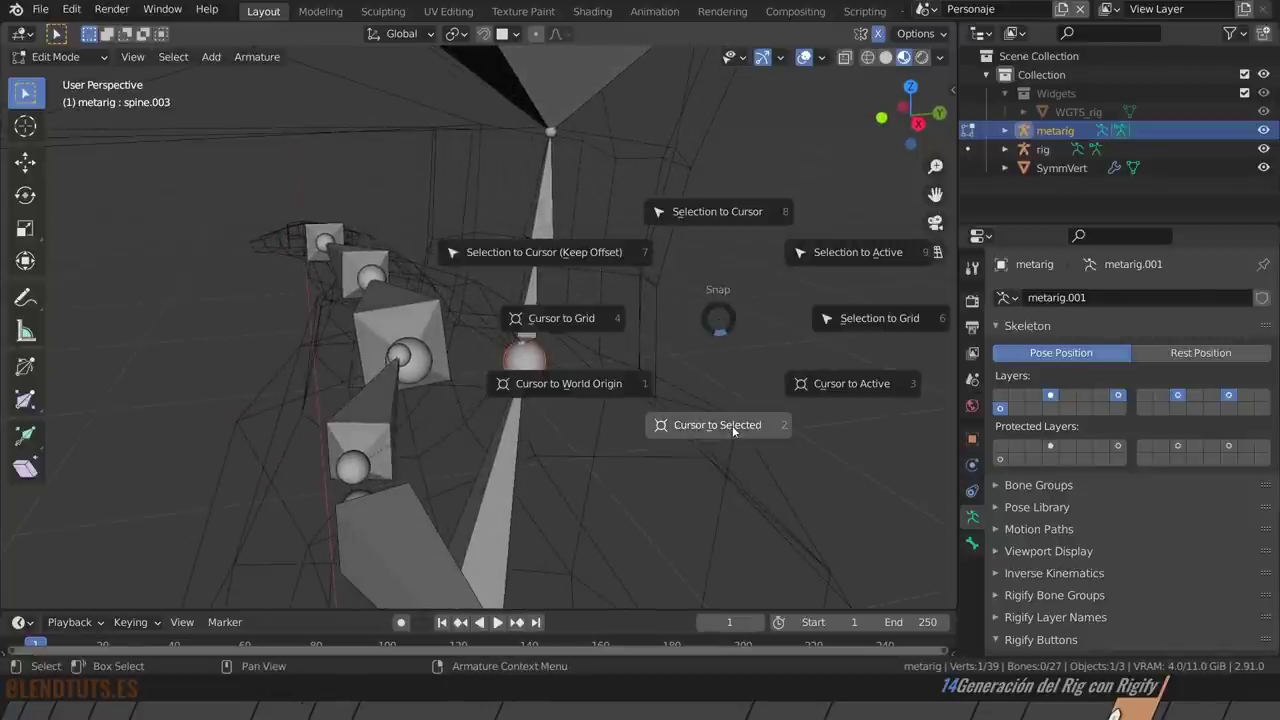
{"action": "left_click", "coordinate": [706, 423]}
{"action": "left_click", "coordinate": [521, 345]}
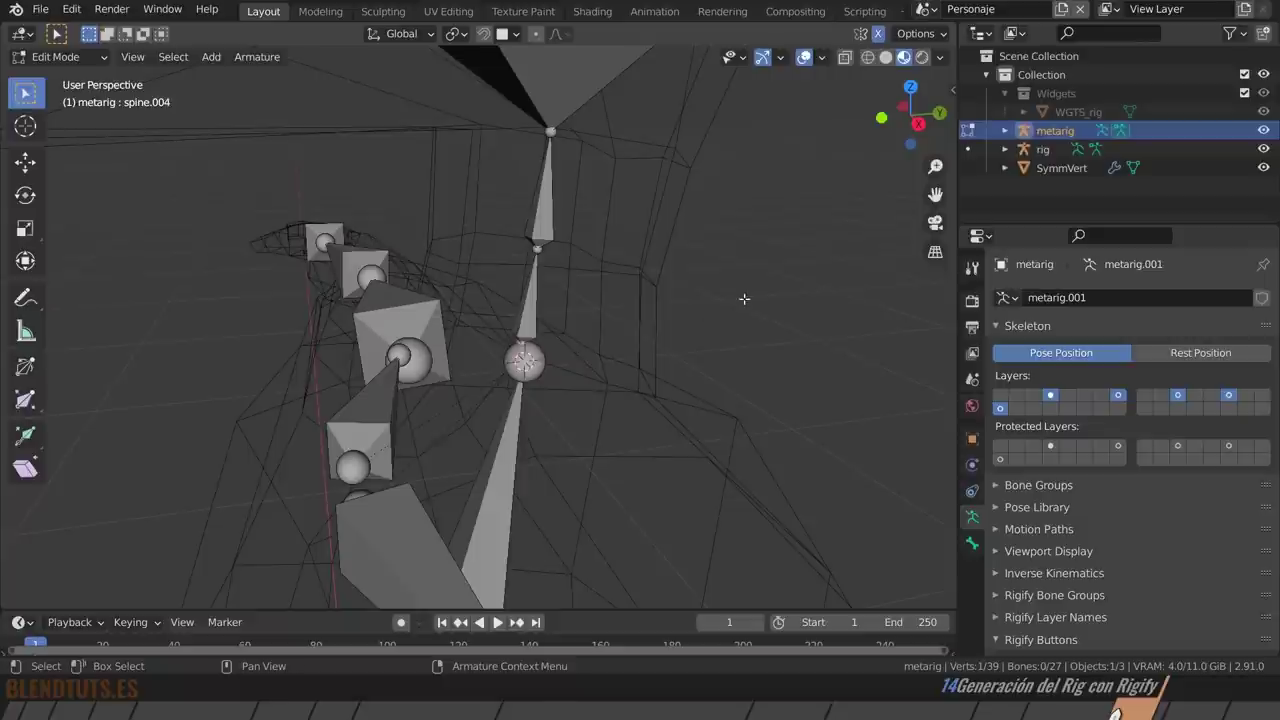
{"action": "key", "text": "shift+s"}
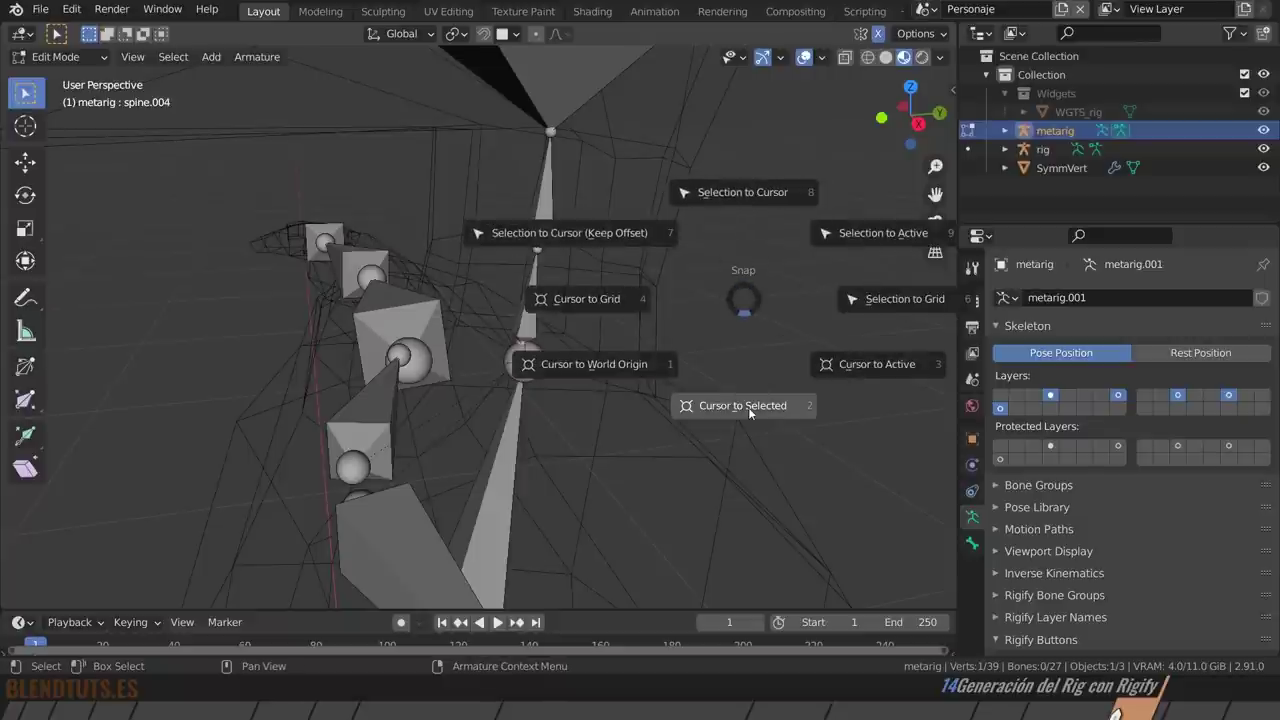
{"action": "left_click", "coordinate": [744, 192]}
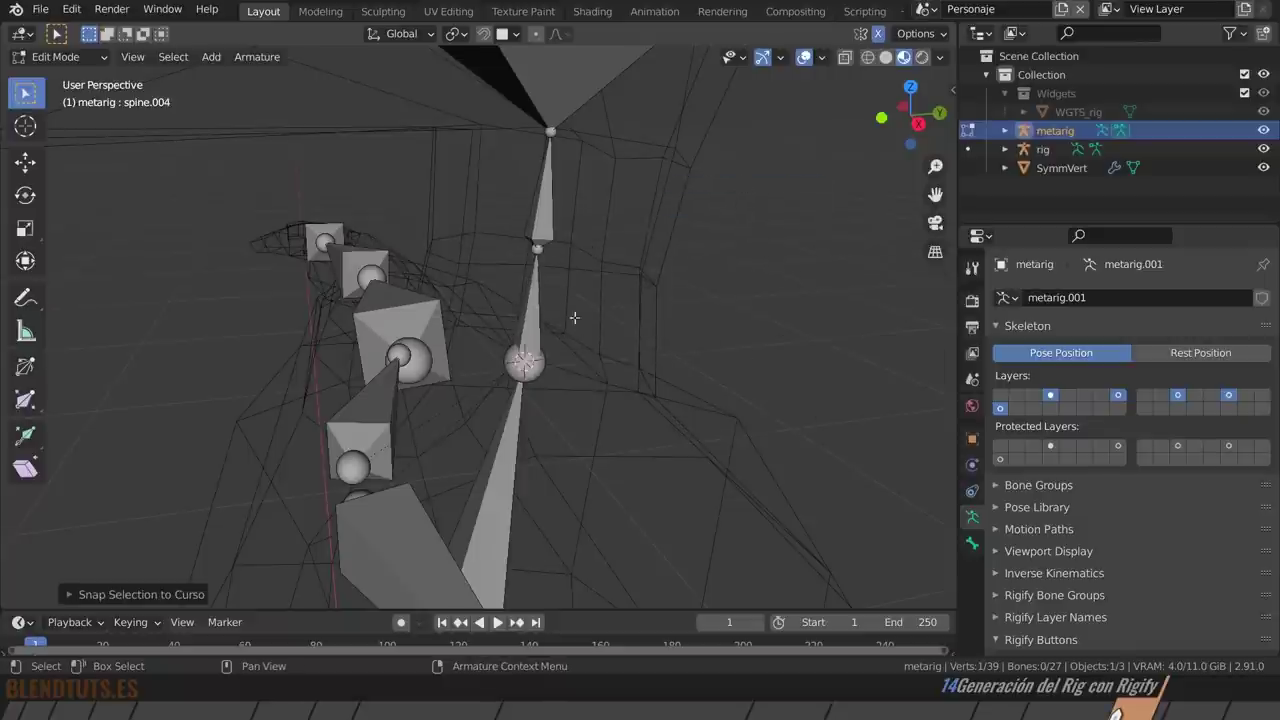
Check the whole character in Object Mode, then re-enter the metarig's Edit Mode.
{"action": "key", "text": "Tab"}
{"action": "scroll", "coordinate": [570, 330], "scroll_direction": "down", "scroll_amount": 5}
{"action": "middle_click_drag", "start_coordinate": [552, 440], "coordinate": [592, 421]}
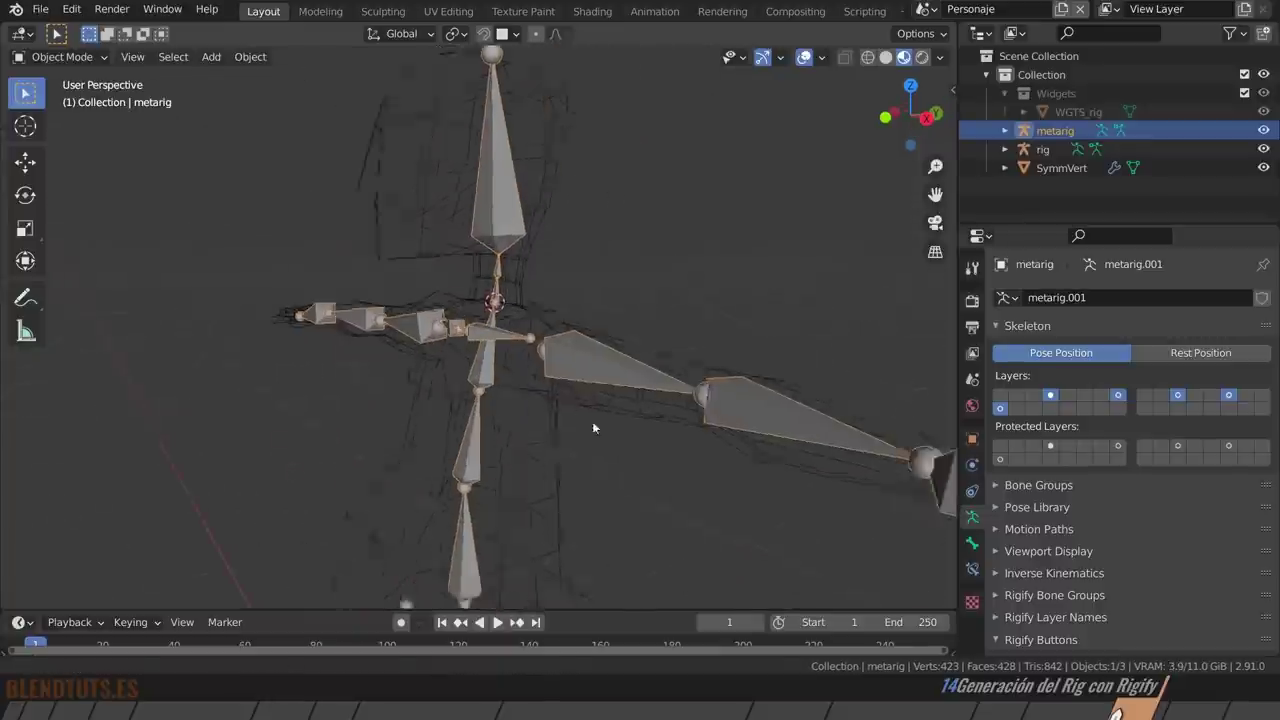
{"action": "scroll", "coordinate": [461, 298], "scroll_direction": "up", "scroll_amount": 2}
{"action": "scroll", "coordinate": [462, 301], "scroll_direction": "down", "scroll_amount": 3}
{"action": "key", "text": "Tab"}
Select the left arm bones (forearm, hand.L), ending with upper_arm.L selected.
{"action": "middle_click_drag", "start_coordinate": [462, 301], "coordinate": [544, 328]}
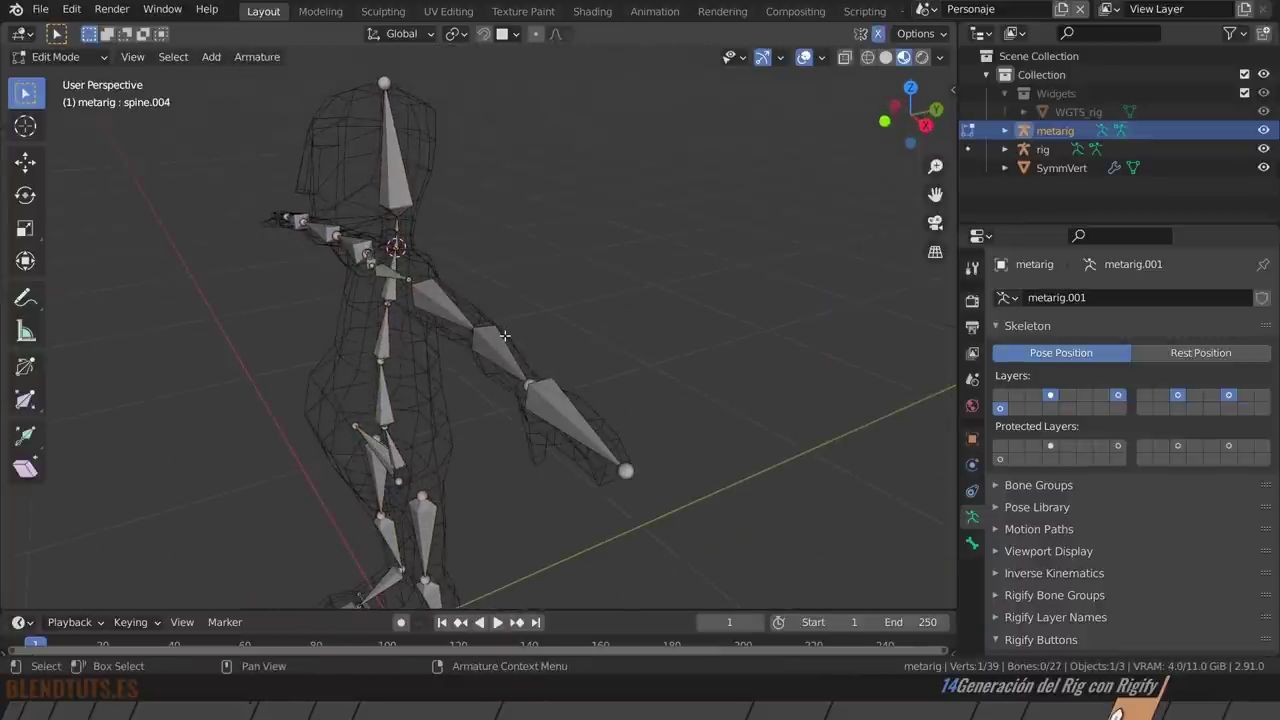
{"action": "left_click", "coordinate": [505, 337]}
{"action": "left_click", "coordinate": [432, 298]}
{"action": "left_click", "coordinate": [552, 428]}
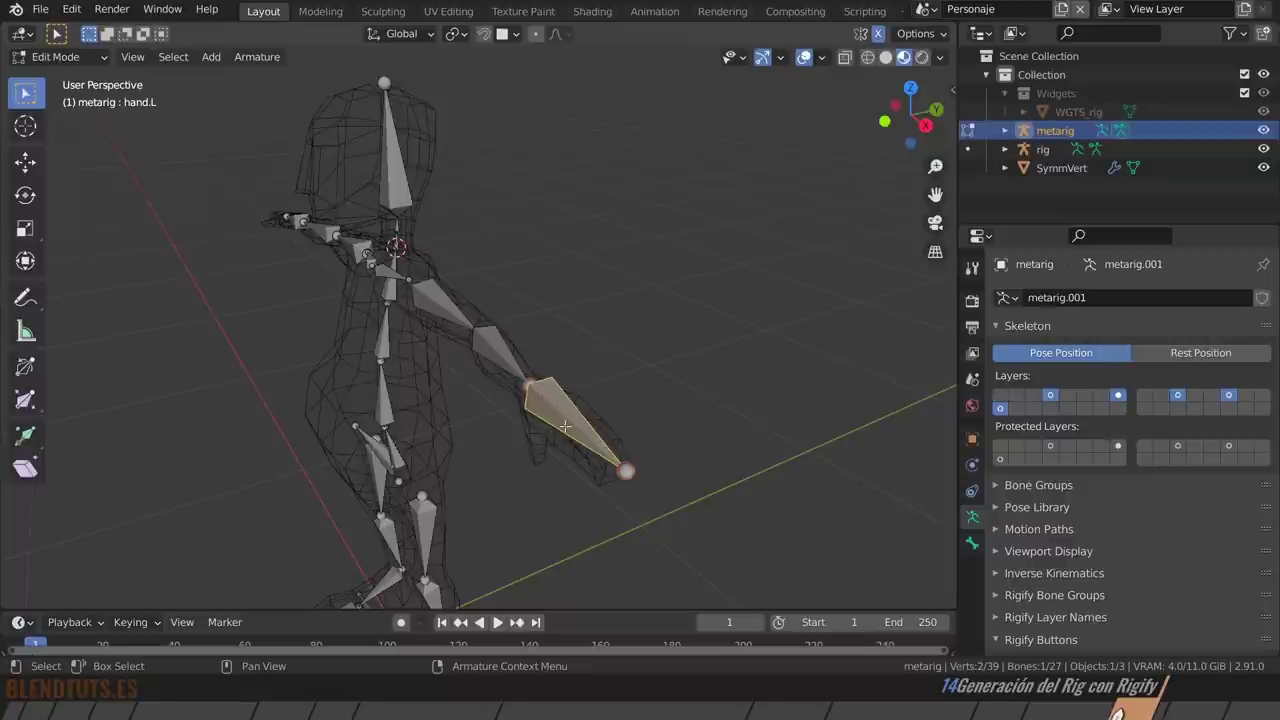
{"action": "scroll", "coordinate": [551, 430], "scroll_direction": "up", "scroll_amount": 2}
{"action": "scroll", "coordinate": [551, 430], "scroll_direction": "up", "scroll_amount": 2}
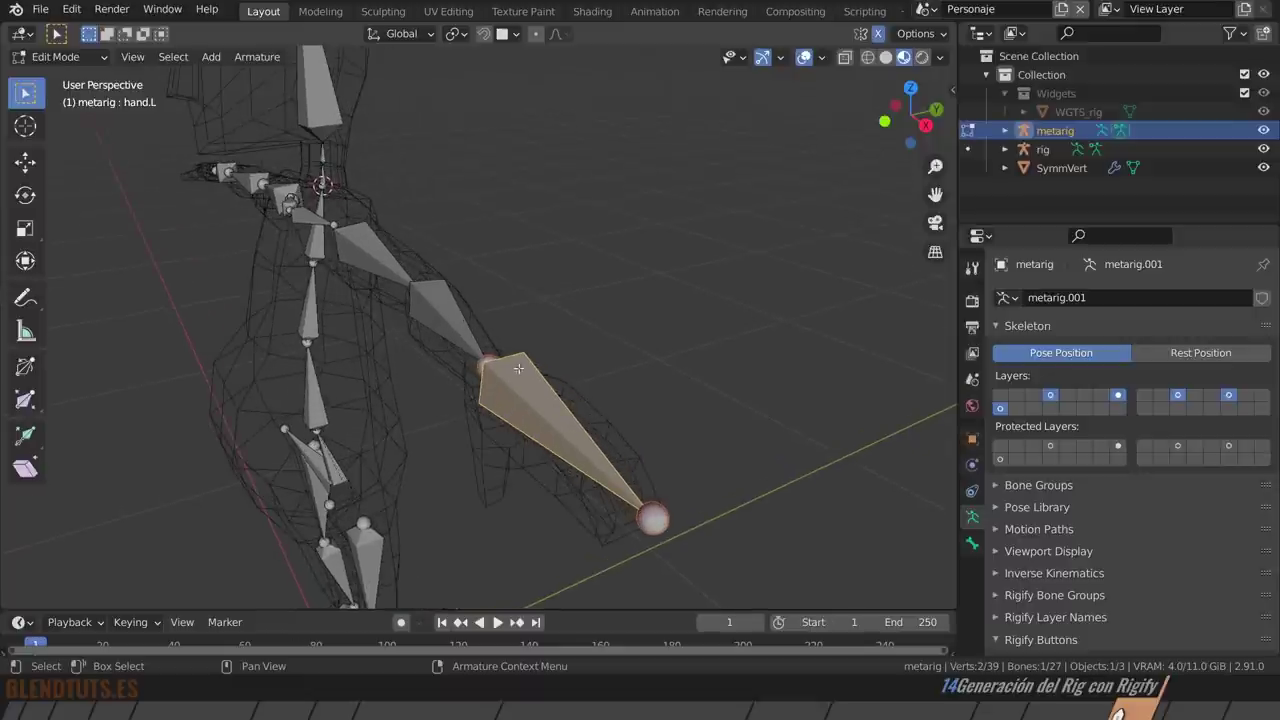
{"action": "left_click", "coordinate": [373, 261]}
{"action": "mouse_move", "coordinate": [471, 286]}
{"action": "middle_mouse_down"}
{"action": "mouse_move", "coordinate": [506, 271]}
{"action": "mouse_move", "coordinate": [505, 284]}
{"action": "middle_mouse_up"}
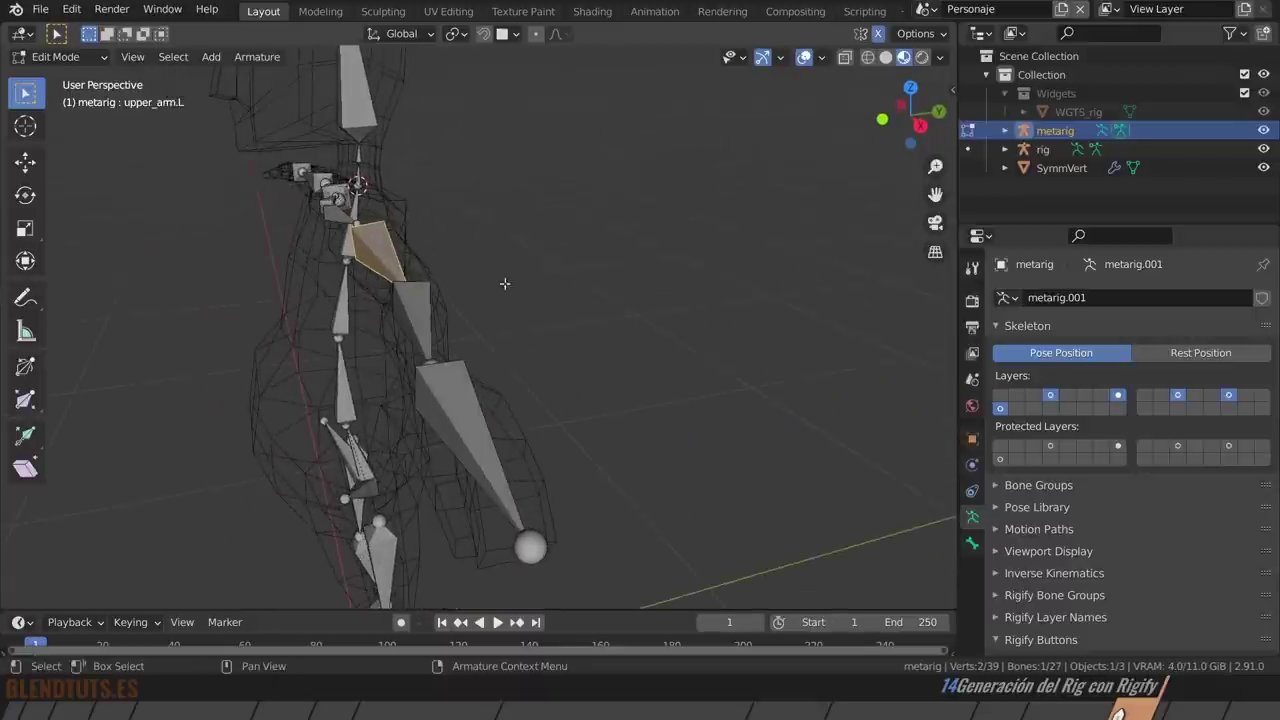
Change the roll of the upper_arm.L bone with Ctrl+R.
{"action": "key", "text": "Tab"}
{"action": "key", "text": "Tab"}
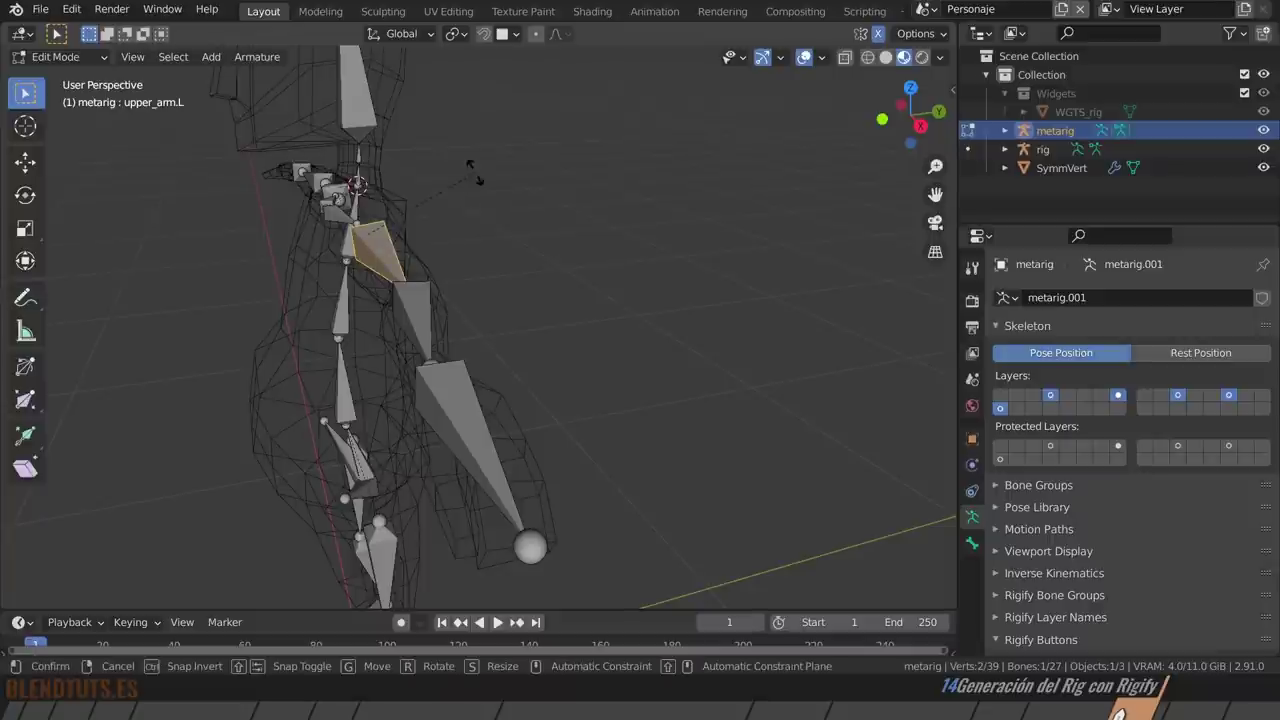
{"action": "key", "text": "ctrl+r"}
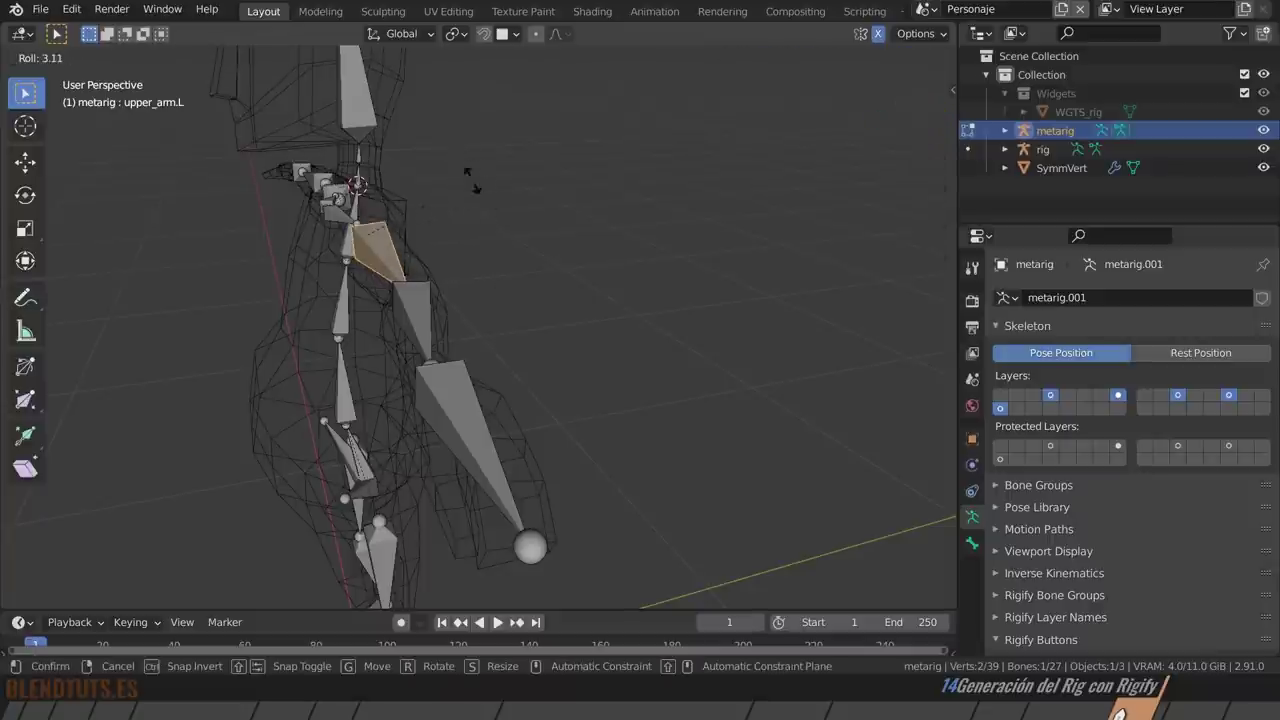
{"action": "left_click", "coordinate": [470, 190]}
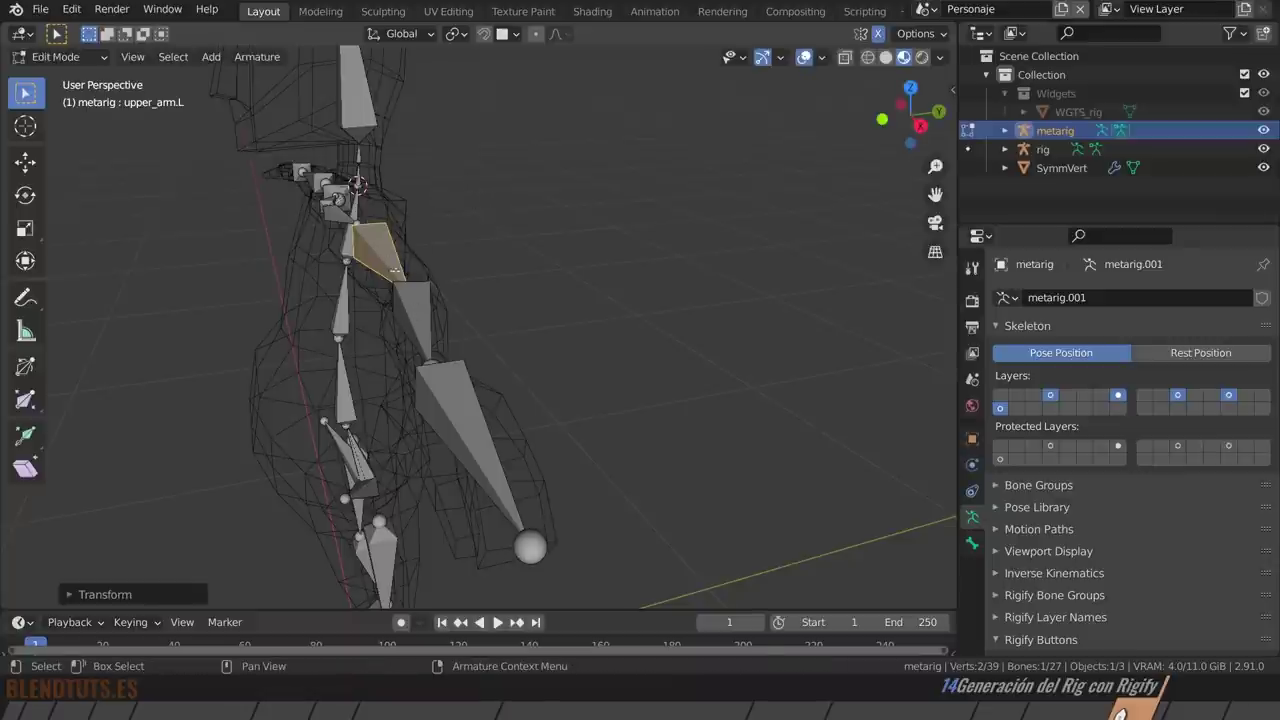
Adjust the hand.L bone's roll while viewing along it, then return to Object Mode.
{"action": "left_click", "coordinate": [474, 449]}
{"action": "key", "text": "shift+KP_1"}
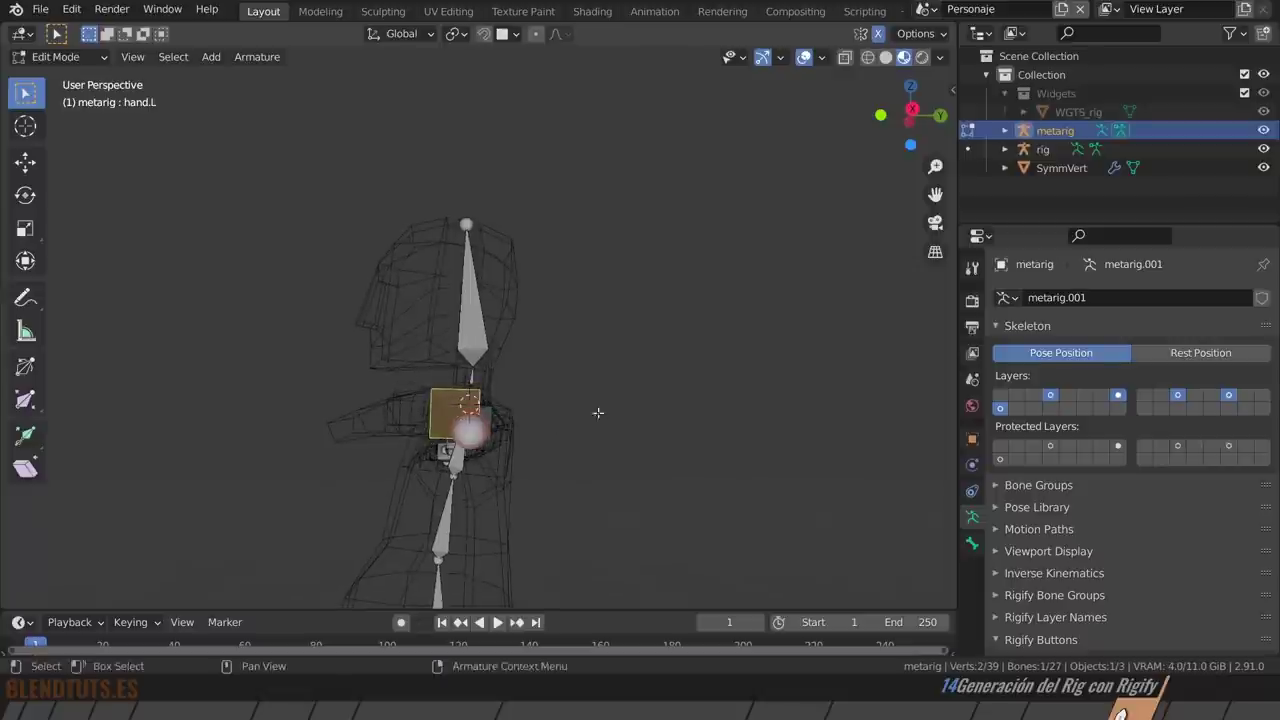
{"action": "key", "text": "ctrl+r"}
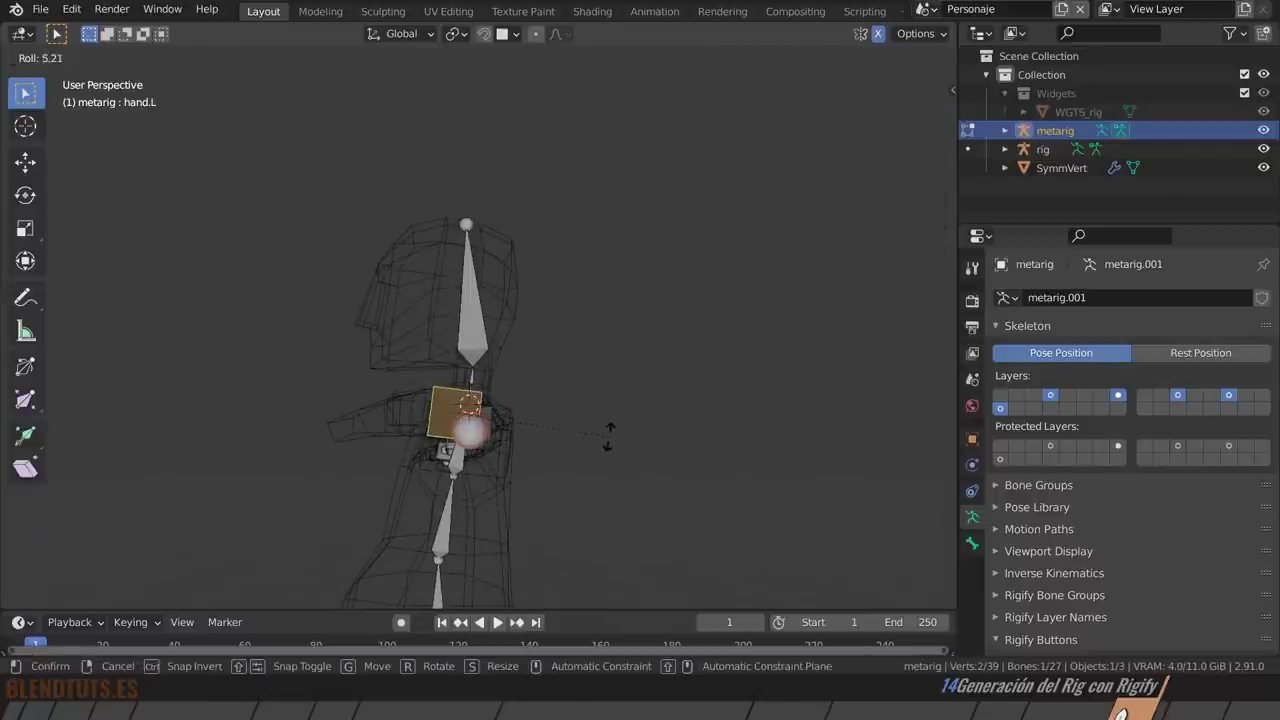
{"action": "left_click", "coordinate": [610, 436]}
{"action": "mouse_move", "coordinate": [399, 322]}
{"action": "middle_mouse_down"}
{"action": "mouse_move", "coordinate": [553, 397]}
{"action": "mouse_move", "coordinate": [475, 521]}
{"action": "middle_mouse_up"}
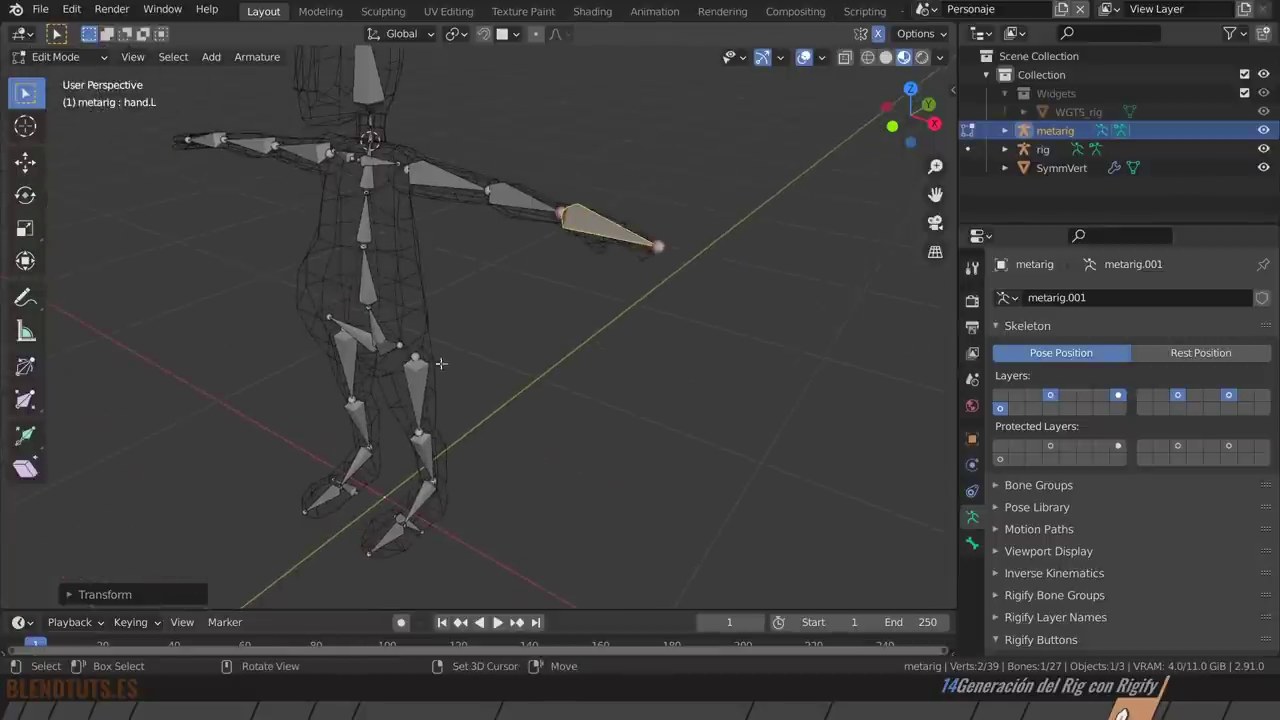
{"action": "middle_click_drag", "start_coordinate": [475, 521], "coordinate": [466, 434]}
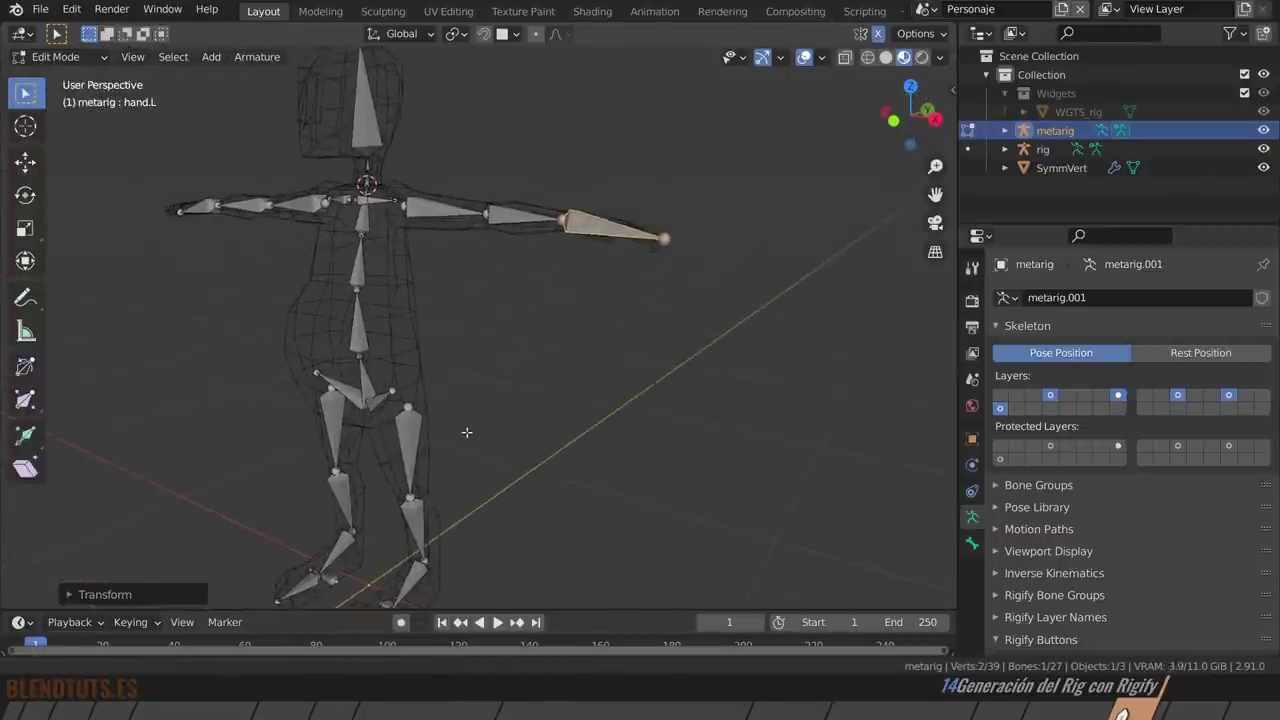
{"action": "scroll", "coordinate": [517, 426], "scroll_direction": "down", "scroll_amount": 2}
{"action": "key", "text": "Tab"}
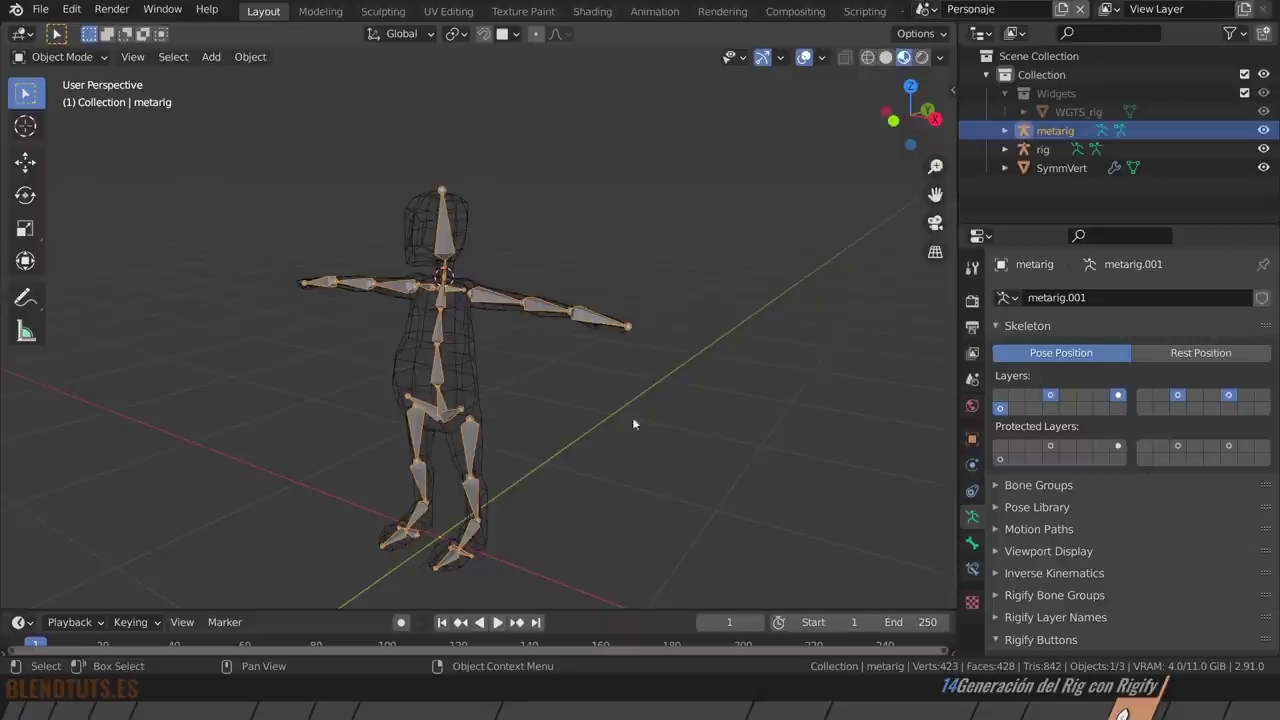
Save the file and regenerate the rig from the fixed metarig.
{"action": "scroll", "coordinate": [1096, 566], "scroll_direction": "down", "scroll_amount": 2}
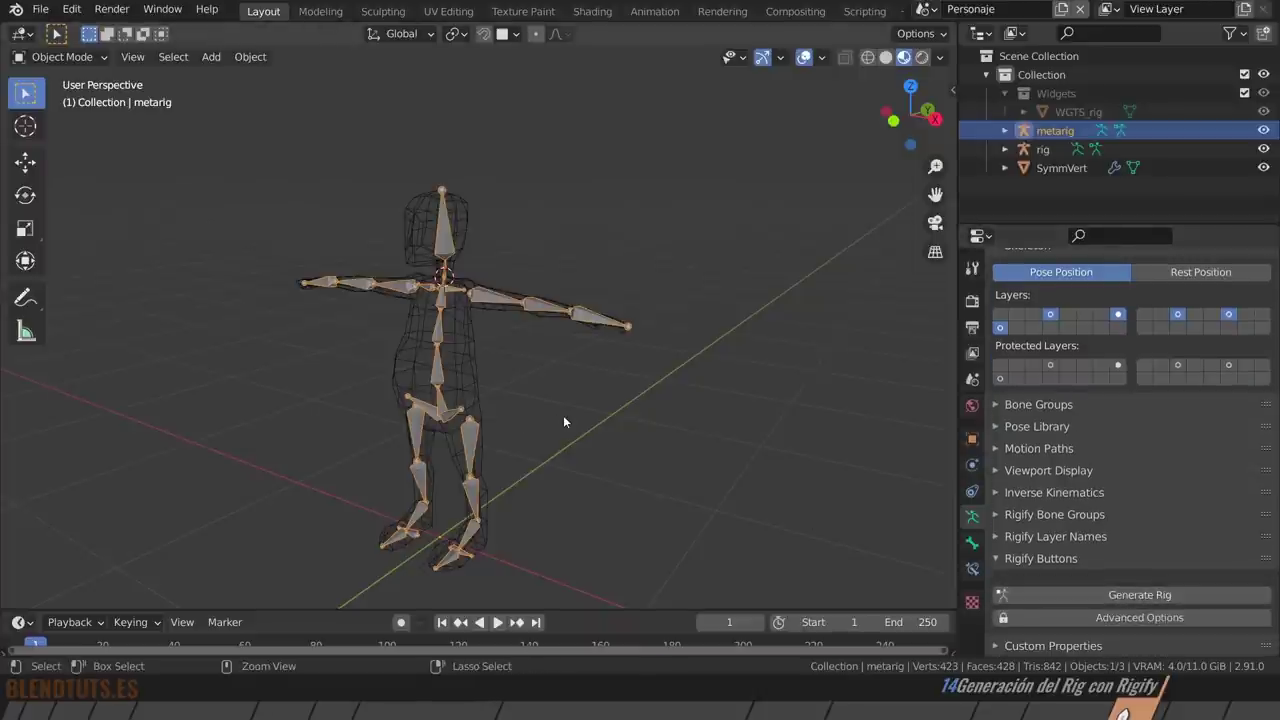
{"action": "key", "text": "ctrl+s"}
{"action": "left_click", "coordinate": [1155, 596]}
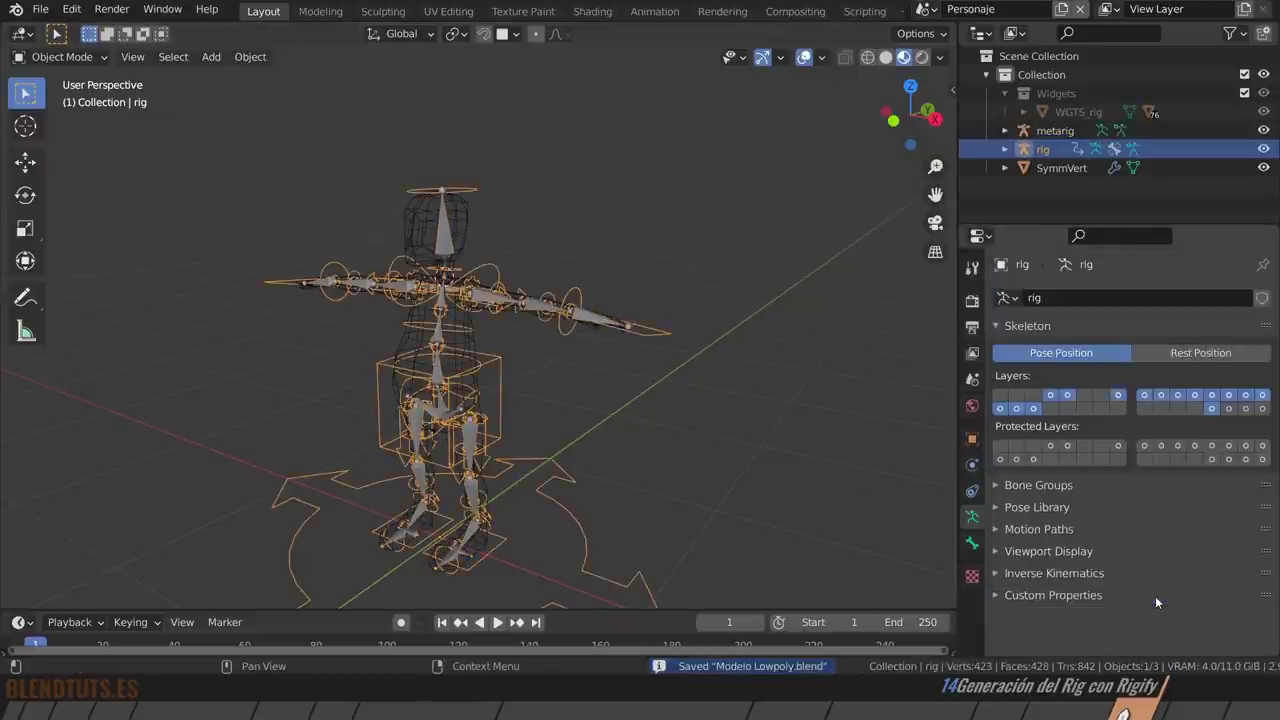
{"action": "middle_click_drag", "start_coordinate": [458, 428], "coordinate": [522, 236]}
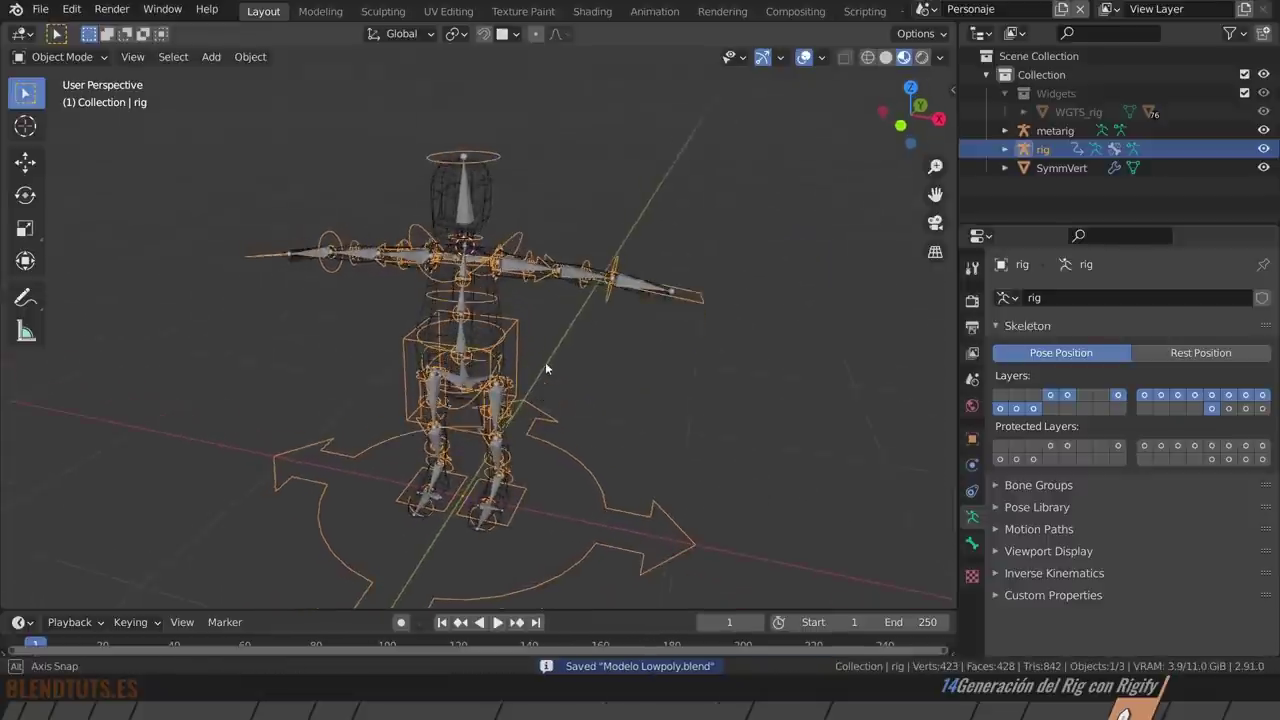
Hide the metarig and open the SymmVert mesh's Object Properties.
{"action": "left_click", "coordinate": [514, 270]}
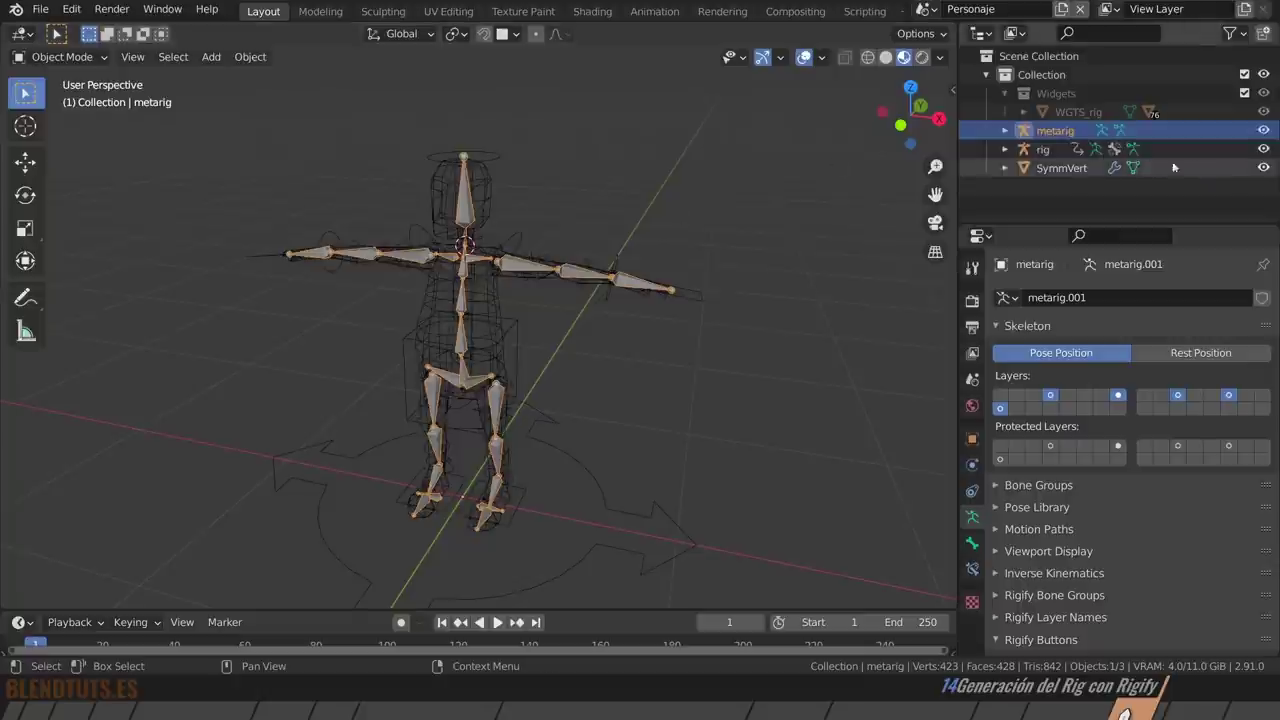
{"action": "left_click", "coordinate": [1264, 131]}
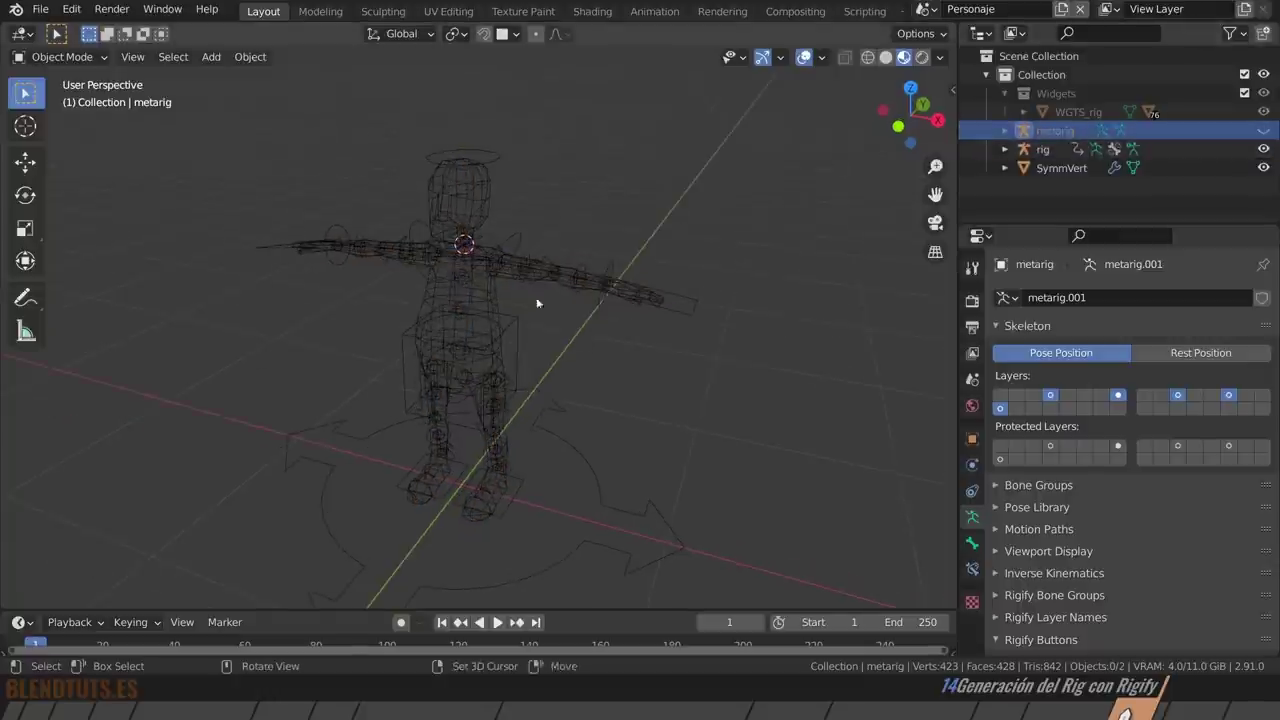
{"action": "left_click", "coordinate": [484, 205]}
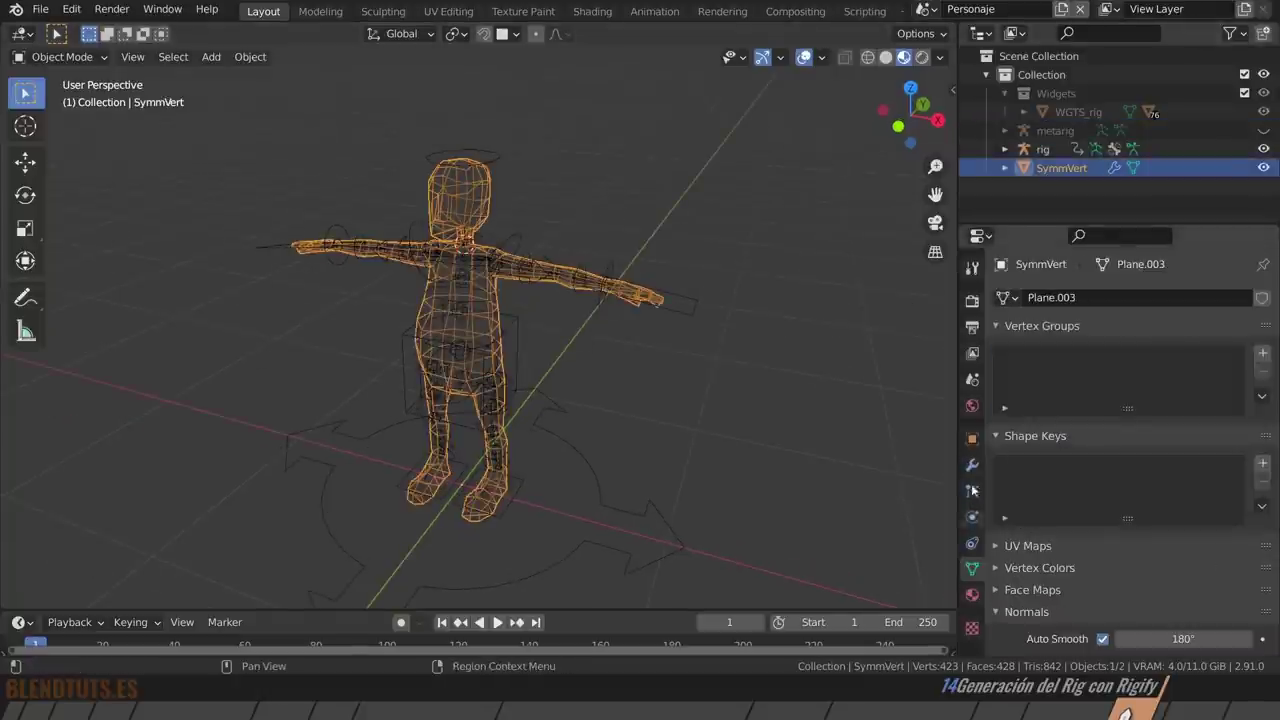
{"action": "left_click", "coordinate": [1100, 195]}
{"action": "left_click", "coordinate": [971, 438]}
Set SymmVert's Viewport Display As option to Textured.
{"action": "left_click", "coordinate": [487, 296]}
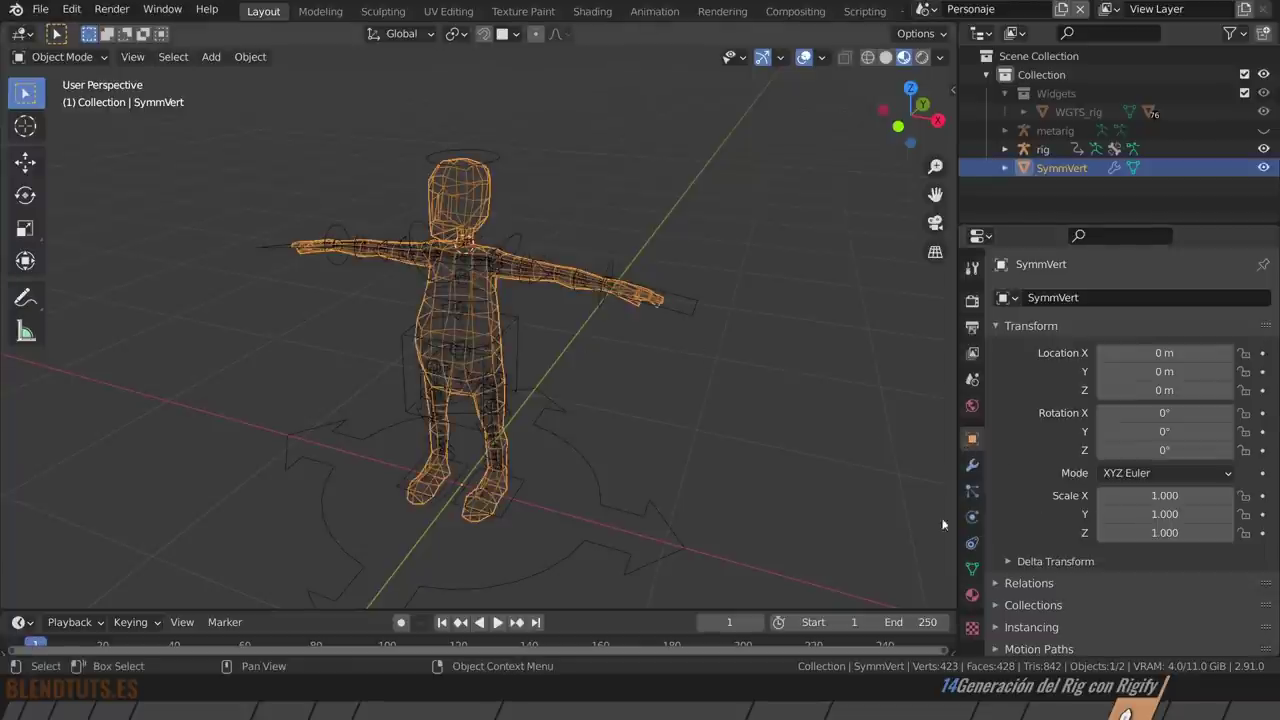
{"action": "scroll", "coordinate": [1100, 450], "scroll_direction": "down", "scroll_amount": 4}
{"action": "left_click", "coordinate": [1048, 540]}
{"action": "scroll", "coordinate": [1110, 500], "scroll_direction": "down", "scroll_amount": 1}
{"action": "scroll", "coordinate": [1118, 510], "scroll_direction": "down", "scroll_amount": 3}
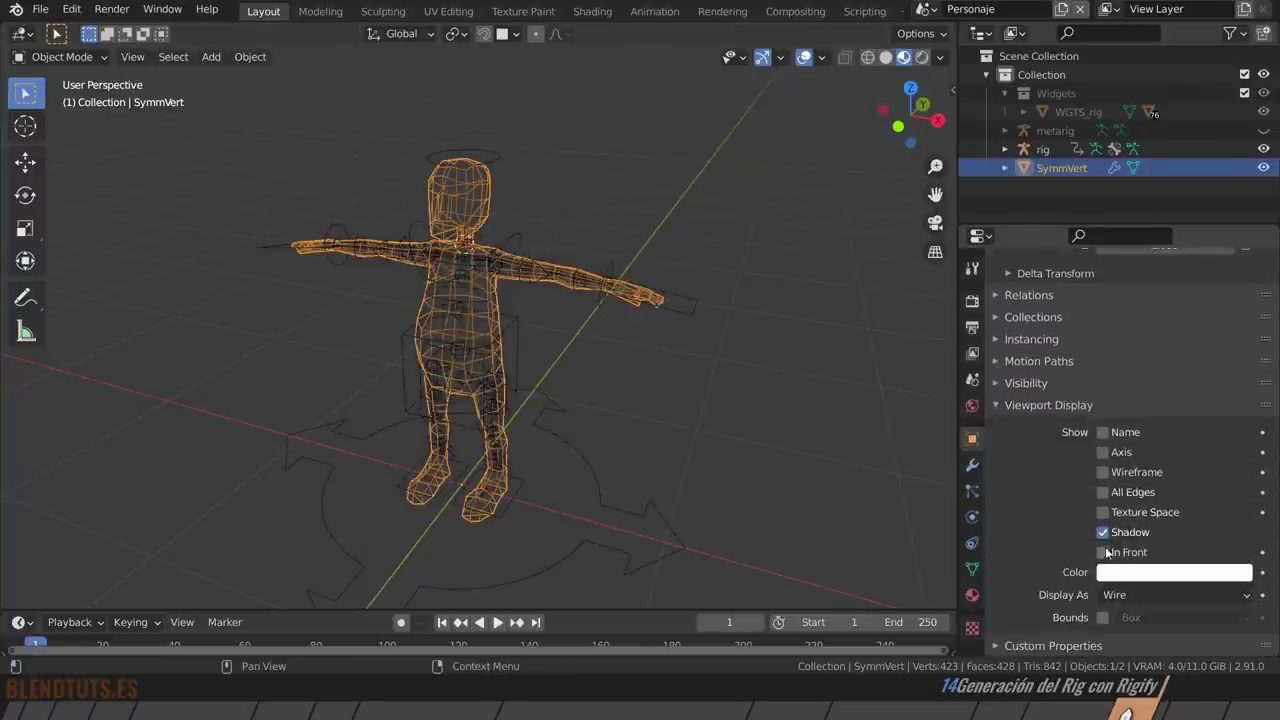
{"action": "left_click", "coordinate": [1135, 595]}
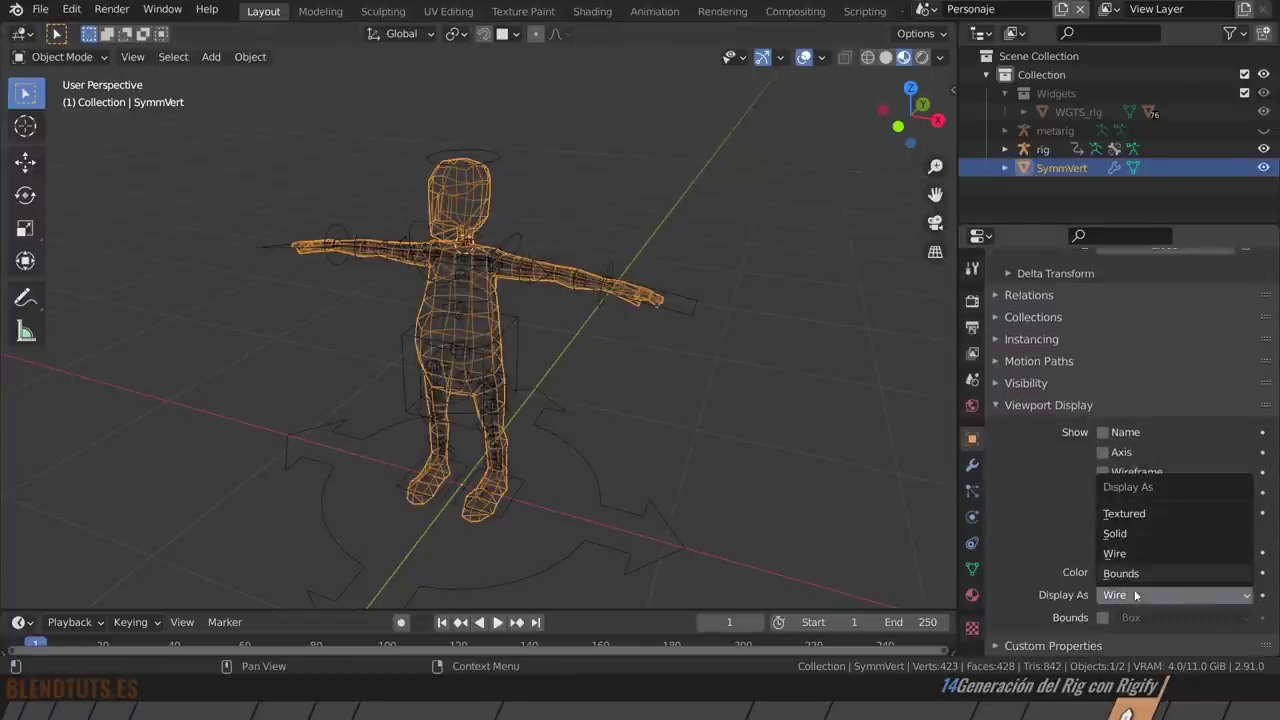
{"action": "left_click", "coordinate": [1122, 513]}
{"action": "scroll", "coordinate": [523, 243], "scroll_direction": "up", "scroll_amount": 2}
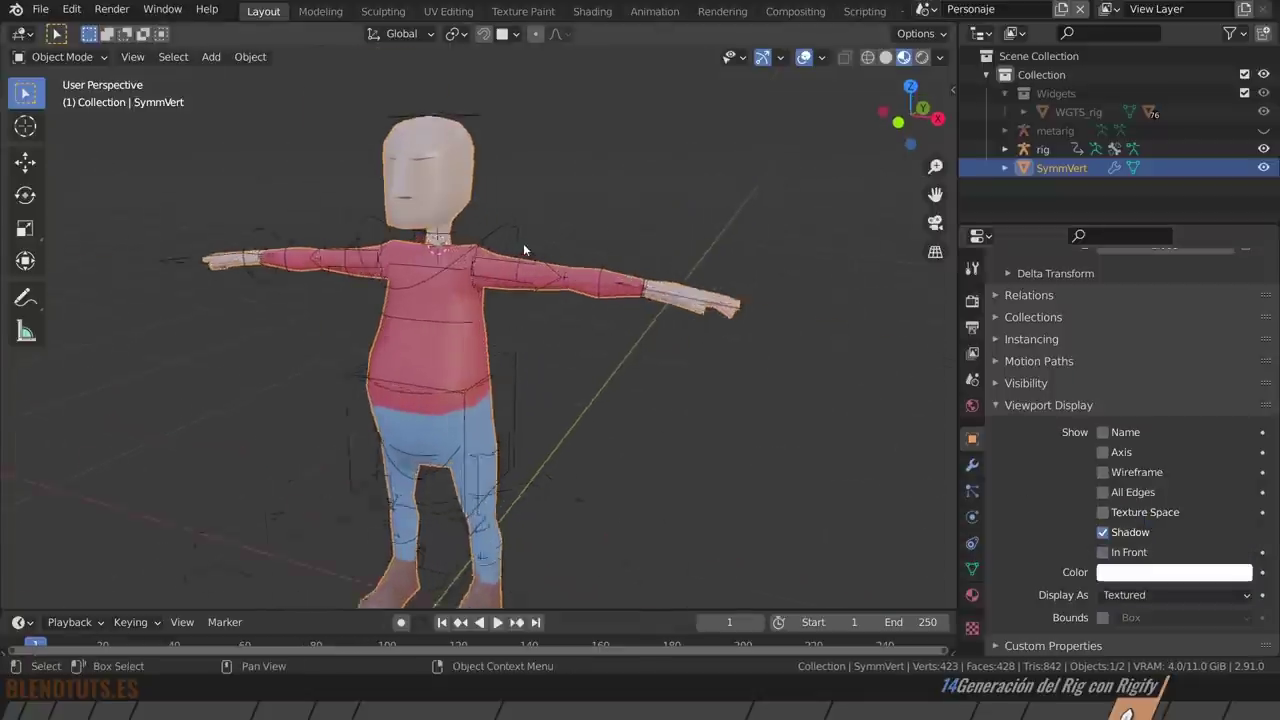
{"action": "scroll", "coordinate": [518, 220], "scroll_direction": "up", "scroll_amount": 2}
{"action": "left_click", "coordinate": [518, 220]}
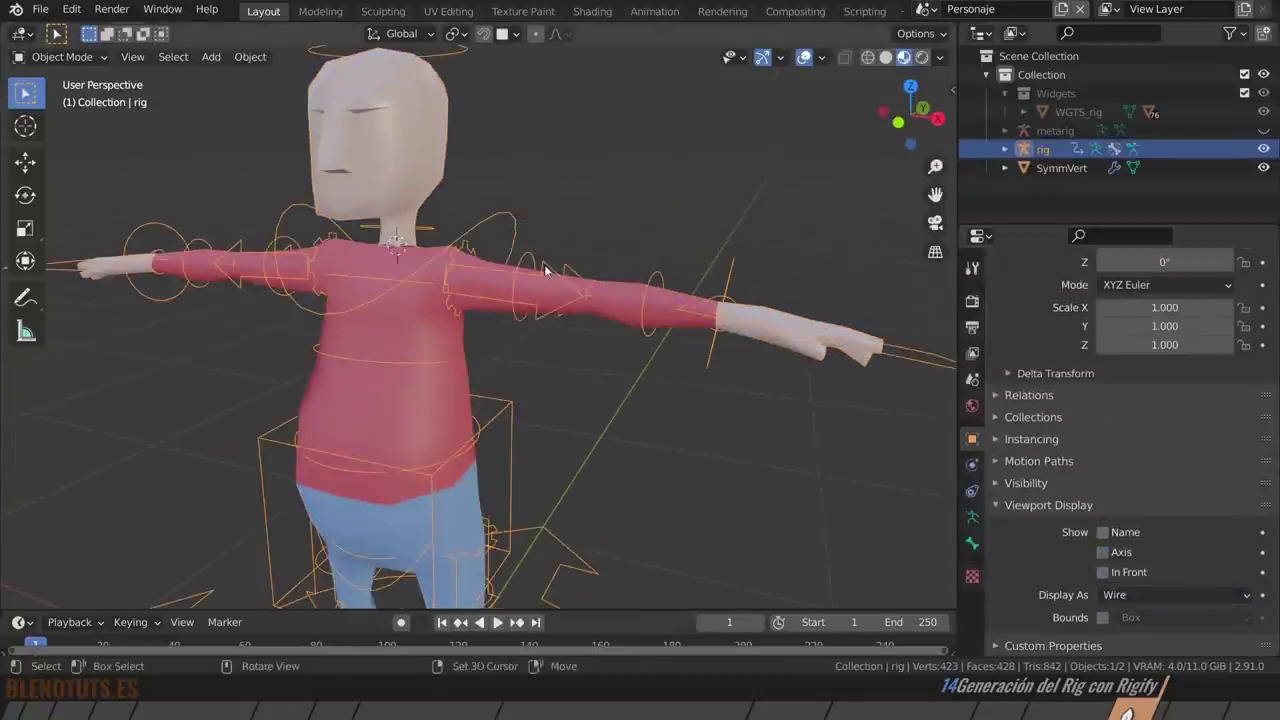
{"action": "middle_click_drag", "start_coordinate": [586, 237], "coordinate": [578, 220], "text": "ctrl"}
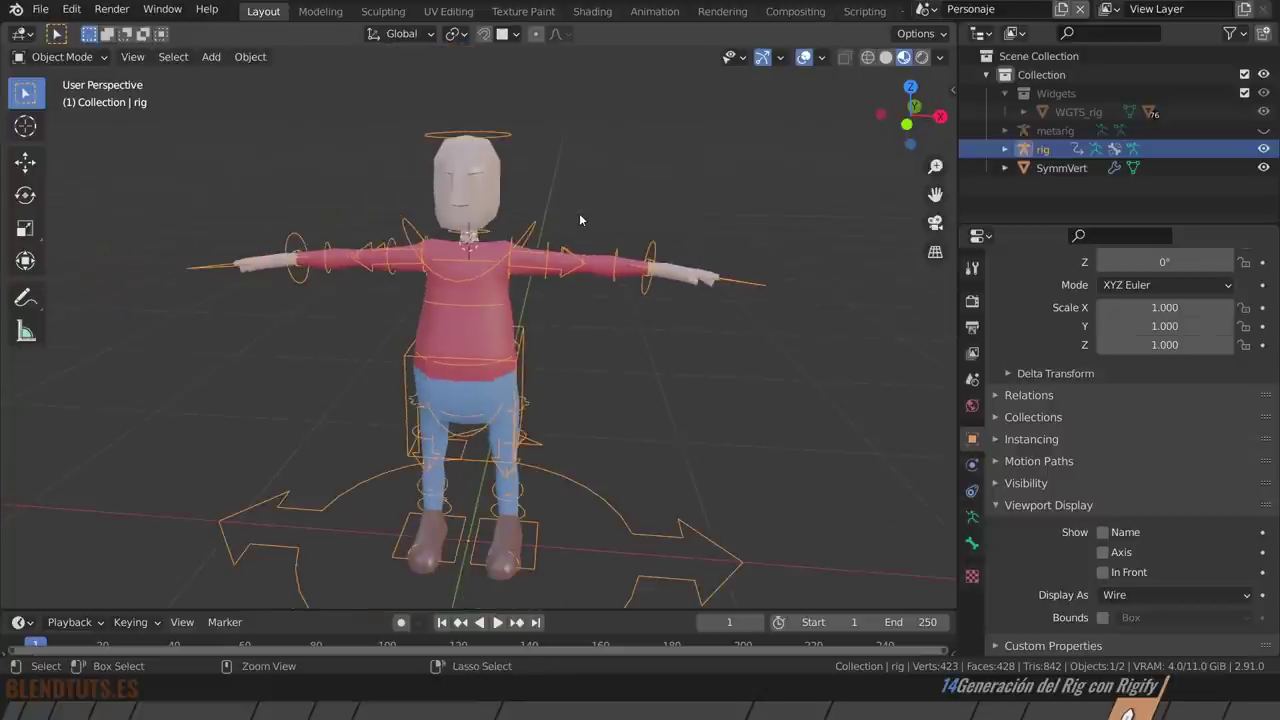
{"action": "key", "text": "ctrl+Tab"}
{"action": "left_click", "coordinate": [539, 232]}
{"action": "key", "text": "r"}
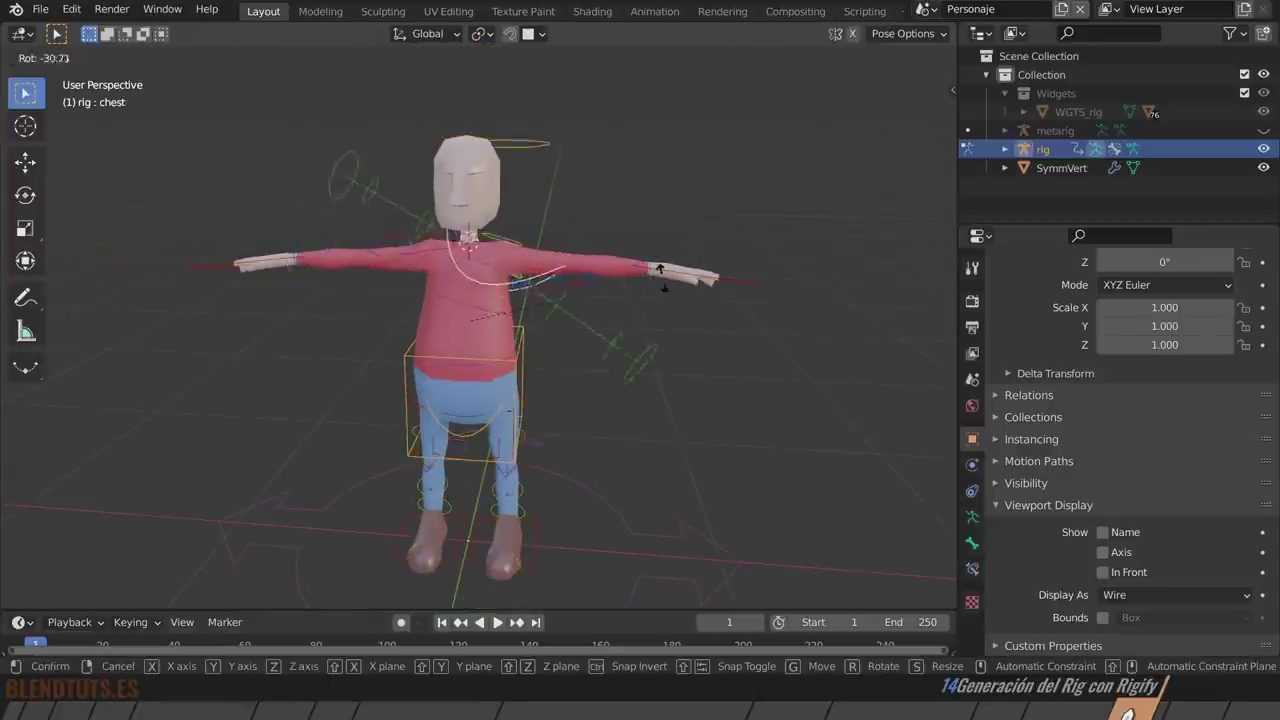
{"action": "right_click", "coordinate": [602, 231]}
{"action": "left_click", "coordinate": [695, 274]}
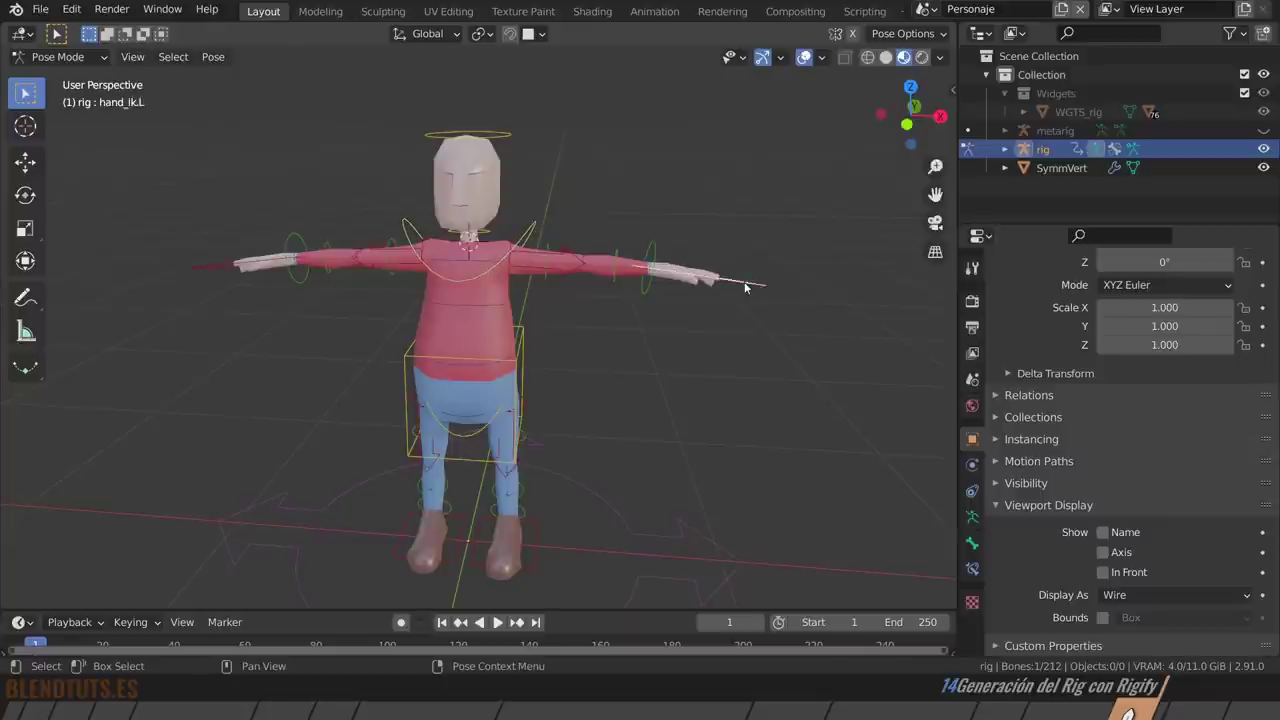
{"action": "key", "text": "g"}
{"action": "right_click", "coordinate": [766, 399]}
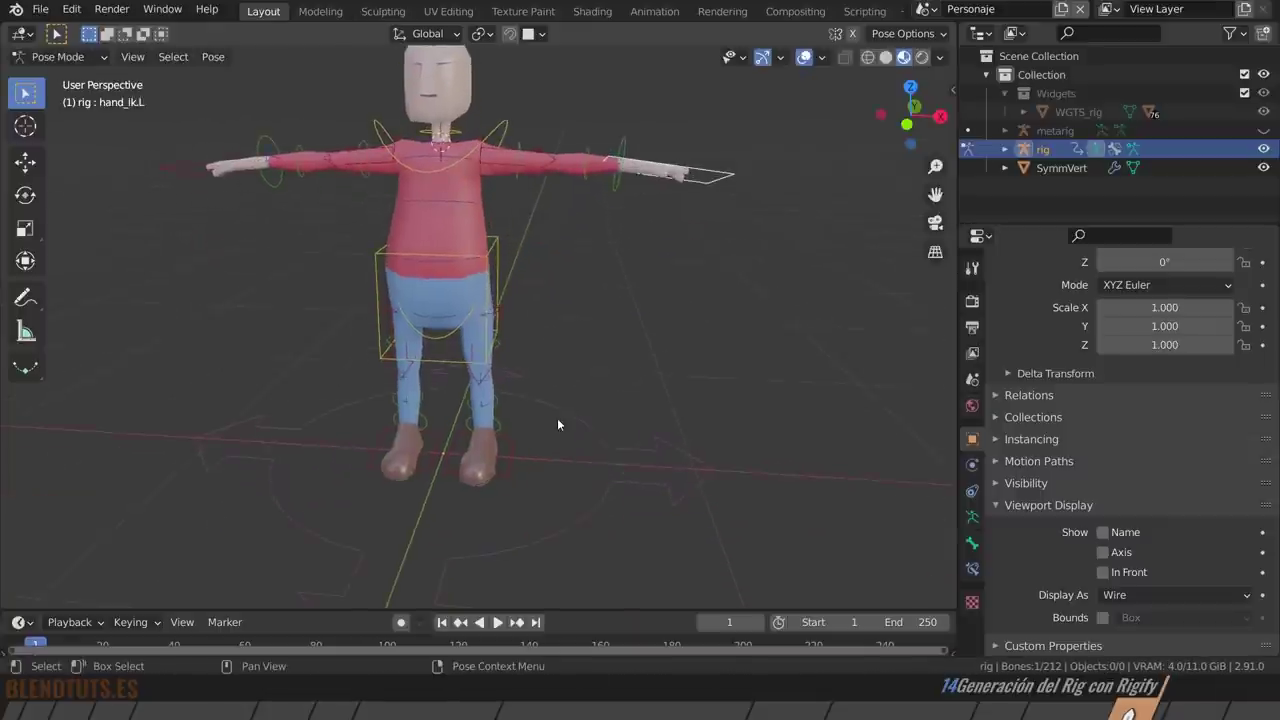
{"action": "left_click", "coordinate": [559, 415]}
{"action": "key", "text": "g"}
{"action": "right_click", "coordinate": [565, 333]}
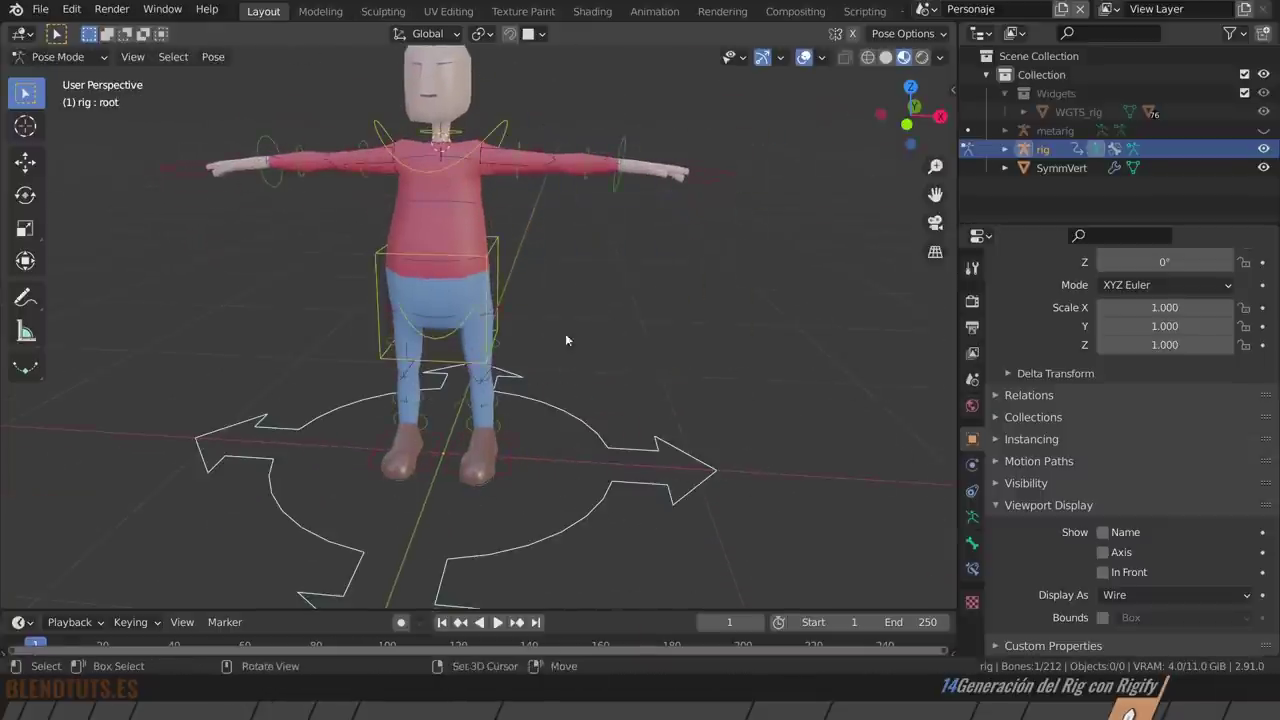
{"action": "mouse_move", "coordinate": [565, 333]}
{"action": "middle_mouse_down"}
{"action": "mouse_move", "coordinate": [543, 409]}
{"action": "mouse_move", "coordinate": [576, 350]}
{"action": "mouse_move", "coordinate": [557, 354]}
{"action": "mouse_move", "coordinate": [597, 444]}
{"action": "middle_mouse_up"}
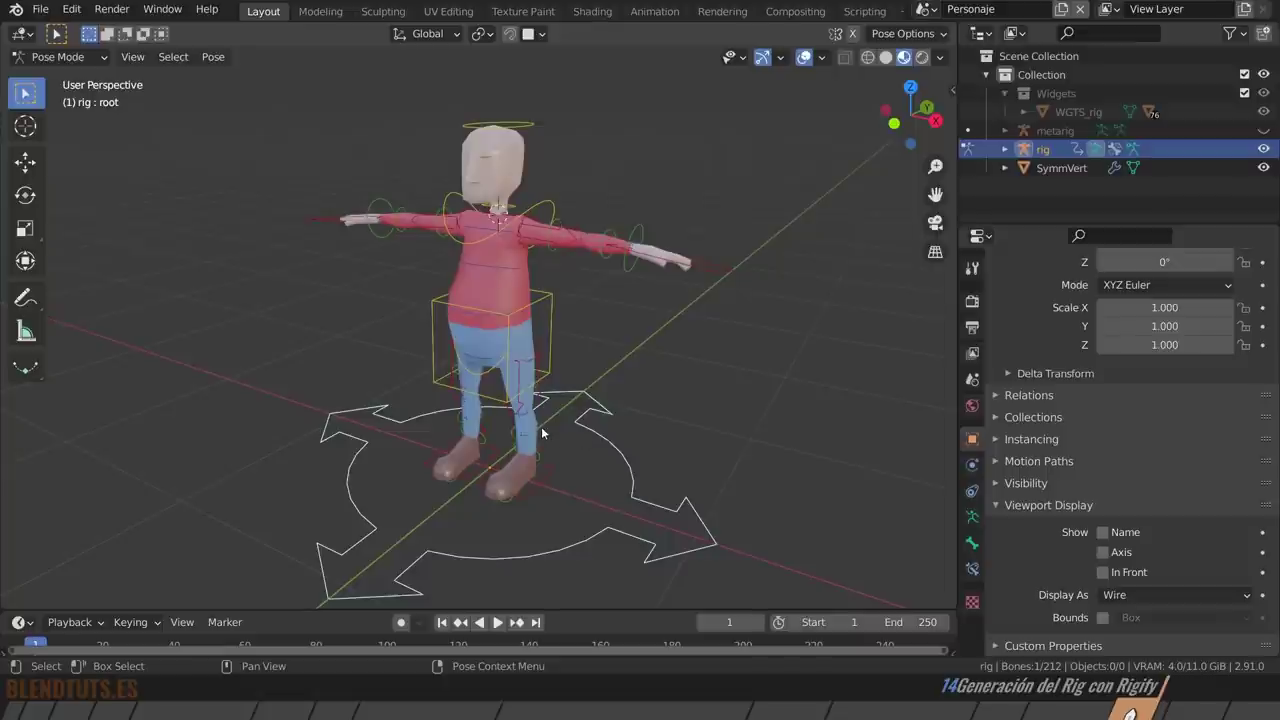
{"action": "scroll", "coordinate": [541, 426], "scroll_direction": "up", "scroll_amount": 2}
{"action": "scroll", "coordinate": [541, 426], "scroll_direction": "up", "scroll_amount": 2}
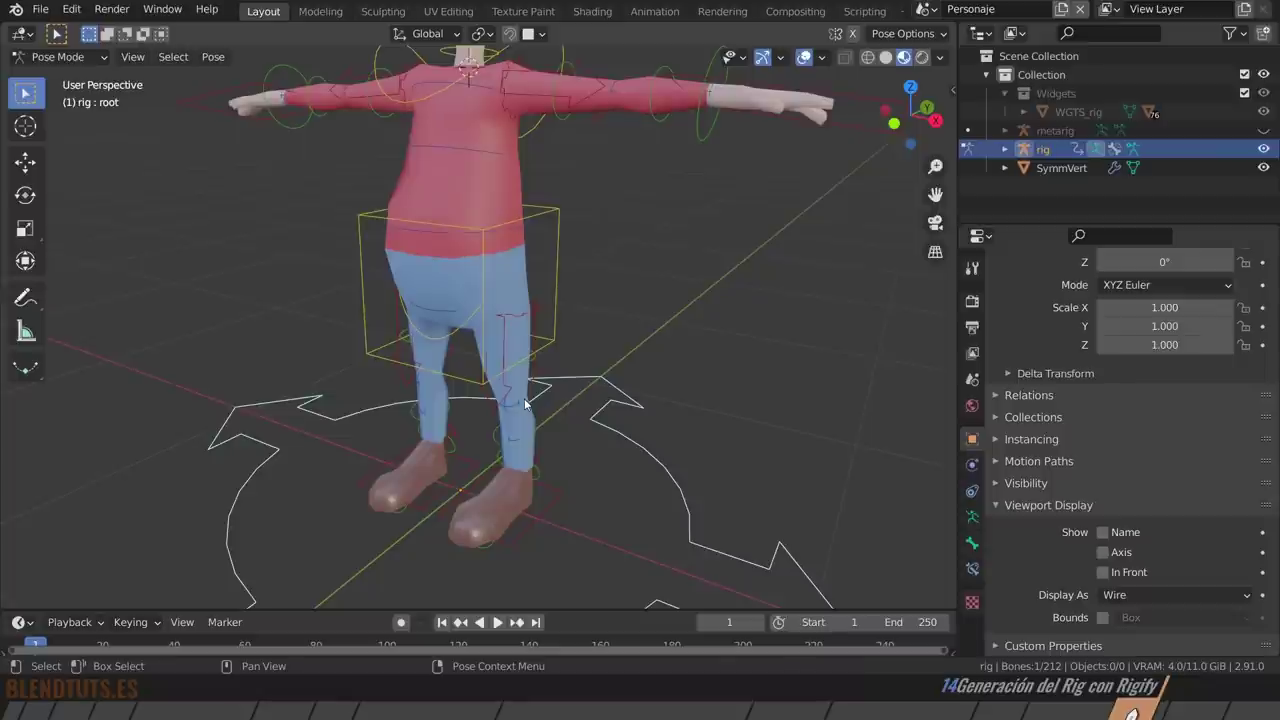
{"action": "left_click", "coordinate": [560, 345]}
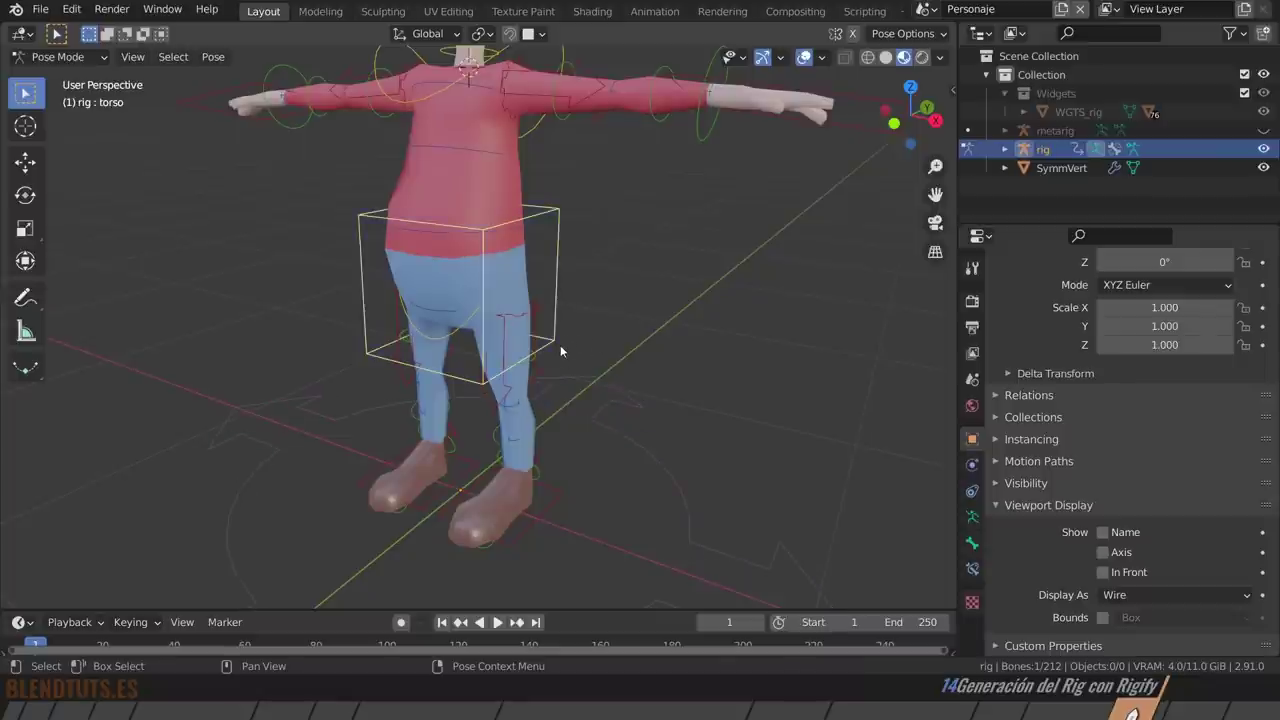
{"action": "key", "text": "ctrl+Tab"}
{"action": "left_click", "coordinate": [574, 361]}
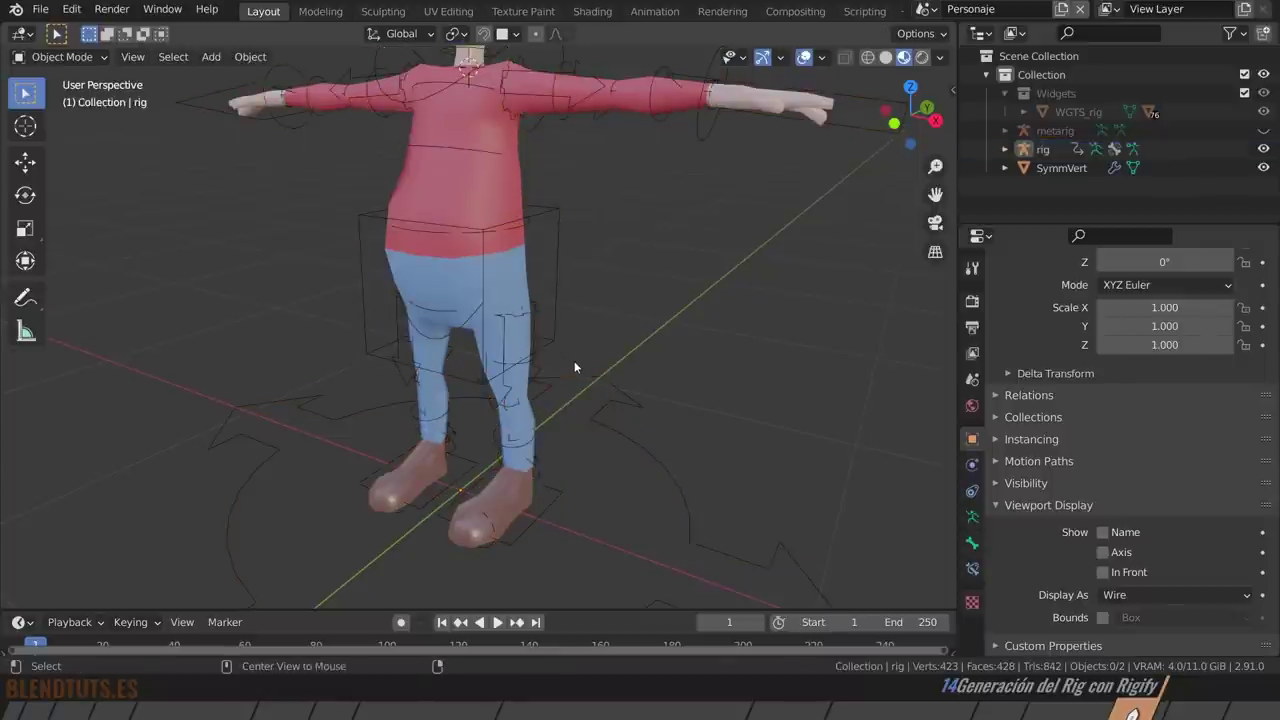
Unhide and select the metarig, leaving its scale at 1.000.
{"action": "left_click", "coordinate": [1264, 131]}
{"action": "left_click", "coordinate": [1054, 131]}
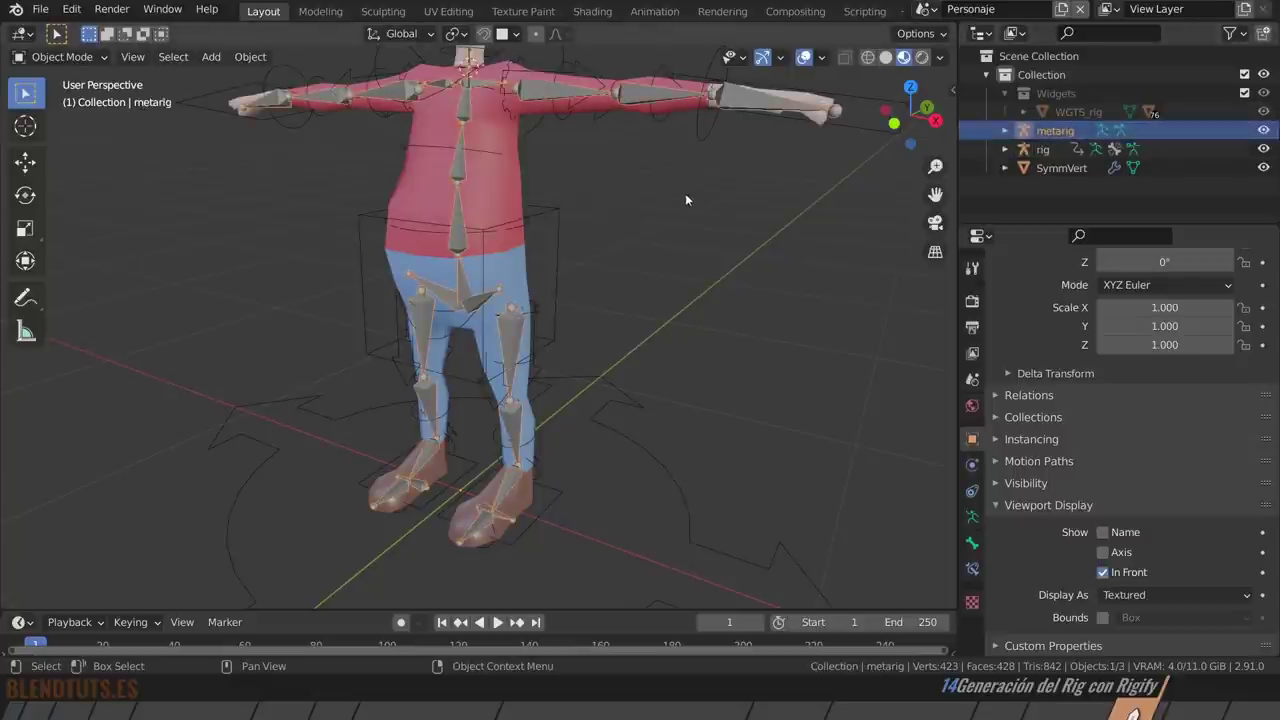
{"action": "scroll", "coordinate": [686, 195], "scroll_direction": "down", "scroll_amount": 3}
{"action": "middle_click_drag", "start_coordinate": [687, 190], "coordinate": [600, 260]}
{"action": "scroll", "coordinate": [565, 247], "scroll_direction": "up", "scroll_amount": 2}
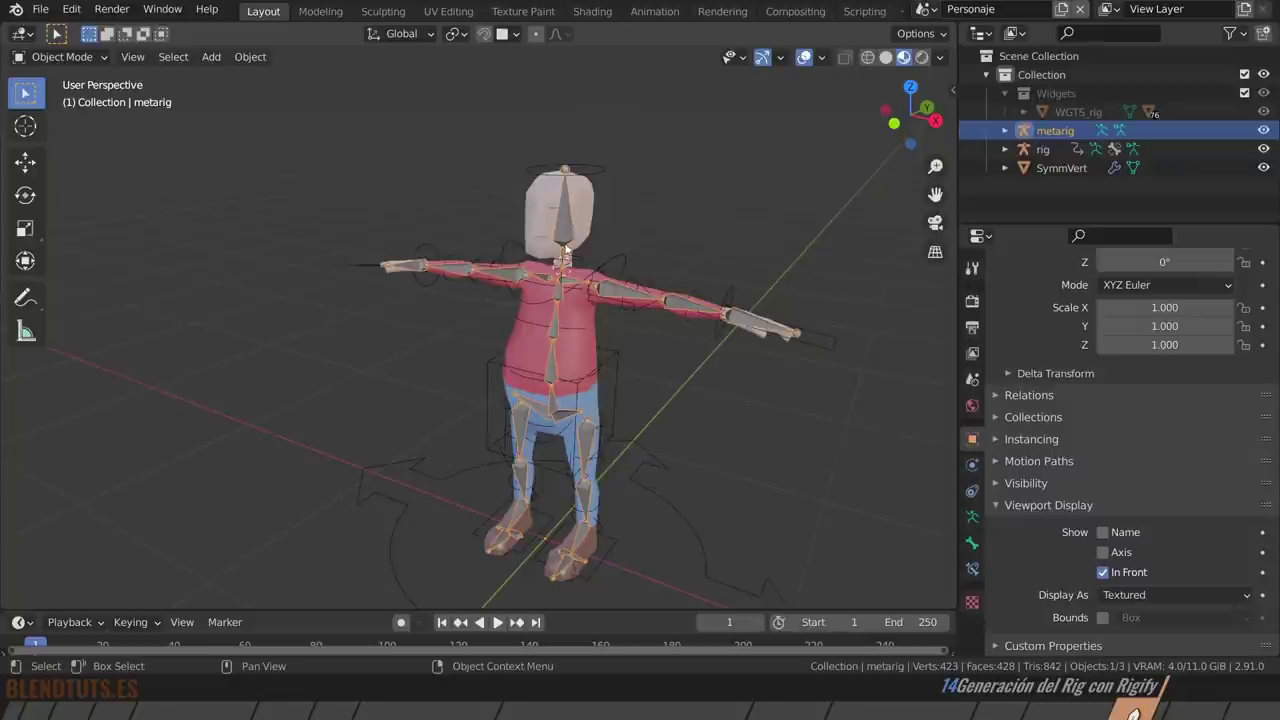
{"action": "key", "text": "s"}
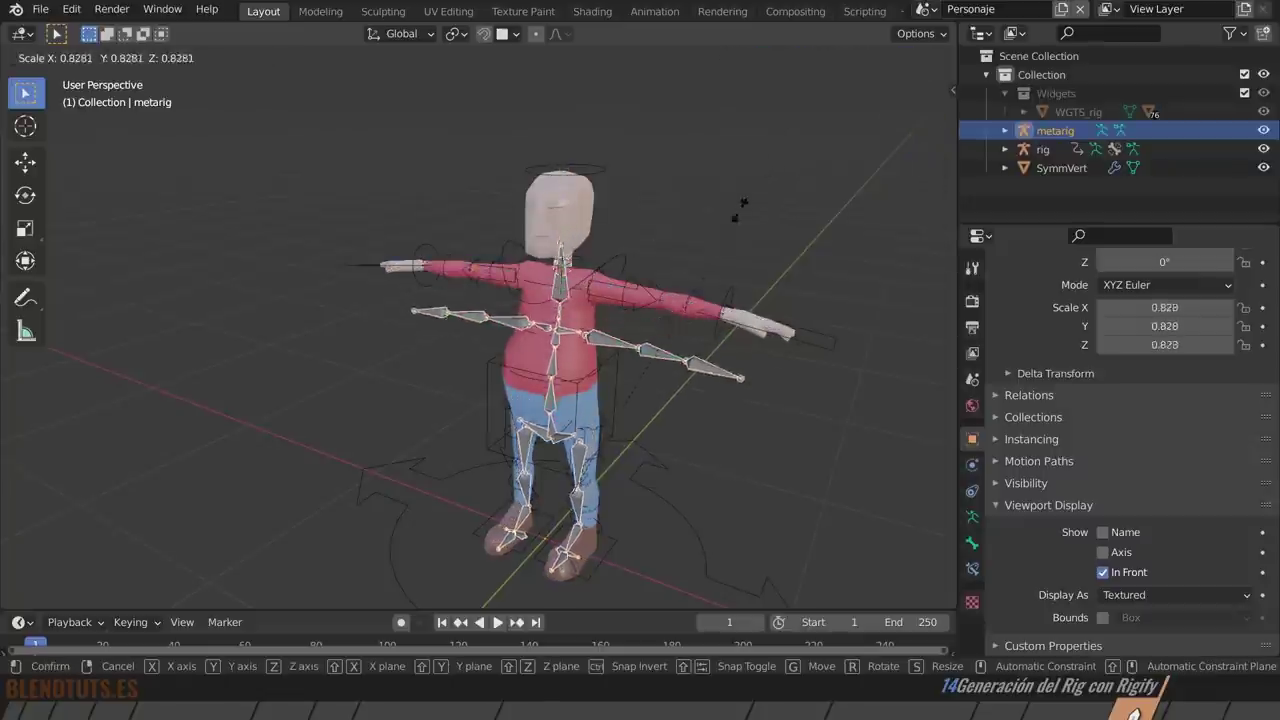
{"action": "key", "text": "Escape"}
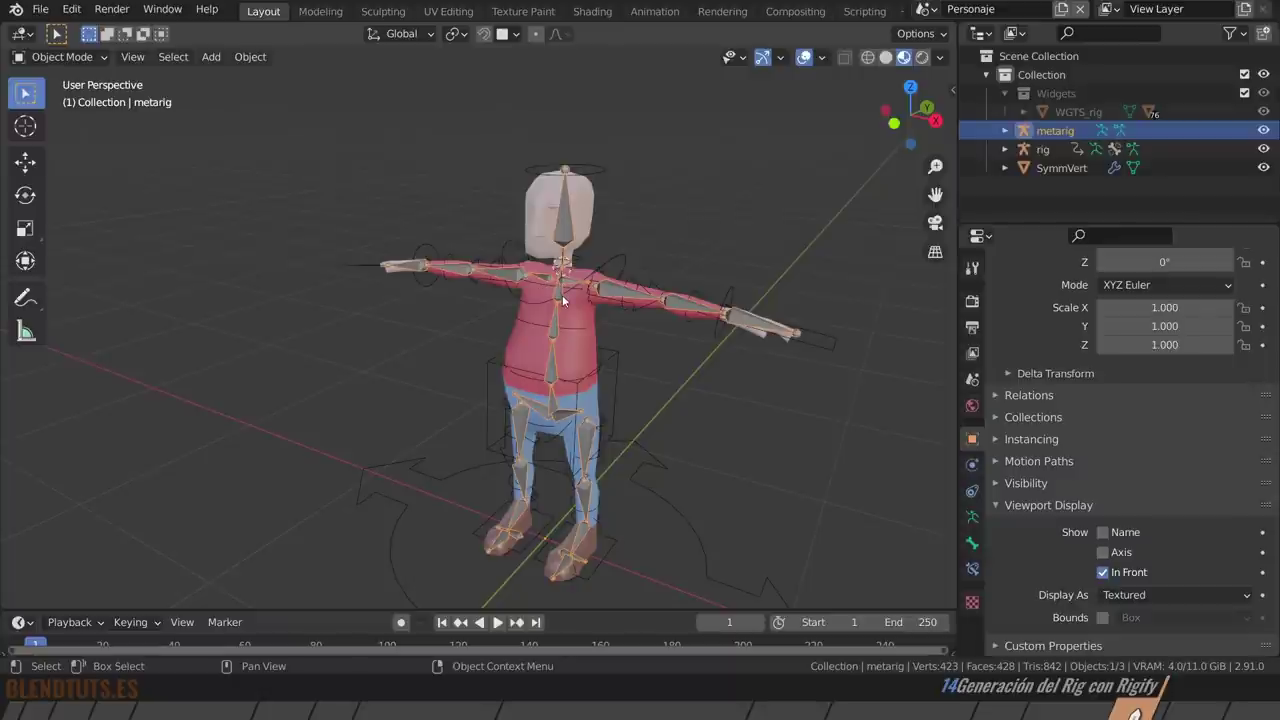
Select all metarig bones in Edit Mode, then go back to Object Mode.
{"action": "key", "text": "Tab"}
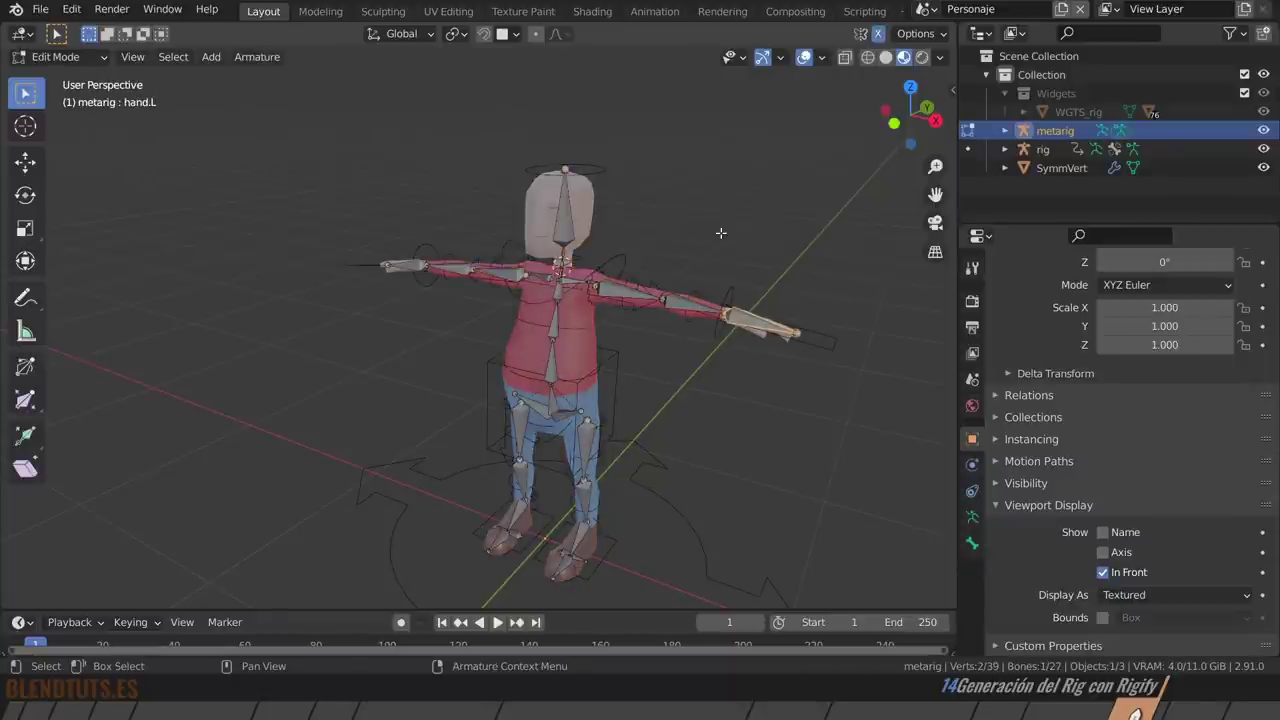
{"action": "key", "text": "a"}
{"action": "right_click", "coordinate": [718, 240]}
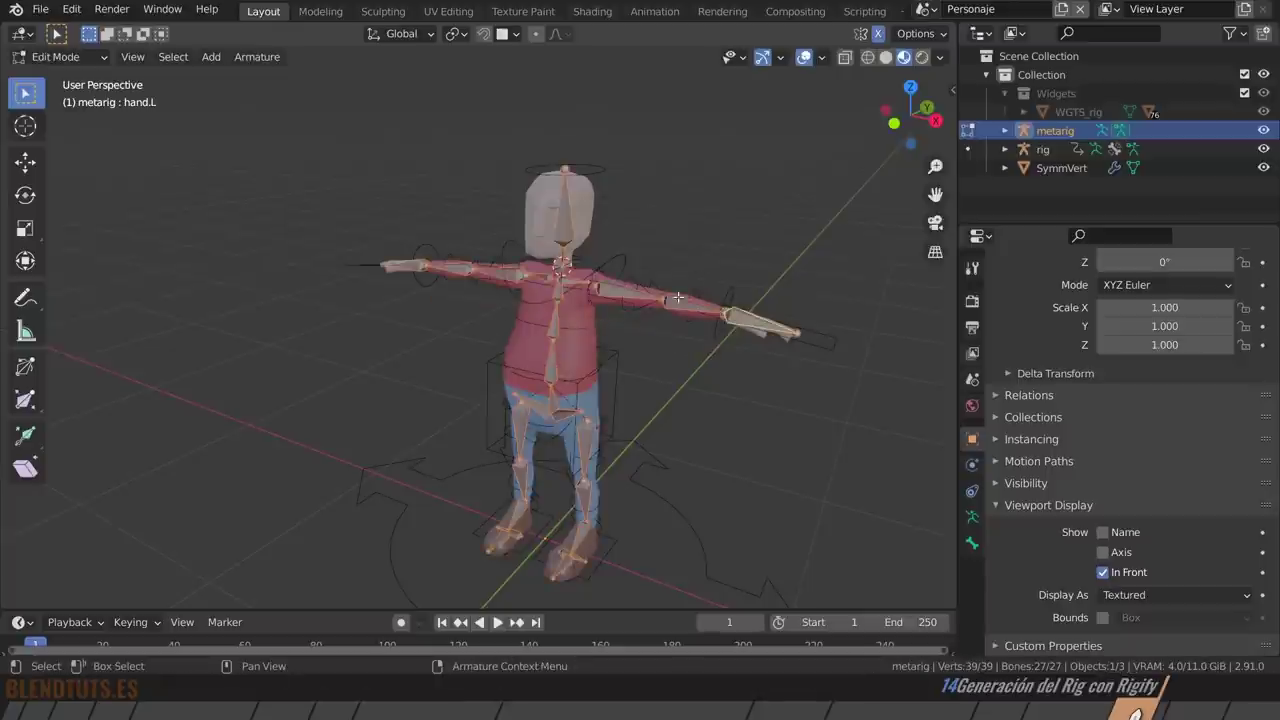
{"action": "key", "text": "ctrl+Tab"}
Inspect the metarig's transform values and apply options, keeping its scale at 1.000.
{"action": "key", "text": "n"}
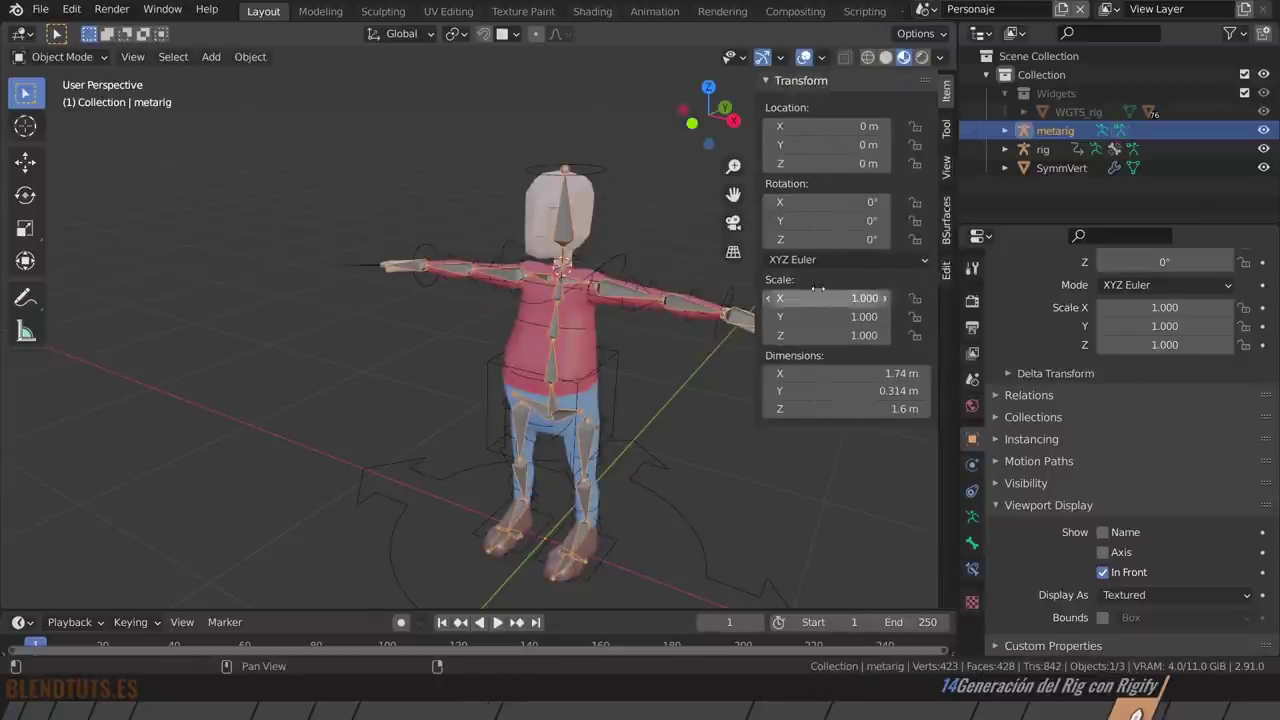
{"action": "key", "text": "s"}
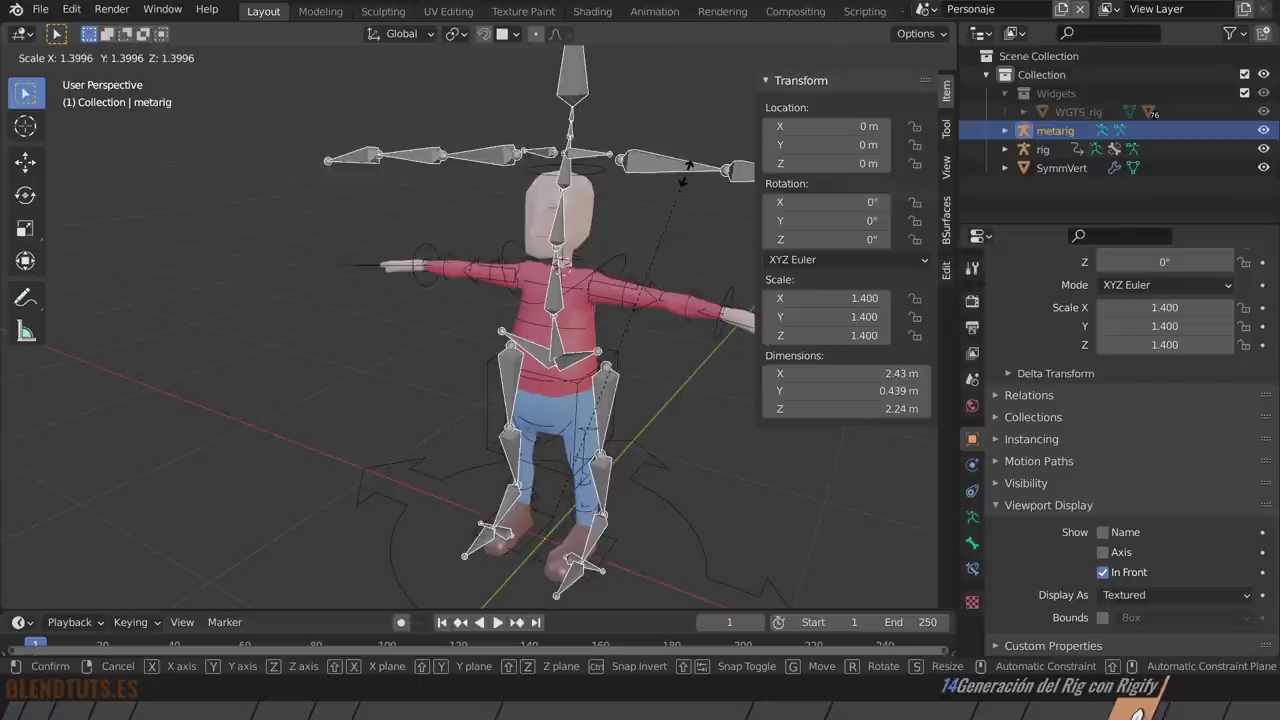
{"action": "key", "text": "Escape"}
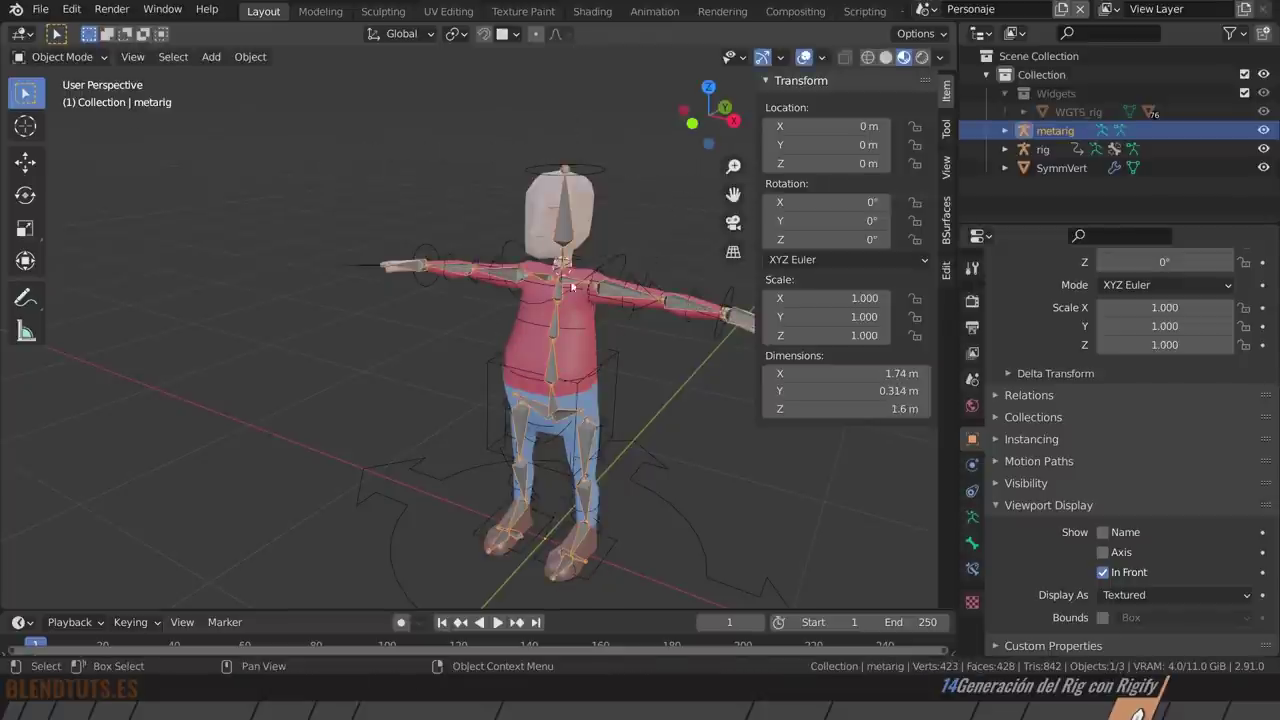
{"action": "key", "text": "s"}
{"action": "key", "text": "Escape"}
{"action": "key", "text": "ctrl+a"}
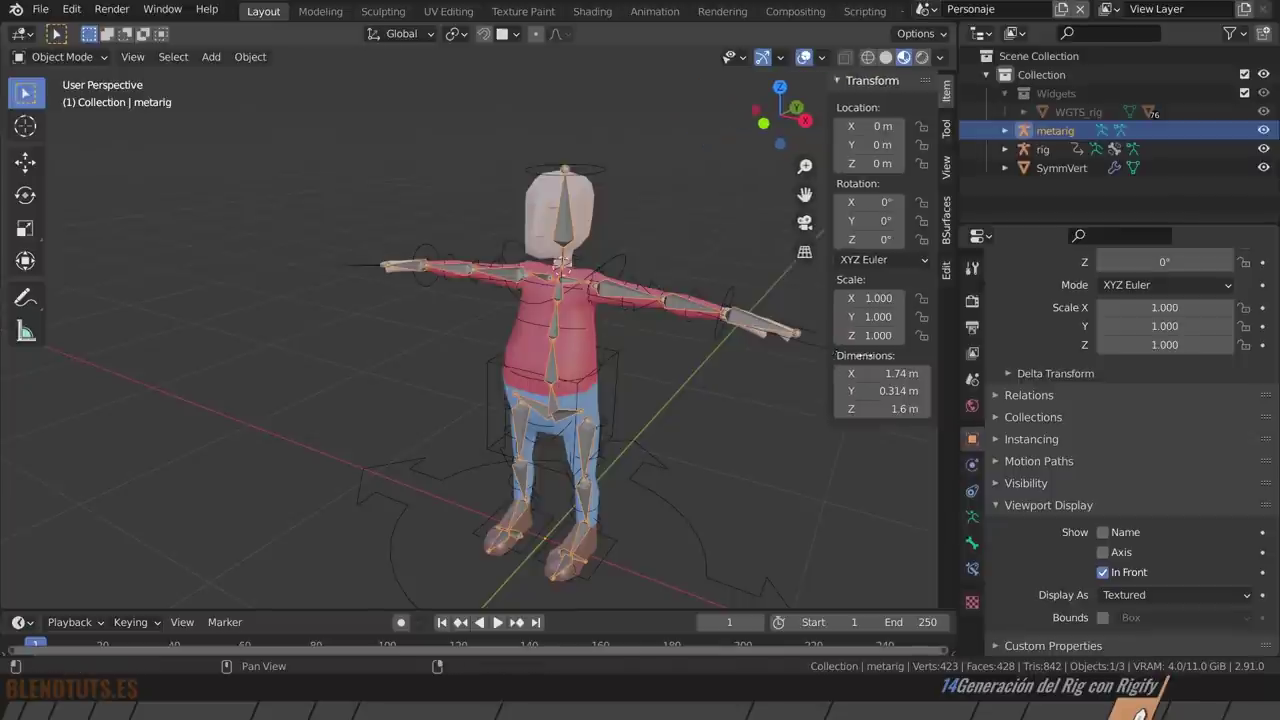
{"action": "left_click_drag", "start_coordinate": [755, 354], "coordinate": [920, 360]}
Hide the metarig again and isolate the generated rig in Local View.
{"action": "mouse_move", "coordinate": [700, 424]}
{"action": "middle_mouse_down"}
{"action": "mouse_move", "coordinate": [674, 356]}
{"action": "mouse_move", "coordinate": [622, 382]}
{"action": "middle_mouse_up"}
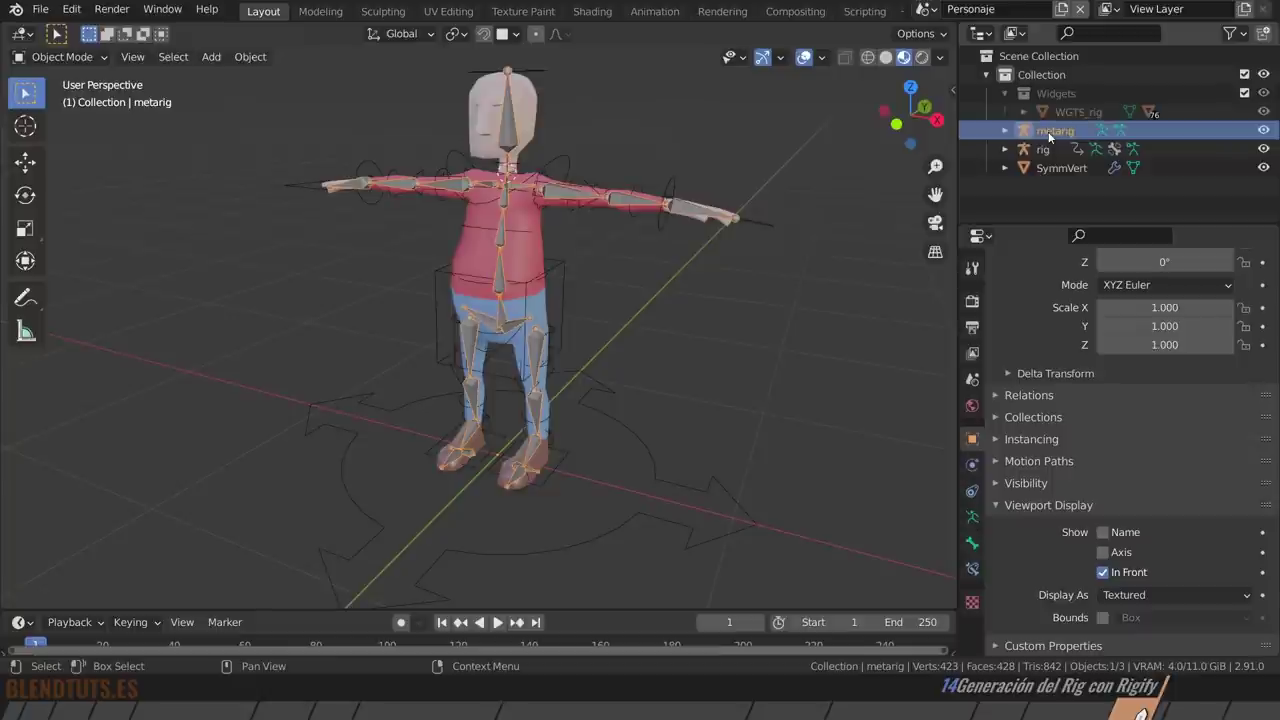
{"action": "left_click", "coordinate": [1264, 131]}
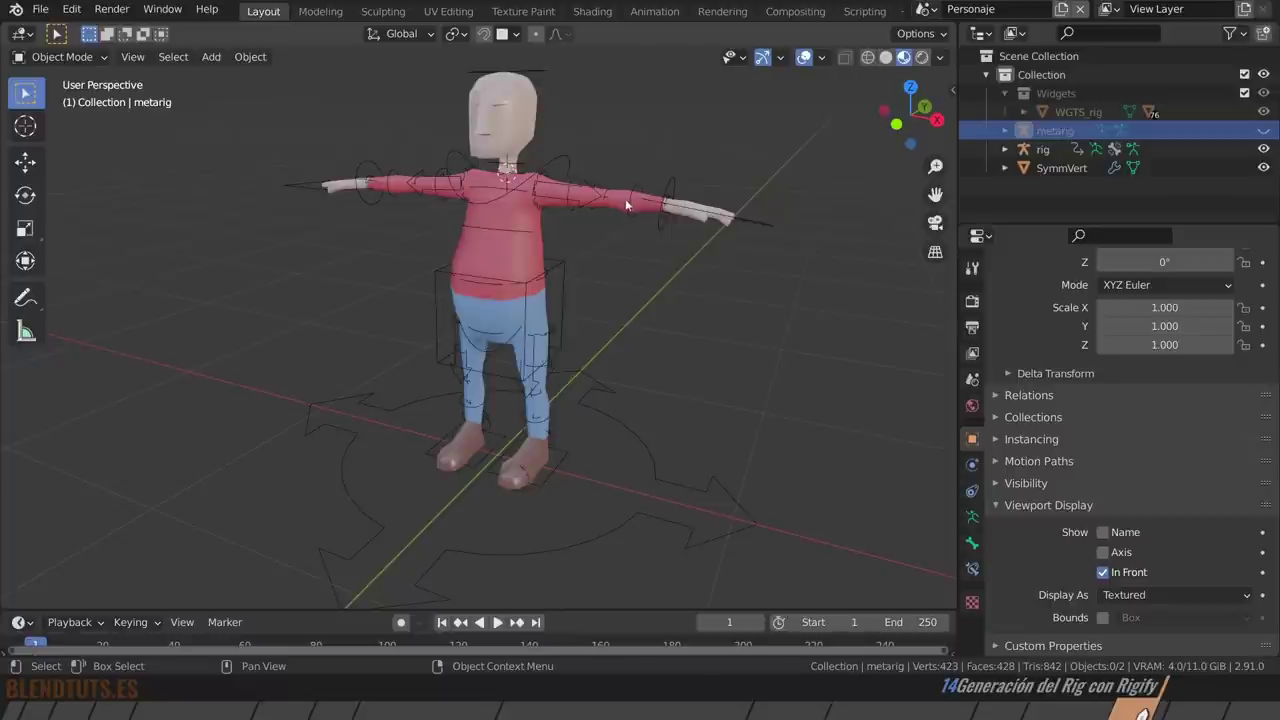
{"action": "mouse_move", "coordinate": [706, 212]}
{"action": "middle_mouse_down", "text": "shift"}
{"action": "mouse_move", "coordinate": [531, 262]}
{"action": "mouse_move", "coordinate": [557, 304]}
{"action": "middle_mouse_up", "text": "shift"}
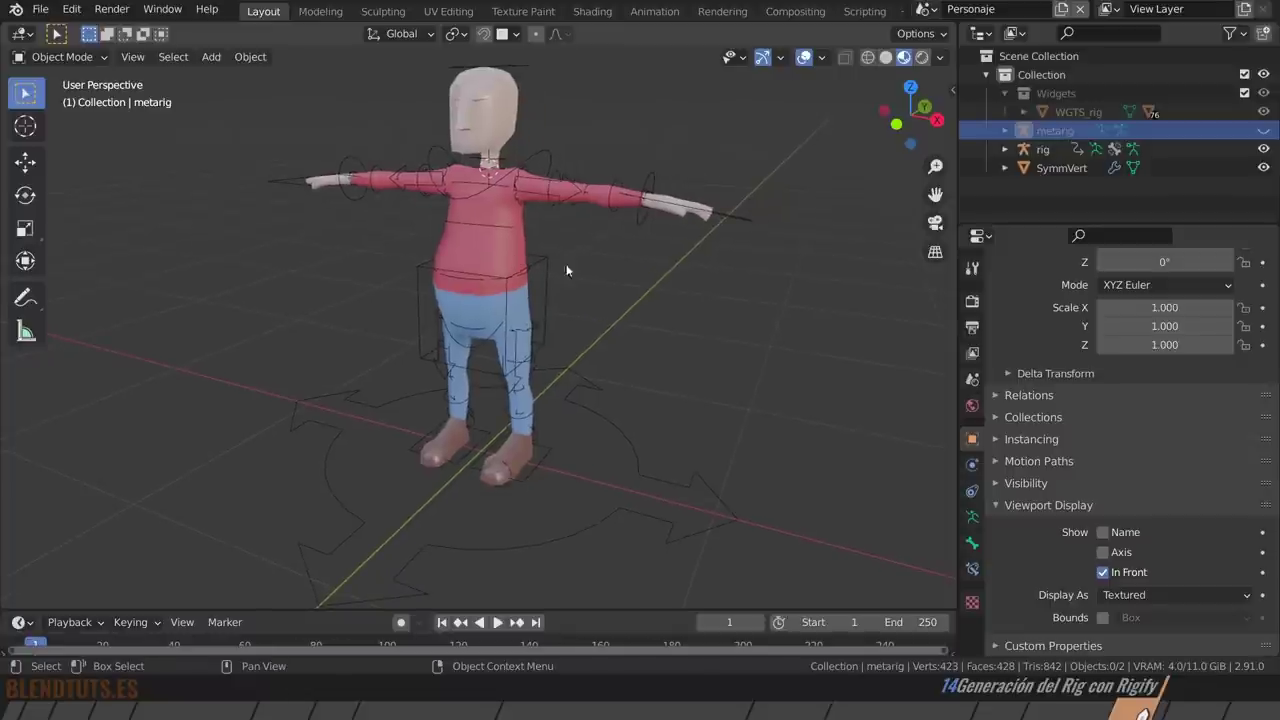
{"action": "left_click", "coordinate": [542, 266]}
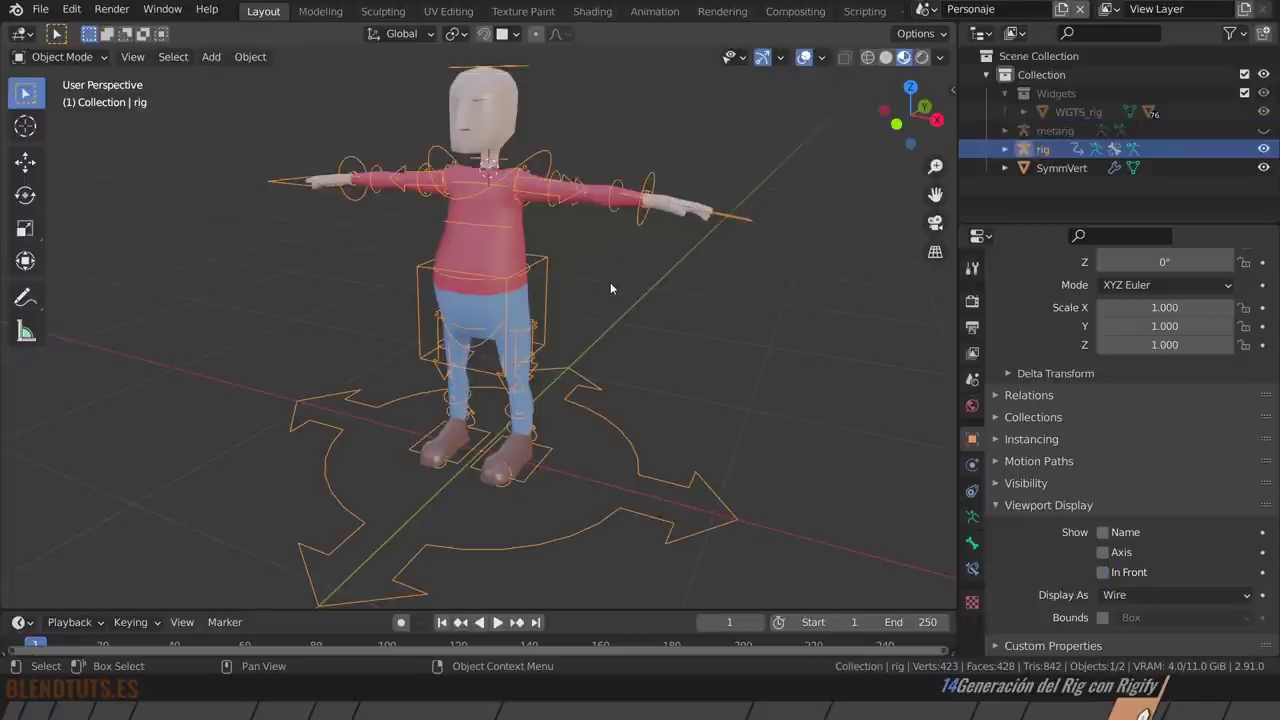
{"action": "key", "text": "KP_Divide"}
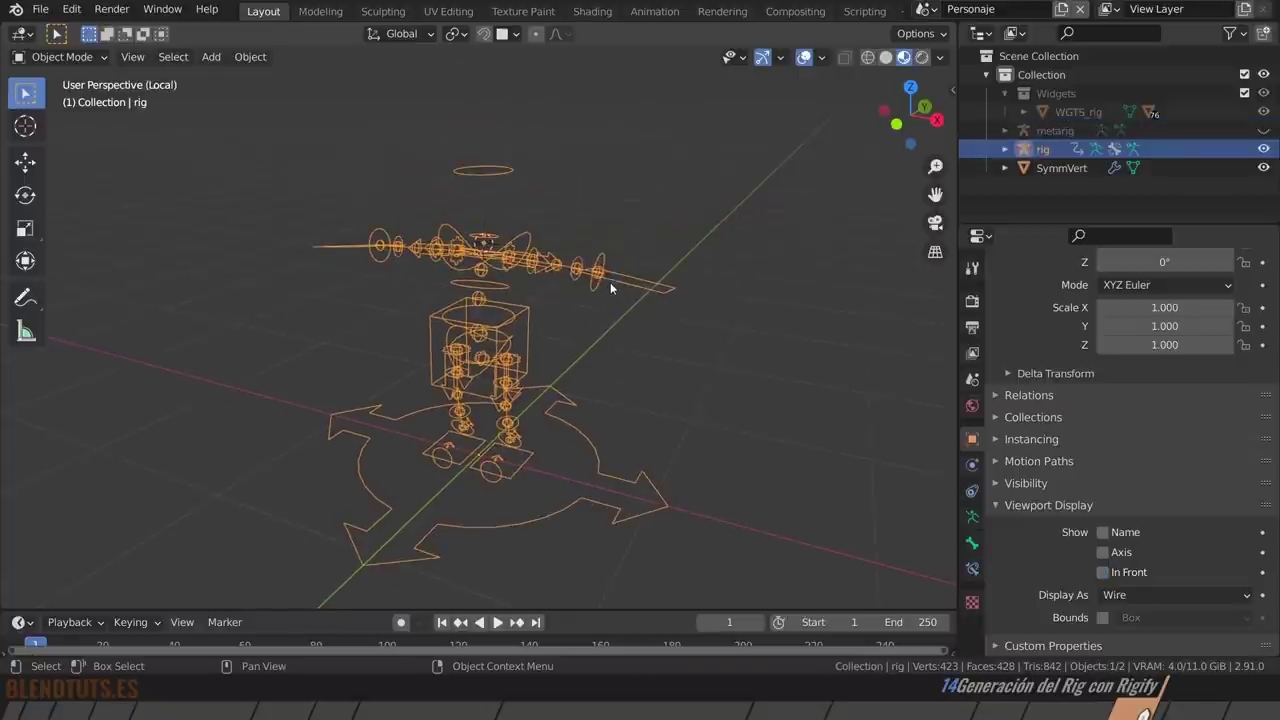
{"action": "scroll", "coordinate": [494, 332], "scroll_direction": "up", "scroll_amount": 3}
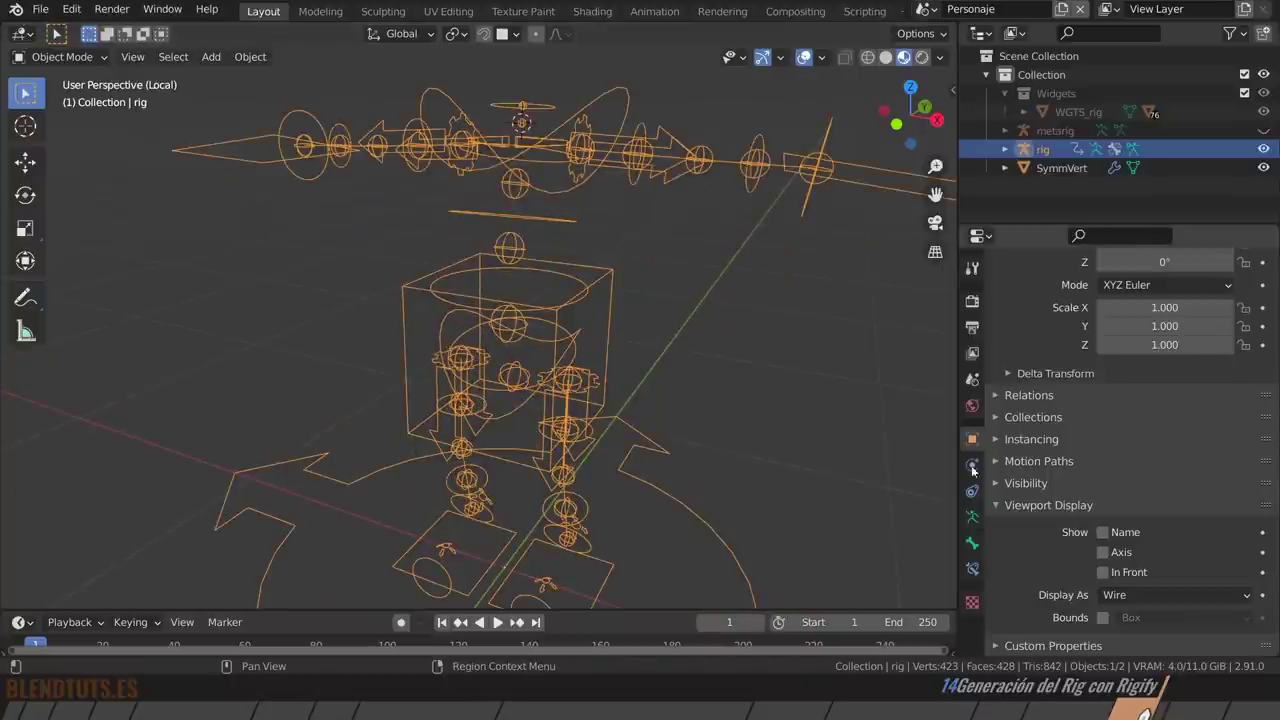
Turn on an extra bone layer in the rig's armature data and toggle X-ray viewing.
{"action": "left_click", "coordinate": [973, 519]}
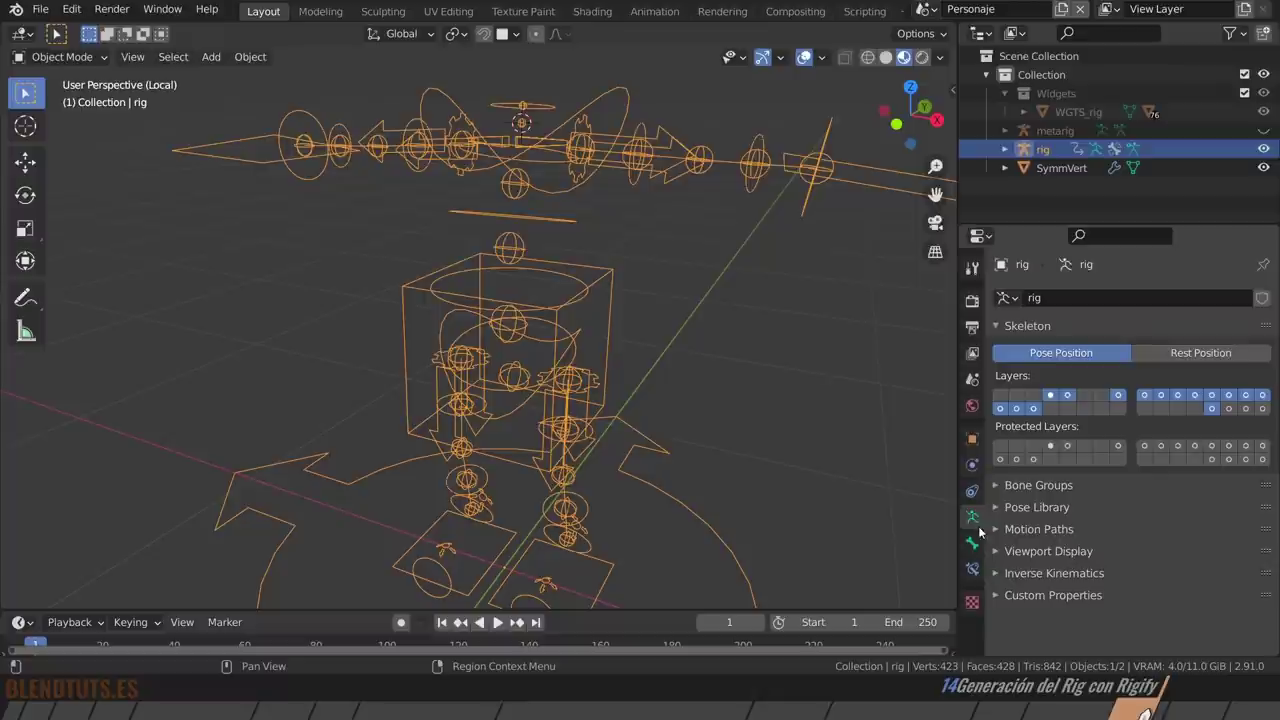
{"action": "left_click", "coordinate": [1246, 409]}
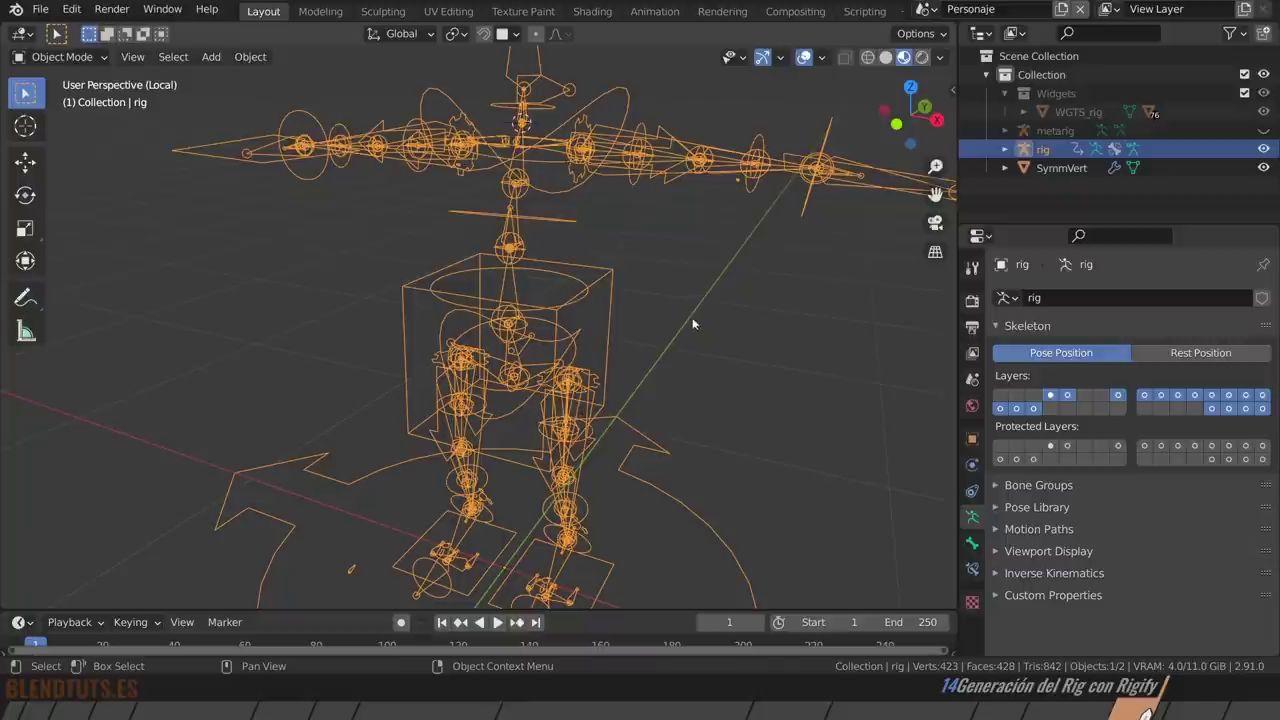
{"action": "key", "text": "alt+z"}
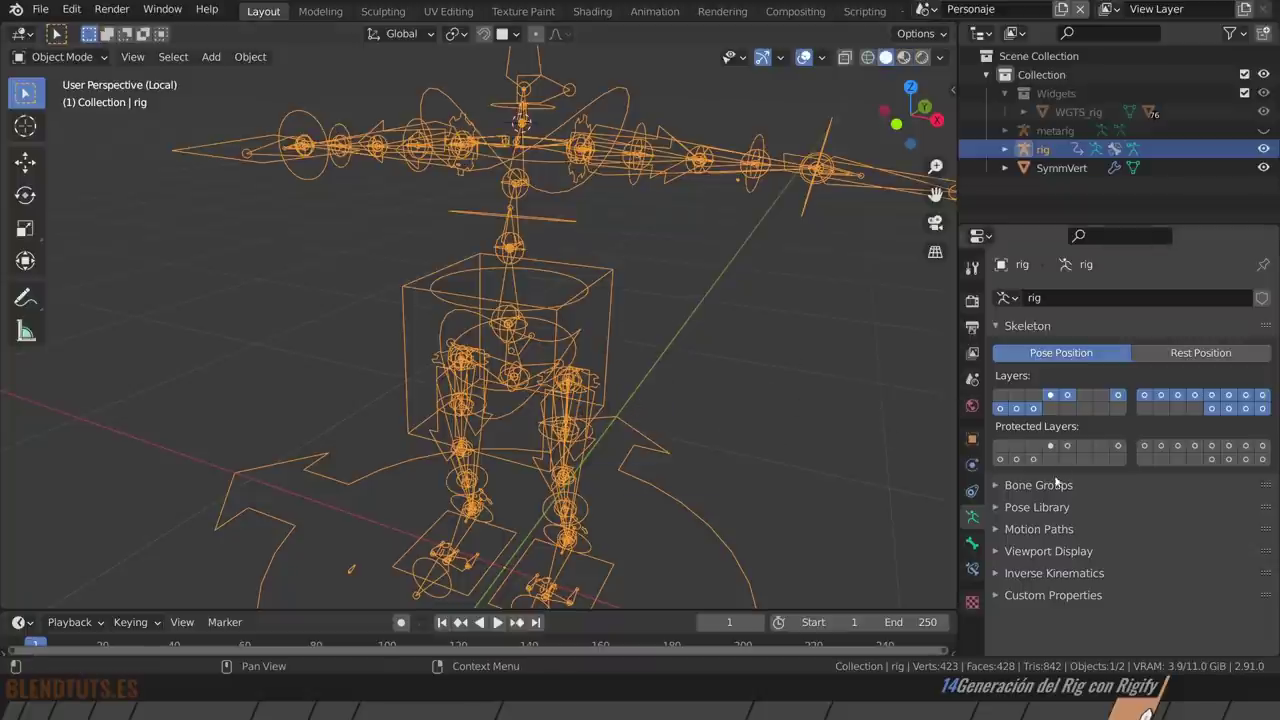
{"action": "left_click", "coordinate": [972, 545]}
{"action": "left_click", "coordinate": [972, 517]}
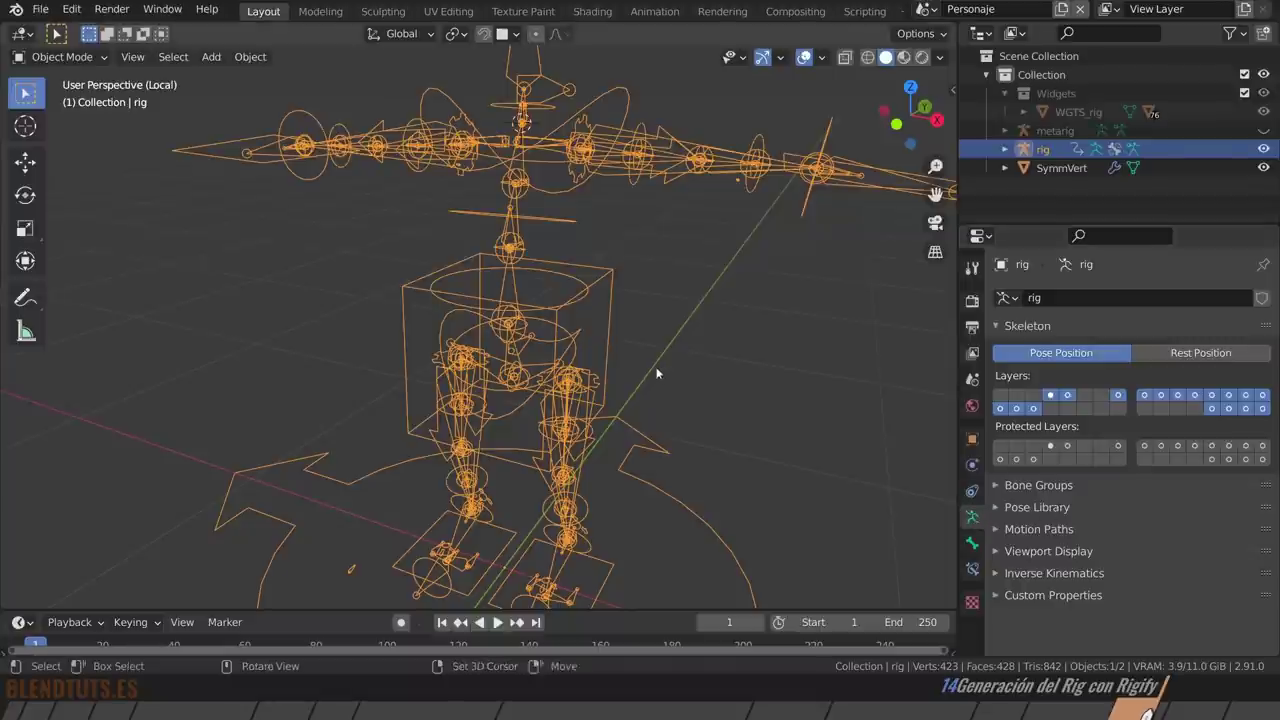
{"action": "middle_click_drag", "start_coordinate": [657, 371], "coordinate": [760, 235]}
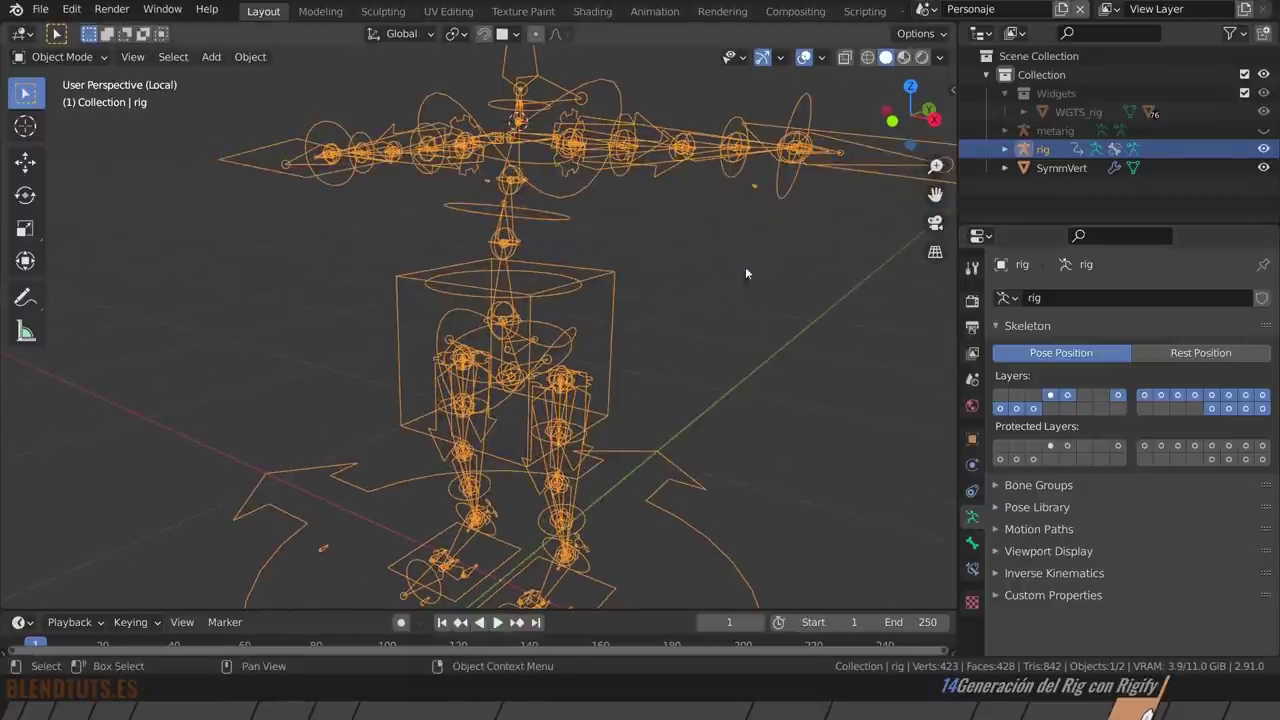
{"action": "left_click", "coordinate": [822, 58]}
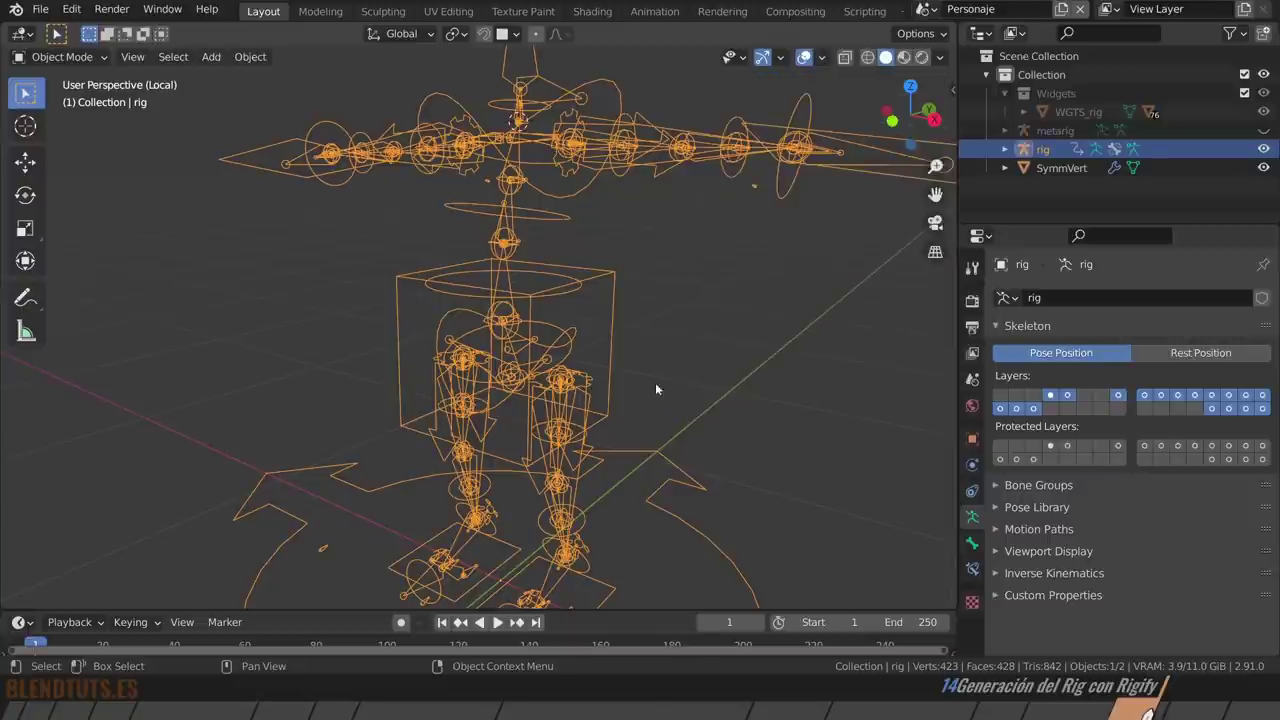
{"action": "middle_click_drag", "start_coordinate": [655, 382], "coordinate": [598, 344]}
Set the rig's Viewport Display As option to Solid.
{"action": "left_click", "coordinate": [972, 438]}
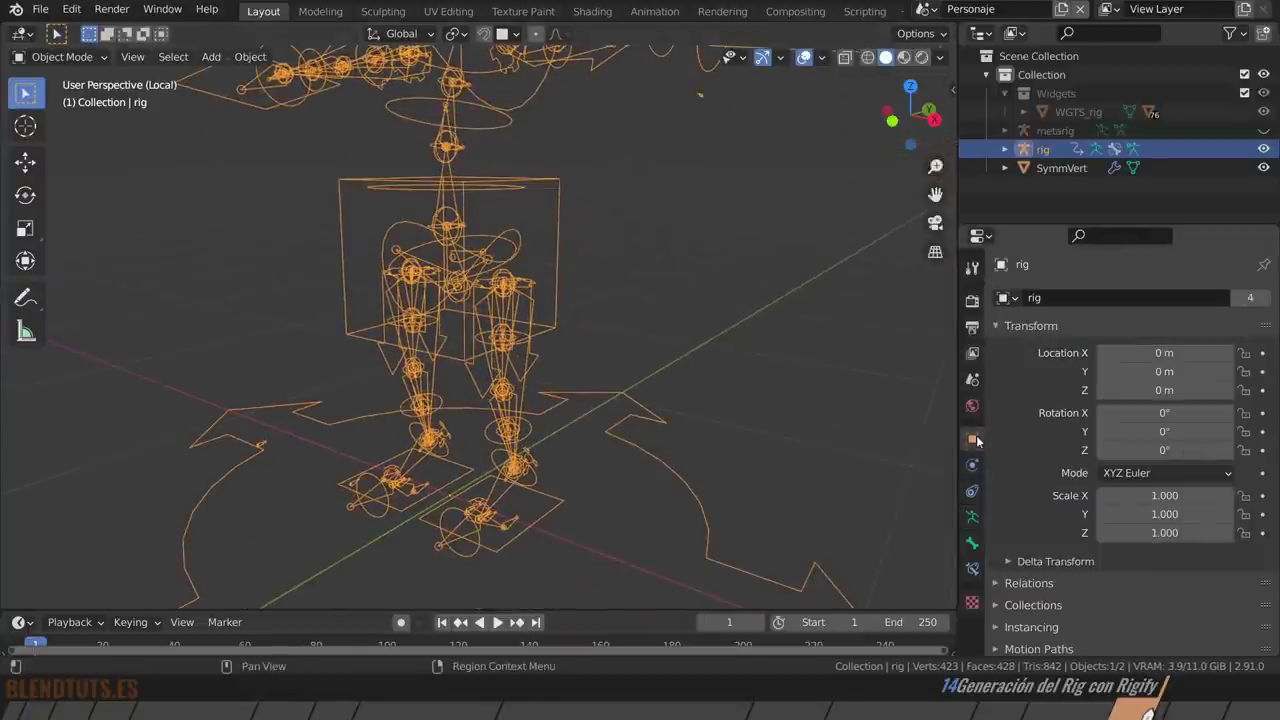
{"action": "scroll", "coordinate": [1099, 420], "scroll_direction": "down", "scroll_amount": 5}
{"action": "scroll", "coordinate": [1099, 402], "scroll_direction": "down", "scroll_amount": 1}
{"action": "left_click", "coordinate": [1139, 596]}
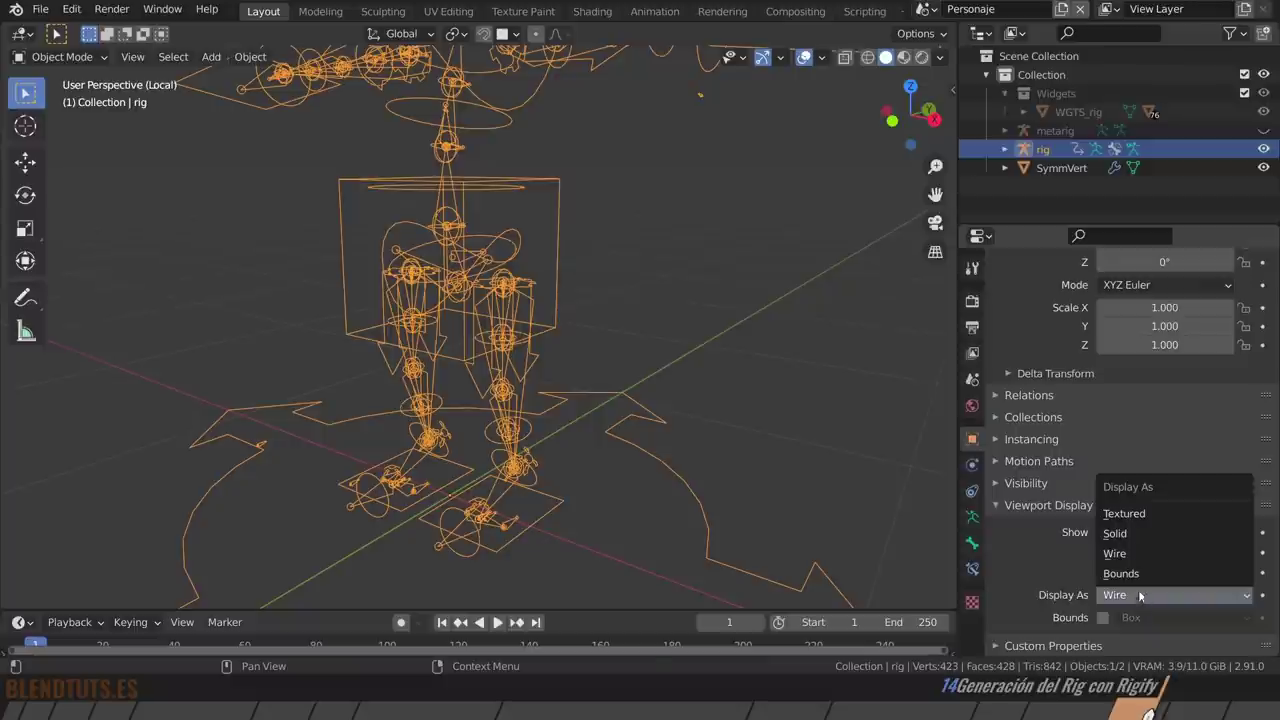
{"action": "left_click", "coordinate": [1125, 531]}
Try wireframe shading, return to solid, and turn the extra bone layer off again.
{"action": "mouse_move", "coordinate": [560, 340]}
{"action": "middle_mouse_down"}
{"action": "mouse_move", "coordinate": [540, 300]}
{"action": "mouse_move", "coordinate": [512, 295]}
{"action": "middle_mouse_up"}
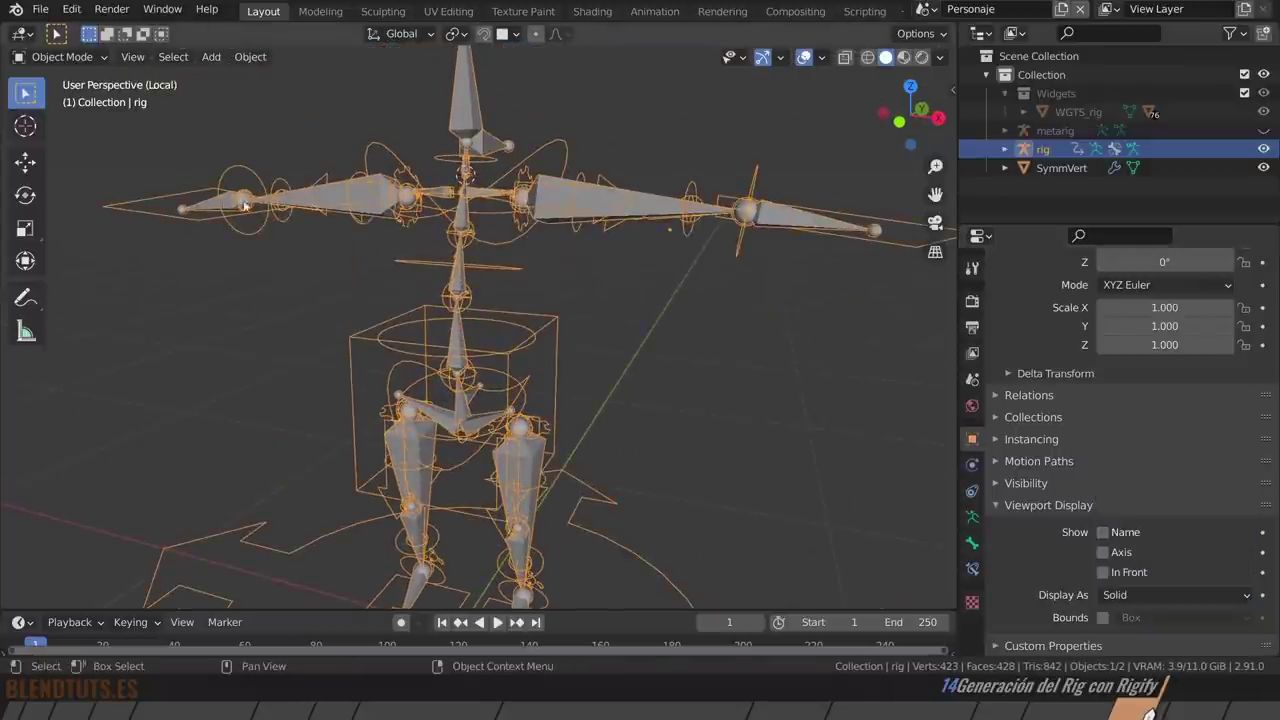
{"action": "key", "text": "shift+z"}
{"action": "scroll", "coordinate": [516, 208], "scroll_direction": "up", "scroll_amount": 5}
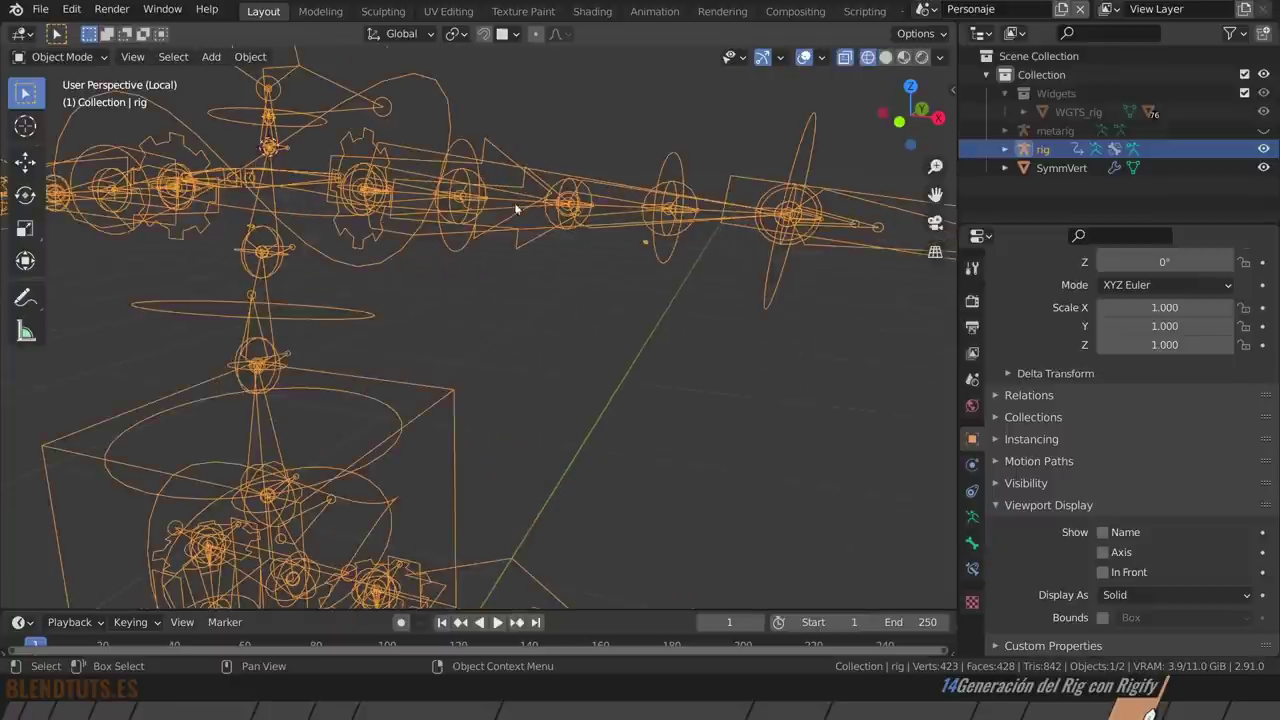
{"action": "scroll", "coordinate": [547, 203], "scroll_direction": "down", "scroll_amount": 3}
{"action": "scroll", "coordinate": [453, 333], "scroll_direction": "down", "scroll_amount": 2}
{"action": "key", "text": "z"}
{"action": "left_click", "coordinate": [600, 349]}
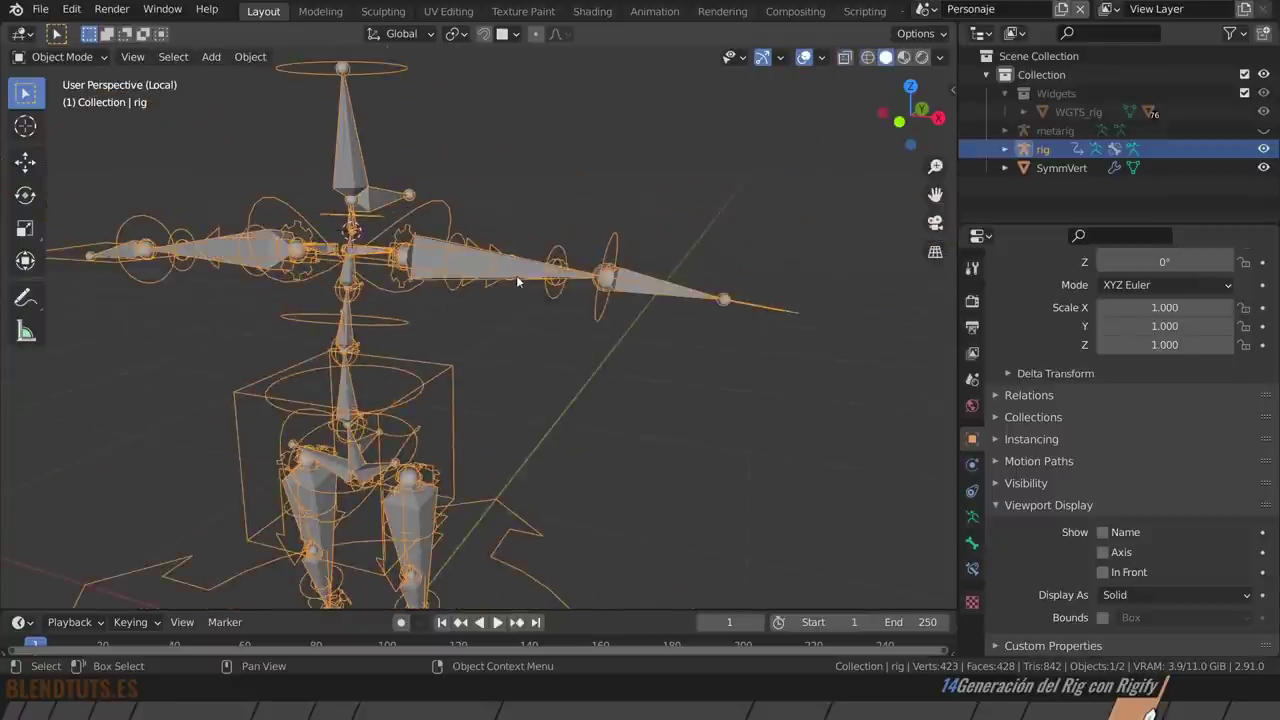
{"action": "left_click", "coordinate": [972, 516]}
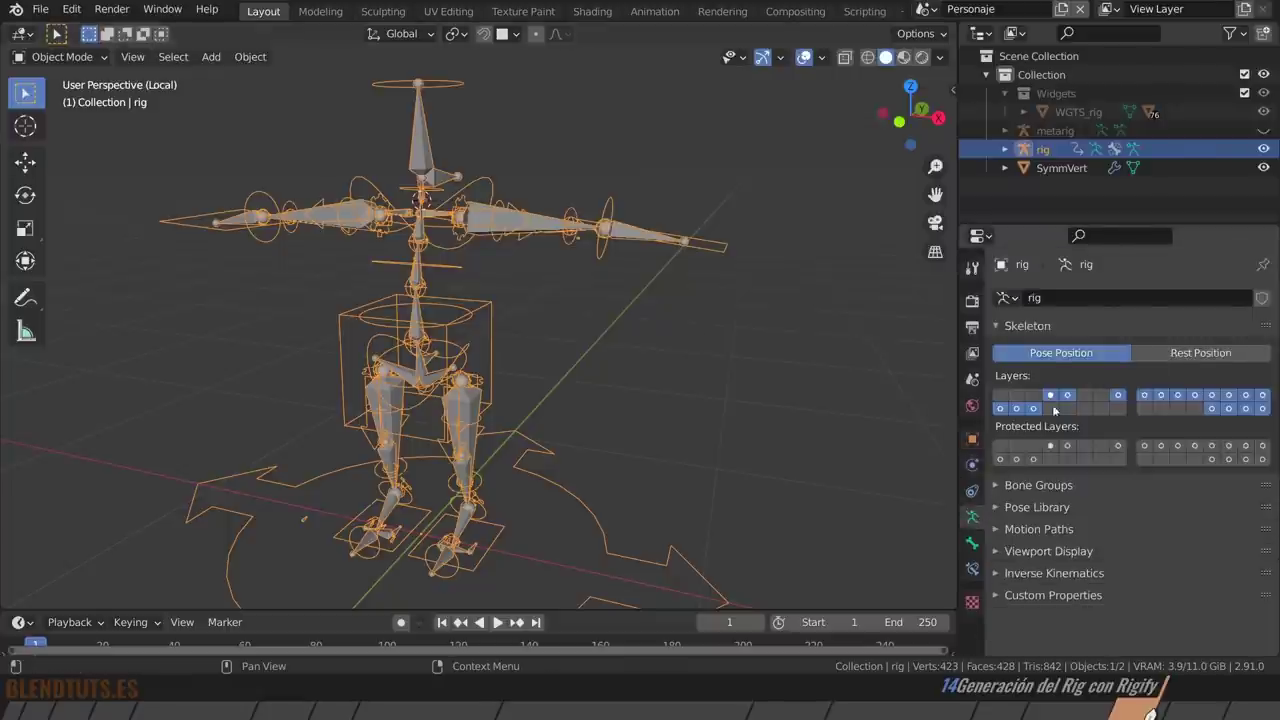
{"action": "left_click", "coordinate": [1229, 408]}
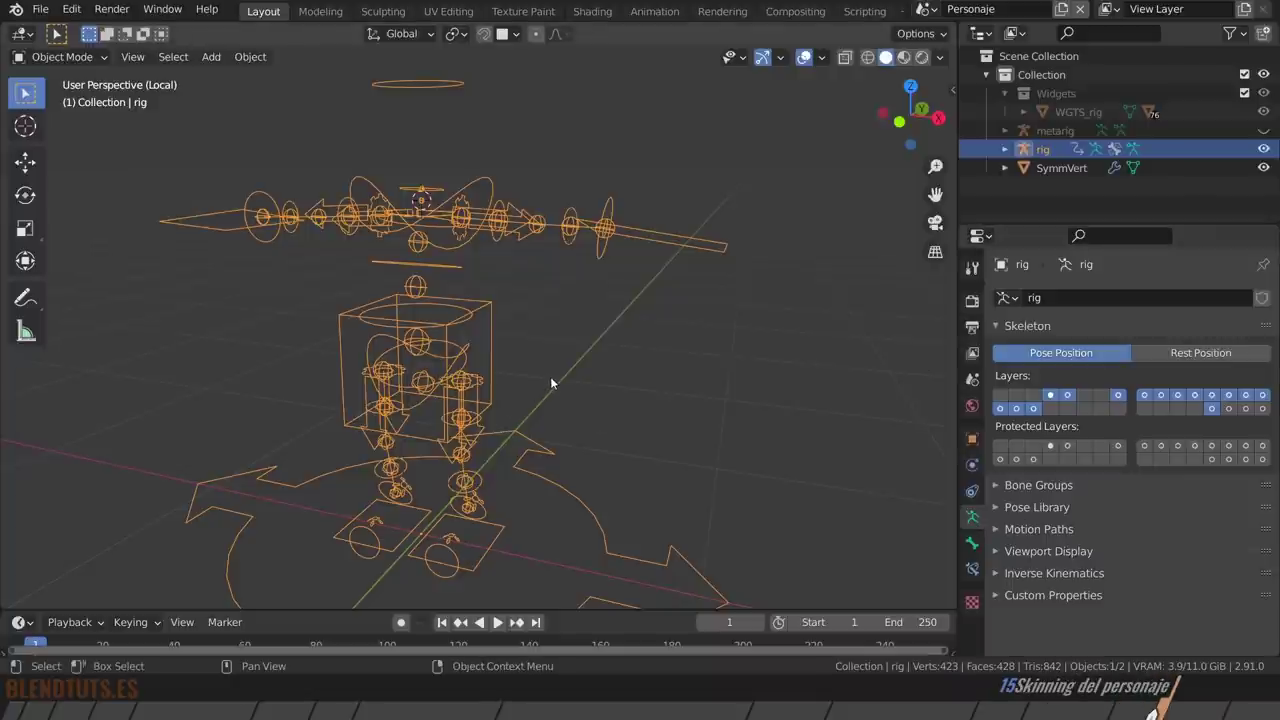
Leave Local View and parent SymmVert to the rig With Automatic Weights.
{"action": "key", "text": "KP_Divide"}
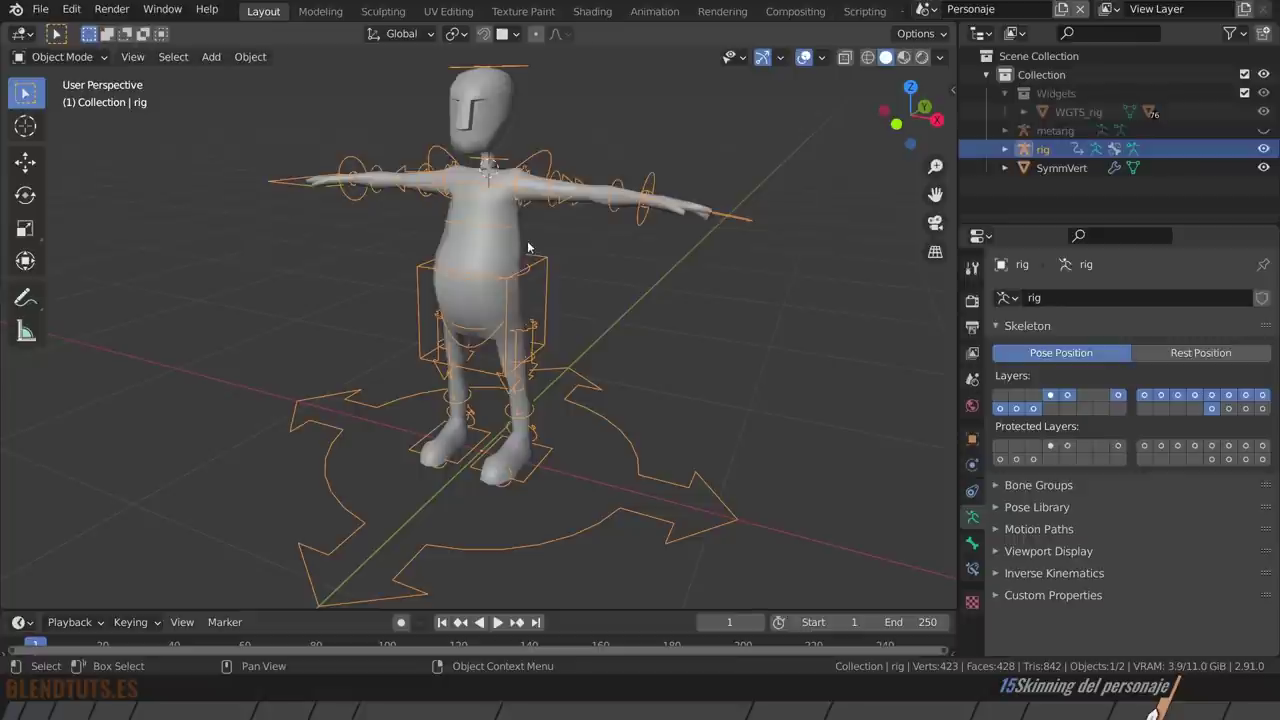
{"action": "left_click", "coordinate": [528, 247]}
{"action": "left_click", "coordinate": [904, 57]}
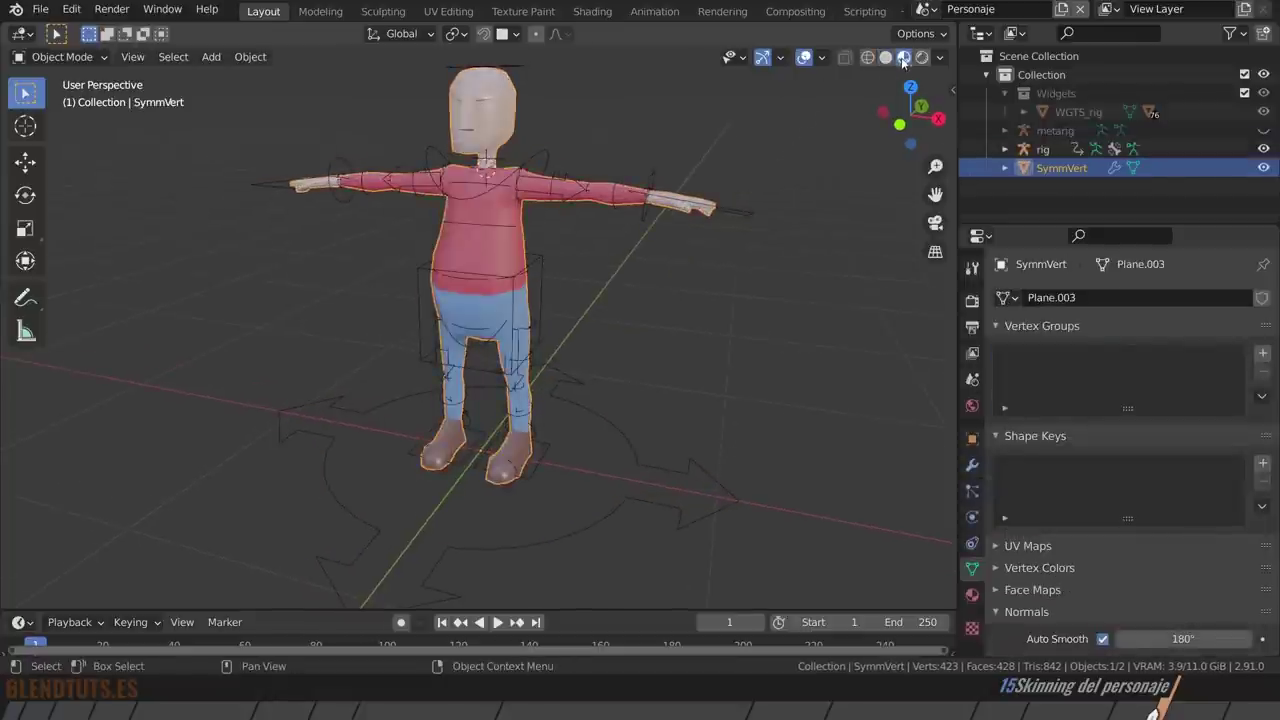
{"action": "left_click", "coordinate": [545, 265], "text": "shift"}
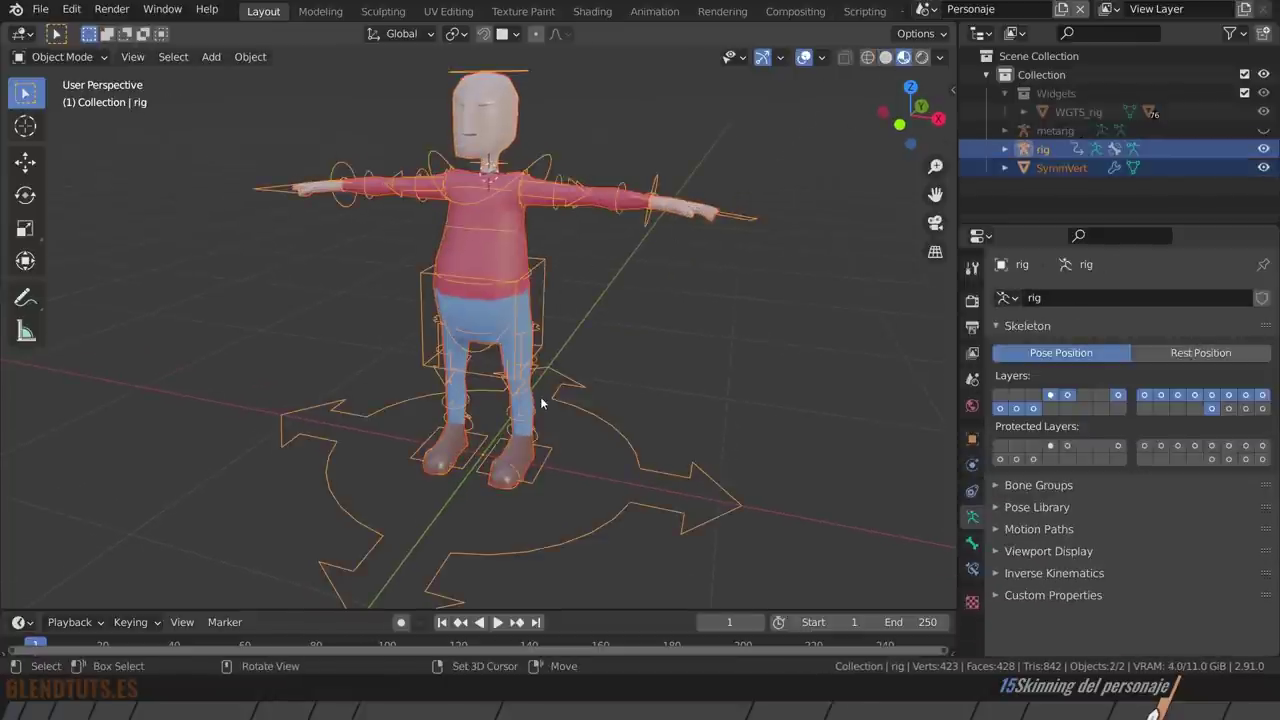
{"action": "key", "text": "ctrl+p"}
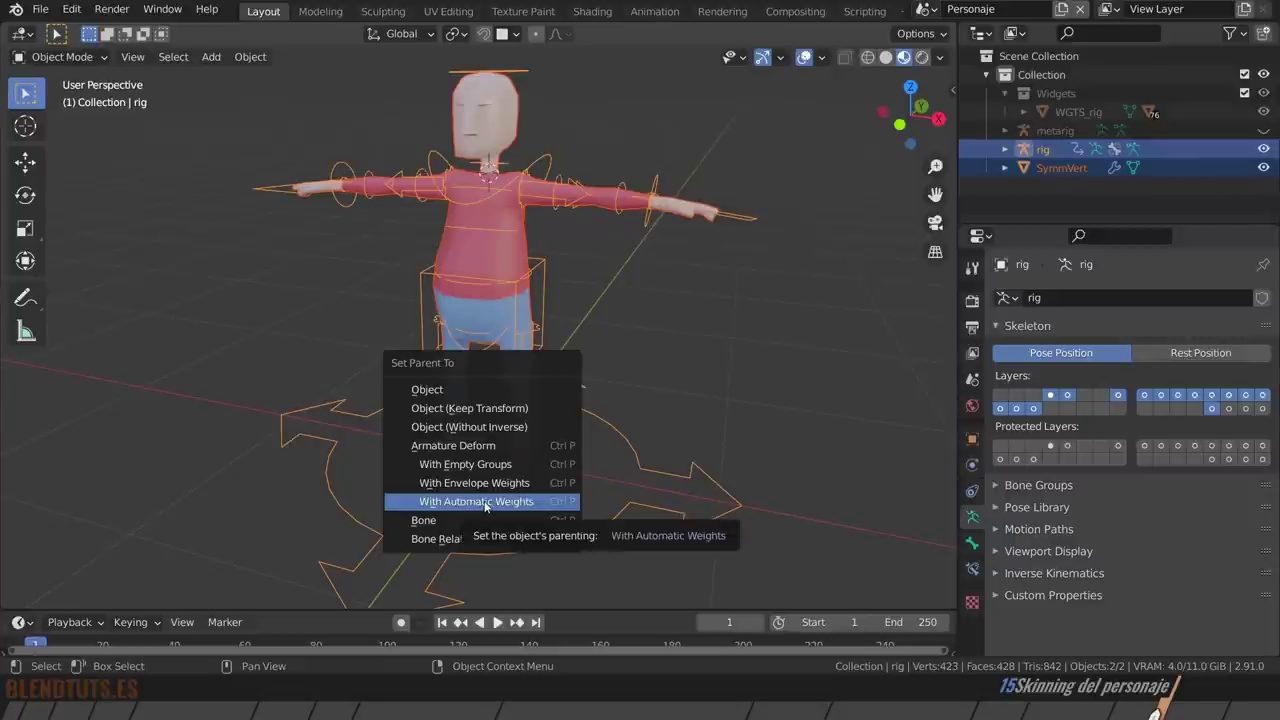
{"action": "left_click", "coordinate": [485, 503]}
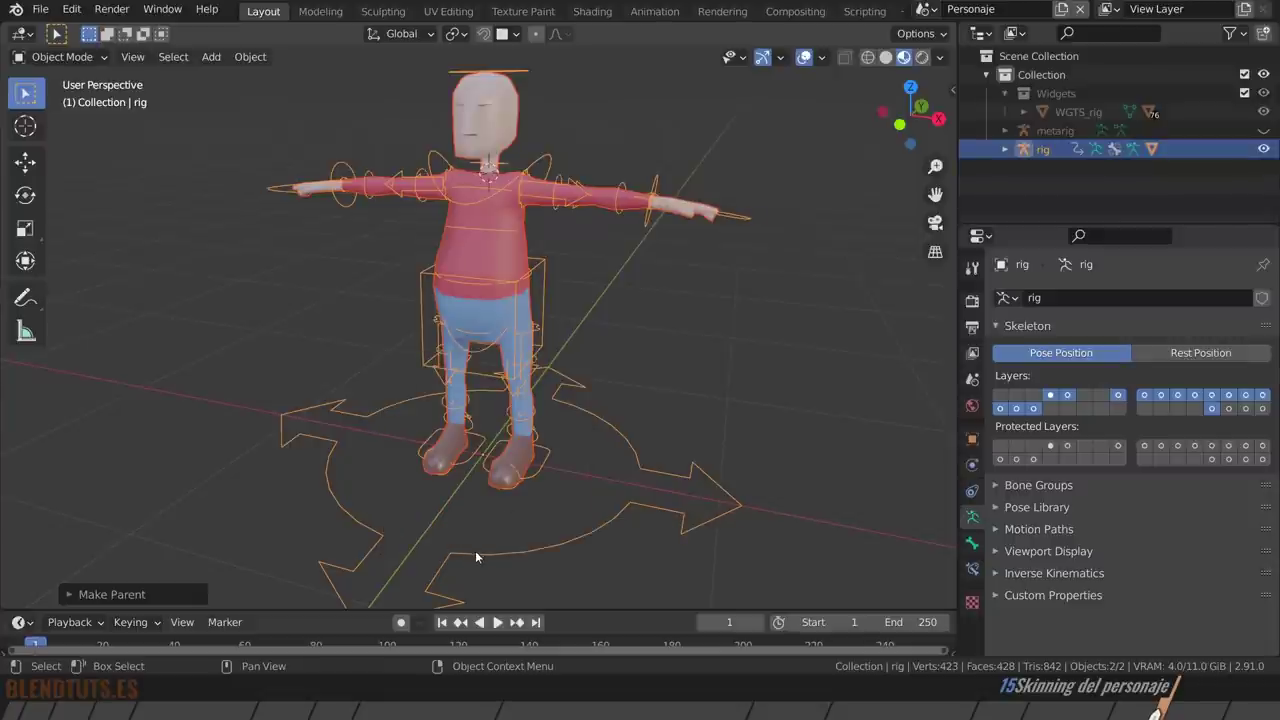
Save the project as Modelo Lowpoly Rig.blend.
{"action": "left_click", "coordinate": [40, 10]}
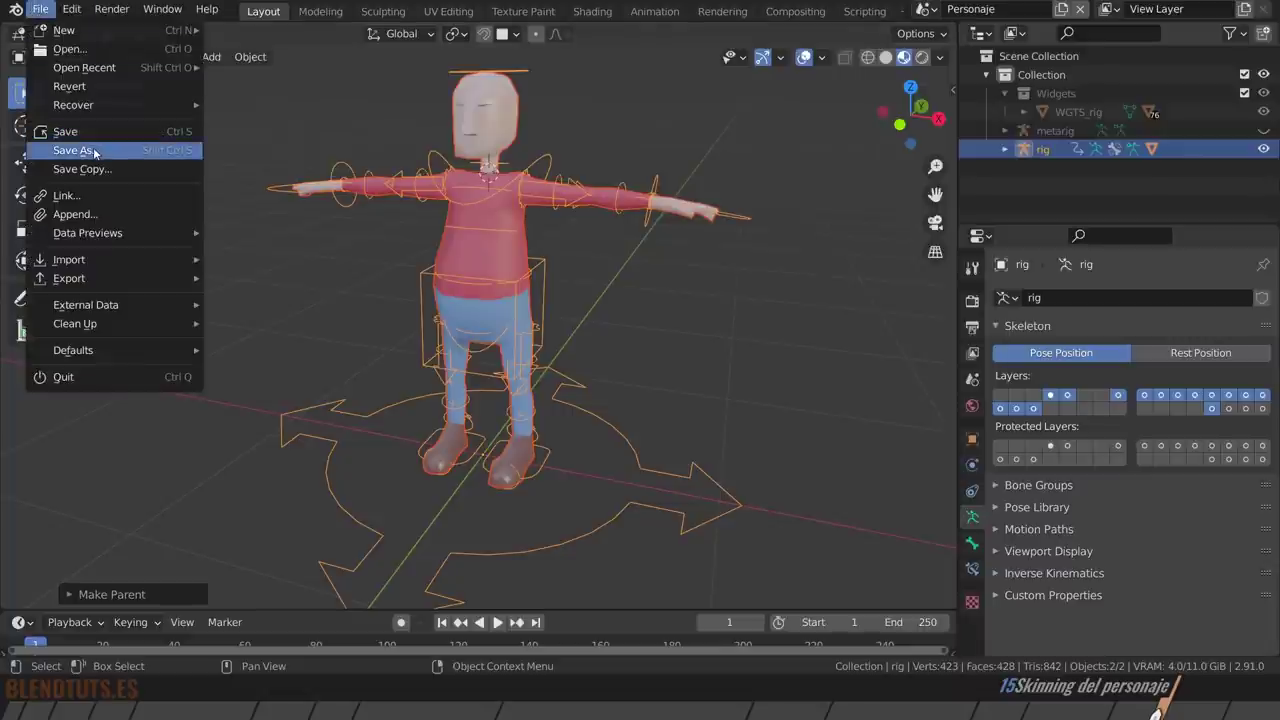
{"action": "key", "text": "Escape"}
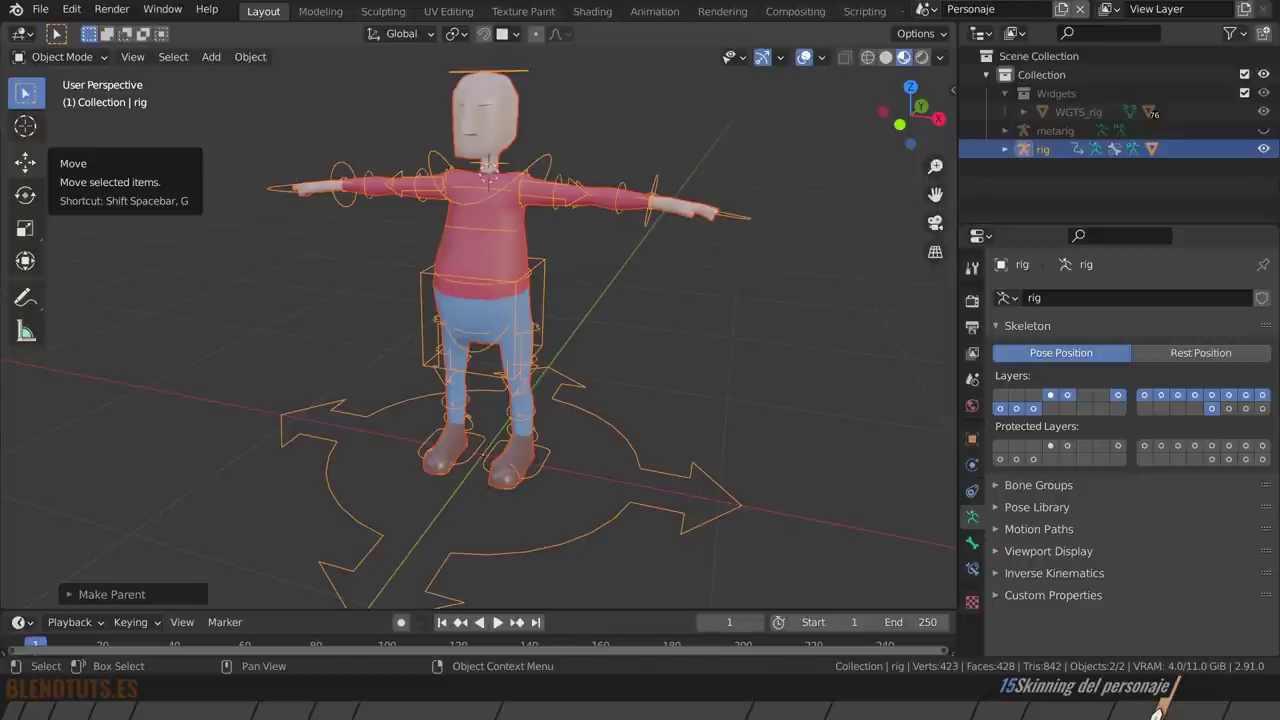
{"action": "key", "text": "ctrl+s"}
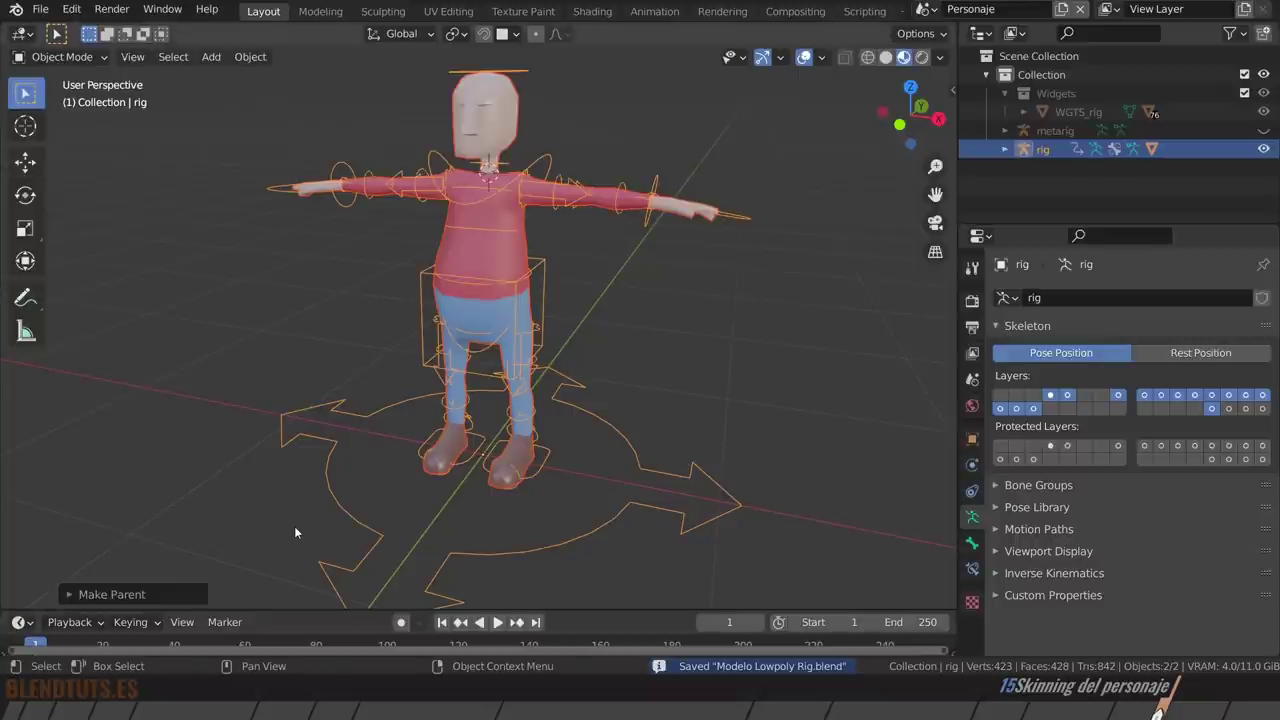
{"action": "middle_click_drag", "start_coordinate": [370, 478], "coordinate": [553, 380]}
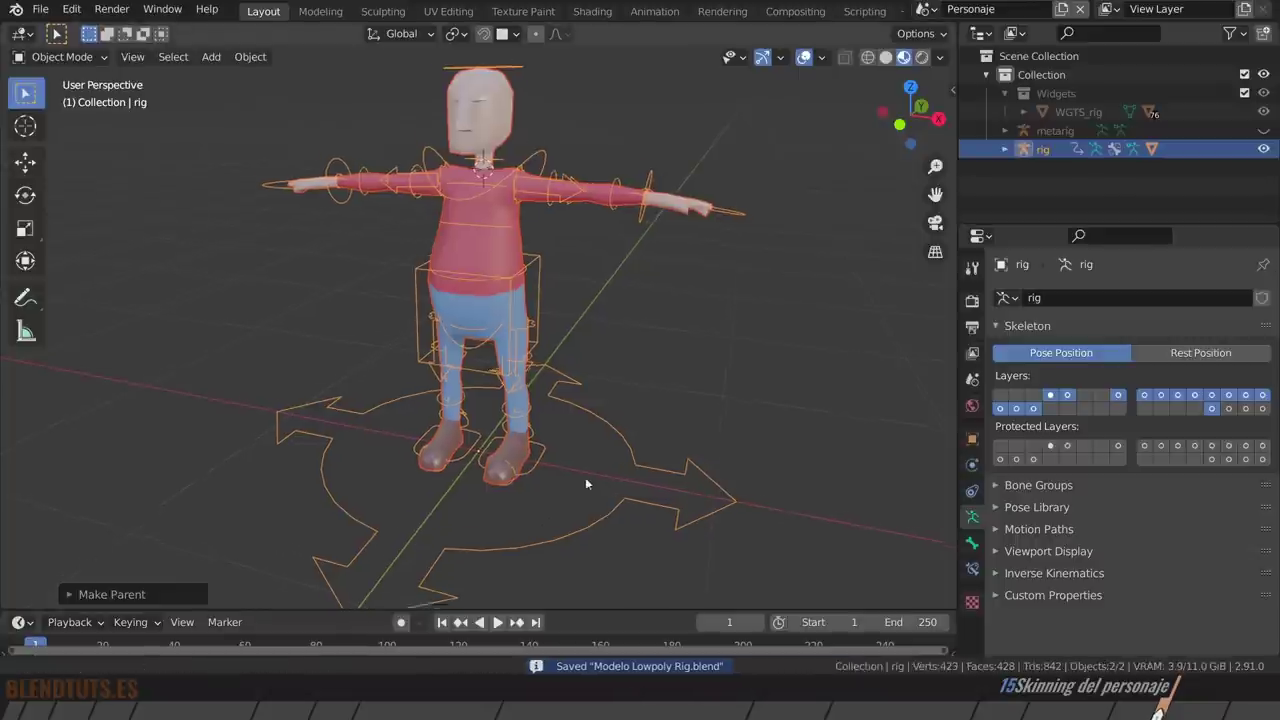
{"action": "key", "text": "ctrl+Tab"}
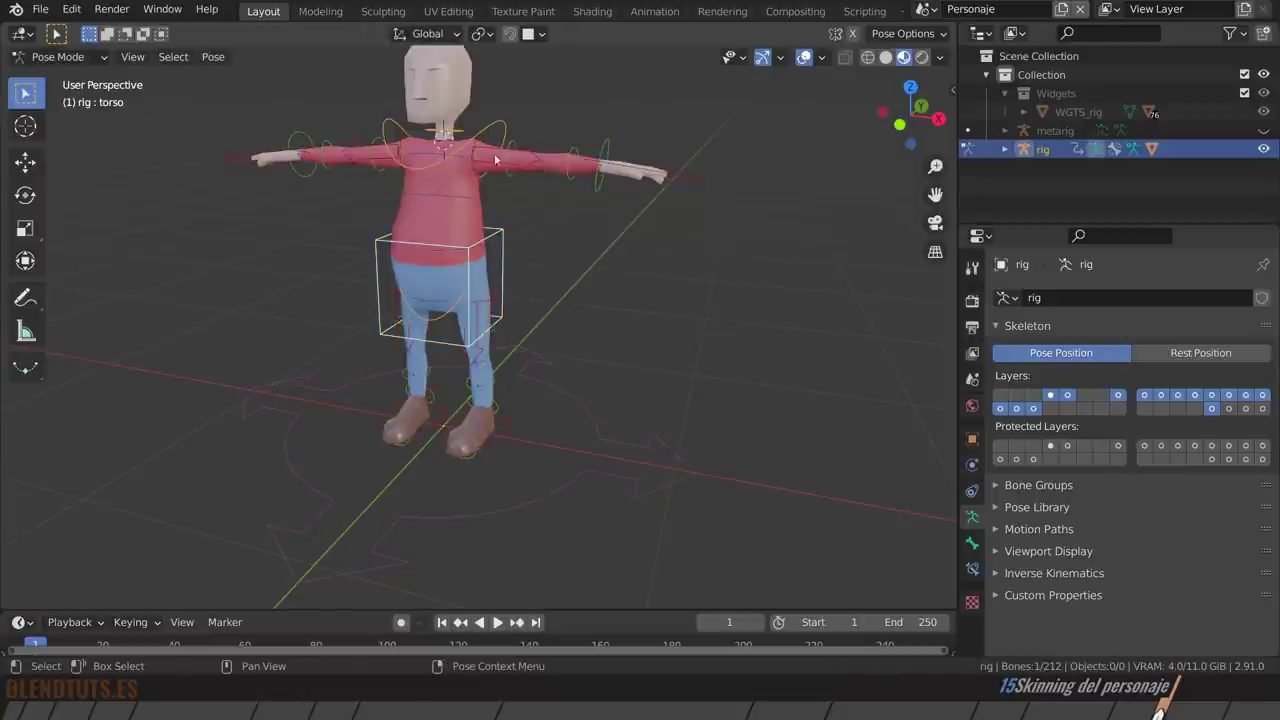
{"action": "left_click", "coordinate": [1034, 552]}
{"action": "scroll", "coordinate": [1034, 552], "scroll_direction": "down", "scroll_amount": 2}
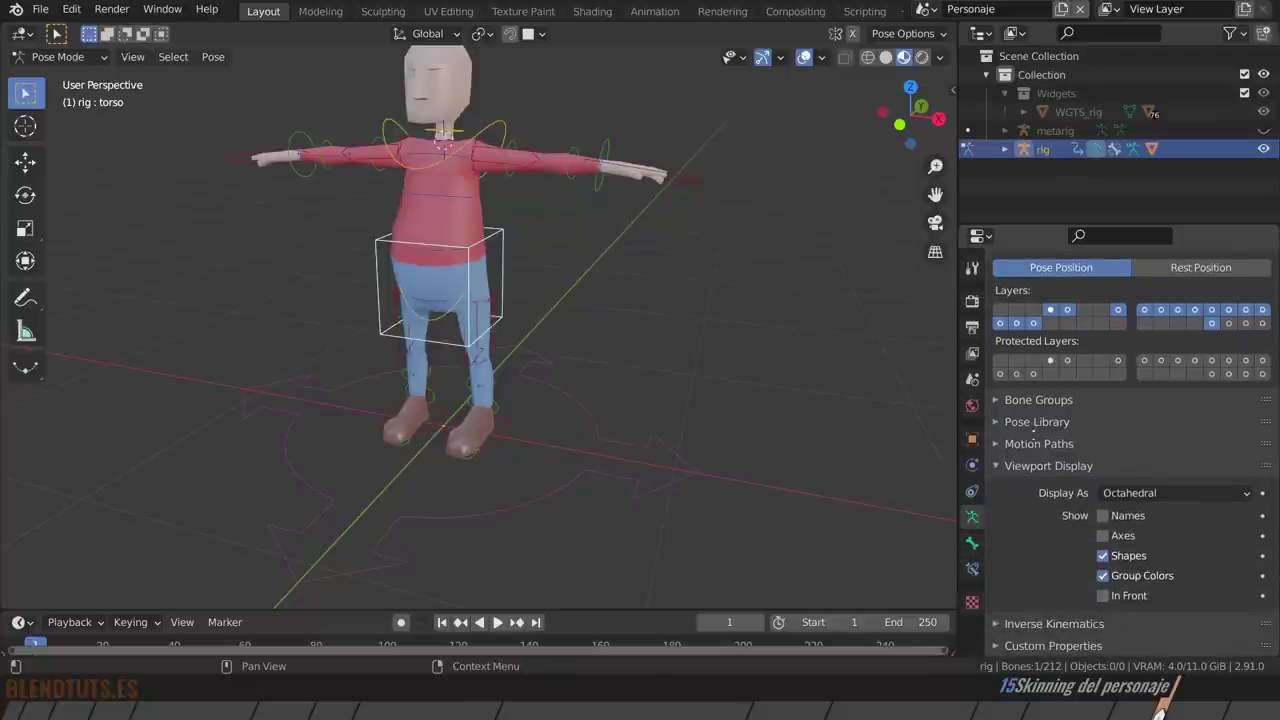
{"action": "left_click", "coordinate": [1103, 595]}
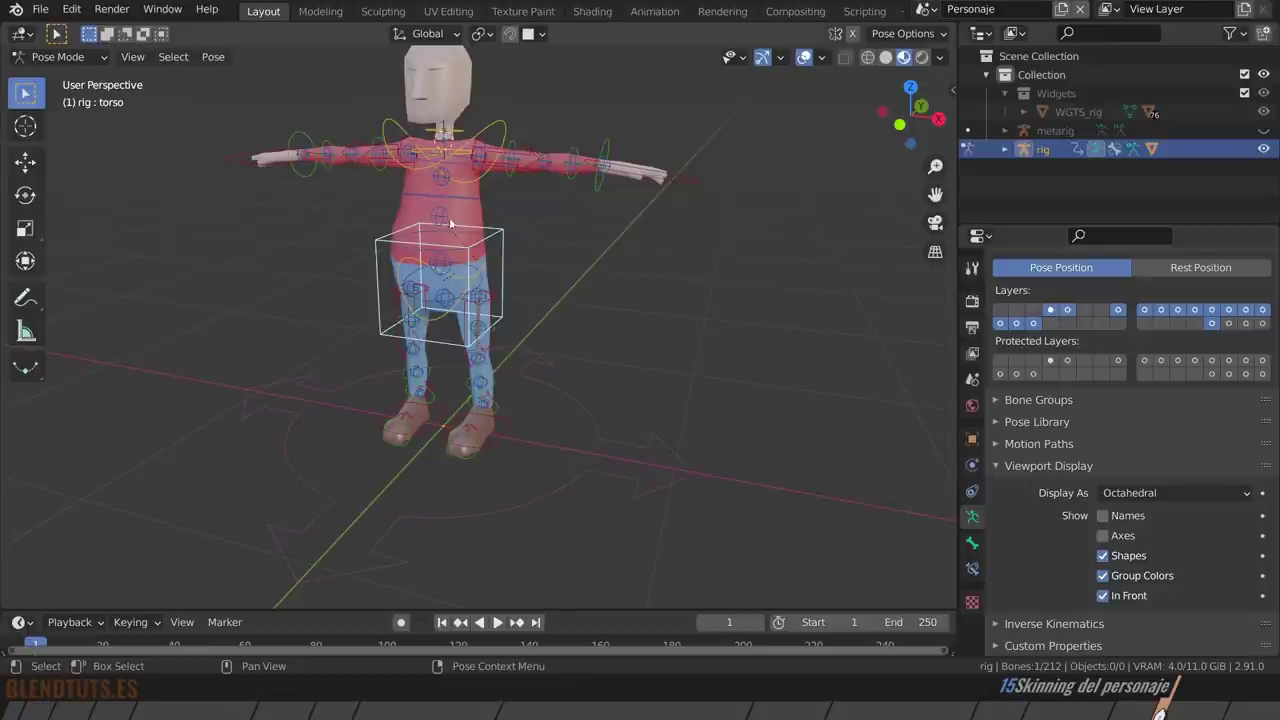
{"action": "middle_click_drag", "start_coordinate": [449, 217], "coordinate": [500, 172]}
{"action": "scroll", "coordinate": [500, 178], "scroll_direction": "up", "scroll_amount": 5}
{"action": "left_click", "coordinate": [440, 300]}
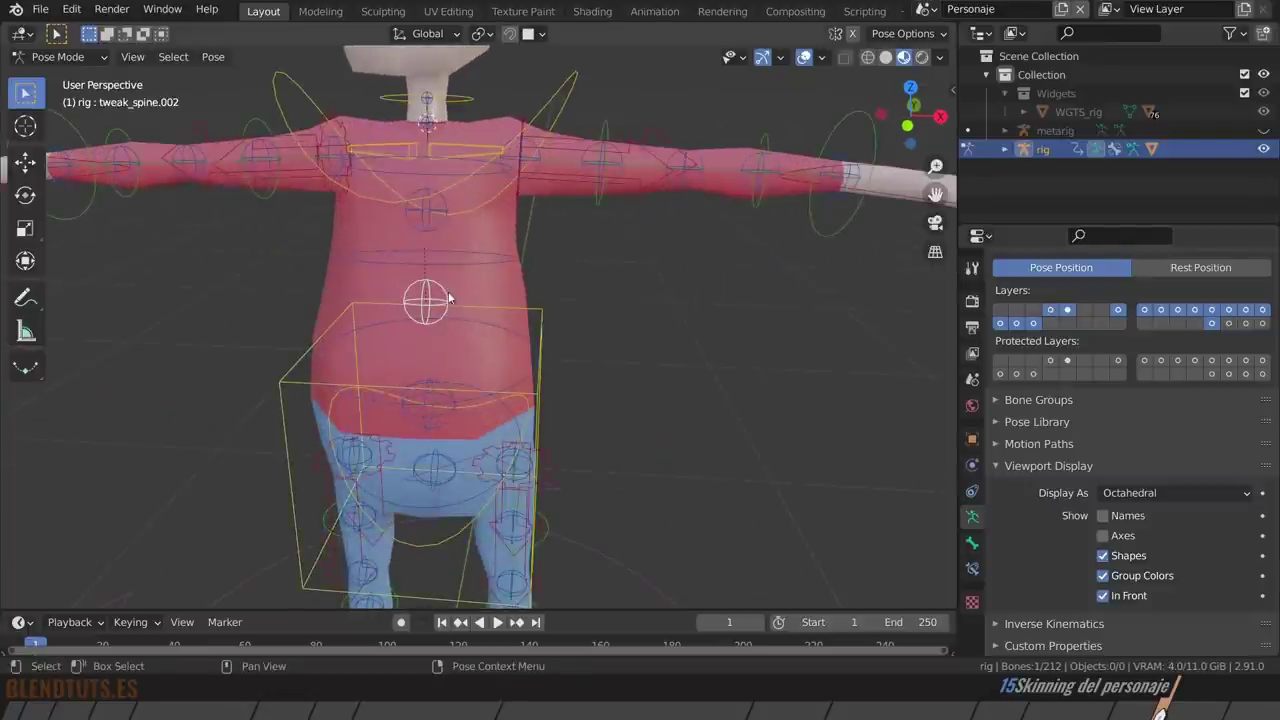
{"action": "key", "text": "g"}
{"action": "key", "text": "Escape"}
{"action": "left_click", "coordinate": [472, 263]}
{"action": "mouse_move", "coordinate": [614, 237]}
{"action": "middle_mouse_down"}
{"action": "mouse_move", "coordinate": [660, 294]}
{"action": "mouse_move", "coordinate": [606, 249]}
{"action": "mouse_move", "coordinate": [594, 220]}
{"action": "middle_mouse_up"}
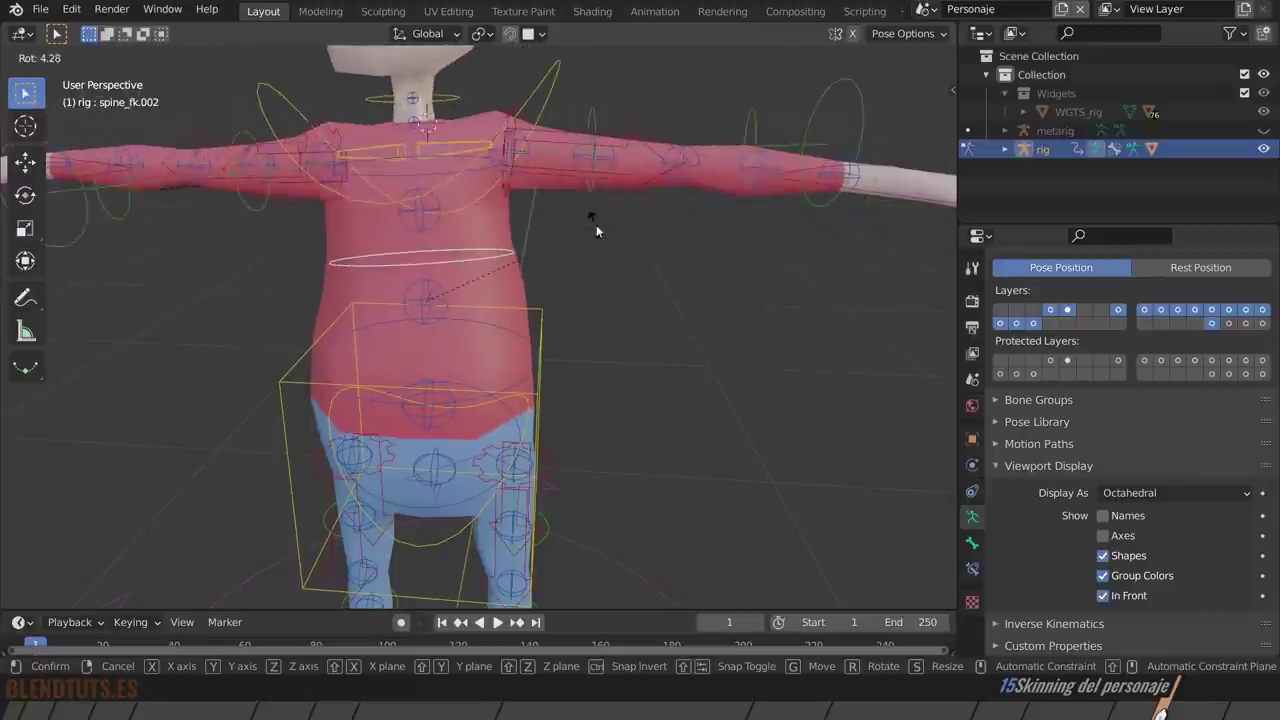
{"action": "scroll", "coordinate": [785, 263], "scroll_direction": "down", "scroll_amount": 3}
{"action": "middle_click_drag", "start_coordinate": [785, 263], "coordinate": [675, 202]}
{"action": "left_click", "coordinate": [722, 212]}
{"action": "key", "text": "g"}
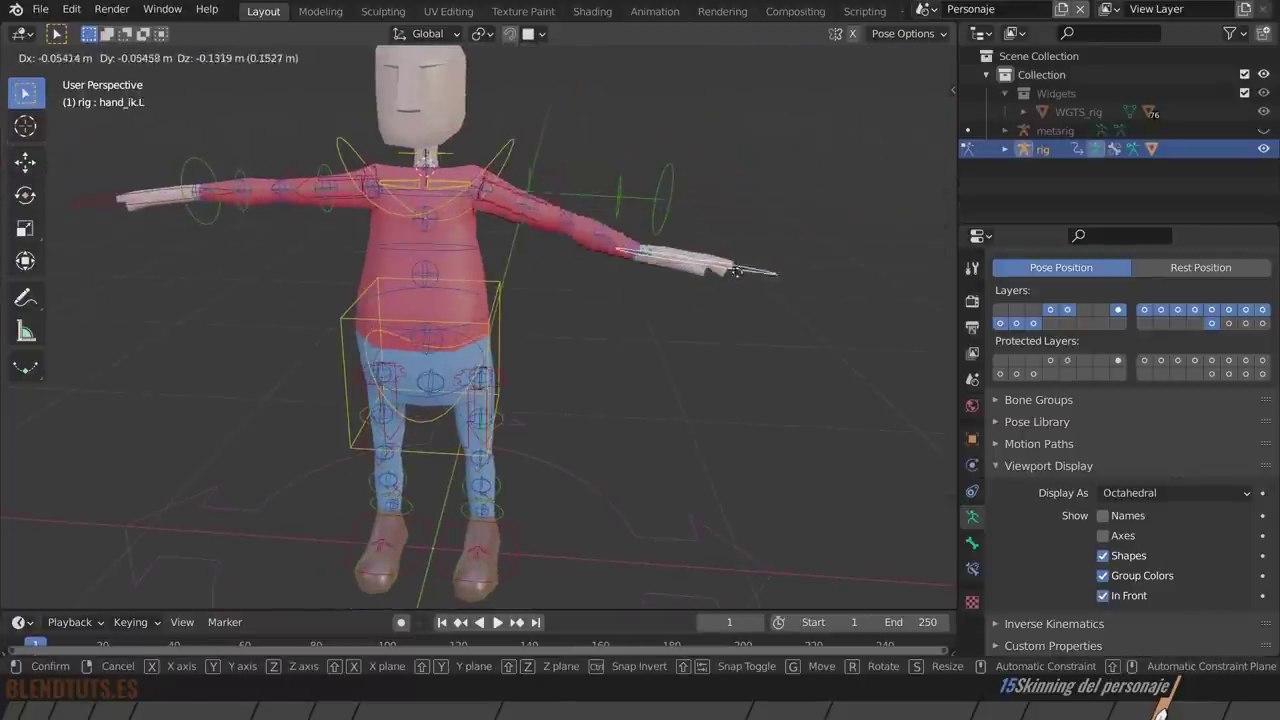
{"action": "key", "text": "Escape"}
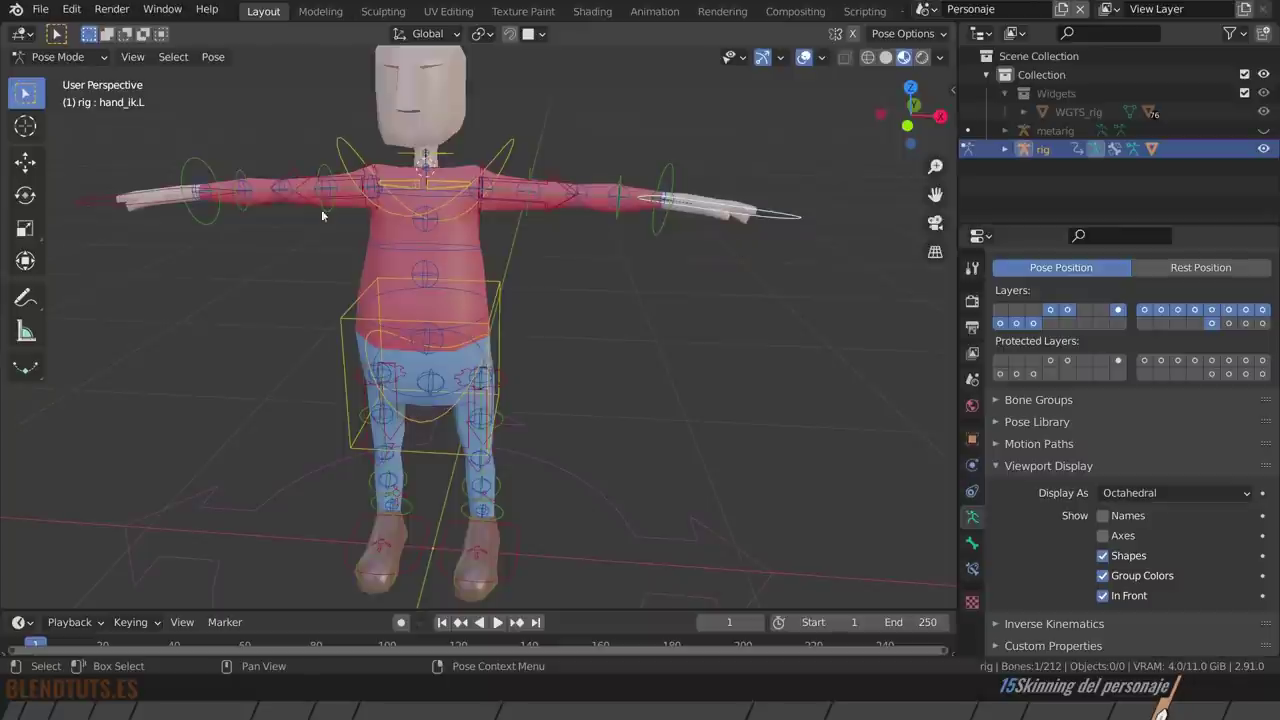
{"action": "left_click", "coordinate": [165, 184]}
{"action": "key", "text": "g"}
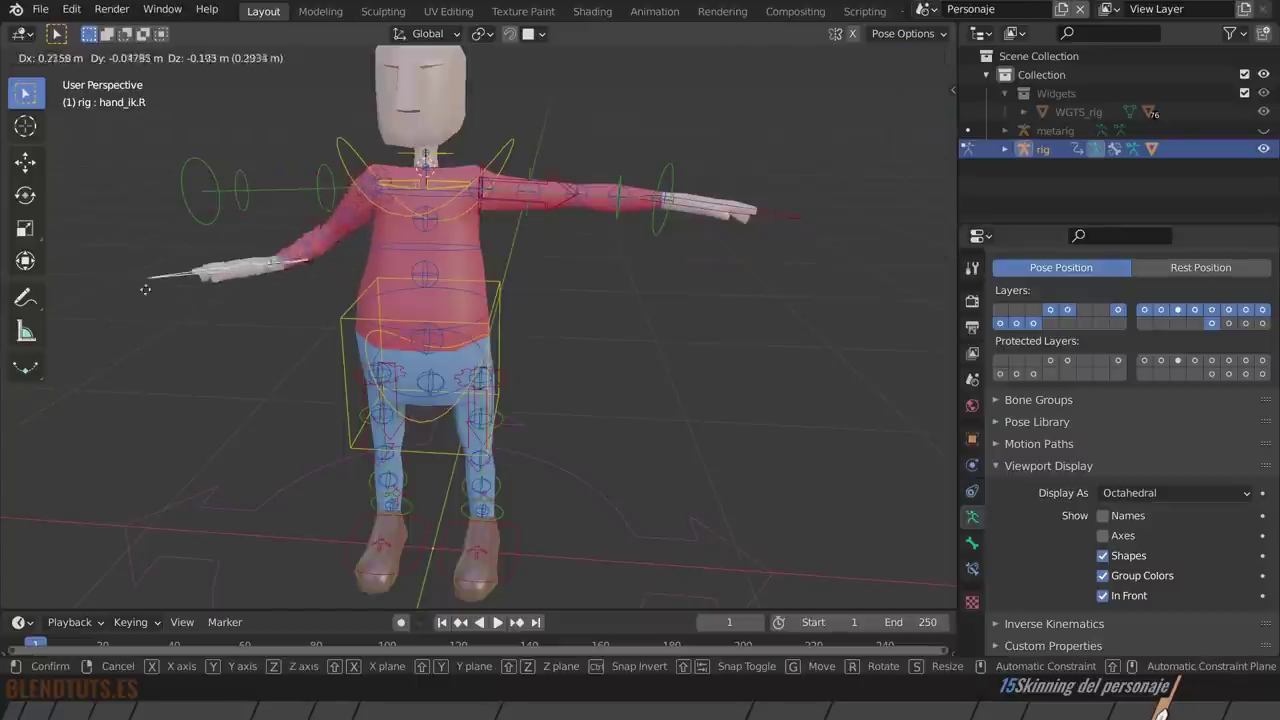
{"action": "key", "text": "Escape"}
{"action": "middle_click_drag", "start_coordinate": [464, 201], "coordinate": [466, 126]}
{"action": "left_click", "coordinate": [472, 121]}
{"action": "key", "text": "r"}
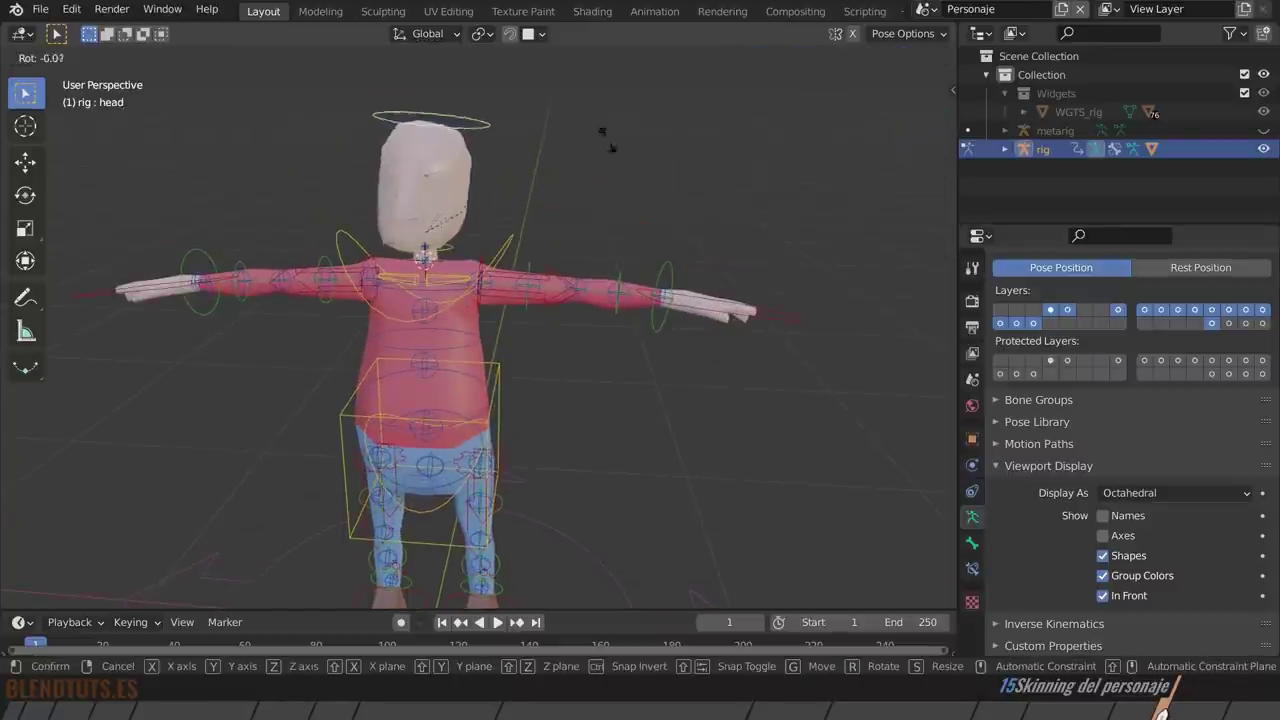
{"action": "key", "text": "Escape"}
{"action": "key", "text": "r"}
{"action": "key", "text": "z"}
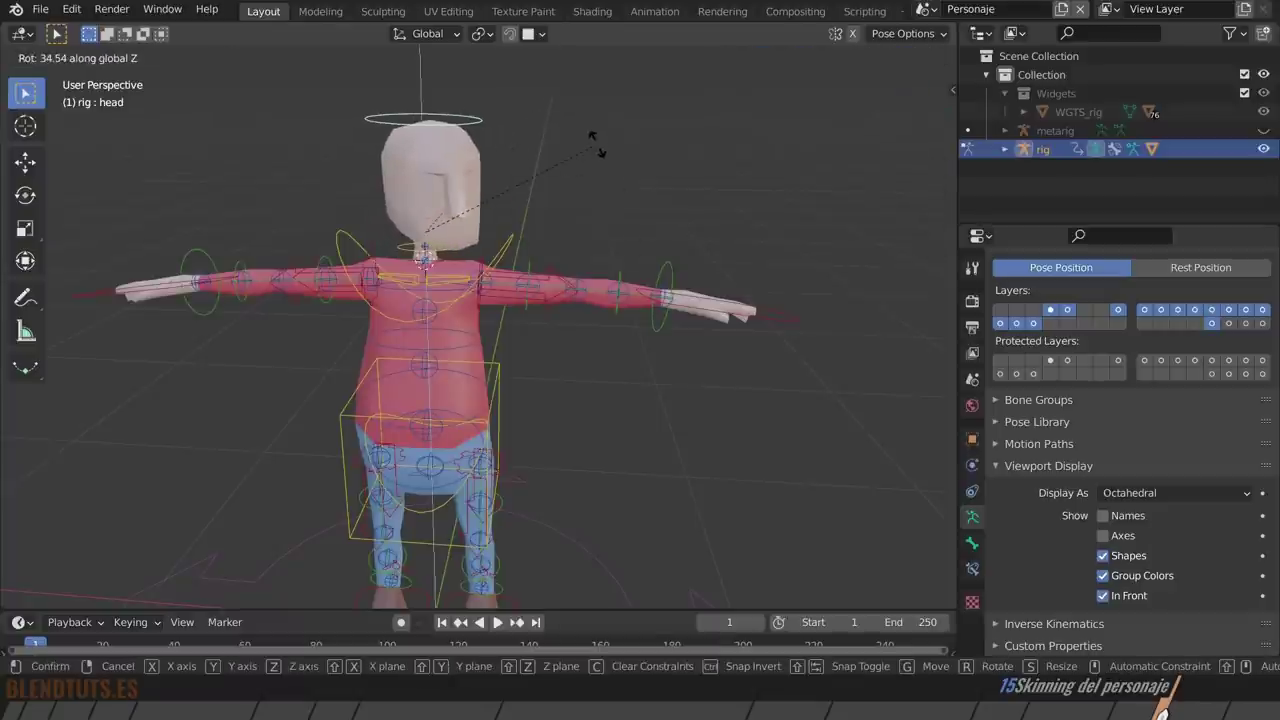
{"action": "key", "text": "Escape"}
{"action": "middle_click_drag", "start_coordinate": [522, 352], "coordinate": [565, 303]}
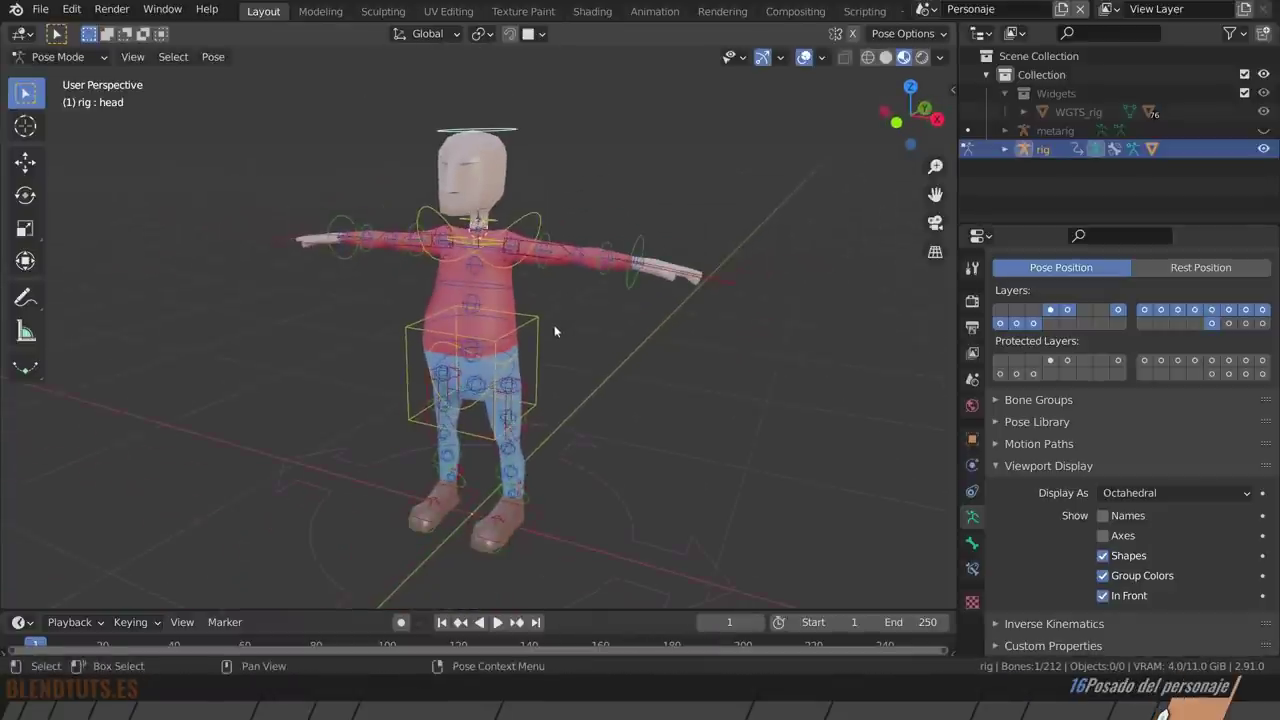
Move the torso control to a new position.
{"action": "left_click", "coordinate": [552, 327]}
{"action": "key", "text": "g"}
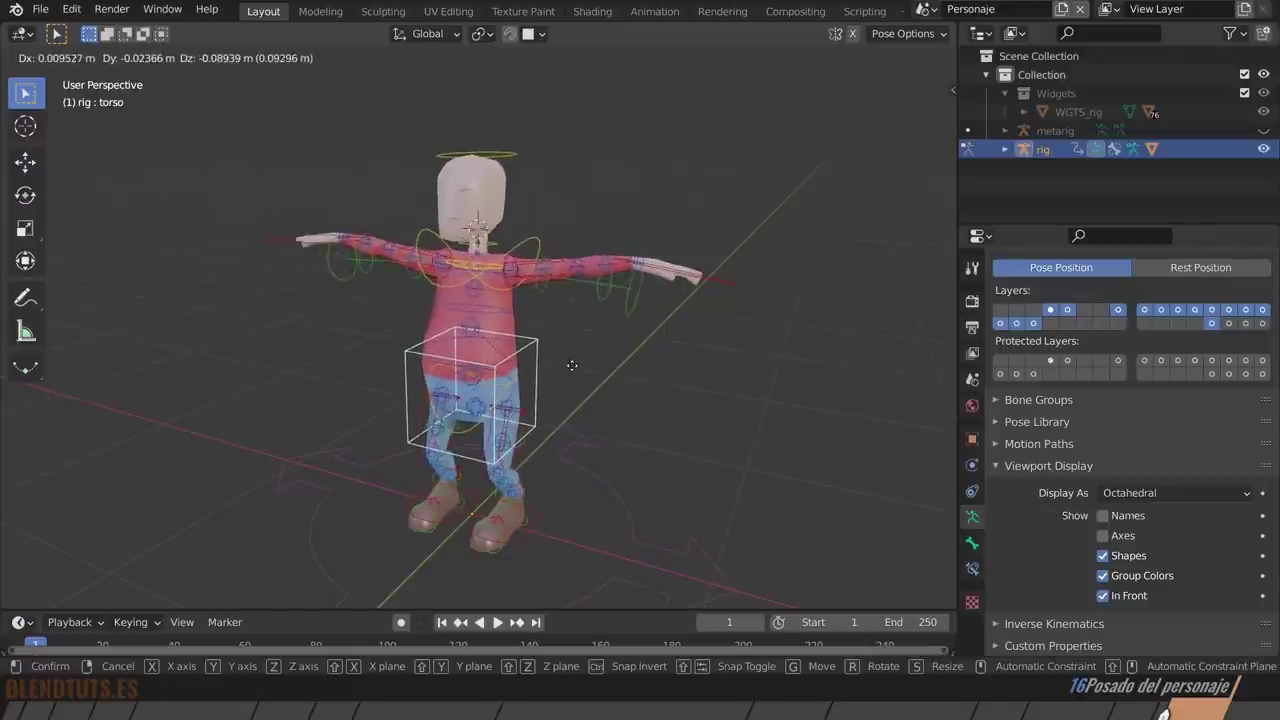
{"action": "left_click", "coordinate": [550, 412]}
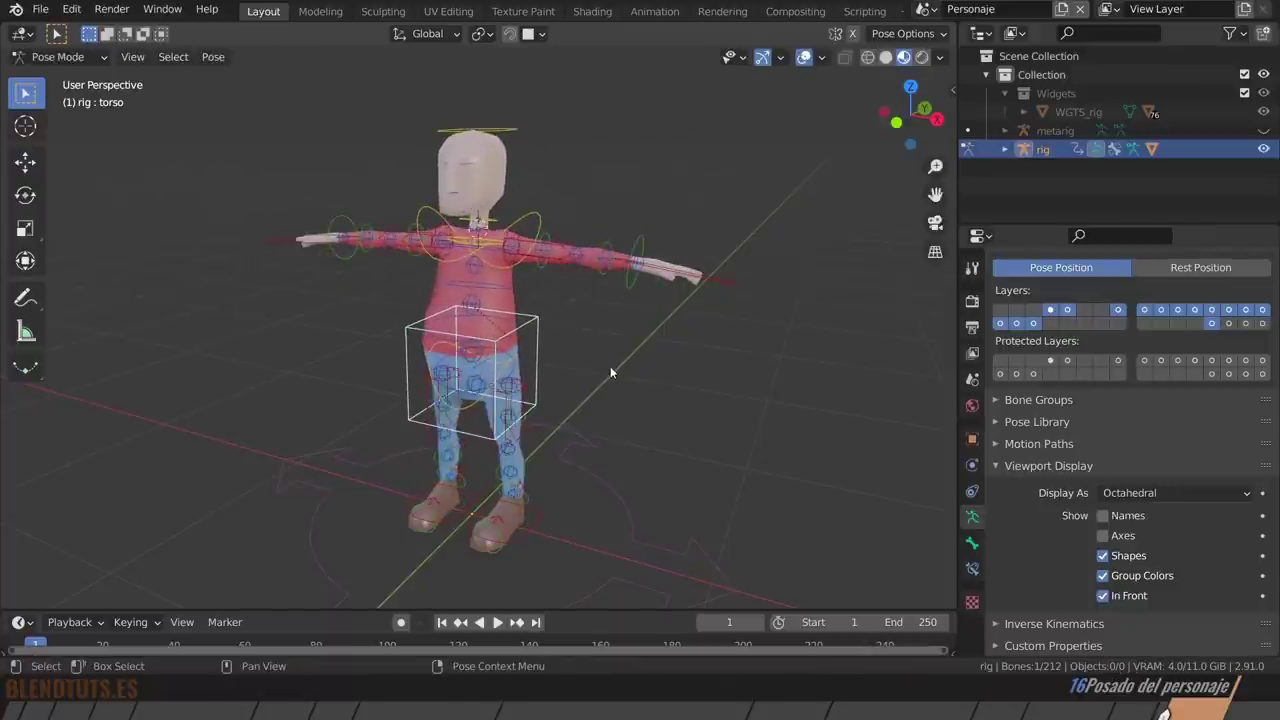
Open the sidebar, check the Rigify tab, then collapse Item's Transform to reveal Rig Layers.
{"action": "key", "text": "n"}
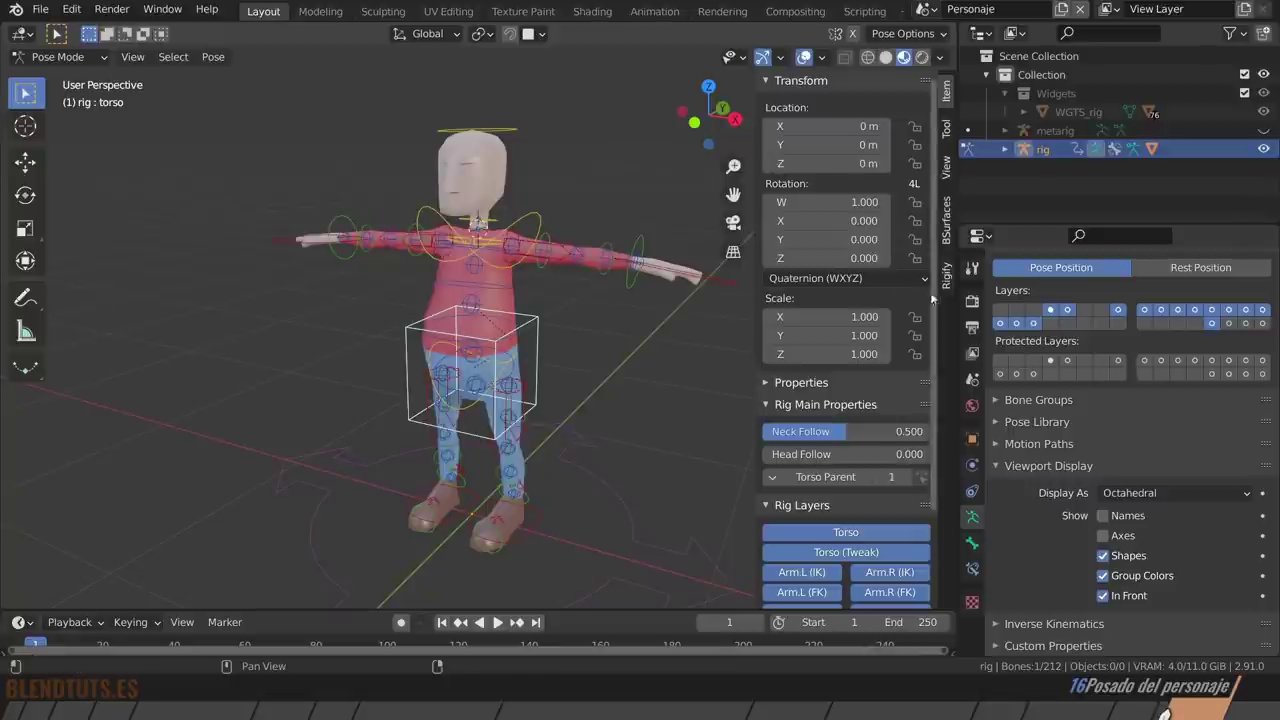
{"action": "left_click", "coordinate": [947, 277]}
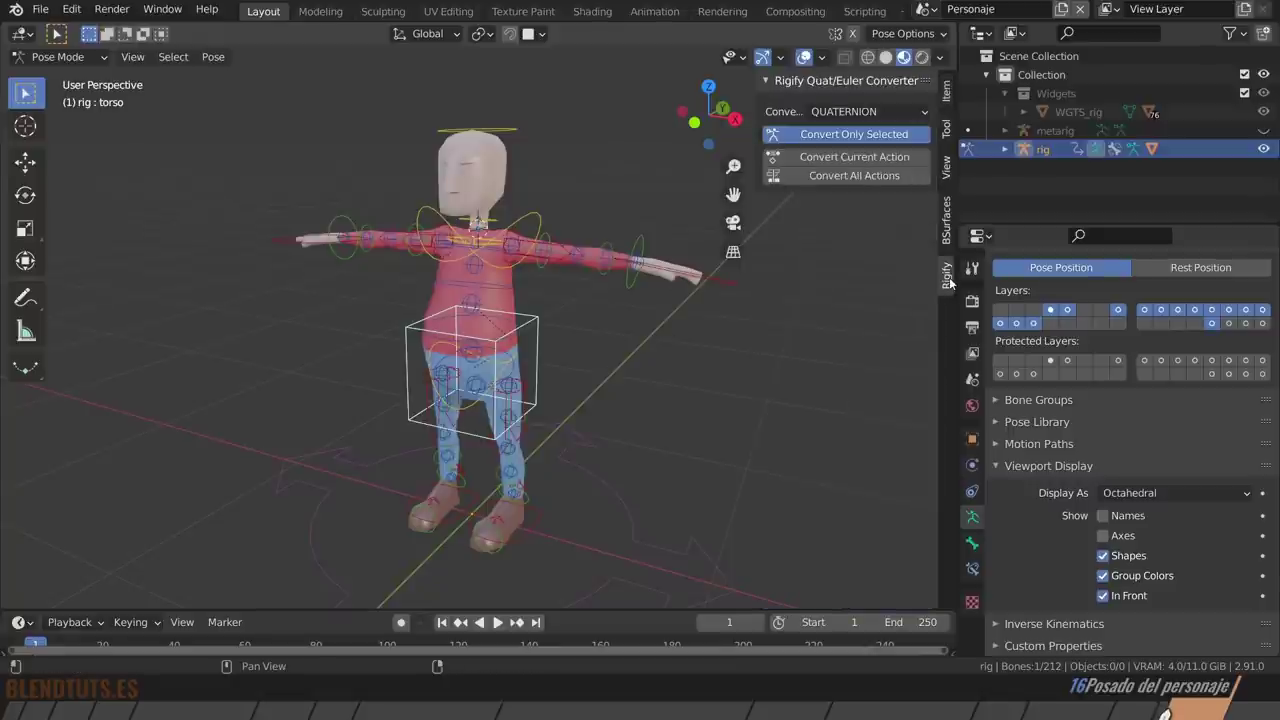
{"action": "left_click", "coordinate": [539, 264]}
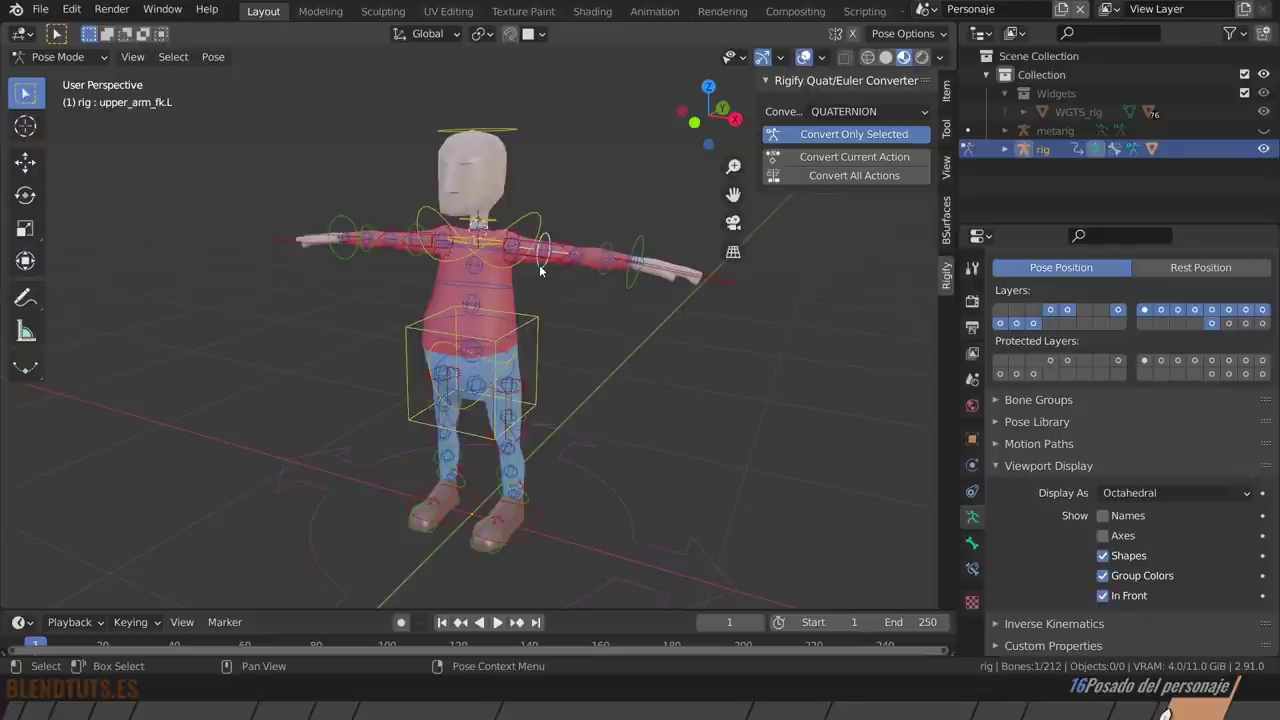
{"action": "left_click", "coordinate": [947, 100]}
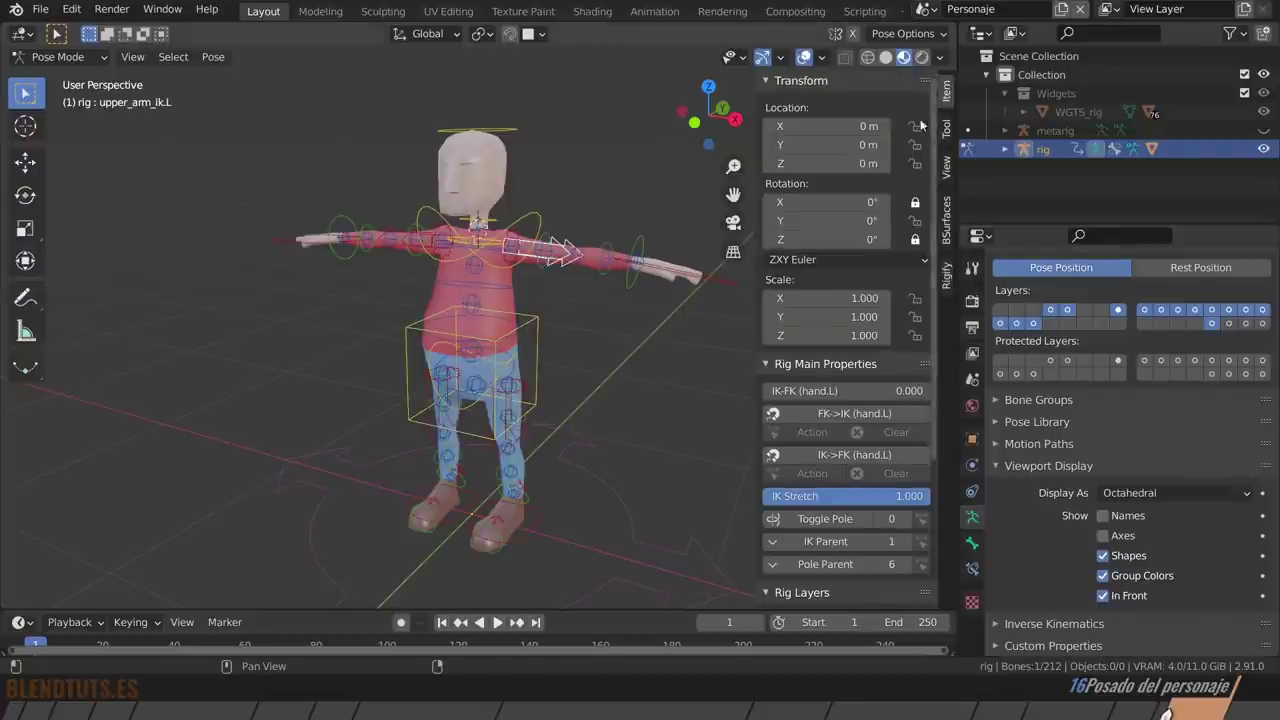
{"action": "left_click", "coordinate": [776, 84]}
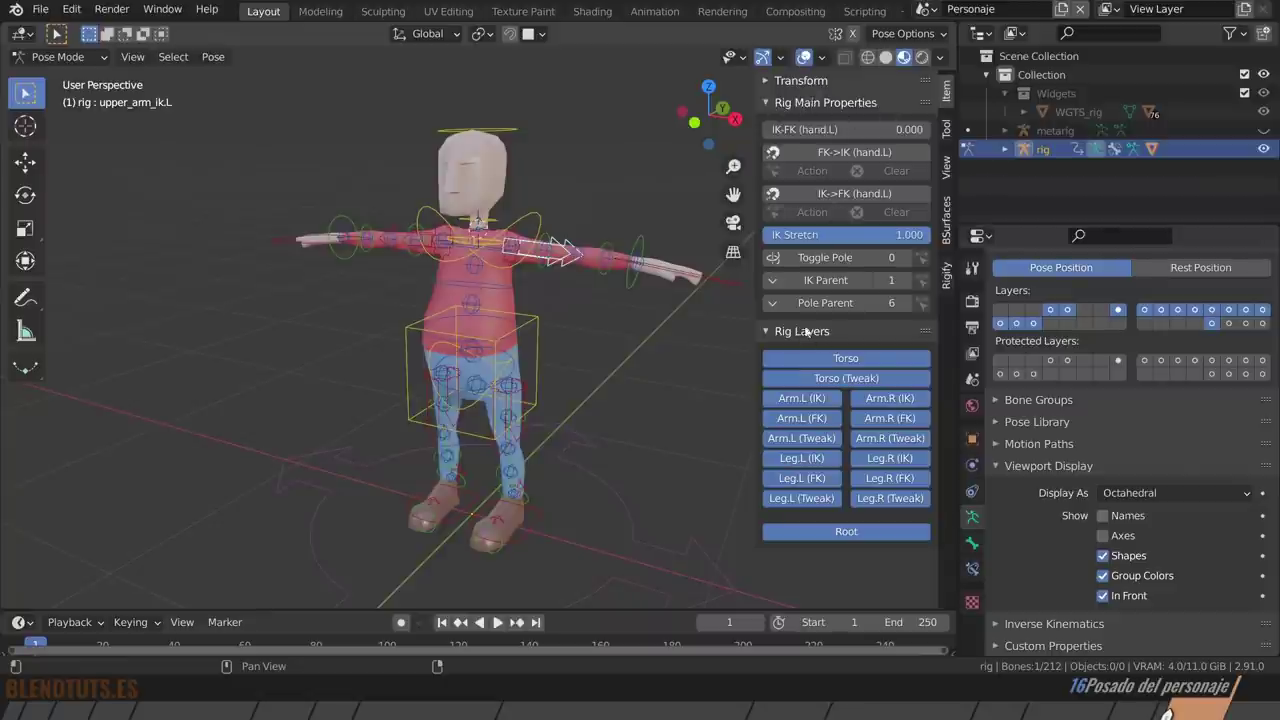
{"action": "scroll", "coordinate": [490, 360], "scroll_direction": "up", "scroll_amount": 1}
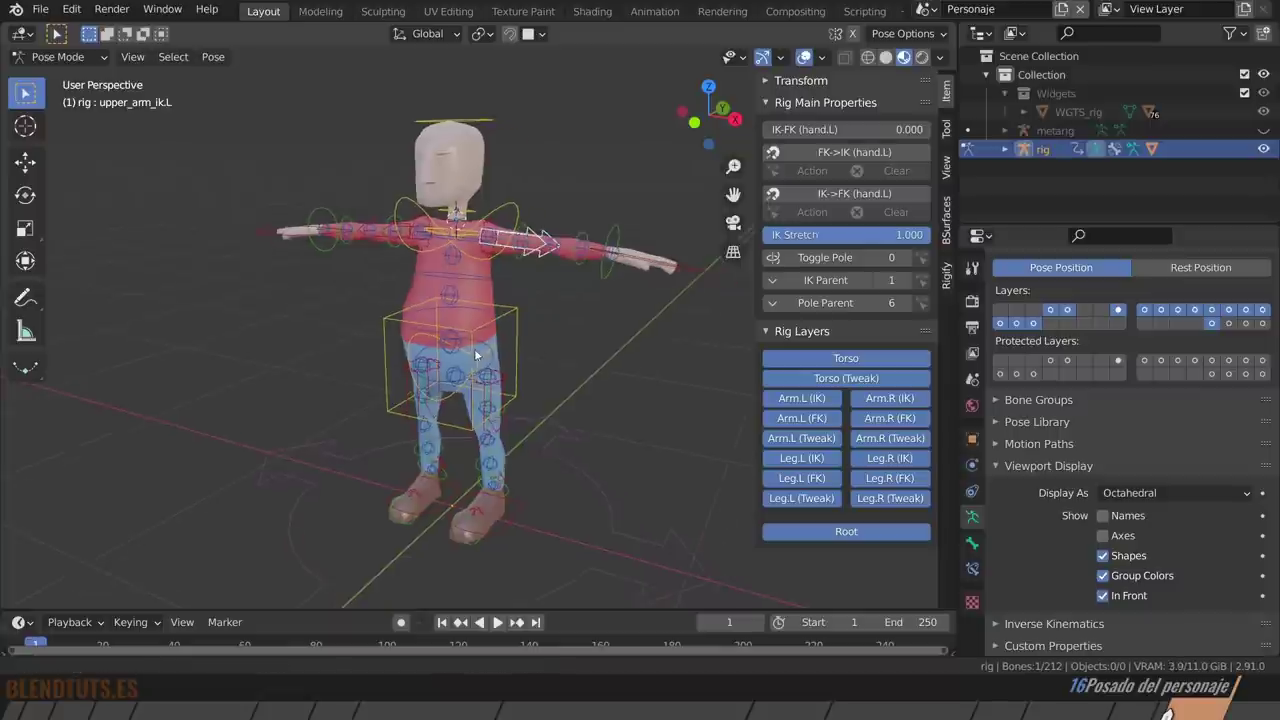
{"action": "scroll", "coordinate": [490, 360], "scroll_direction": "up", "scroll_amount": 1}
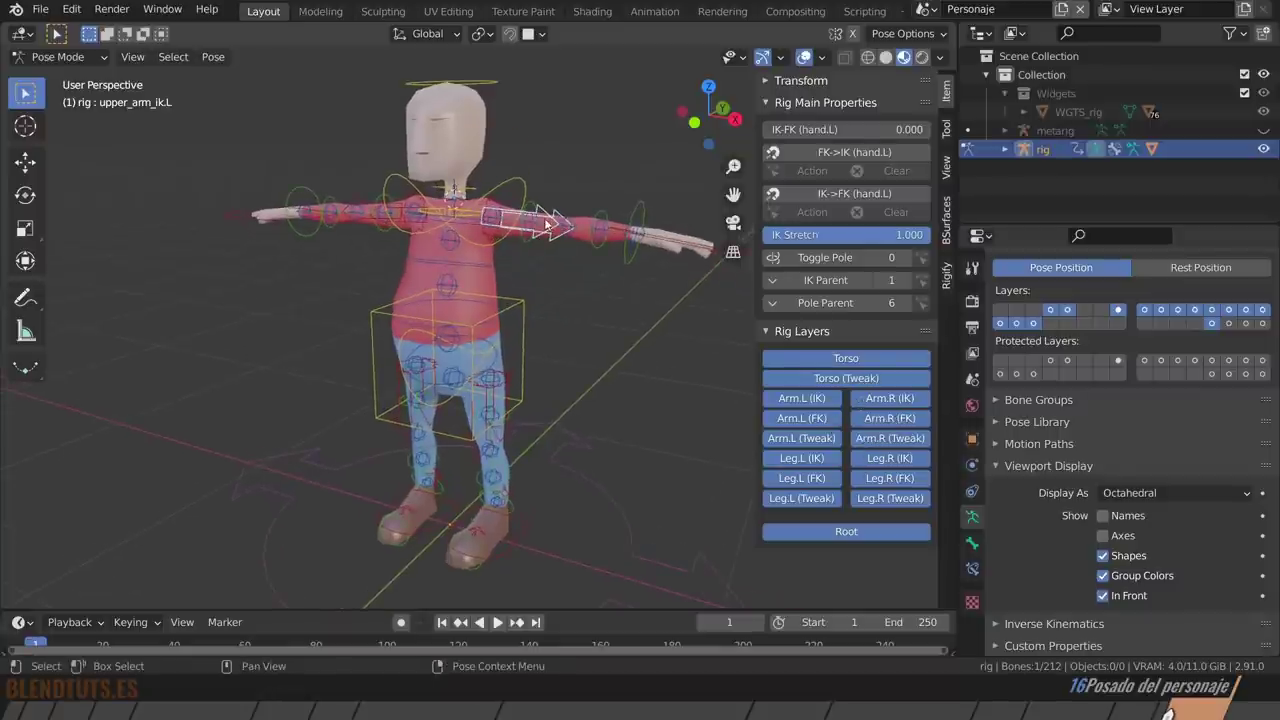
Test the hand_ik.L control and an upper_arm_fk.L rotation, cancelling the rotation.
{"action": "mouse_move", "coordinate": [663, 264]}
{"action": "left_mouse_down"}
{"action": "mouse_move", "coordinate": [645, 344]}
{"action": "mouse_move", "coordinate": [677, 268]}
{"action": "mouse_move", "coordinate": [640, 256]}
{"action": "left_mouse_up"}
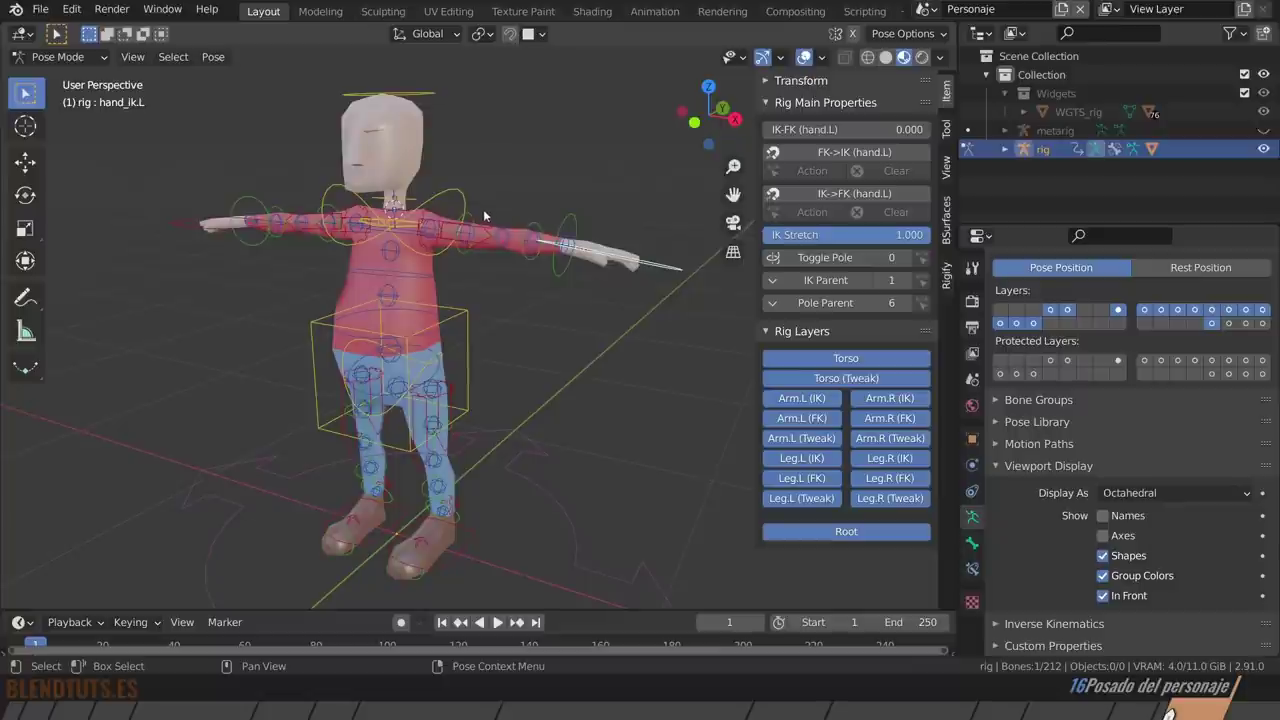
{"action": "mouse_move", "coordinate": [620, 310]}
{"action": "middle_mouse_down"}
{"action": "mouse_move", "coordinate": [541, 300]}
{"action": "mouse_move", "coordinate": [450, 225]}
{"action": "middle_mouse_up"}
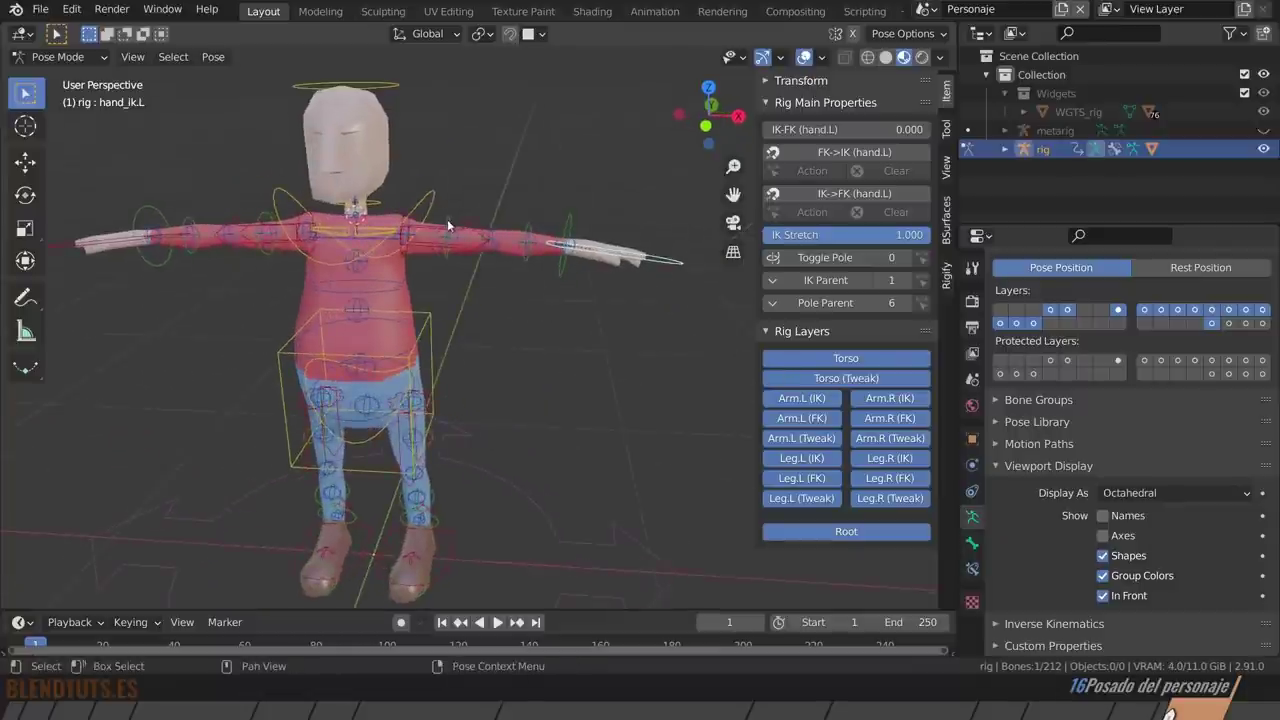
{"action": "left_click", "coordinate": [446, 220]}
{"action": "key", "text": "r"}
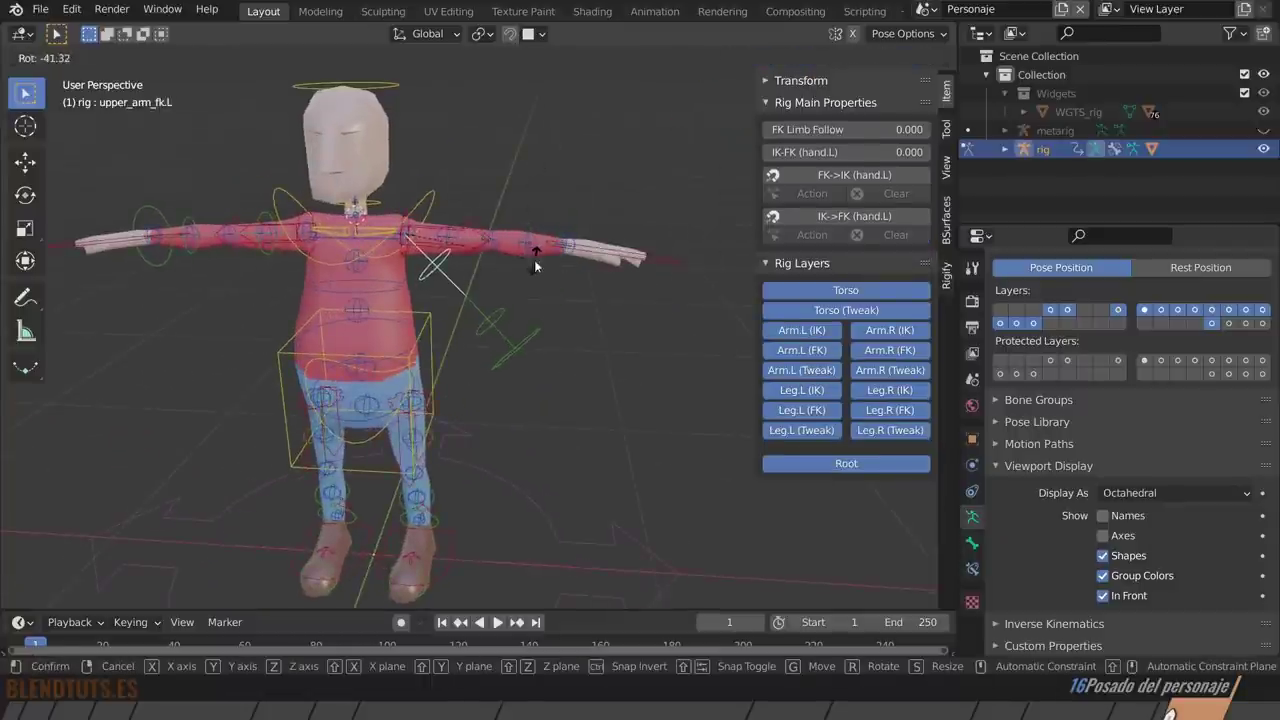
{"action": "key", "text": "Escape"}
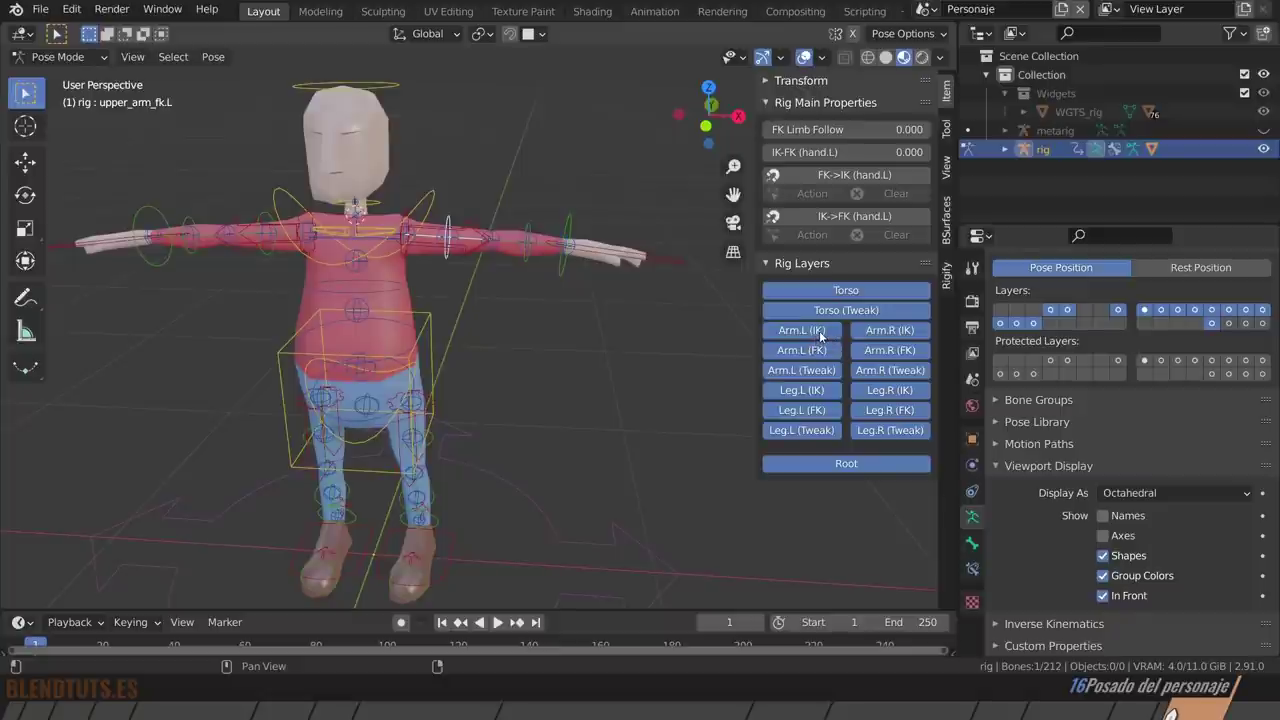
{"action": "left_click_drag", "start_coordinate": [821, 298], "coordinate": [806, 285]}
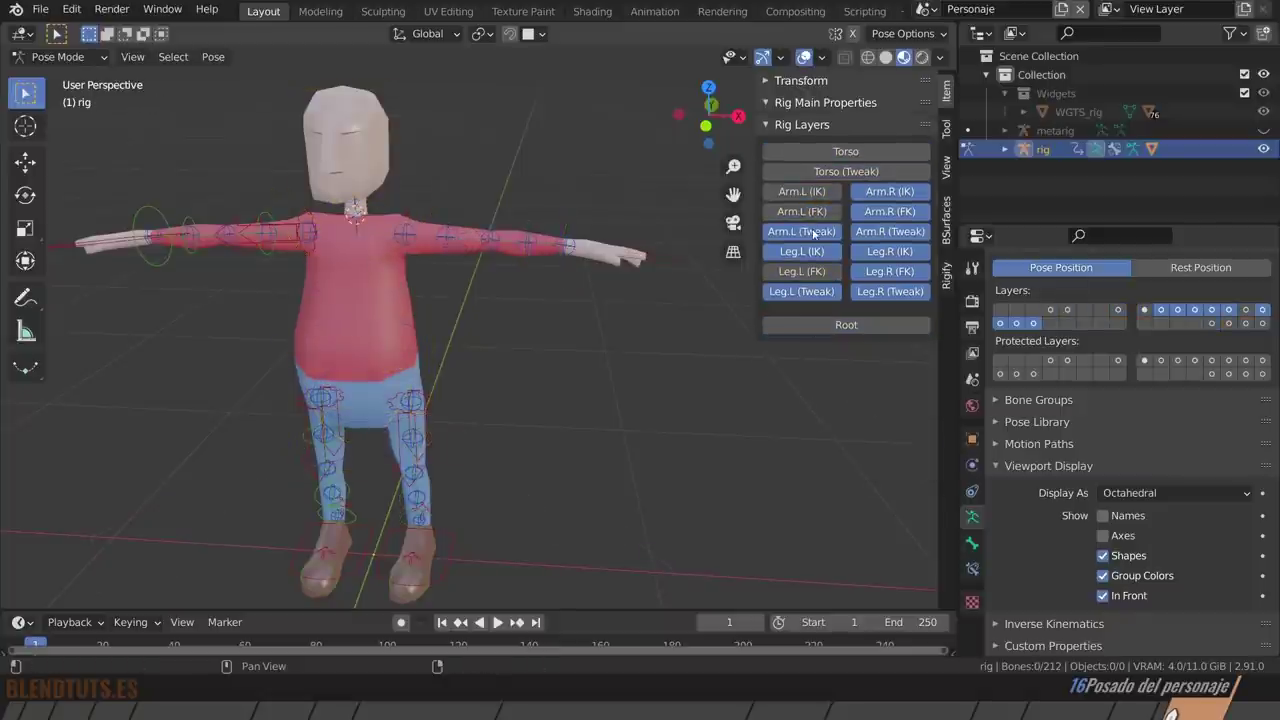
{"action": "left_click", "coordinate": [806, 286]}
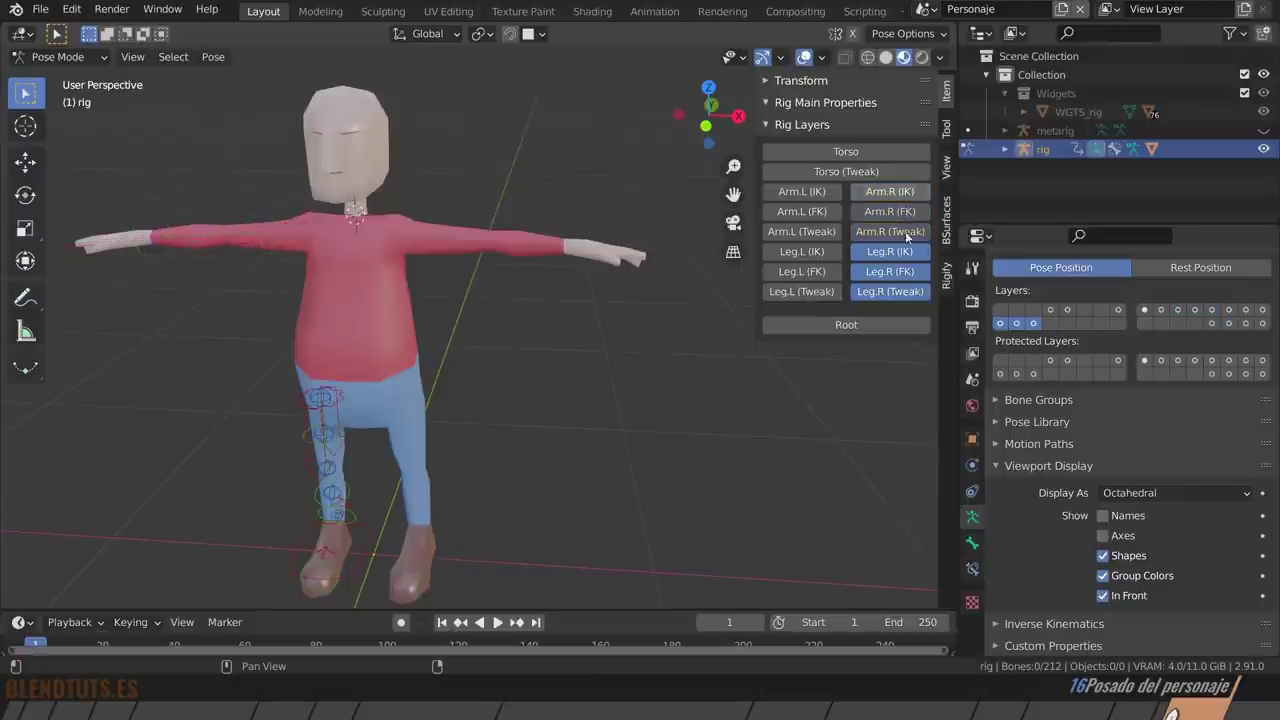
{"action": "left_click_drag", "start_coordinate": [905, 192], "coordinate": [902, 274]}
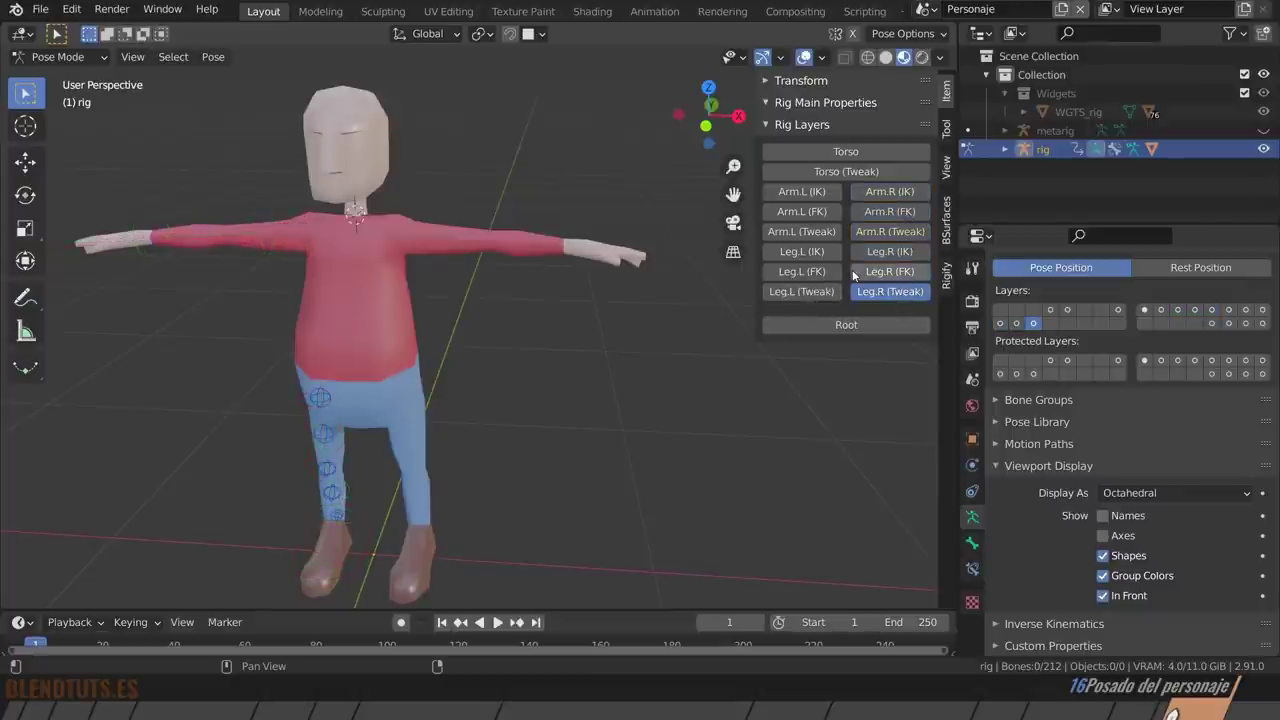
{"action": "left_click", "coordinate": [846, 326]}
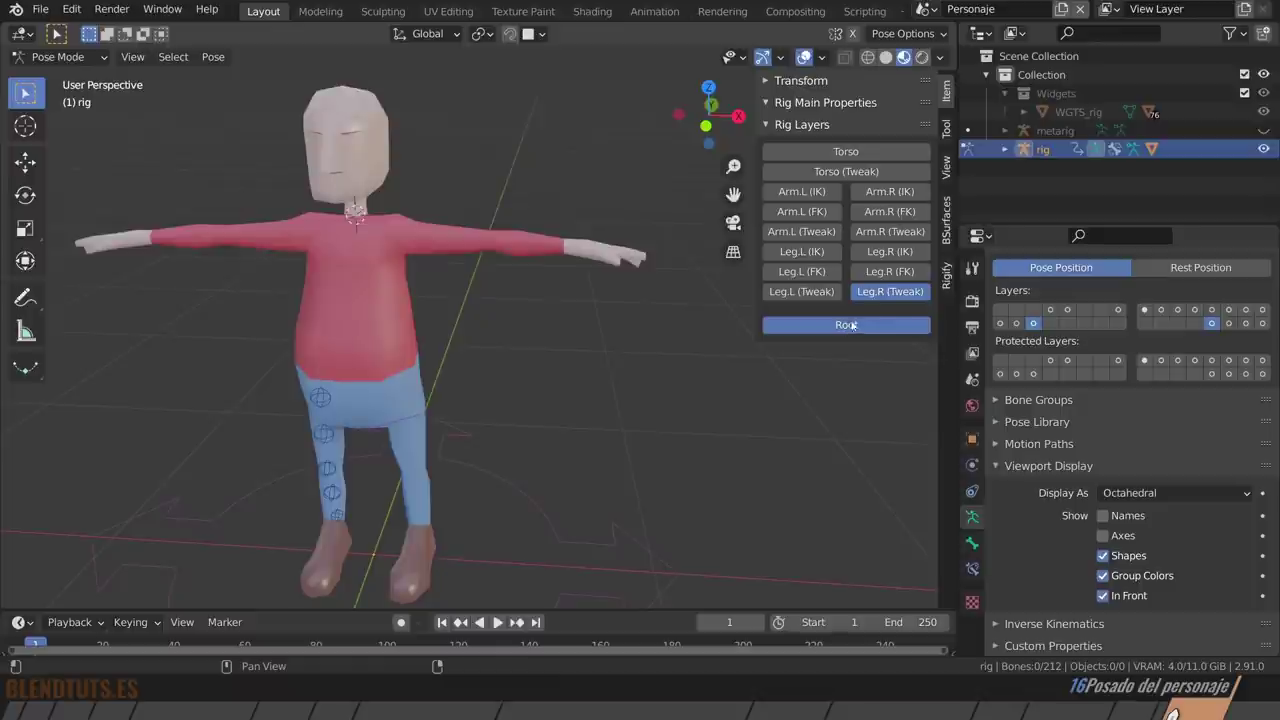
{"action": "left_click", "coordinate": [900, 292]}
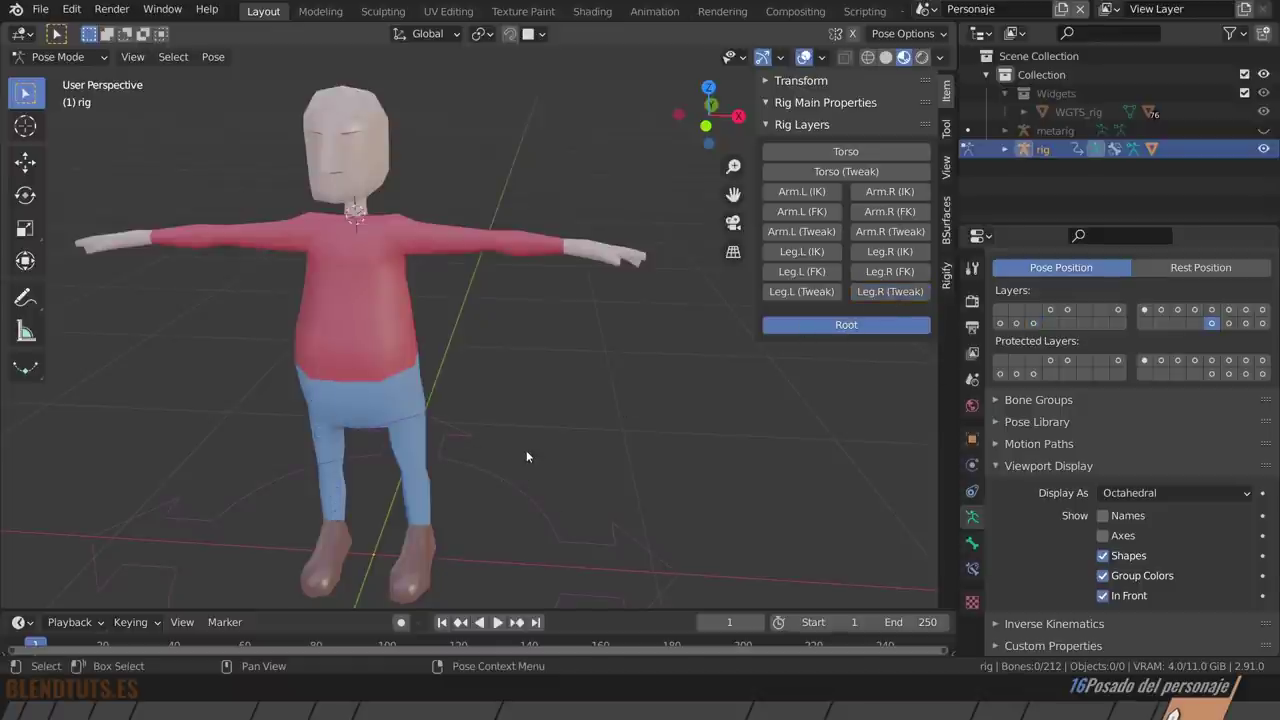
{"action": "scroll", "coordinate": [526, 450], "scroll_direction": "down", "scroll_amount": 2}
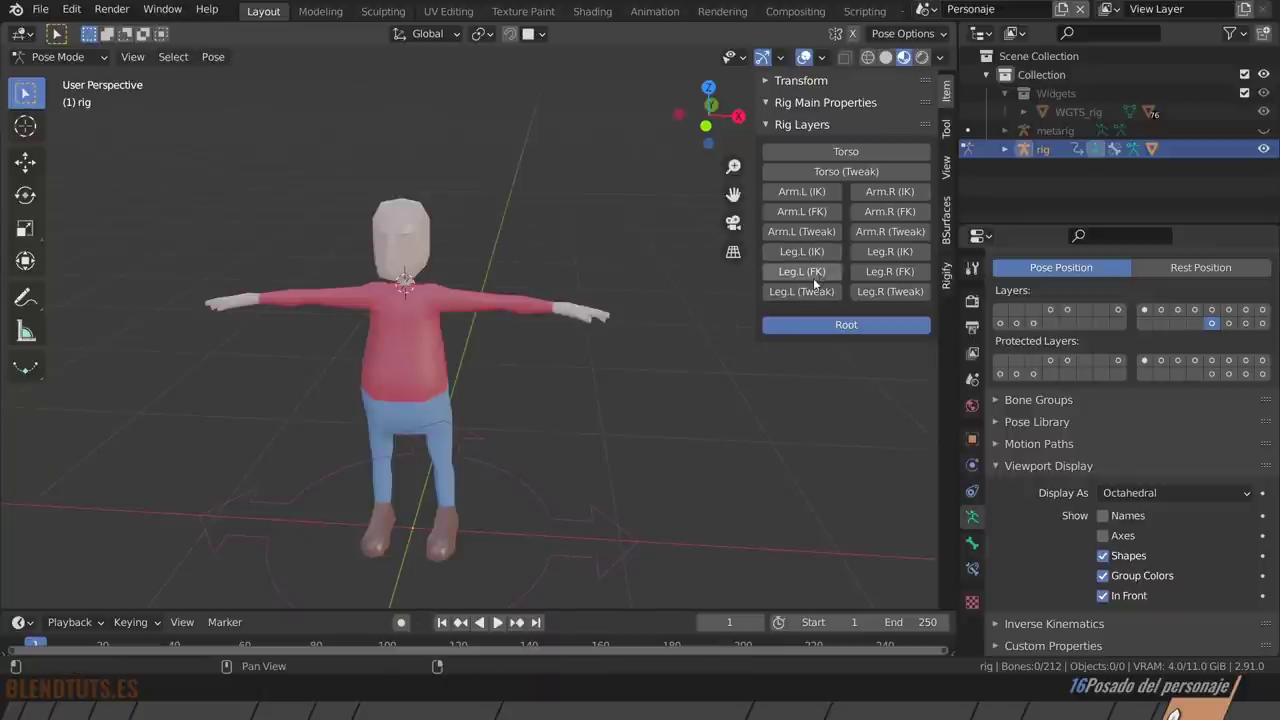
{"action": "left_click", "coordinate": [803, 252]}
{"action": "left_click", "coordinate": [887, 252]}
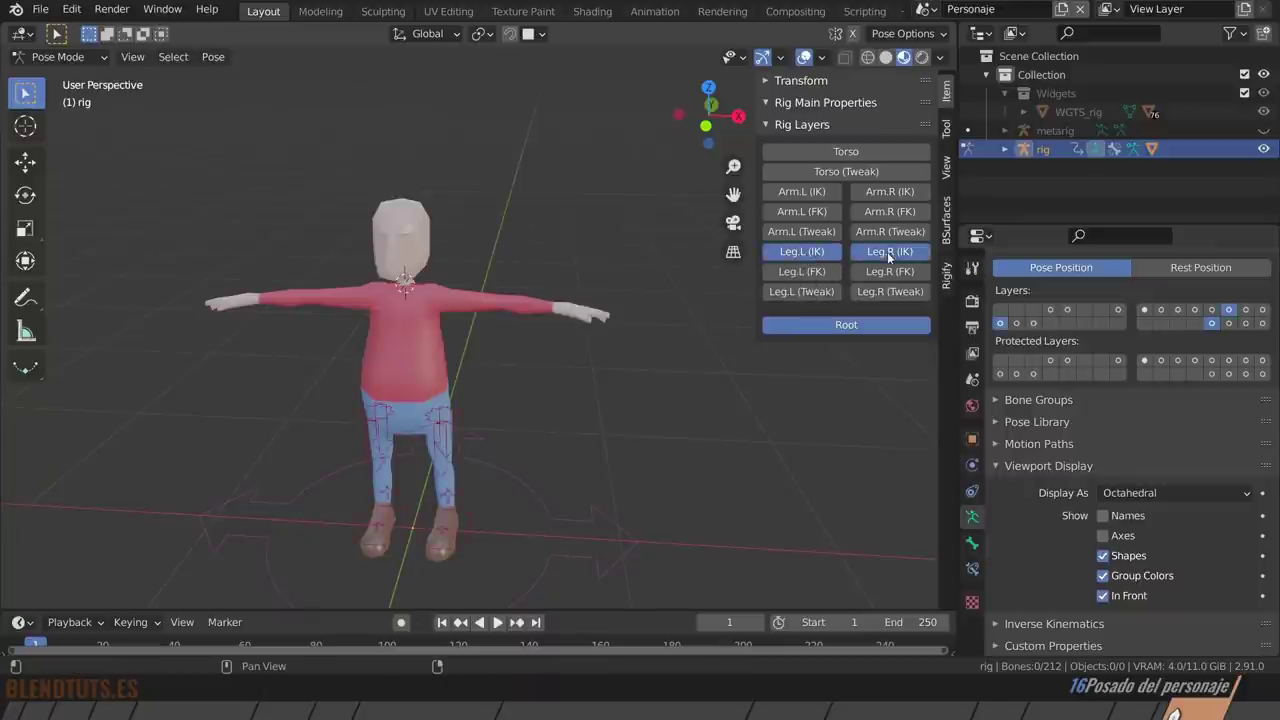
{"action": "left_click", "coordinate": [888, 192]}
{"action": "left_click", "coordinate": [806, 193]}
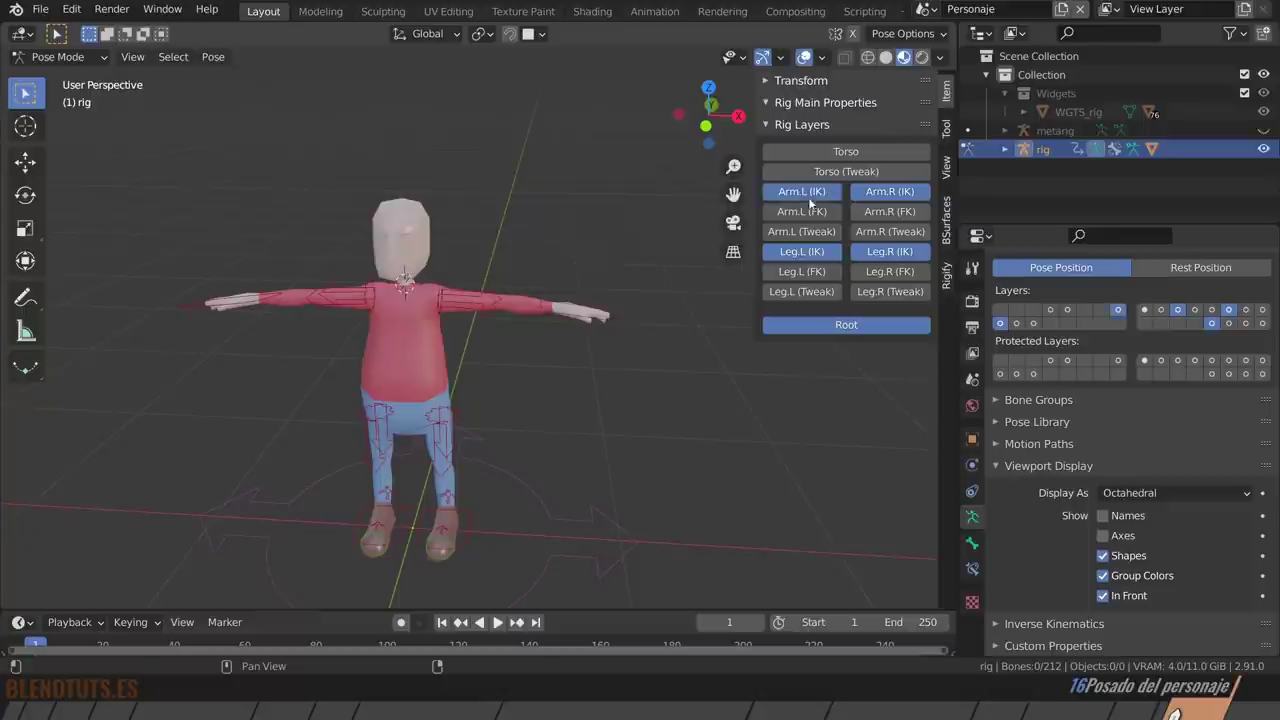
{"action": "left_click", "coordinate": [854, 152]}
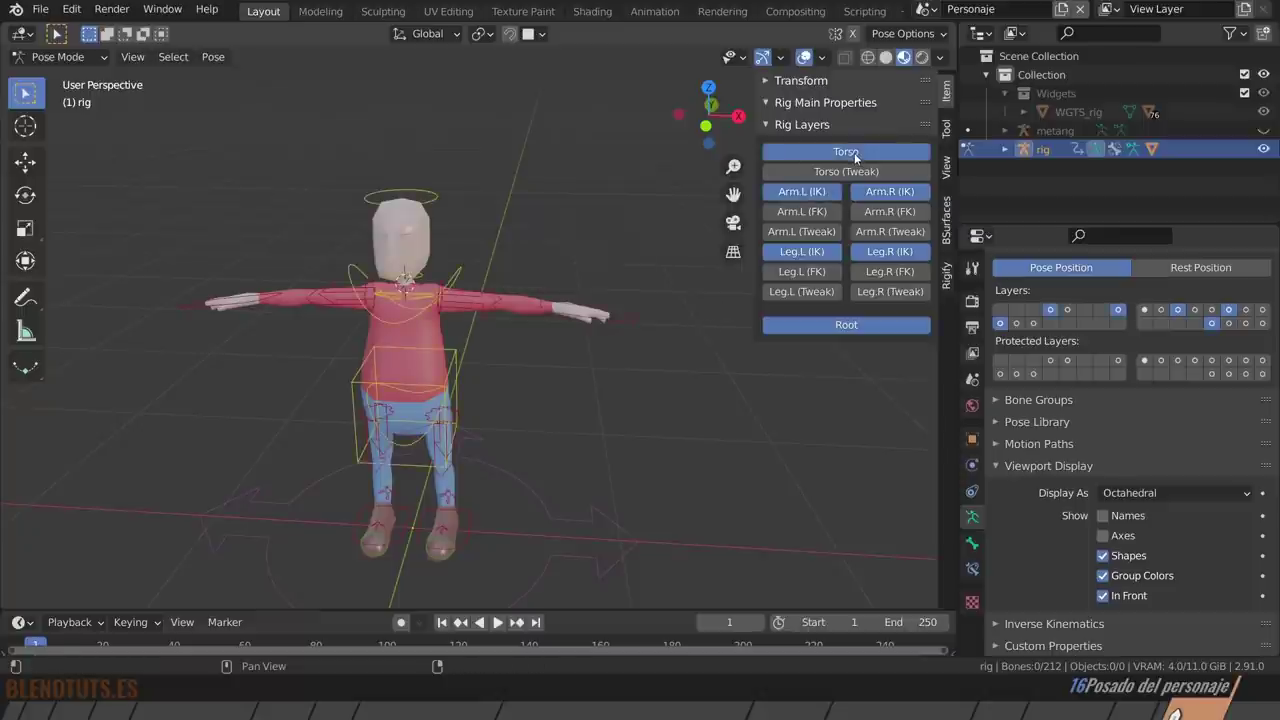
{"action": "middle_click_drag", "start_coordinate": [660, 240], "coordinate": [522, 299]}
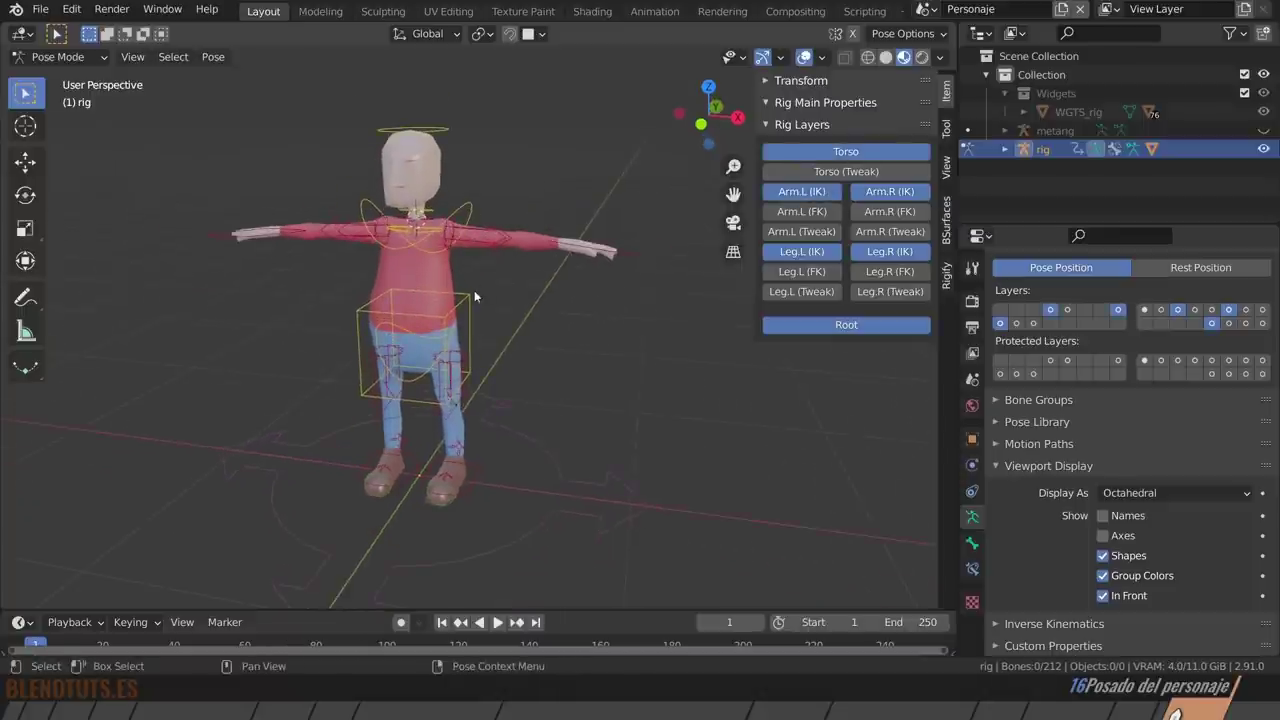
{"action": "scroll", "coordinate": [474, 292], "scroll_direction": "up", "scroll_amount": 2}
{"action": "scroll", "coordinate": [490, 305], "scroll_direction": "up", "scroll_amount": 2}
{"action": "scroll", "coordinate": [521, 329], "scroll_direction": "up", "scroll_amount": 1}
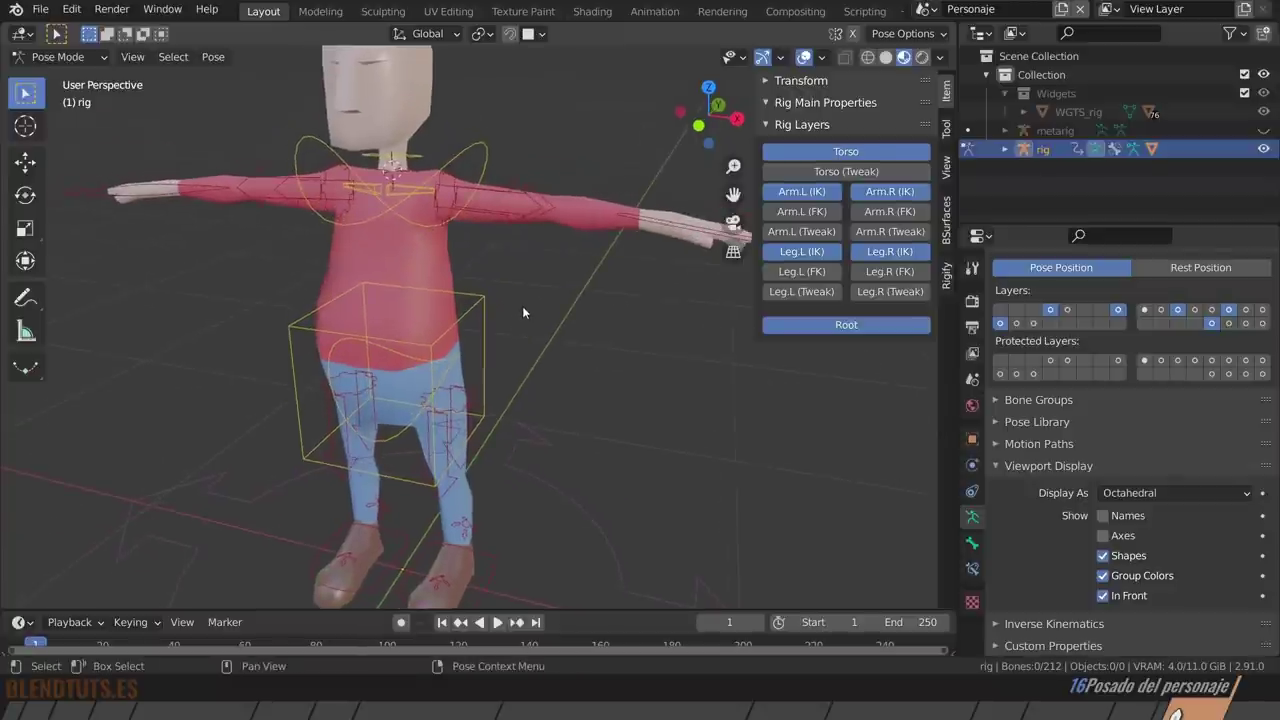
{"action": "left_click", "coordinate": [821, 210]}
{"action": "left_click", "coordinate": [821, 210]}
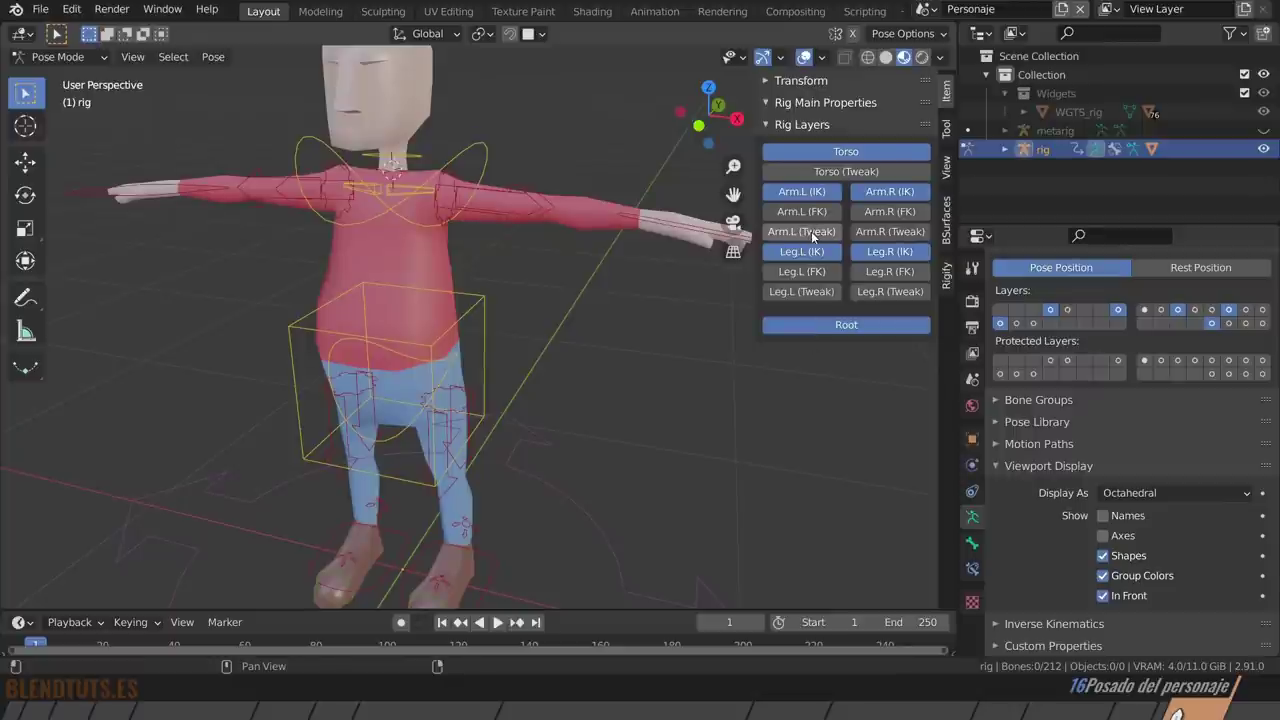
Show the Arm.L (Tweak) layer and move the left forearm tweak controls to bend the arm.
{"action": "left_click", "coordinate": [806, 232]}
{"action": "left_click", "coordinate": [806, 232]}
{"action": "left_click", "coordinate": [806, 232]}
{"action": "left_click", "coordinate": [591, 219]}
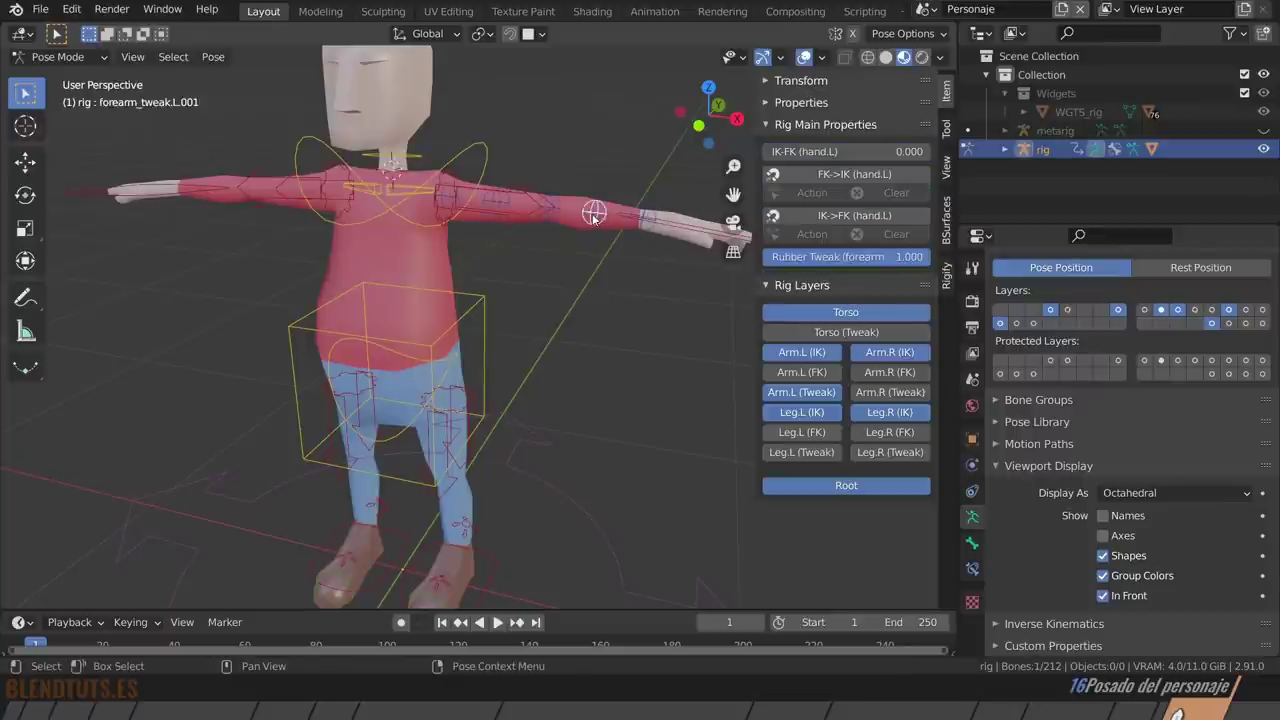
{"action": "scroll", "coordinate": [591, 219], "scroll_direction": "up", "scroll_amount": 1}
{"action": "scroll", "coordinate": [600, 230], "scroll_direction": "up", "scroll_amount": 3}
{"action": "key", "text": "g"}
{"action": "left_click", "coordinate": [626, 208]}
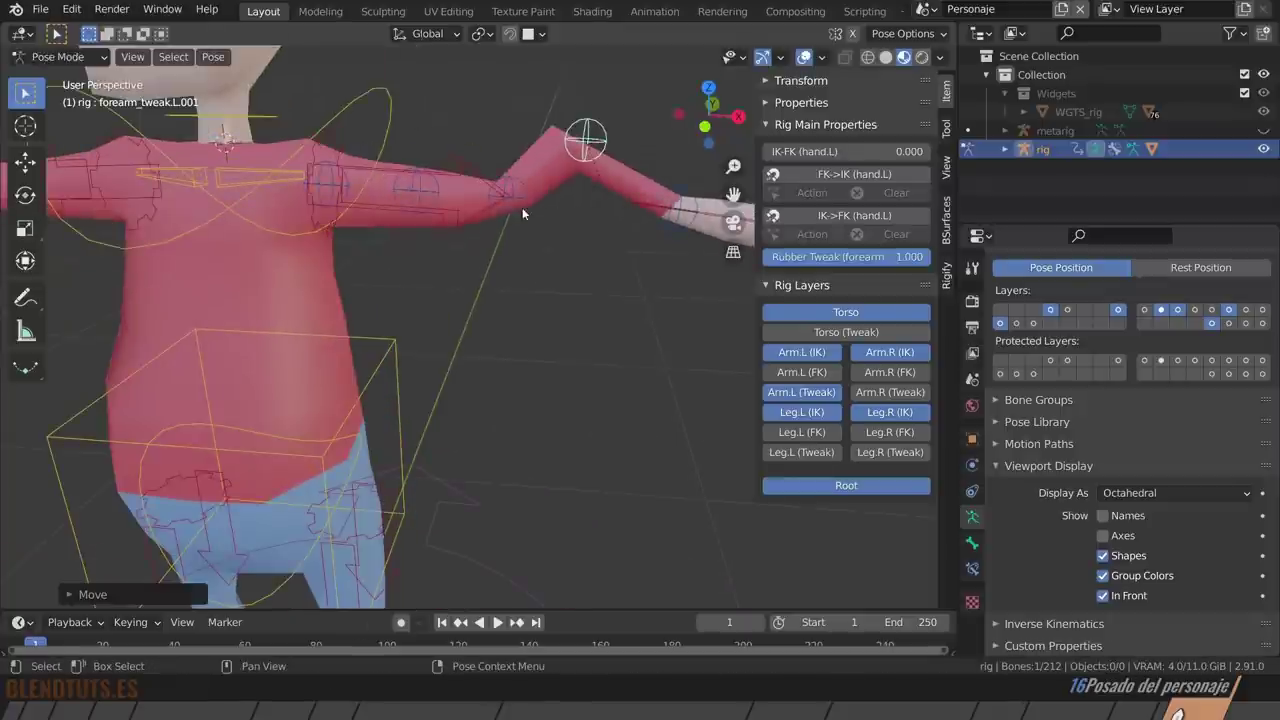
{"action": "left_click", "coordinate": [522, 207]}
{"action": "key", "text": "g"}
{"action": "left_click", "coordinate": [507, 117]}
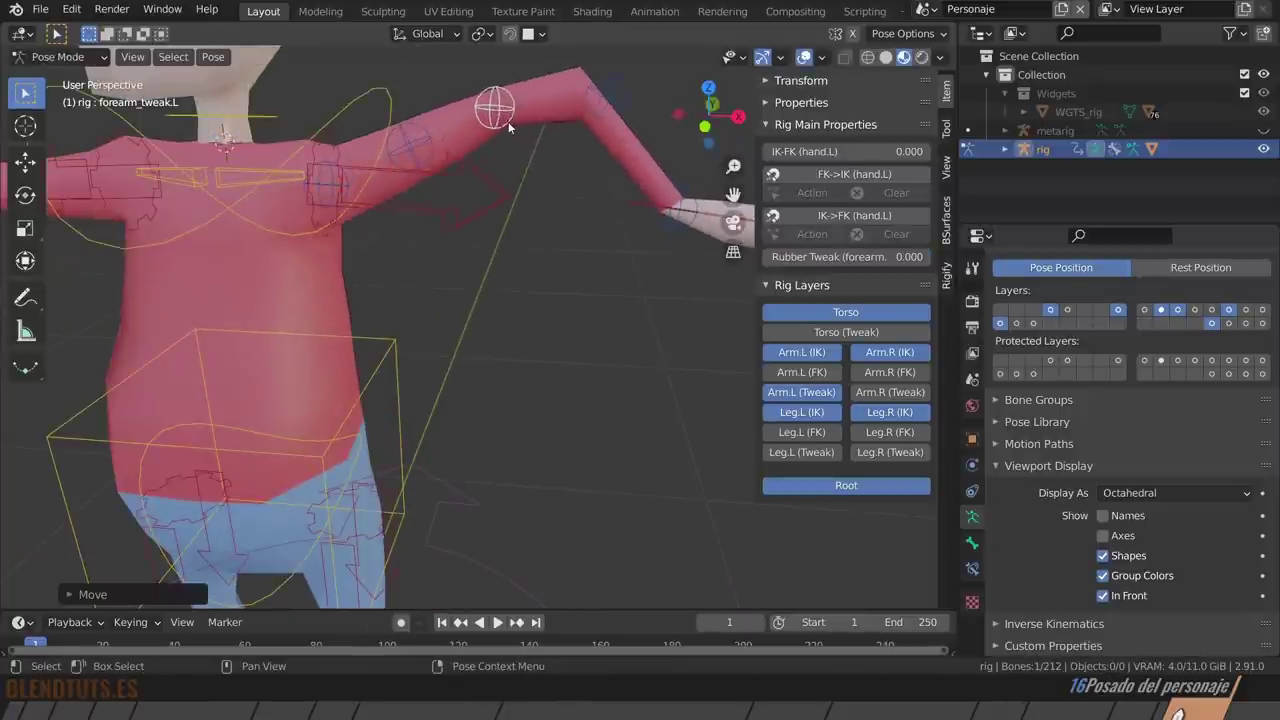
Lower the elbow with the upper arm tweak, then reset the arm tweaks with Alt+G.
{"action": "left_click", "coordinate": [409, 137]}
{"action": "key", "text": "g"}
{"action": "left_click", "coordinate": [452, 247]}
{"action": "scroll", "coordinate": [460, 245], "scroll_direction": "down", "scroll_amount": 5}
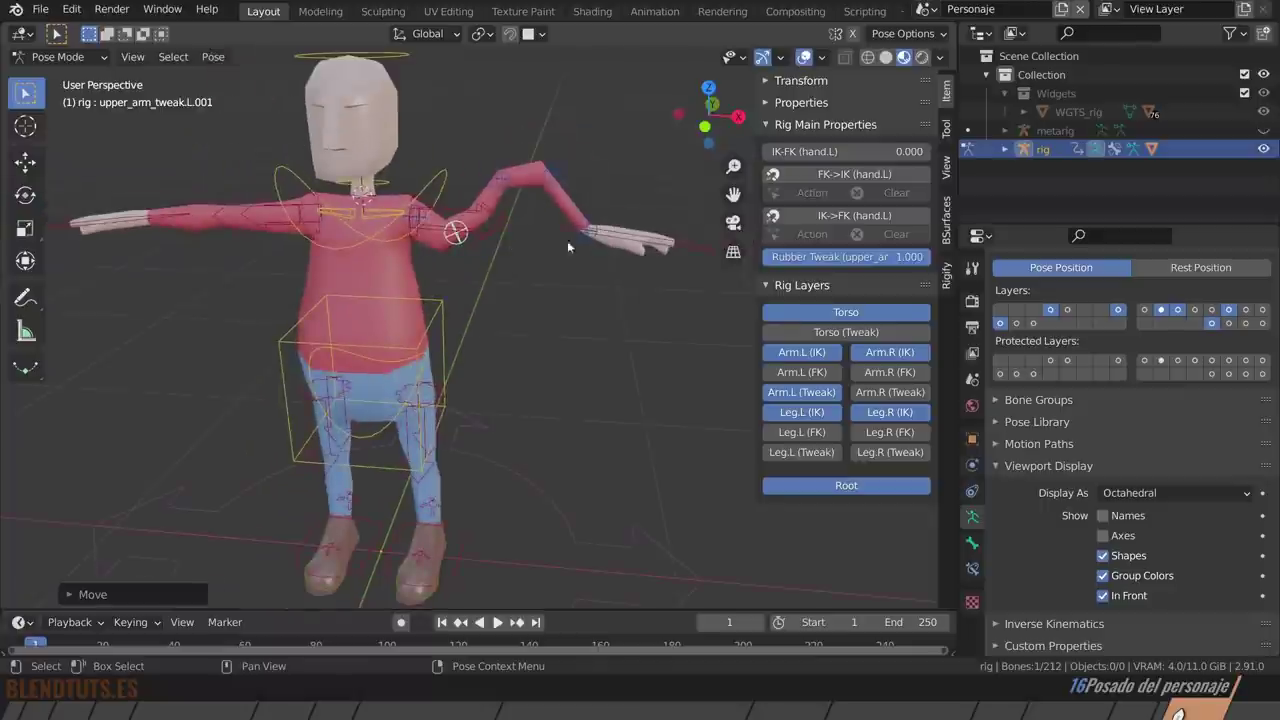
{"action": "left_click", "coordinate": [567, 228]}
{"action": "key", "text": "alt+g"}
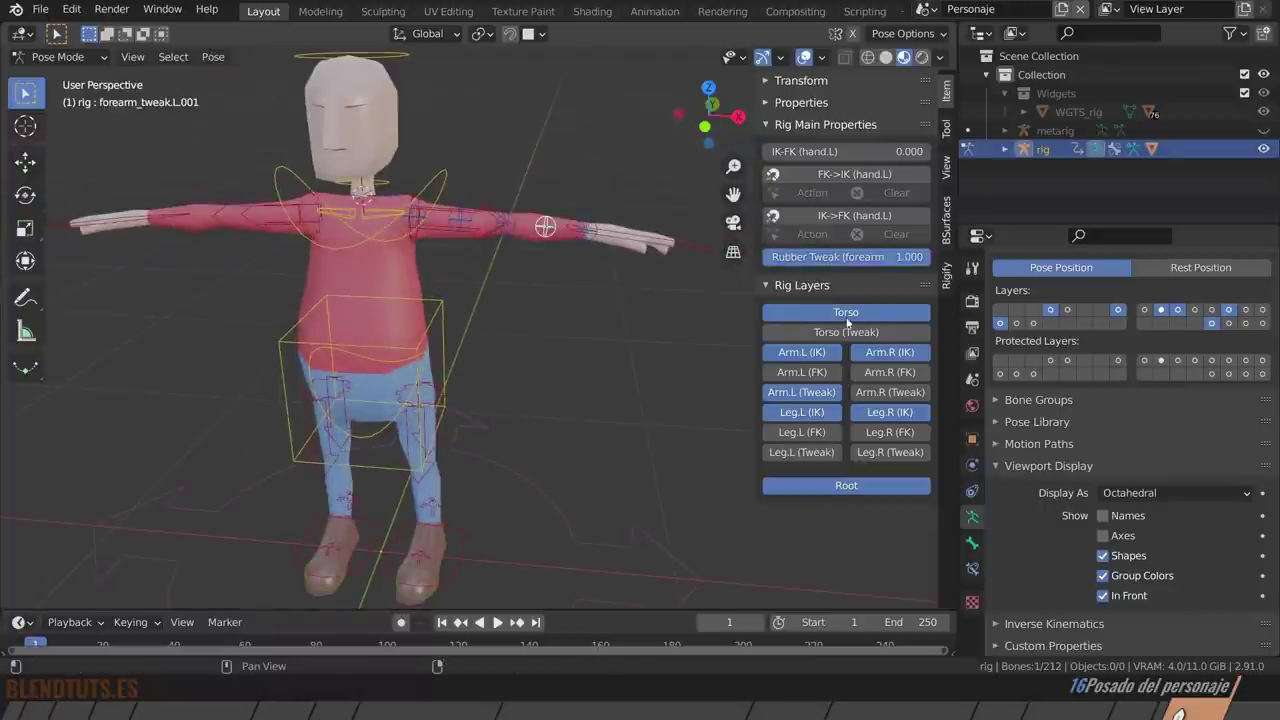
Hide the Arm.L (Tweak), Root and Leg.L (IK) layers and select hand_ik.L.
{"action": "left_click", "coordinate": [826, 398]}
{"action": "left_click", "coordinate": [846, 324]}
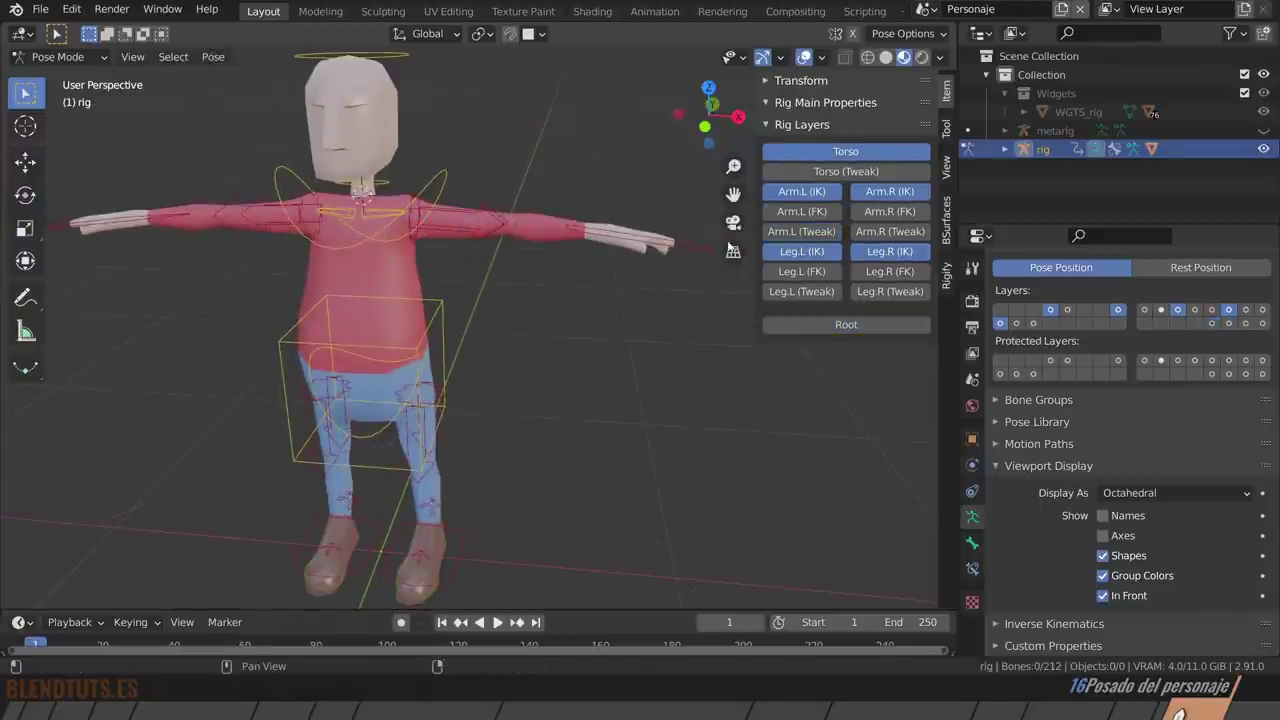
{"action": "left_click", "coordinate": [801, 251]}
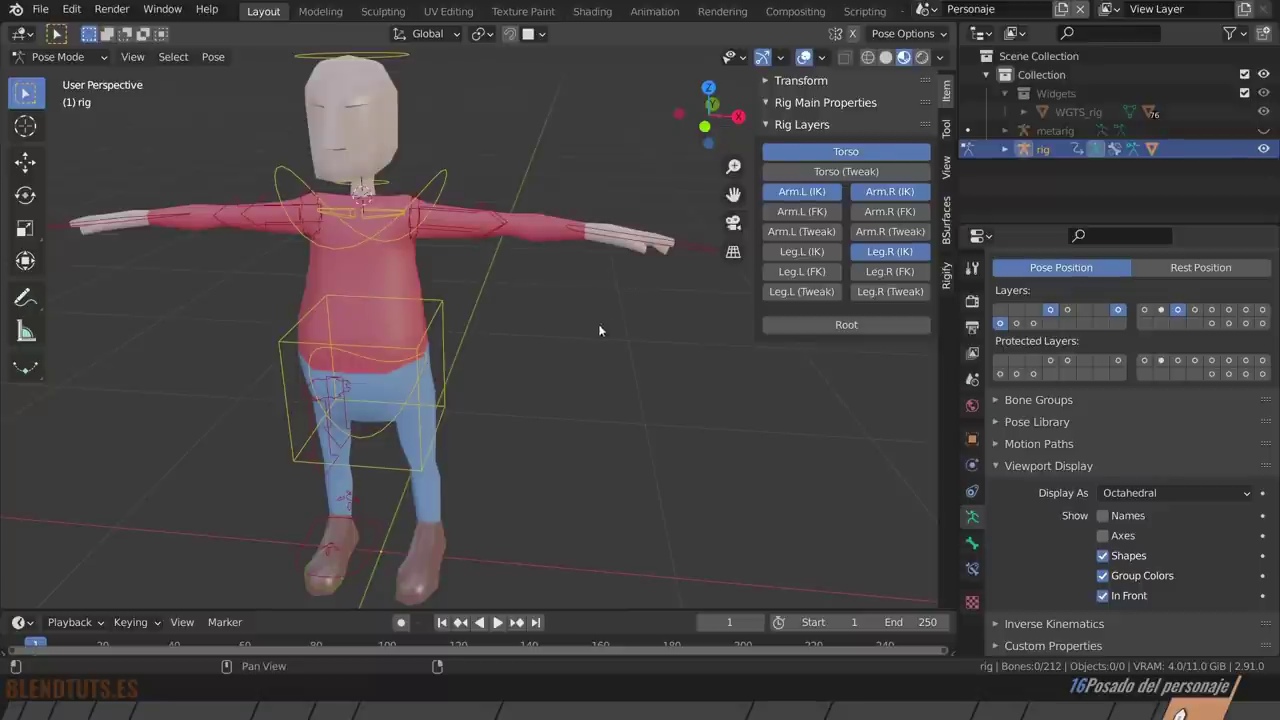
{"action": "left_click", "coordinate": [597, 246]}
{"action": "mouse_move", "coordinate": [542, 300]}
{"action": "middle_mouse_down"}
{"action": "mouse_move", "coordinate": [492, 314]}
{"action": "mouse_move", "coordinate": [517, 340]}
{"action": "mouse_move", "coordinate": [537, 338]}
{"action": "middle_mouse_up"}
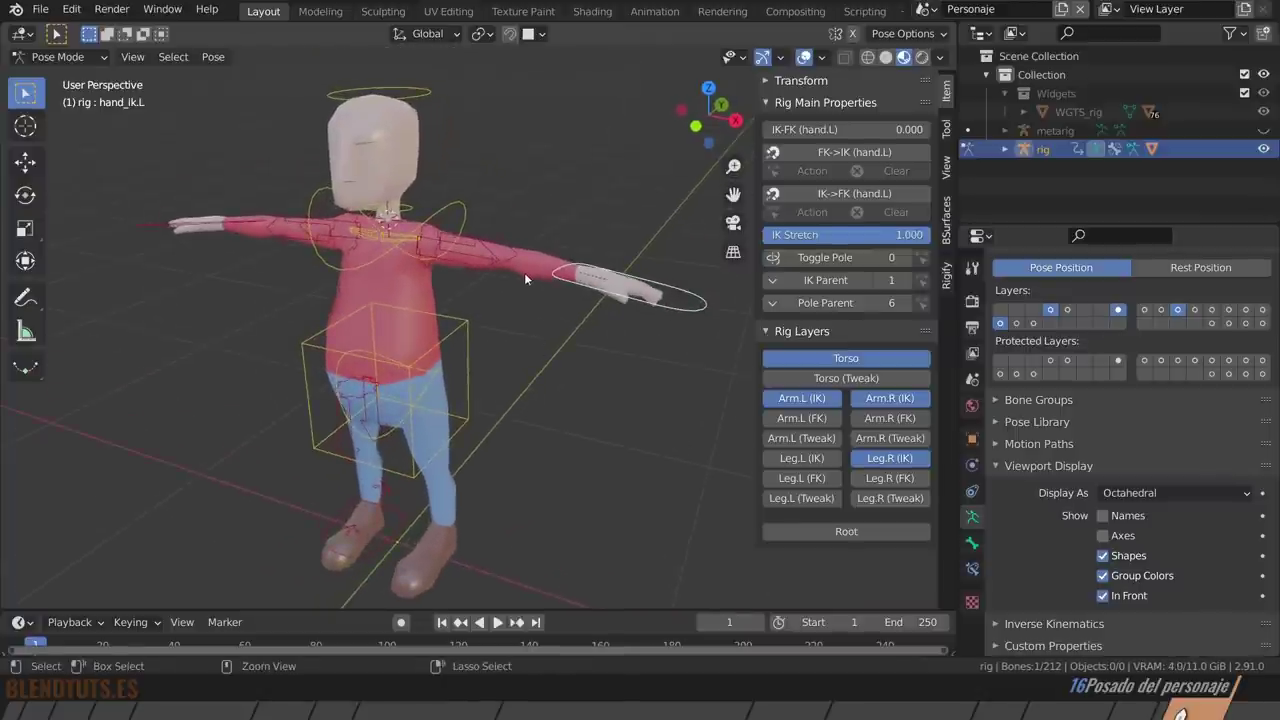
Switch the rig between object and pose mode, ending back in pose mode.
{"action": "key", "text": "ctrl+Tab"}
{"action": "key", "text": "ctrl+Tab"}
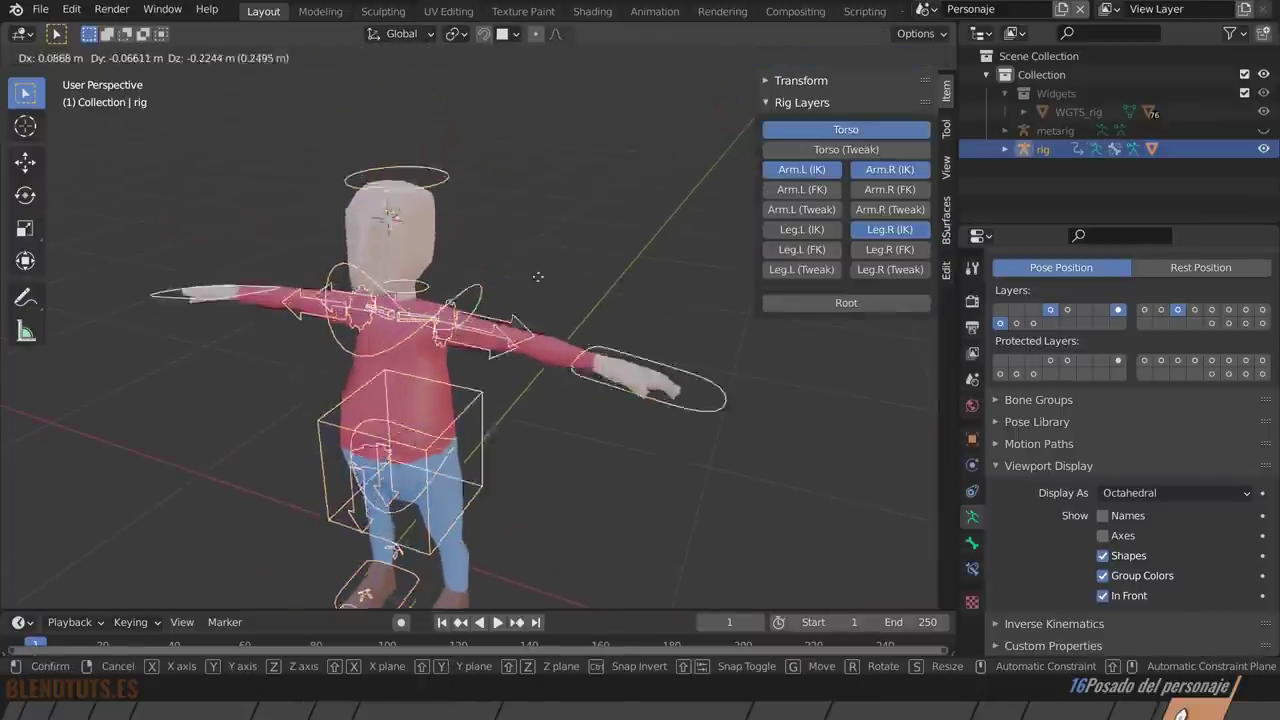
{"action": "key", "text": "ctrl+Tab"}
{"action": "left_click", "coordinate": [78, 58]}
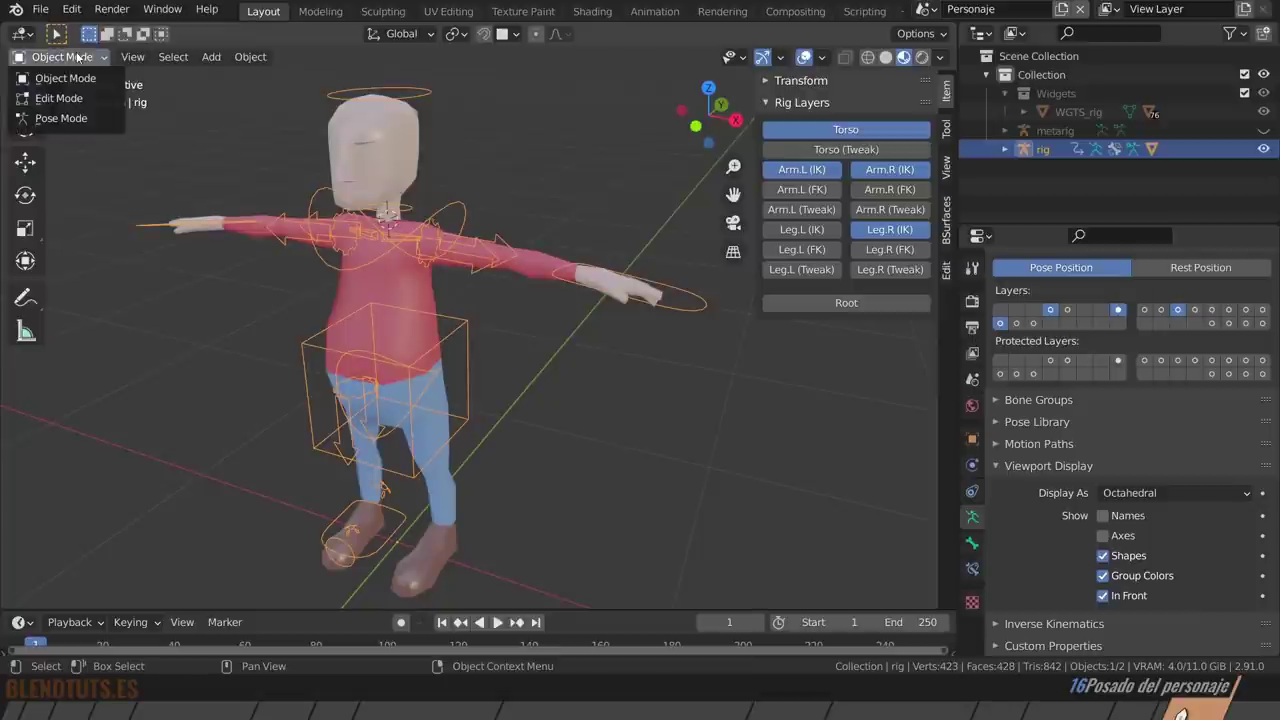
{"action": "left_click", "coordinate": [68, 119]}
{"action": "key", "text": "ctrl+Tab"}
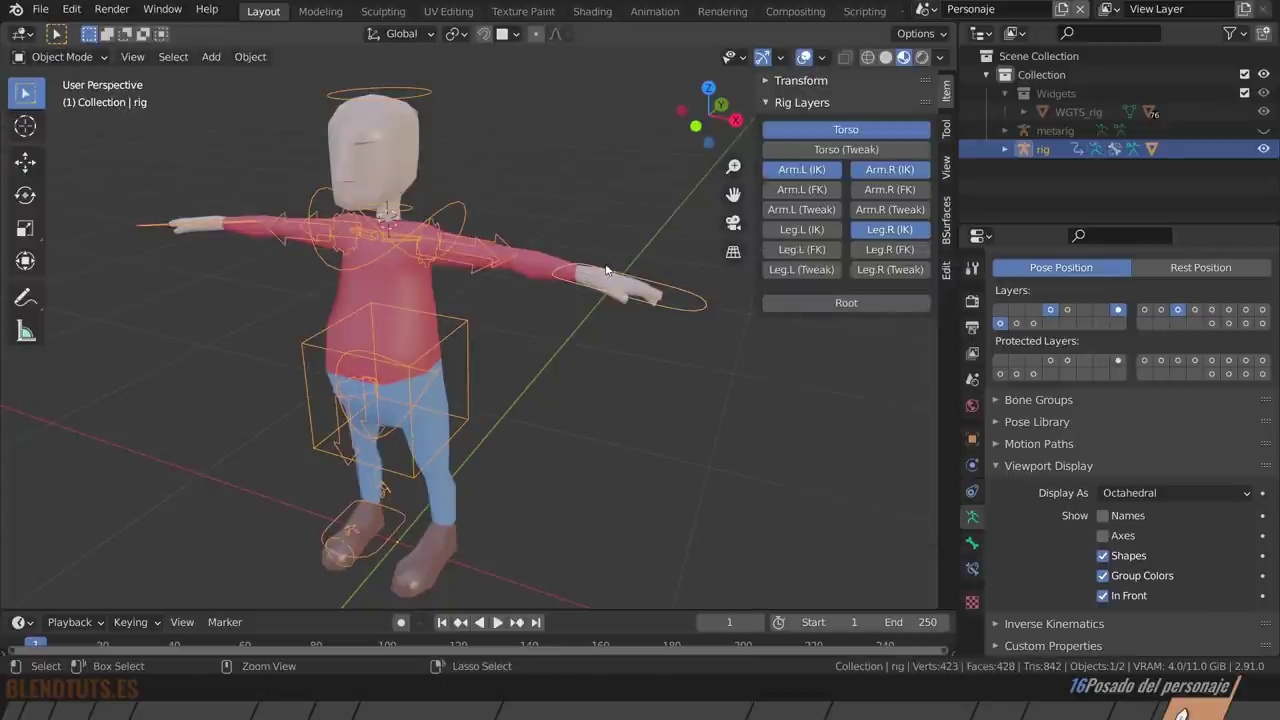
{"action": "key", "text": "ctrl+Tab"}
{"action": "key", "text": "ctrl+Tab"}
{"action": "key", "text": "ctrl+Tab"}
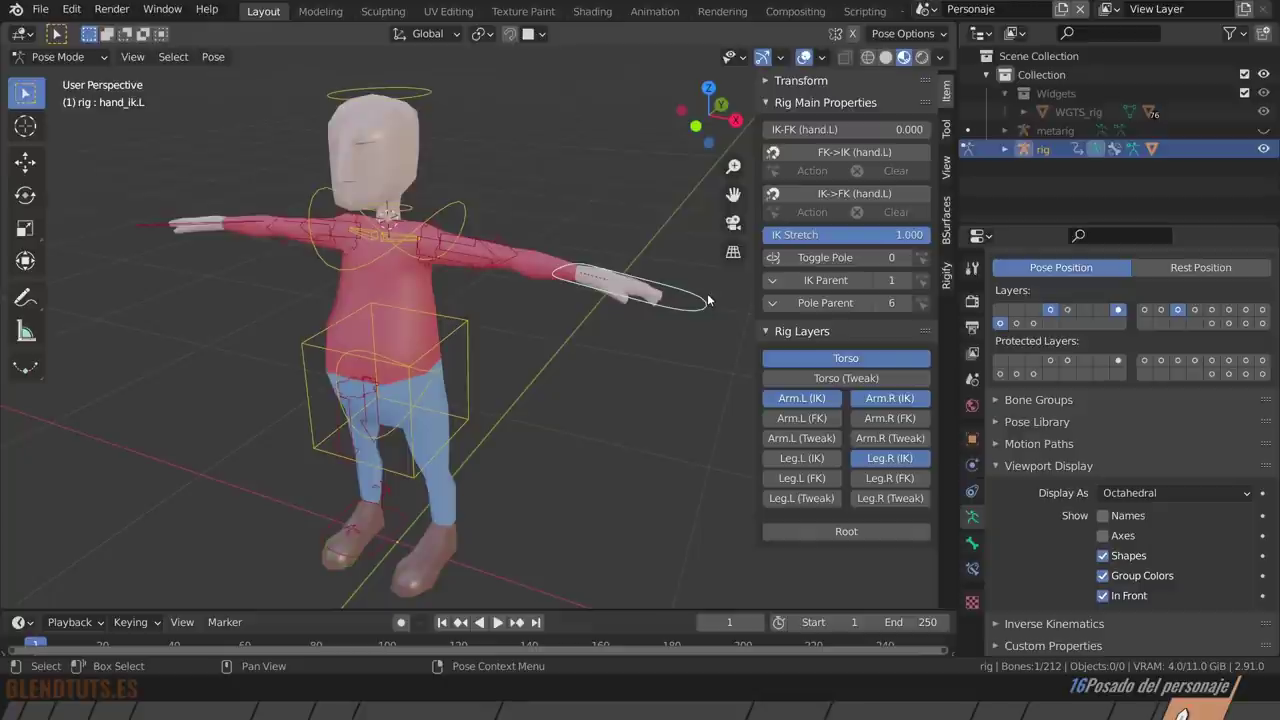
Move hand_ik.L lower to stretch the arm, then set IK Stretch to 0.000.
{"action": "key", "text": "g"}
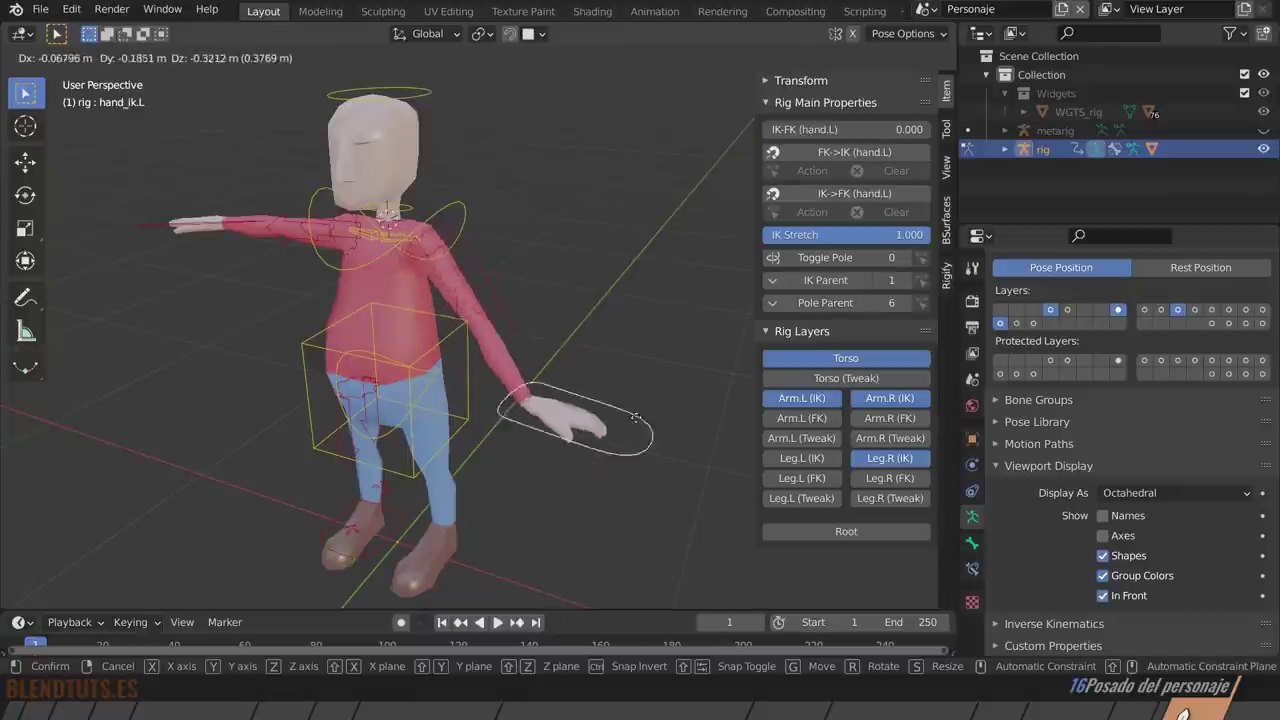
{"action": "left_click", "coordinate": [724, 541]}
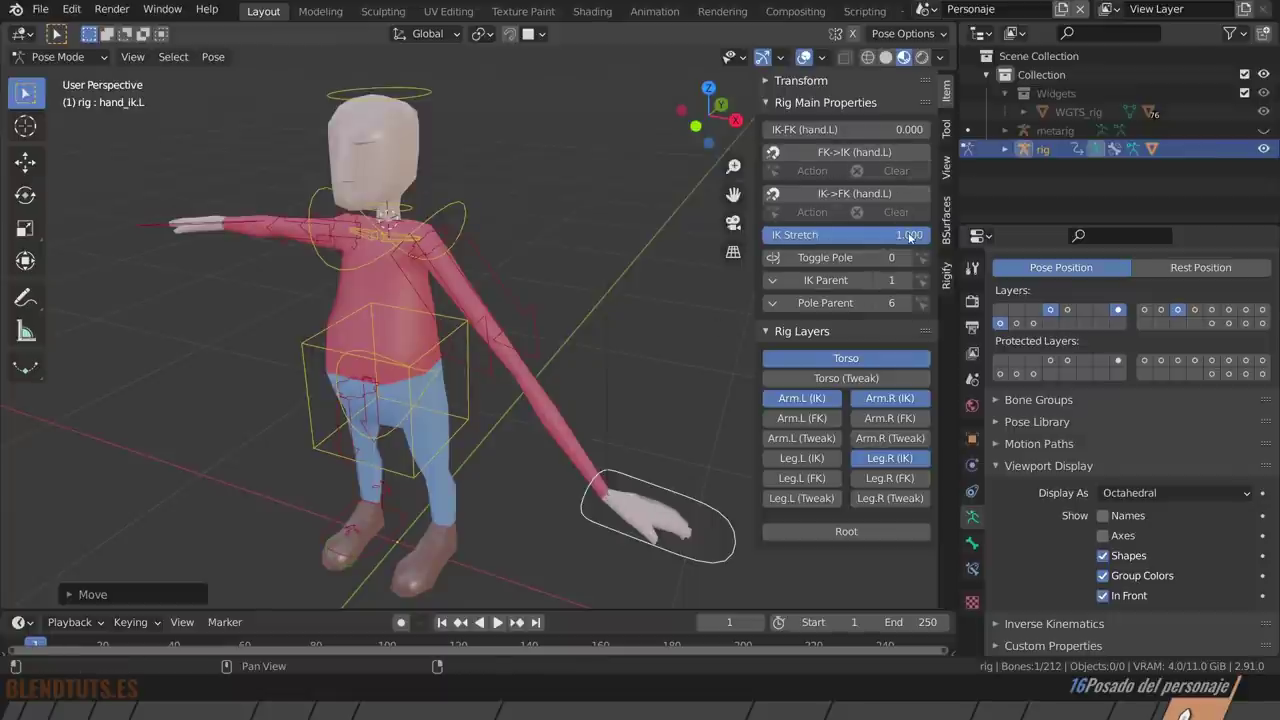
{"action": "mouse_move", "coordinate": [910, 234]}
{"action": "left_mouse_down"}
{"action": "mouse_move", "coordinate": [765, 234]}
{"action": "mouse_move", "coordinate": [910, 234]}
{"action": "left_mouse_up"}
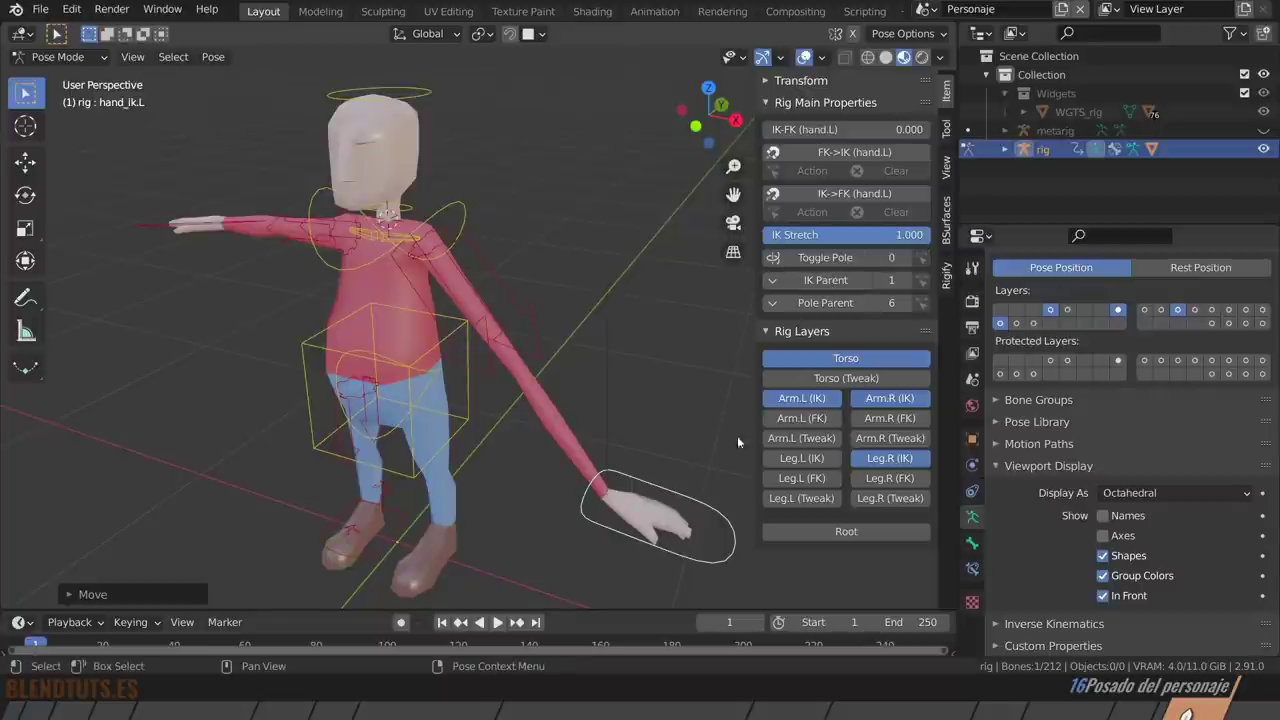
Show Leg.L (IK), snap the arm with IK->FK (hand.L), and set IK-FK (hand.L) to 1.000.
{"action": "left_click", "coordinate": [798, 458]}
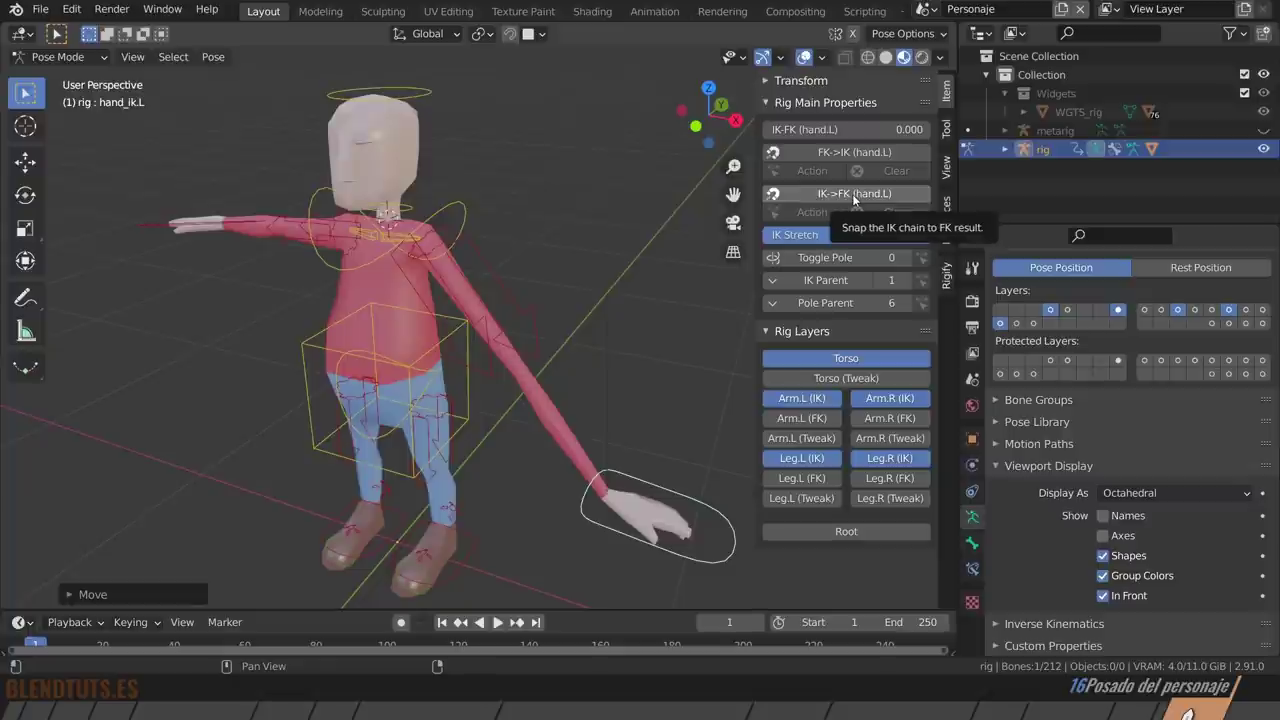
{"action": "left_click", "coordinate": [852, 194]}
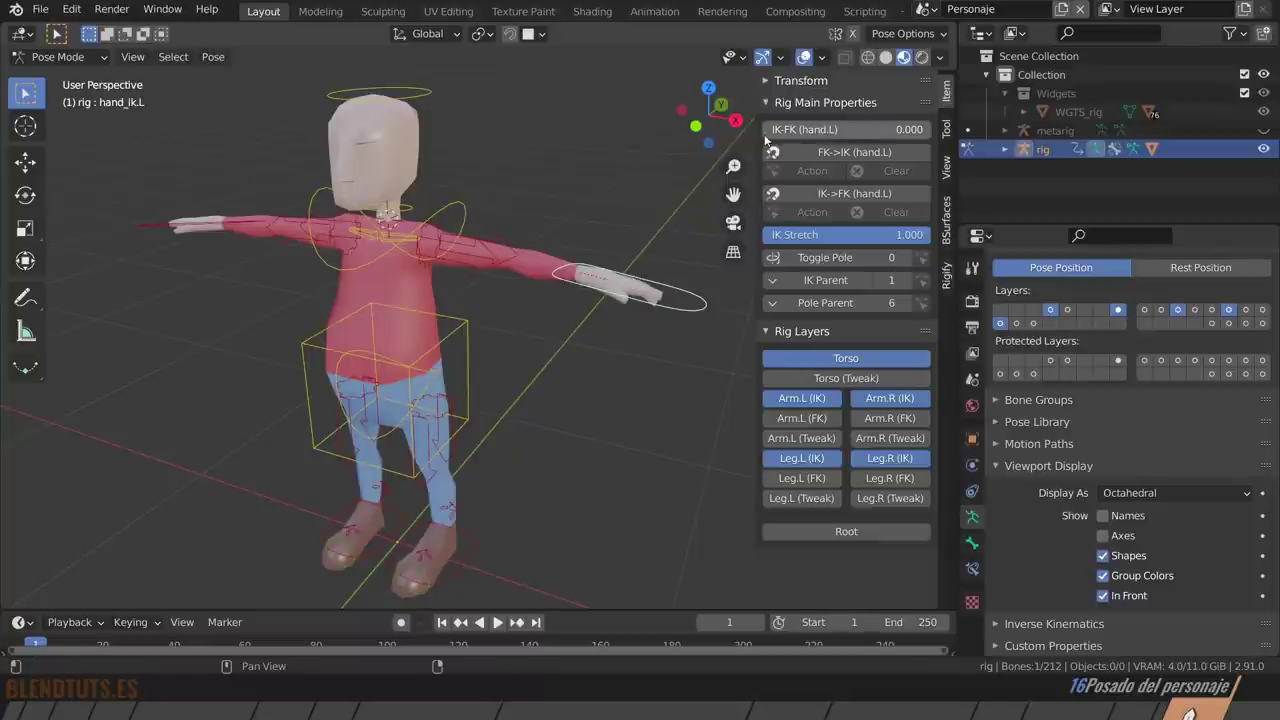
{"action": "left_click_drag", "start_coordinate": [793, 128], "coordinate": [933, 133]}
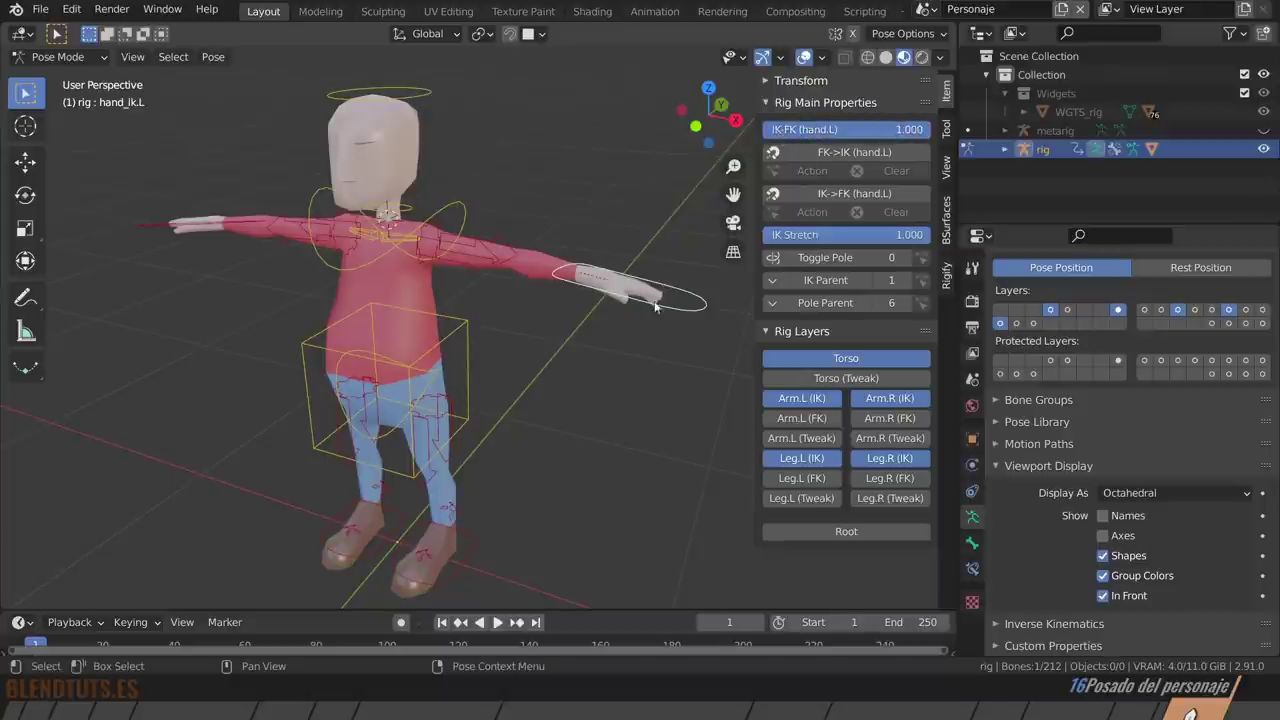
Move hand_ik.L to a new spot and show the Arm.L (FK) layer instead of Arm.R (FK).
{"action": "key", "text": "g"}
{"action": "left_click", "coordinate": [620, 401]}
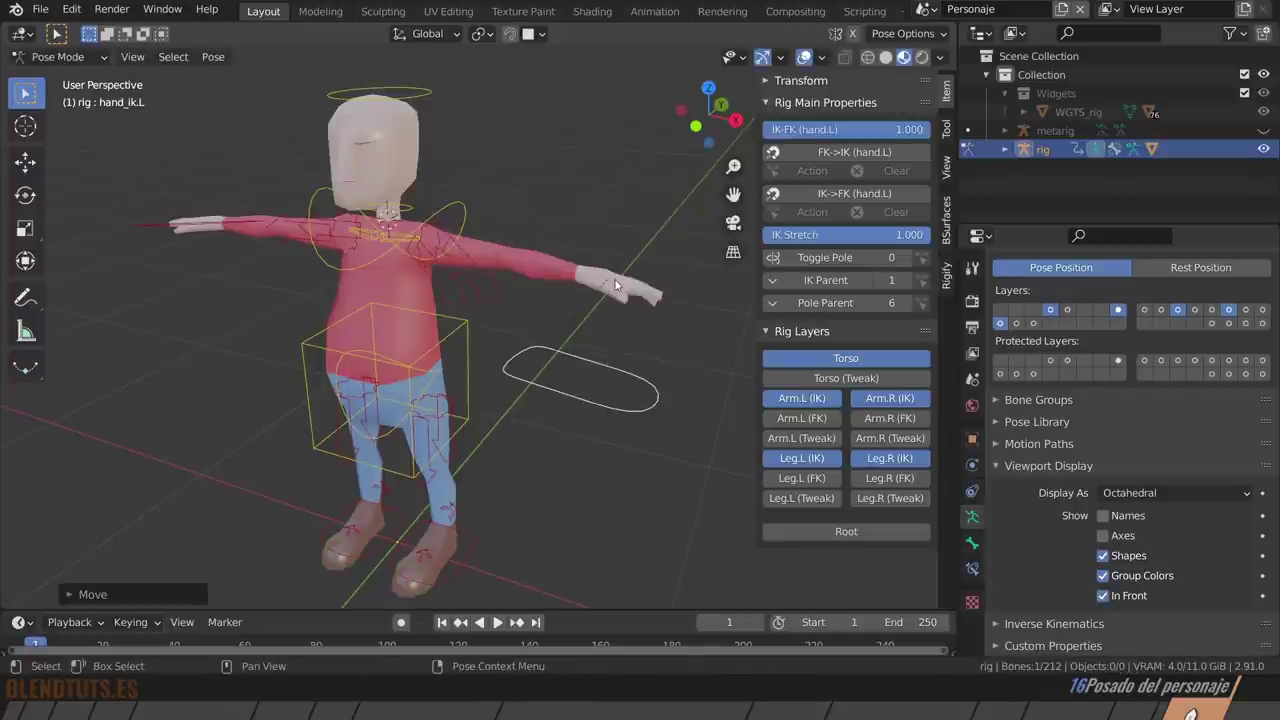
{"action": "left_click", "coordinate": [896, 423]}
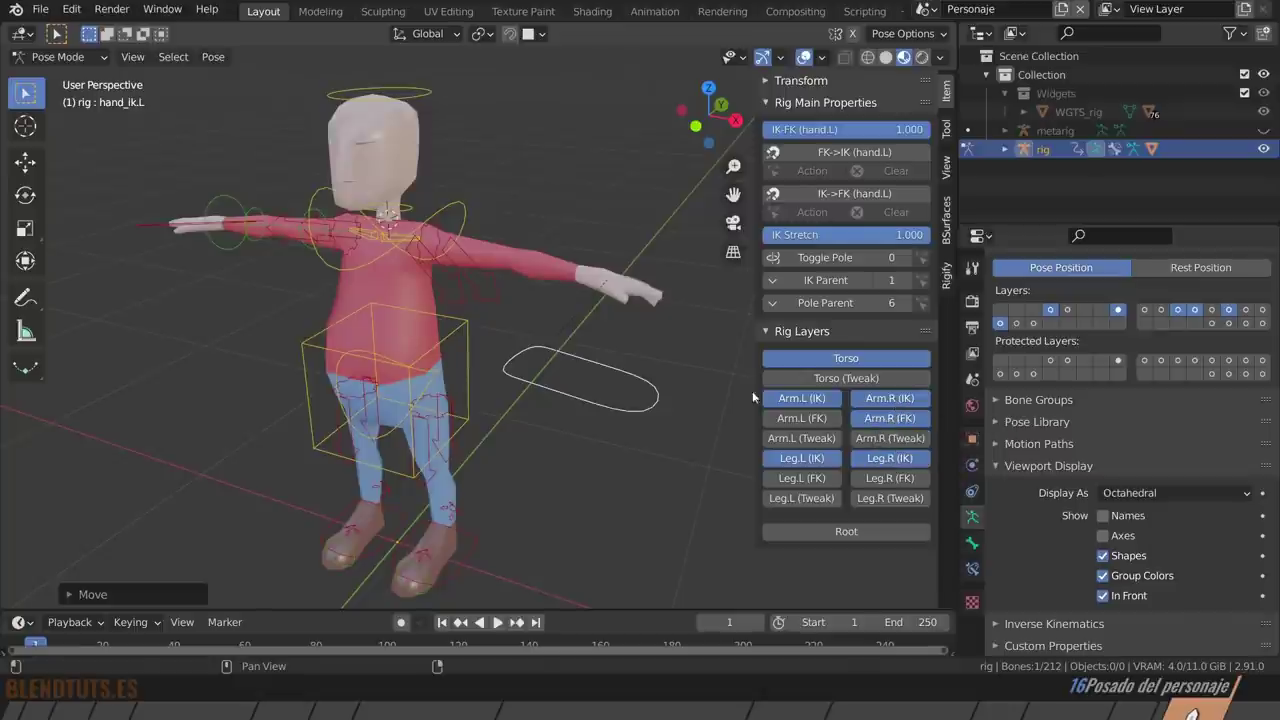
{"action": "left_click", "coordinate": [484, 280]}
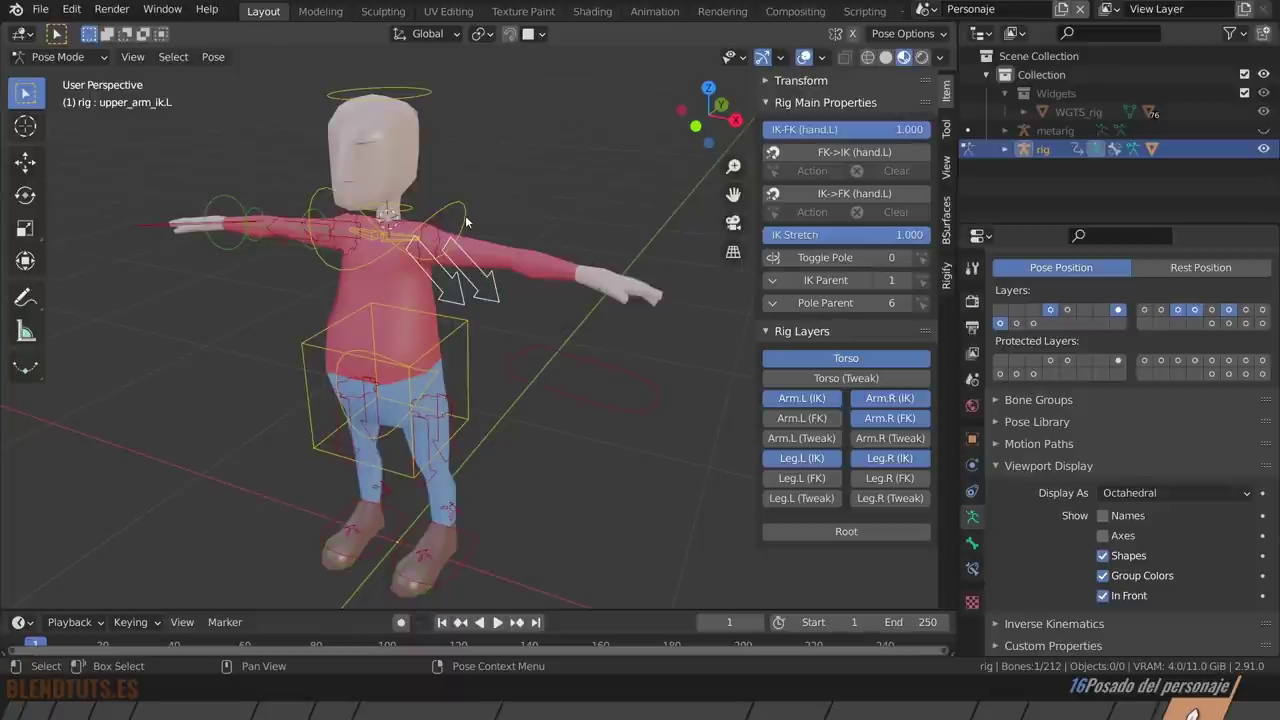
{"action": "left_click", "coordinate": [897, 418]}
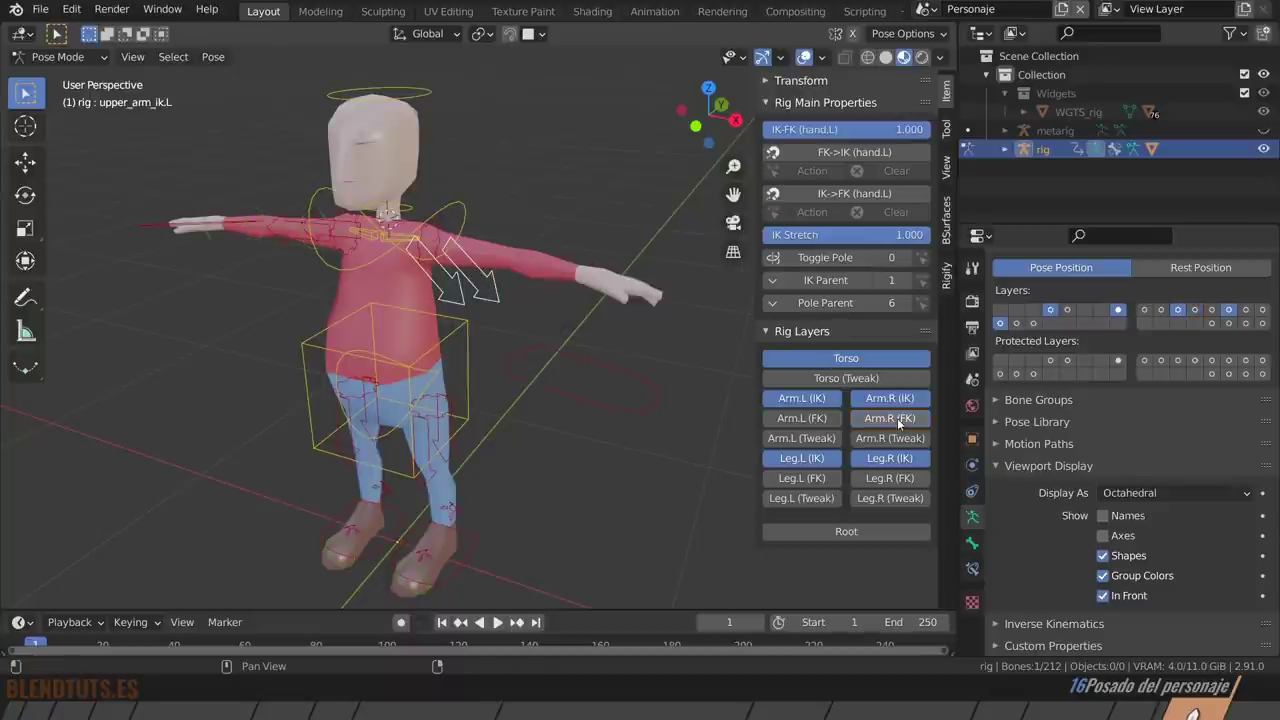
{"action": "left_click", "coordinate": [801, 418]}
Rotate upper_arm_fk.L, forearm_fk.L and hand_fk.L into a bent pose, then slide IK-FK (hand.L) to 0.
{"action": "left_click", "coordinate": [467, 233]}
{"action": "key", "text": "r"}
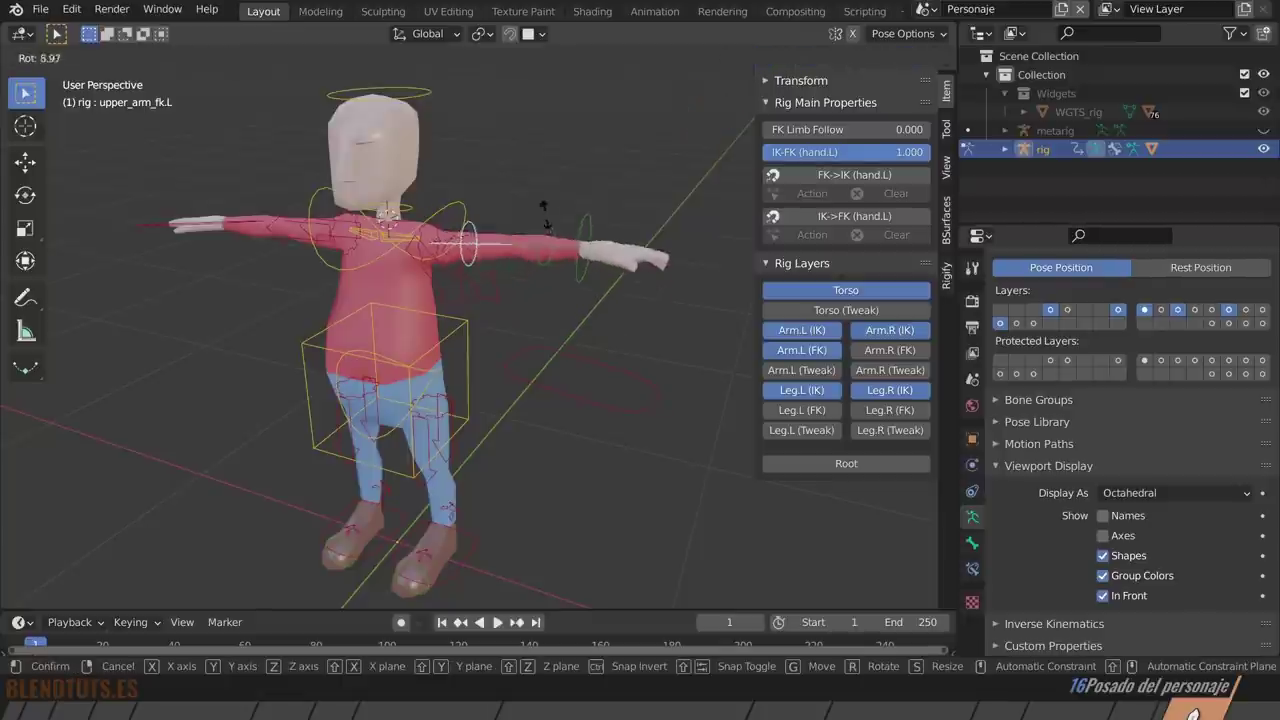
{"action": "left_click", "coordinate": [540, 225]}
{"action": "left_click", "coordinate": [560, 240]}
{"action": "key", "text": "r"}
{"action": "left_click", "coordinate": [593, 227]}
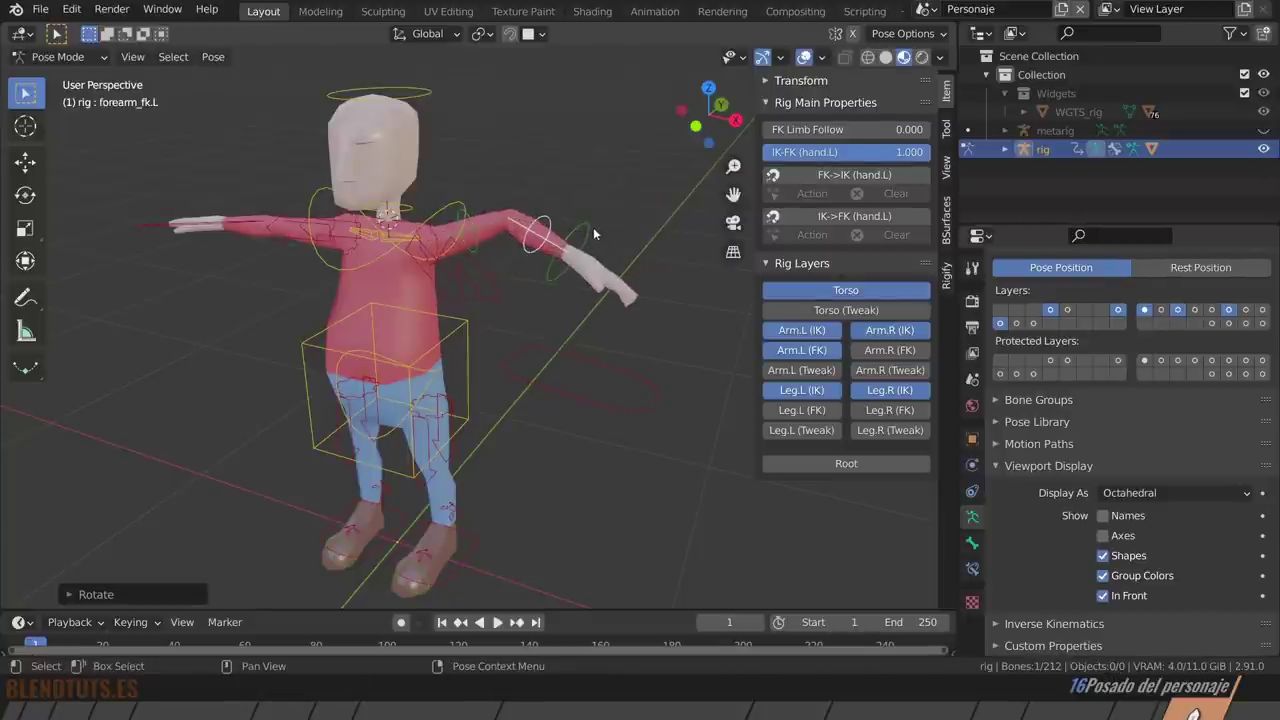
{"action": "left_click", "coordinate": [565, 245]}
{"action": "key", "text": "r"}
{"action": "left_click", "coordinate": [495, 395]}
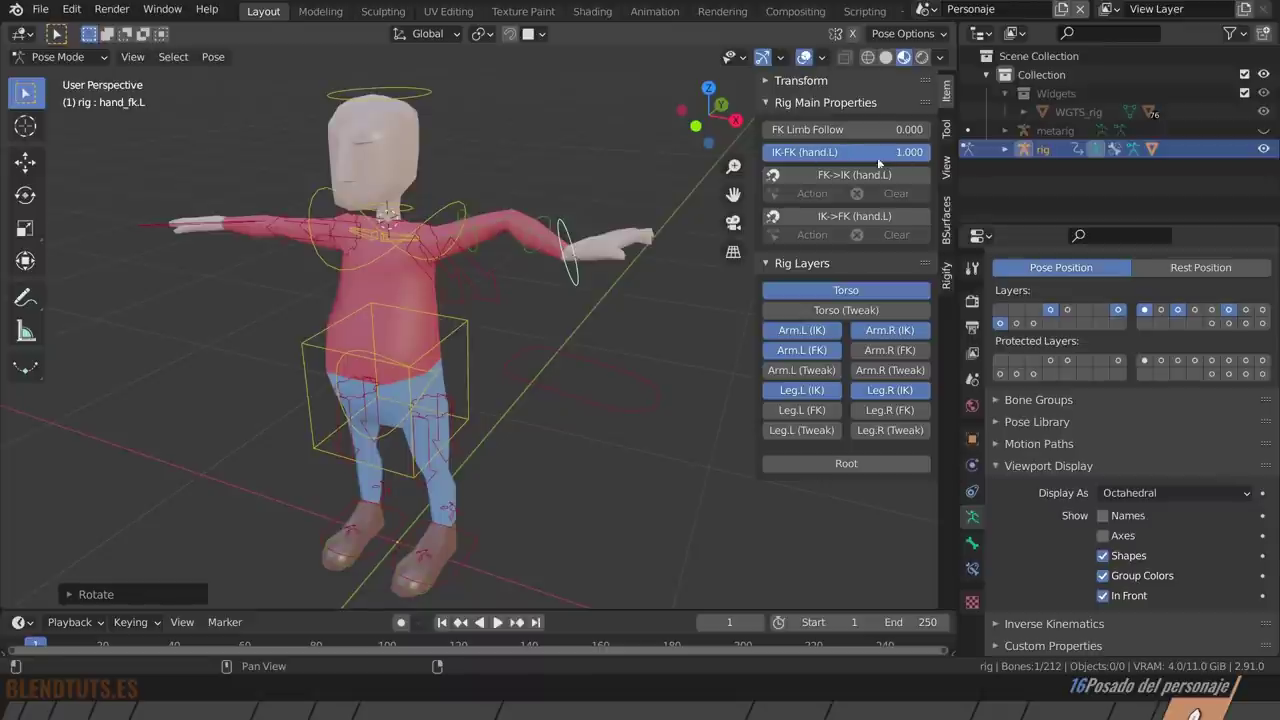
{"action": "mouse_move", "coordinate": [905, 152]}
{"action": "left_mouse_down"}
{"action": "mouse_move", "coordinate": [925, 152]}
{"action": "mouse_move", "coordinate": [790, 152]}
{"action": "left_mouse_up"}
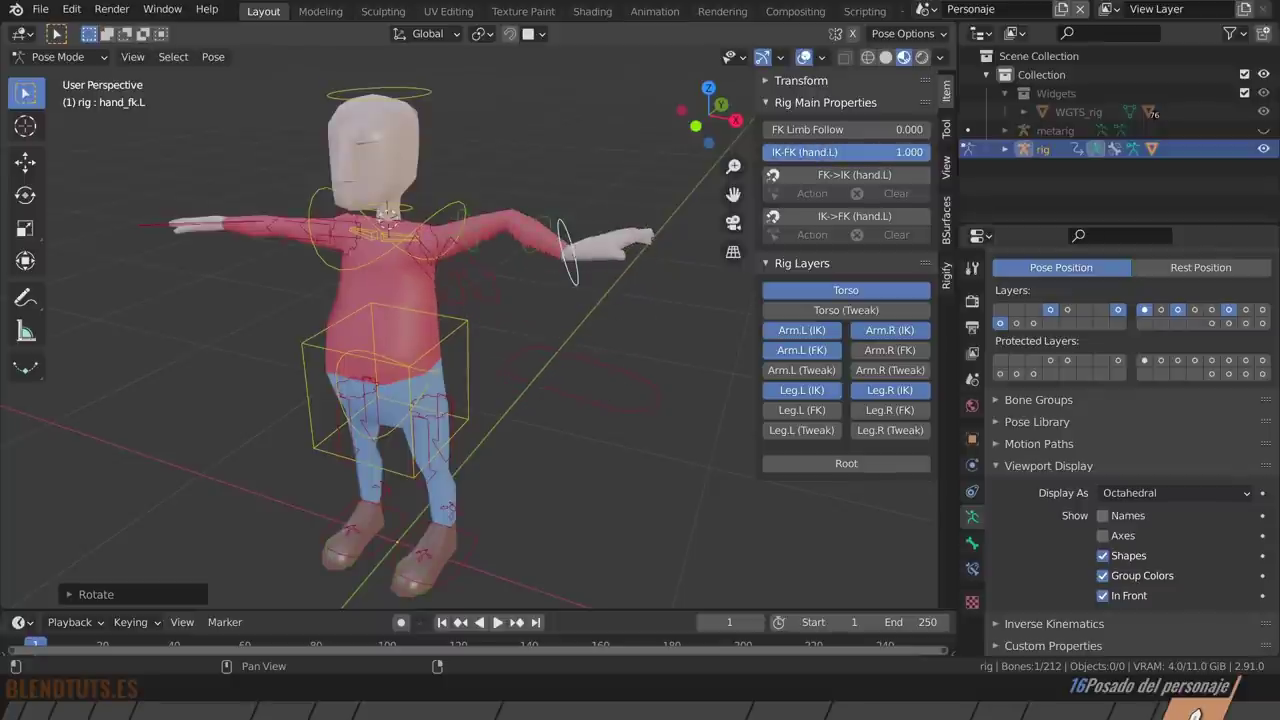
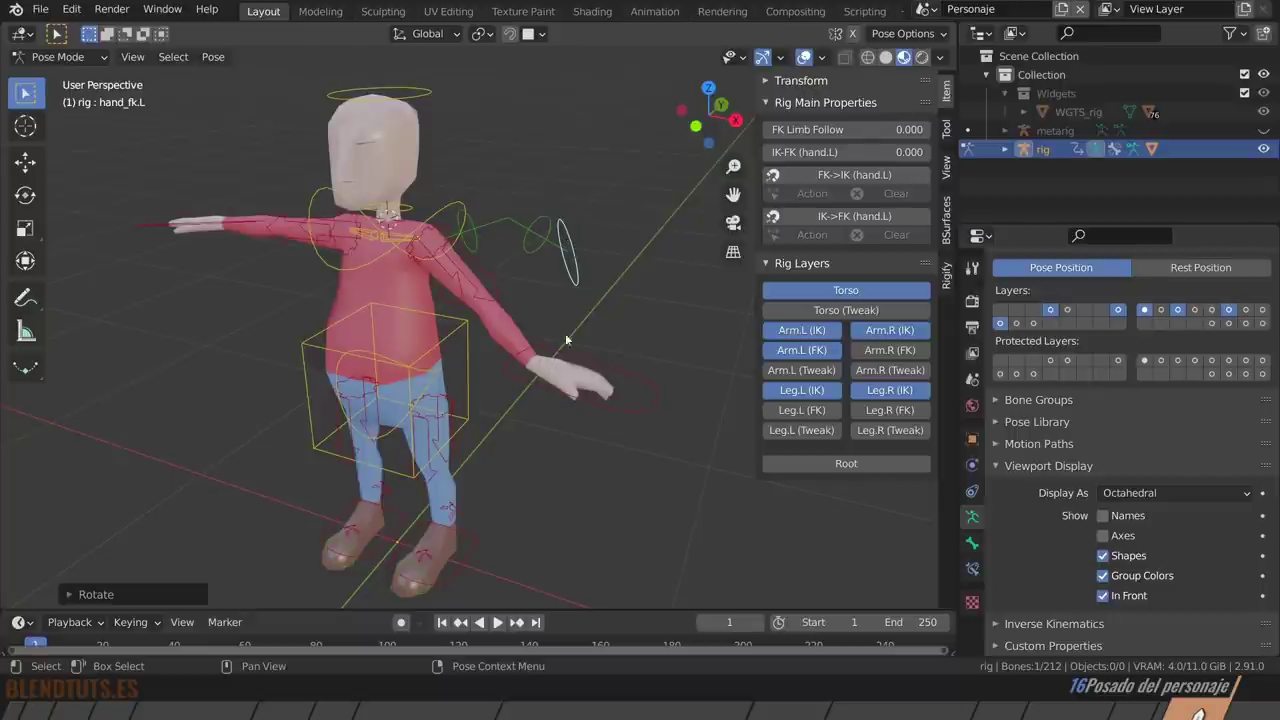
Snap the left arm IK to FK and set IK-FK (hand.L) to 1.000, then nudge the left upper-arm tweak bone.
{"action": "left_click", "coordinate": [855, 176]}
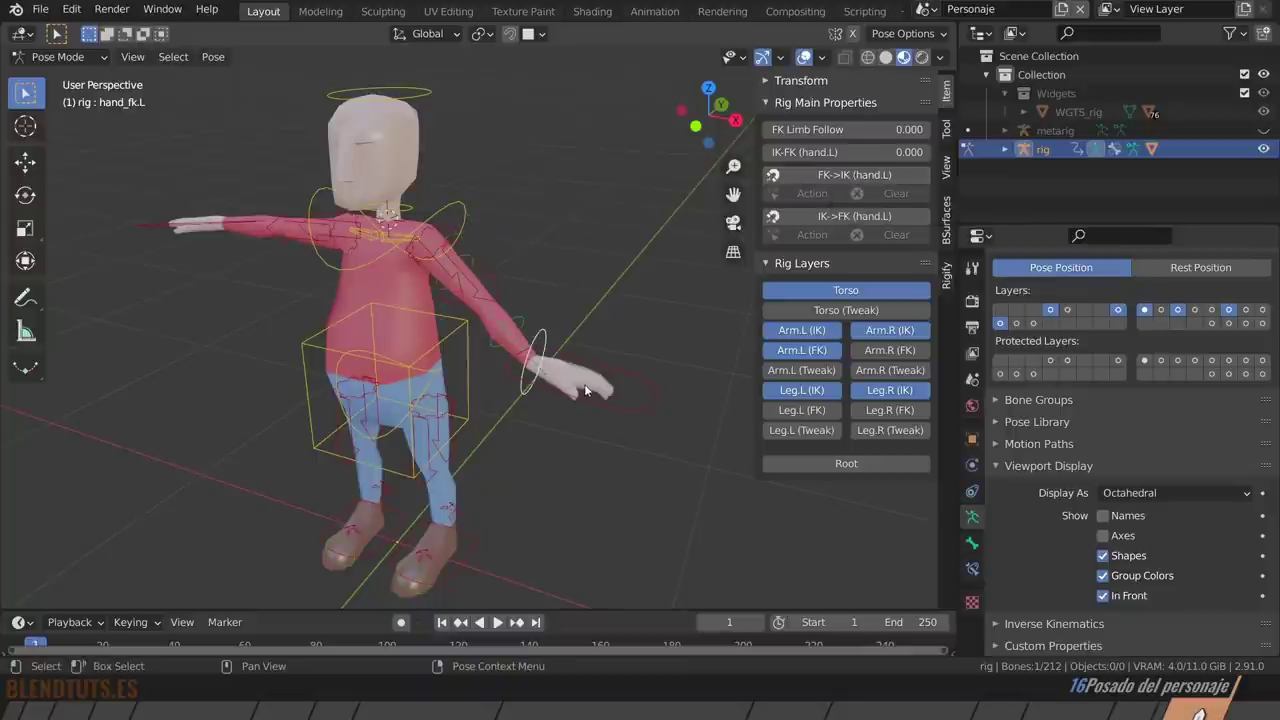
{"action": "left_click_drag", "start_coordinate": [790, 152], "coordinate": [925, 152]}
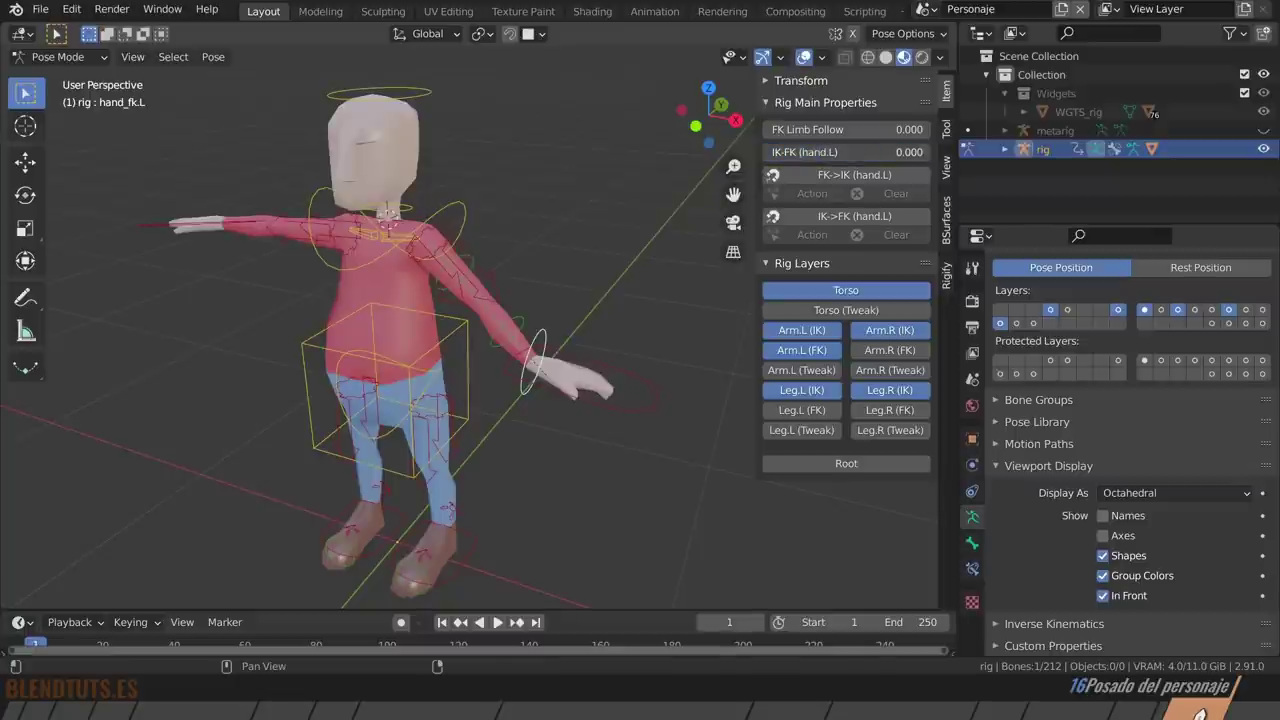
{"action": "mouse_move", "coordinate": [925, 152]}
{"action": "left_mouse_down"}
{"action": "mouse_move", "coordinate": [765, 152]}
{"action": "mouse_move", "coordinate": [925, 152]}
{"action": "left_mouse_up"}
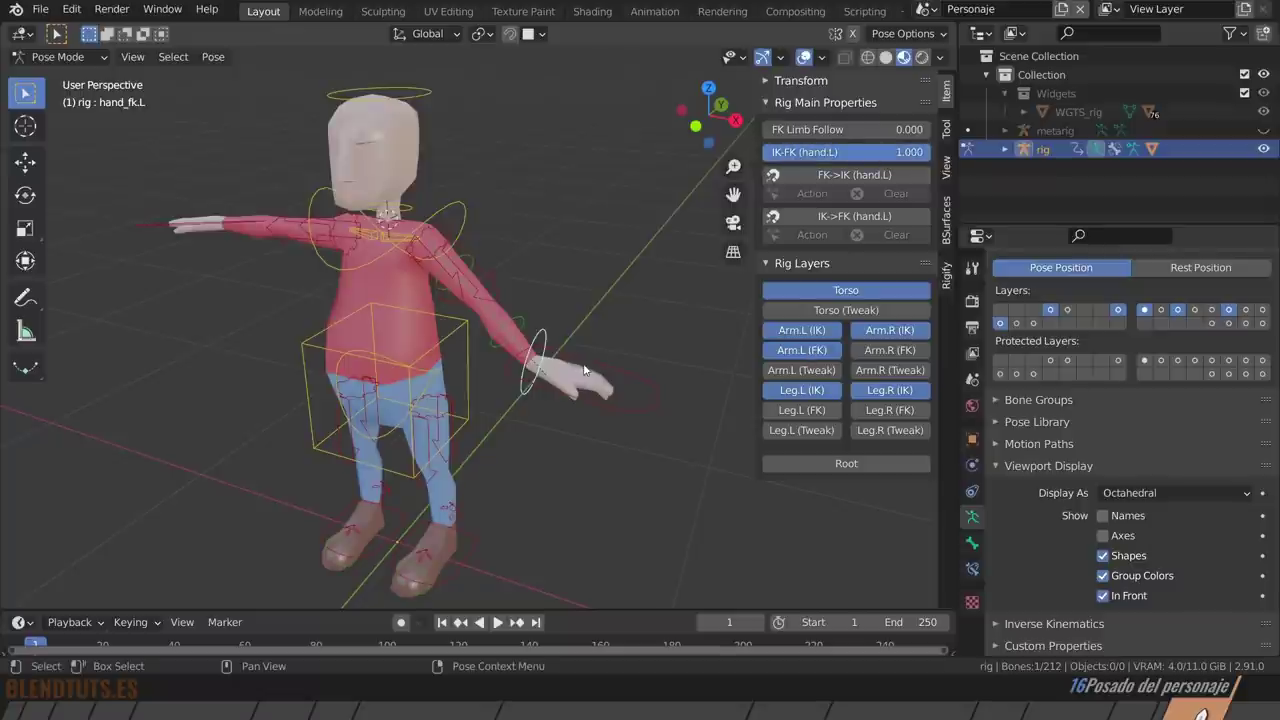
{"action": "left_click", "coordinate": [805, 369]}
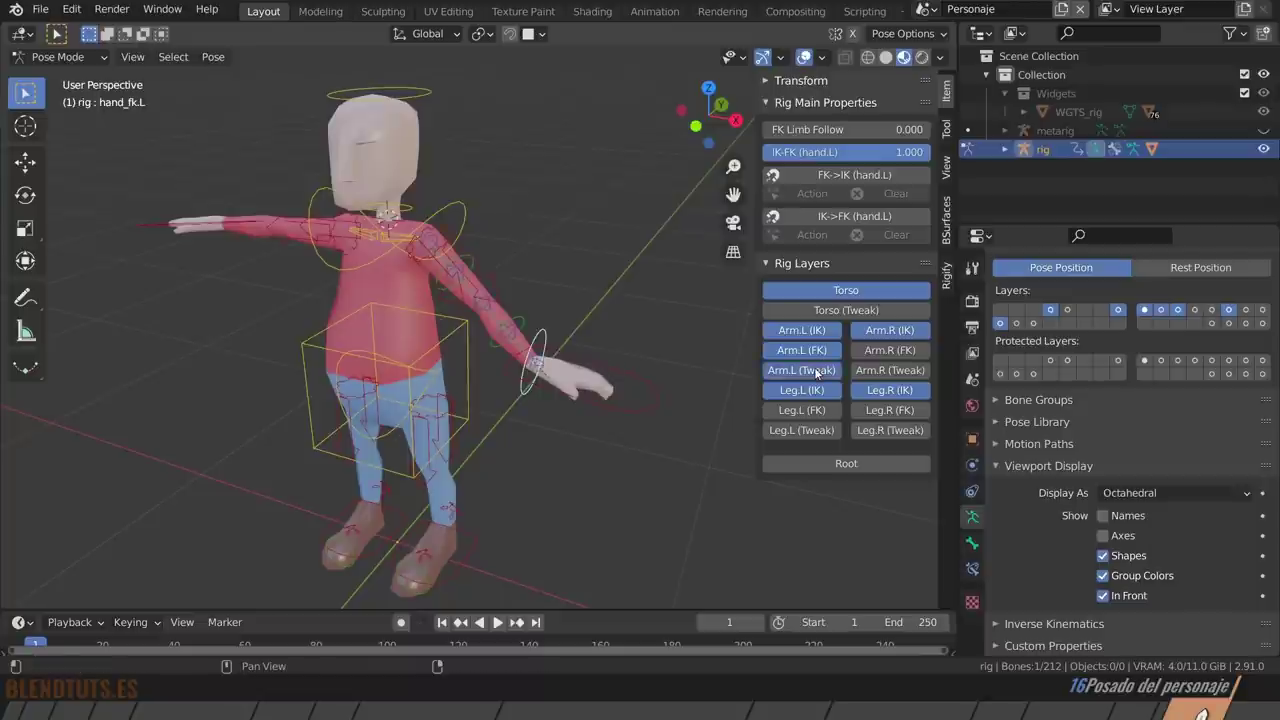
{"action": "left_click_drag", "start_coordinate": [466, 271], "coordinate": [513, 340]}
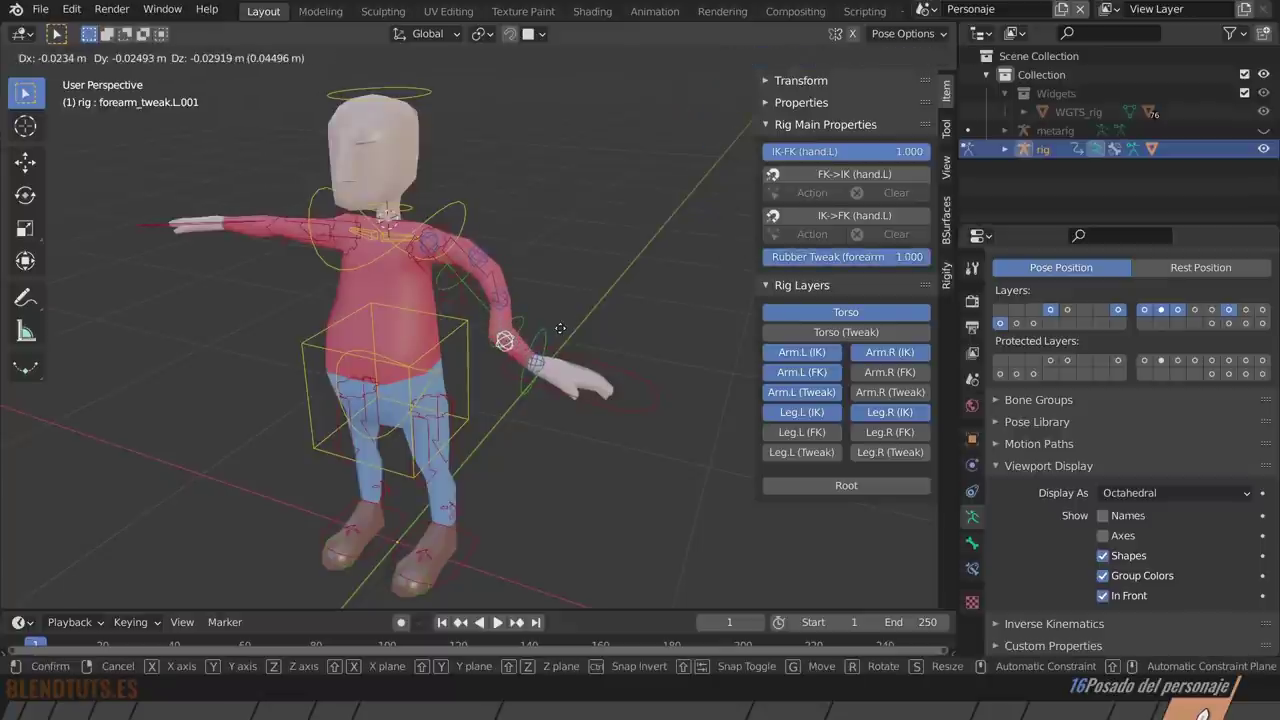
Undo the forearm tweak, select all bones and clear their location and rotation back to T-pose.
{"action": "middle_click_drag", "start_coordinate": [498, 270], "coordinate": [543, 279]}
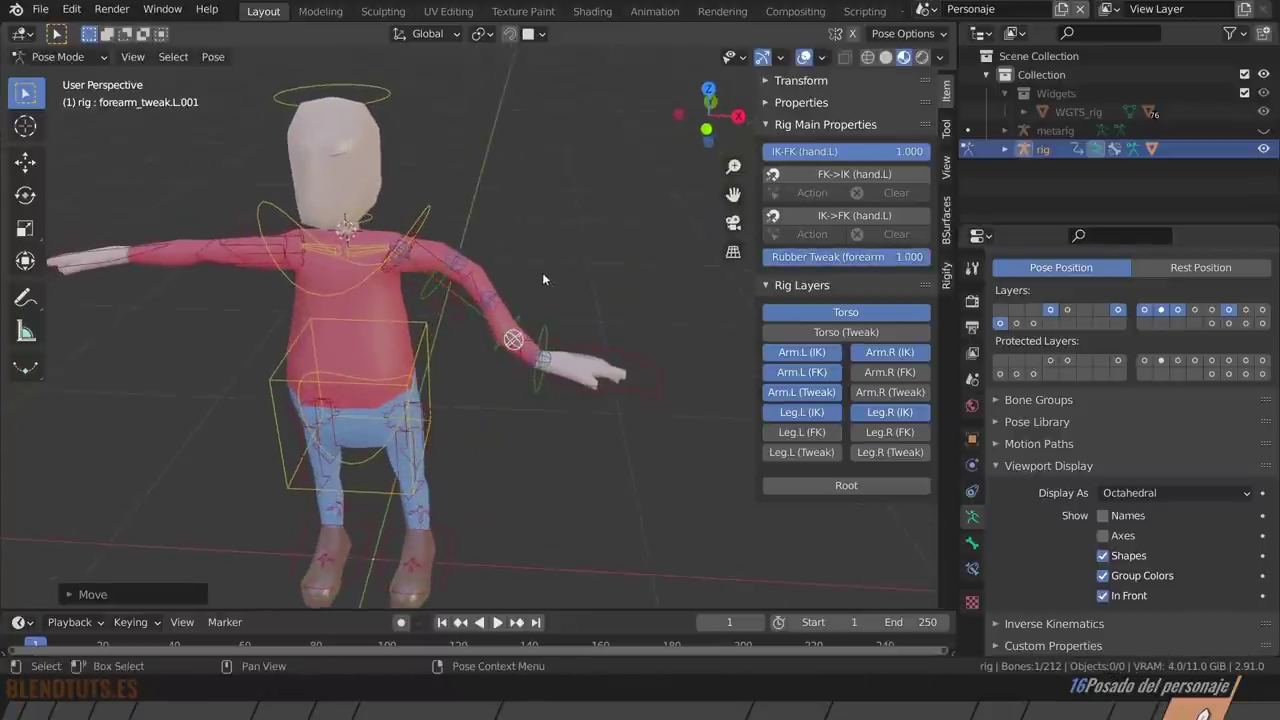
{"action": "key", "text": "ctrl+z"}
{"action": "key", "text": "ctrl+z"}
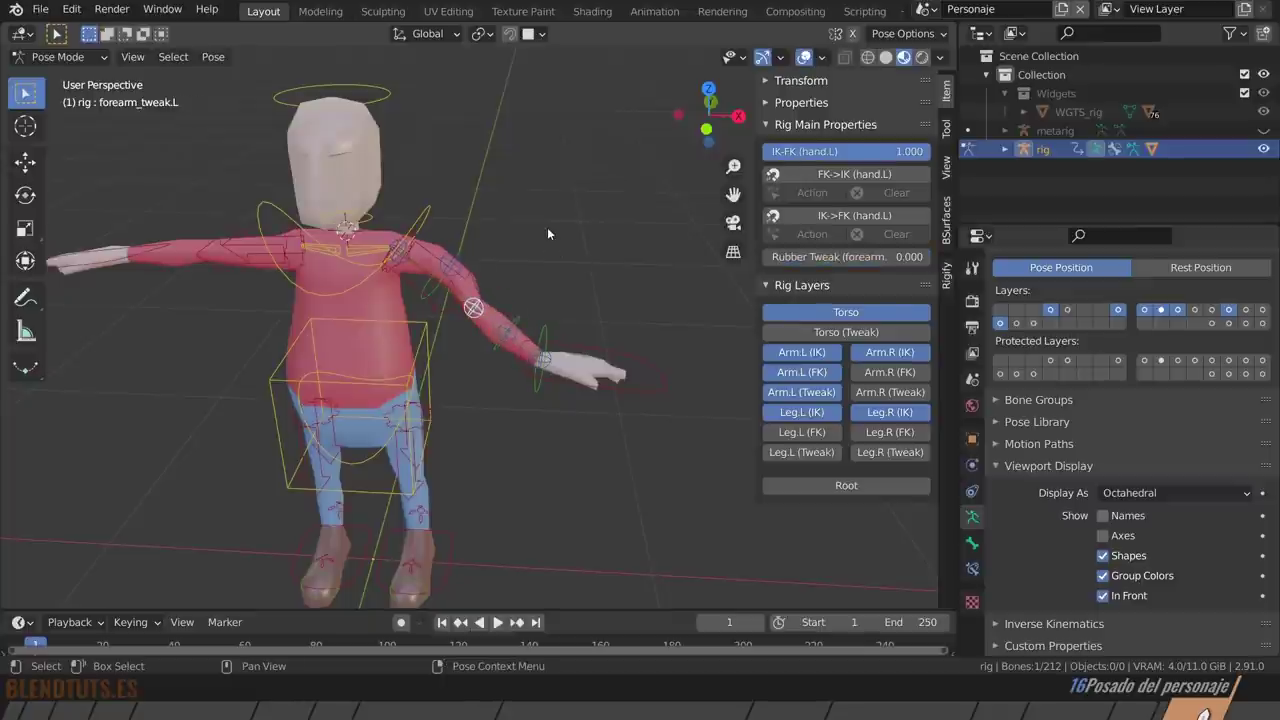
{"action": "key", "text": "ctrl+z"}
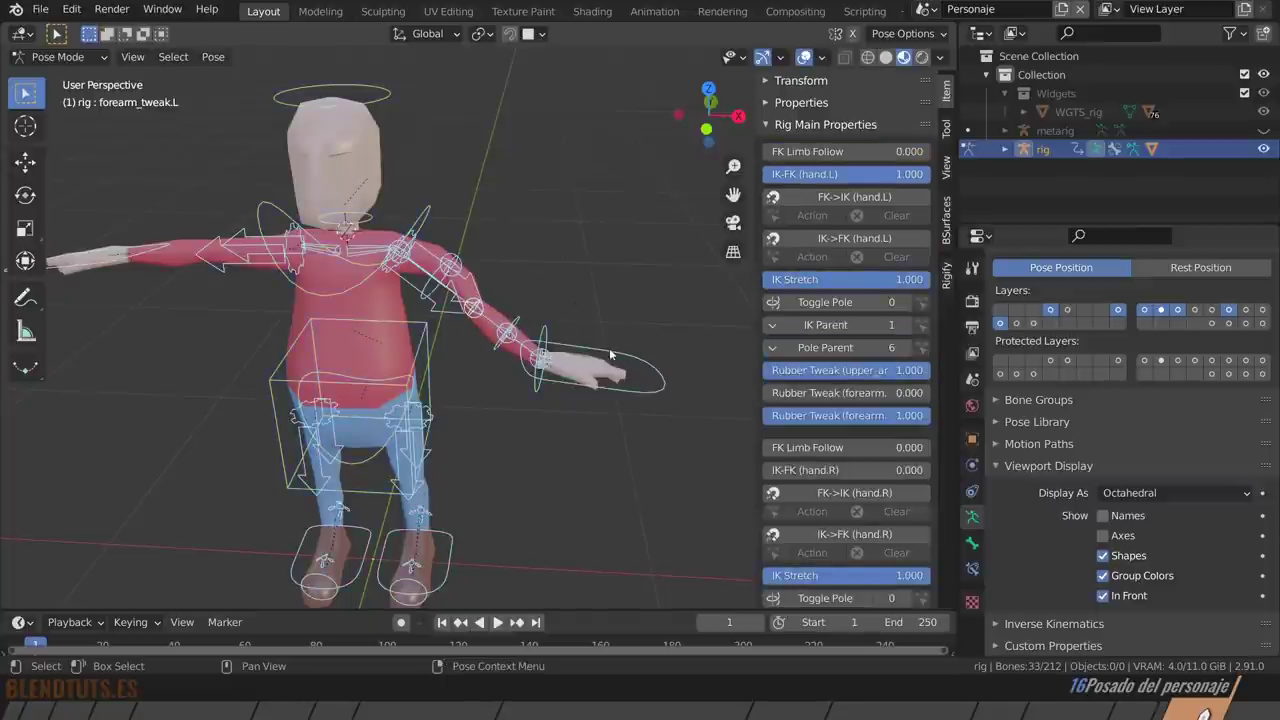
{"action": "key", "text": "alt"}
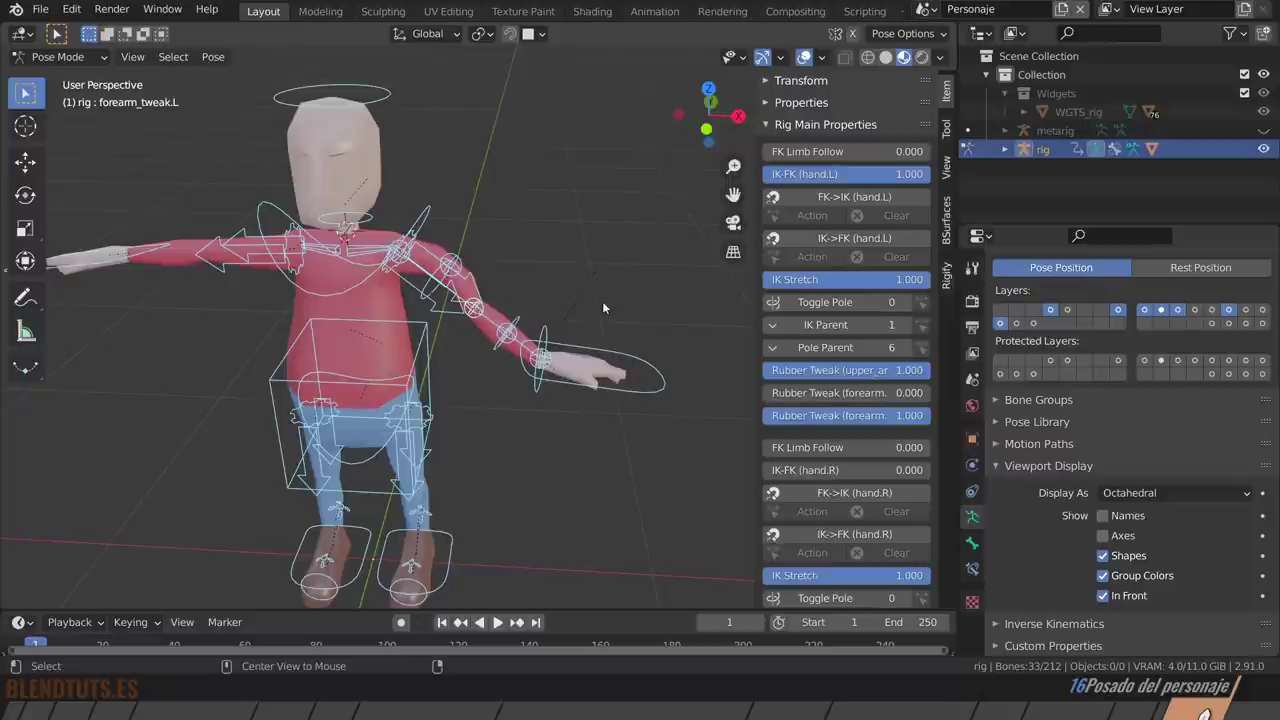
{"action": "key", "text": "alt+g"}
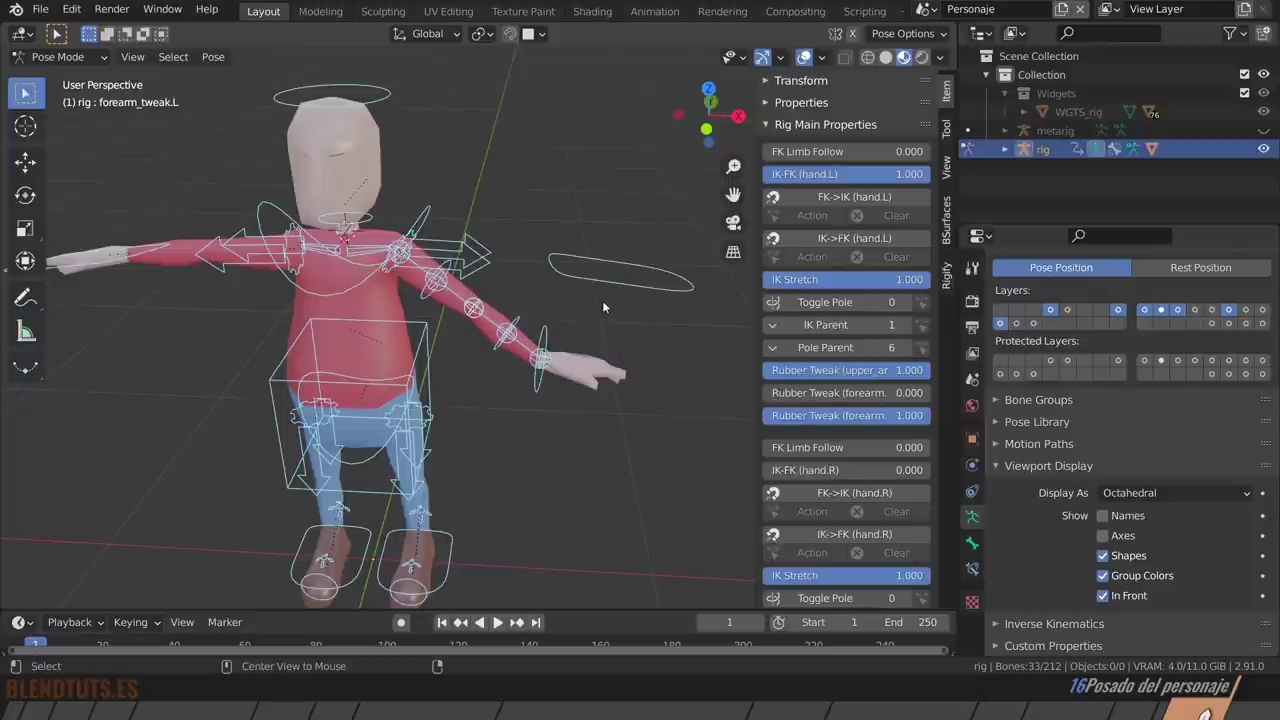
{"action": "key", "text": "alt+r"}
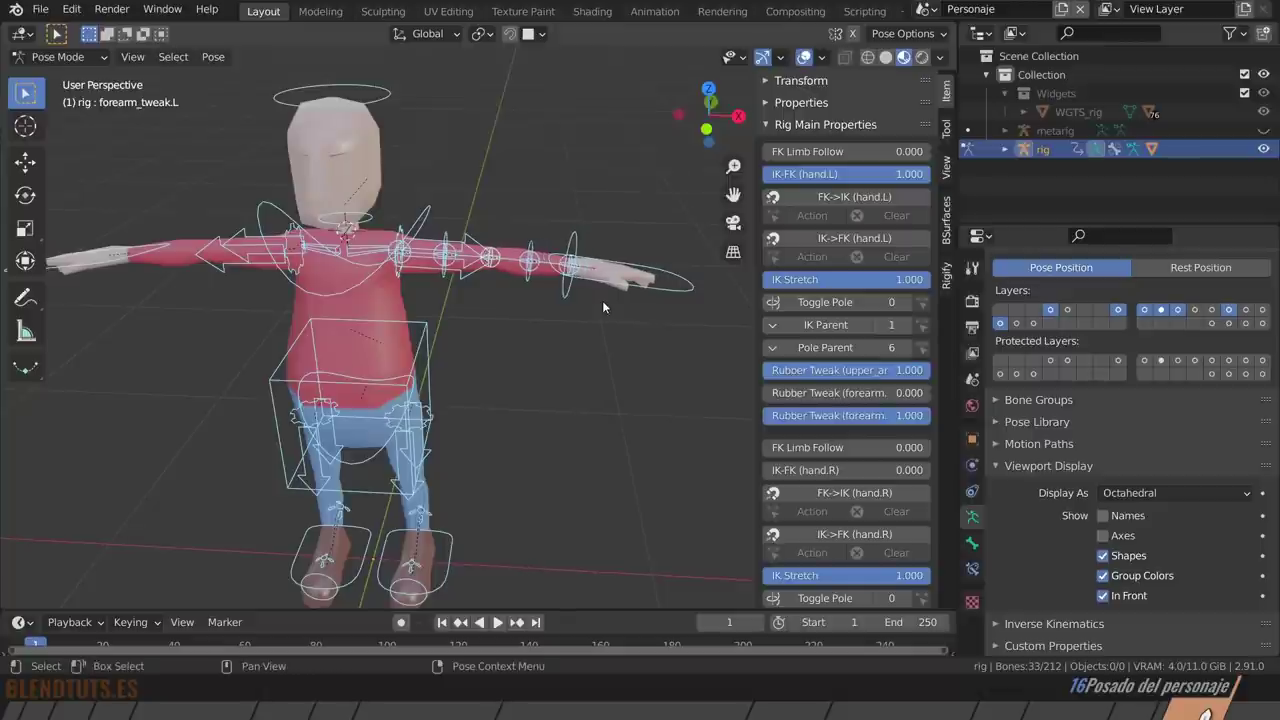
{"action": "middle_click_drag", "start_coordinate": [623, 269], "coordinate": [582, 272]}
{"action": "left_click", "coordinate": [582, 272]}
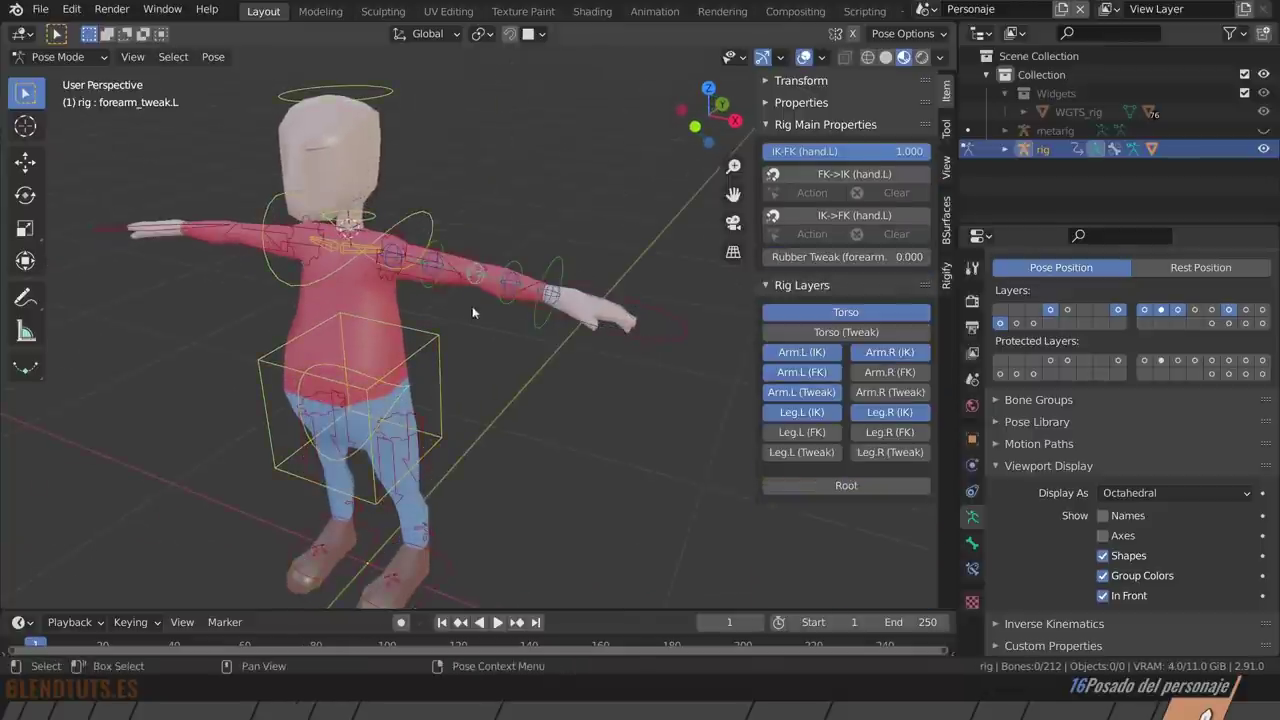
{"action": "scroll", "coordinate": [546, 261], "scroll_direction": "down", "scroll_amount": 3}
{"action": "middle_click_drag", "start_coordinate": [497, 290], "coordinate": [541, 201]}
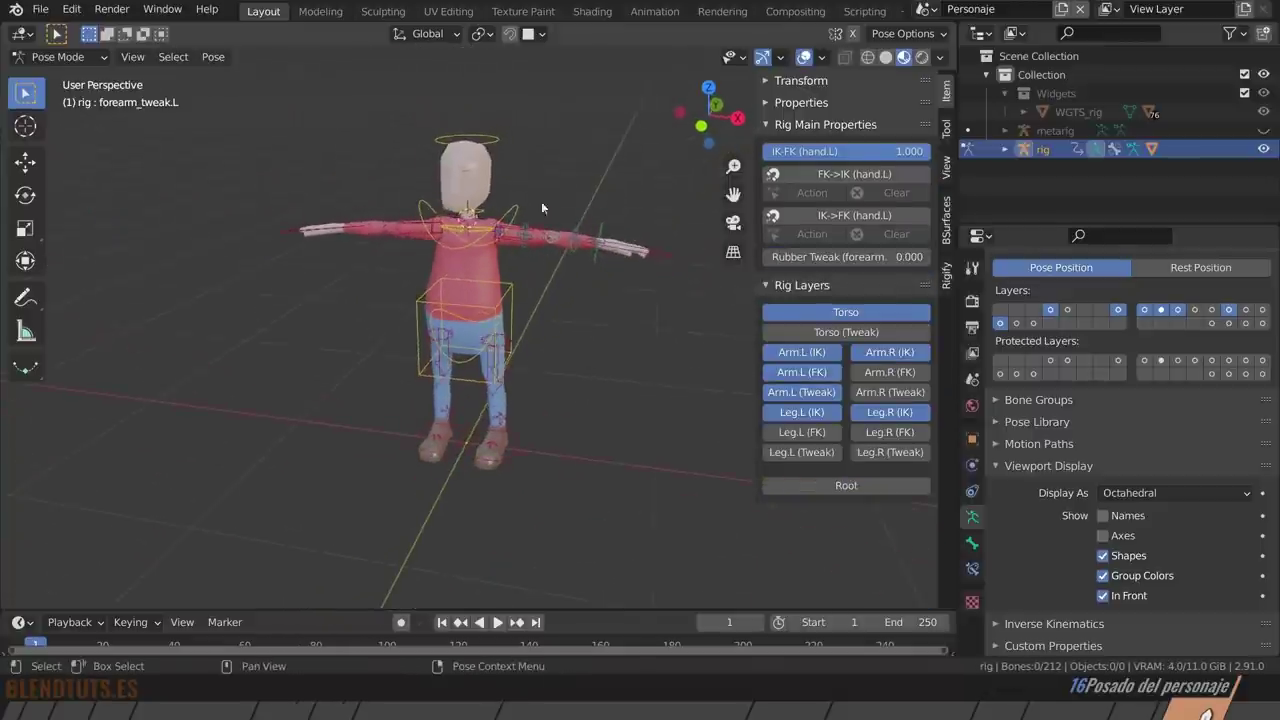
Hide the Arm.L (Tweak) layer and set the hand_ik.L IK-FK blend to 0.000.
{"action": "left_click", "coordinate": [490, 139]}
{"action": "scroll", "coordinate": [570, 300], "scroll_direction": "up", "scroll_amount": 3}
{"action": "left_click", "coordinate": [636, 228]}
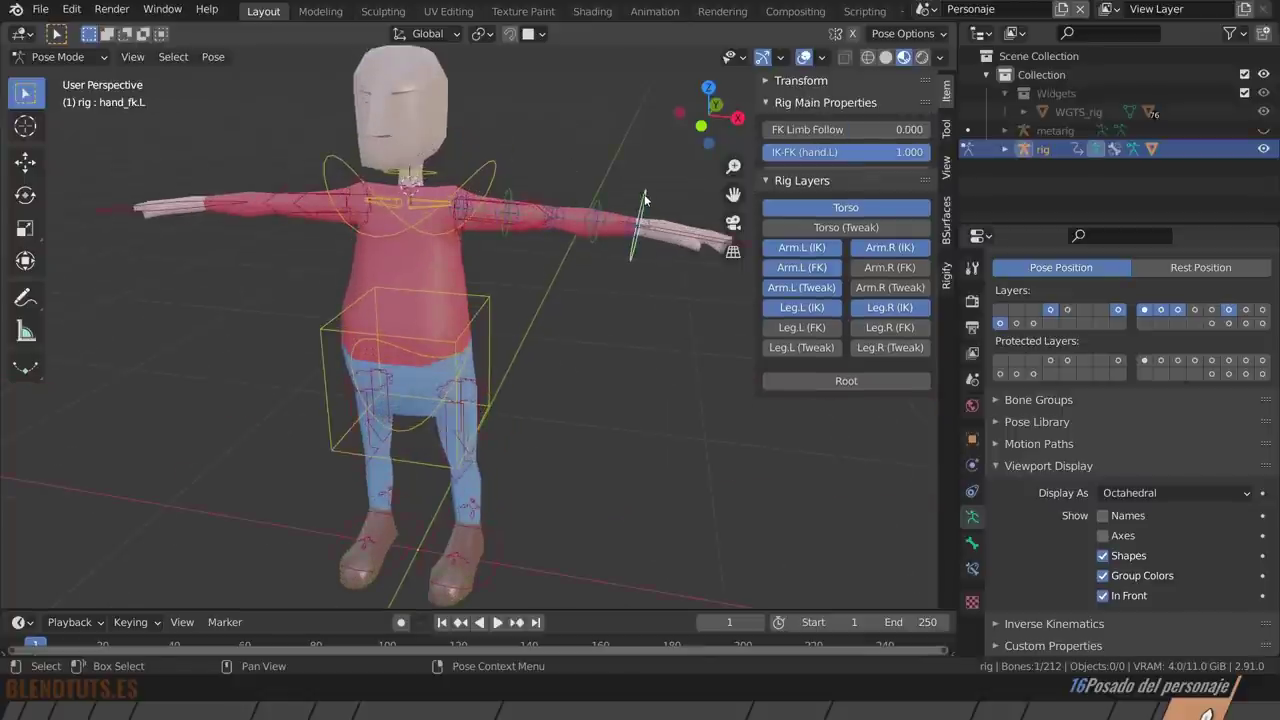
{"action": "middle_click_drag", "start_coordinate": [716, 239], "coordinate": [640, 289]}
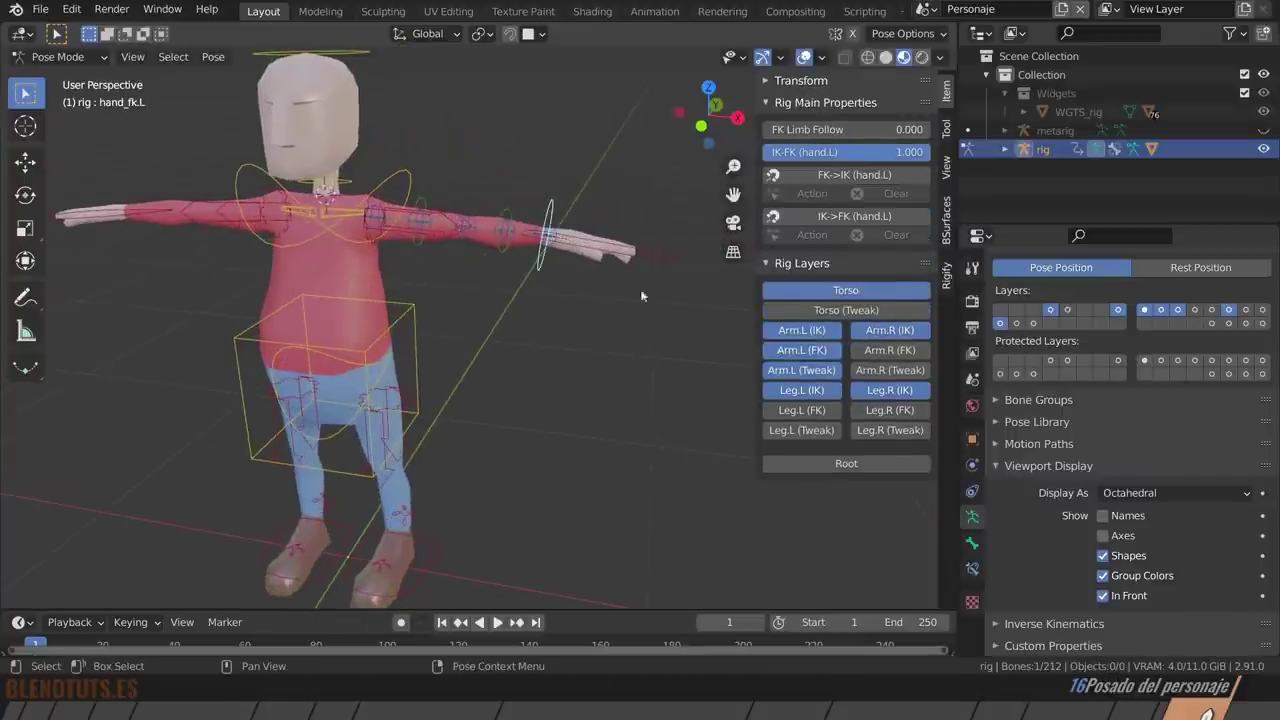
{"action": "left_click", "coordinate": [806, 352]}
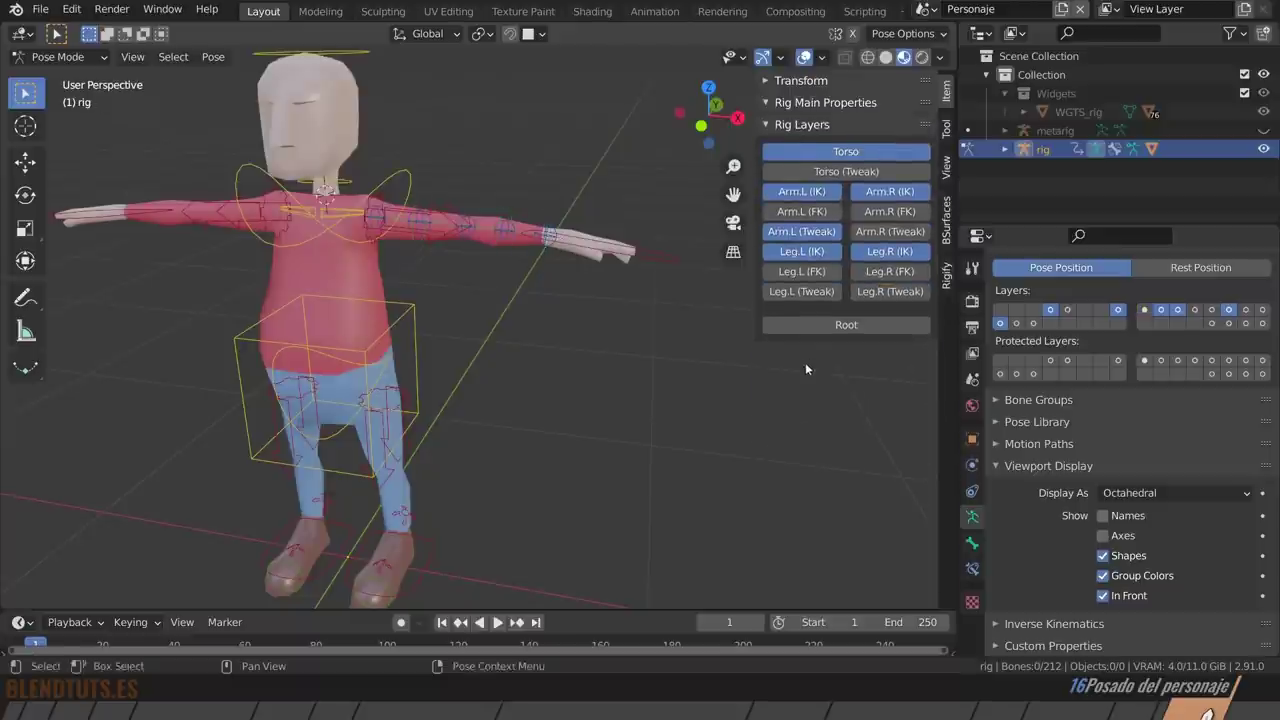
{"action": "left_click", "coordinate": [816, 234]}
{"action": "left_click", "coordinate": [656, 257]}
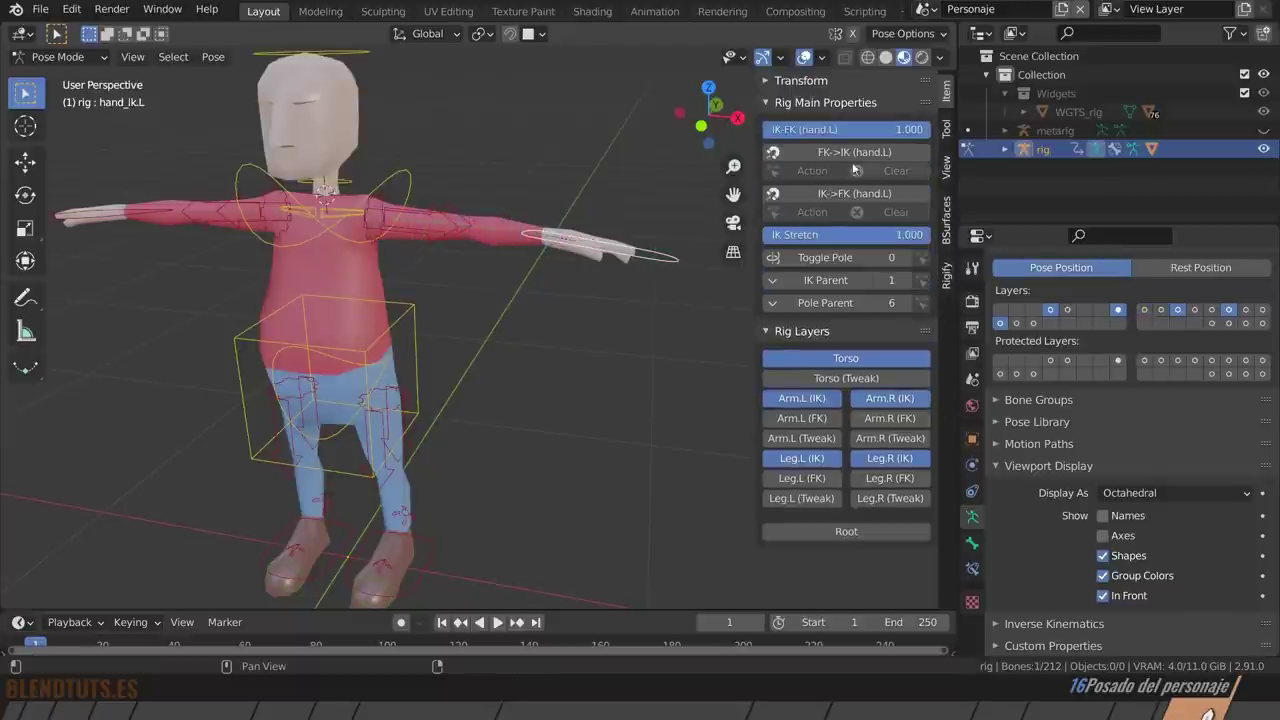
{"action": "left_click_drag", "start_coordinate": [845, 128], "coordinate": [762, 137]}
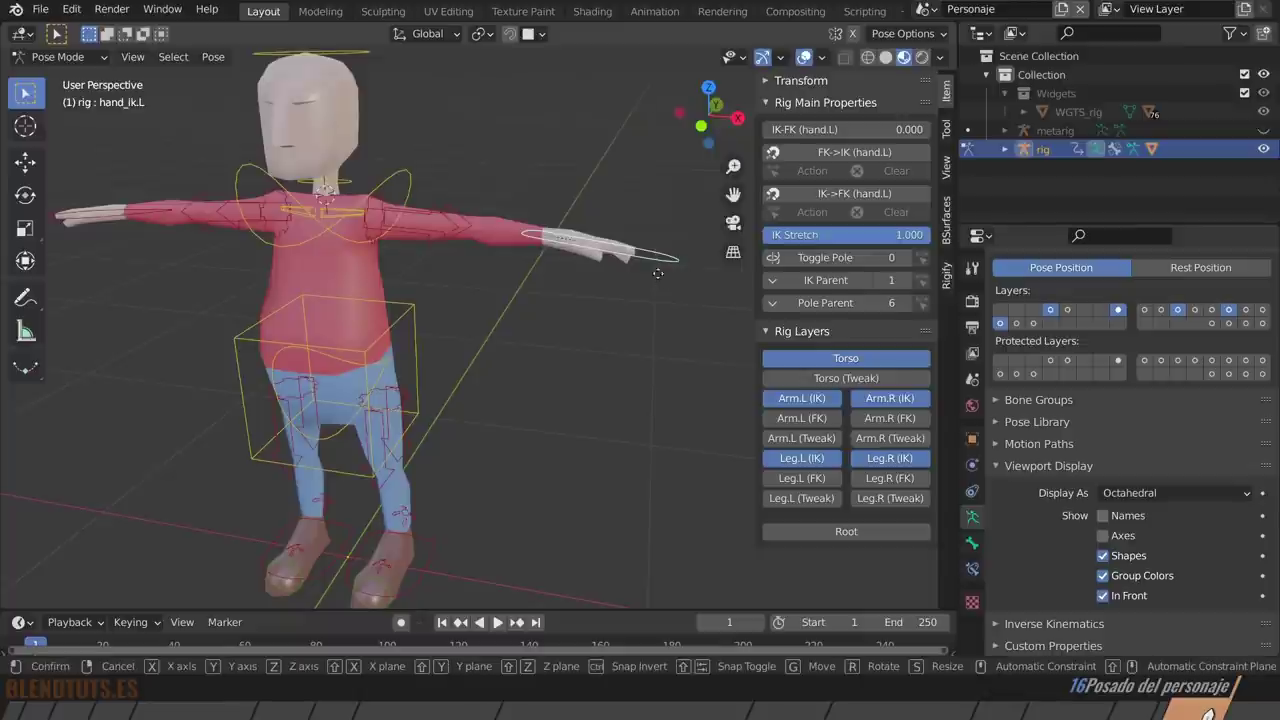
Move and rotate the left hand IK control so it hangs beside the hip.
{"action": "key", "text": "g"}
{"action": "left_click", "coordinate": [636, 299]}
{"action": "key", "text": "r"}
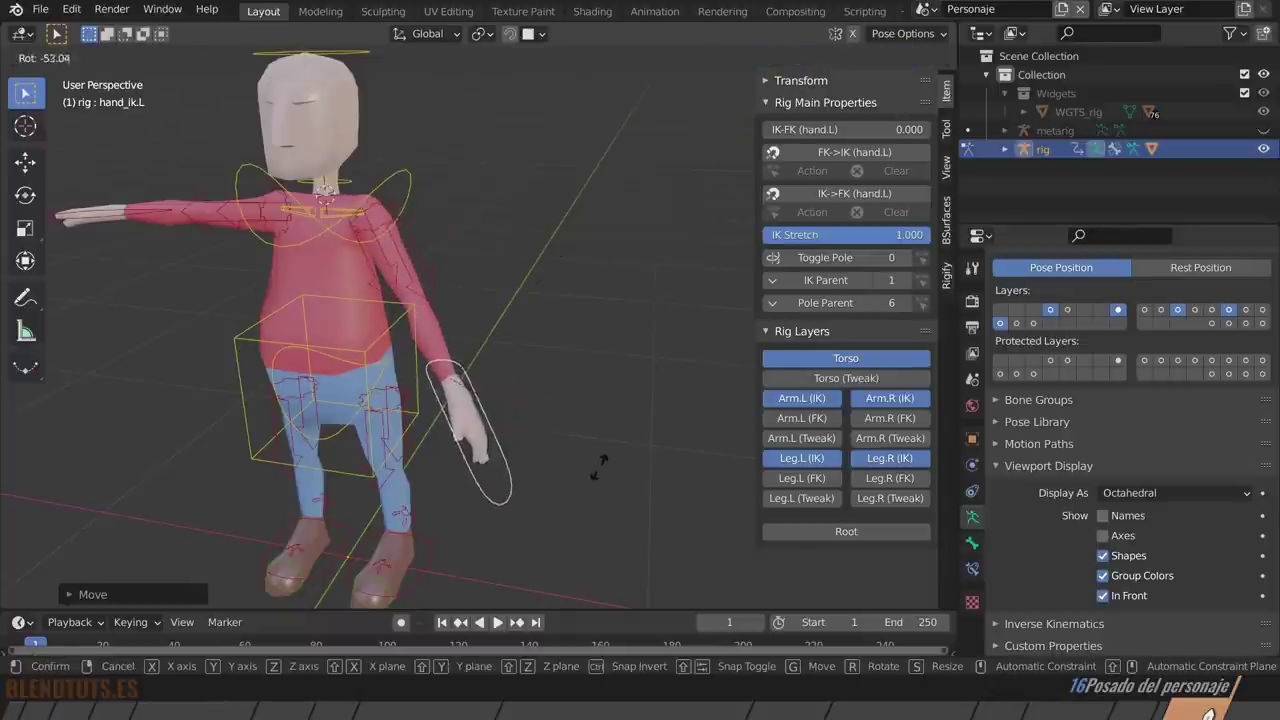
{"action": "left_click", "coordinate": [558, 488]}
{"action": "key", "text": "g"}
{"action": "left_click", "coordinate": [552, 477]}
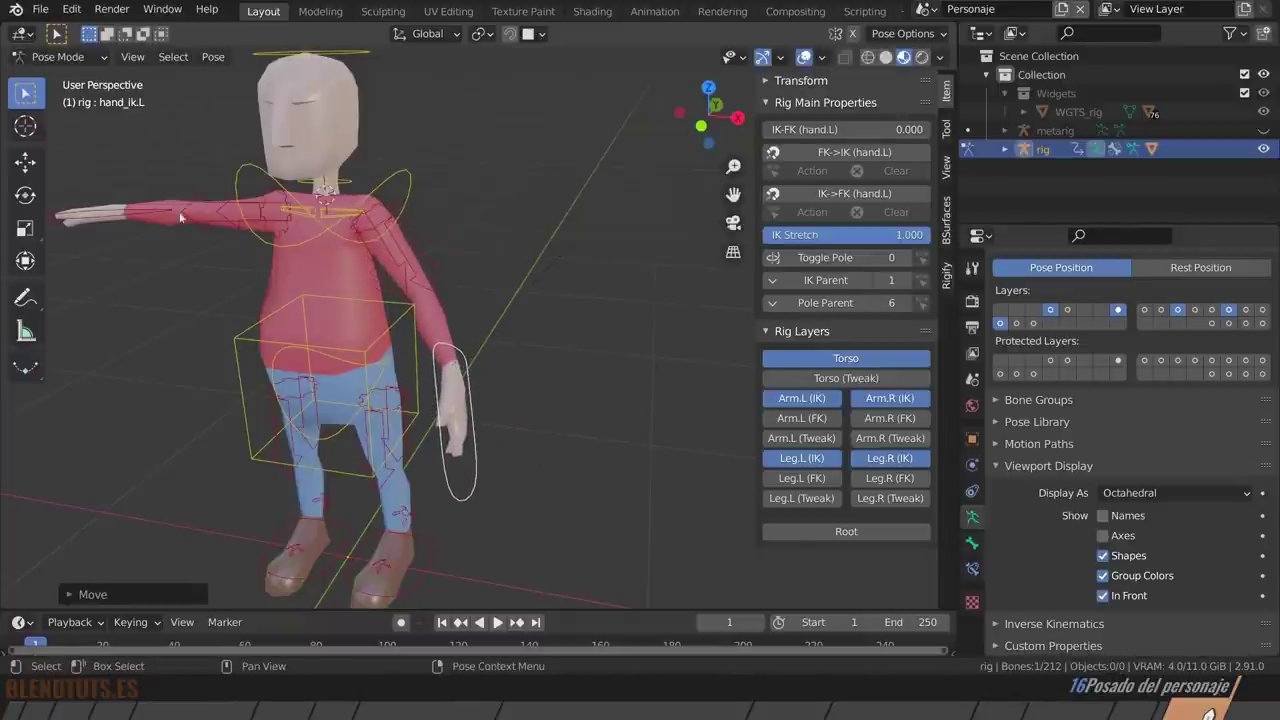
{"action": "left_click", "coordinate": [123, 206]}
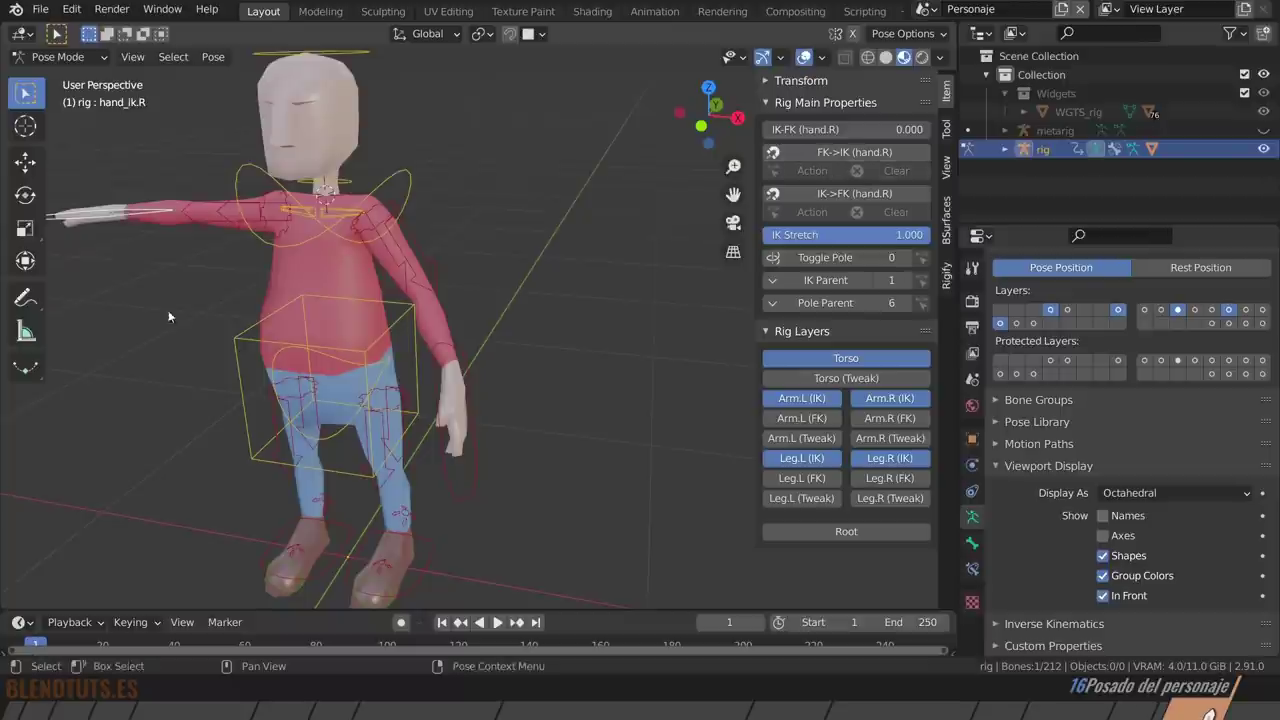
Move and rotate the right hand IK control down to hang beside the body.
{"action": "middle_click_drag", "start_coordinate": [168, 316], "coordinate": [420, 330]}
{"action": "key", "text": "g"}
{"action": "left_click", "coordinate": [640, 409]}
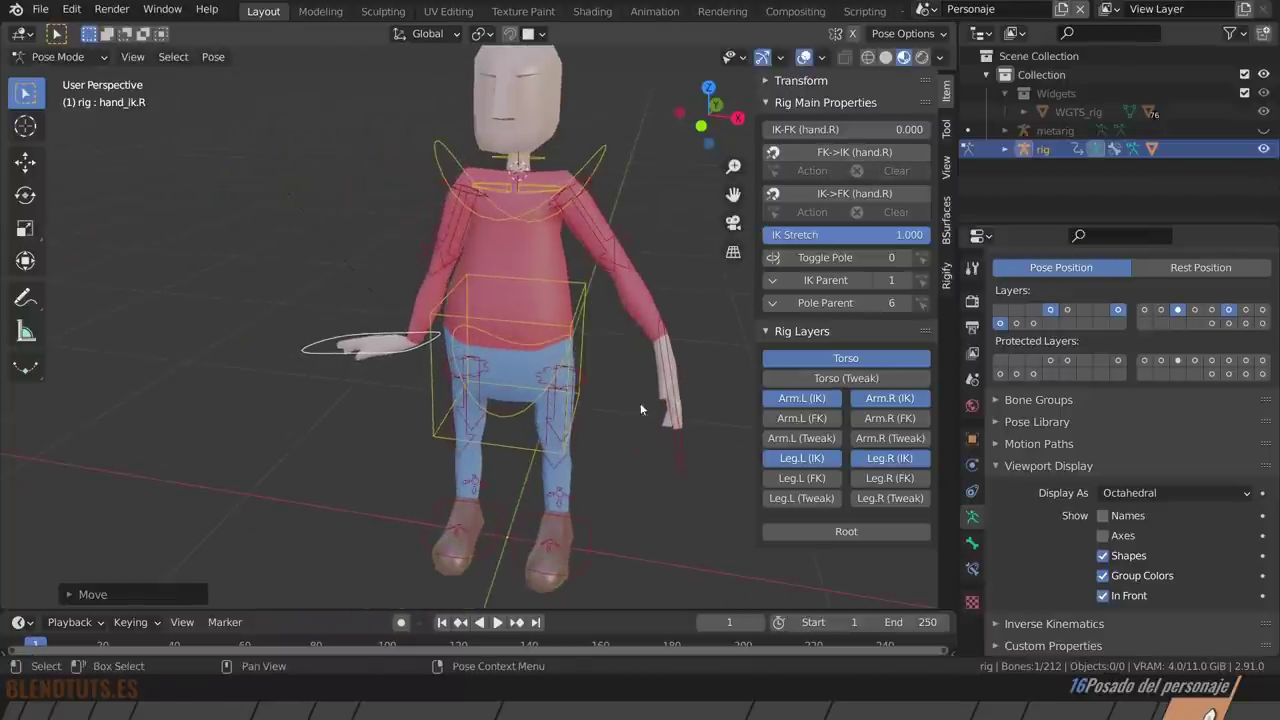
{"action": "key", "text": "r"}
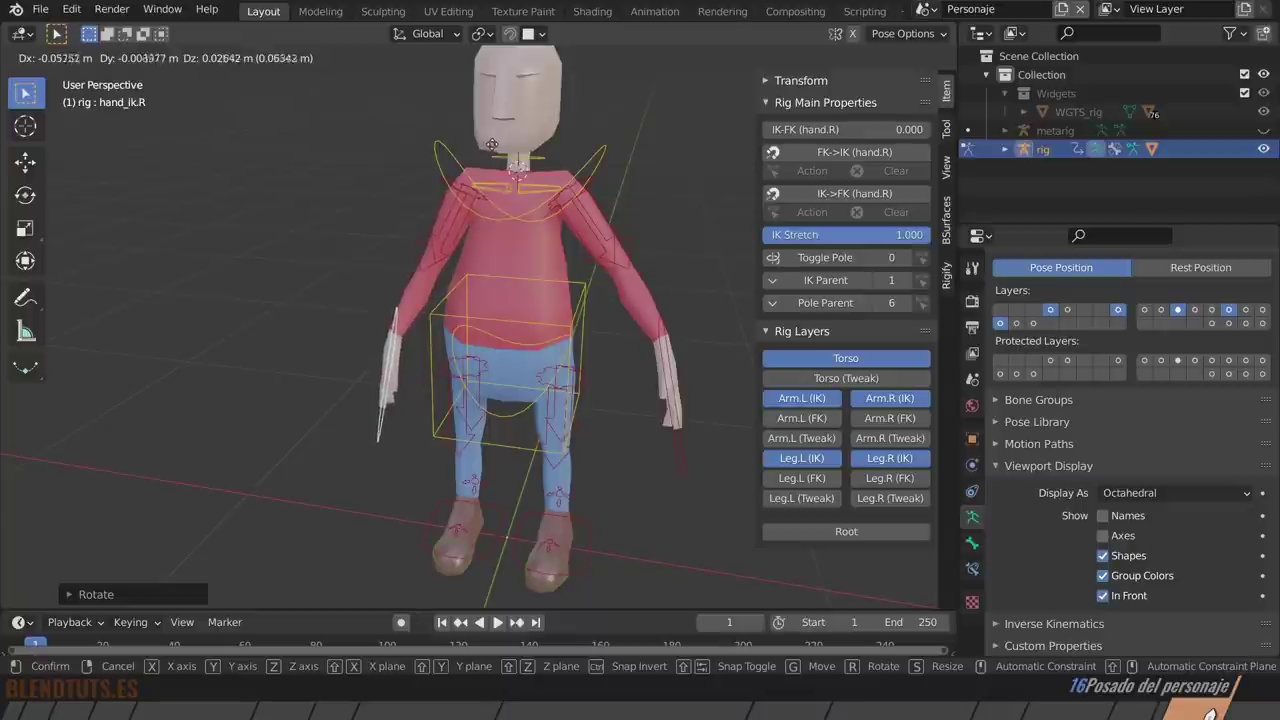
{"action": "left_click", "coordinate": [560, 220]}
Rotate the hips and chest controls to tilt the pelvis and upper body.
{"action": "left_click", "coordinate": [632, 285]}
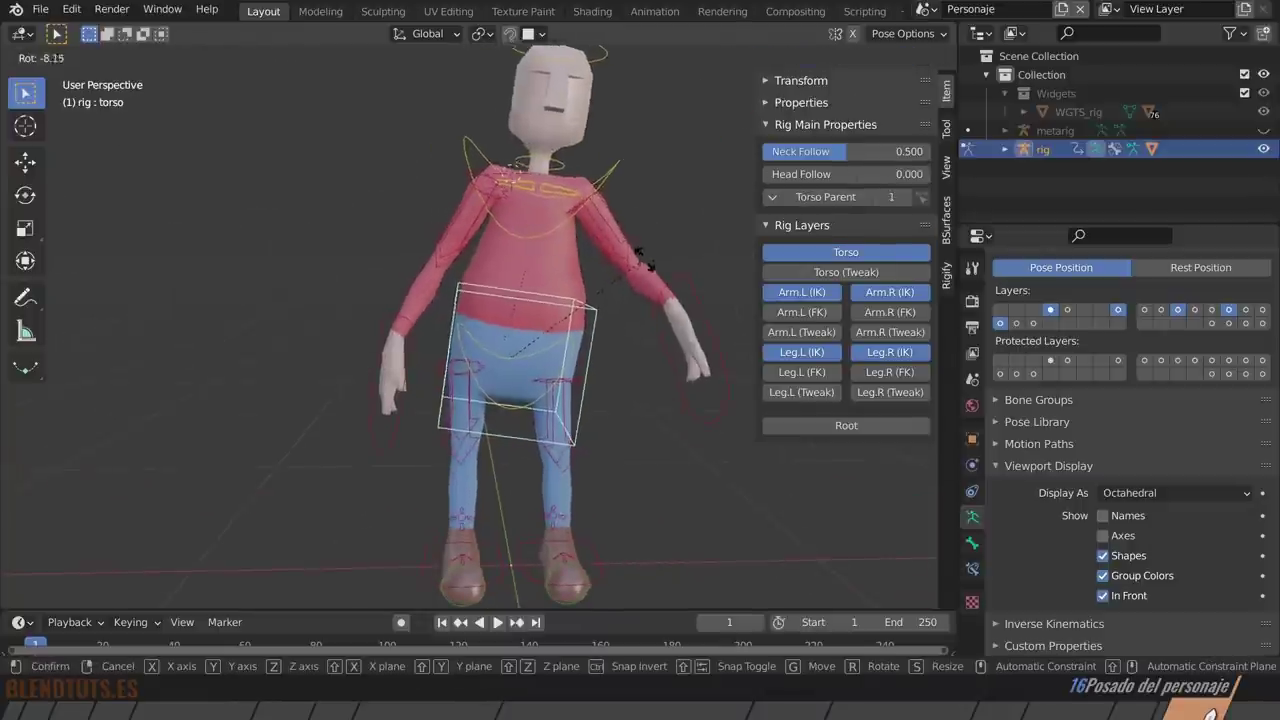
{"action": "left_click", "coordinate": [538, 358]}
{"action": "key", "text": "g"}
{"action": "key", "text": "r"}
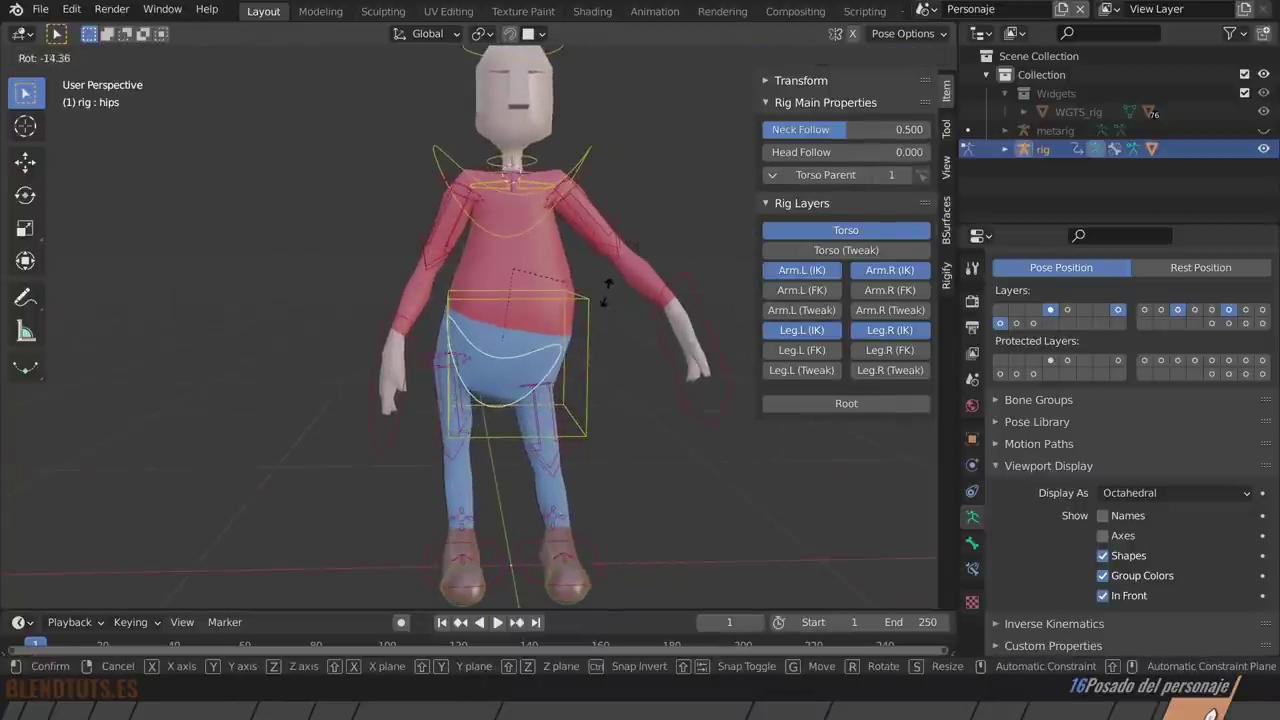
{"action": "left_click", "coordinate": [592, 298]}
{"action": "left_click", "coordinate": [565, 210]}
{"action": "left_click", "coordinate": [546, 212]}
{"action": "key", "text": "r"}
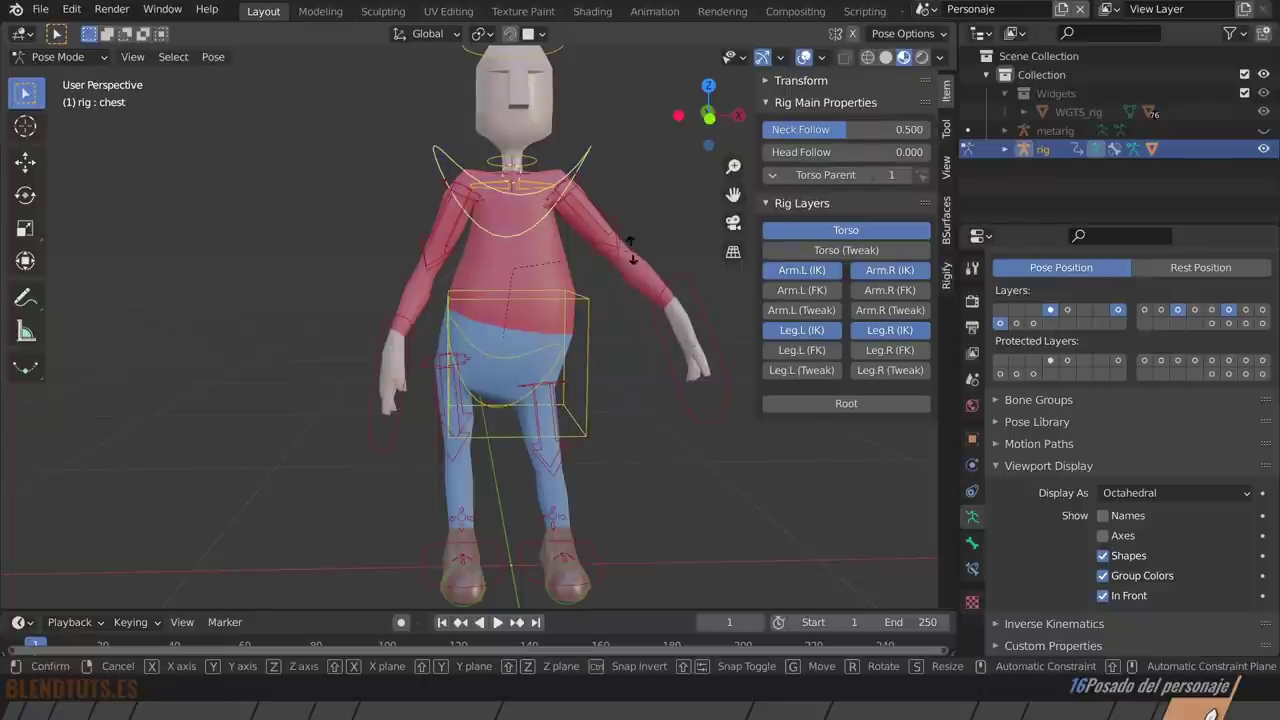
{"action": "left_click", "coordinate": [625, 230]}
Spread the feet by moving foot_ik.L and foot_ik.R along the X axis.
{"action": "left_click", "coordinate": [580, 563]}
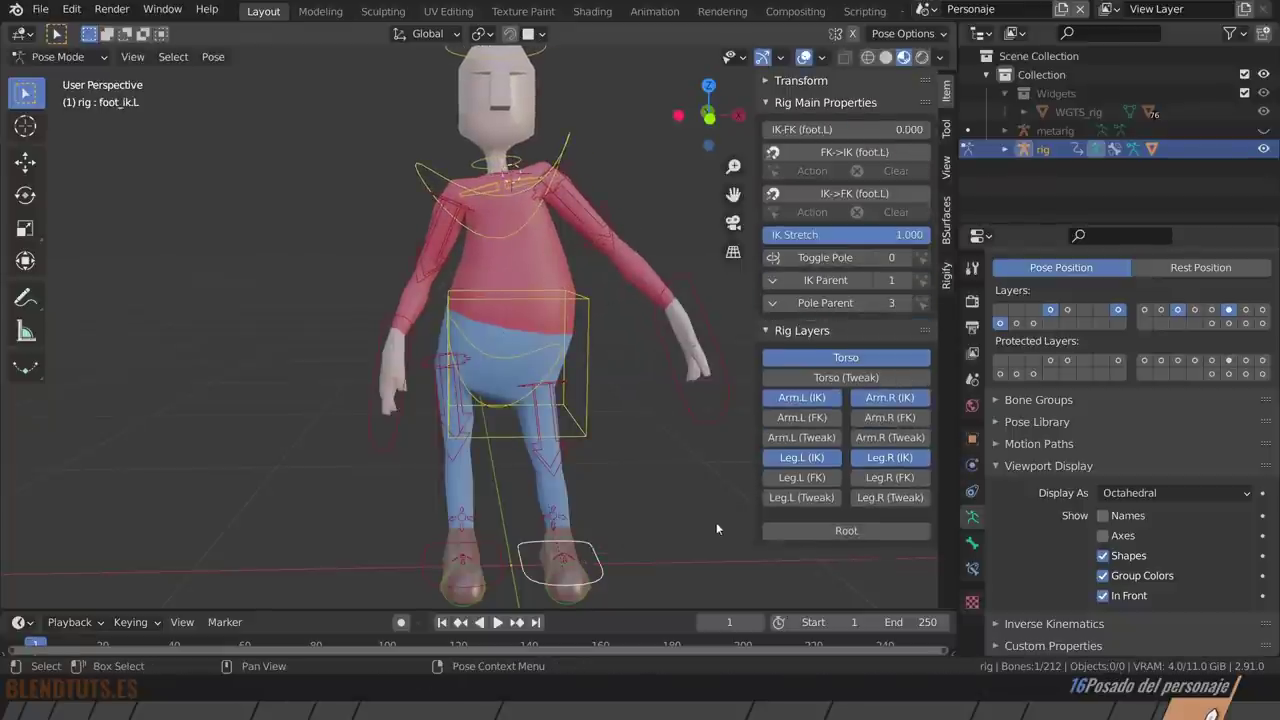
{"action": "key", "text": "g"}
{"action": "key", "text": "x"}
{"action": "left_click", "coordinate": [686, 440]}
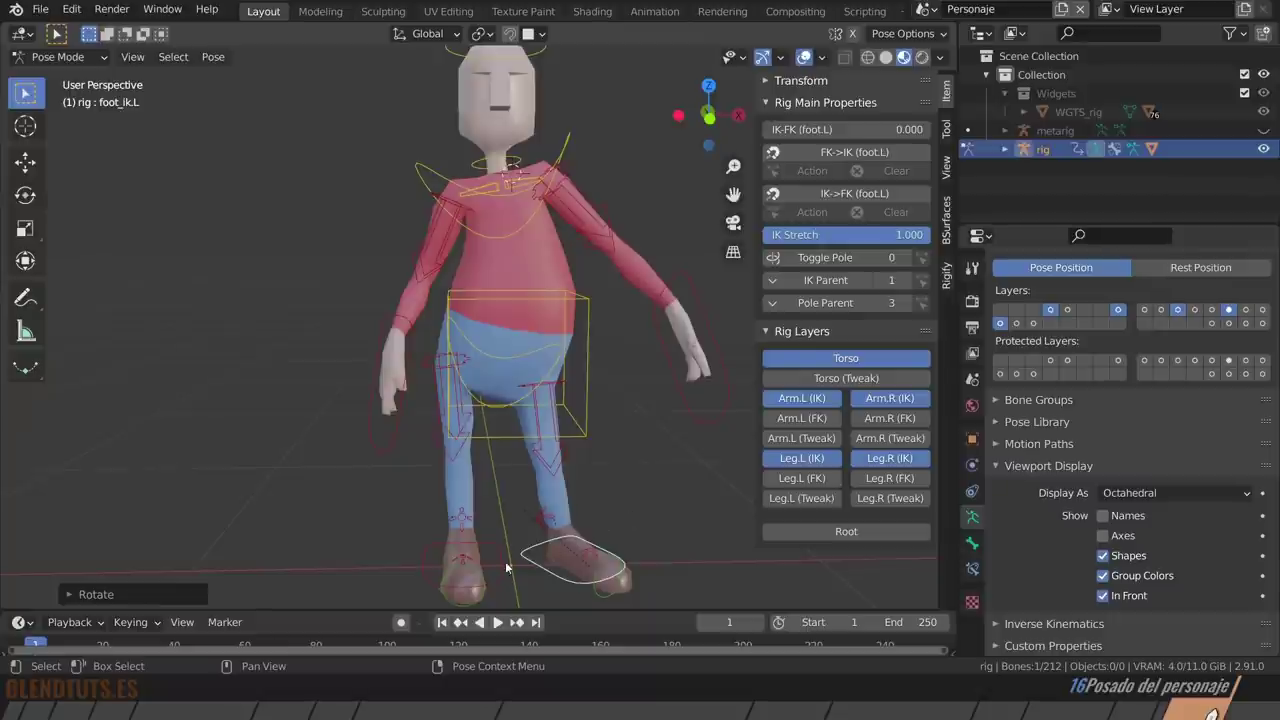
{"action": "left_click", "coordinate": [465, 565]}
{"action": "key", "text": "g"}
{"action": "left_click", "coordinate": [560, 438]}
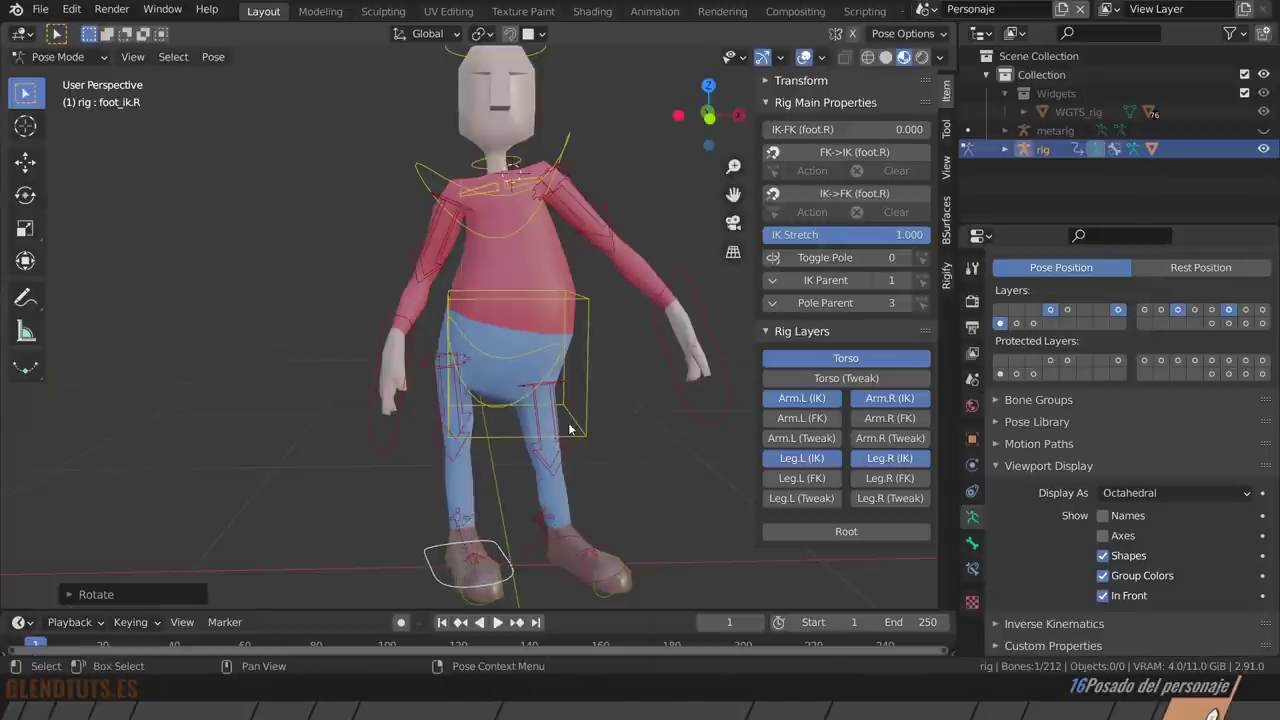
{"action": "key", "text": "g"}
{"action": "key", "text": "x"}
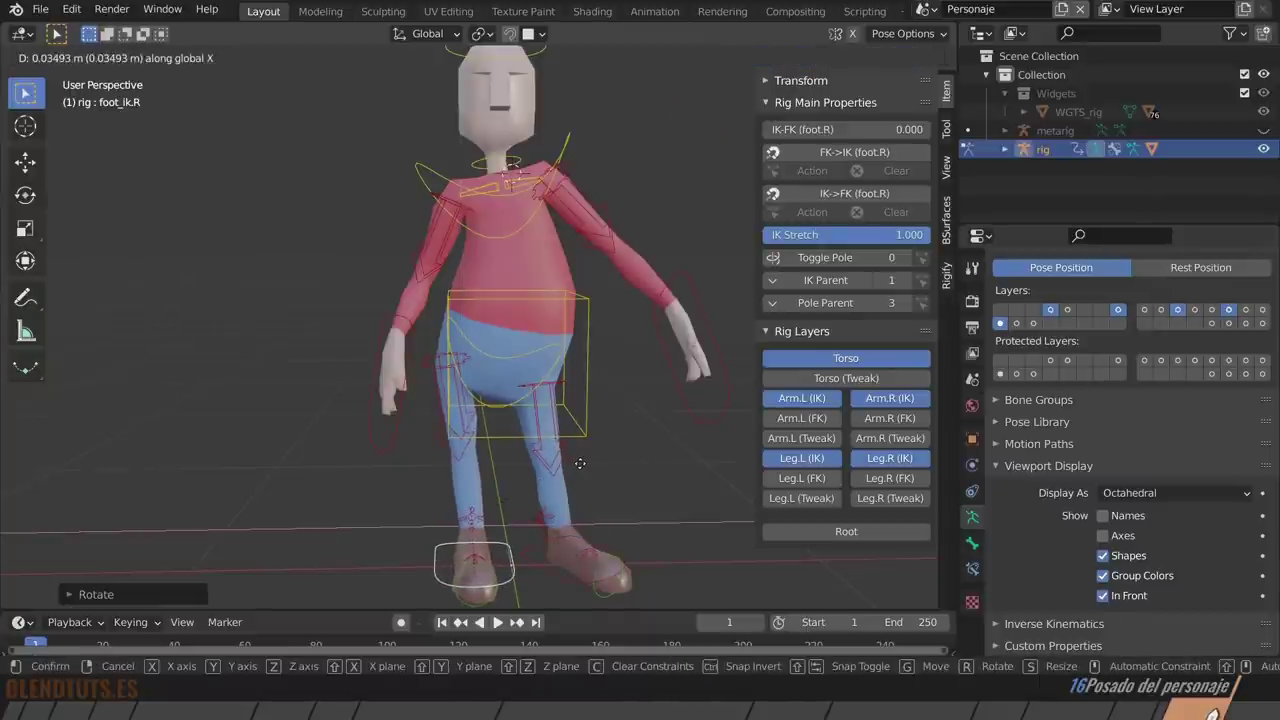
{"action": "left_click", "coordinate": [582, 463]}
Tilt the character's head by rotating the head control.
{"action": "left_click", "coordinate": [538, 63]}
{"action": "middle_click_drag", "start_coordinate": [538, 63], "coordinate": [545, 202], "text": "shift"}
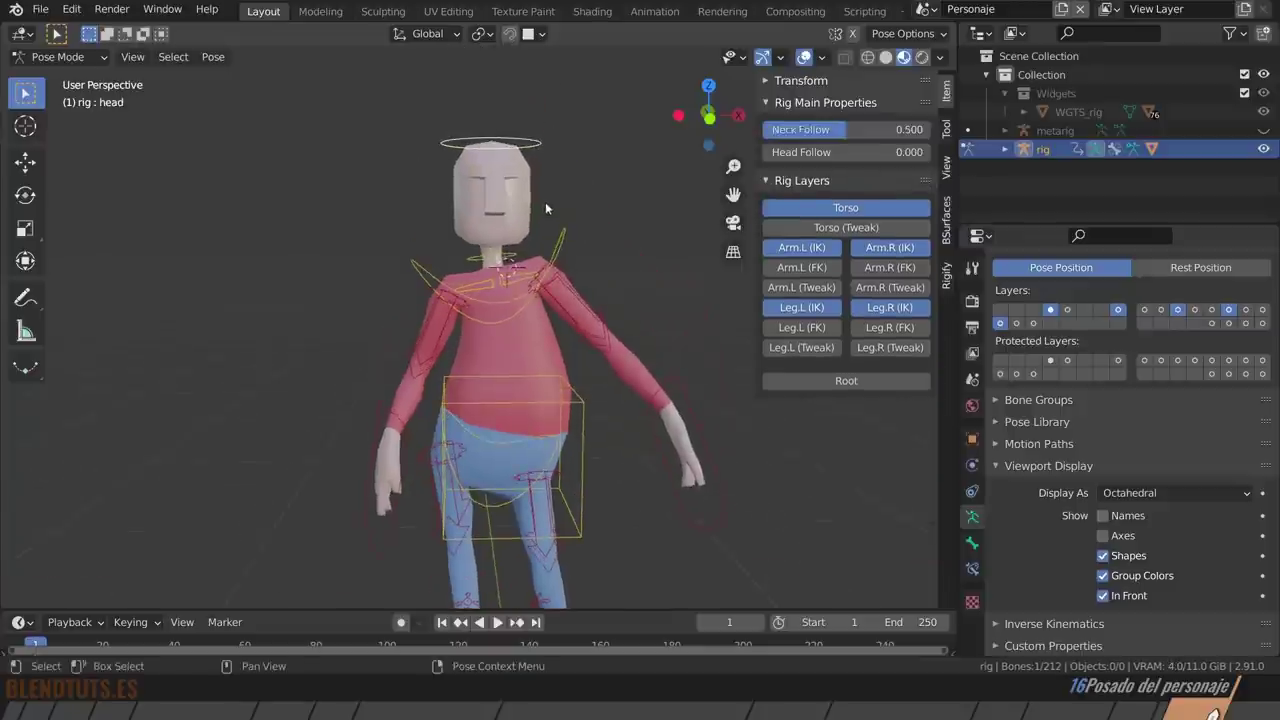
{"action": "key", "text": "r"}
{"action": "key", "text": "r"}
{"action": "left_click", "coordinate": [619, 278]}
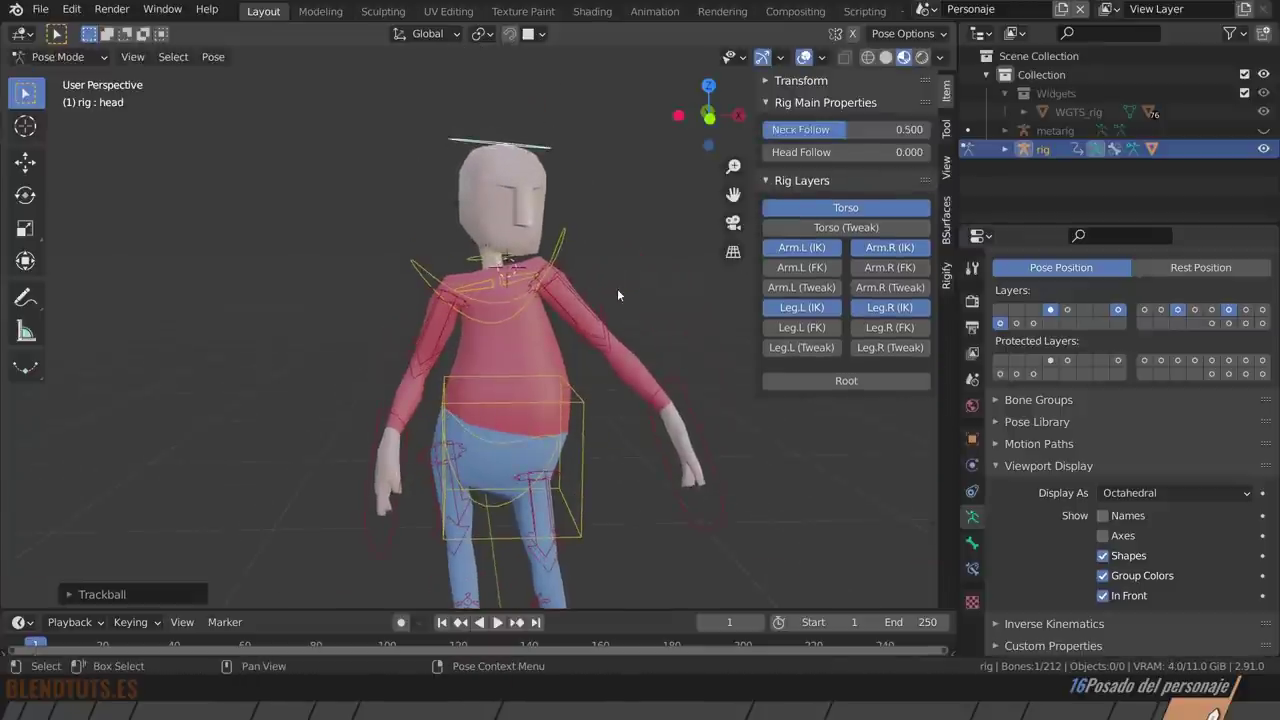
Move the left hand IK control and rotate it about the Z axis toward the hip.
{"action": "left_click", "coordinate": [694, 414]}
{"action": "key", "text": "g"}
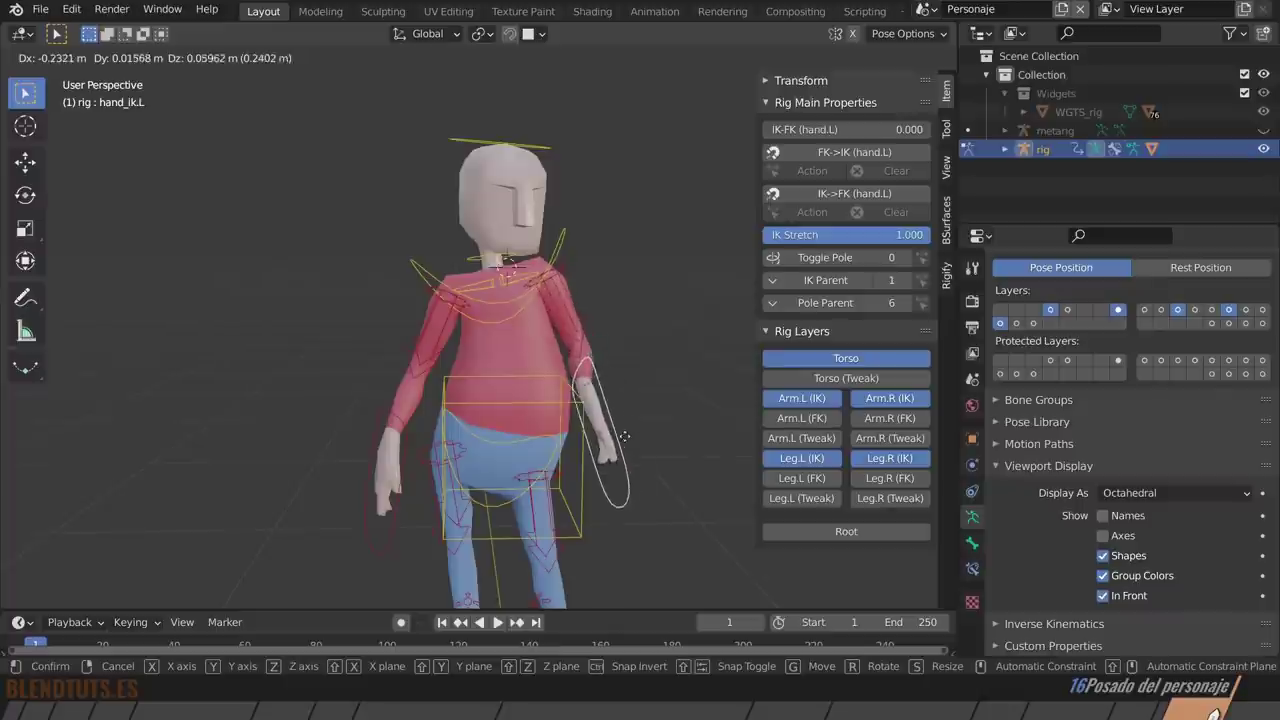
{"action": "left_click", "coordinate": [621, 440]}
{"action": "key", "text": "r"}
{"action": "key", "text": "z"}
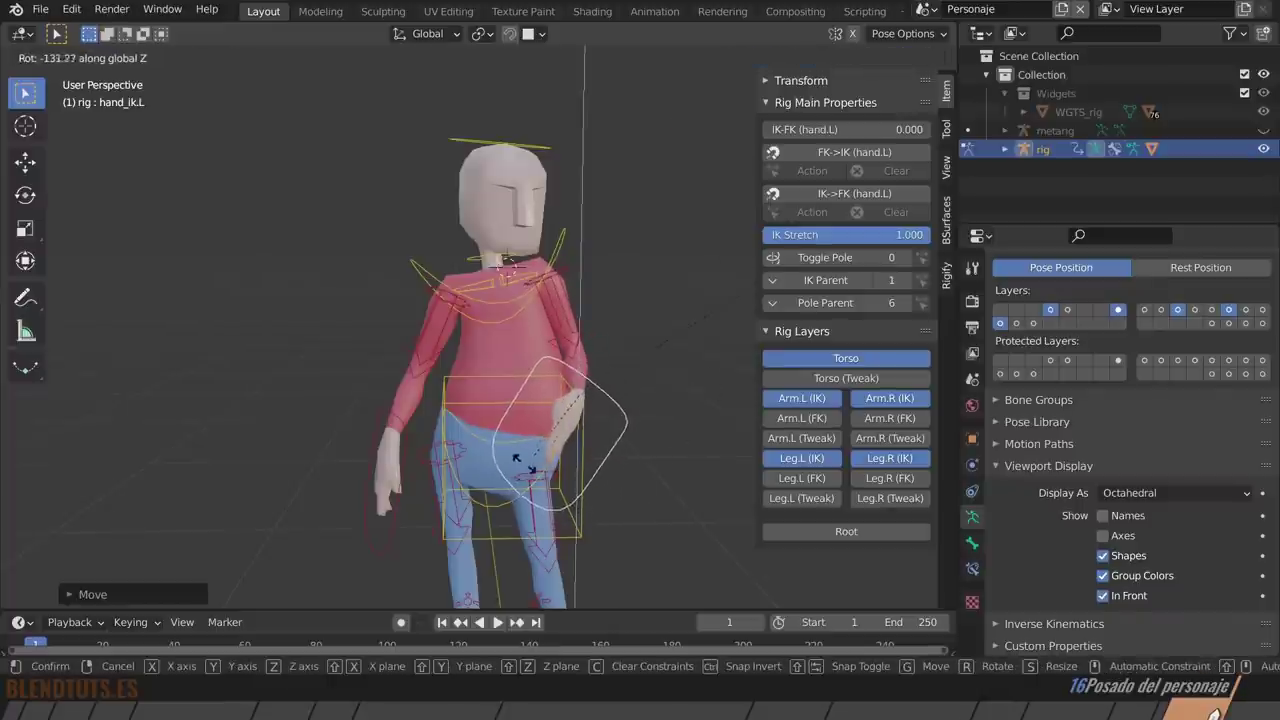
{"action": "left_click", "coordinate": [668, 440]}
{"action": "key", "text": "r"}
{"action": "left_click", "coordinate": [680, 318]}
{"action": "key", "text": "g"}
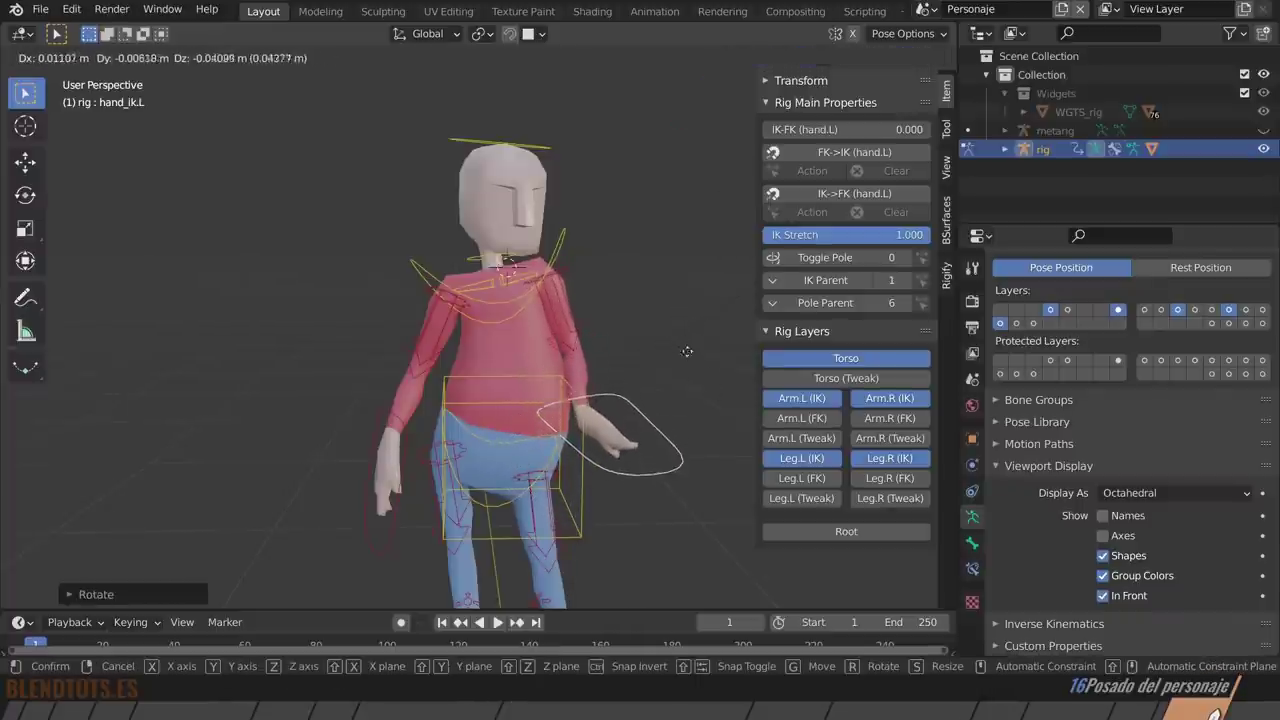
{"action": "left_click", "coordinate": [682, 348]}
{"action": "middle_click_drag", "start_coordinate": [682, 348], "coordinate": [645, 310]}
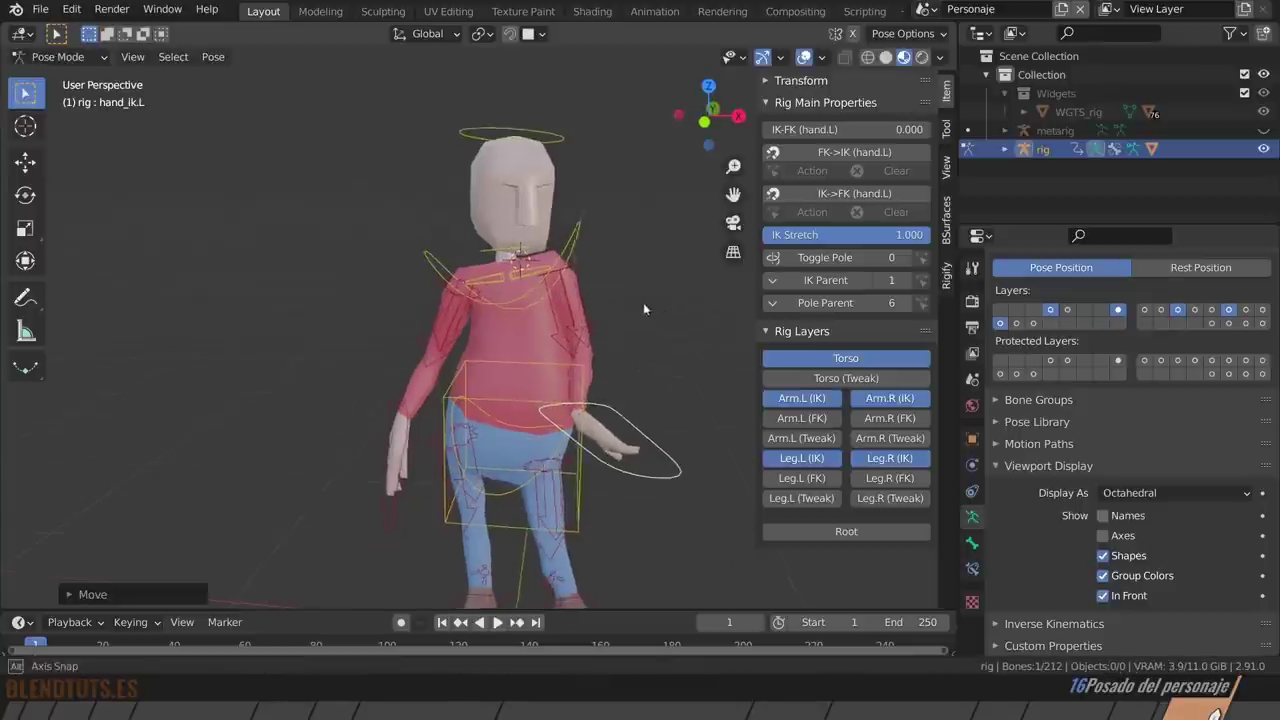
Rotate the left upper-arm IK control to swing the arm into place.
{"action": "left_click", "coordinate": [584, 265]}
{"action": "key", "text": "r"}
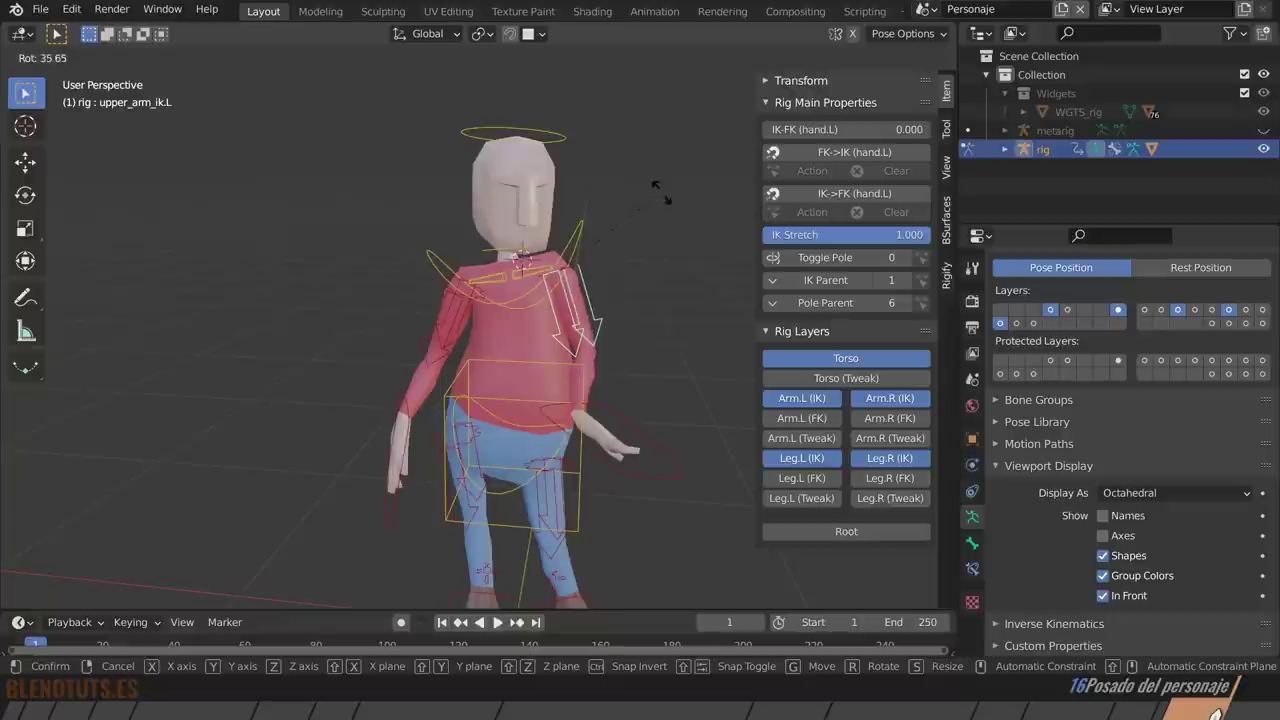
{"action": "left_click", "coordinate": [682, 322]}
{"action": "mouse_move", "coordinate": [682, 322]}
{"action": "middle_mouse_down"}
{"action": "mouse_move", "coordinate": [410, 322]}
{"action": "mouse_move", "coordinate": [285, 296]}
{"action": "middle_mouse_up"}
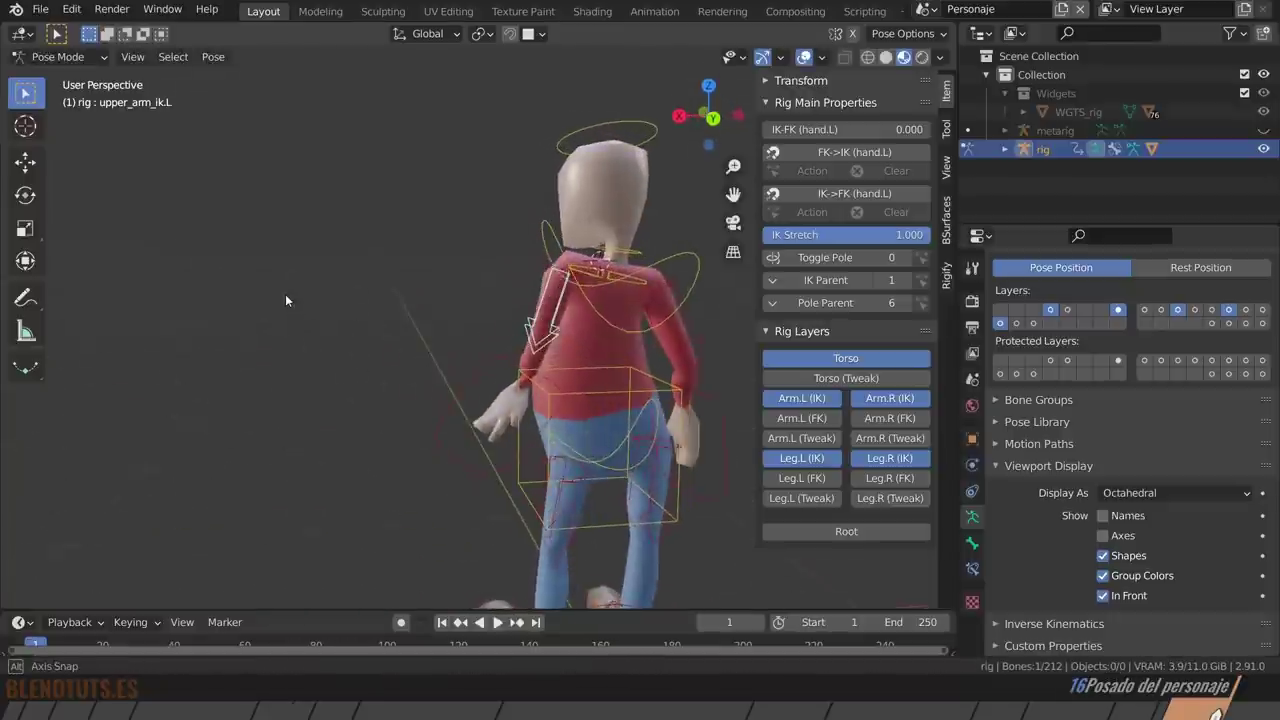
{"action": "key", "text": "g"}
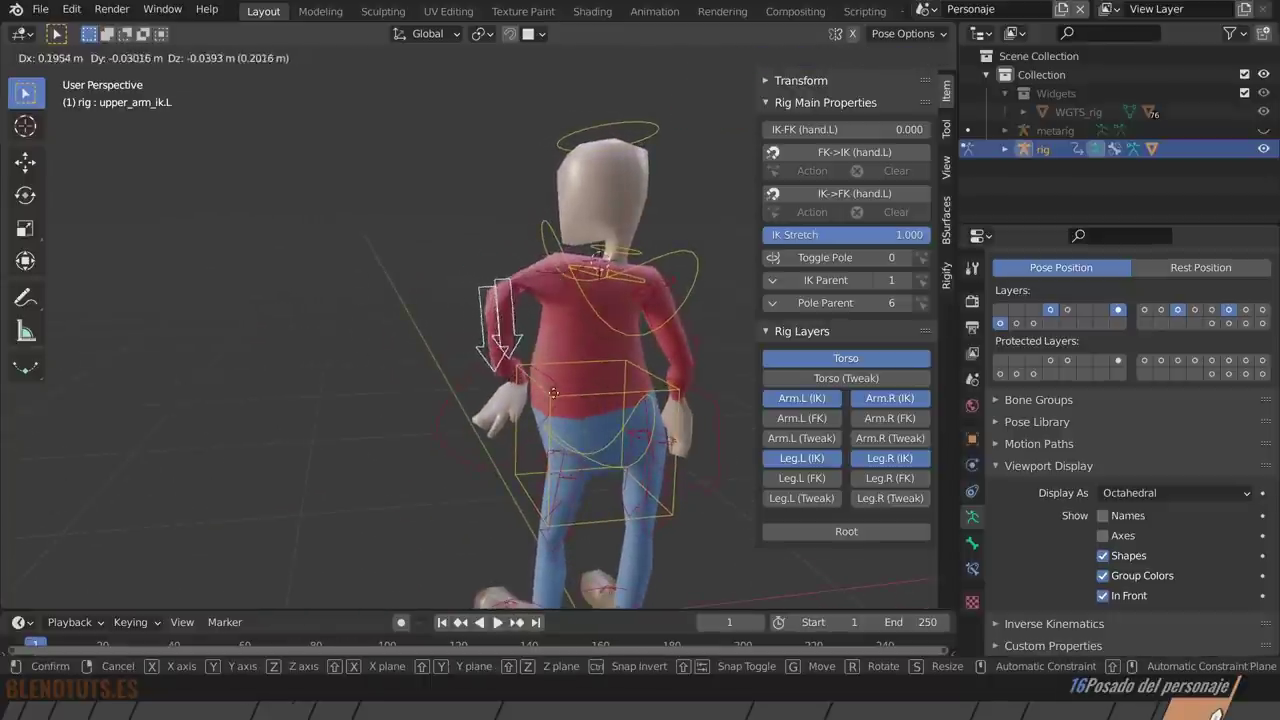
{"action": "key", "text": "Escape"}
{"action": "key", "text": "r"}
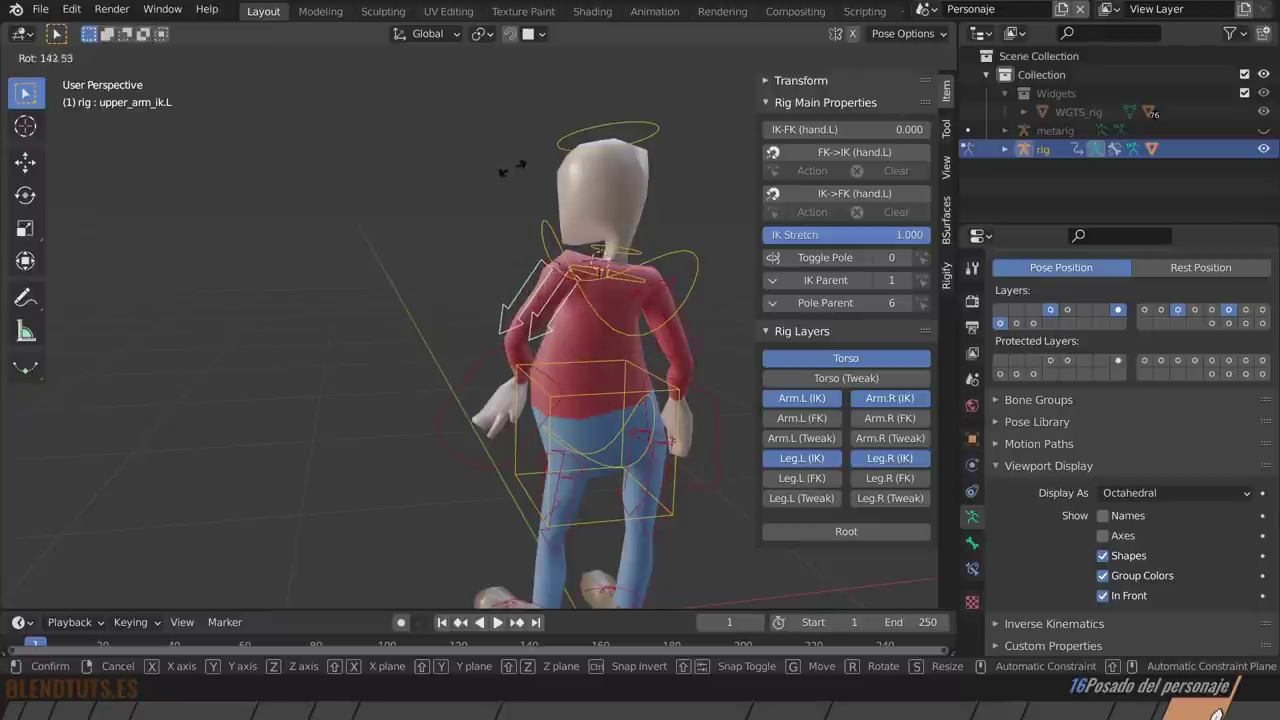
{"action": "left_click", "coordinate": [434, 191]}
{"action": "mouse_move", "coordinate": [440, 349]}
{"action": "middle_mouse_down"}
{"action": "mouse_move", "coordinate": [662, 370]}
{"action": "mouse_move", "coordinate": [640, 420]}
{"action": "mouse_move", "coordinate": [590, 430]}
{"action": "middle_mouse_up"}
Reposition the left hand IK control after the arm rotation.
{"action": "left_click", "coordinate": [616, 486]}
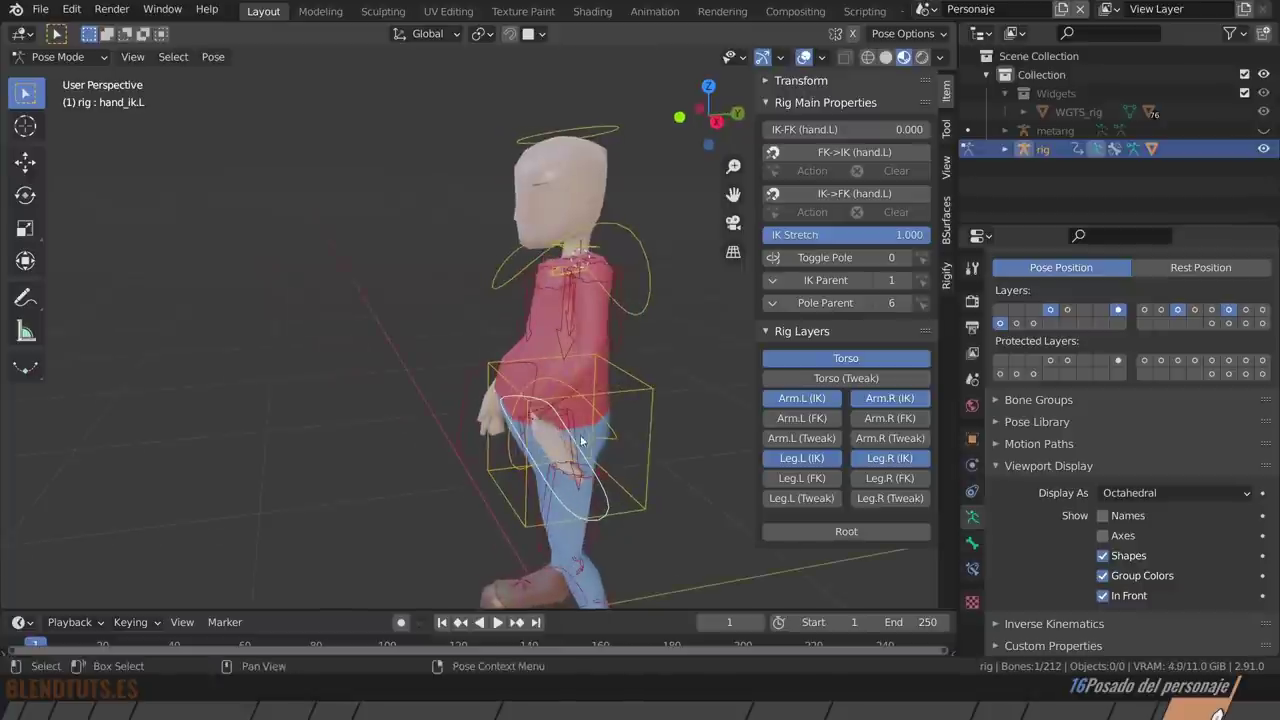
{"action": "key", "text": "g"}
{"action": "left_click", "coordinate": [514, 410]}
{"action": "mouse_move", "coordinate": [514, 410]}
{"action": "middle_mouse_down"}
{"action": "mouse_move", "coordinate": [654, 394]}
{"action": "mouse_move", "coordinate": [662, 412]}
{"action": "middle_mouse_up"}
{"action": "key", "text": "g"}
{"action": "left_click", "coordinate": [668, 410]}
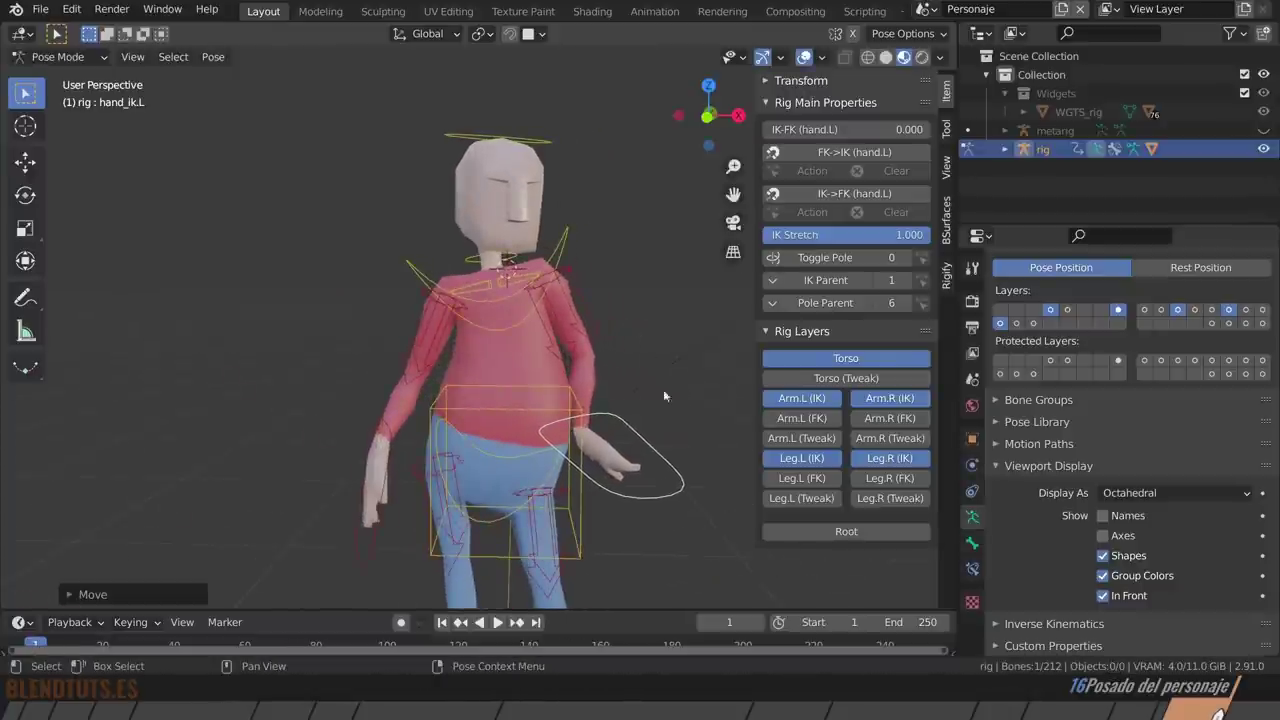
Lean the chest with a slight rotation and sideways shift.
{"action": "left_click", "coordinate": [566, 250]}
{"action": "key", "text": "r"}
{"action": "left_click", "coordinate": [646, 251]}
{"action": "key", "text": "g"}
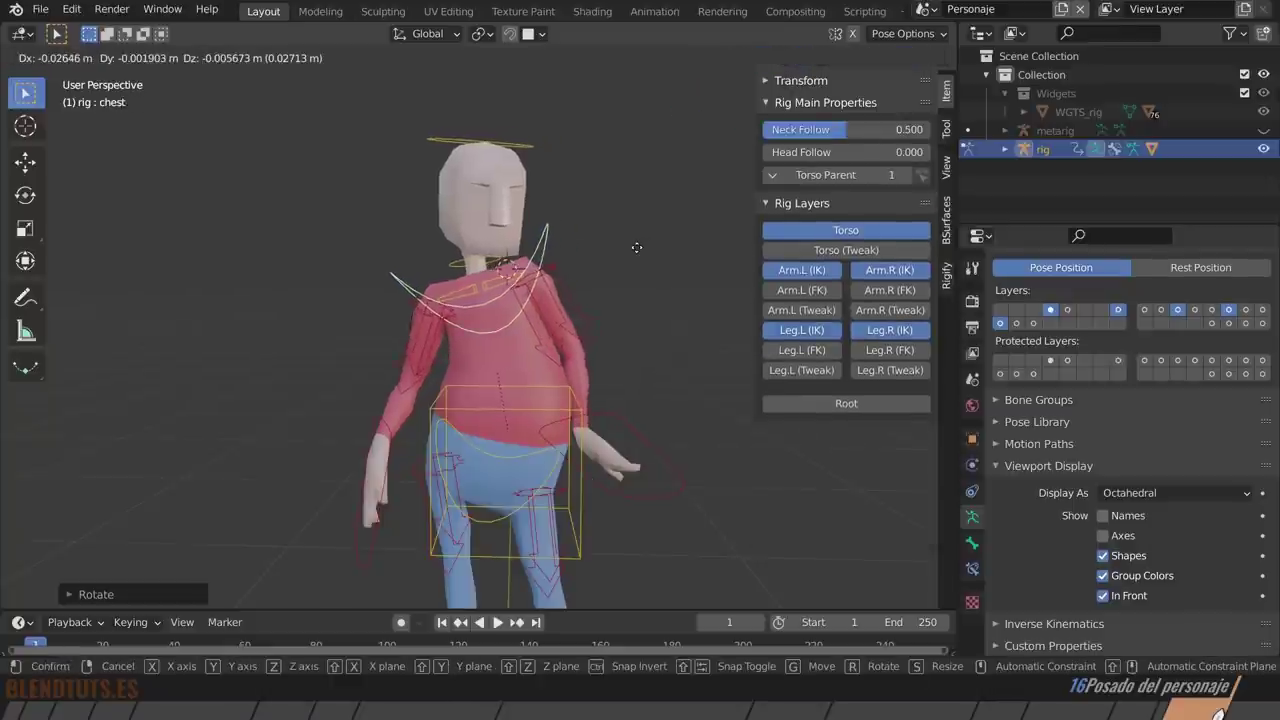
{"action": "left_click", "coordinate": [637, 253]}
Raise the left hand IK control so the hand rests on the hip.
{"action": "left_click", "coordinate": [654, 444]}
{"action": "key", "text": "g"}
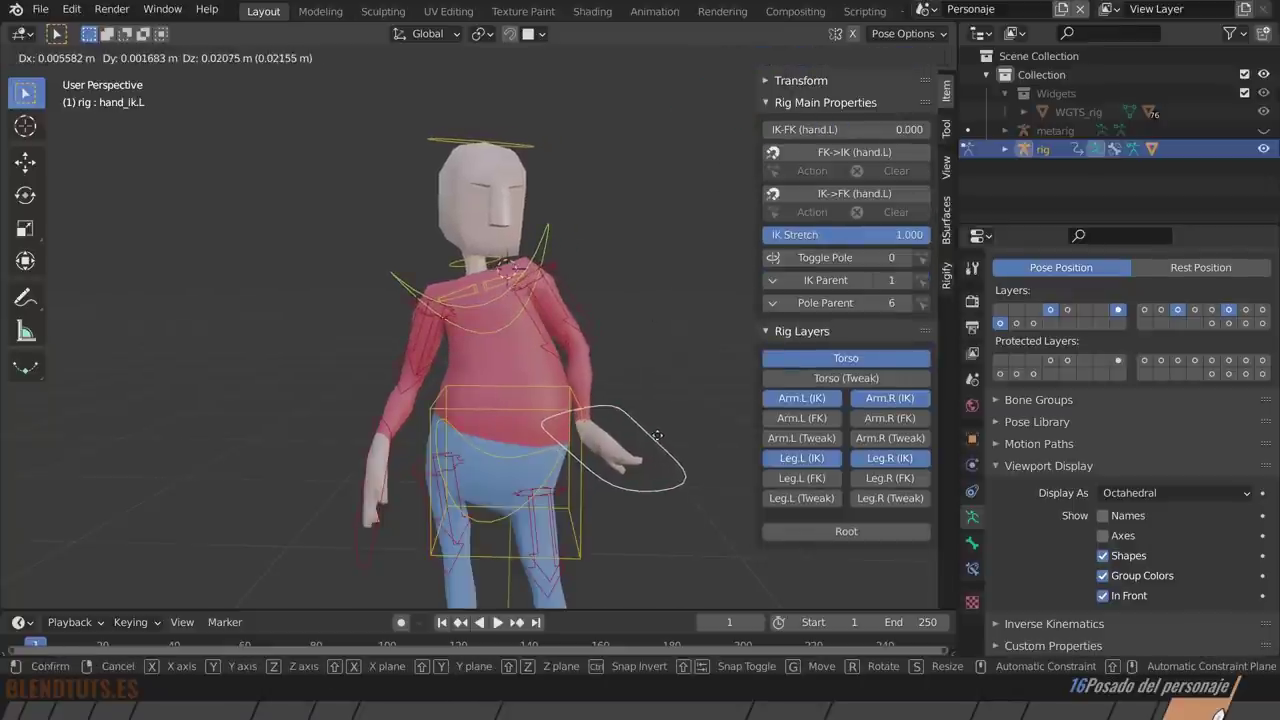
{"action": "left_click", "coordinate": [654, 441]}
{"action": "key", "text": "g"}
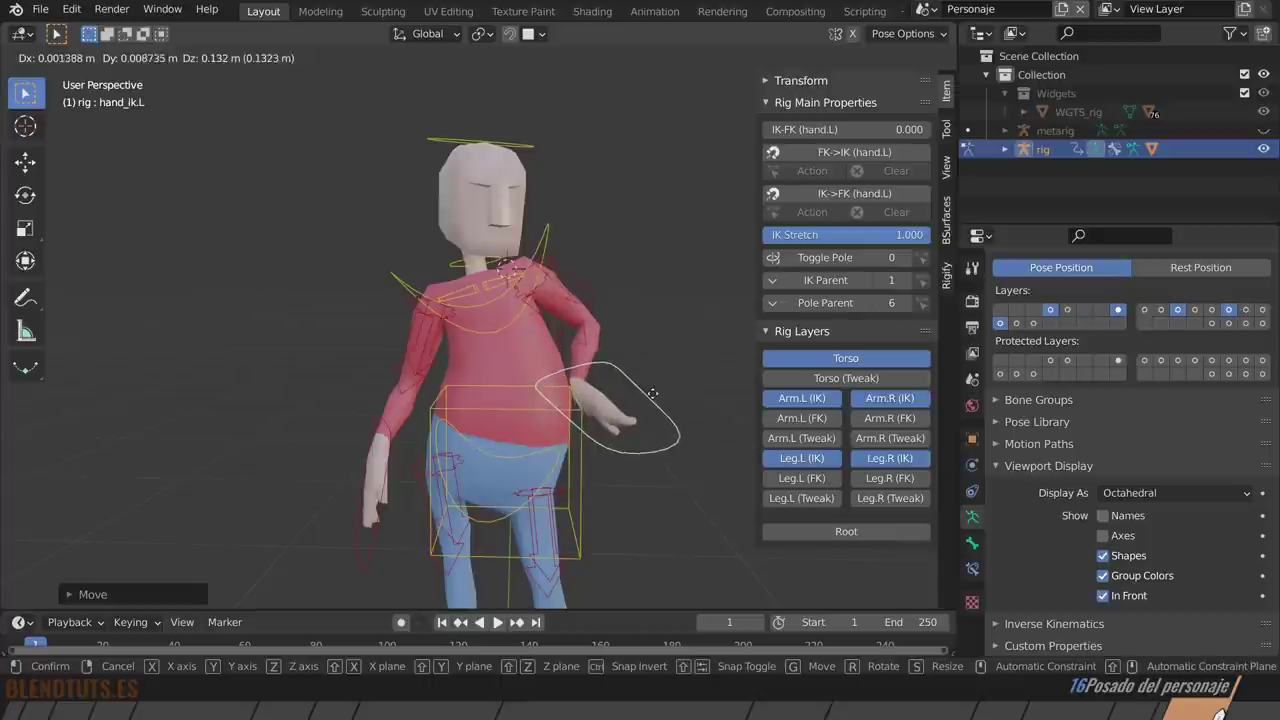
{"action": "left_click", "coordinate": [641, 367]}
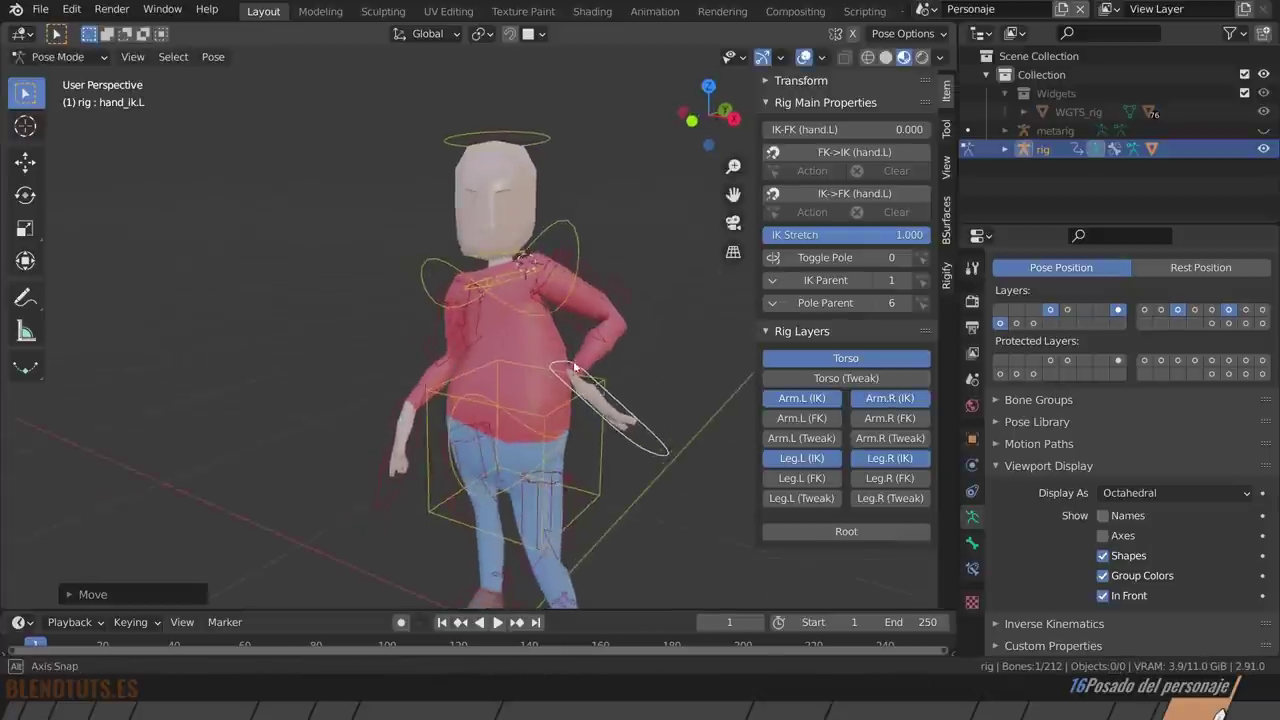
{"action": "key", "text": "g"}
{"action": "left_click", "coordinate": [660, 400]}
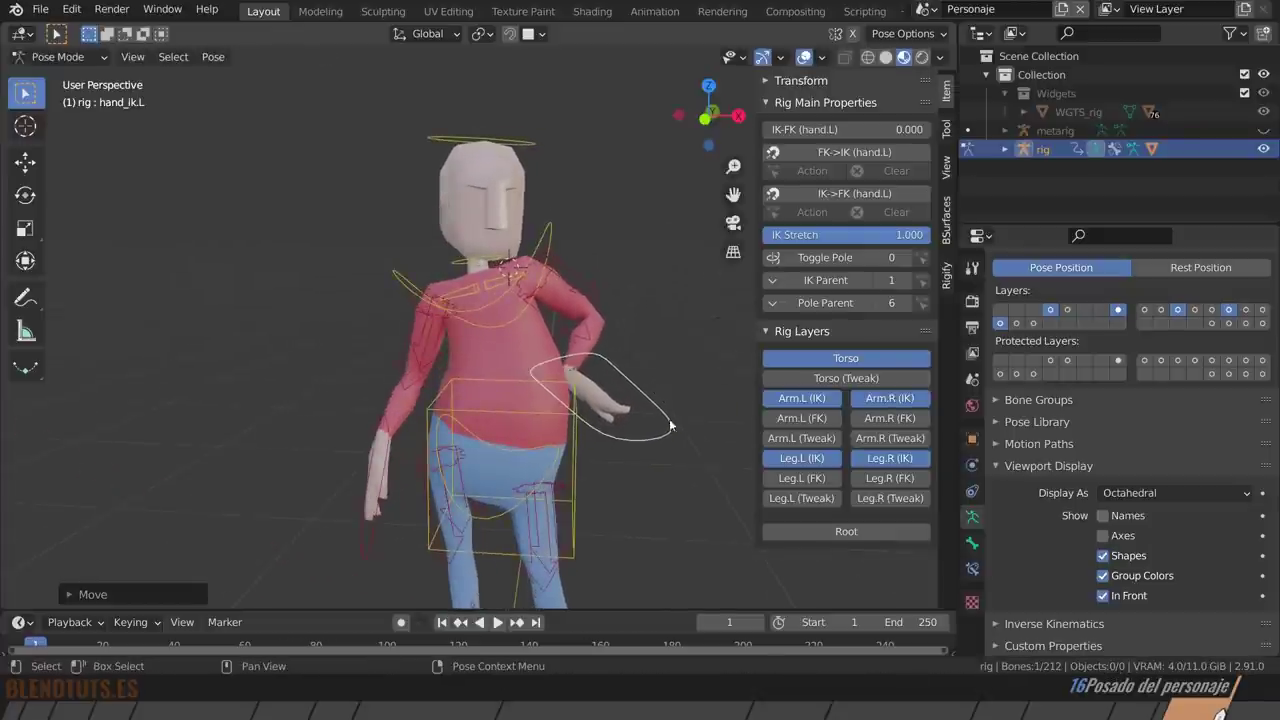
Reposition the right hand IK control so that arm hangs naturally.
{"action": "middle_click_drag", "start_coordinate": [672, 426], "coordinate": [377, 375]}
{"action": "left_click", "coordinate": [377, 375]}
{"action": "key", "text": "g"}
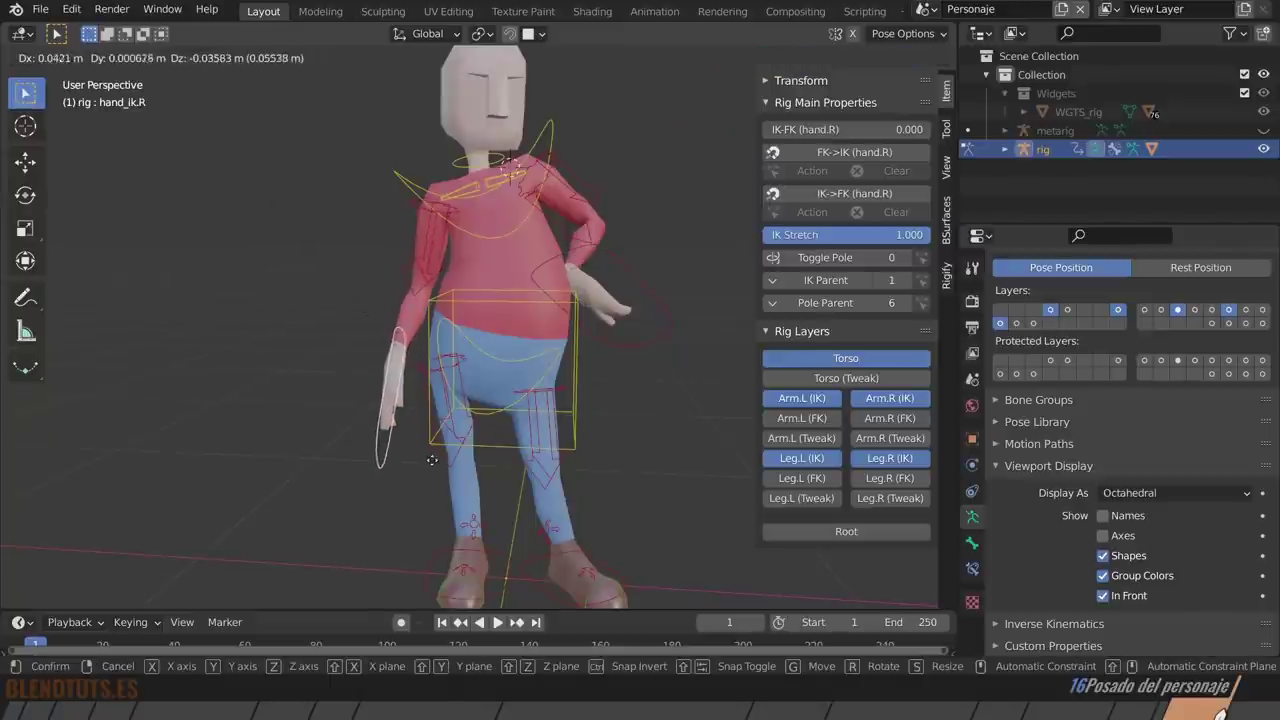
{"action": "left_click", "coordinate": [376, 354]}
{"action": "key", "text": "g"}
{"action": "left_click", "coordinate": [527, 334]}
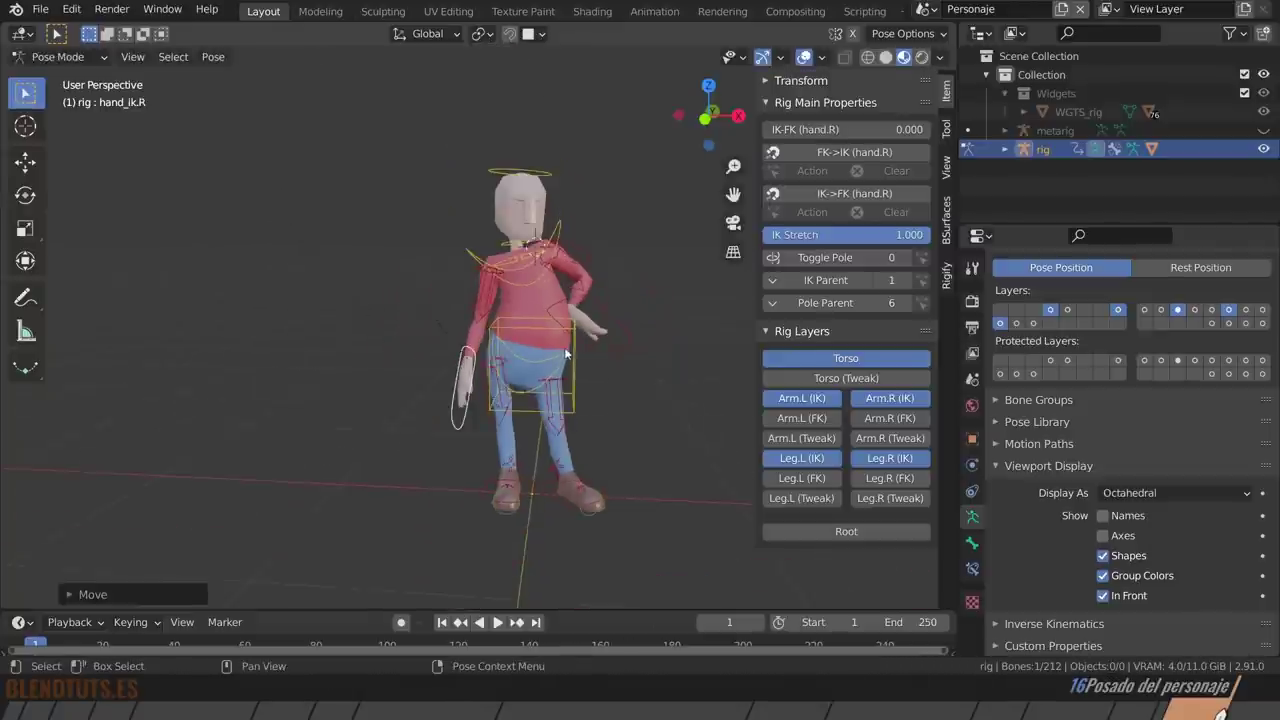
Turn off viewport overlays to preview the pose without bones or grid.
{"action": "scroll", "coordinate": [527, 334], "scroll_direction": "down", "scroll_amount": 3}
{"action": "middle_click_drag", "start_coordinate": [540, 340], "coordinate": [577, 350]}
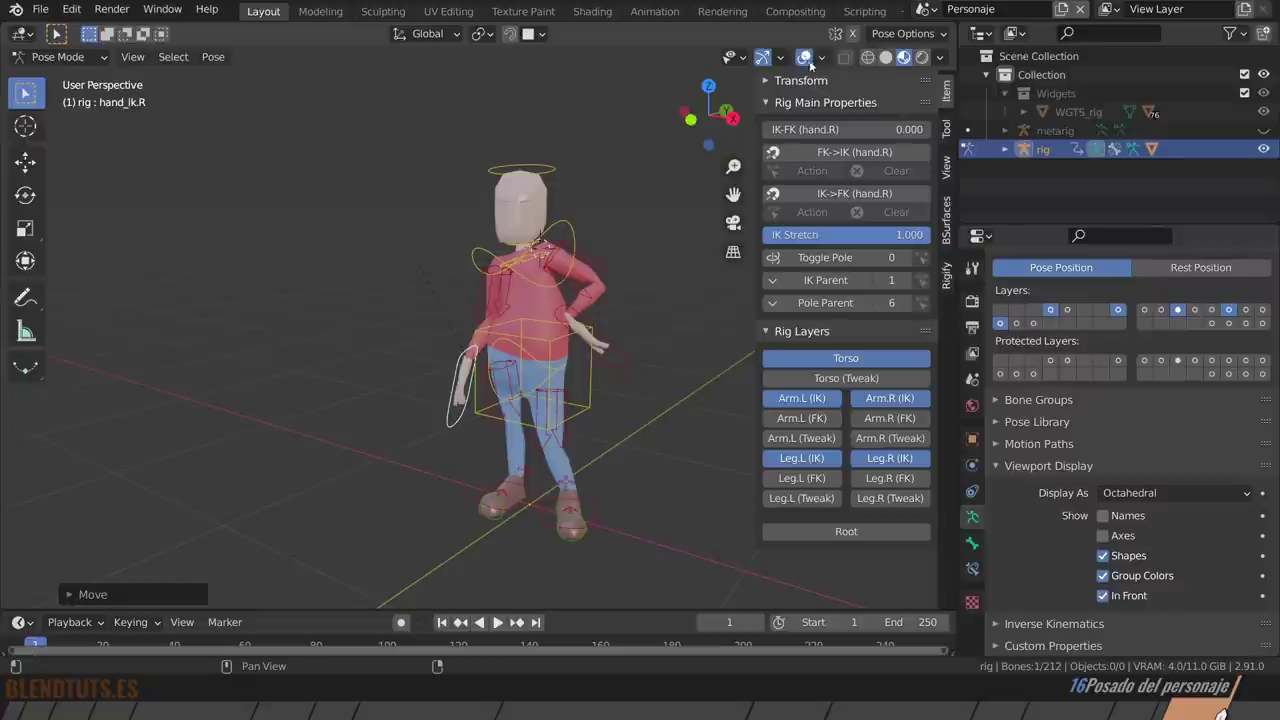
{"action": "left_click", "coordinate": [804, 57]}
{"action": "mouse_move", "coordinate": [600, 300]}
{"action": "middle_mouse_down"}
{"action": "mouse_move", "coordinate": [846, 297]}
{"action": "mouse_move", "coordinate": [538, 278]}
{"action": "mouse_move", "coordinate": [709, 285]}
{"action": "mouse_move", "coordinate": [181, 287]}
{"action": "mouse_move", "coordinate": [494, 288]}
{"action": "mouse_move", "coordinate": [507, 335]}
{"action": "middle_mouse_up"}
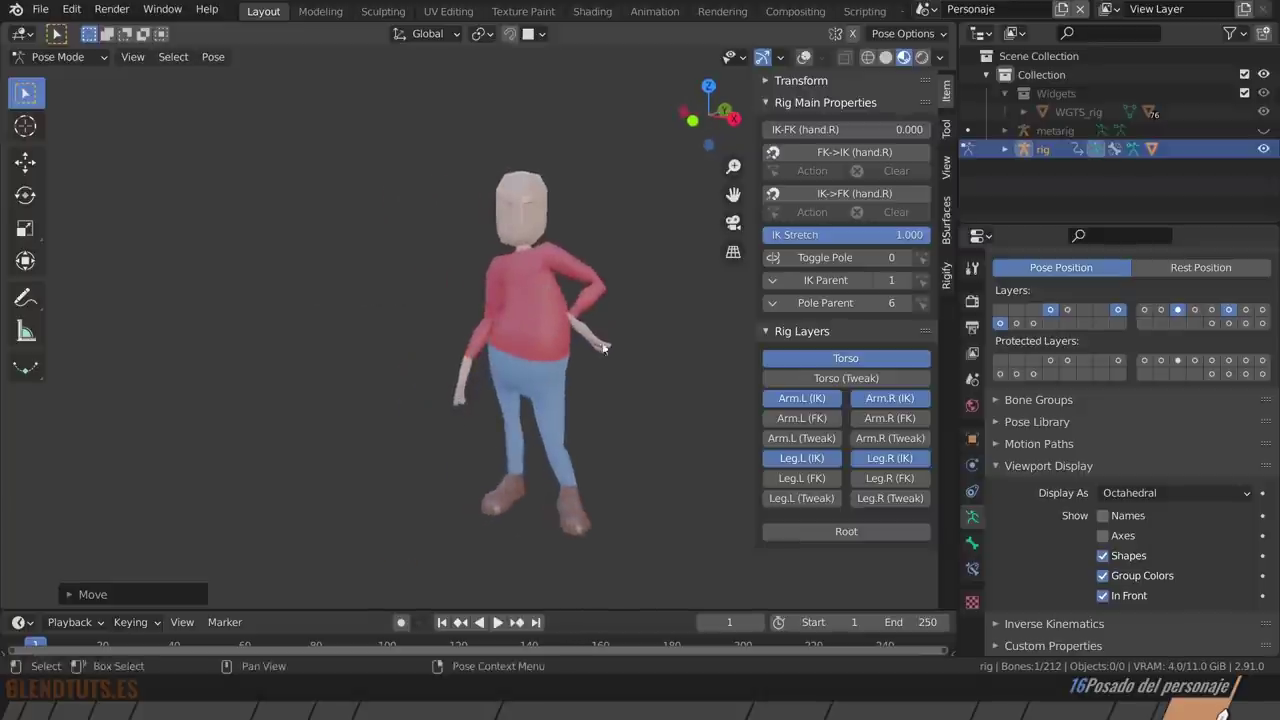
{"action": "scroll", "coordinate": [507, 335], "scroll_direction": "up", "scroll_amount": 2}
{"action": "scroll", "coordinate": [482, 328], "scroll_direction": "up", "scroll_amount": 2}
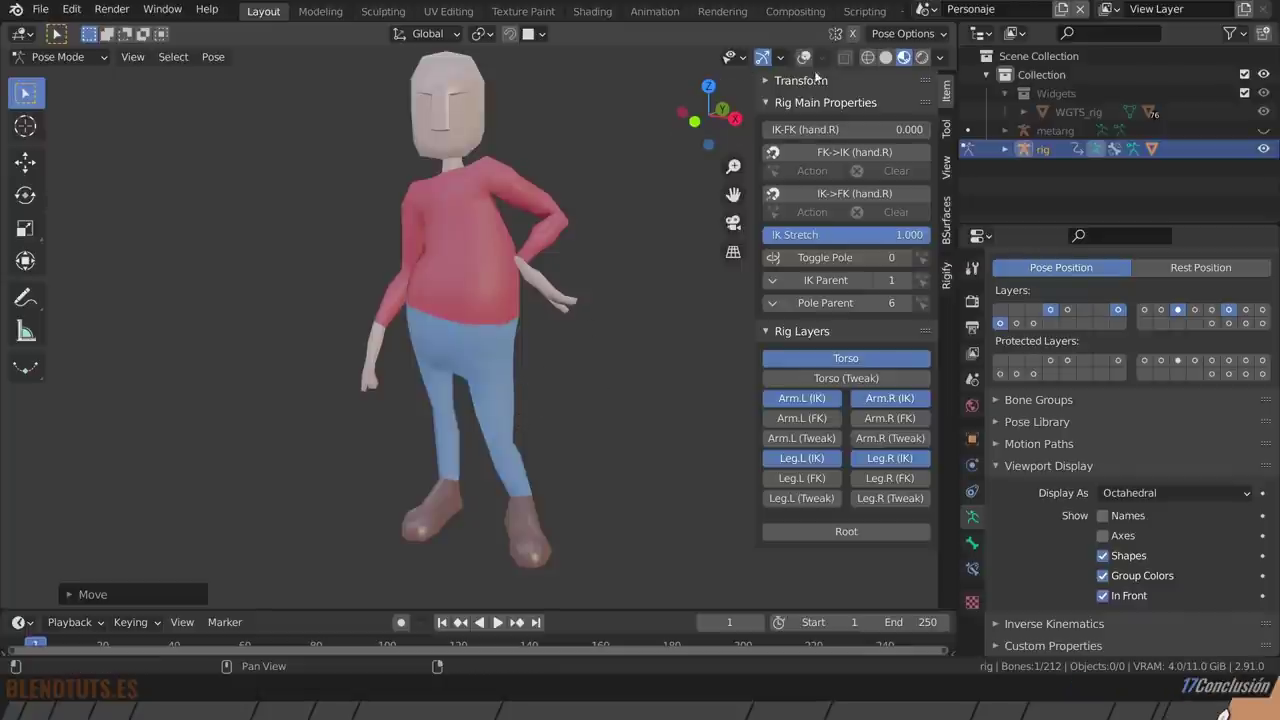
Show overlays again, try rotating the left thigh, then undo the leg changes.
{"action": "left_click", "coordinate": [804, 56]}
{"action": "left_click", "coordinate": [532, 418]}
{"action": "key", "text": "r"}
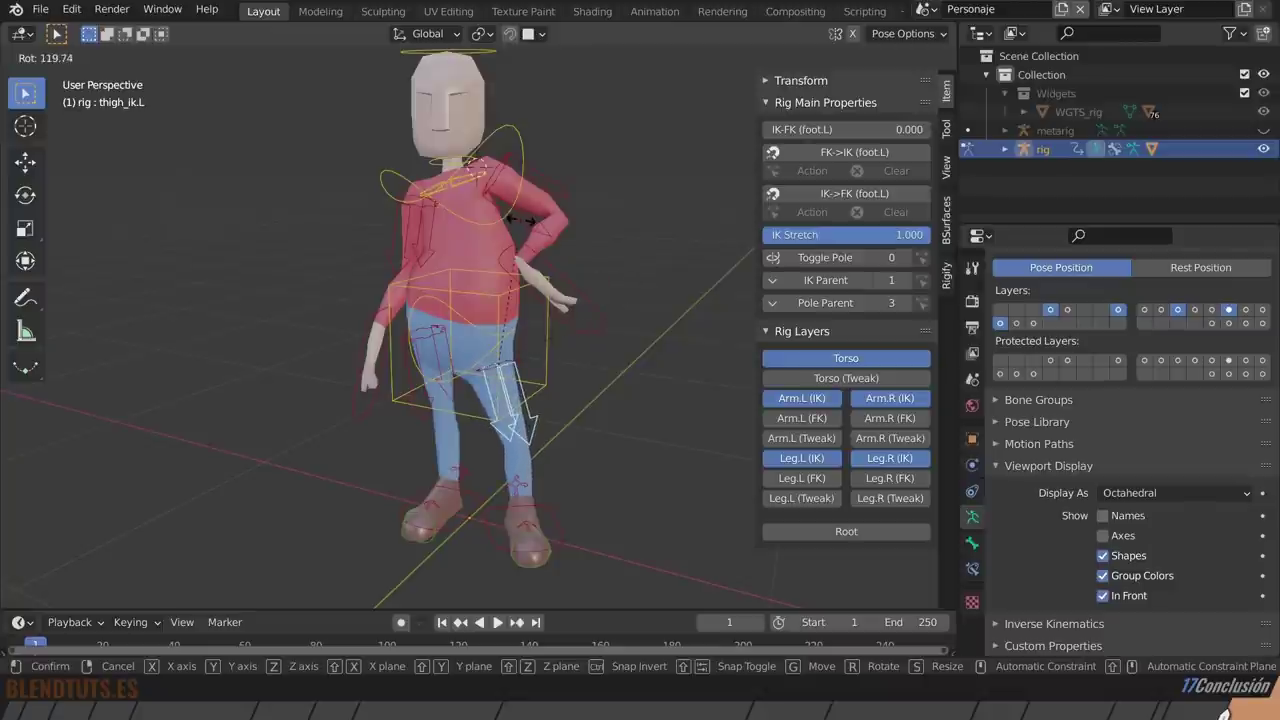
{"action": "left_click", "coordinate": [560, 407]}
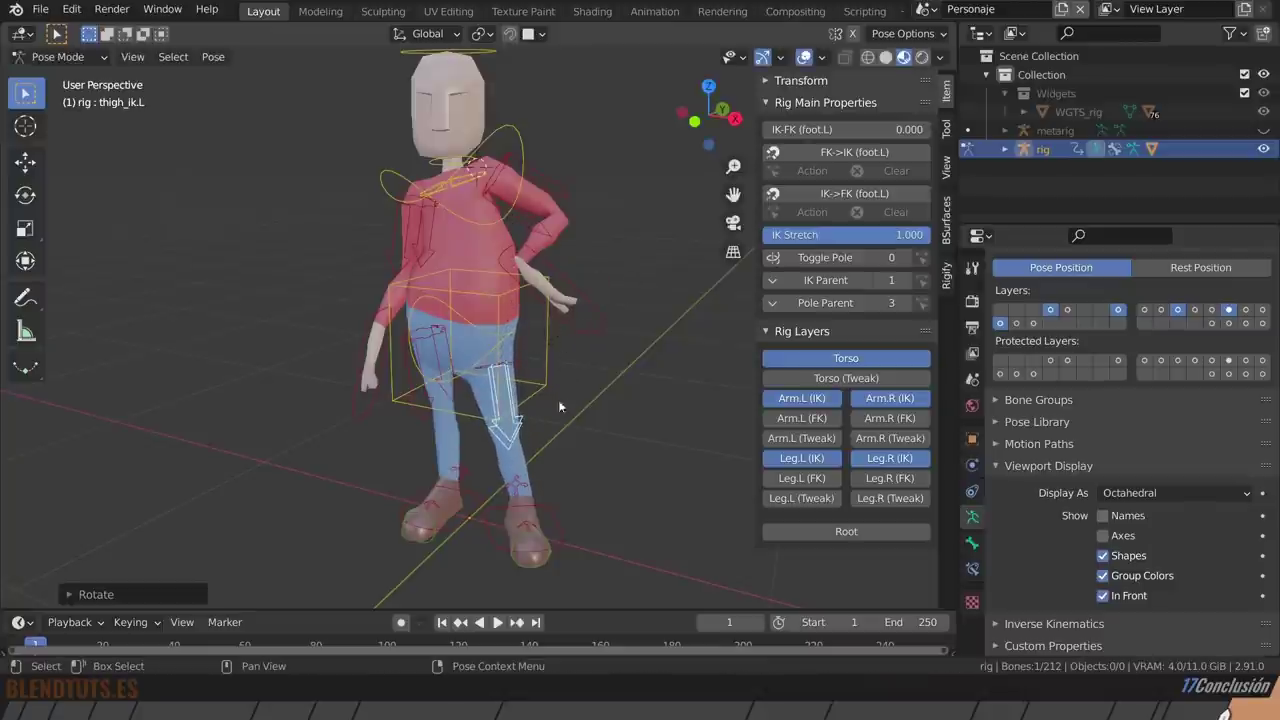
{"action": "left_click", "coordinate": [557, 511]}
{"action": "key", "text": "ctrl+z"}
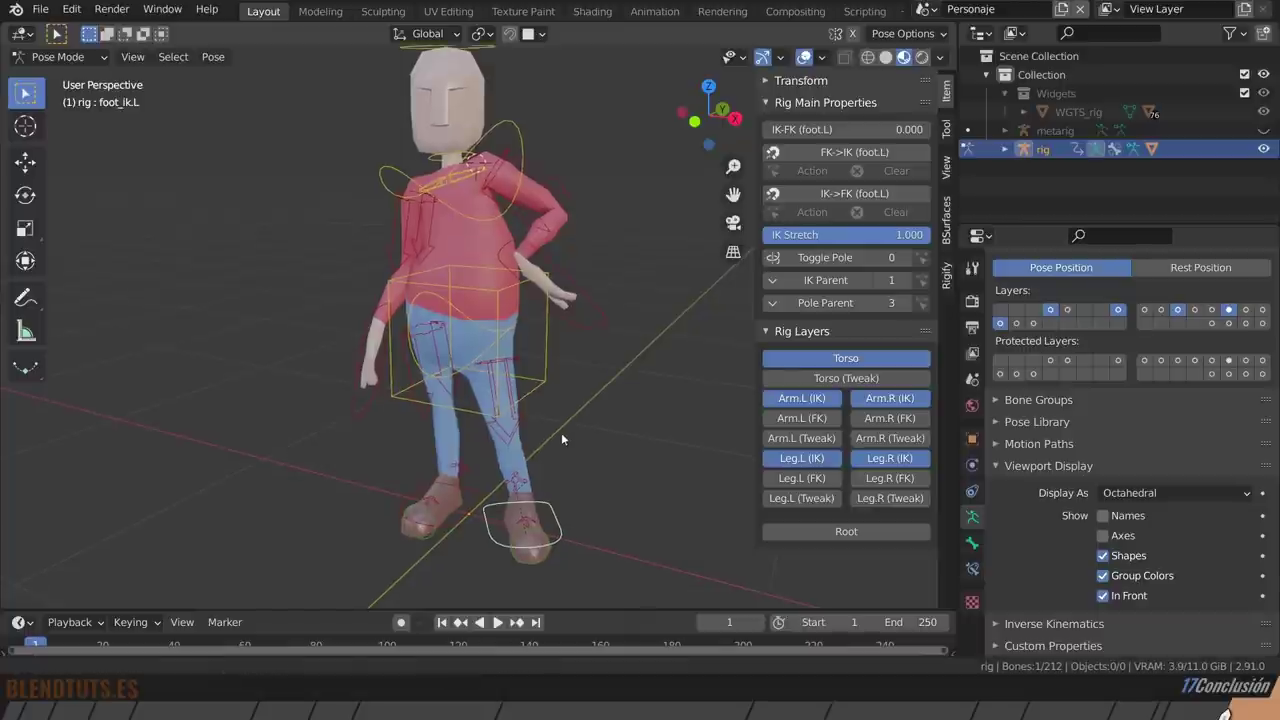
{"action": "key", "text": "ctrl+z"}
{"action": "key", "text": "ctrl+z"}
Parent the character mesh to the rig With Automatic Weights, selecting the rig last.
{"action": "left_click", "coordinate": [468, 270]}
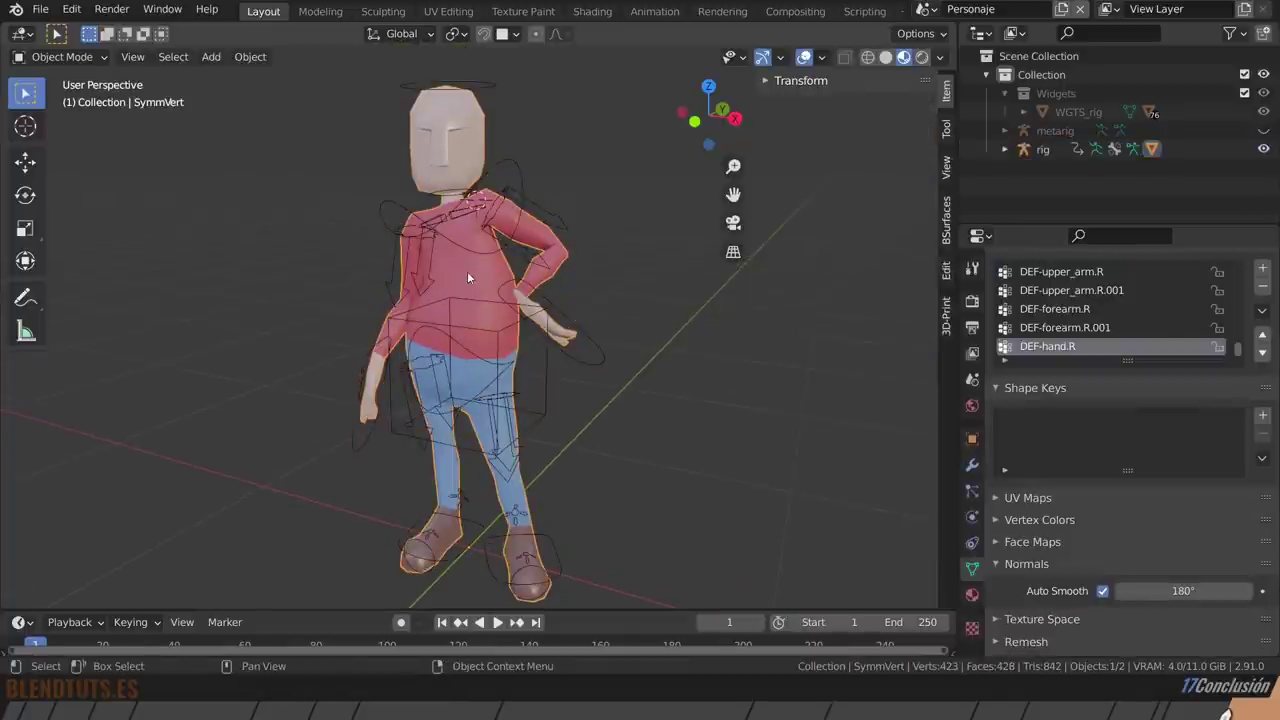
{"action": "scroll", "coordinate": [484, 272], "scroll_direction": "up", "scroll_amount": 3}
{"action": "left_click", "coordinate": [547, 108]}
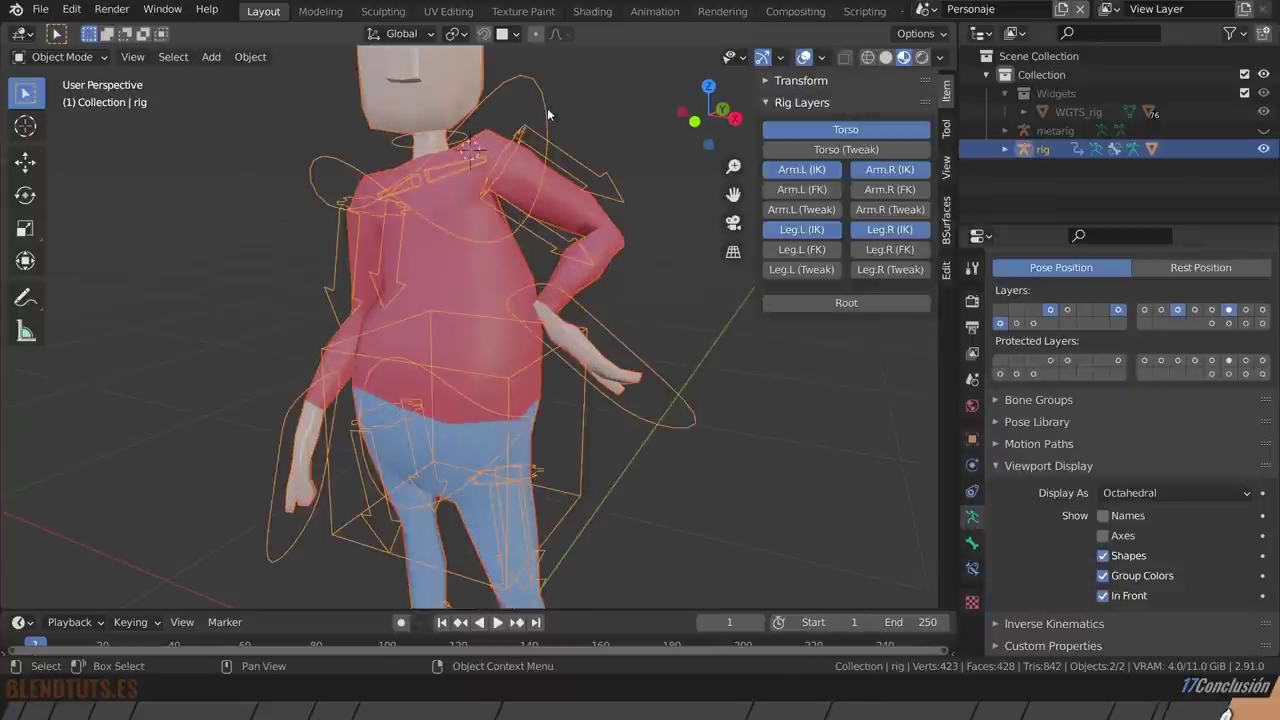
{"action": "left_click", "coordinate": [498, 138]}
{"action": "left_click", "coordinate": [519, 98]}
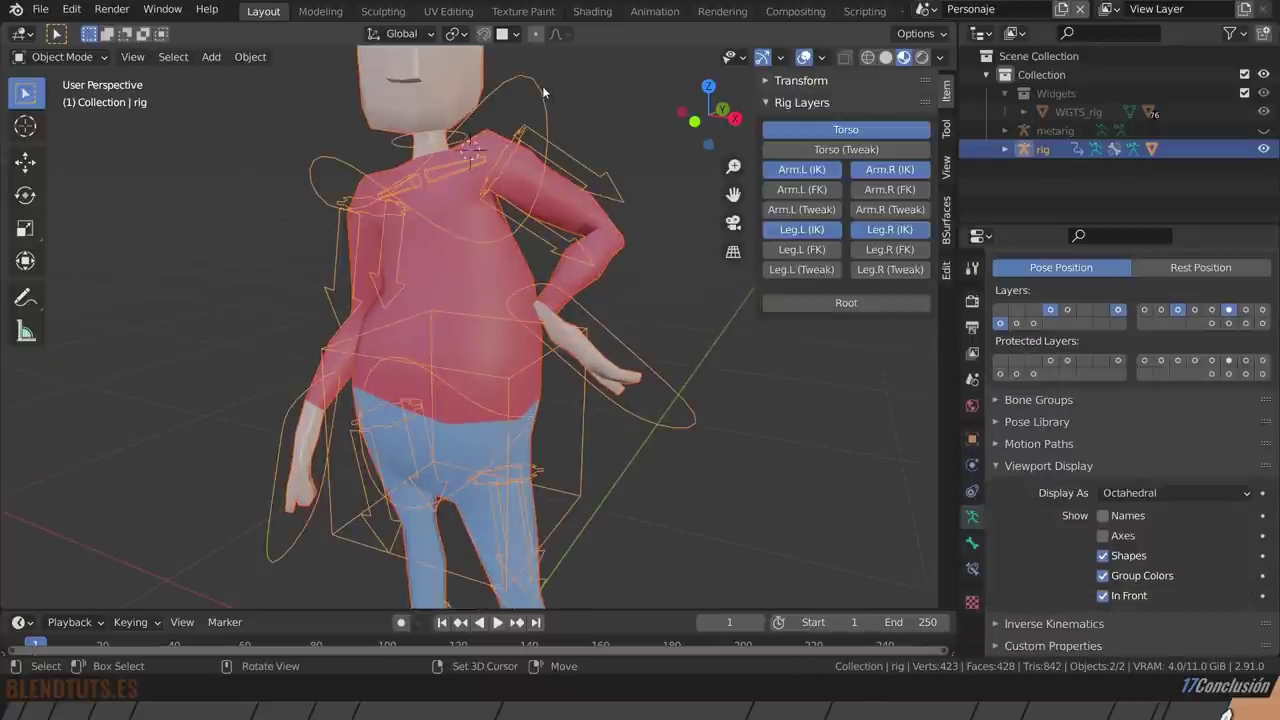
{"action": "middle_click_drag", "start_coordinate": [517, 110], "coordinate": [514, 284], "text": "shift"}
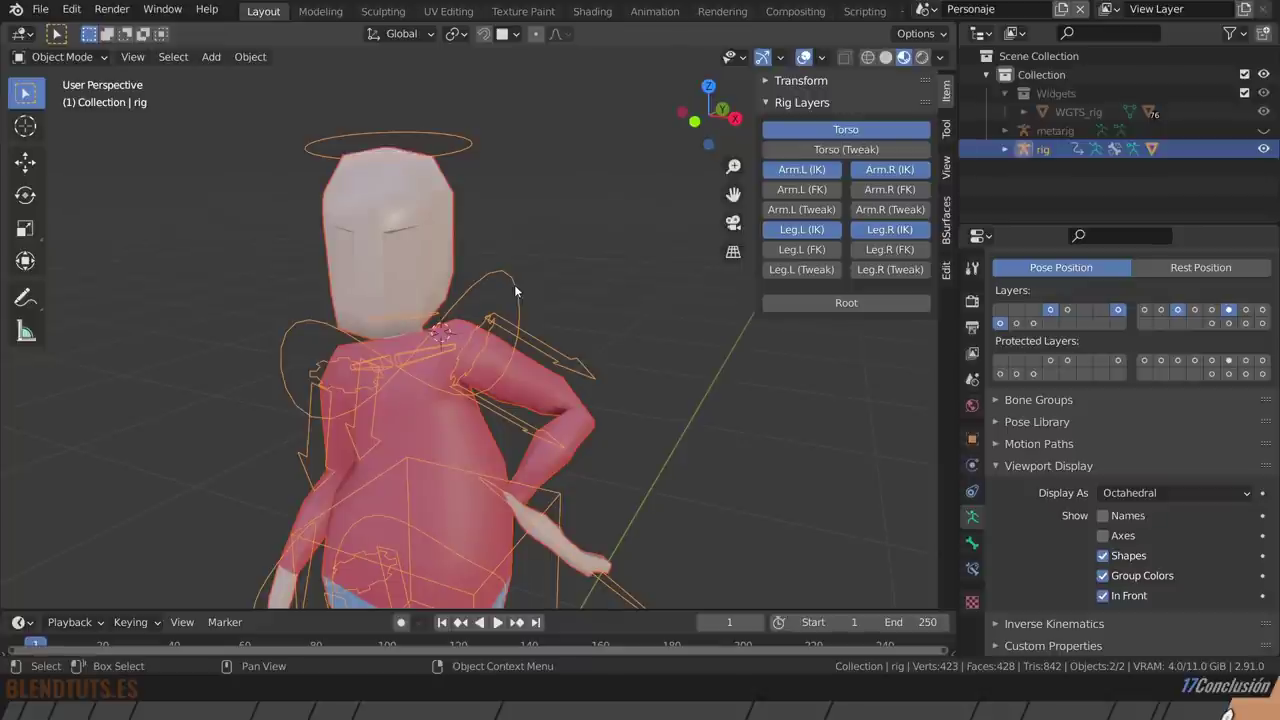
{"action": "key", "text": "ctrl+p"}
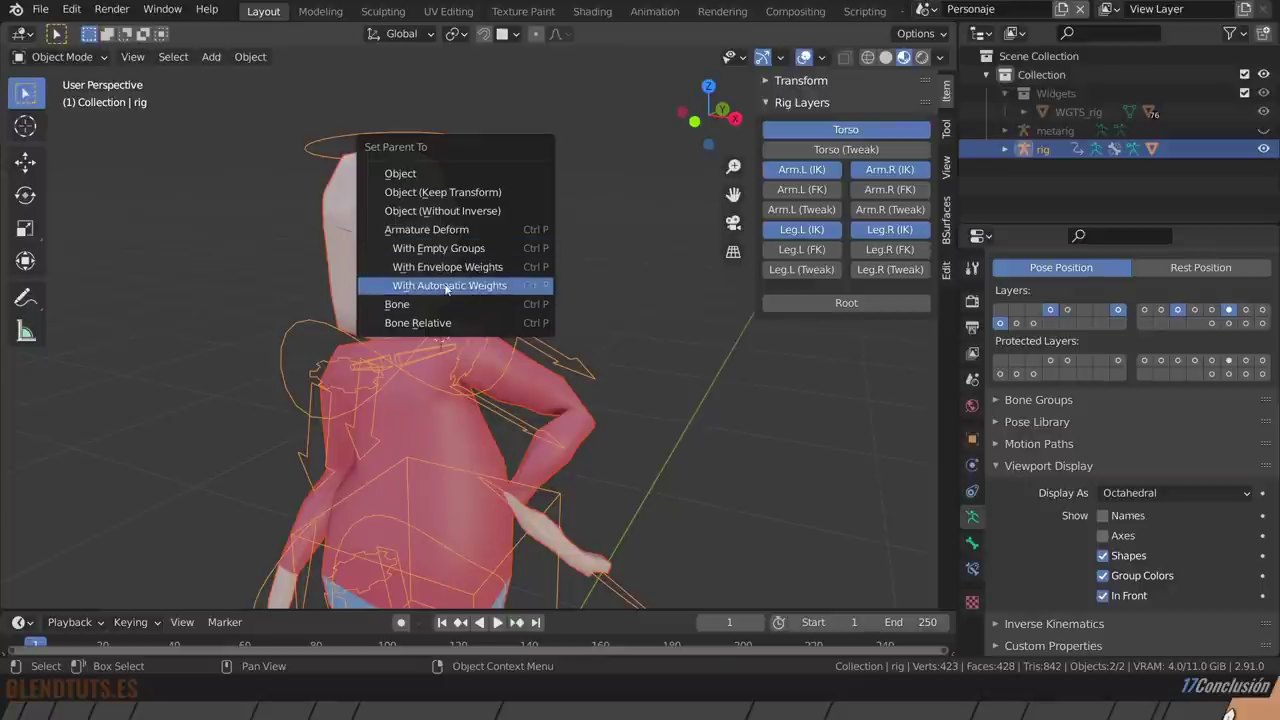
{"action": "mouse_move", "coordinate": [449, 286]}
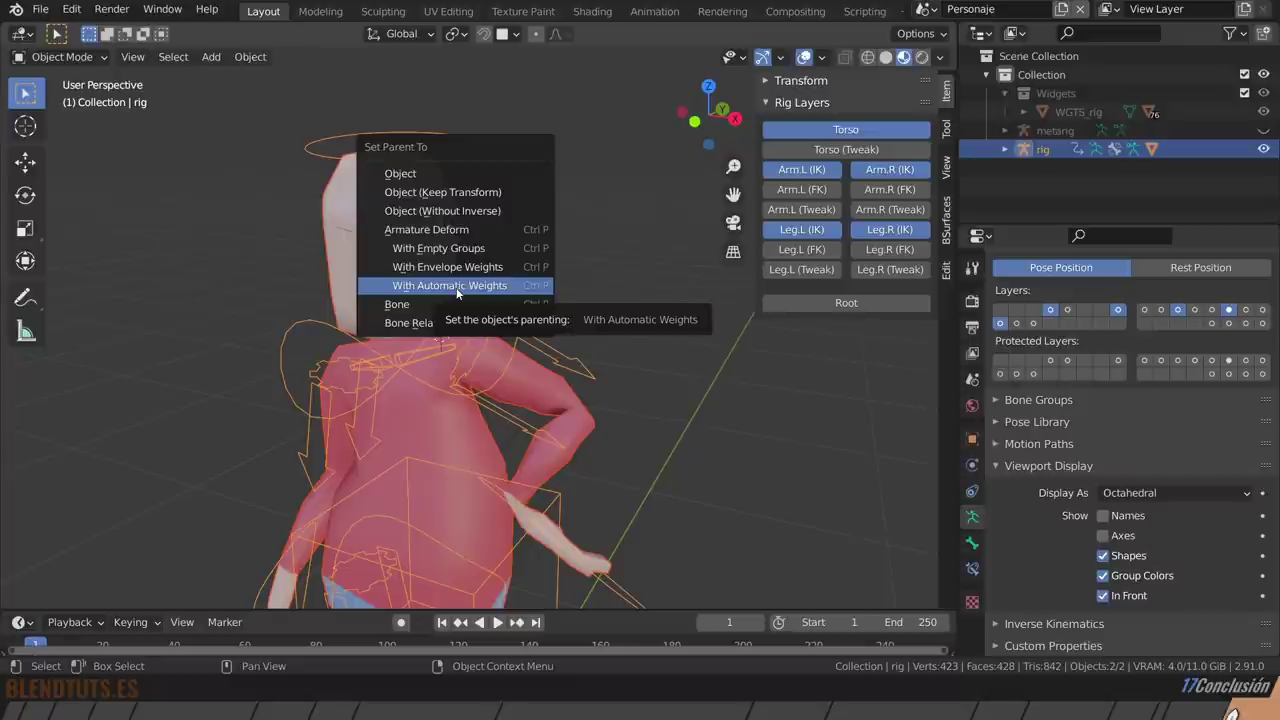
{"action": "left_click", "coordinate": [457, 292]}
{"action": "mouse_move", "coordinate": [171, 290]}
{"action": "middle_mouse_down"}
{"action": "mouse_move", "coordinate": [331, 368]}
{"action": "mouse_move", "coordinate": [317, 286]}
{"action": "mouse_move", "coordinate": [300, 300]}
{"action": "middle_mouse_up"}
{"action": "scroll", "coordinate": [317, 292], "scroll_direction": "down", "scroll_amount": 2}
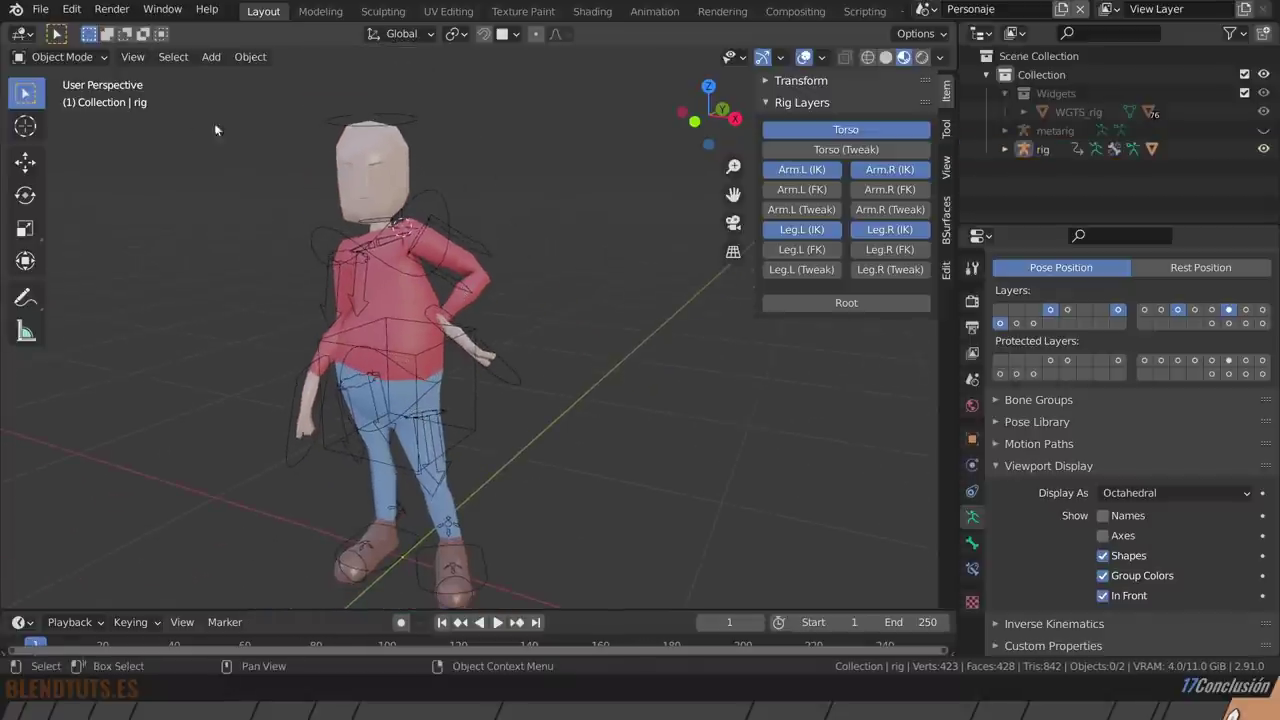
{"action": "left_click", "coordinate": [70, 57]}
Select the rig armature and switch it into Pose Mode.
{"action": "mouse_move", "coordinate": [506, 268]}
{"action": "middle_mouse_down"}
{"action": "mouse_move", "coordinate": [466, 526]}
{"action": "mouse_move", "coordinate": [392, 483]}
{"action": "middle_mouse_up"}
{"action": "scroll", "coordinate": [603, 496], "scroll_direction": "up", "scroll_amount": 2}
{"action": "scroll", "coordinate": [603, 496], "scroll_direction": "up", "scroll_amount": 2}
{"action": "scroll", "coordinate": [550, 497], "scroll_direction": "up", "scroll_amount": 2}
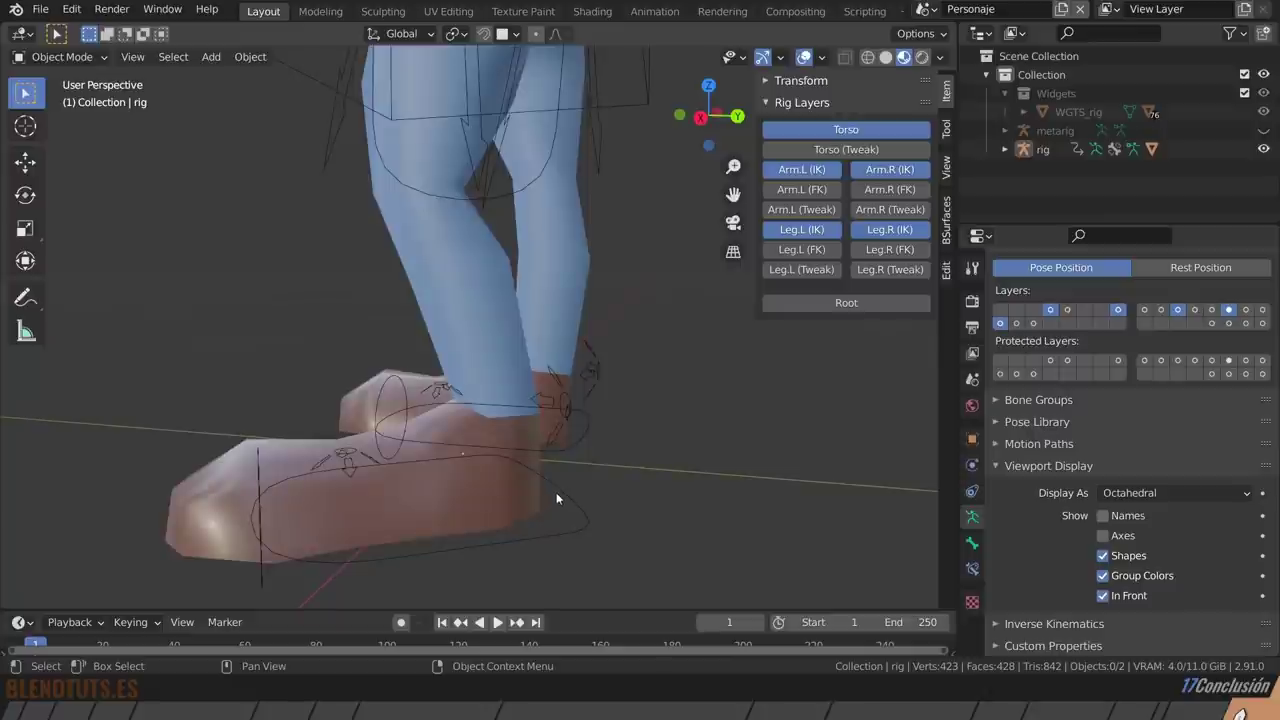
{"action": "left_click", "coordinate": [557, 493]}
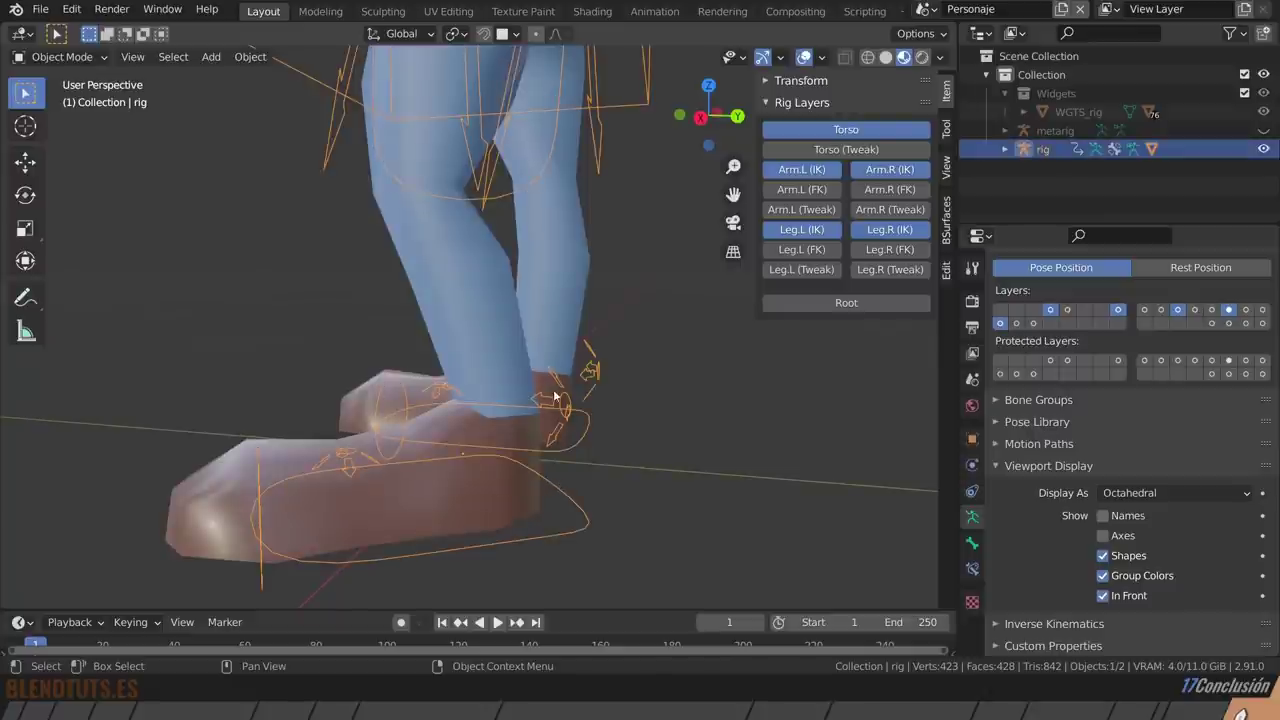
{"action": "key", "text": "ctrl+Tab"}
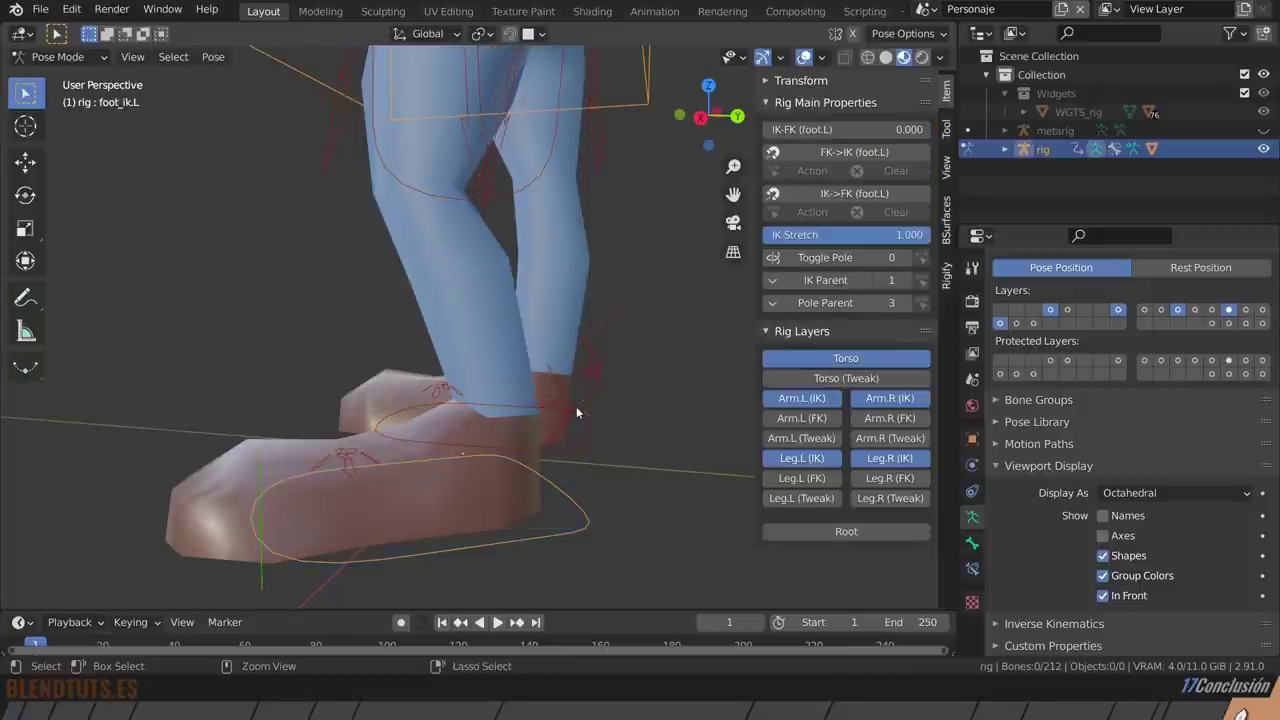
Rotate the left heel bone, move foot_ik.L, then clear the heel rotation so the foot sits flat.
{"action": "left_click", "coordinate": [570, 403]}
{"action": "key", "text": "r"}
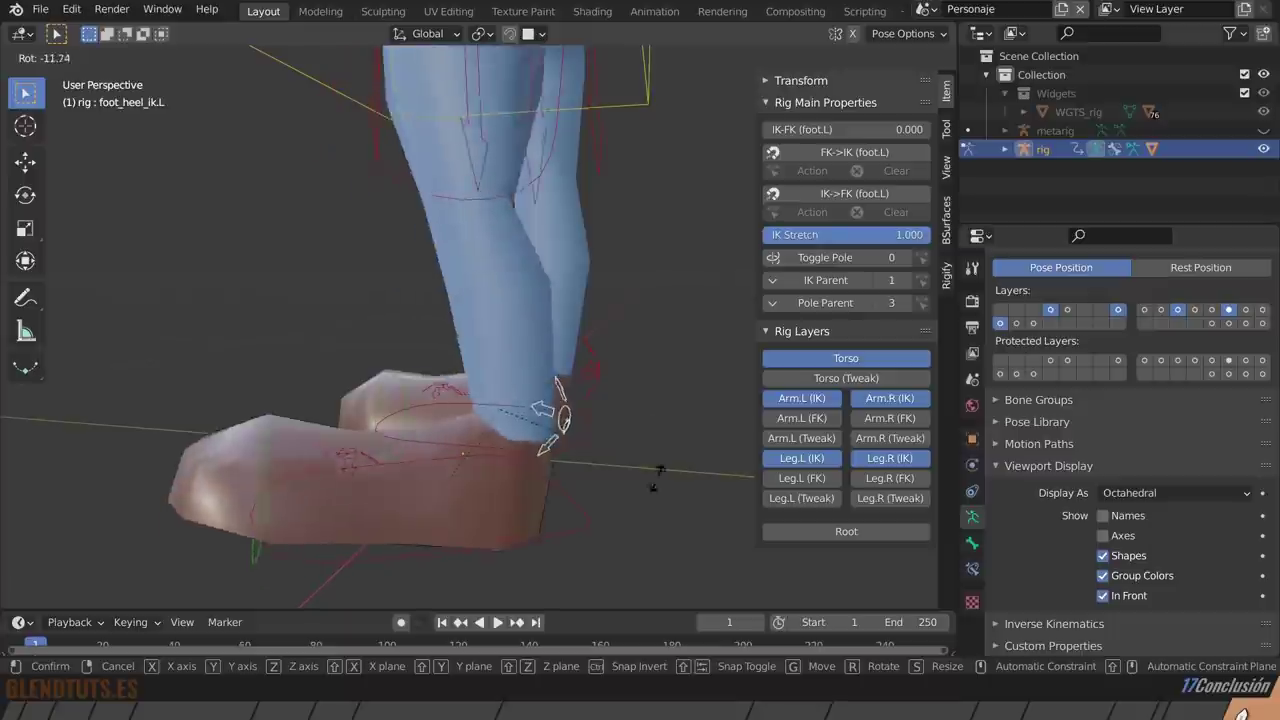
{"action": "left_click", "coordinate": [582, 526]}
{"action": "left_click", "coordinate": [578, 462]}
{"action": "key", "text": "g"}
{"action": "left_click", "coordinate": [628, 402]}
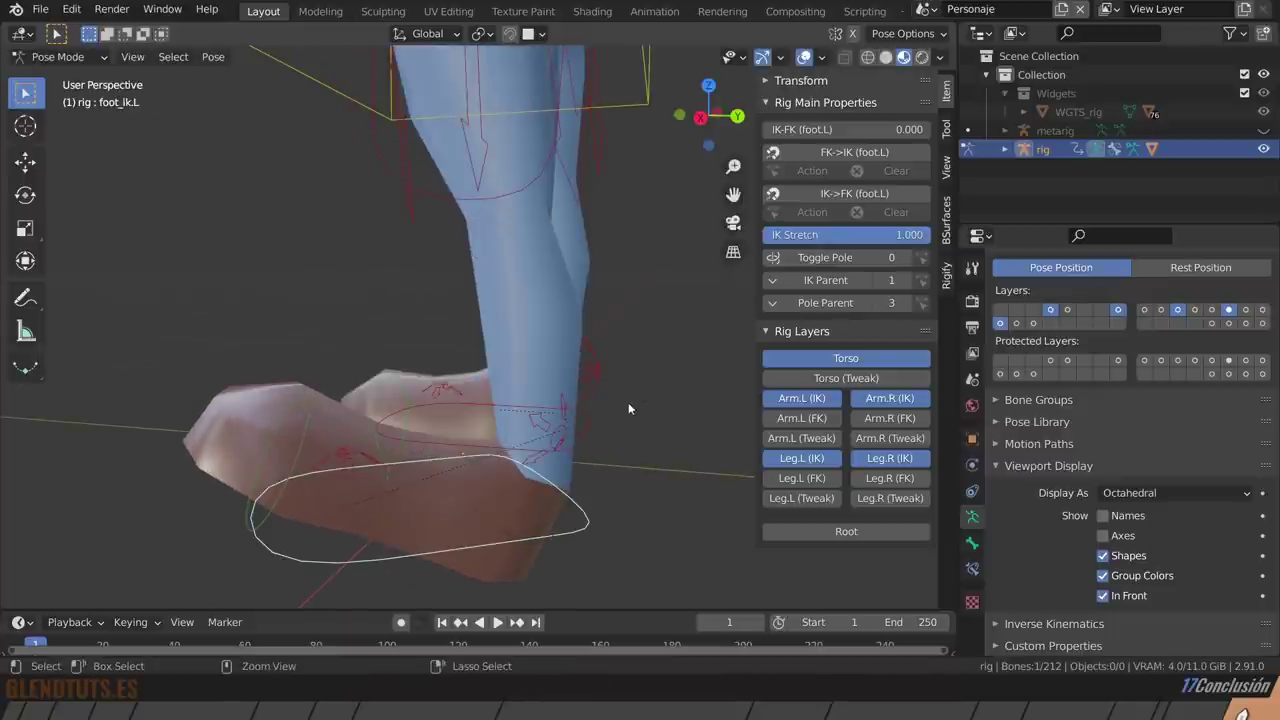
{"action": "left_click", "coordinate": [626, 400]}
{"action": "key", "text": "alt+r"}
Select foot_ik.L, return to Pose Mode and save Modelo Lowpoly Rig.blend.
{"action": "scroll", "coordinate": [523, 462], "scroll_direction": "down", "scroll_amount": 3}
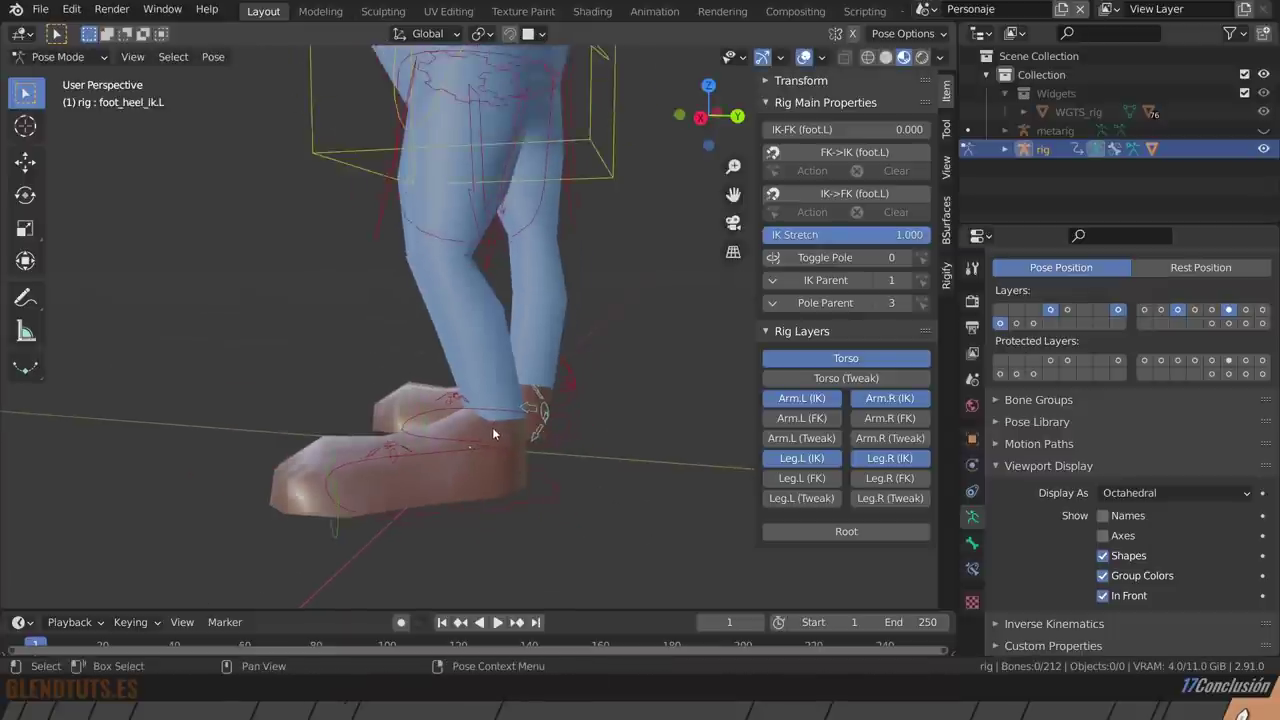
{"action": "scroll", "coordinate": [492, 427], "scroll_direction": "down", "scroll_amount": 2}
{"action": "mouse_move", "coordinate": [526, 466]}
{"action": "middle_mouse_down"}
{"action": "mouse_move", "coordinate": [488, 462]}
{"action": "mouse_move", "coordinate": [654, 451]}
{"action": "mouse_move", "coordinate": [503, 445]}
{"action": "mouse_move", "coordinate": [613, 412]}
{"action": "middle_mouse_up"}
{"action": "scroll", "coordinate": [600, 425], "scroll_direction": "up", "scroll_amount": 3}
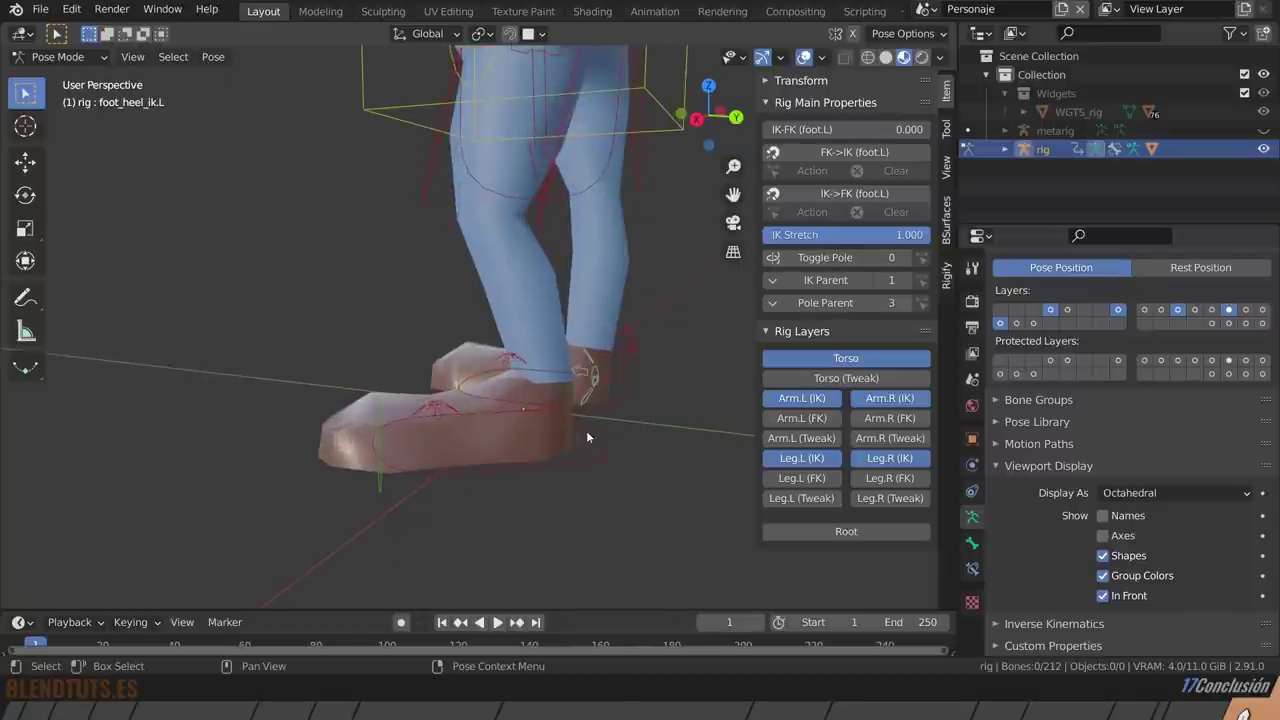
{"action": "scroll", "coordinate": [586, 435], "scroll_direction": "up", "scroll_amount": 2}
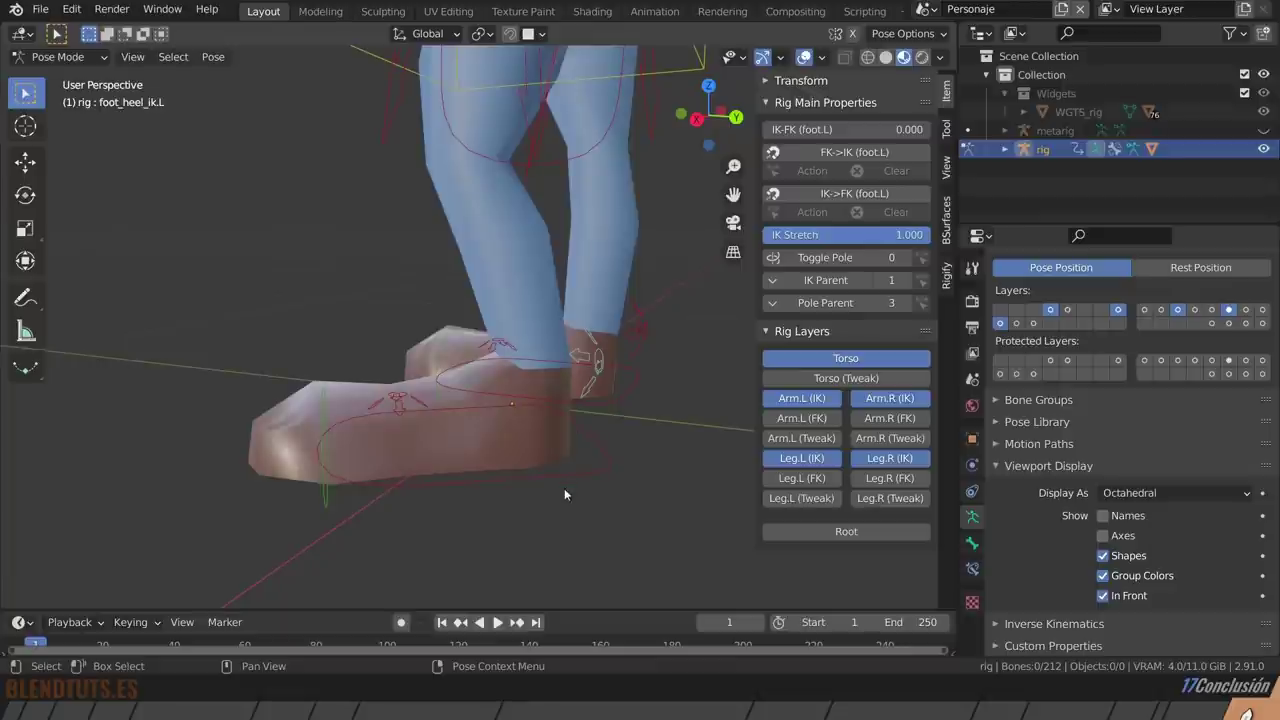
{"action": "left_click", "coordinate": [598, 456]}
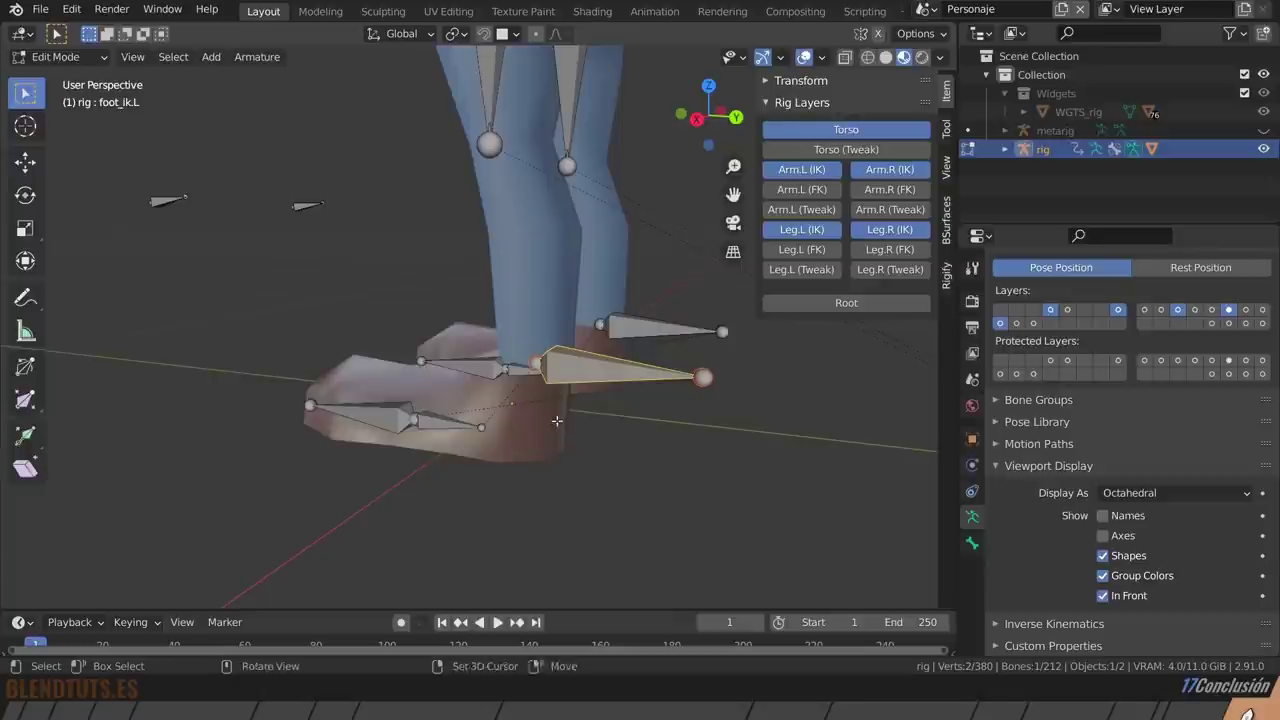
{"action": "middle_click_drag", "start_coordinate": [586, 426], "coordinate": [560, 430]}
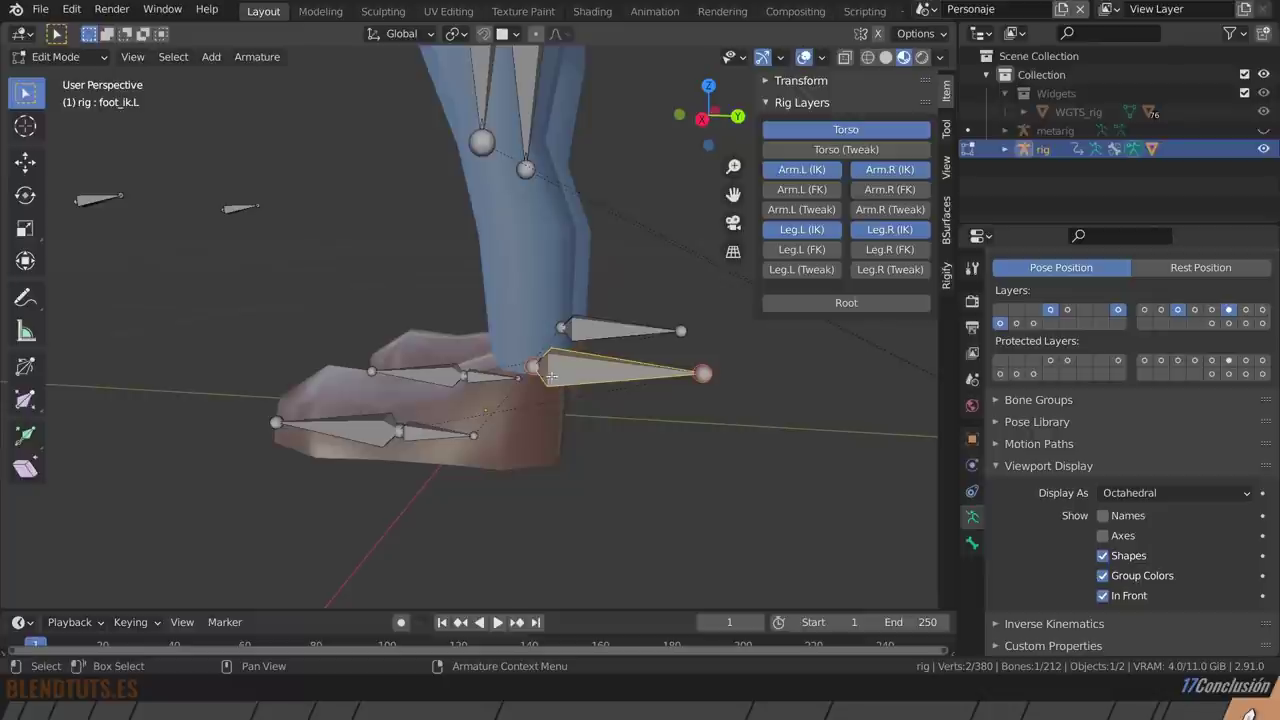
{"action": "key", "text": "ctrl+Tab"}
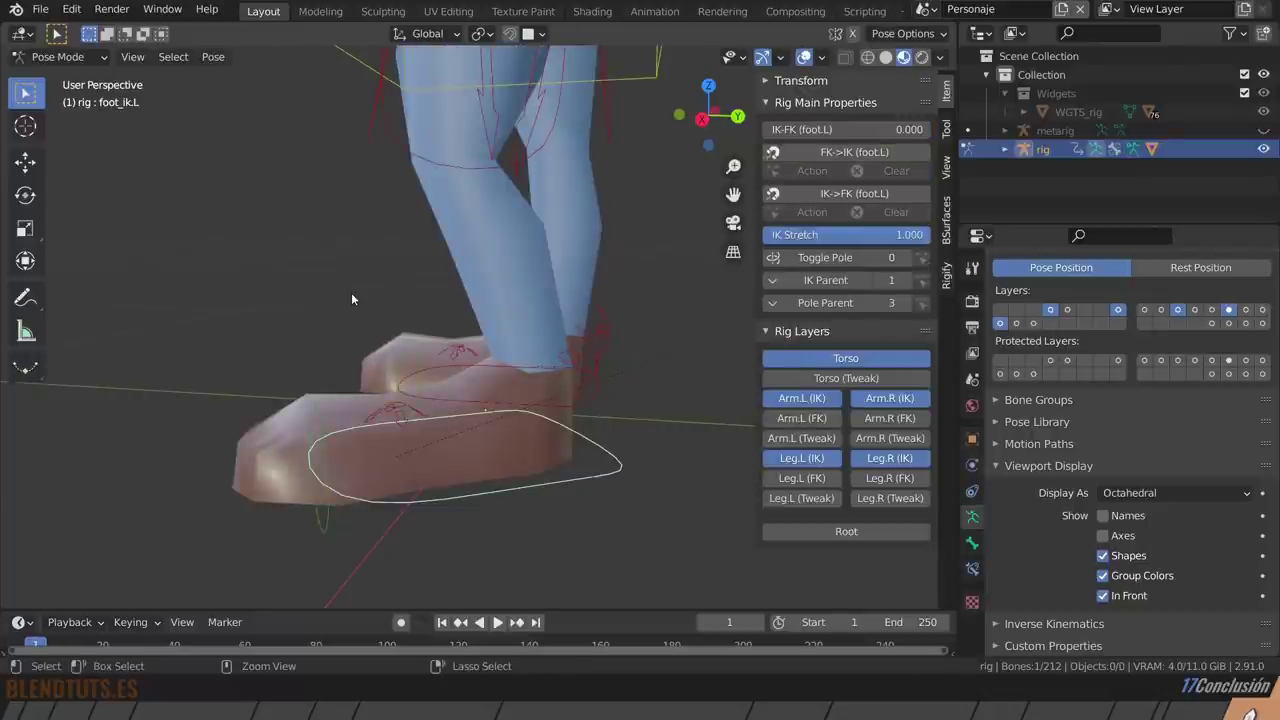
{"action": "key", "text": "ctrl+s"}
Start a new General file, then reopen Modelo Lowpoly Rig.blend from recent files.
{"action": "left_click", "coordinate": [40, 10]}
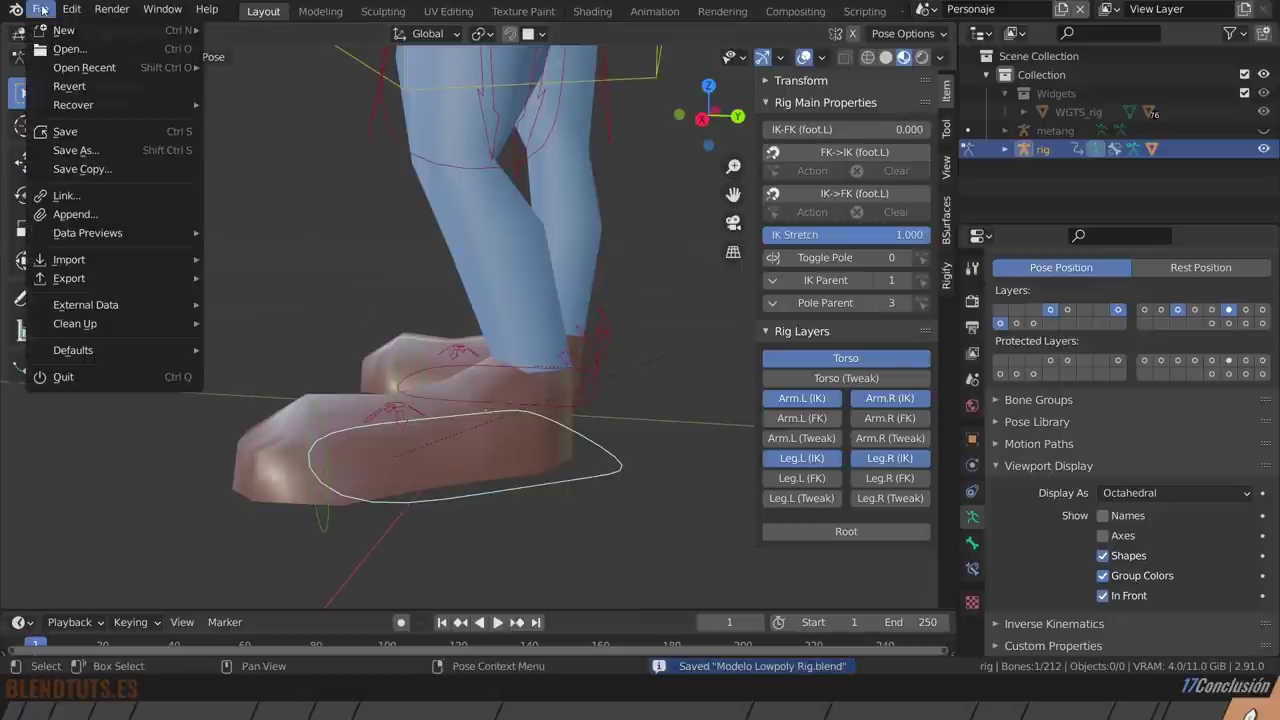
{"action": "mouse_move", "coordinate": [64, 30]}
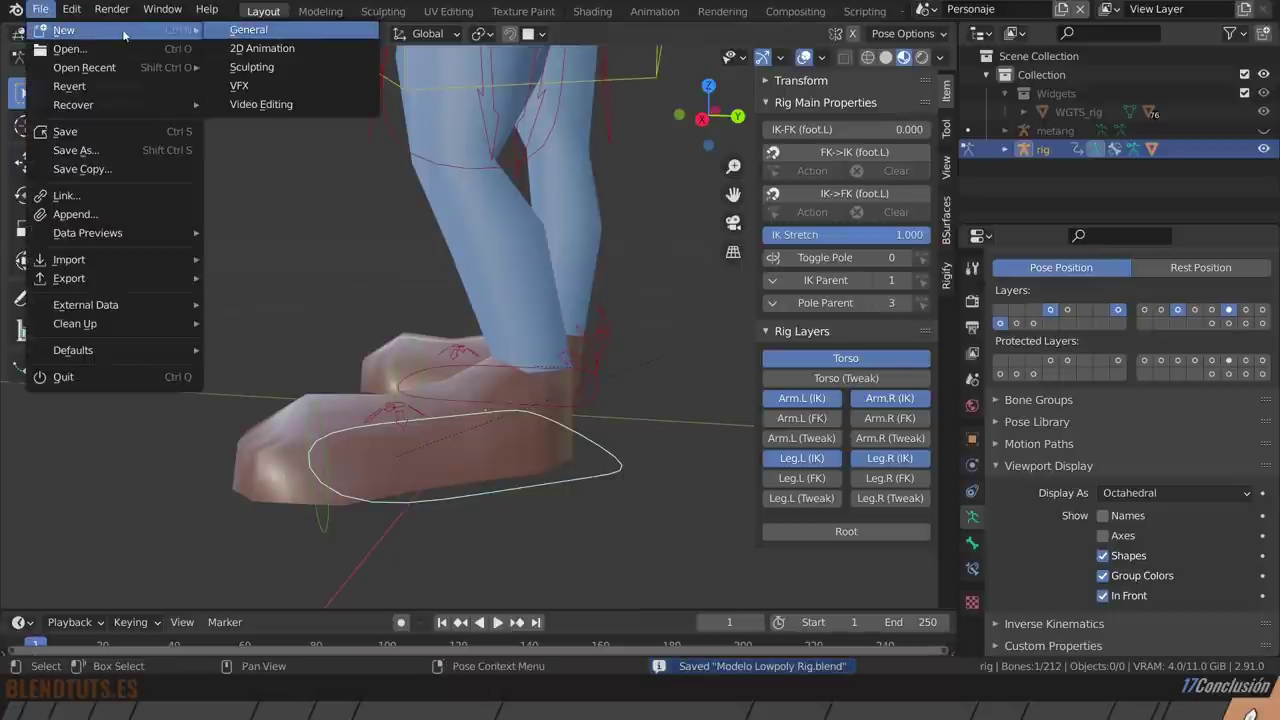
{"action": "left_click", "coordinate": [270, 31]}
{"action": "left_click", "coordinate": [40, 9]}
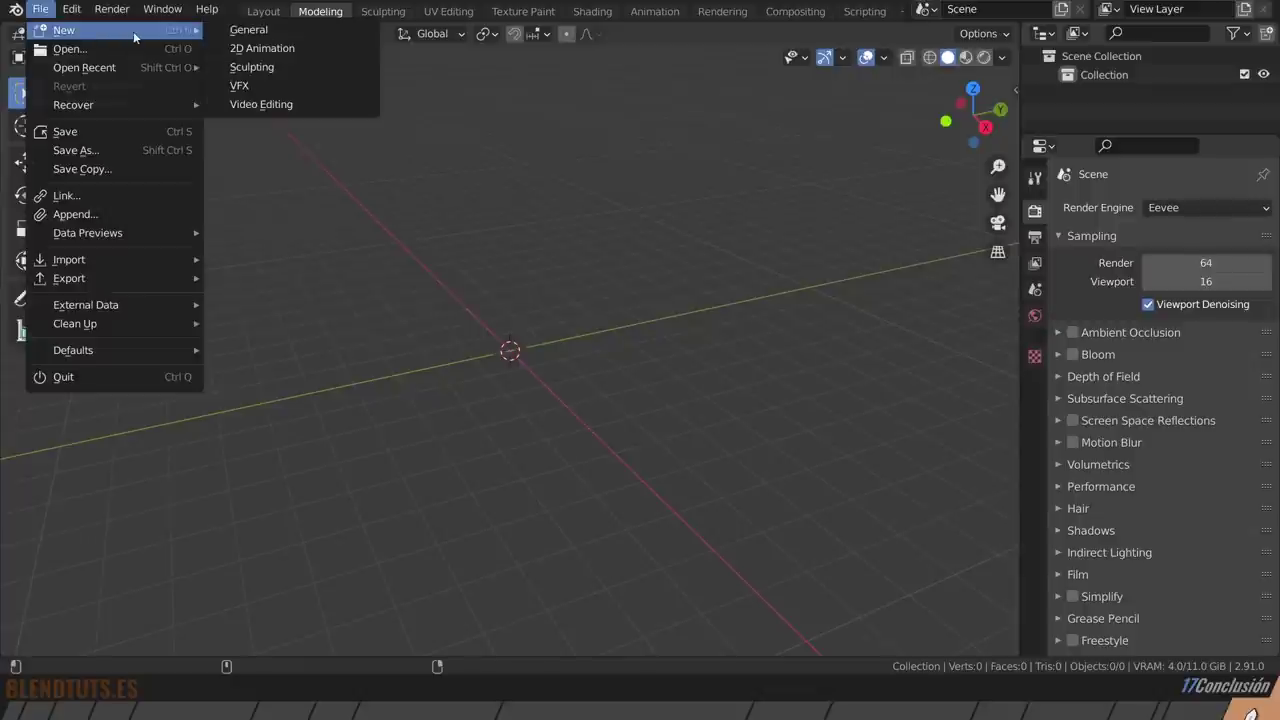
{"action": "mouse_move", "coordinate": [84, 67]}
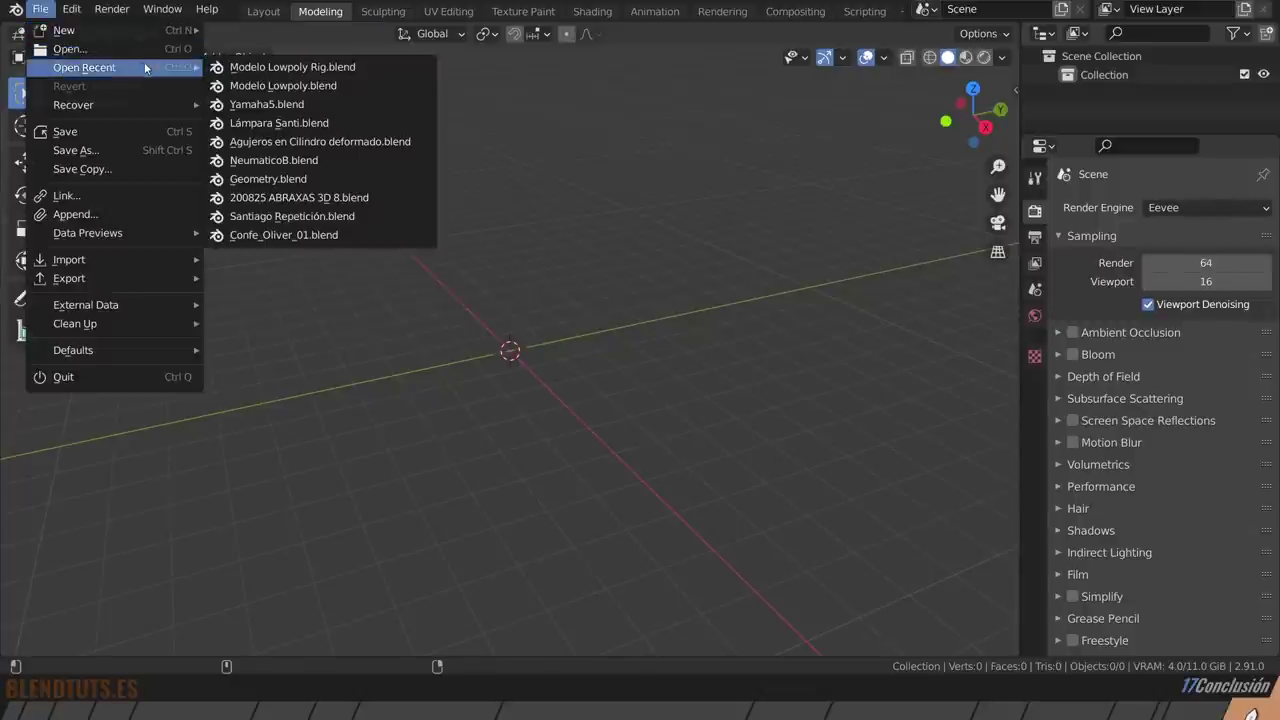
{"action": "left_click", "coordinate": [343, 66]}
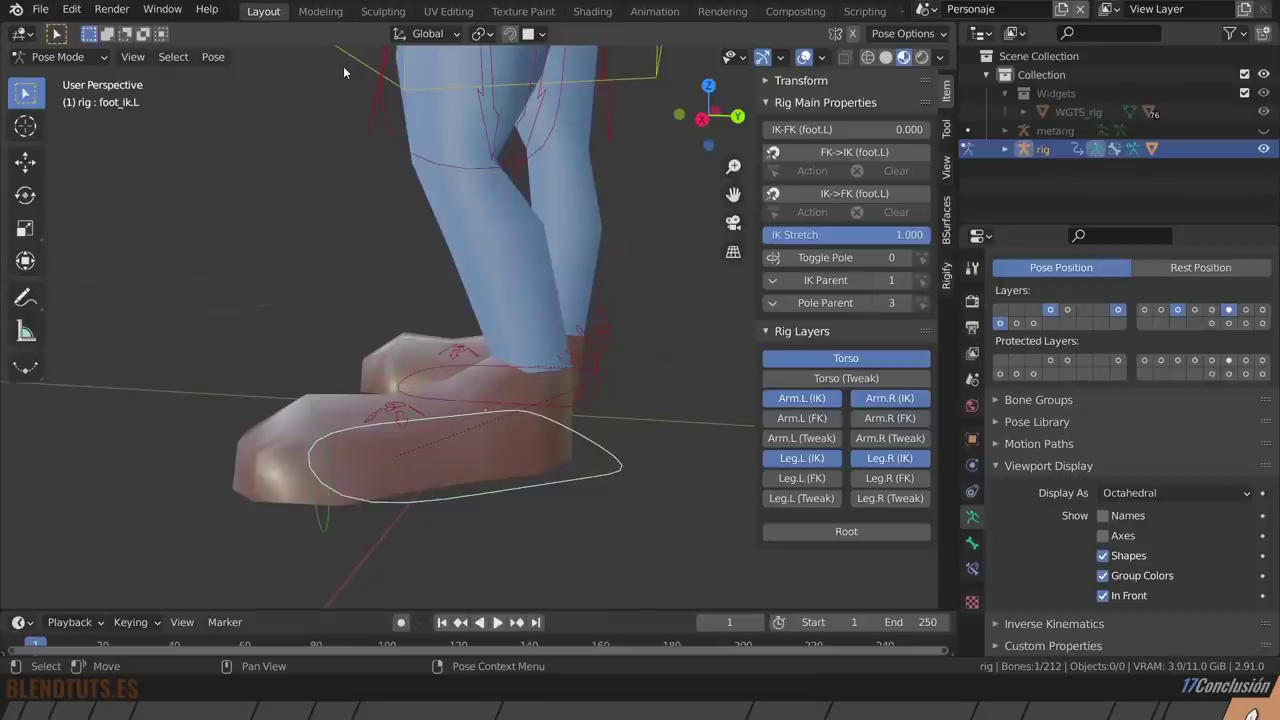
{"action": "mouse_move", "coordinate": [392, 348]}
{"action": "middle_mouse_down"}
{"action": "mouse_move", "coordinate": [534, 376]}
{"action": "mouse_move", "coordinate": [437, 298]}
{"action": "middle_mouse_up"}
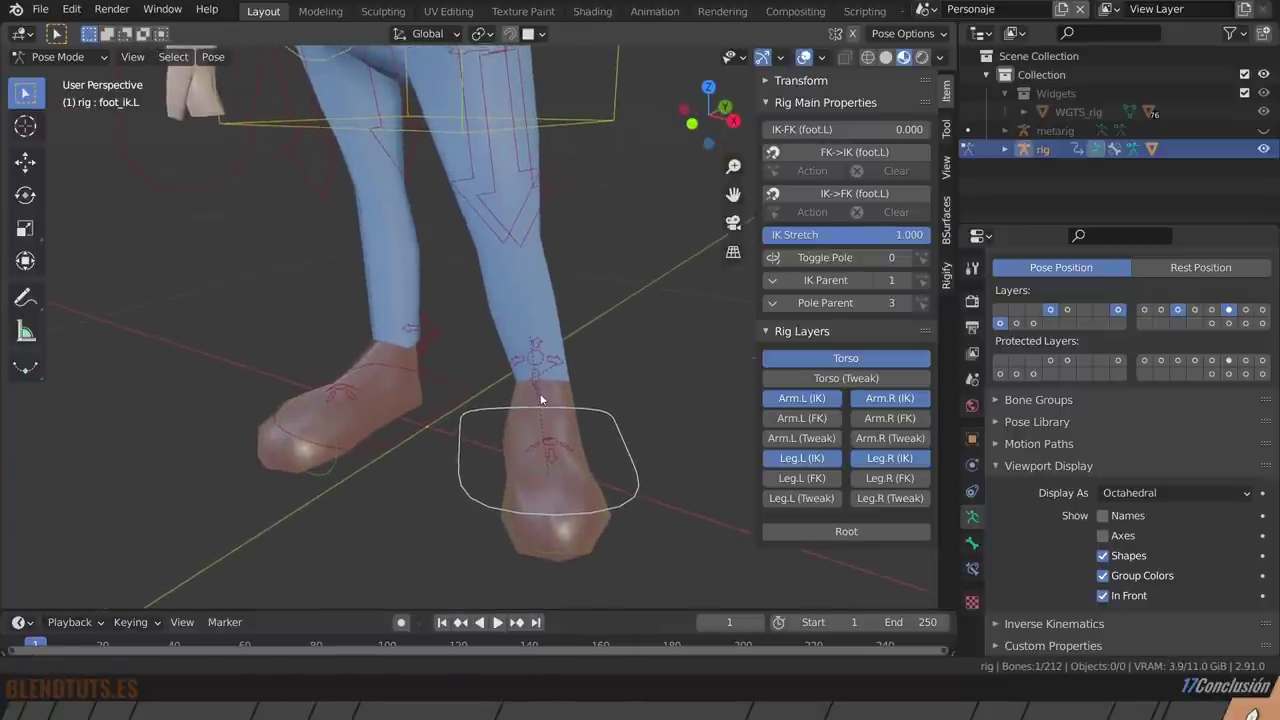
Open Blender Preferences at the System section and reposition the window.
{"action": "left_click", "coordinate": [71, 9]}
{"action": "left_click", "coordinate": [118, 273]}
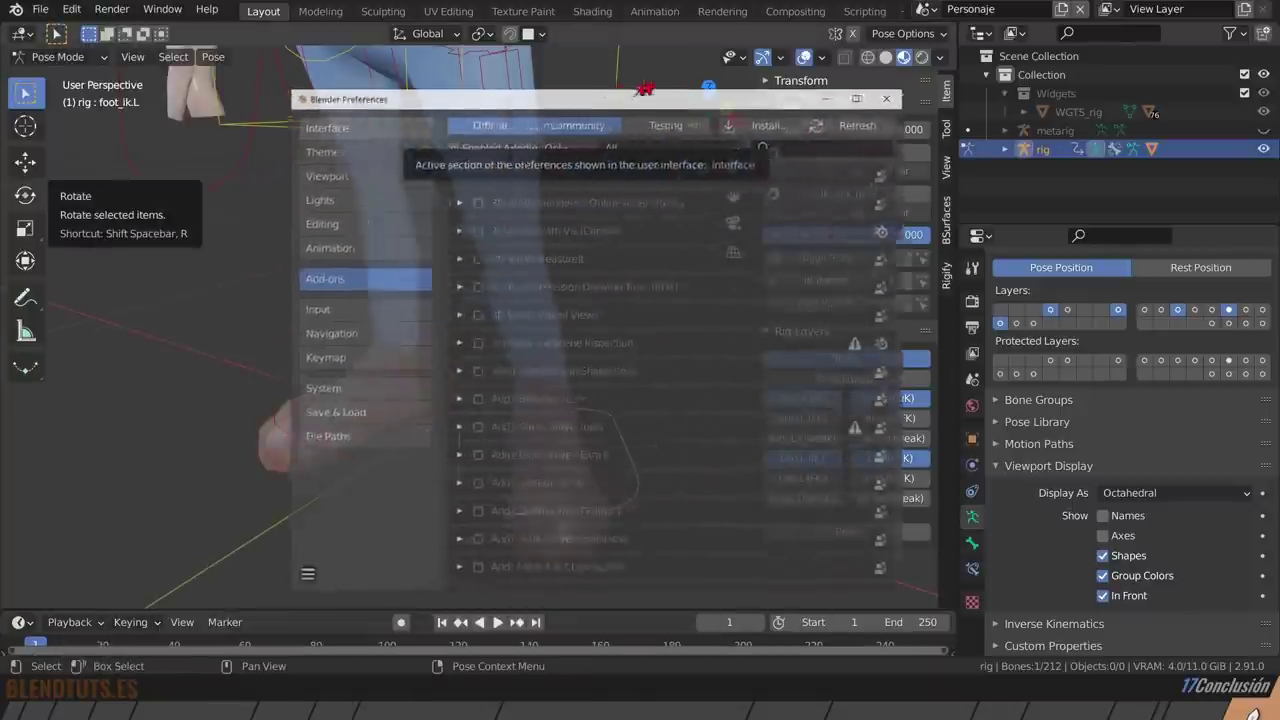
{"action": "left_click", "coordinate": [414, 385]}
{"action": "left_click_drag", "start_coordinate": [639, 97], "coordinate": [645, 84]}
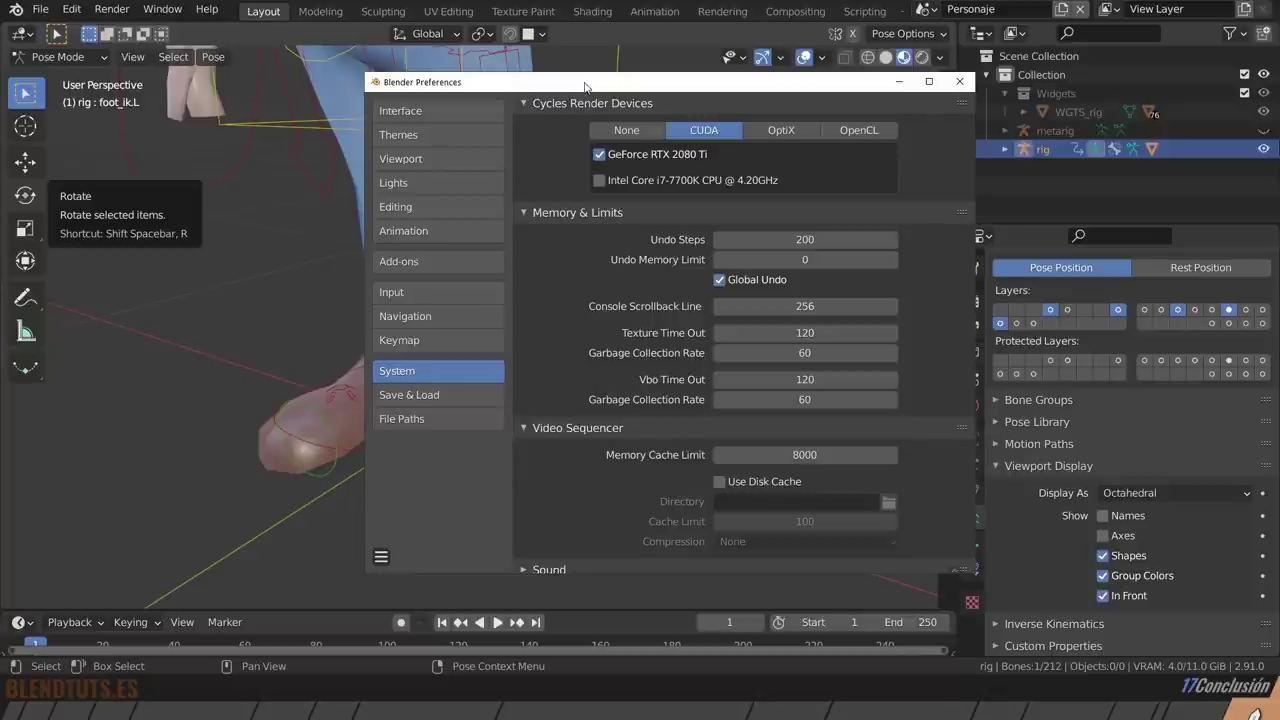
{"action": "left_click_drag", "start_coordinate": [583, 88], "coordinate": [548, 93]}
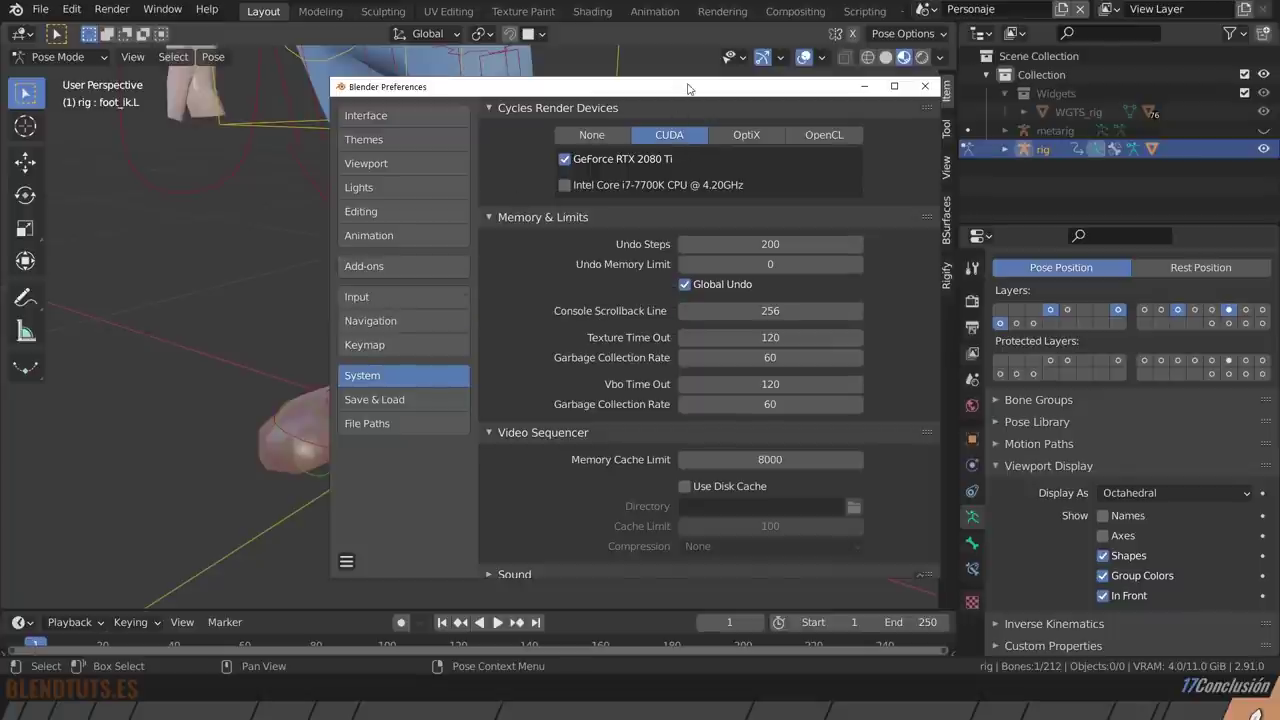
{"action": "left_click_drag", "start_coordinate": [689, 89], "coordinate": [665, 75]}
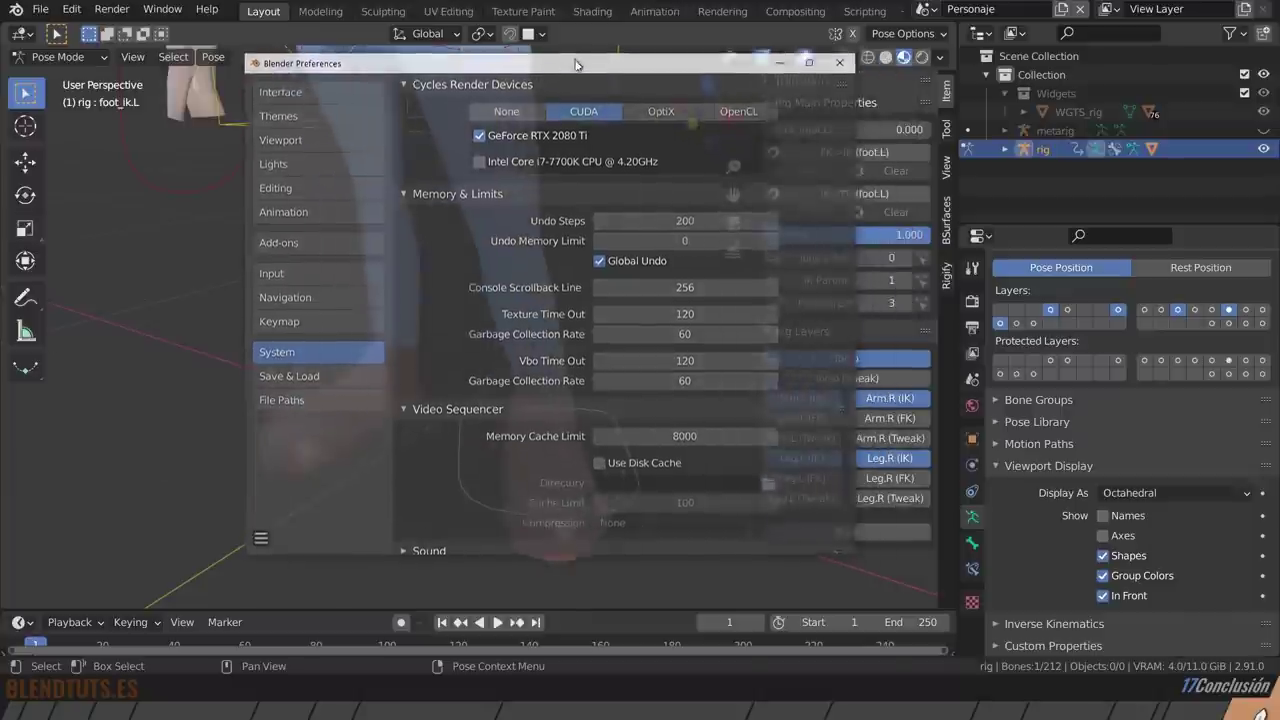
{"action": "left_click_drag", "start_coordinate": [638, 73], "coordinate": [583, 67]}
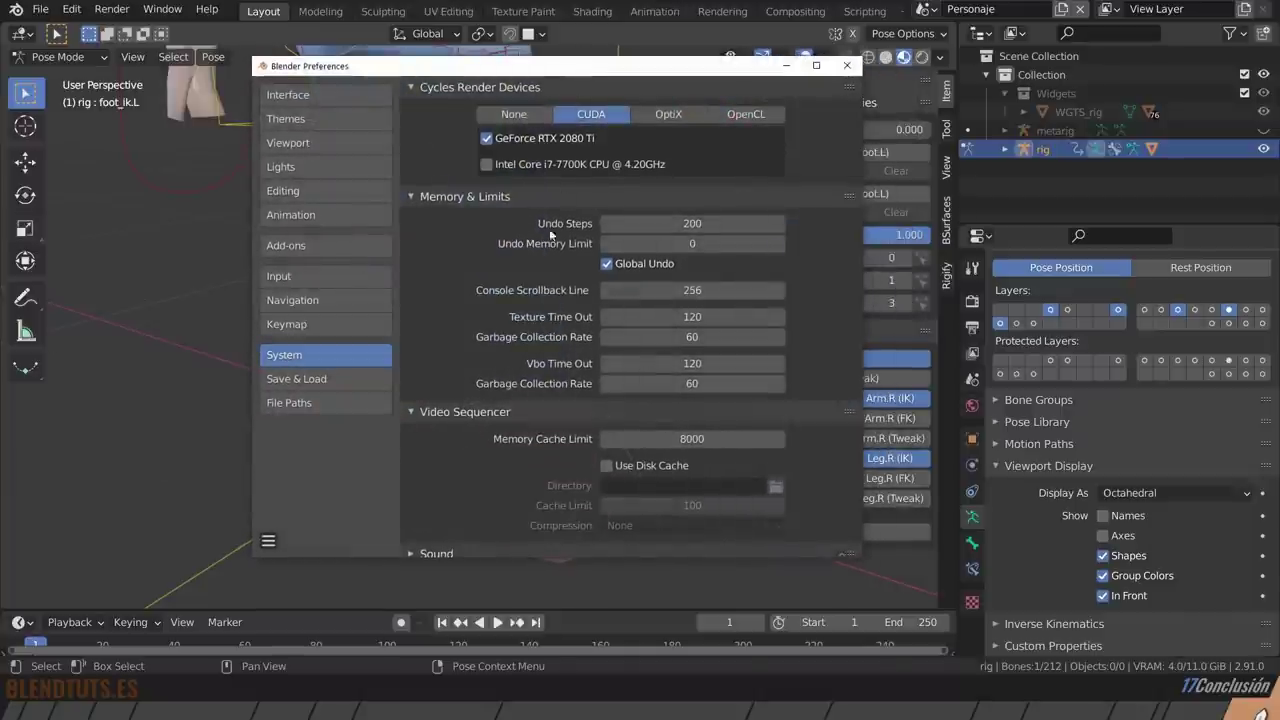
{"action": "scroll", "coordinate": [528, 312], "scroll_direction": "down", "scroll_amount": 1}
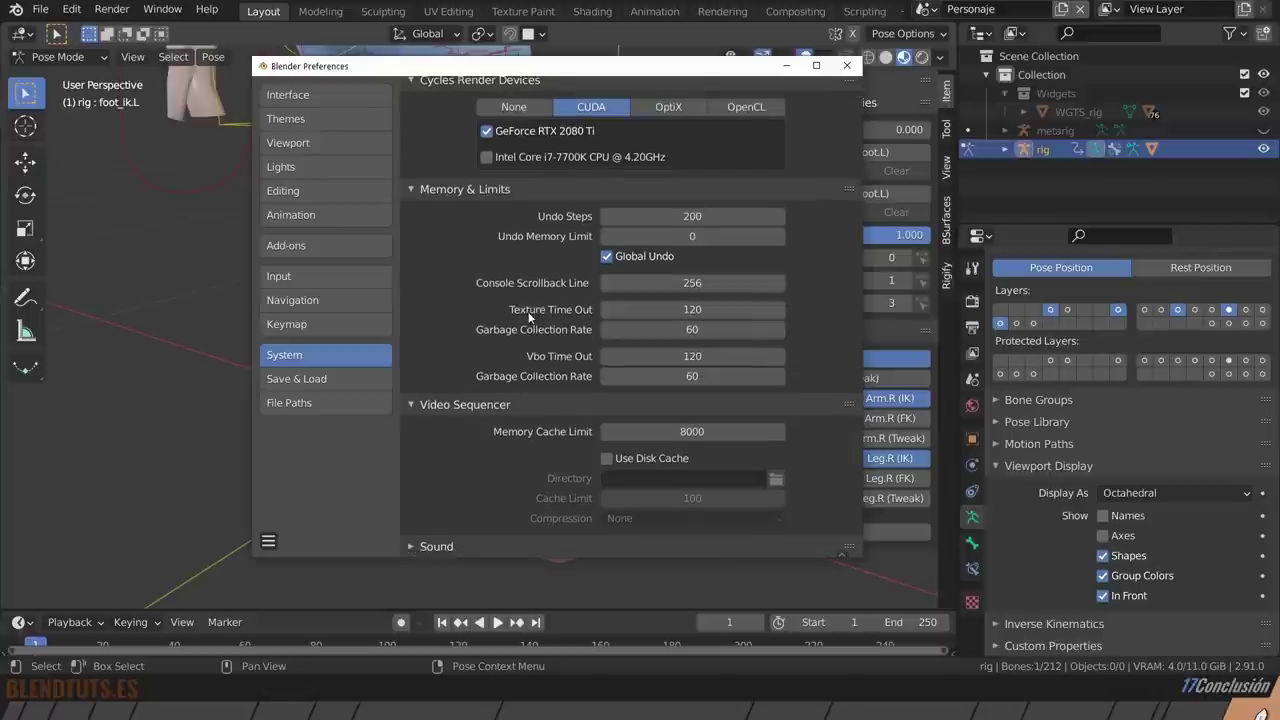
In Save & Load, turn off Auto Run Python Scripts and close Preferences.
{"action": "left_click", "coordinate": [326, 380]}
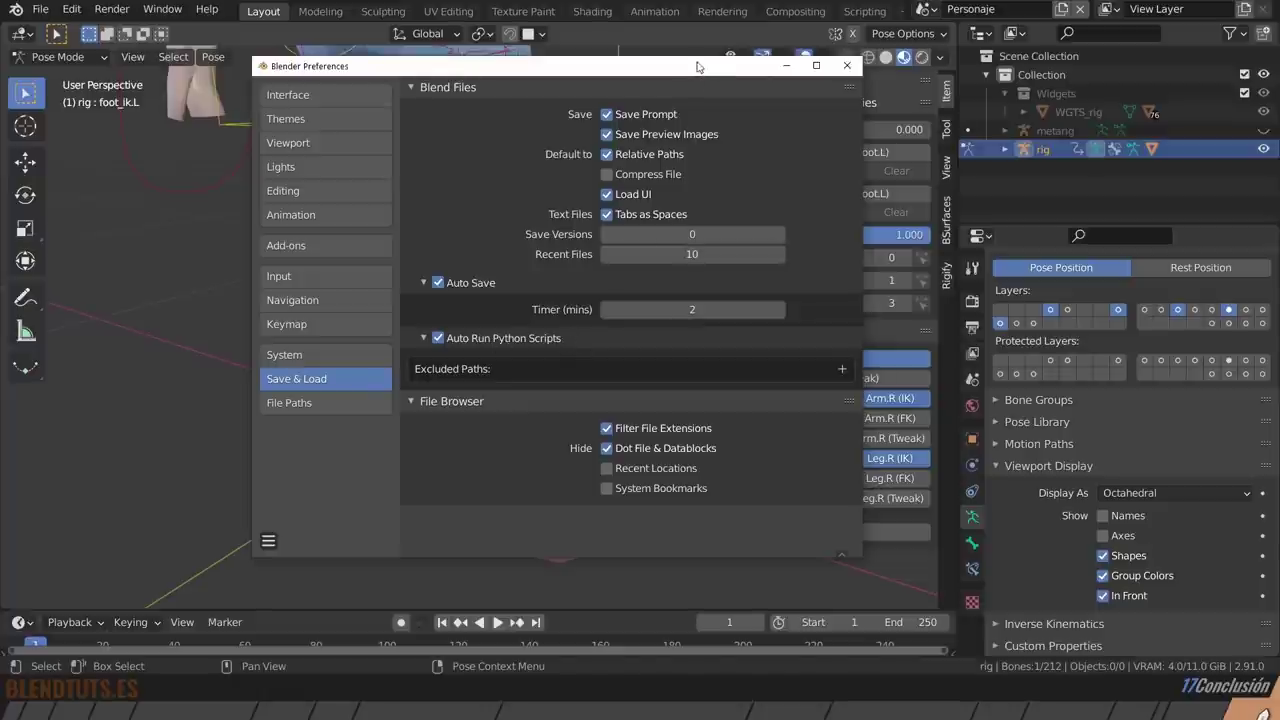
{"action": "left_click_drag", "start_coordinate": [698, 66], "coordinate": [492, 118]}
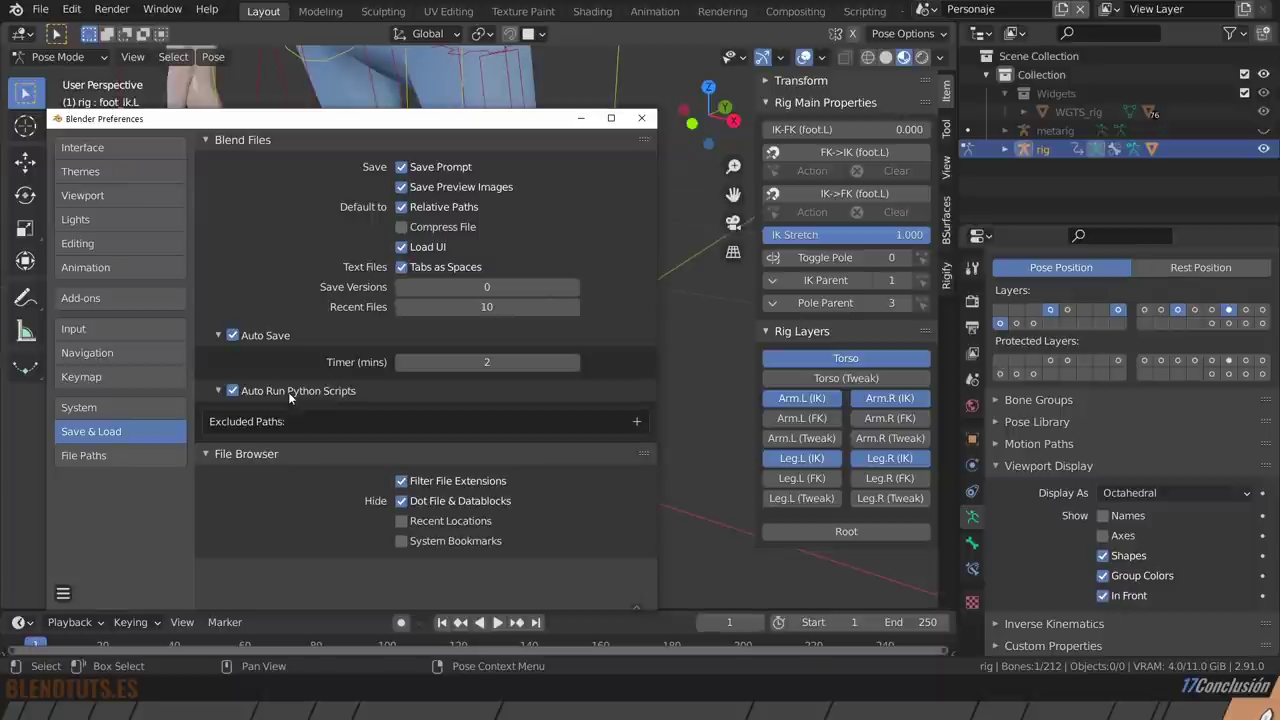
{"action": "left_click", "coordinate": [232, 391]}
{"action": "left_click", "coordinate": [650, 117]}
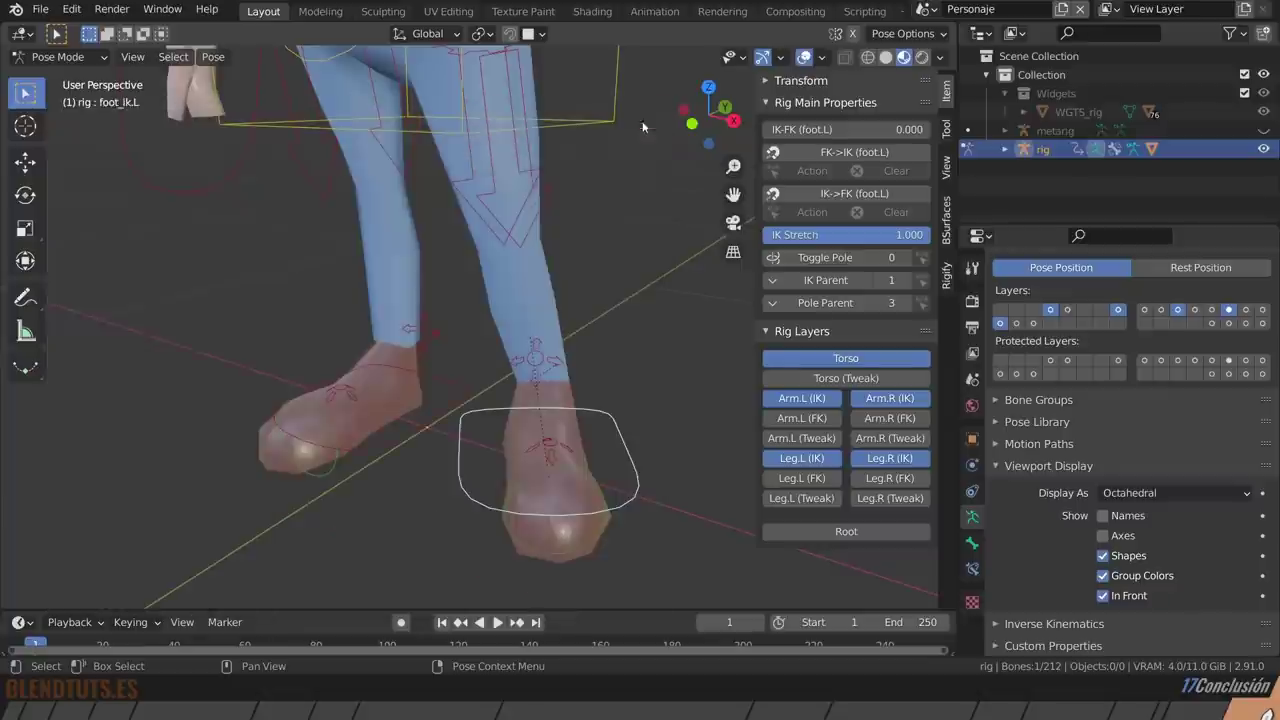
Start a new General file and reopen Modelo Lowpoly Rig.blend from recent files.
{"action": "left_click", "coordinate": [40, 9]}
{"action": "left_click", "coordinate": [248, 29]}
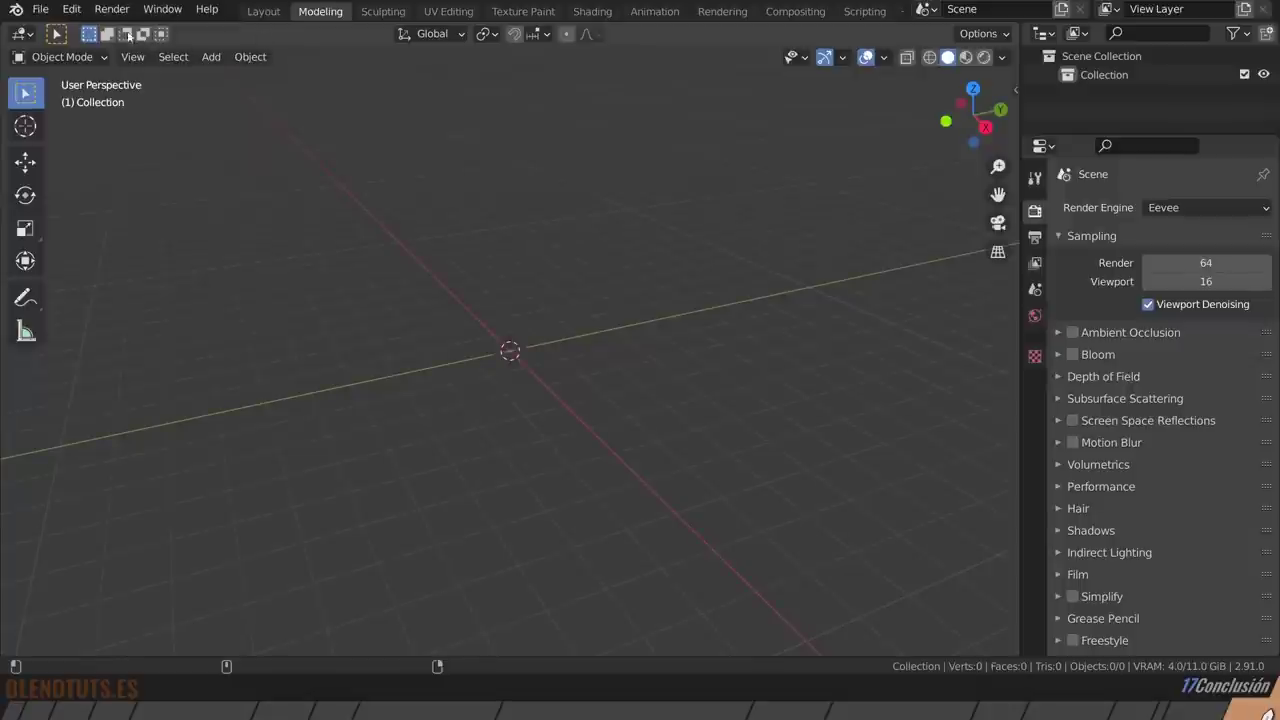
{"action": "left_click", "coordinate": [40, 9]}
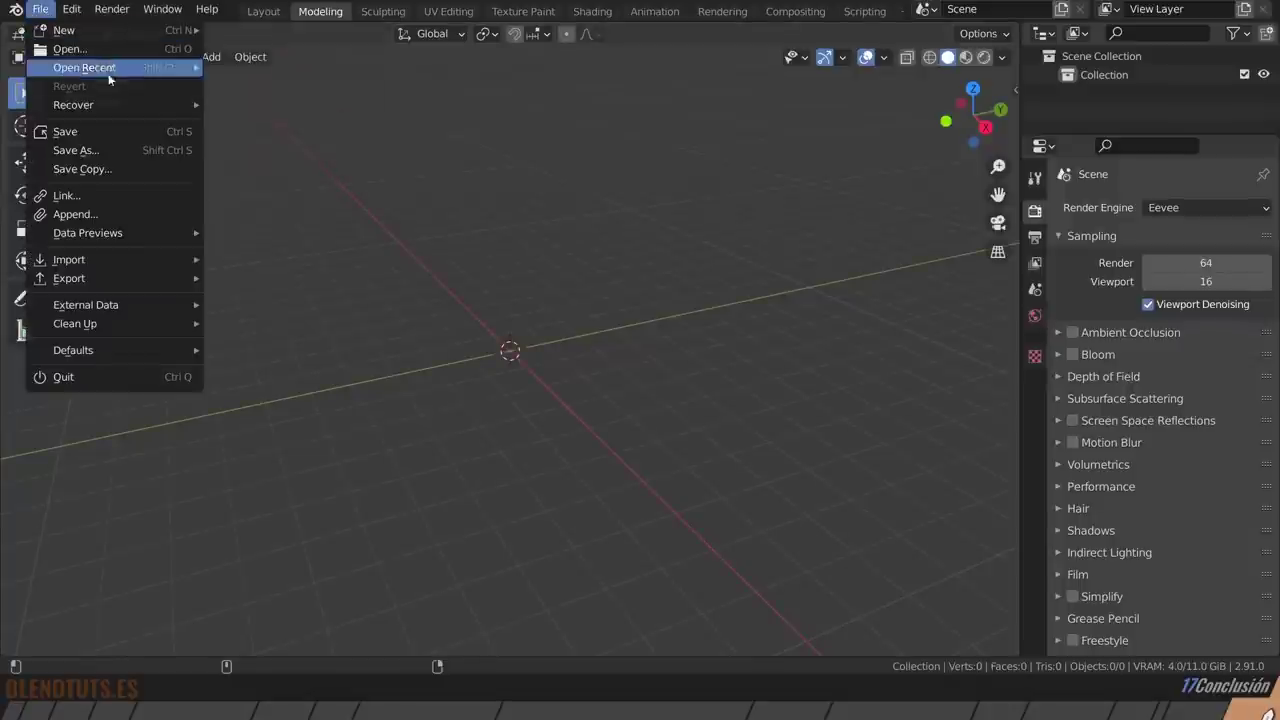
{"action": "mouse_move", "coordinate": [84, 67]}
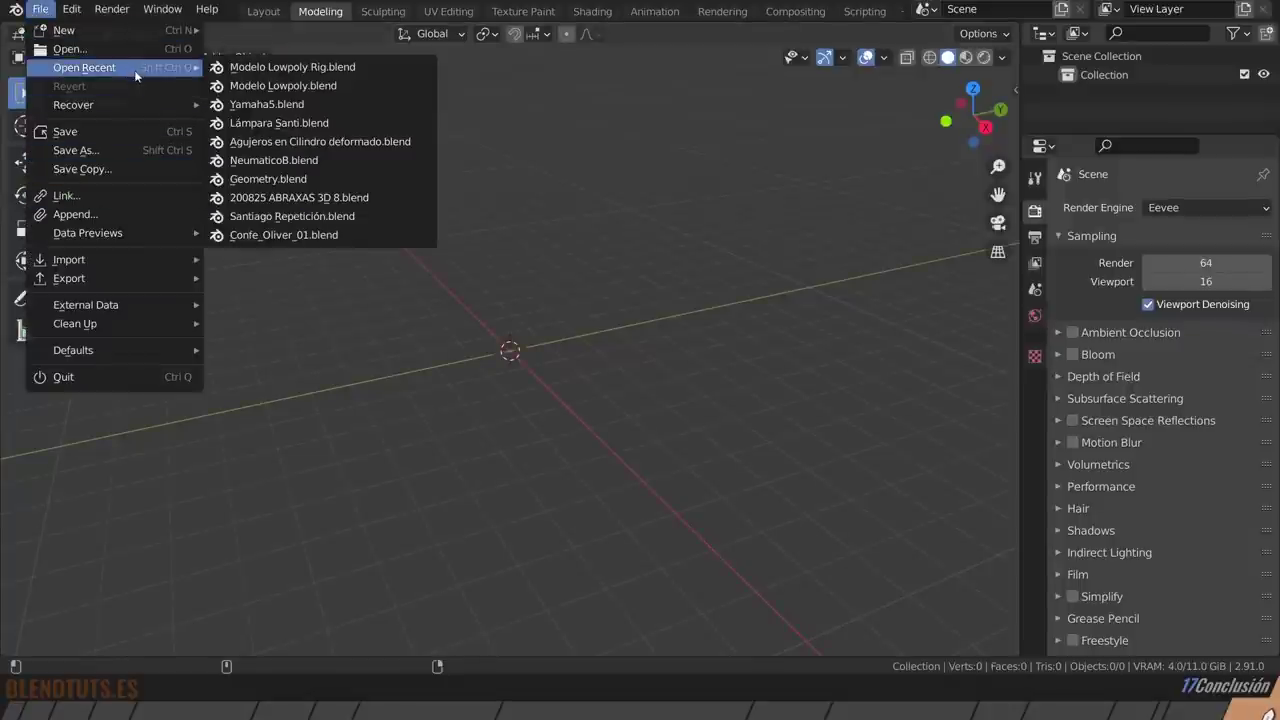
{"action": "left_click", "coordinate": [296, 67]}
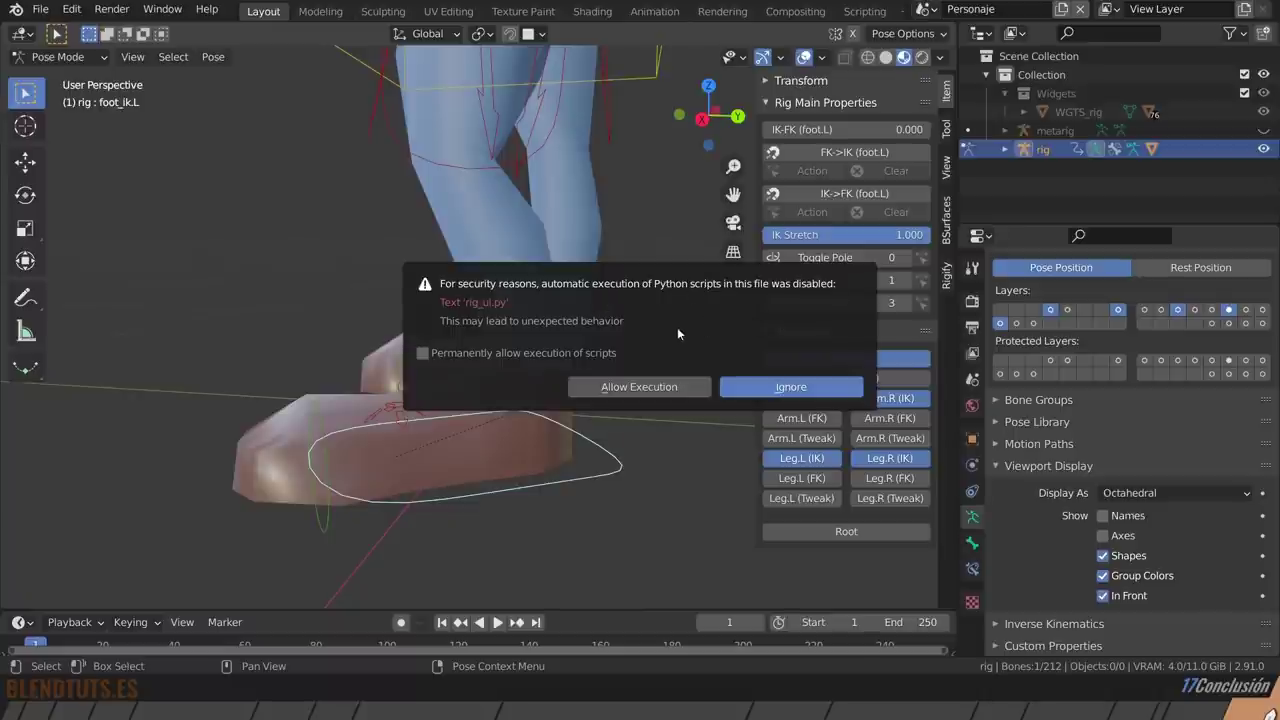
Permanently allow script execution, reload the file, and test the left foot IK-to-FK snap.
{"action": "left_click", "coordinate": [422, 355]}
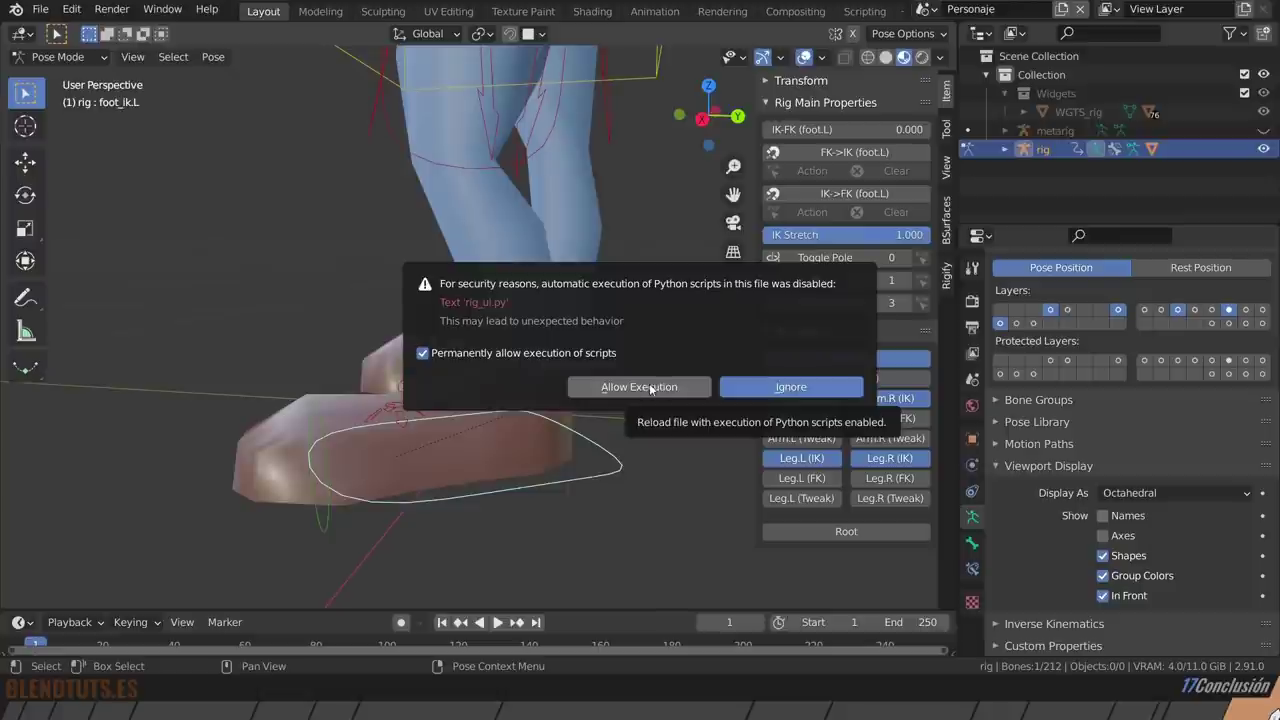
{"action": "left_click", "coordinate": [650, 388]}
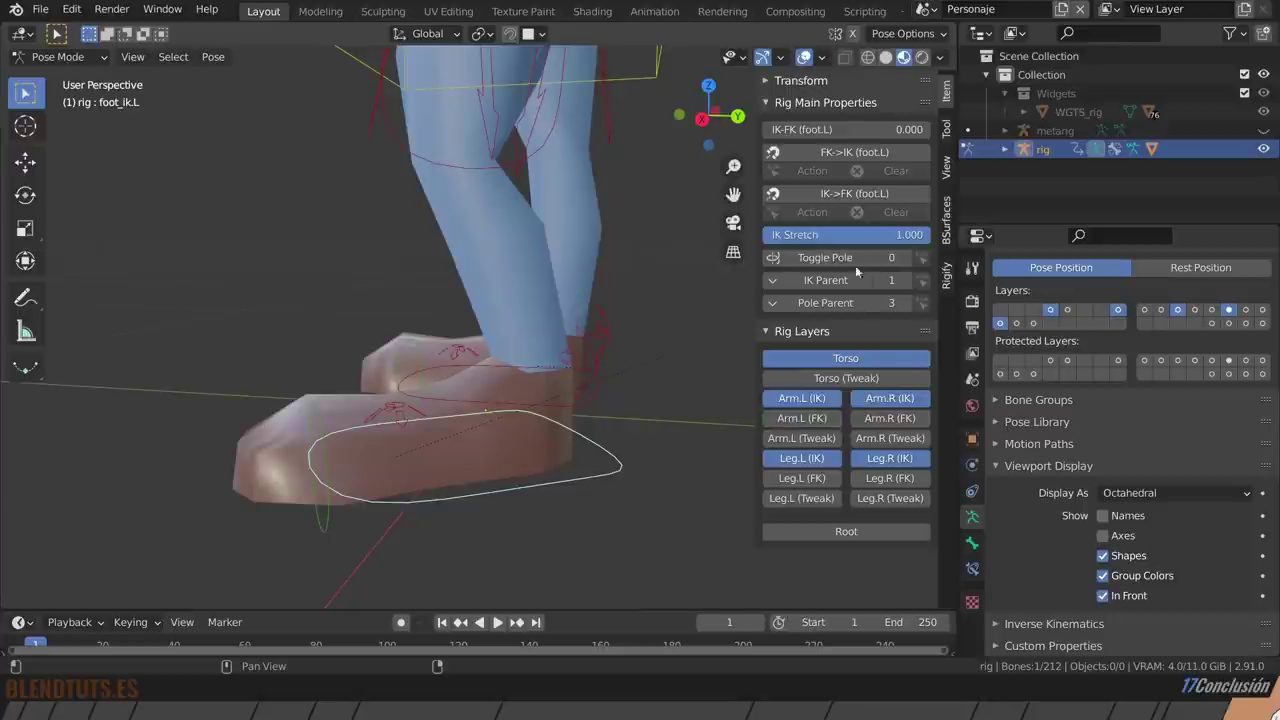
{"action": "left_click", "coordinate": [838, 194]}
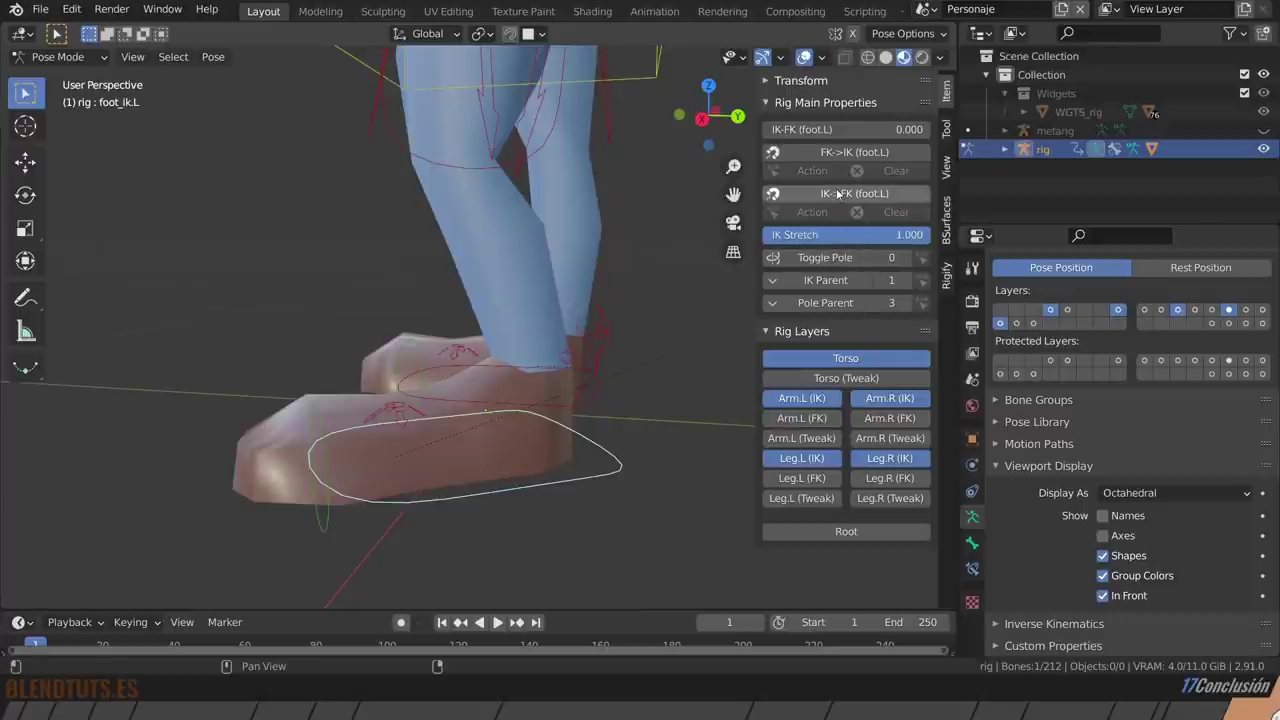